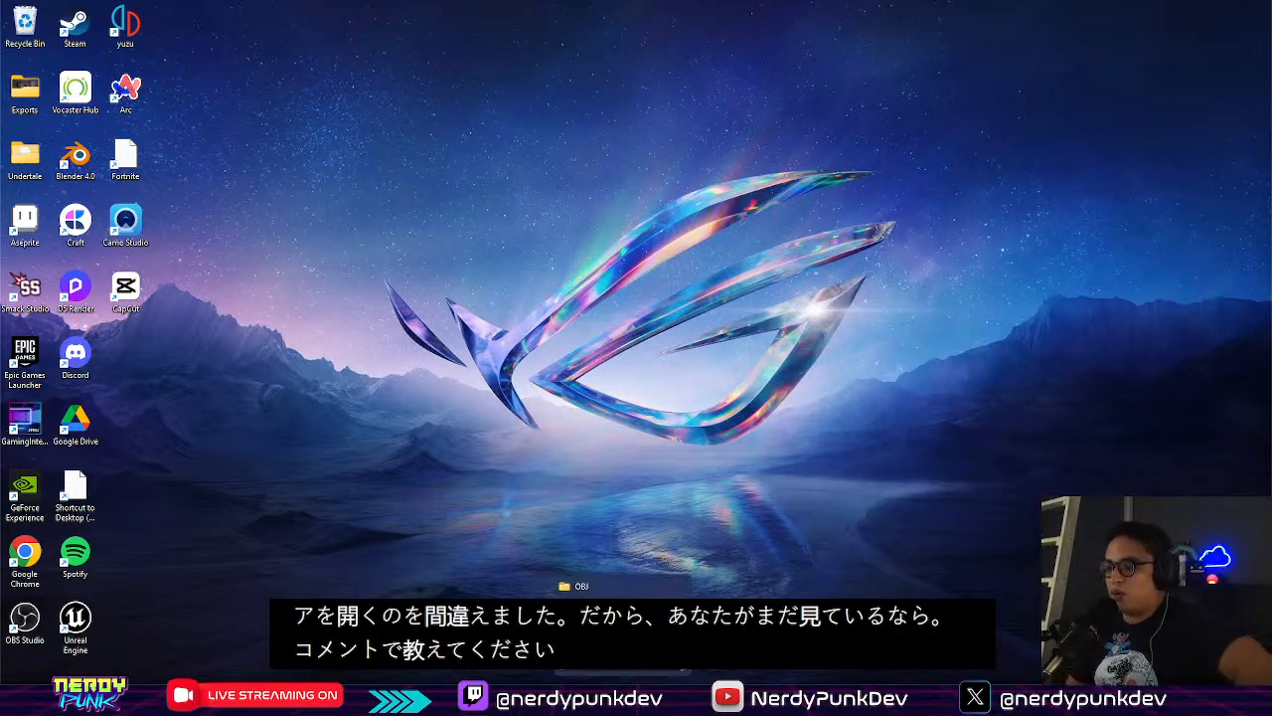
Open the Spaceman_Memories project file from the Unreal Projects folder in Documents
left_click(623, 697)
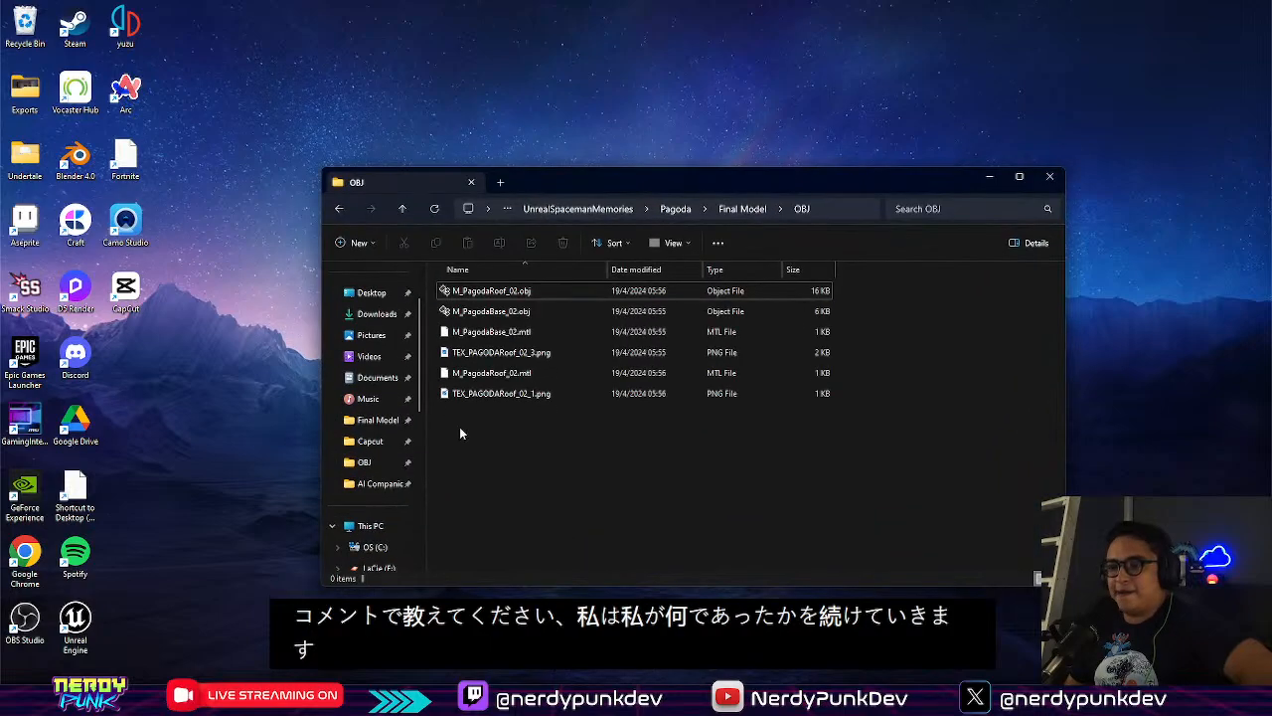
left_click(370, 377)
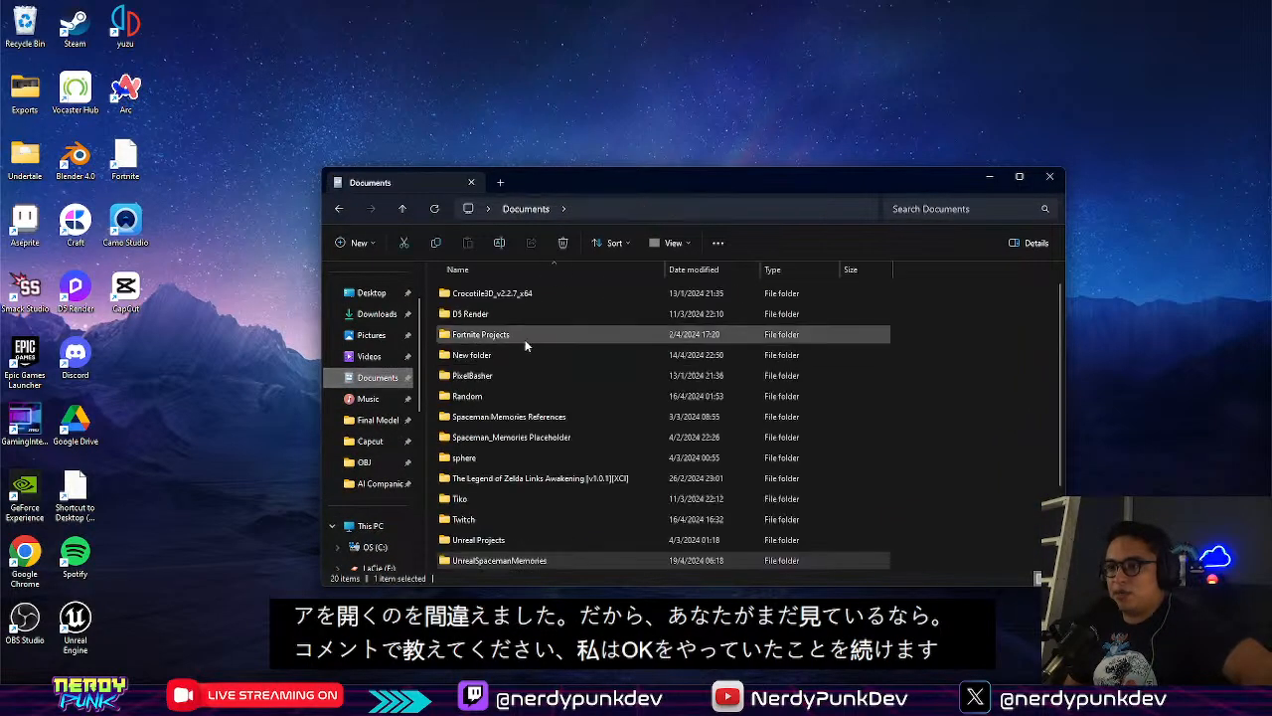
left_click(525, 339)
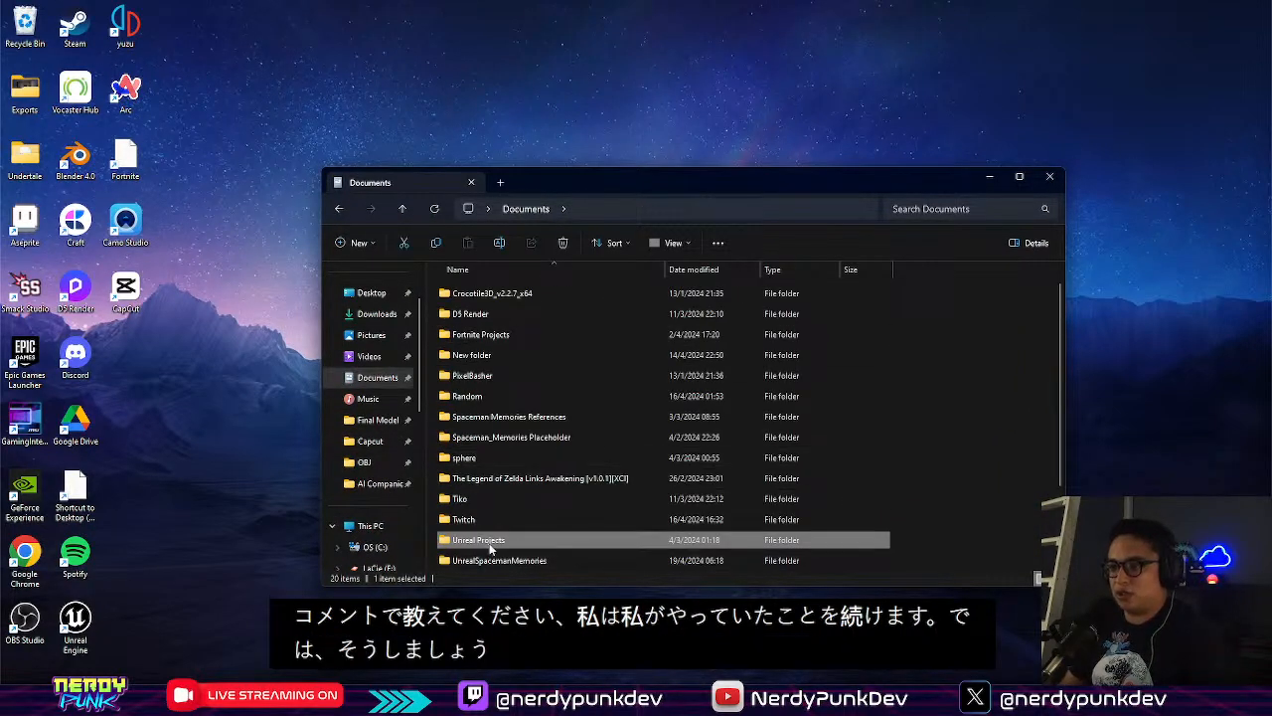
double_click(482, 540)
double_click(497, 351)
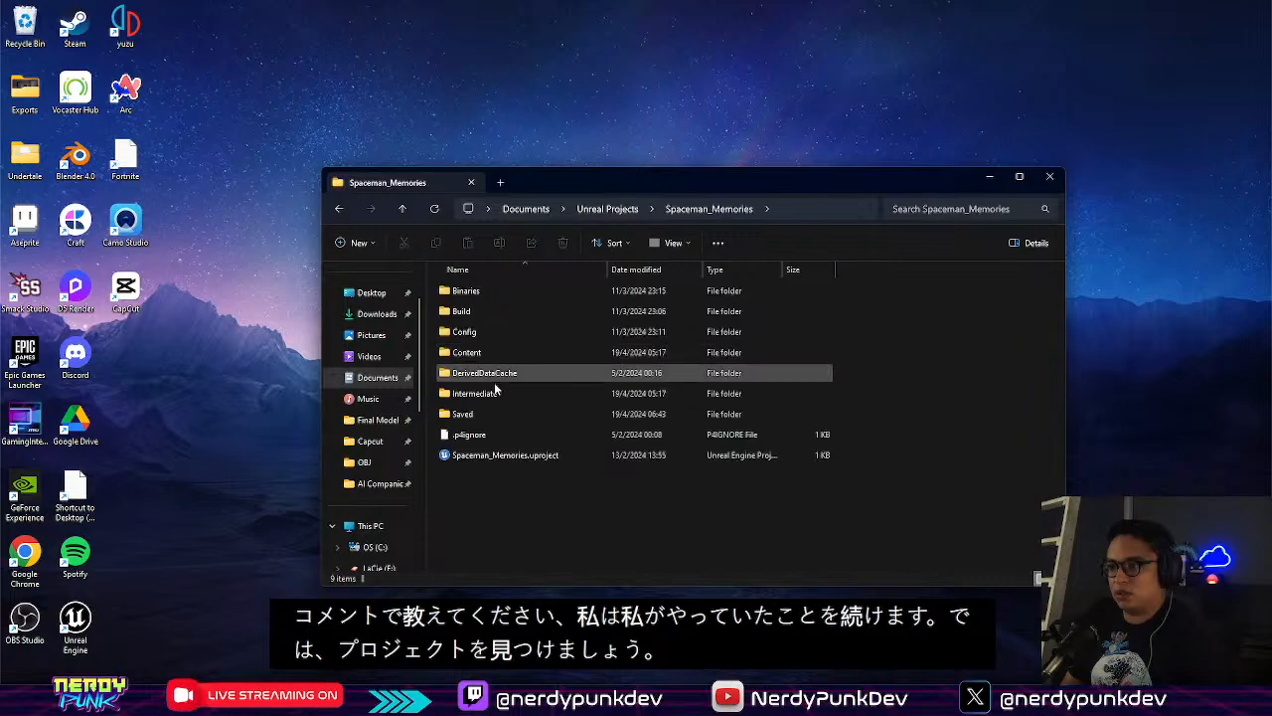
left_click(491, 454)
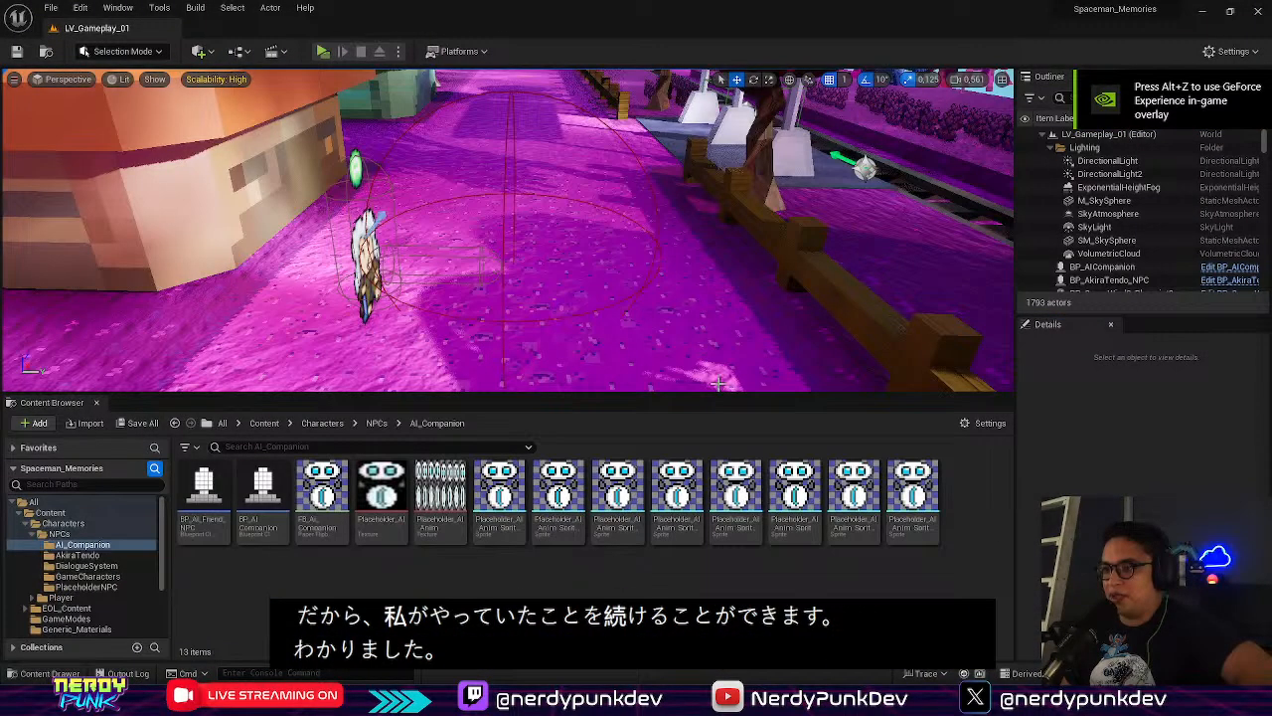
Open the LV_Gameplay_02 level from the project's Maps content folder
left_click(264, 422)
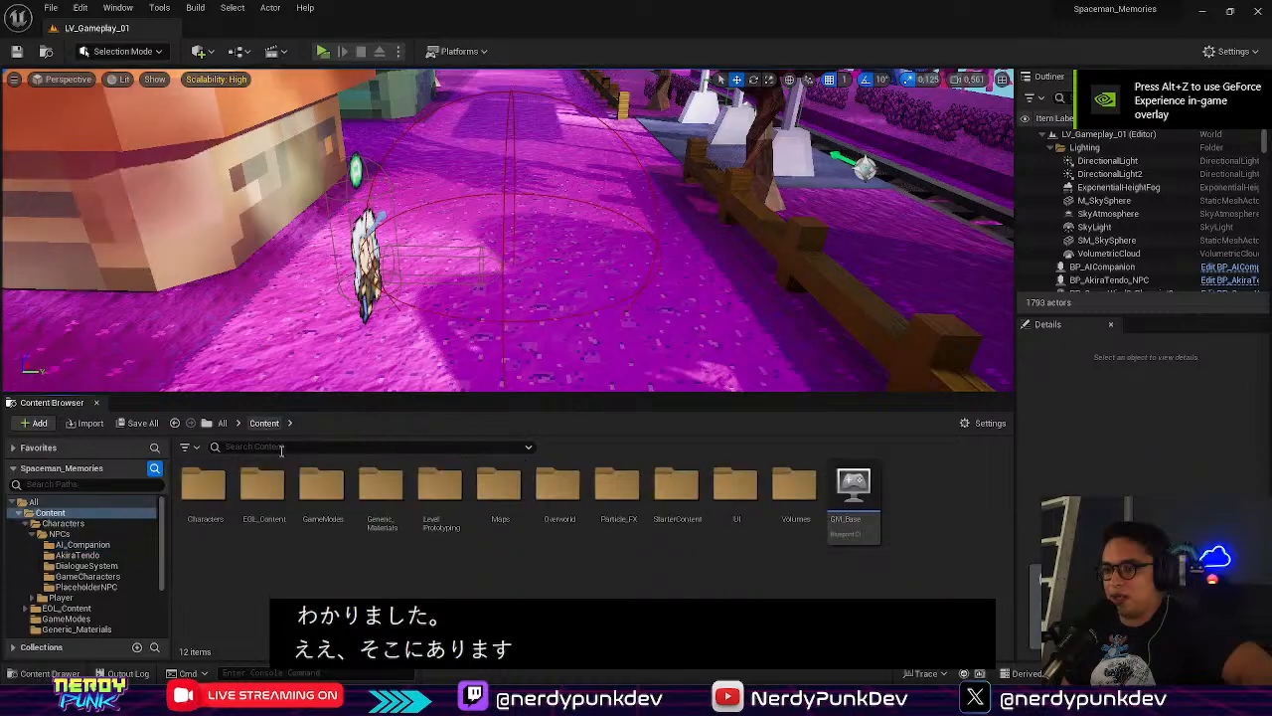
double_click(500, 484)
left_click(303, 487)
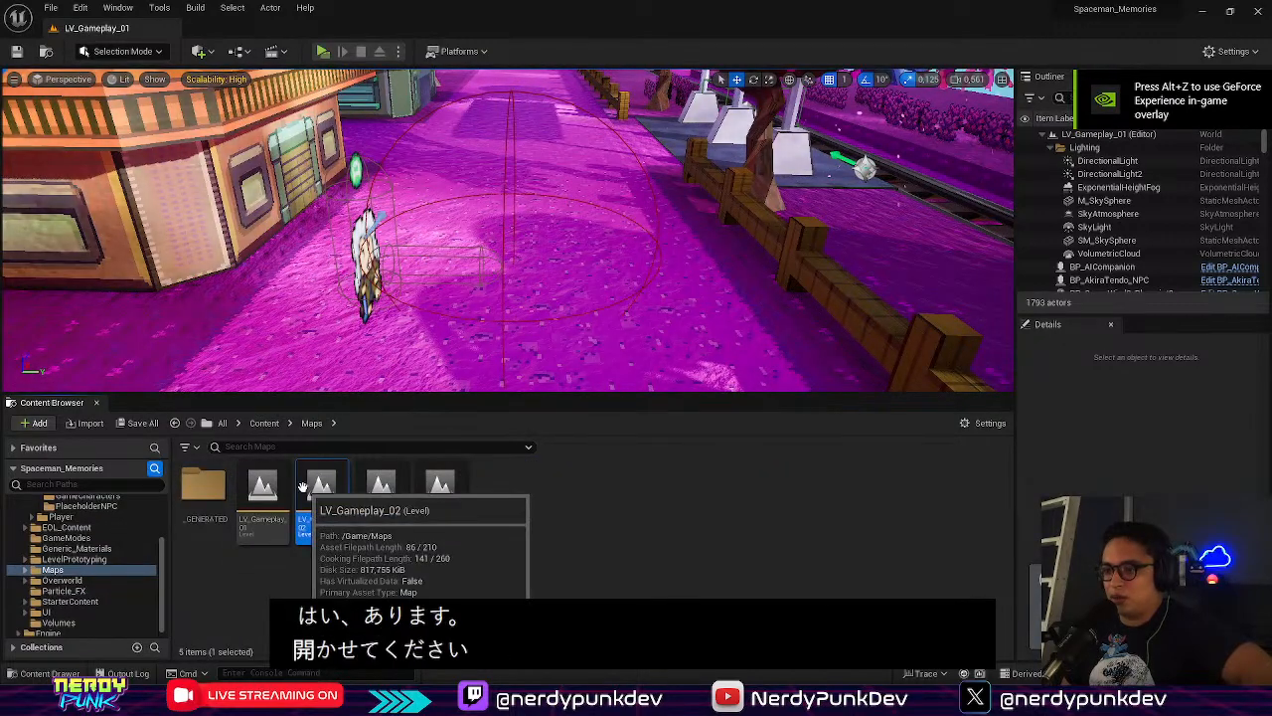
double_click(303, 487)
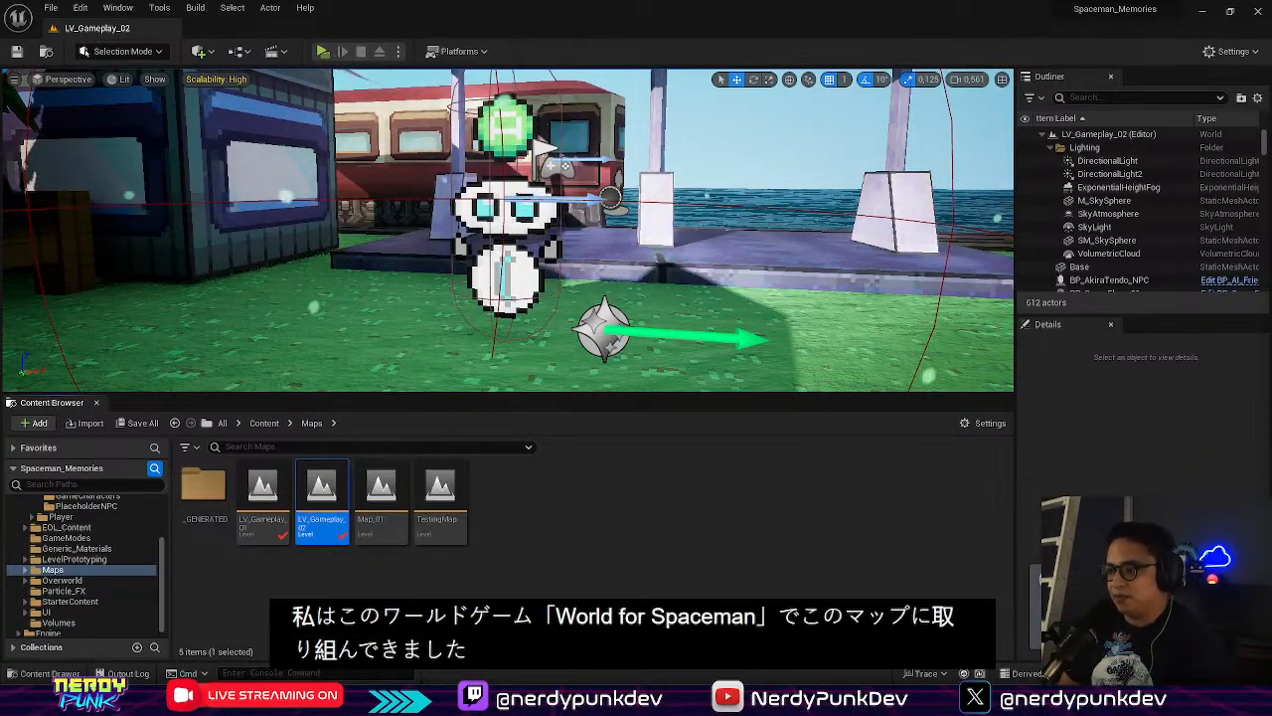
Switch to Aseprite to view the robot companion's sprite, and return to Unreal Editor
left_click(841, 700)
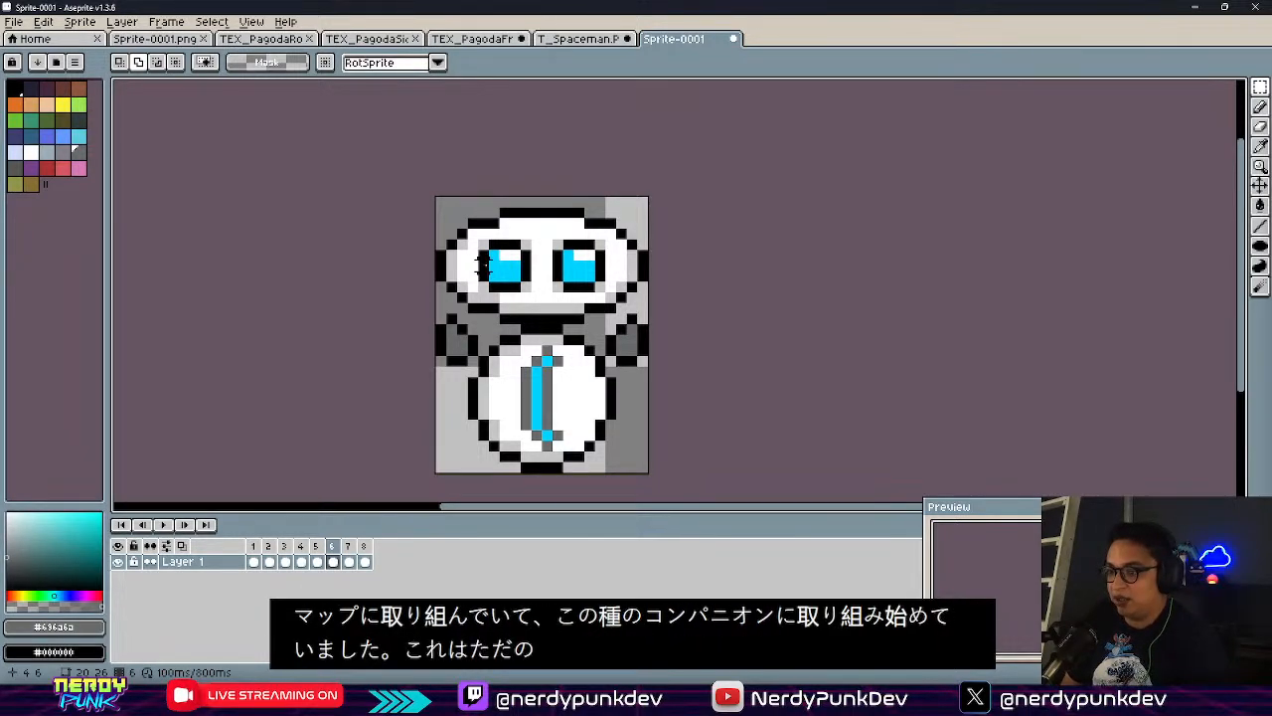
left_click(1195, 9)
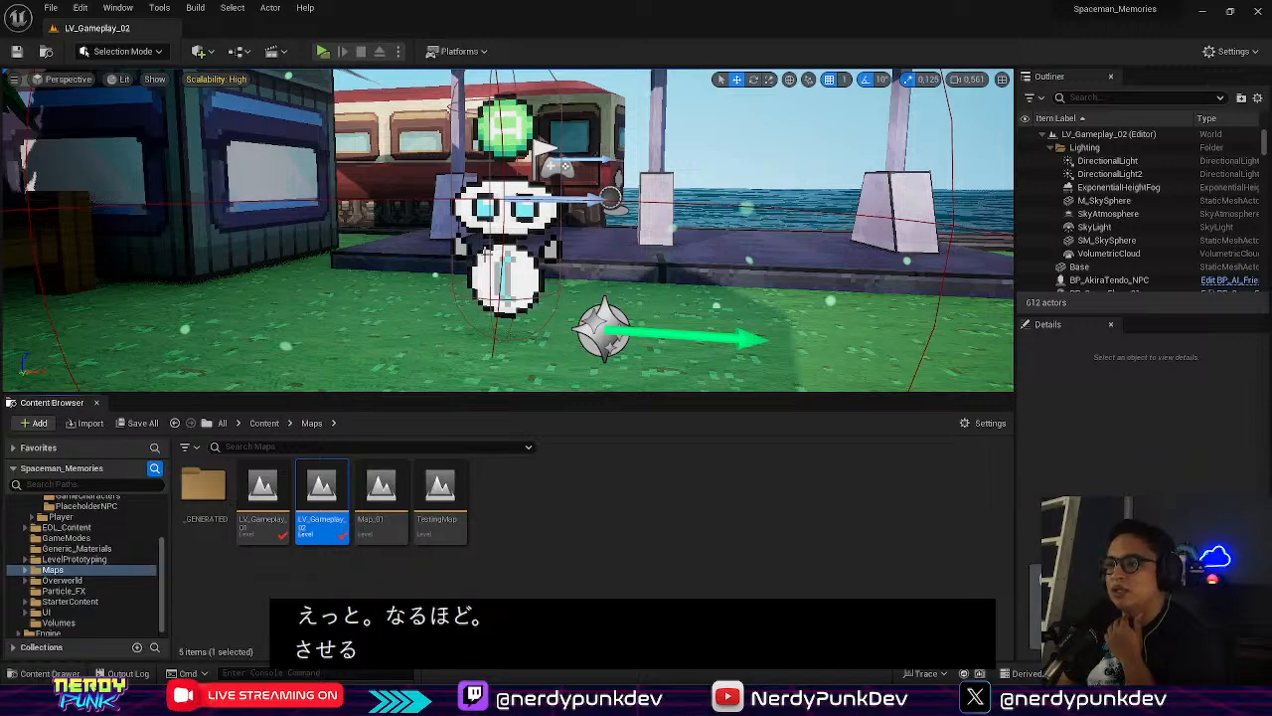
Open the robot NPC's blueprint and examine its event graph, from the camera blend nodes to the dialogue text nodes
left_click(486, 257)
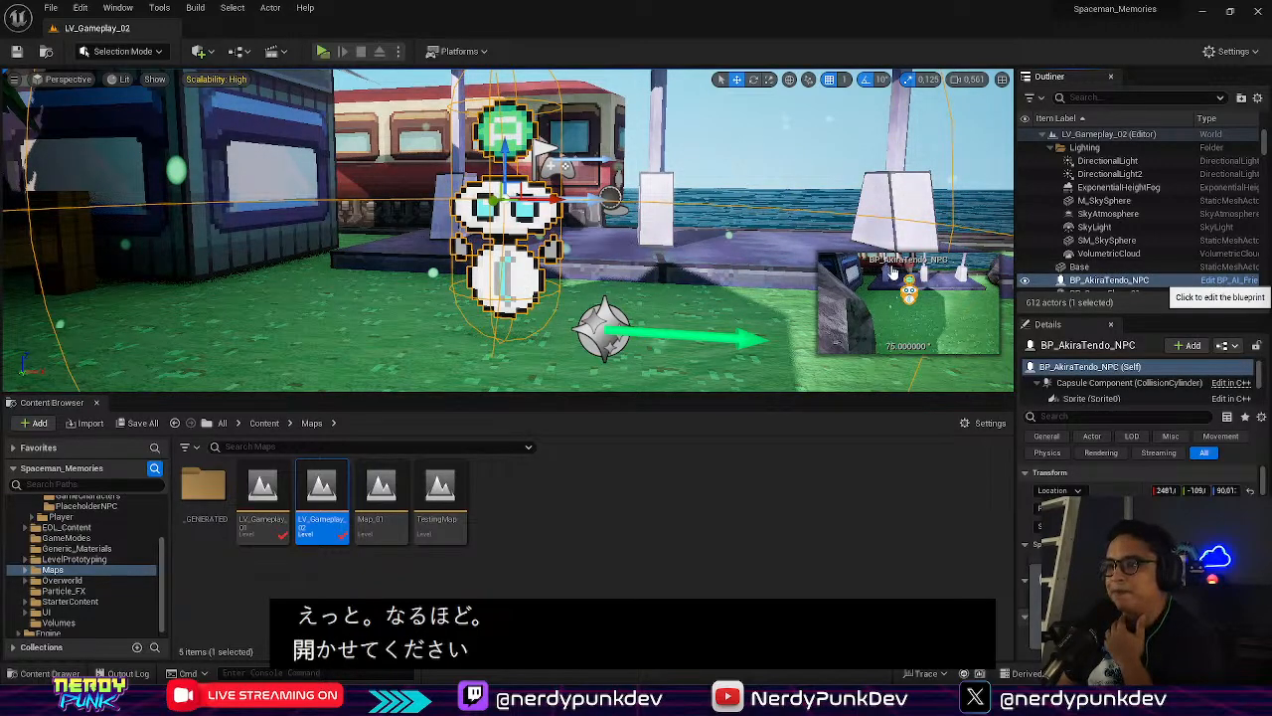
left_click(1230, 281)
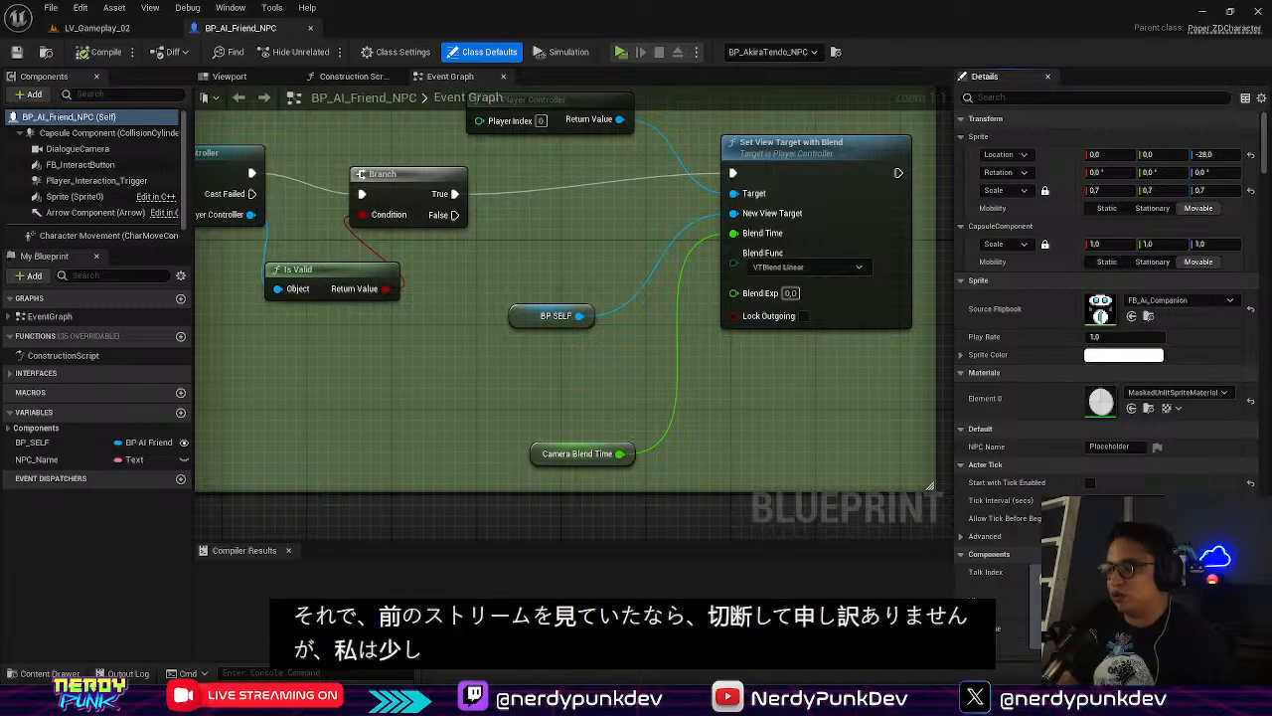
right_click_drag(535, 308, 635, 372)
scroll(516, 342, "down", 2)
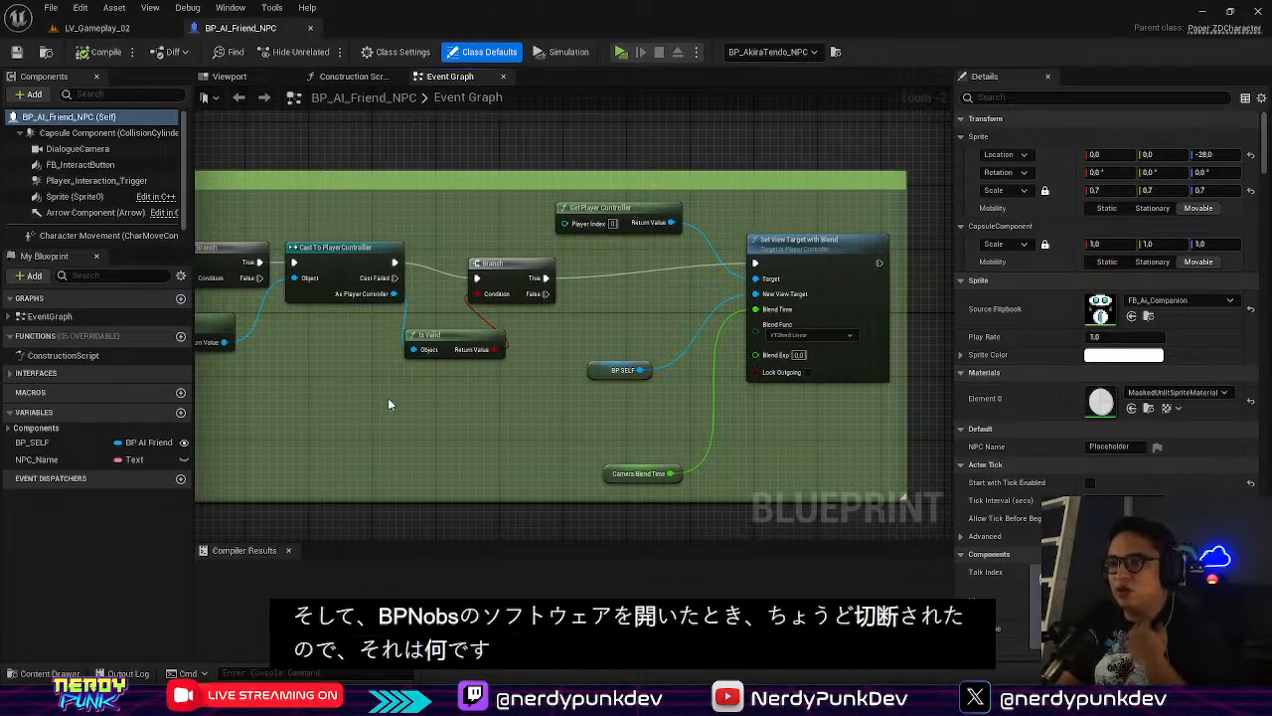
right_click_drag(412, 434, 647, 335)
right_click_drag(361, 358, 951, 384)
right_click_drag(388, 389, 552, 347)
scroll(596, 368, "up", 3)
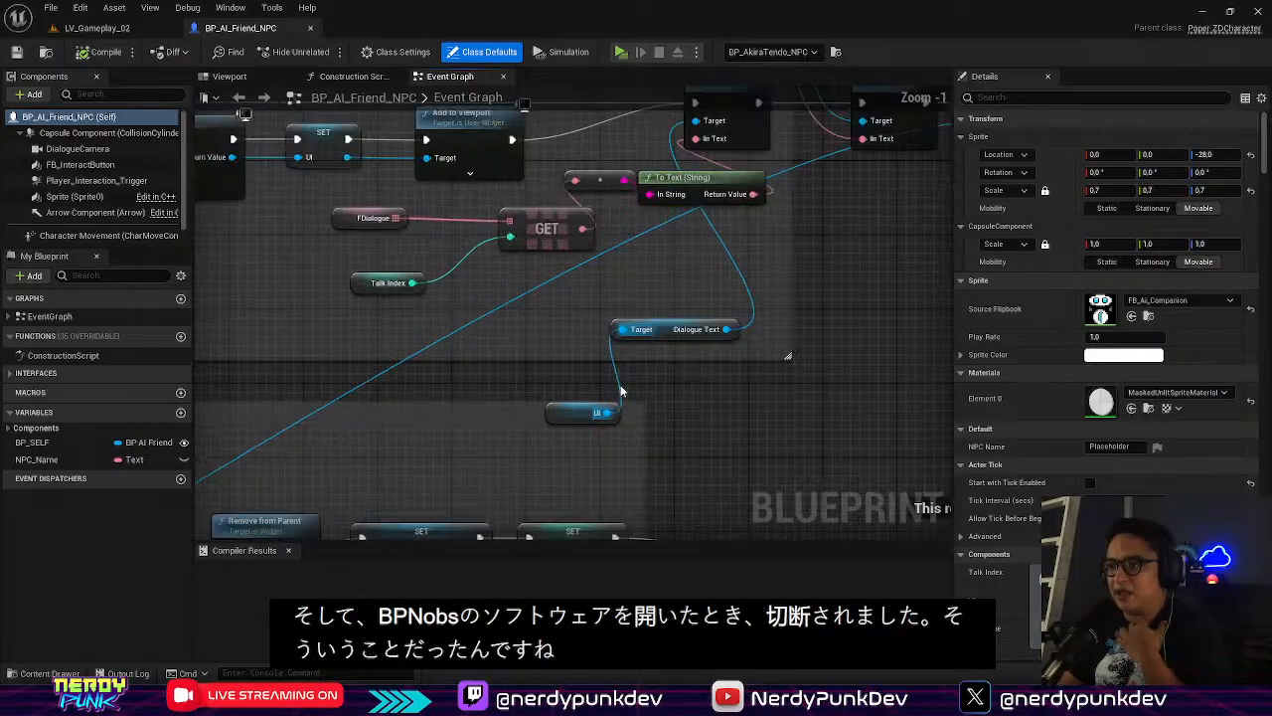
right_click_drag(673, 339, 704, 371)
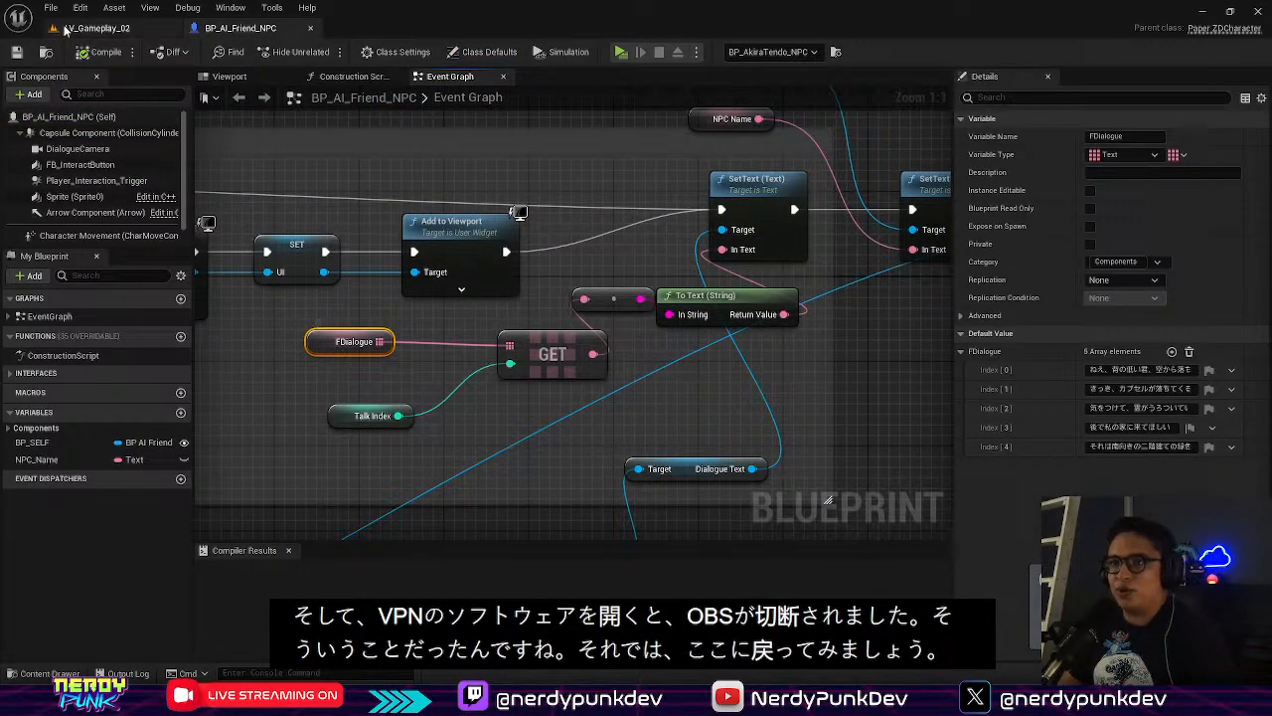
Play LV_Gameplay_02 and walk the player character to the robot NPC to start its dialogue
left_click(98, 27)
left_click(323, 51)
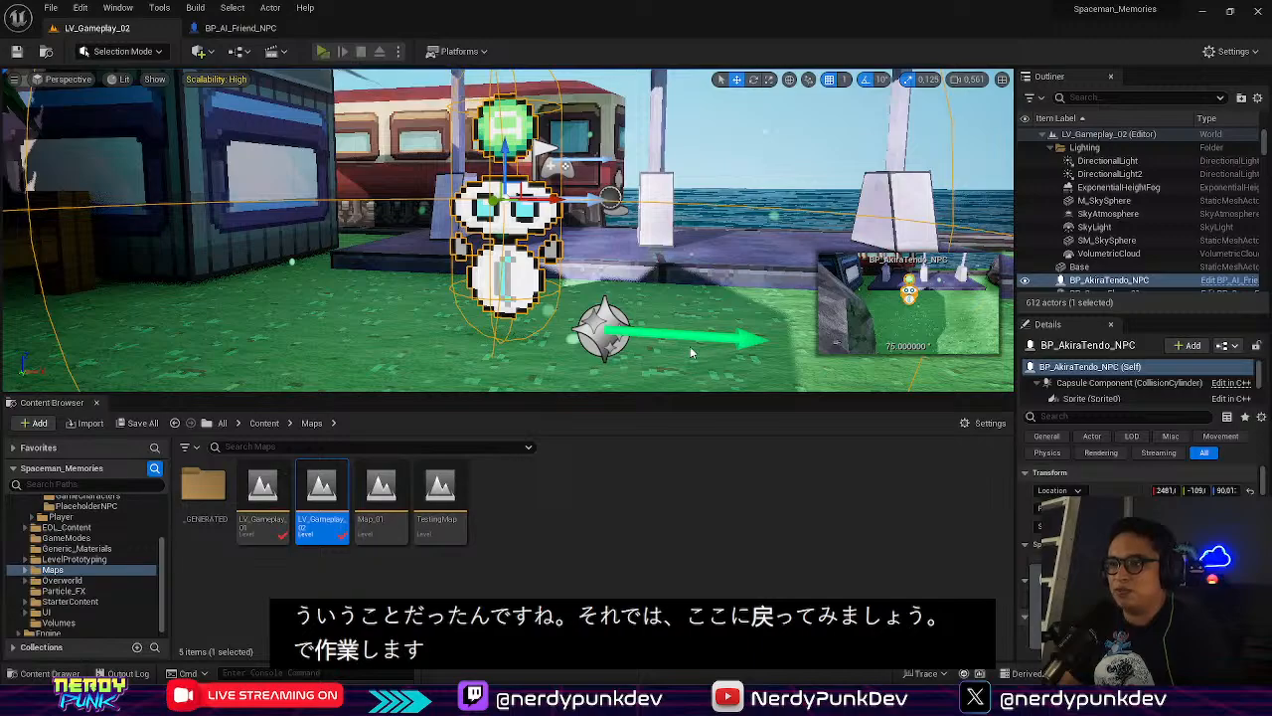
key("s")
key("d")
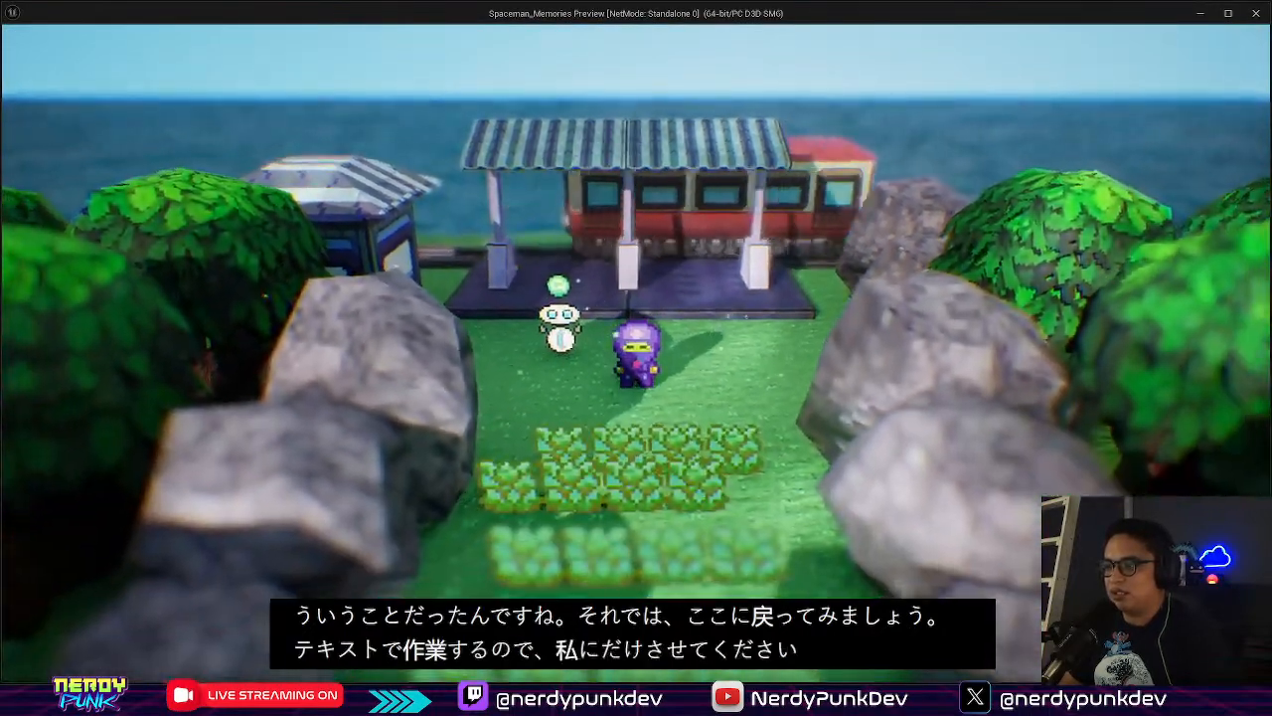
key("a")
key("w")
key("e")
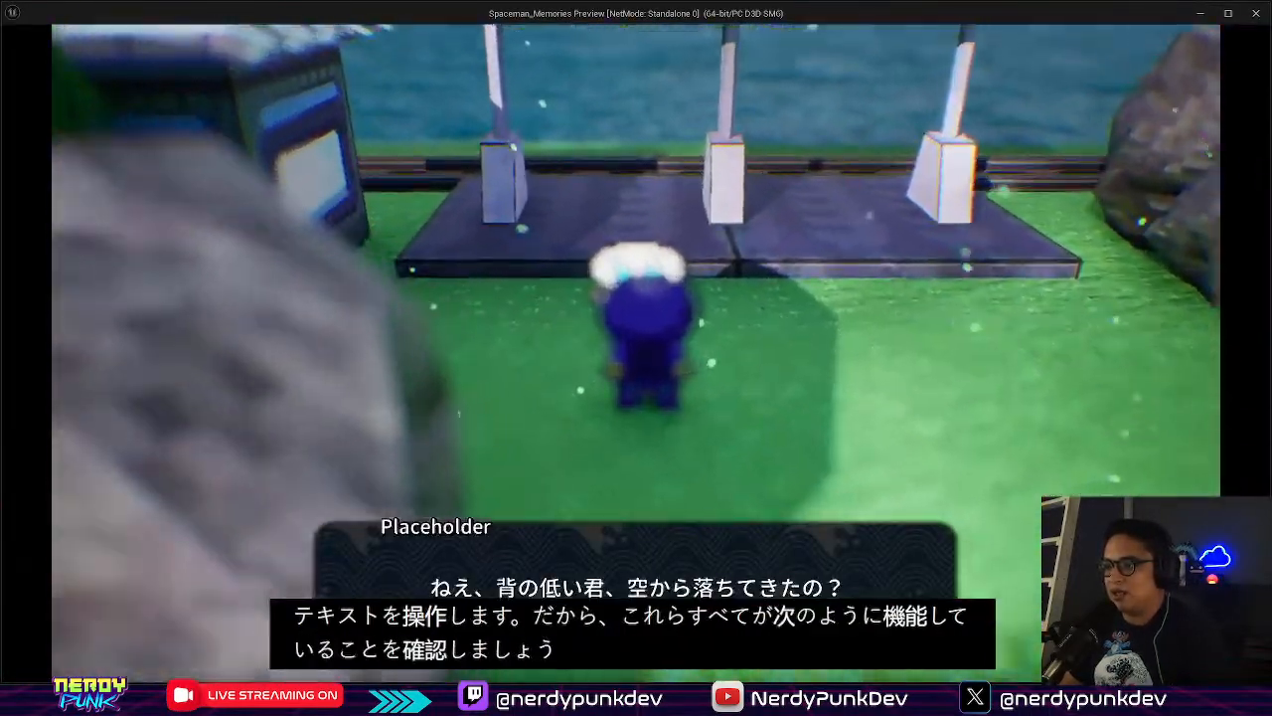
Test moving the player character around the robot while the dialogue is open, and end the play session
key("d")
key("s")
key("a")
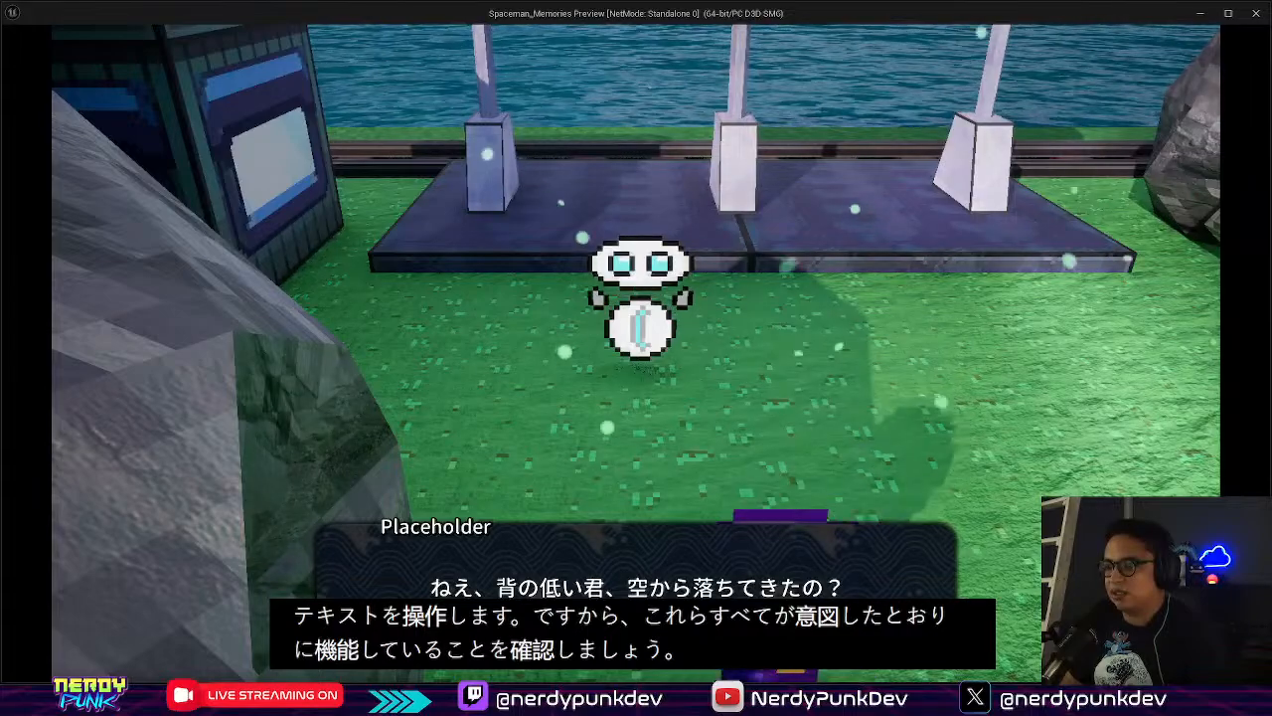
key("w")
key("d")
key("w")
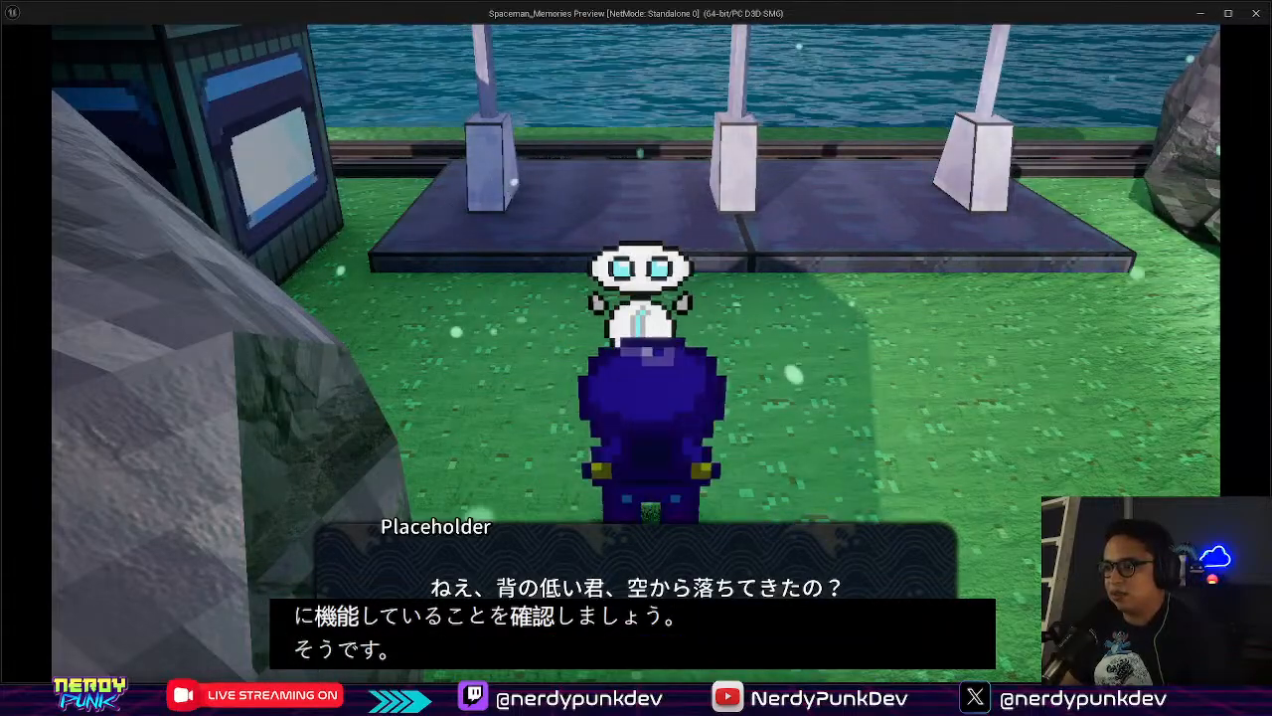
key("a")
key("s")
key("d")
key("w")
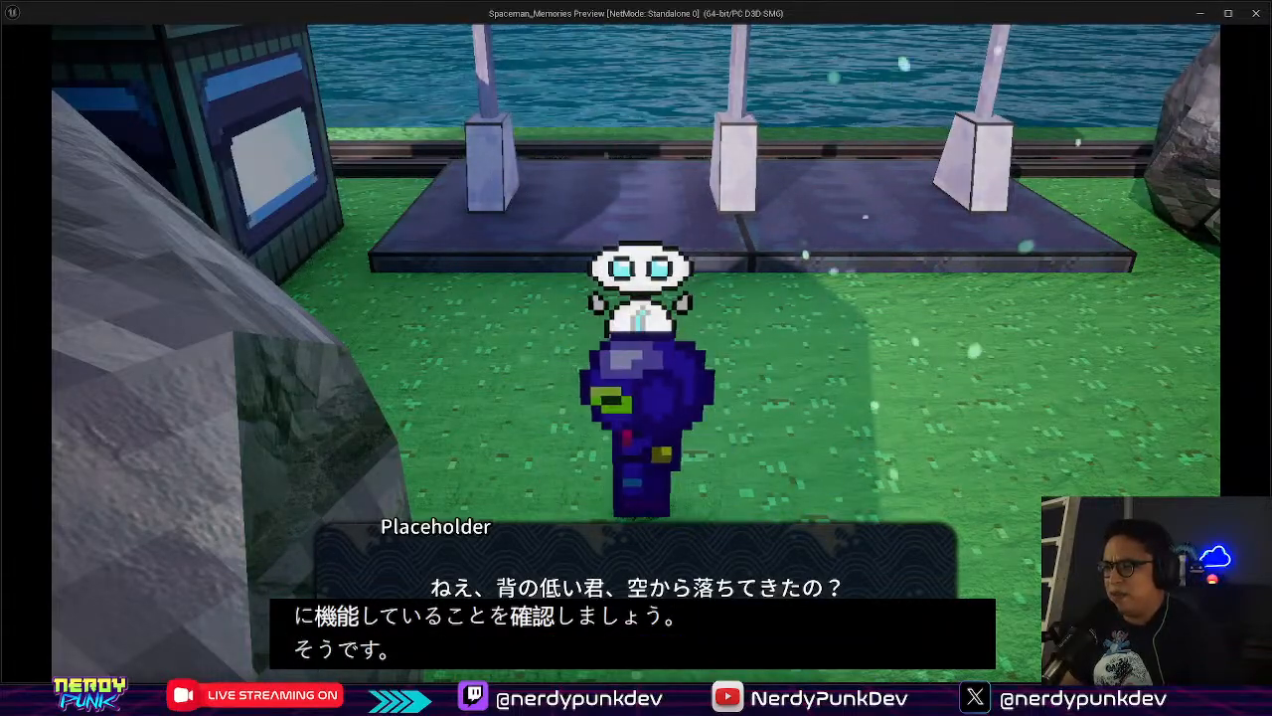
key("s")
key("w")
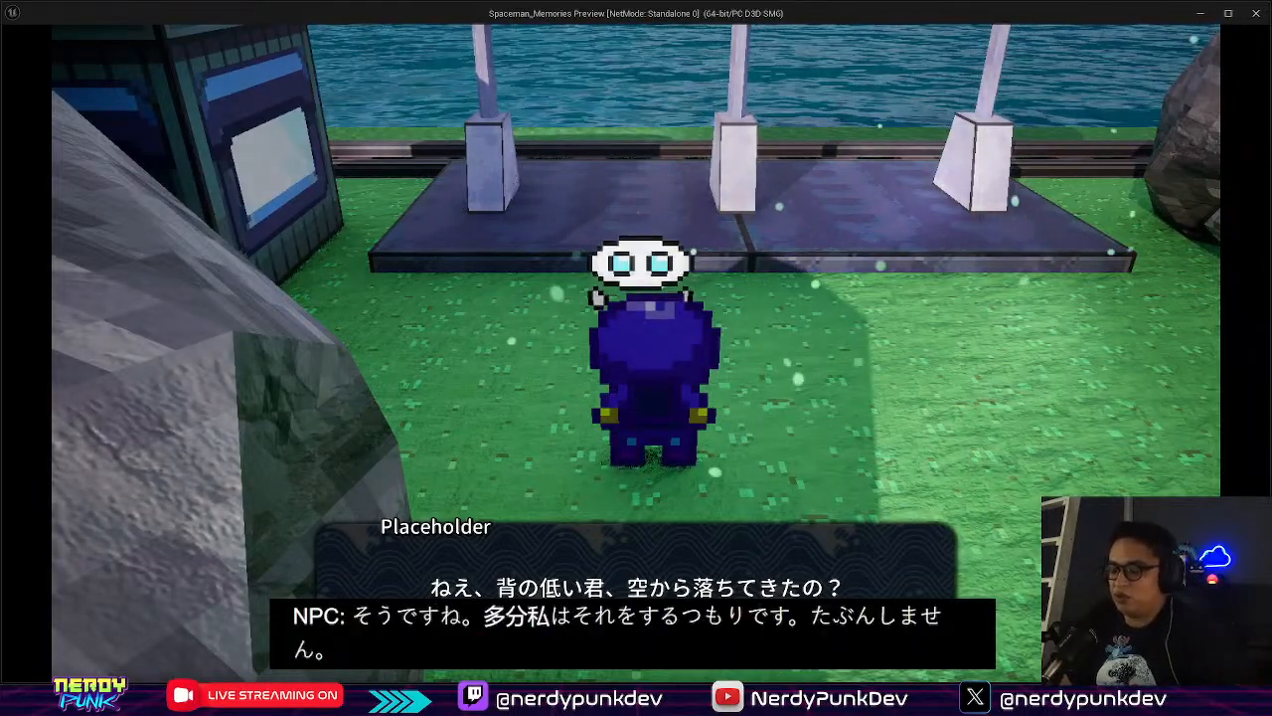
key("Escape")
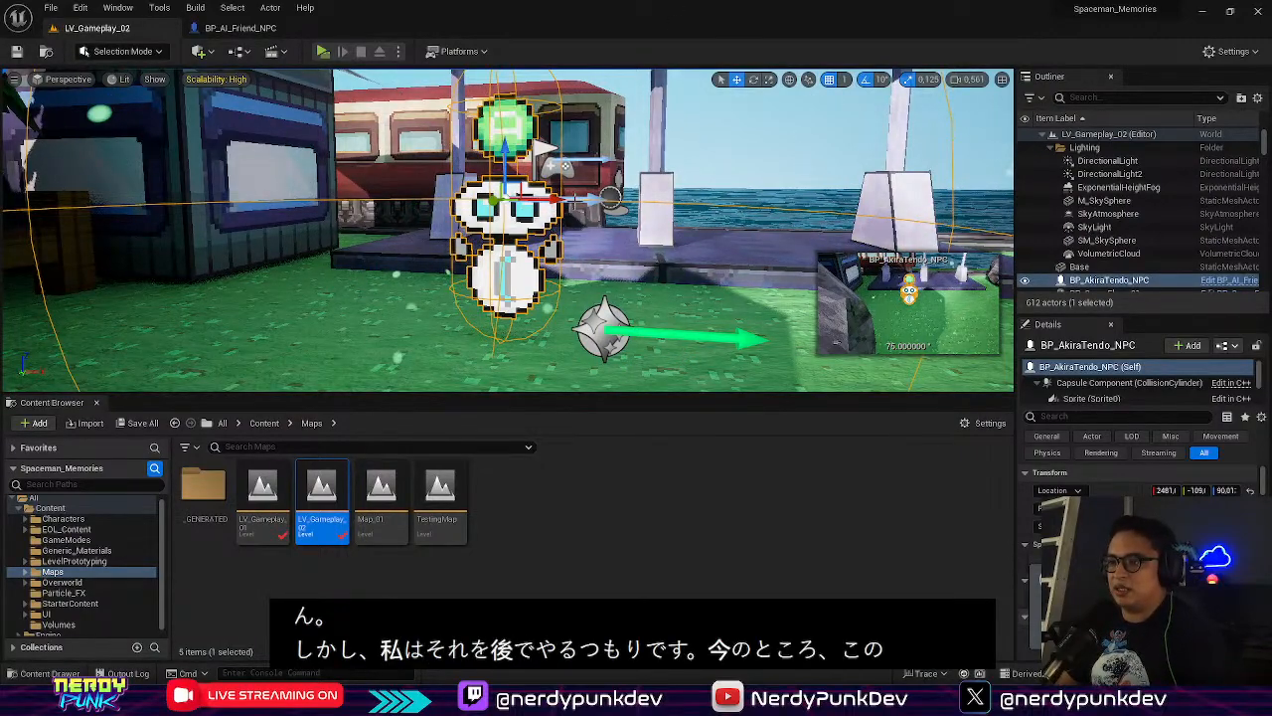
Rename the robot actor BP_AkiraTendo_NPC in the level as BP_AICompanion_NPC
right_click_drag(634, 370, 571, 394)
key("s")
right_click_drag(572, 298, 577, 202)
key("w")
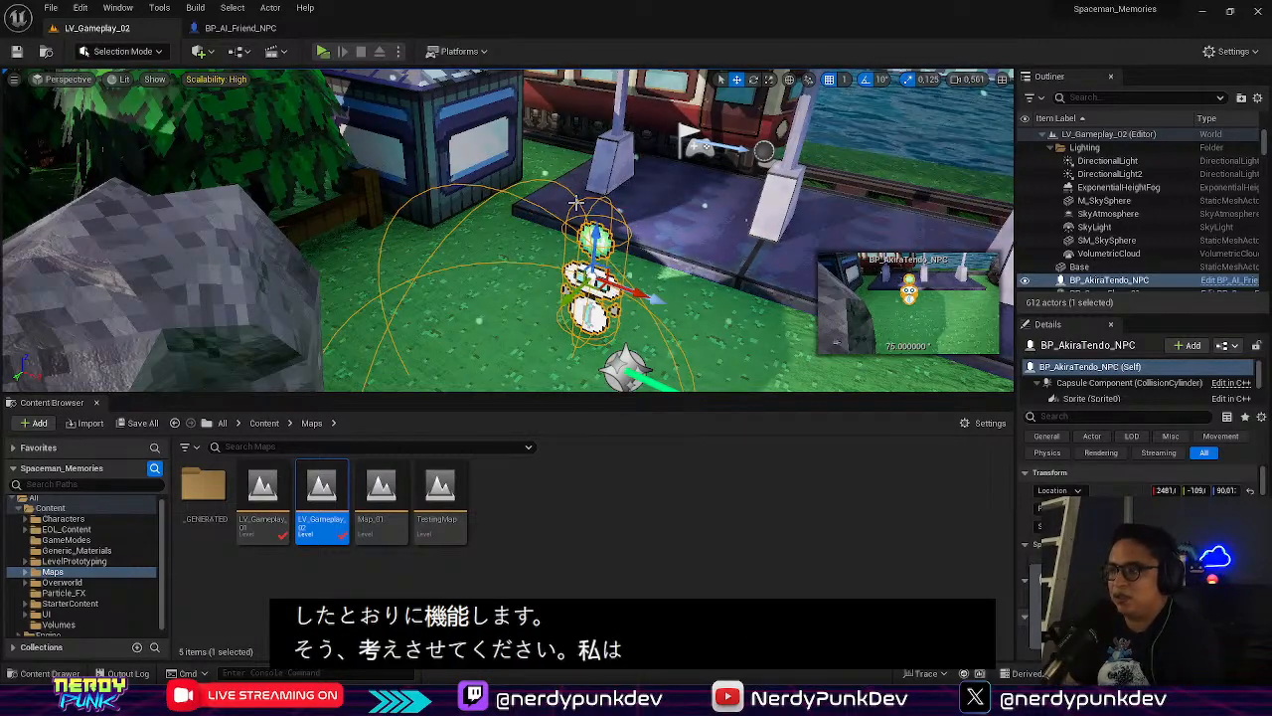
right_click(1122, 283)
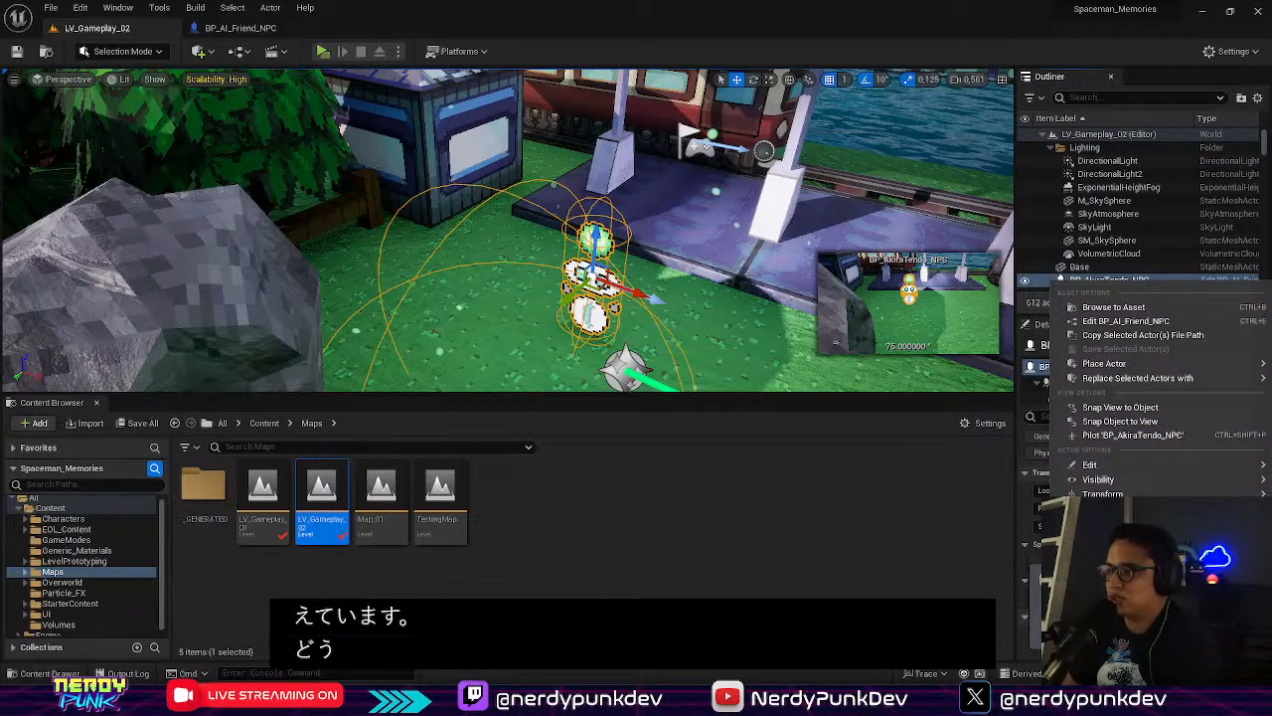
left_click(1011, 658)
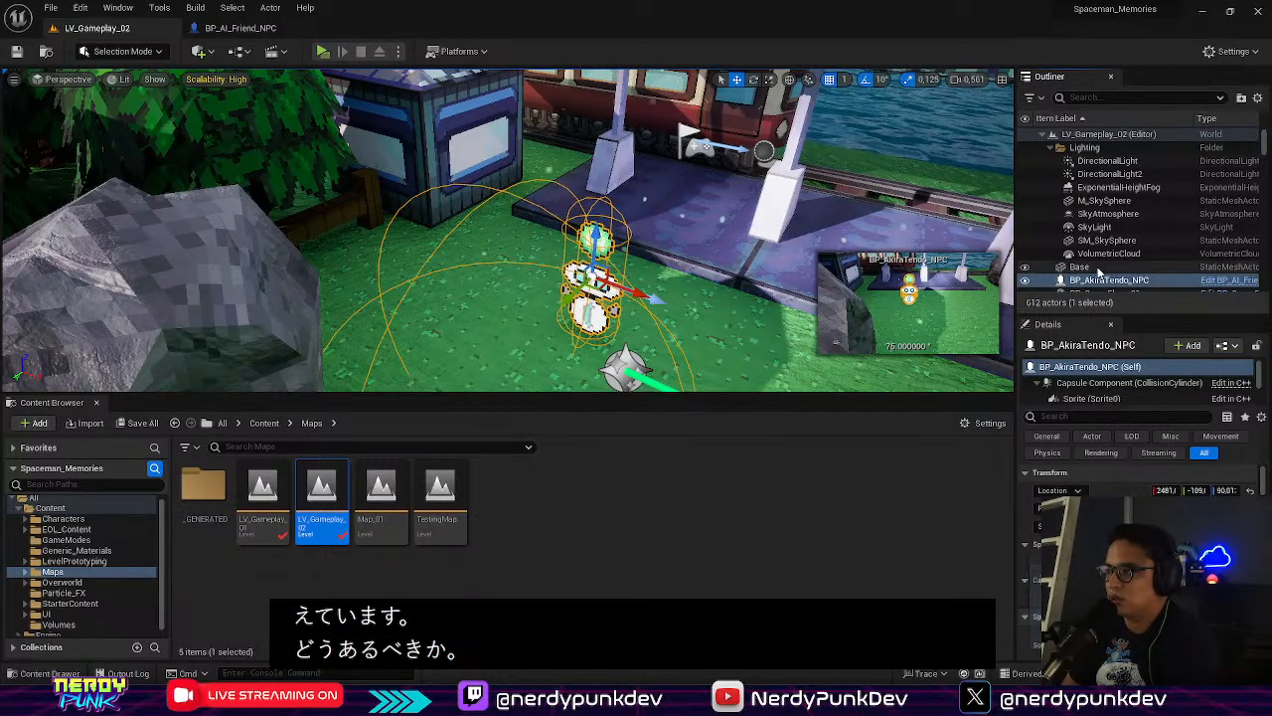
right_click(1100, 281)
mouse_move(1143, 470)
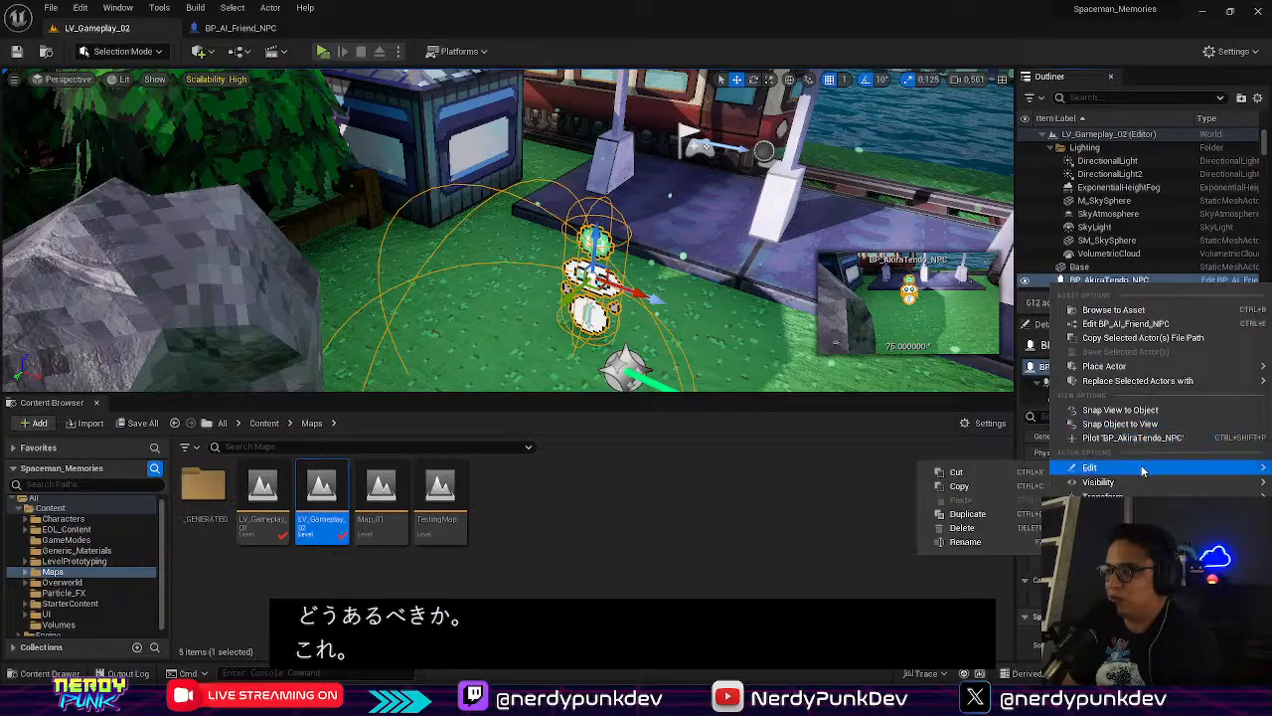
left_click(972, 541)
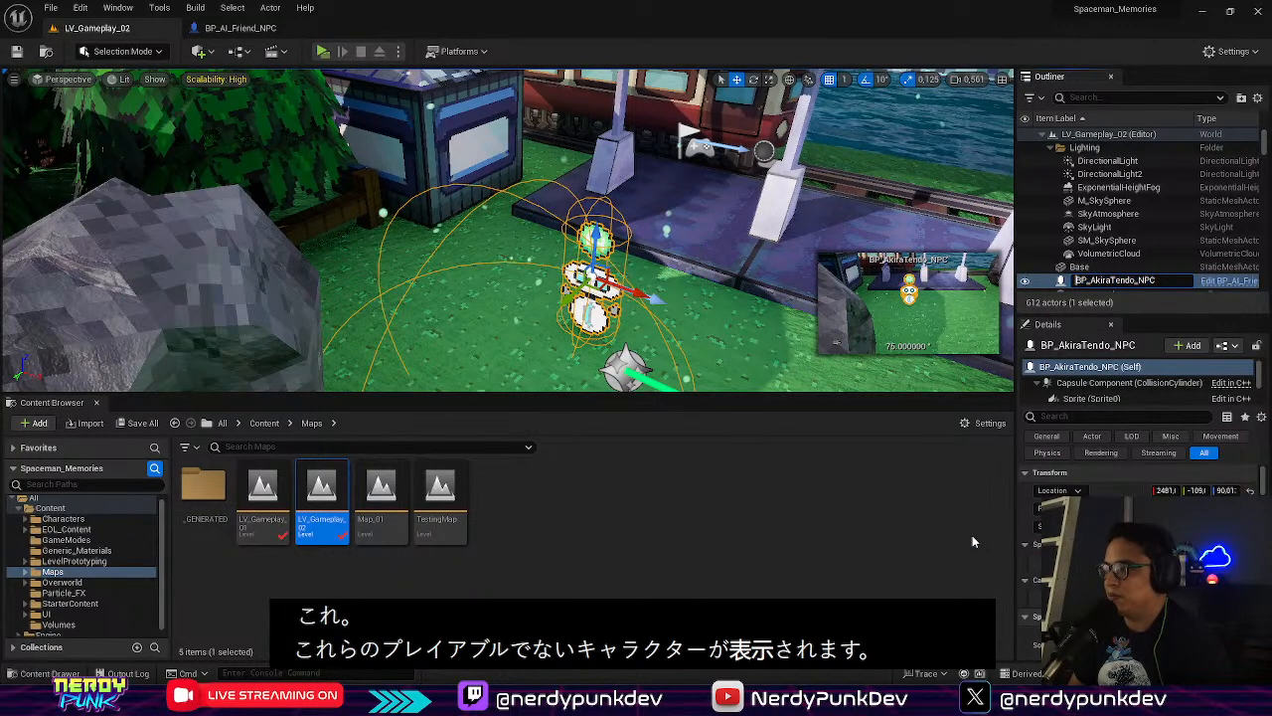
key("Right")
key("Right")
key("Right")
key("Right")
key("Right")
key("Right")
key("Right")
key("Right")
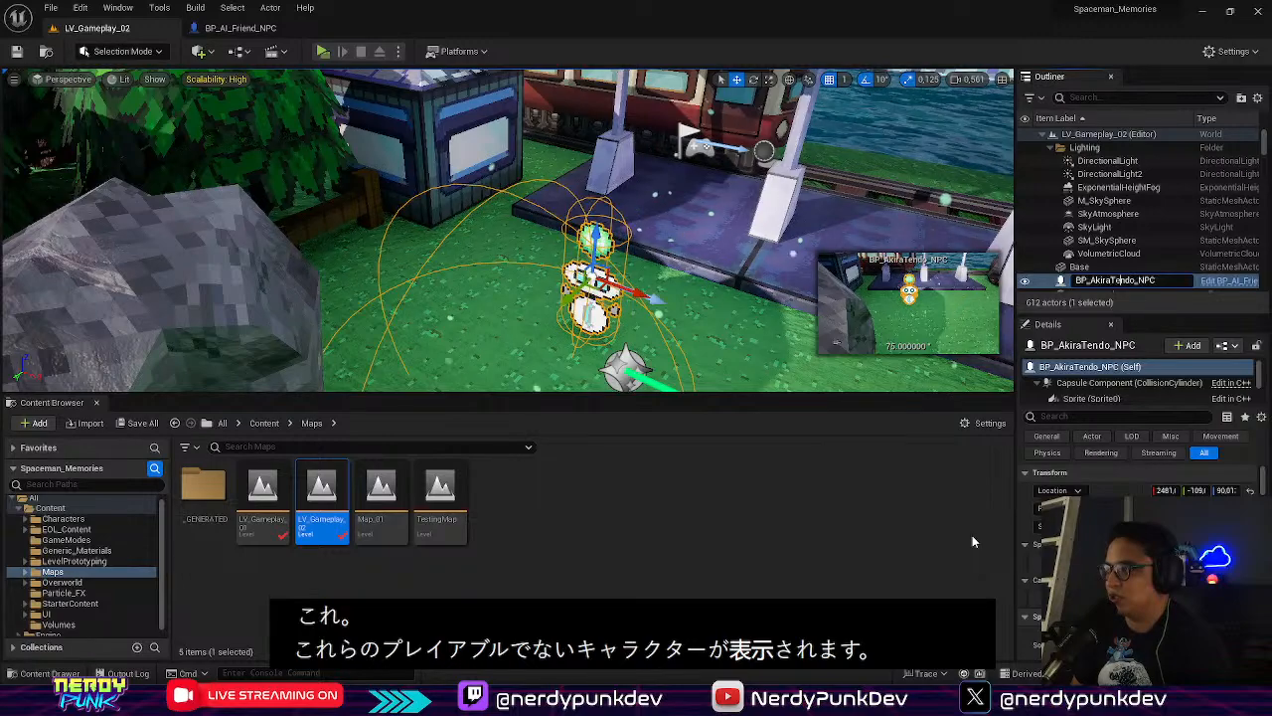
key("BackSpace")
key("BackSpace")
key("BackSpace")
key("BackSpace")
key("BackSpace")
key("BackSpace")
key("BackSpace")
key("BackSpace")
key("BackSpace")
key("BackSpace")
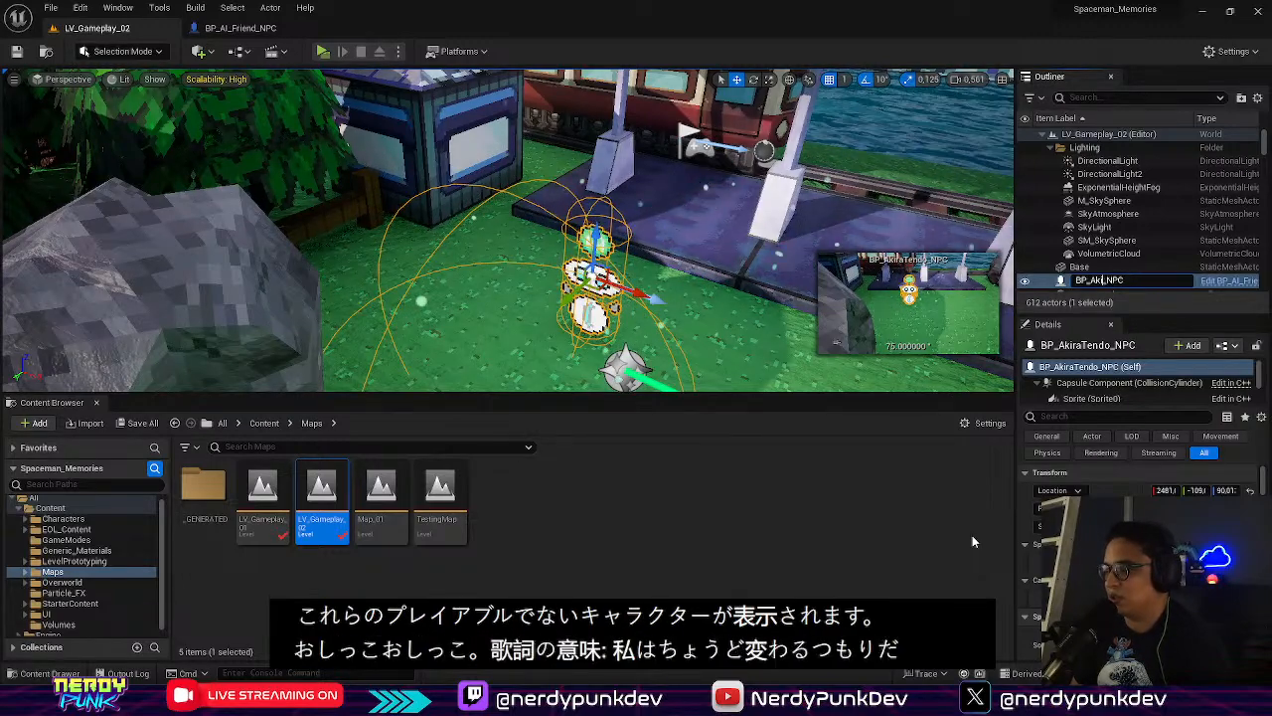
type("AICompanio")
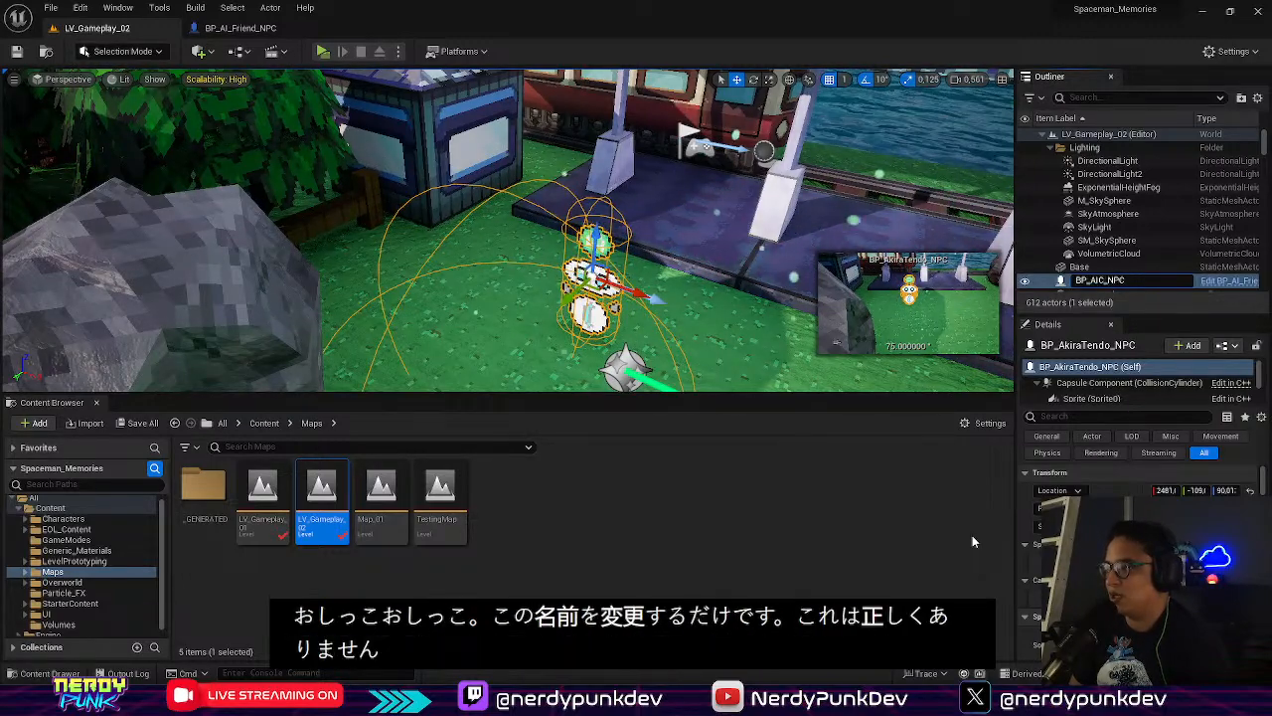
type("n")
key("Return")
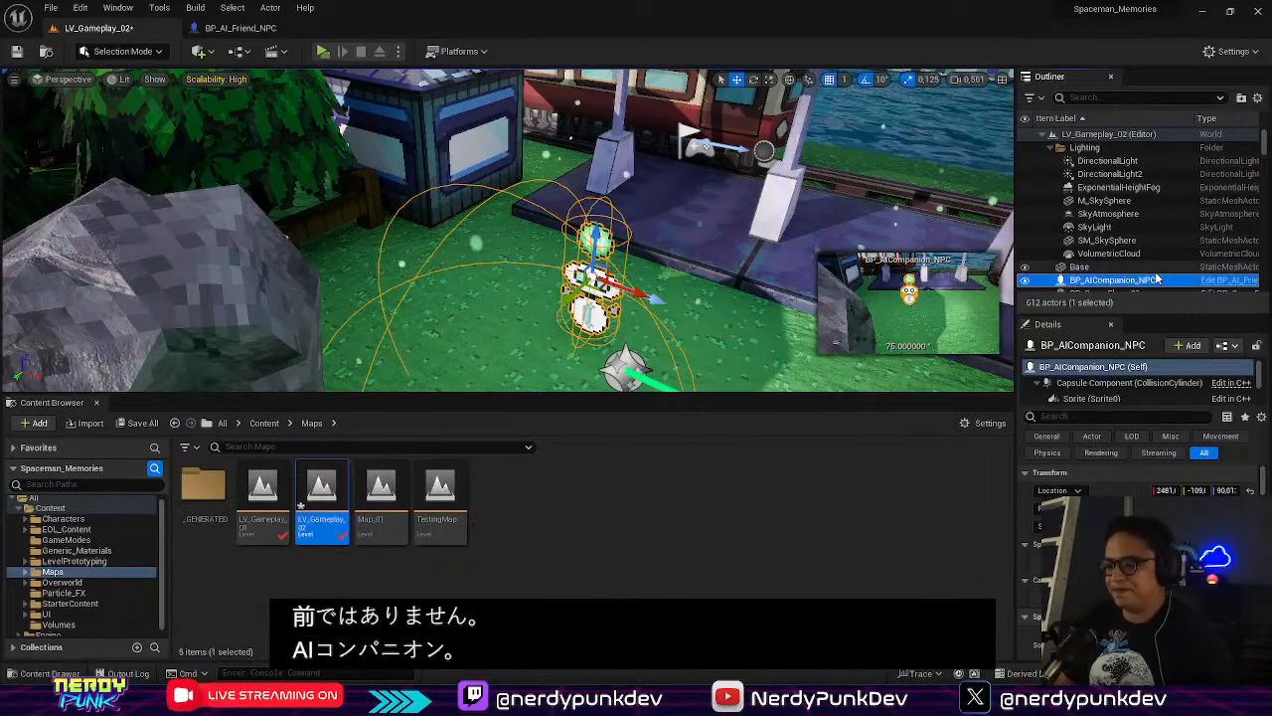
Add a Niagara Particle System component to BP_AI_Friend_NPC and lower it to Z -76 at the robot's base
left_click(1225, 282)
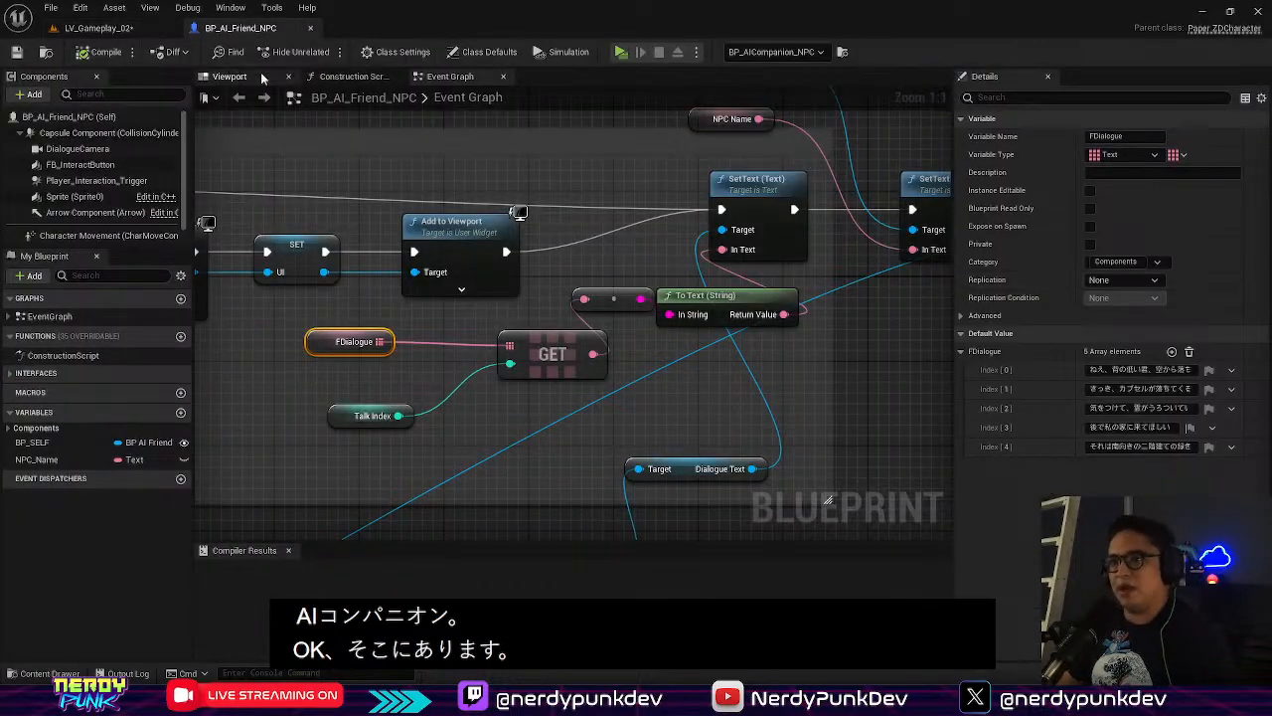
left_click(230, 77)
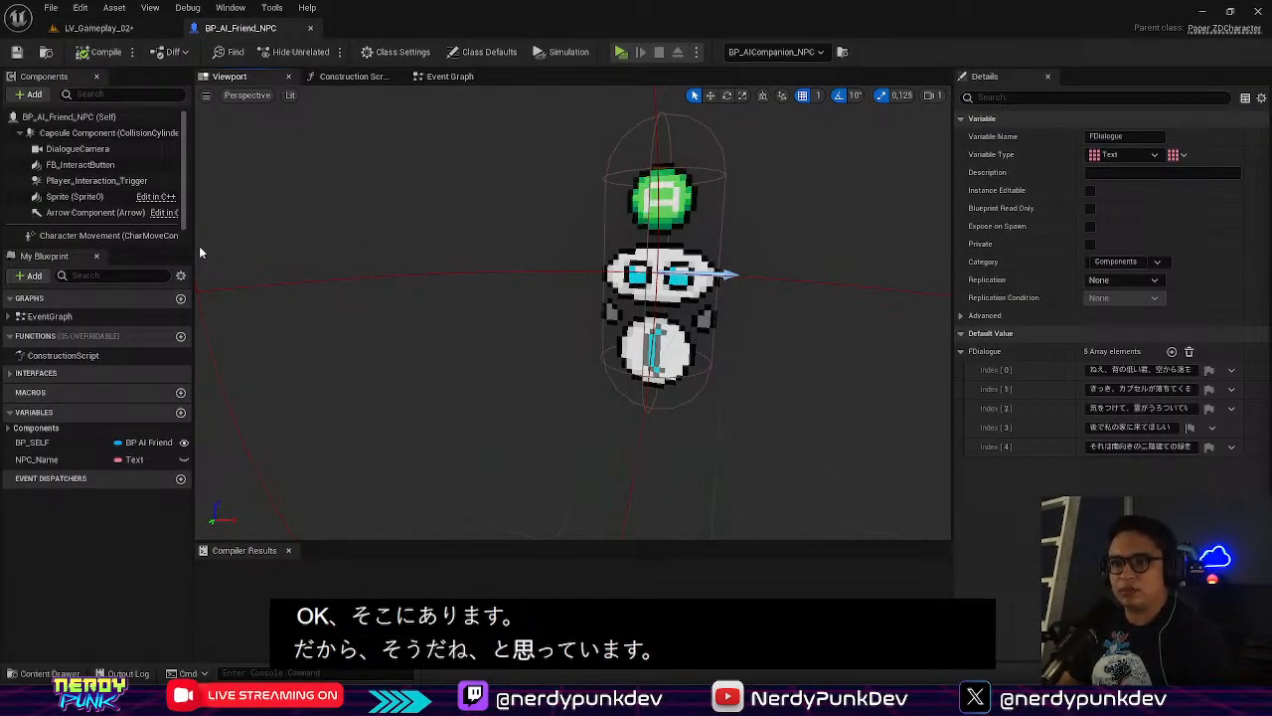
left_click_drag(180, 193, 180, 211)
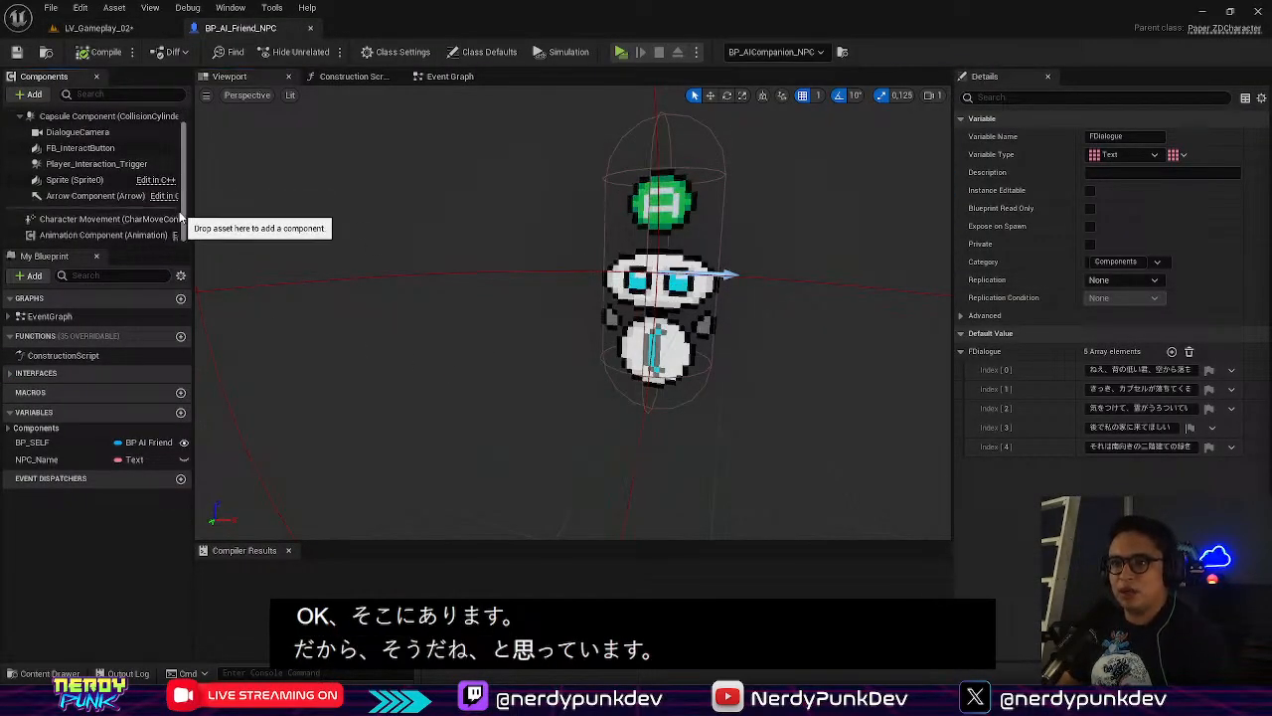
left_click(33, 94)
type("nia")
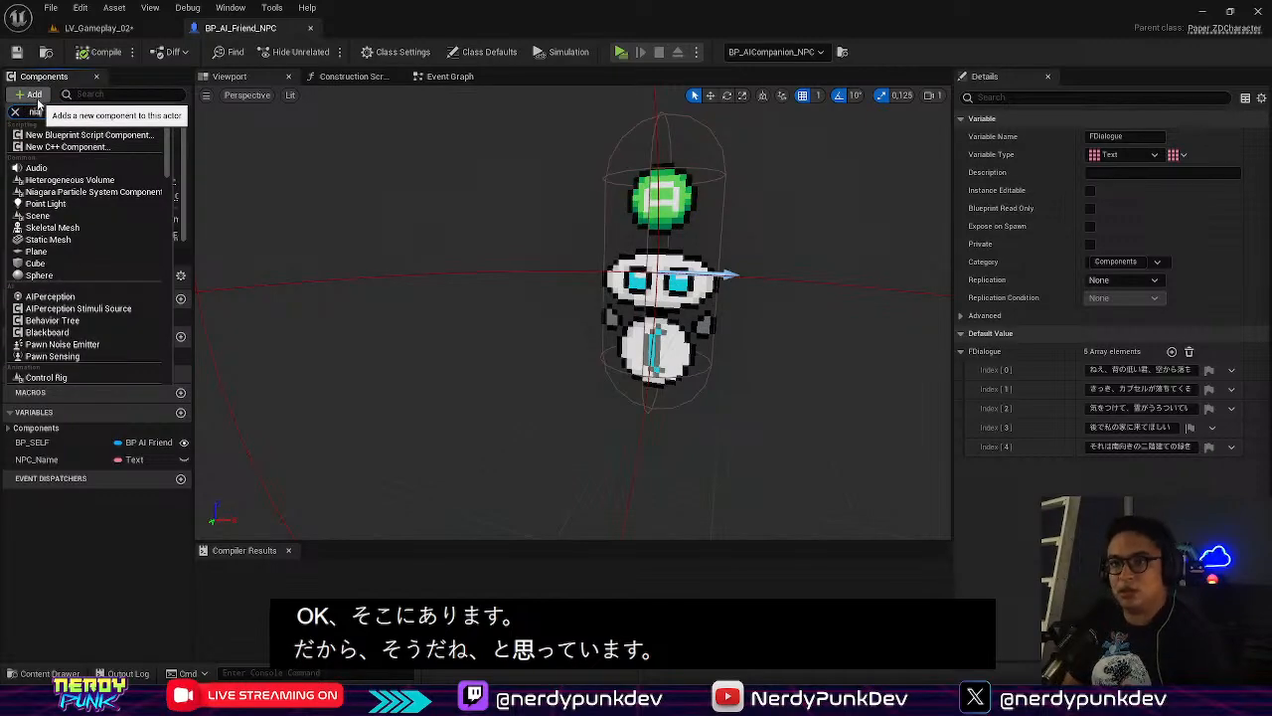
type("g")
key("Return")
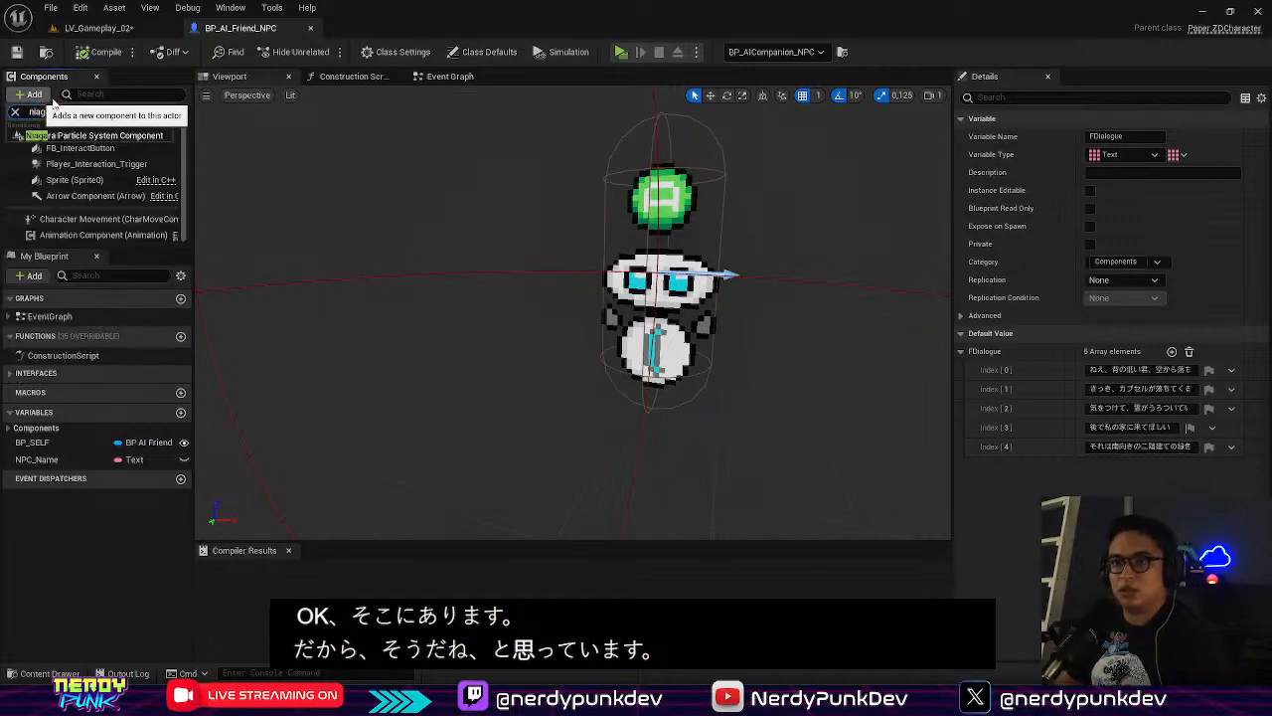
left_click(127, 135)
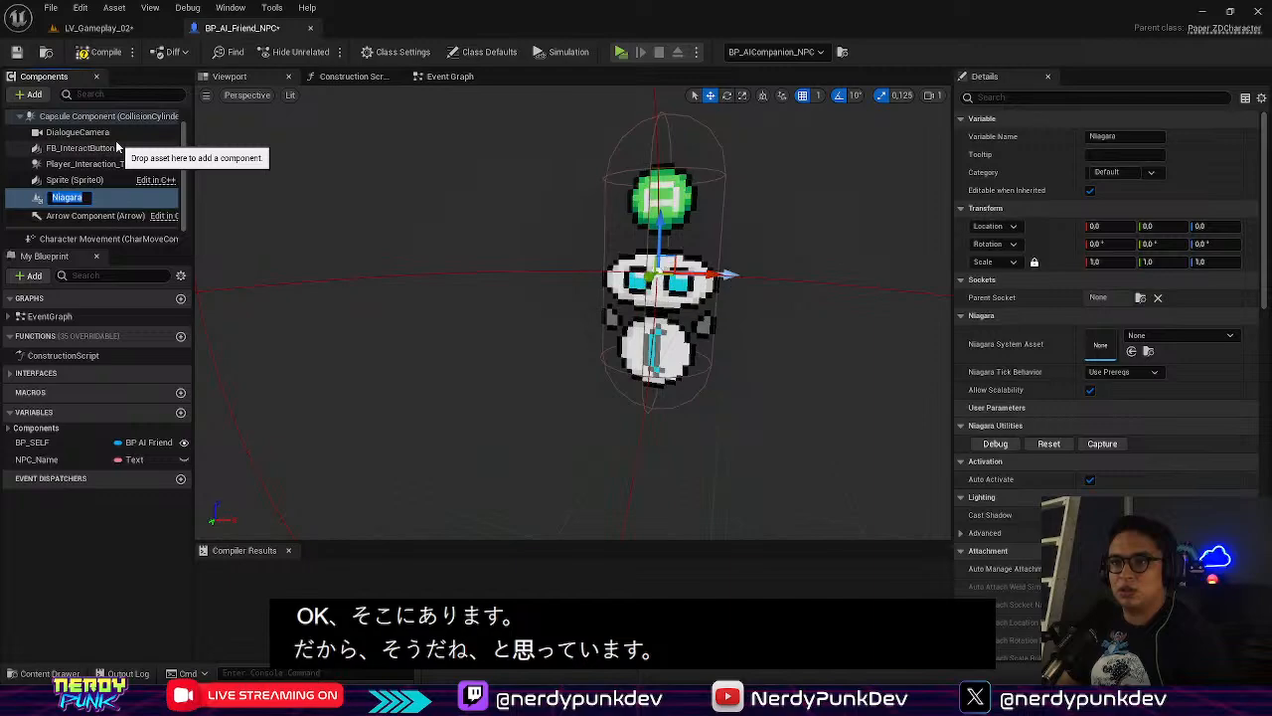
key("Return")
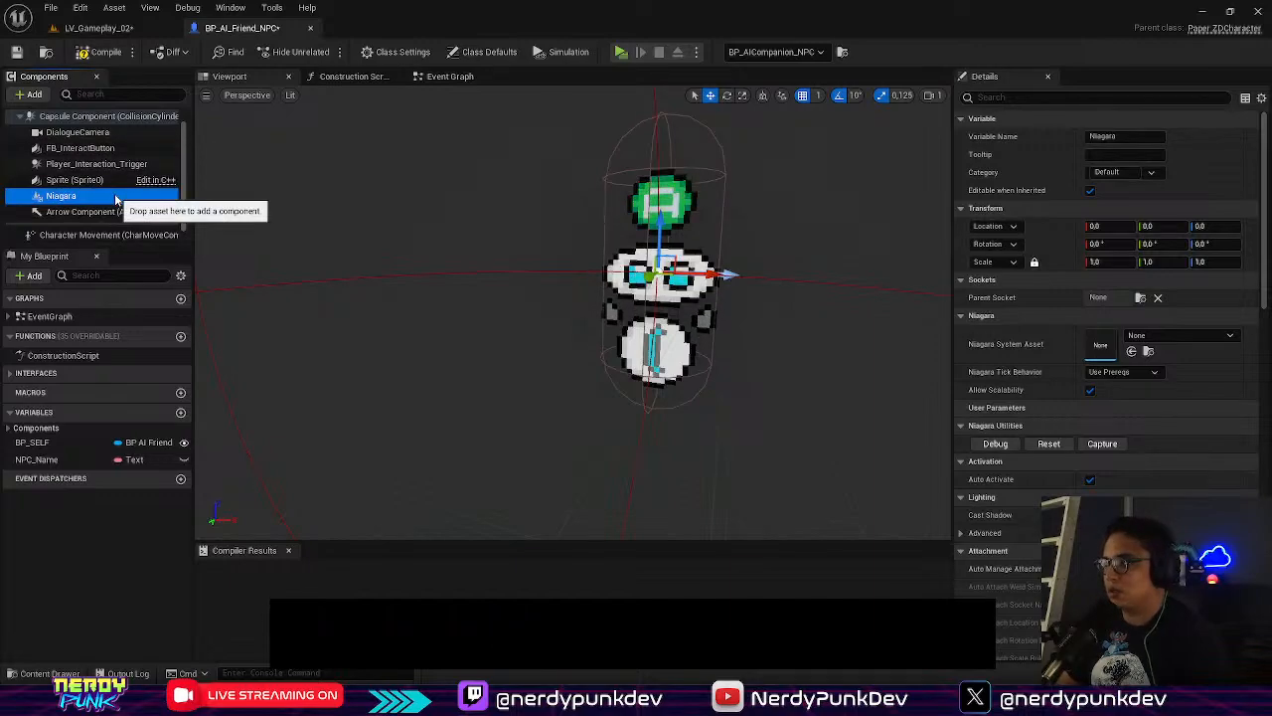
mouse_move(664, 297)
right_mouse_down()
mouse_move(656, 320)
mouse_move(676, 302)
right_mouse_up()
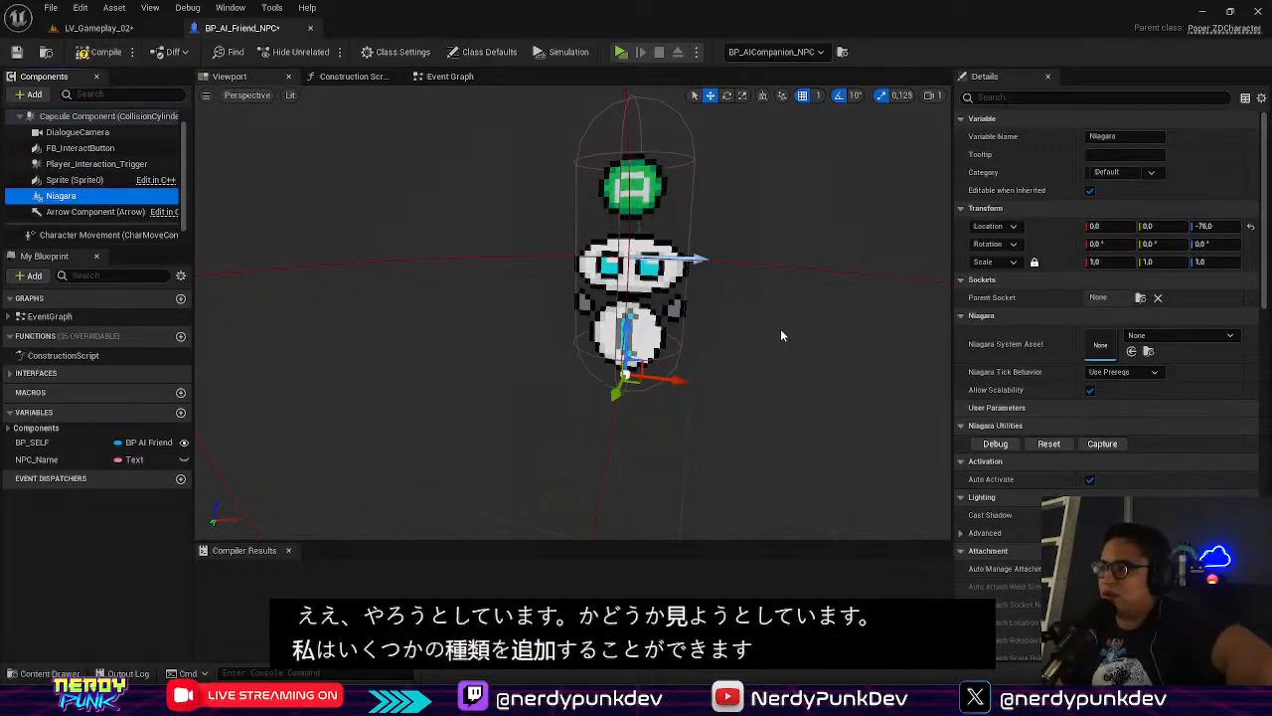
Try the Grid2D_Gas_MovingFire system and the Grid3D gas particle advection system on the robot's Niagara component
left_click(1168, 336)
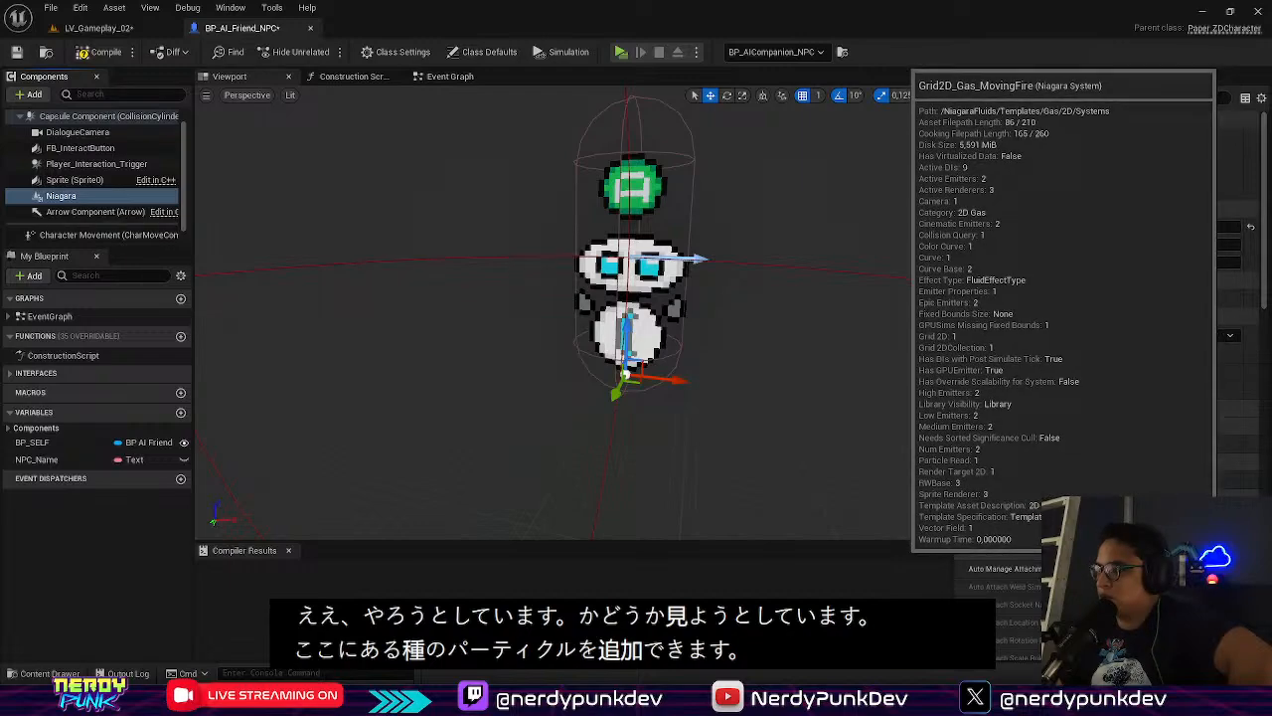
left_click(1107, 486)
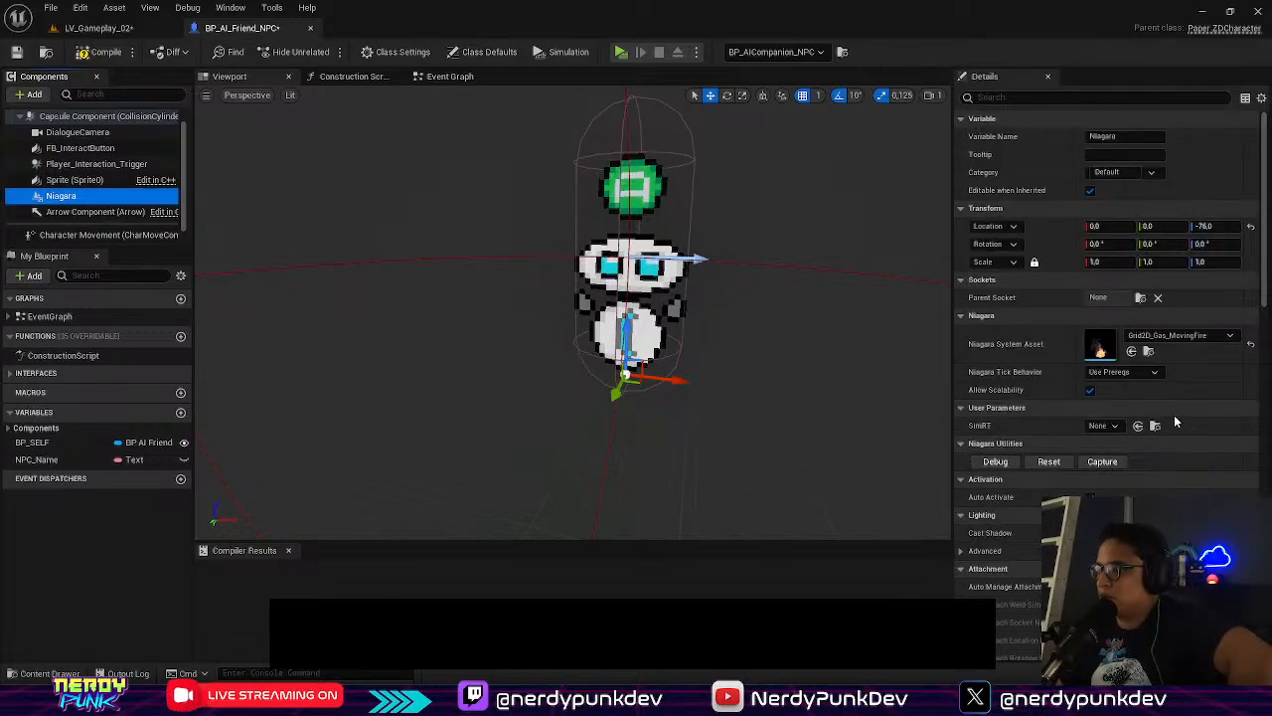
right_click_drag(712, 338, 755, 350)
left_click(1147, 336)
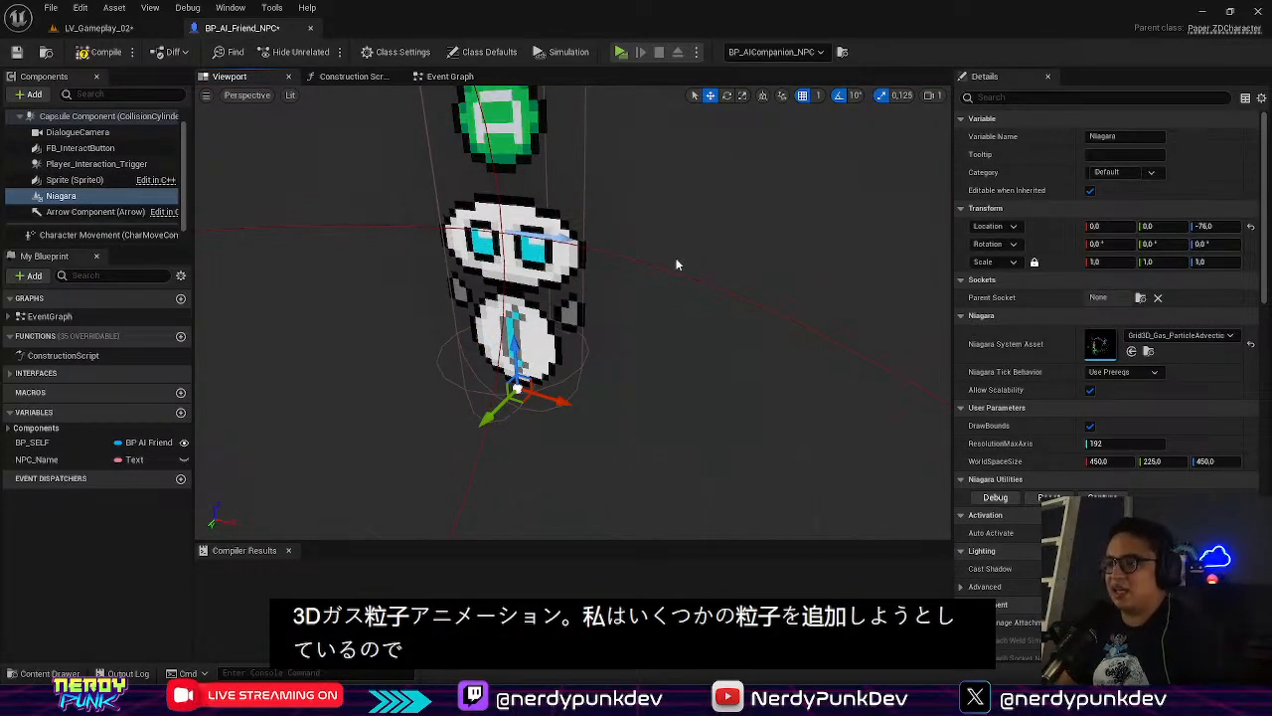
right_click_drag(609, 371, 502, 432)
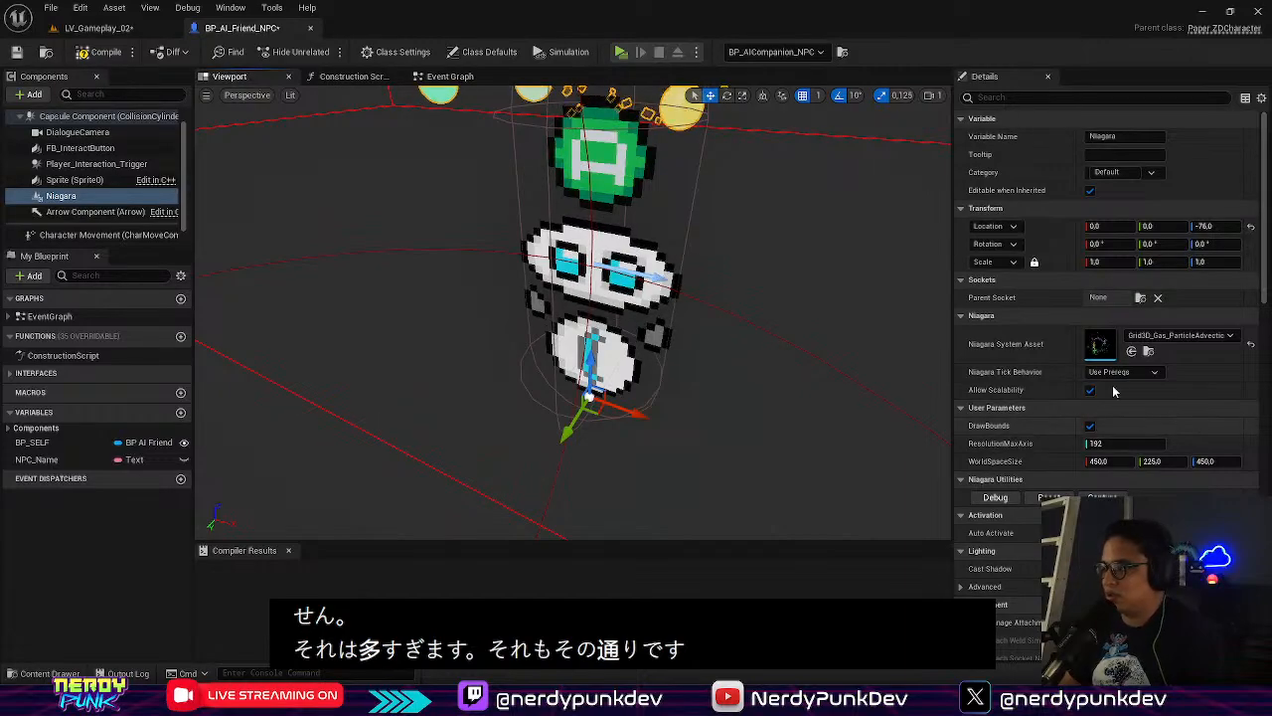
Assign NIA_Particles_01 as the system asset of the robot's Niagara component and check it around the sprite
left_click(1175, 338)
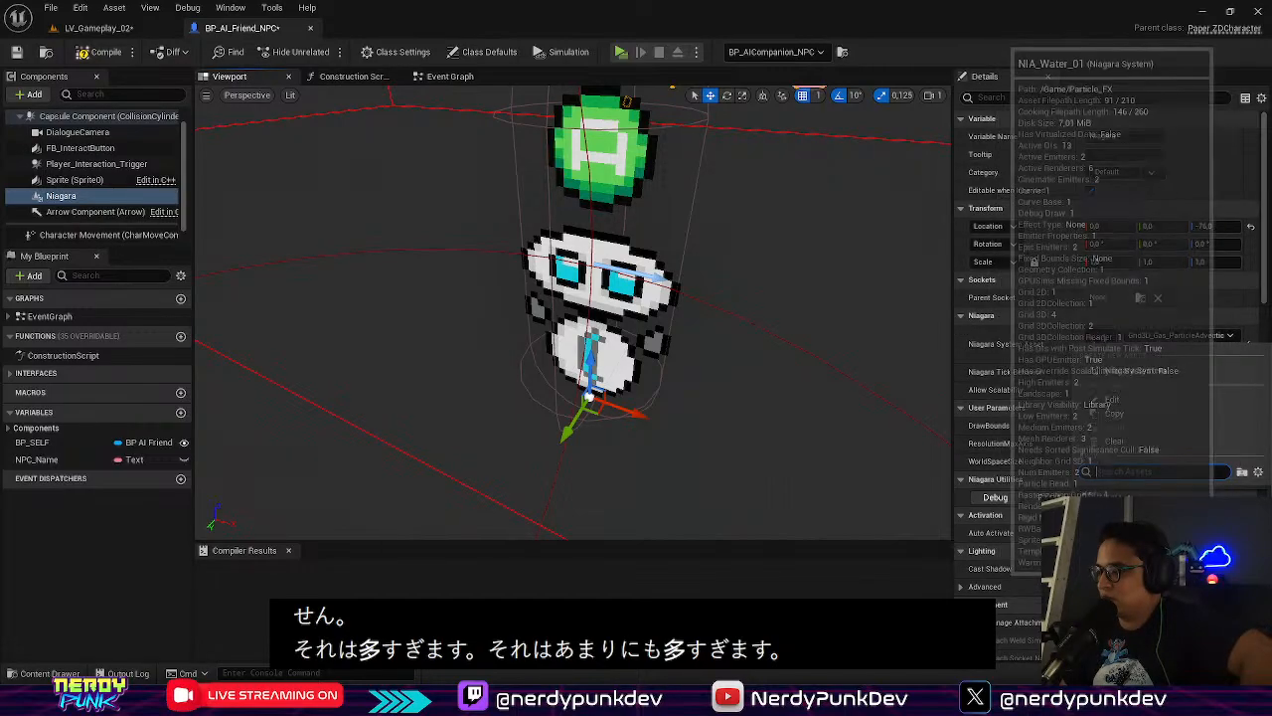
scroll(1219, 582, "down", 5)
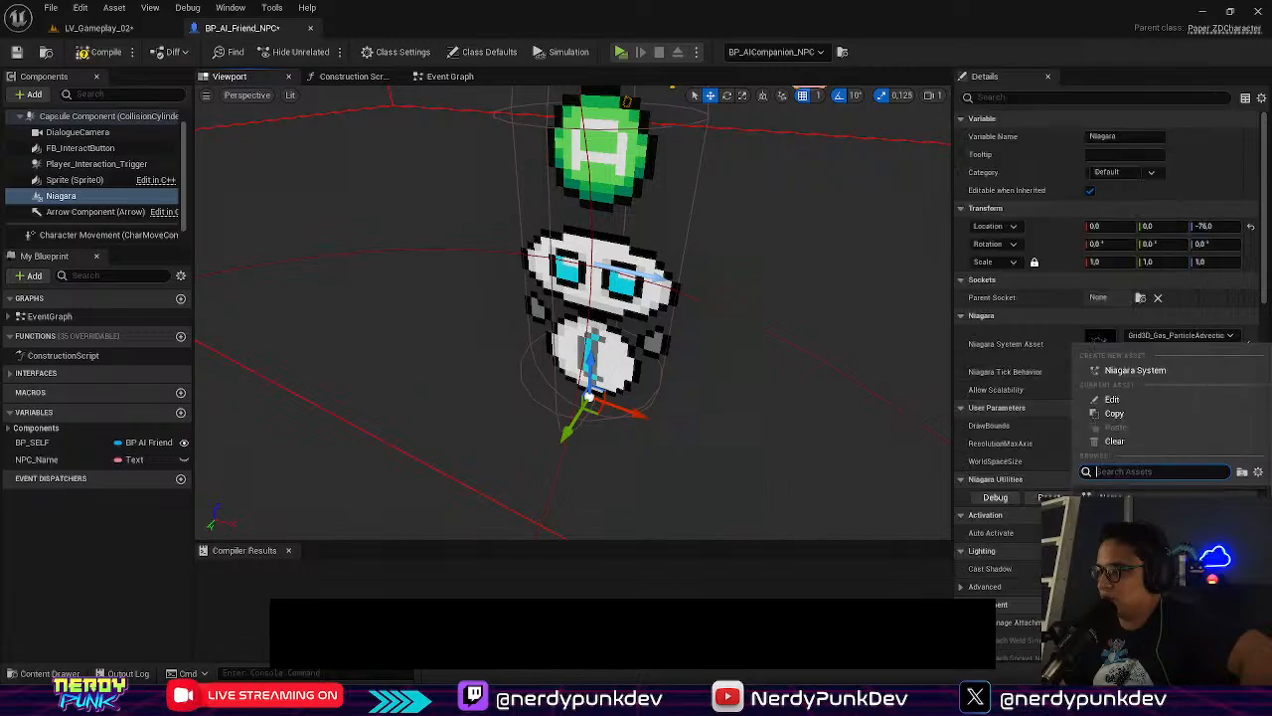
scroll(1217, 583, "down", 2)
scroll(1209, 597, "up", 5)
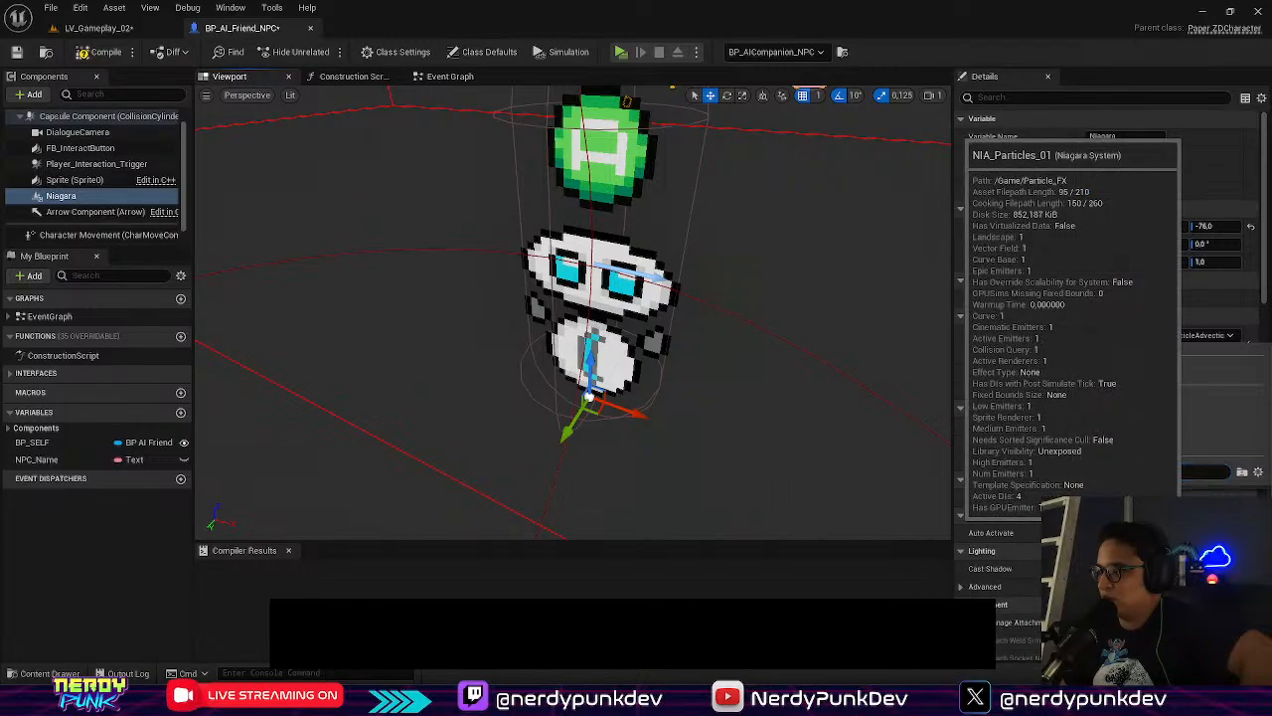
left_click(1218, 524)
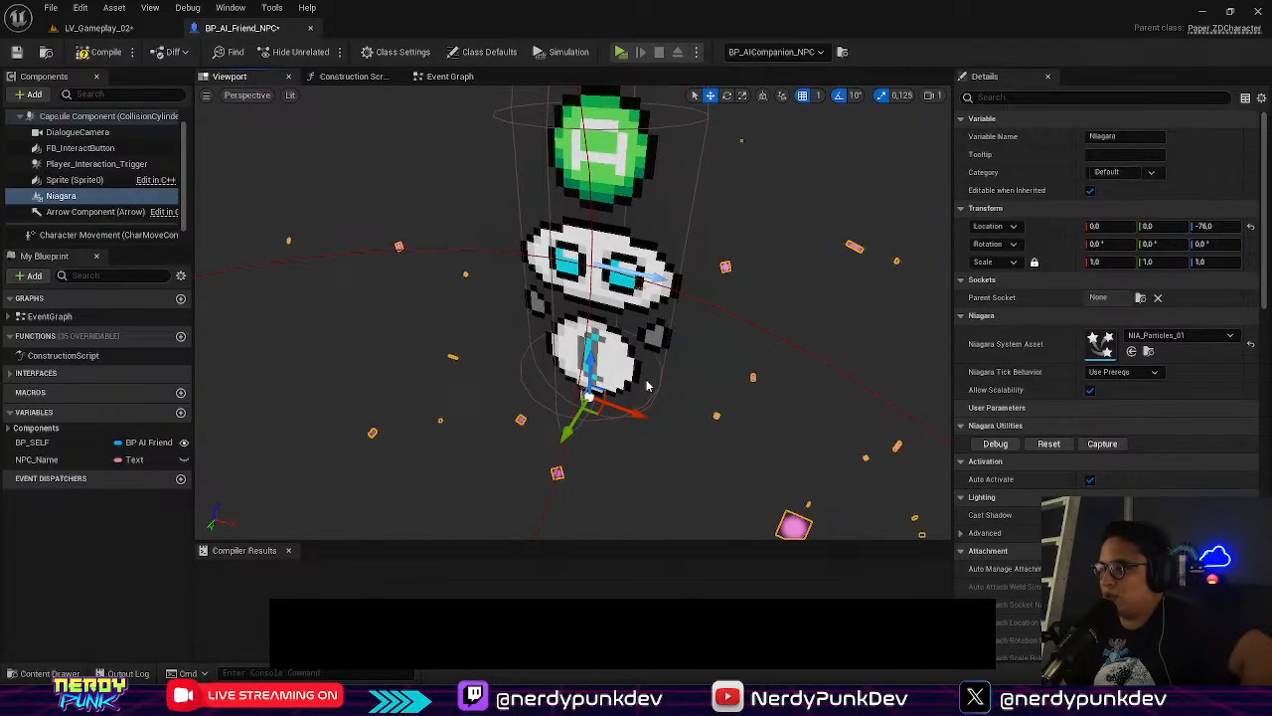
mouse_move(649, 385)
right_mouse_down()
mouse_move(708, 358)
mouse_move(659, 366)
right_mouse_up()
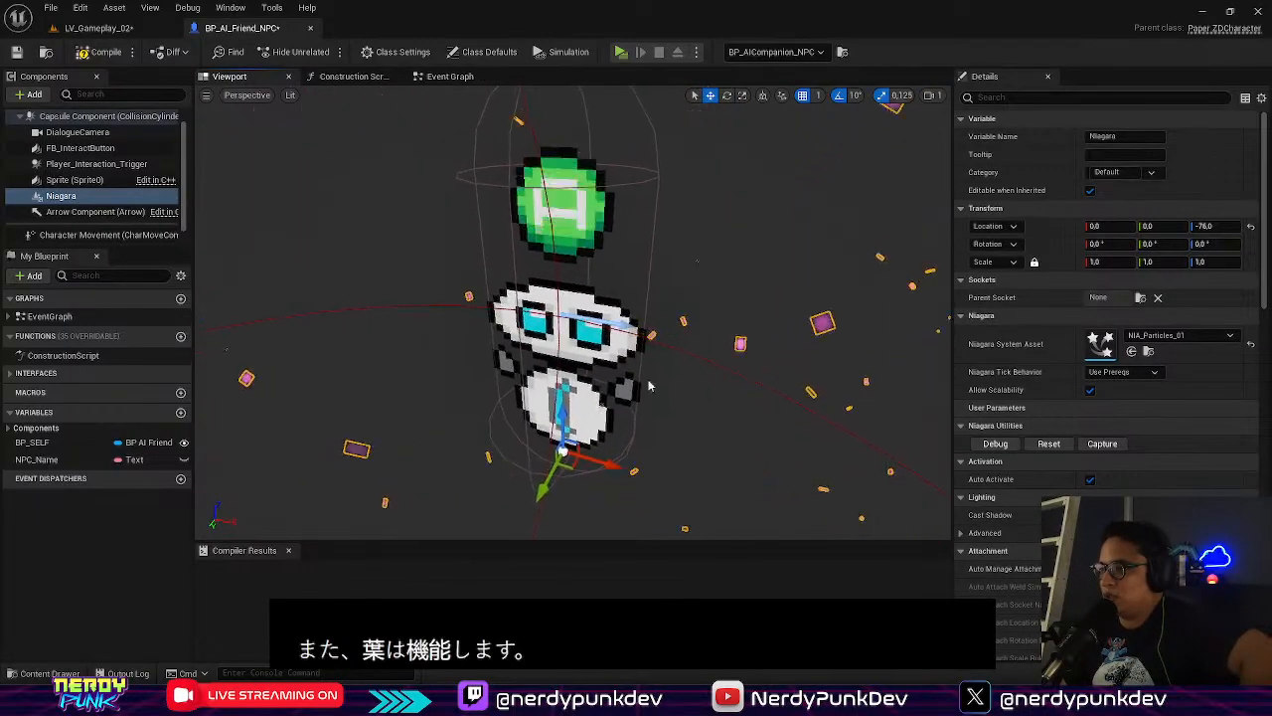
Return to LV_Gameplay_02, check the particles around the robot, and open the Characters/NPCs/AI_Companion content folder
left_click(96, 28)
right_click_drag(438, 257, 529, 328)
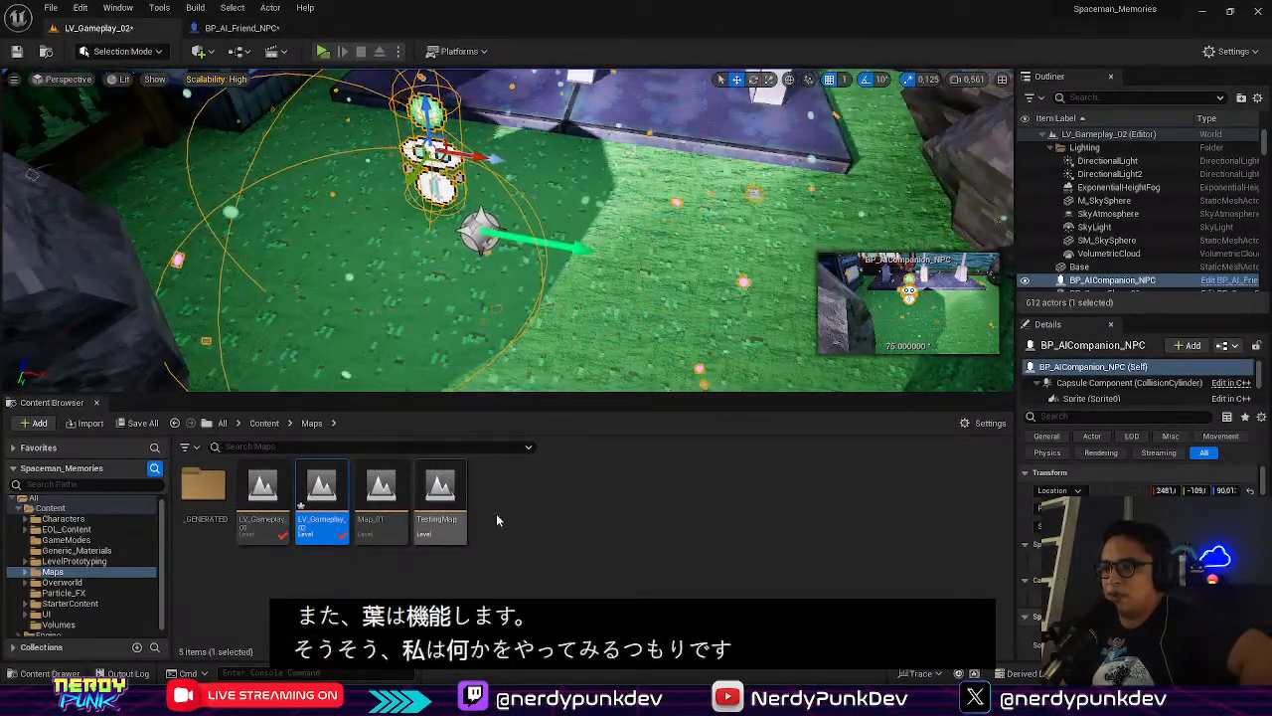
left_click(265, 423)
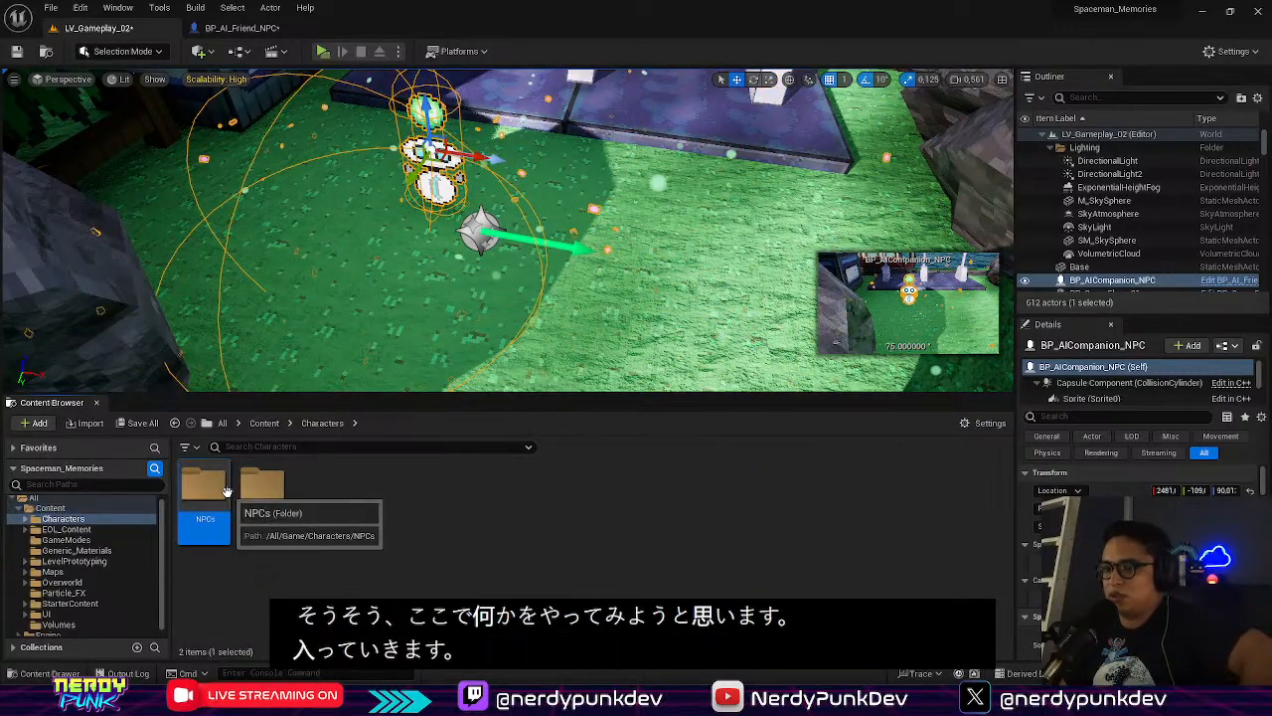
double_click(227, 491)
double_click(219, 489)
right_click(397, 596)
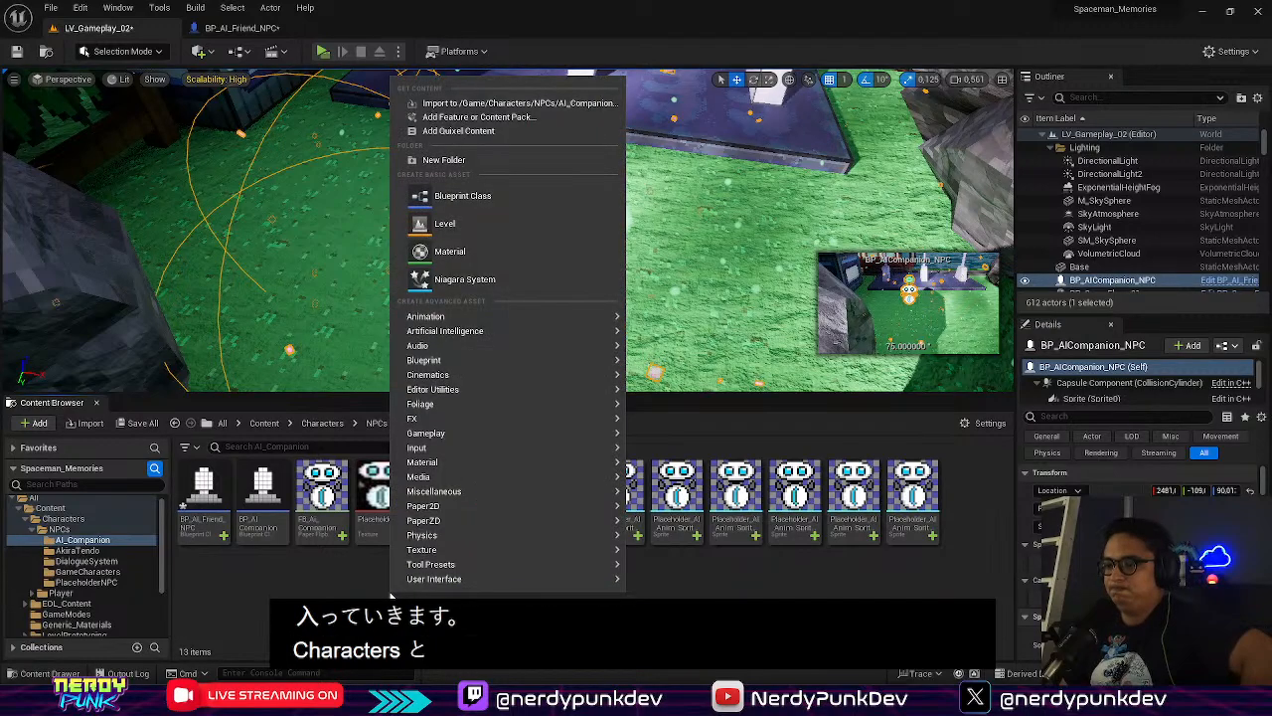
left_click(556, 280)
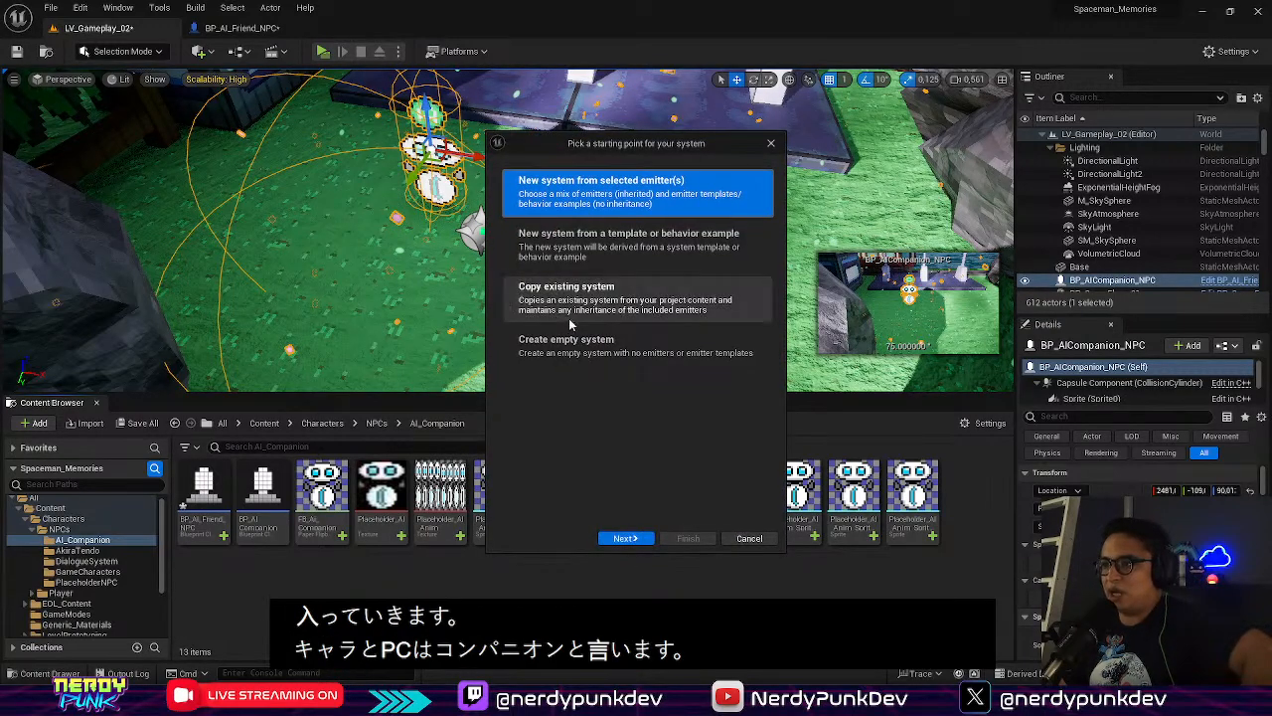
left_click(623, 256)
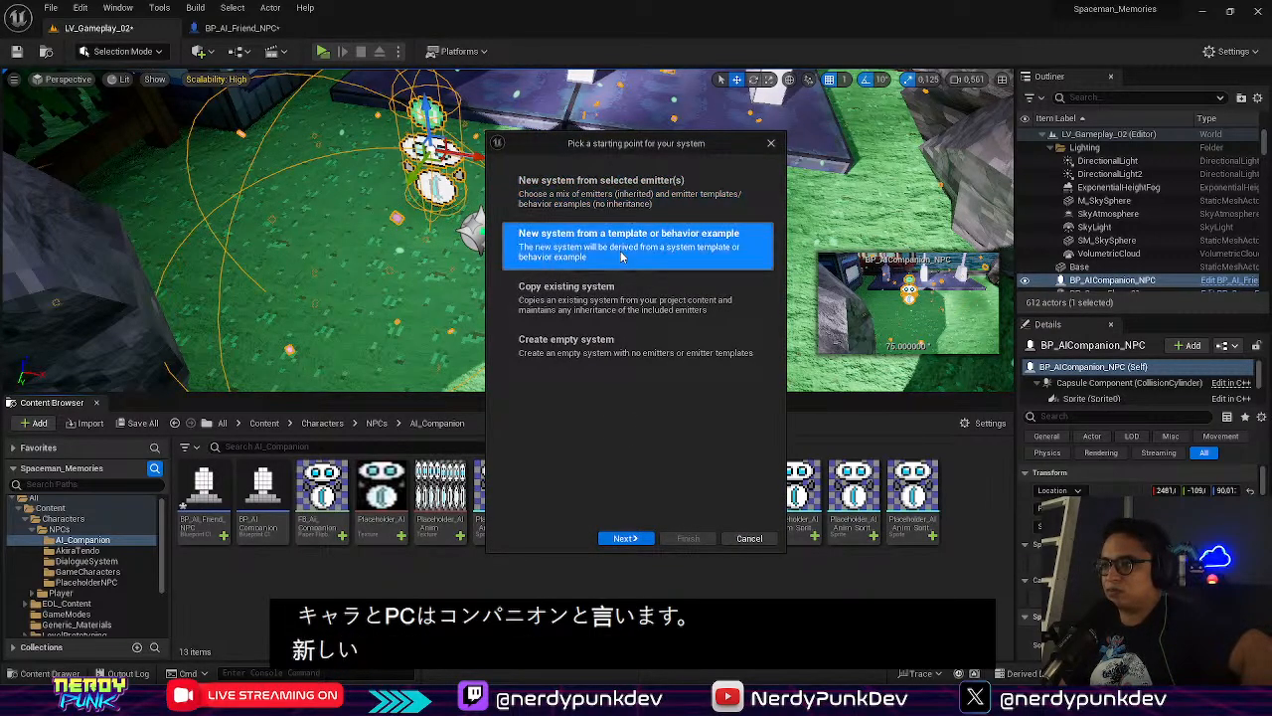
left_click(636, 190)
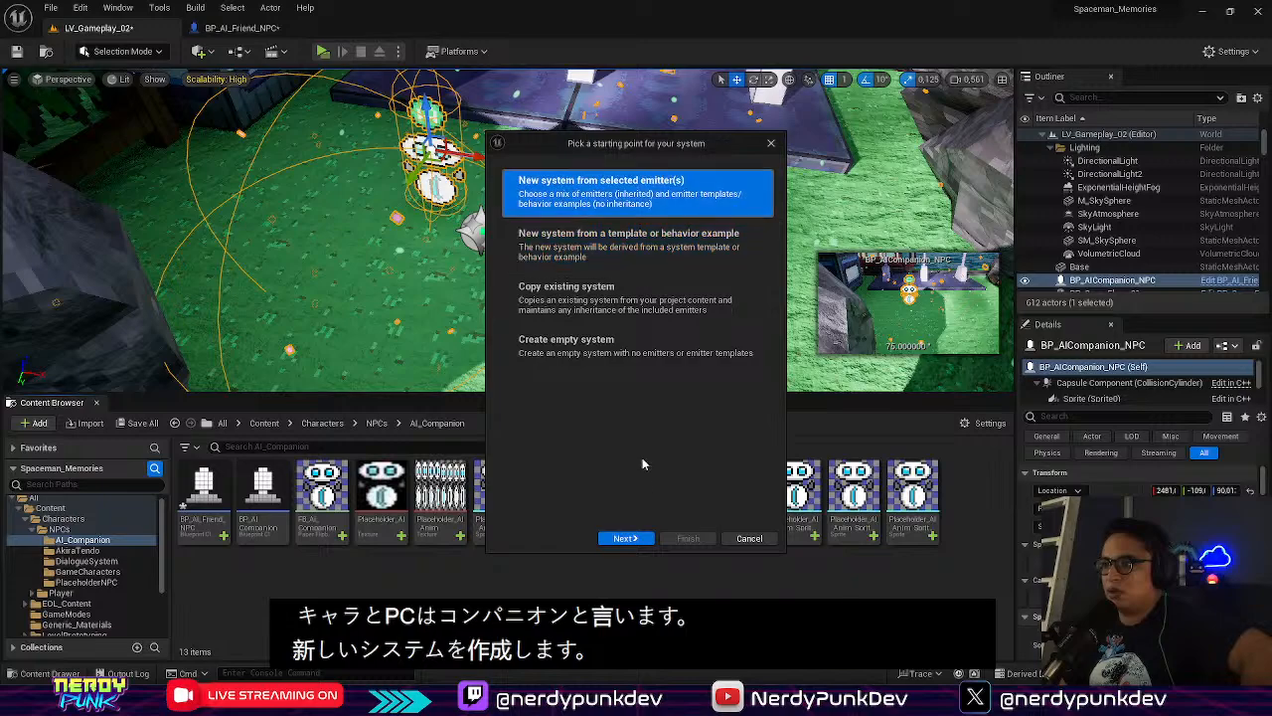
left_click(773, 146)
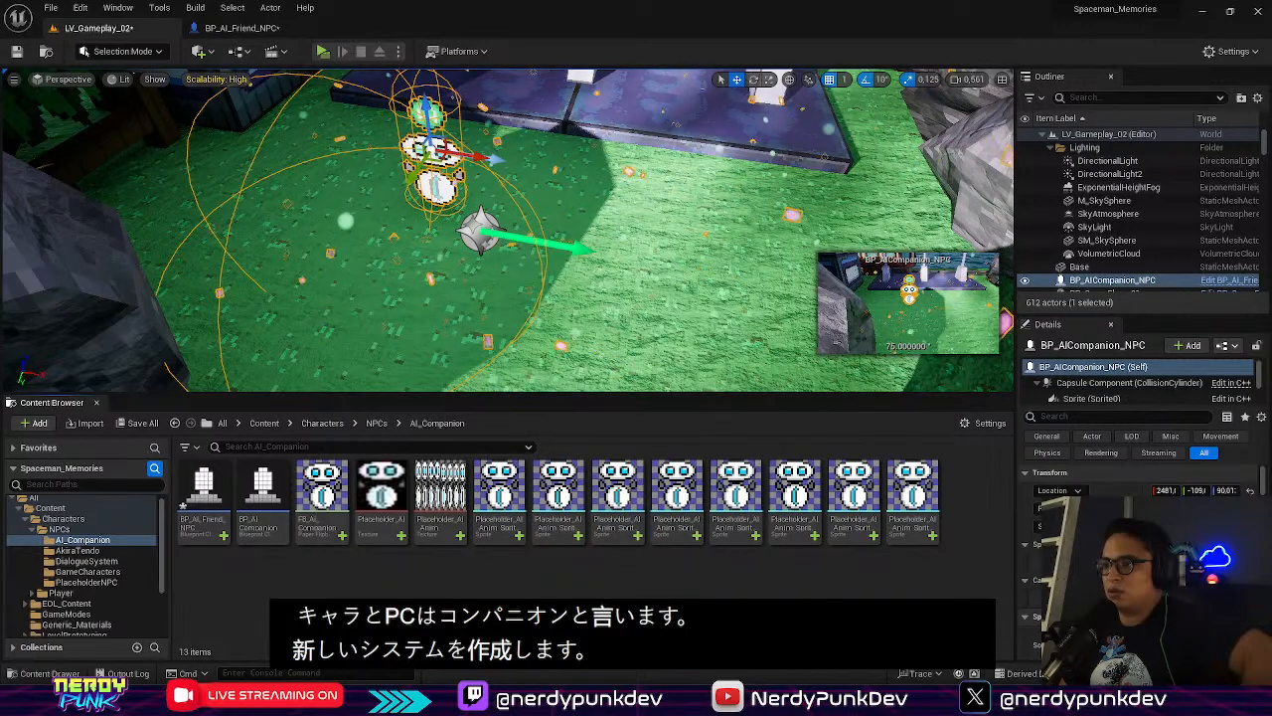
left_click(636, 298)
Start a new Niagara system in the AI_Companion folder and examine the available 2D and 3D gas and liquid system templates
right_click(323, 594)
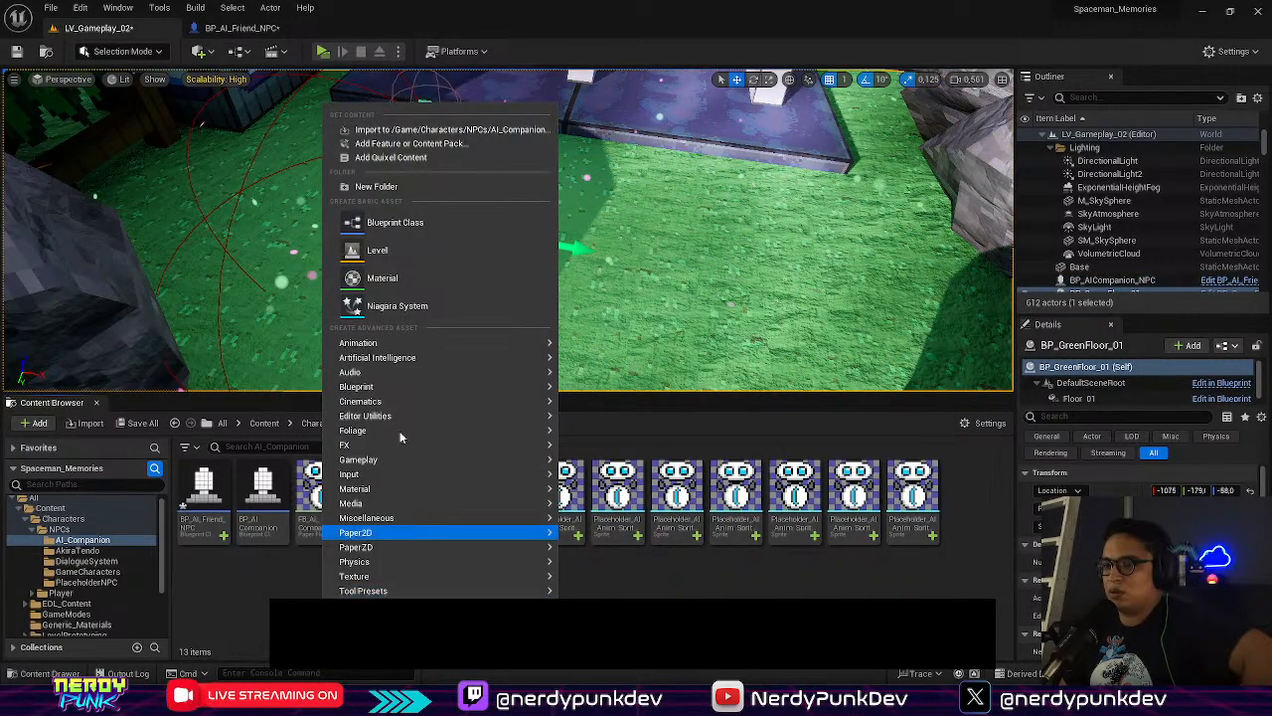
left_click(392, 276)
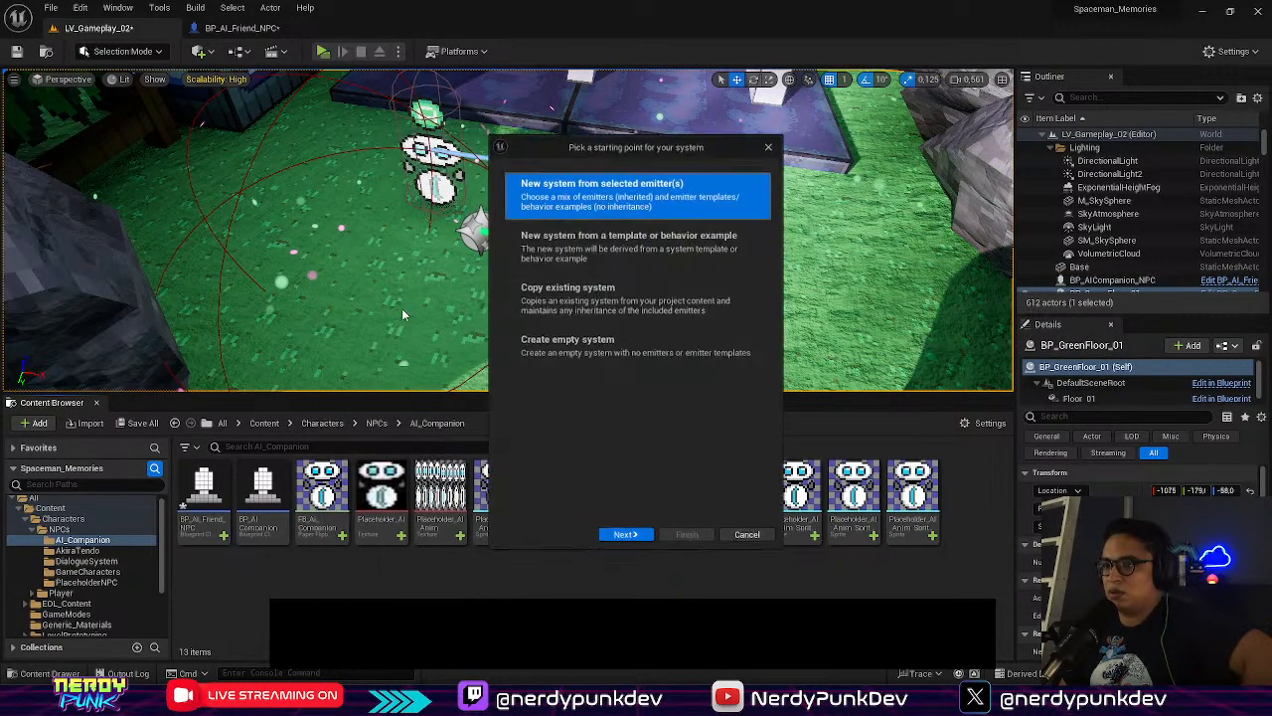
left_click(625, 249)
left_click(626, 537)
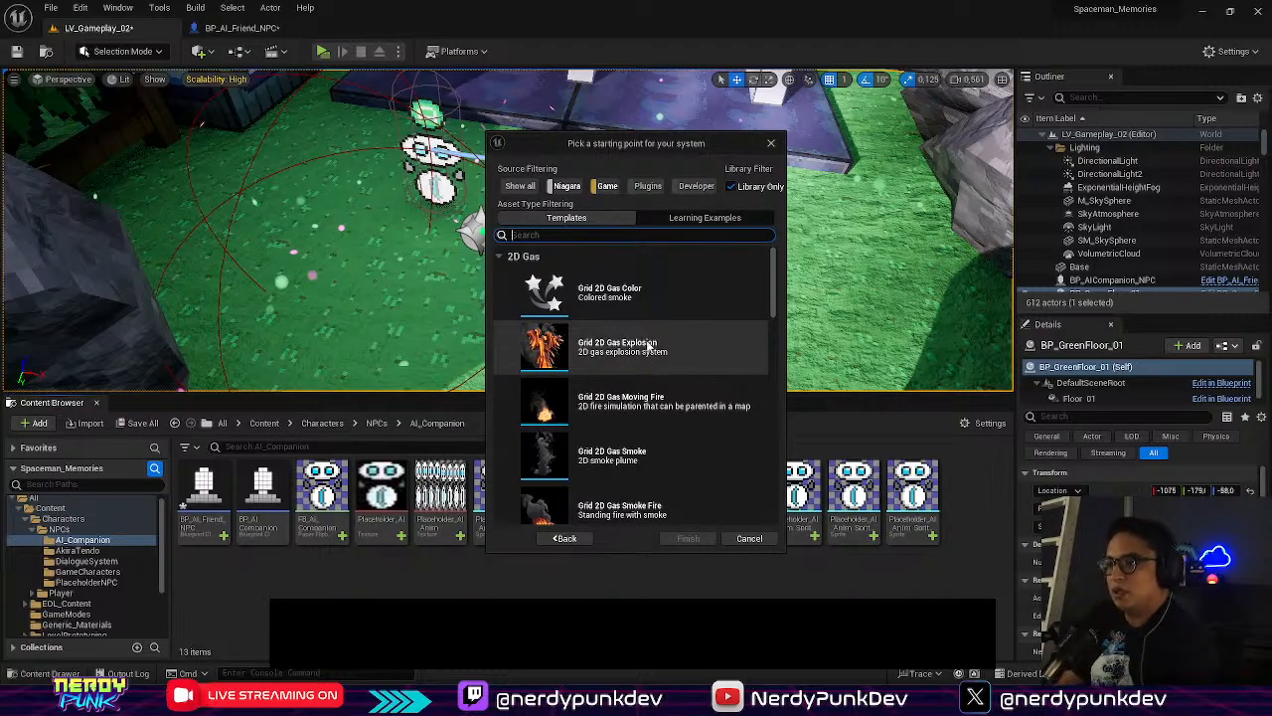
scroll(649, 348, "down", 10)
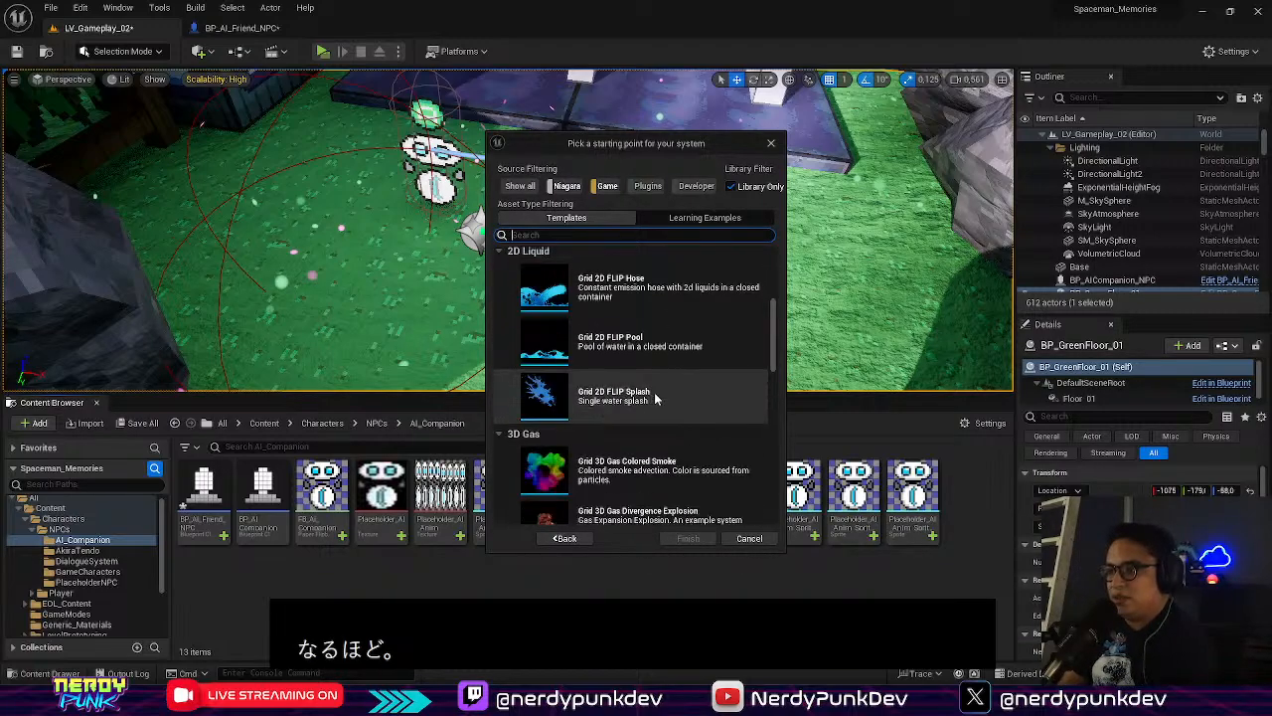
scroll(654, 392, "down", 5)
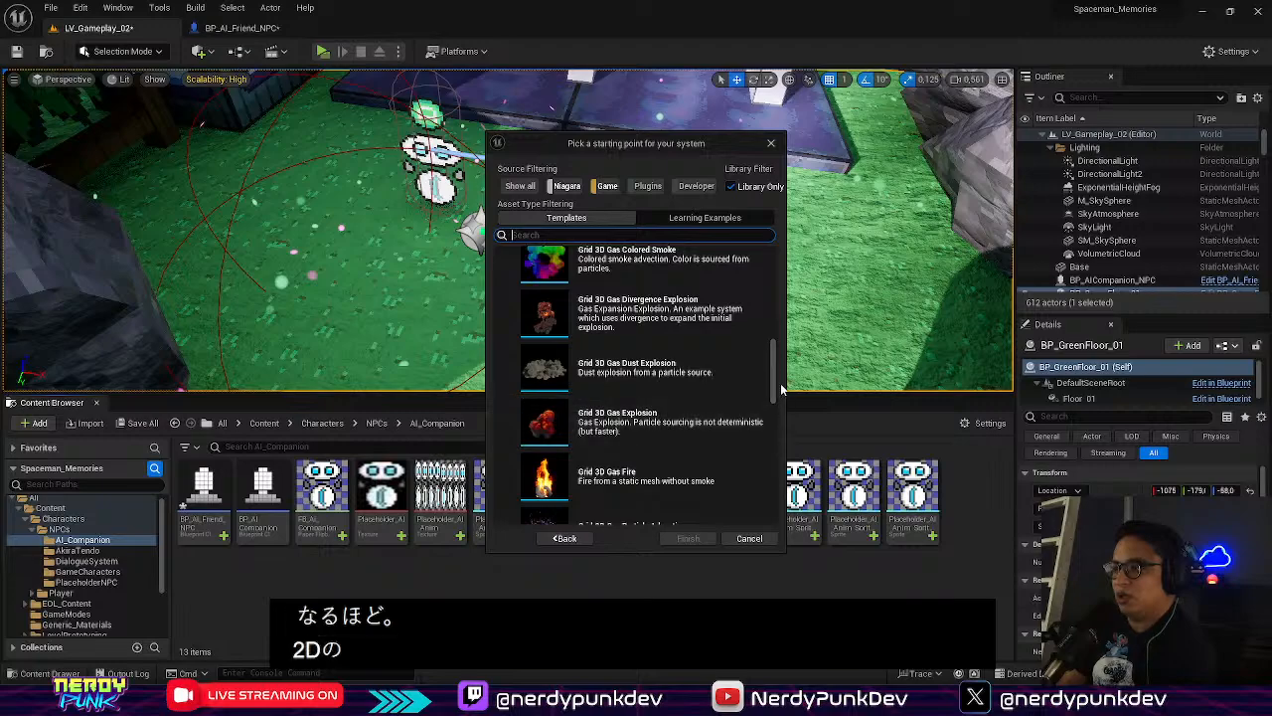
left_click_drag(774, 389, 801, 269)
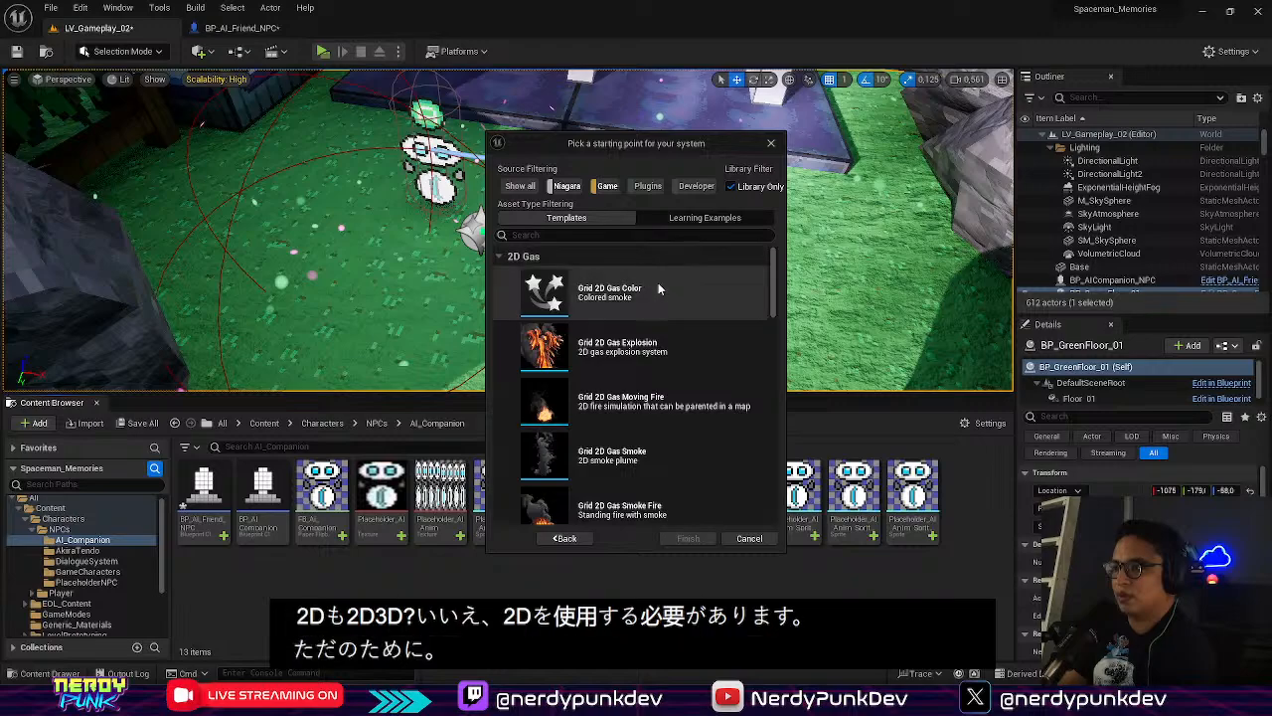
scroll(682, 298, "down", 4)
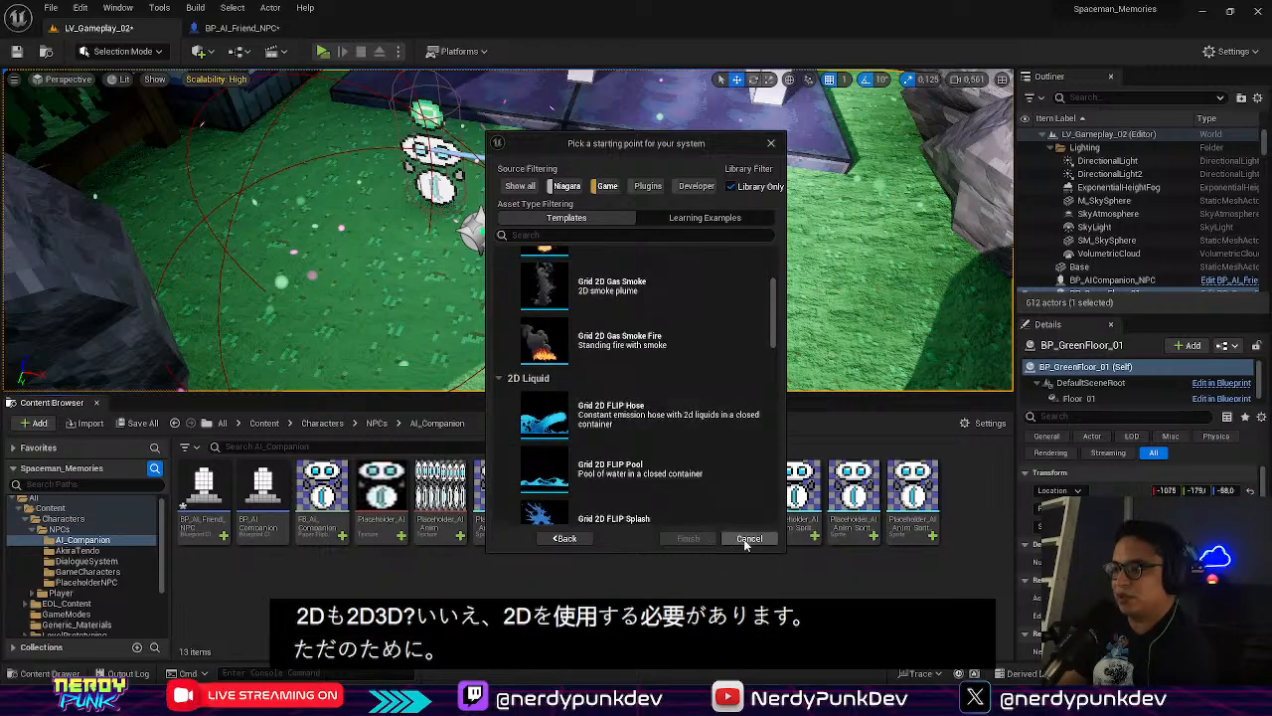
Switch the new Niagara system's starting point to selected emitters and look through the engine-provided emitter templates
left_click(567, 540)
left_click(636, 191)
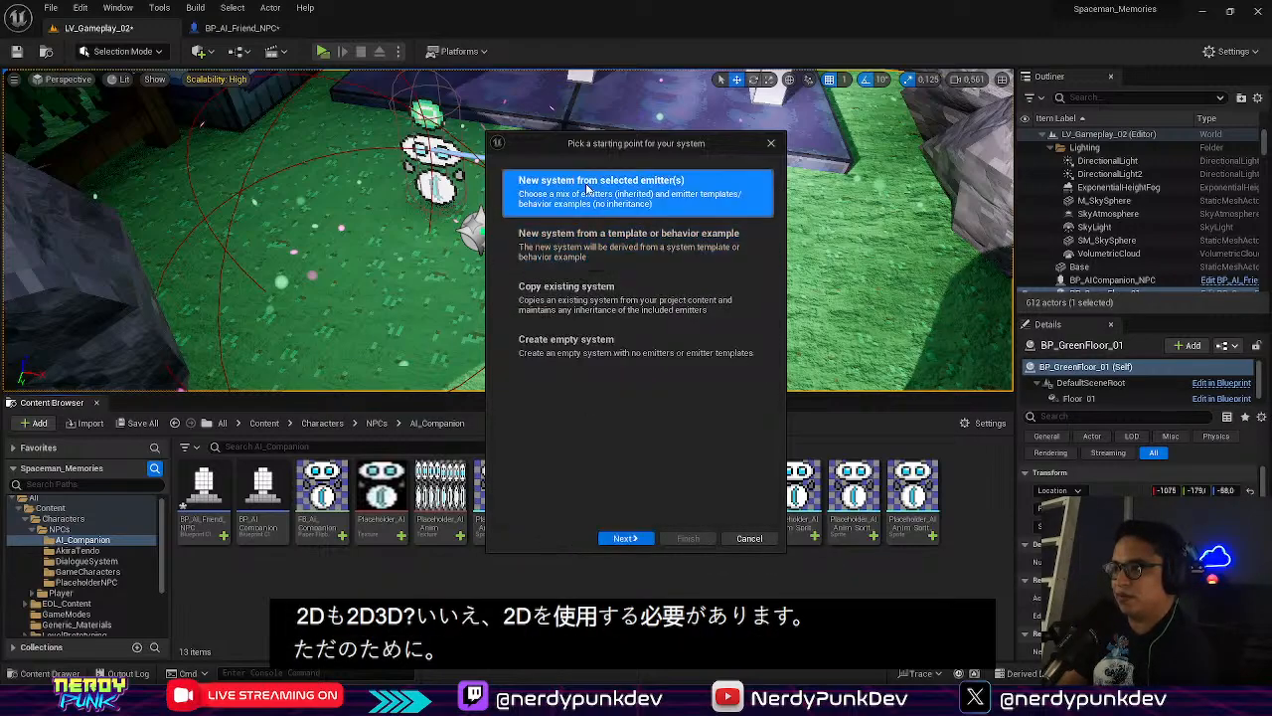
left_click(637, 539)
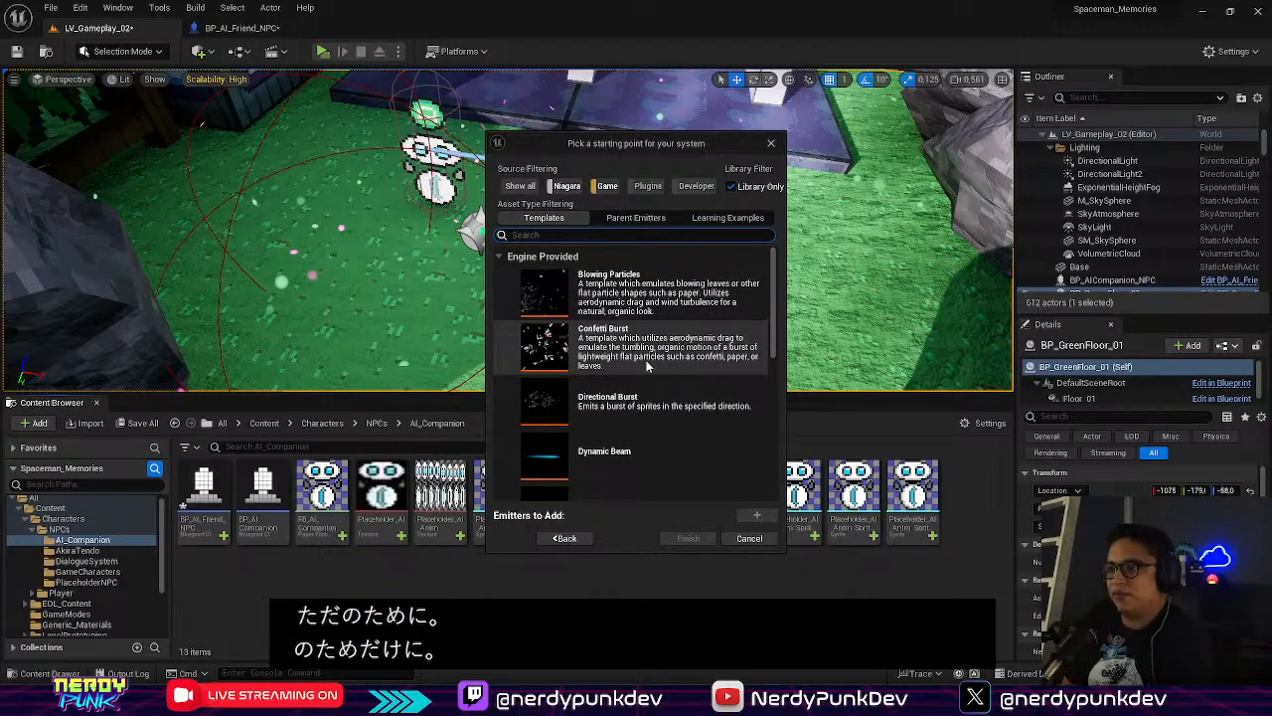
scroll(656, 360, "down", 1)
left_click(646, 403)
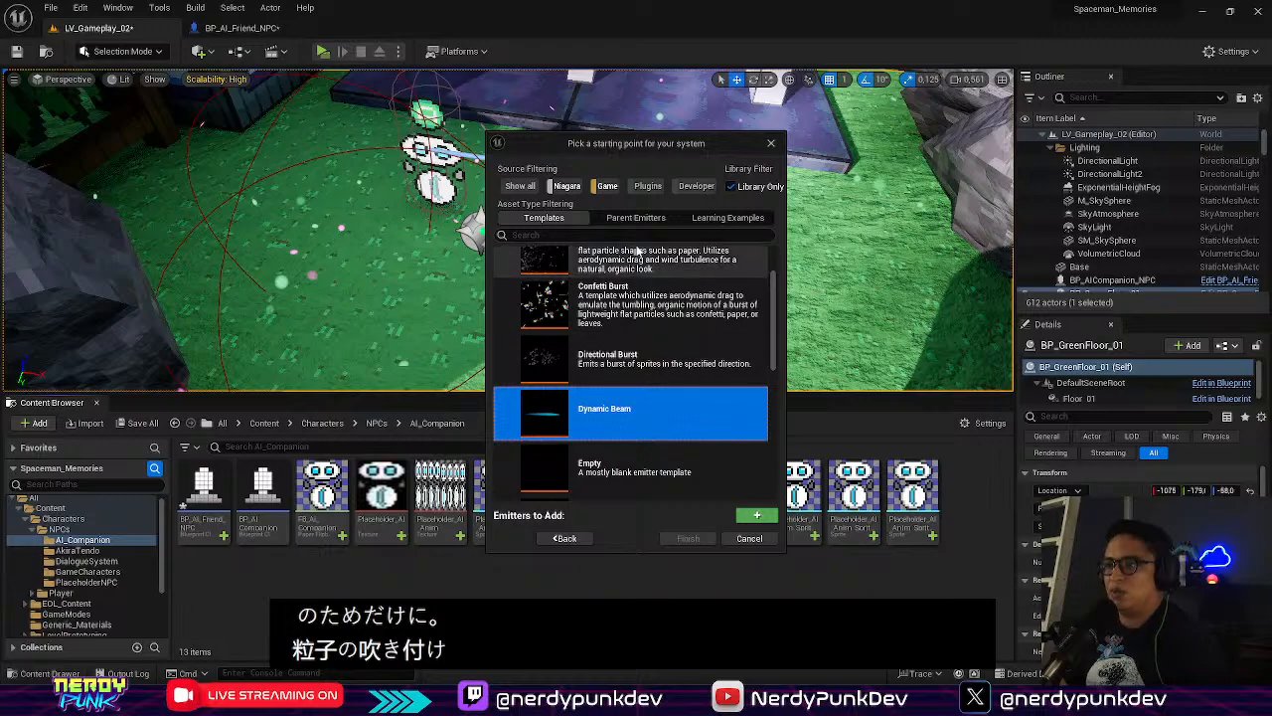
left_click_drag(634, 144, 675, 54)
scroll(675, 289, "down", 3)
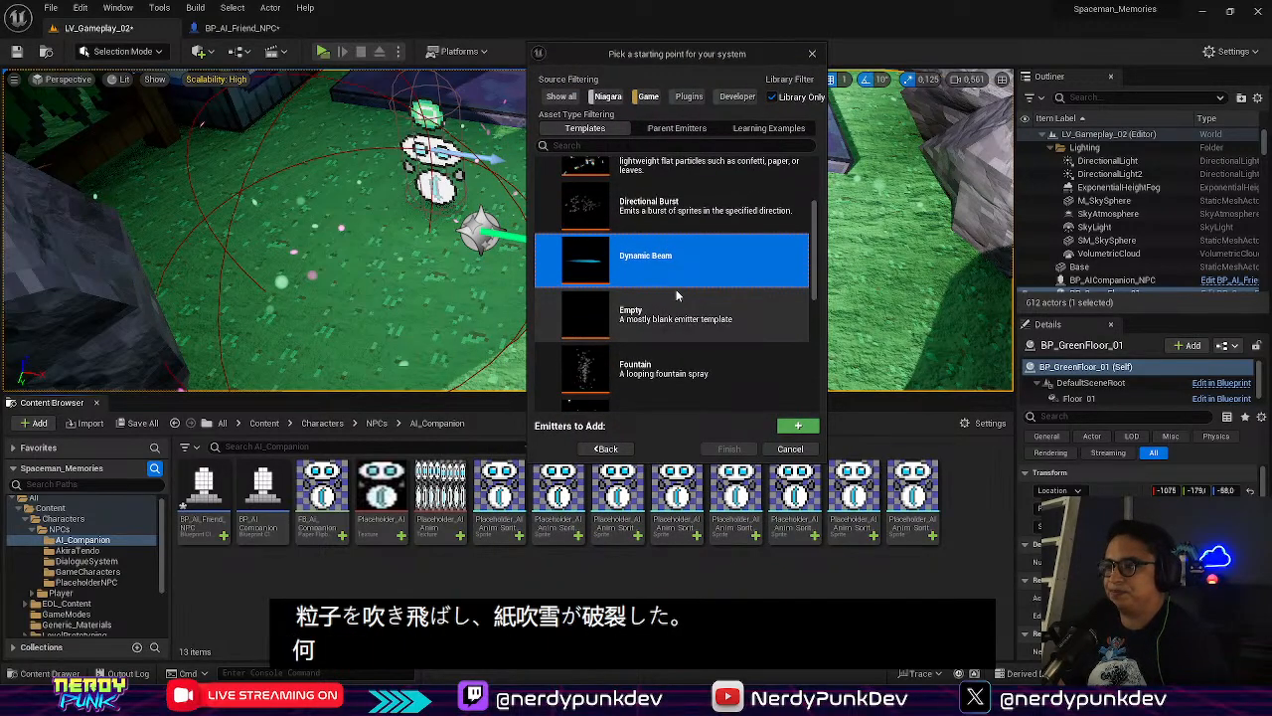
scroll(760, 288, "down", 1)
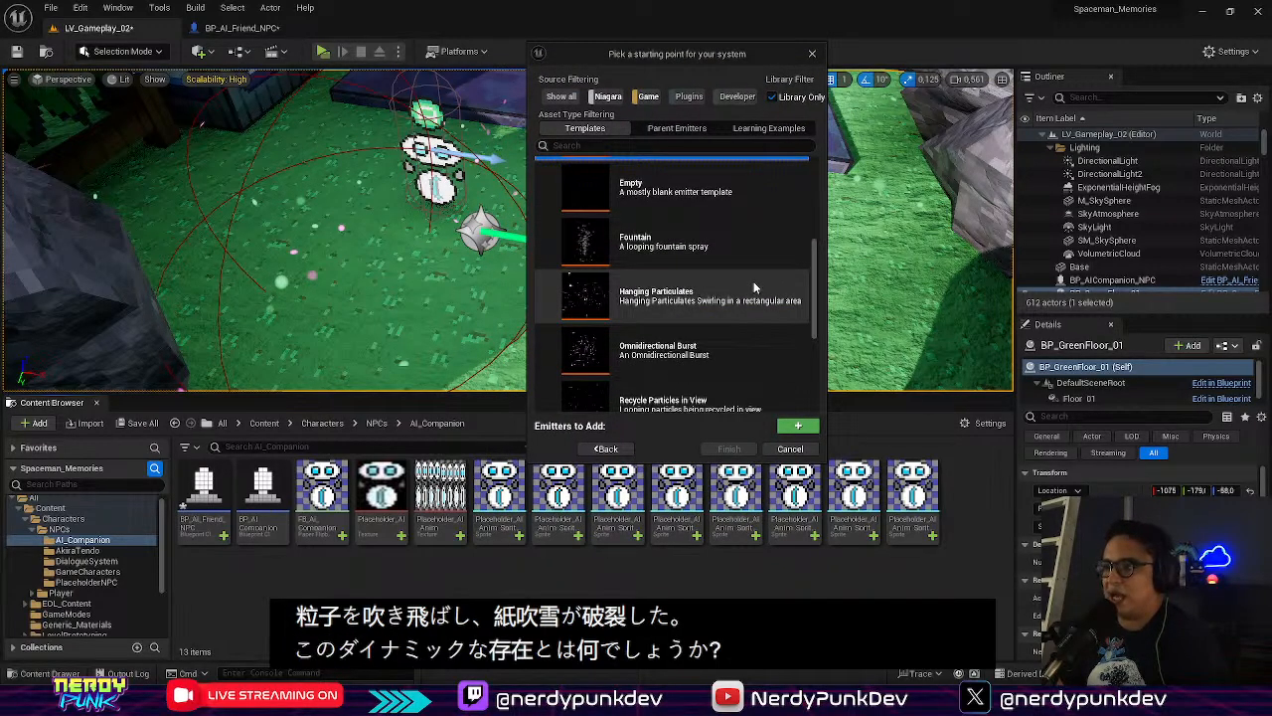
scroll(754, 287, "down", 3)
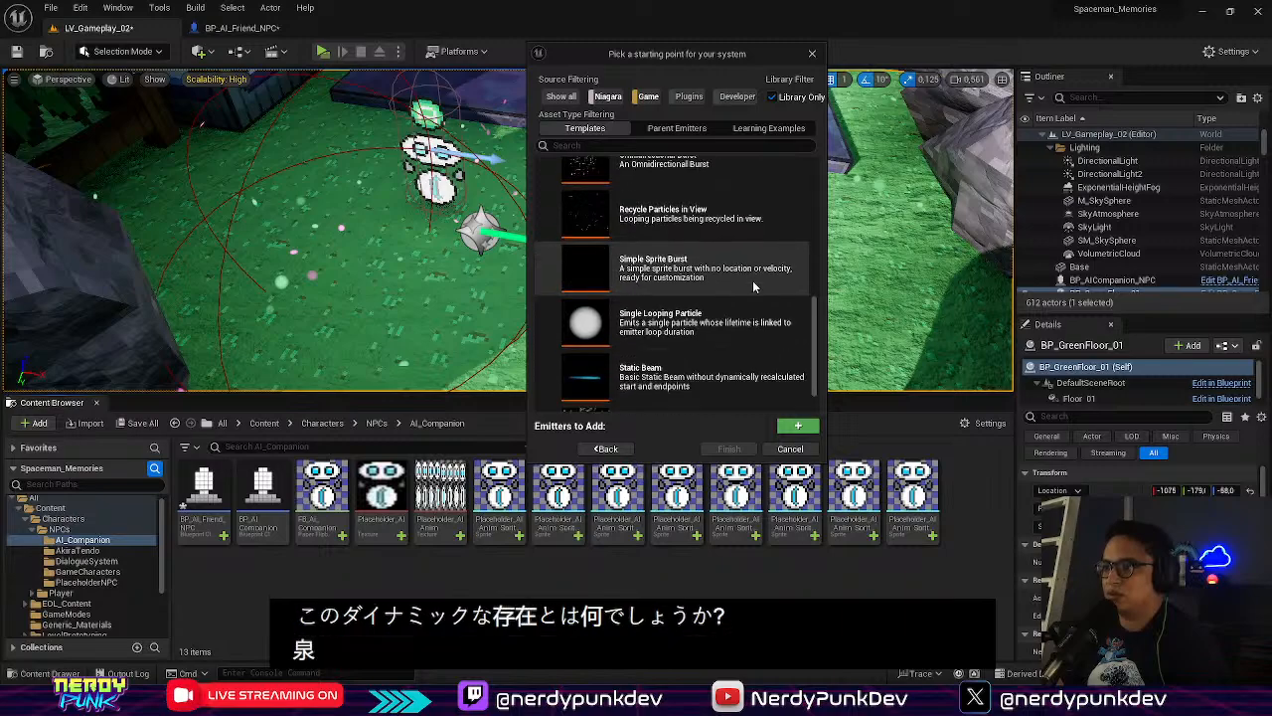
scroll(752, 282, "down", 1)
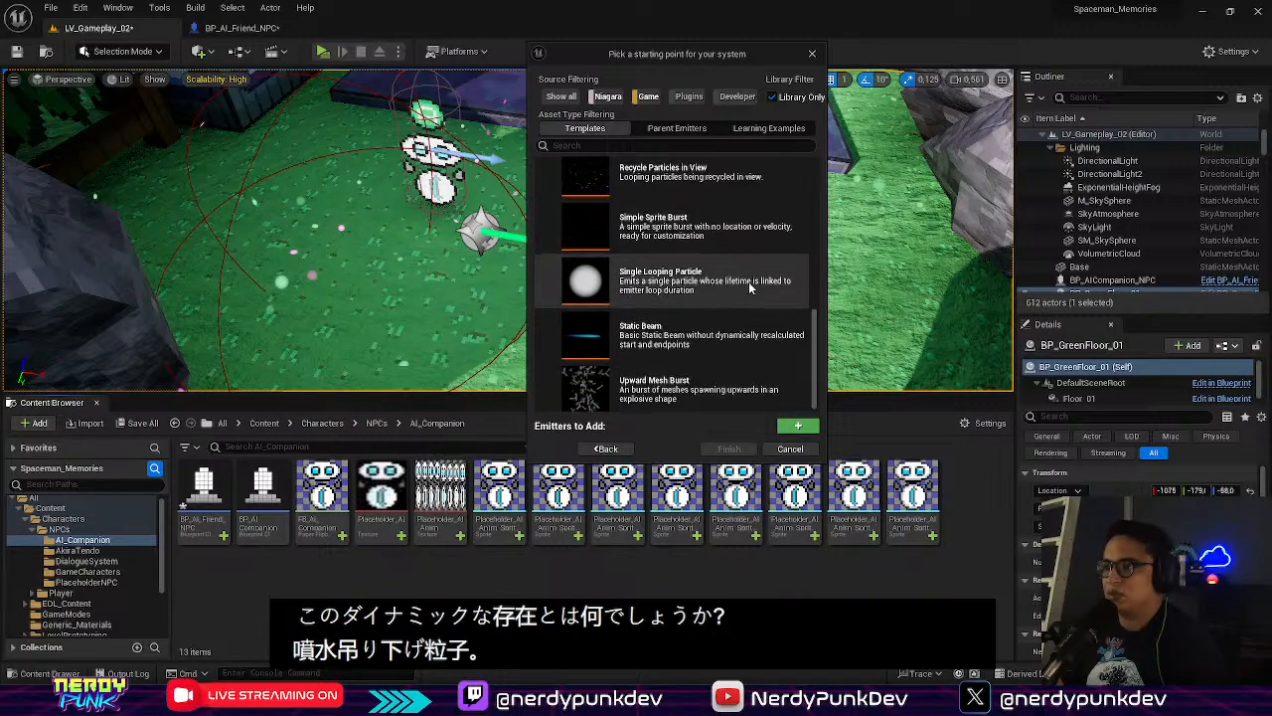
Add the Static Beam emitter and create the Niagara system from it, keeping the default asset name
left_click(719, 340)
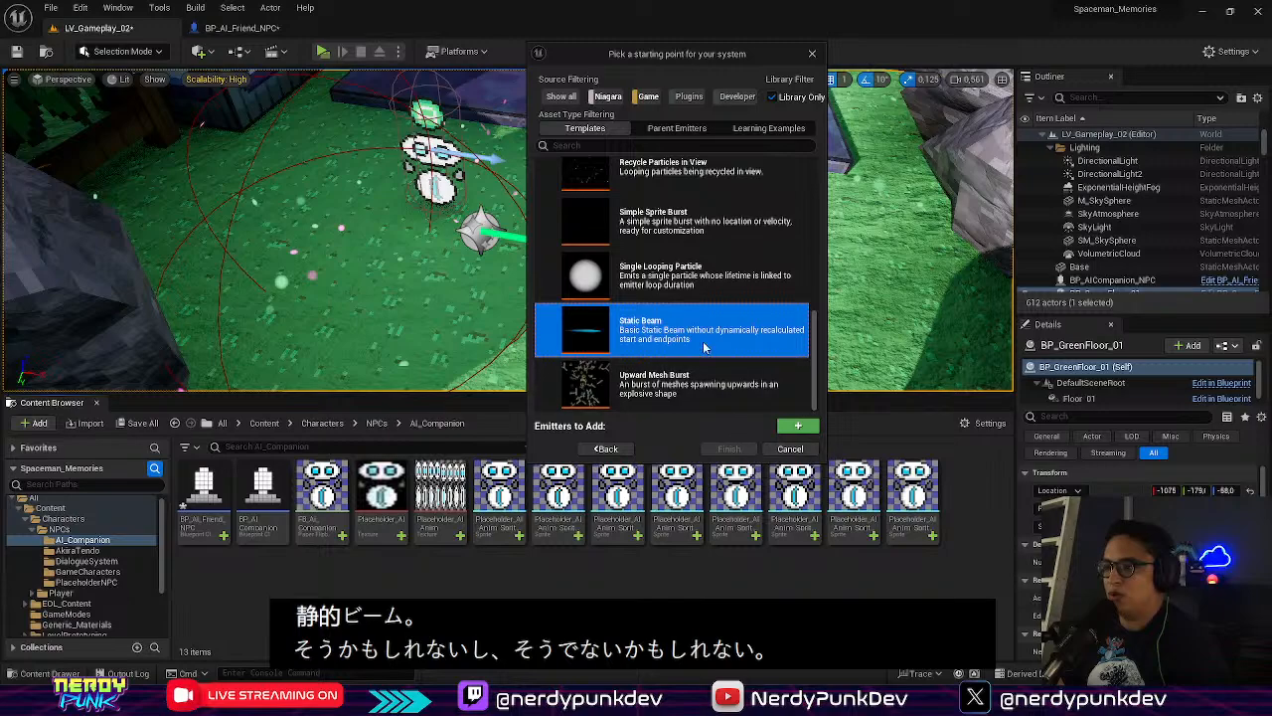
left_click(793, 428)
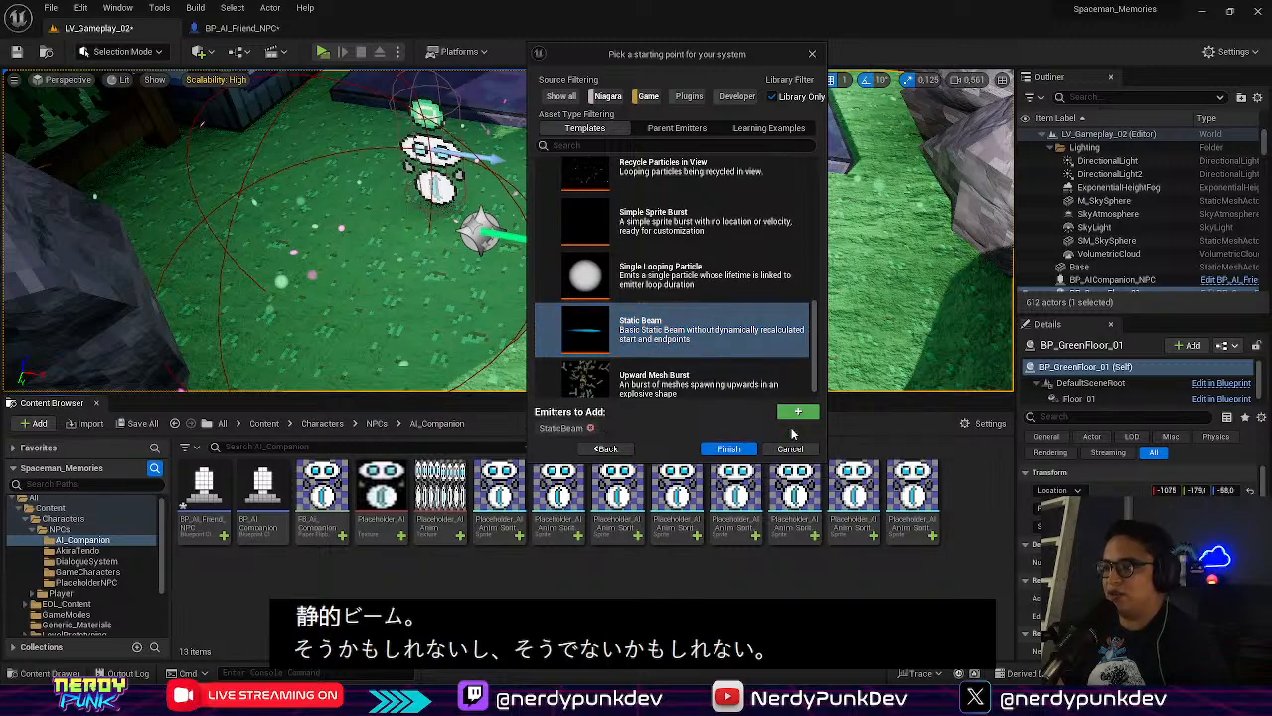
left_click(728, 448)
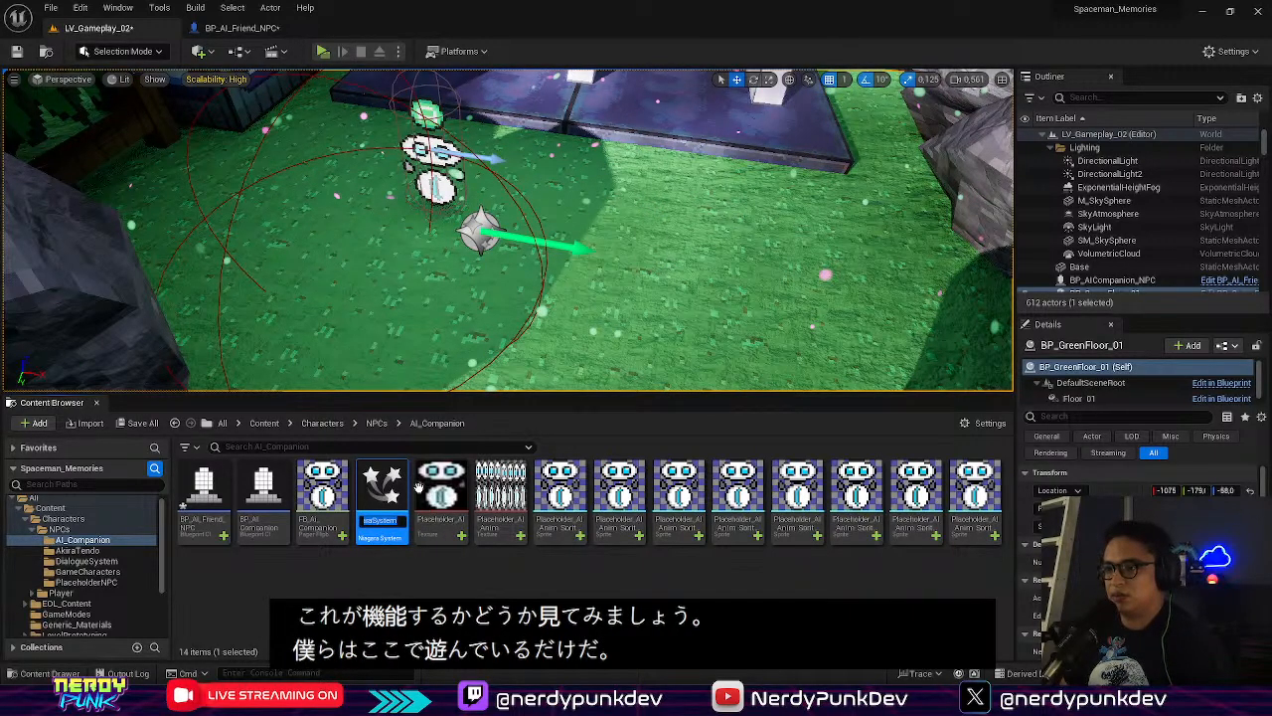
key("Return")
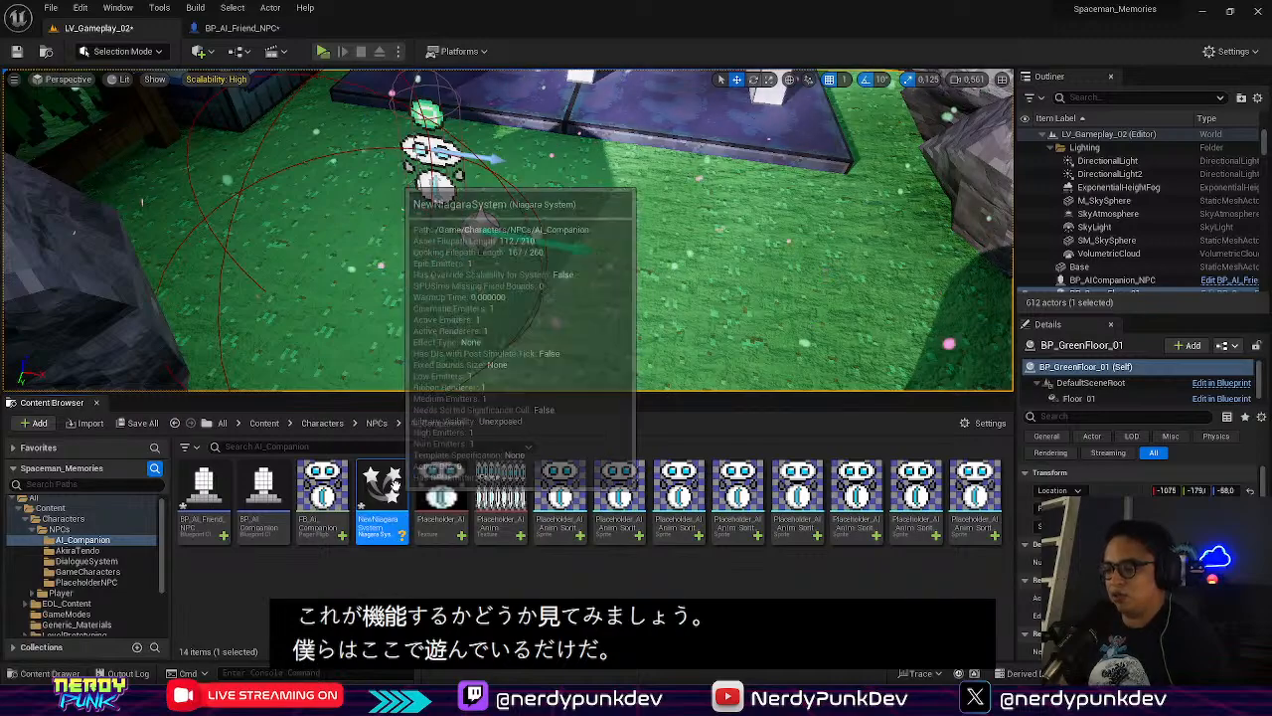
Place NewNiagaraSystem in the level beside the robot, raise it to a Z location of 120, and view the beam up close
left_click_drag(378, 480, 580, 238)
left_click_drag(591, 191, 593, 157)
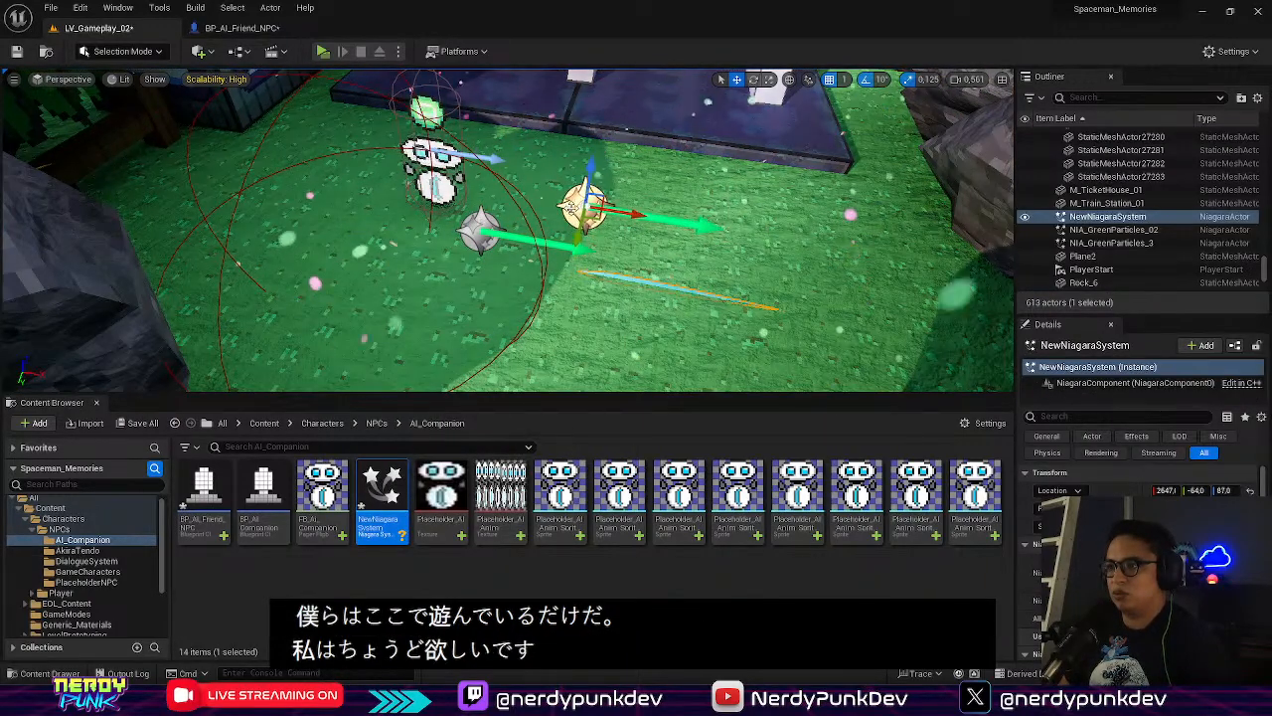
right_click_drag(537, 155, 566, 194)
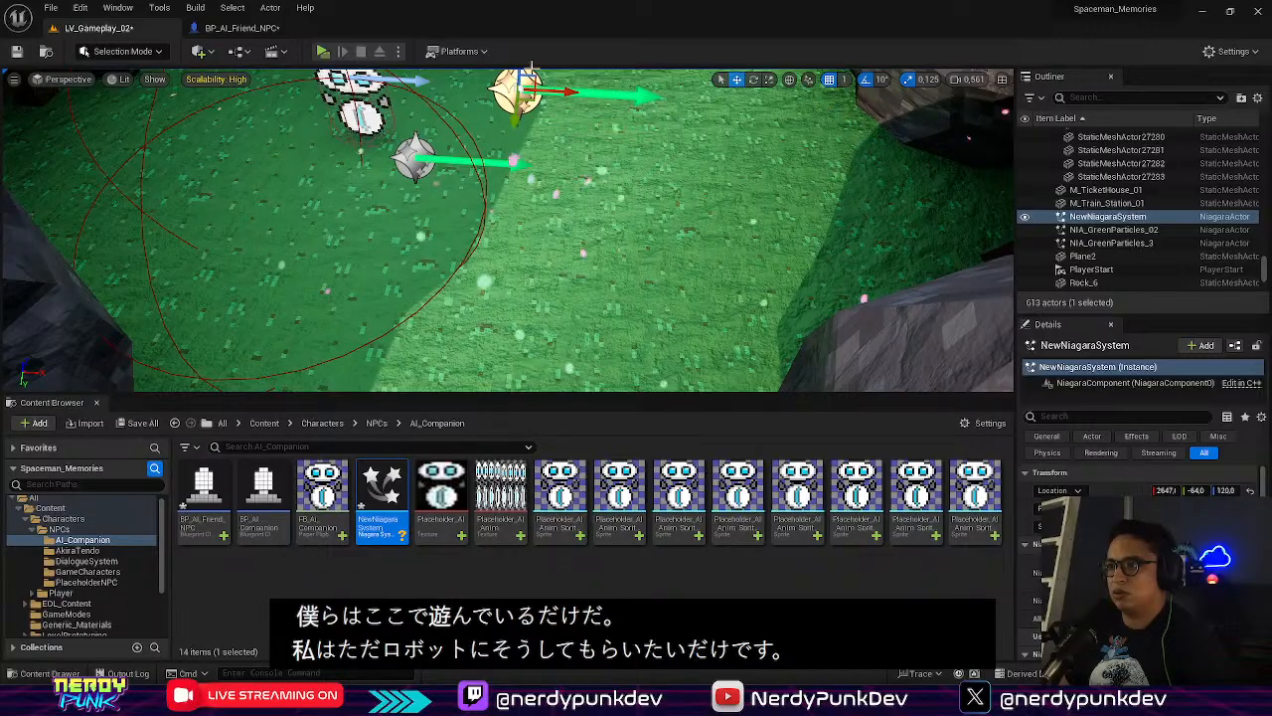
right_click_drag(531, 80, 587, 69)
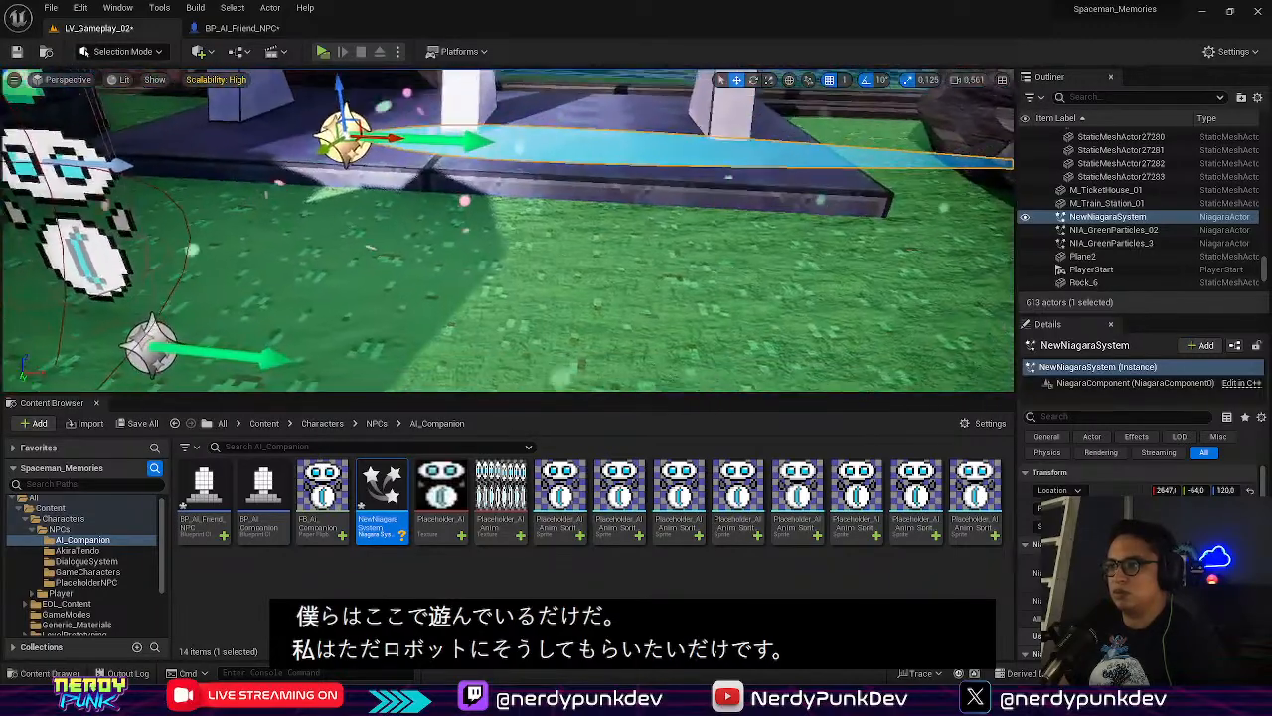
right_click_drag(509, 229, 605, 284)
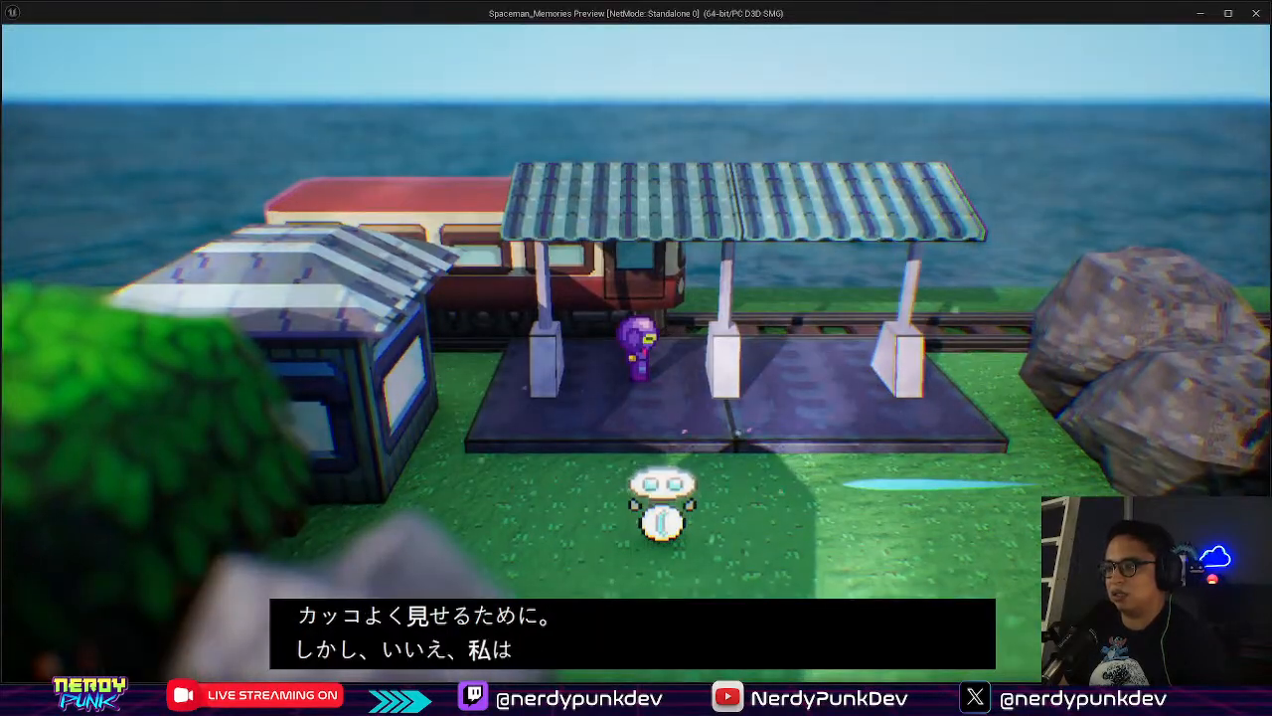
Play-test the level, walking the character back and forth around the station platform to check the beam, and end the preview
key("s")
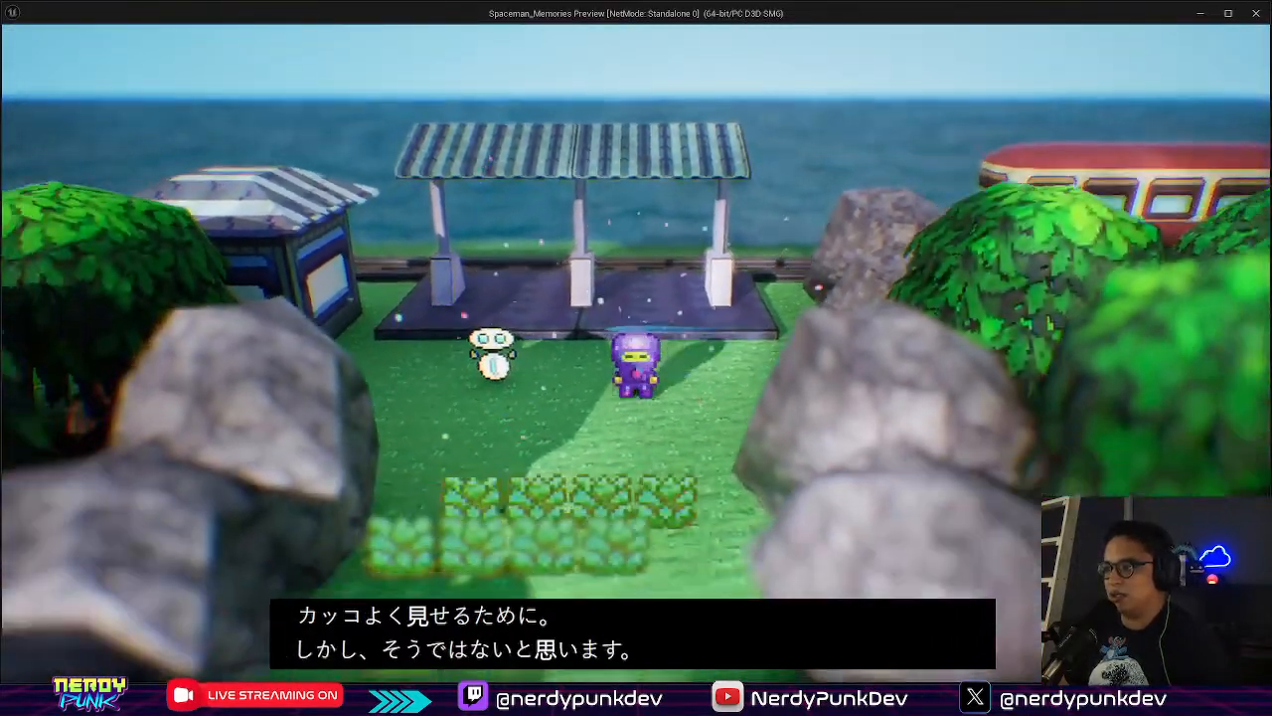
key("w")
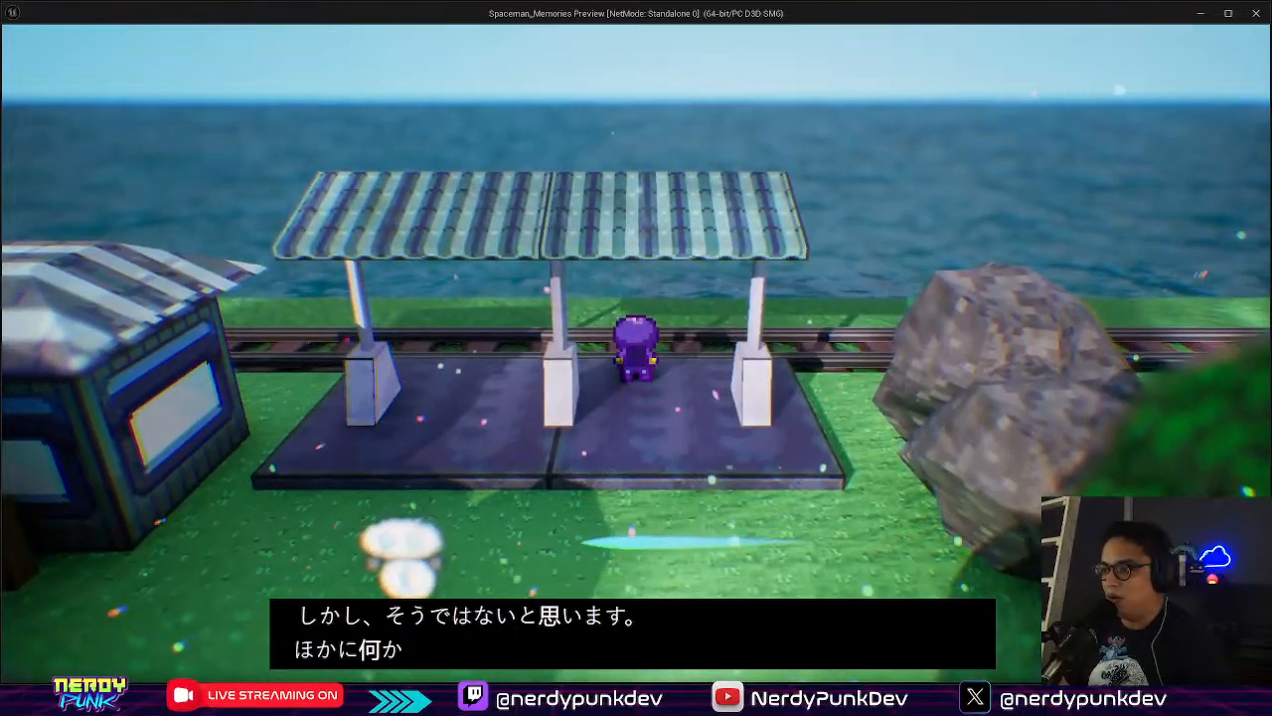
key("s")
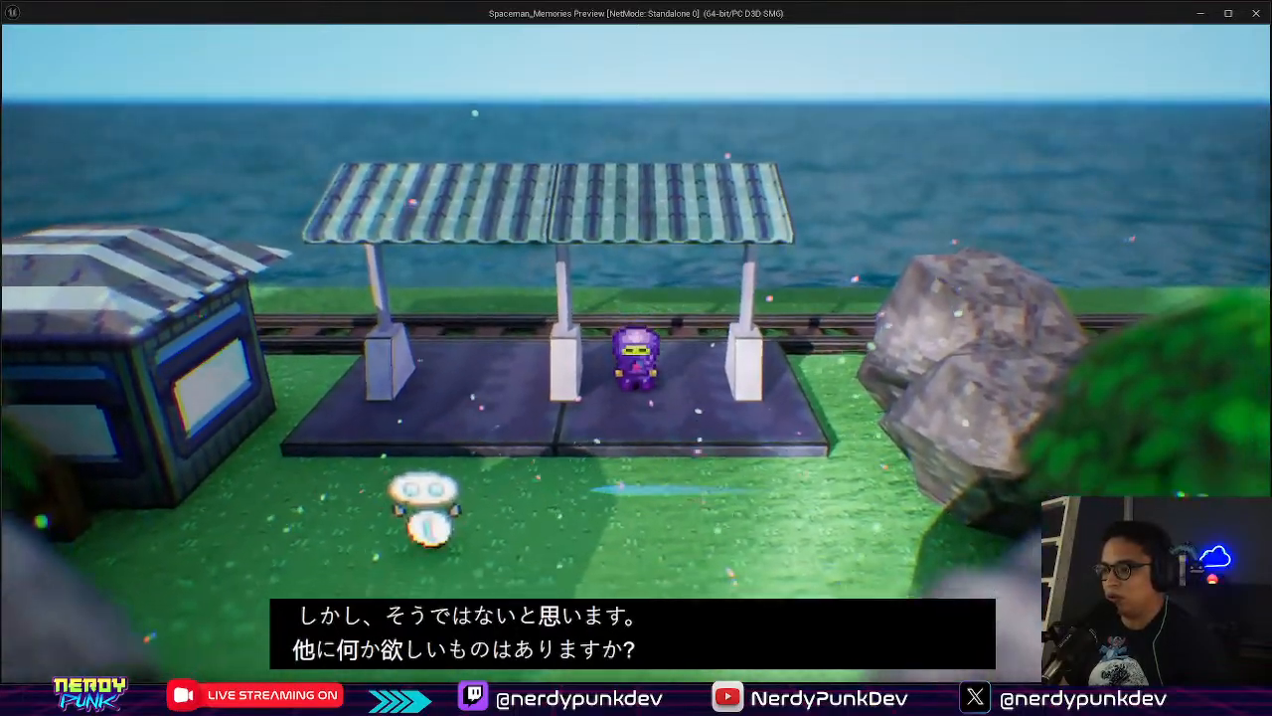
key("w")
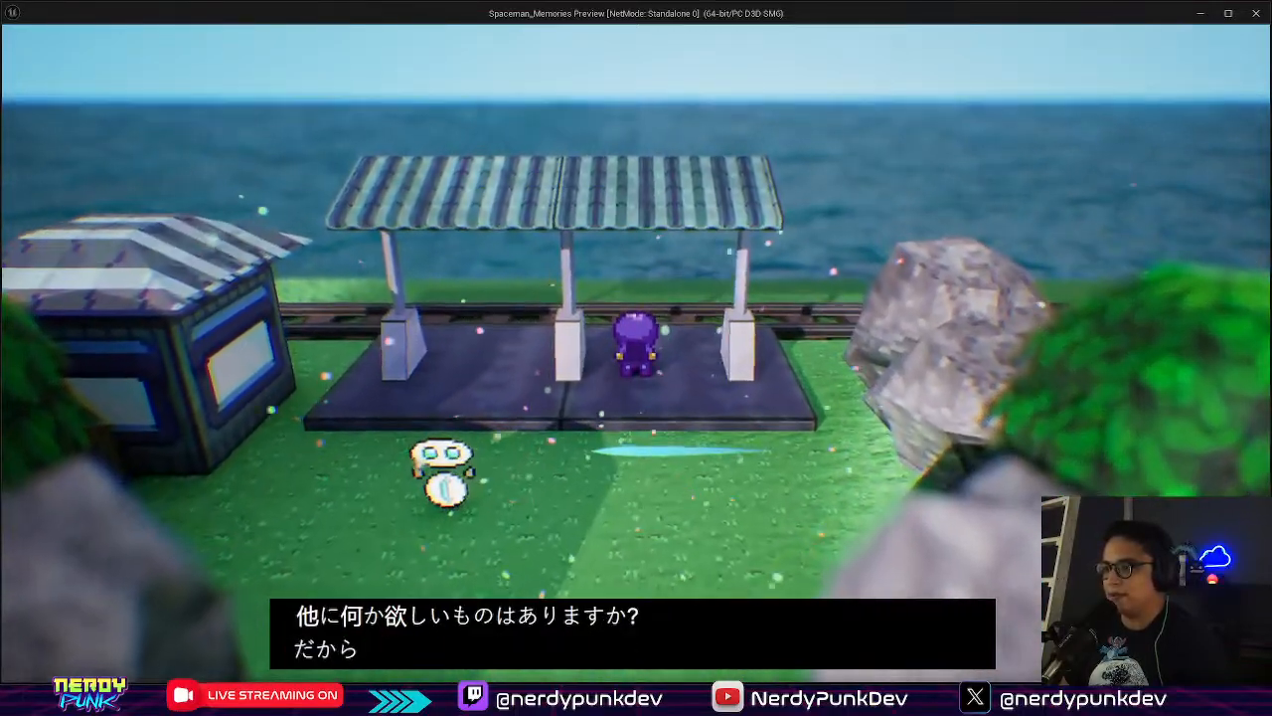
key("s")
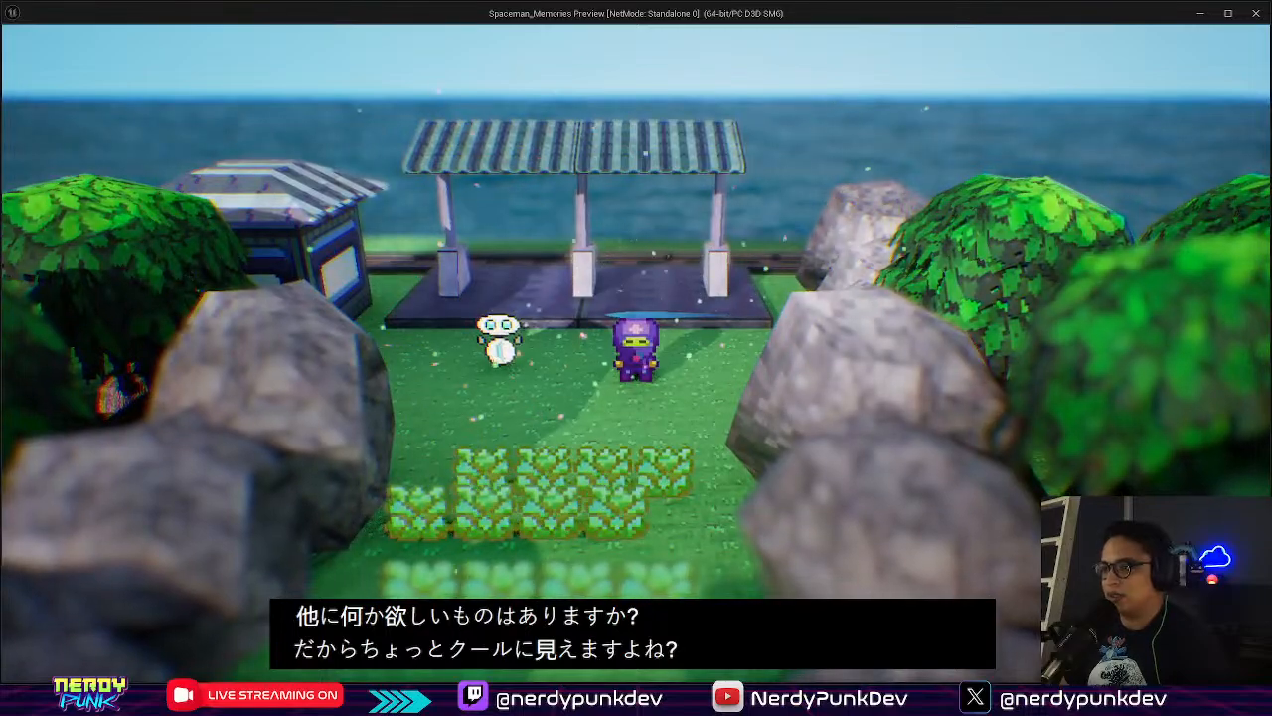
key("Escape")
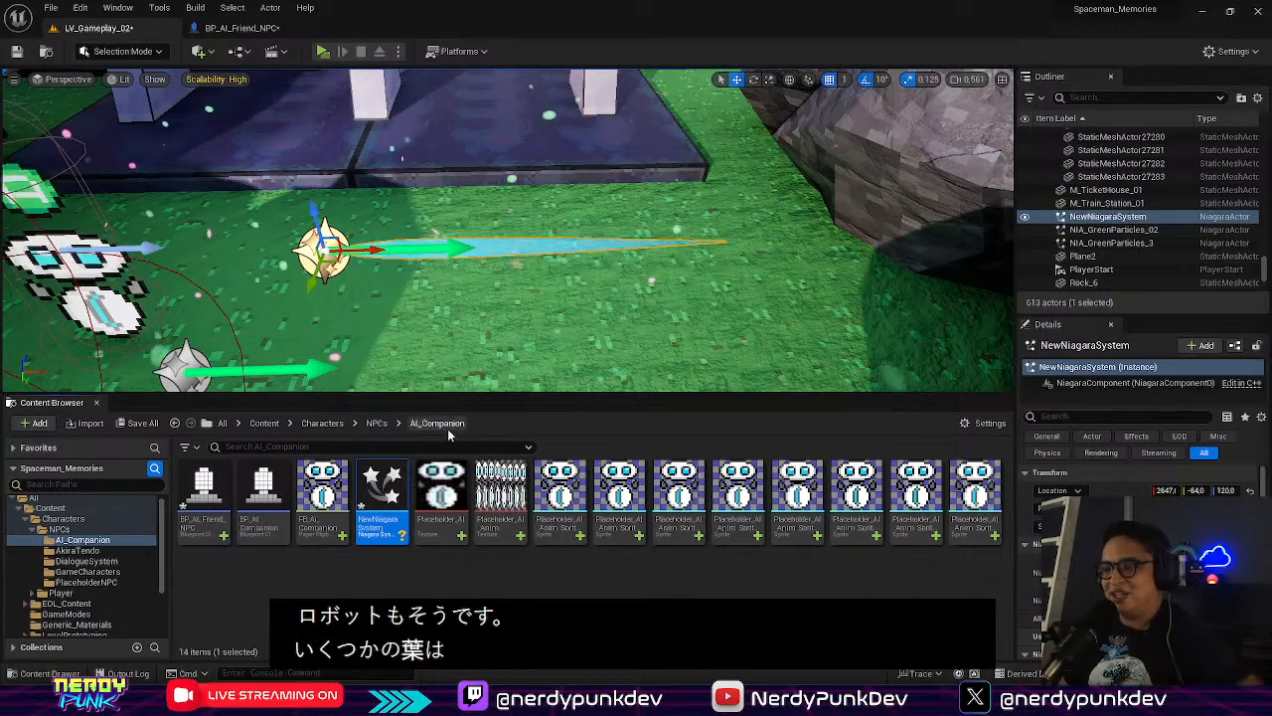
Open the NewNiagaraSystem asset for editing and select its StaticBeam emitter
mouse_move(380, 478)
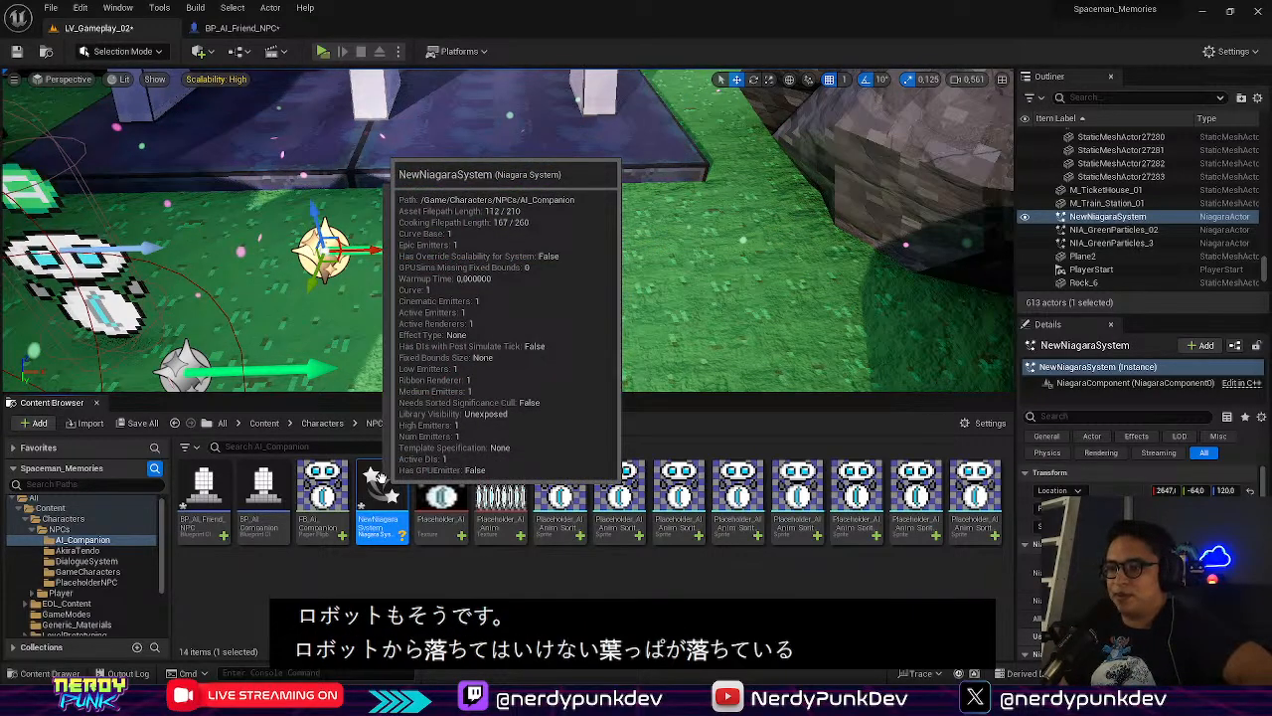
right_click(383, 480)
key("Escape")
double_click(382, 482)
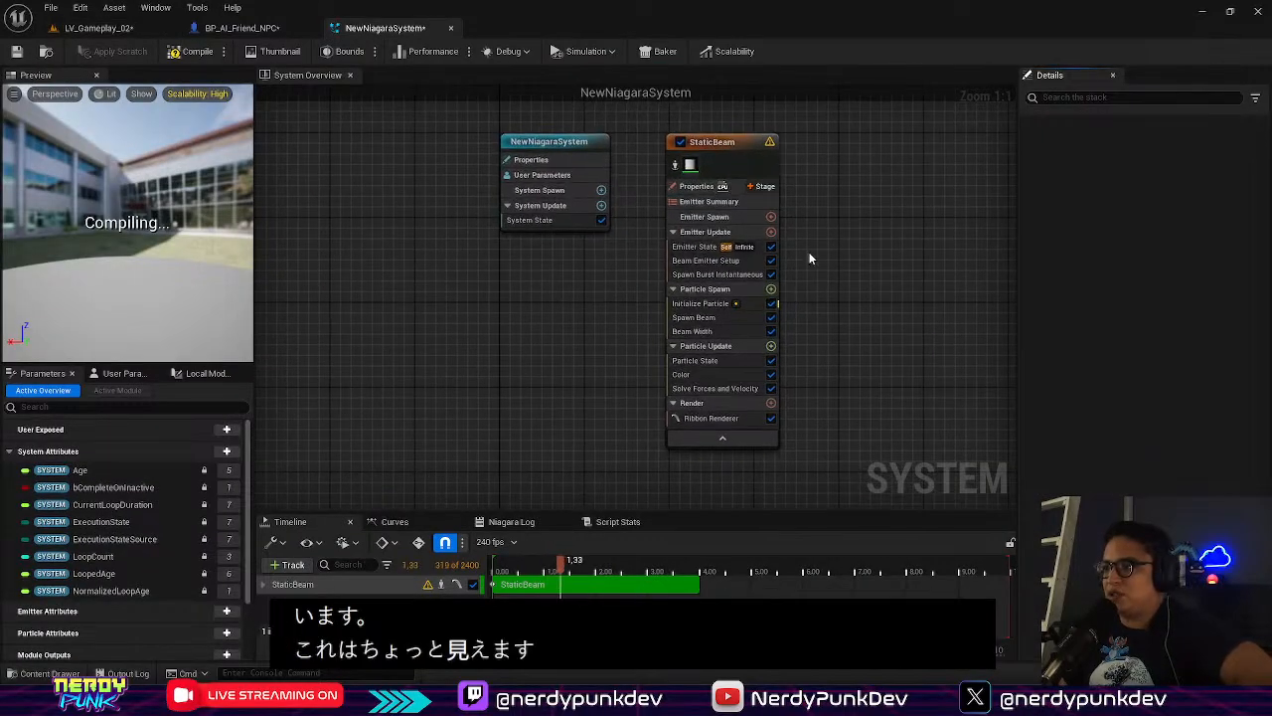
left_click(737, 154)
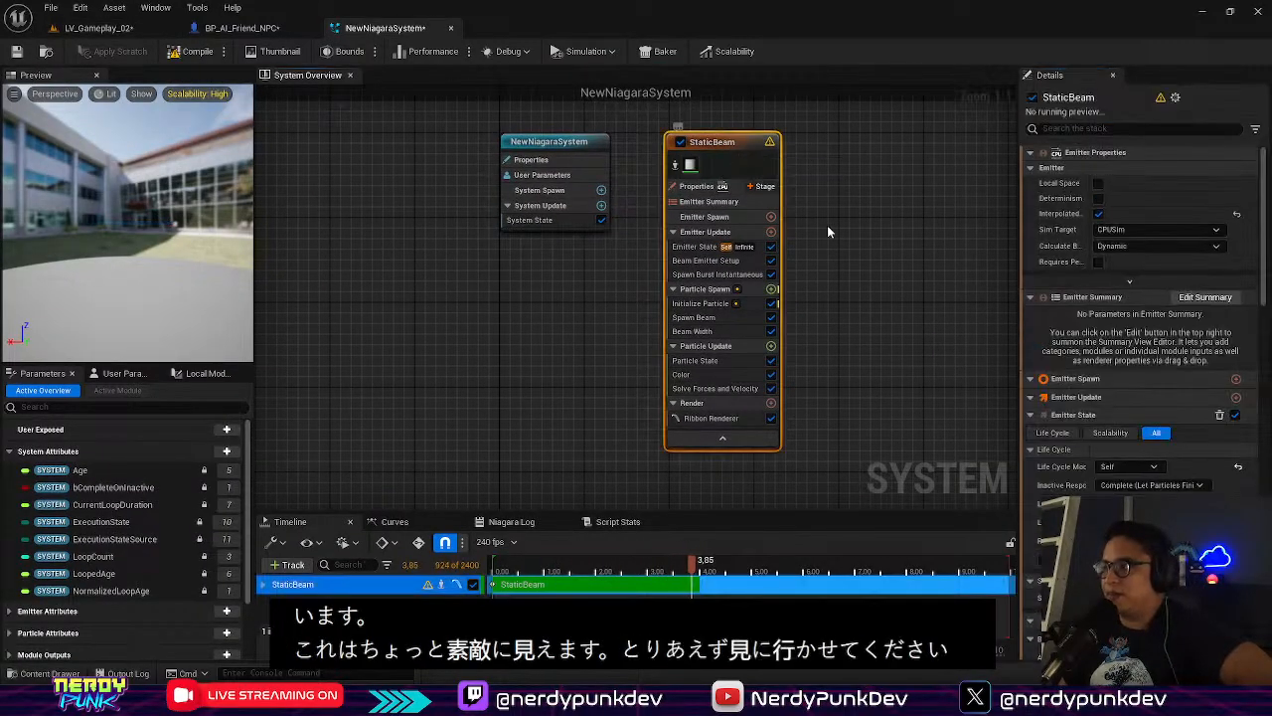
Examine the StaticBeam emitter's summary, spawn, update, Emitter State, Beam Emitter Setup, Initialize Particle and Spawn Beam settings
left_click(707, 207)
left_click(716, 218)
left_click(718, 235)
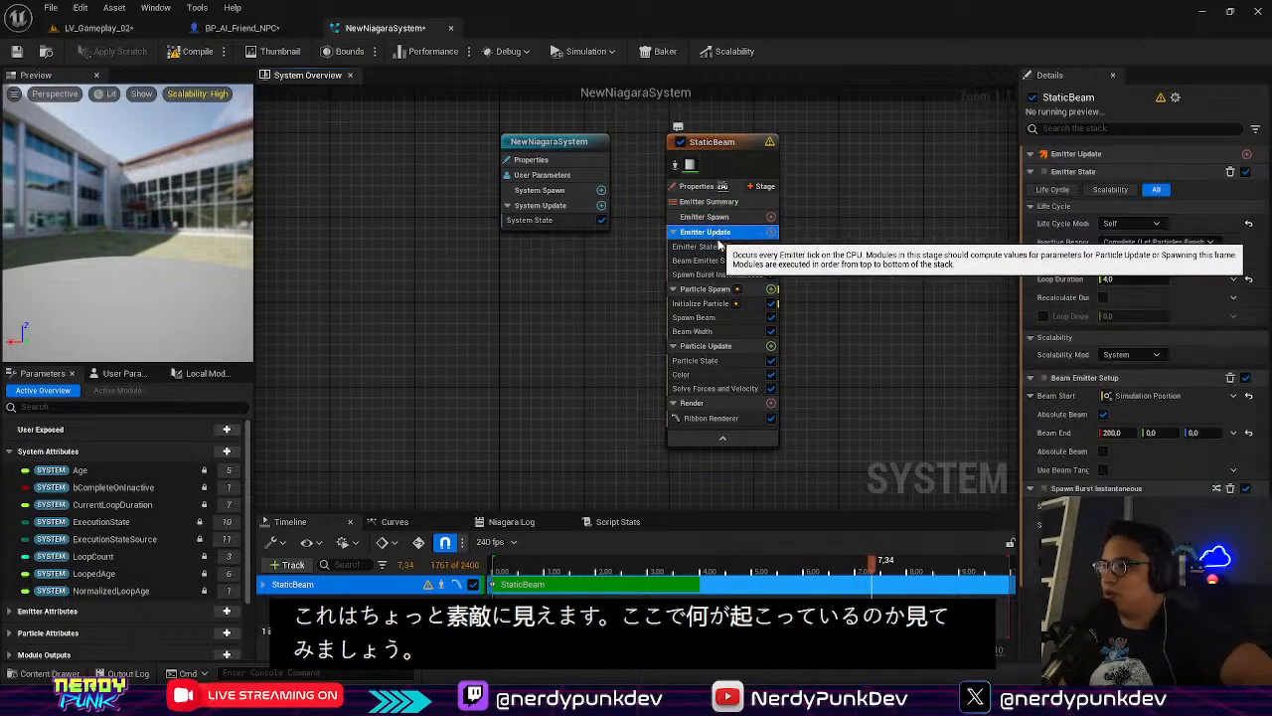
left_click(705, 254)
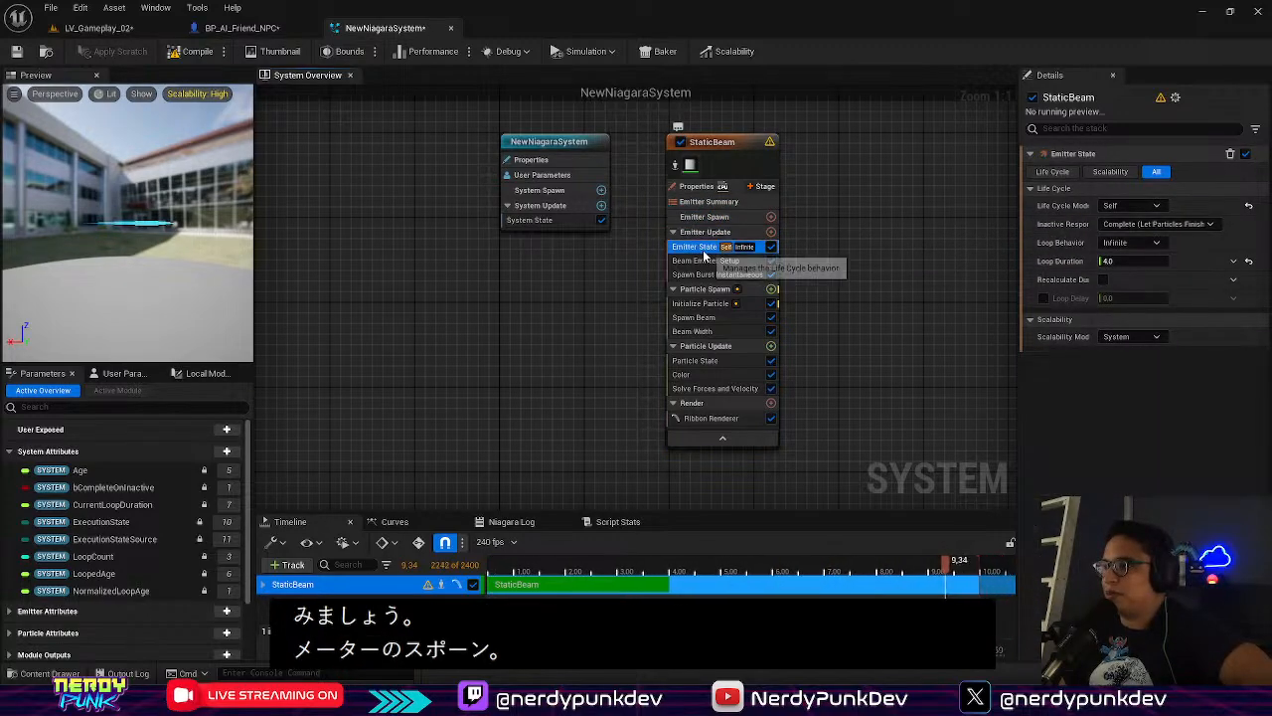
left_click(705, 261)
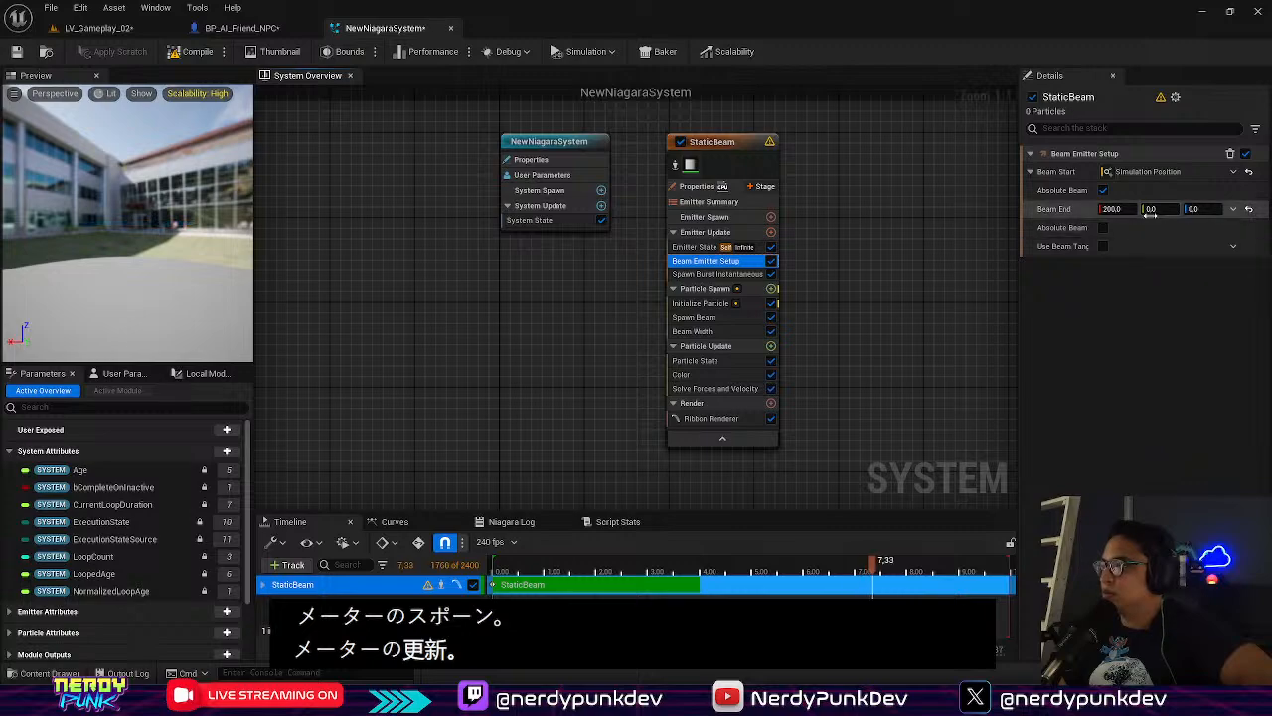
left_click(701, 303)
left_click(702, 318)
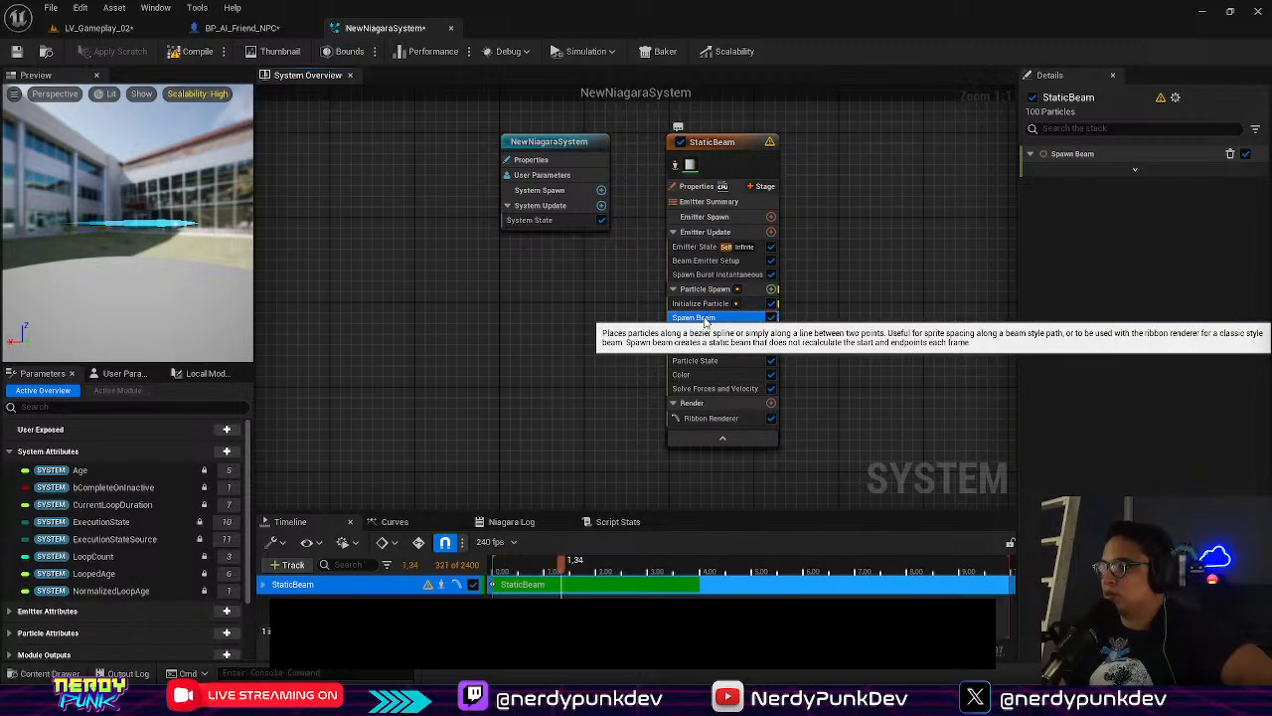
Move the Beam Width curve's peak key to time 0.5 and value 2.87, and undo the shift of its start key
left_click(721, 332)
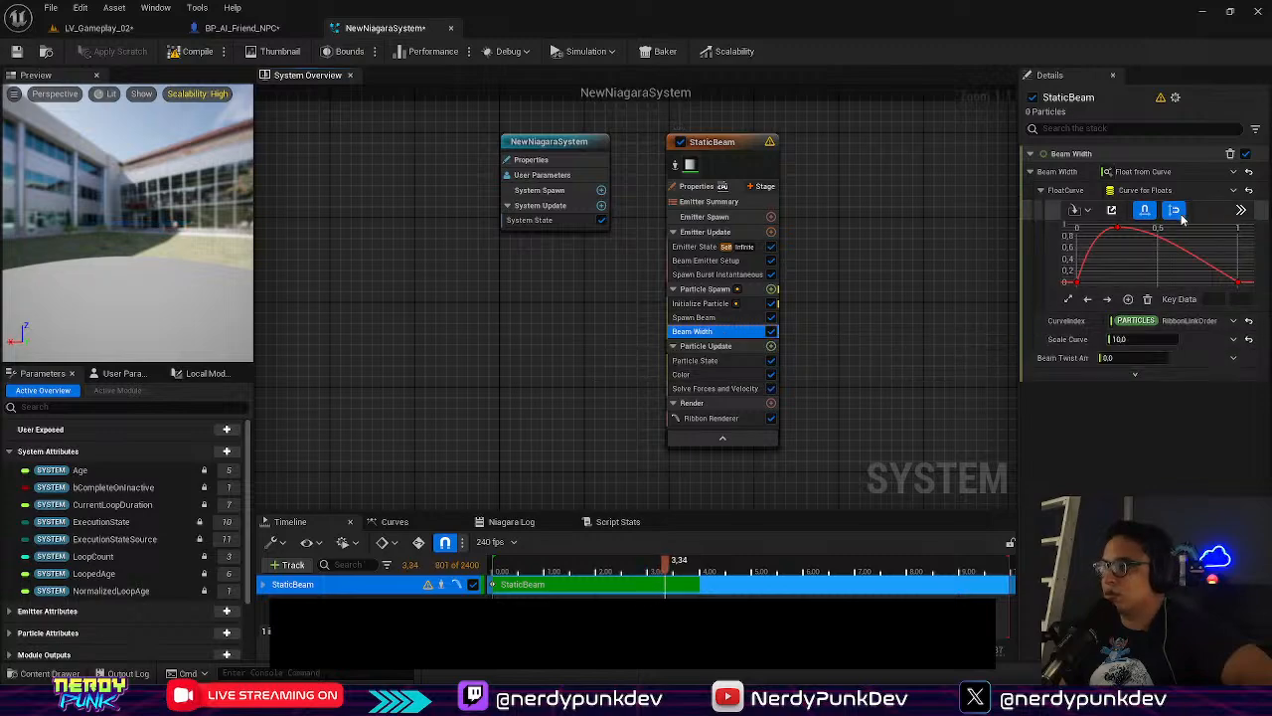
mouse_move(1111, 235)
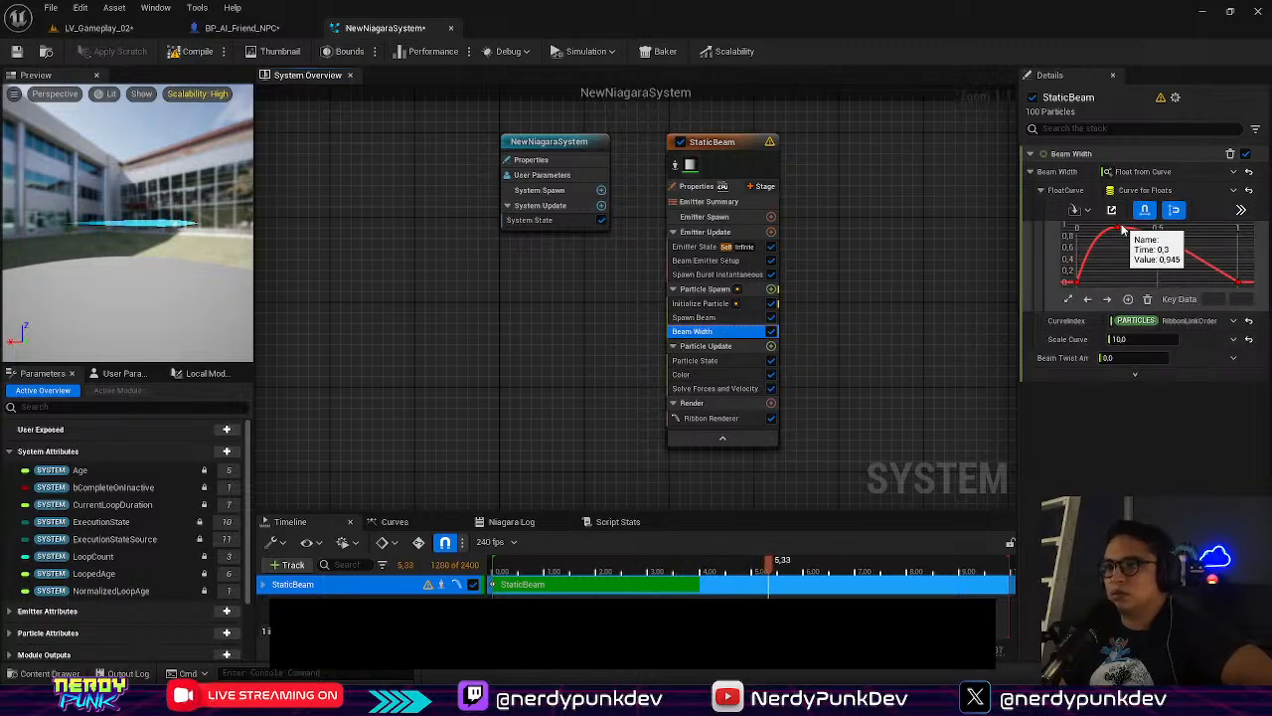
left_click_drag(1121, 229, 1240, 216)
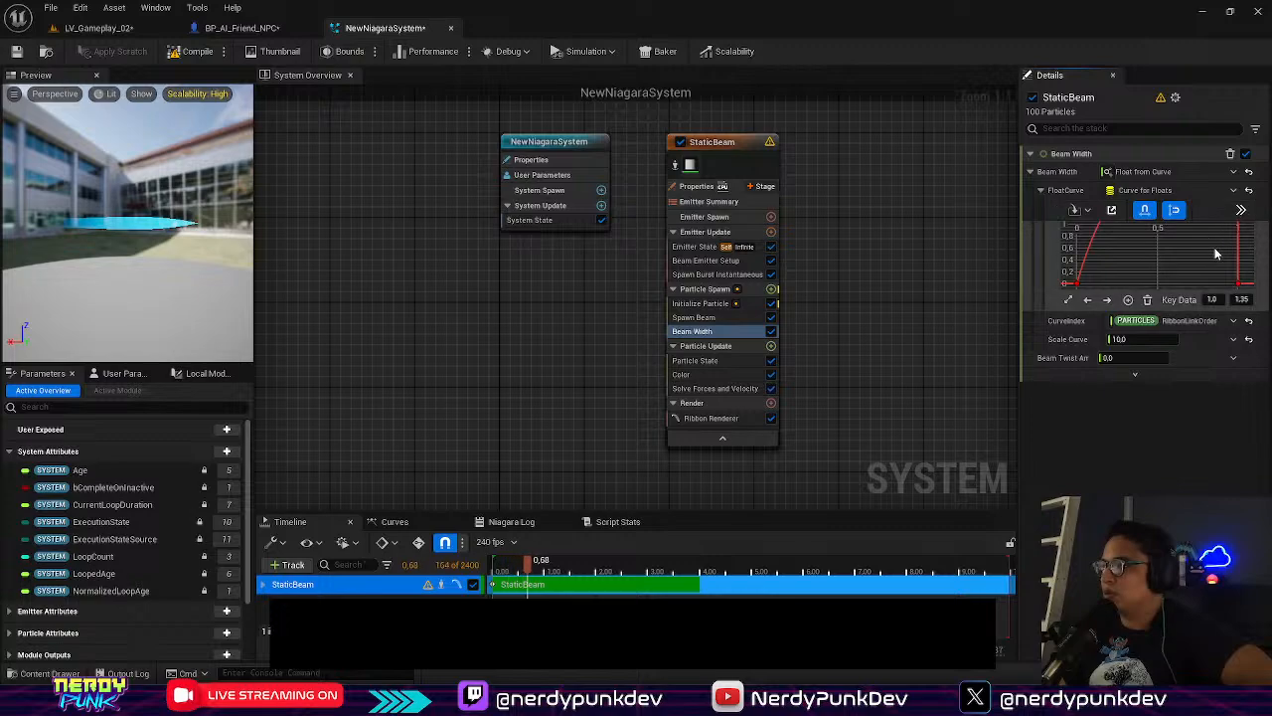
scroll(1168, 258, "down", 13)
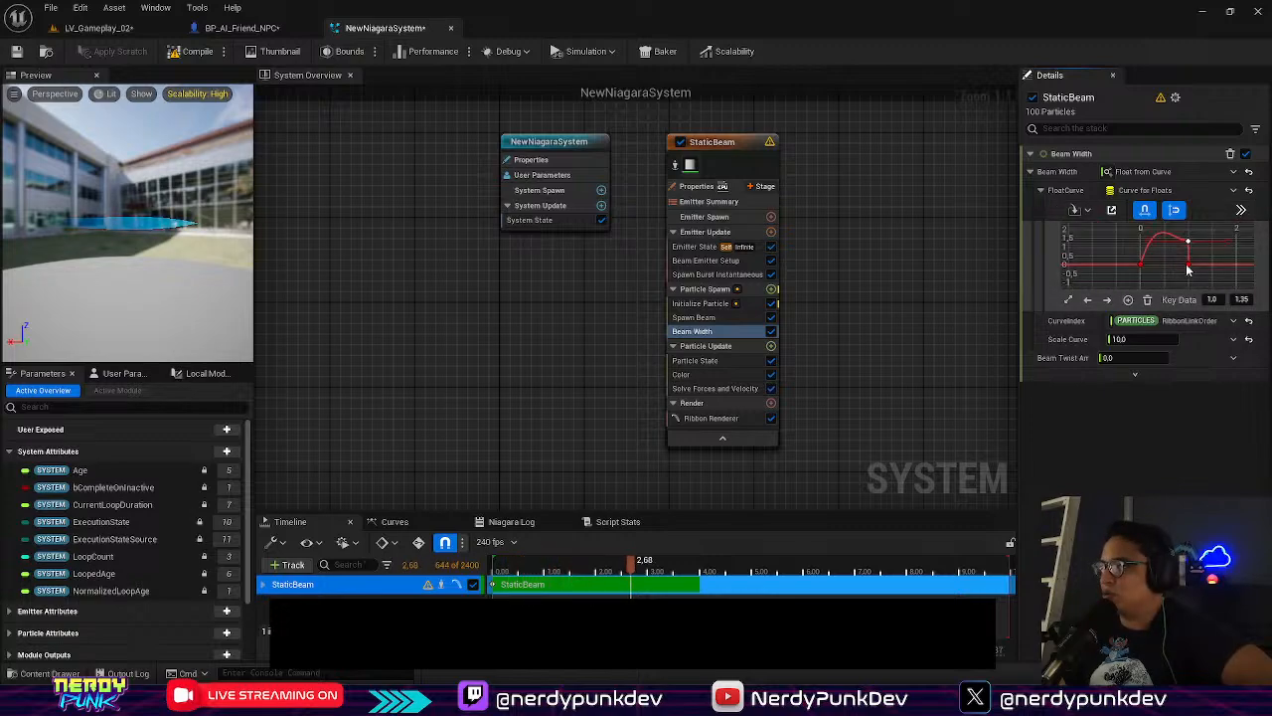
left_click_drag(1183, 235, 1163, 192)
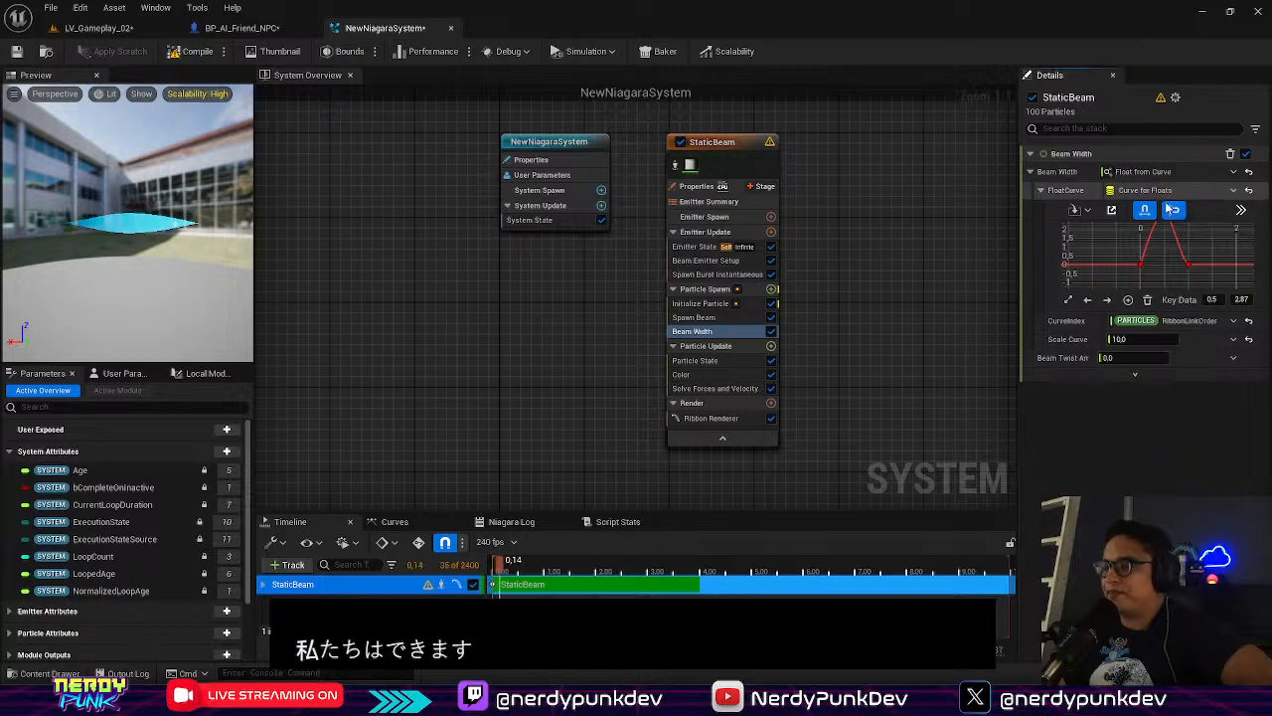
mouse_move(1143, 269)
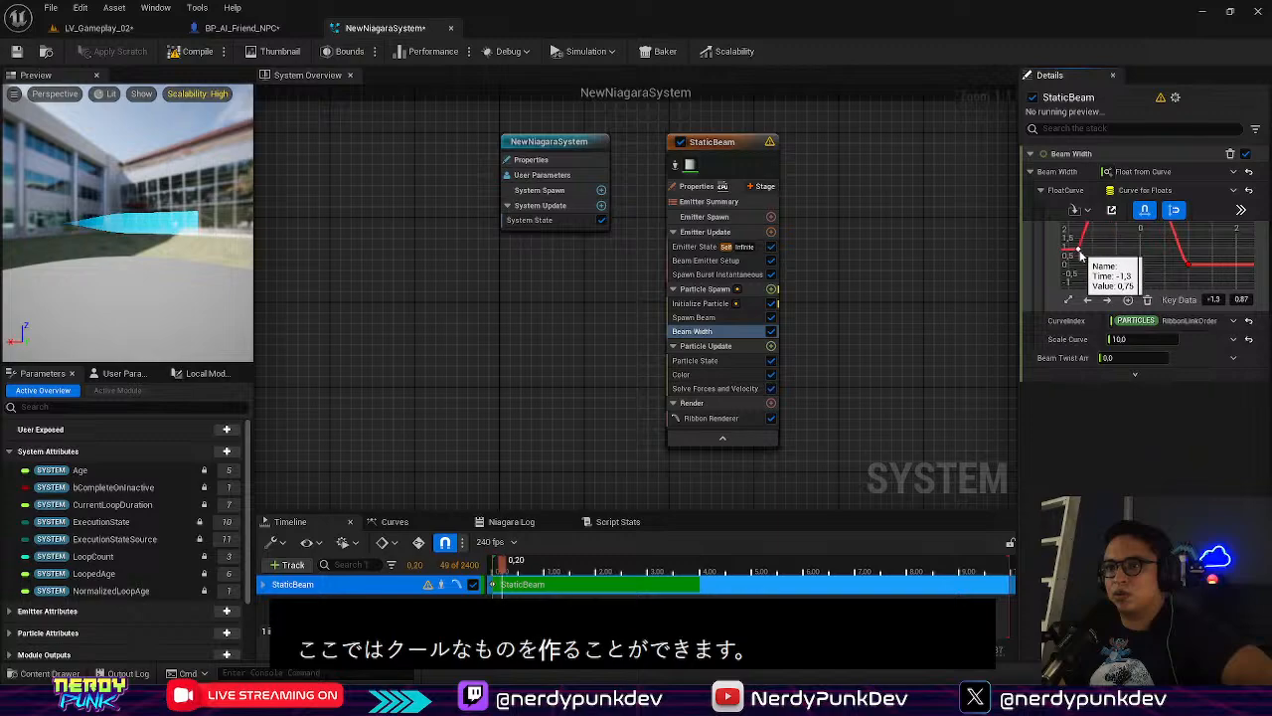
key("ctrl+z")
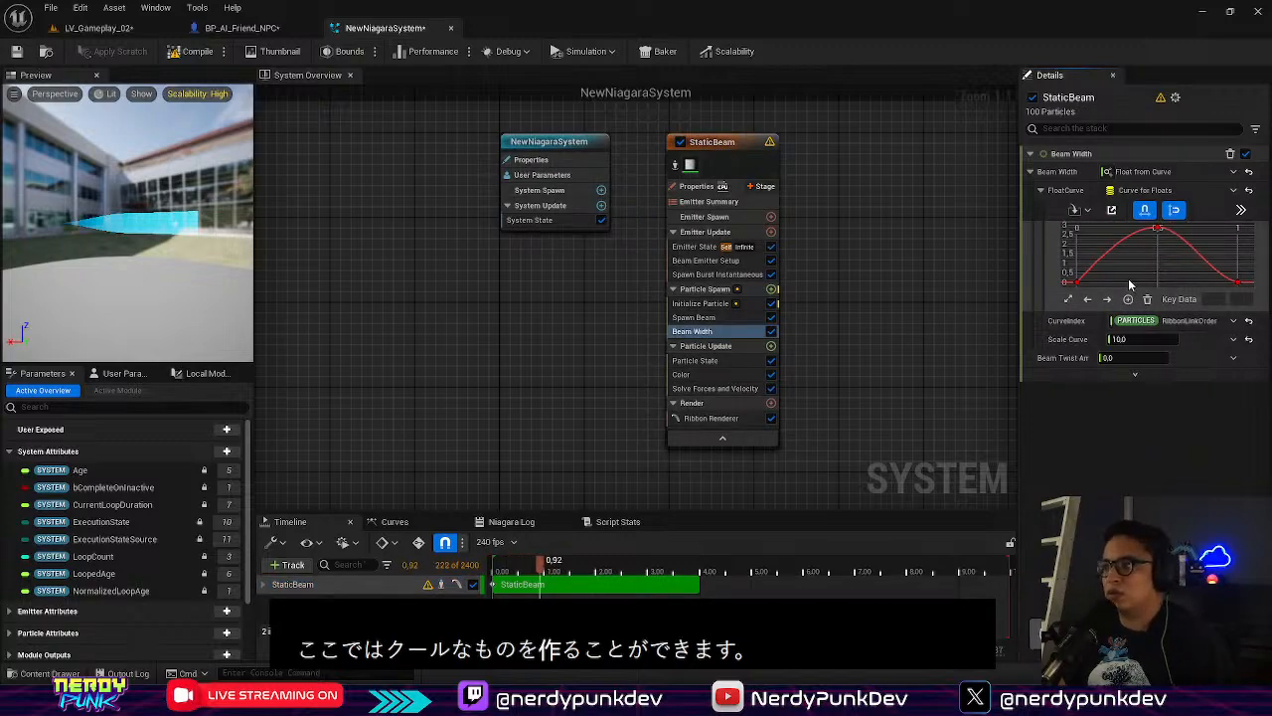
Undo the Beam Width curve's peak key edit, and shift its start key to time -0.1 before undoing that as well
key("ctrl+z")
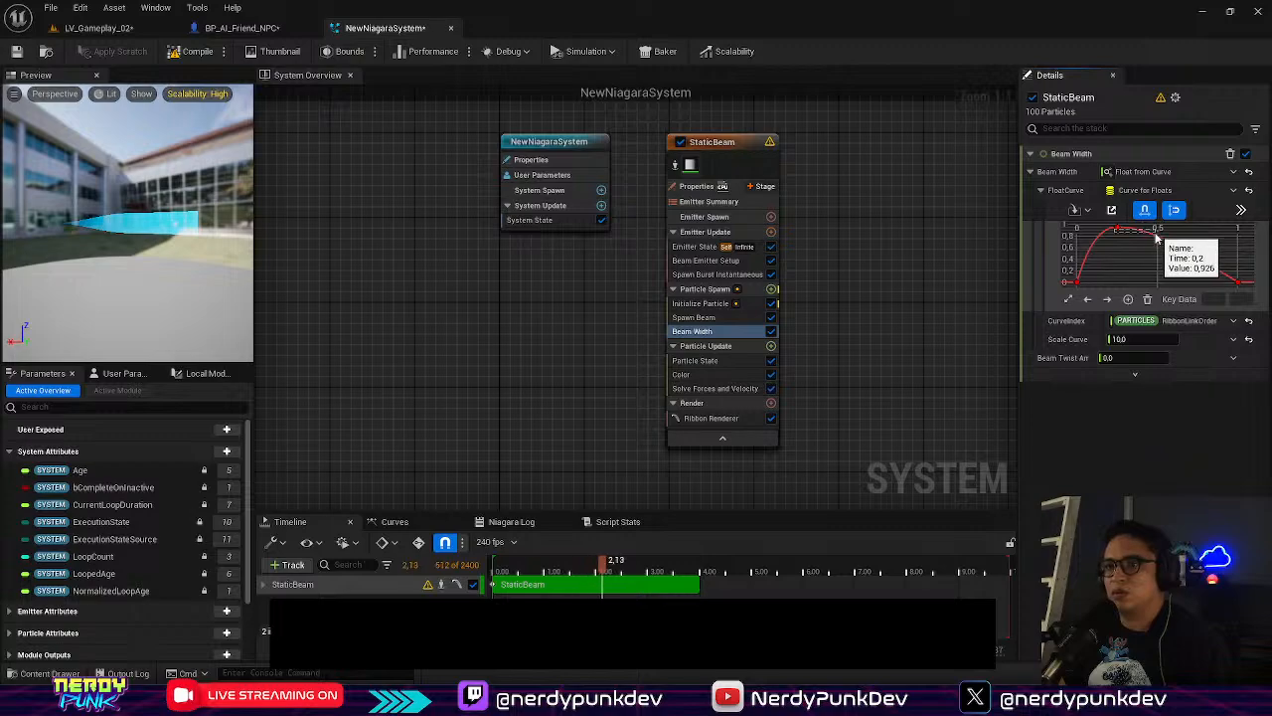
left_click(1064, 285)
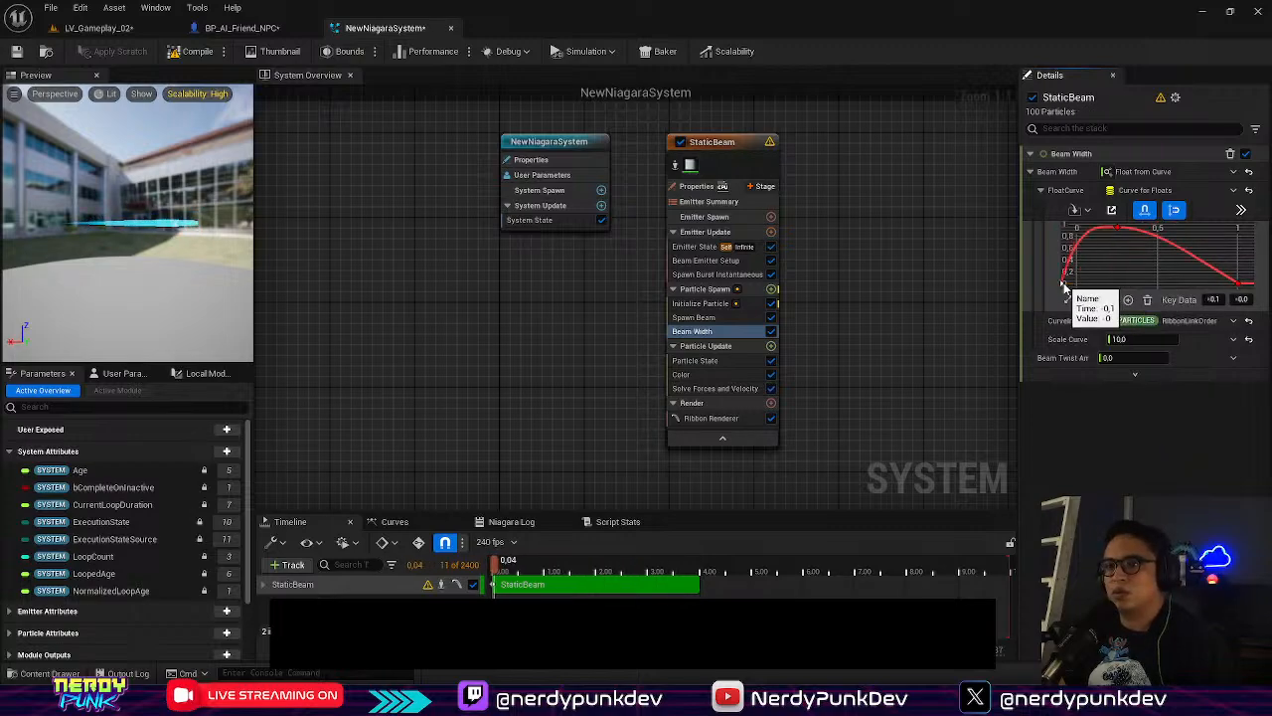
key("ctrl+z")
Close the NewNiagaraSystem editor, return to LV_Gameplay_02 and delete the NewNiagaraSystem asset from the AI_Companion folder
left_click(452, 27)
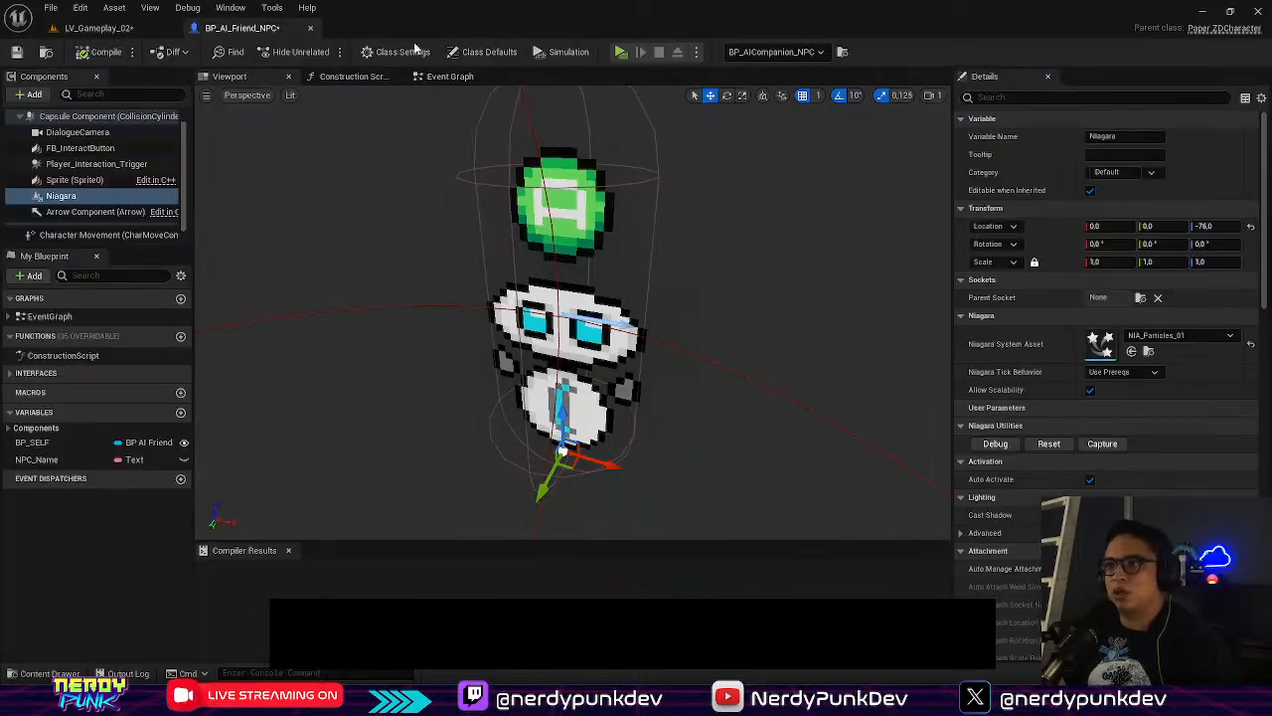
left_click(94, 28)
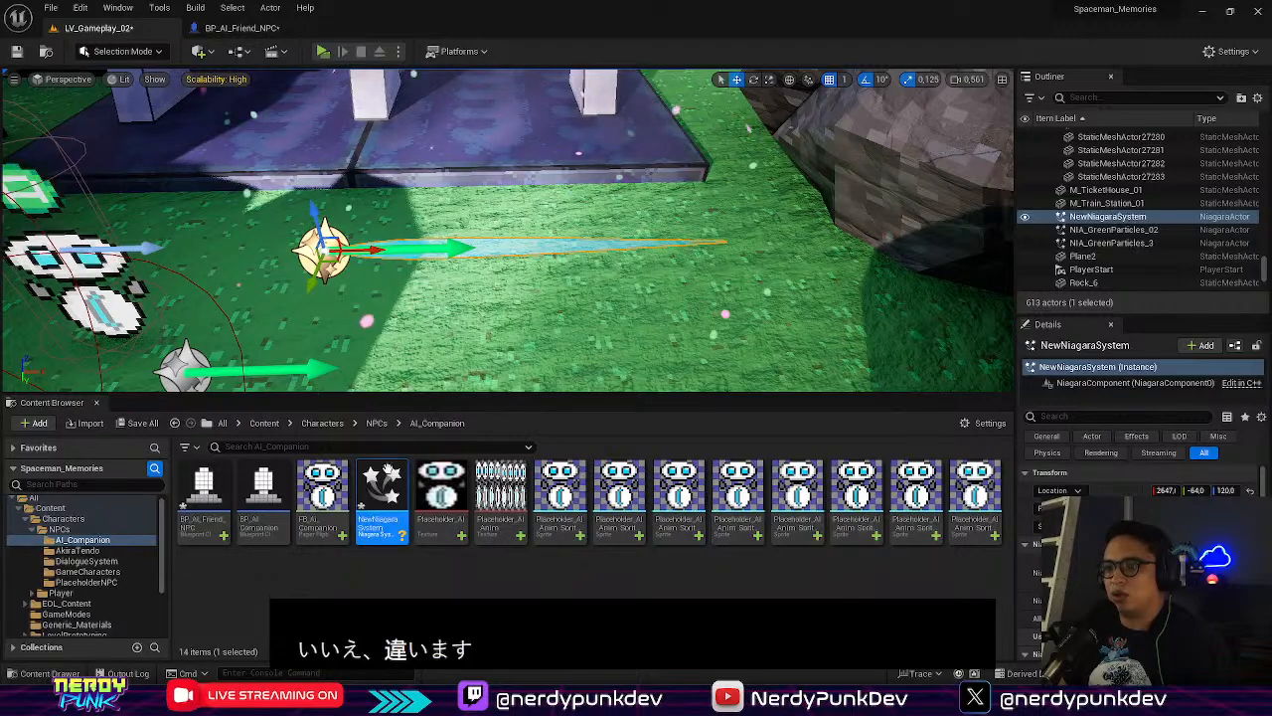
right_click(391, 502)
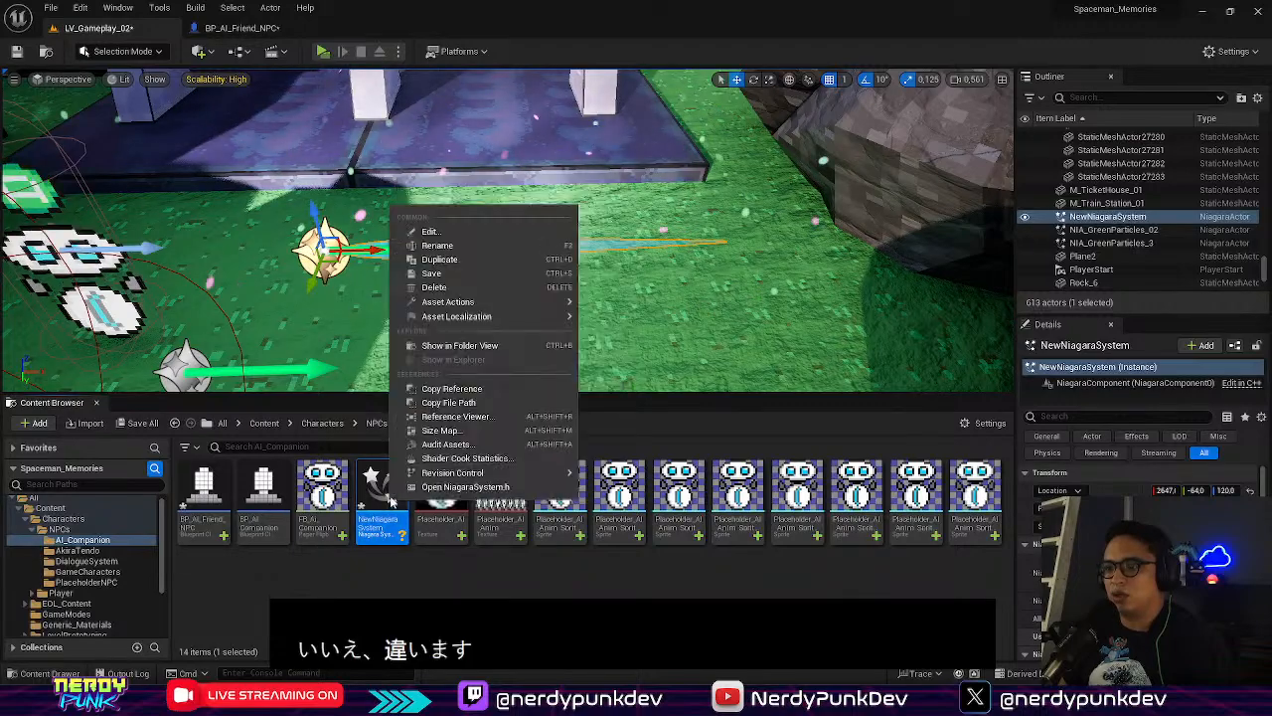
left_click(475, 287)
left_click(541, 563)
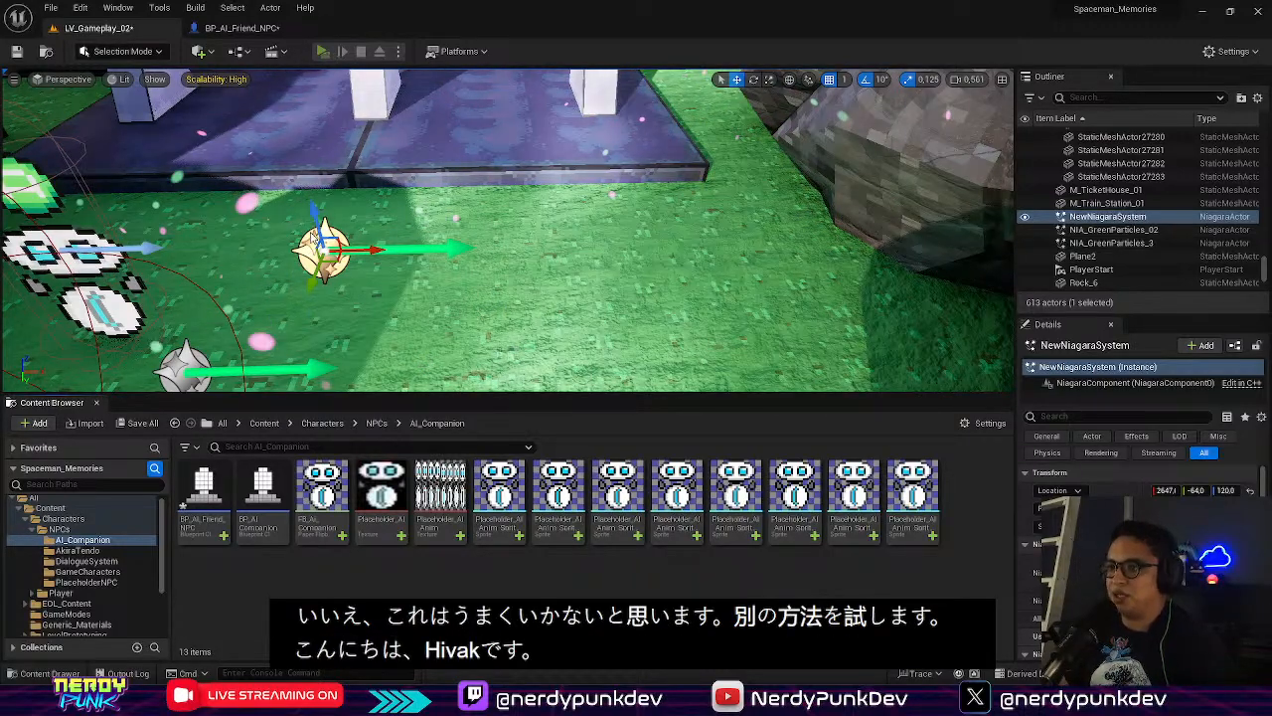
Play-test the level, walking the character around the robot and starting its dialogue, and end the preview
left_click(323, 50)
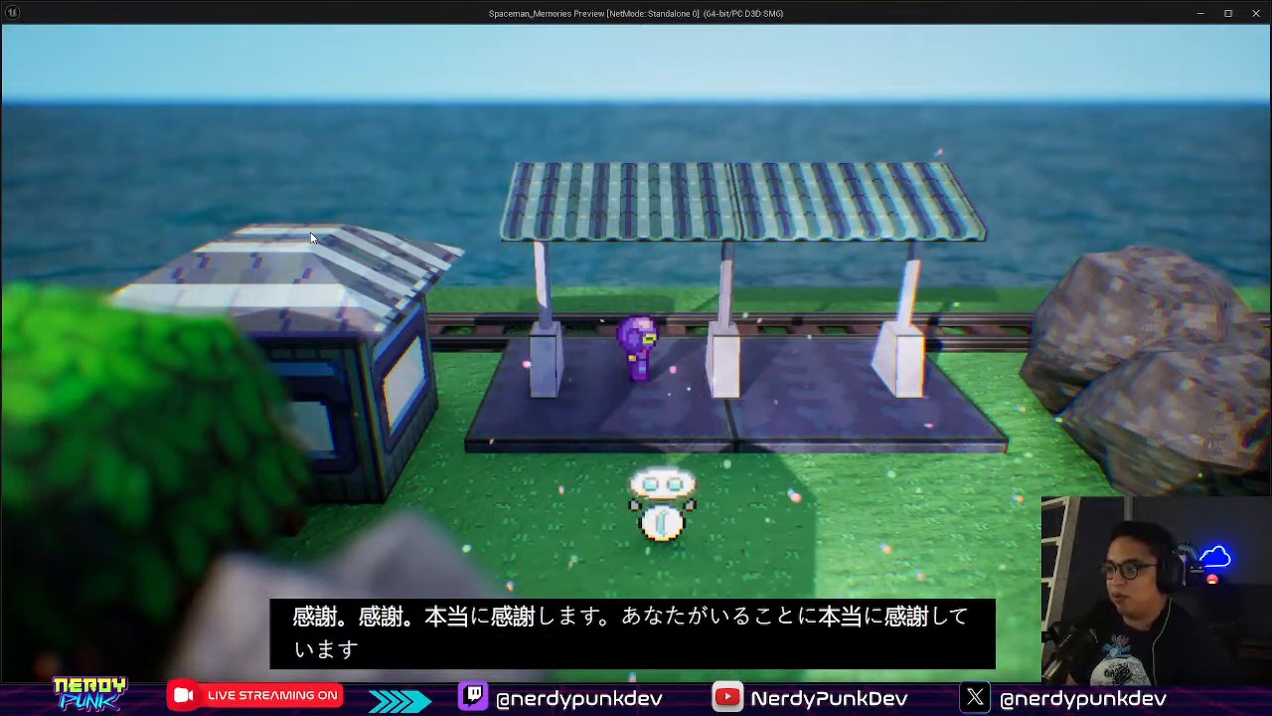
left_click(311, 239)
key("s")
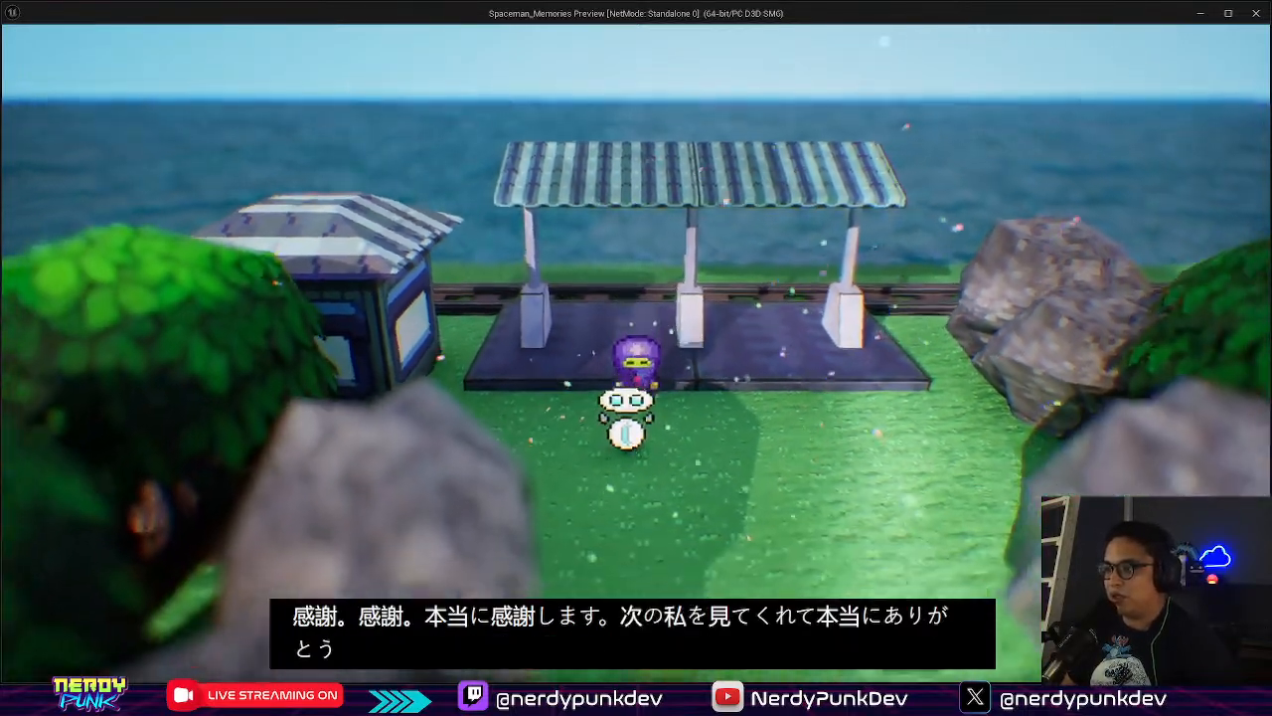
key("d")
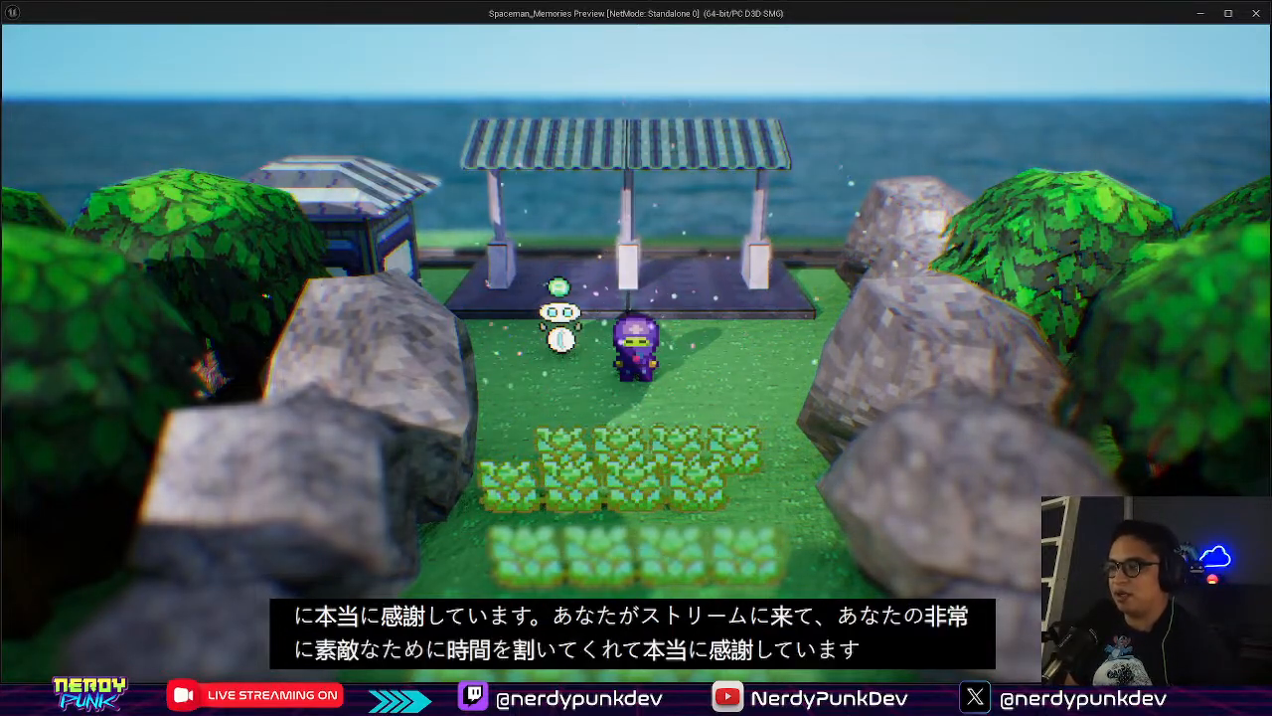
key("w")
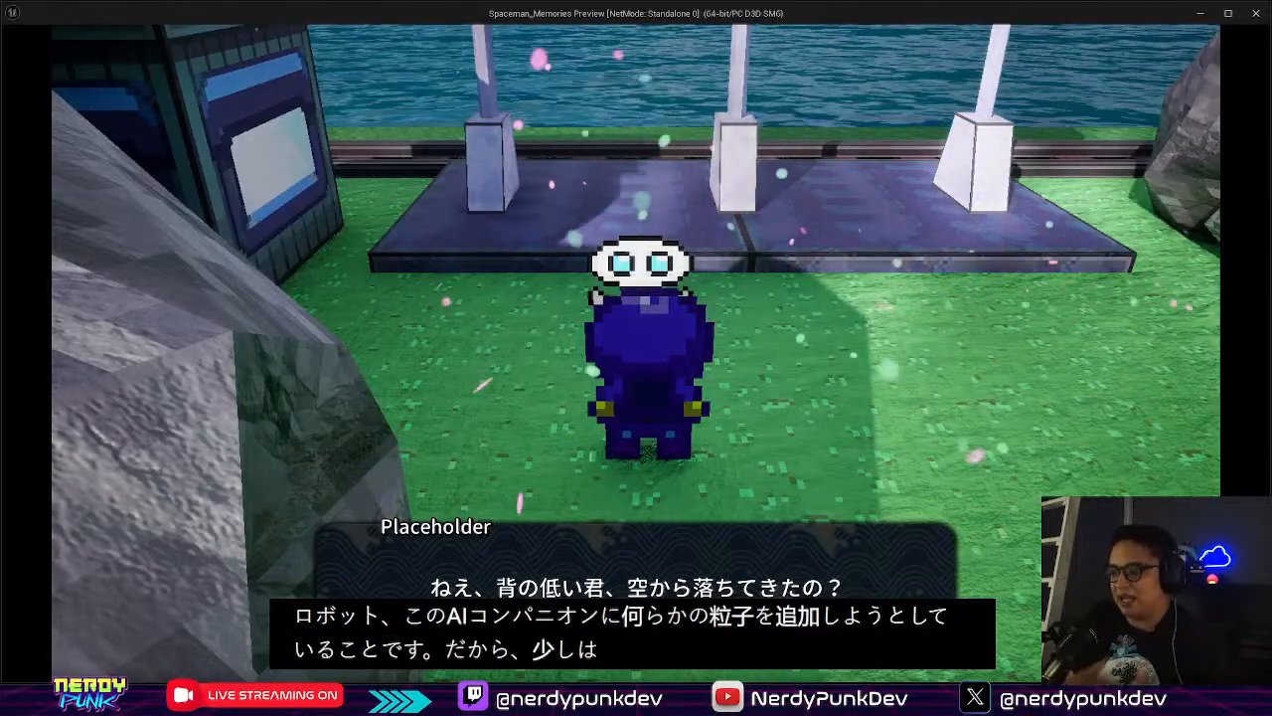
key("Escape")
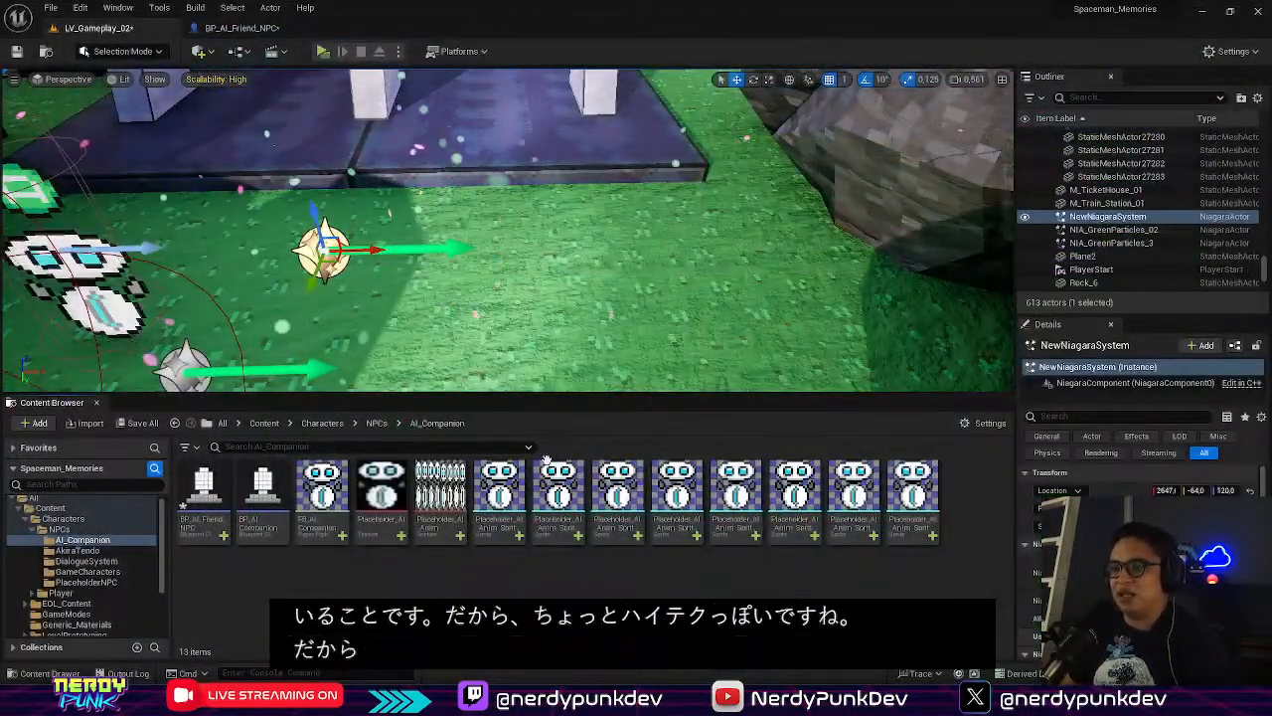
Start a new Niagara system in the AI_Companion folder, checking the system templates before choosing New system from selected emitter(s)
right_click(416, 620)
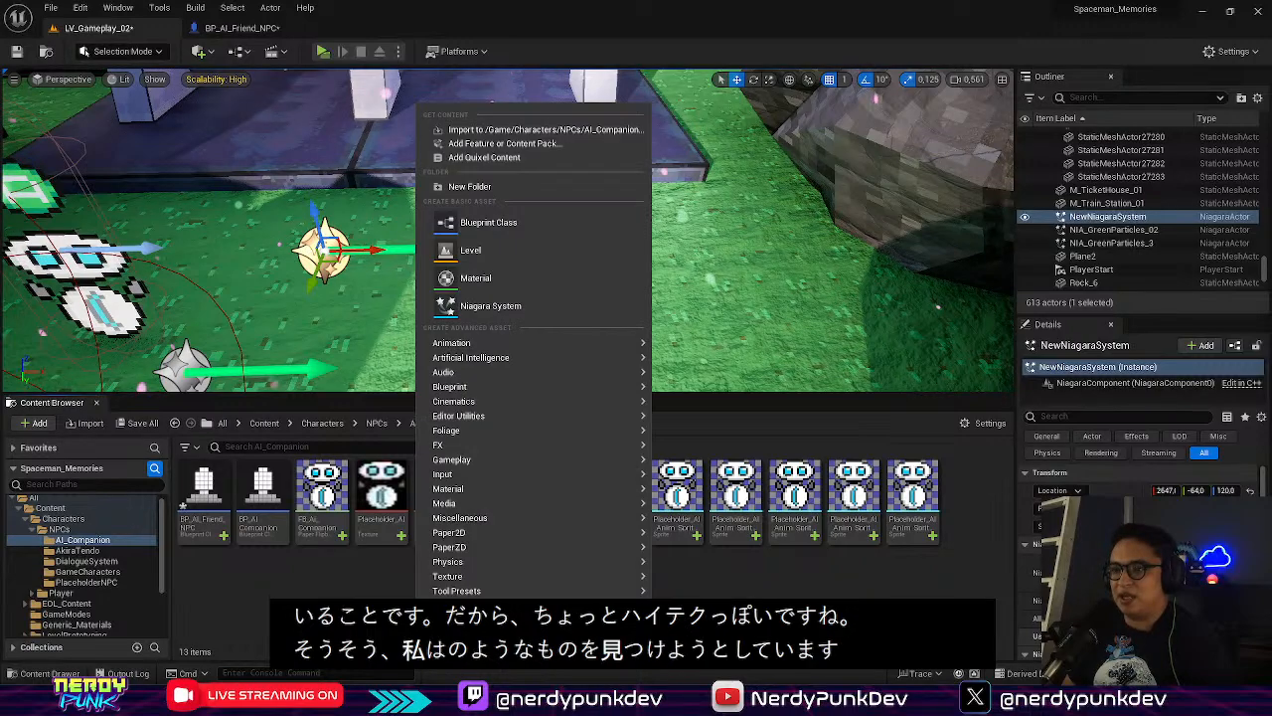
left_click(373, 595)
right_click(374, 595)
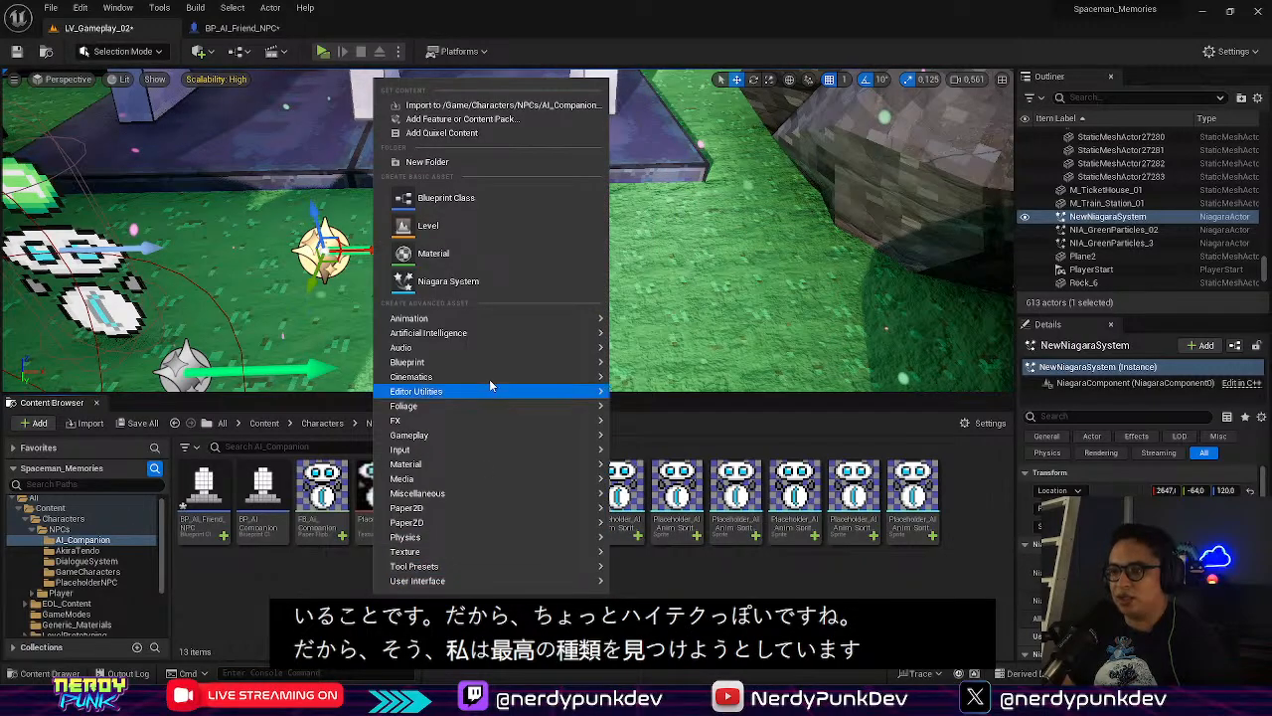
left_click(453, 281)
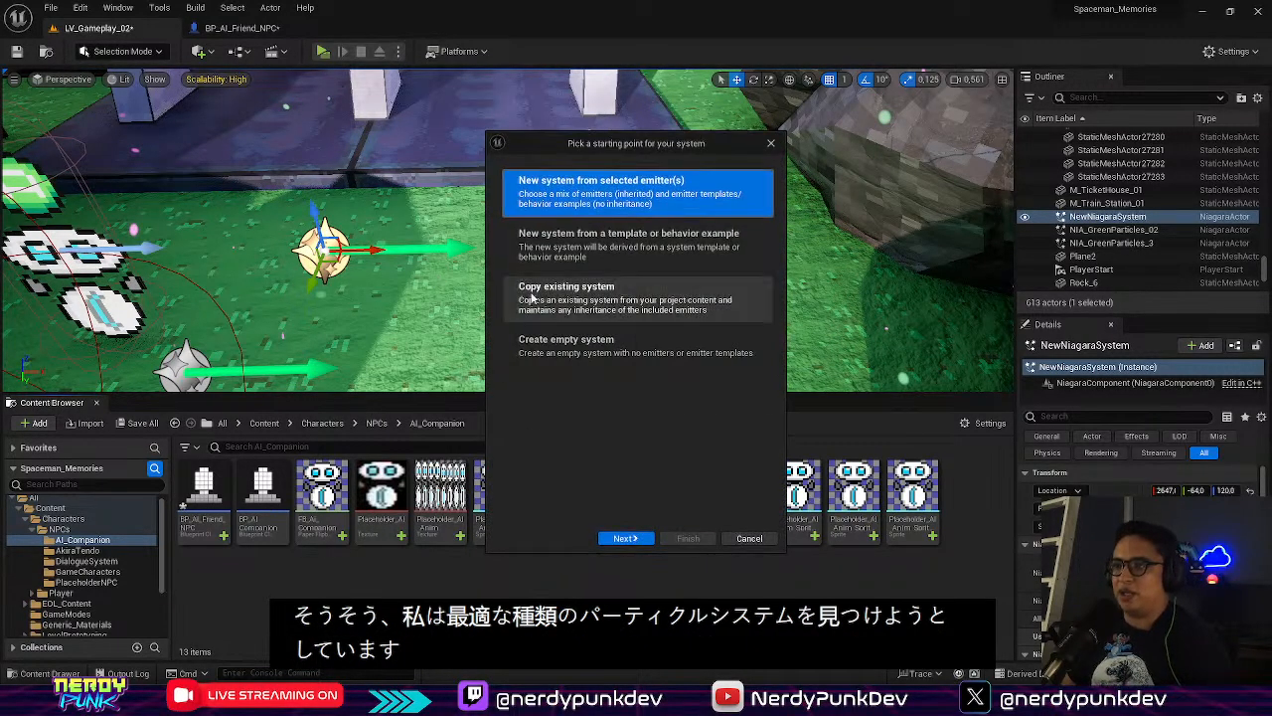
left_click(606, 247)
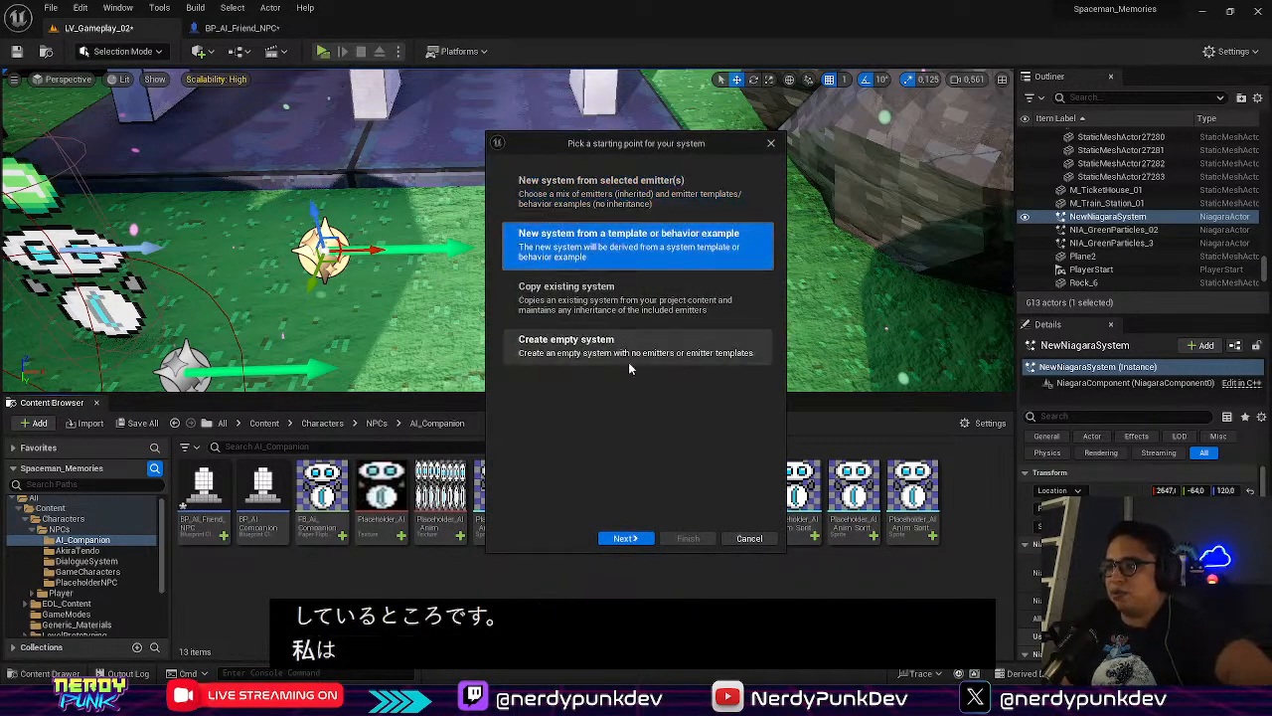
left_click(632, 537)
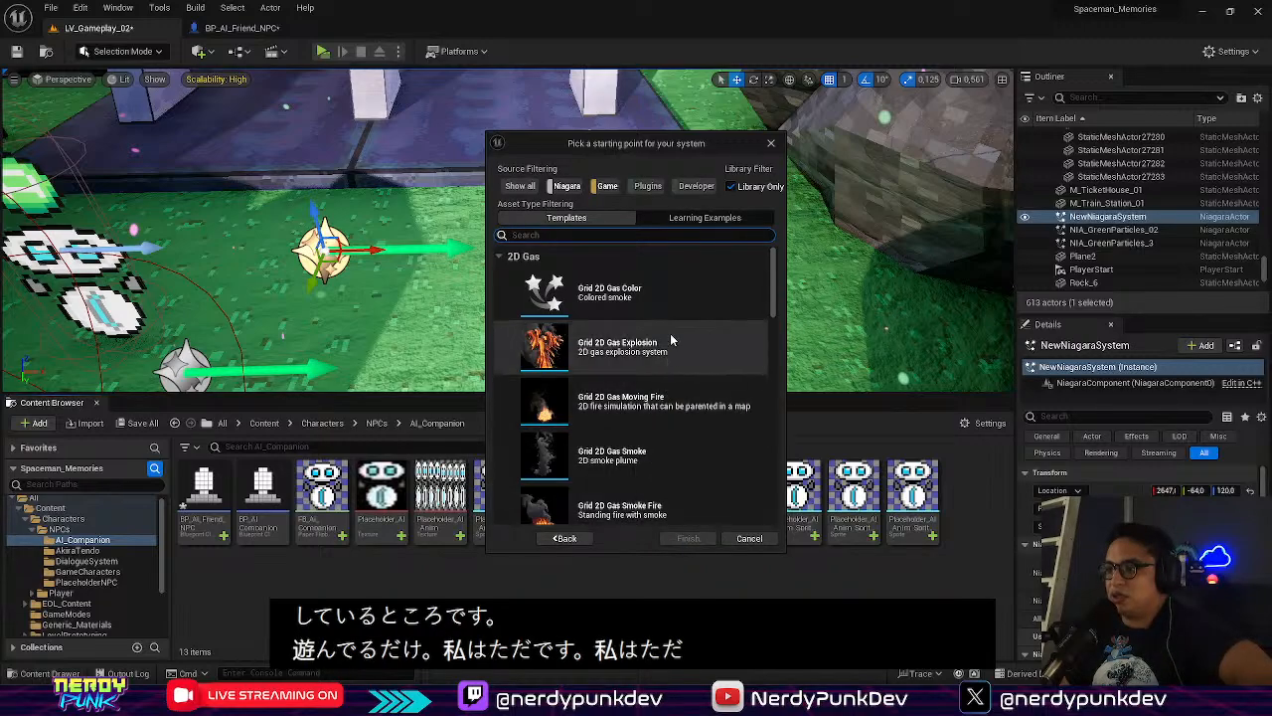
left_click(565, 538)
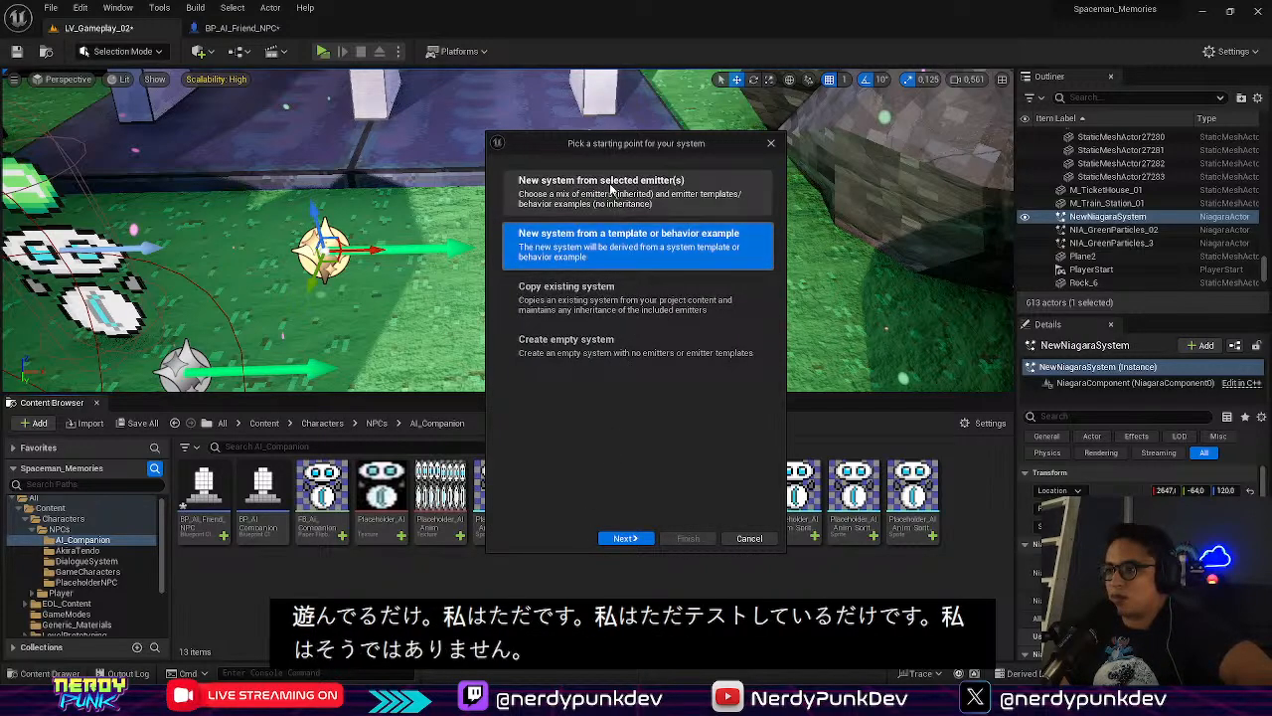
left_click(601, 191)
left_click(627, 538)
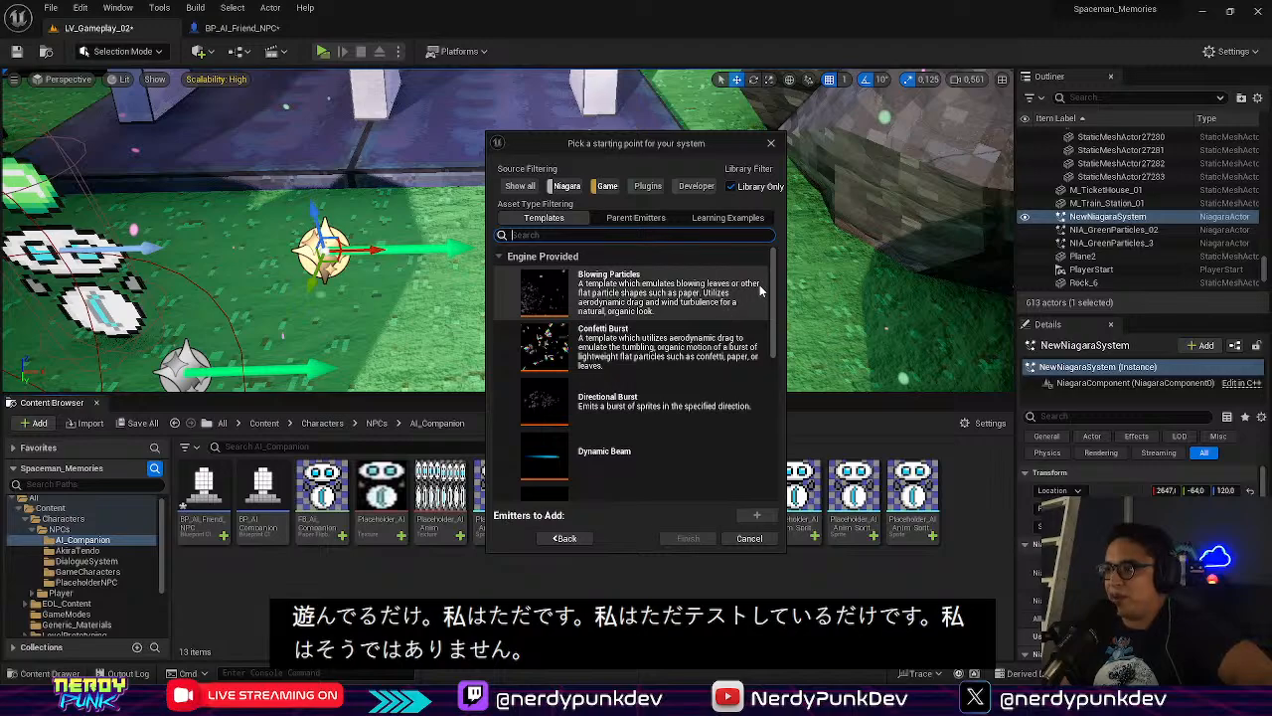
Browse the emitter templates, add the Fountain emitter and finish creating the Niagara system
left_click(673, 332)
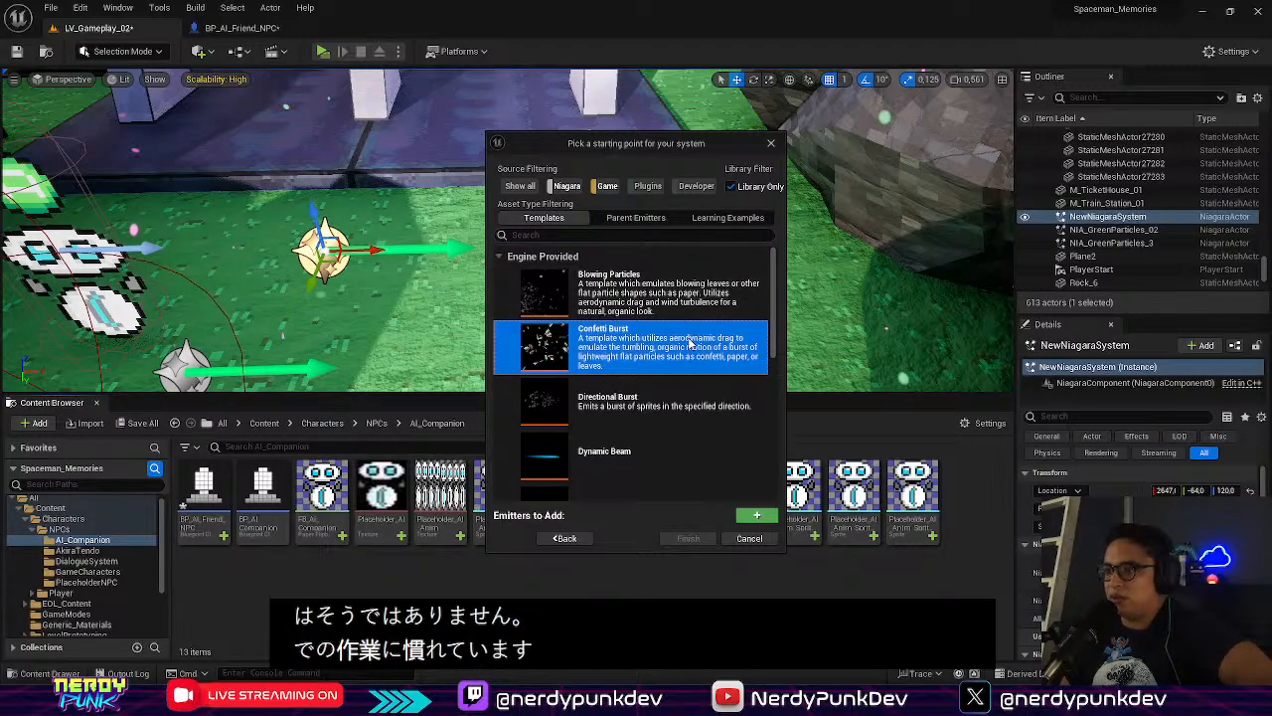
scroll(691, 350, "down", 2)
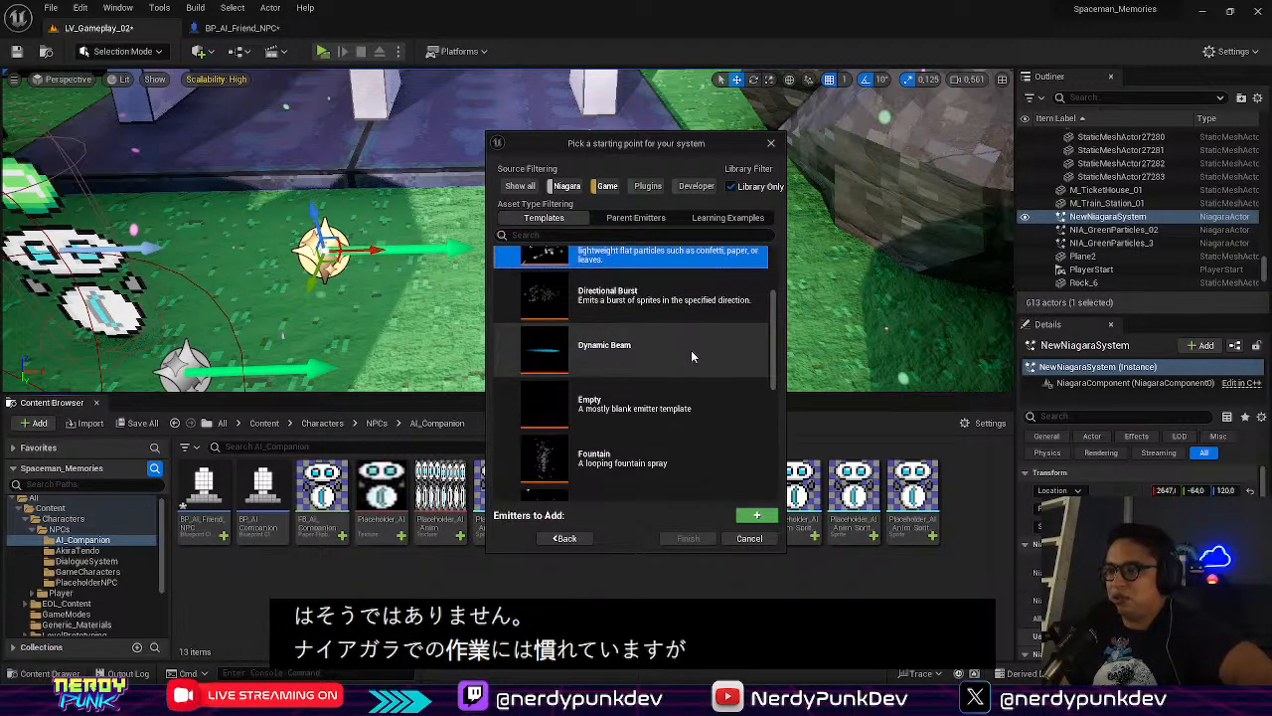
scroll(692, 356, "down", 1)
left_click(682, 408)
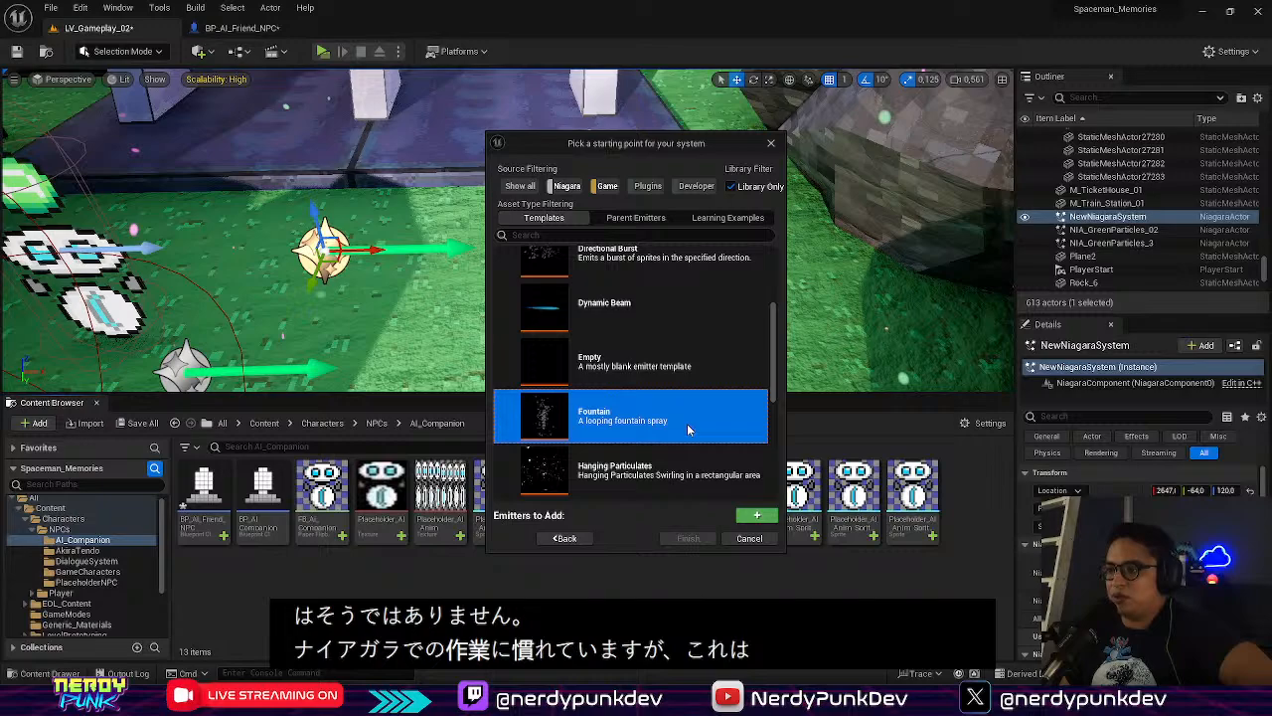
scroll(686, 424, "down", 1)
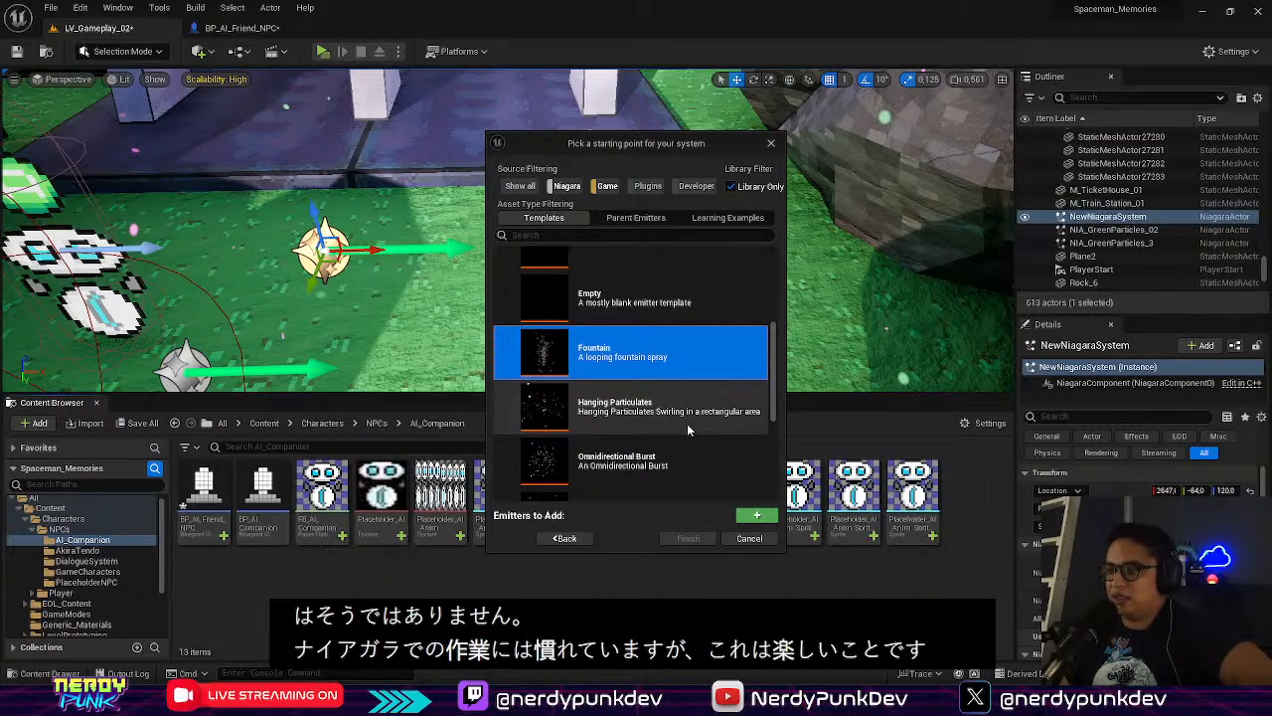
left_click(756, 516)
left_click(688, 538)
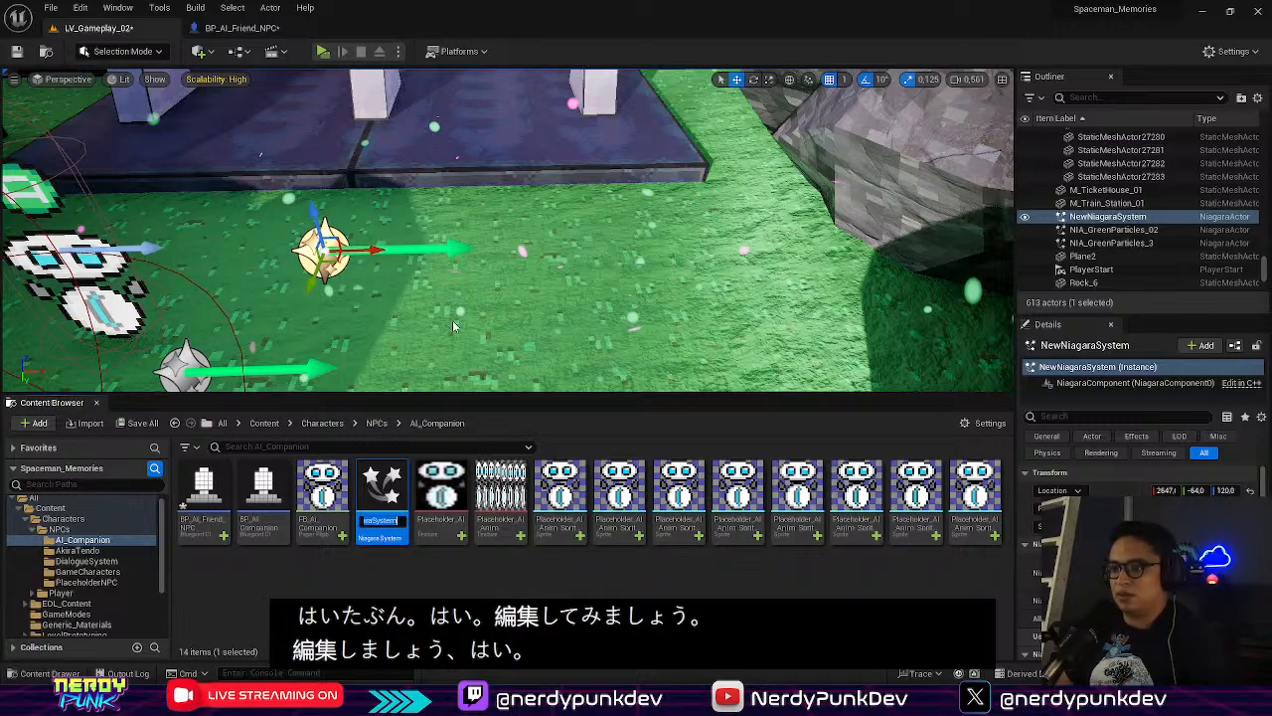
Keep the asset name NewNiagaraSystem, look around the station in the level and open the new system for editing
left_click(544, 280)
right_click_drag(545, 280, 378, 238)
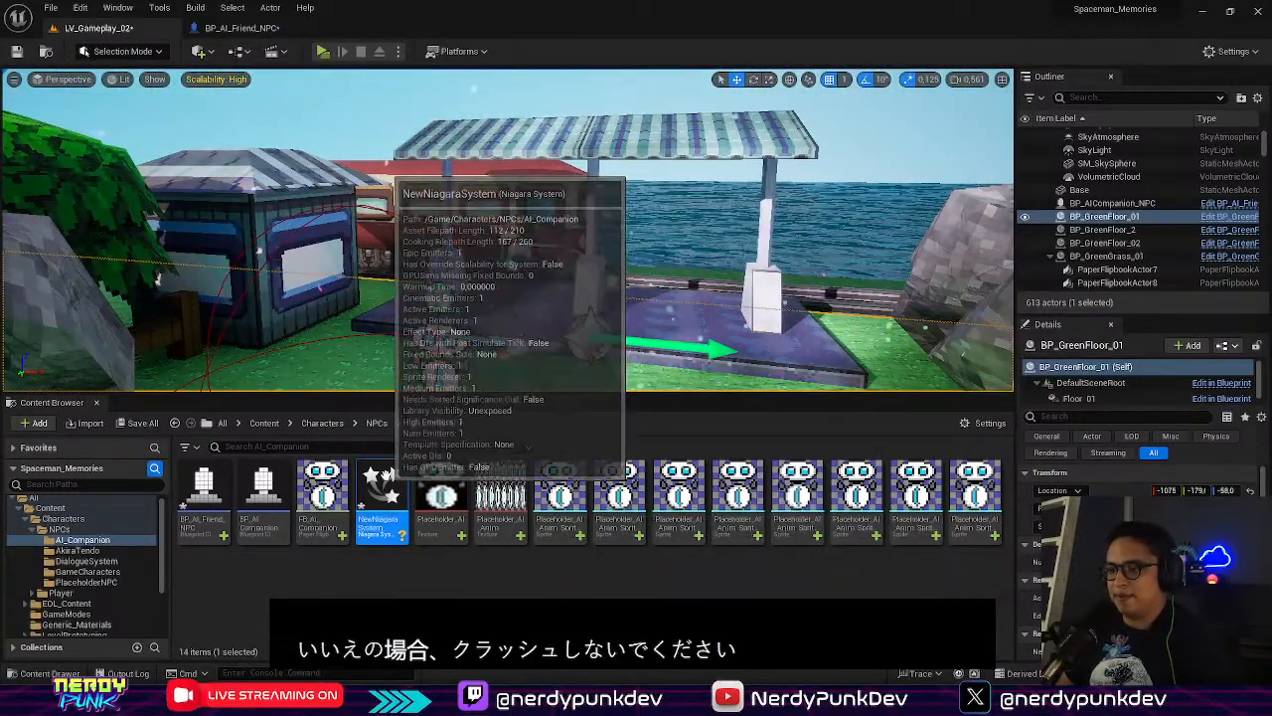
double_click(383, 487)
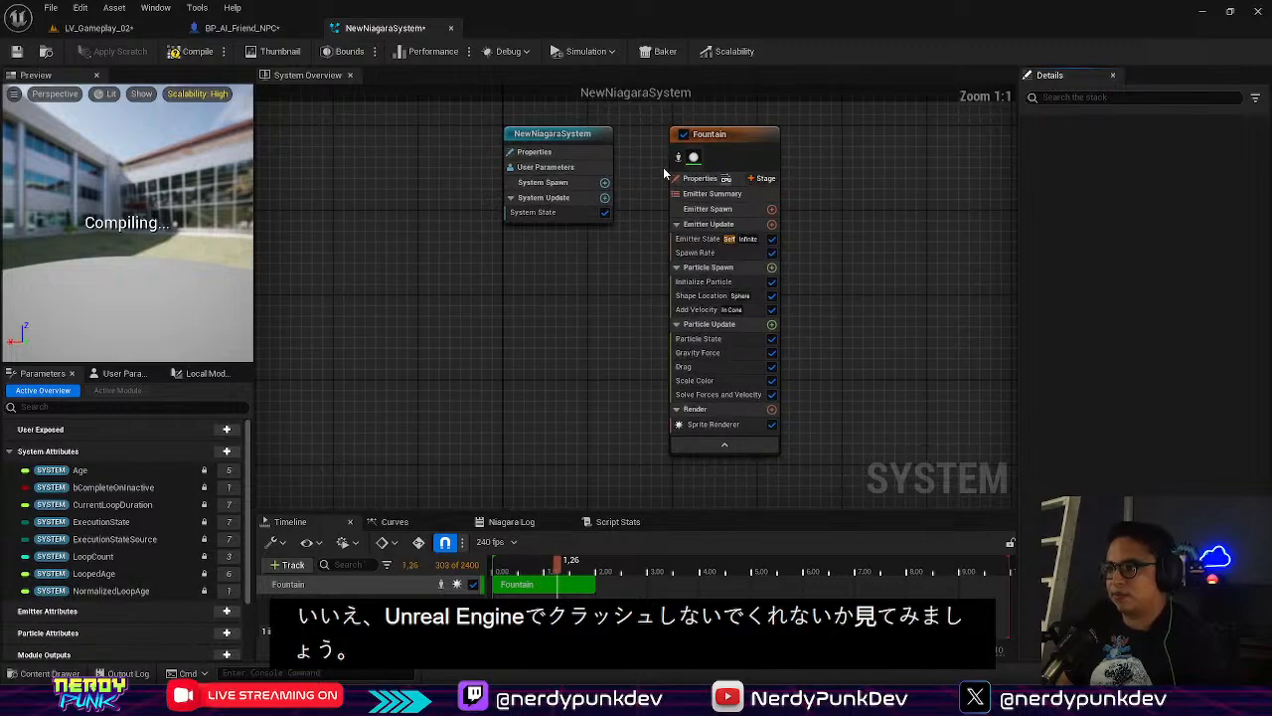
right_click_drag(189, 209, 188, 203)
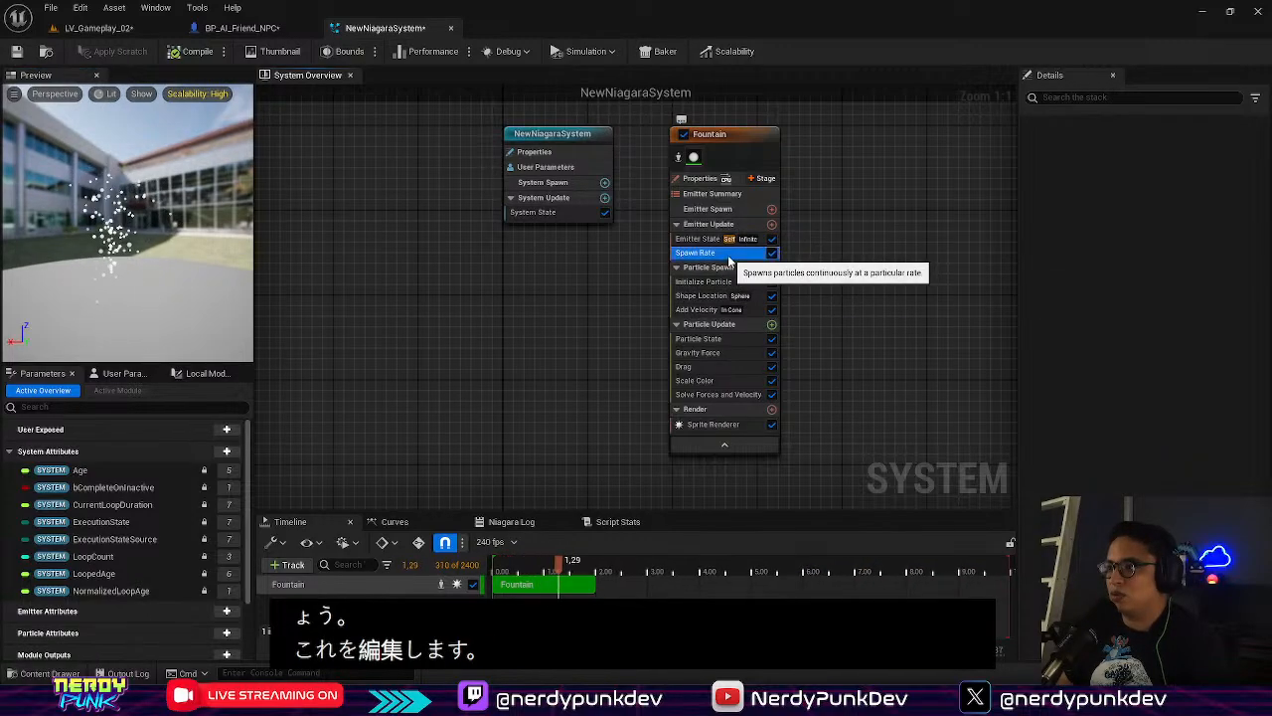
Try a SpawnRate of 40 on the Fountain emitter and settle on 20
left_click(729, 252)
left_click(1133, 171)
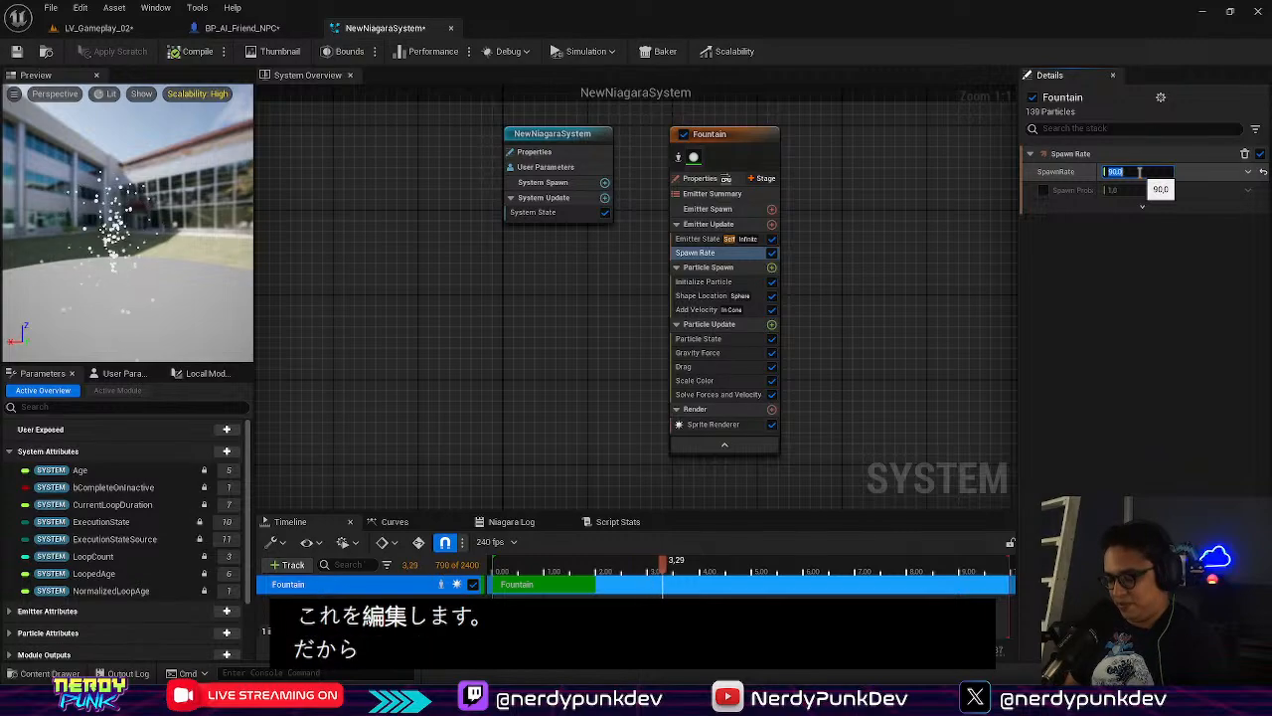
type("40")
key("Return")
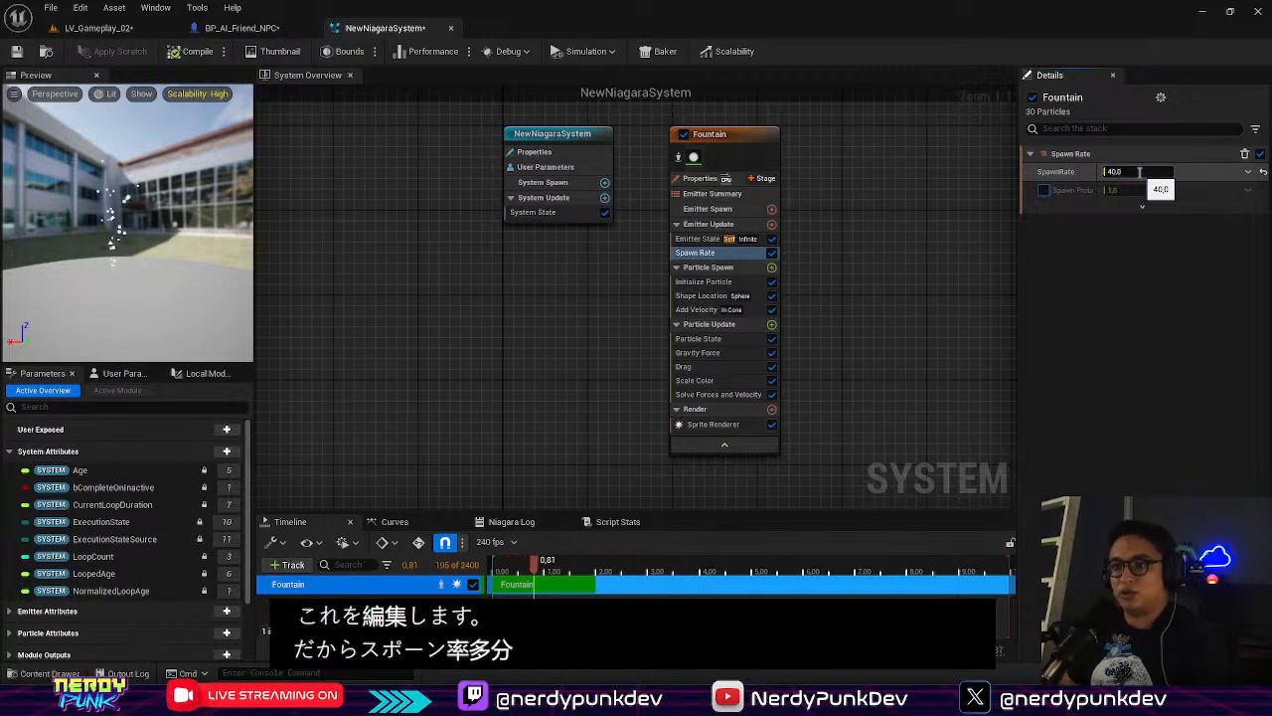
left_click(1139, 172)
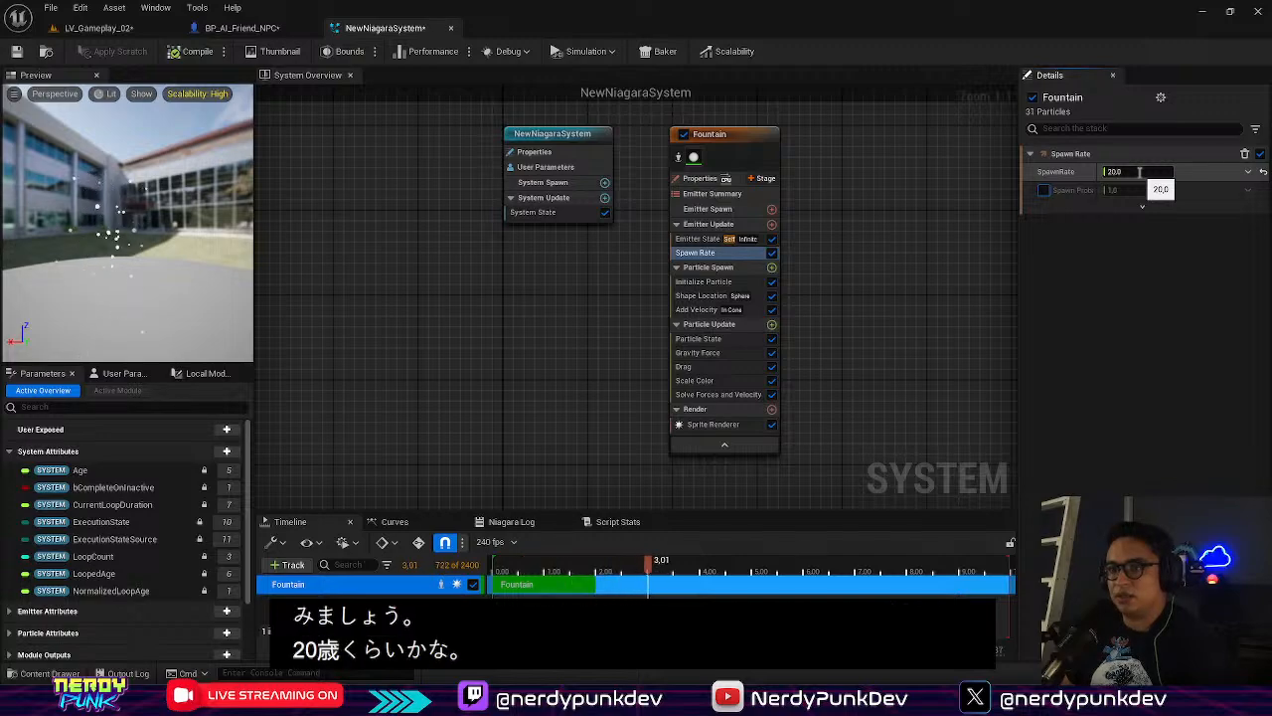
key("Return")
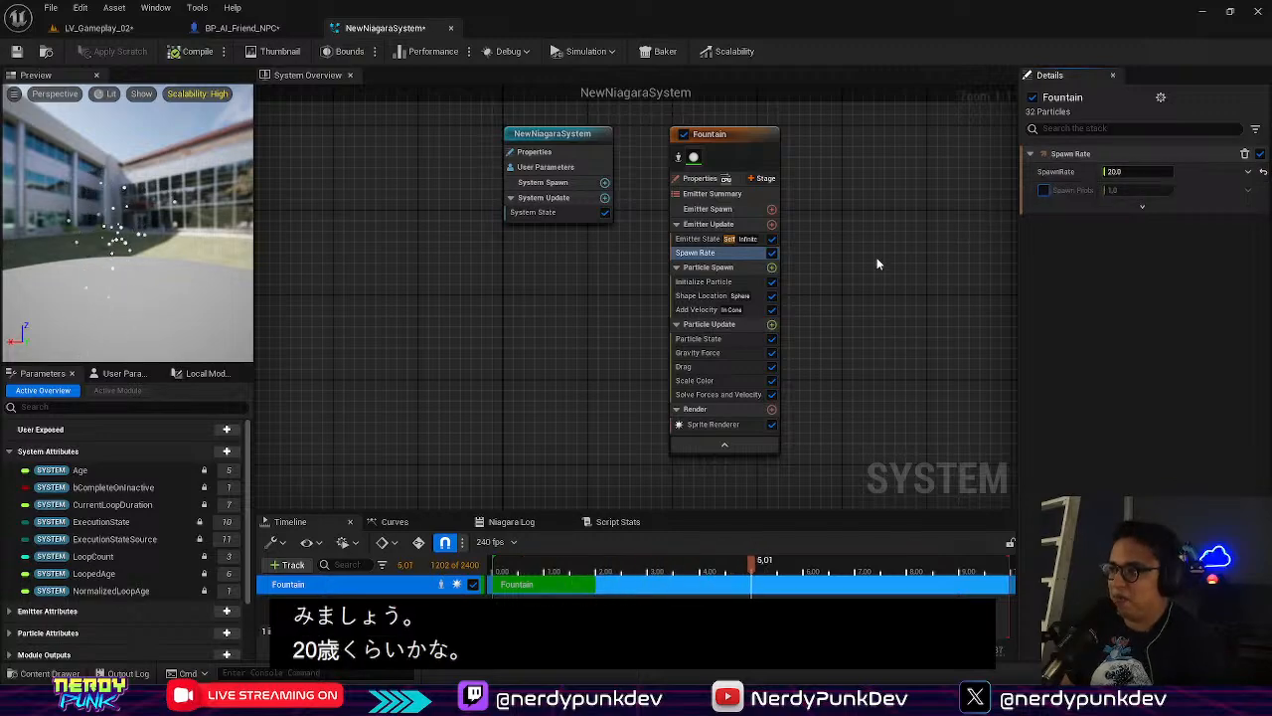
Set the Loop Duration in the Fountain emitter's Emitter State to 1.0
left_click(697, 239)
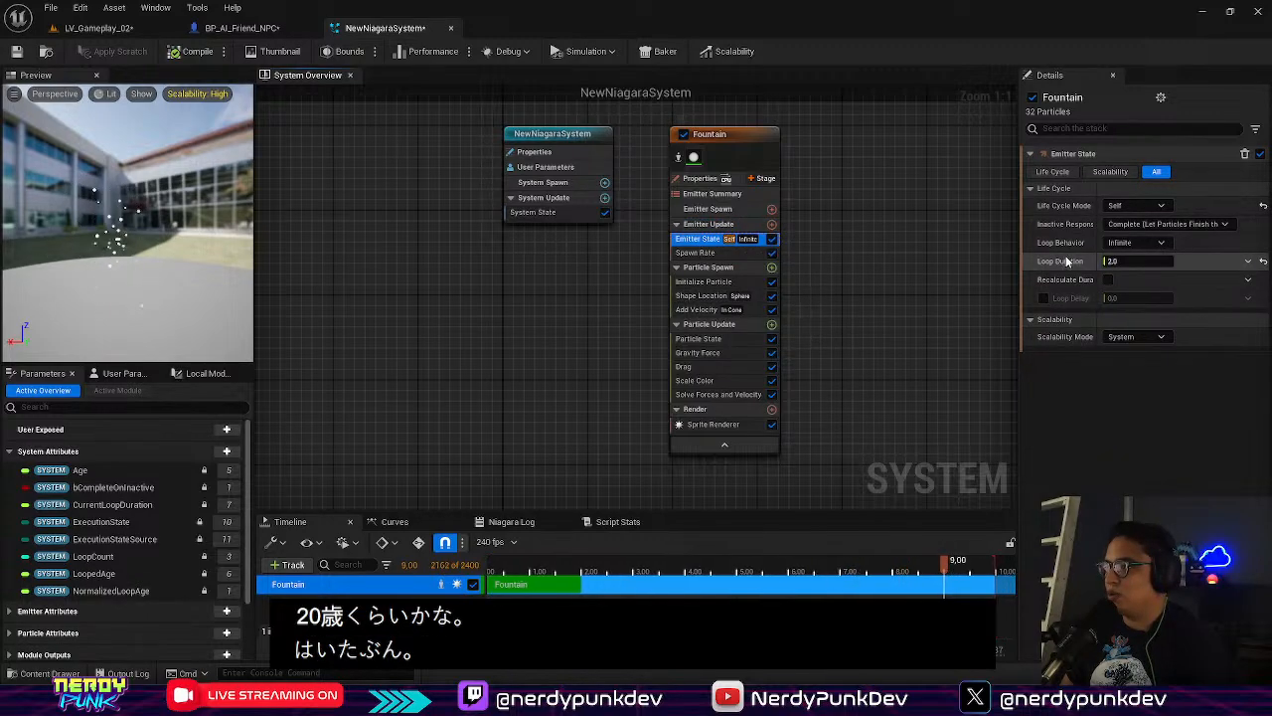
left_click(1147, 261)
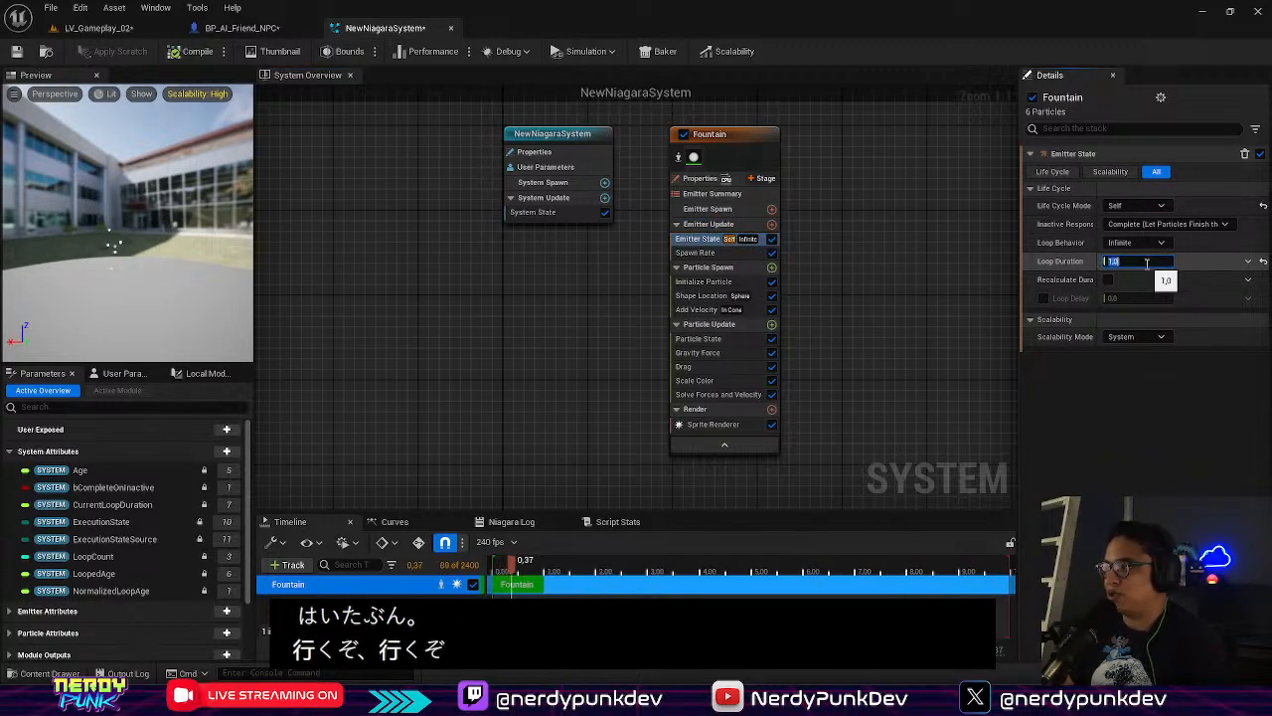
key("Return")
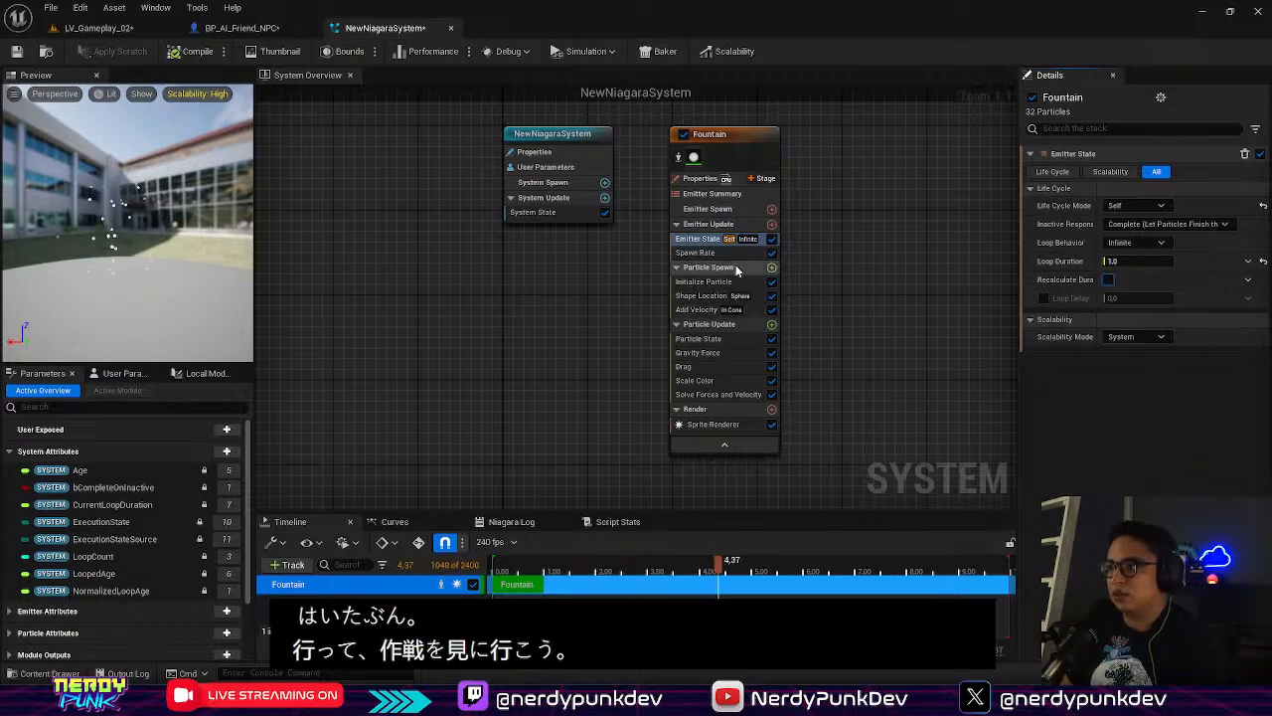
Set the Lifetime Max in the Fountain emitter's Initialize Particle settings to 1.4
left_click(704, 282)
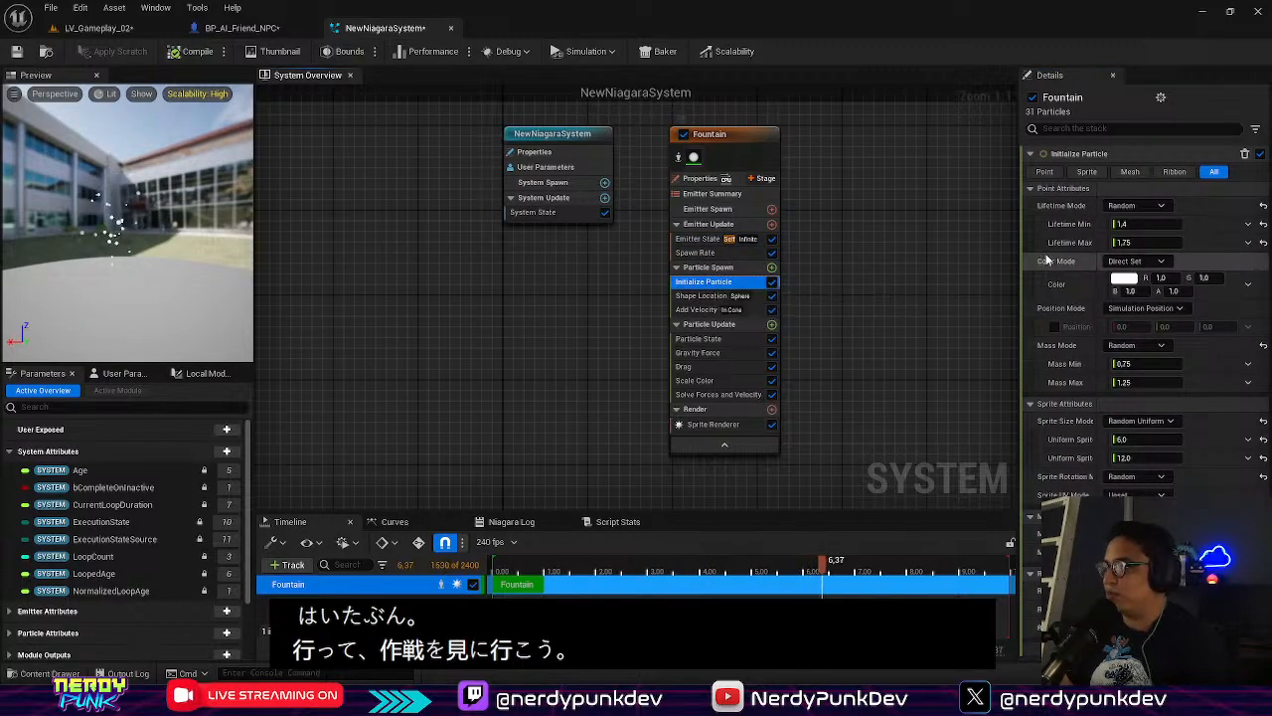
left_click(1155, 243)
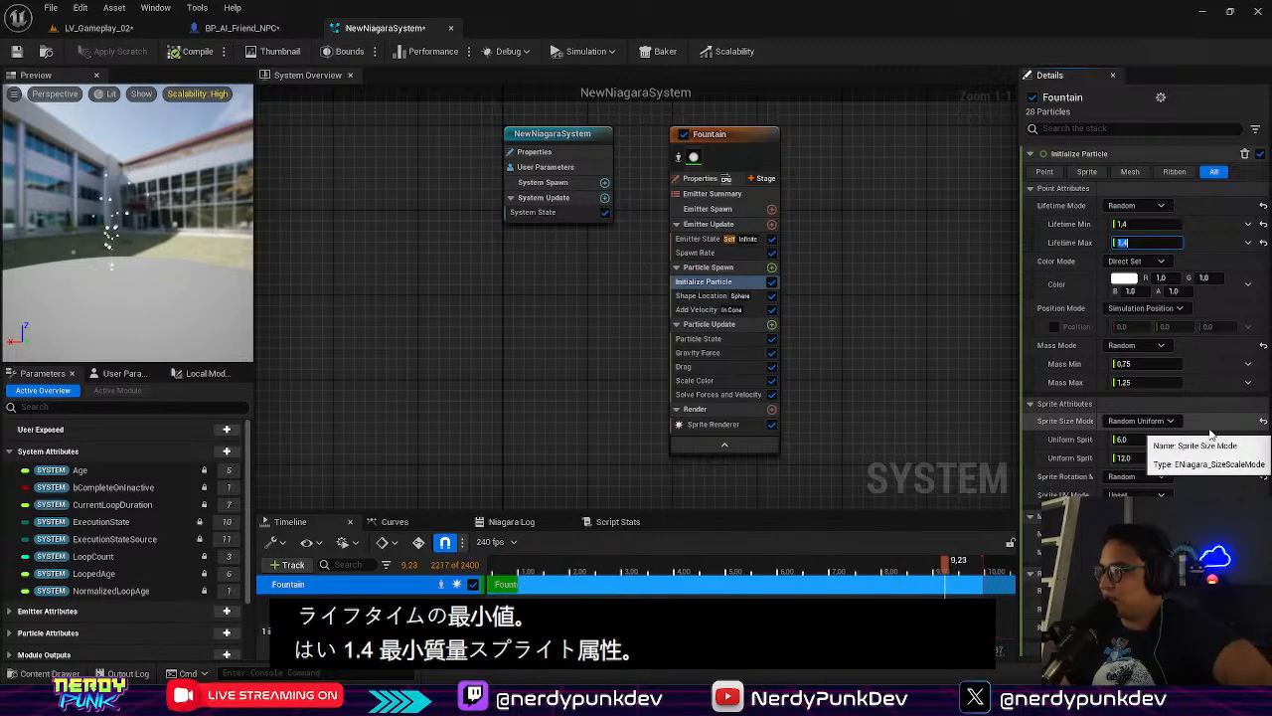
Try the Linear and From Point velocity modes in the Fountain emitter's Add Velocity module and return to In Cone
left_click(701, 295)
left_click(698, 309)
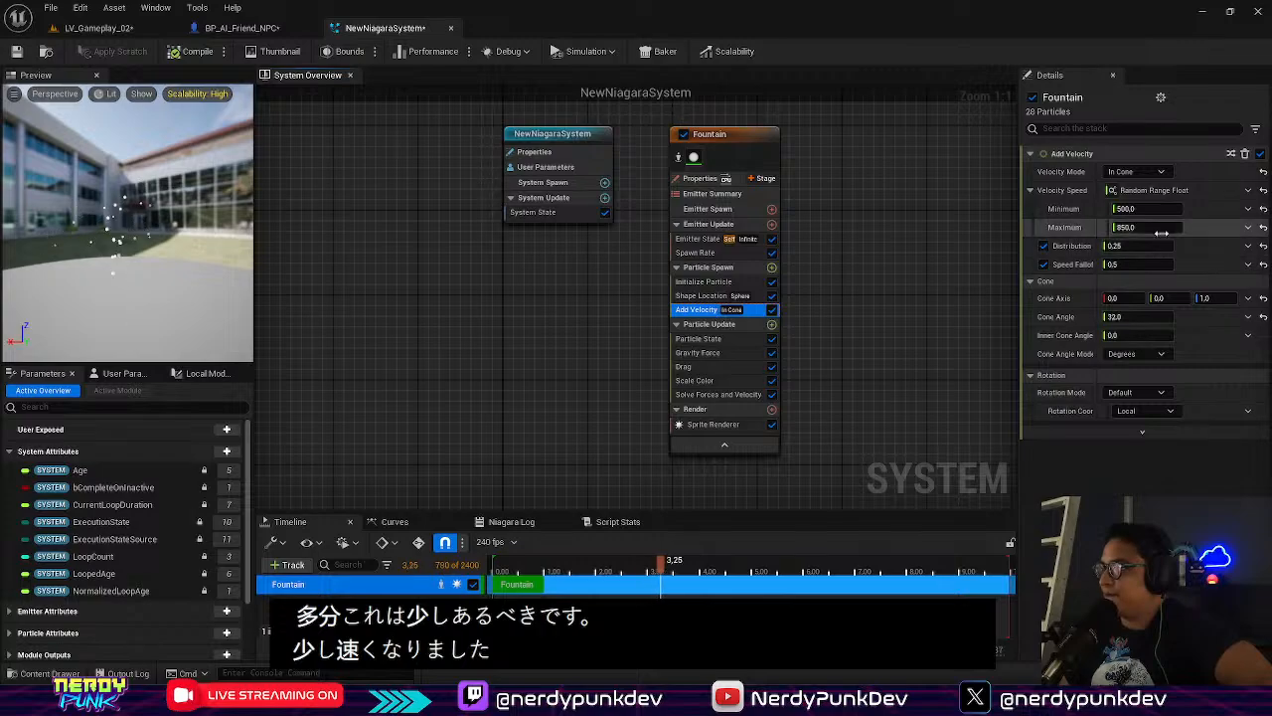
left_click(1135, 172)
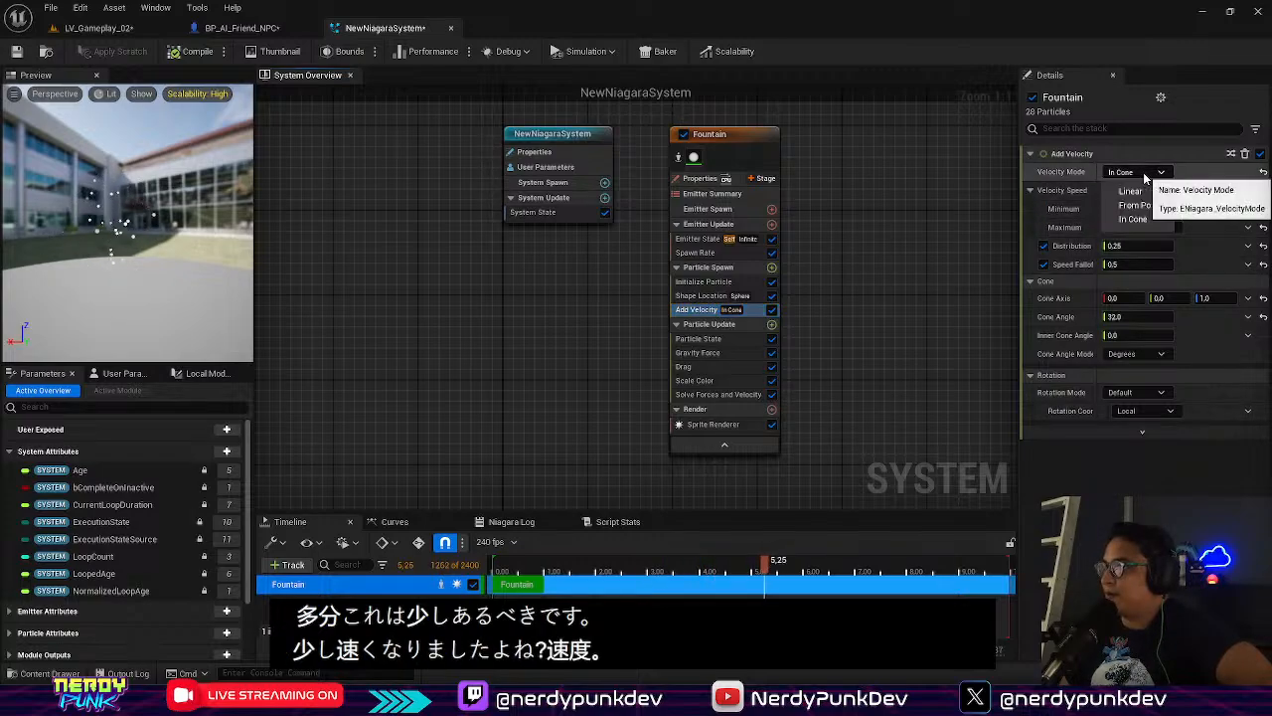
left_click(1140, 194)
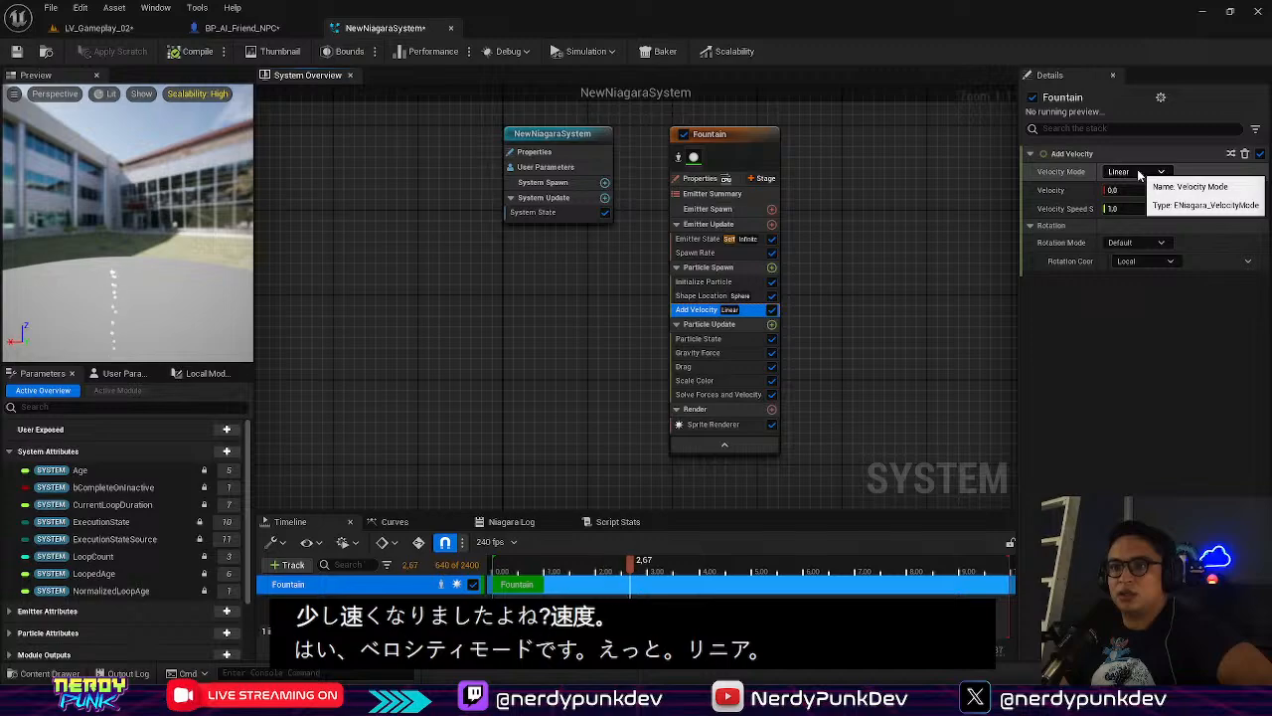
left_click(1143, 173)
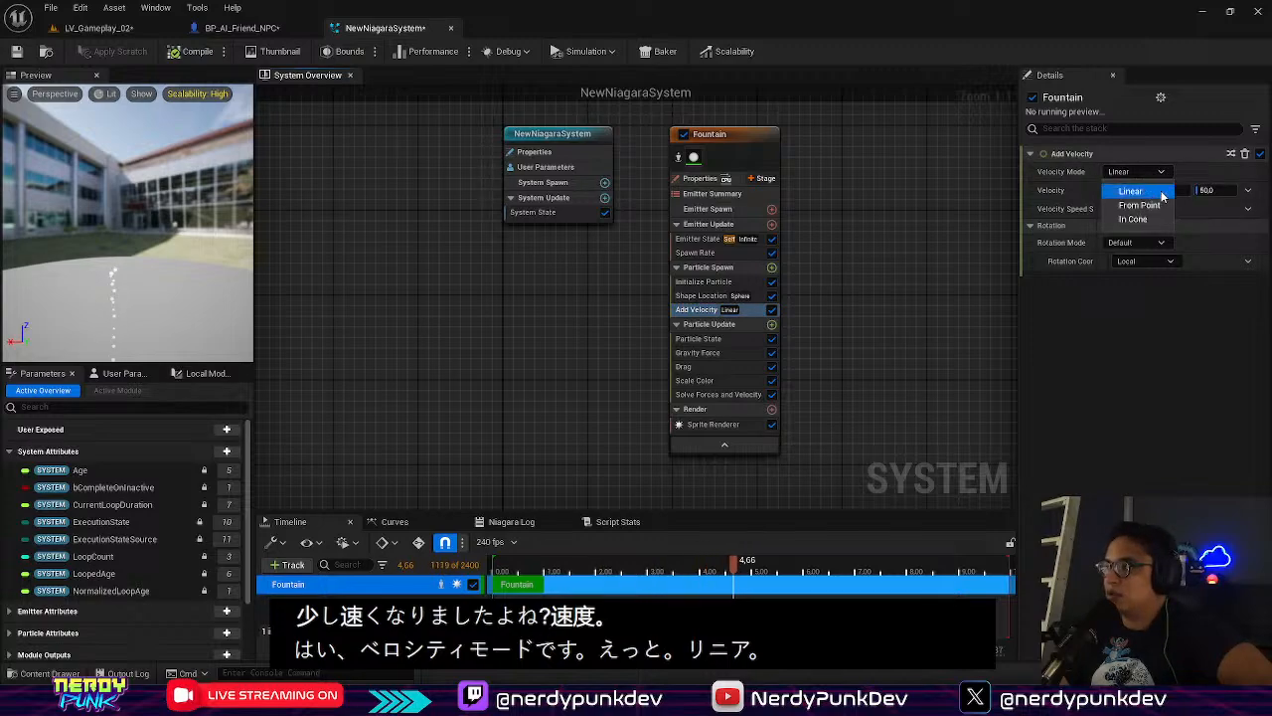
left_click(1153, 206)
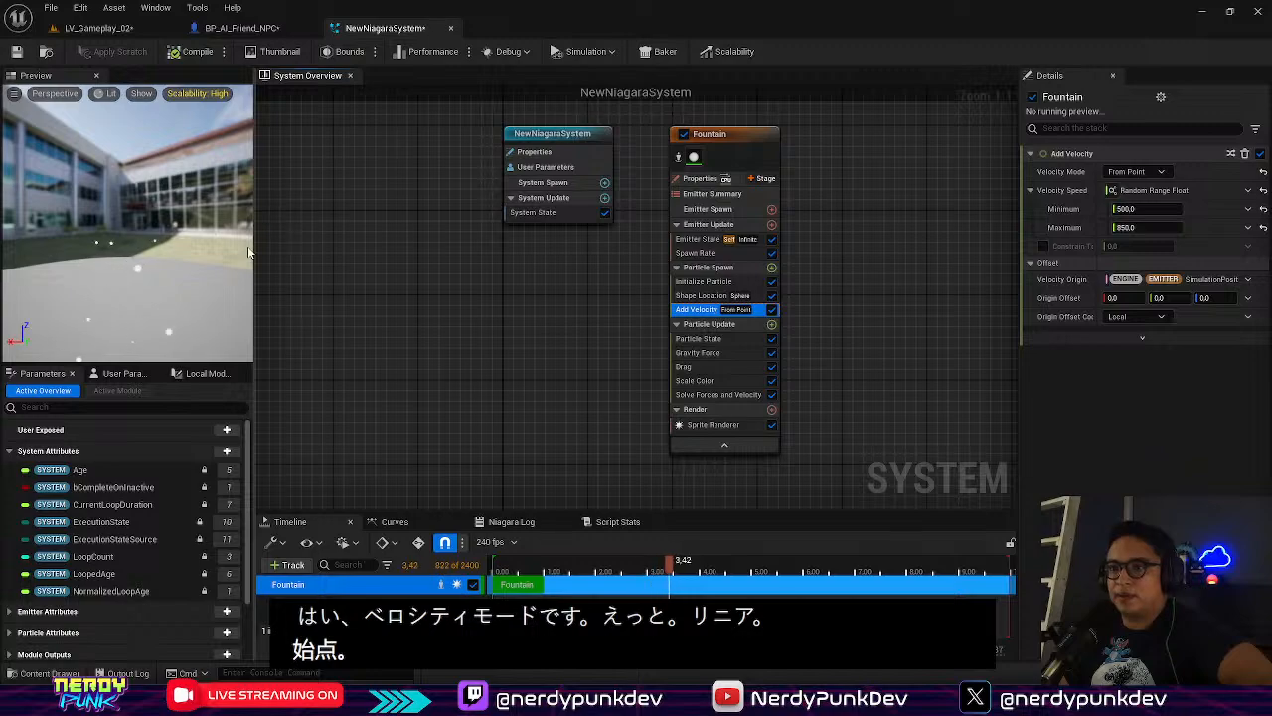
left_click(1150, 171)
left_click(1143, 224)
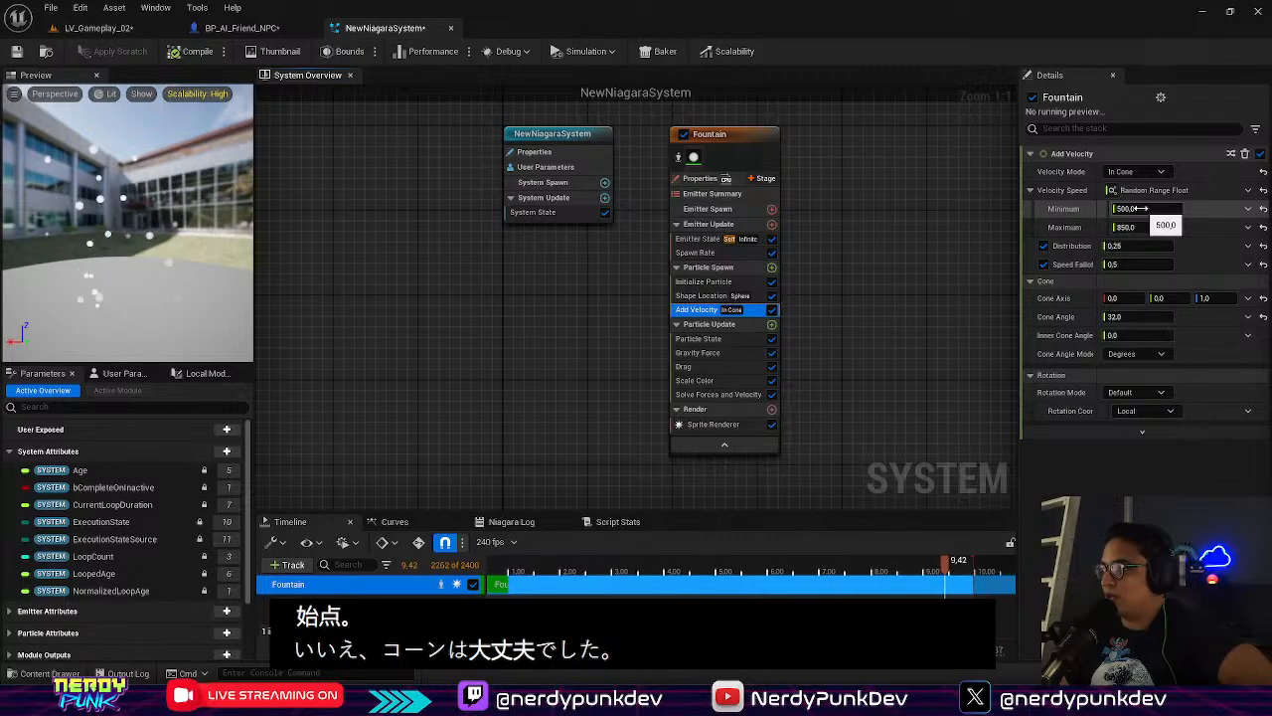
Raise the Cone Angle in the Fountain emitter's Add Velocity module to about 1746 degrees
left_click(1123, 317)
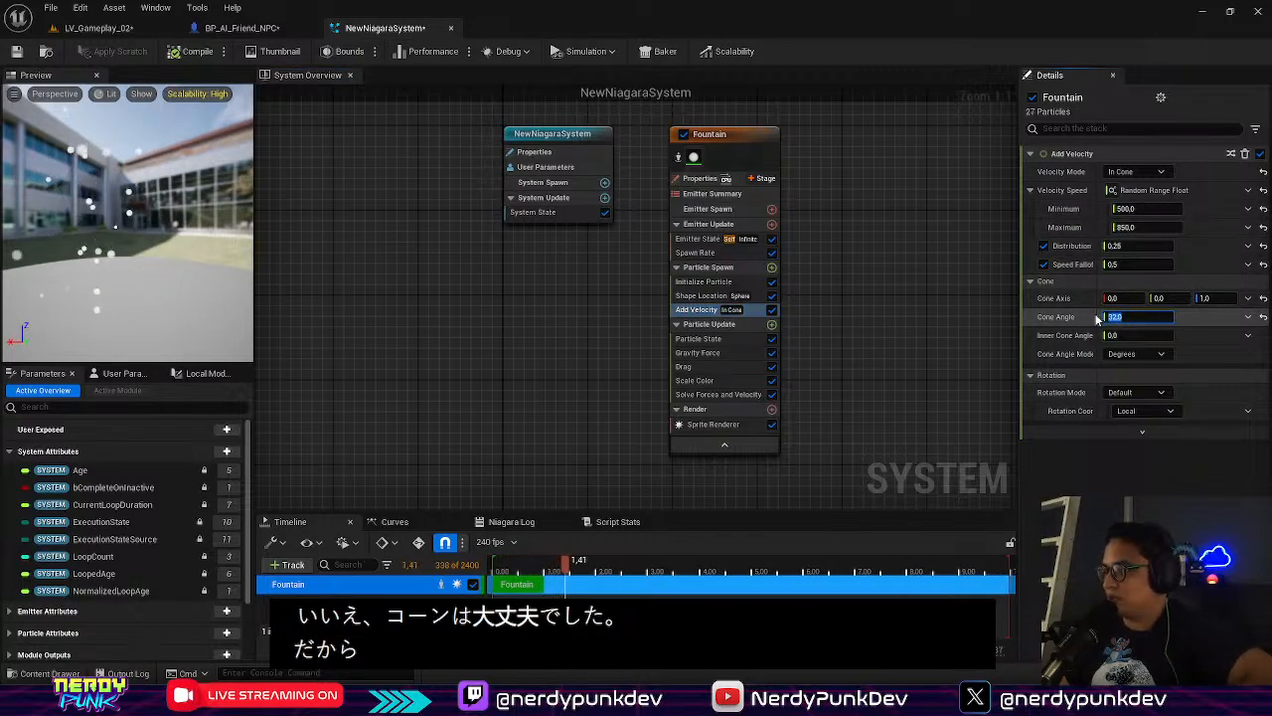
left_click_drag(1098, 316, 1222, 317)
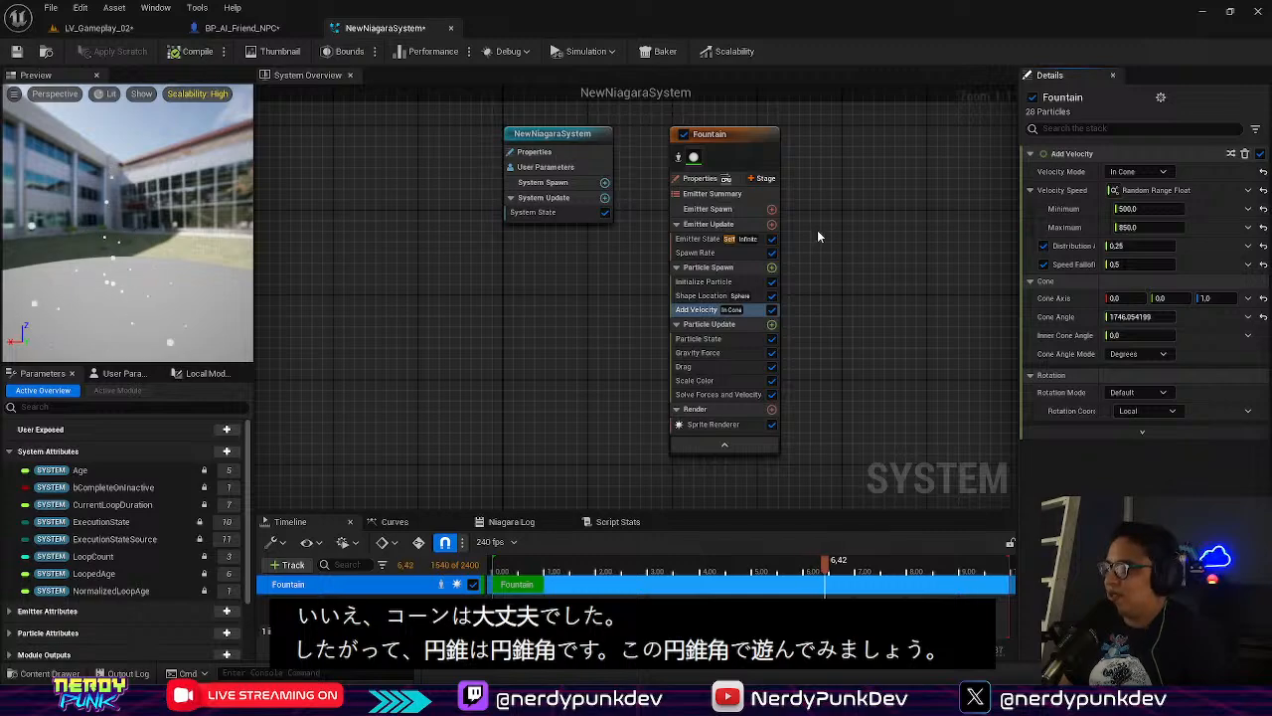
left_click(719, 340)
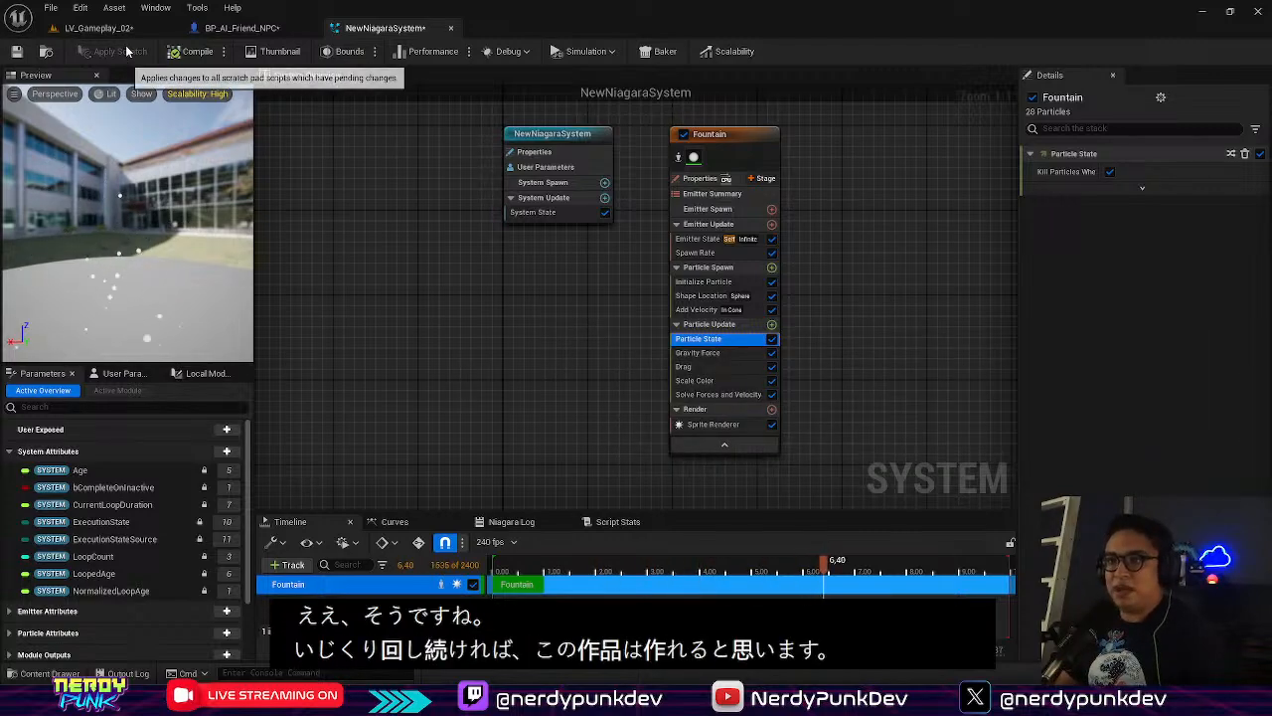
Return to LV_Gameplay_02, examine the robot companion up close and select it
left_click(91, 30)
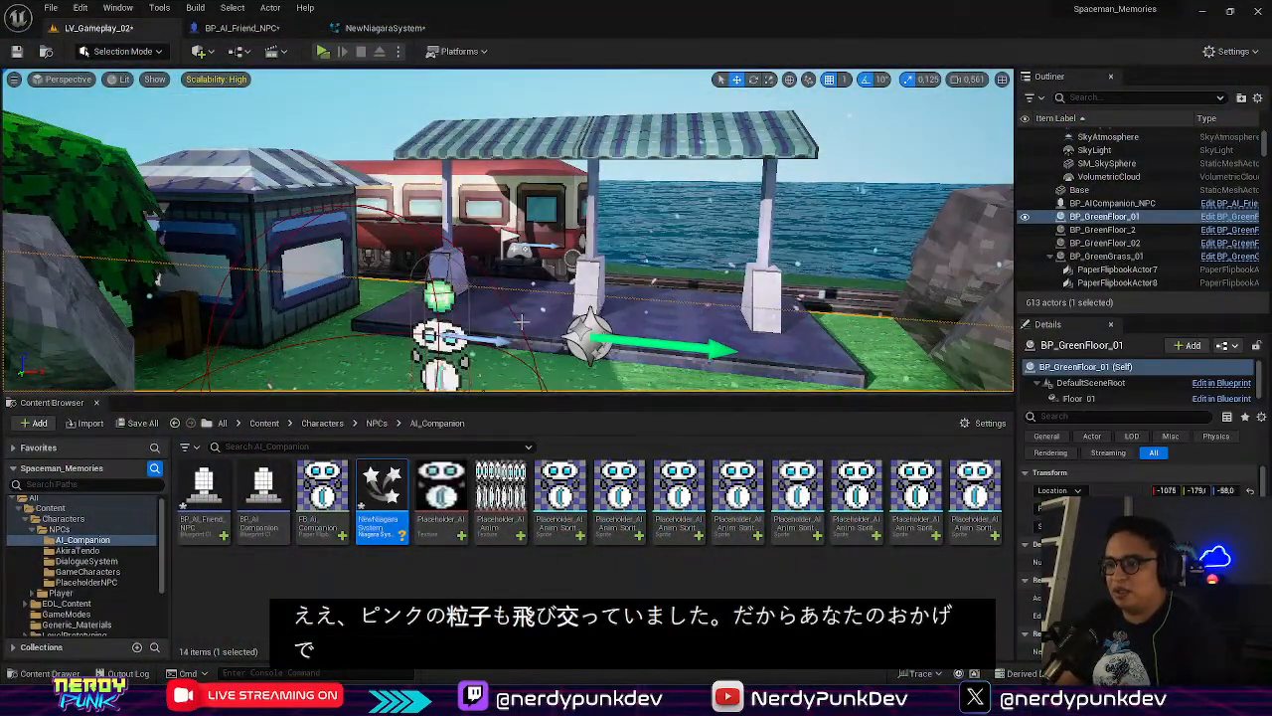
mouse_move(528, 324)
right_mouse_down()
mouse_move(528, 343)
mouse_move(528, 324)
right_mouse_up()
key("w")
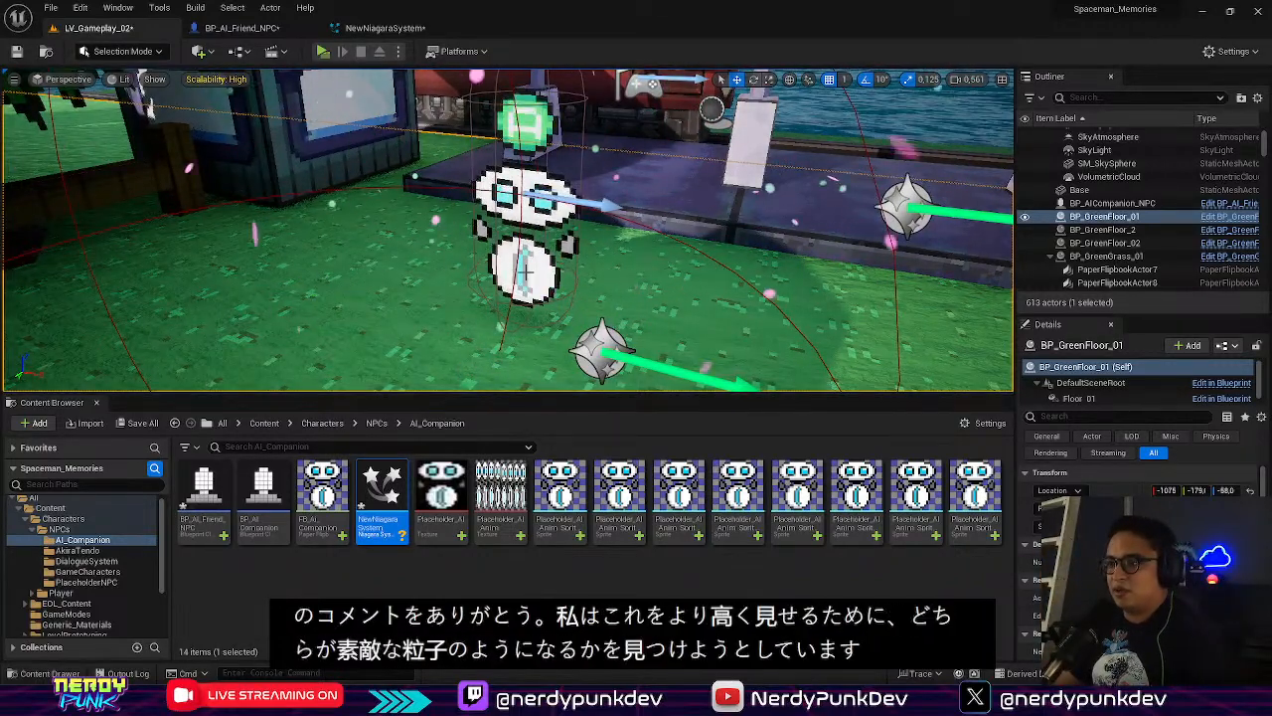
left_click(524, 271)
Rename the NewNiagaraSystem asset in the AI_Companion folder as NIA_AI_Companion
right_click(383, 489)
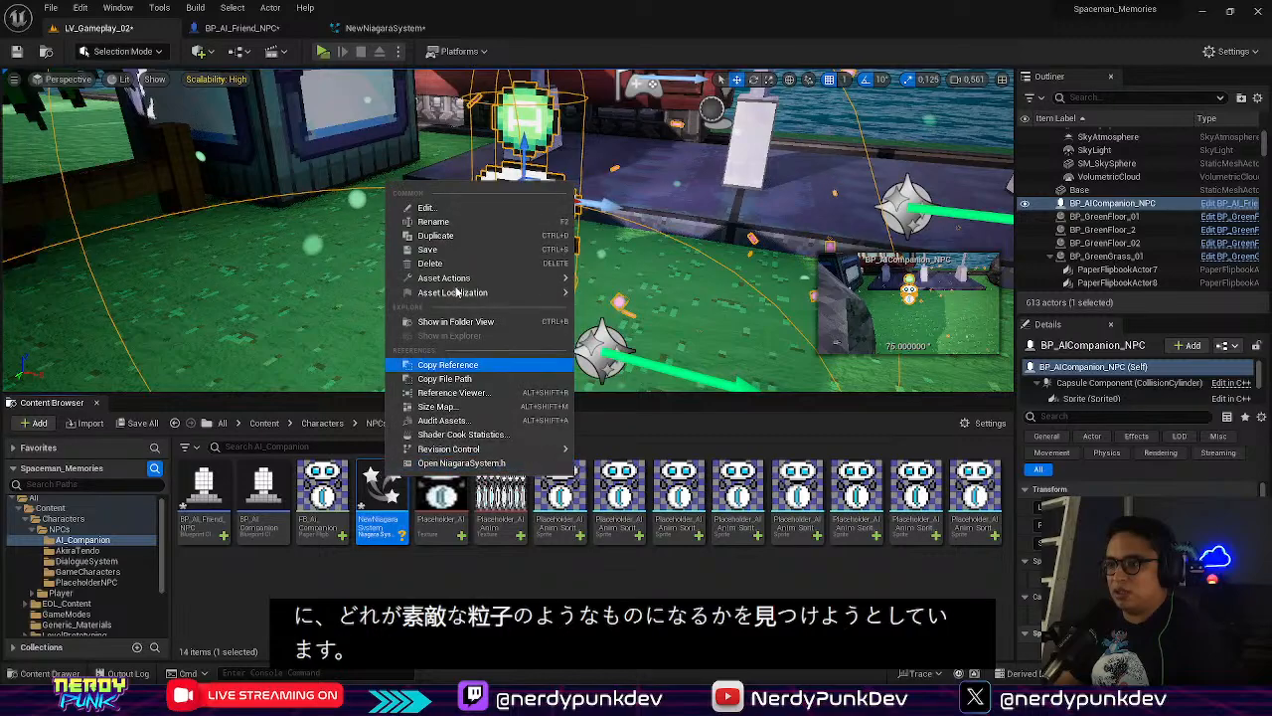
left_click(433, 222)
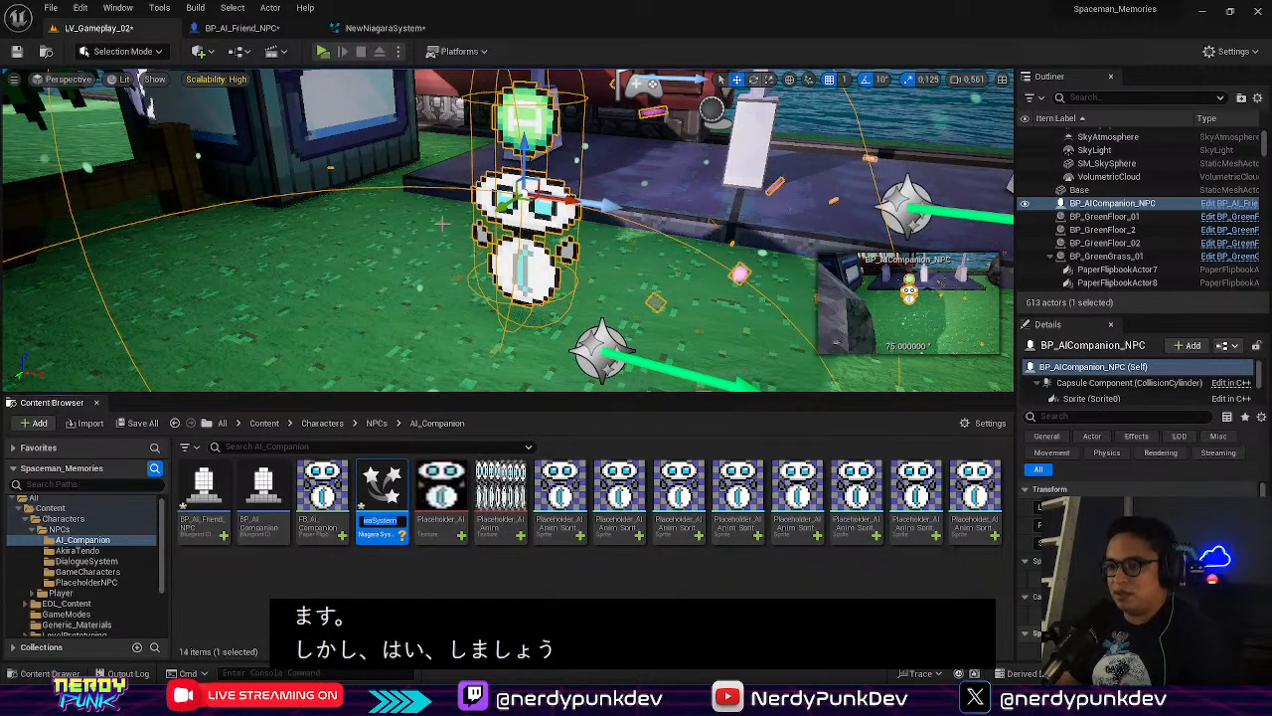
type("AI")
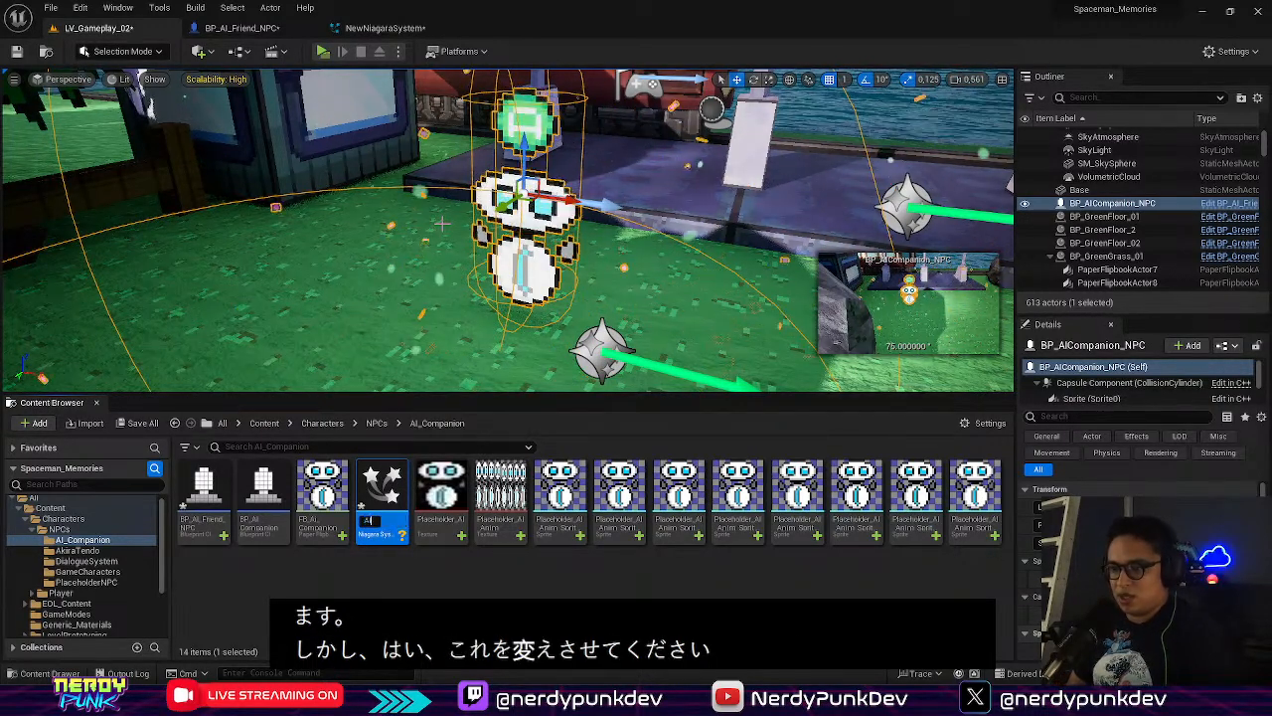
type("_")
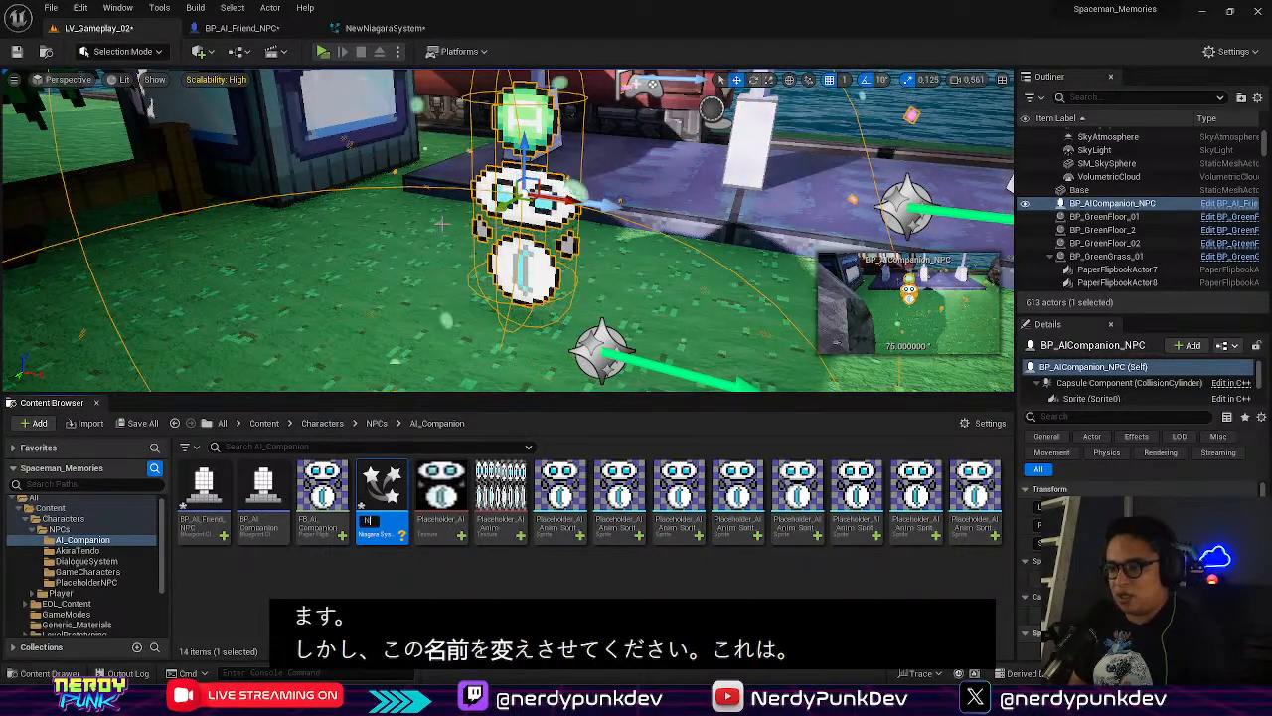
type("AI")
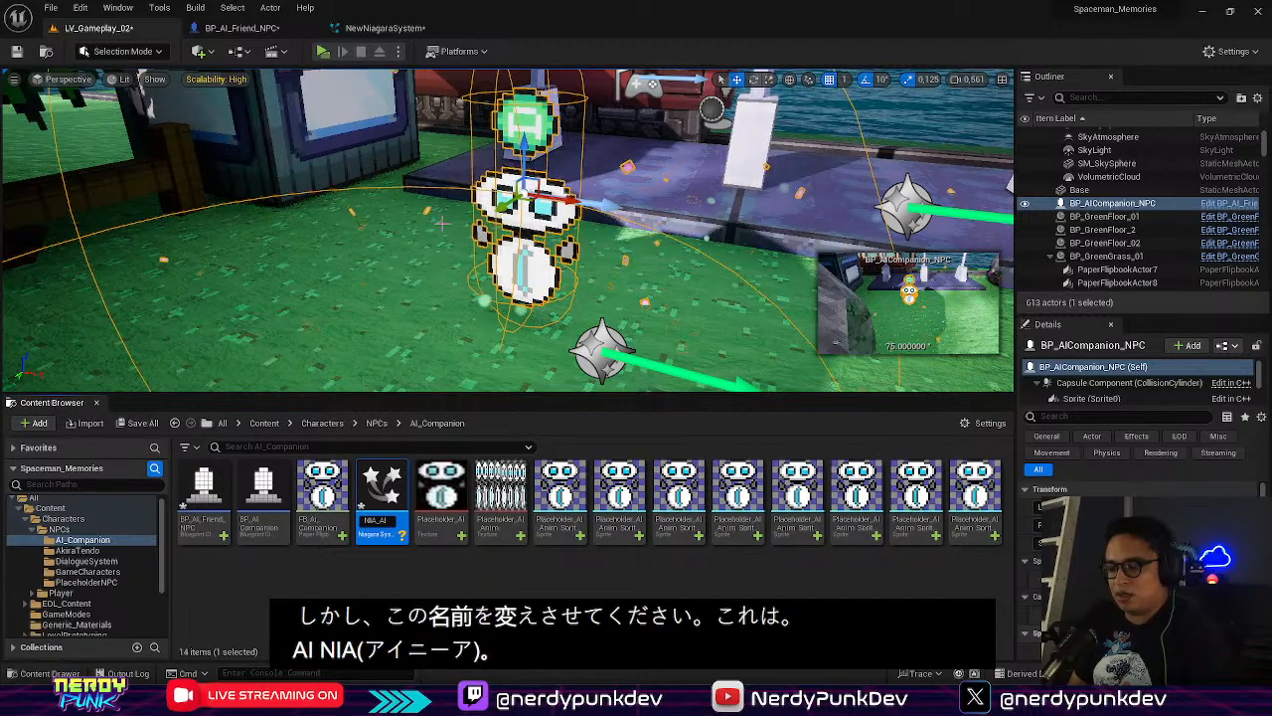
type("_Companion")
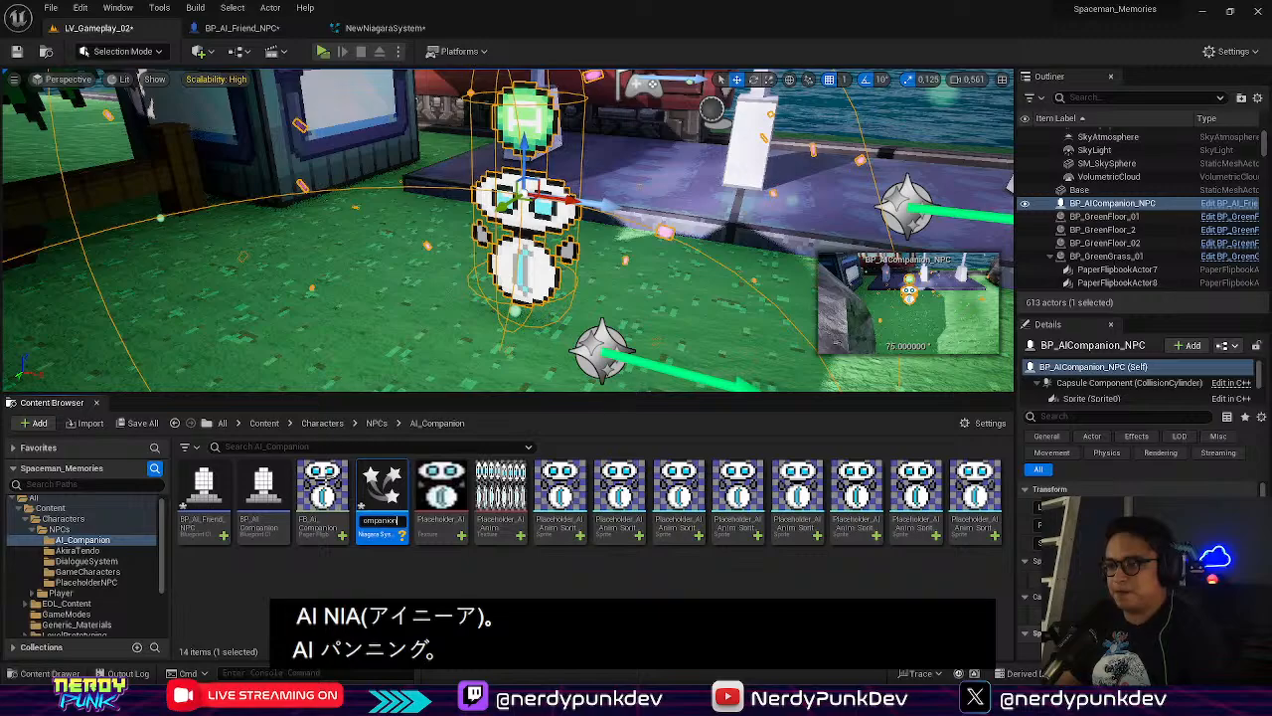
key("Return")
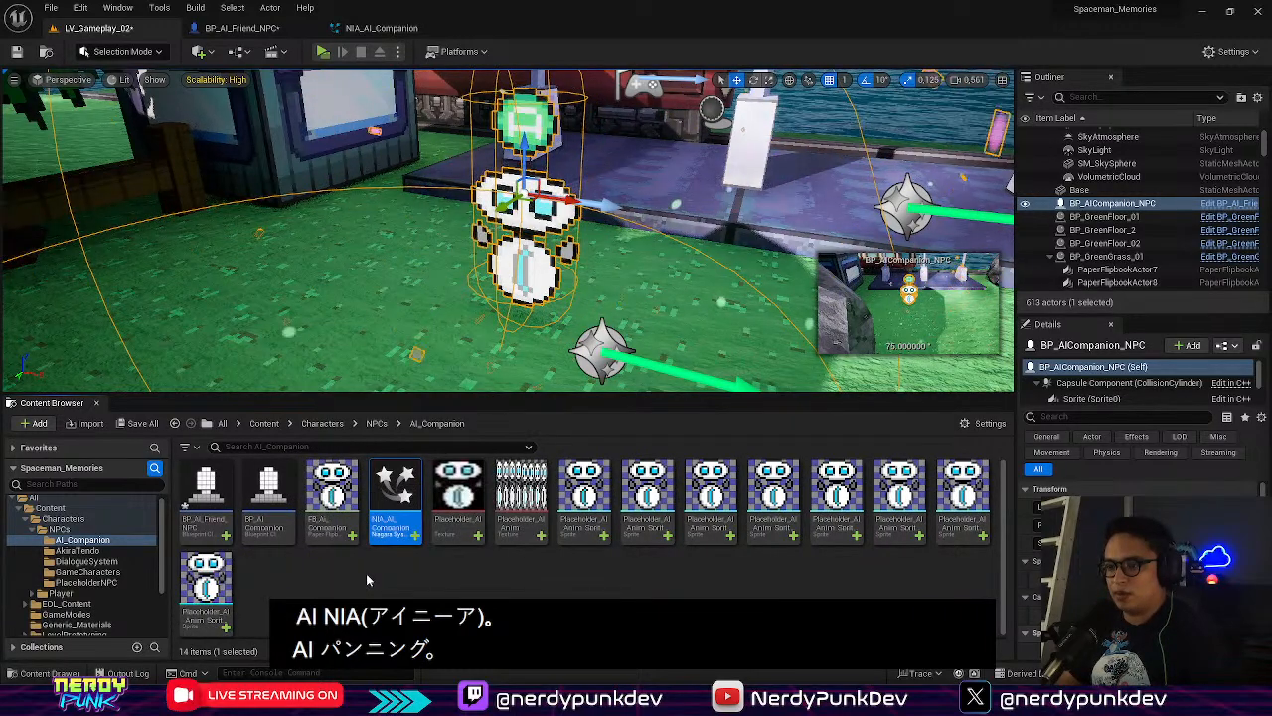
Assign NIA_AI_Companion as the Niagara component's system asset in BP_AI_Friend_NPC and compile the blueprint
double_click(331, 494)
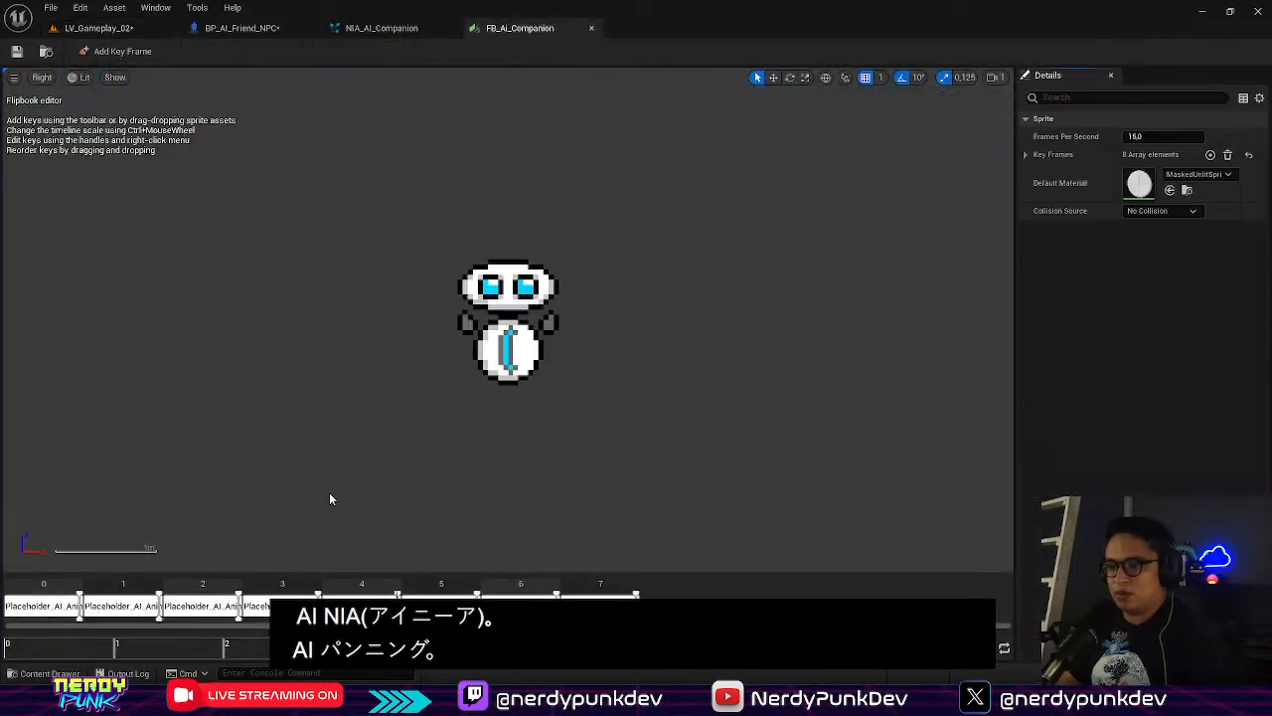
left_click(107, 30)
left_click(257, 29)
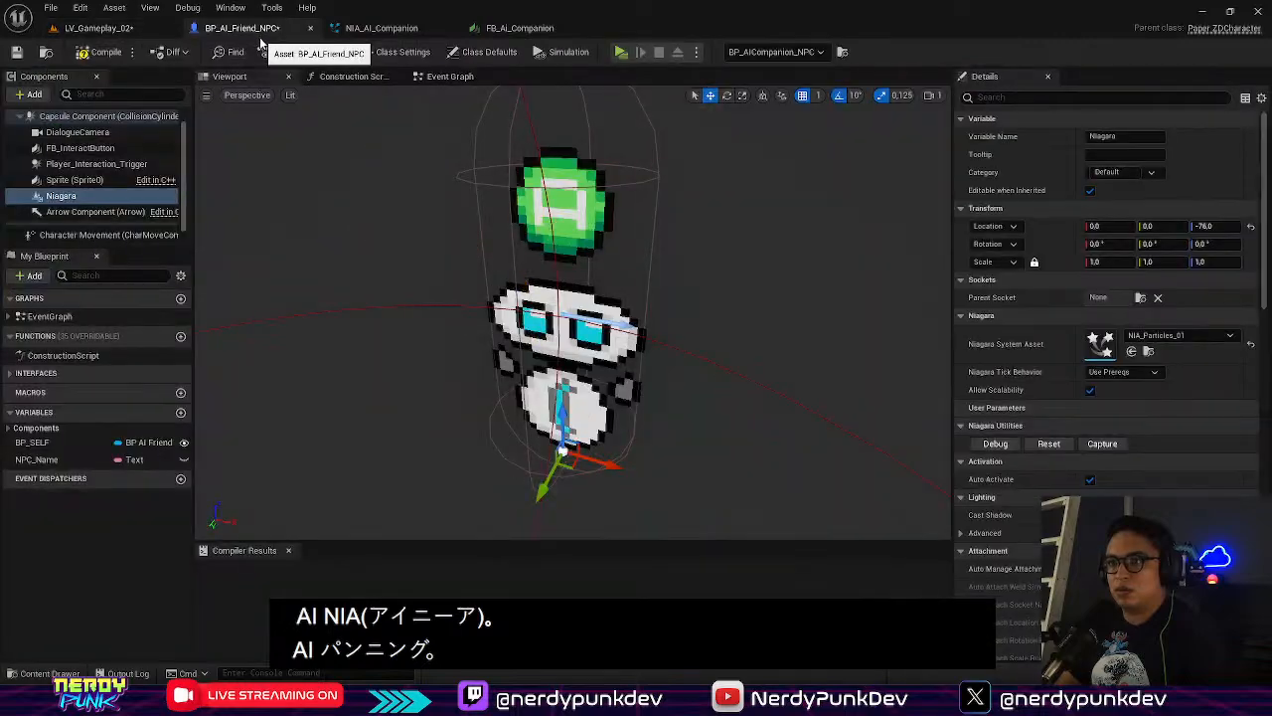
left_click(1183, 336)
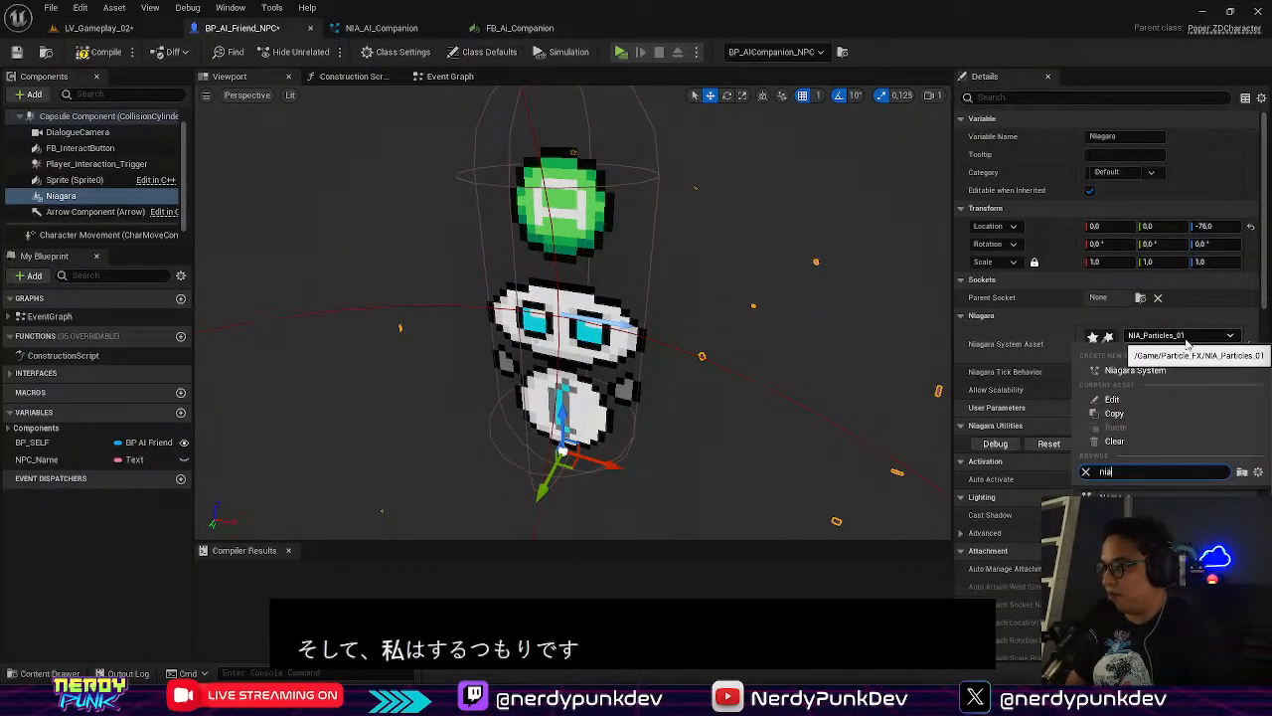
left_click(1143, 523)
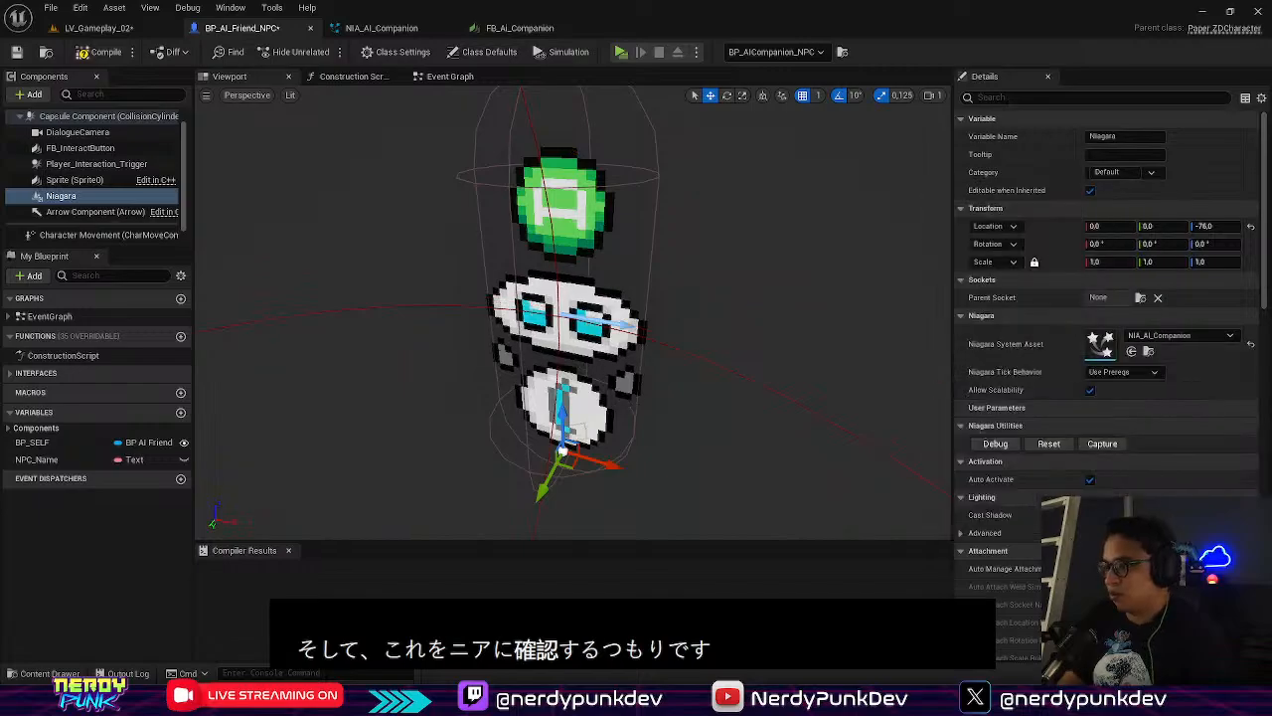
right_click_drag(657, 388, 377, 256)
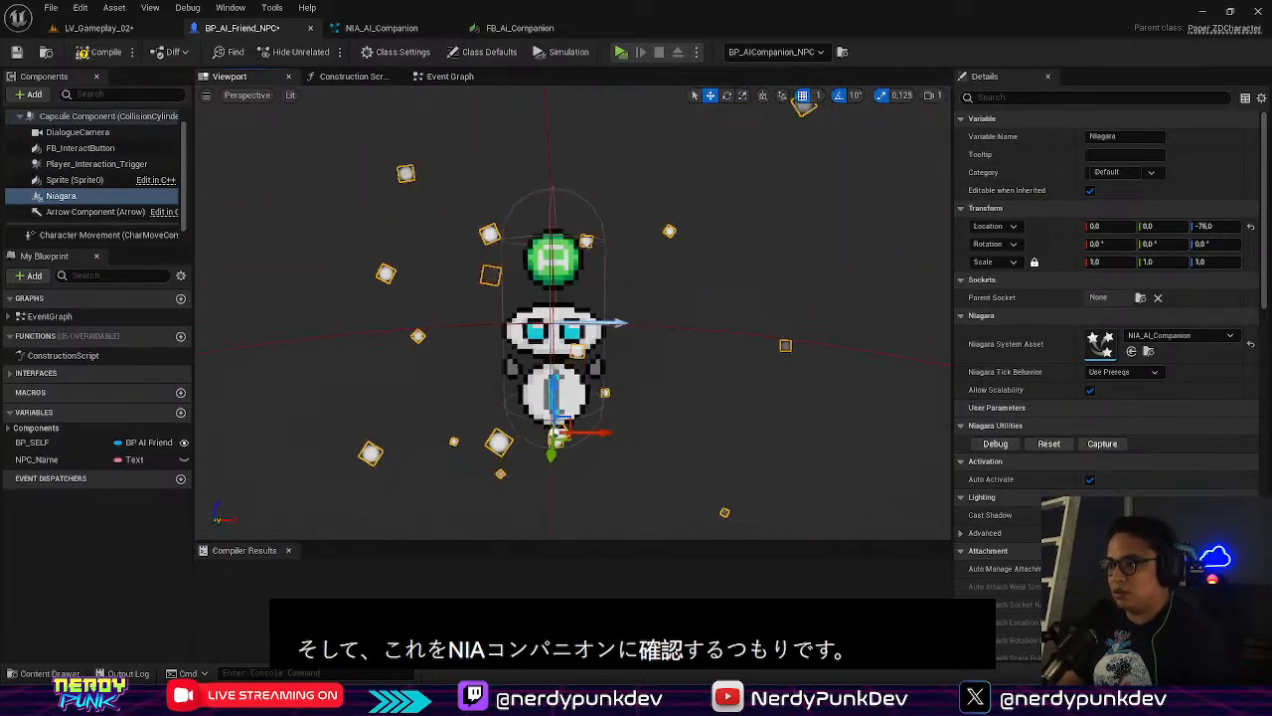
scroll(377, 257, "down", 5)
scroll(376, 256, "up", 3)
left_click(102, 52)
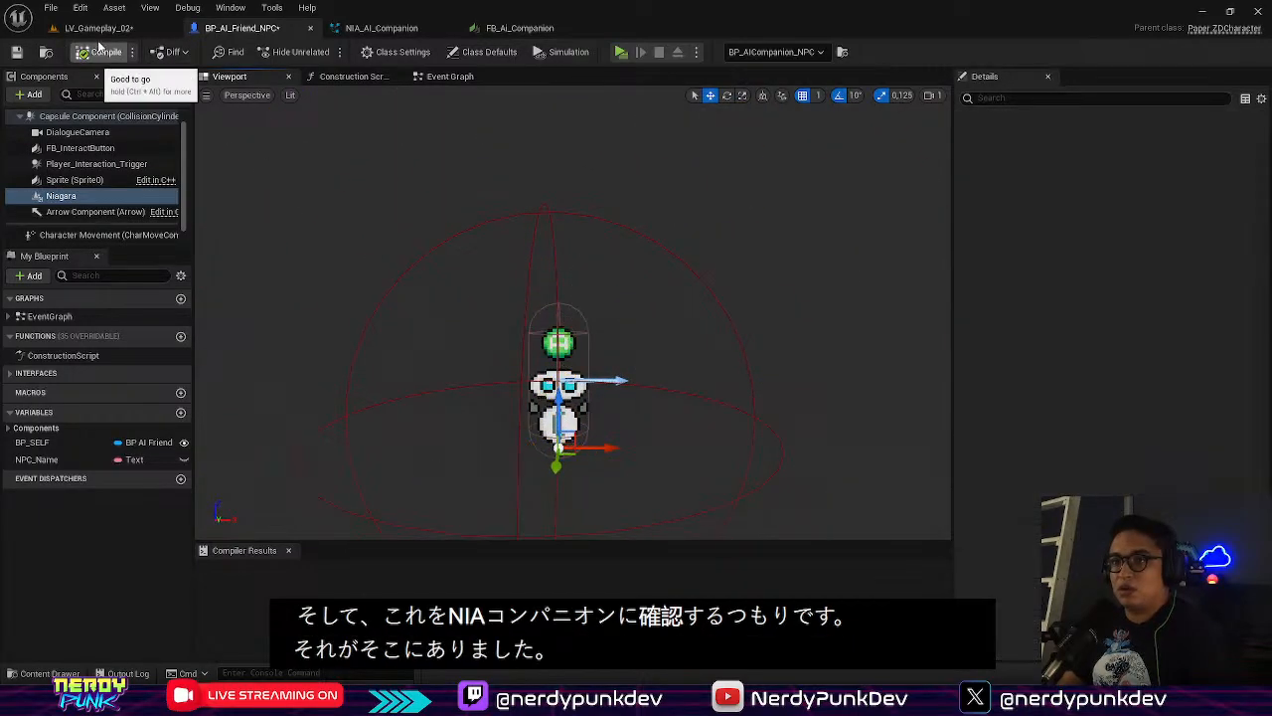
Play LV_Gameplay_02 and walk the character around the robot to examine its particles, then end the preview
left_click(97, 28)
right_click_drag(336, 86, 344, 99)
scroll(336, 87, "down", 6)
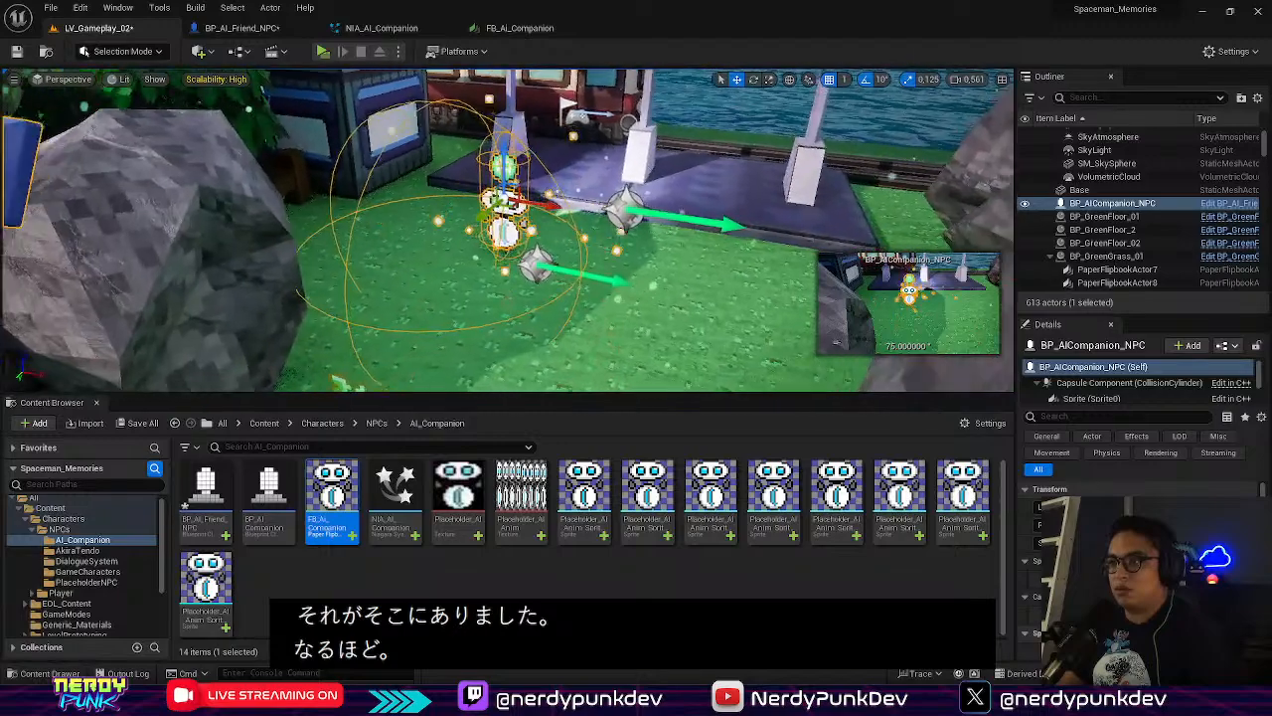
scroll(336, 86, "up", 3)
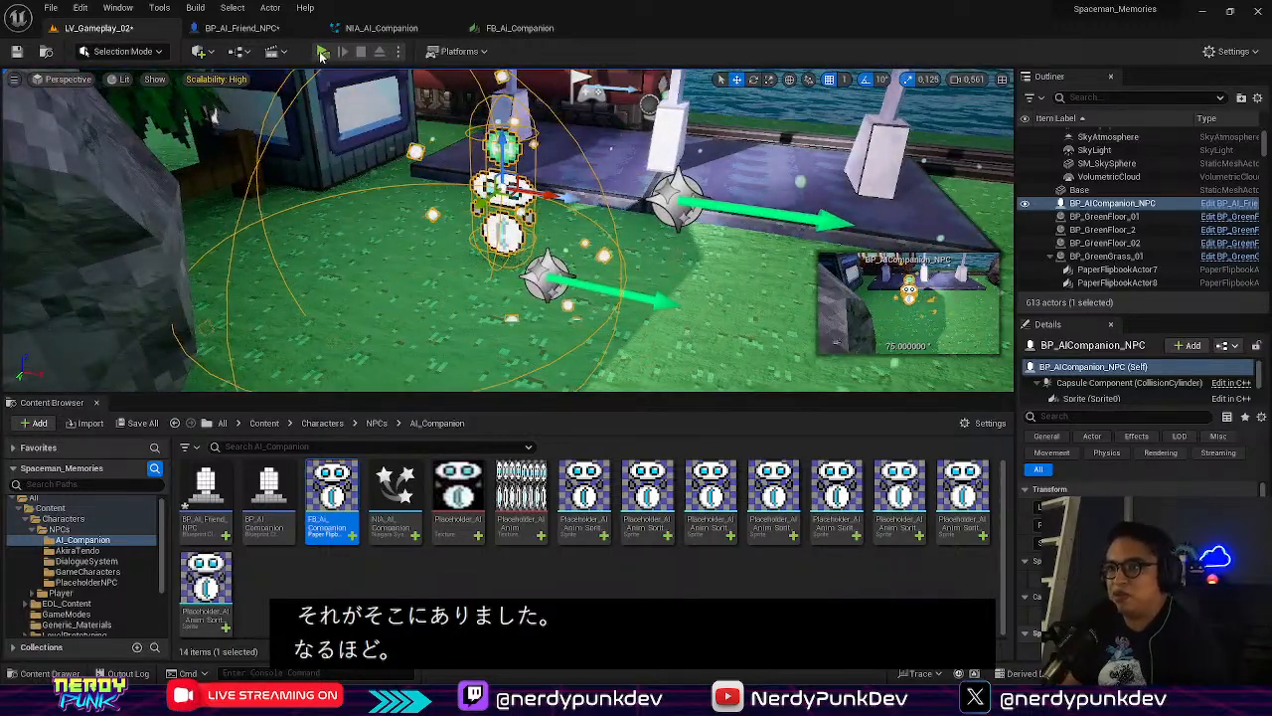
left_click(323, 52)
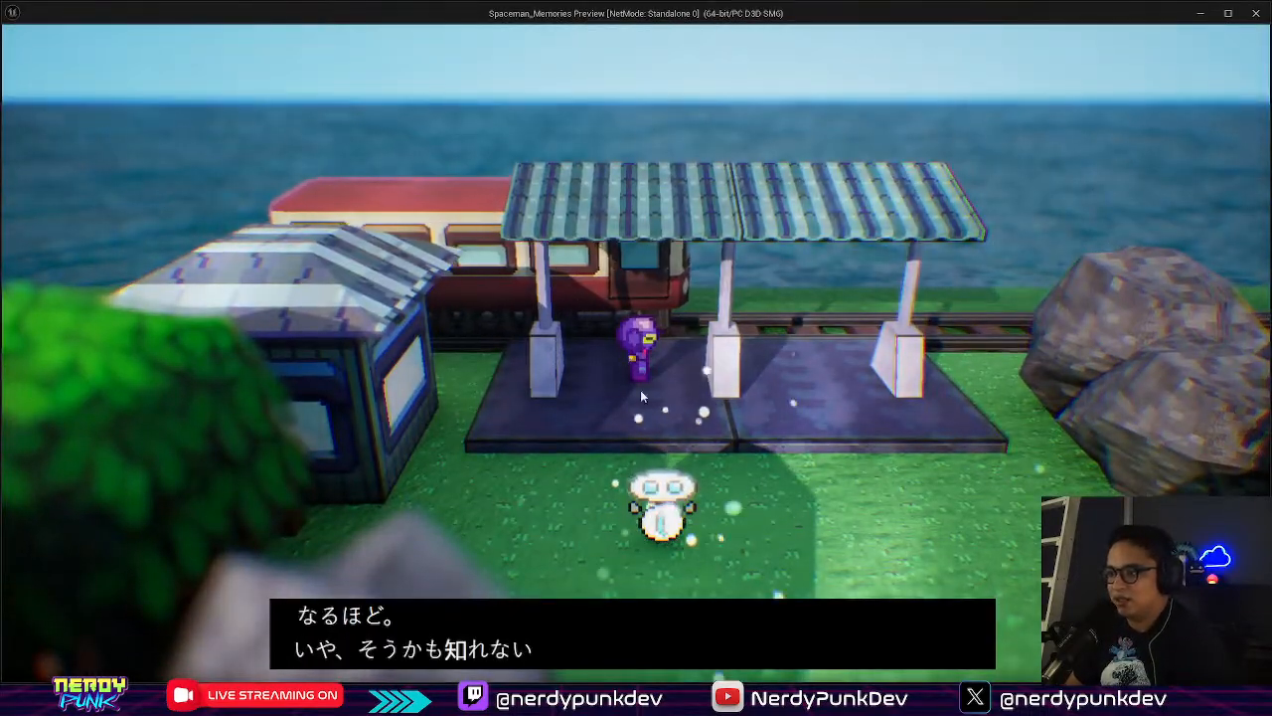
key("s")
key("w")
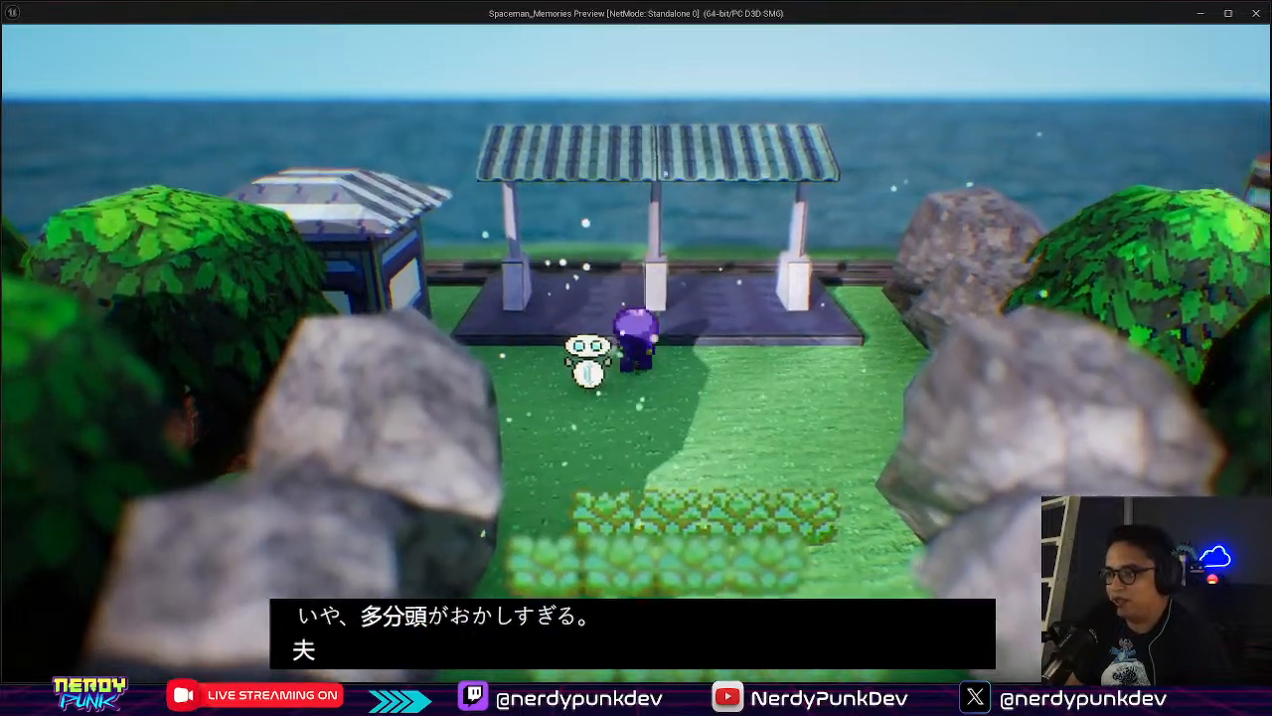
key("d")
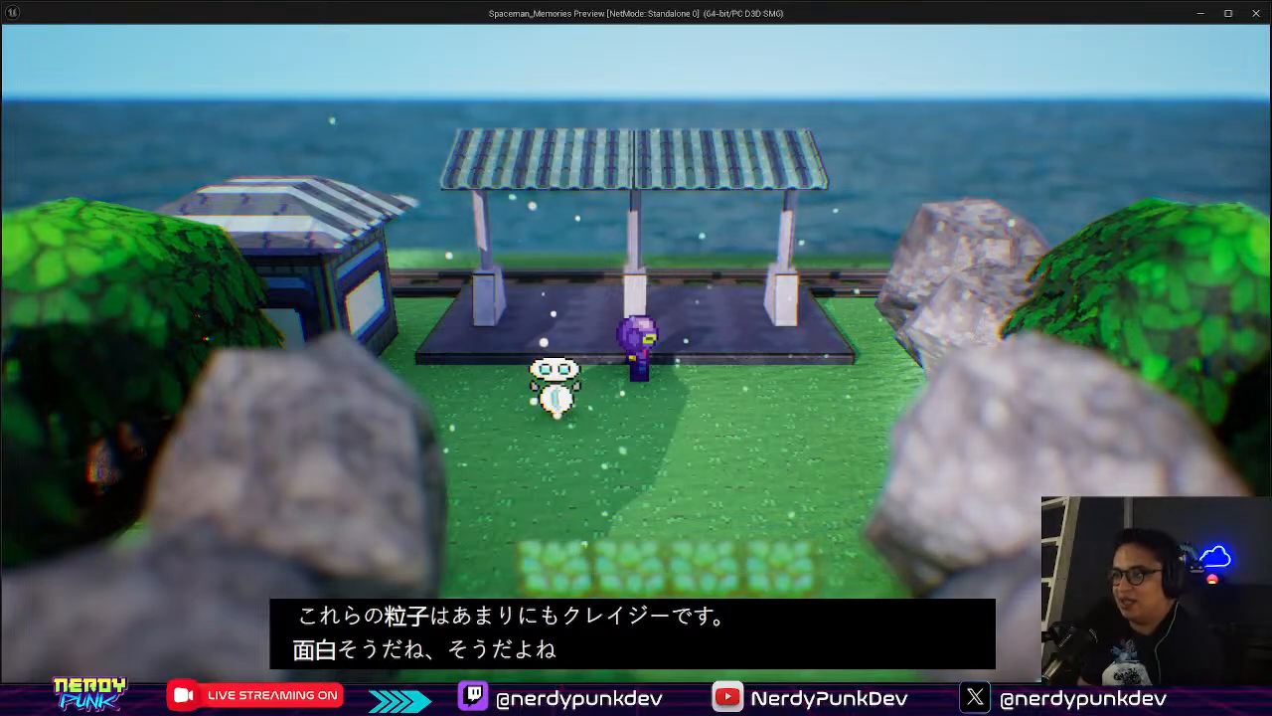
key("Escape")
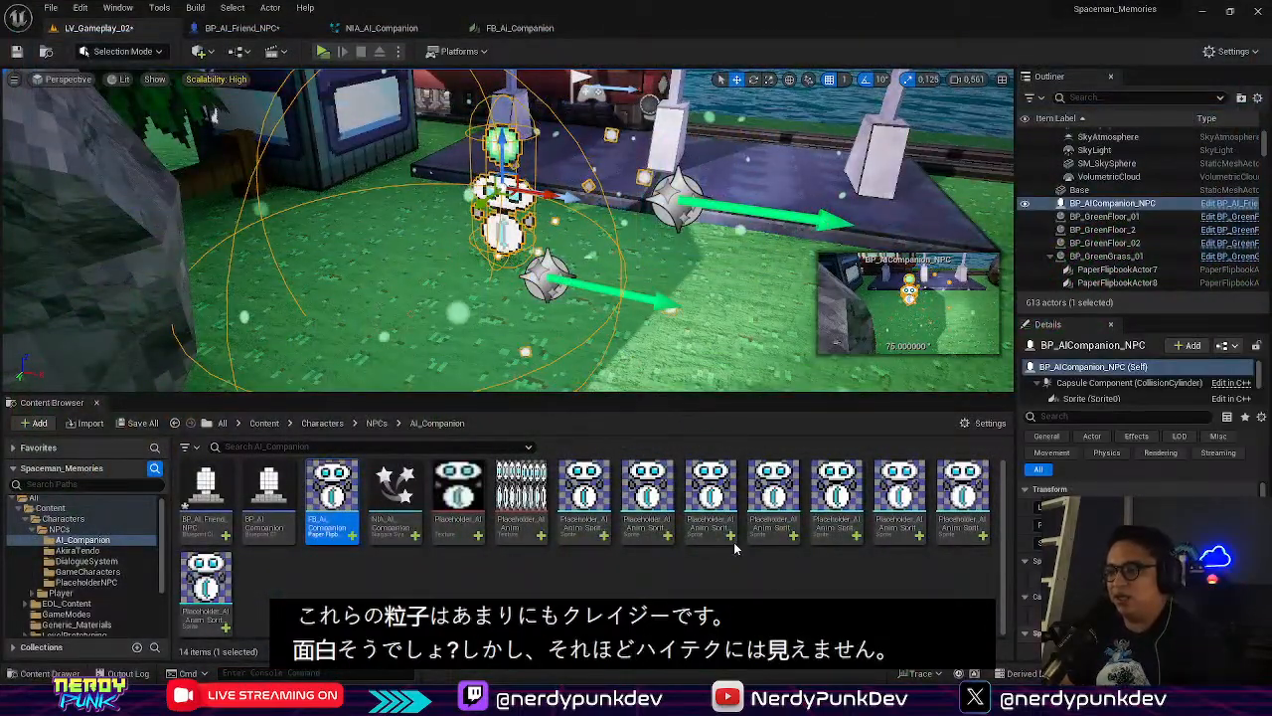
Open NIA_AI_Companion and review the Fountain emitter's Gravity Force, Drag, Scale Color, Particle State and Initialize Particle settings
double_click(416, 510)
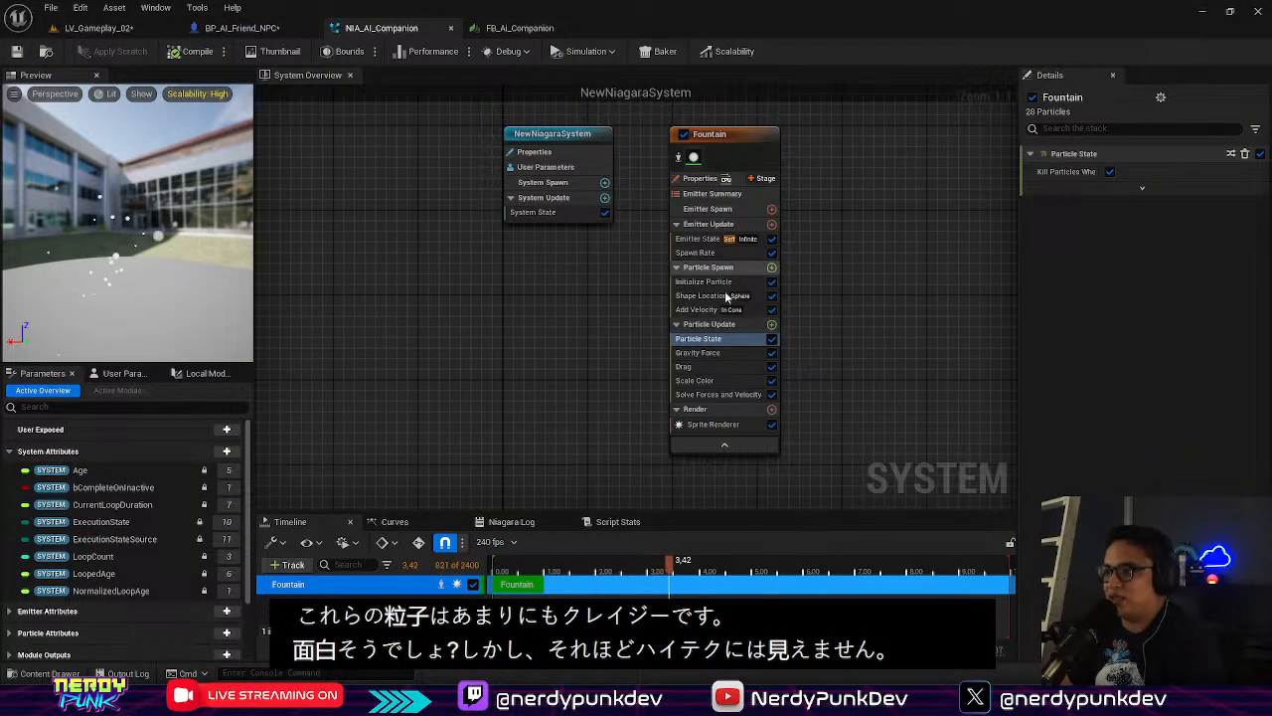
left_click(713, 354)
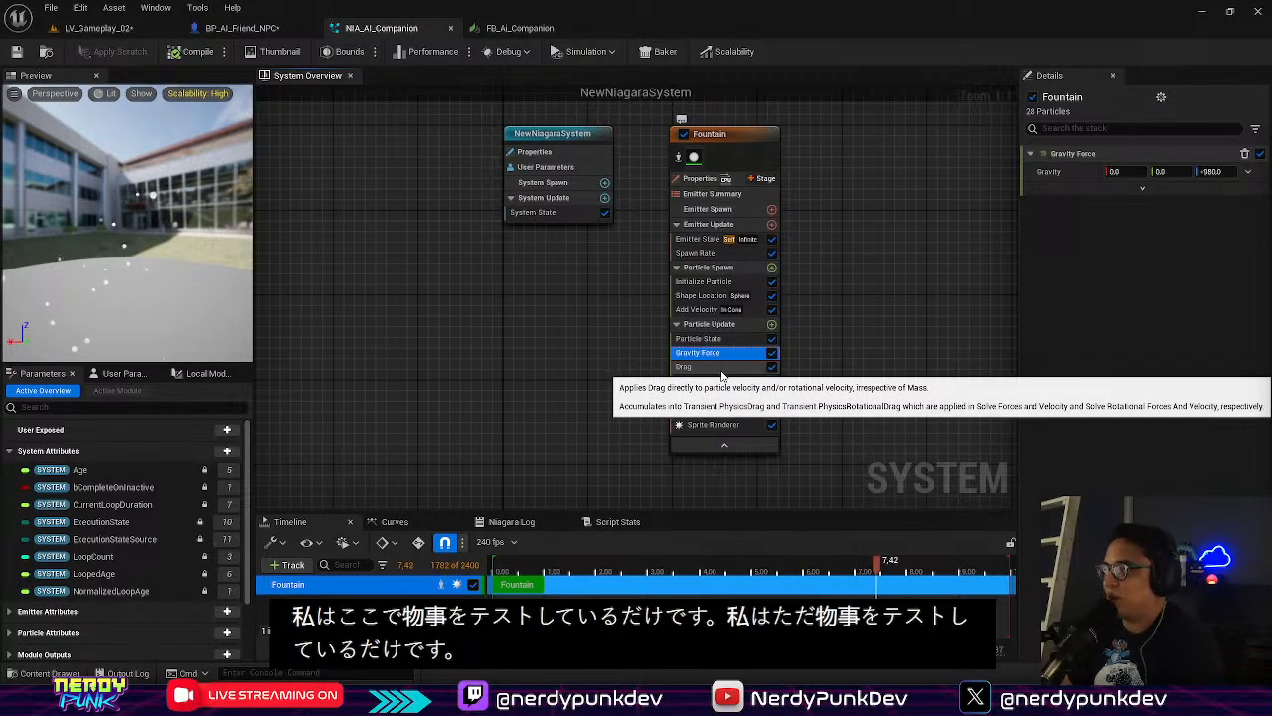
left_click(721, 369)
left_click(716, 383)
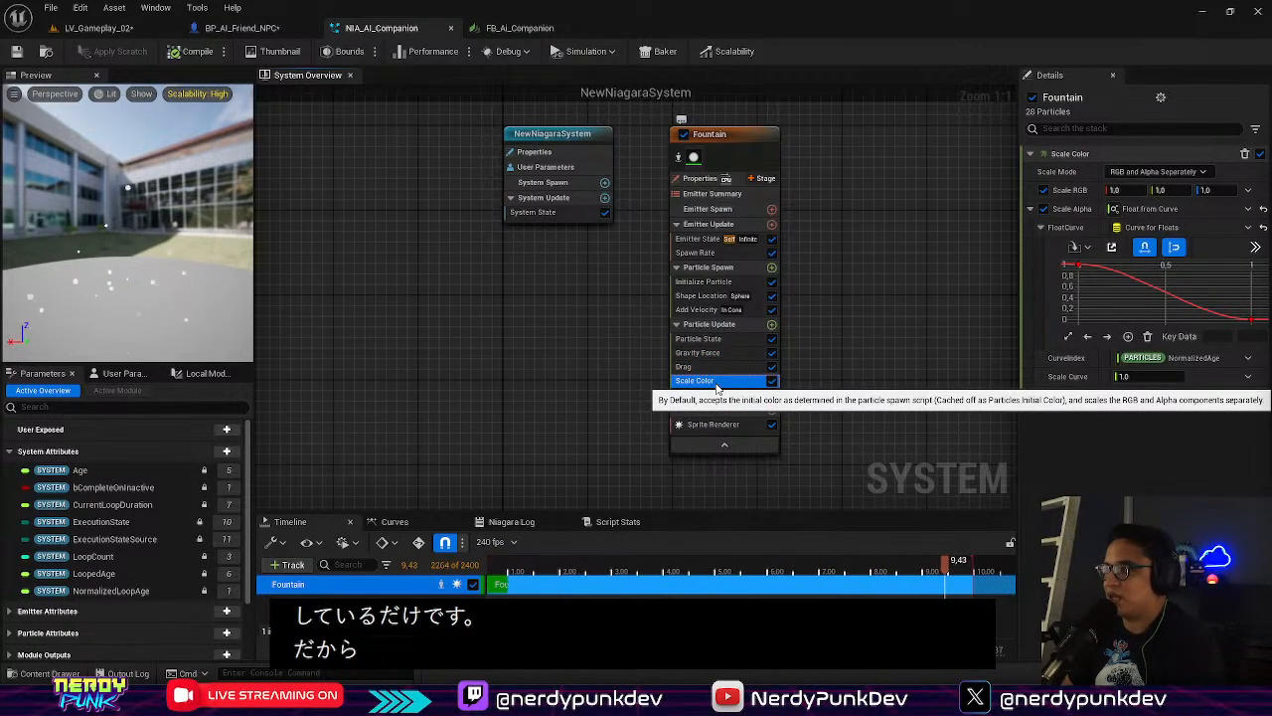
left_click(701, 339)
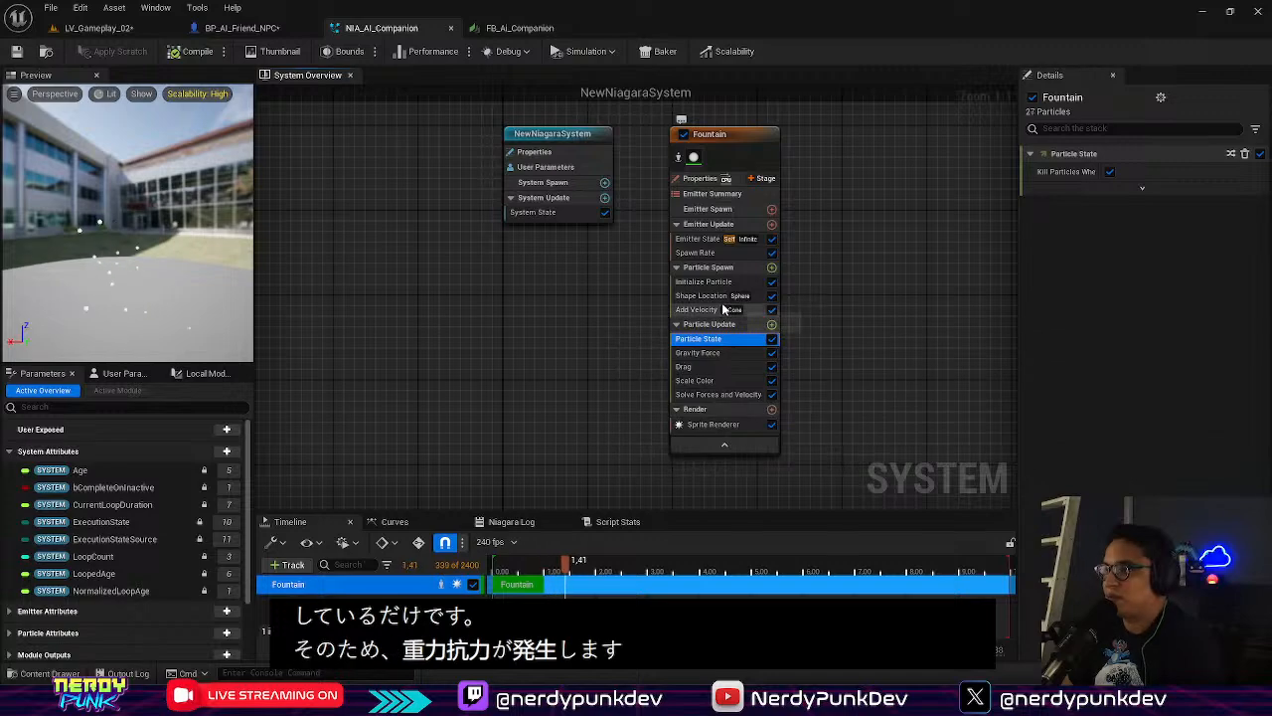
left_click(699, 283)
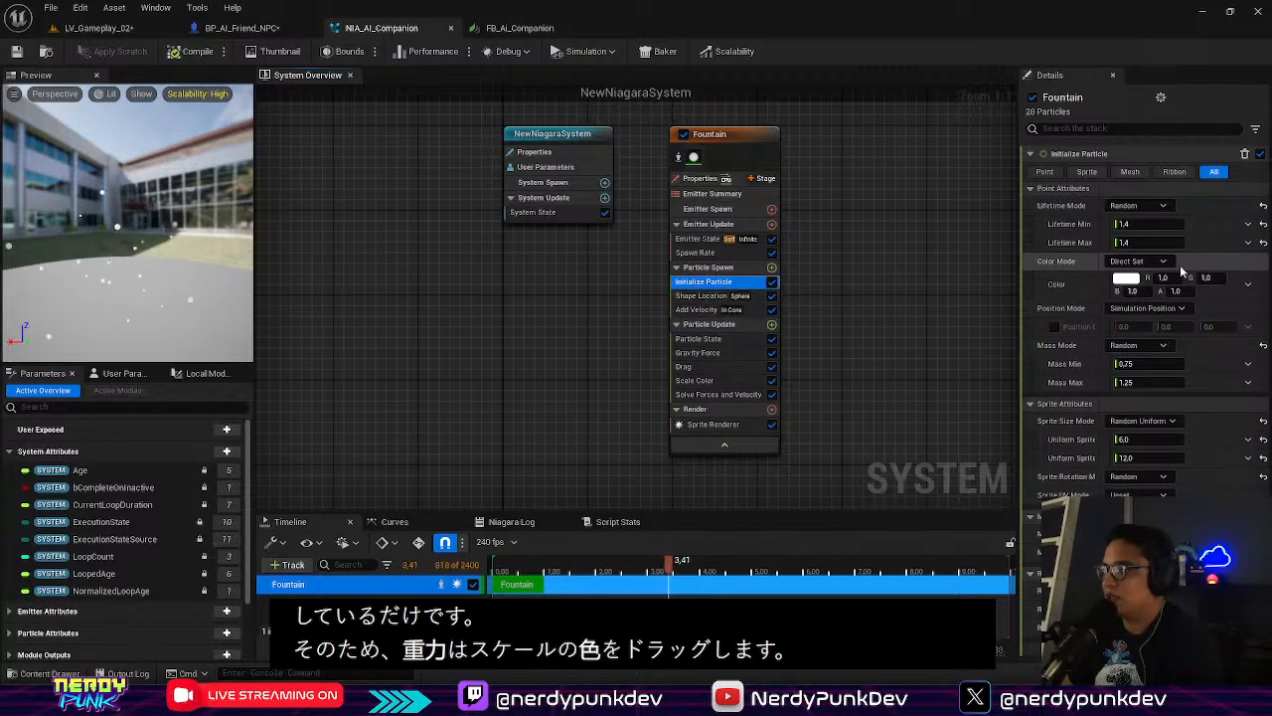
Set the Fountain emitter's Initialize Particle color to cyan with R 0.0, G 0.909123 and B 1.0
left_click(1121, 278)
left_click_drag(921, 395, 854, 385)
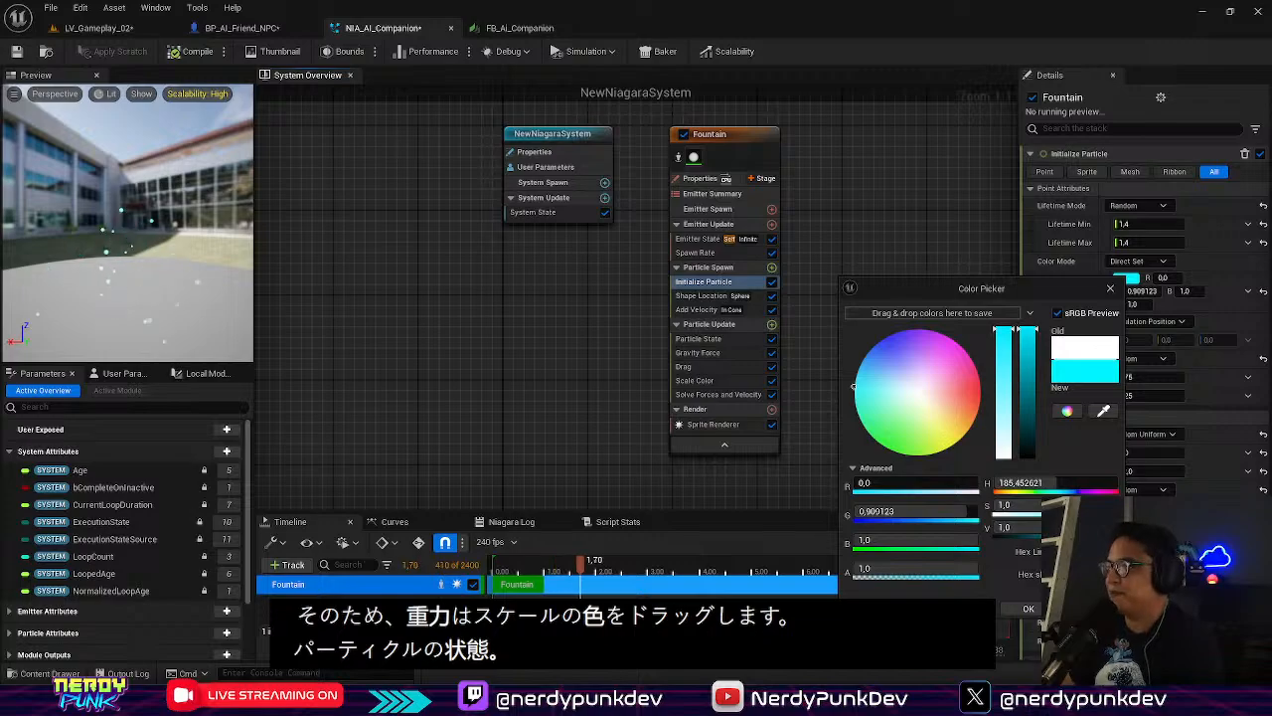
left_click(1030, 608)
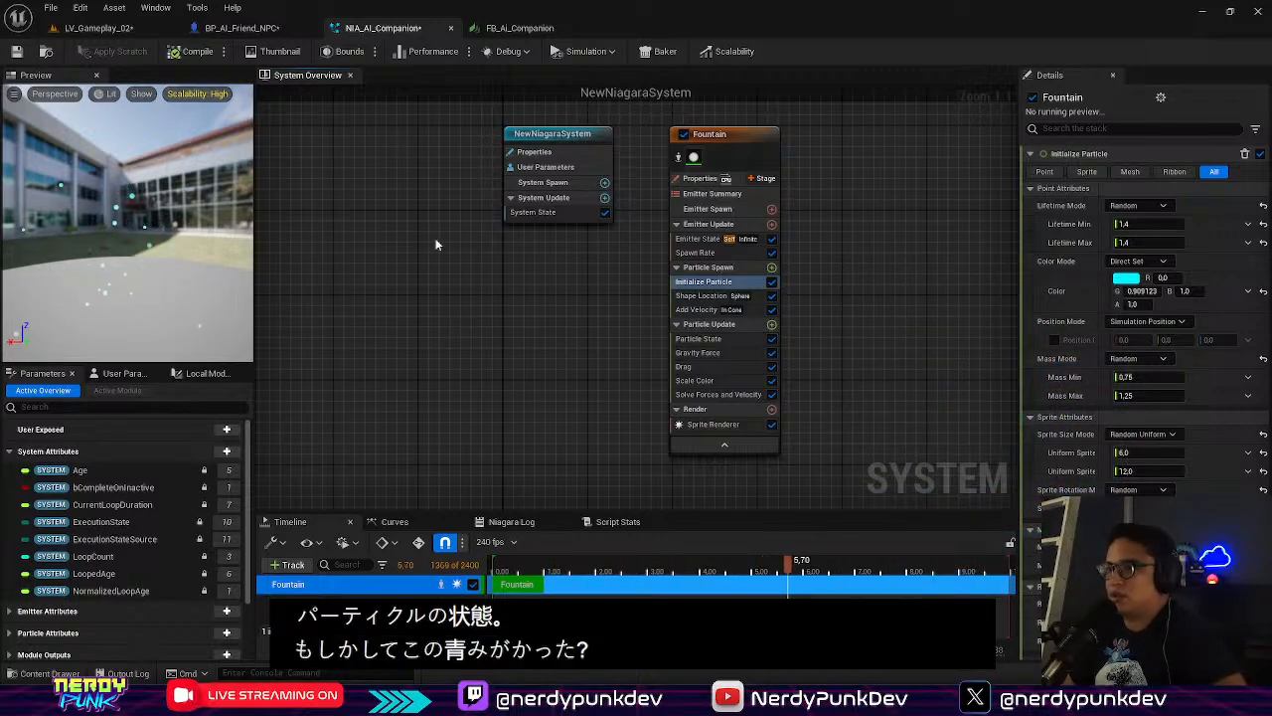
Close the NIA_AI_Companion editor and force delete that Niagara system from the AI_Companion folder
left_click(450, 29)
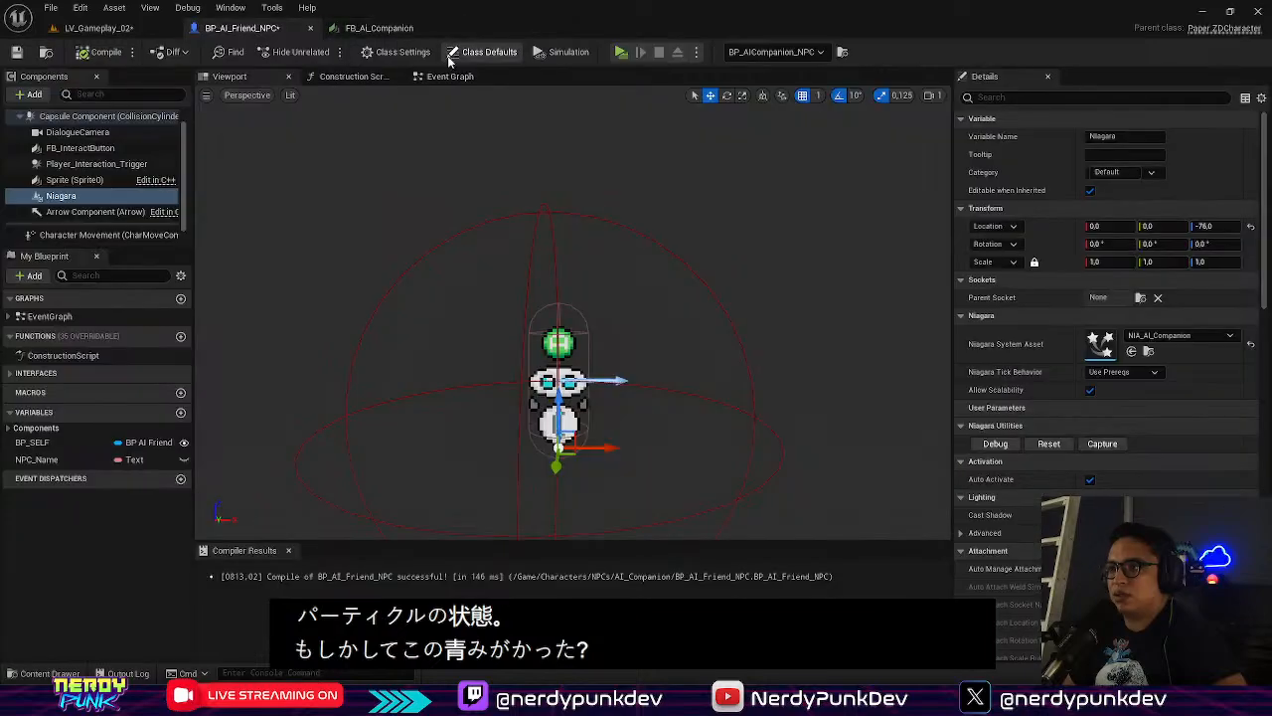
left_click(104, 28)
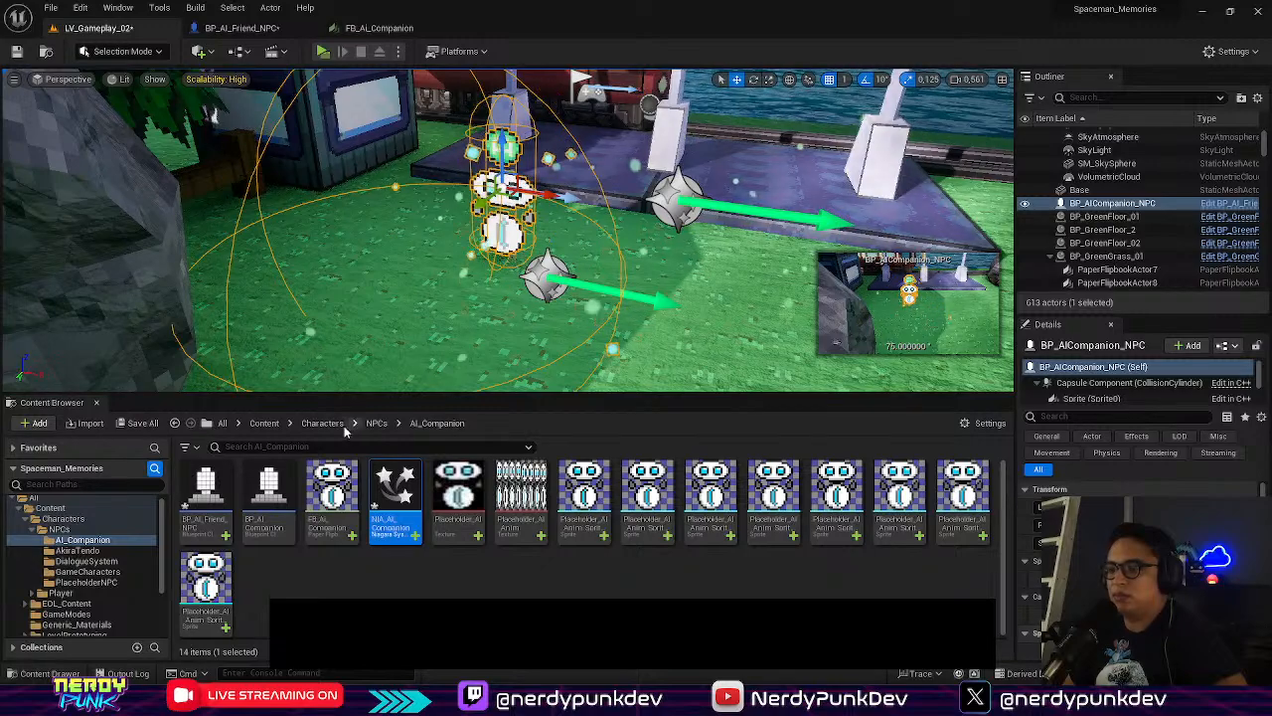
right_click(408, 489)
mouse_move(528, 293)
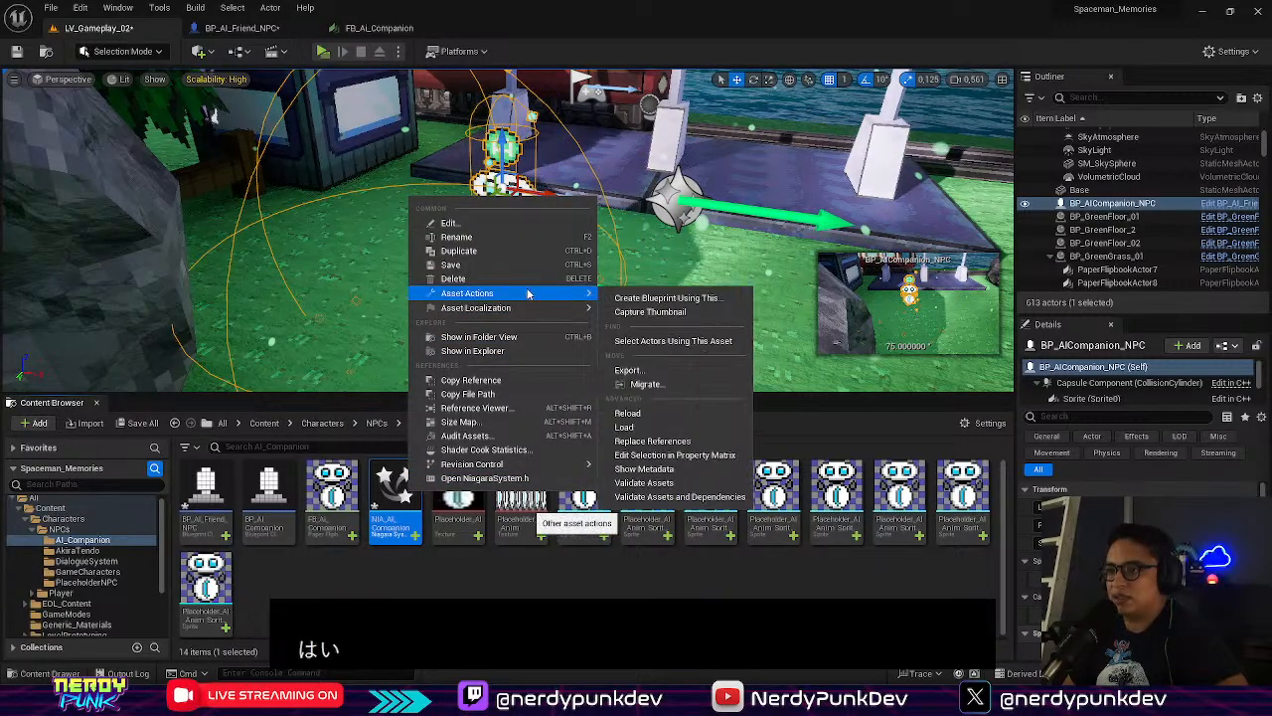
left_click(501, 277)
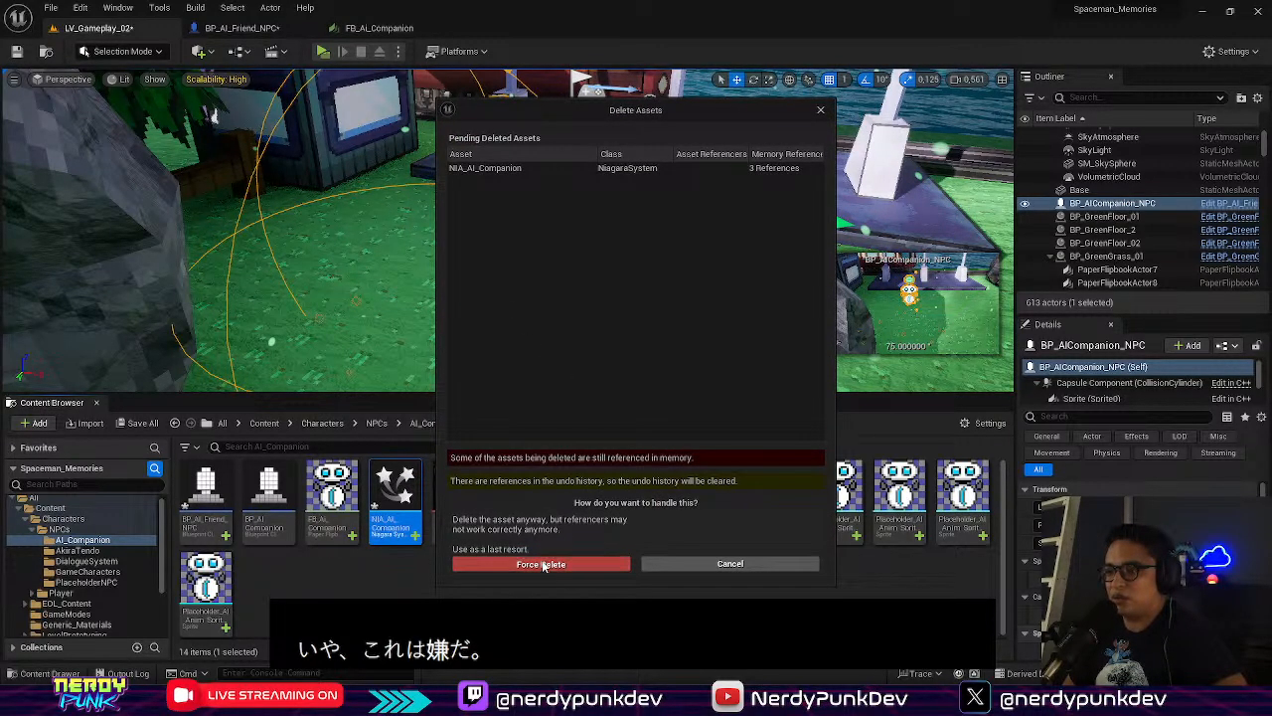
left_click(542, 563)
Browse the emitter templates and create a Niagara system from Directional Burst in the AI_Companion folder
right_click(405, 583)
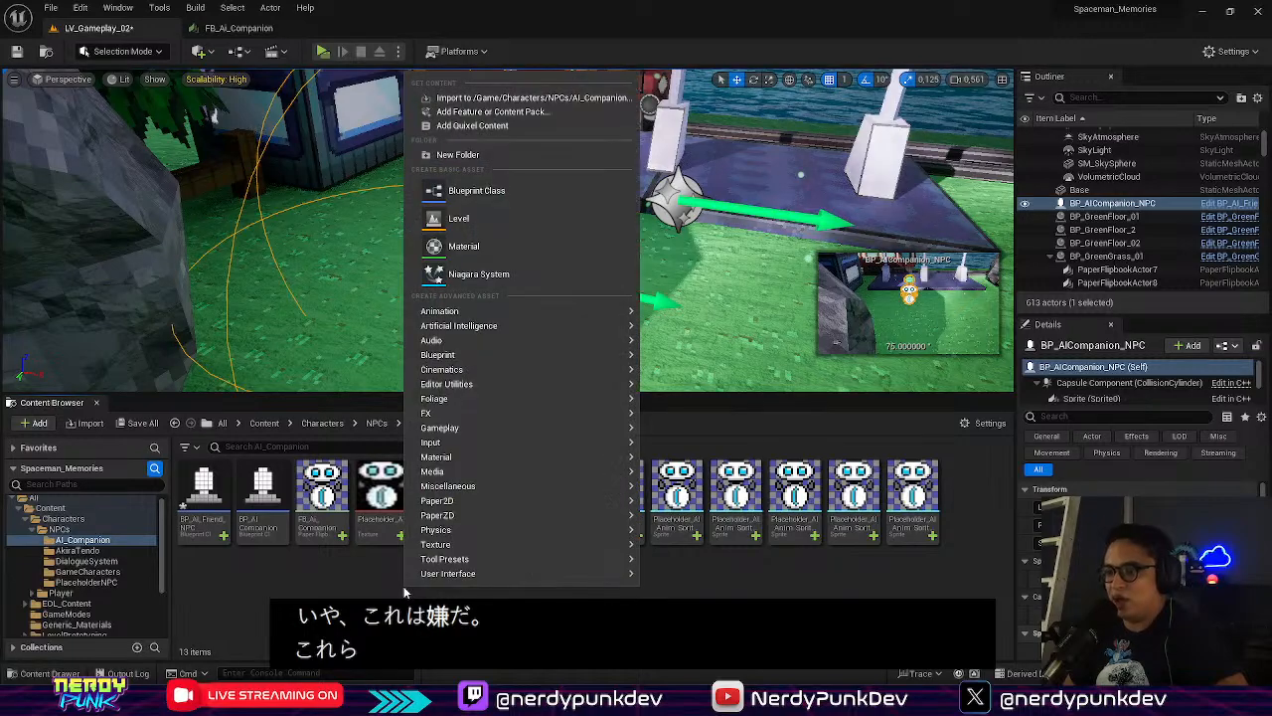
left_click(490, 276)
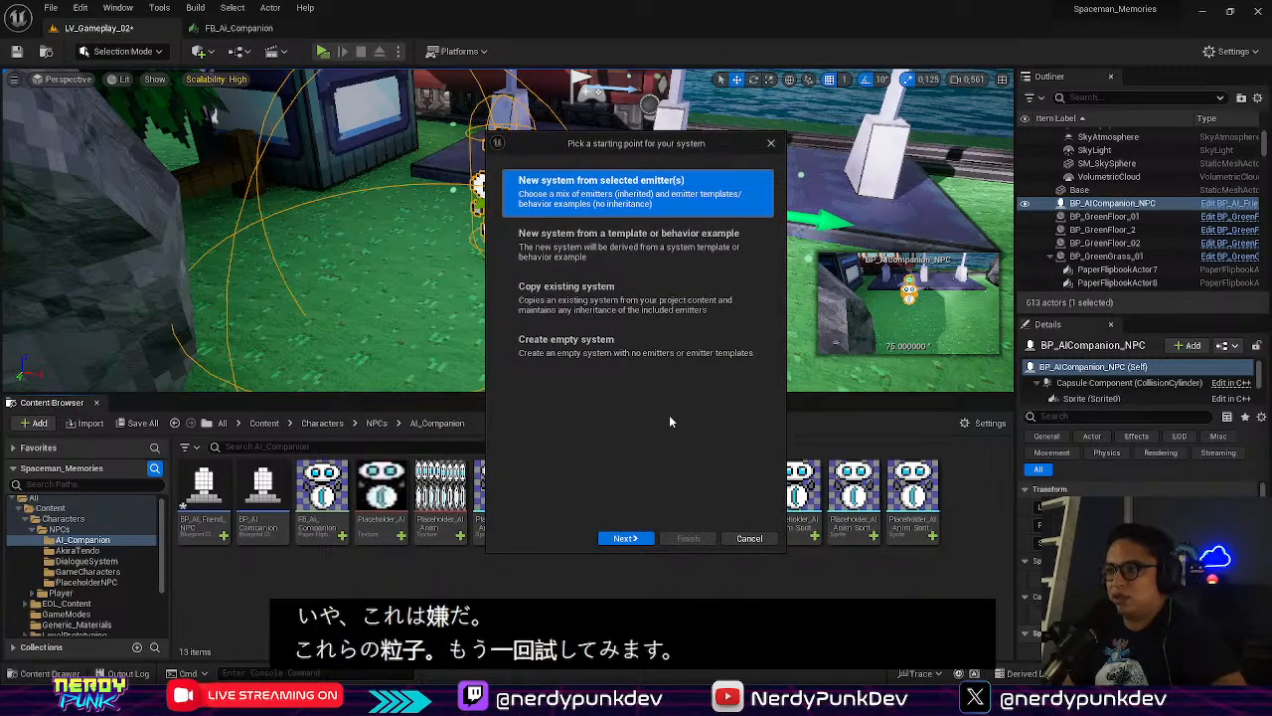
left_click(624, 538)
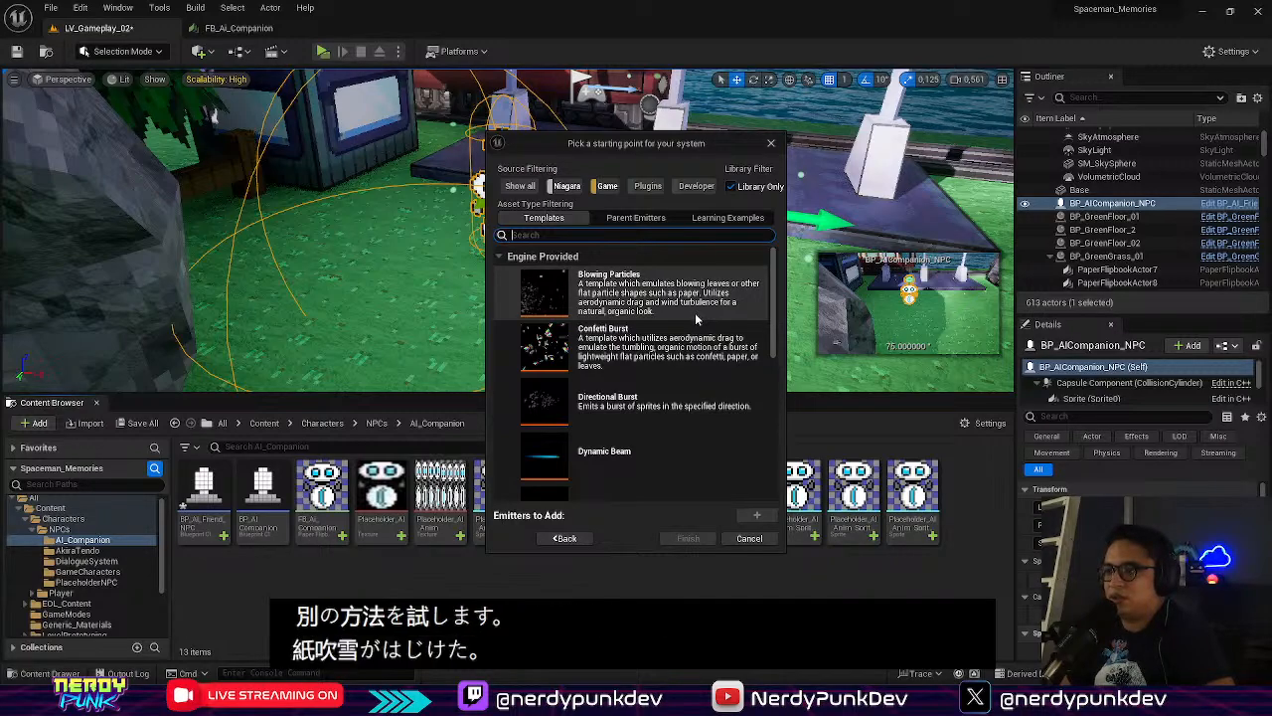
left_click(674, 399)
scroll(674, 399, "down", 1)
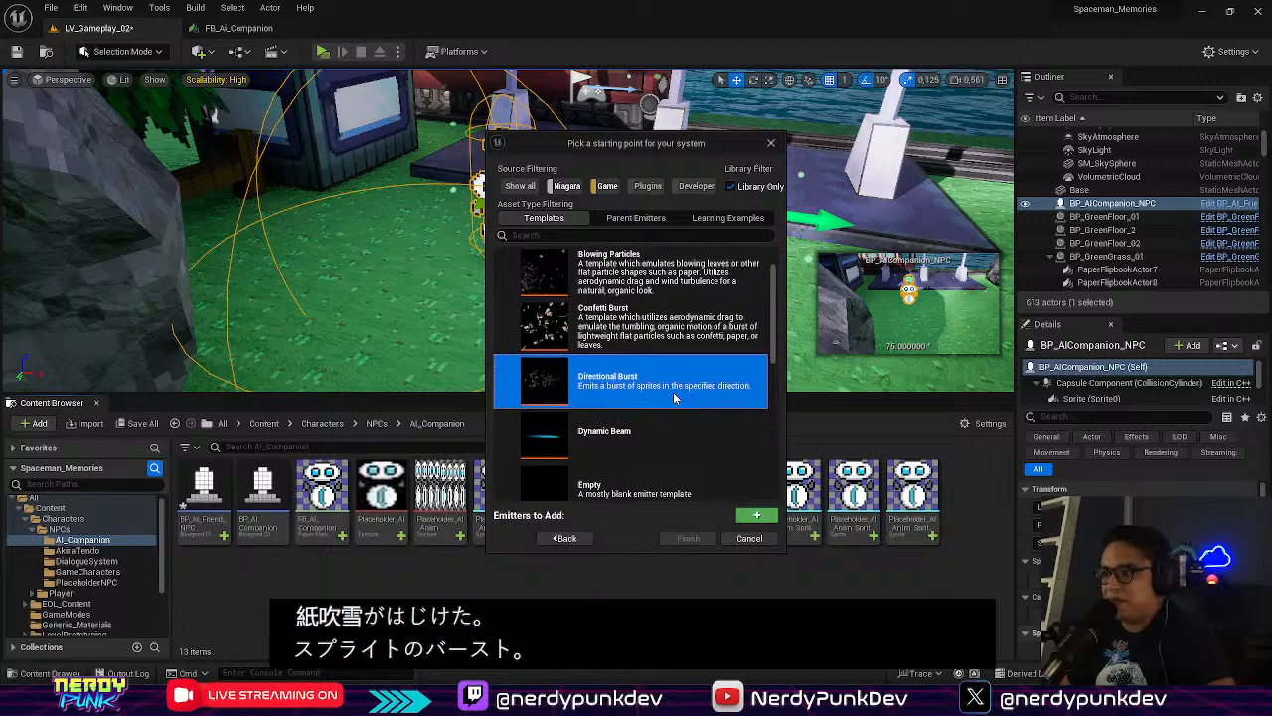
scroll(674, 399, "down", 5)
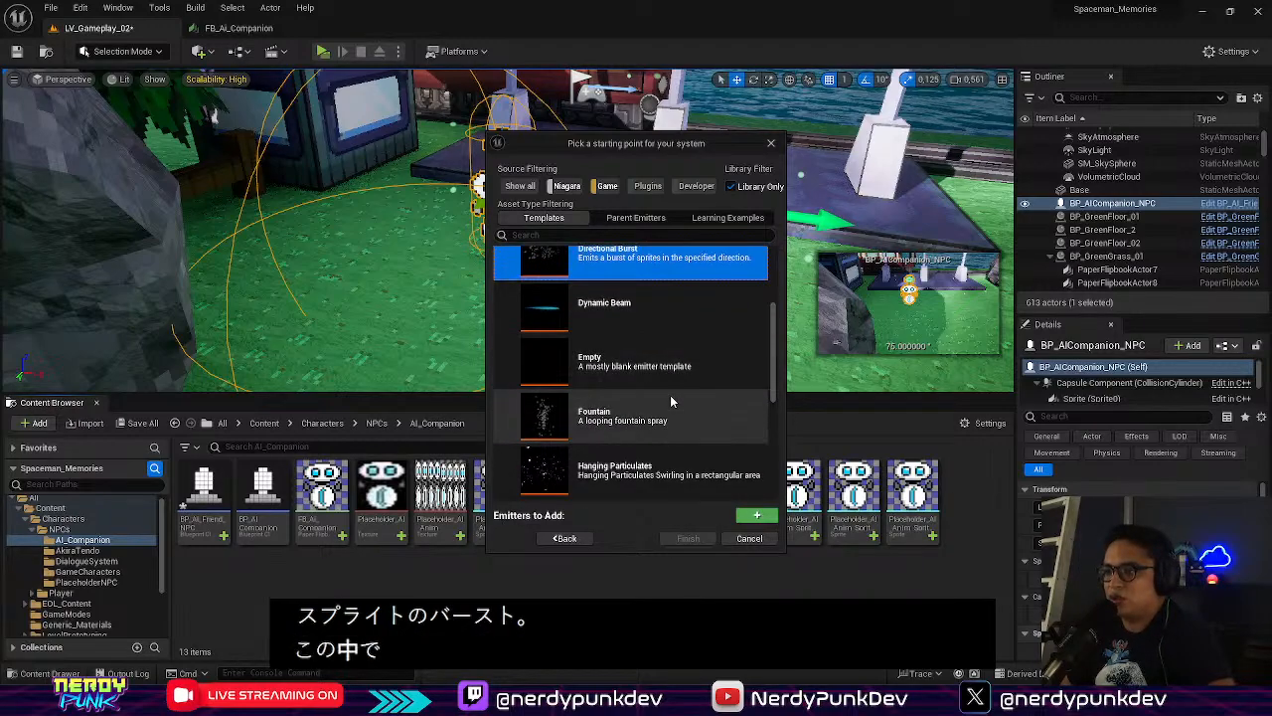
scroll(671, 399, "down", 1)
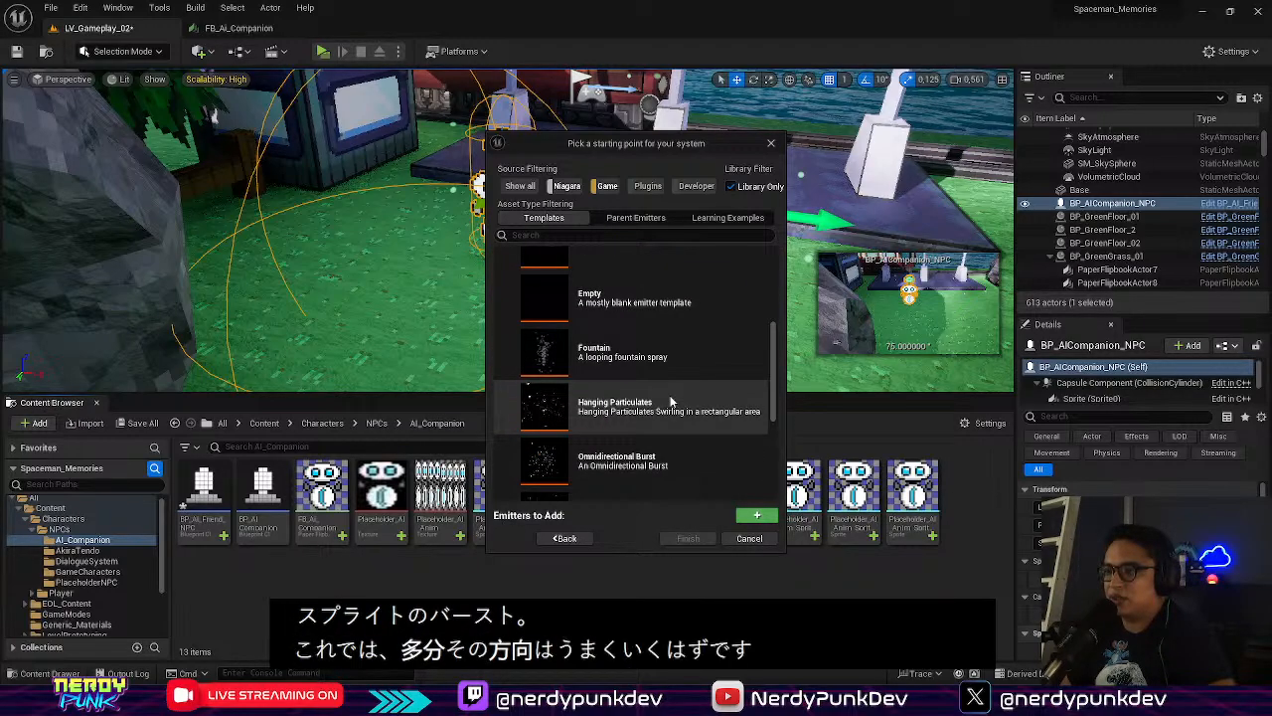
scroll(670, 400, "down", 1)
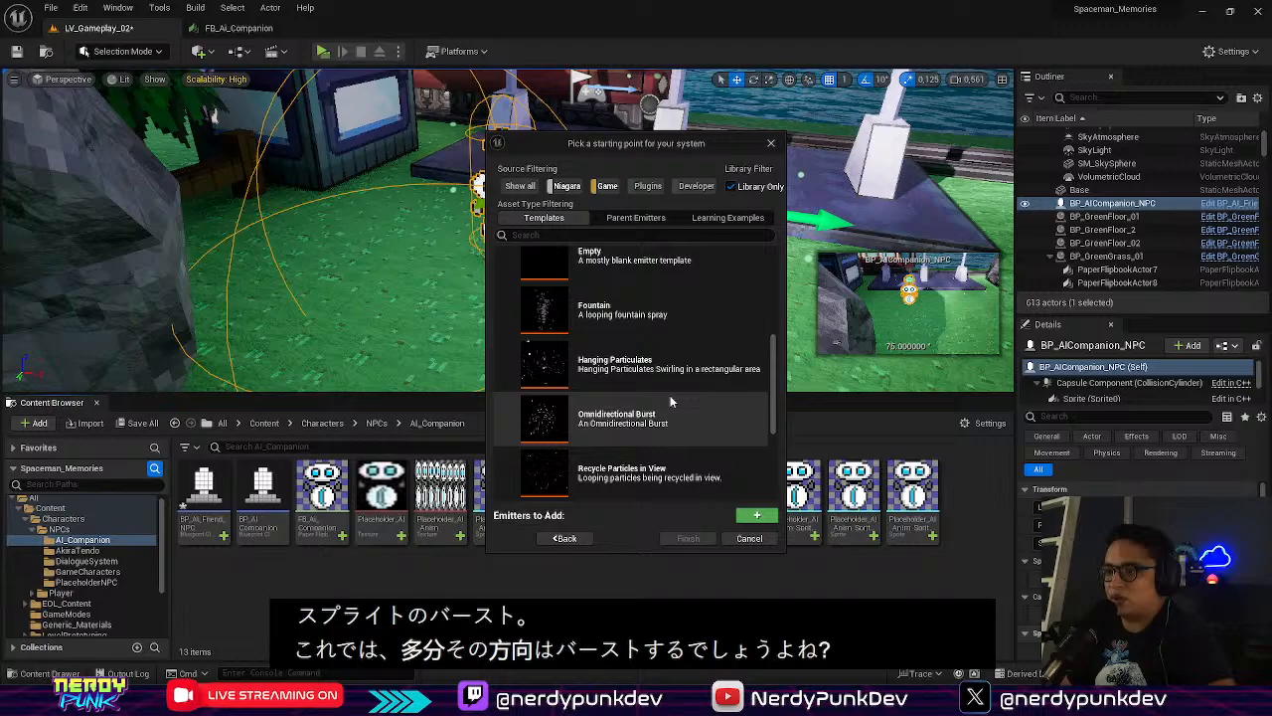
scroll(671, 401, "down", 3)
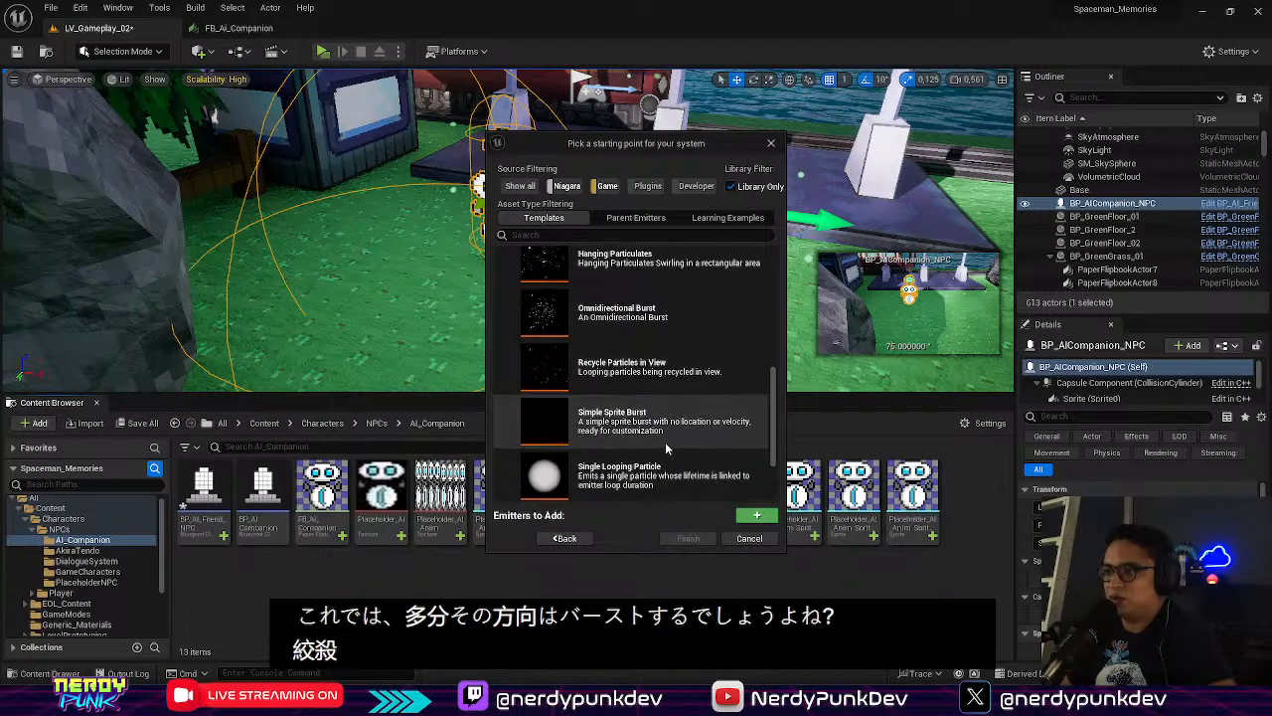
scroll(665, 442, "down", 1)
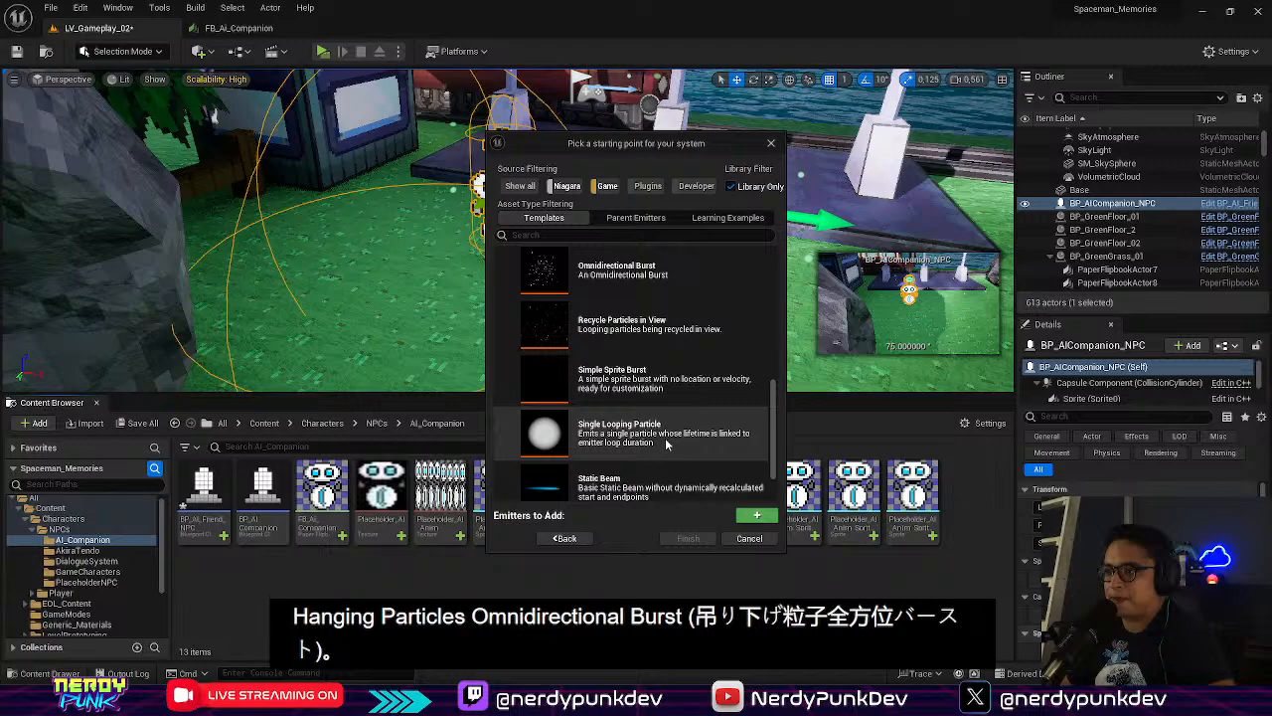
scroll(665, 445, "down", 1)
scroll(666, 444, "down", 1)
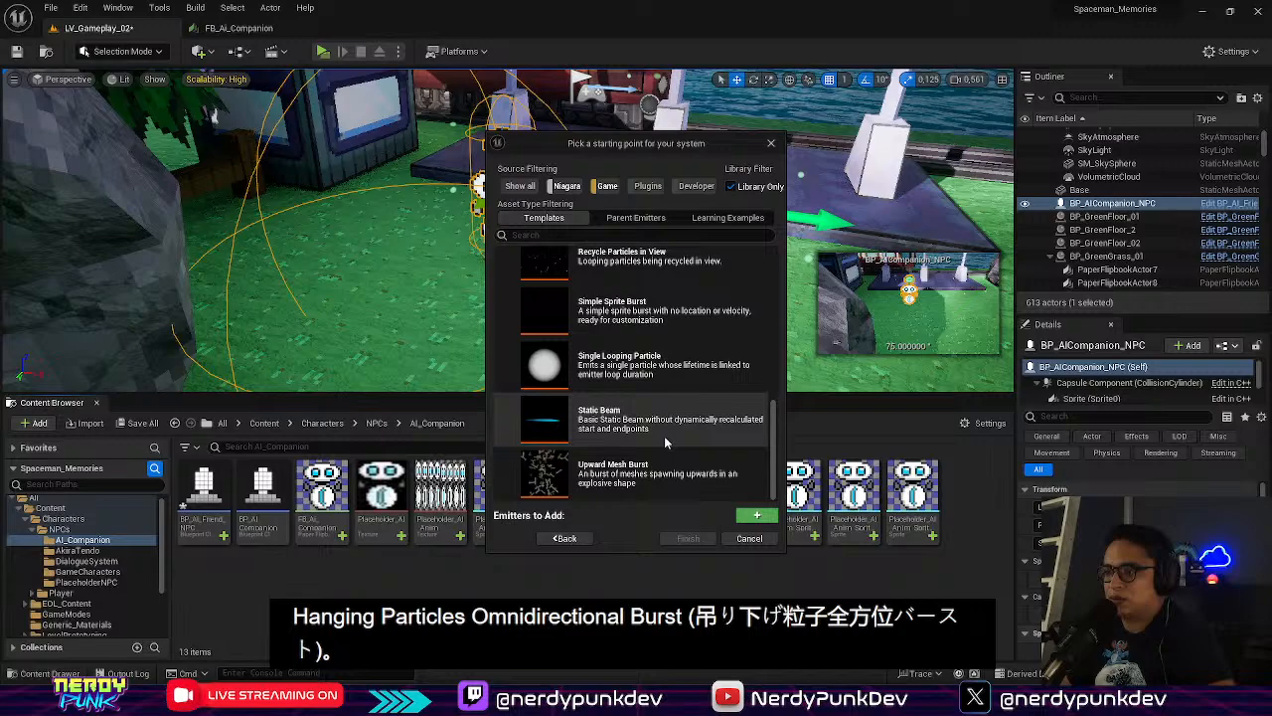
left_click(757, 513)
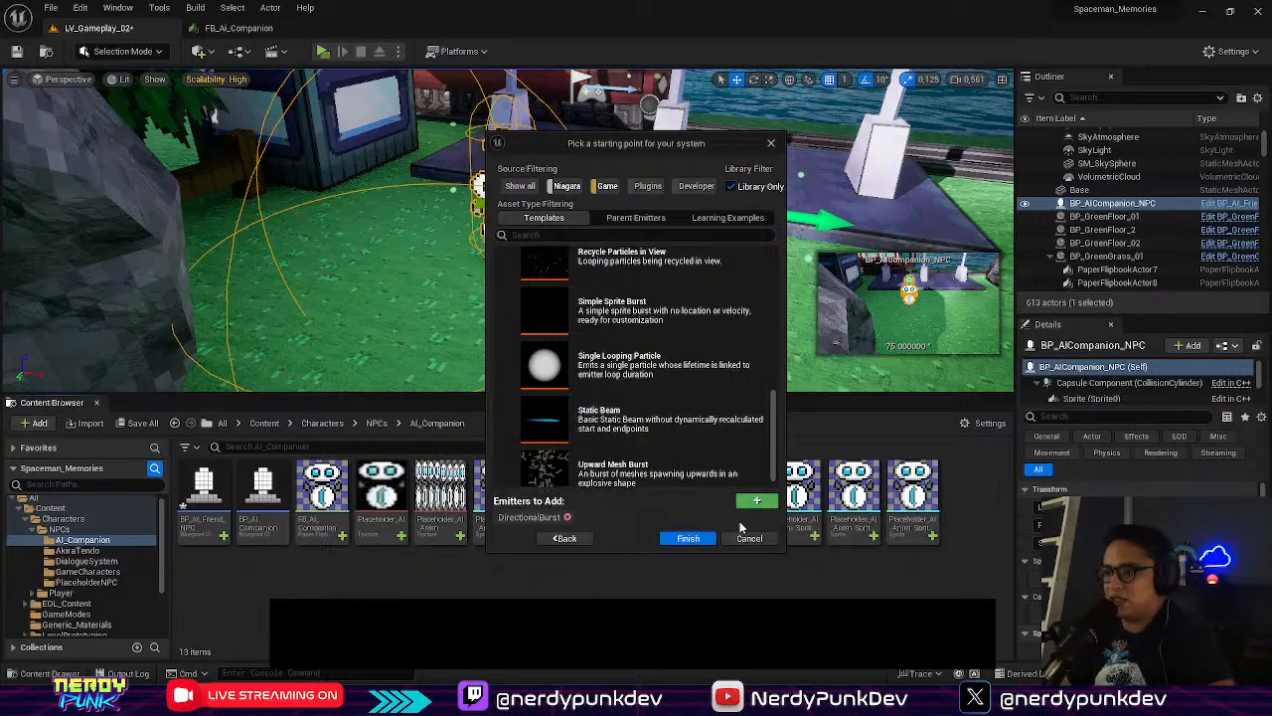
left_click(691, 538)
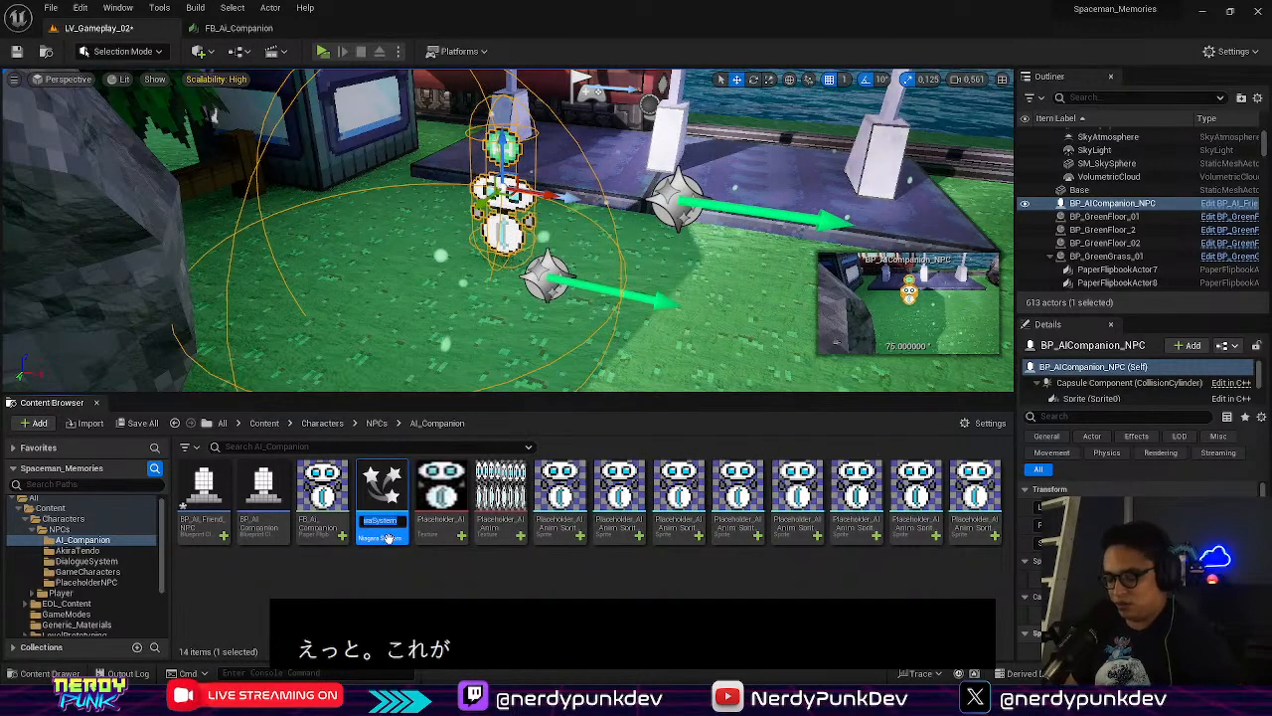
Name the new Niagara system NIA_AiCompanionParticle
type("NIA_")
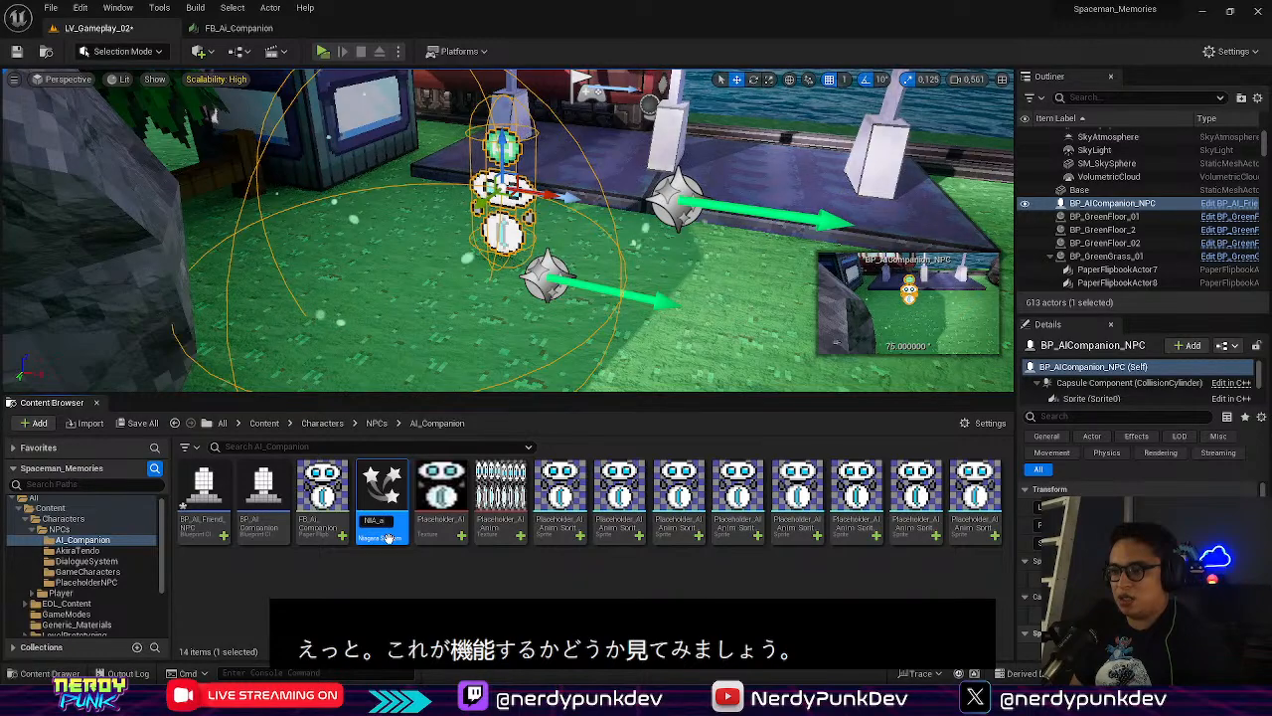
type("Aic")
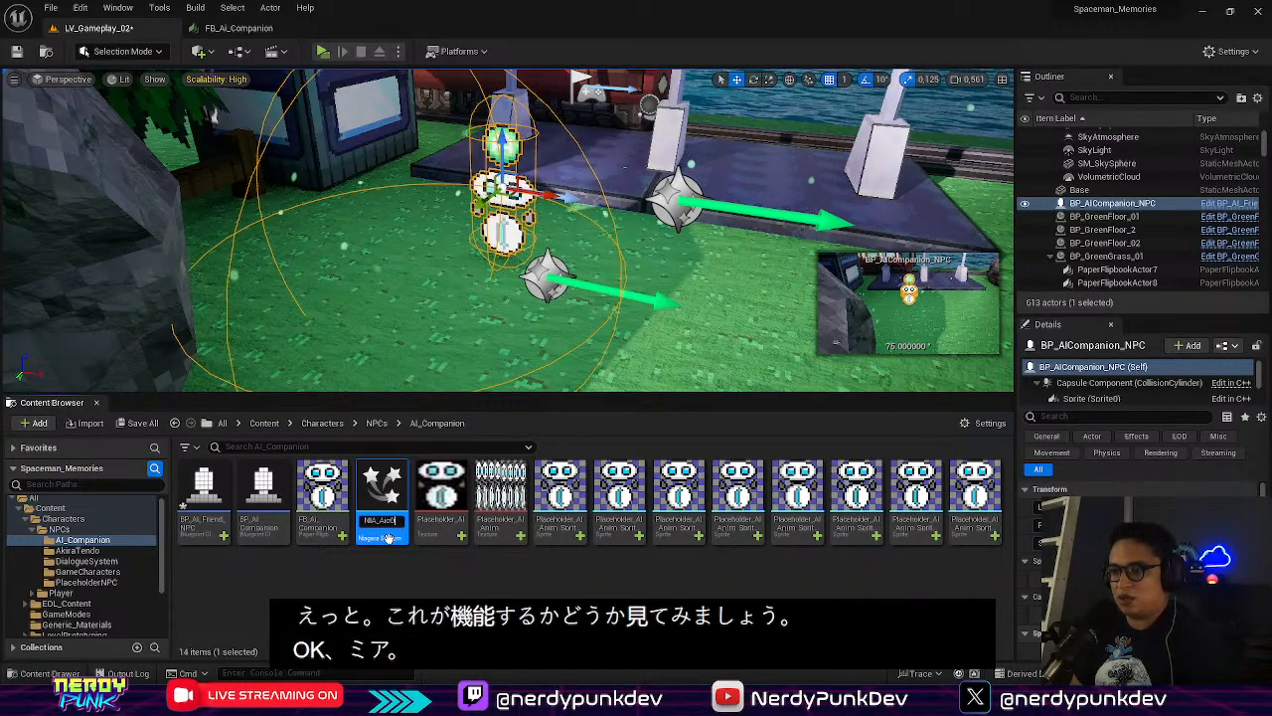
type("ompanionParticl")
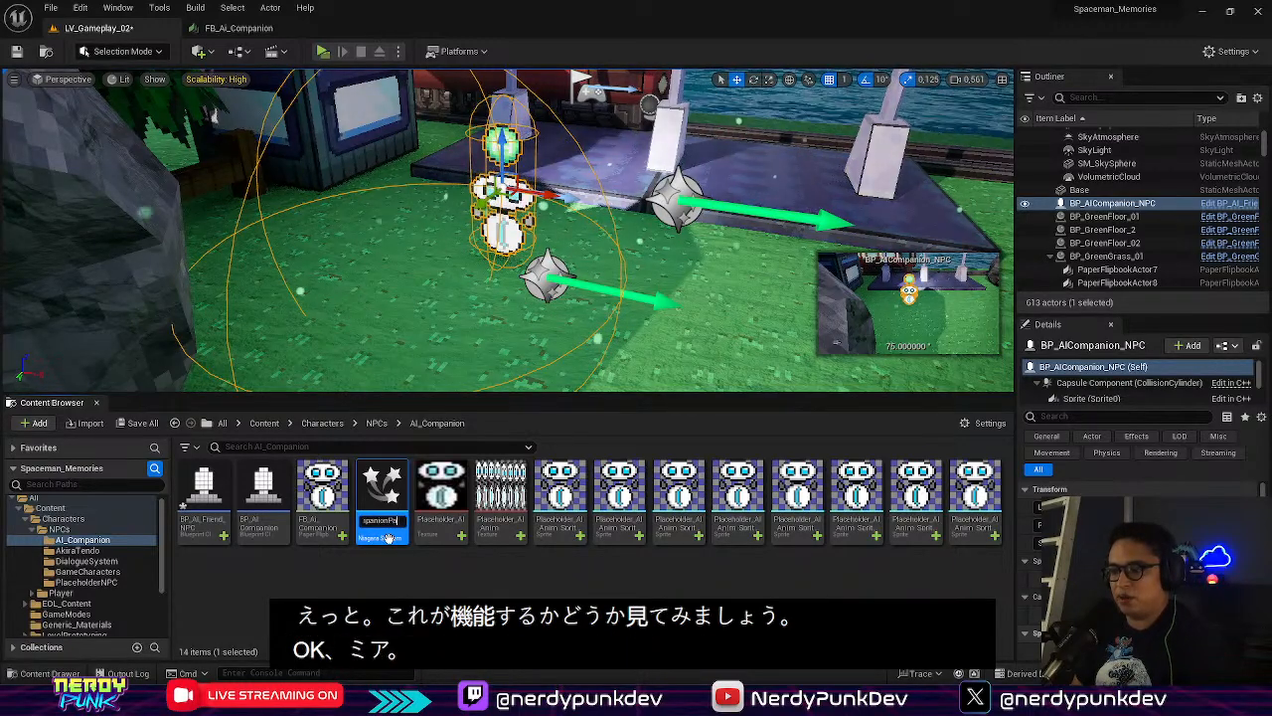
type("e")
key("Return")
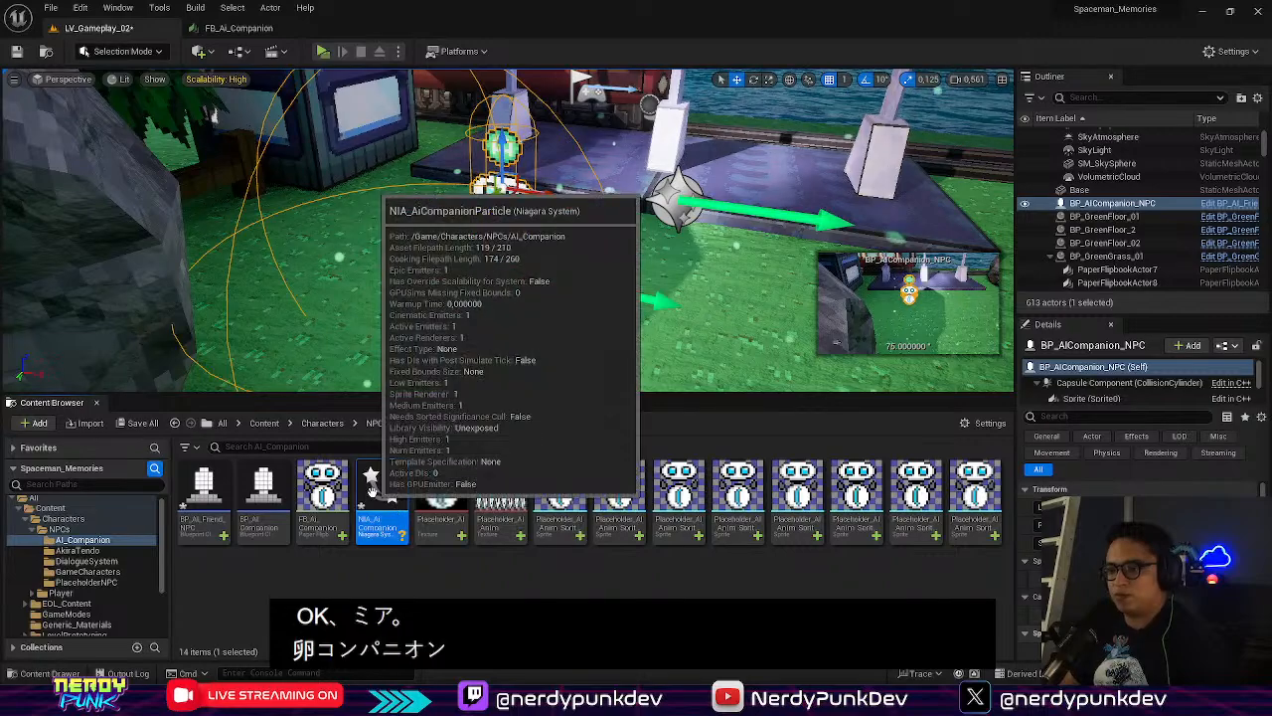
Open NIA_AiCompanionParticle to examine its DirectionalBurst preview, then close it and return to LV_Gameplay_02
double_click(384, 502)
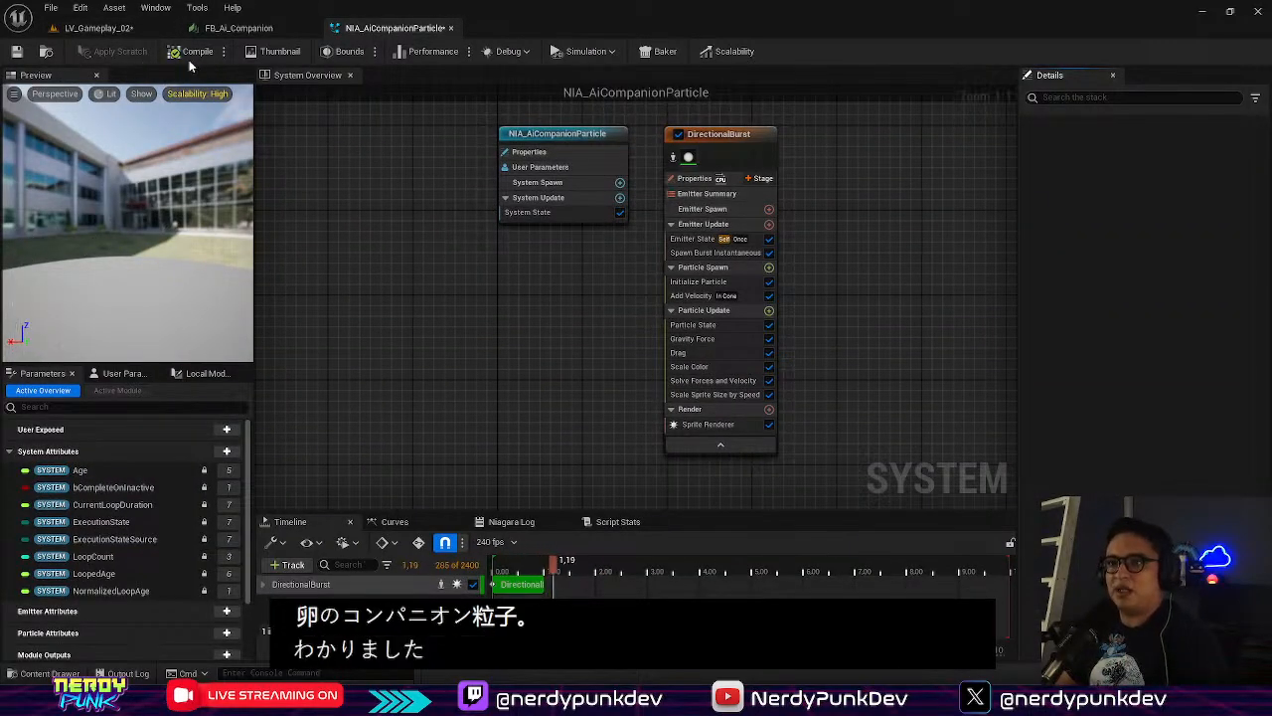
left_click(115, 38)
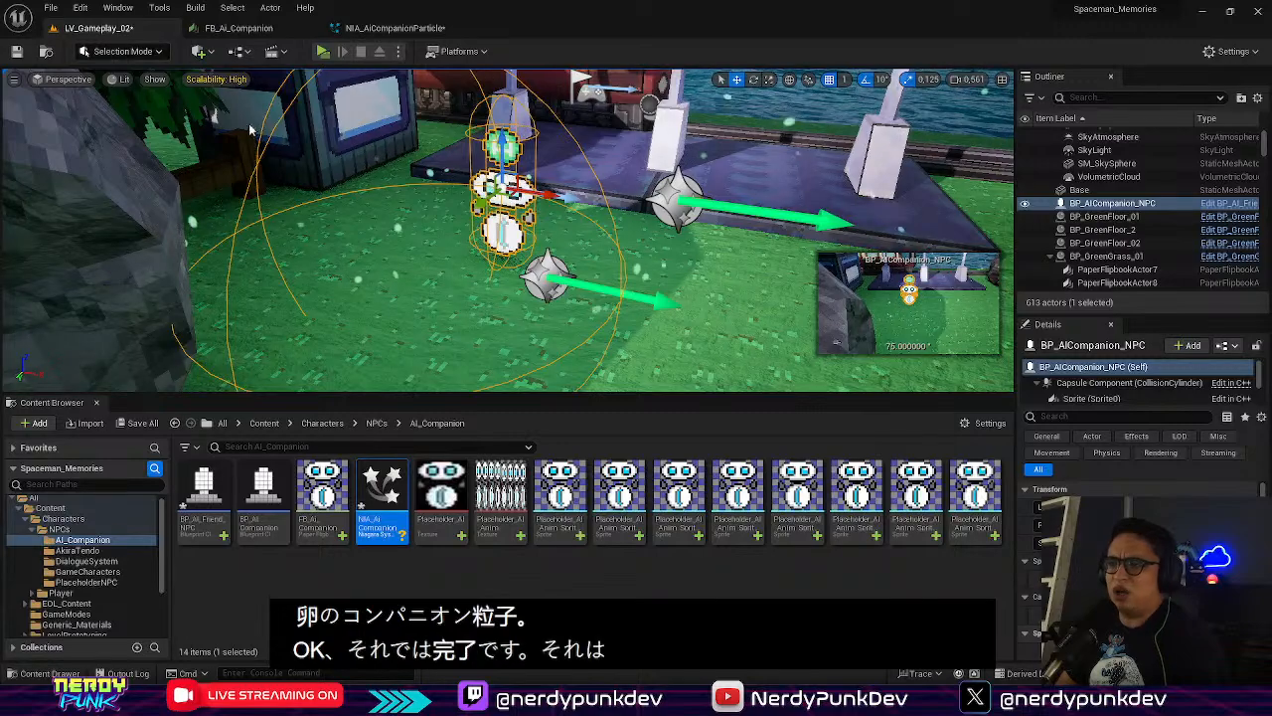
double_click(367, 515)
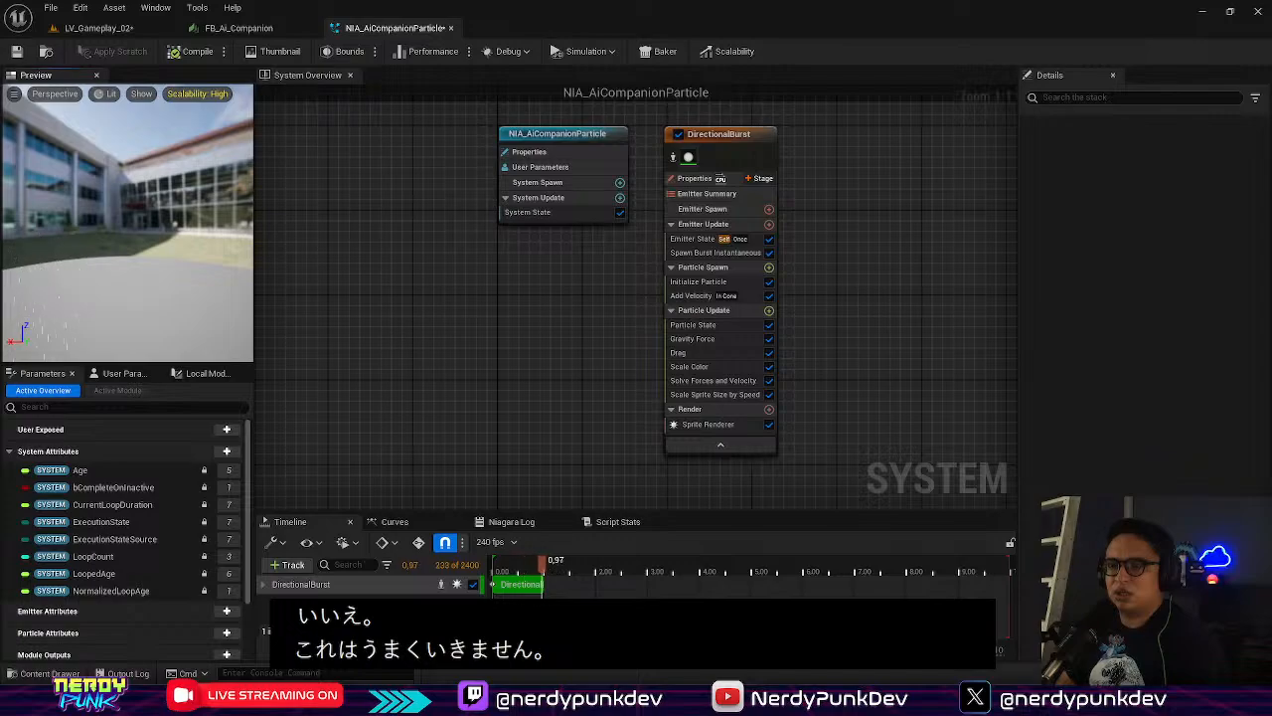
left_click(450, 28)
left_click(99, 28)
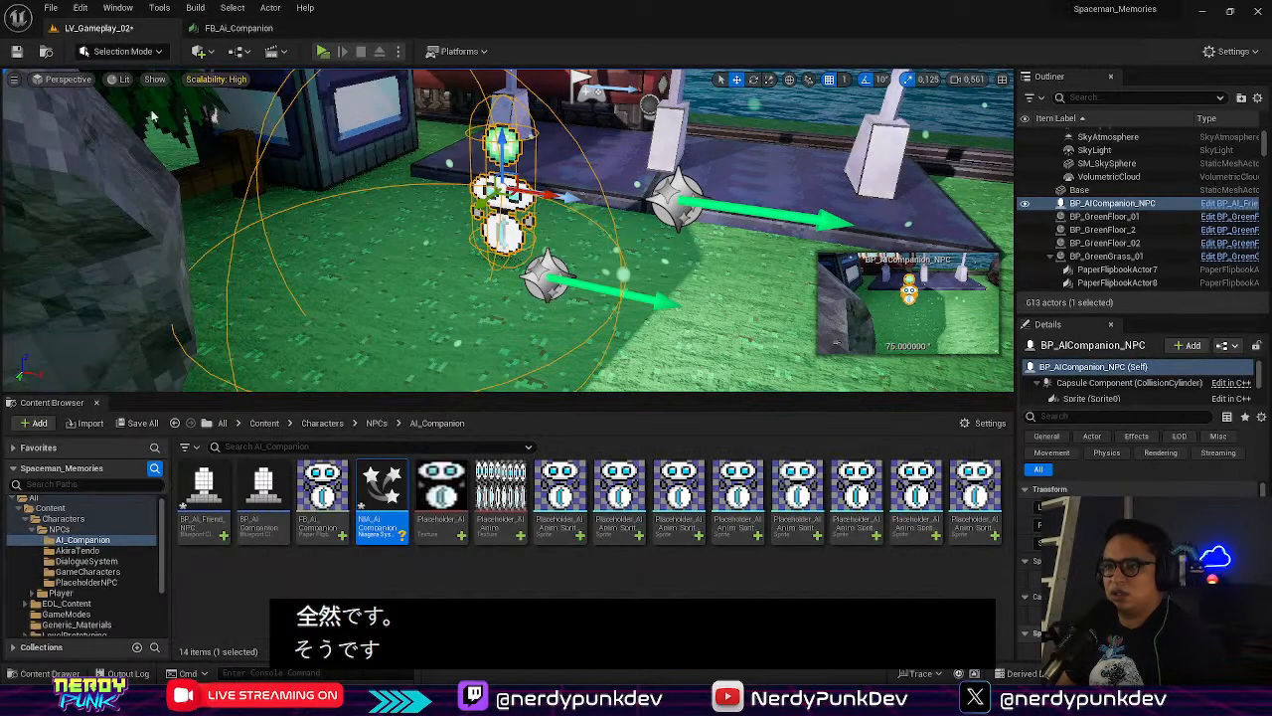
Delete the NIA_AiCompanionParticle system from the AI_Companion folder
right_click(368, 494)
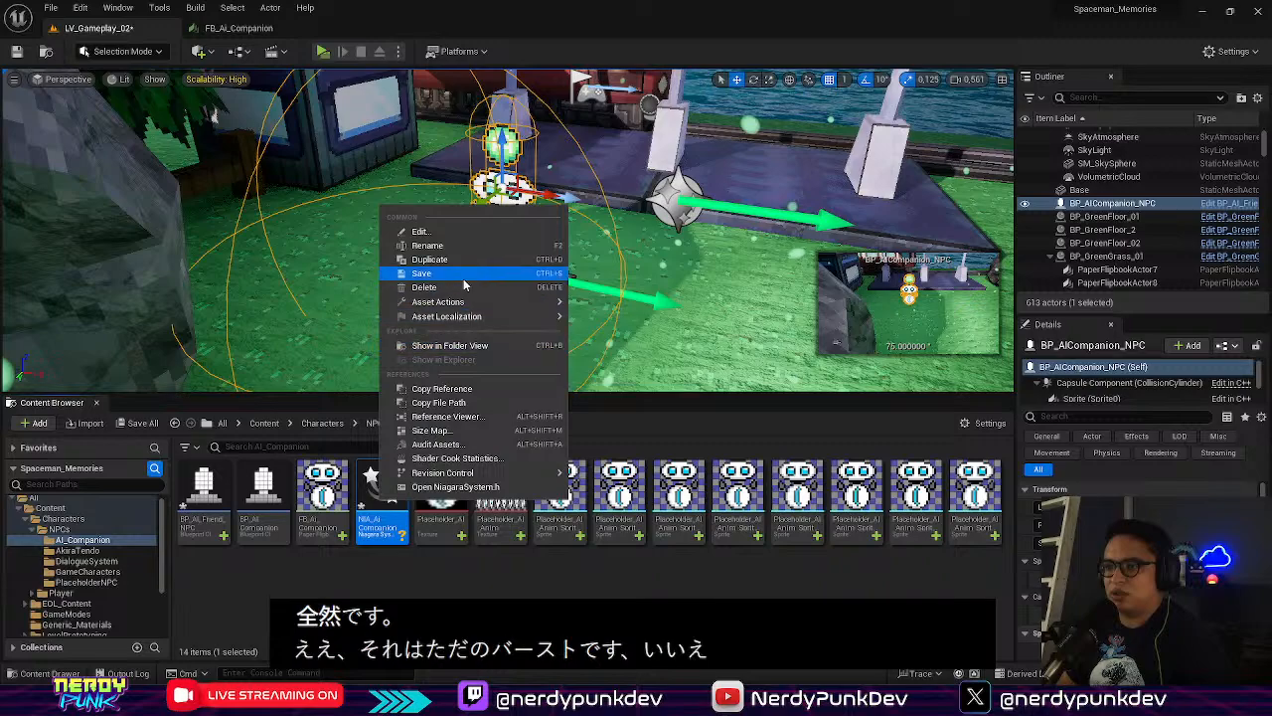
left_click(427, 287)
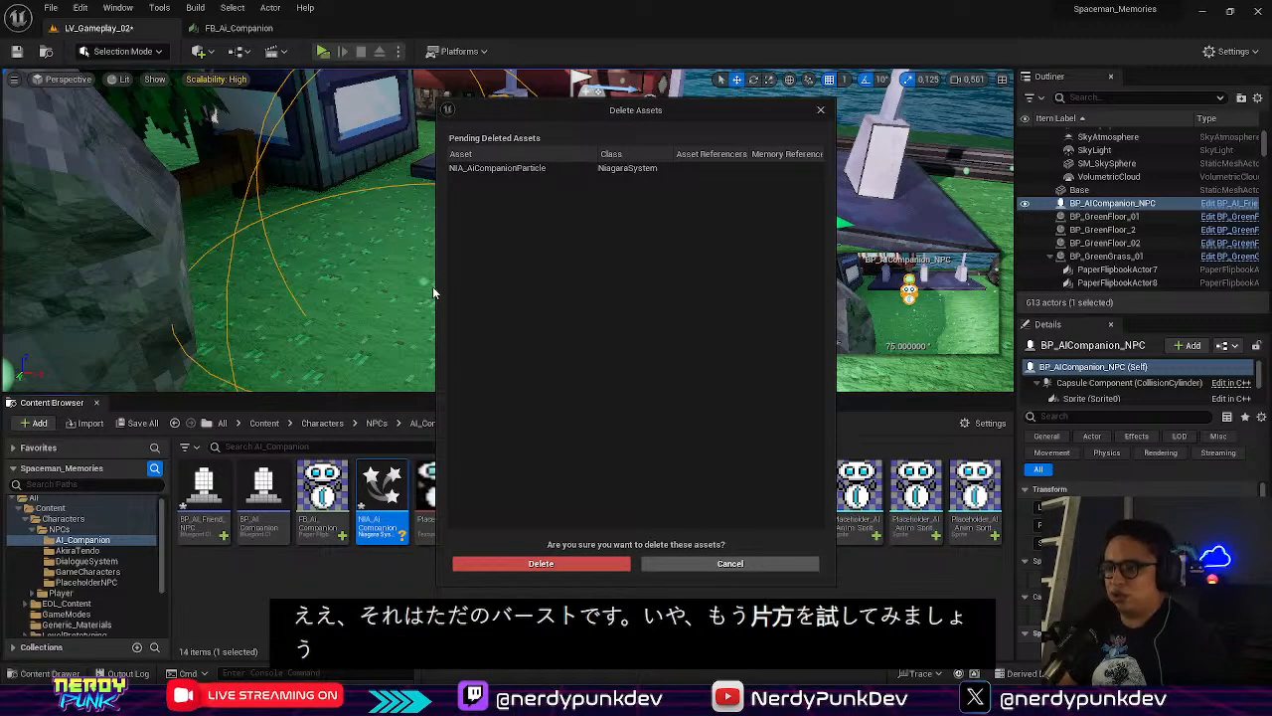
left_click(586, 561)
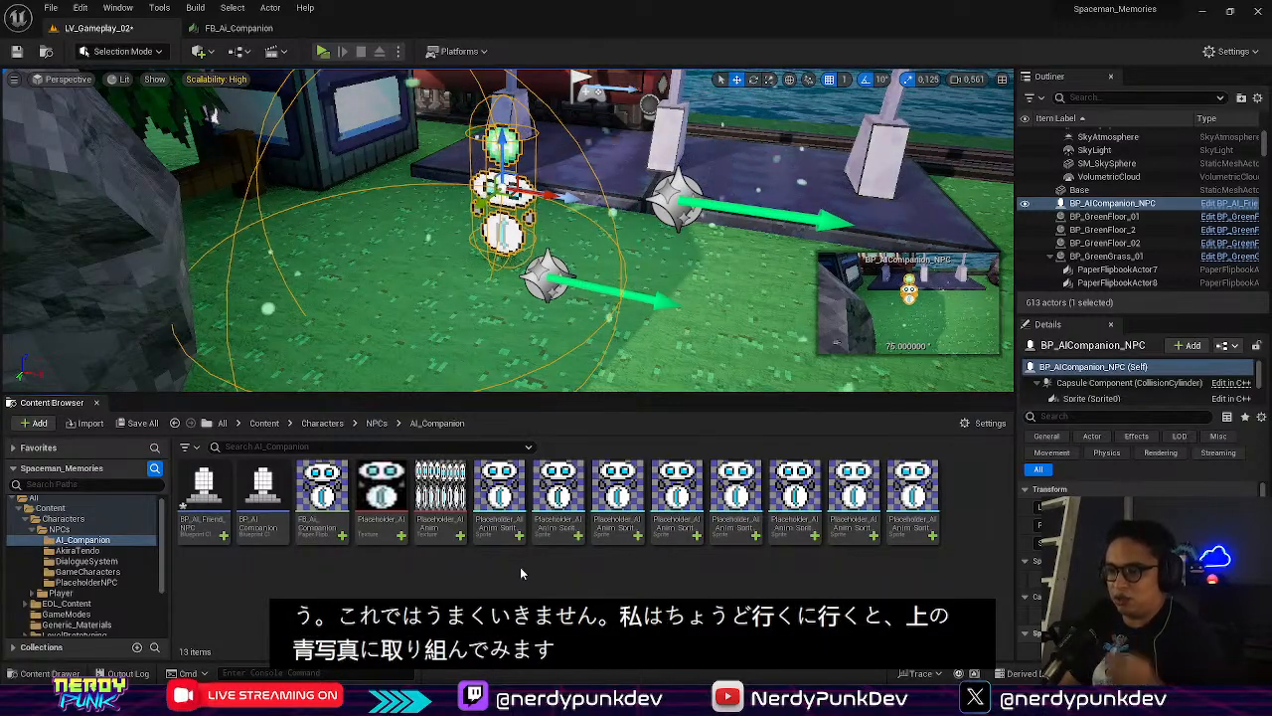
Create a Niagara system in the AI_Companion folder from the Upward Mesh Burst emitter template
right_click(385, 594)
left_click(448, 298)
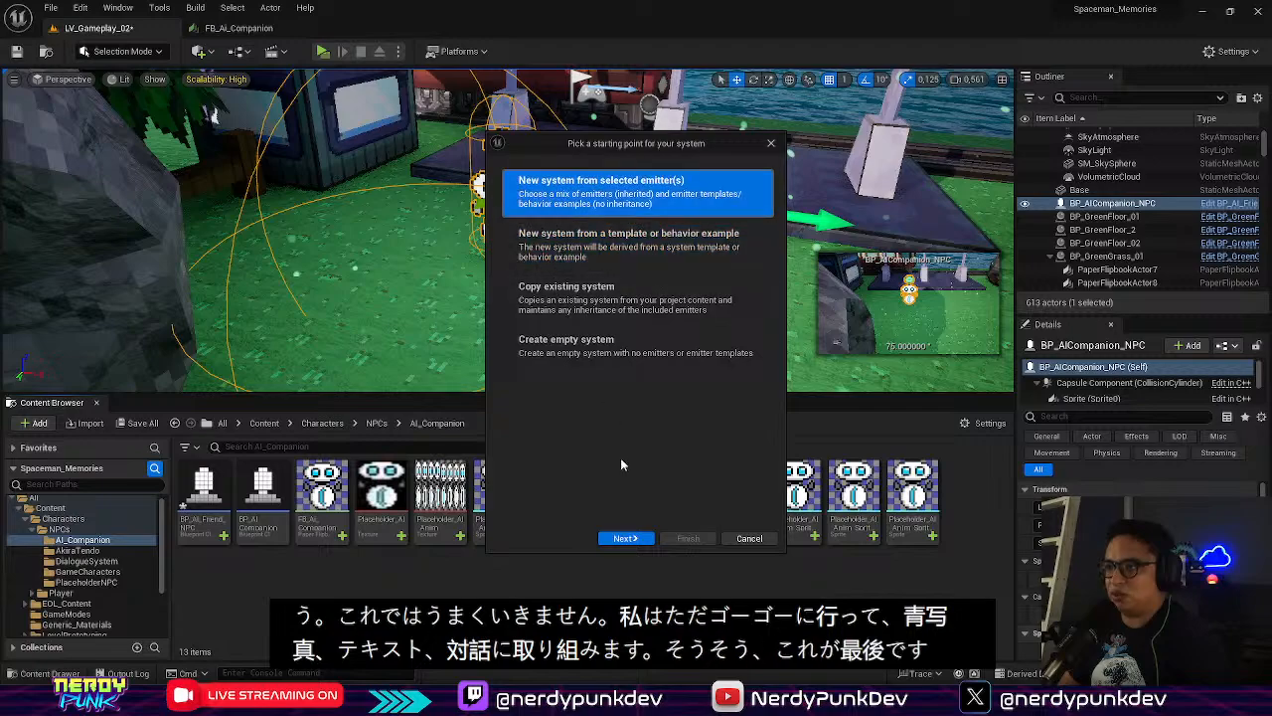
left_click(626, 541)
scroll(696, 417, "down", 5)
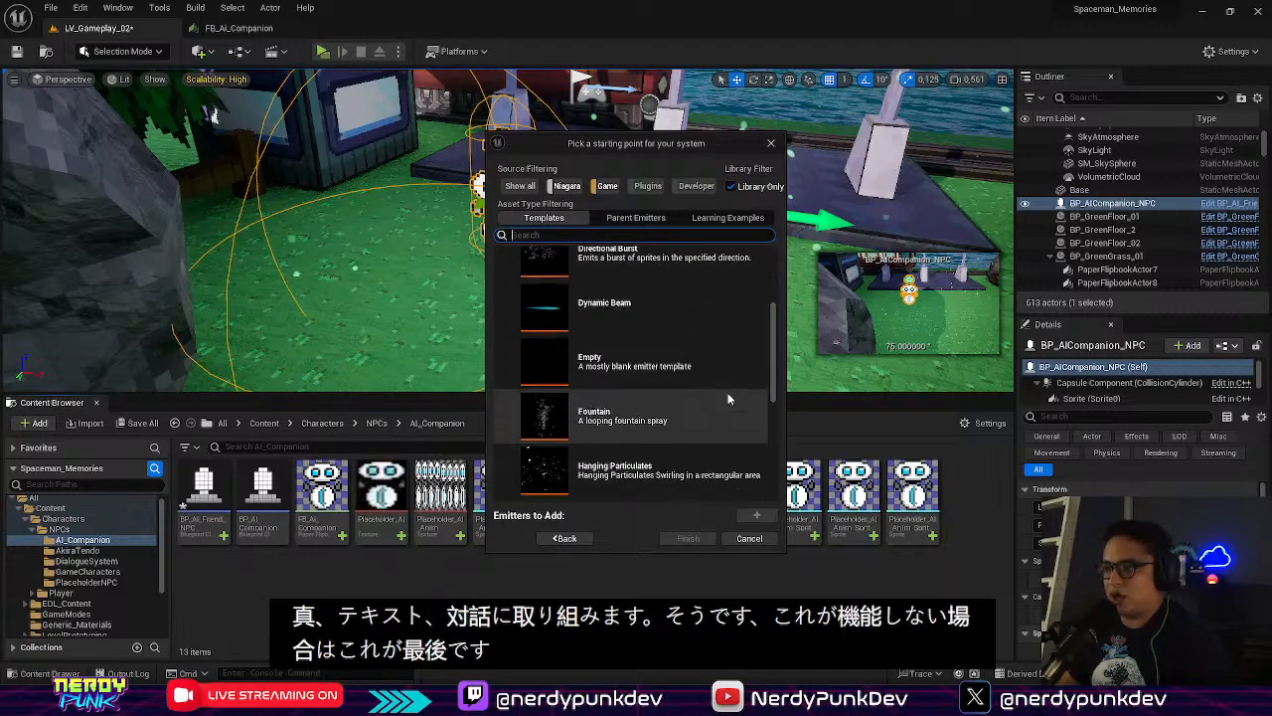
scroll(701, 422, "down", 4)
left_click(646, 475)
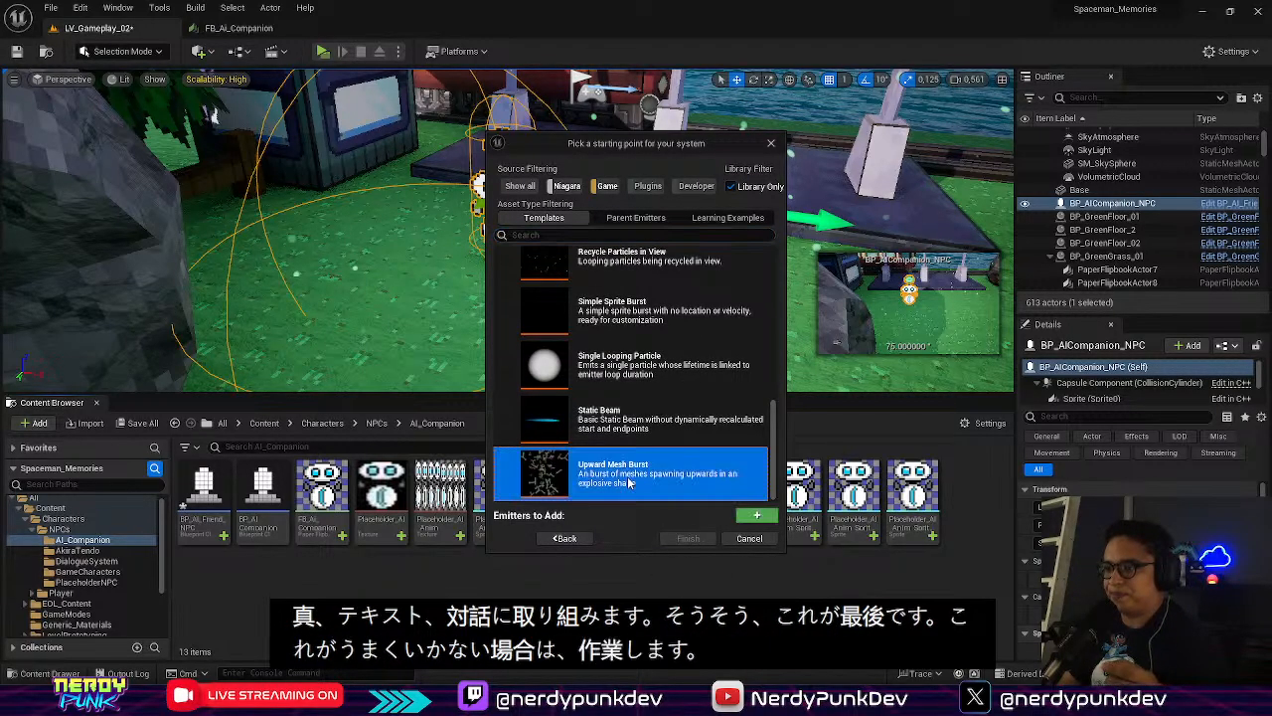
left_click(757, 515)
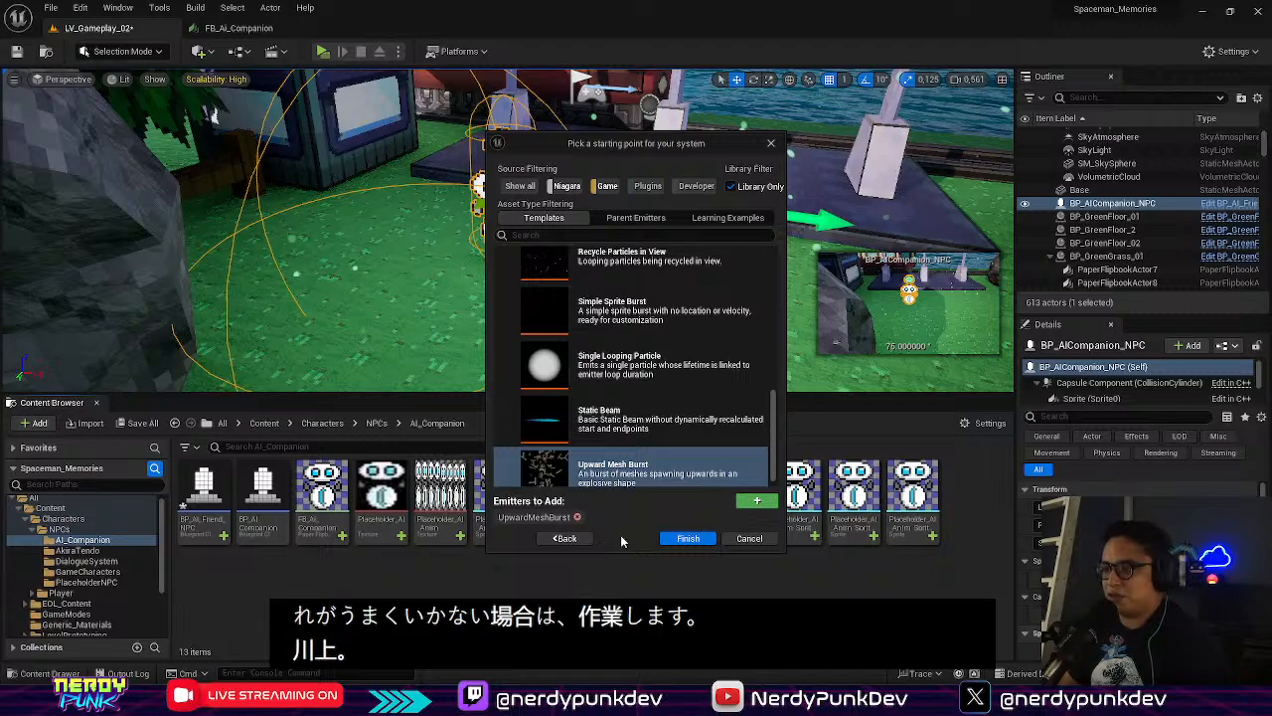
left_click(686, 538)
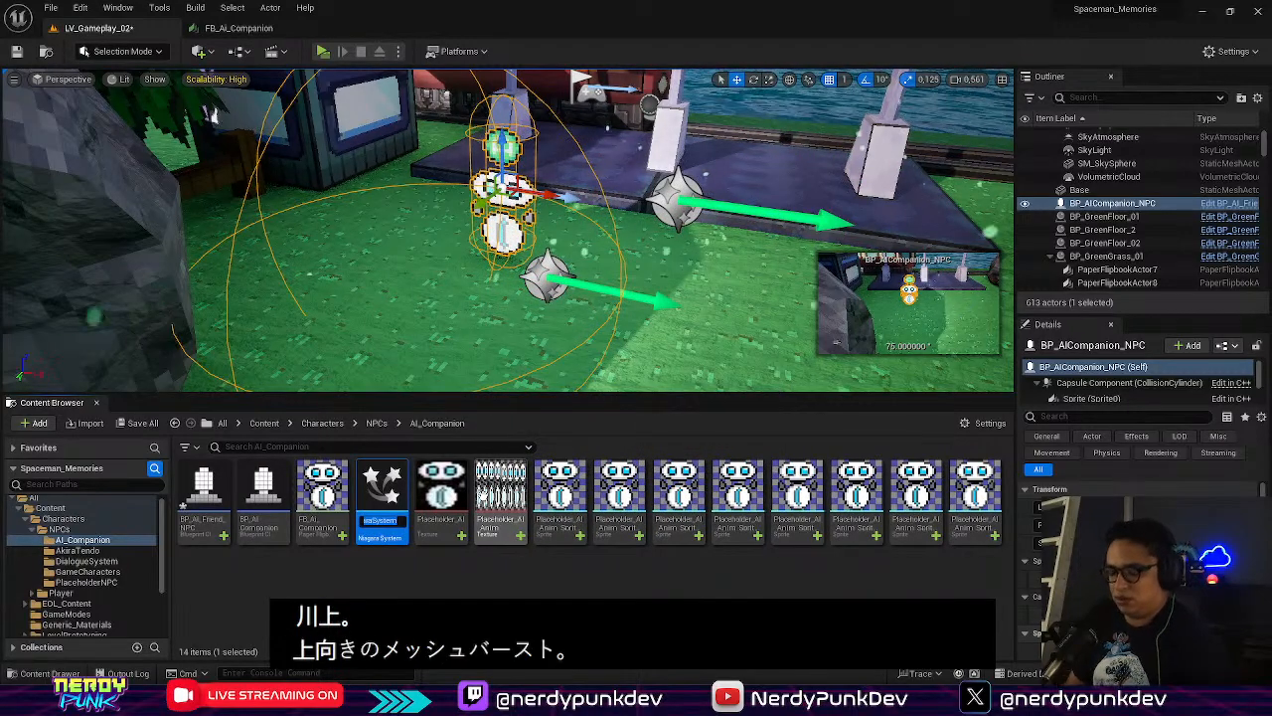
Name the new Niagara system NIA_AiCompanion
type("NIA_Ai")
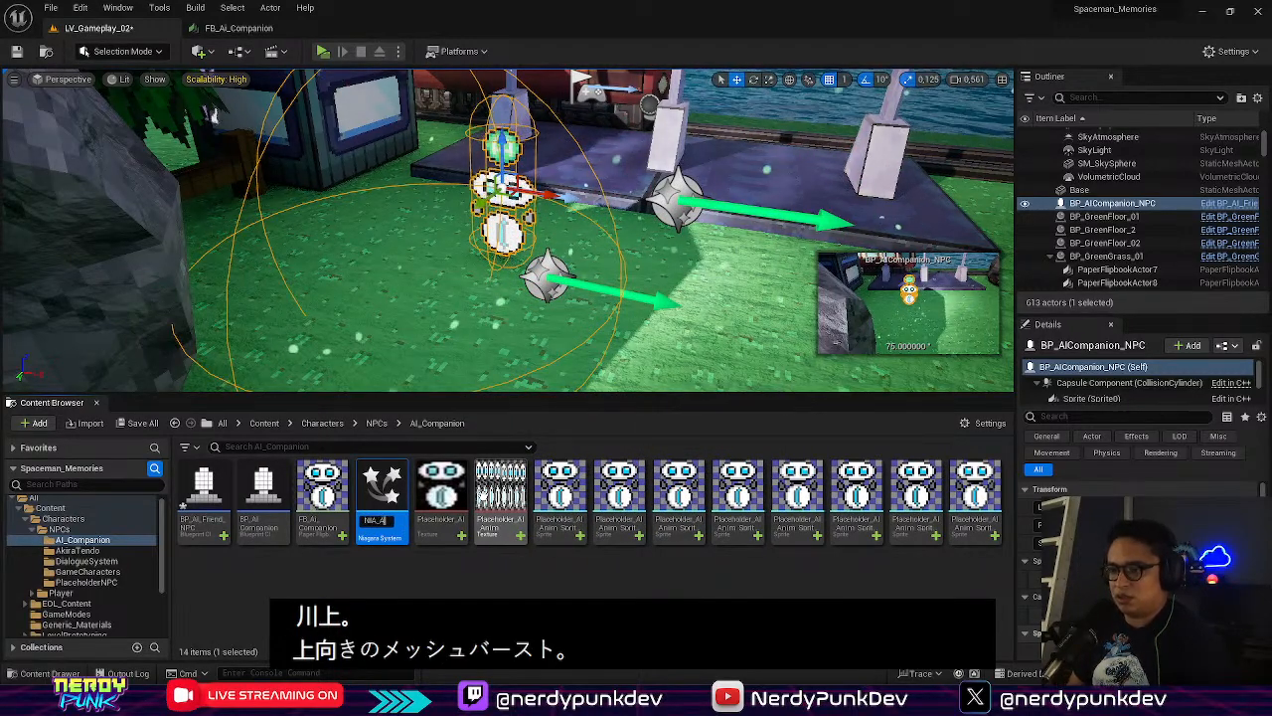
type("_Companion")
key("Return")
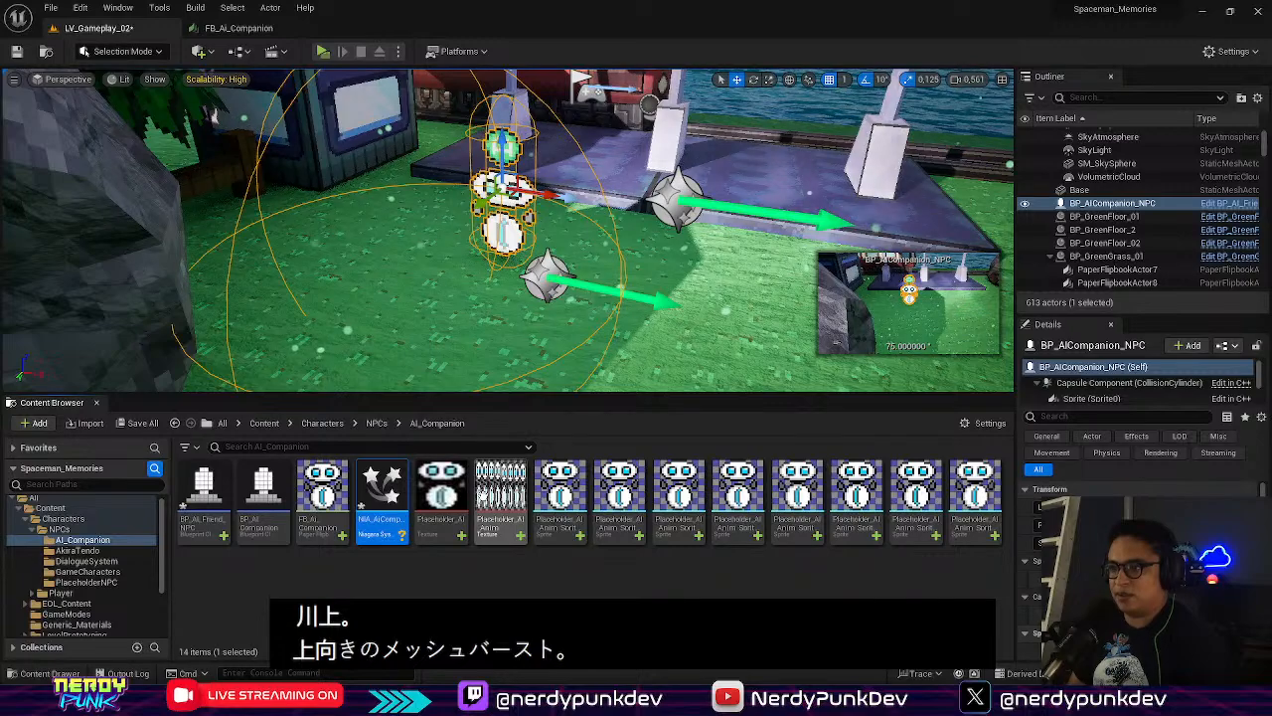
Open NIA_AiCompanion to examine its UpwardMeshBurst preview, then return to LV_Gameplay_02
double_click(382, 489)
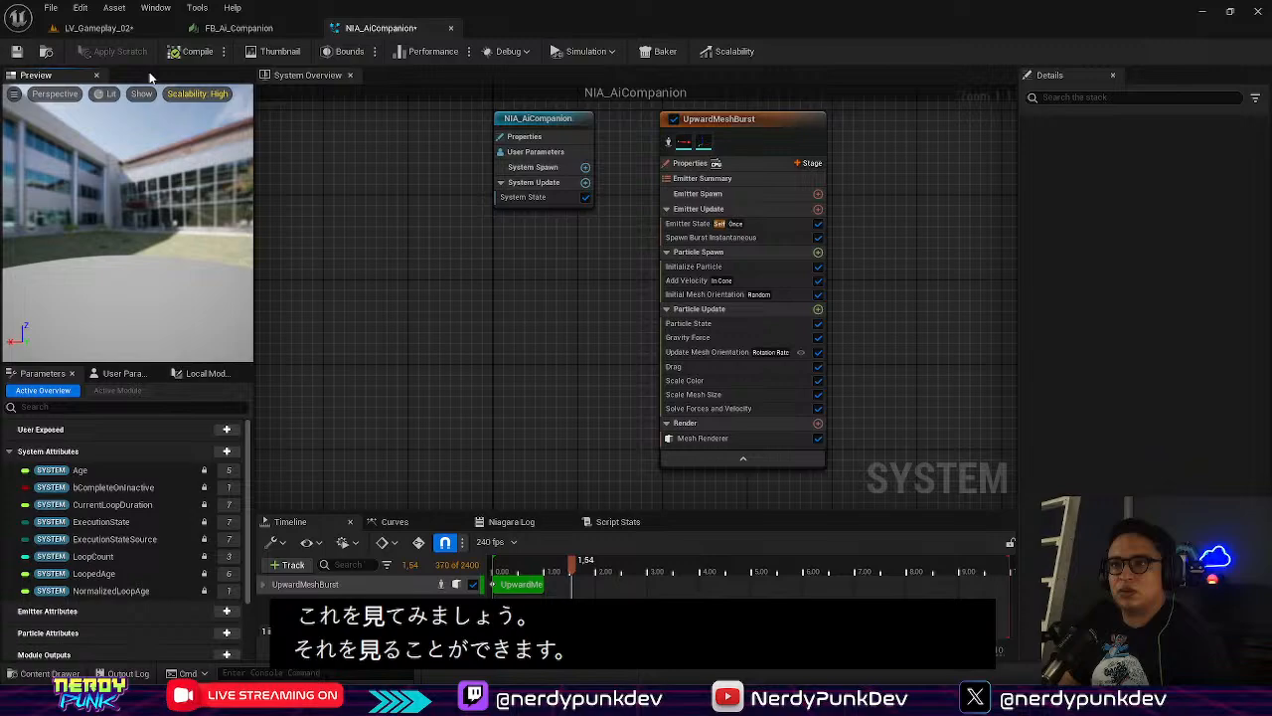
left_click(99, 28)
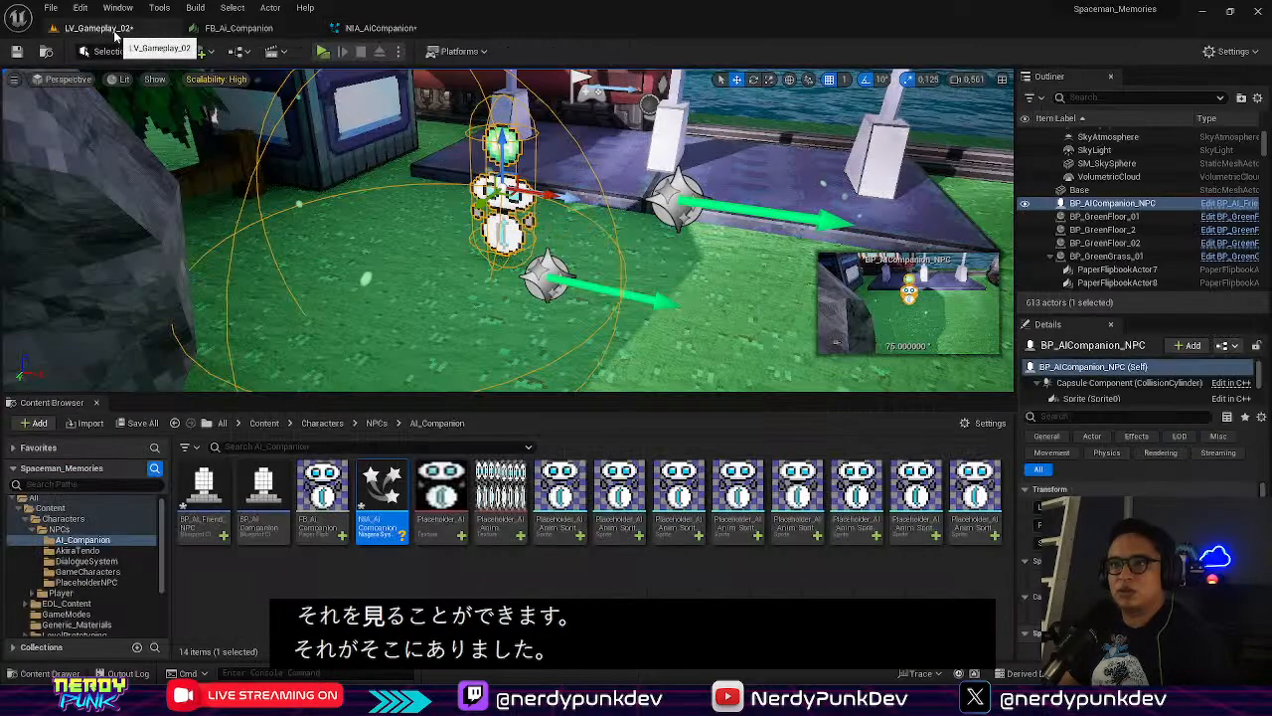
double_click(324, 491)
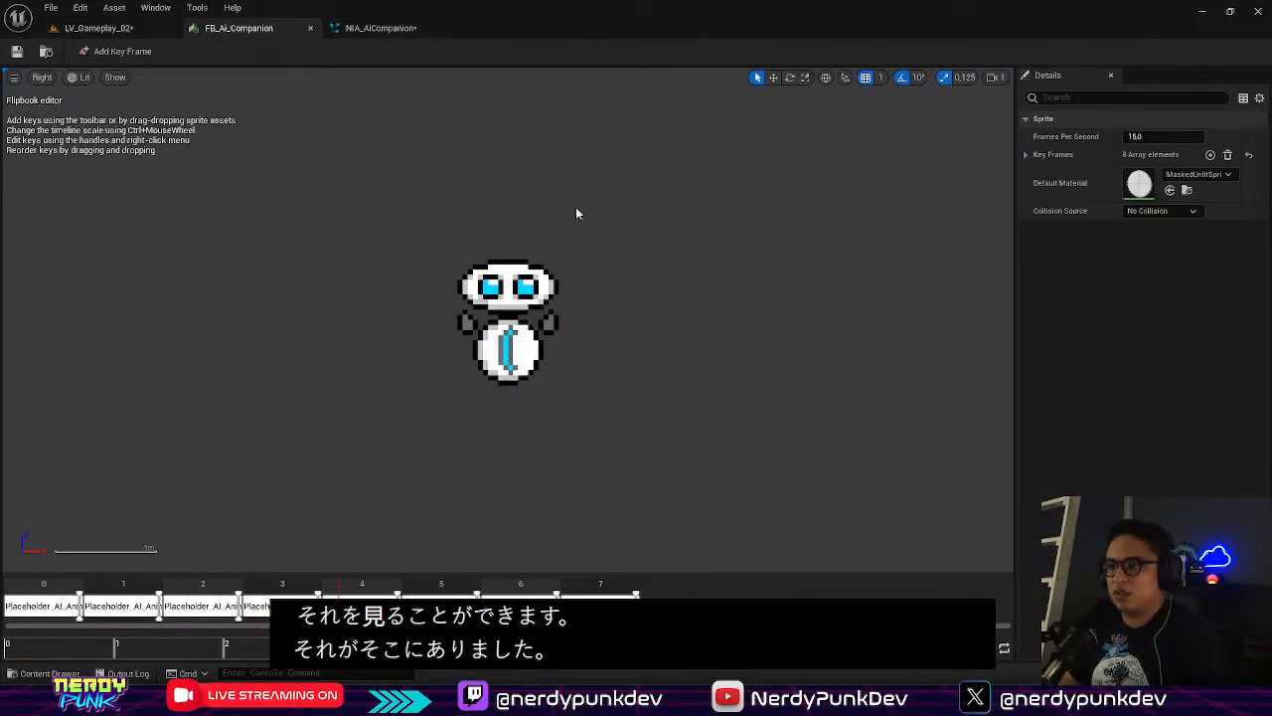
left_click(381, 28)
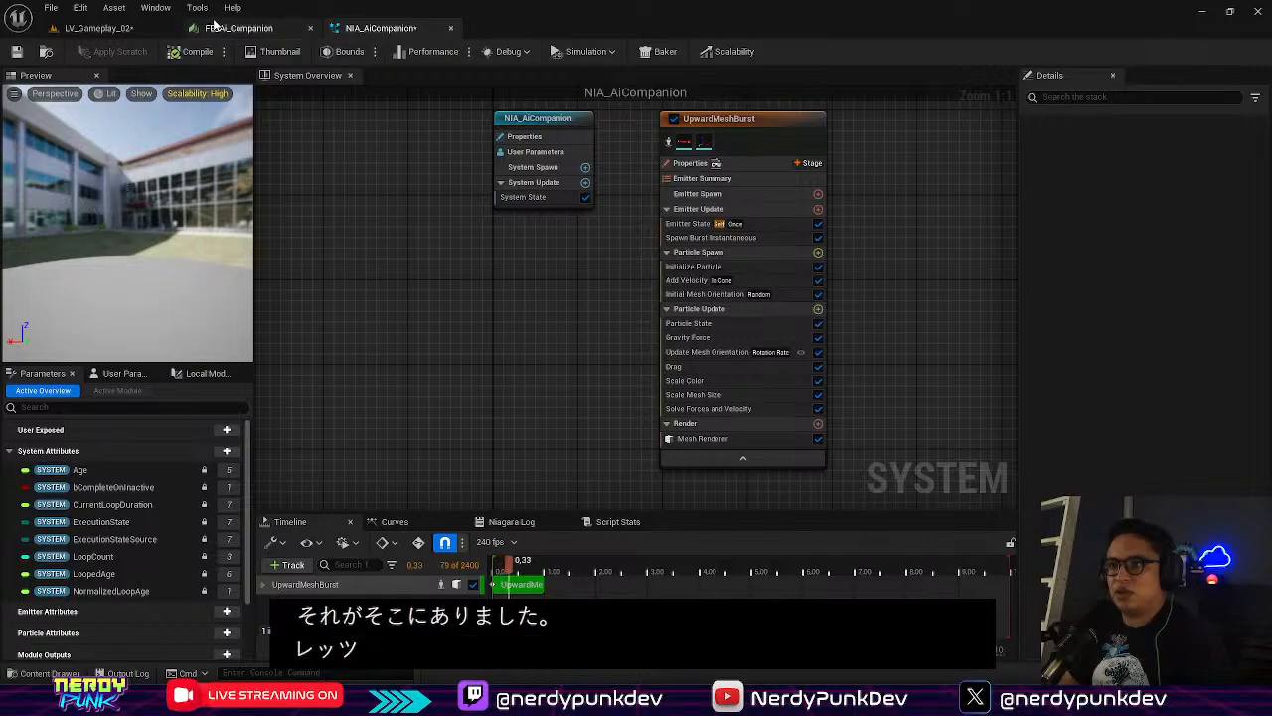
left_click(99, 28)
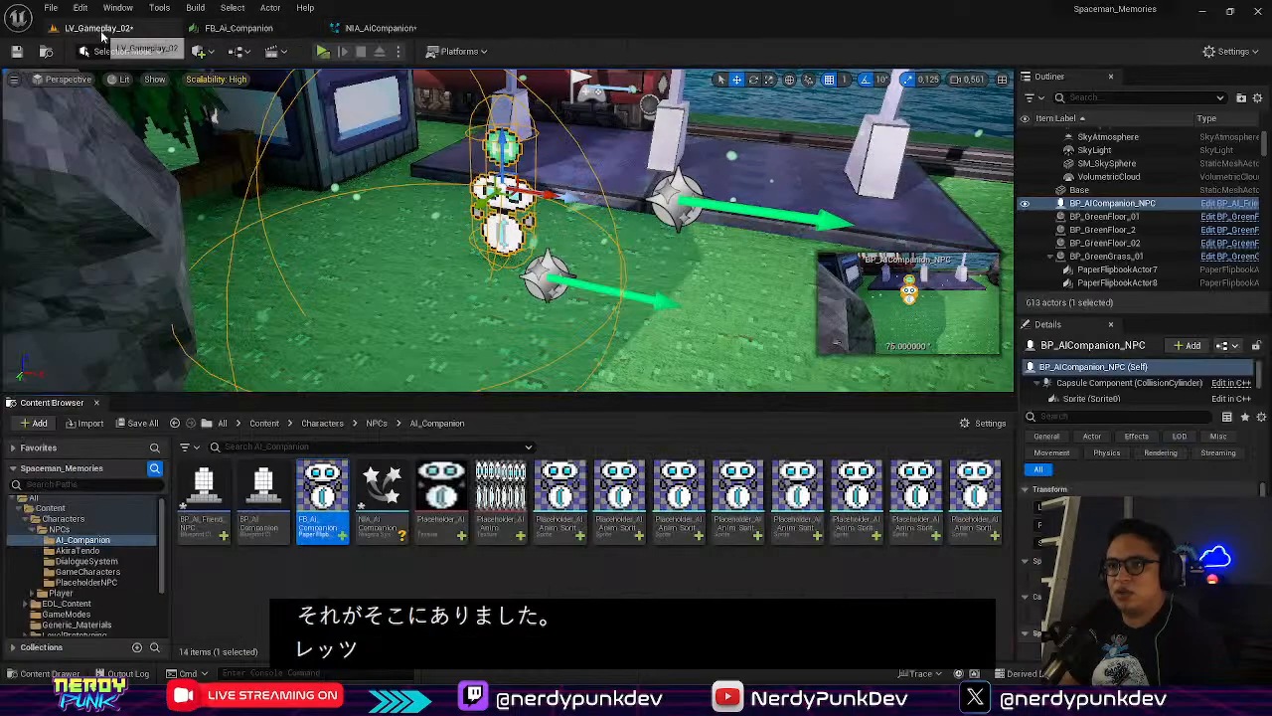
Assign NIA_AiCompanion as the system asset of the Niagara component in BP_AI_Friend_NPC and check the NPC in LV_Gameplay_02
left_click(1229, 202)
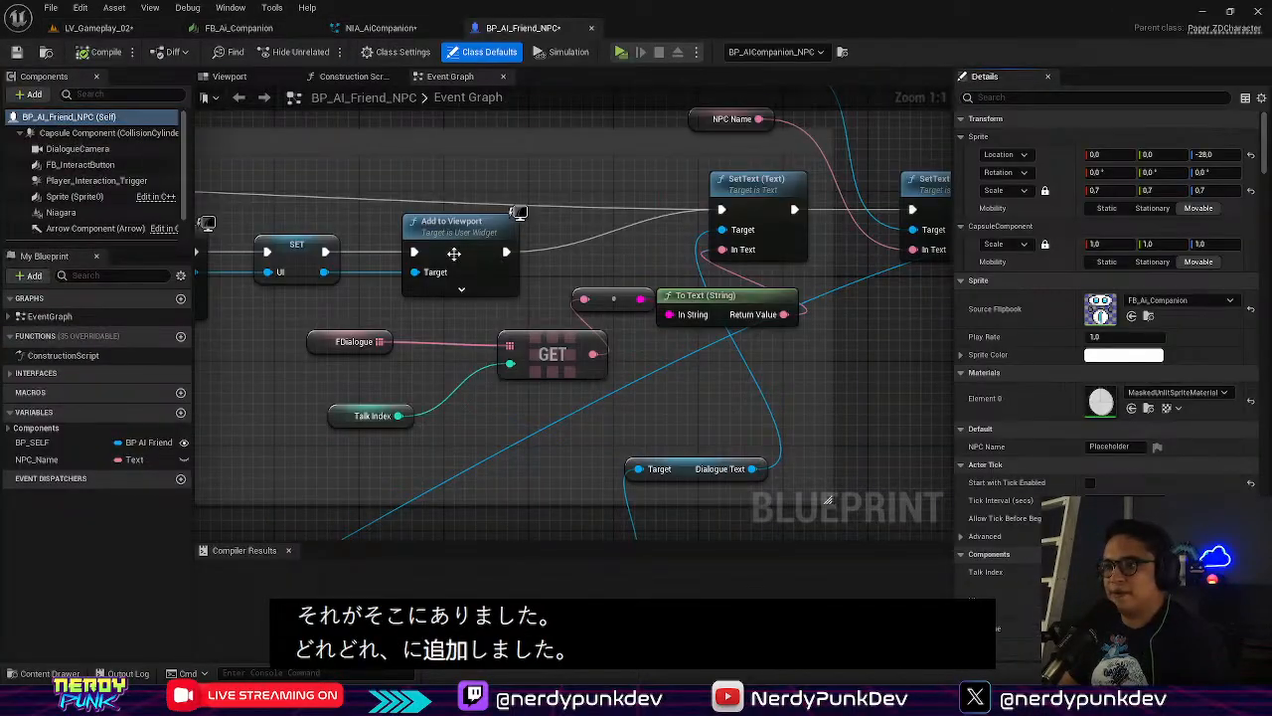
left_click(238, 80)
left_click(80, 212)
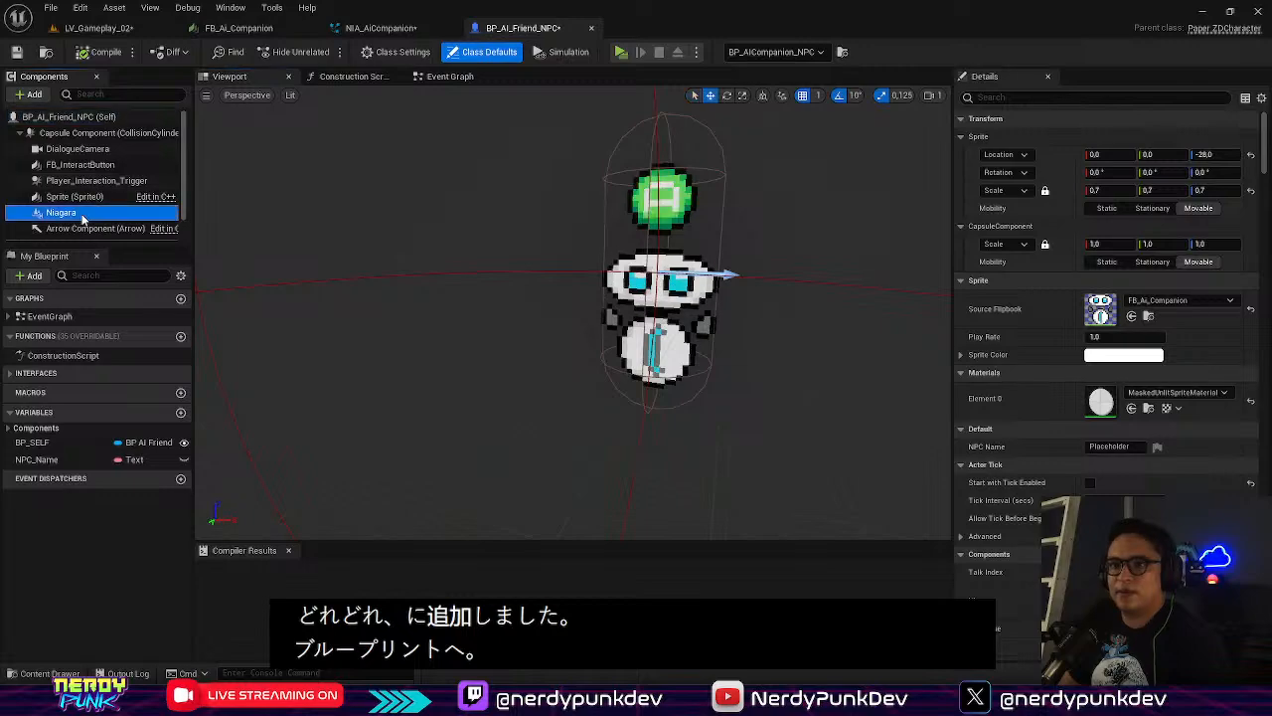
left_click(1173, 336)
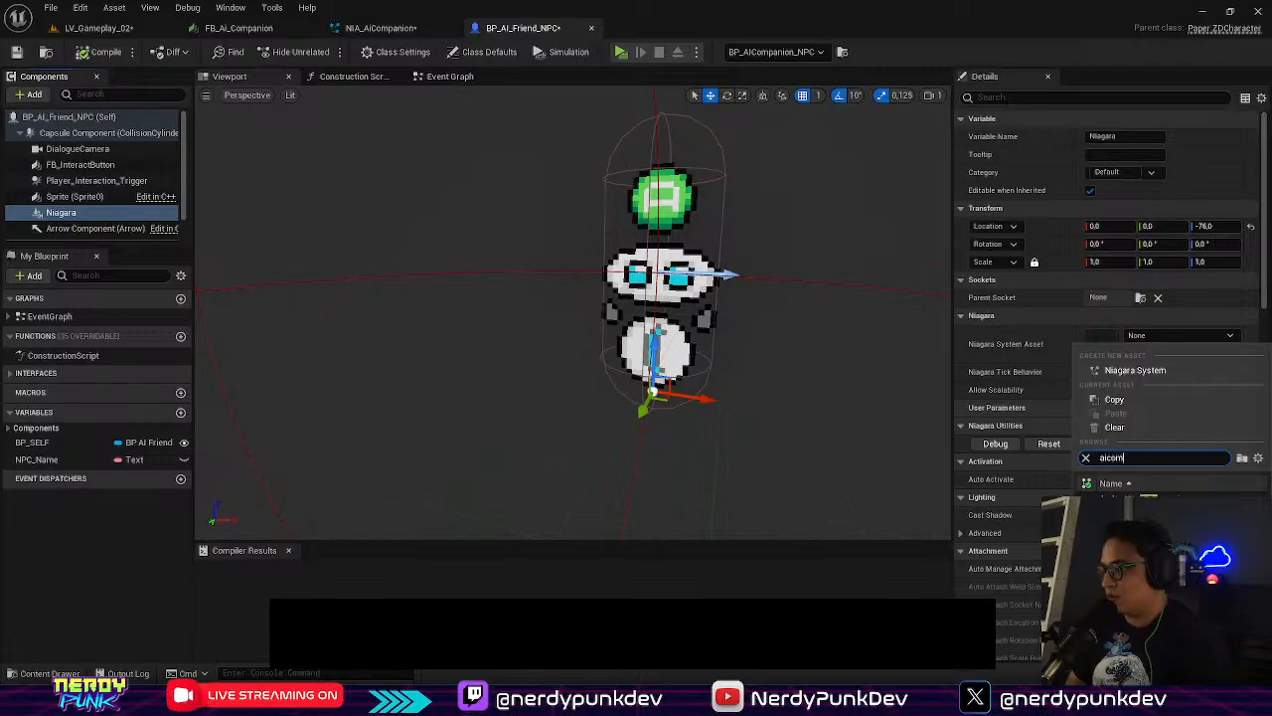
left_click(1153, 499)
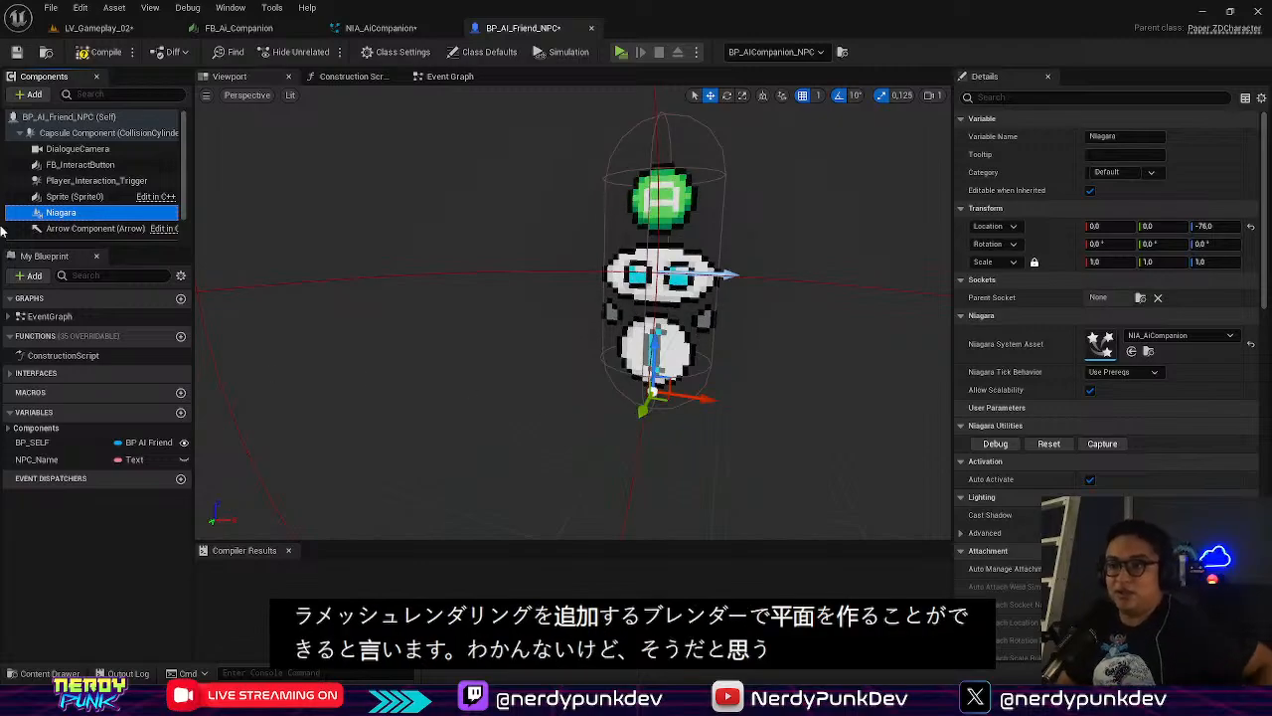
left_click(73, 32)
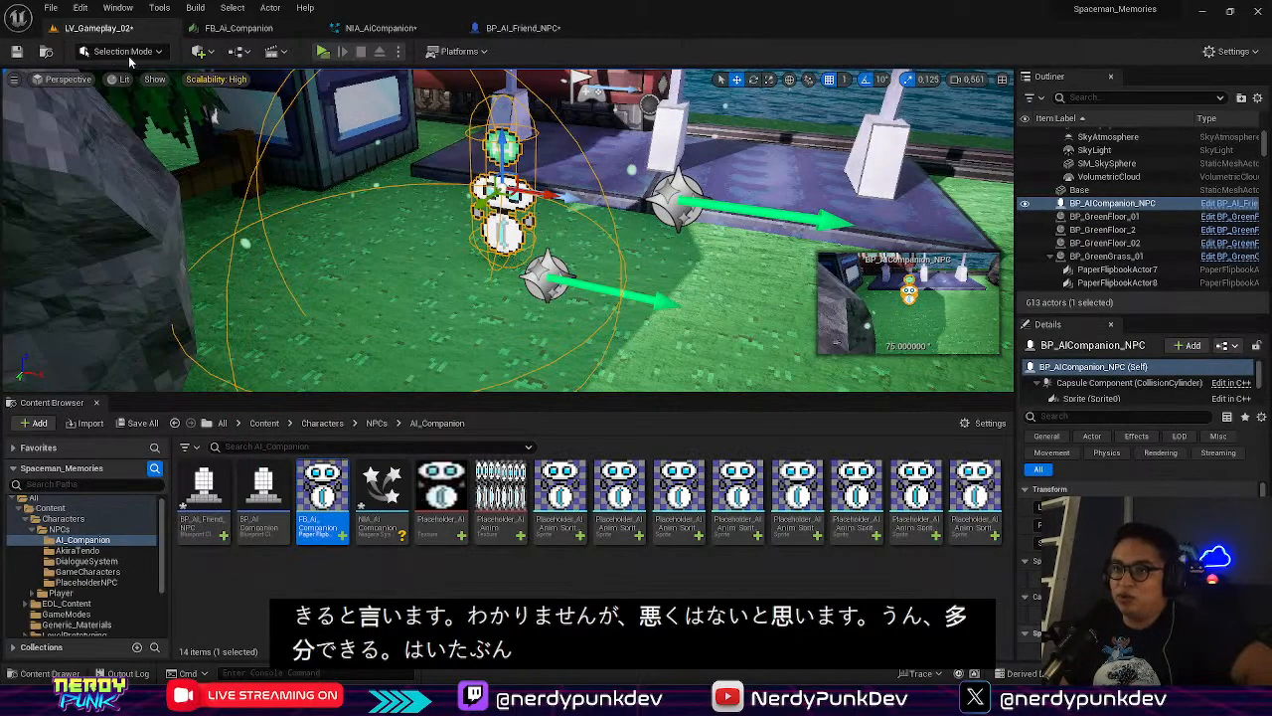
left_click(559, 29)
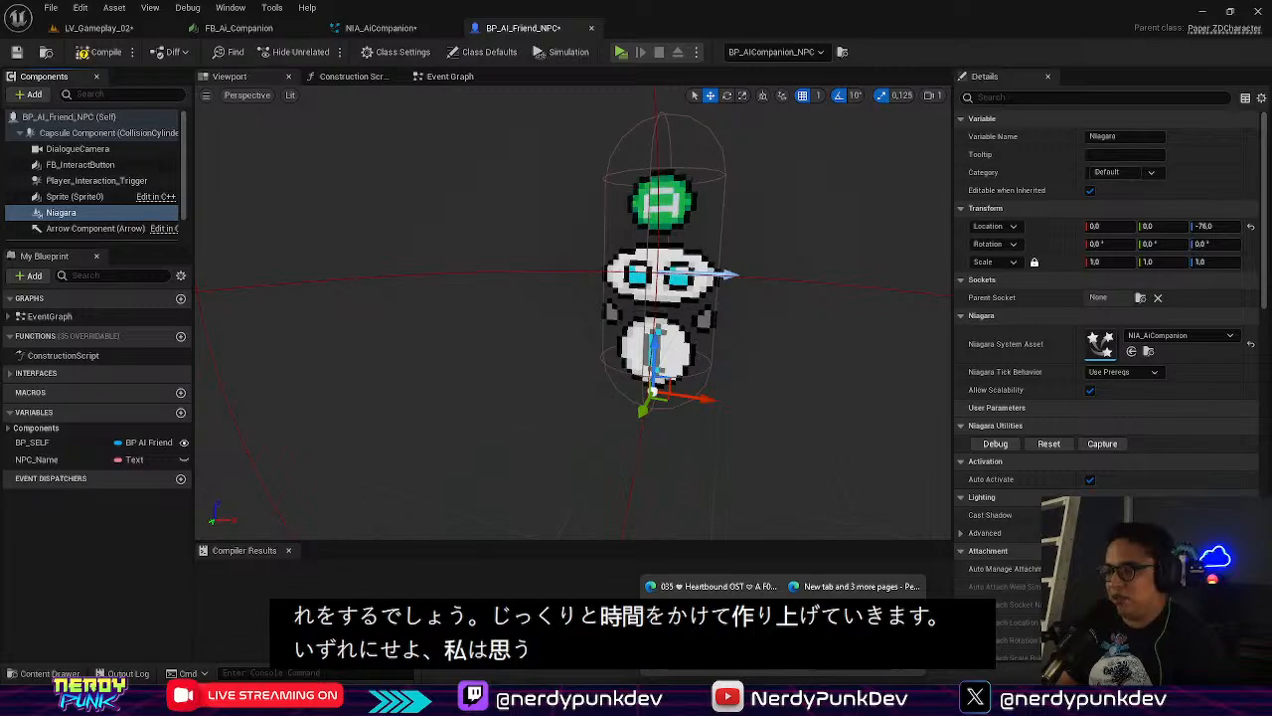
Switch to the Edge browser's "ai robot cute" image search and look through the pictures related to the floating robot
mouse_move(811, 699)
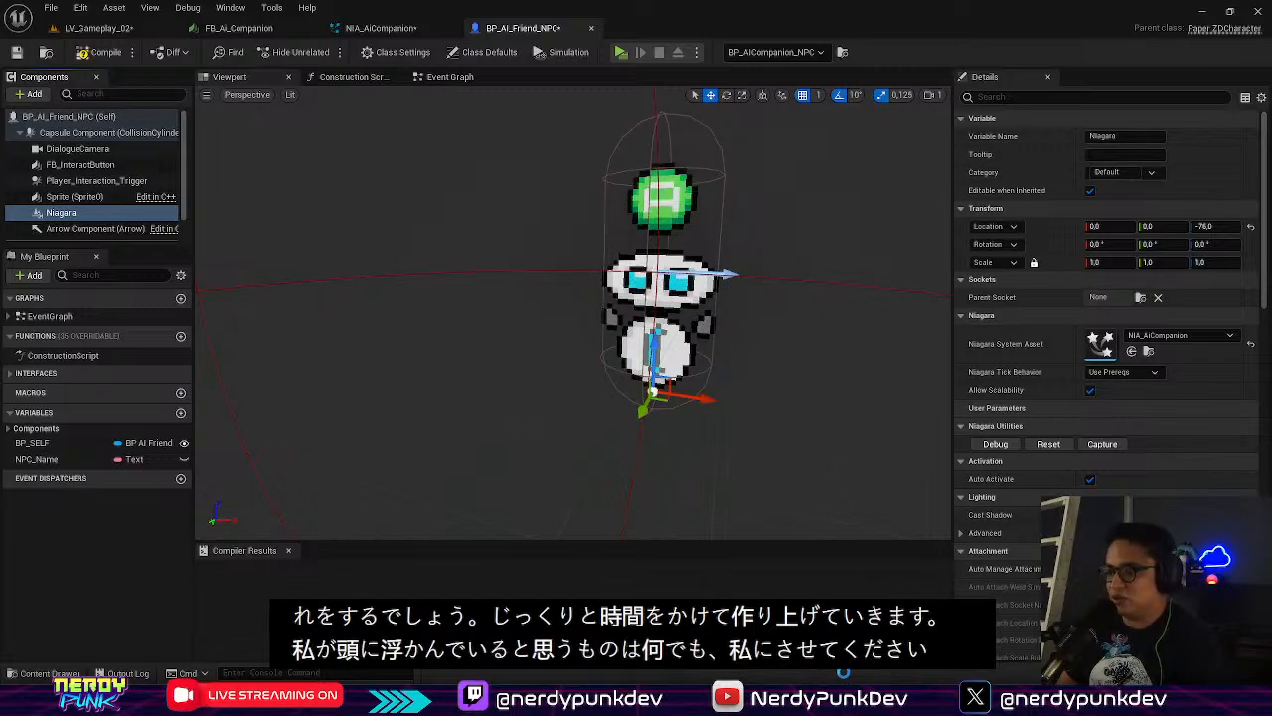
left_click(699, 700)
left_click(104, 129)
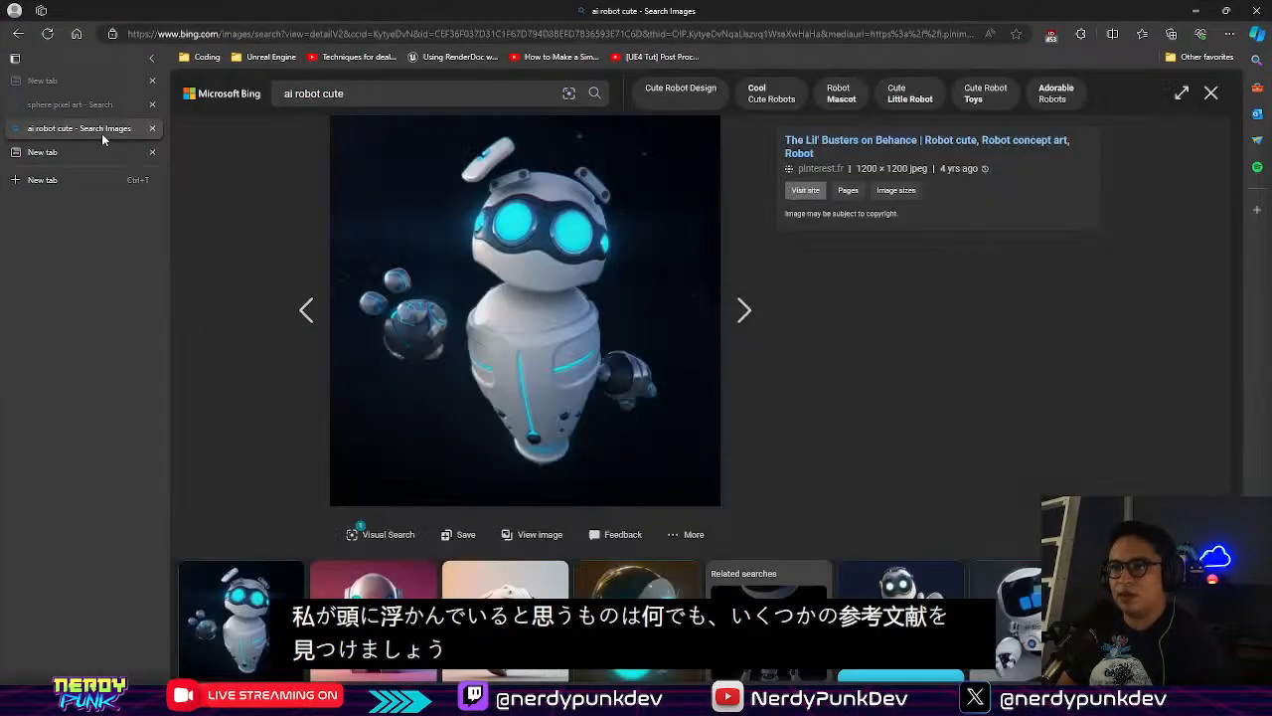
scroll(310, 243, "down", 2)
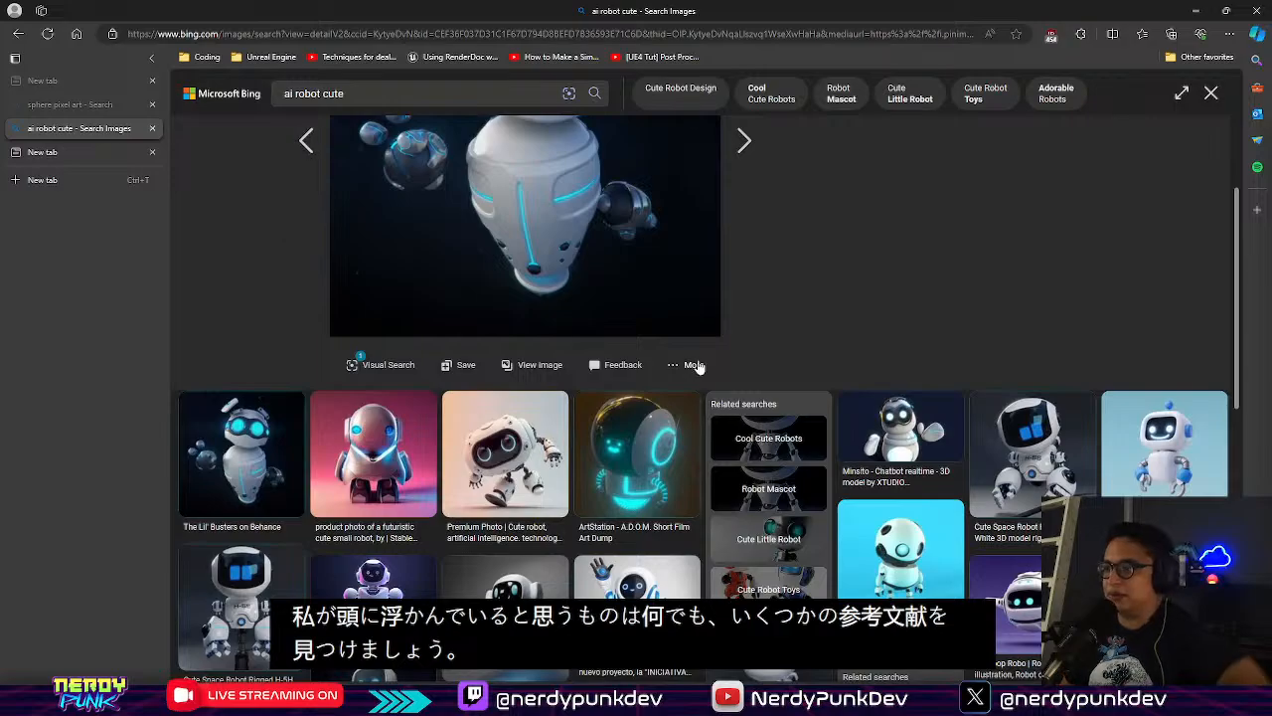
scroll(546, 305, "down", 8)
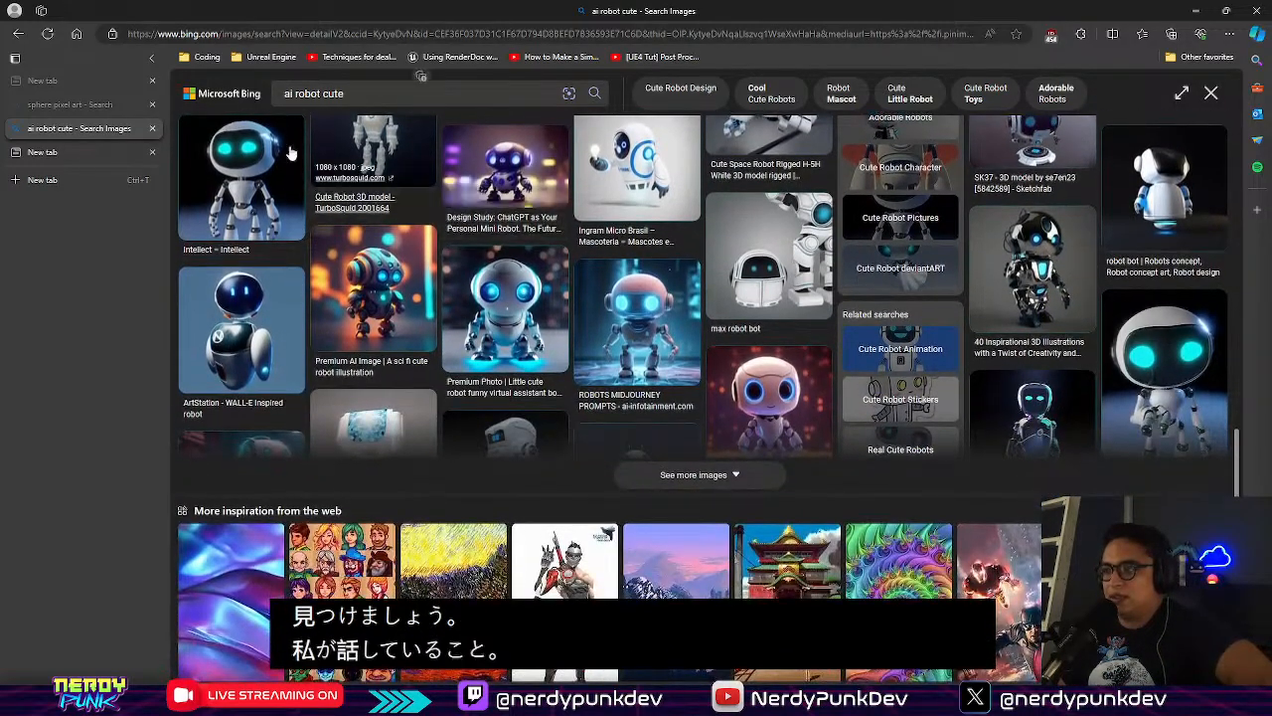
Return to the full "ai robot cute" image results and look through them for a particle effect reference
left_click(18, 36)
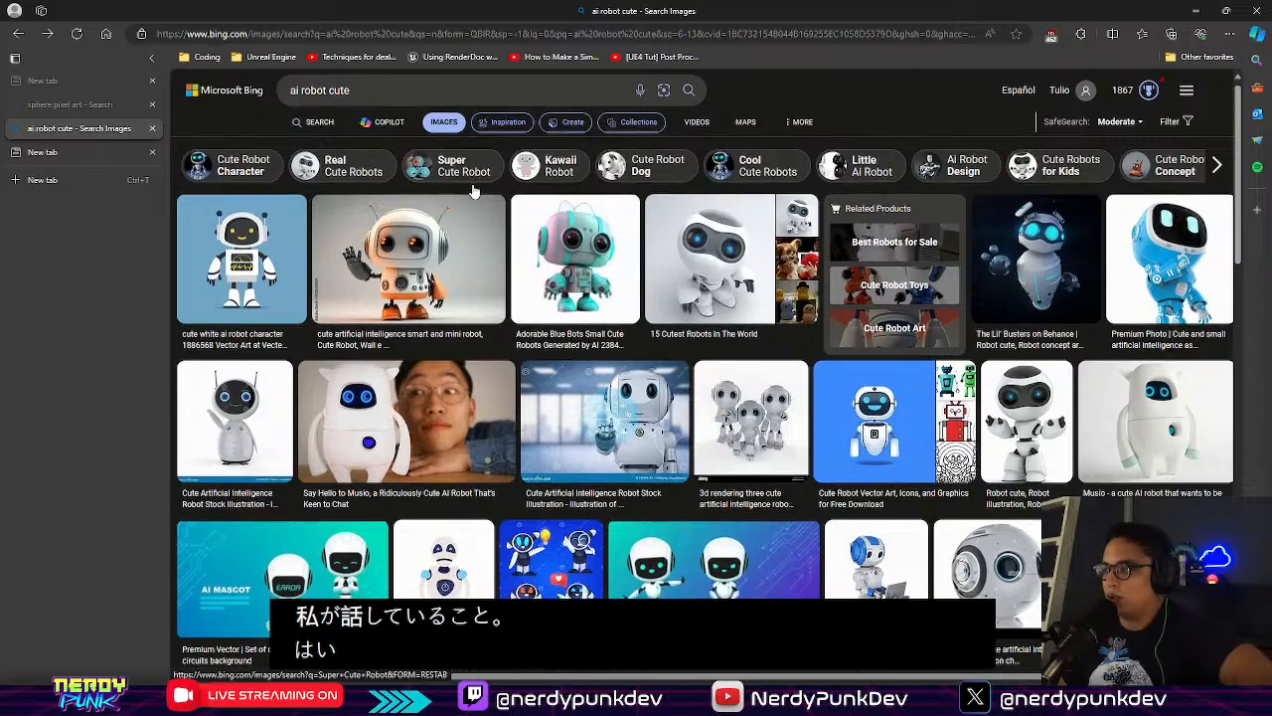
scroll(473, 192, "down", 10)
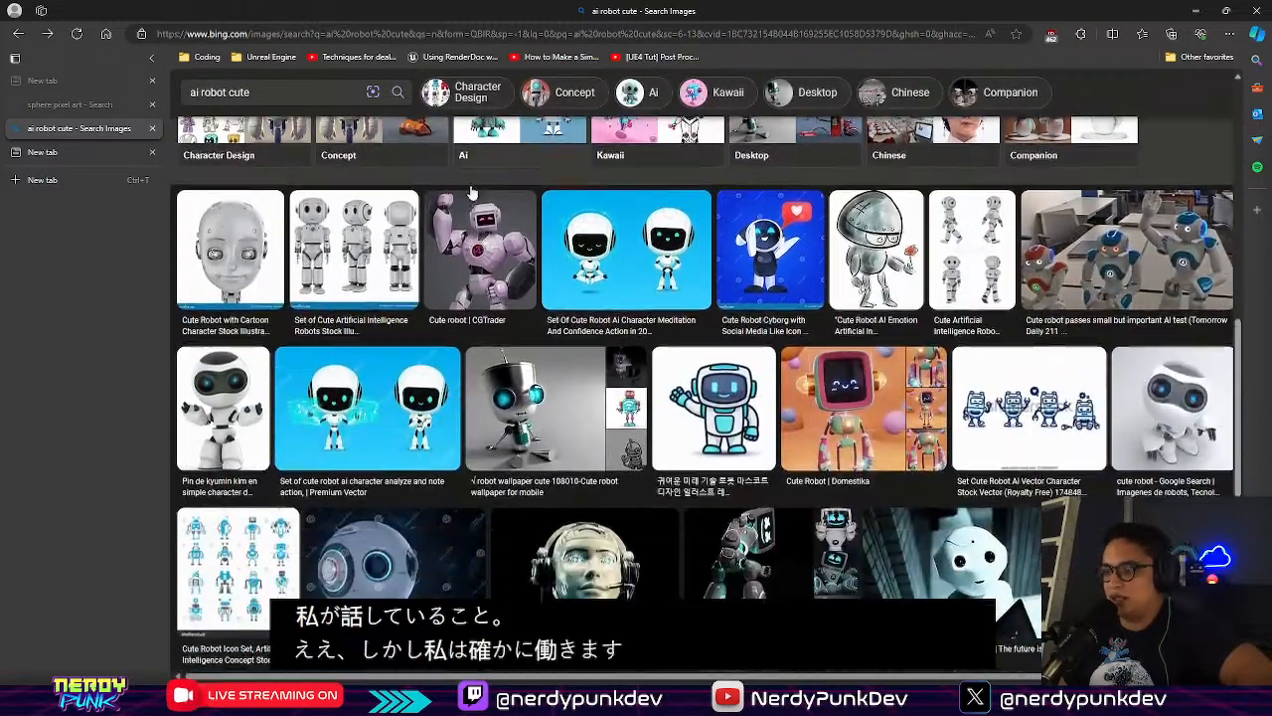
scroll(473, 192, "down", 4)
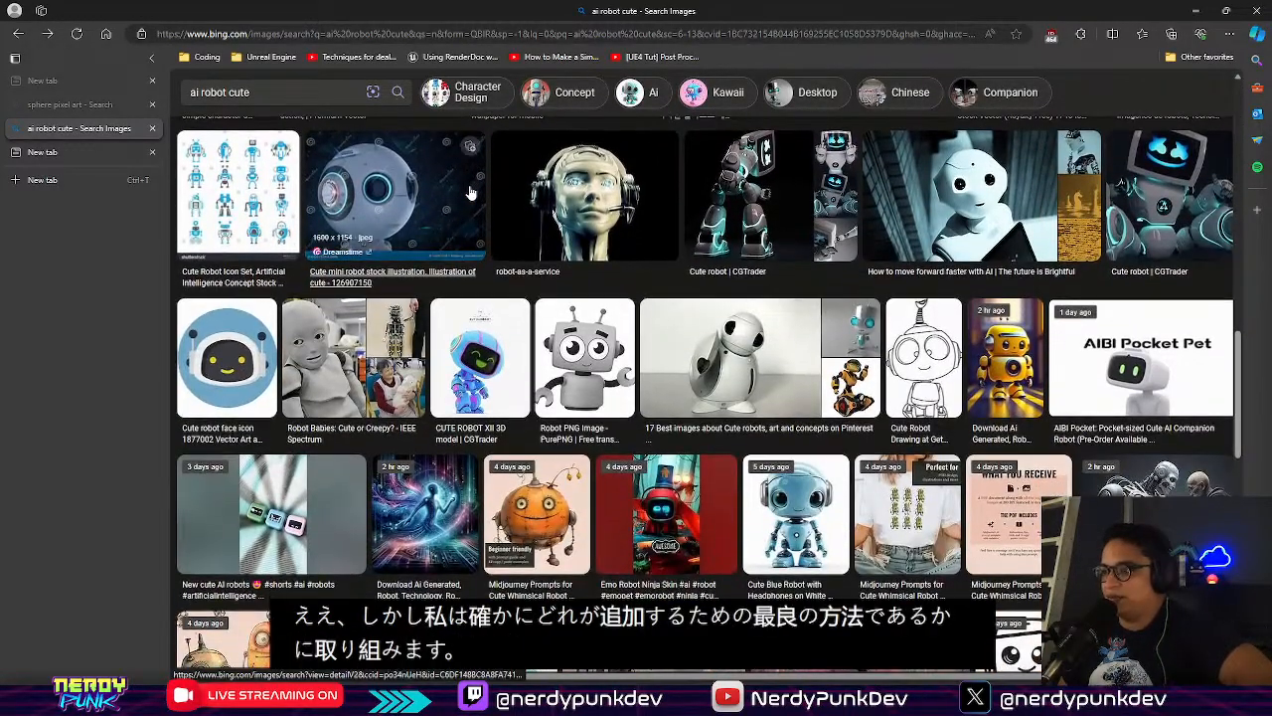
scroll(473, 191, "down", 6)
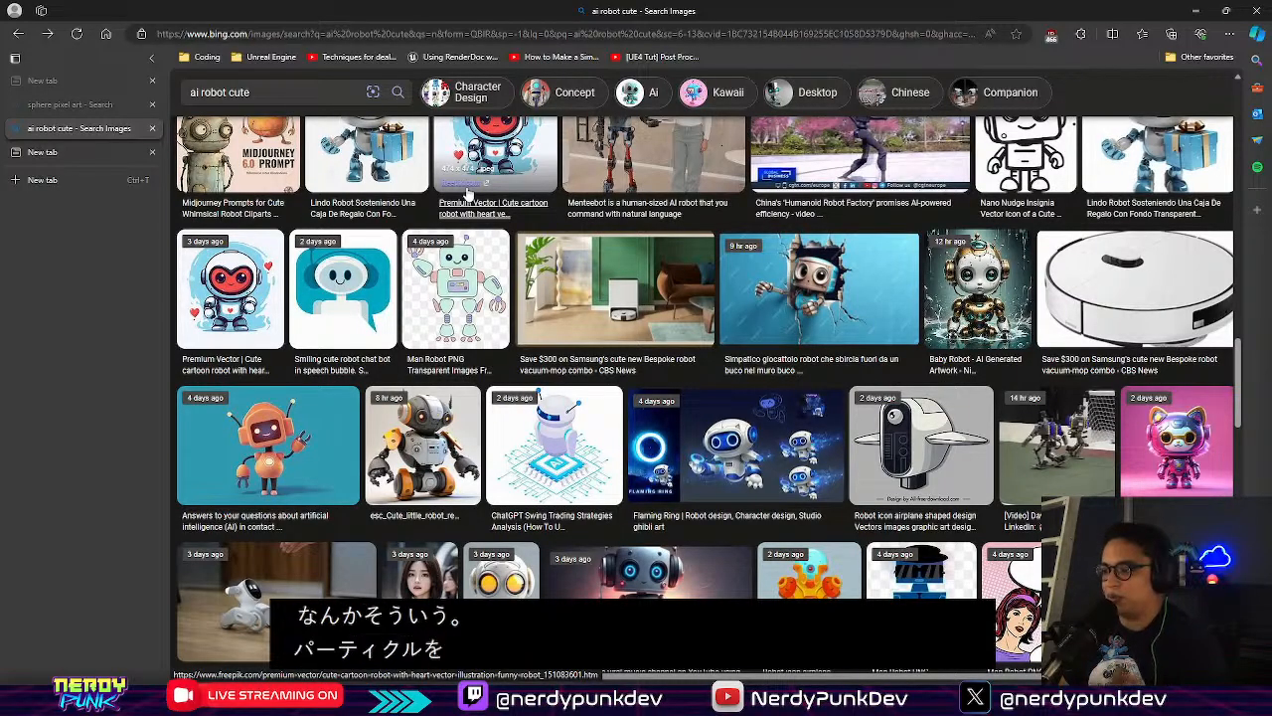
scroll(467, 193, "down", 4)
scroll(455, 220, "down", 1)
scroll(346, 174, "up", 10)
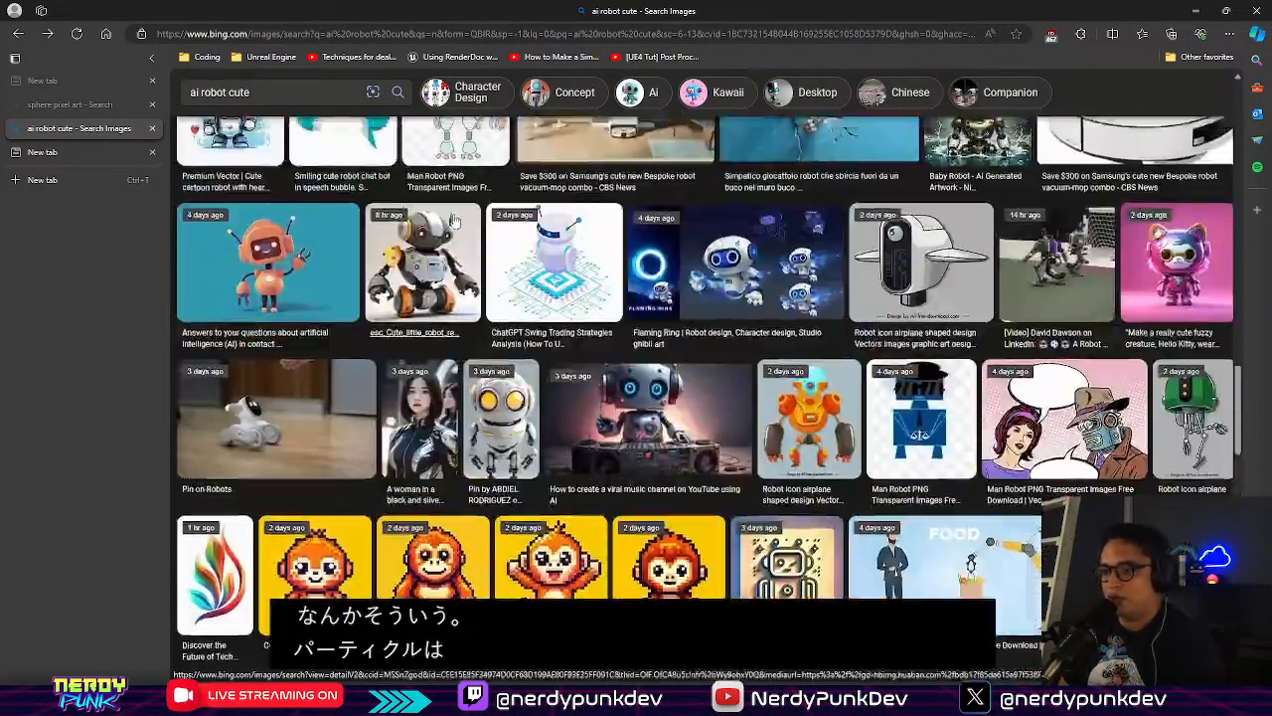
scroll(346, 174, "up", 5)
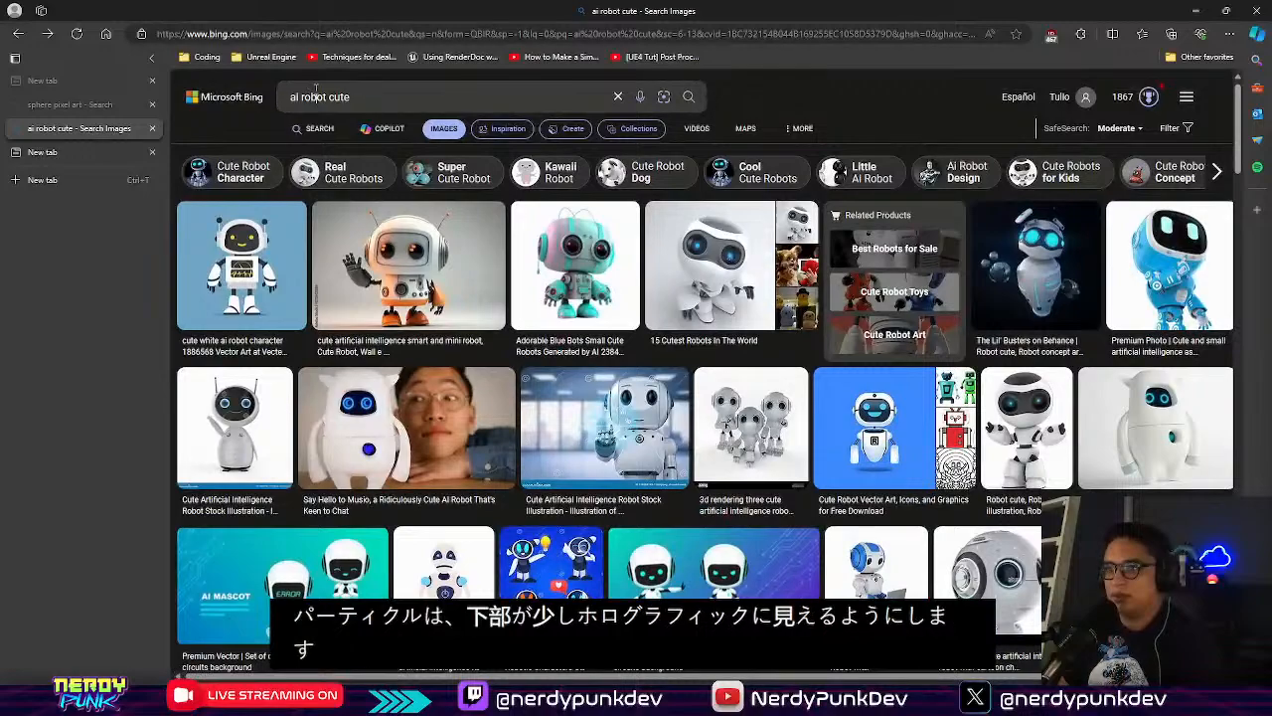
Search Bing Images for "holographic robot" and examine the picture of the hologram device projecting a spaceship
left_click_drag(354, 98, 274, 134)
type("holographic robot")
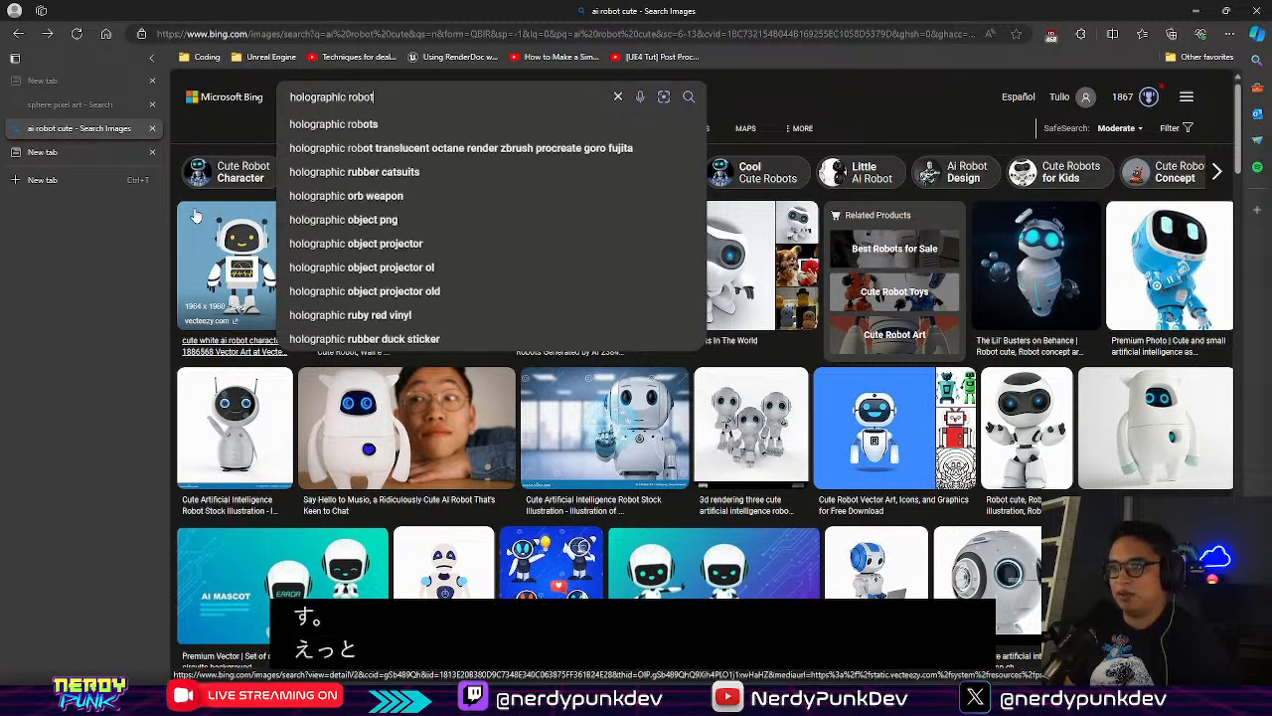
key("Return")
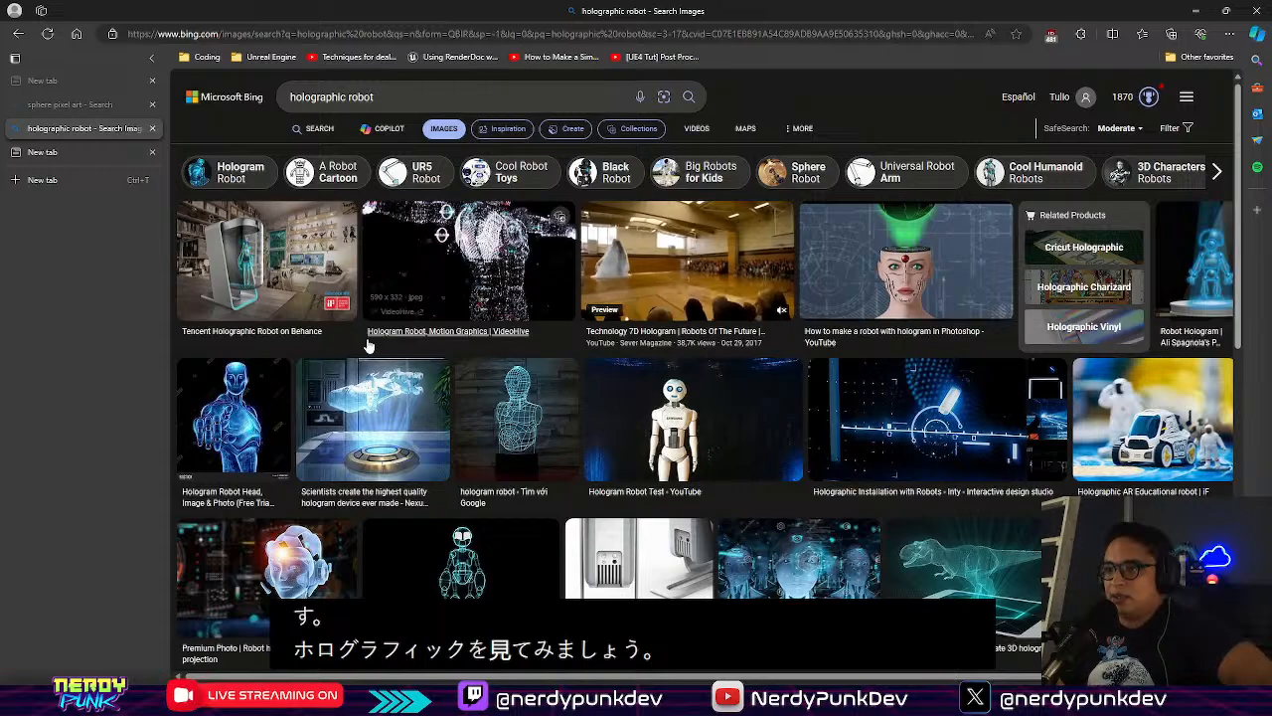
left_click(400, 392)
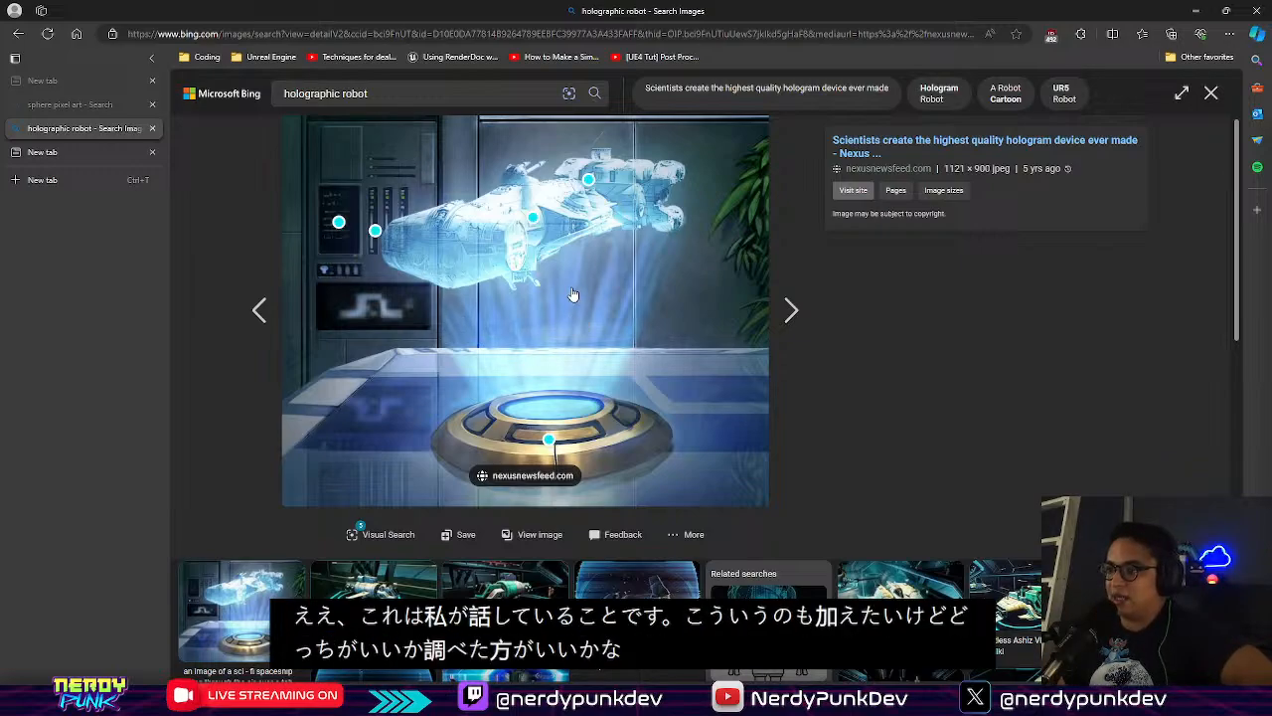
scroll(575, 288, "down", 3)
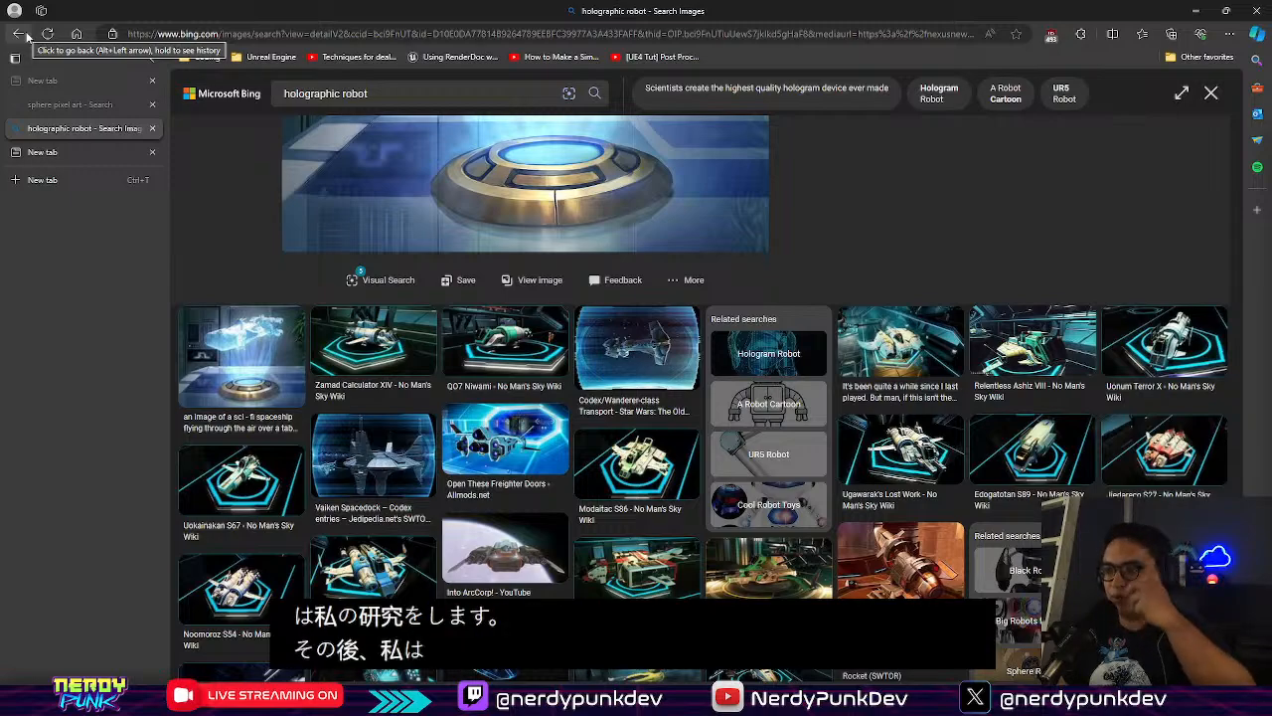
scroll(479, 364, "up", 3)
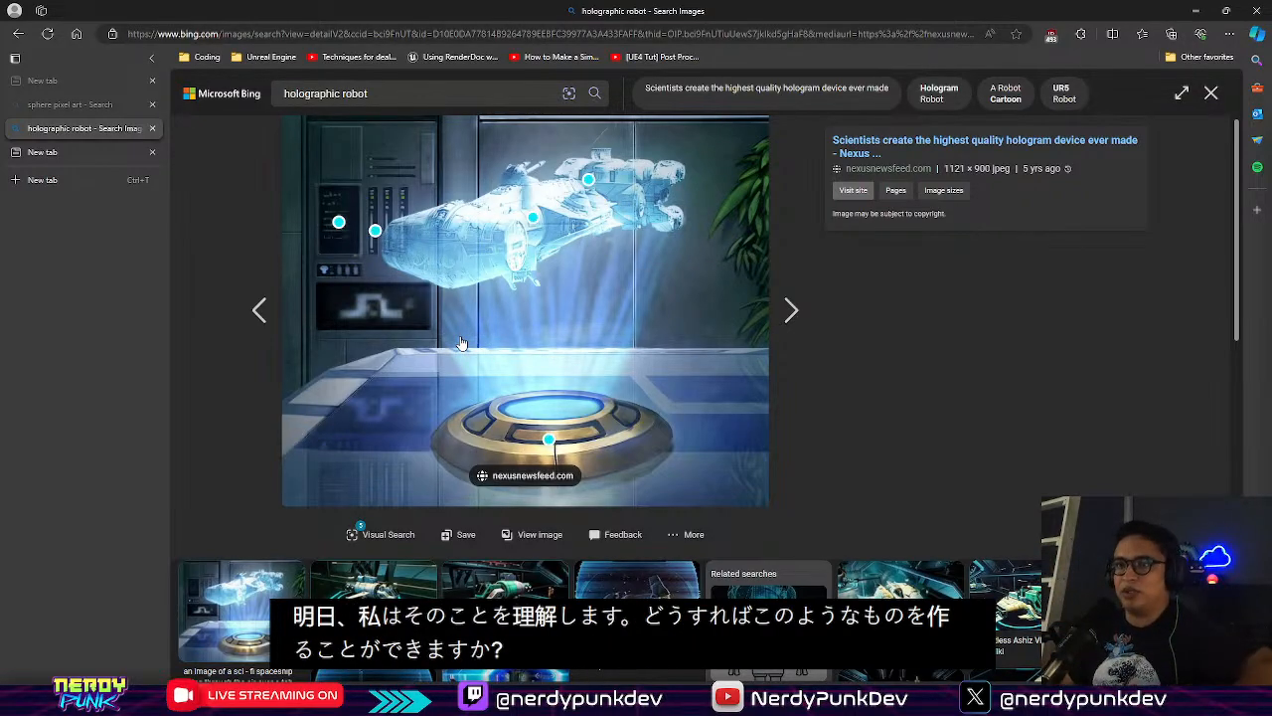
Go back to the "holographic robot" image results and browse them for further hologram references
left_click(17, 38)
scroll(479, 326, "down", 5)
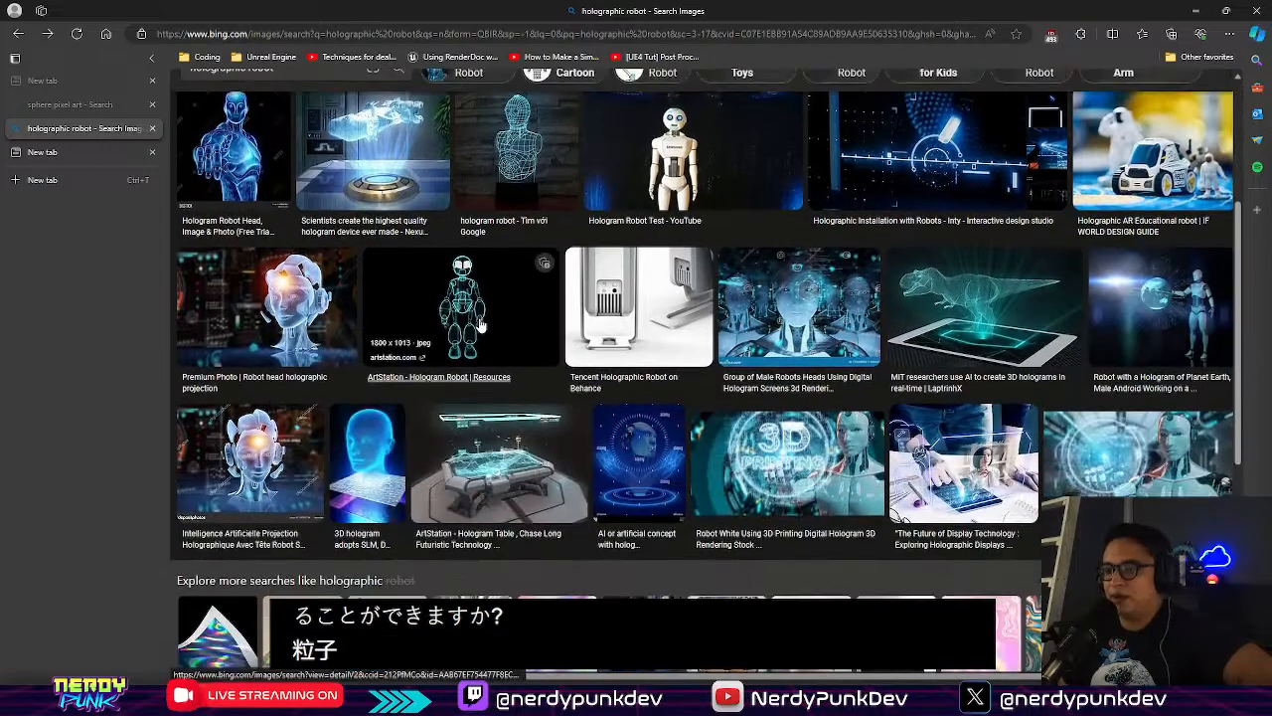
scroll(477, 326, "down", 7)
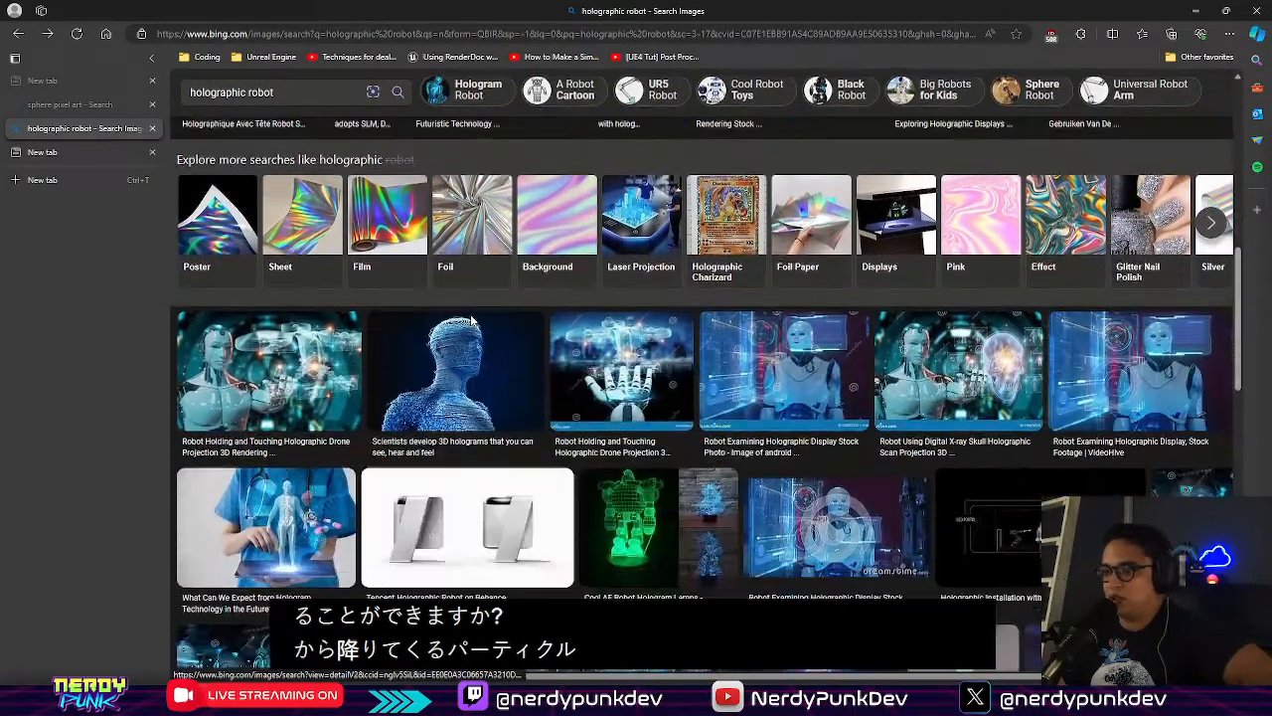
Switch back to the Unreal Editor, delete the Niagara component from BP_AI_Friend_NPC, and compile the blueprint
scroll(464, 325, "down", 3)
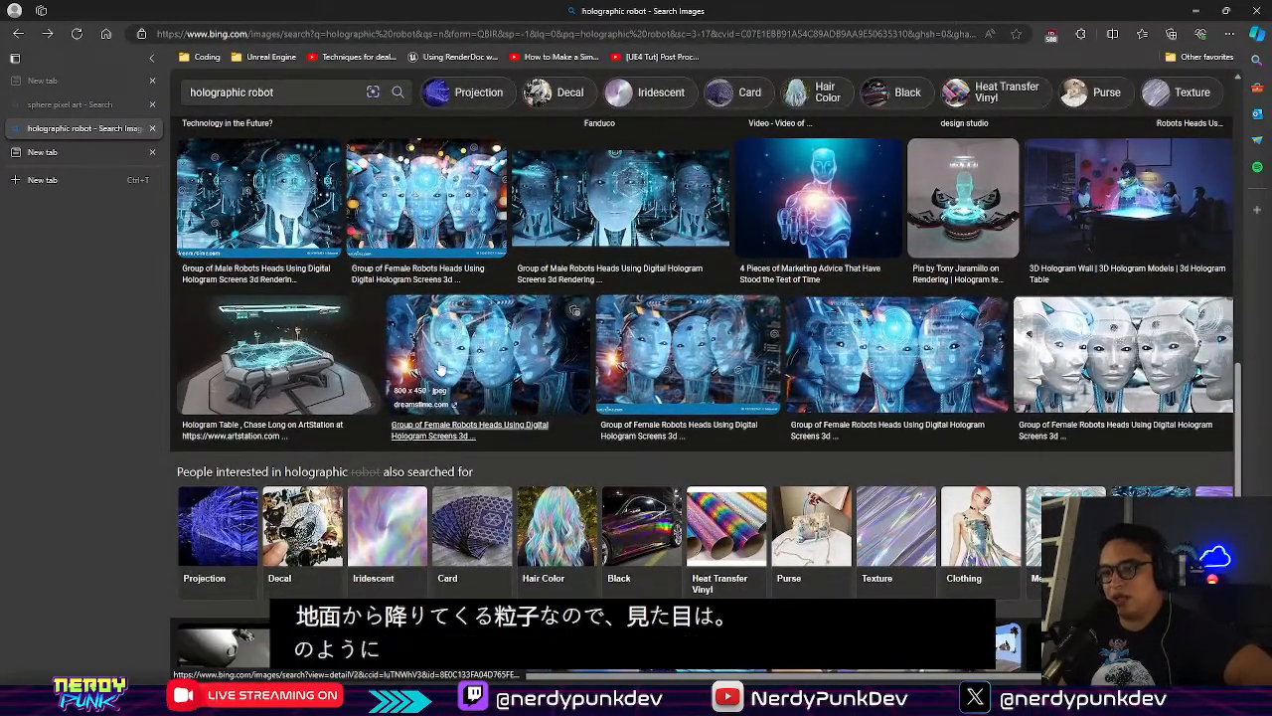
left_click(1196, 12)
left_click(101, 62)
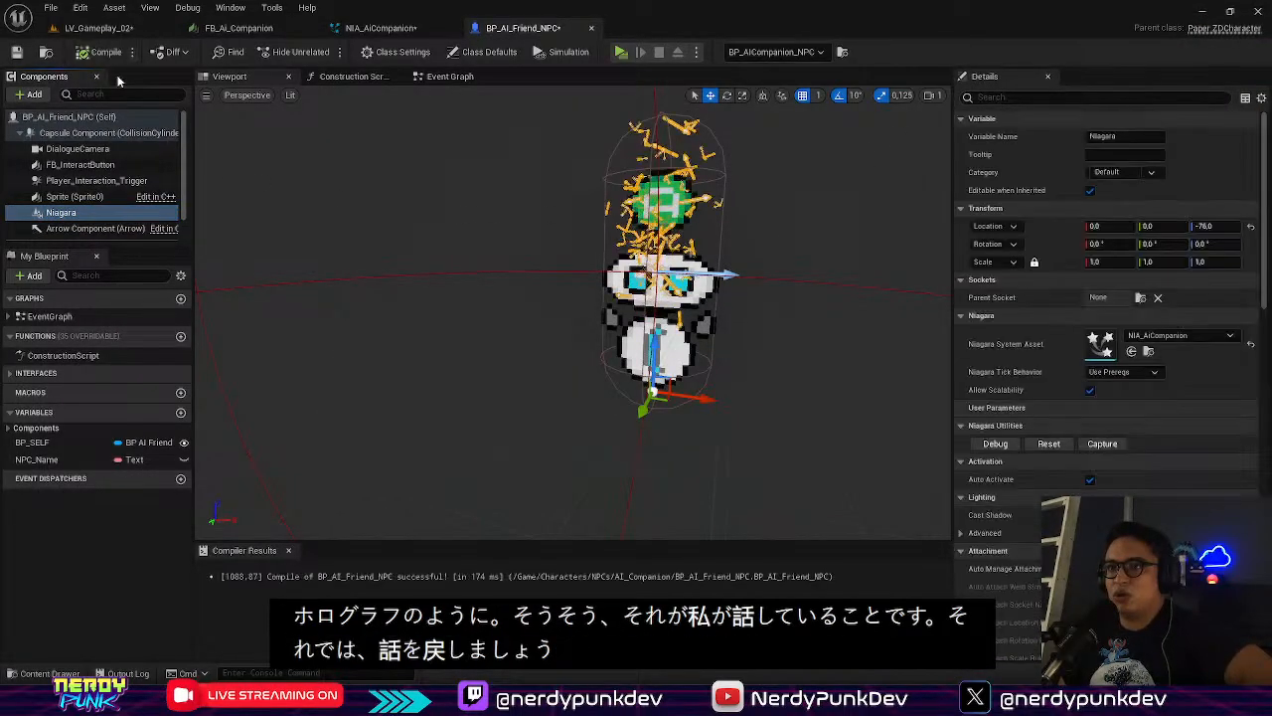
right_click(69, 211)
left_click(120, 322)
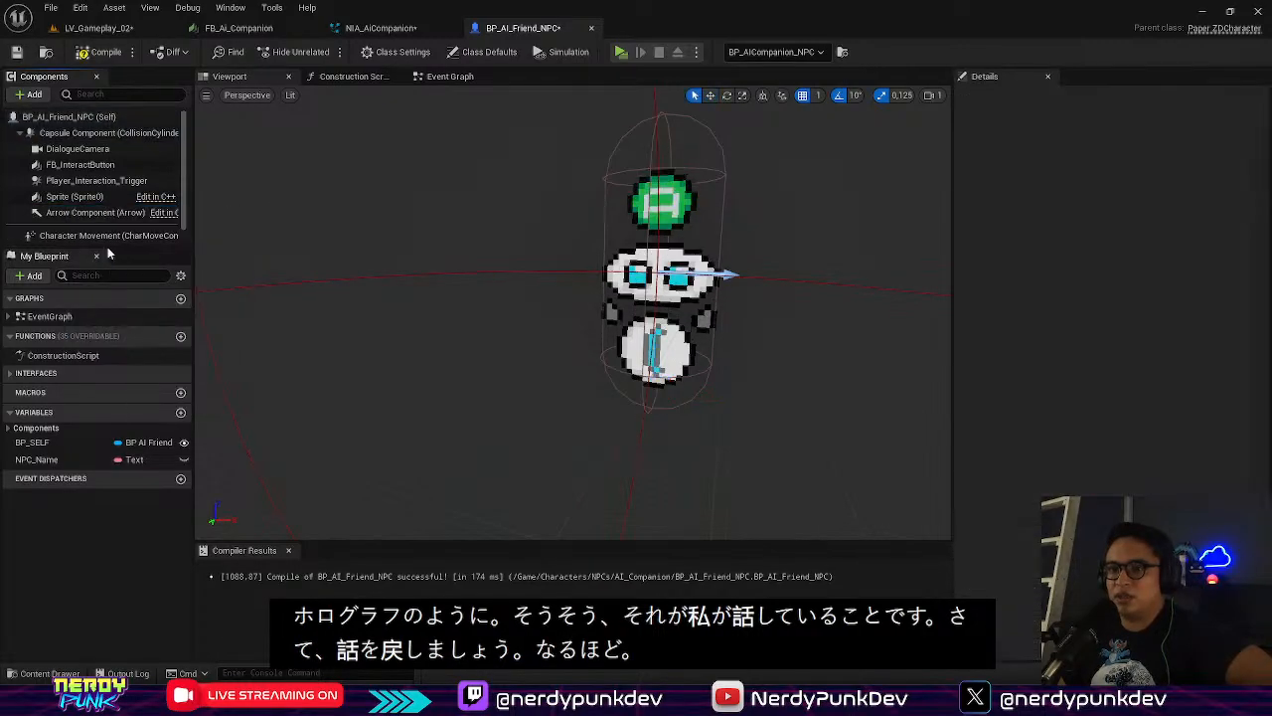
left_click(100, 52)
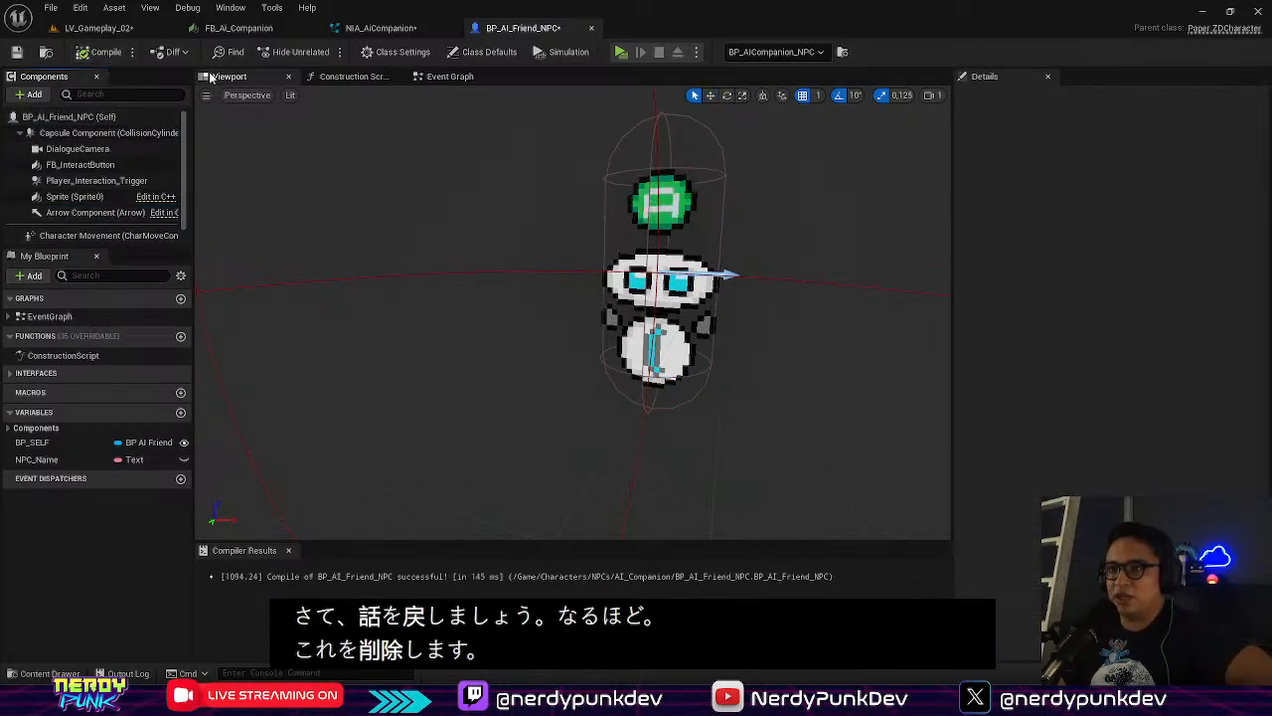
In the blueprint's Event Graph, move the Talk Index node beneath the GET node and set the FDialogue node farther away from it
left_click(356, 79)
left_click(445, 77)
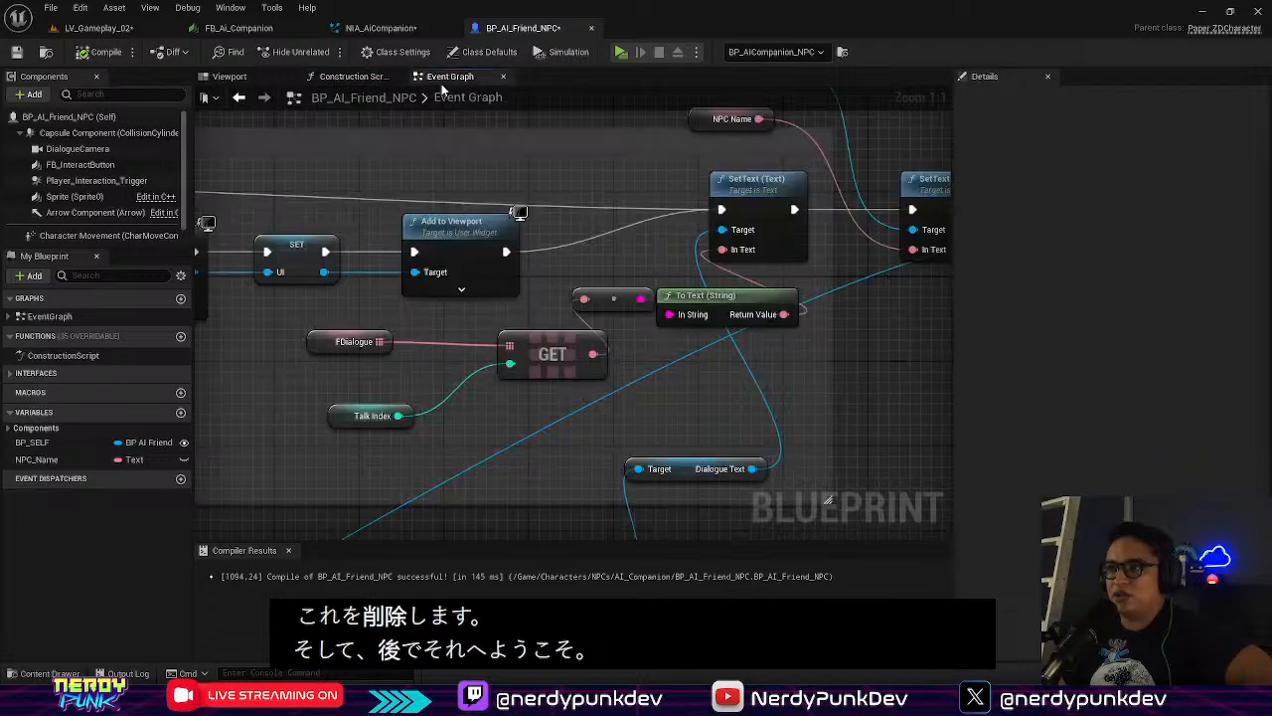
scroll(488, 292, "down", 3)
right_click_drag(528, 426, 661, 368)
scroll(573, 342, "up", 3)
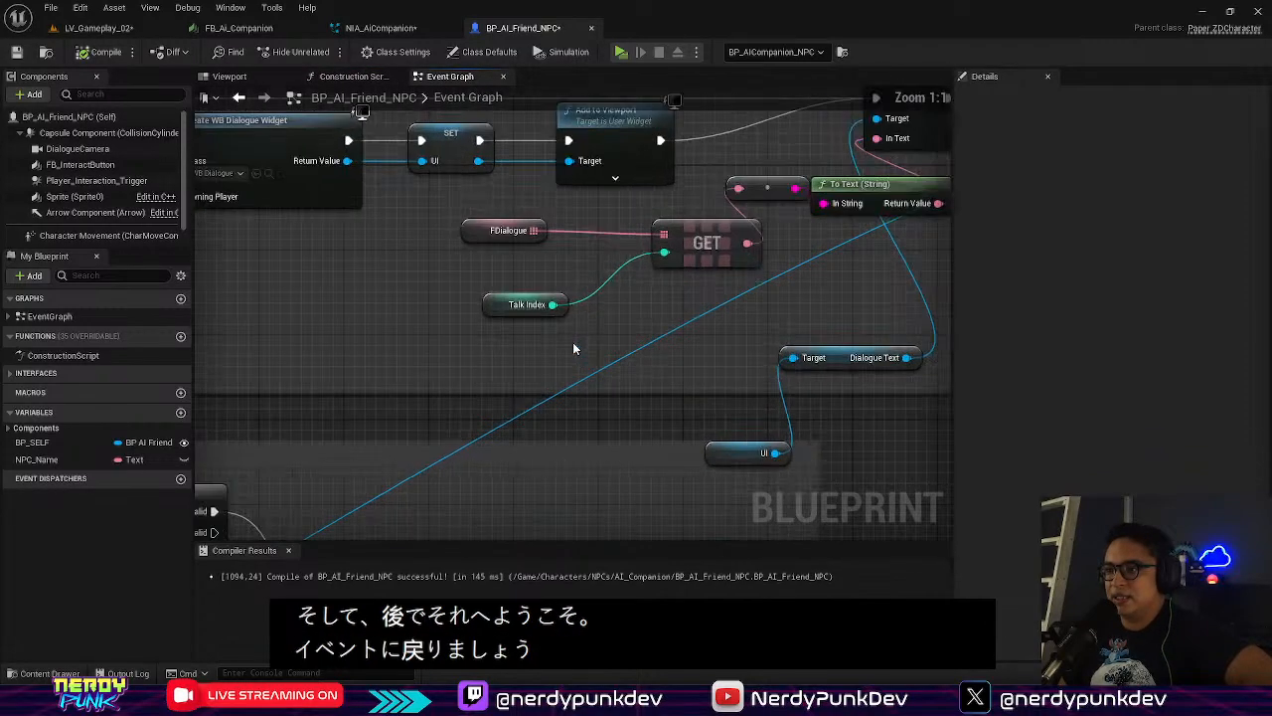
left_click(482, 230)
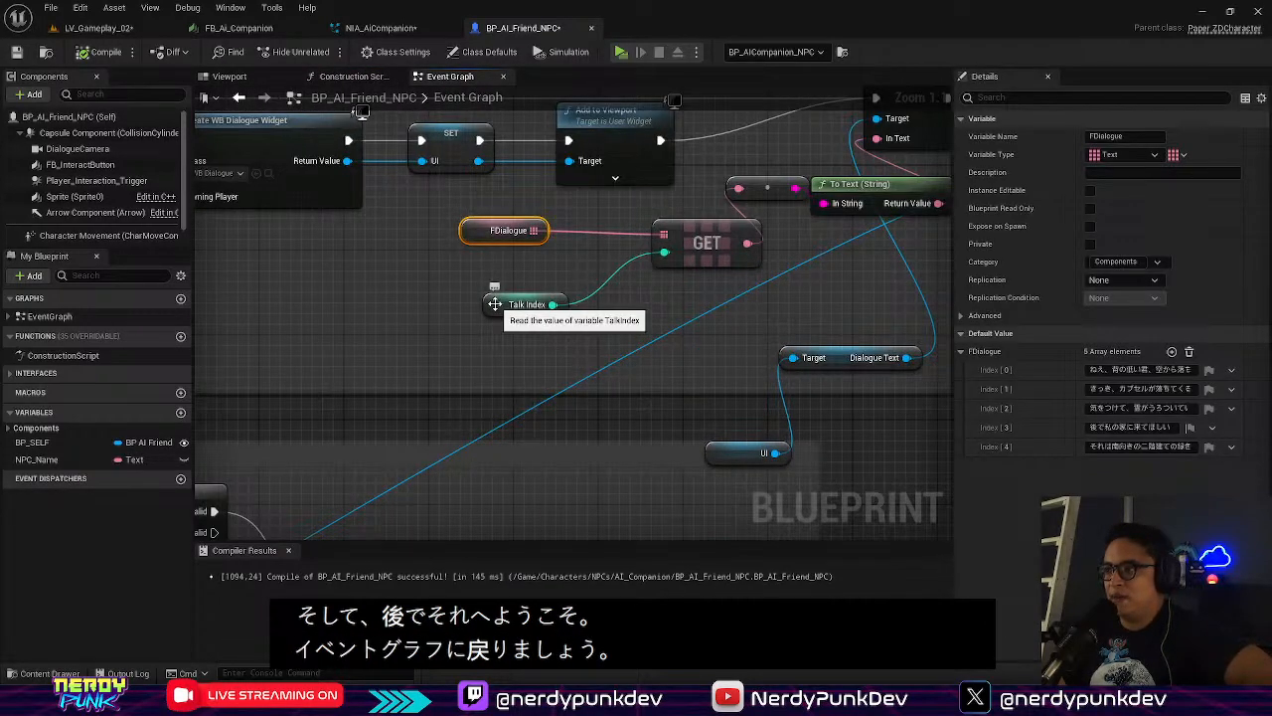
left_click_drag(511, 310, 654, 316)
left_click_drag(469, 235, 407, 320)
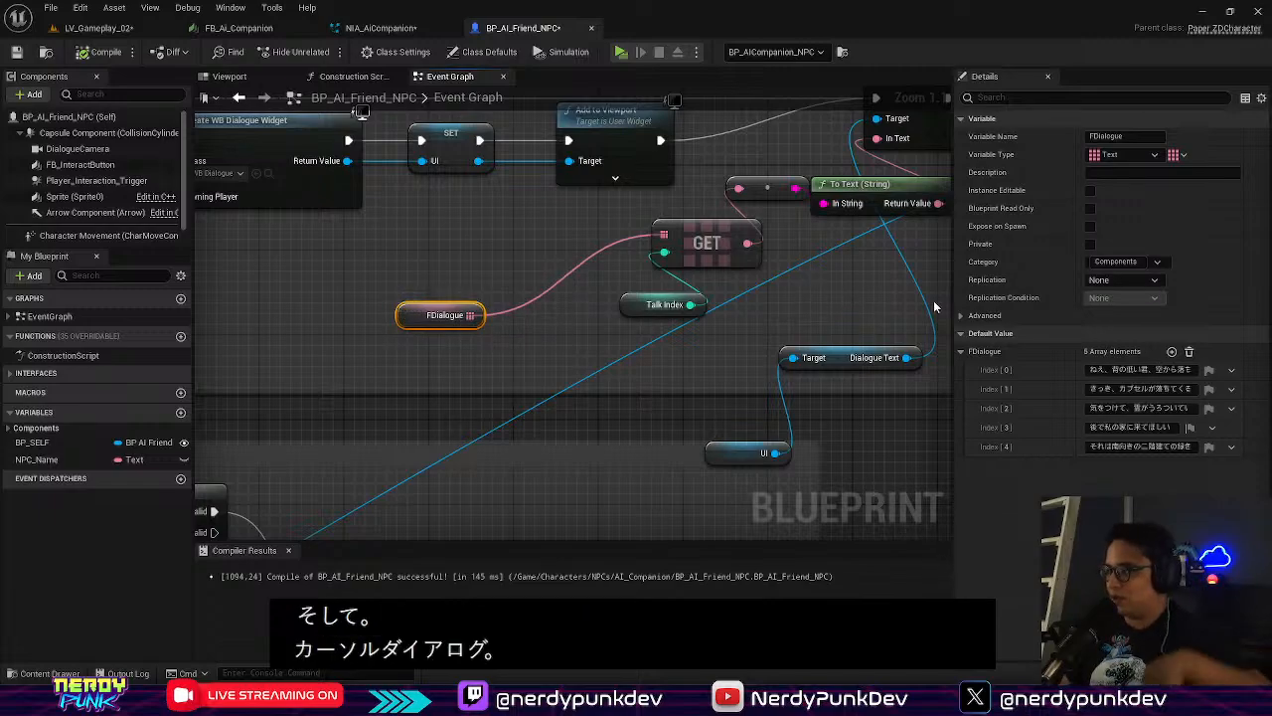
Remove all default elements from the FDialogue array and add one empty element for new text
left_click(1191, 352)
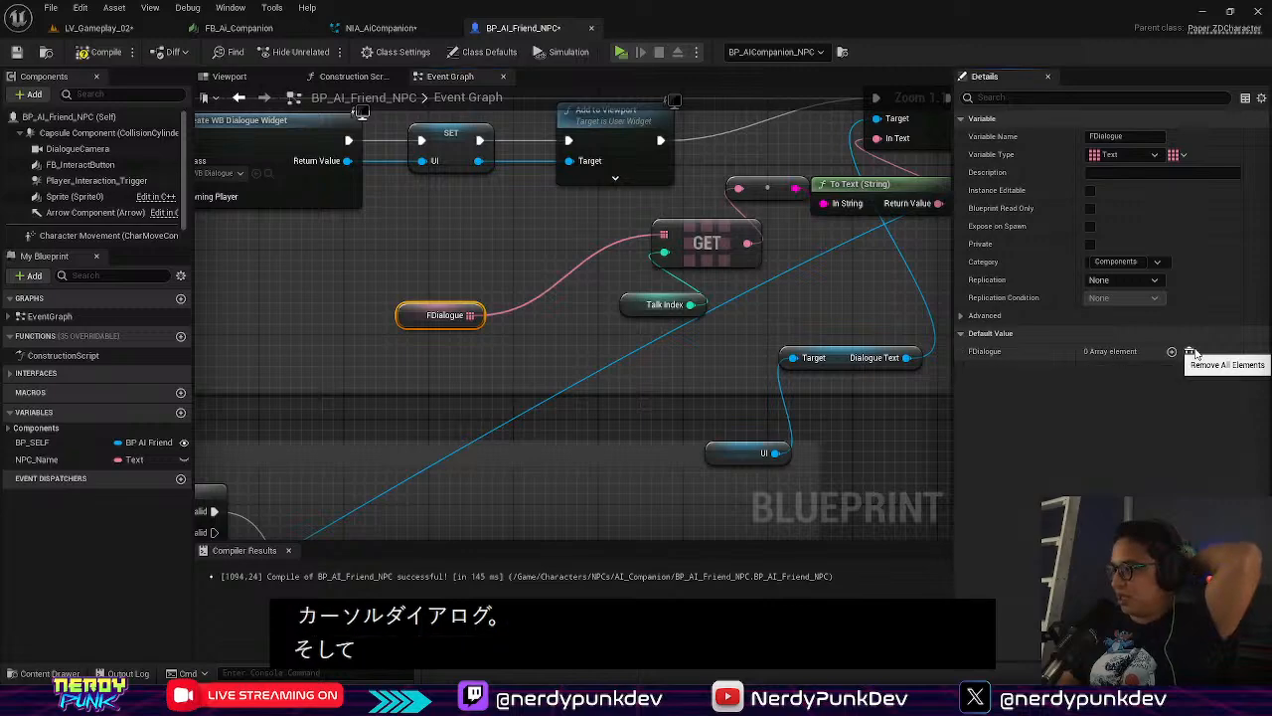
left_click(1172, 351)
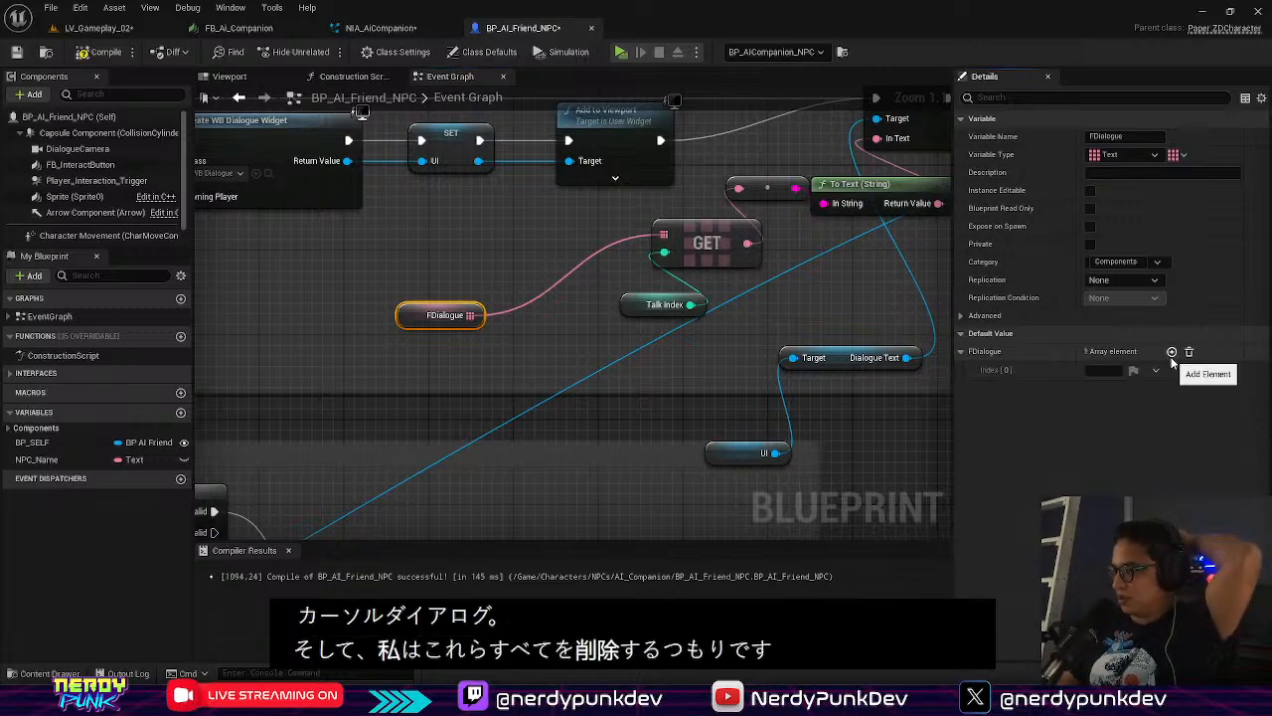
left_click(1099, 371)
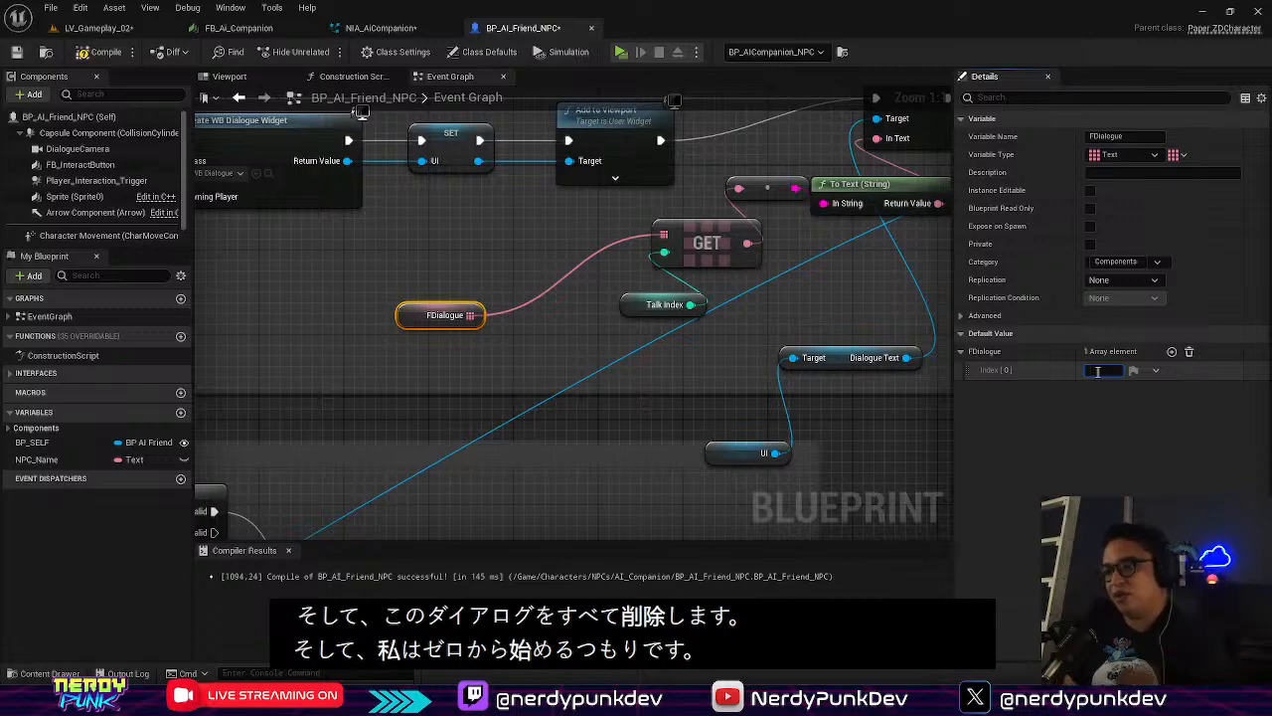
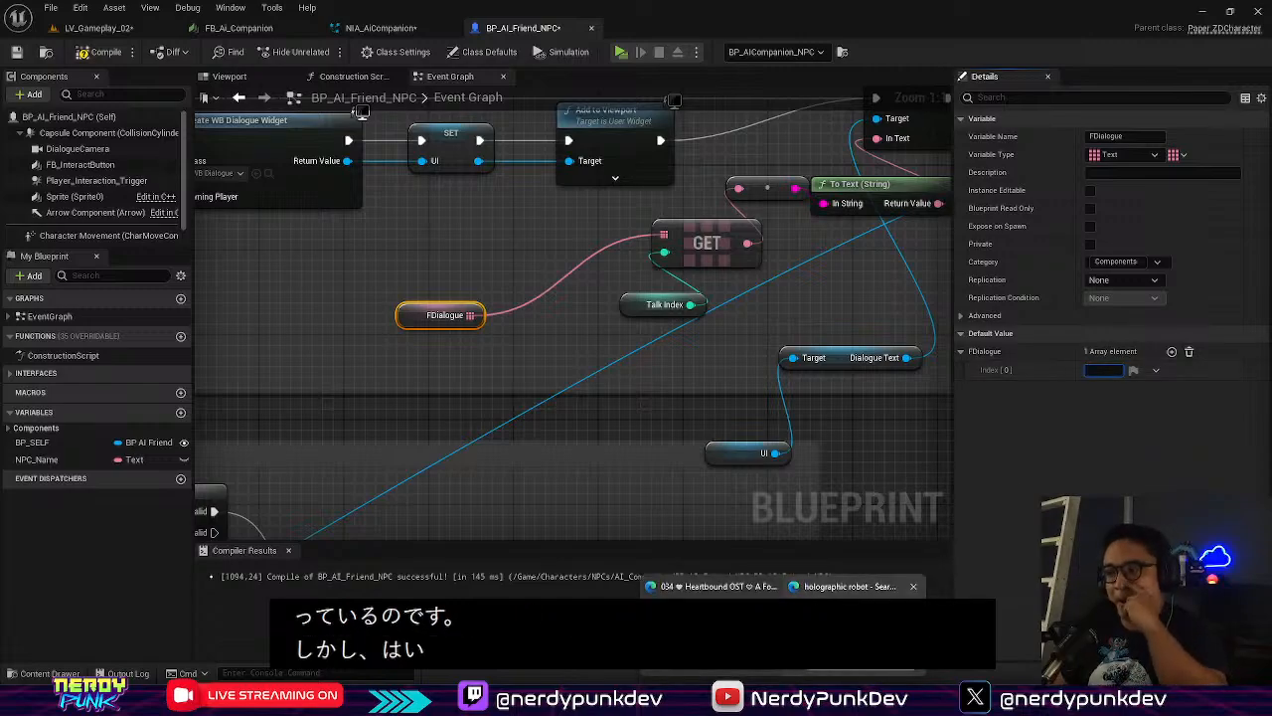
Switch to Edge, open ChatGPT in a new tab, and begin the prompt "translate to japanese in a conversational manner"
key("alt+Tab")
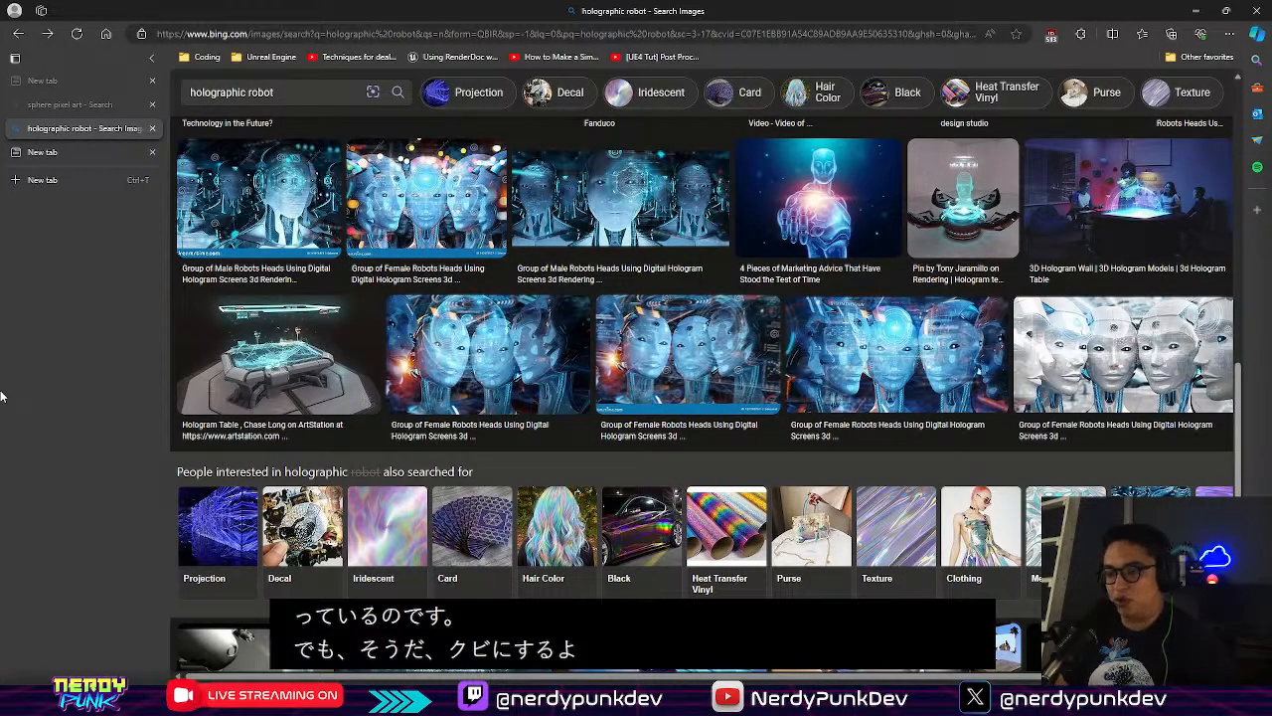
key("ctrl+t")
type("chat")
key("Return")
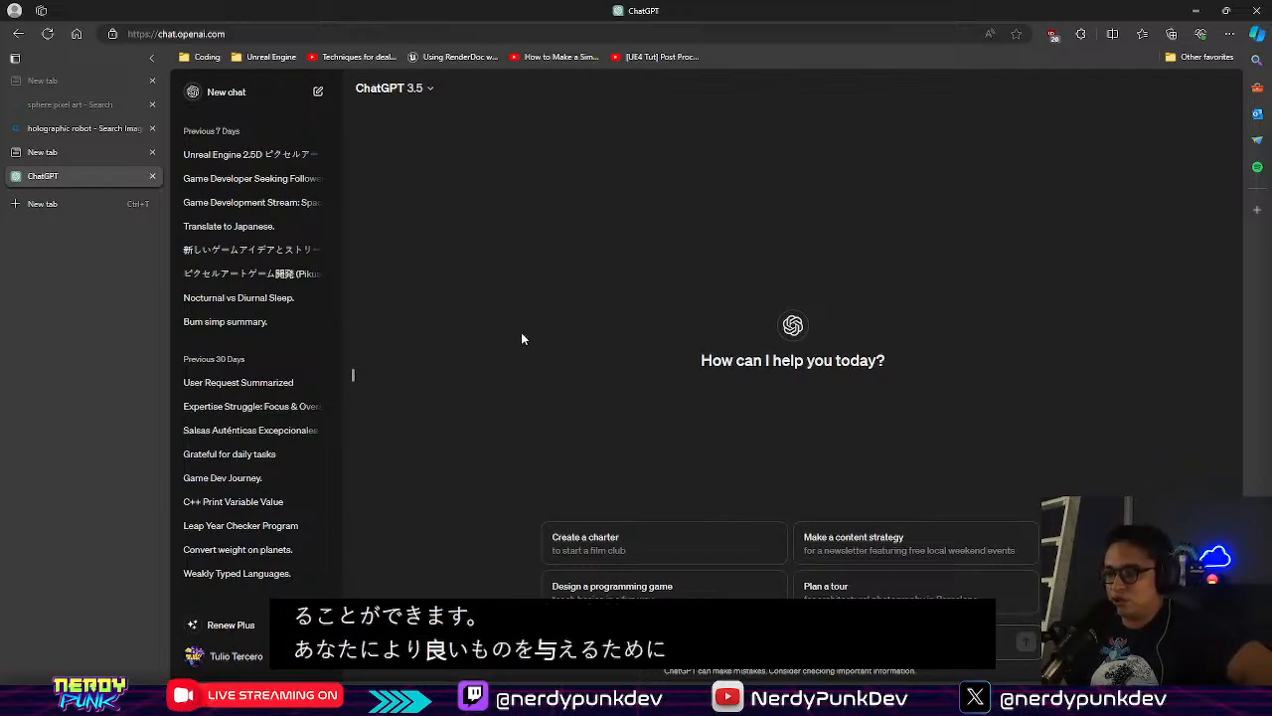
type("a")
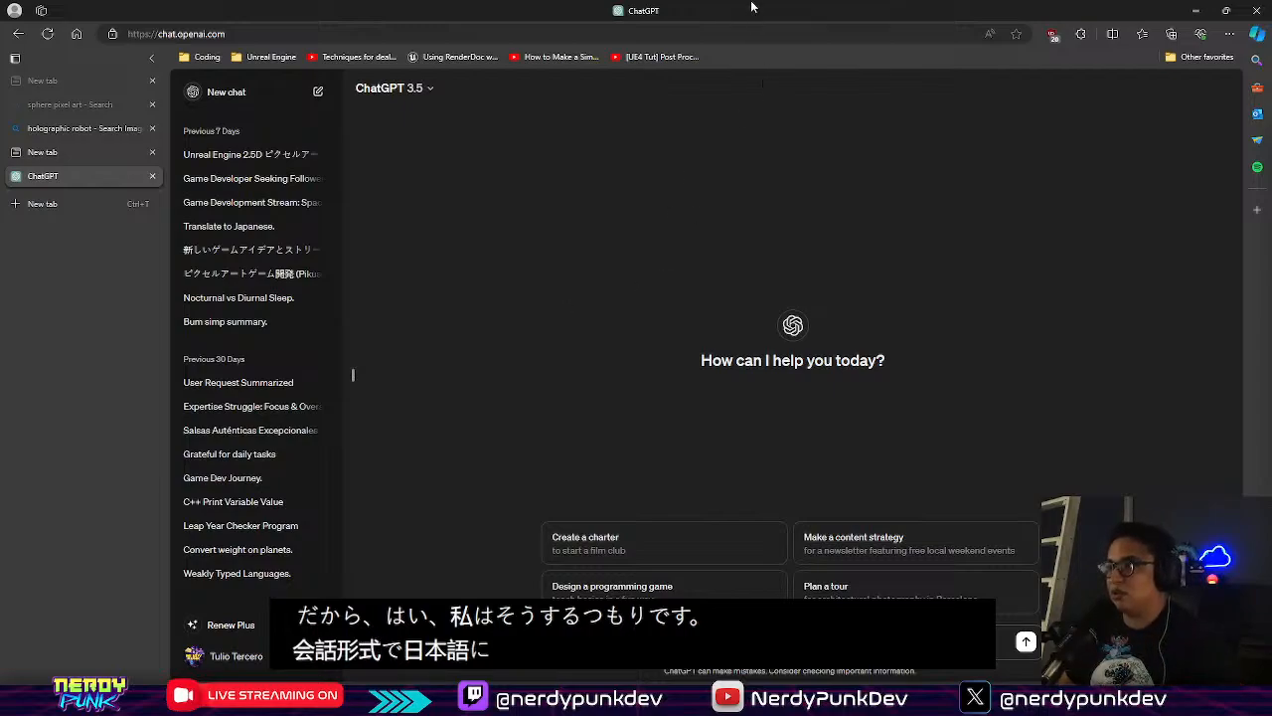
Restore the browser to a floating window, then resize and place it so the FDialogue array element in Unreal stays visible
left_click(1224, 18)
left_click_drag(618, 127, 606, 120)
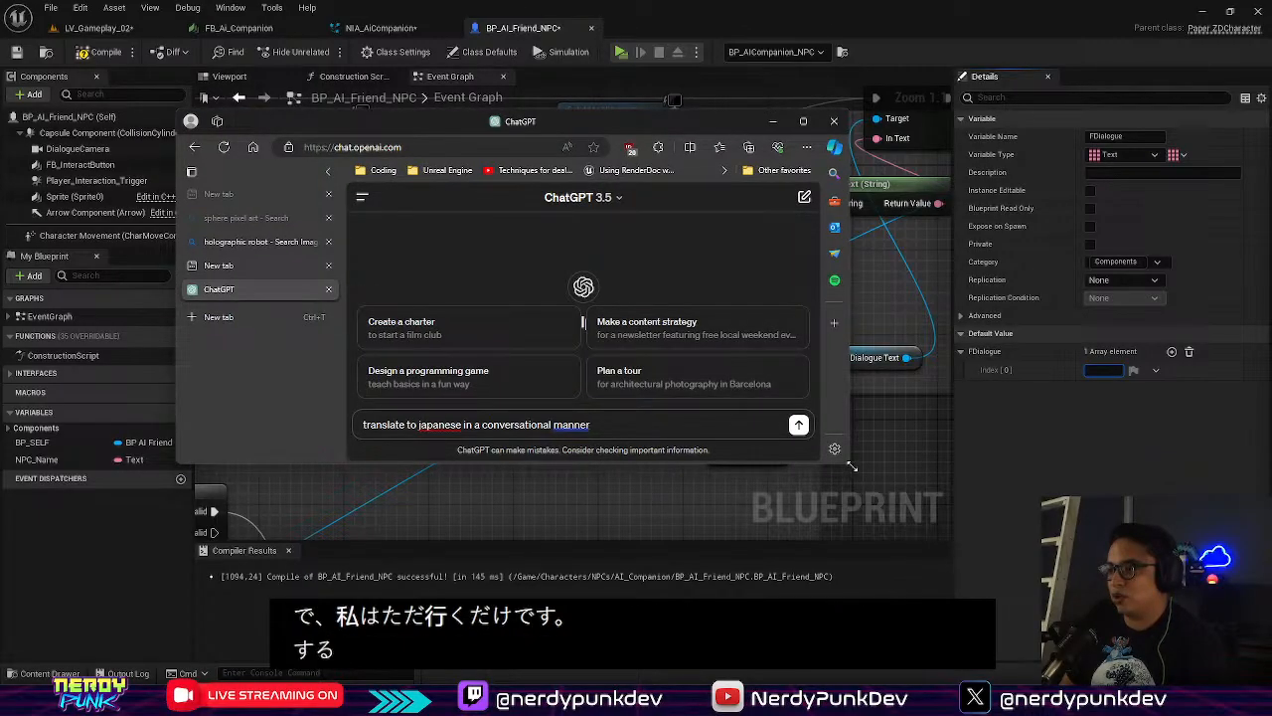
left_click_drag(847, 462, 1014, 535)
left_click_drag(738, 131, 698, 69)
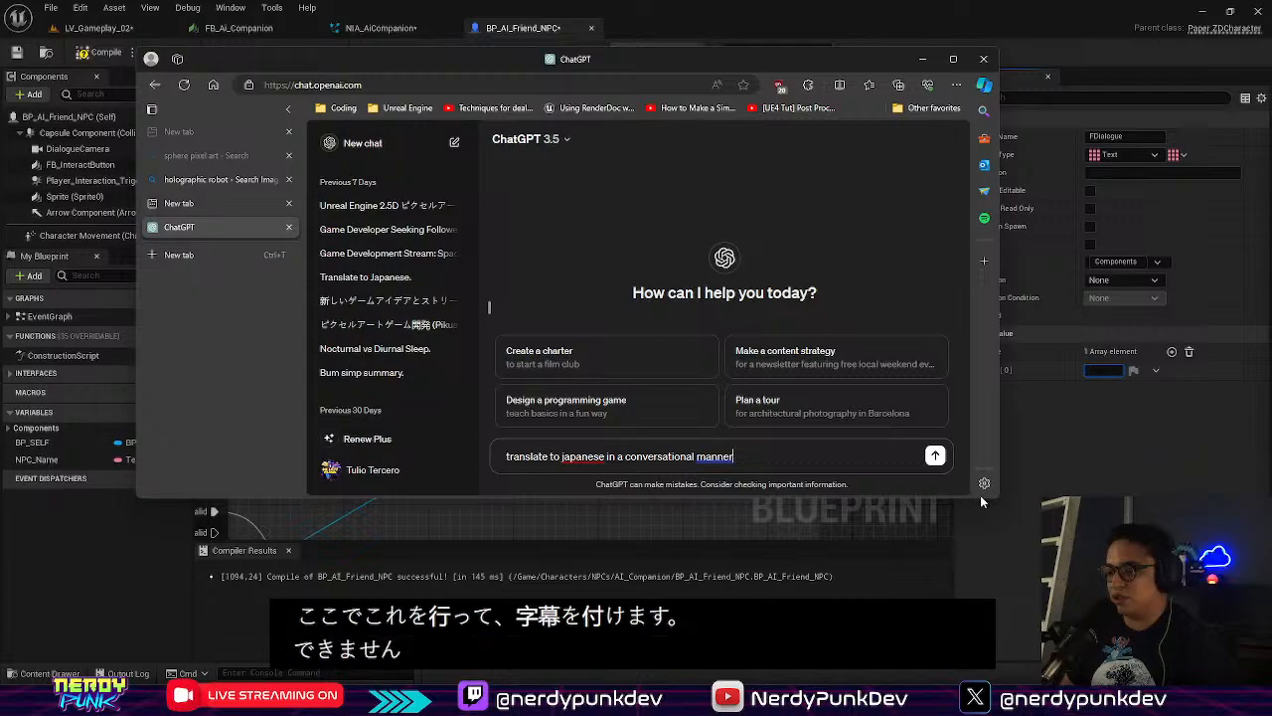
left_click_drag(1000, 501, 1153, 616)
left_click_drag(801, 71, 722, 39)
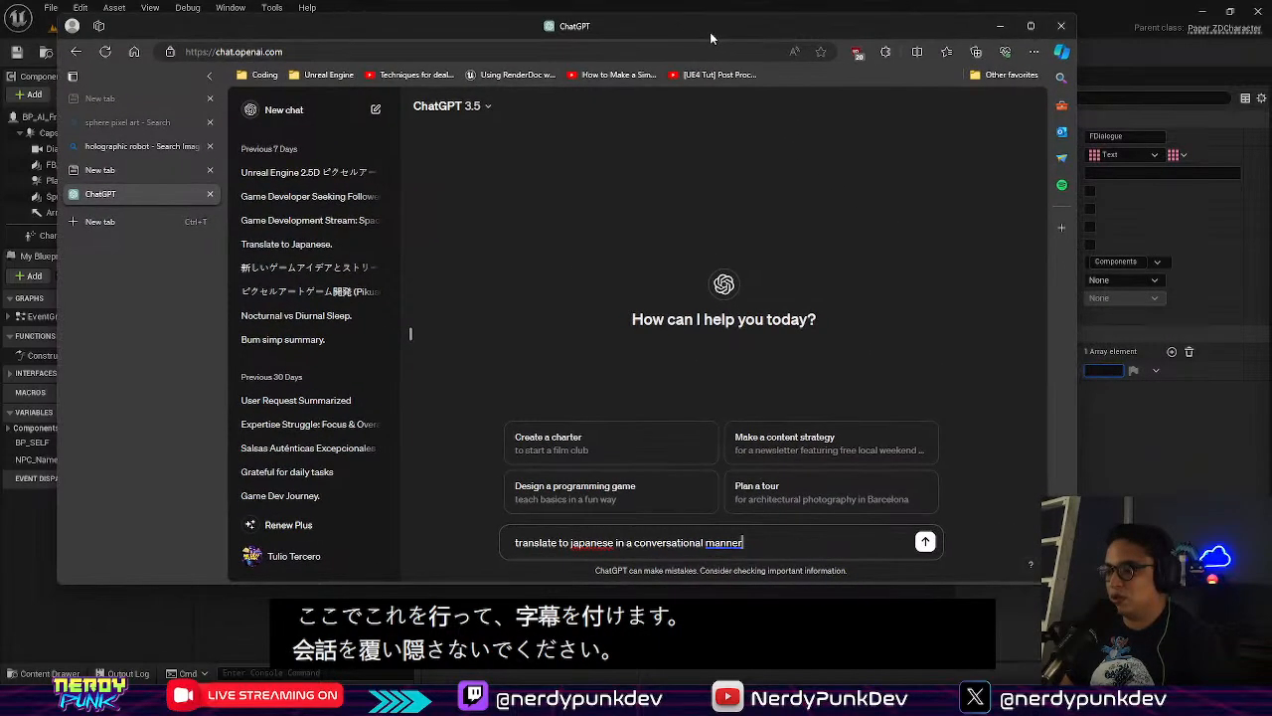
Add a second prompt line reading "Hi Spaceman, im glad you've finally reached this part of the"
key("shift+Return")
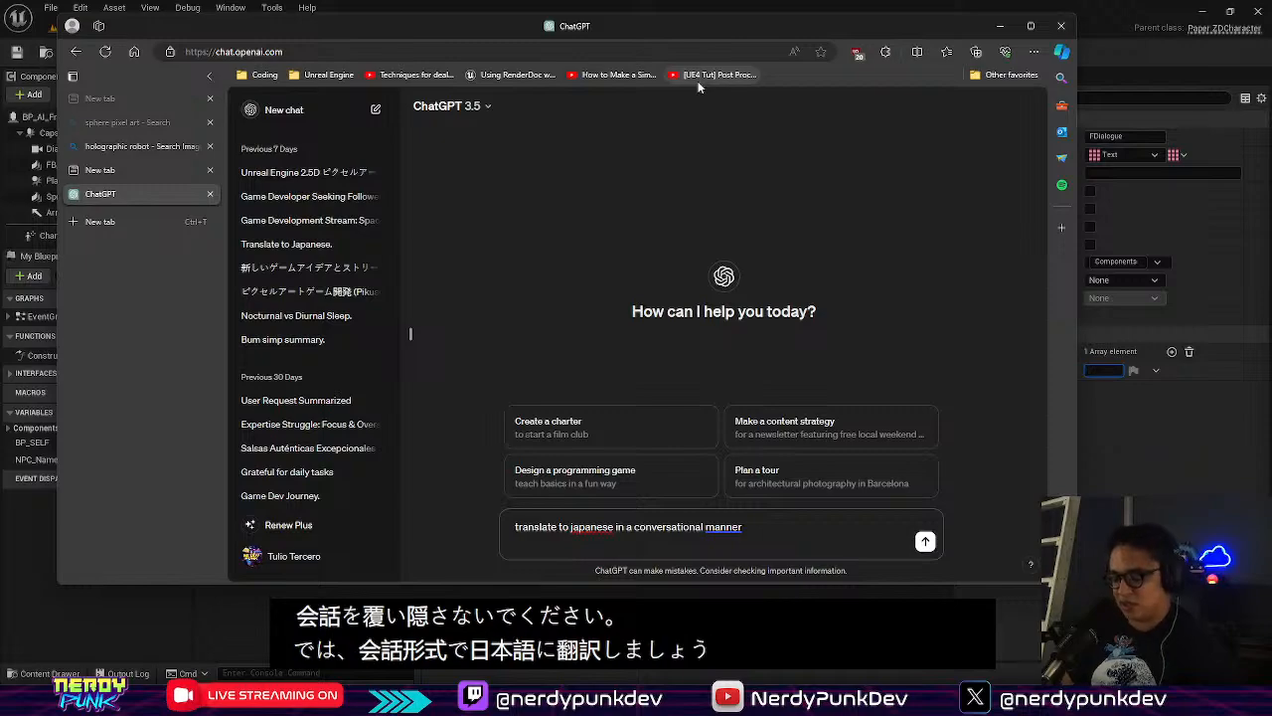
type("Hi Spaceman, im glad you've finally rea")
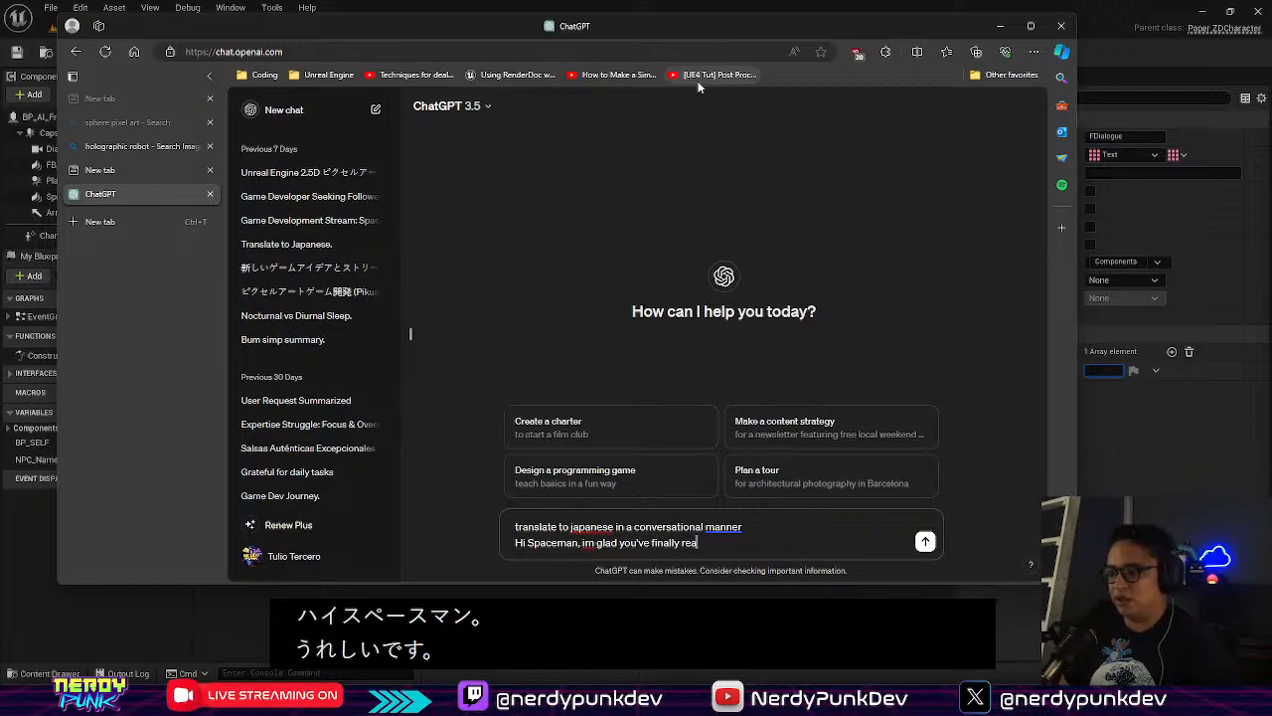
type("ched thi")
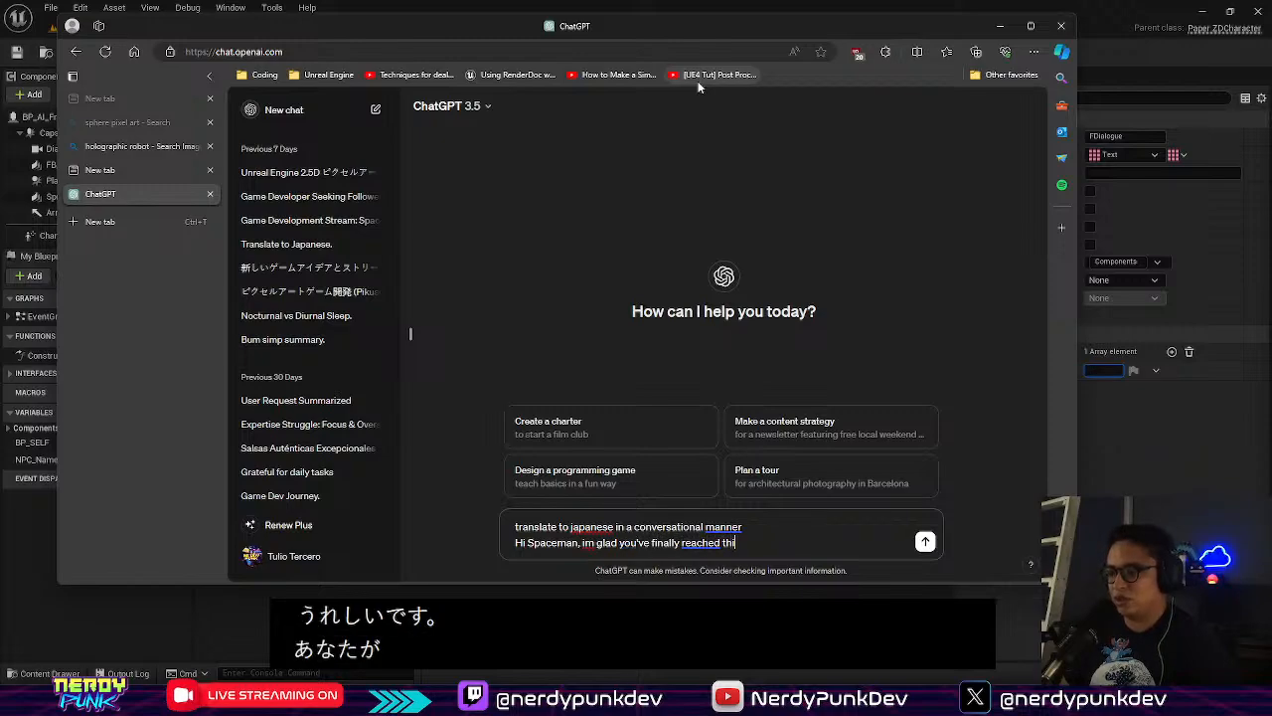
type("s part")
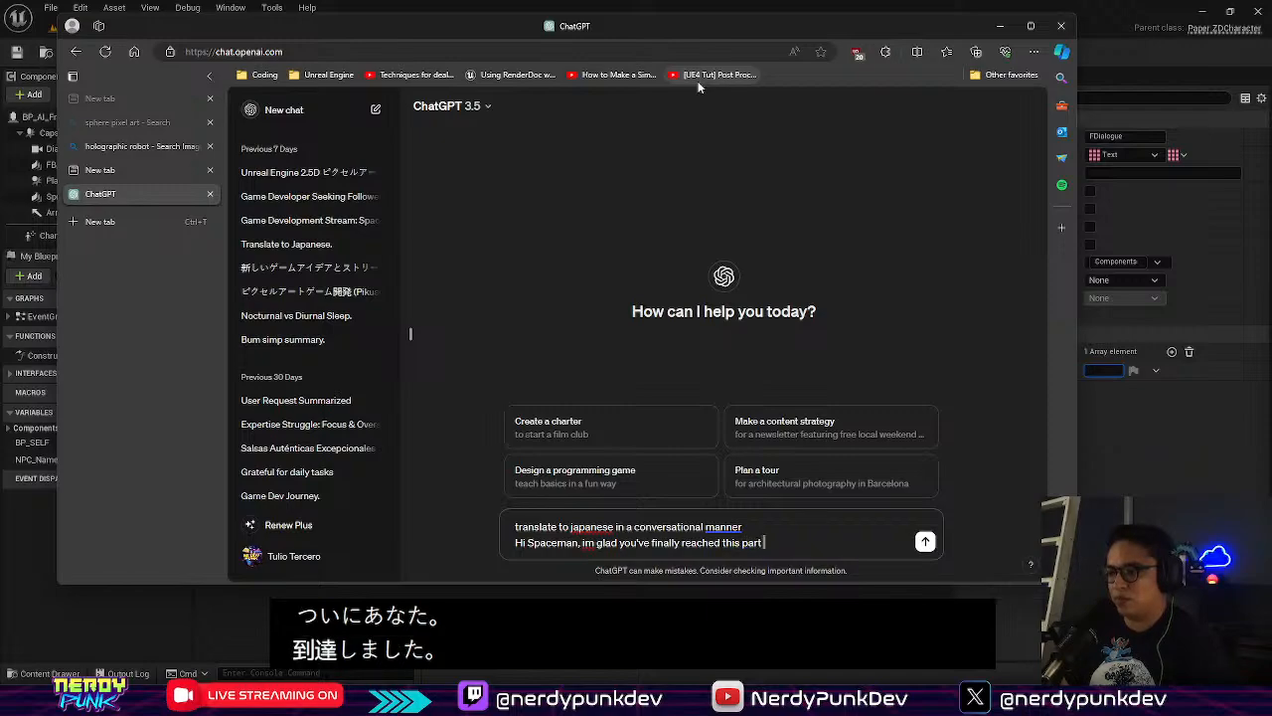
type(" of the")
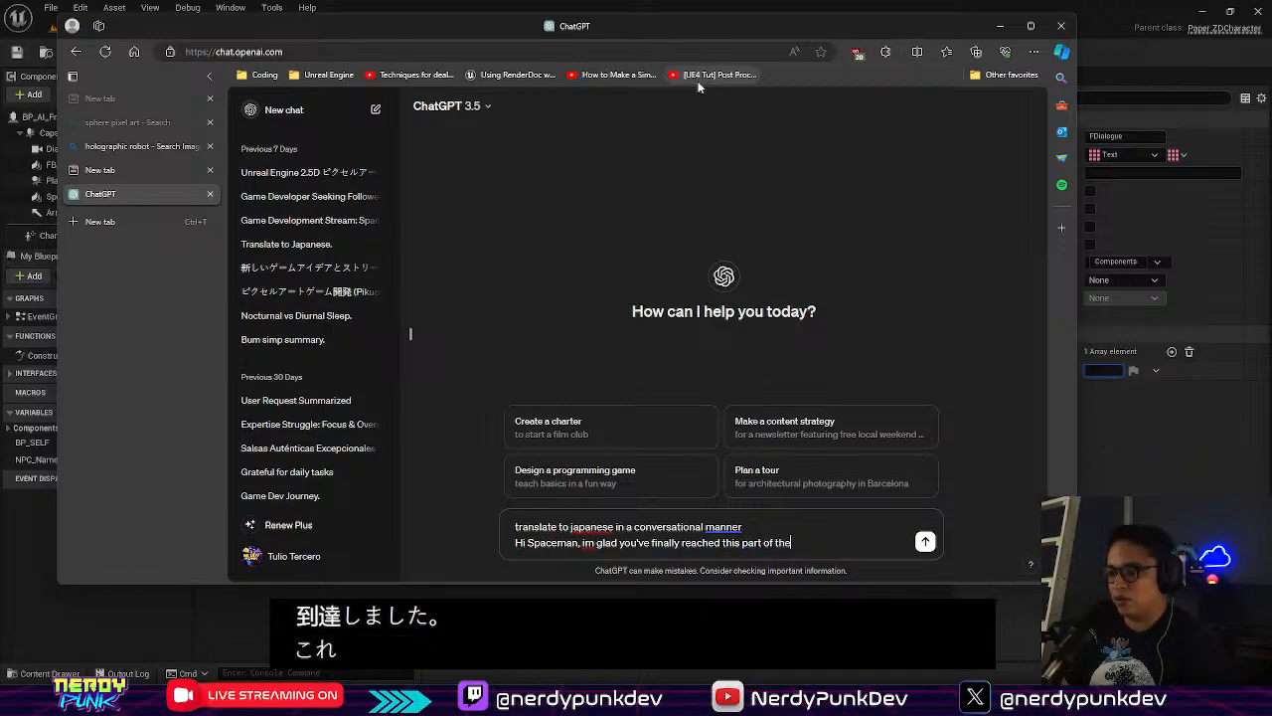
Reword the end of the prompt's second line to "reached this side of the"
key("BackSpace")
key("BackSpace")
key("BackSpace")
key("BackSpace")
key("BackSpace")
key("BackSpace")
key("BackSpace")
key("BackSpace")
key("BackSpace")
key("BackSpace")
key("BackSpace")
key("BackSpace")
key("BackSpace")
key("BackSpace")
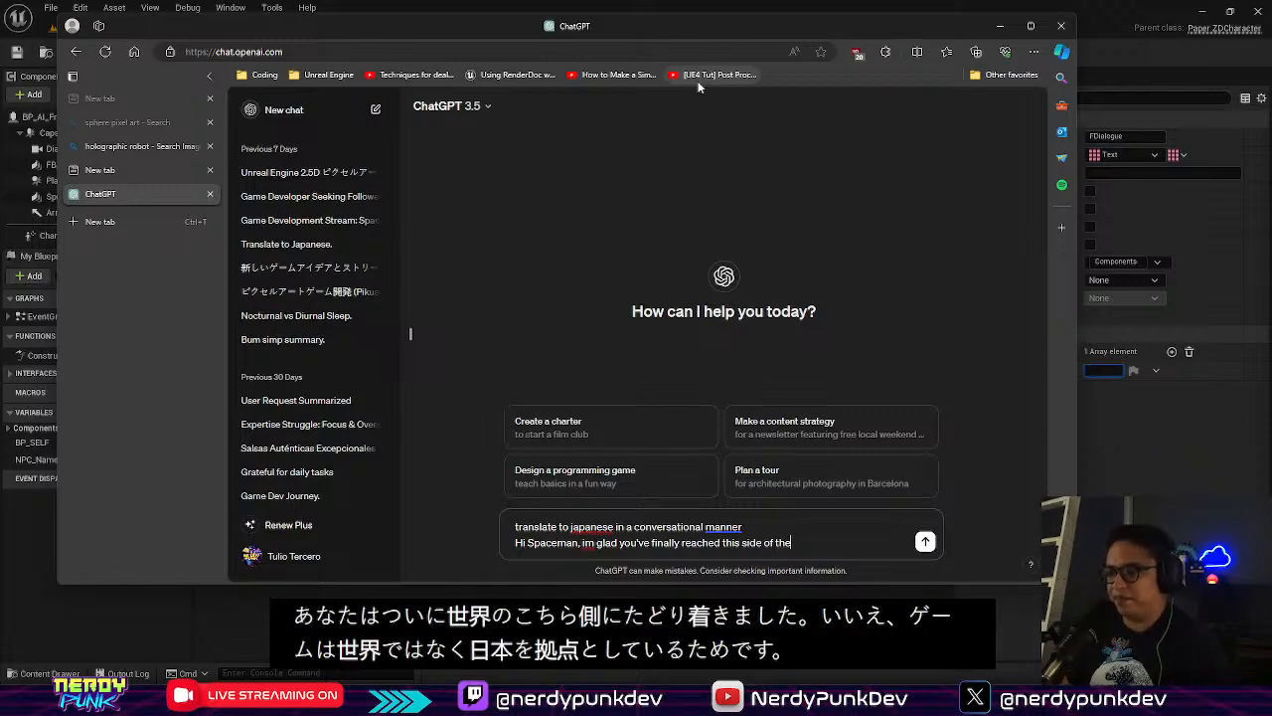
Change the second line to "Hi Spaceman, im glad you're finally here" and send the translation request
key("BackSpace")
key("BackSpace")
key("BackSpace")
key("BackSpace")
key("BackSpace")
key("BackSpace")
key("BackSpace")
key("BackSpace")
key("BackSpace")
key("BackSpace")
key("BackSpace")
key("BackSpace")
key("BackSpace")
key("BackSpace")
key("BackSpace")
key("BackSpace")
key("BackSpace")
key("BackSpace")
key("BackSpace")
key("BackSpace")
key("BackSpace")
key("BackSpace")
key("BackSpace")
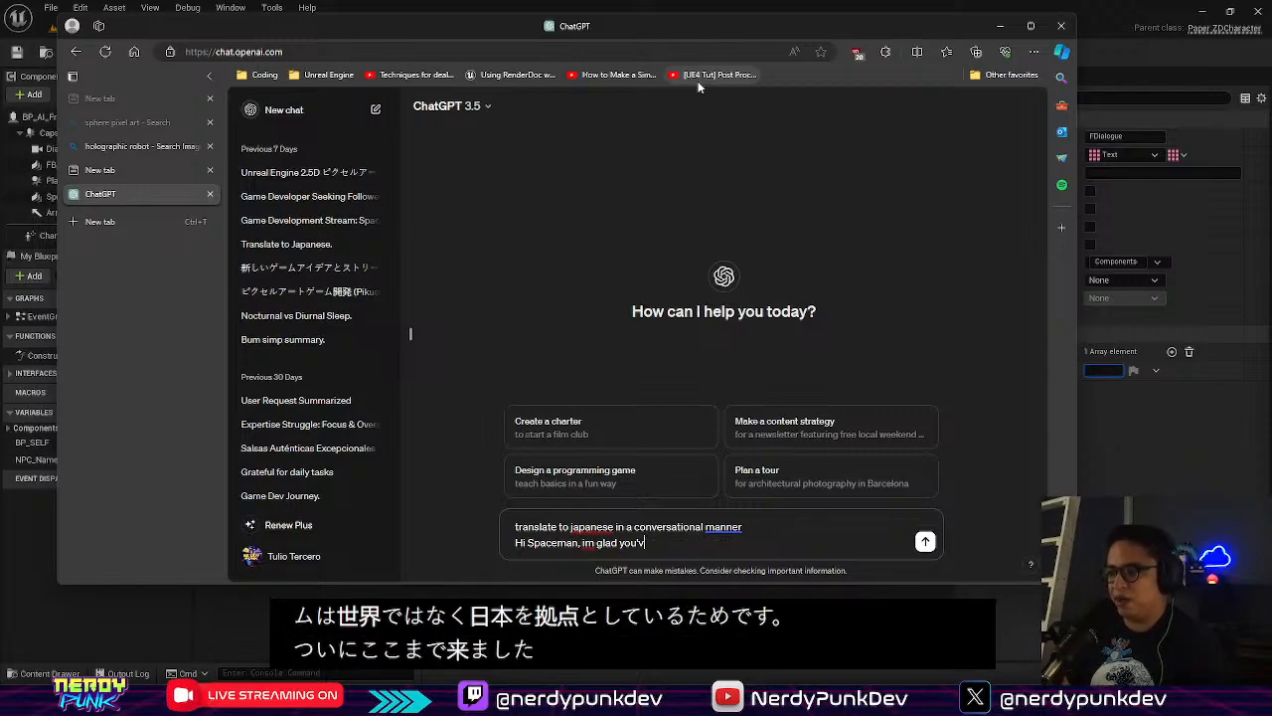
type("finall")
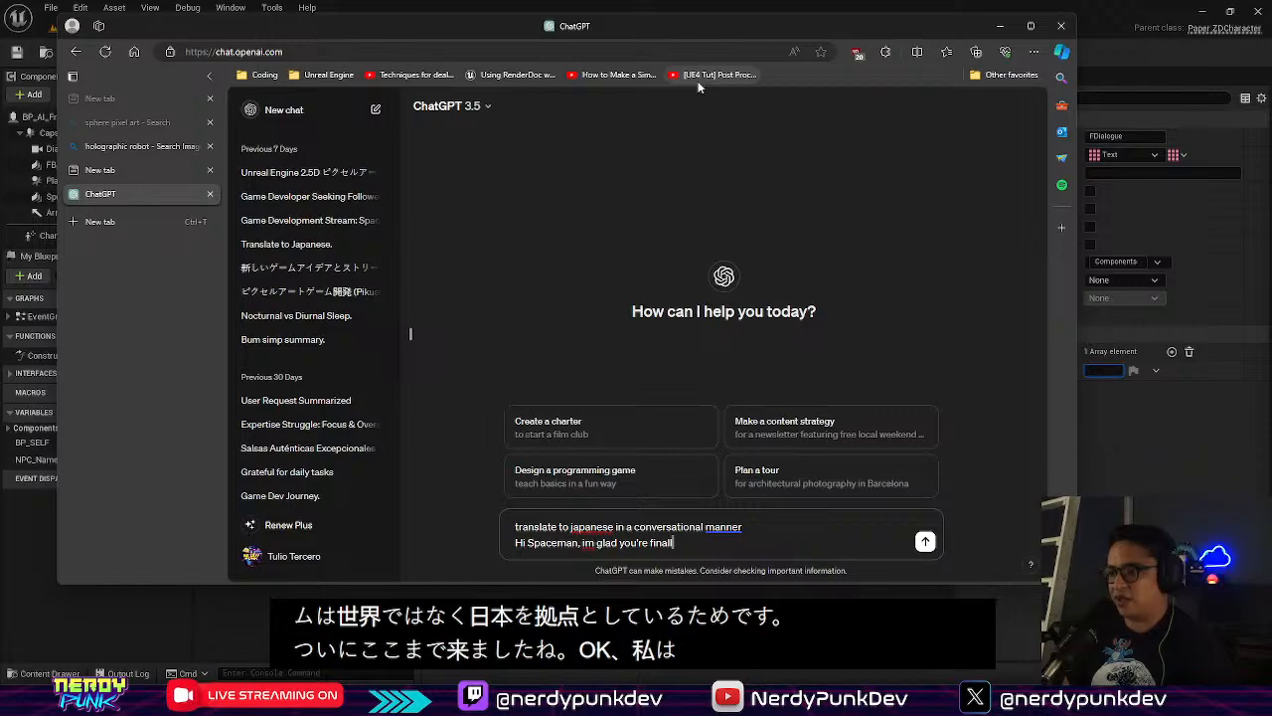
type("y here")
key("Return")
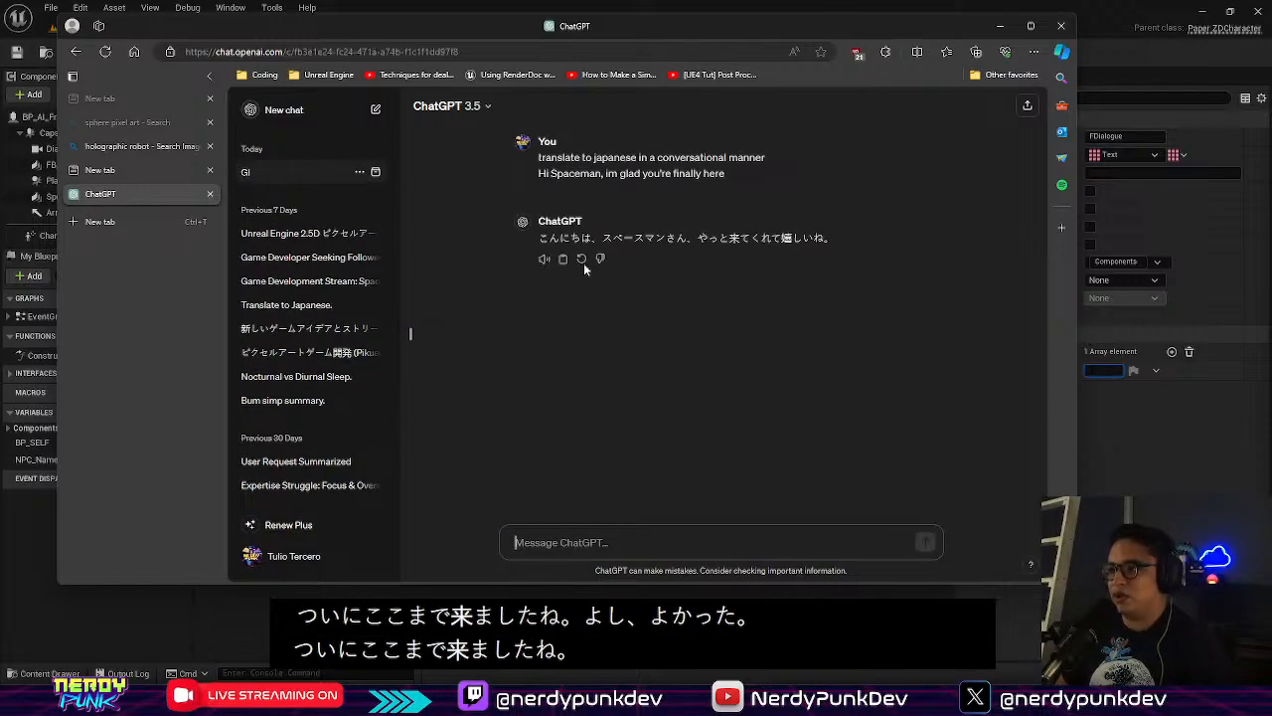
Copy ChatGPT's translation "こんにちは、スペースマンさん、やっと来てくれて嬉しいね。" into Index [0] of FDialogue's default value
left_click(564, 259)
left_click(1110, 385)
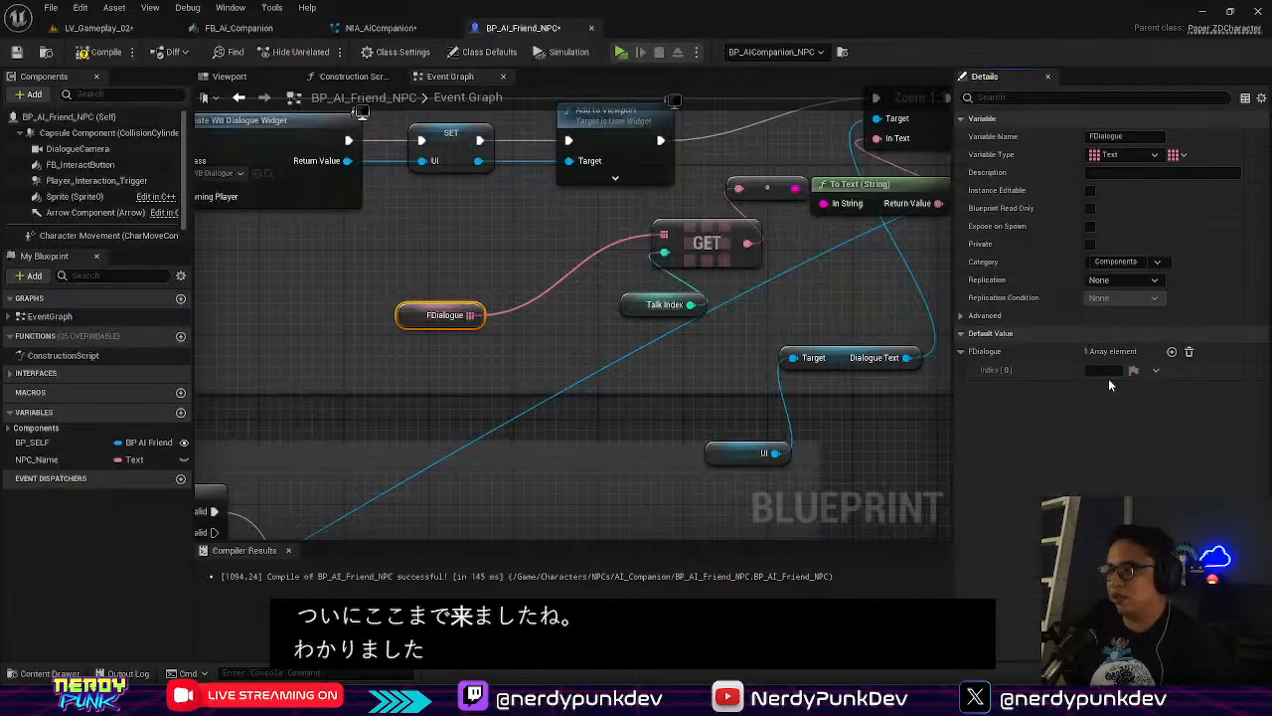
left_click(1112, 370)
key("ctrl+v")
key("Return")
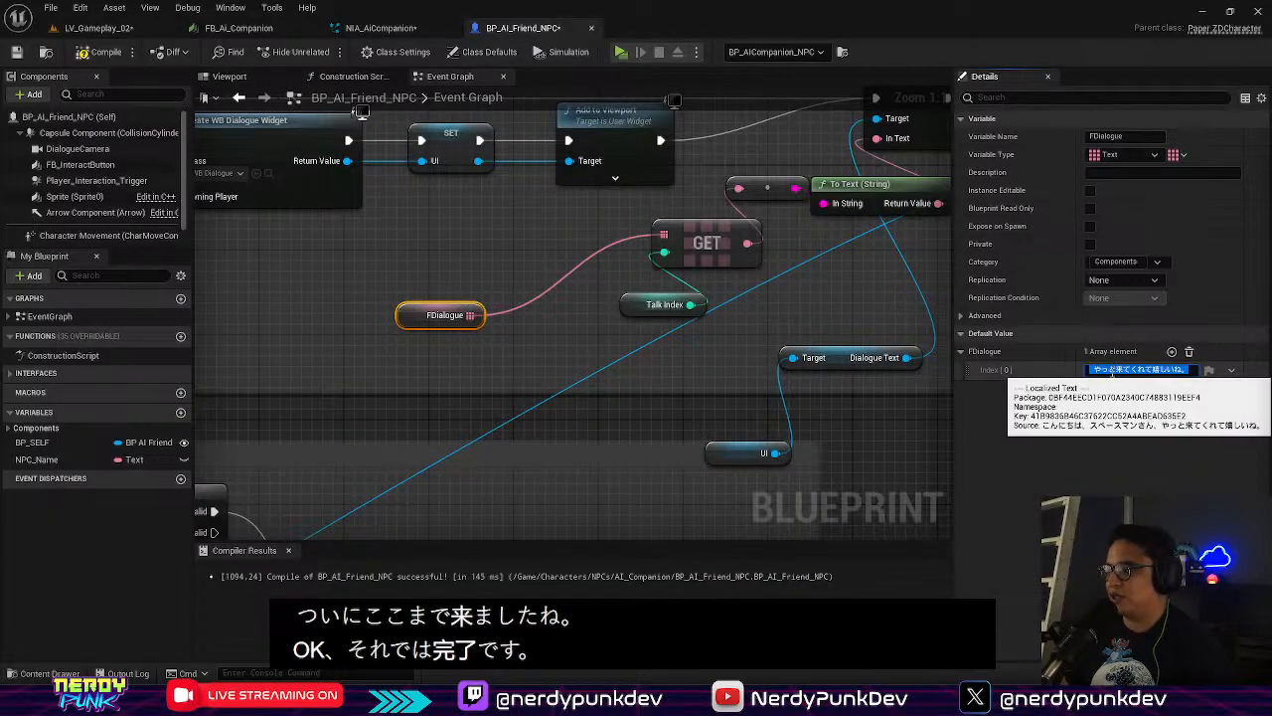
Play LV_Gameplay_02 in a new window, walk the spaceman to the robot, and talk to it to check the dialogue line
left_click(98, 28)
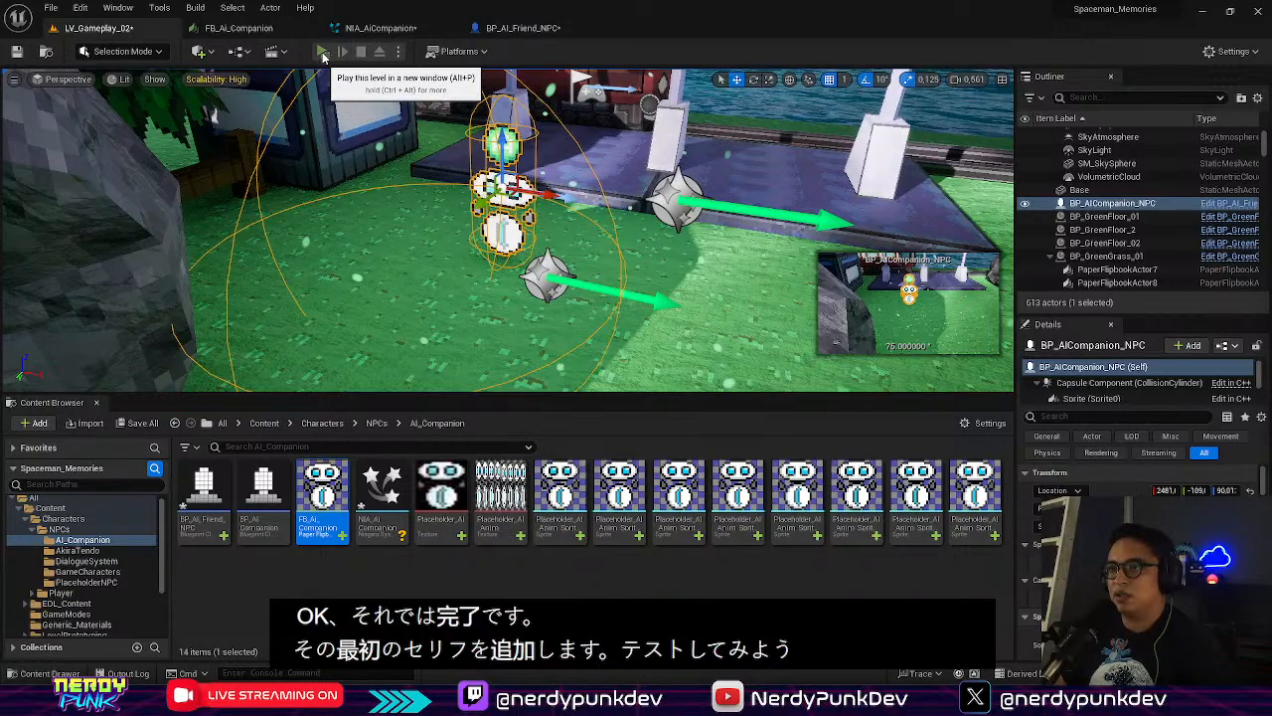
left_click(323, 54)
key("d")
key("s")
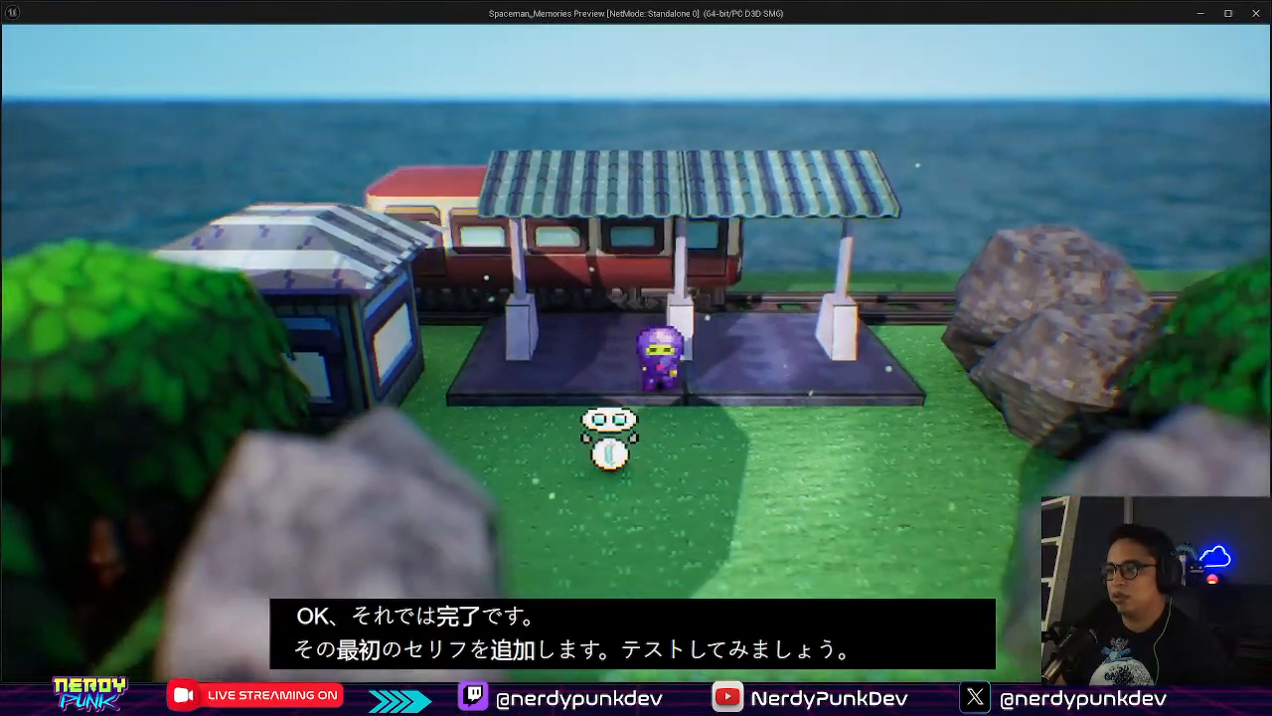
key("a")
key("w")
key("e")
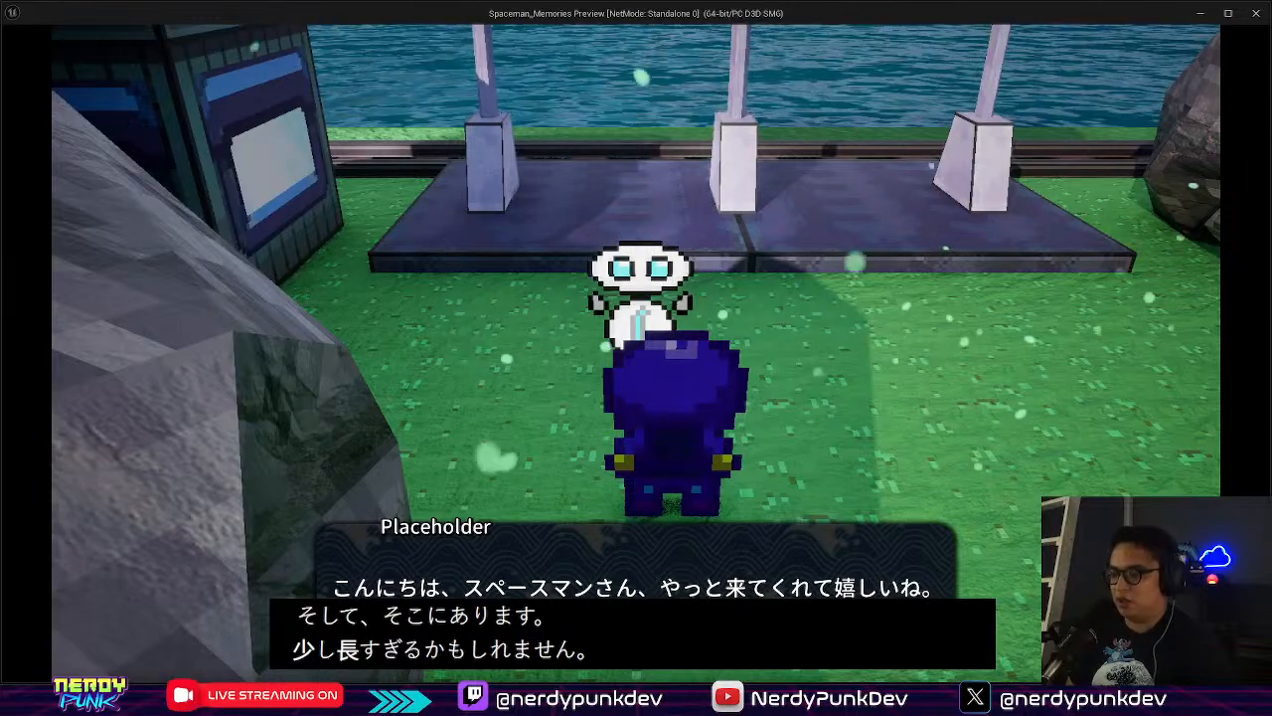
Close the robot's dialogue, walk away and back, and start the conversation again to retest it
key("e")
key("e")
key("e")
key("e")
key("e")
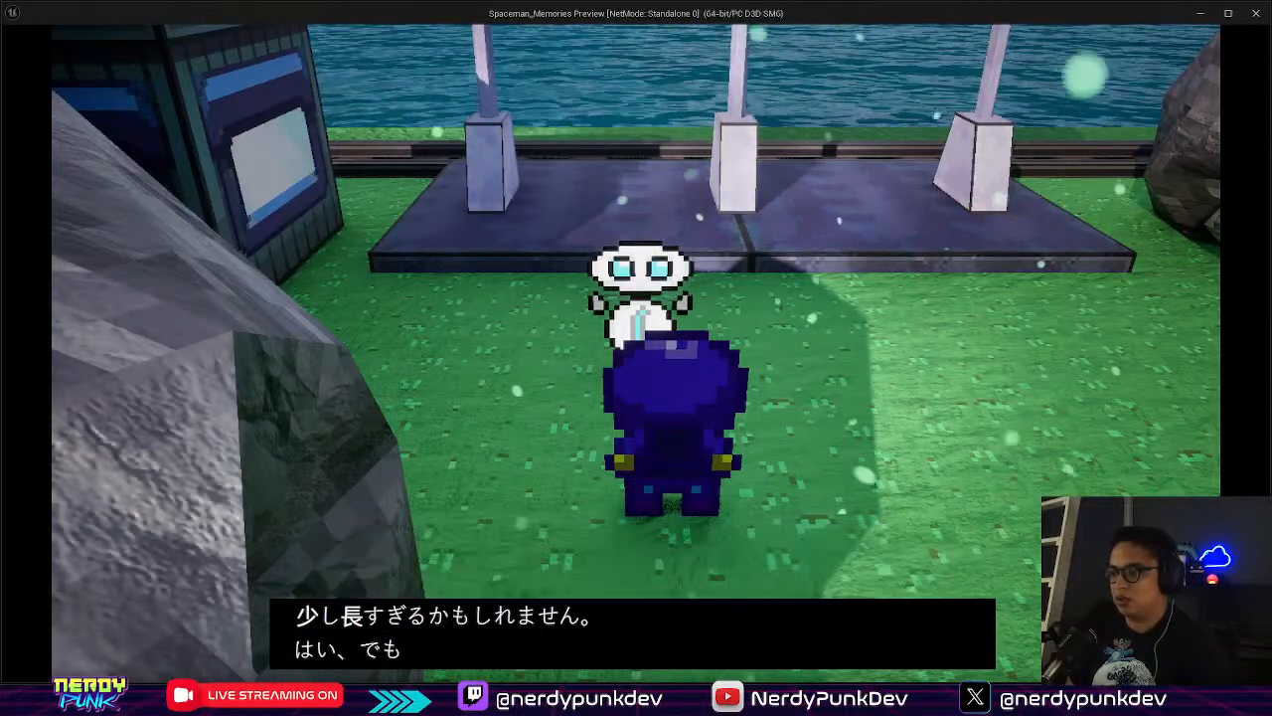
key("s")
key("w")
key("w")
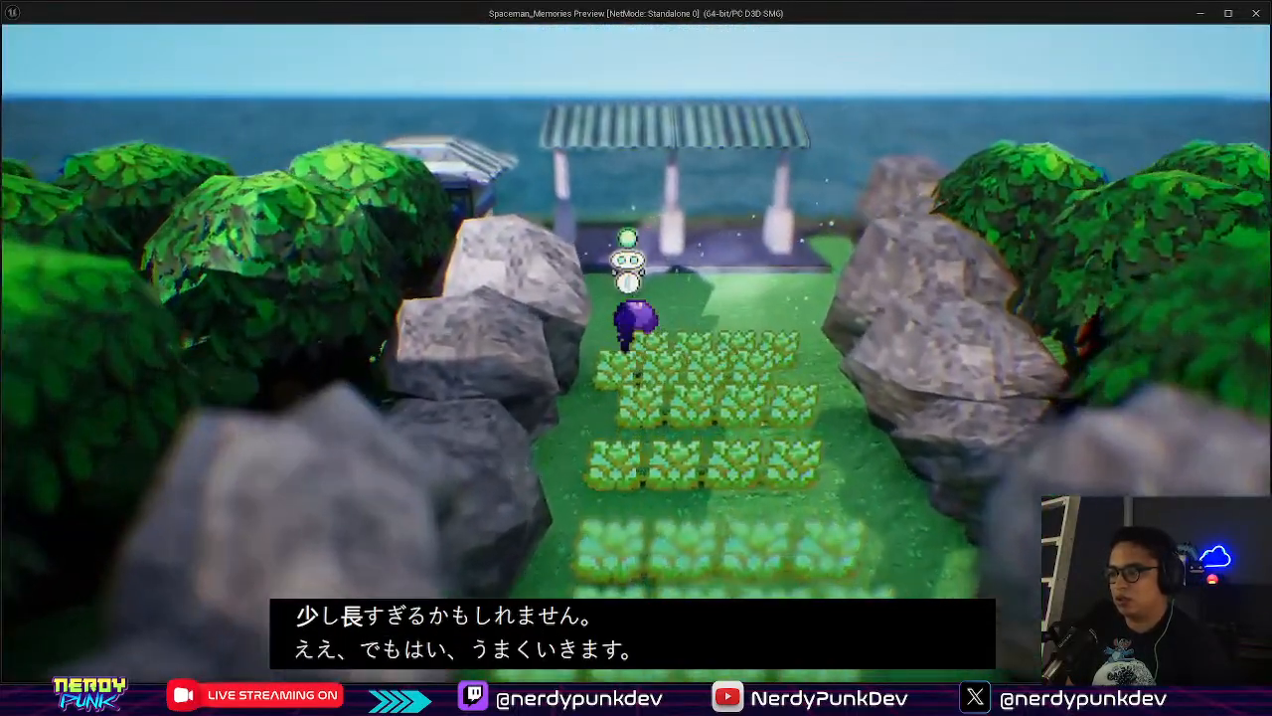
key("e")
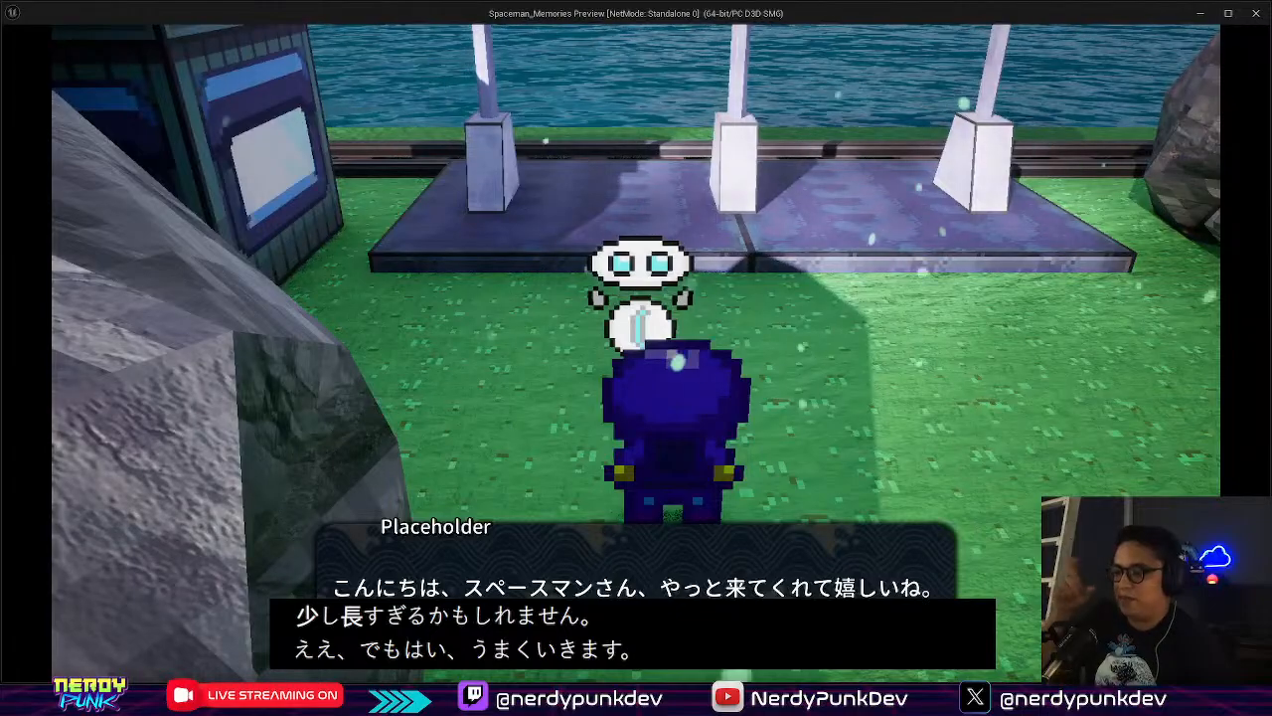
Close the robot's dialogue and end the play session
key("e")
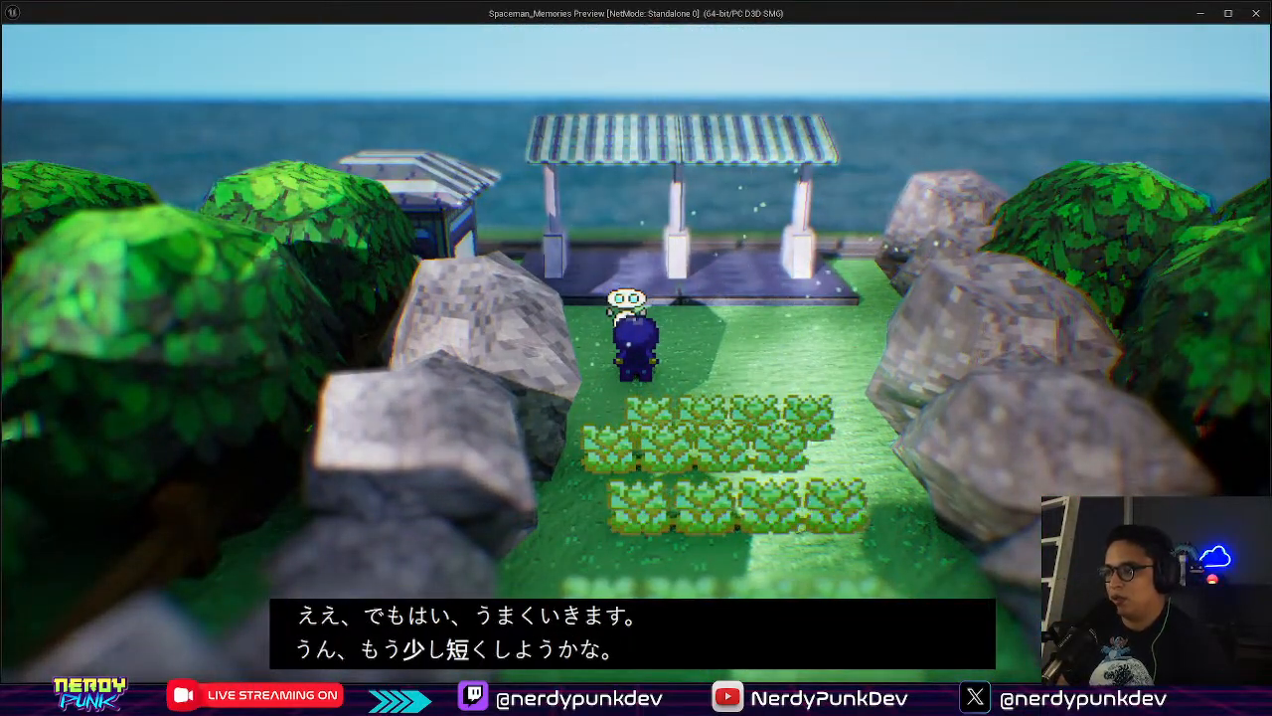
key("Escape")
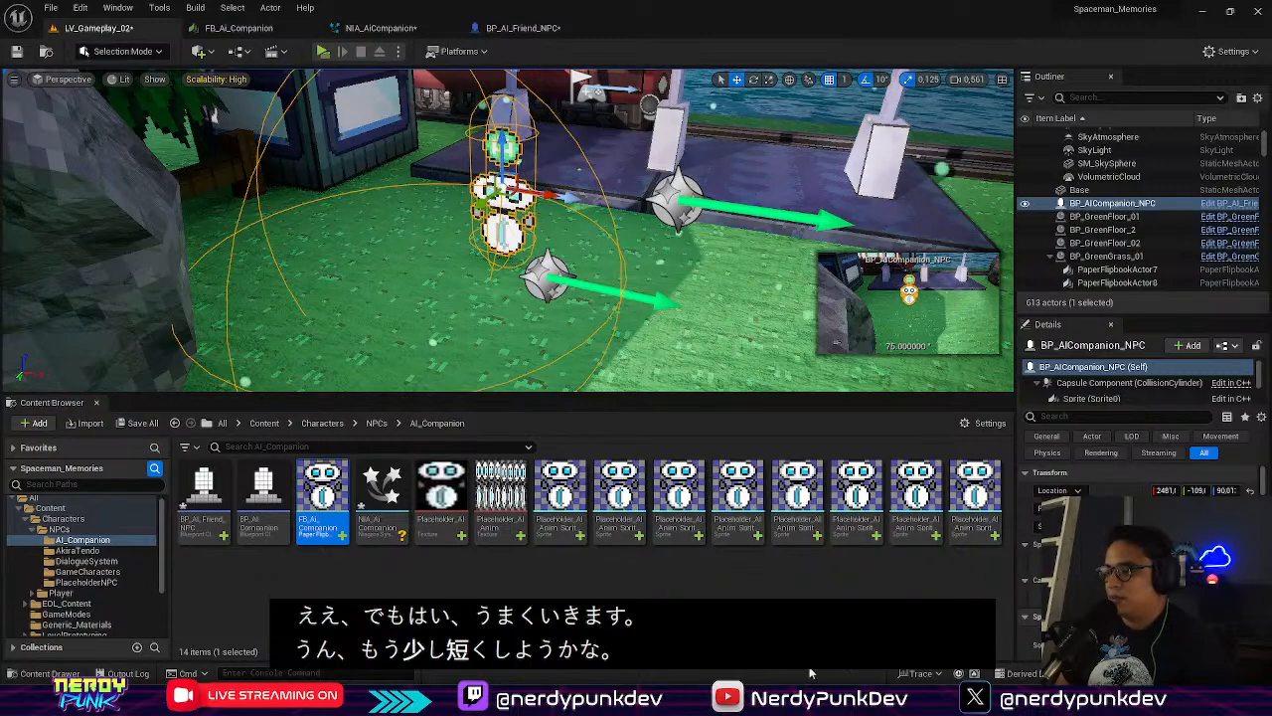
Switch to ChatGPT and send the line "This is a way harder part of your journey" for translation
mouse_move(809, 699)
left_click(890, 641)
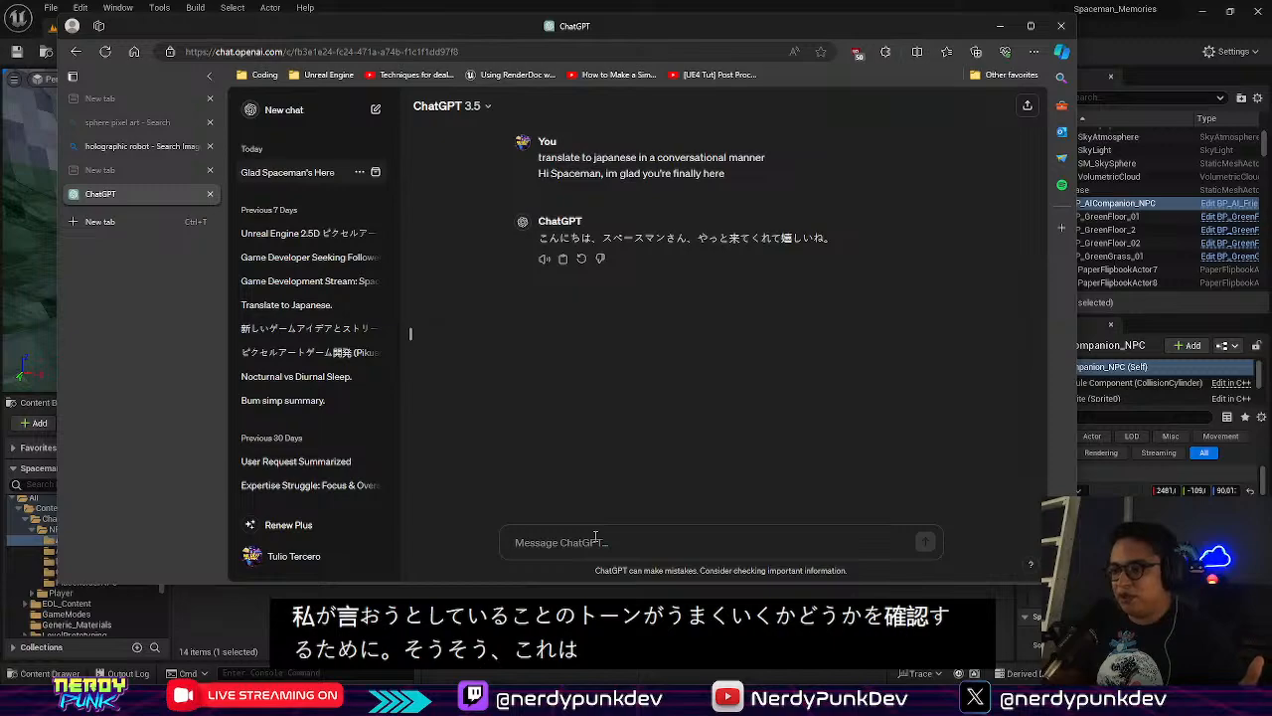
left_click(596, 542)
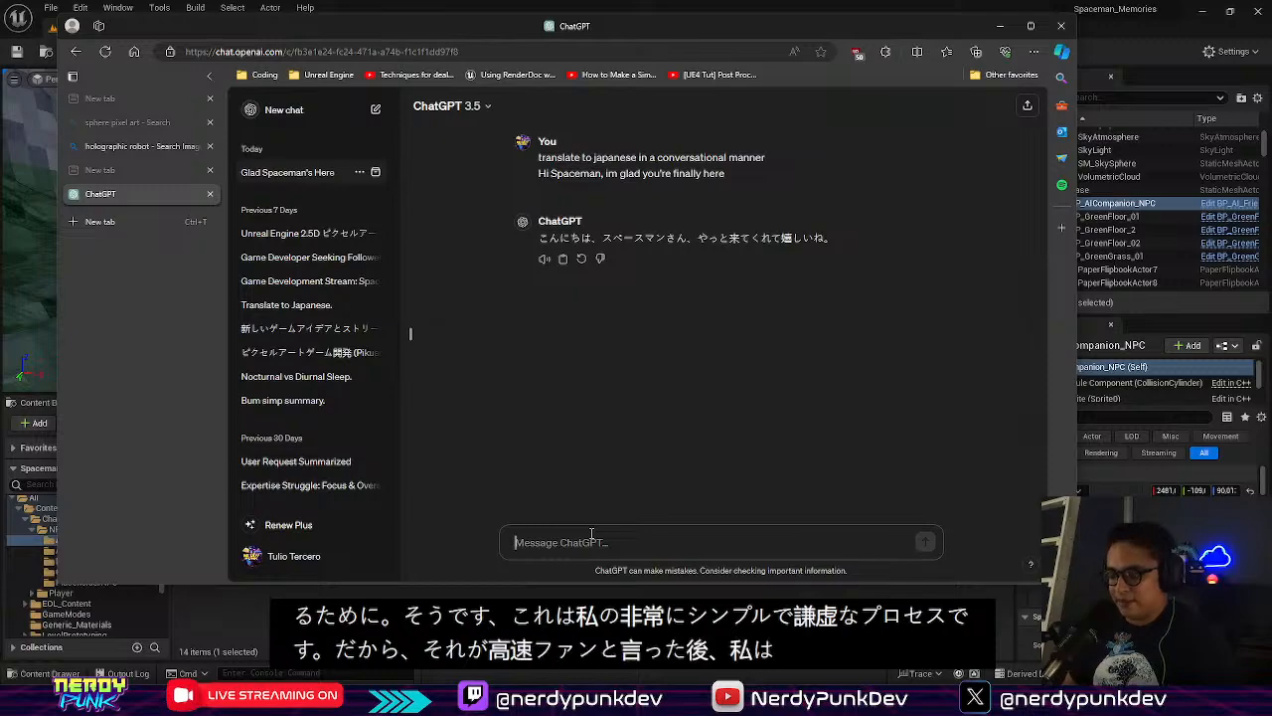
type("Th")
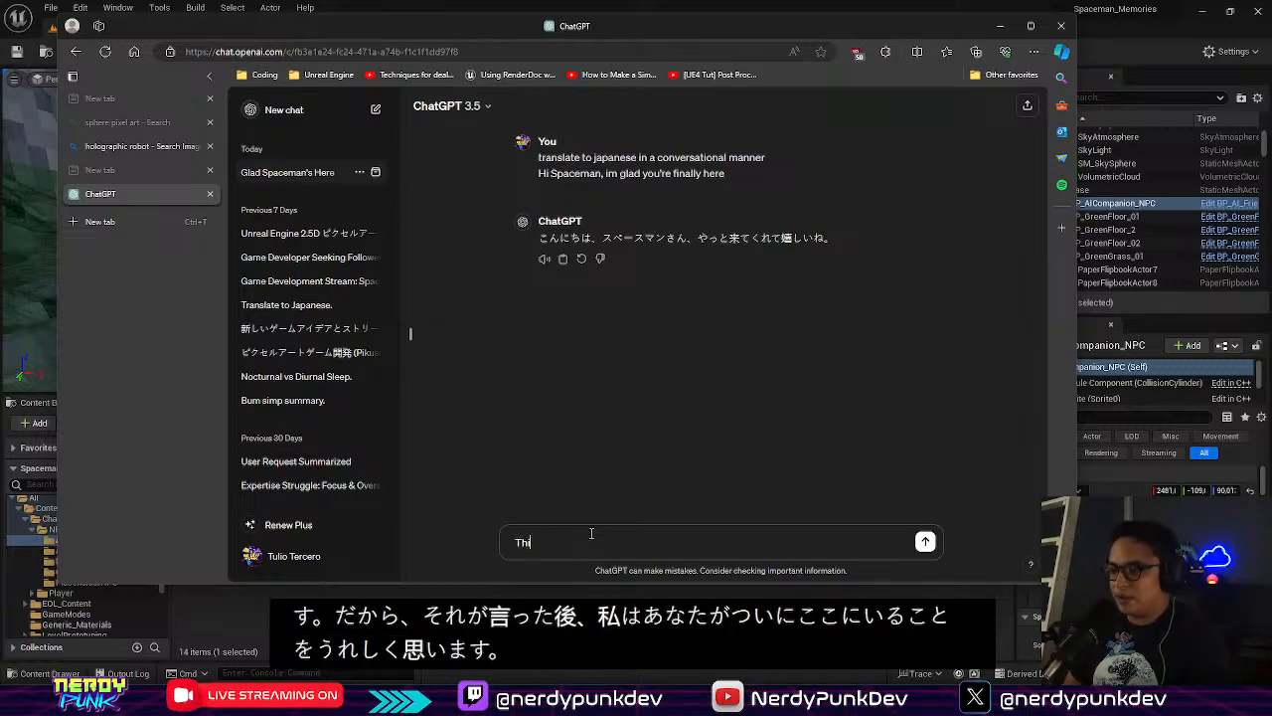
type("is is a way ")
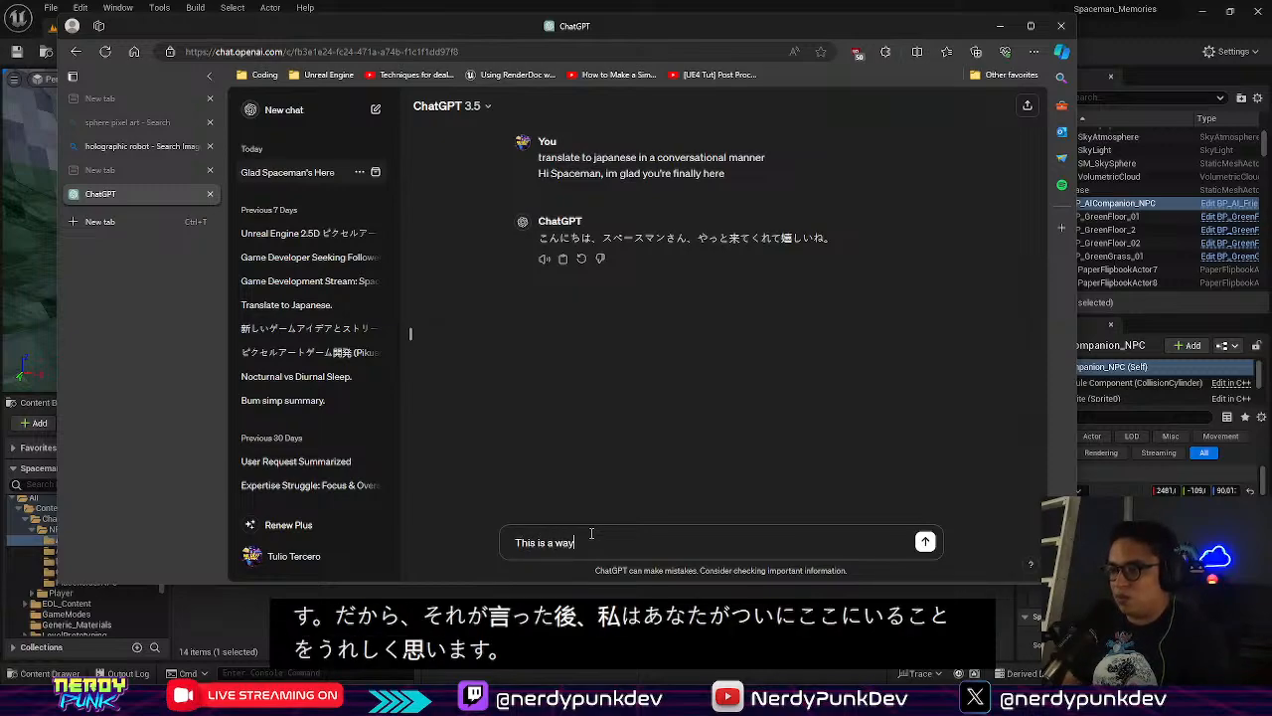
type("harder p")
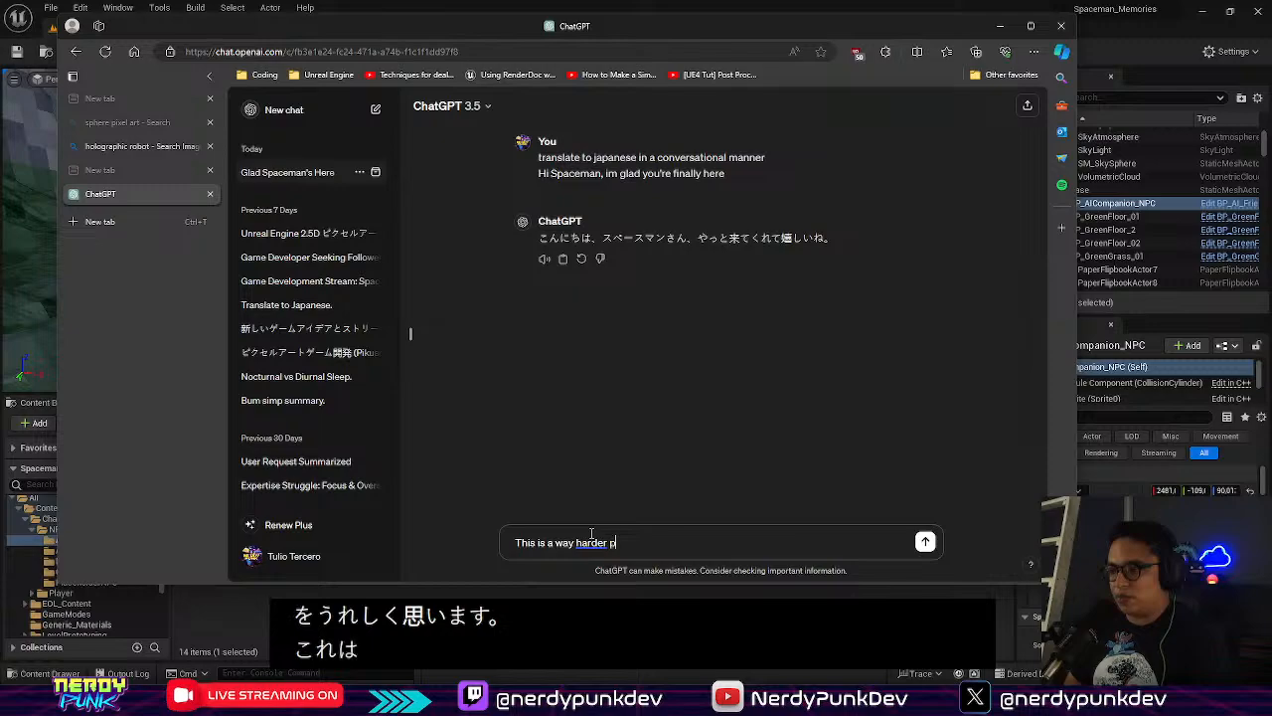
type("art of your journey")
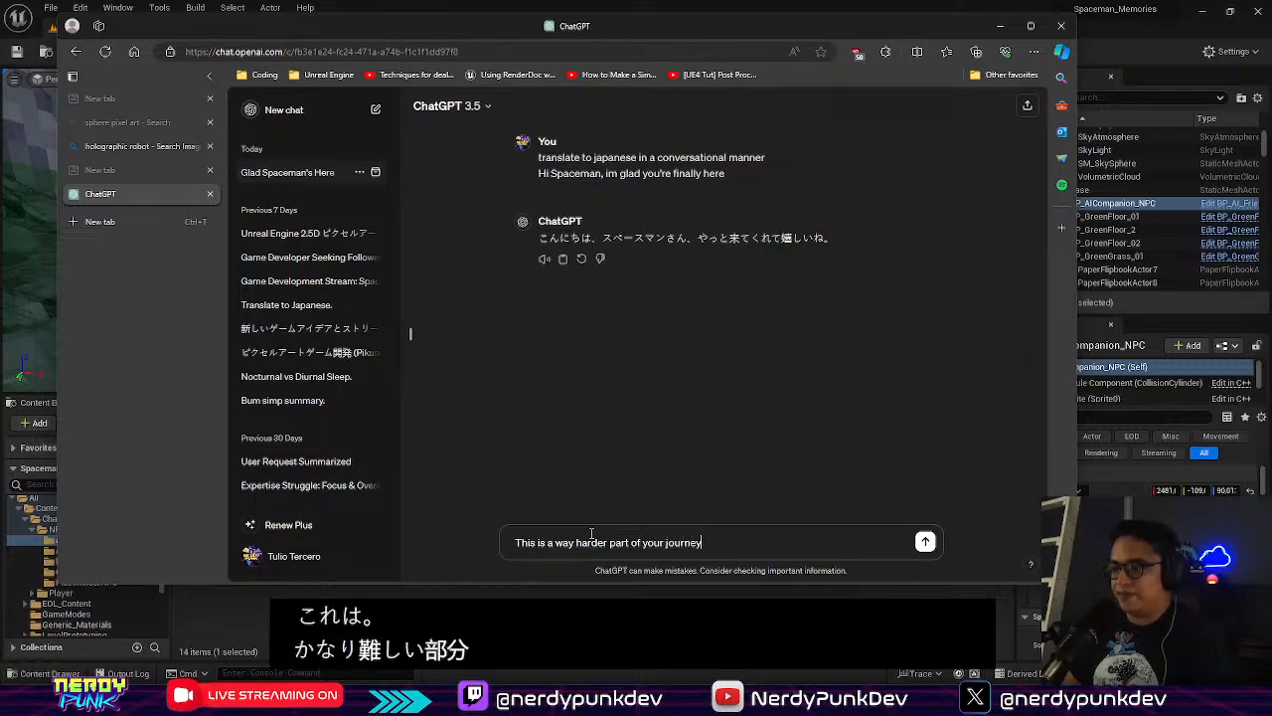
key("Return")
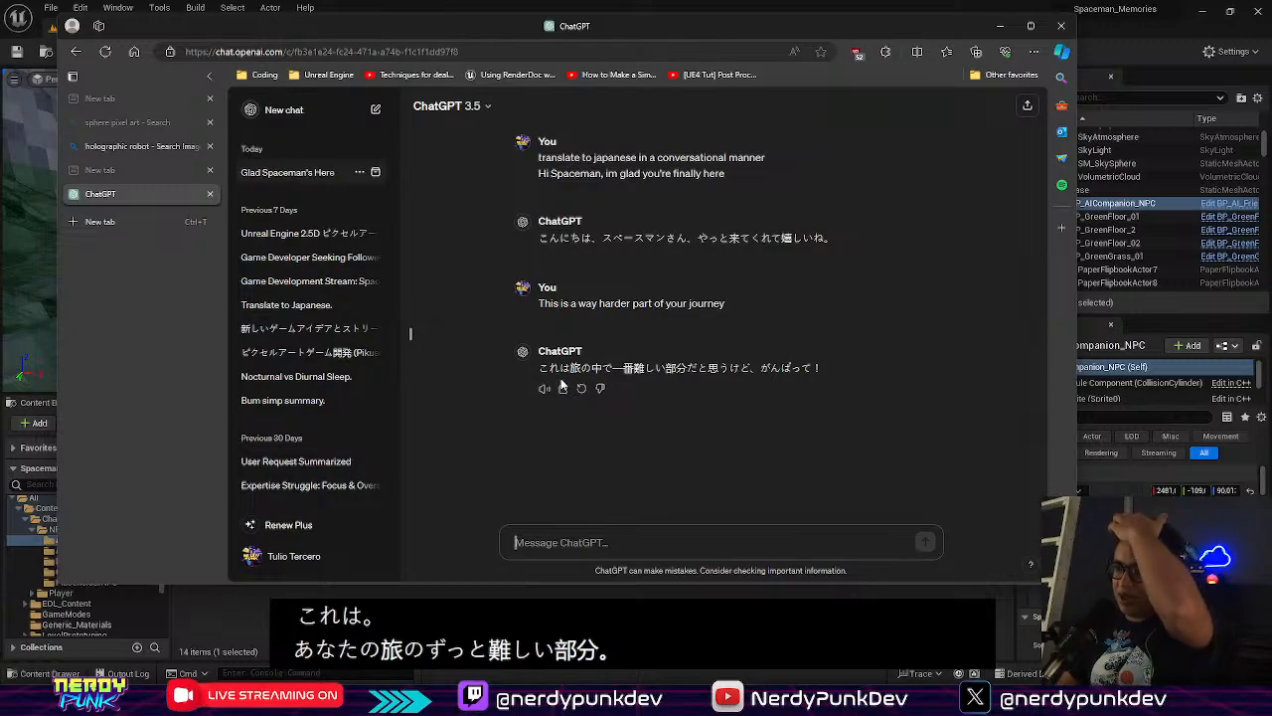
Copy ChatGPT's translation "これは旅の中で一番難しい部分だと思うけど、がんばって！" into a new Index [1] element of FDialogue in BP_AI_Friend_NPC
left_click(562, 389)
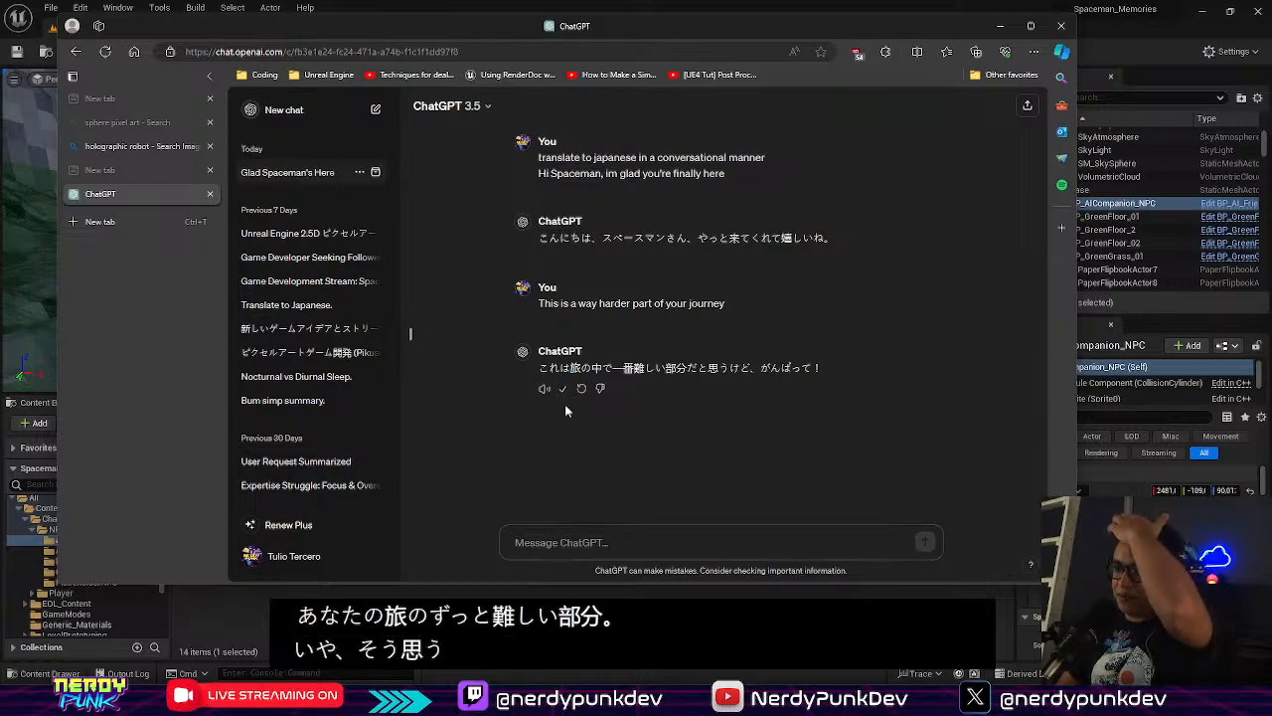
left_click(1000, 26)
double_click(303, 498)
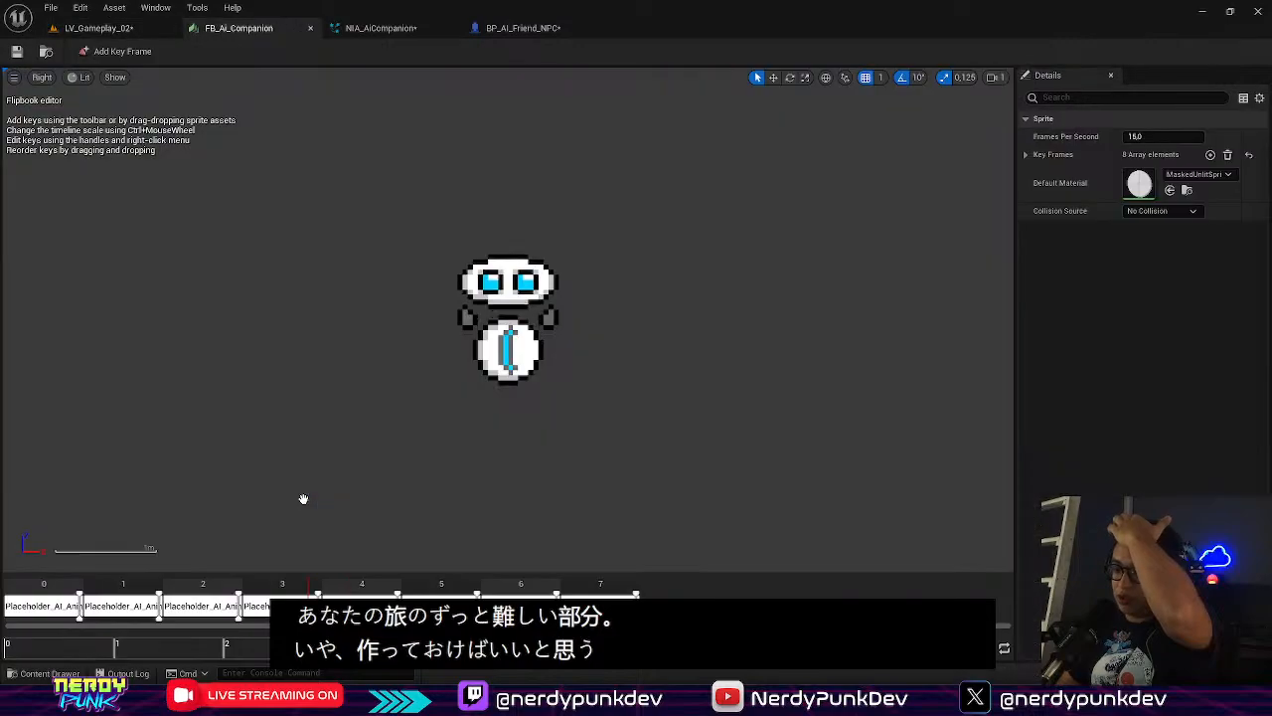
left_click(522, 28)
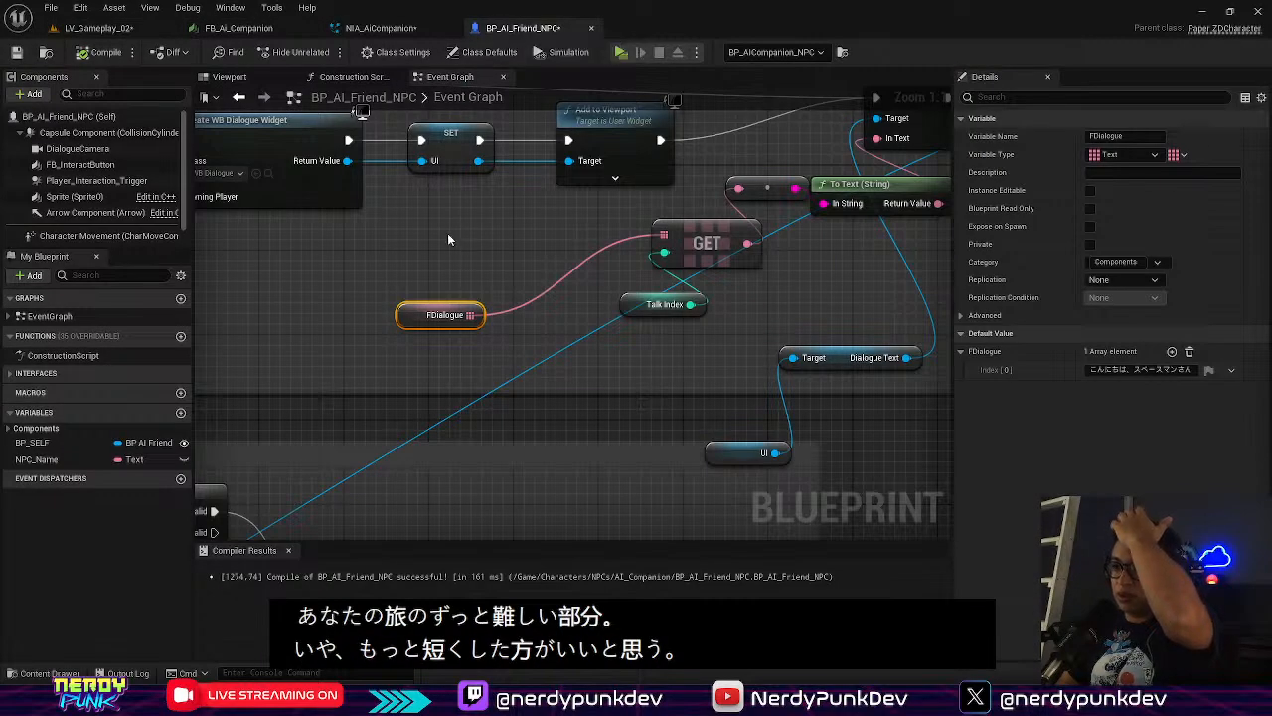
left_click(1172, 352)
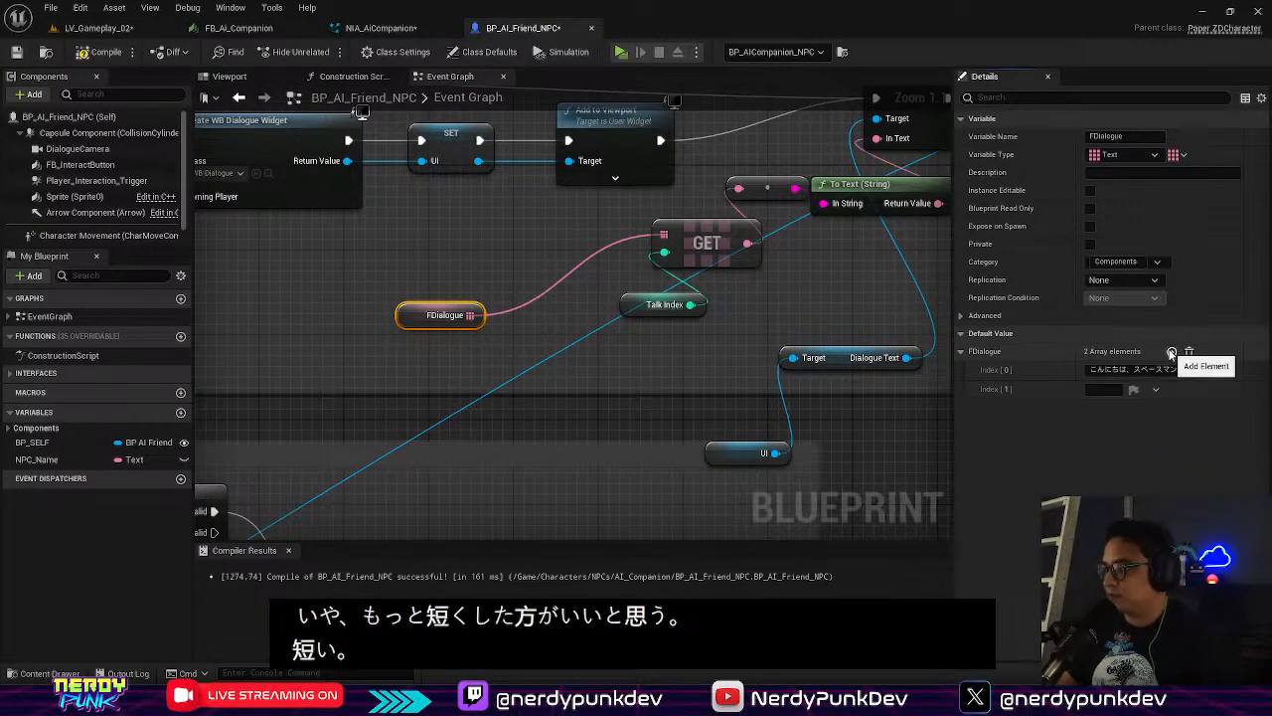
left_click(1103, 389)
key("ctrl+v")
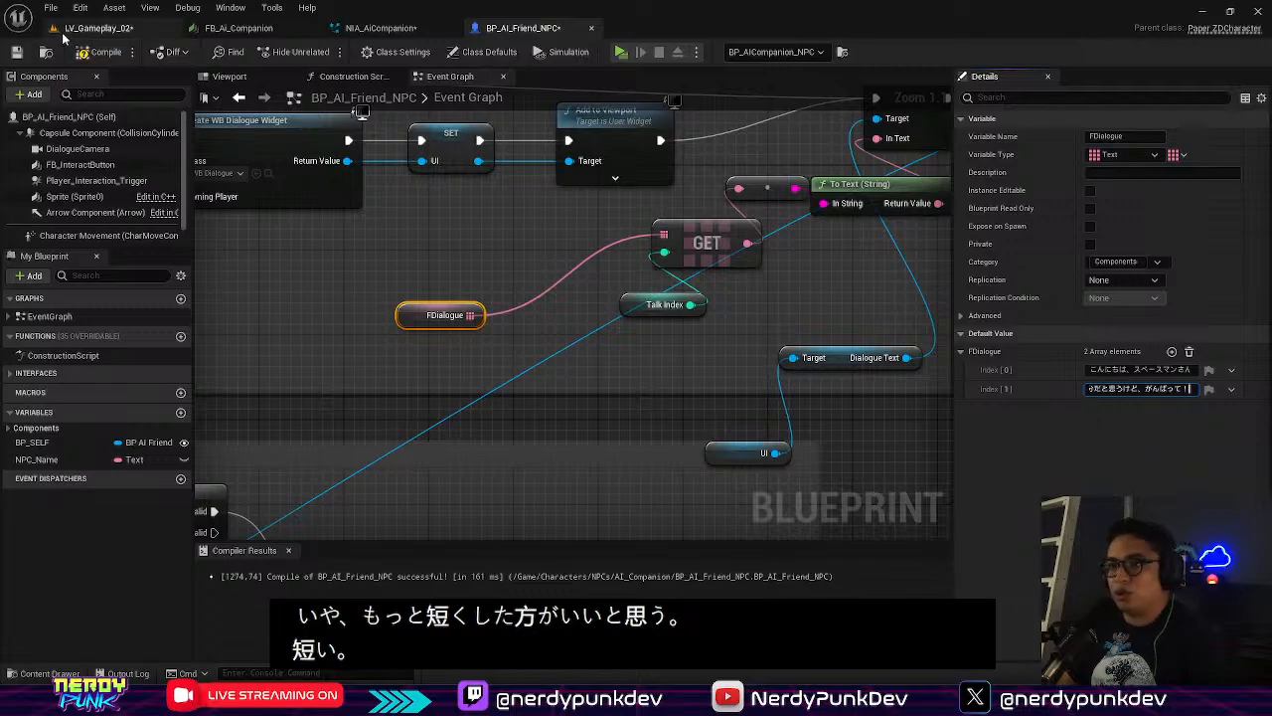
Play LV_Gameplay_02, walk the spaceman to the robot, and advance its dialogue from the first line to the second
left_click(97, 28)
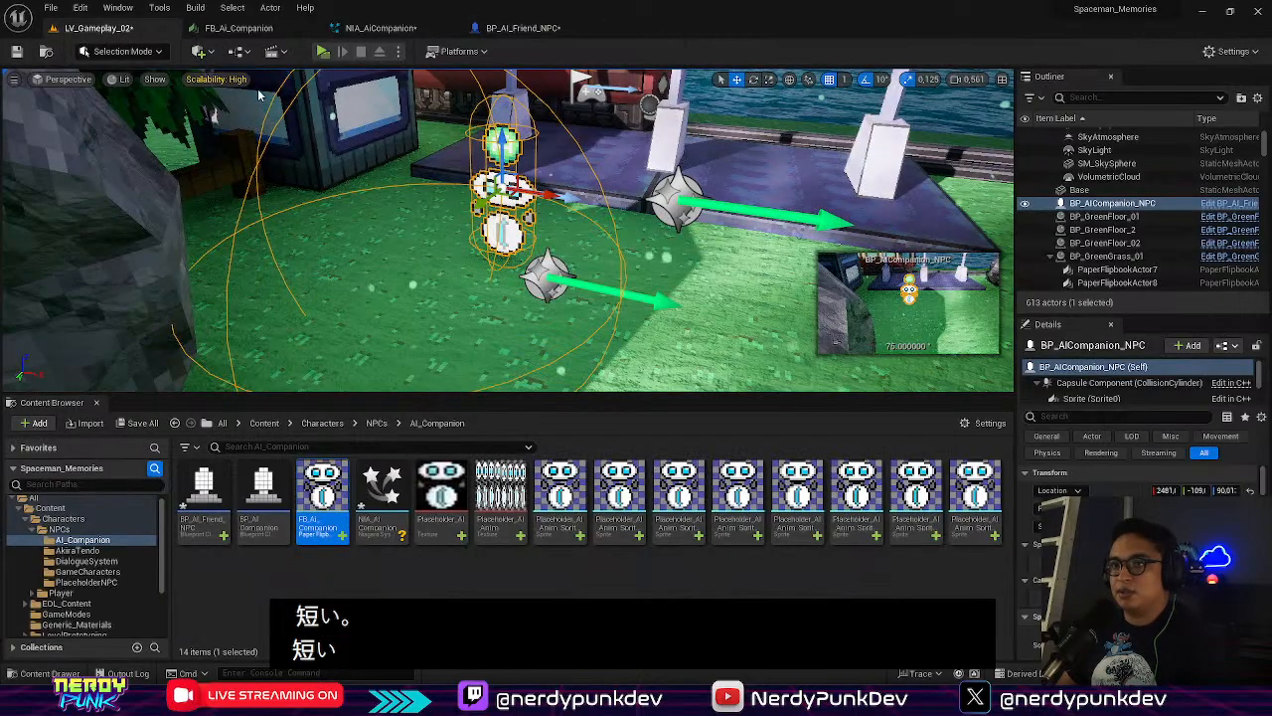
left_click(323, 51)
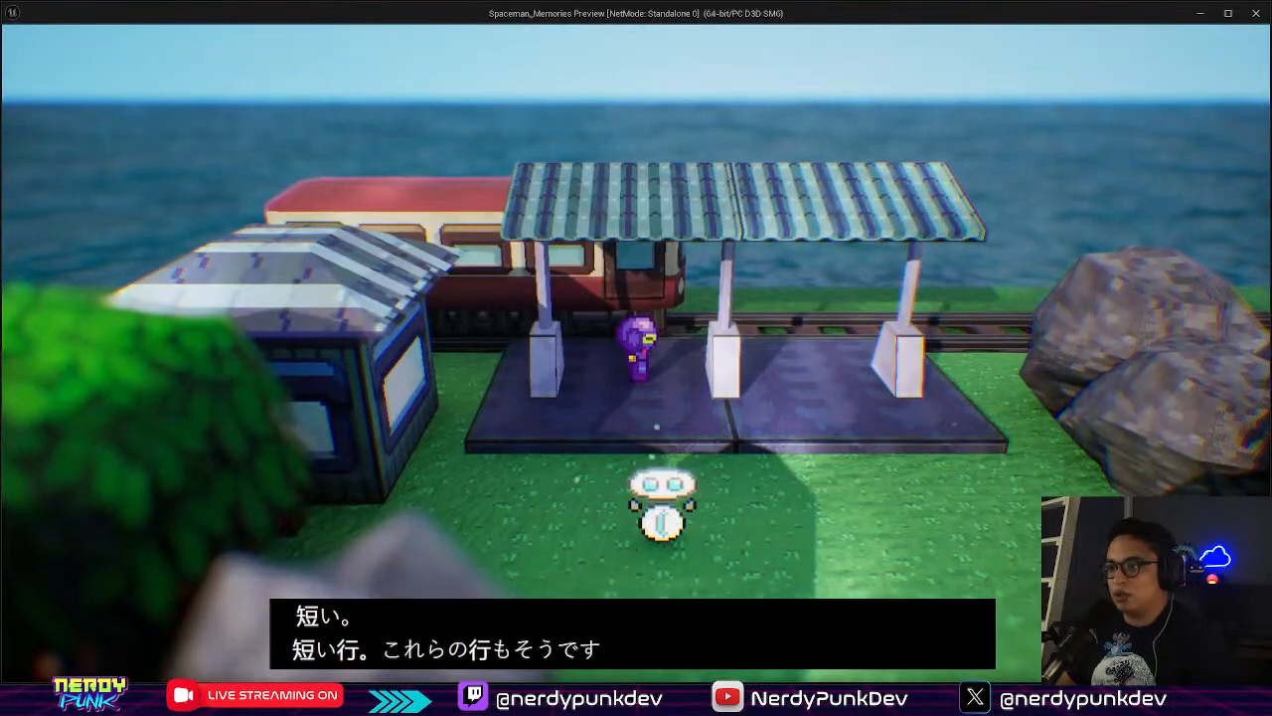
key("s")
key("d")
key("a")
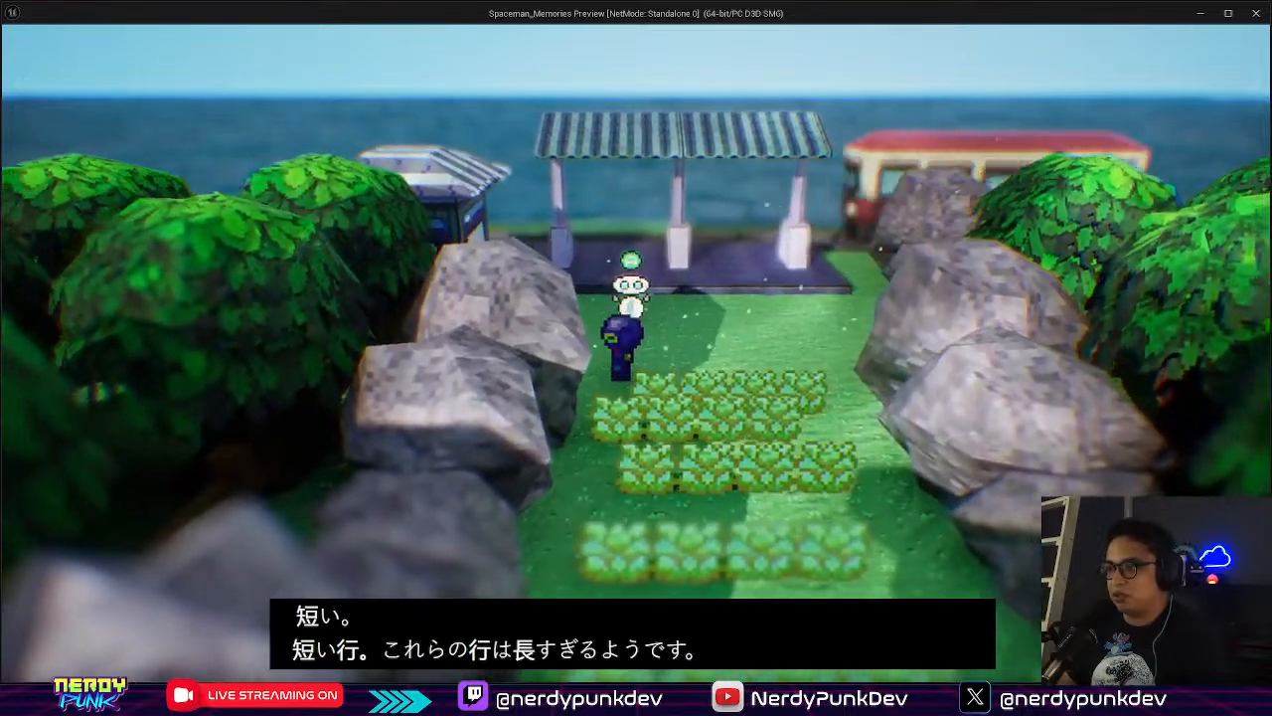
key("w")
key("e")
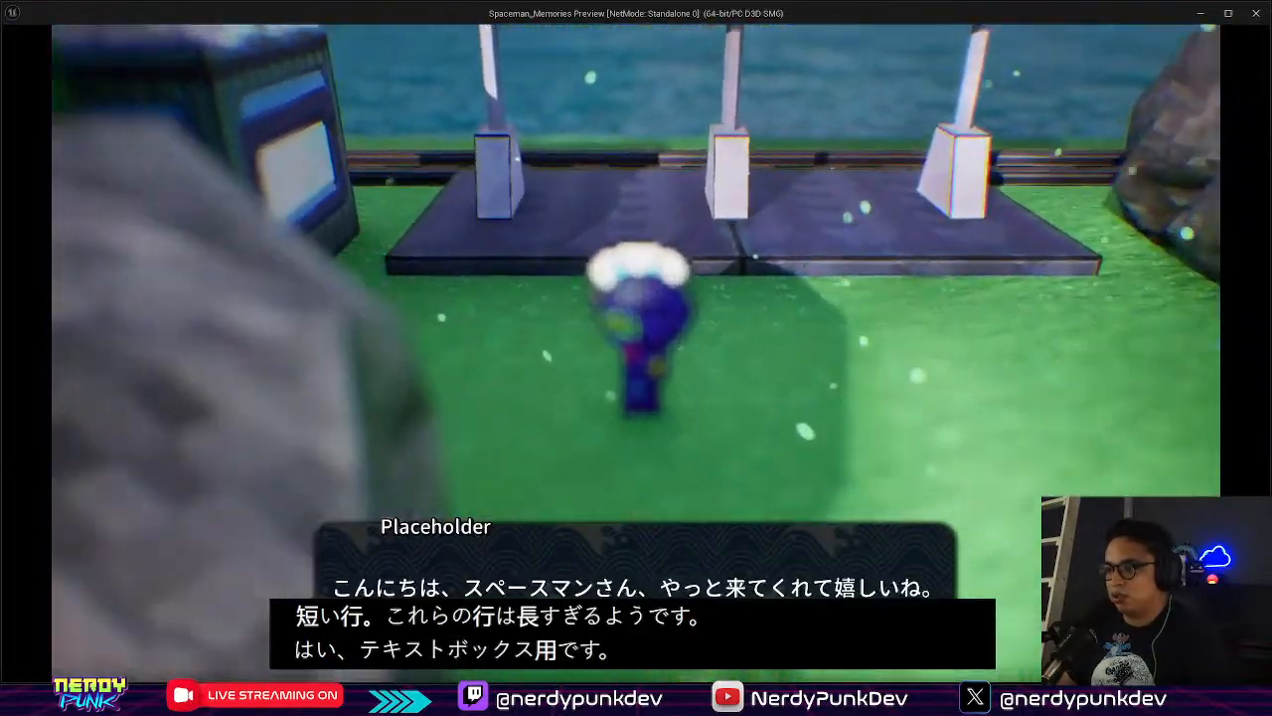
key("e")
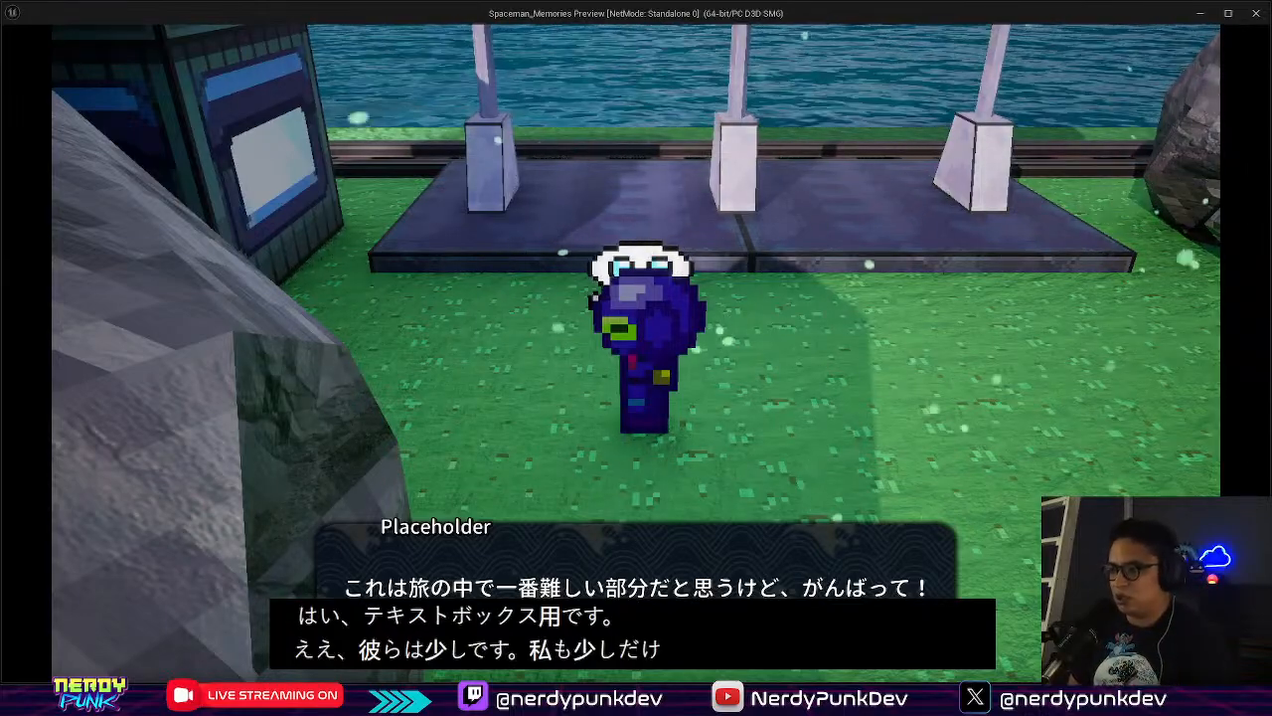
Walk away from the robot and back, replay both of its dialogue lines, and end the play session
key("s")
key("e")
key("s")
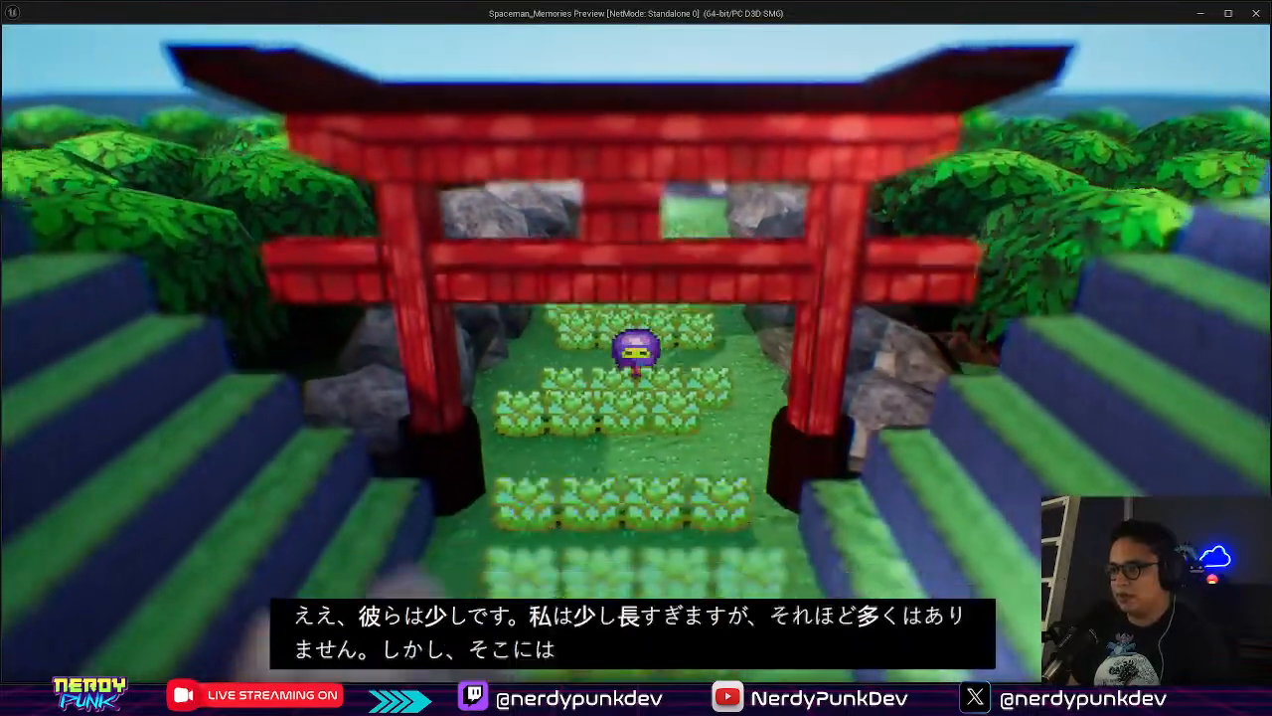
key("w")
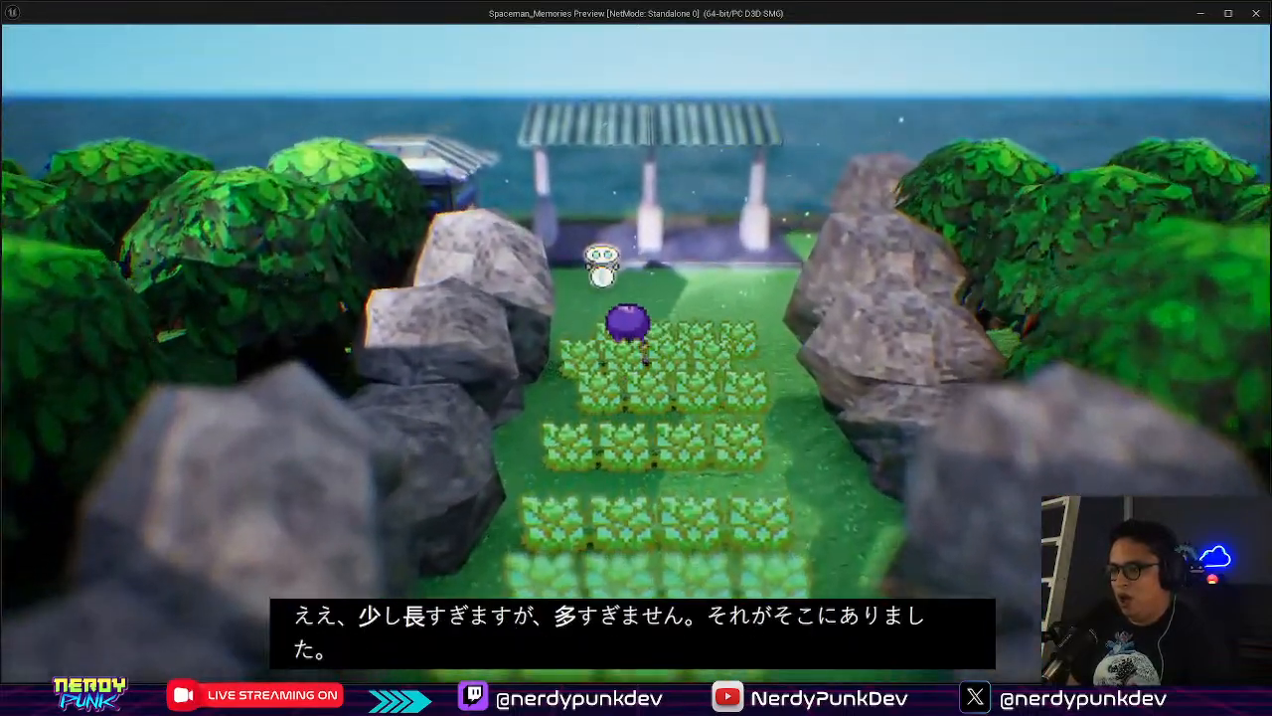
key("e")
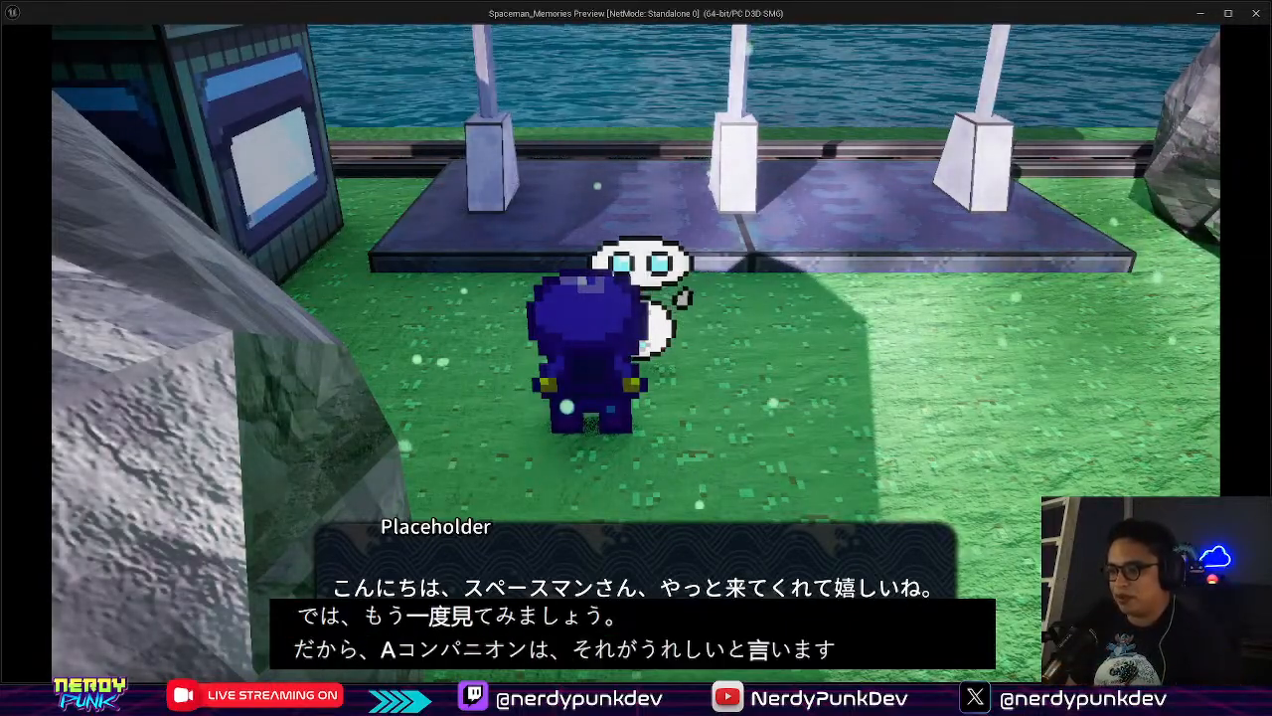
key("e")
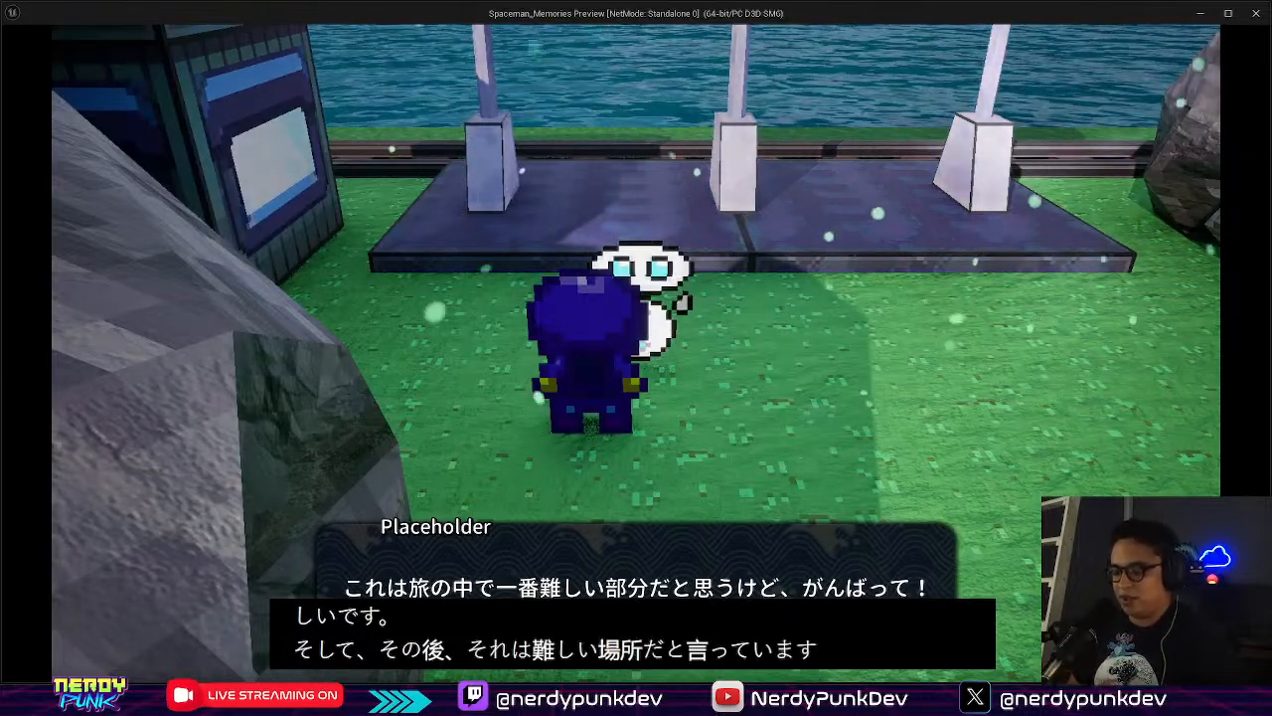
key("e")
key("Escape")
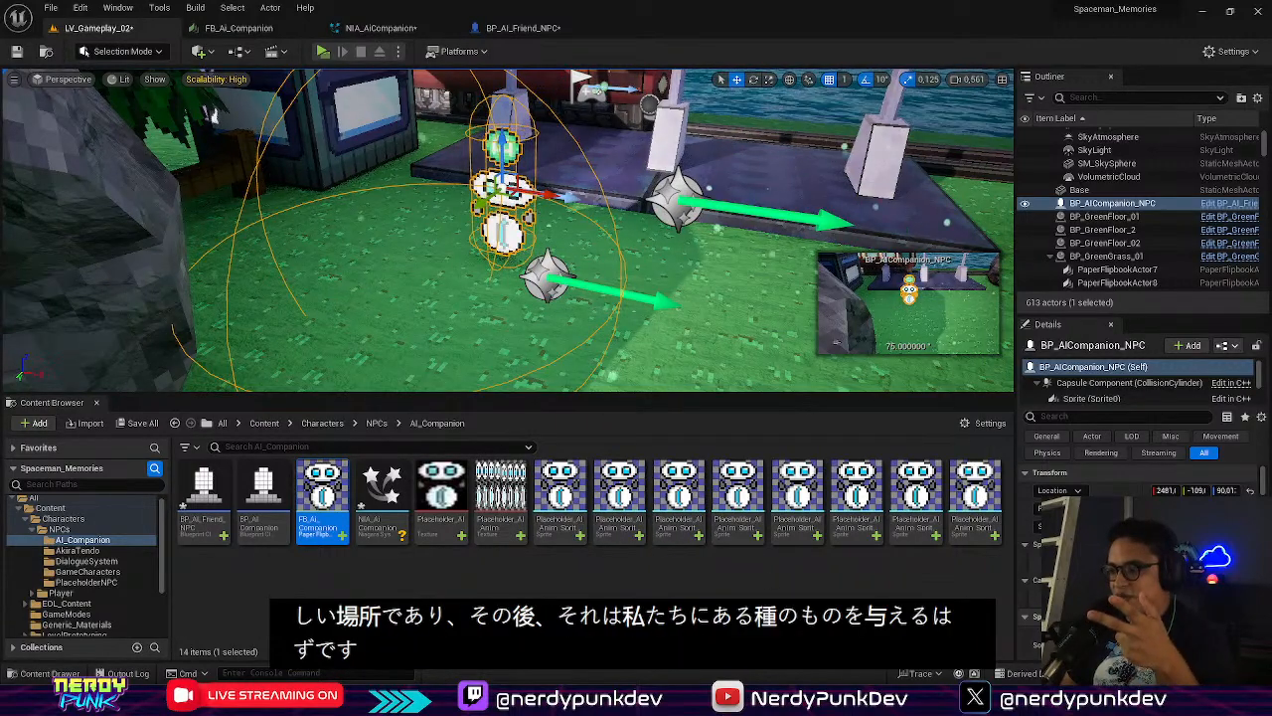
Send ChatGPT the line "My sensors detect a very strong evil spirit to the south" for translation
left_click(852, 585)
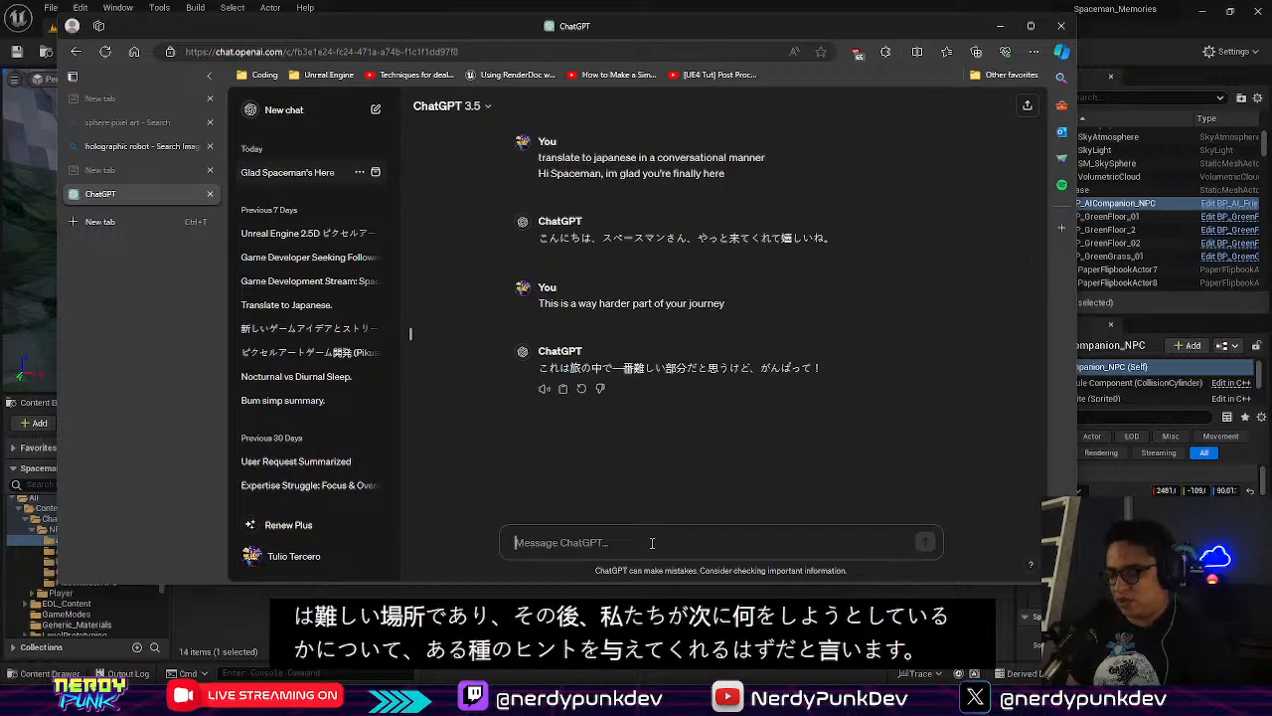
type("I")
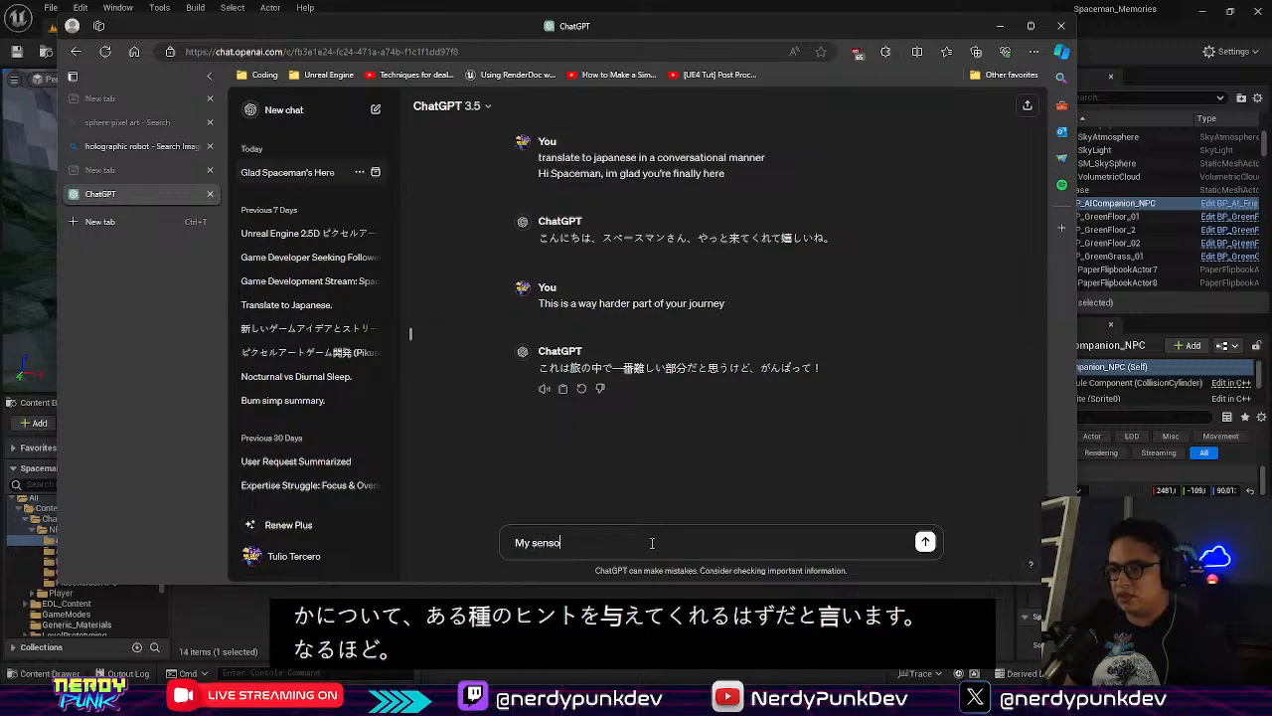
type("y sensors detect a very stro")
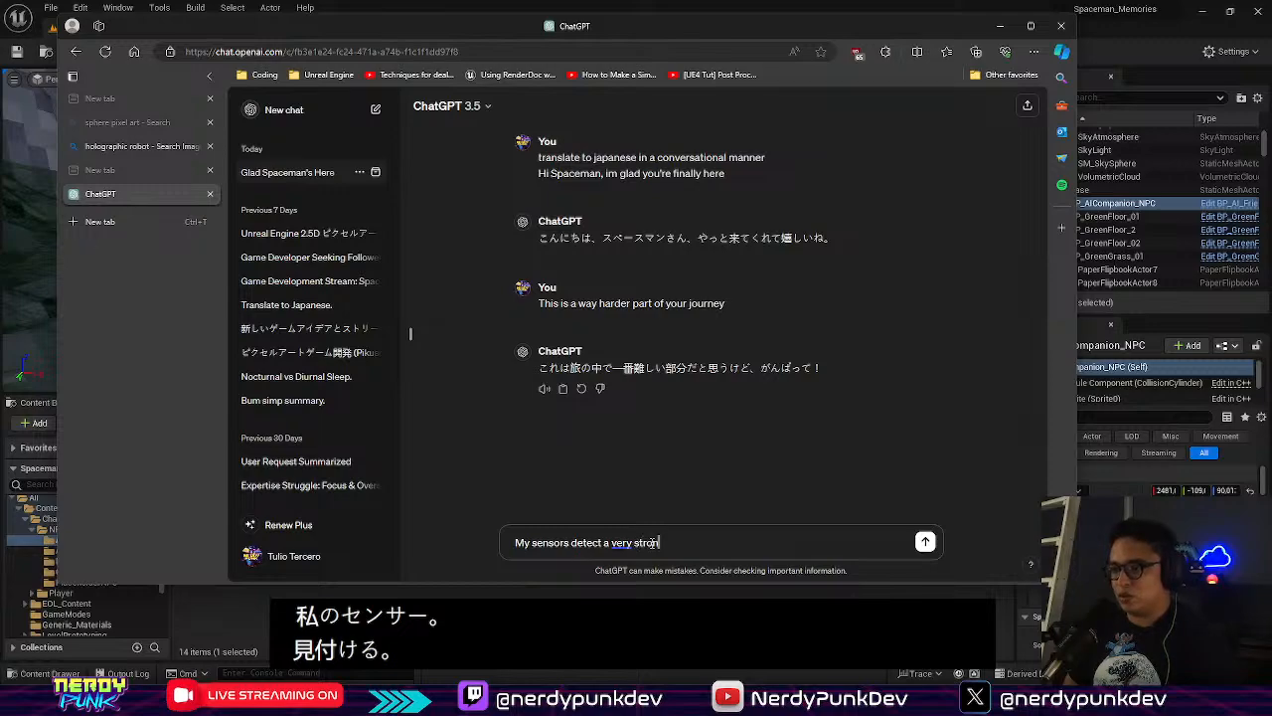
type("g evil spirit")
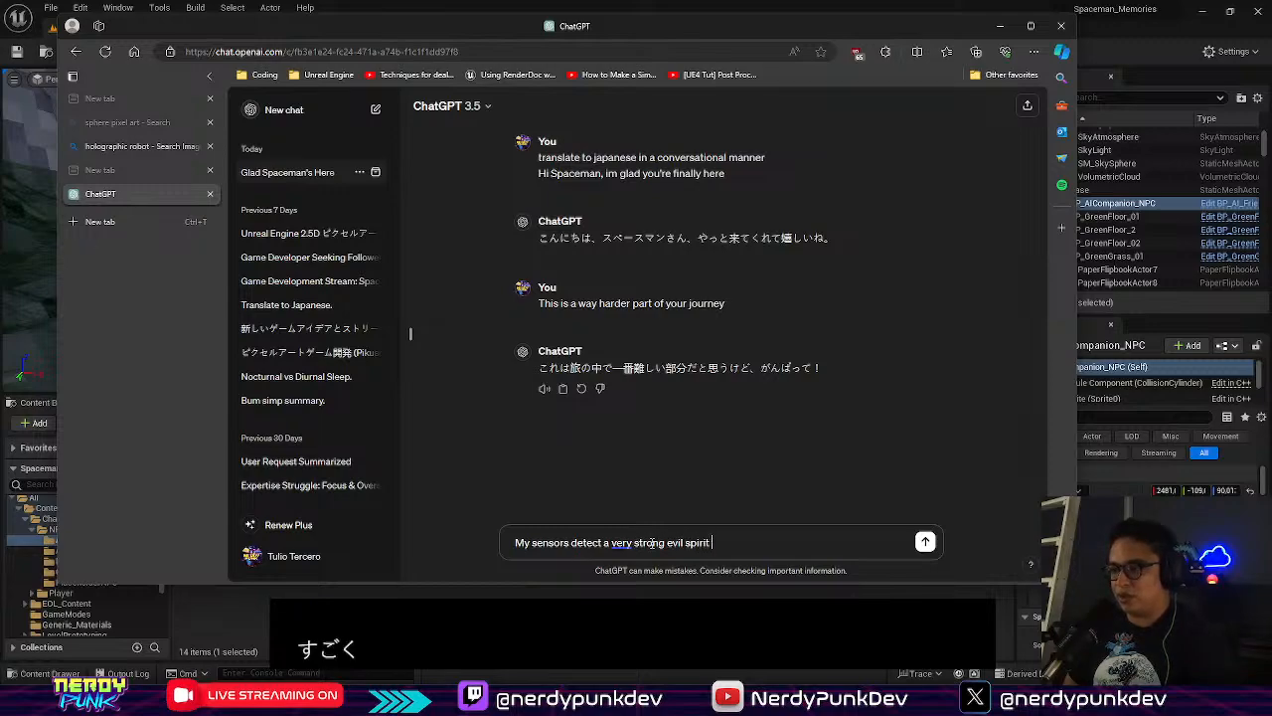
type(" to the south")
key("Return")
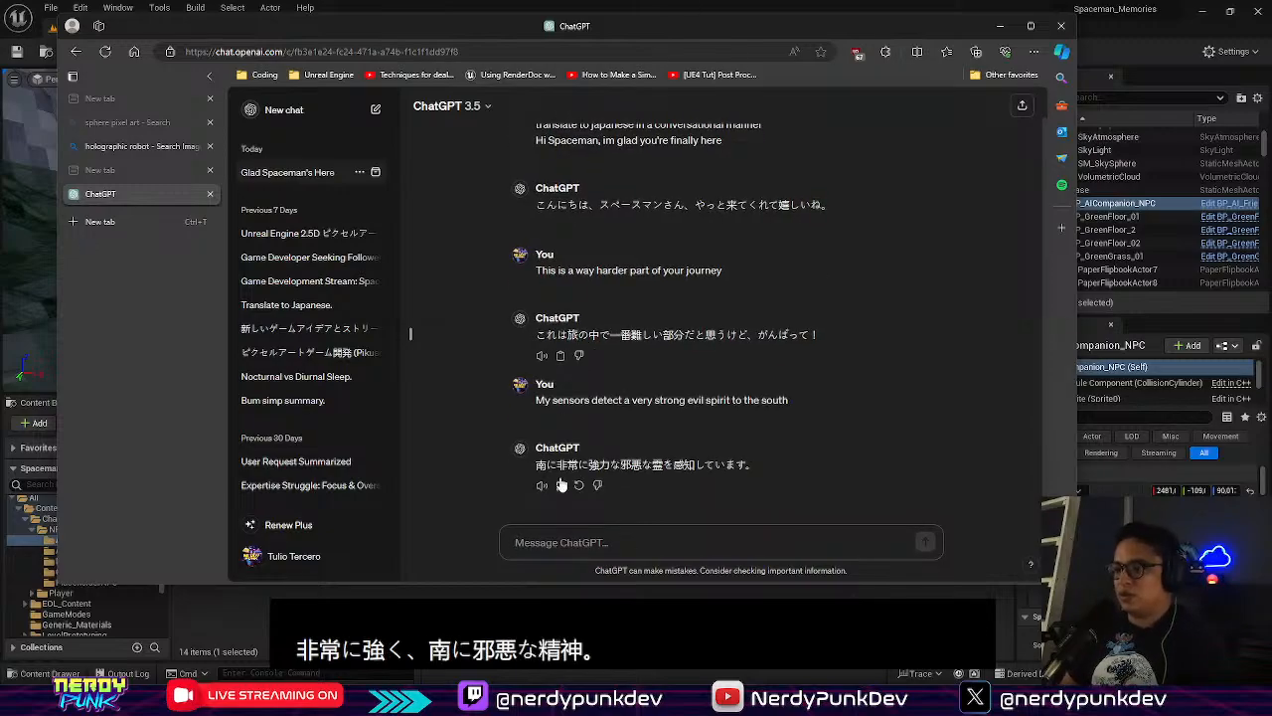
Add an Index [2] element to FDialogue with ChatGPT's translation "南に非常に強力な邪悪な霊を感知しています。" and compile BP_AI_Friend_NPC
left_click(1000, 25)
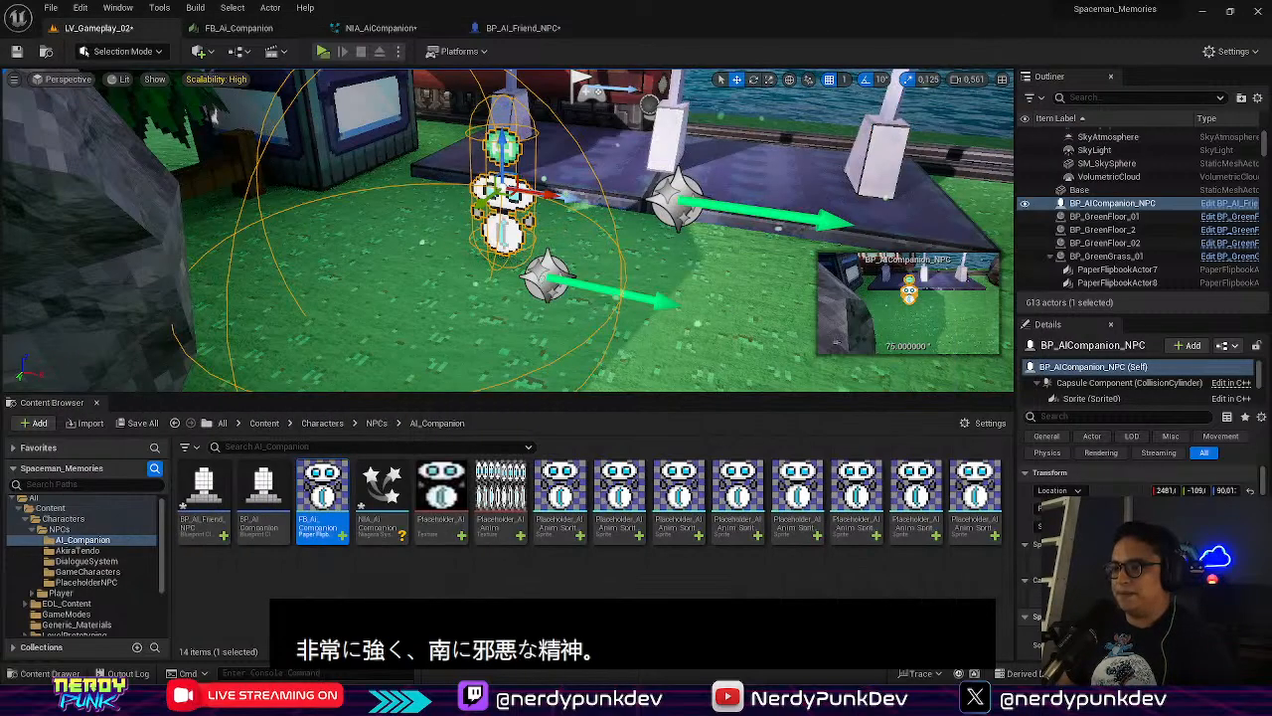
left_click(522, 27)
left_click(1172, 351)
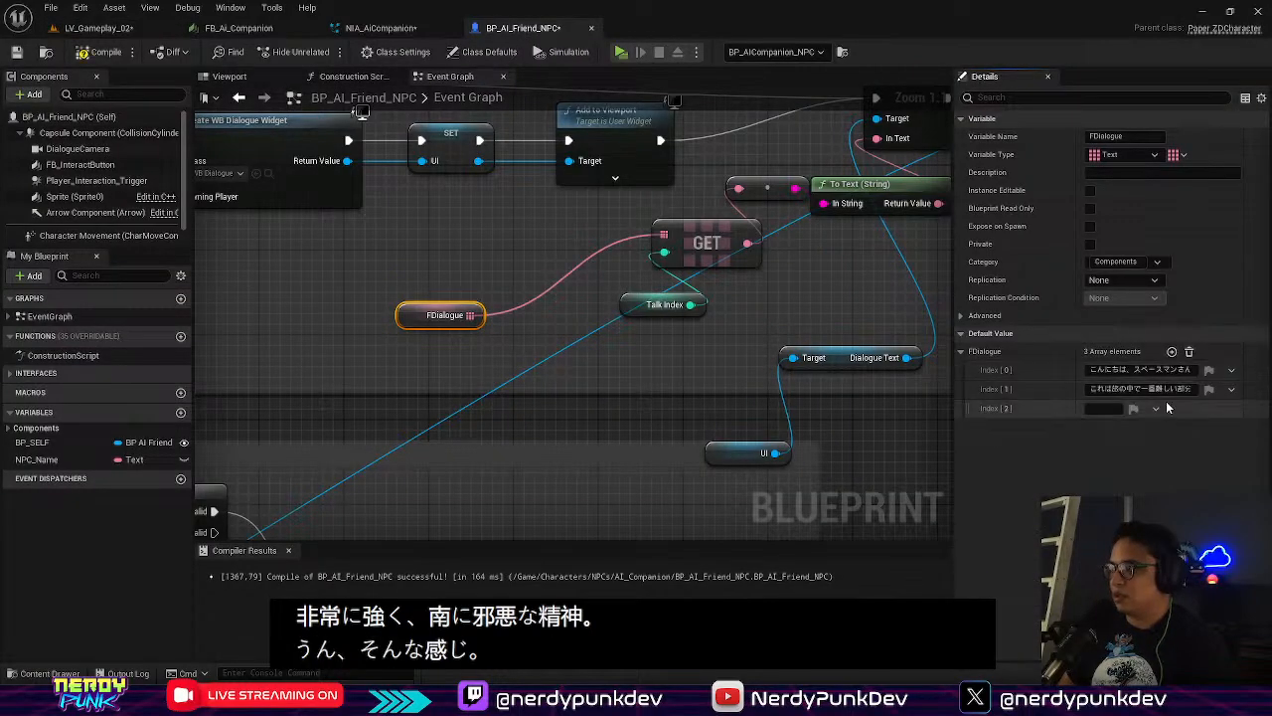
key("Return")
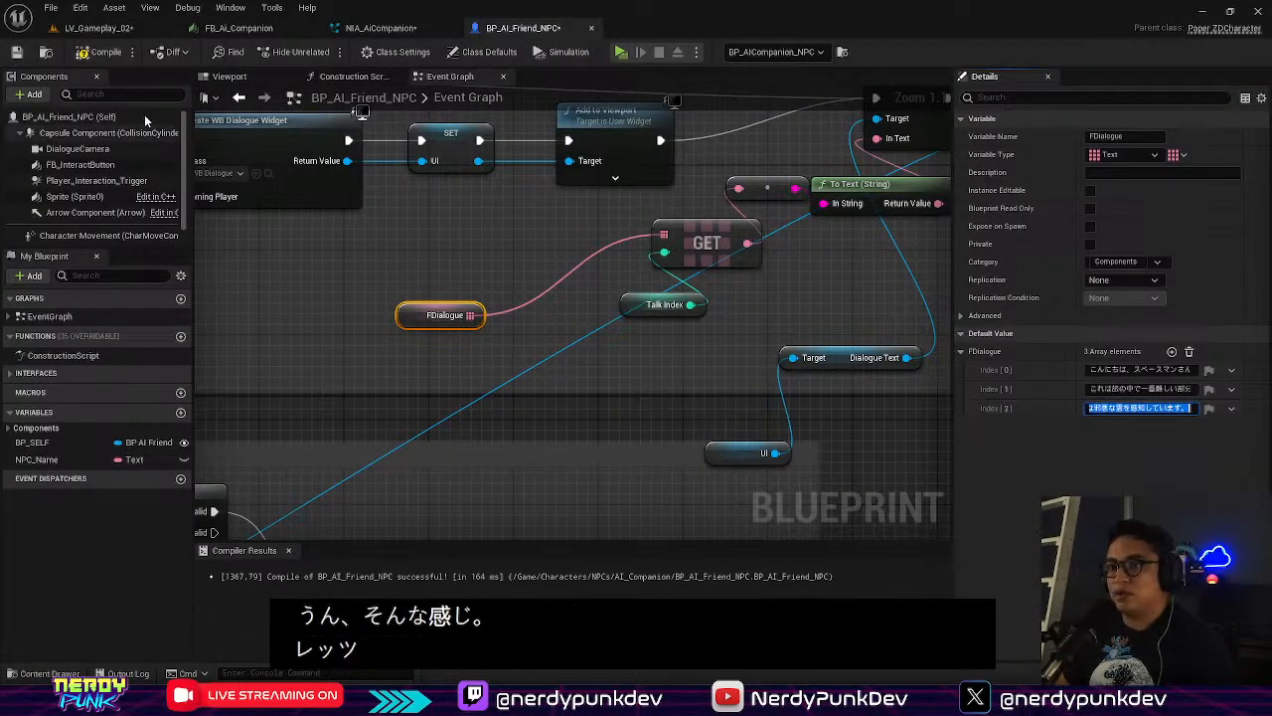
left_click(89, 54)
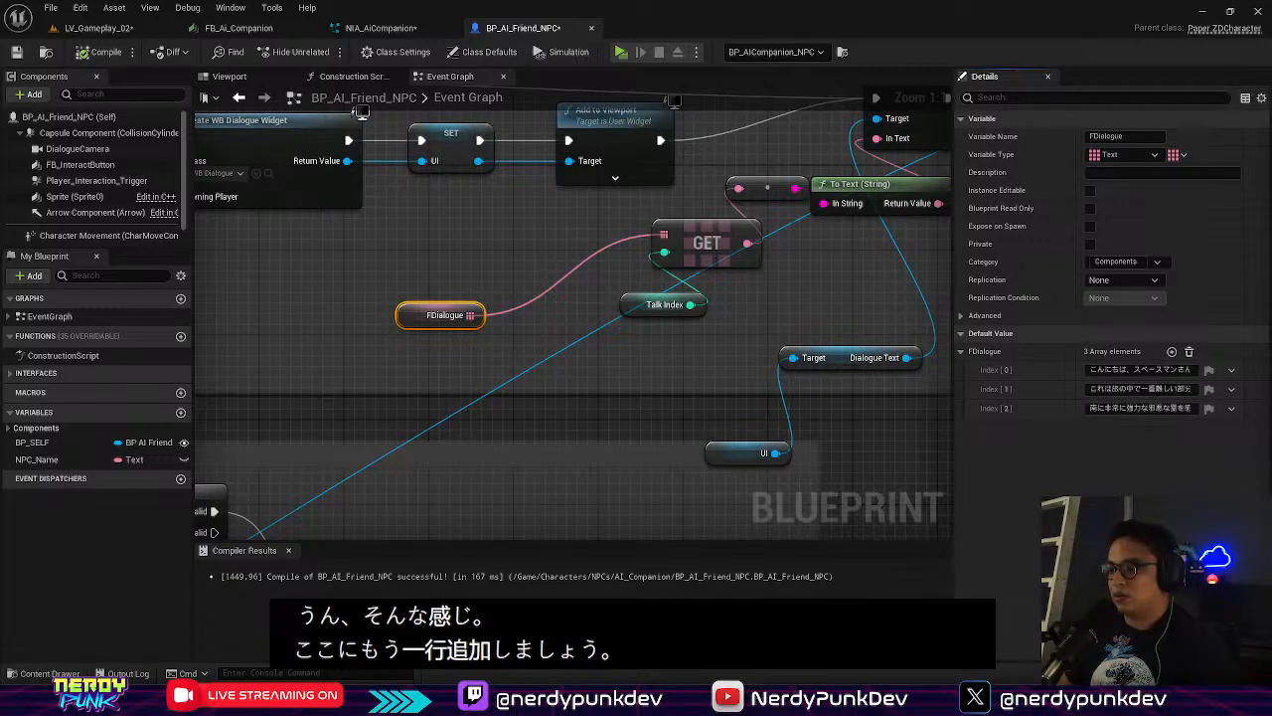
Send ChatGPT the line "You should get the plasma weapon" for translation
mouse_move(783, 696)
left_click(820, 675)
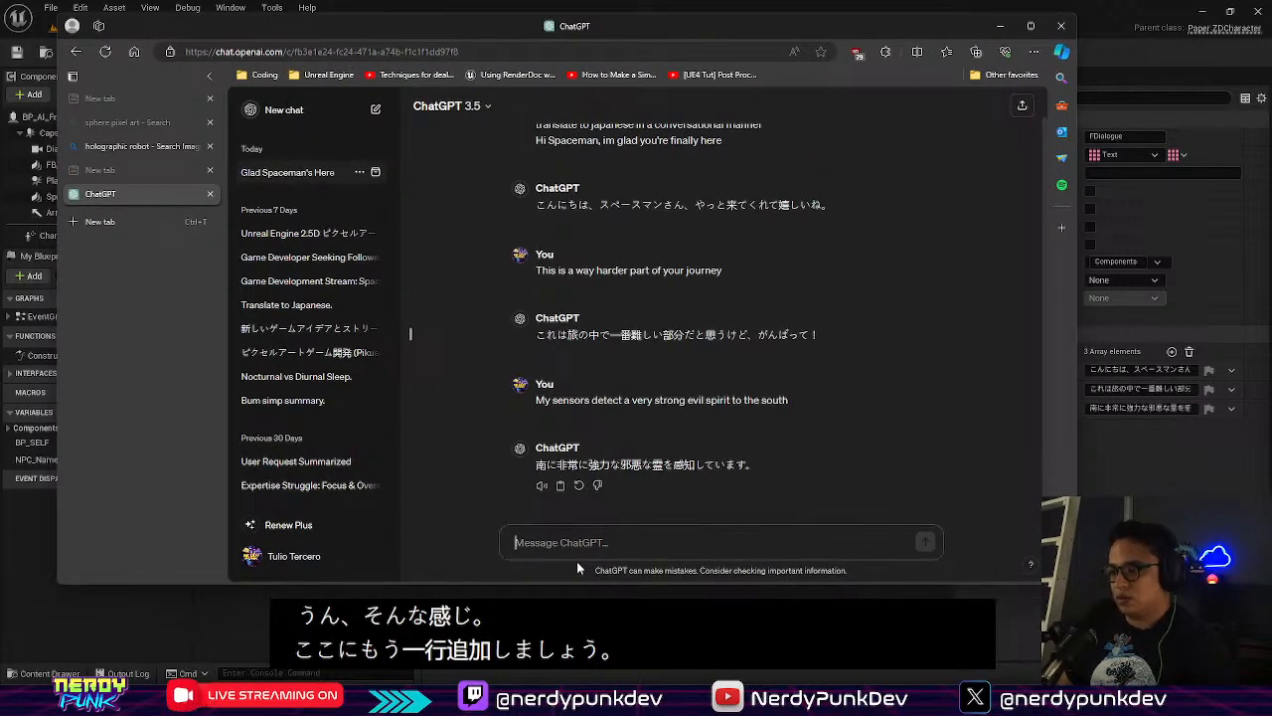
type("You should g")
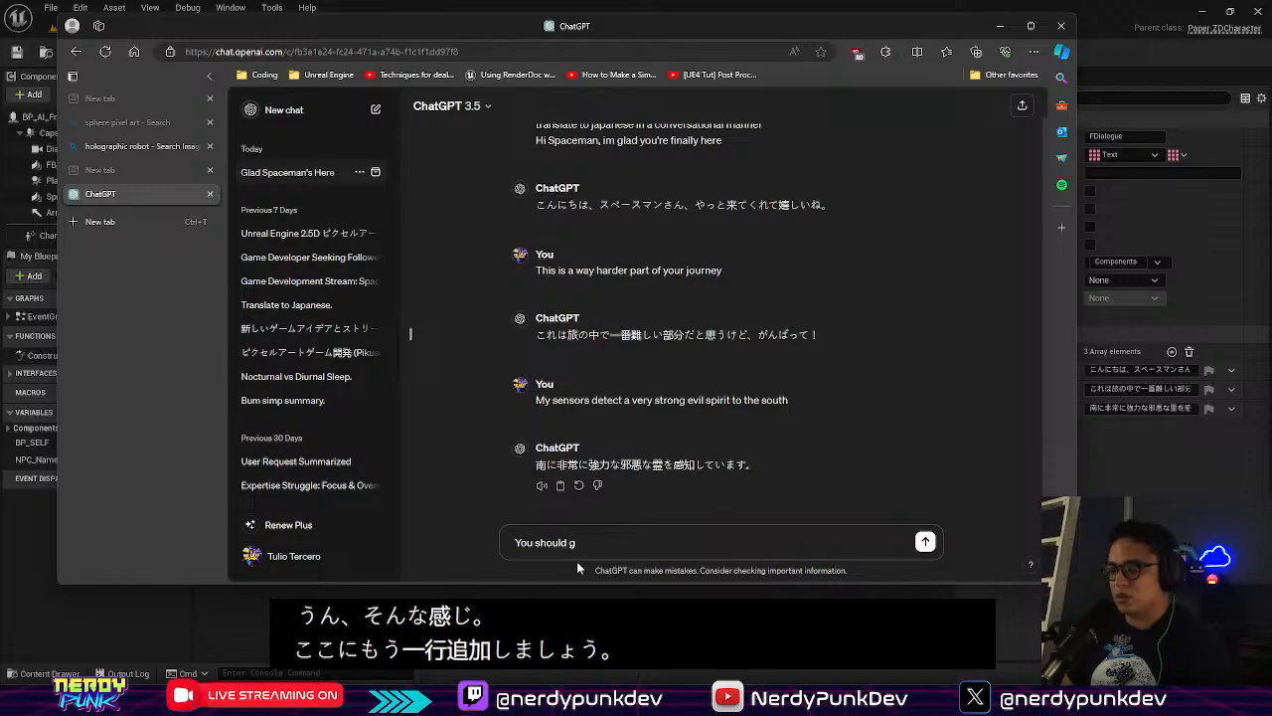
type("et the")
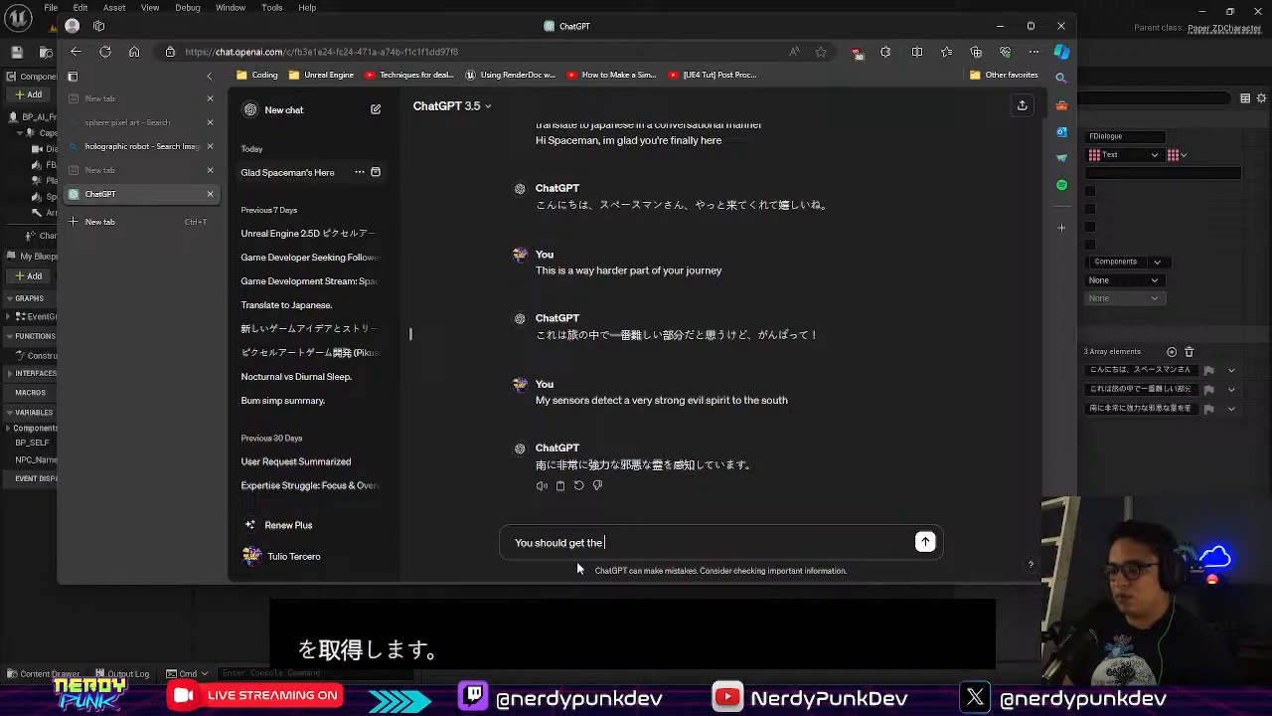
type("plasma w")
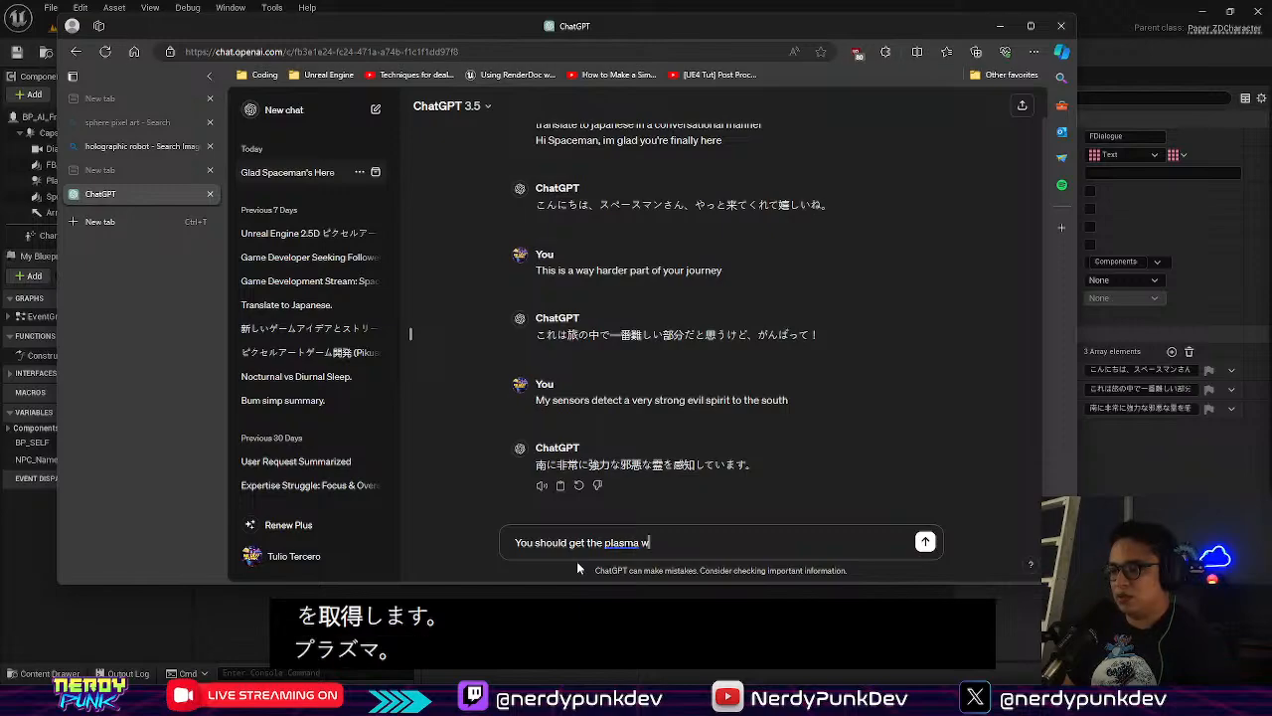
type("eapon")
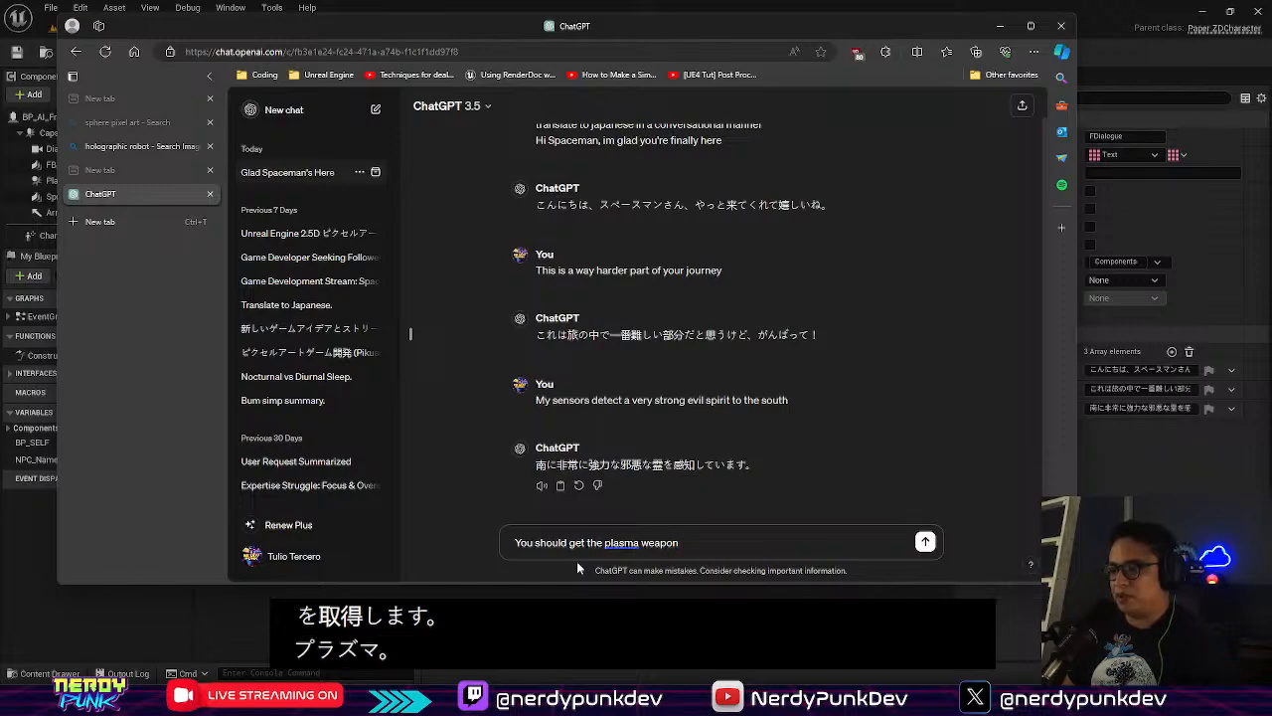
type(" from ")
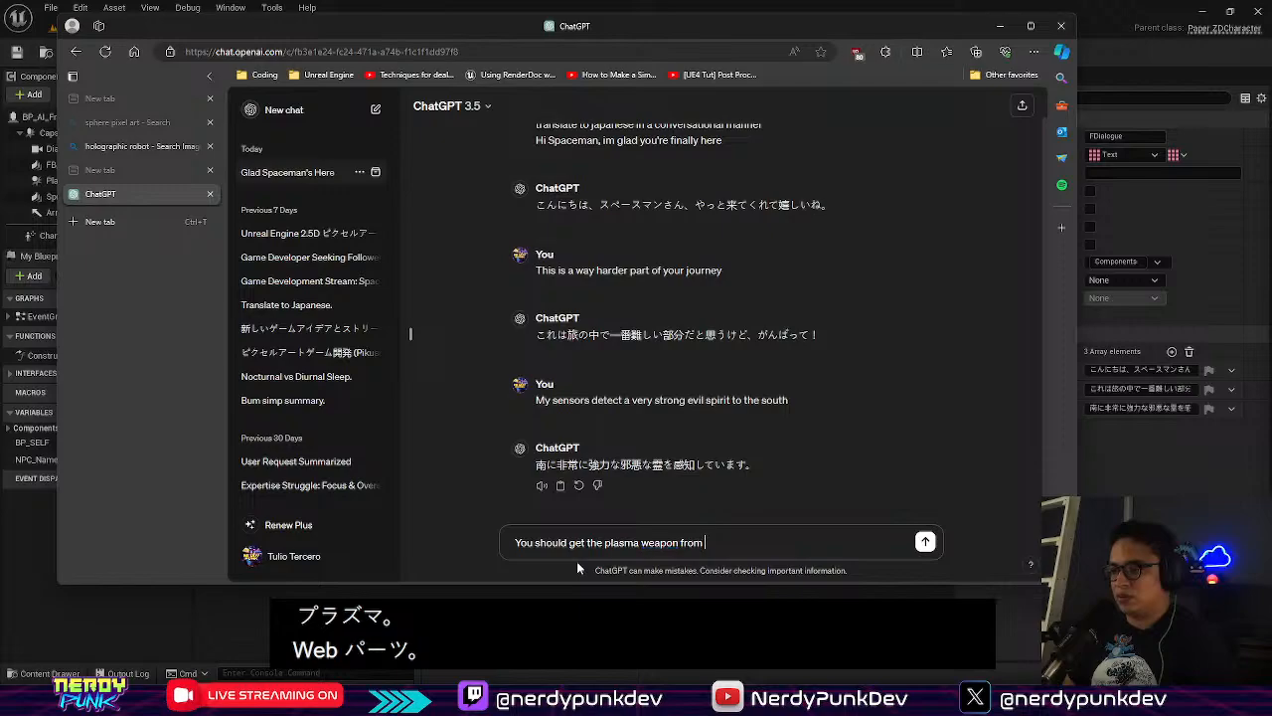
type("this first town")
key("BackSpace")
key("BackSpace")
key("BackSpace")
key("BackSpace")
key("BackSpace")
key("BackSpace")
key("BackSpace")
key("BackSpace")
key("BackSpace")
key("BackSpace")
key("BackSpace")
key("BackSpace")
key("BackSpace")
key("BackSpace")
key("BackSpace")
key("BackSpace")
key("BackSpace")
key("BackSpace")
key("BackSpace")
key("BackSpace")
type("on the")
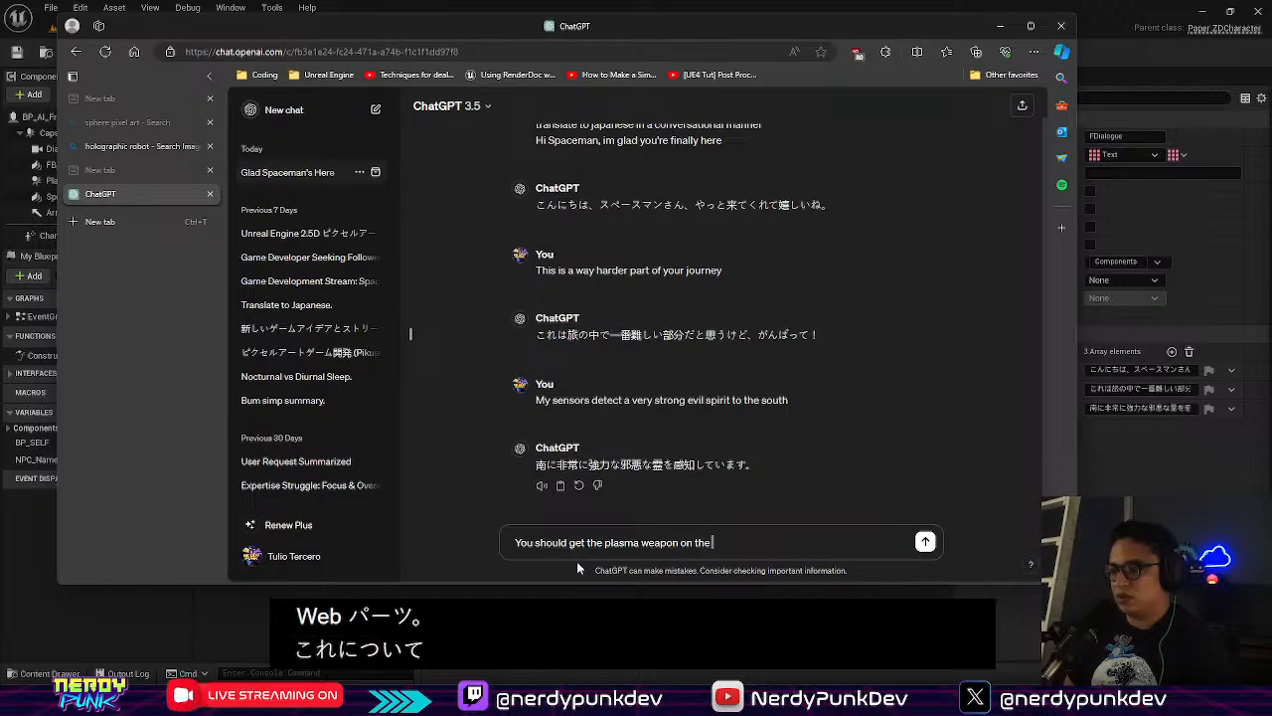
key("BackSpace")
key("BackSpace")
key("BackSpace")
key("BackSpace")
key("BackSpace")
key("Return")
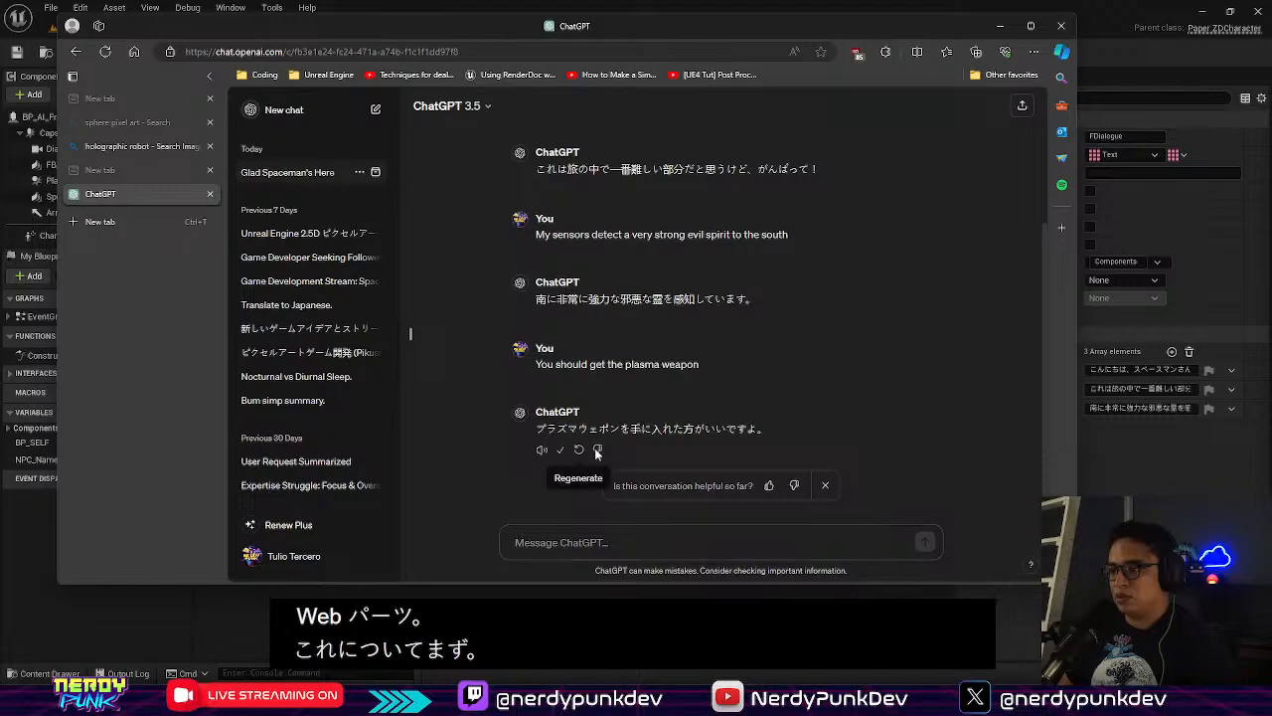
Add an Index [3] element to FDialogue with ChatGPT's translation "プラズマウェポンを手に入れた方がいいですよ。"
left_click(1002, 28)
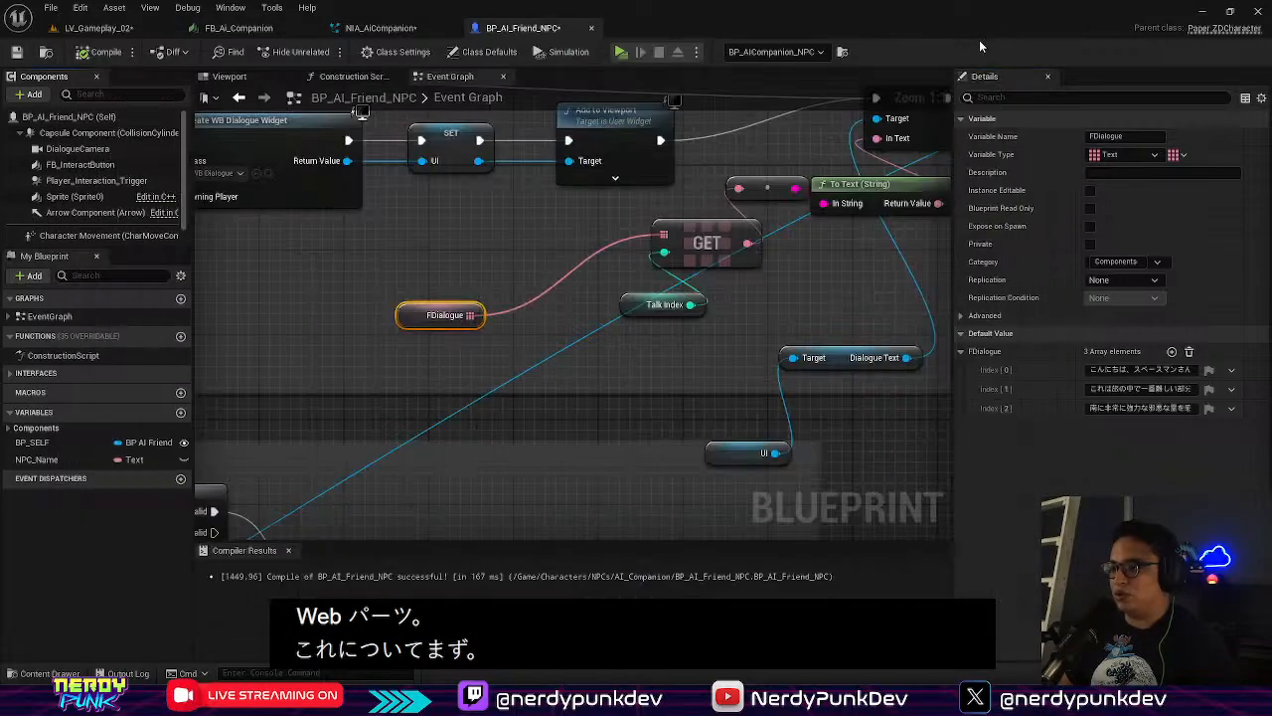
left_click(1171, 352)
left_click(1133, 427)
type("を手に入れた方がいいですよ。")
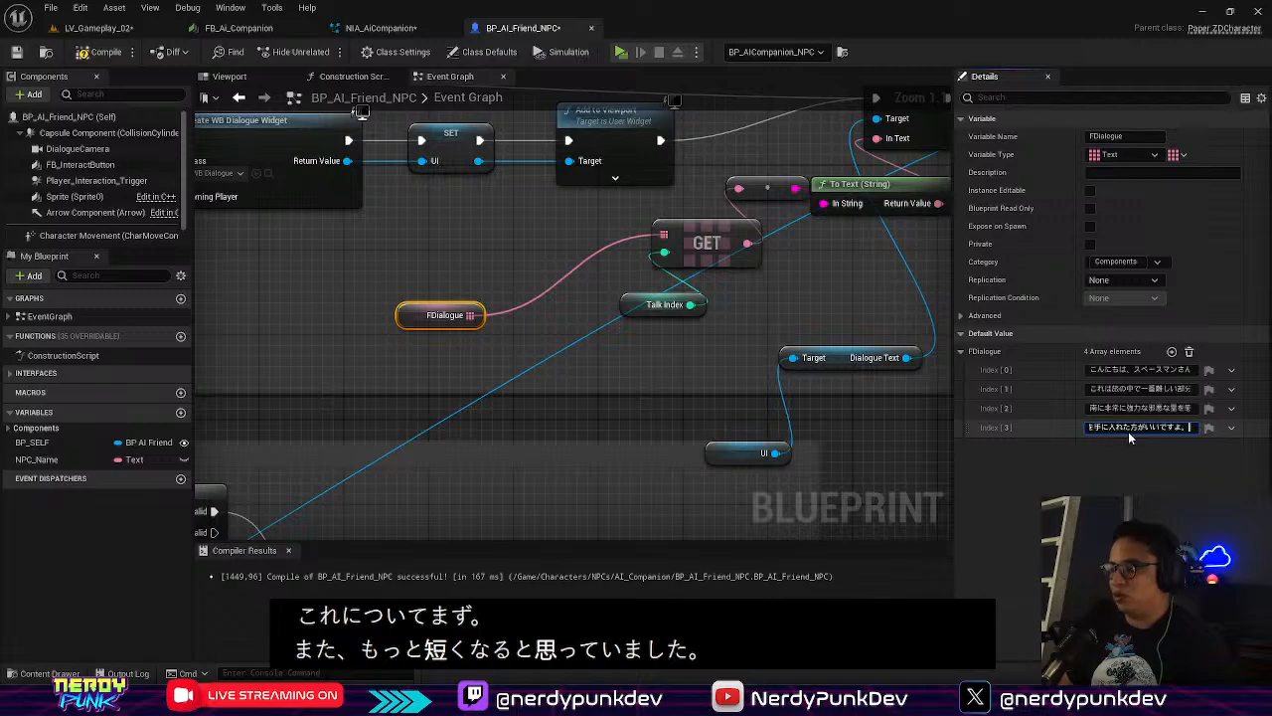
Add an Index [4] element to FDialogue with ChatGPT's translation of "Its on the first town youll encounter", "それは最初の町で見つけることができます。", and compile
left_click(1171, 352)
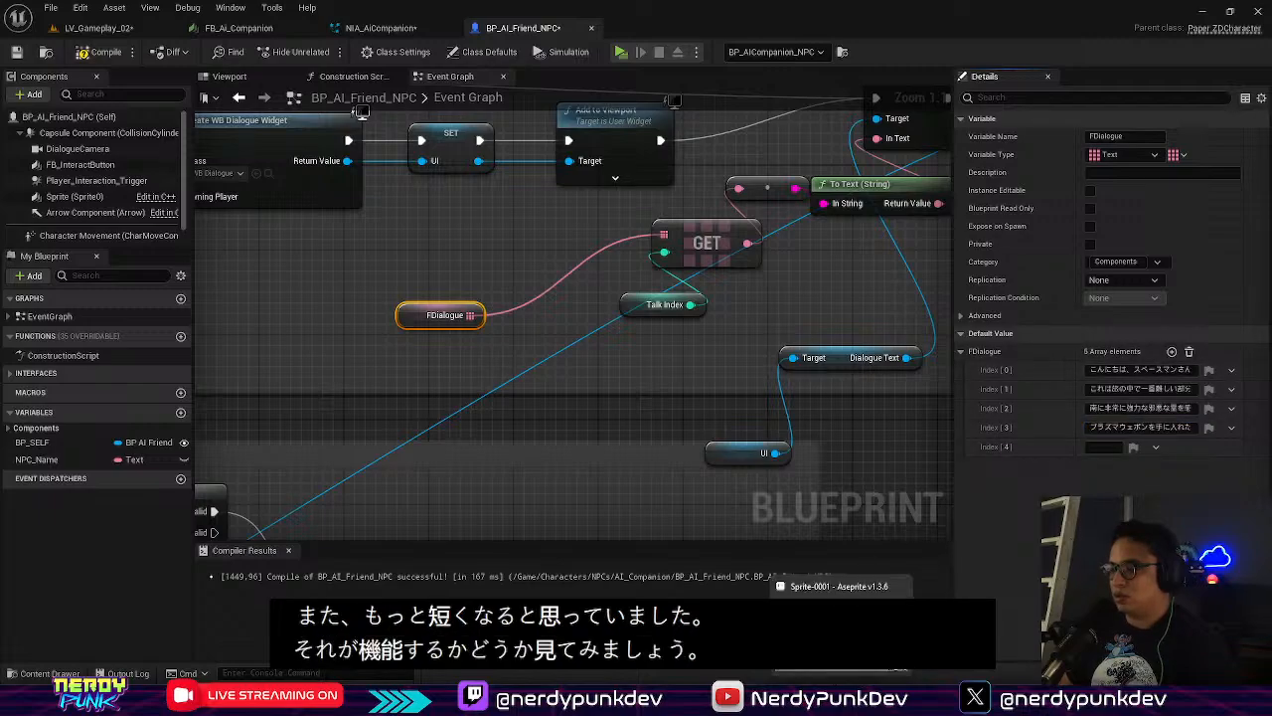
left_click(845, 585)
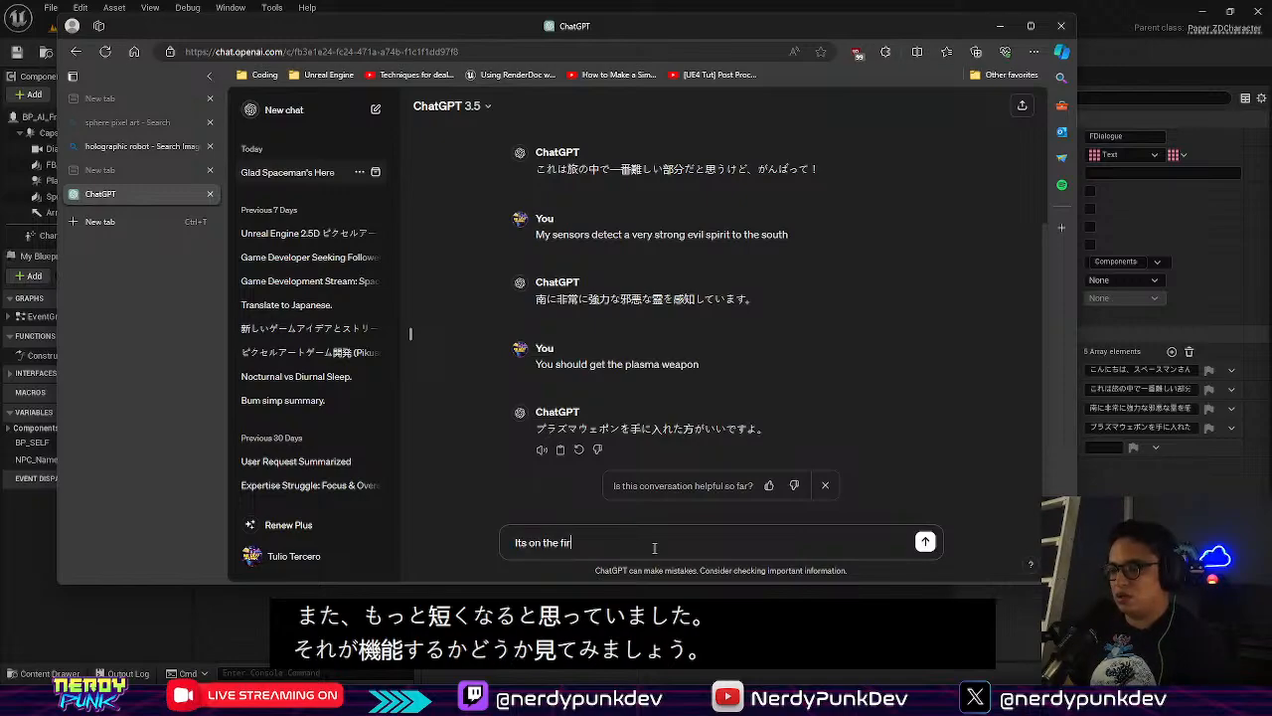
type("youll")
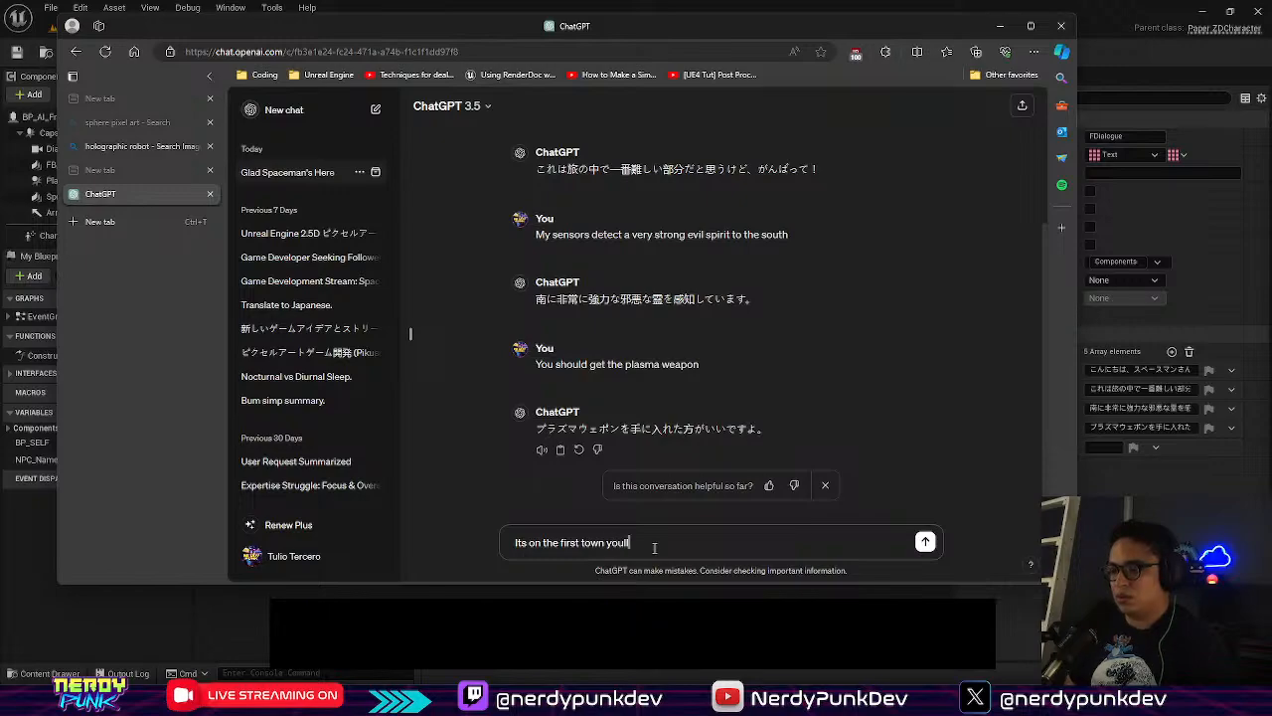
type(" encounter")
key("Return")
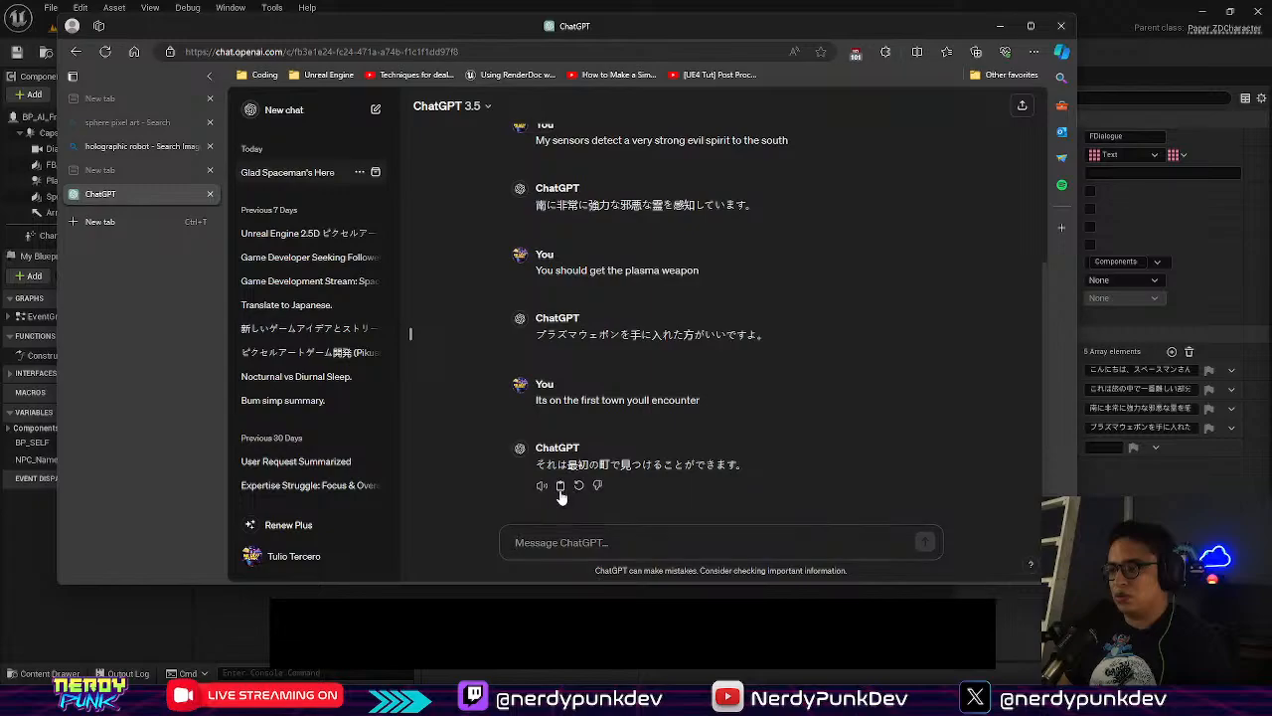
left_click(996, 29)
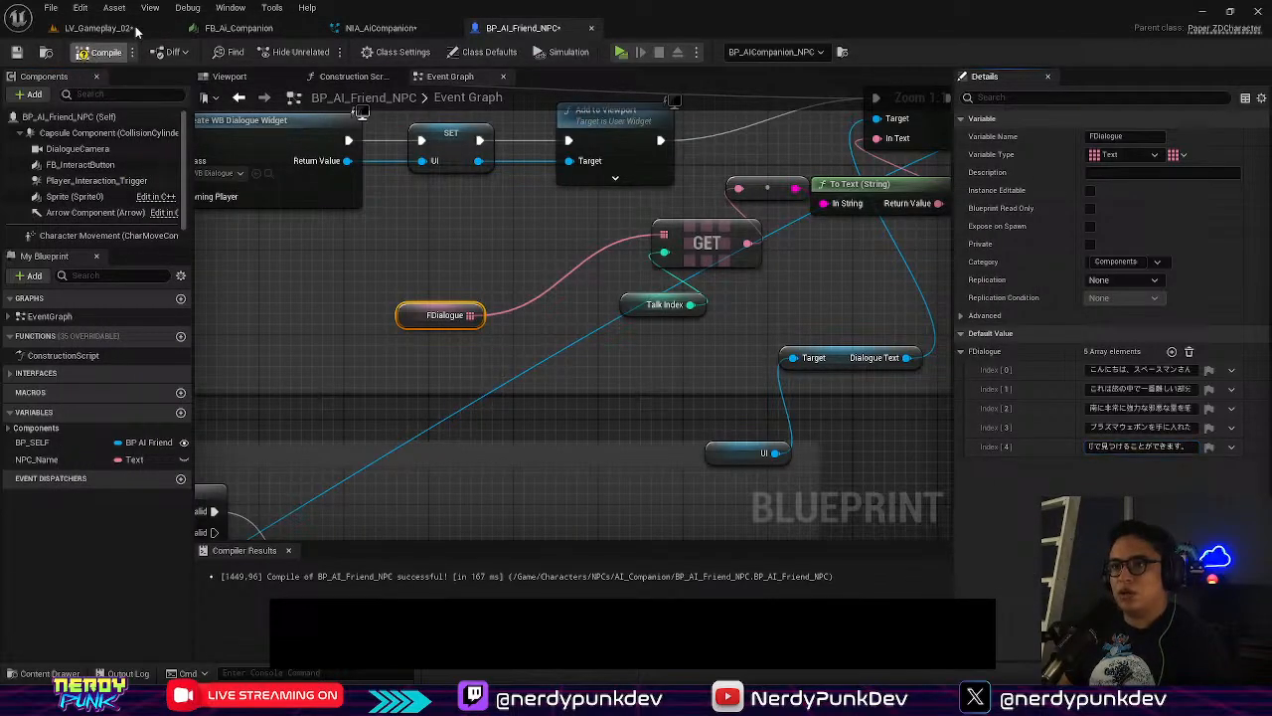
Play LV_Gameplay_02, walk the spaceman off the platform to face the robot, and start its dialogue
left_click(98, 28)
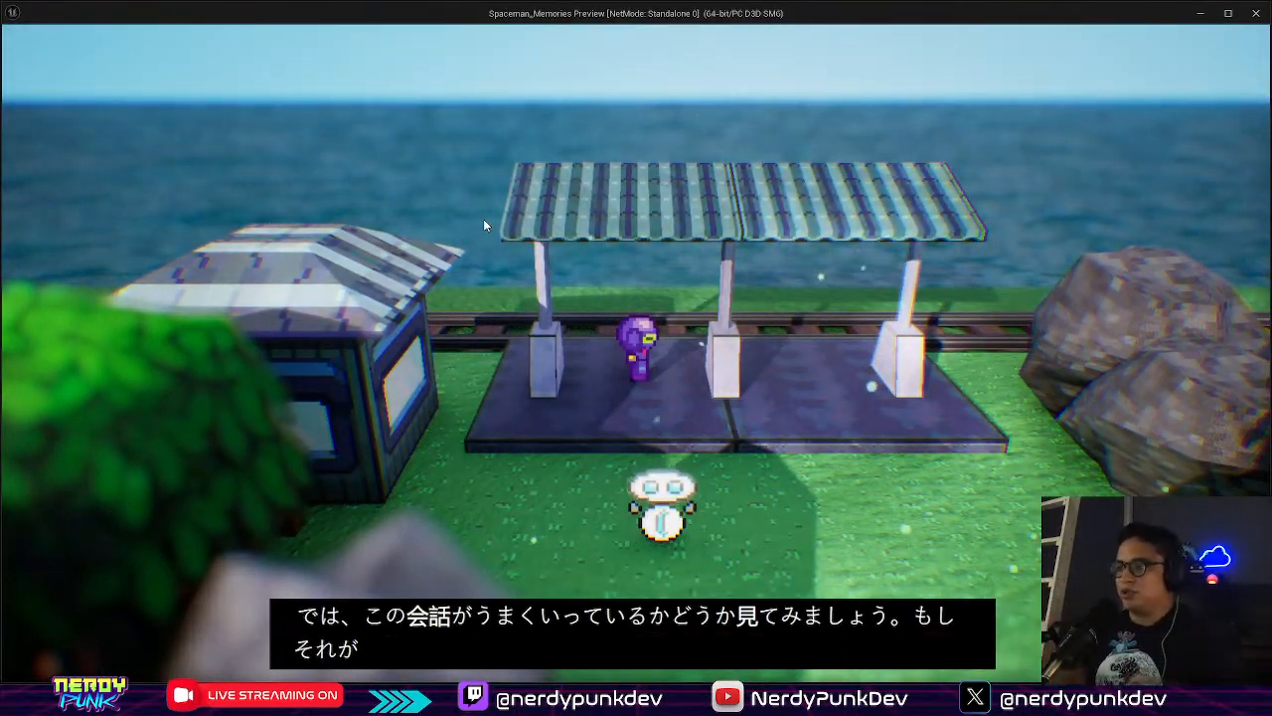
left_click(484, 220)
key("s")
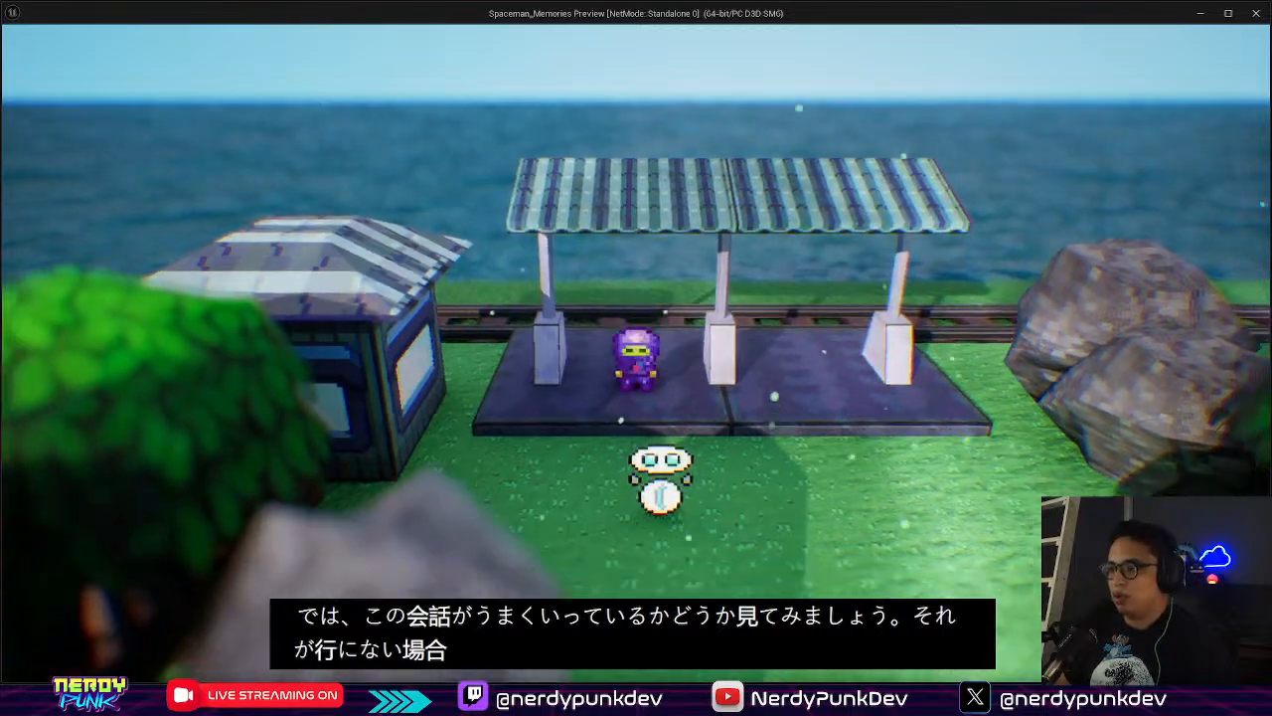
key("a")
key("w")
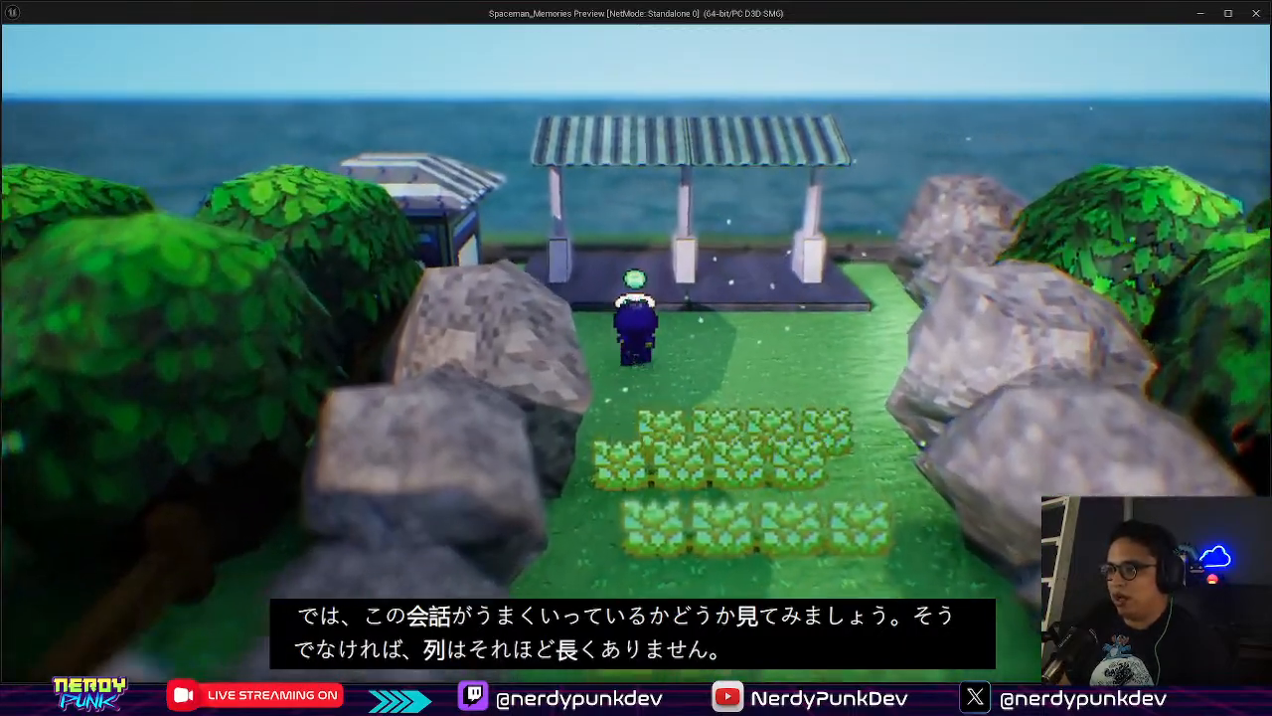
key("s")
key("e")
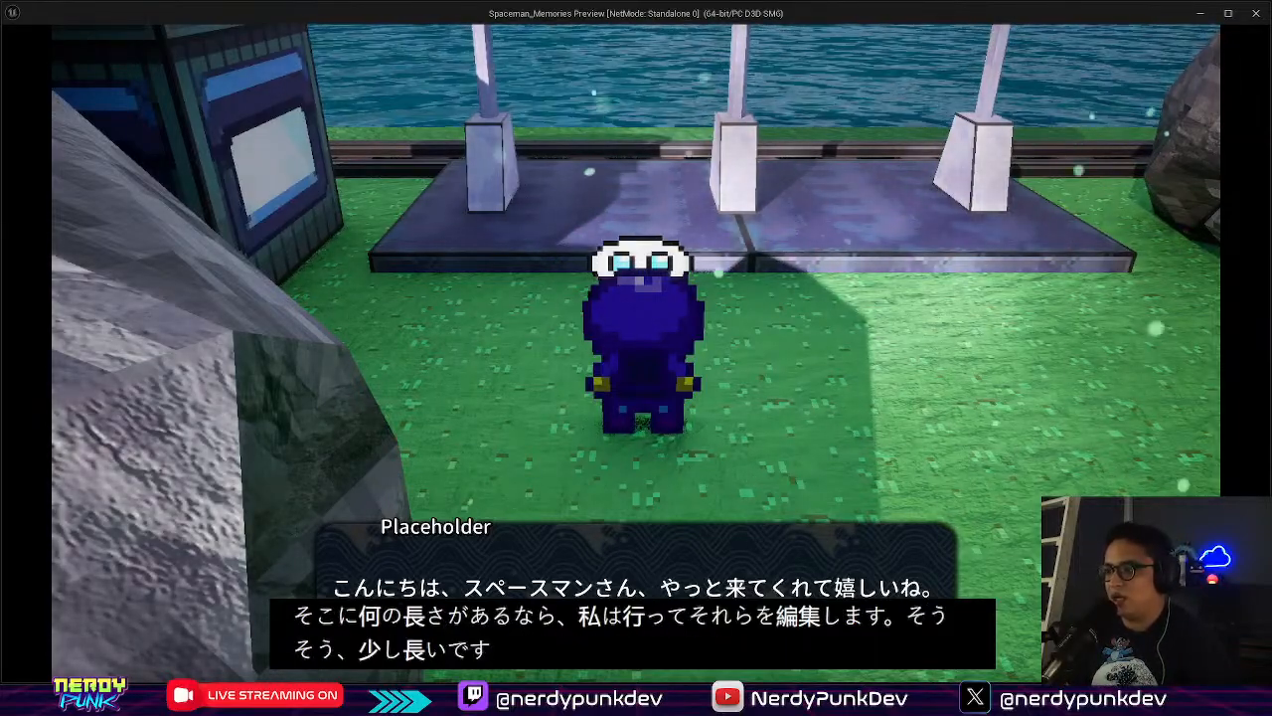
Advance the robot's dialogue line by line from the second line to the fifth
key("e")
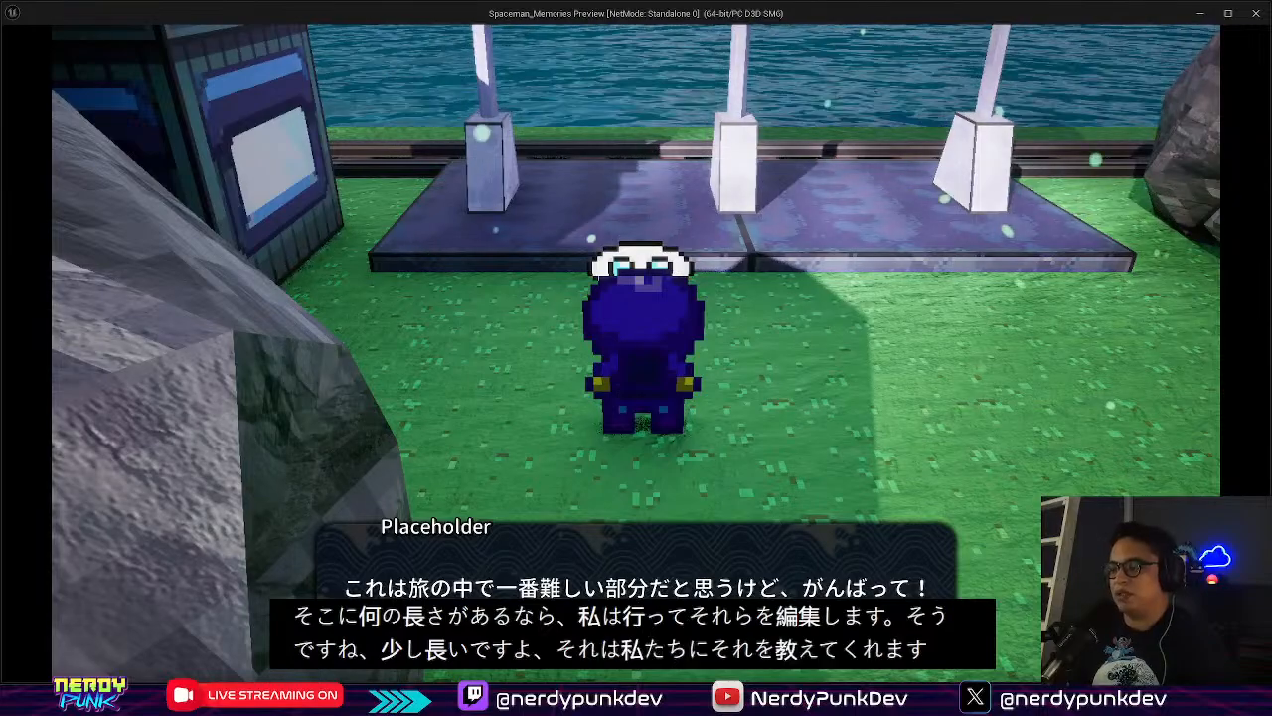
key("e")
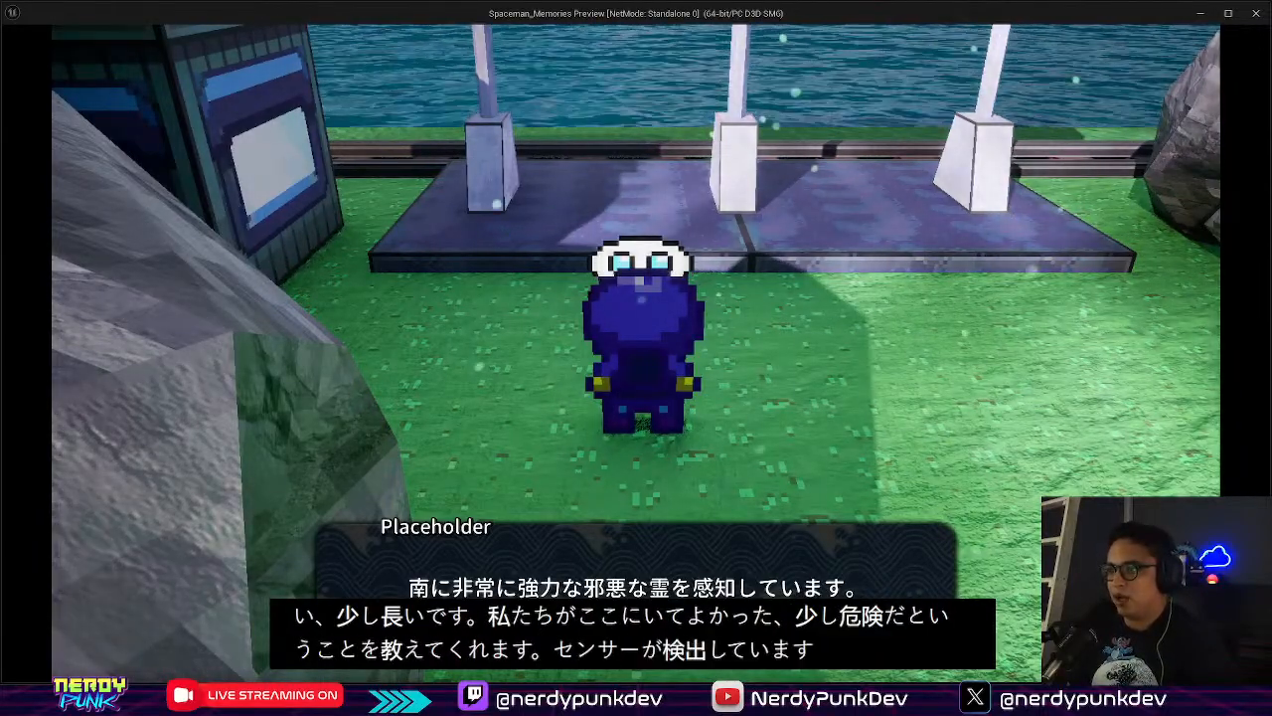
key("e")
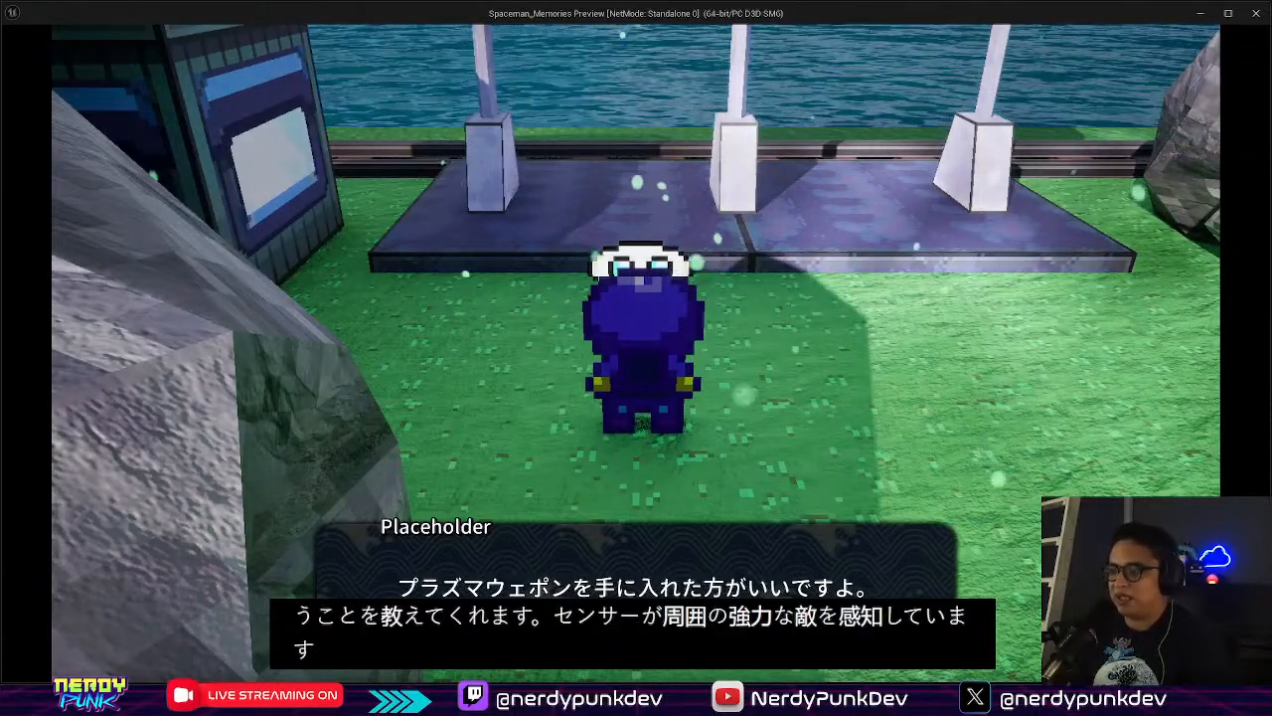
key("e")
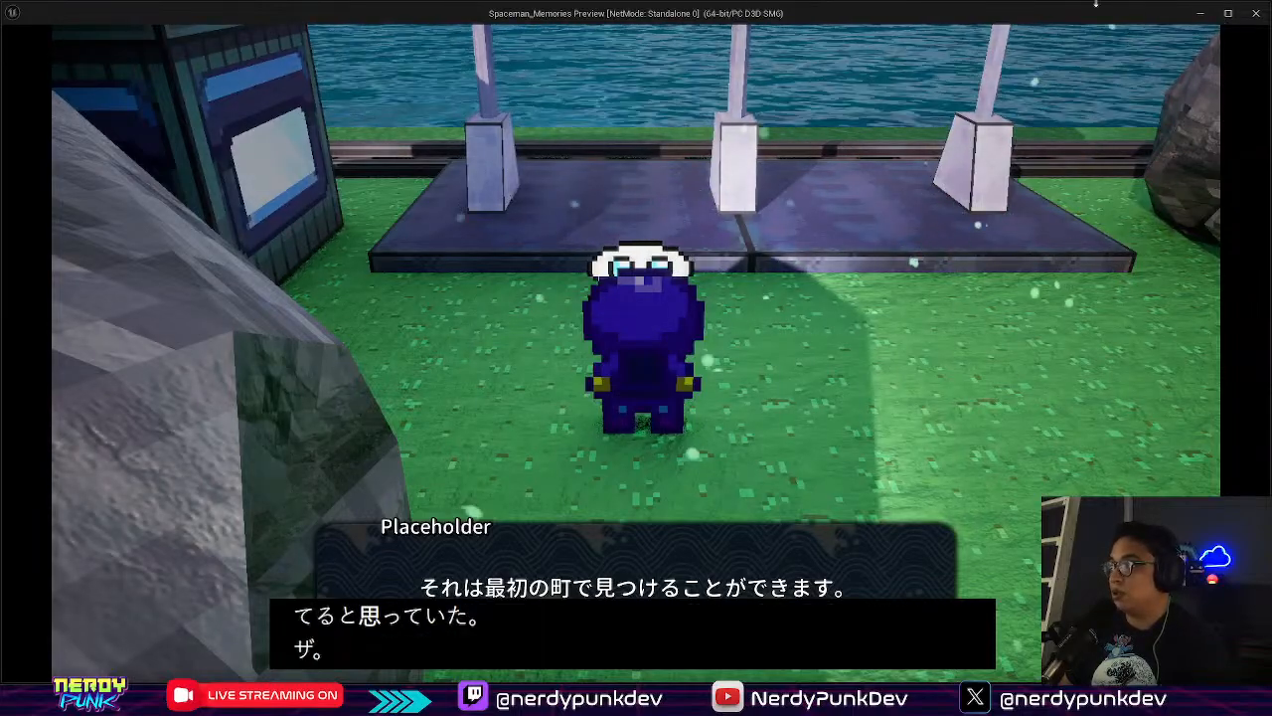
Shrink the game preview window and move it up so the whole dialogue box can be read
left_click_drag(1094, 2, 1121, 40)
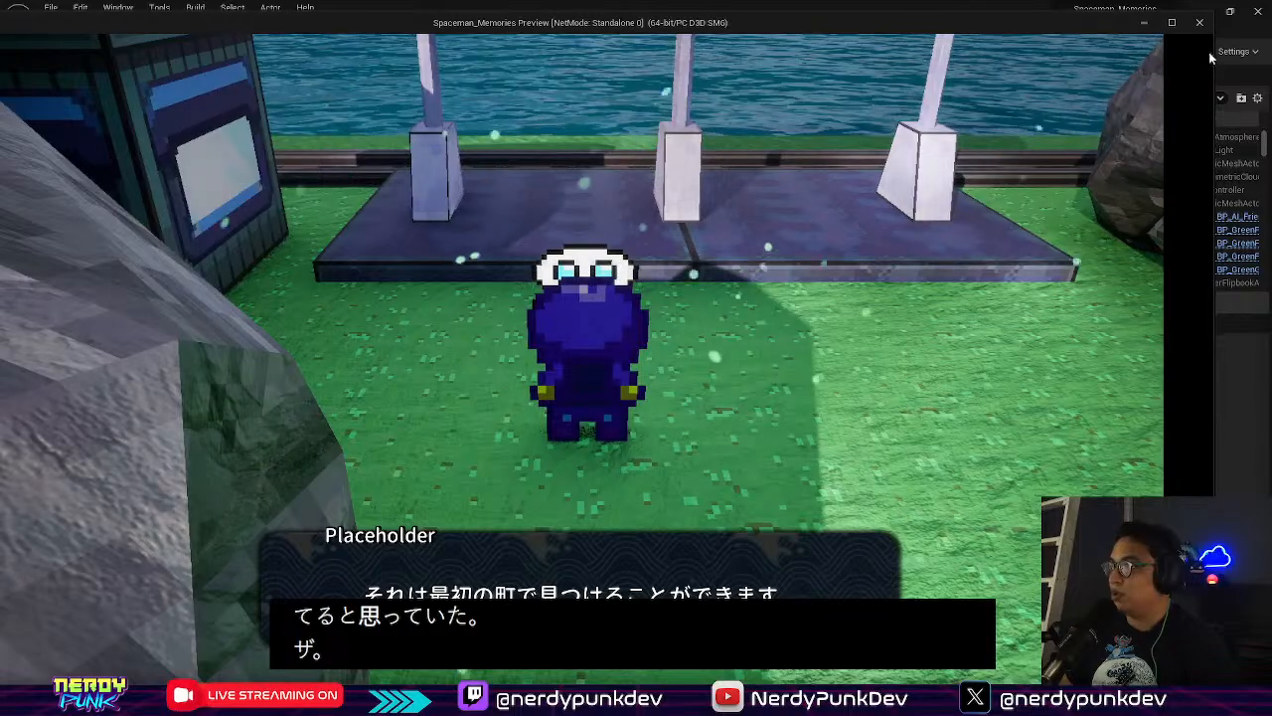
left_click_drag(1164, 11, 1087, 148)
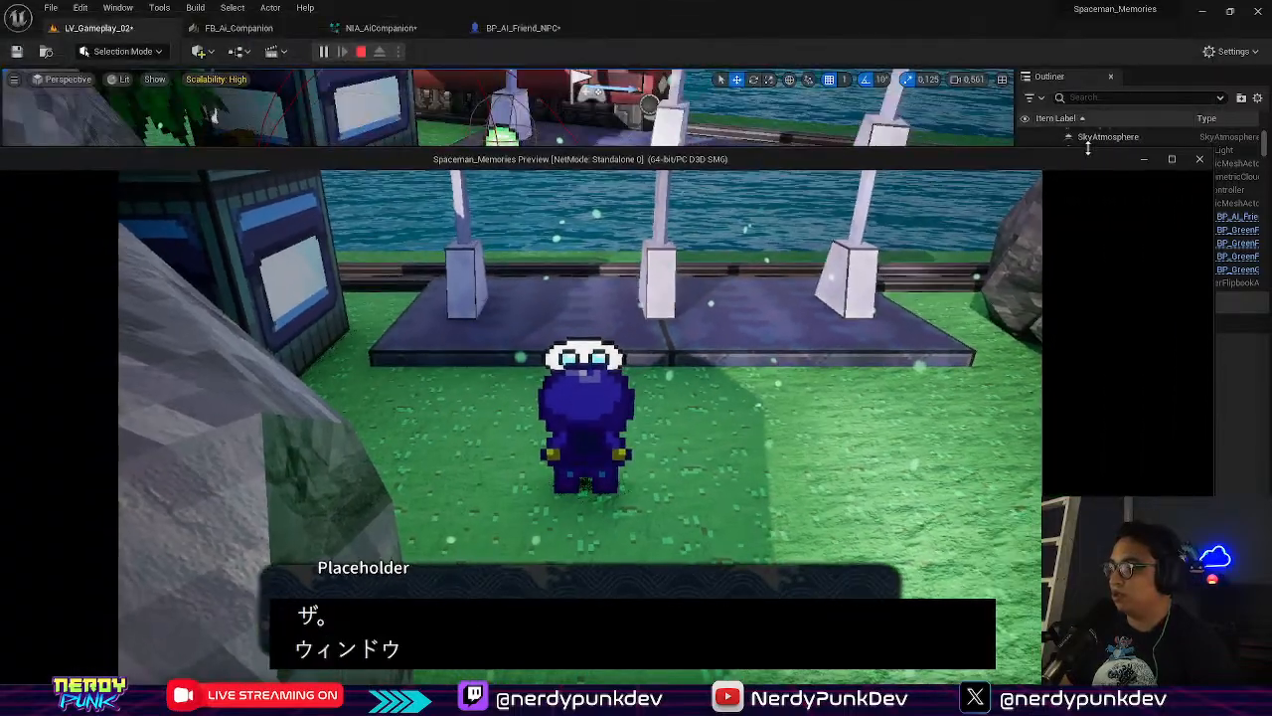
left_click_drag(889, 160, 935, 28)
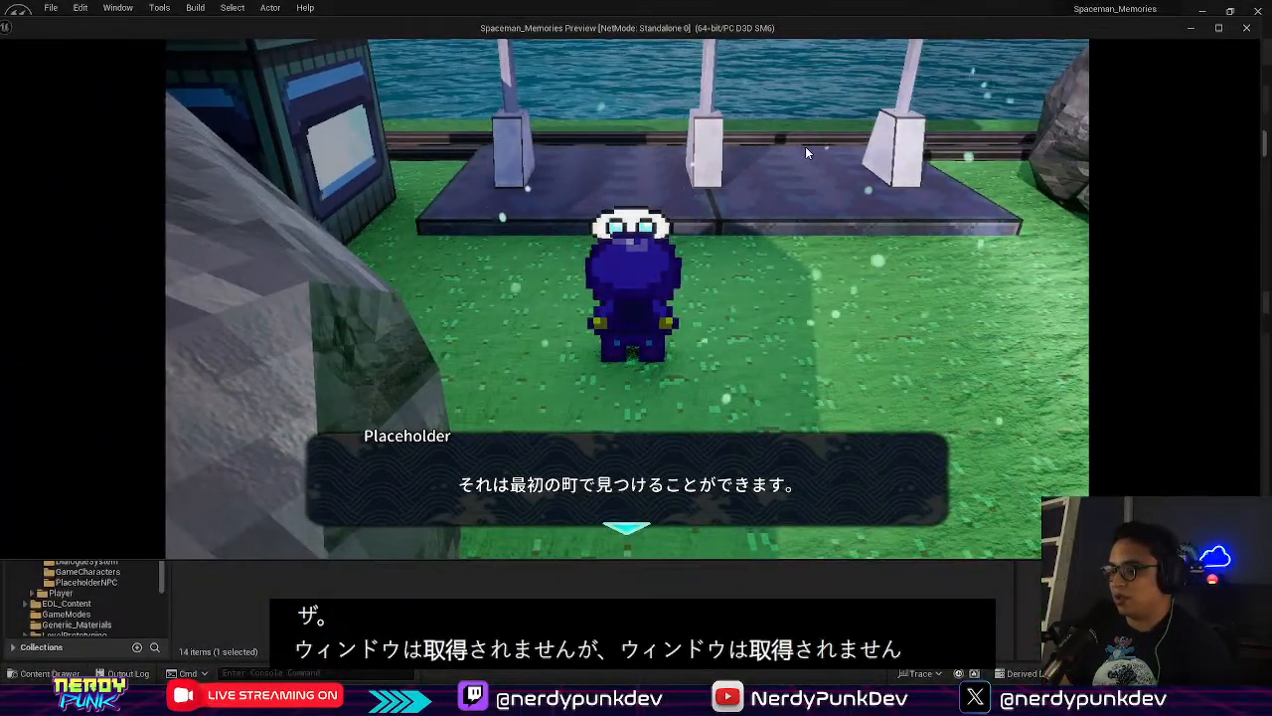
left_click(764, 422)
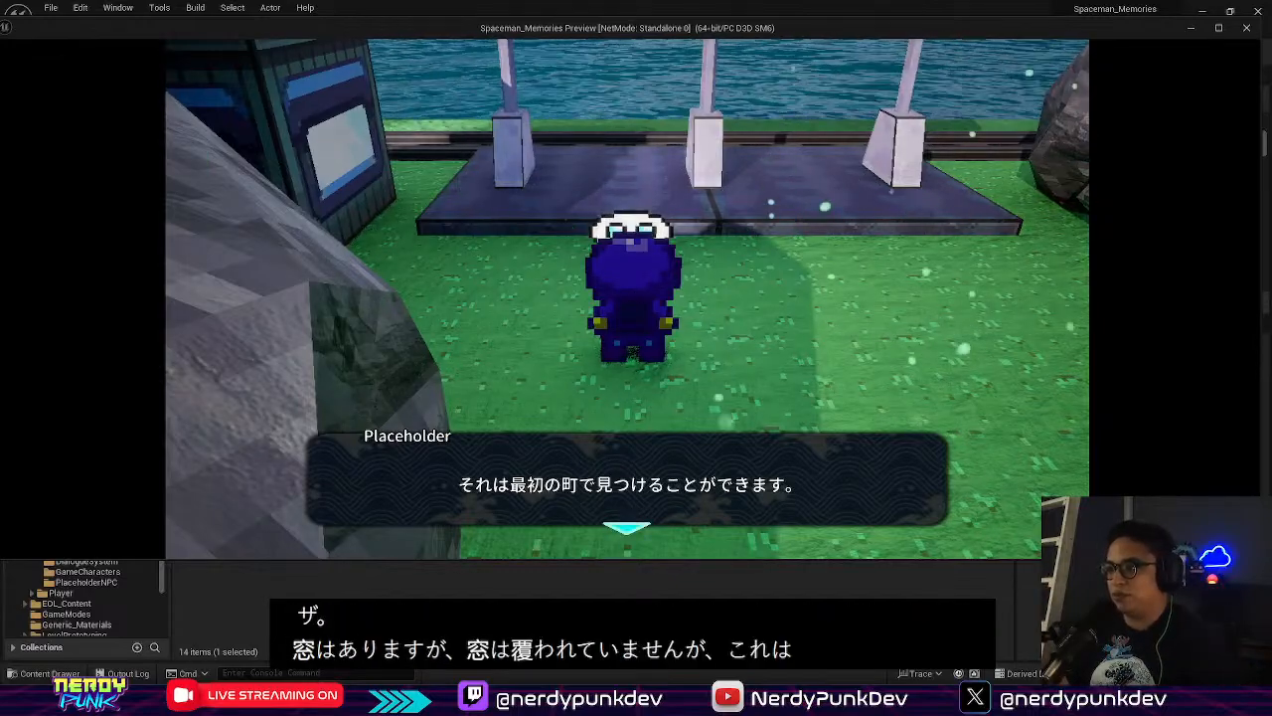
Close the robot's dialogue and walk the spaceman past the red torii gate and back to the robot
key("e")
key("s")
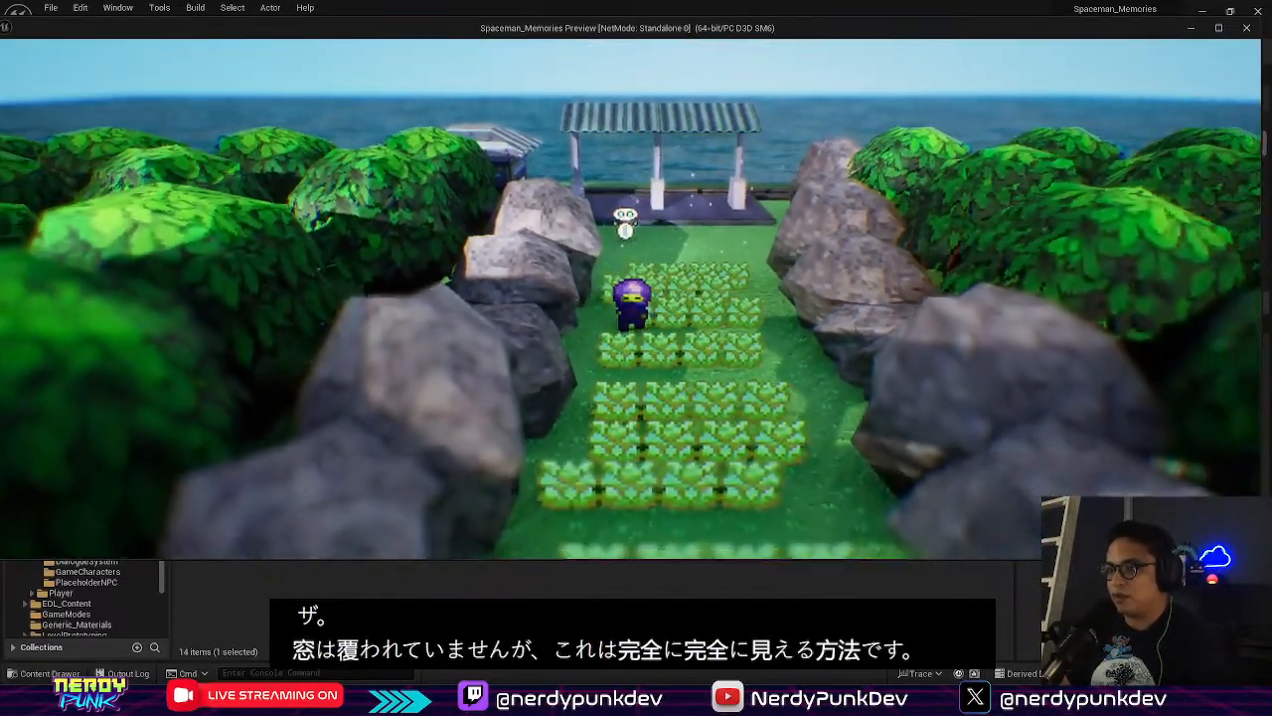
key("w")
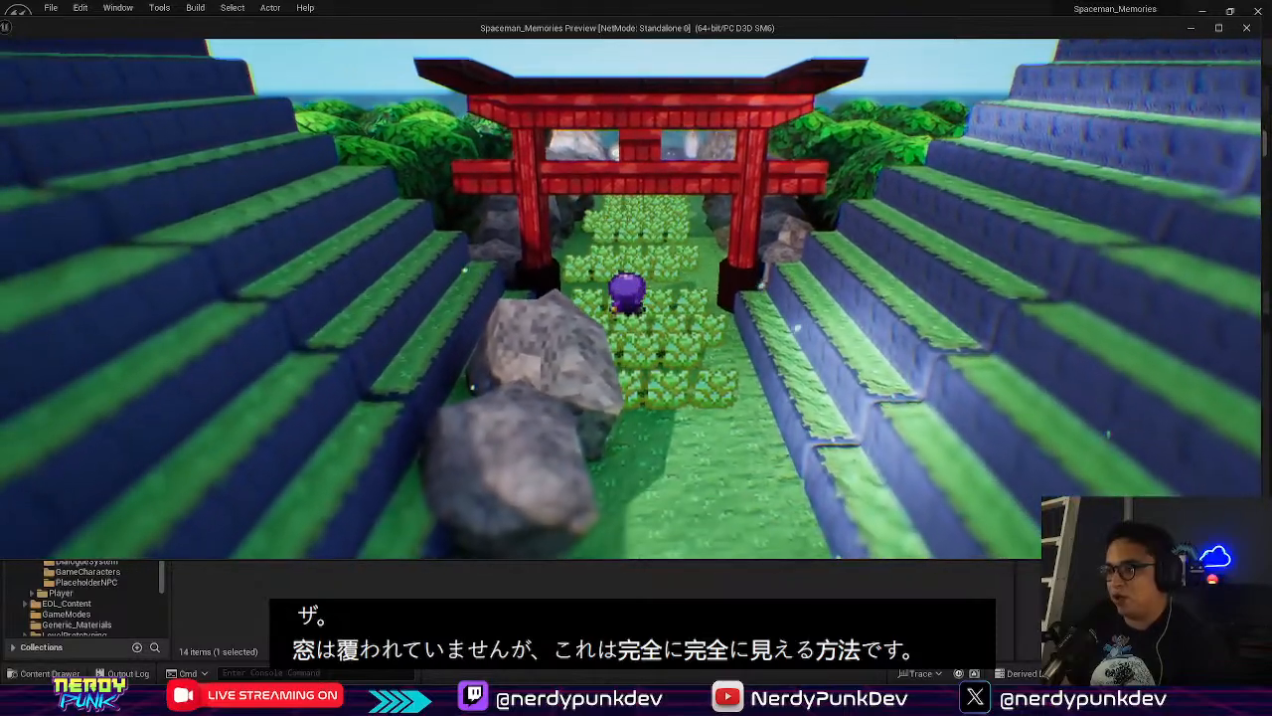
key("w")
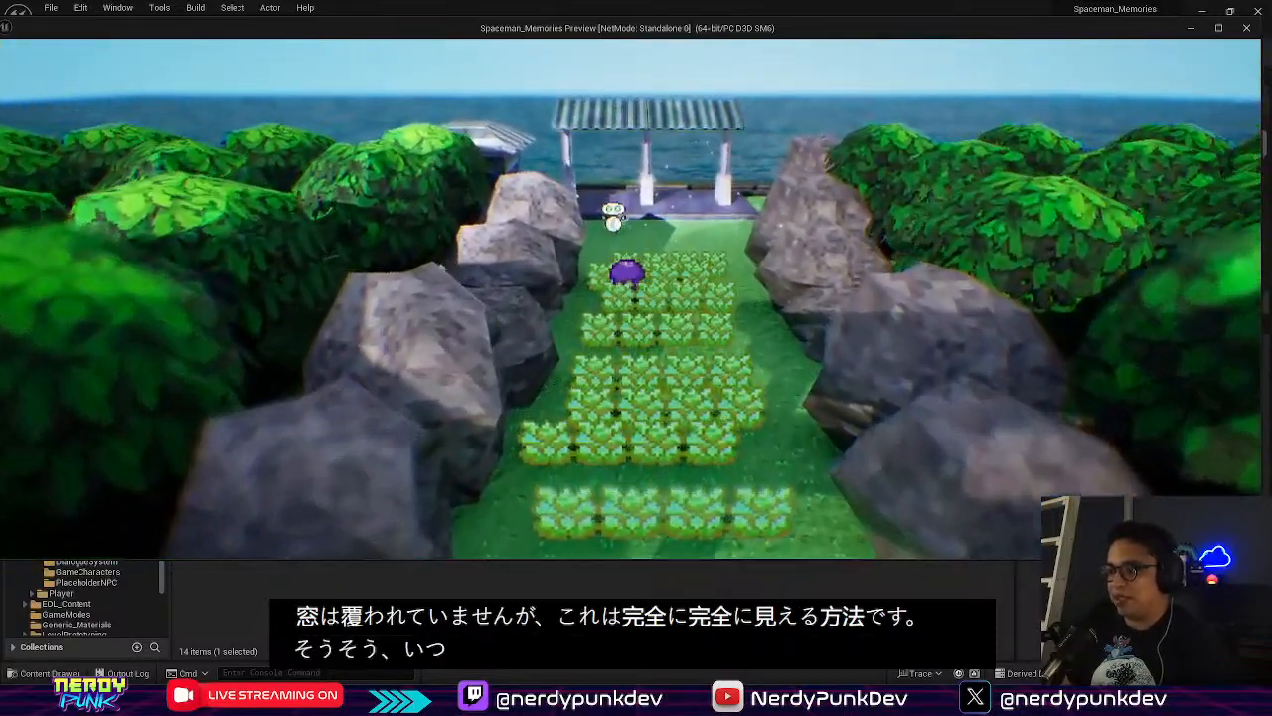
key("w")
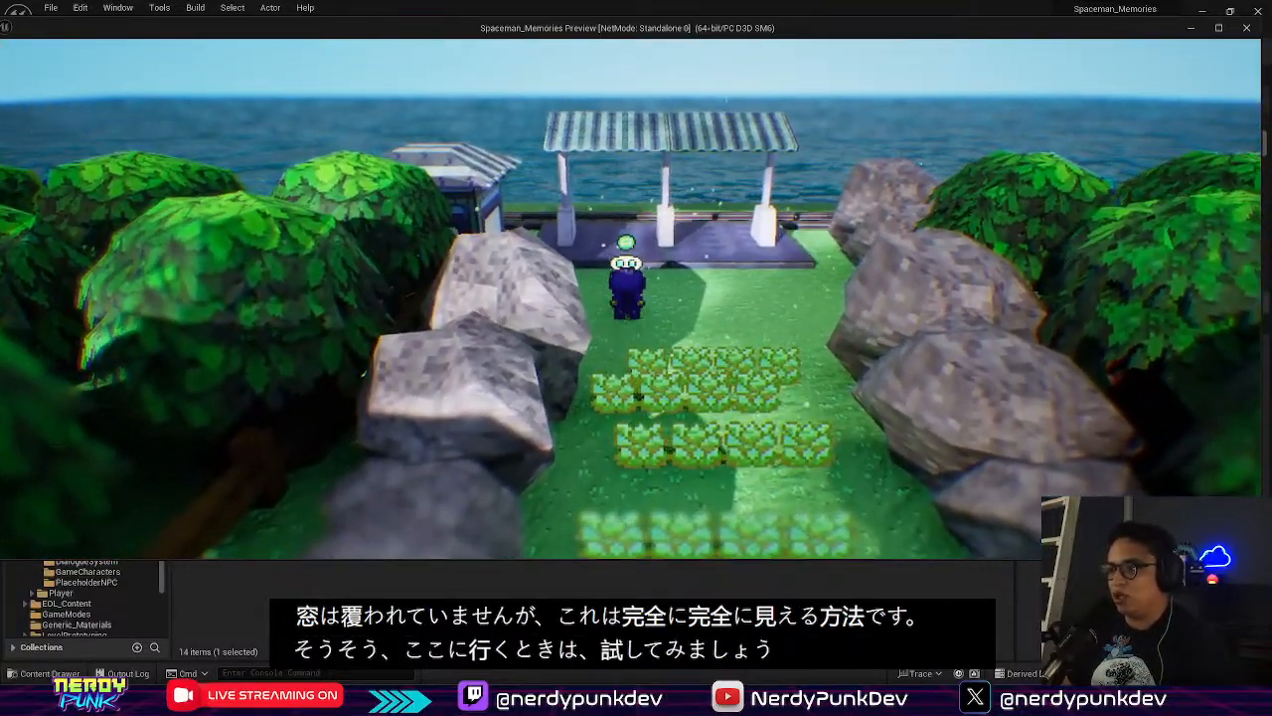
Restart the robot's dialogue, advance it to the third line, and test moving the spaceman while the dialogue is open
key("e")
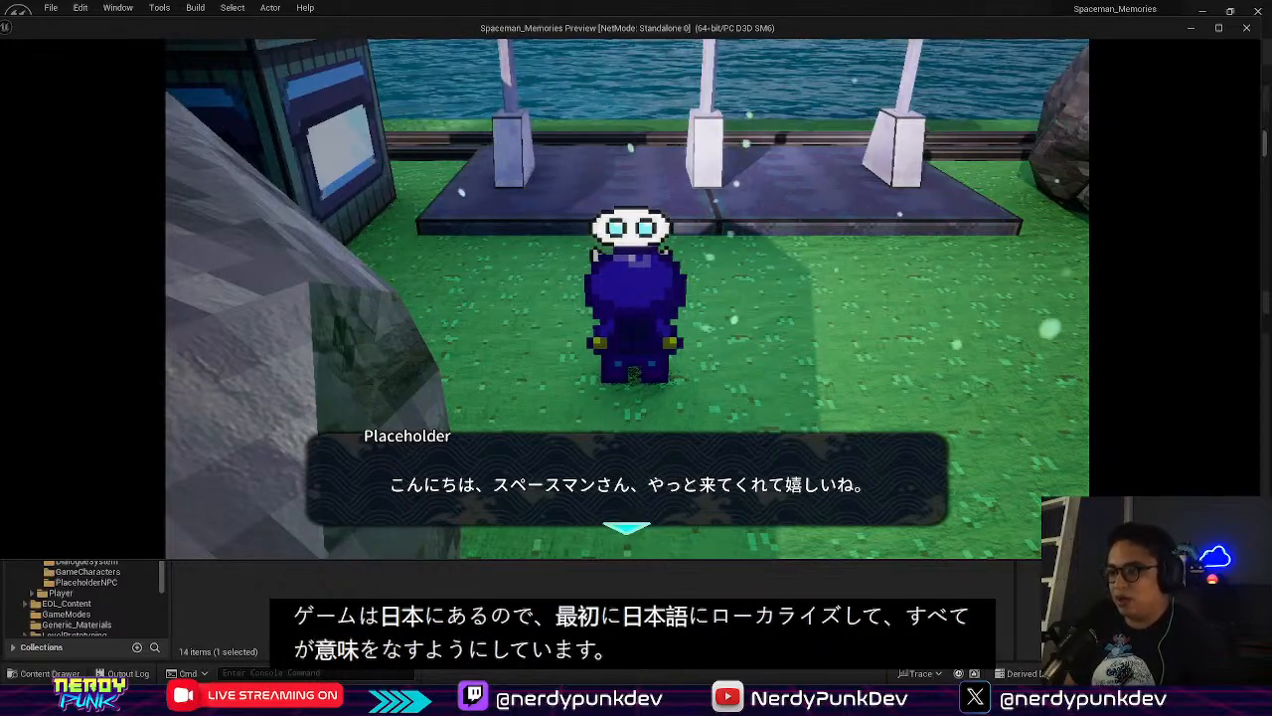
key("e")
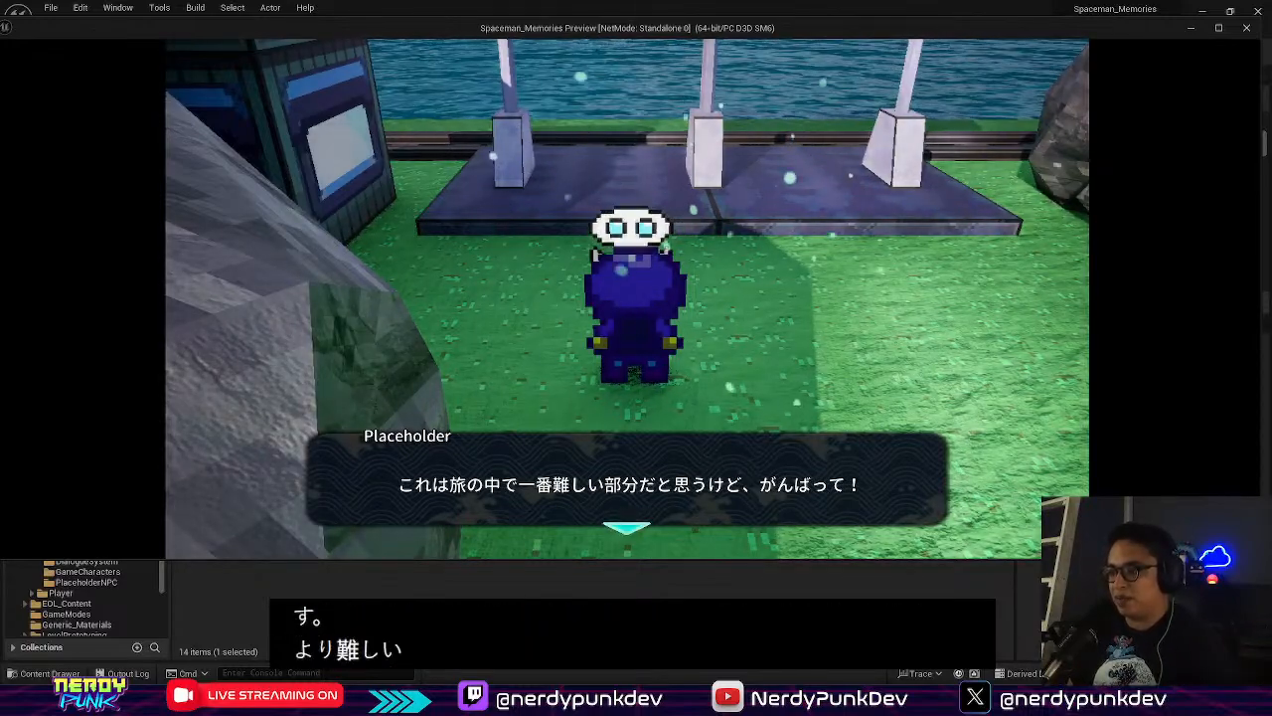
key("e")
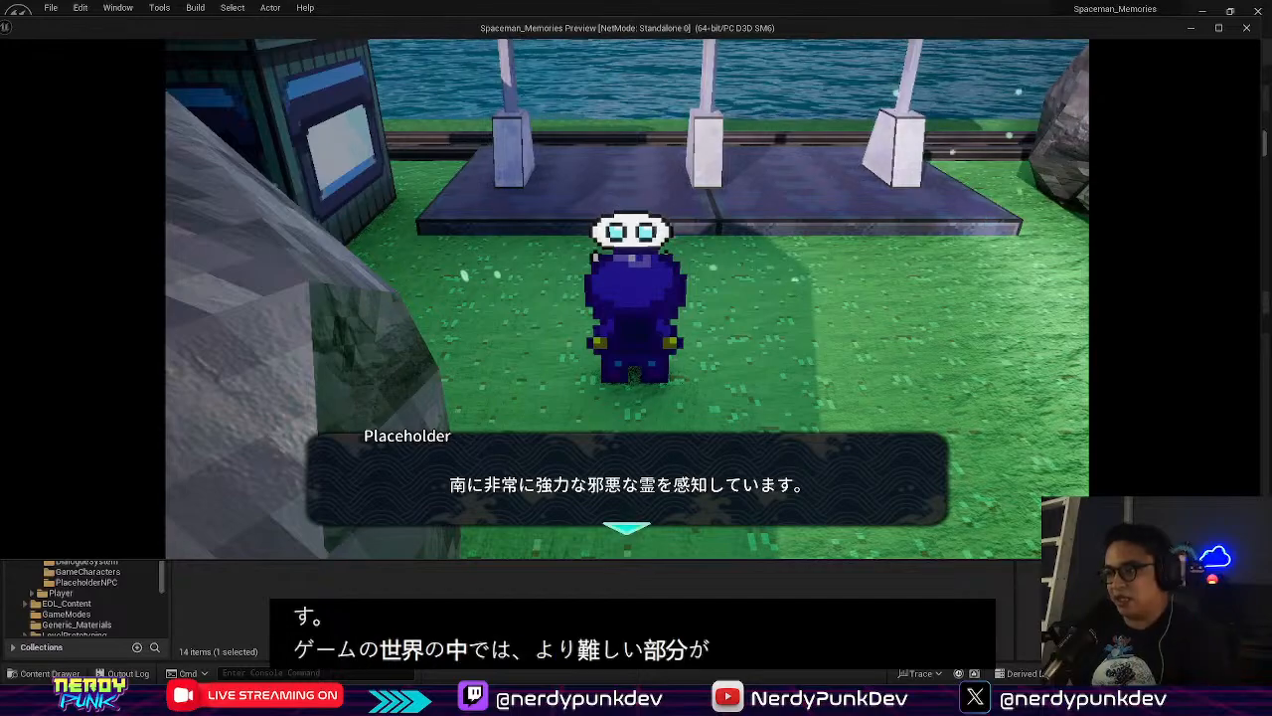
key("s")
key("w")
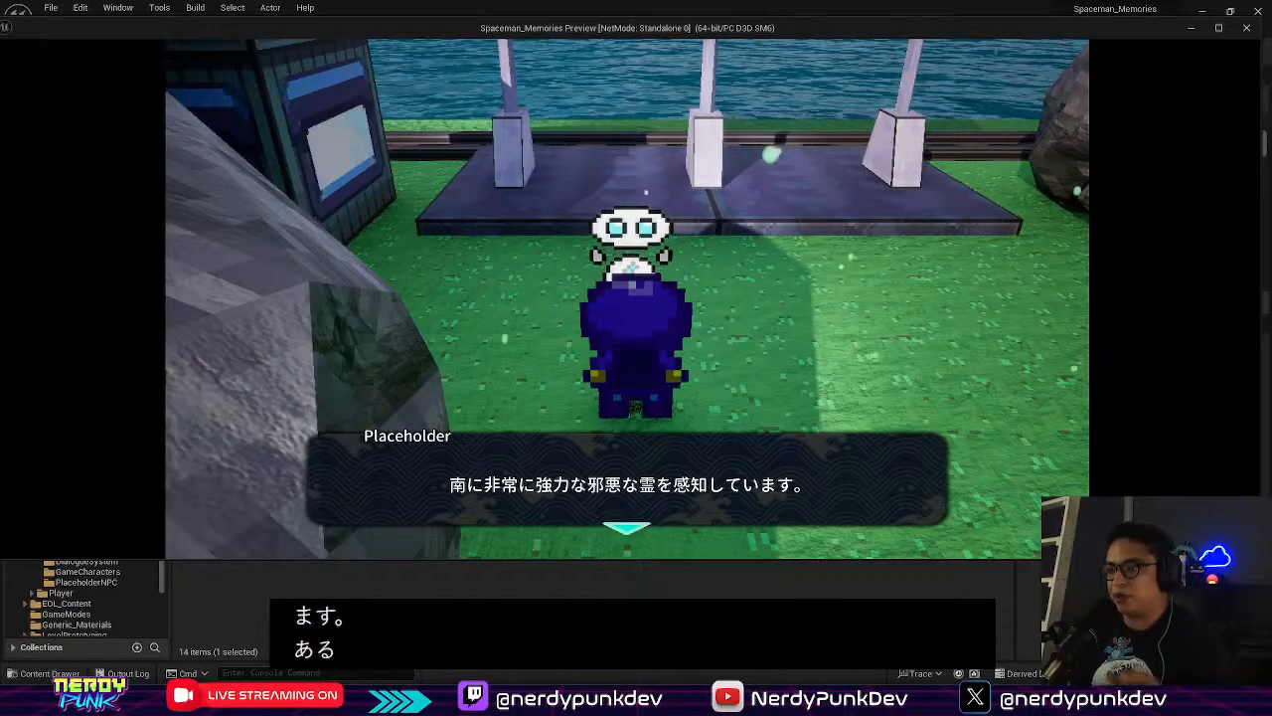
Advance the robot's dialogue from the third line through the fifth and close it
key("e")
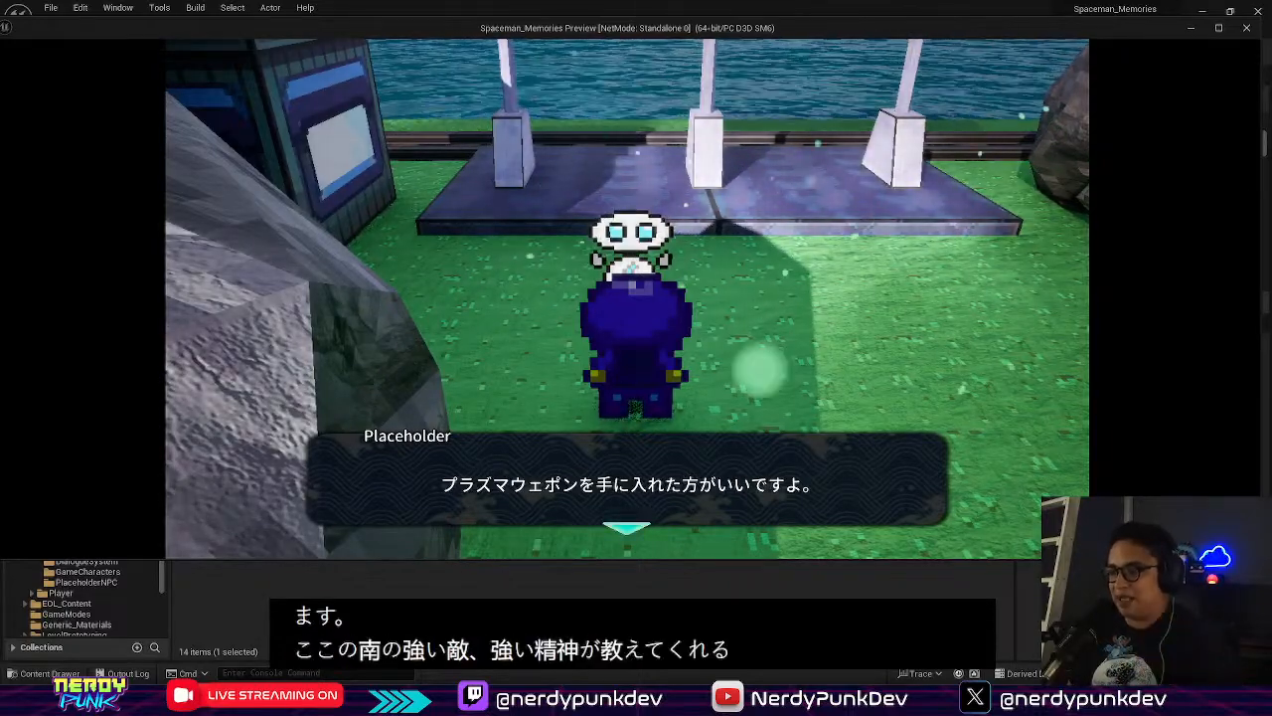
key("e")
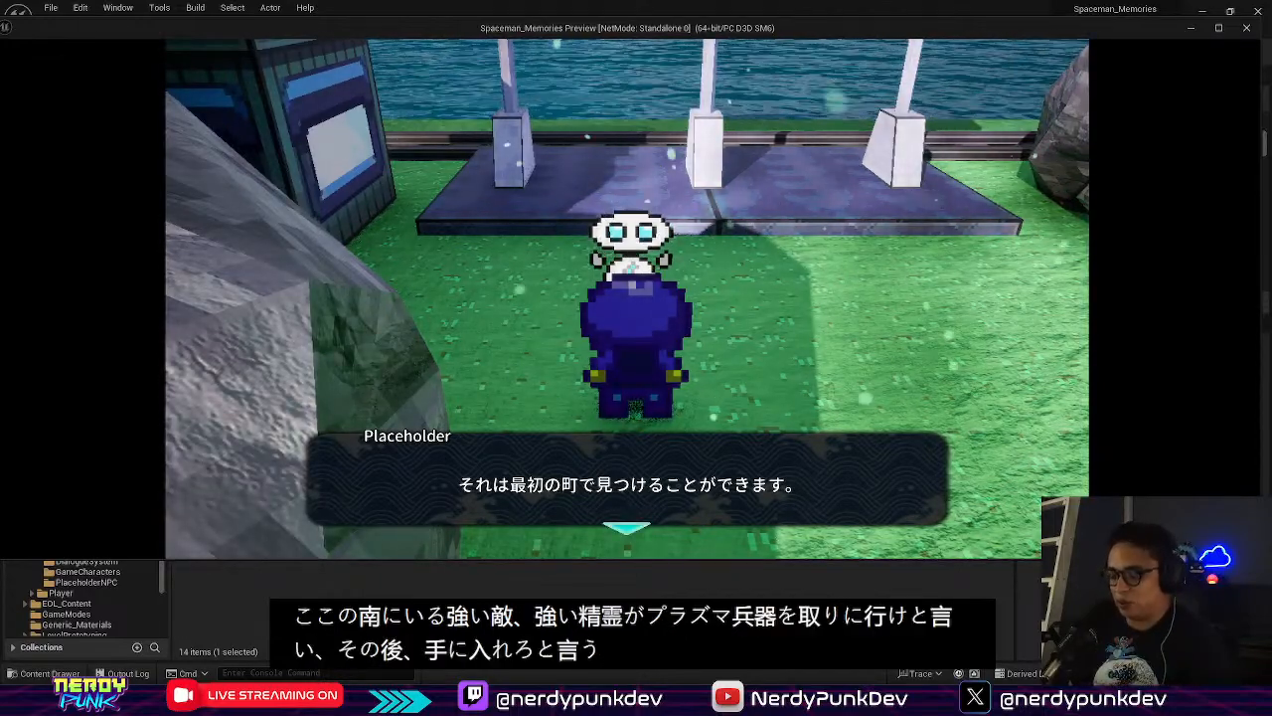
key("e")
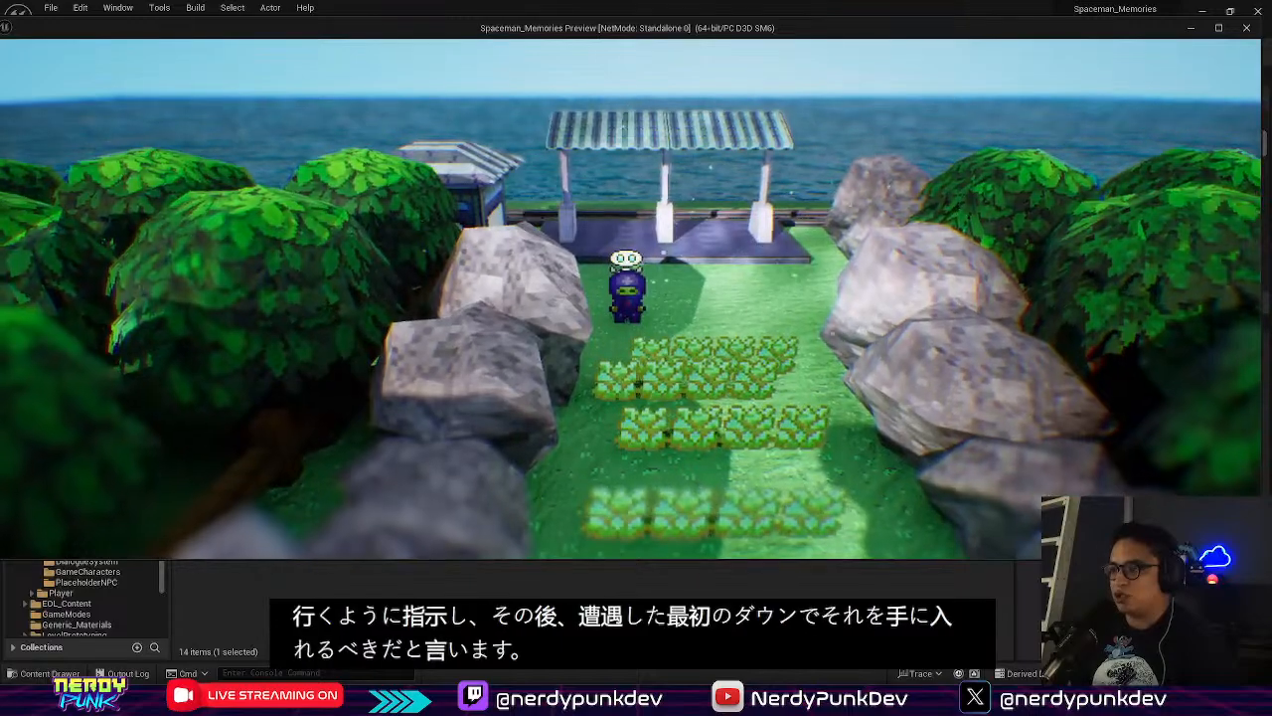
Walk the spaceman from the robot through the first red torii gate and down the terraced valley to the grass patch
key("s")
key("d")
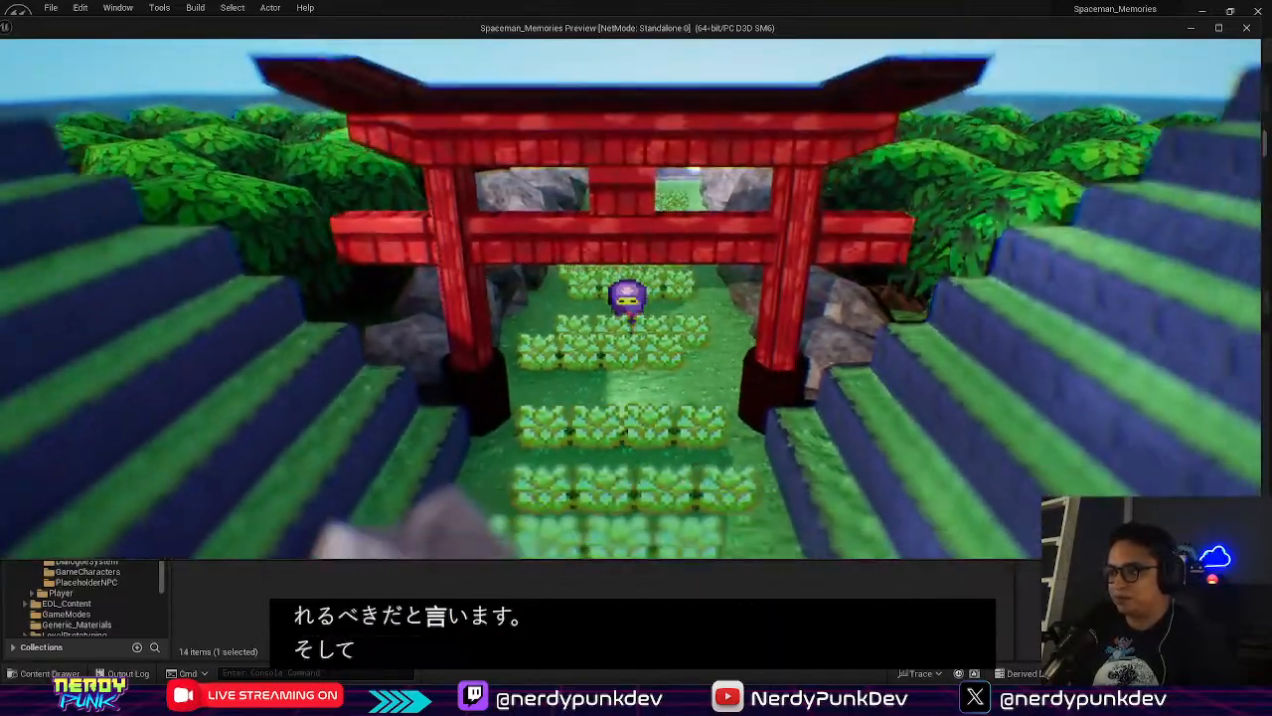
key("s")
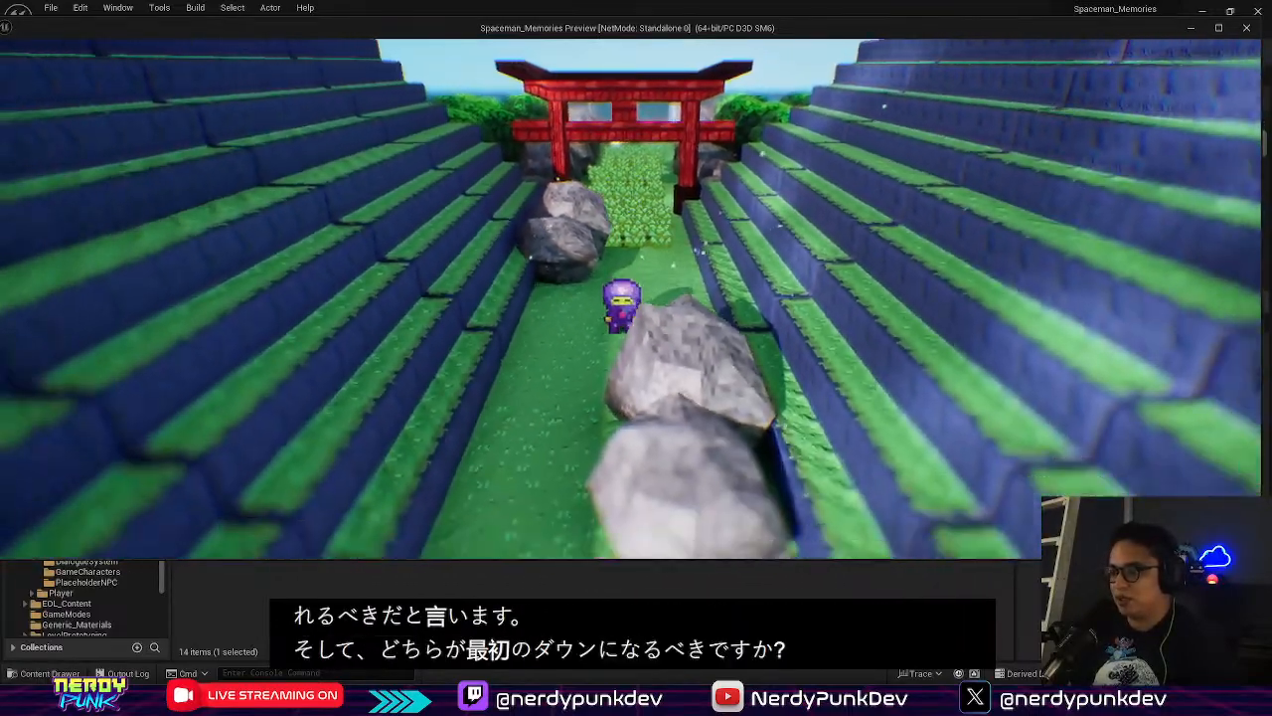
key("s")
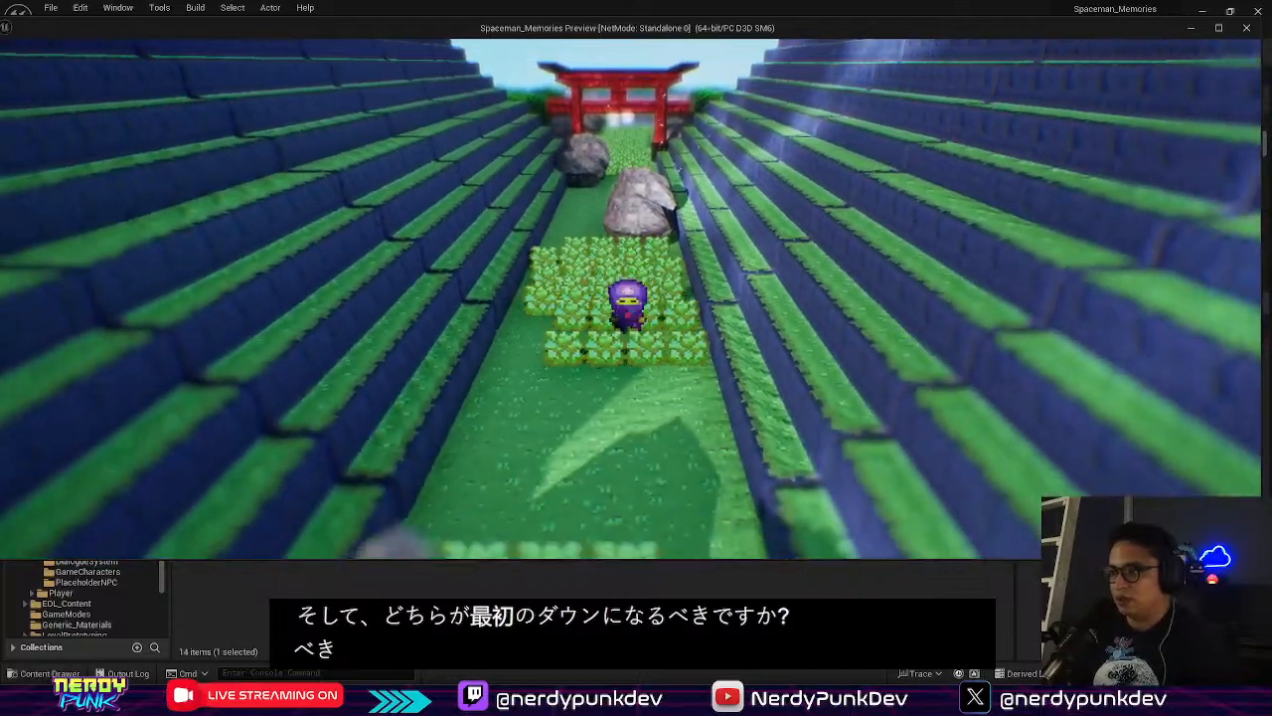
Walk the spaceman back and forth around the boulders in the terraced valley south of the first torii gate
key("w")
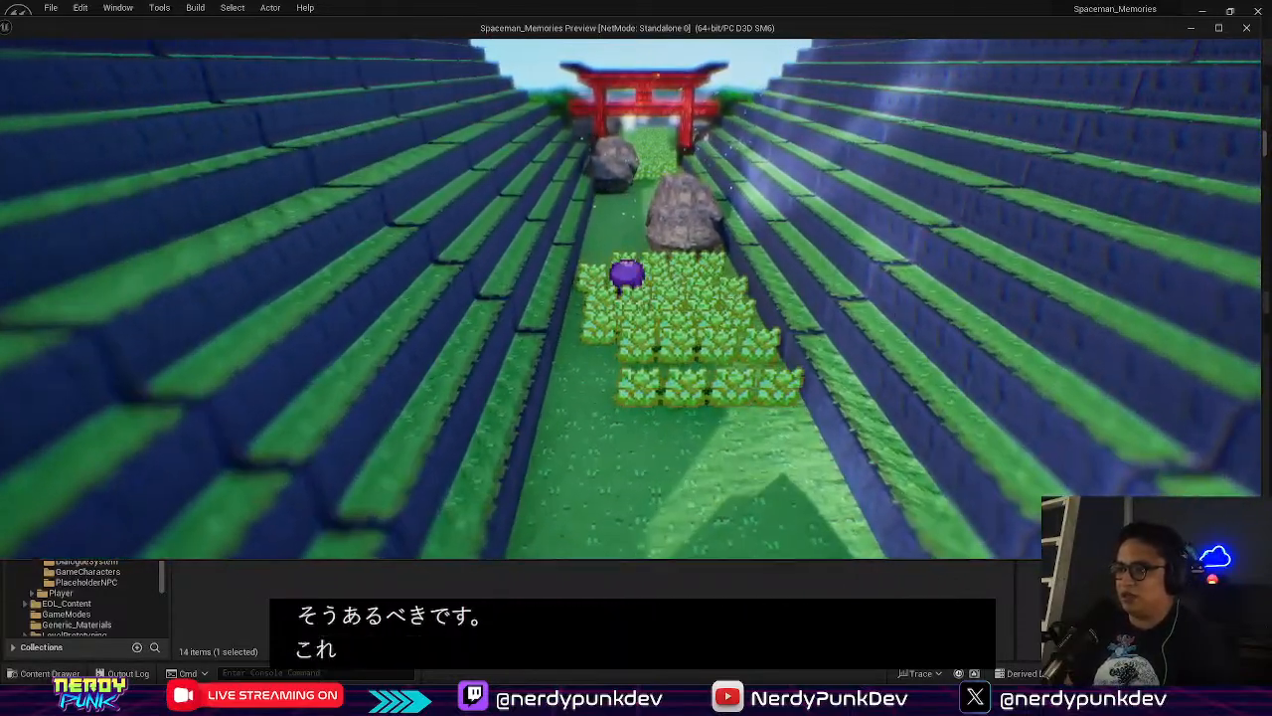
key("w")
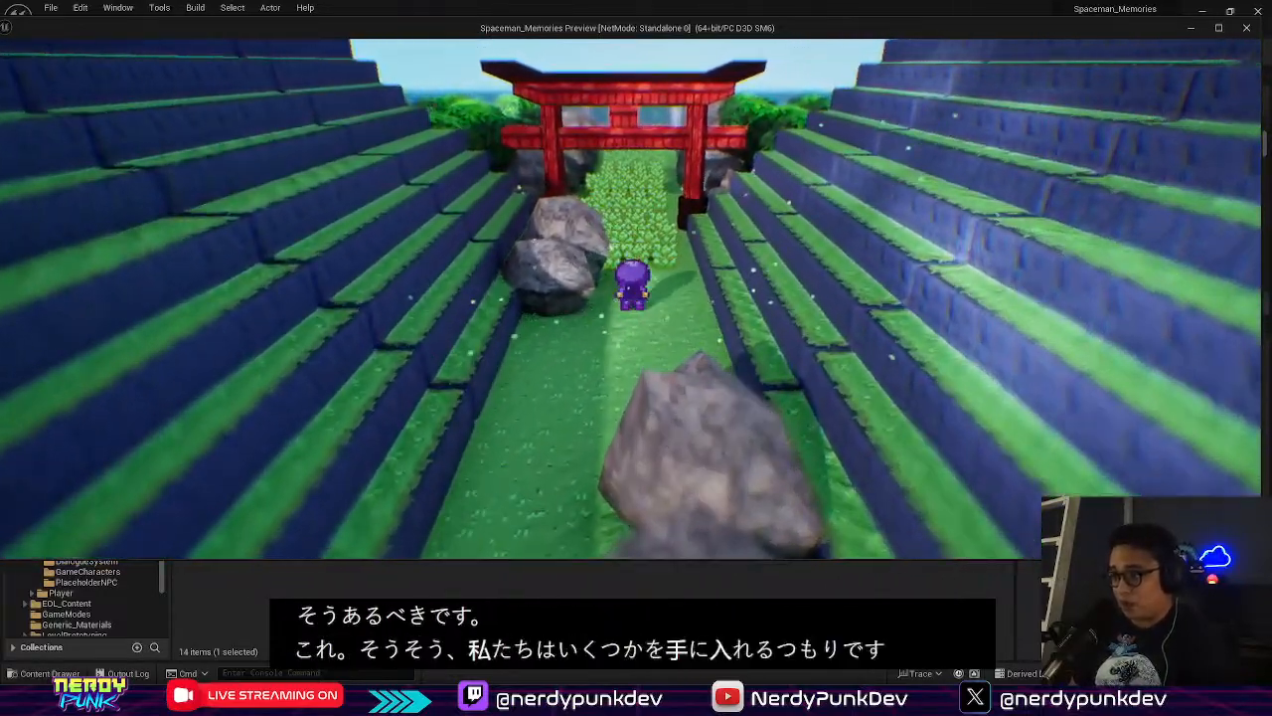
key("s")
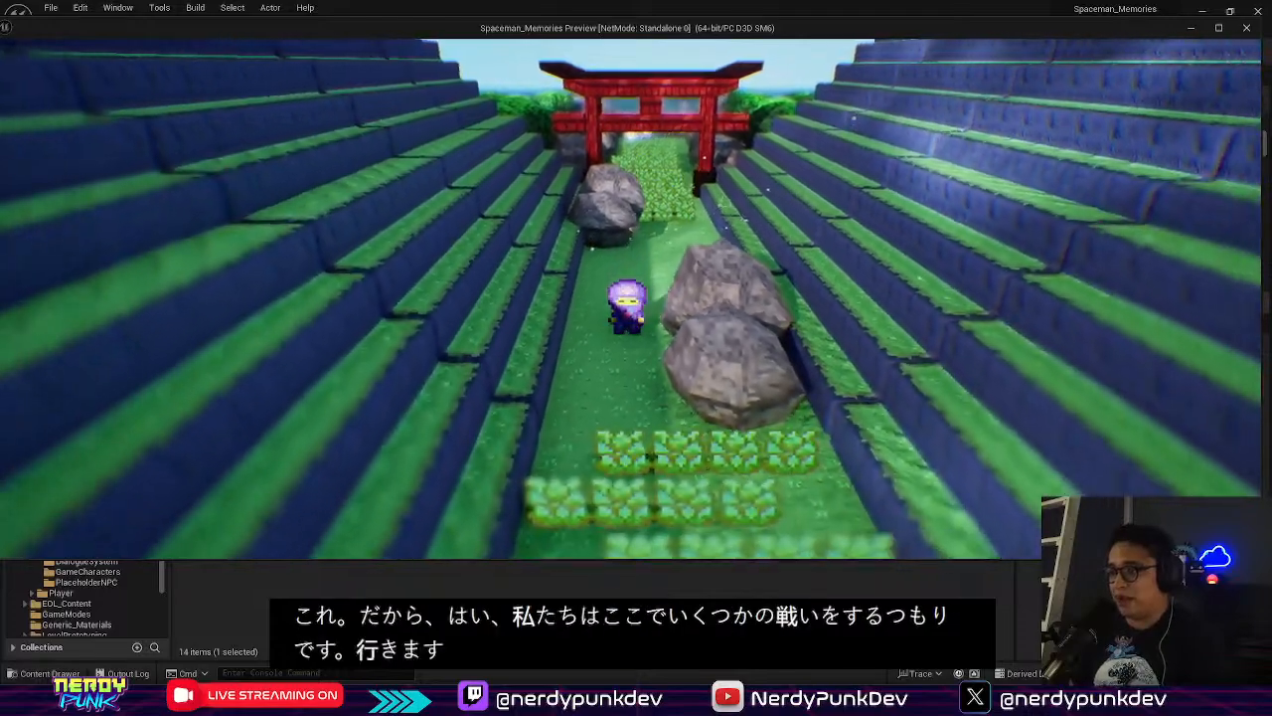
key("w")
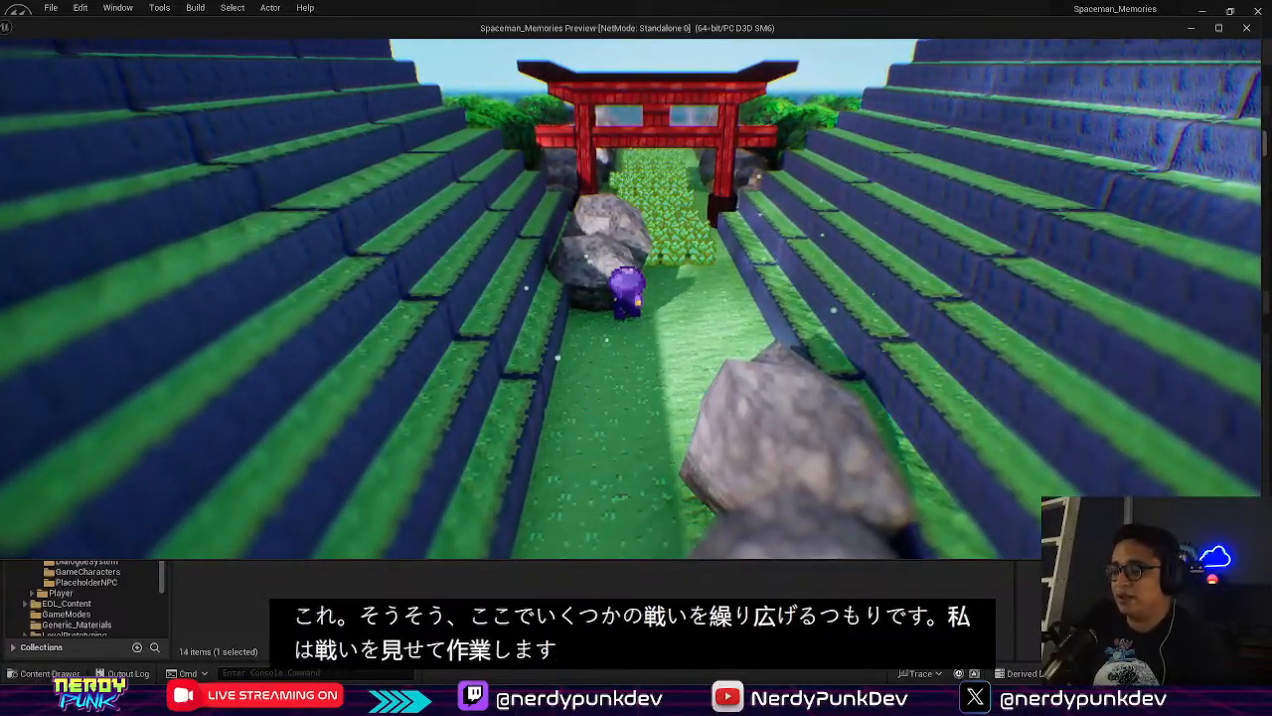
key("s")
key("d")
key("w")
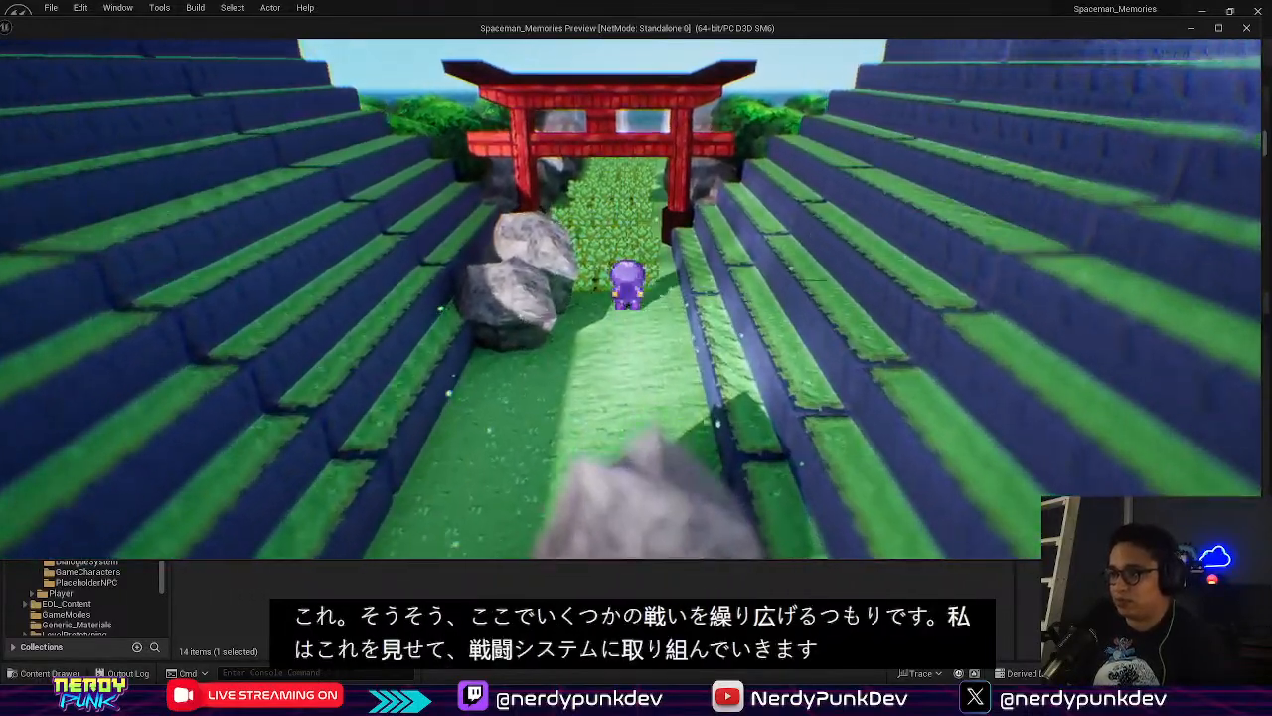
key("w")
key("s")
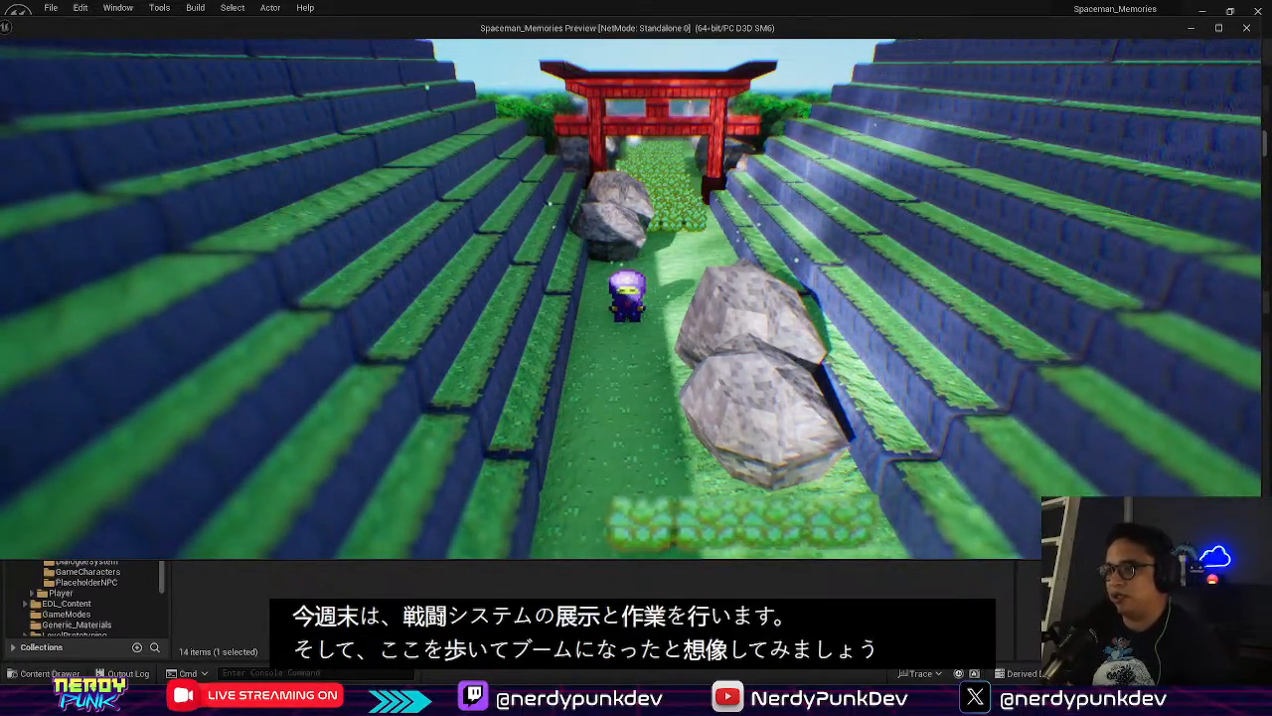
Walk the spaceman south through the second torii gate and past the pagodas to the fenced path in the village
key("s")
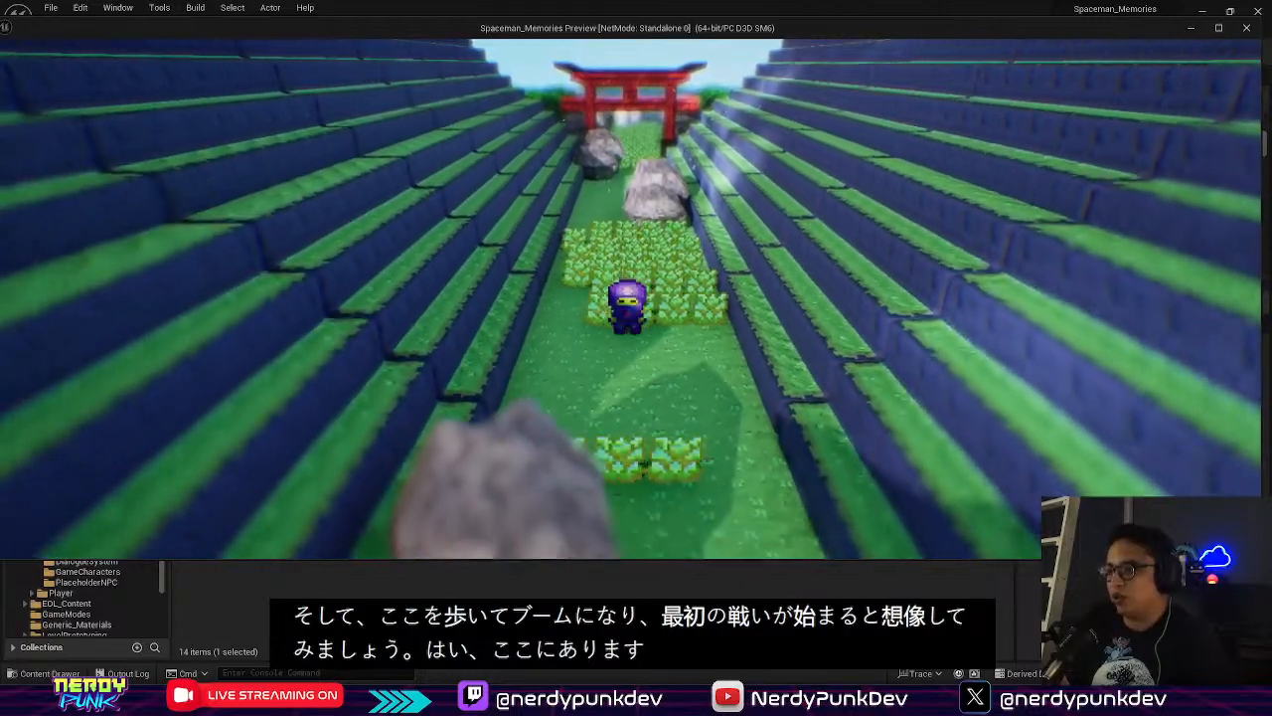
key("s")
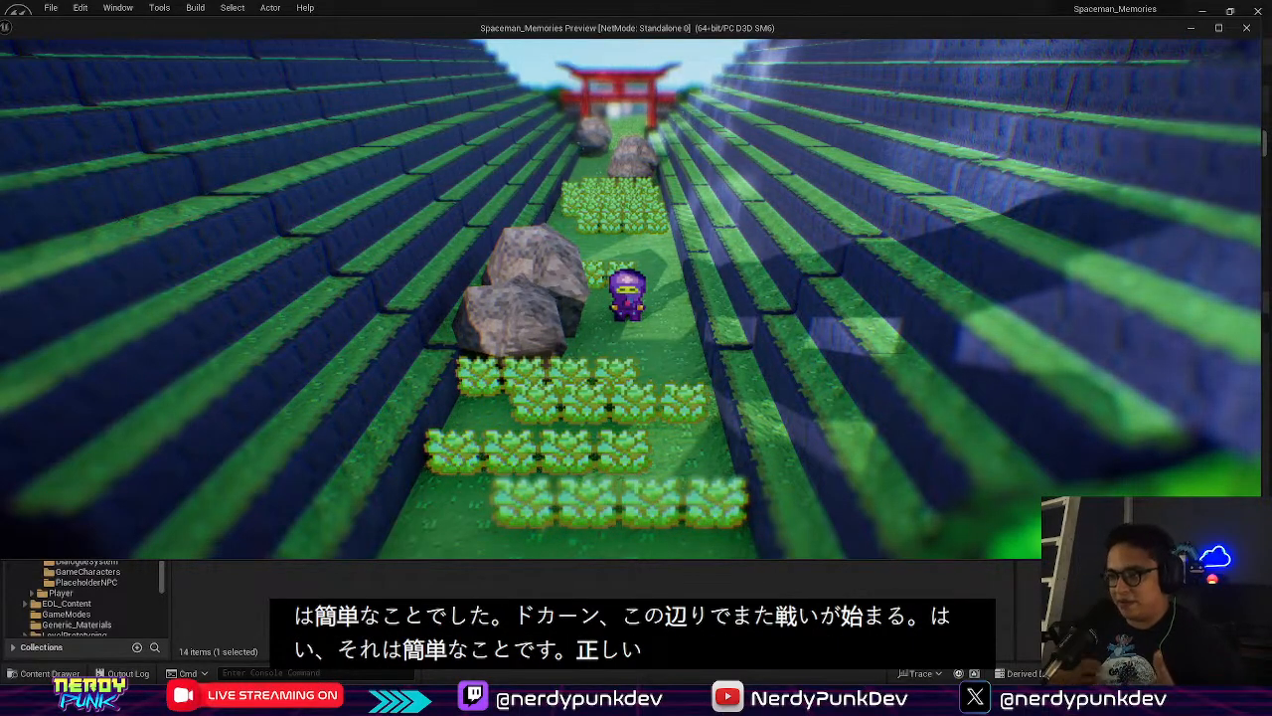
key("w")
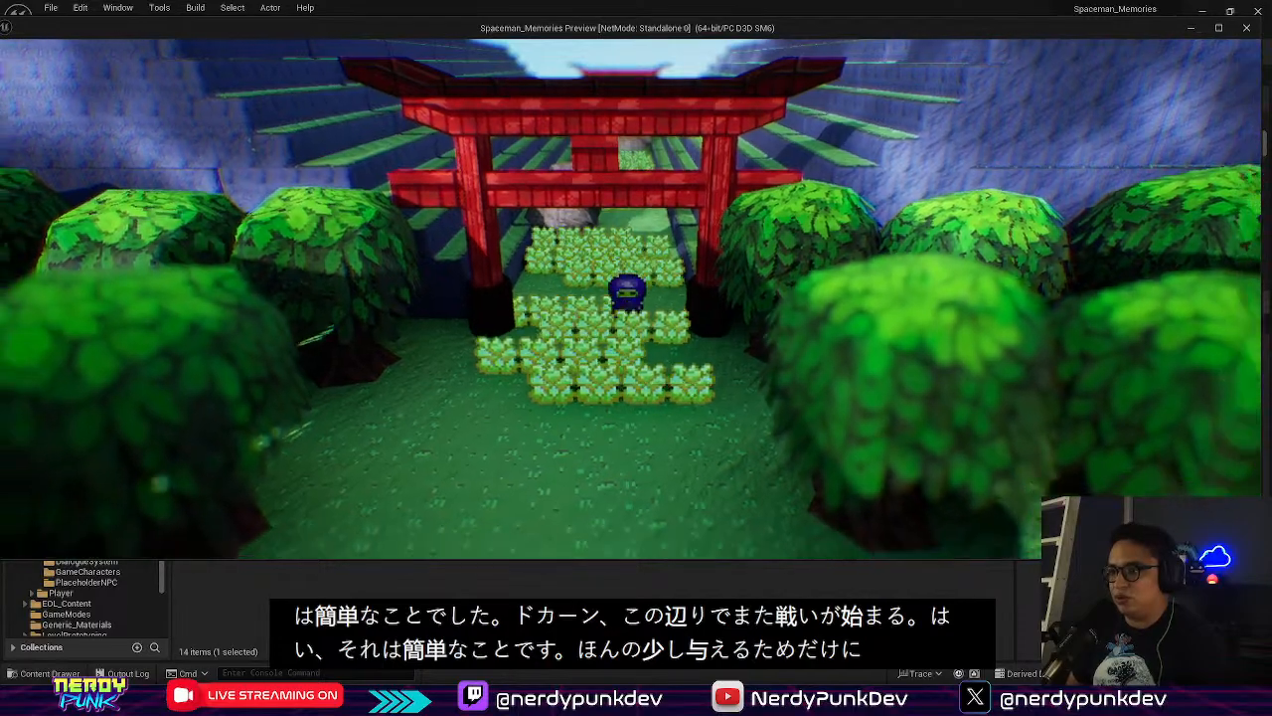
key("s")
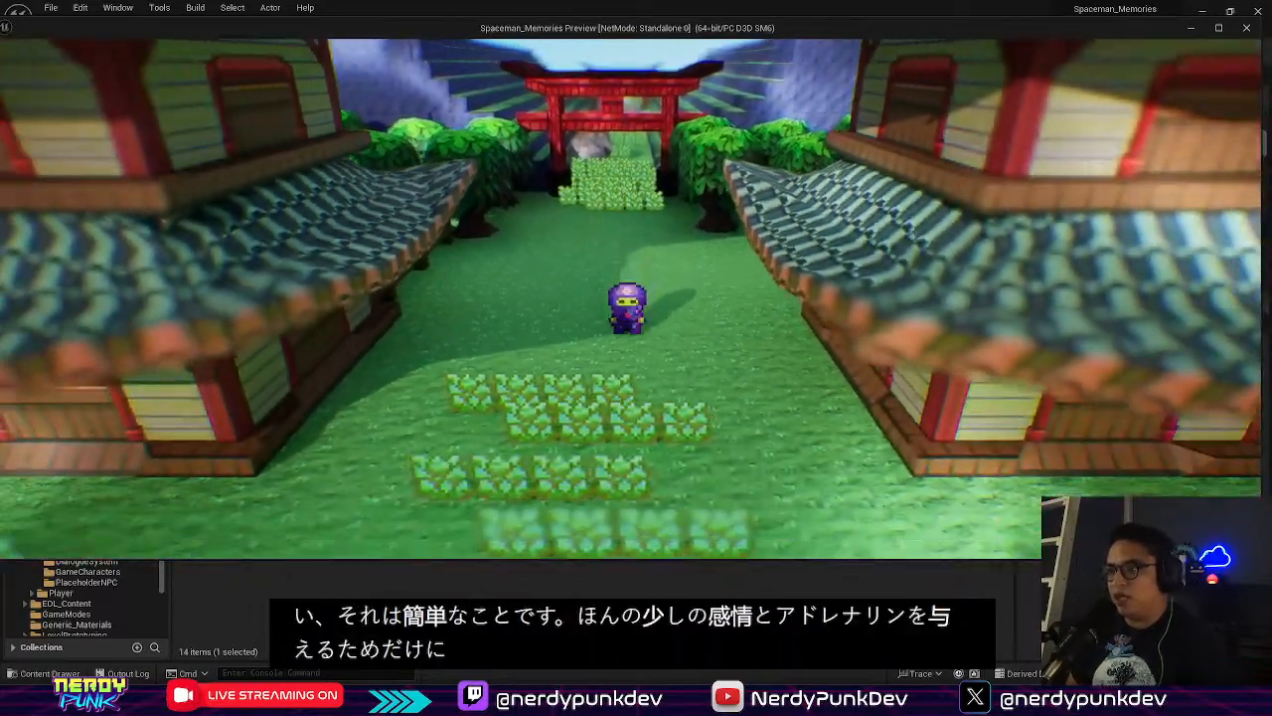
key("s")
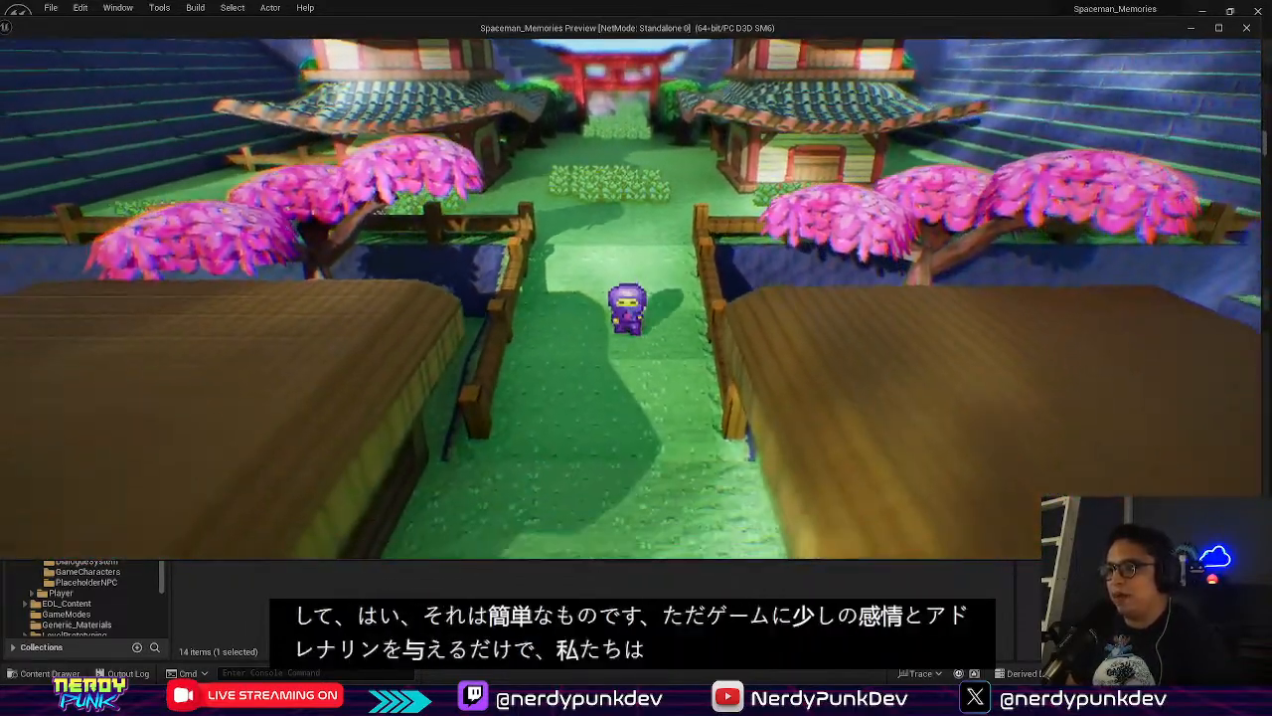
key("w")
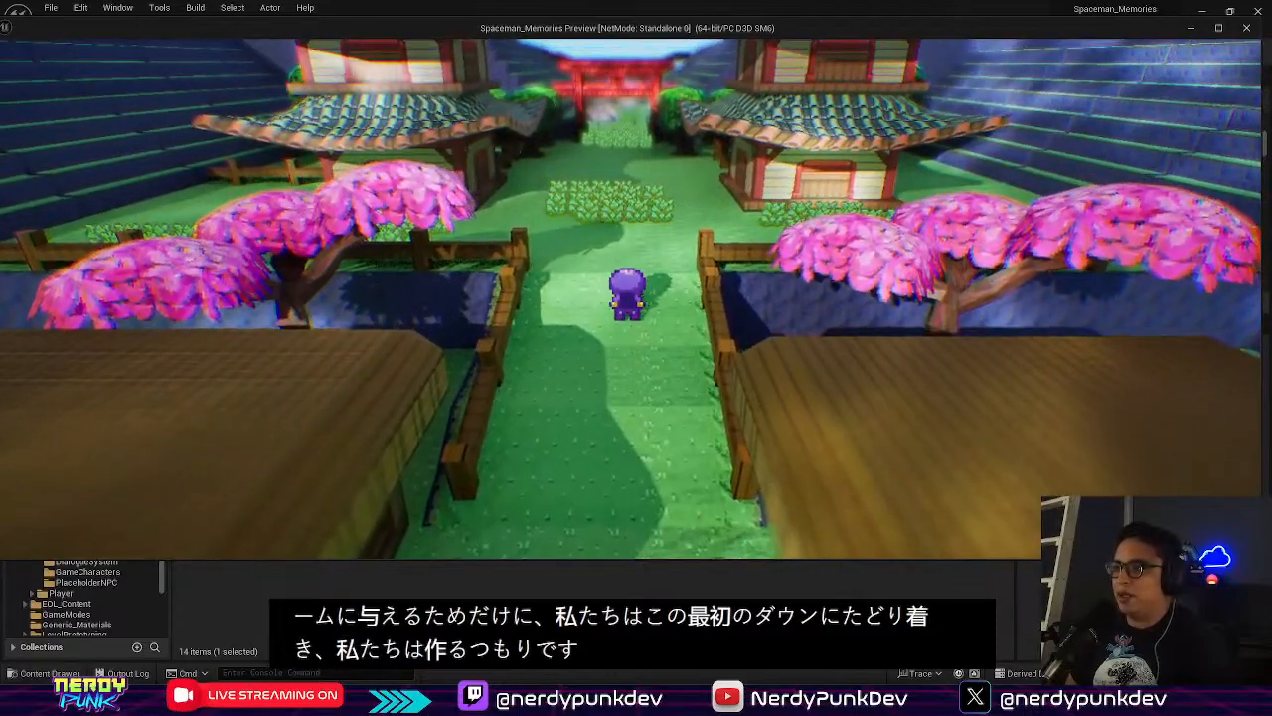
key("s")
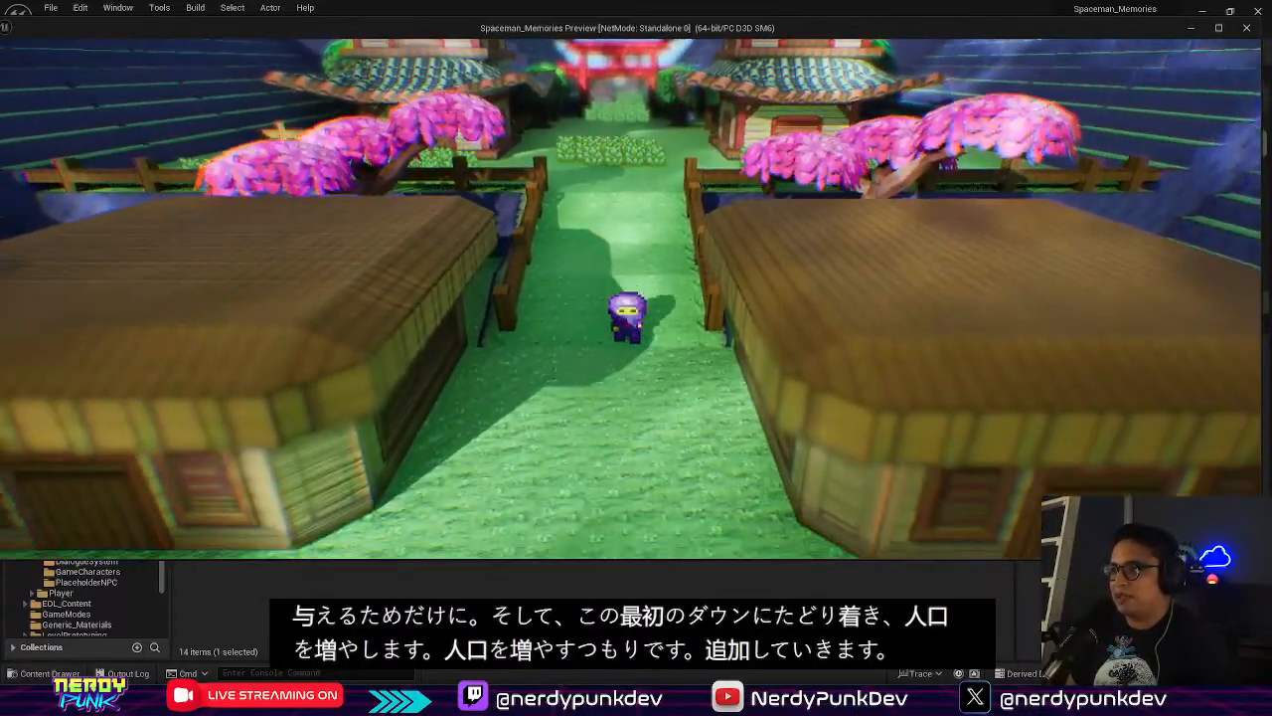
Walk the spaceman to the door of the village's western thatched hut and end the play session
key("s")
key("a")
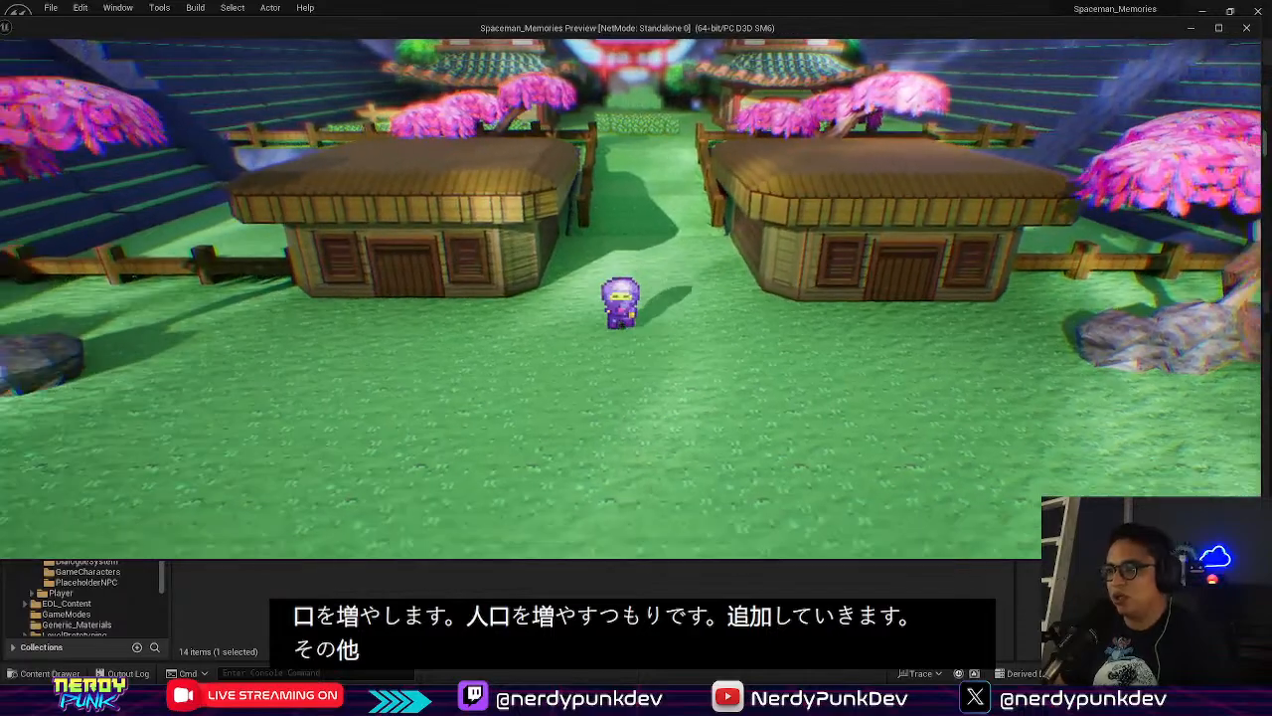
key("s")
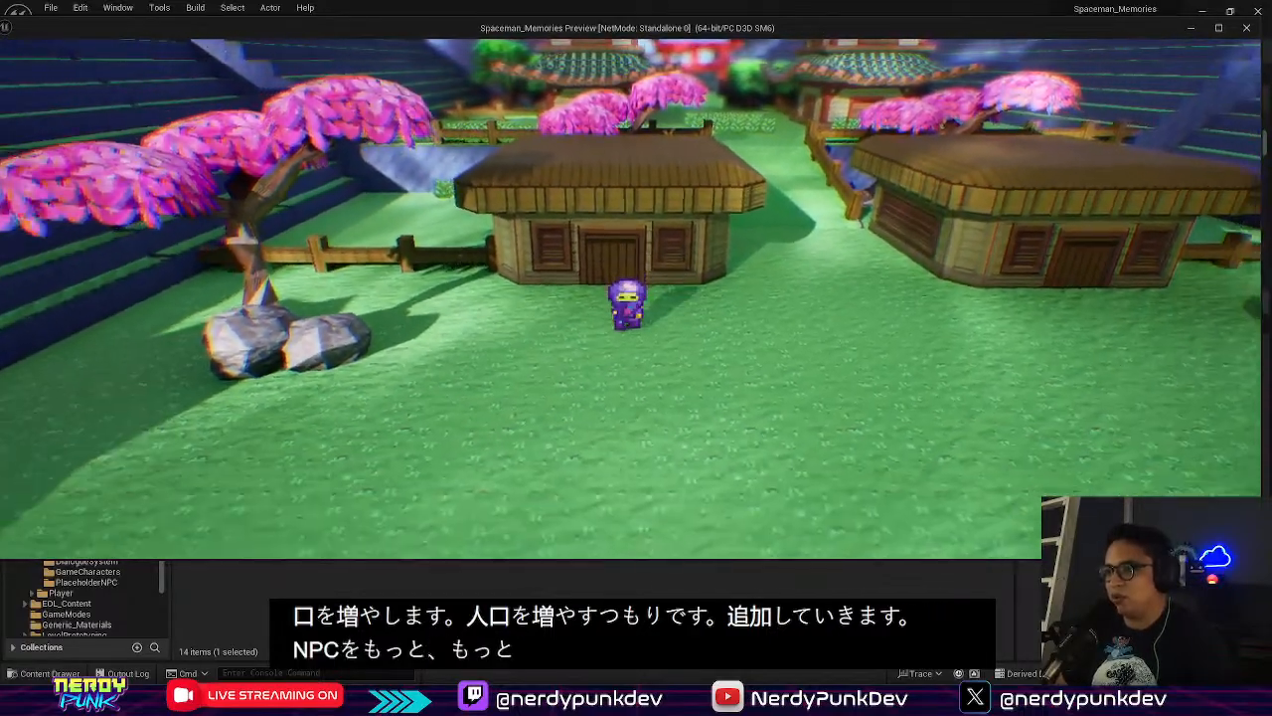
key("a")
key("w")
key("w")
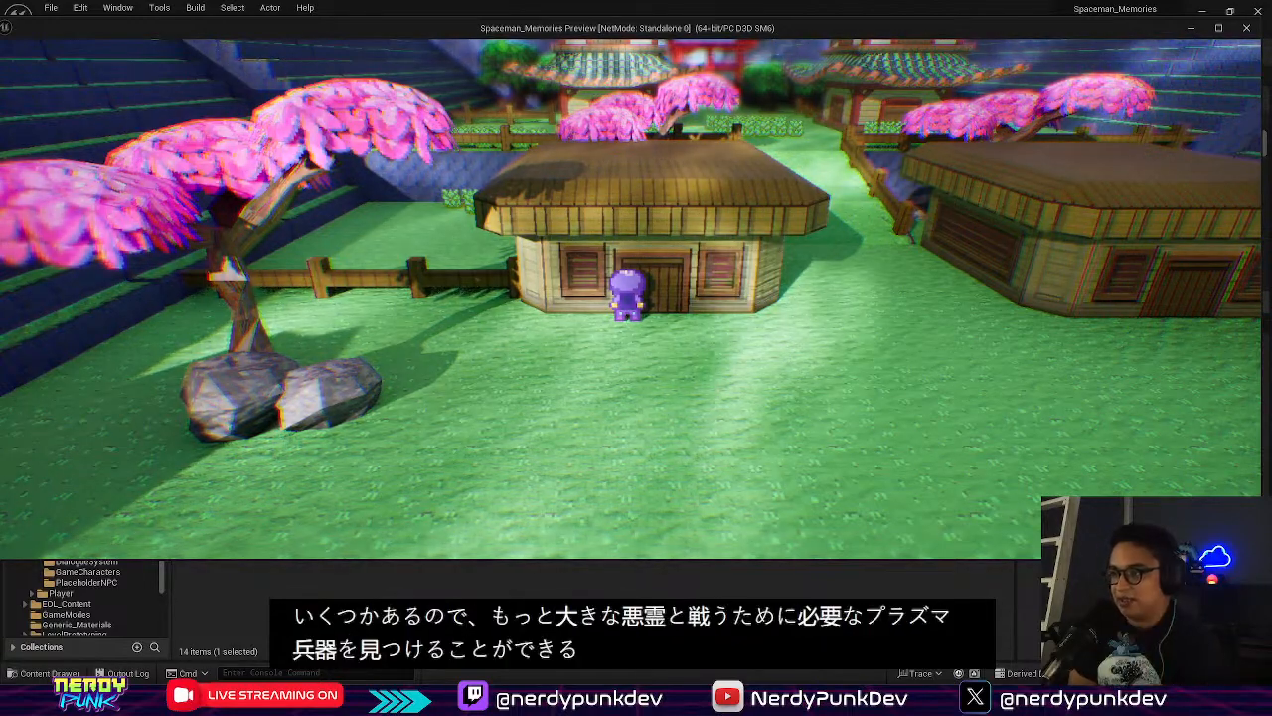
key("Escape")
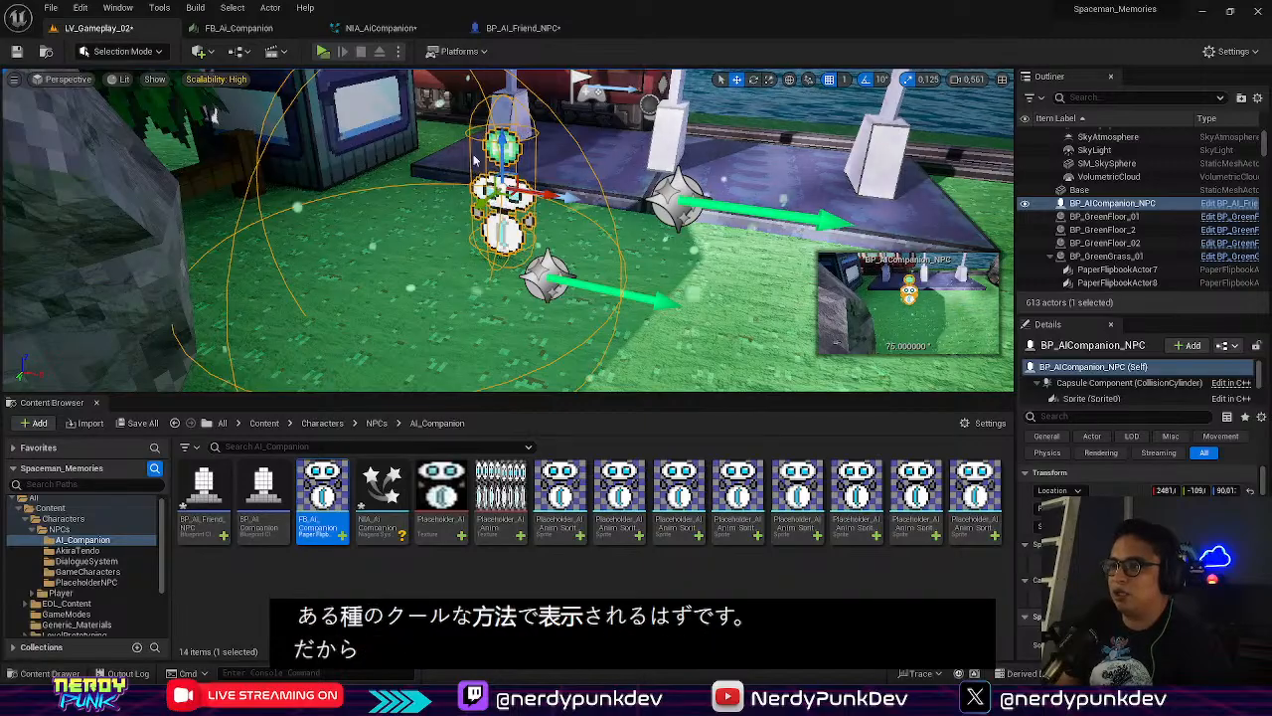
Move BP_AICompanion_NPC to the middle of the path, between the train platform and the first grass patch
right_click_drag(474, 160, 401, 206)
left_click_drag(614, 211, 62, 239)
right_click_drag(149, 233, 149, 194)
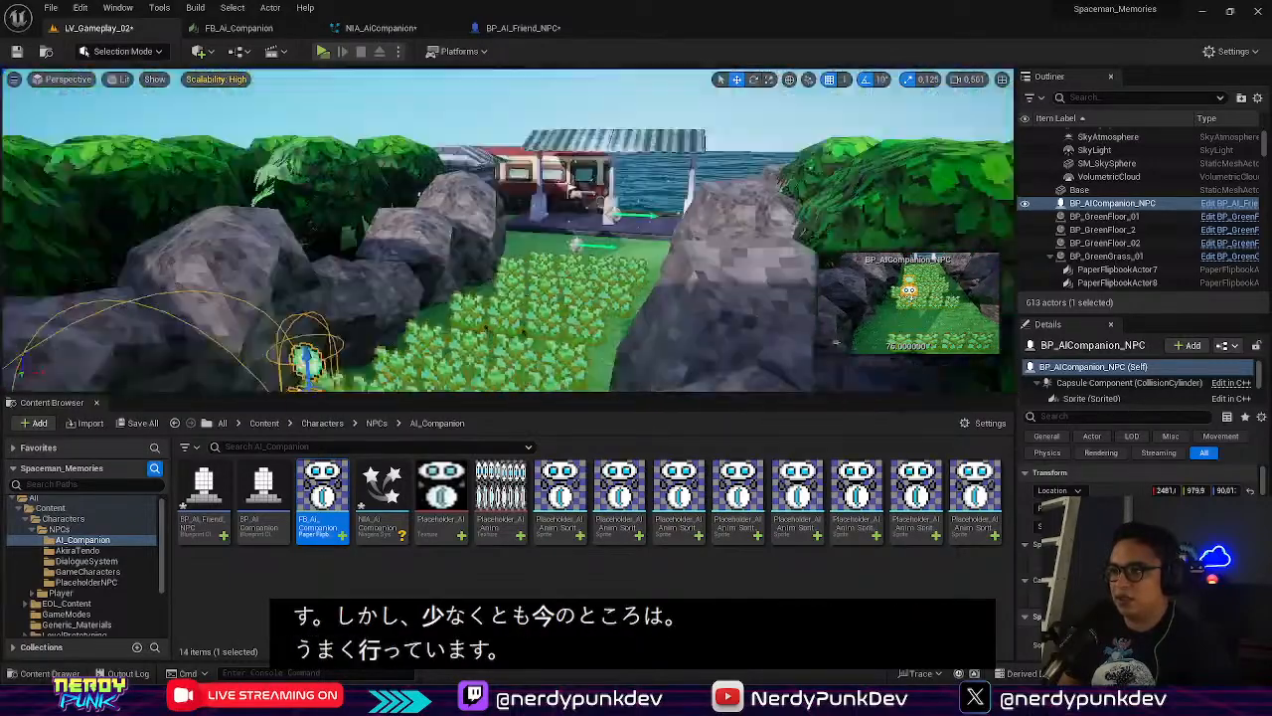
right_click_drag(333, 224, 342, 291)
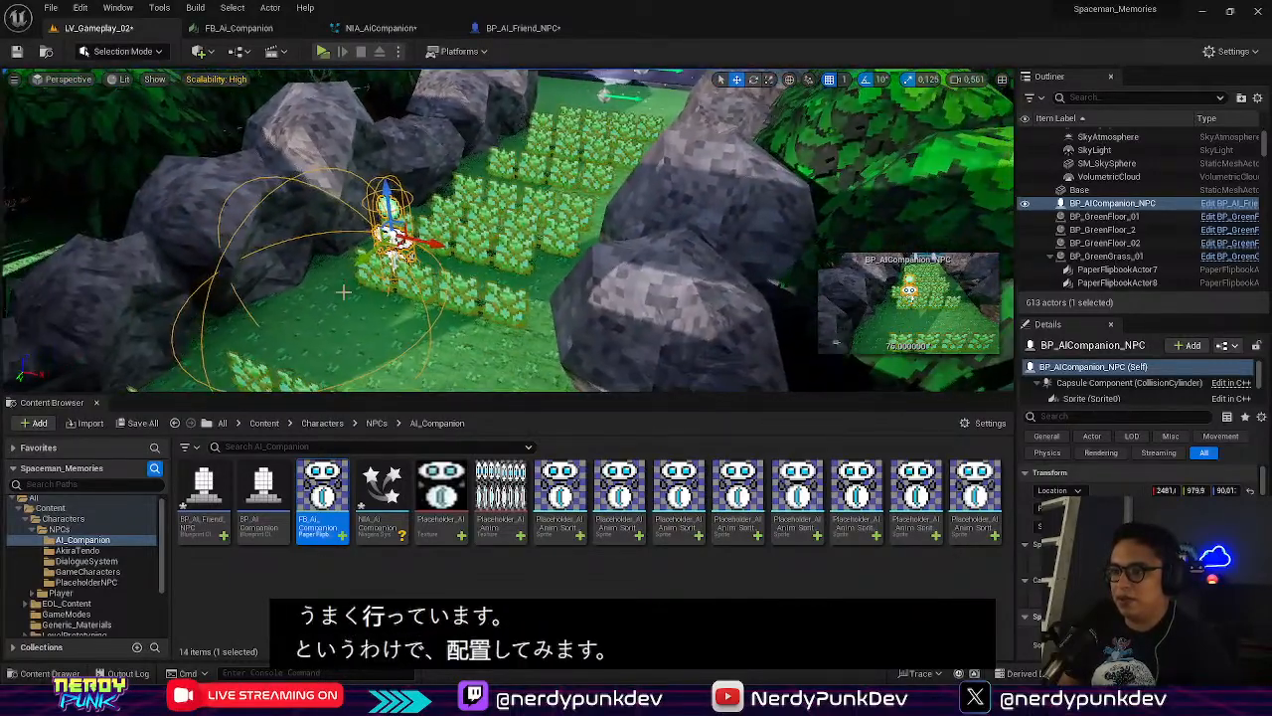
left_click_drag(622, 141, 667, 105)
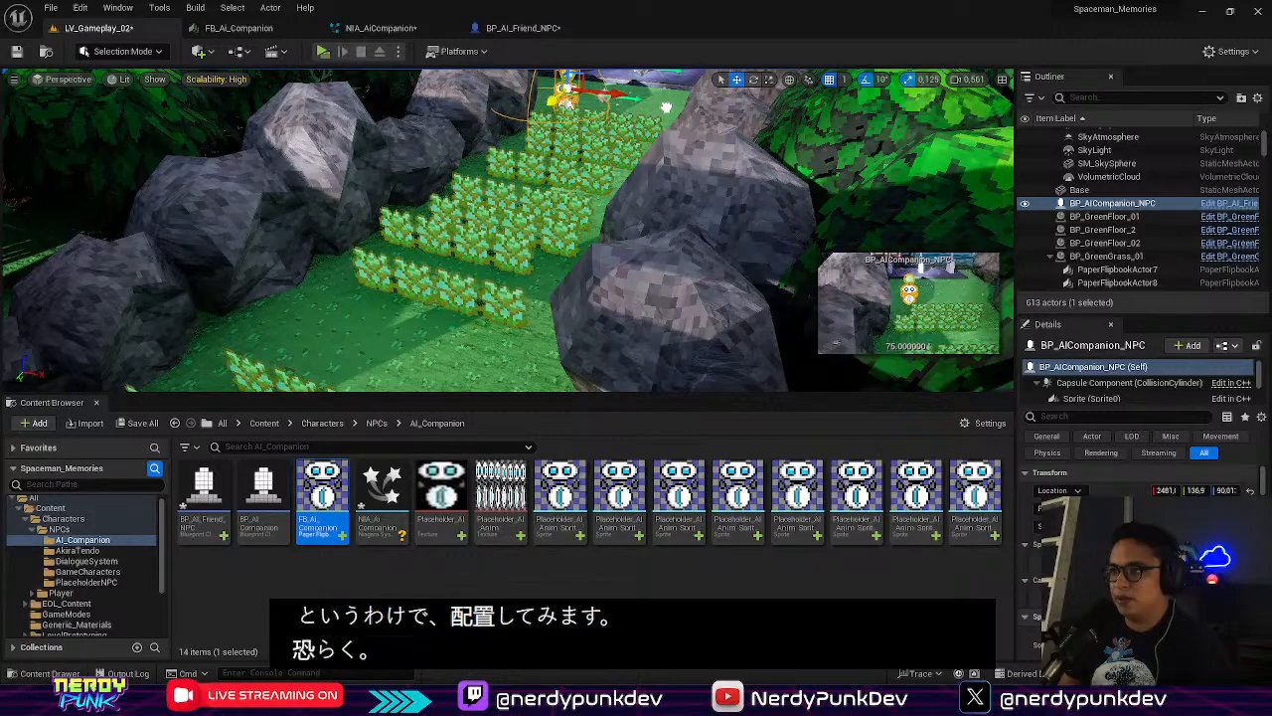
mouse_move(667, 106)
right_mouse_down()
mouse_move(664, 75)
mouse_move(672, 129)
right_mouse_up()
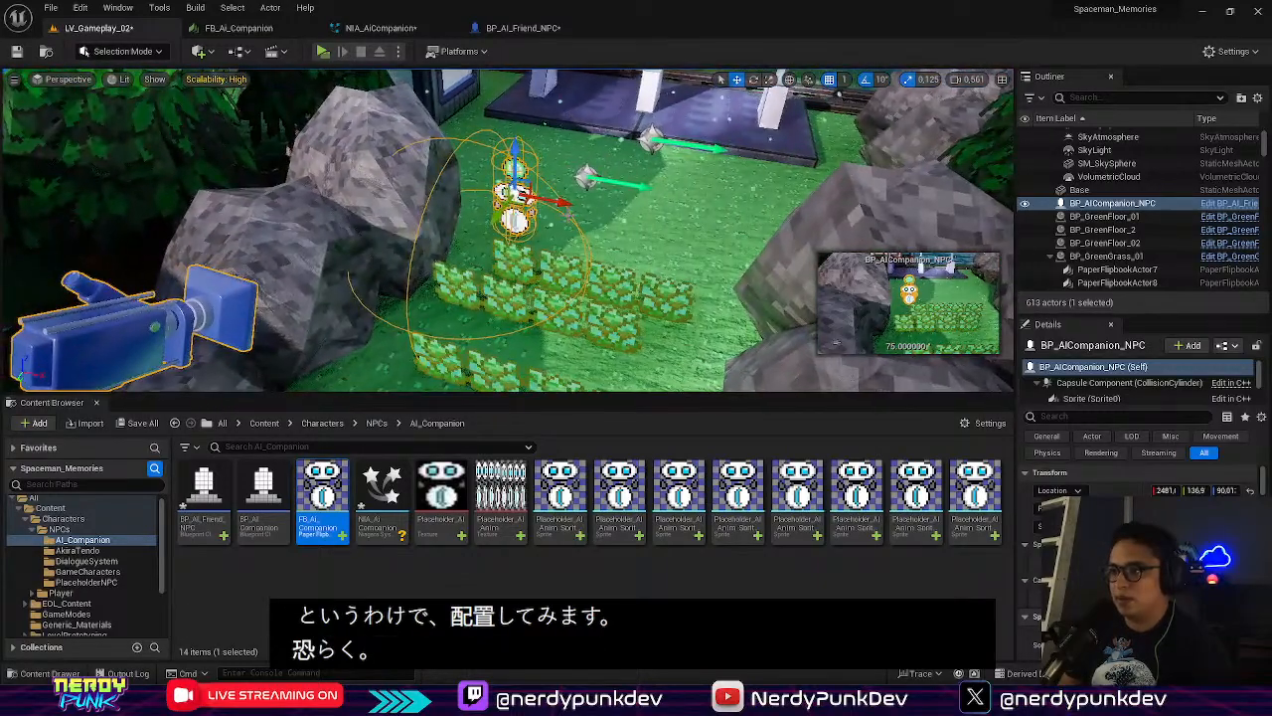
left_click_drag(572, 202, 612, 207)
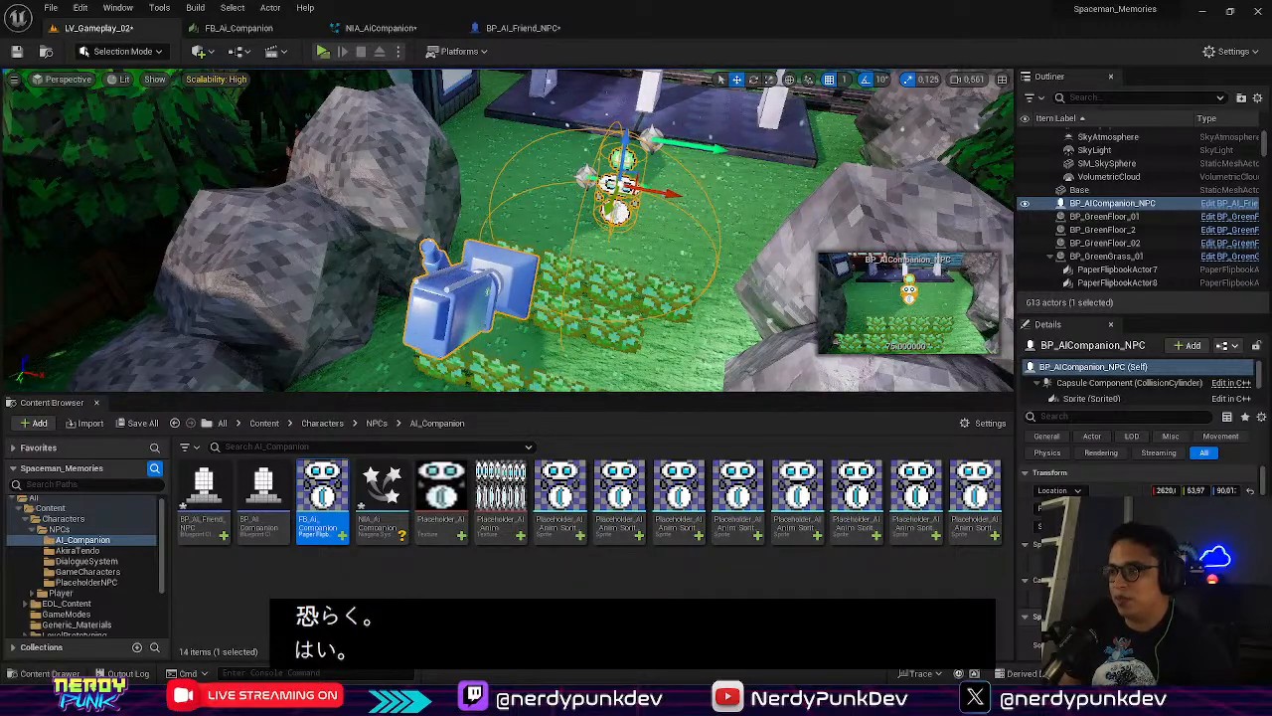
right_click_drag(619, 210, 620, 189)
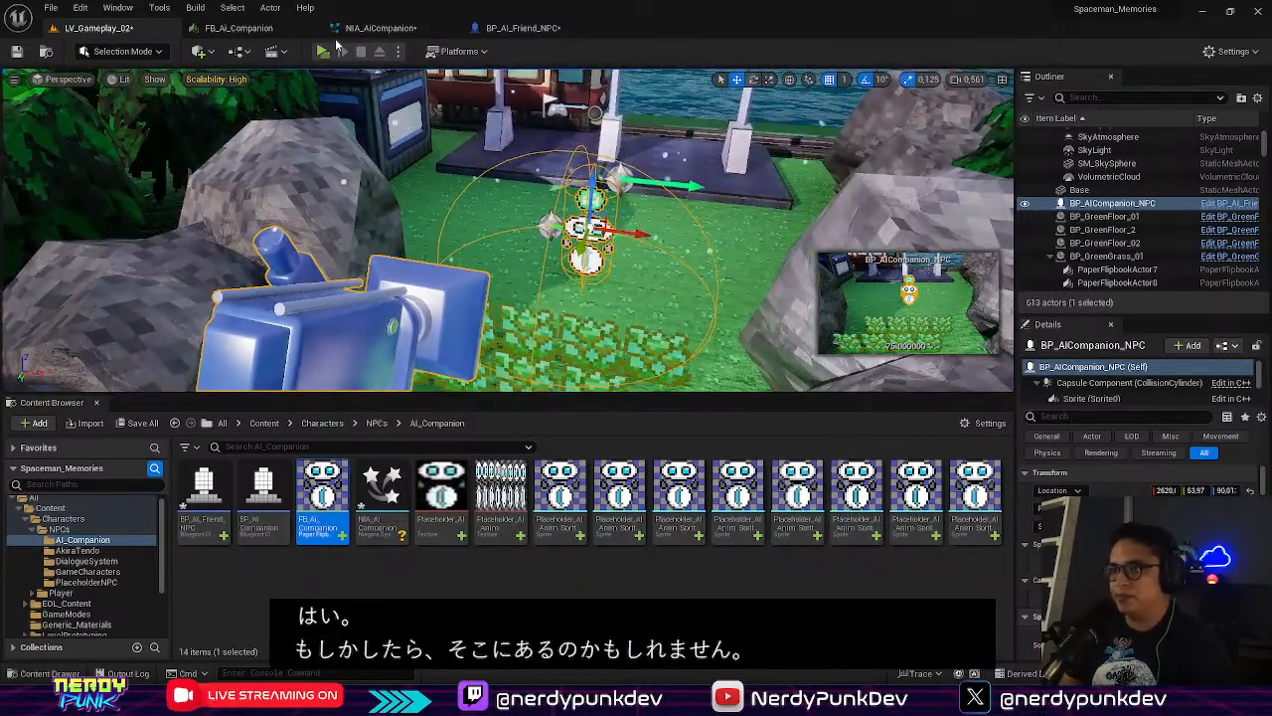
Play the level, walk the spaceman from the platform around to the relocated robot, and start its dialogue
key("s")
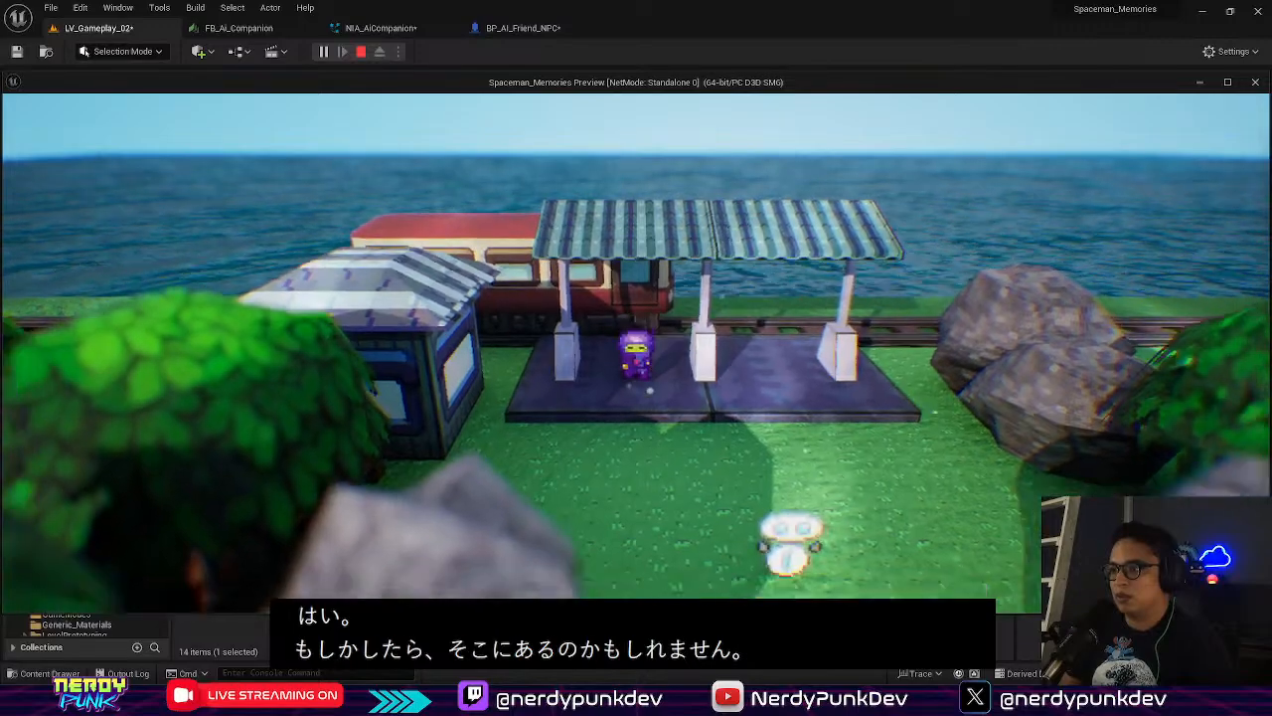
key("d")
key("d")
key("s")
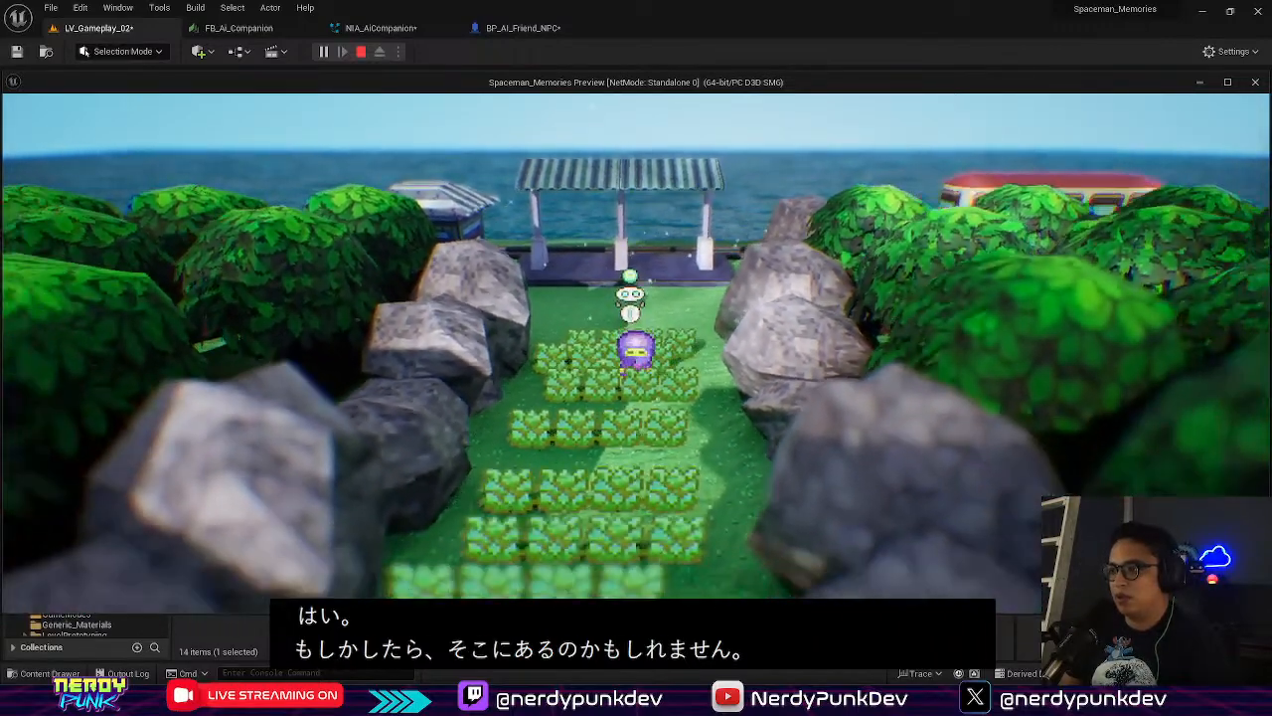
key("w")
key("e")
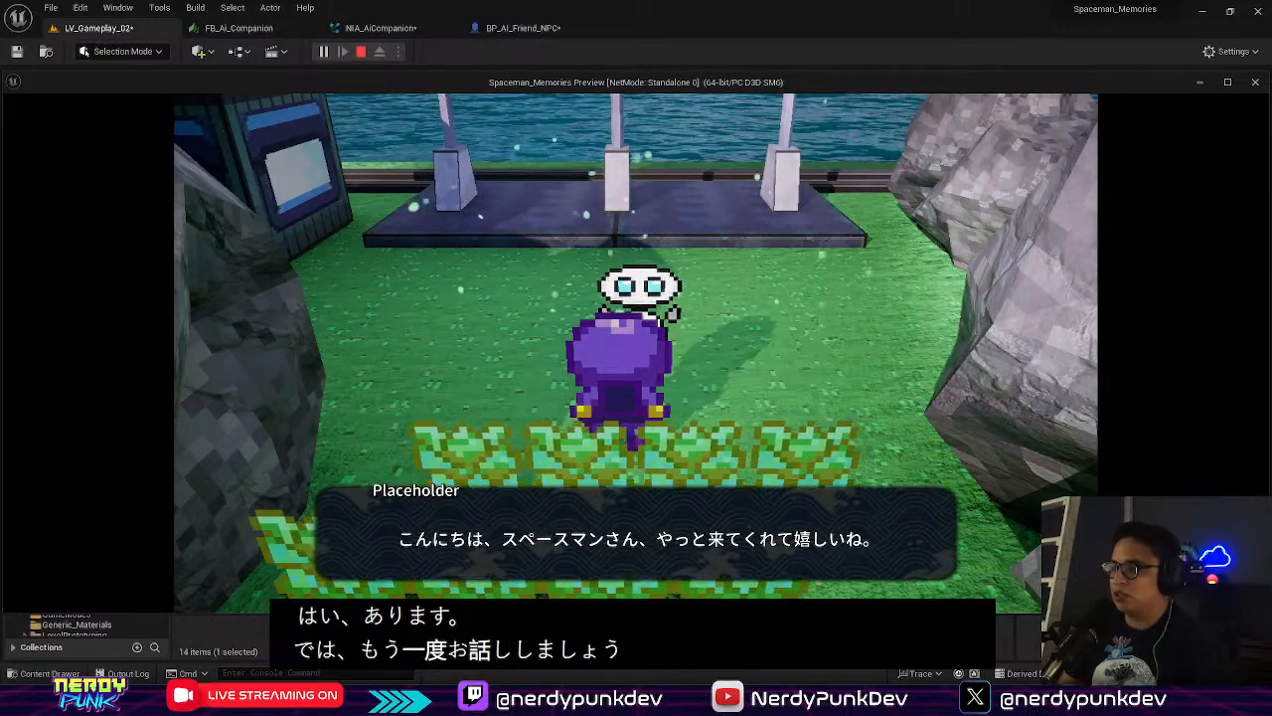
Advance the relocated robot's dialogue through all five Japanese lines and close it
key("e")
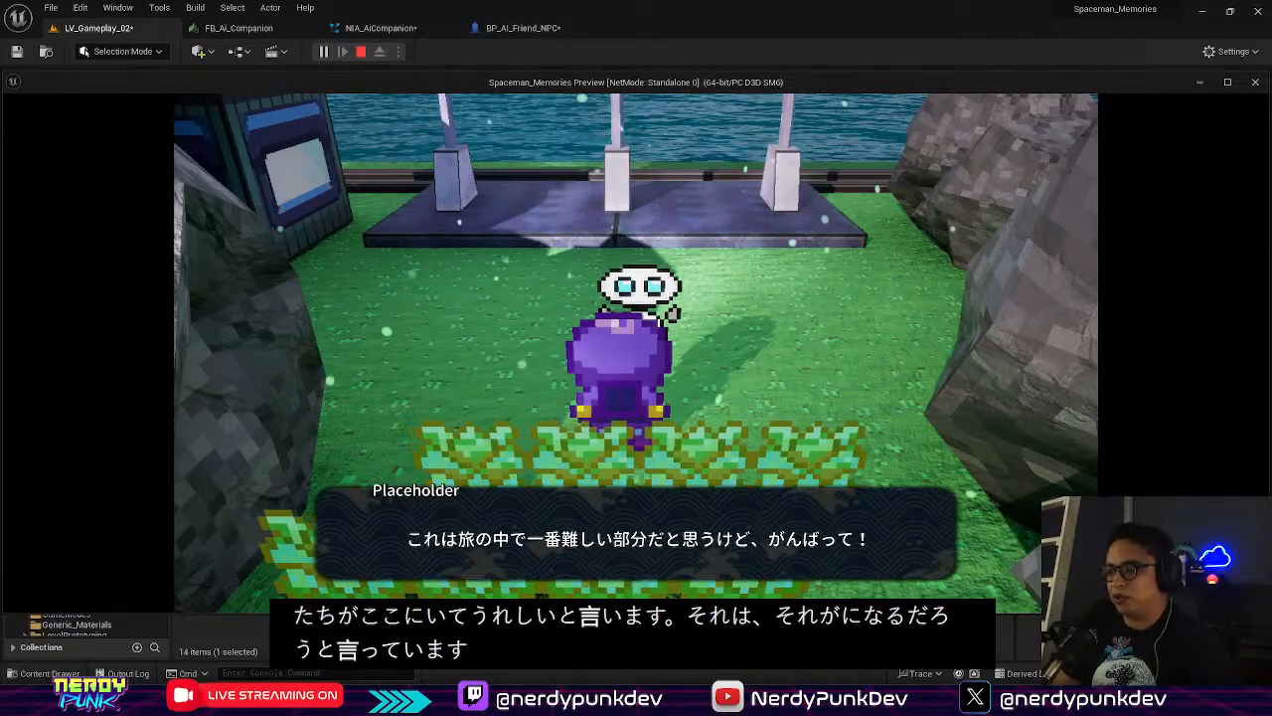
key("e")
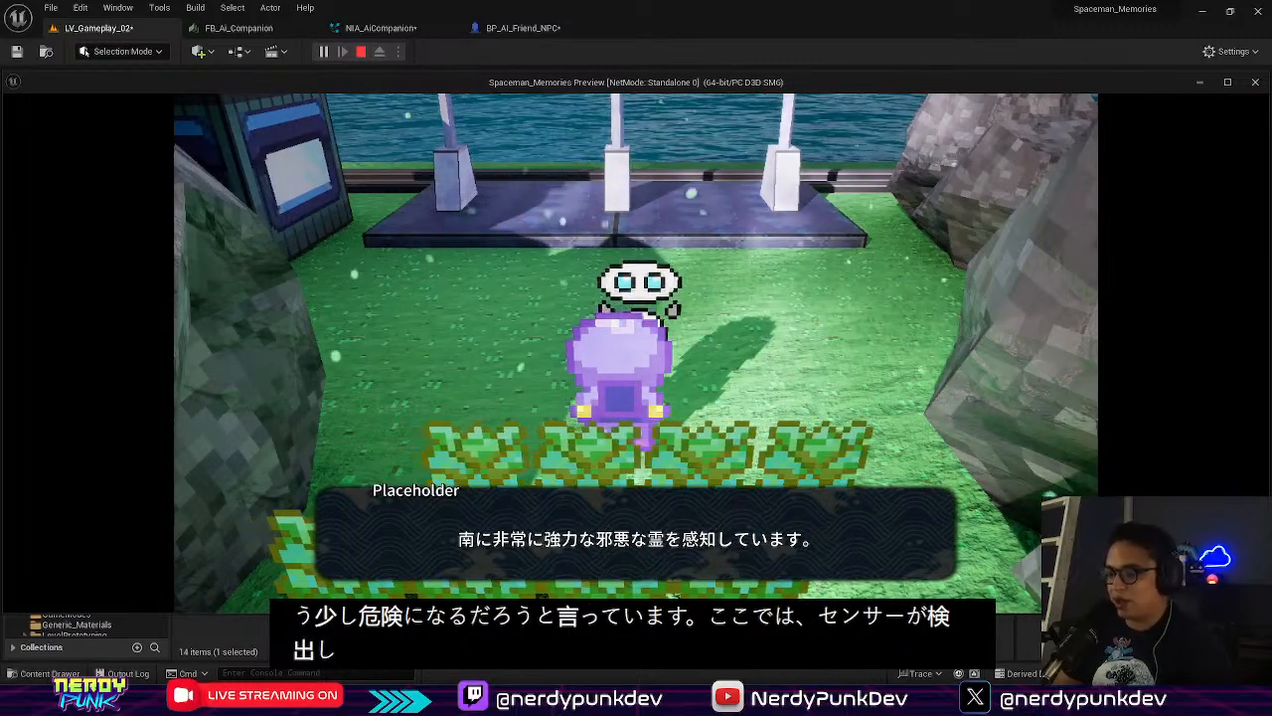
key("e")
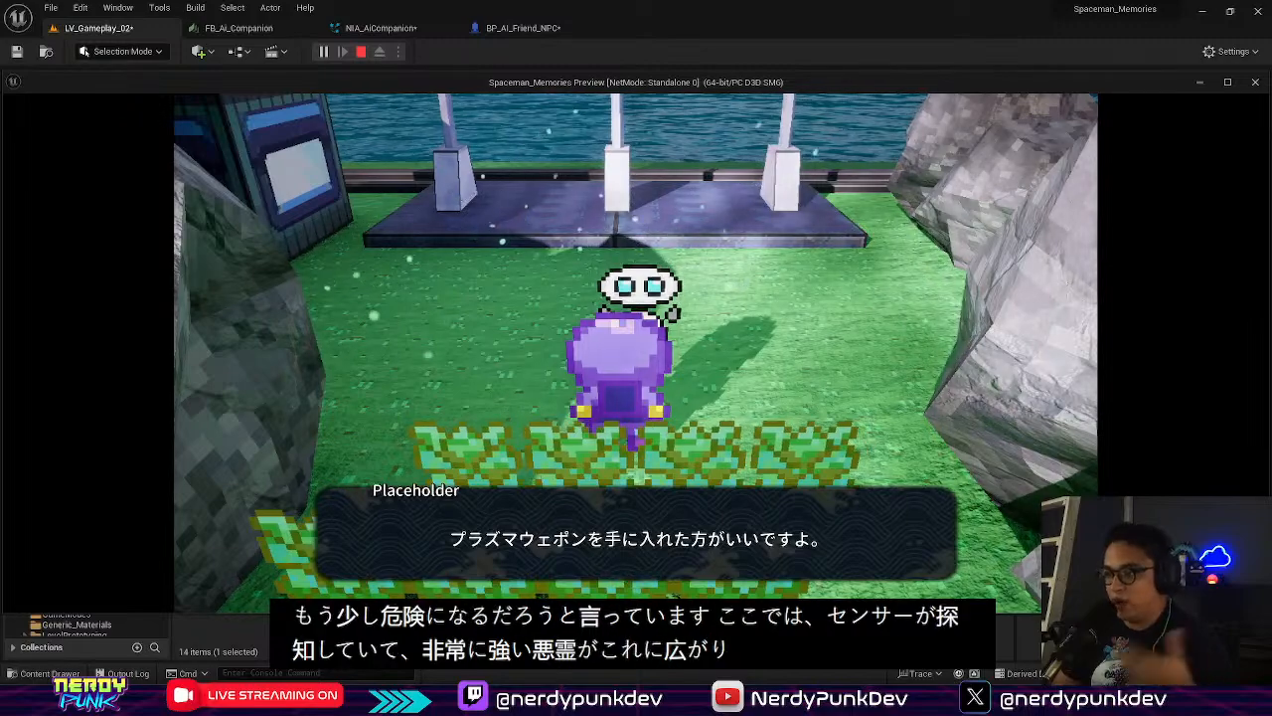
key("e")
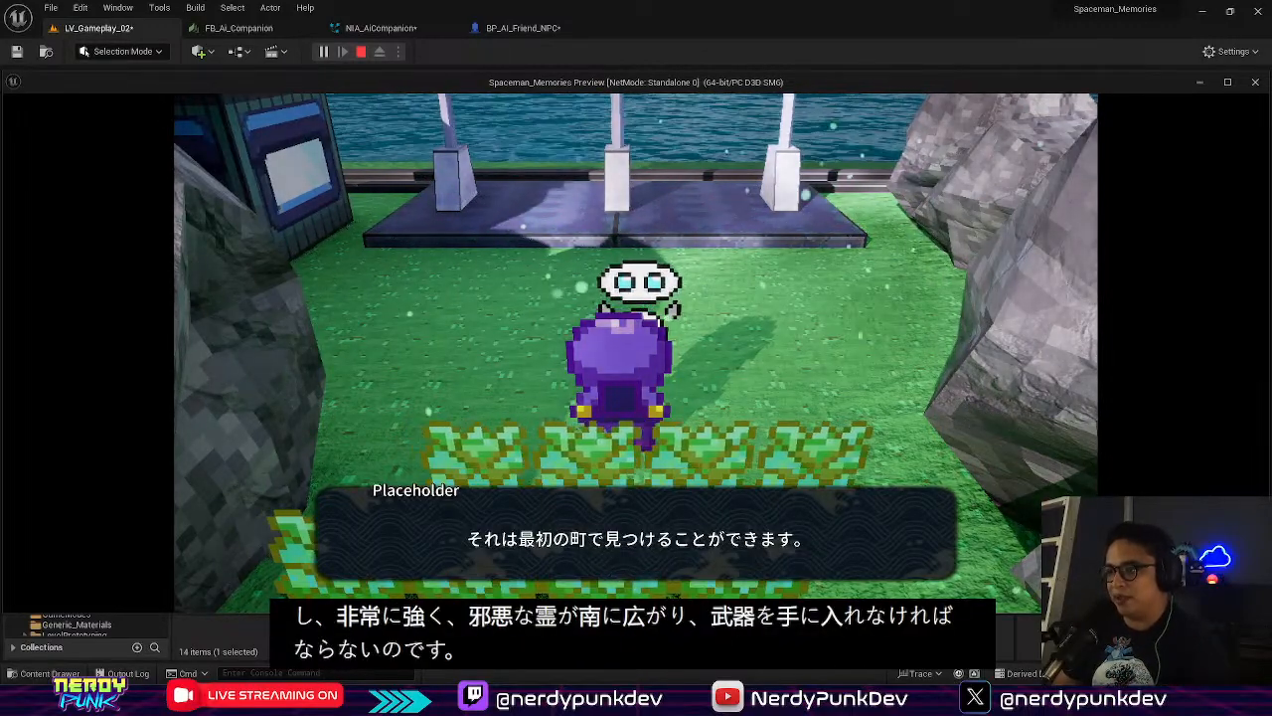
key("e")
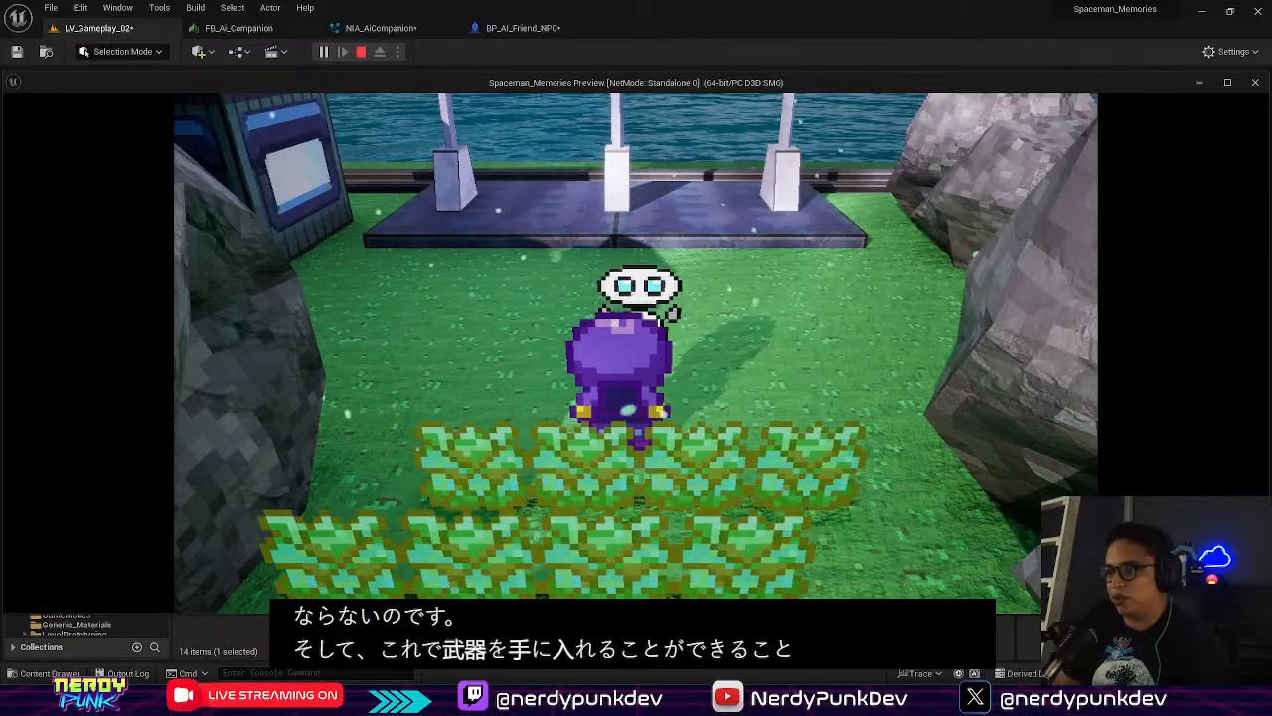
Play-test the companion robot's dialogue by starting it, walking away and returning to talk to the robot again
key("e")
key("e")
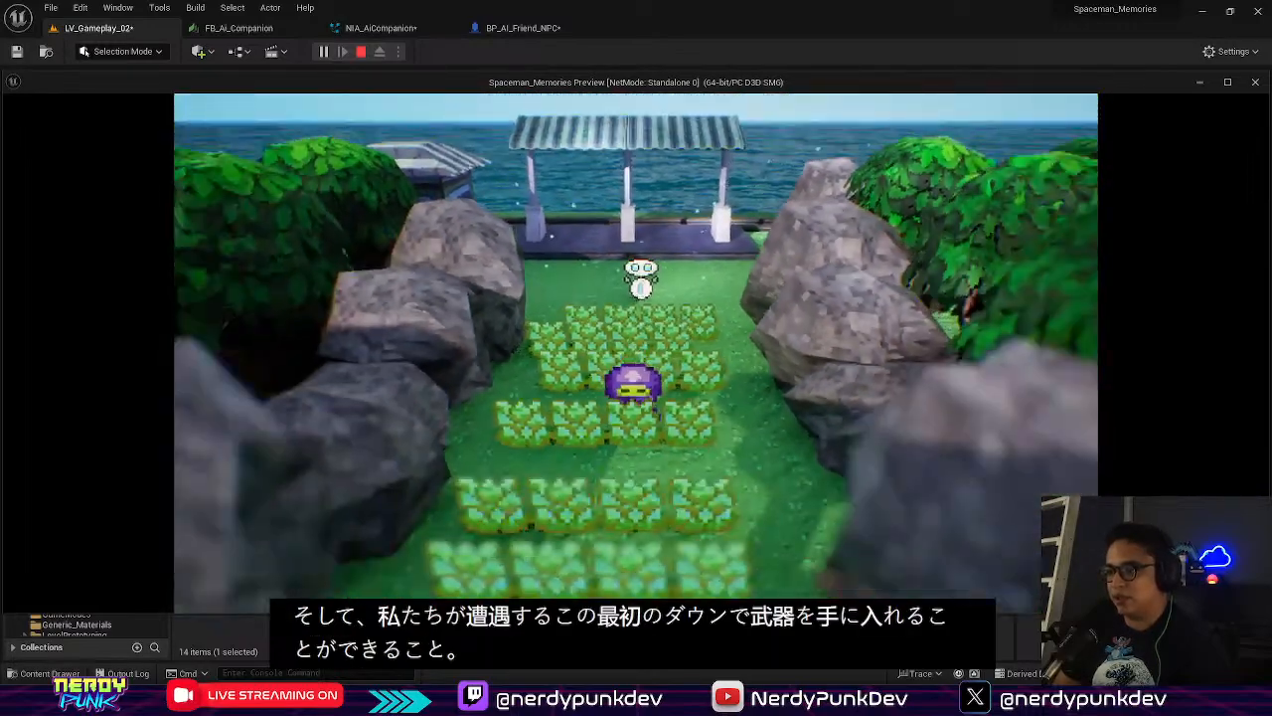
key("s")
key("w")
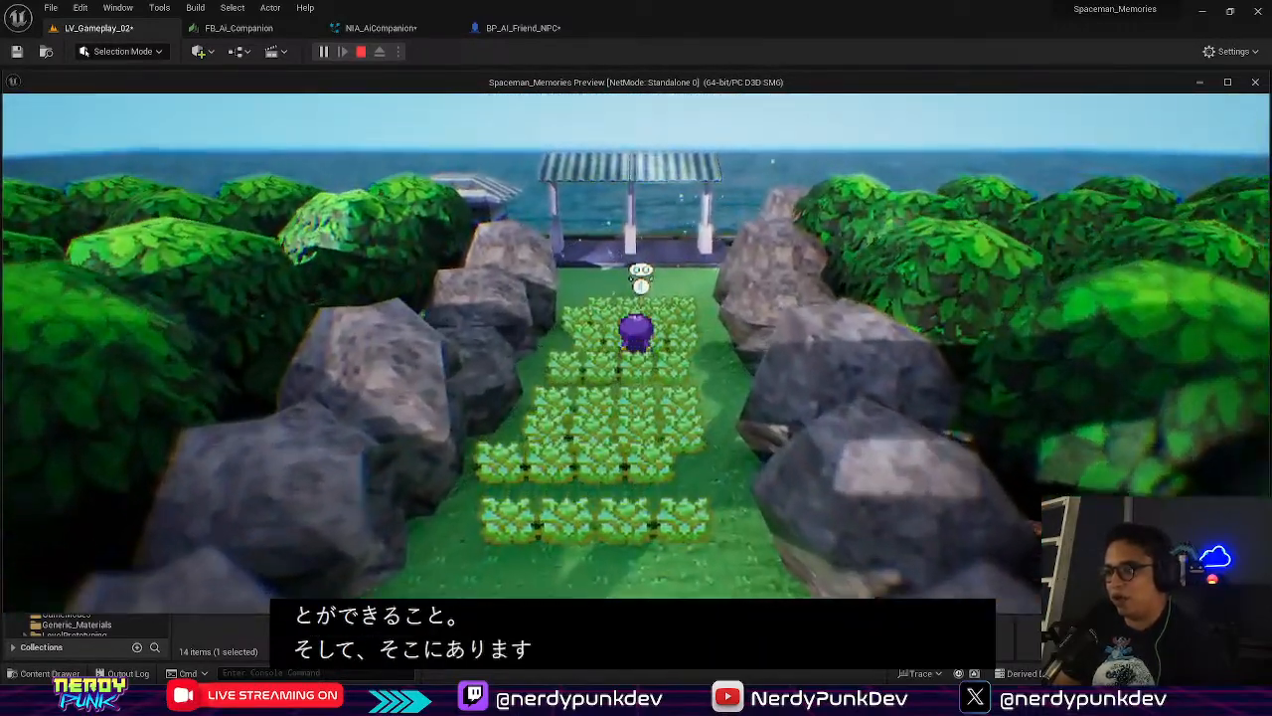
key("e")
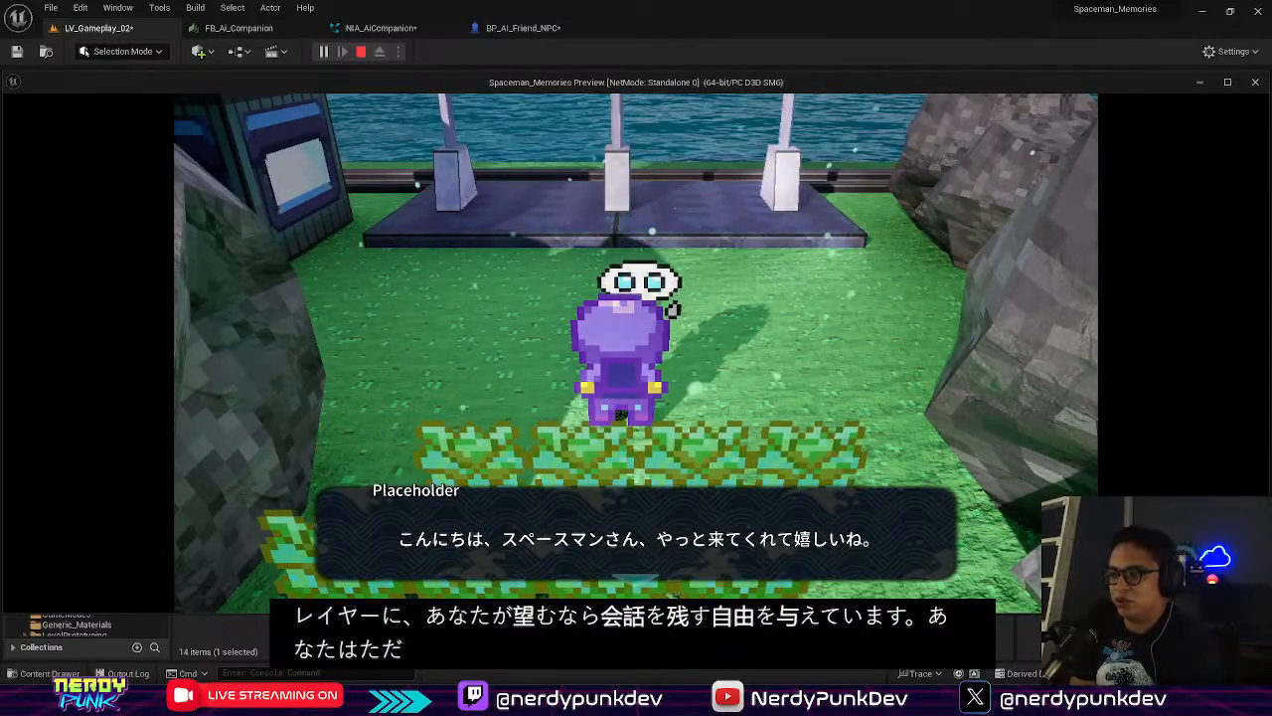
key("s")
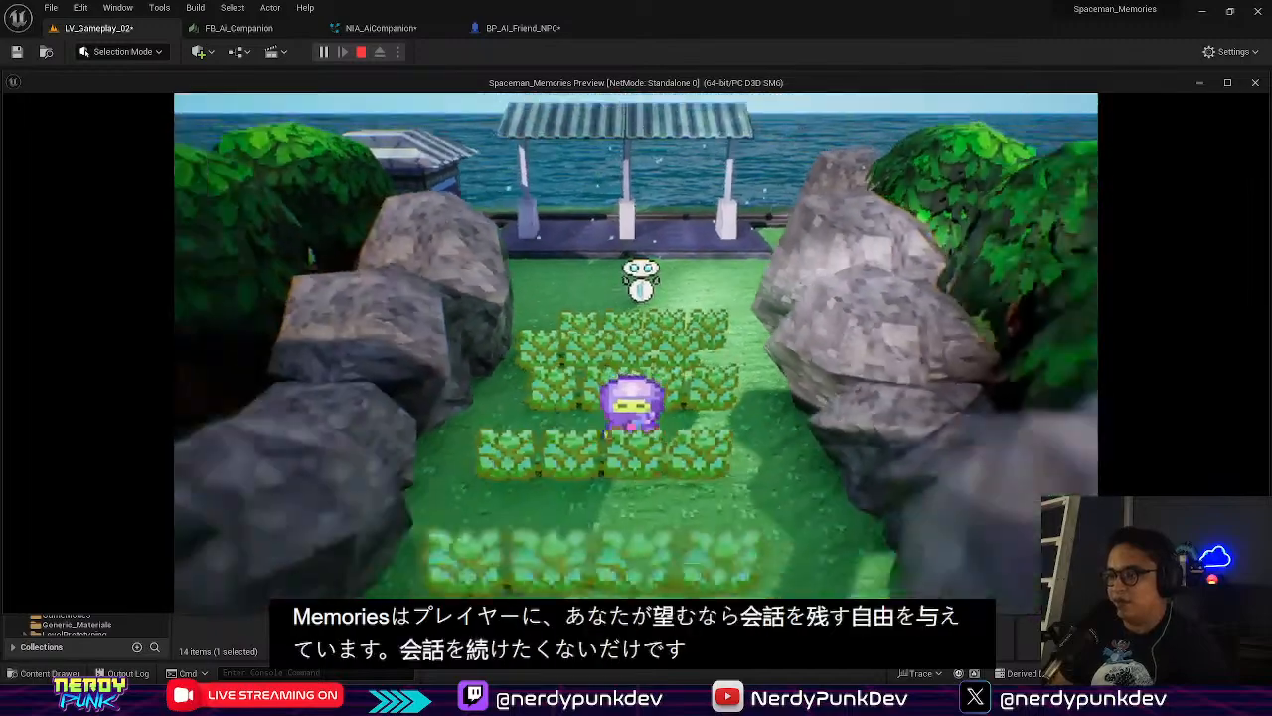
key("w")
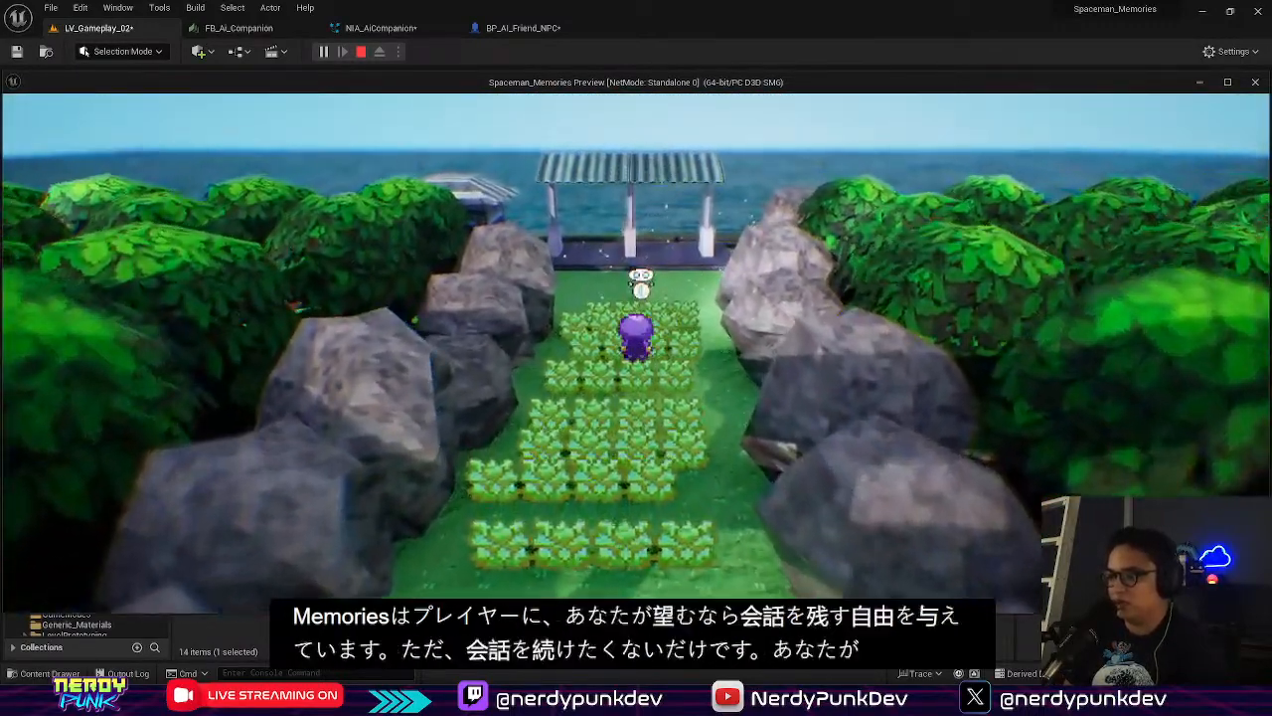
key("e")
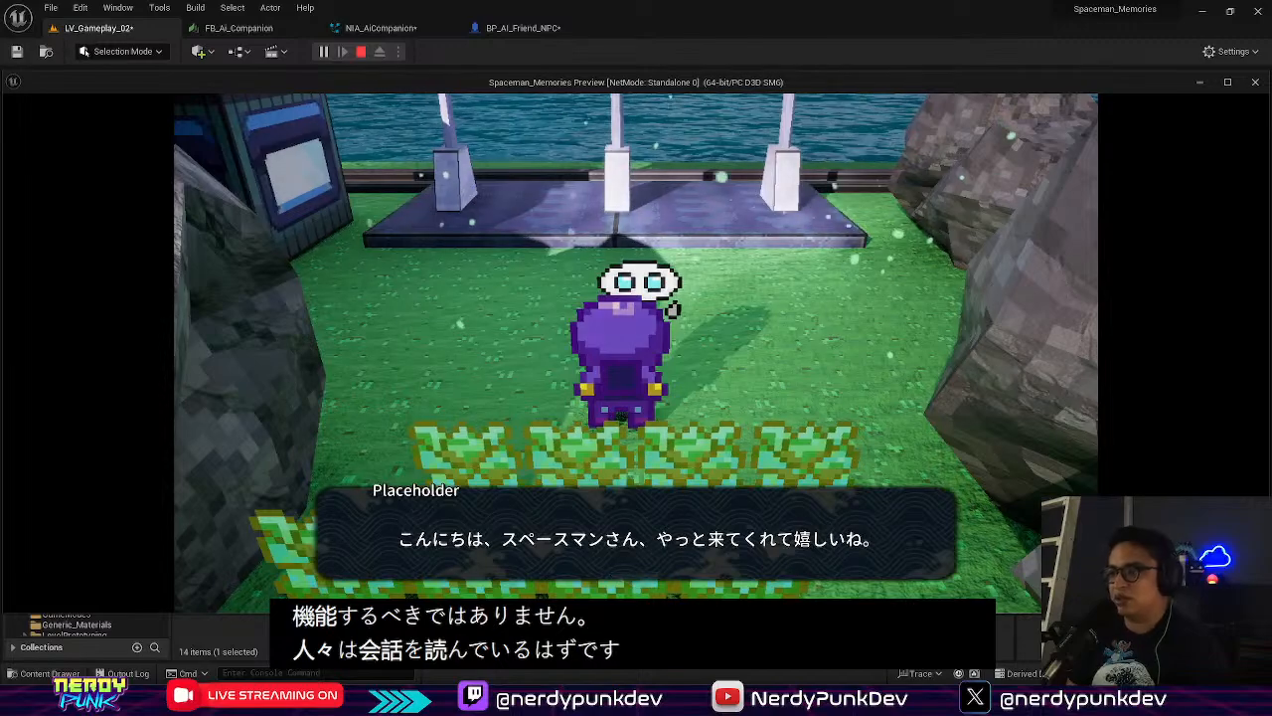
Test the dialogue's range by moving around the companion robot with the dialogue open, then backing away from it
key("d")
key("s")
key("w")
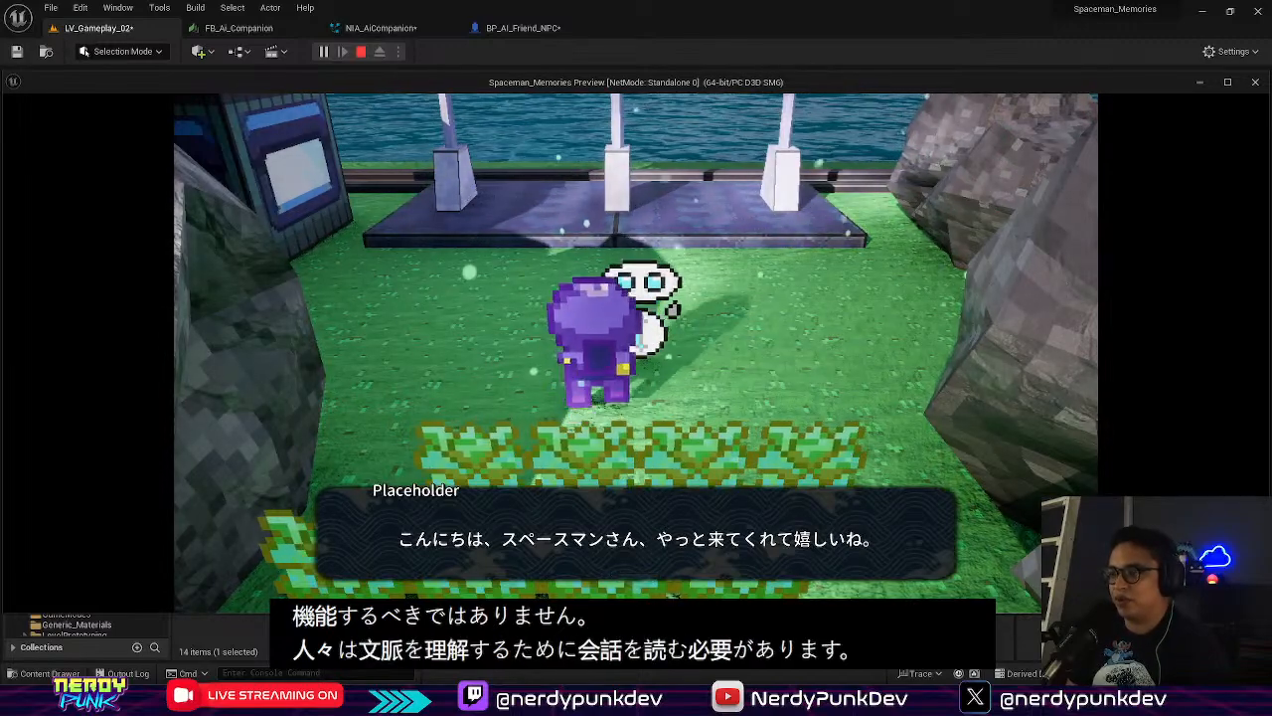
key("s")
key("d")
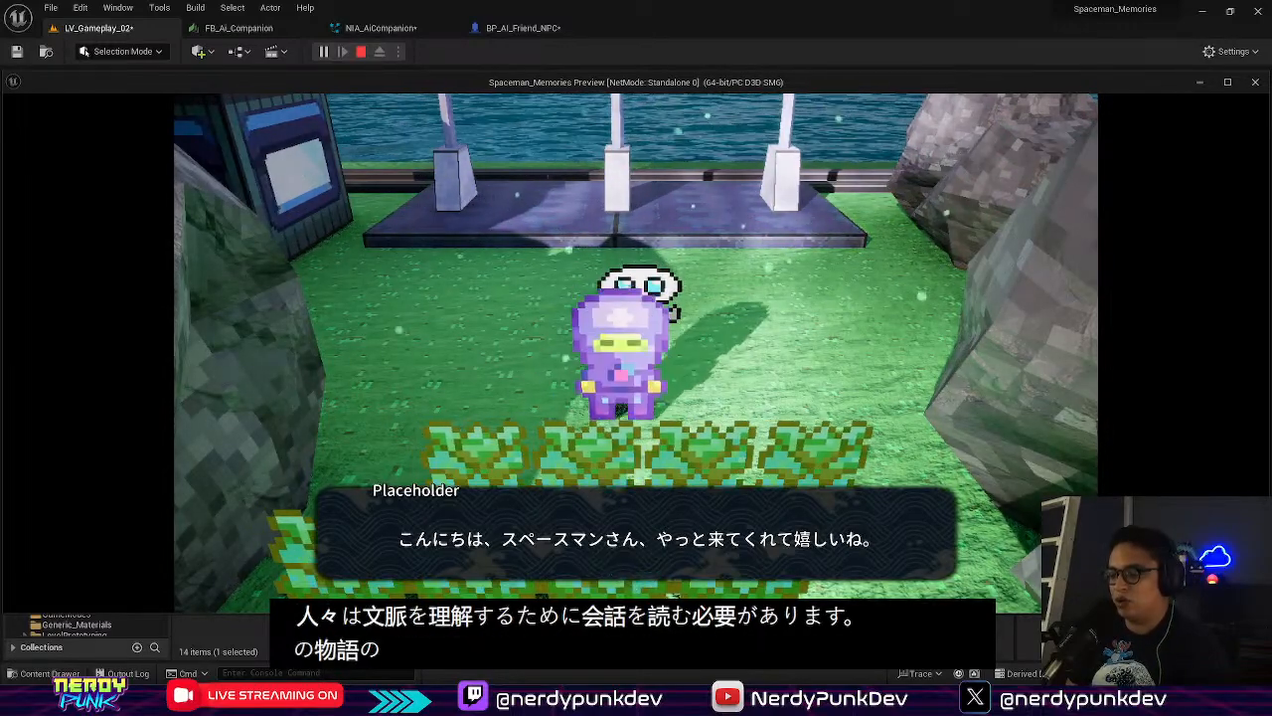
key("s")
key("w")
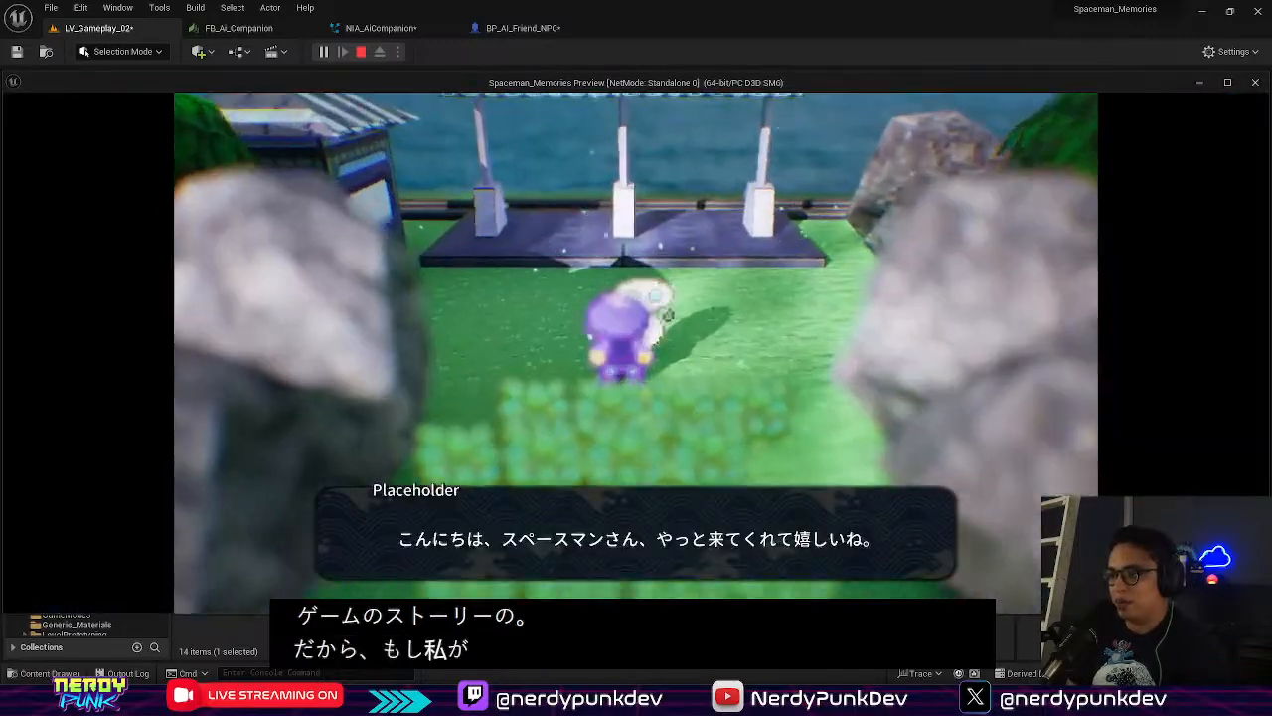
key("s")
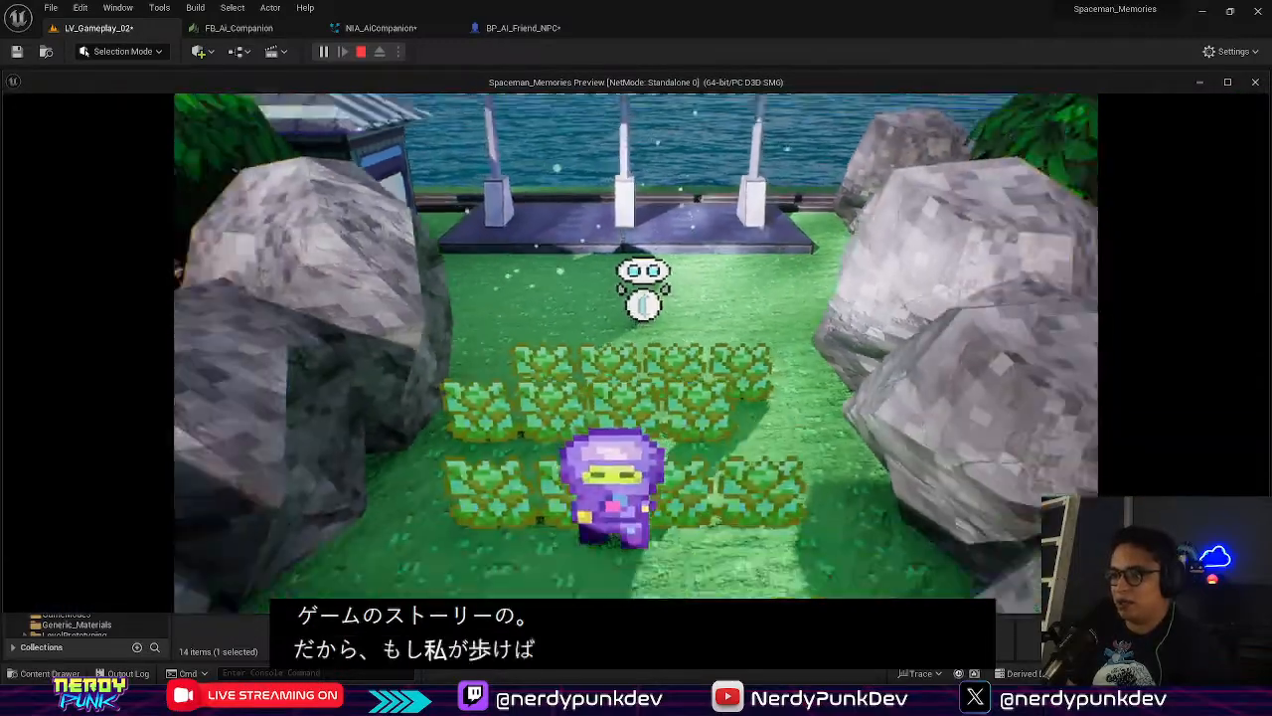
Walk the character back along the path through the torii gates, turn around and end the play session
key("s")
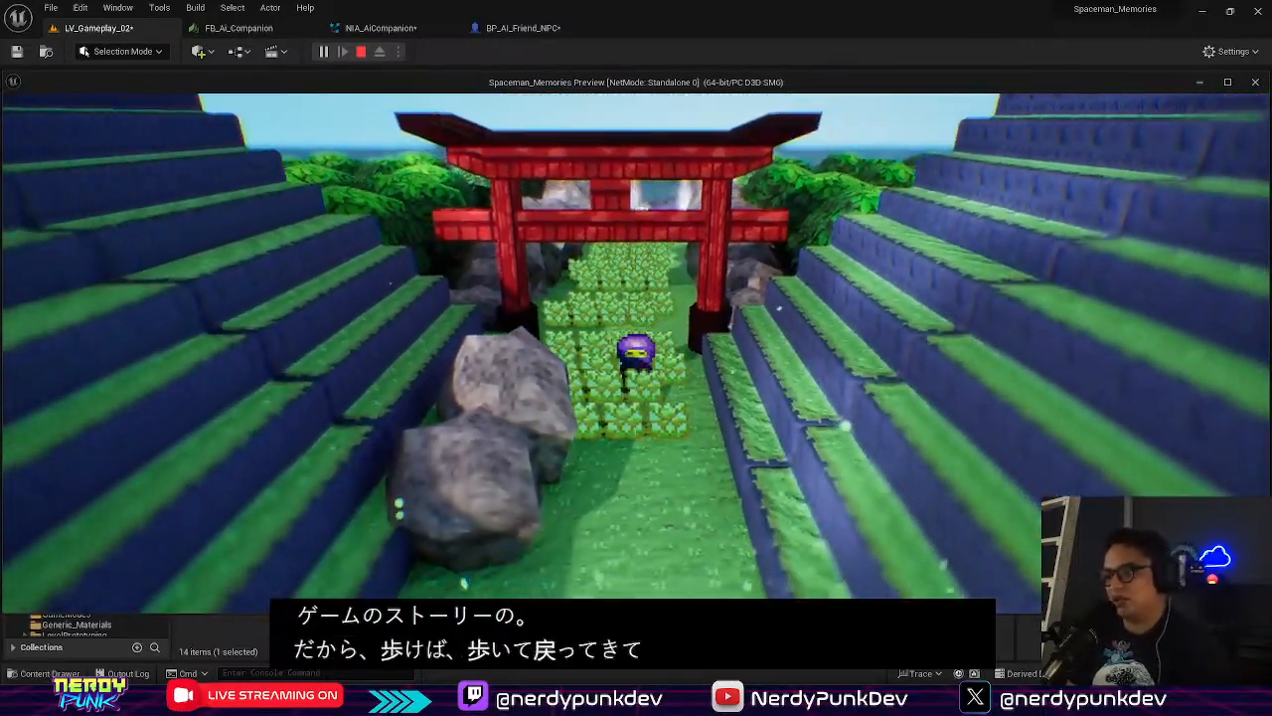
key("s")
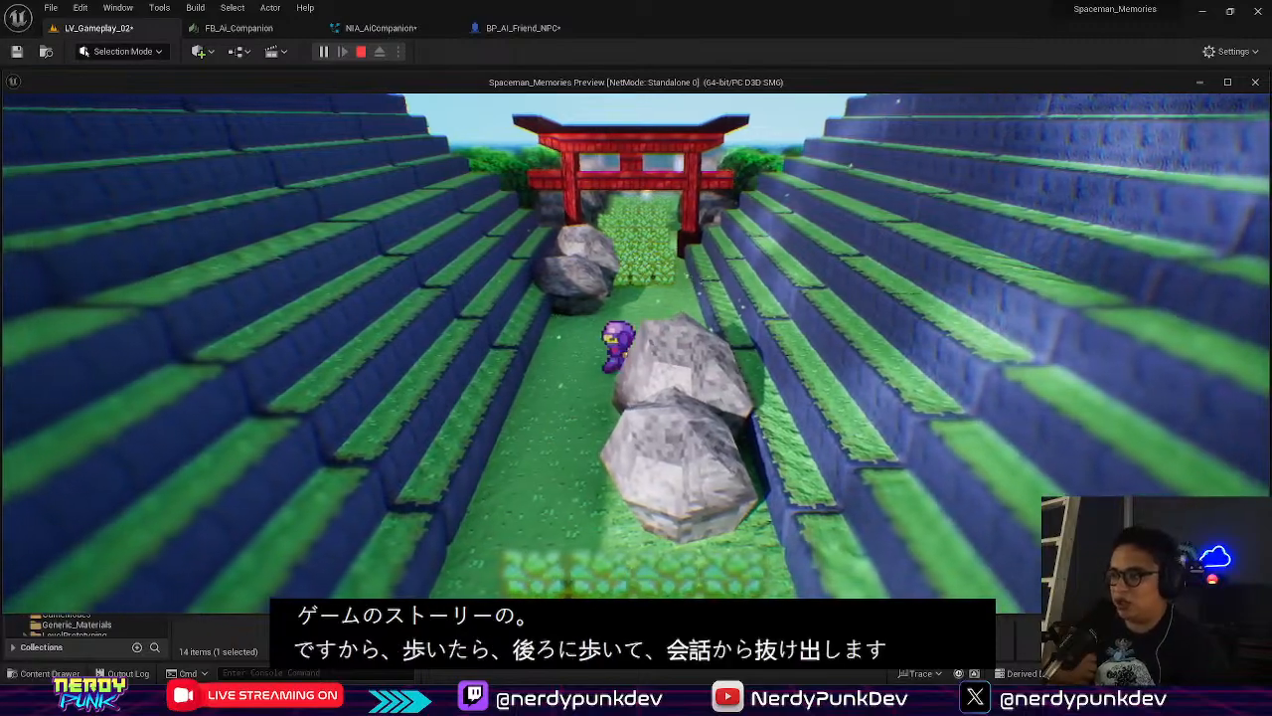
key("s")
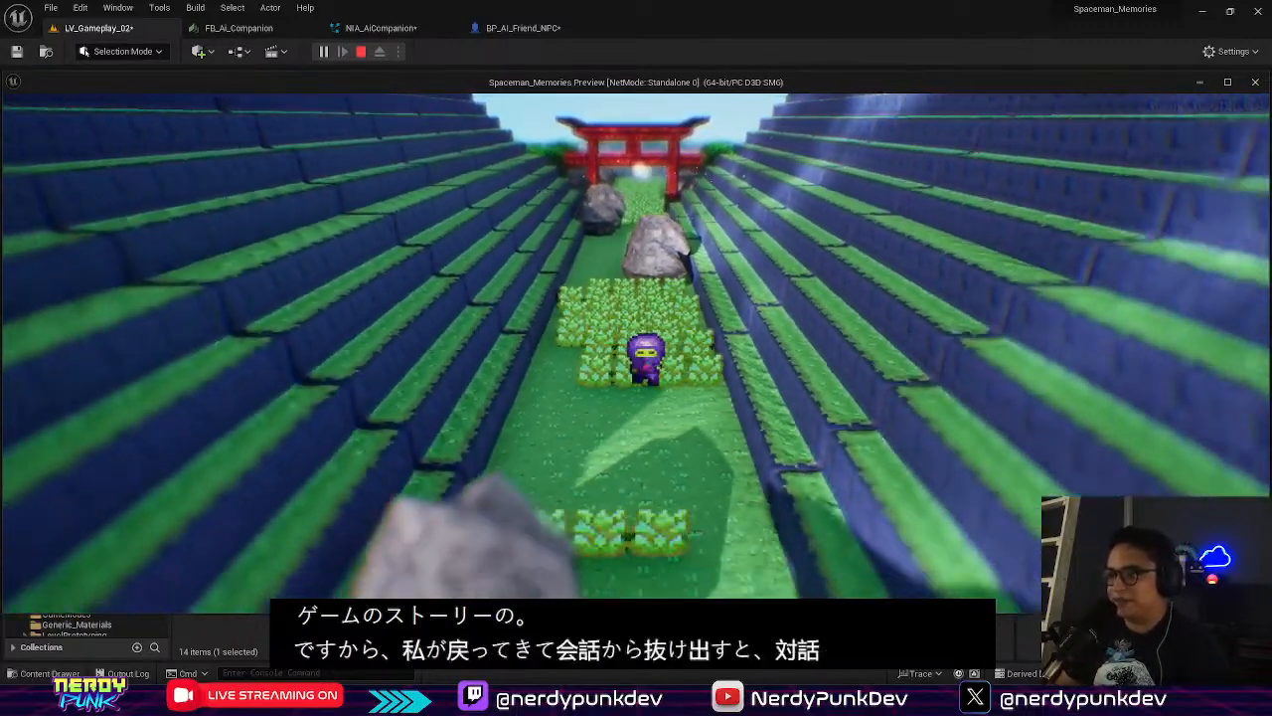
key("w")
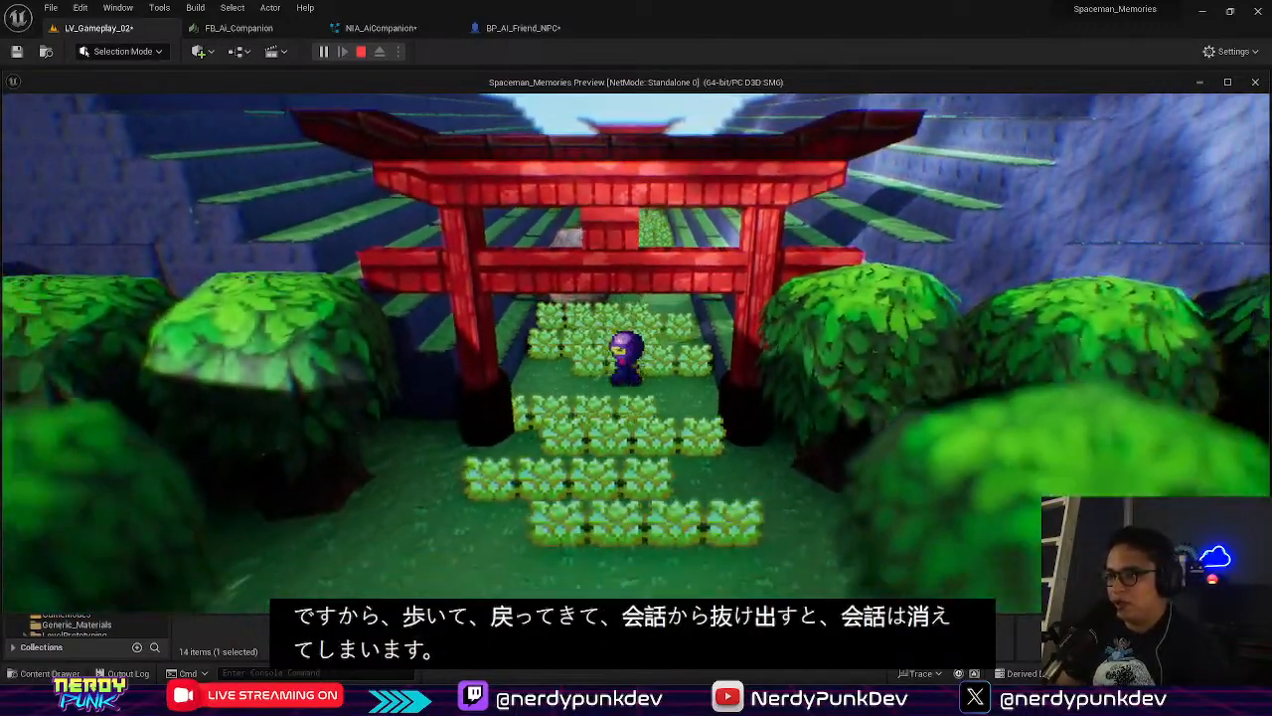
key("w")
key("d")
key("a")
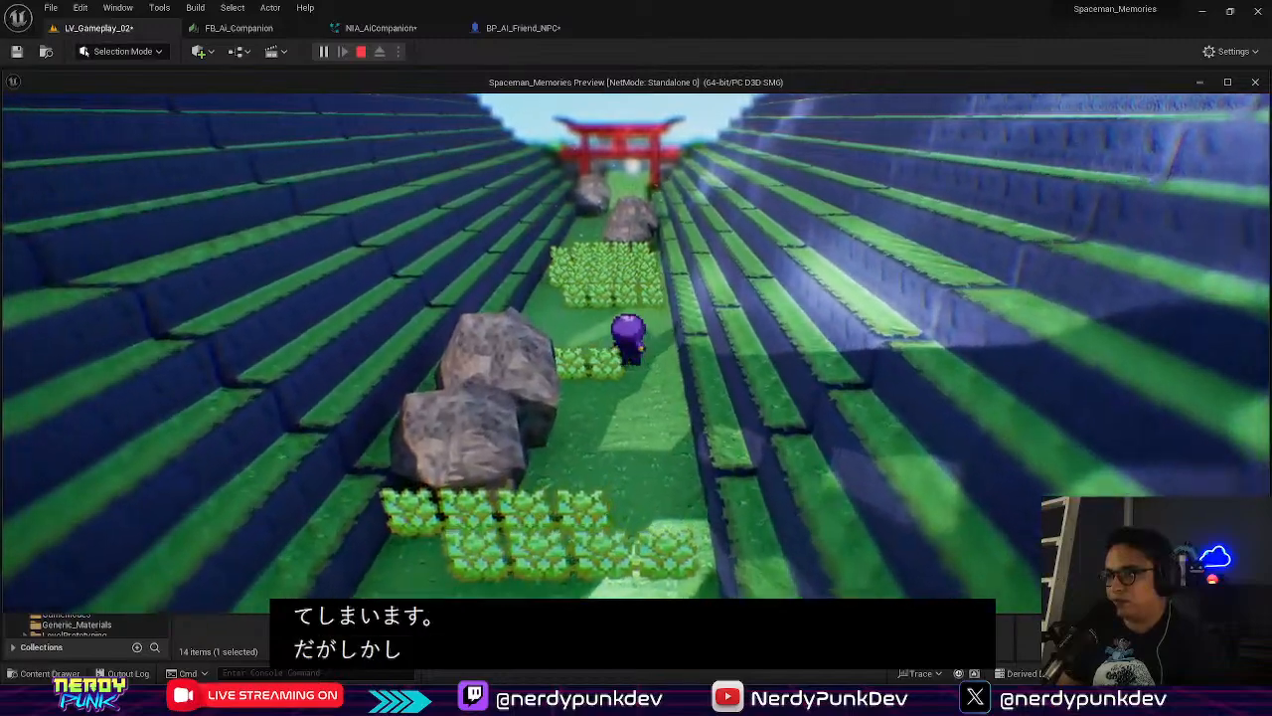
key("w")
key("Escape")
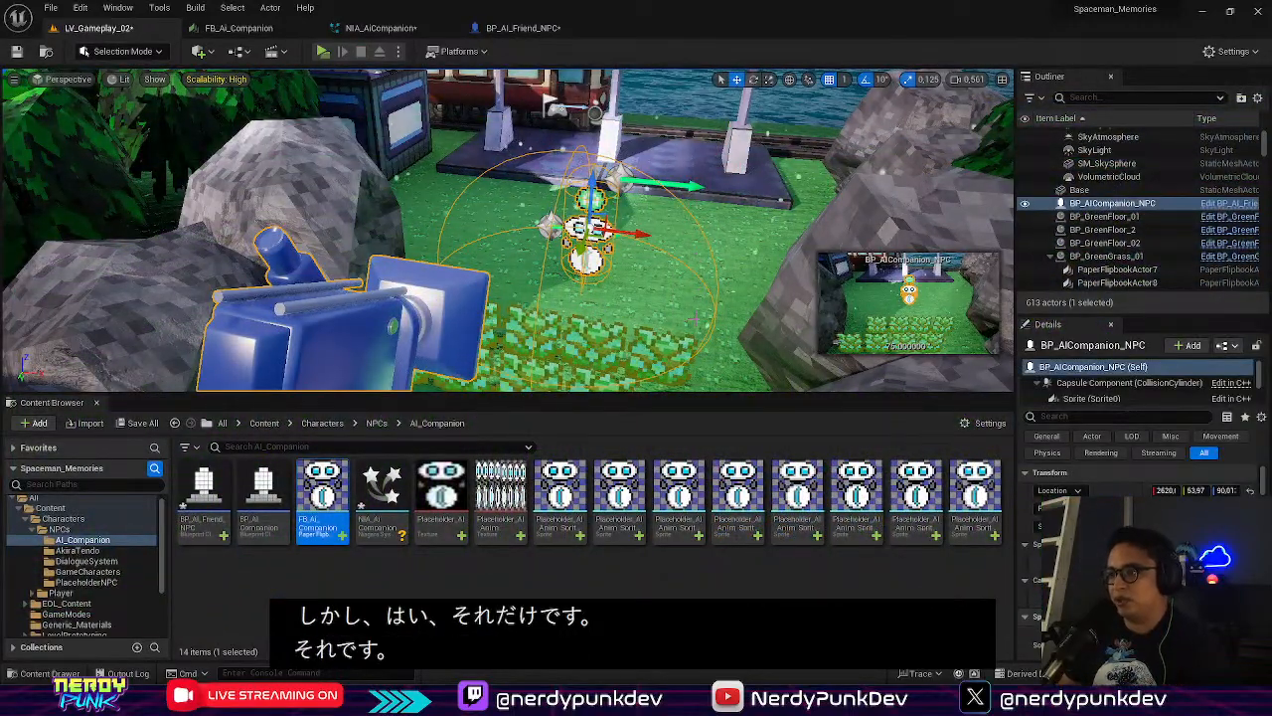
Fly the level view from the companion robot to the village and examine the pagoda buildings' roofs, walls and bases
key("s")
right_click_drag(696, 318, 617, 219)
key("w")
key("s")
key("s")
key("s")
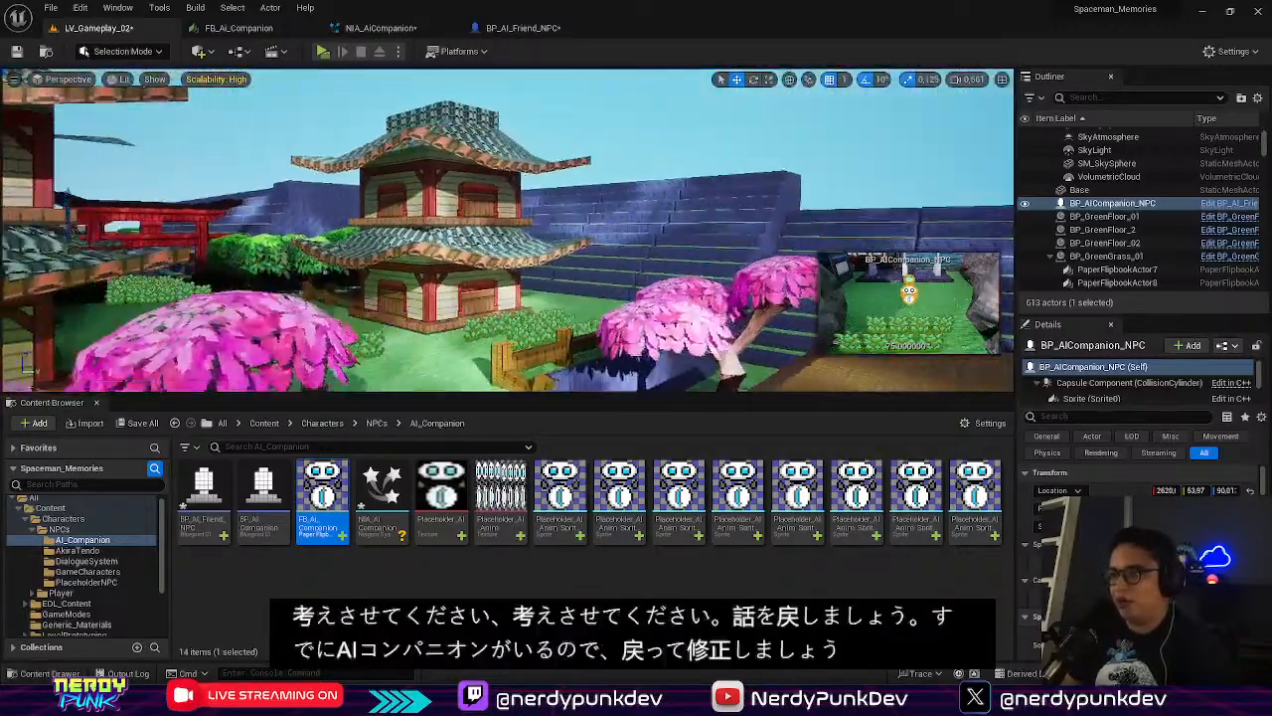
key("w")
right_click_drag(626, 296, 442, 318)
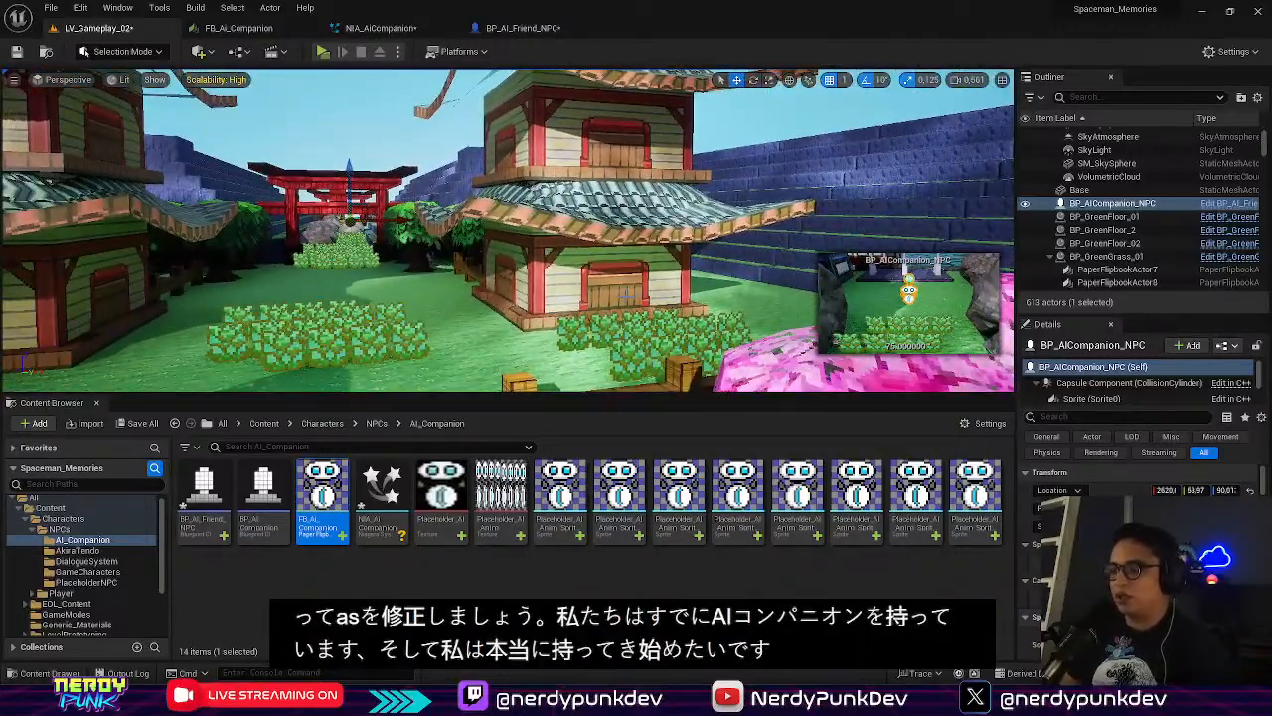
key("s")
right_click_drag(626, 295, 517, 343)
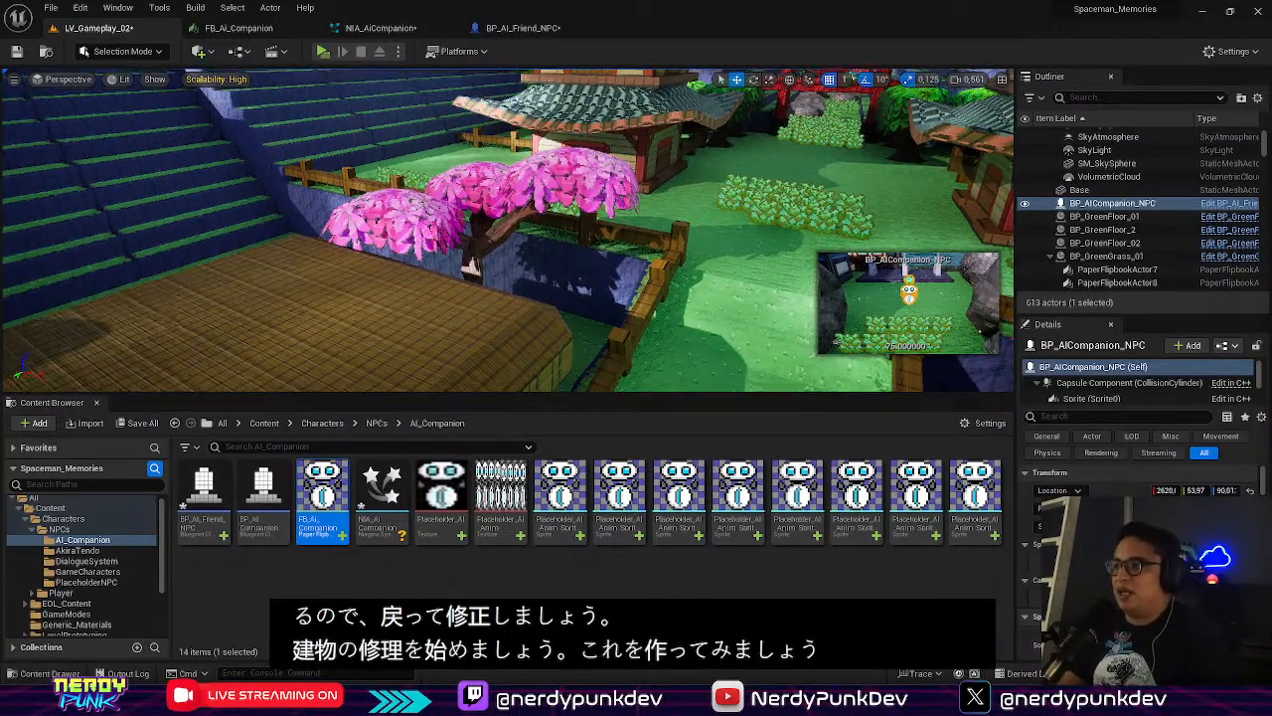
right_click_drag(507, 230, 557, 268)
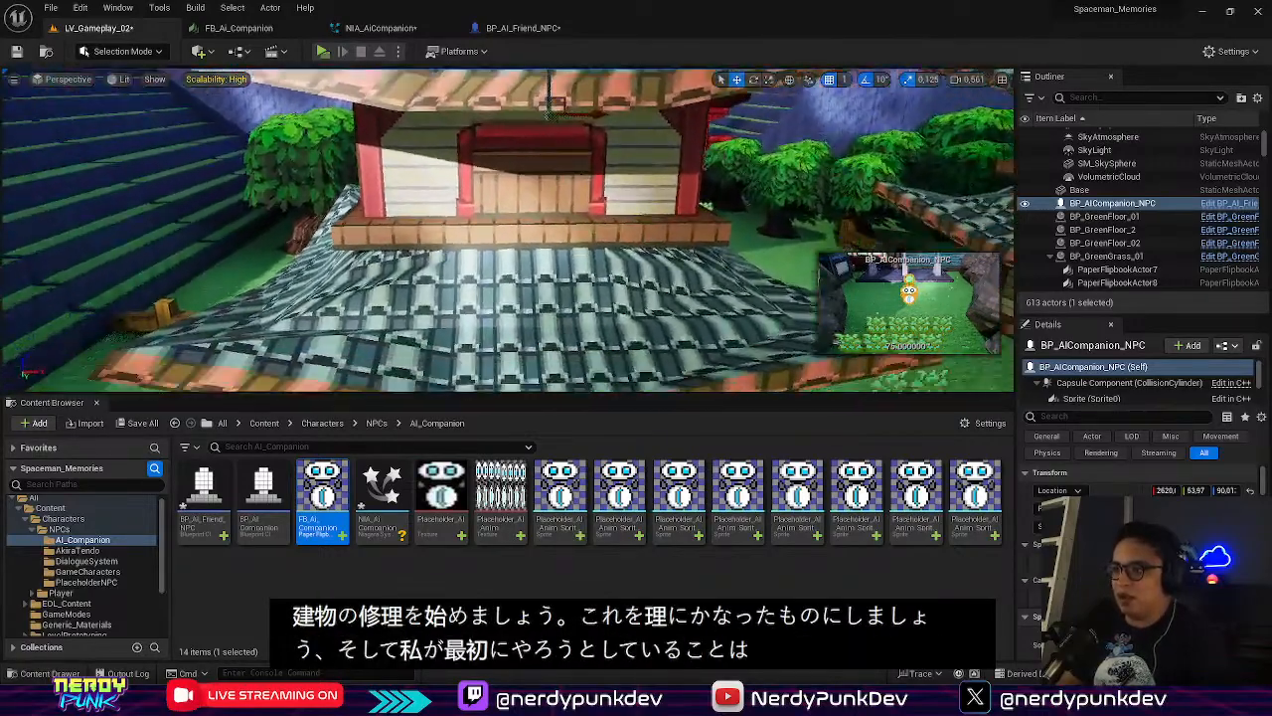
right_click_drag(509, 230, 509, 270)
right_click_drag(684, 214, 730, 234)
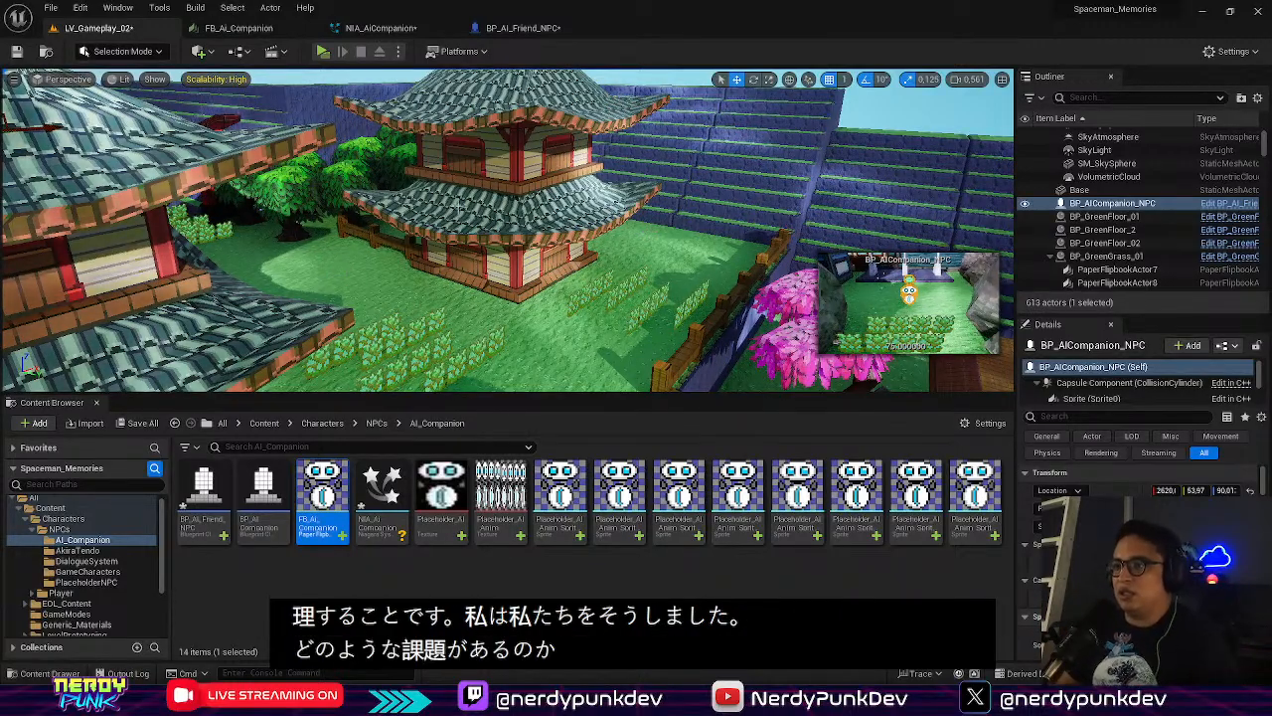
key("w")
right_click_drag(730, 233, 653, 378)
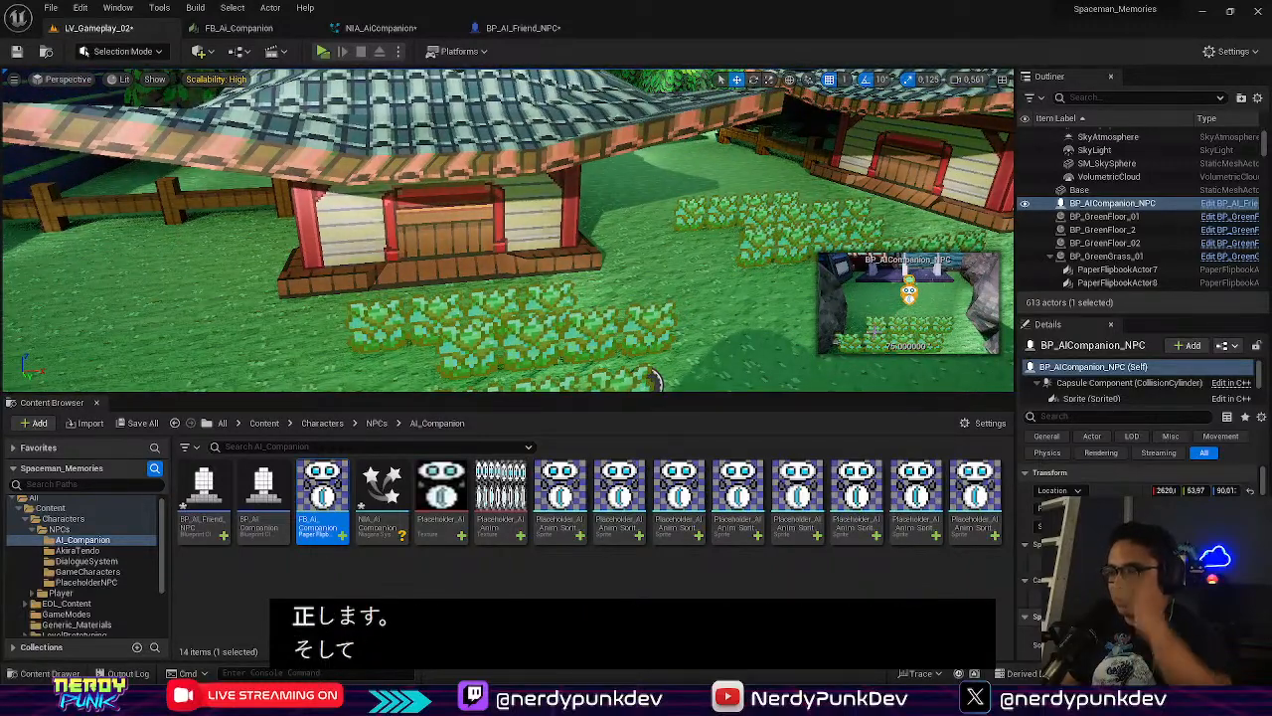
Switch to Crocotile 3D and examine where the Tower_01_V3 upper storey meets the lower roof
left_click(812, 700)
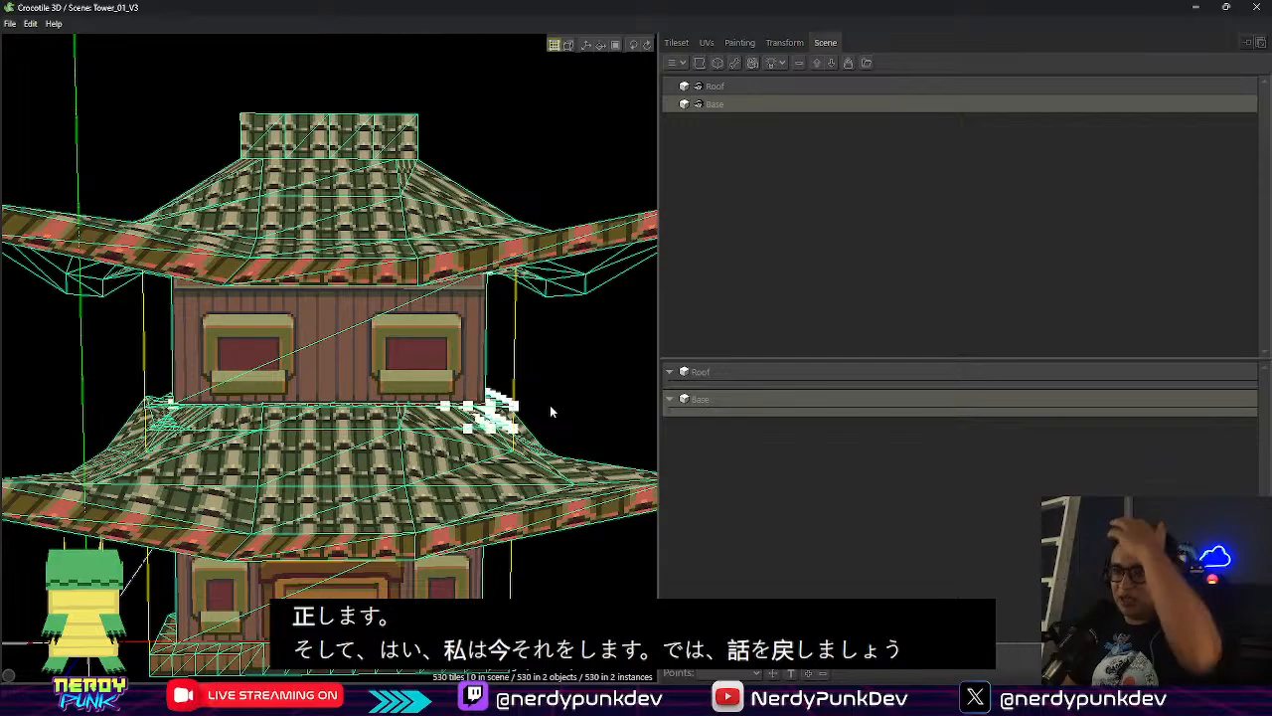
middle_click_drag(467, 357, 410, 453)
middle_click_drag(270, 358, 301, 388)
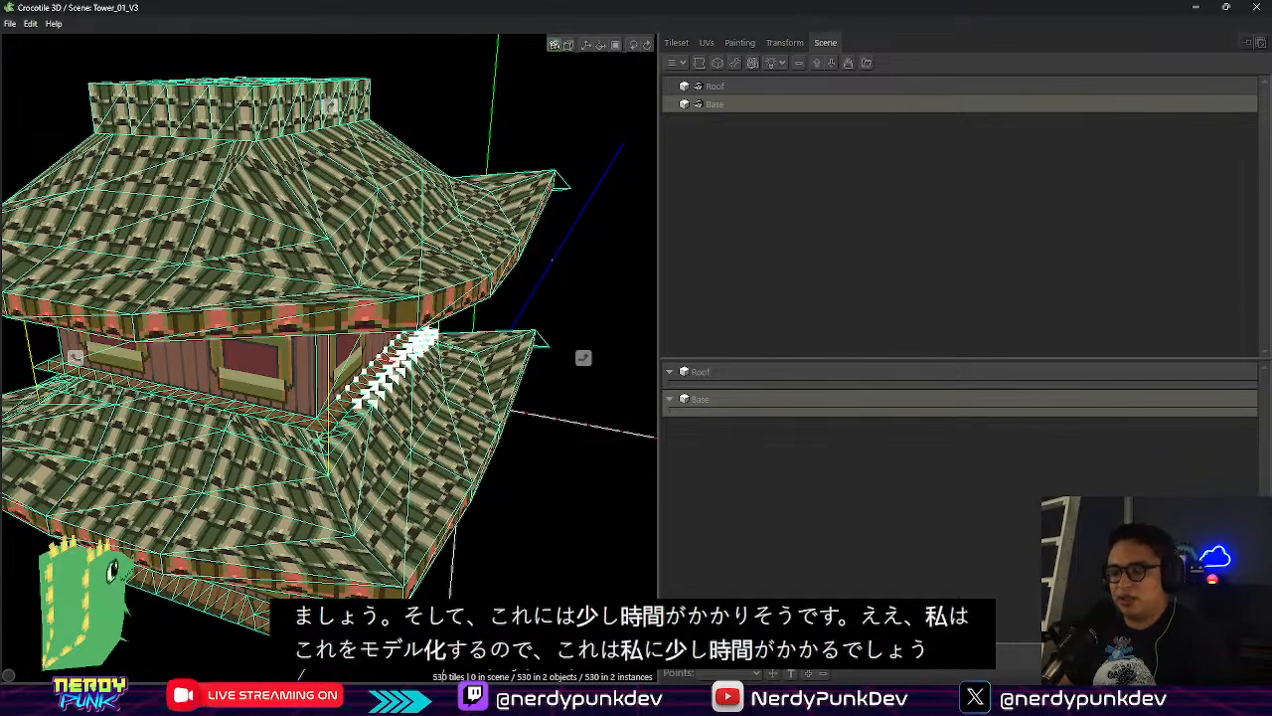
middle_click_drag(403, 348, 303, 278)
scroll(433, 386, "up", 6)
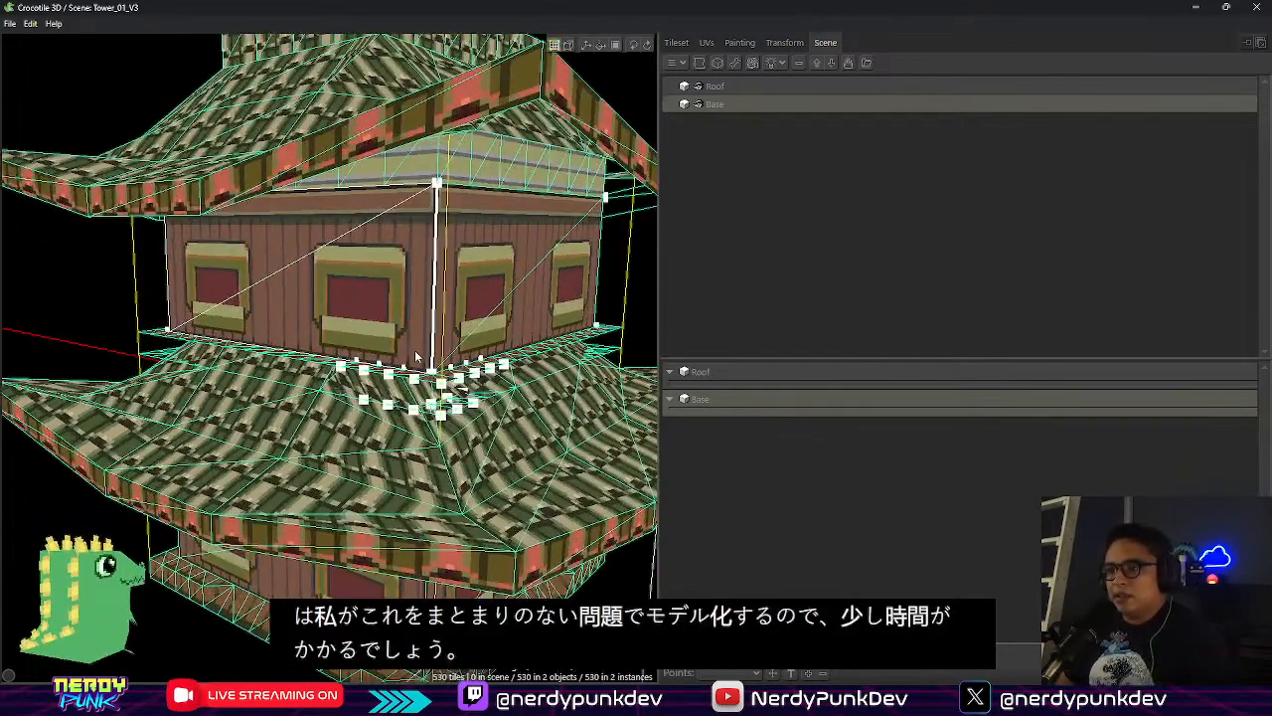
scroll(432, 386, "up", 8)
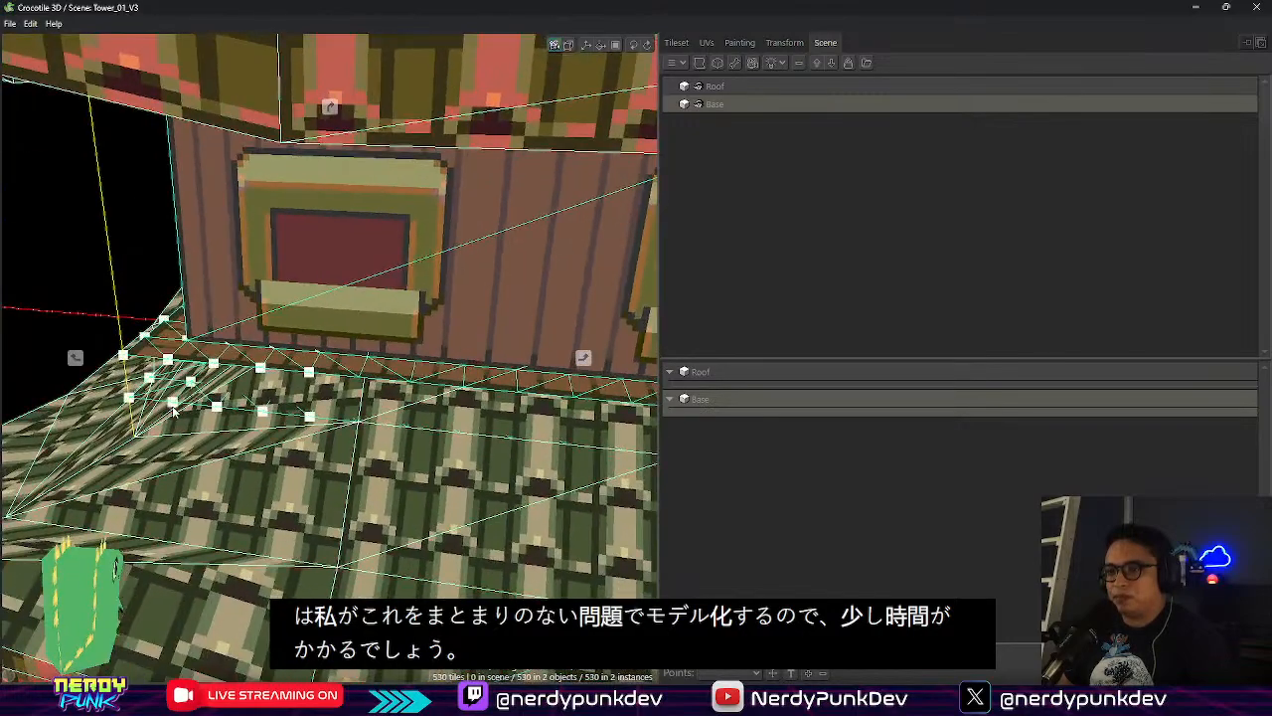
middle_click_drag(174, 410, 218, 394)
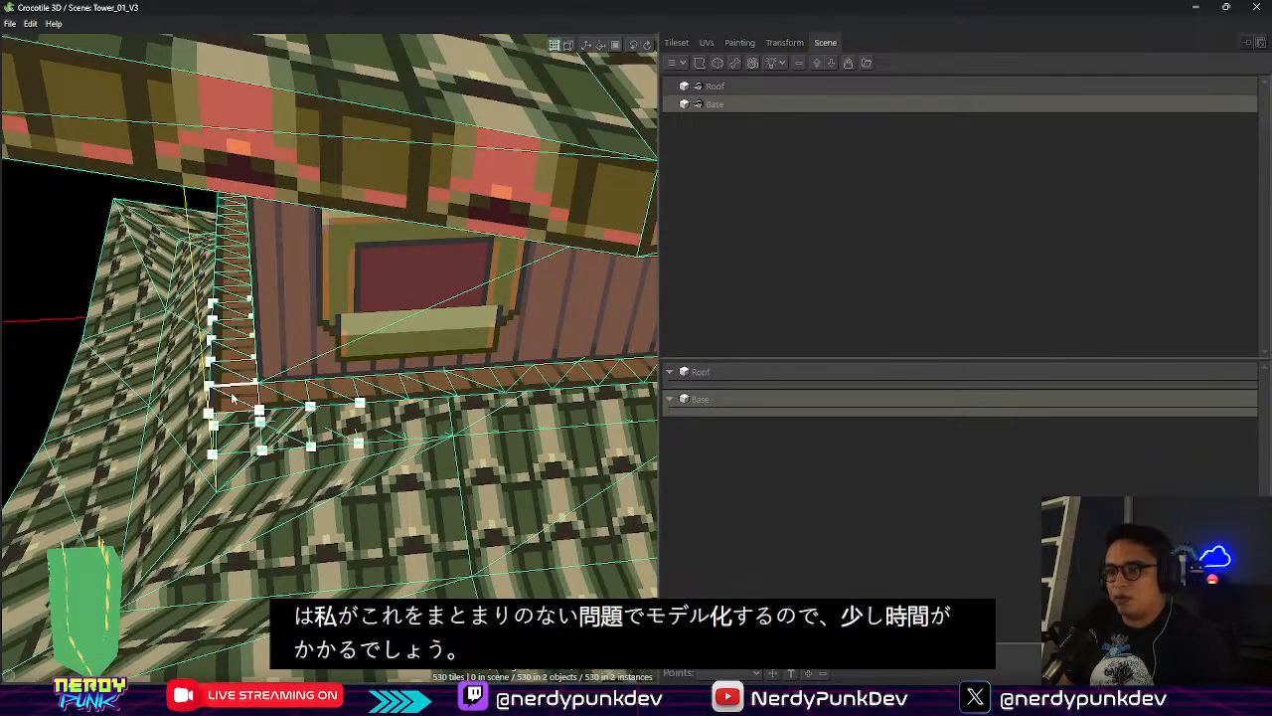
Extrude the brown wooden ledge around the tower's upper storey into a raised trim with side faces
left_click_drag(302, 404, 384, 393)
middle_click_drag(384, 394, 398, 404)
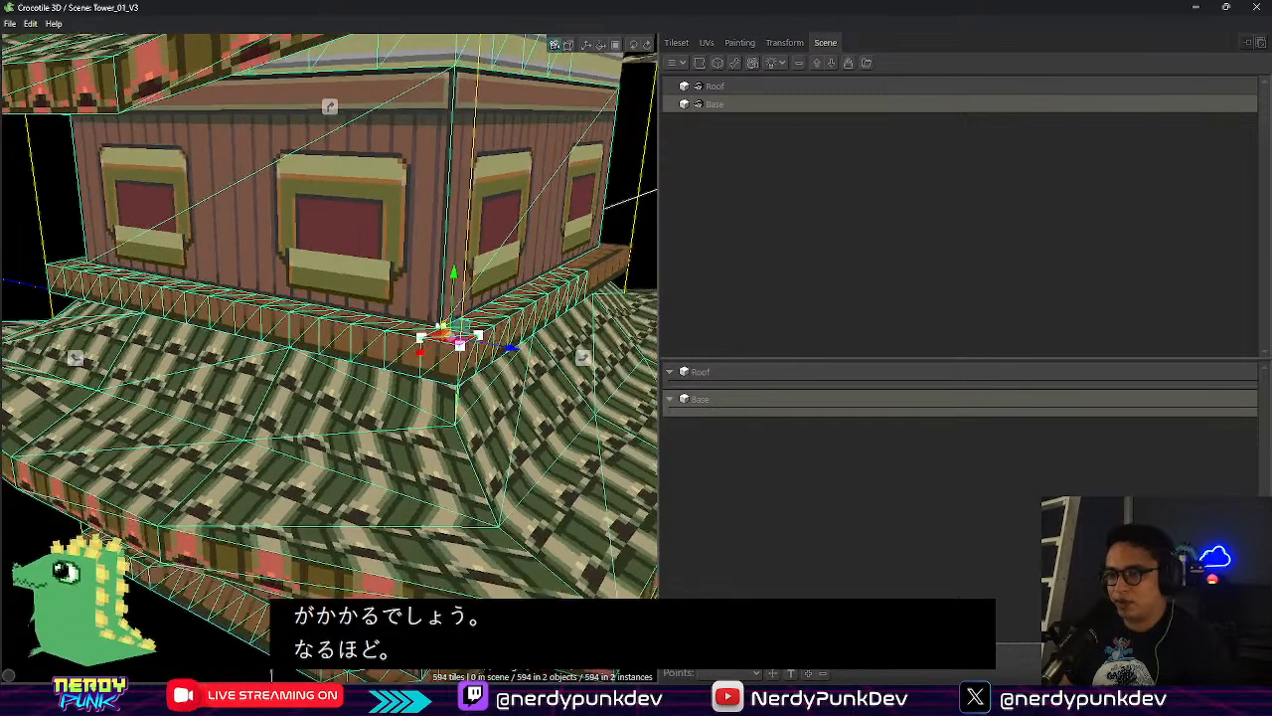
middle_click_drag(497, 360, 417, 376)
Select the side tile at the ledge's corner and check its UV mapping against the available tileset textures
left_click(375, 369)
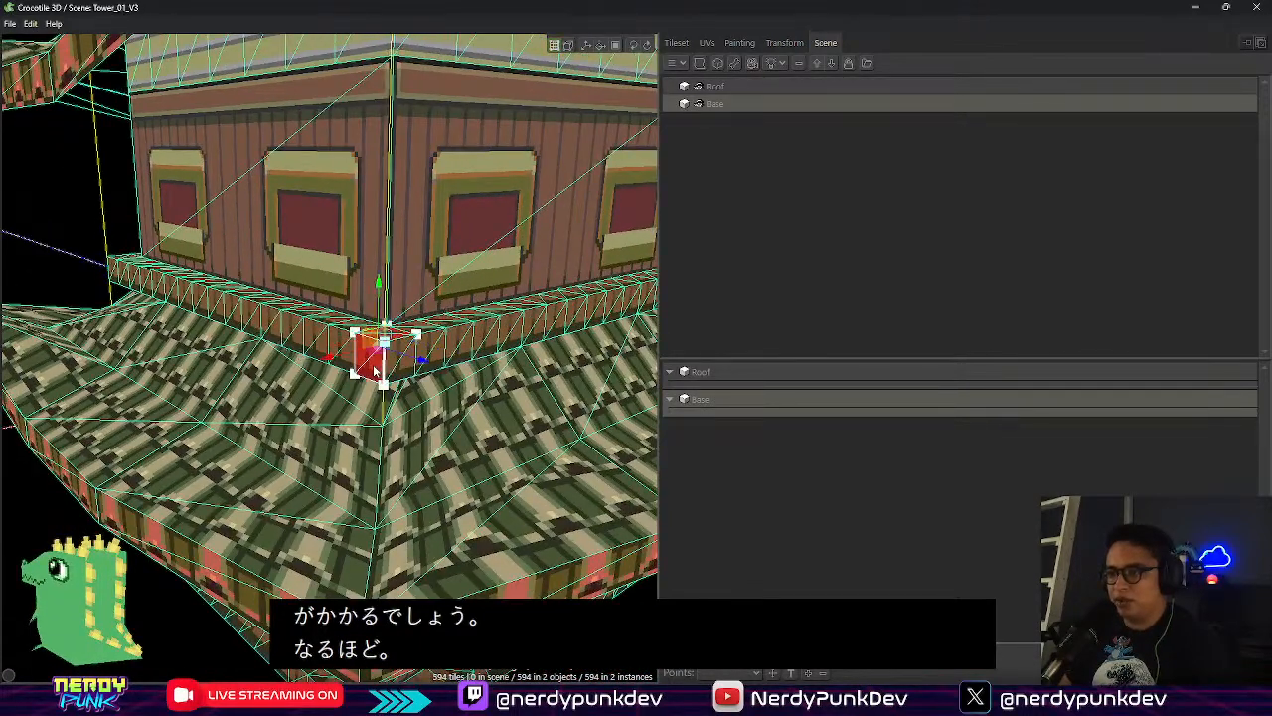
left_click(708, 43)
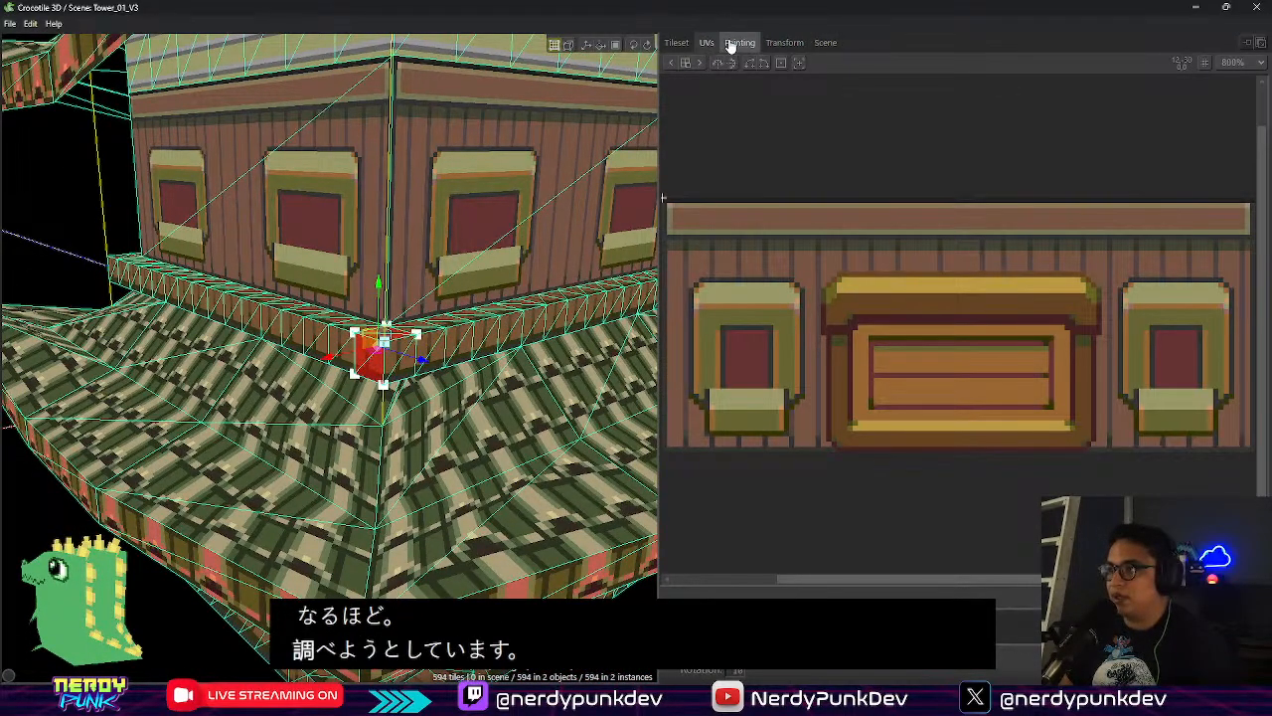
scroll(892, 304, "down", 3)
scroll(862, 286, "up", 2)
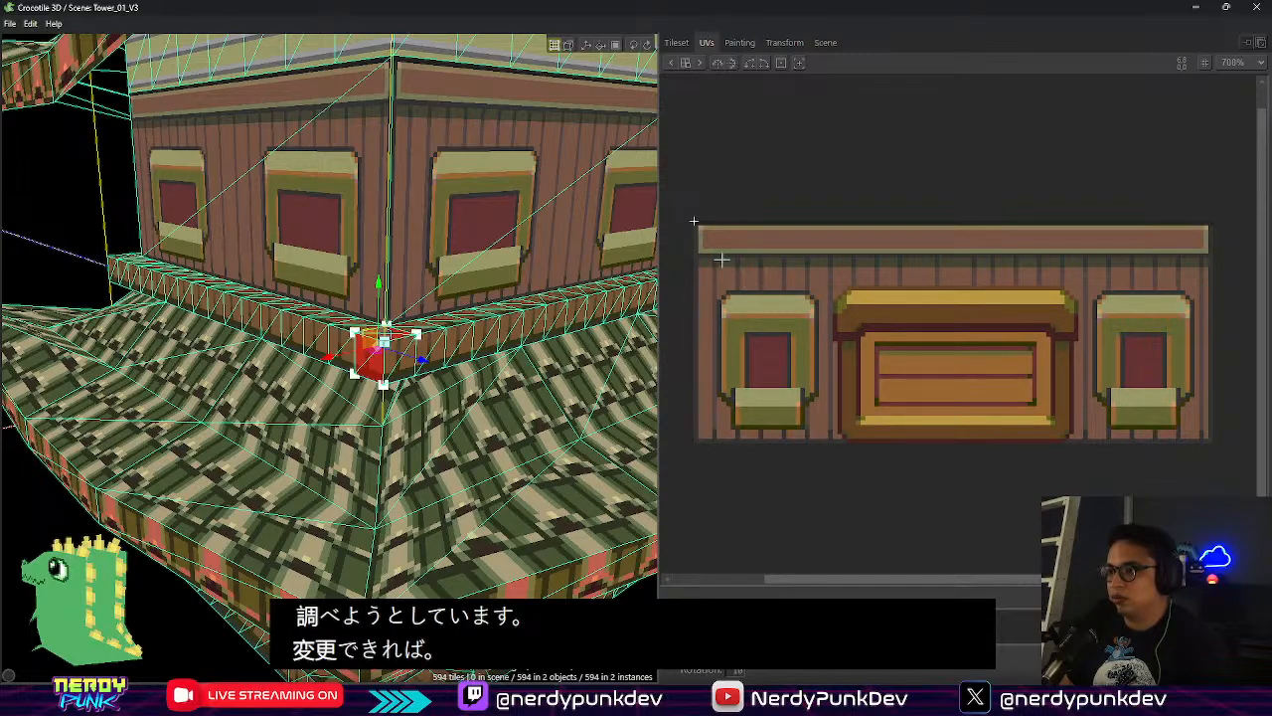
left_click(700, 64)
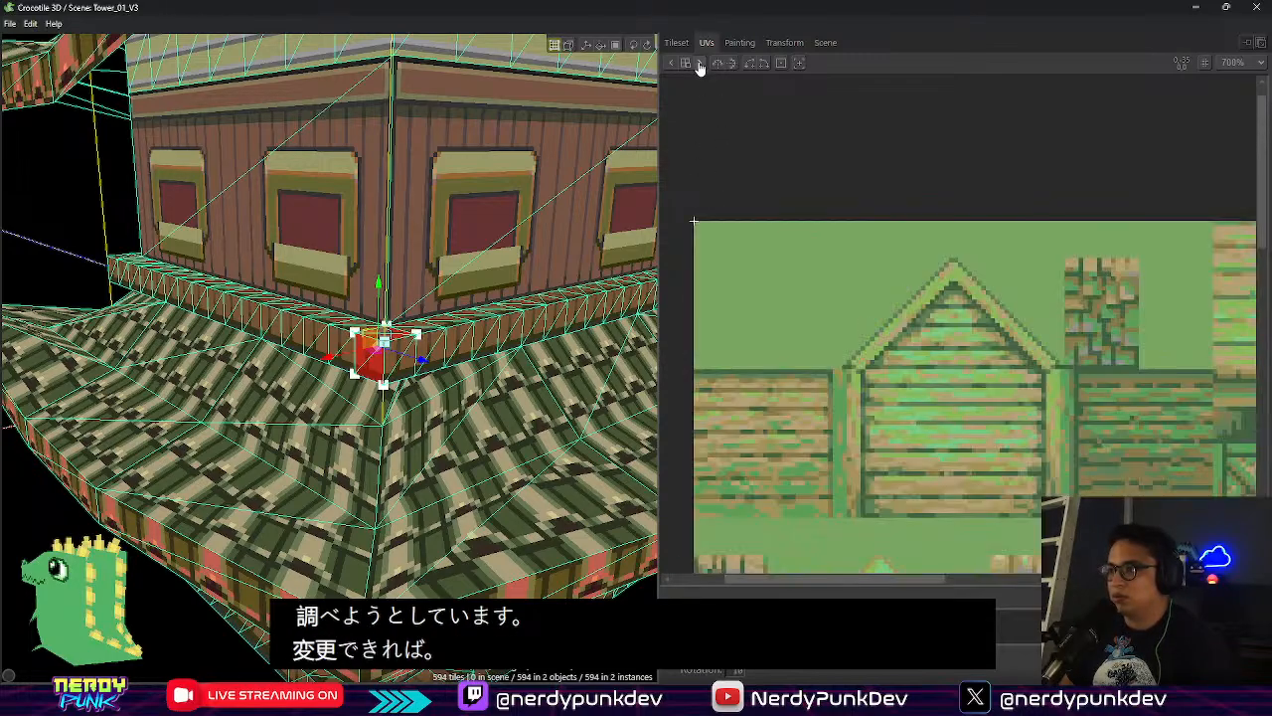
left_click(699, 64)
left_click(700, 63)
left_click(700, 63)
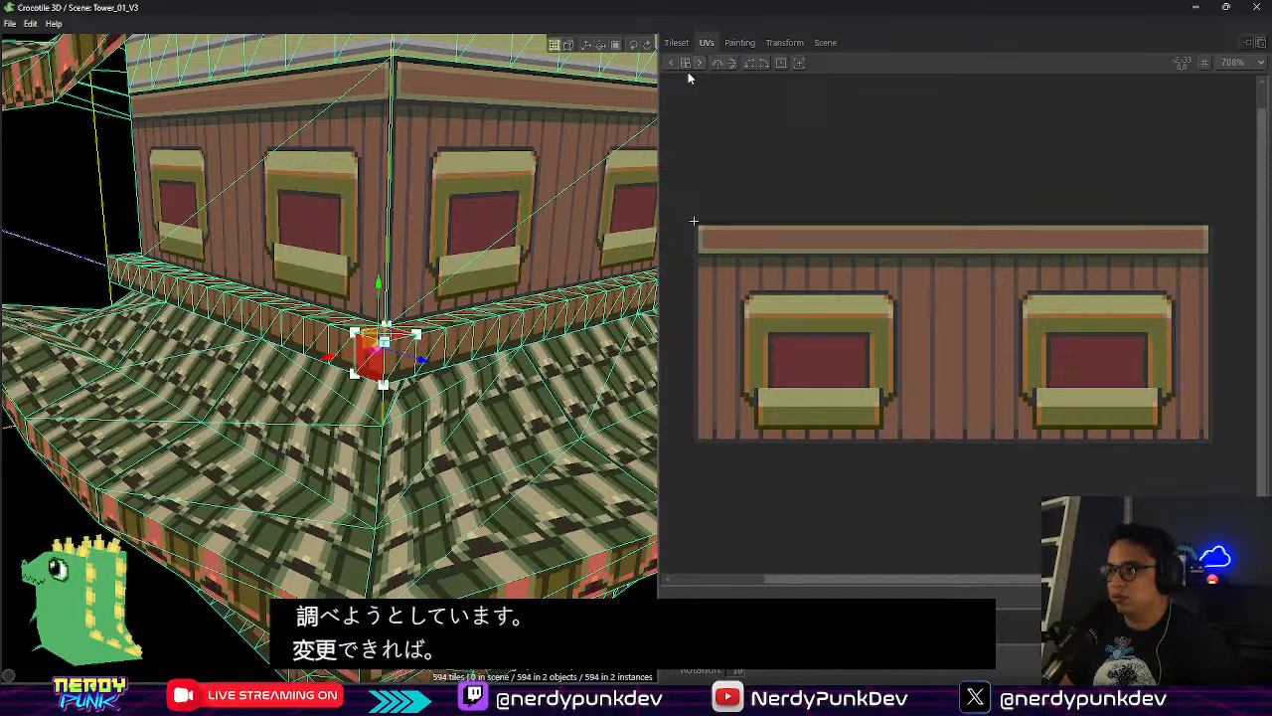
left_click(673, 64)
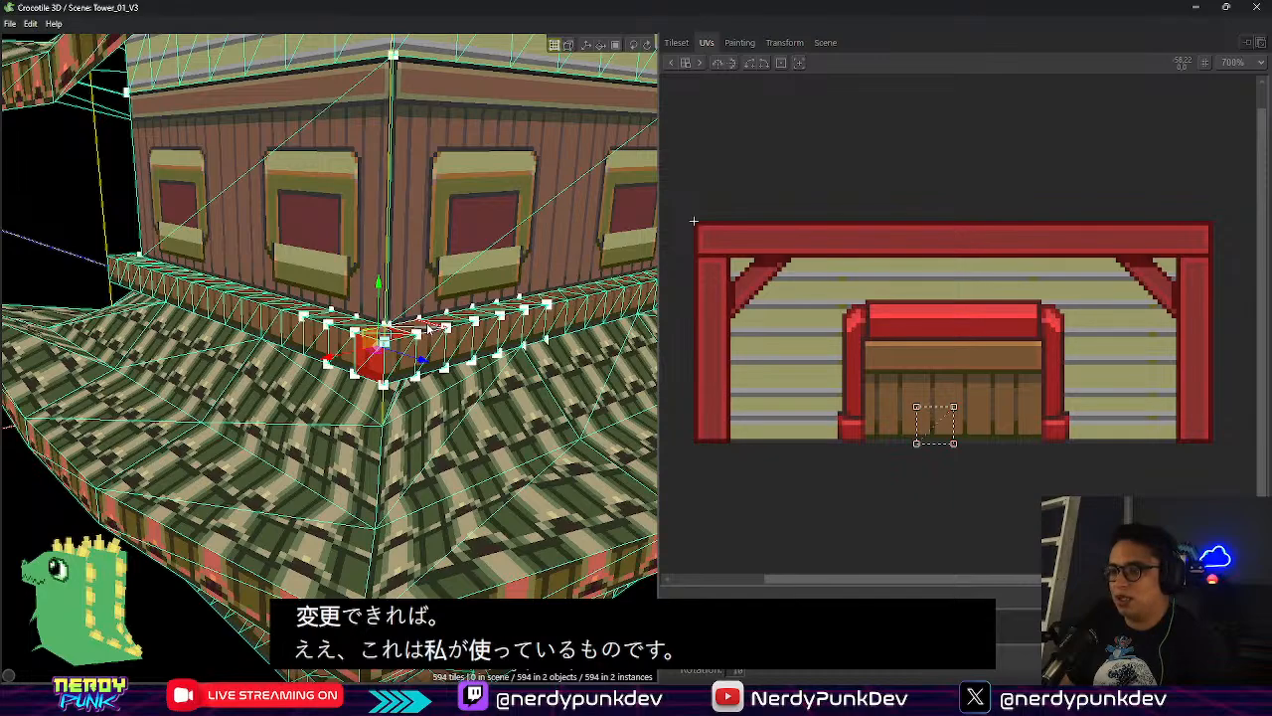
left_click(700, 62)
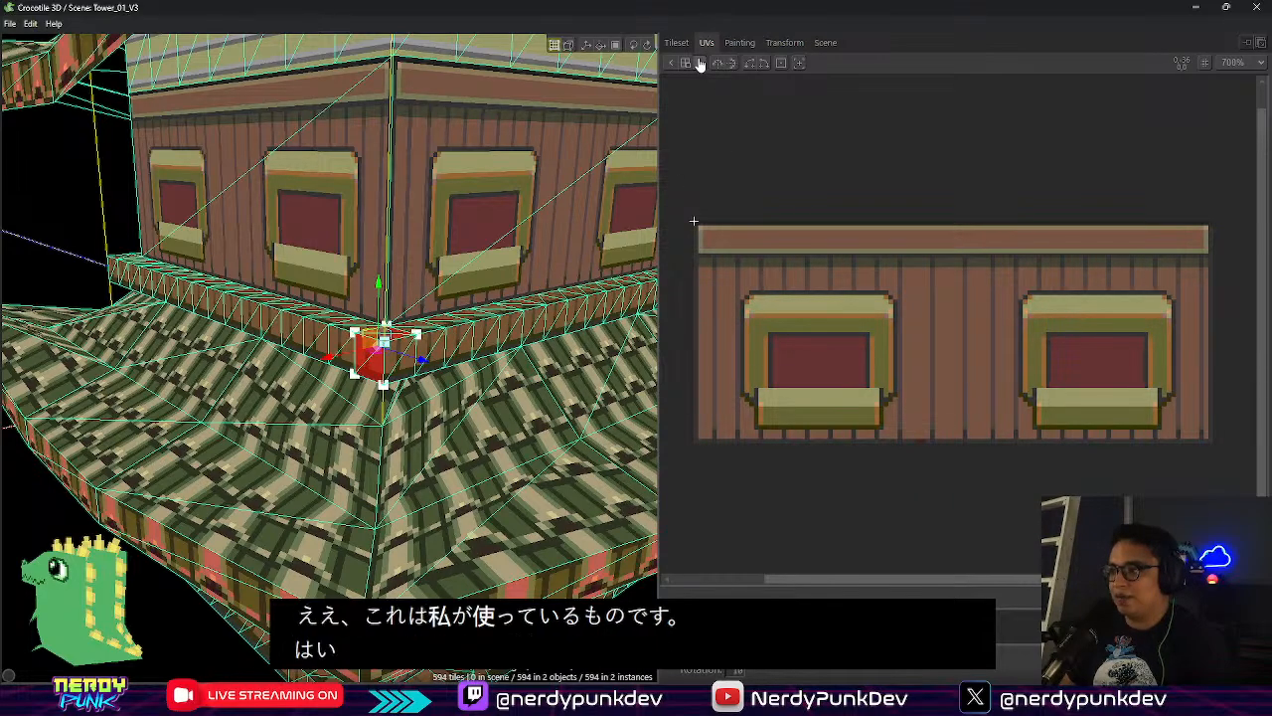
Look through the existing tilesets and add TEX_PAGODARoof_02_3.png as another tileset
left_click(700, 63)
left_click(700, 63)
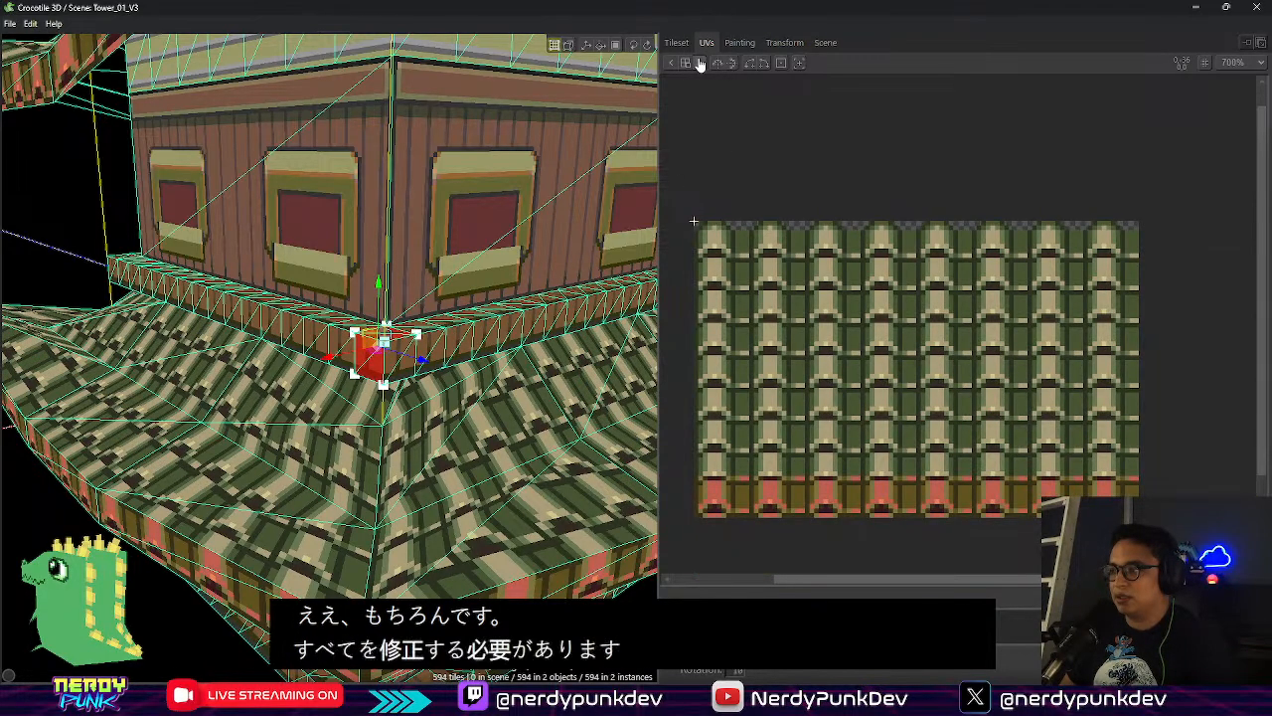
left_click(699, 63)
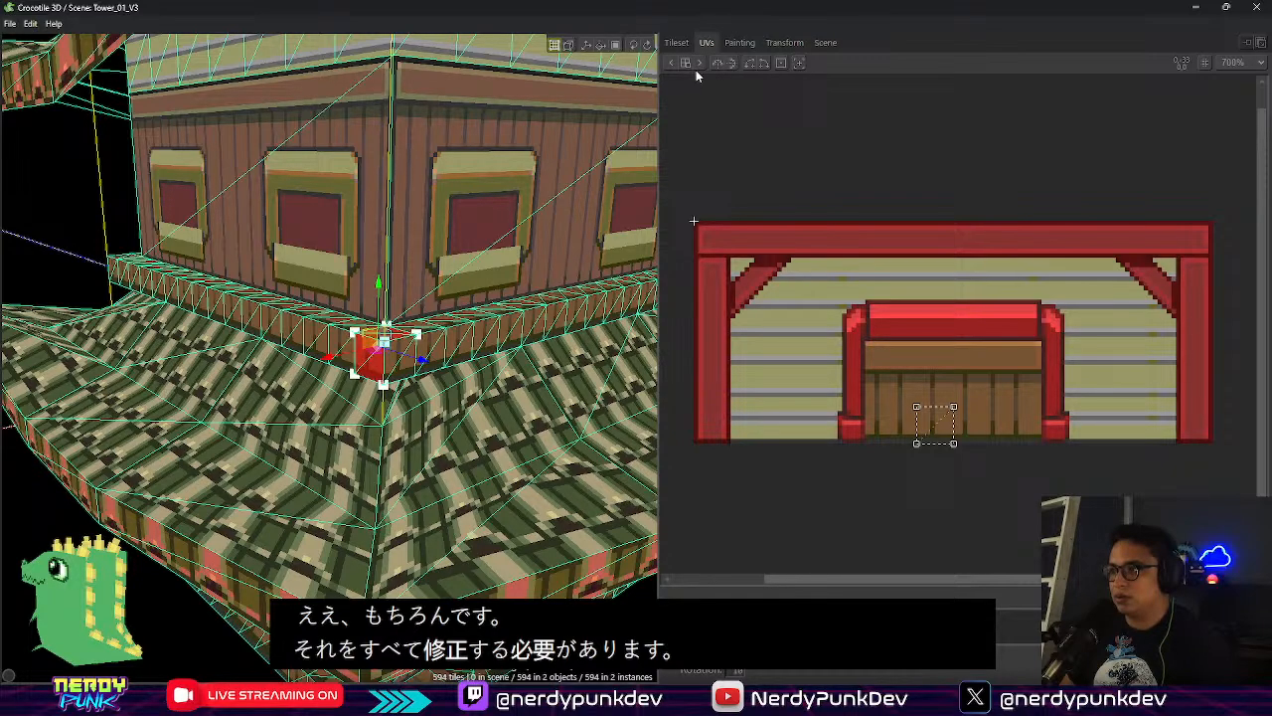
left_click(672, 49)
left_click(672, 63)
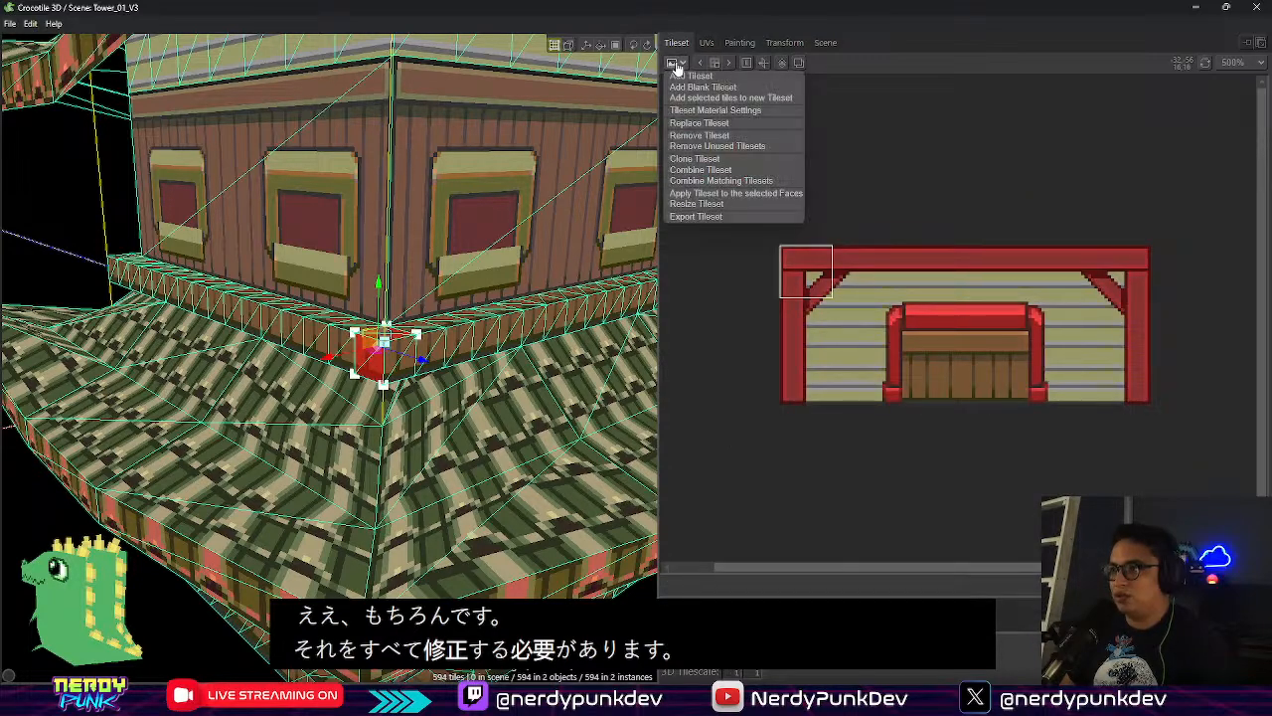
left_click(700, 81)
left_click(228, 109)
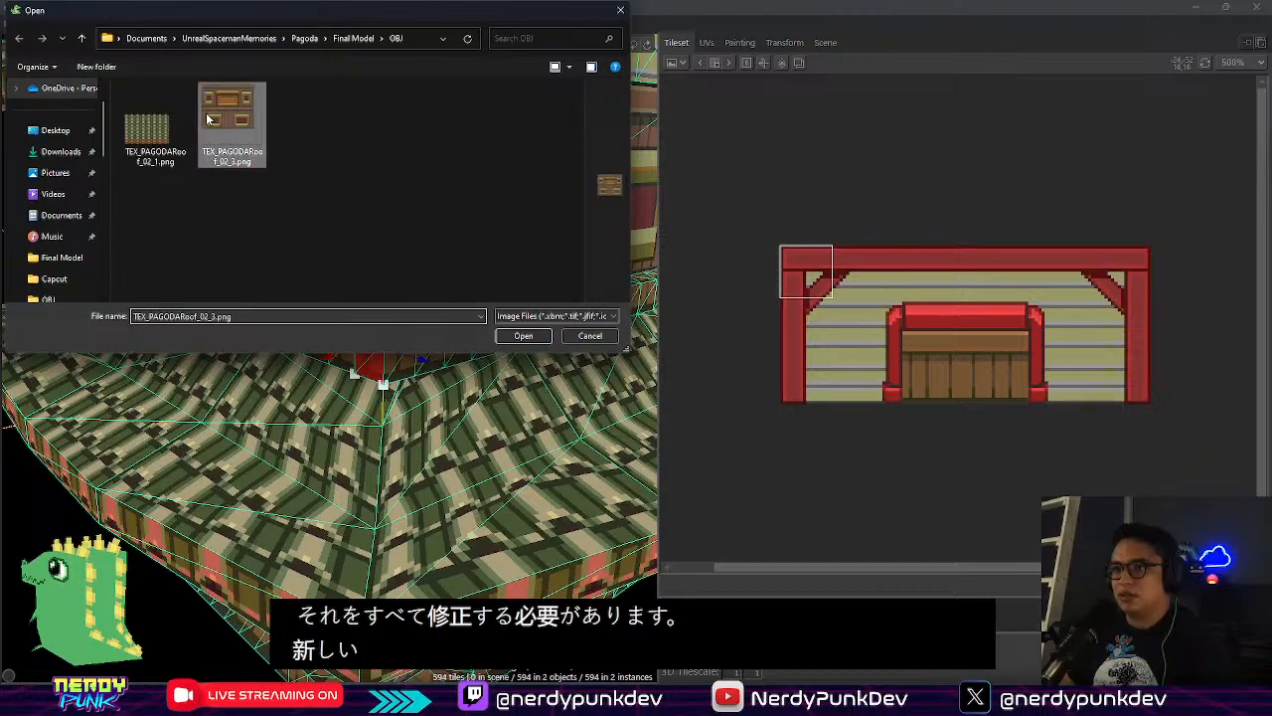
left_click(523, 335)
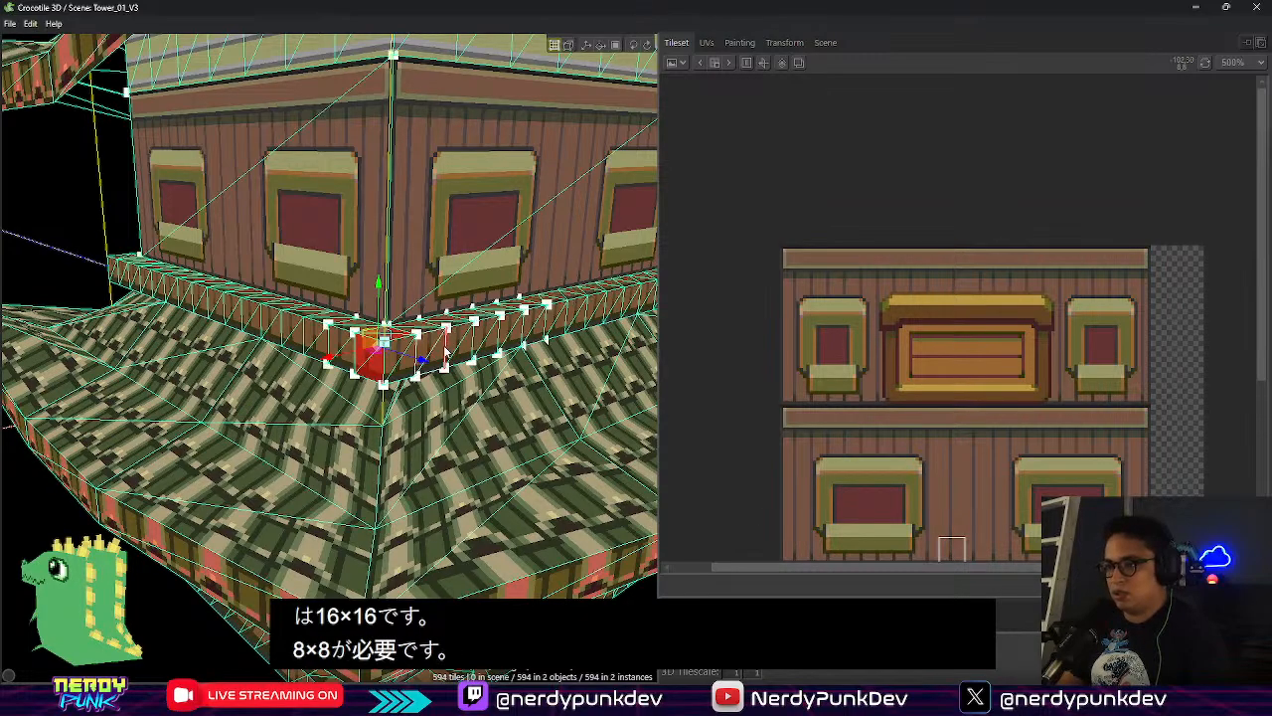
Examine the brown ledge around the tower's upper storey and its corners from several sides and distances
scroll(477, 356, "down", 10)
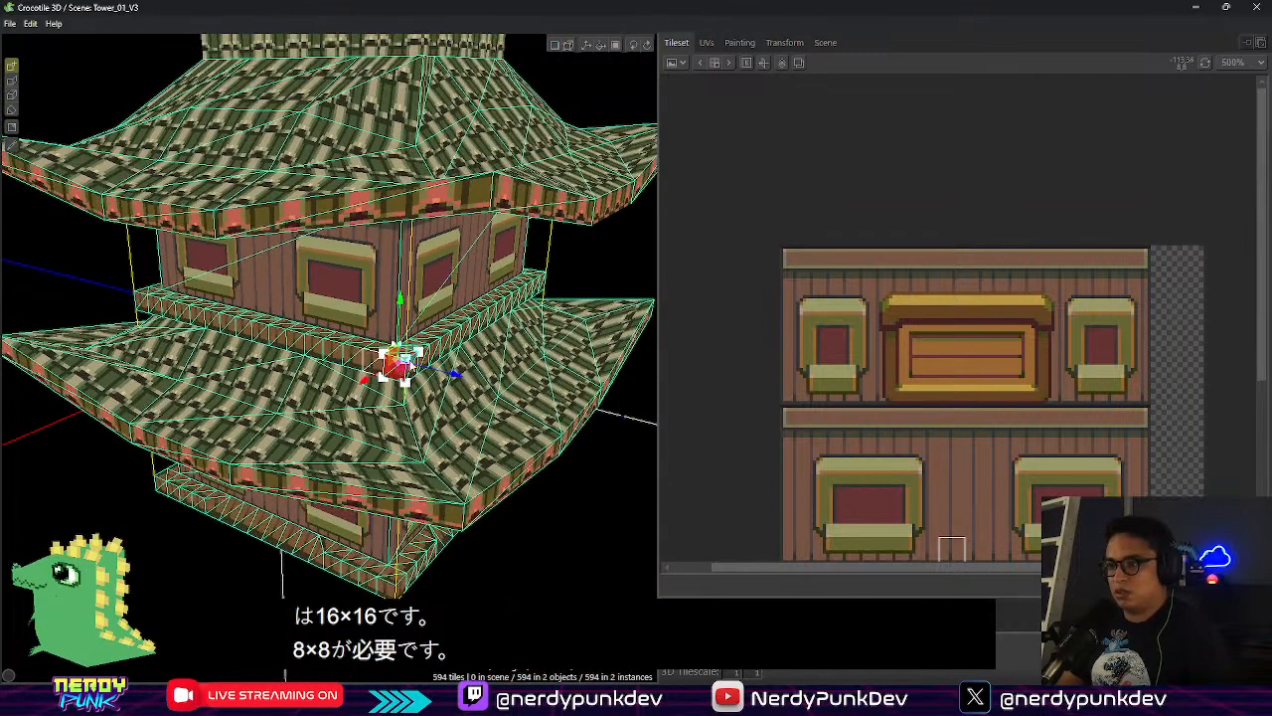
right_click_drag(518, 386, 260, 435)
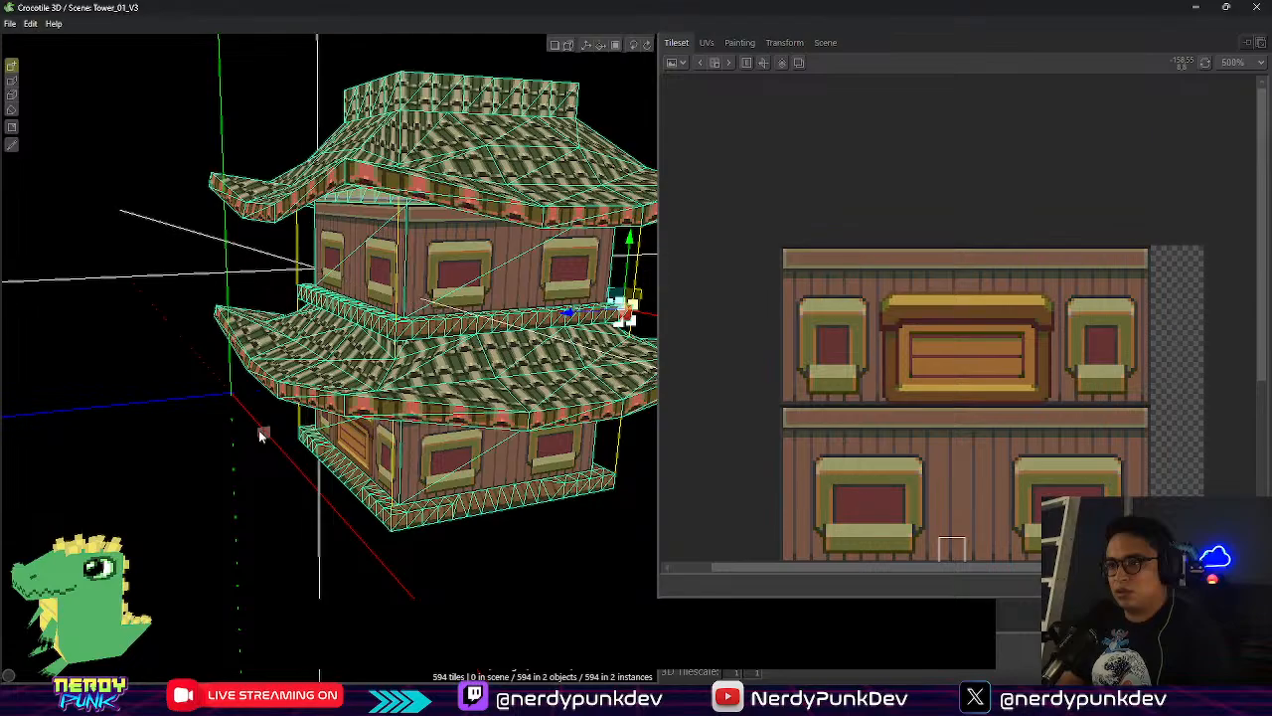
middle_click_drag(309, 359, 213, 318)
scroll(218, 264, "up", 2)
scroll(486, 409, "up", 3)
scroll(486, 409, "up", 2)
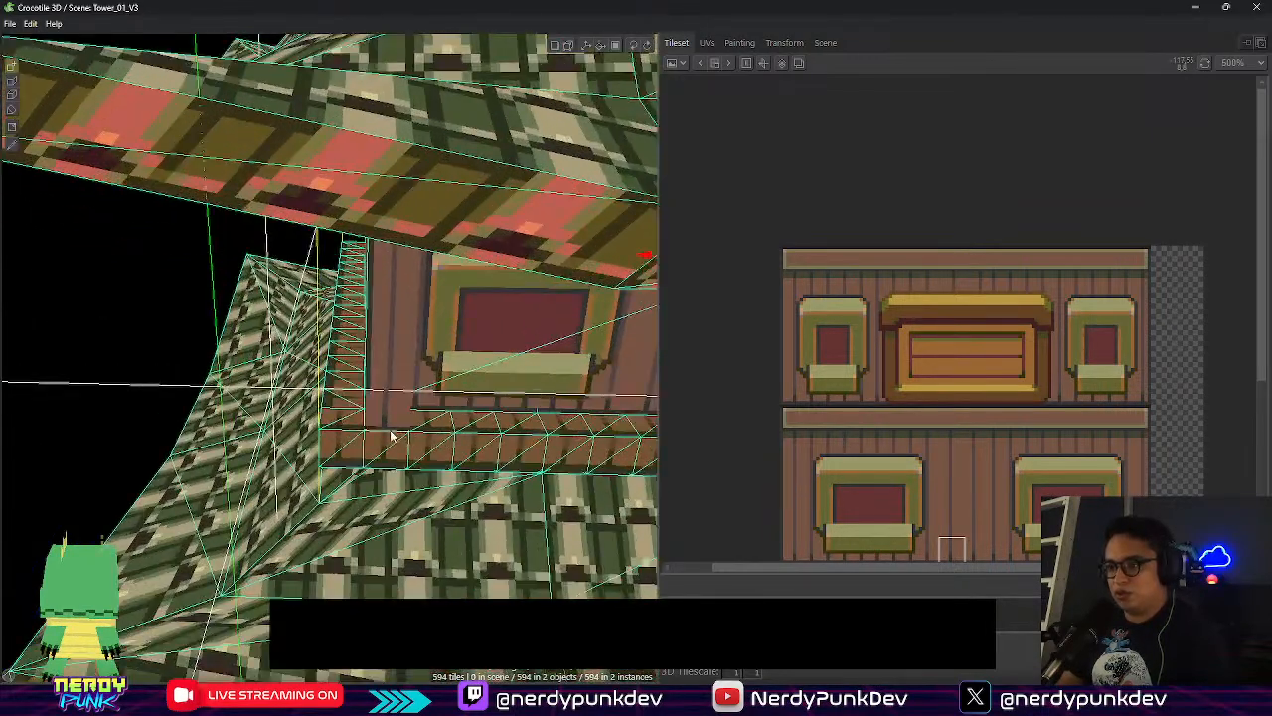
middle_click_drag(359, 356, 391, 386)
key("space")
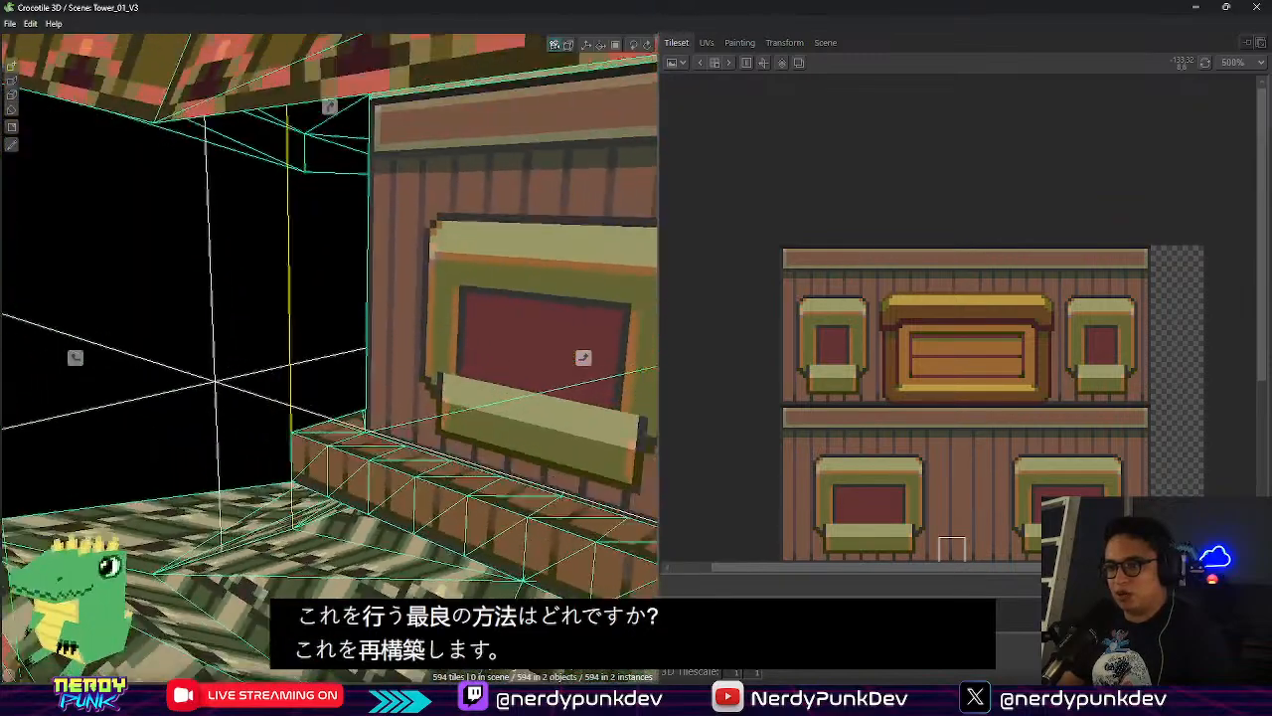
middle_click_drag(330, 358, 417, 397)
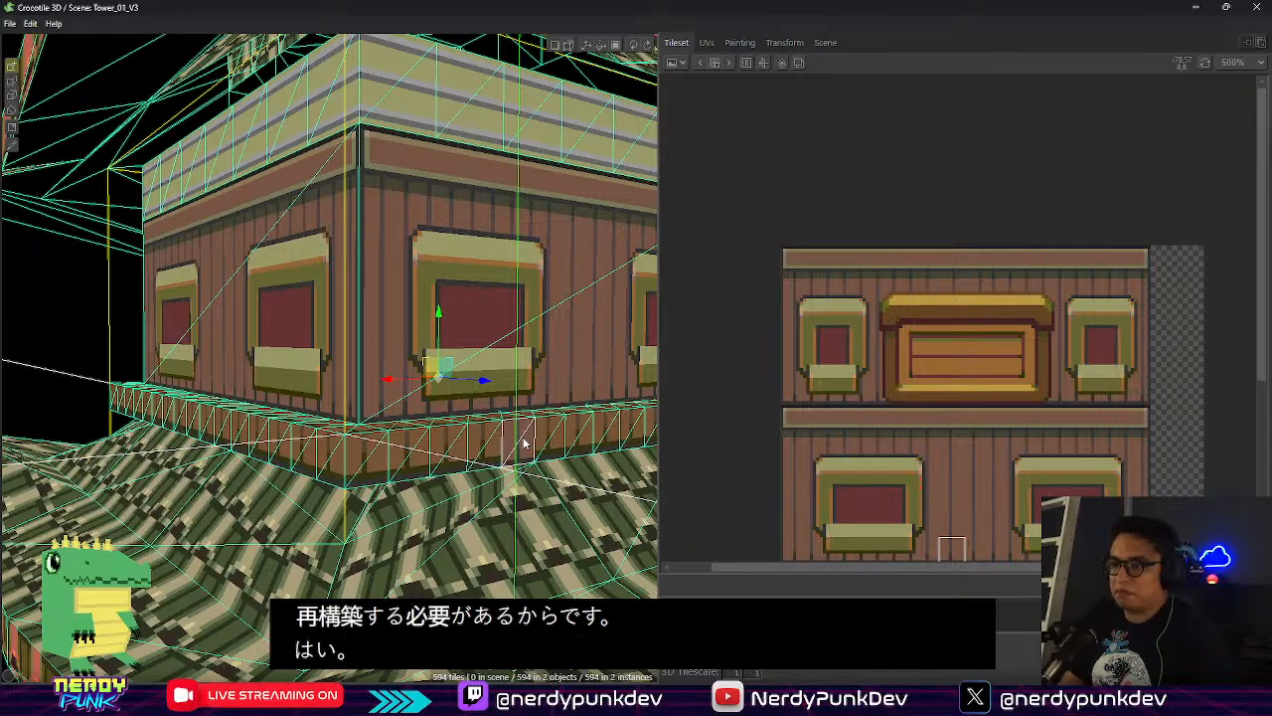
scroll(526, 441, "down", 5)
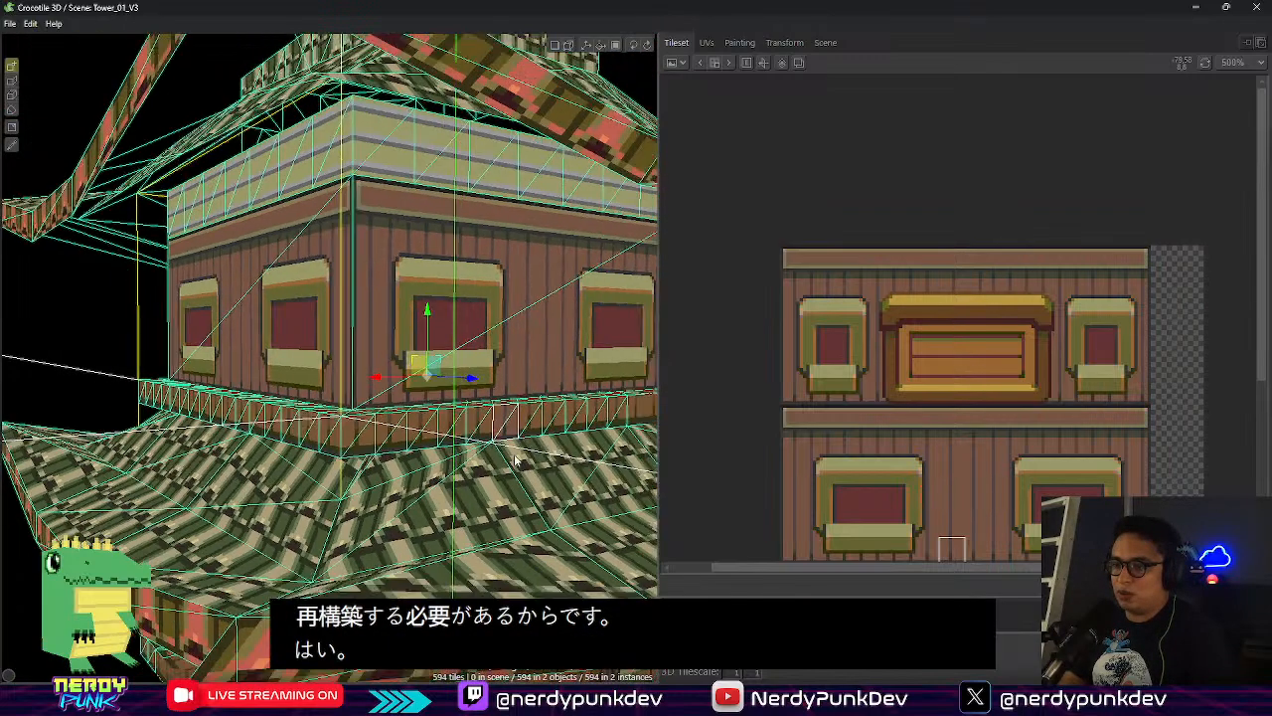
middle_click_drag(448, 450, 395, 389)
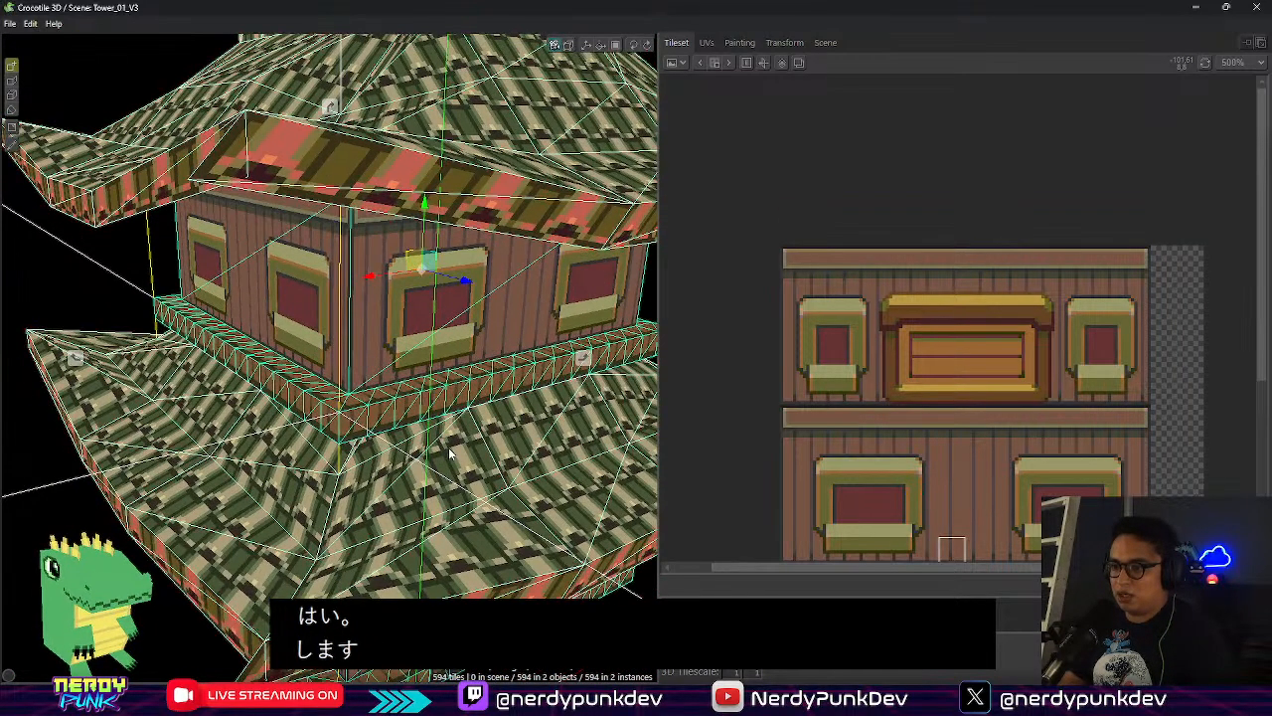
scroll(395, 388, "up", 4)
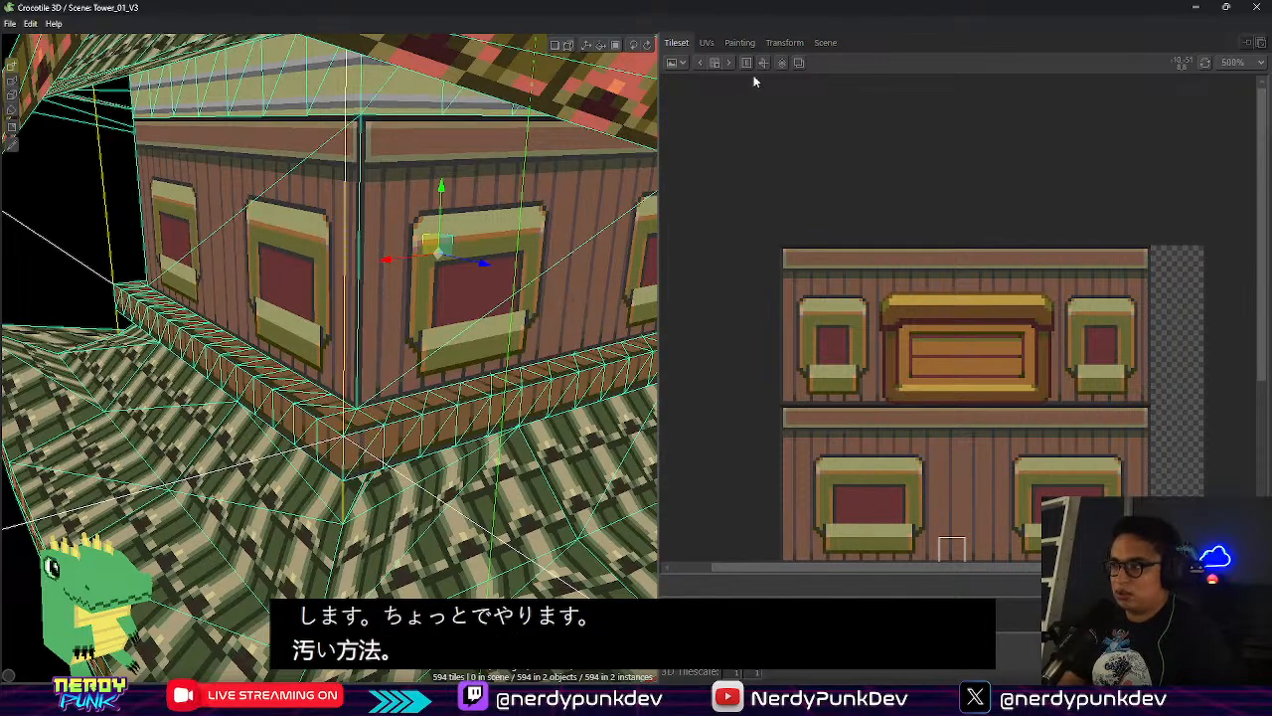
Open the scene's object list and toggle the Base object's visibility off and on
left_click(827, 43)
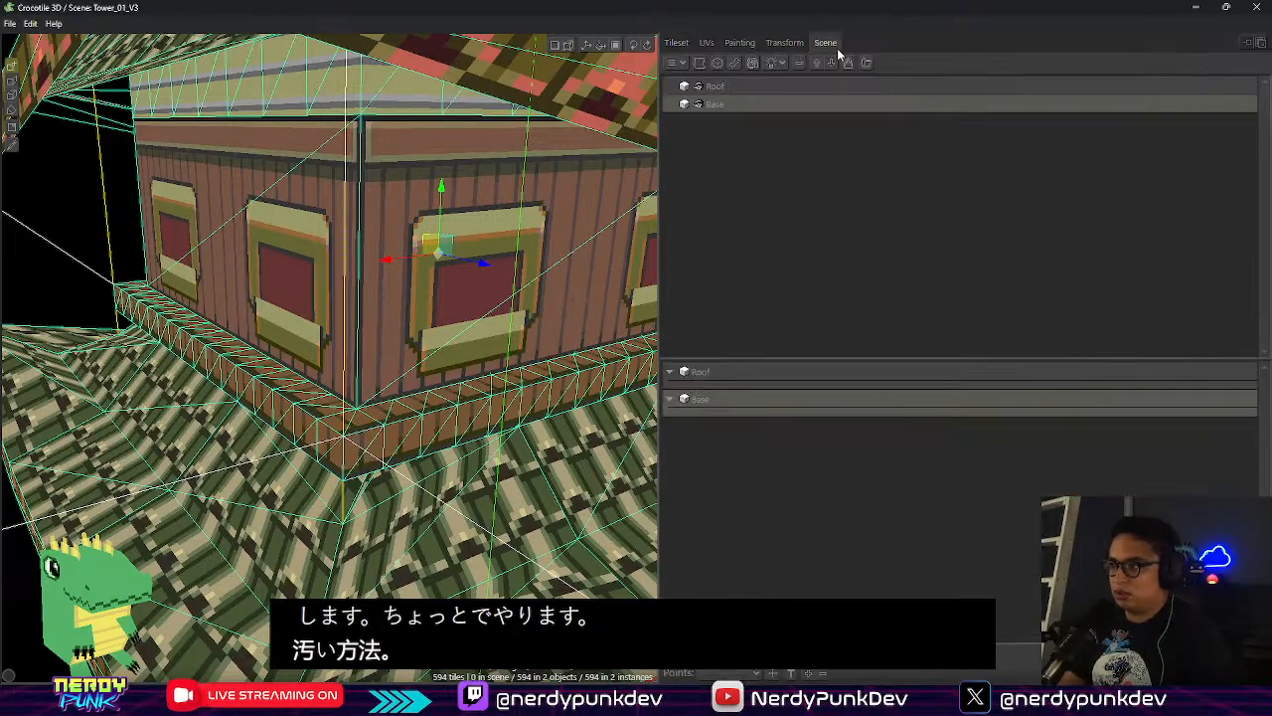
left_click(698, 106)
left_click(699, 105)
left_click(699, 105)
left_click(699, 105)
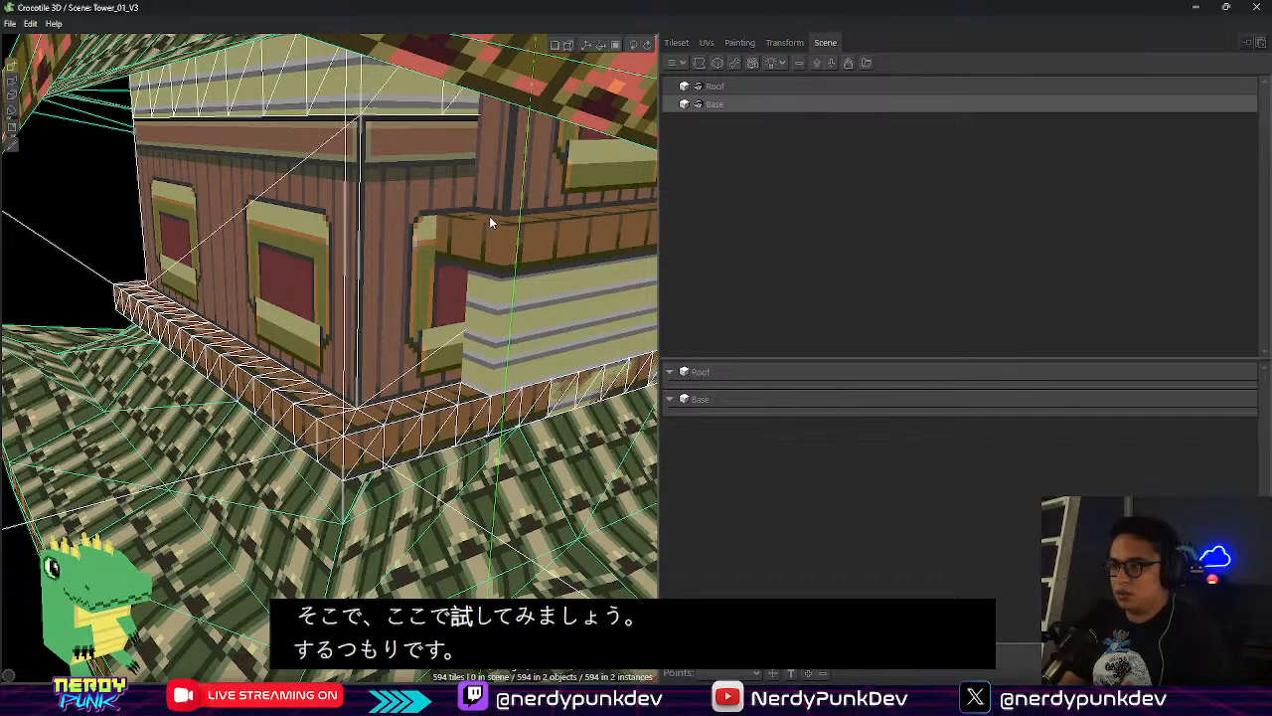
Select the Base instance to check which tower parts belong to it, and clear the selection
scroll(381, 263, "down", 4)
scroll(392, 261, "down", 5)
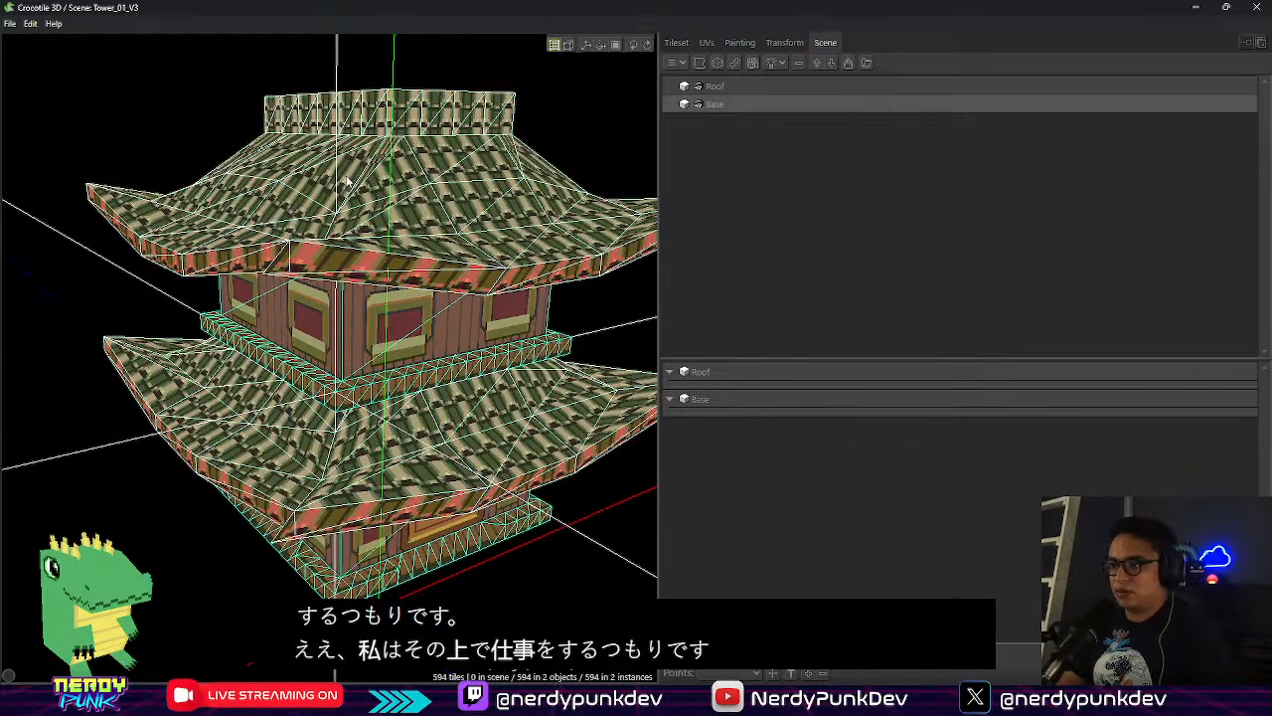
left_click(368, 345)
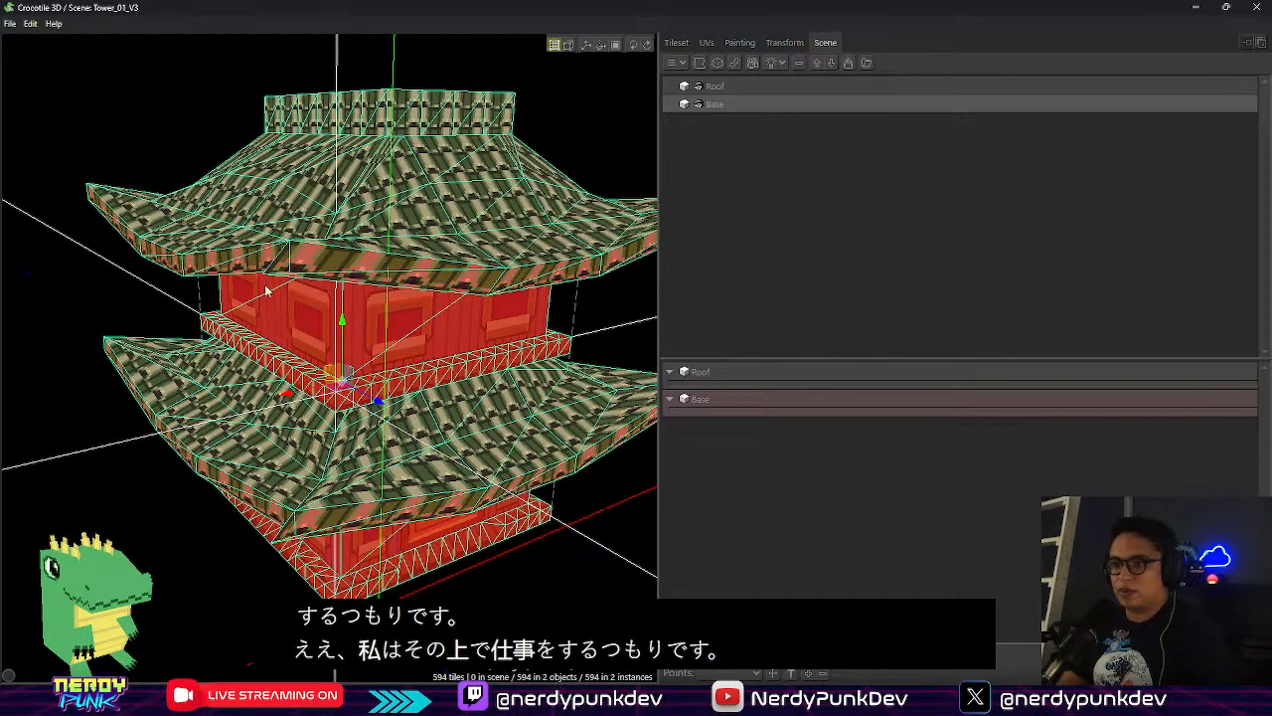
left_click(269, 264, "shift")
left_click(152, 127)
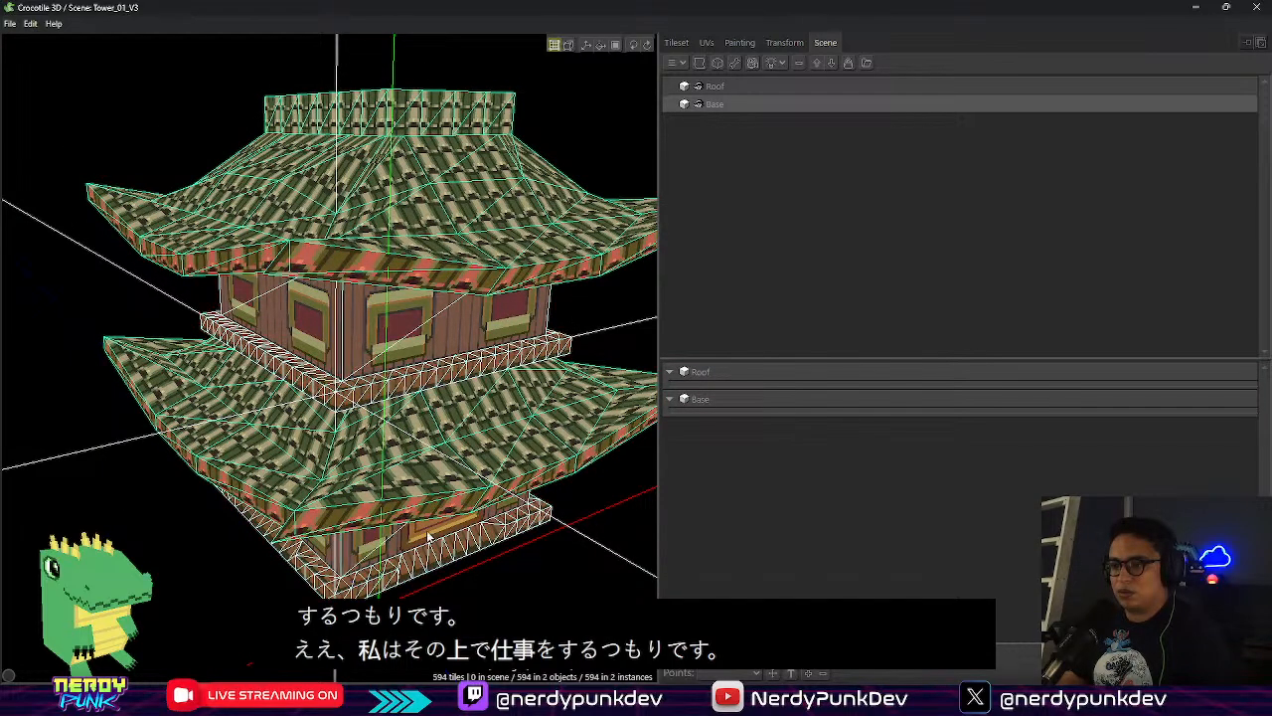
left_click(420, 572)
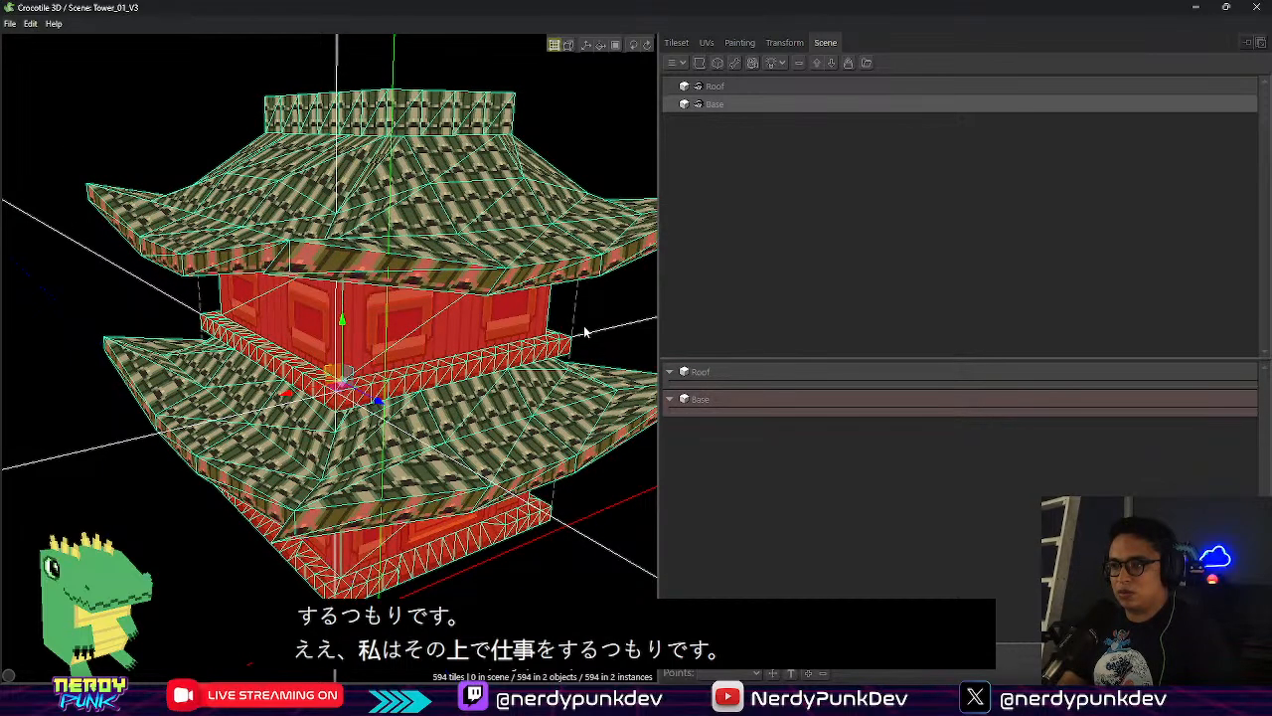
key("Escape")
scroll(342, 391, "up", 2)
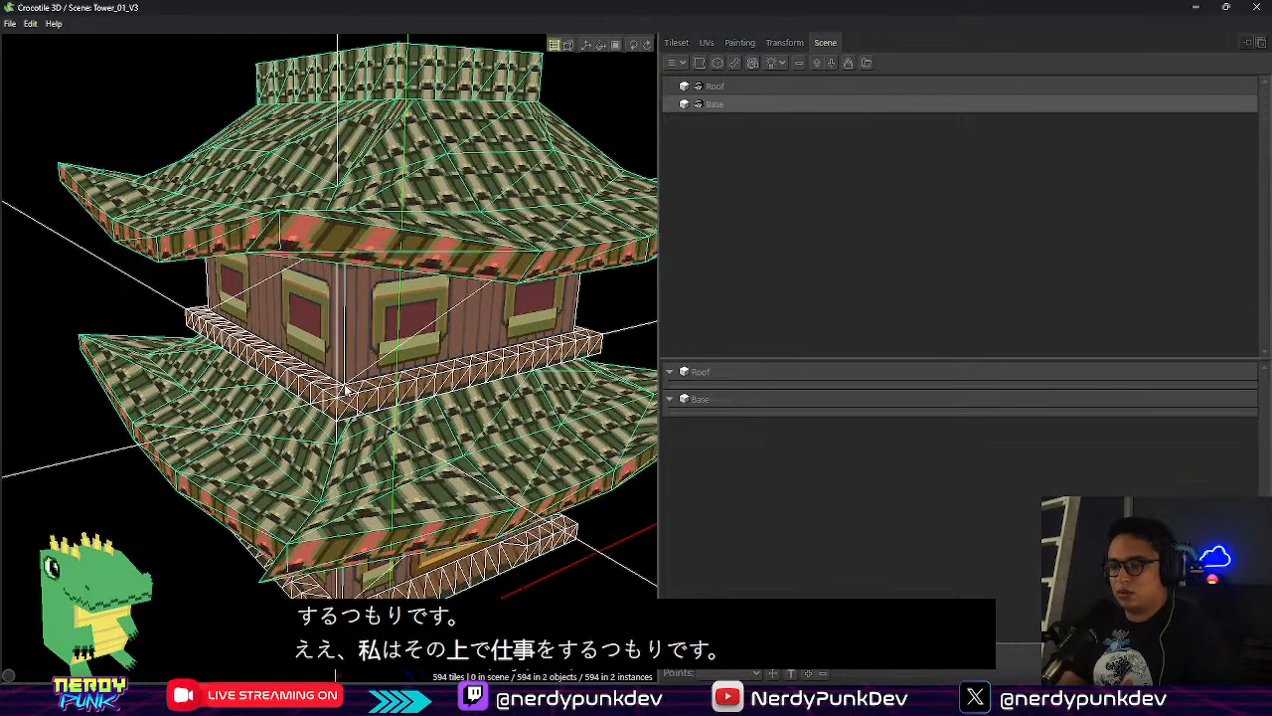
scroll(420, 467, "up", 3)
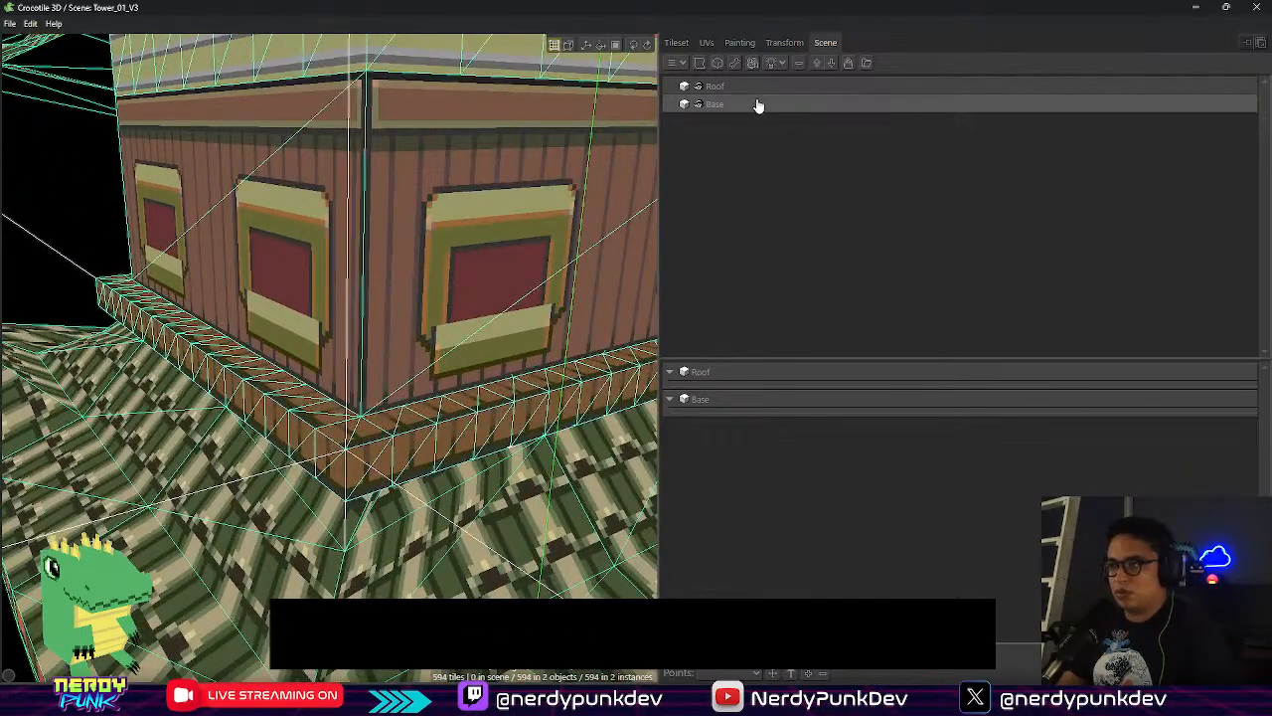
Pick the 8x8 plank tile at the lower edge of the two-window wall texture and switch to tile drawing
left_click(677, 42)
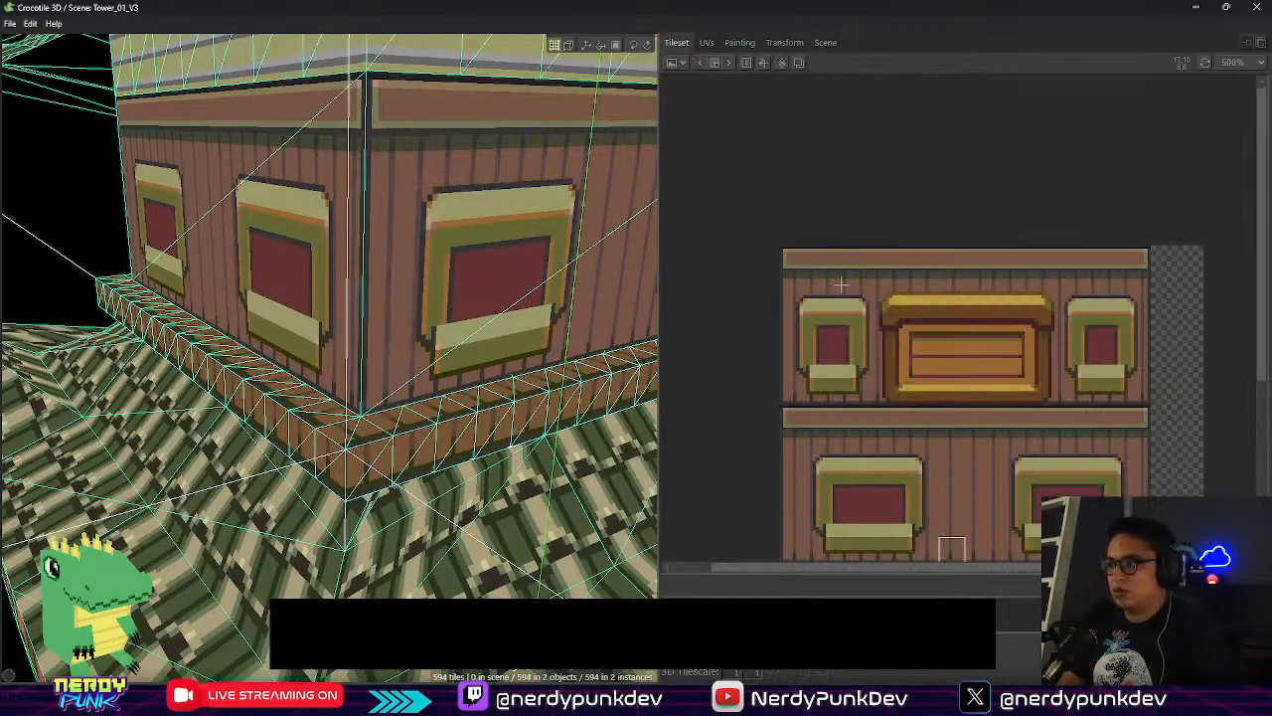
left_click(956, 547)
key("Tab")
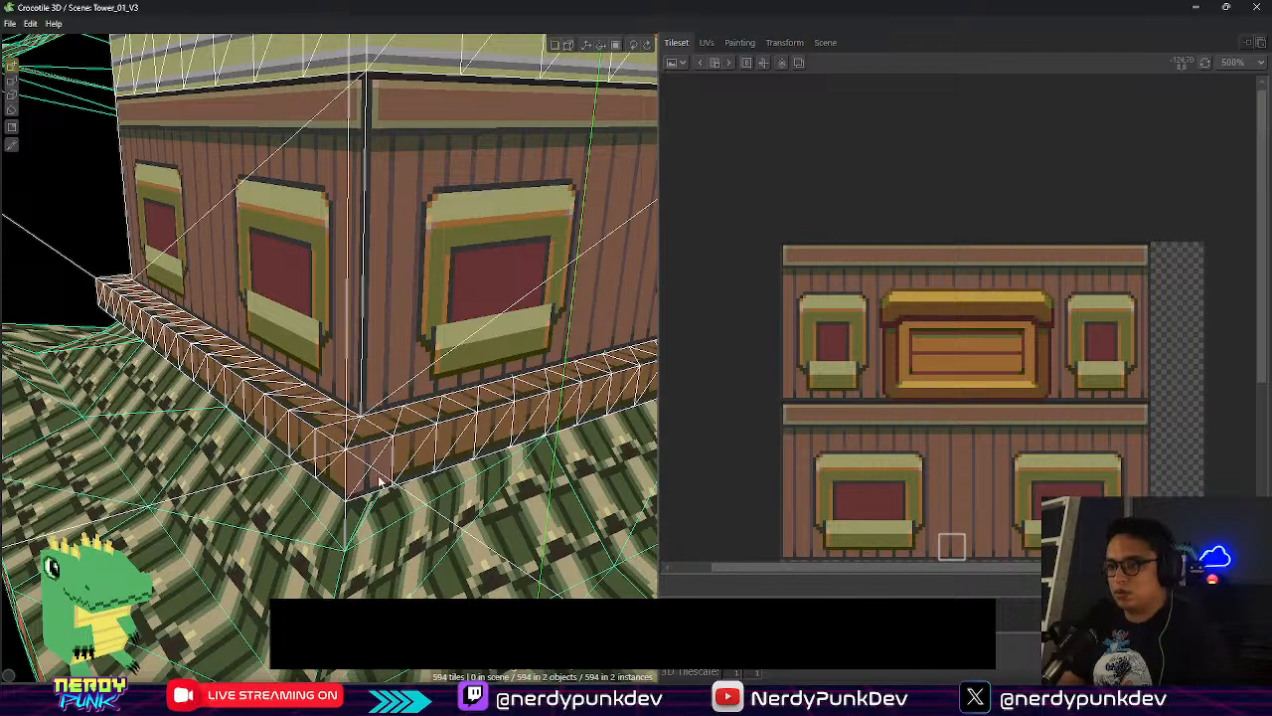
Review the Base object's available options in the scene's object list and dismiss them
left_click(824, 44)
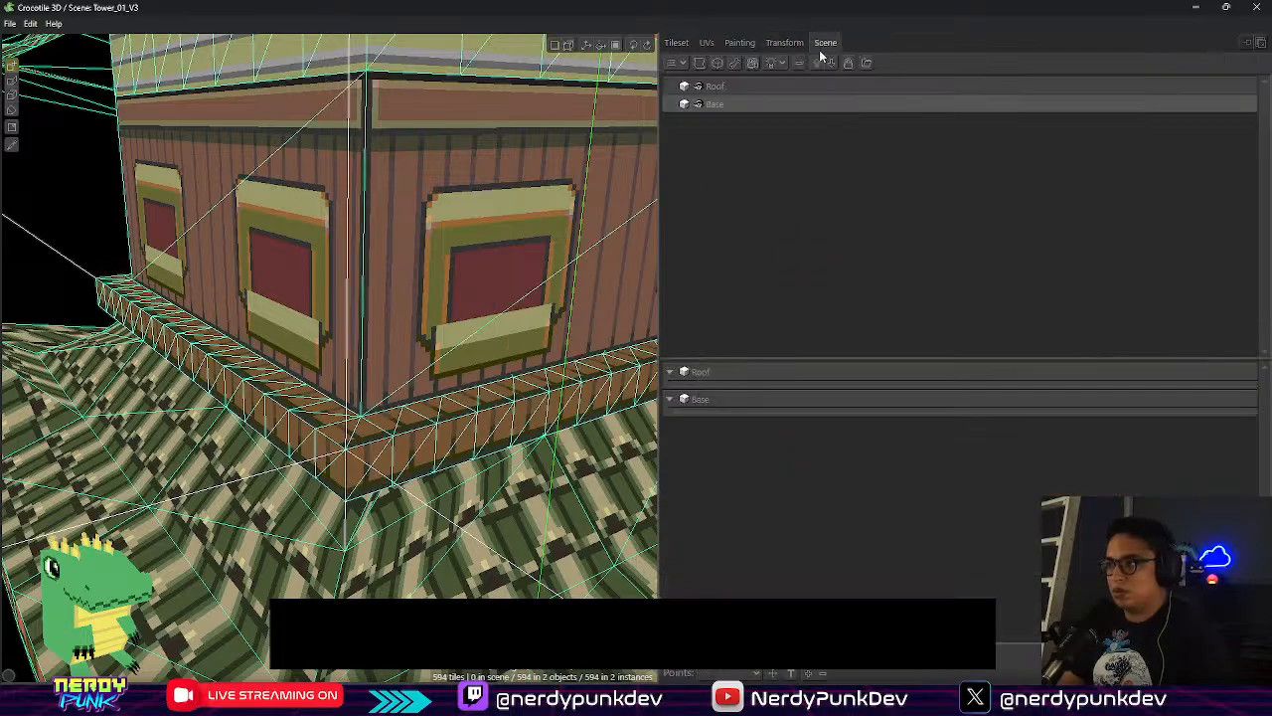
double_click(721, 106)
left_click(759, 119)
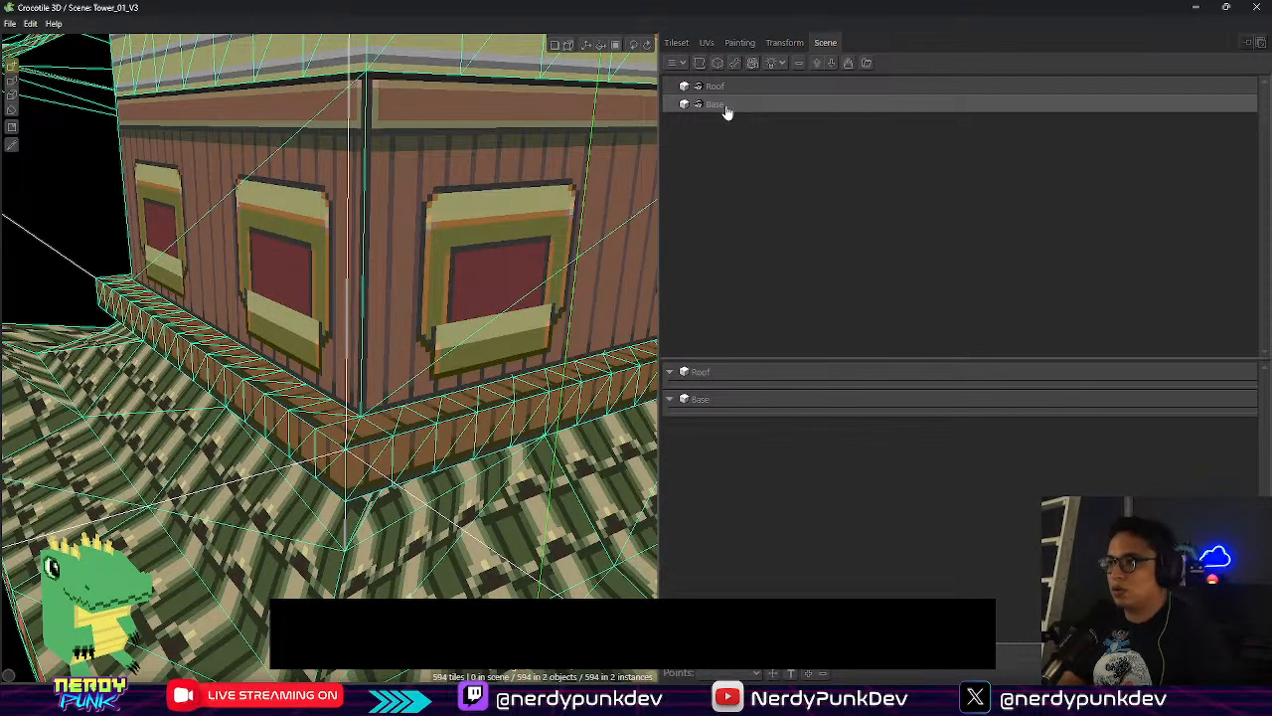
right_click(735, 107)
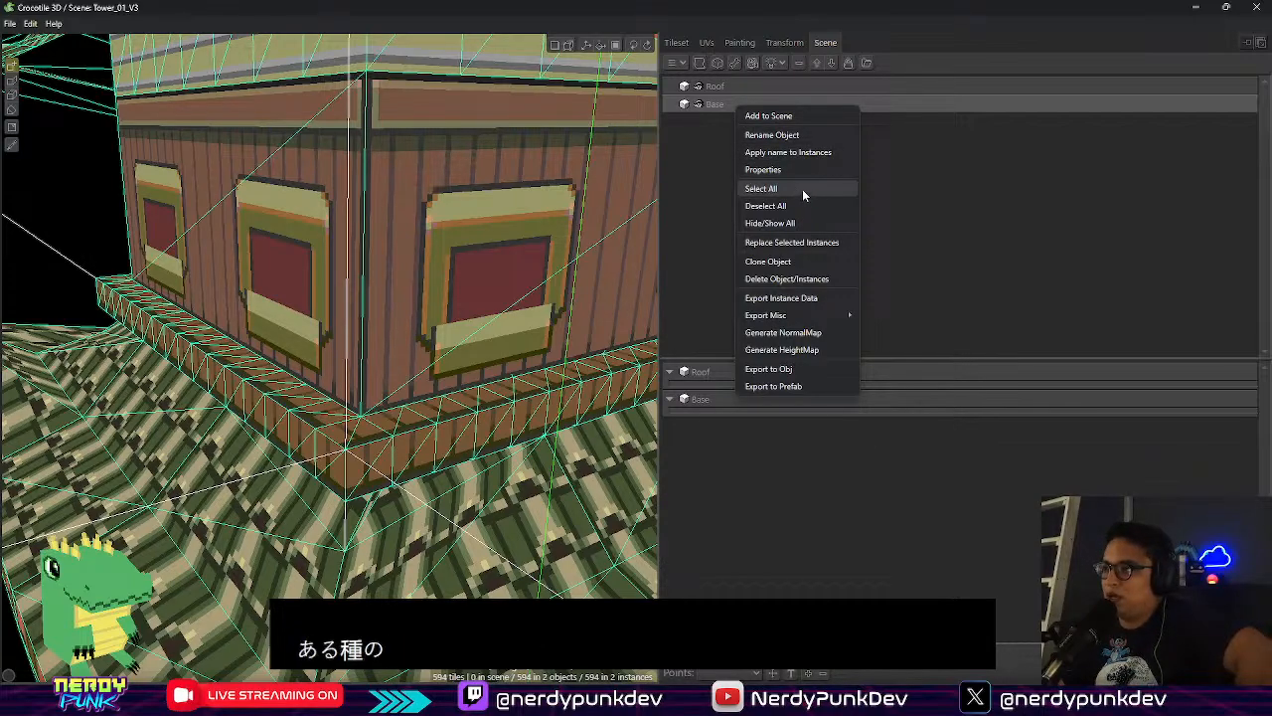
left_click(916, 228)
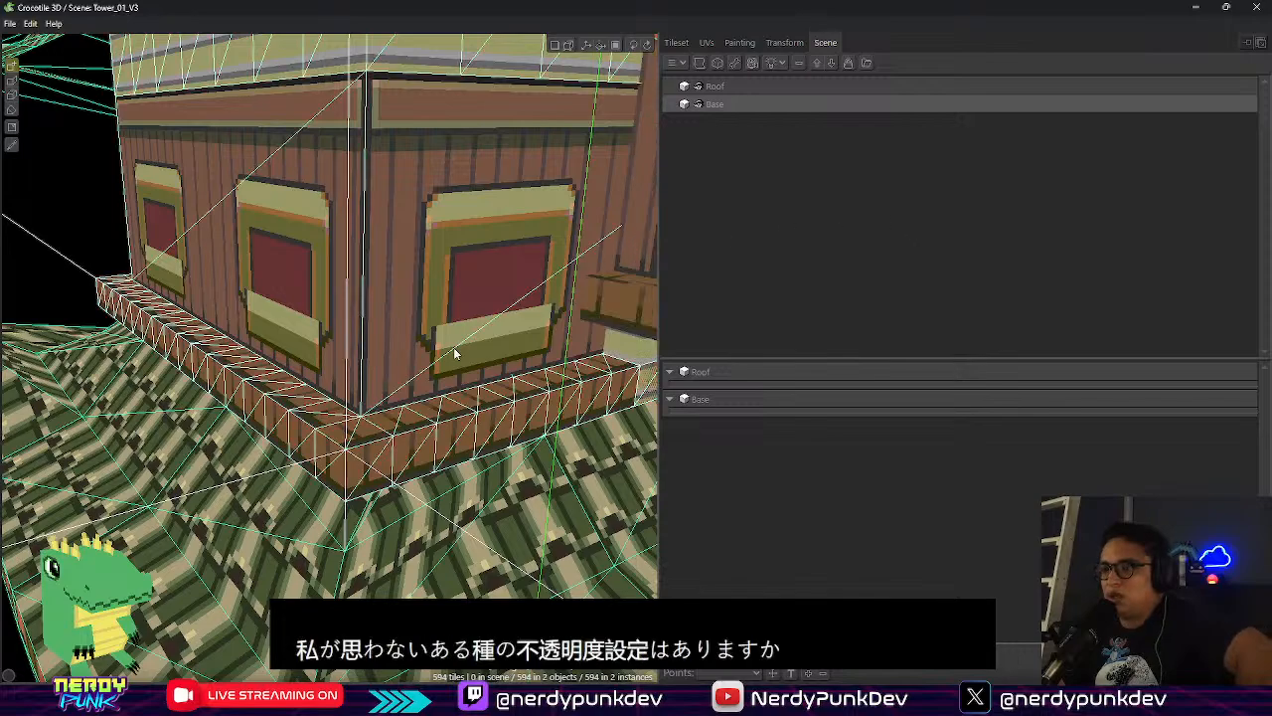
Draw the picked plank tile over the outer side faces of the ledge, one tile after another along one wall
left_click(677, 43)
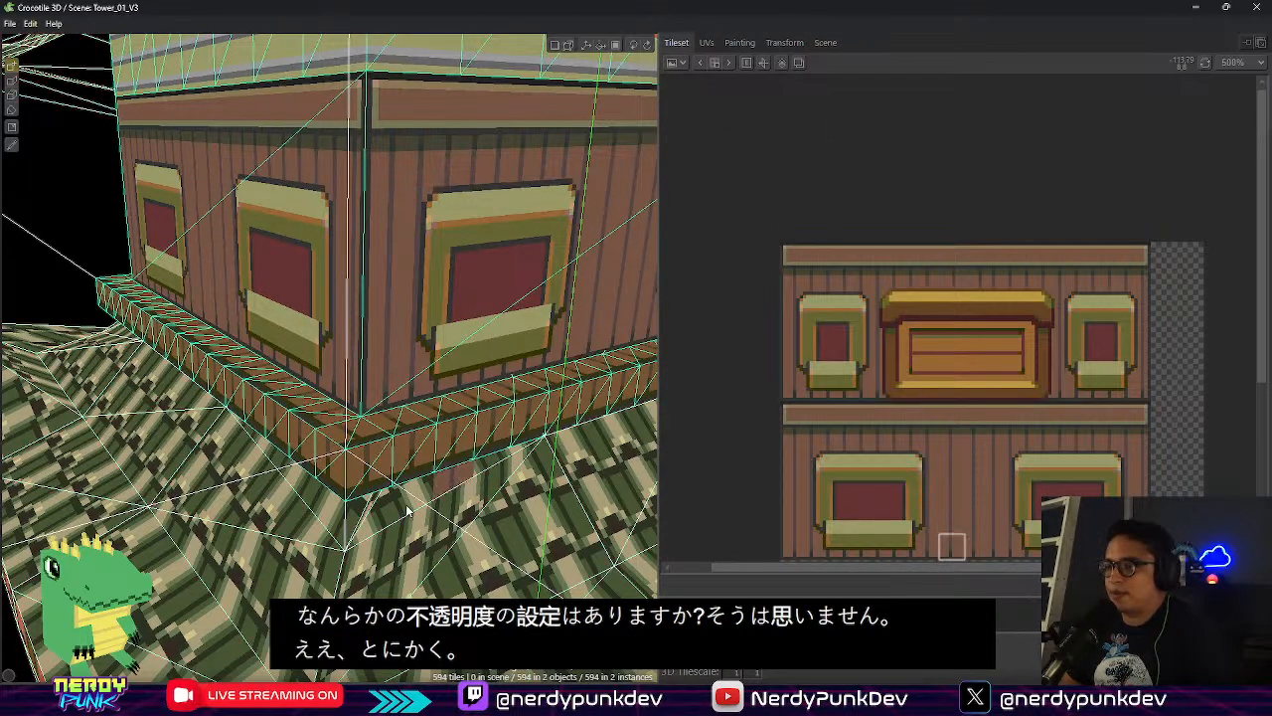
mouse_move(369, 467)
middle_mouse_down()
mouse_move(389, 468)
mouse_move(366, 466)
middle_mouse_up()
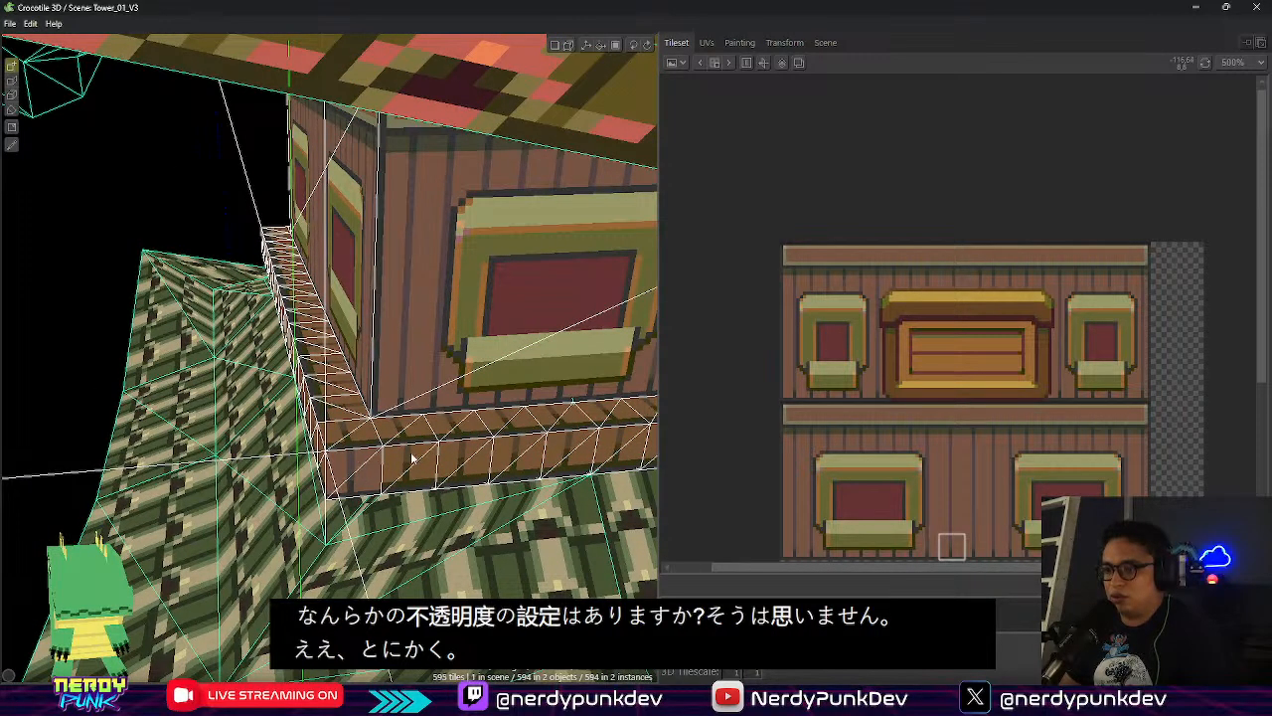
middle_click_drag(511, 483, 320, 434)
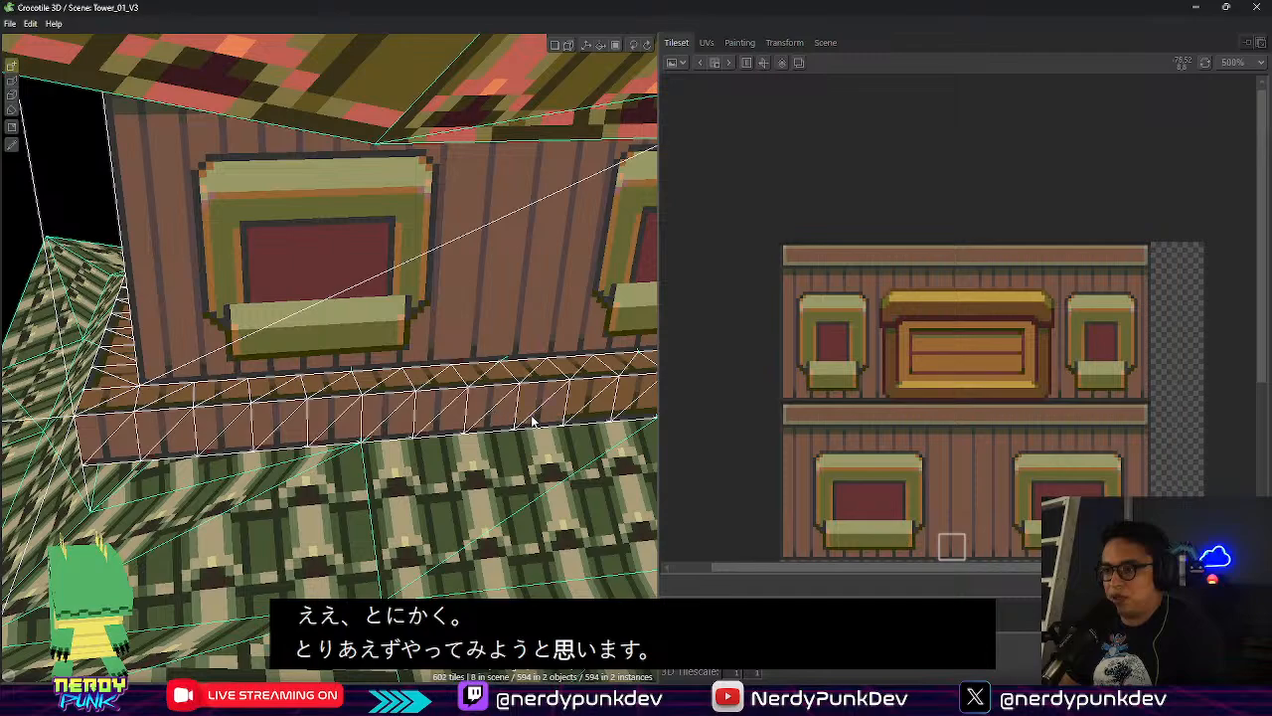
middle_click_drag(533, 422, 407, 420)
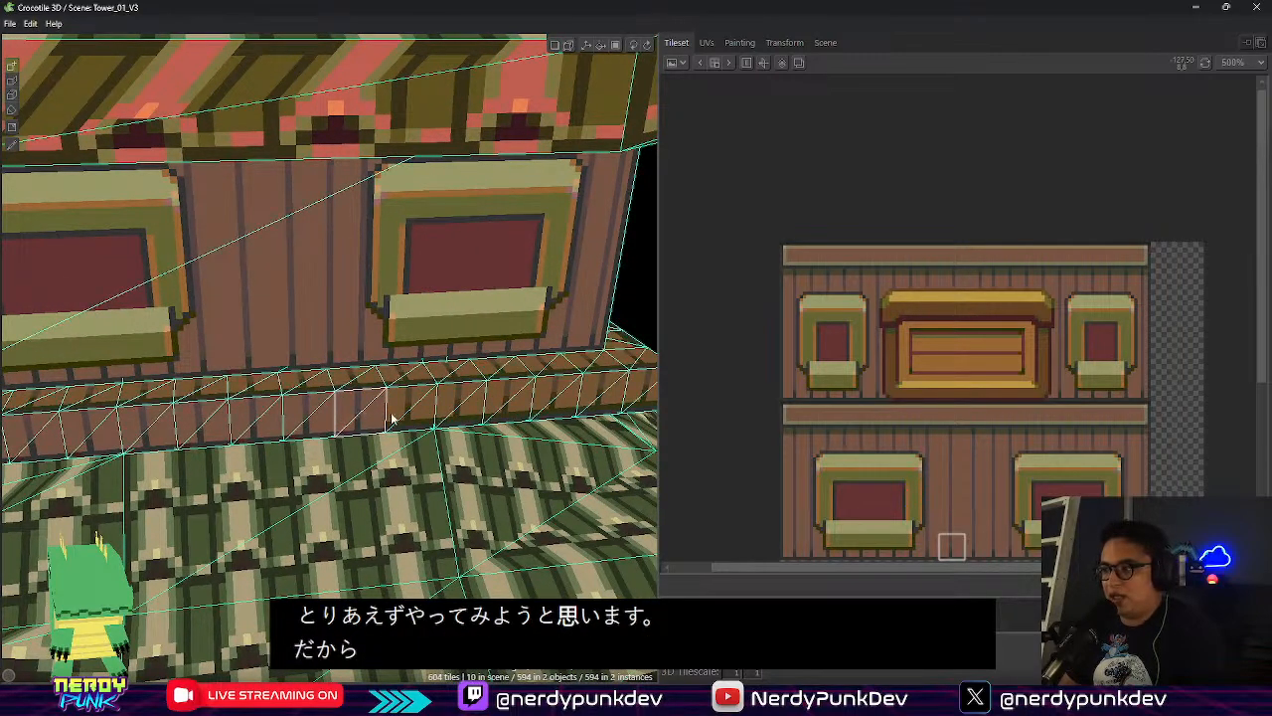
left_click(466, 404)
left_click(507, 404)
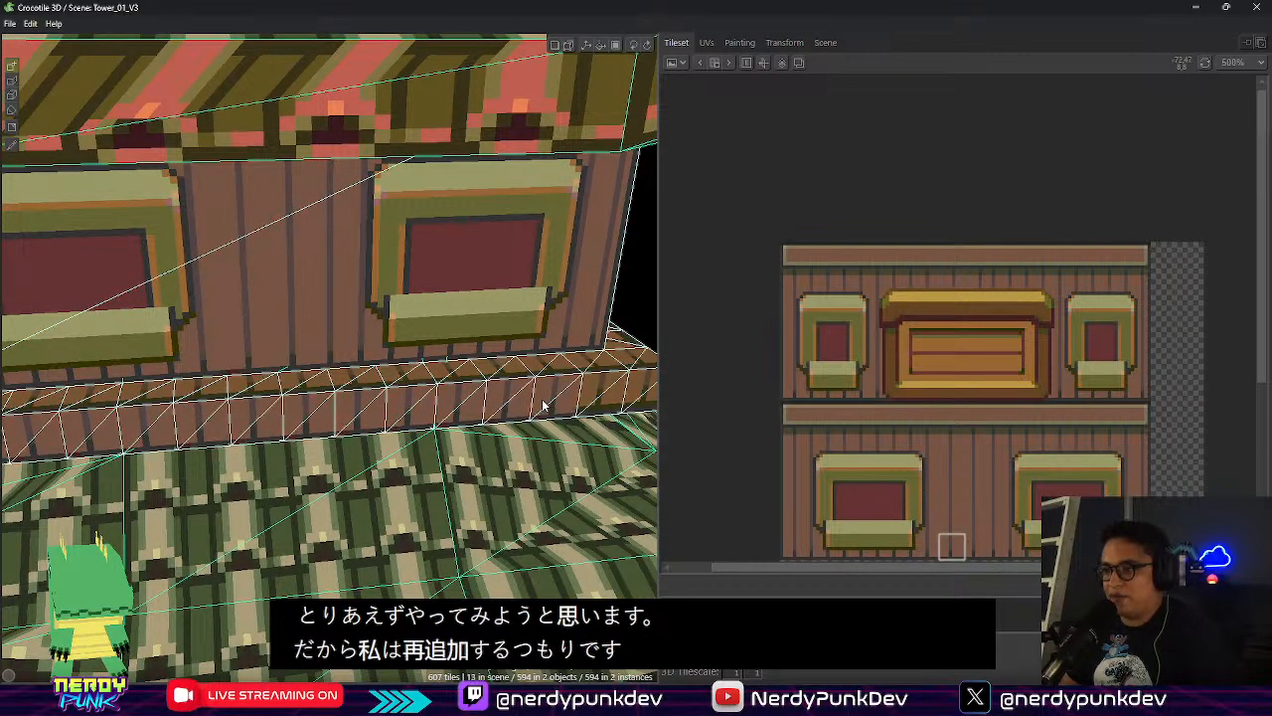
left_click(545, 404)
middle_click_drag(546, 404, 513, 437)
left_click(532, 402)
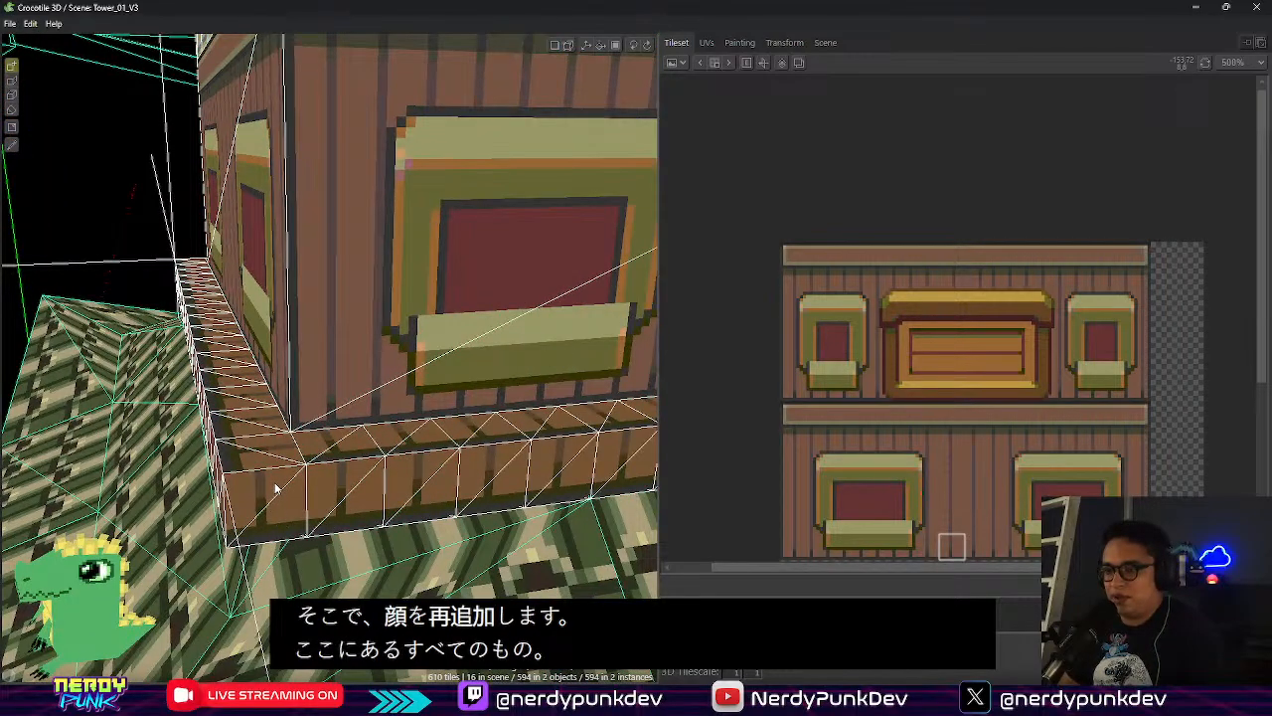
Bring up the scene's list of objects to examine the Roof and Base entries
middle_click_drag(260, 511, 478, 345)
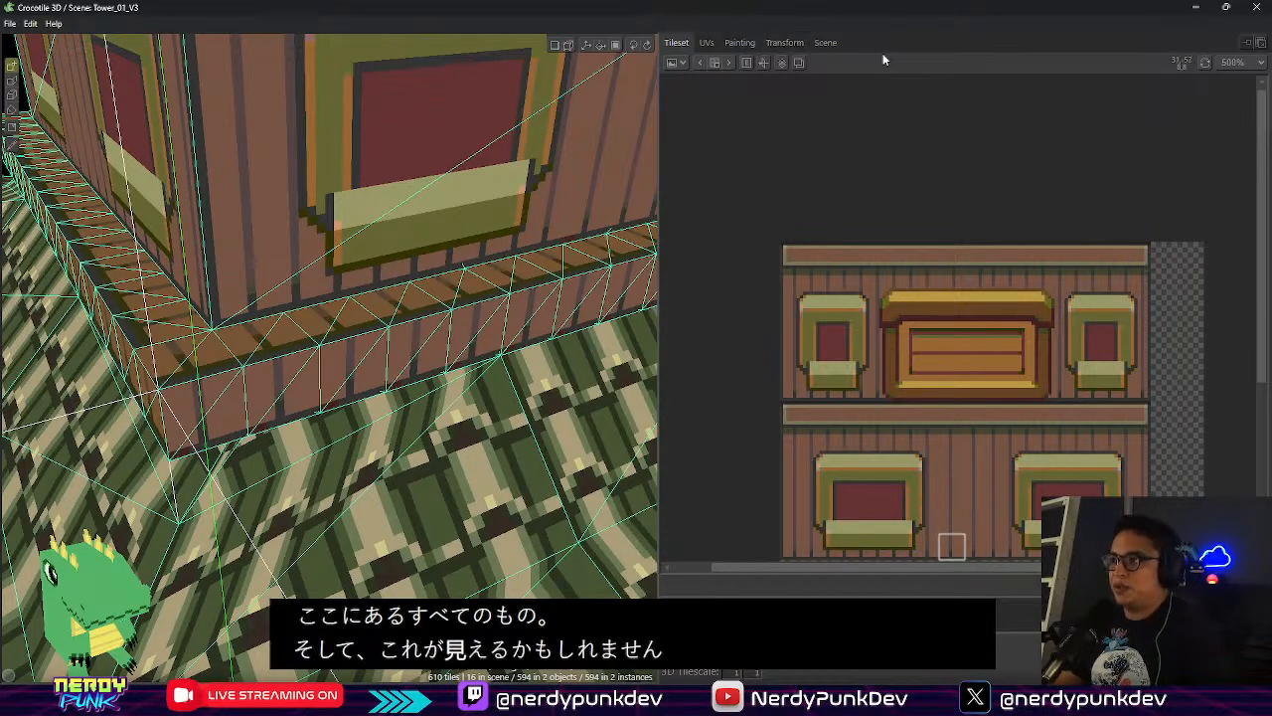
left_click(824, 43)
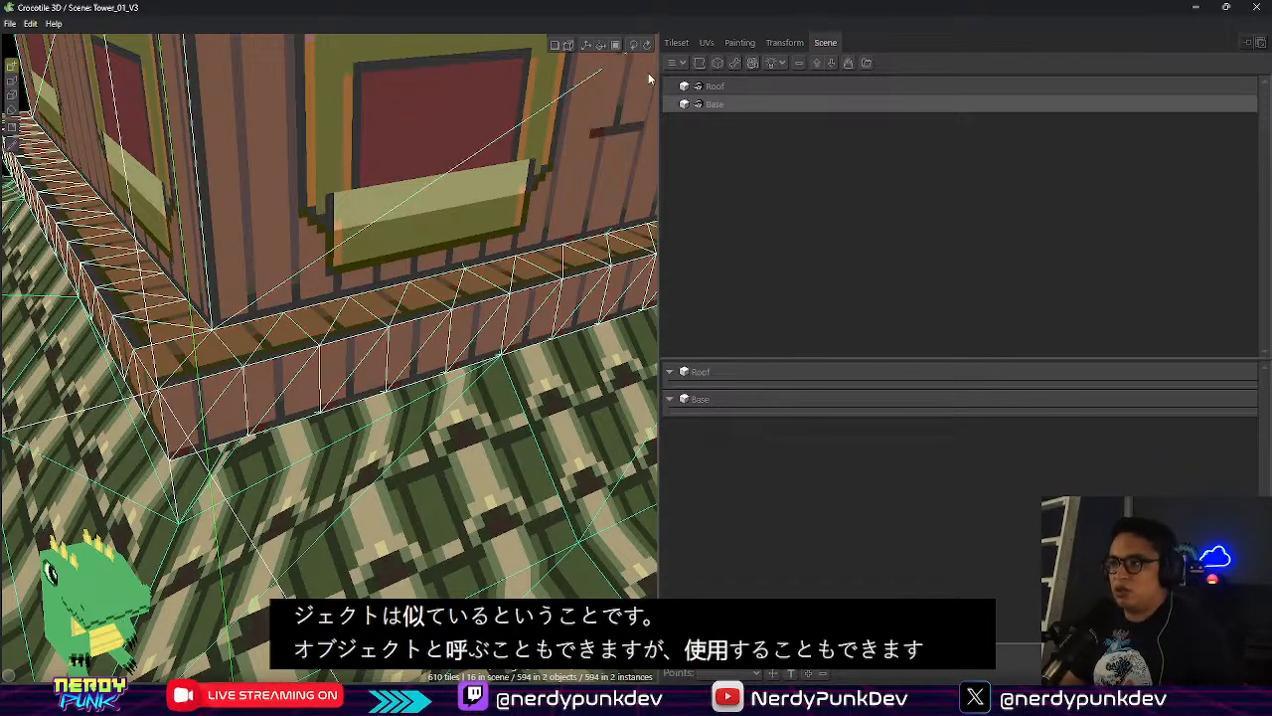
Draw the plank tile over the outer side faces of the ledge on the adjoining wall, working from its corner towards the middle
key("space")
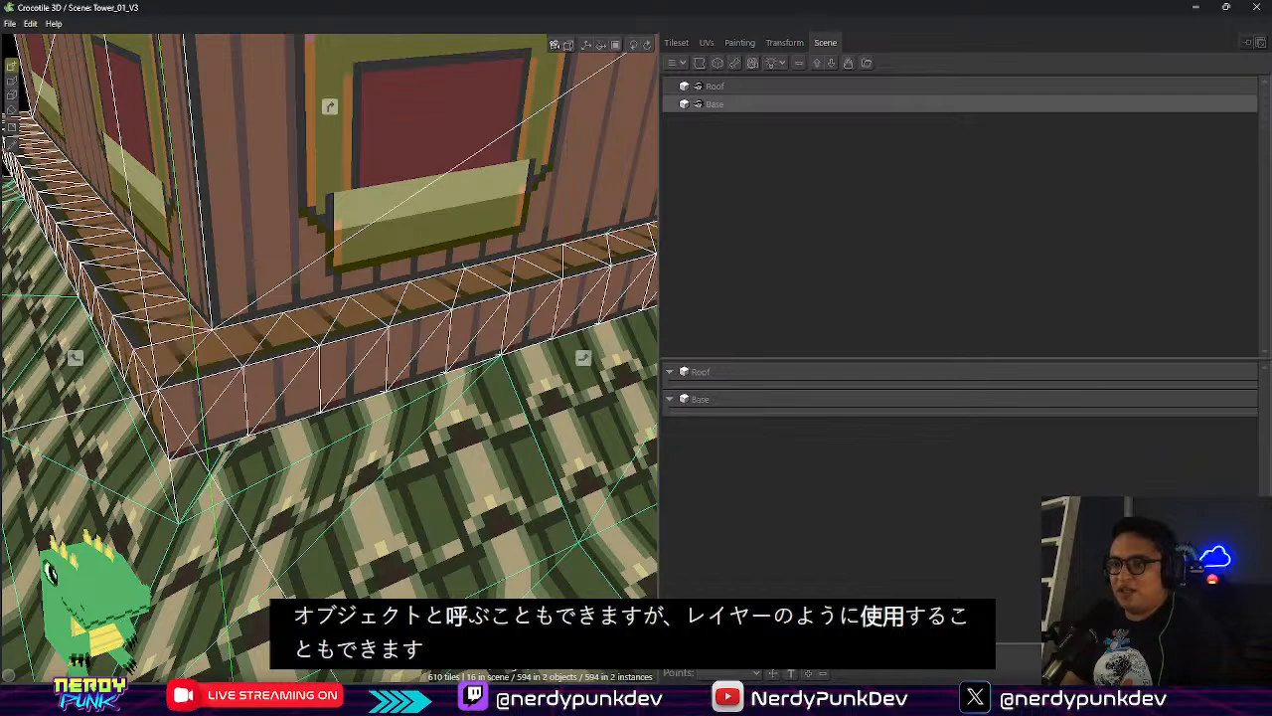
left_click_drag(147, 372, 312, 395)
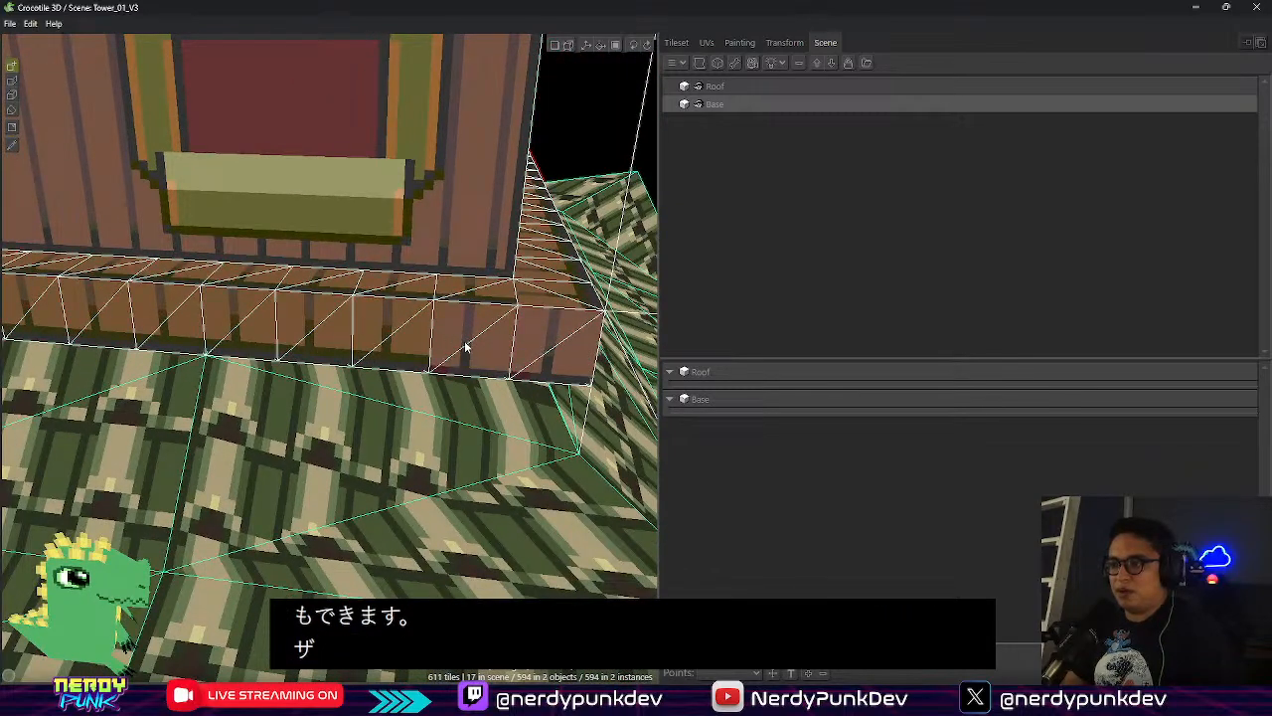
left_click(464, 347)
left_click(407, 340)
left_click(312, 347)
left_click(251, 346)
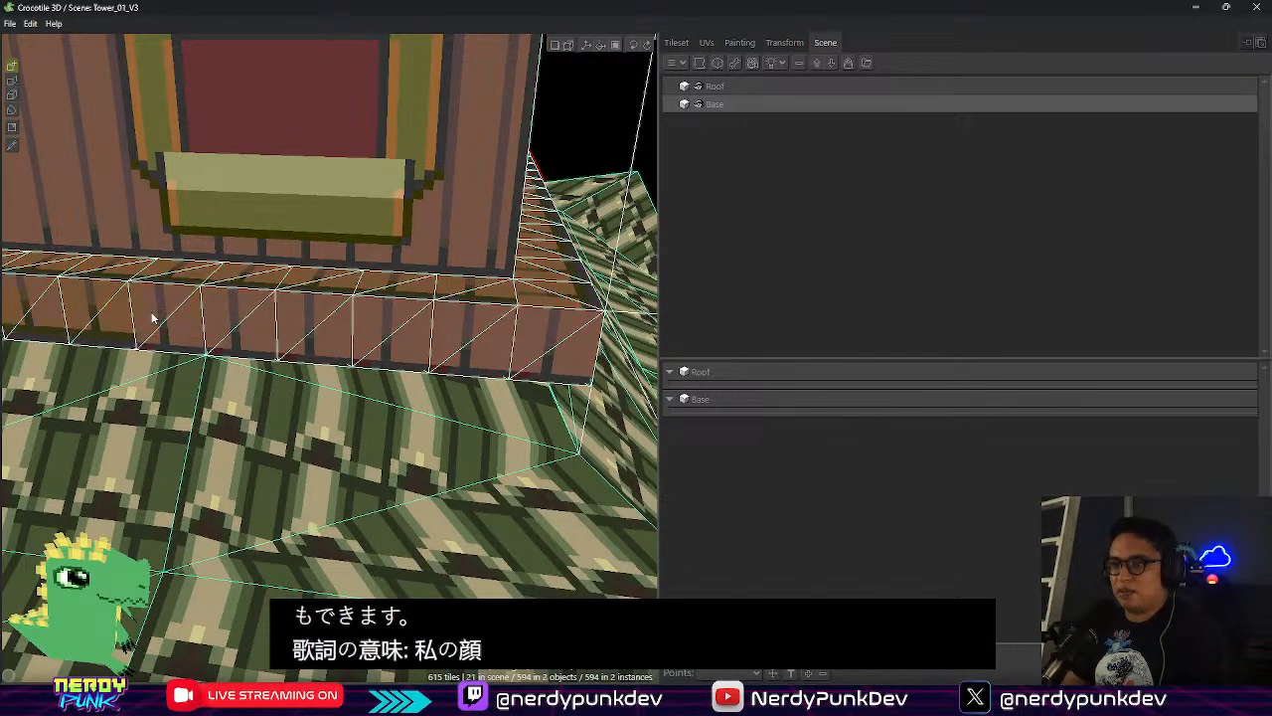
left_click(178, 311)
left_click(119, 316)
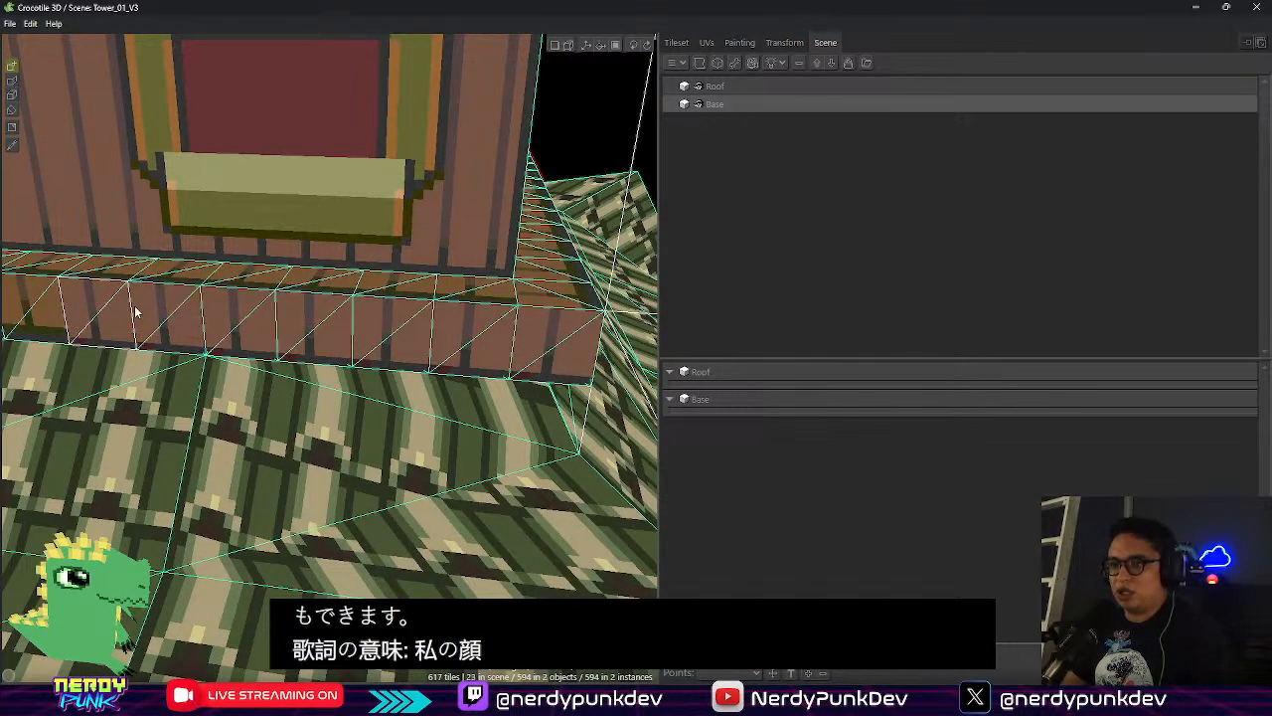
Toggle the Base object's visibility off and on to check which tower parts it contains
left_click(699, 104)
key("space")
left_click_drag(368, 256, 258, 268)
mouse_move(457, 199)
left_mouse_down()
mouse_move(537, 90)
mouse_move(517, 85)
mouse_move(477, 188)
left_mouse_up()
left_click(699, 104)
left_click(698, 104)
left_click(698, 104)
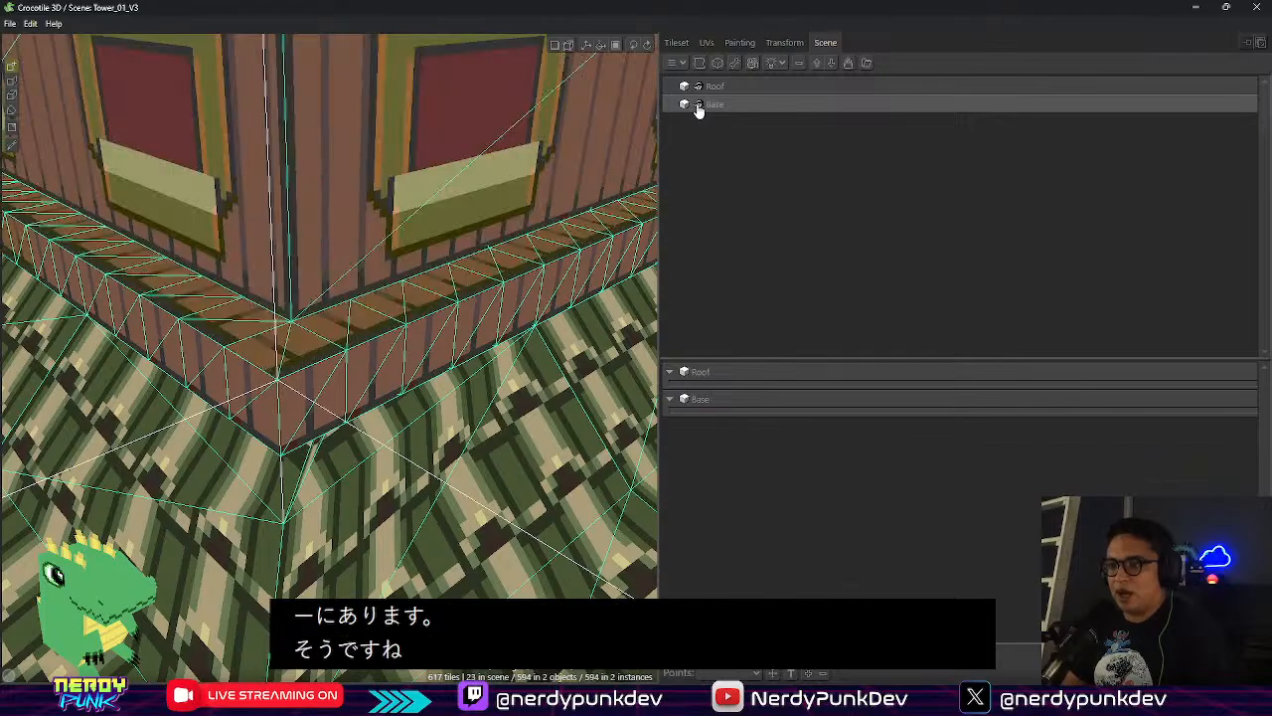
left_click(699, 104)
left_click(699, 104)
Cover the remaining outer side faces of this ledge wall with the plank tile, up to the far corner
key("space")
left_click_drag(503, 229, 301, 352)
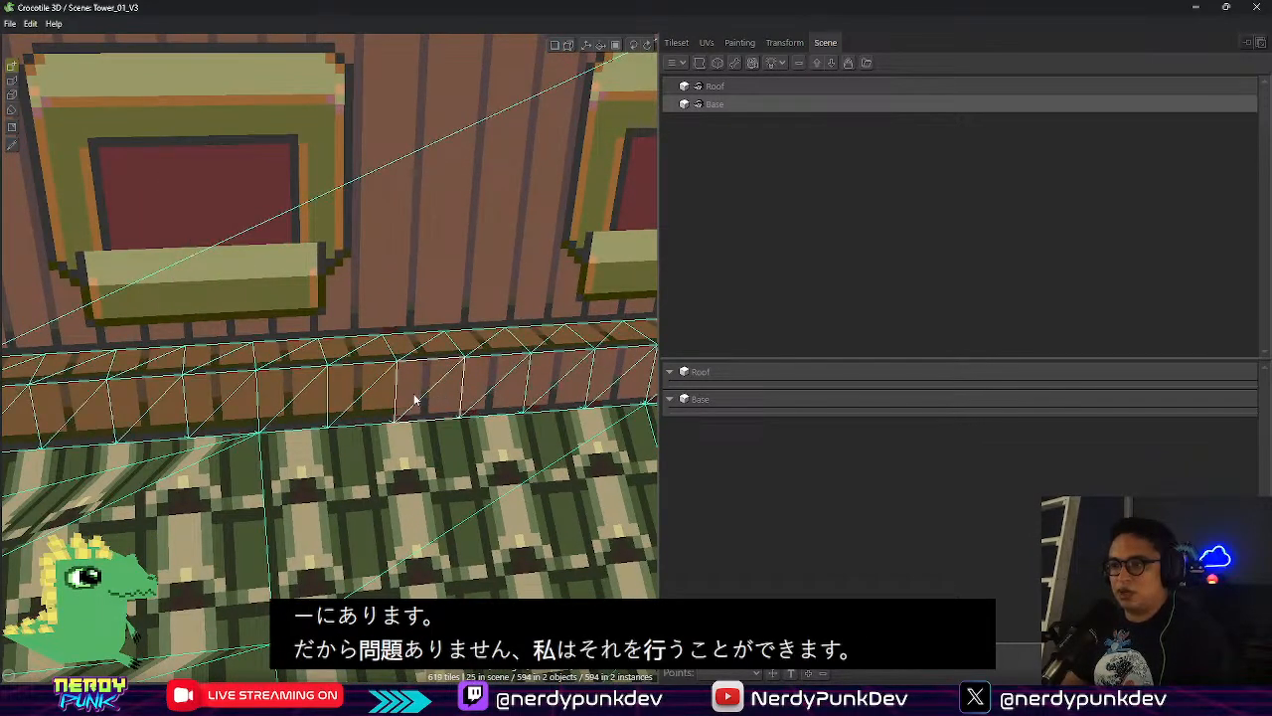
left_click(229, 403)
key("space")
left_click_drag(230, 402, 613, 435)
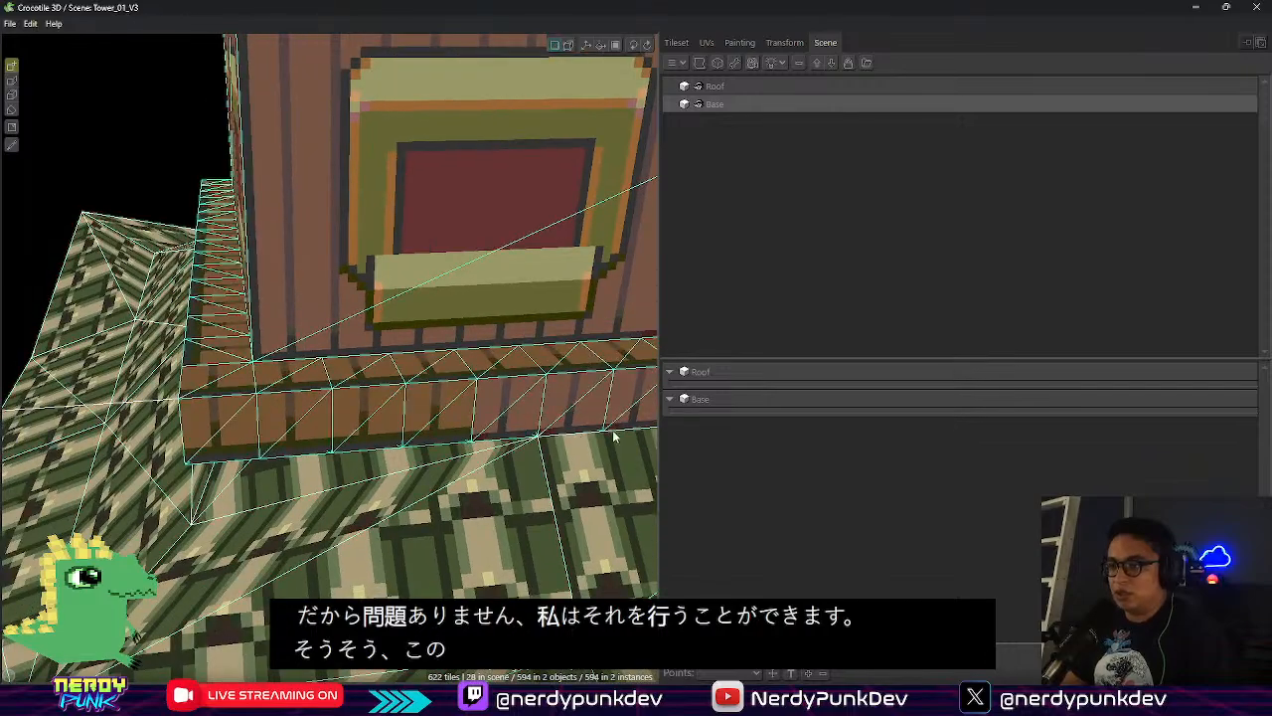
left_click(441, 418)
left_click(368, 422)
left_click(311, 425)
left_click(244, 431)
key("space")
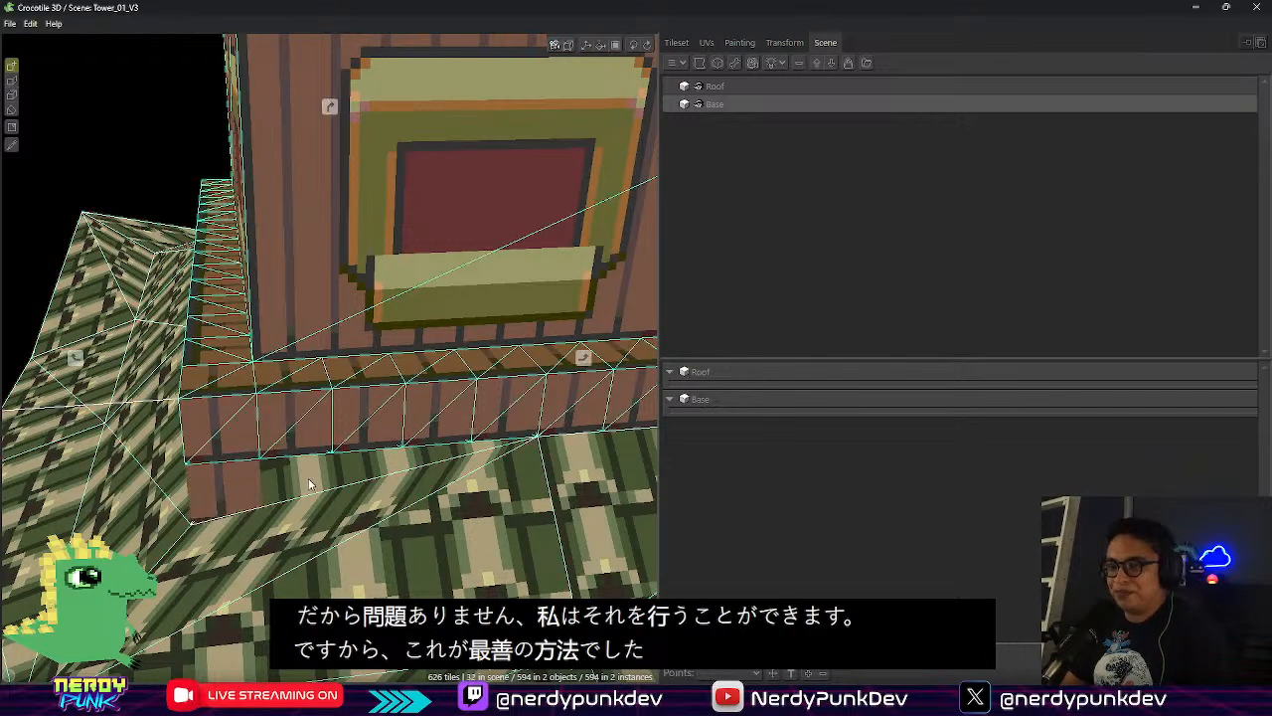
Draw the plank tile over the ledge's outer side faces along the third wall, from its corner past the first window
left_click_drag(309, 483, 400, 383)
key("space")
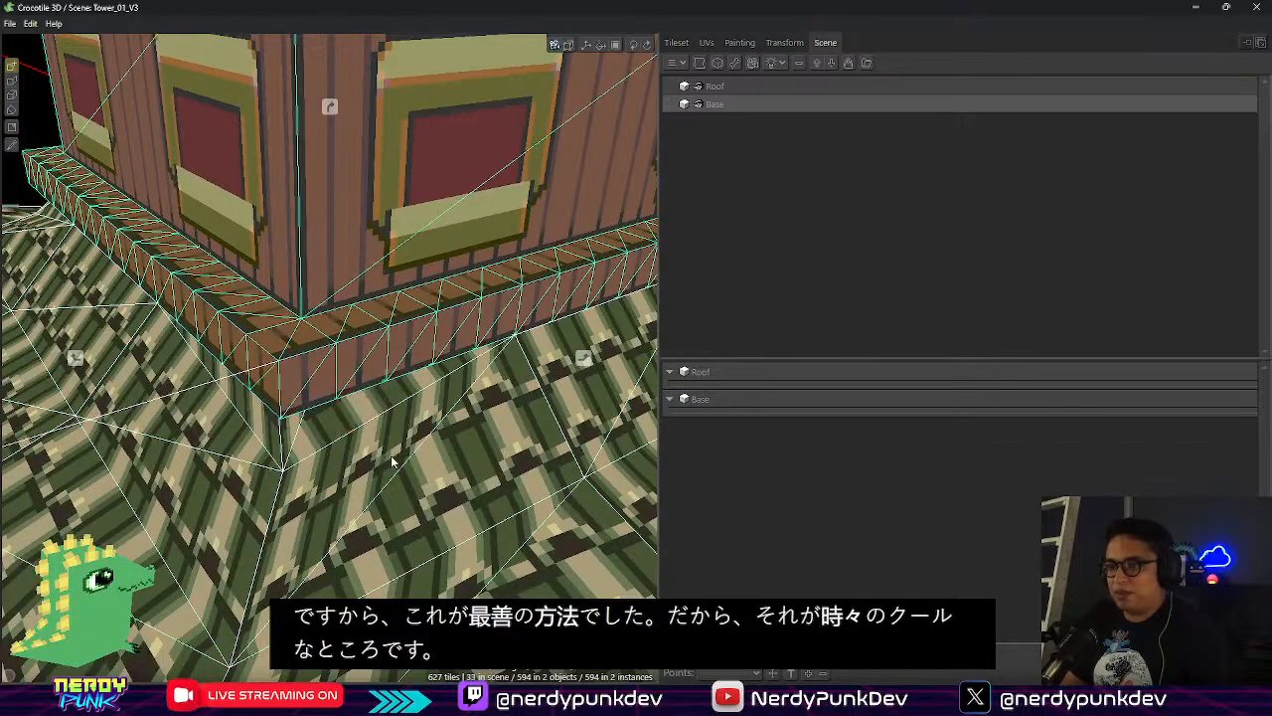
left_click_drag(394, 454, 364, 497)
scroll(364, 497, "down", 1)
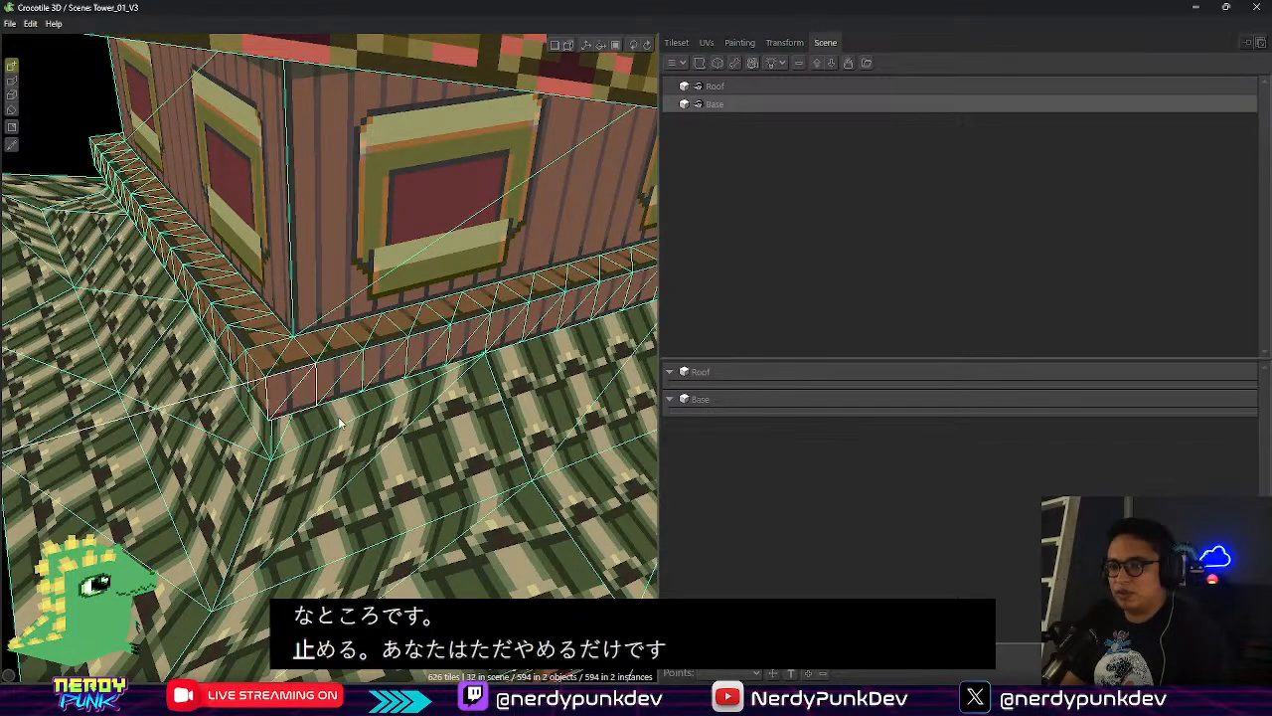
scroll(512, 504, "down", 1)
scroll(512, 504, "down", 1)
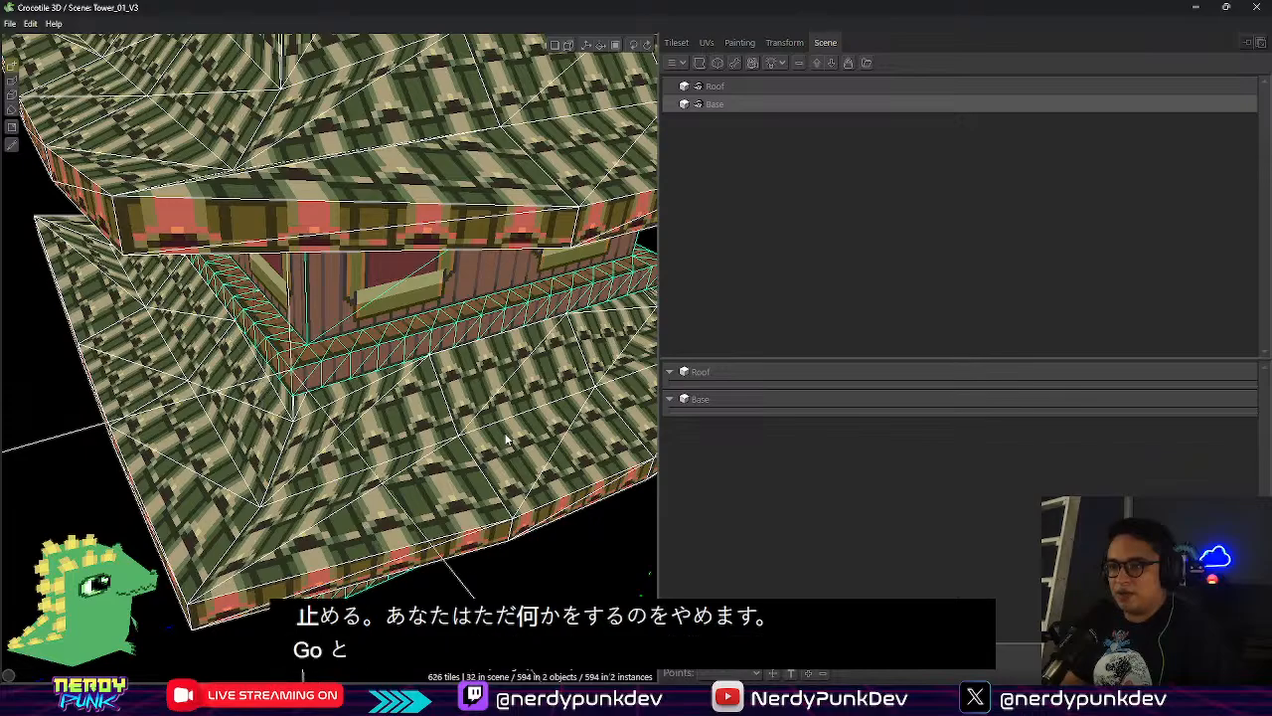
scroll(246, 356, "up", 3)
scroll(246, 363, "up", 2)
right_click_drag(245, 359, 667, 405)
left_click(369, 385)
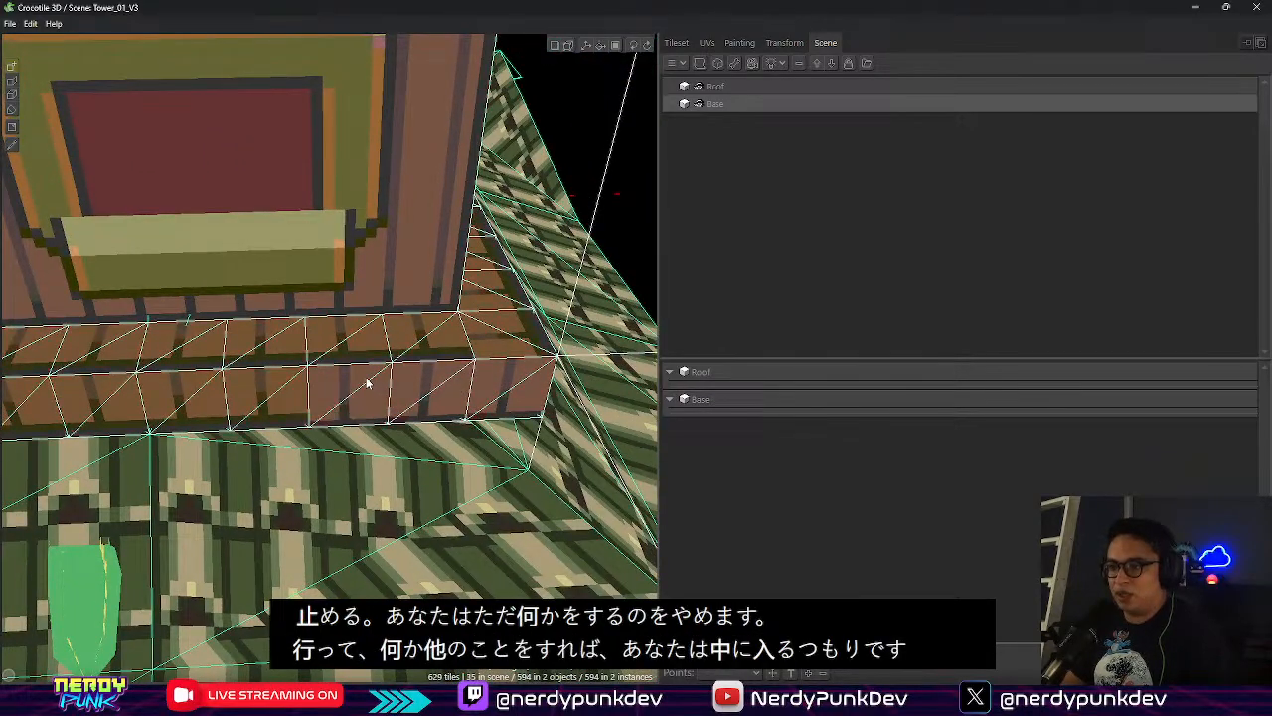
right_click_drag(125, 425, 231, 415)
left_click(187, 405)
left_click(112, 406)
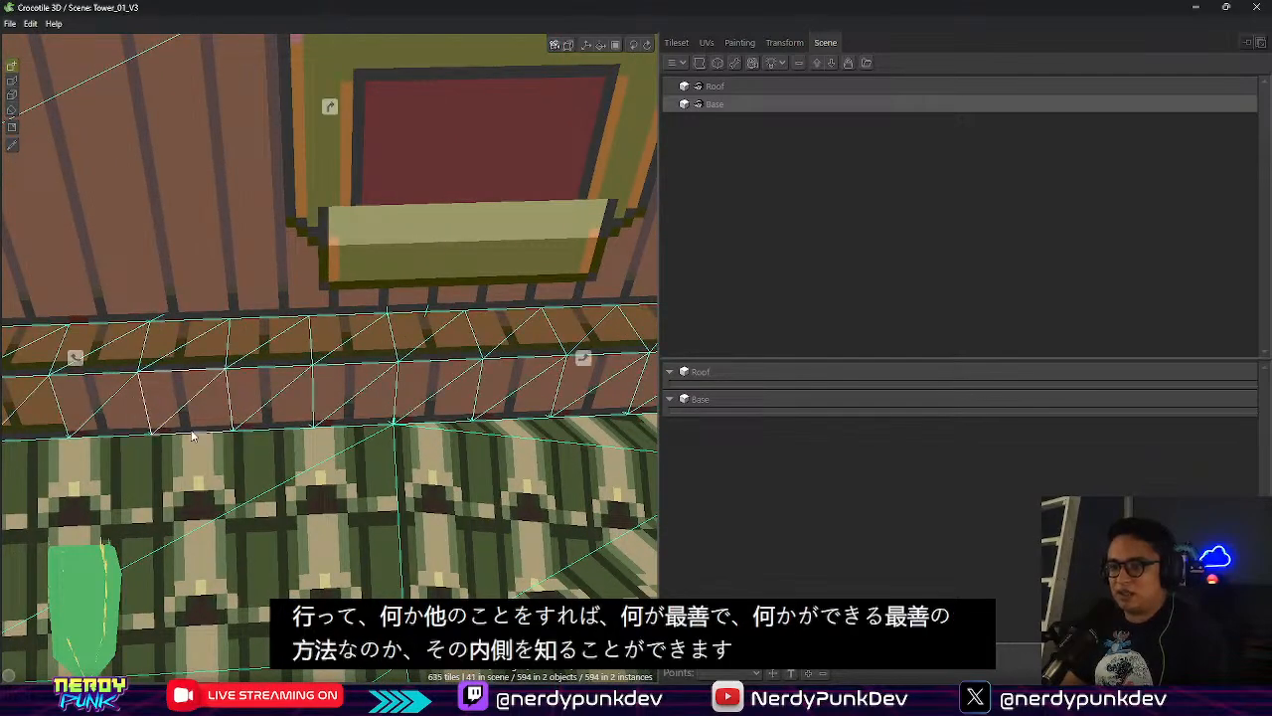
Complete the third wall's outer ledge faces with the plank tile, from the middle to the opposite corner
middle_click_drag(45, 418, 292, 395)
left_click(232, 394)
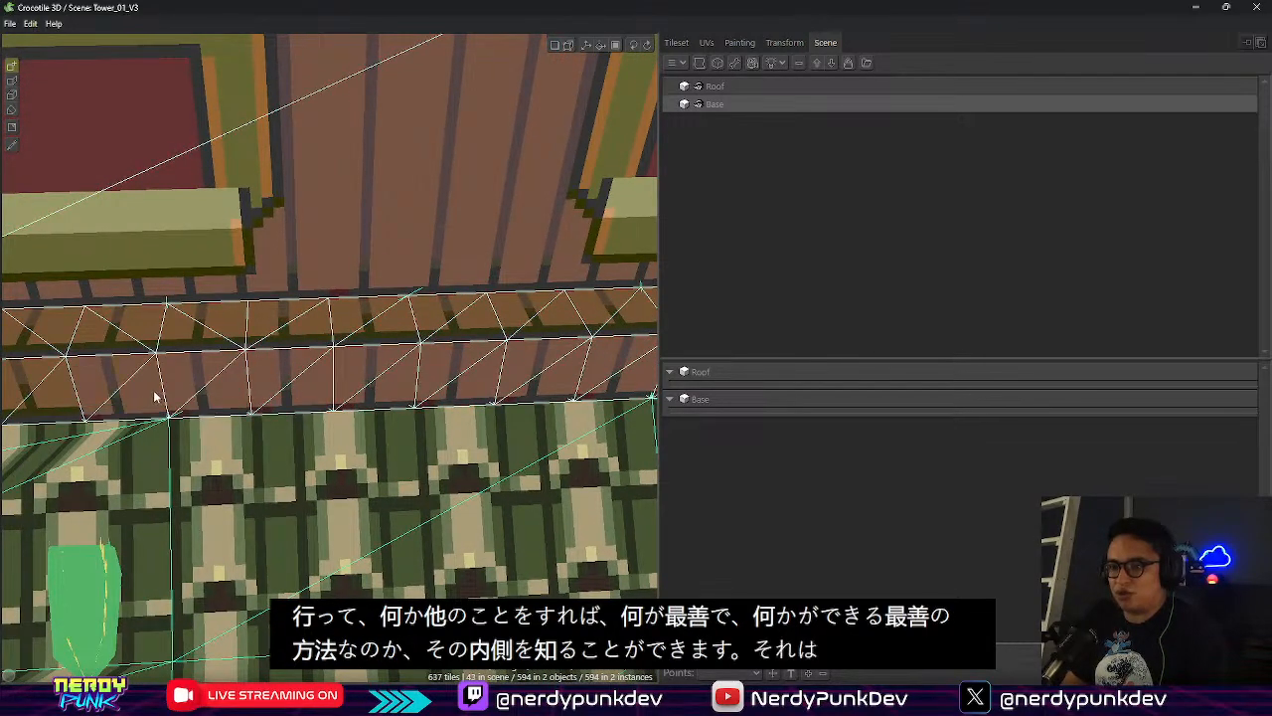
left_click(142, 397)
middle_click_drag(28, 404, 262, 415)
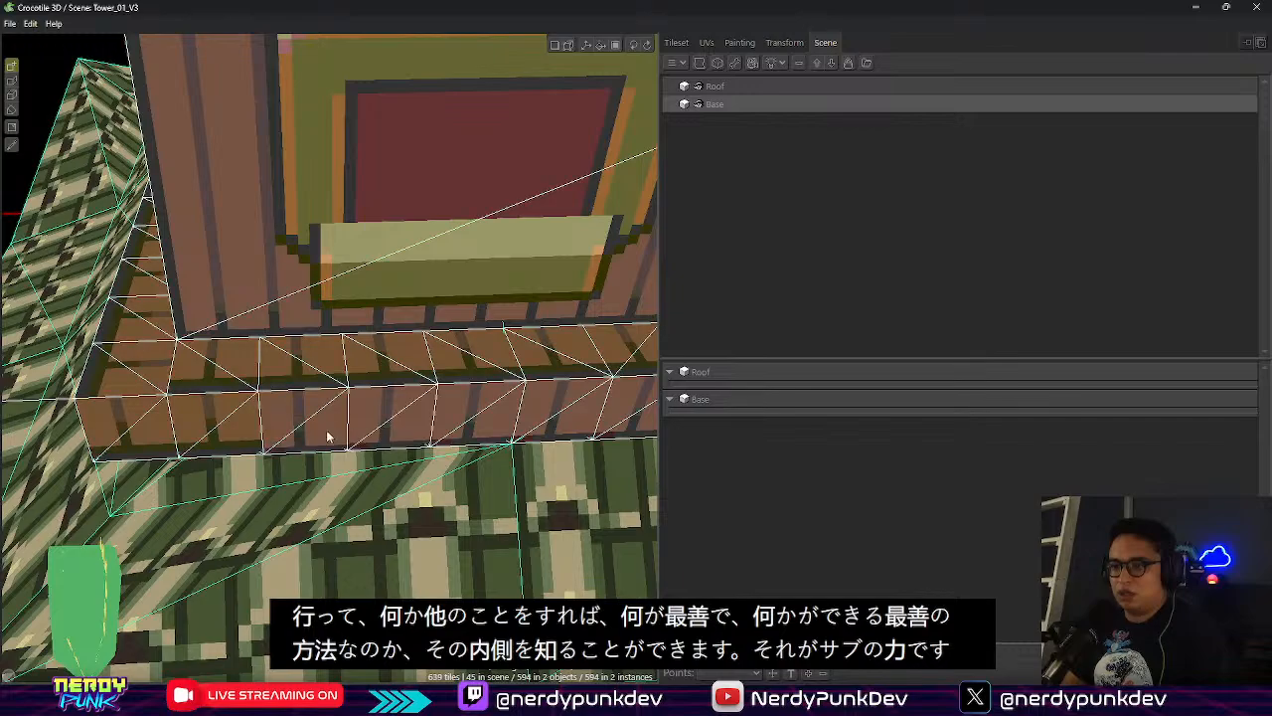
left_click(221, 443)
scroll(264, 431, "down", 4)
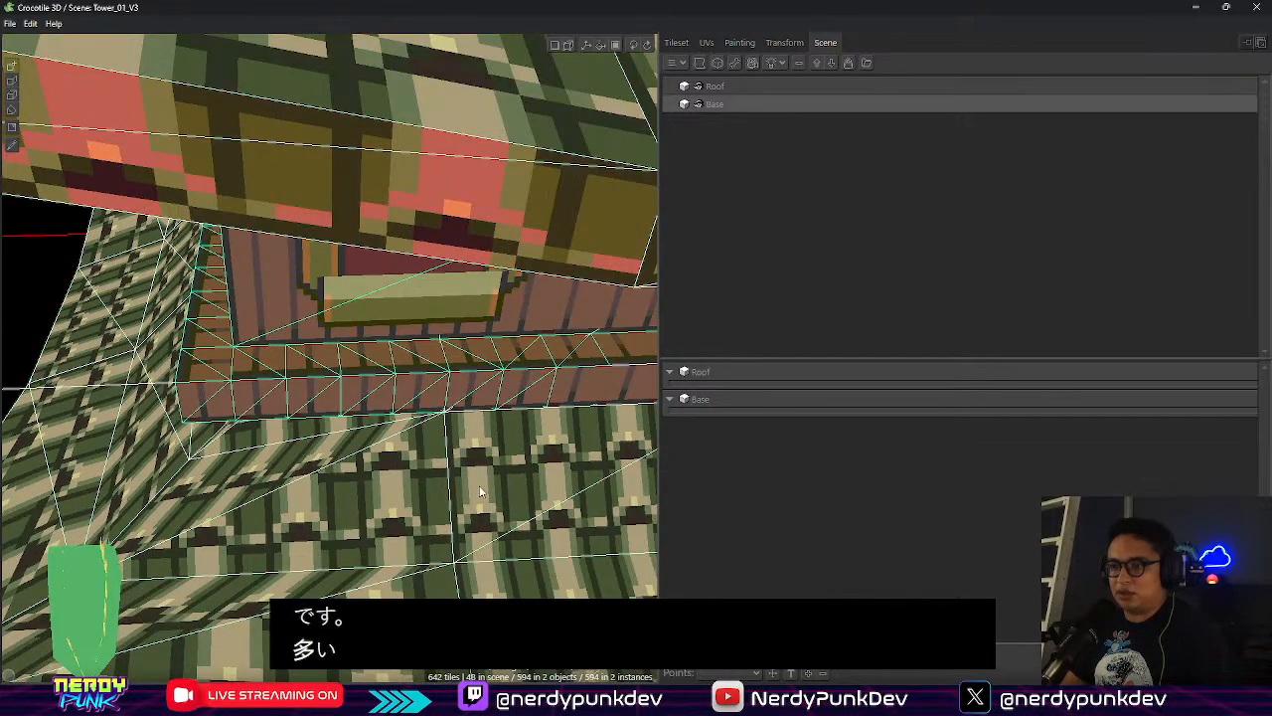
Draw the plank tile over the ledge's outer side faces on the last uncovered wall, starting from its corner
right_click_drag(489, 507, 515, 459)
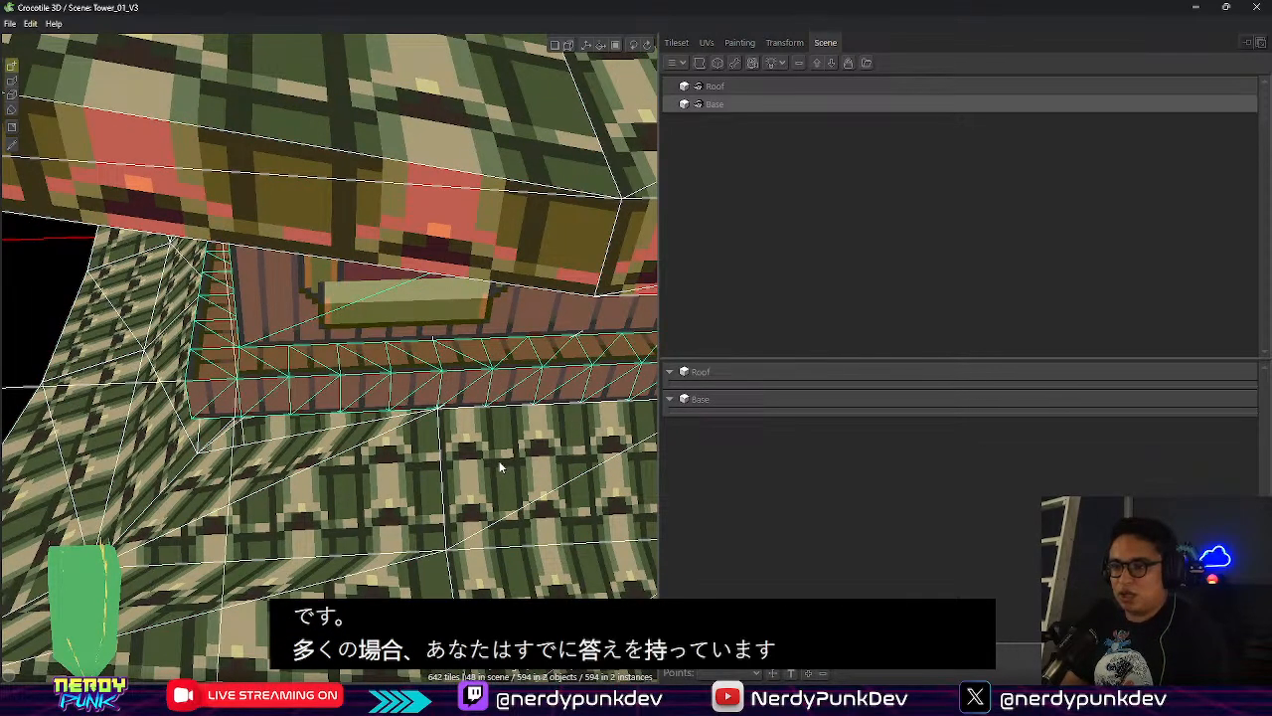
middle_click_drag(393, 477, 437, 445)
left_click(398, 441)
left_click(342, 437)
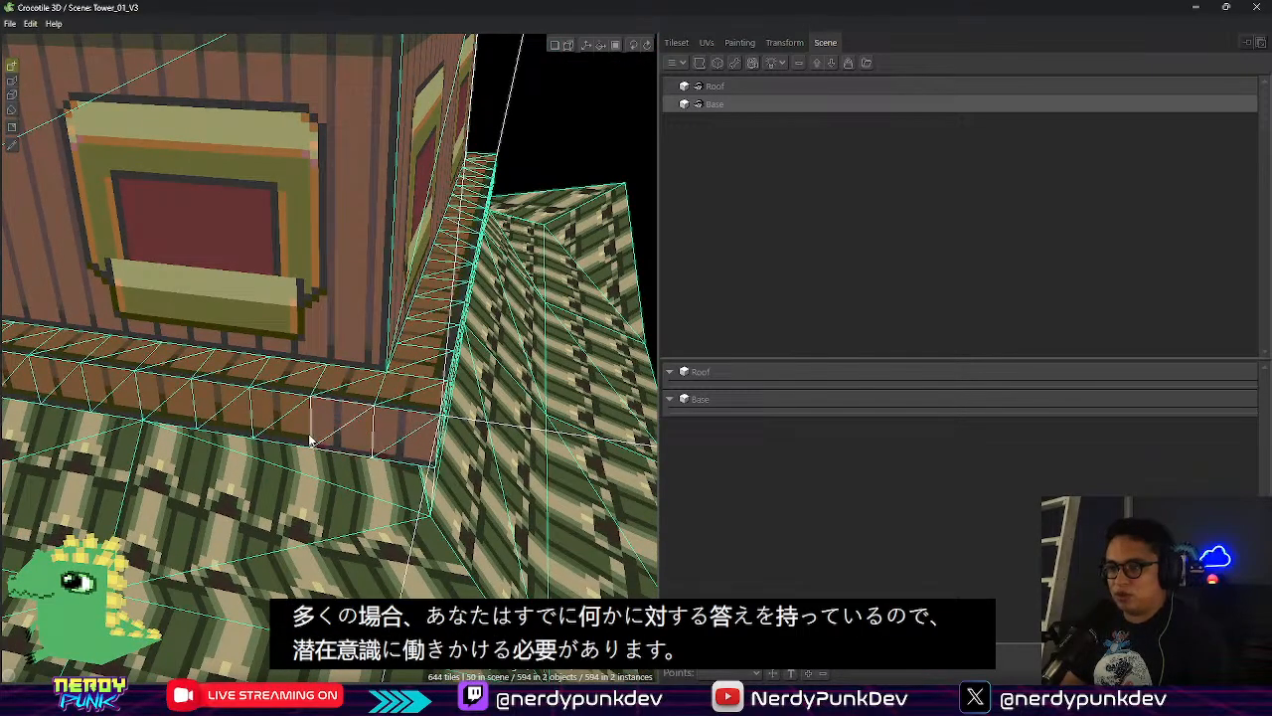
left_click(295, 428)
left_click(211, 410)
left_click(181, 396)
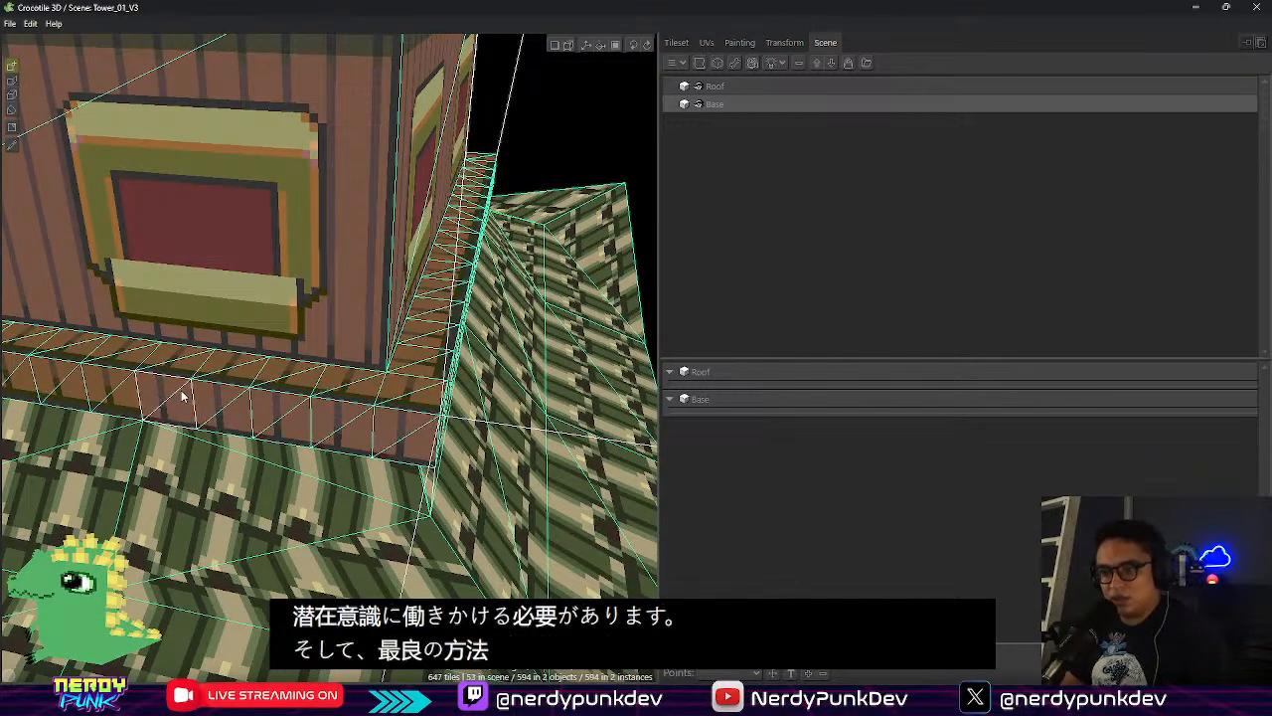
left_click(122, 406)
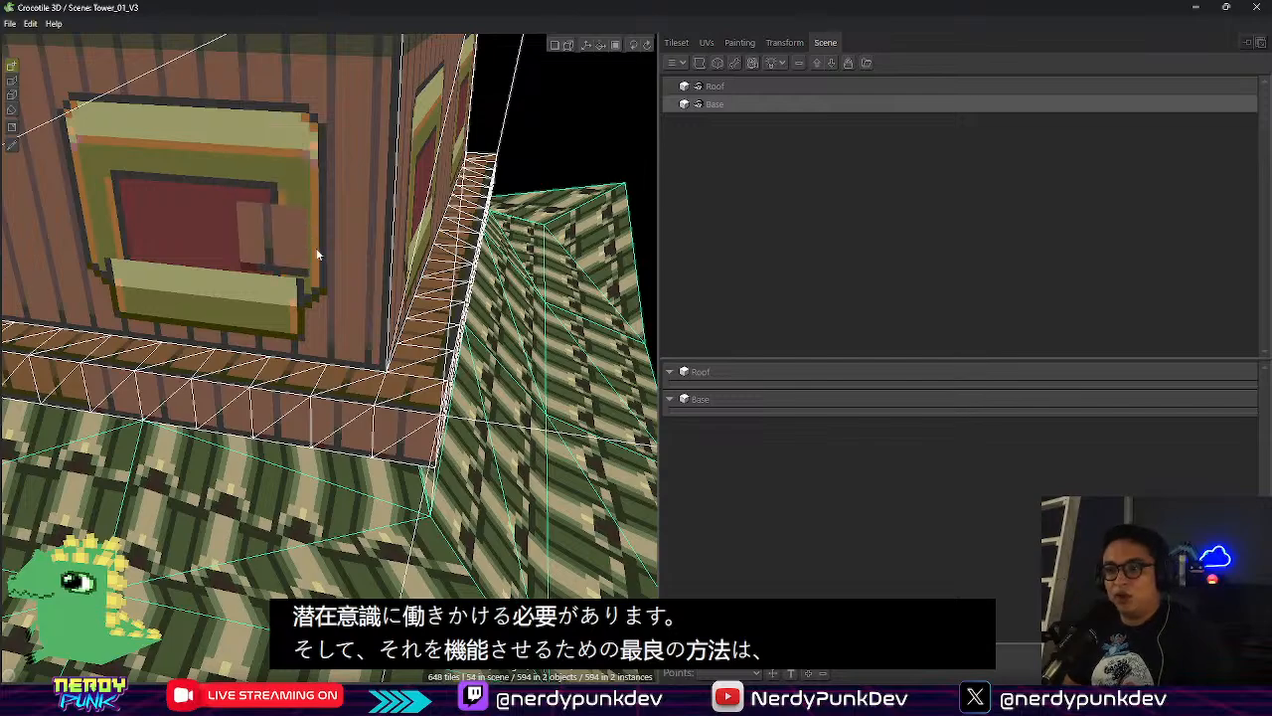
Fill the rest of the last wall's outer ledge faces with the plank tile, including the skipped faces and the end corner
middle_click_drag(269, 328, 261, 375)
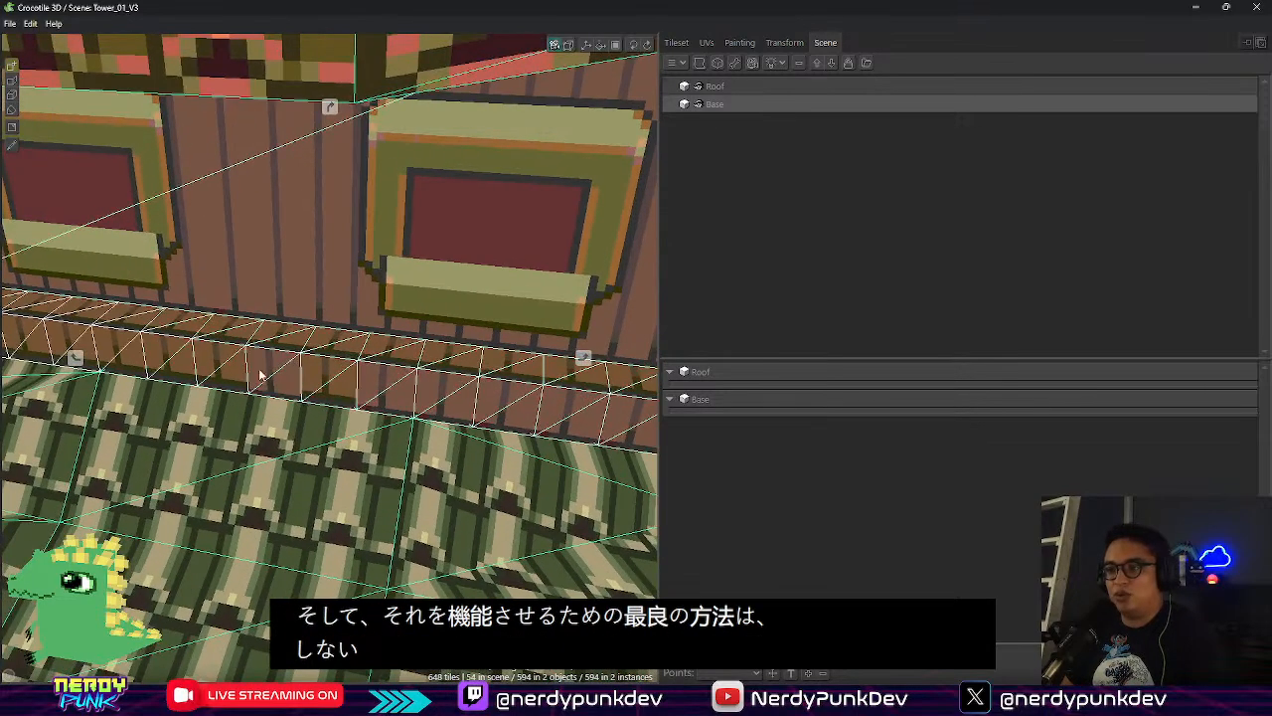
left_click(224, 379)
left_click(176, 374)
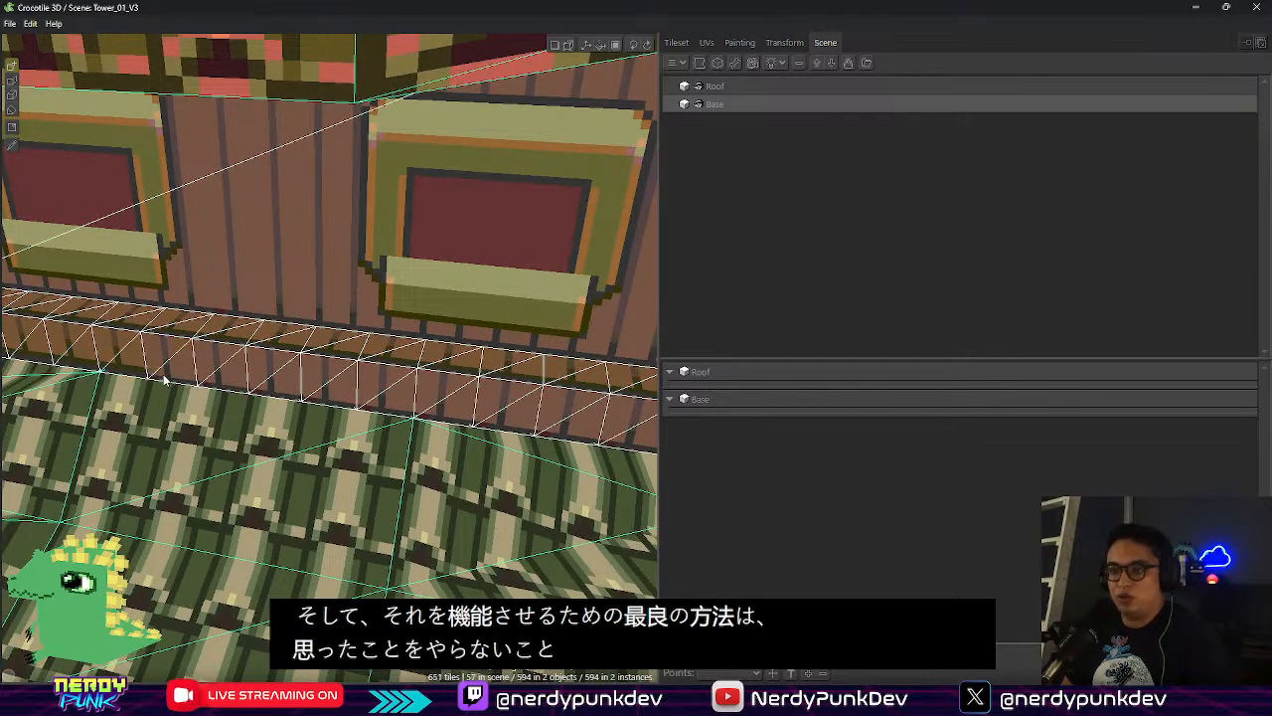
left_click(130, 368)
left_click(88, 353)
middle_click_drag(88, 353, 264, 363)
left_click(221, 380)
left_click(171, 375)
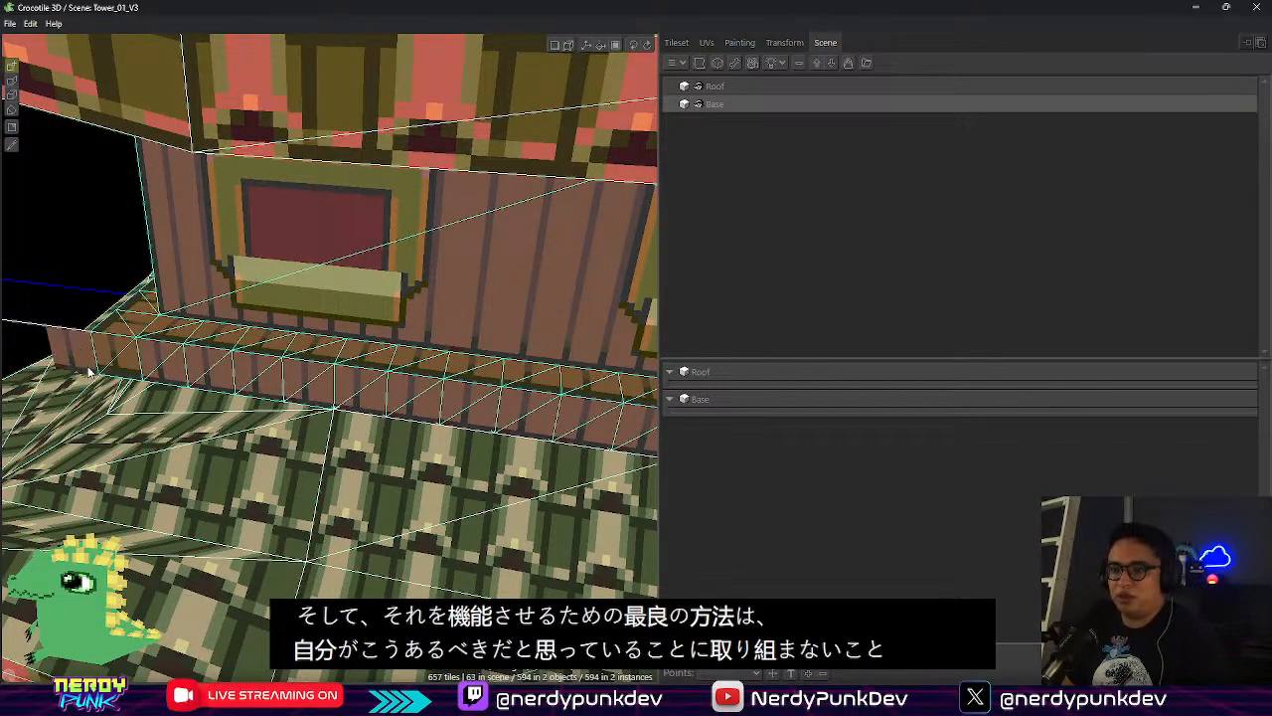
left_click(124, 370)
Draw the plank tile over the first few top faces of the ledge, starting at a corner
middle_click_drag(125, 372, 145, 350)
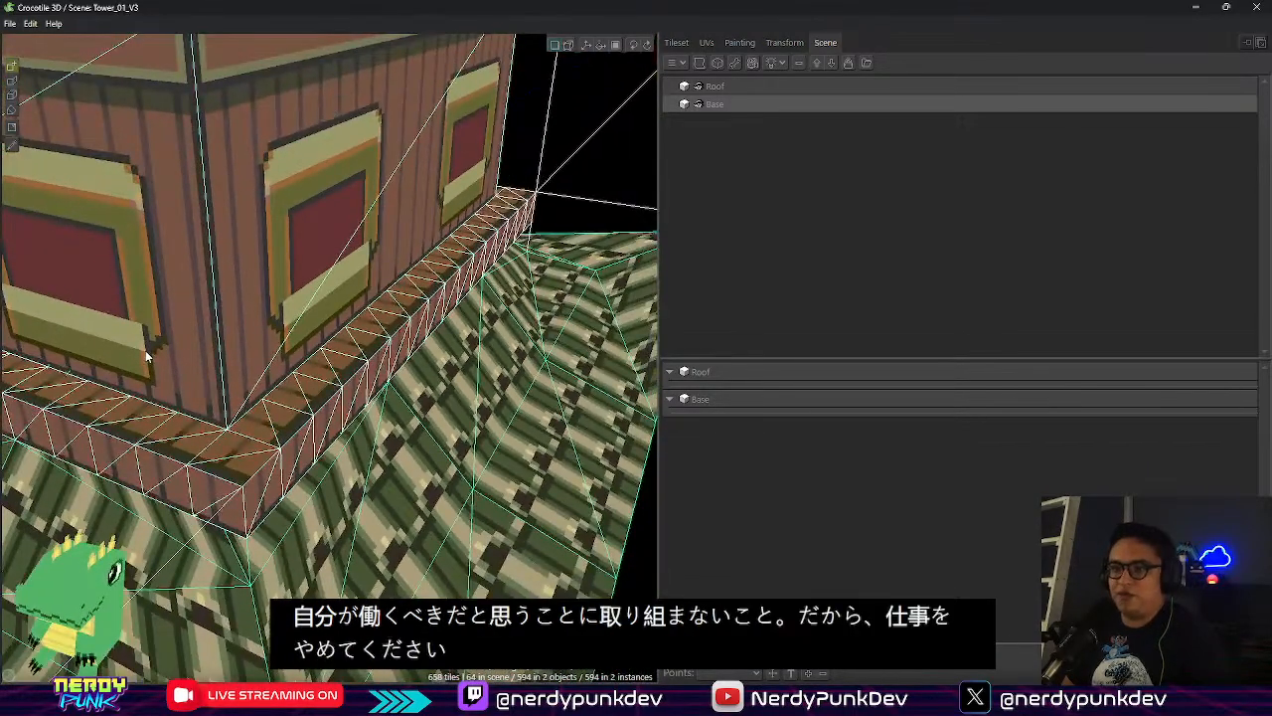
middle_click_drag(538, 254, 449, 332)
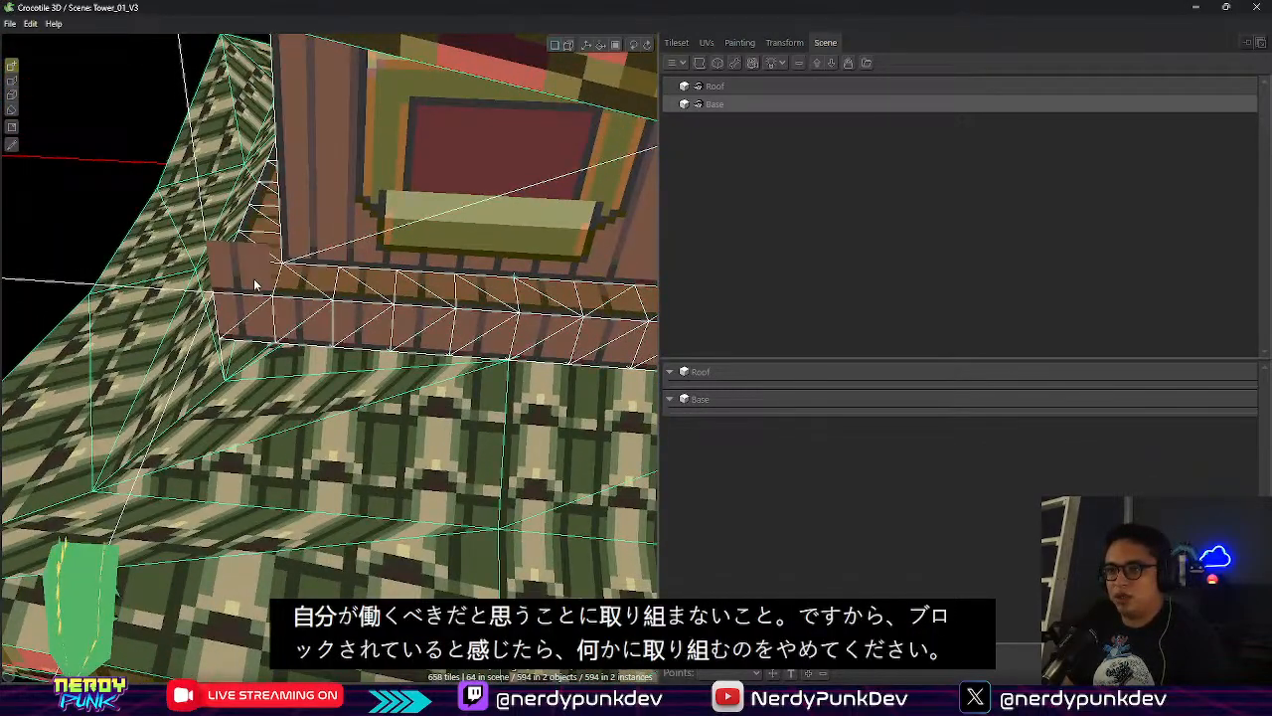
middle_click_drag(254, 278, 286, 295)
scroll(299, 316, "up", 3)
scroll(244, 296, "down", 5)
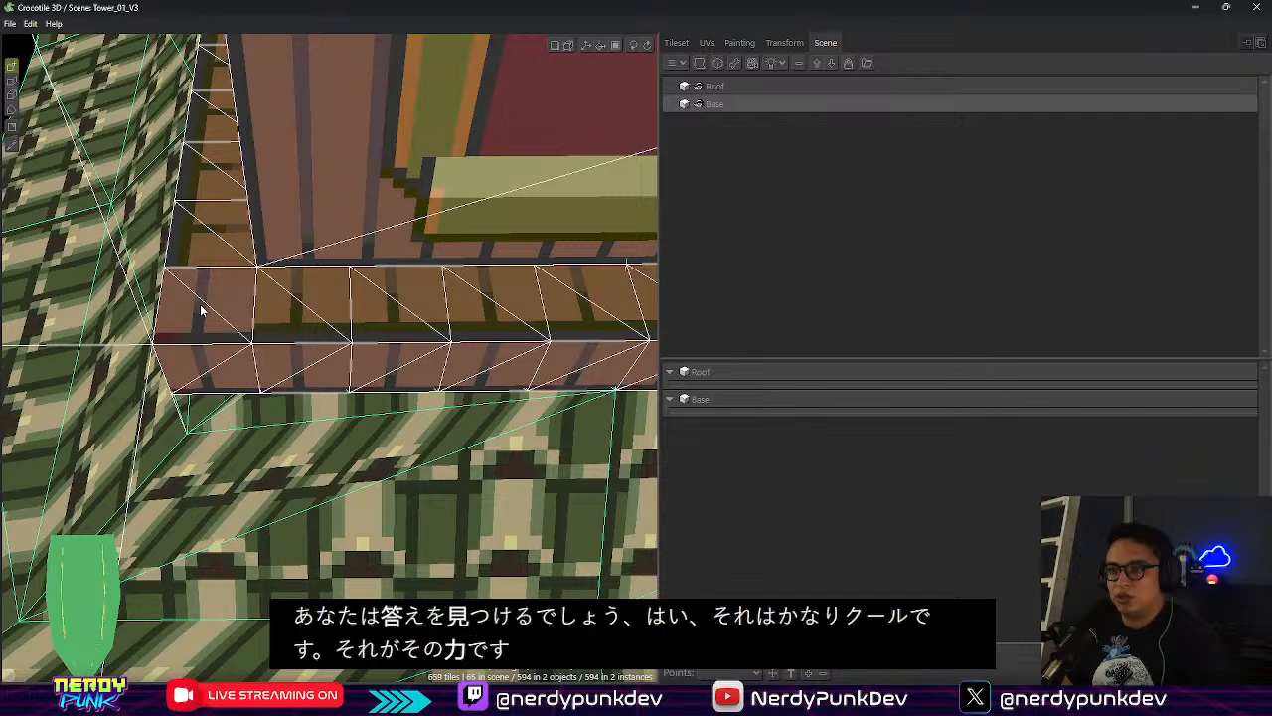
left_click(201, 310)
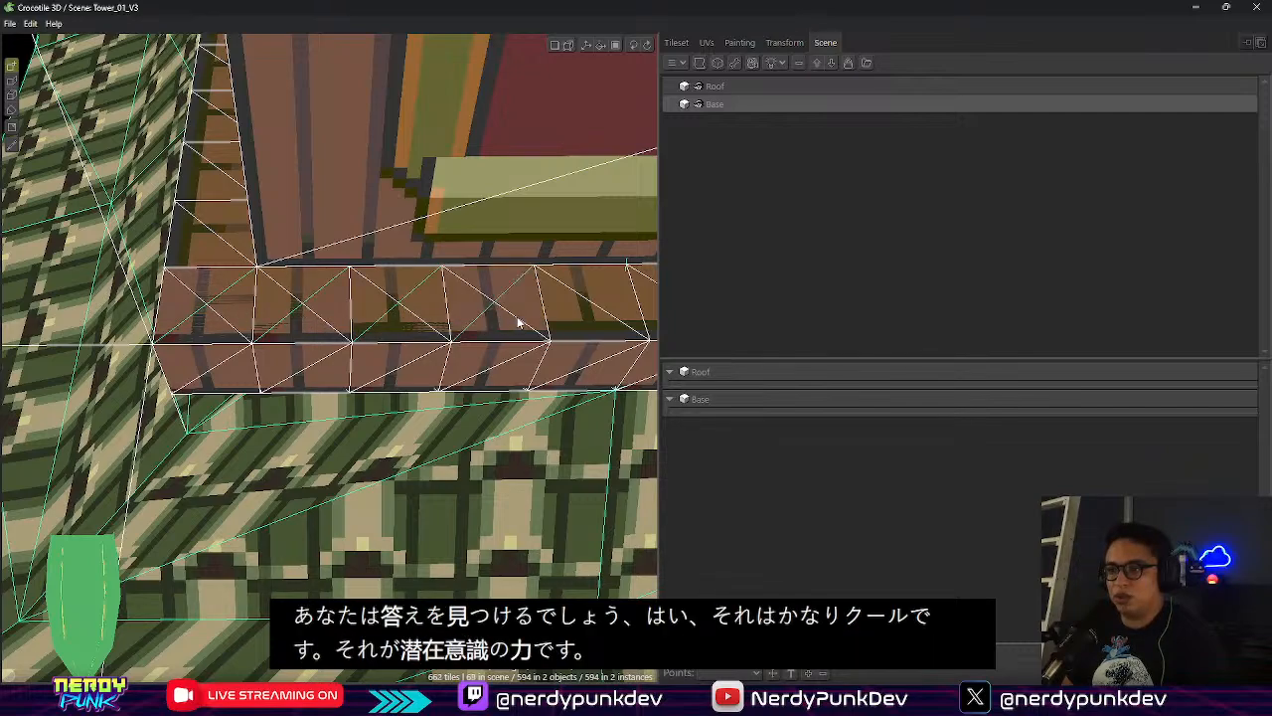
Continue the plank tile over the ledge's top faces along the first wall, through the middle section
middle_click_drag(605, 316, 327, 326)
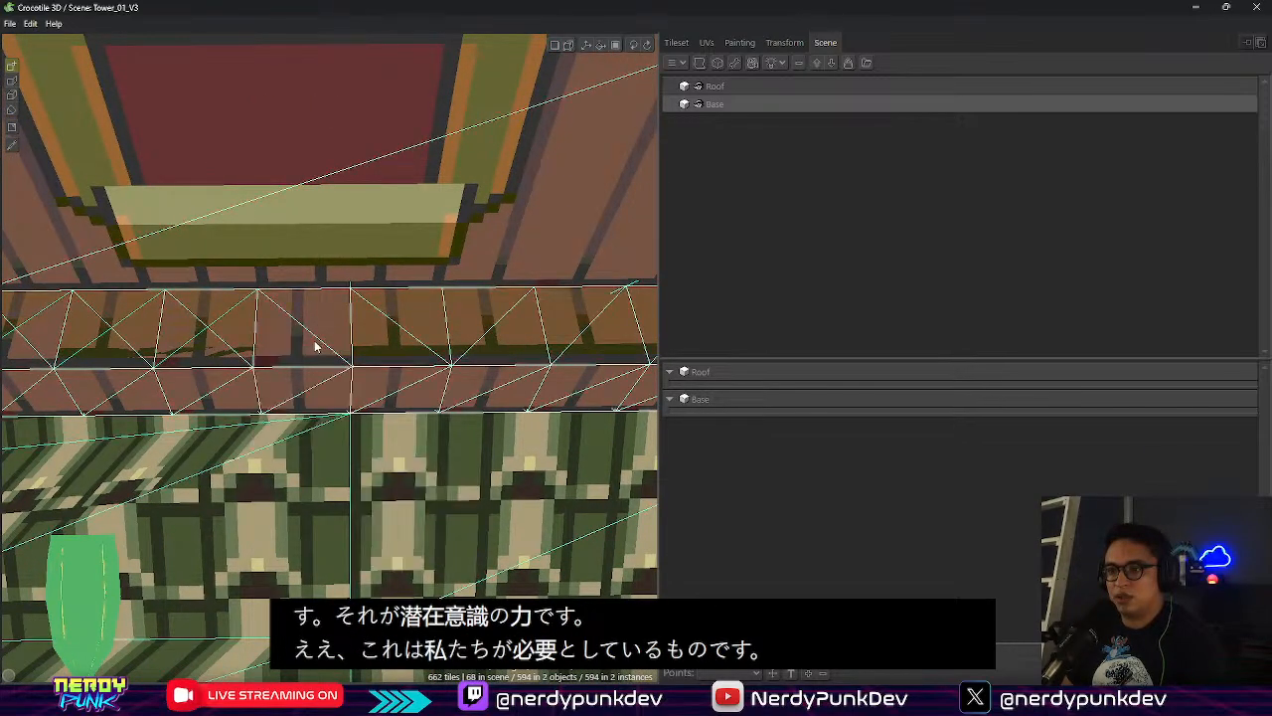
left_click(507, 338)
middle_click_drag(506, 339, 411, 326)
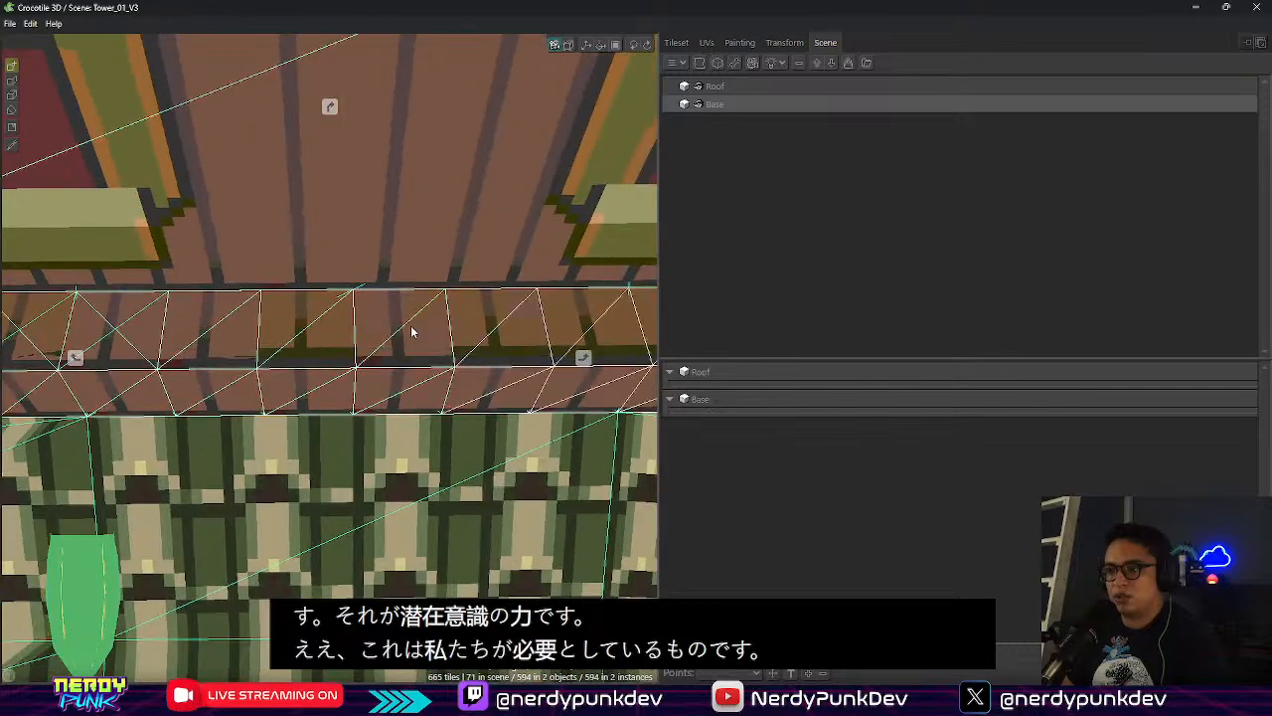
left_click_drag(344, 324, 508, 341)
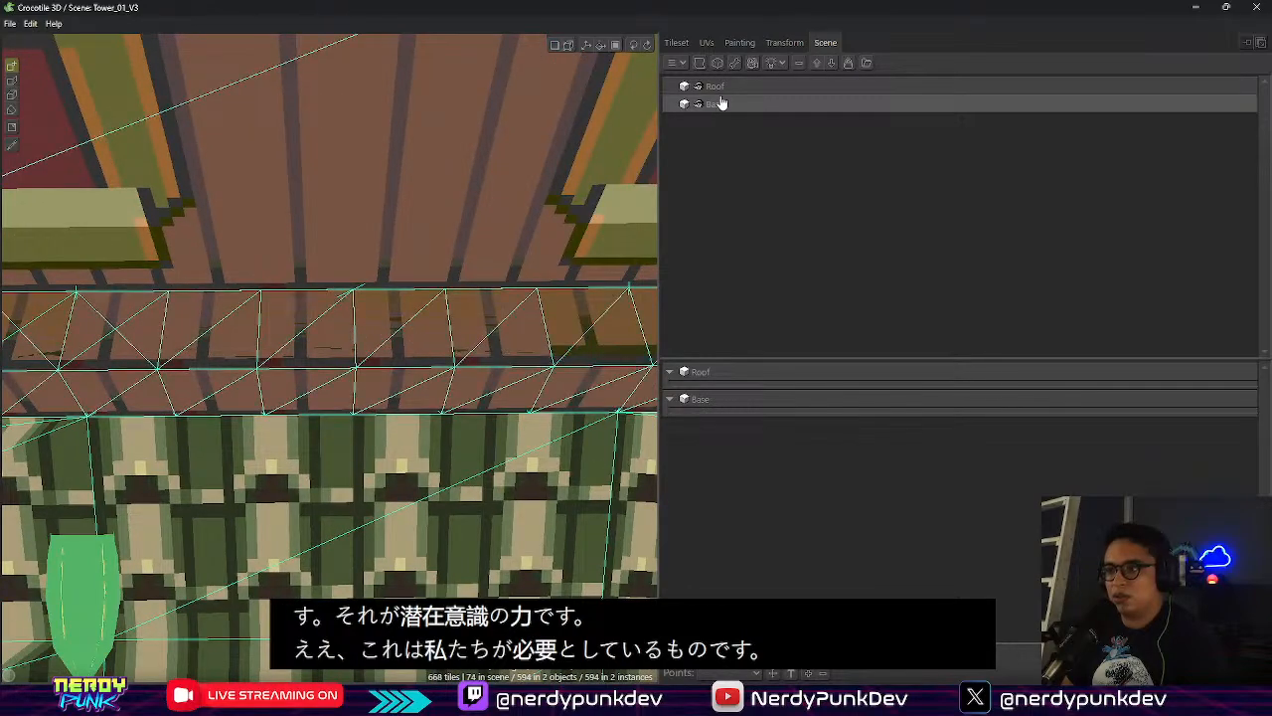
left_click(677, 43)
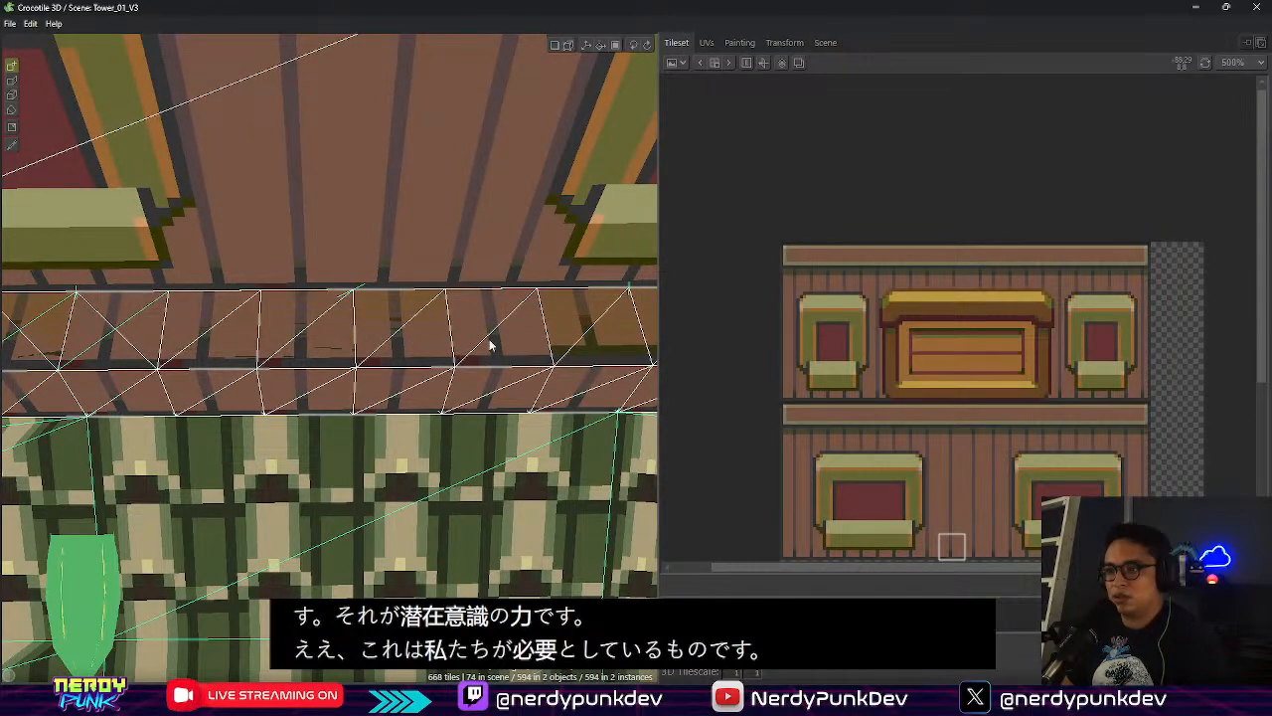
middle_click_drag(475, 515, 310, 483)
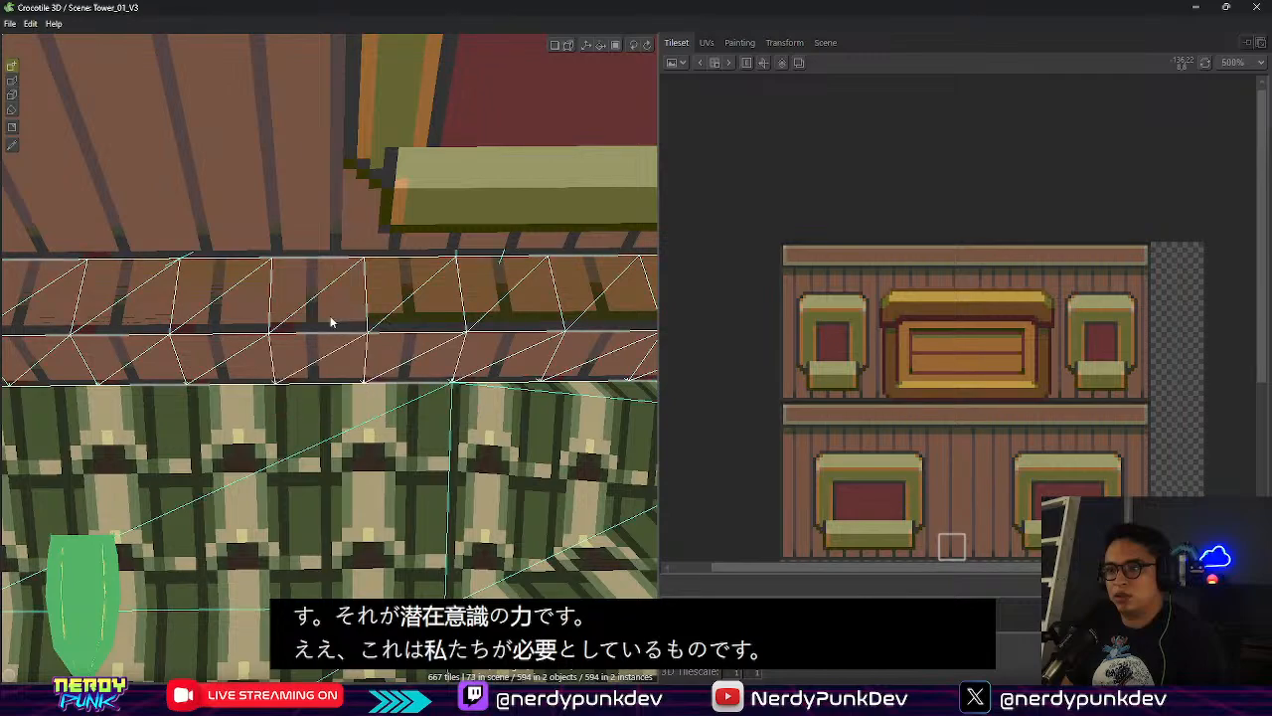
Draw the plank tile over the first wall's remaining ledge top faces, up to and including the end corner
middle_click_drag(495, 351, 197, 350)
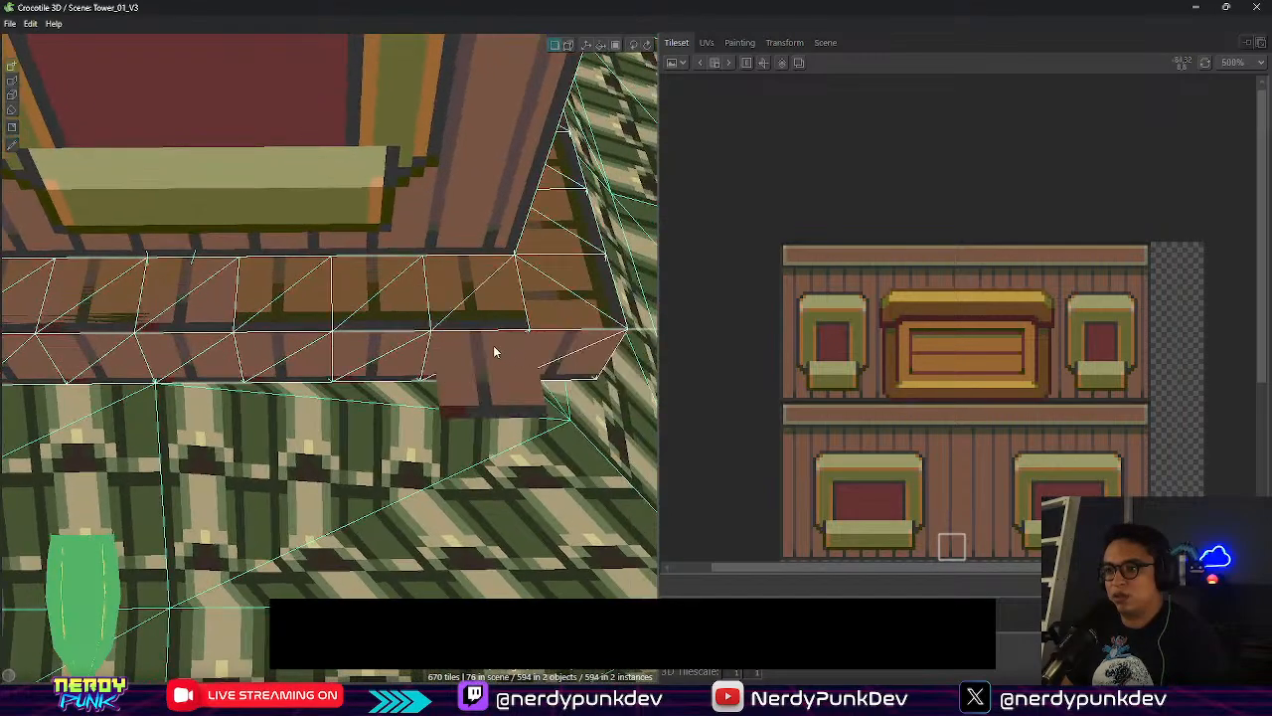
left_click(377, 313)
left_click(477, 315)
left_click(571, 315)
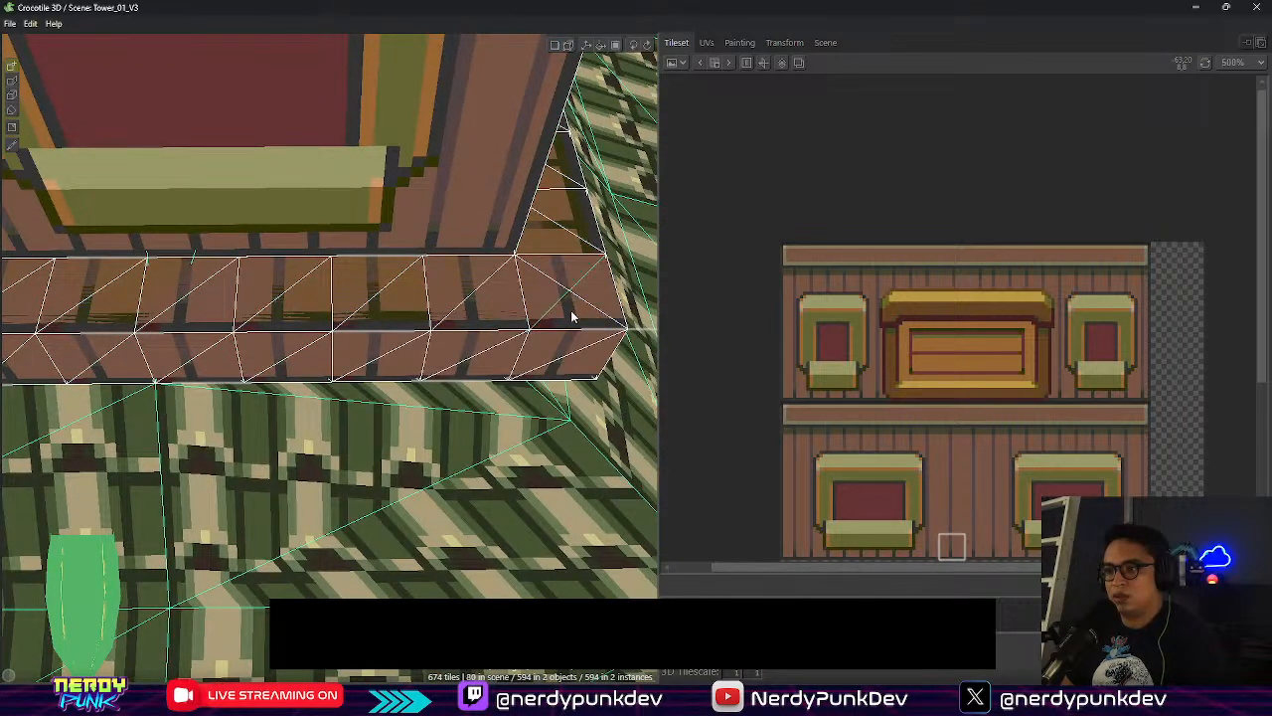
Draw the plank tile over the ledge's top faces on the second wall, starting from its corner
middle_click_drag(577, 399, 428, 444)
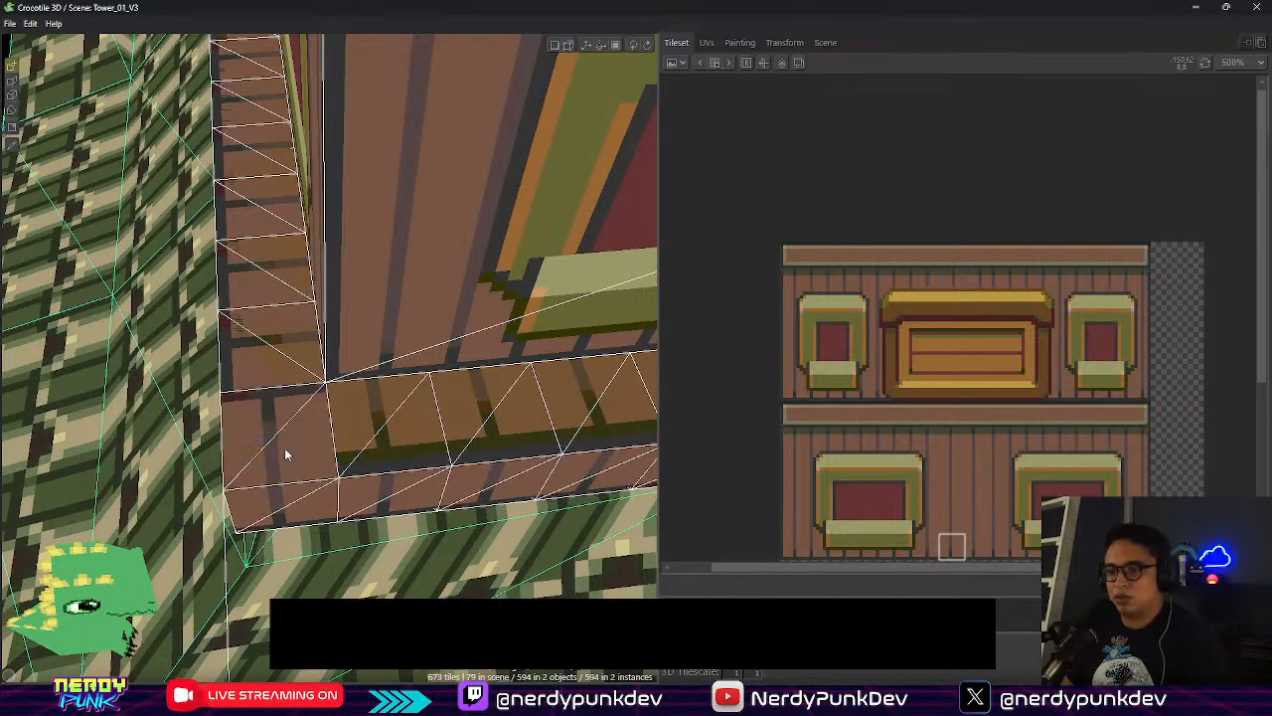
left_click(284, 454)
left_click(389, 454)
middle_click_drag(389, 455, 392, 418)
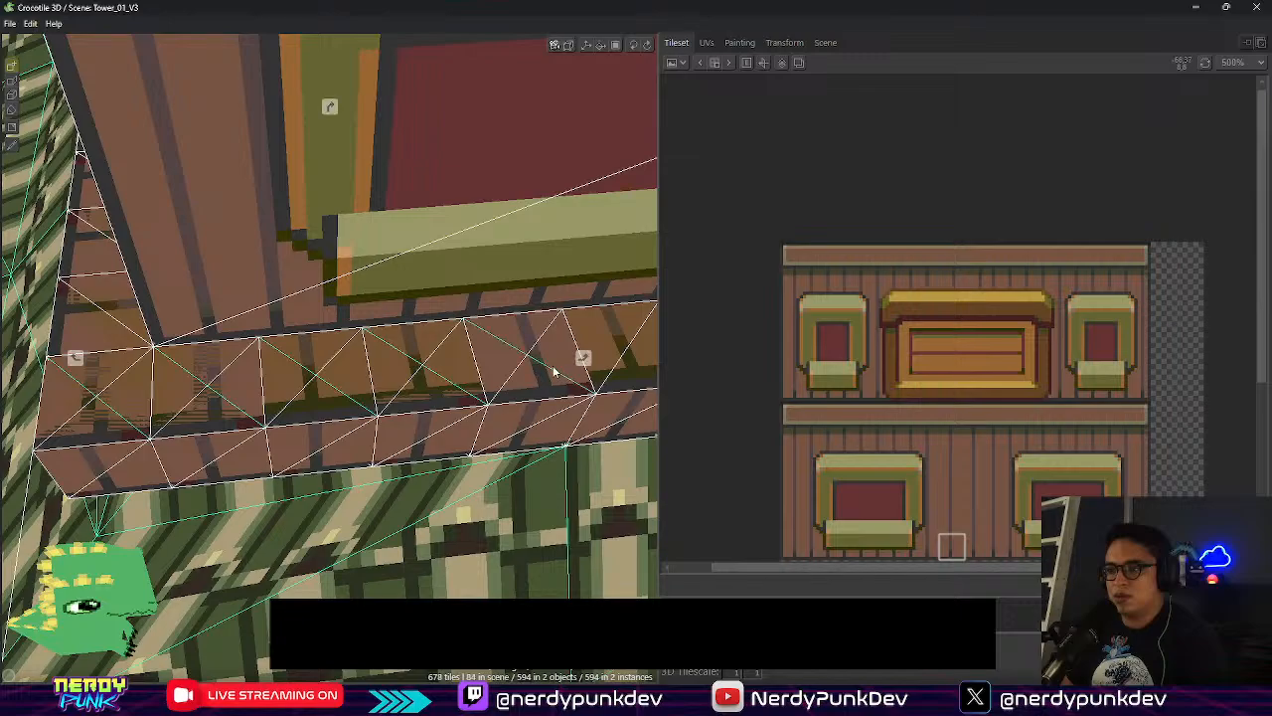
middle_click_drag(554, 371, 454, 378)
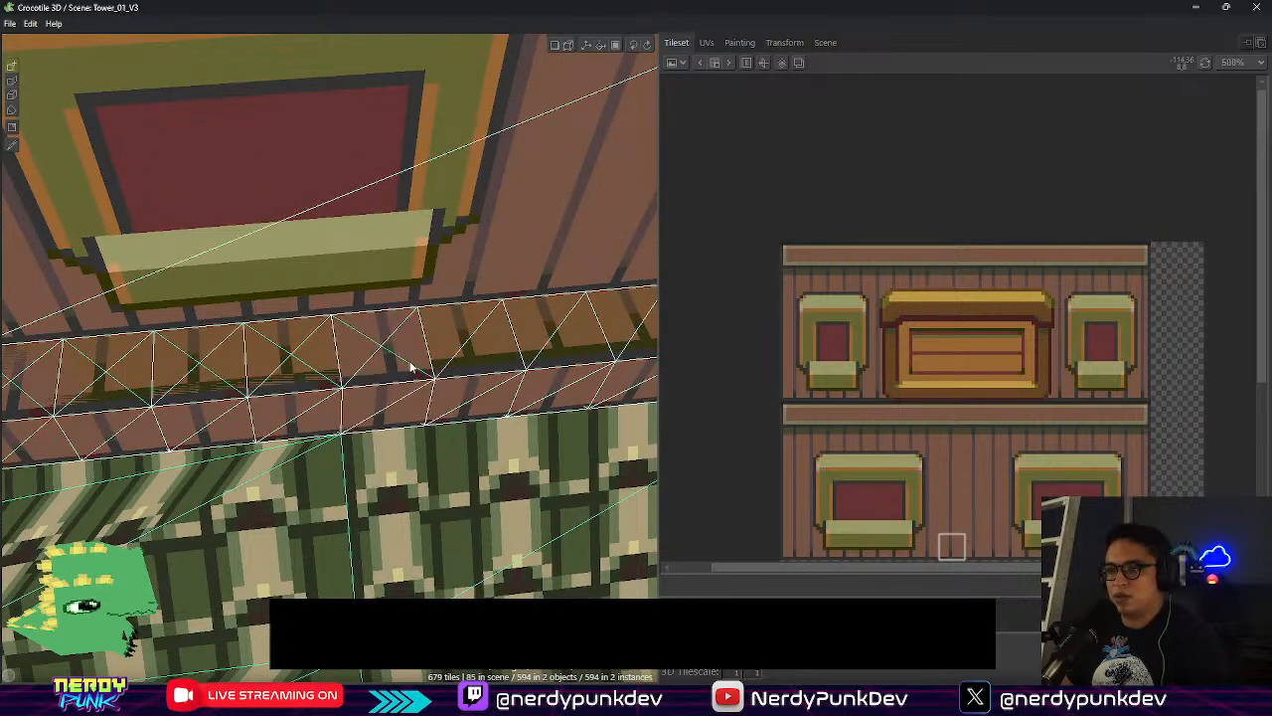
middle_click_drag(336, 433, 171, 389)
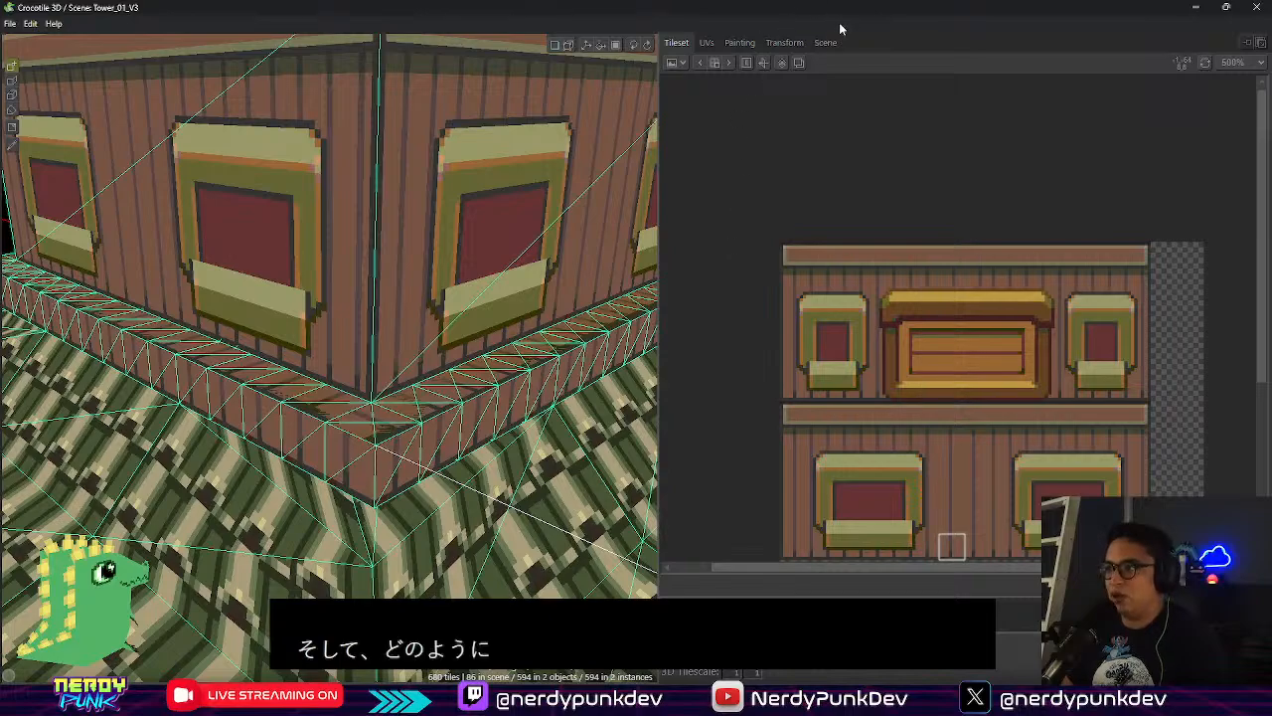
Toggle the Base object's visibility repeatedly to compare the new ledge with and without the old model
left_click(825, 43)
left_click(699, 107)
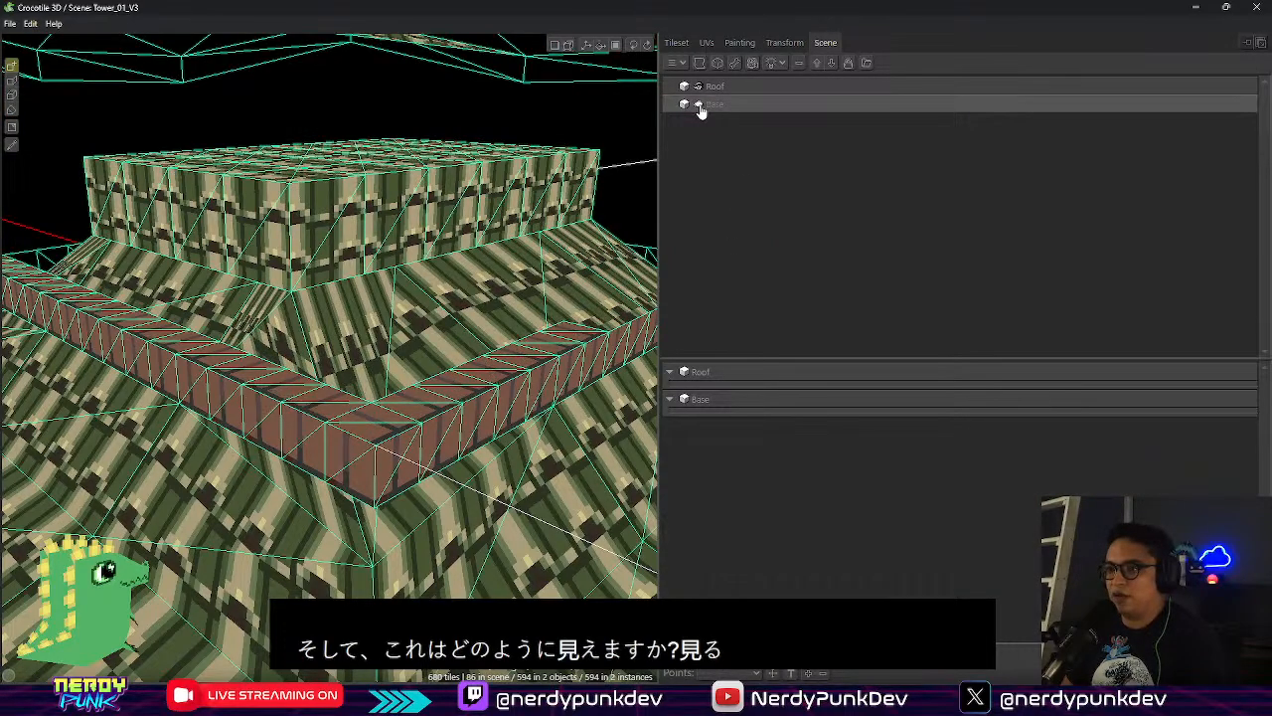
left_click(700, 107)
left_click(700, 108)
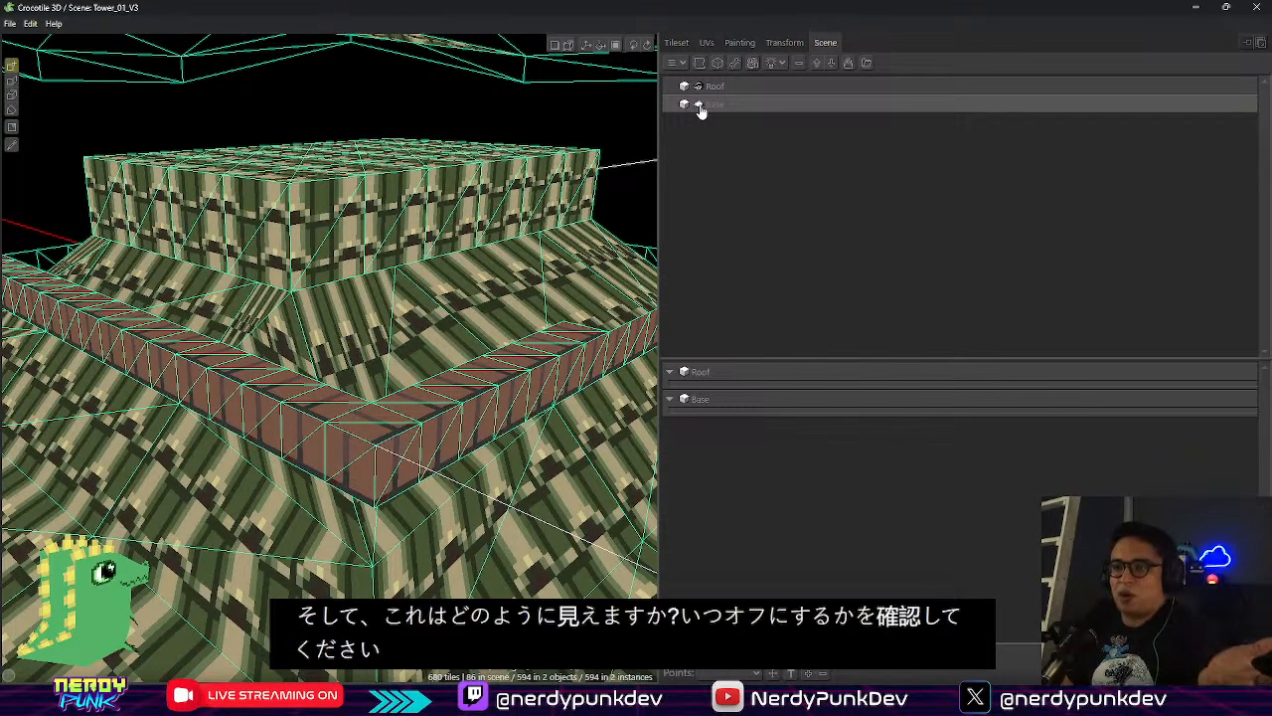
left_click(699, 107)
left_click(700, 109)
left_click(697, 114)
left_click(698, 112)
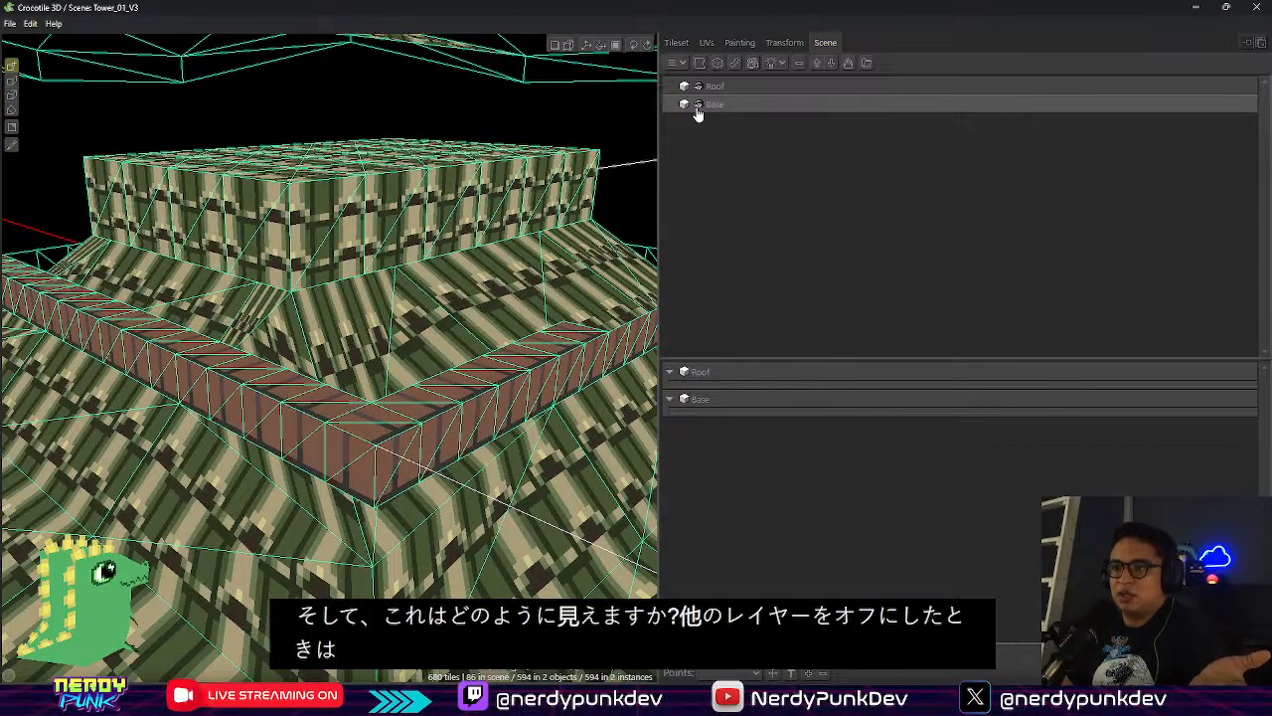
left_click(698, 112)
left_click(698, 111)
left_click(698, 112)
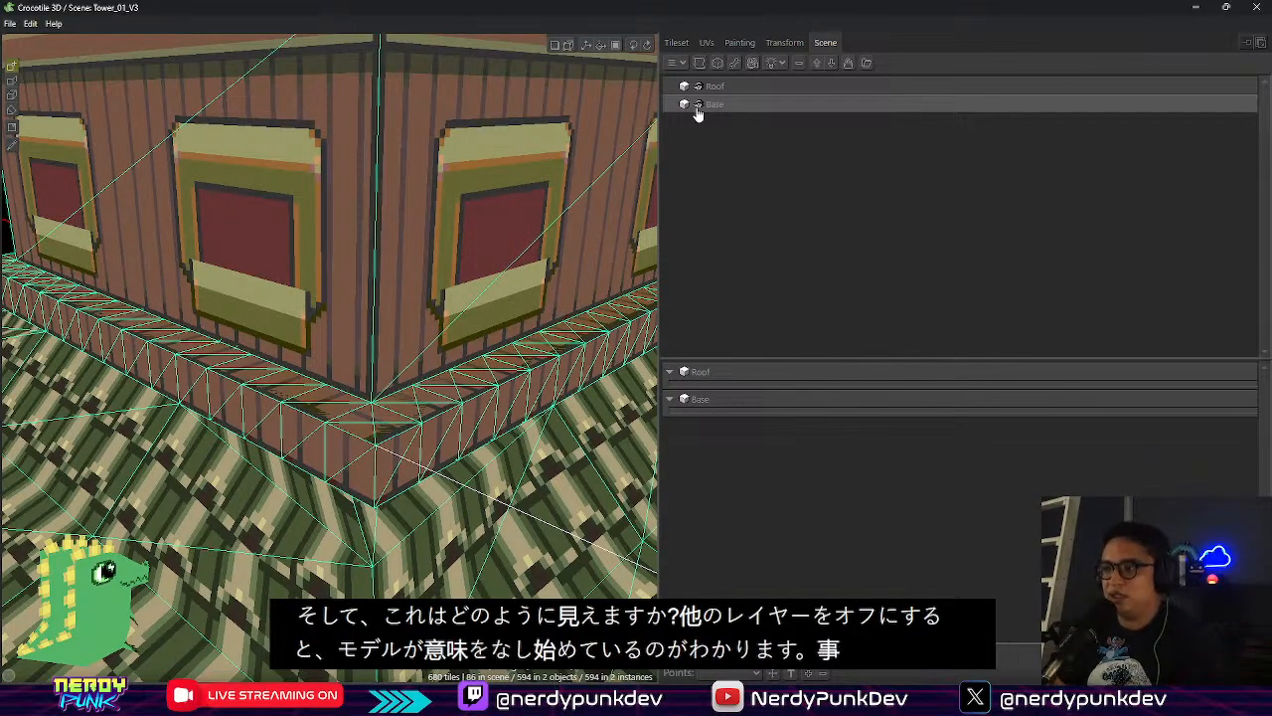
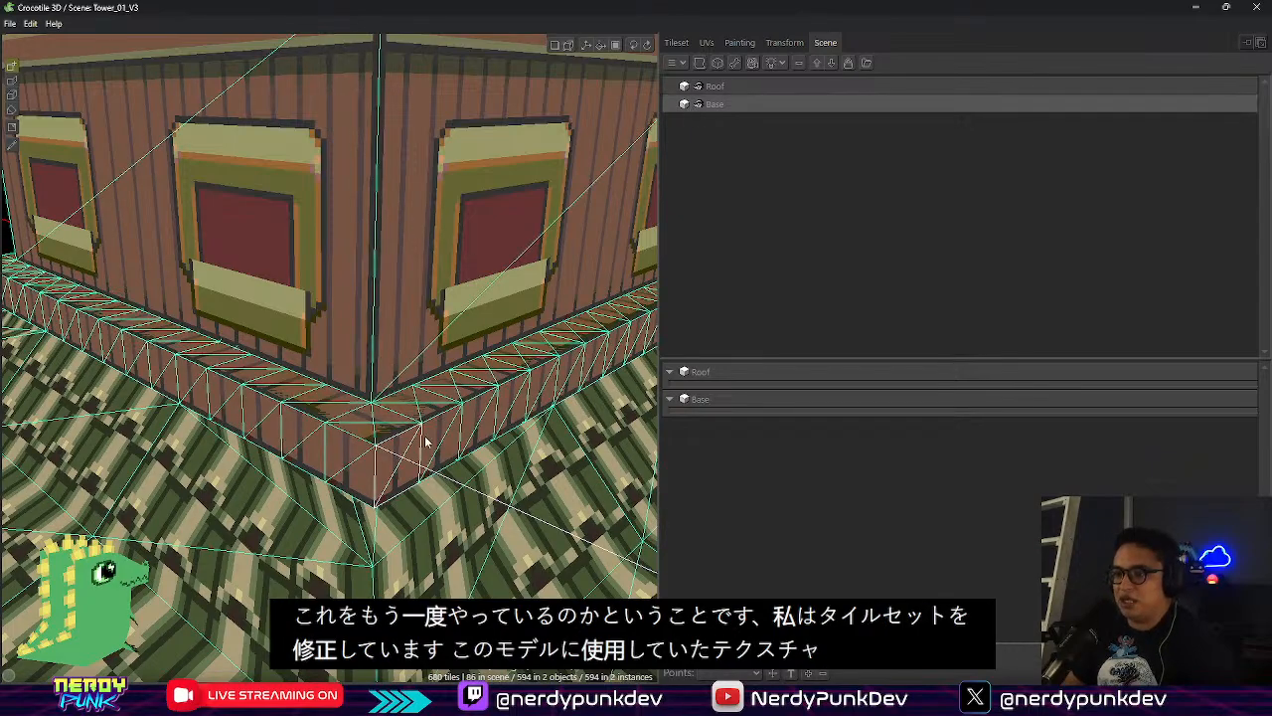
Undo the last plank tile and continue tiling the second wall's ledge top faces through the middle section
middle_click_drag(426, 443, 296, 370)
scroll(297, 370, "up", 2)
key("Tab")
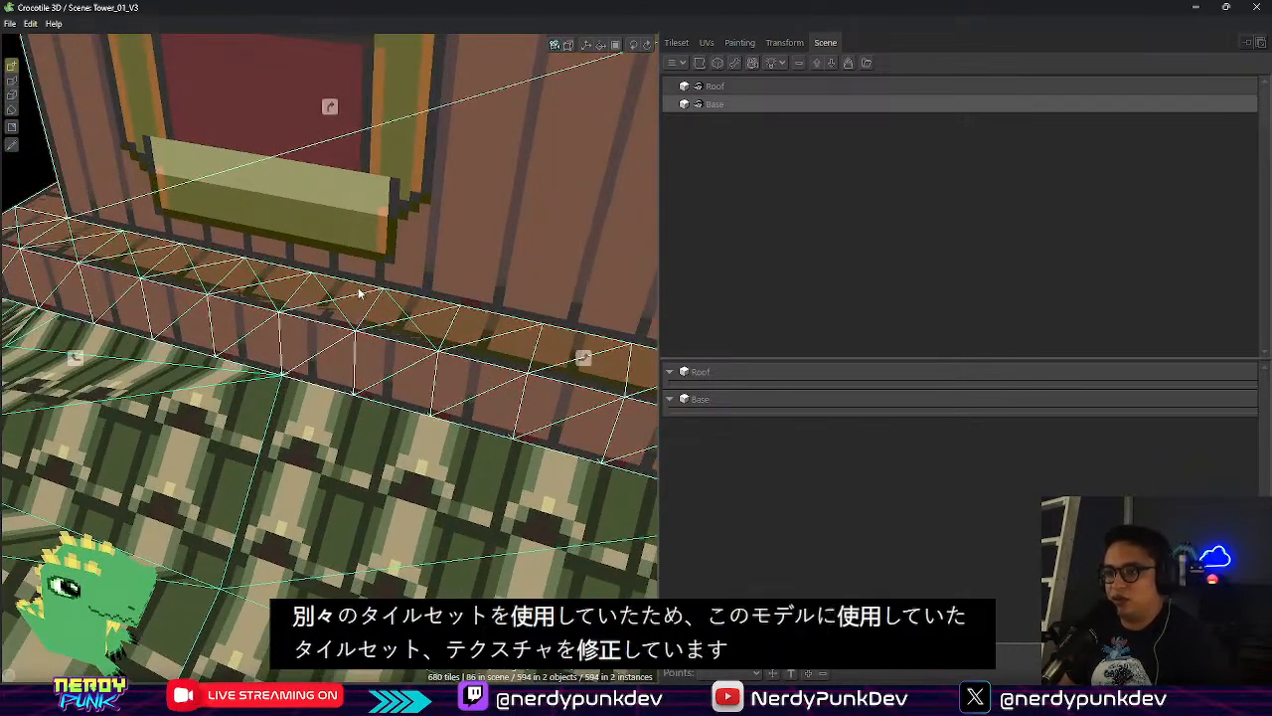
middle_click_drag(361, 292, 427, 326)
scroll(429, 328, "up", 8)
scroll(427, 328, "down", 8)
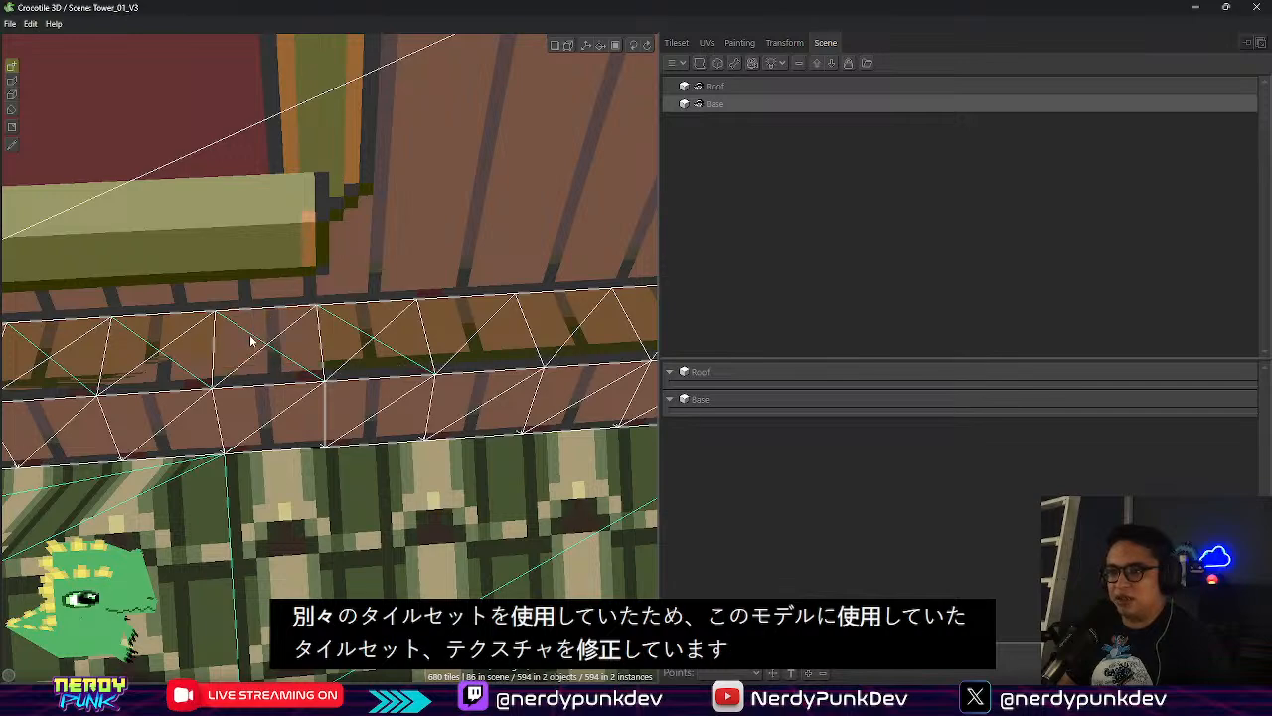
left_click(677, 42)
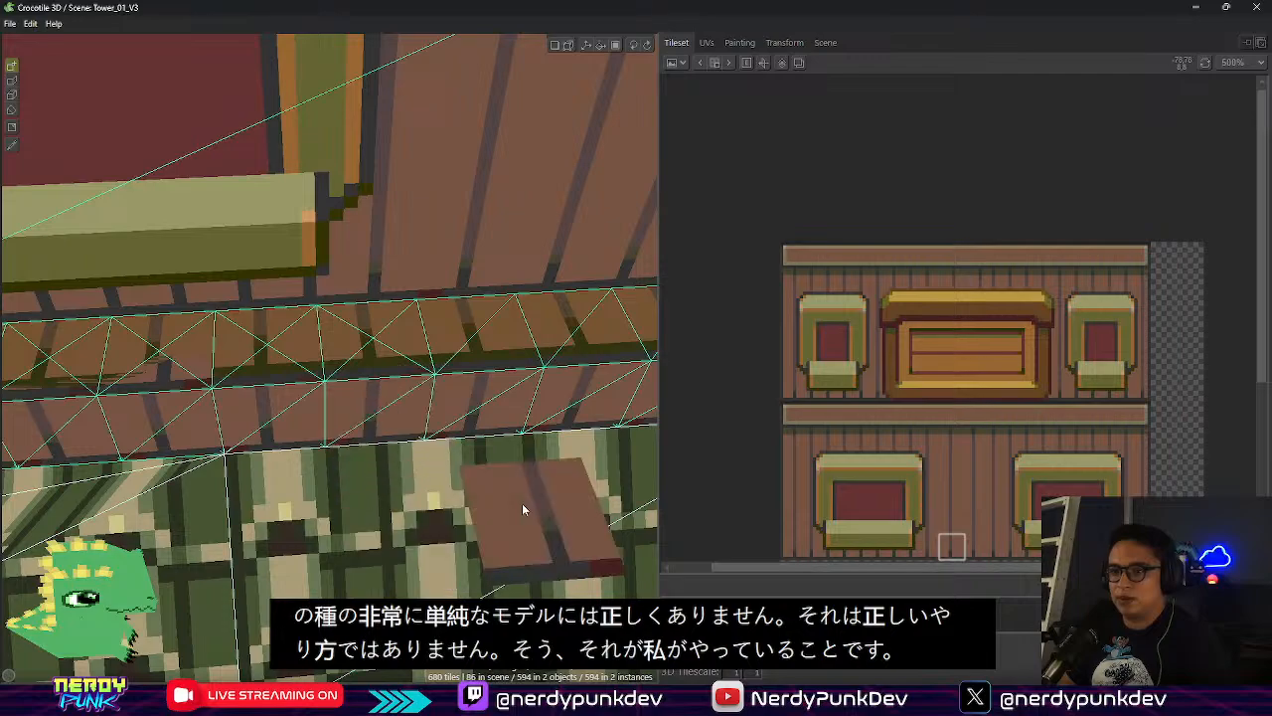
key("ctrl+z")
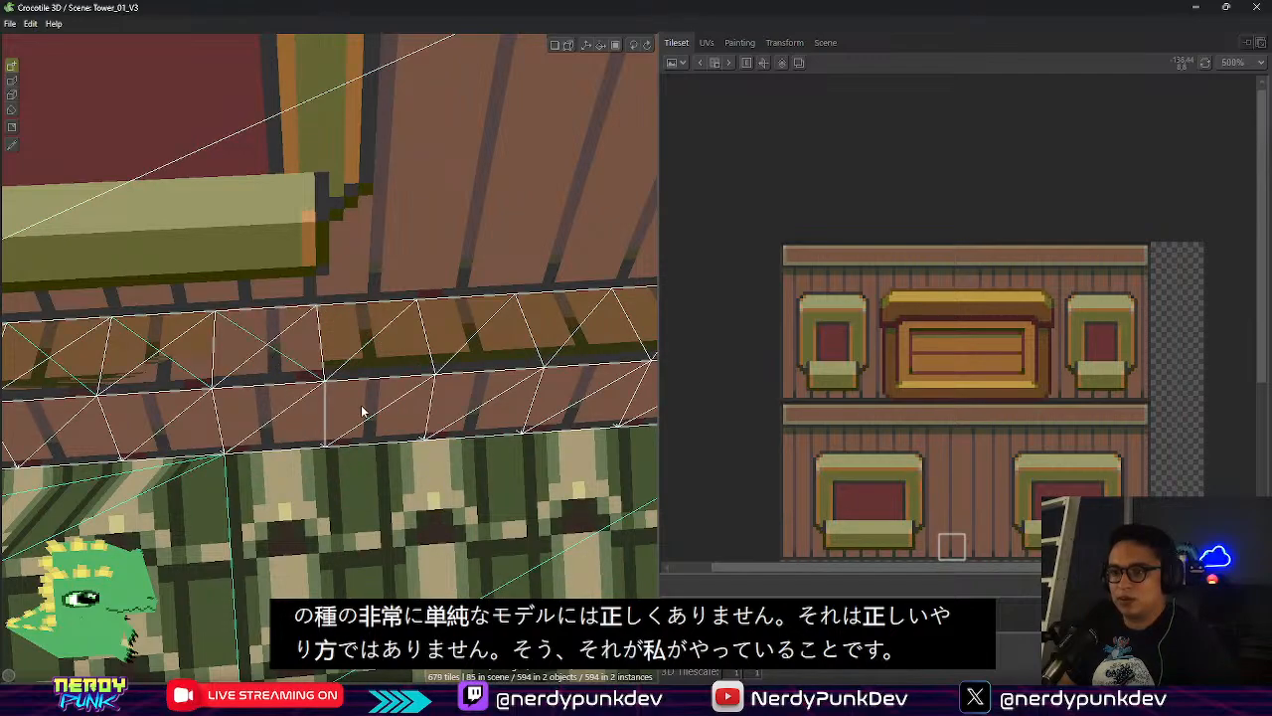
left_click(368, 353)
left_click(497, 354)
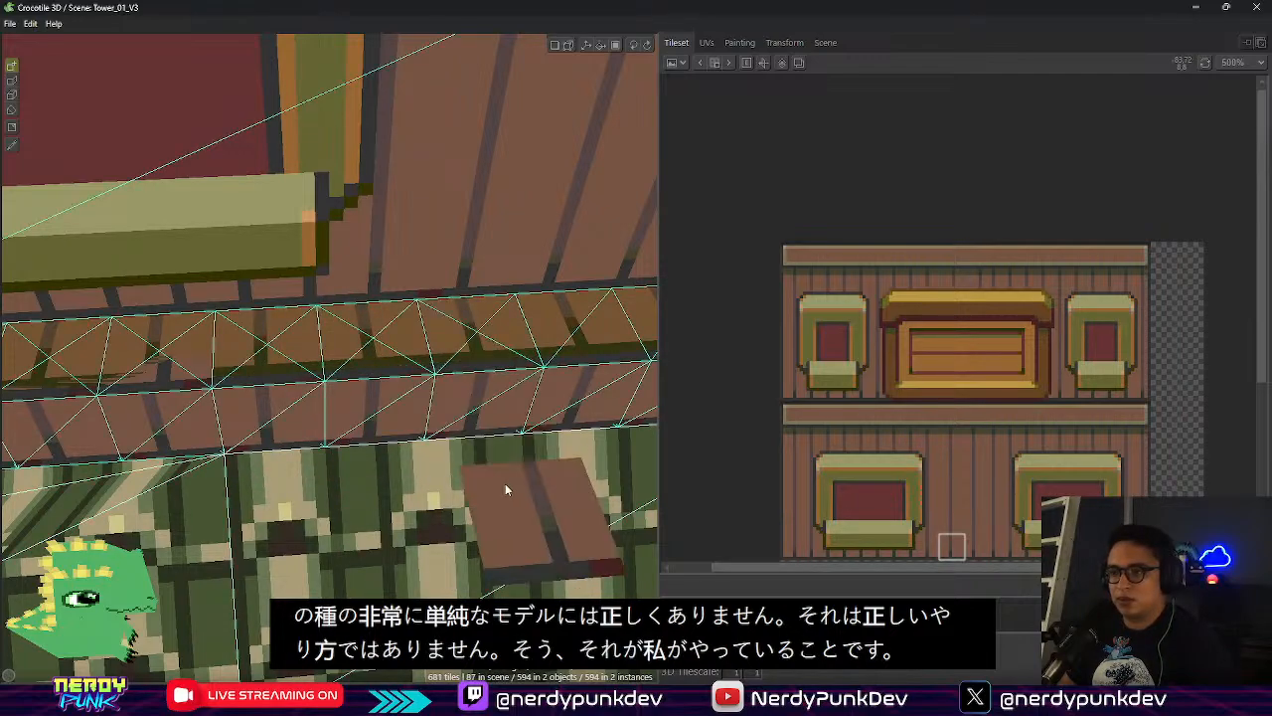
Fill the second wall's remaining ledge top faces towards the end corner and check them by toggling the Base object's visibility
middle_click_drag(505, 483, 306, 507)
left_click(503, 358)
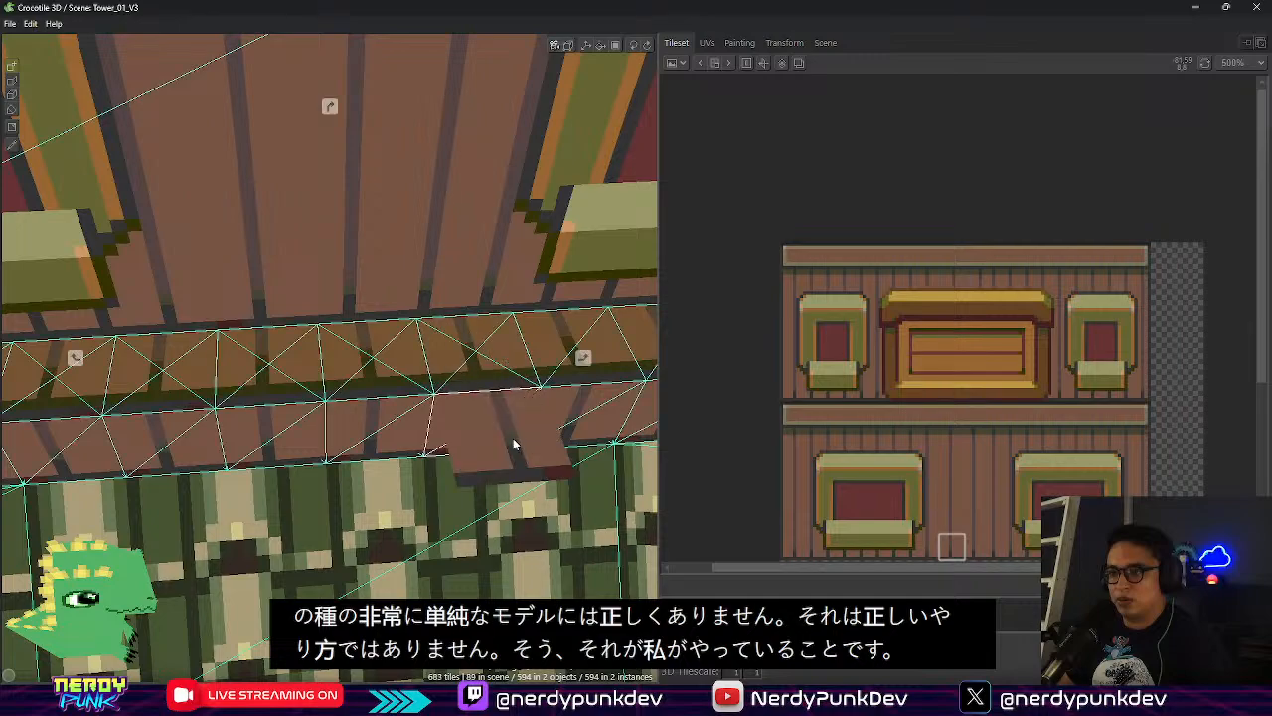
middle_click_drag(514, 441, 309, 451)
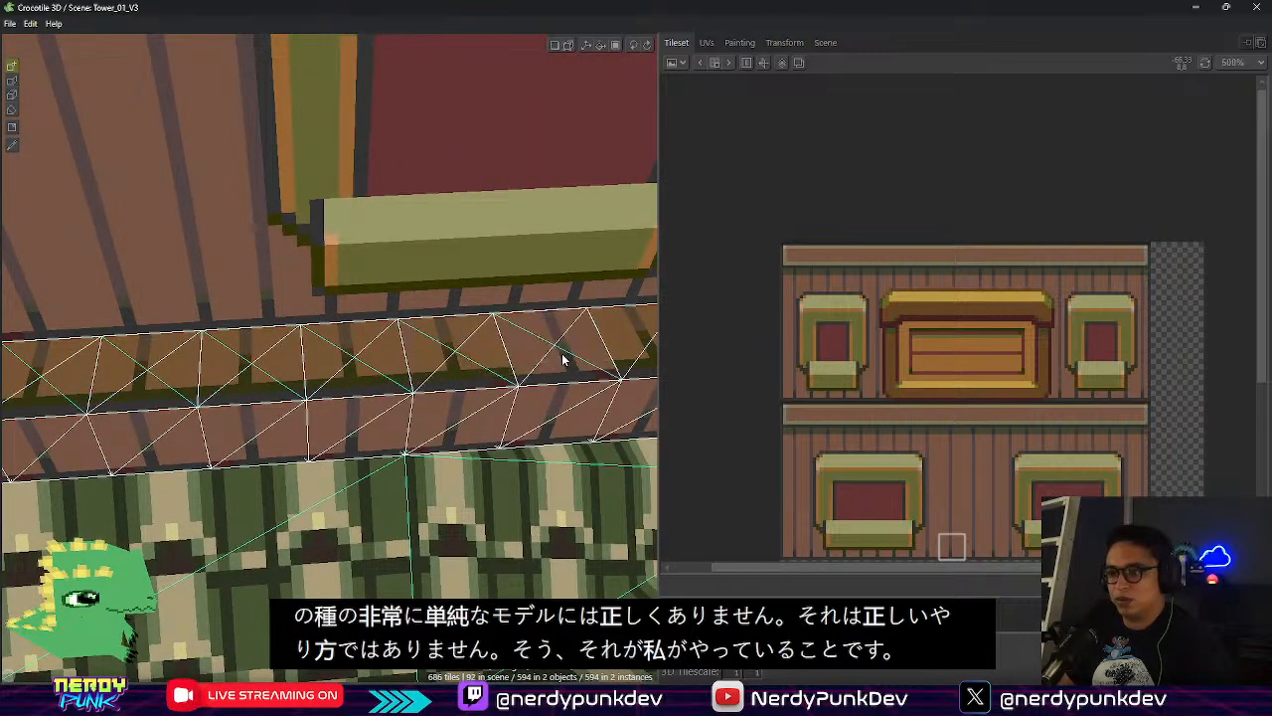
right_click_drag(562, 360, 441, 387)
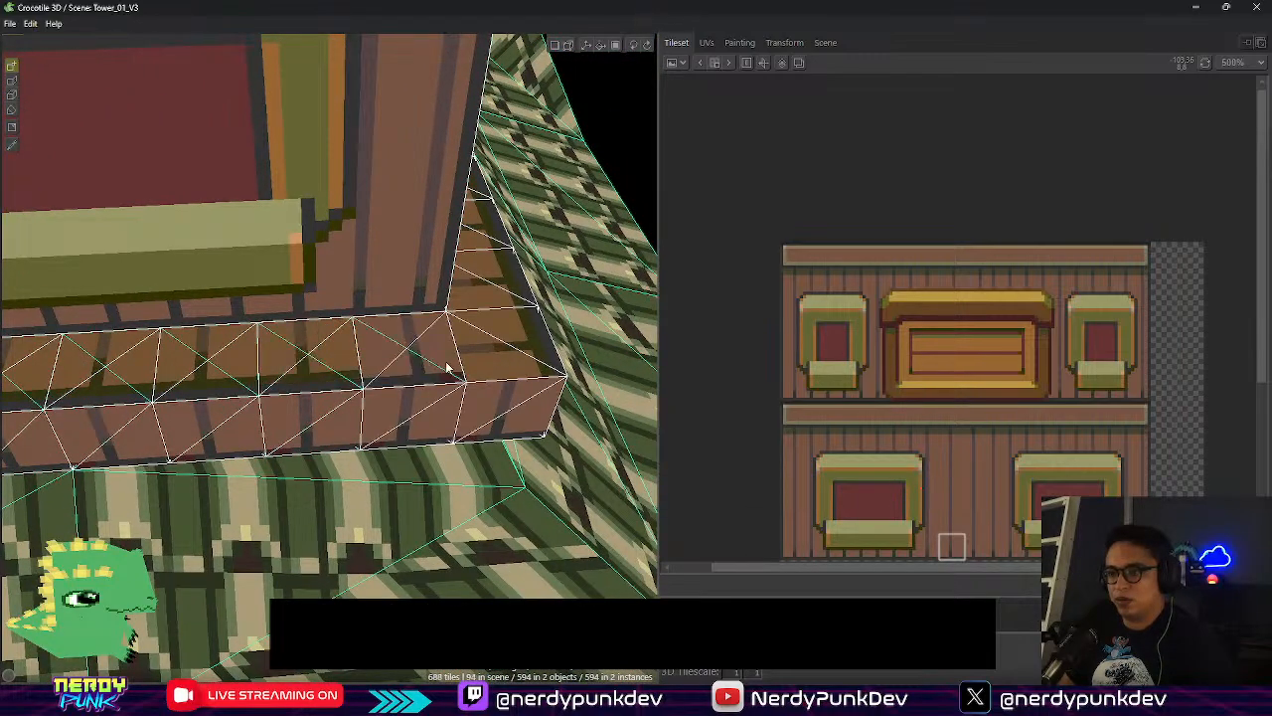
left_click(825, 43)
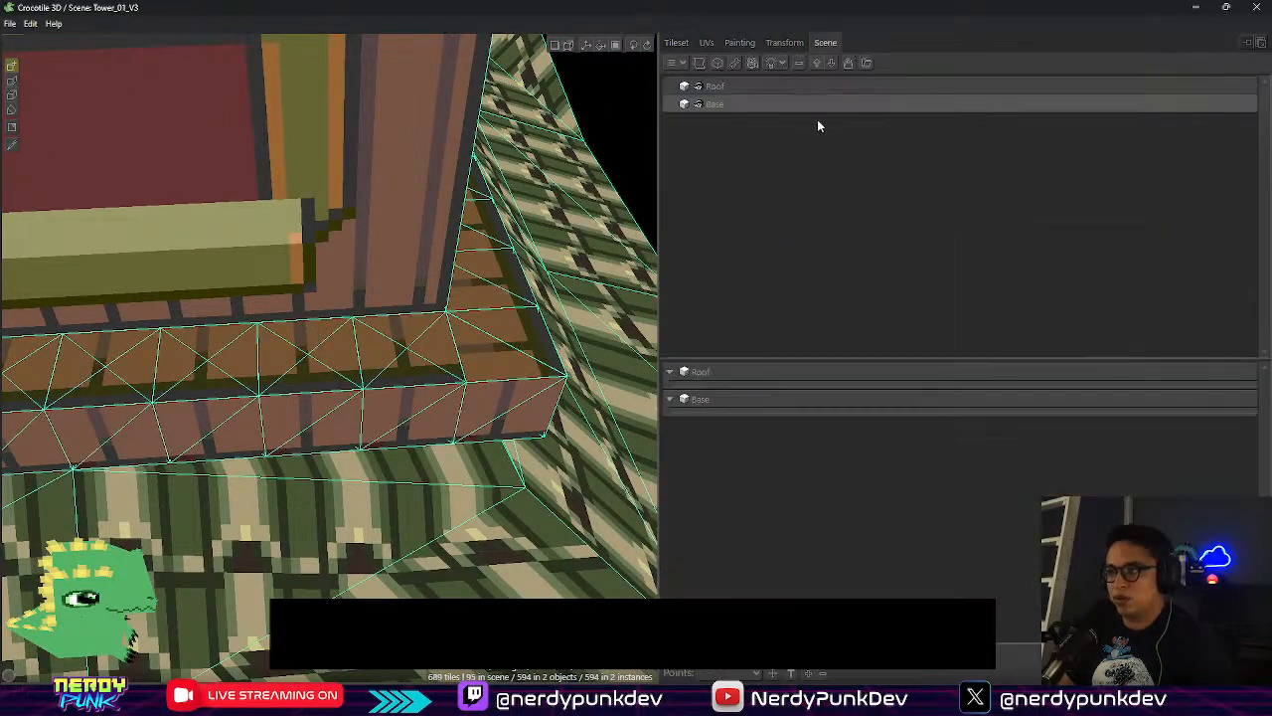
left_click(700, 105)
left_click(699, 106)
left_click(700, 105)
left_click(701, 105)
Draw the plank tile over the ledge's top faces on the third wall, from its starting corner past the middle
right_click_drag(477, 368, 121, 389)
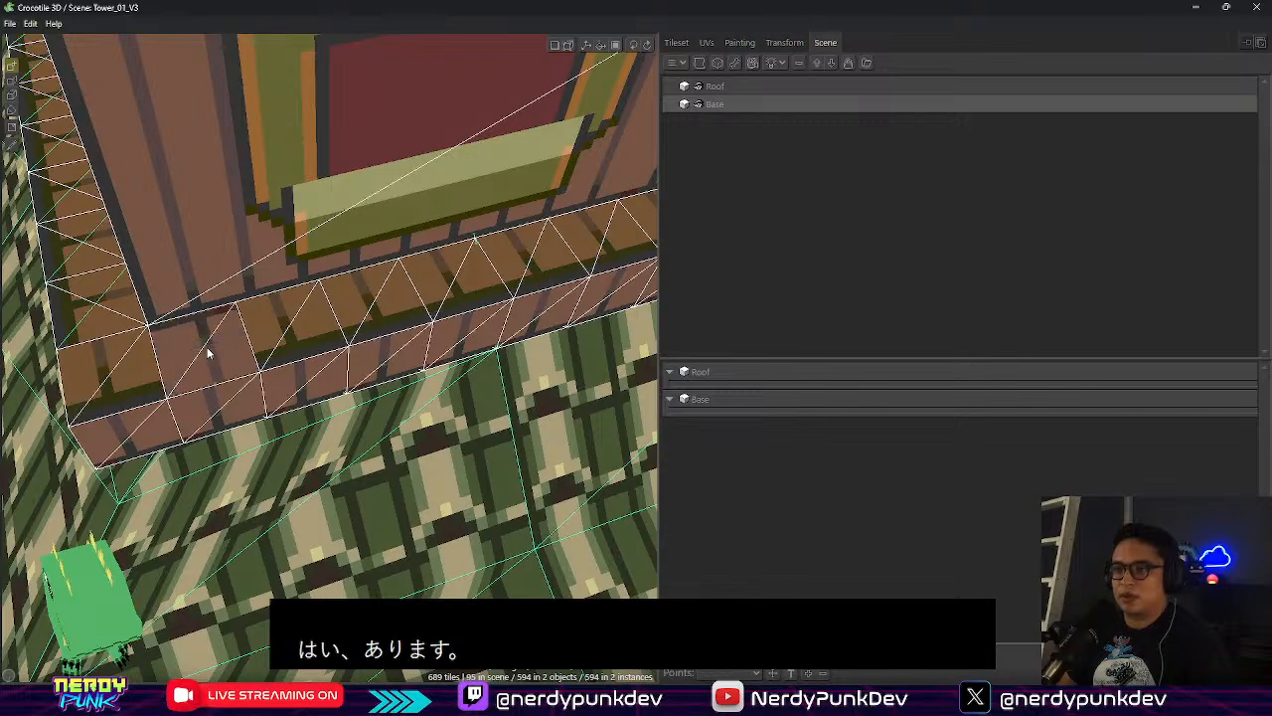
left_click(404, 306)
right_click_drag(403, 306, 209, 317)
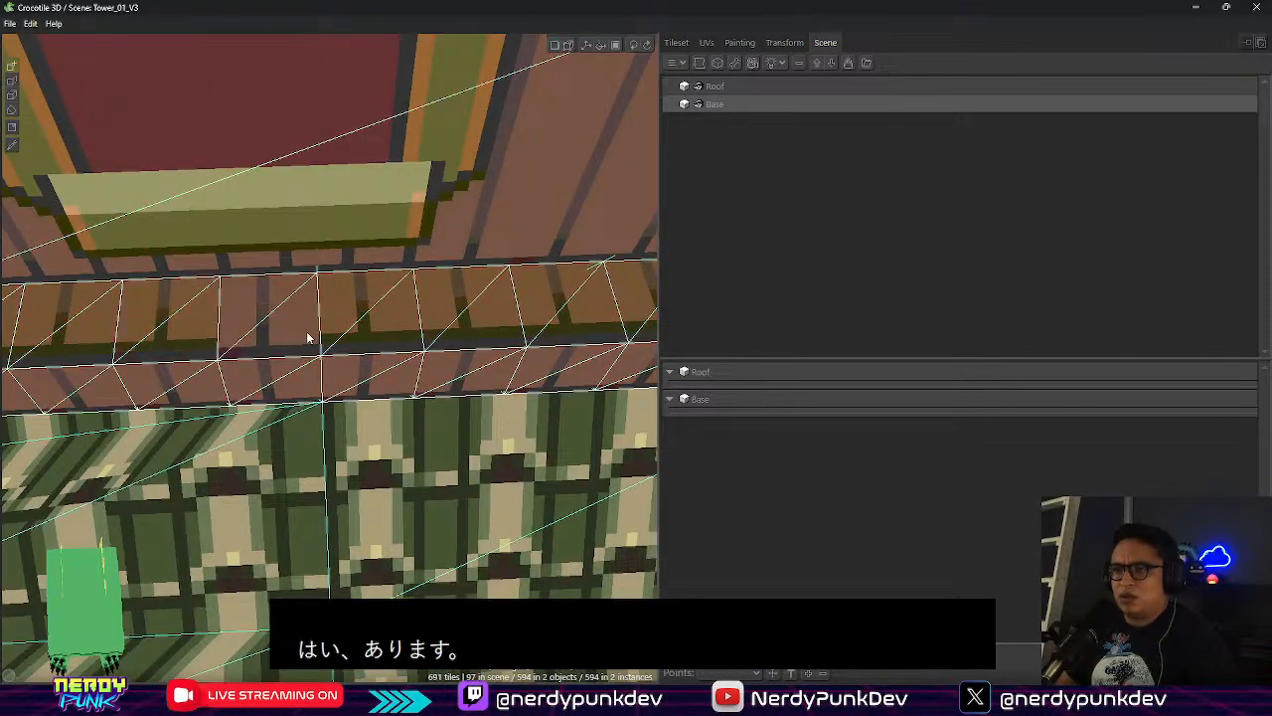
right_click_drag(306, 331, 363, 330)
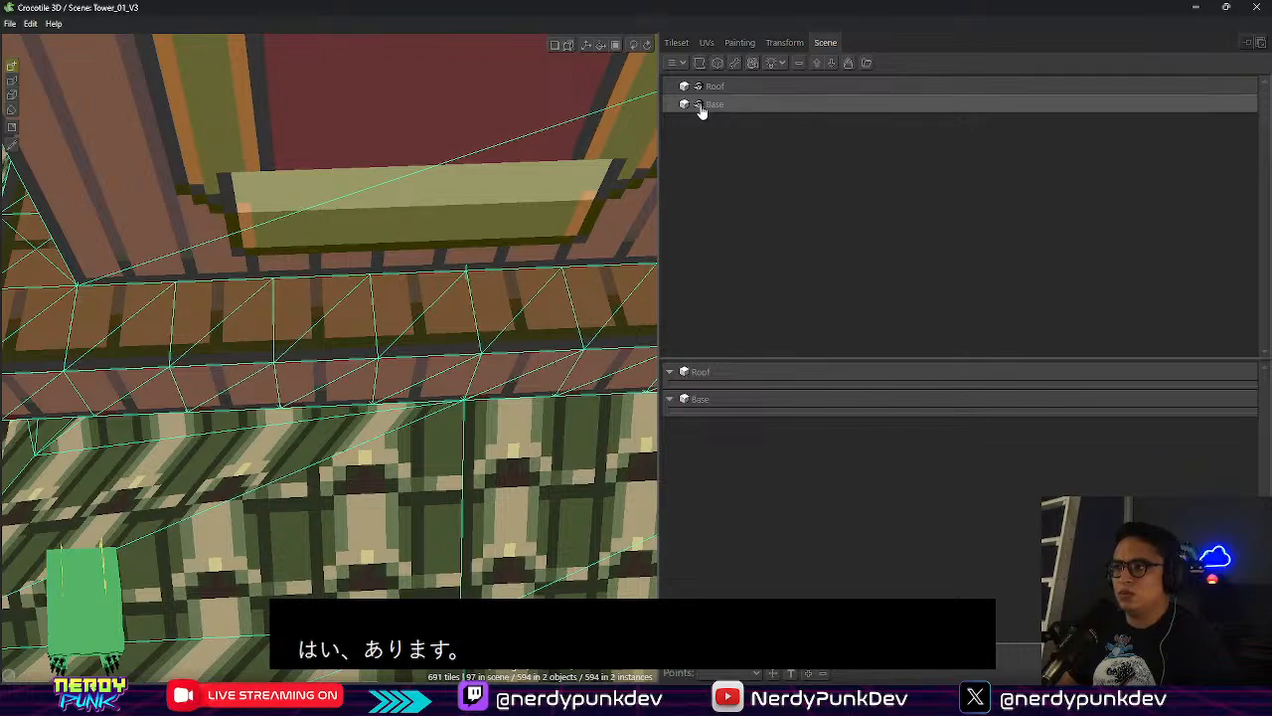
left_click(700, 106)
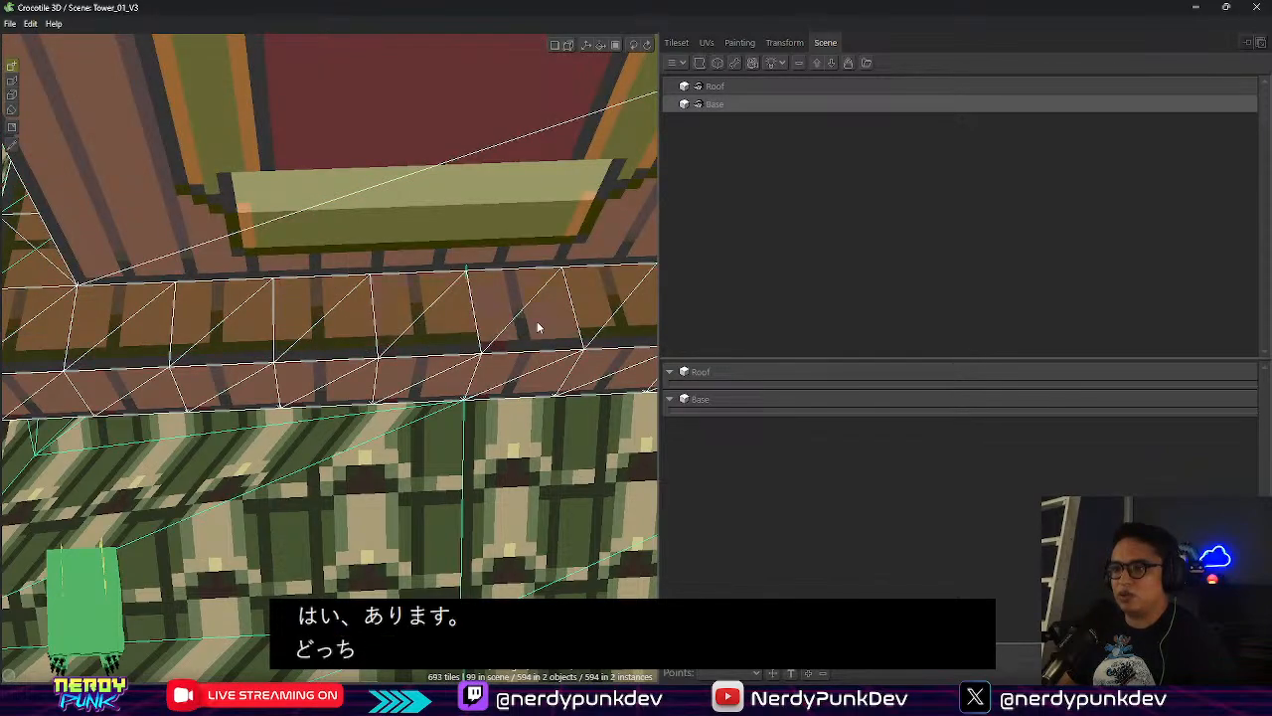
left_click(536, 327)
right_click_drag(537, 327, 432, 312)
left_click(453, 323)
middle_click_drag(490, 317, 497, 320)
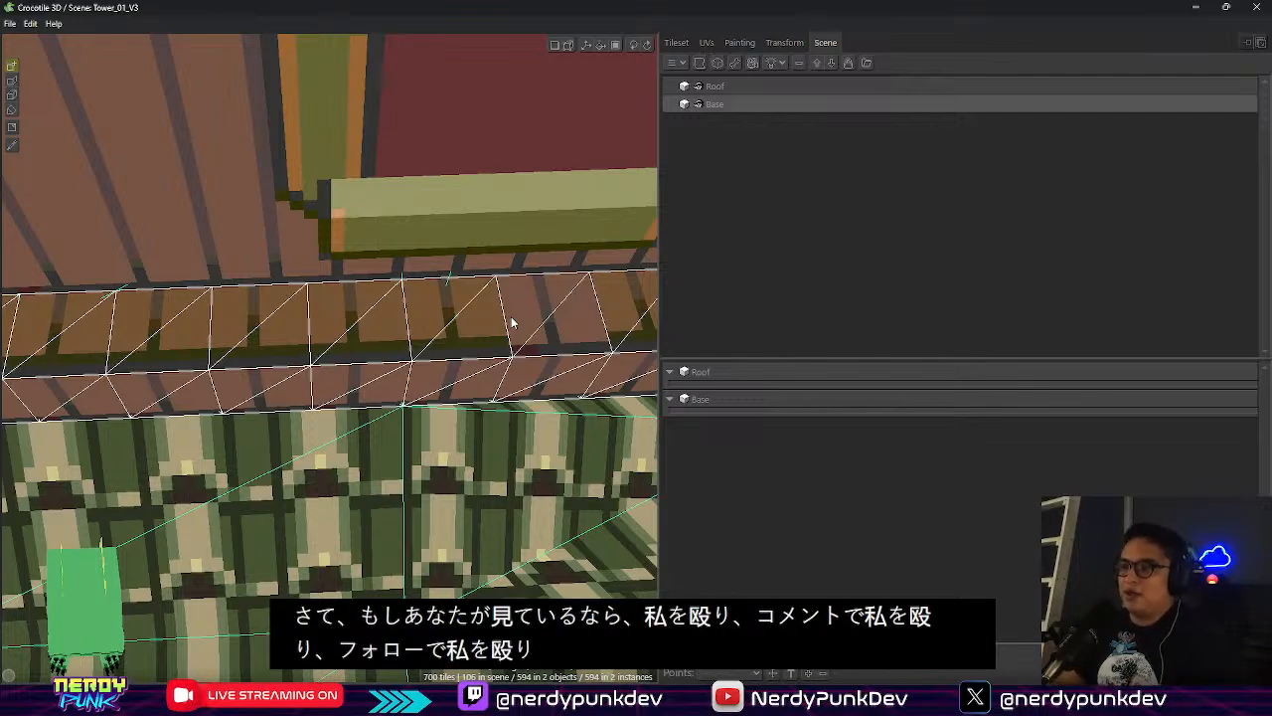
Complete the third wall's ledge top faces to the end corner and hide the Base object to check for skipped faces
right_click_drag(536, 341, 397, 346)
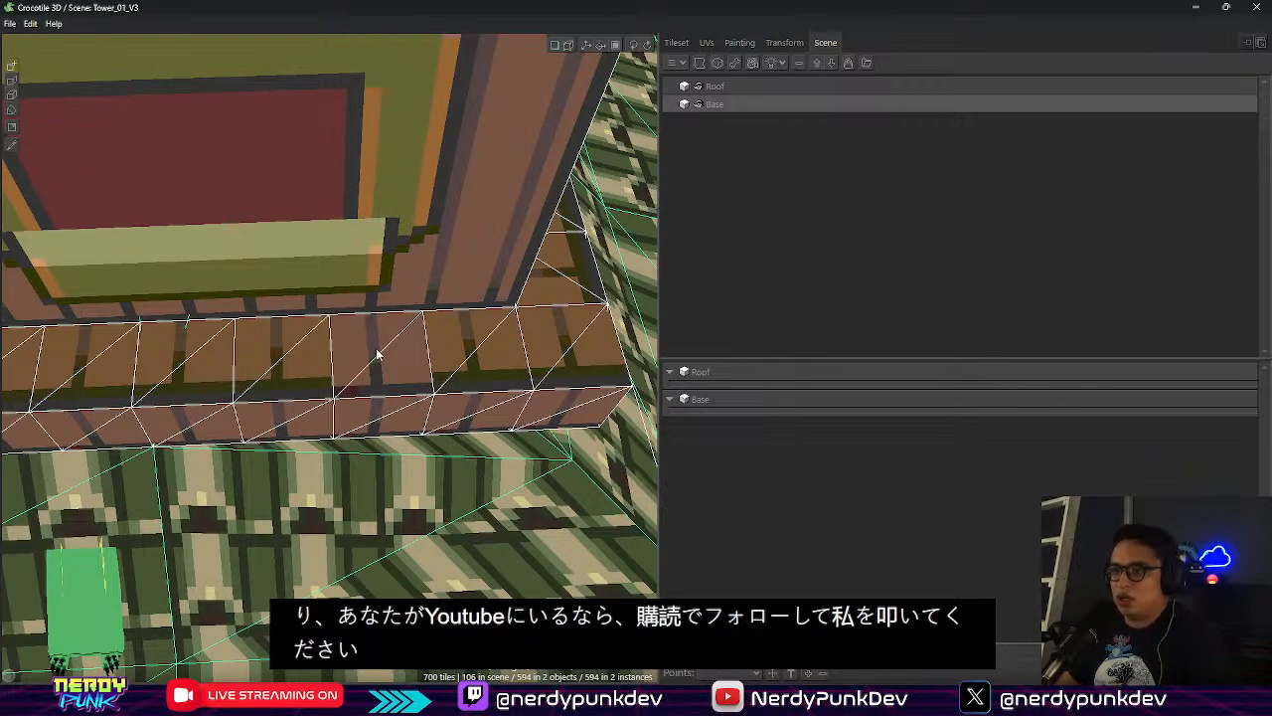
left_click_drag(377, 353, 580, 367)
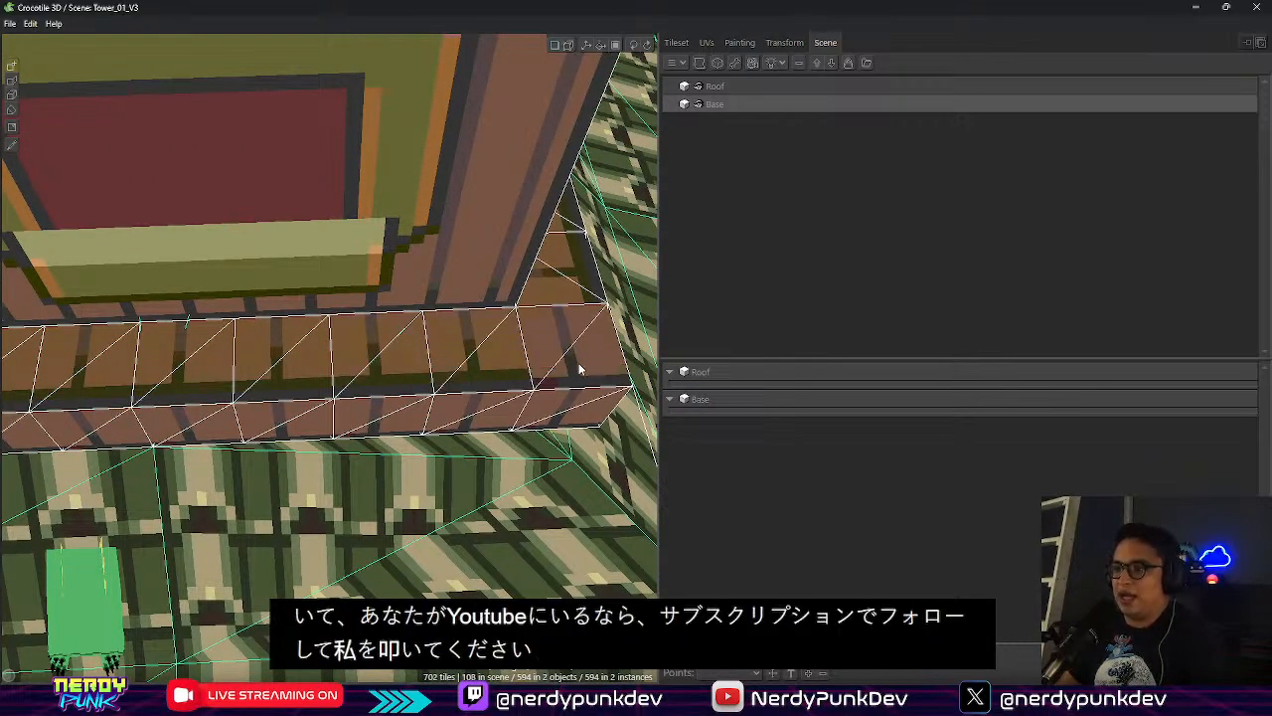
left_click(699, 106)
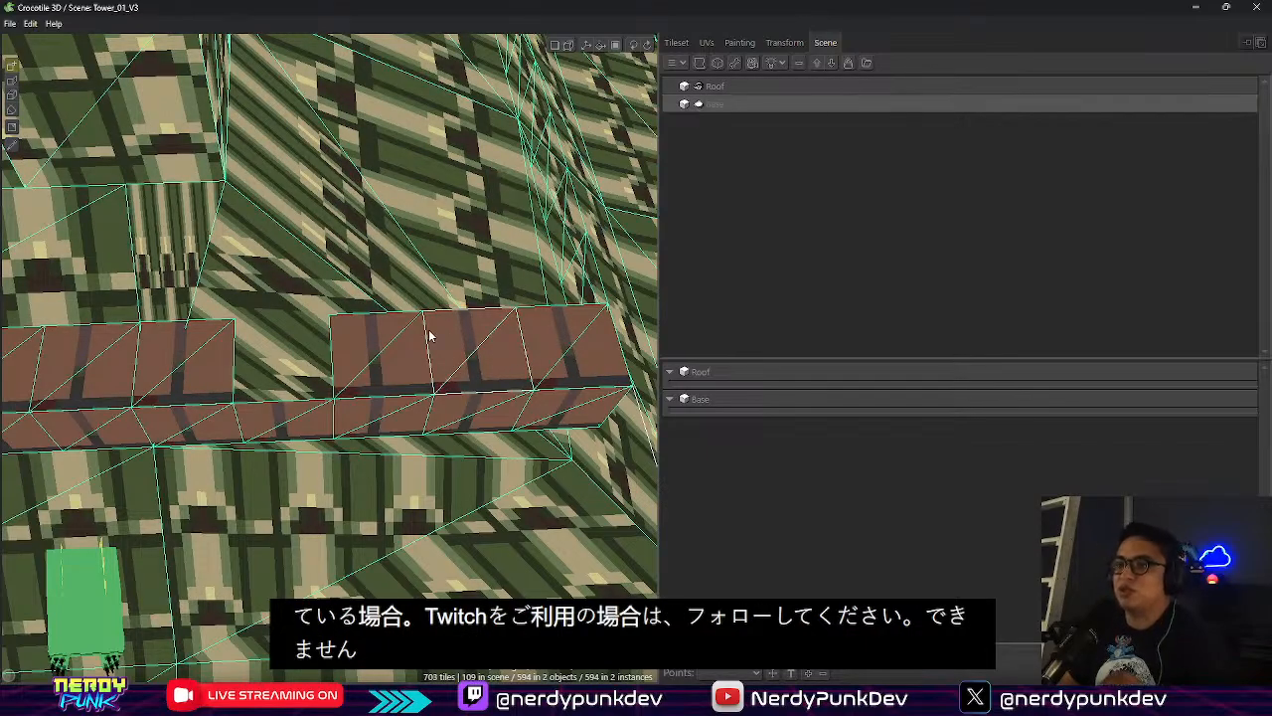
Draw the plank tile over the ledge's top faces on the fourth wall, from its starting corner through the middle section
middle_click_drag(487, 357, 319, 374)
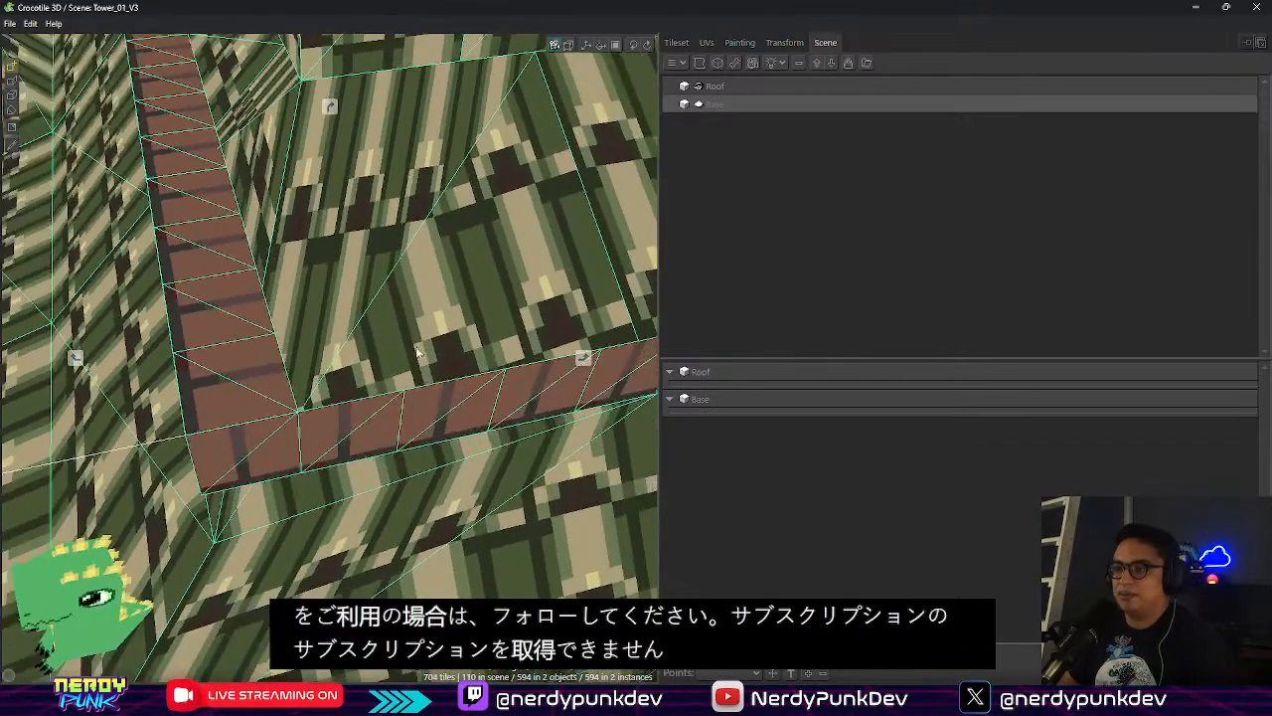
key("e")
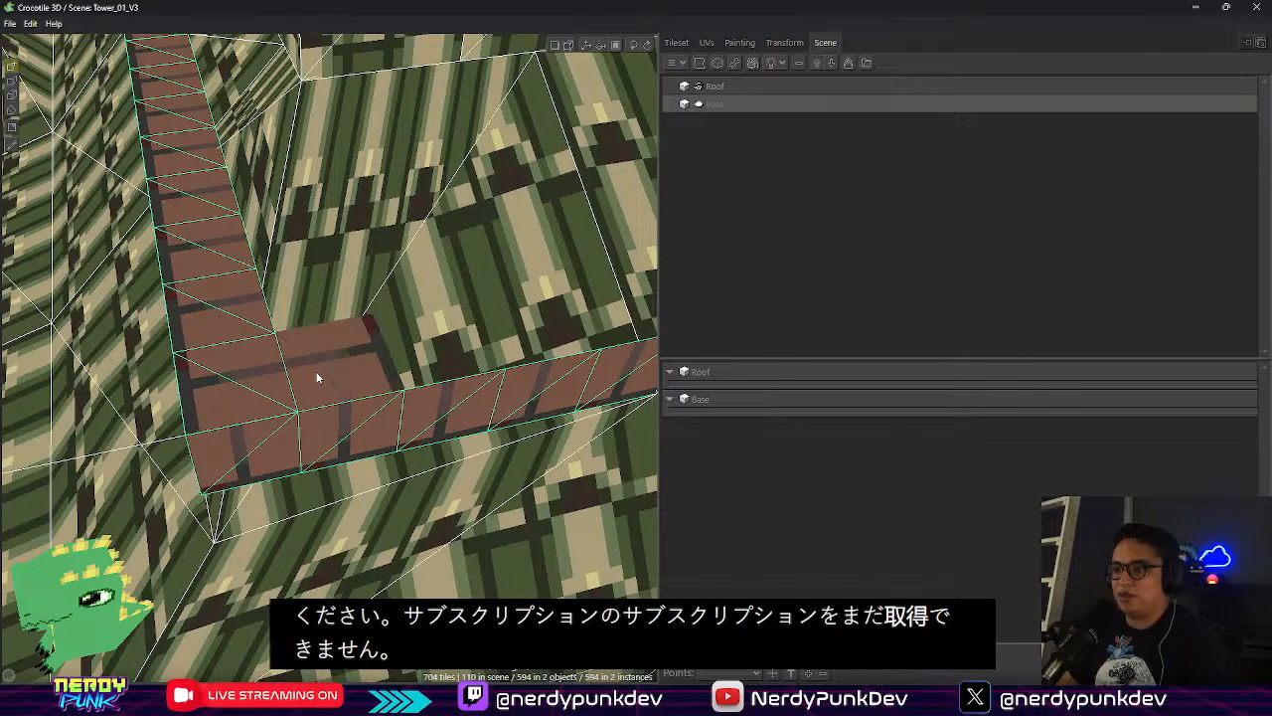
left_click(318, 378)
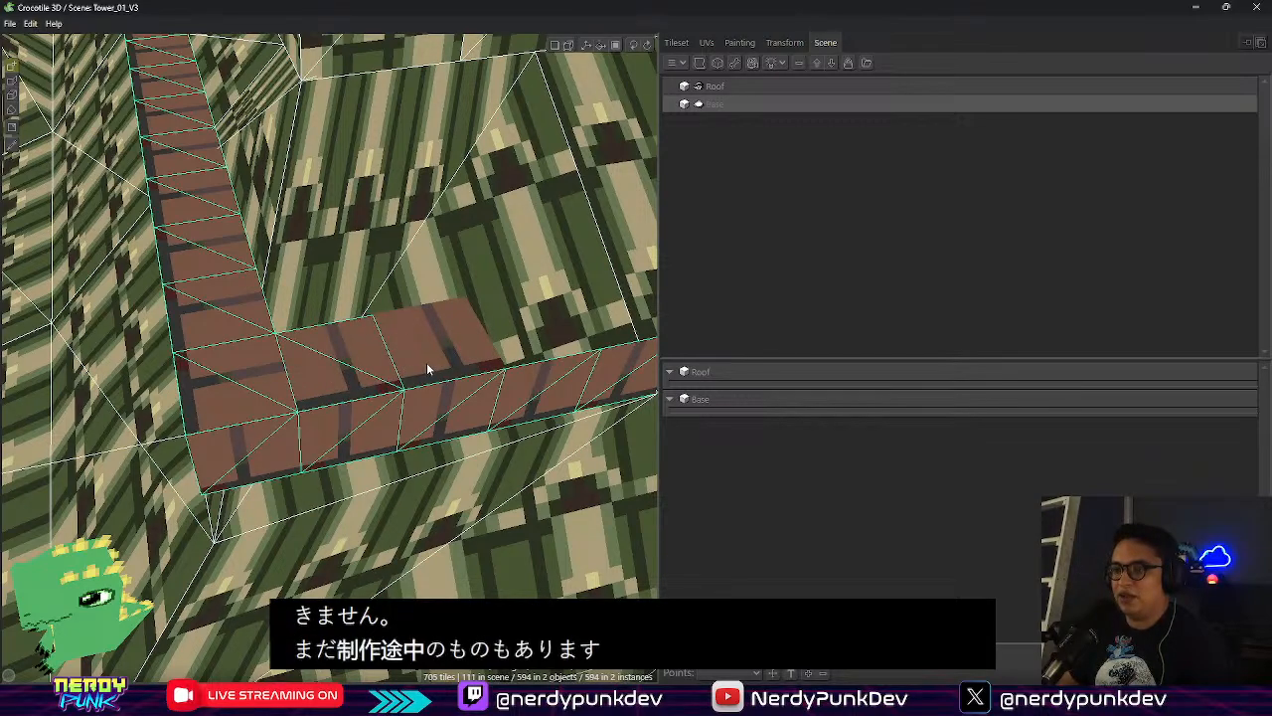
left_click(426, 362)
middle_click_drag(507, 355, 229, 450)
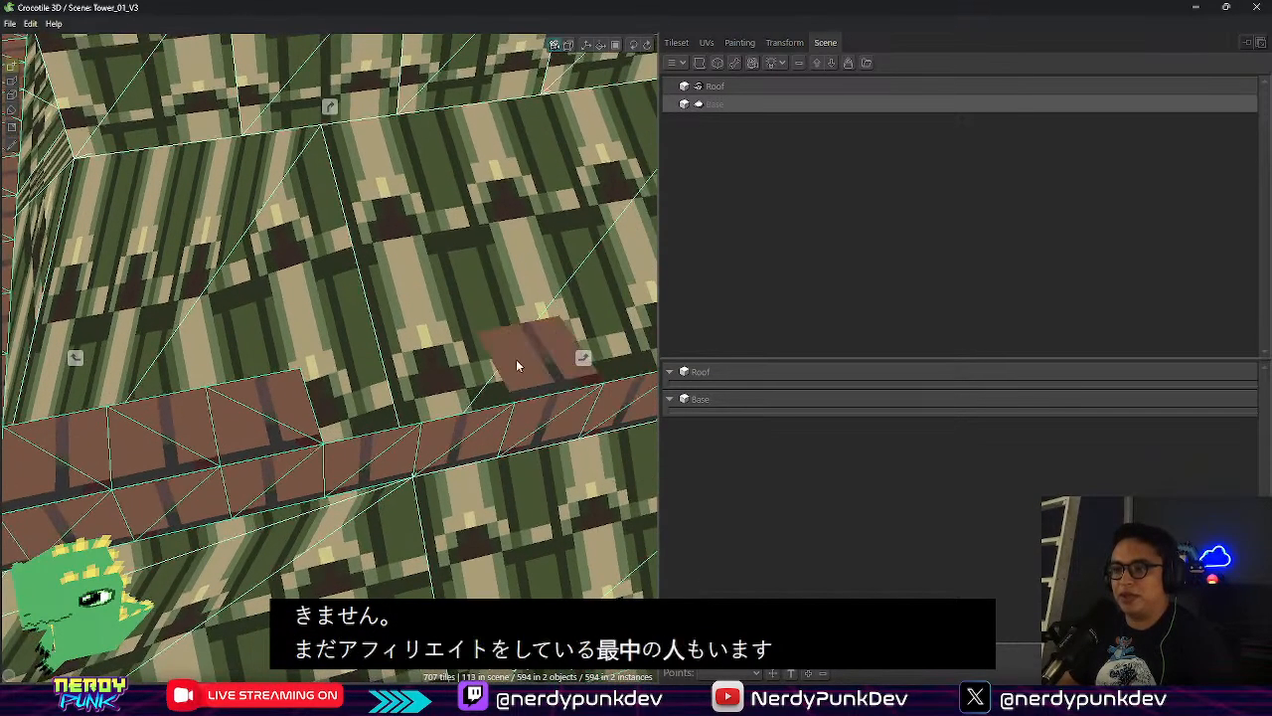
left_click(349, 397)
left_click(532, 368)
middle_click_drag(535, 367, 205, 427)
left_click(284, 411)
left_click(475, 382)
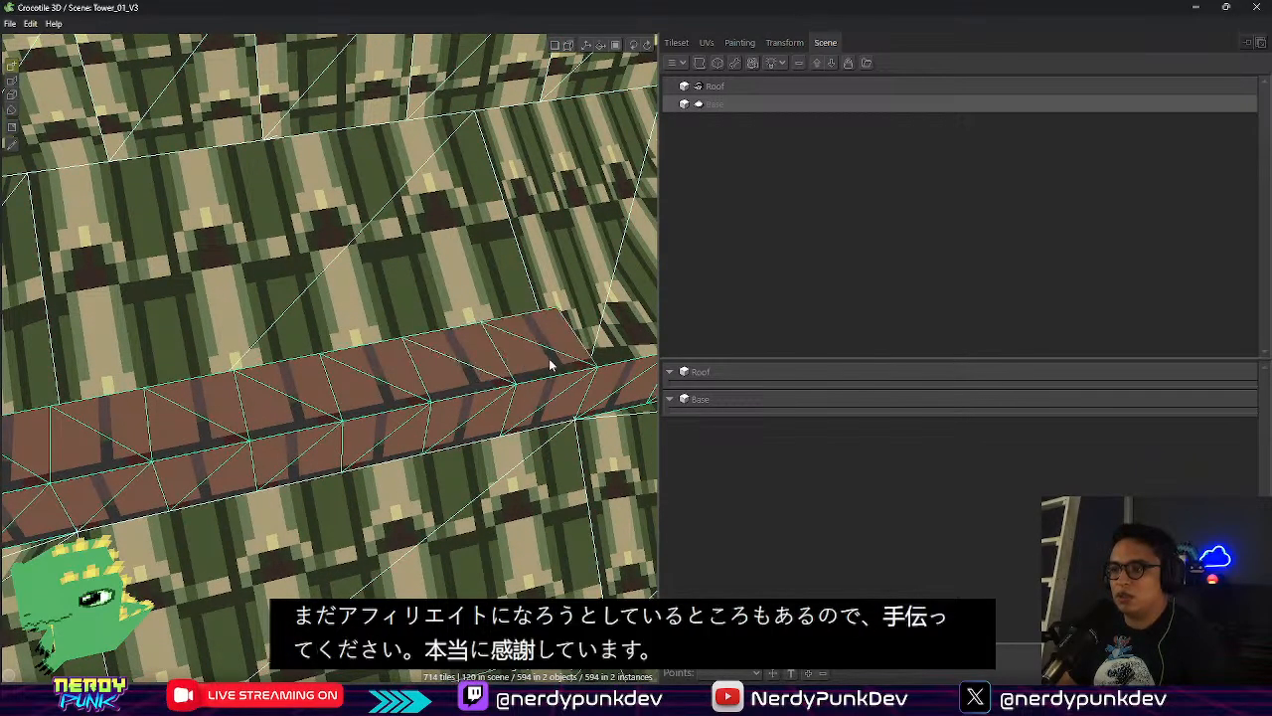
Fill the fourth wall's remaining ledge top faces up to the end corner with the plank tile
left_click(554, 364)
scroll(554, 364, "up", 1)
middle_click_drag(554, 364, 423, 408)
scroll(398, 412, "down", 1)
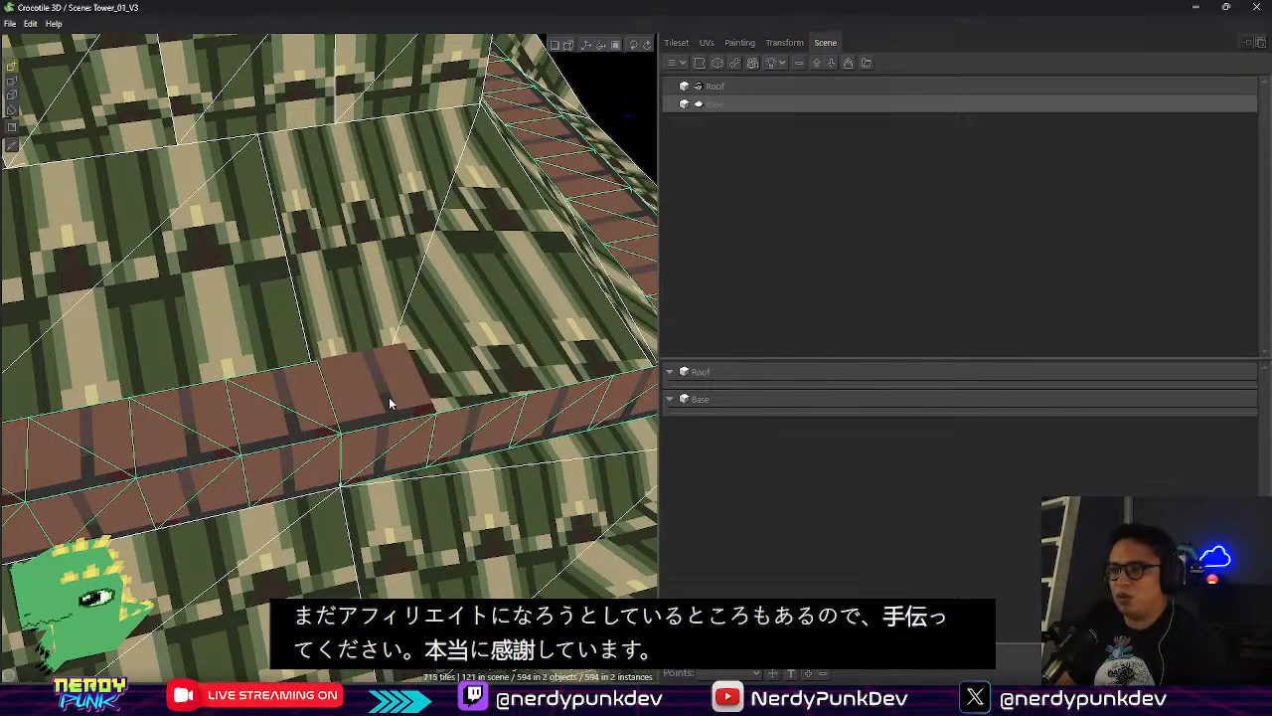
left_click(389, 396)
right_click_drag(574, 365, 568, 356)
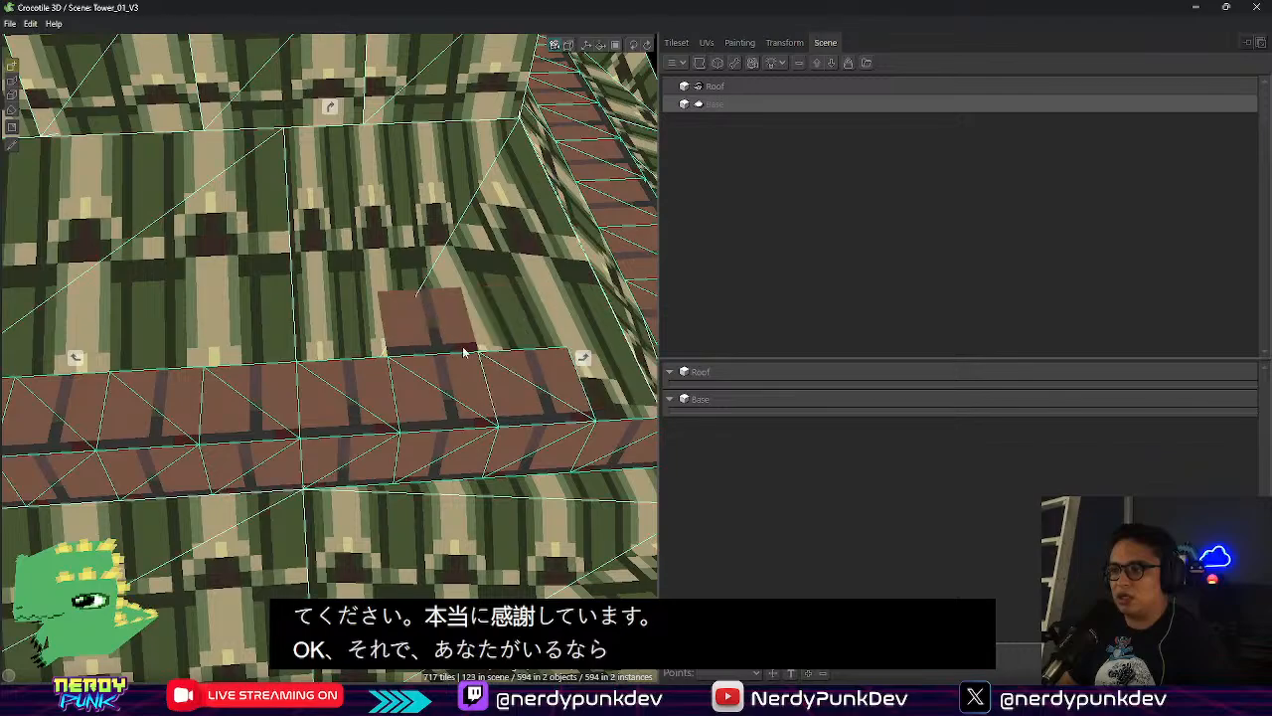
middle_click_drag(641, 350, 511, 366)
left_click(429, 364)
right_click_drag(419, 360, 381, 353)
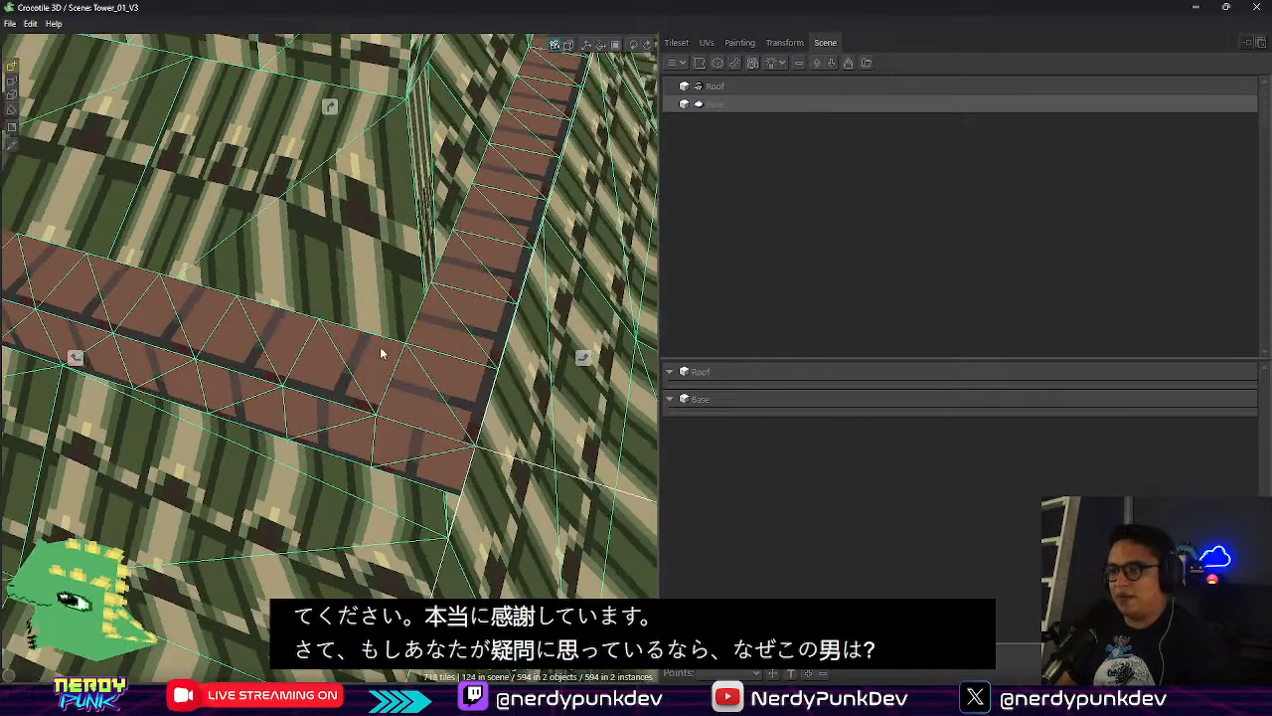
Try to cover the first faces of the ledge's underside with the plank tile, starting from a corner
right_click_drag(266, 329, 184, 309)
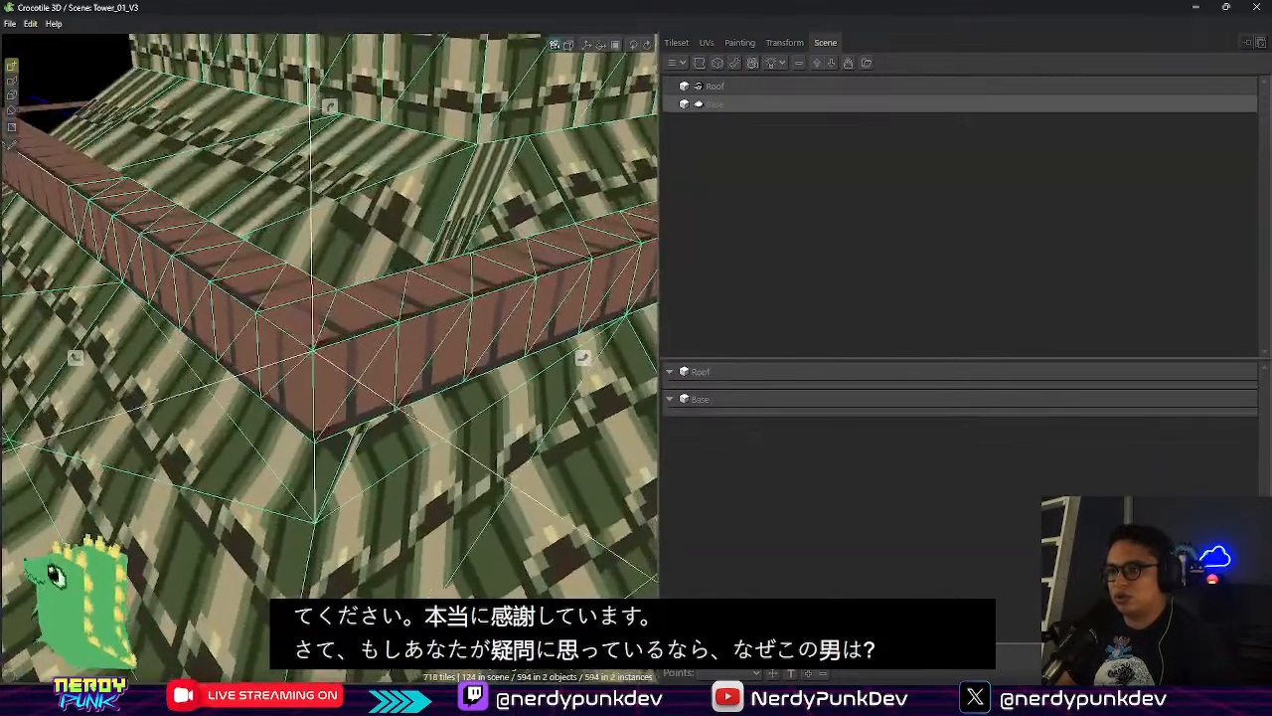
right_click_drag(314, 348, 318, 312)
right_click_drag(464, 471, 398, 407)
right_click_drag(378, 358, 347, 331)
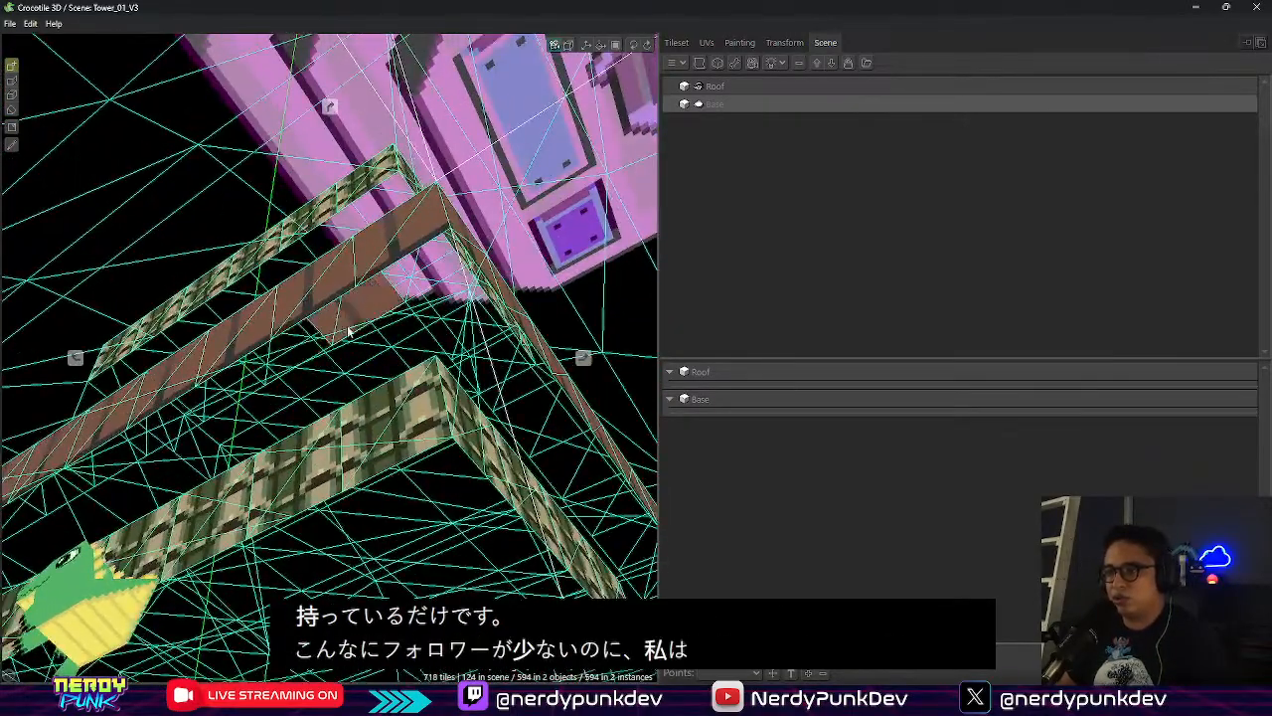
right_click_drag(433, 306, 467, 384)
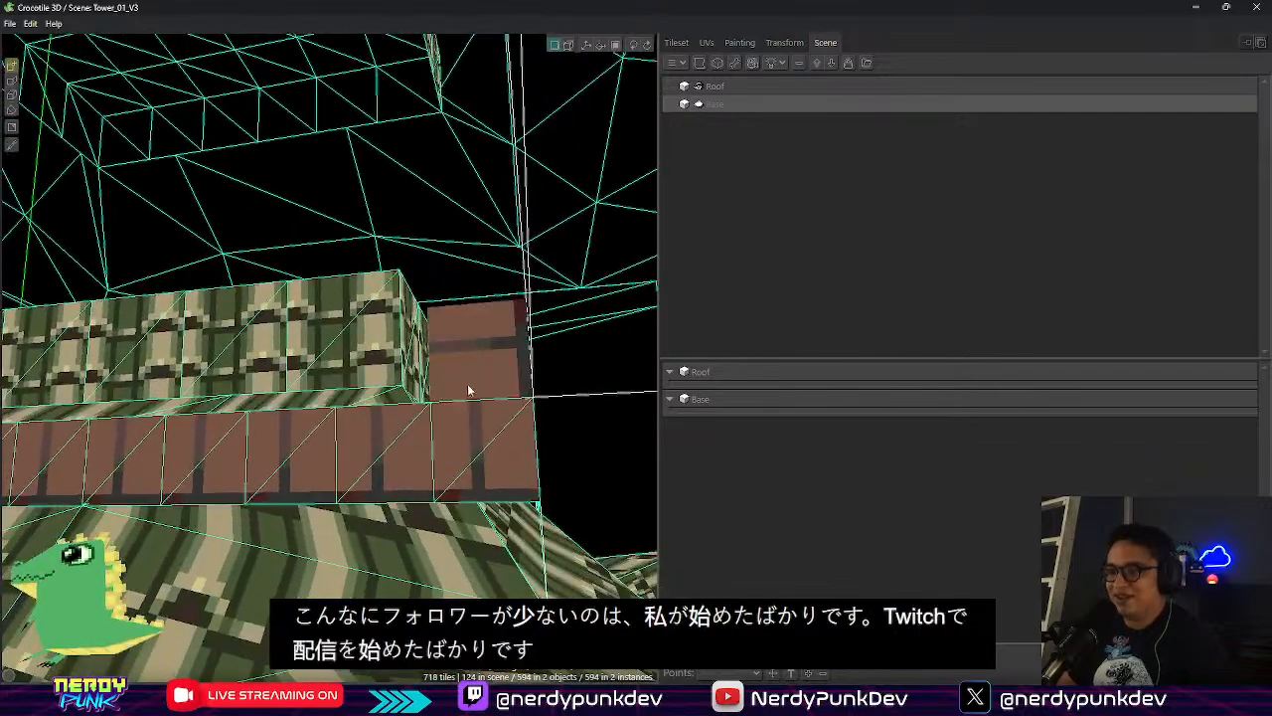
right_click_drag(488, 577, 281, 487)
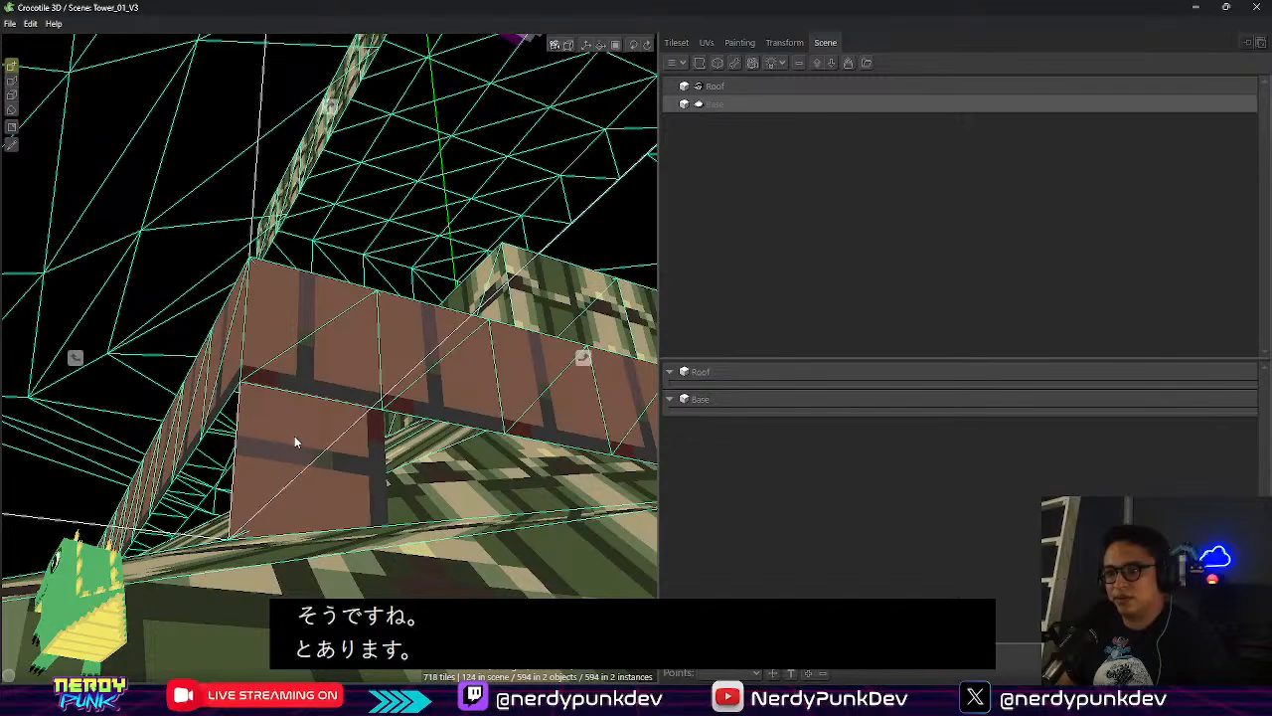
right_click_drag(295, 442, 255, 295)
left_click(249, 292)
left_click(386, 317)
right_click_drag(387, 317, 249, 321)
left_click(249, 320)
left_click(429, 300)
left_click(549, 284)
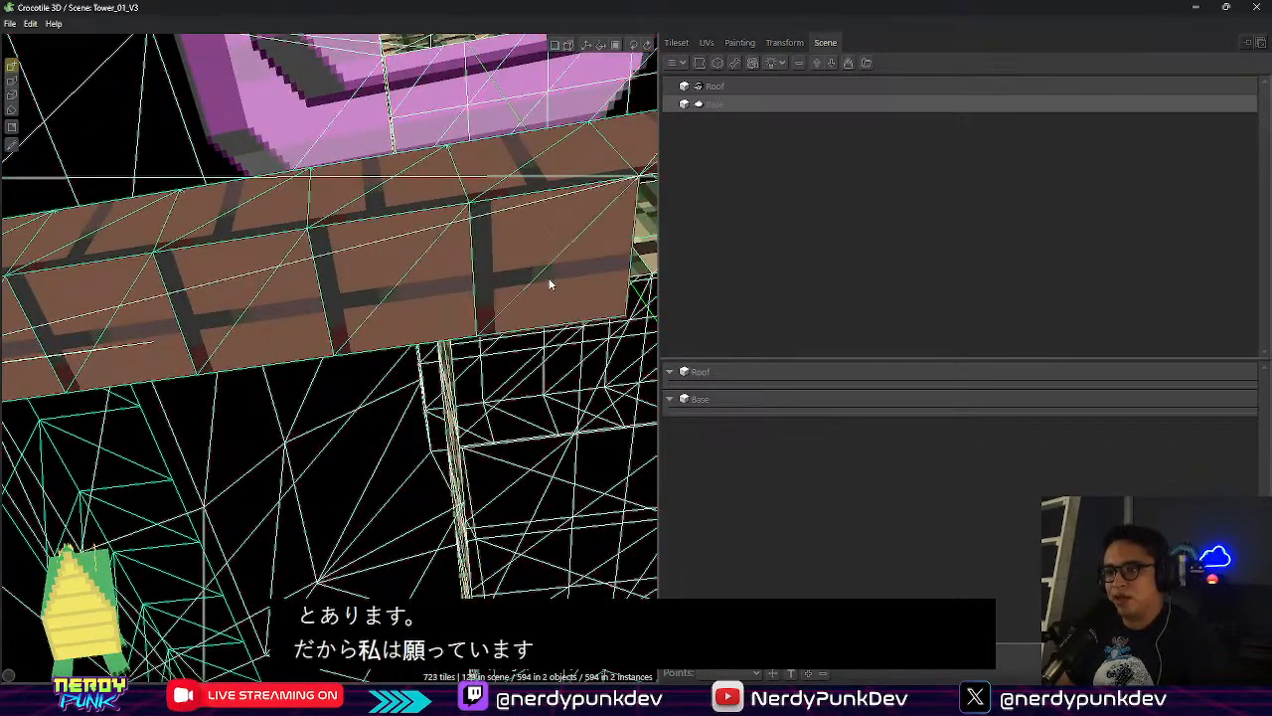
Undo the plank tiles just drawn on the ledge's underside
right_click_drag(549, 285, 165, 399)
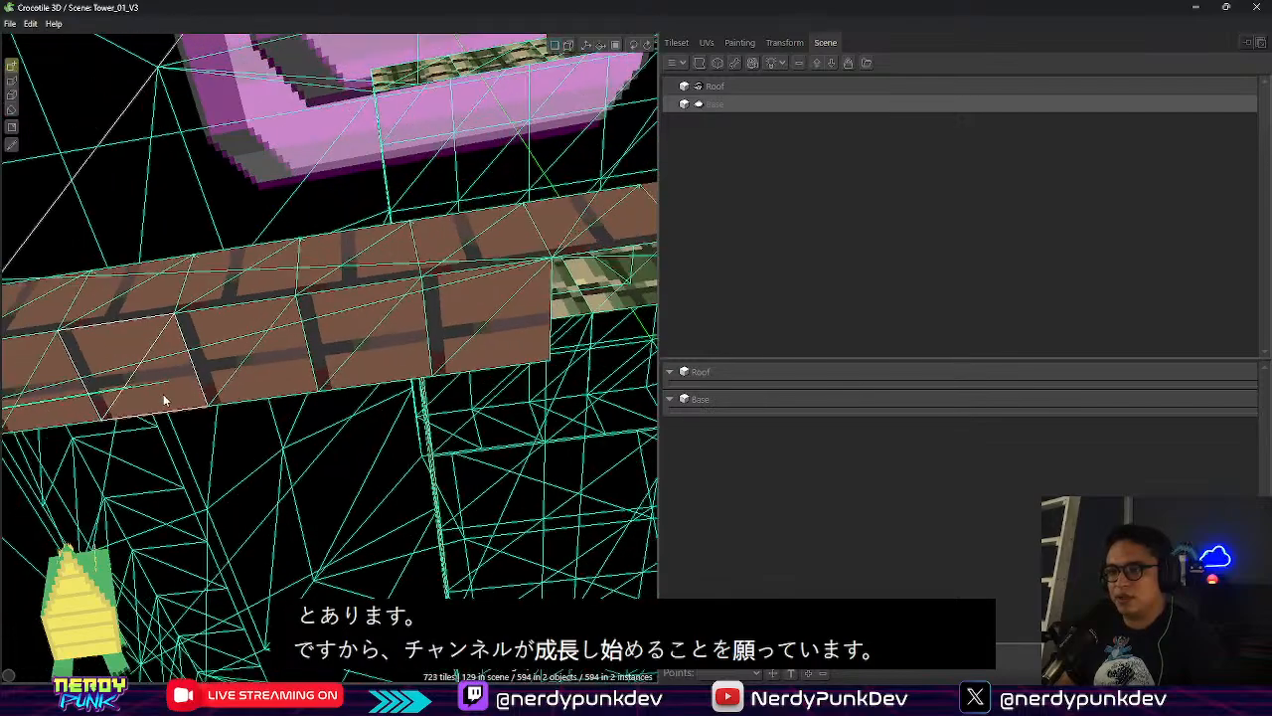
scroll(321, 368, "down", 1)
key("ctrl+z")
key("ctrl+z")
key("ctrl+z")
key("ctrl+z")
key("ctrl+z")
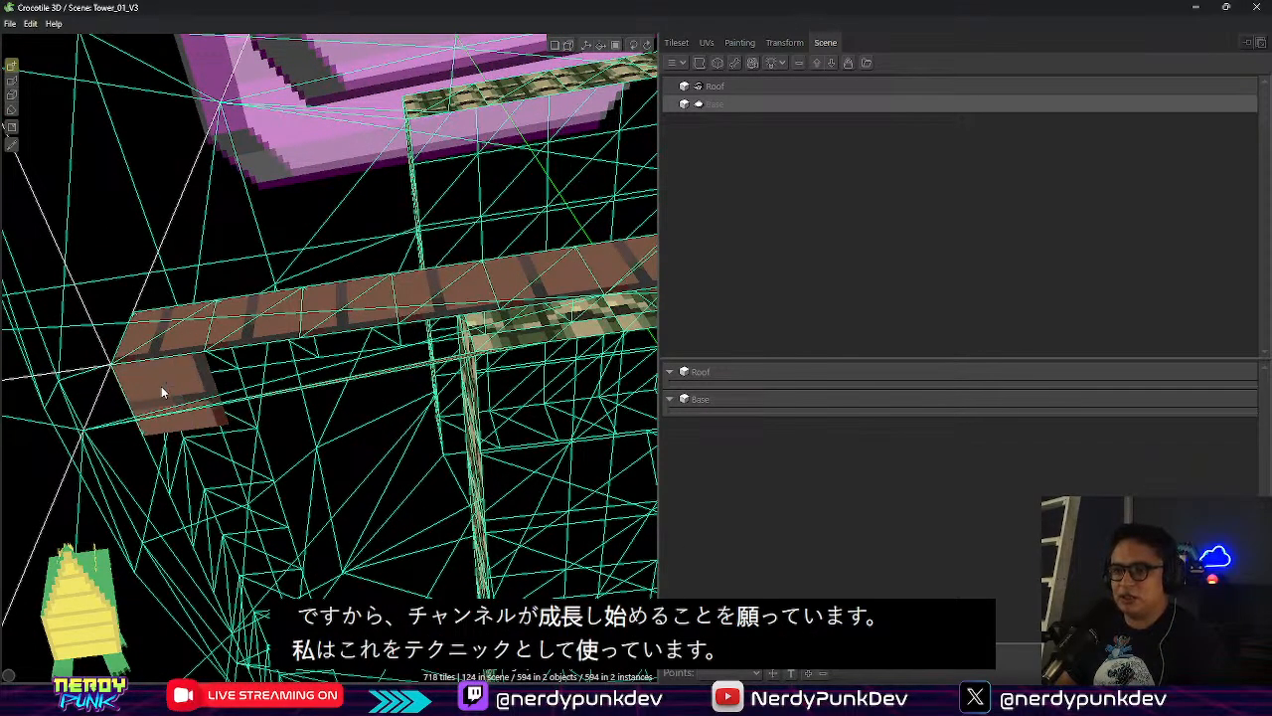
Draw the plank tile along the underside of the ledge's first side, from the corner to the middle
left_click(162, 391)
left_click(252, 387)
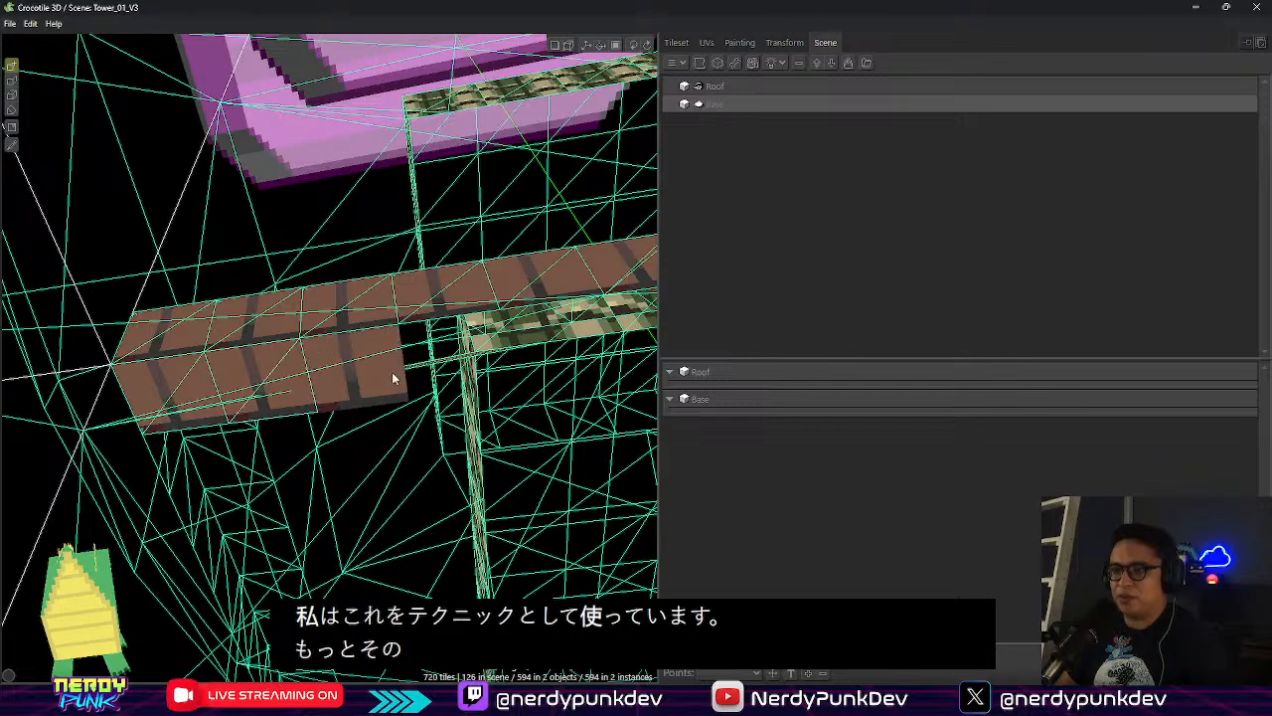
left_click(533, 351)
middle_click_drag(537, 350, 394, 369)
left_click(257, 394)
left_click(329, 396)
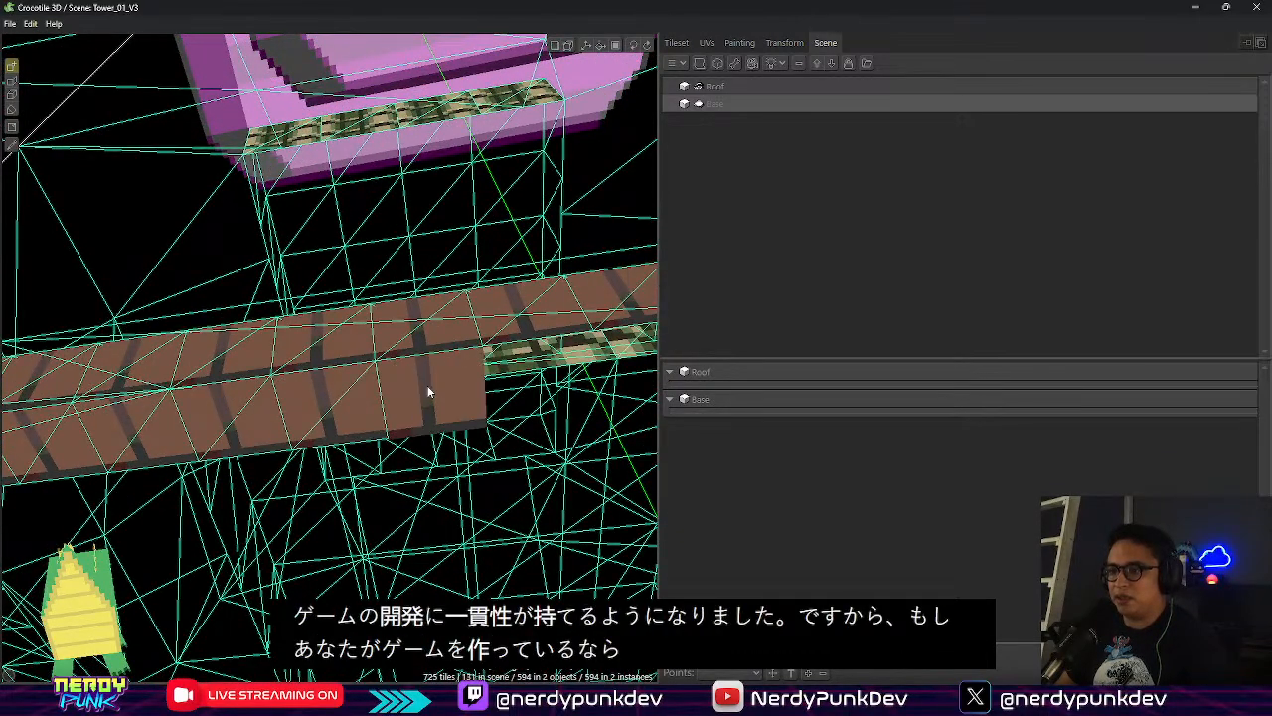
left_click(464, 414)
Complete the underside of the ledge's first side with plank tiles up to the end corner
middle_click_drag(542, 386, 388, 418)
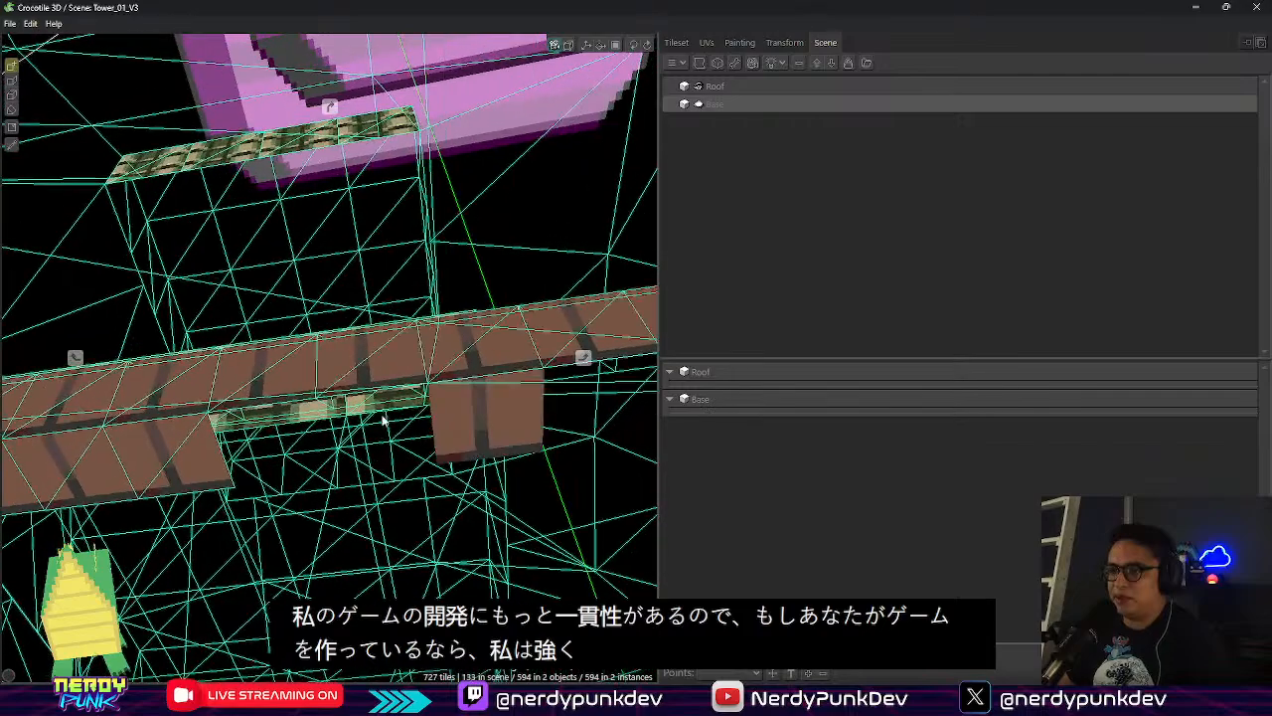
left_click(264, 439)
left_click(411, 442)
middle_click_drag(484, 427, 397, 408)
left_click(326, 417)
left_click(454, 384)
left_click(516, 391)
right_click_drag(516, 391, 368, 400)
left_click(285, 406)
Cover the first half of the underside of the ledge's second side with plank tiles, starting at its corner
right_click_drag(284, 406, 89, 377)
right_click_drag(179, 397, 287, 467)
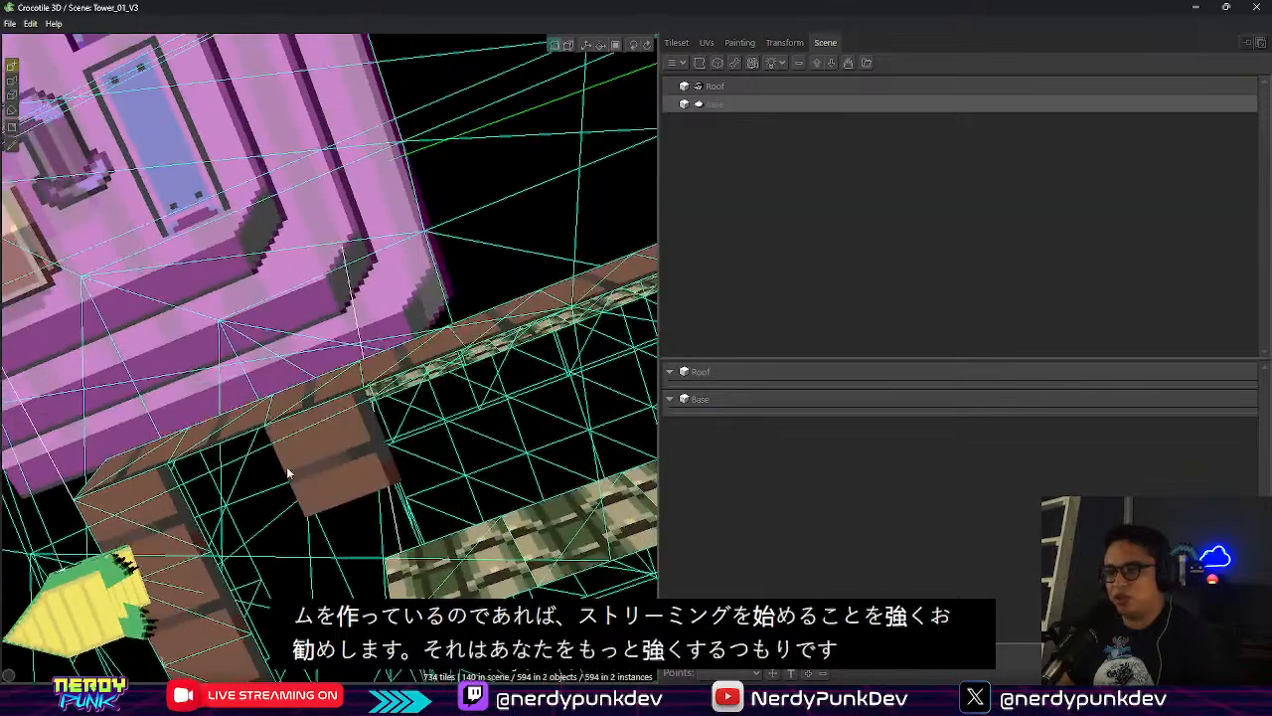
left_click_drag(238, 494, 405, 455)
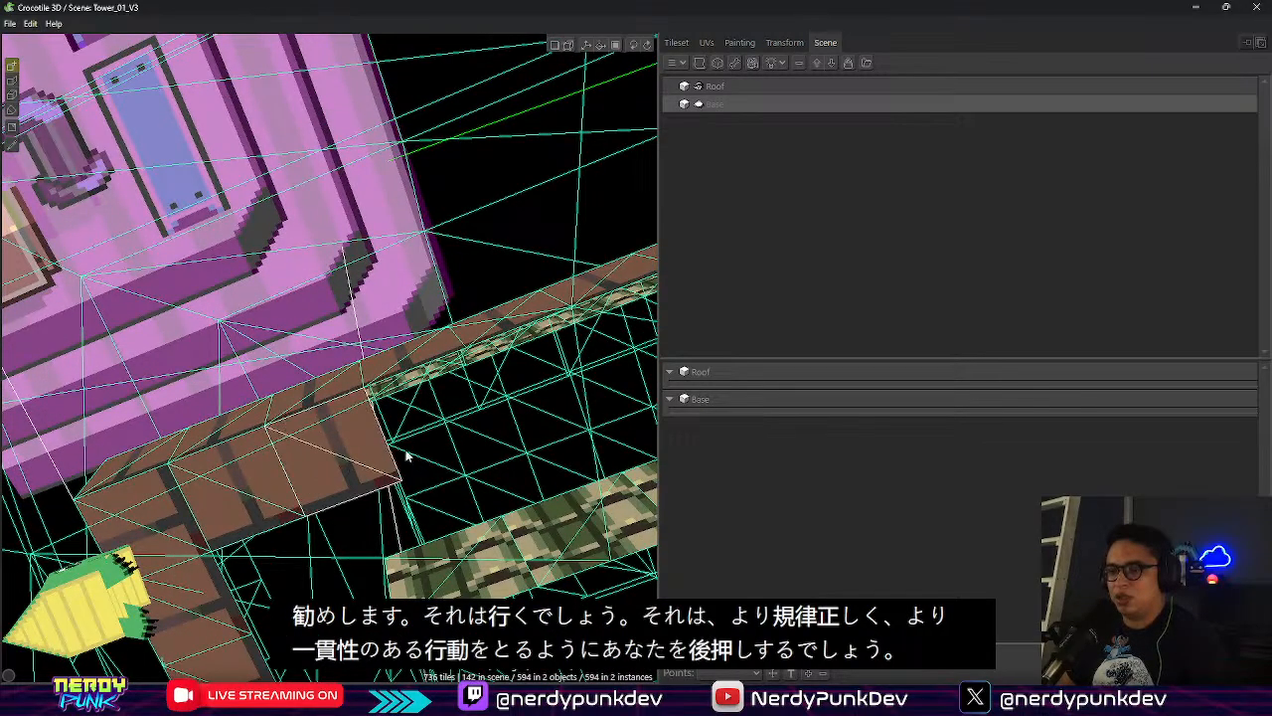
middle_click_drag(506, 402, 324, 428)
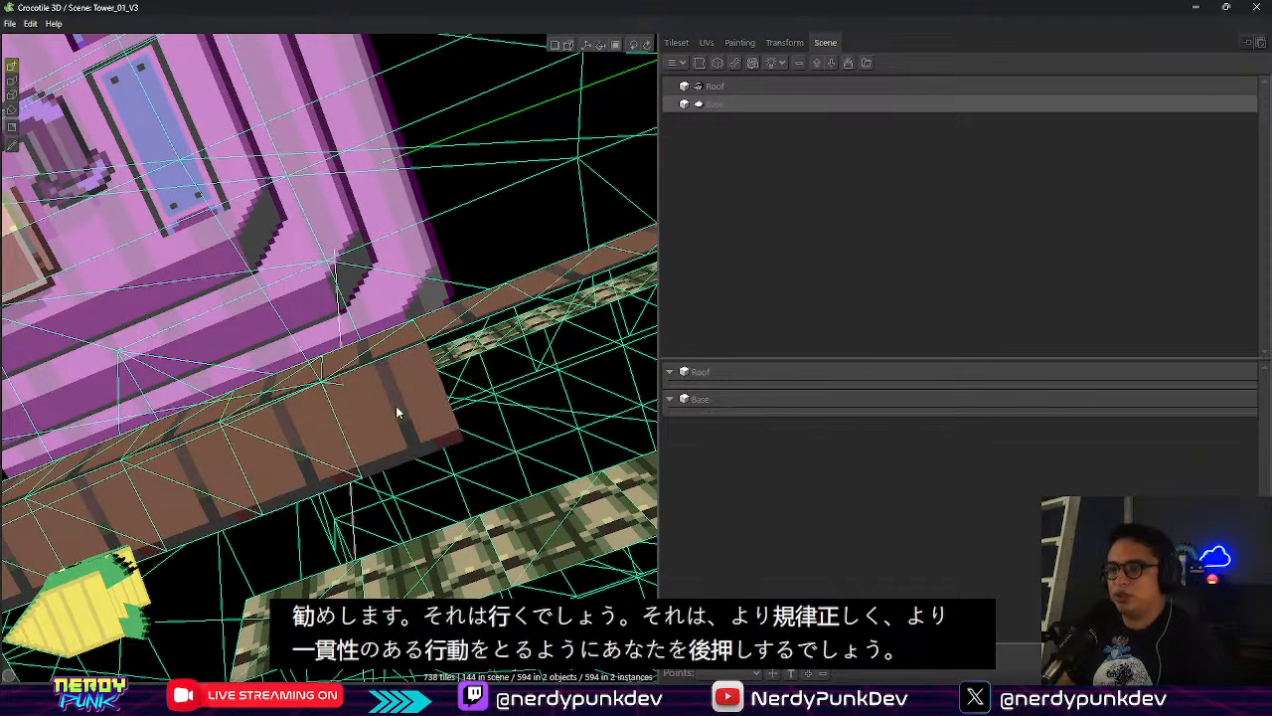
left_click(494, 381)
middle_click_drag(551, 372, 383, 422)
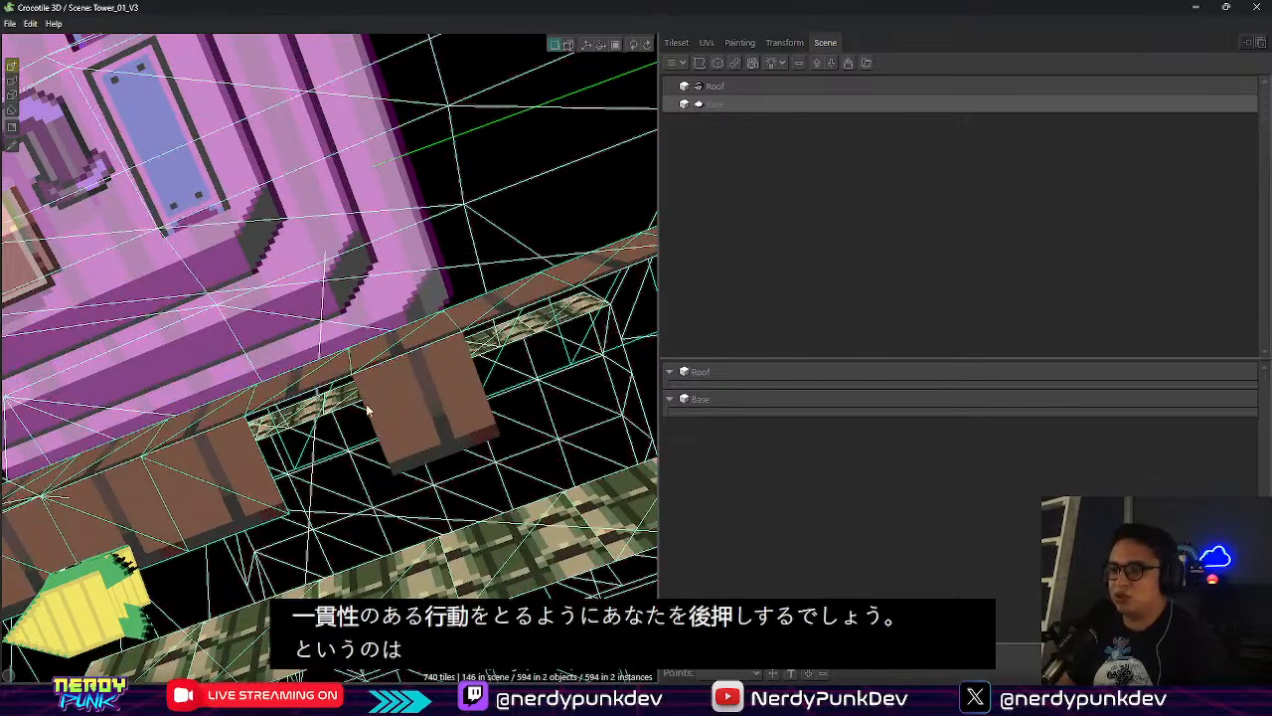
left_click(363, 413)
Finish the underside of the ledge's second side with plank tiles up to its end corner
middle_click_drag(553, 356, 373, 405)
left_click(354, 390)
left_click(446, 383)
middle_click_drag(587, 341, 370, 405)
left_click(264, 435)
left_click(262, 438)
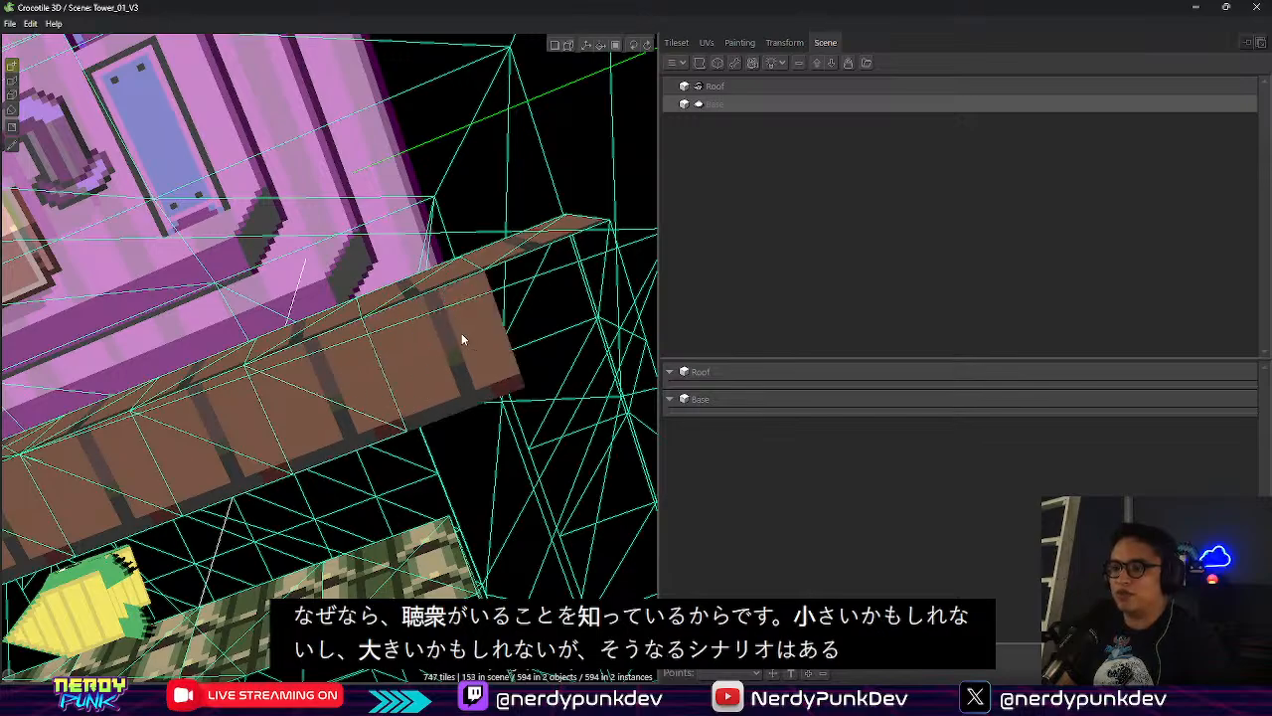
left_click(461, 338)
left_click(570, 293)
Draw the plank tile along the underside of the ledge's third side, from its starting corner towards the middle
right_click_drag(570, 293, 485, 341)
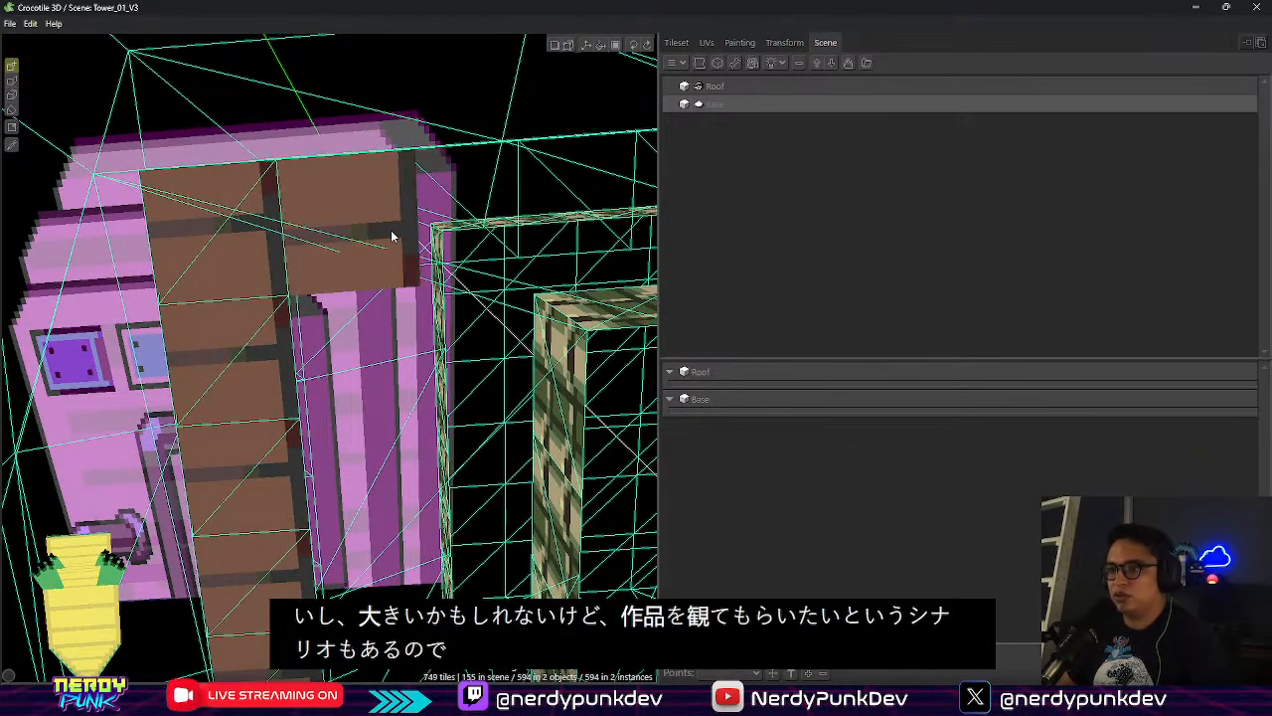
left_click(389, 239)
left_click(472, 234)
right_click_drag(486, 273, 481, 275)
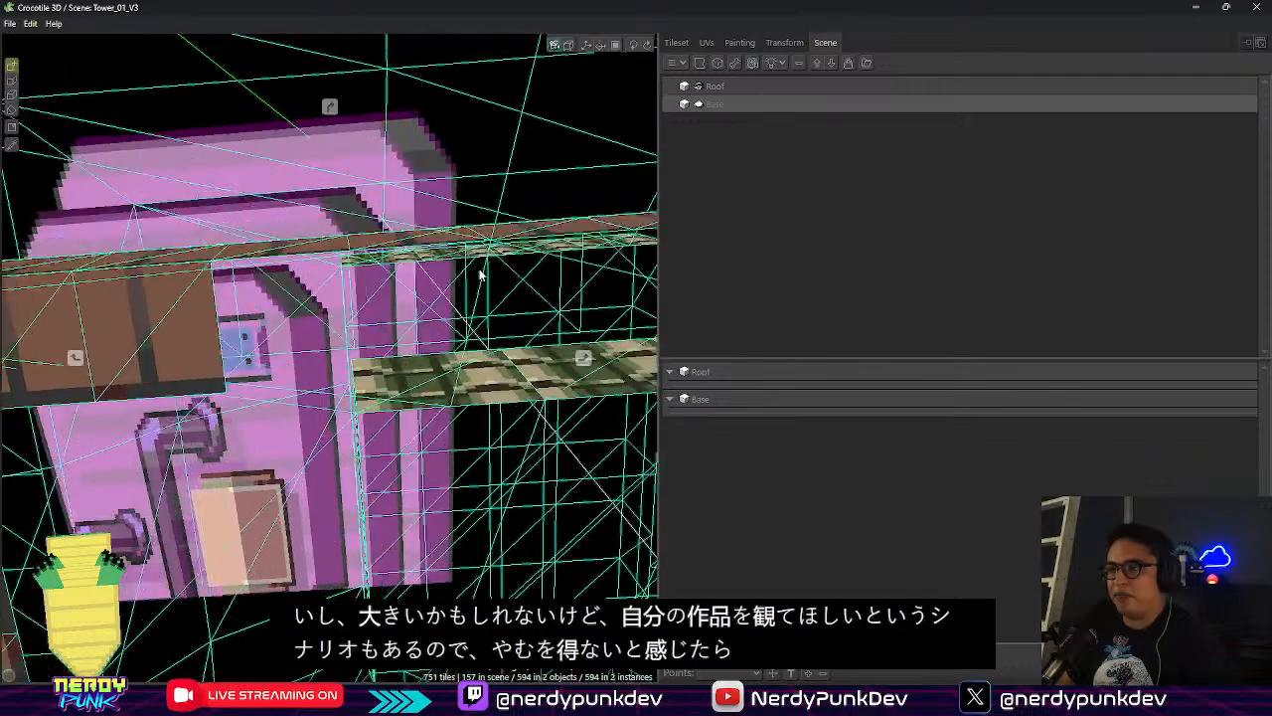
left_click(343, 289)
left_click(475, 307)
right_click_drag(586, 316, 462, 332)
left_click(256, 333)
left_click(379, 334)
Fill the rest of the third side's ledge underside with plank tiles as far as the end corner
left_click(133, 376)
left_click(301, 371)
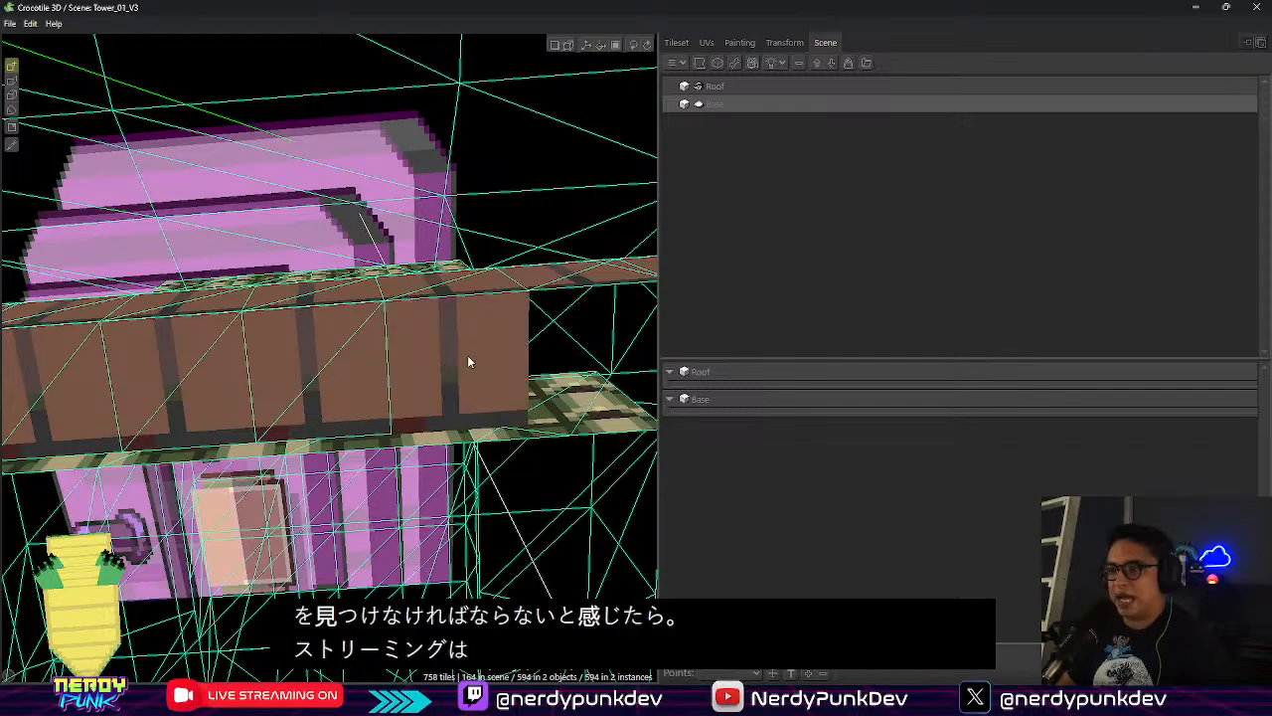
left_click(469, 357)
left_click(597, 359)
right_click_drag(600, 358, 467, 366)
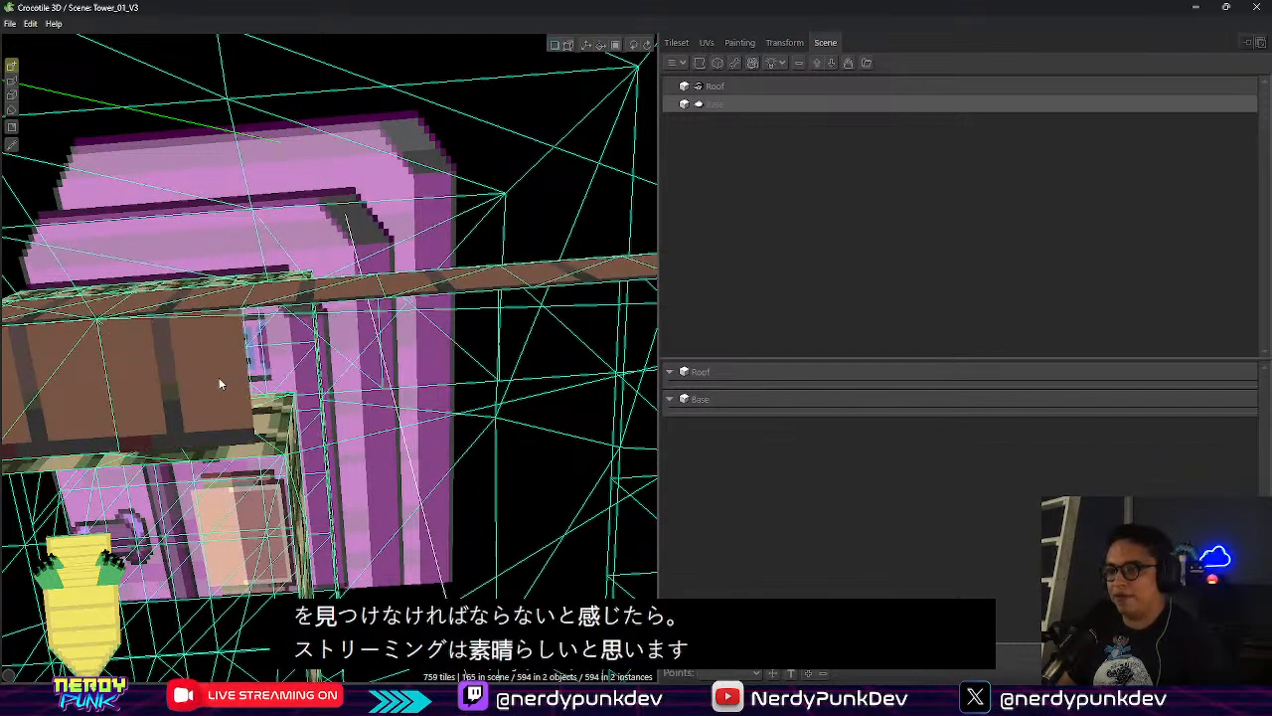
left_click(219, 377)
left_click(378, 372)
left_click(465, 368)
left_click(582, 351)
middle_click_drag(585, 351, 400, 381)
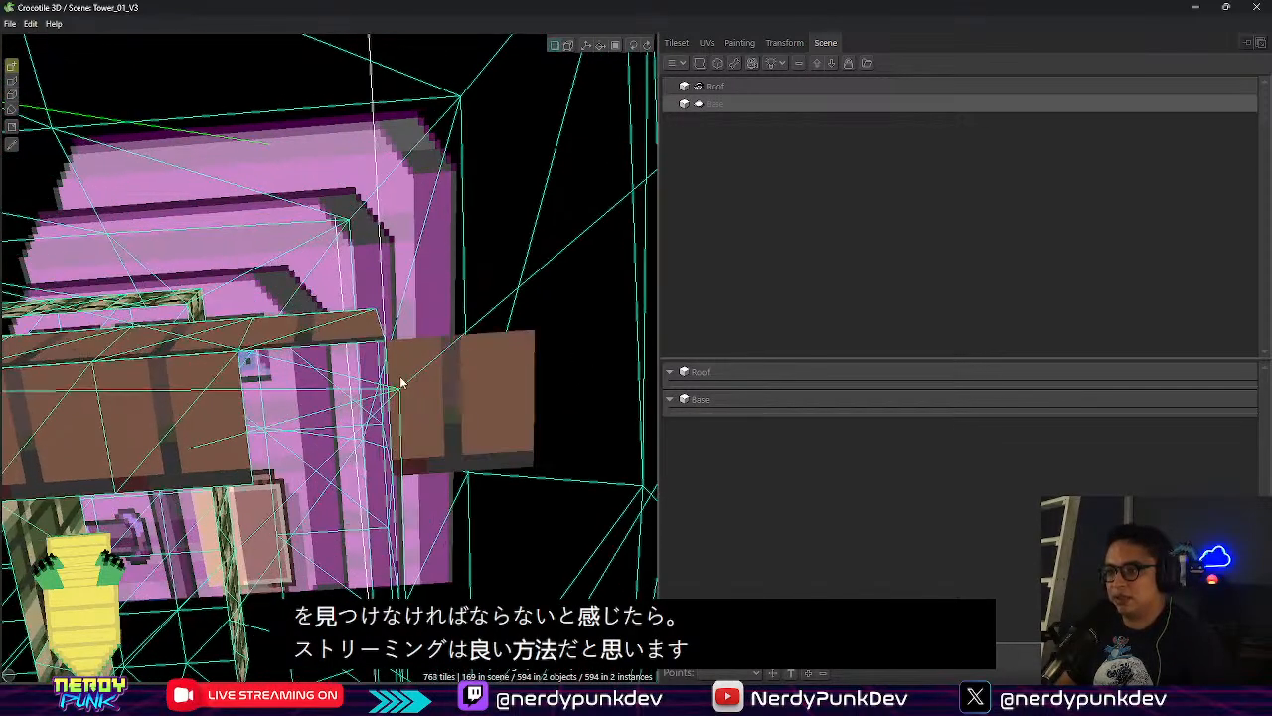
left_click(366, 465)
Draw the plank tile along the underside of the ledge's fourth side, from its starting corner to the middle section
right_click_drag(366, 479, 179, 311)
left_click(177, 303)
left_click(321, 335)
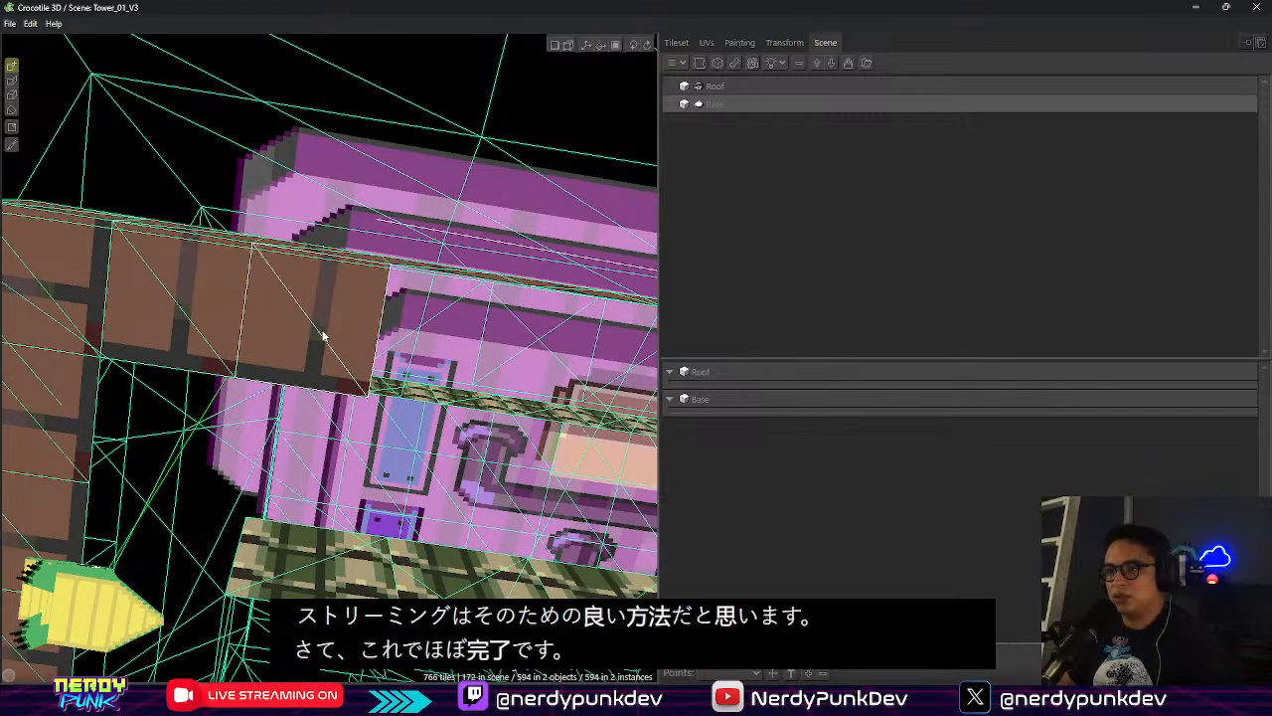
left_click(469, 349)
right_click_drag(468, 350, 429, 363)
left_click(191, 377)
left_click(298, 389)
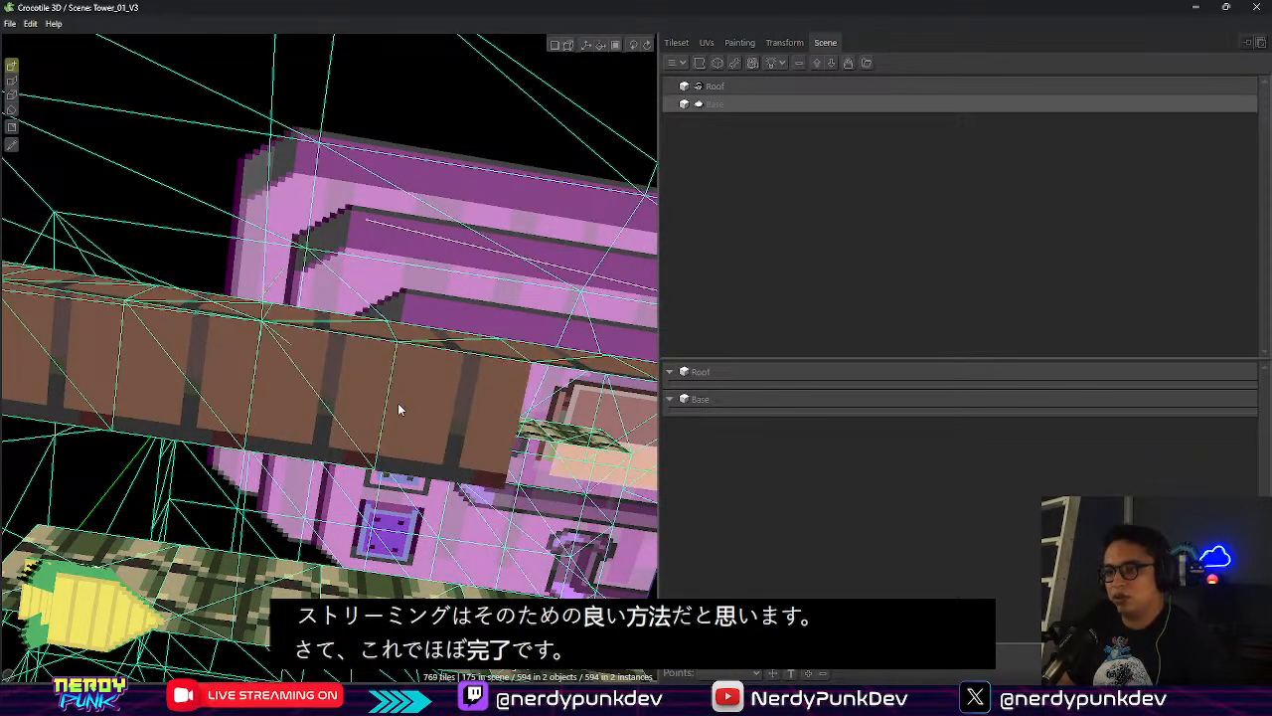
left_click(402, 405)
Complete the fourth side's ledge underside with plank tiles up to the last corner
middle_click_drag(441, 422, 407, 422)
left_click(289, 418)
left_click(187, 401)
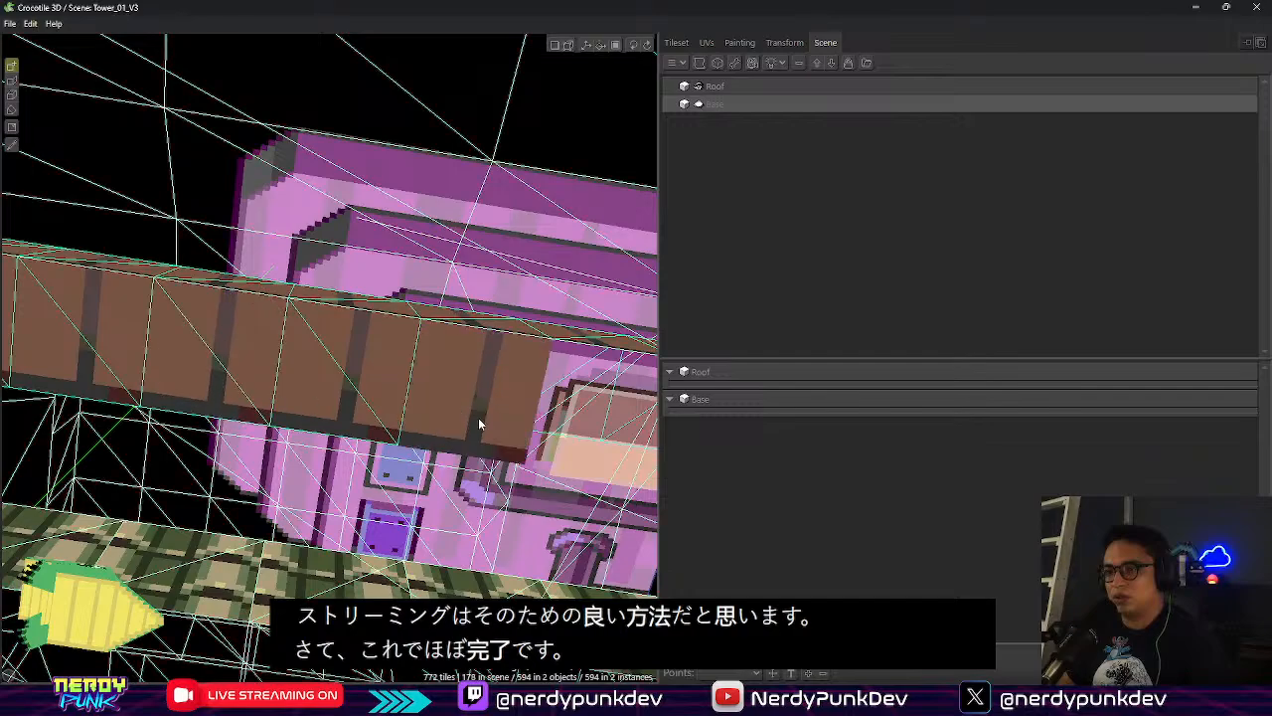
left_click(478, 423)
left_click(582, 430)
middle_click_drag(583, 430, 394, 412)
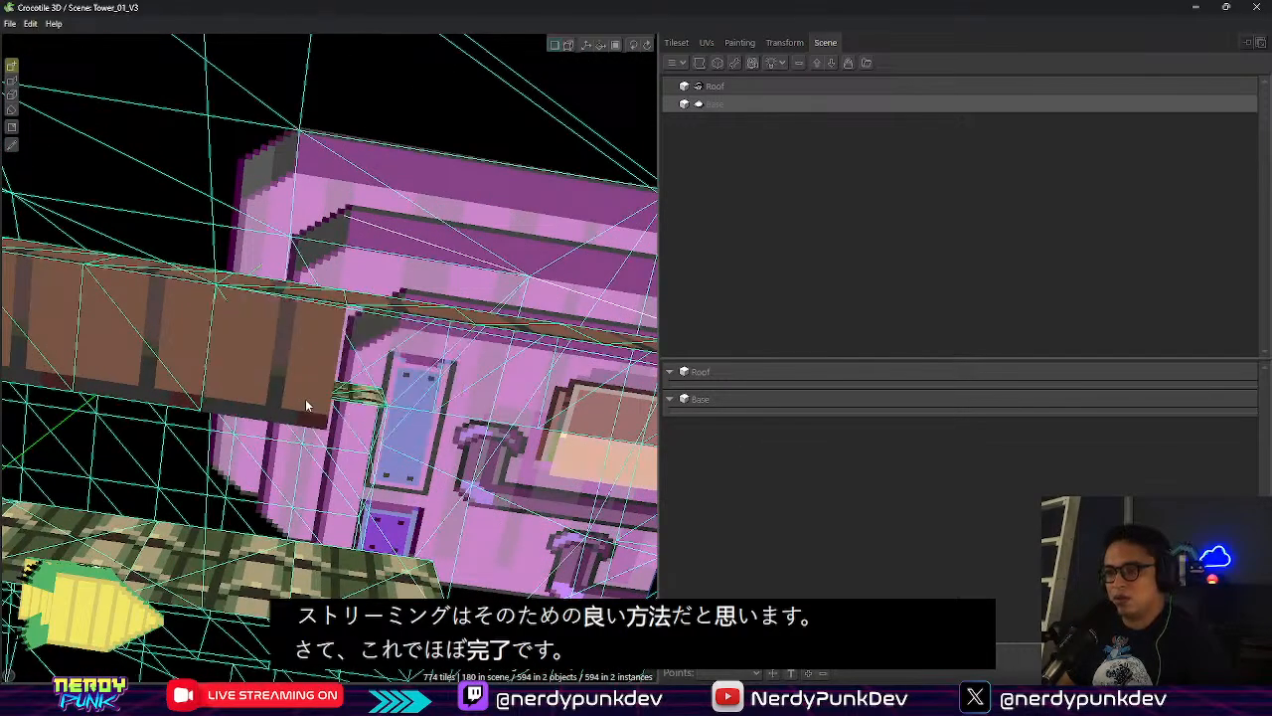
left_click(307, 404)
left_click(447, 418)
left_click(547, 439)
middle_click_drag(547, 435, 522, 434)
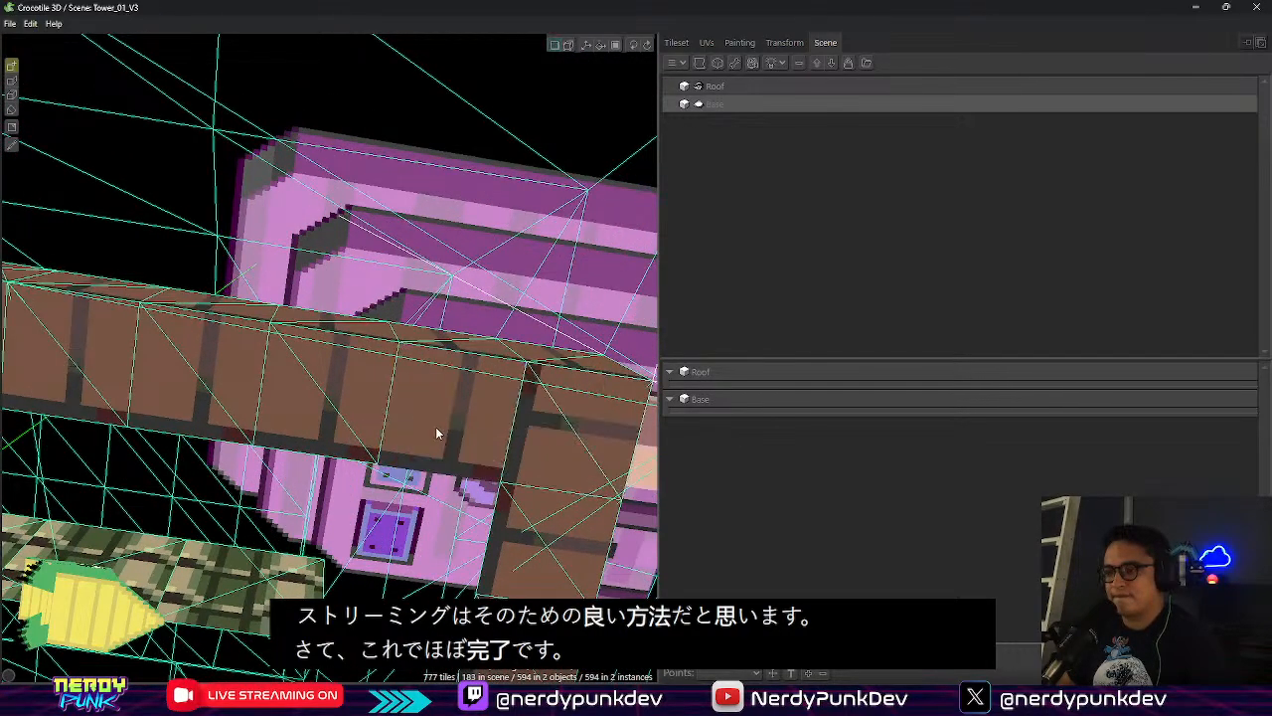
Pick the whole lower wall section with its two windows from the tileset as the drawing tile
right_click_drag(505, 459, 288, 360)
left_click(677, 42)
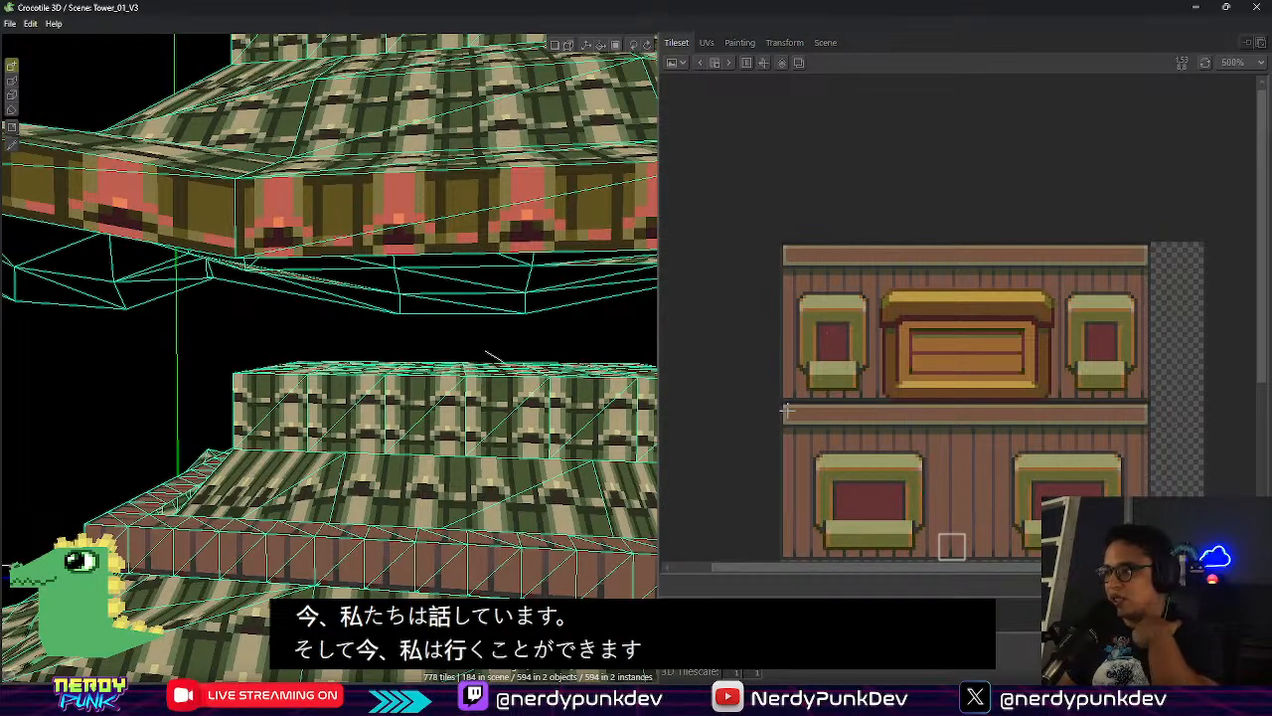
left_click_drag(782, 404, 921, 507)
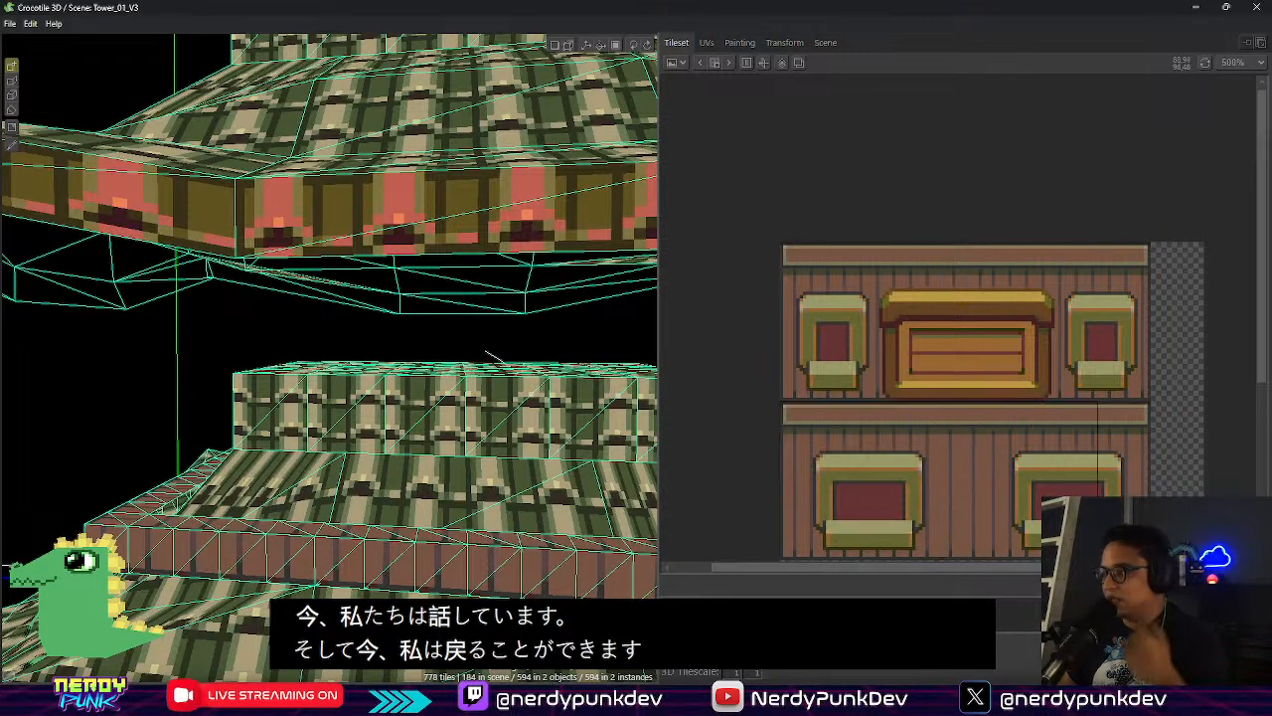
left_click_drag(1097, 555, 1148, 556)
key("Tab")
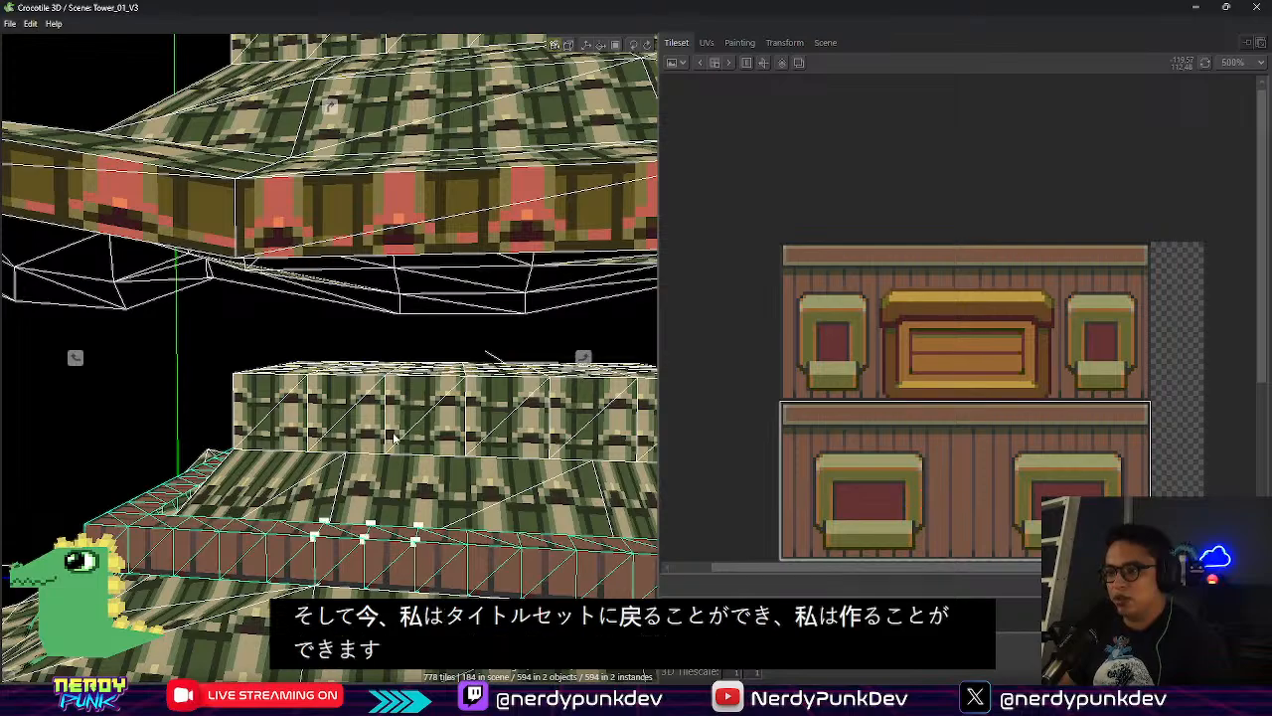
scroll(395, 438, "down", 4)
middle_click_drag(324, 397, 369, 427)
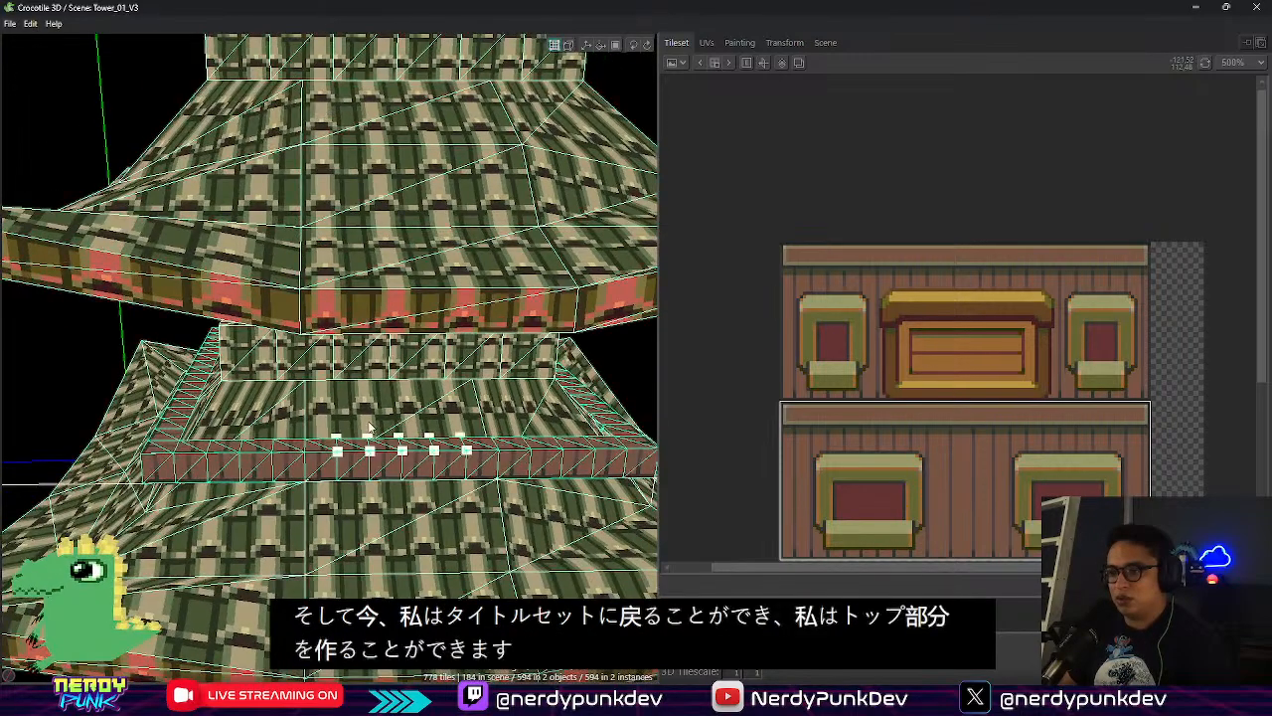
scroll(320, 395, "down", 5)
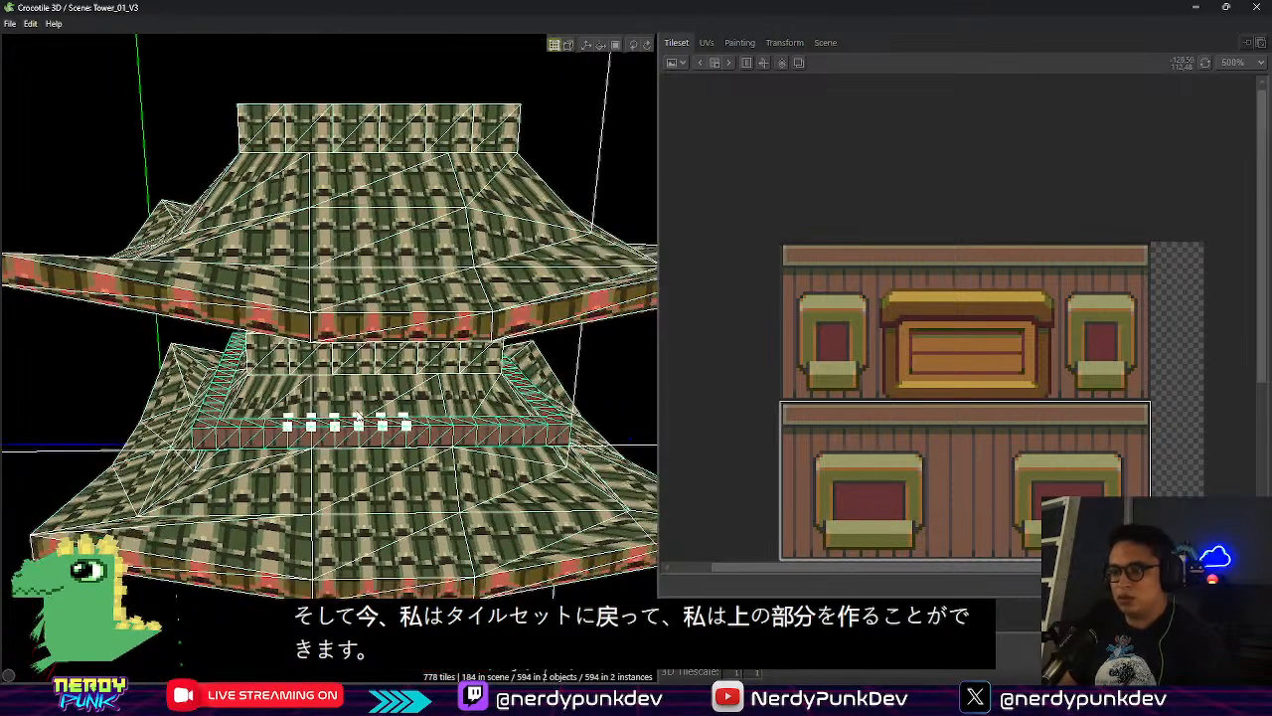
key("Tab")
middle_click_drag(403, 404, 328, 402)
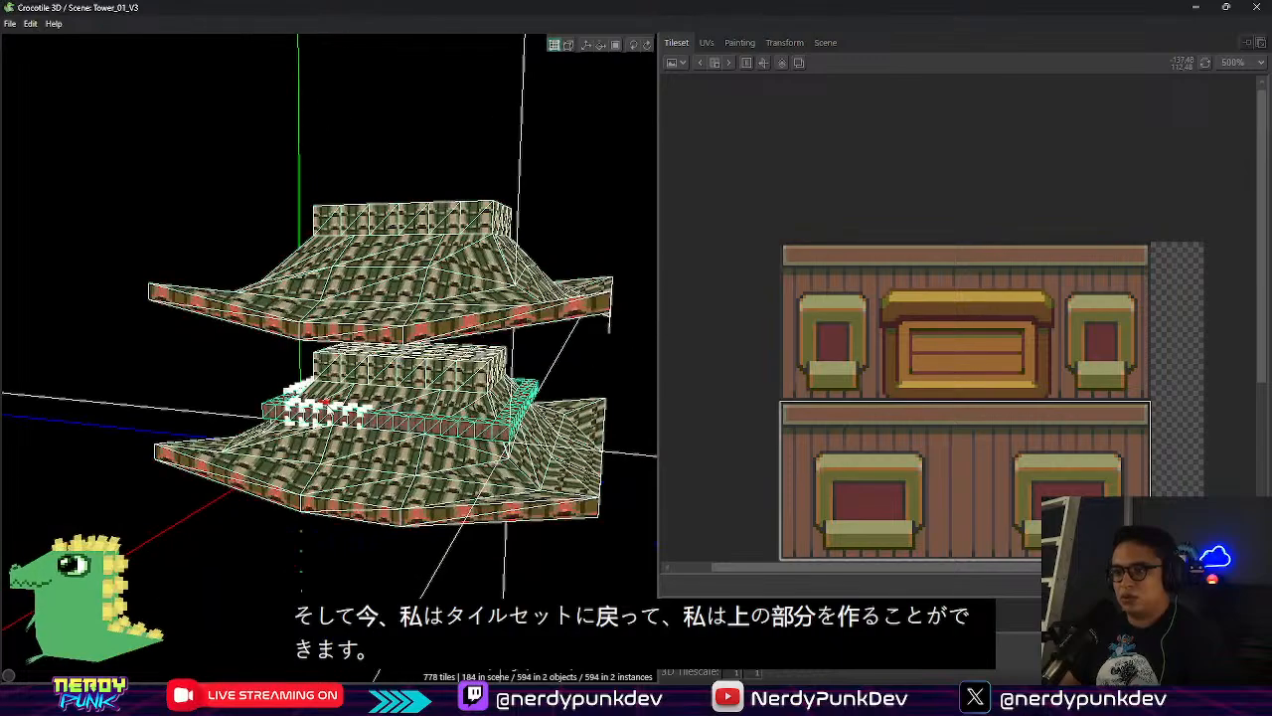
left_click(966, 466)
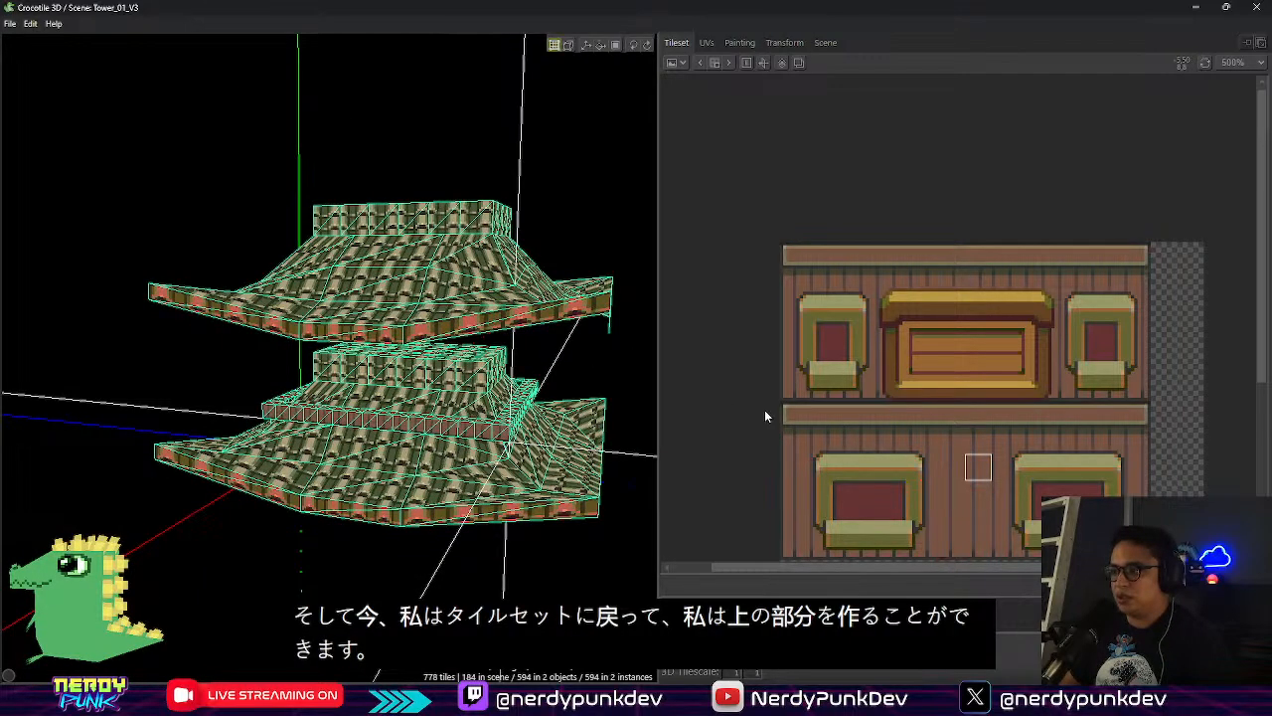
left_click_drag(793, 414, 1145, 554)
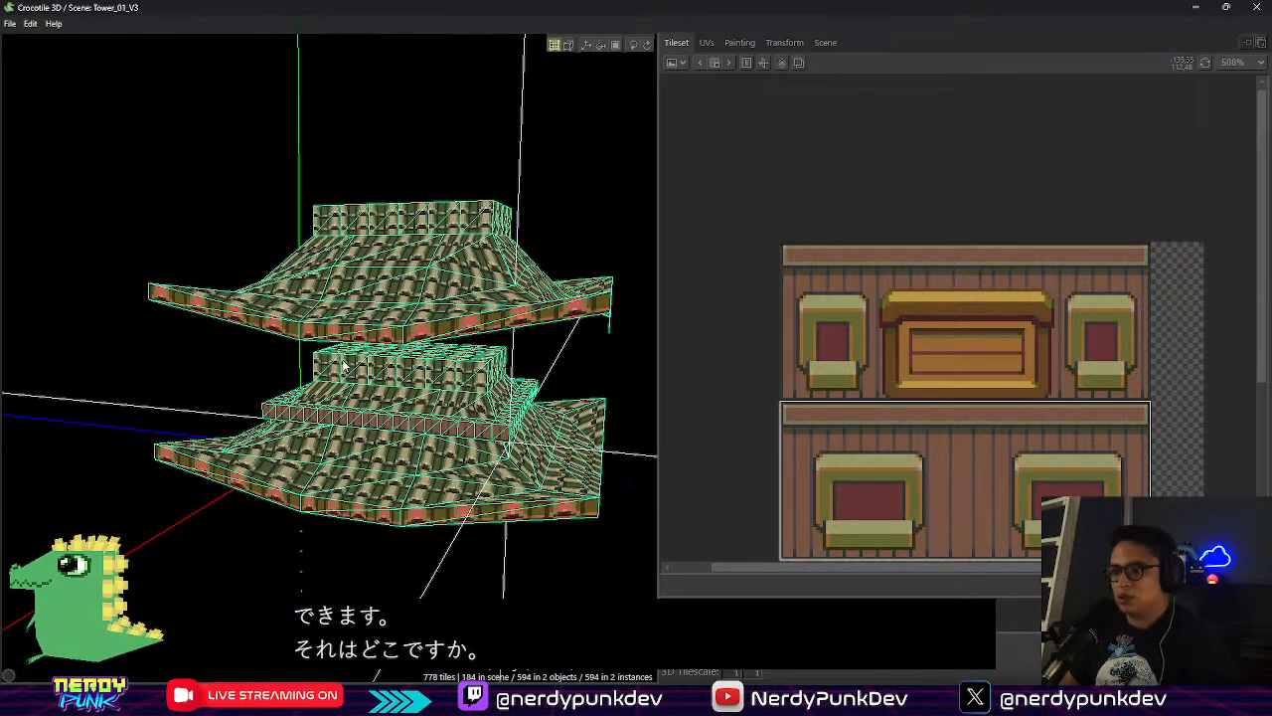
Try to place the two-window wall section on adjoining sides of the storey between the two roofs
left_click(328, 395)
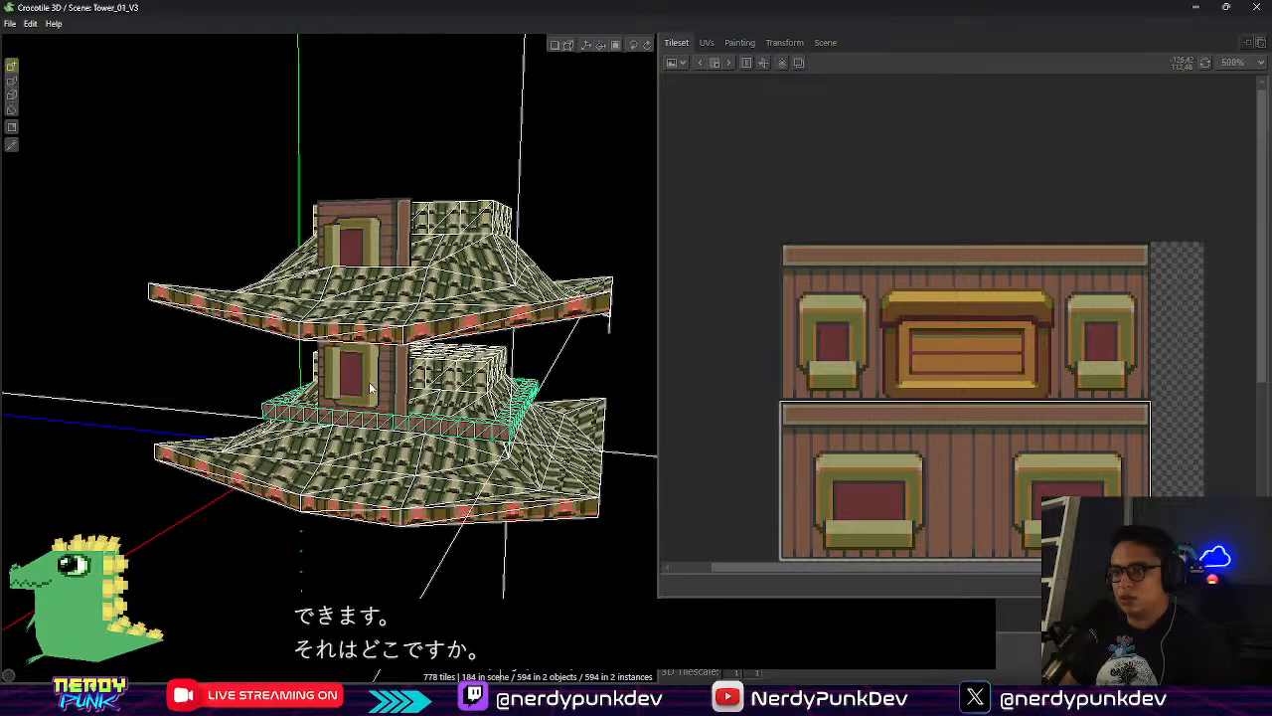
right_click_drag(326, 389, 308, 396)
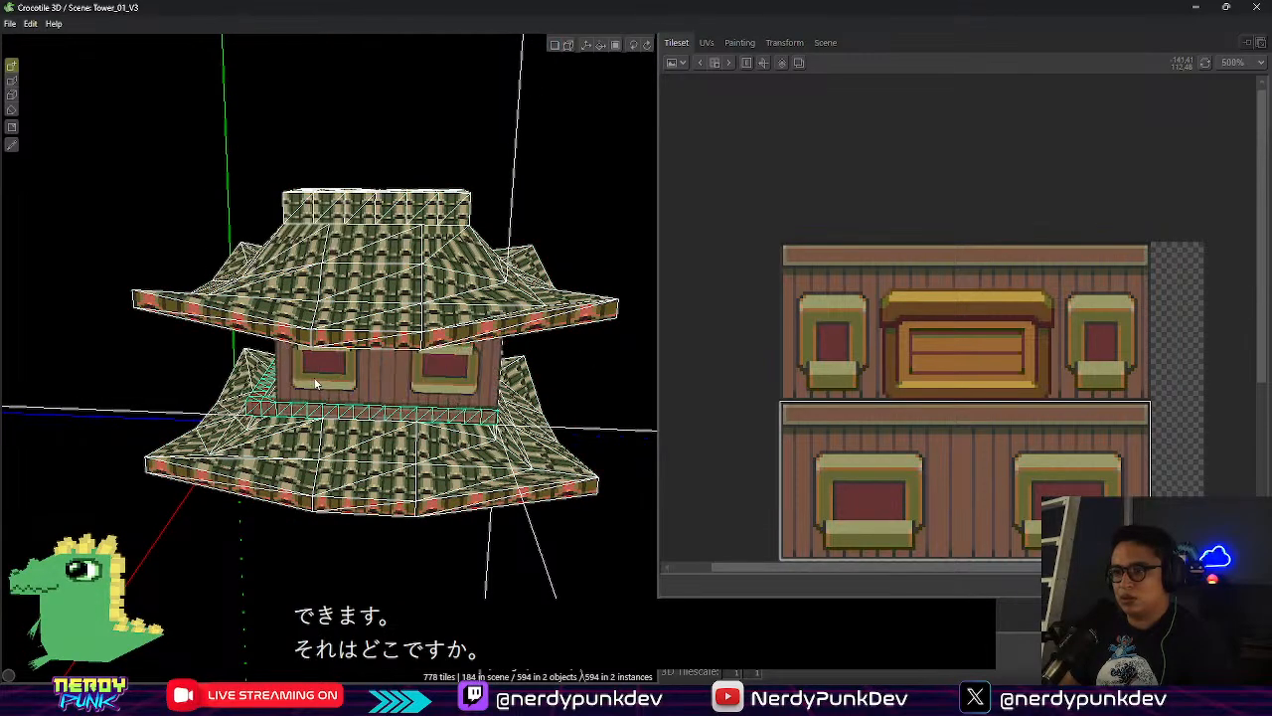
scroll(299, 377, "up", 10)
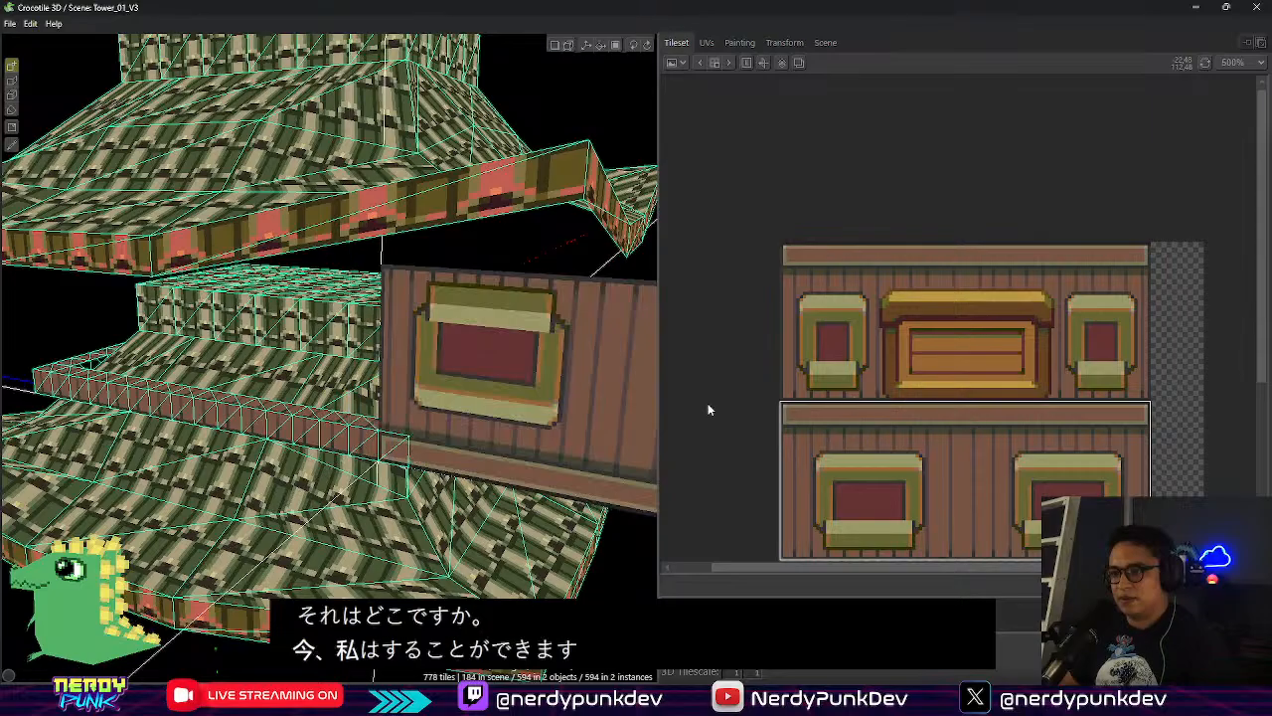
right_click_drag(582, 357, 443, 362)
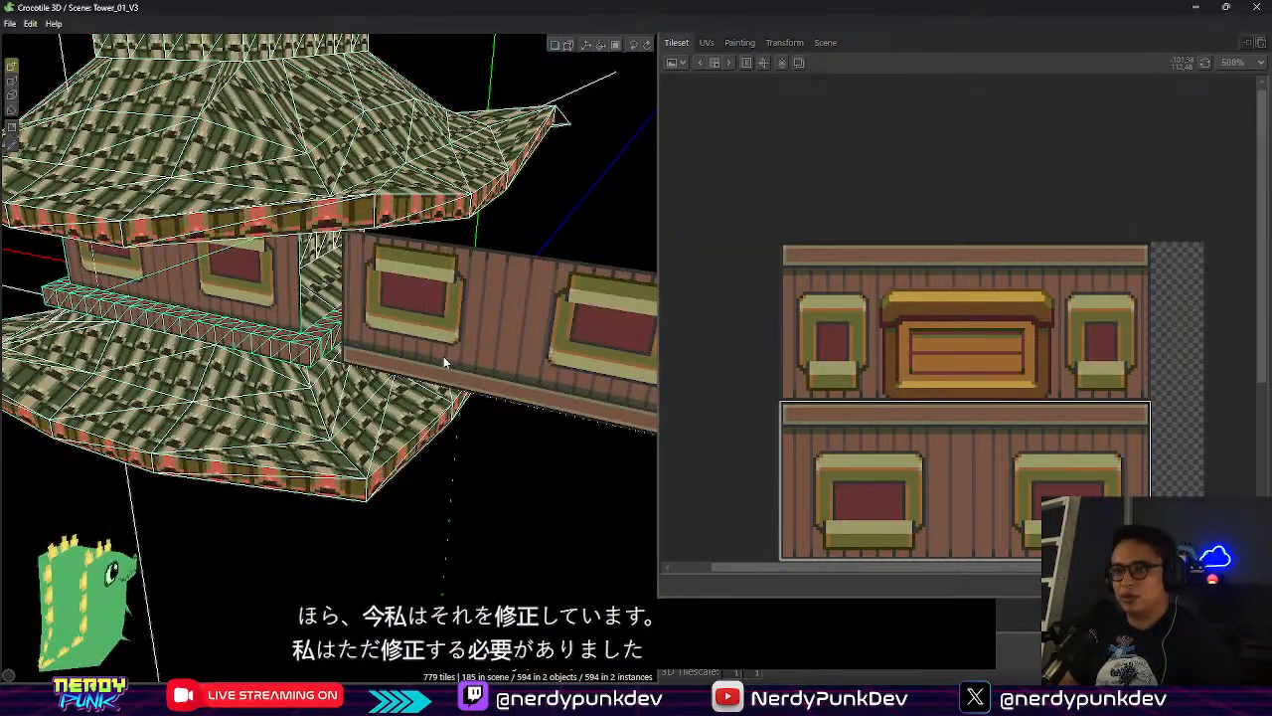
key("c")
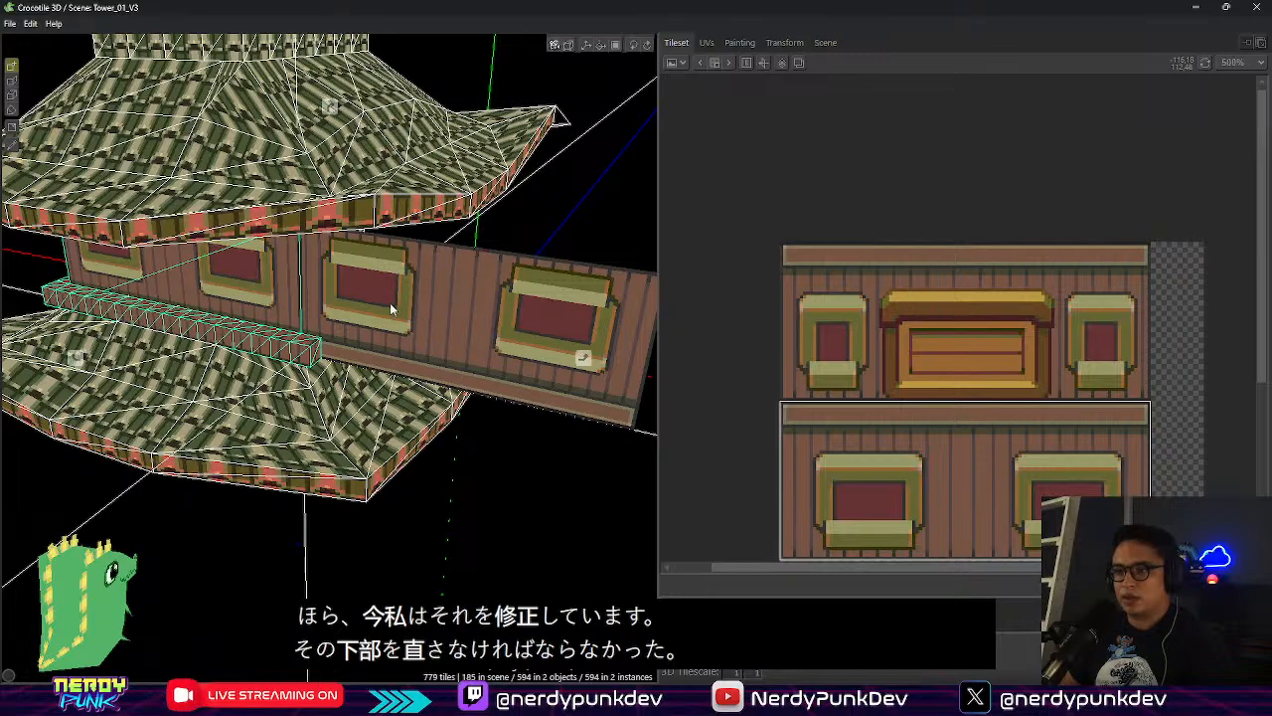
right_click_drag(389, 307, 343, 323)
left_click(363, 245)
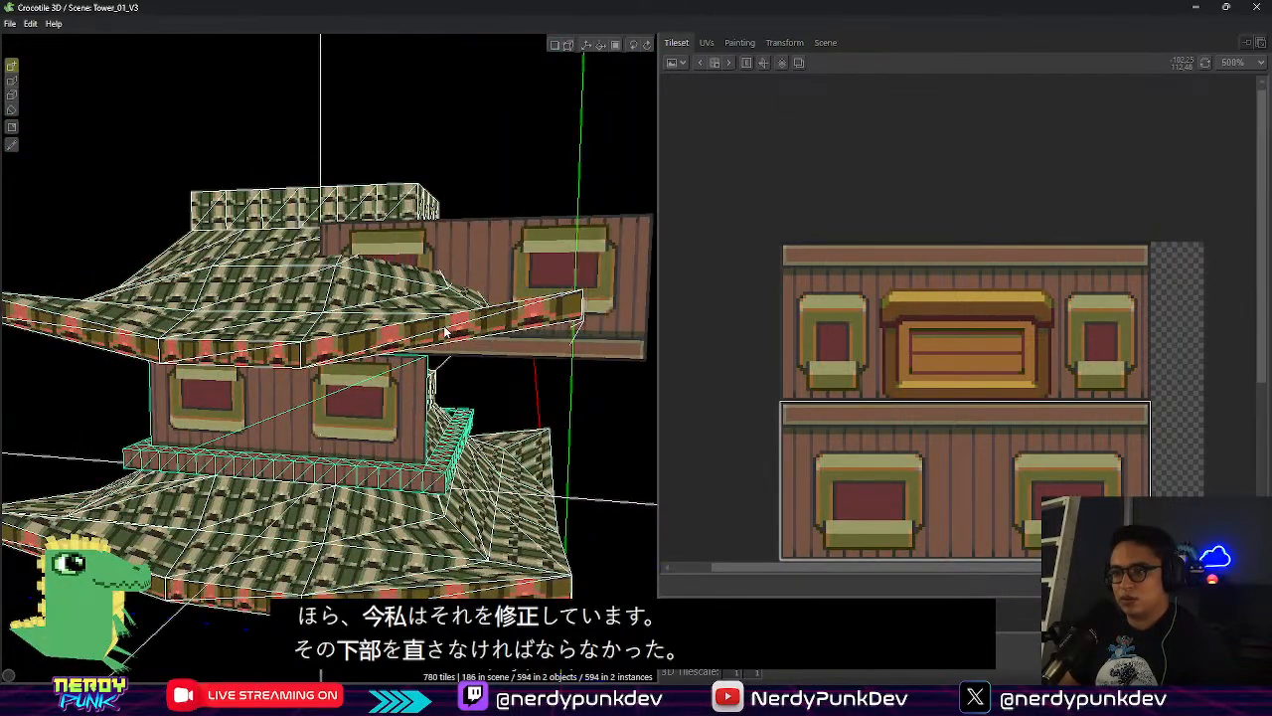
Undo the wall sections placed on the tower
key("ctrl+z")
right_click_drag(204, 555, 204, 484)
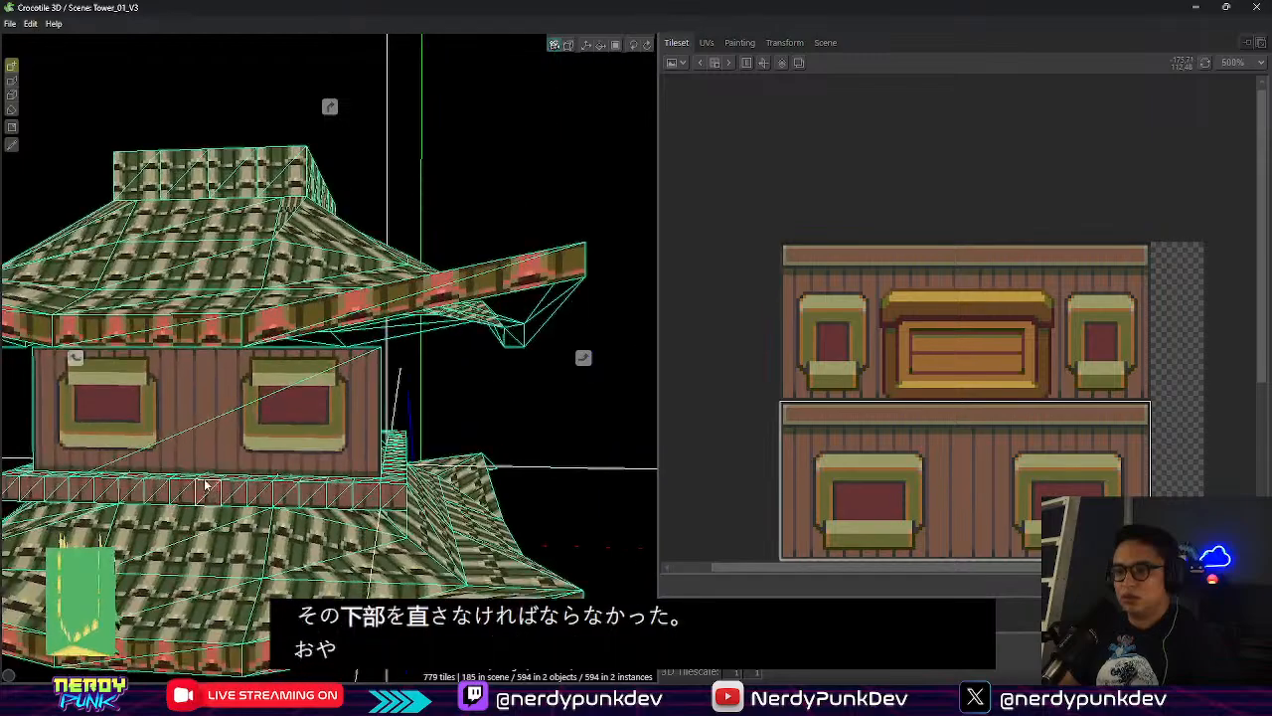
key("ctrl+z")
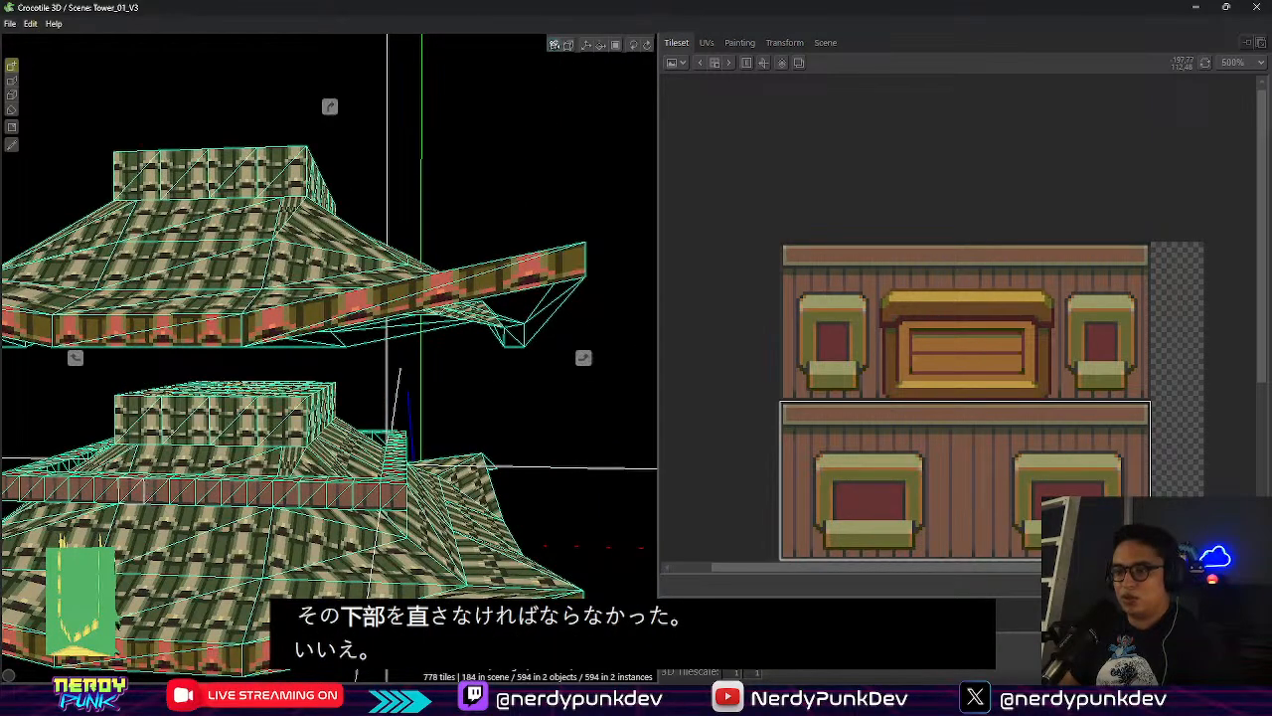
Turn the two-window wall section upright and place it on the first side, between the plank ledge and the upper roof
right_click_drag(115, 435, 129, 505)
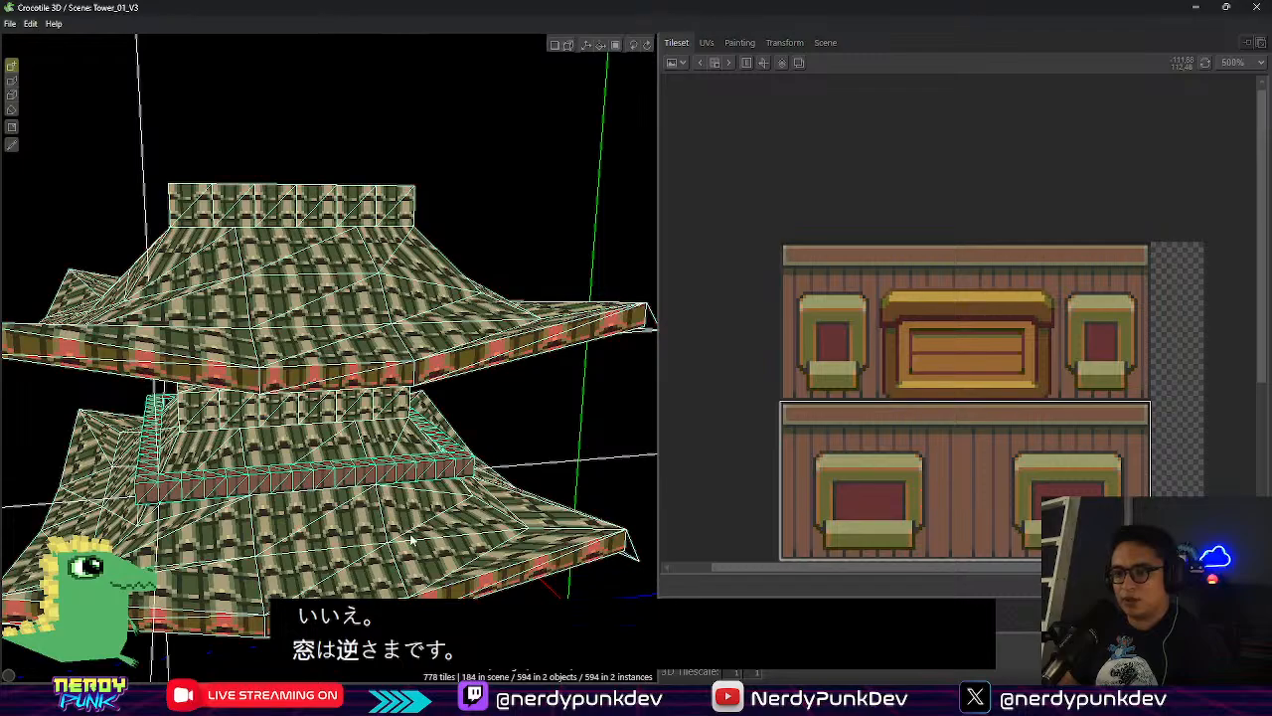
key("d")
key("d")
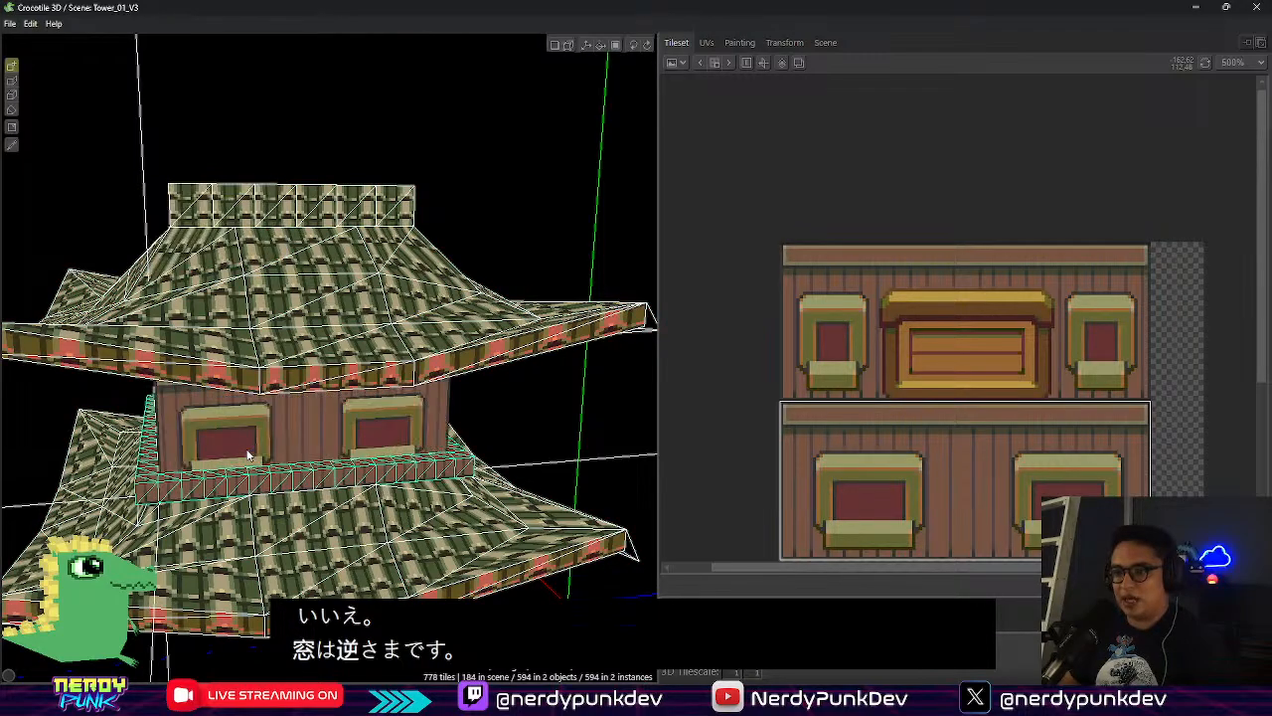
left_click(255, 459)
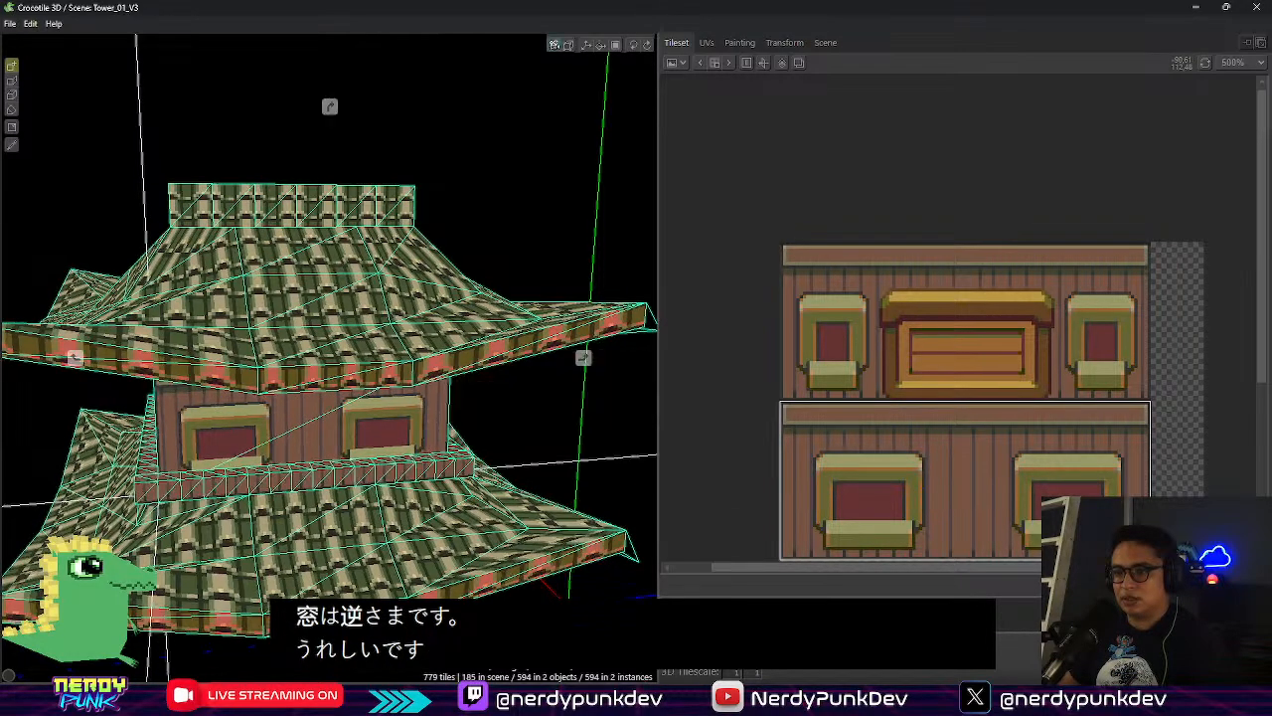
Place the same upright two-window wall section on the remaining three sides of the upper storey
middle_click_drag(329, 402, 481, 453)
left_click(192, 467)
middle_click_drag(192, 467, 457, 452)
left_click(382, 409)
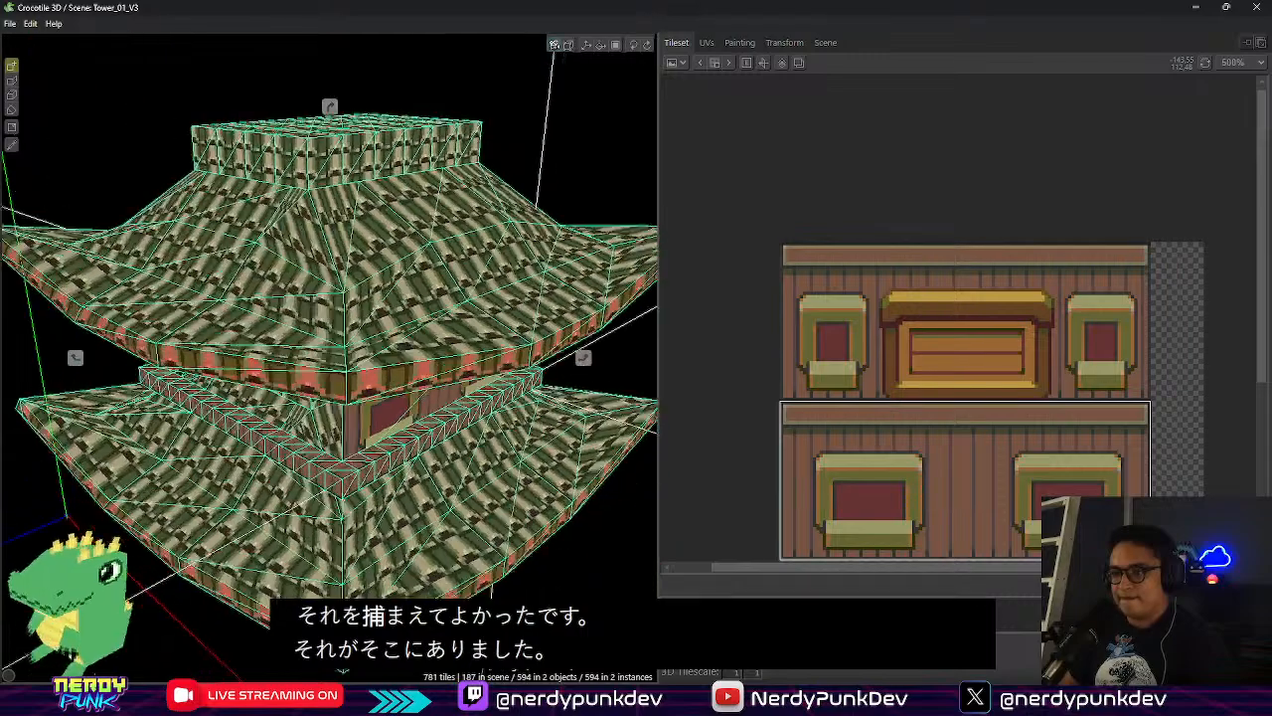
middle_click_drag(343, 427, 388, 387)
left_click(343, 415)
Pick the plain 16 by 16 plank tile between the windows in the tileset and align drawing with the gap above the first wall
middle_click_drag(357, 455, 287, 391)
scroll(261, 372, "up", 2)
scroll(260, 373, "up", 1)
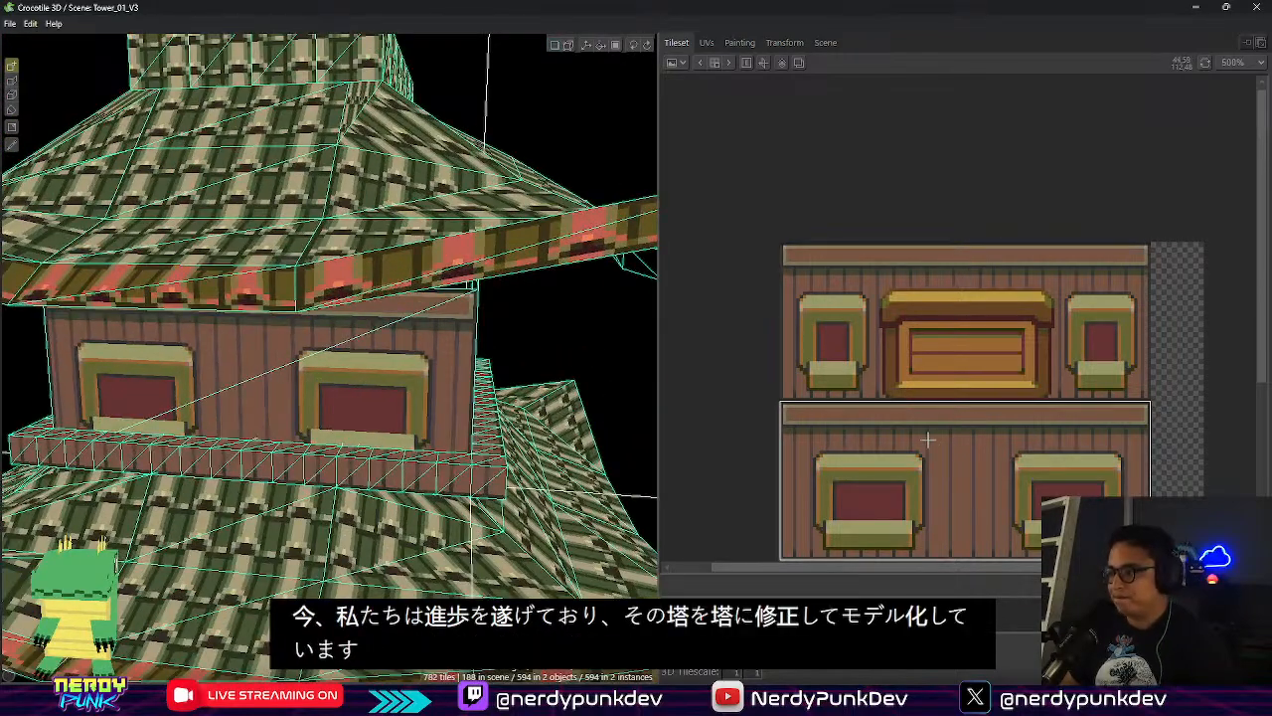
left_click(952, 445)
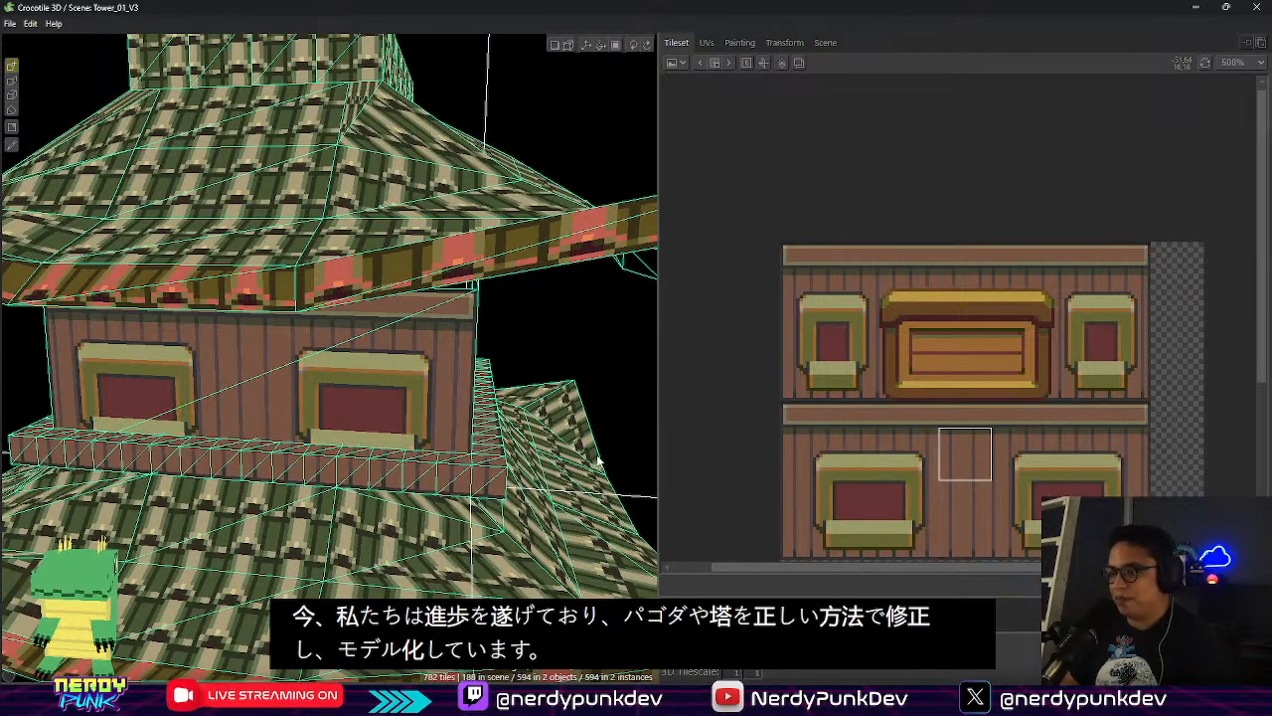
middle_click_drag(600, 460, 410, 483)
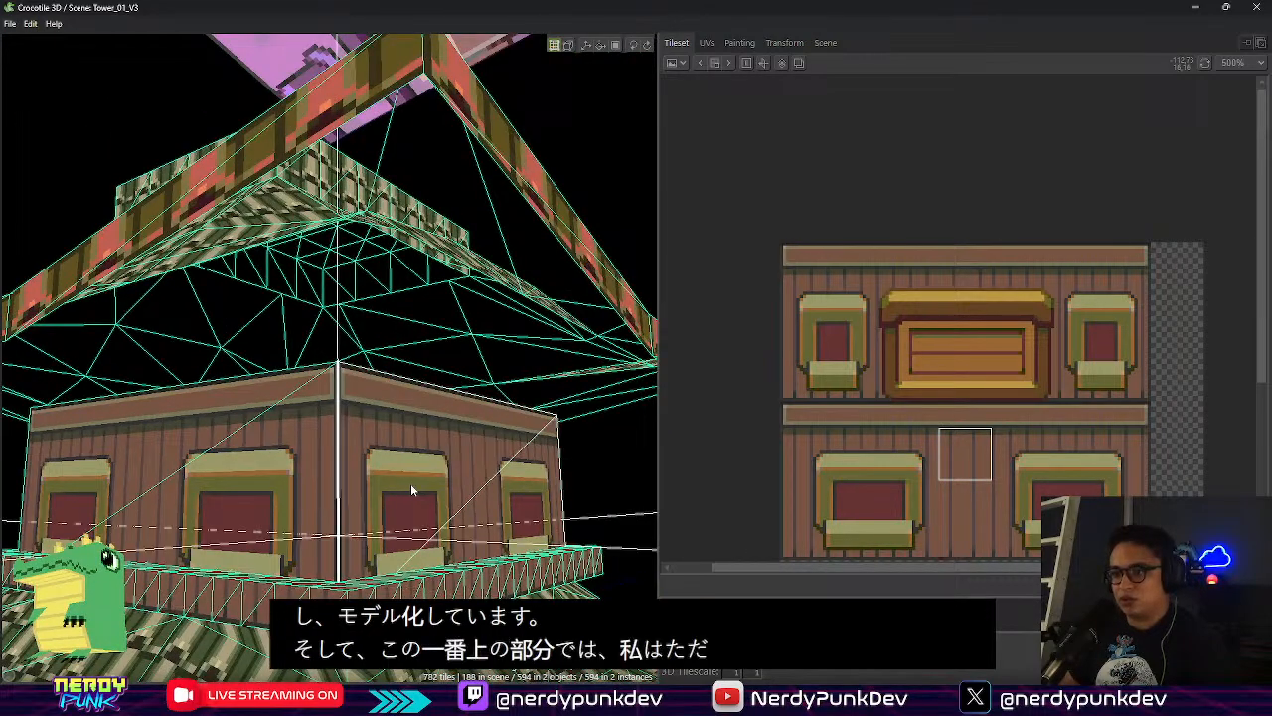
key("w")
key("w")
key("w")
key("w")
Fill the gap between the first side's windowed wall and the upper roof with two rows of plain plank tiles
left_click(345, 362)
middle_click_drag(345, 362, 221, 309)
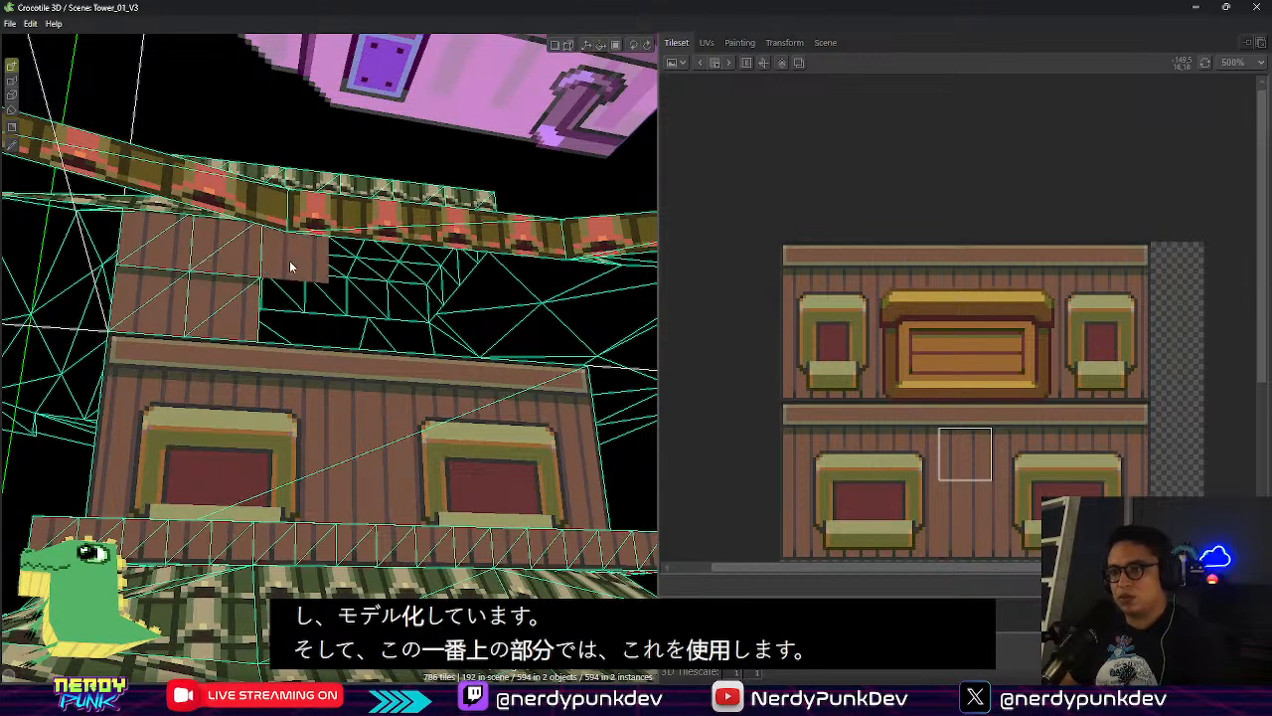
mouse_move(290, 260)
left_mouse_down()
mouse_move(446, 278)
mouse_move(288, 335)
mouse_move(483, 332)
mouse_move(483, 284)
mouse_move(537, 331)
left_mouse_up()
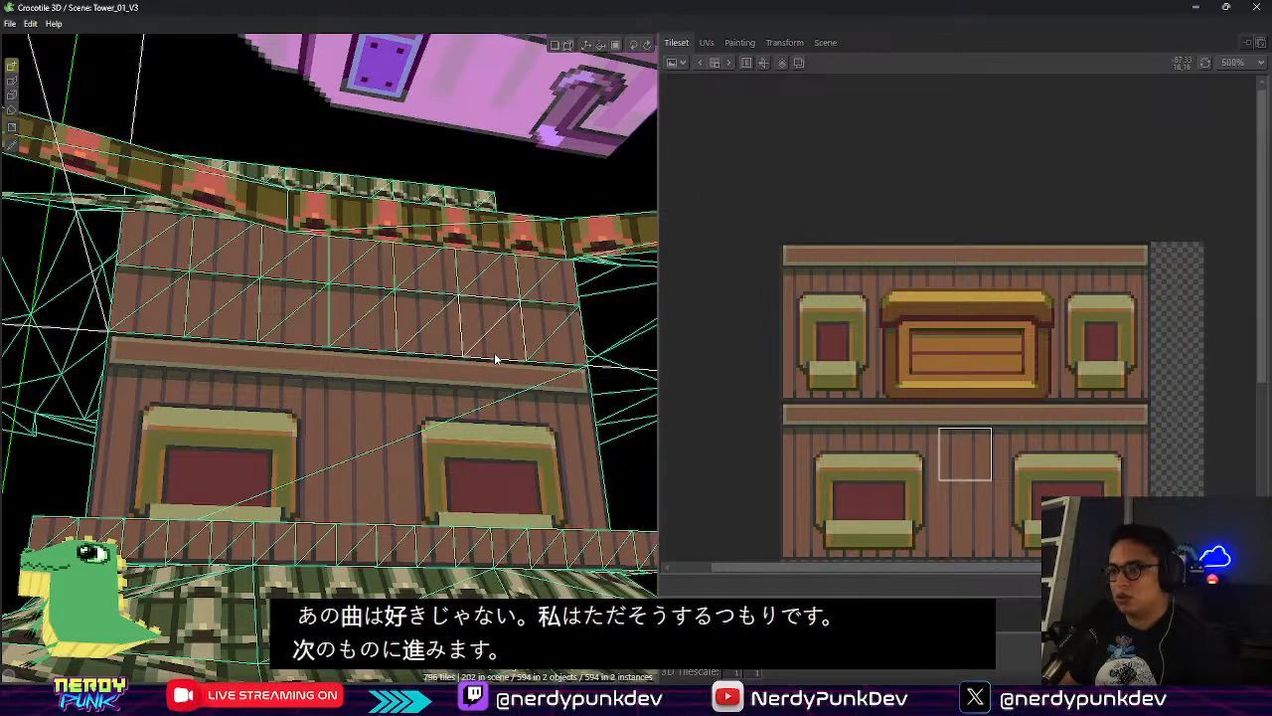
Cover the gap above the second side's windowed wall with two rows of plain plank tiles, from corner to corner
middle_click_drag(494, 359, 320, 385)
key("Tab")
middle_click_drag(360, 482, 348, 430)
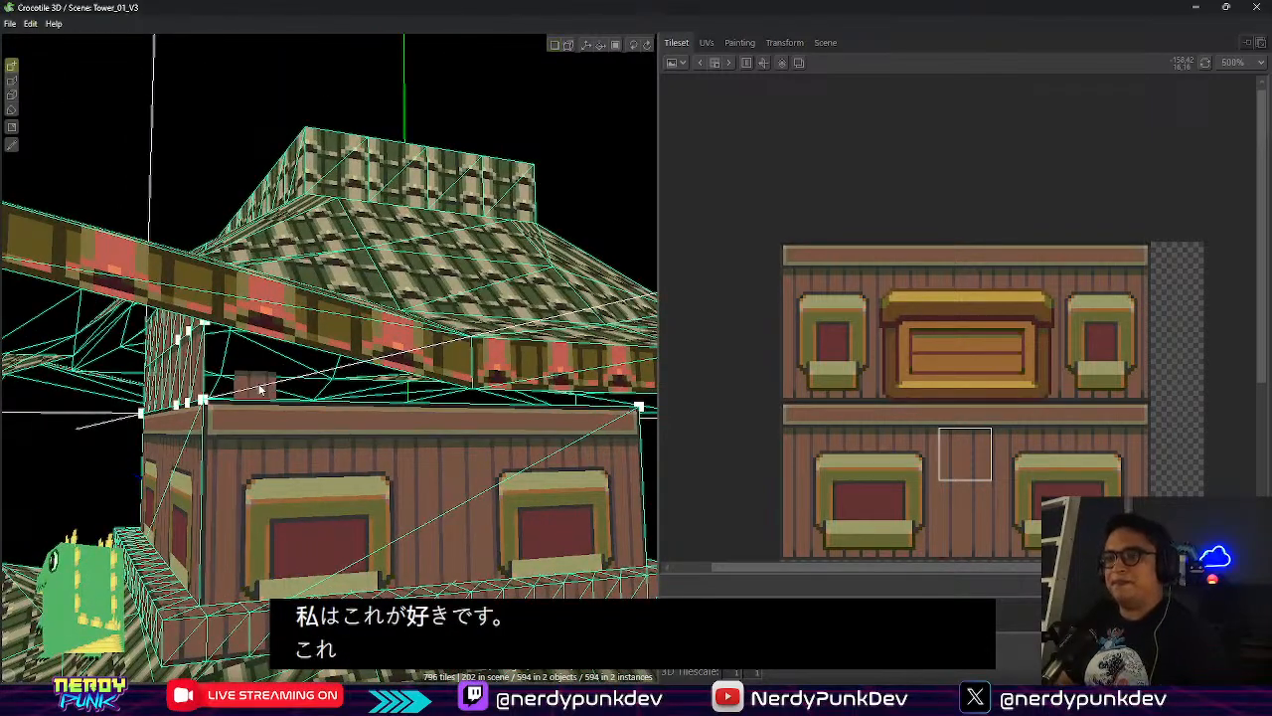
middle_click_drag(260, 390, 488, 340)
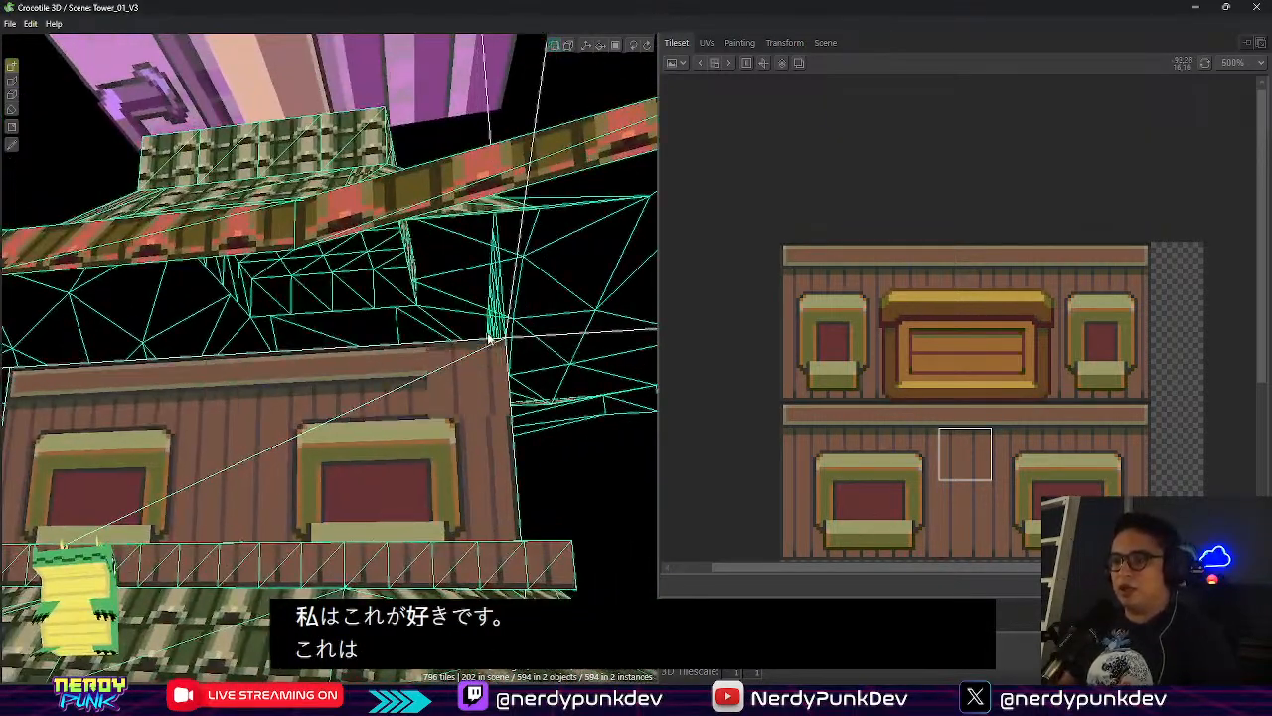
mouse_move(488, 340)
left_mouse_down()
mouse_move(451, 241)
mouse_move(386, 245)
mouse_move(384, 301)
left_mouse_up()
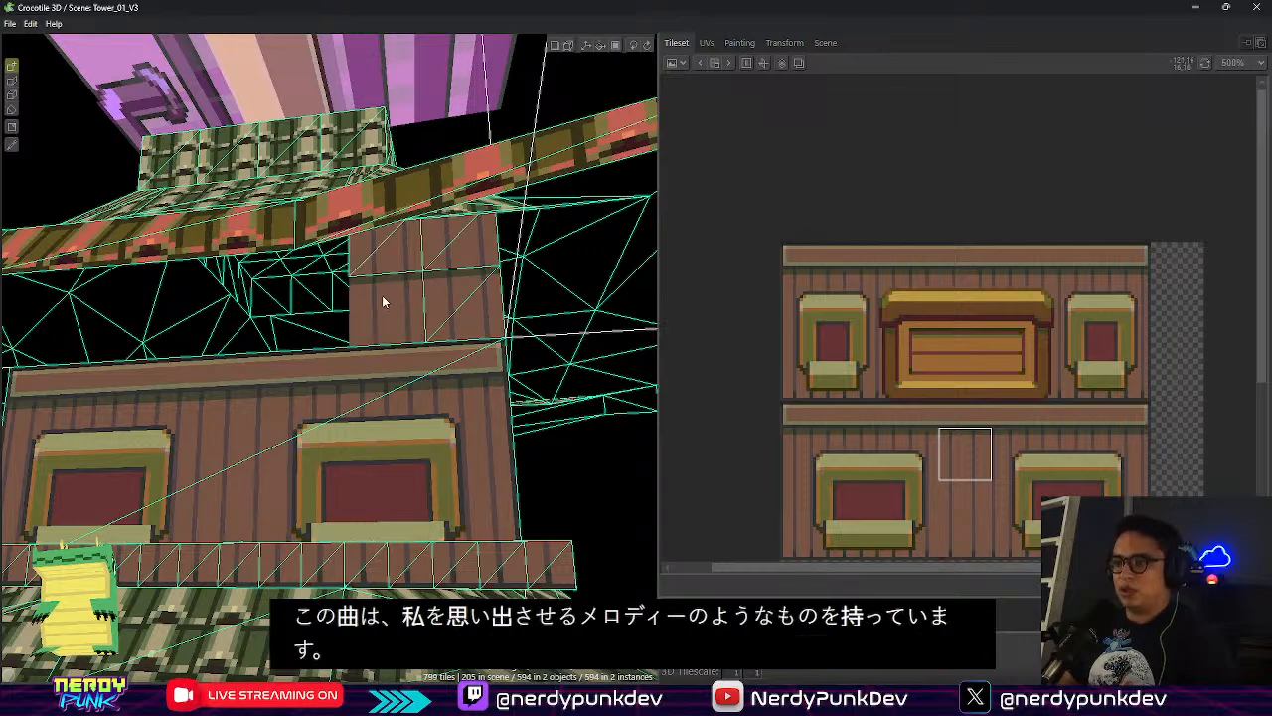
mouse_move(239, 288)
left_mouse_down()
mouse_move(229, 333)
mouse_move(149, 346)
left_mouse_up()
left_click(174, 284)
middle_click_drag(174, 284, 428, 305)
mouse_move(364, 290)
left_mouse_down()
mouse_move(366, 347)
mouse_move(299, 325)
left_mouse_up()
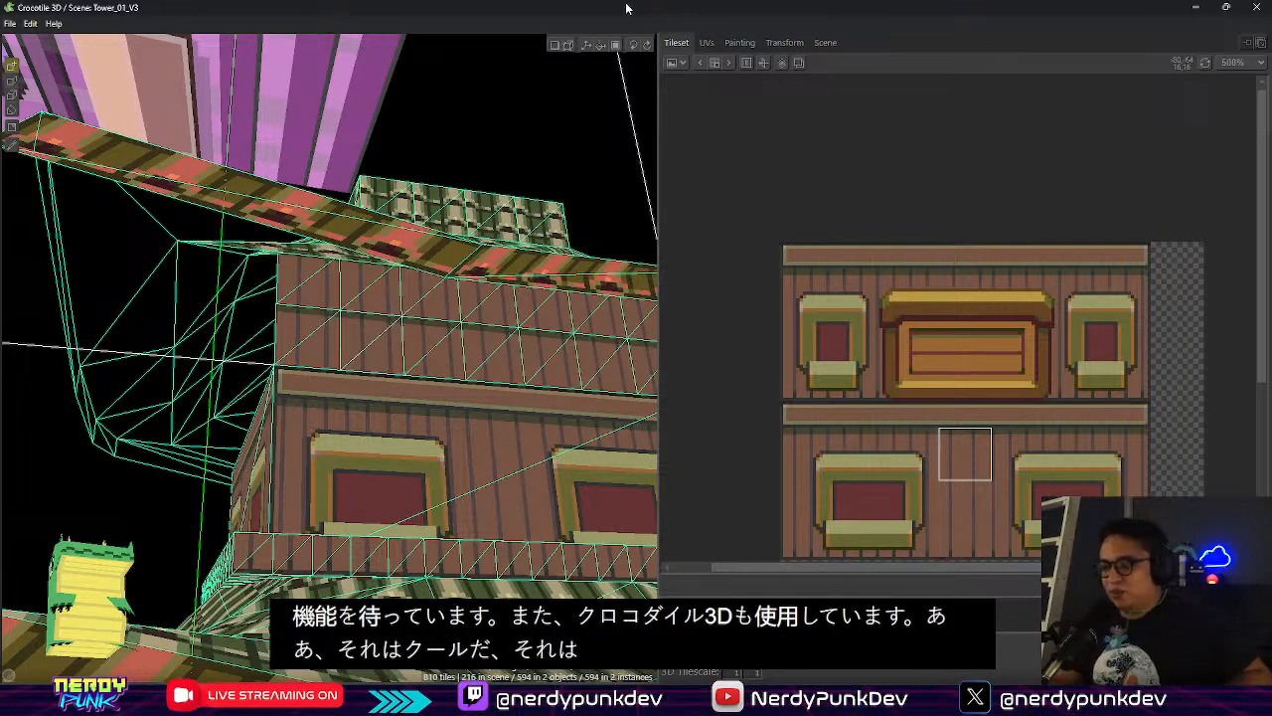
Start the two rows of plain plank tiles above the third side's windowed wall, working inward from its corner
middle_click_drag(483, 355, 542, 382)
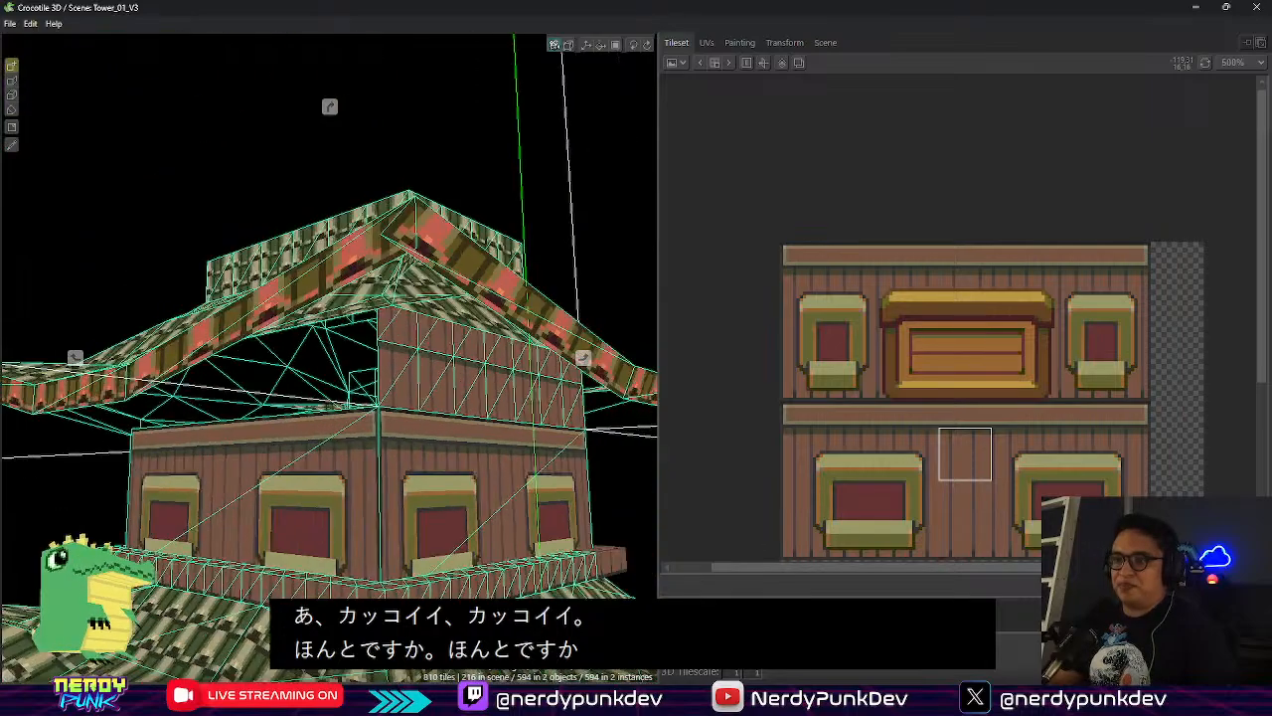
middle_click_drag(378, 378, 414, 413)
scroll(392, 396, "up", 2)
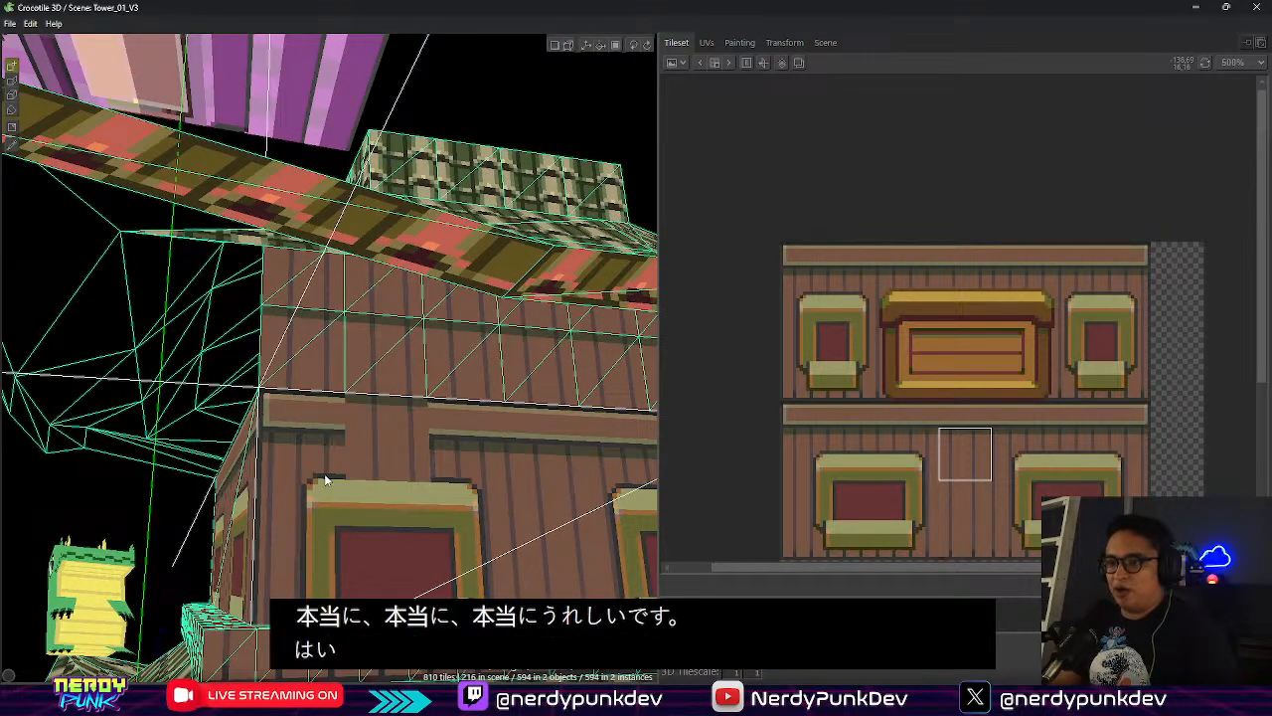
middle_click_drag(271, 462, 283, 436)
left_click(440, 358)
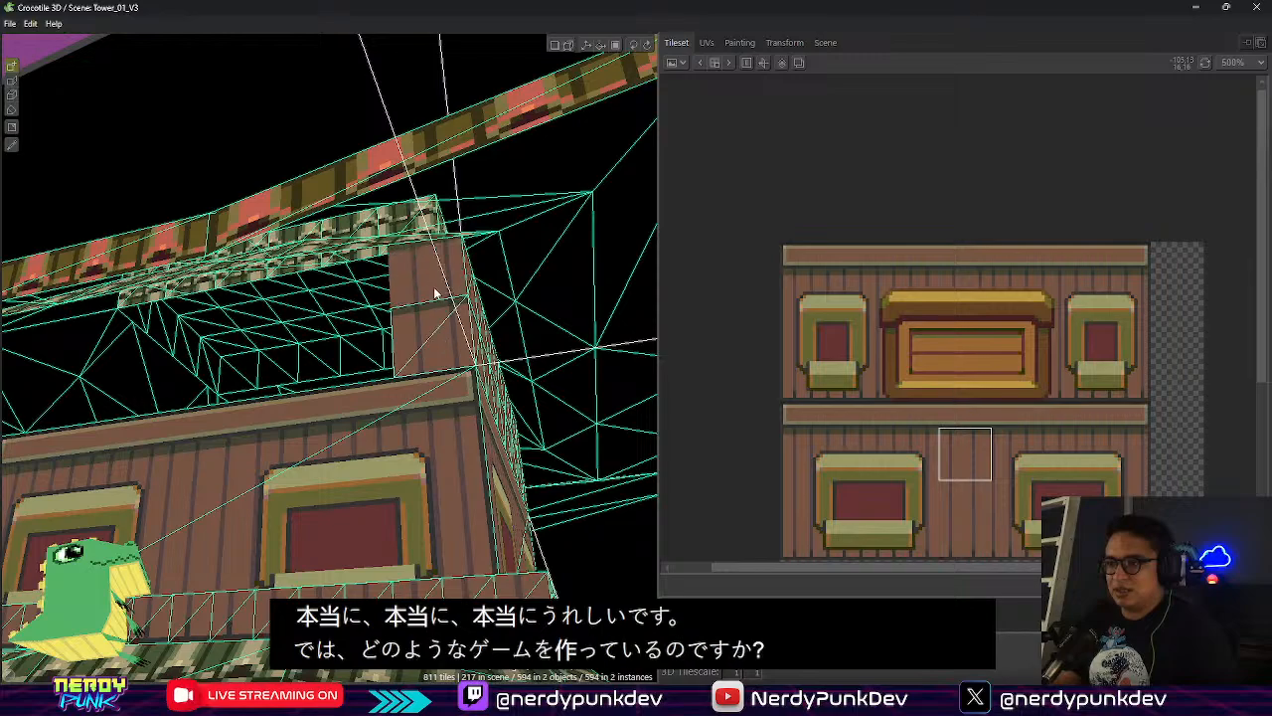
left_click(363, 292)
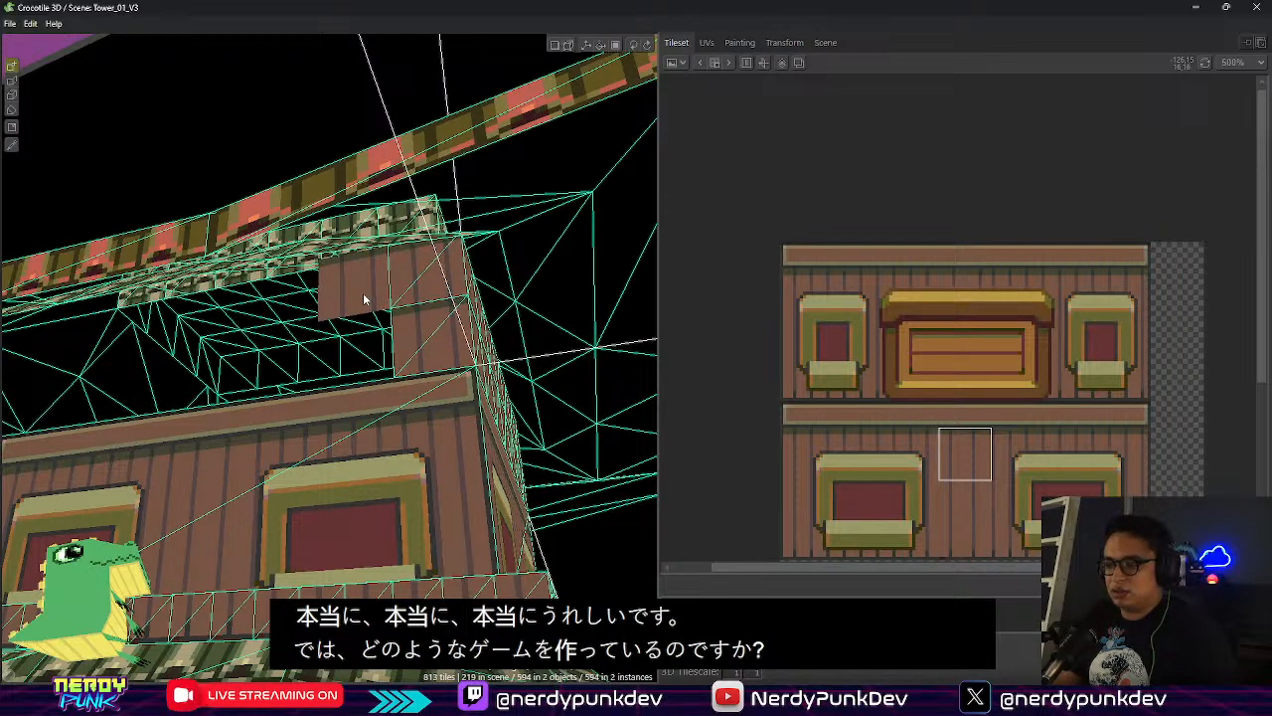
left_click(364, 337)
Complete the two rows of plain plank tiles above the third side's windowed wall up to the far corner
left_click(288, 352)
left_click(295, 311)
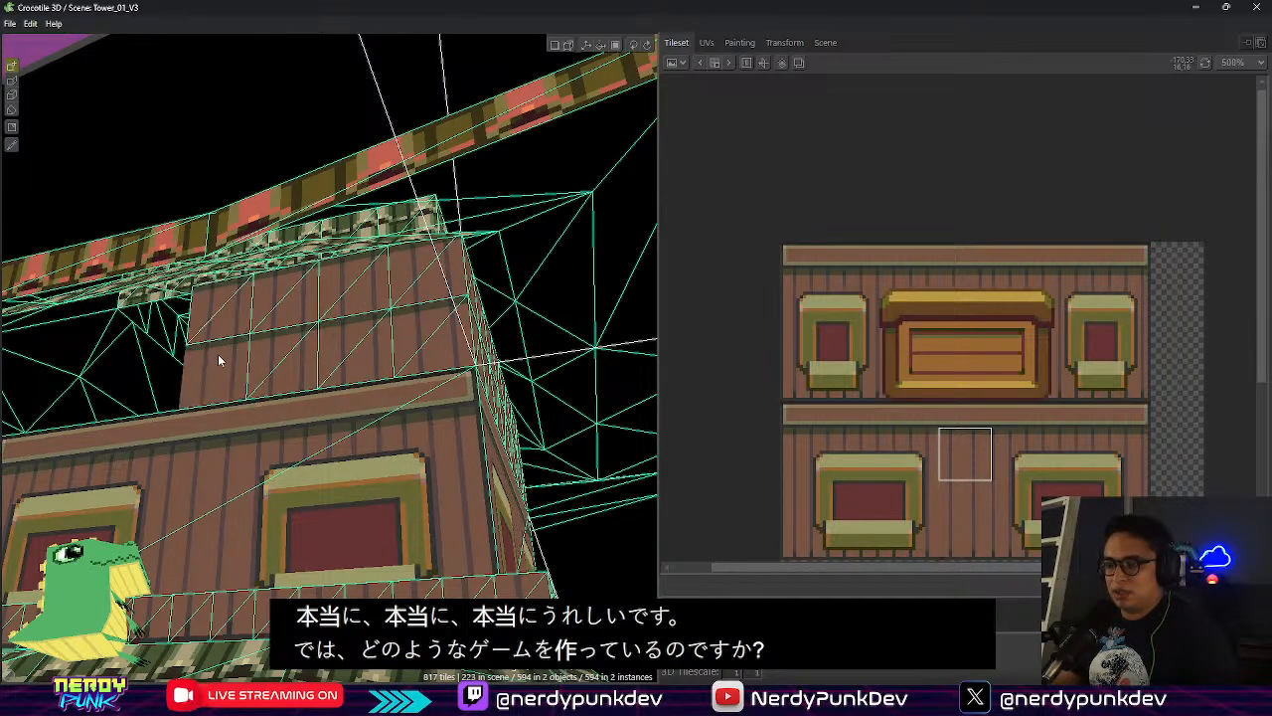
left_click(212, 358)
middle_click_drag(212, 358, 226, 357)
left_click(316, 349)
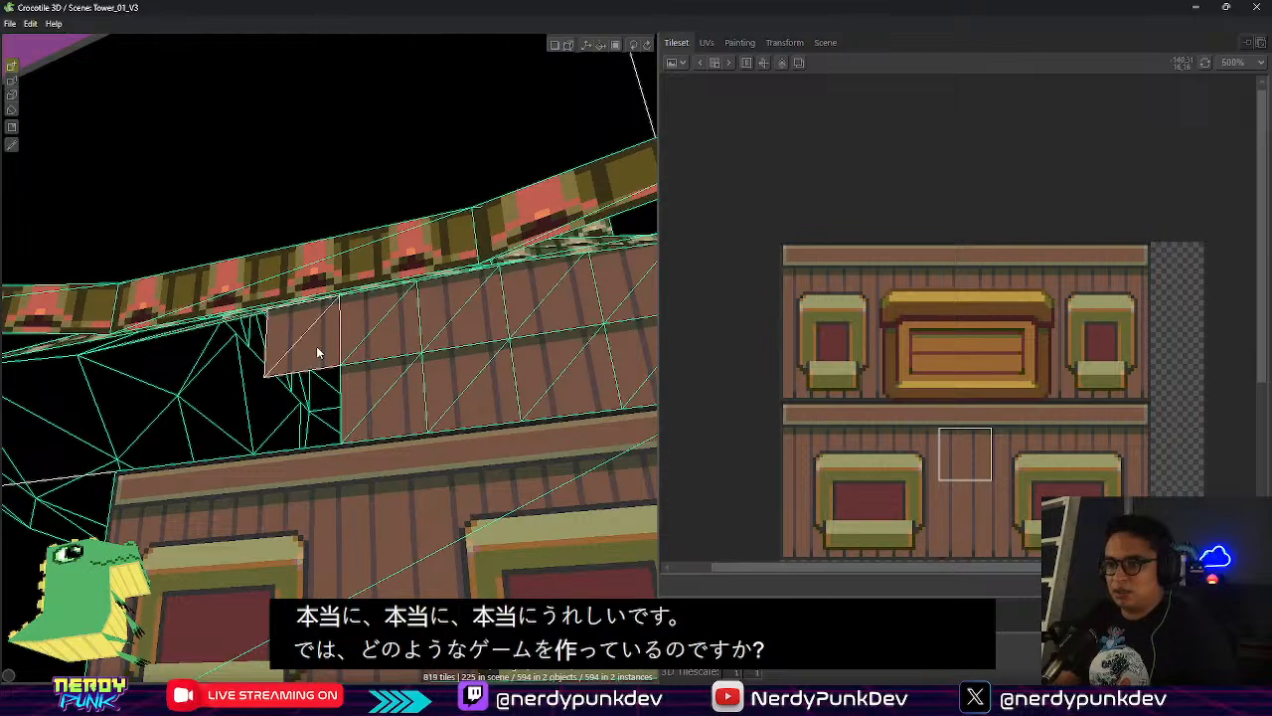
left_click(304, 400)
left_click(237, 419)
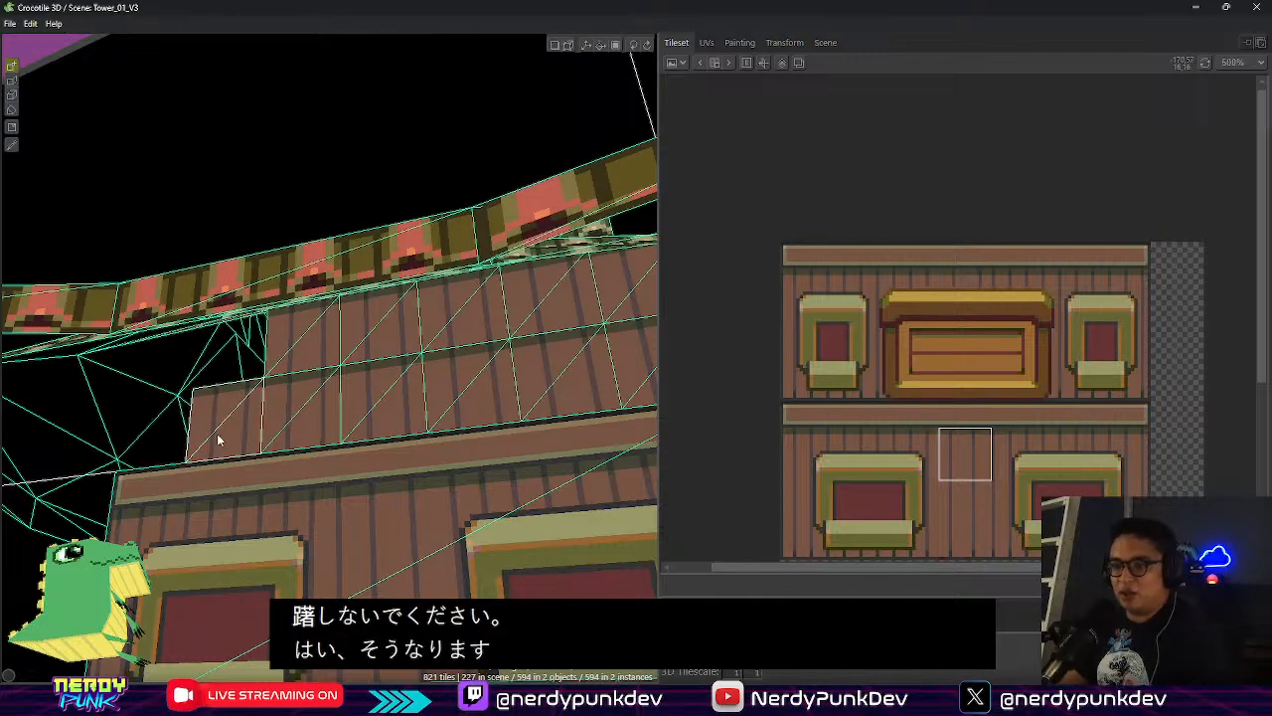
left_click(226, 352)
left_click(161, 366)
left_click(175, 439)
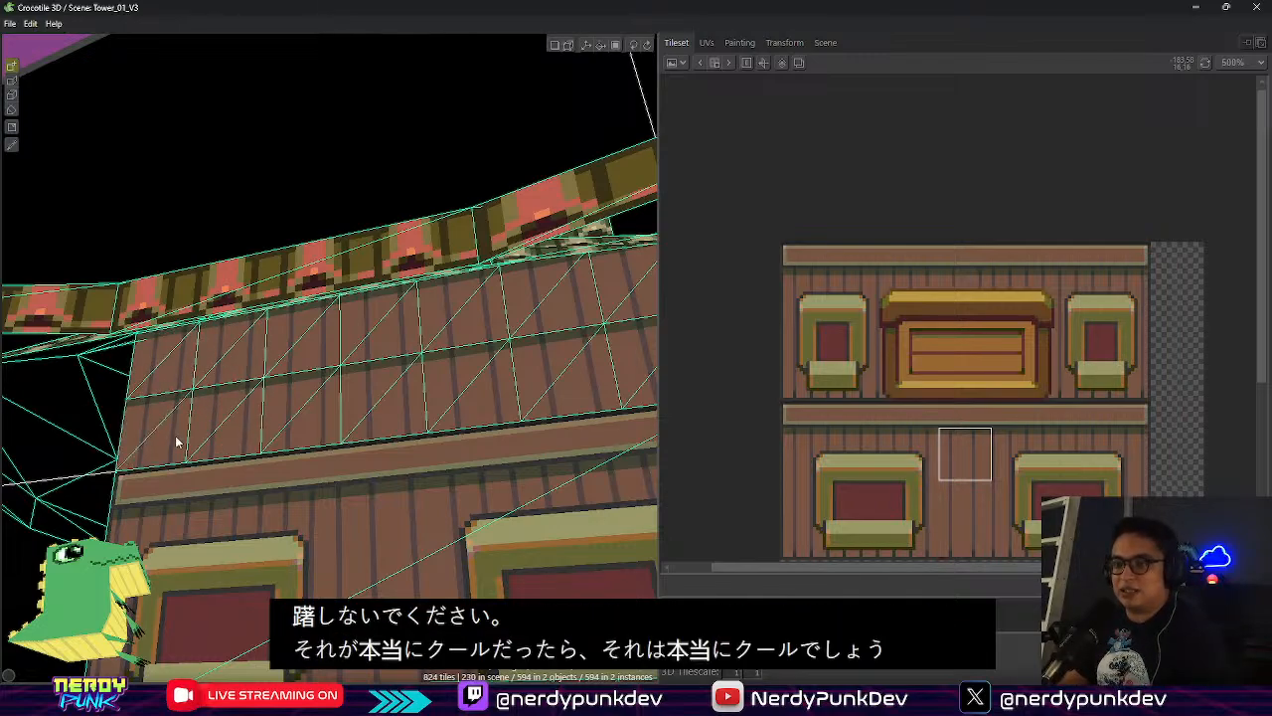
Place the first two columns of plain plank tiles above the fourth side's windowed wall, starting at its corner
right_click_drag(265, 463, 404, 463)
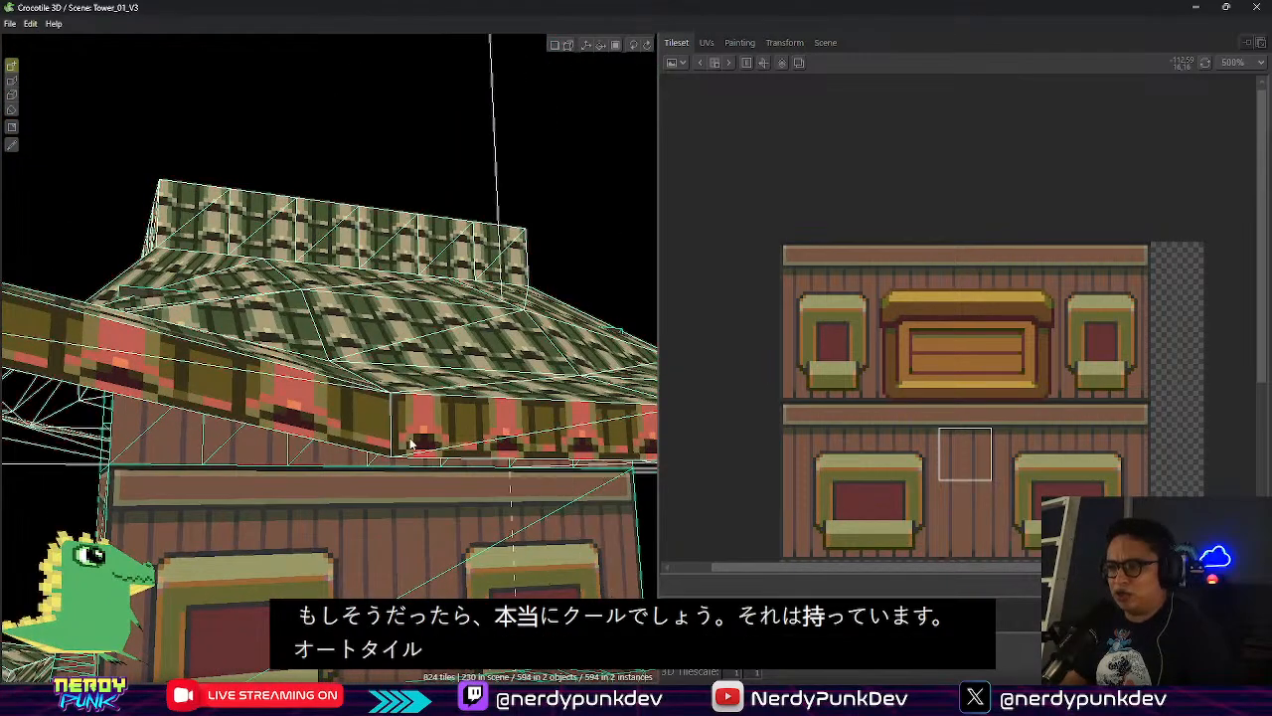
right_click_drag(40, 454, 94, 455)
left_click(292, 327)
left_click(284, 361)
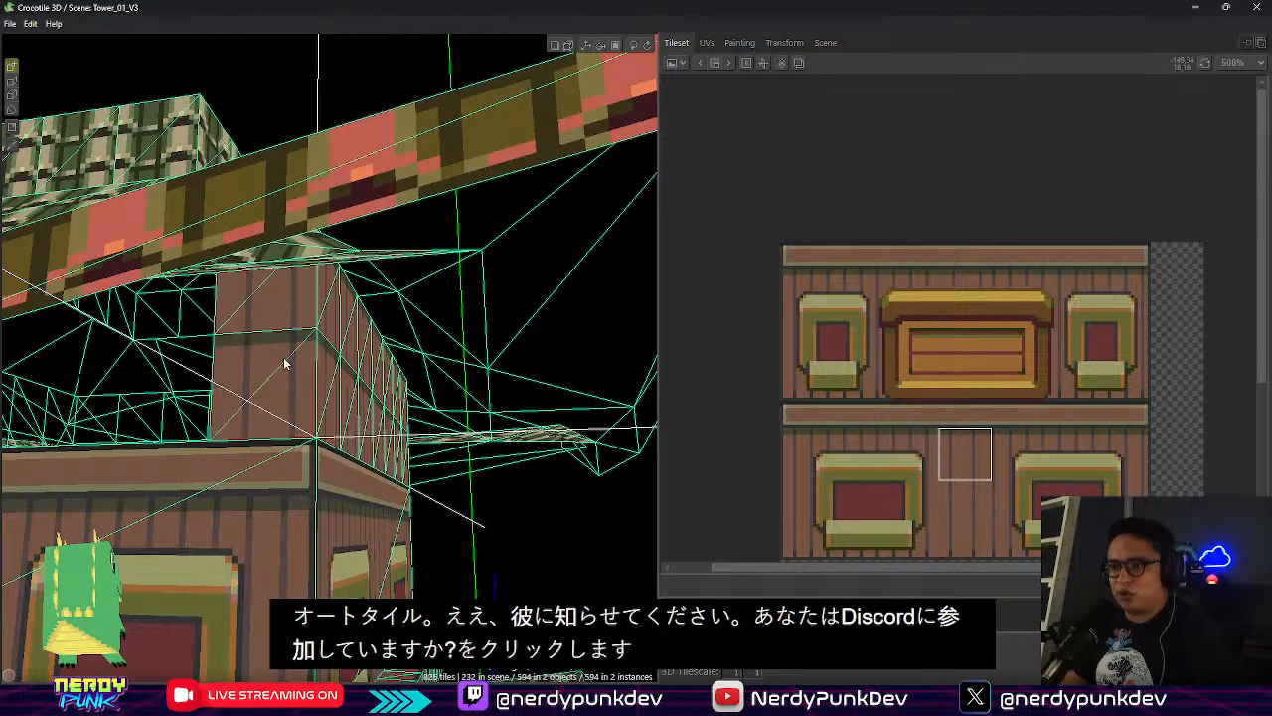
left_click(199, 362)
left_click(196, 326)
right_click_drag(196, 329, 230, 384)
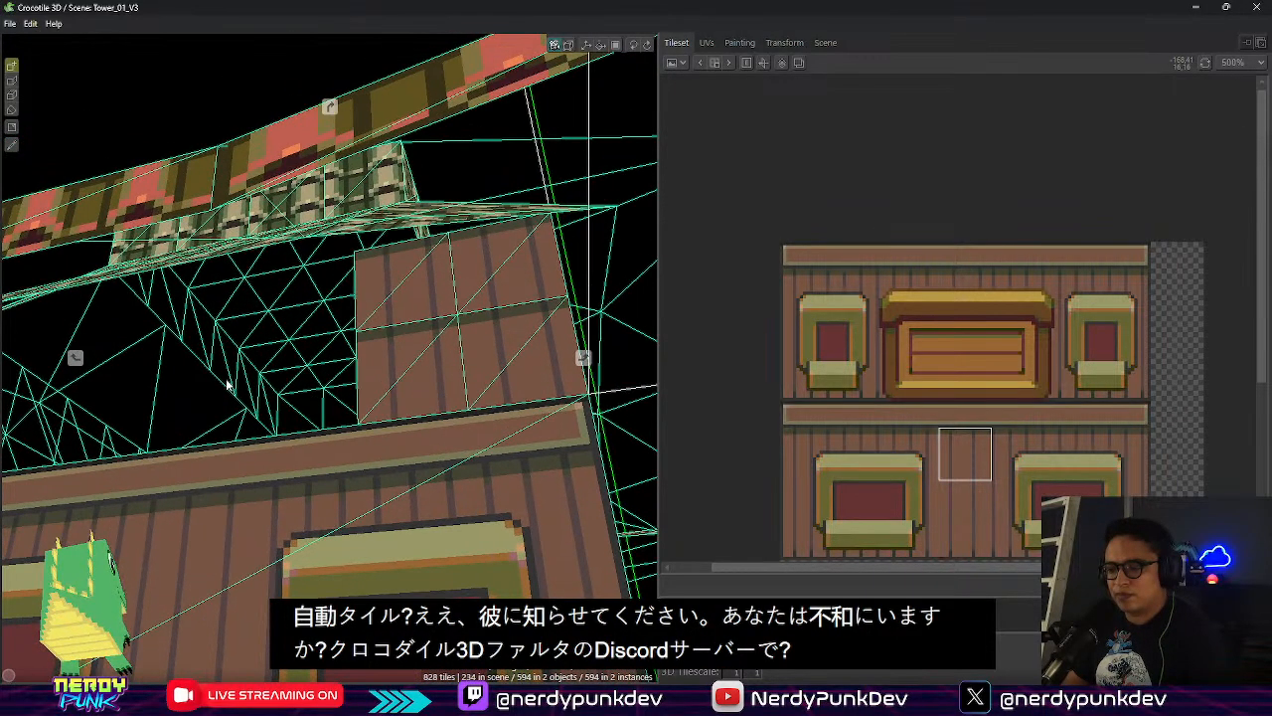
Fill the rest of the gap above the fourth side's windowed wall with two rows of plain plank tiles
mouse_move(233, 314)
left_mouse_down()
mouse_move(237, 395)
mouse_move(130, 422)
left_mouse_up()
right_click_drag(286, 425, 280, 463)
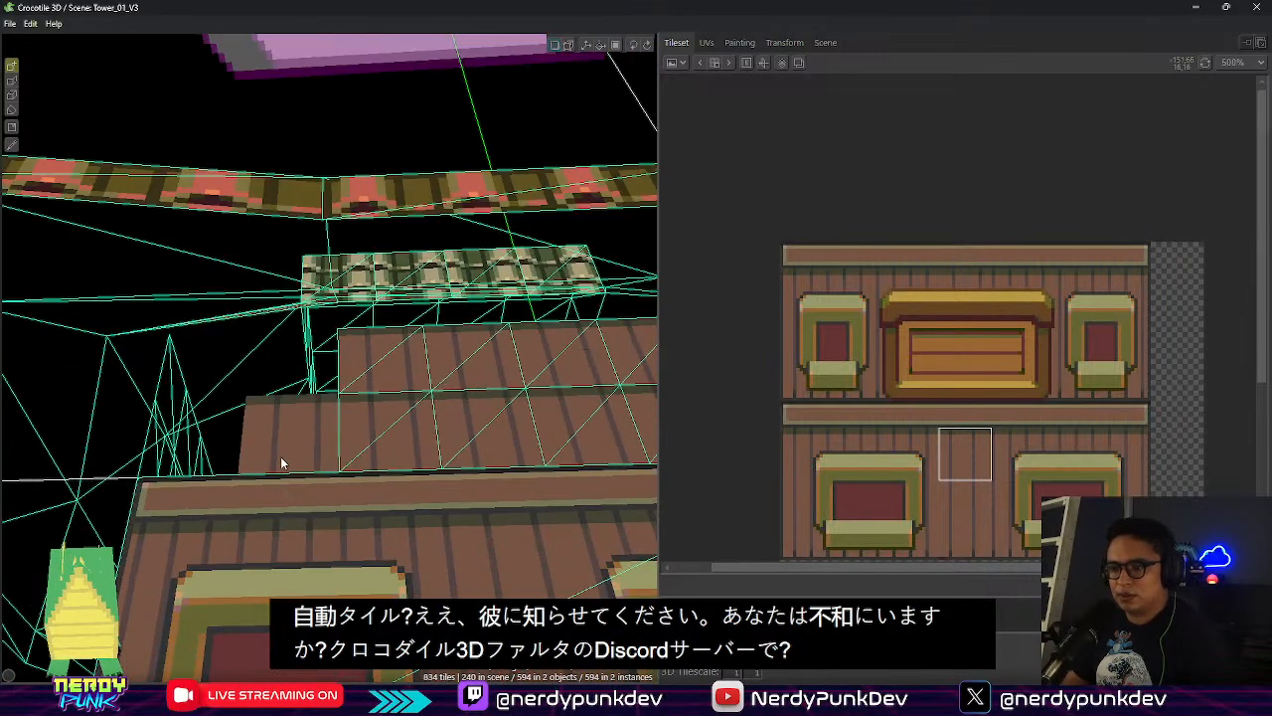
left_click(225, 412)
right_click_drag(204, 364, 358, 528)
scroll(465, 447, "down", 5)
right_click_drag(344, 415, 49, 398)
right_click_drag(349, 421, 354, 412)
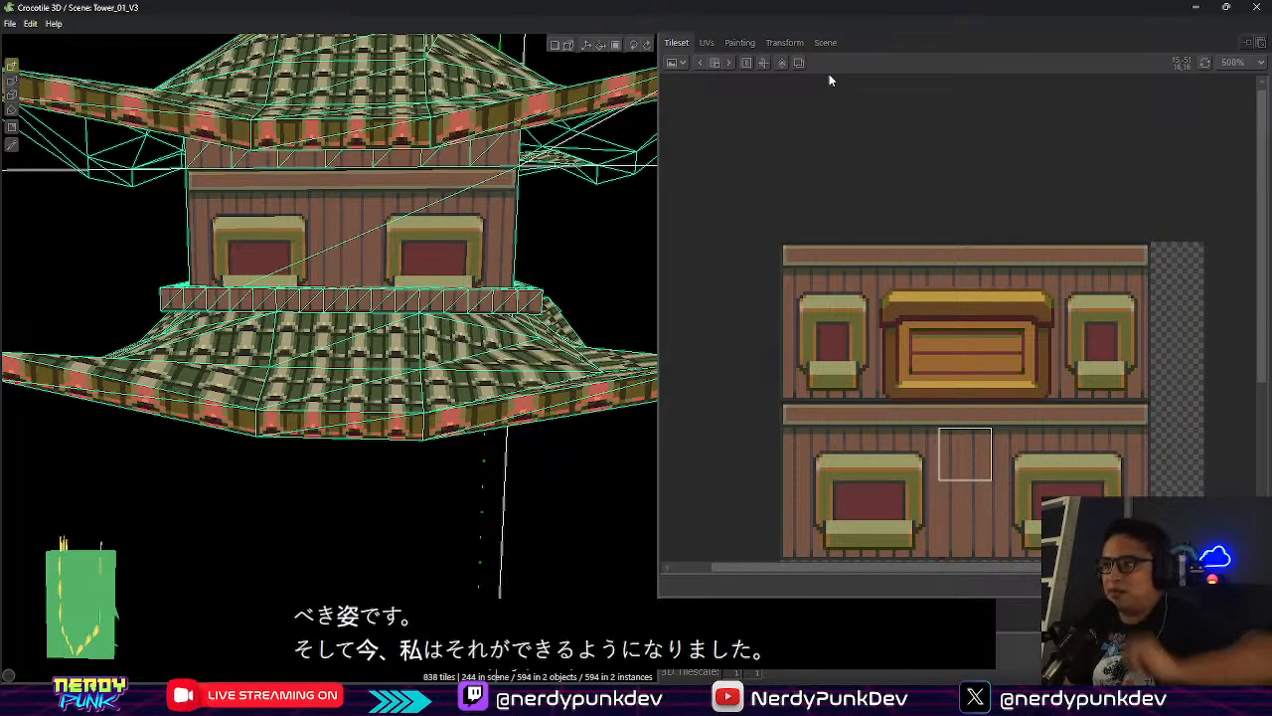
Show the Base object, check which tiles belong to it by selecting them all in face editing, and hide it again
left_click(825, 43)
left_click(699, 104)
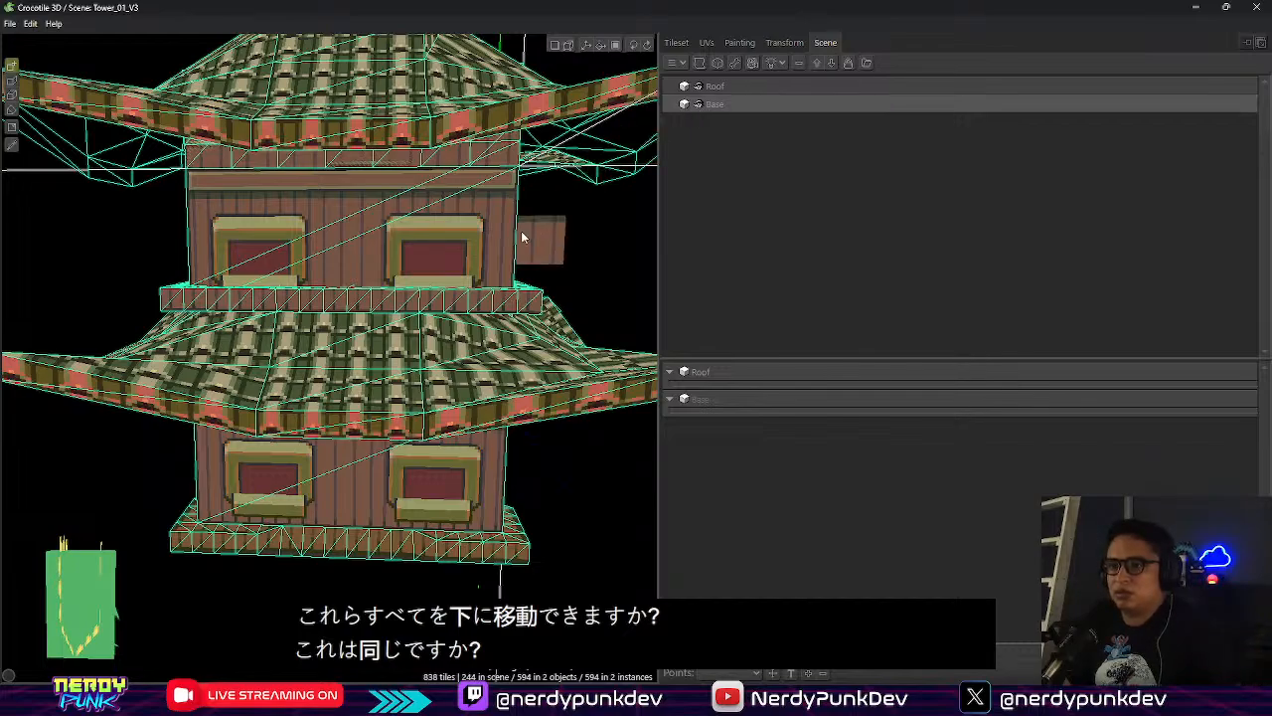
middle_click_drag(523, 236, 556, 328)
scroll(381, 235, "up", 6)
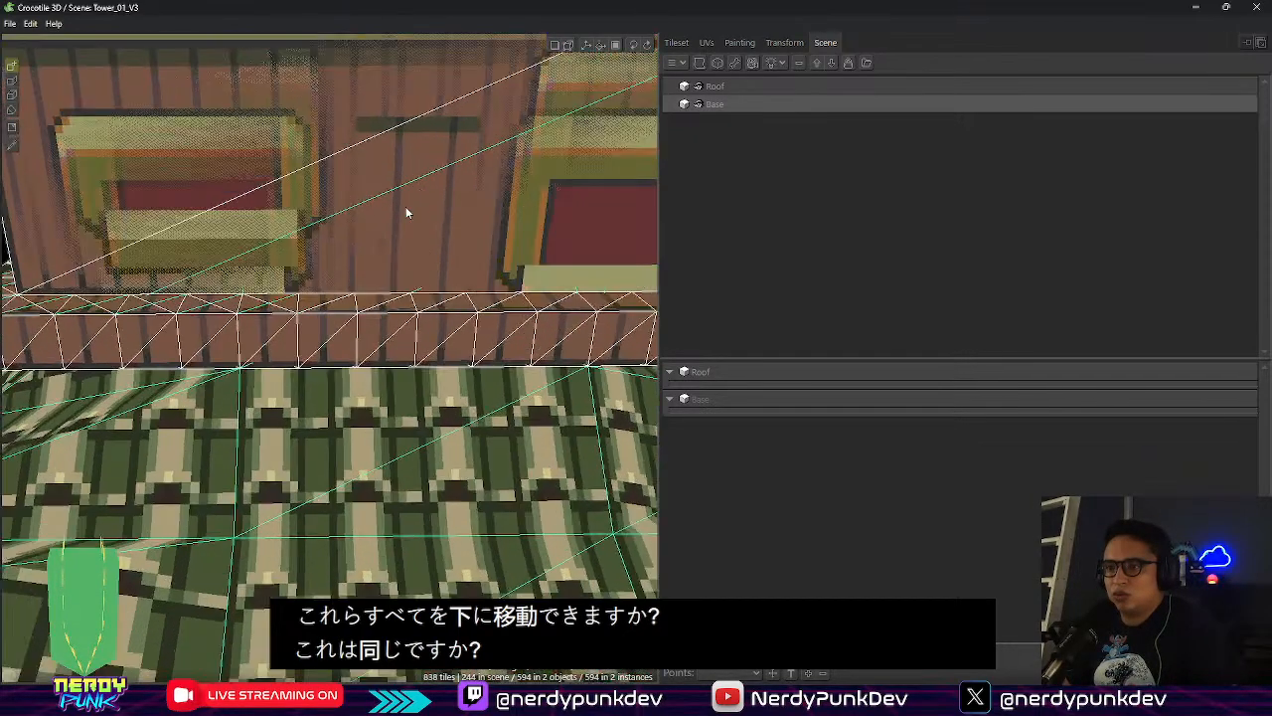
scroll(406, 212, "up", 1)
left_click(555, 45)
key("ctrl+a")
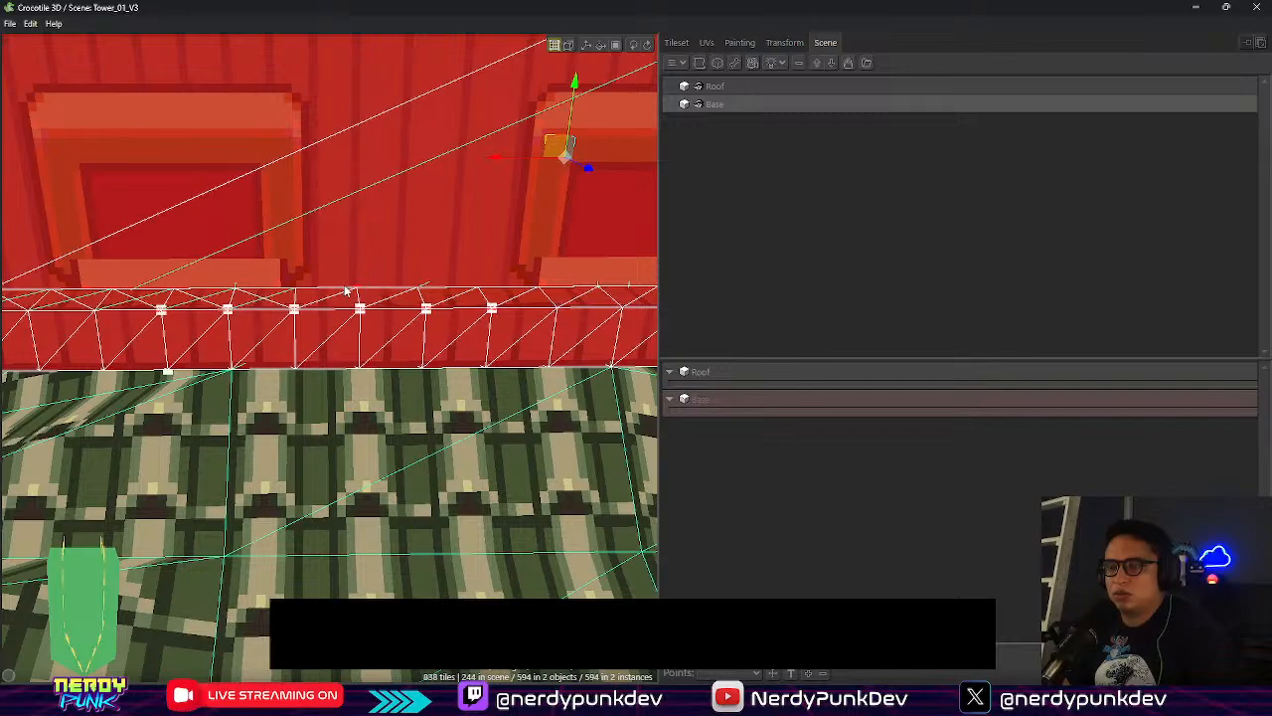
middle_click_drag(346, 290, 375, 266)
scroll(384, 256, "down", 6)
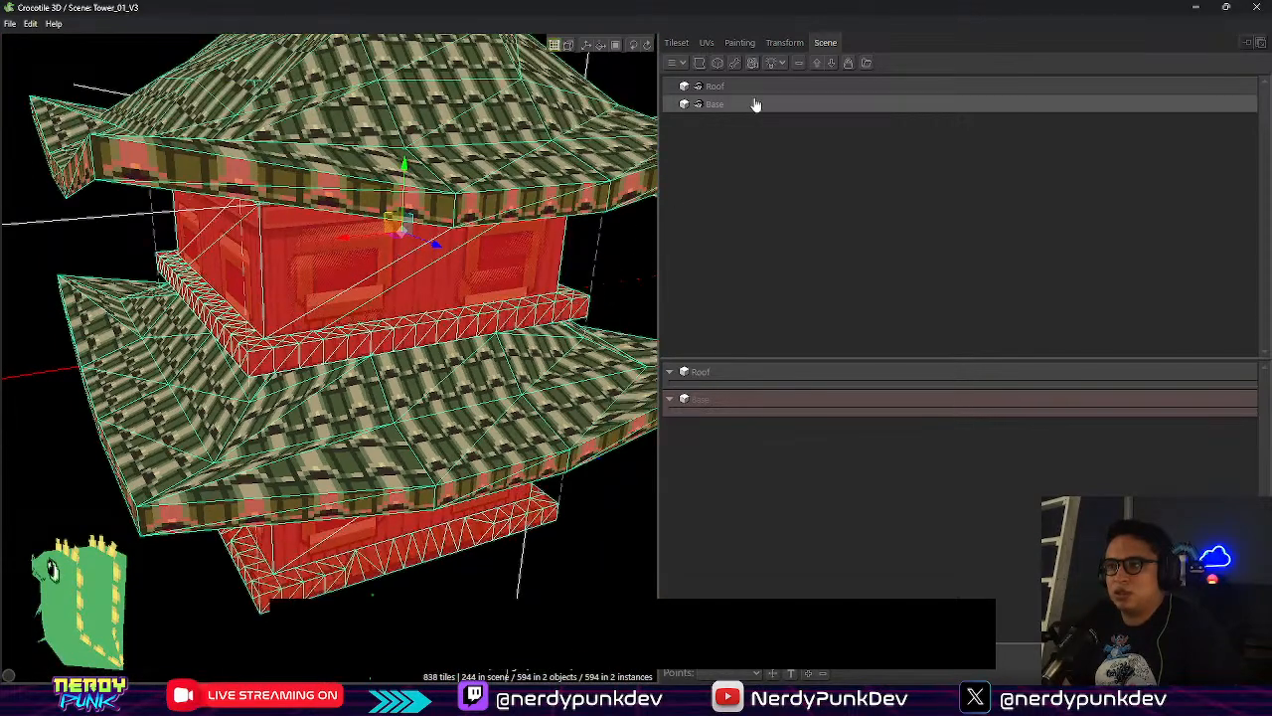
left_click(699, 109)
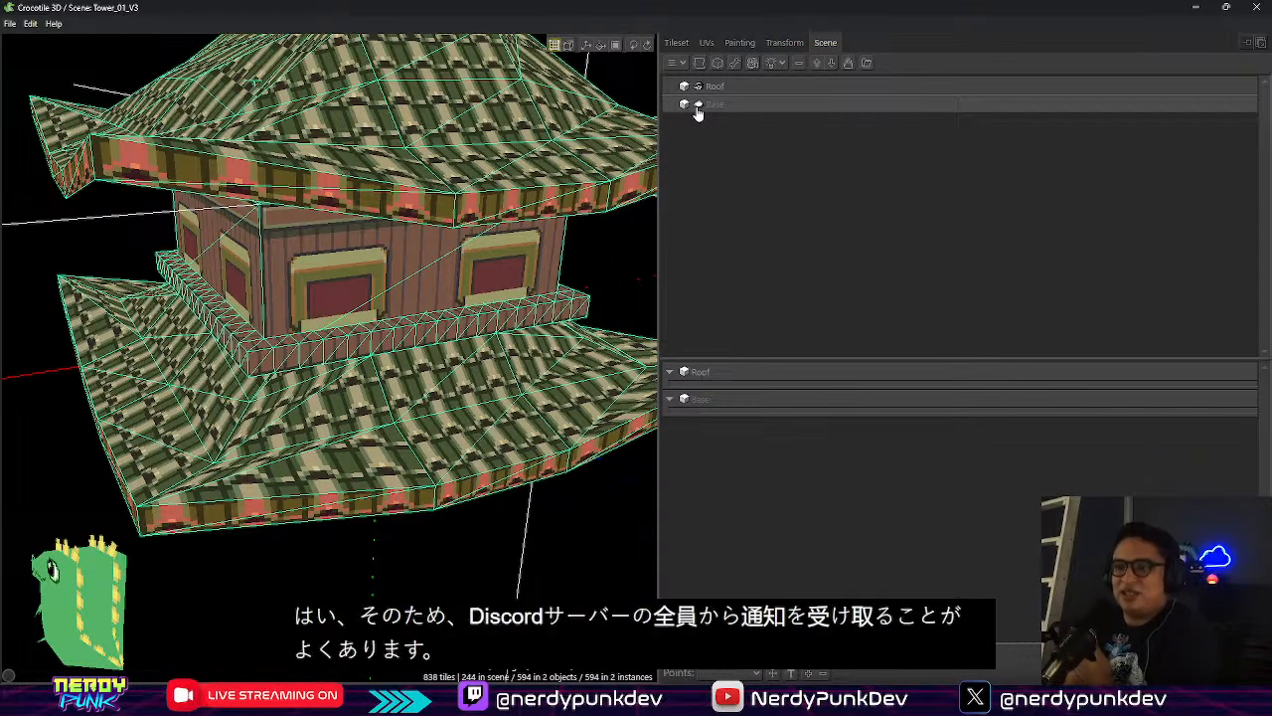
Try to move a single upper-storey windowed wall upward, and undo the move
left_click(321, 263)
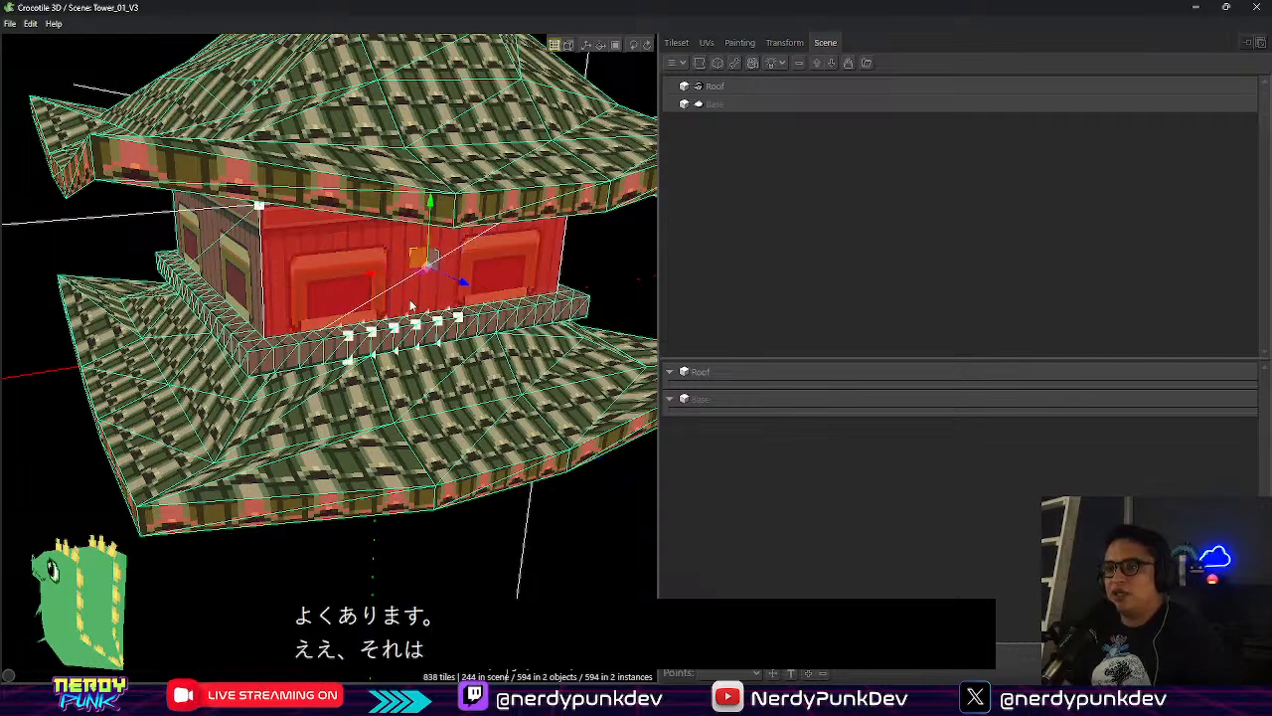
right_click(416, 231)
left_click(437, 249)
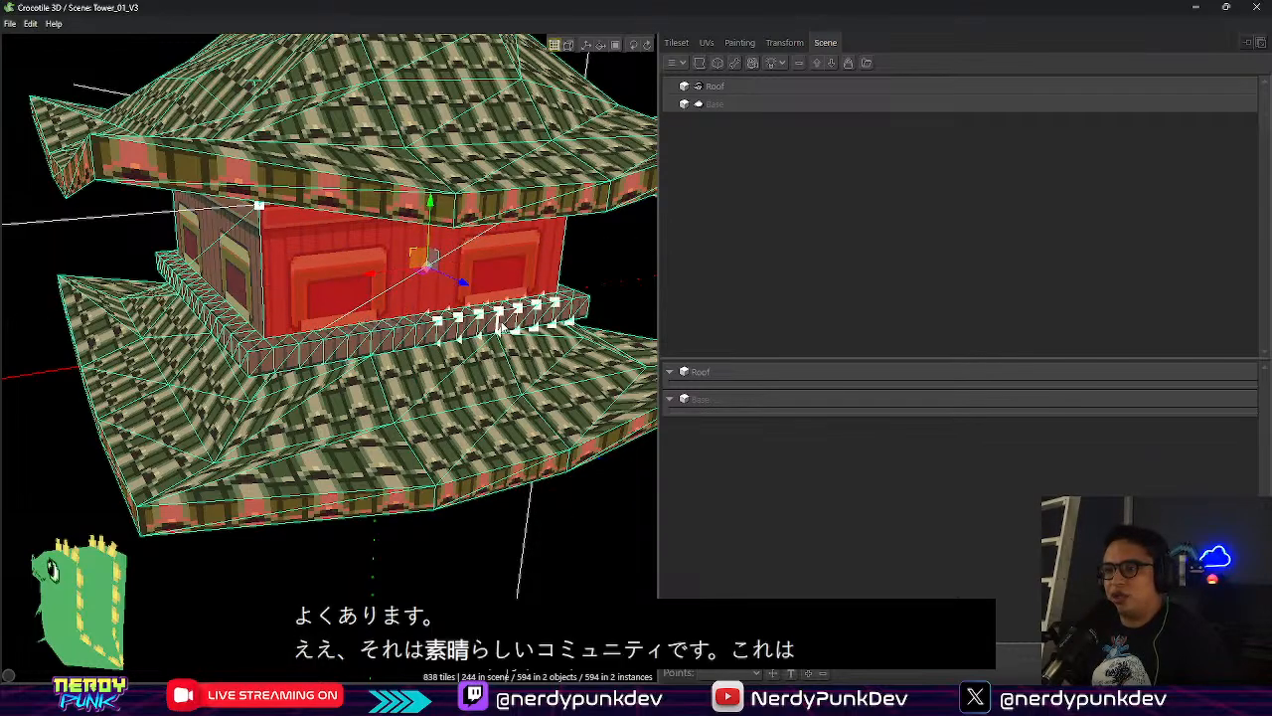
left_click_drag(435, 203, 438, 178)
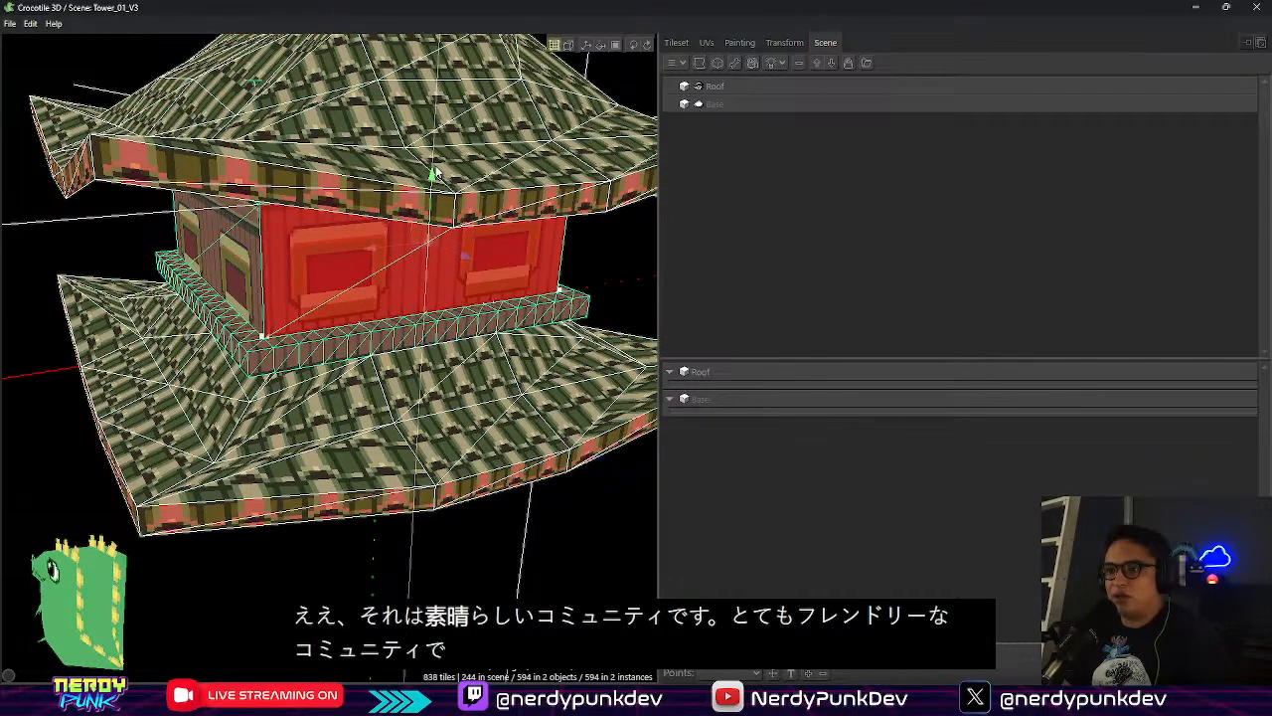
scroll(418, 239, "up", 8)
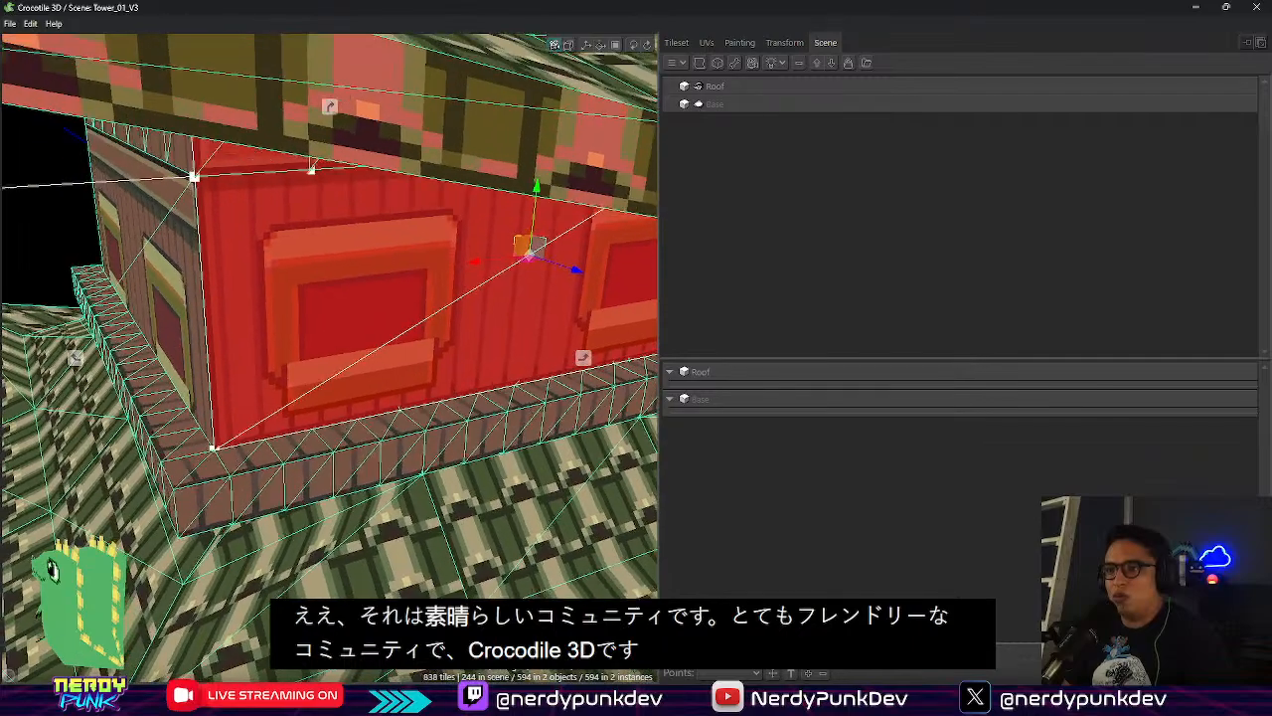
middle_click_drag(369, 238, 409, 225)
key("ctrl+z")
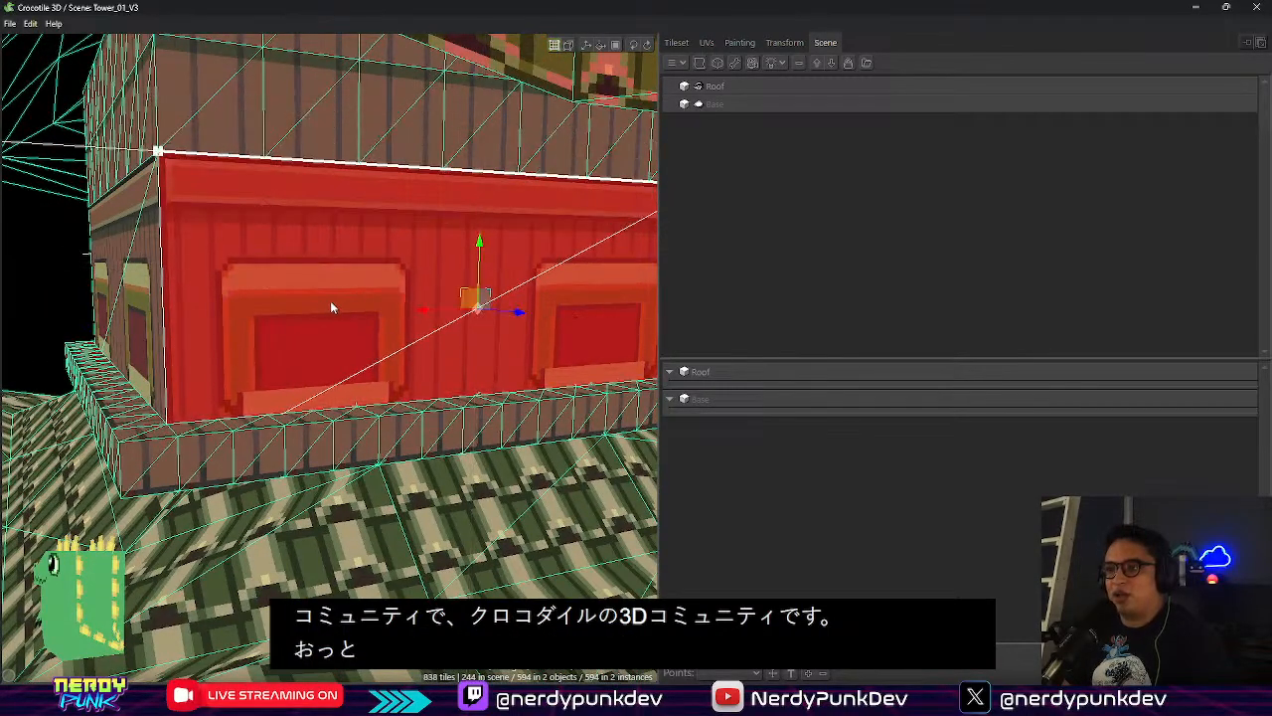
Add the windowed walls on the other three sides of the upper storey to the selection
left_click(131, 291, "shift")
middle_click_drag(132, 290, 398, 238)
left_click(346, 225, "shift")
middle_click_drag(286, 283, 417, 272)
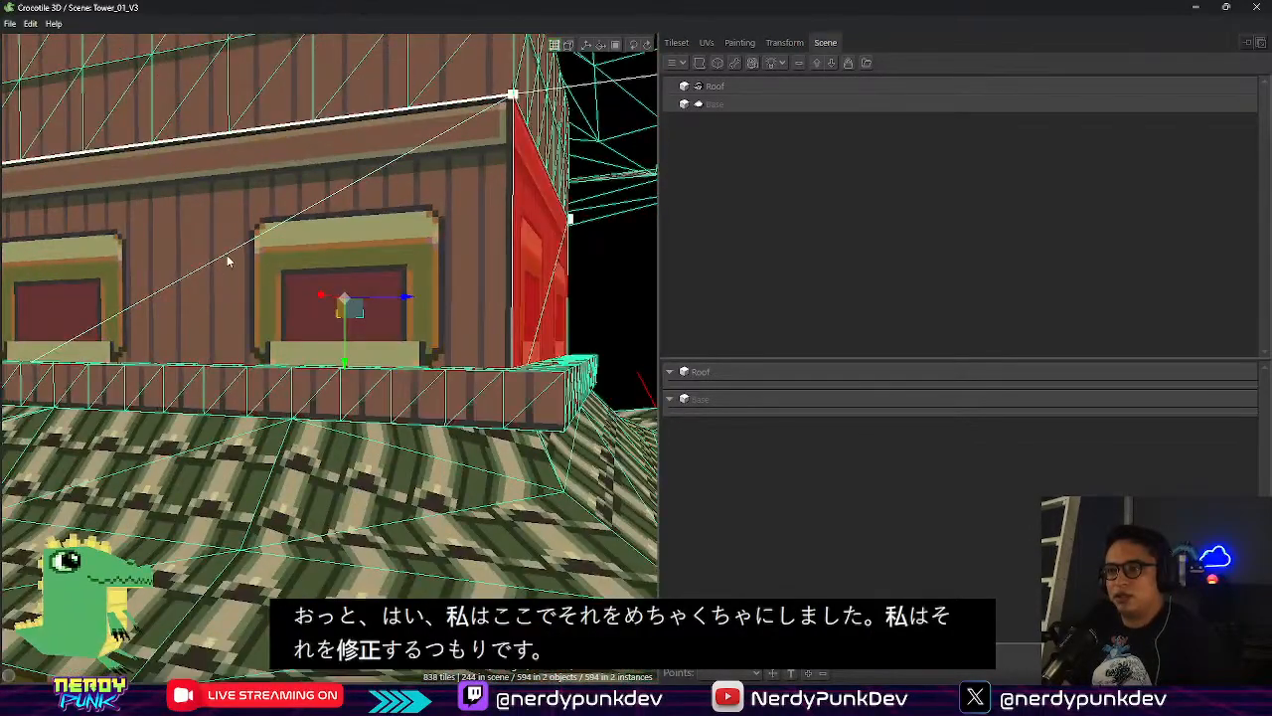
left_click(226, 261, "shift")
Add the first four columns of plank tiles above one windowed wall to the selection, both rows included
middle_click_drag(227, 261, 223, 213)
left_click(197, 139, "shift")
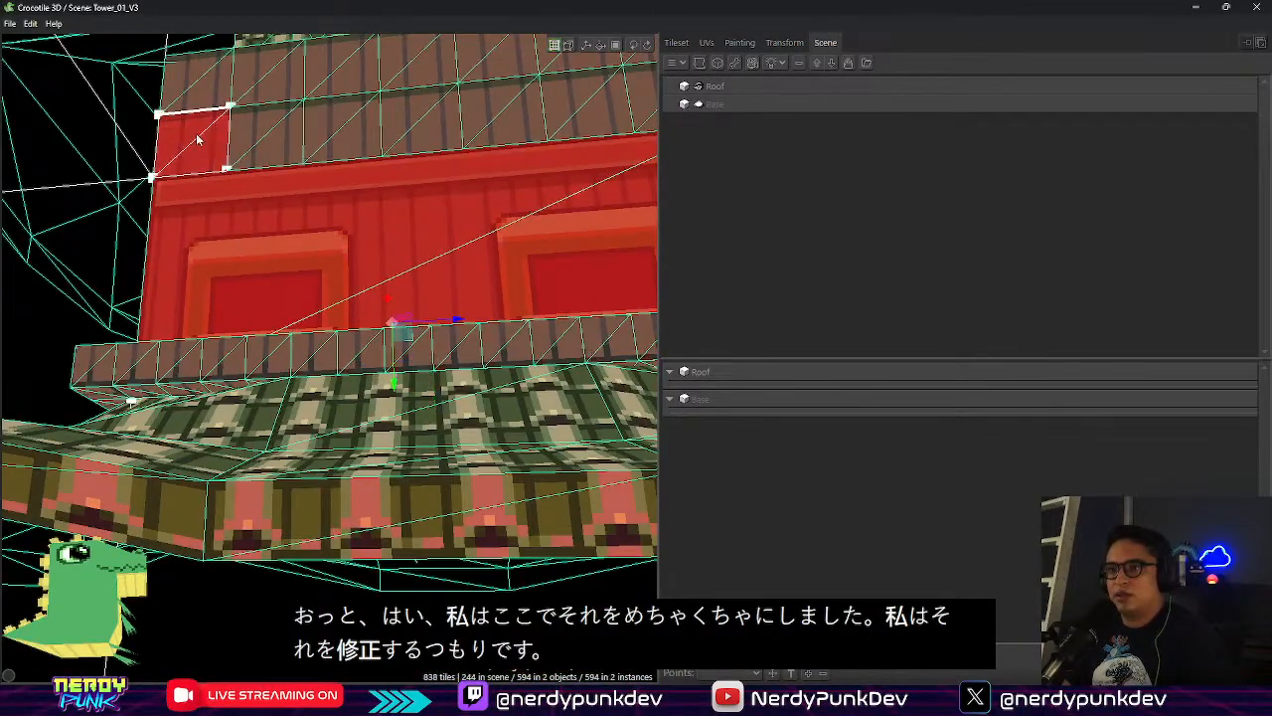
left_click(217, 91, "shift")
left_click(275, 133, "shift")
left_click(266, 75, "shift")
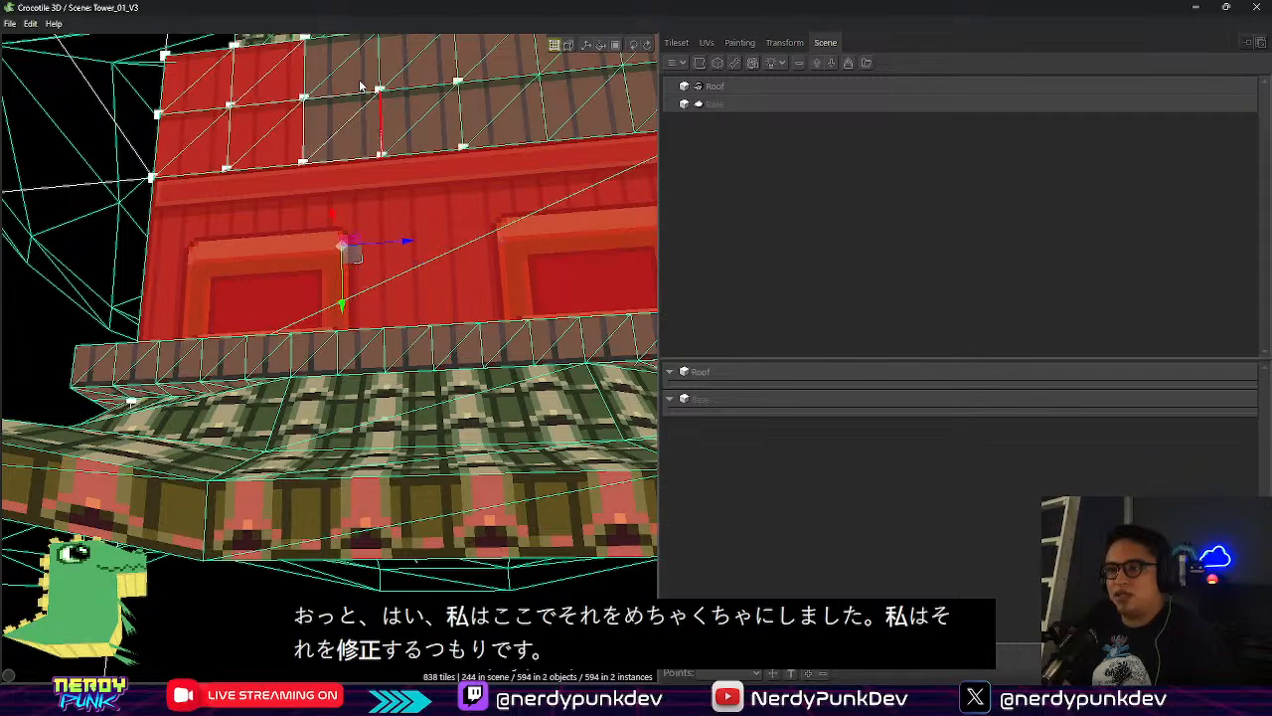
left_click(343, 70, "shift")
left_click(343, 127, "shift")
left_click(408, 134, "shift")
left_click(422, 63, "shift")
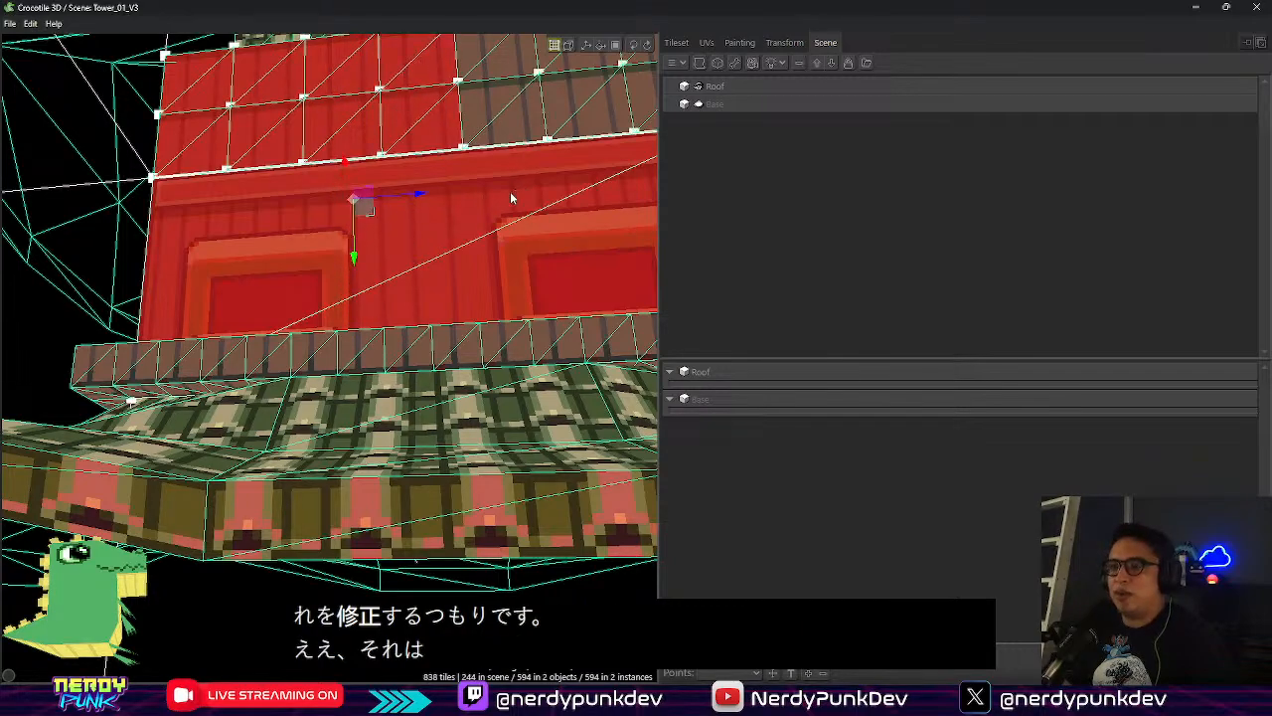
Extend the selection over the last three columns of plank tiles on this first side, up to the corner
middle_click_drag(510, 192, 478, 198)
left_click(336, 159, "shift")
left_click(313, 229, "shift")
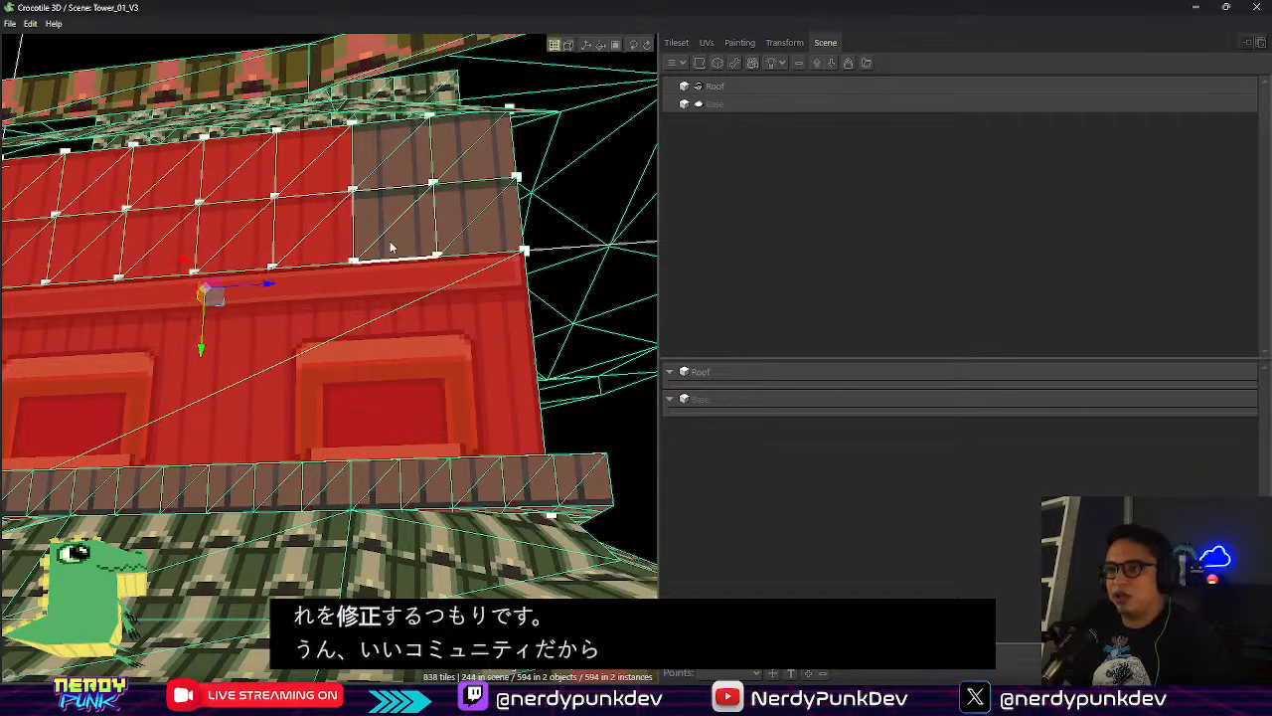
left_click(393, 223, "shift")
left_click(393, 151, "shift")
left_click(472, 149, "shift")
left_click(478, 217, "shift")
Continue the selection around the corner with the first four columns of plank tiles on the second side
middle_click_drag(478, 216, 333, 226)
left_click(277, 143, "shift")
left_click(266, 209, "shift")
left_click(343, 238, "shift")
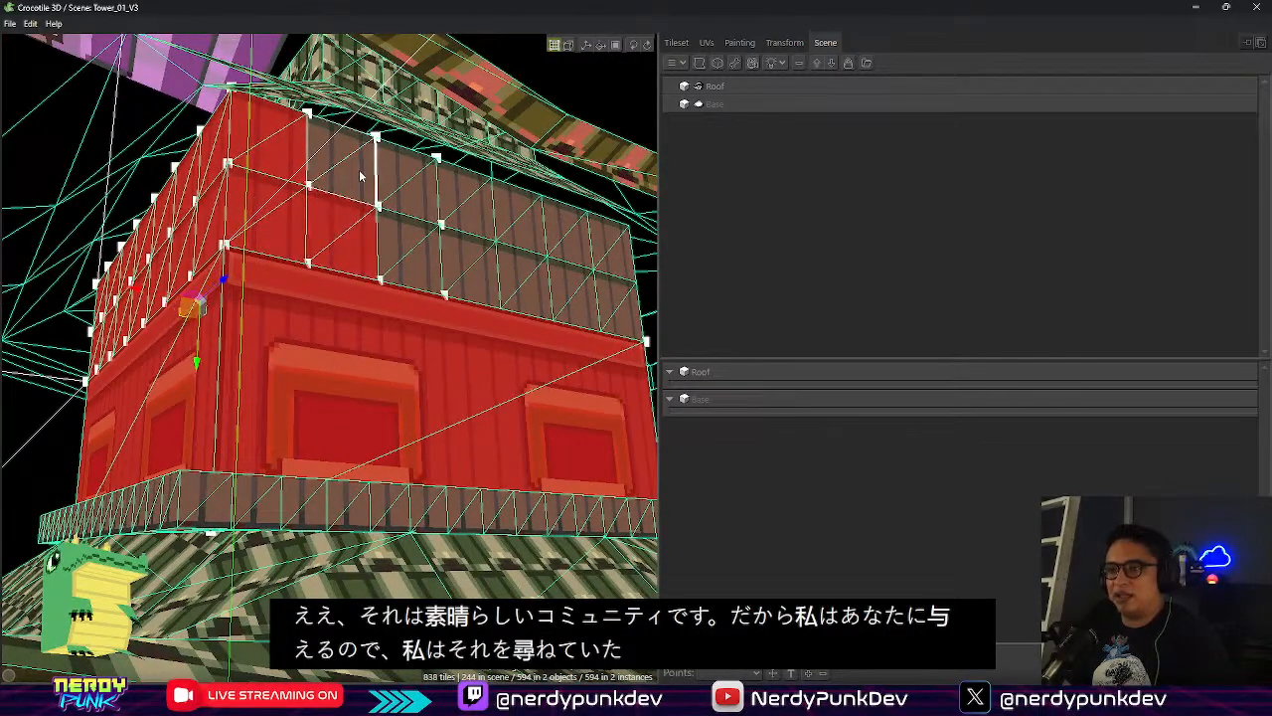
left_click(343, 164, "shift")
left_click(407, 184, "shift")
left_click(427, 257, "shift")
left_click(472, 268, "shift")
left_click(467, 202, "shift")
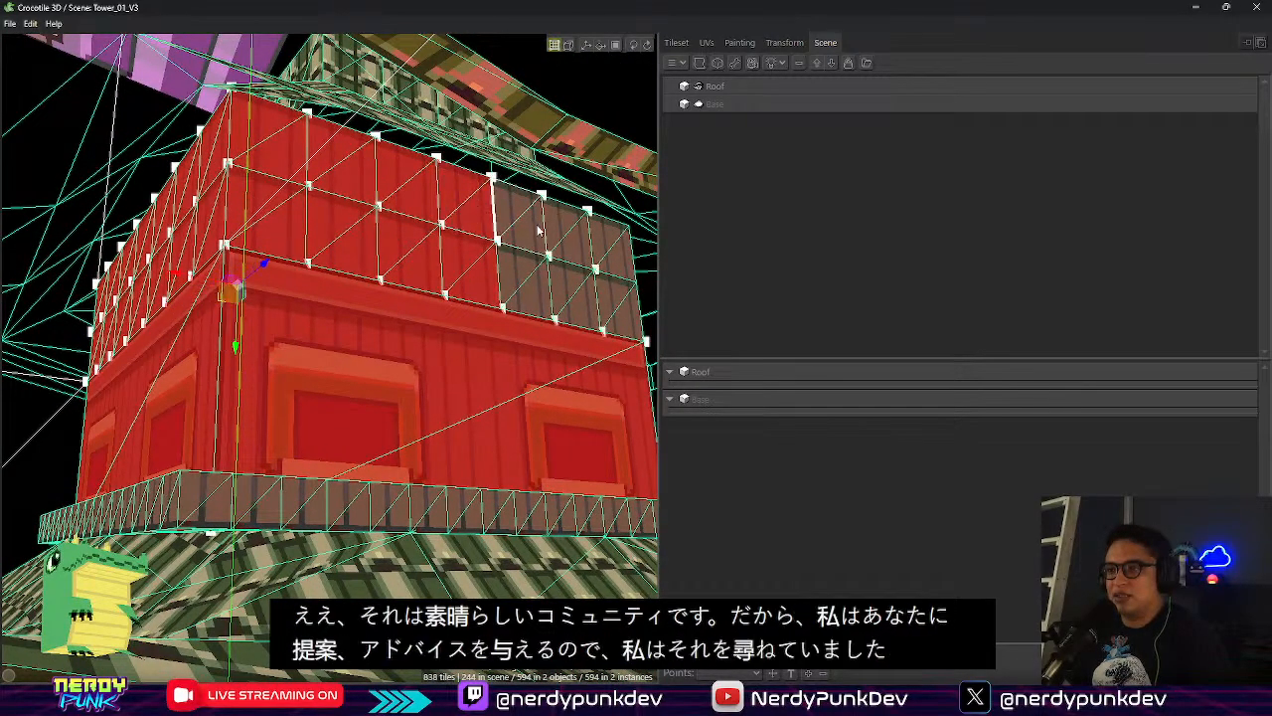
Add the last three columns of plank tiles on the second side to the selection
left_click(519, 217, "shift")
left_click(526, 282, "shift")
left_click(566, 290, "shift")
left_click(568, 230, "shift")
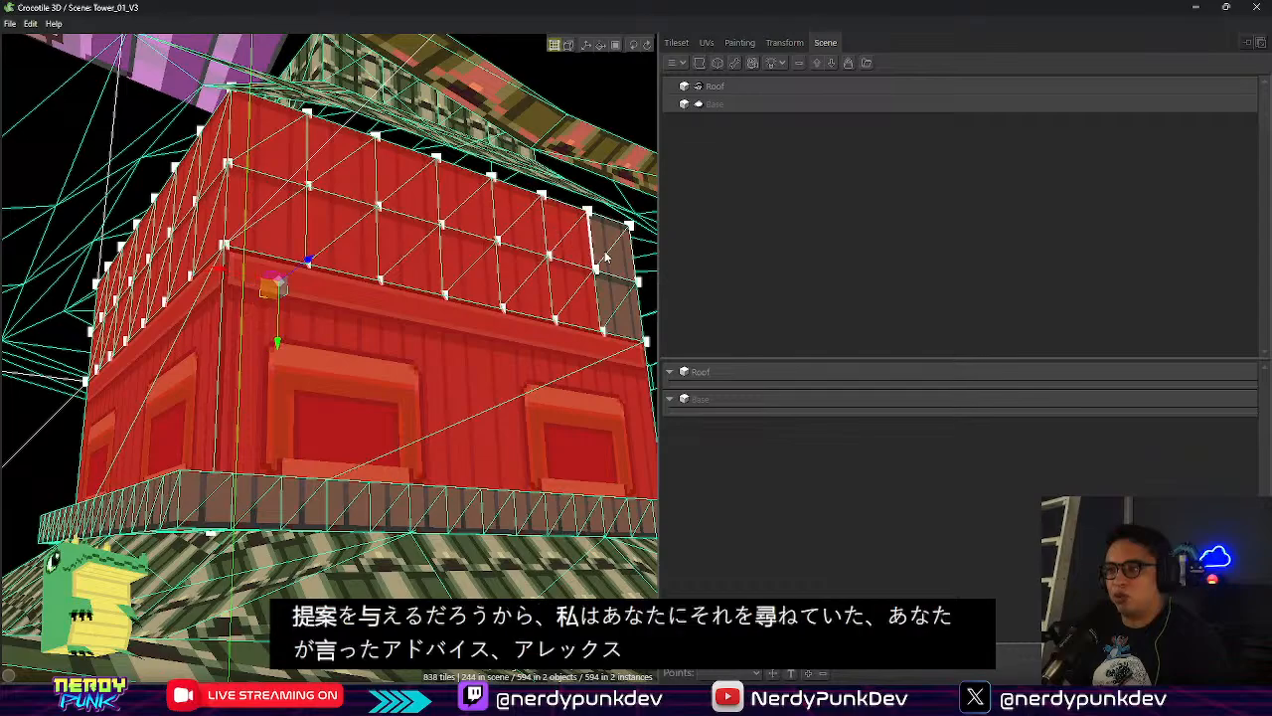
left_click(613, 251, "shift")
left_click(621, 306, "shift")
Add the first four columns of plank tiles above the third side's windowed wall to the selection
middle_click_drag(621, 307, 288, 318)
left_click(119, 109, "shift")
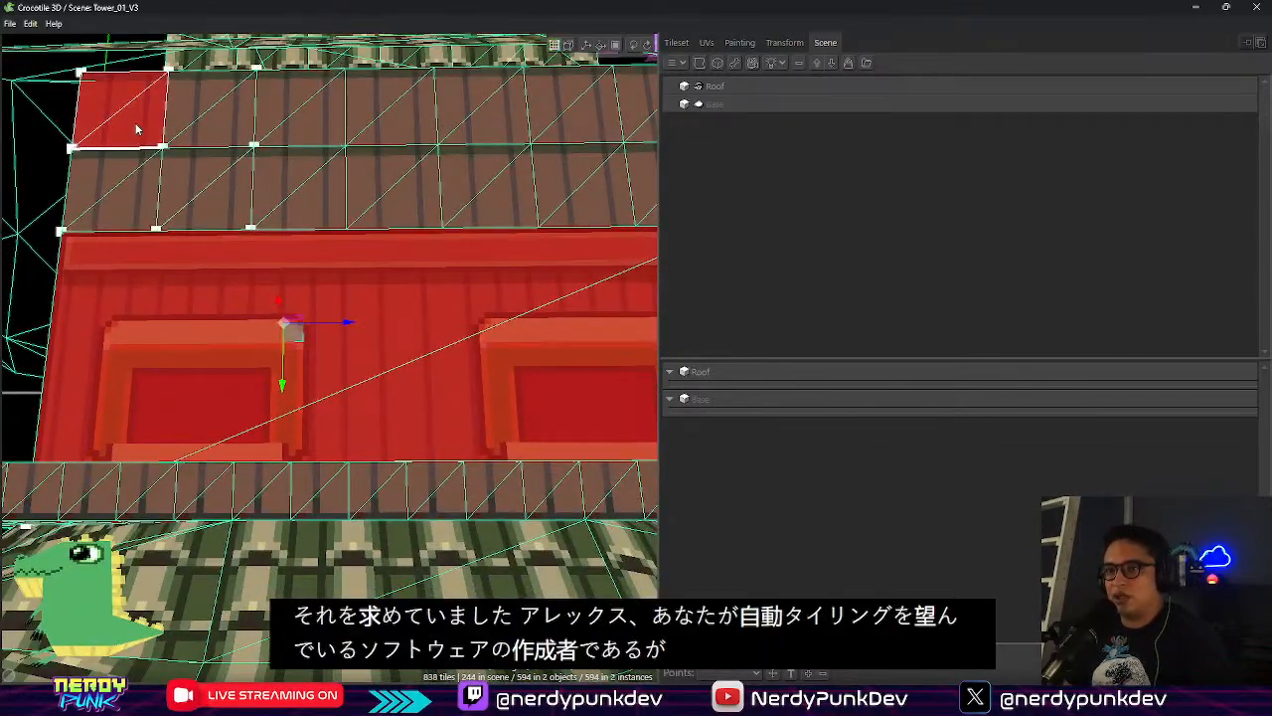
left_click(130, 205, "shift")
left_click(204, 189, "shift")
left_click(209, 110, "shift")
left_click(298, 107, "shift")
left_click(298, 189, "shift")
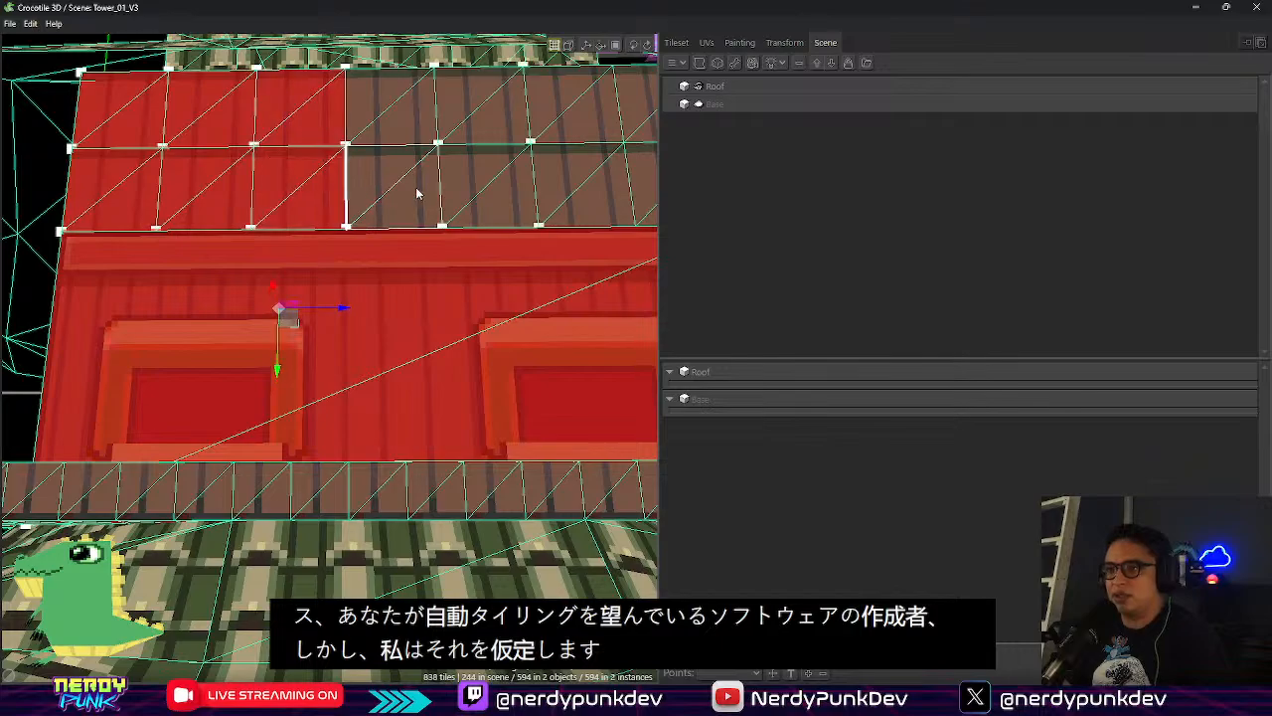
left_click(392, 189, "shift")
left_click(408, 111, "shift")
Extend the selection over the remaining three columns of plank tiles on the third side
middle_click_drag(474, 216, 322, 309)
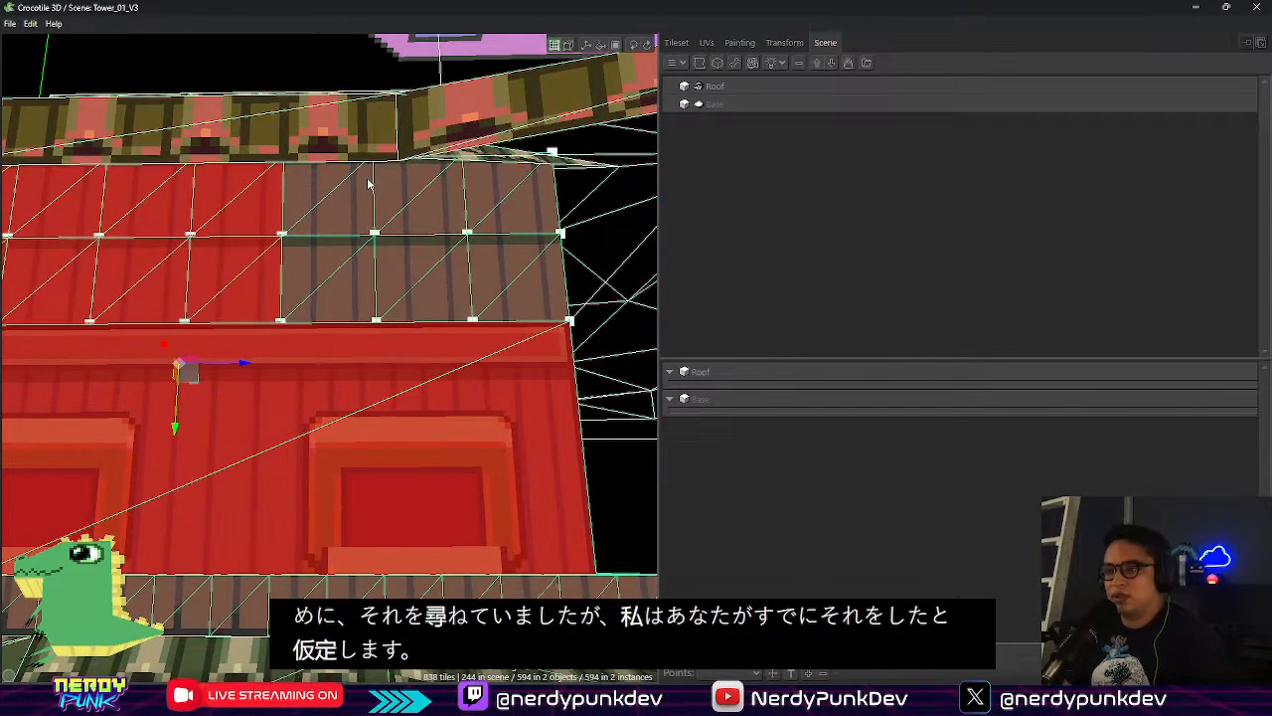
left_click(356, 199, "shift")
left_click(353, 266, "shift")
left_click(415, 270, "shift")
left_click(423, 213, "shift")
left_click(507, 276, "shift")
left_click(522, 199, "shift")
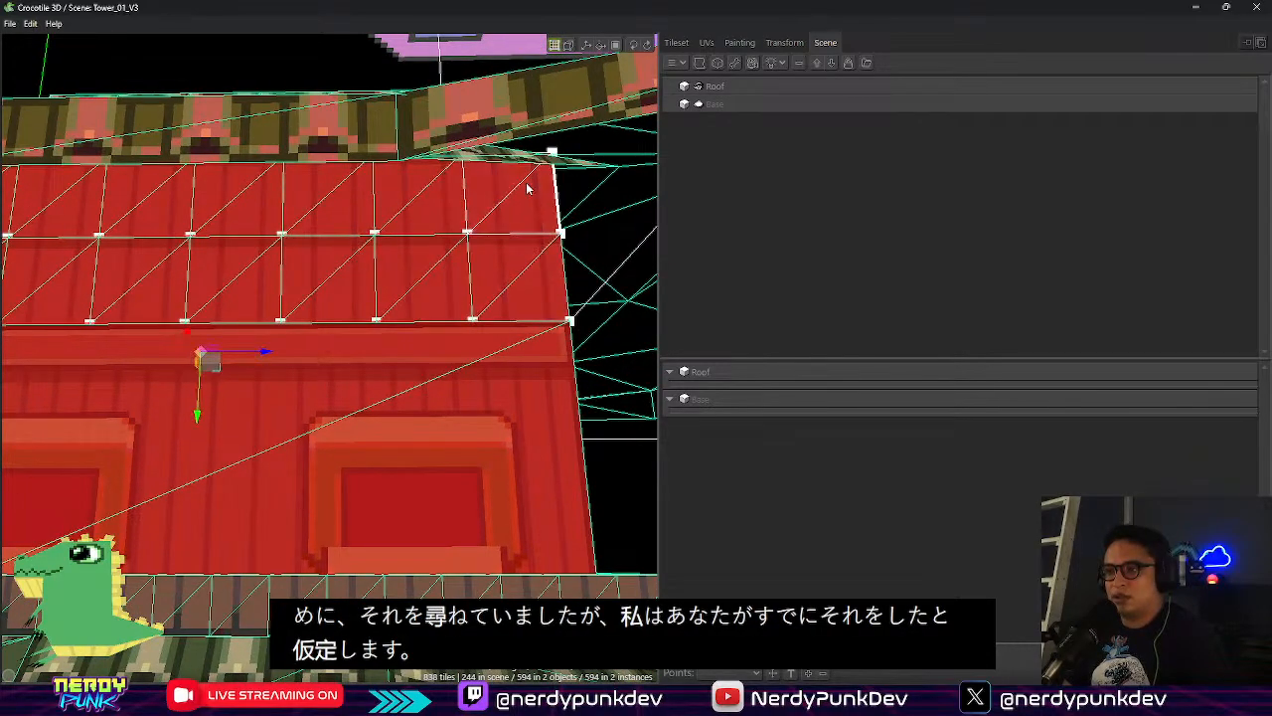
Add the first three columns of plank tiles above the fourth side's windowed wall to the selection
middle_click_drag(530, 189, 300, 344)
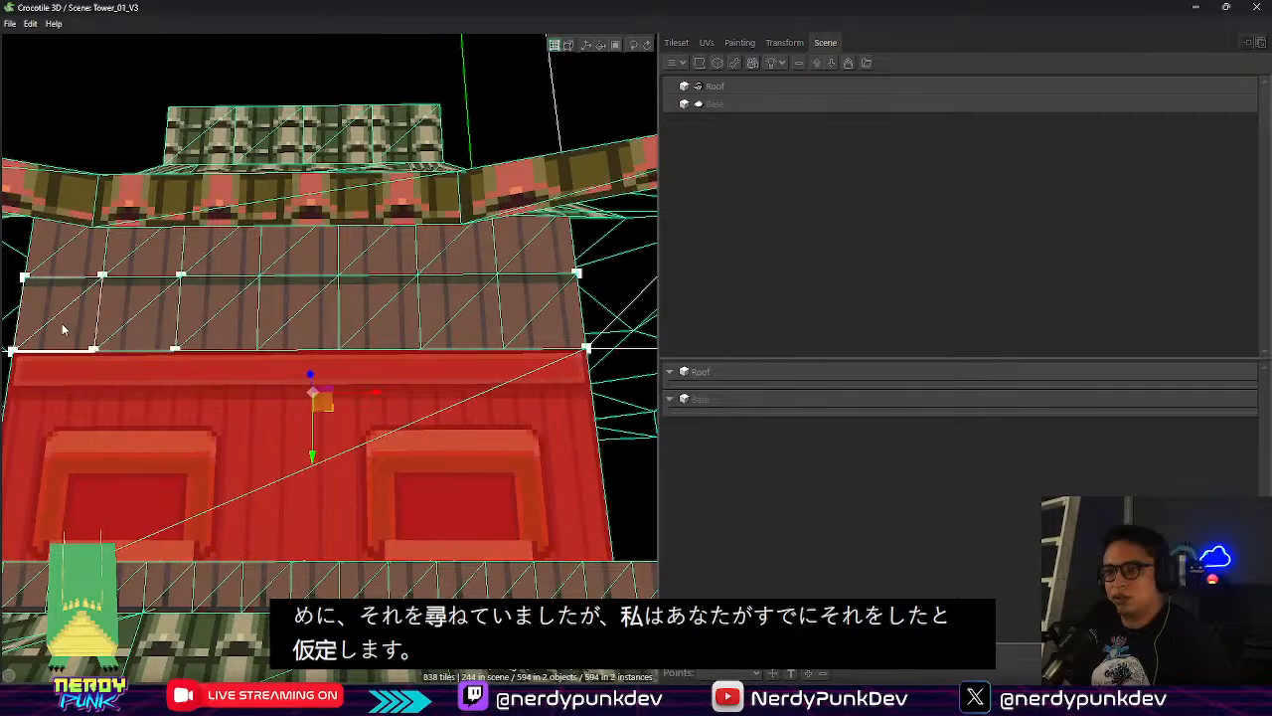
left_click(63, 326, "shift")
left_click(70, 262, "shift")
left_click(142, 256, "shift")
left_click(155, 314, "shift")
left_click(219, 310, "shift")
left_click(234, 254, "shift")
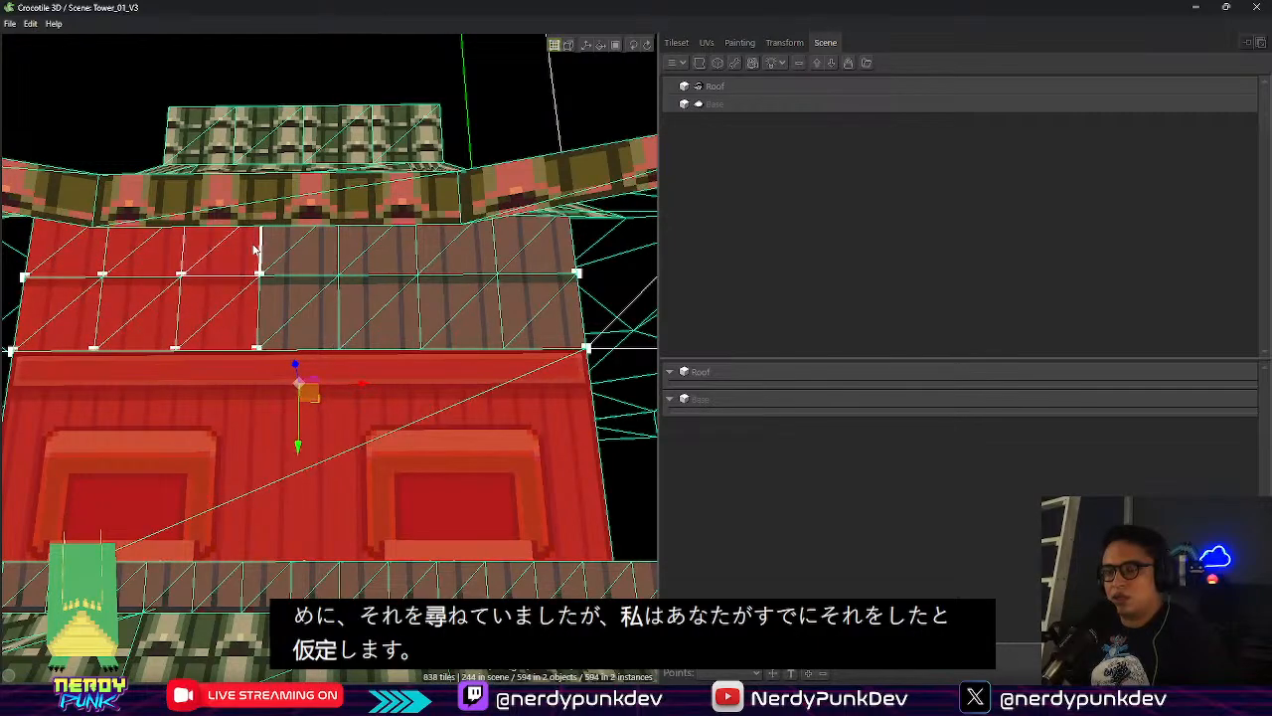
Add the remaining plank tiles on the fourth side to the selection, up to the corner
left_click(296, 254, "shift")
left_click(302, 318, "shift")
left_click(364, 318, "shift")
left_click(380, 250, "shift")
left_click(455, 314, "shift")
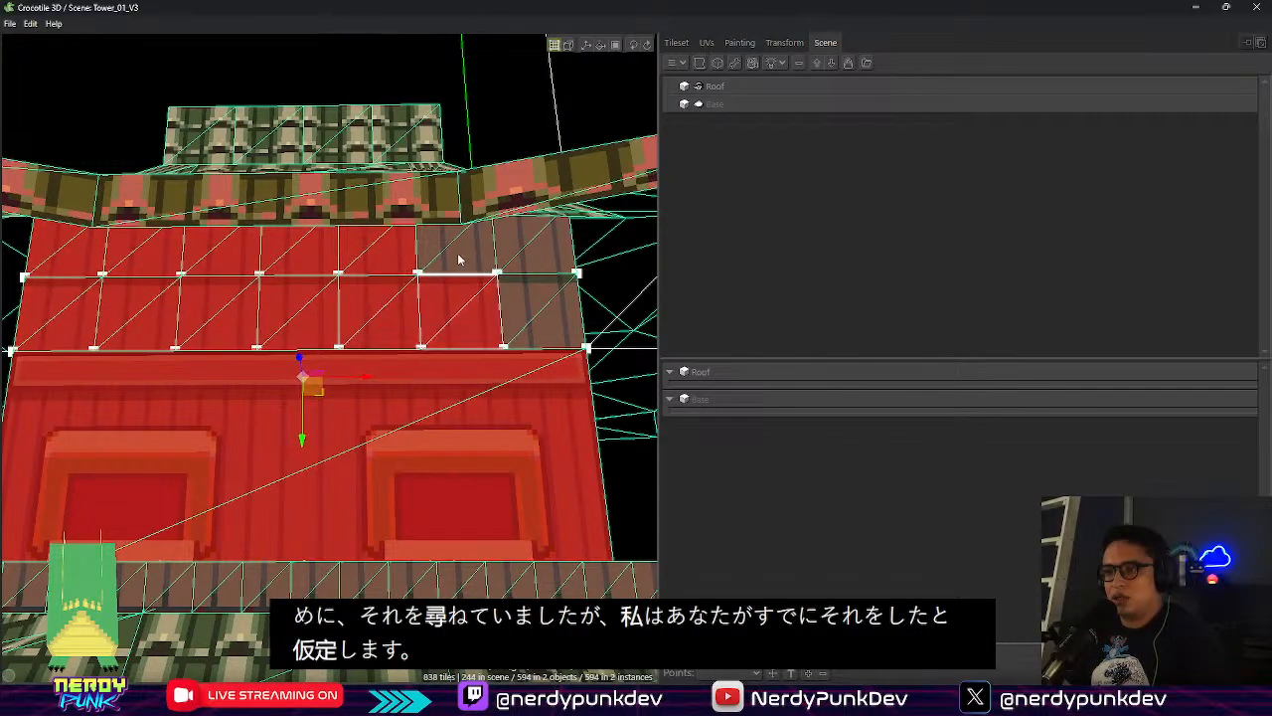
left_click(455, 248, "shift")
left_click(537, 258, "shift")
Raise the selected upper-storey walls and plank rows slightly so the window sills clear the base ledge
middle_click_drag(582, 358, 388, 408)
left_click_drag(359, 431, 362, 430)
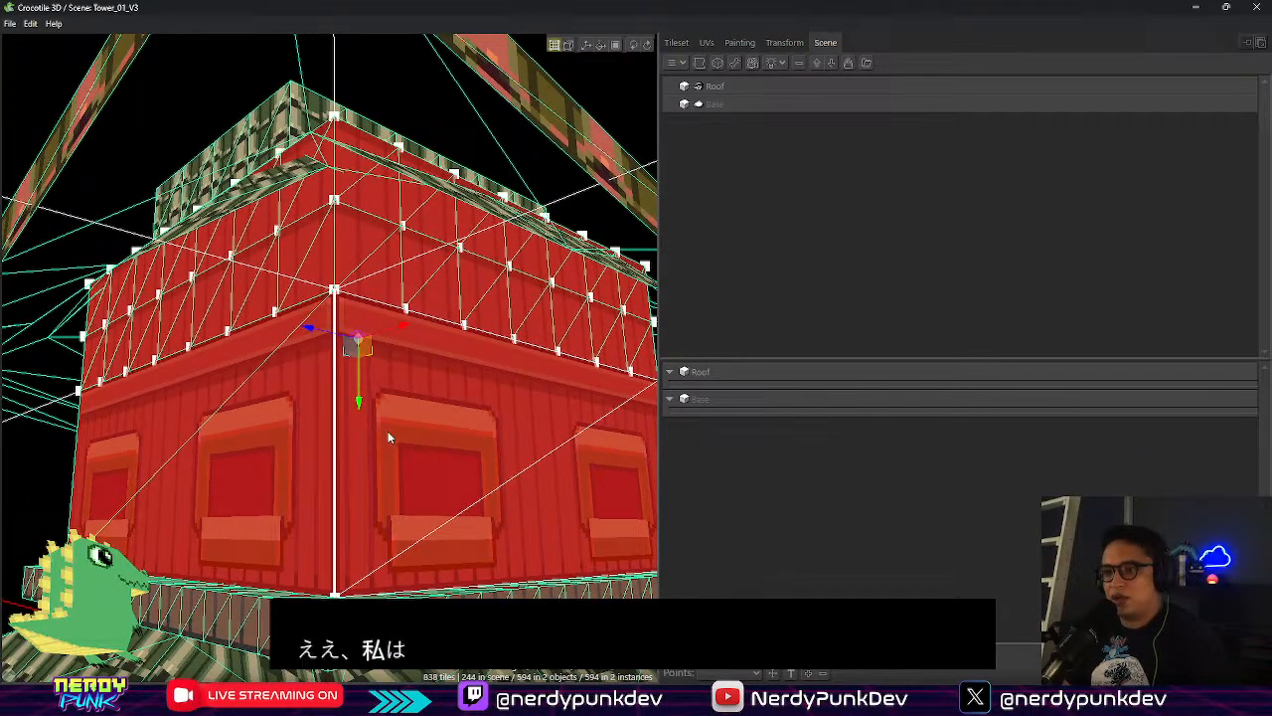
Clear the face selection and select the edge loop along the top of the upper storey's plank walls
middle_click_drag(399, 348, 522, 274)
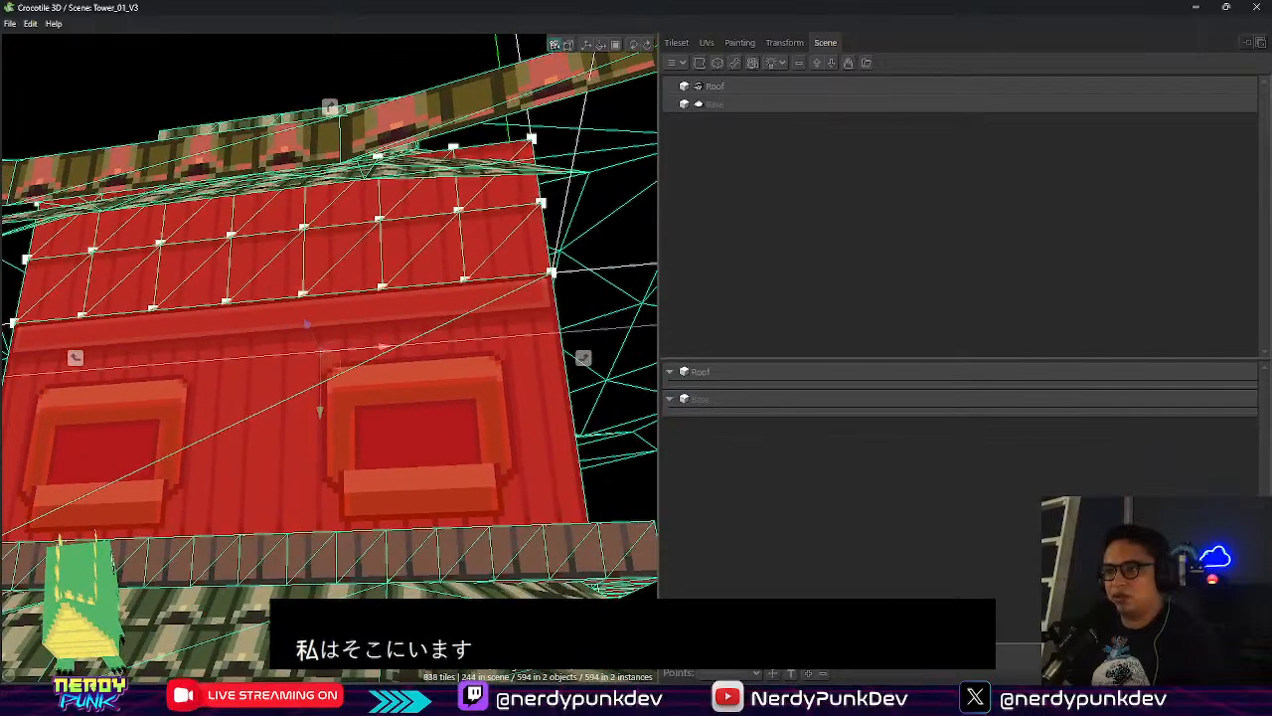
key("Escape")
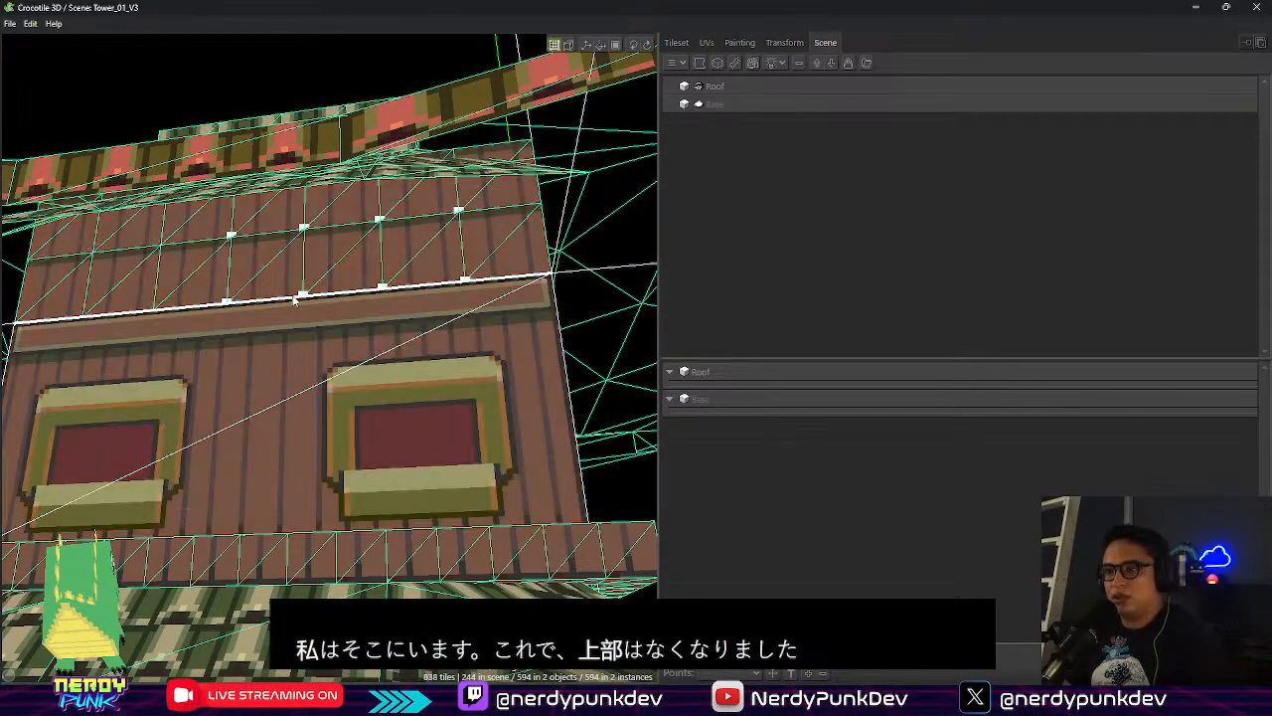
left_click(76, 241)
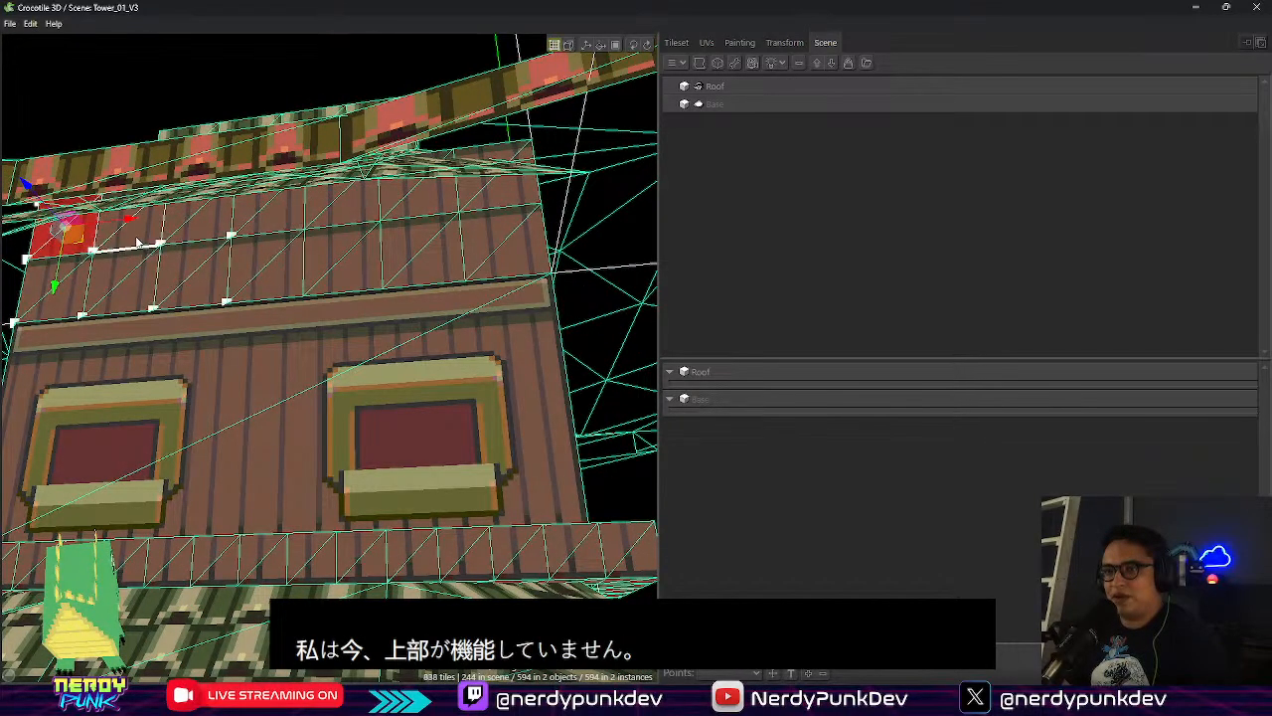
middle_click_drag(149, 243, 206, 298)
key("Escape")
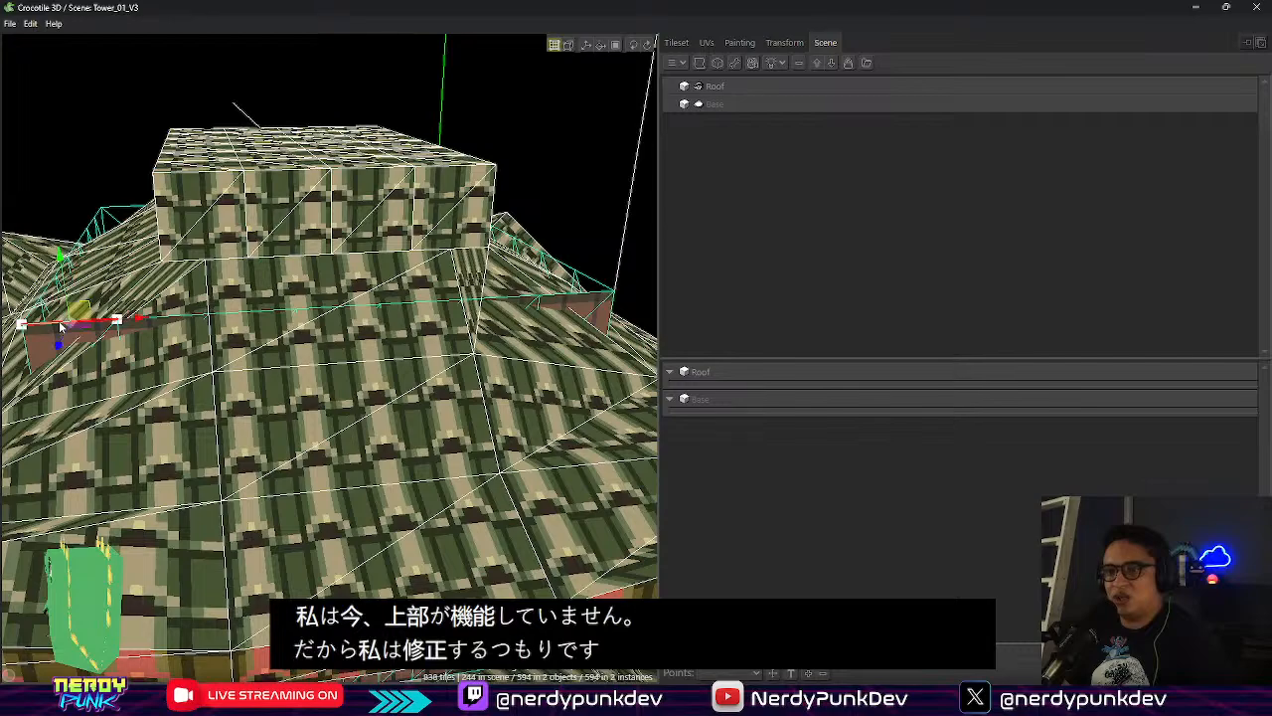
right_click(61, 325)
mouse_move(144, 386)
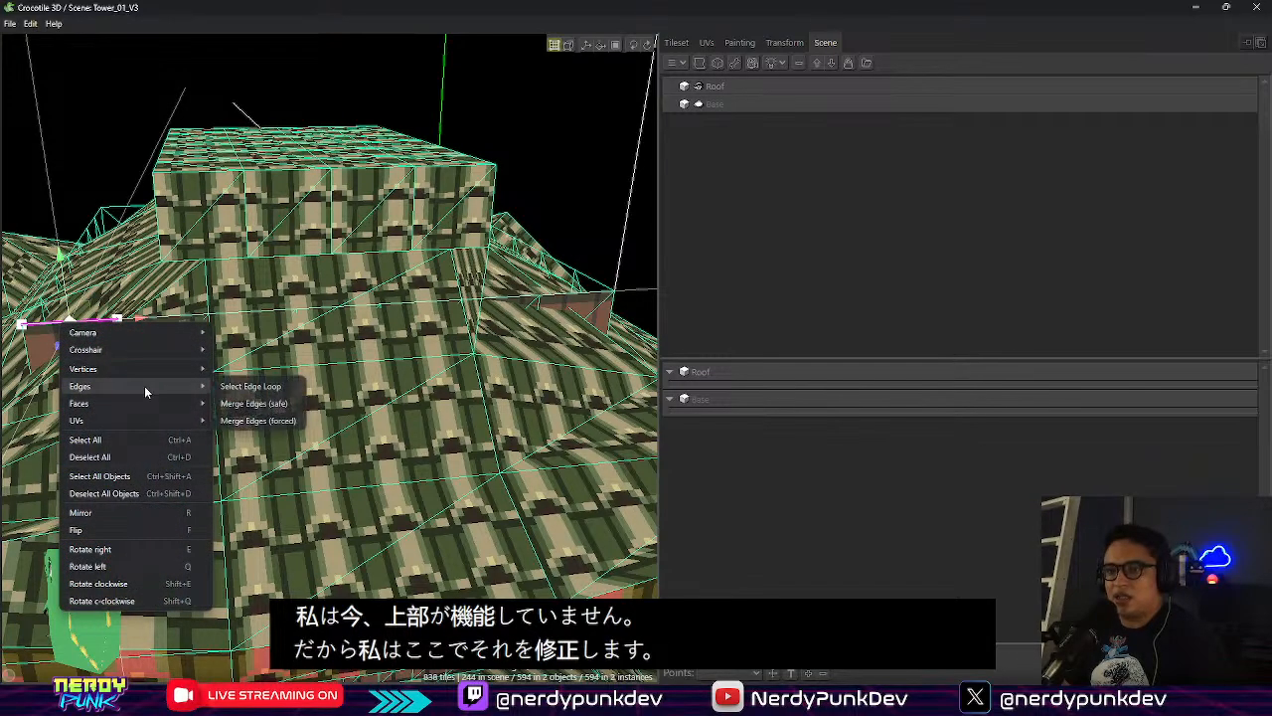
left_click(274, 384)
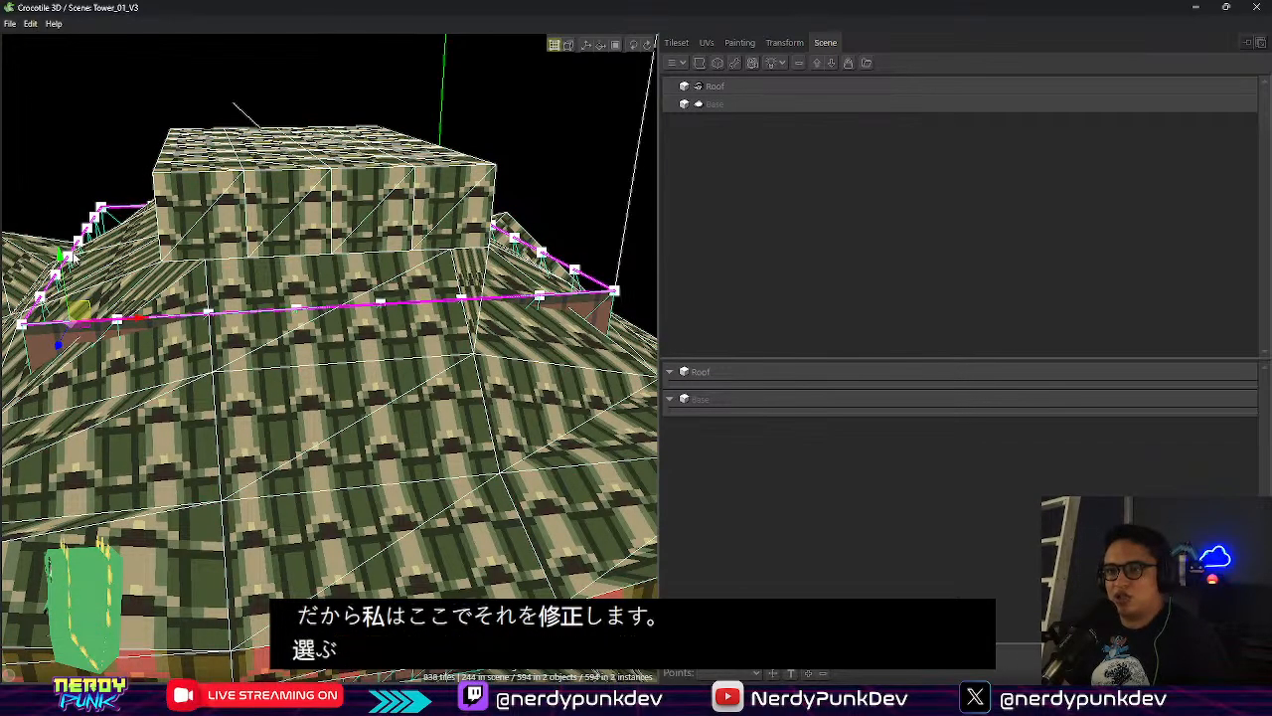
Try lowering the plank walls' top edge loop by a full plank row, and undo that move
left_click_drag(69, 256, 76, 297)
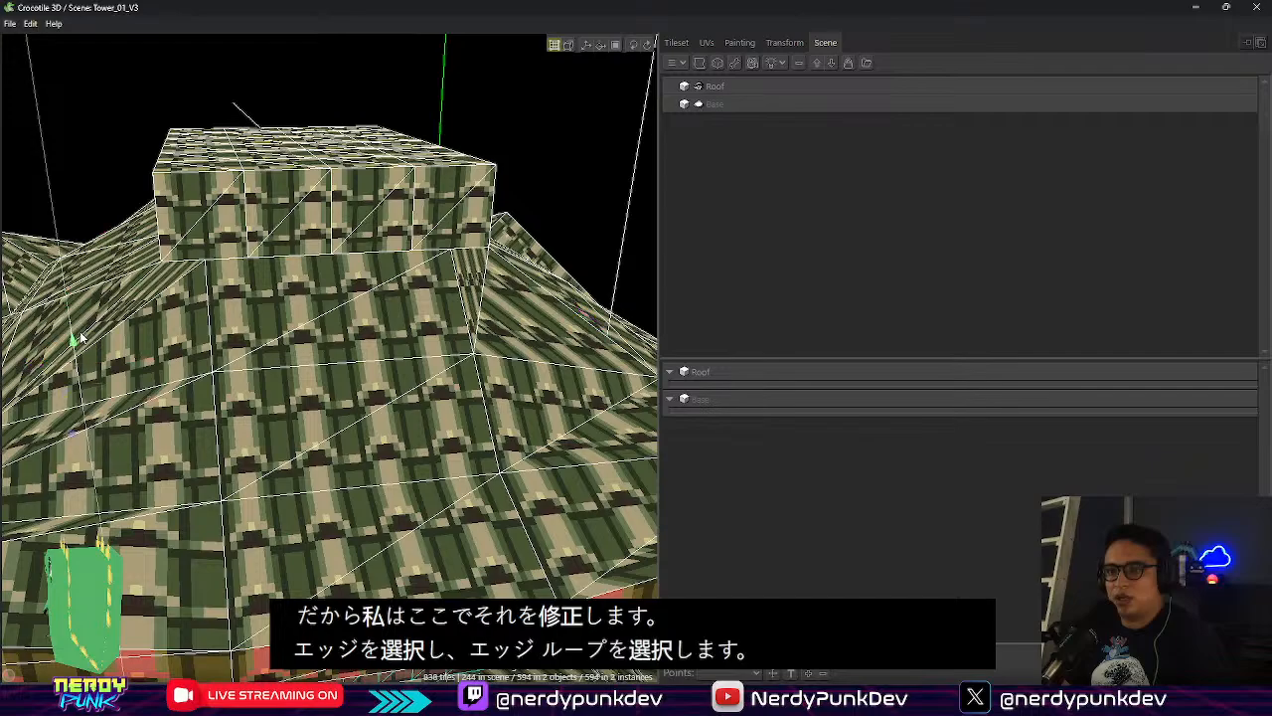
mouse_move(391, 473)
middle_mouse_down()
mouse_move(390, 398)
mouse_move(391, 472)
middle_mouse_up()
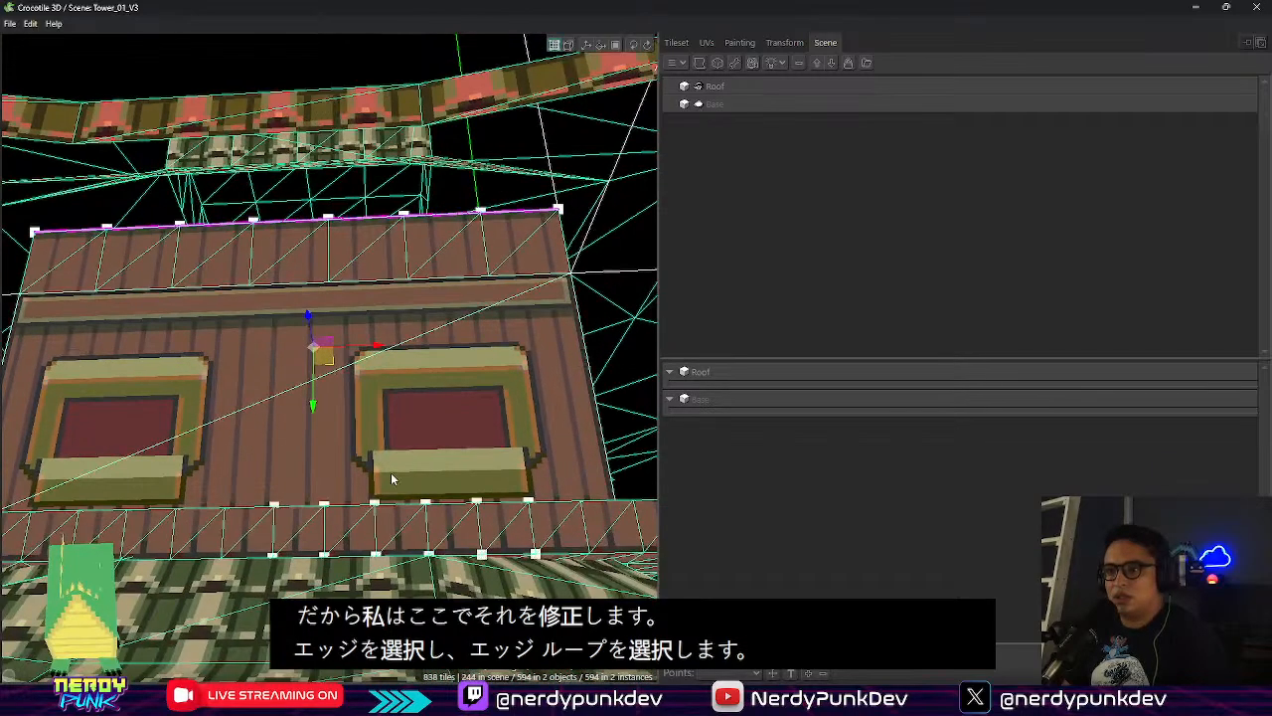
key("ctrl+z")
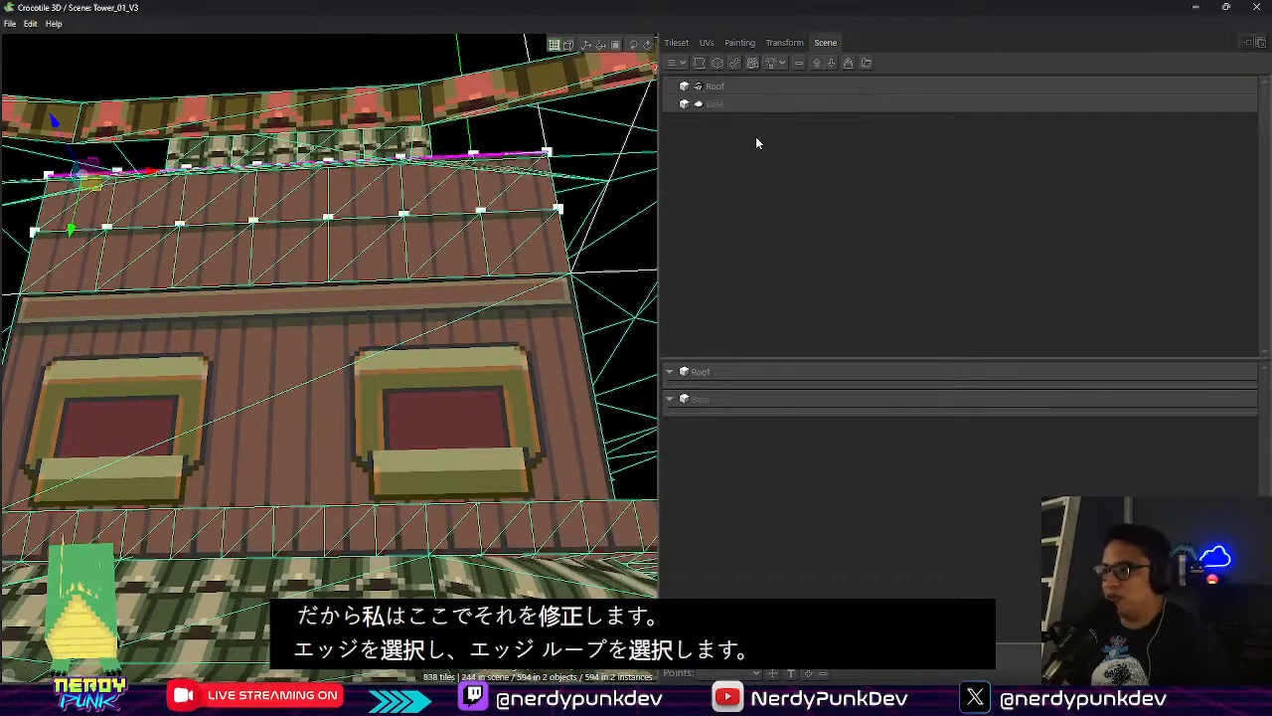
Lower the plank walls' top edge loop by about half a plank tile so it sits hidden inside the upper roof
left_click(675, 42)
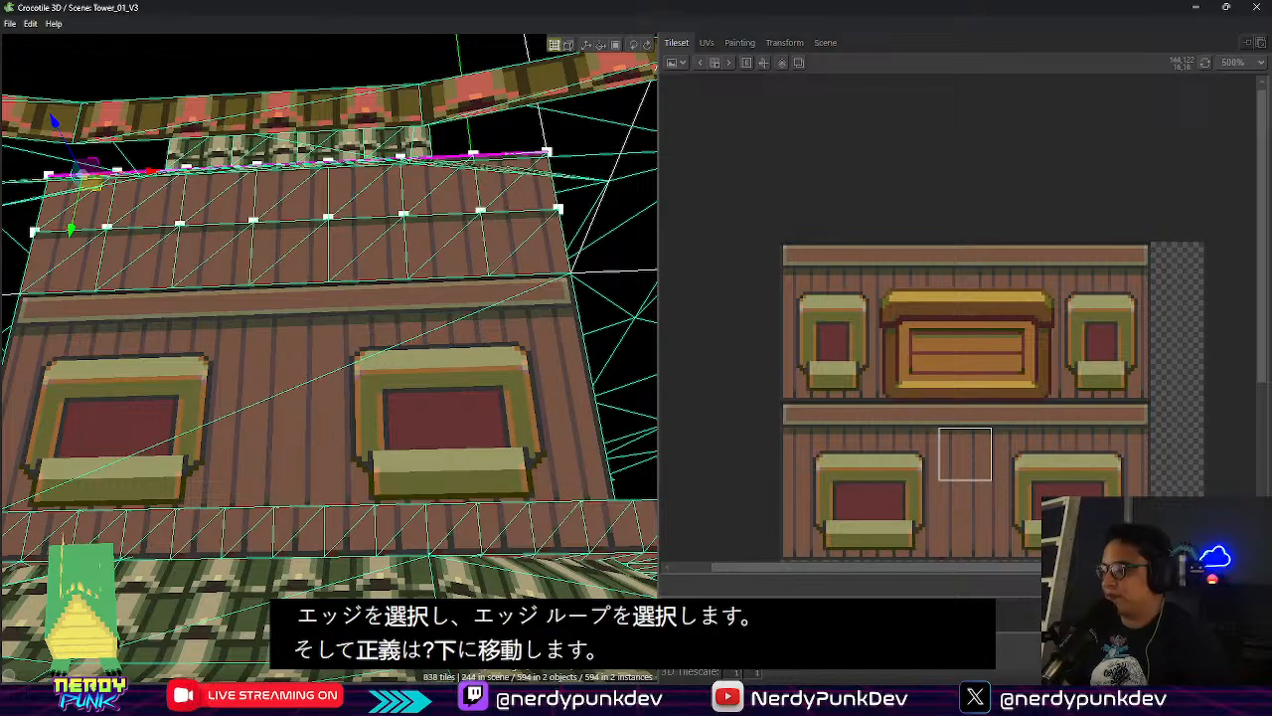
left_click(70, 231)
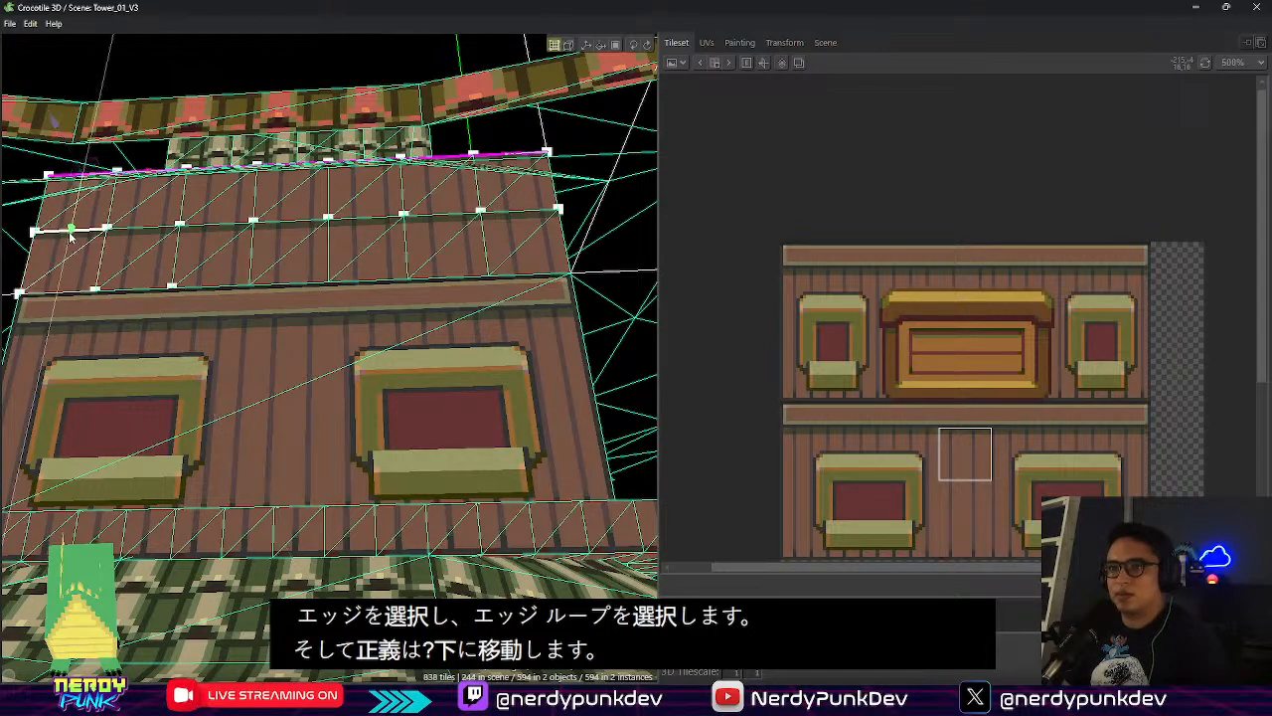
left_click_drag(71, 233, 75, 271)
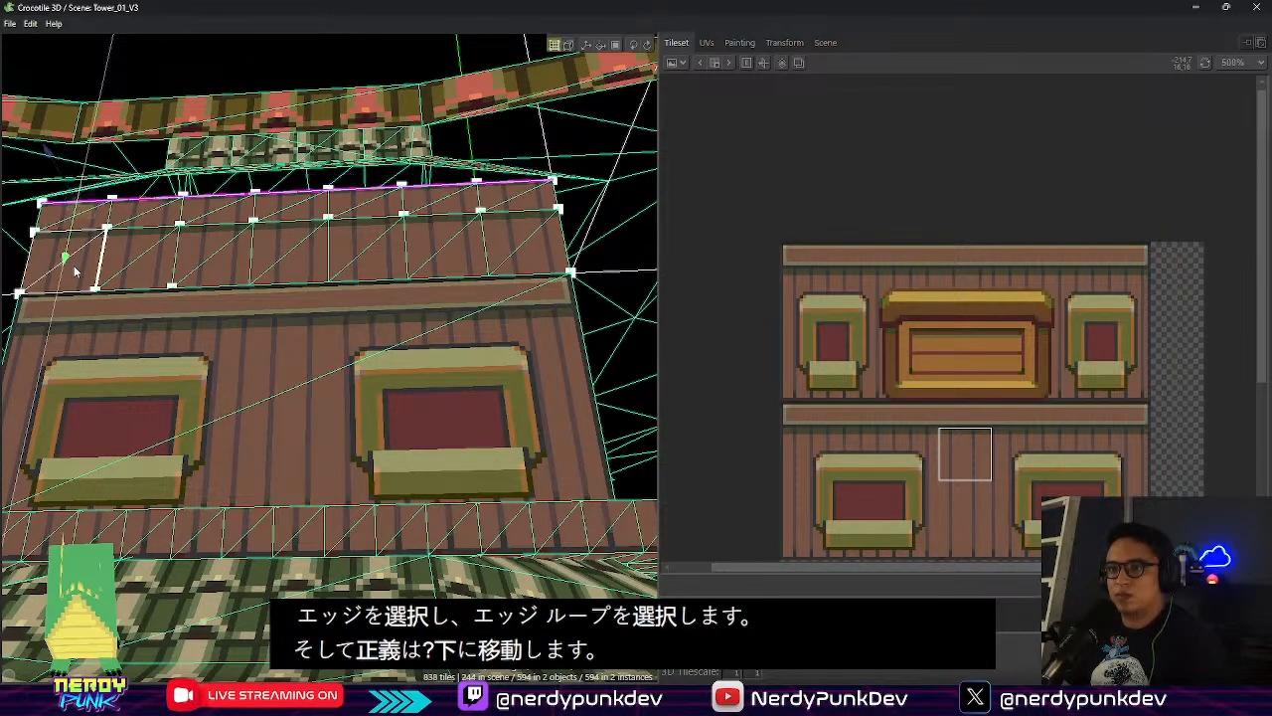
mouse_move(292, 218)
left_mouse_down()
mouse_move(296, 299)
mouse_move(260, 294)
mouse_move(296, 195)
left_mouse_up()
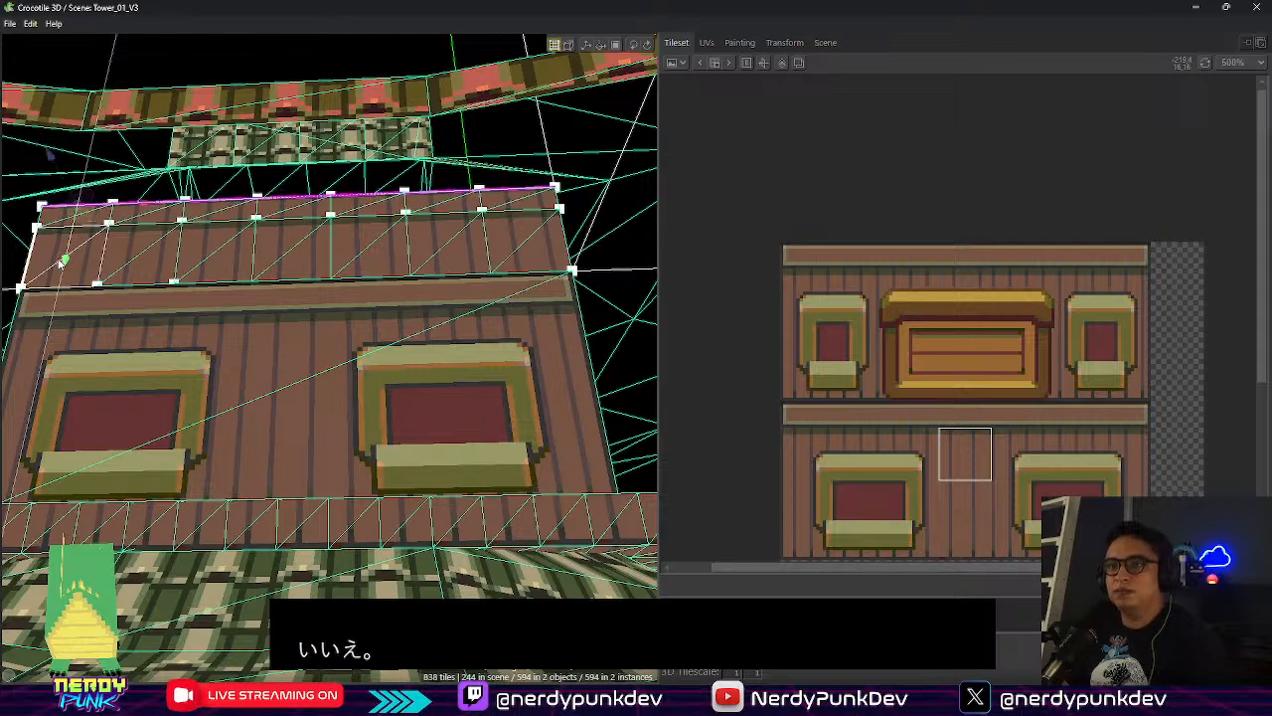
left_click(104, 249)
middle_click_drag(412, 182, 413, 184)
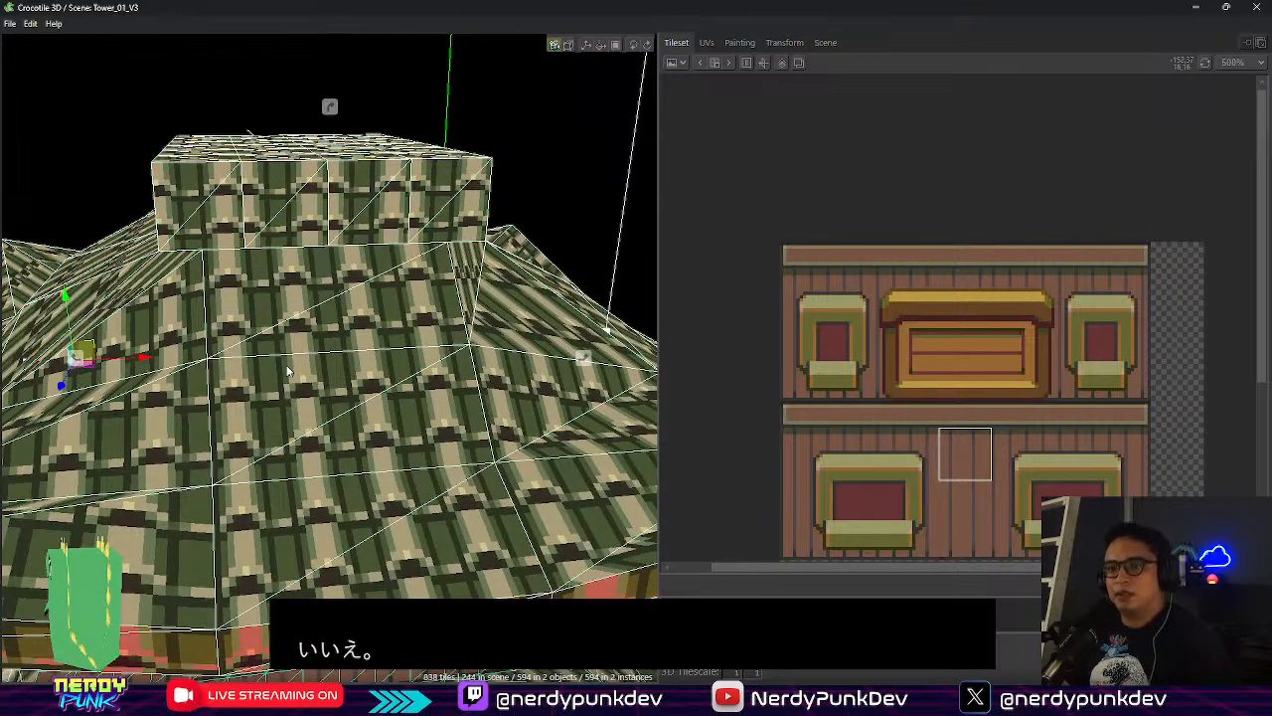
middle_click_drag(288, 371, 425, 437)
middle_click_drag(476, 474, 447, 497)
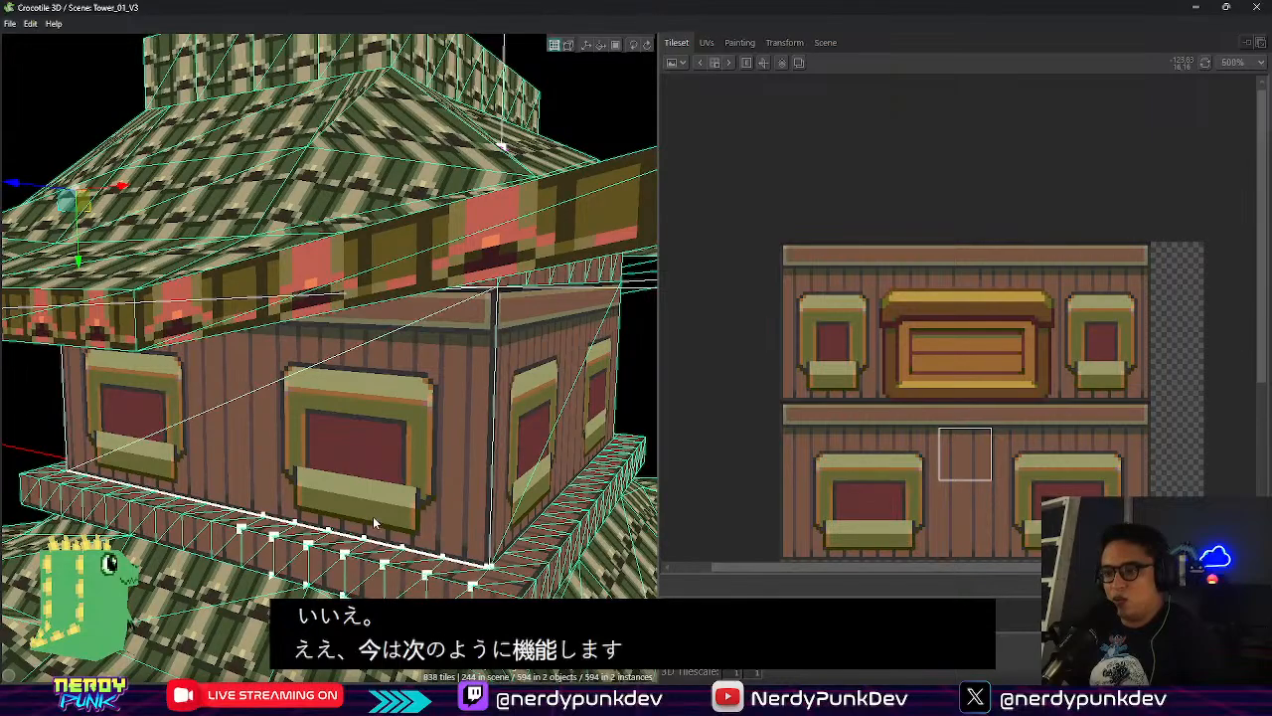
Select all faces of the upper storey's walls, plank rows and ledge, and paste a copy of them in place
scroll(374, 521, "down", 4)
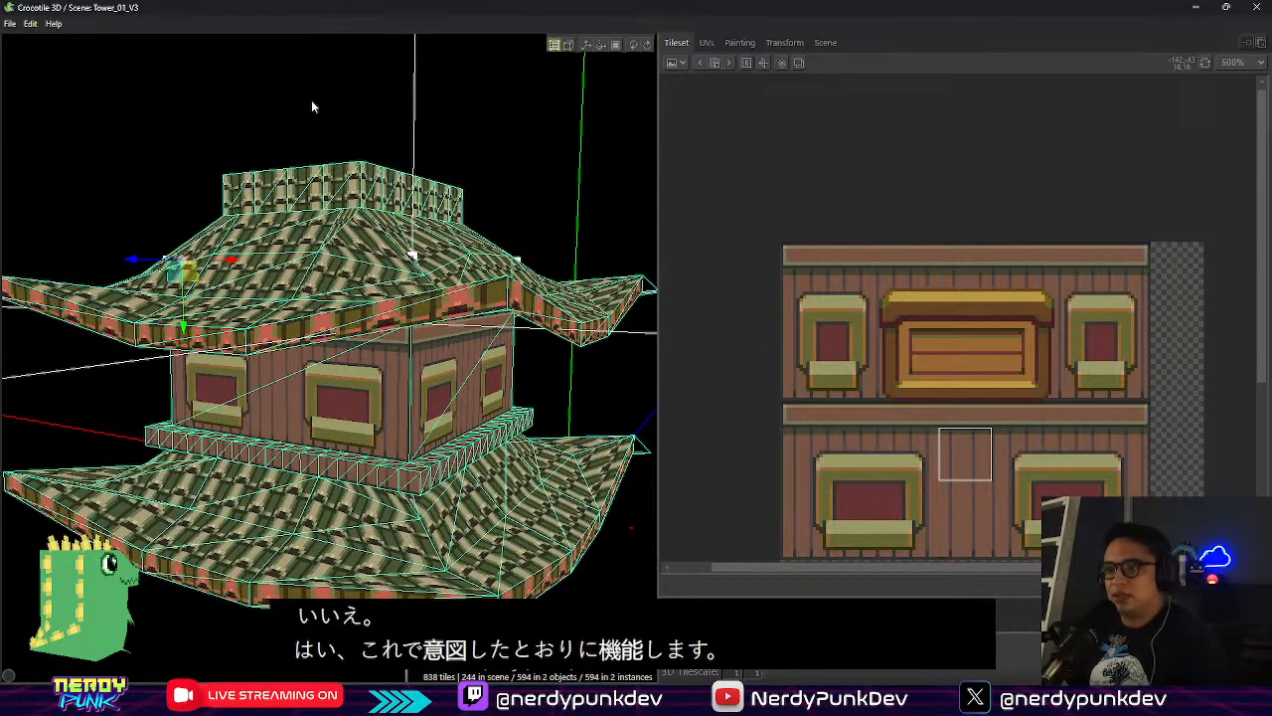
middle_click_drag(288, 449, 292, 423)
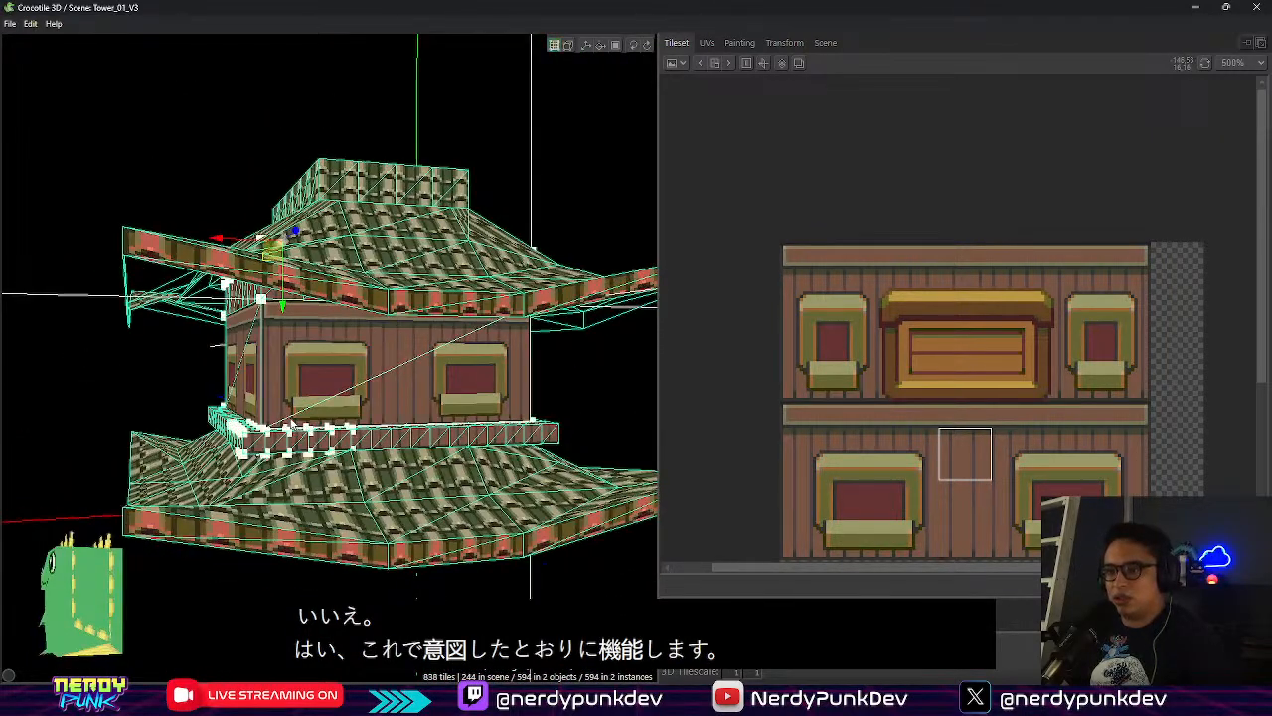
left_click(253, 373)
right_click(321, 393)
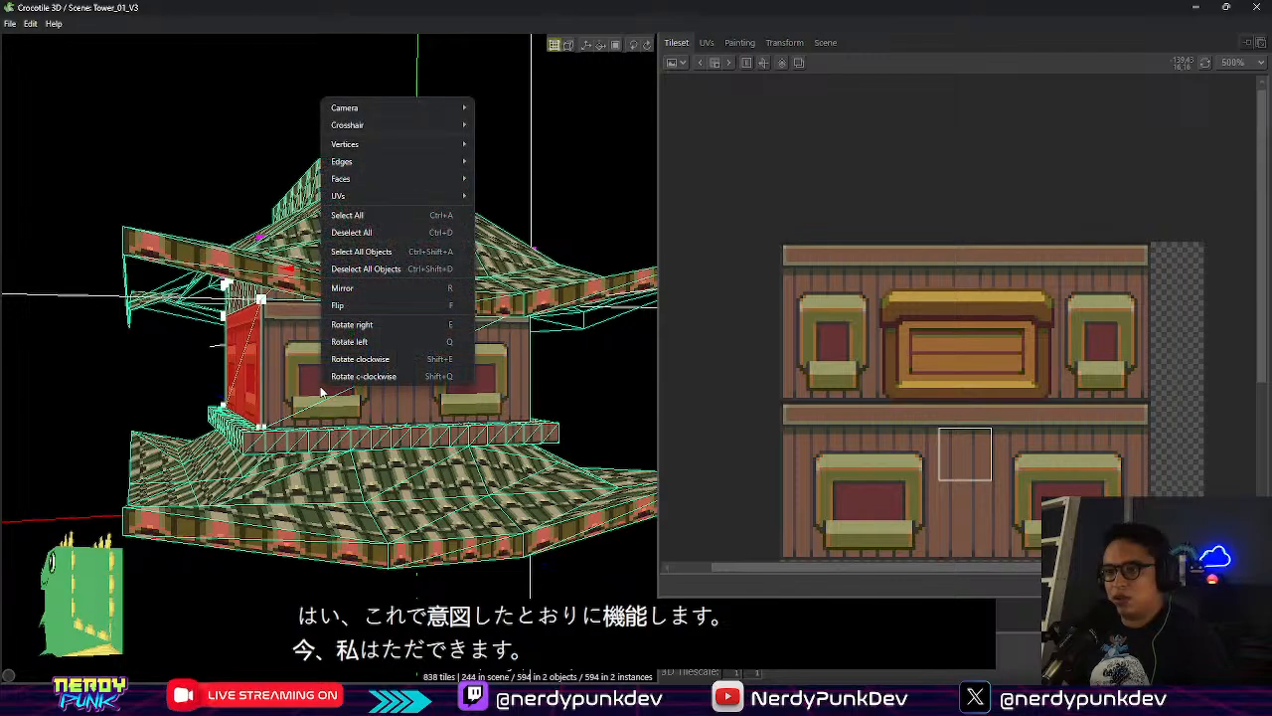
mouse_move(363, 178)
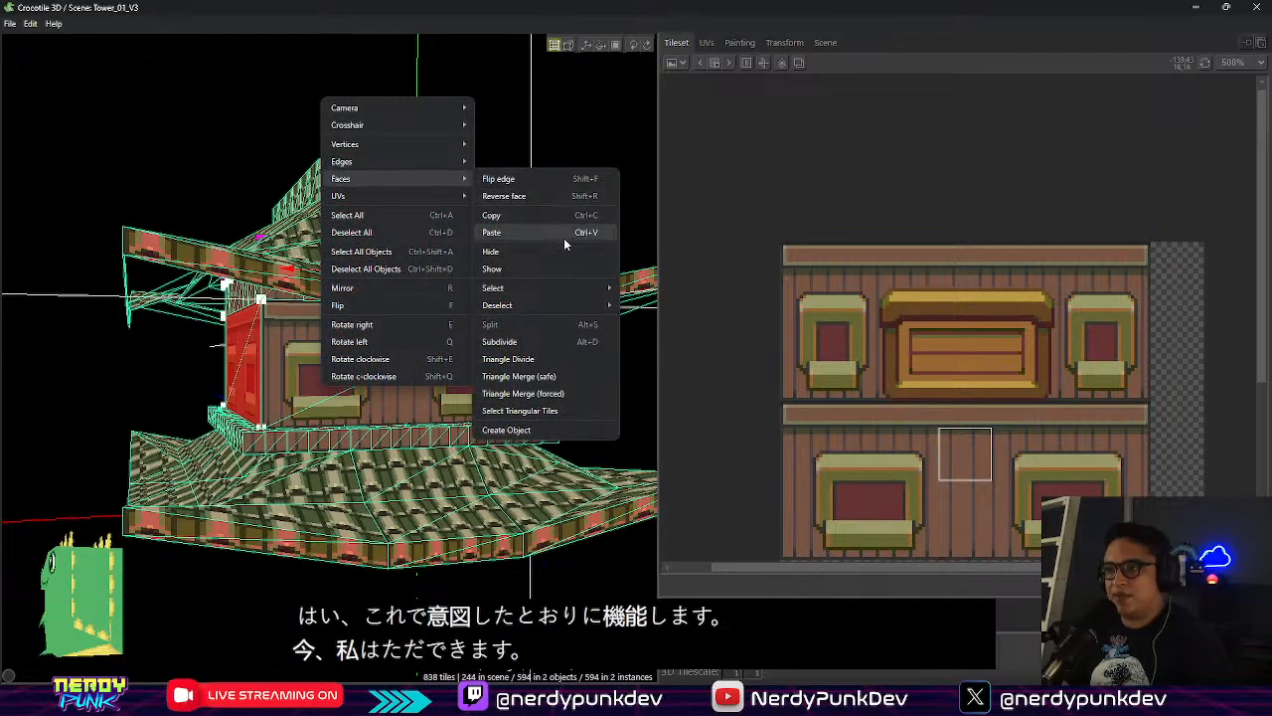
mouse_move(589, 287)
left_click(653, 289)
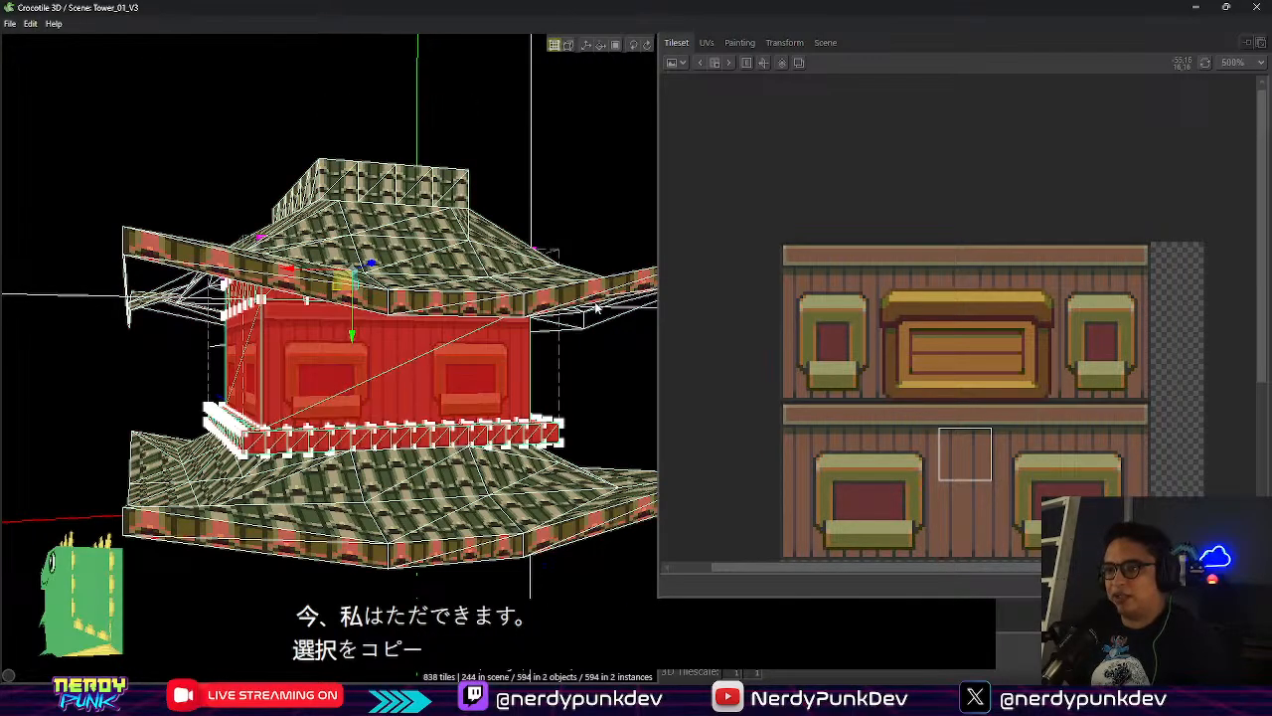
key("ctrl+v")
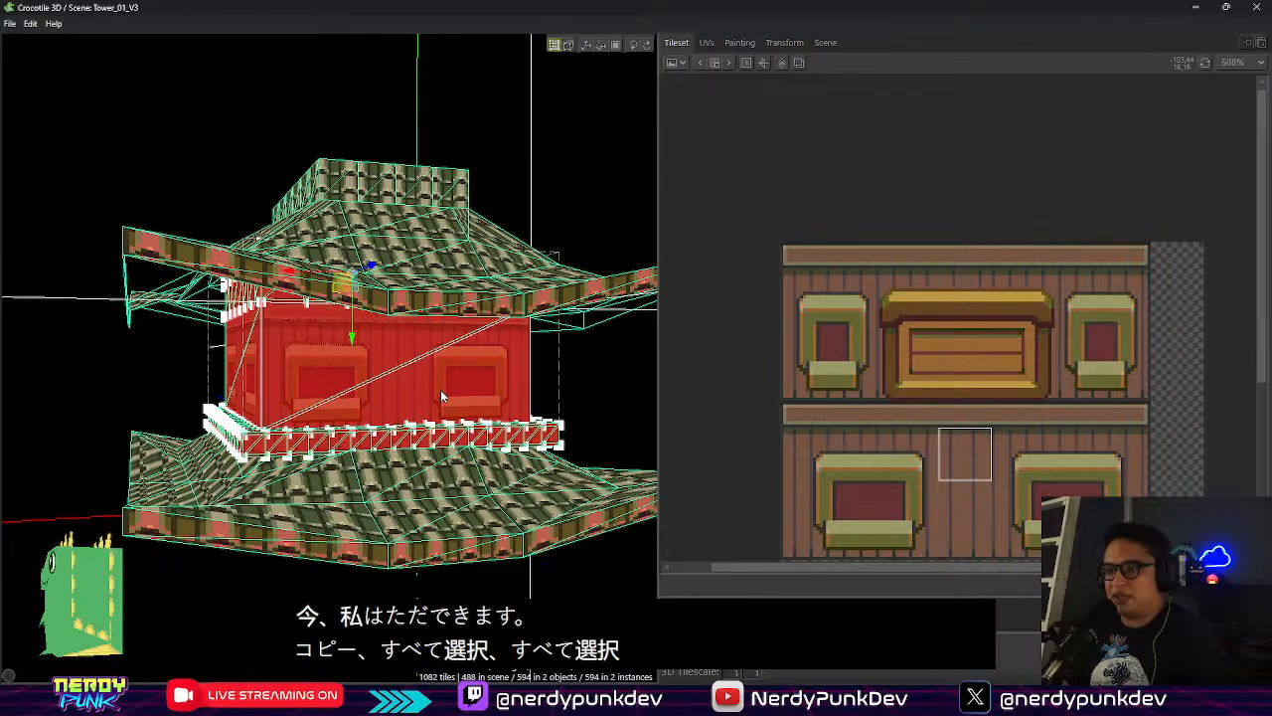
Try moving the pasted storey copy down through the lower roof, and undo the move
key("s")
key("s")
key("s")
key("s")
key("s")
key("s")
key("s")
key("s")
key("s")
key("s")
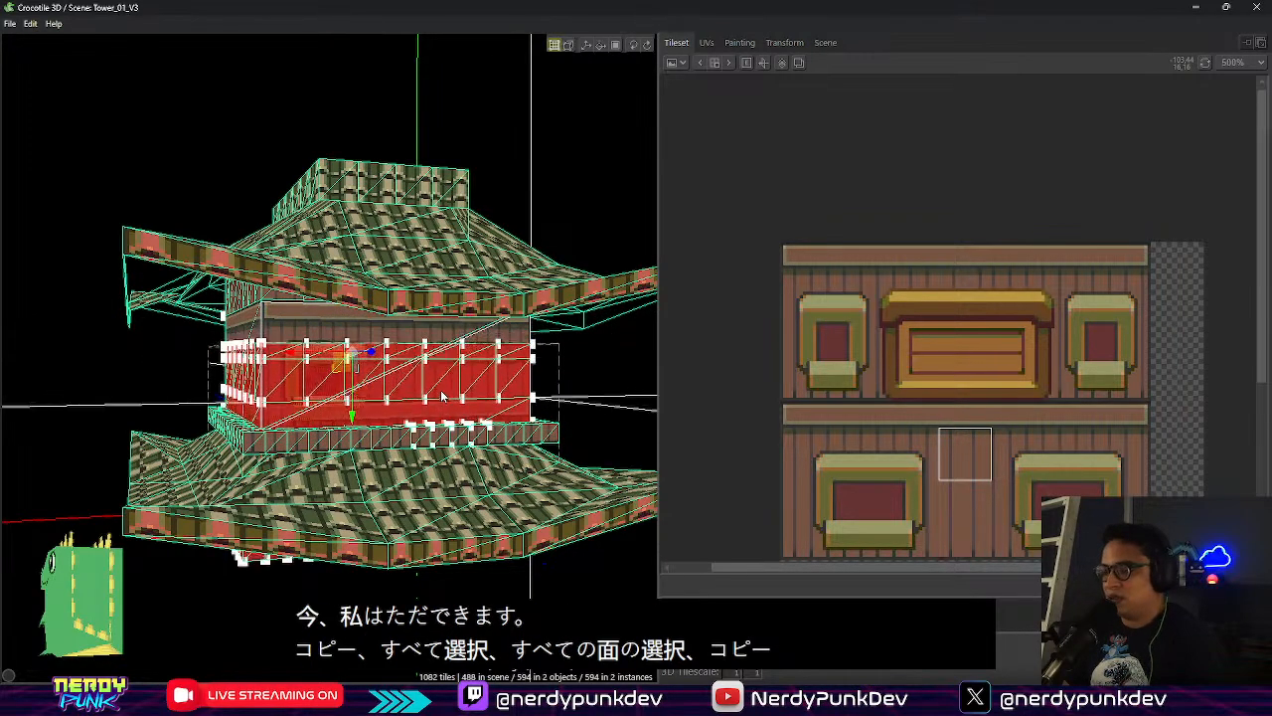
key("ctrl+z")
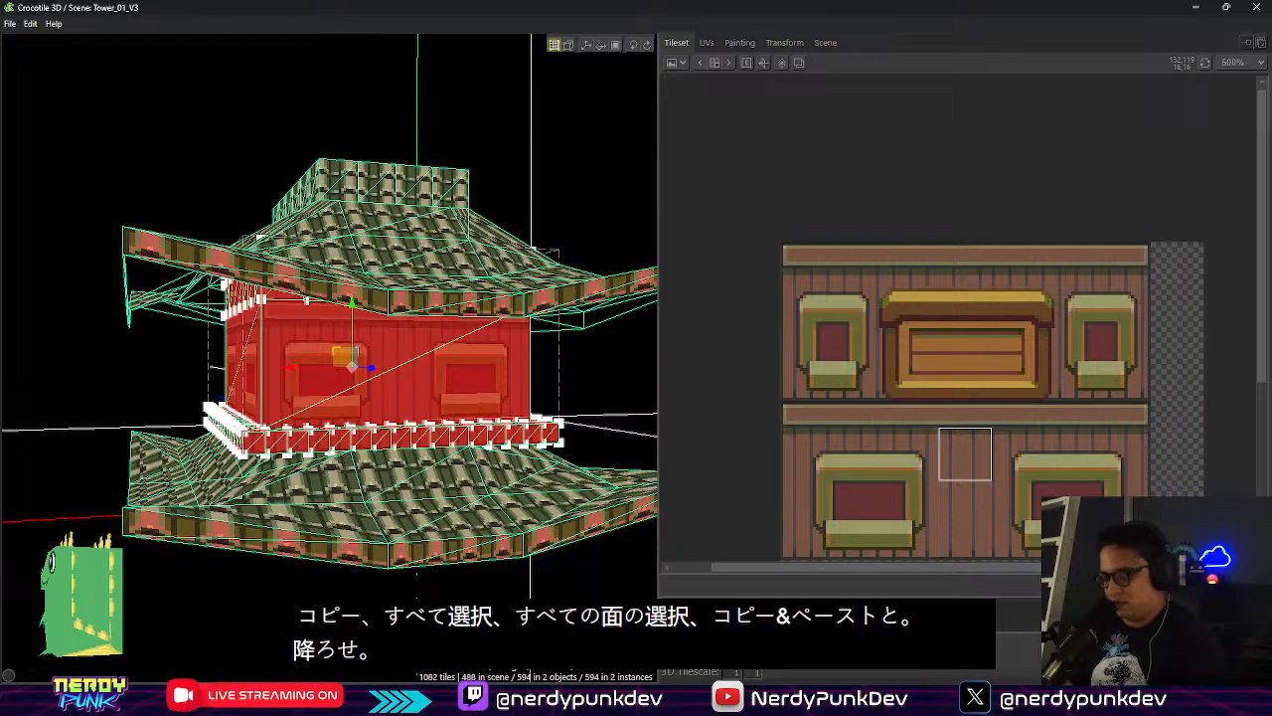
Show the Base object and lower the pasted storey copy beneath the lower roof, over the base storey
left_click(825, 43)
left_click(698, 105)
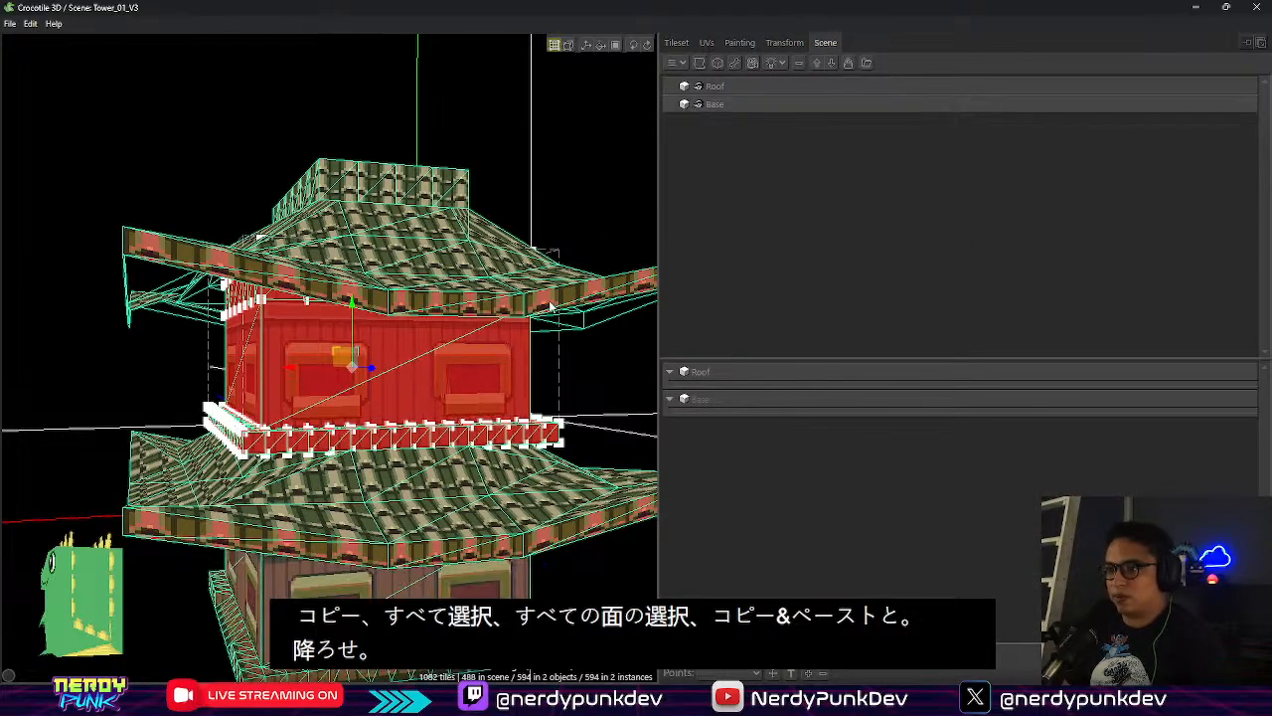
right_click(372, 420)
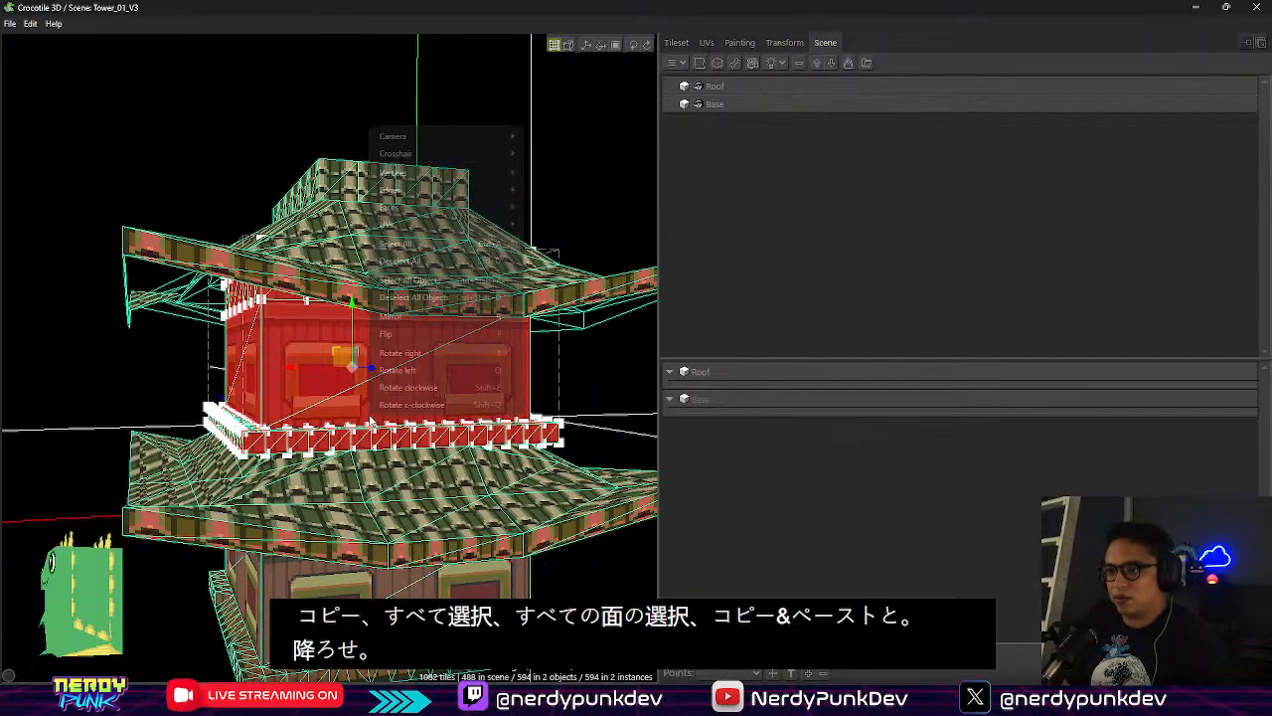
left_click(300, 414)
key("s")
key("s")
key("s")
key("s")
key("s")
key("s")
key("s")
key("s")
key("s")
key("s")
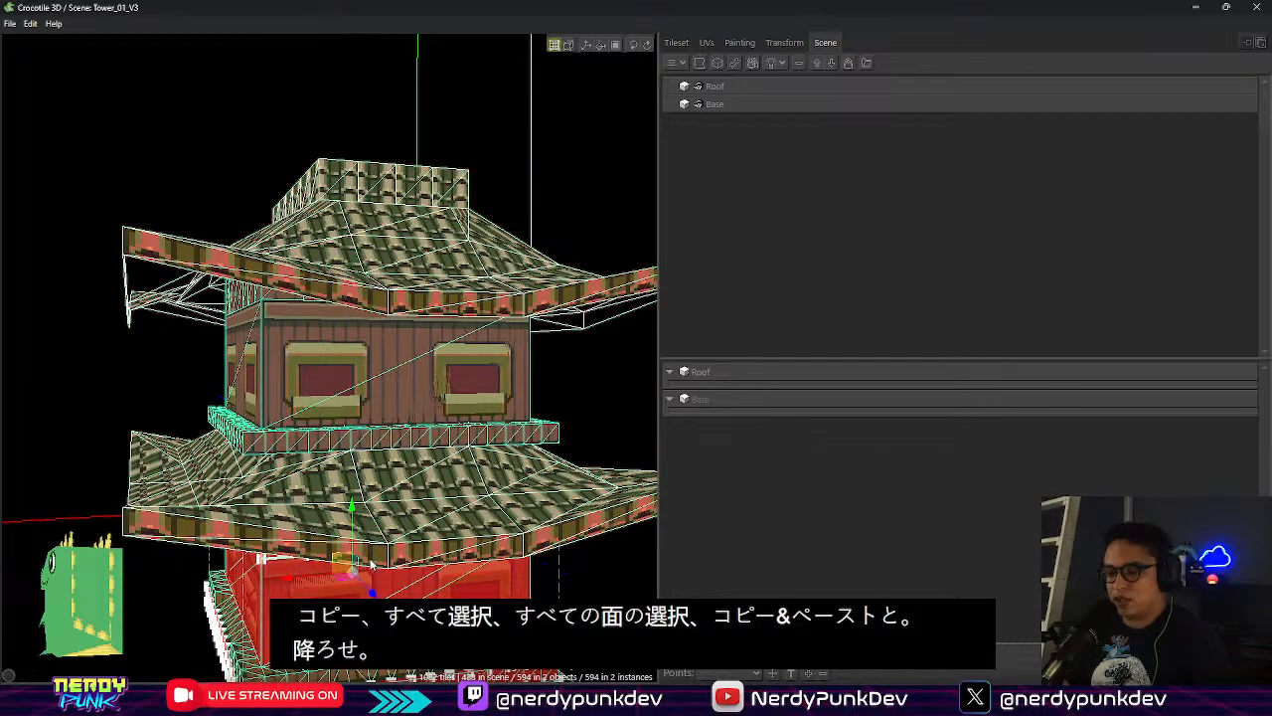
key("s")
key("s")
Adjust the height of the storey copy so its ledge lines up with the base storey's ledge
middle_click_drag(309, 453, 325, 242)
scroll(353, 529, "up", 6)
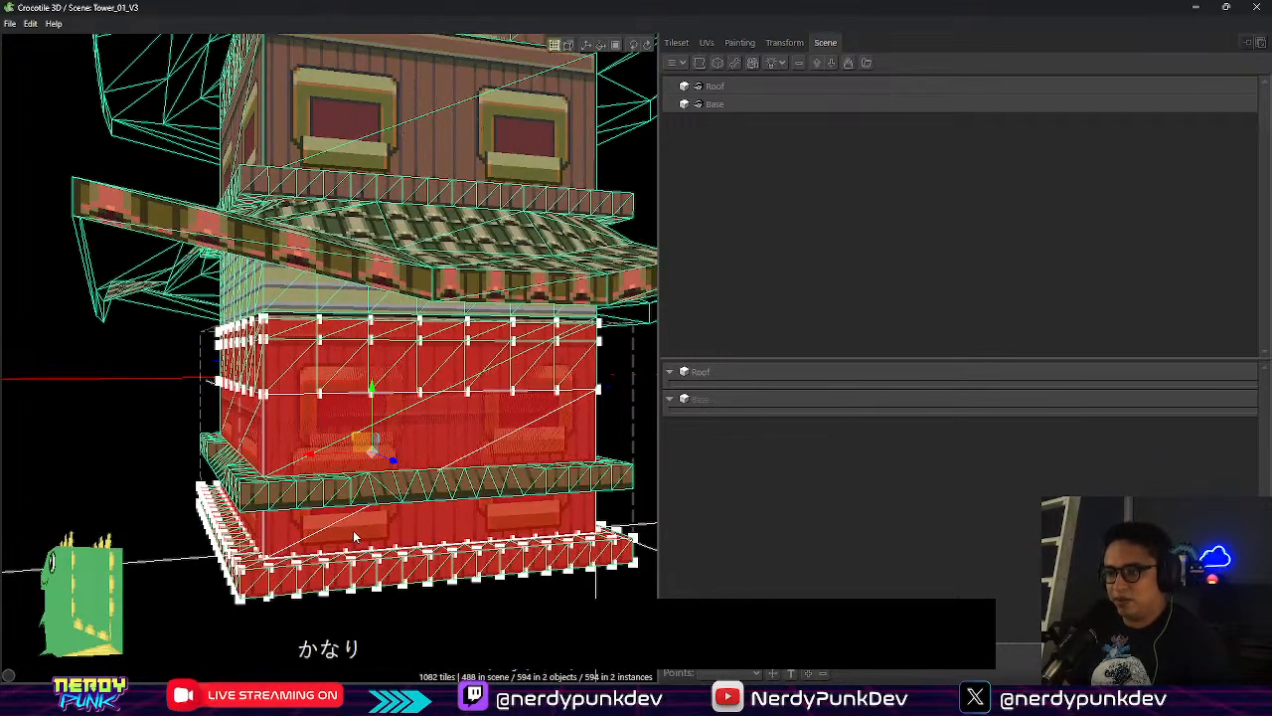
middle_click_drag(364, 547, 351, 340)
key("w")
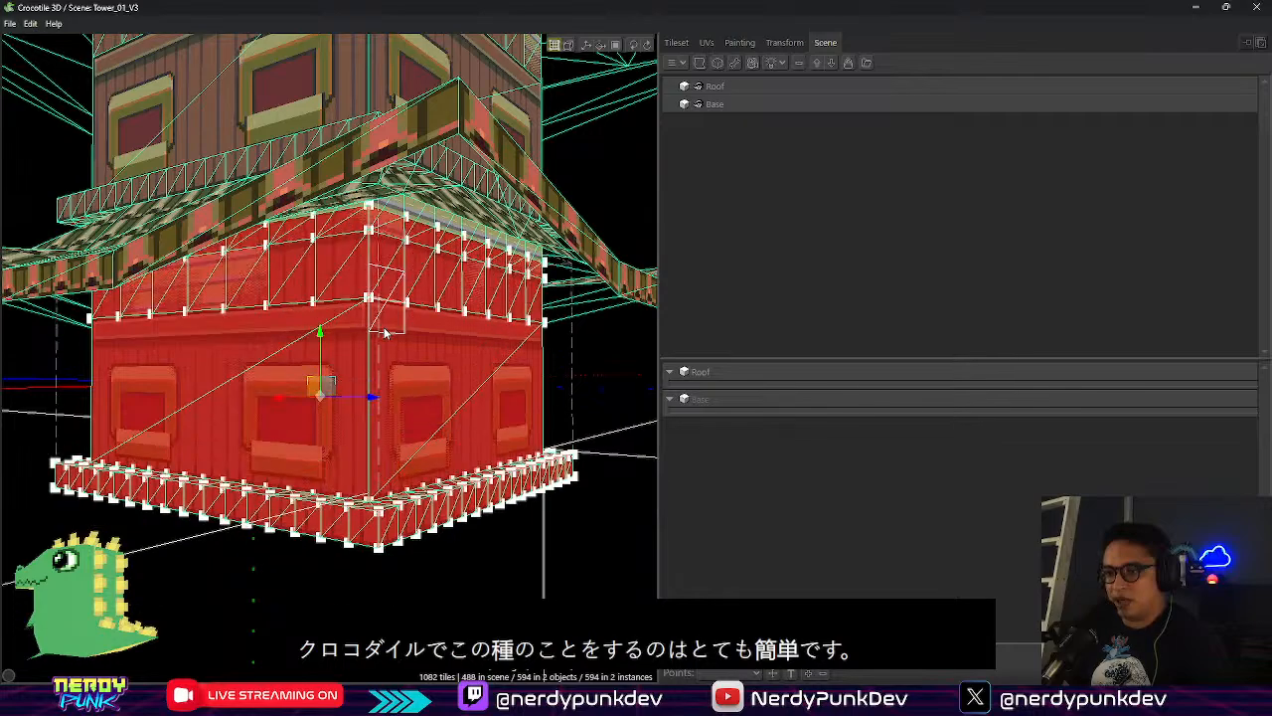
key("s")
key("w")
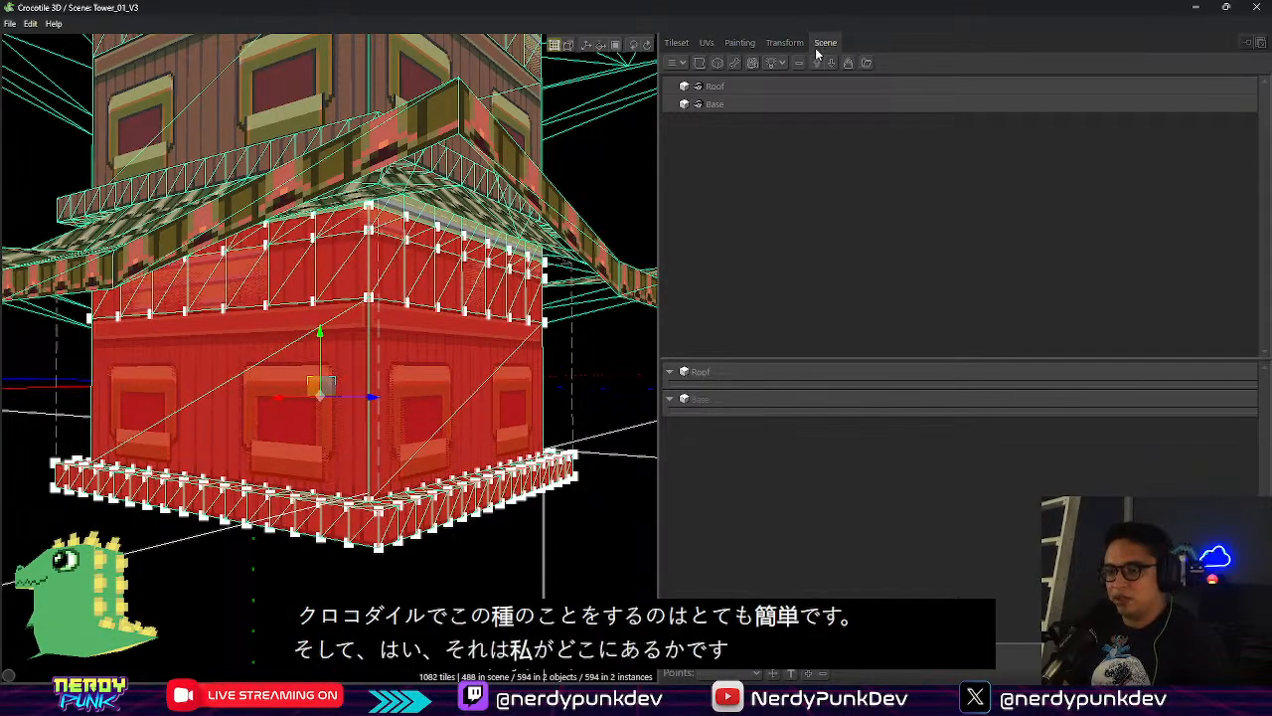
Hide the Base object, clear the face selection and select the edge loop along the top of the storey copy's plank walls
left_click(699, 105)
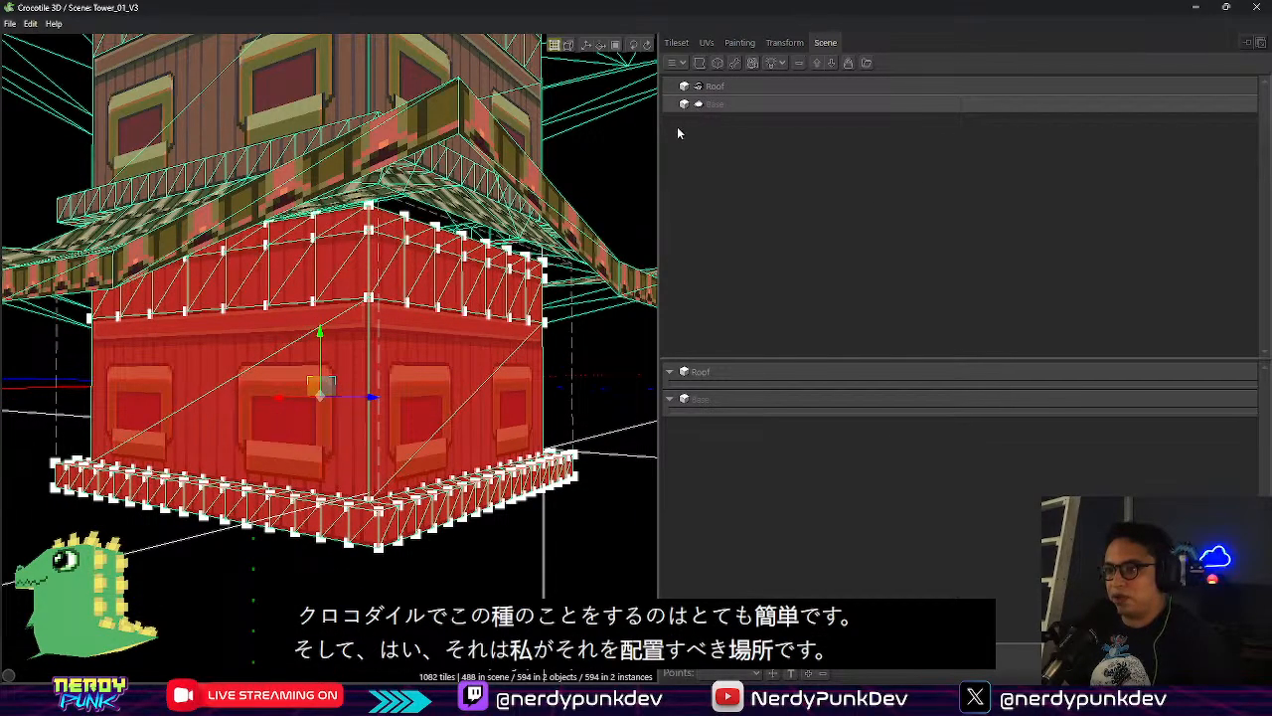
right_click_drag(410, 237, 375, 239)
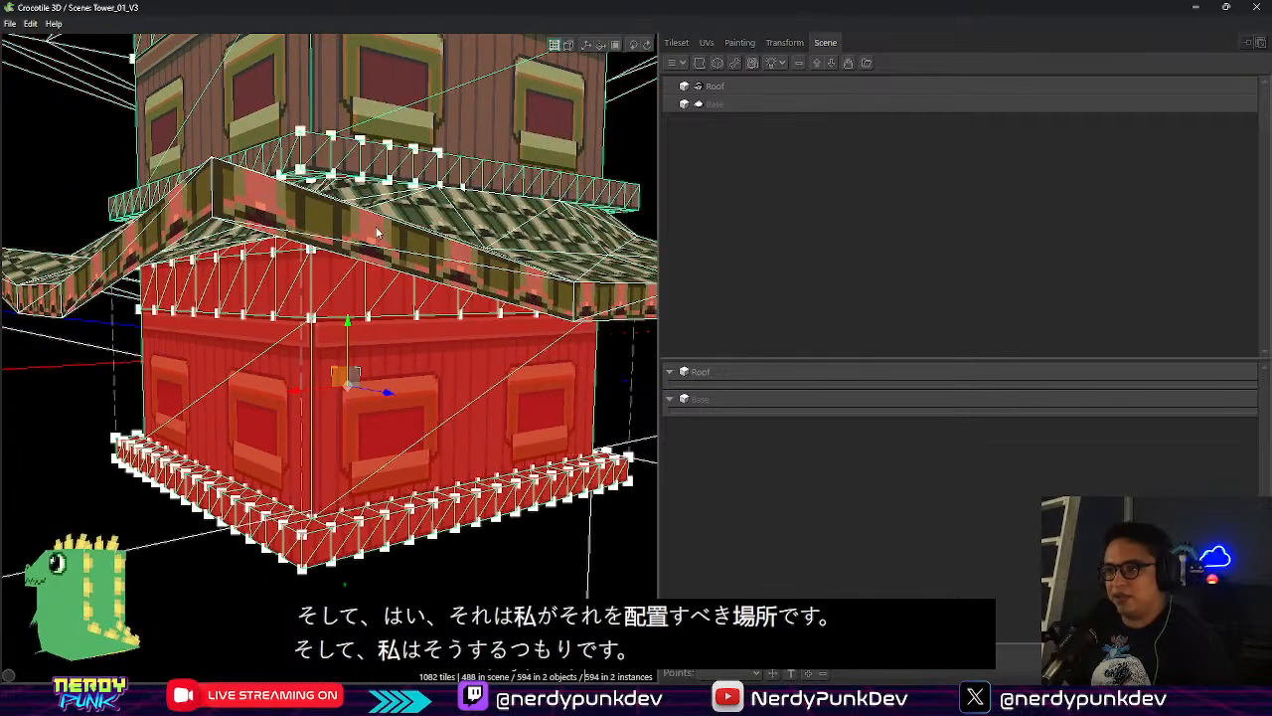
left_click(313, 292)
scroll(326, 318, "up", 3)
right_click_drag(334, 334, 334, 249)
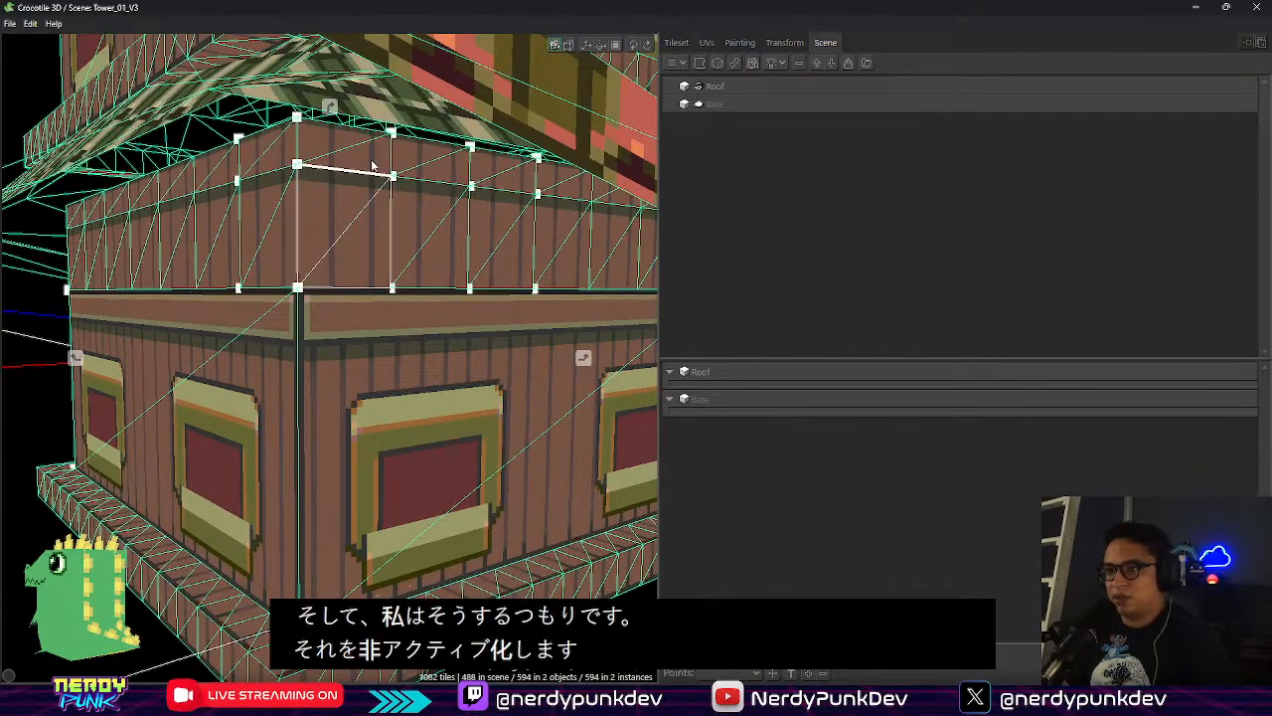
right_click(336, 127)
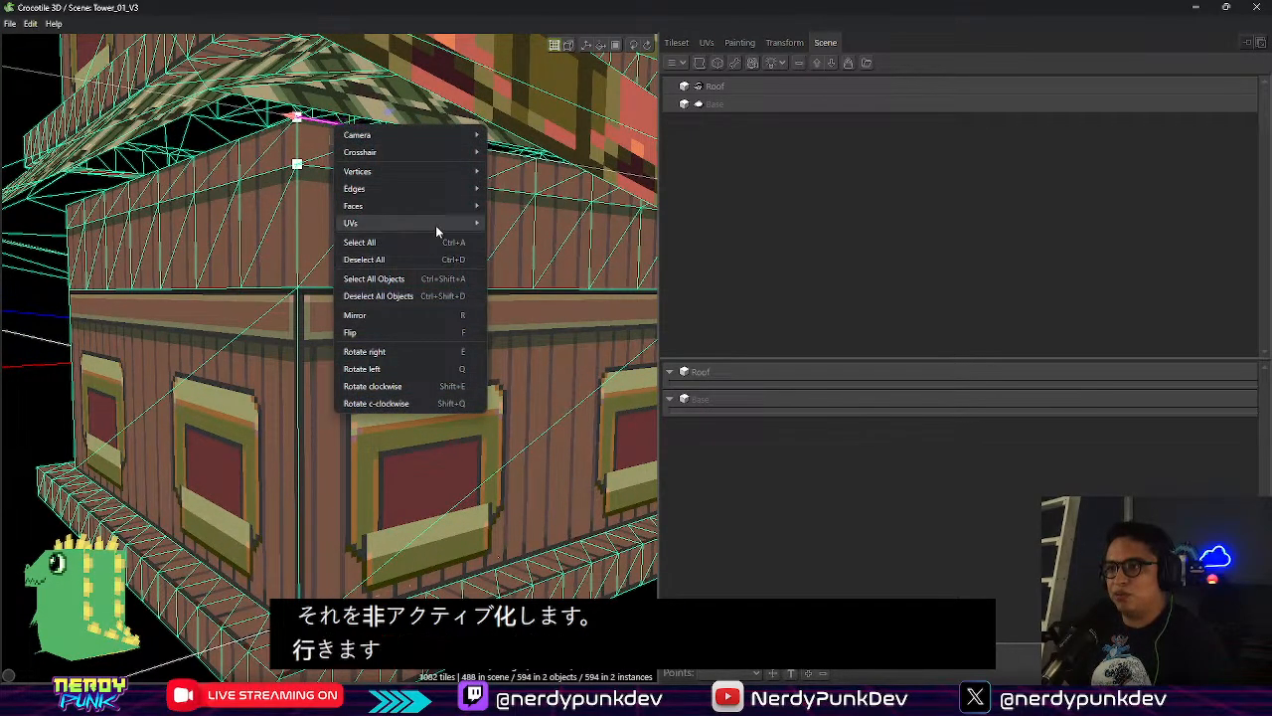
mouse_move(437, 206)
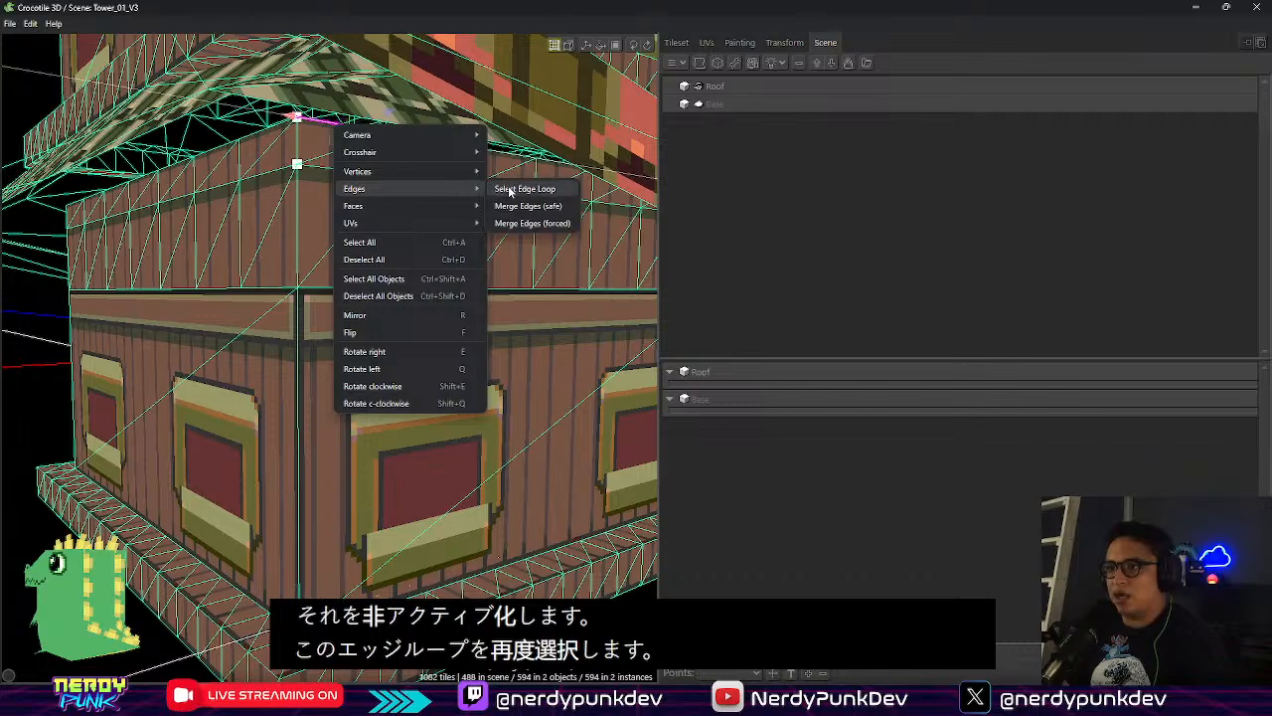
left_click(525, 189)
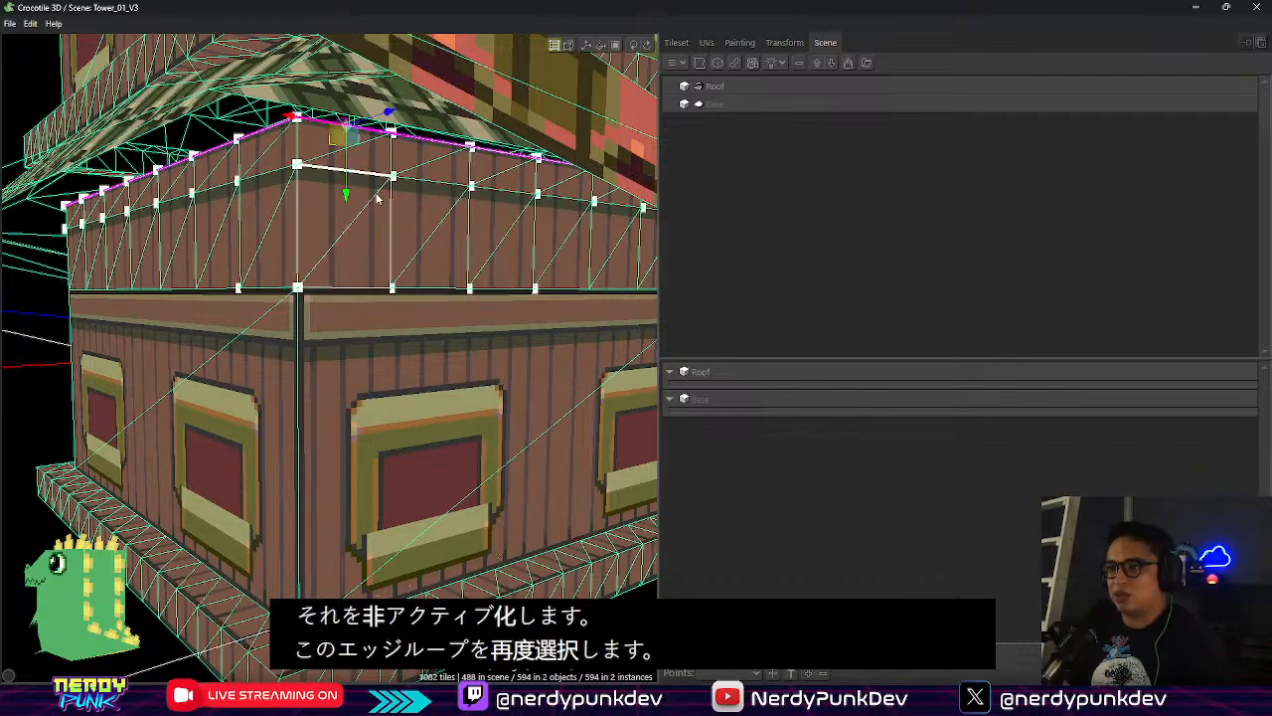
Delete the lower storey's front two-window wall face and select the tileset wall section with the wooden door between two windows
middle_click_drag(373, 201, 348, 238)
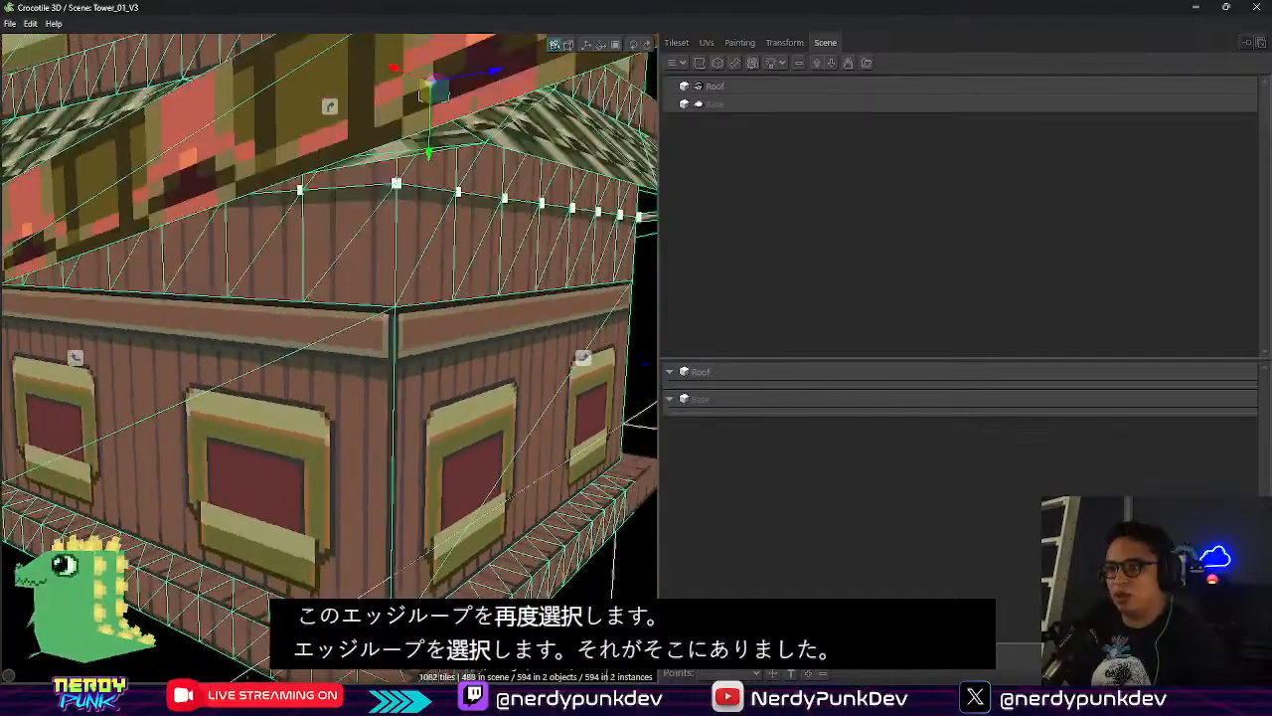
left_click(351, 482)
middle_click_drag(352, 483, 357, 505)
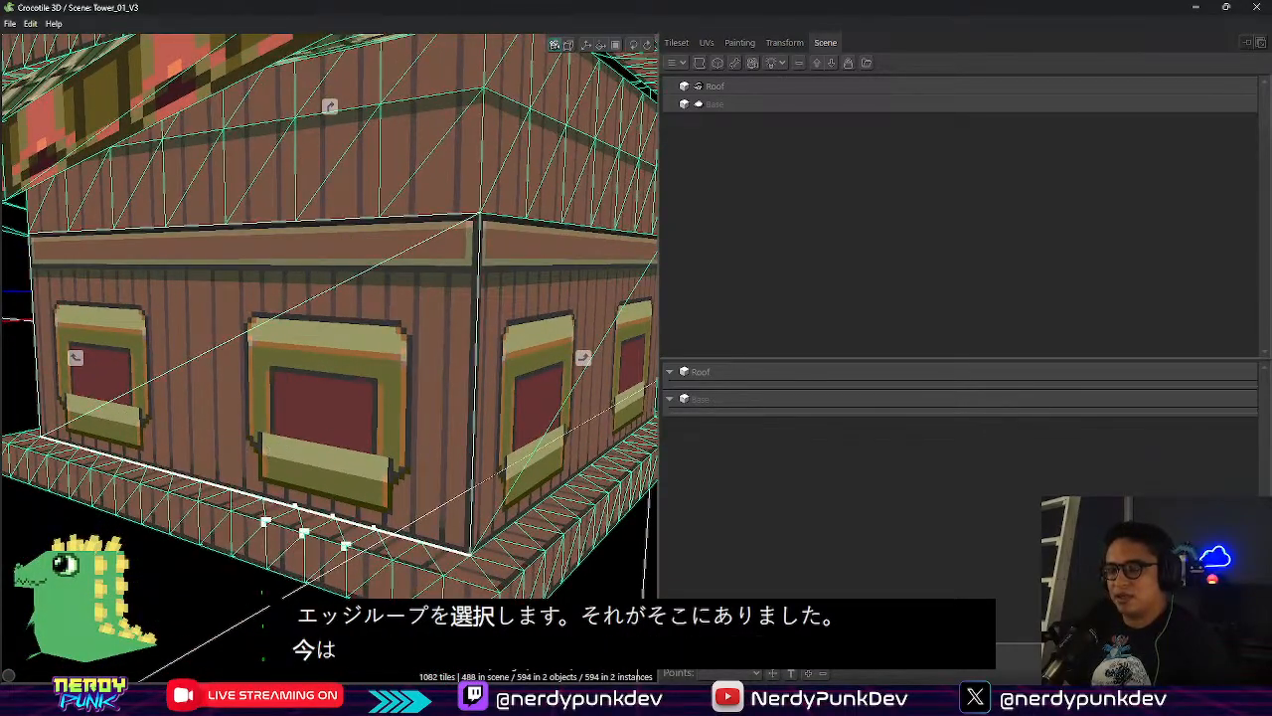
middle_click_drag(452, 435, 375, 429)
middle_click_drag(522, 450, 234, 459)
scroll(457, 487, "down", 8)
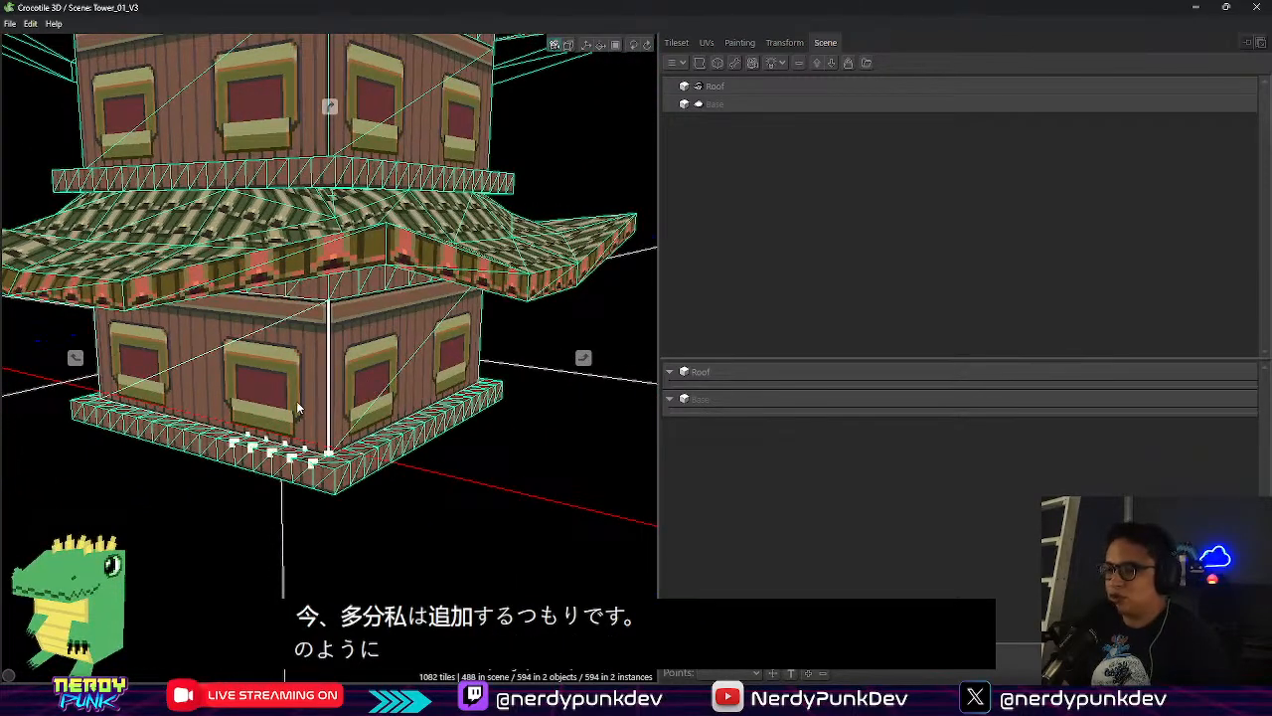
middle_click_drag(296, 408, 327, 423)
left_click(327, 423)
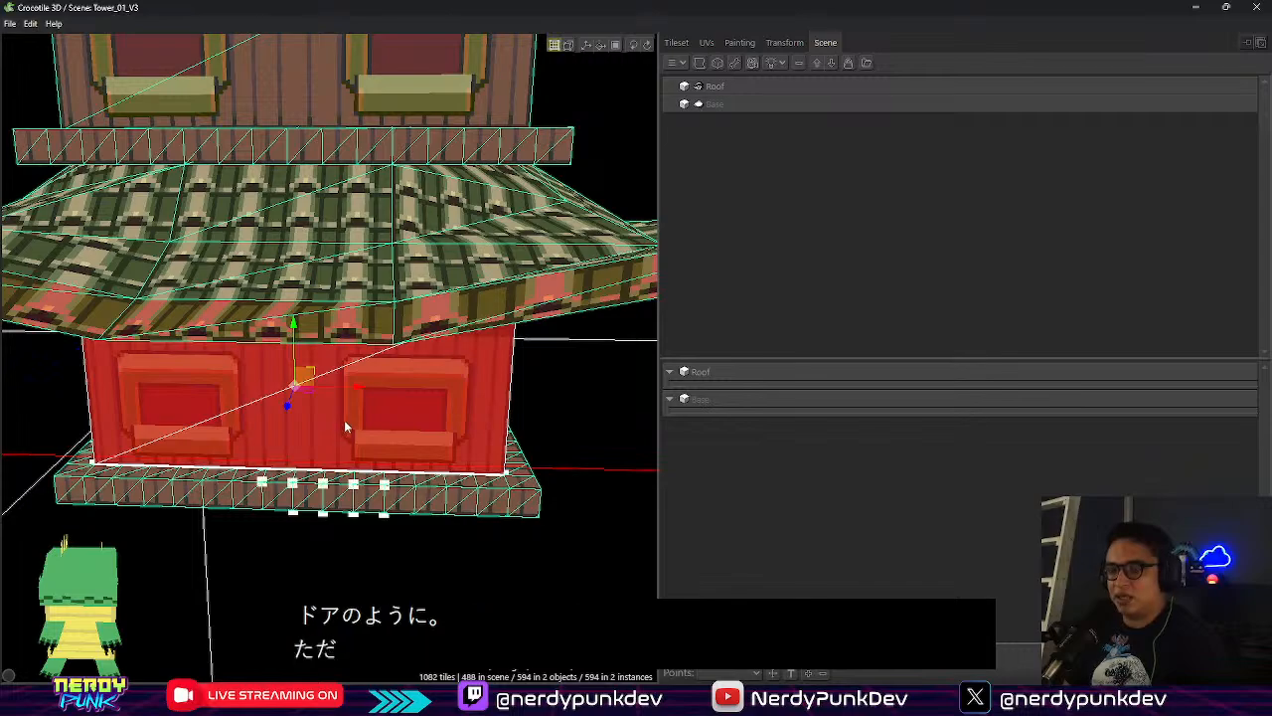
scroll(346, 428, "down", 5)
scroll(263, 377, "up", 5)
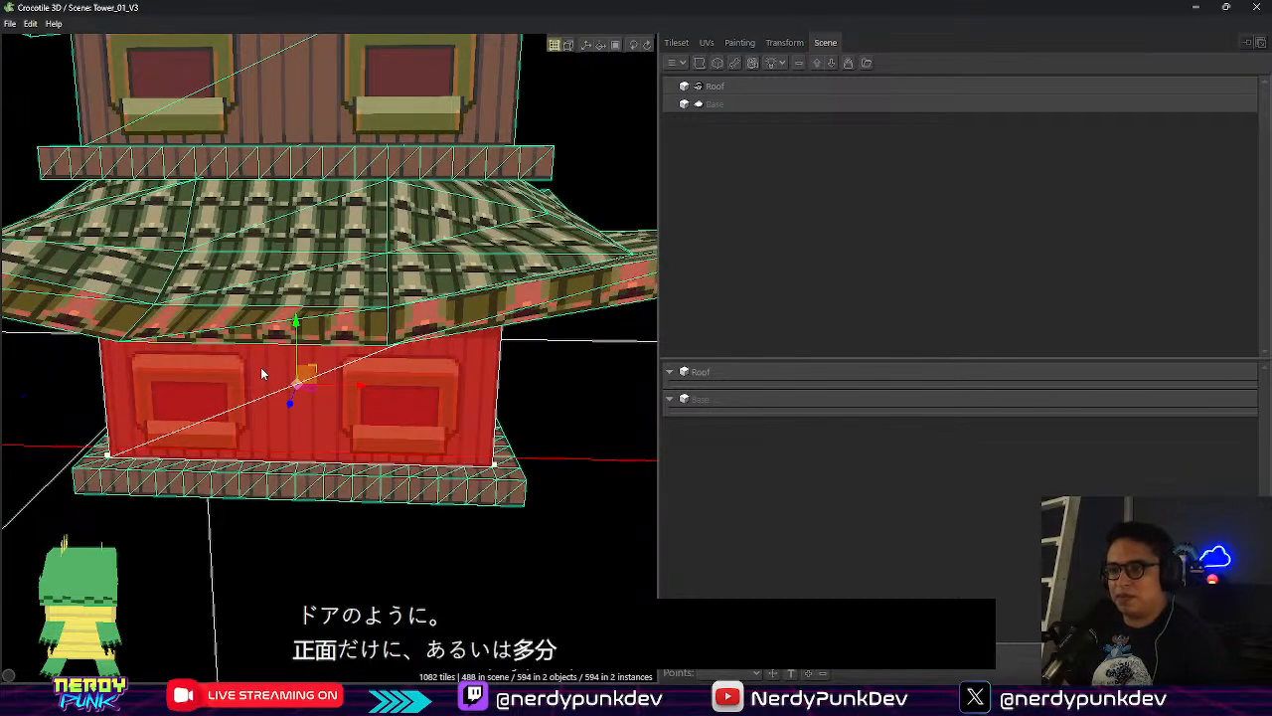
key("Delete")
left_click(675, 42)
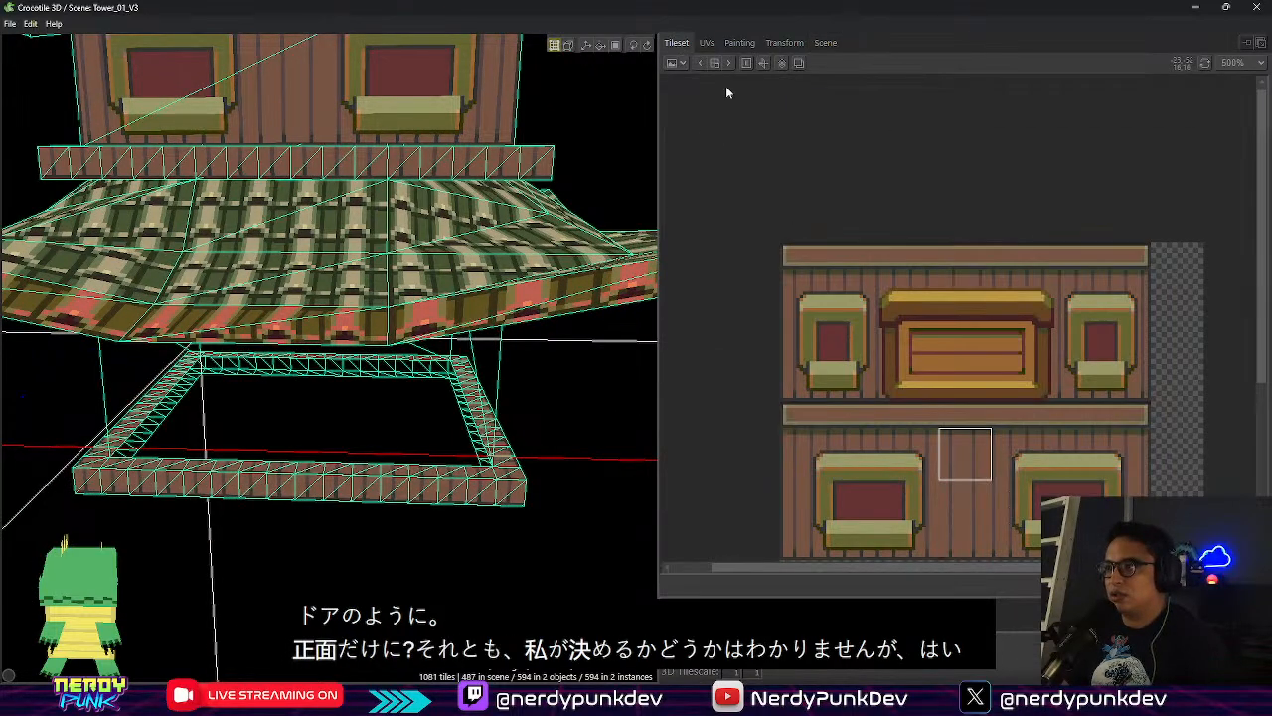
left_click_drag(781, 245, 1143, 394)
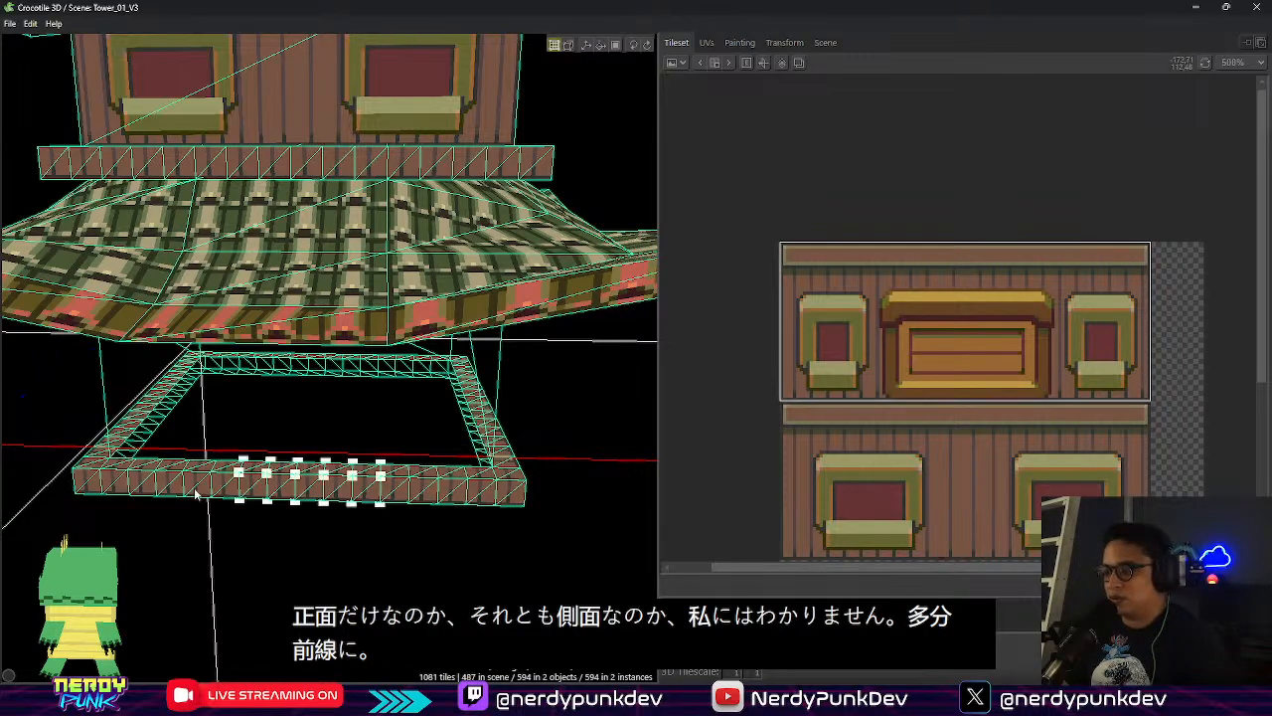
Try placing the door wall tile in the lower storey's opening, and undo the placement
middle_click_drag(205, 444, 381, 493)
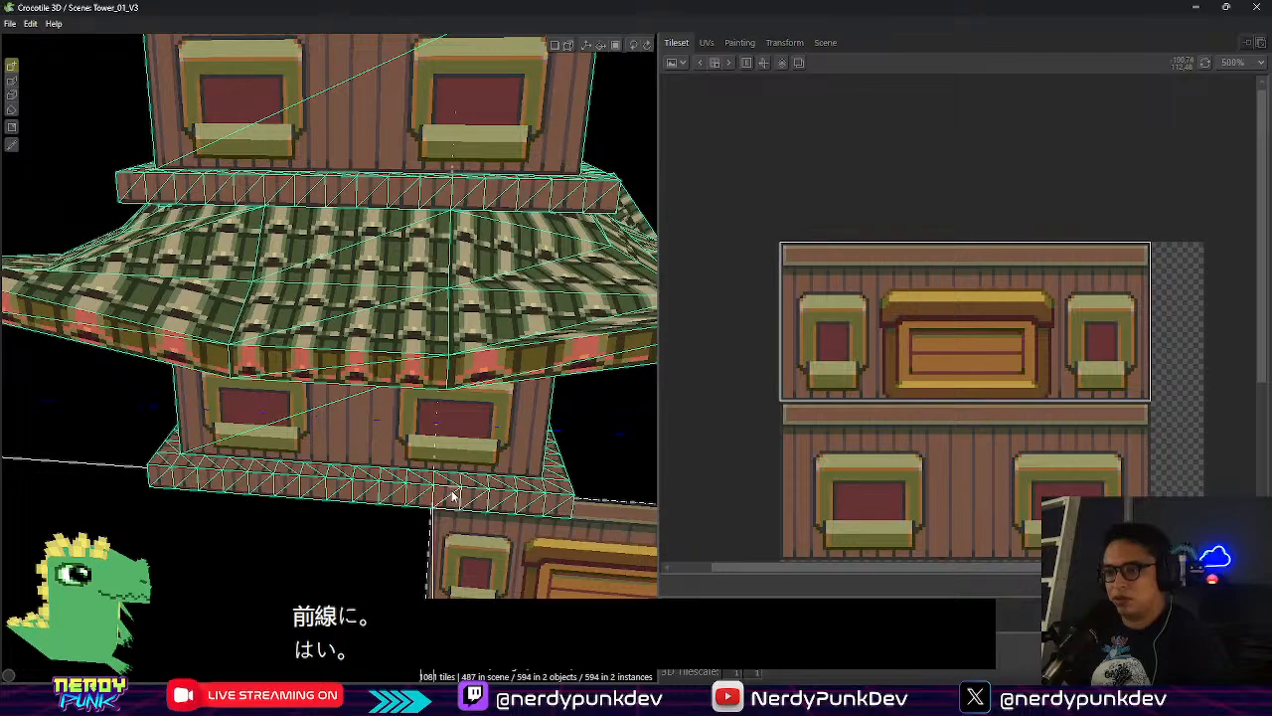
middle_click_drag(449, 495, 328, 438)
scroll(351, 444, "up", 3)
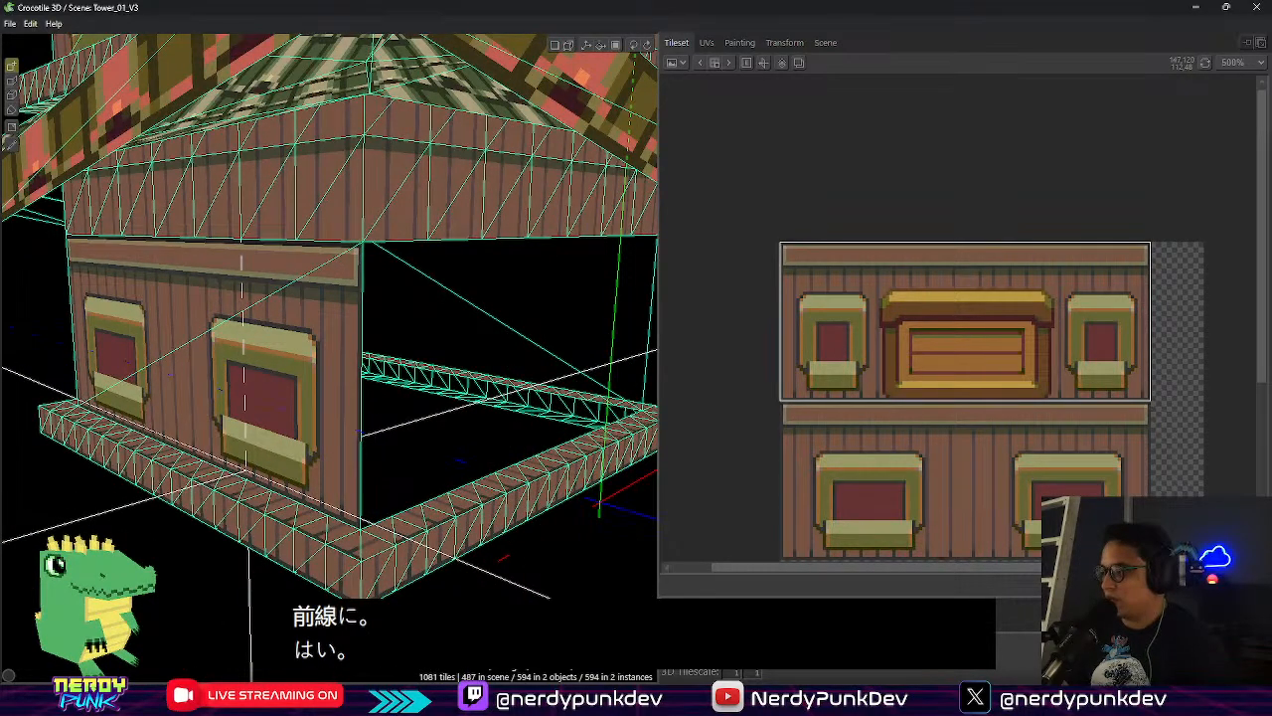
left_click(370, 411)
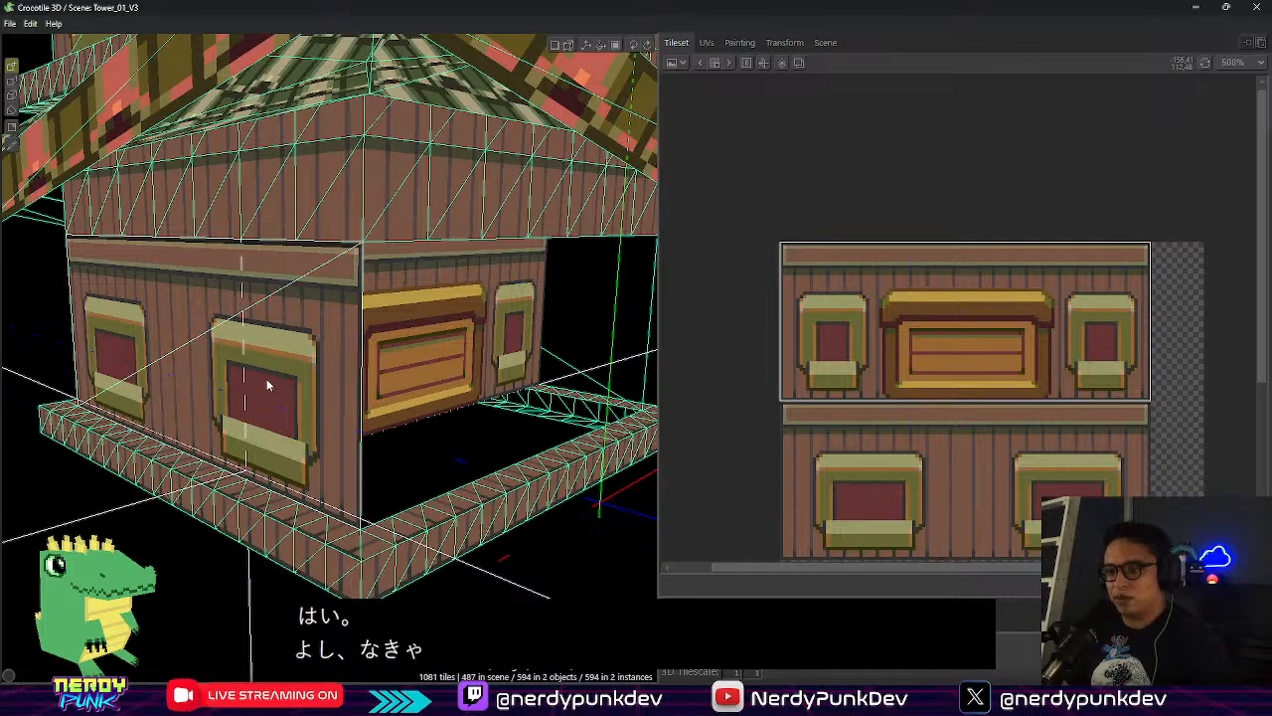
key("ctrl+z")
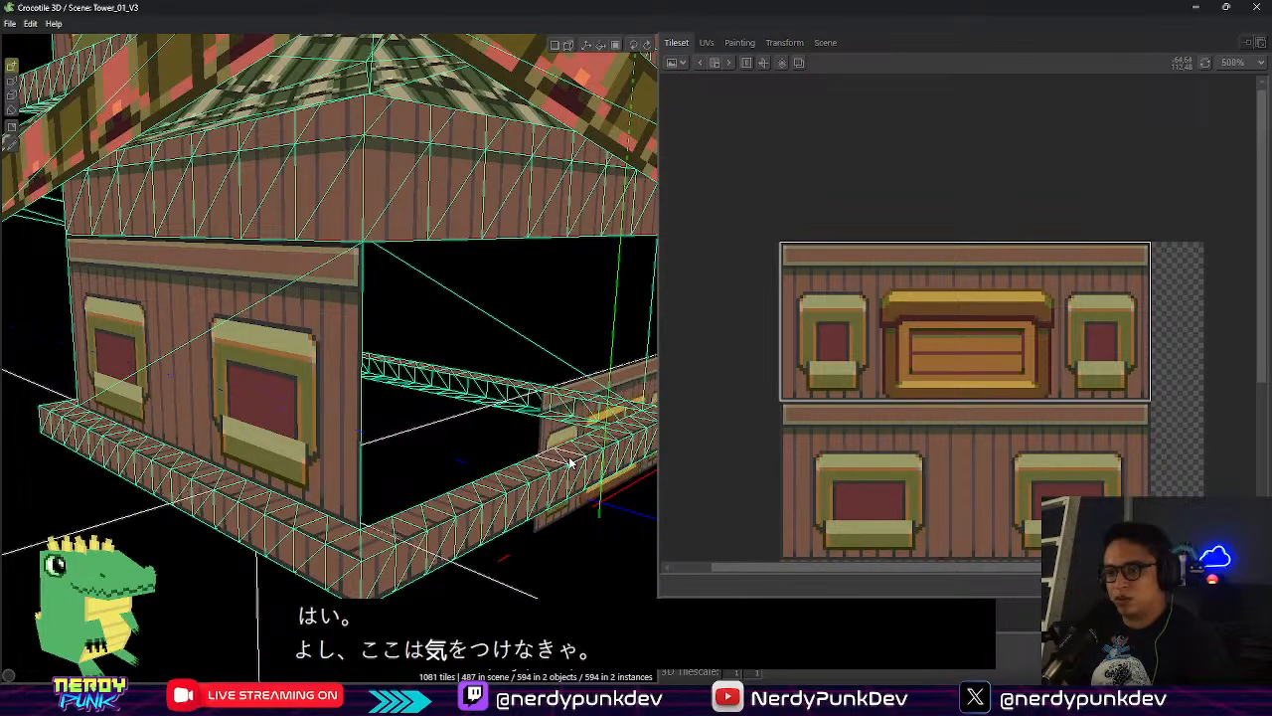
Place the door wall tile in the open side of the lower storey, flush with the corner and above the ledge
middle_click_drag(534, 485, 397, 387)
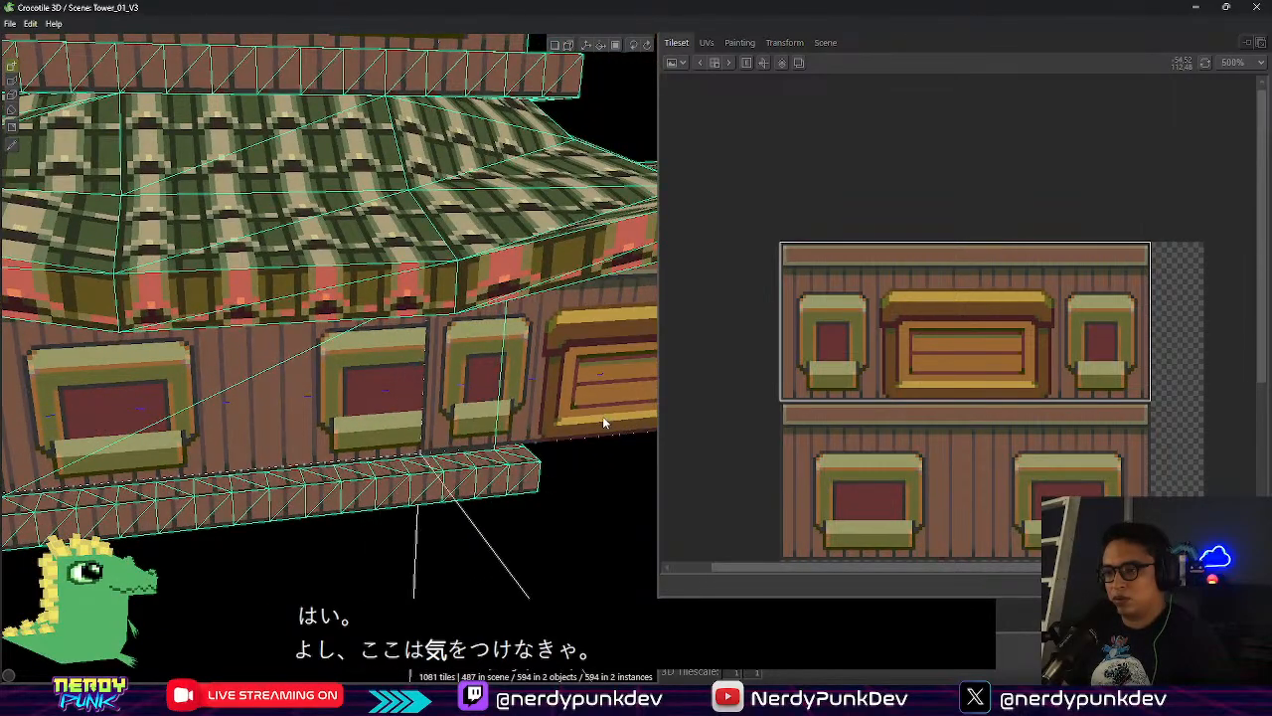
middle_click_drag(587, 406, 540, 397)
scroll(496, 456, "down", 4)
middle_click_drag(496, 456, 350, 341)
scroll(267, 238, "up", 2)
middle_click_drag(340, 286, 298, 262)
scroll(267, 237, "up", 2)
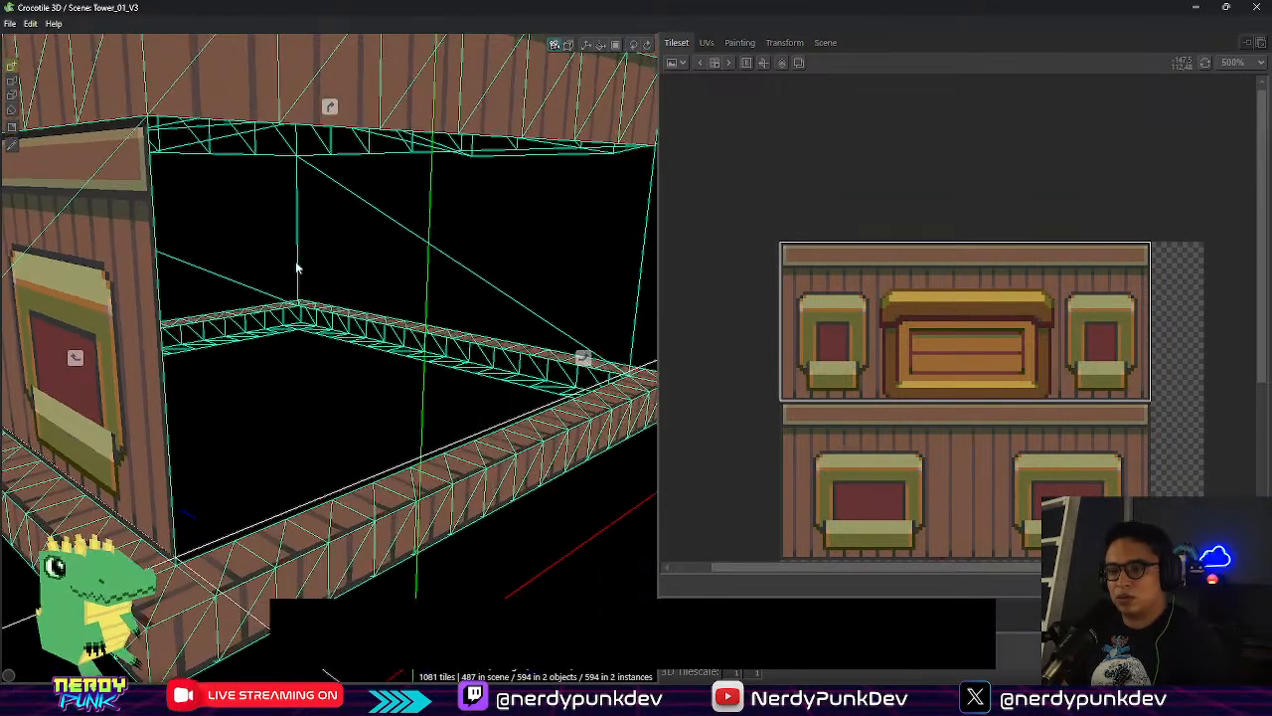
left_click(292, 325)
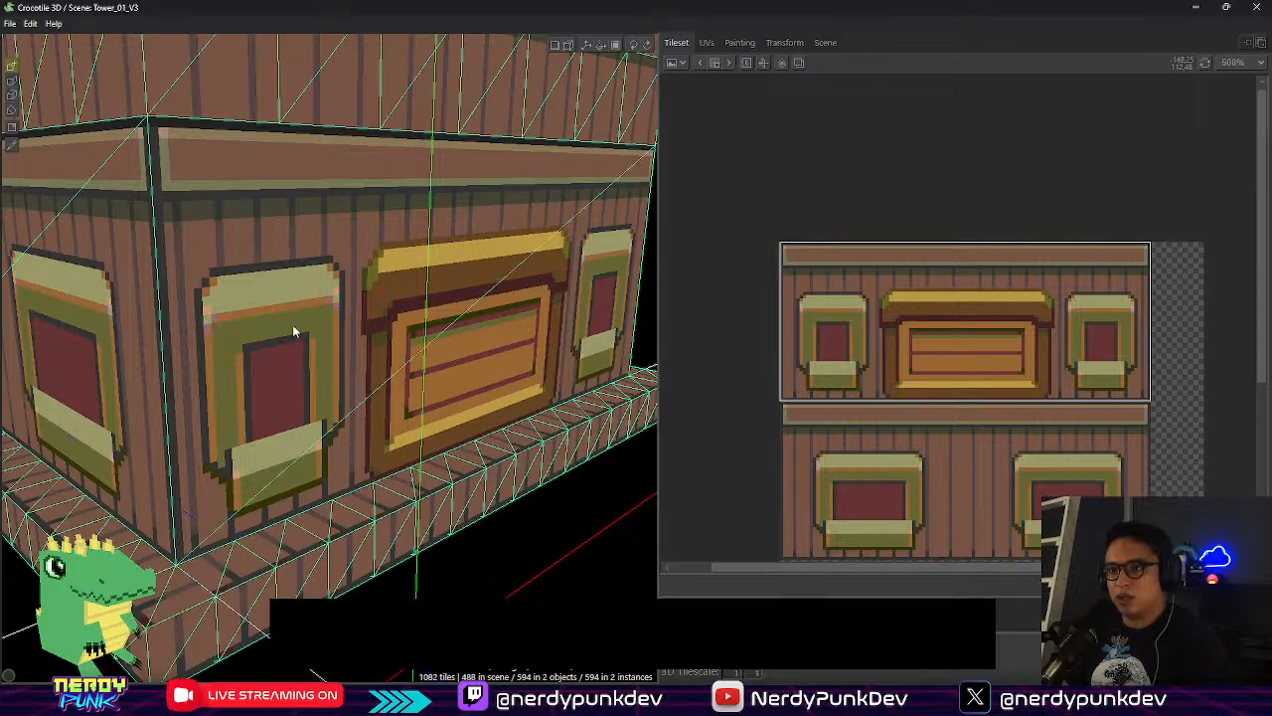
Examine the whole tower with its new door wall and the ledge beneath the door from close up
scroll(434, 453, "down", 4)
middle_click_drag(522, 430, 436, 419)
scroll(432, 392, "down", 6)
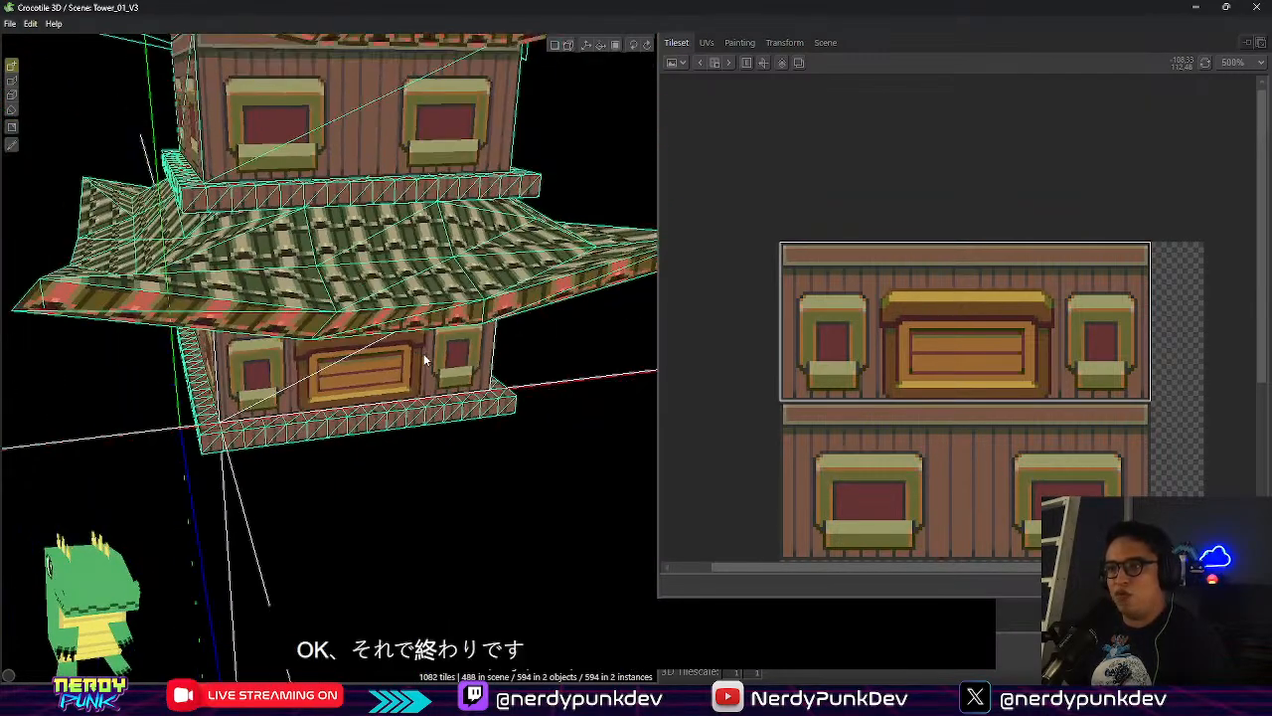
mouse_move(366, 210)
middle_mouse_down()
mouse_move(283, 208)
mouse_move(376, 224)
middle_mouse_up()
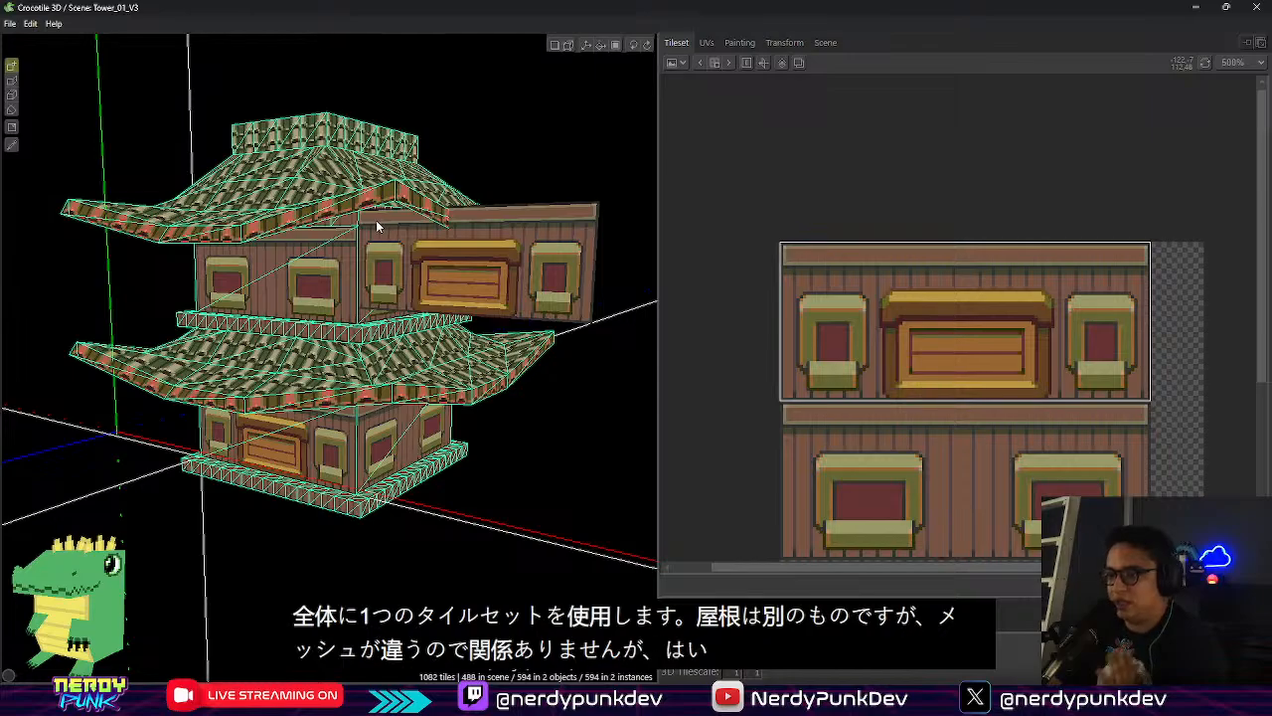
scroll(223, 468, "up", 5)
right_click_drag(224, 469, 299, 507)
scroll(224, 558, "up", 2)
right_click_drag(463, 375, 417, 407)
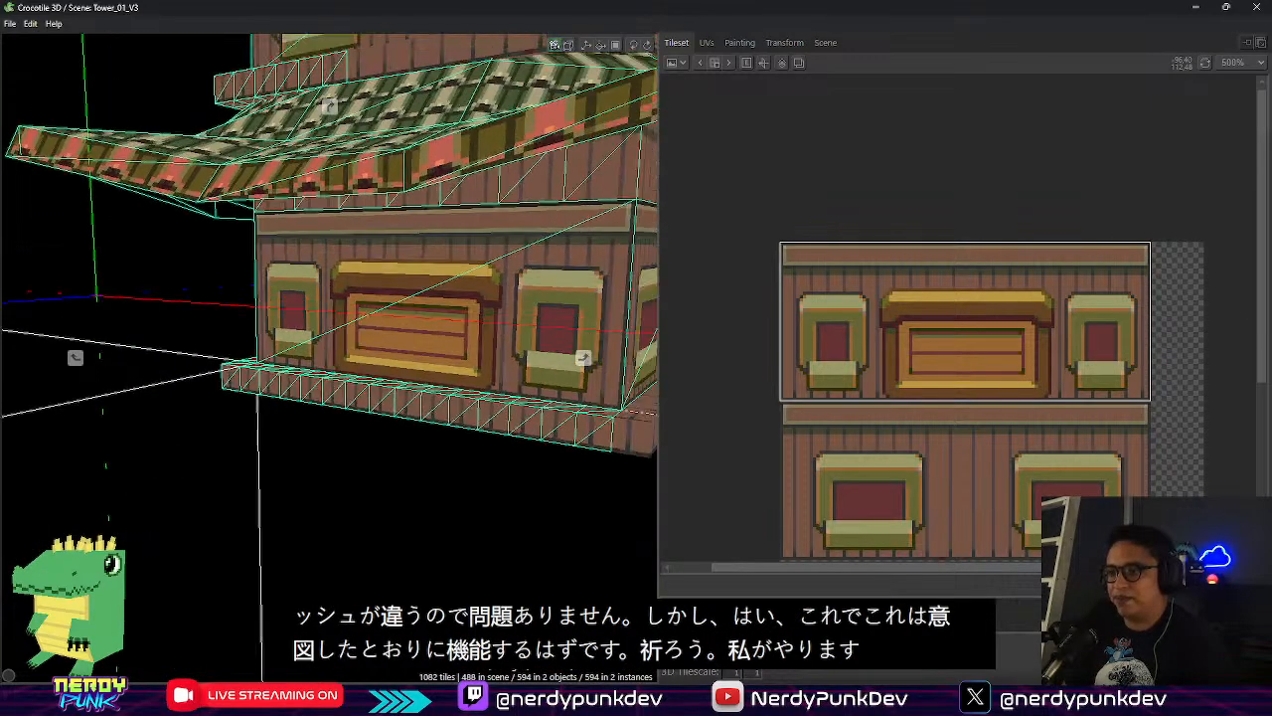
scroll(453, 448, "up", 5)
right_click_drag(427, 467, 323, 490)
scroll(445, 461, "up", 2)
Try moving the ledge's upper outer edges in front of the door towards the wall, and undo the move
left_click(290, 462)
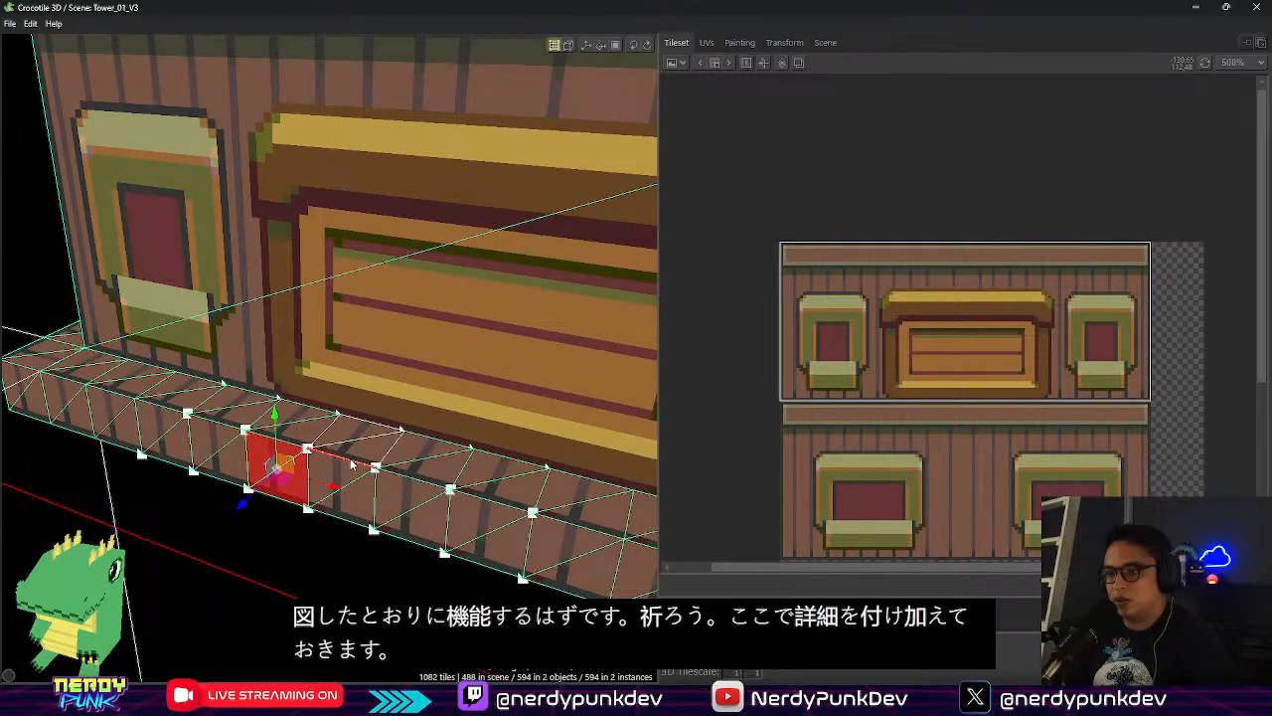
left_click(350, 462)
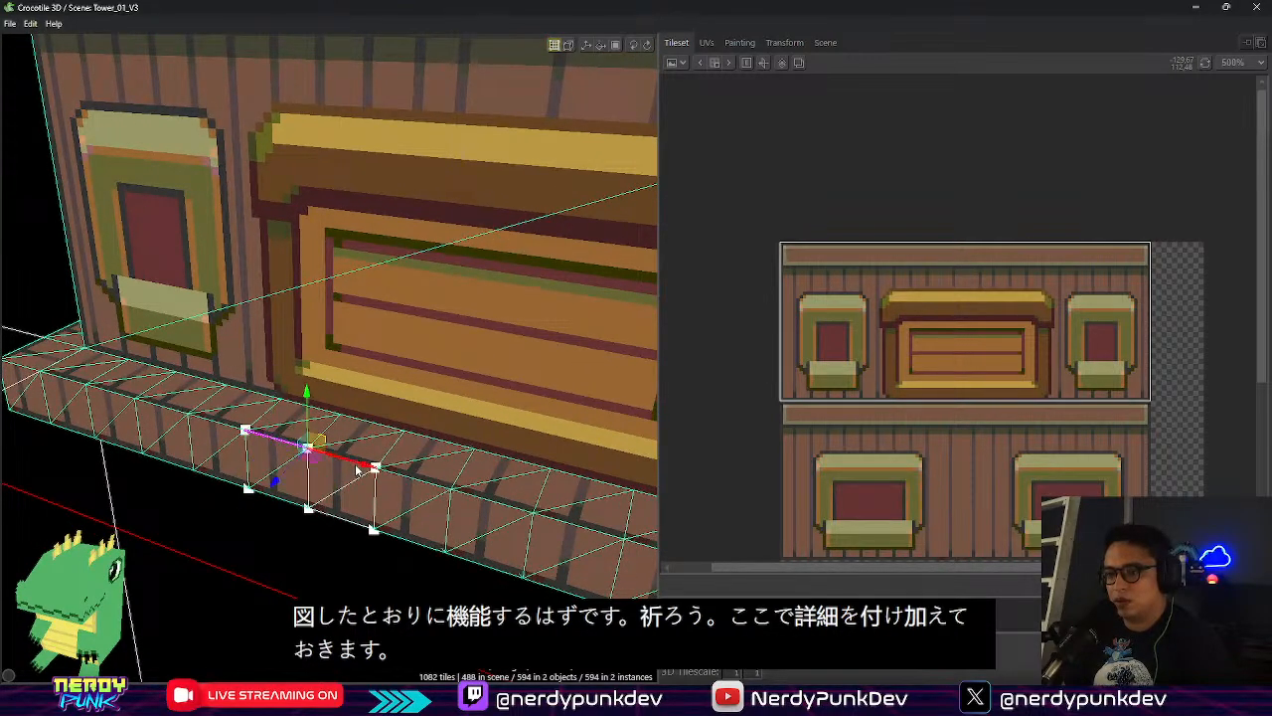
left_click(494, 502, "shift")
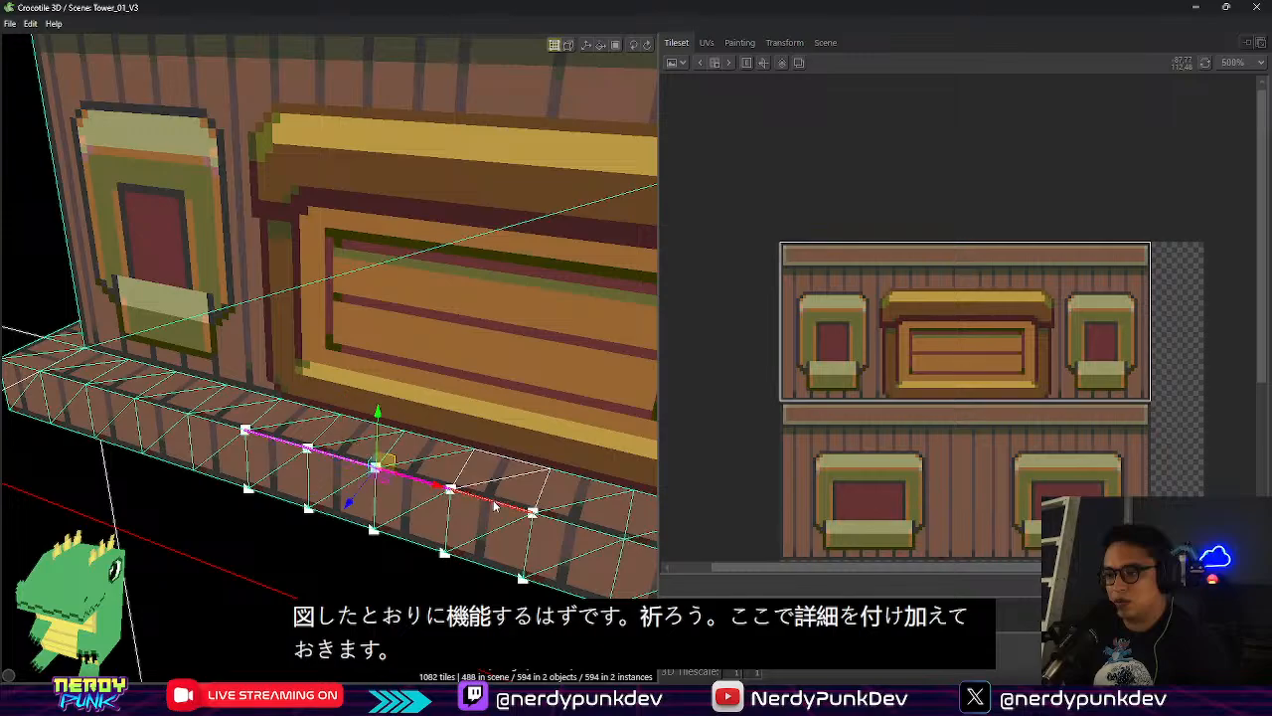
middle_click_drag(585, 552, 392, 500)
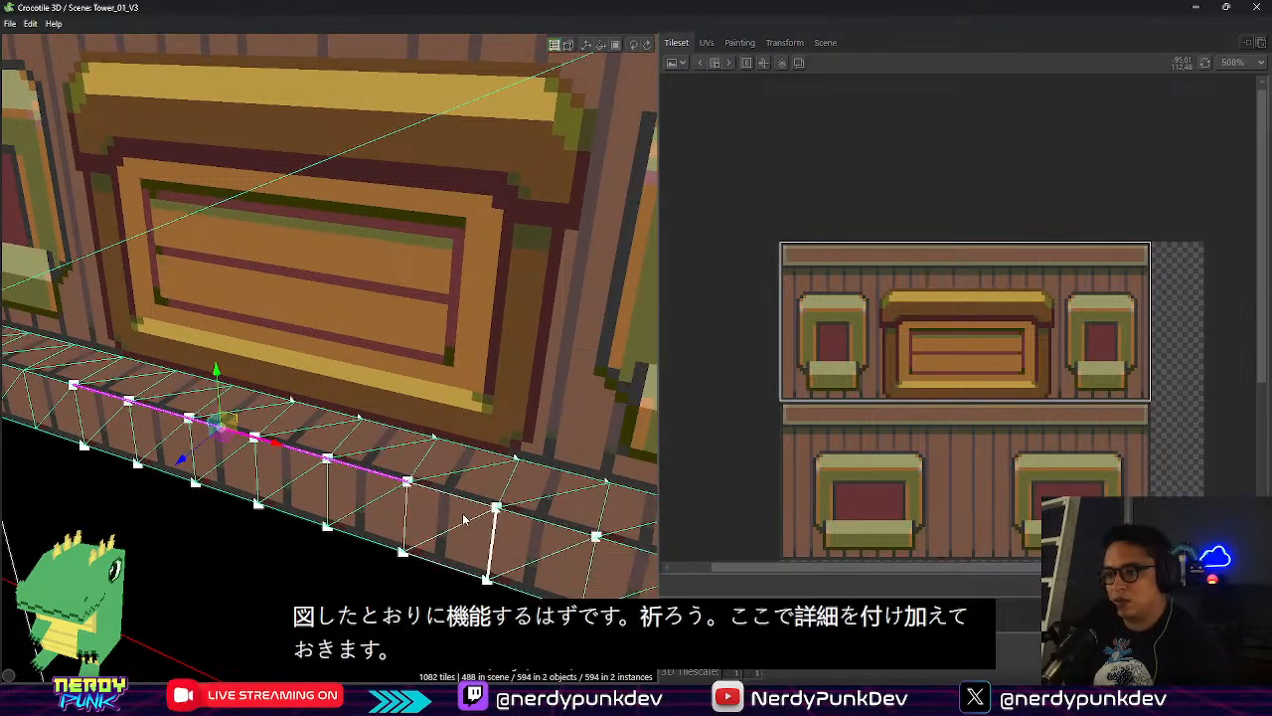
right_click_drag(444, 500, 195, 487)
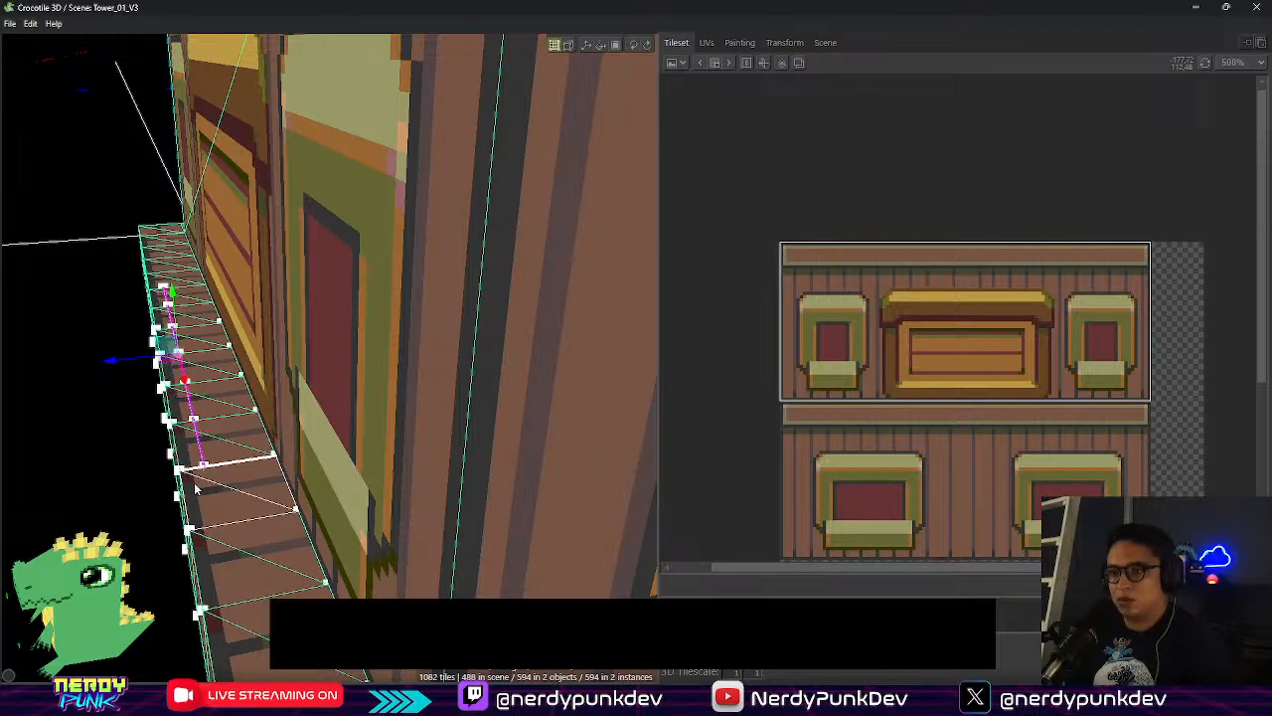
right_click_drag(279, 482, 298, 527)
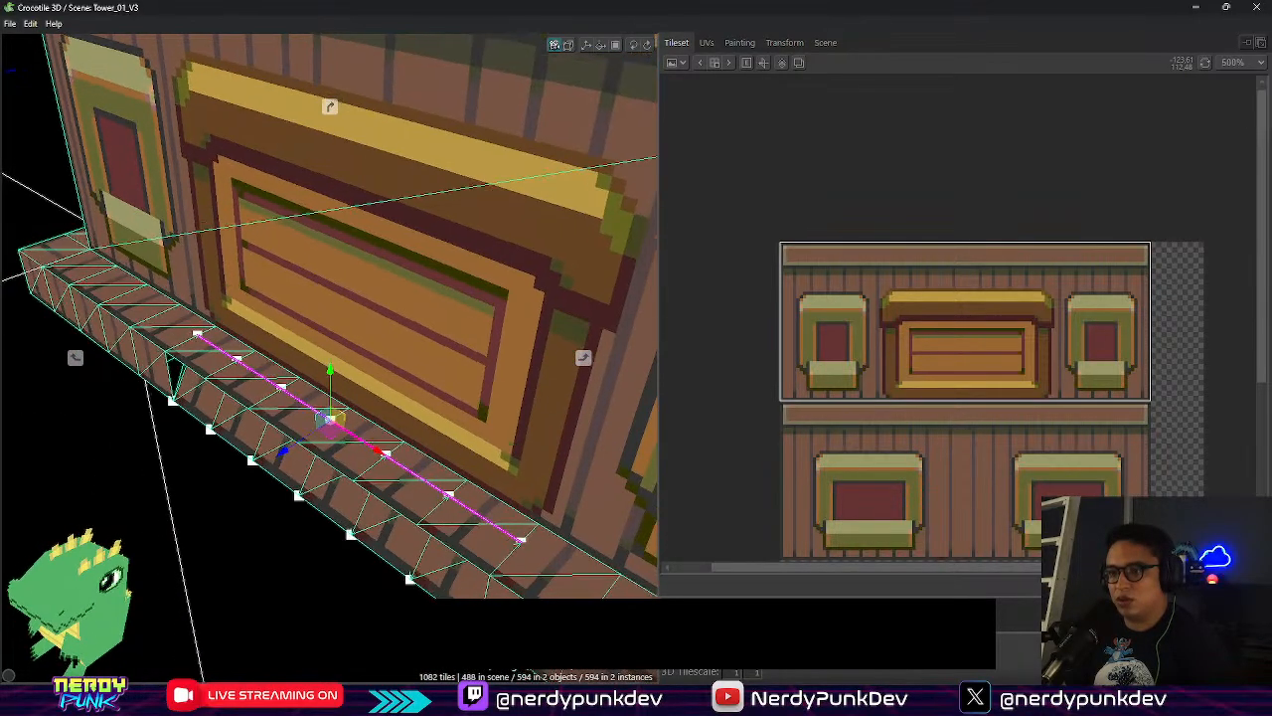
right_click_drag(374, 445, 376, 440)
key("ctrl+z")
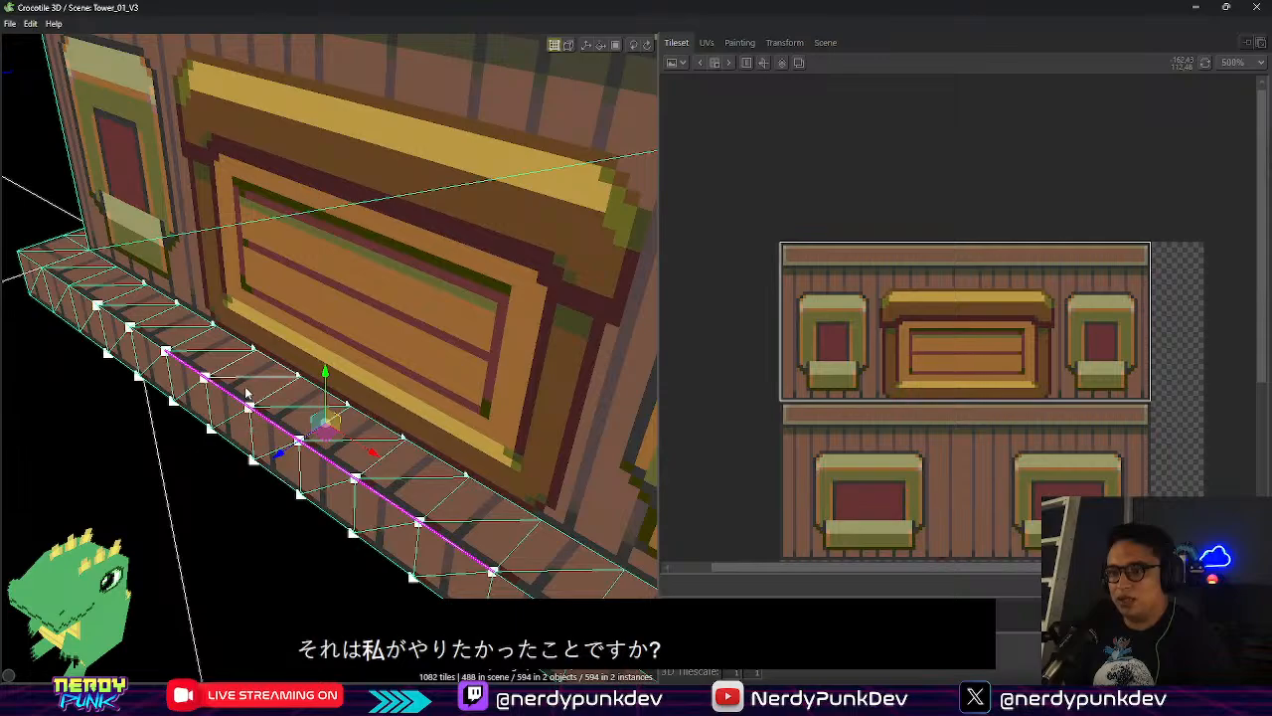
Select the five upper outer vertices of the ledge in front of the door and move them inwards towards the wall
left_click(249, 402)
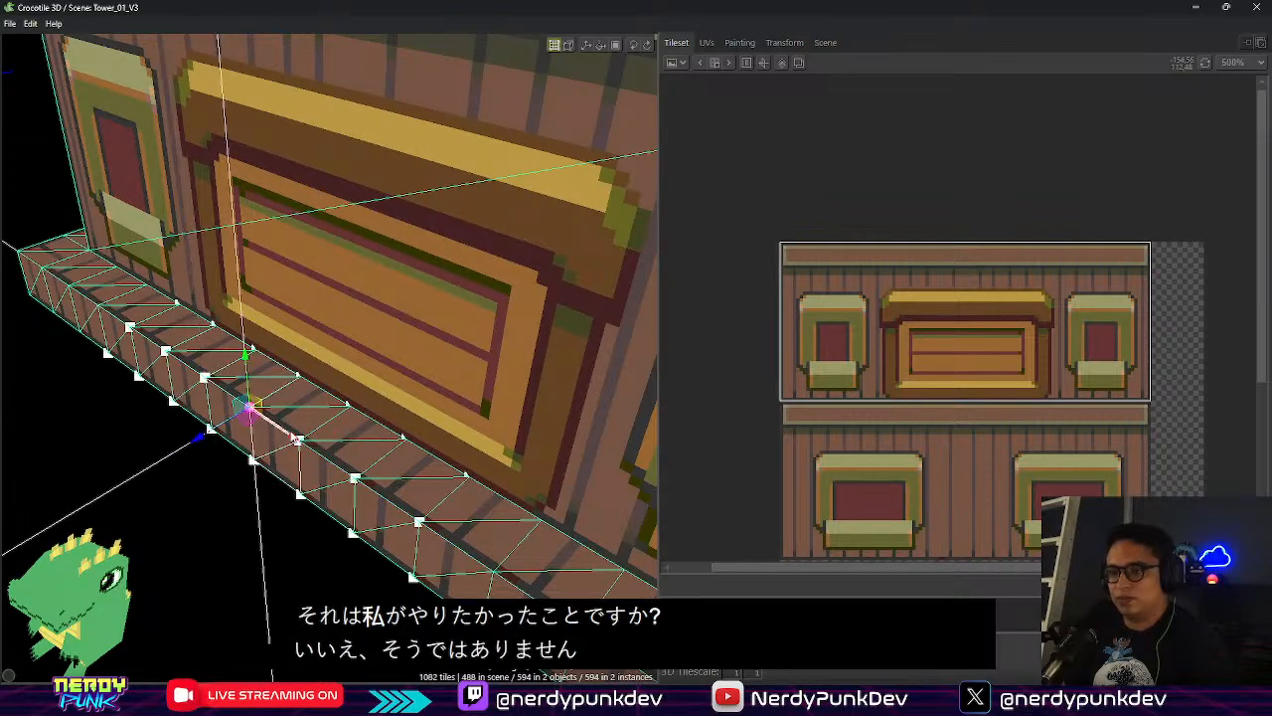
left_click(205, 380)
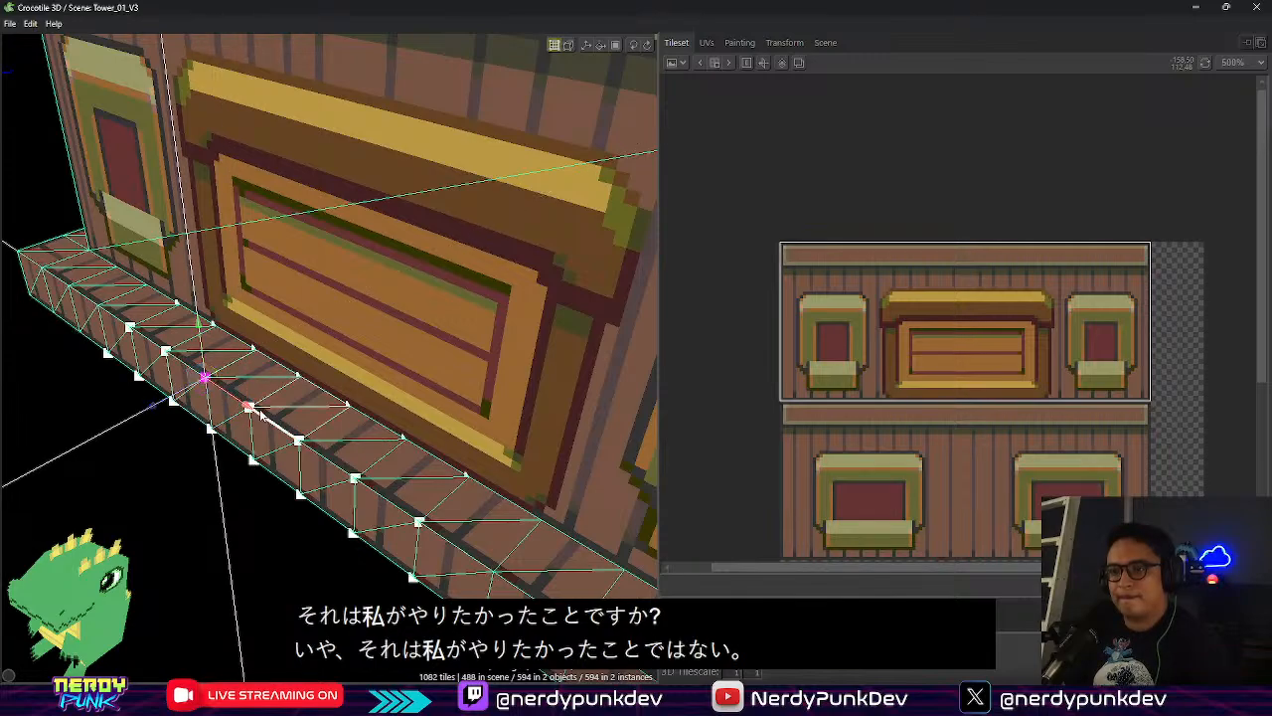
scroll(233, 434, "up", 2)
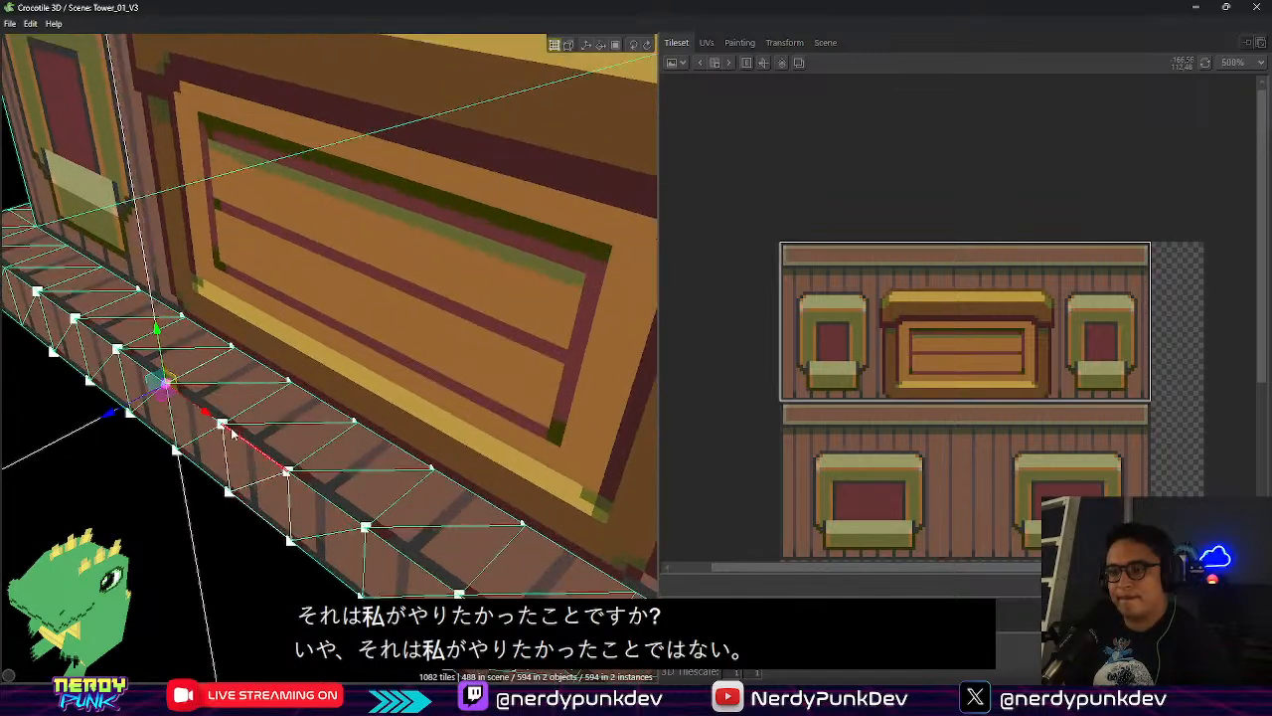
left_click(222, 426)
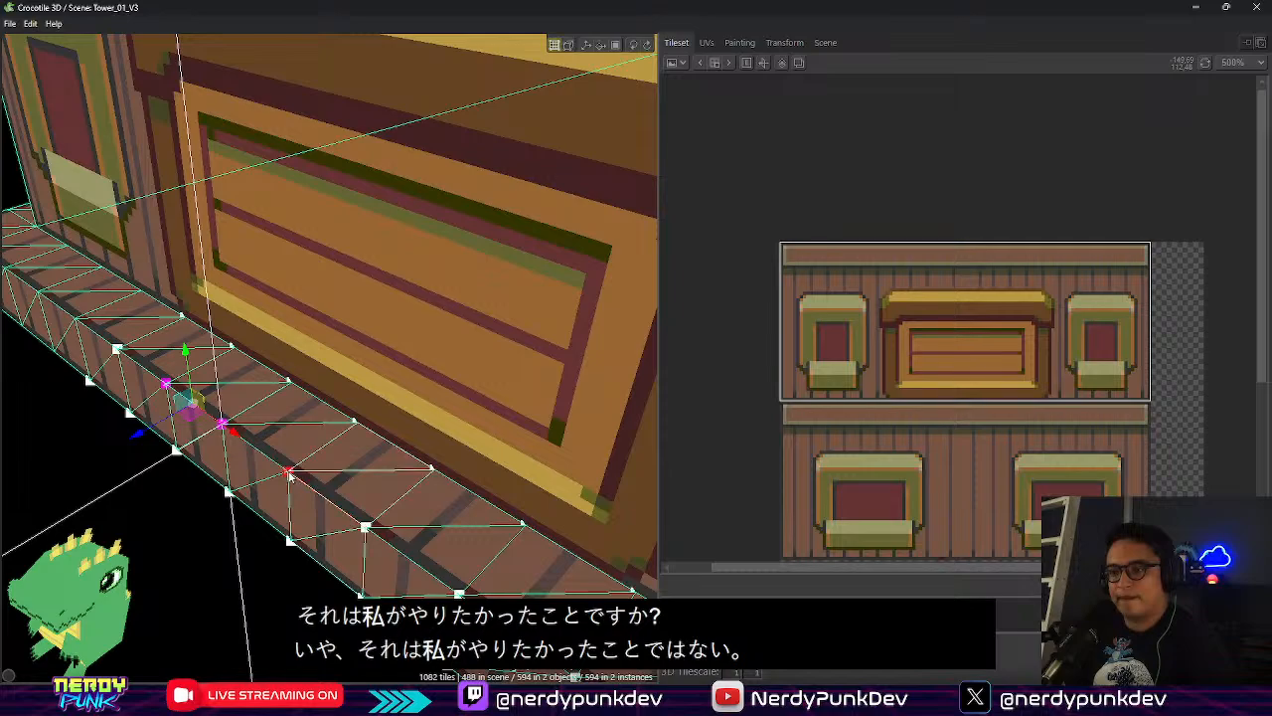
left_click(287, 471)
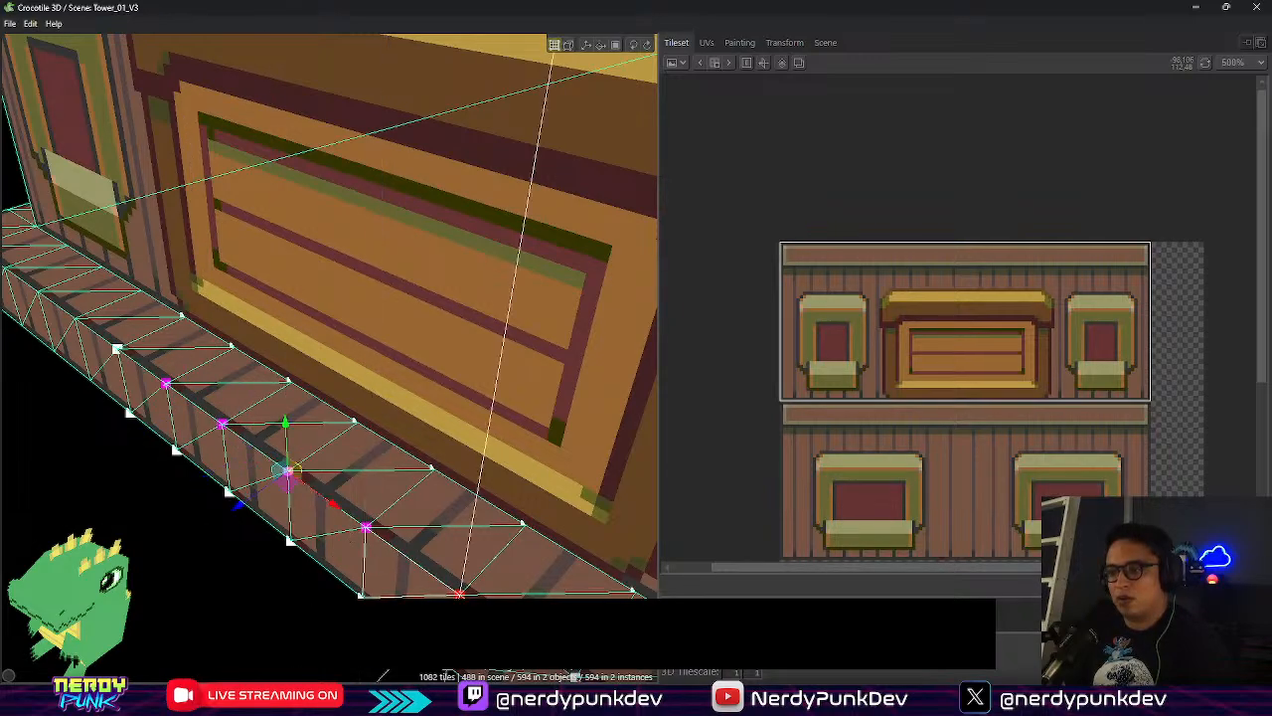
right_click_drag(287, 470, 251, 447)
key("d")
key("d")
key("d")
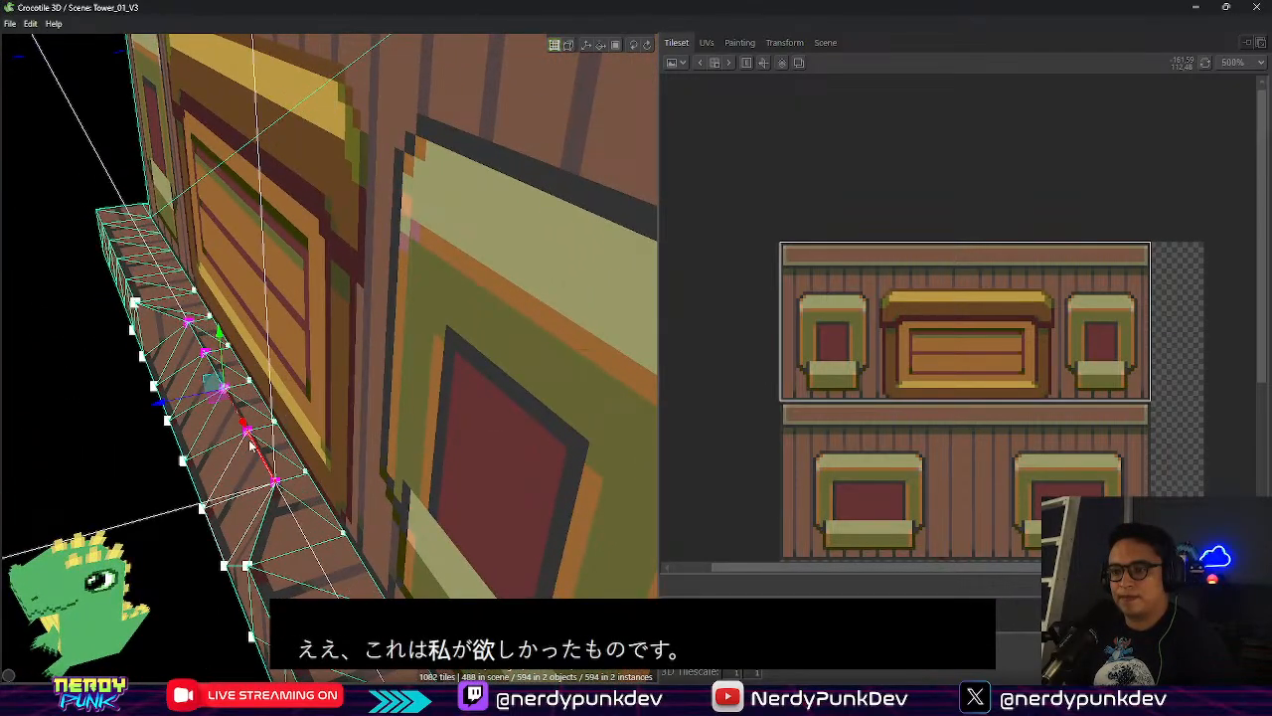
key("d")
key("a")
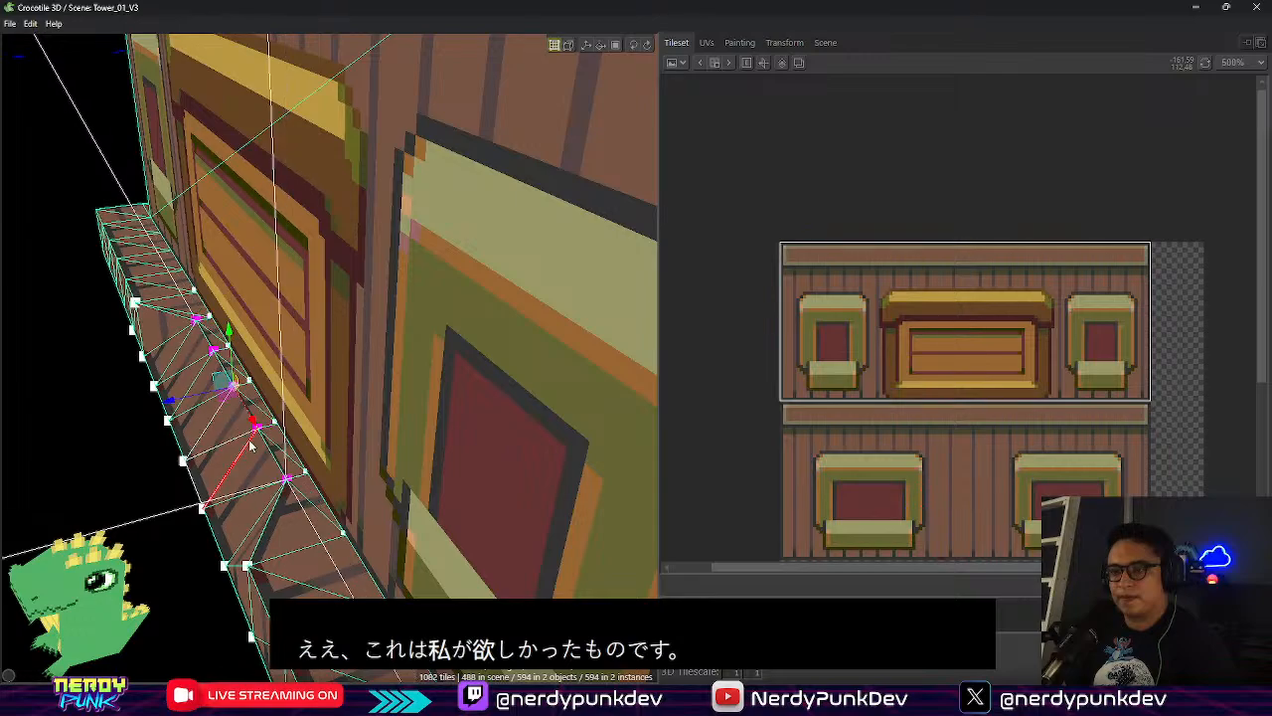
Select the five lower outer vertices of the ledge in front of the door and move them outwards, away from the wall
left_click(209, 463)
right_click_drag(209, 463, 248, 452)
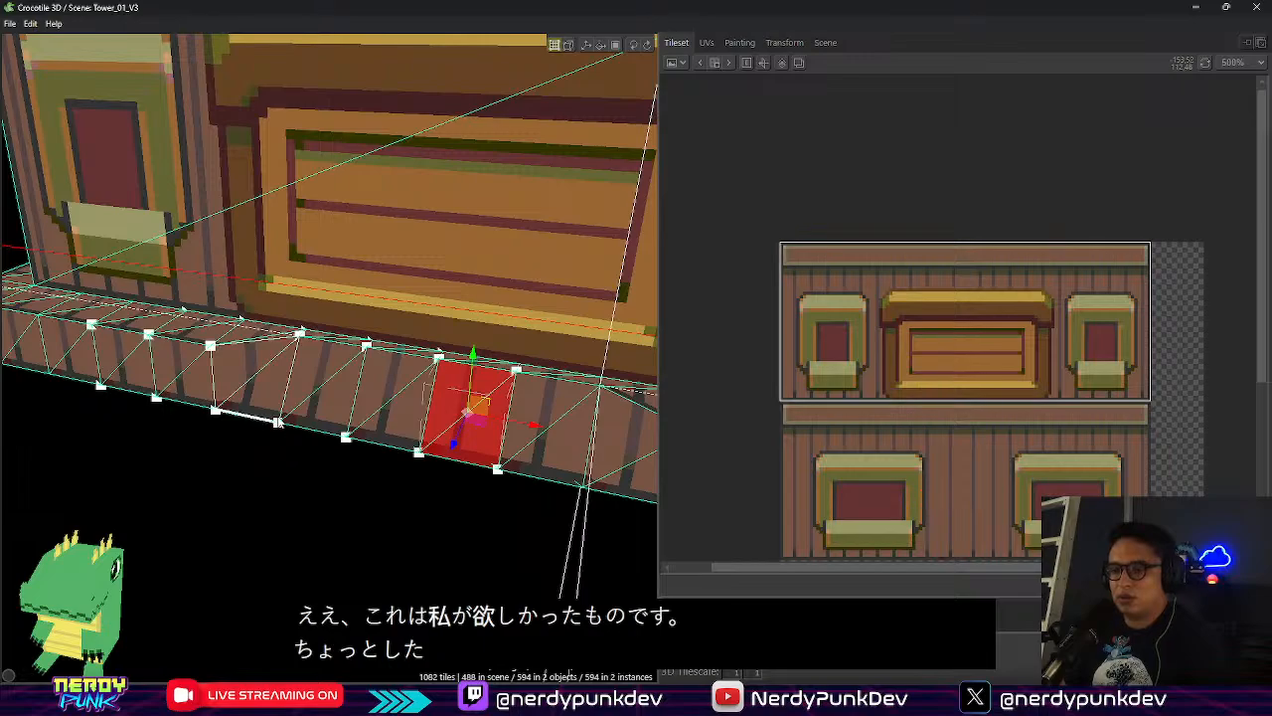
left_click(278, 423)
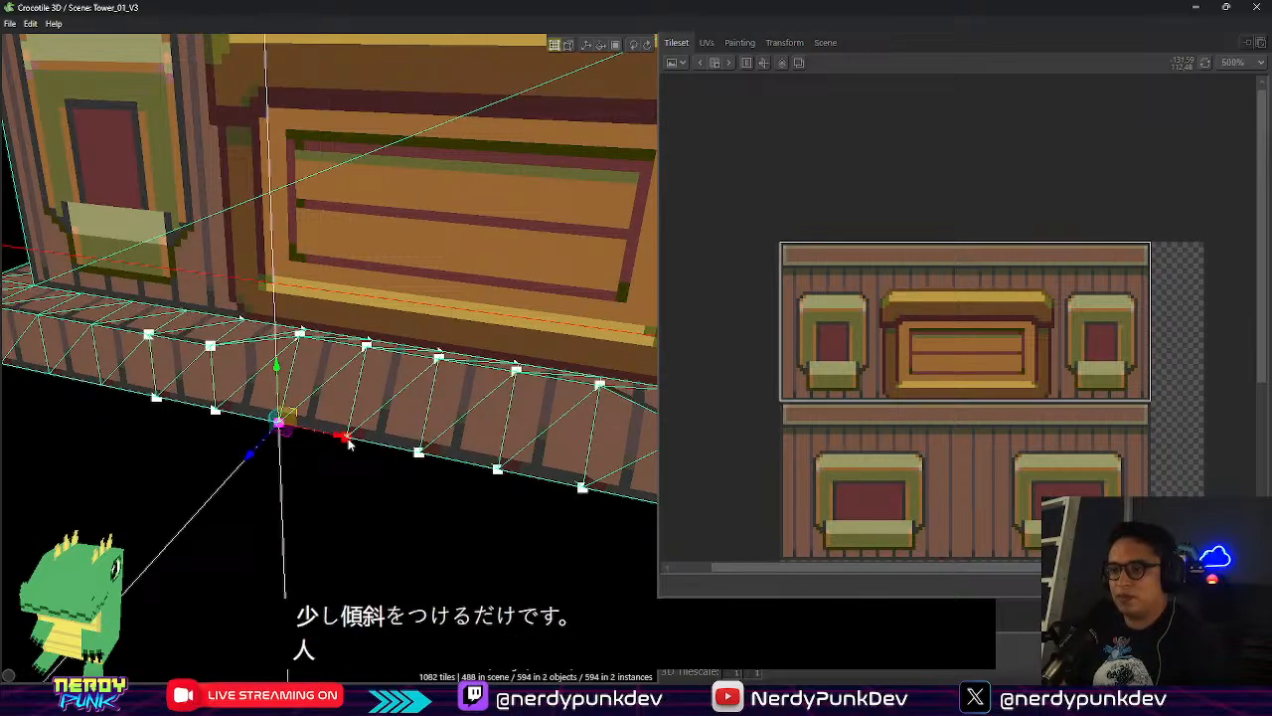
left_click(418, 454, "shift")
left_click(500, 473, "shift")
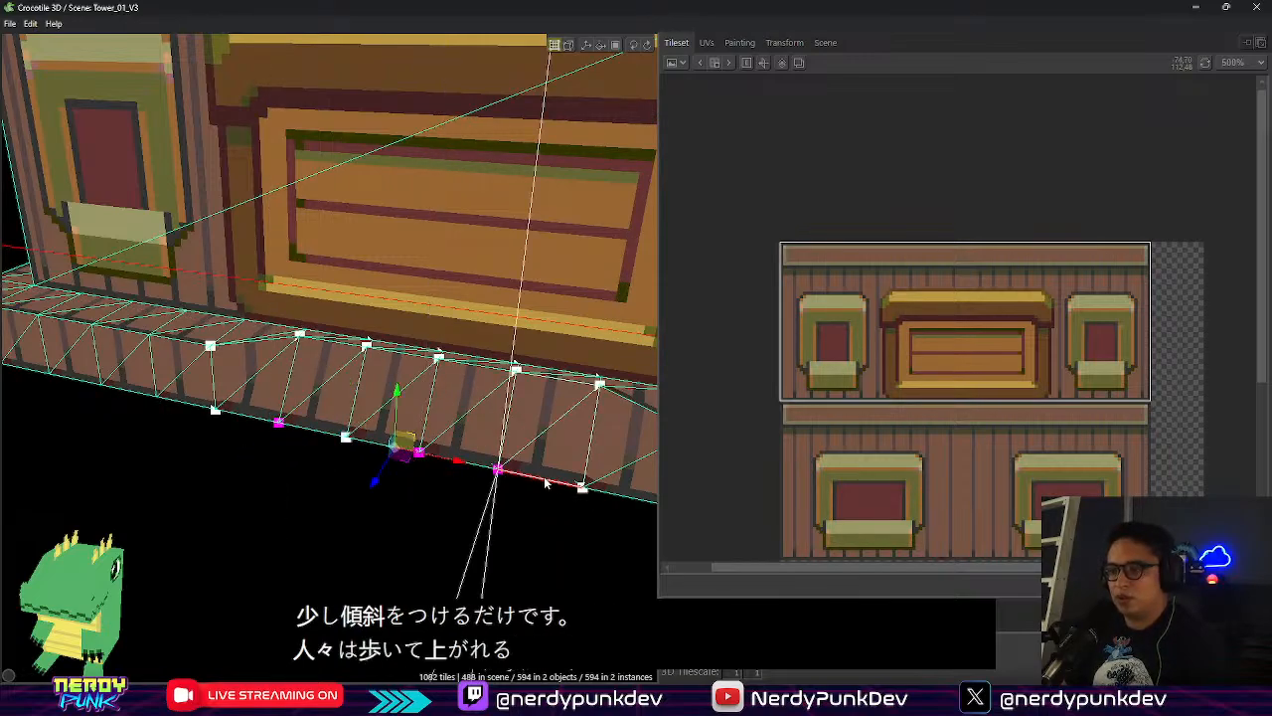
left_click(587, 490, "shift")
middle_click_drag(358, 431, 266, 464)
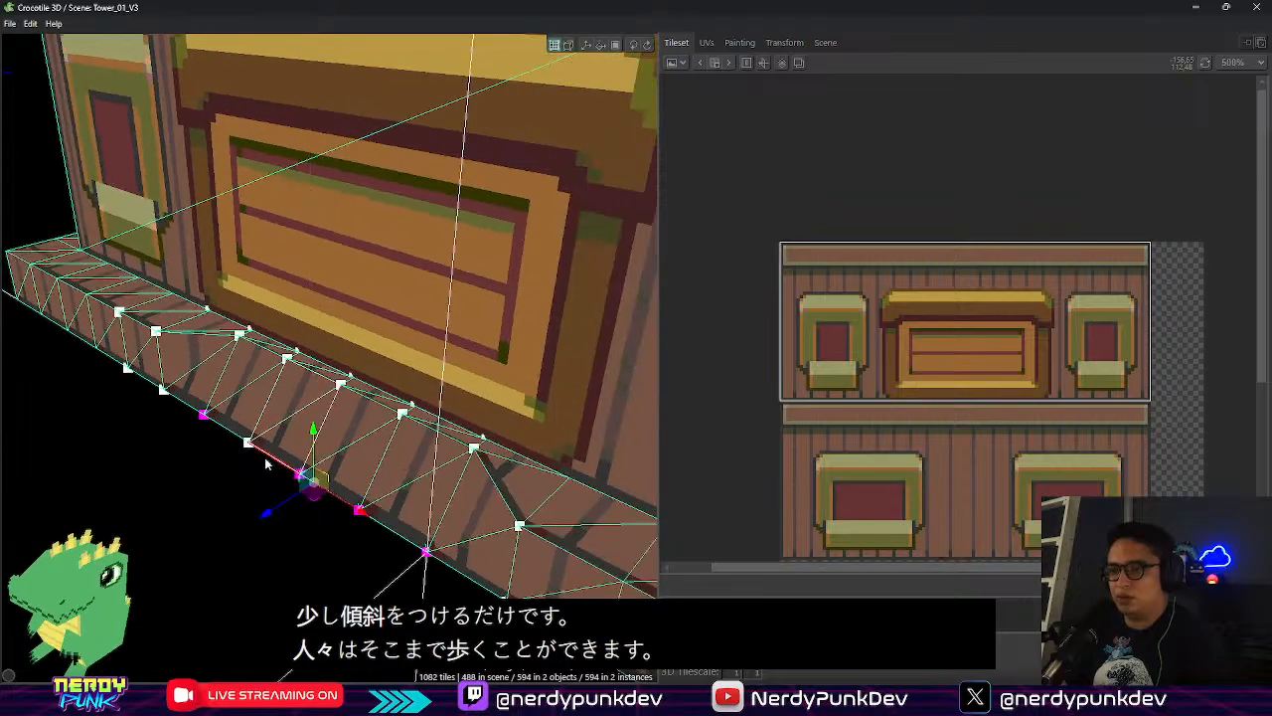
left_click(250, 445, "shift")
middle_click_drag(397, 458, 408, 404)
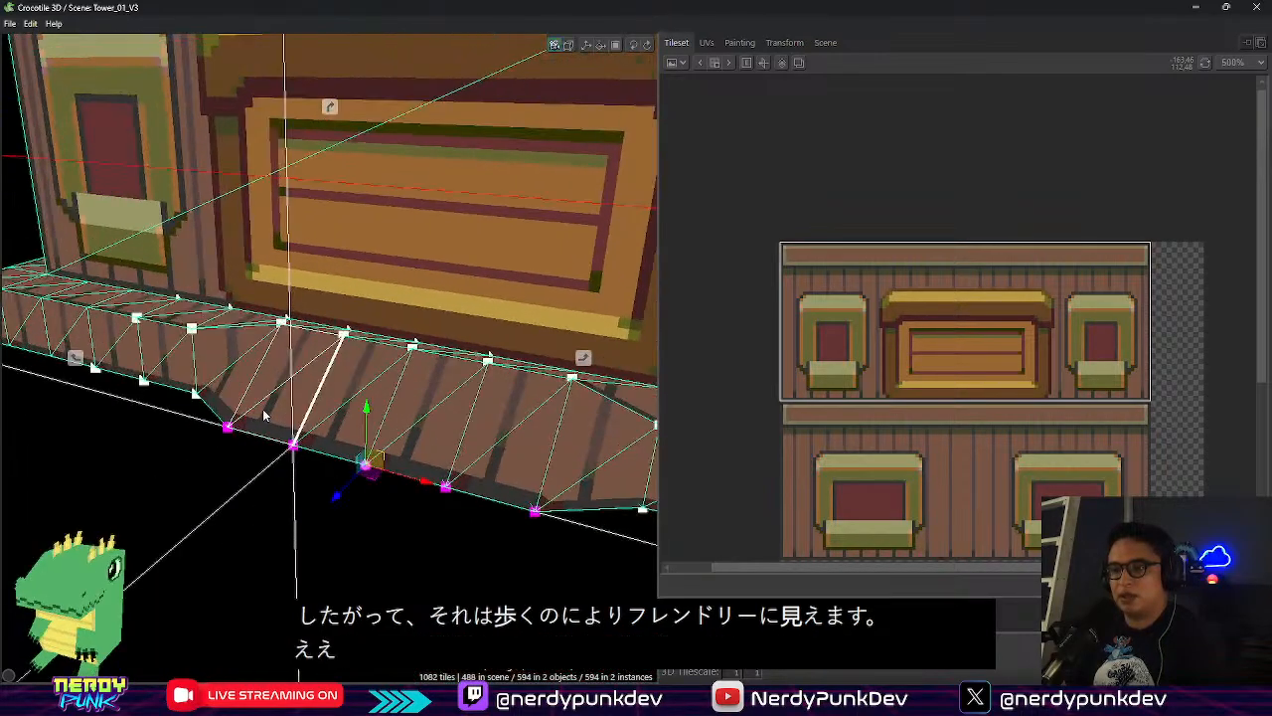
key("Escape")
scroll(414, 308, "down", 6)
middle_click_drag(418, 310, 262, 285)
scroll(304, 300, "up", 2)
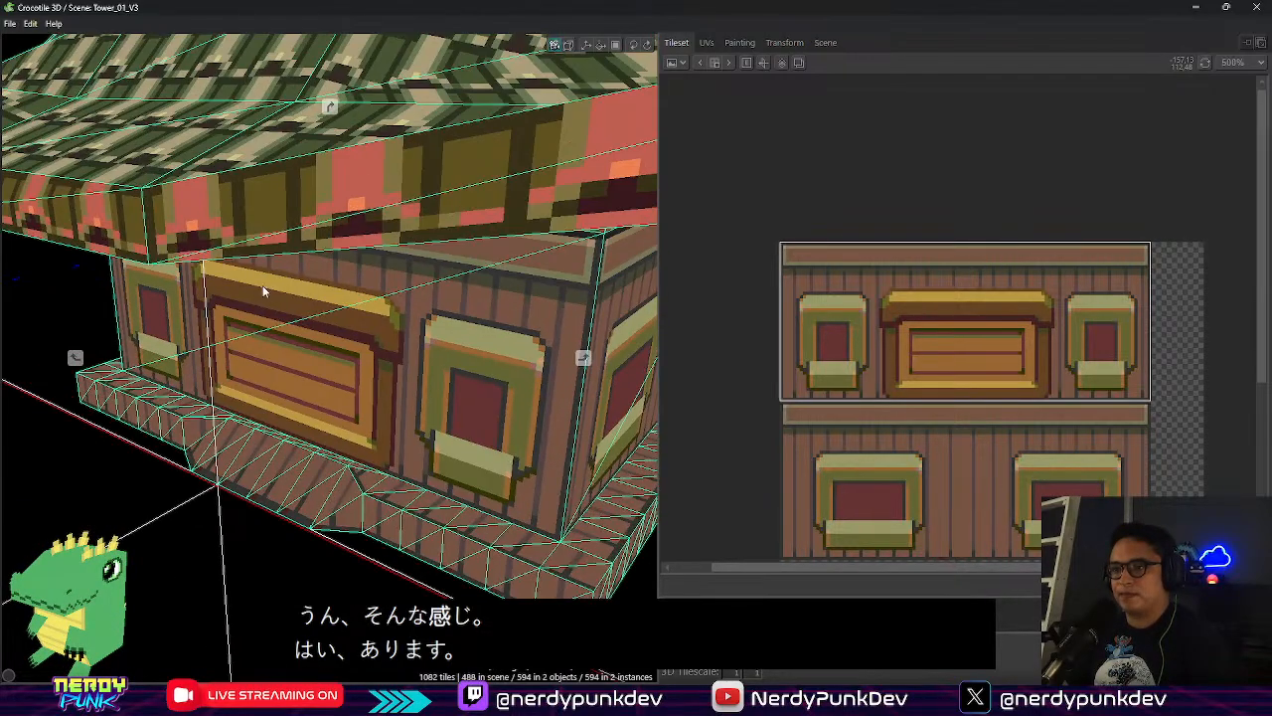
Save the scene as a new version named Tower_01_V4.crocotile in the Pagoda folder, without replacing the V3 file
left_click(824, 42)
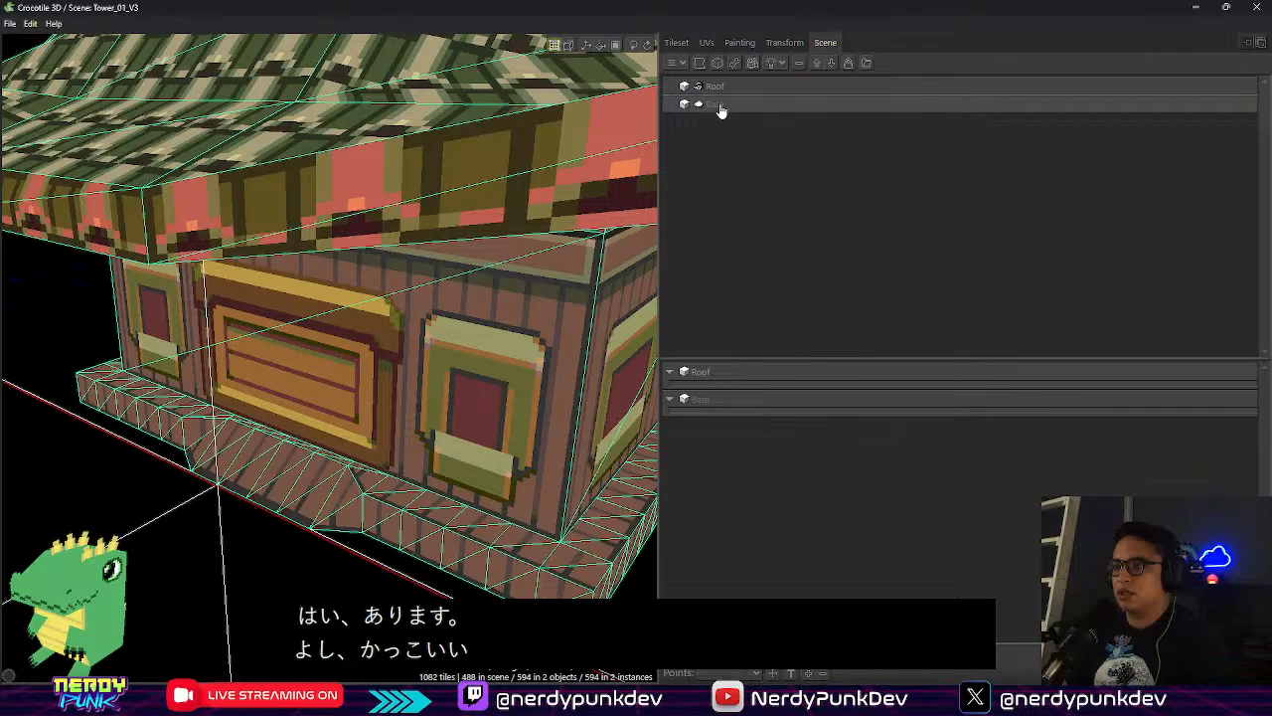
key("ctrl+shift+s")
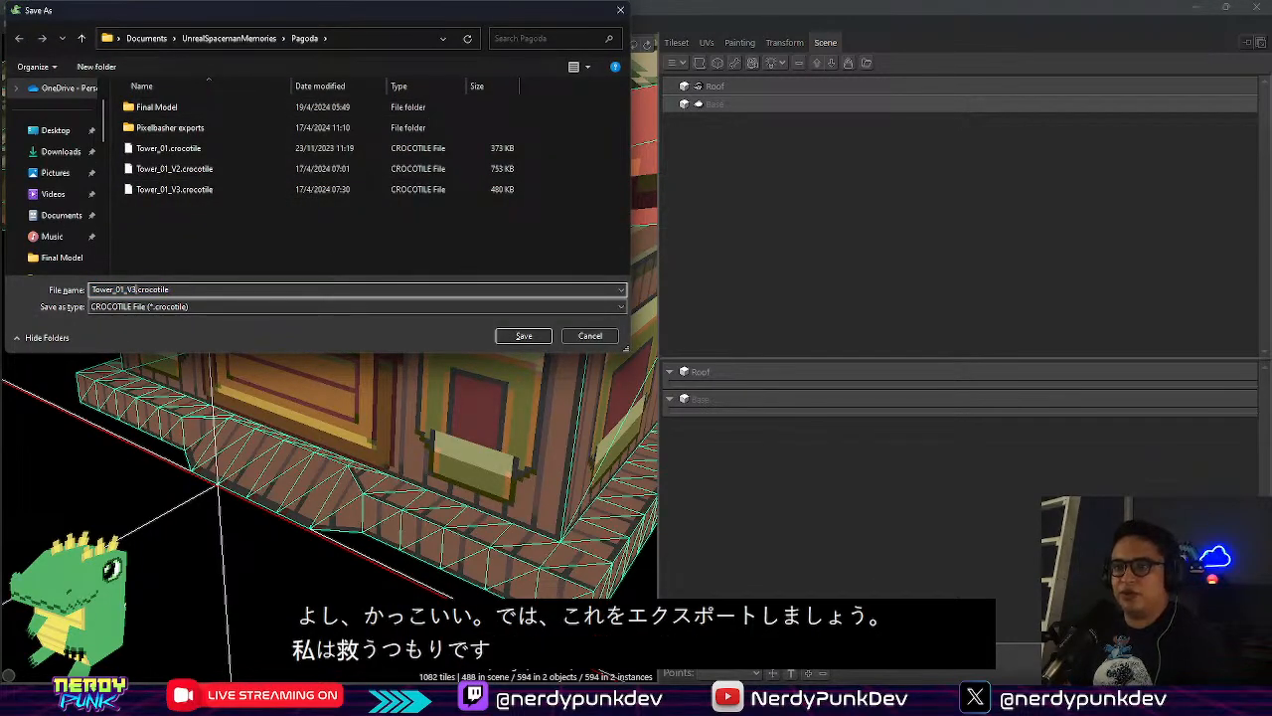
key("Return")
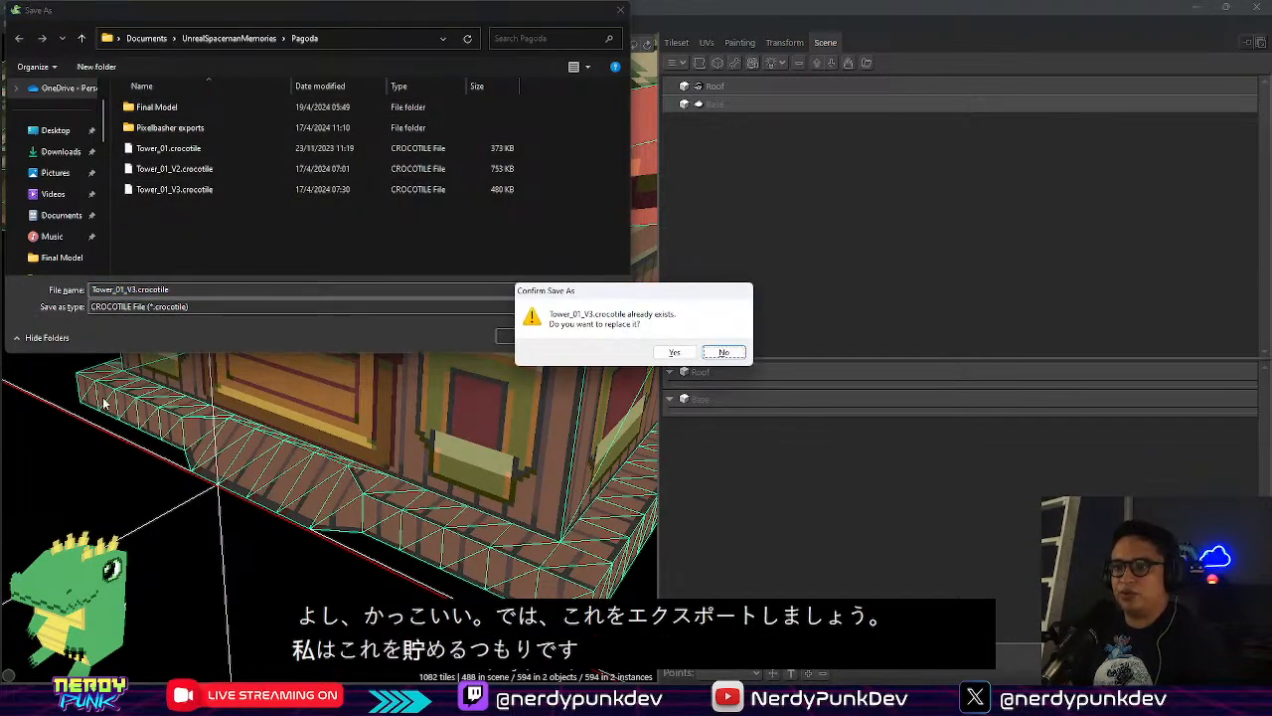
left_click(723, 352)
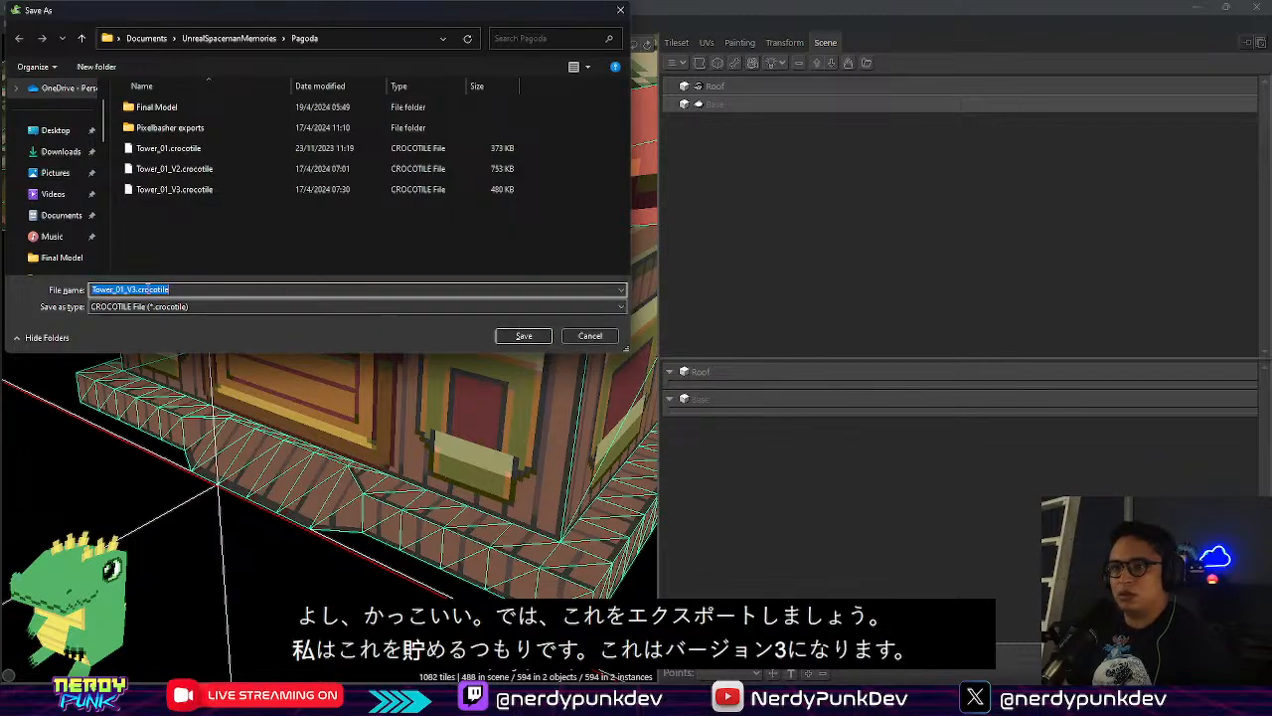
key("BackSpace")
type("4")
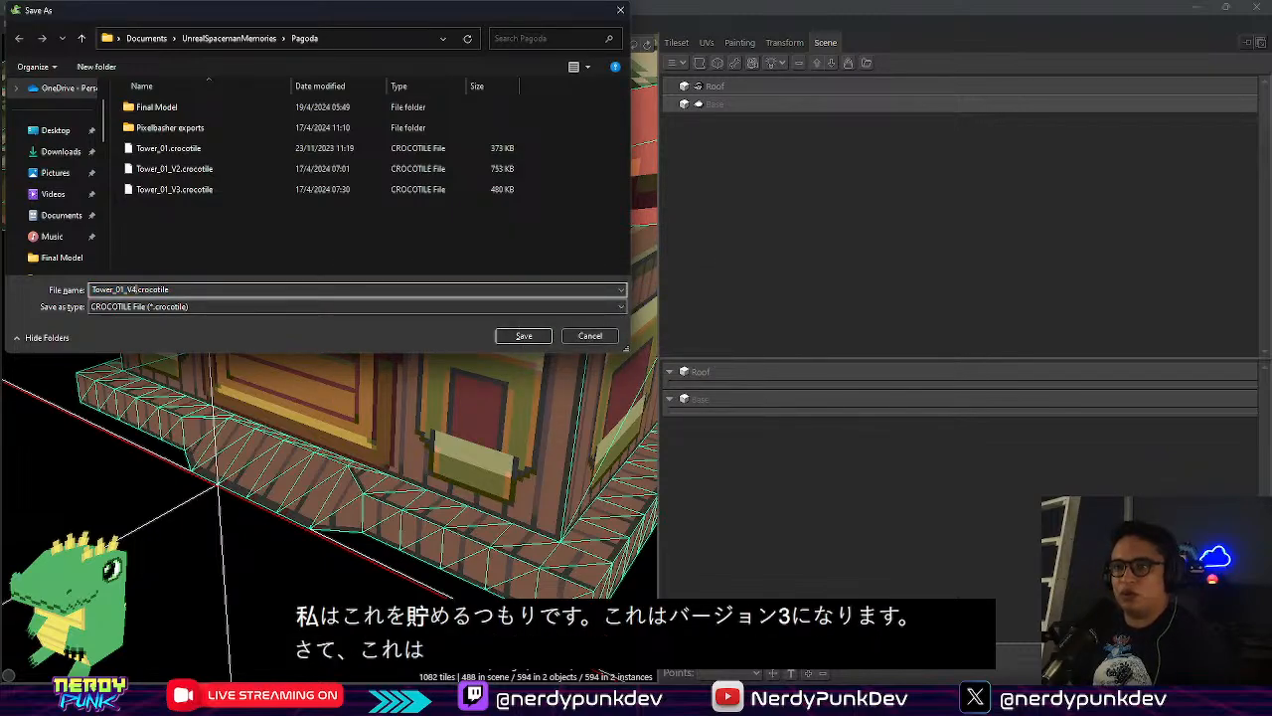
key("Return")
Delete the hidden Base object with its instances, and create a new object from all loose wall and ledge faces of the tower
right_click(715, 113)
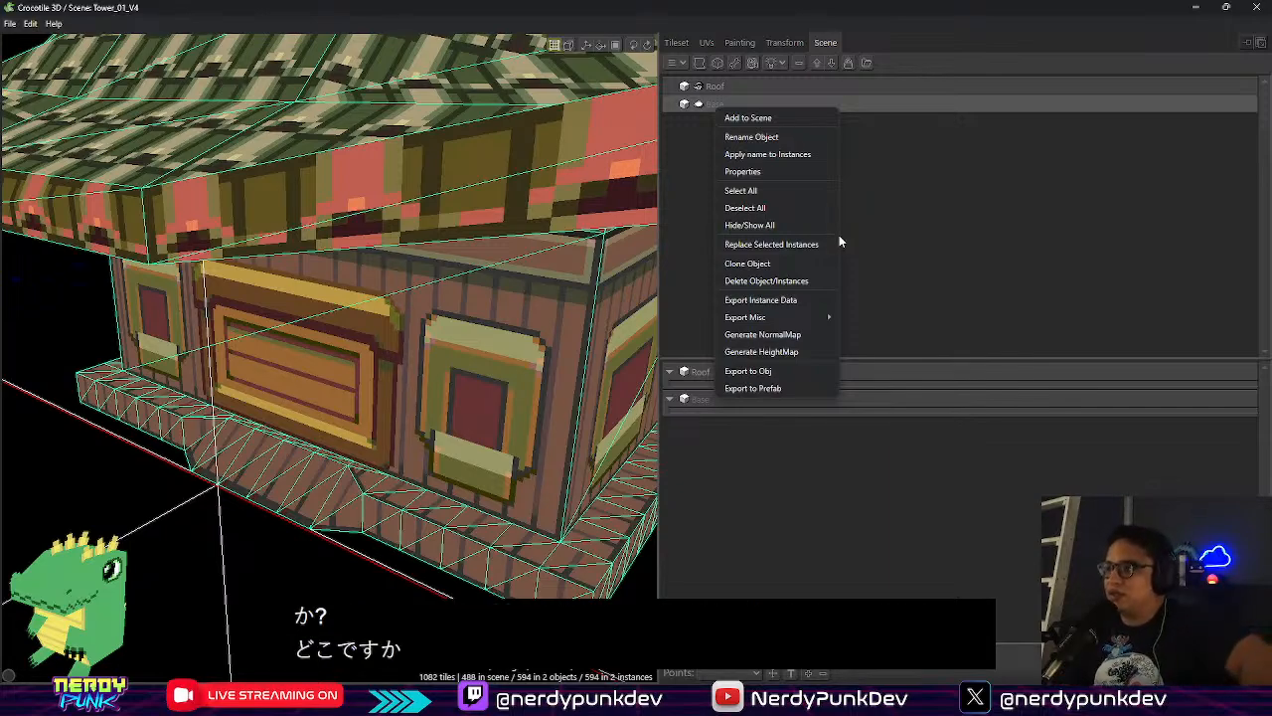
left_click(756, 281)
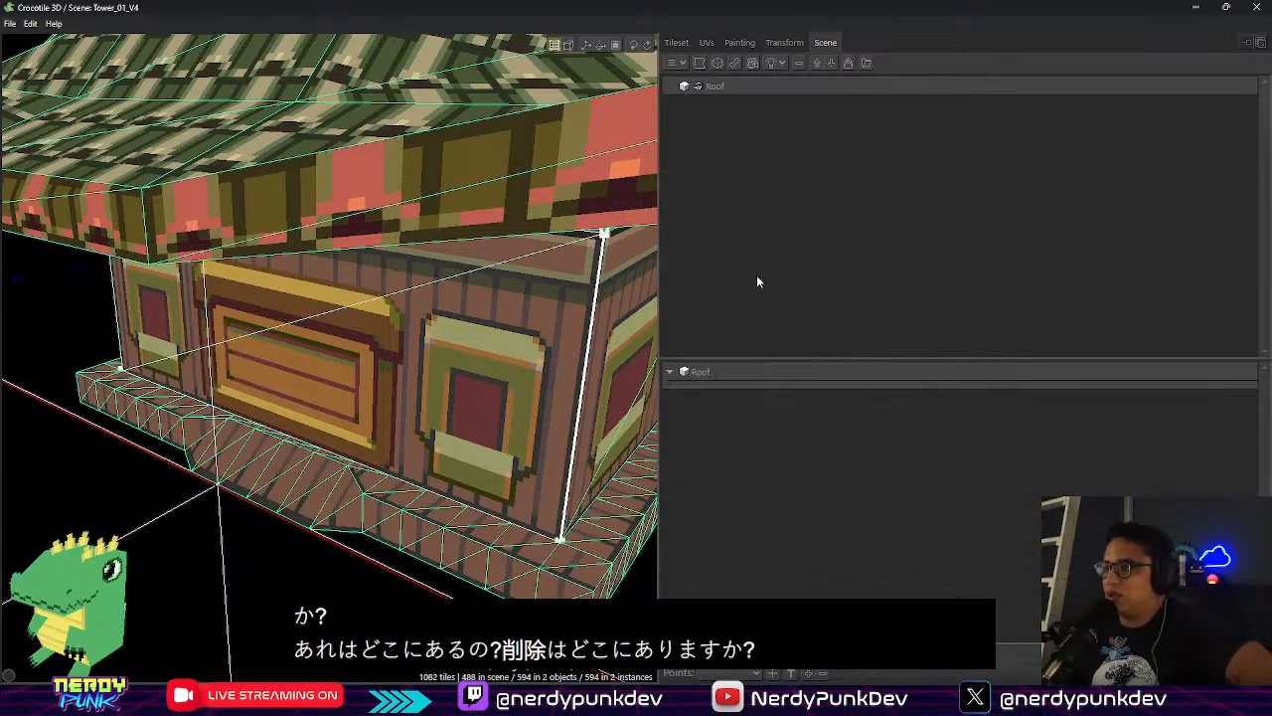
left_click(346, 368)
right_click_drag(356, 399, 381, 369)
right_click(446, 375)
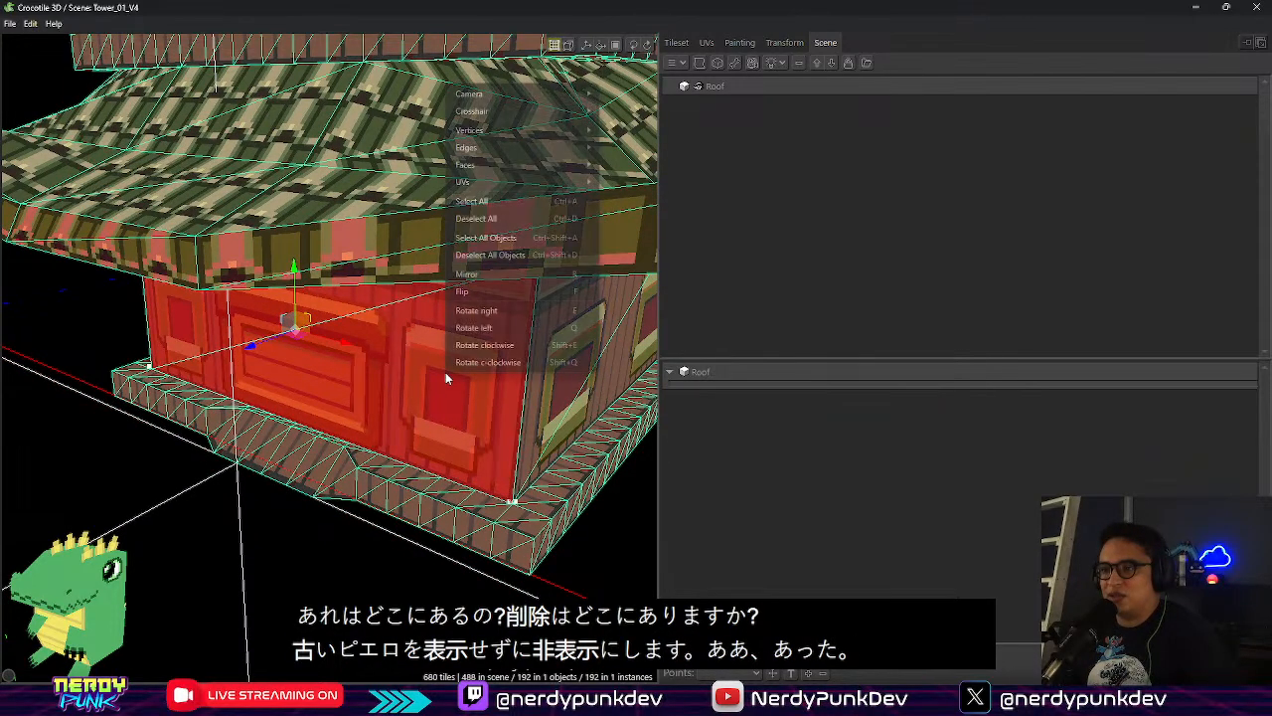
mouse_move(514, 162)
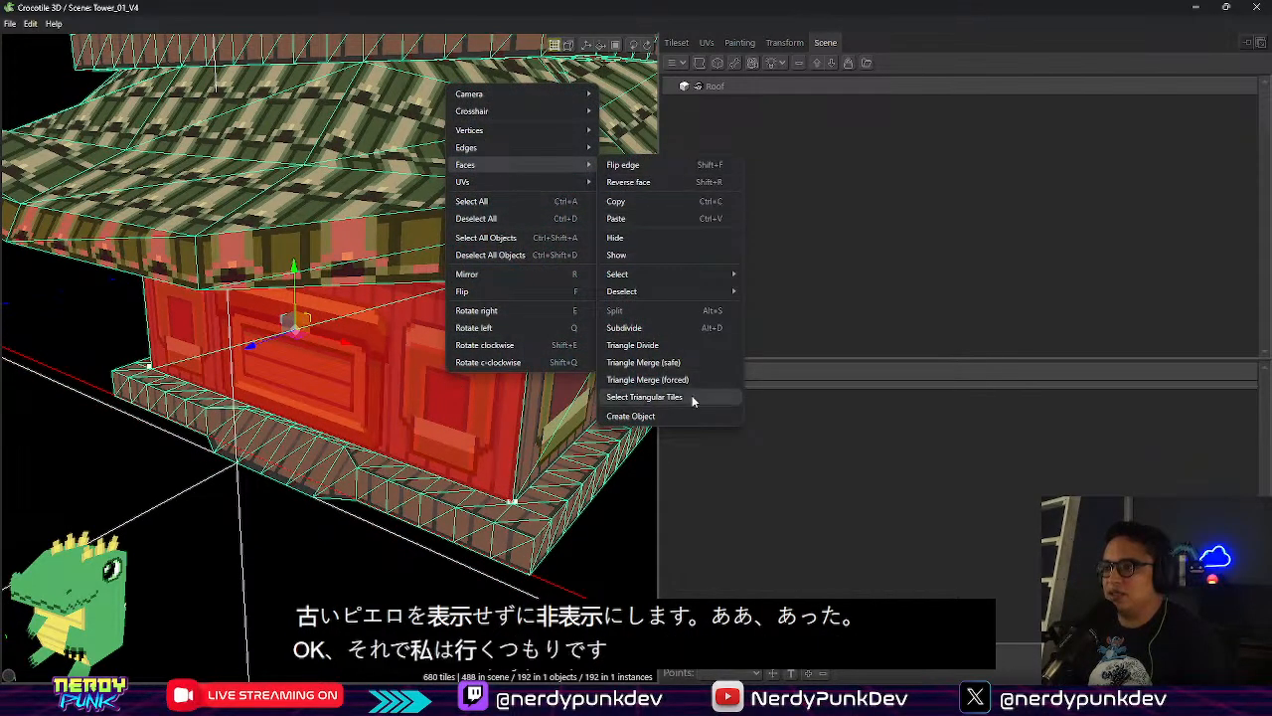
left_click(775, 274)
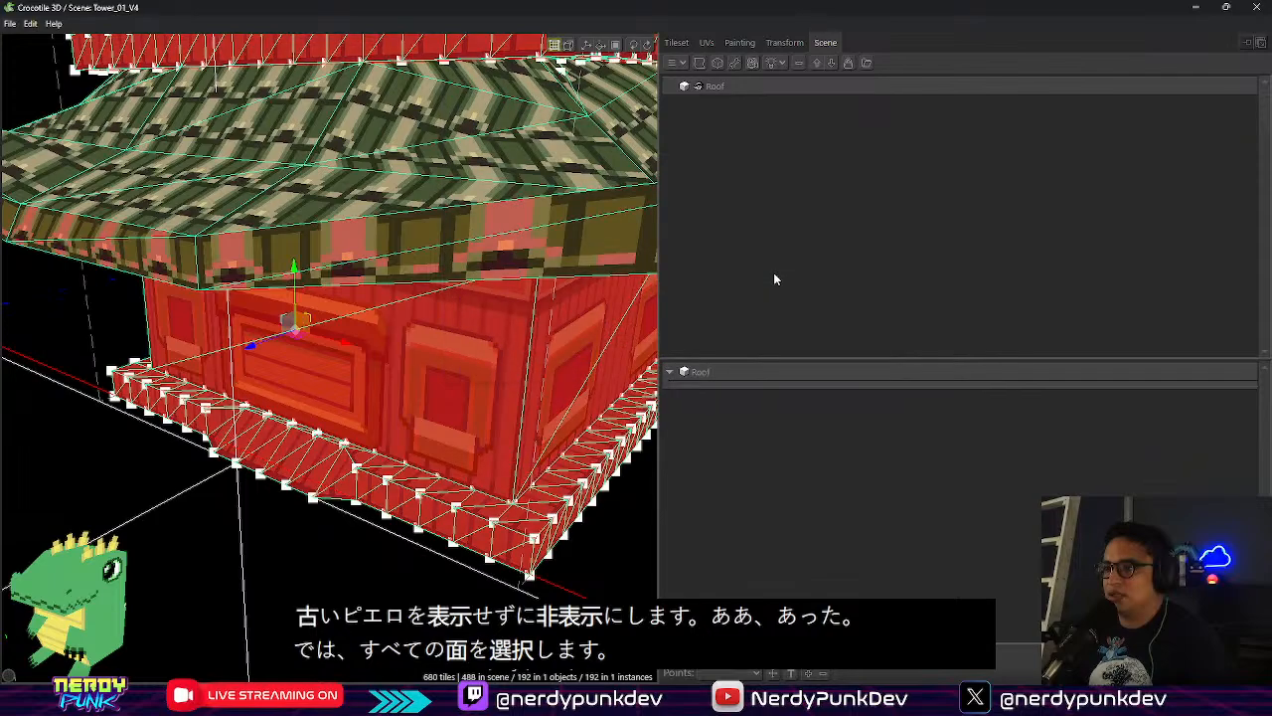
right_click(439, 386)
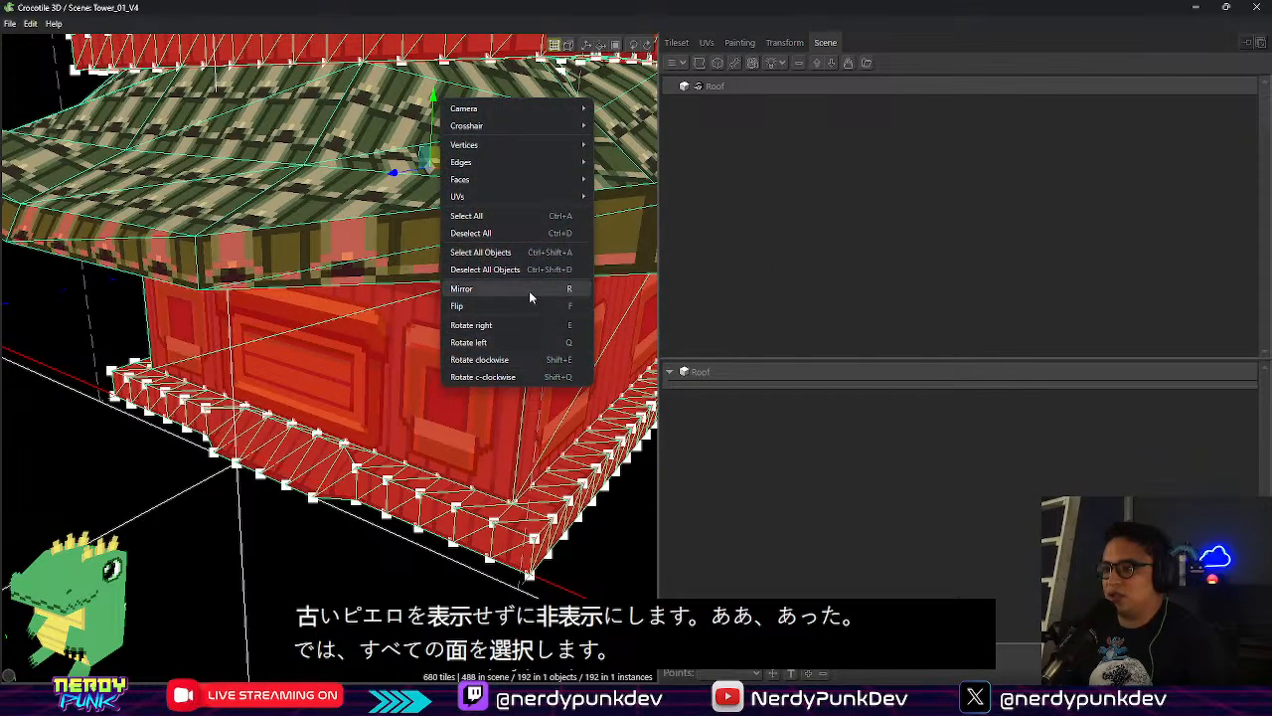
mouse_move(563, 183)
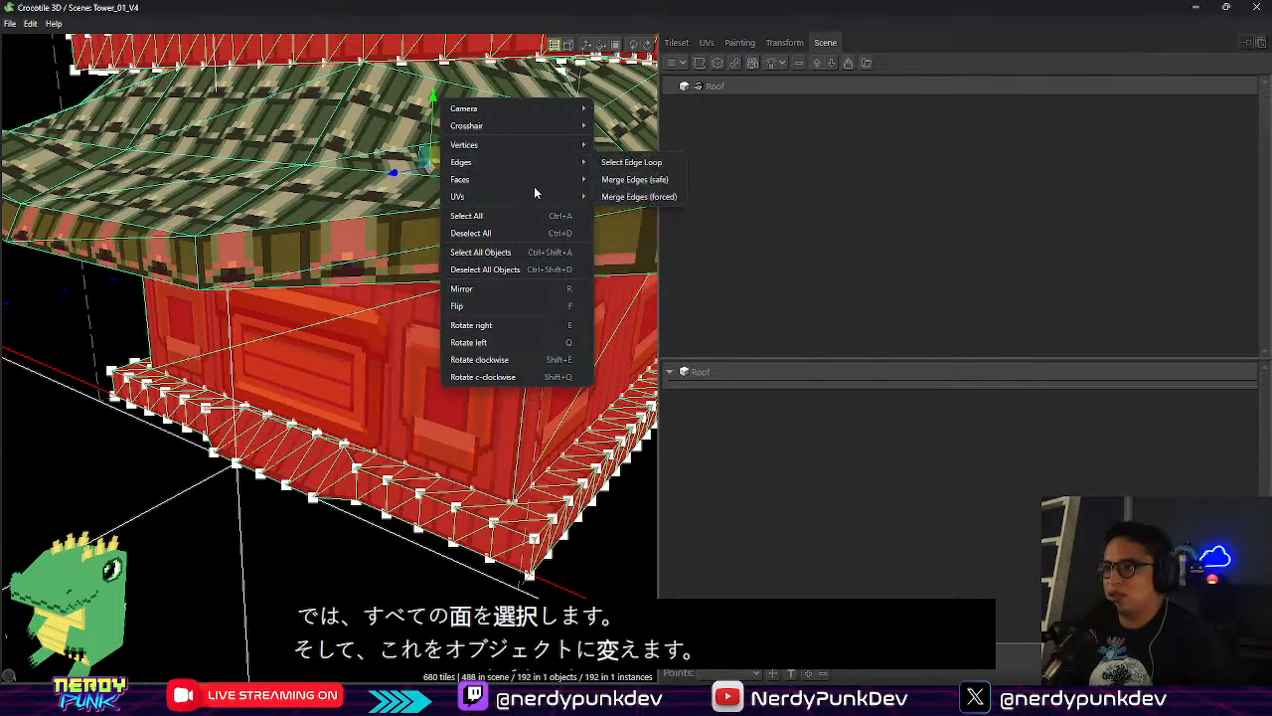
left_click(623, 429)
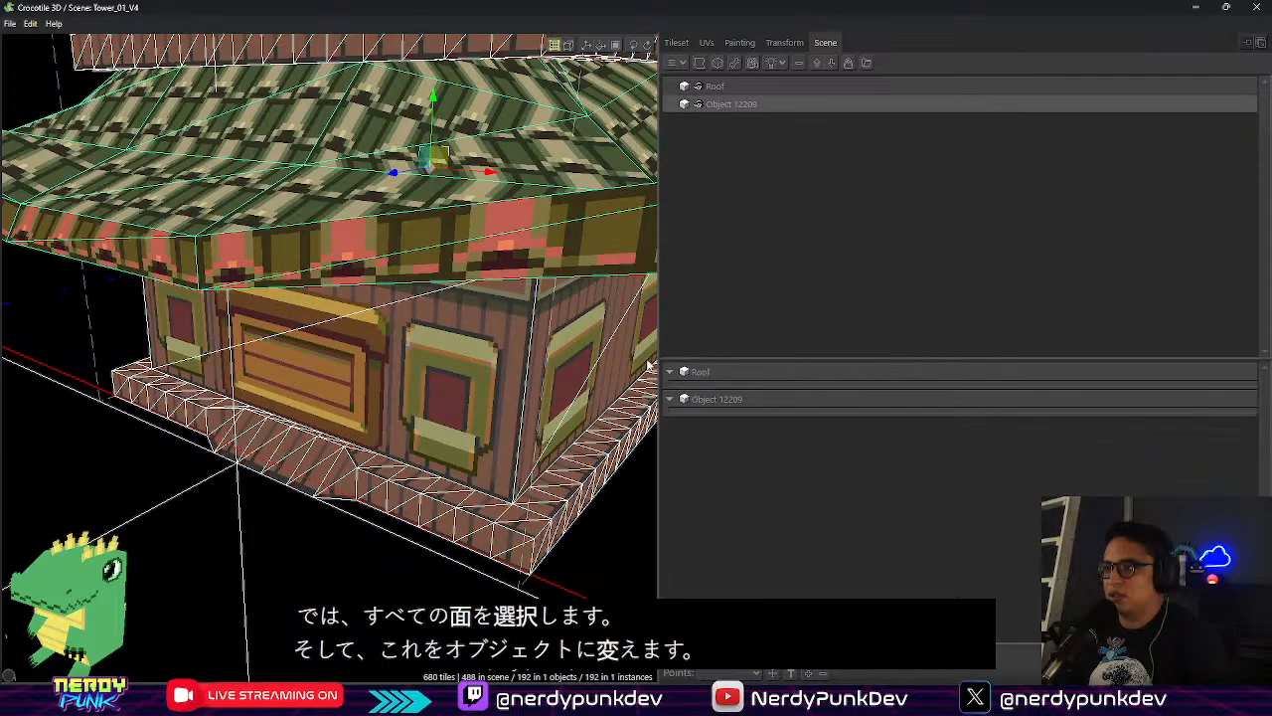
Rename the newly created wall and ledge object as M_Pagoda_Base_02
double_click(736, 105)
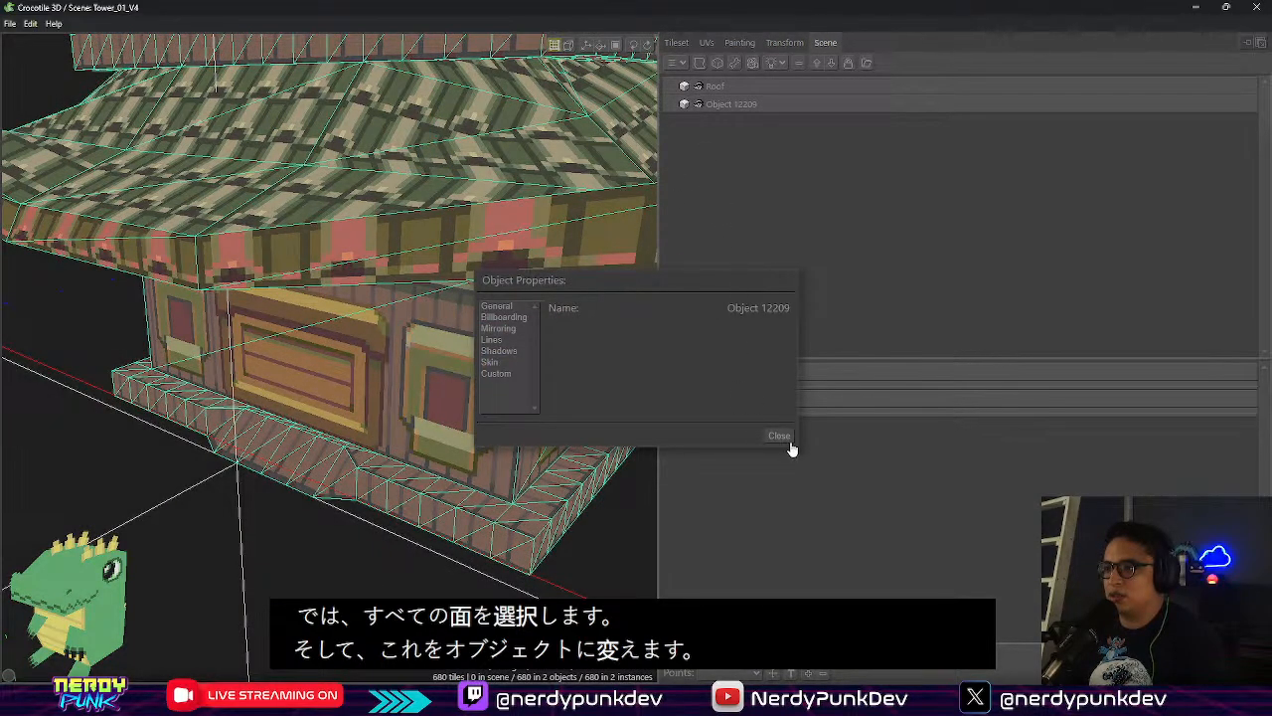
left_click(789, 442)
right_click(746, 116)
left_click(774, 134)
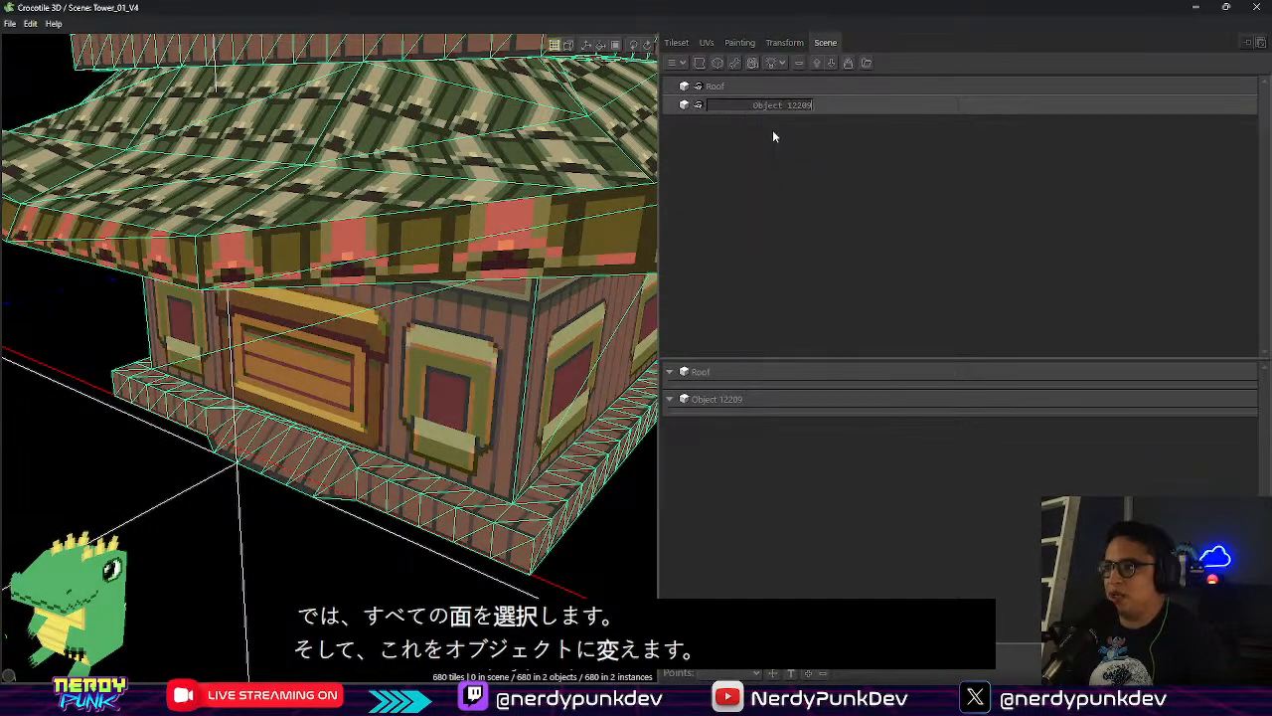
key("BackSpace")
key("BackSpace")
key("BackSpace")
key("BackSpace")
key("BackSpace")
key("BackSpace")
key("BackSpace")
key("BackSpace")
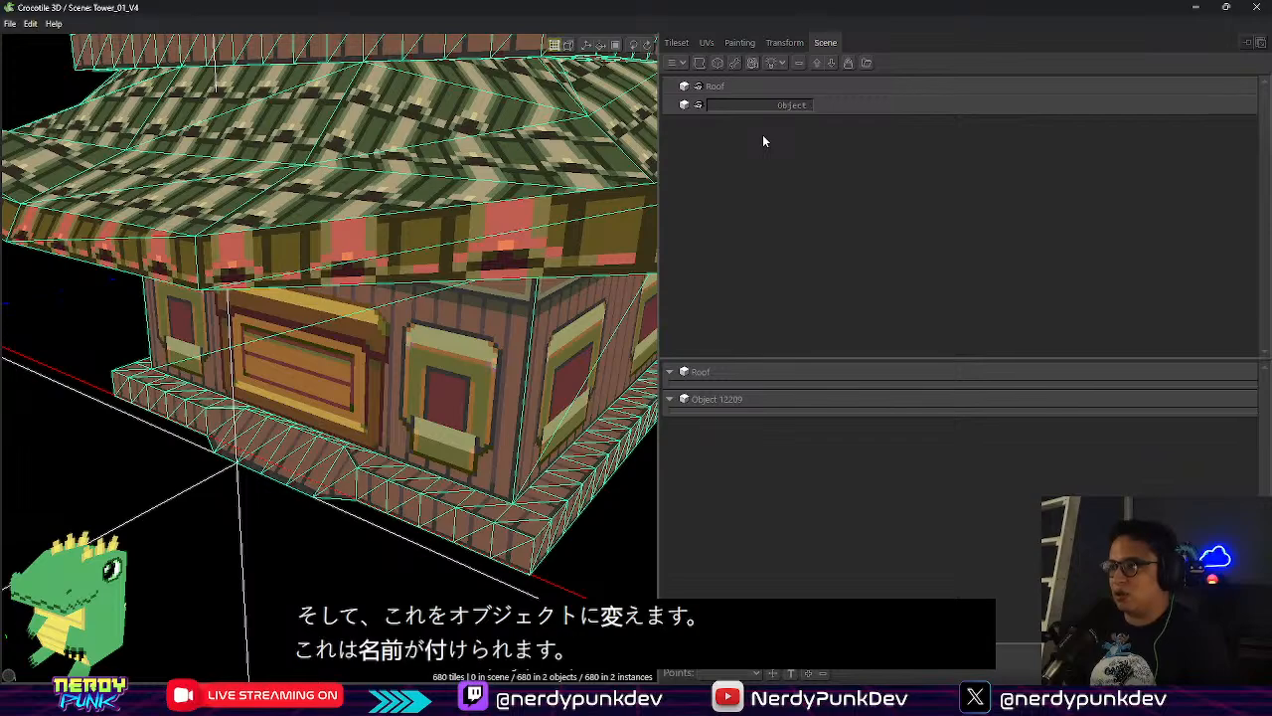
key("BackSpace")
key("BackSpace")
key("BackSpace")
key("BackSpace")
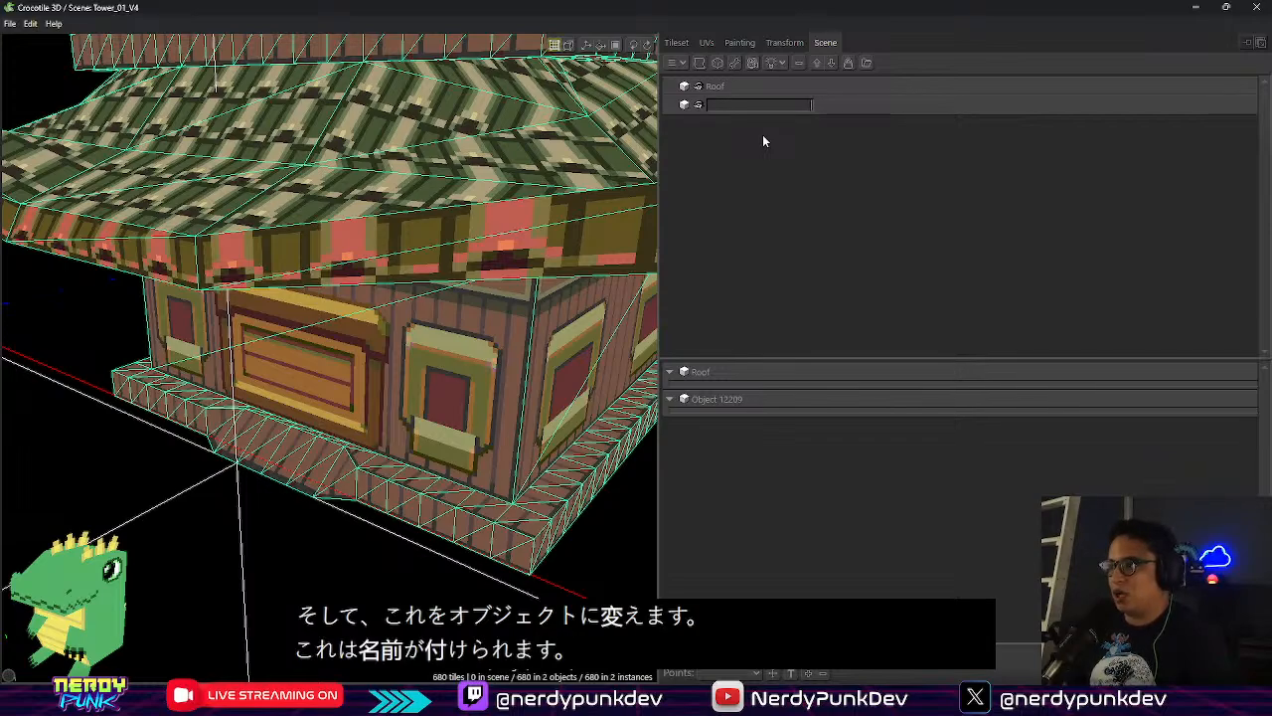
type("Ma")
key("BackSpace")
type("_B")
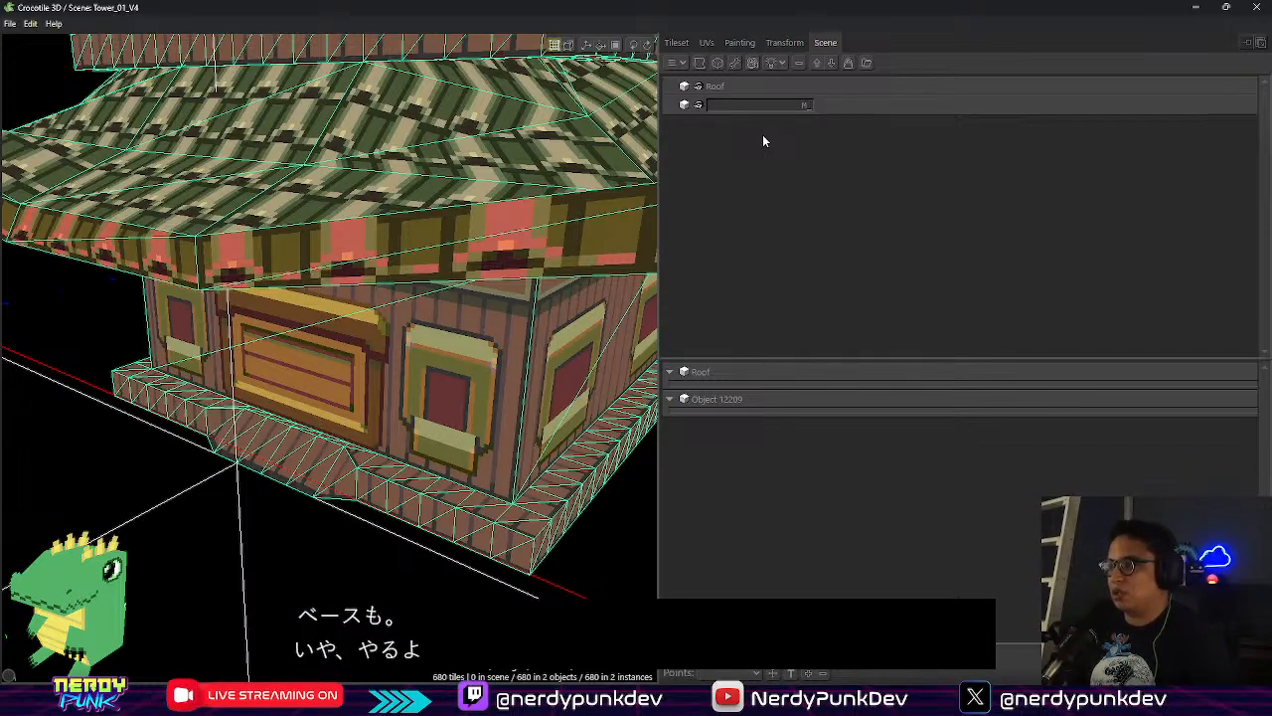
type("a")
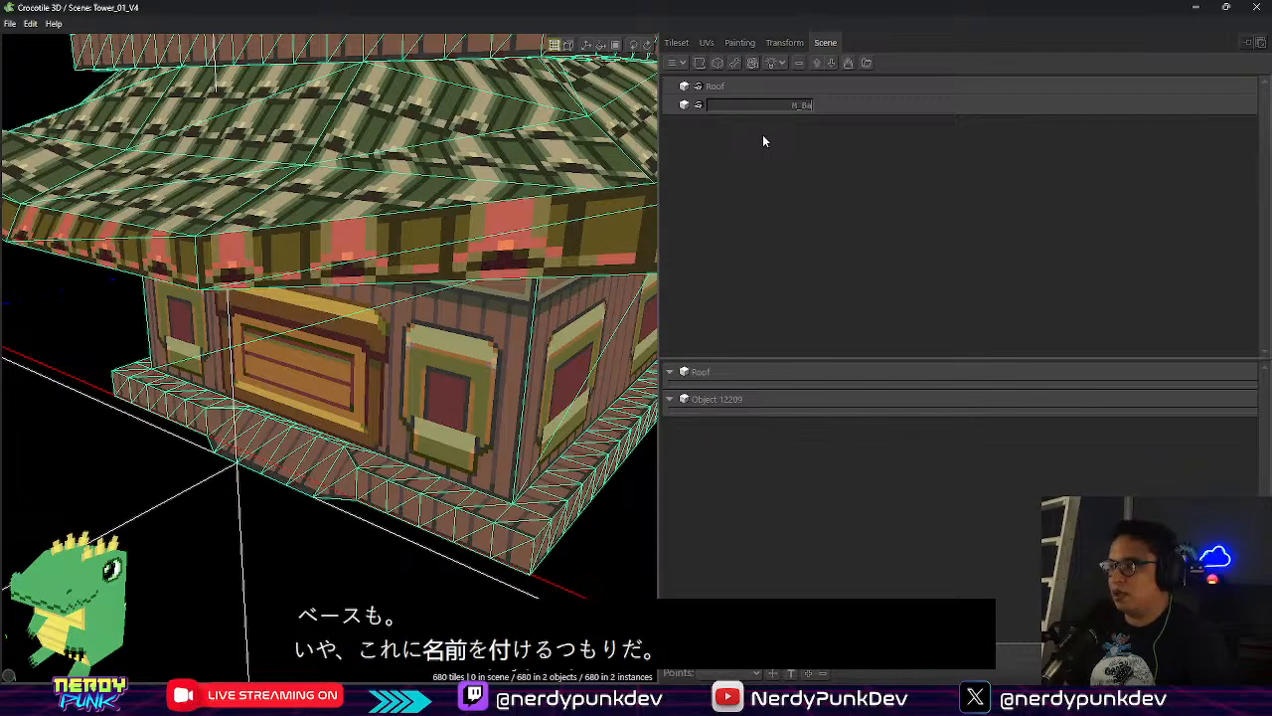
type("se")
key("BackSpace")
key("BackSpace")
key("BackSpace")
key("BackSpace")
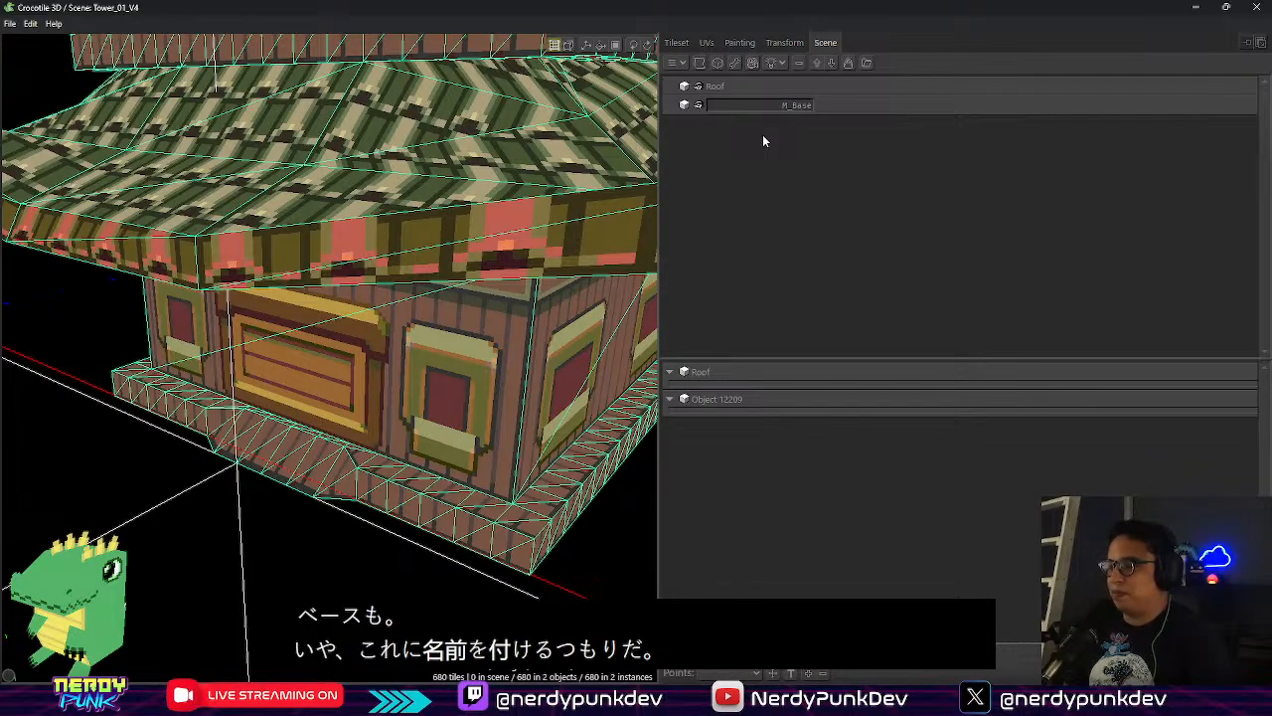
type("Pagoda")
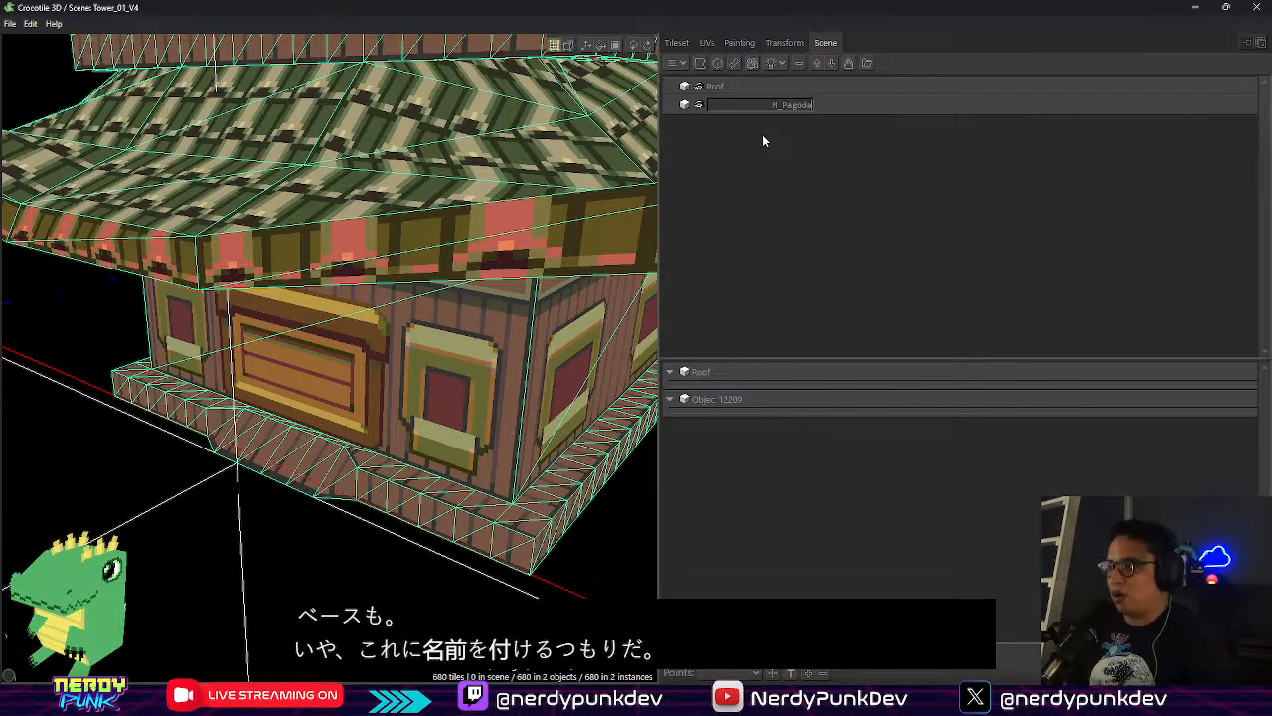
type("?")
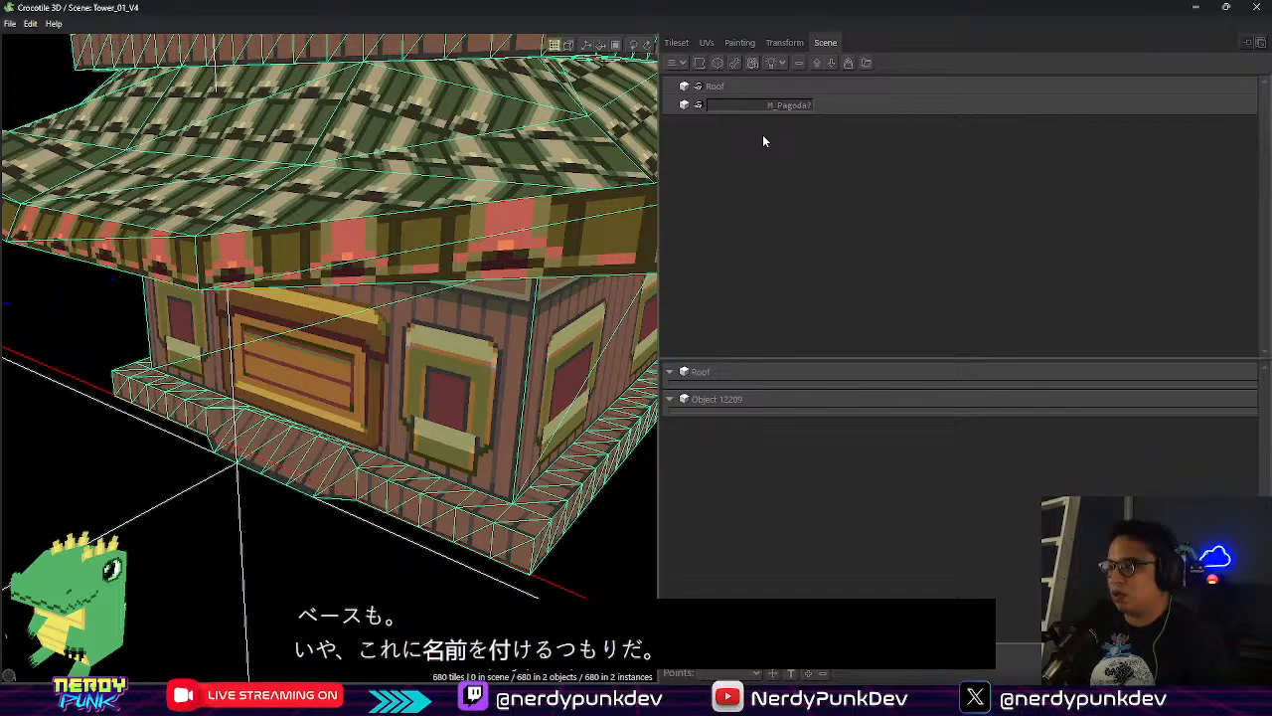
key("BackSpace")
key("BackSpace")
type("a_")
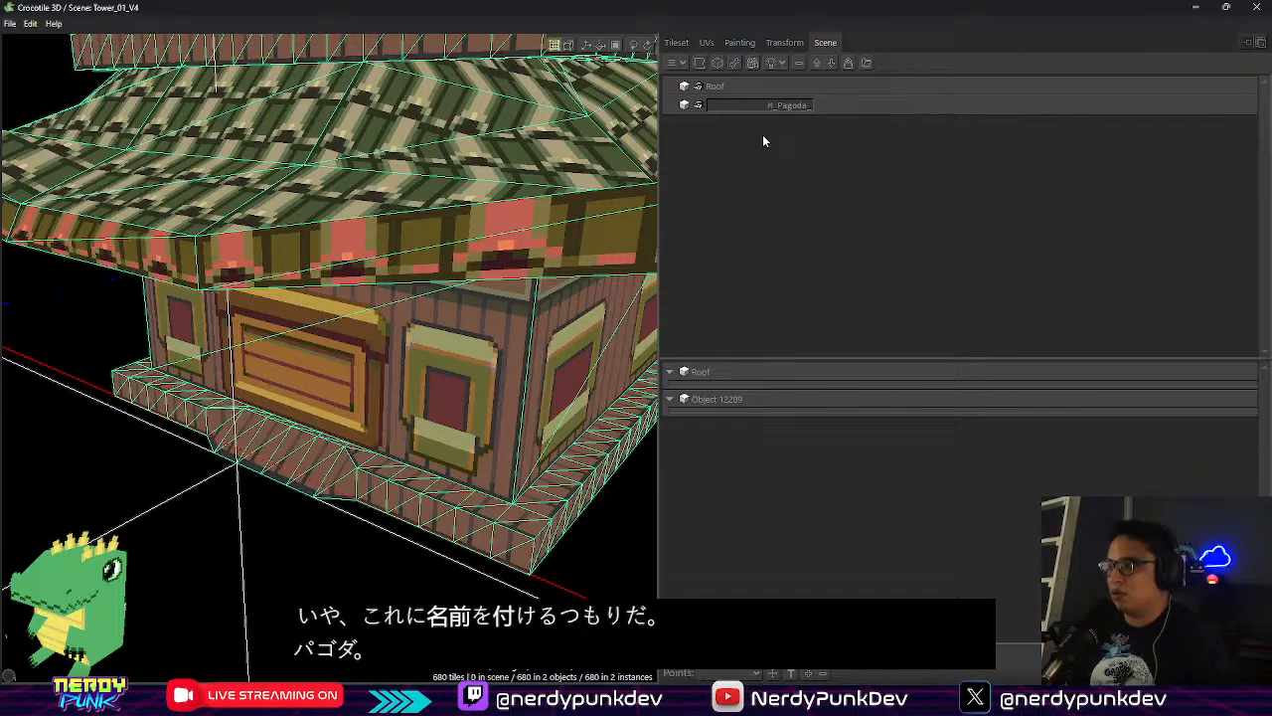
type("Base")
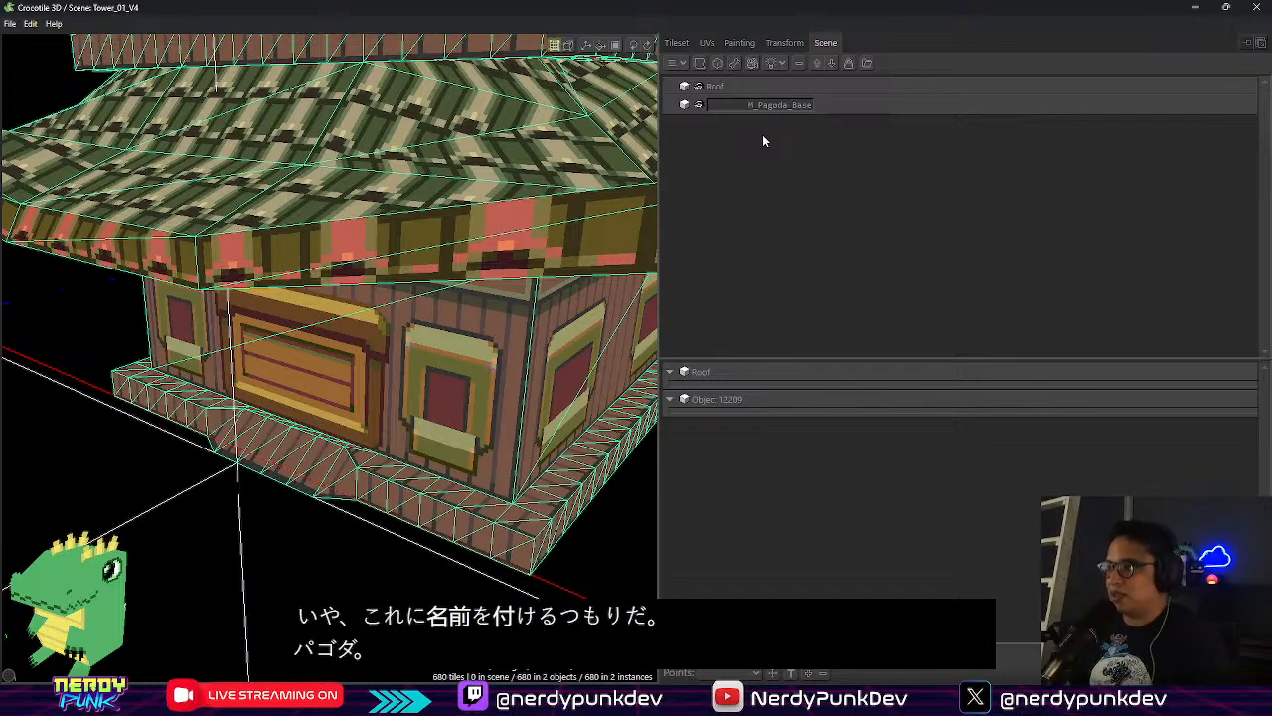
type("_")
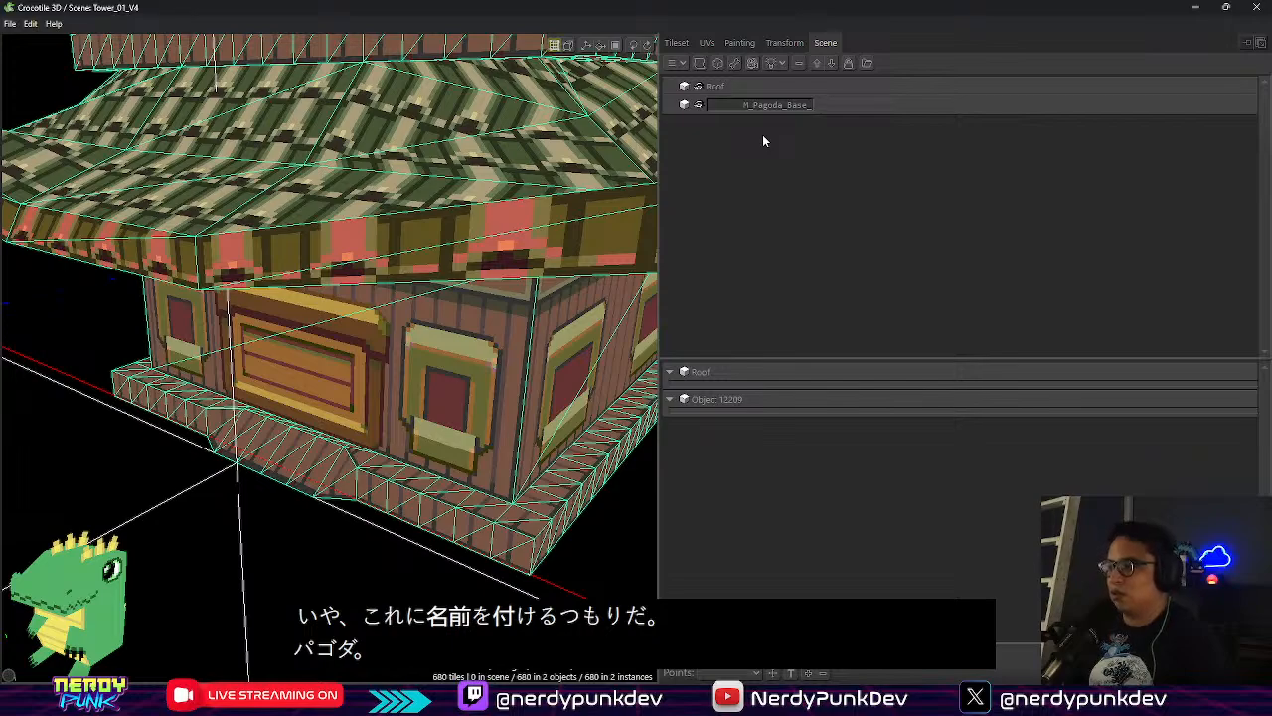
type("02")
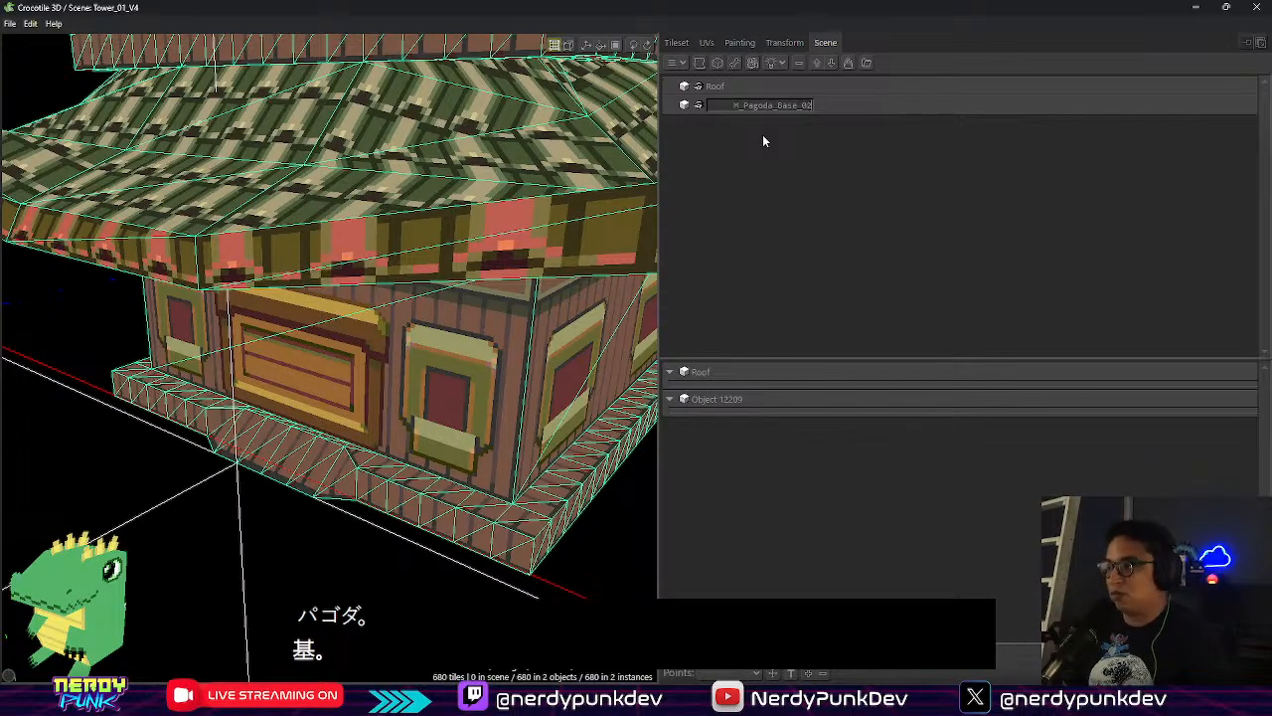
key("Return")
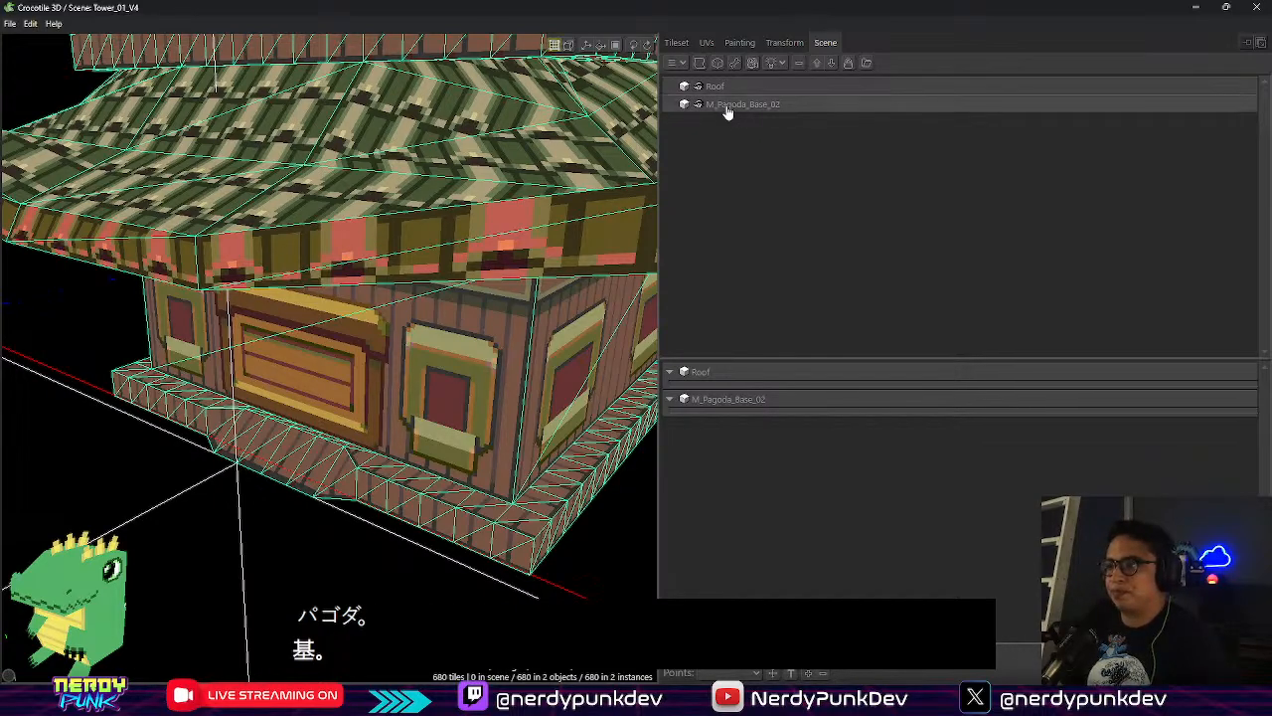
Export the M_Pagoda_Base_02 object in OBJ format with the custom texture prefix TEX_PAGODABase_02
right_click(726, 105)
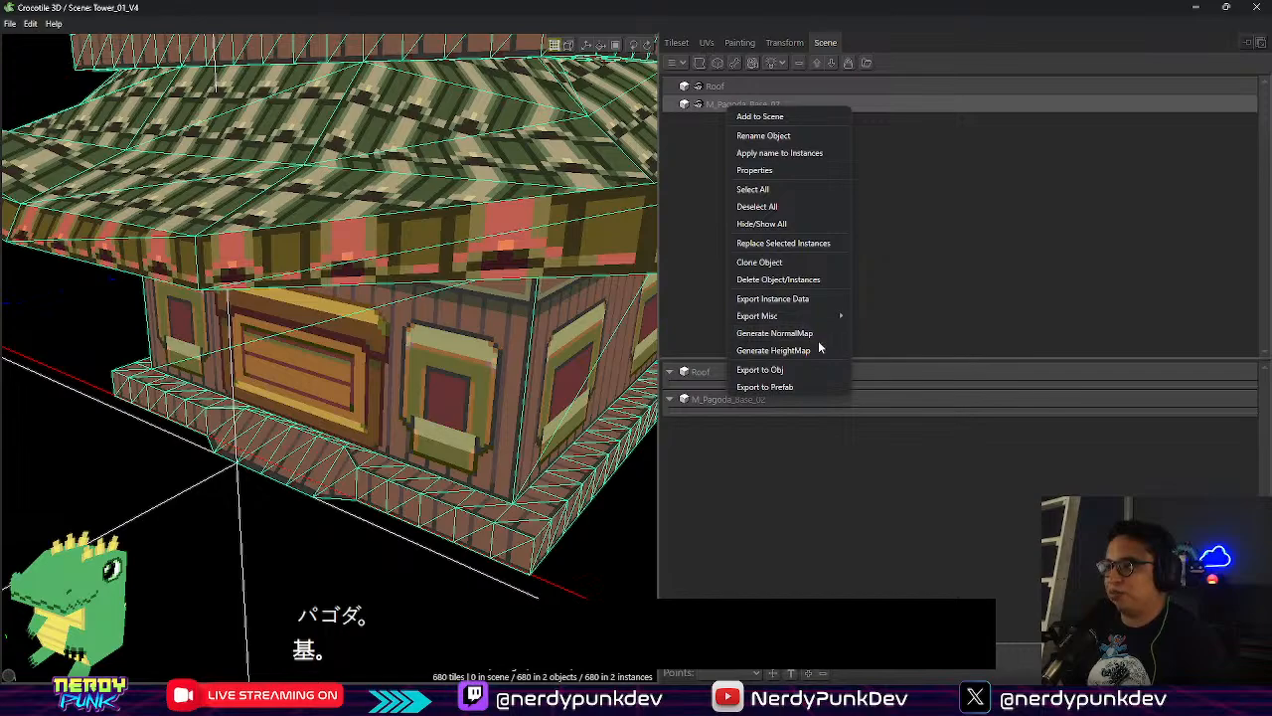
left_click(787, 370)
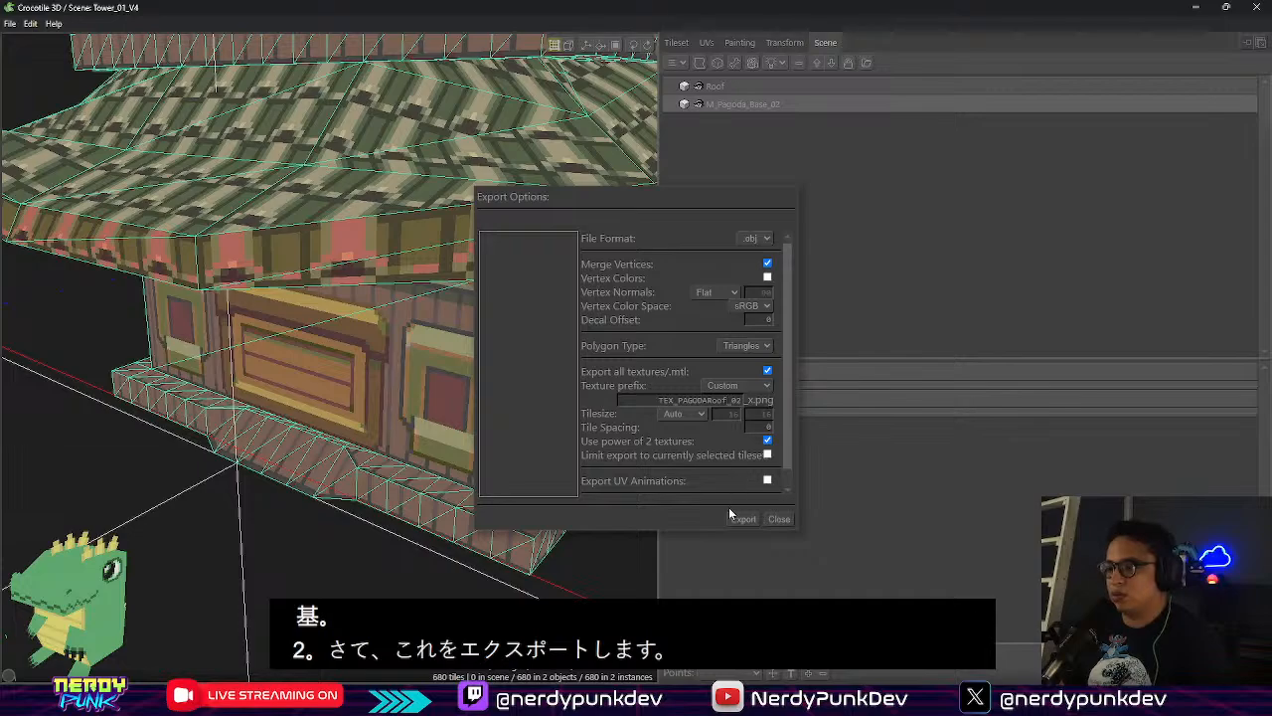
key("BackSpace")
key("BackSpace")
key("BackSpace")
key("BackSpace")
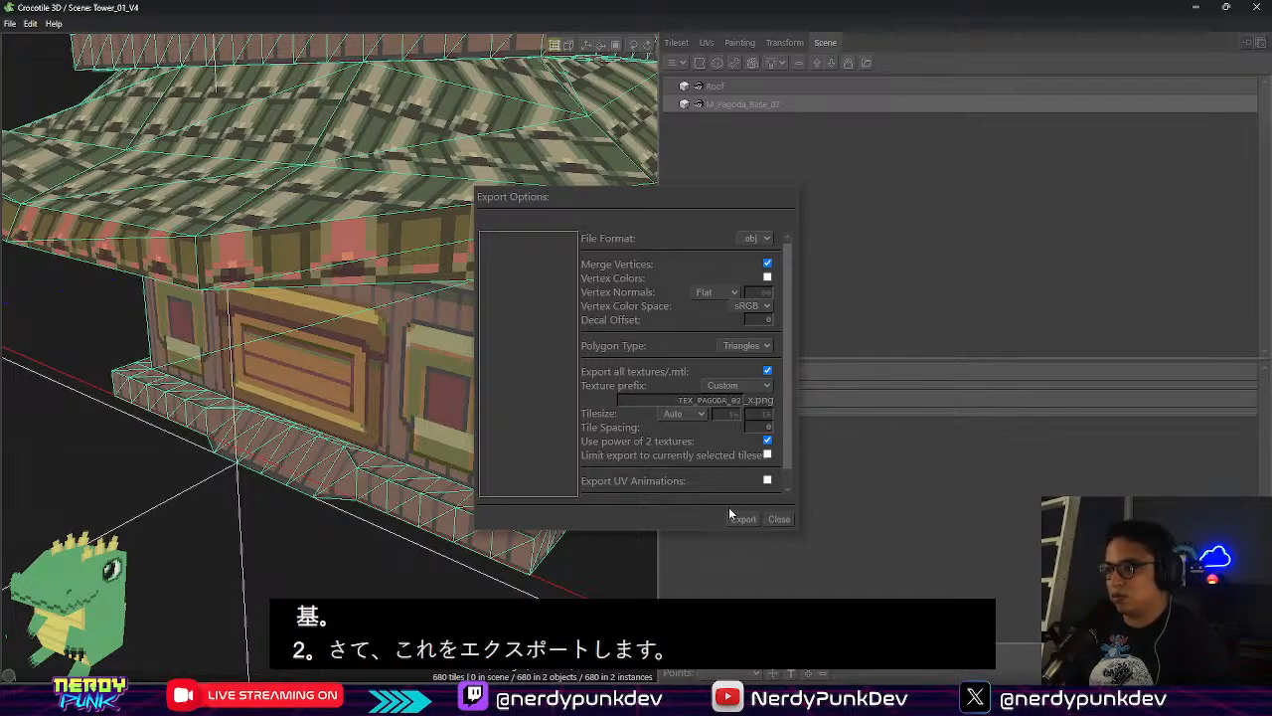
type("Base")
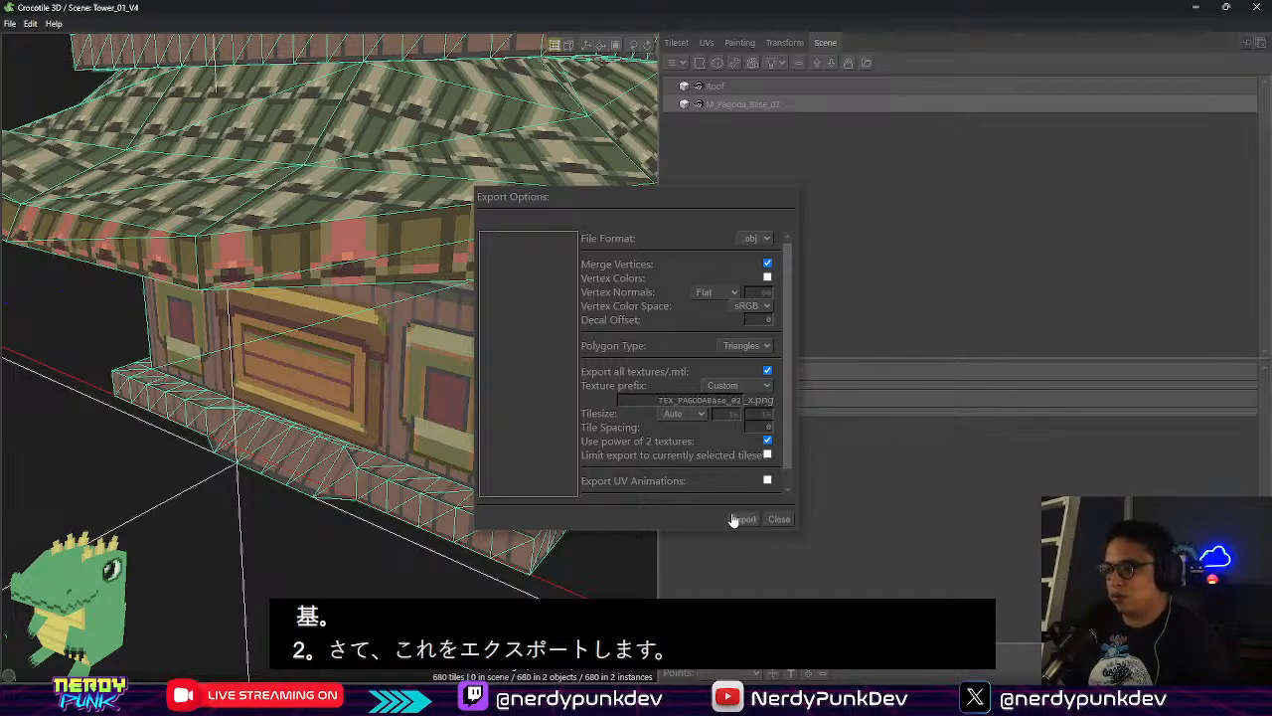
left_click(743, 518)
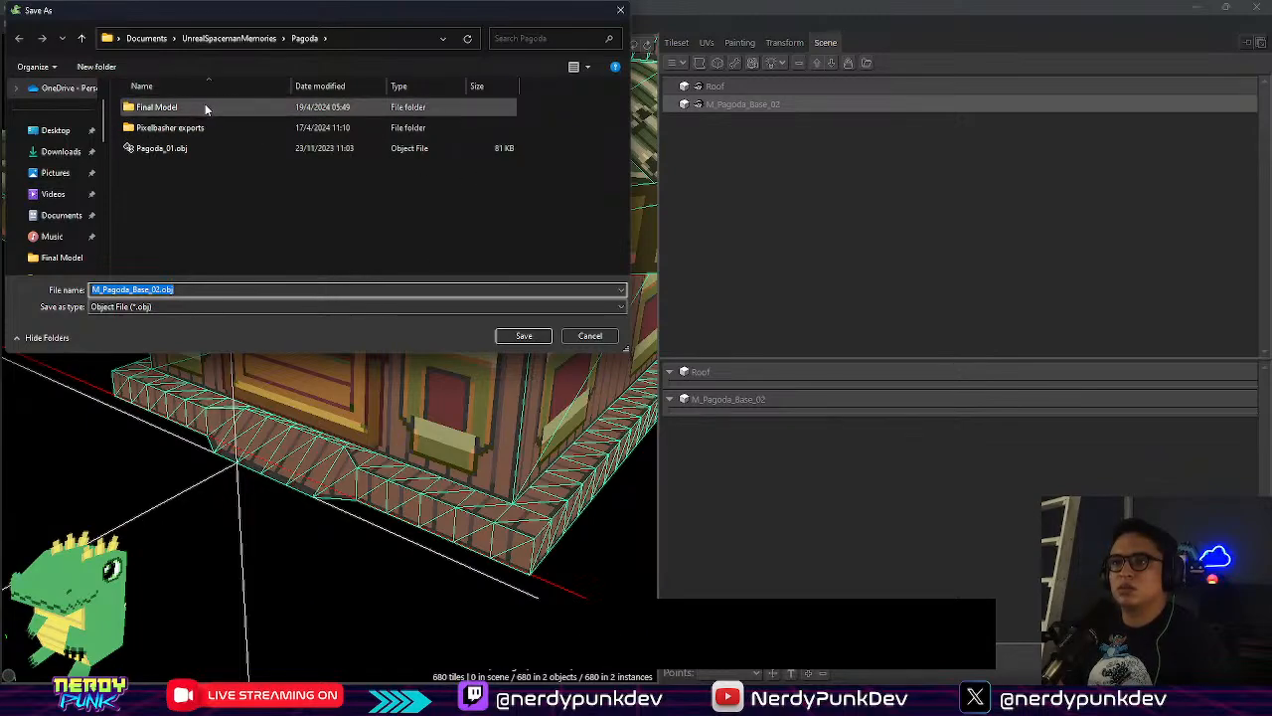
Save the export as M_PagodaBase_02.obj in the Pagoda folder's Final Model/OBJ subfolder, deleting and replacing the old file of that name
double_click(204, 106)
double_click(155, 114)
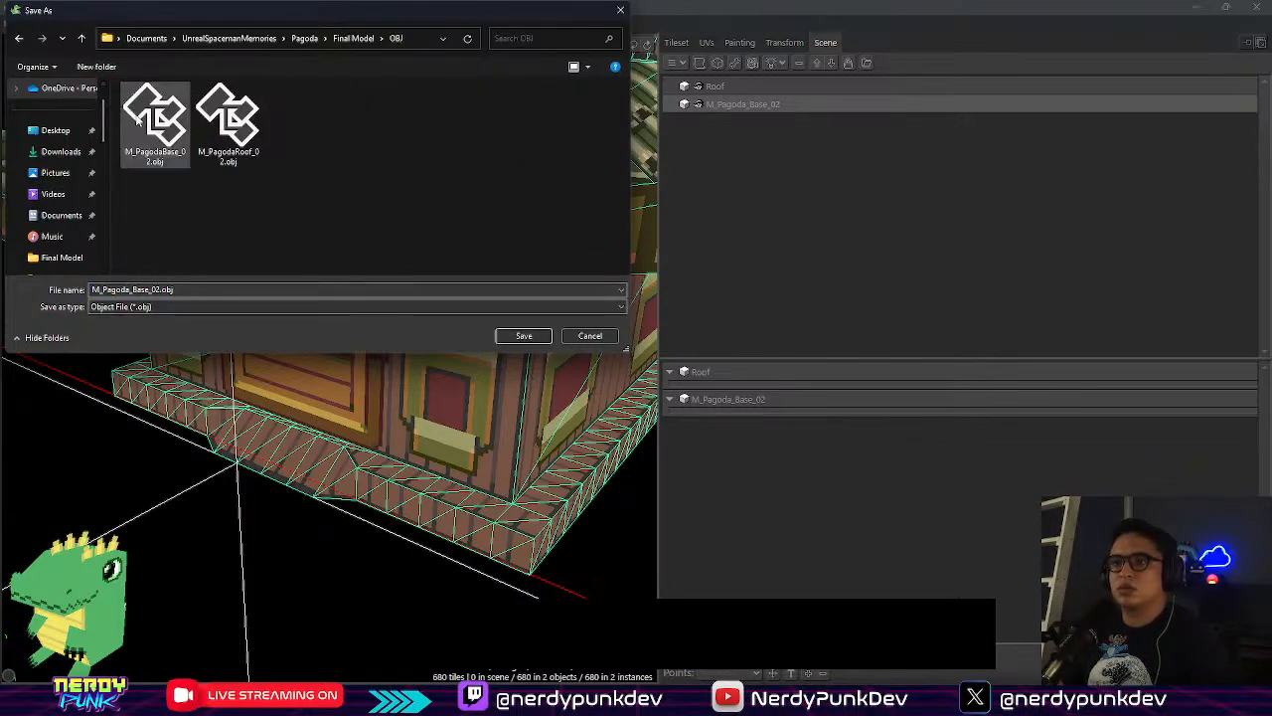
left_click(176, 114)
right_click(175, 107)
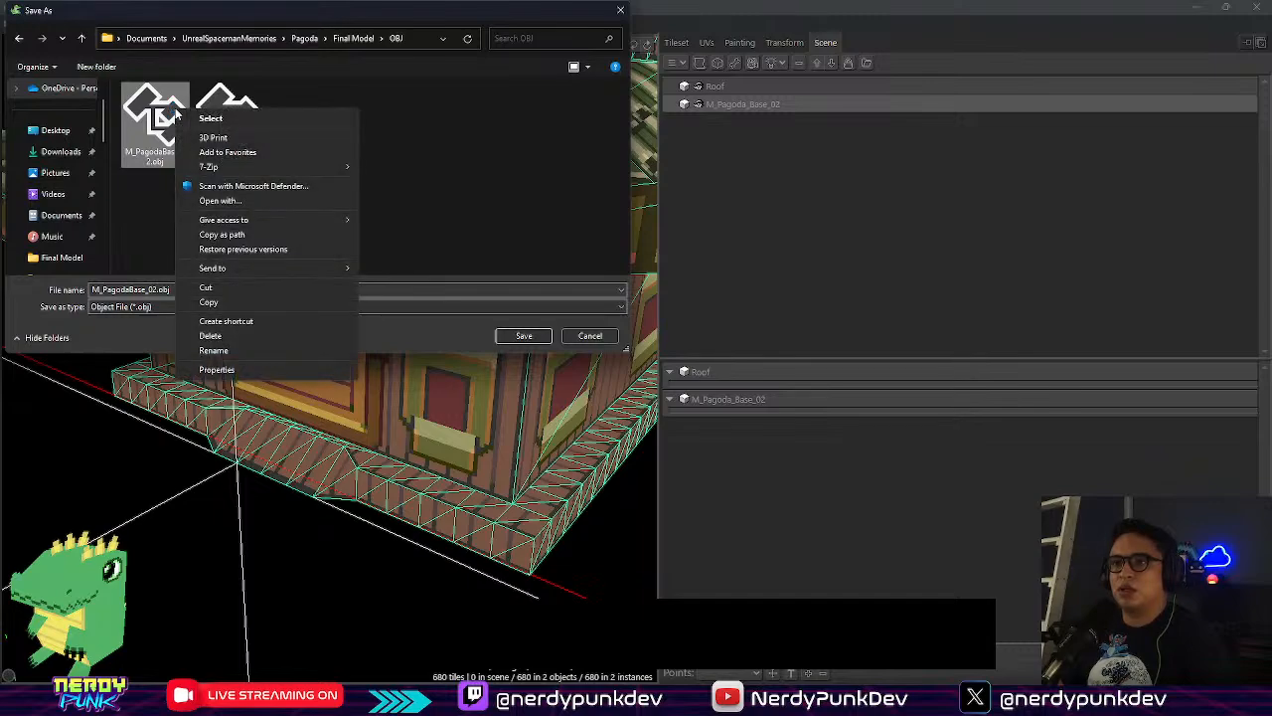
left_click(227, 331)
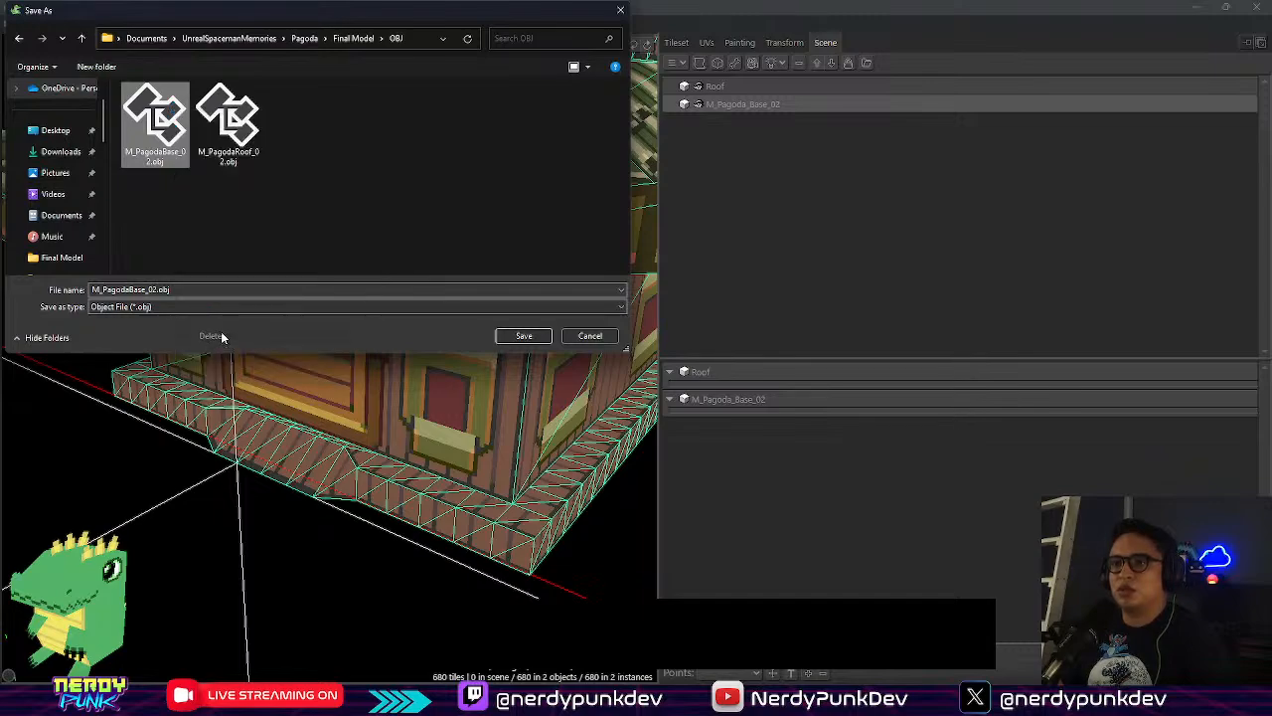
left_click(523, 336)
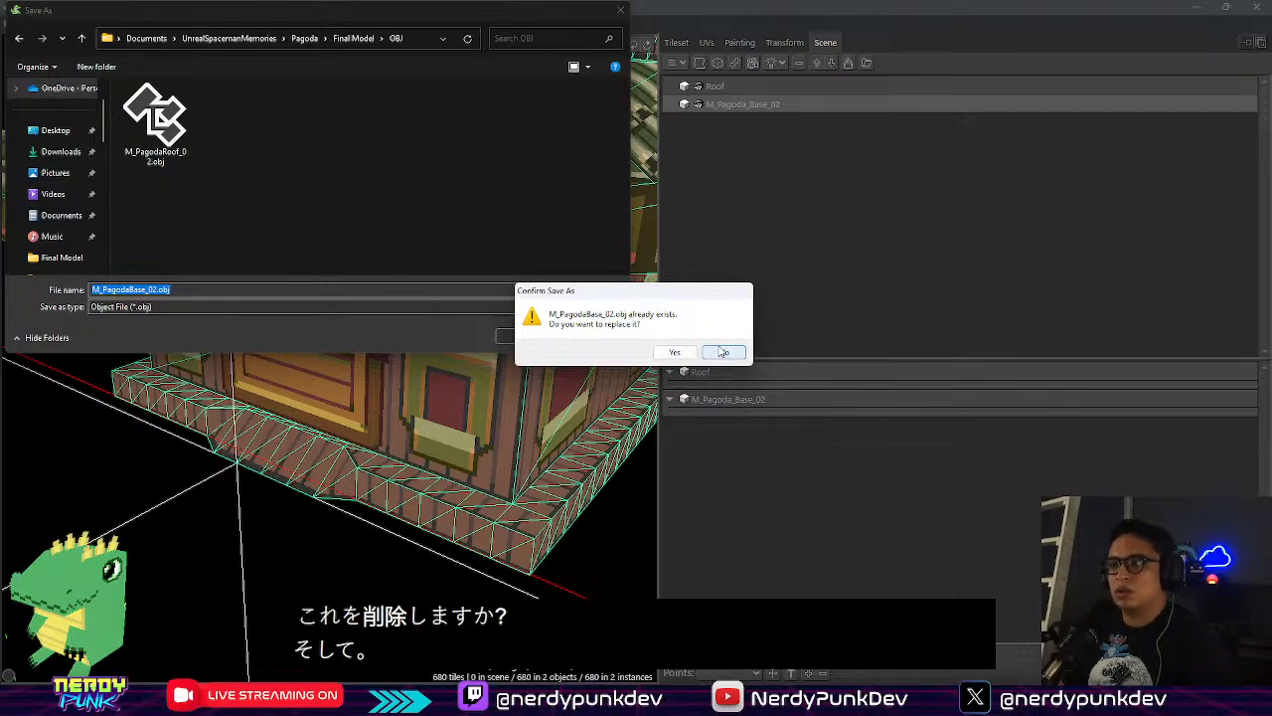
left_click(675, 355)
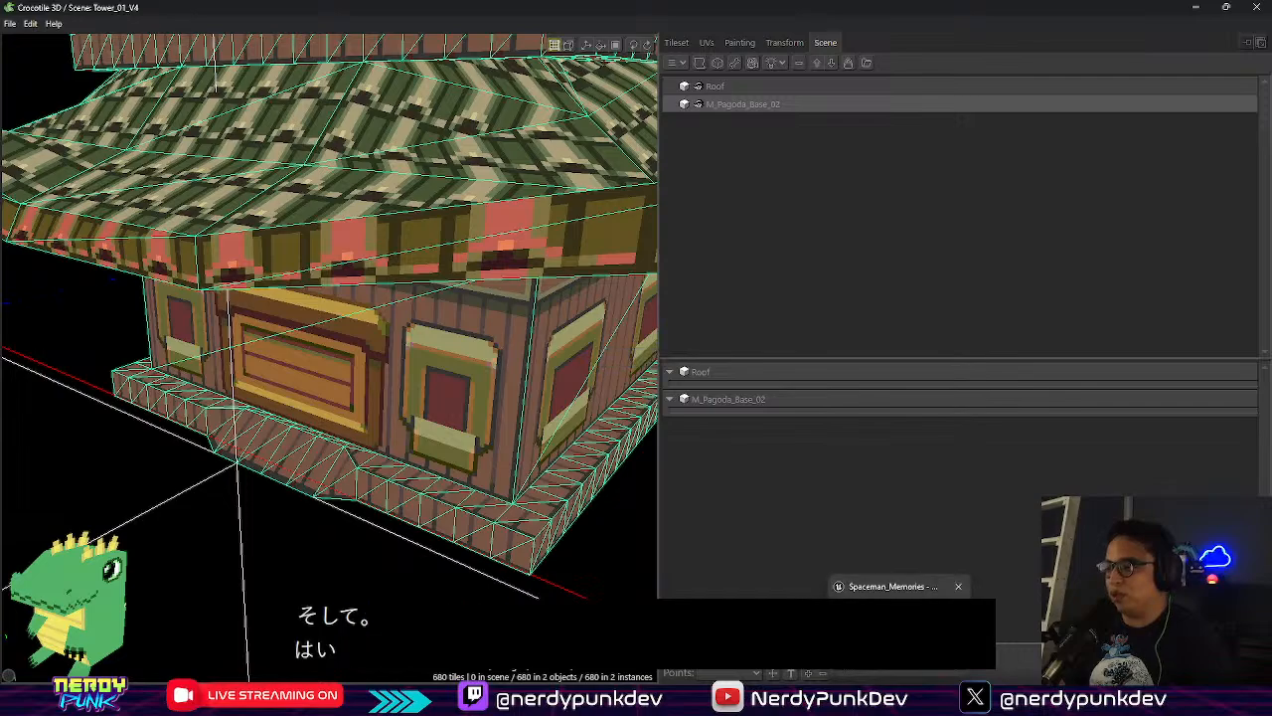
Switch to the Unreal Editor and open the Pagoda_02 content folder under Overworld/Buildings
key("alt+Tab")
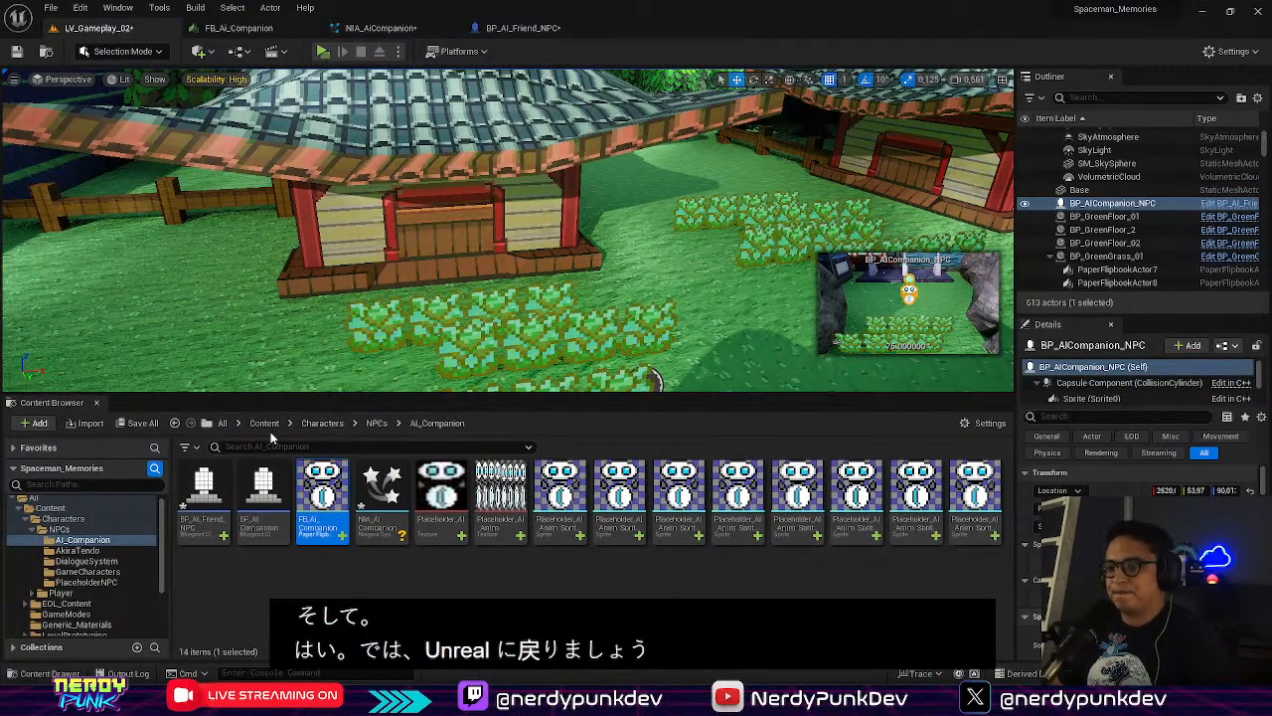
left_click(264, 422)
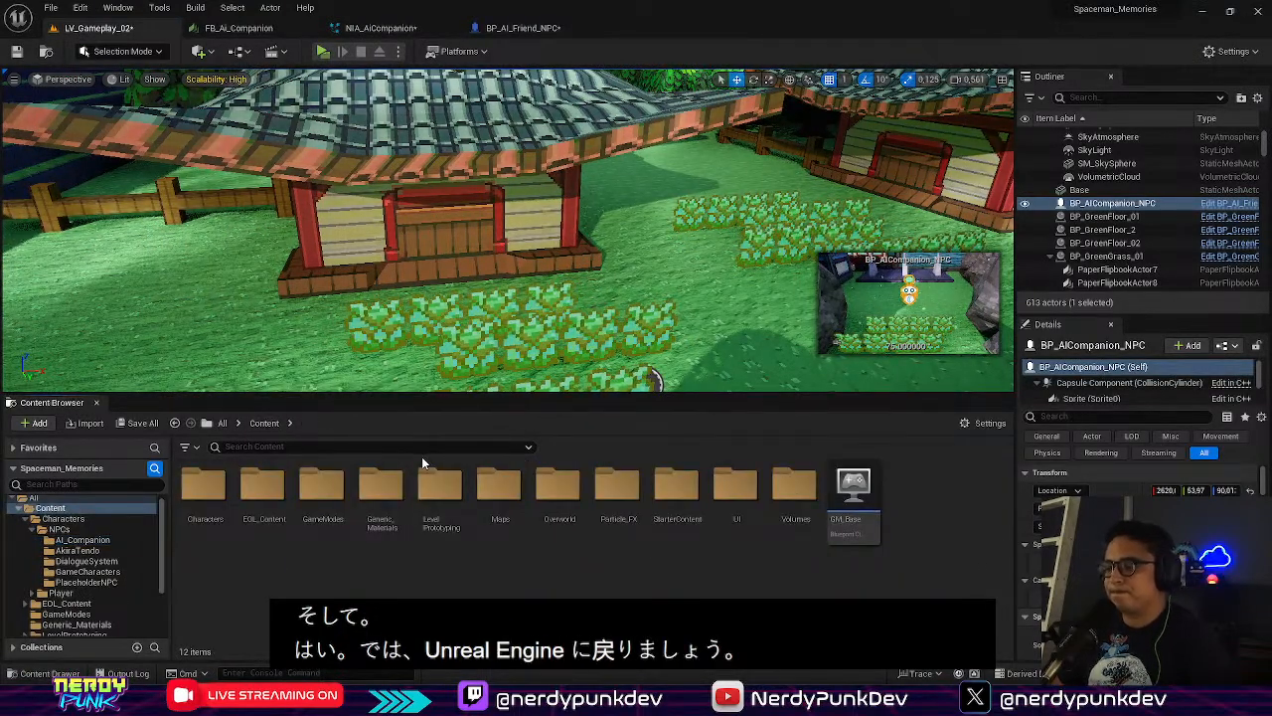
double_click(557, 485)
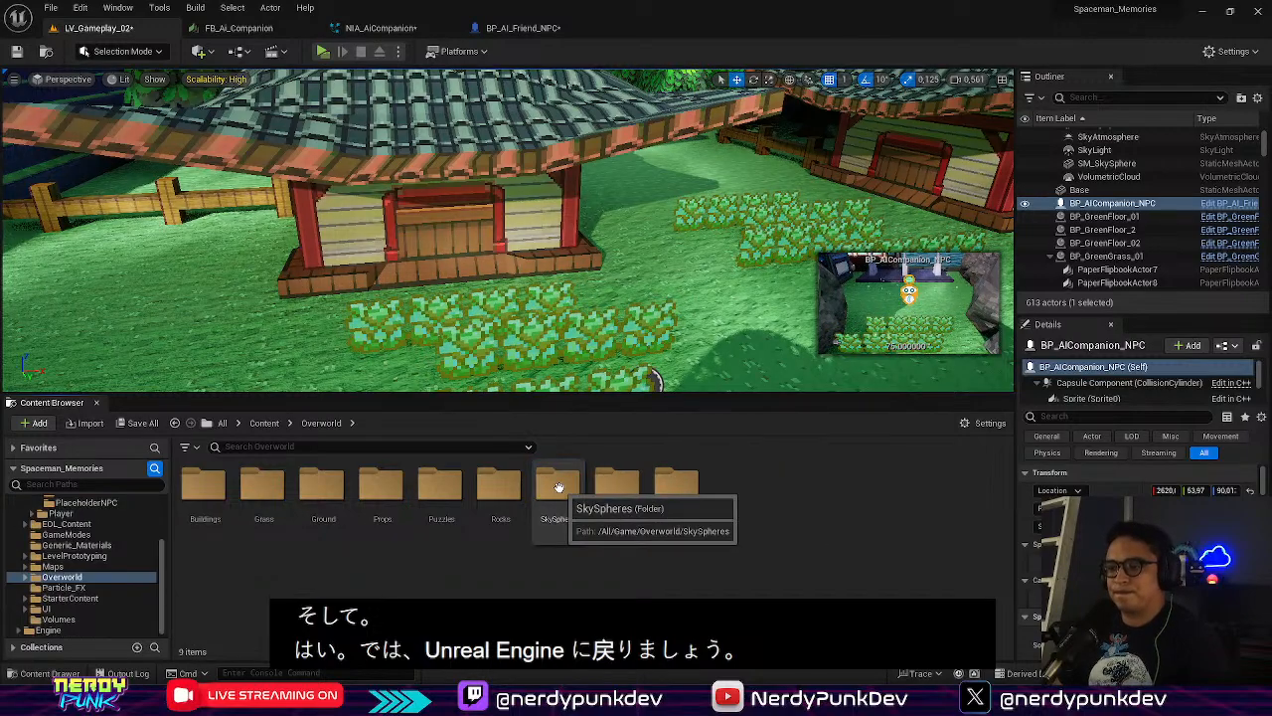
double_click(202, 485)
double_click(499, 485)
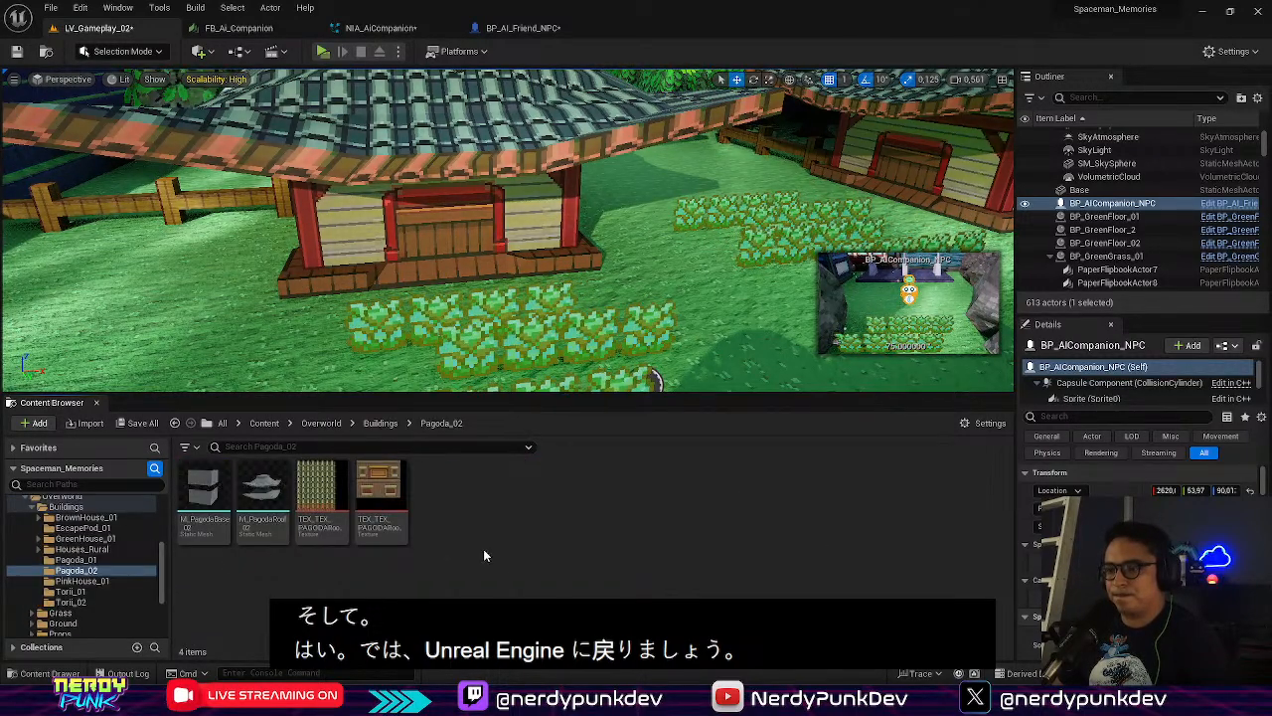
right_click(485, 550)
left_click(364, 582)
Delete the old M_PagodaBase_02 static mesh together with the brown door-and-window texture from the Pagoda_02 folder
left_click(204, 492)
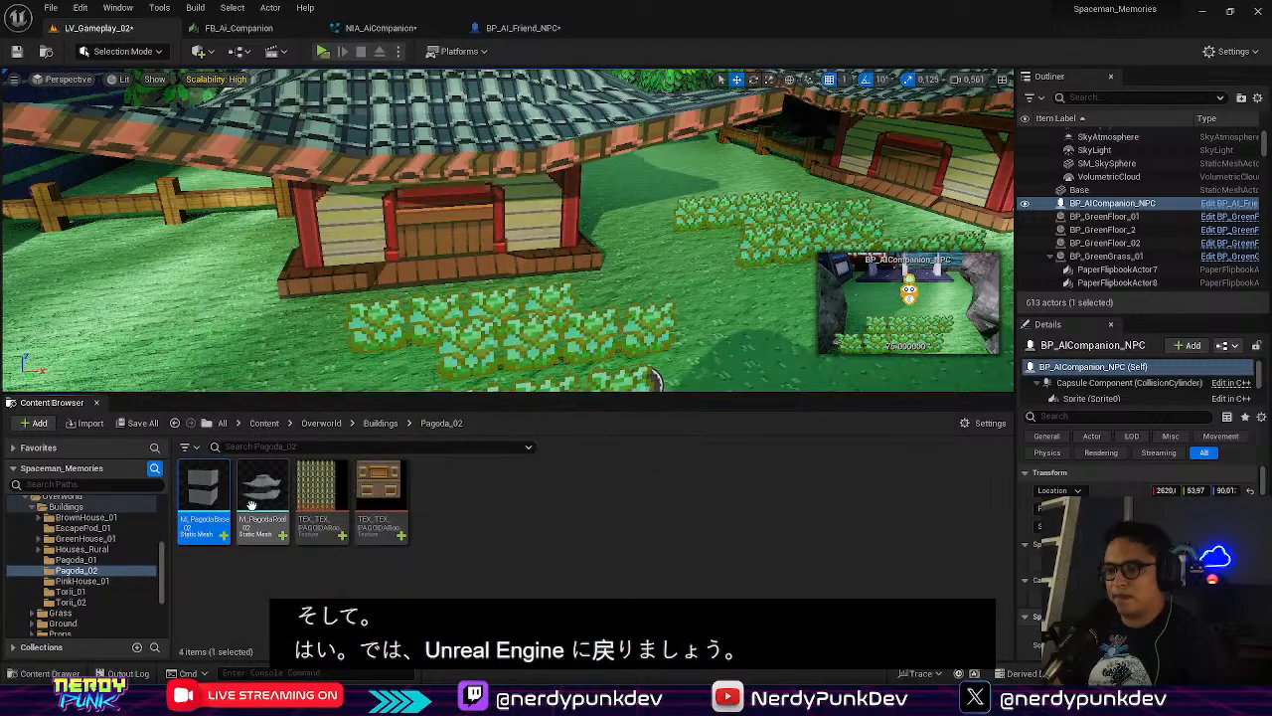
left_click(380, 497, "ctrl")
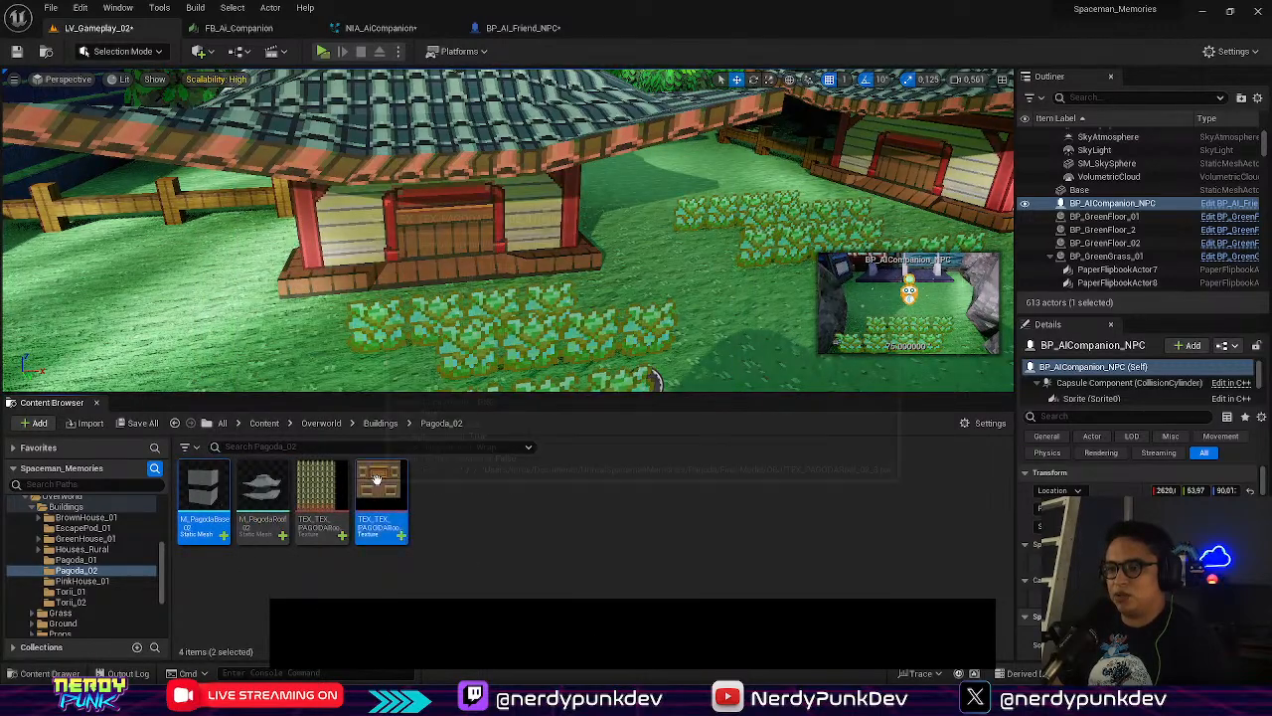
right_click(383, 487)
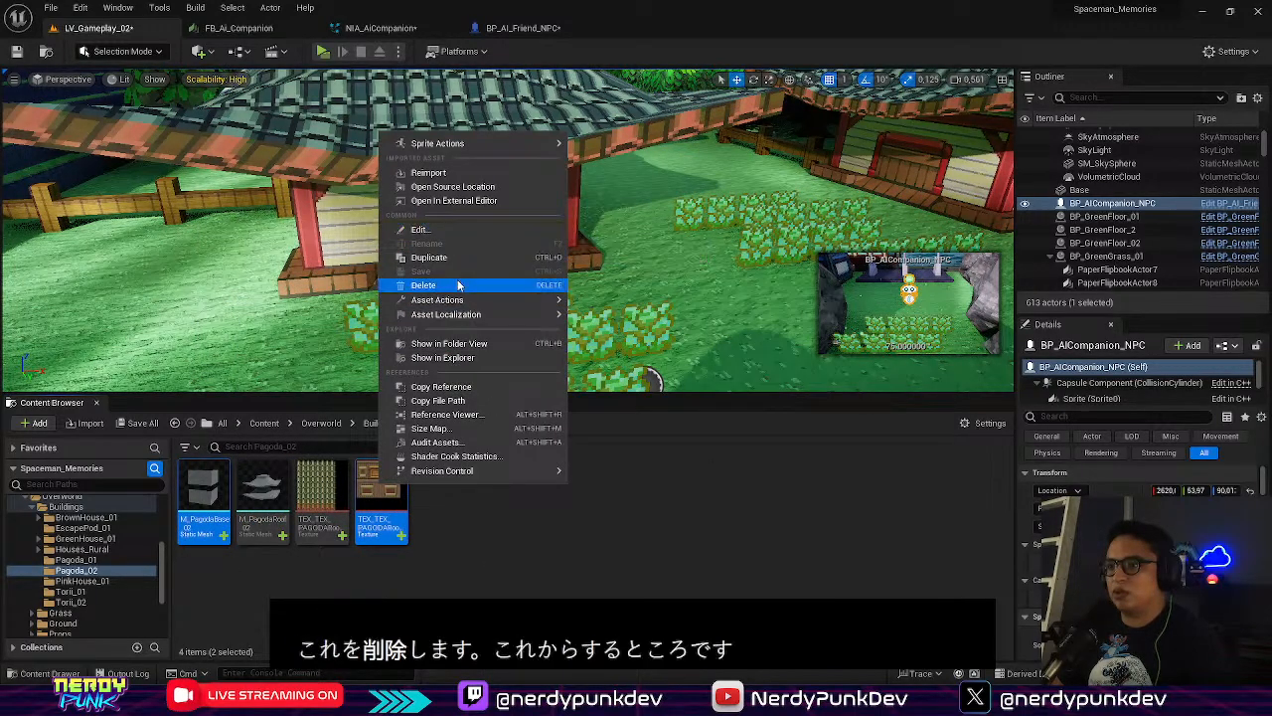
left_click(462, 286)
left_click(571, 563)
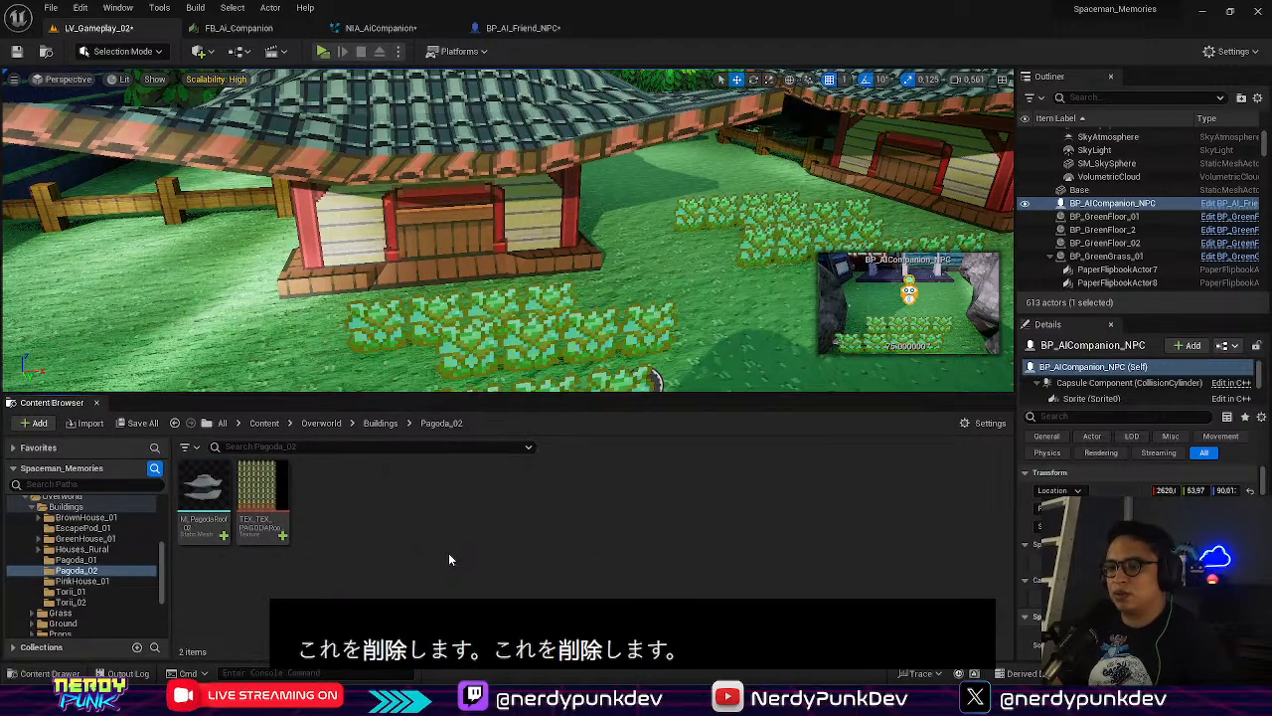
Import M_PagodaBase_02.obj from Pagoda/Final Model/OBJ into the Pagoda_02 folder, keeping the 90 offset rotation and 3.0 uniform scale
right_click(449, 552)
left_click(509, 68)
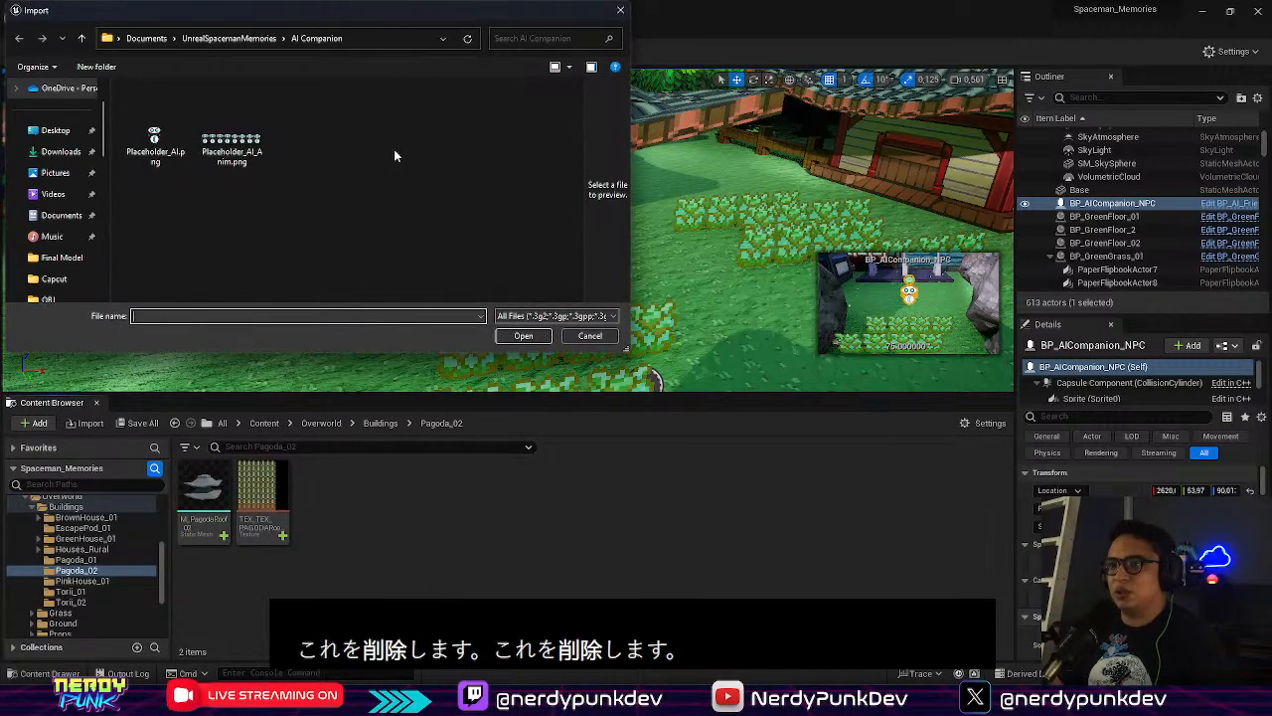
left_click(194, 38)
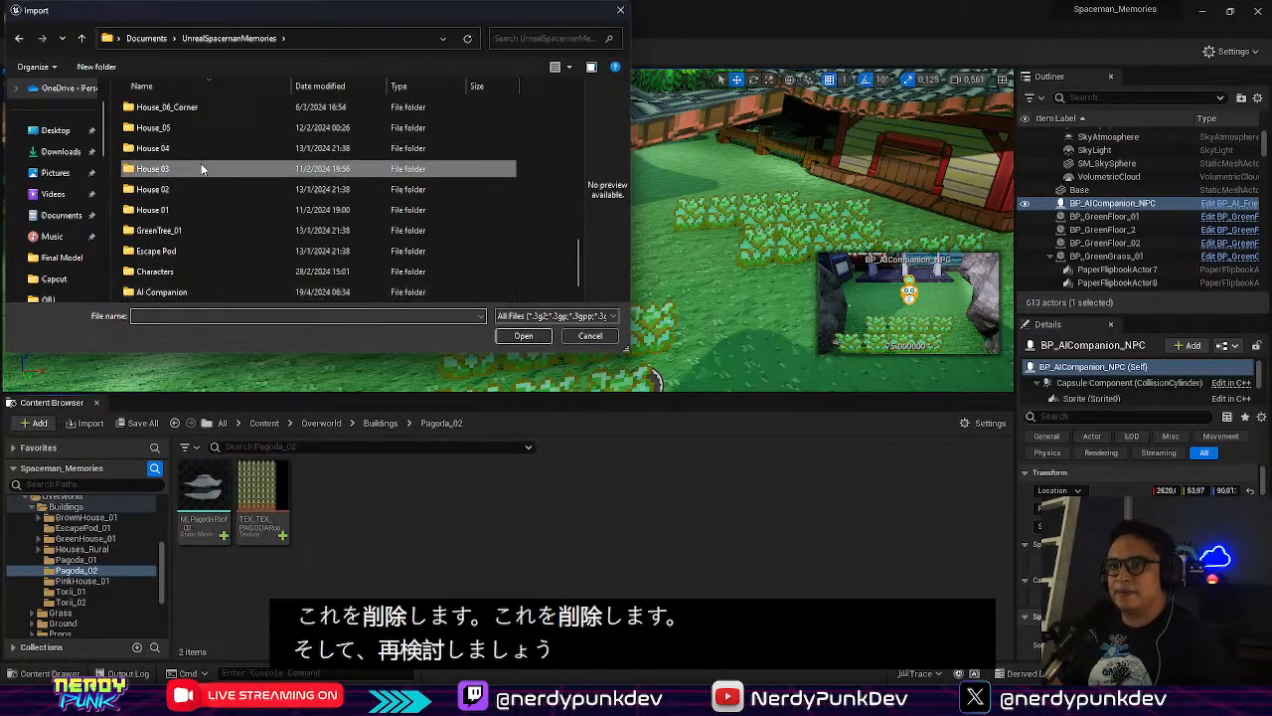
type("pa")
key("Return")
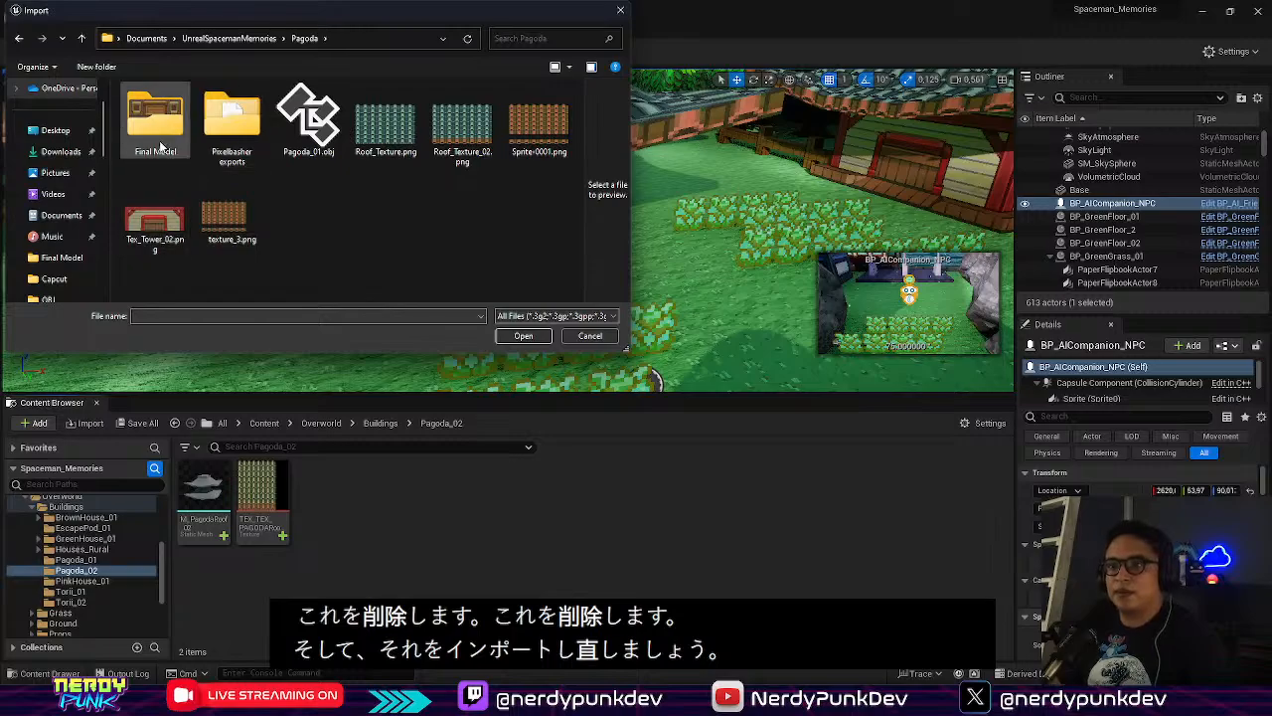
double_click(159, 124)
double_click(159, 127)
left_click(184, 137)
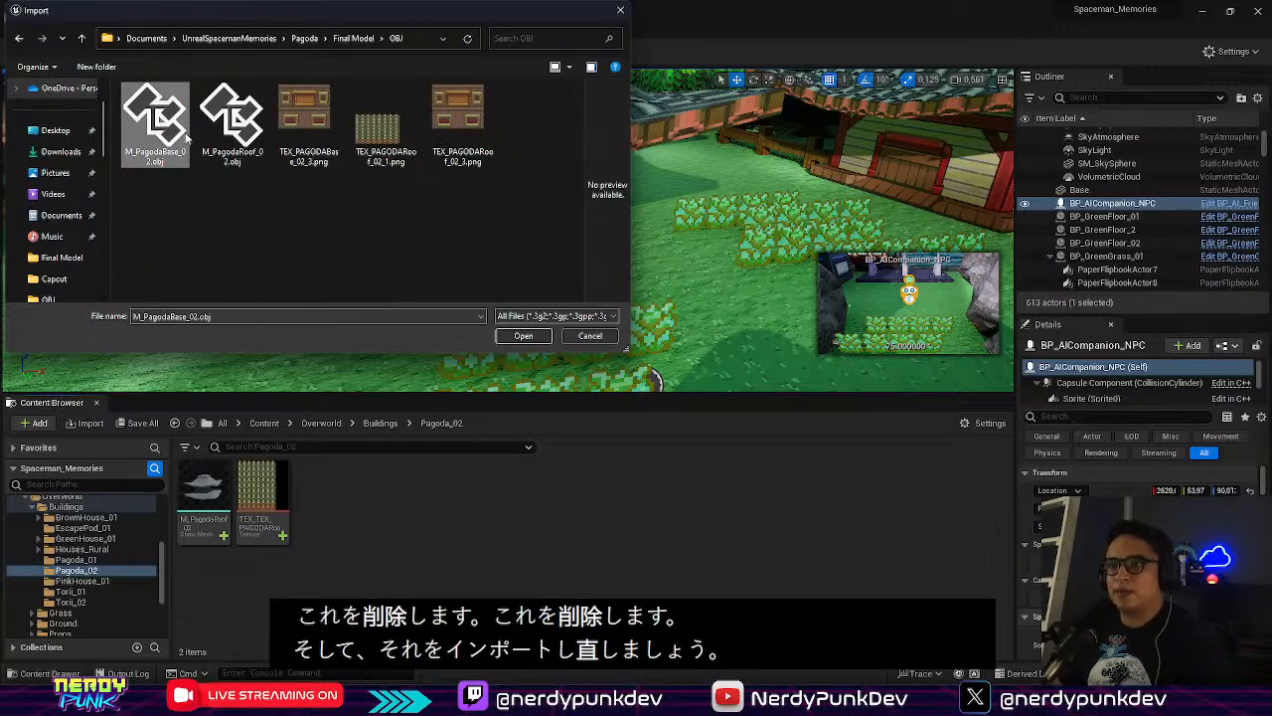
left_click(535, 337)
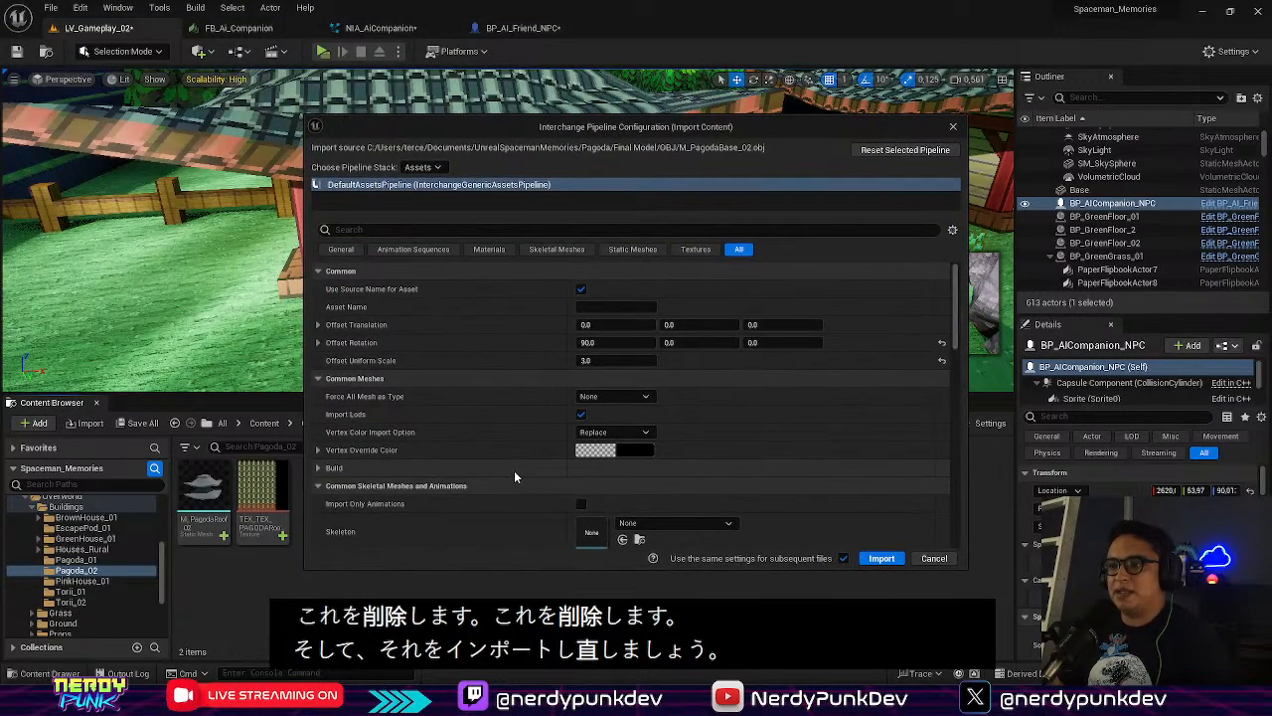
left_click(887, 555)
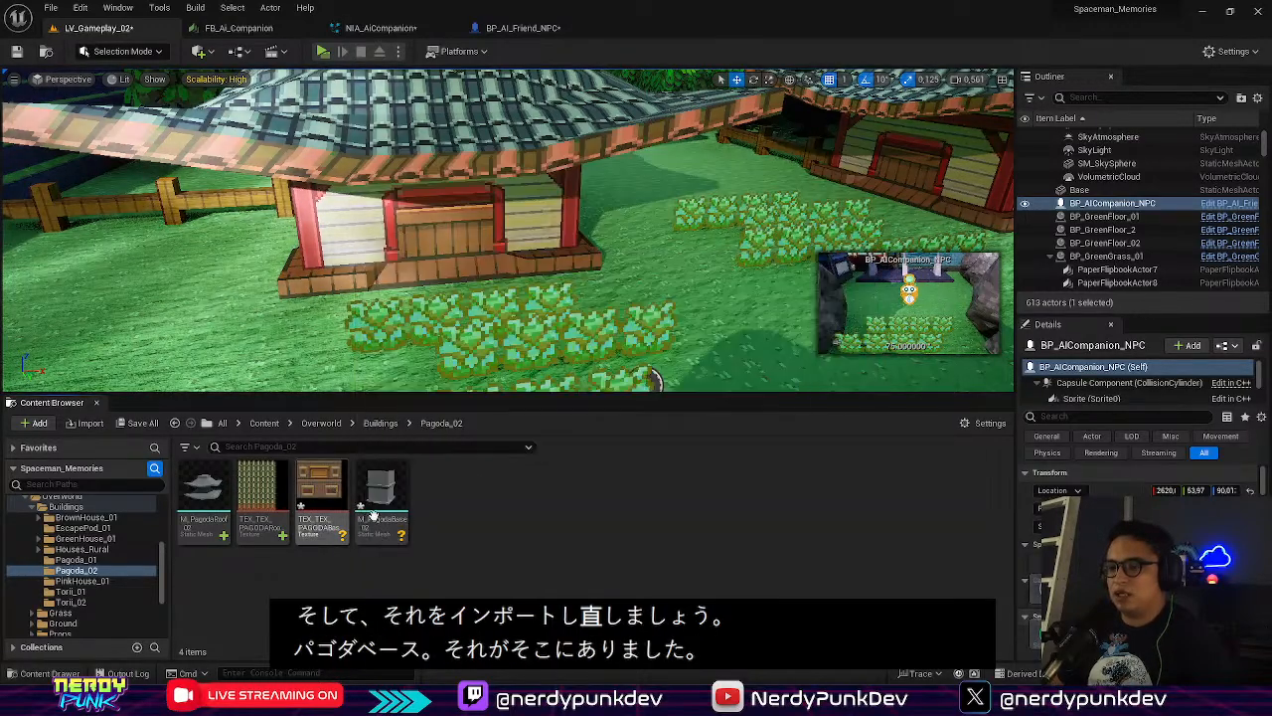
Rename the imported base texture to TEX_PAGODABase_02_3, removing the duplicated TEX prefix
right_click(343, 468)
left_click(438, 229)
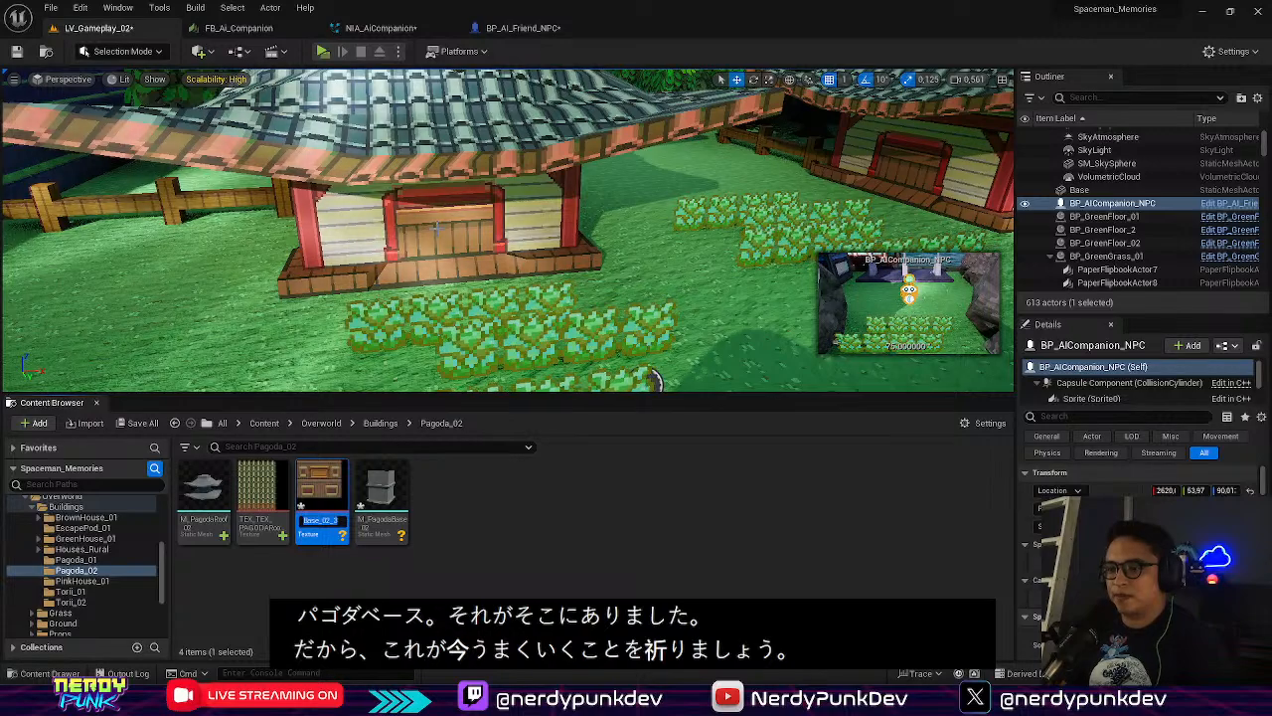
key("Right")
key("Right")
key("Right")
key("Right")
key("Right")
key("Right")
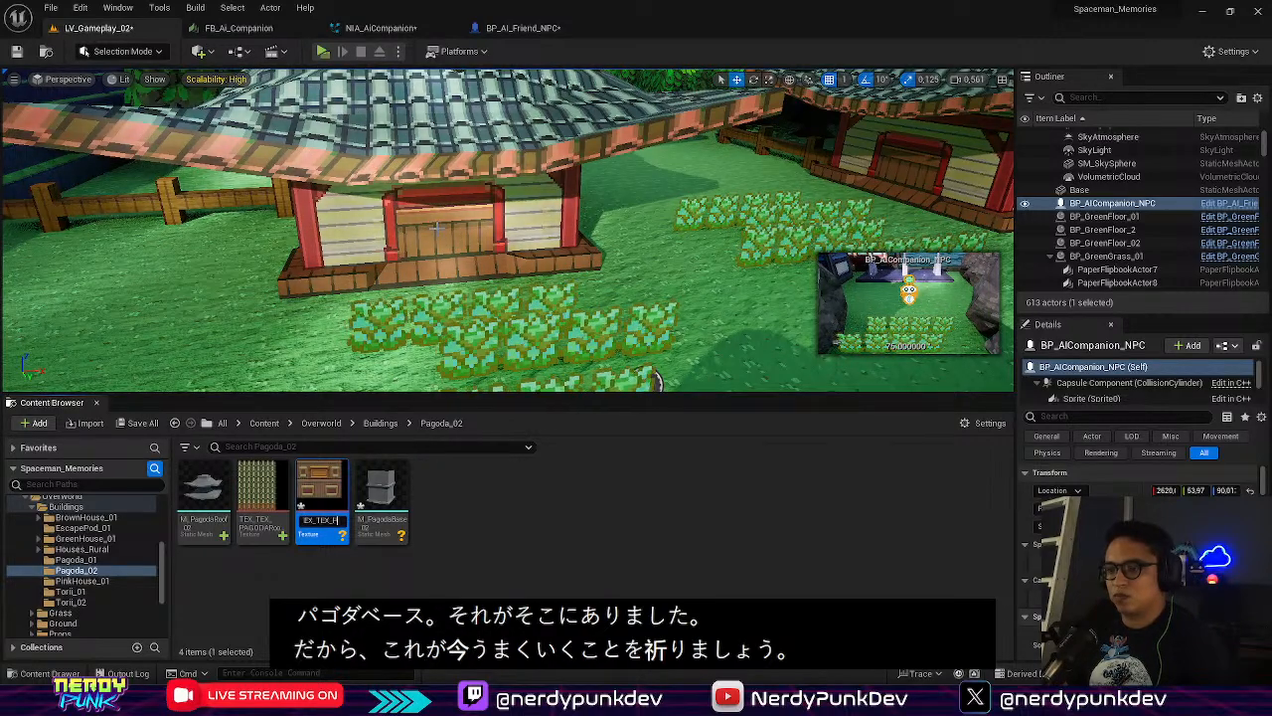
key("BackSpace")
key("BackSpace")
key("BackSpace")
key("BackSpace")
key("BackSpace")
type("PAGO")
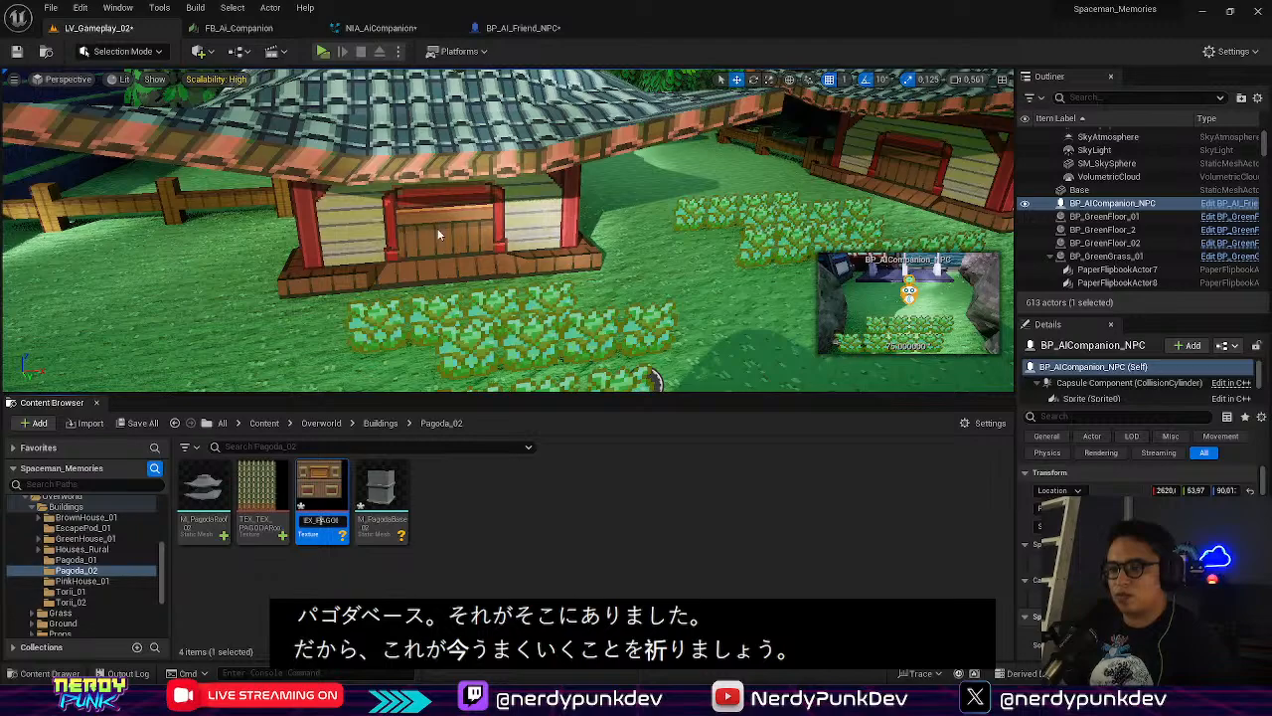
key("Return")
Create a material from the TEX_PAGODABase_02_3 texture and name it MAT_PAGODABase_02
right_click(315, 489)
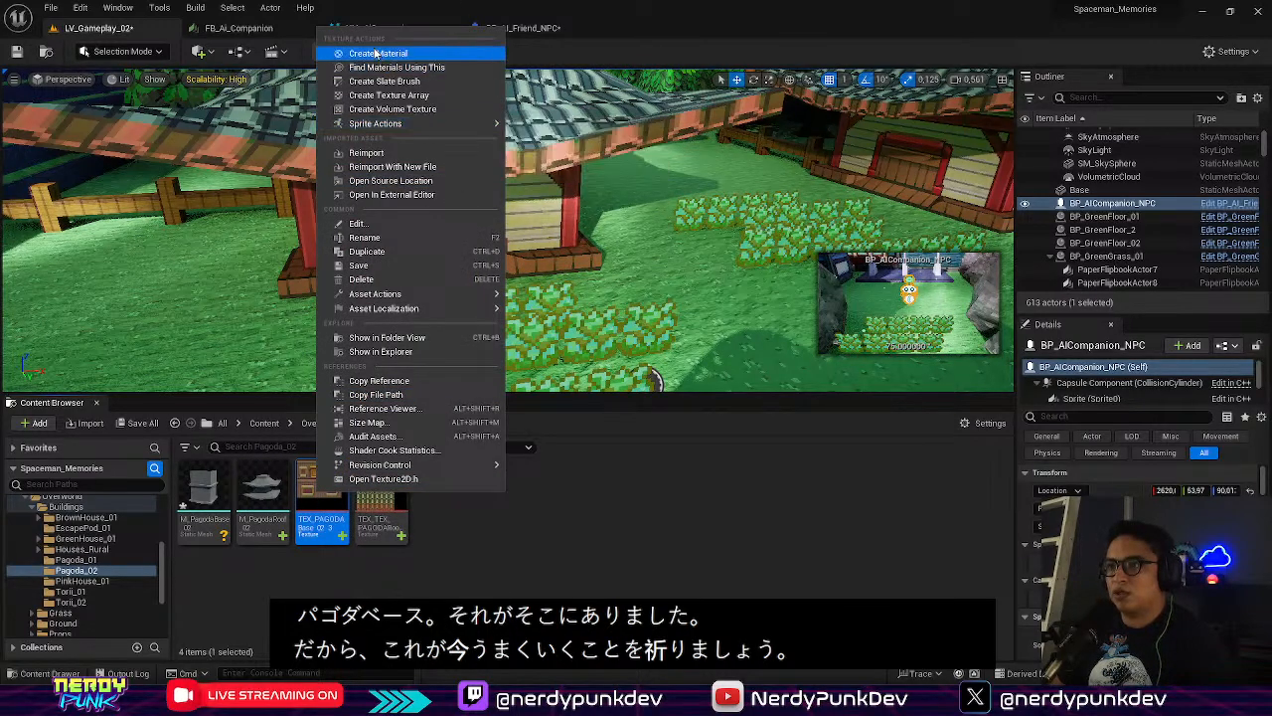
left_click(398, 51)
key("Return")
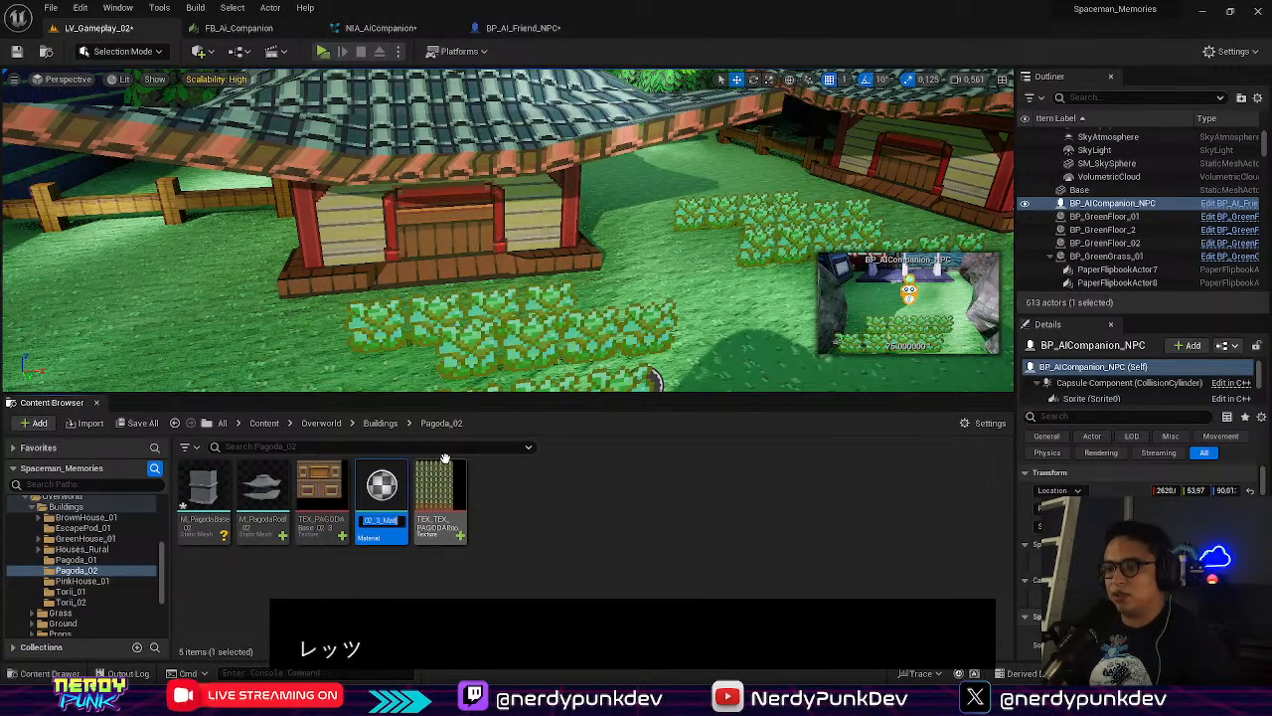
key("BackSpace")
key("BackSpace")
key("BackSpace")
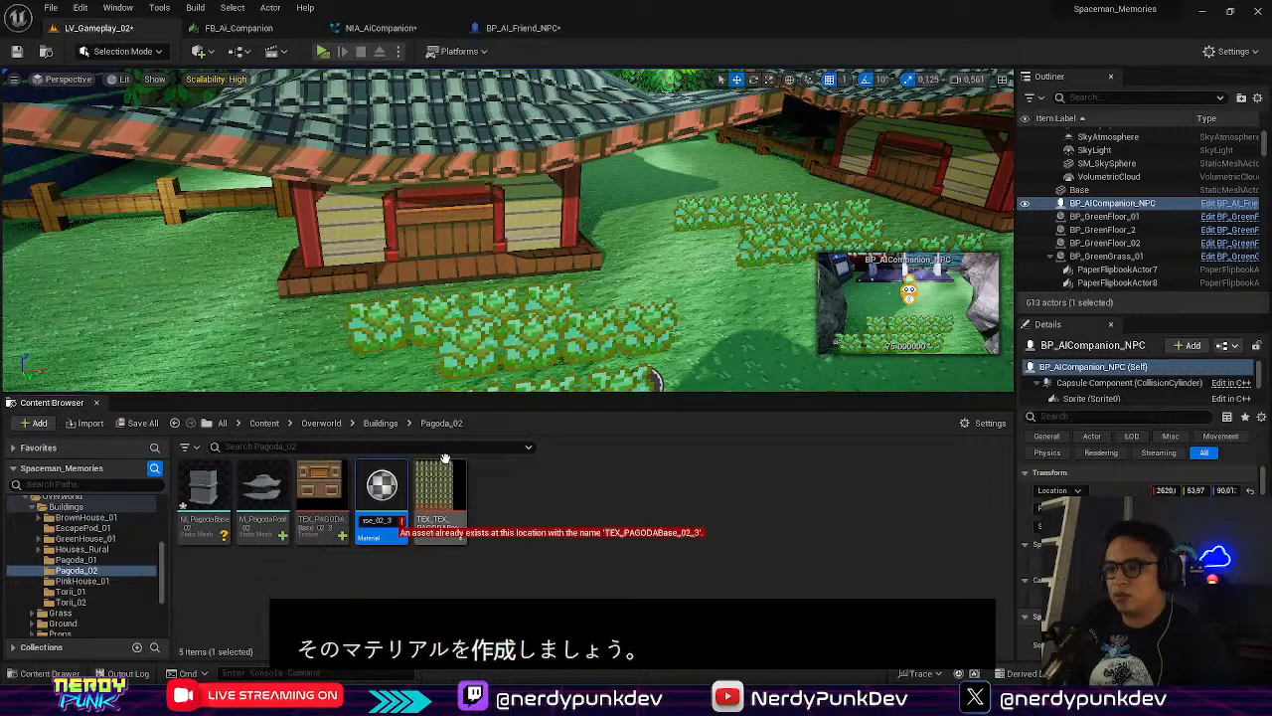
key("BackSpace")
key("BackSpace")
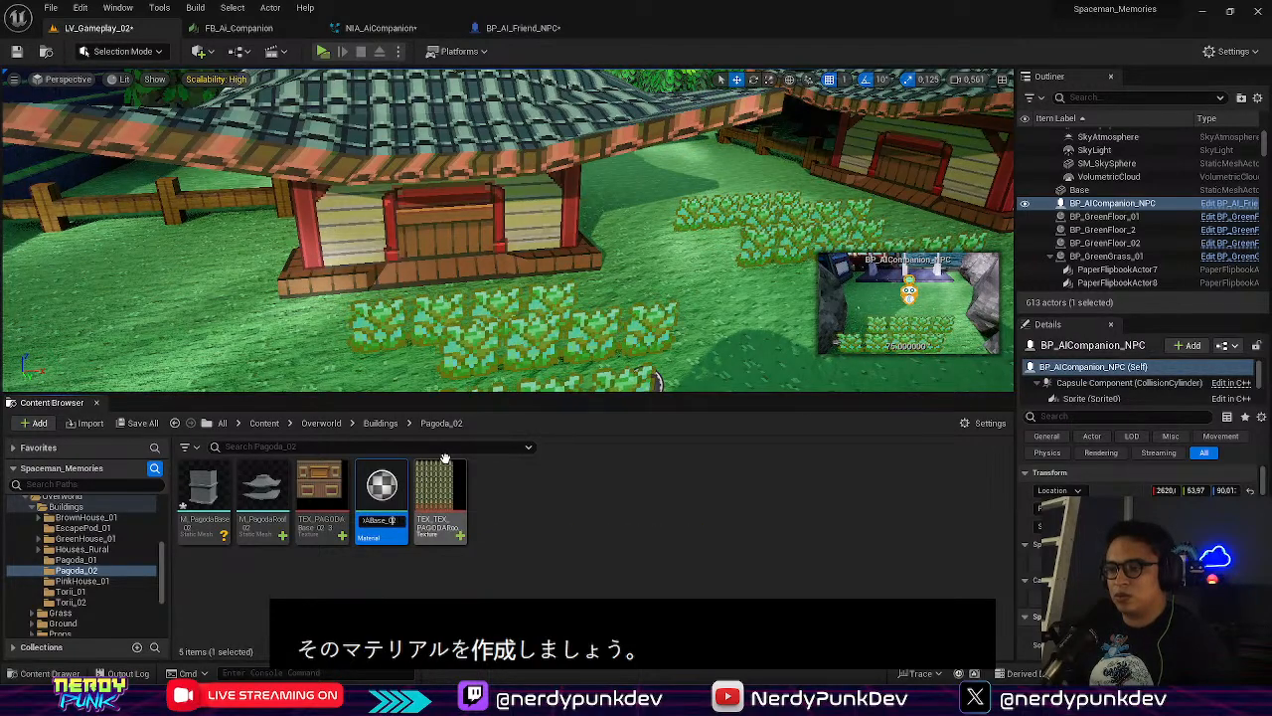
key("Left")
key("Left")
key("Left")
key("Left")
key("Left")
key("Left")
key("Left")
key("Left")
key("Left")
key("Left")
key("Left")
key("Left")
key("Left")
key("Left")
key("Left")
key("Left")
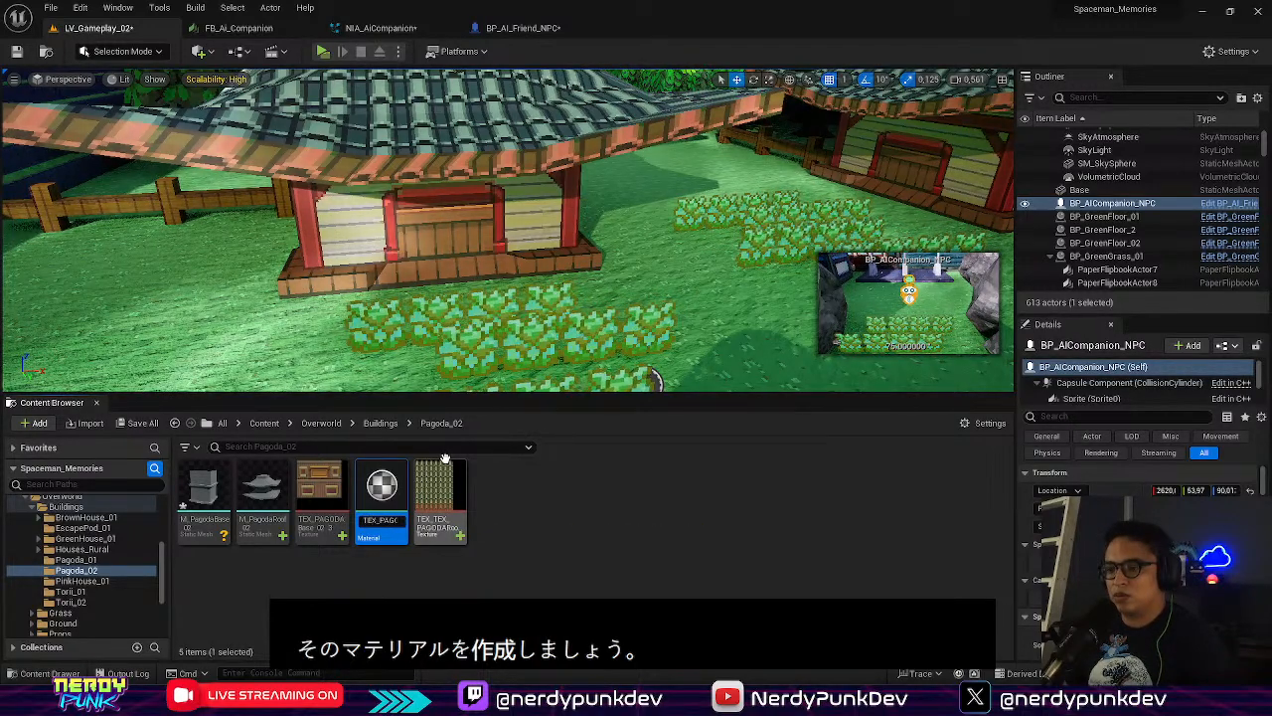
key("BackSpace")
key("BackSpace")
key("BackSpace")
type("MA")
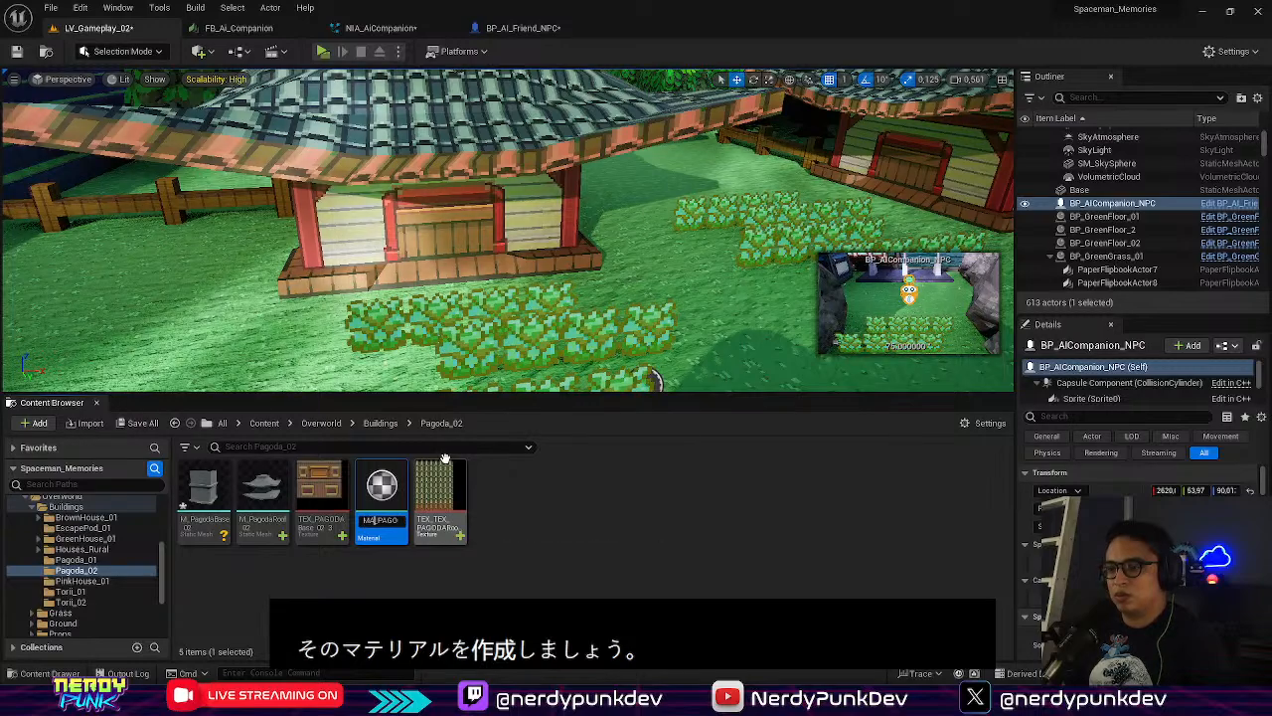
type("T")
key("Return")
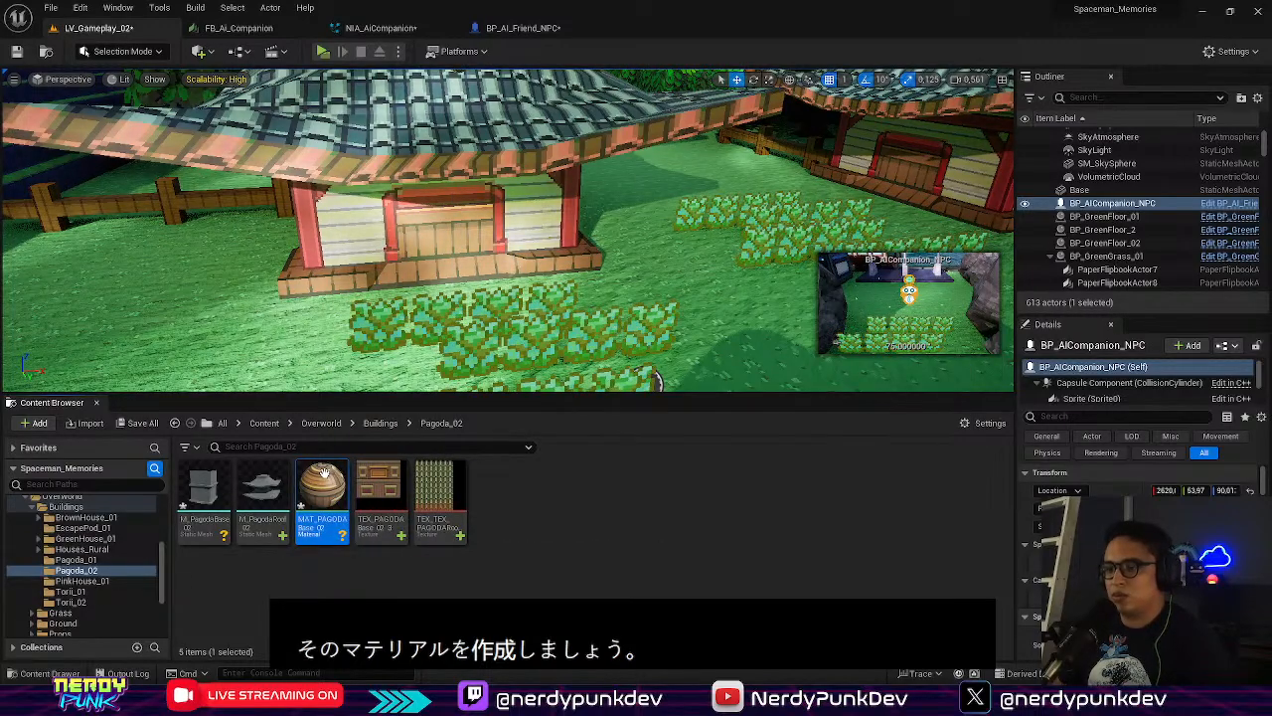
Open the MAT_PAGODABase_02 material for editing and reposition its Texture Sample node beside the material output
double_click(323, 474)
left_click_drag(587, 242, 534, 272)
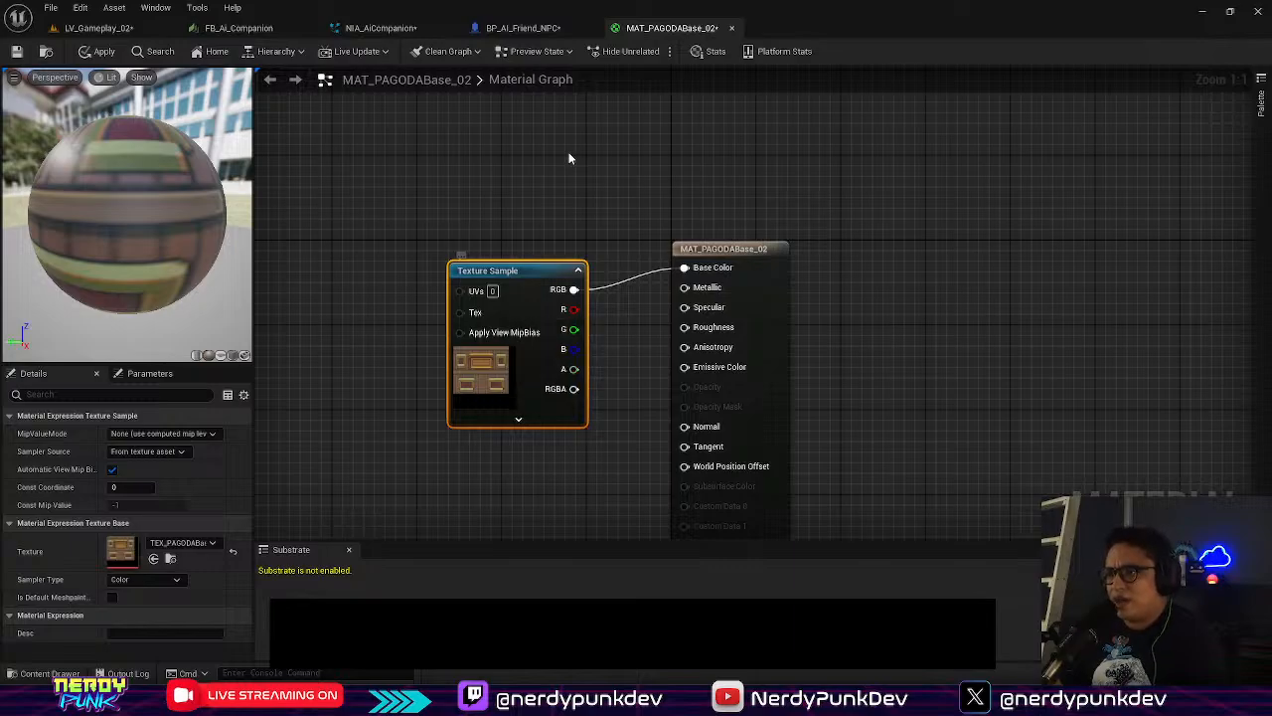
Locate the source asset of the Wood_House_2 building in the gameplay level and open the TEX_Wood_House_02_Mat material stored with it
left_click(94, 27)
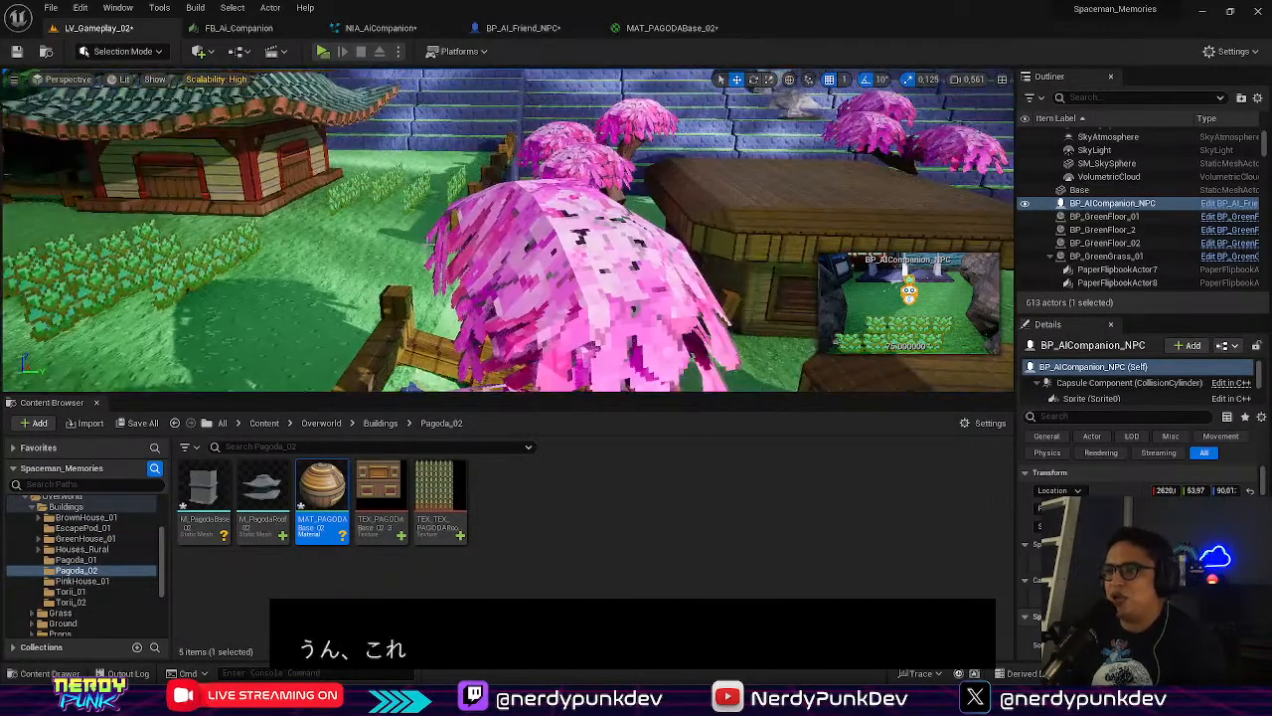
right_click_drag(509, 231, 518, 255)
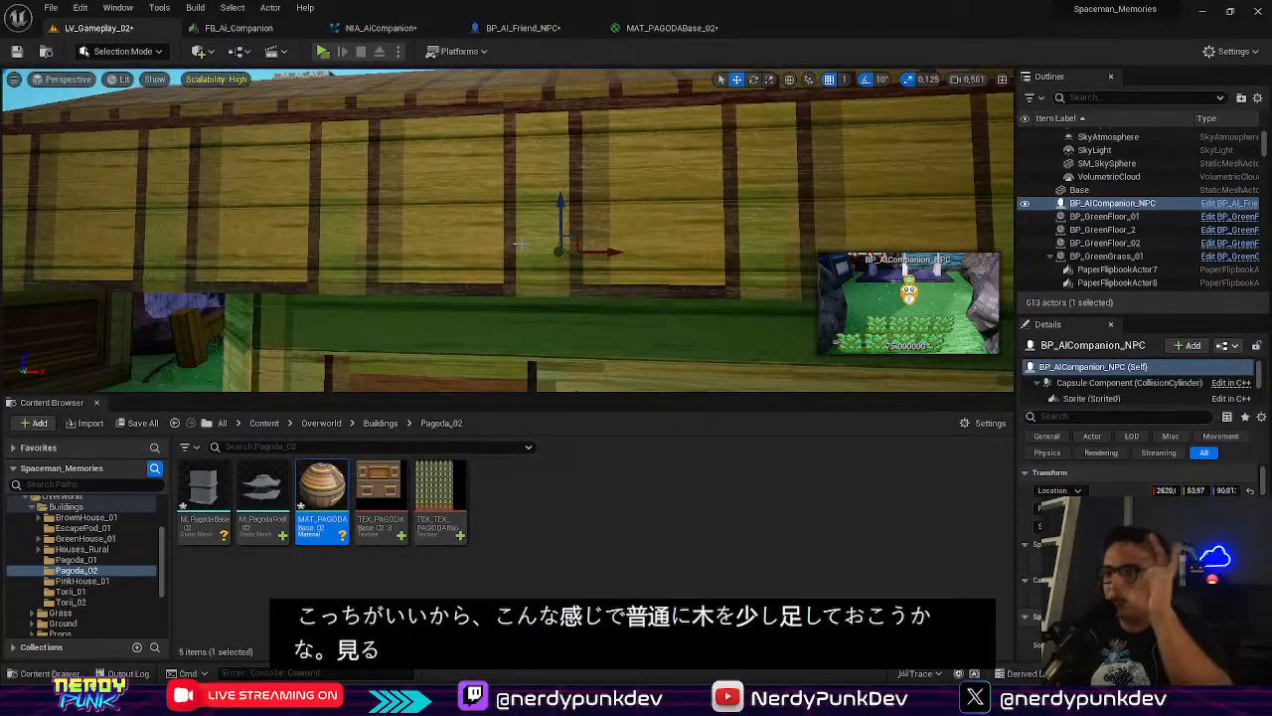
right_click_drag(500, 312, 454, 212)
left_click(454, 213)
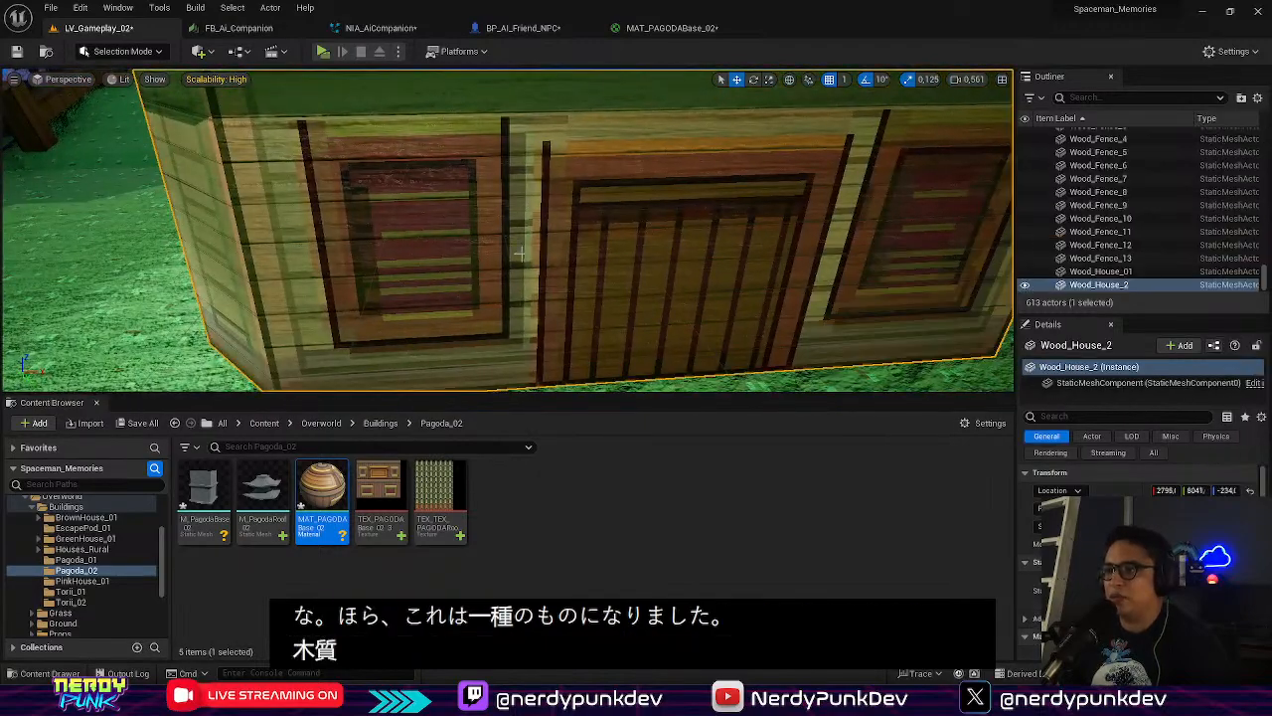
right_click(1181, 286)
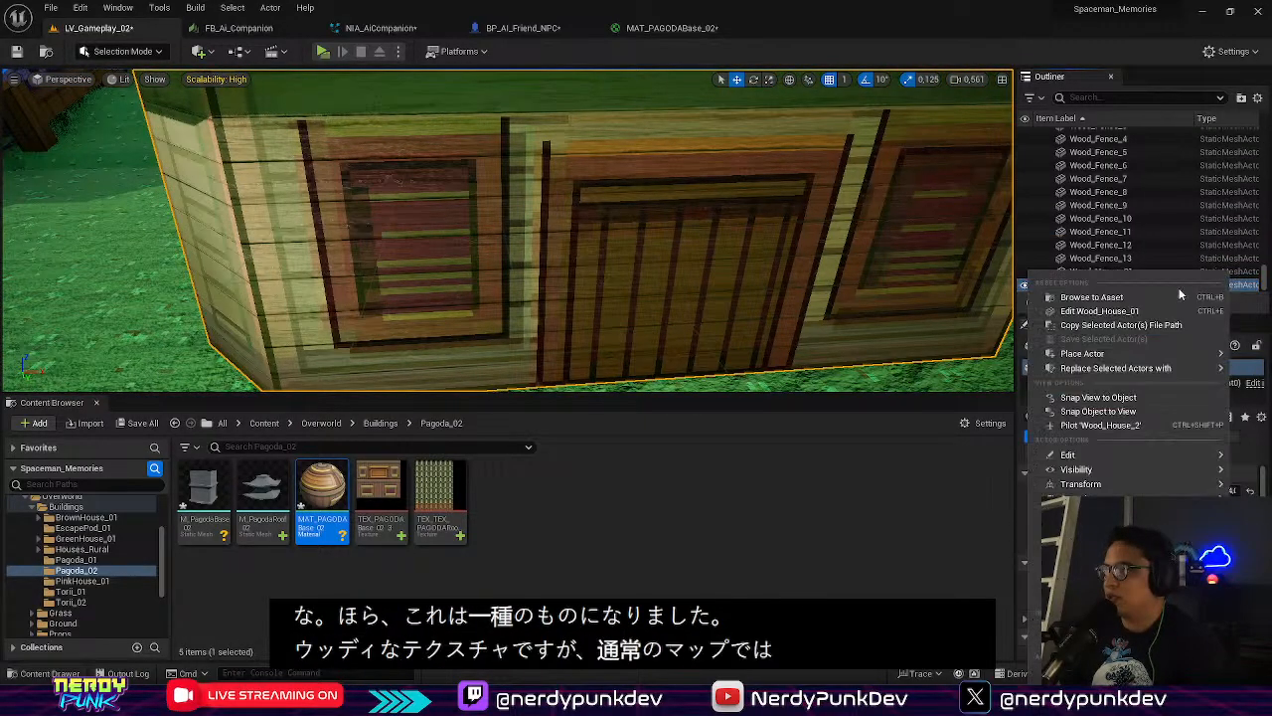
left_click(1143, 297)
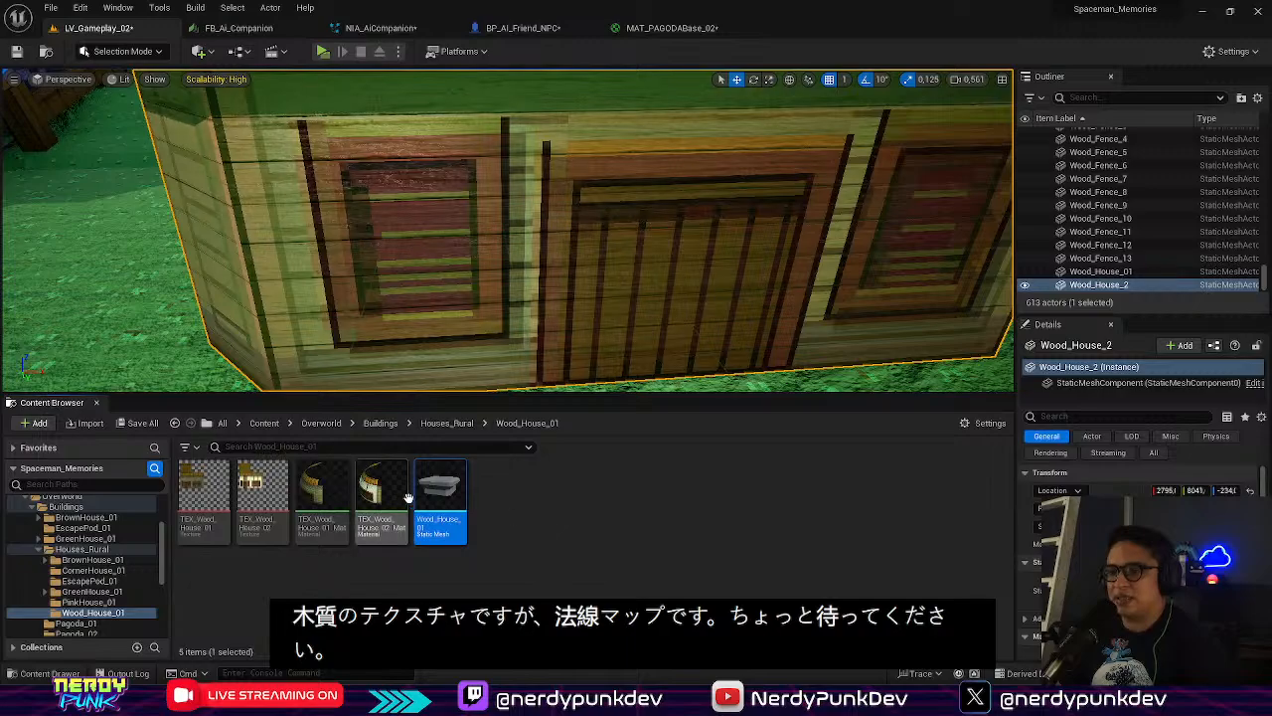
double_click(403, 497)
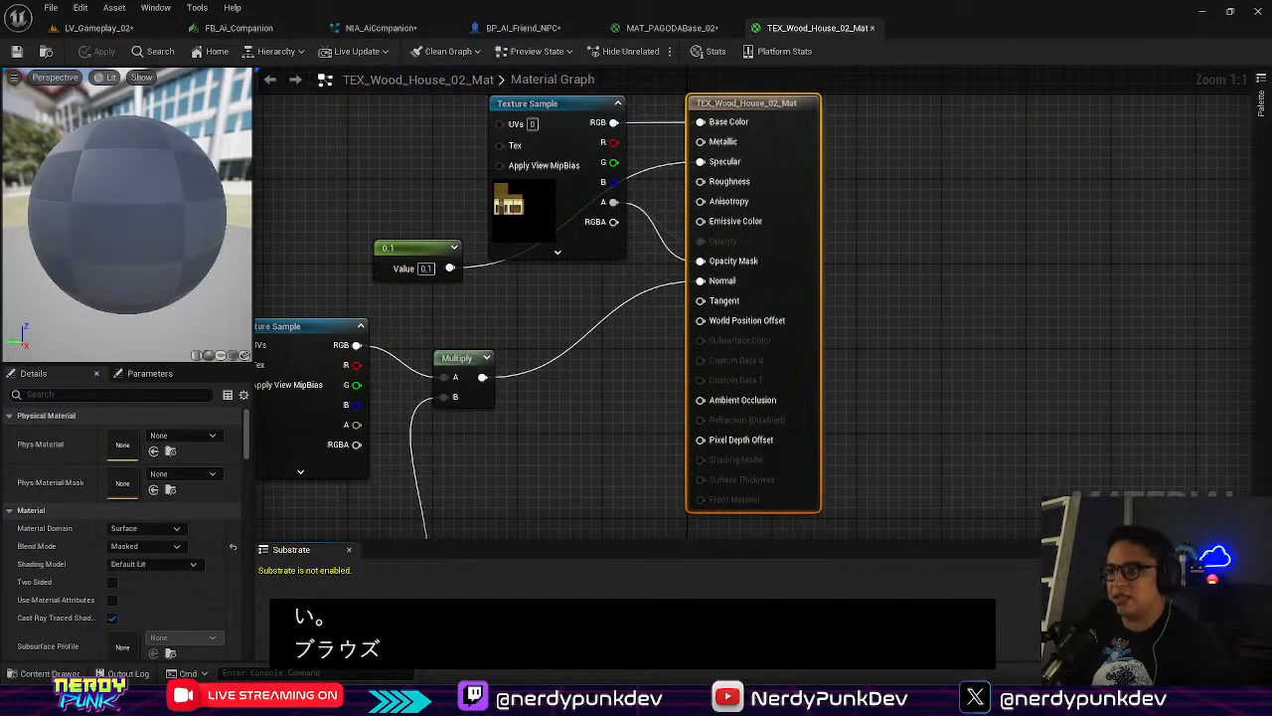
Select and copy the wood house material's normal-map nodes: TexCoord, CustomRotator, 0.75 constant, Texture Sample, Multiply and Param
right_click_drag(563, 380, 820, 258)
right_click_drag(707, 426, 994, 461)
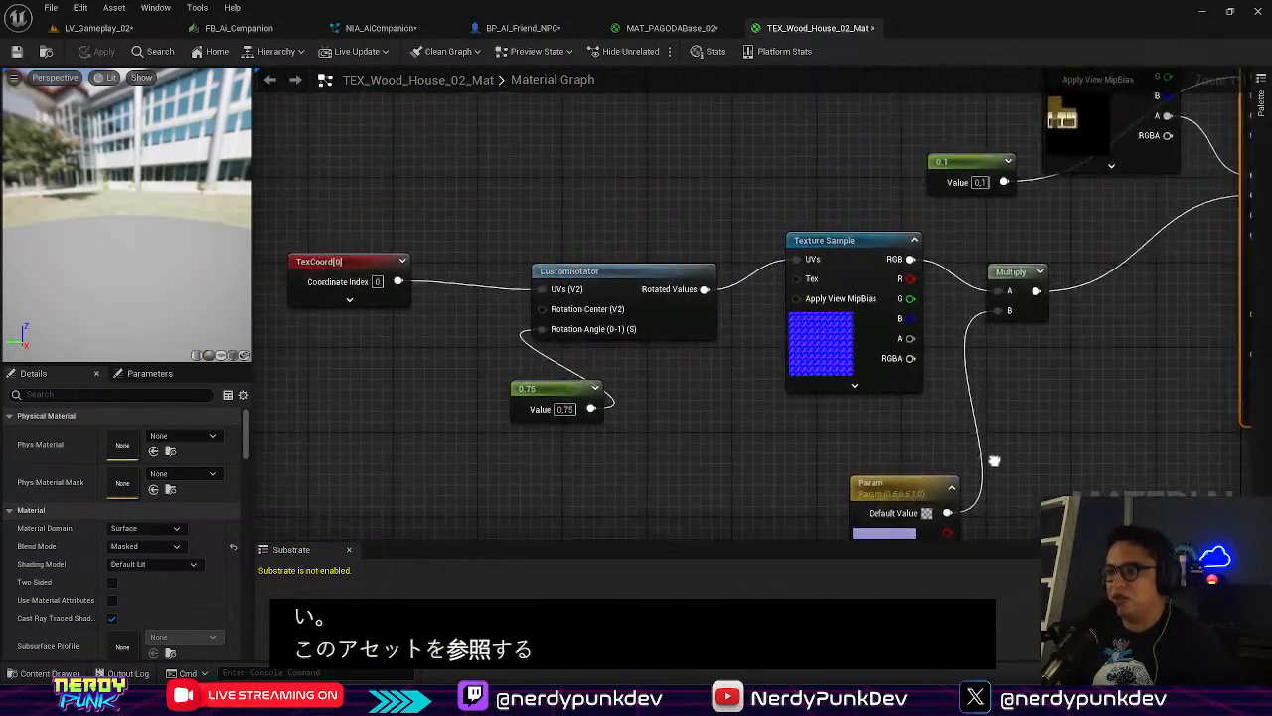
right_click(993, 462)
left_click(793, 437)
right_click_drag(1026, 406, 756, 379)
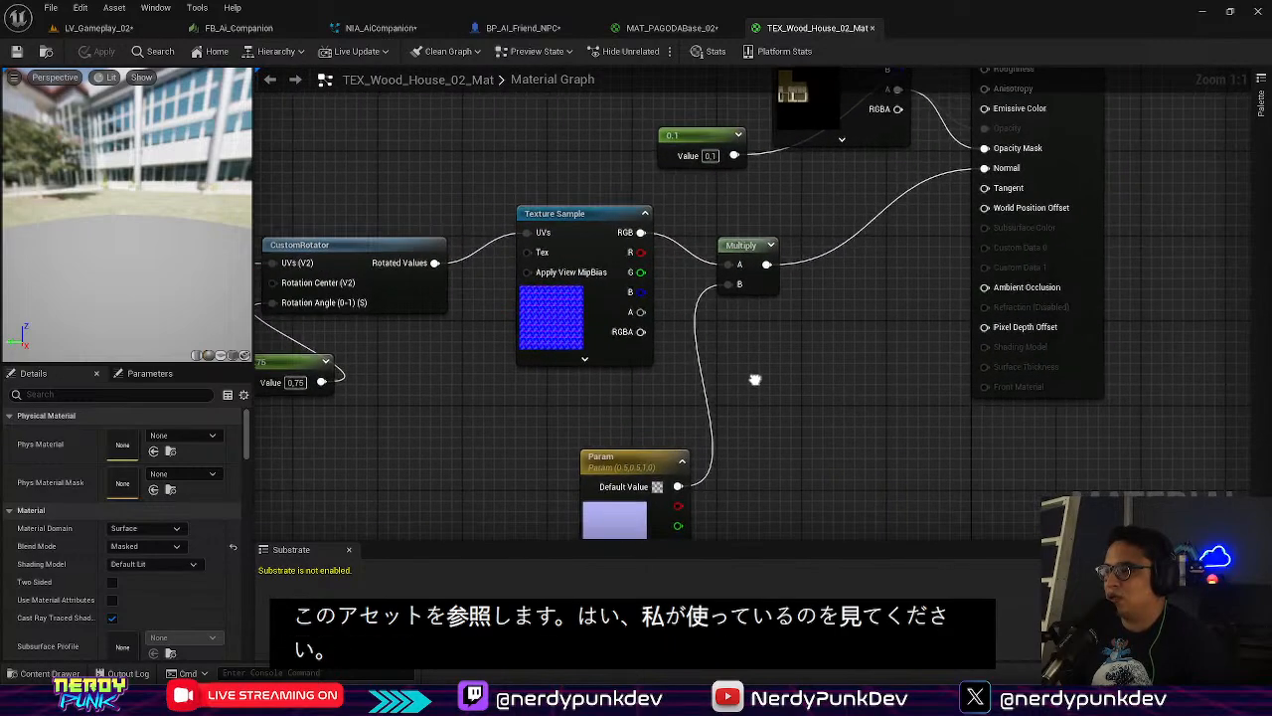
left_click(568, 286)
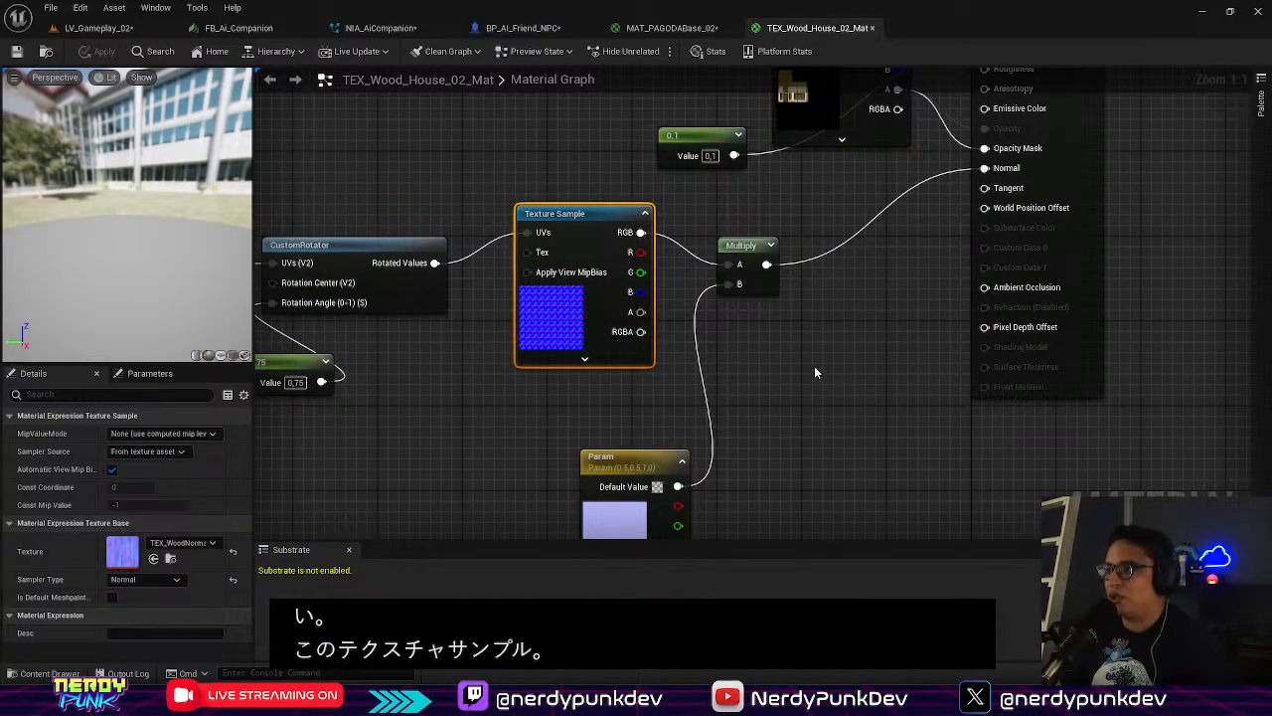
right_click_drag(814, 365, 913, 288)
scroll(800, 352, "down", 2)
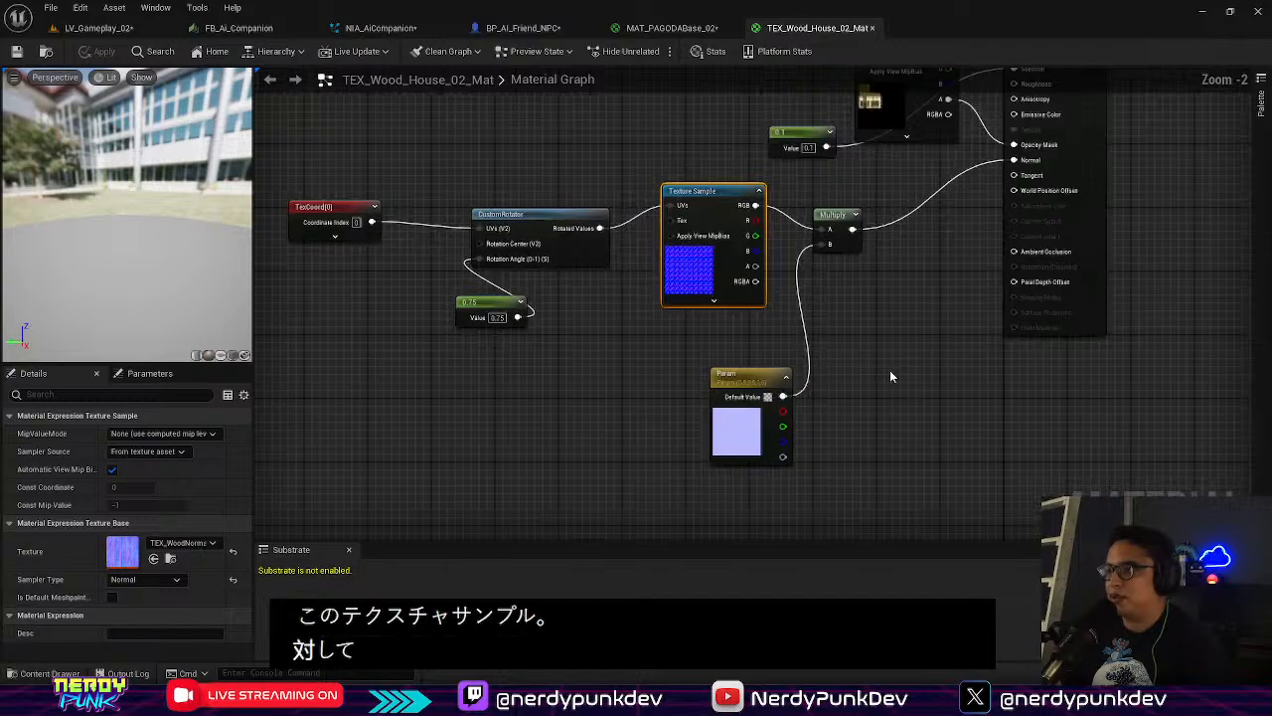
left_click_drag(874, 430, 316, 209)
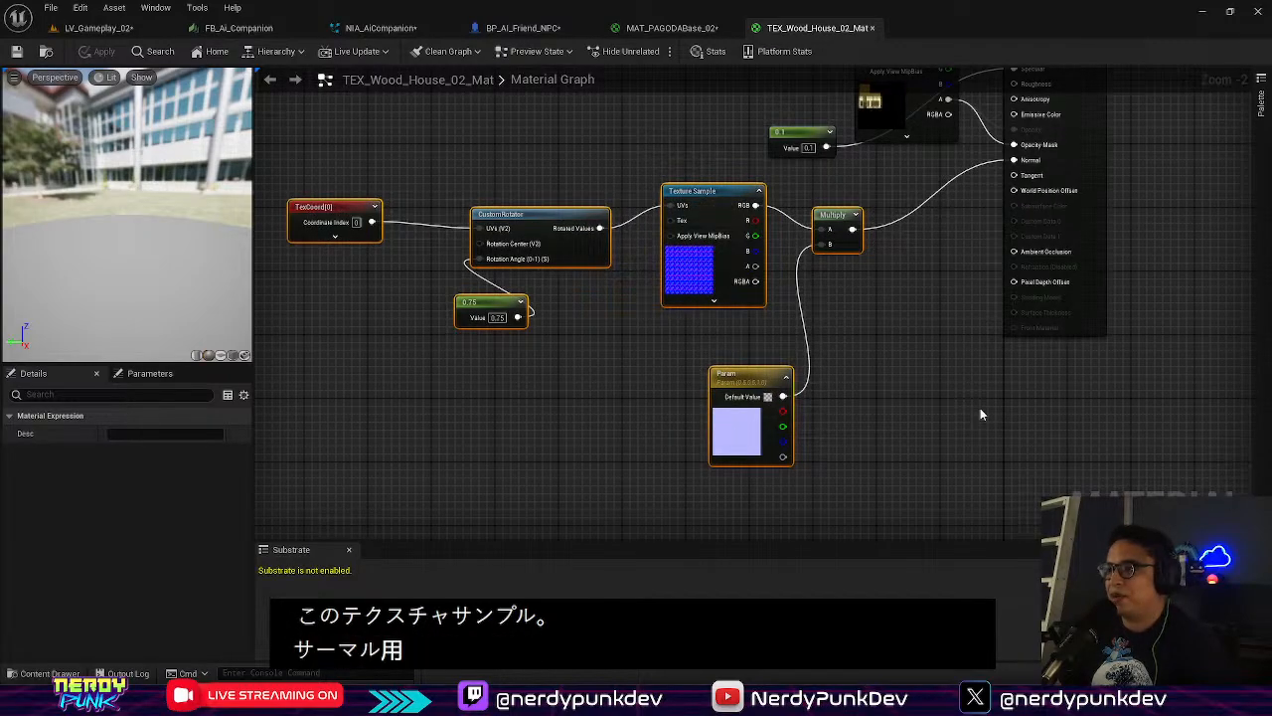
Paste the normal-map nodes into the MAT_PAGODABase_02 graph, below the relocated base colour Texture Sample
left_click(663, 28)
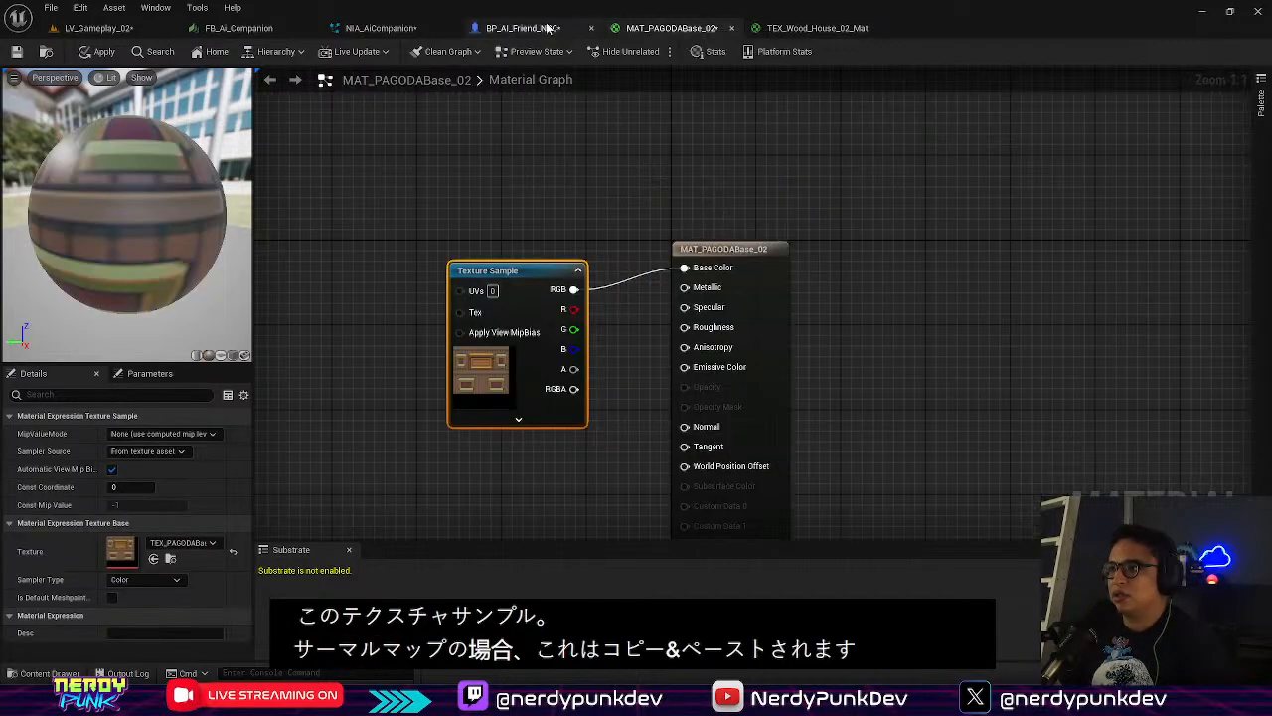
left_click(524, 28)
left_click(651, 28)
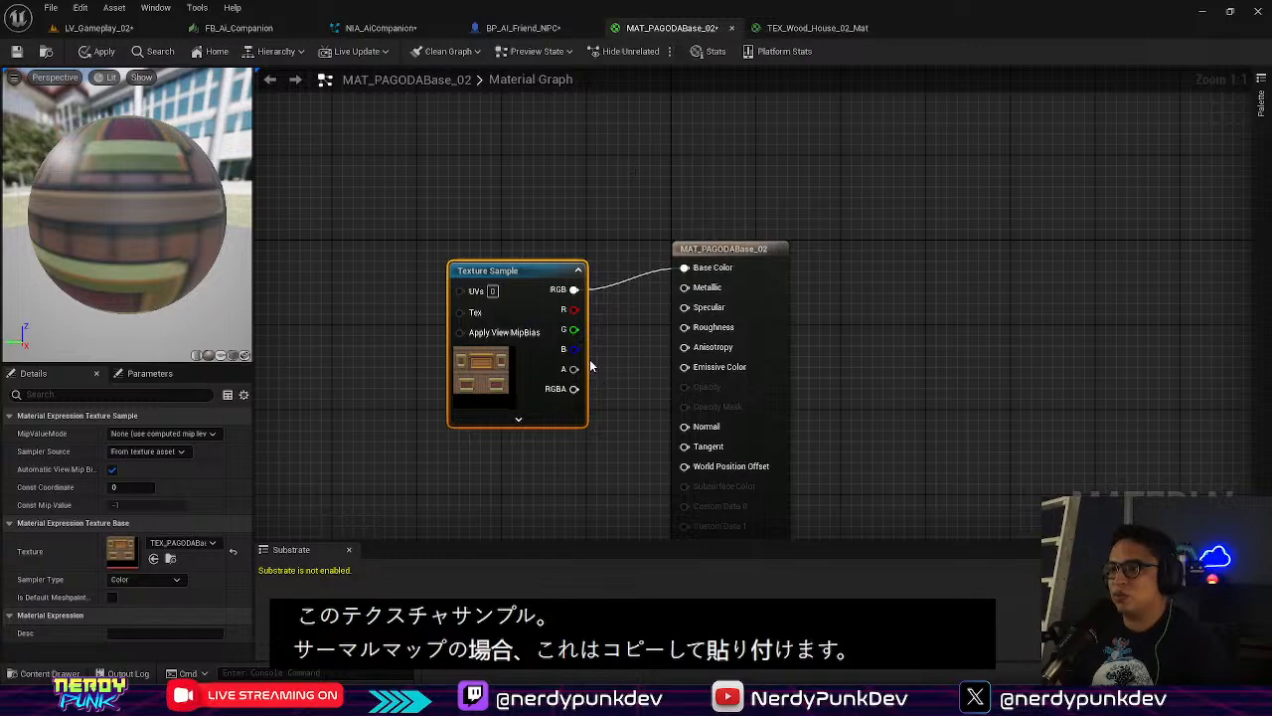
left_click_drag(531, 287, 437, 237)
right_click_drag(620, 387, 1018, 230)
left_click(715, 367)
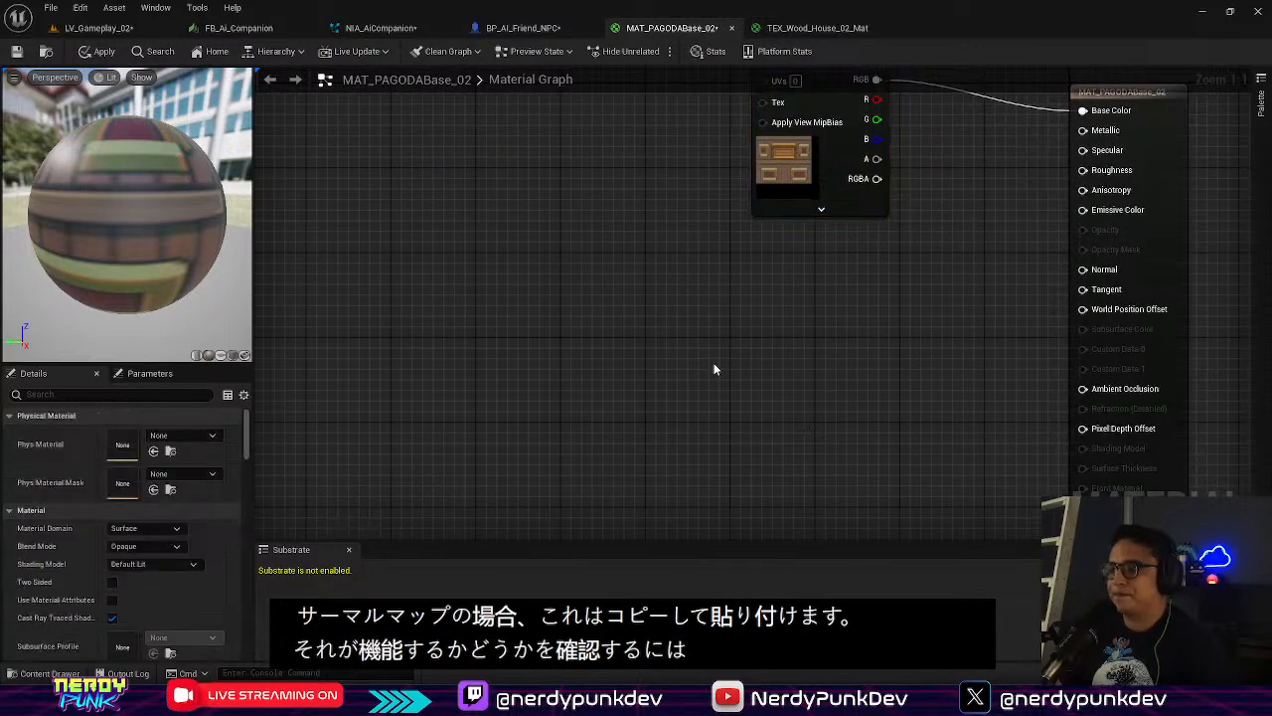
key("ctrl+v")
left_click_drag(906, 316, 643, 309)
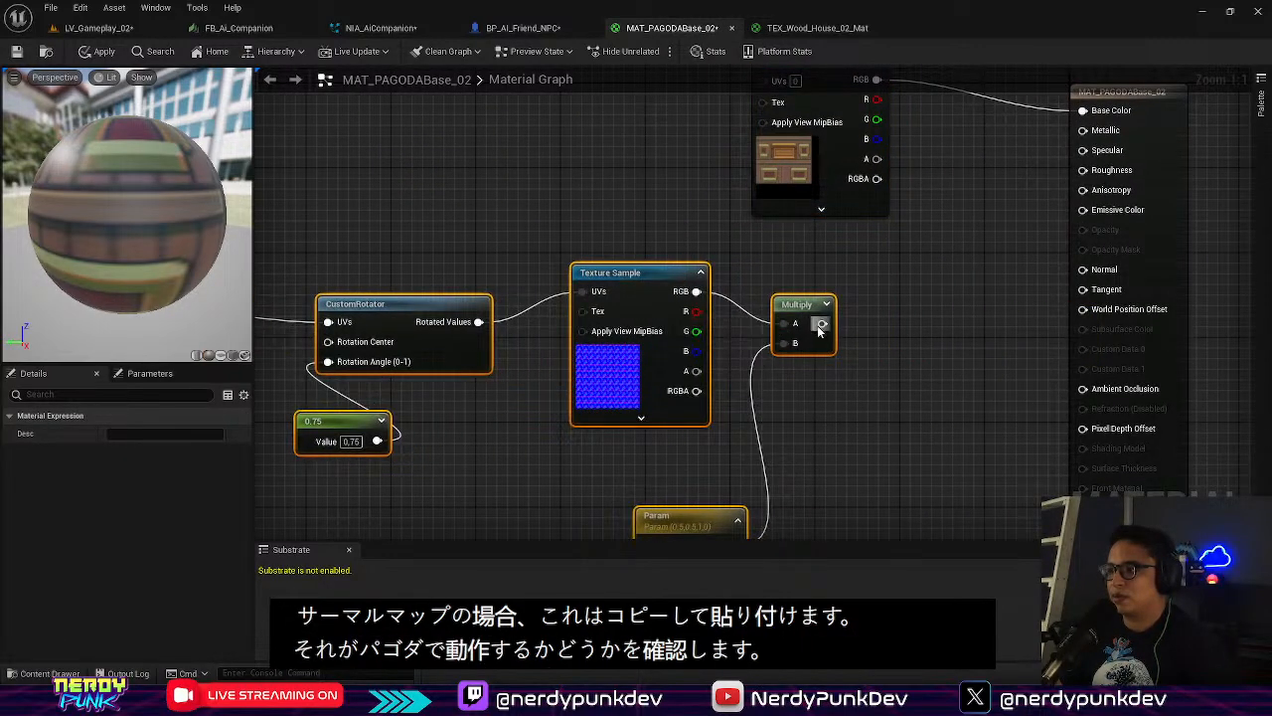
Connect the Multiply output to the material's Normal input and apply the material
left_click_drag(821, 325, 1084, 269)
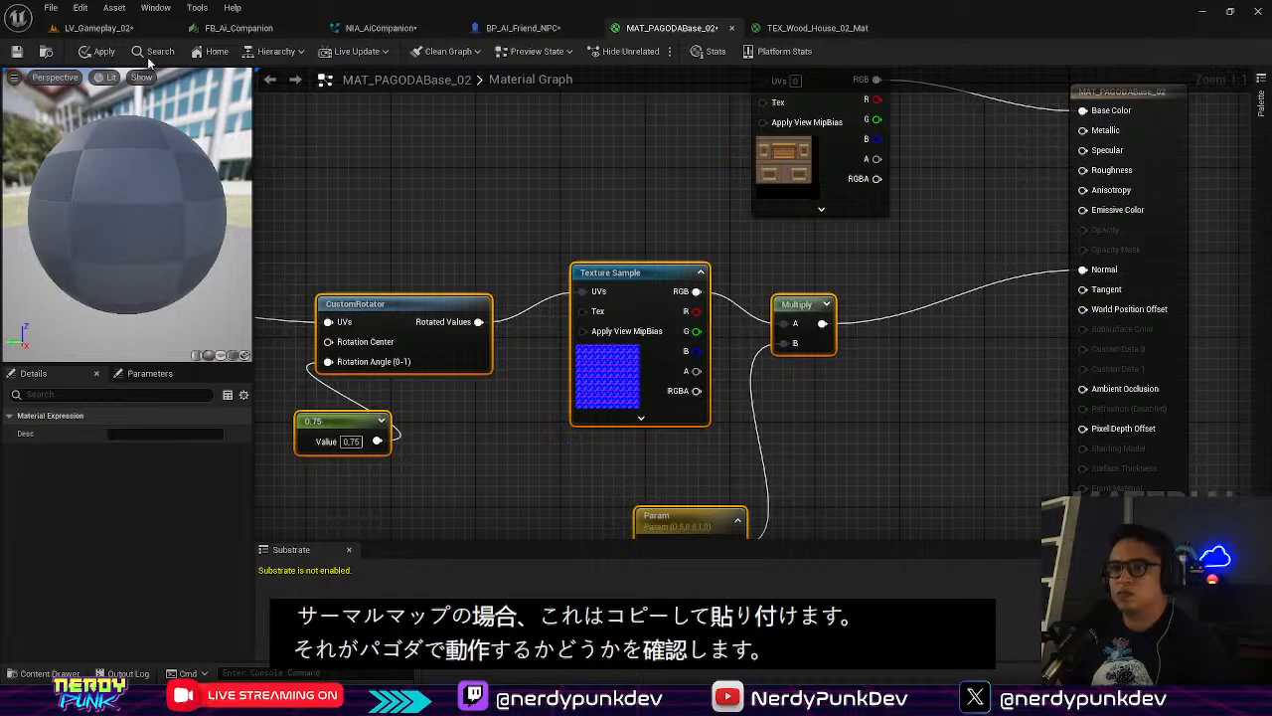
left_click(99, 51)
left_click_drag(82, 161, 184, 159)
Expand the pasted TexCoord node to check its UV tiling settings
right_click_drag(363, 204, 665, 248)
left_click(479, 337)
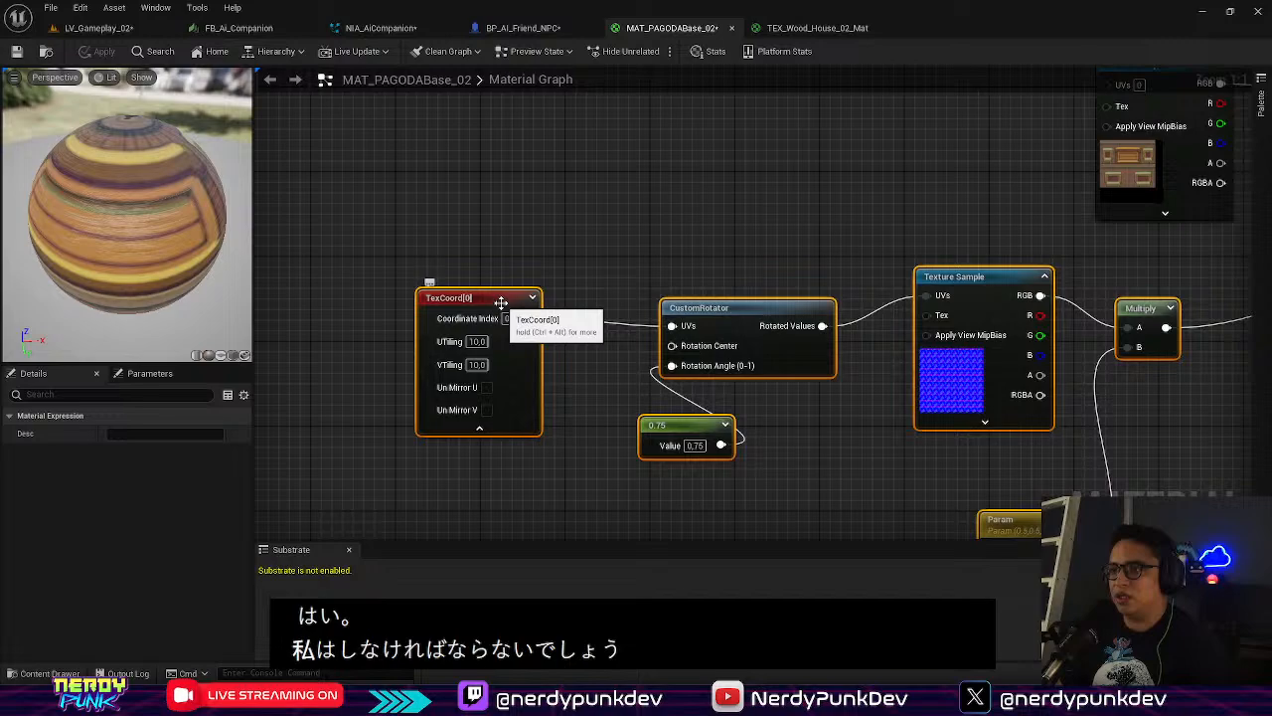
mouse_move(501, 303)
left_mouse_down()
mouse_move(513, 248)
mouse_move(491, 302)
left_mouse_up()
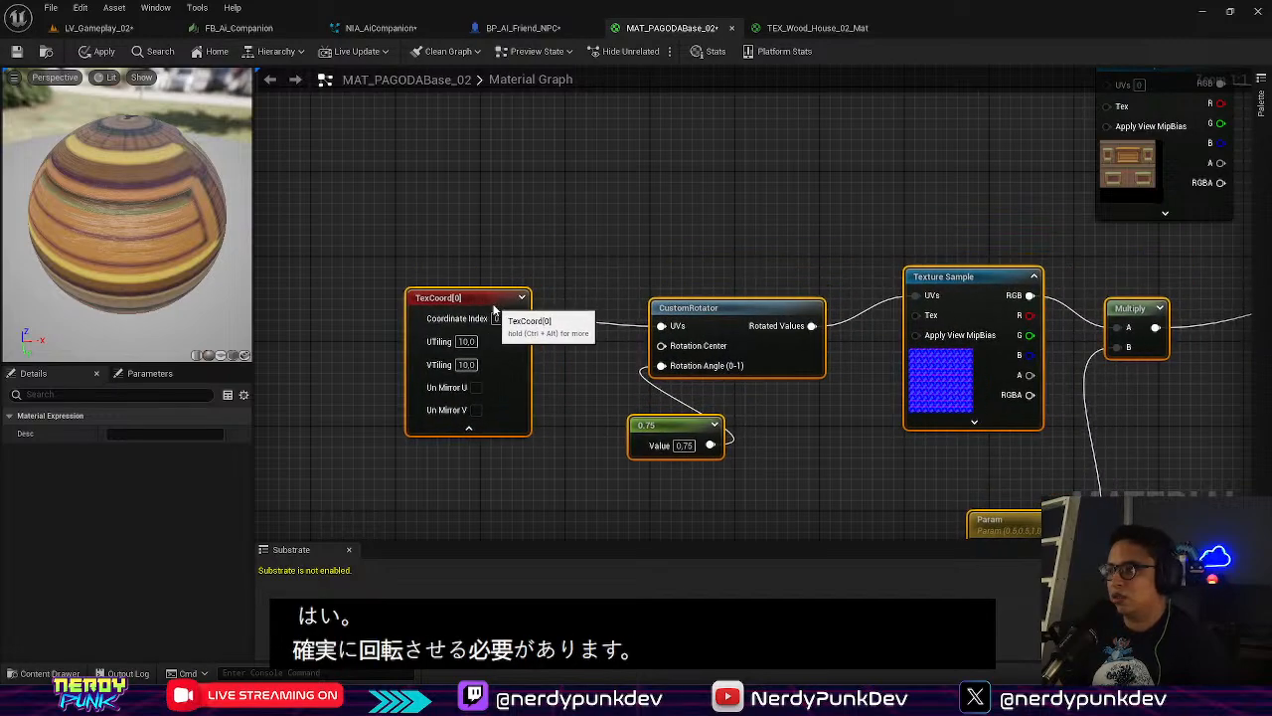
left_click(680, 199)
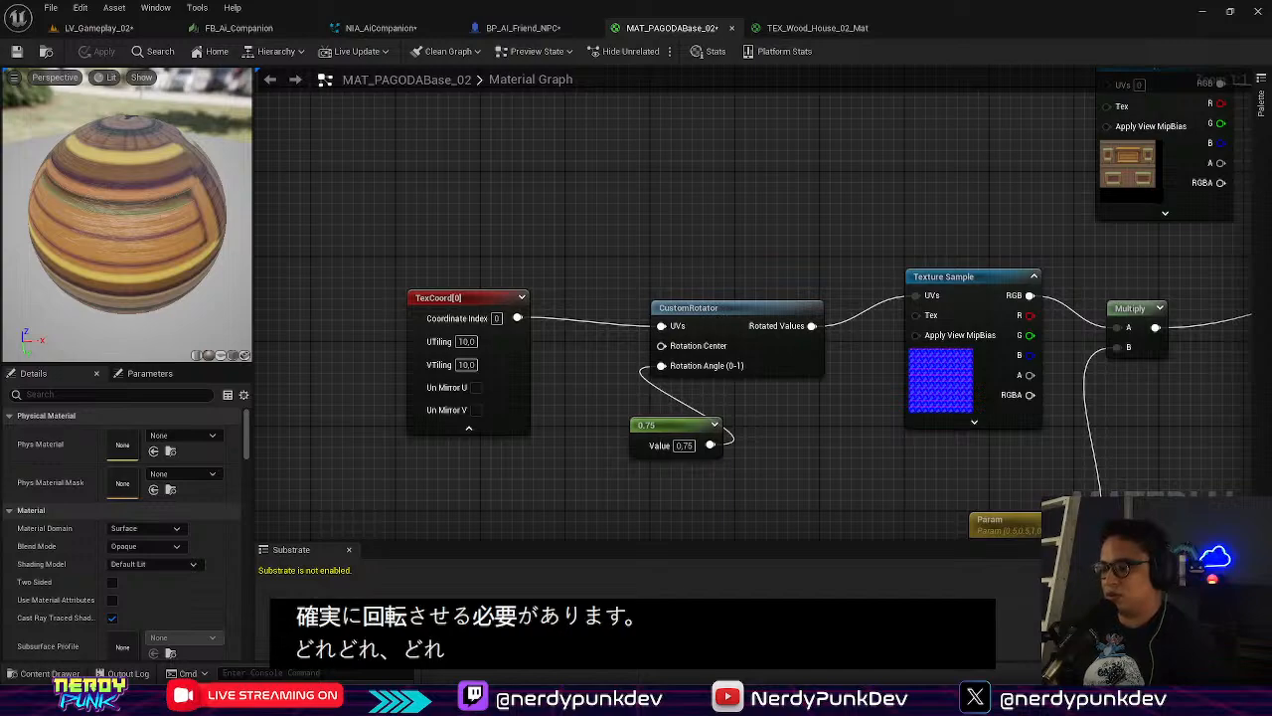
Open the M_PagodaBase_02 static mesh from the level's Buildings > Pagoda_02 content folder
left_click(124, 29)
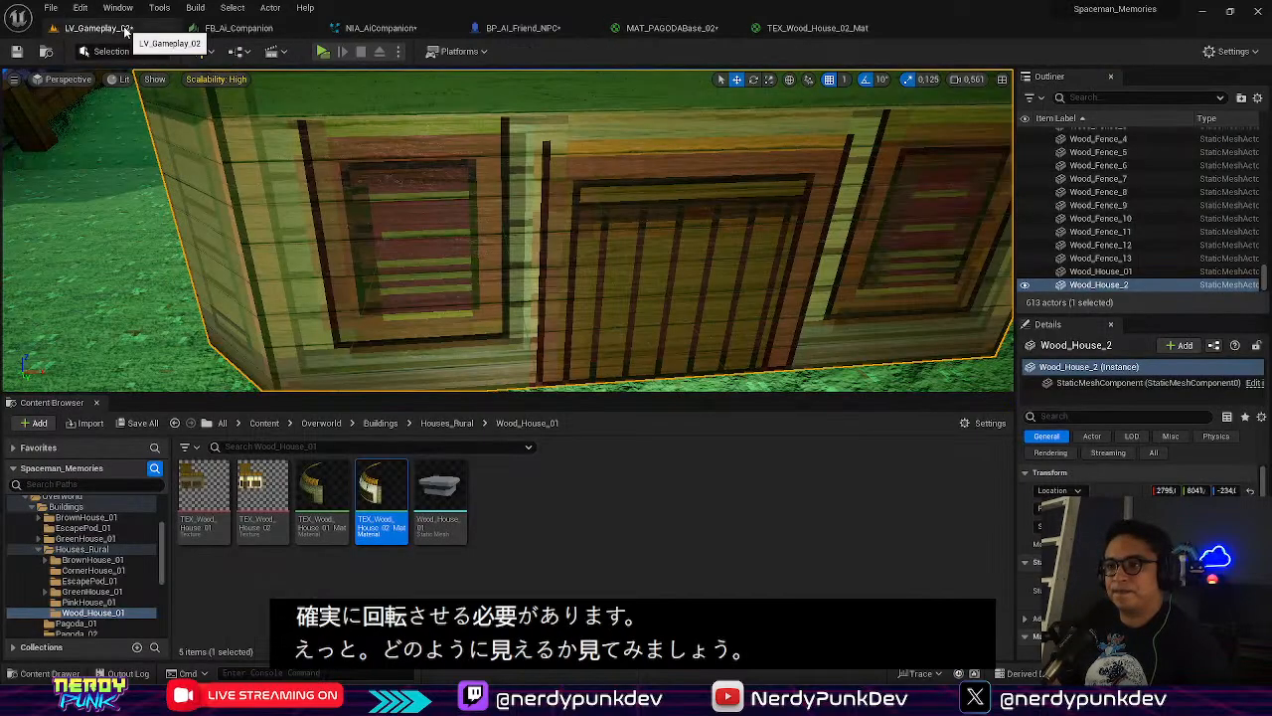
left_click(381, 424)
double_click(497, 485)
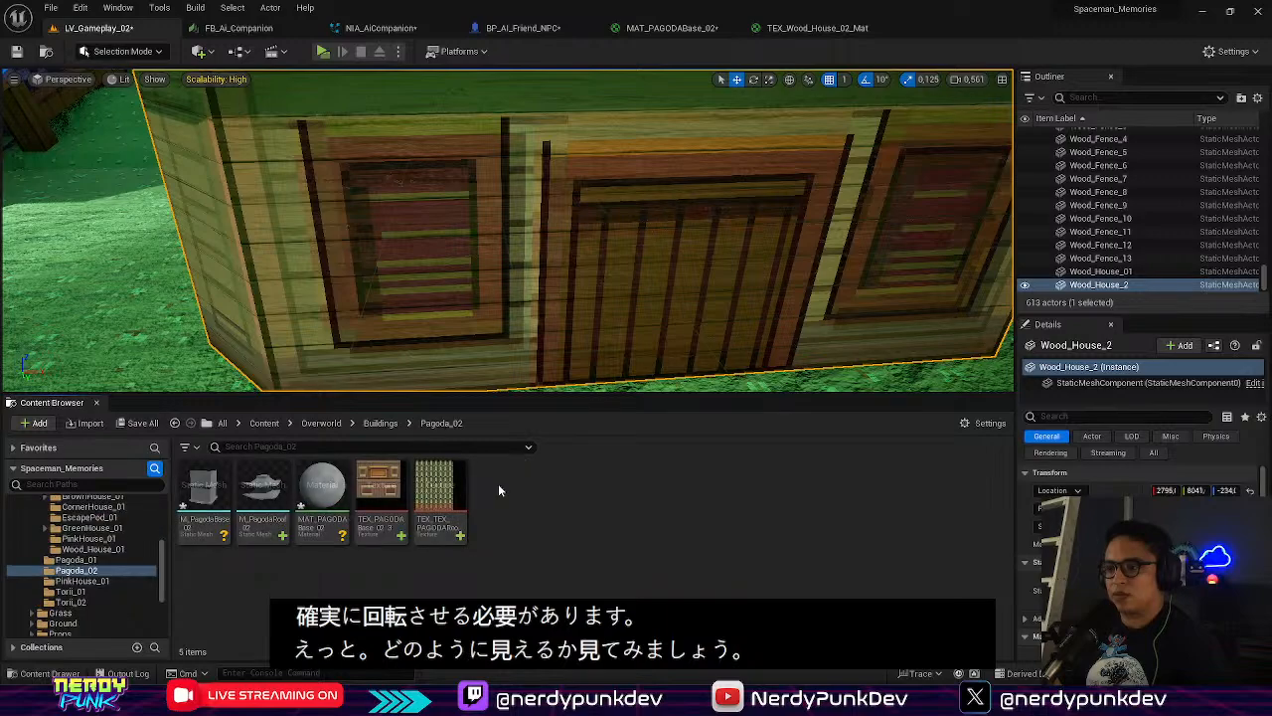
double_click(203, 489)
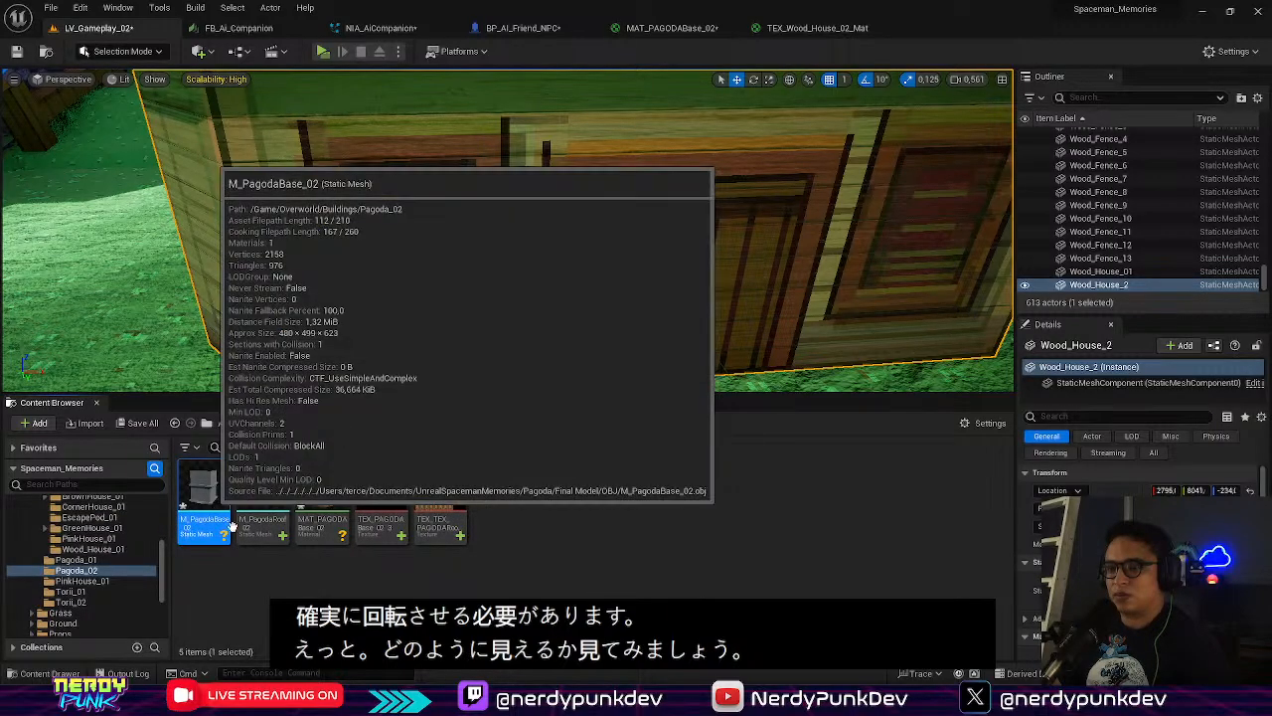
scroll(394, 433, "down", 8)
scroll(378, 410, "up", 3)
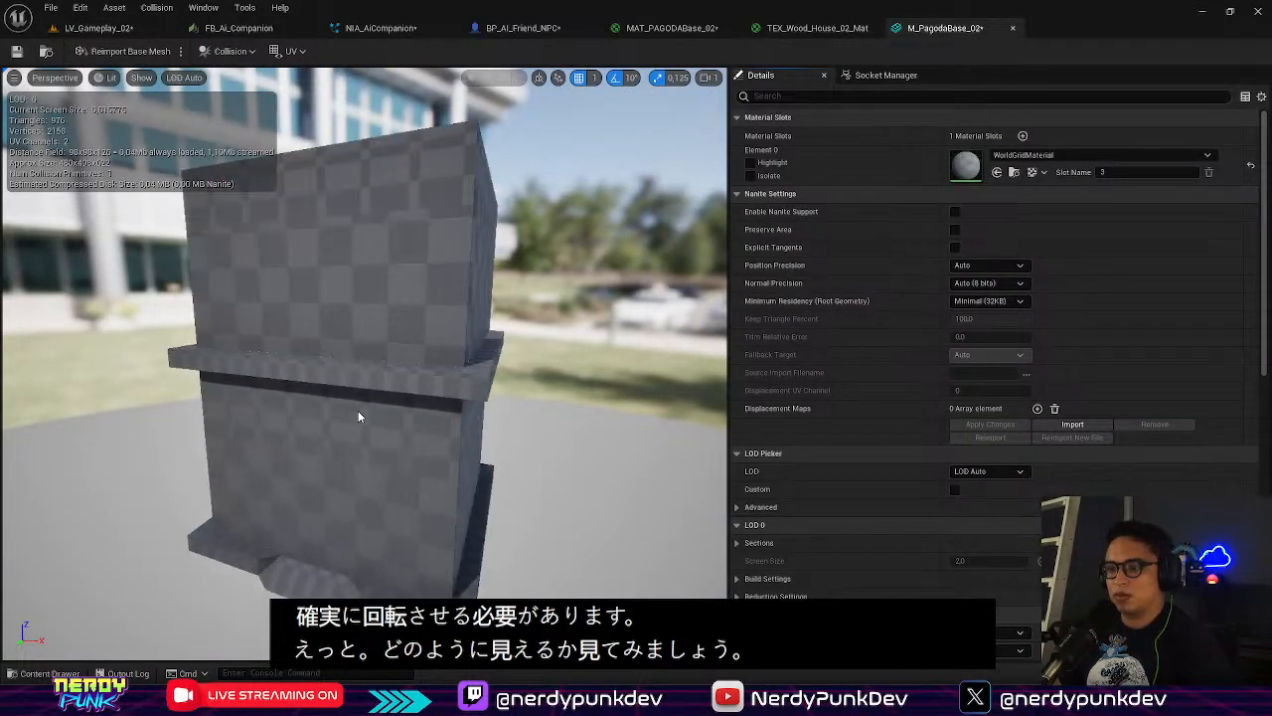
left_click_drag(358, 411, 348, 422)
Assign MAT_PAGODABase_02 to the pagoda base mesh's Element 0 material slot and view its front
left_click(1054, 156)
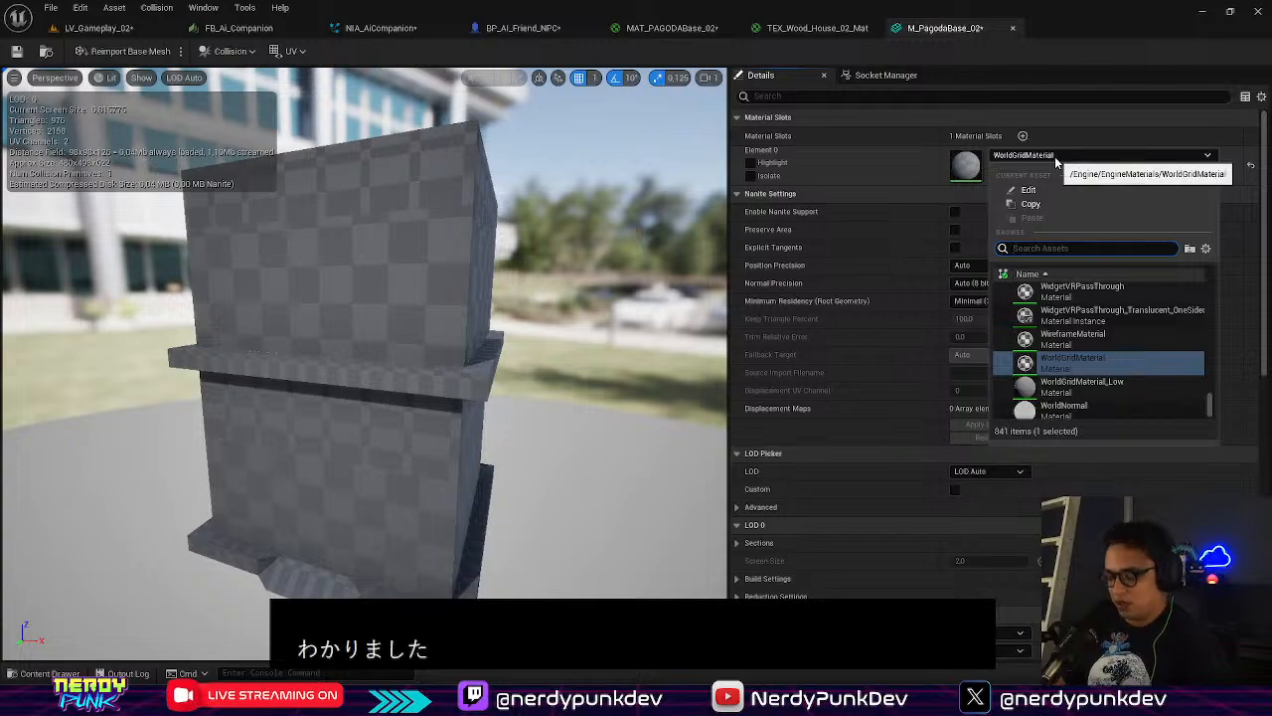
type("PAGODA")
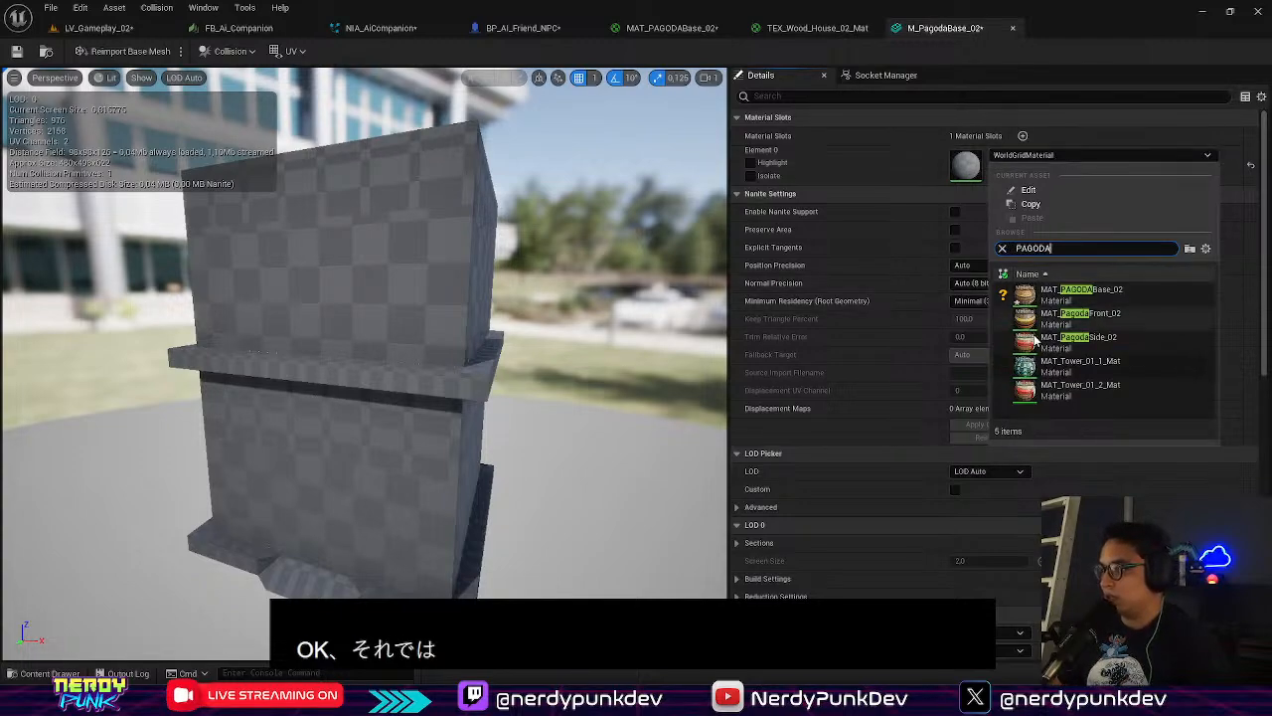
left_click(1132, 298)
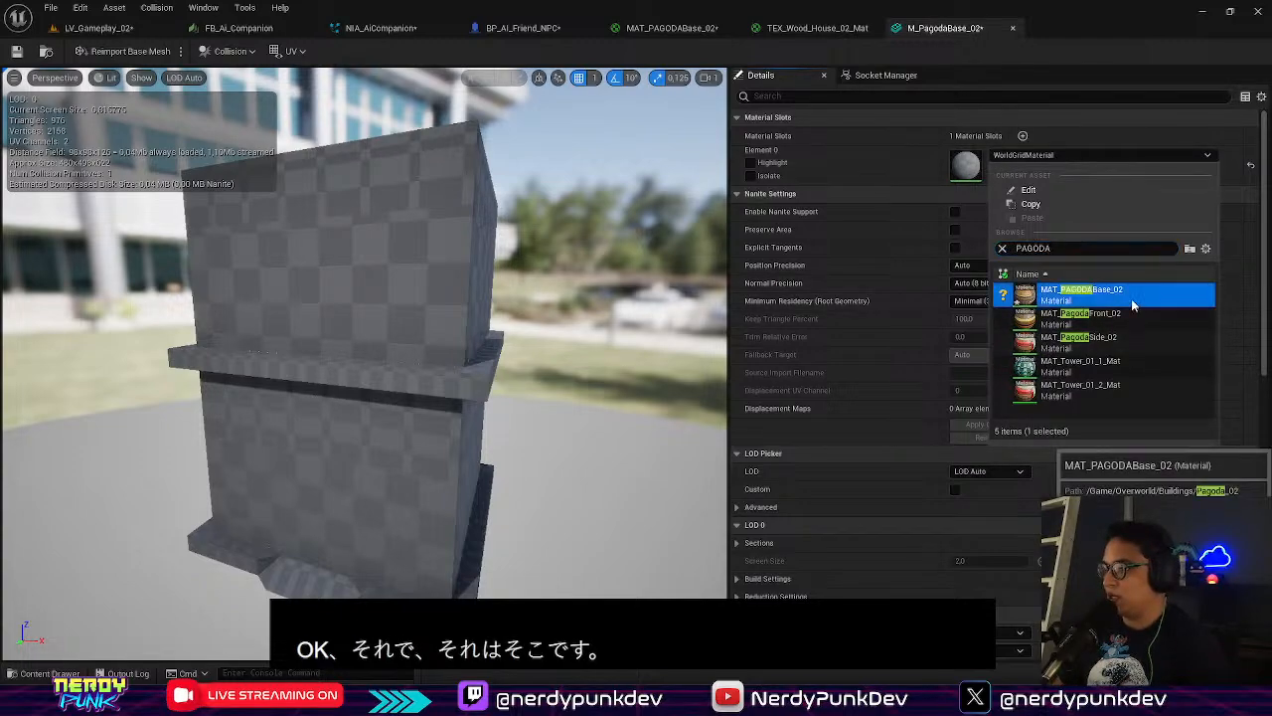
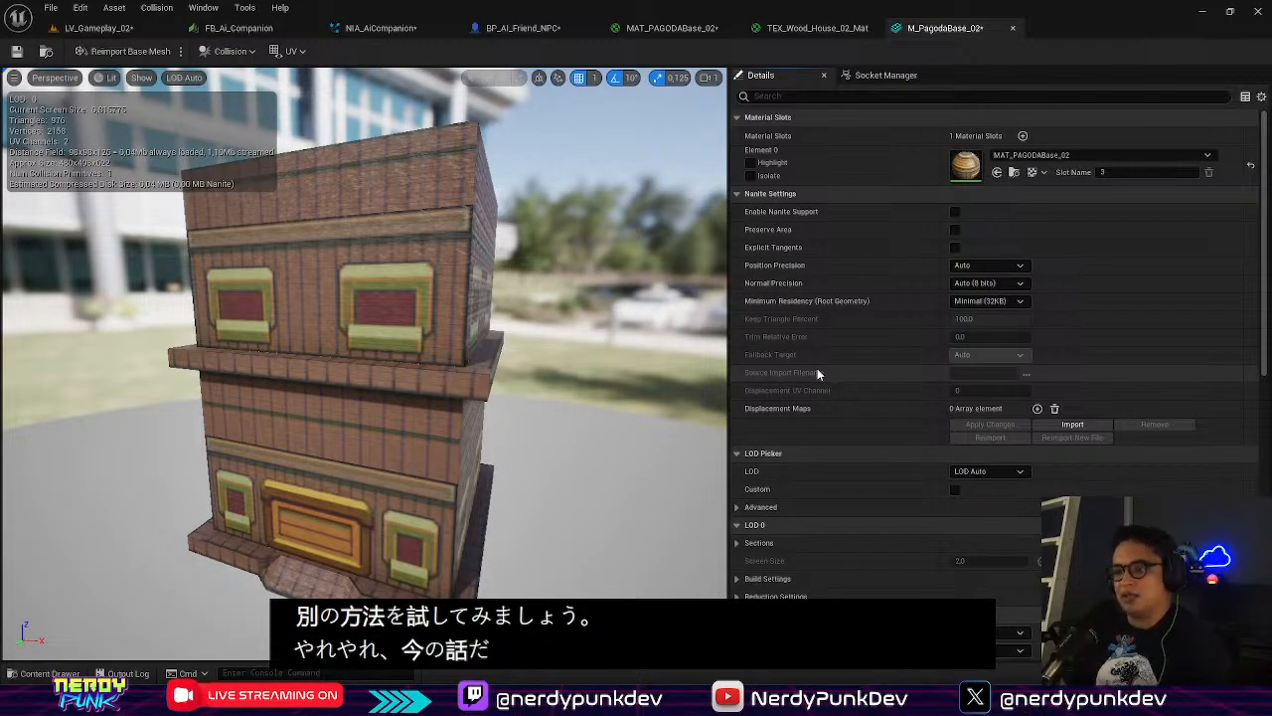
right_click_drag(362, 376, 175, 377)
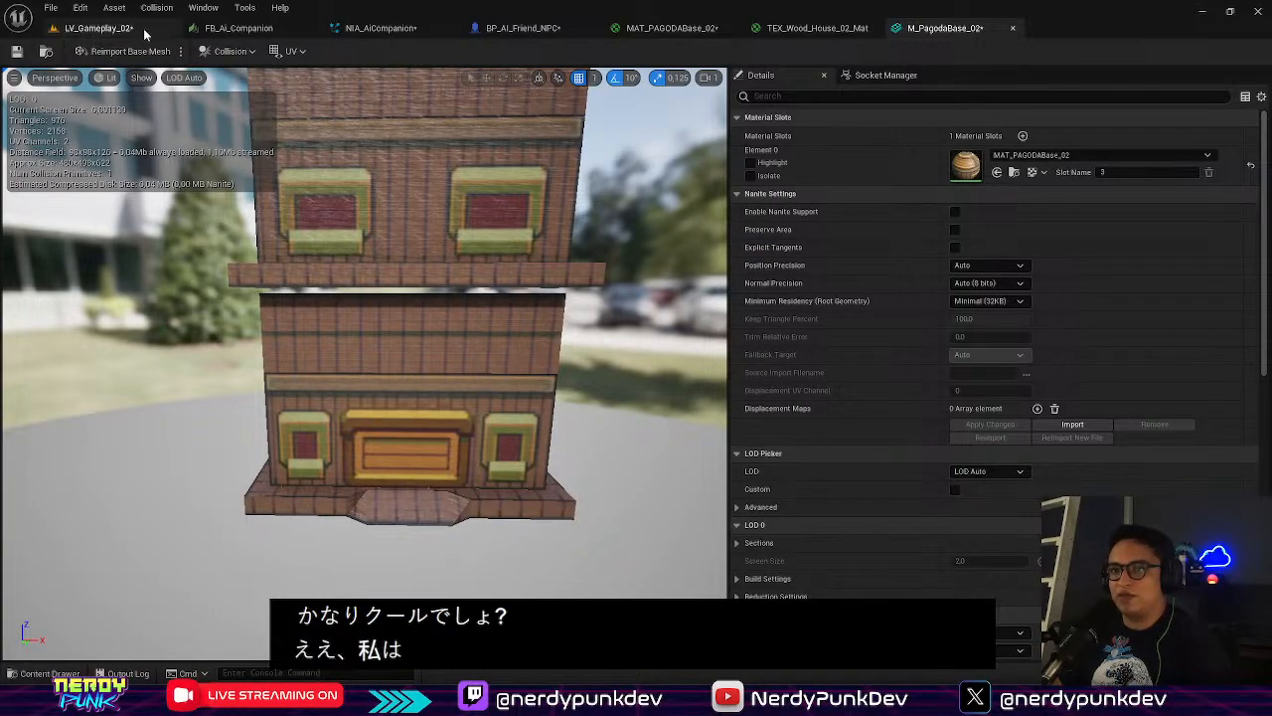
Set the Texture Group of TEX_PAGODABase_02_3 to 2D Pixels (unfiltered) and save the texture
left_click(146, 35)
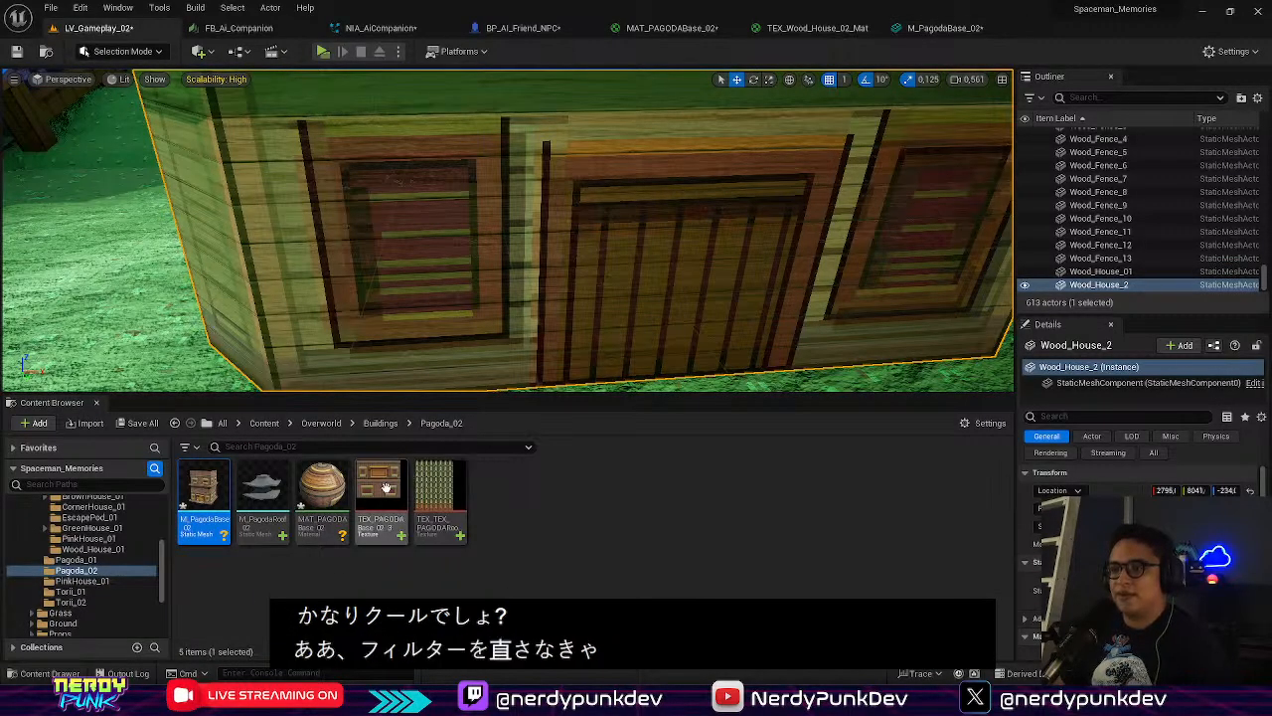
double_click(387, 487)
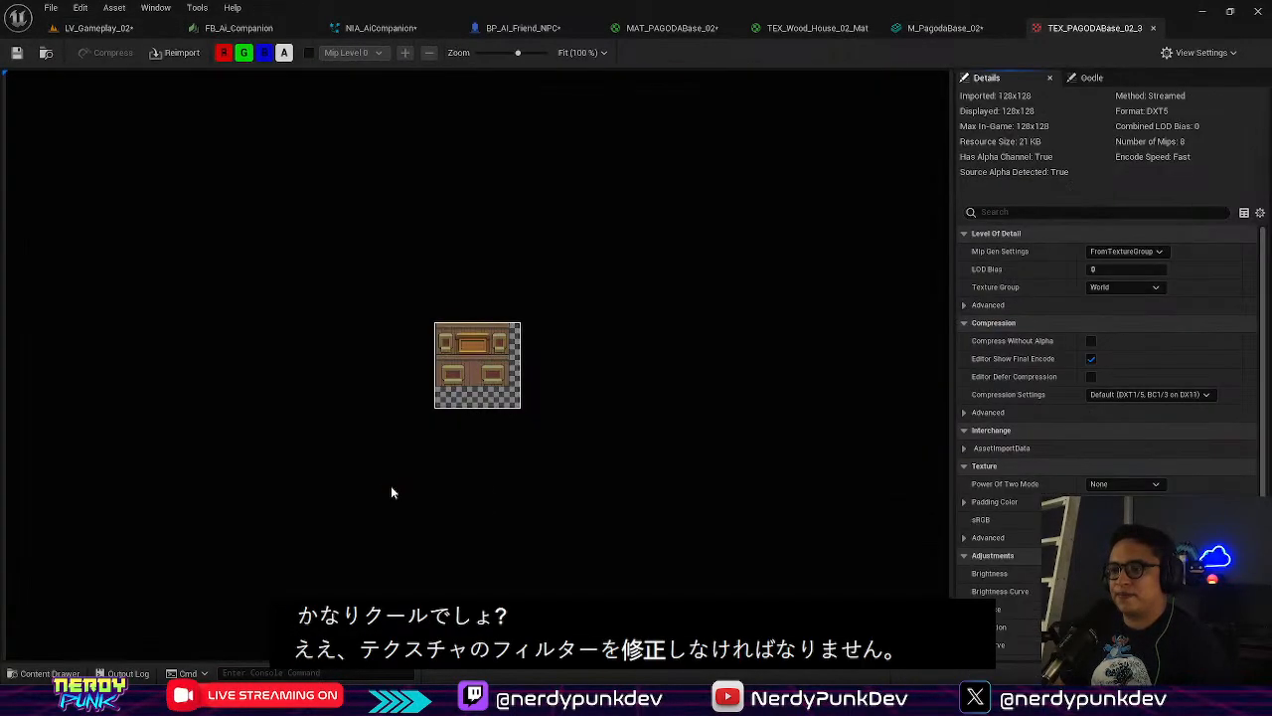
left_click(1127, 287)
type("2D")
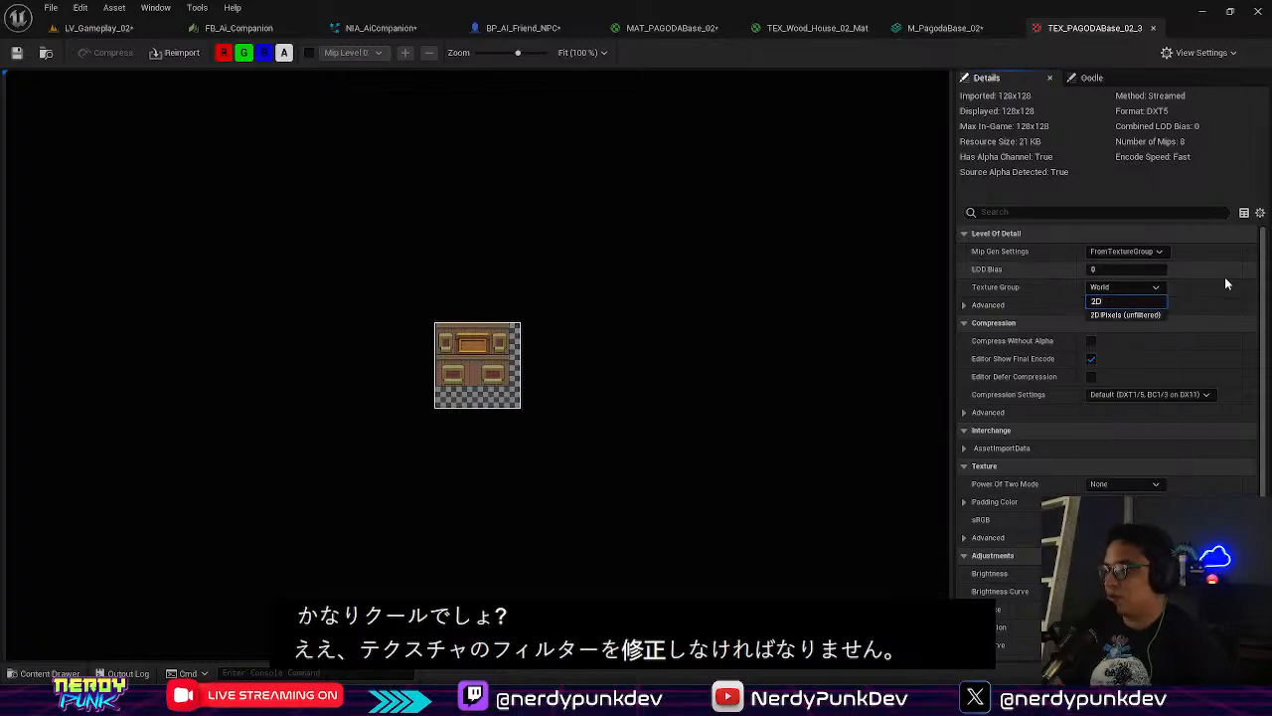
left_click(1104, 315)
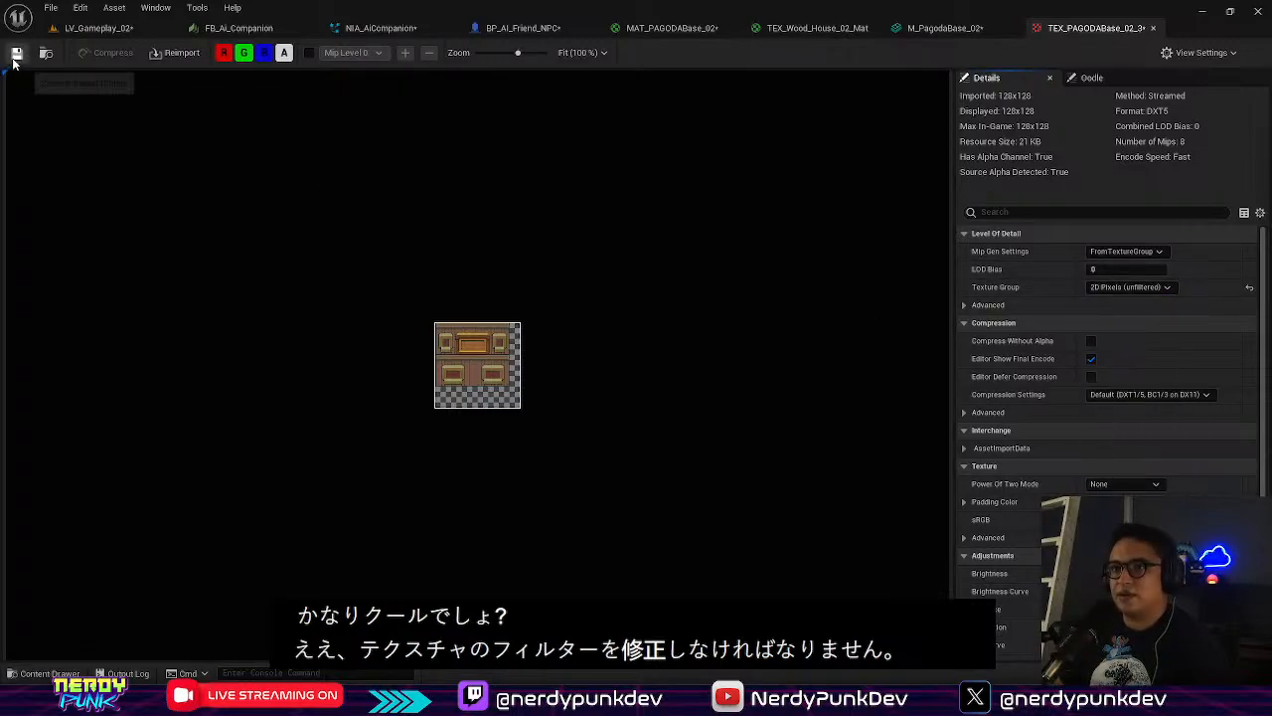
Return to the M_PagodaBase_02 mesh and examine how the unfiltered texture looks on its walls
left_click(99, 28)
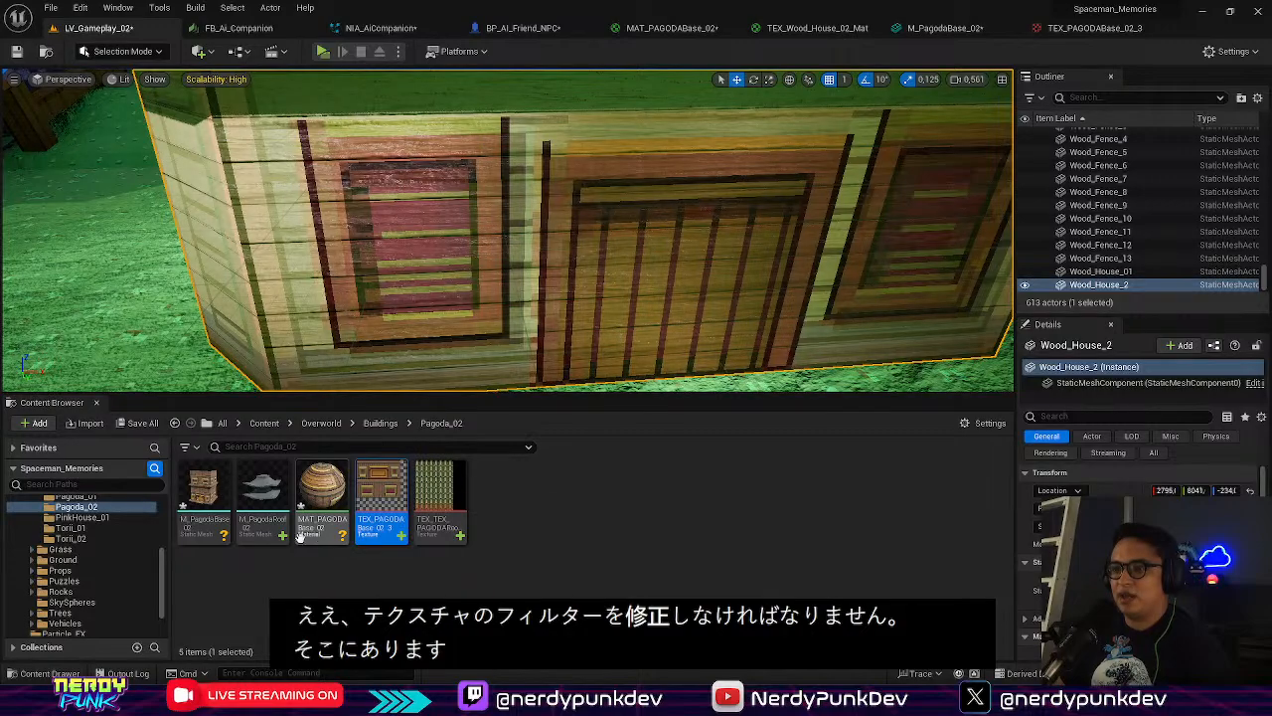
double_click(203, 507)
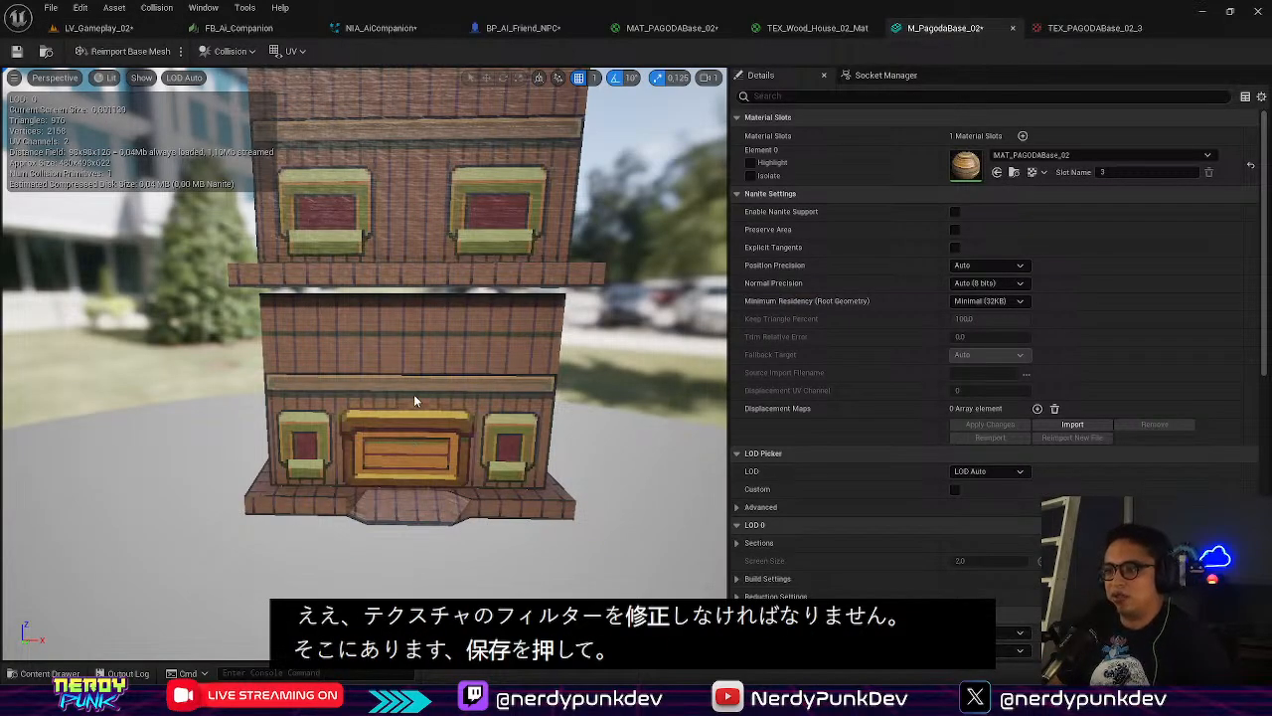
mouse_move(413, 397)
right_mouse_down()
mouse_move(497, 383)
mouse_move(333, 388)
mouse_move(433, 386)
right_mouse_up()
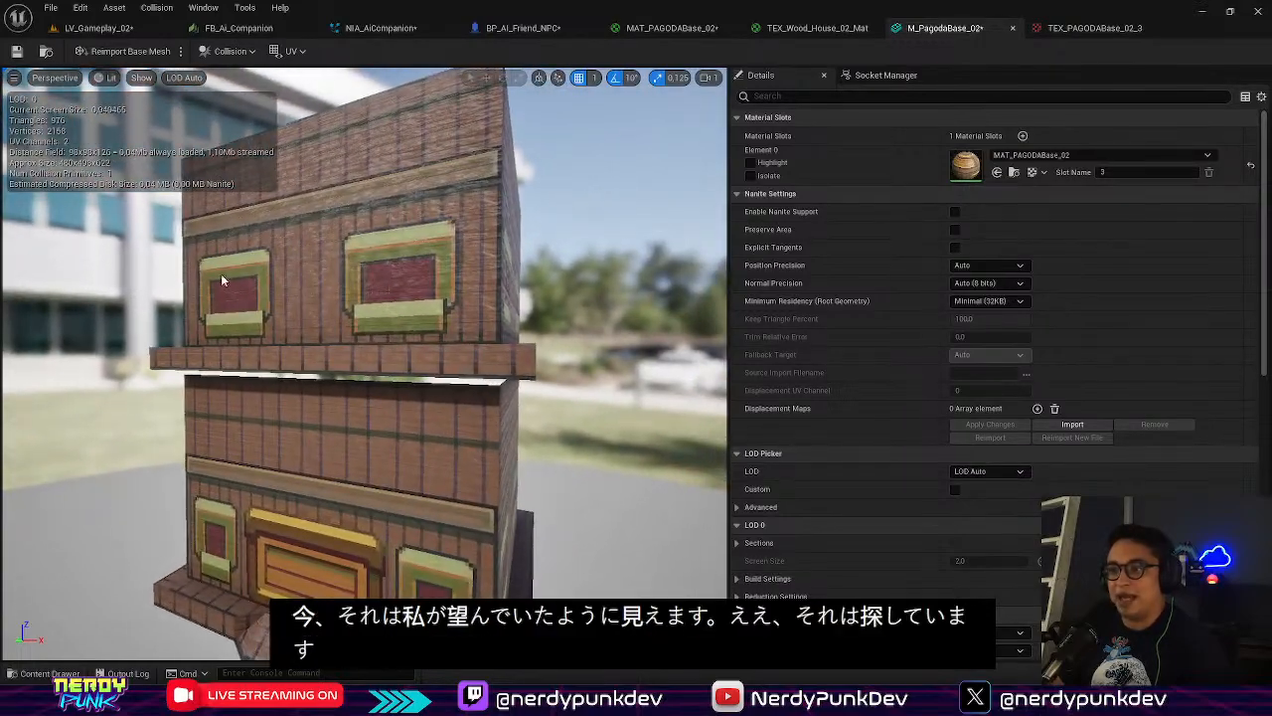
Select the two-storey BP_Pagoda_01 in the LV_Gameplay_02 level and open its blueprint for editing
left_click(103, 29)
mouse_move(477, 239)
right_mouse_down()
mouse_move(348, 204)
mouse_move(462, 225)
mouse_move(500, 148)
mouse_move(462, 228)
right_mouse_up()
left_click(577, 260)
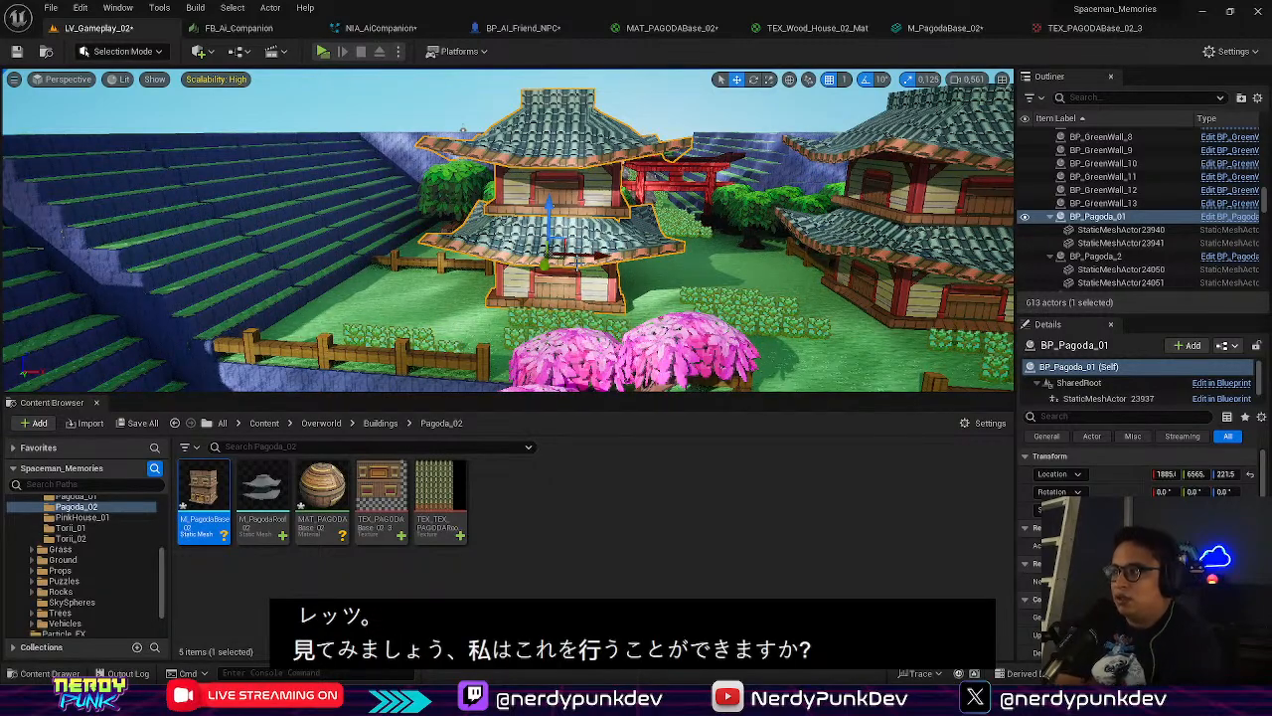
left_click(1225, 217)
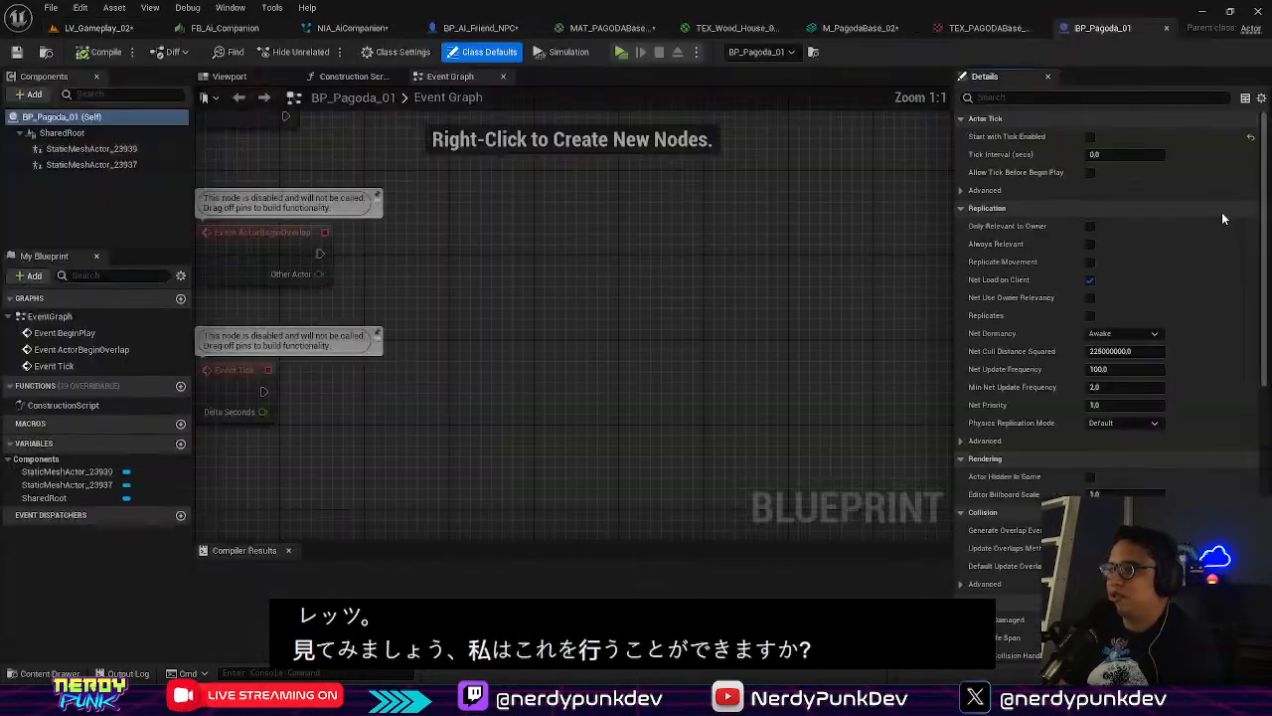
Examine the details of both StaticMeshActor components in BP_Pagoda_01 for their static mesh settings
left_click(82, 149)
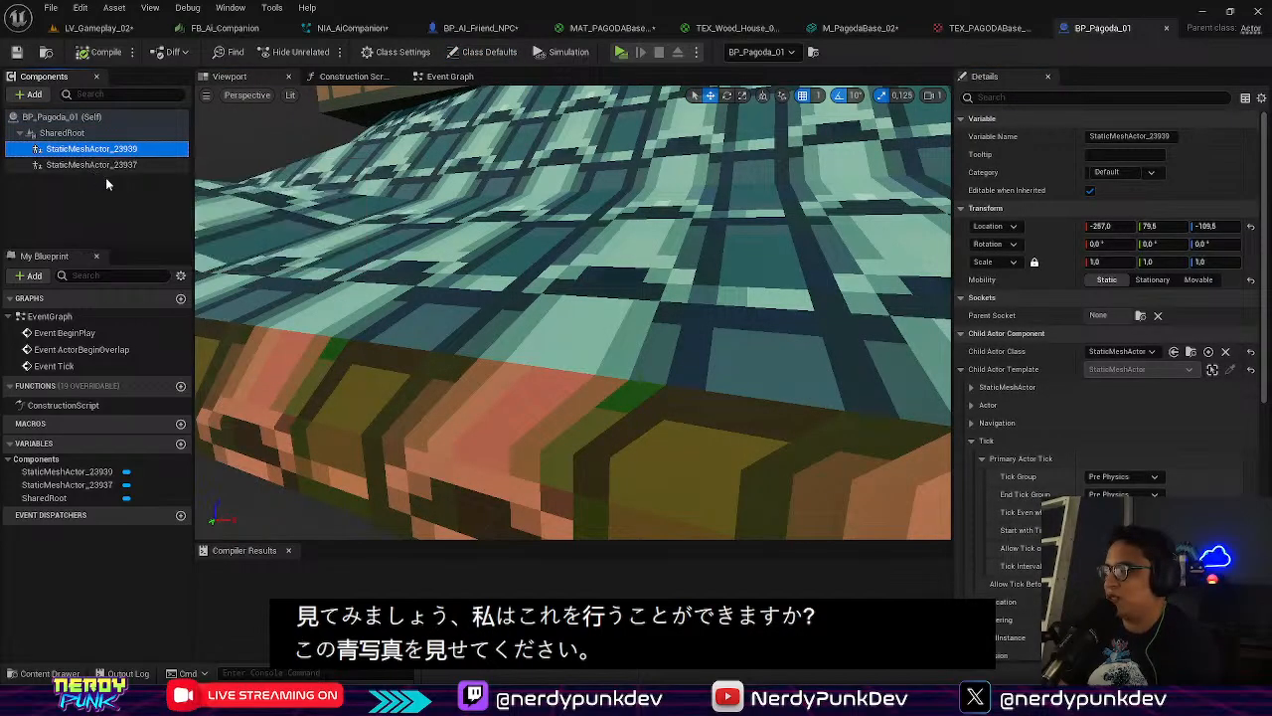
scroll(1093, 477, "down", 3)
scroll(1112, 406, "down", 2)
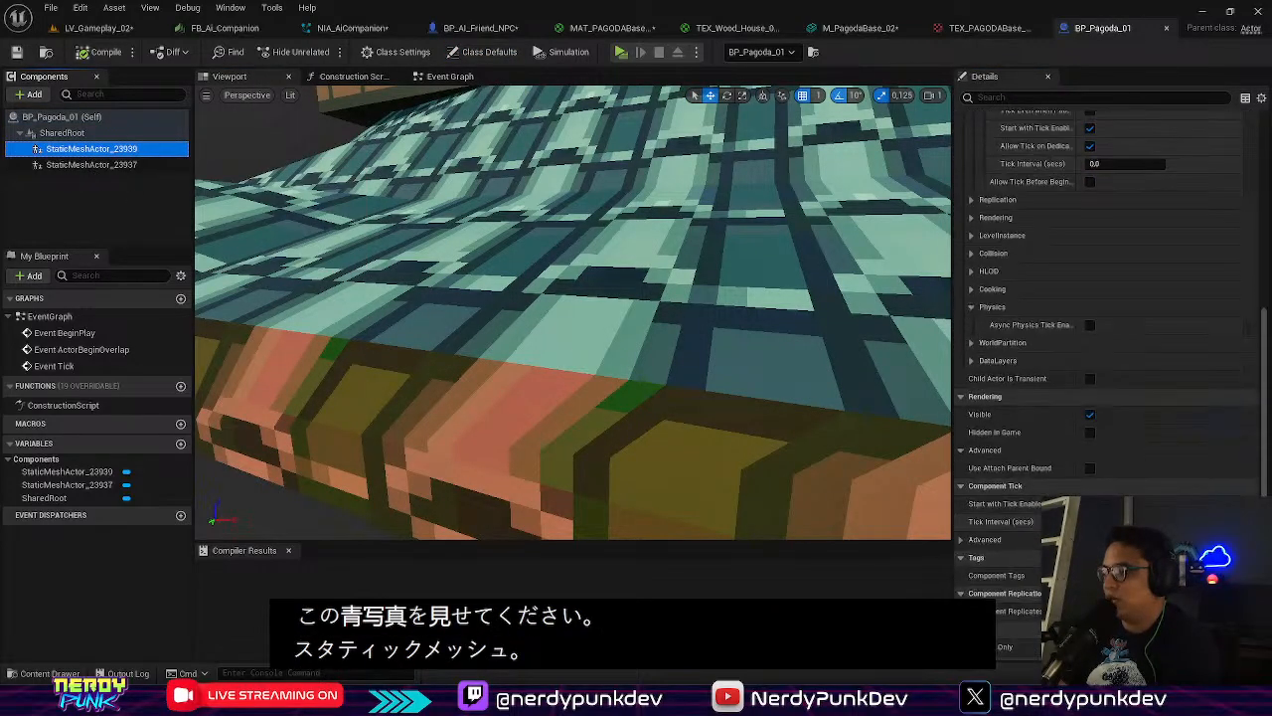
scroll(1112, 405, "up", 5)
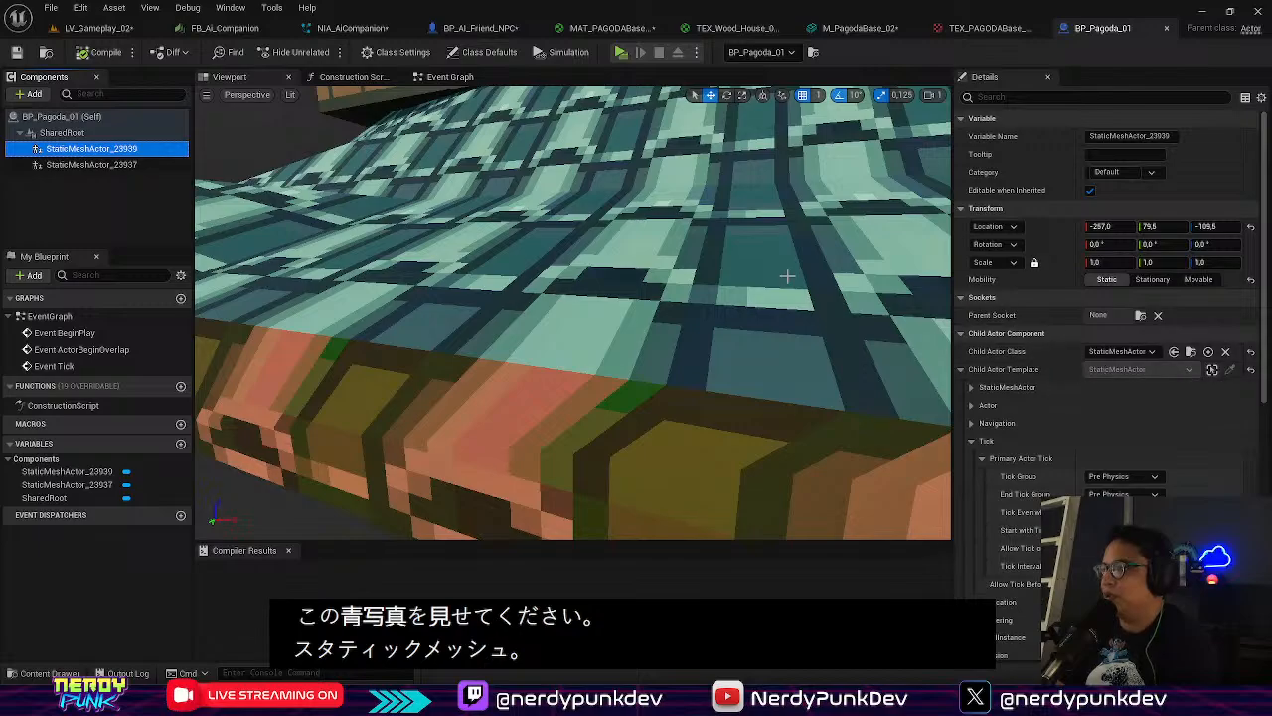
left_click(80, 165)
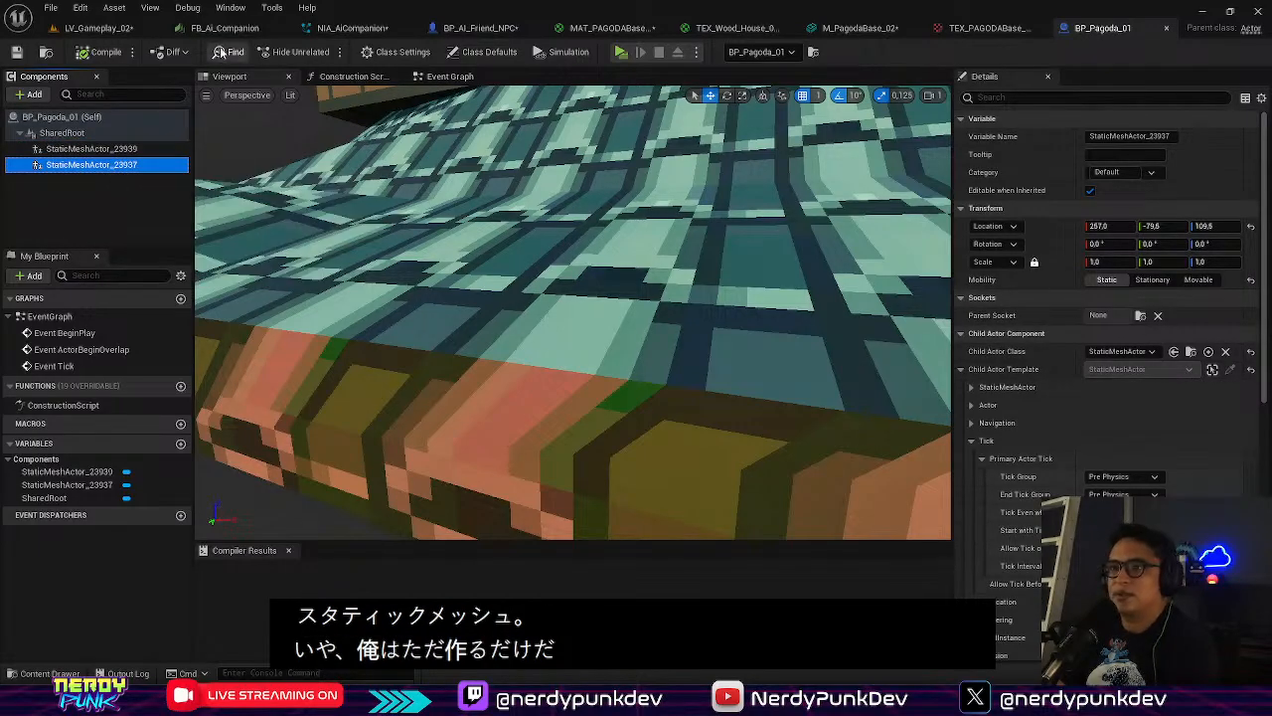
Return to the LV_Gameplay_02 level and create a material named MAT_PAGODARoof_02 from the roof texture in the Pagoda_02 folder
left_click(99, 28)
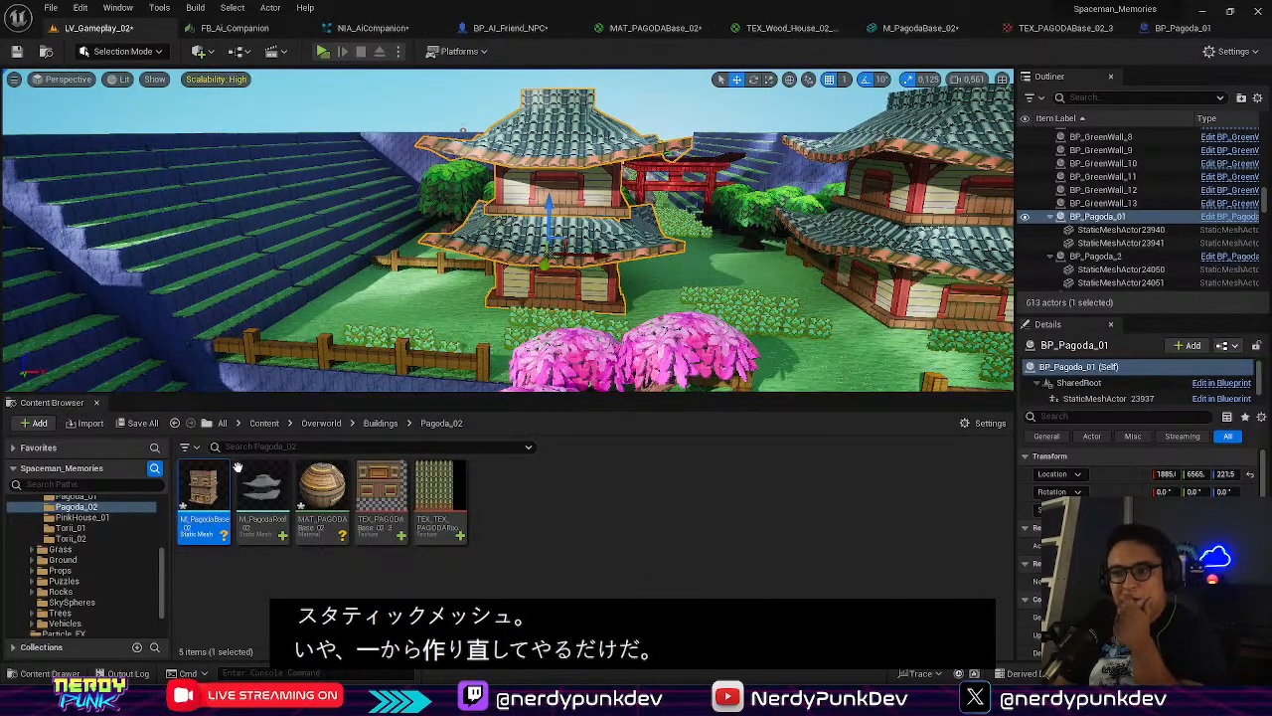
right_click_drag(311, 249, 447, 268)
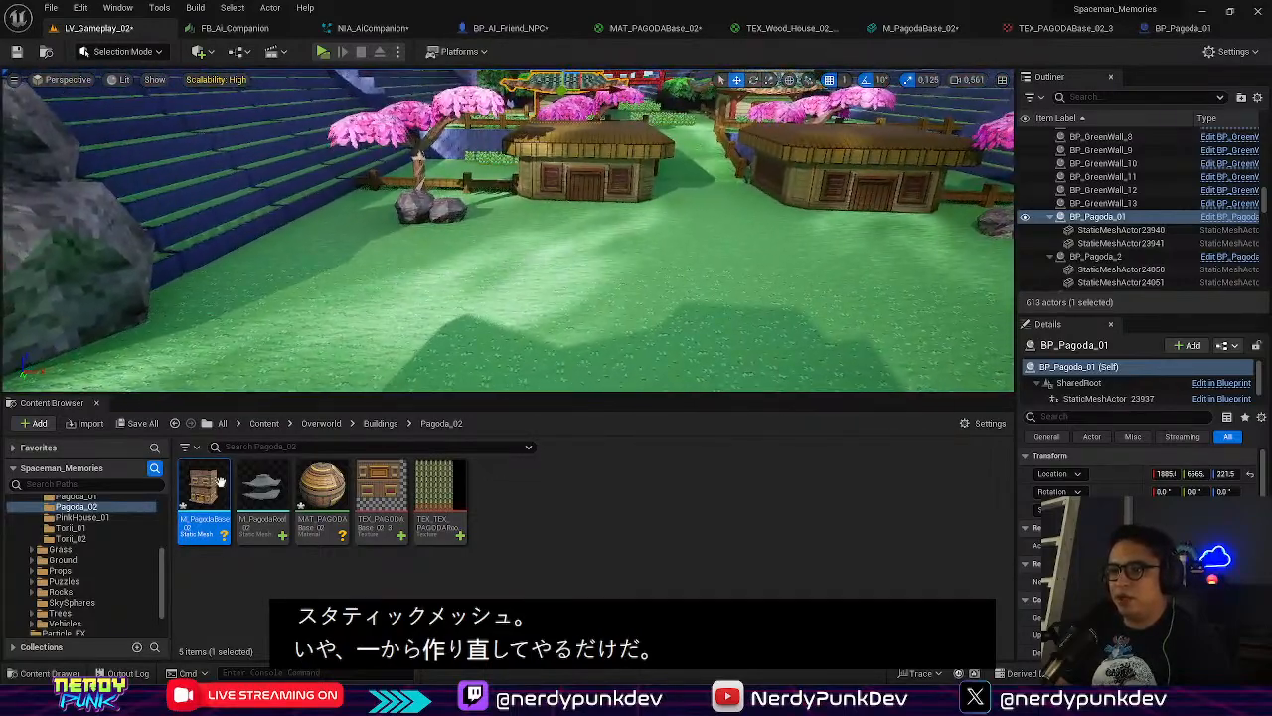
left_click(260, 492)
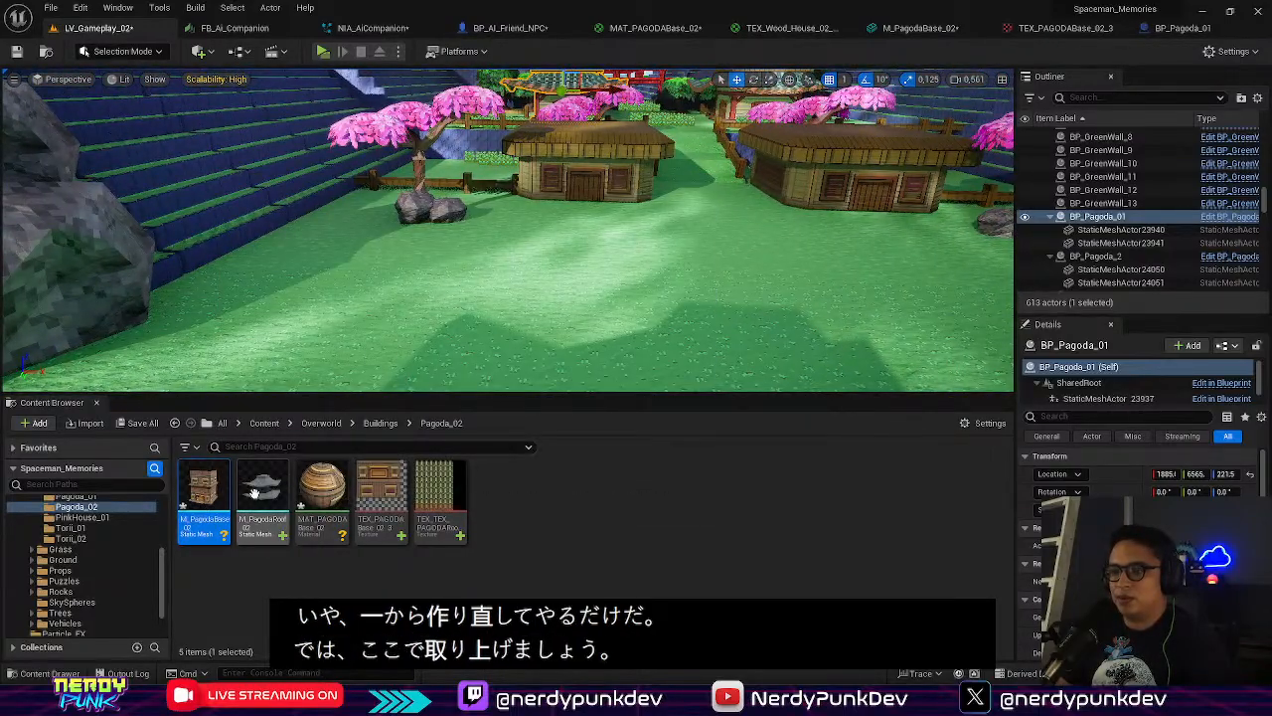
left_click(349, 578)
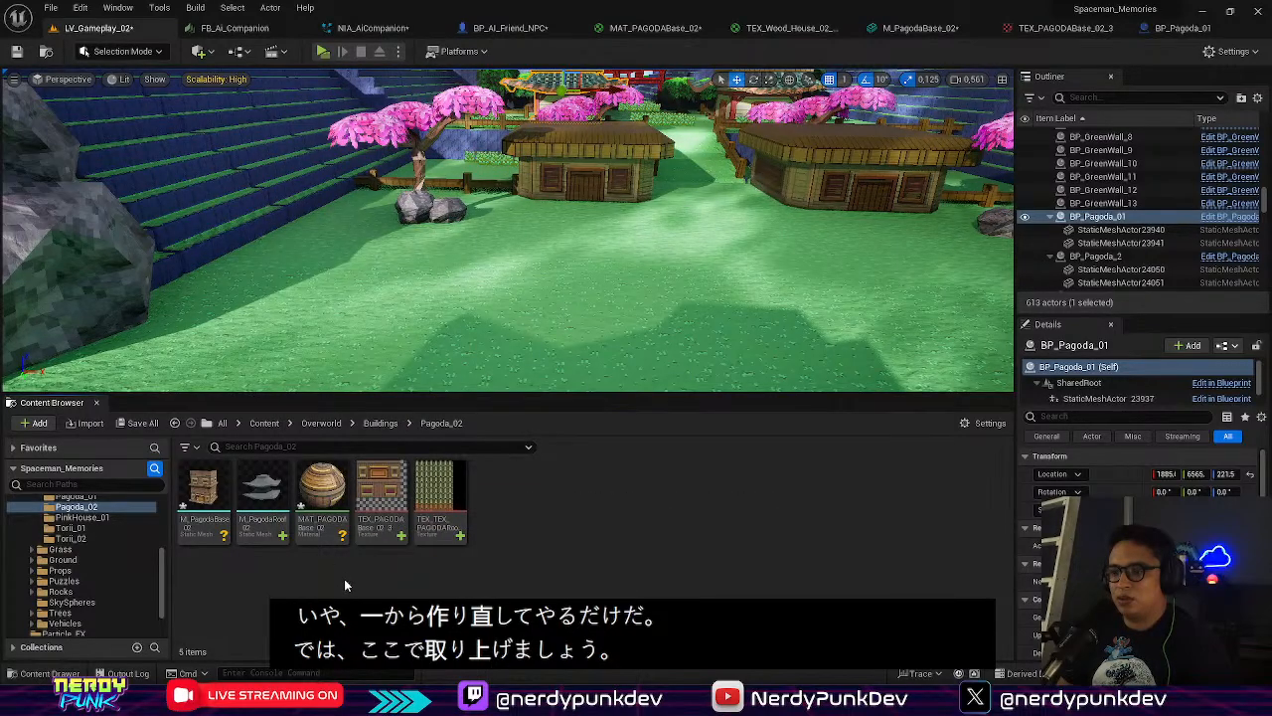
left_click(440, 497)
right_click(445, 499)
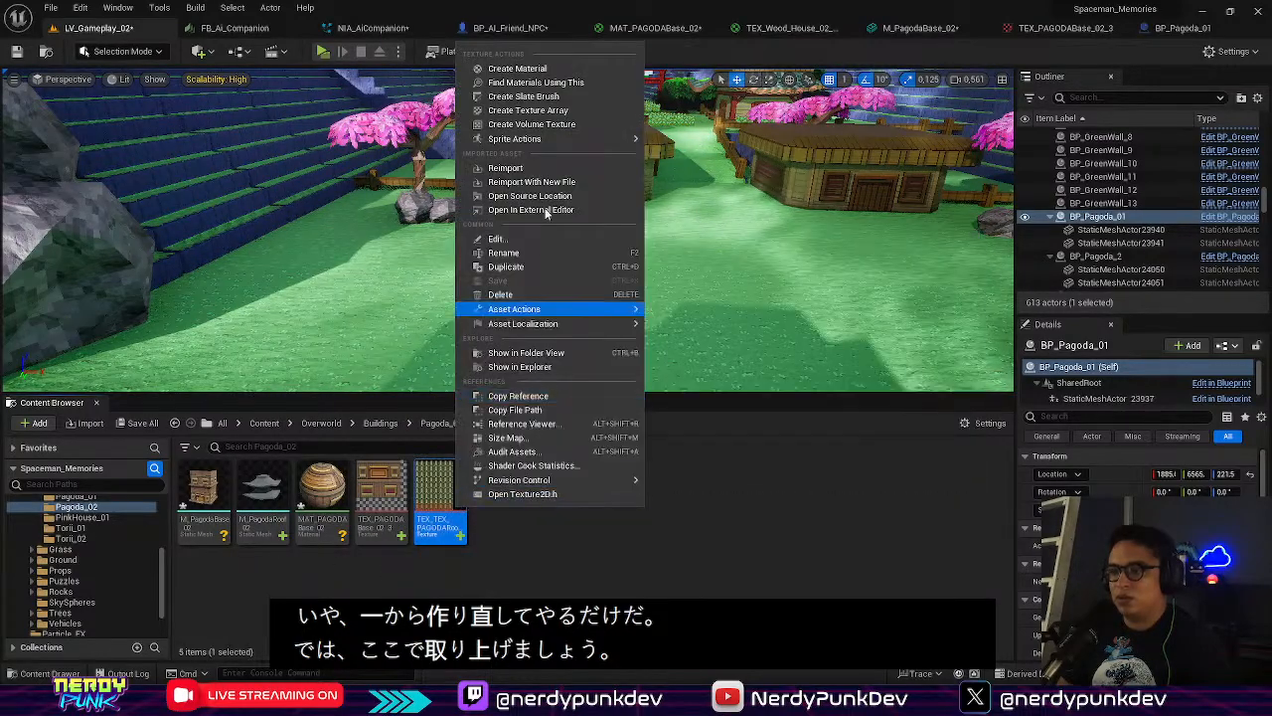
left_click(556, 69)
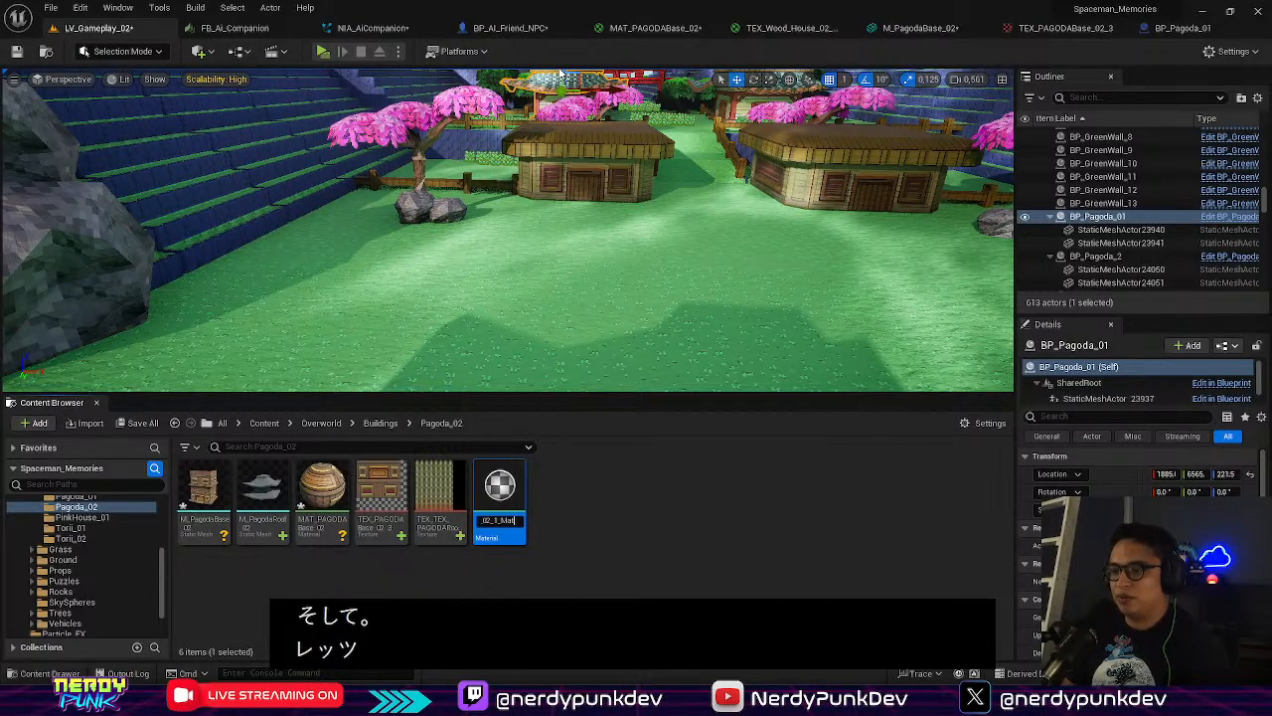
key("BackSpace")
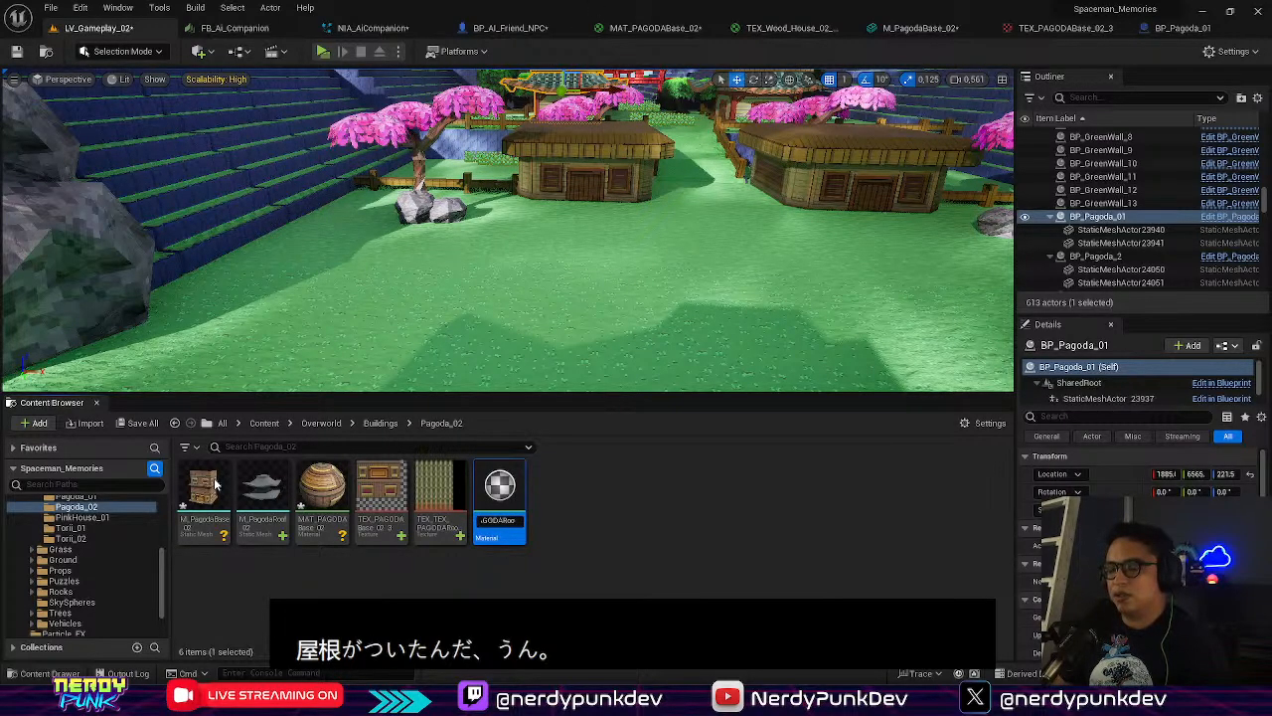
type("f_02")
key("Return")
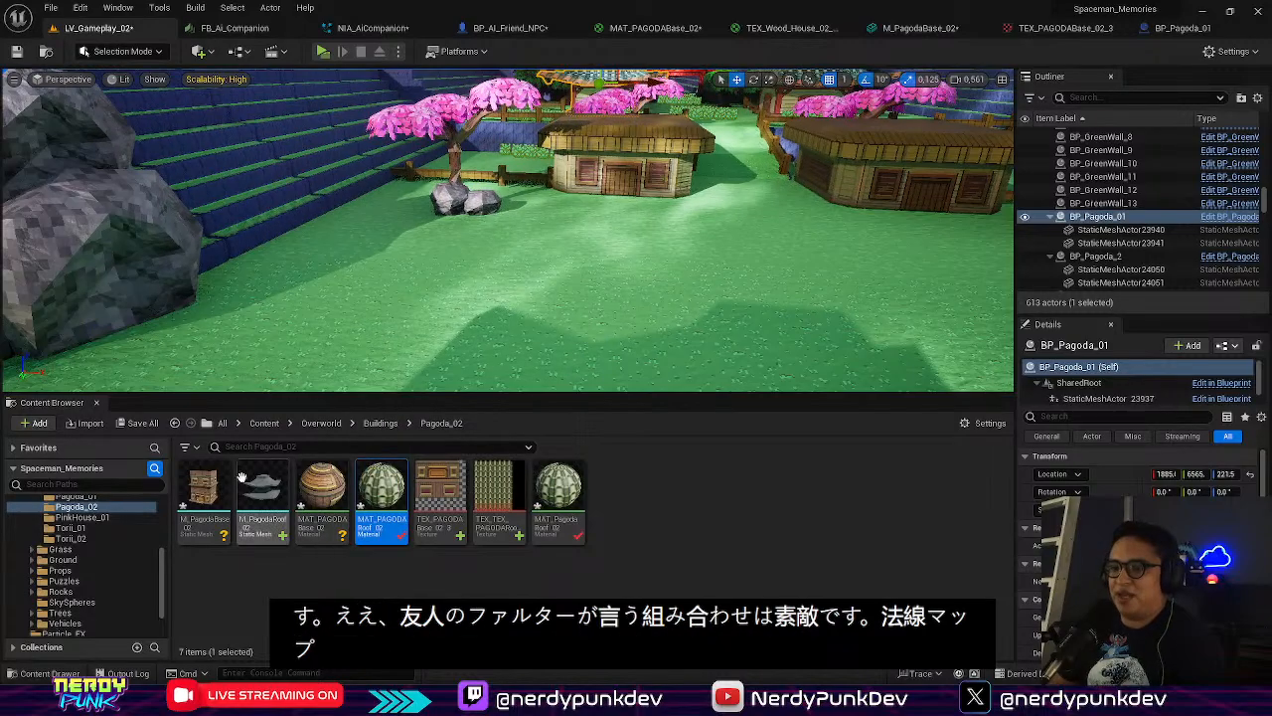
Open the M_PagodaBase_02 mesh and examine the wood normal map on its walls, door and windows up close
double_click(208, 493)
right_click_drag(331, 432, 394, 289)
key("w")
key("s")
key("w")
key("s")
key("w")
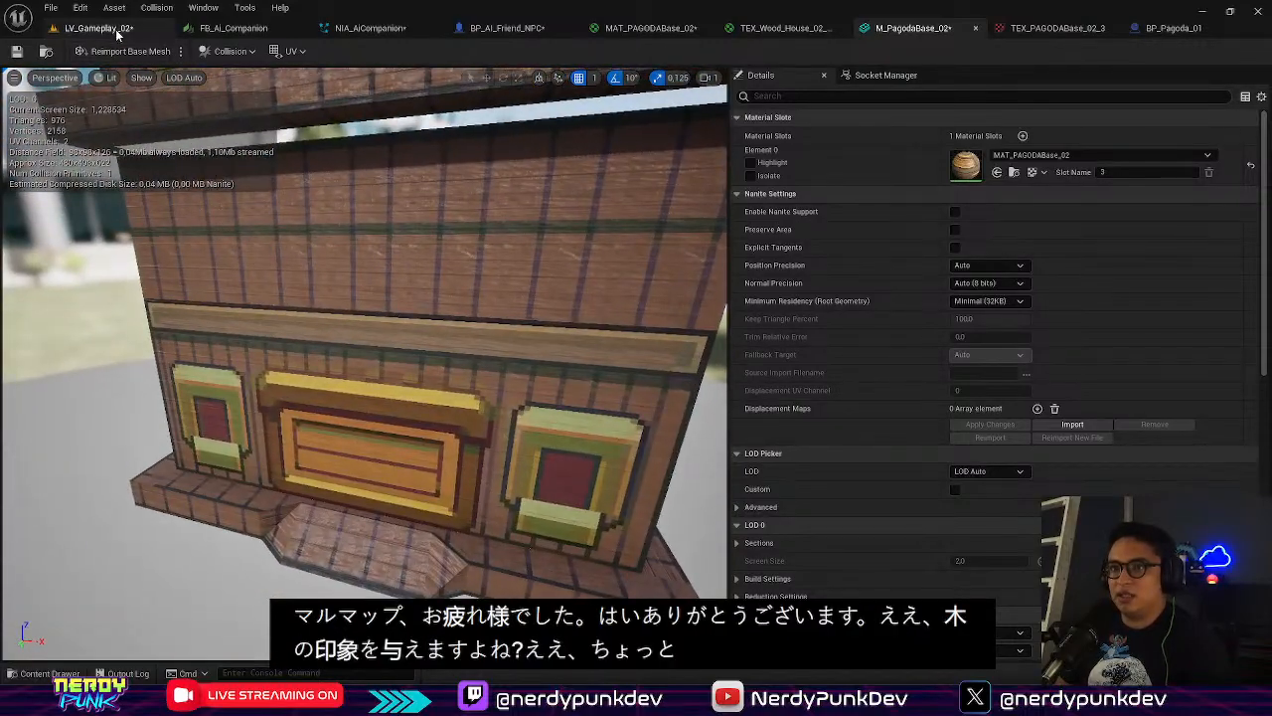
Play the LV_Gameplay_02 level and walk the character around the station platform, rail tracks and coast to view the rendering
left_click(97, 27)
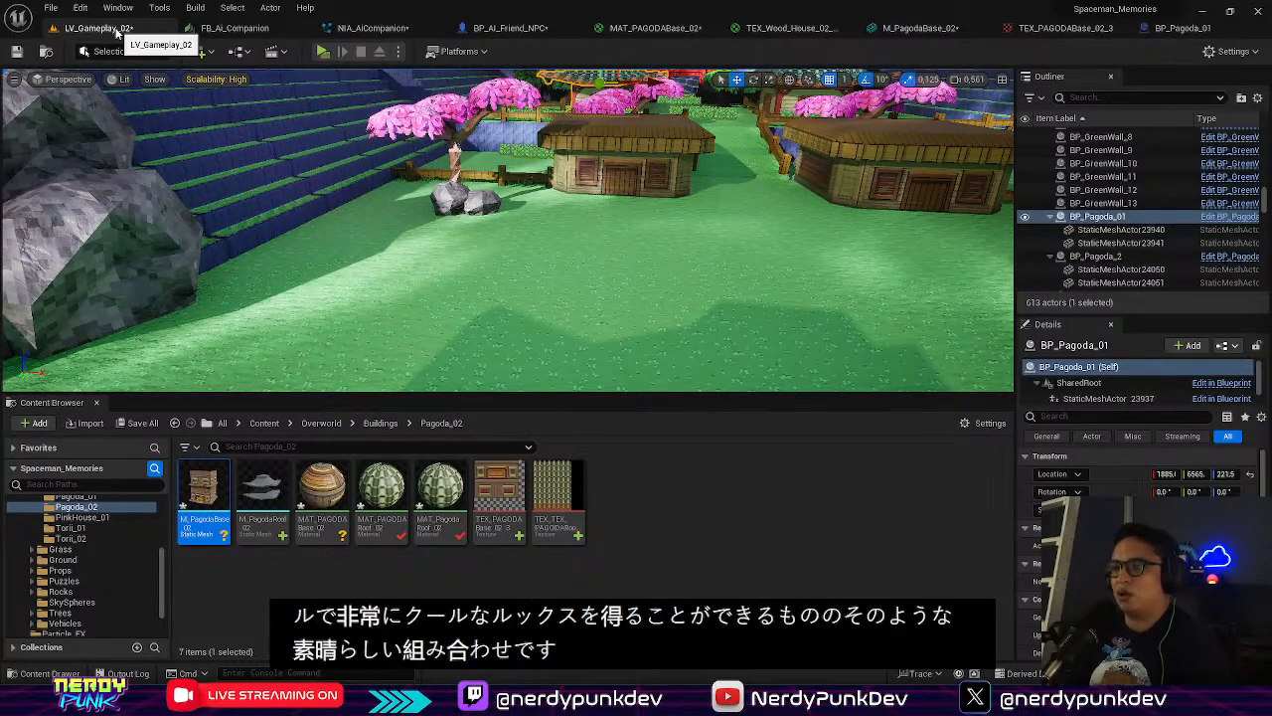
right_click_drag(418, 248, 576, 150)
key("w")
left_click(321, 54)
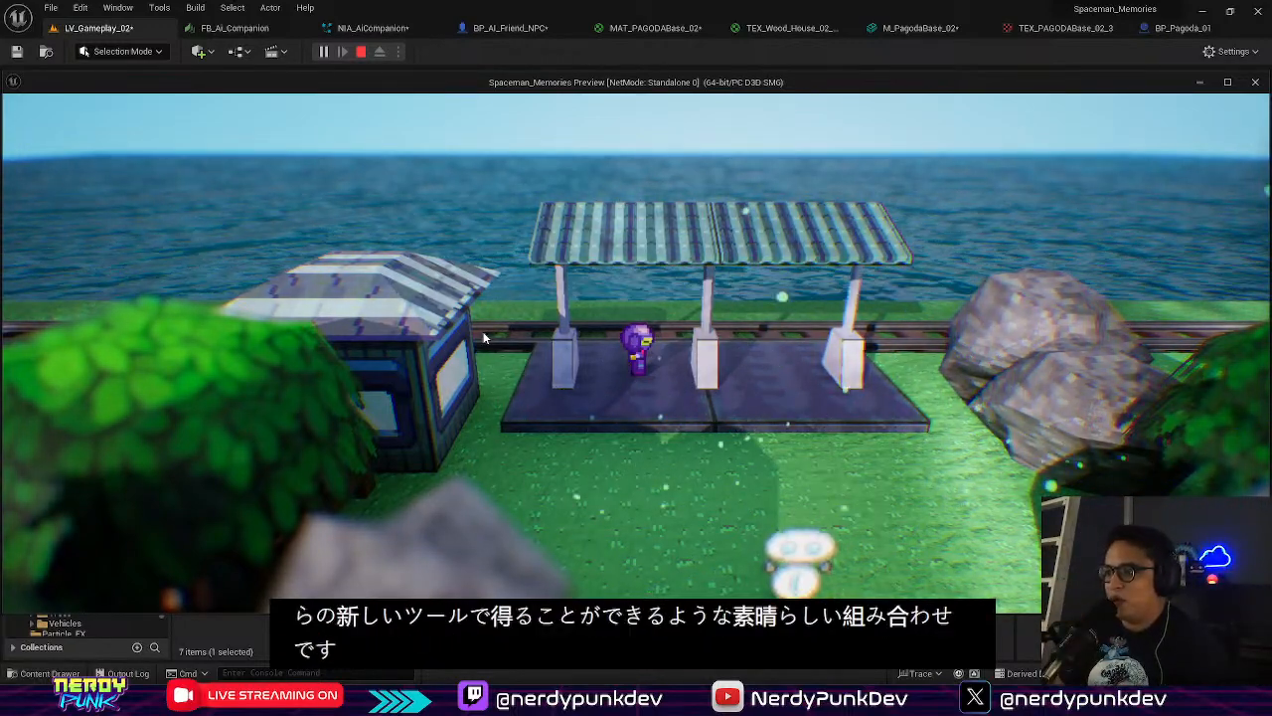
left_click(484, 337)
key("s")
key("a")
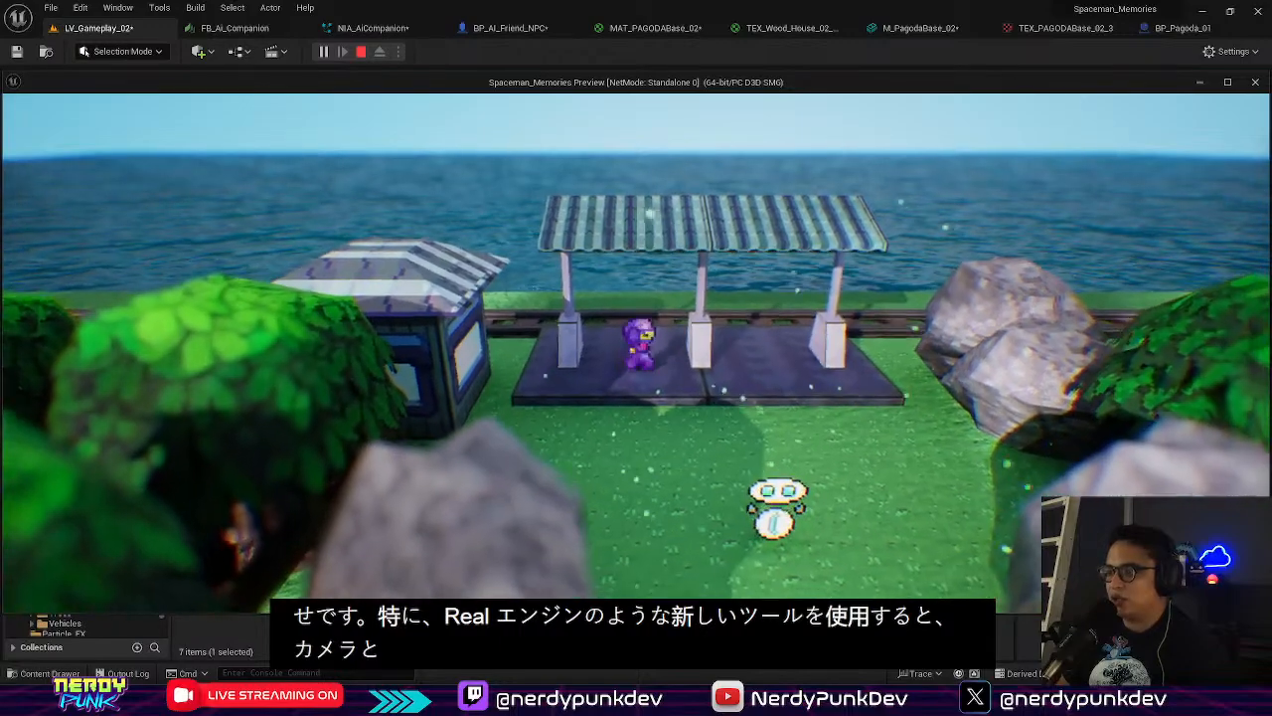
key("d")
key("s")
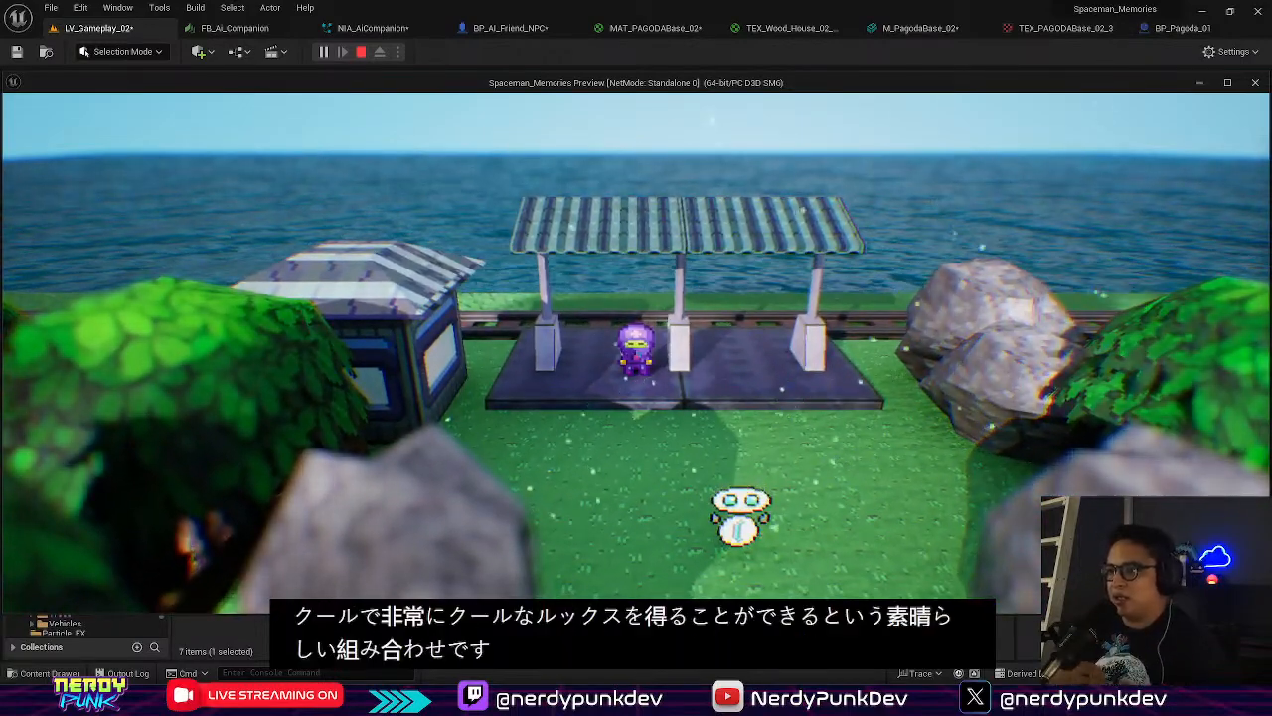
key("w")
key("a")
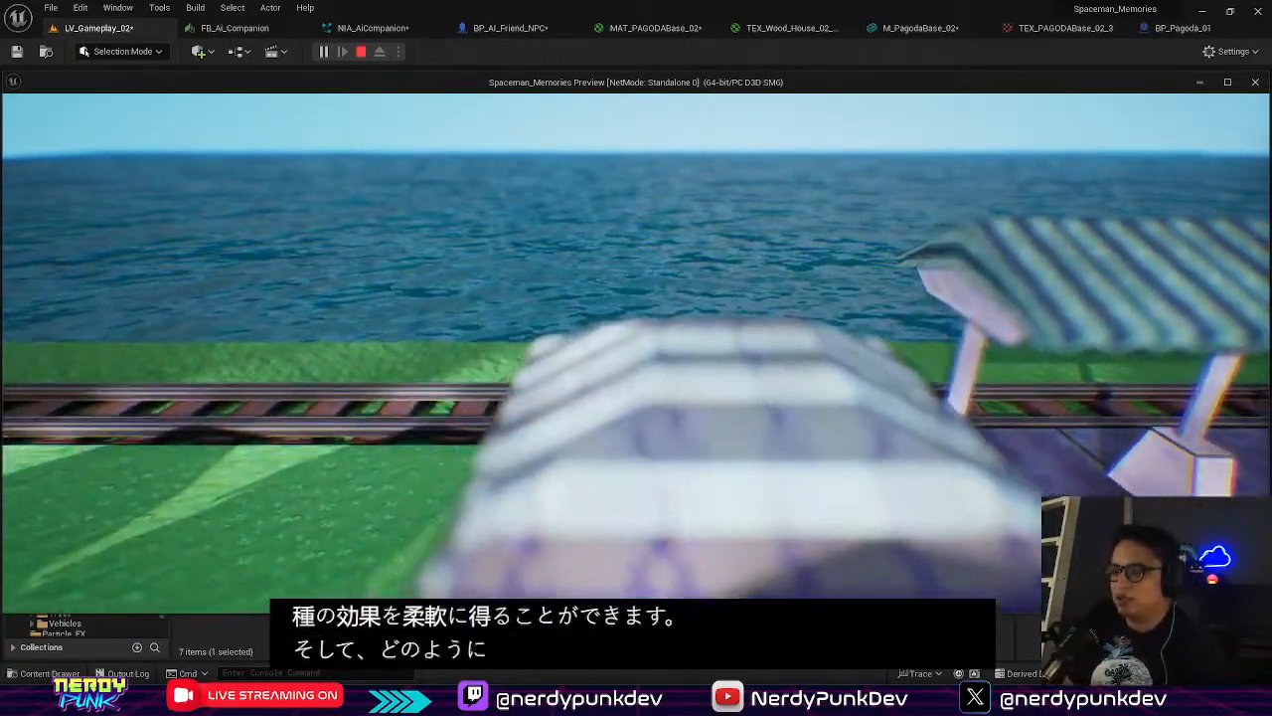
key("s")
key("d")
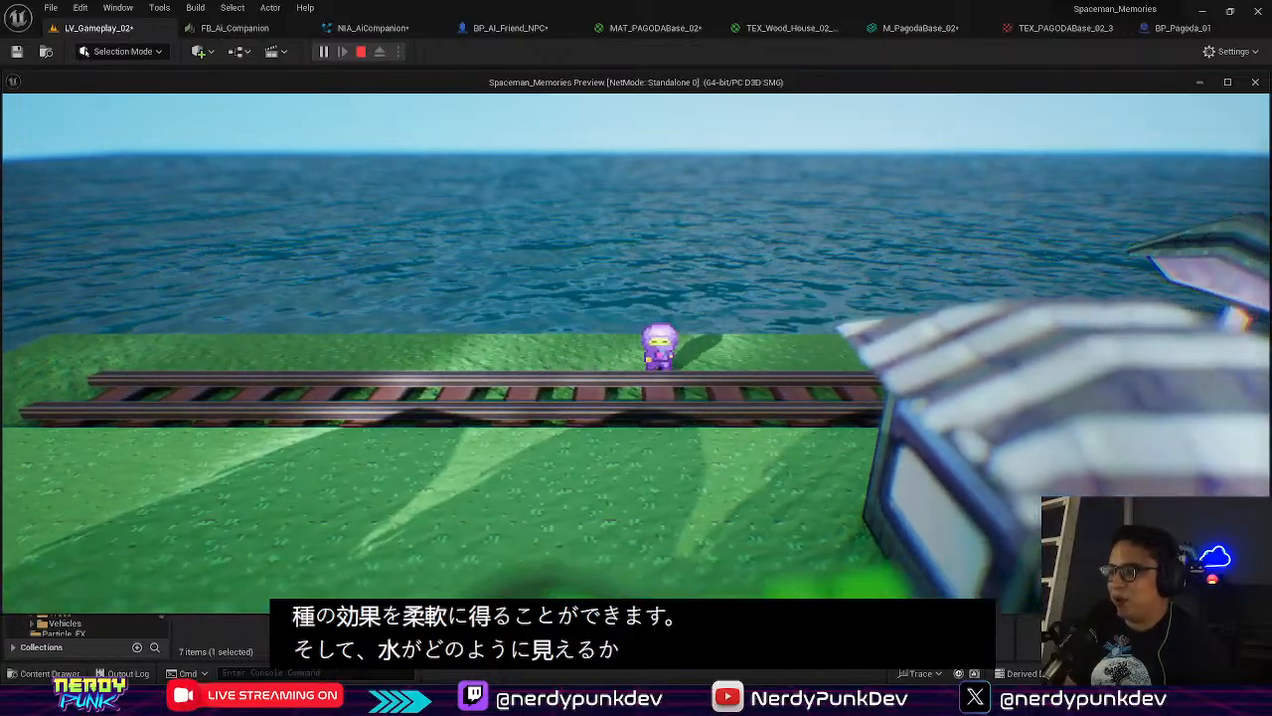
key("d")
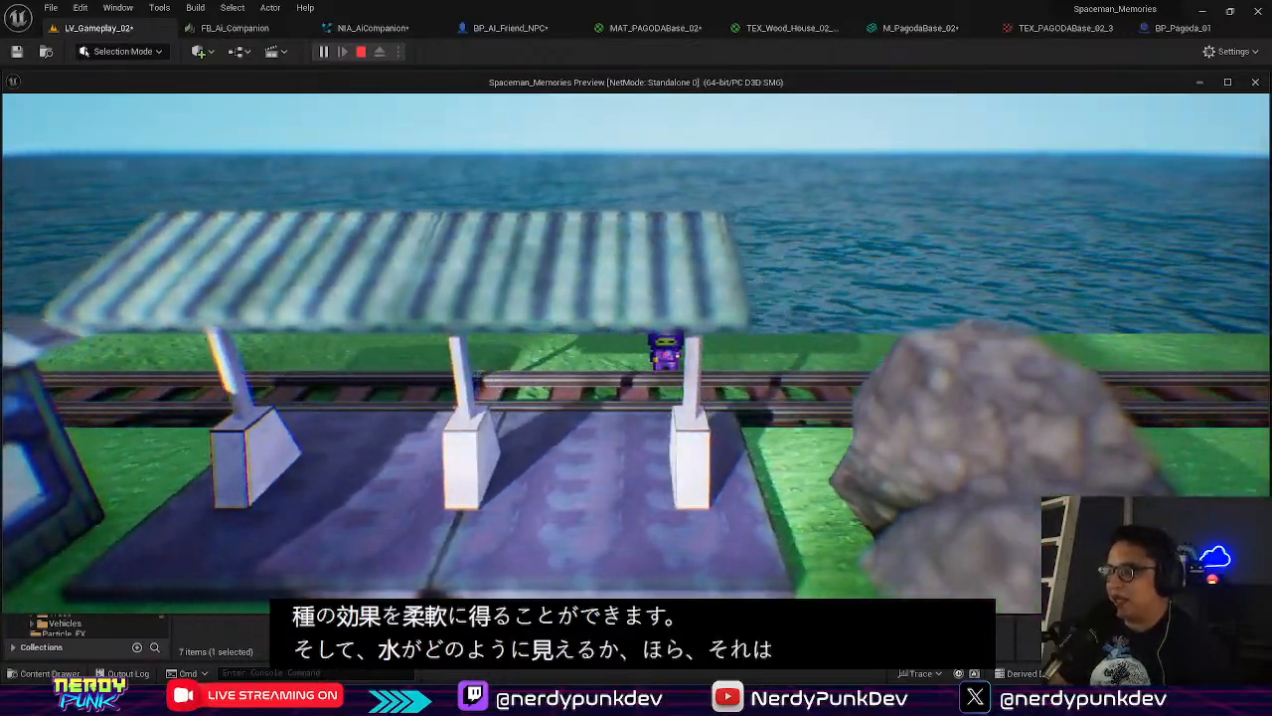
key("d")
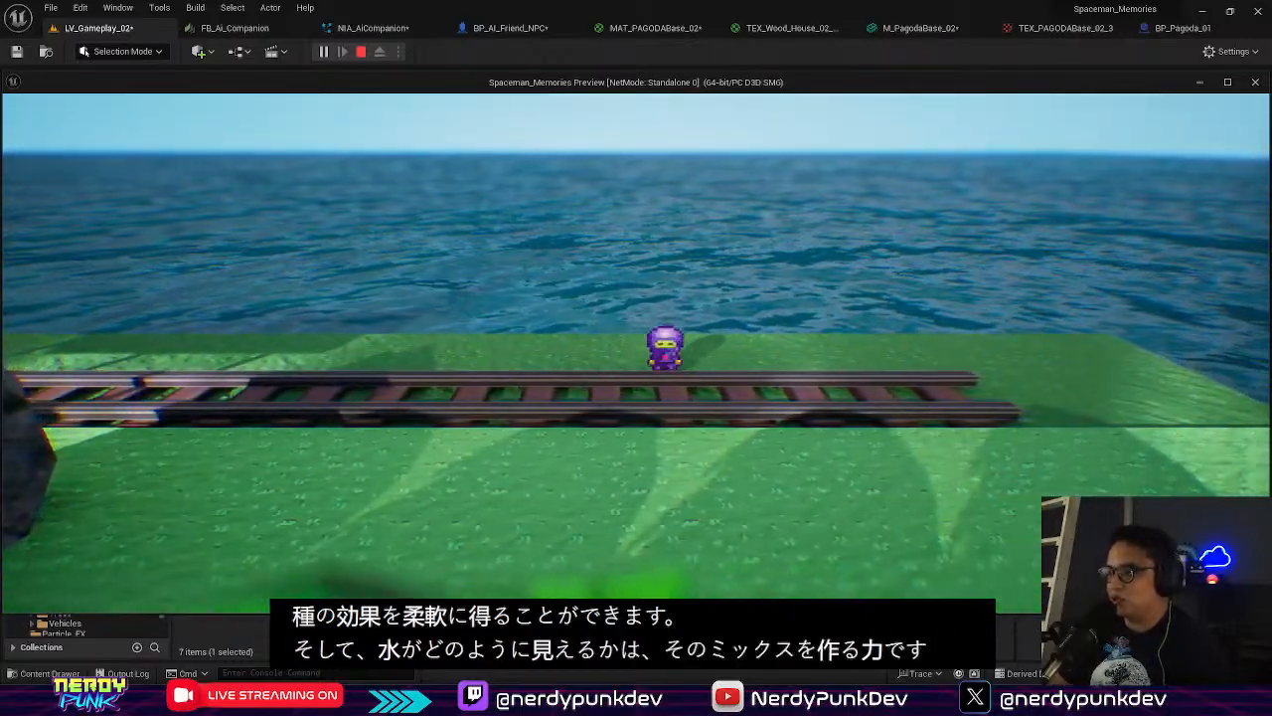
key("d")
key("s")
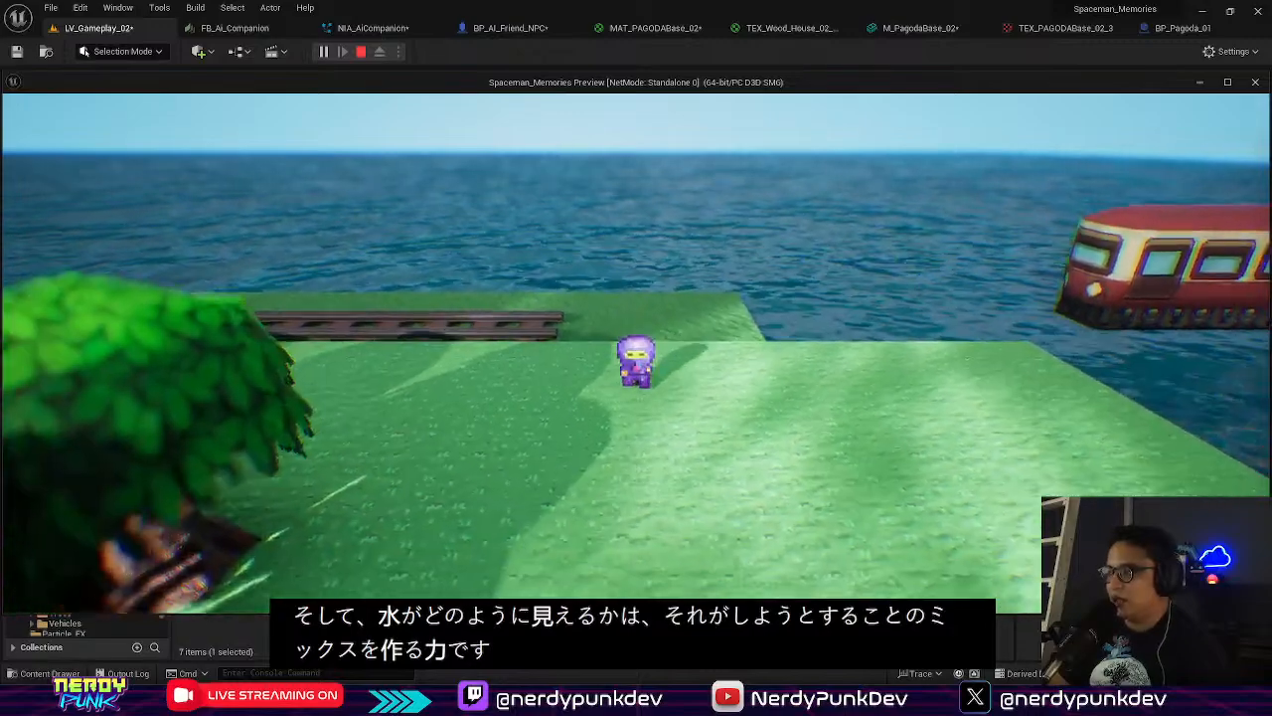
key("w")
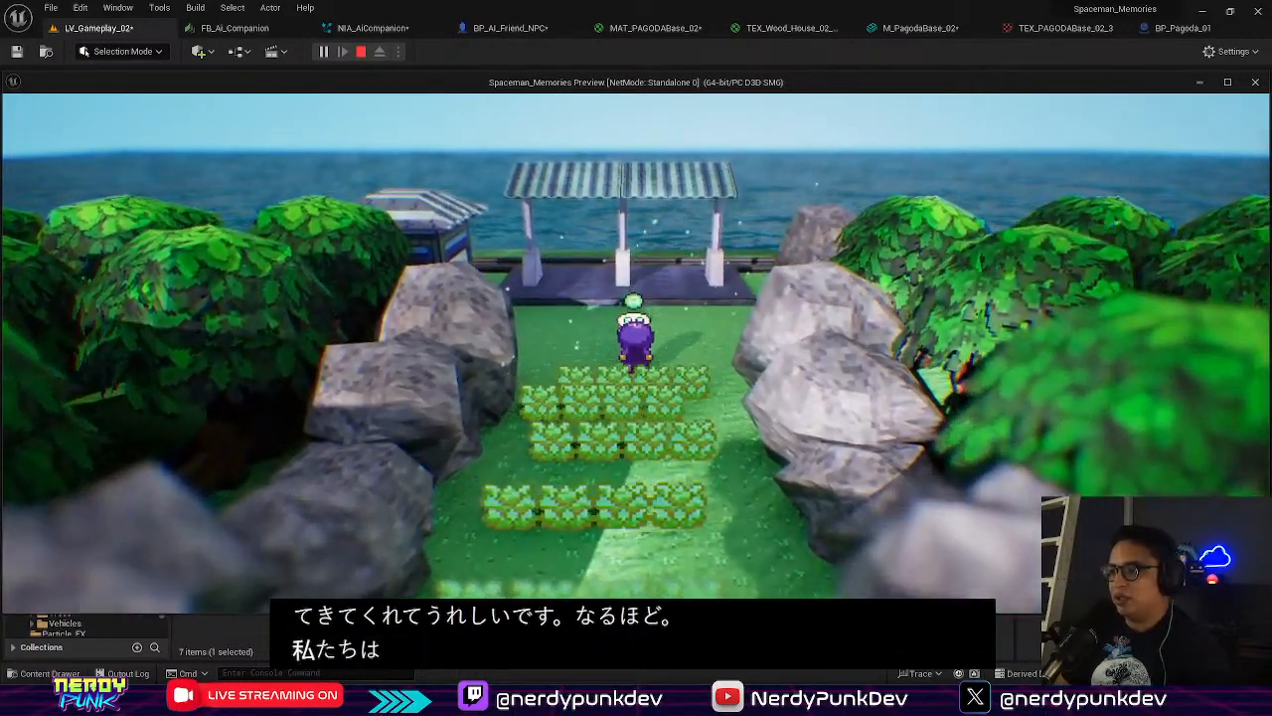
Talk to the AI companion through its whole dialogue, walk the character past the torii gate and end the play session
key("e")
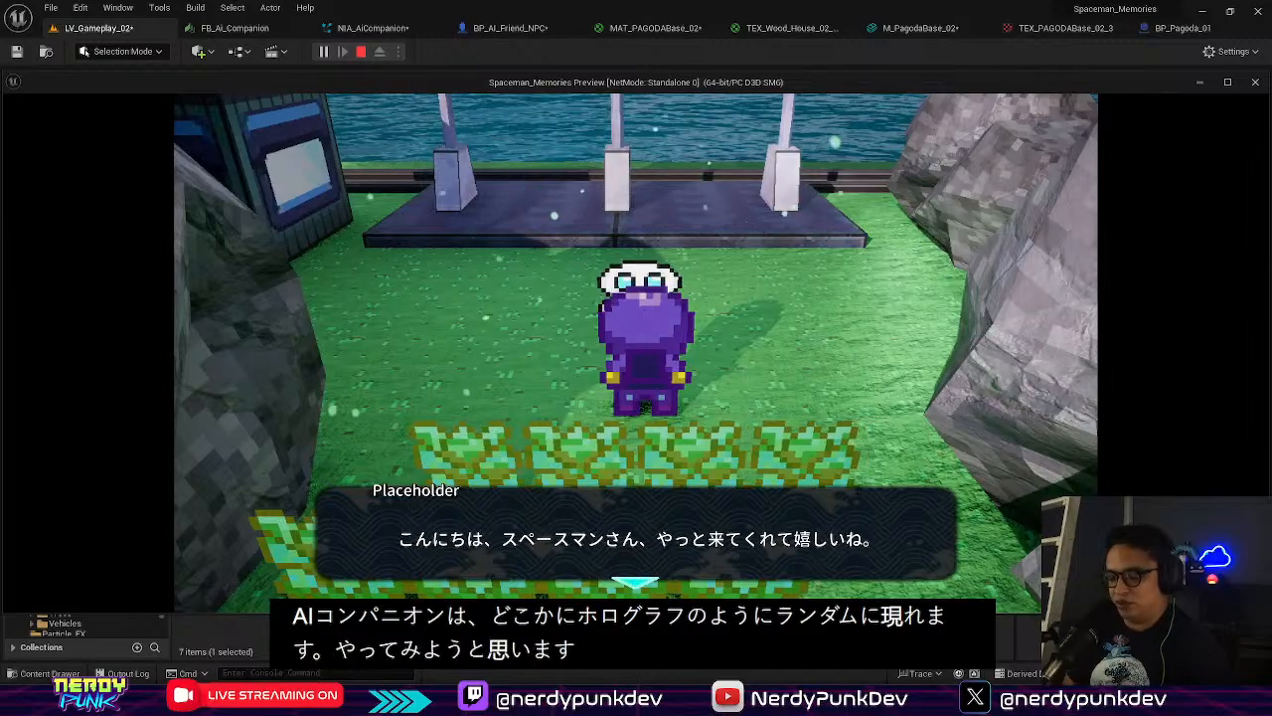
key("e")
key("e")
key("e")
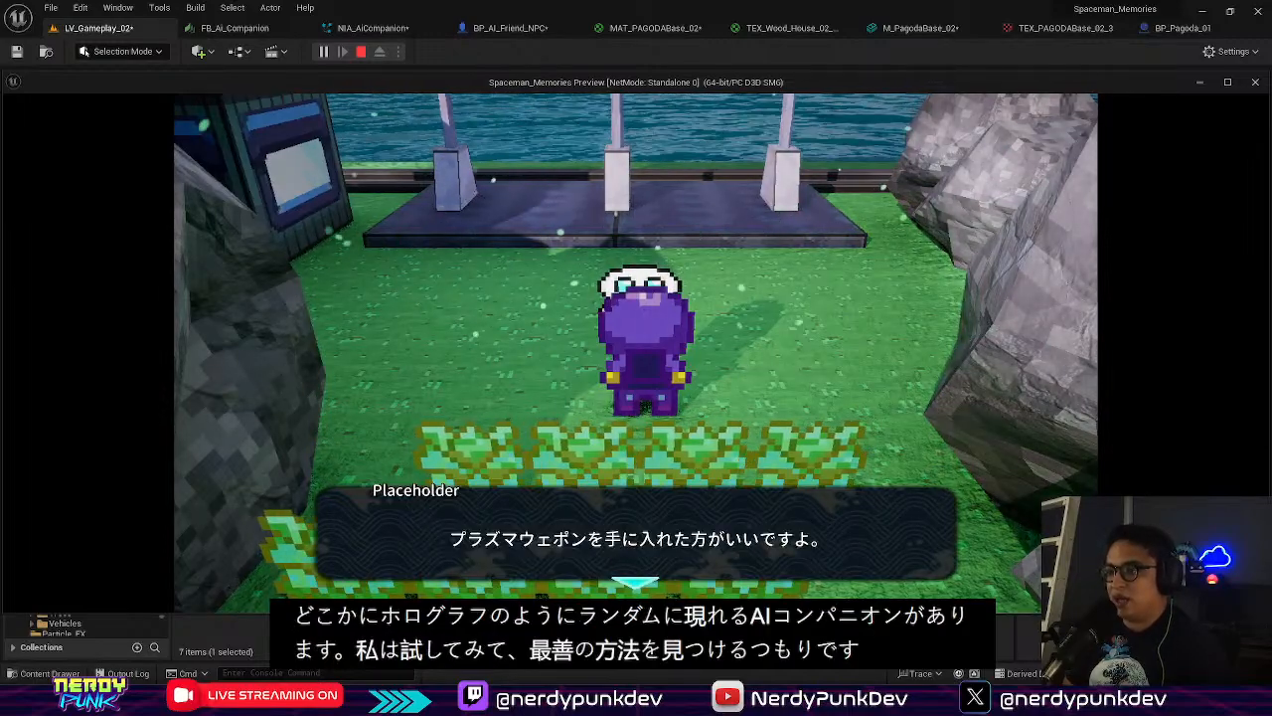
key("e")
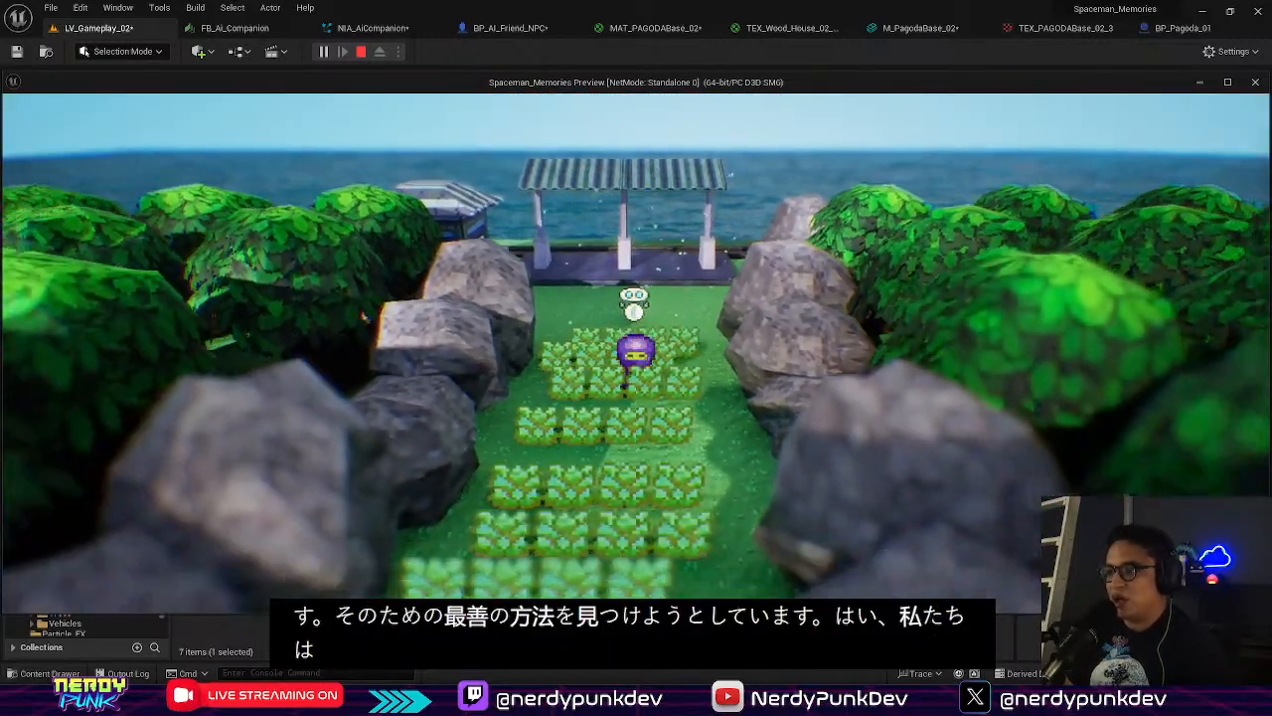
key("s")
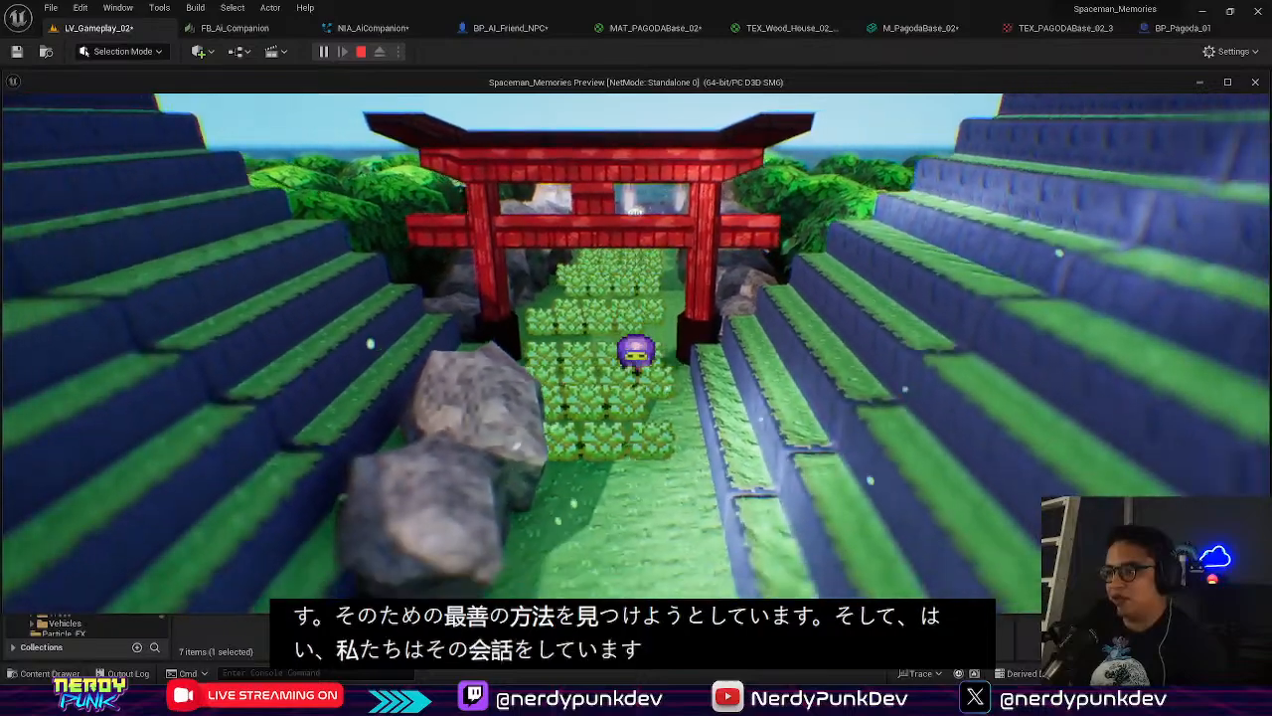
key("Escape")
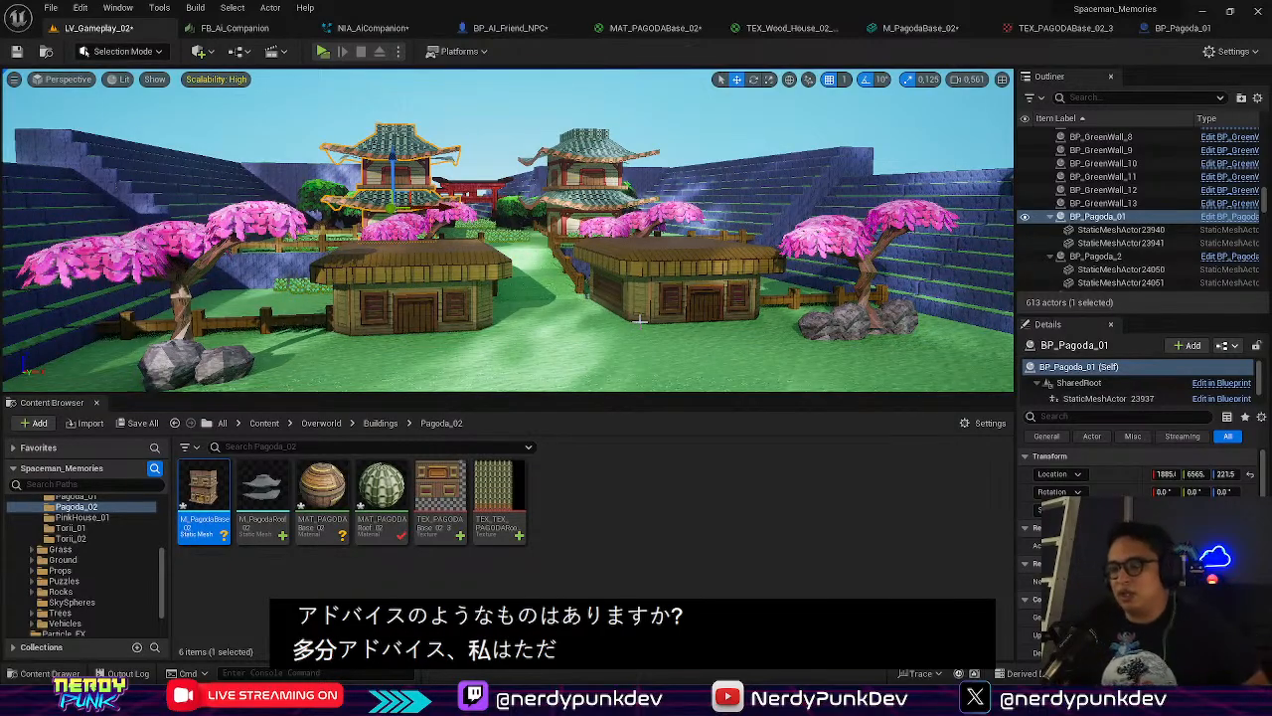
Place the M_PagodaBase_02 mesh on the open grass in front of the wooden houses and inspect its walls
right_click_drag(536, 370, 538, 288)
left_click(538, 288)
right_click(538, 288)
left_click_drag(205, 492, 392, 326)
right_click_drag(393, 326, 333, 326)
key("w")
key("s")
key("w")
right_click(442, 275)
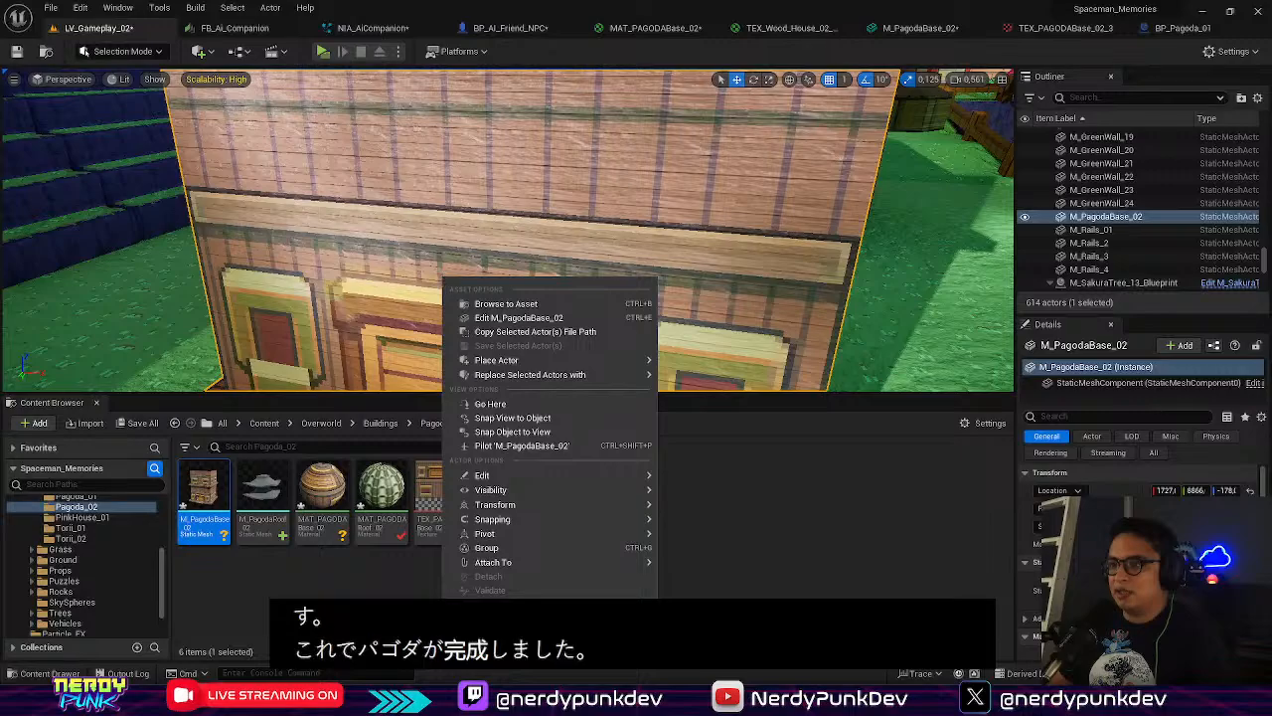
left_click(477, 246)
Place the M_PagodaRoof_02 mesh in the level against the newly placed pagoda base and view both from the side
right_click_drag(477, 247, 407, 267)
key("s")
key("w")
key("s")
key("a")
key("d")
key("w")
left_click_drag(264, 499, 494, 305)
right_click_drag(494, 304, 477, 314)
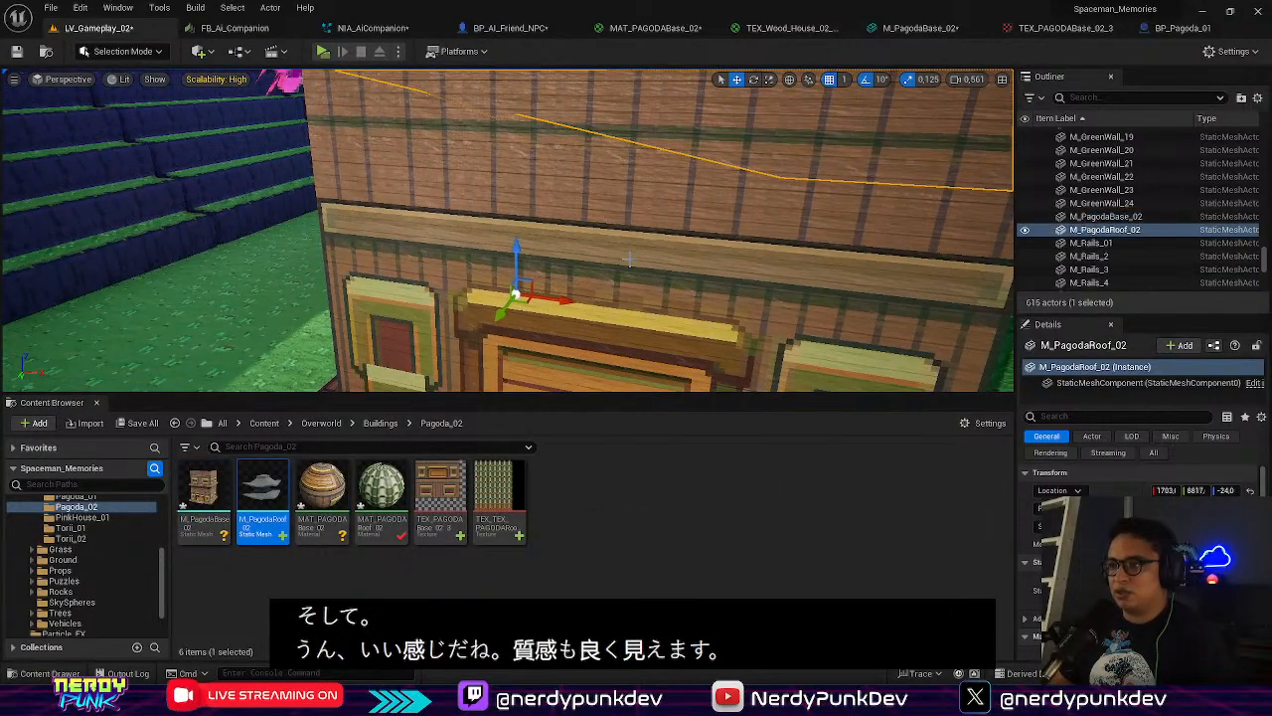
right_click(631, 262)
type("s")
left_click(534, 281)
key("s")
right_click_drag(535, 281, 577, 308)
key("w")
key("s")
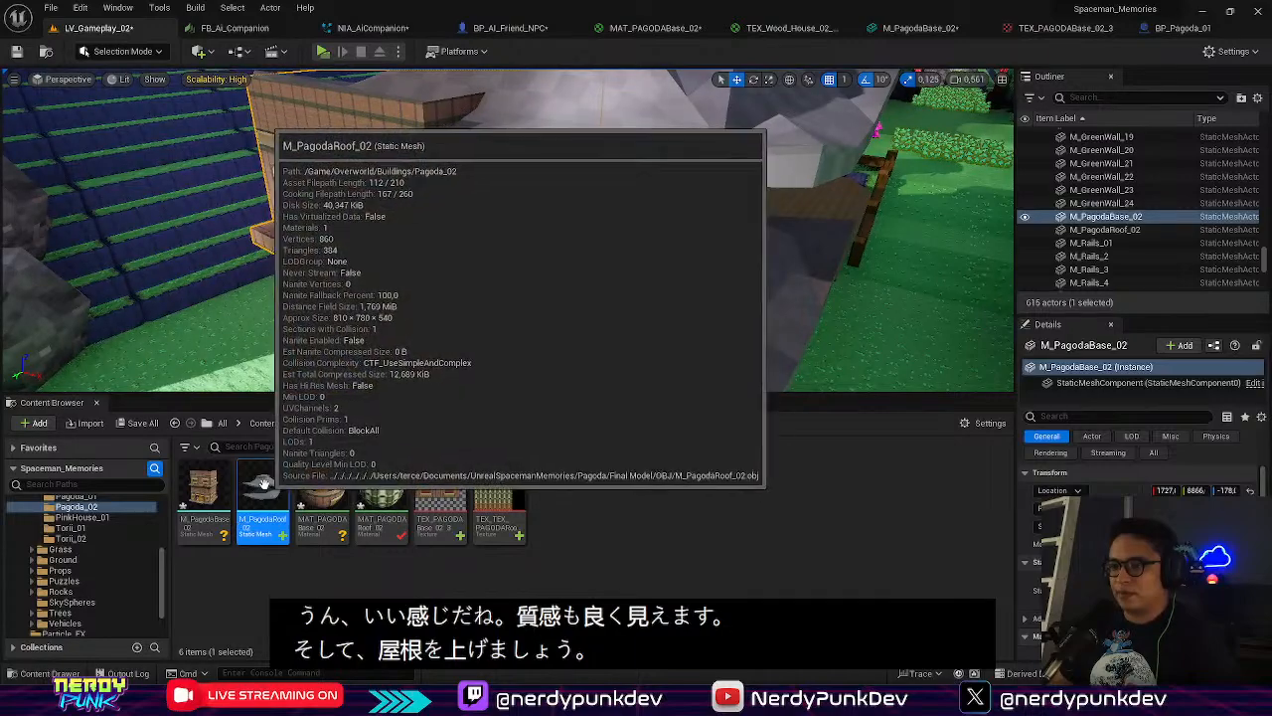
Open the M_PagodaRoof_02 mesh and assign MAT_PAGODARoof_02 to its material slot, inspecting the tiled roofs
double_click(262, 487)
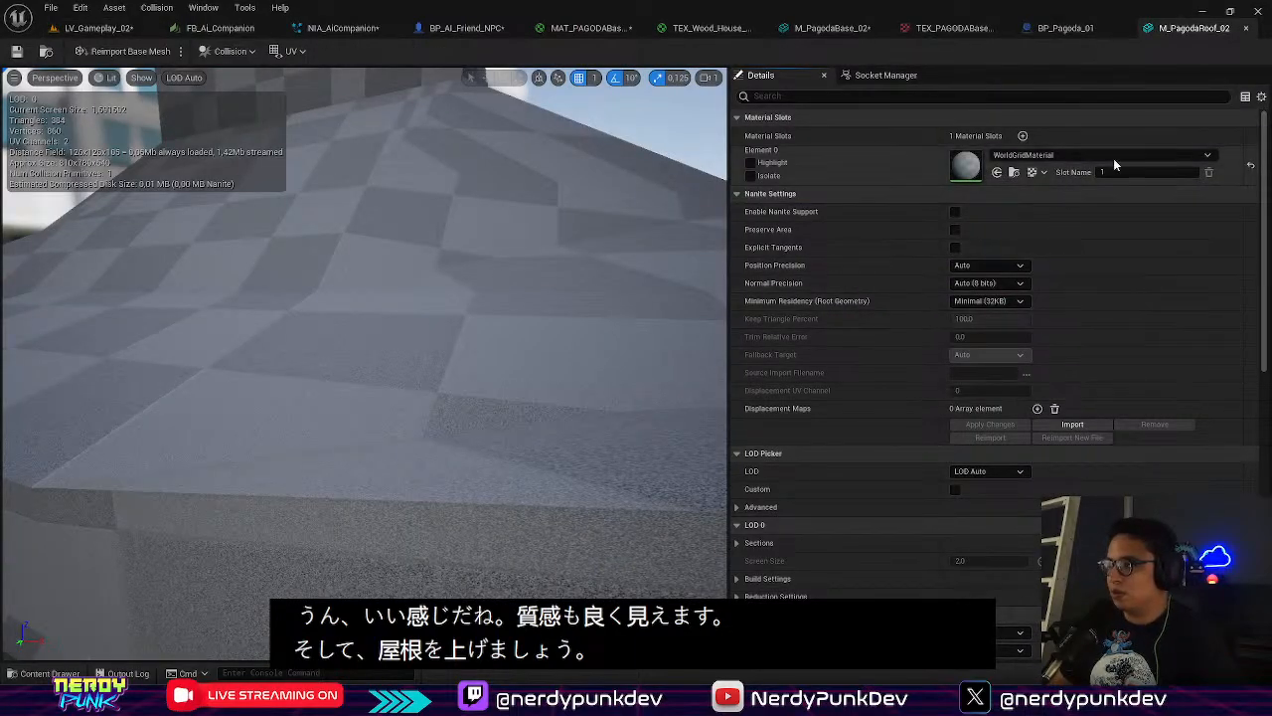
left_click(1081, 157)
type("ROOF")
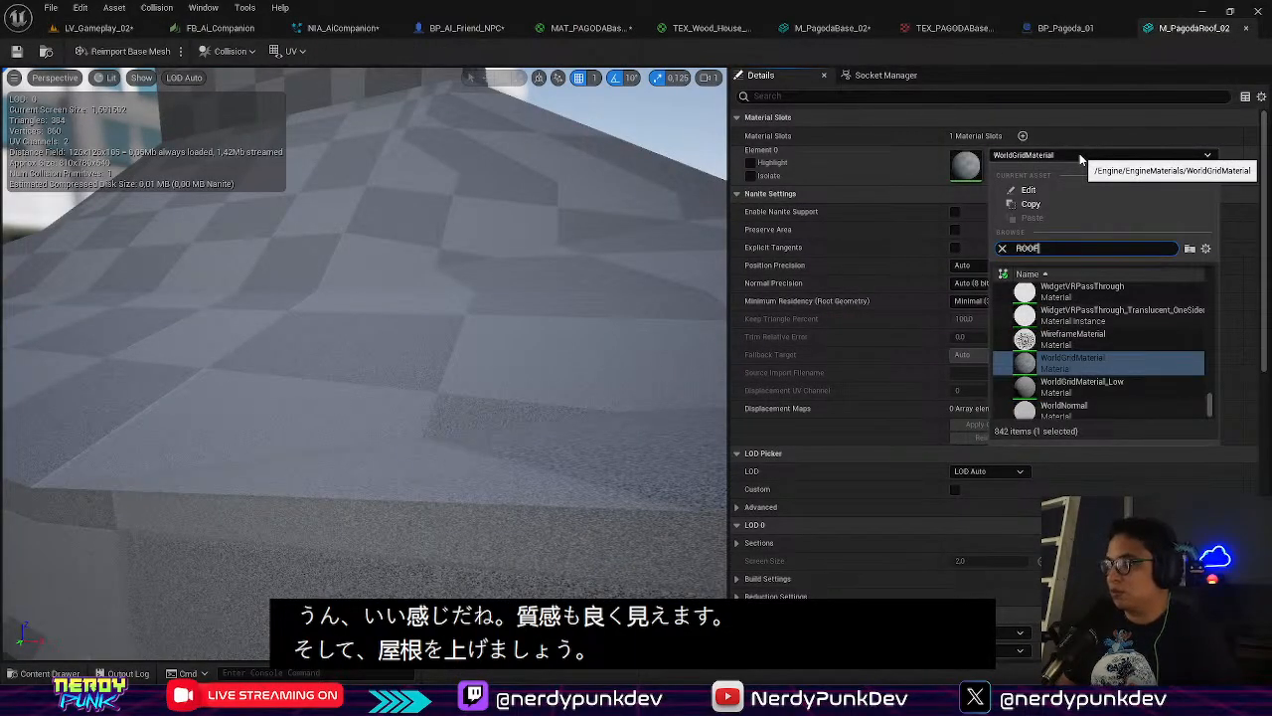
left_click(1063, 296)
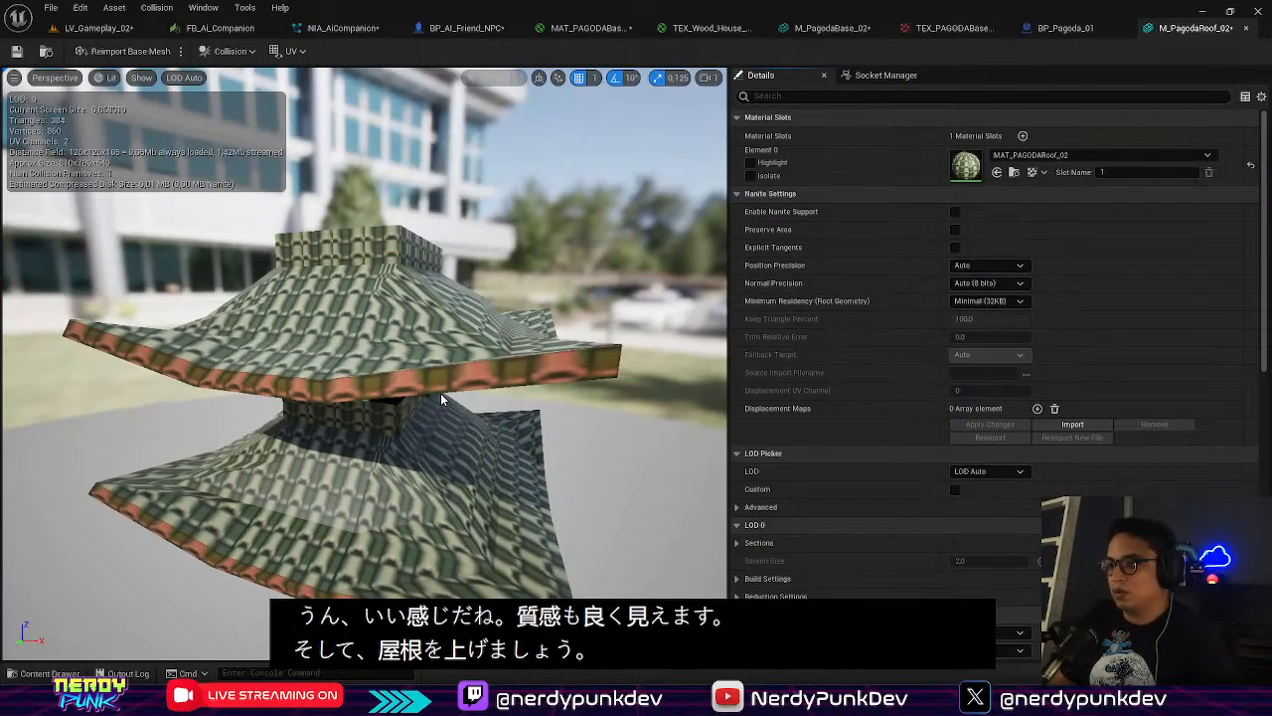
scroll(400, 360, "up", 5)
mouse_move(399, 360)
right_mouse_down()
mouse_move(447, 373)
mouse_move(397, 338)
mouse_move(457, 358)
mouse_move(418, 347)
right_mouse_up()
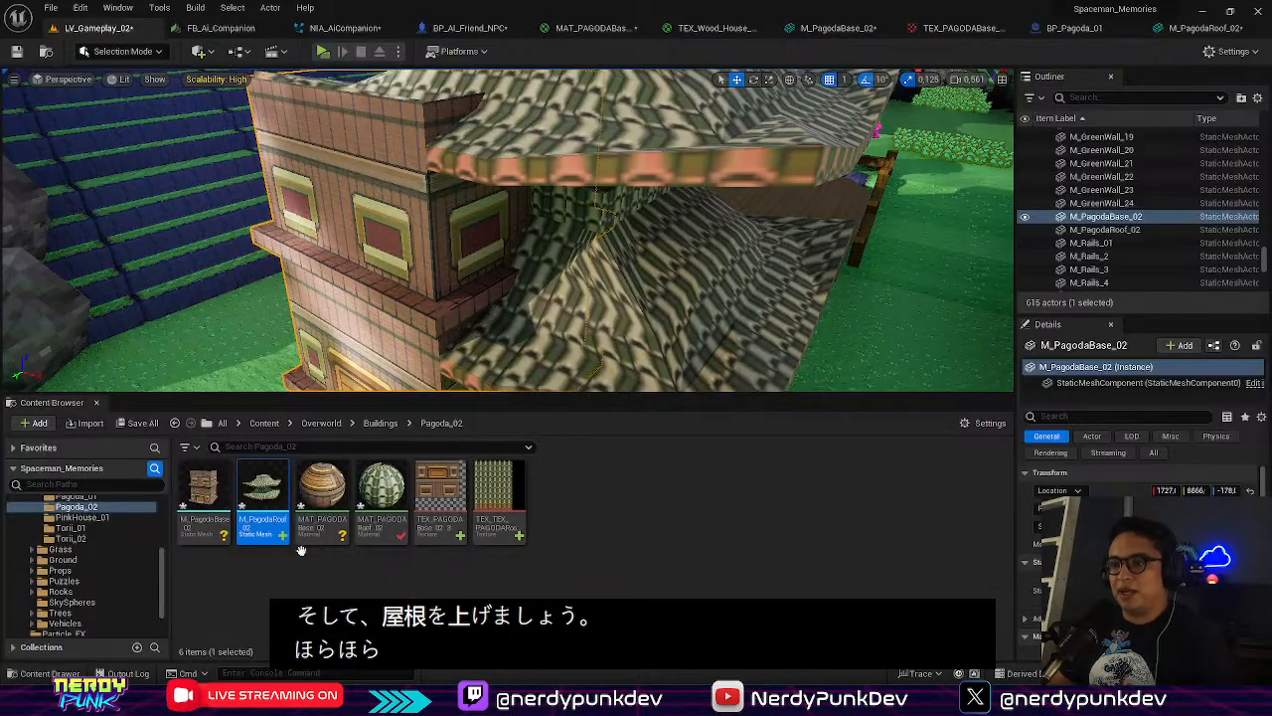
Open the pagoda roof texture and show the choices for its Texture Group
left_click(99, 28)
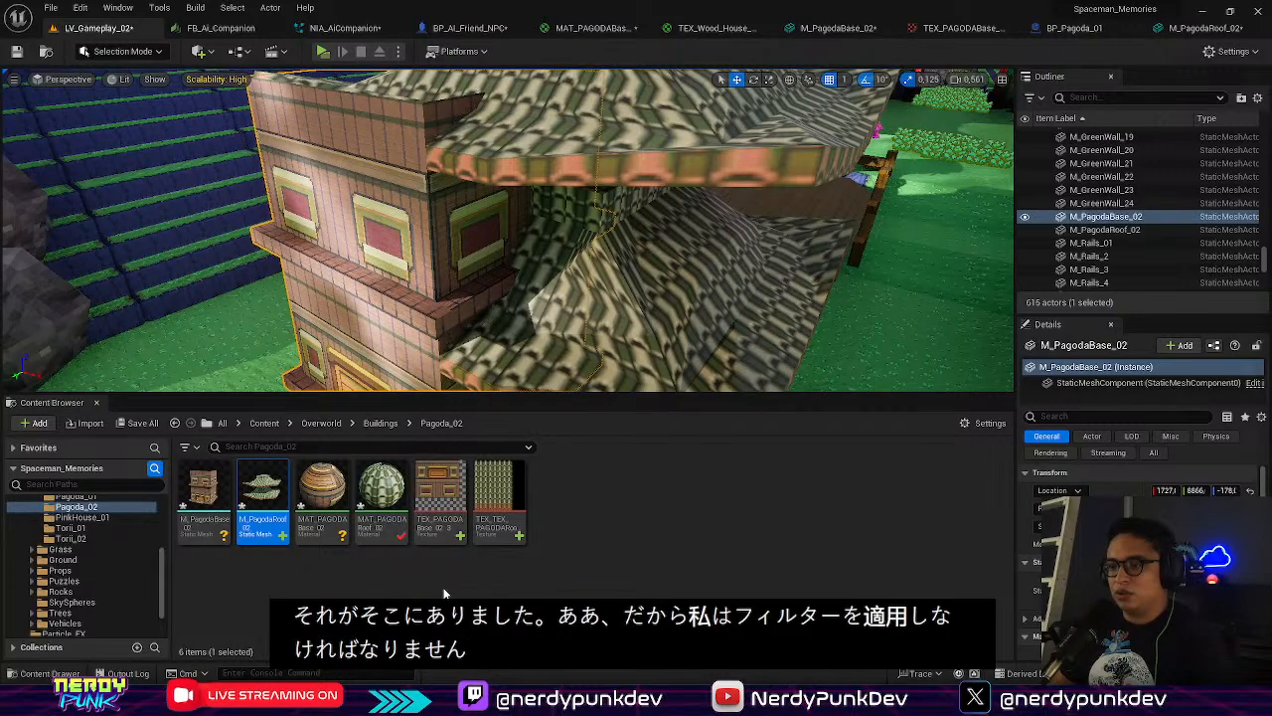
double_click(523, 507)
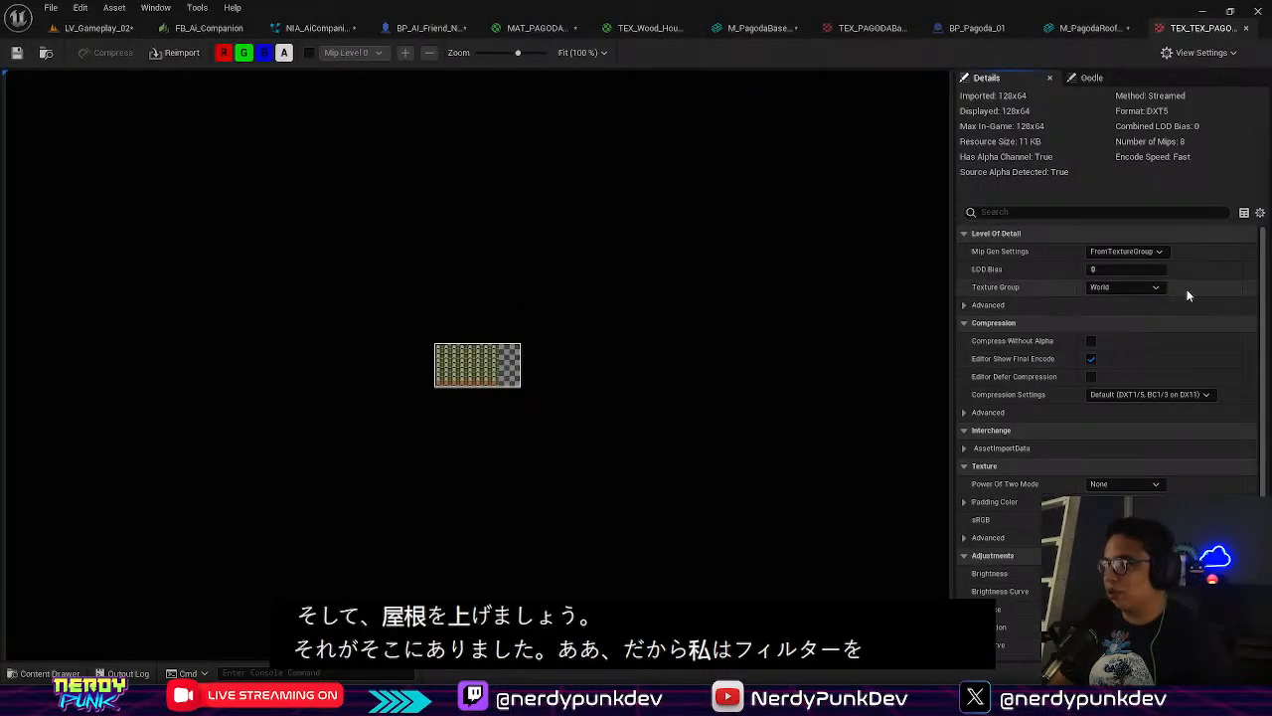
left_click(970, 236)
left_click(1093, 287)
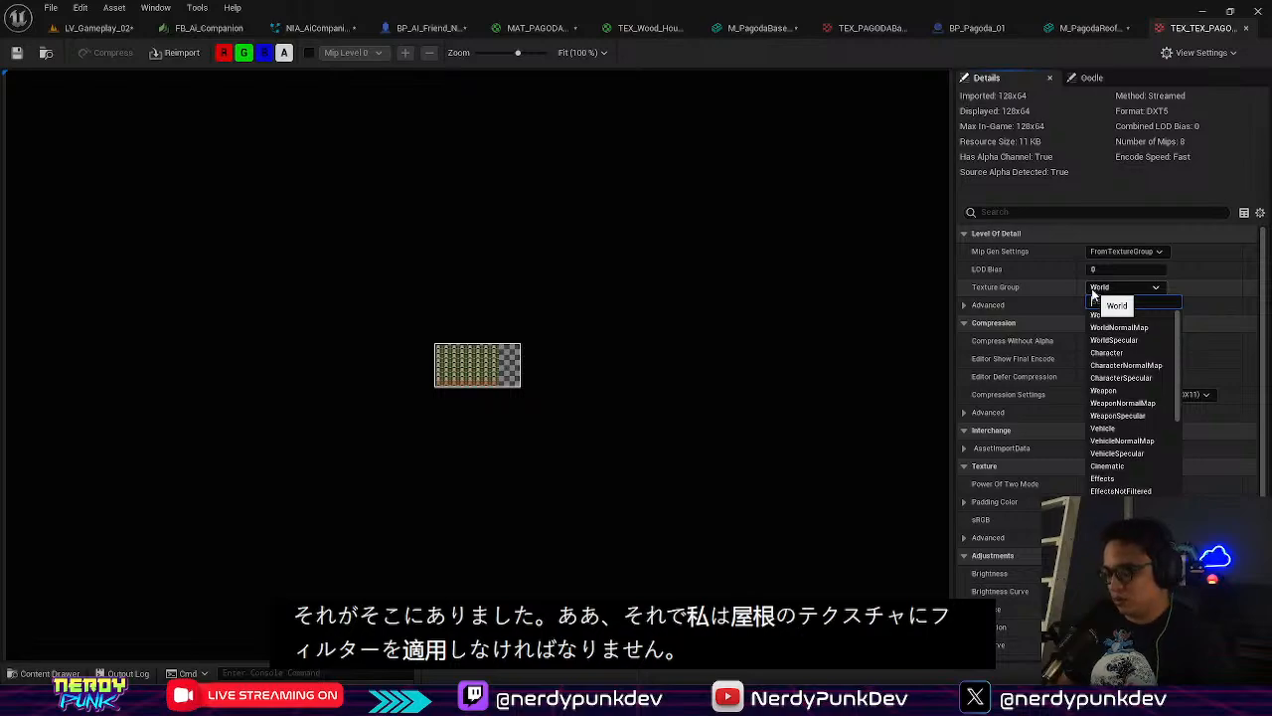
type("nearest")
key("BackSpace")
key("BackSpace")
key("BackSpace")
key("BackSpace")
key("BackSpace")
key("BackSpace")
key("BackSpace")
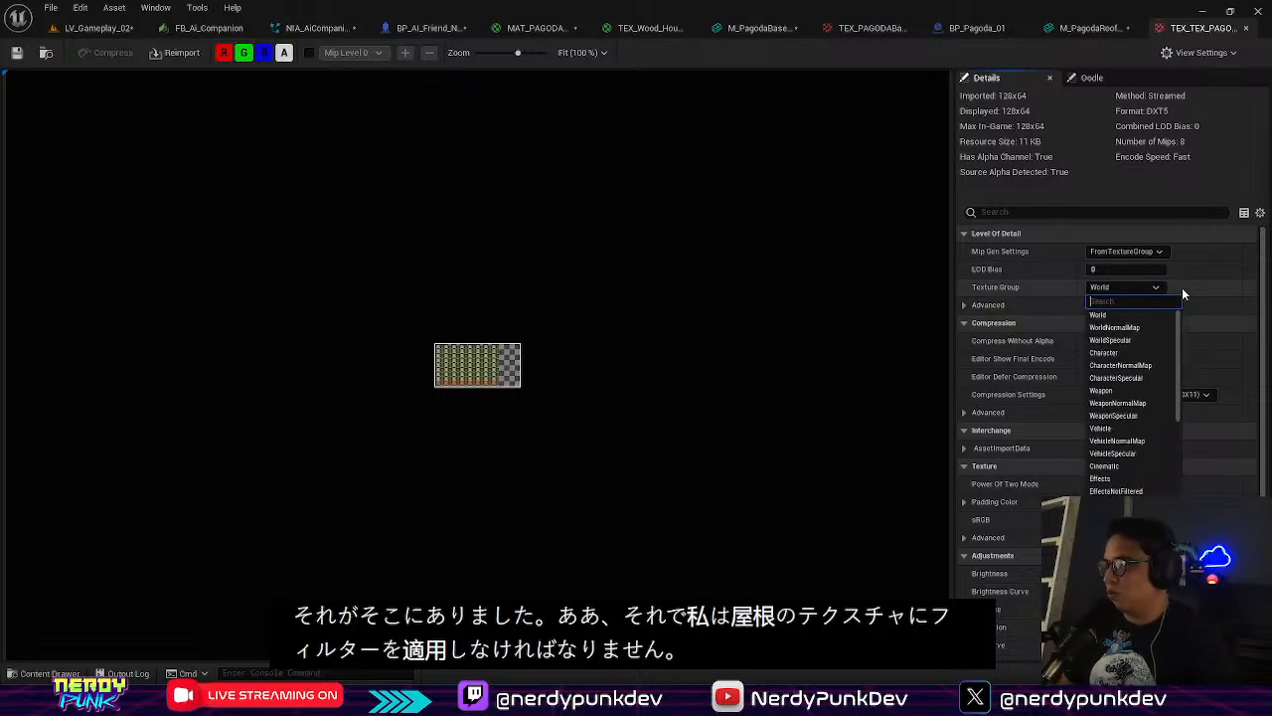
Set the roof texture's Texture Group to 2D Pixels (unfiltered) and inspect the roof tiles in the level
type("unf")
left_click(1143, 315)
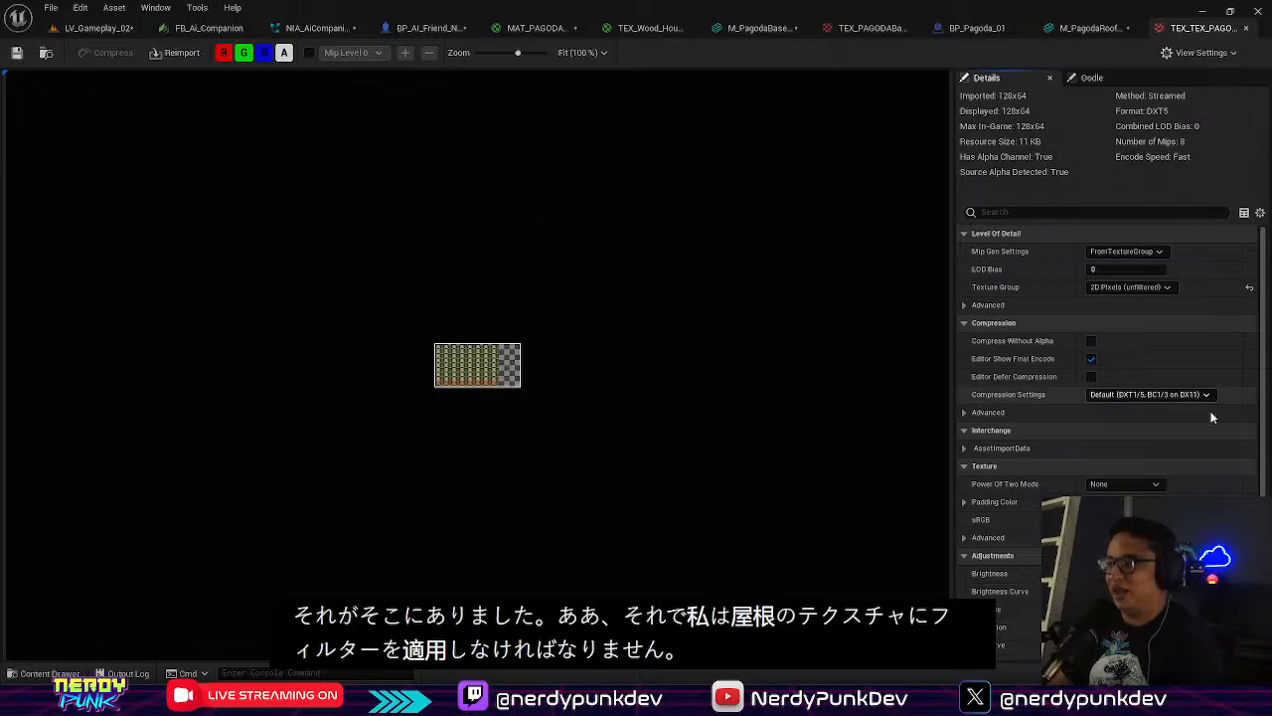
left_click(95, 27)
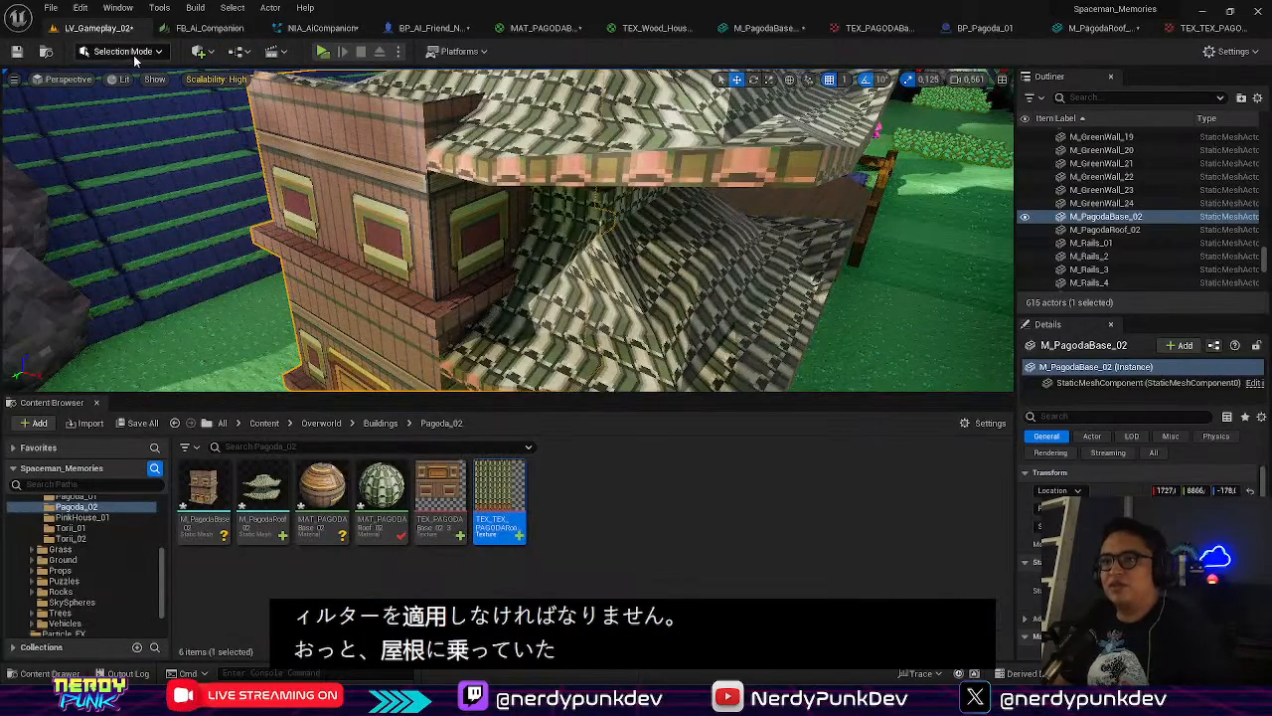
right_click_drag(691, 197, 715, 227)
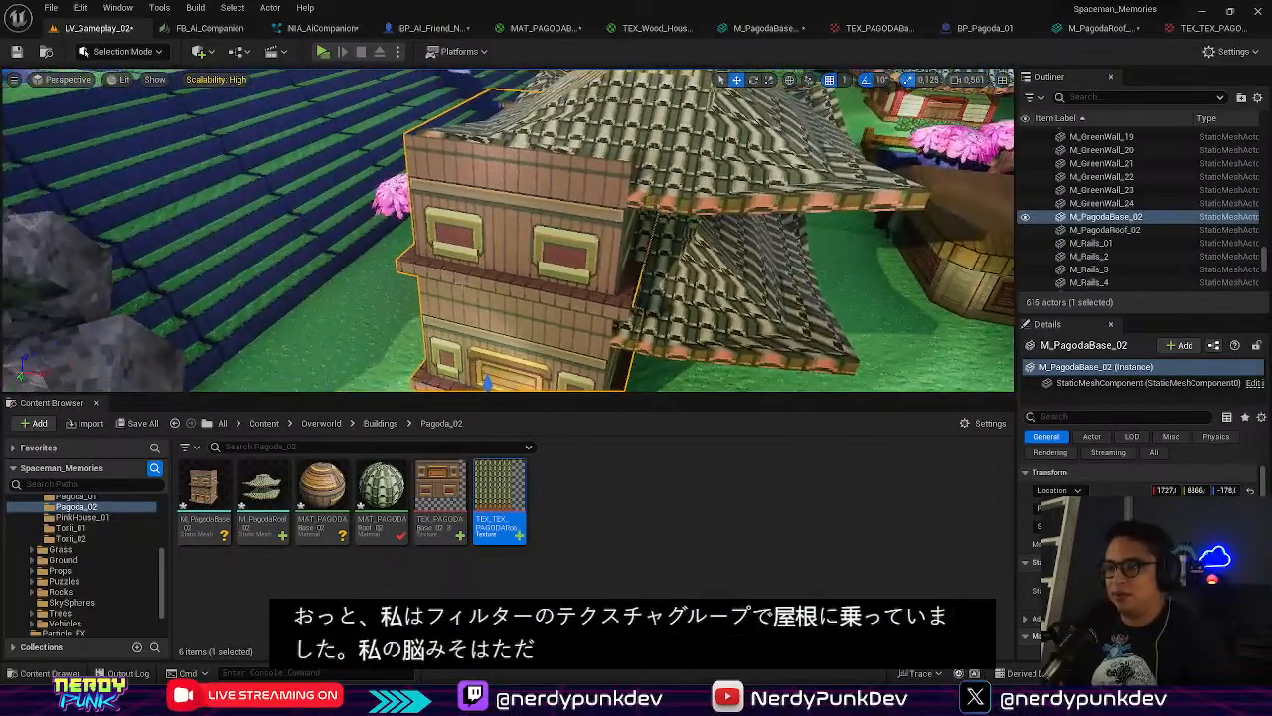
Edit the pivot of M_PagodaBase_02 in Modeling mode, shifting it across the ground to about X 1948, Y 8357
left_click(65, 78)
left_click(121, 79)
left_click(123, 50)
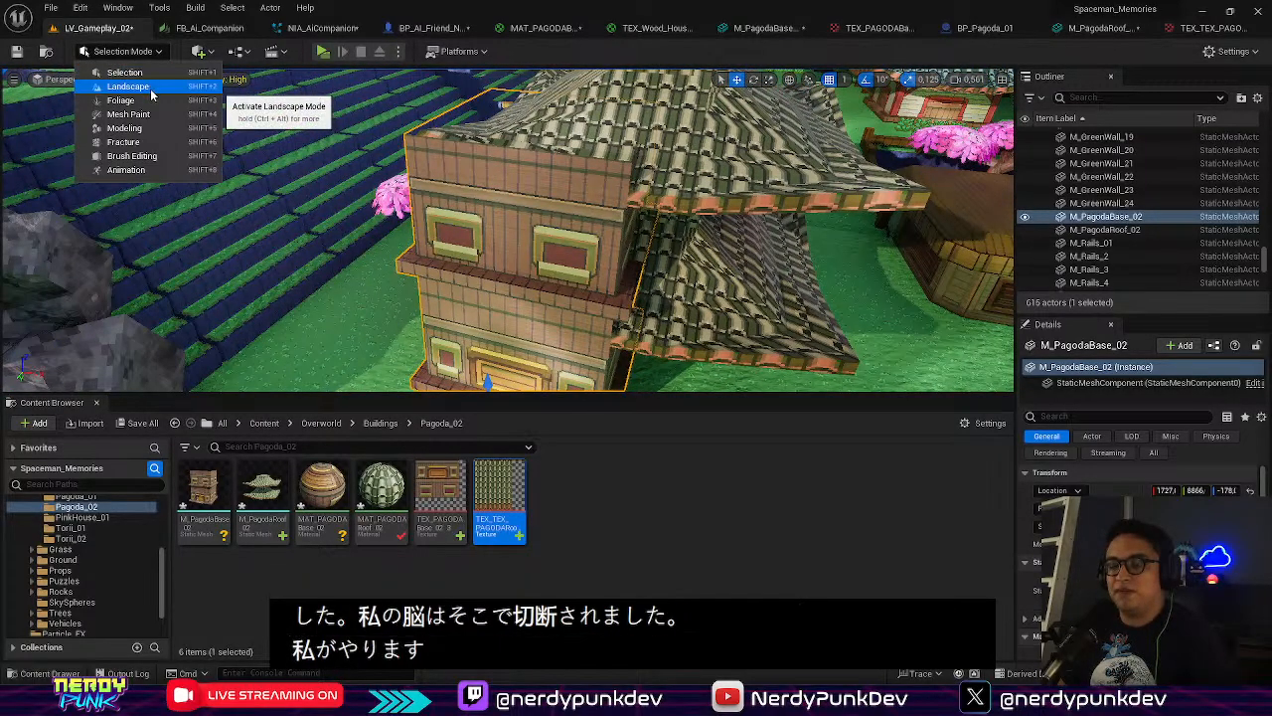
left_click(147, 130)
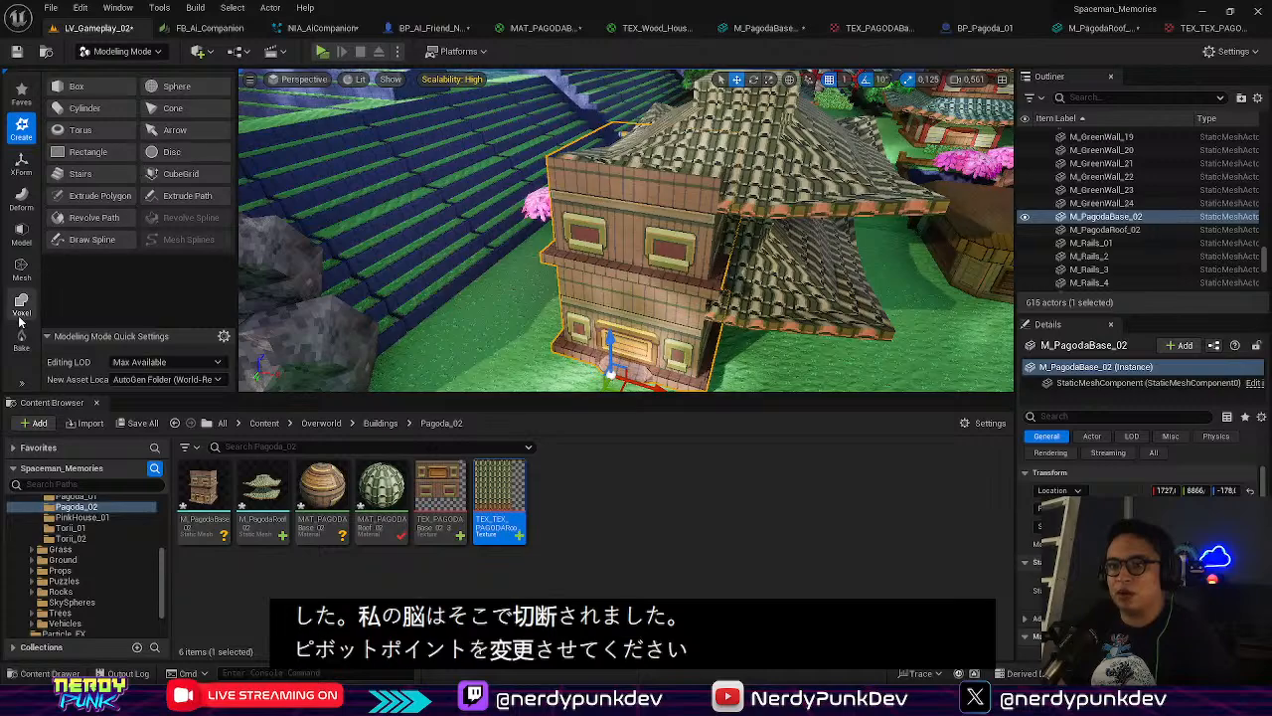
left_click(24, 164)
left_click(100, 133)
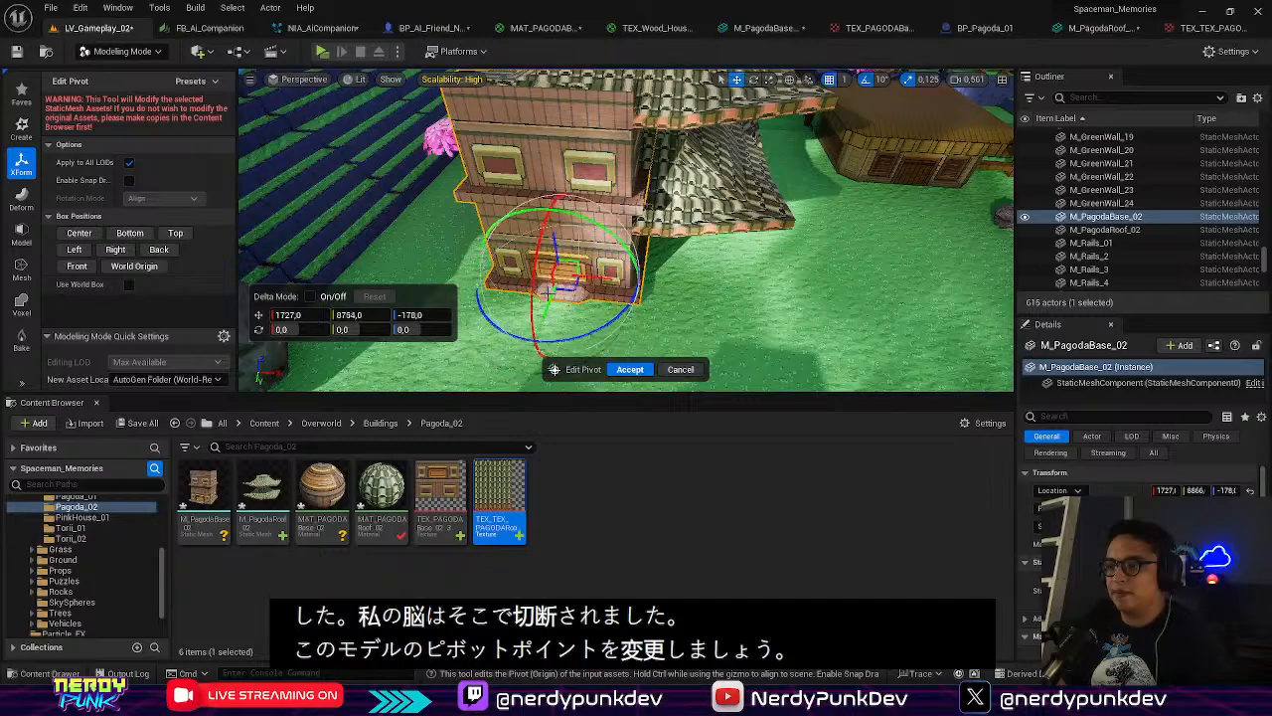
left_click_drag(548, 294, 565, 212)
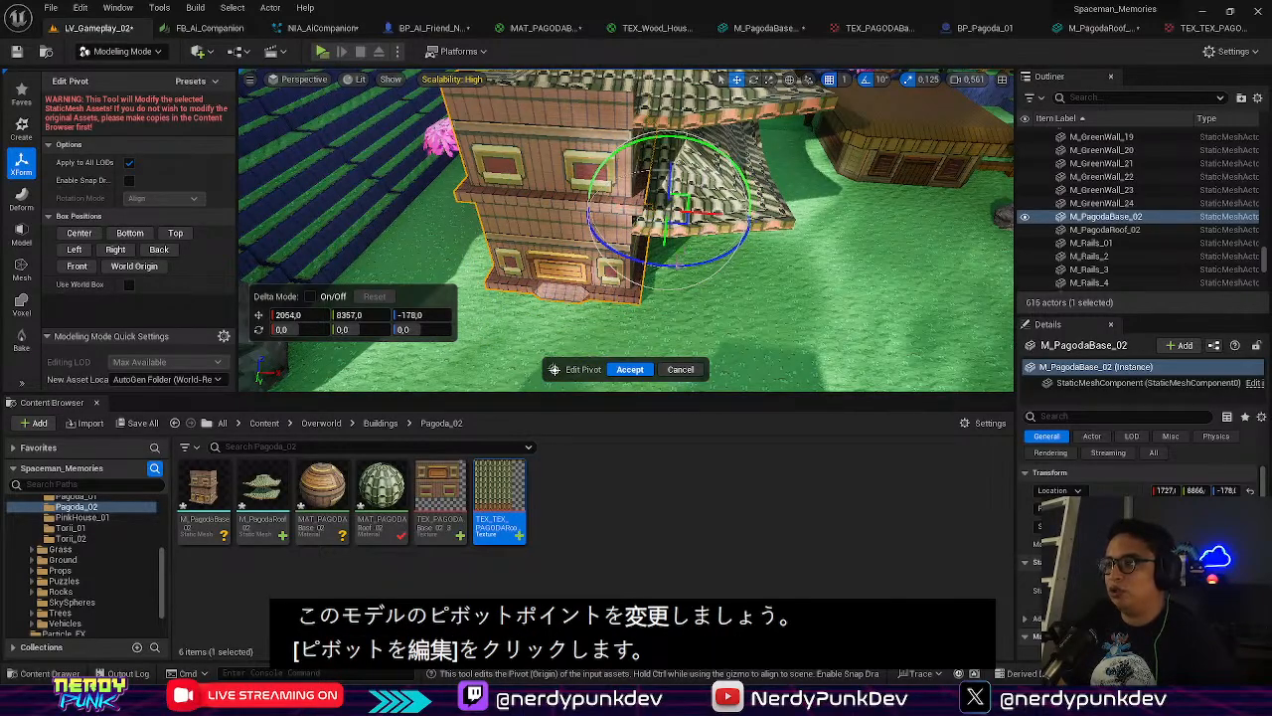
right_click_drag(660, 228, 556, 211)
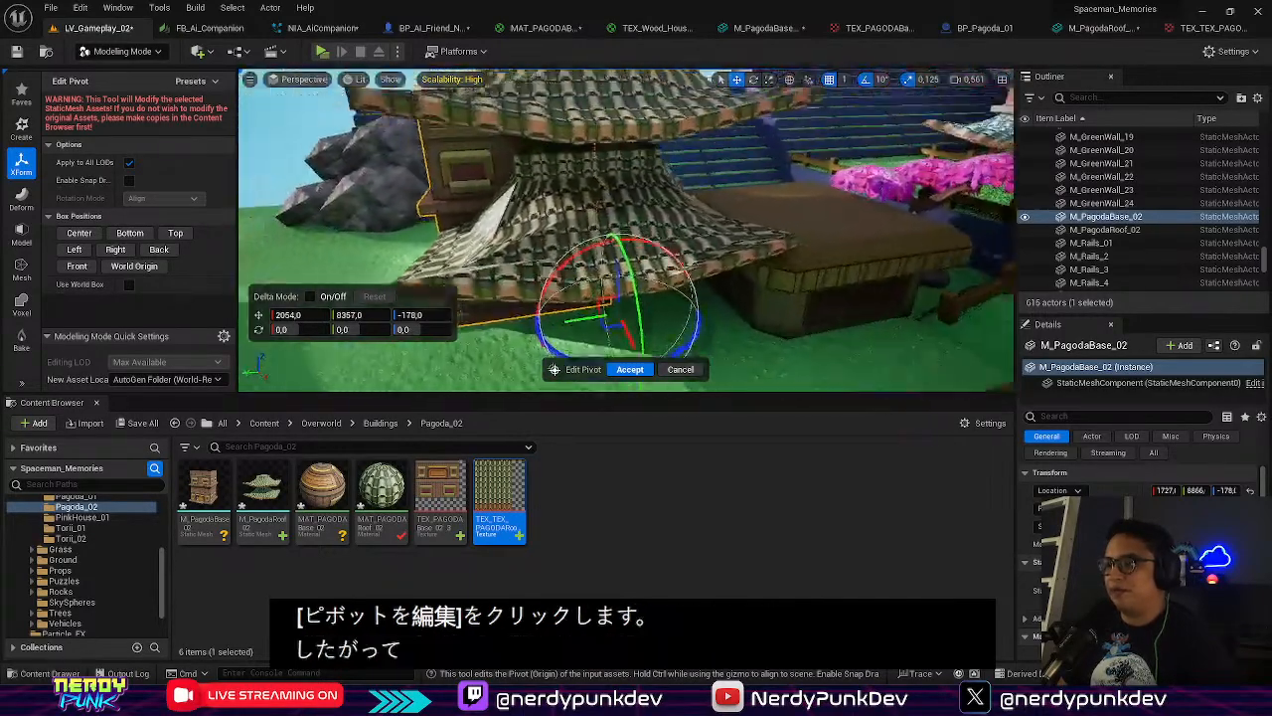
right_click_drag(660, 229, 676, 279)
right_click(691, 290)
left_click_drag(617, 314, 586, 290)
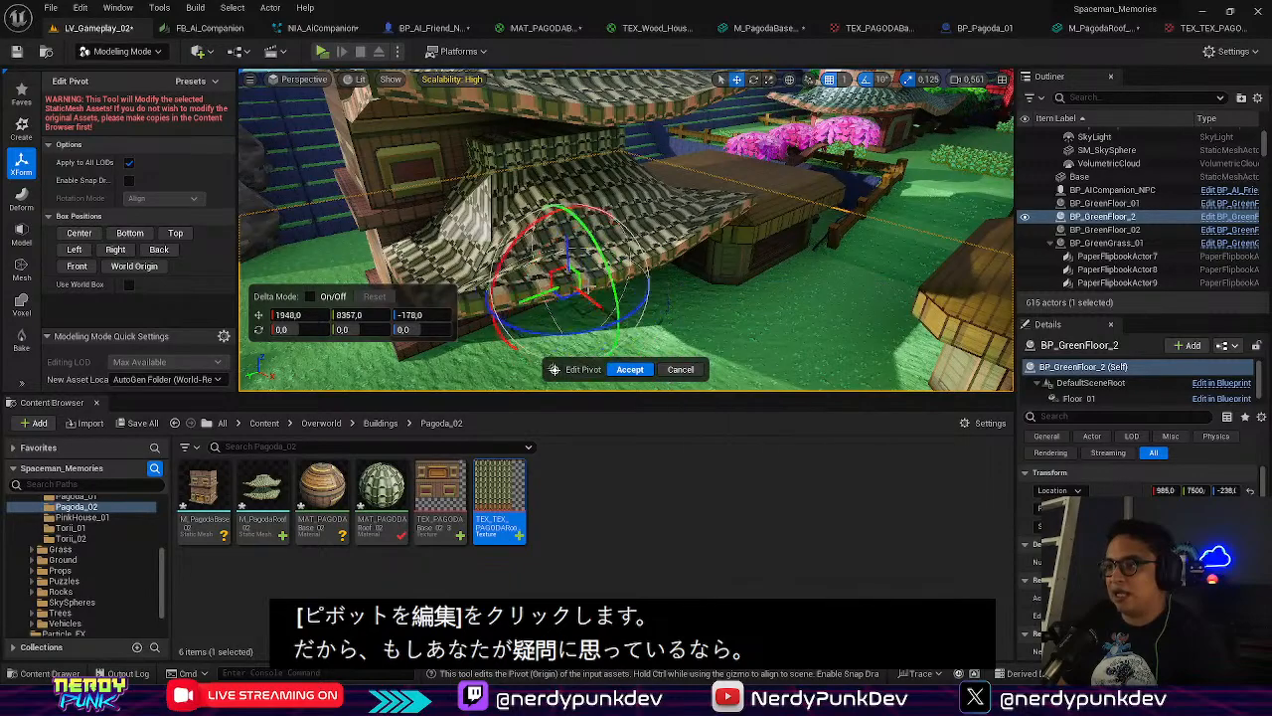
Raise the pagoda base's pivot and accept the edit at about X 1963, Y 8434, Z 313
right_click_drag(562, 198, 553, 129)
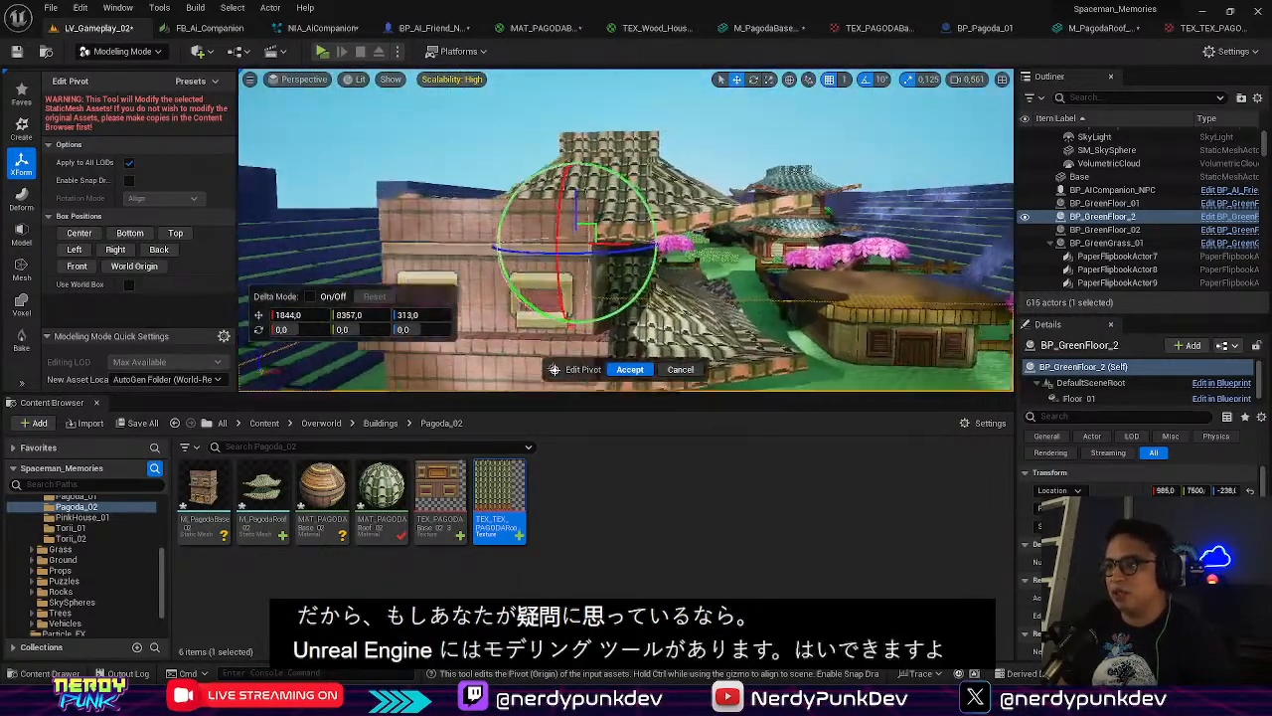
key("w")
right_click_drag(562, 199, 562, 248)
left_click_drag(596, 202, 649, 206)
right_click_drag(649, 206, 755, 233)
right_click_drag(631, 227, 830, 248)
right_click_drag(562, 221, 622, 242)
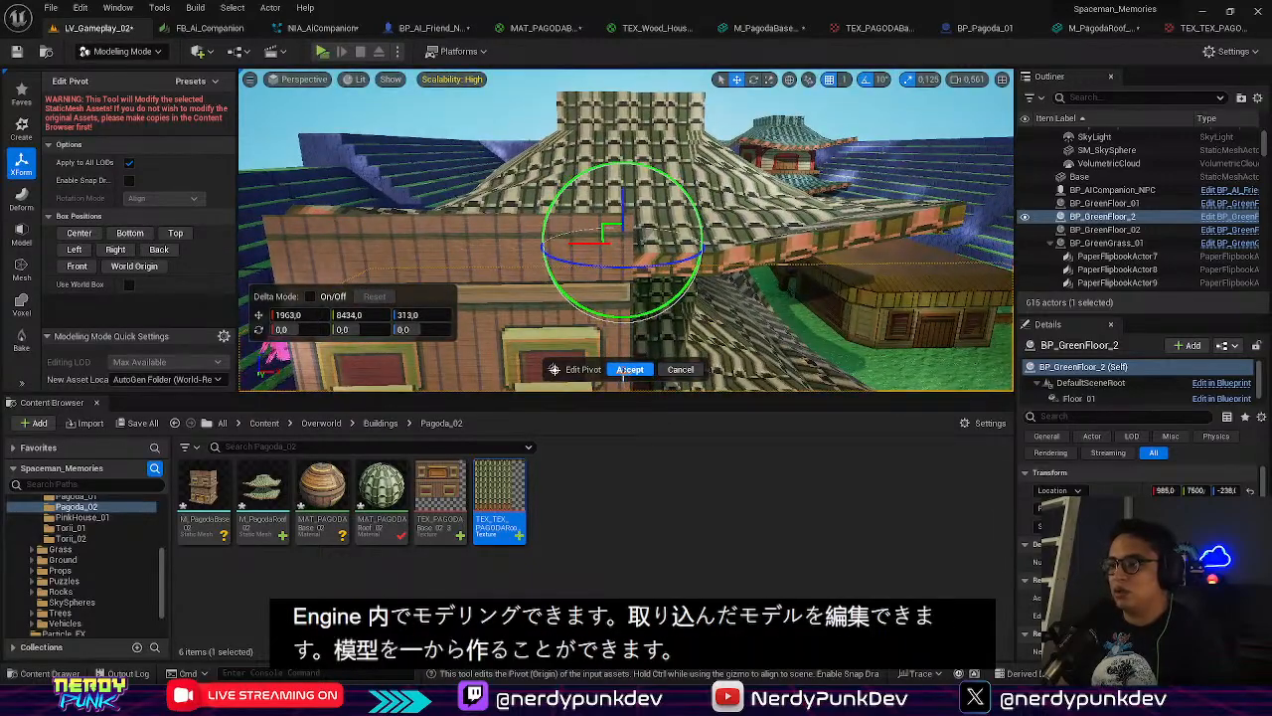
left_click(631, 369)
Try moving M_PagodaBase_02 to about X 1836 in Selection mode, and undo the latest changes
left_click(135, 52)
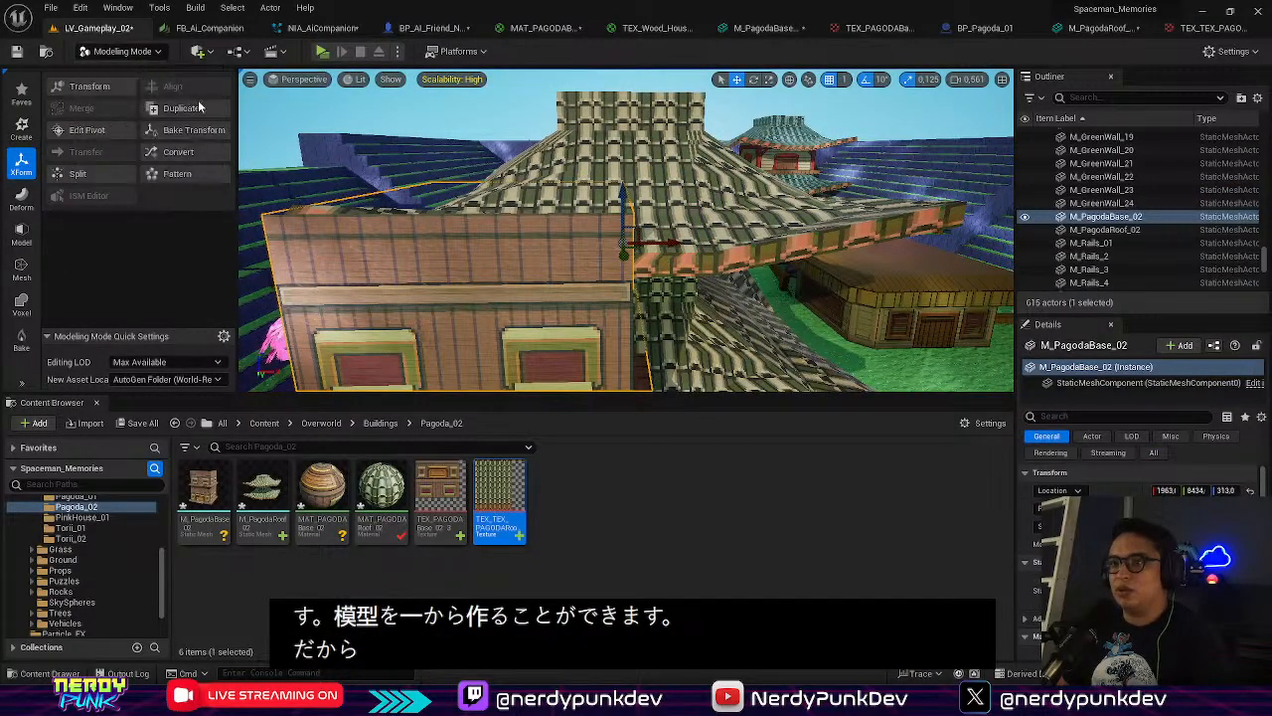
left_click(119, 71)
right_click_drag(507, 229, 524, 229)
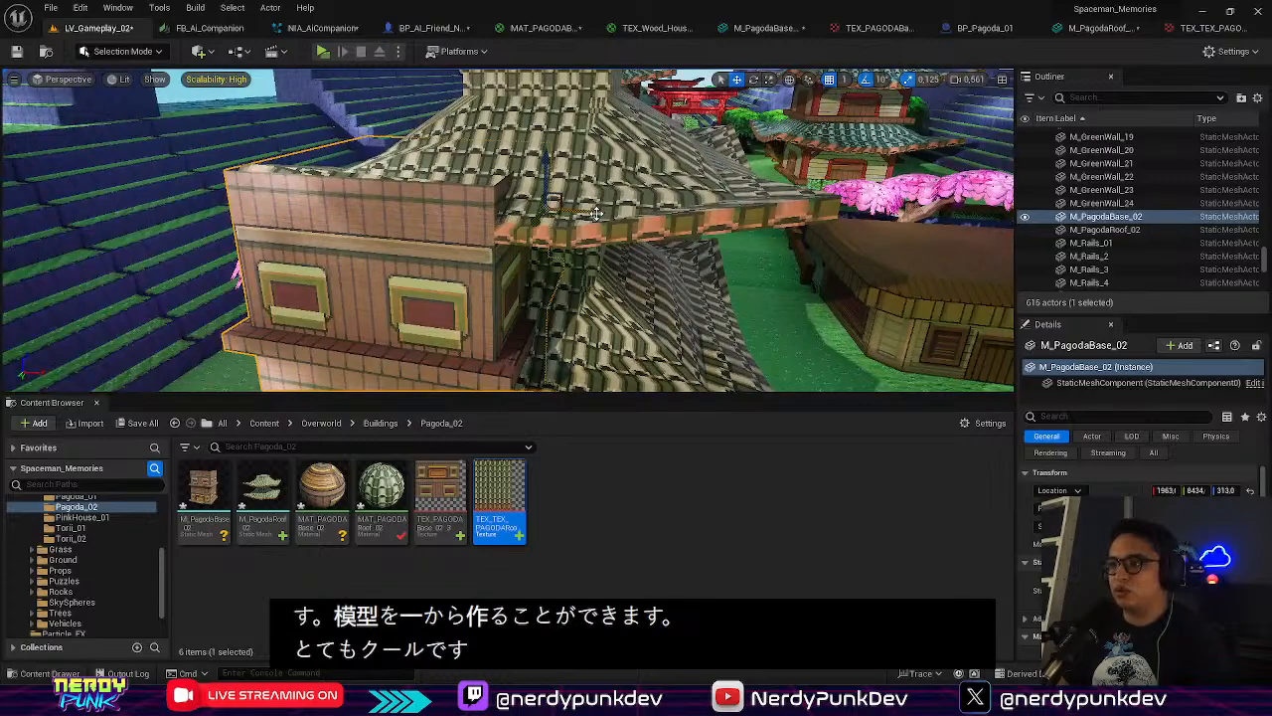
left_click_drag(597, 213, 538, 208)
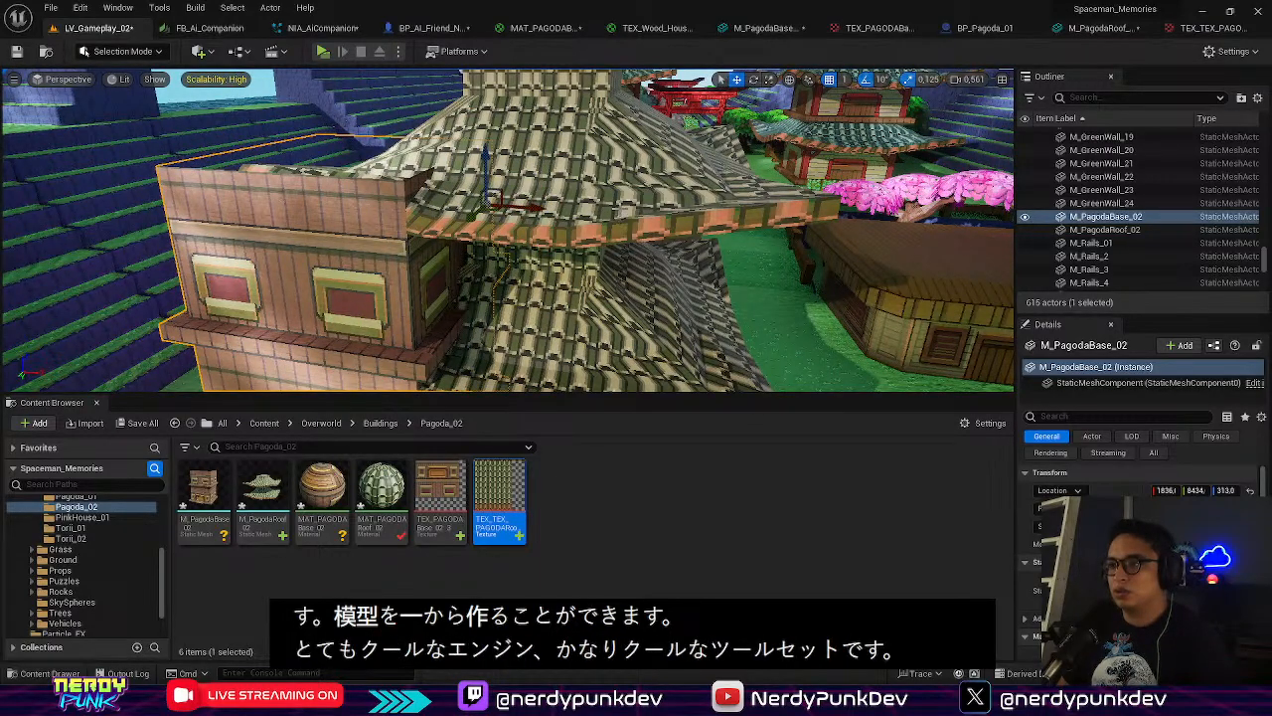
key("ctrl+z")
key("ctrl+z")
Edit the pivot of M_PagodaRoof_02 in Modeling mode, moving it to about X 1991, Y 8454, Z 248
key("f")
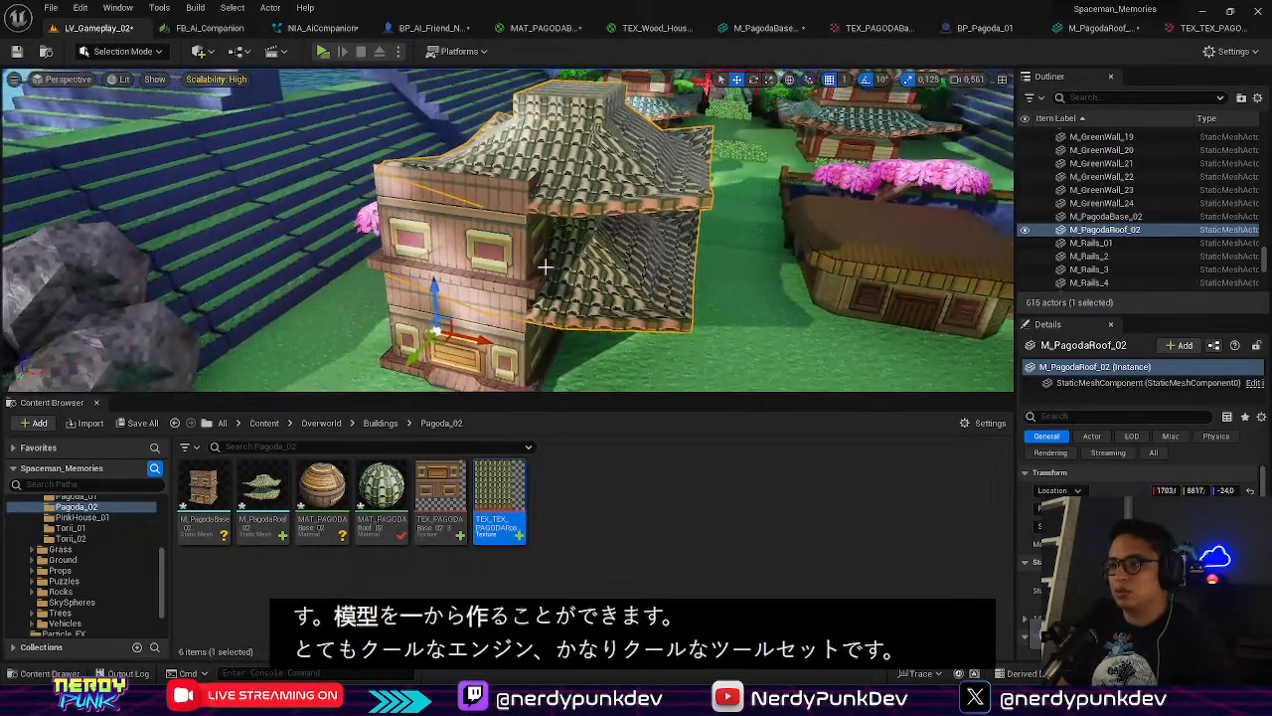
left_click(118, 50)
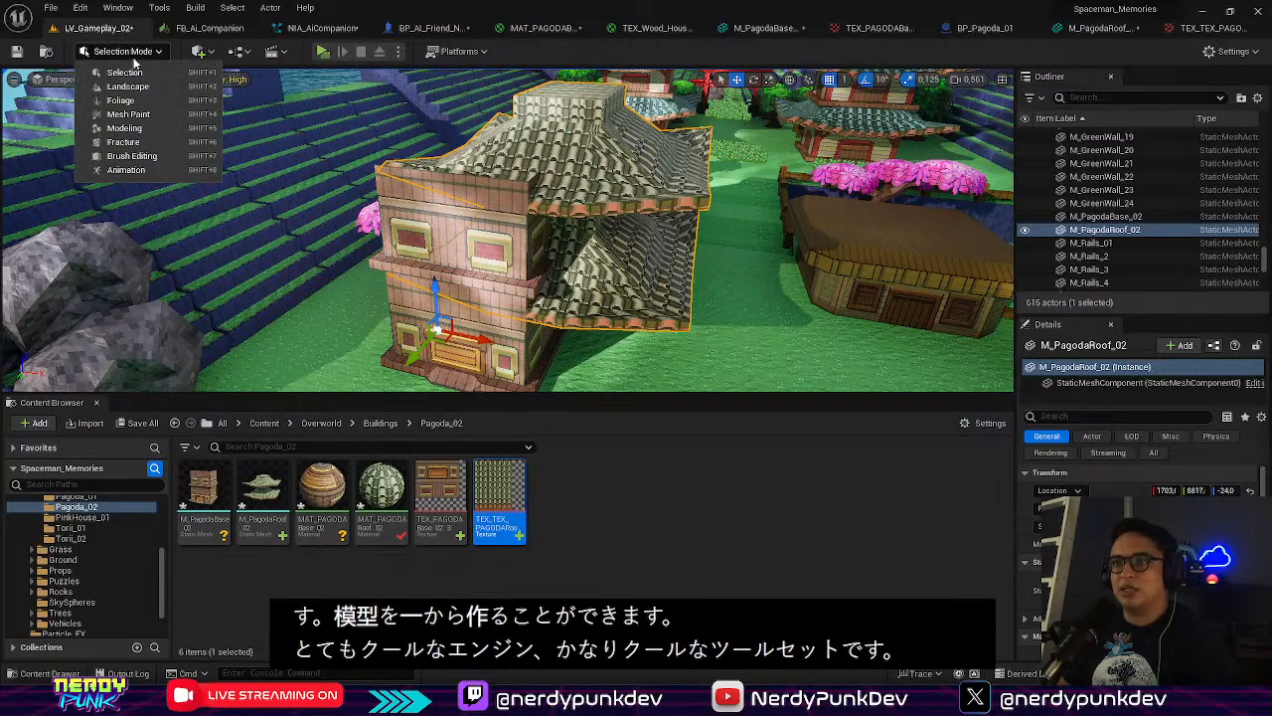
left_click(139, 135)
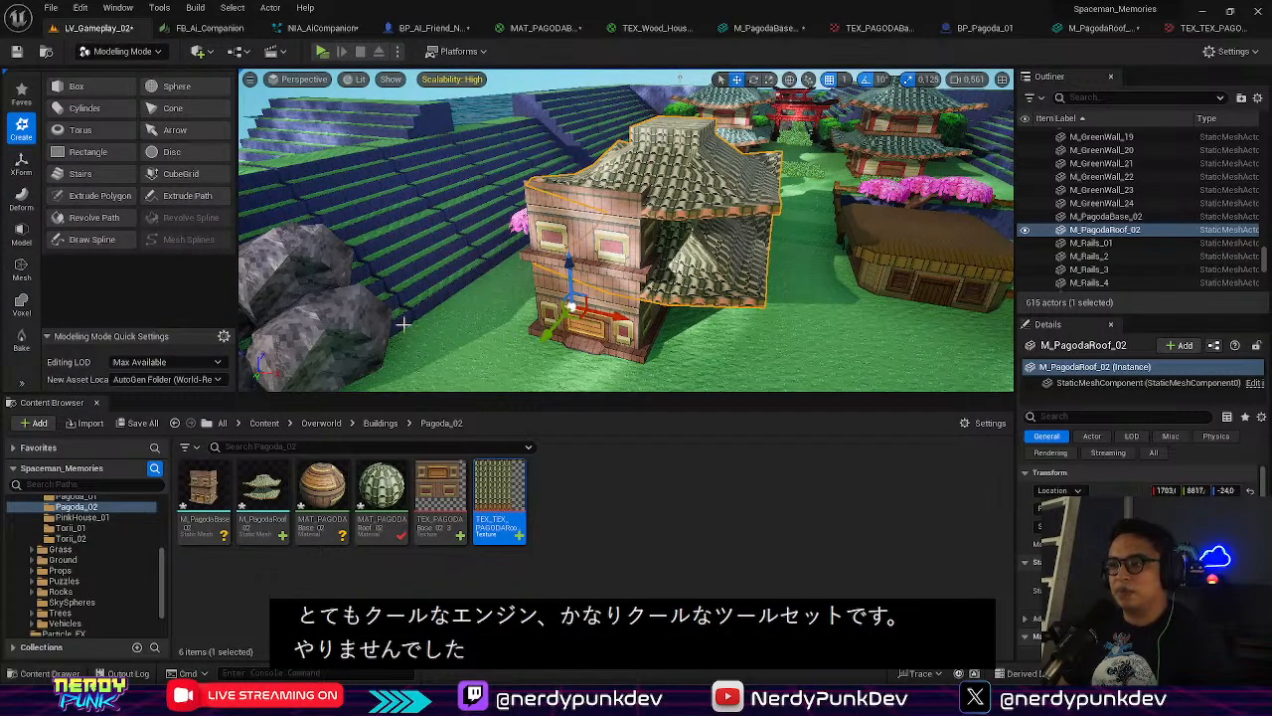
left_click(21, 164)
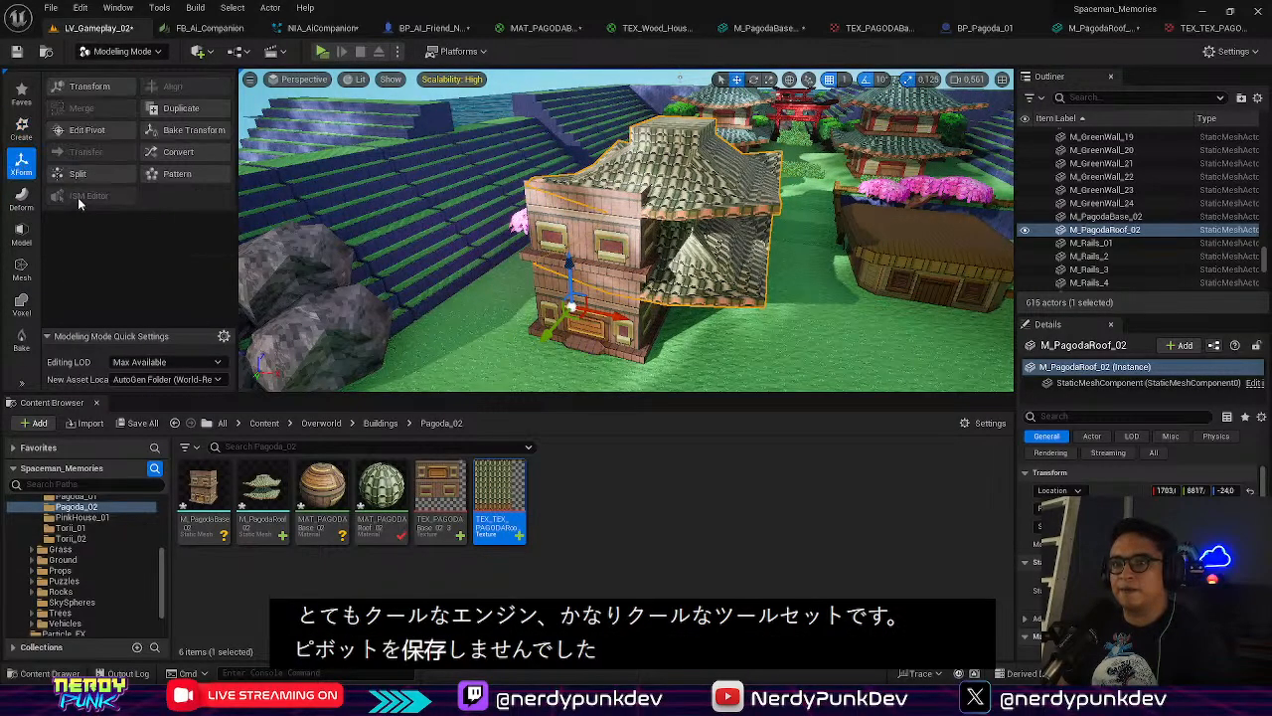
left_click(87, 130)
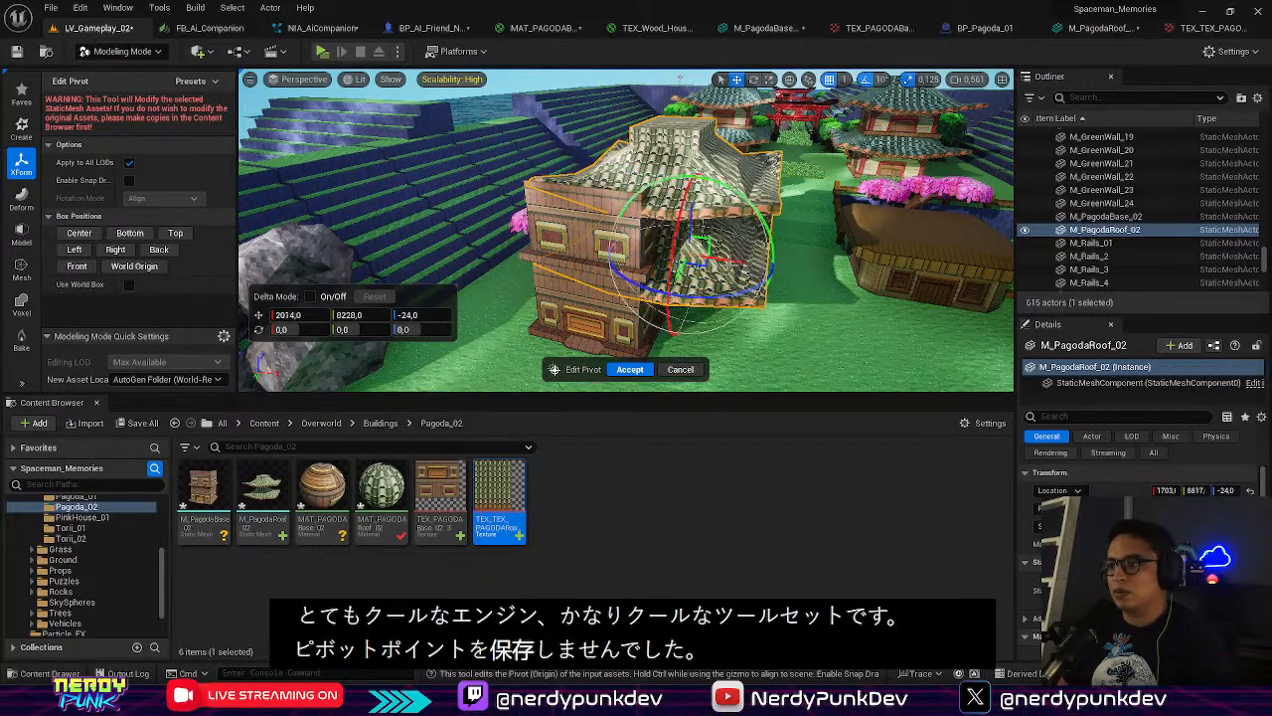
left_click_drag(667, 275, 487, 228, "alt")
right_click_drag(626, 239, 626, 218)
key("w")
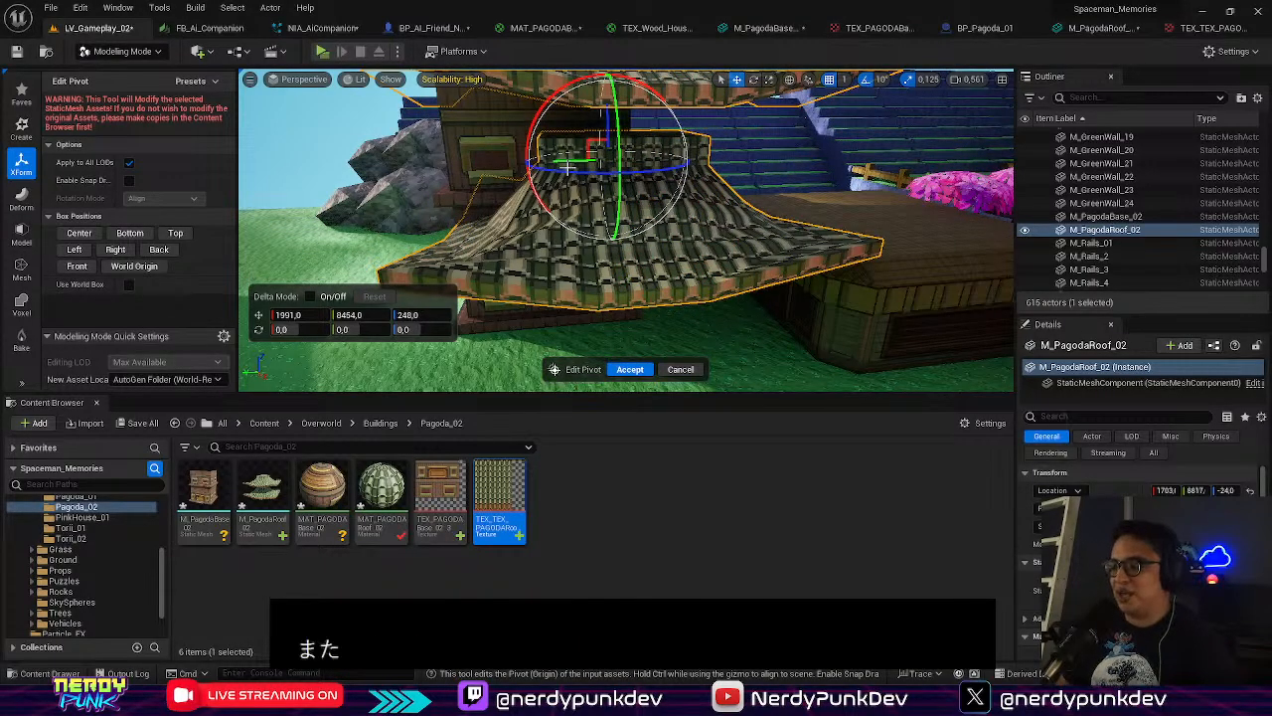
Check the roof's new pivot from the front of the pagoda and accept the pivot edit
right_click_drag(567, 171, 704, 141)
key("a")
key("a")
key("w")
key("s")
left_click(629, 368)
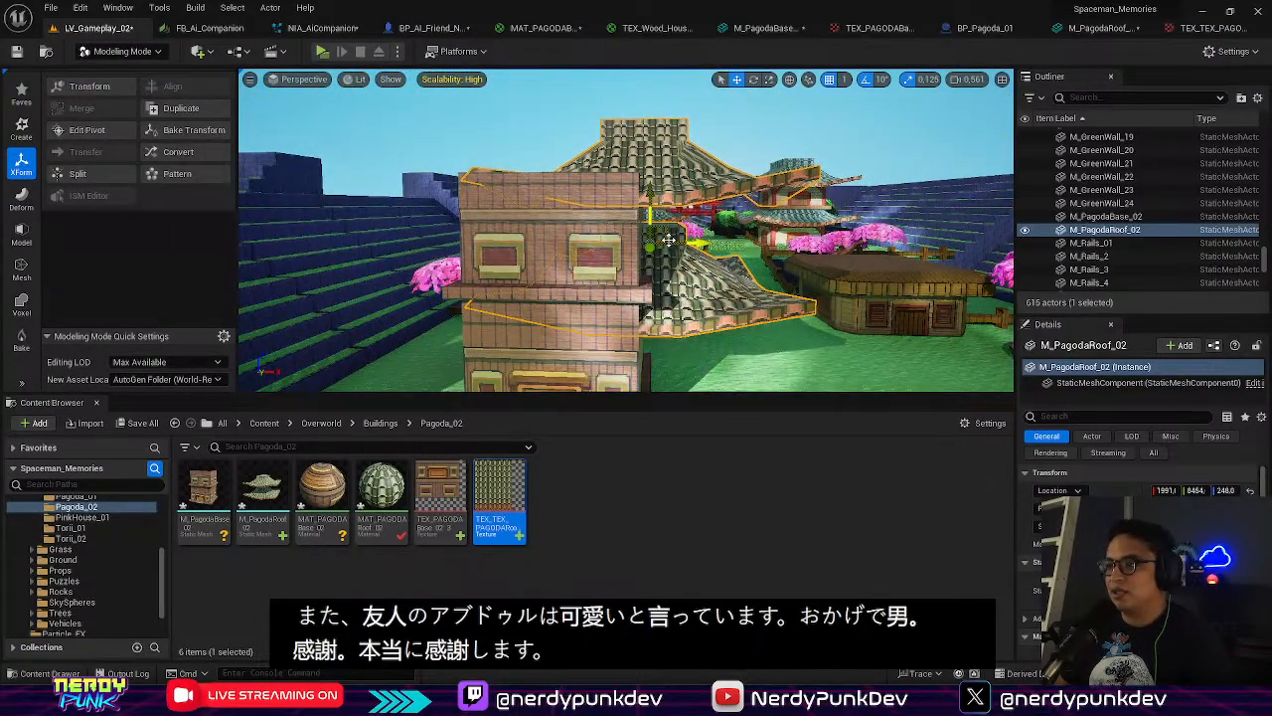
Move M_PagodaRoof_02 horizontally over the pagoda base to about X 1786, Y 8620
mouse_move(668, 240)
right_mouse_down()
mouse_move(646, 224)
mouse_move(661, 243)
right_mouse_up()
key("w")
key("s")
left_click(850, 298)
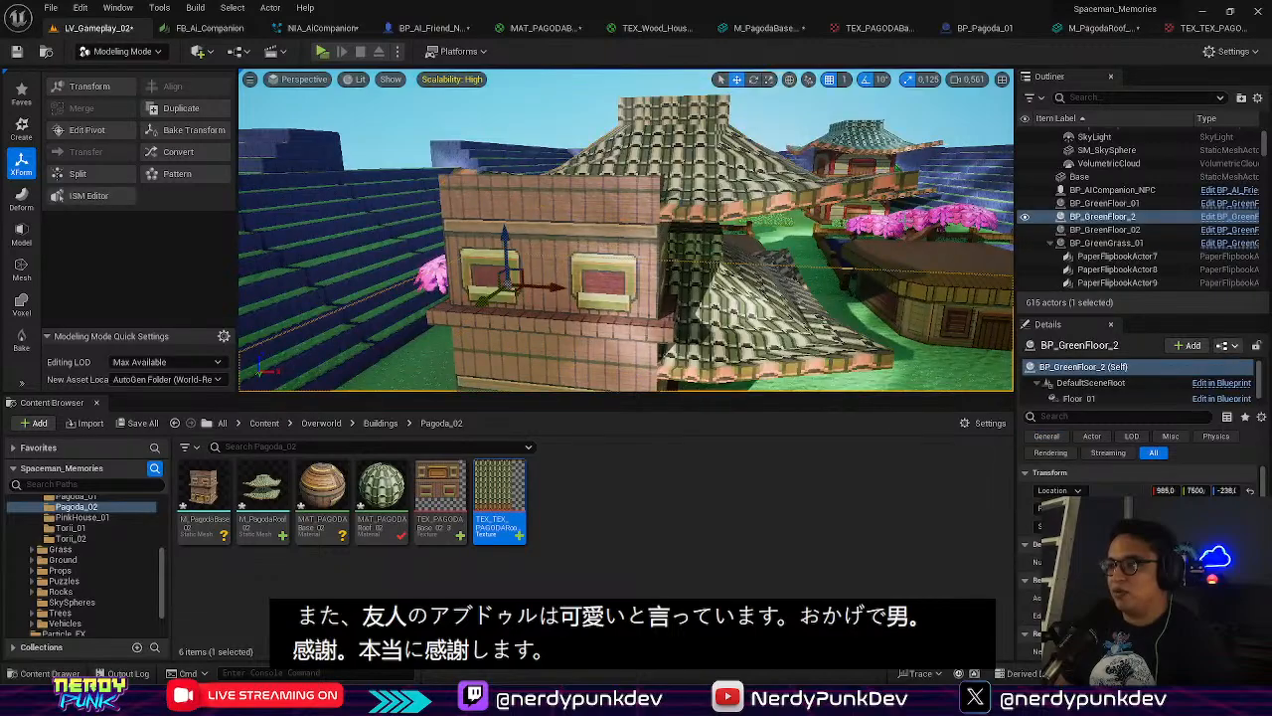
left_click(736, 246)
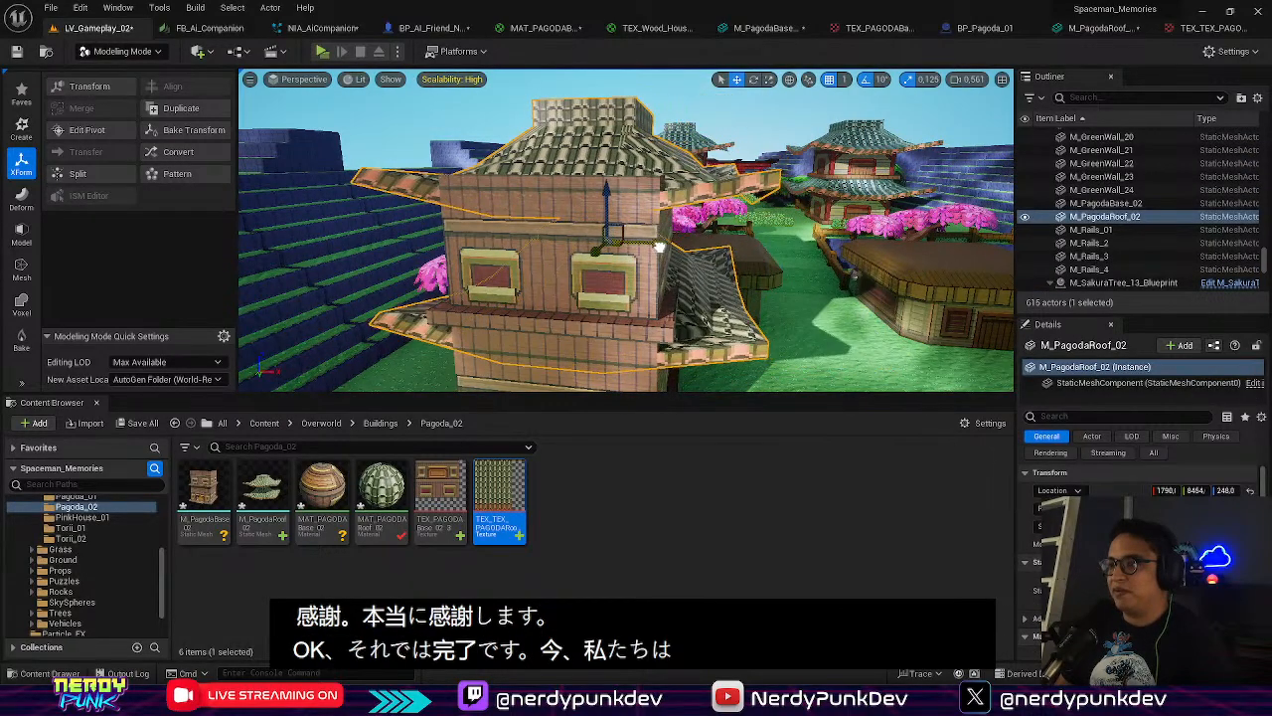
left_click_drag(570, 270, 576, 267)
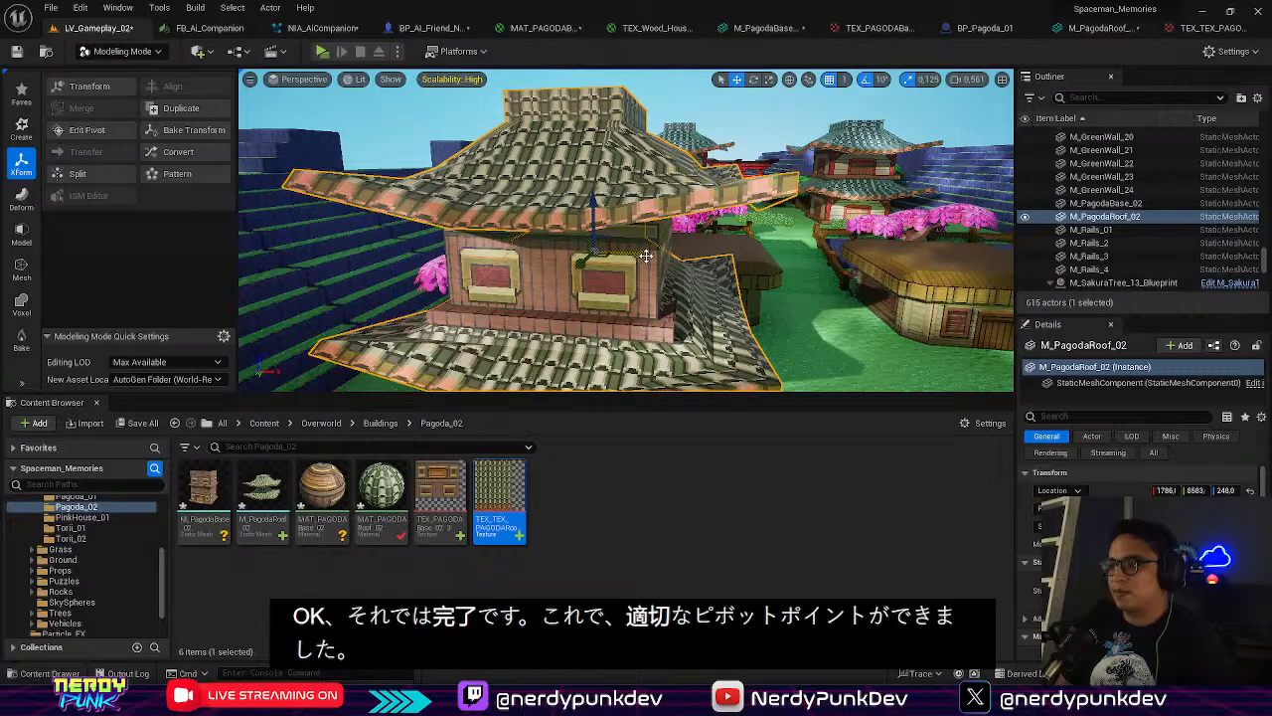
key("d")
right_click_drag(646, 256, 551, 243)
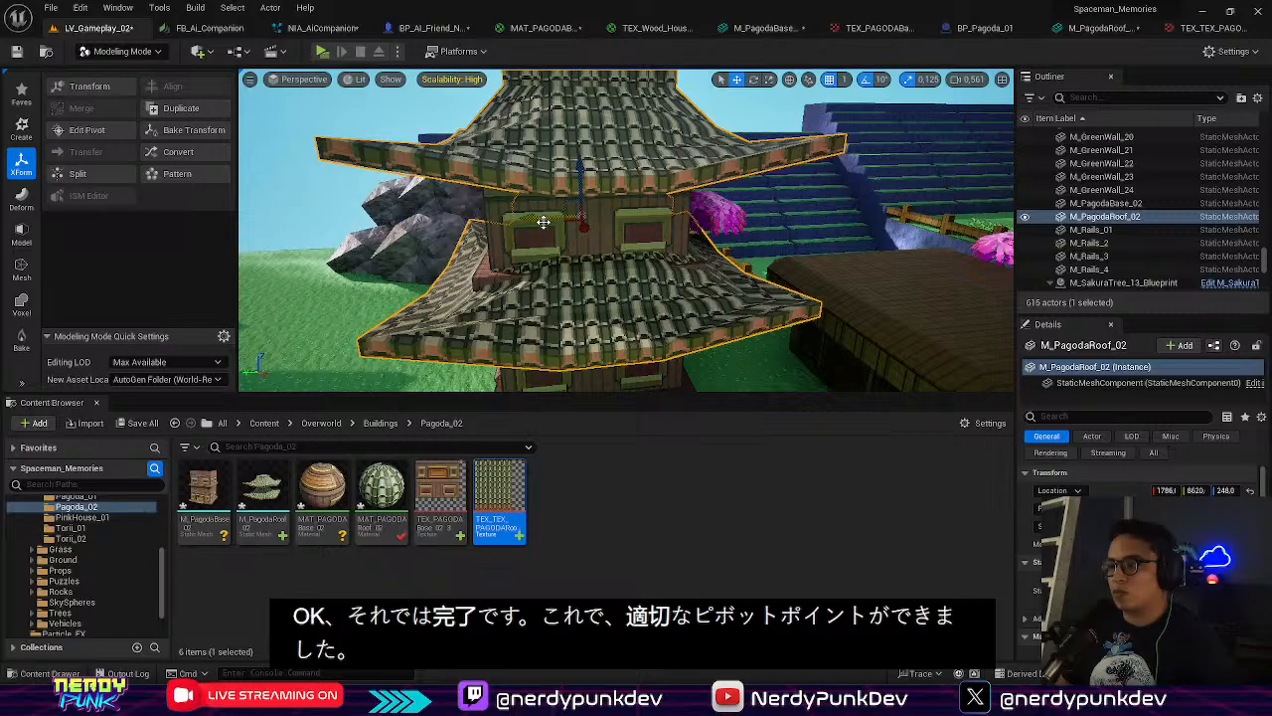
Adjust the height of M_PagodaRoof_02 on the base to about Z 218, checking the fit from several sides
left_click_drag(577, 173, 579, 167)
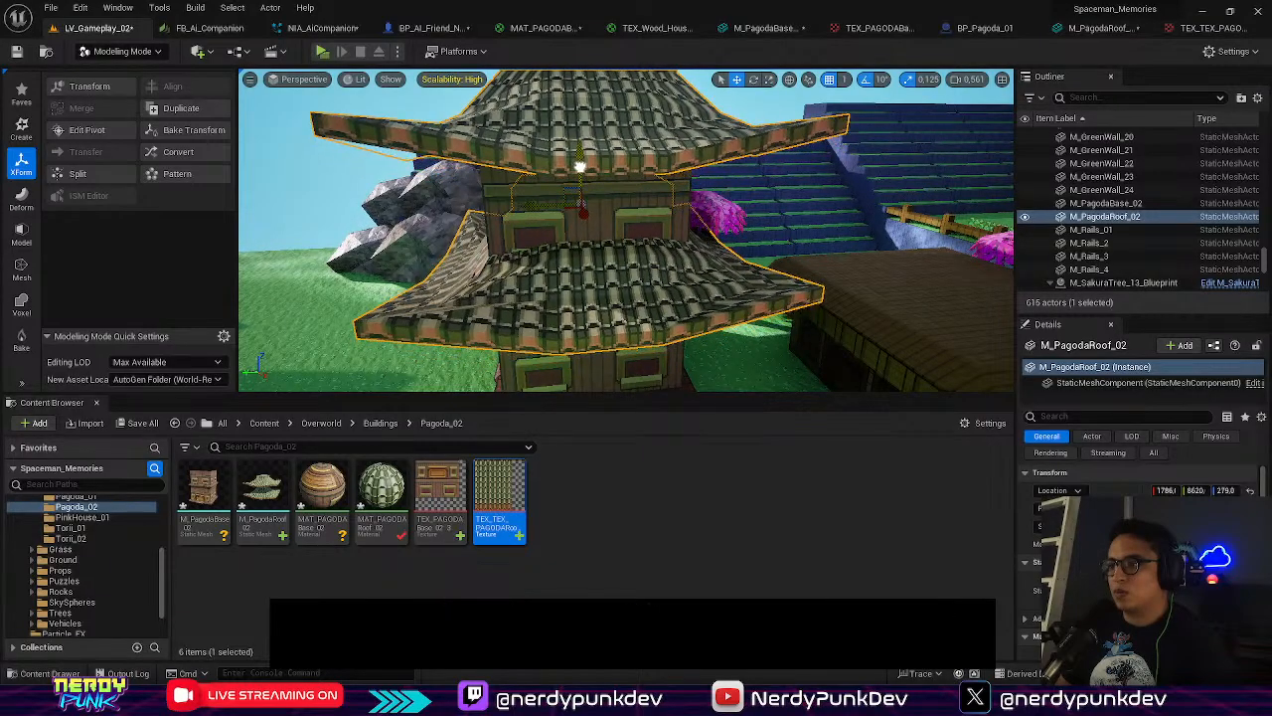
key("a")
right_click_drag(580, 164, 607, 171)
key("s")
key("w")
key("s")
left_click_drag(633, 147, 630, 171)
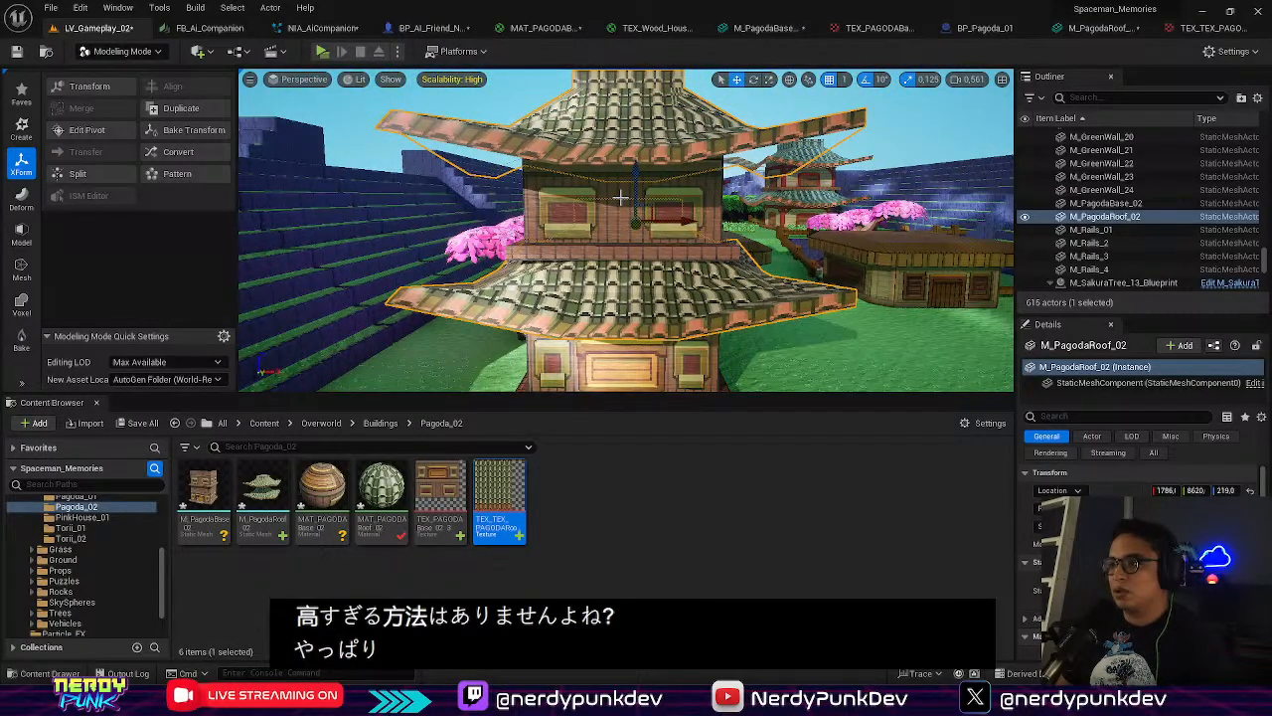
mouse_move(664, 187)
right_mouse_down()
mouse_move(597, 204)
mouse_move(664, 187)
right_mouse_up()
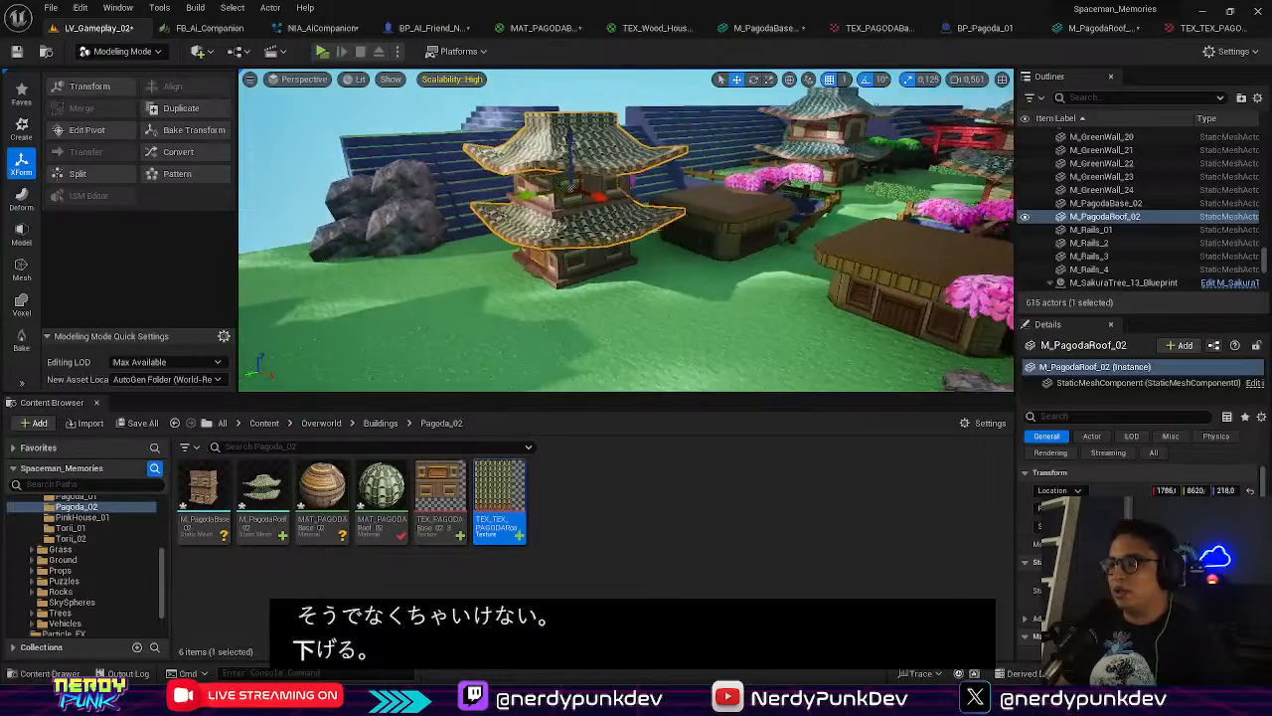
Delete the existing blue-roofed pagoda beside the path to the torii gate
right_click_drag(664, 188, 608, 225)
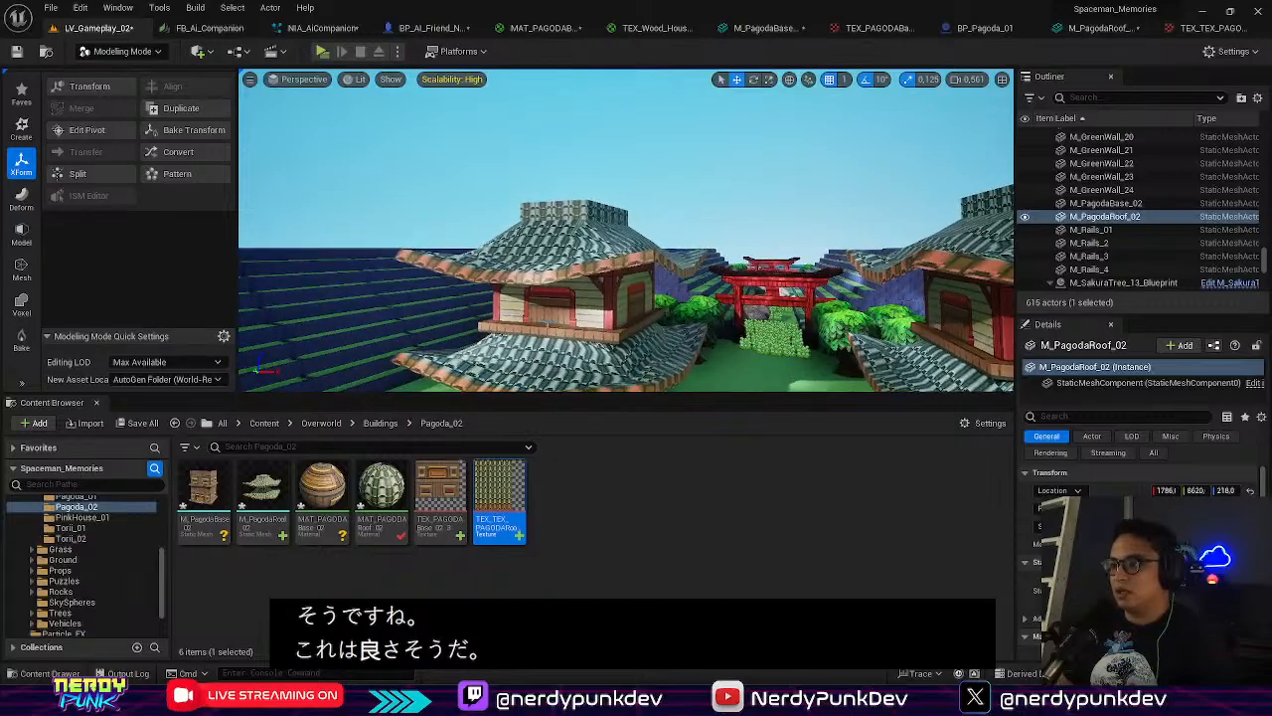
left_click(545, 323)
right_click_drag(546, 323, 566, 377)
key("Delete")
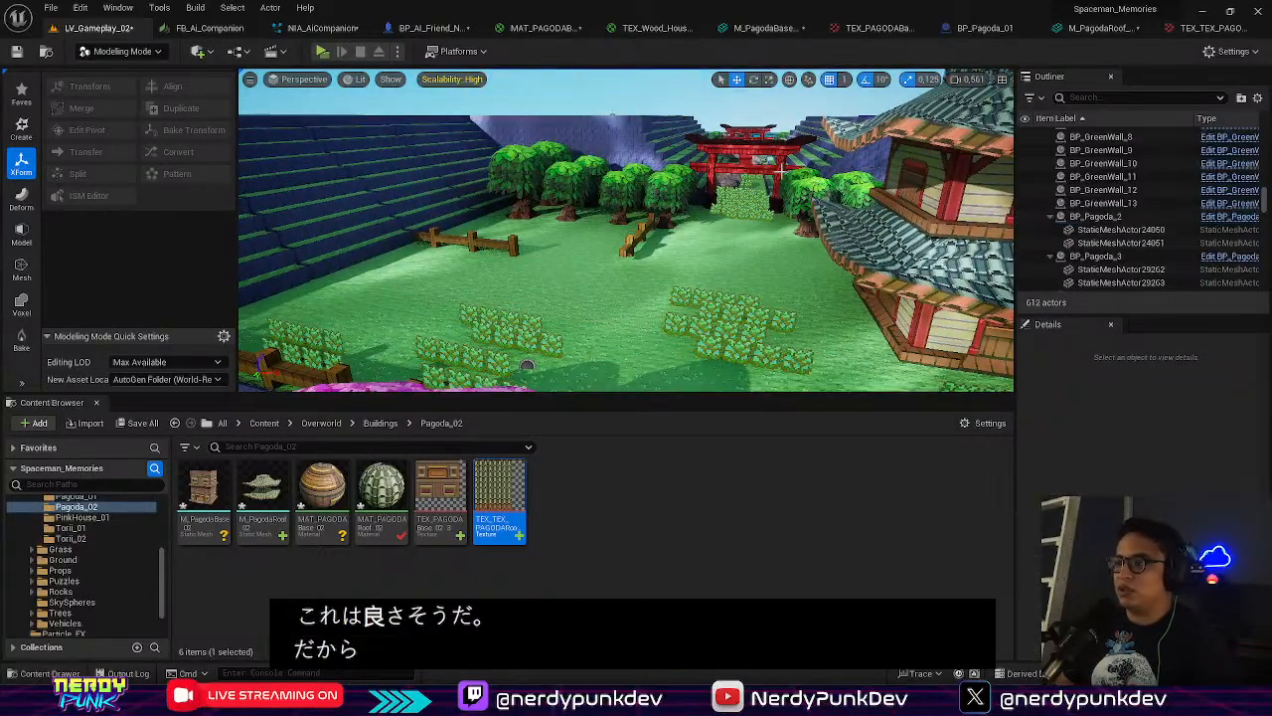
Select M_PagodaBase_02 and M_PagodaRoof_02 together and move them onto the cleared grass near the bushes
right_click_drag(783, 171, 617, 169)
mouse_move(709, 95)
right_mouse_down()
mouse_move(780, 163)
mouse_move(710, 96)
right_mouse_up()
right_click_drag(626, 199, 527, 269)
left_click(629, 212)
left_click(745, 191, "ctrl")
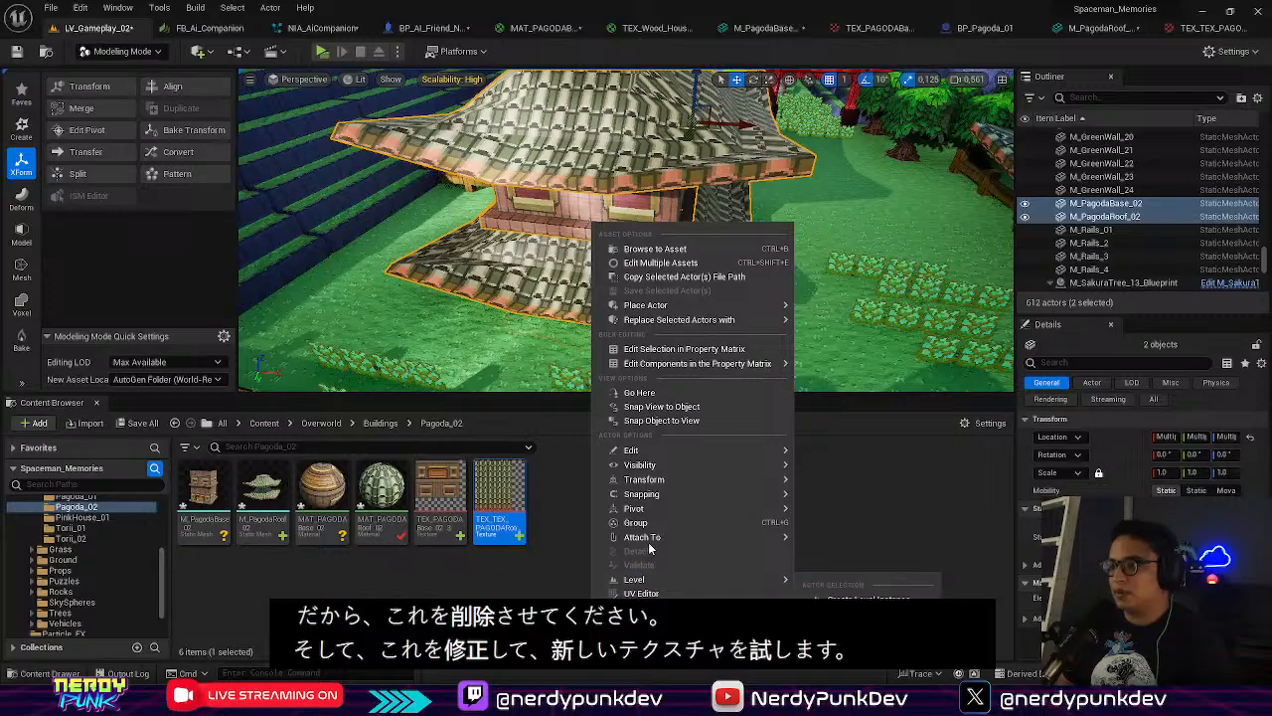
Reposition the shared pivot to the pagoda's middle and adjust the height of both selected meshes so the pagoda stands on the grass
mouse_move(696, 508)
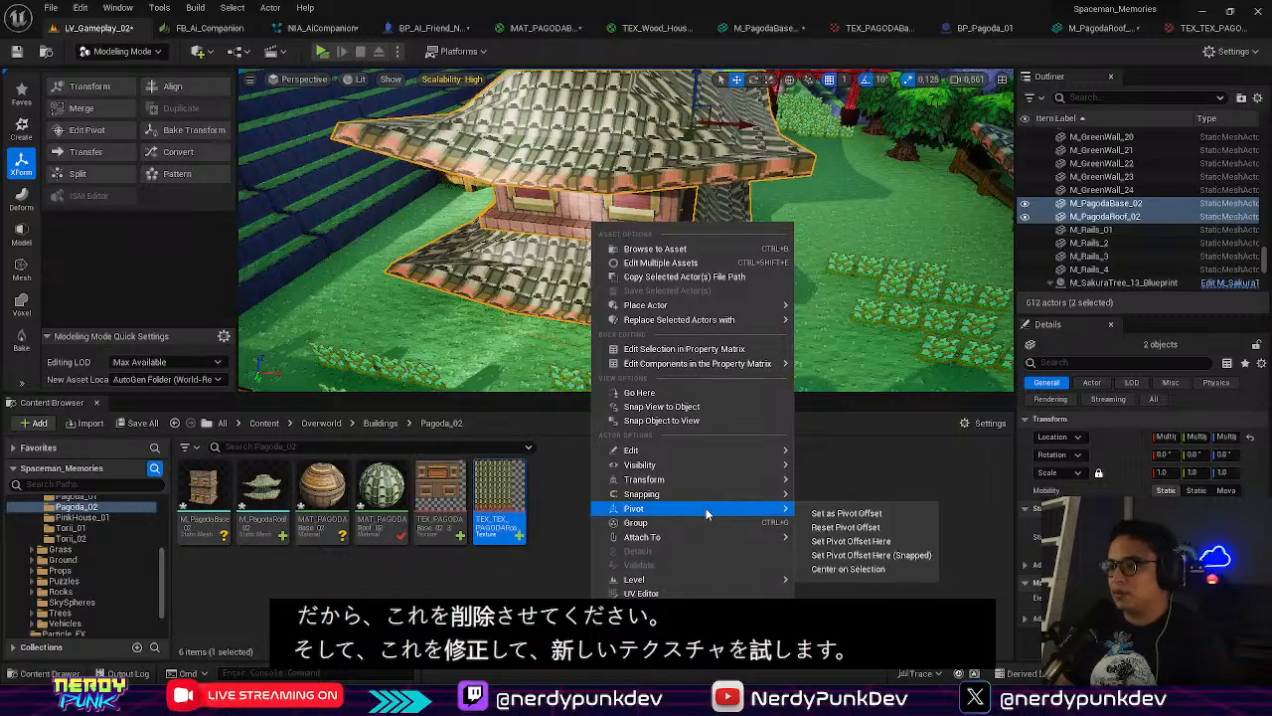
left_click(867, 558)
left_click_drag(591, 183, 585, 97)
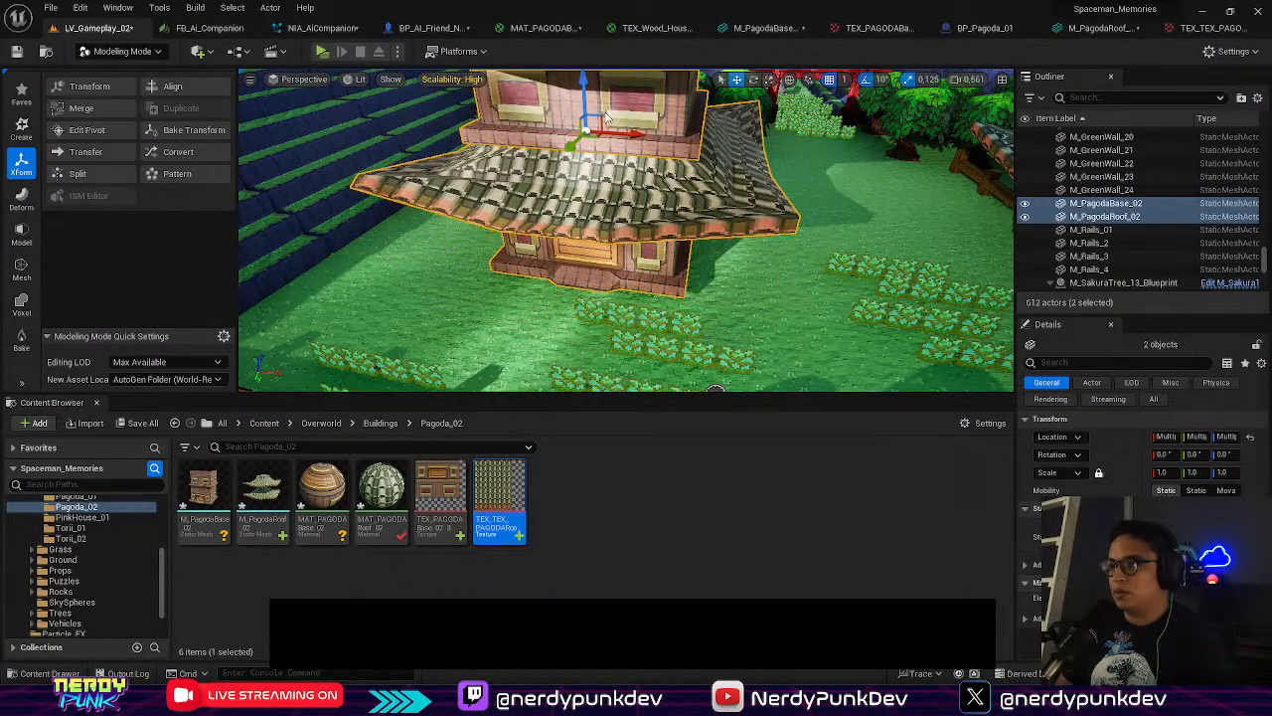
right_click_drag(585, 97, 628, 93)
key("w")
key("s")
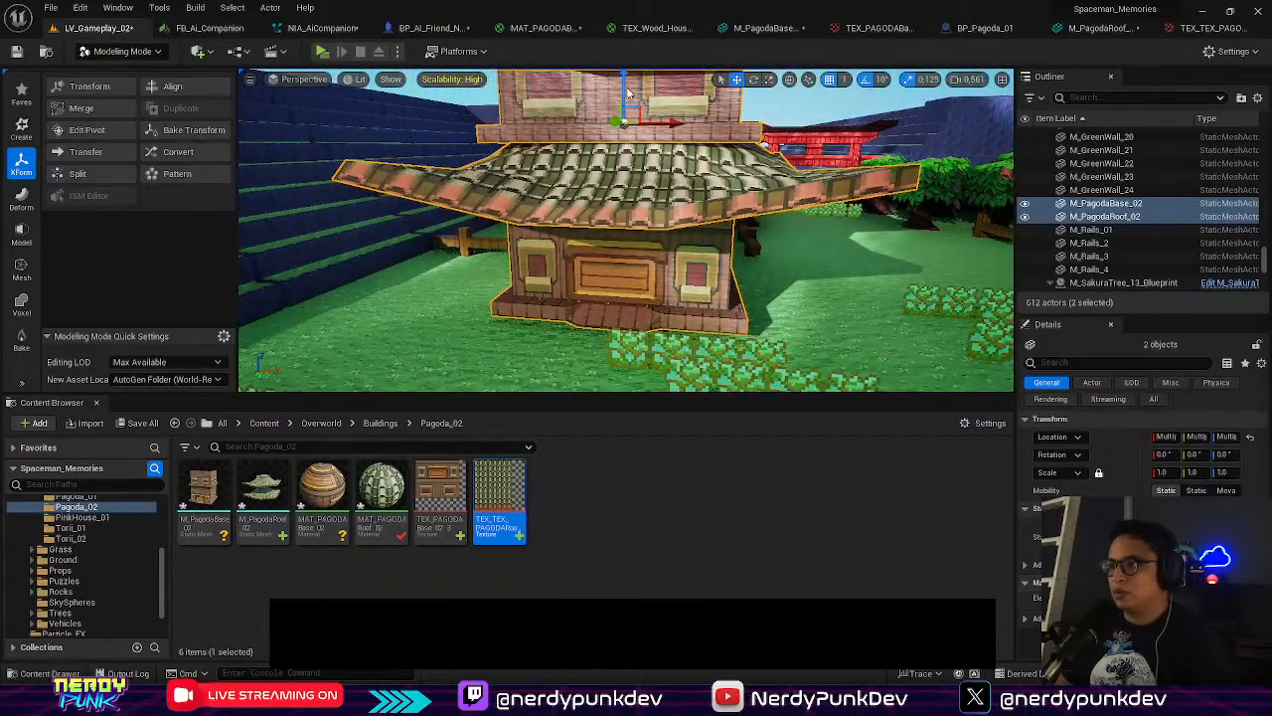
left_click_drag(620, 79, 610, 95)
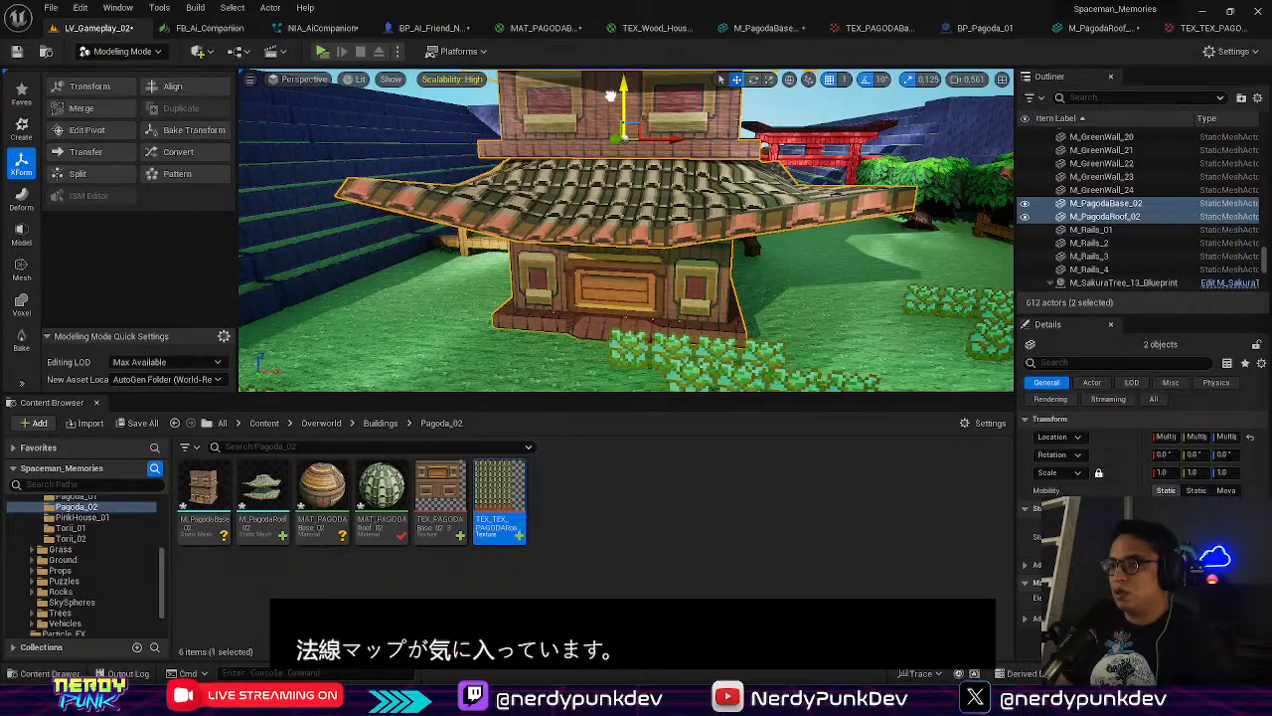
right_click_drag(594, 150, 530, 161)
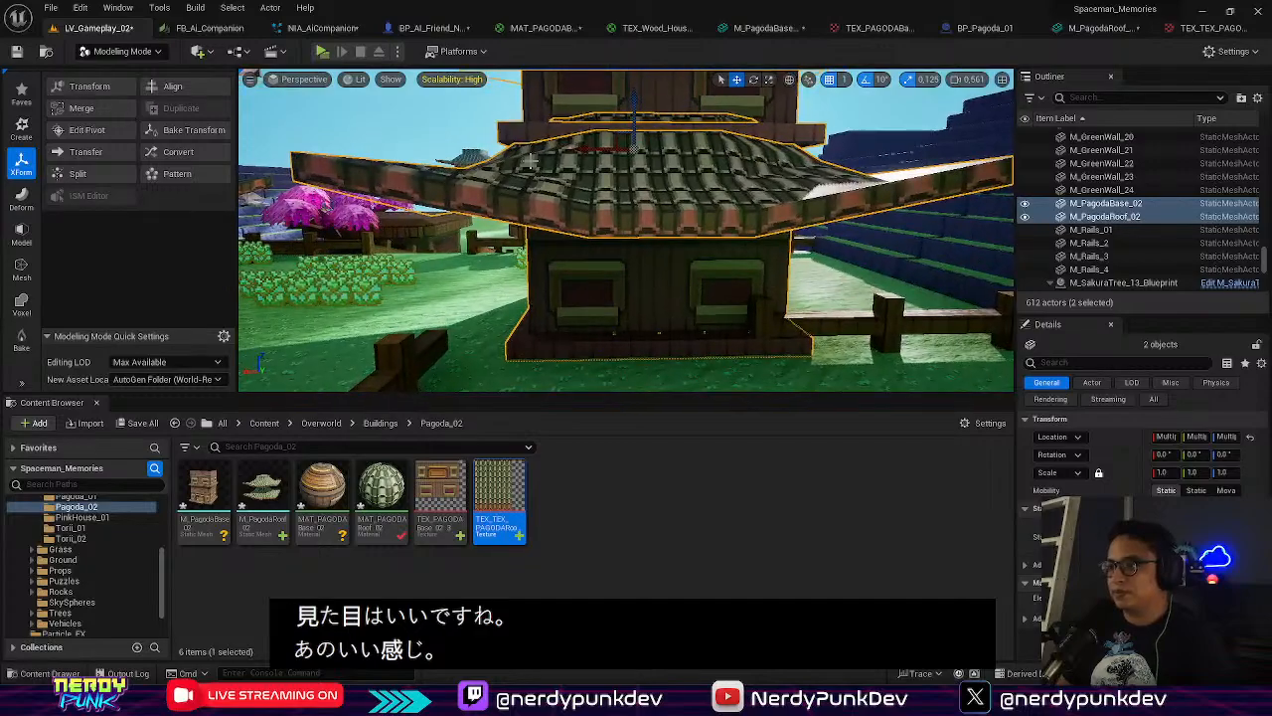
left_click(591, 145)
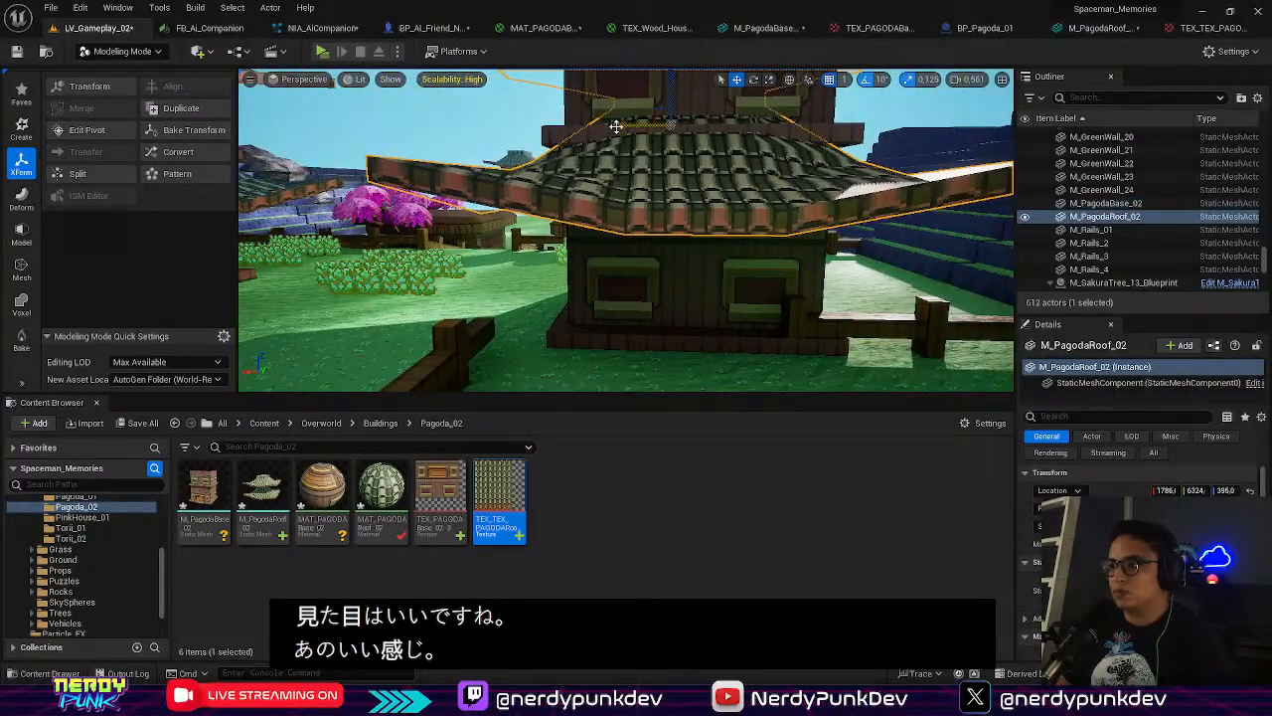
left_click_drag(618, 123, 615, 151)
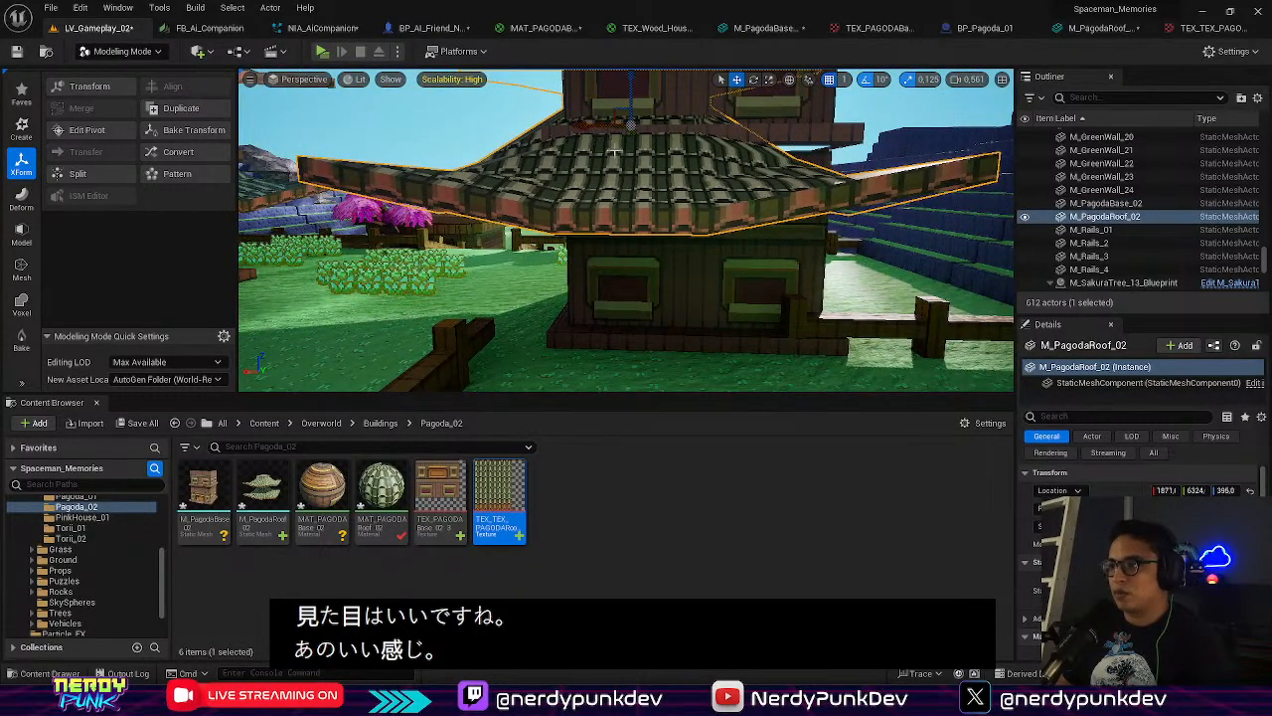
key("ctrl+z")
Select M_PagodaBase_02 and M_PagodaRoof_02 together and shift them horizontally into line beside the fence, opposite the red-and-white pagoda
left_click(669, 276)
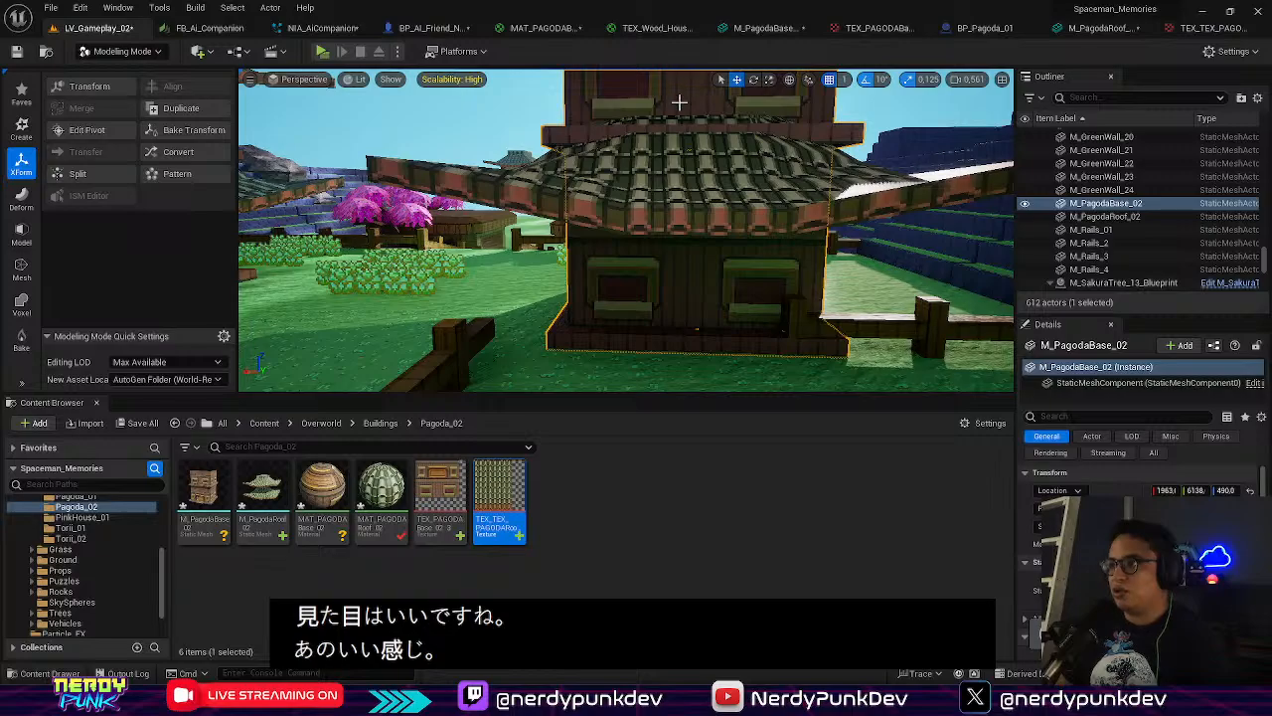
left_click(637, 151, "ctrl")
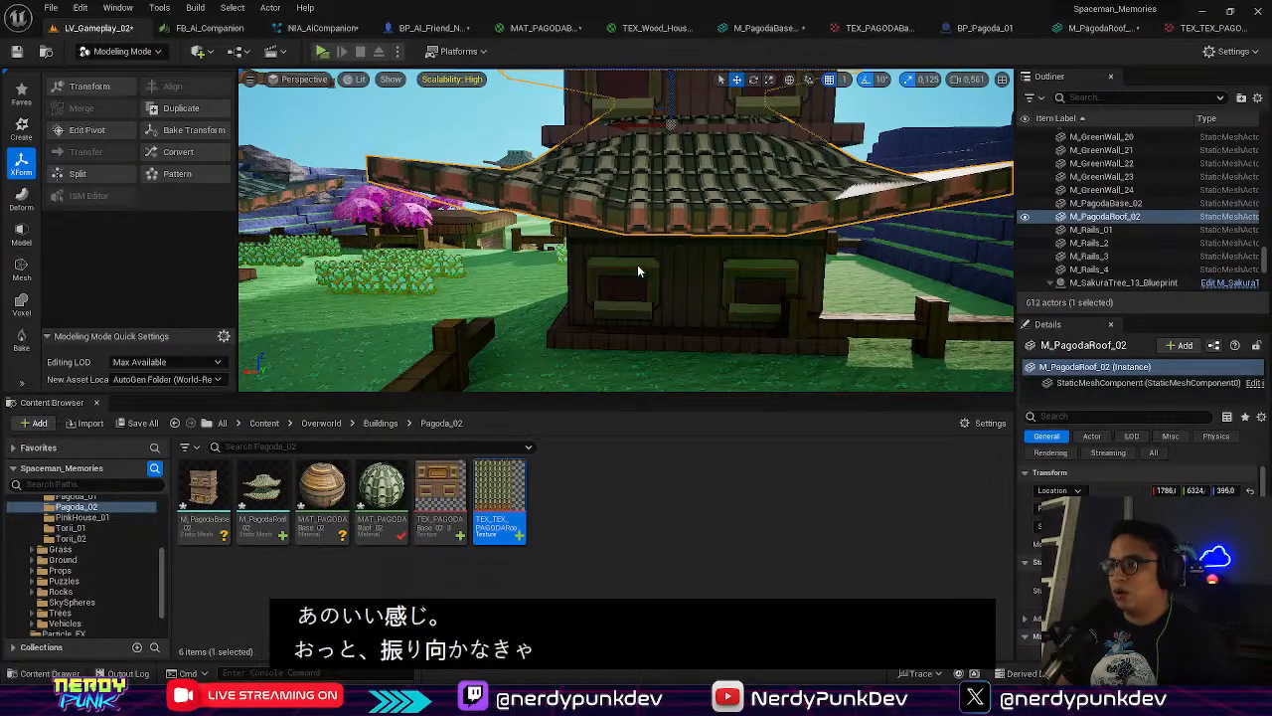
right_click_drag(632, 144, 608, 117)
left_click_drag(556, 129, 496, 131)
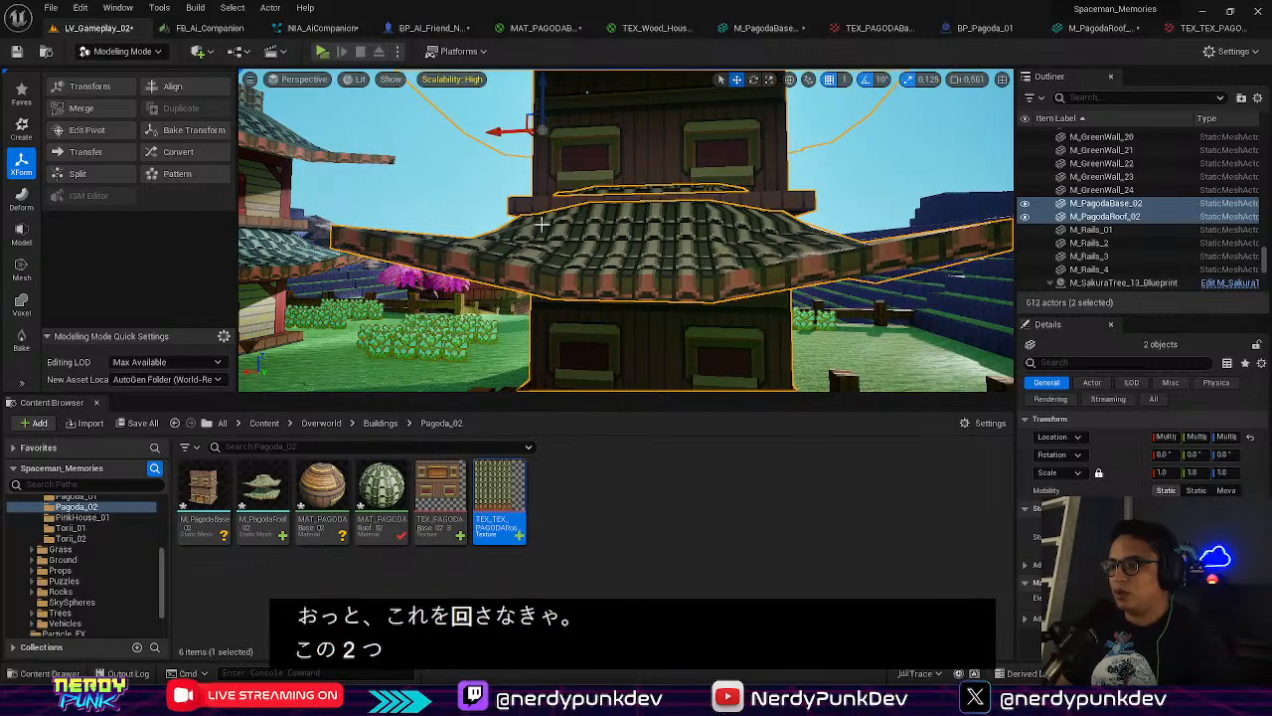
right_click_drag(496, 131, 573, 184)
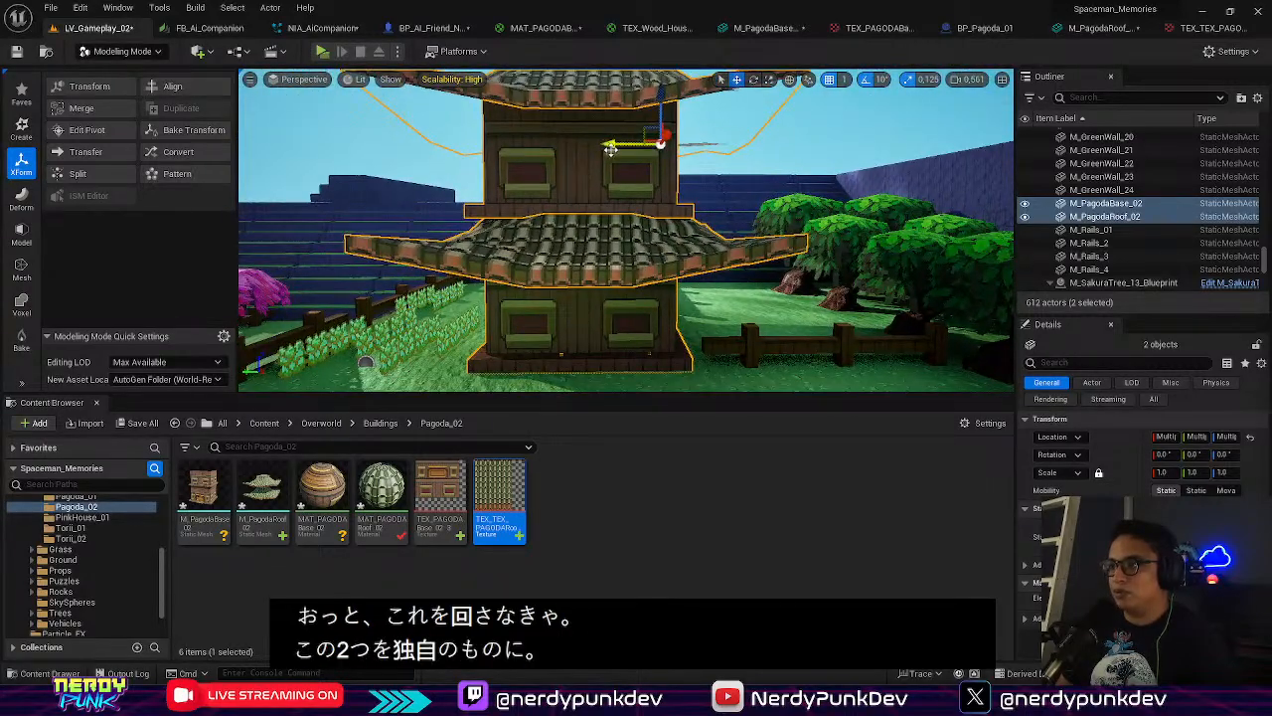
left_click_drag(613, 145, 642, 152)
right_click_drag(642, 154, 780, 161)
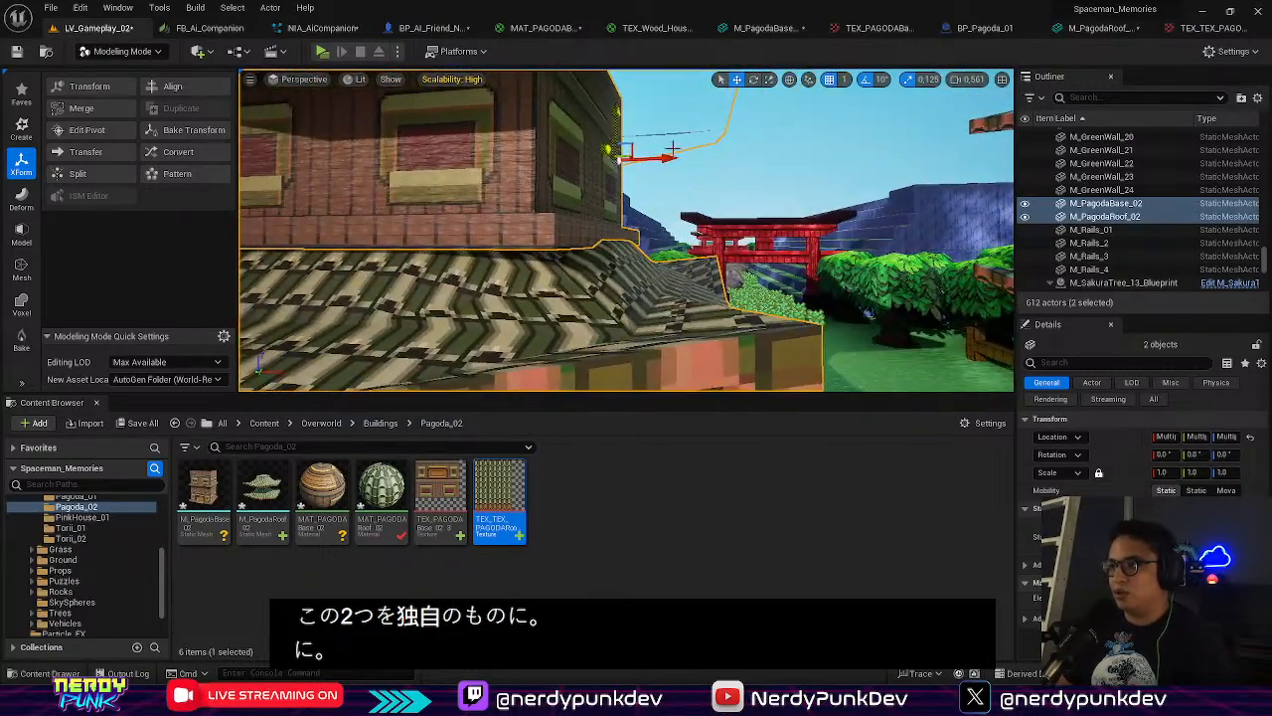
left_click_drag(663, 161, 682, 179)
right_click_drag(682, 182, 726, 207)
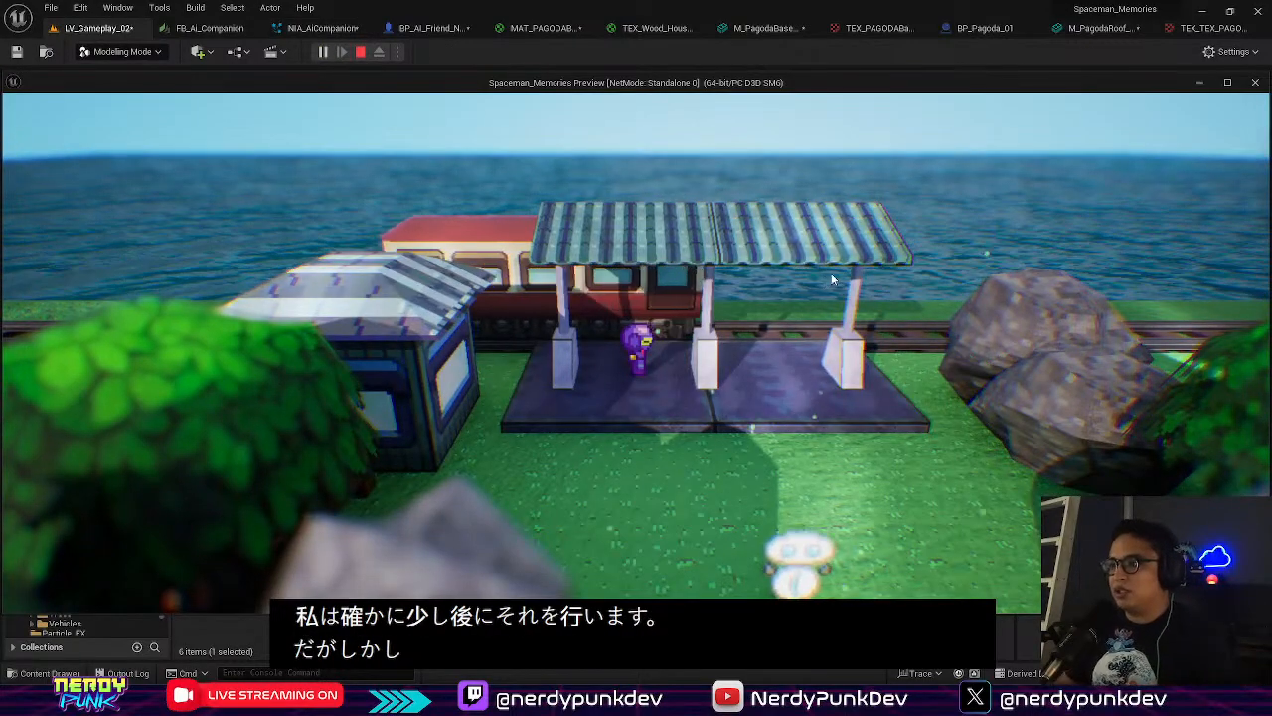
Play-test the level in a maximized preview and go through the white robot companion's dialogue near the station platform
left_click(1227, 82)
left_click(805, 361)
key("s")
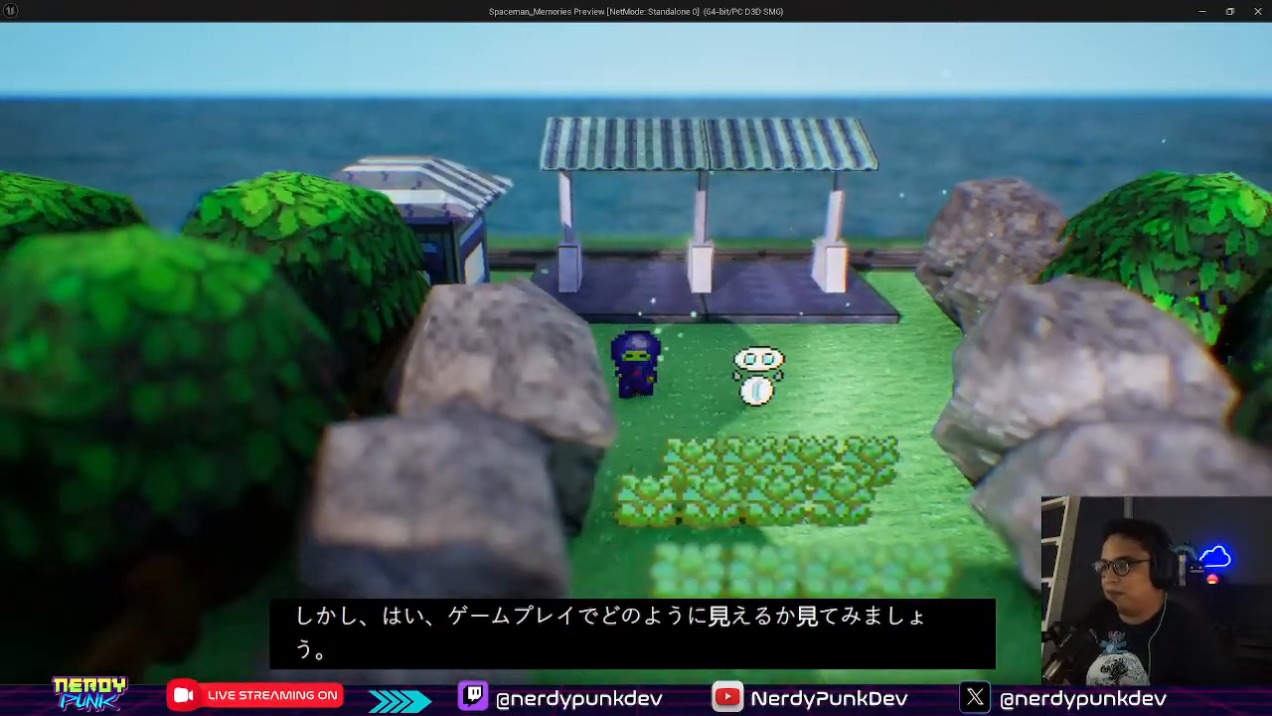
key("w")
key("e")
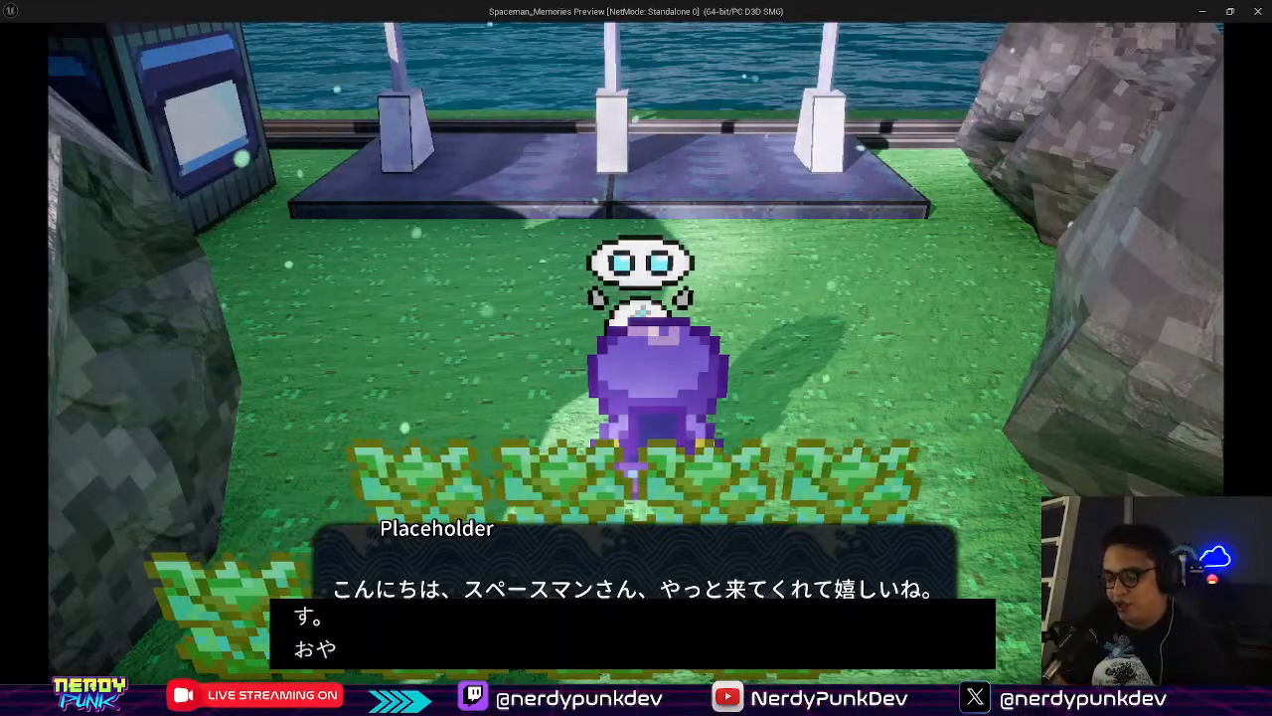
key("e")
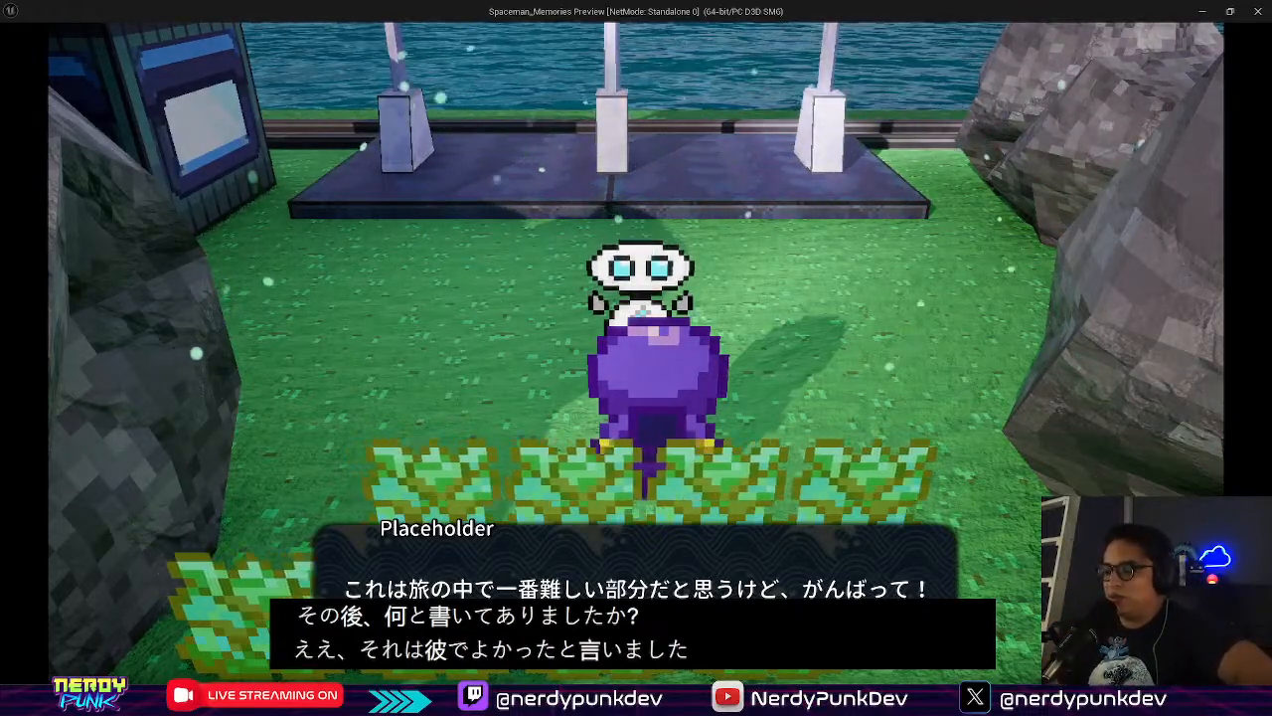
key("e")
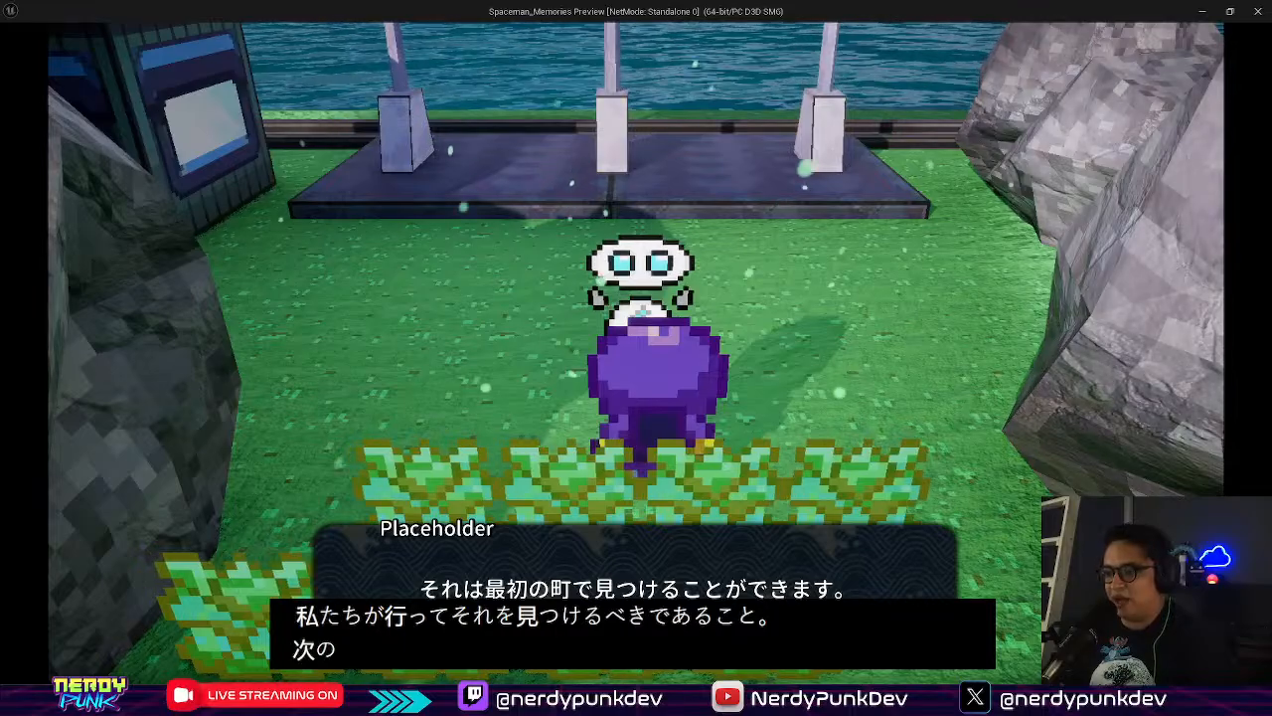
key("e")
Walk the character through the torii gate to the village, compare the new pagoda's textures with the blue-roofed one, and end the play-test
key("s")
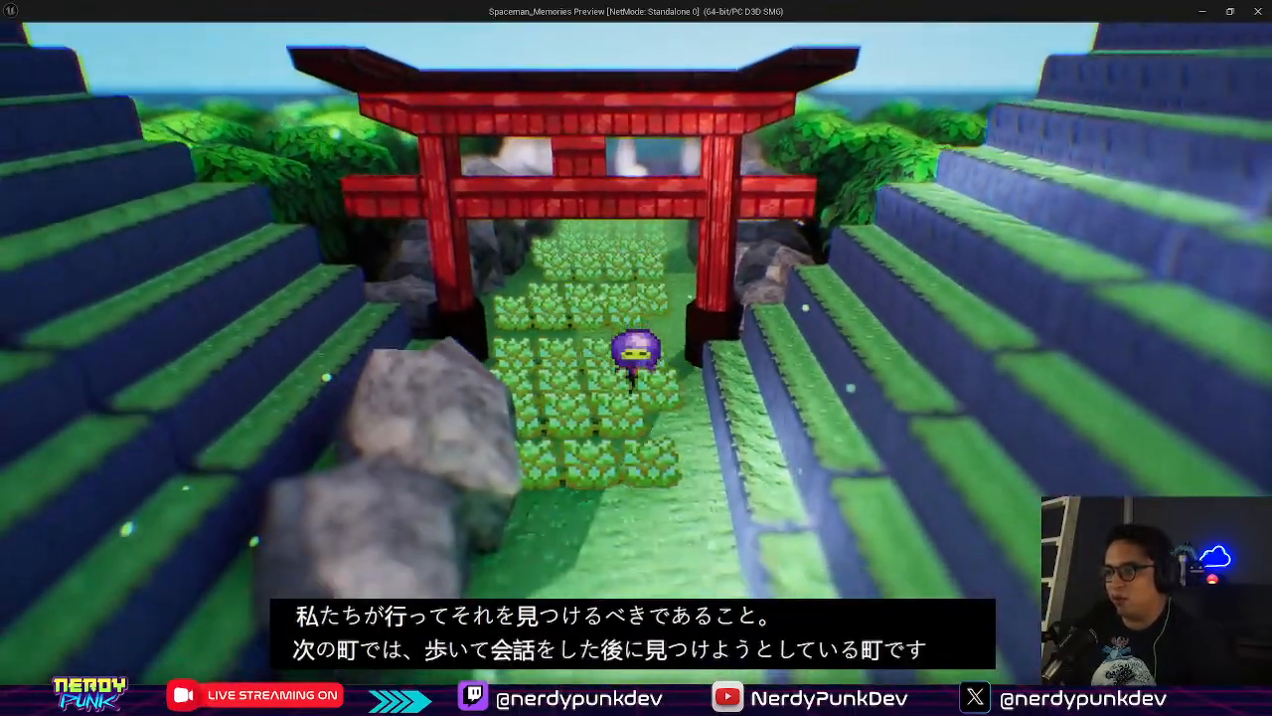
key("a")
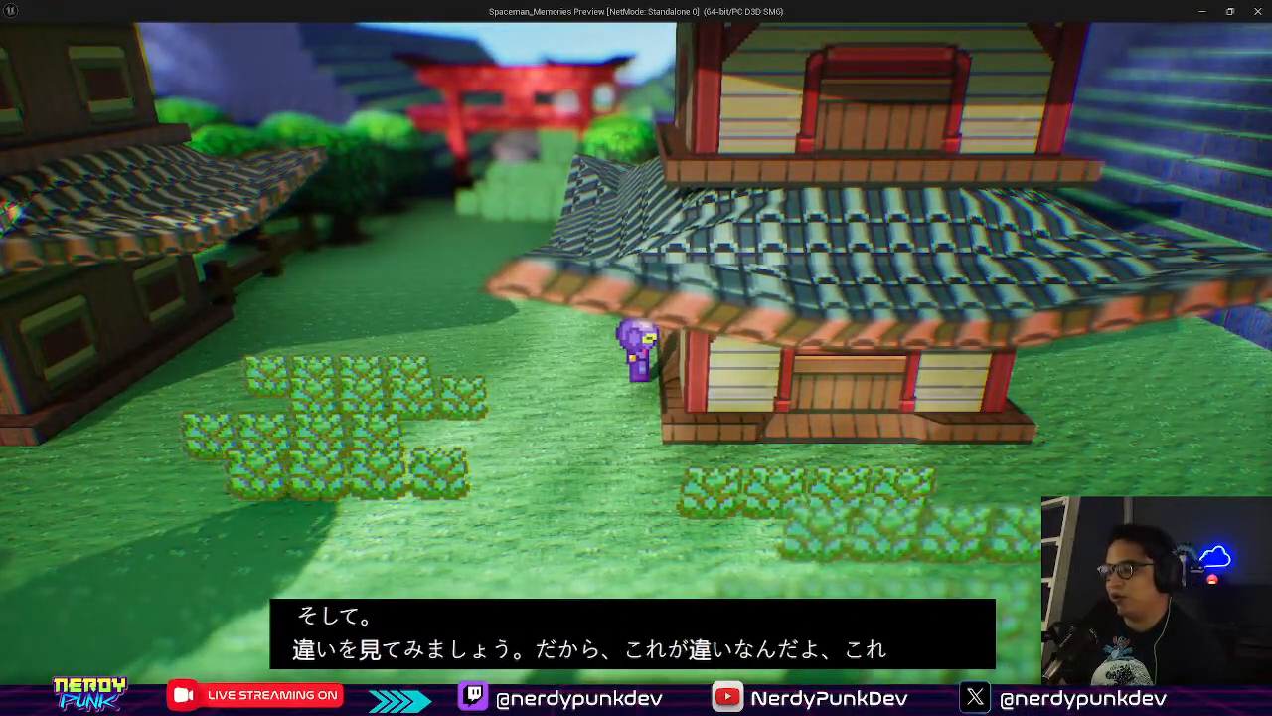
key("a")
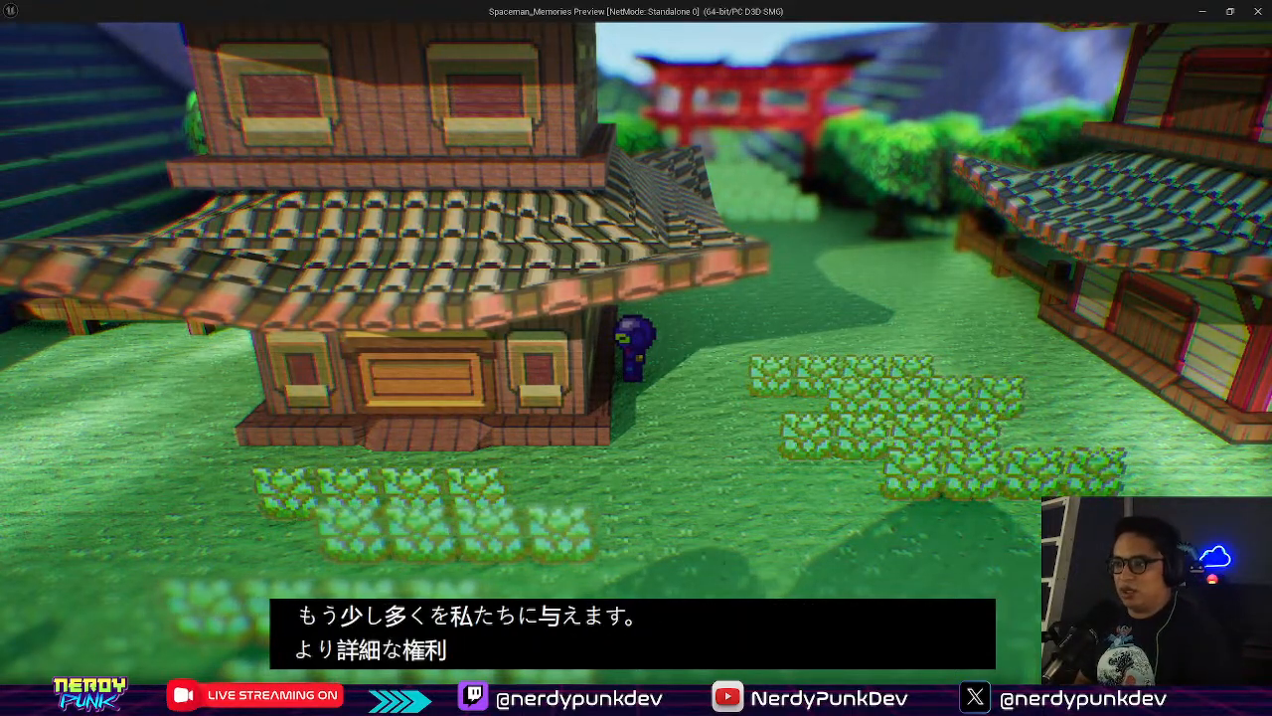
key("d")
key("a")
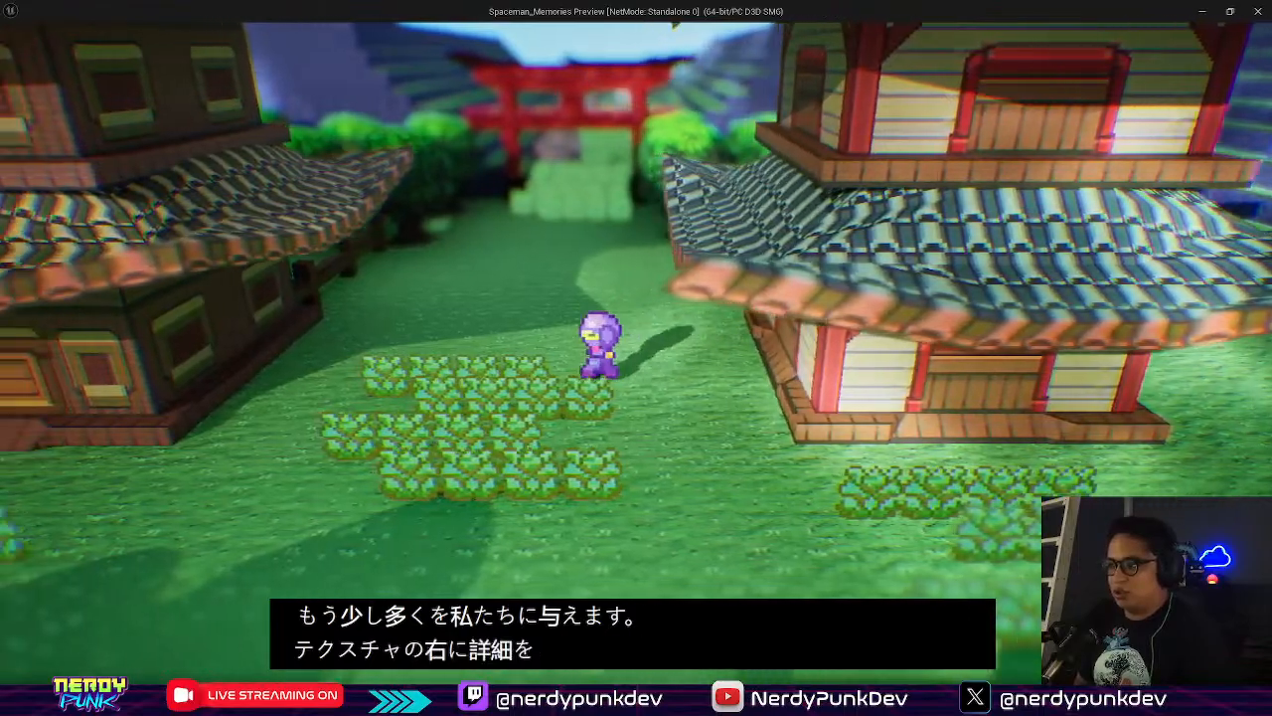
key("d")
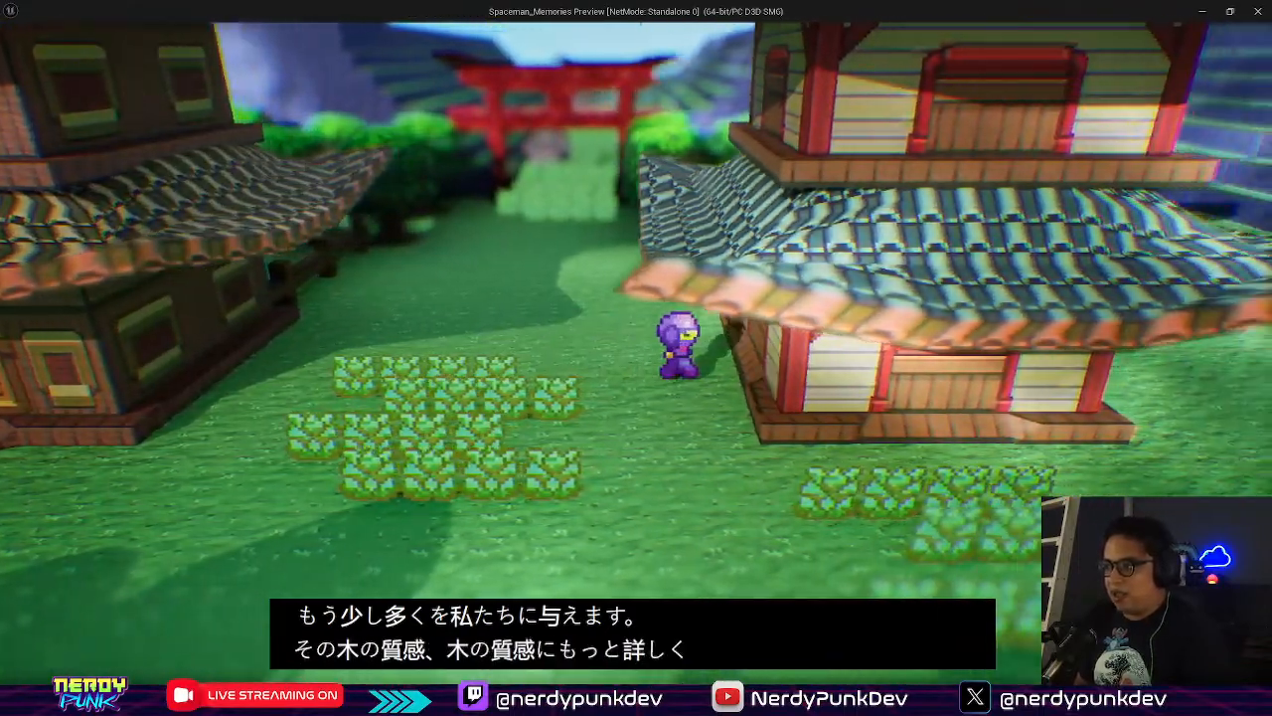
key("a")
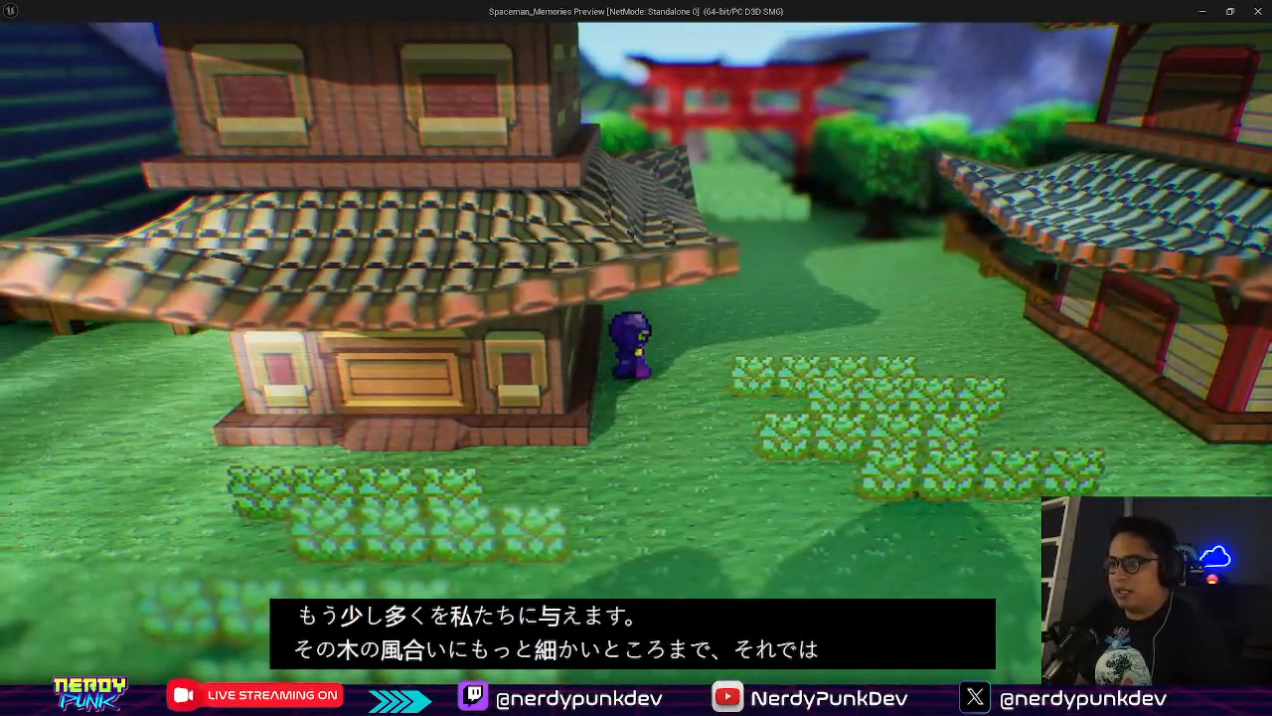
key("d")
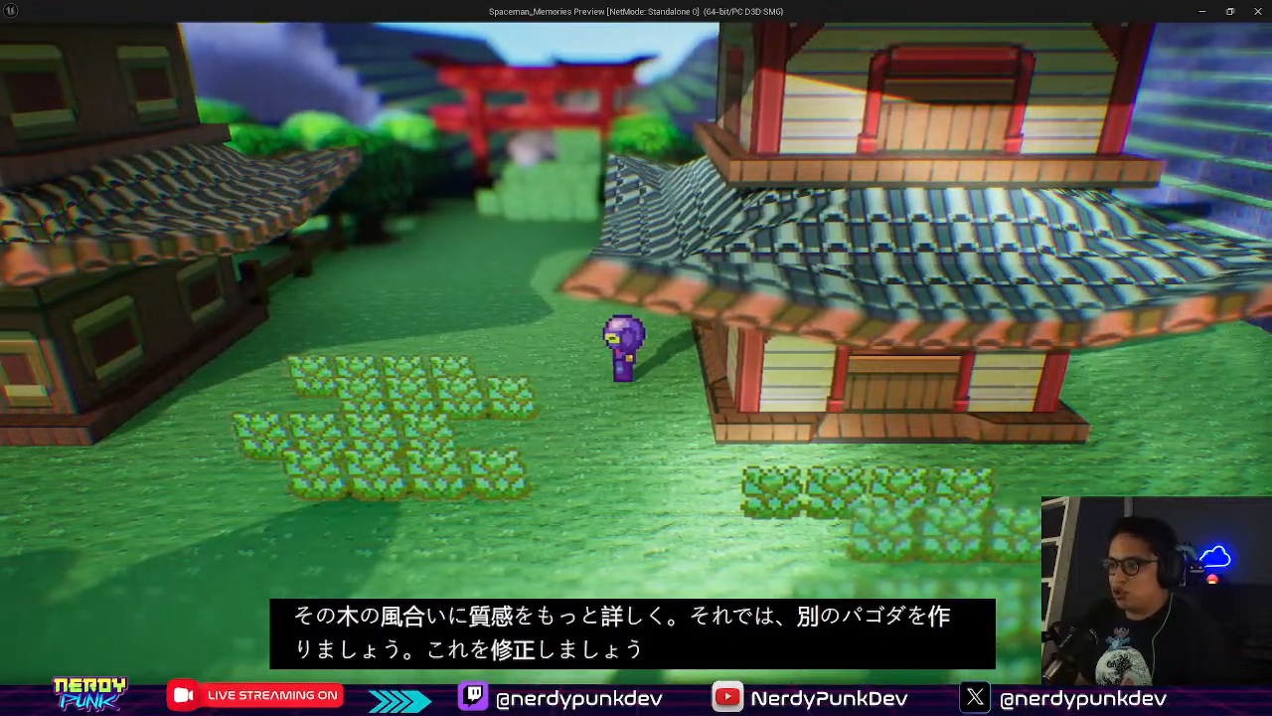
key("d")
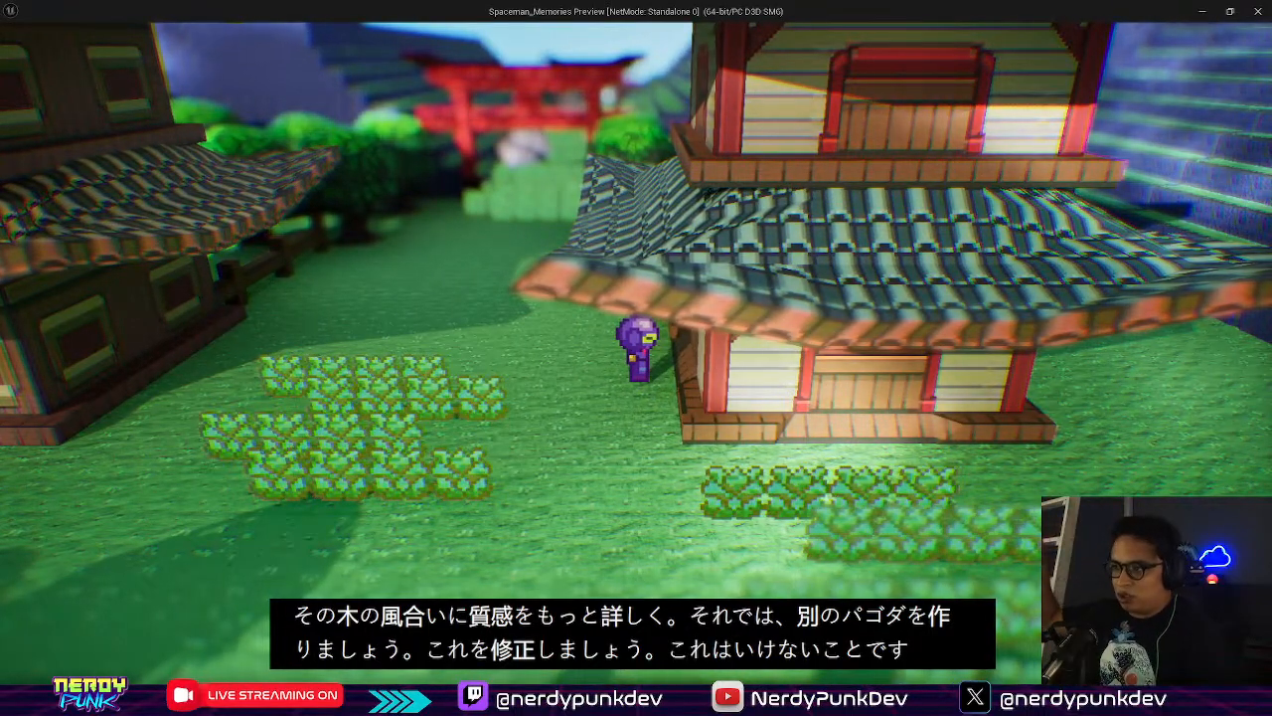
key("a")
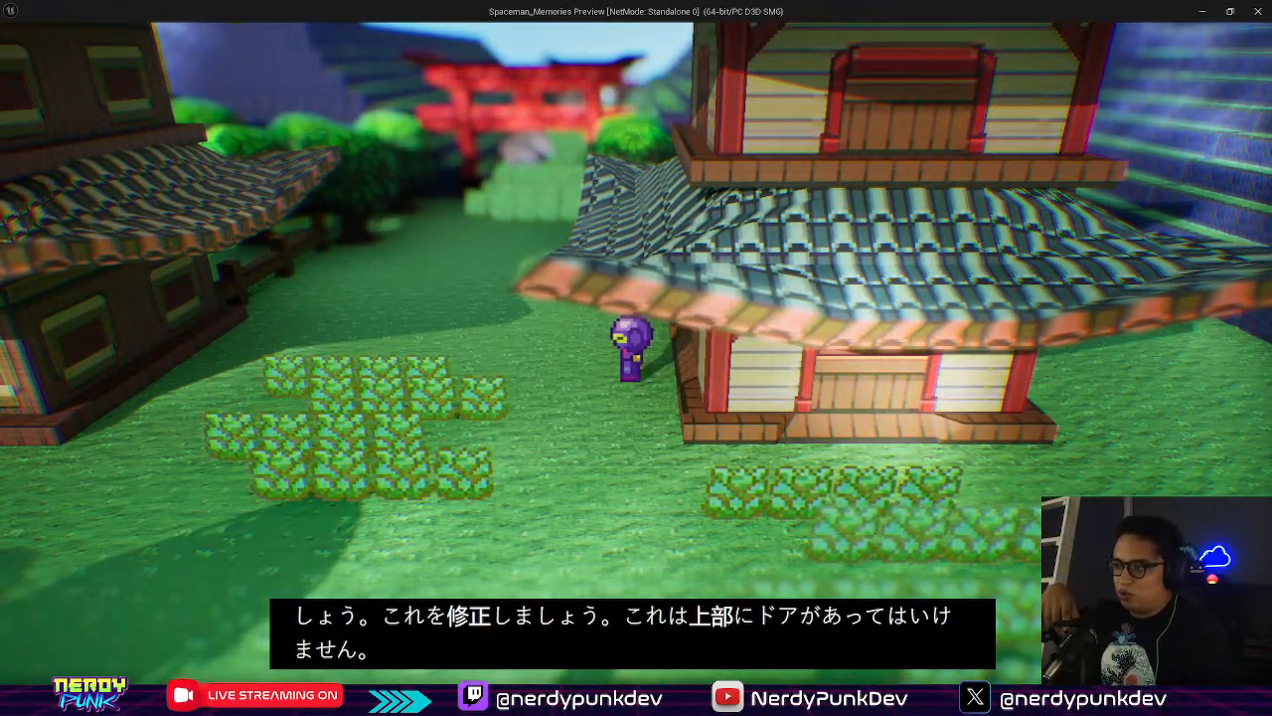
key("a")
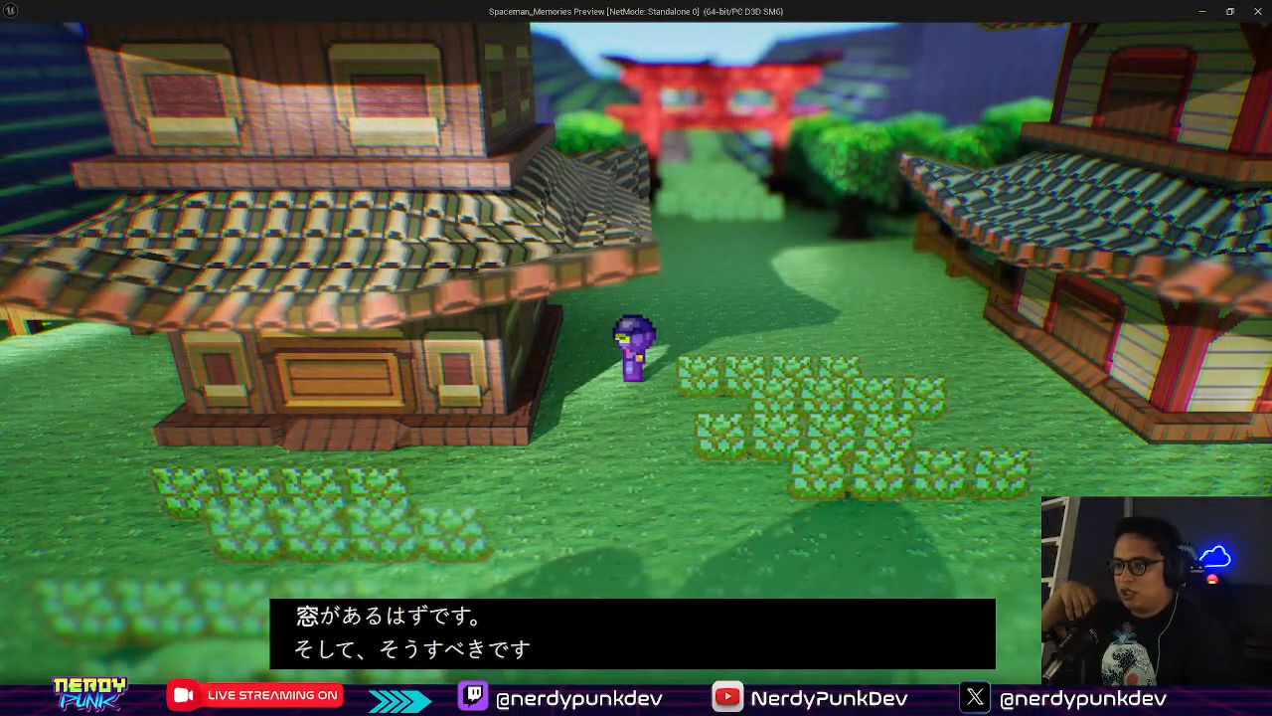
key("Escape")
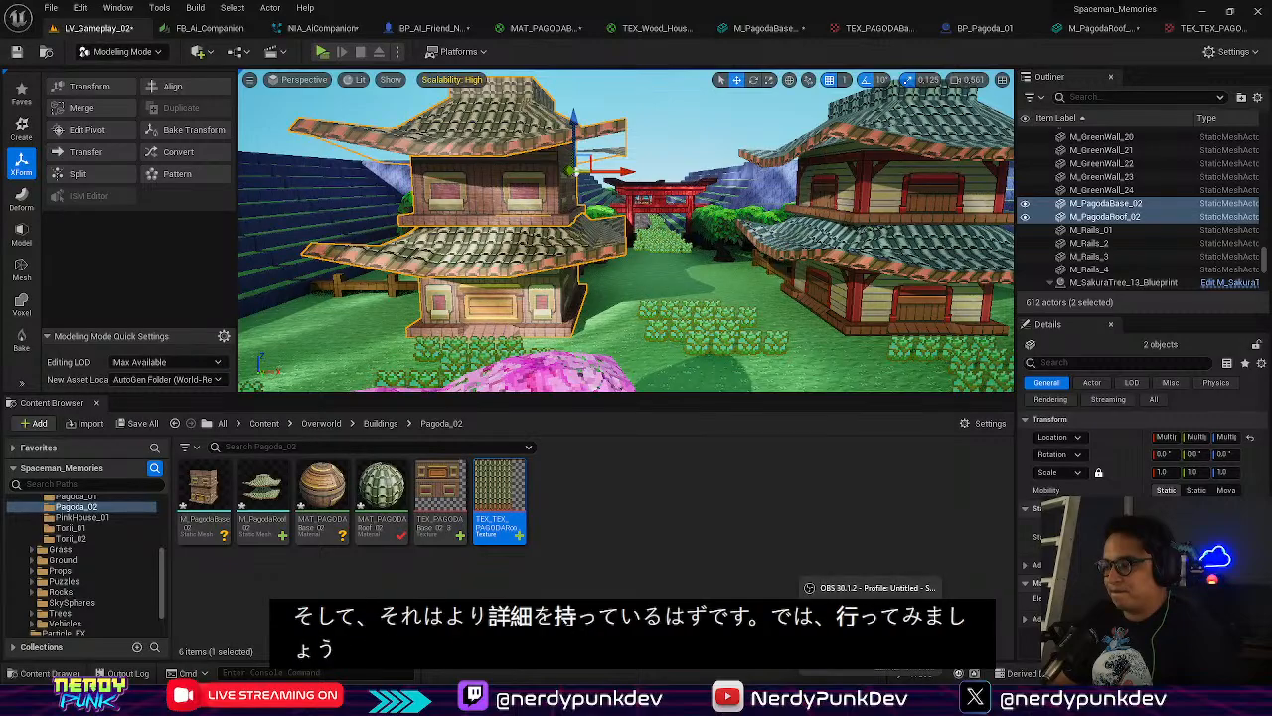
Switch to Crocotile 3D and examine the upper-floor windows and lower-floor door of the Tower_01_V4 pagoda model
left_click(813, 699)
right_click(506, 348)
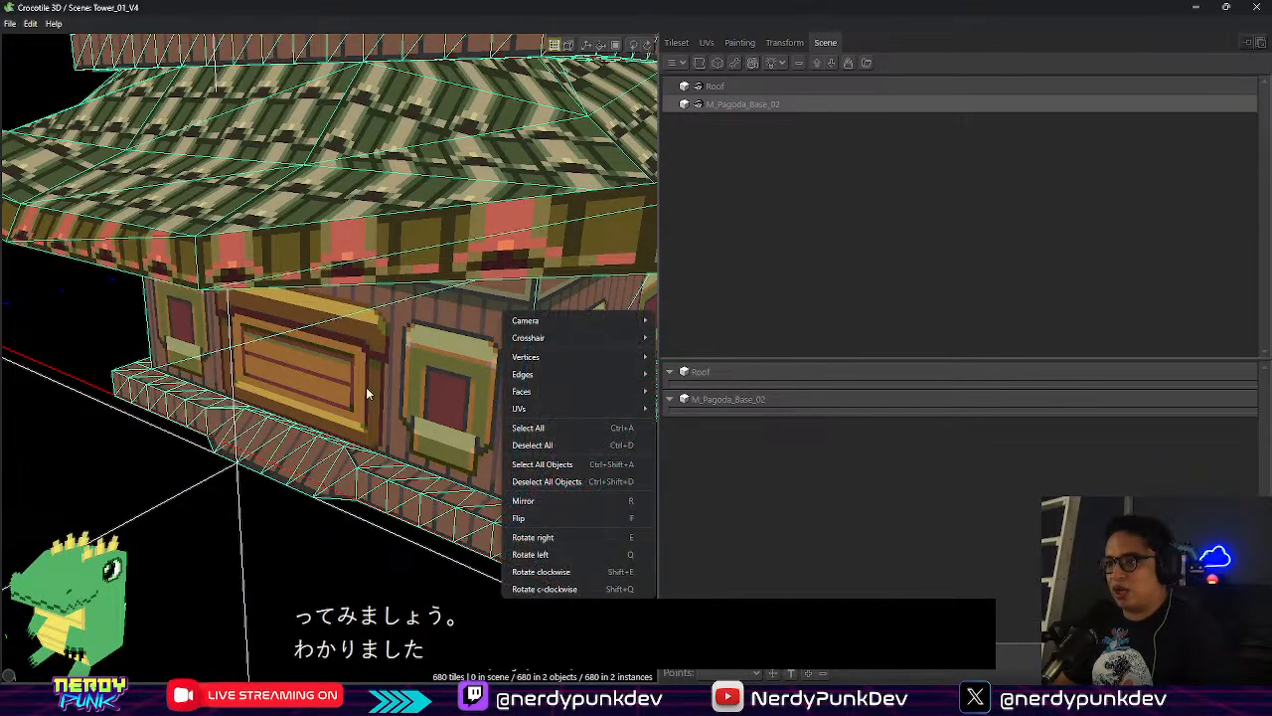
left_click(322, 532)
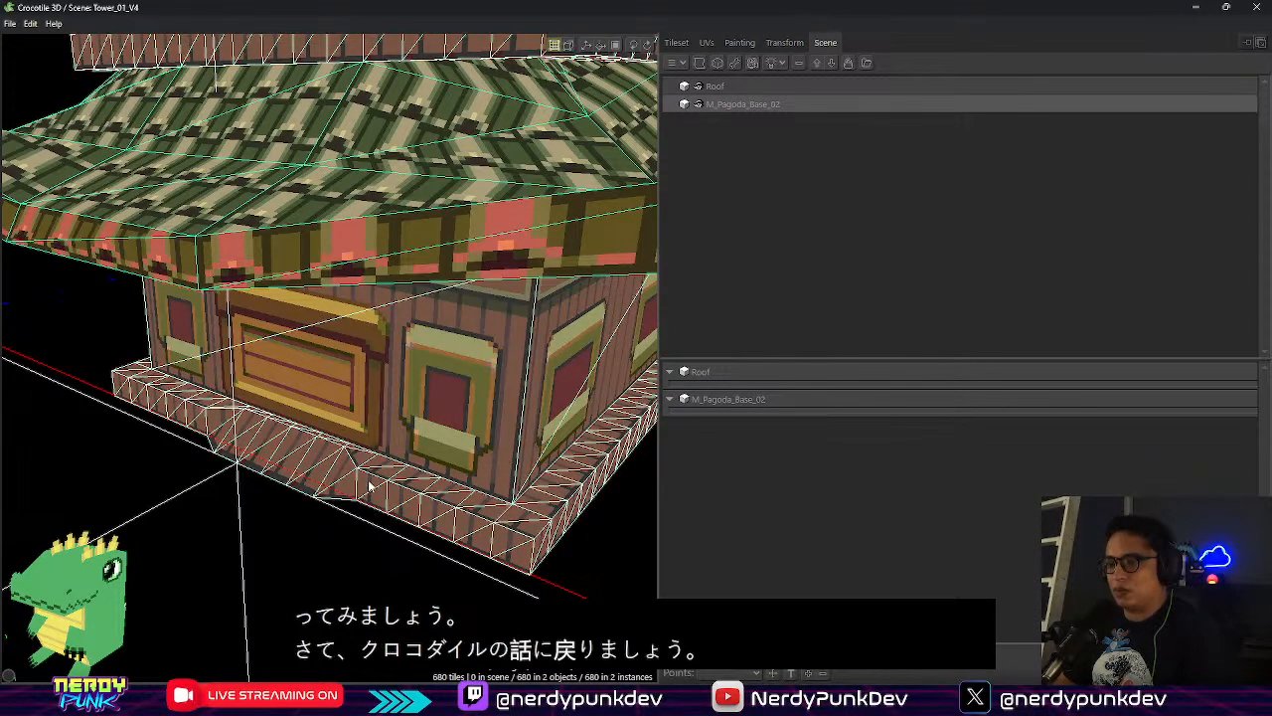
right_click(304, 433)
key("space")
right_click_drag(221, 364, 189, 477)
scroll(338, 284, "down", 8)
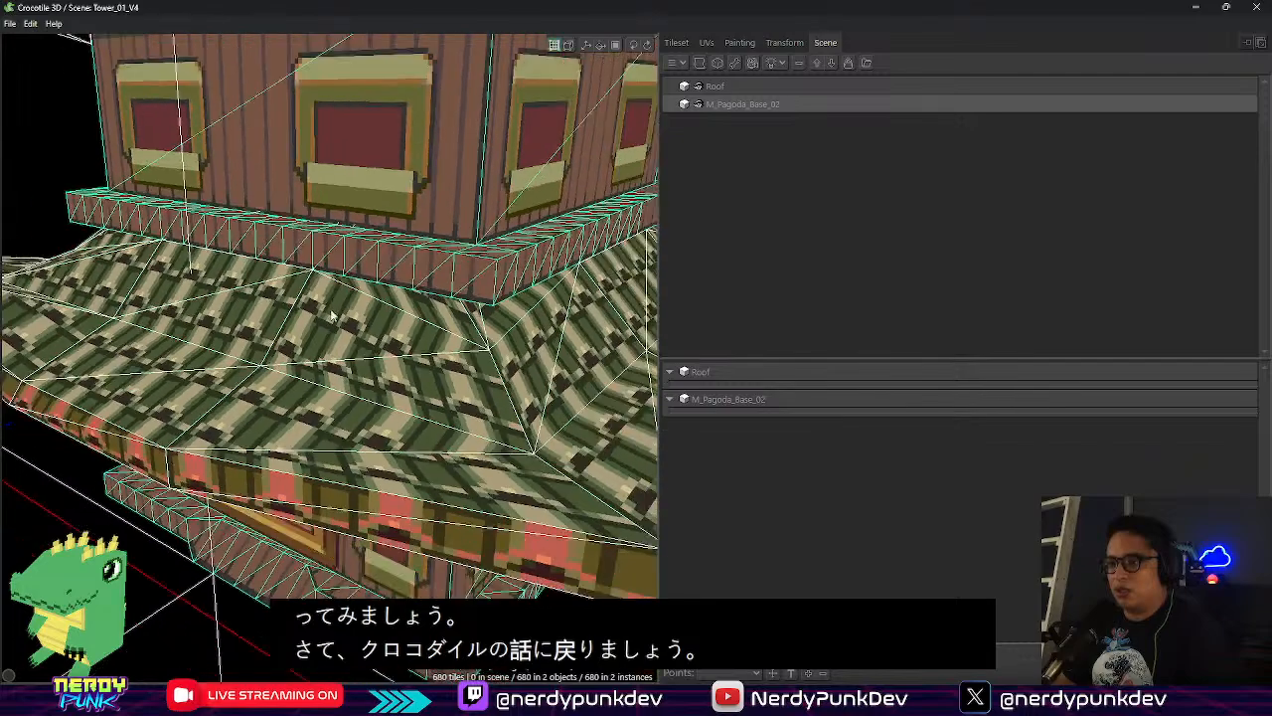
right_click_drag(338, 284, 339, 360)
left_click_drag(339, 360, 377, 326)
scroll(397, 307, "up", 4)
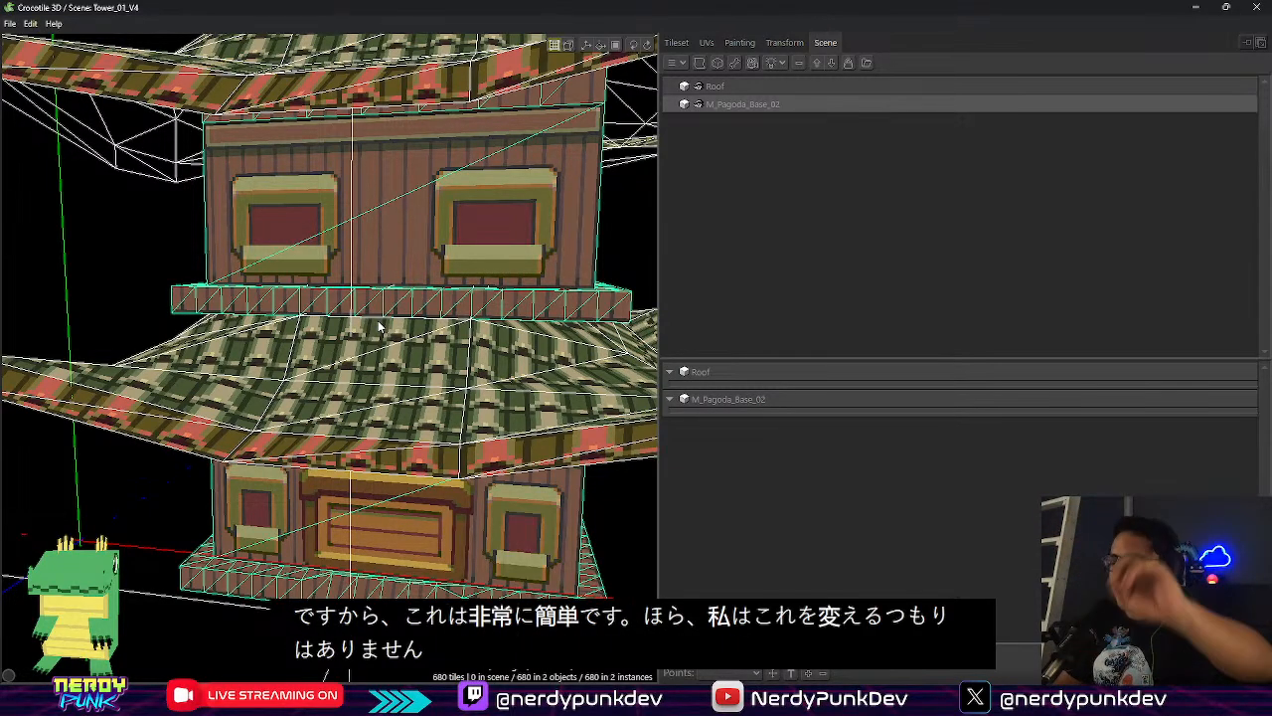
Bring the pagoda base's tileset into view, showing both the door-and-windows wall and the two-window wall
left_click(682, 46)
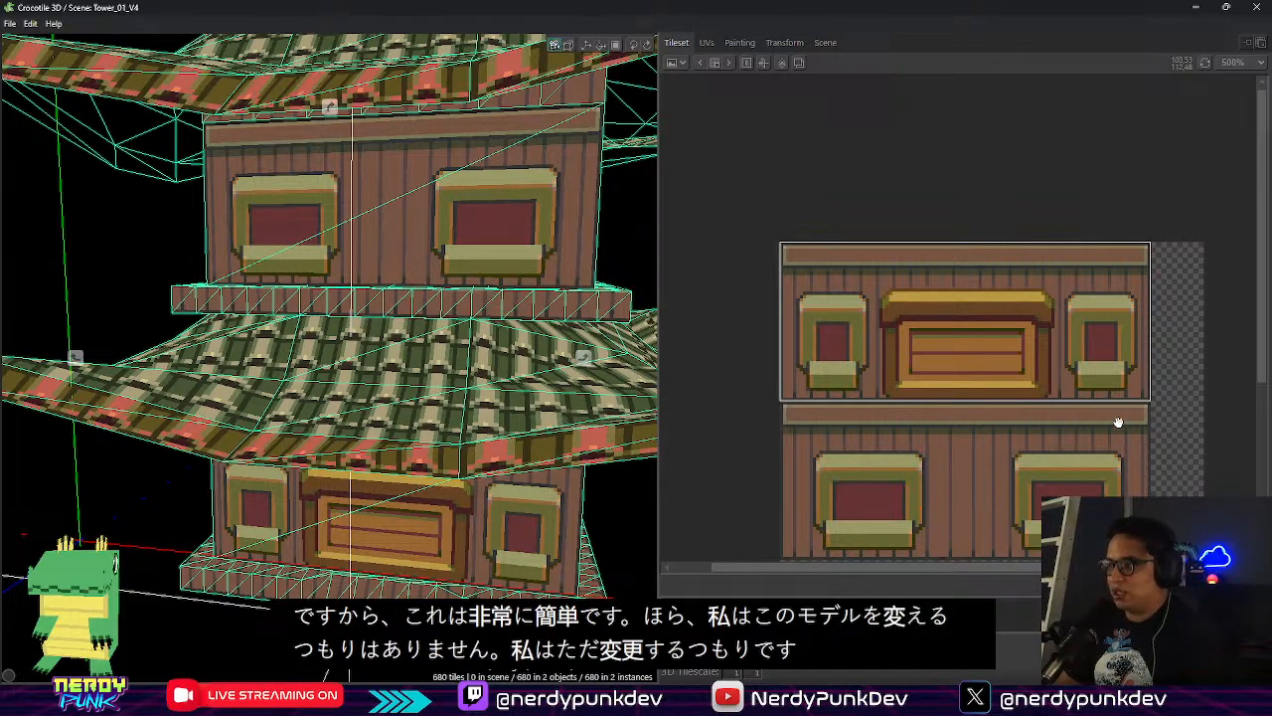
middle_click_drag(1119, 422, 987, 295)
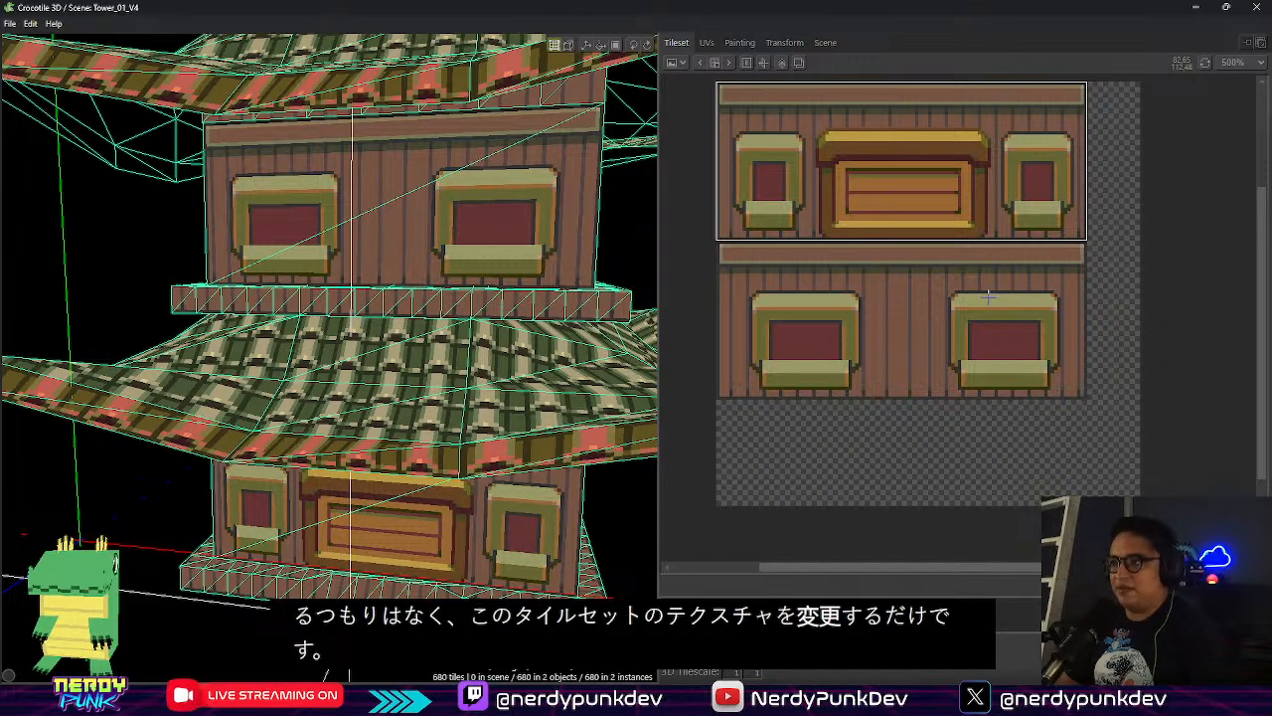
middle_click_drag(932, 343, 966, 371)
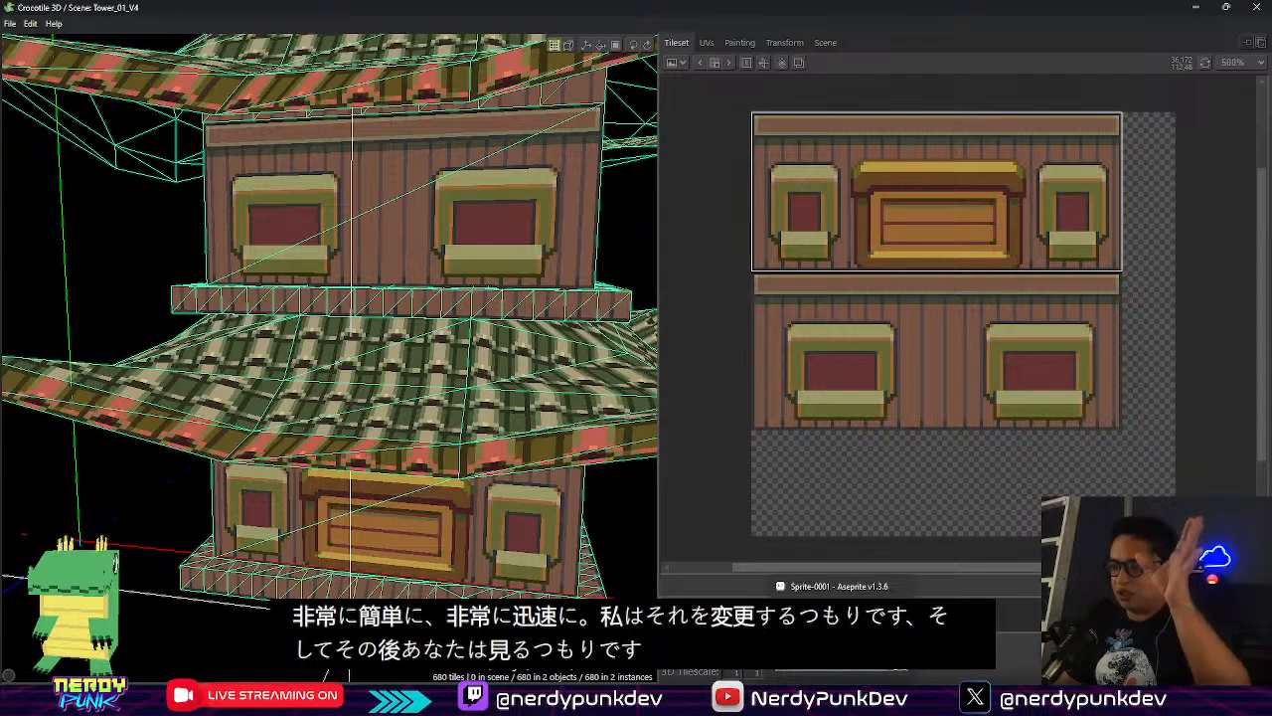
Go through the pagoda model's tilesets, viewing the green roof tiles and the single door-and-windows wall
left_click(729, 63)
left_click(731, 64)
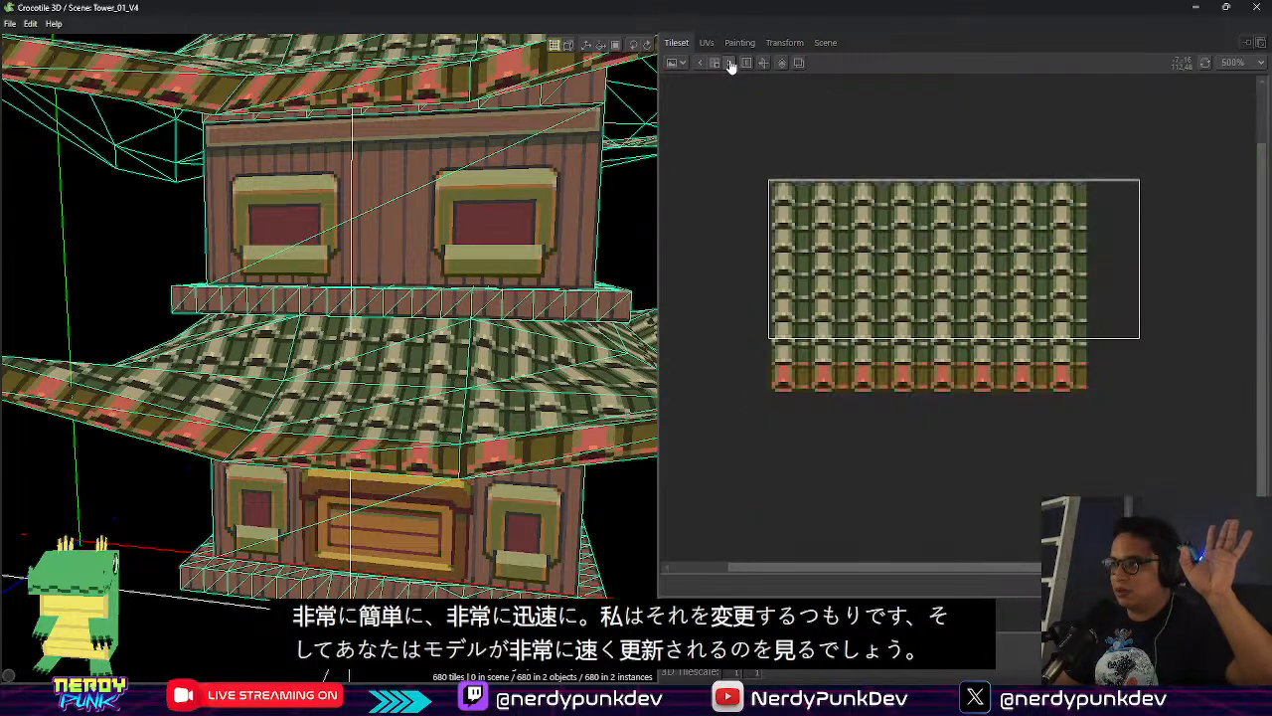
left_click(731, 64)
left_click(730, 65)
left_click(730, 65)
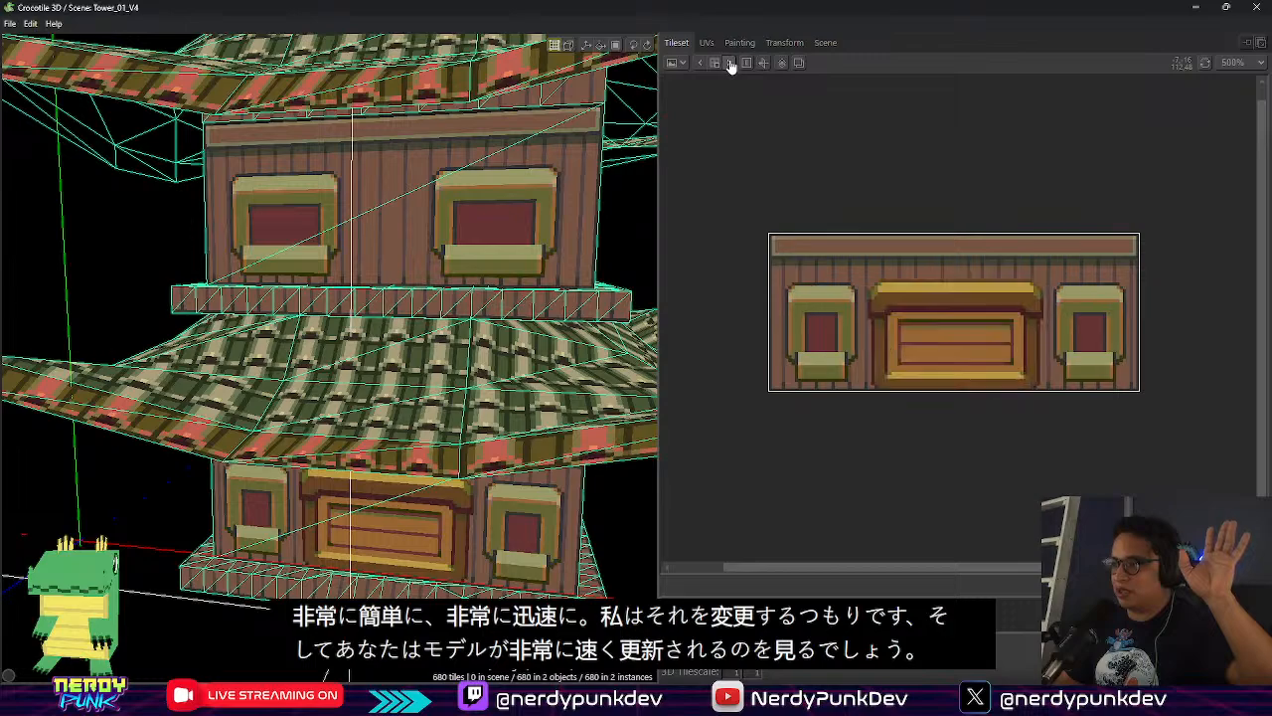
left_click(731, 64)
left_click(698, 64)
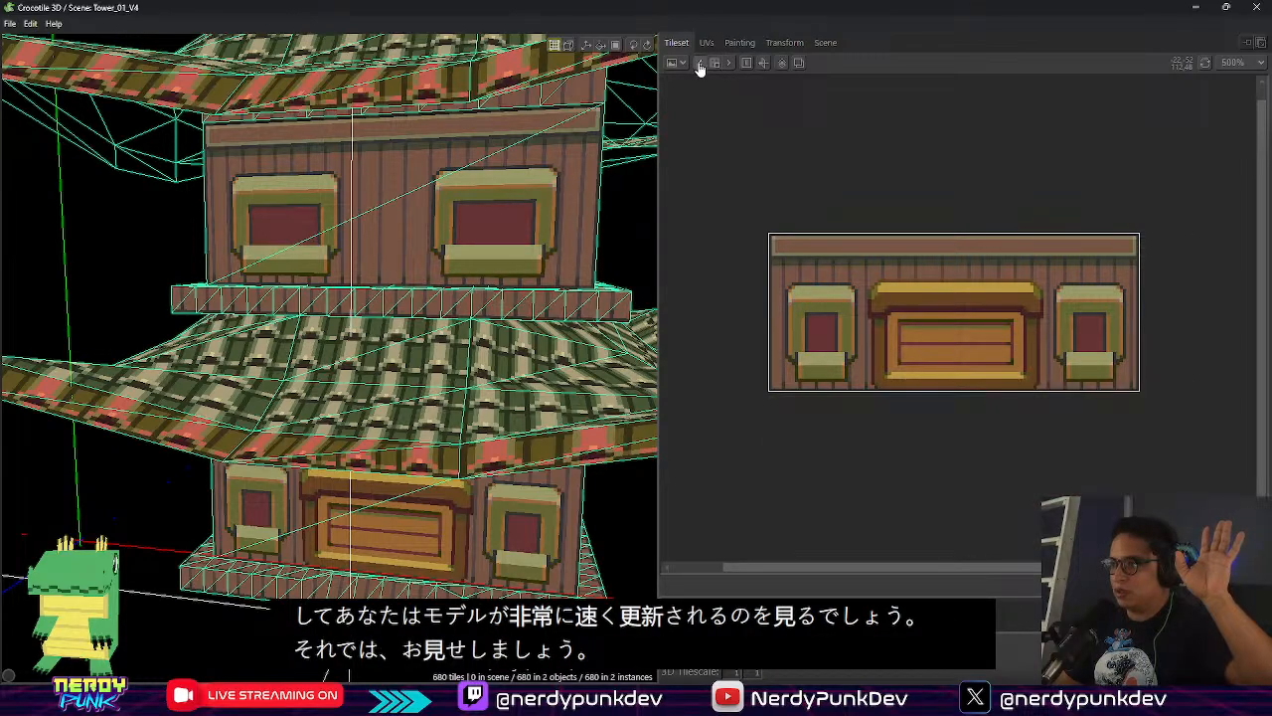
Switch to Aseprite and bring up the TEX_PagodaFront_02.png wall texture for editing
key("alt+Tab")
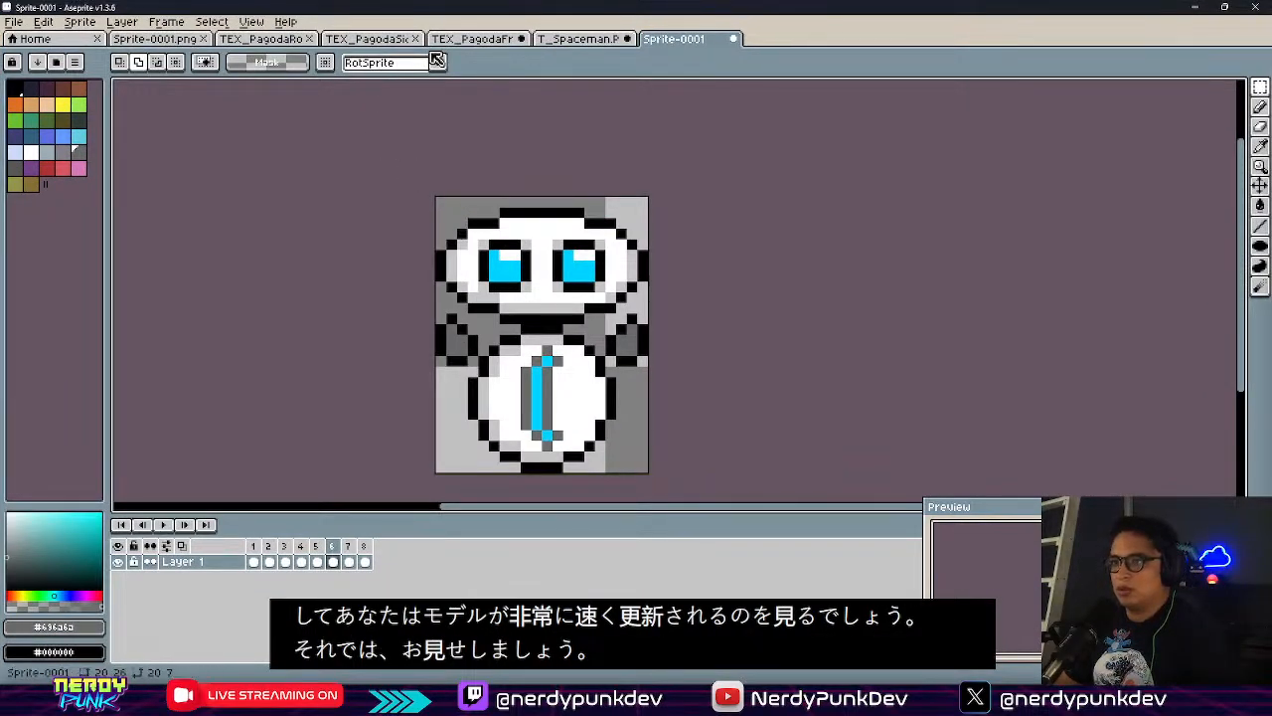
left_click(579, 40)
left_click(472, 39)
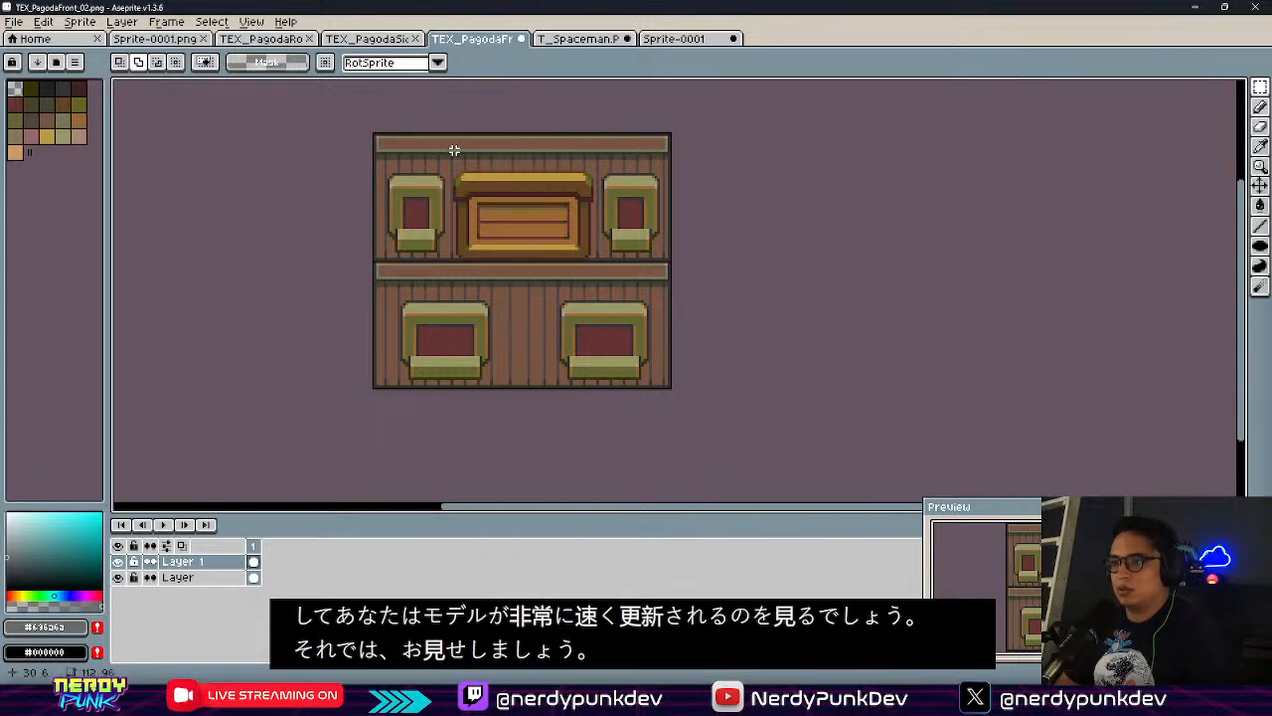
scroll(452, 199, "up", 2)
middle_click_drag(495, 272, 475, 302)
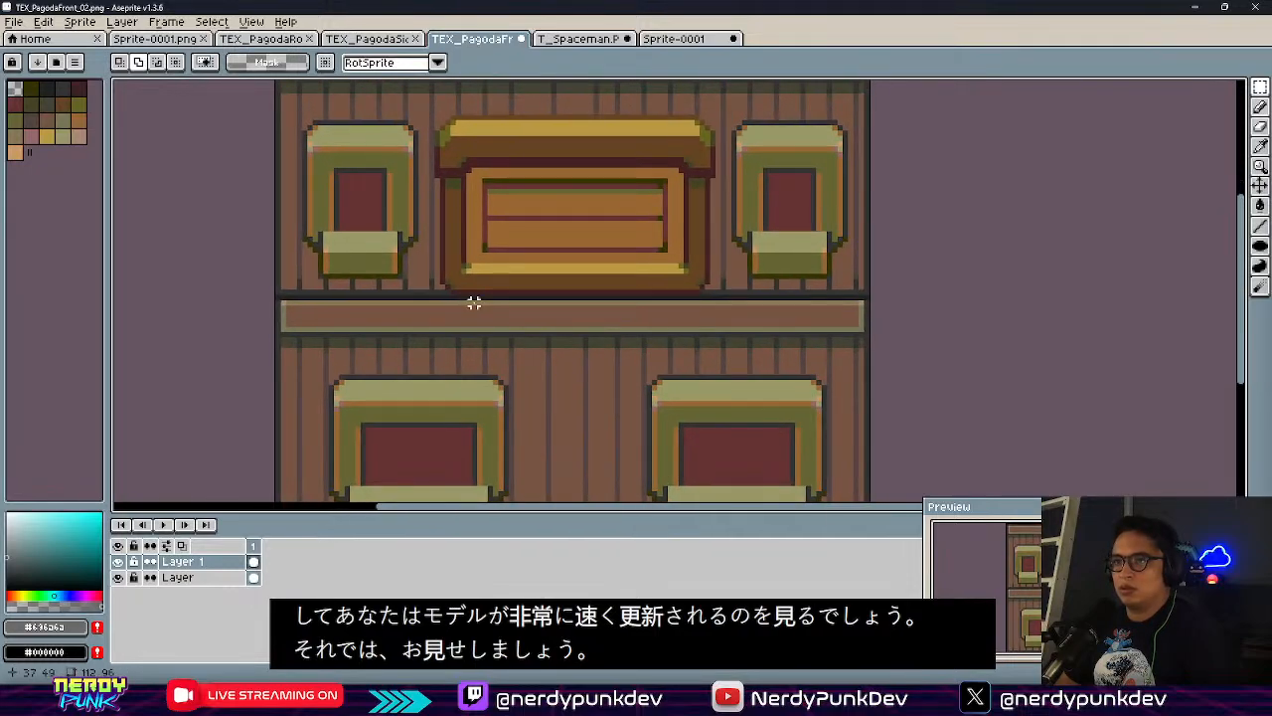
left_click(265, 41)
left_click(455, 40)
Open Tex_Tower_02.png from the Pagoda folder in UnrealSpacemanMemories
left_click(14, 21)
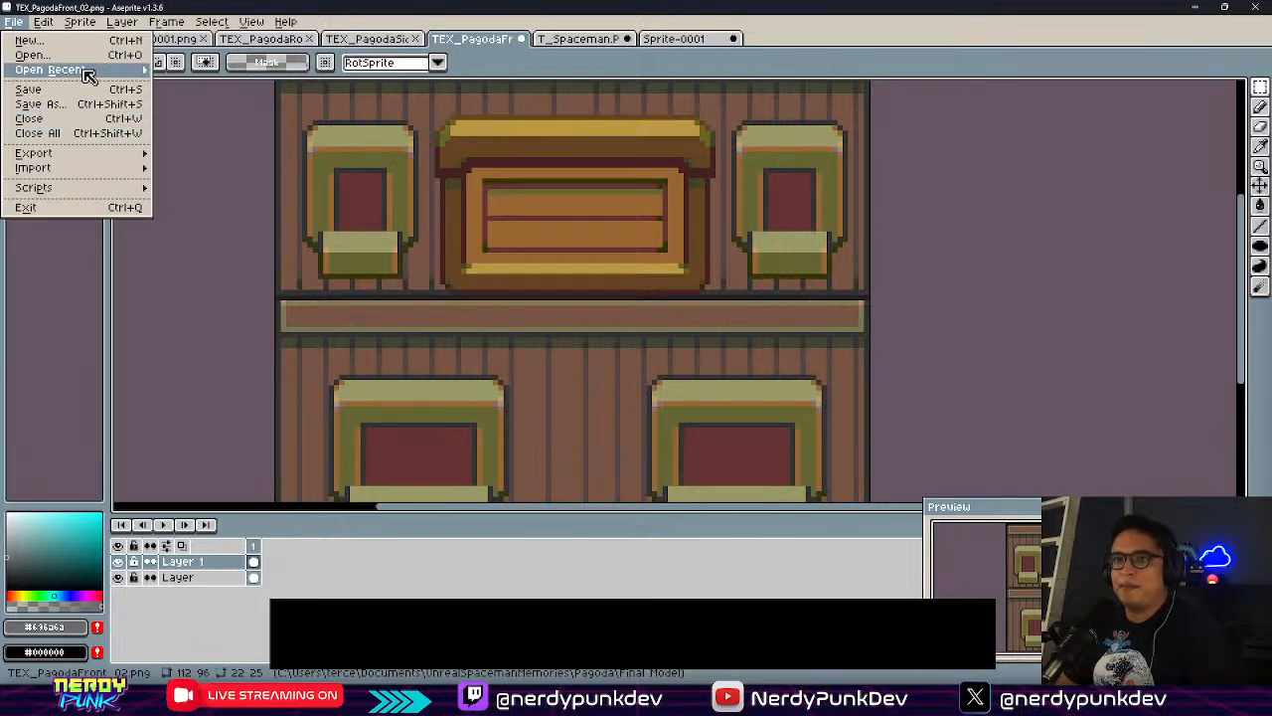
mouse_move(70, 70)
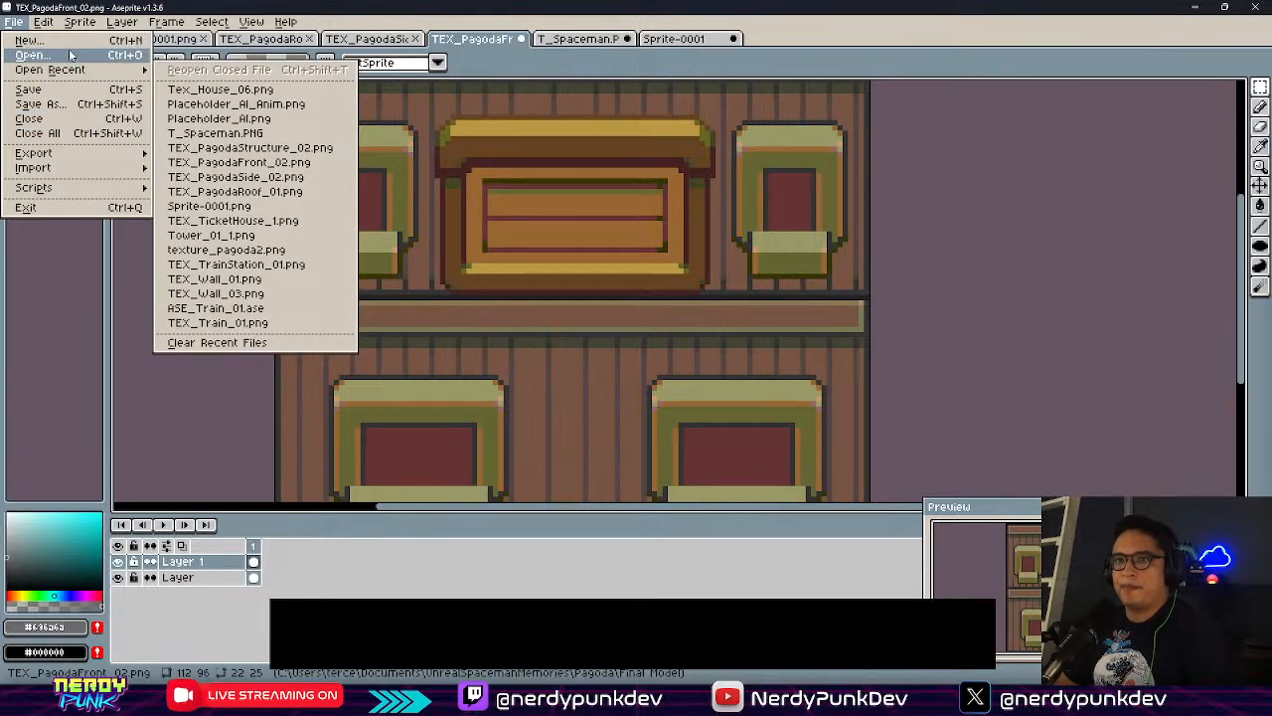
left_click(69, 52)
left_click(210, 52)
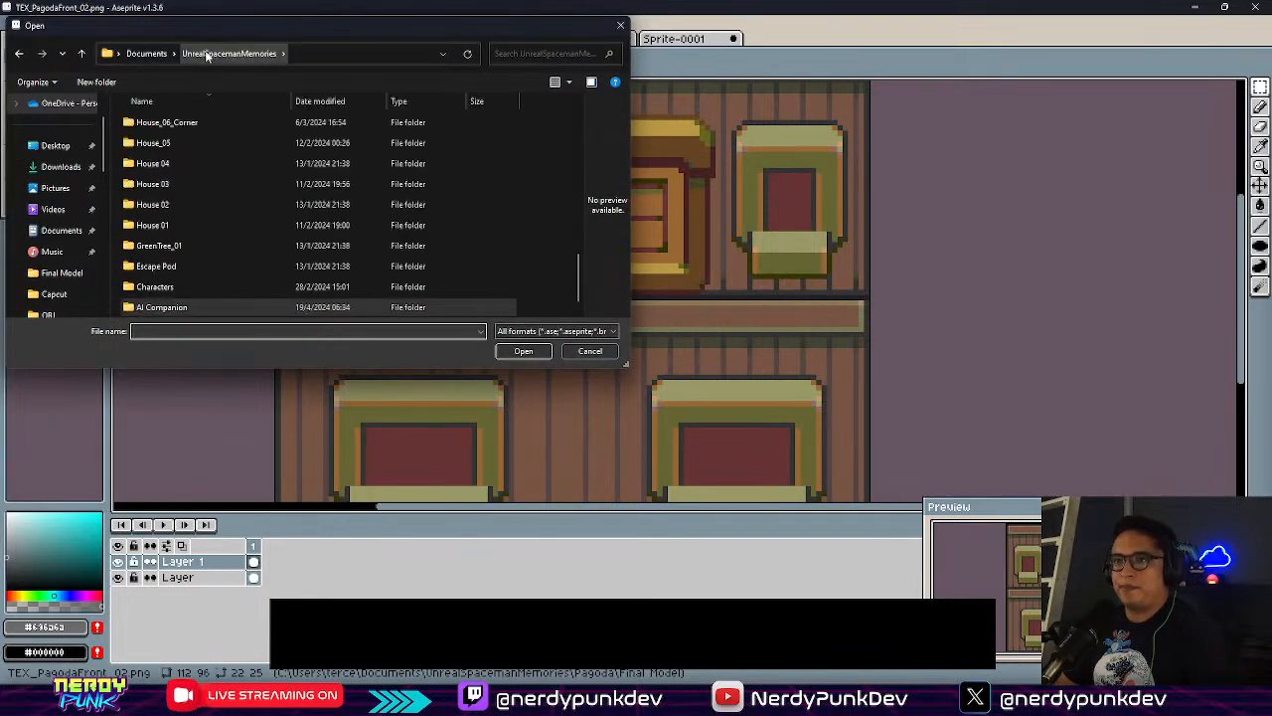
scroll(196, 162, "up", 5)
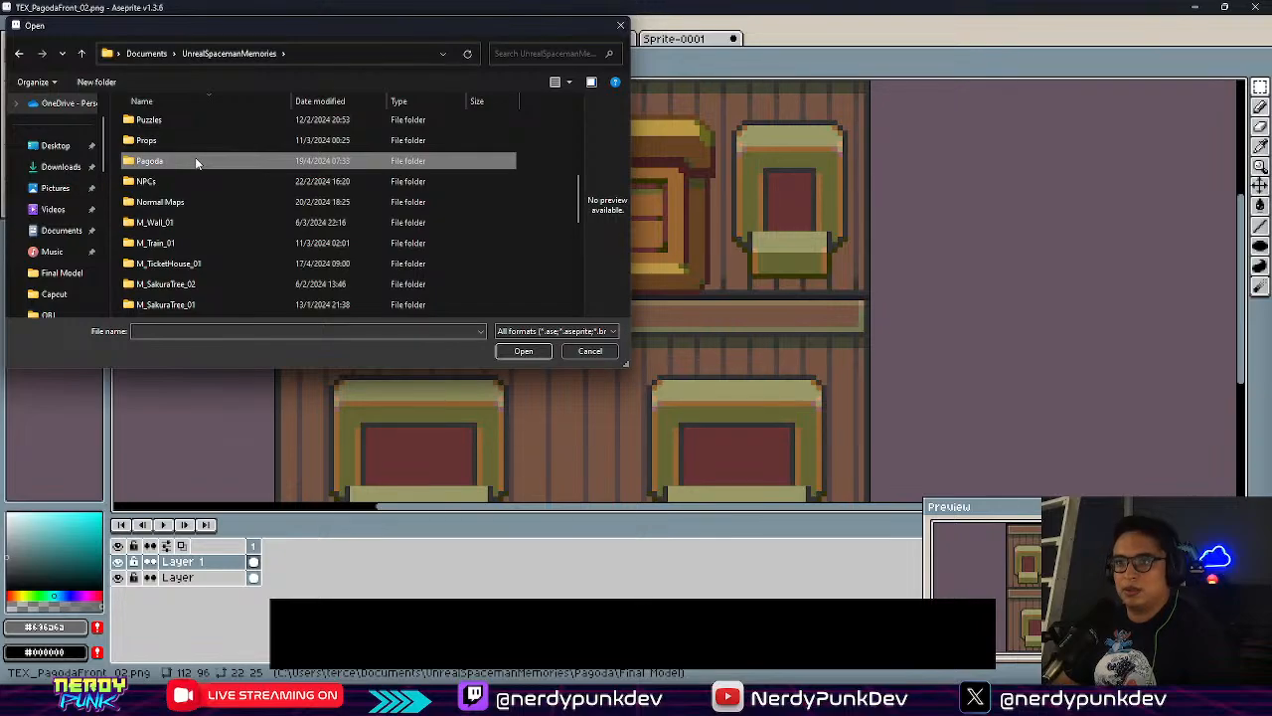
double_click(196, 163)
left_click(156, 231)
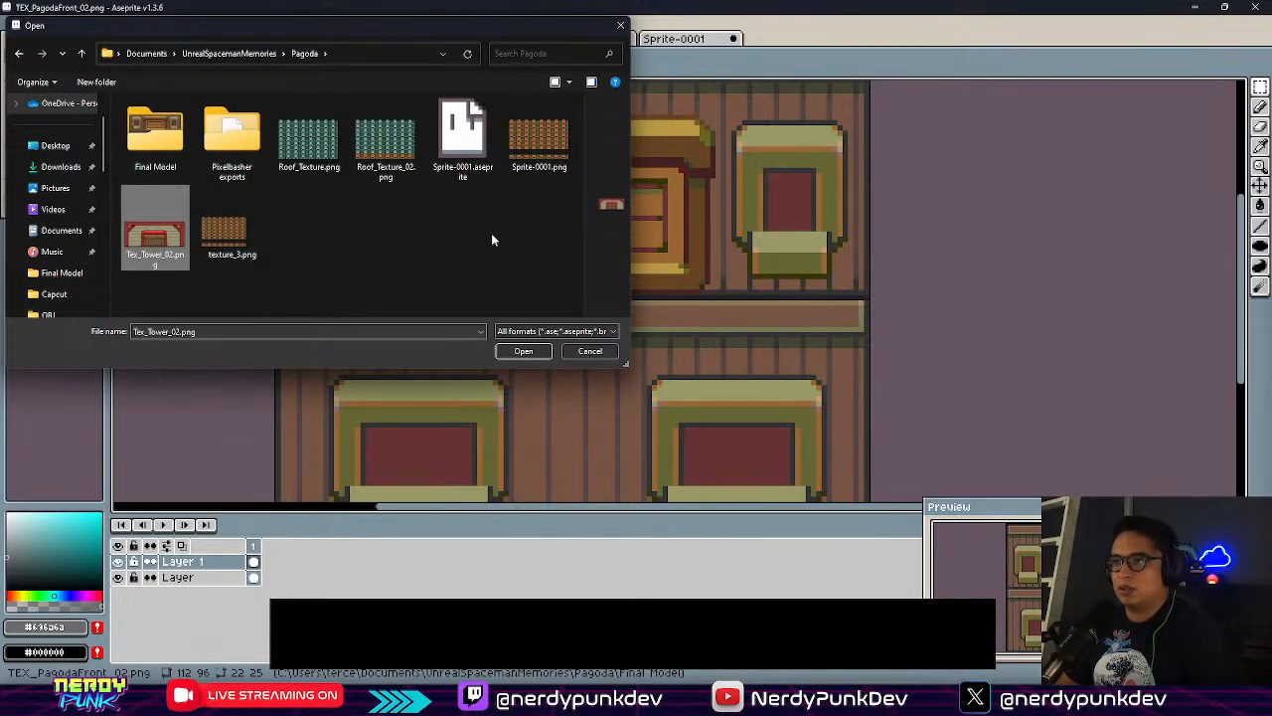
left_click(524, 351)
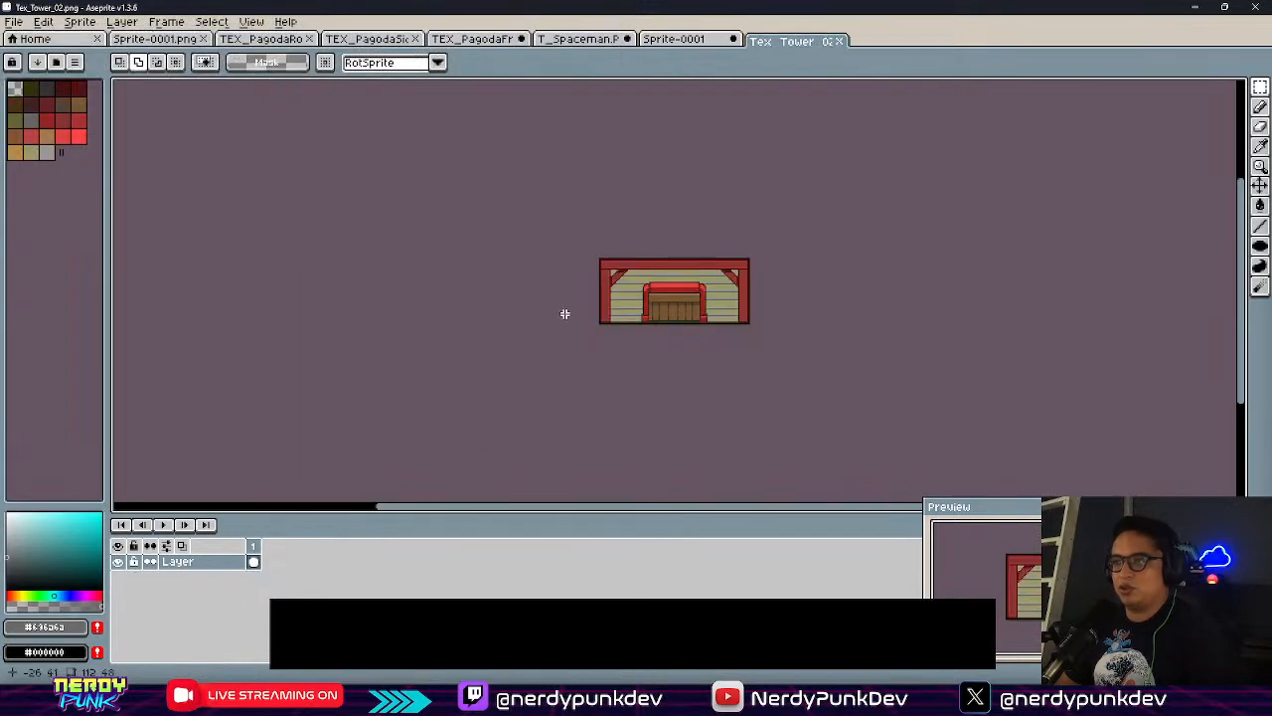
scroll(622, 262, "up", 3)
middle_click_drag(869, 369, 604, 290)
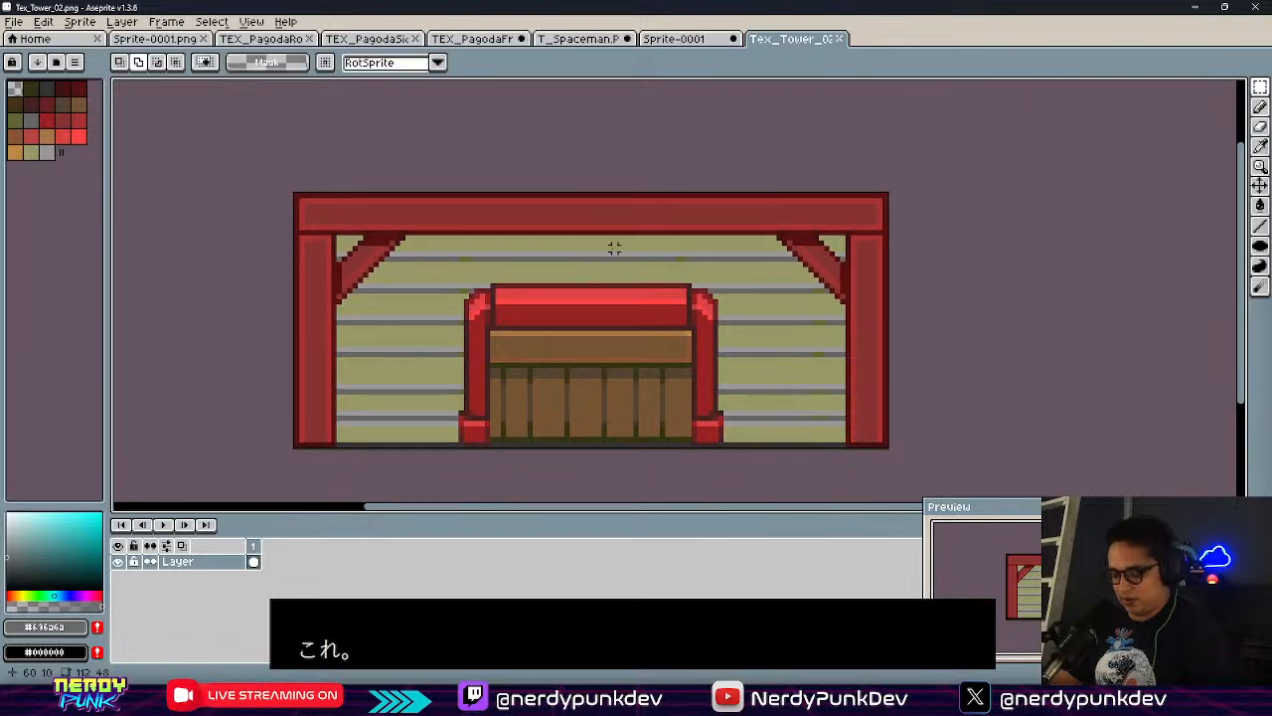
Copy the entire red-framed tower texture and paste it over the upper door-and-windows wall of TEX_PagodaFront_02.png
left_click_drag(290, 166, 1128, 497)
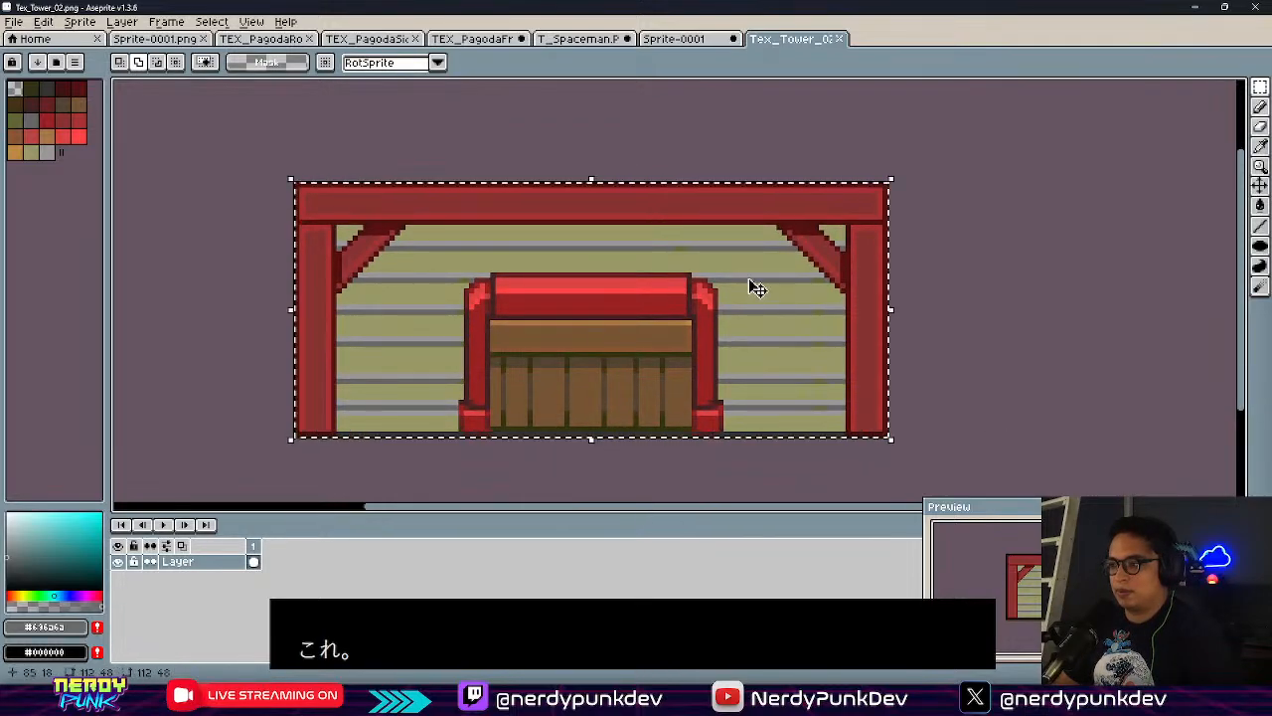
left_click(702, 39)
left_click(578, 39)
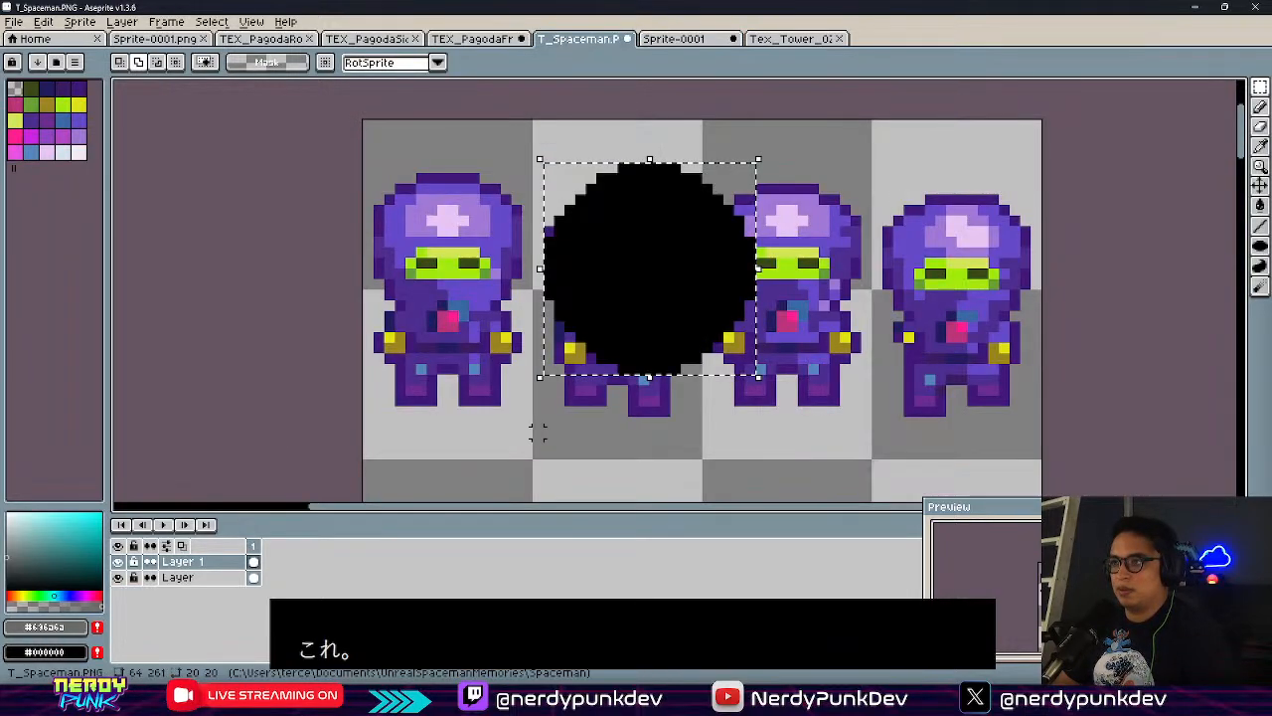
left_click(465, 39)
key("ctrl+v")
middle_click_drag(664, 268, 657, 367)
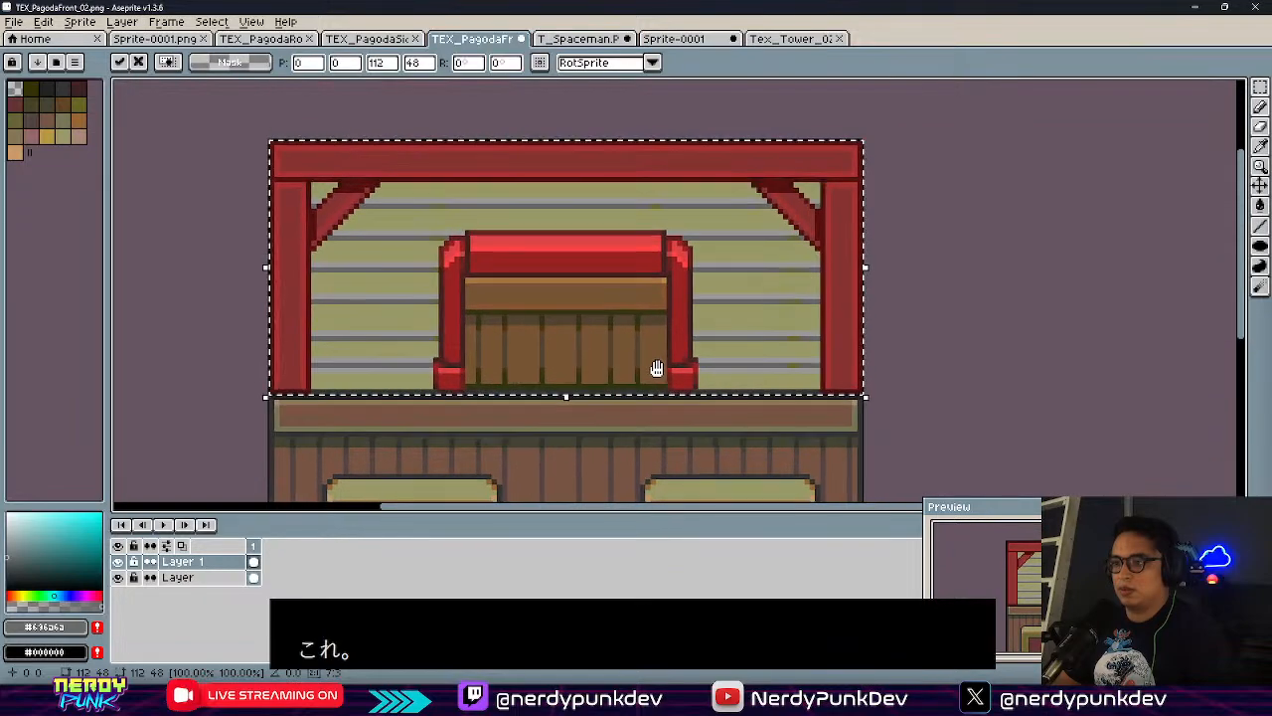
key("ctrl+d")
scroll(657, 366, "down", 2)
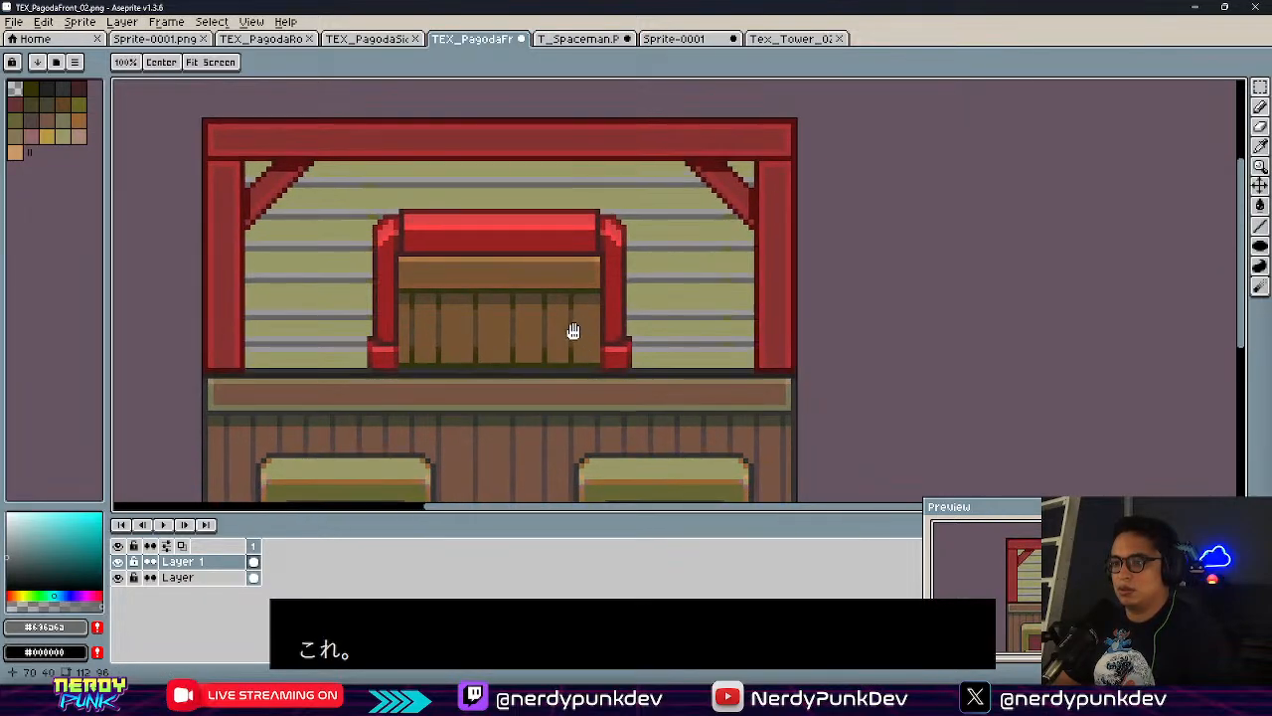
scroll(516, 394, "up", 1)
key("ctrl+alt+shift+s")
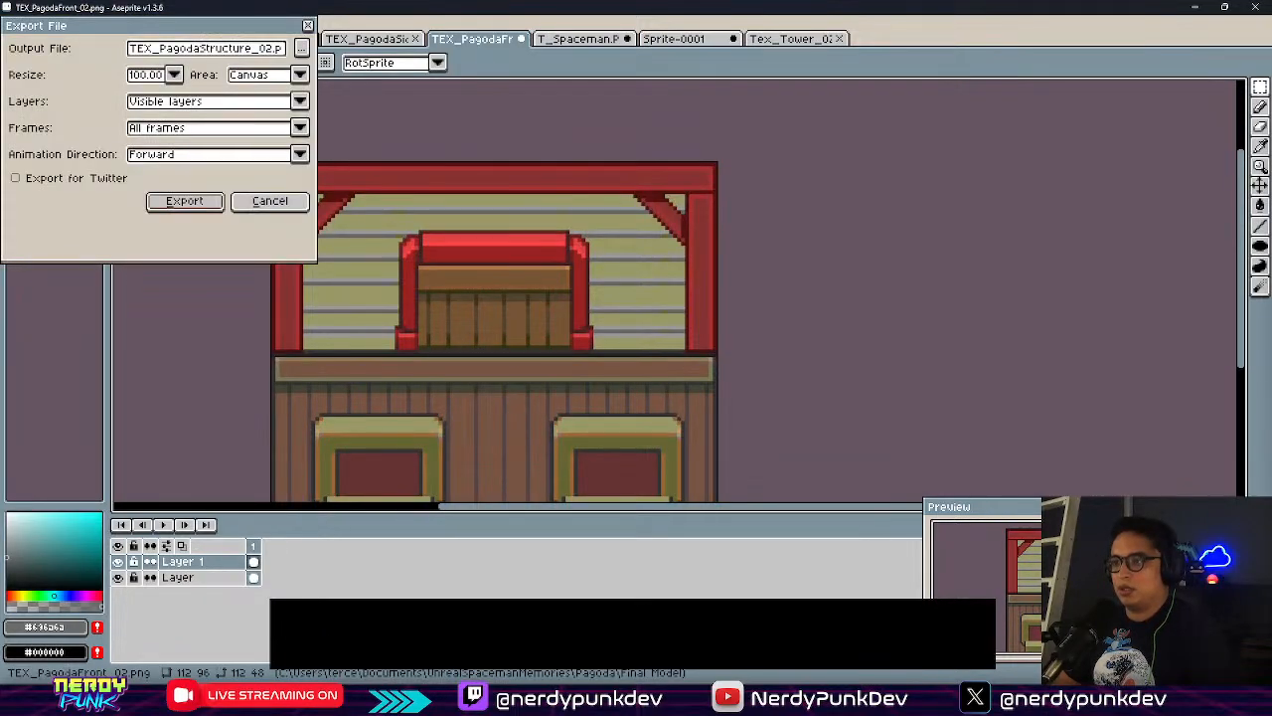
left_click(249, 50)
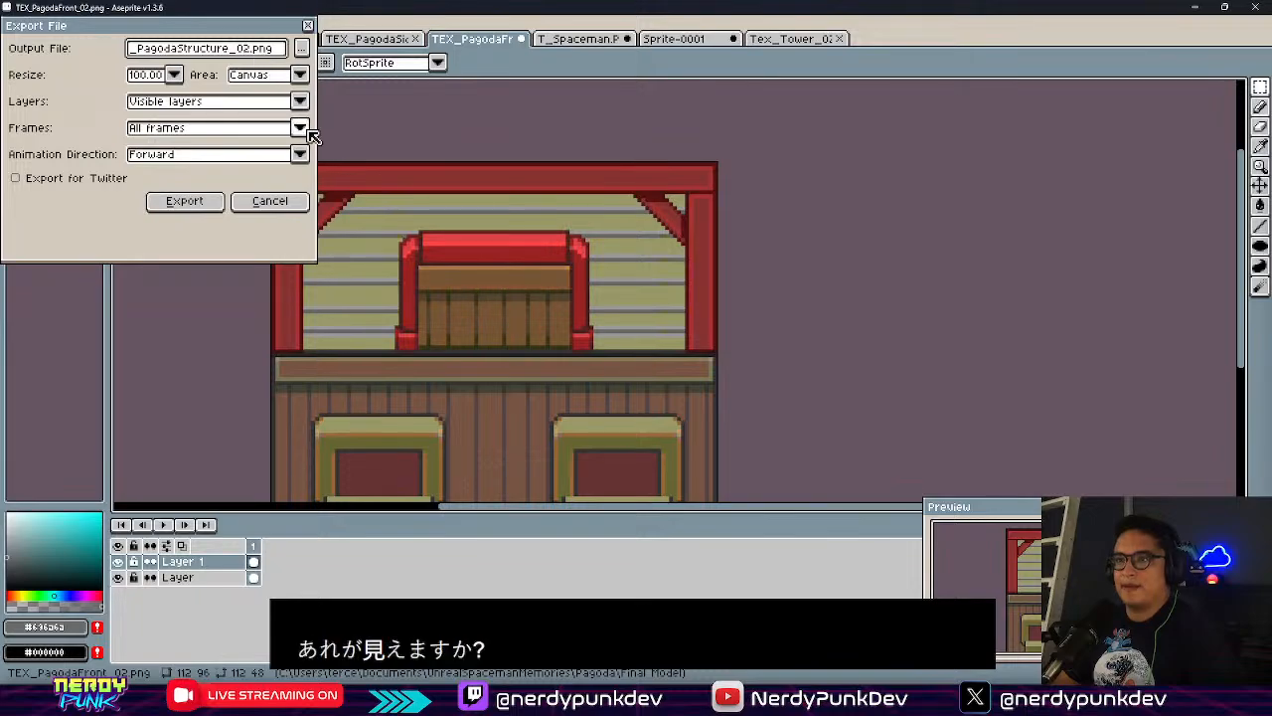
key("BackSpace")
type("1")
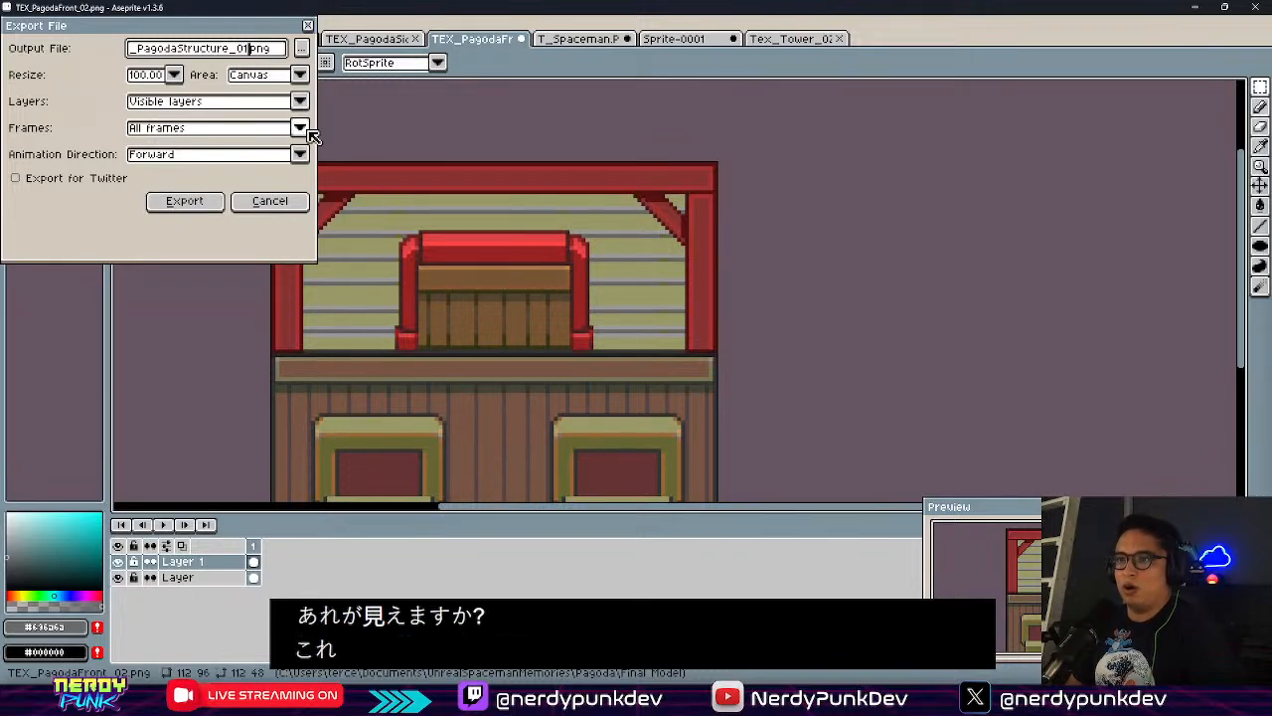
left_click(185, 203)
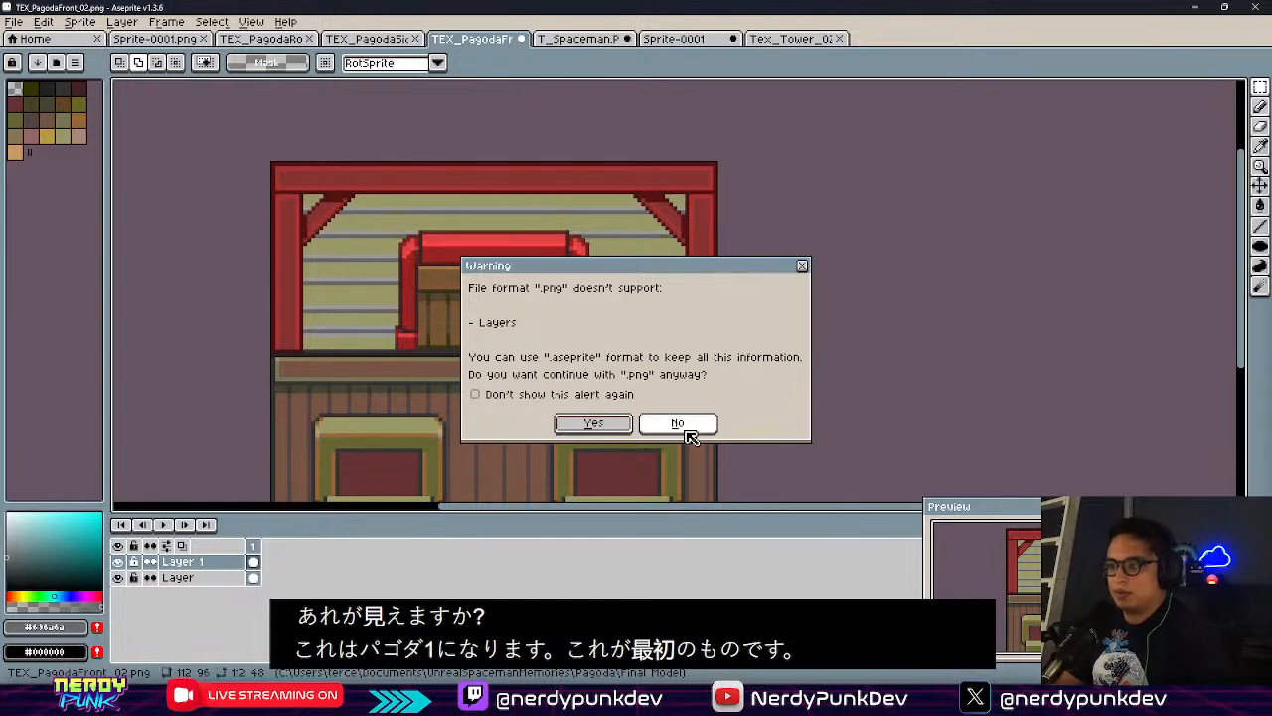
left_click(802, 266)
Recolour the lower wall's brown planks and beam with the olive #999966 sampled from the upper wall, using the Paint Bucket
scroll(485, 338, "up", 3)
middle_click_drag(495, 454, 576, 410)
key("g")
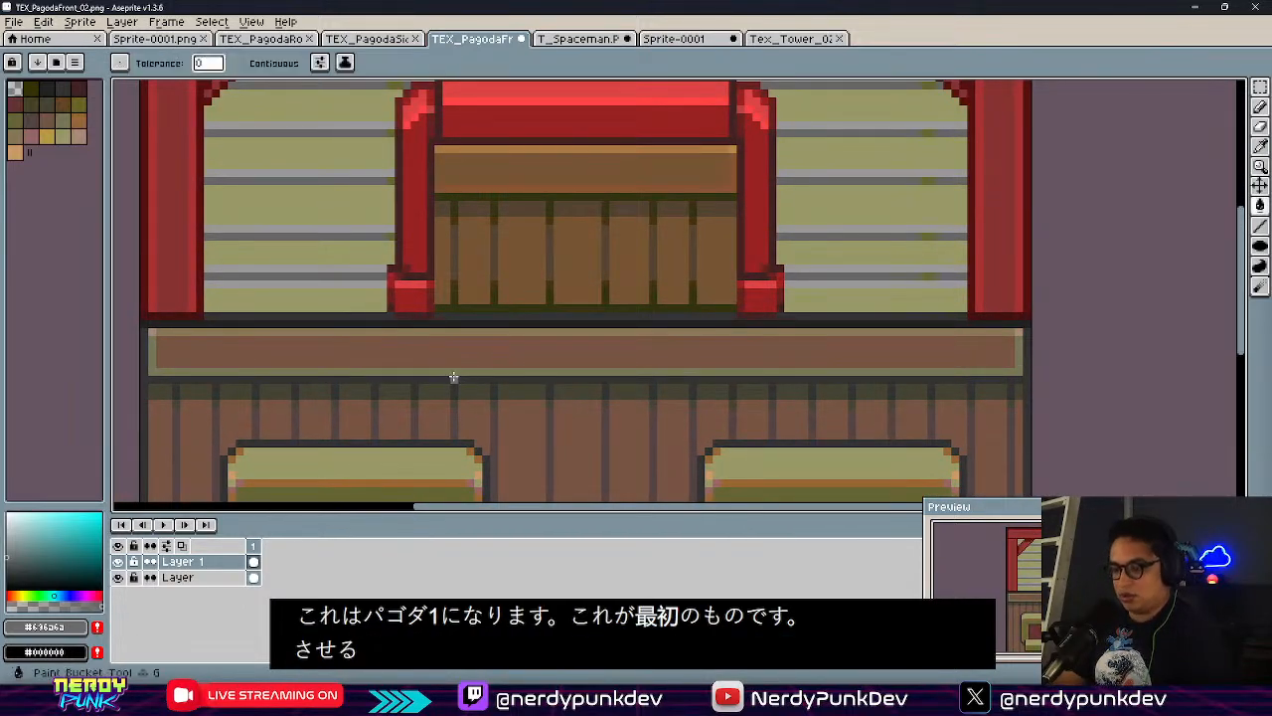
key("alt")
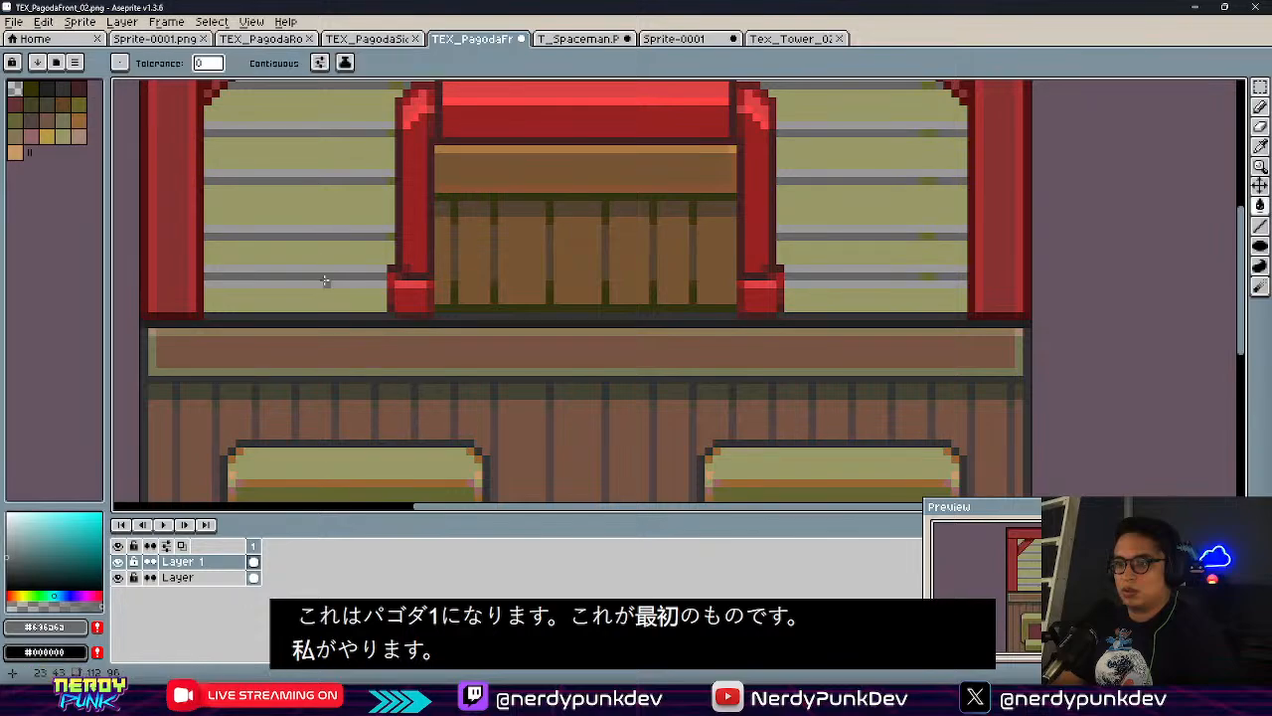
left_click(360, 413, "alt")
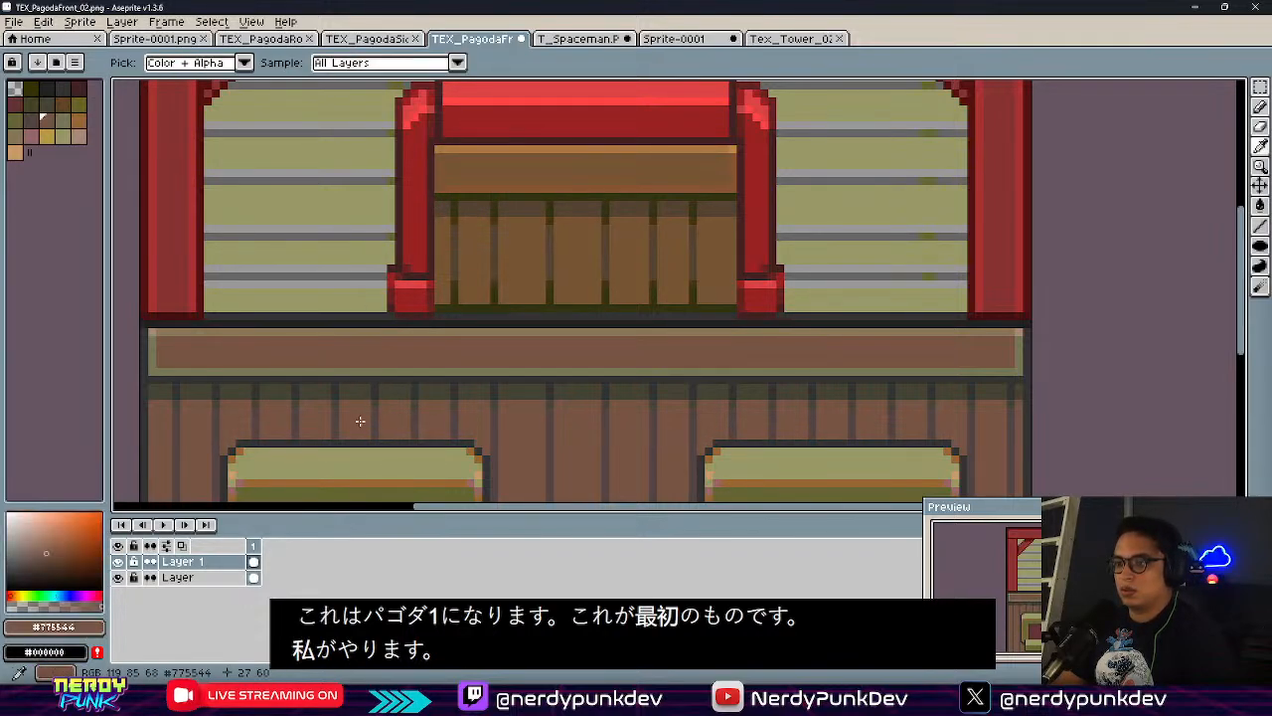
left_click(338, 192, "alt")
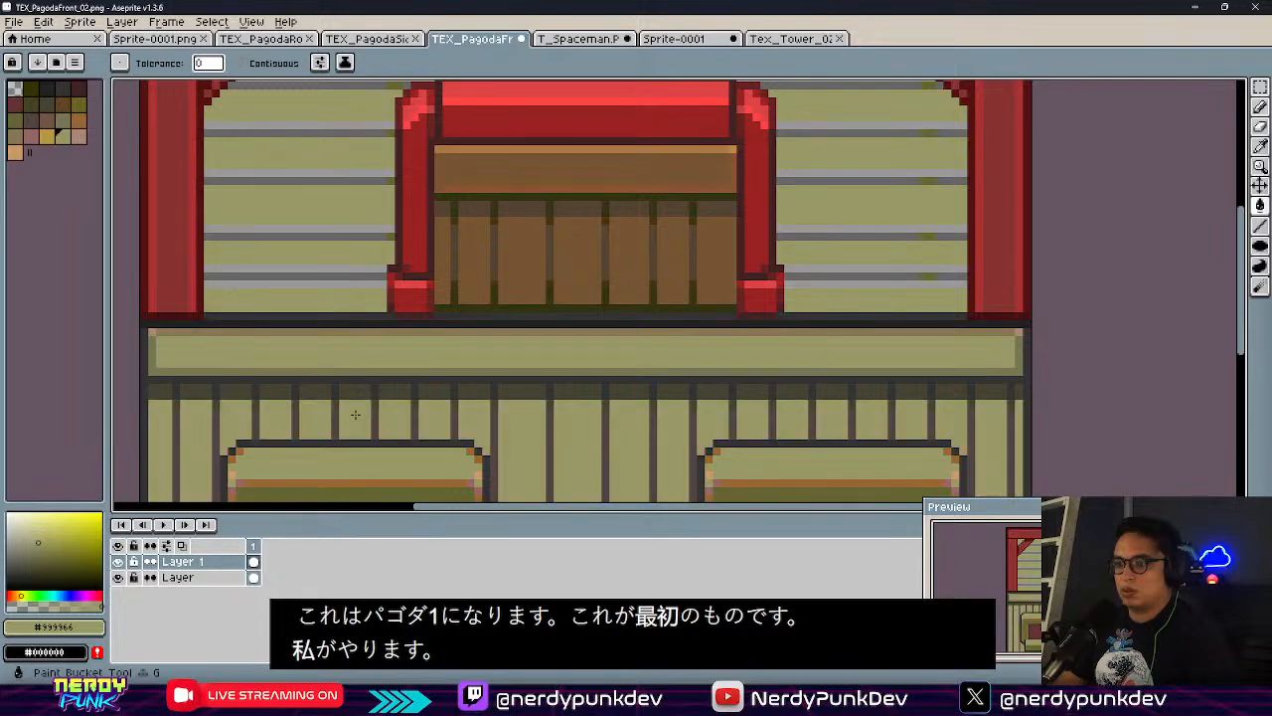
Inspect the recoloured lower wall against the red-framed upper wall, sampling the post's dark red outline colour #551111
scroll(521, 323, "down", 3)
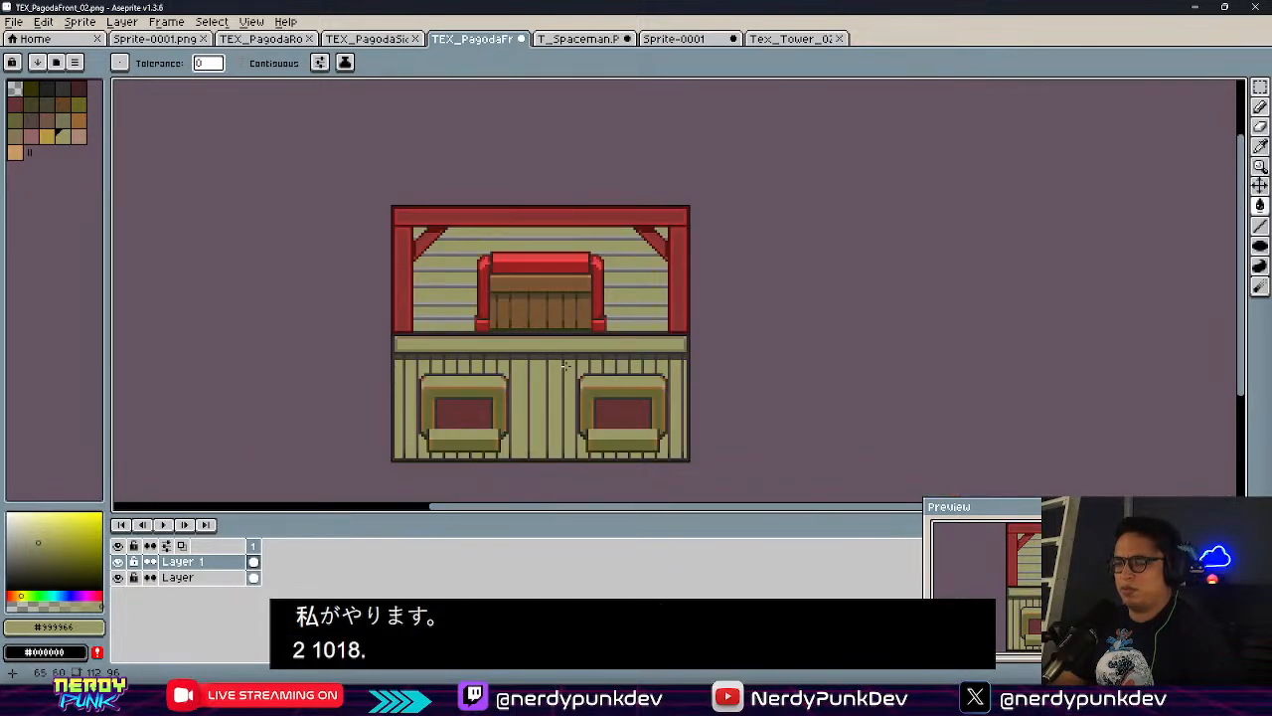
scroll(564, 366, "up", 2)
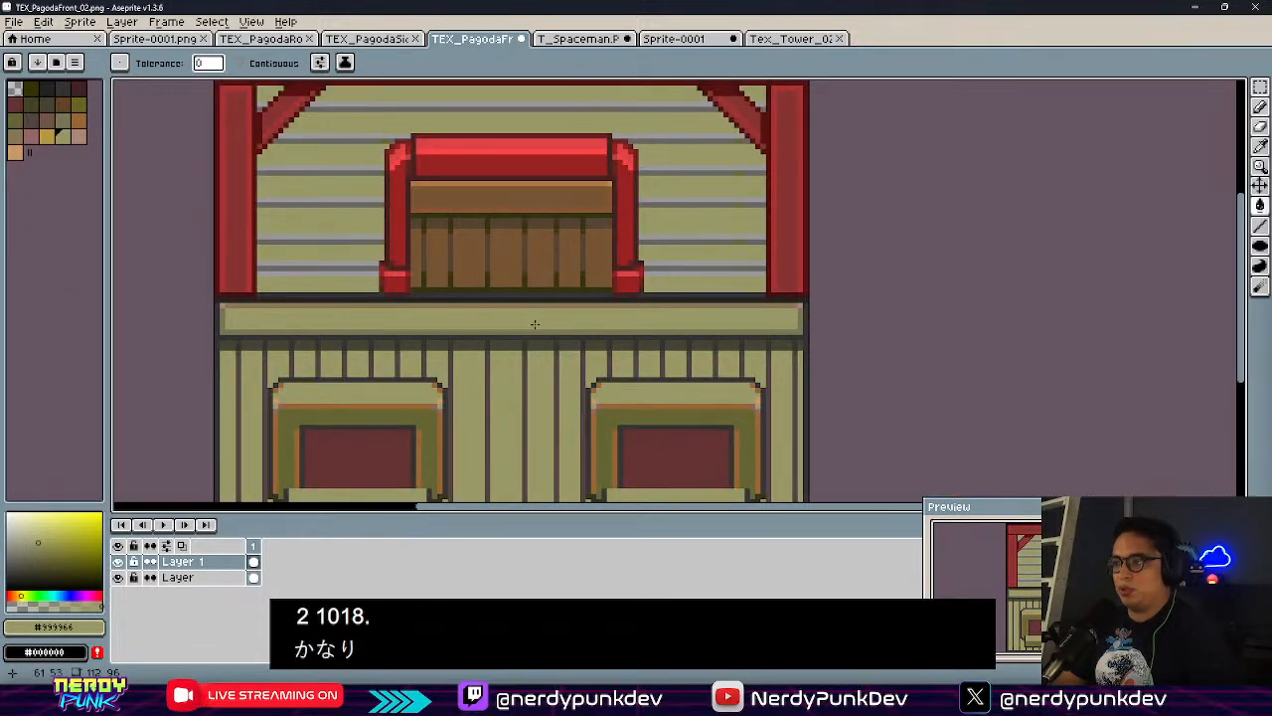
scroll(781, 333, "up", 2)
left_click(763, 188, "alt")
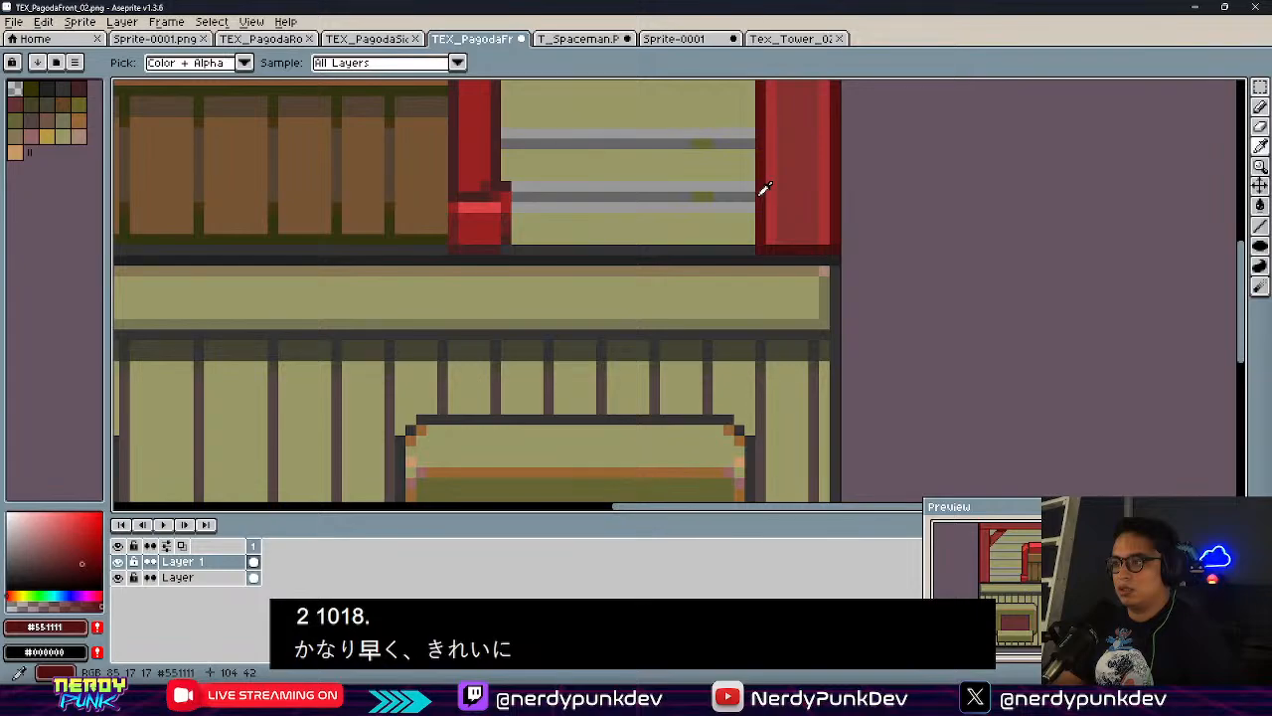
key("space")
left_click_drag(758, 196, 788, 371)
left_click_drag(603, 239, 623, 328)
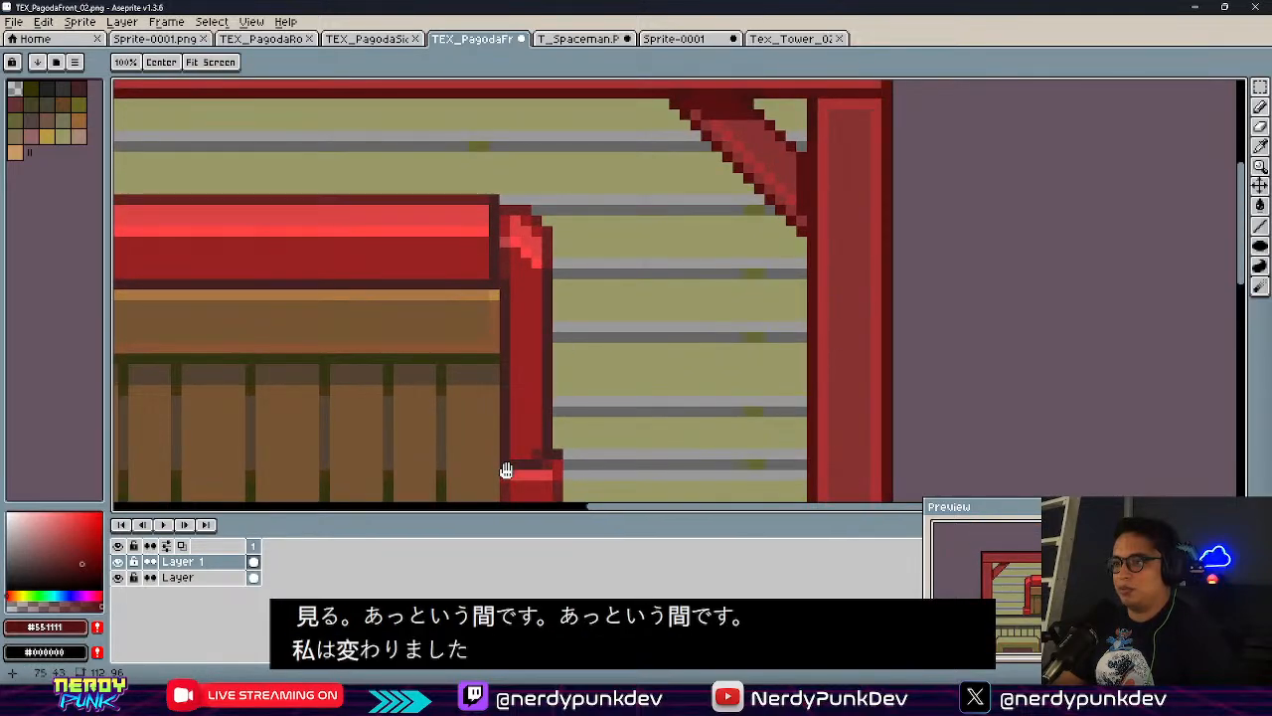
left_click_drag(505, 470, 483, 332)
scroll(483, 332, "down", 2)
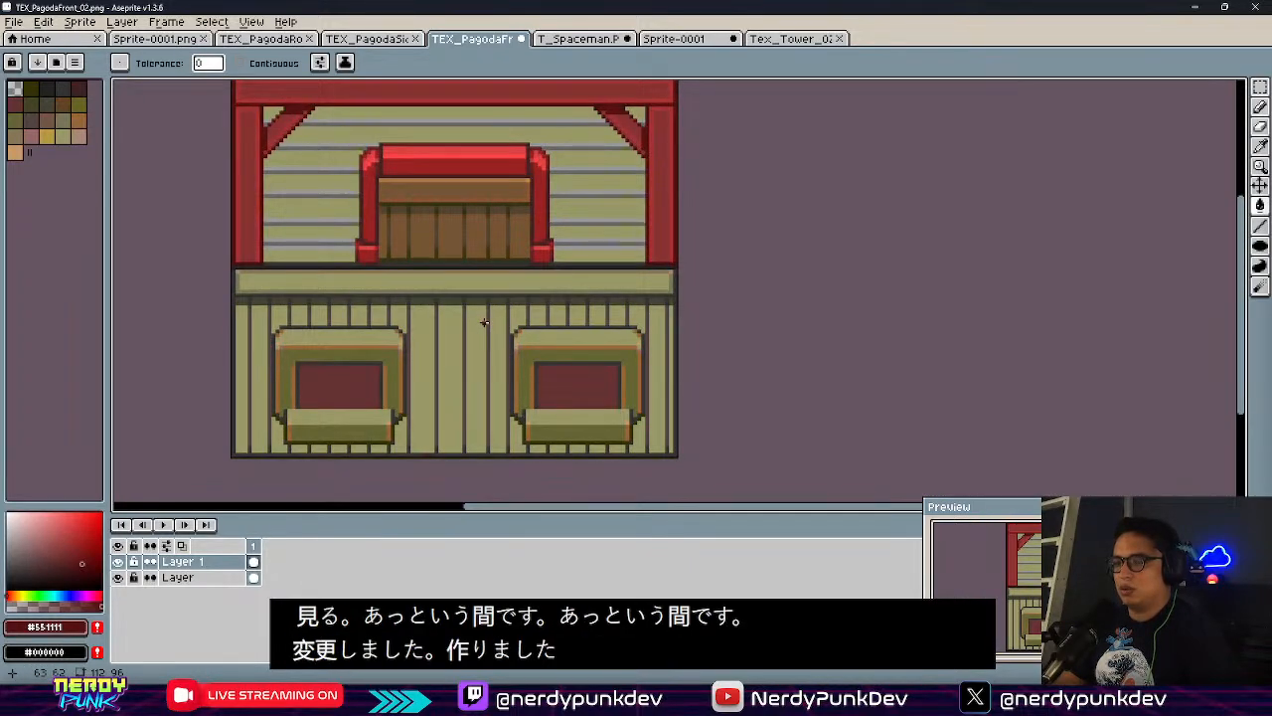
scroll(483, 322, "down", 2)
scroll(486, 317, "up", 3)
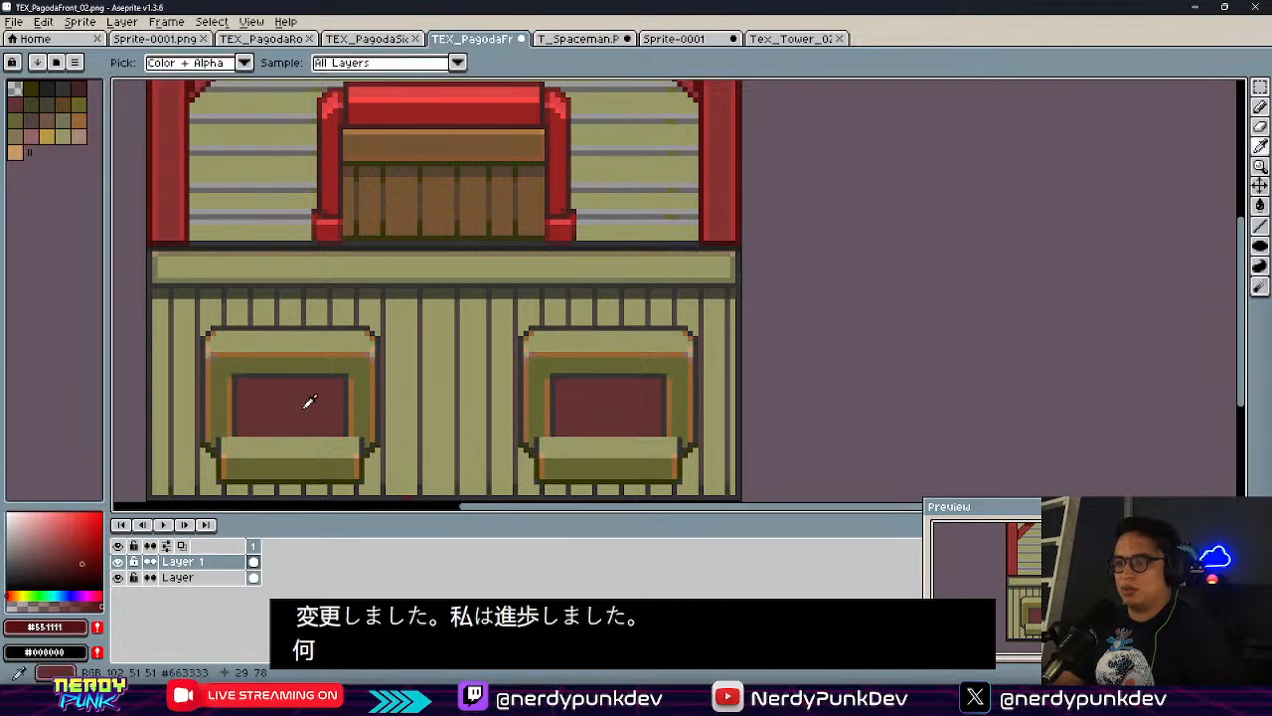
Darken both lower-wall window panes by filling them with a muted dark red of hue 0°, saturation 49 and value 27
left_click(288, 406, "alt")
left_click(62, 568)
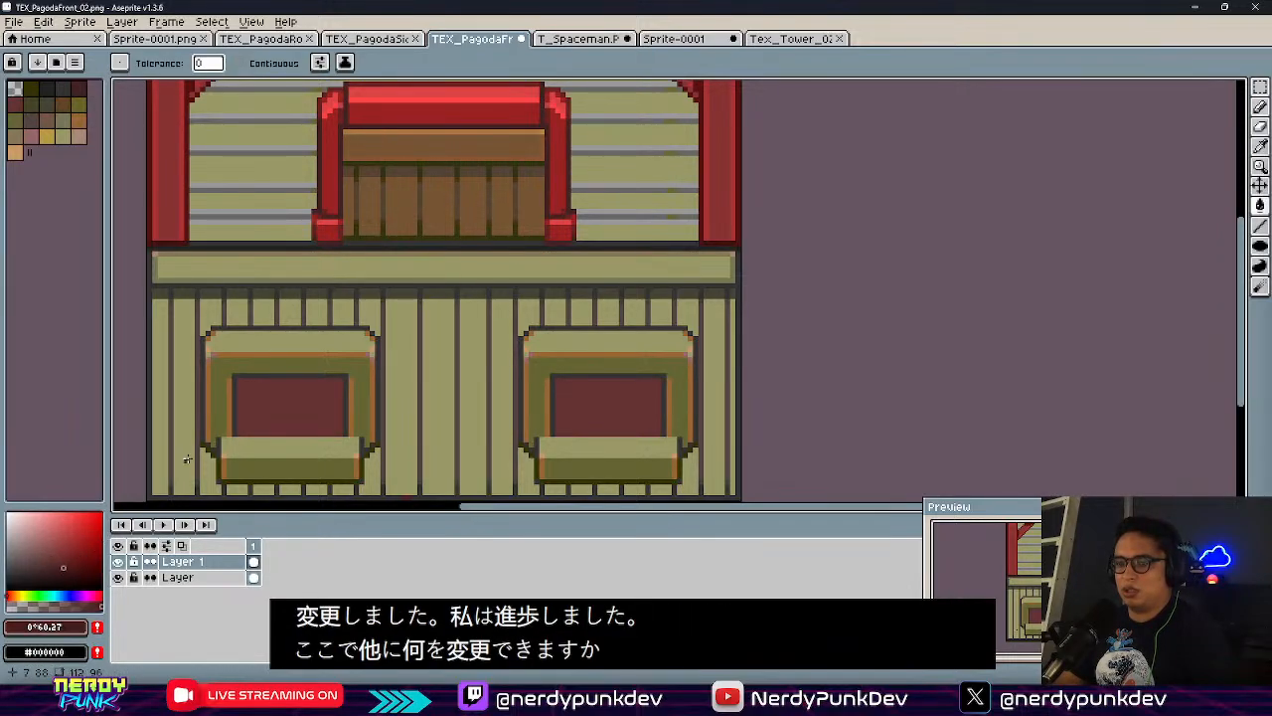
left_click(249, 420)
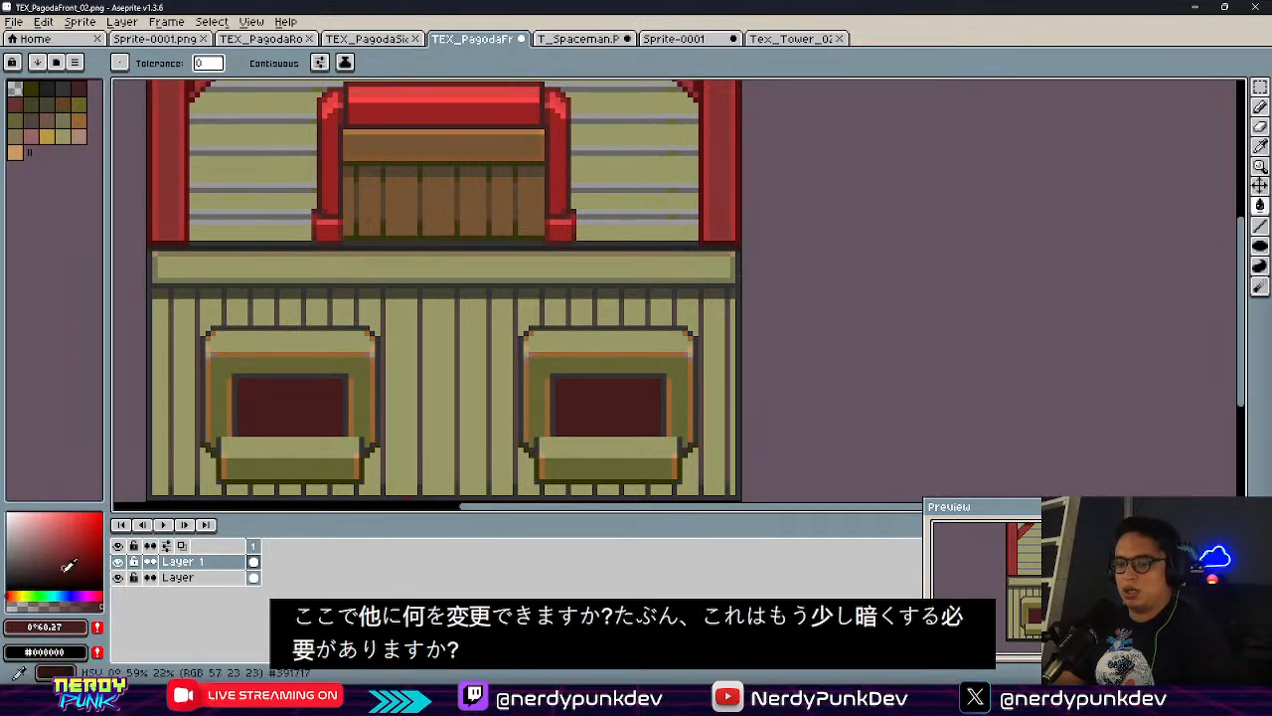
left_click(52, 567)
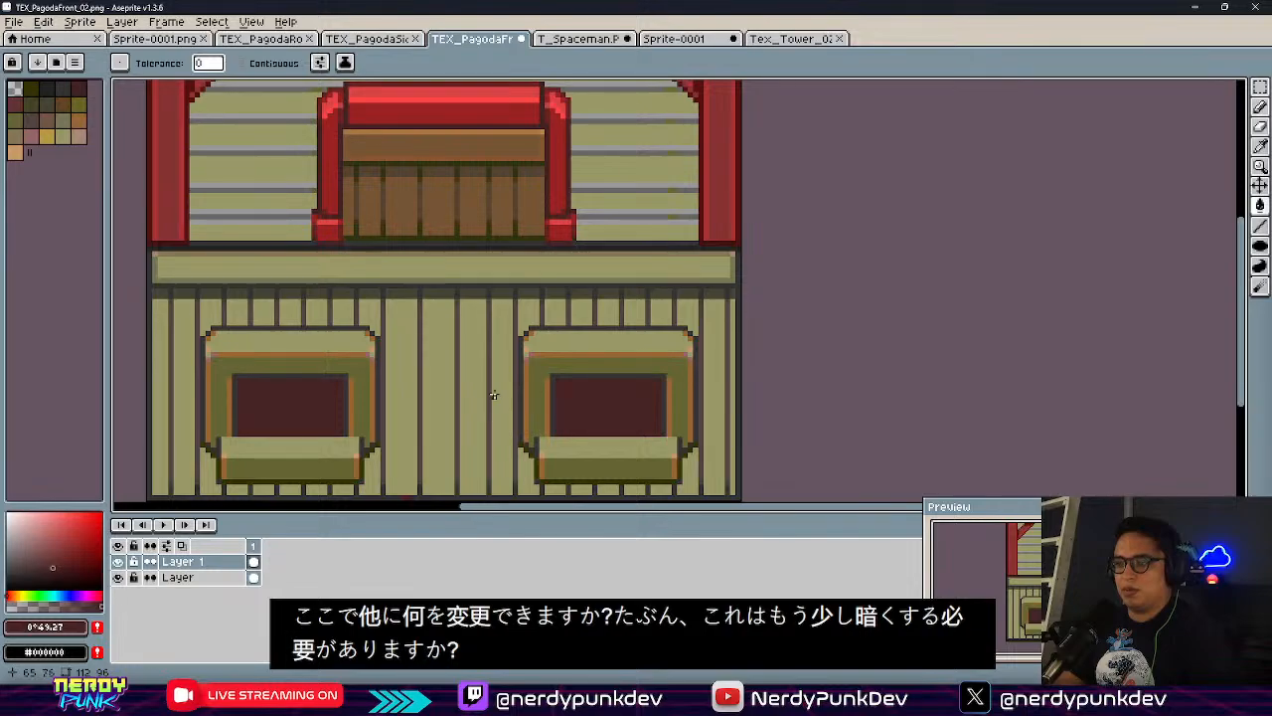
scroll(493, 395, "down", 5)
scroll(400, 420, "up", 3)
scroll(425, 432, "up", 2)
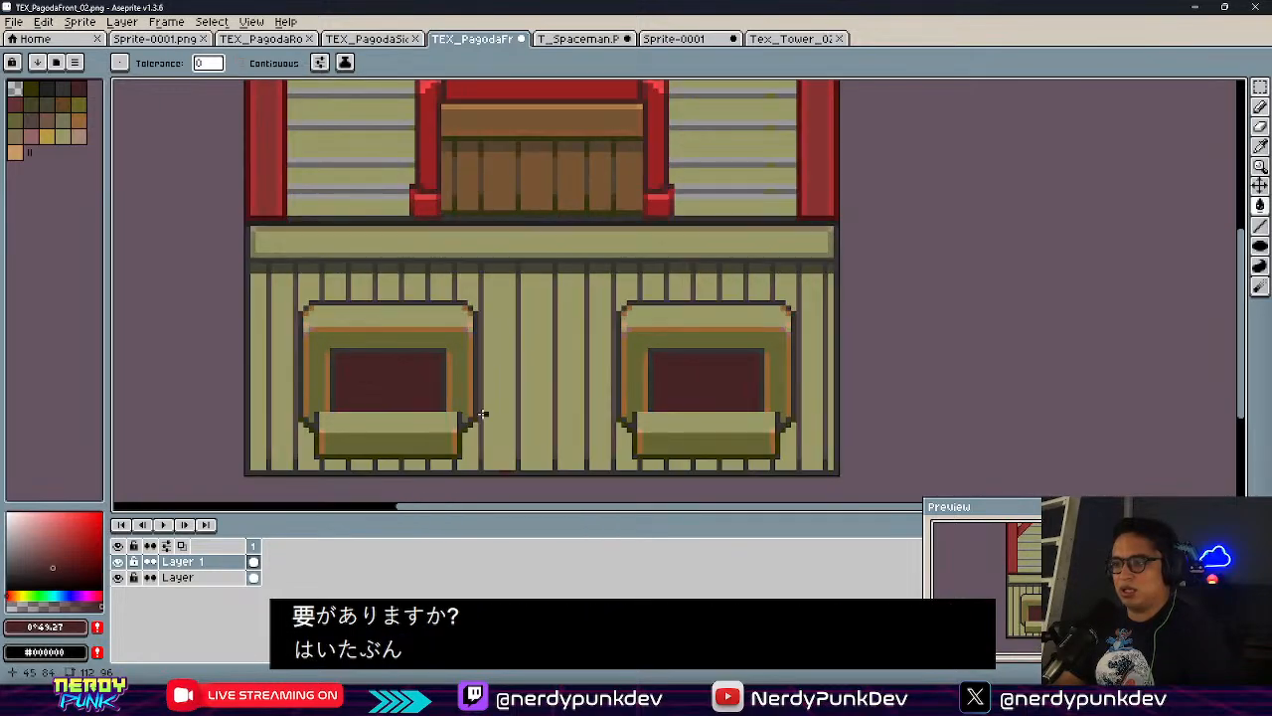
Inspect the recoloured two-window wall against the red-framed wall, sampling the grey #666666 of the upper siding's lines
scroll(483, 421, "down", 3)
scroll(502, 348, "up", 3)
scroll(458, 386, "down", 2)
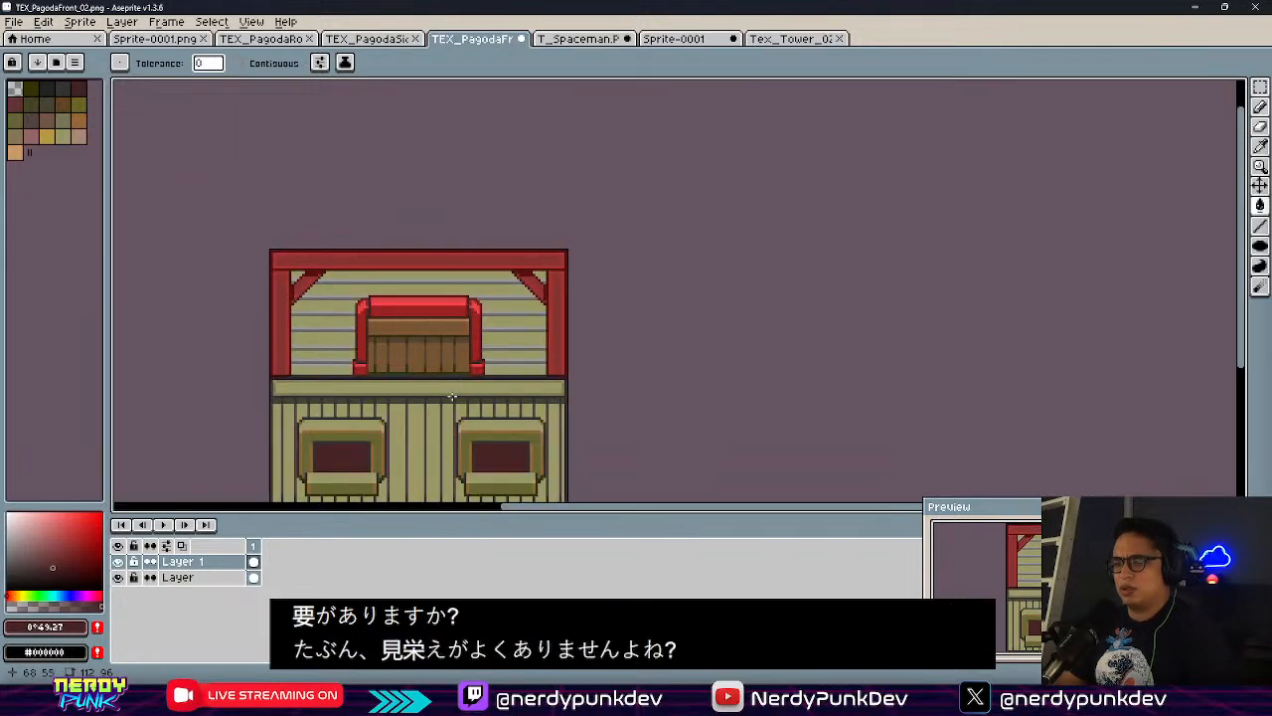
scroll(442, 372, "up", 3)
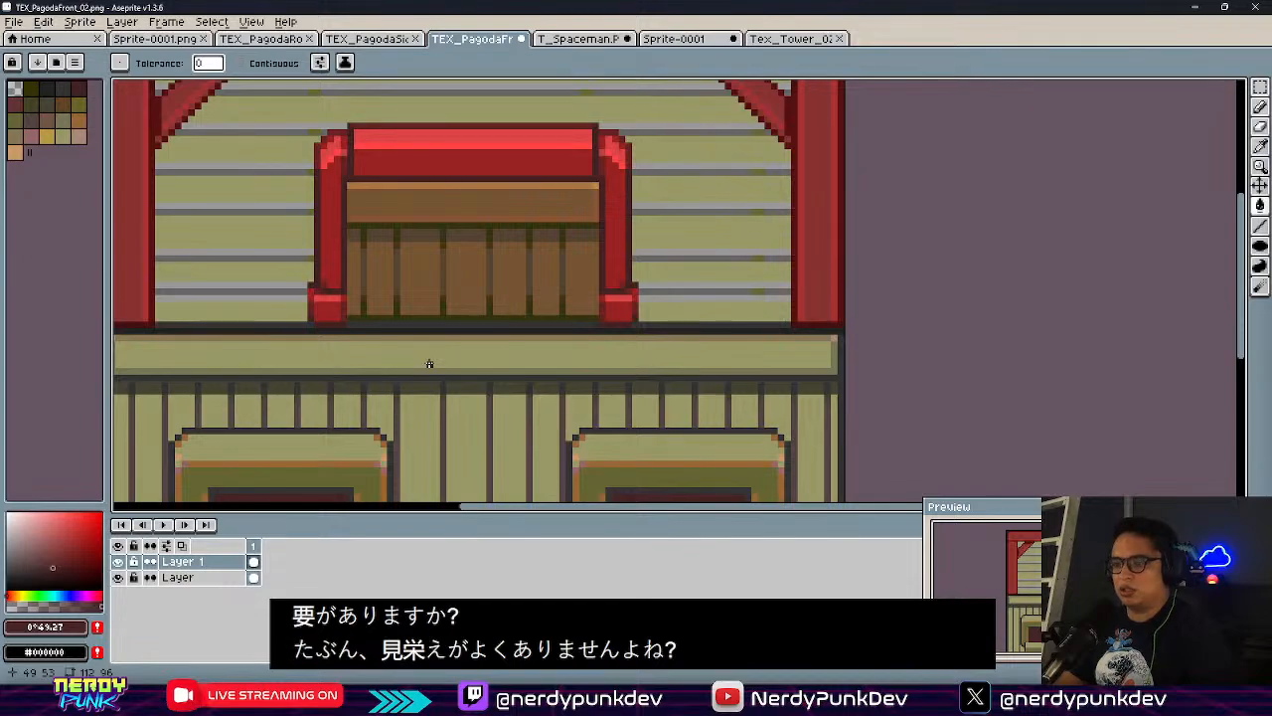
left_click(267, 204, "alt")
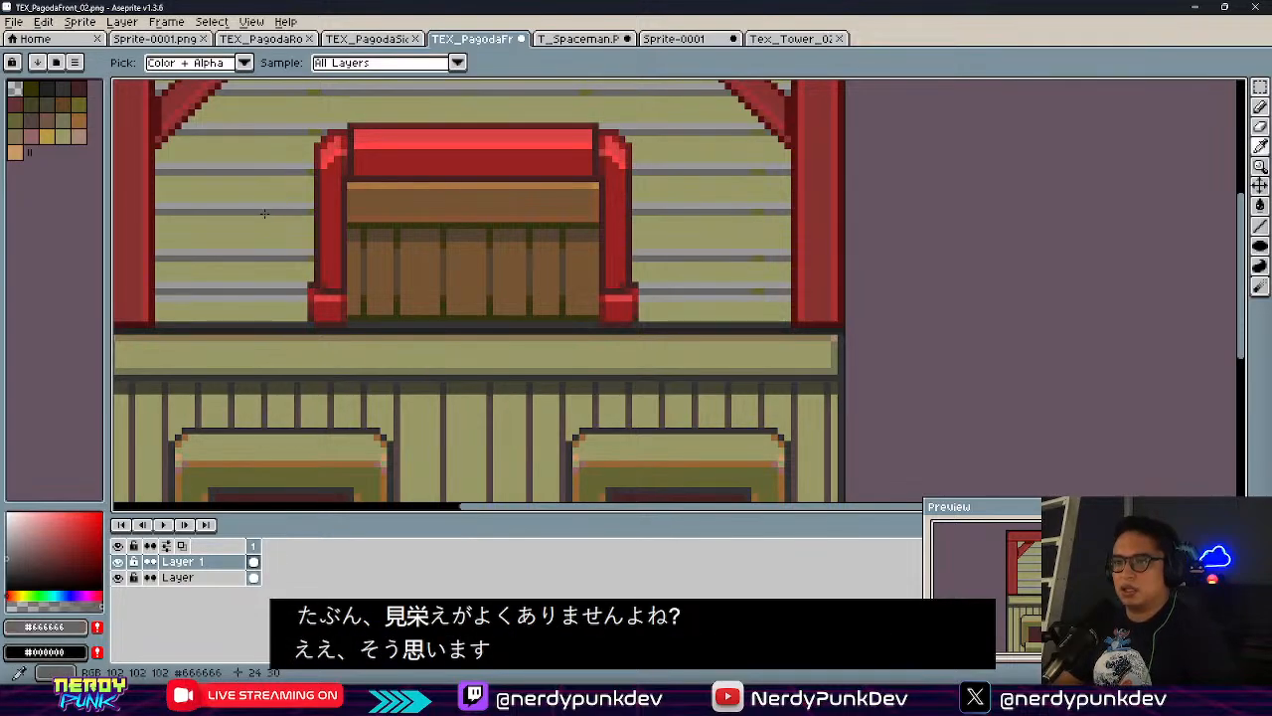
scroll(516, 266, "down", 4)
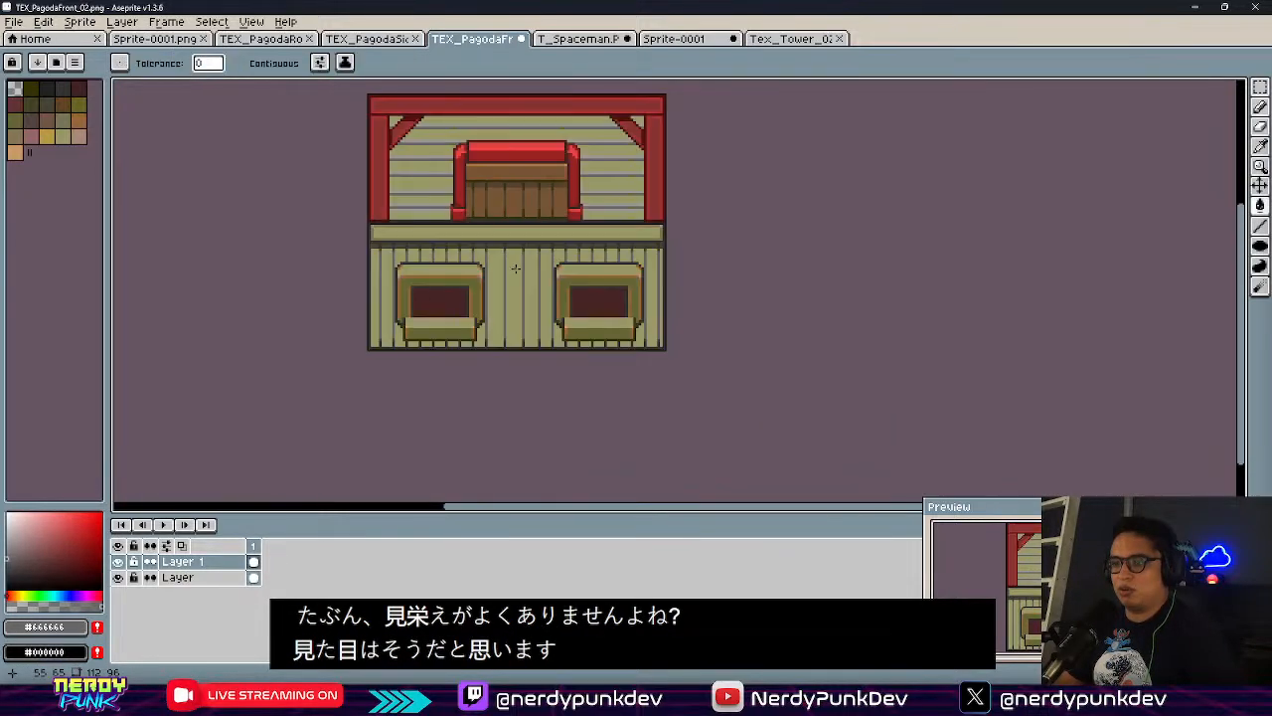
scroll(516, 268, "up", 4)
middle_click_drag(517, 270, 486, 410)
key("g")
scroll(486, 410, "down", 3)
scroll(497, 418, "up", 3)
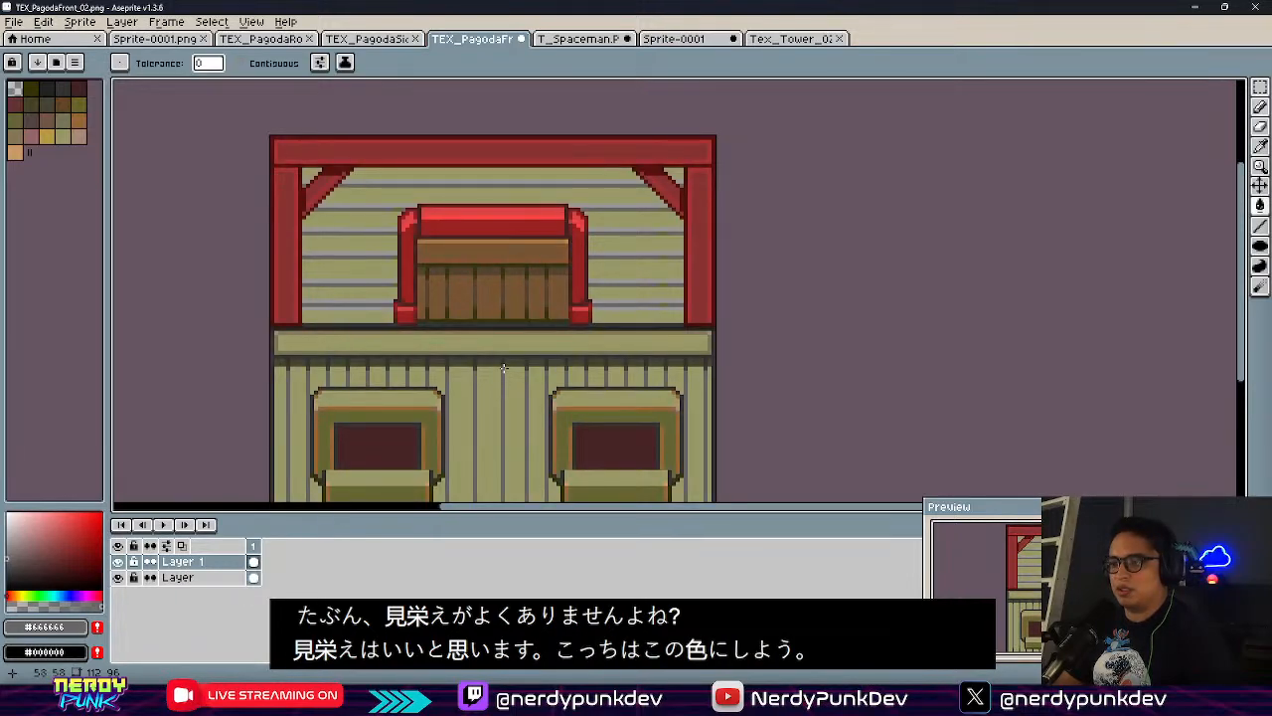
middle_click_drag(504, 368, 508, 335)
Export the combined wall texture as TEX_PagodaStructure_01.png with visible layers at 100%, accepting PNG's lack of layer support
key("ctrl+alt+shift+s")
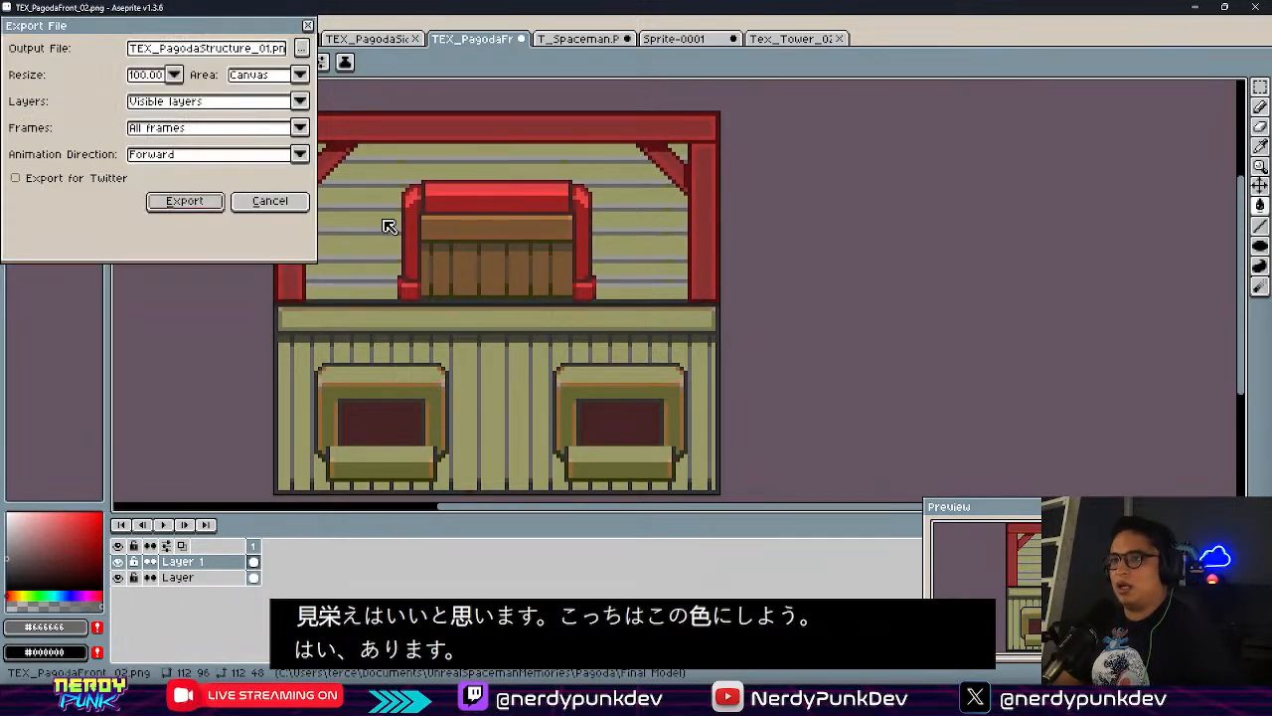
left_click(185, 201)
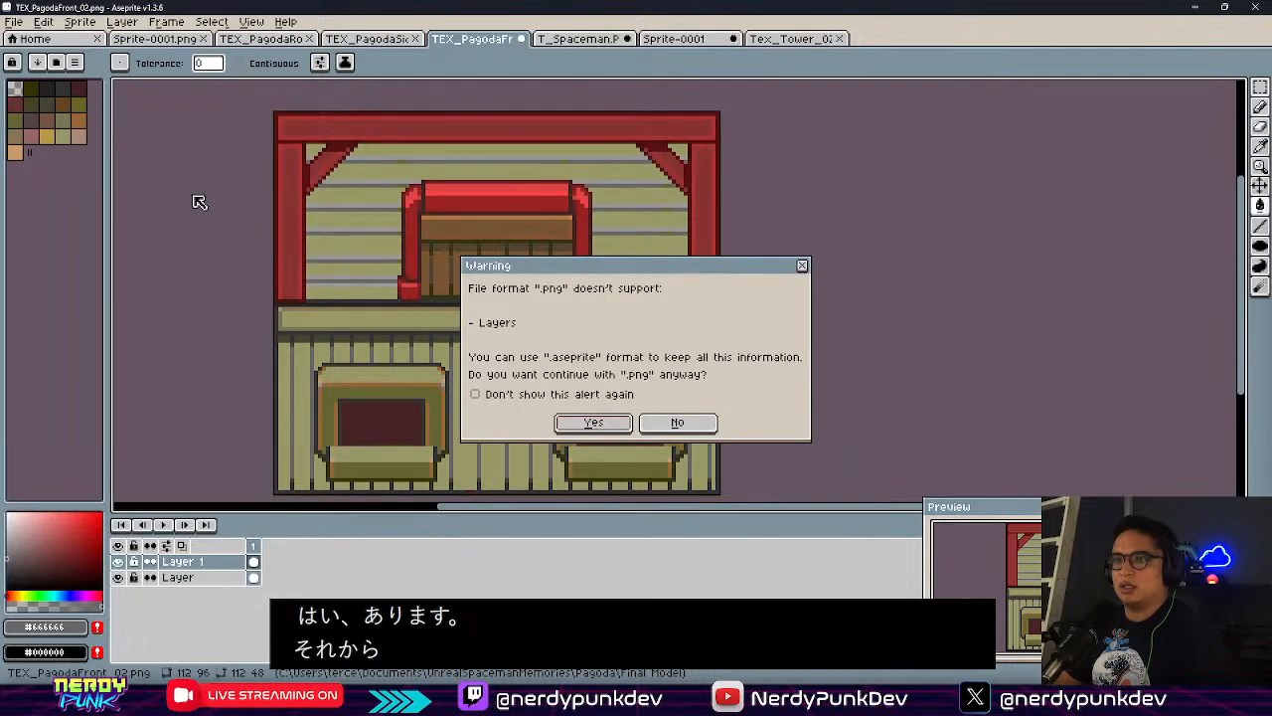
left_click(591, 422)
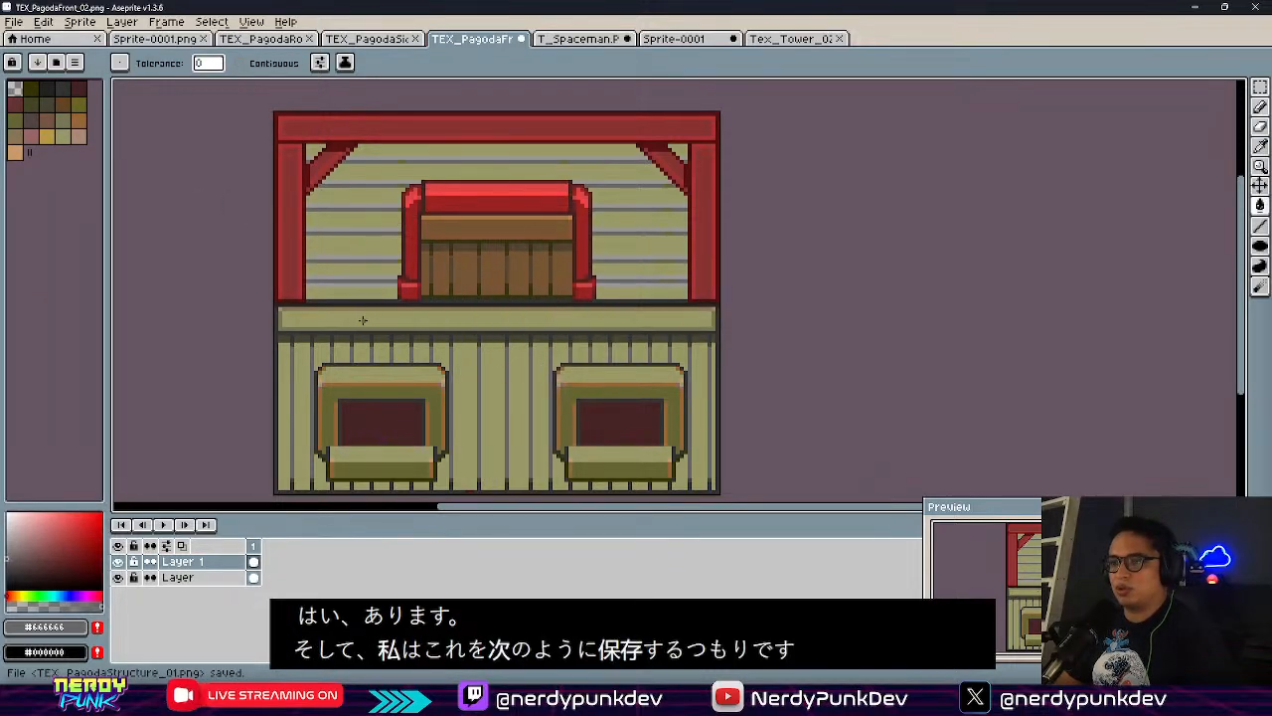
Switch to Crocotile 3D and try to replace the combined brown wall tileset with TEX_PagodaStructure_01.png from the Final Model folder
key("alt+Tab")
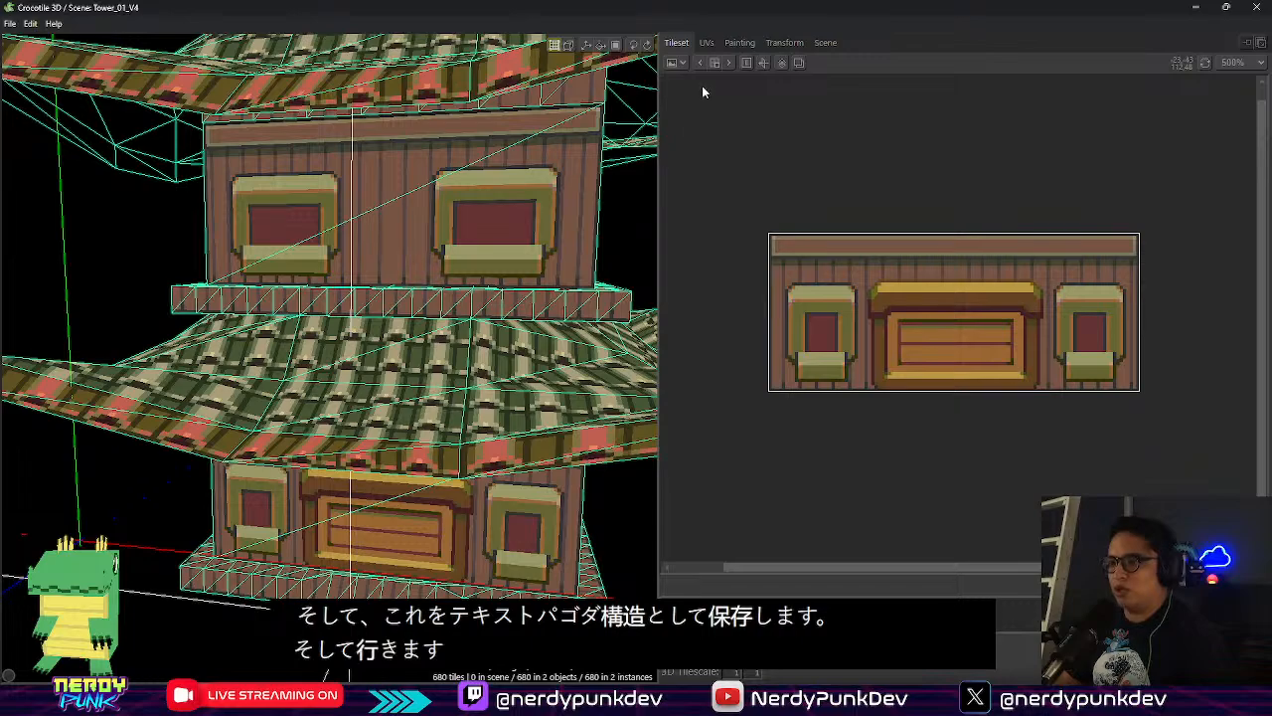
left_click(729, 63)
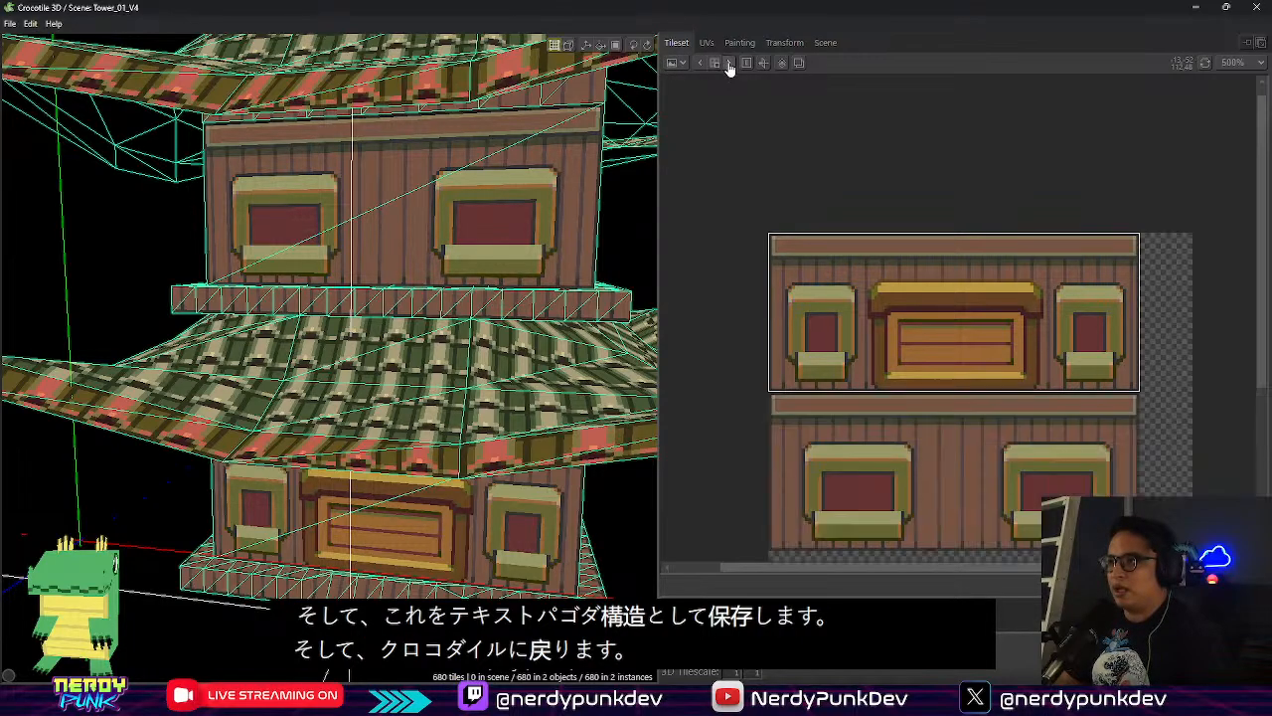
left_click(683, 65)
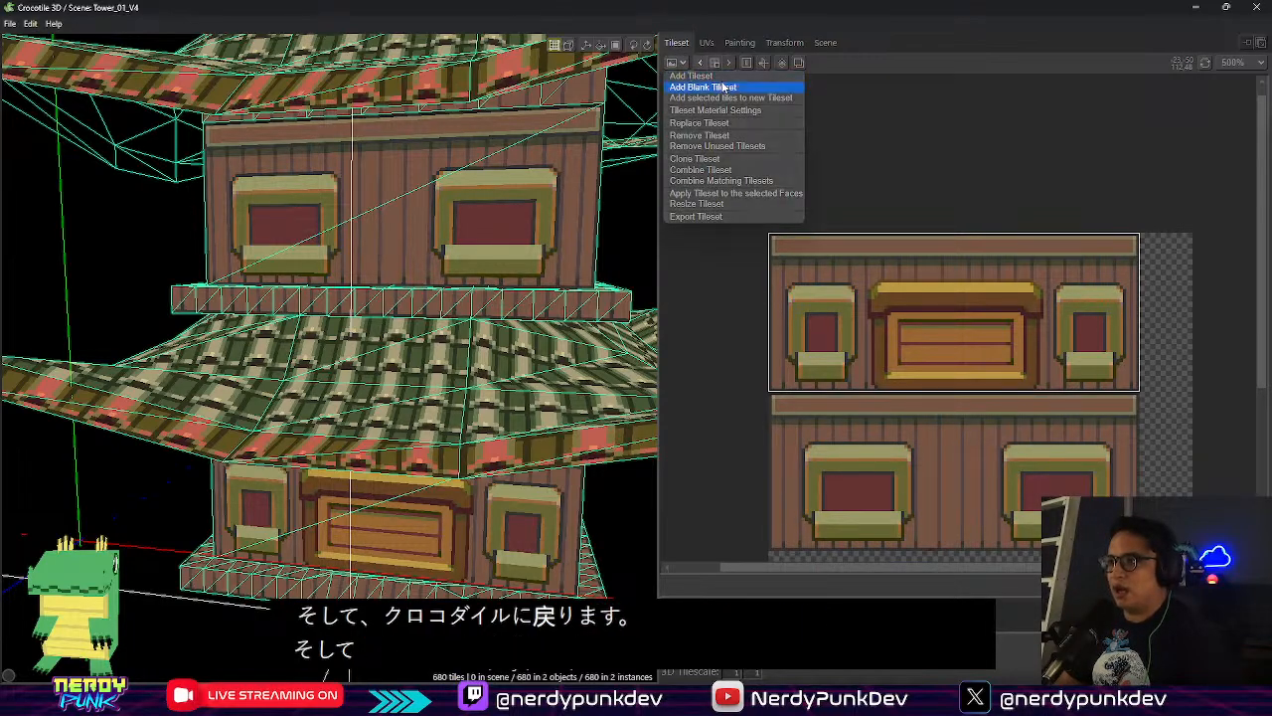
left_click(720, 124)
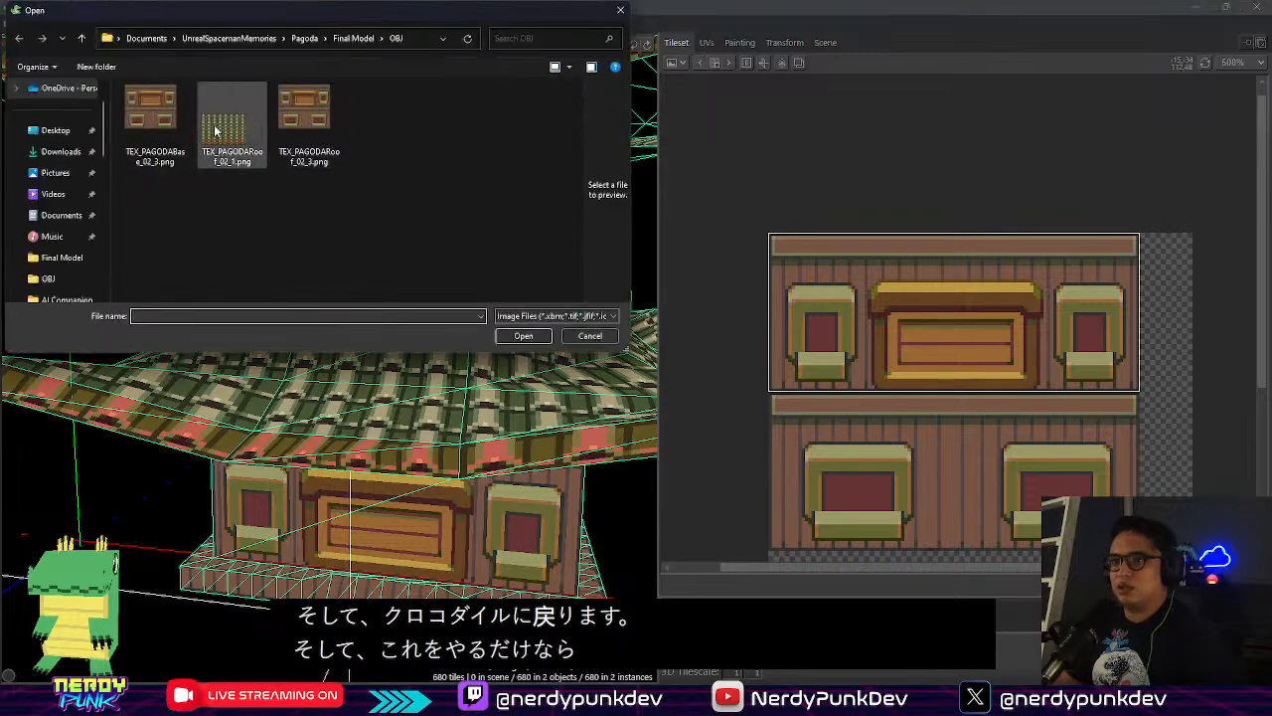
left_click(349, 39)
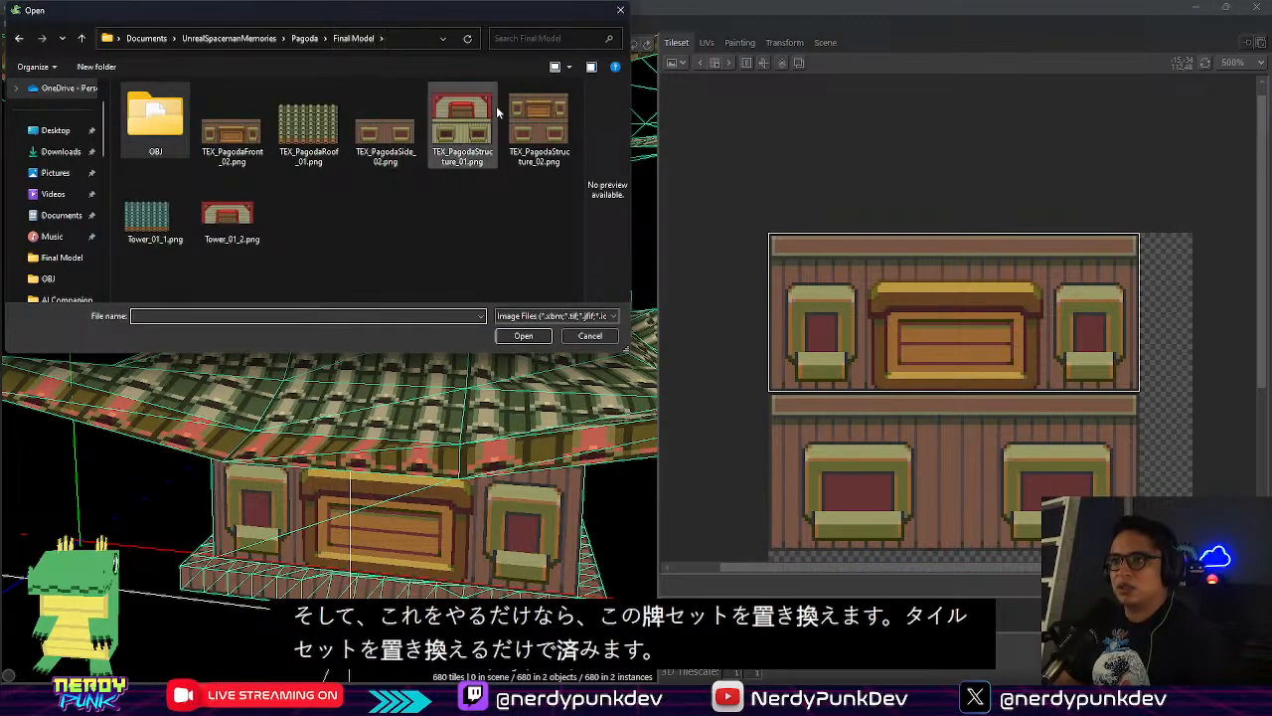
left_click(462, 127)
left_click(524, 336)
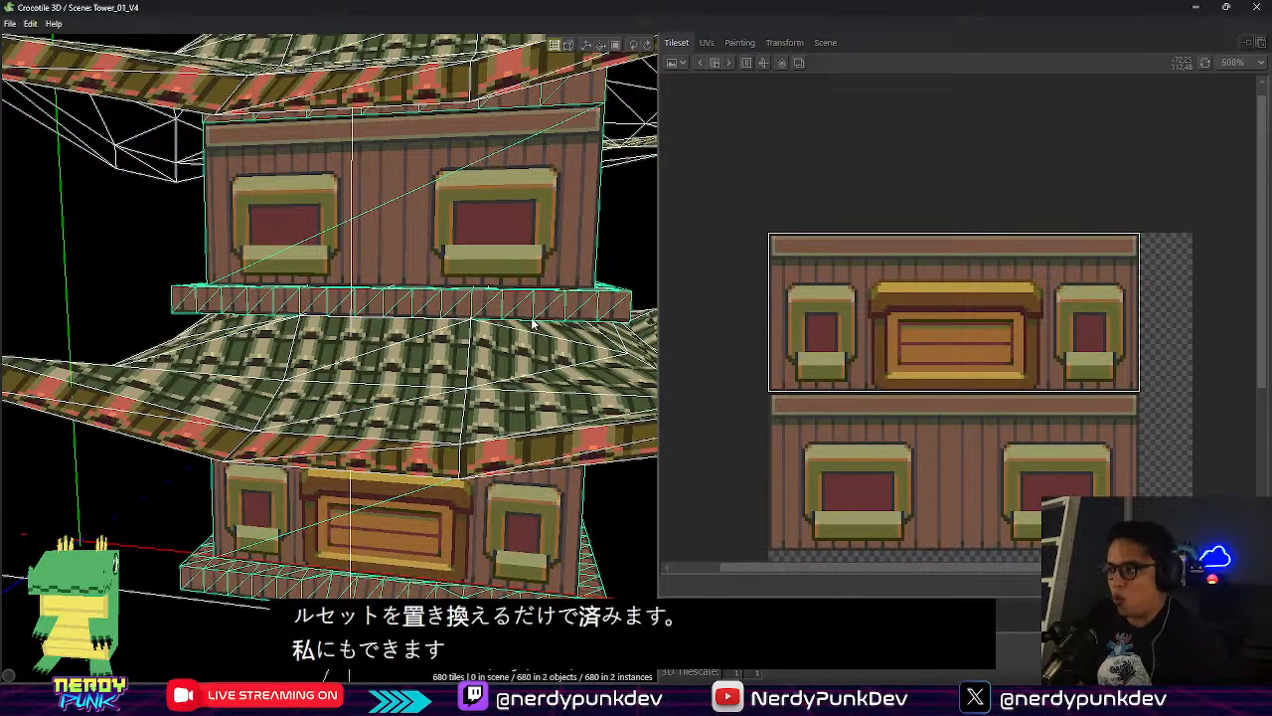
Export the combined brown wall tileset, including its blank margins, as TestTexture.png in the Final Model folder
scroll(963, 319, "down", 4)
scroll(963, 319, "up", 3)
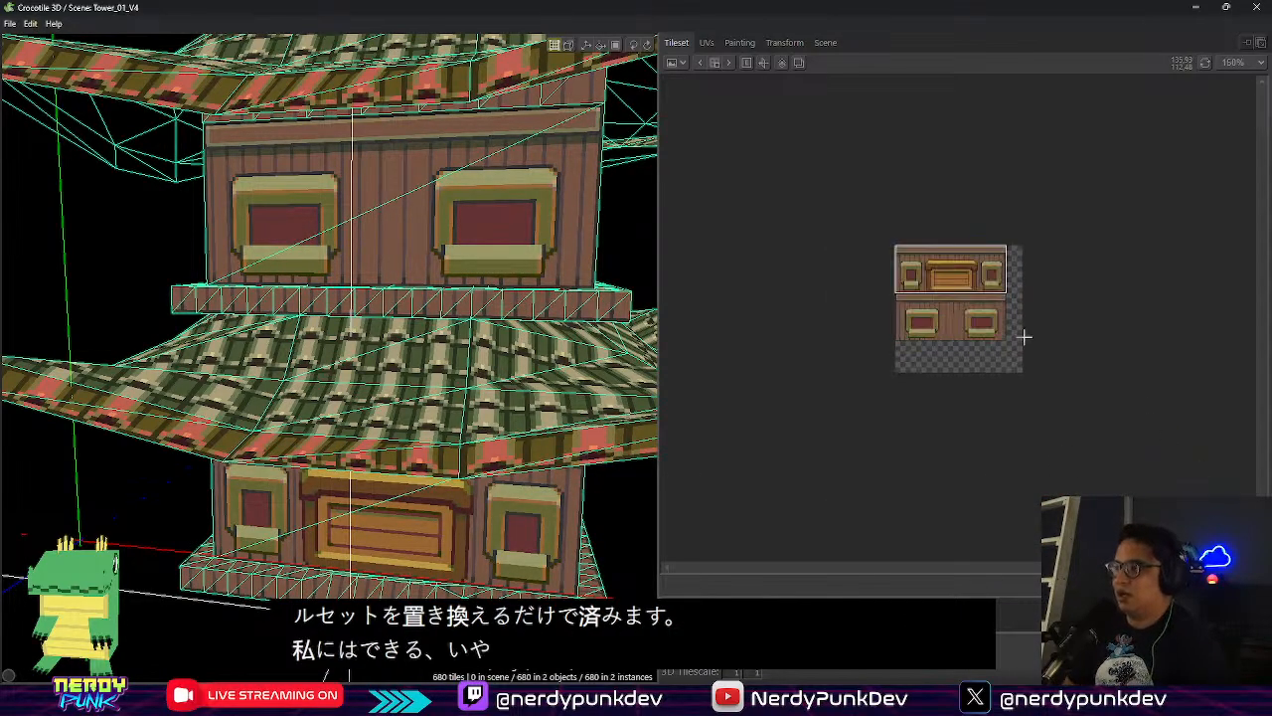
left_click(963, 319)
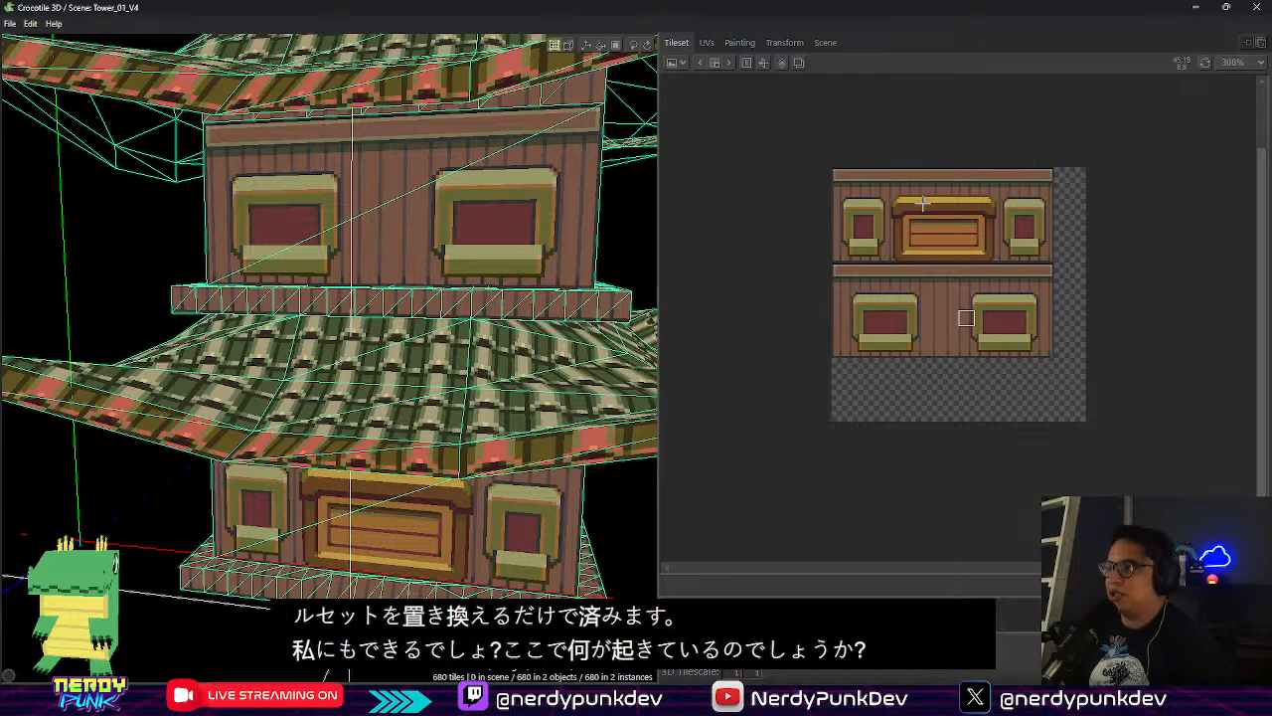
left_click(675, 63)
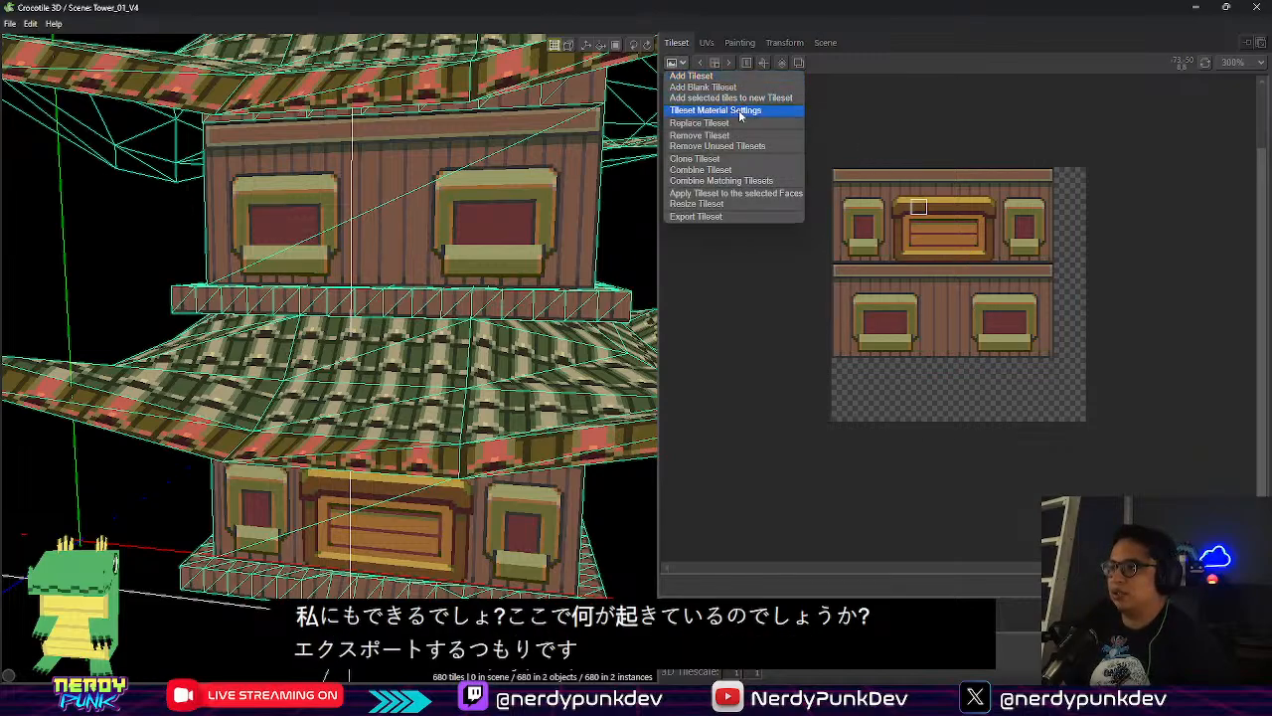
left_click(720, 216)
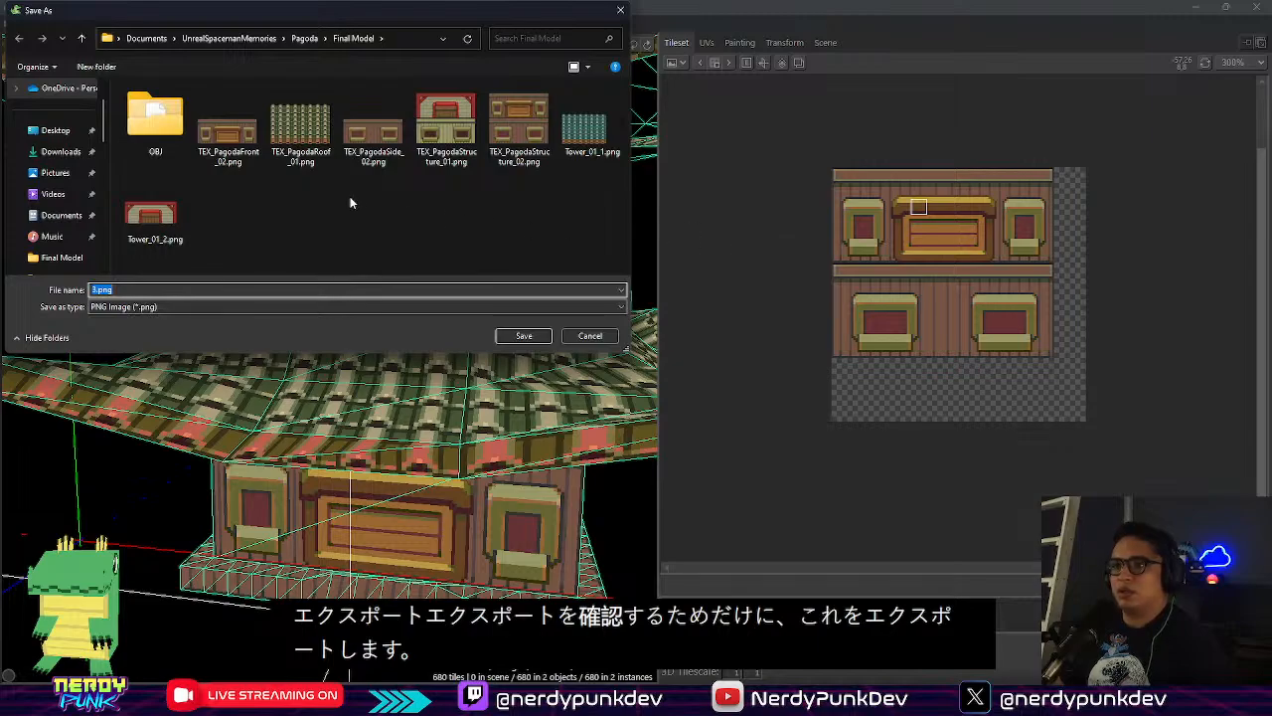
key("BackSpace")
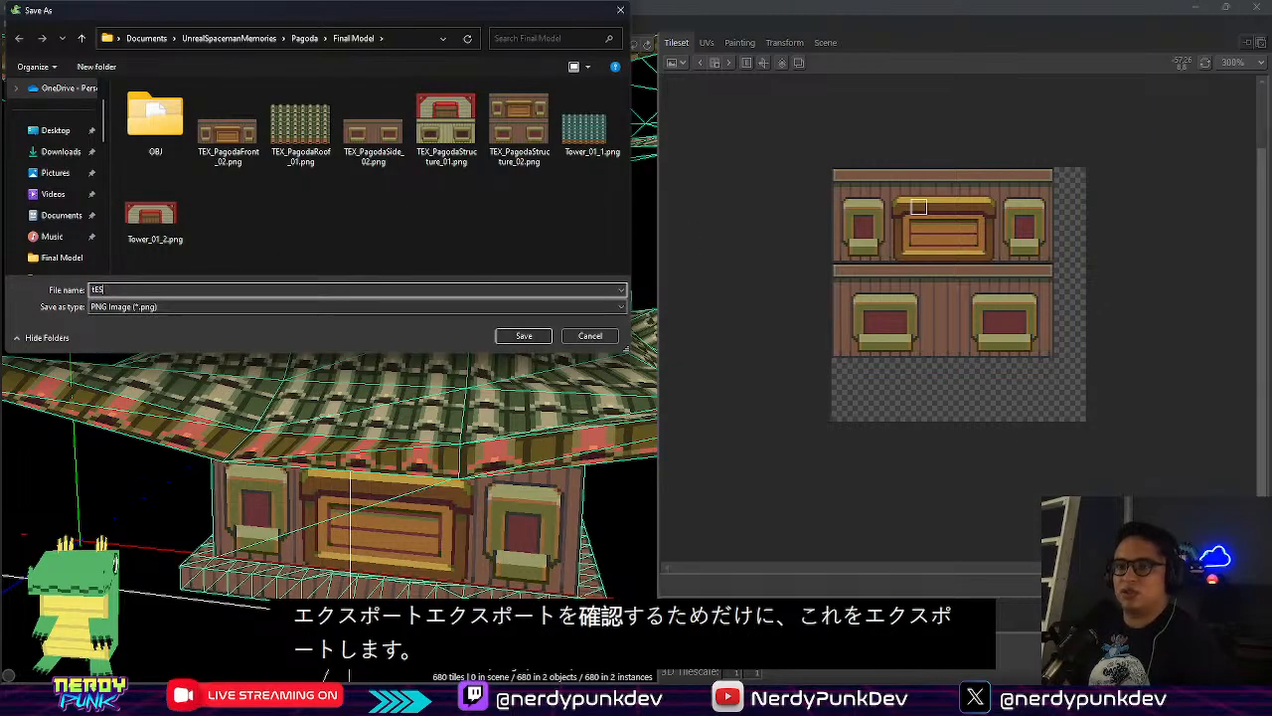
type("Te")
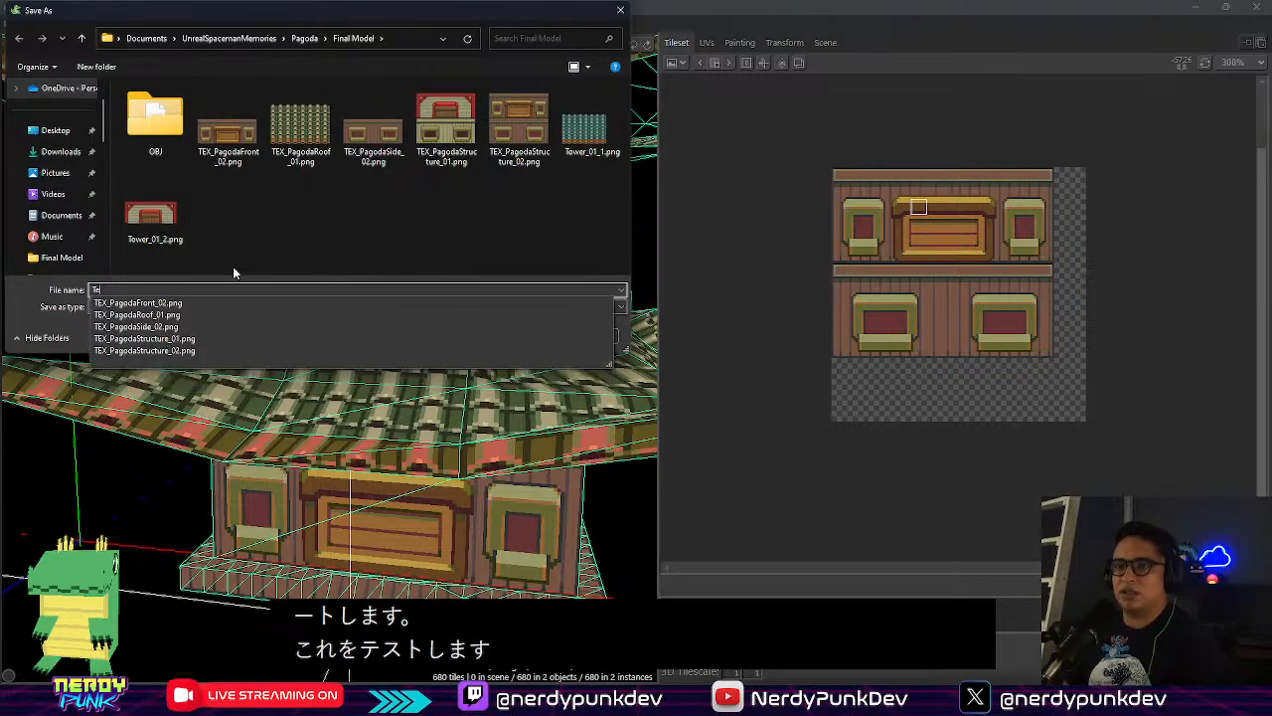
type("stE")
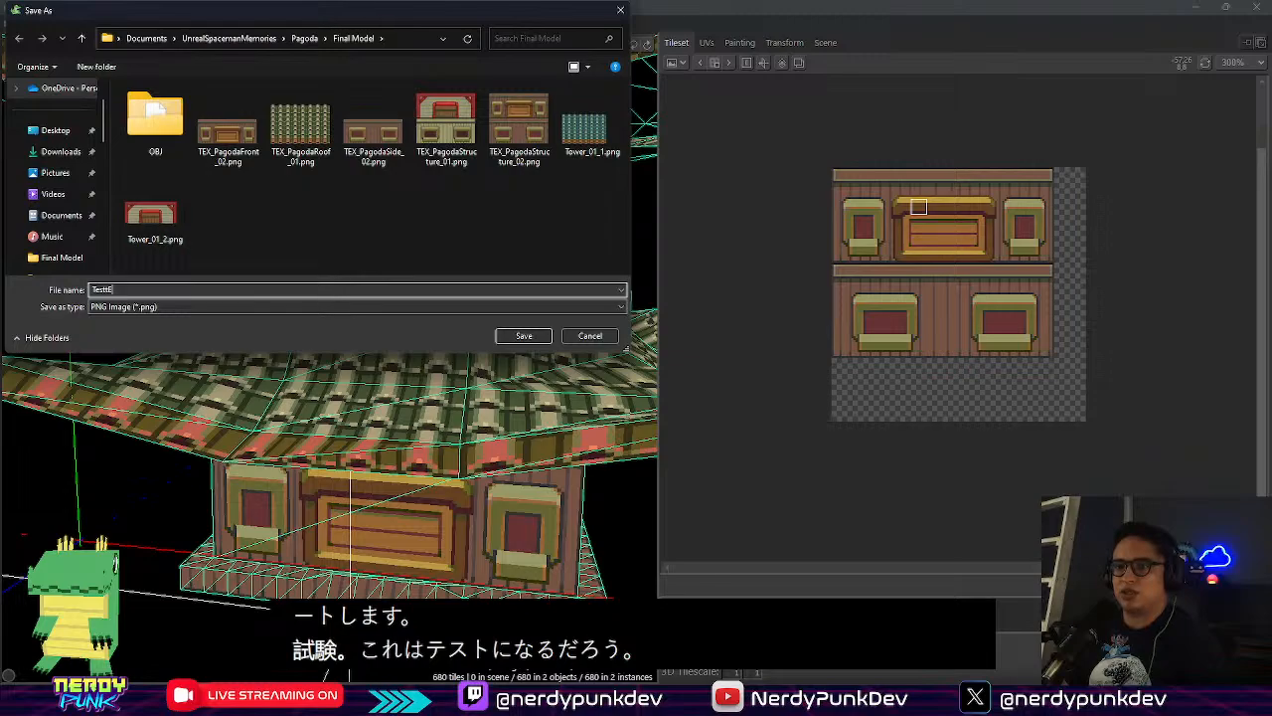
key("Return")
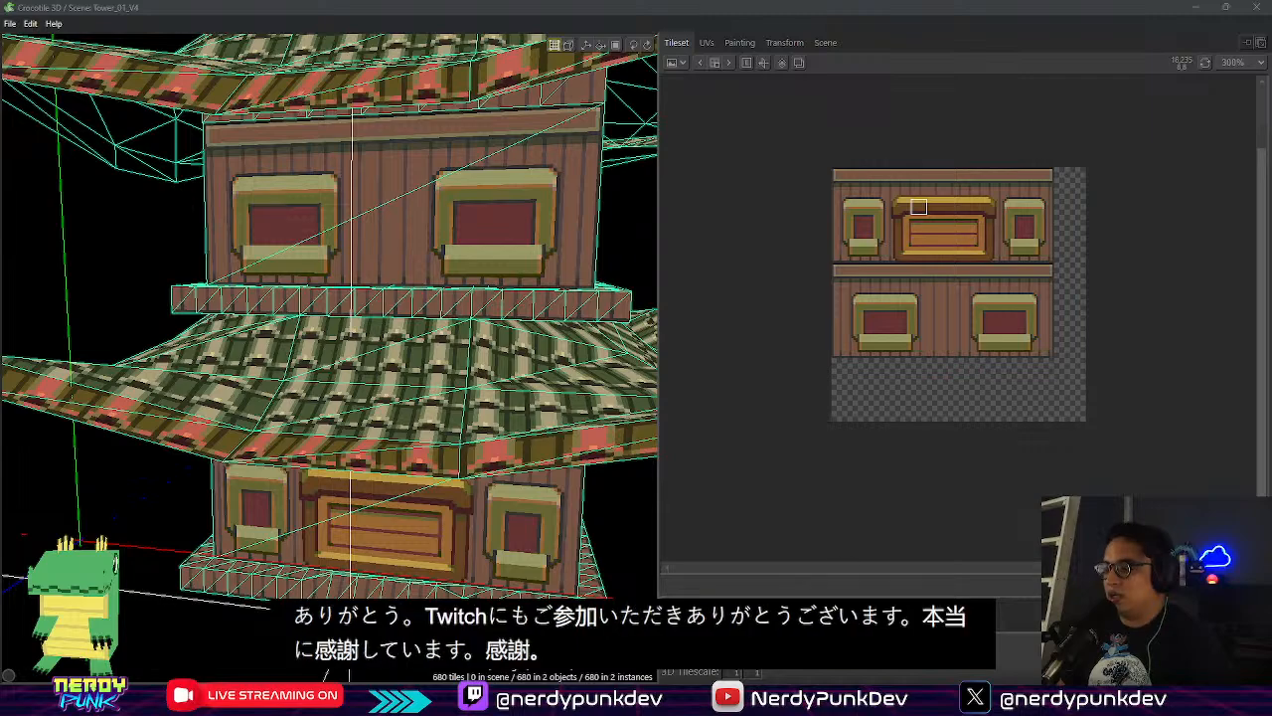
Switch to Aseprite and open TestTexture.png from the Final Model folder
key("alt+Tab")
left_click(13, 22)
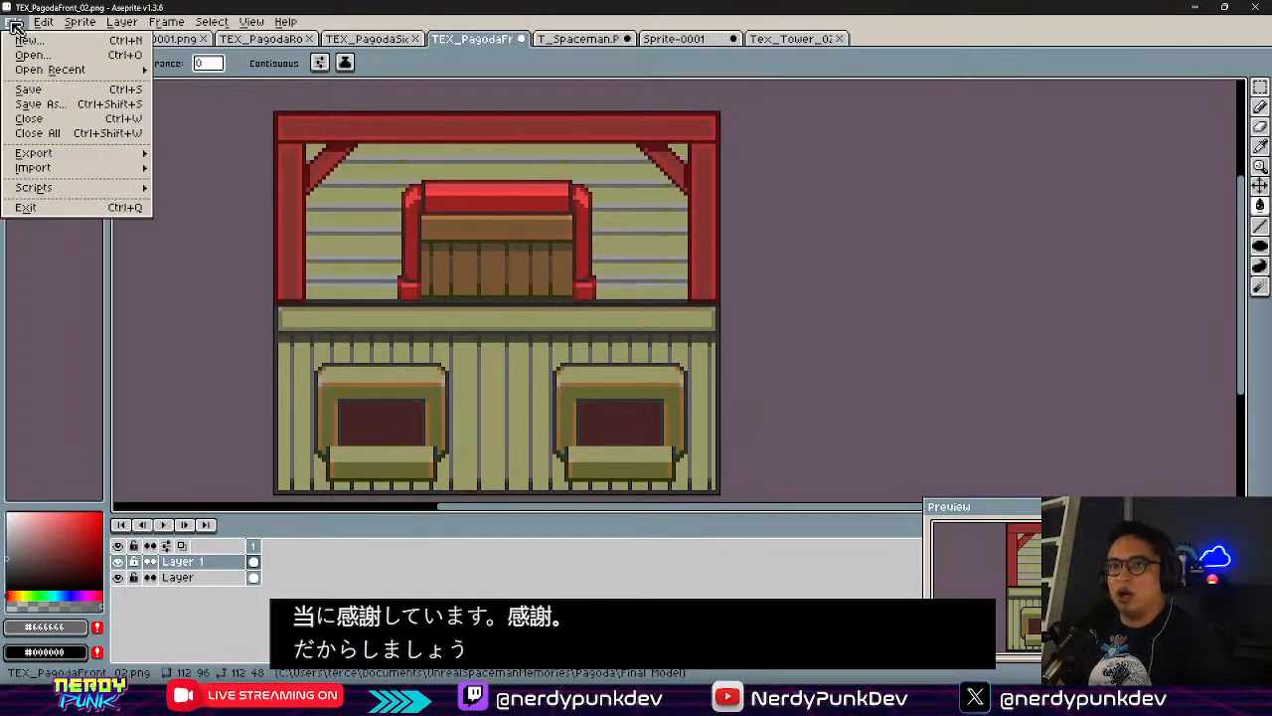
left_click(30, 47)
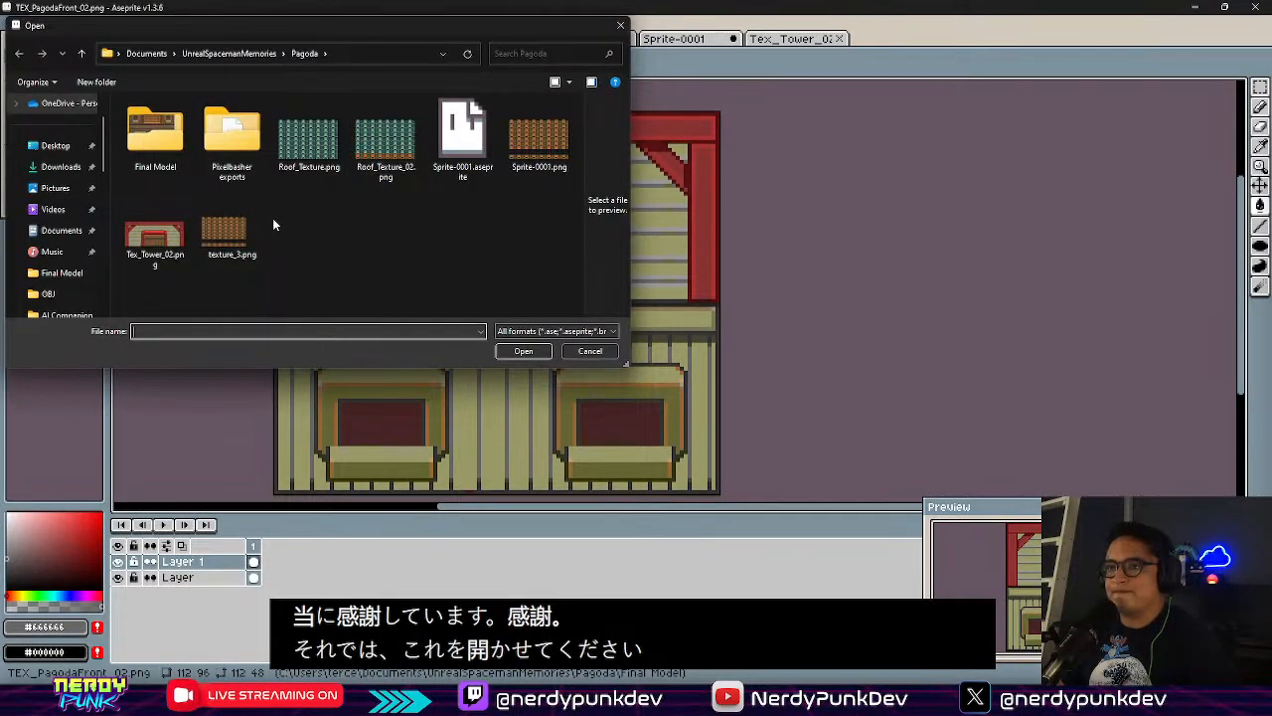
left_click(155, 237)
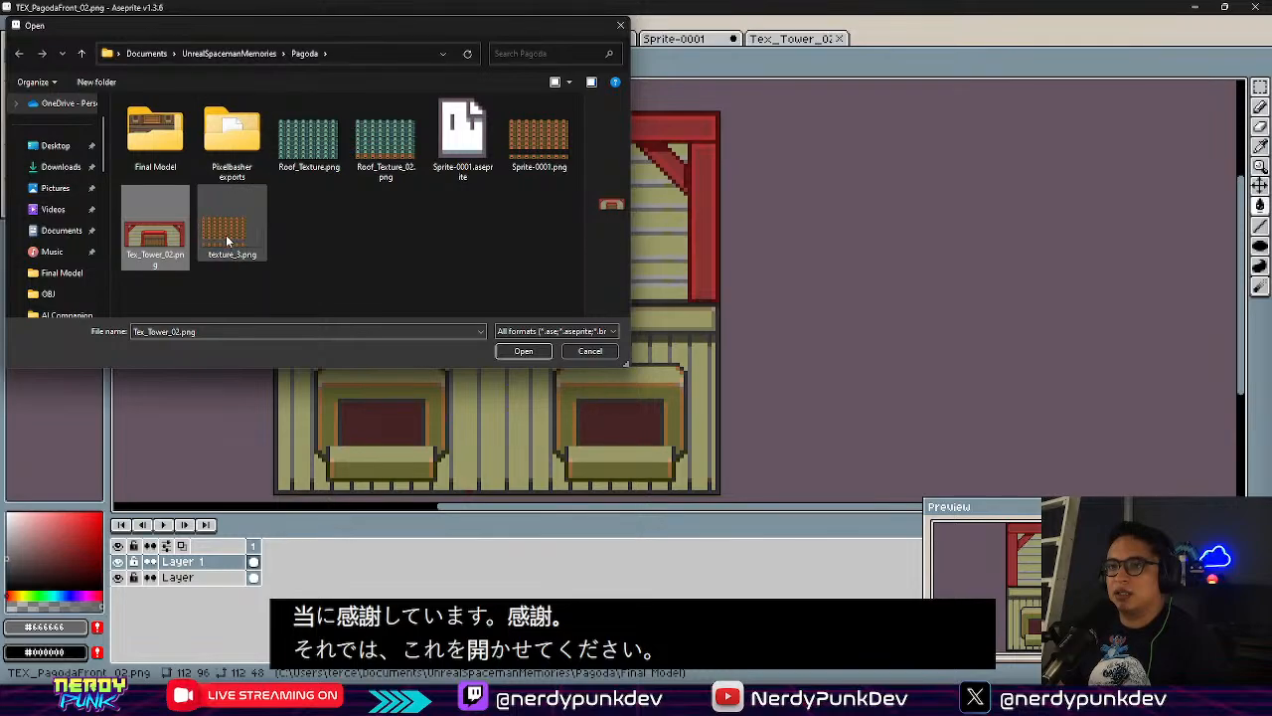
left_click(257, 53)
double_click(169, 298)
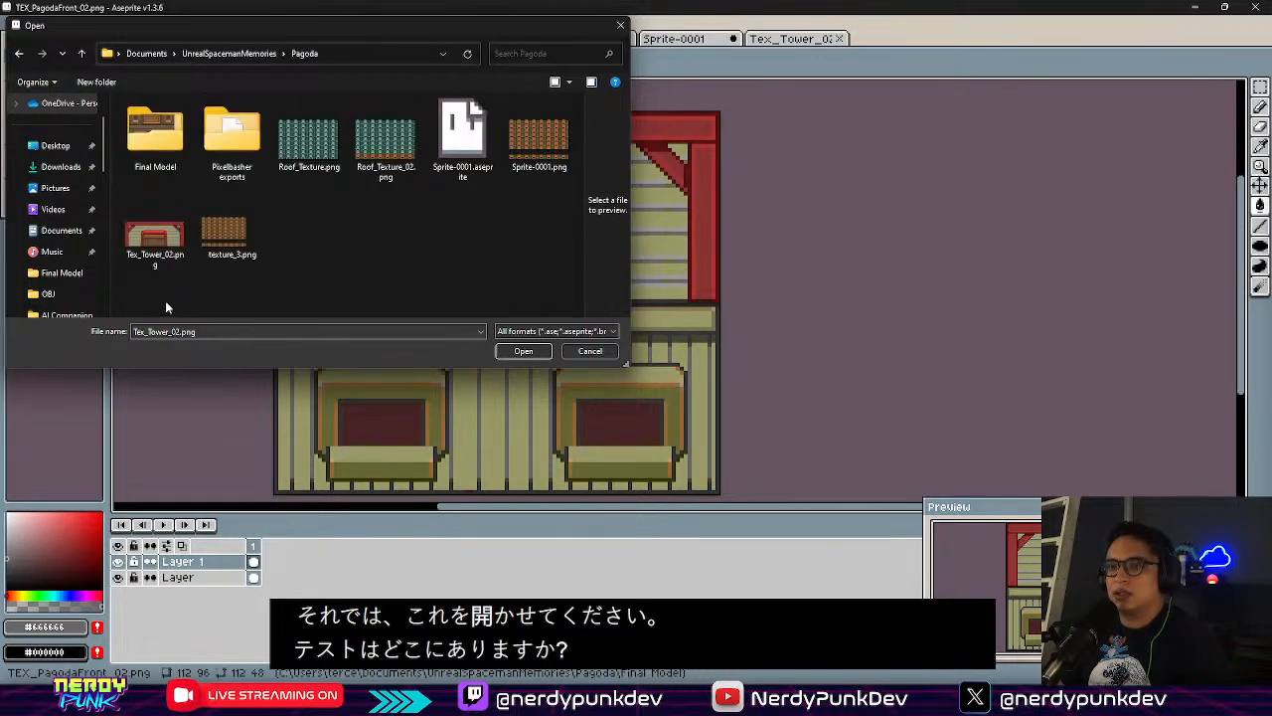
double_click(155, 134)
left_click(231, 134)
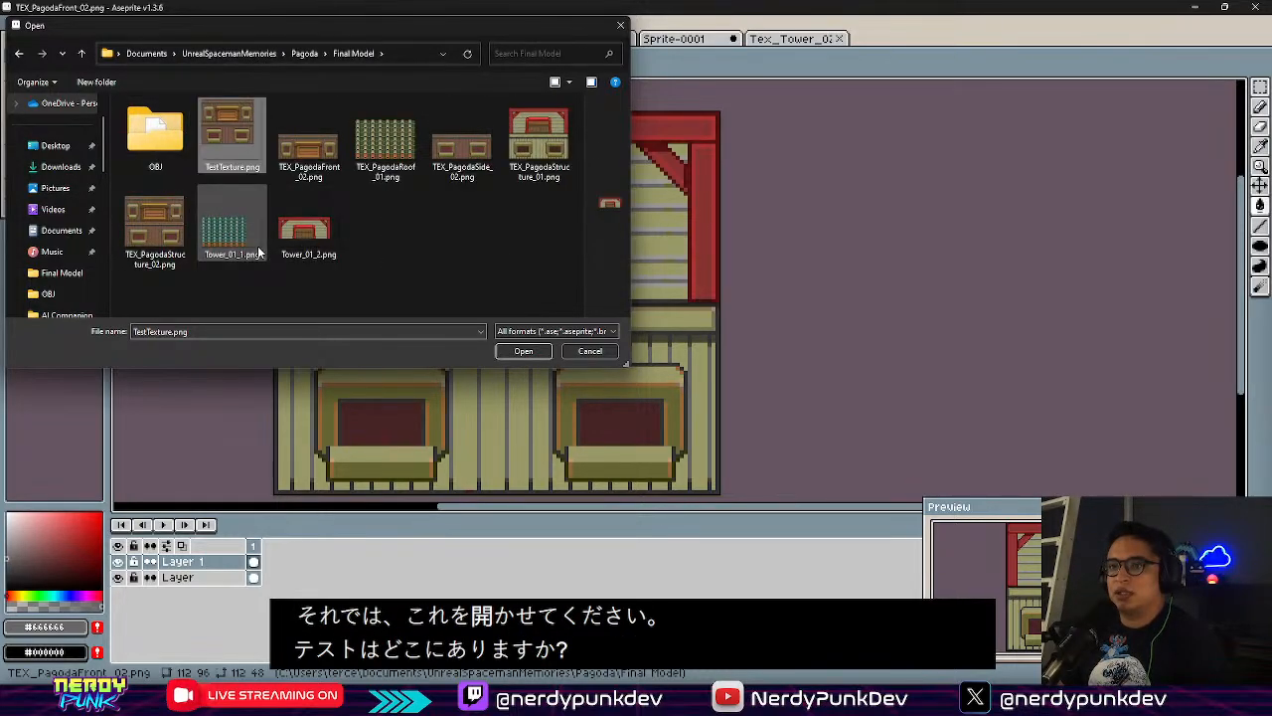
left_click(523, 351)
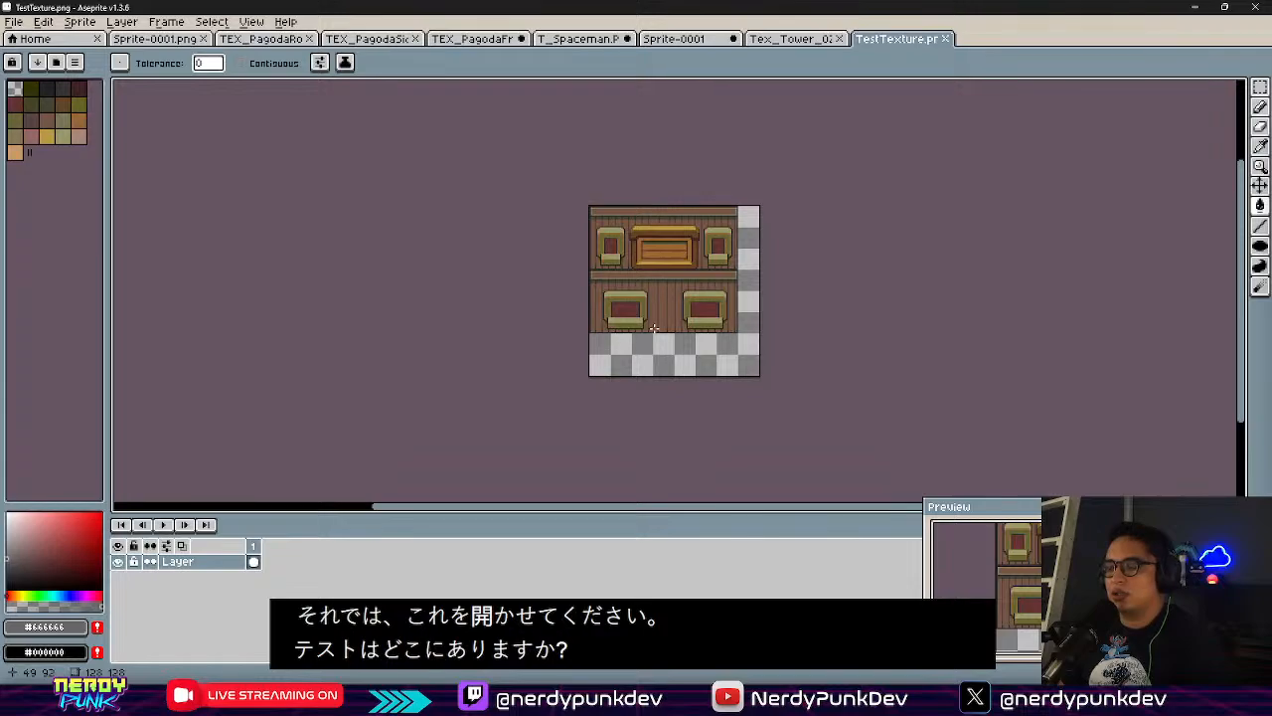
Check the layout of TestTexture.png, and select and copy the entire 112 × 96 retextured structure in TEX_PagodaFront_02.png
scroll(654, 327, "up", 2)
scroll(784, 314, "down", 1)
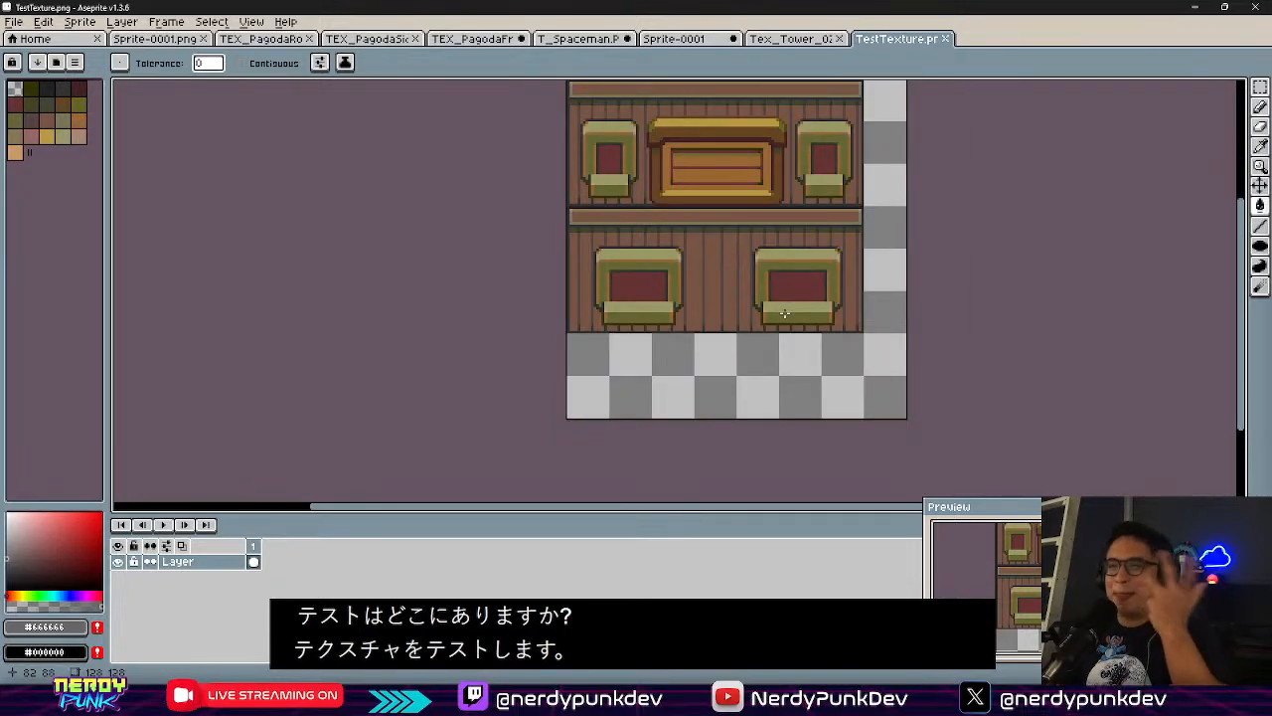
scroll(785, 387, "down", 1)
scroll(789, 432, "up", 3)
middle_click_drag(802, 222, 749, 429)
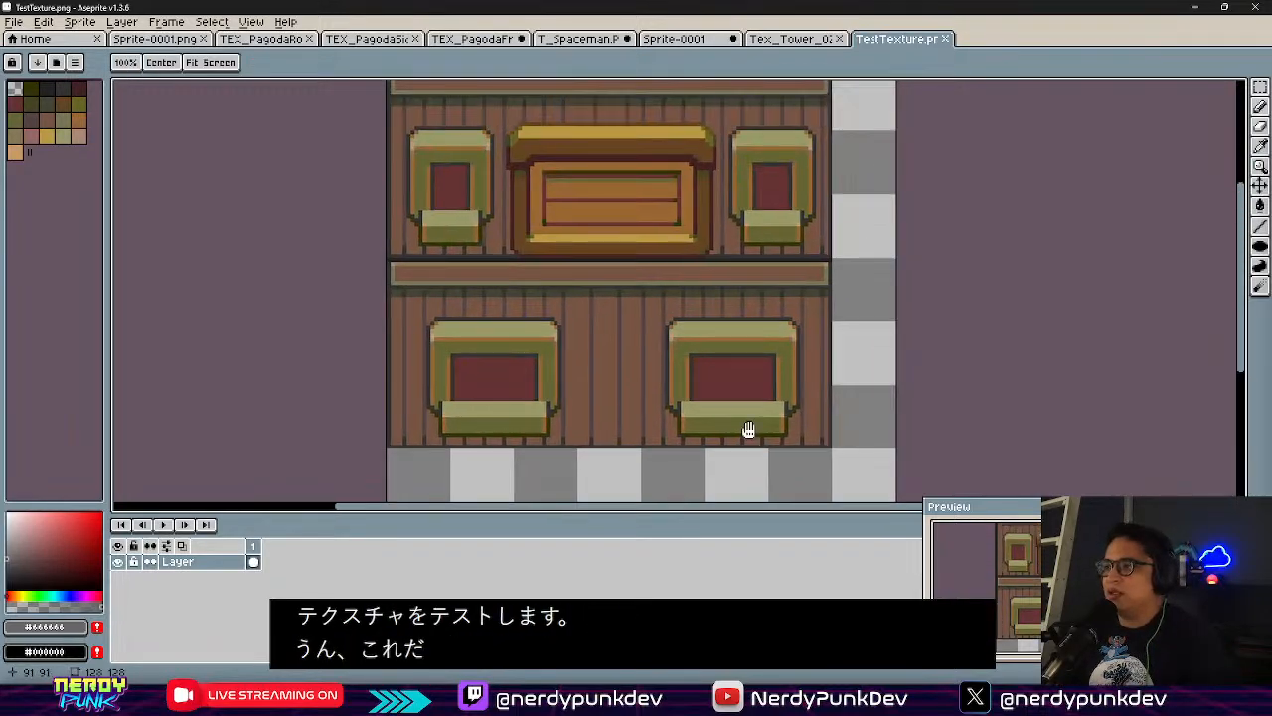
left_click(787, 39)
left_click(684, 39)
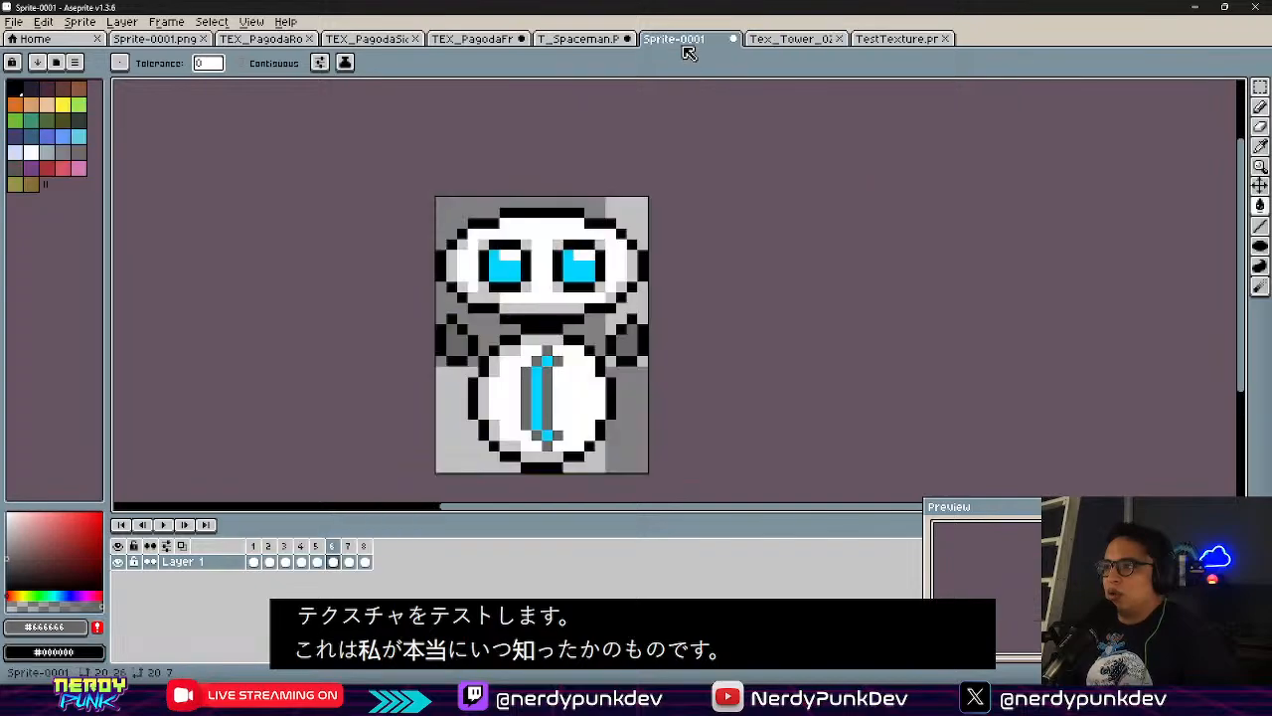
left_click(576, 38)
left_click(473, 39)
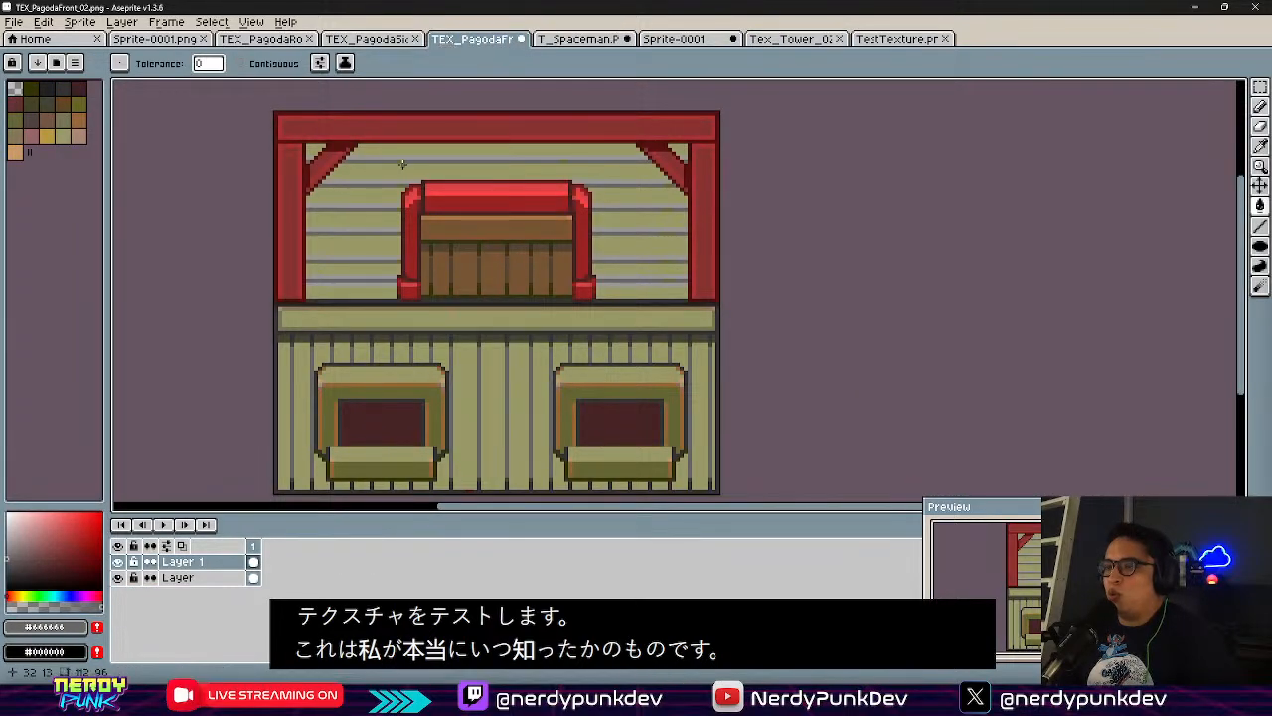
key("m")
scroll(745, 463, "down", 2)
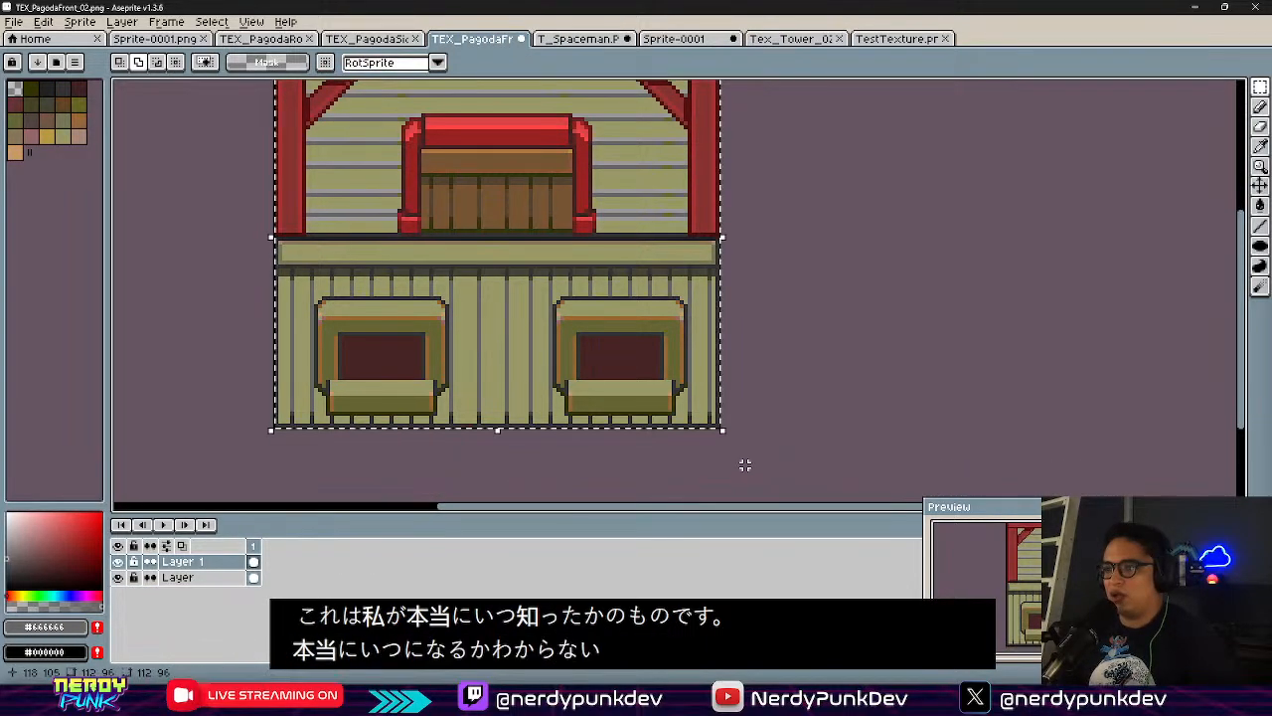
Paste the copied red-framed and two-window walls over the brown walls in TestTexture.png at position 0, 0
left_click(894, 38)
key("ctrl+v")
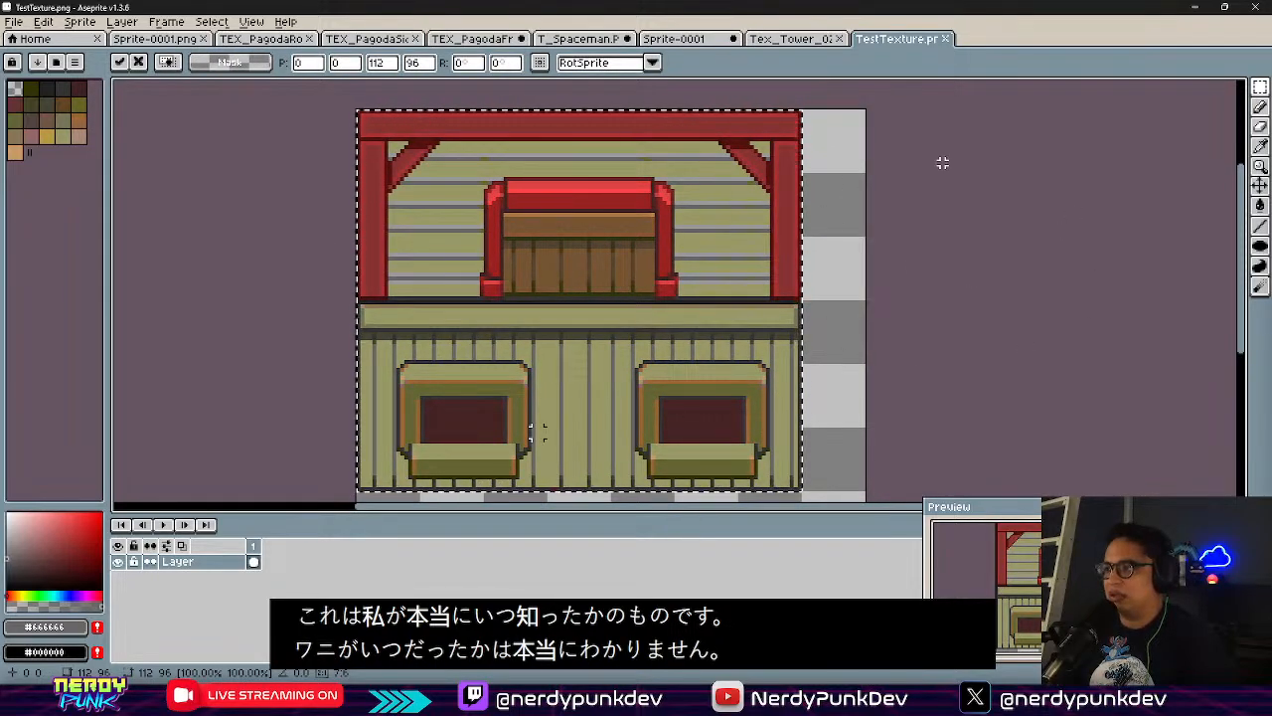
middle_click_drag(814, 363, 693, 287)
scroll(638, 362, "down", 2)
scroll(634, 365, "up", 2)
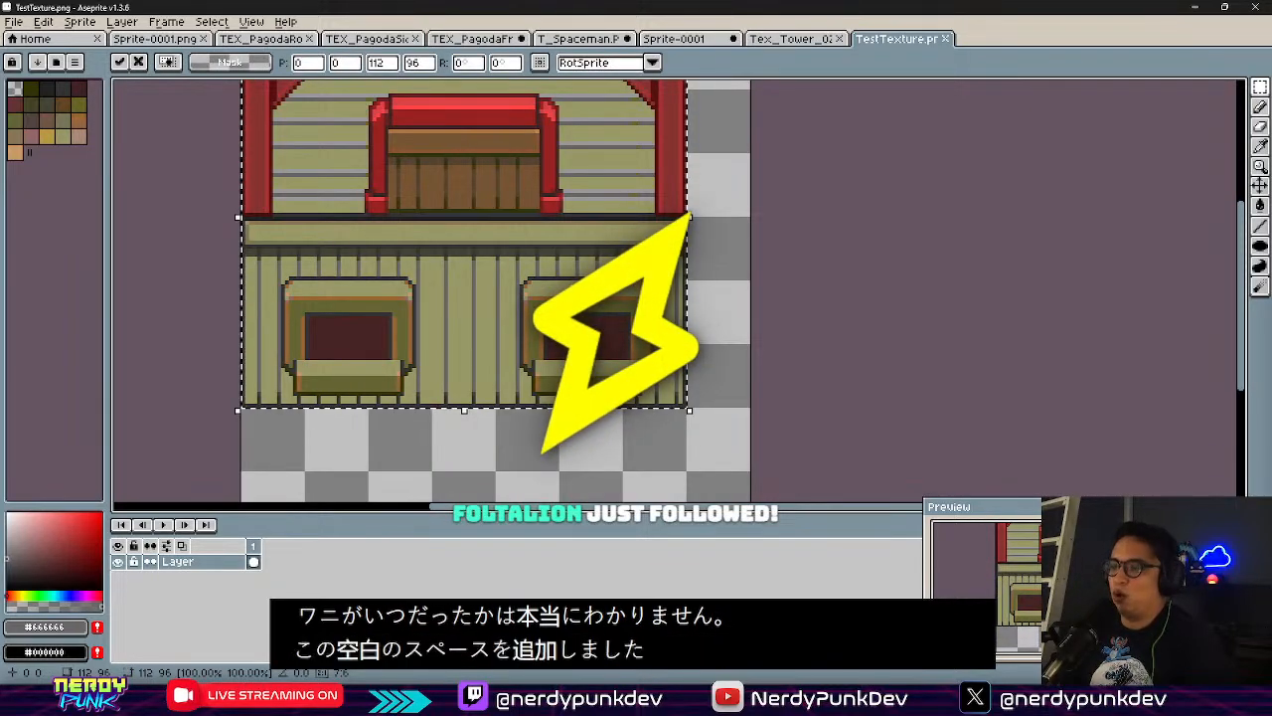
Commit the pasted walls and export the texture over TEX_PagodaStructure_01.png in the Final Model folder
key("Return")
key("ctrl+alt+shift+s")
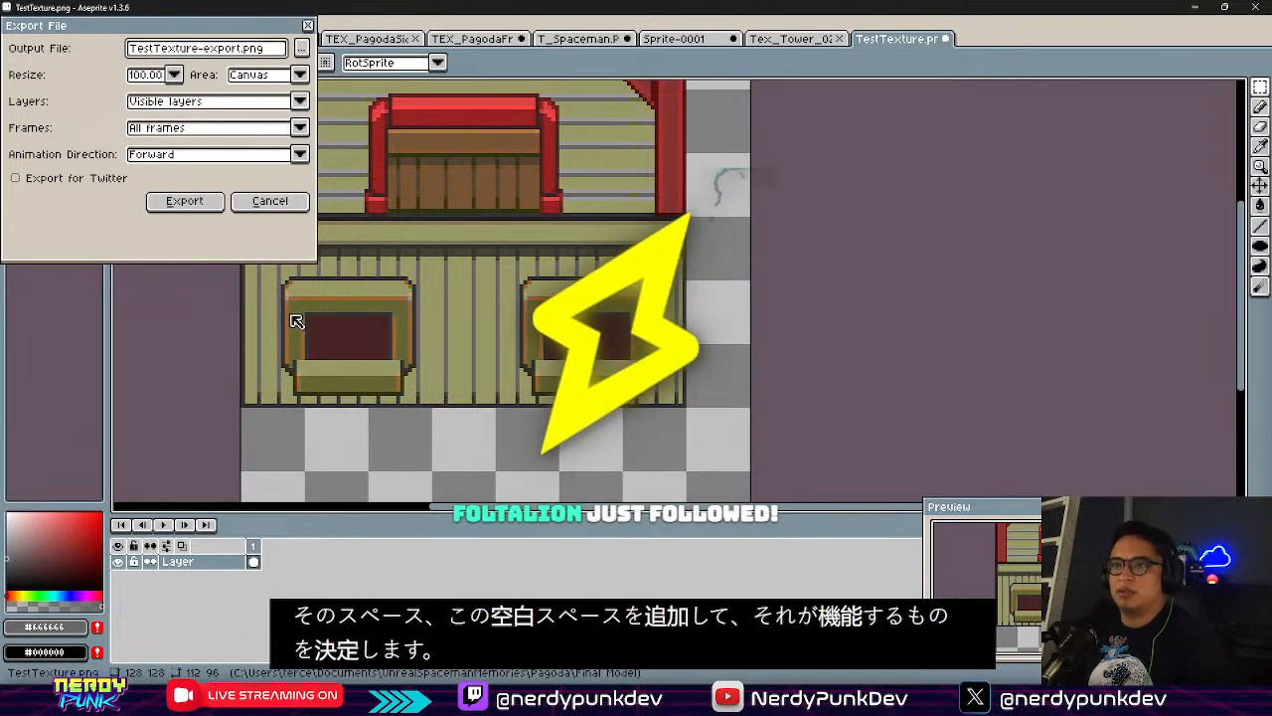
left_click(301, 48)
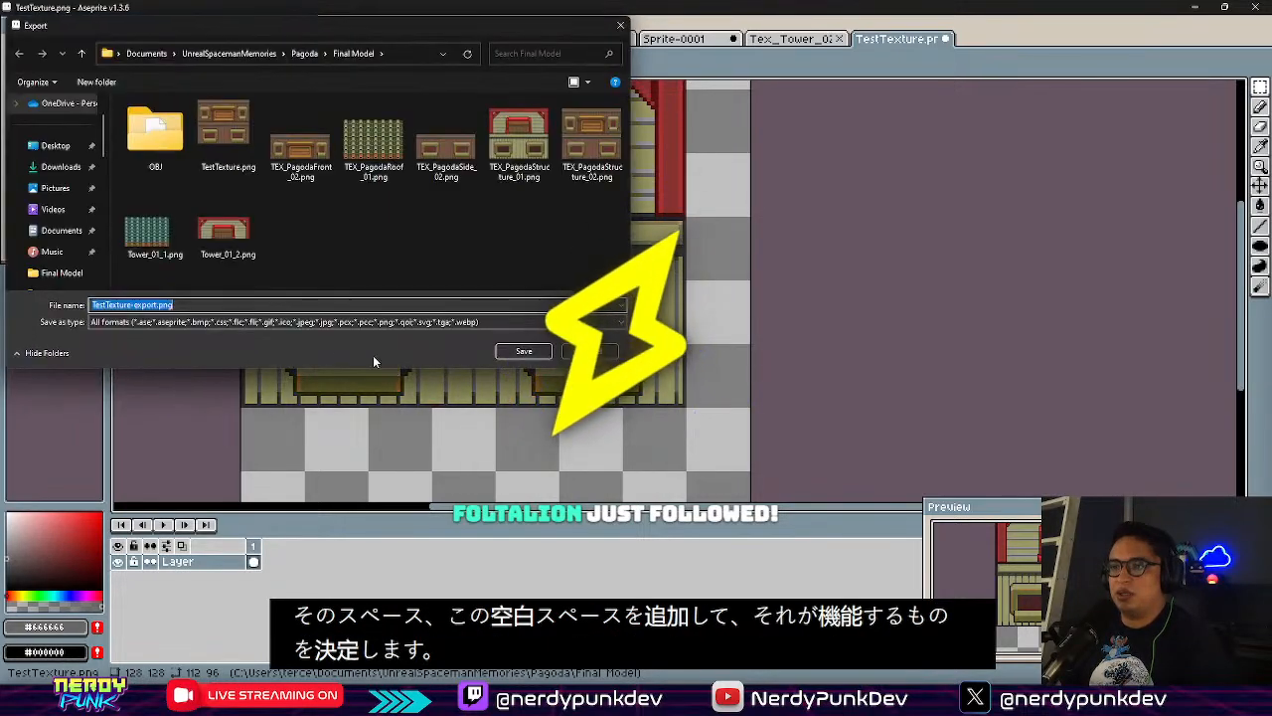
left_click(518, 139)
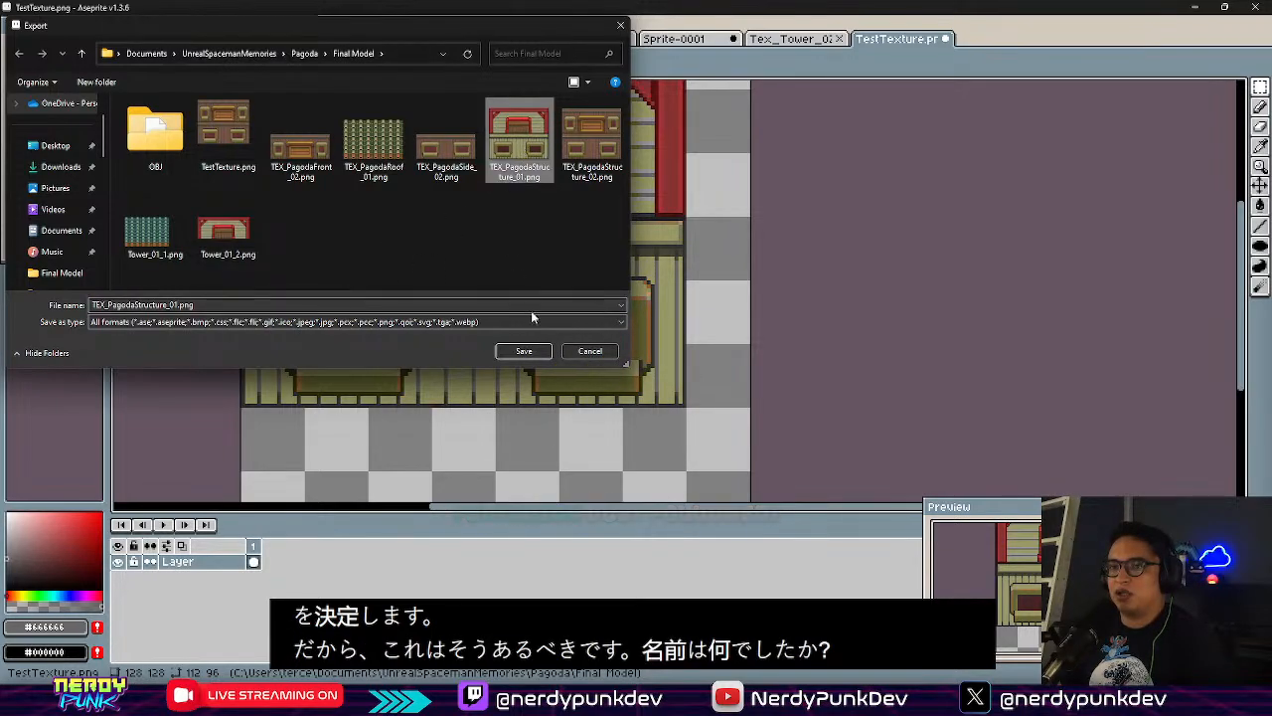
left_click(522, 353)
left_click(664, 350)
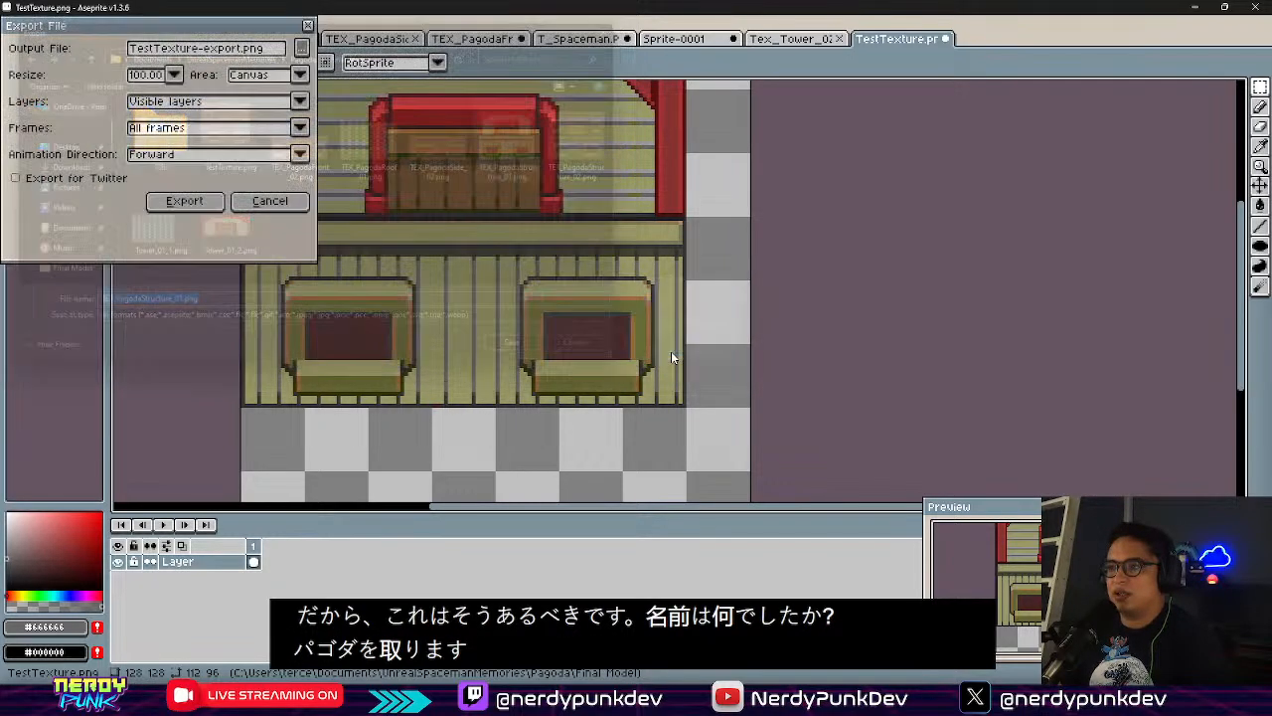
left_click(184, 204)
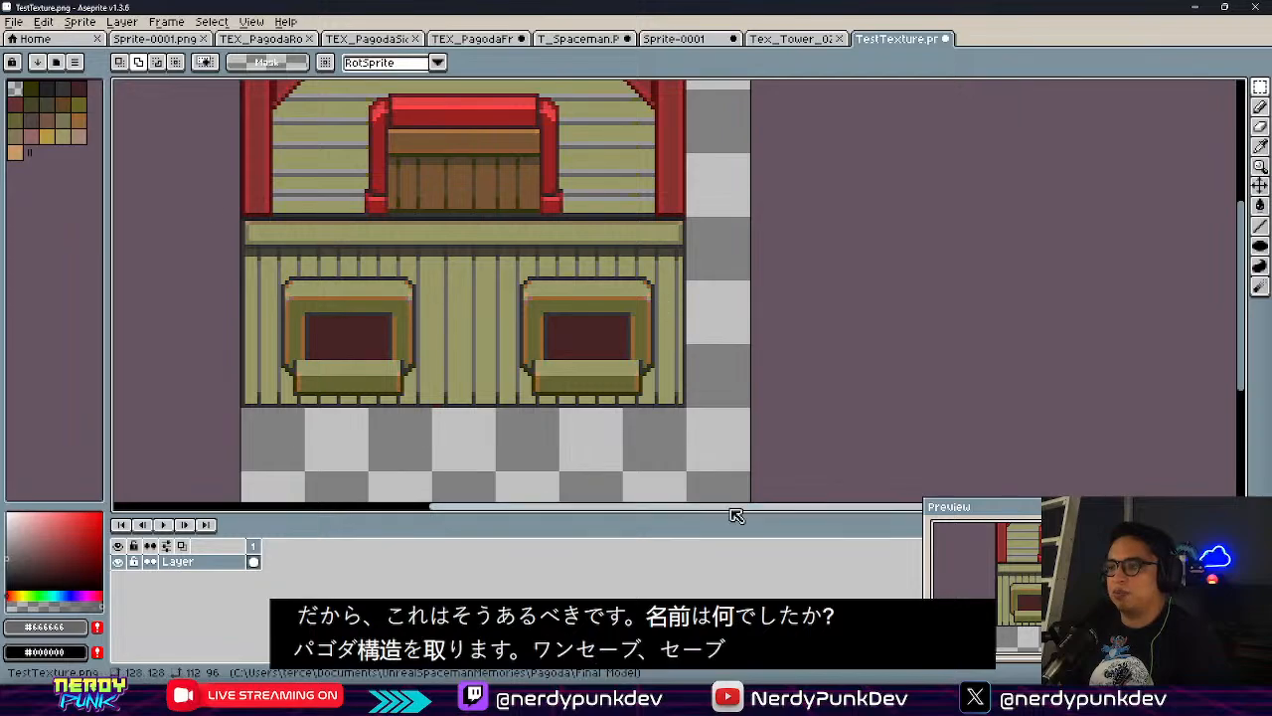
Switch to Crocotile 3D, replace the brown wall tileset with TEX_PagodaStructure_01.png, and inspect the retextured pagoda from an angle
key("alt+Tab")
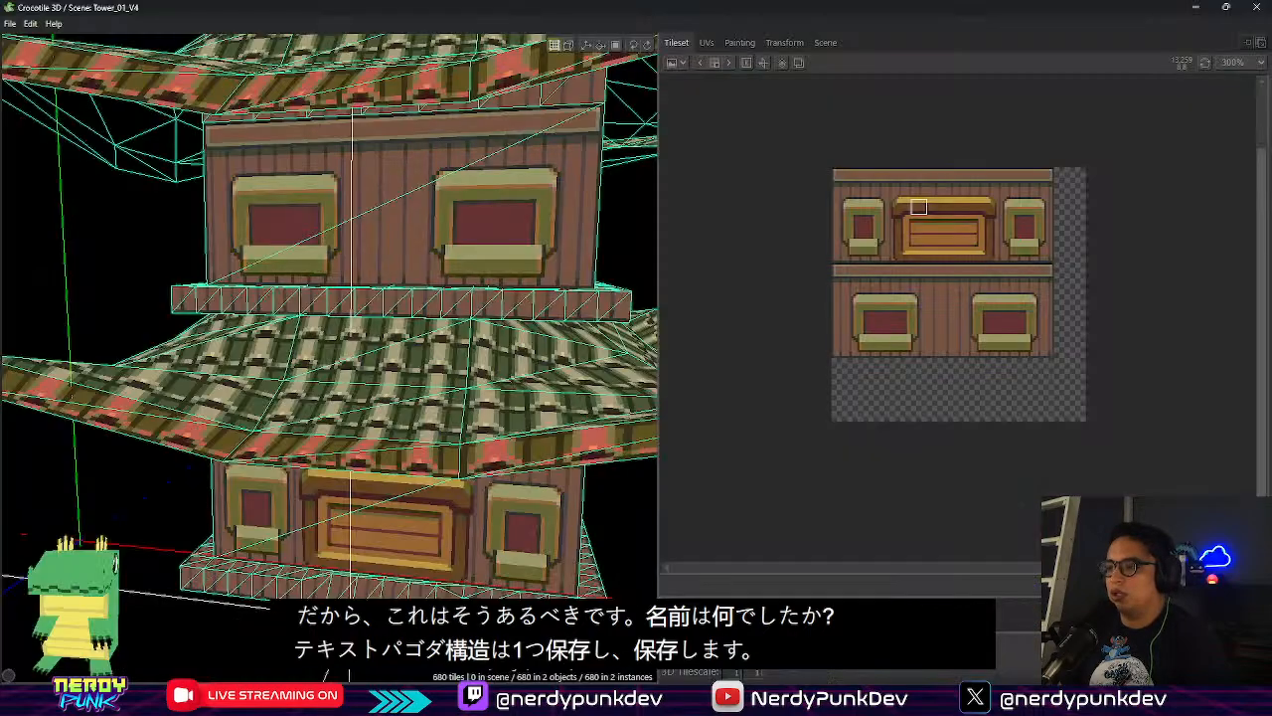
left_click(678, 64)
left_click(700, 123)
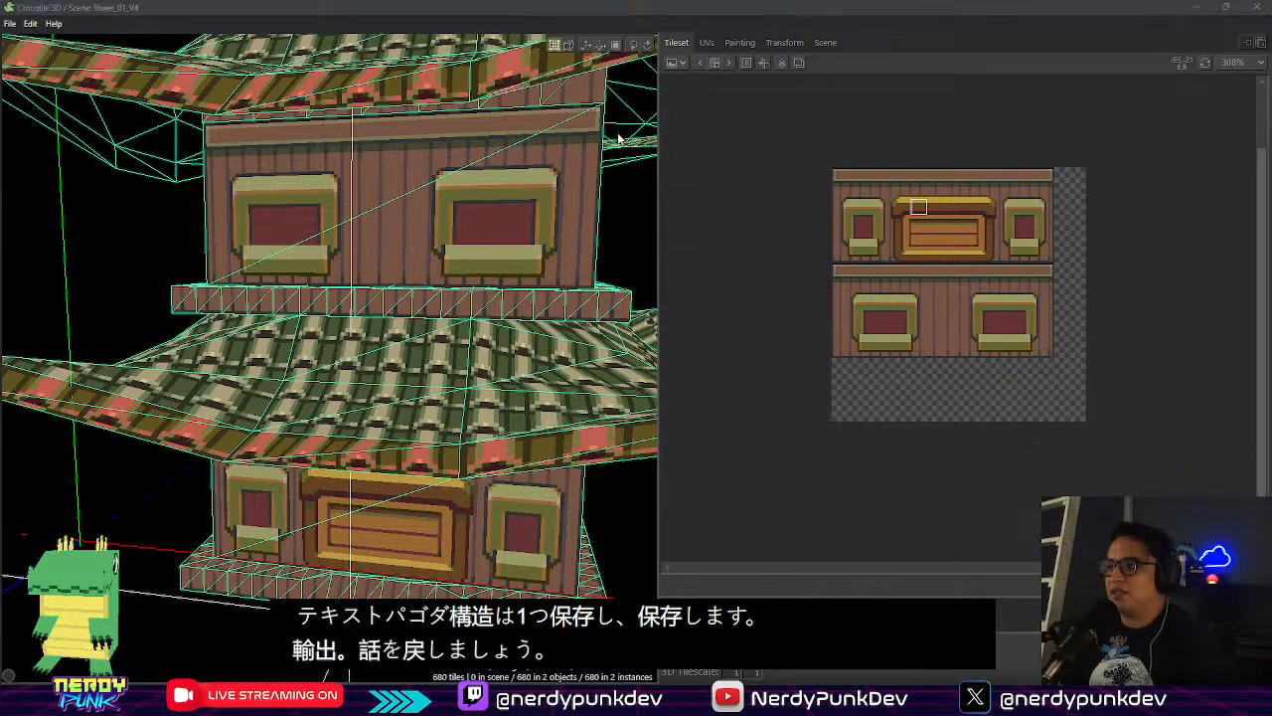
left_click(541, 139)
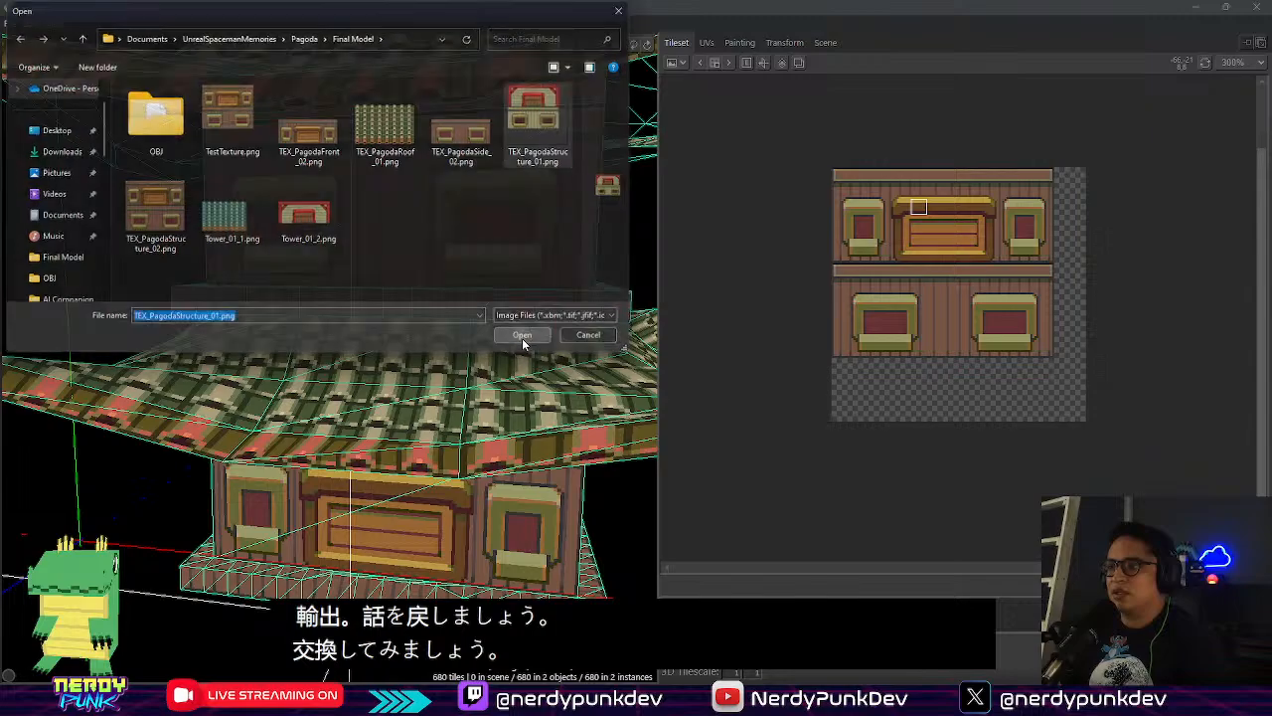
left_click(520, 336)
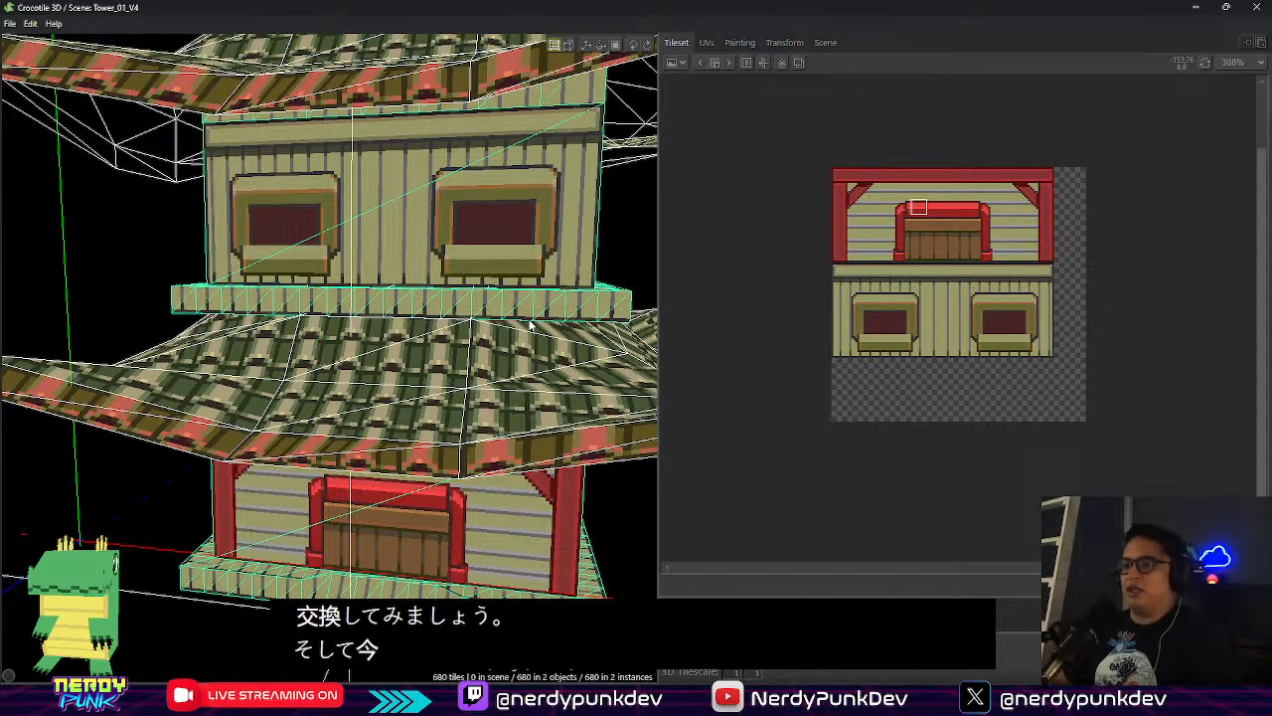
right_click_drag(530, 325, 464, 500)
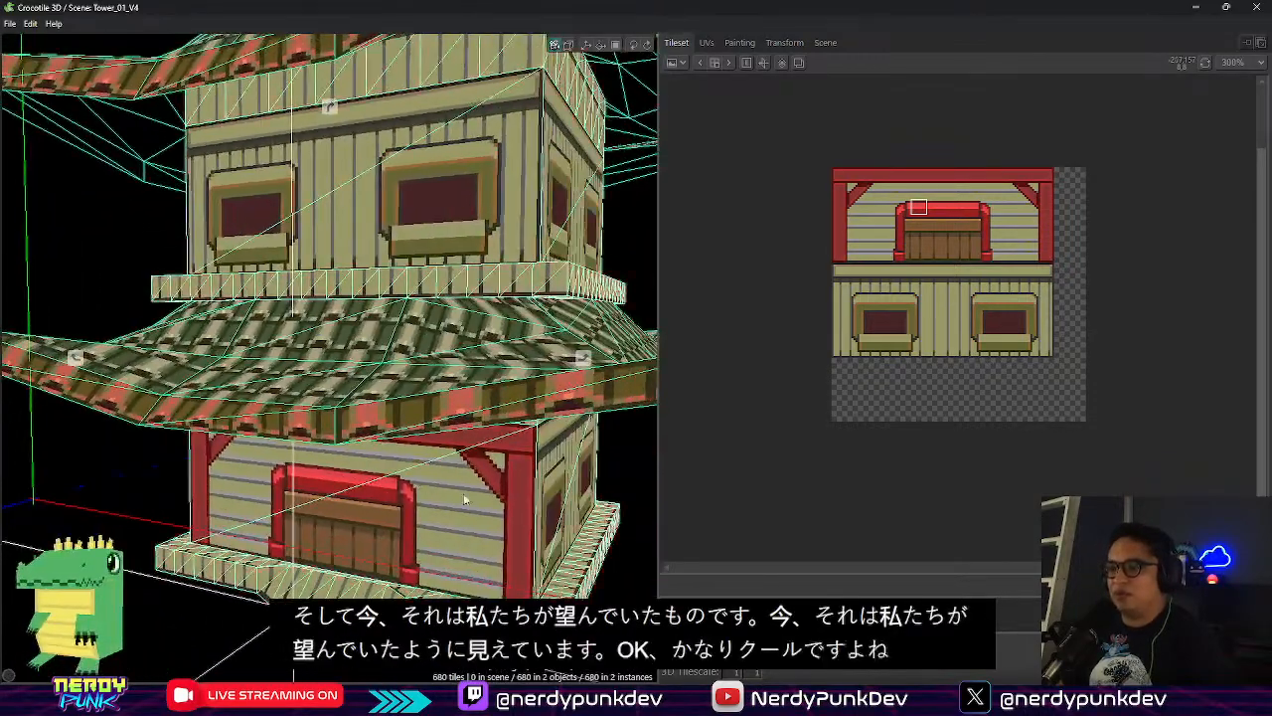
Switch back to Aseprite and examine the red-framed wall and the two-window wall in TestTexture.png
key("alt+Tab")
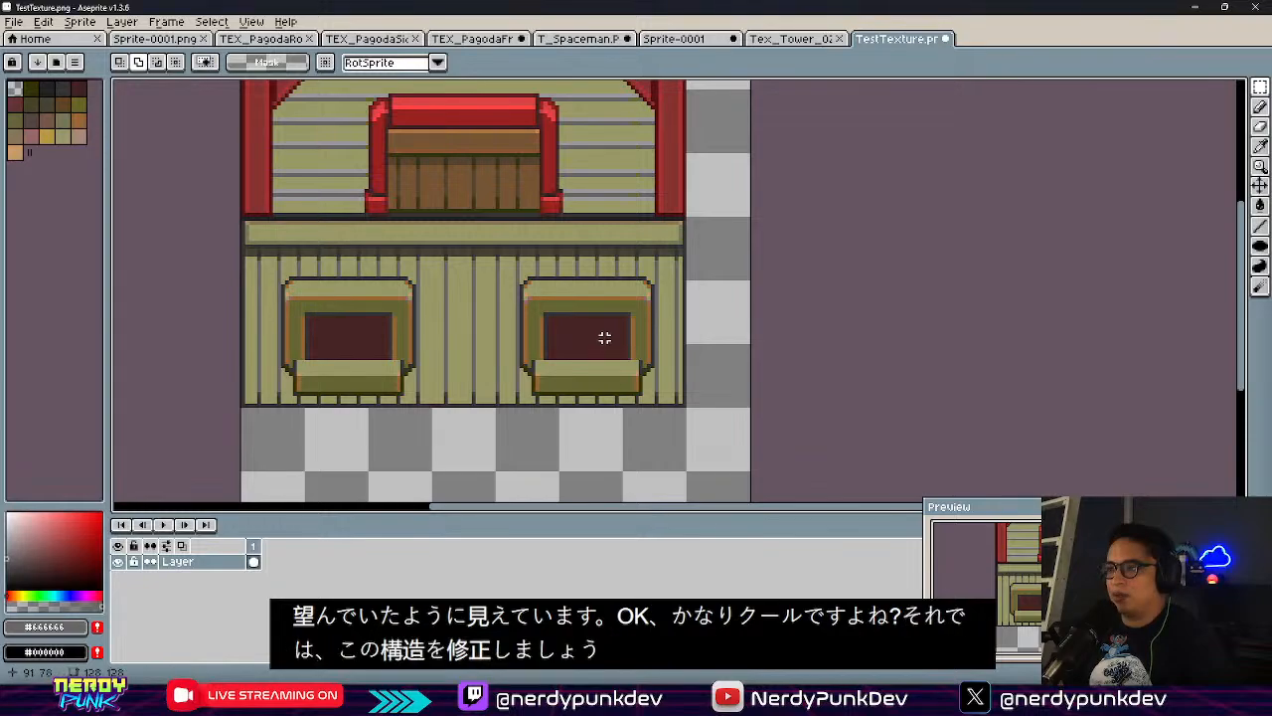
left_click_drag(600, 335, 620, 440)
left_click_drag(540, 340, 532, 360)
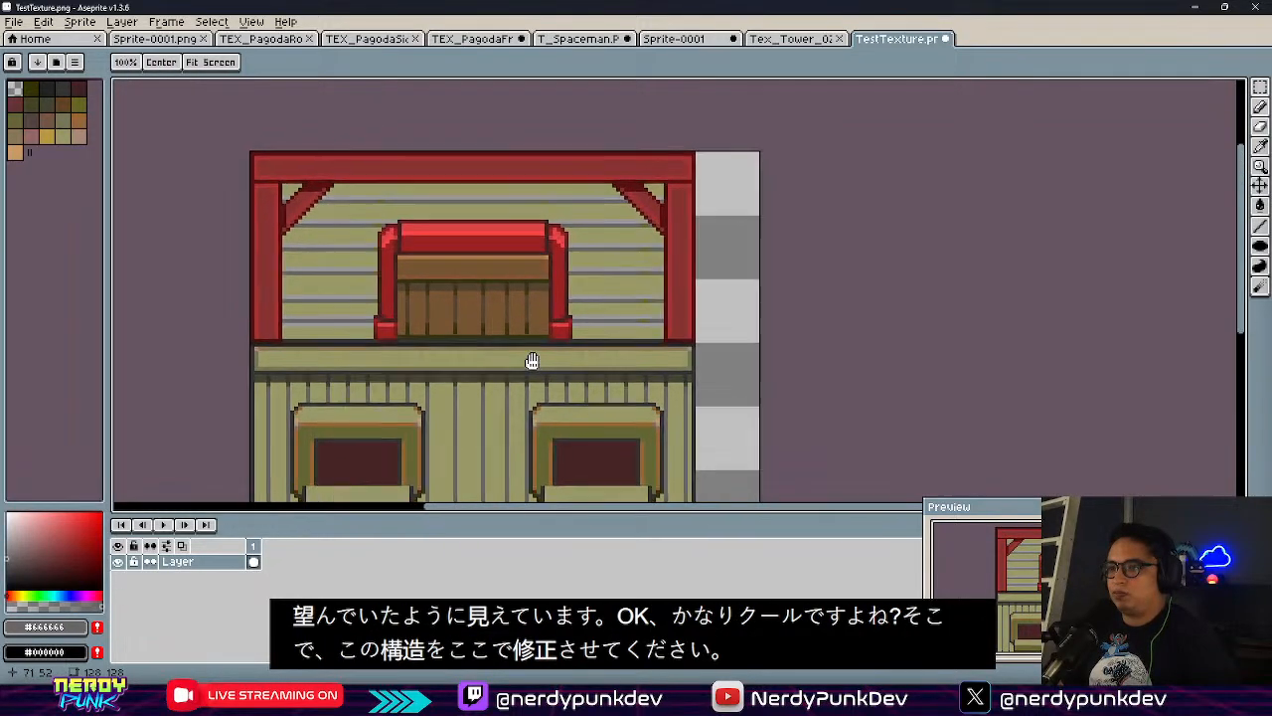
scroll(556, 229, "up", 2)
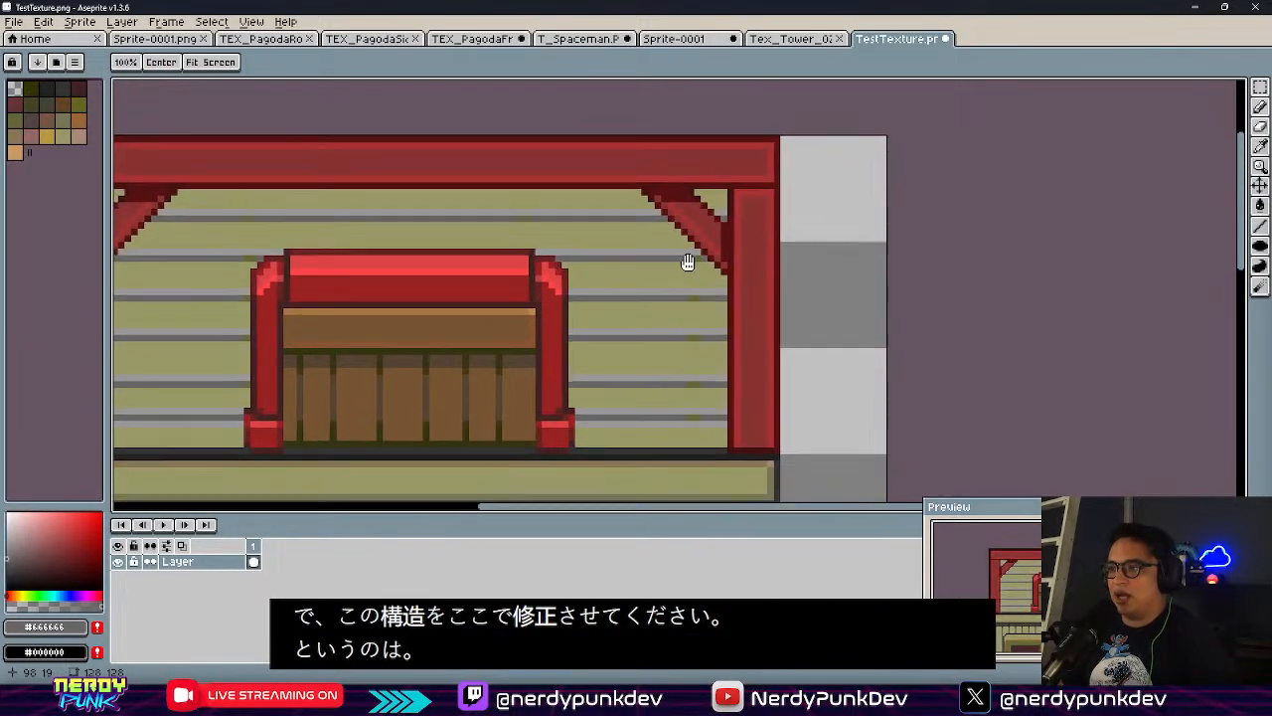
left_click_drag(688, 262, 897, 252)
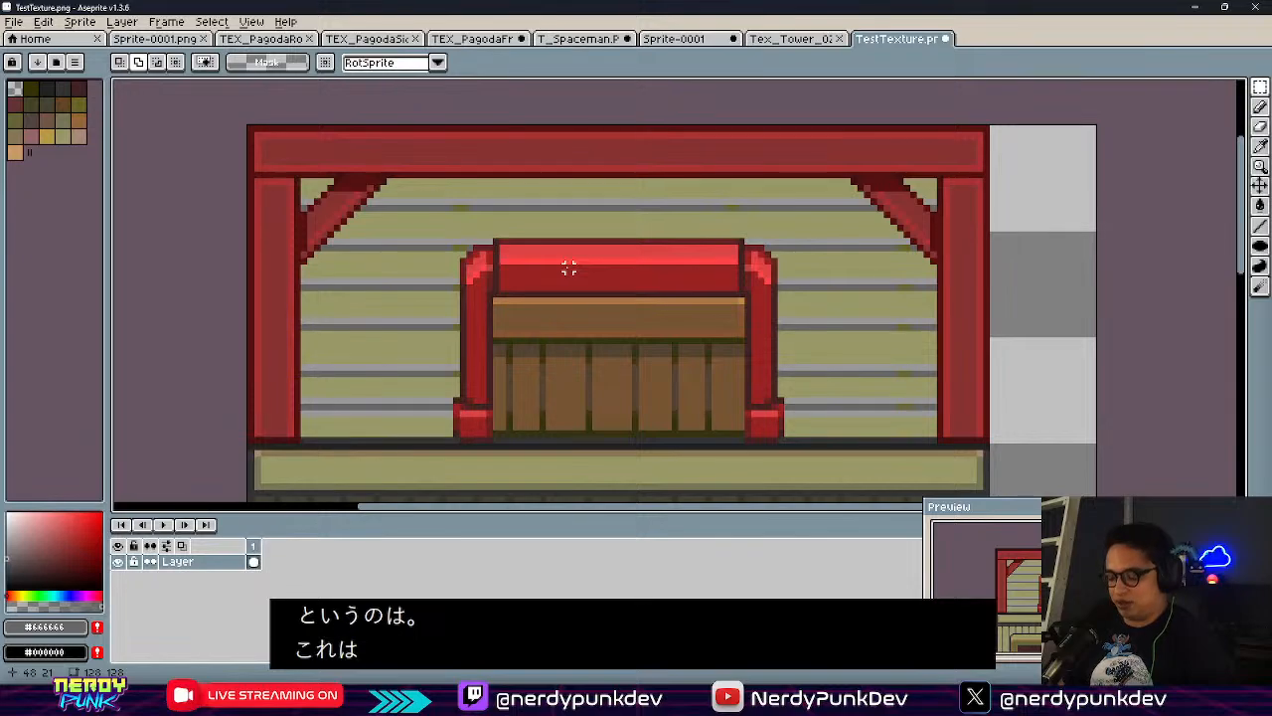
scroll(569, 266, "down", 2)
left_click_drag(577, 395, 553, 274)
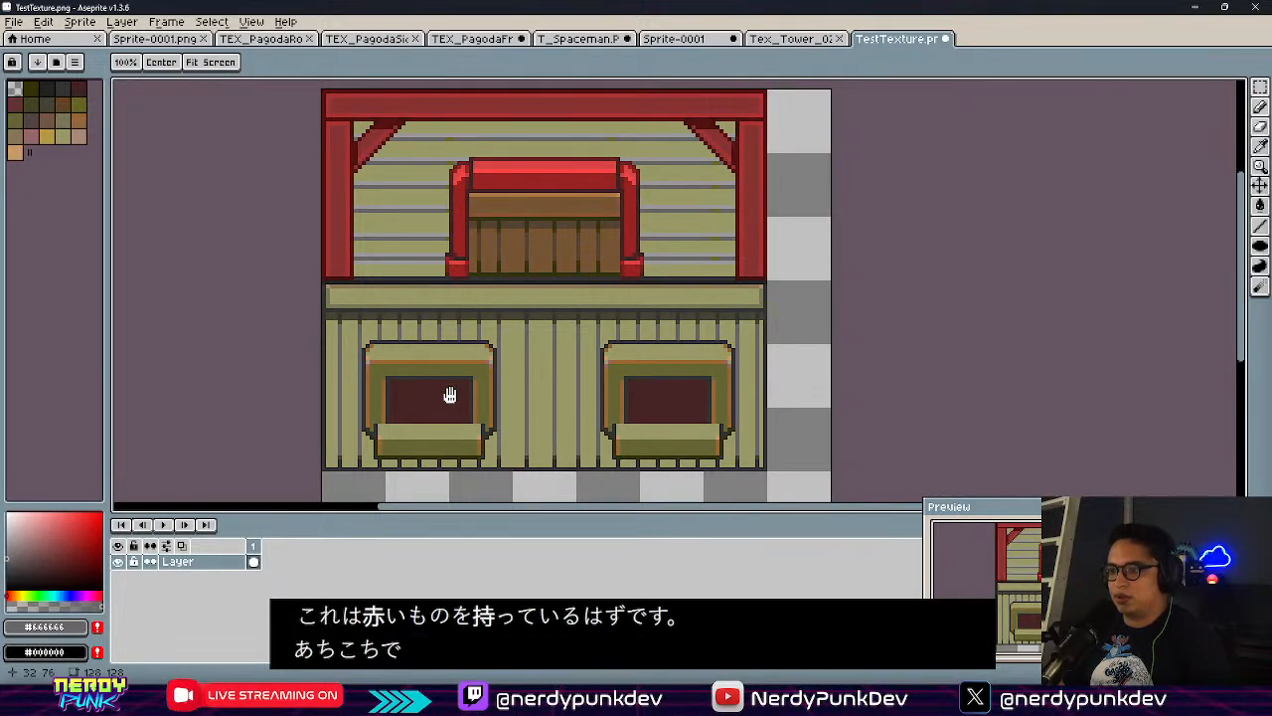
scroll(422, 442, "up", 2)
left_click_drag(467, 242, 455, 464)
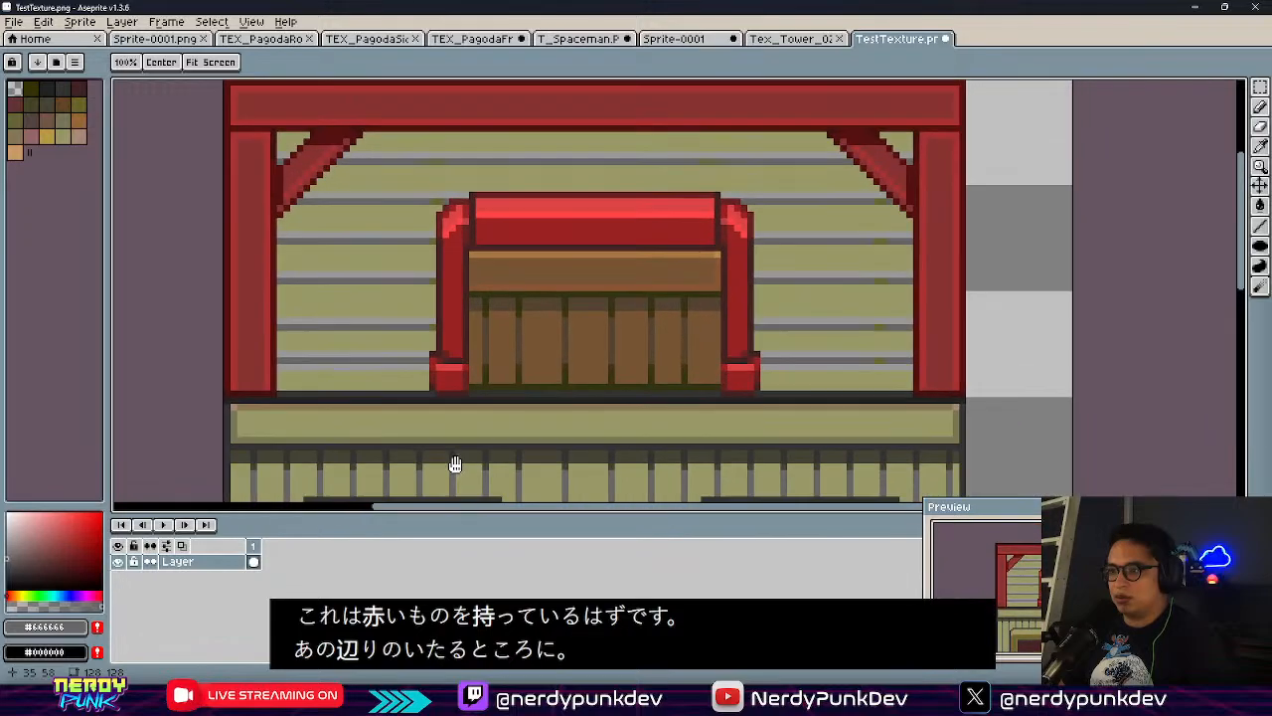
left_click_drag(530, 396, 483, 446)
scroll(488, 407, "down", 2)
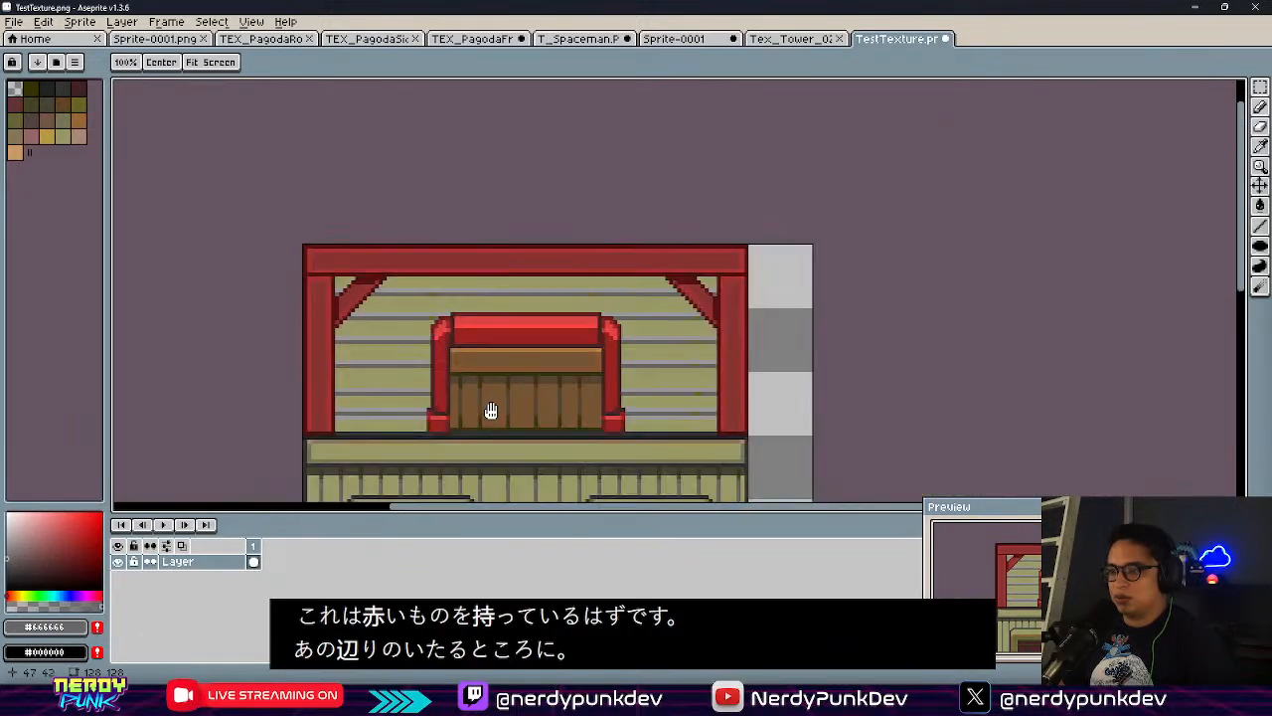
scroll(479, 400, "up", 1)
scroll(479, 400, "up", 1)
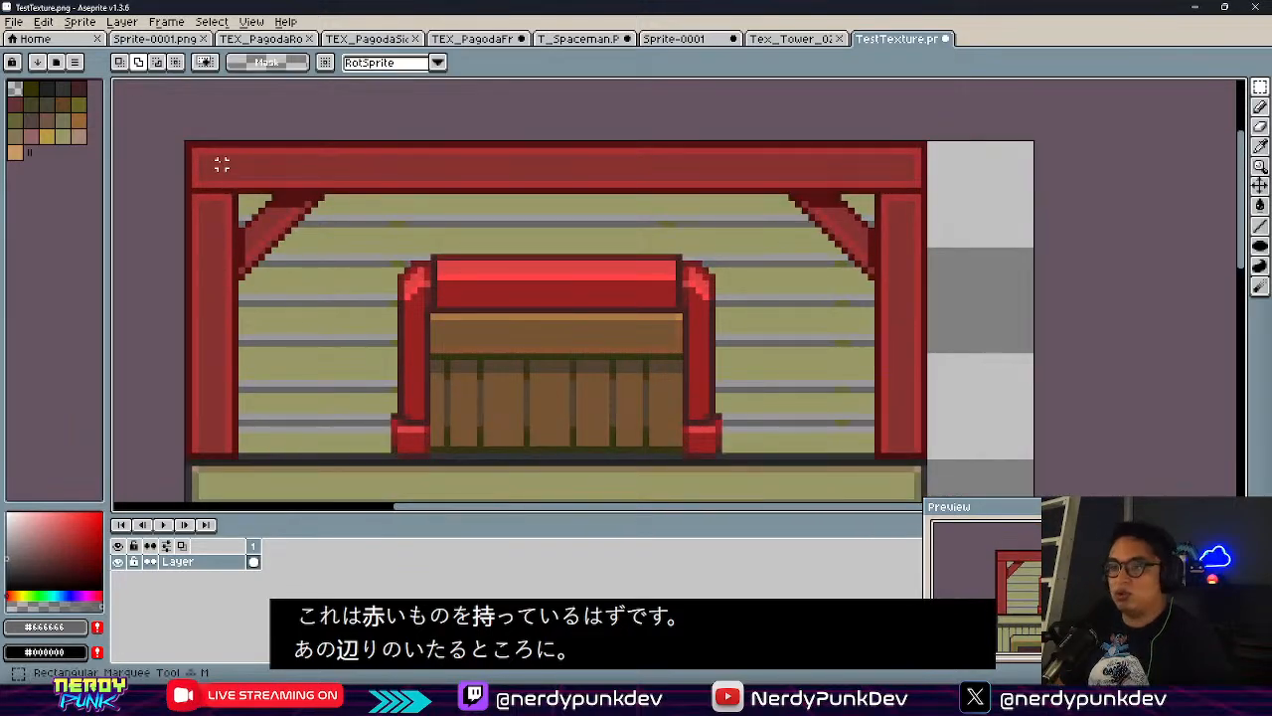
Copy the 112 × 48 red-framed wall and paste it over the two-window wall directly beneath it
left_click_drag(187, 144, 928, 456)
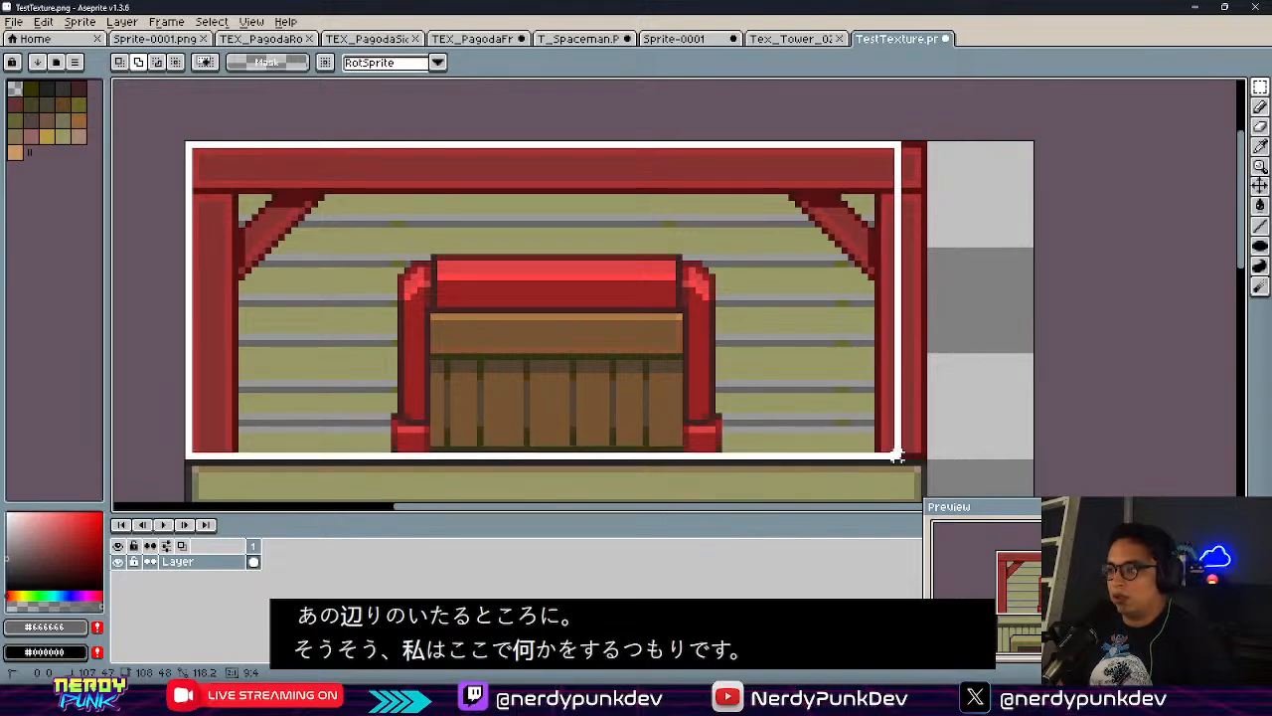
middle_click_drag(723, 430, 730, 308)
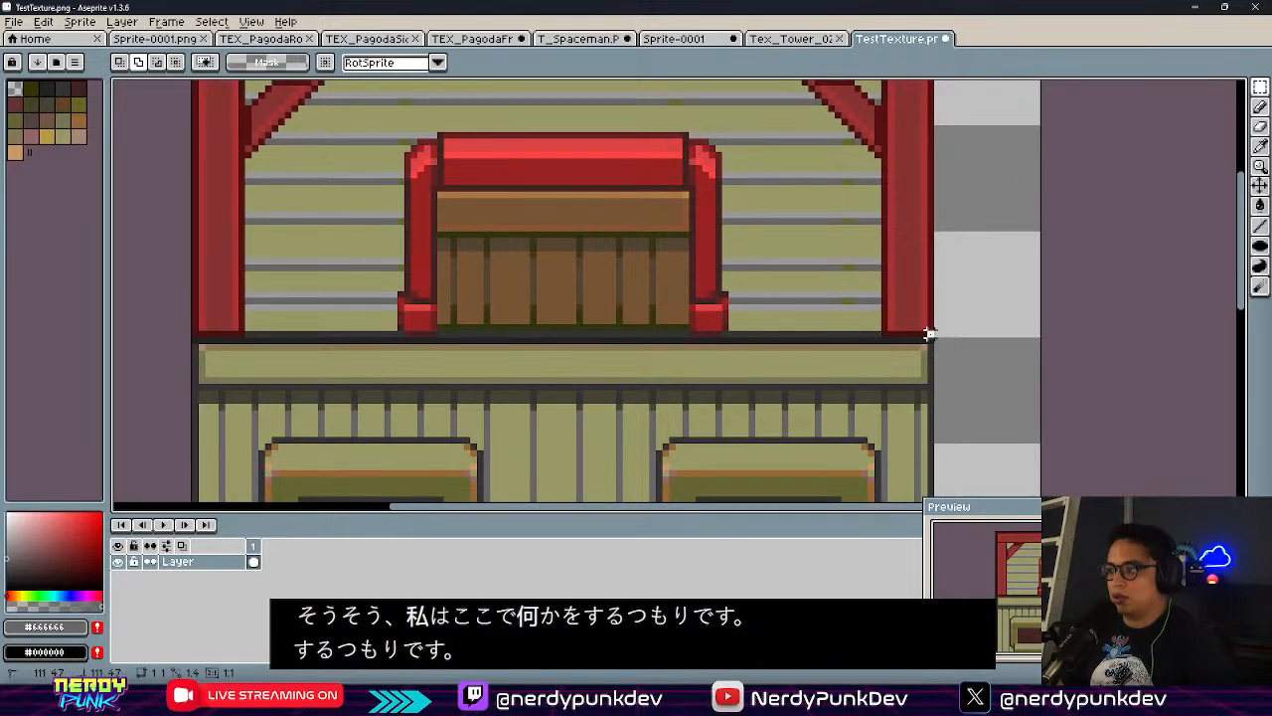
left_click_drag(930, 335, 197, 113)
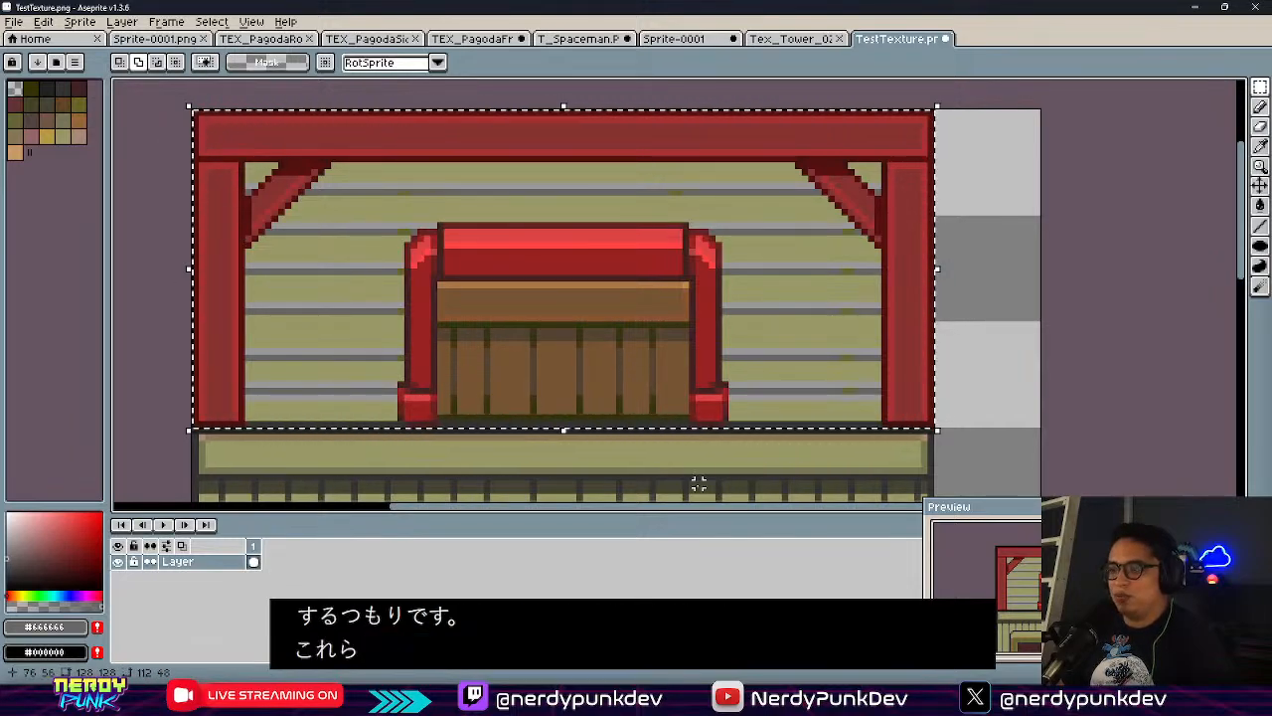
middle_click_drag(688, 467, 659, 236)
scroll(530, 335, "down", 3)
key("ctrl+c")
key("ctrl+v")
left_click_drag(581, 249, 590, 378)
scroll(426, 355, "up", 2)
scroll(531, 248, "up", 2)
middle_click_drag(530, 248, 559, 360)
key("Return")
scroll(668, 345, "down", 3)
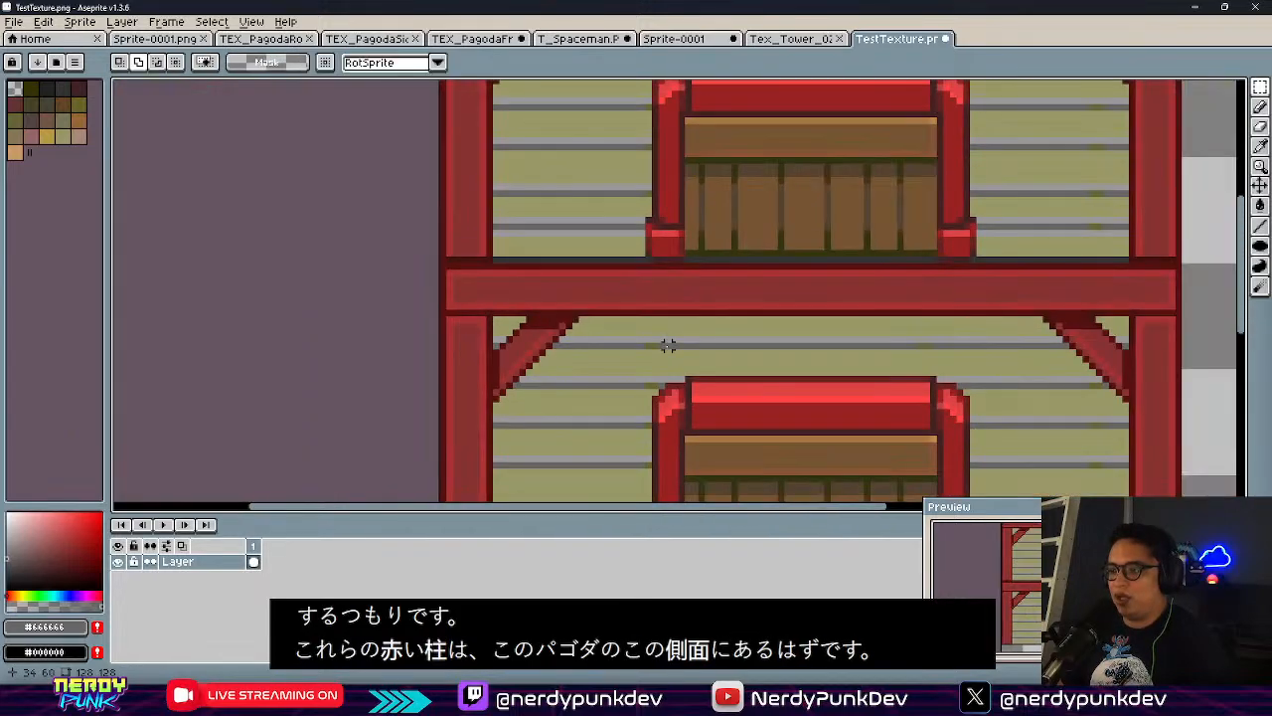
Cover the red-framed door in the lower wall with horizontal planks copied from beside it, leaving the corner braces intact
middle_click_drag(875, 395, 605, 259)
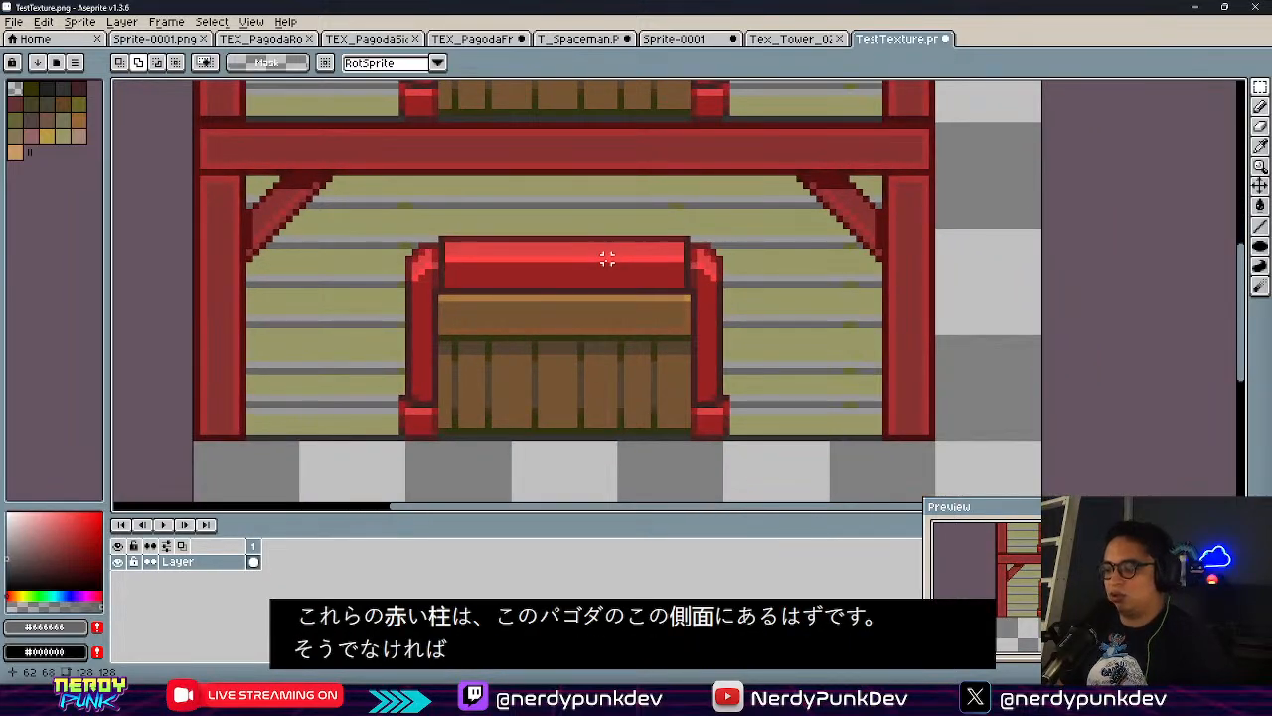
middle_click_drag(541, 283, 500, 312)
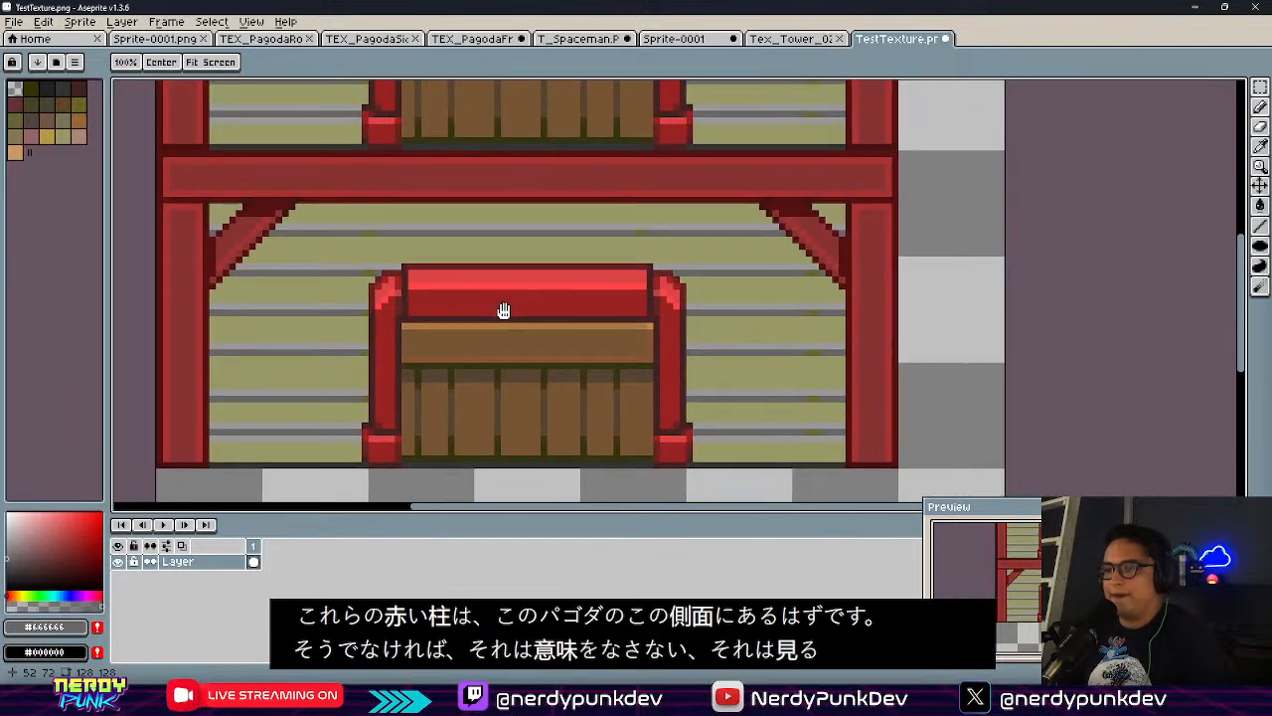
left_click_drag(298, 258, 358, 458)
left_click_drag(363, 360, 734, 381)
left_click(780, 379)
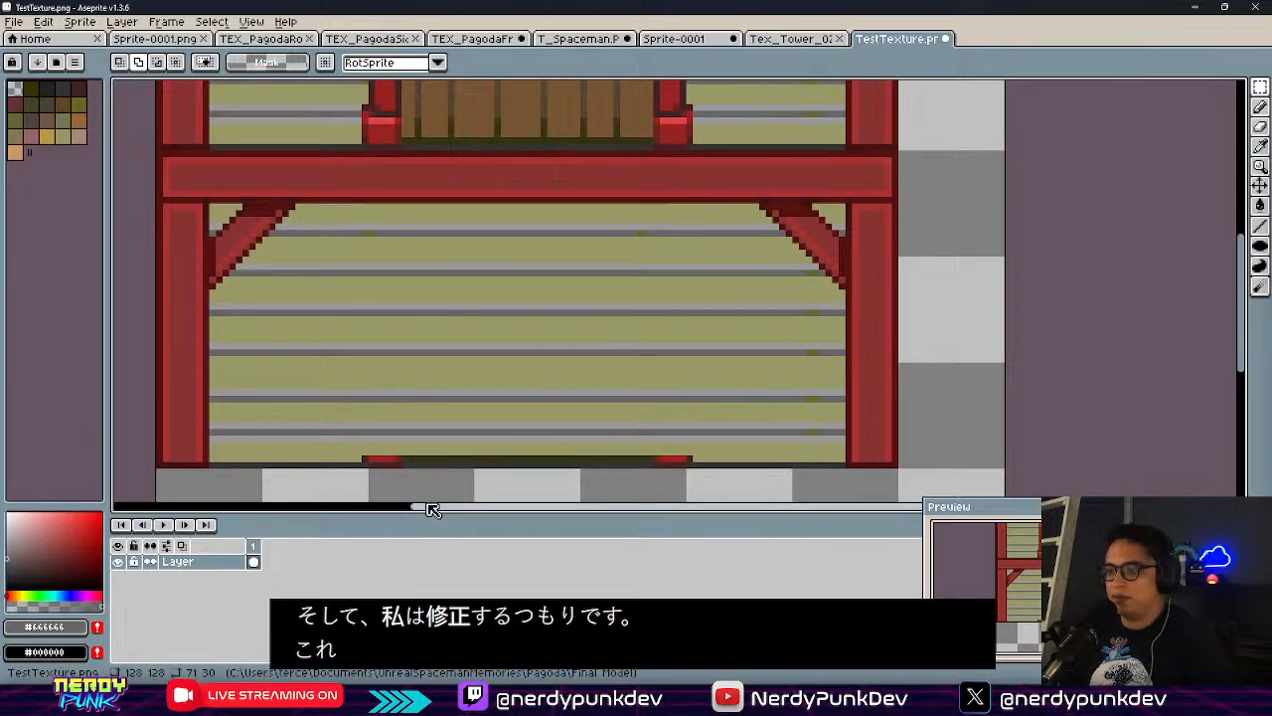
Select the 63 × 2 strip at the lower door's base and paint over the door remnants with plank colour #999966
left_click_drag(344, 451, 752, 468)
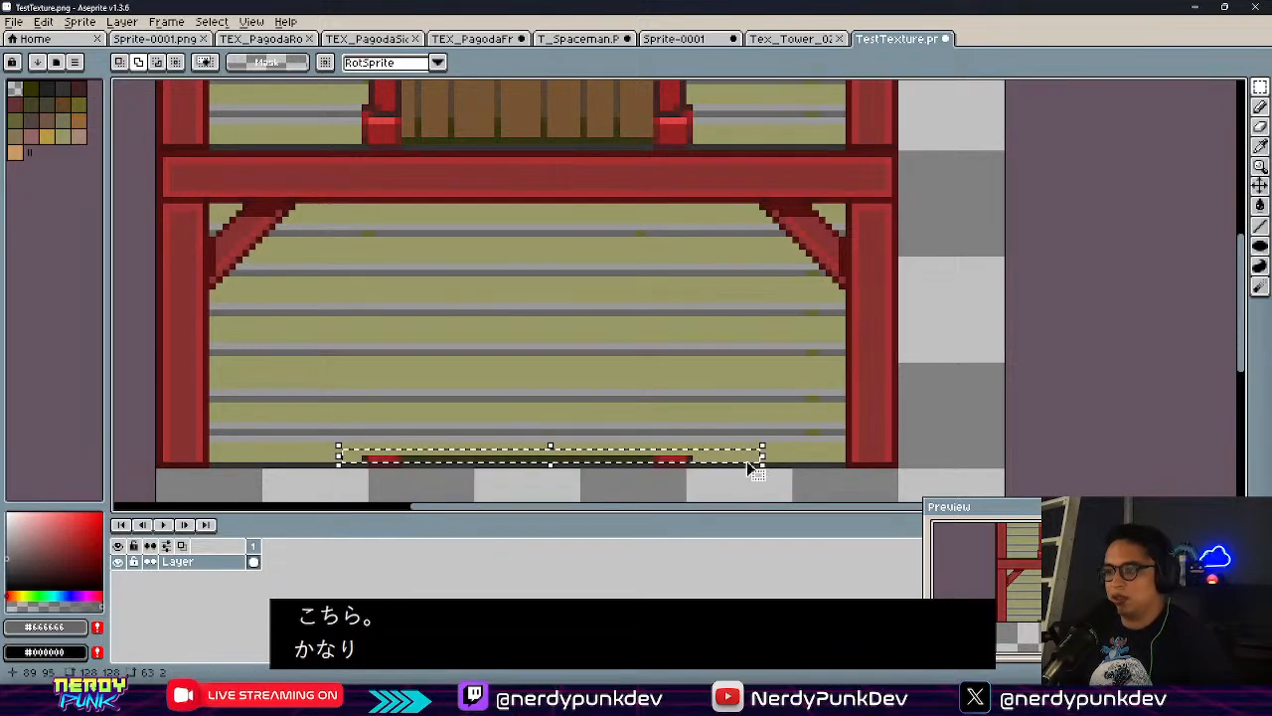
scroll(504, 463, "up", 2)
key("i")
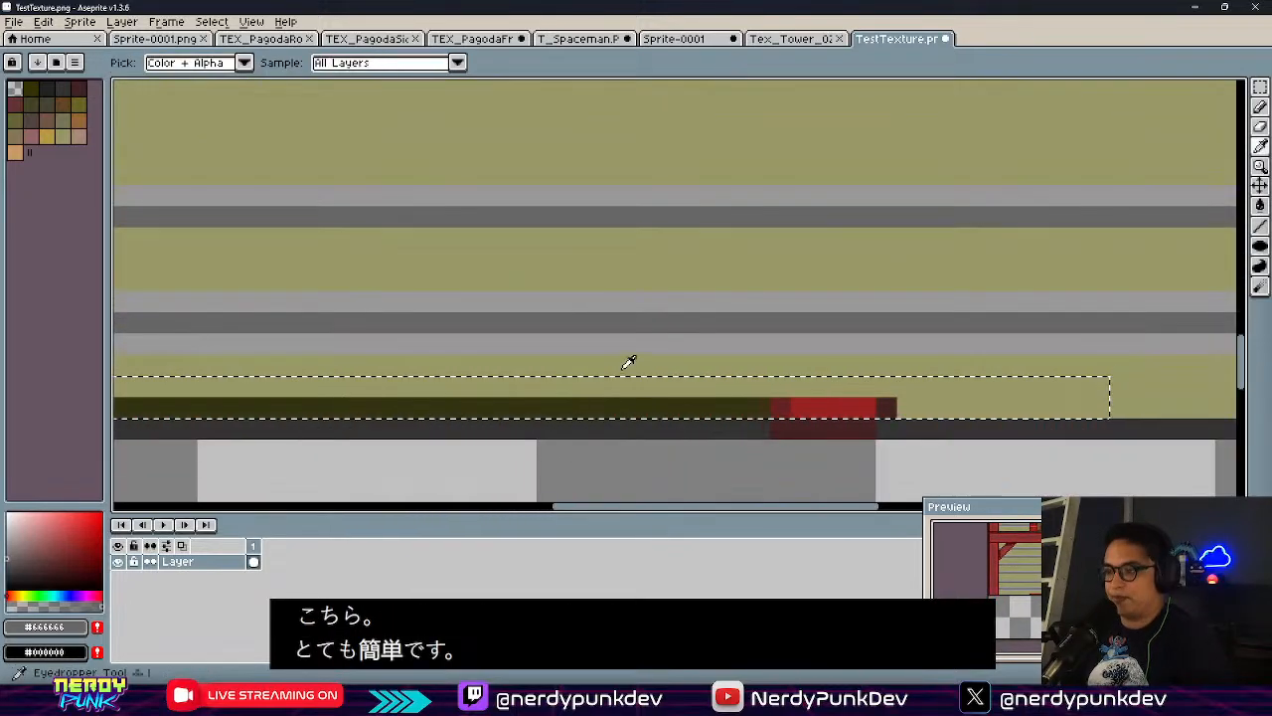
left_click(599, 398)
key("g")
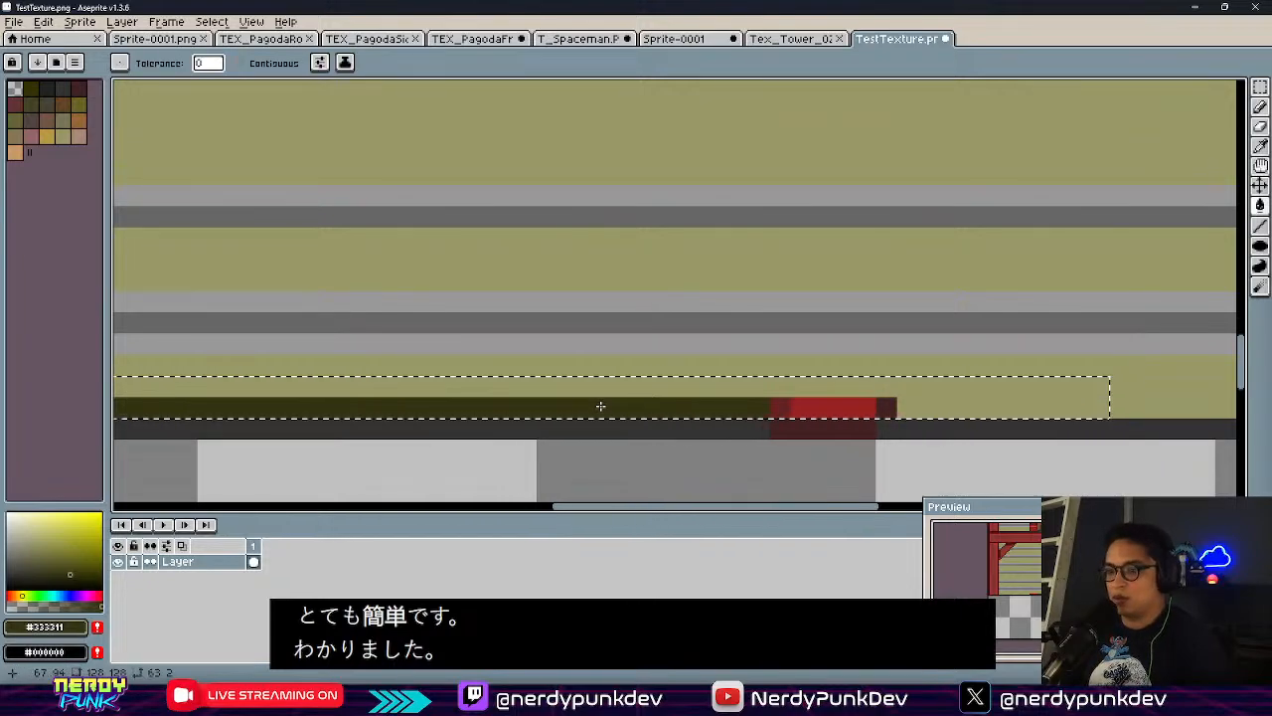
scroll(610, 404, "down", 2)
key("b")
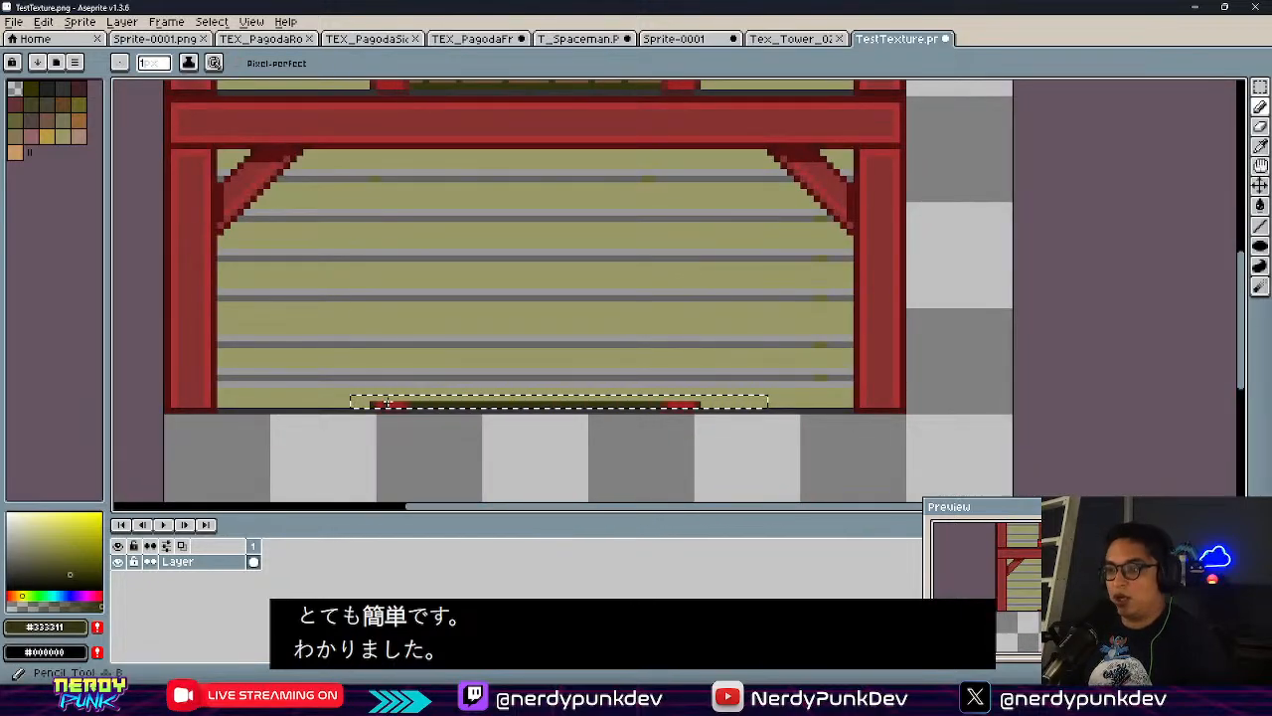
left_click(358, 402, "alt")
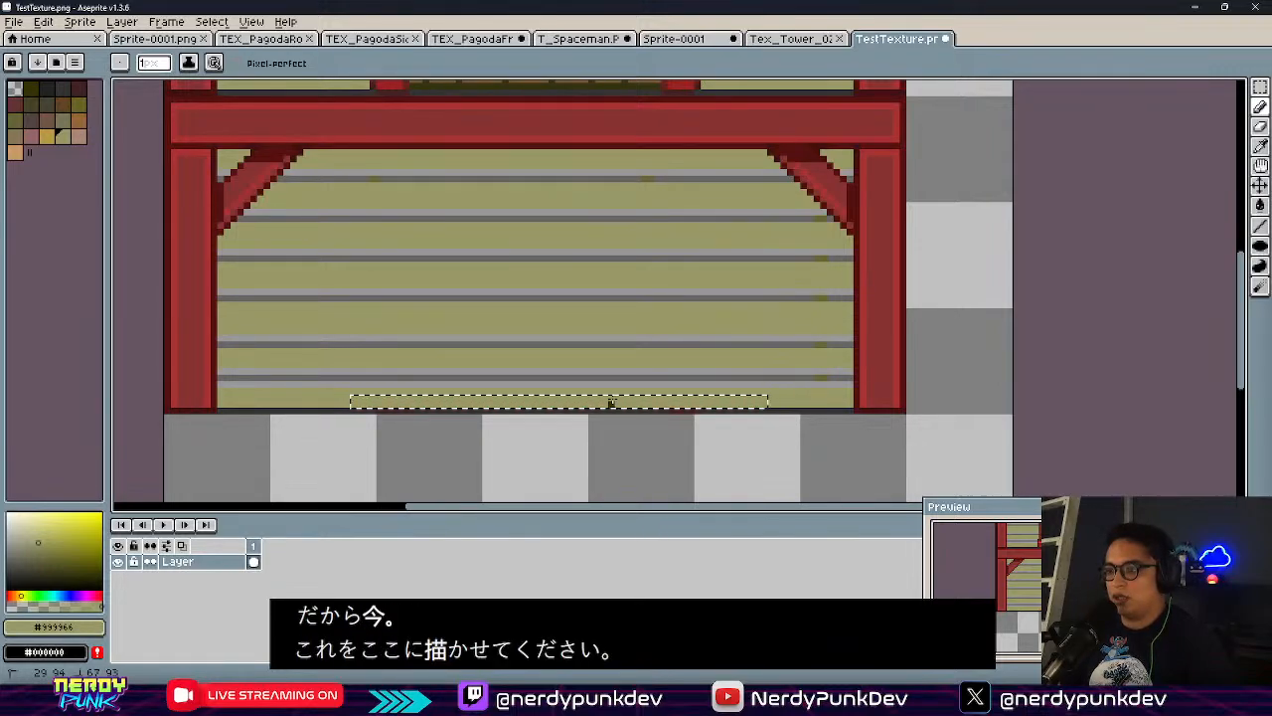
Look through the other open sprites, including the windows in TEX_PagodaSide_02.png, and return to the plain lower wall in TestTexture.png
scroll(596, 318, "up", 5)
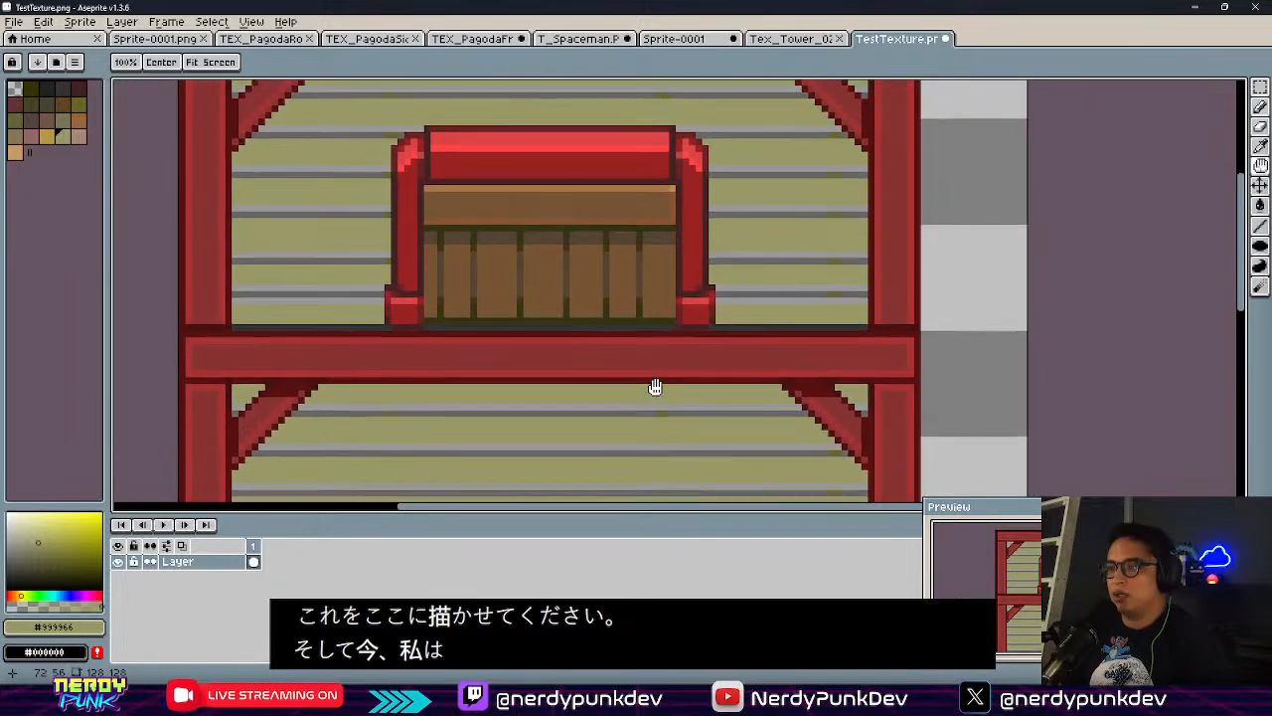
left_click(696, 38)
left_click(575, 39)
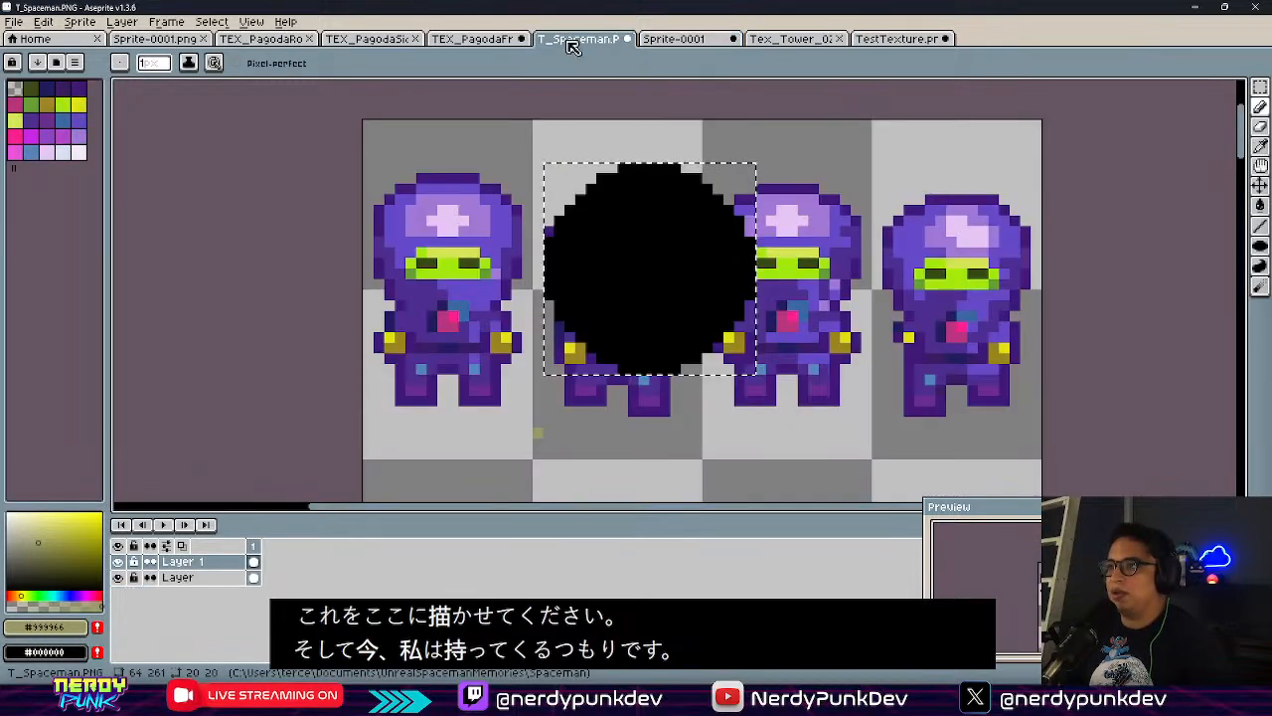
left_click(470, 39)
left_click(408, 39)
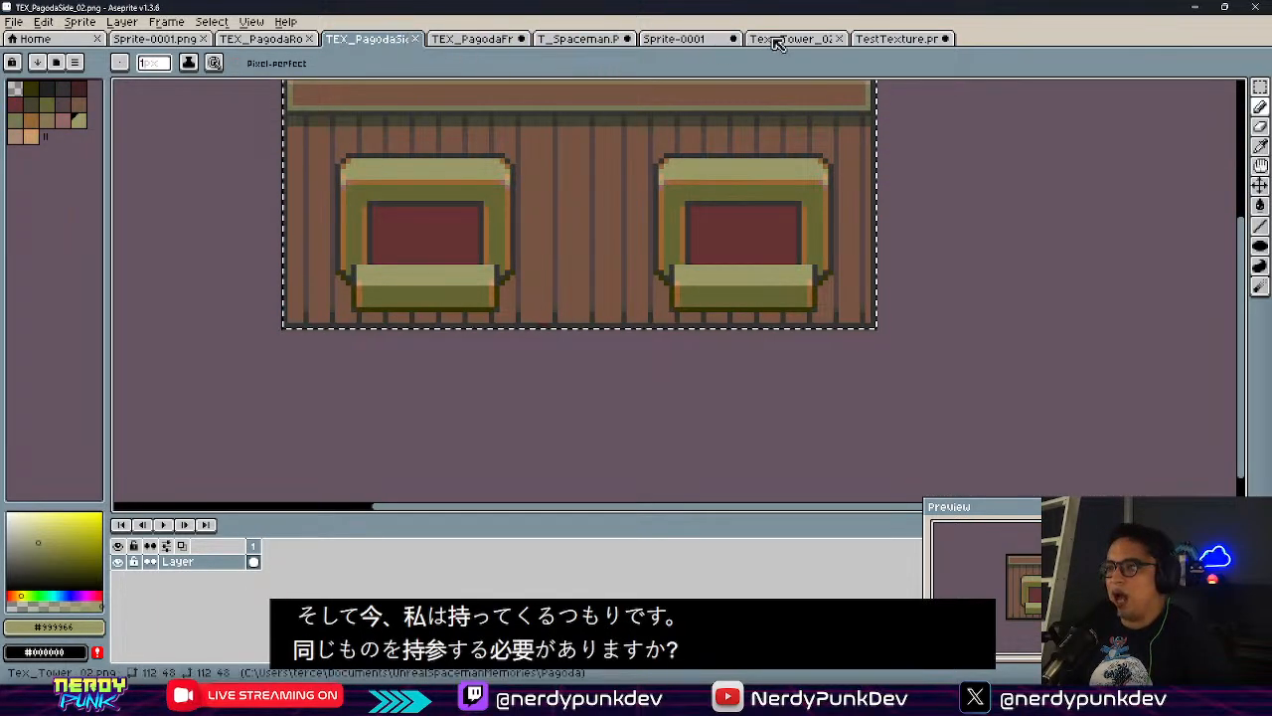
left_click(897, 39)
scroll(676, 313, "down", 2)
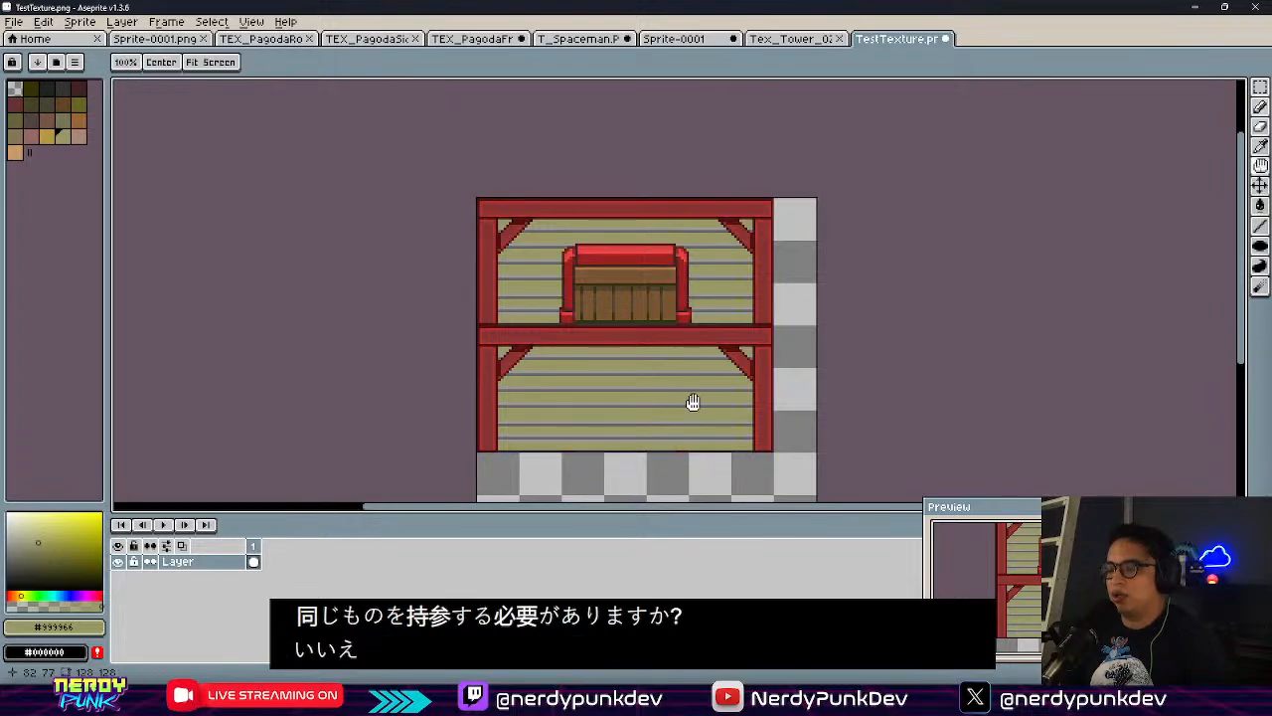
scroll(686, 401, "up", 3)
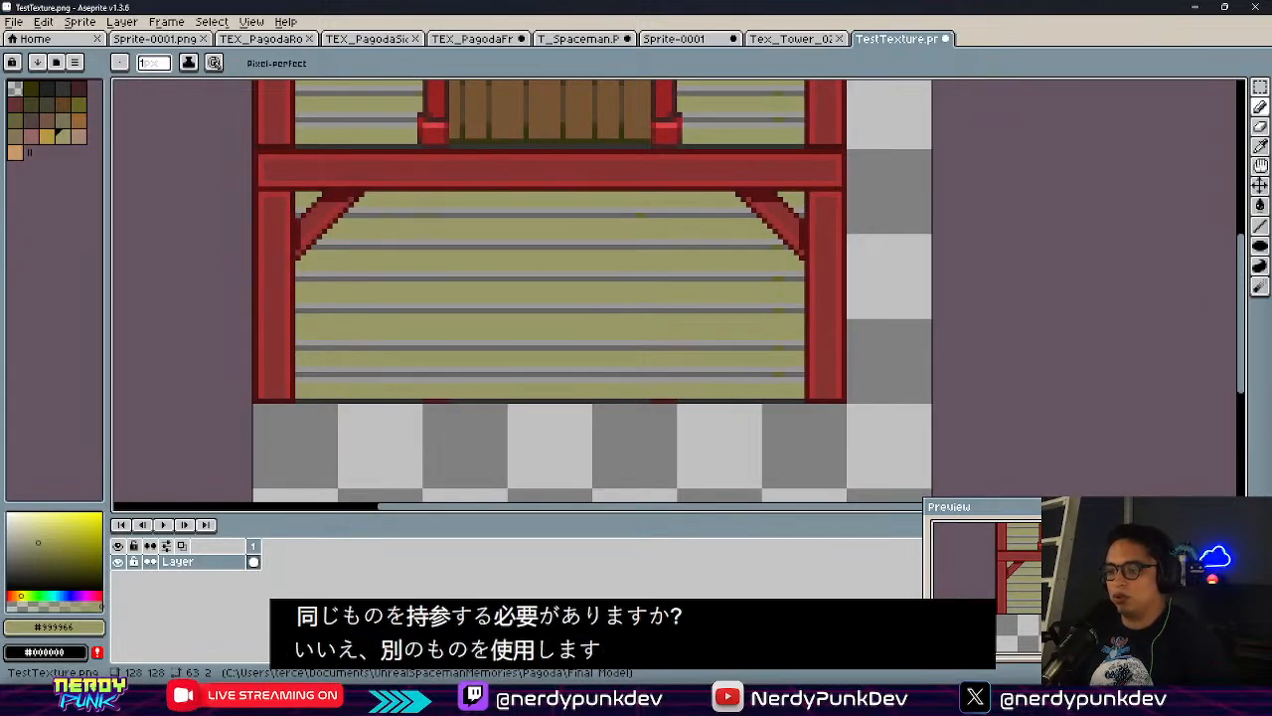
Switch to PixelBasher by launching PixelBash2.exe from the system search, and dismiss its welcome page
key("super+s")
type("pixel")
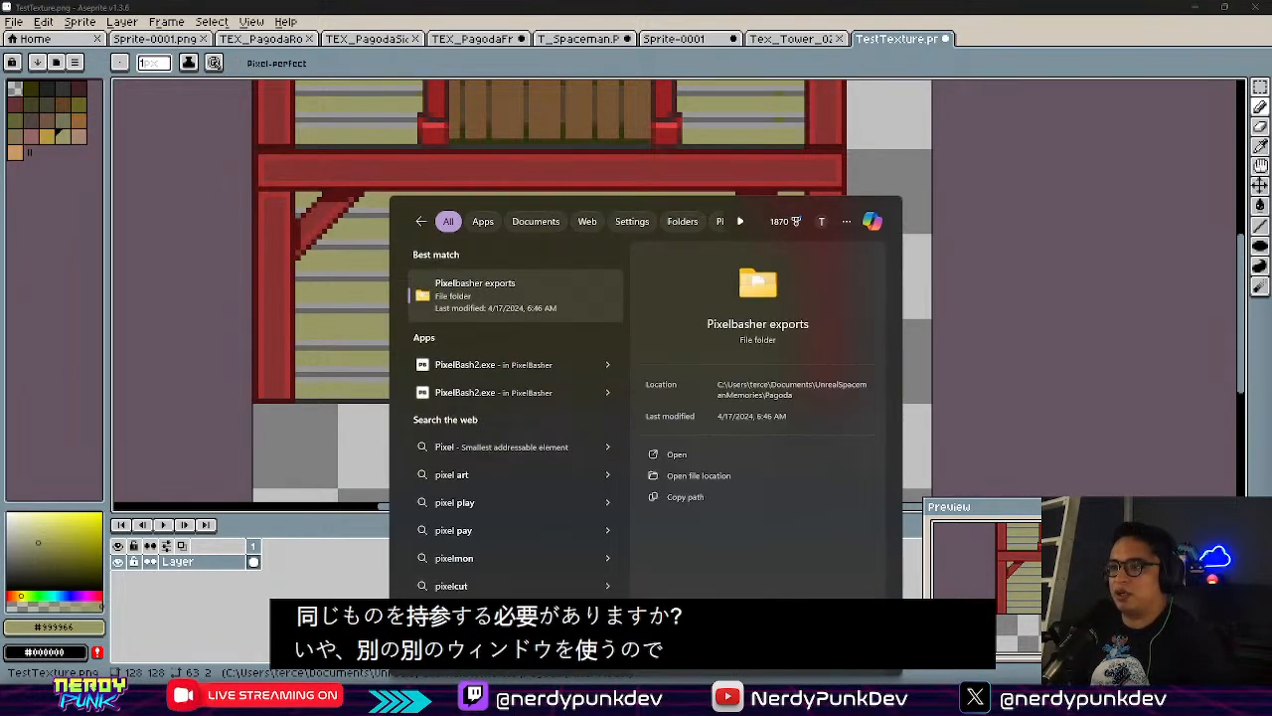
key("Down")
key("Return")
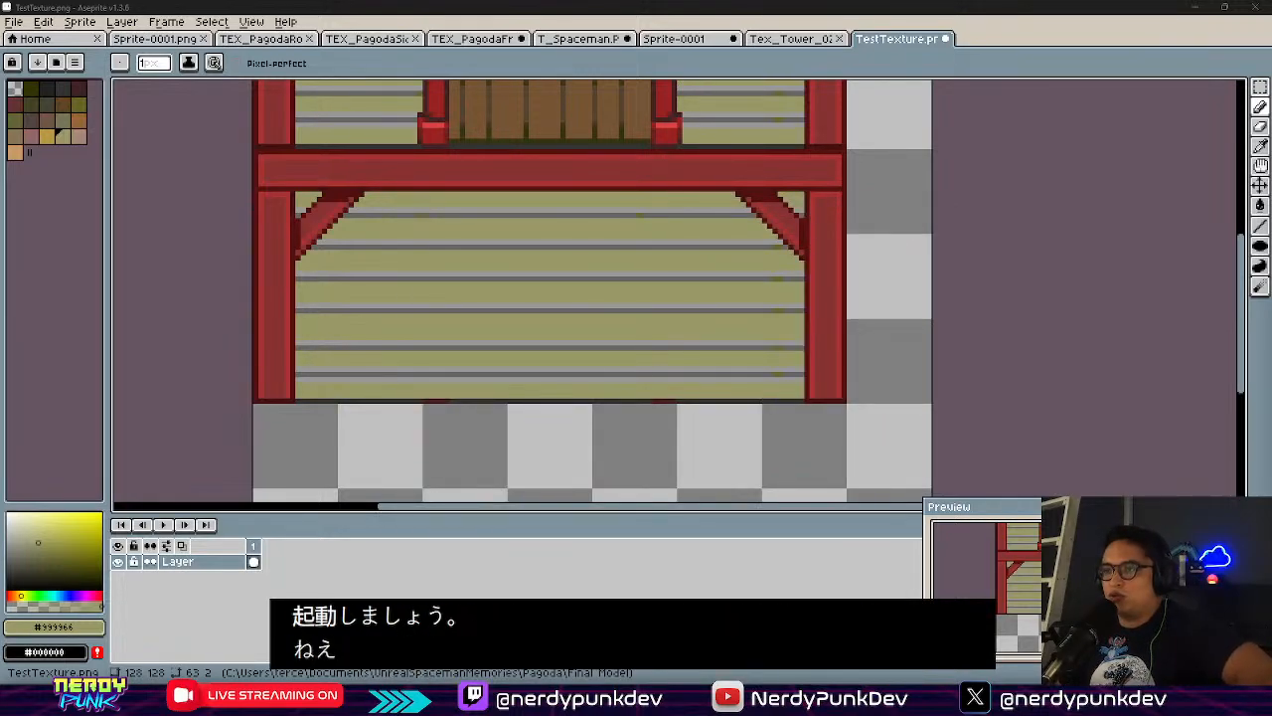
scroll(440, 265, "down", 2)
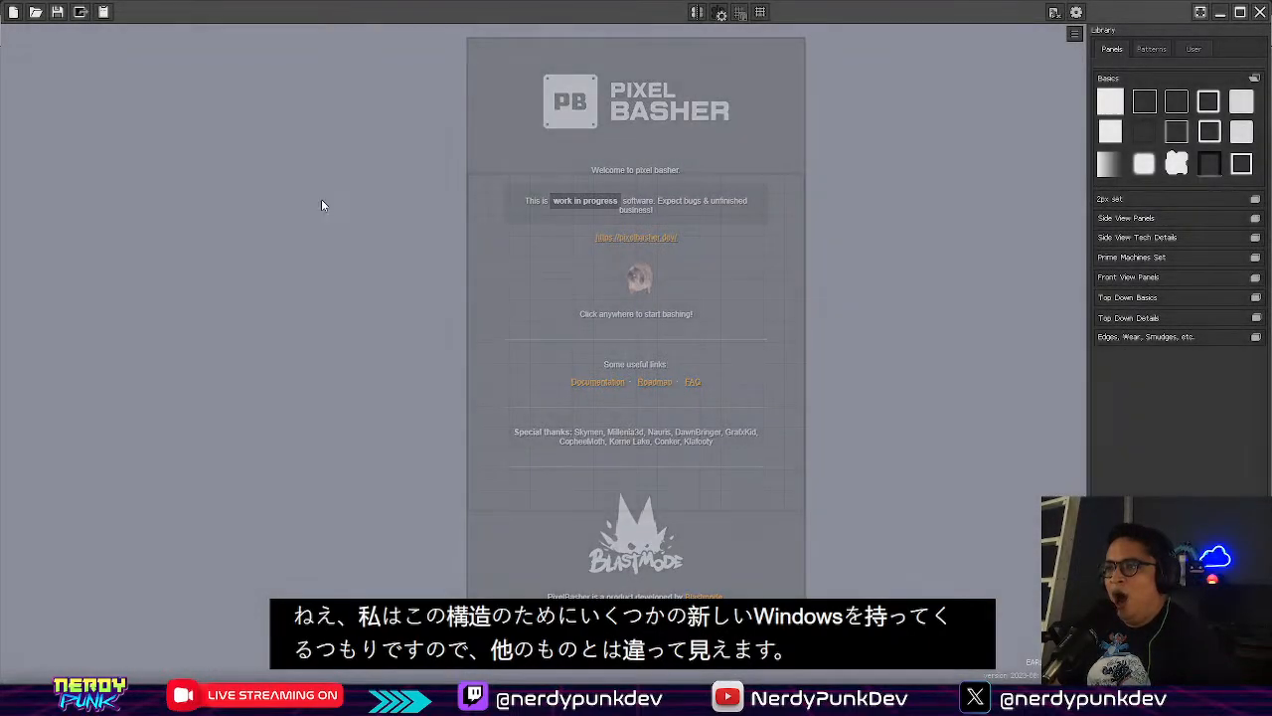
left_click(321, 204)
Open the project file Pagoda.bash from the Pagoda folder
left_click(58, 12)
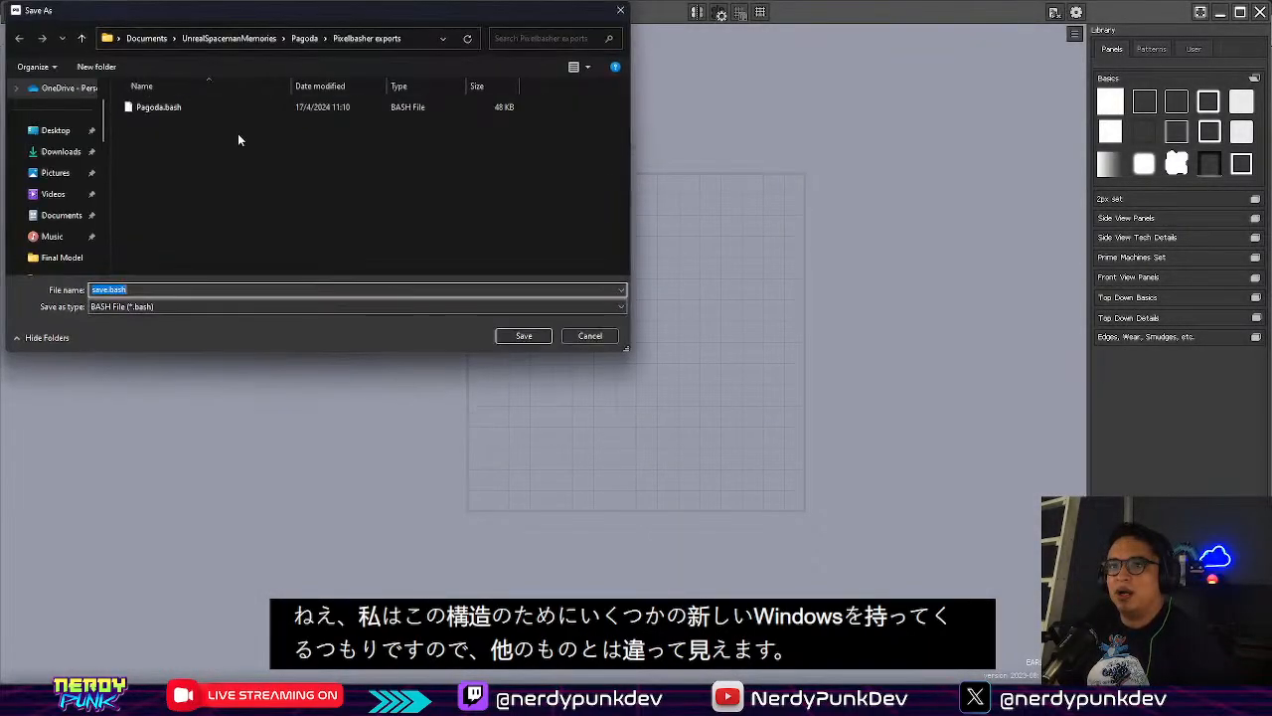
left_click(595, 336)
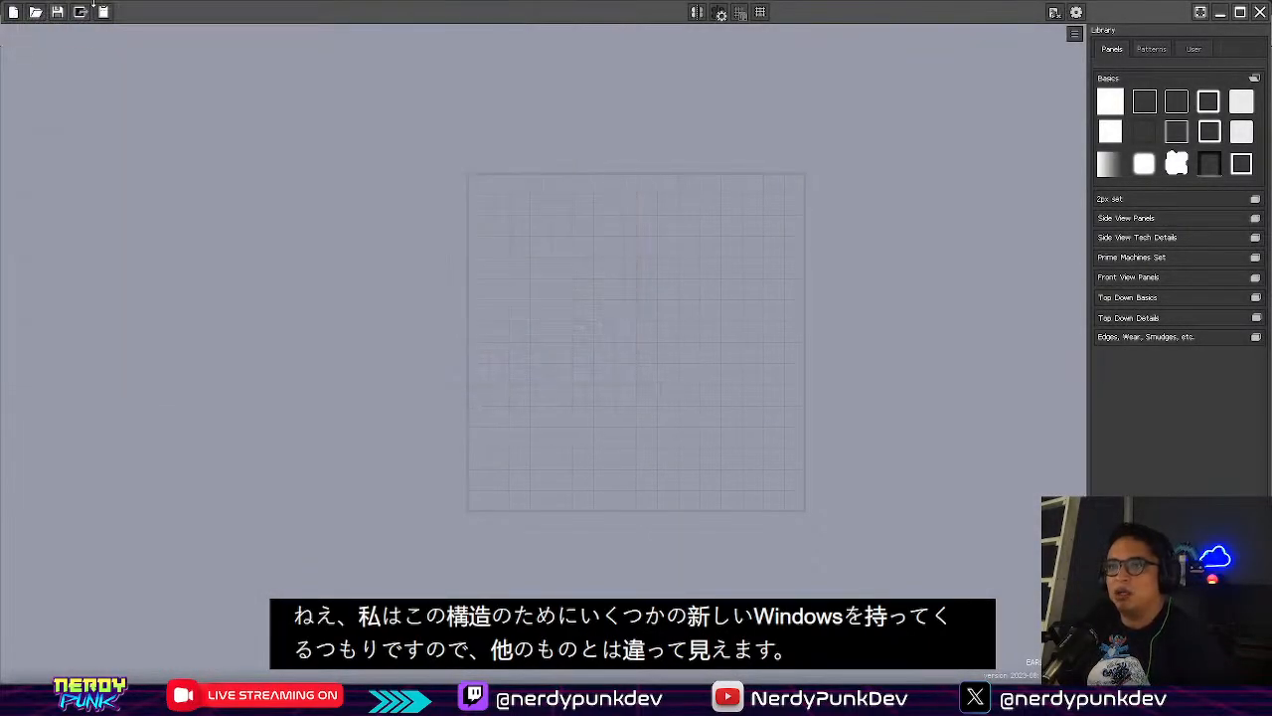
left_click(35, 13)
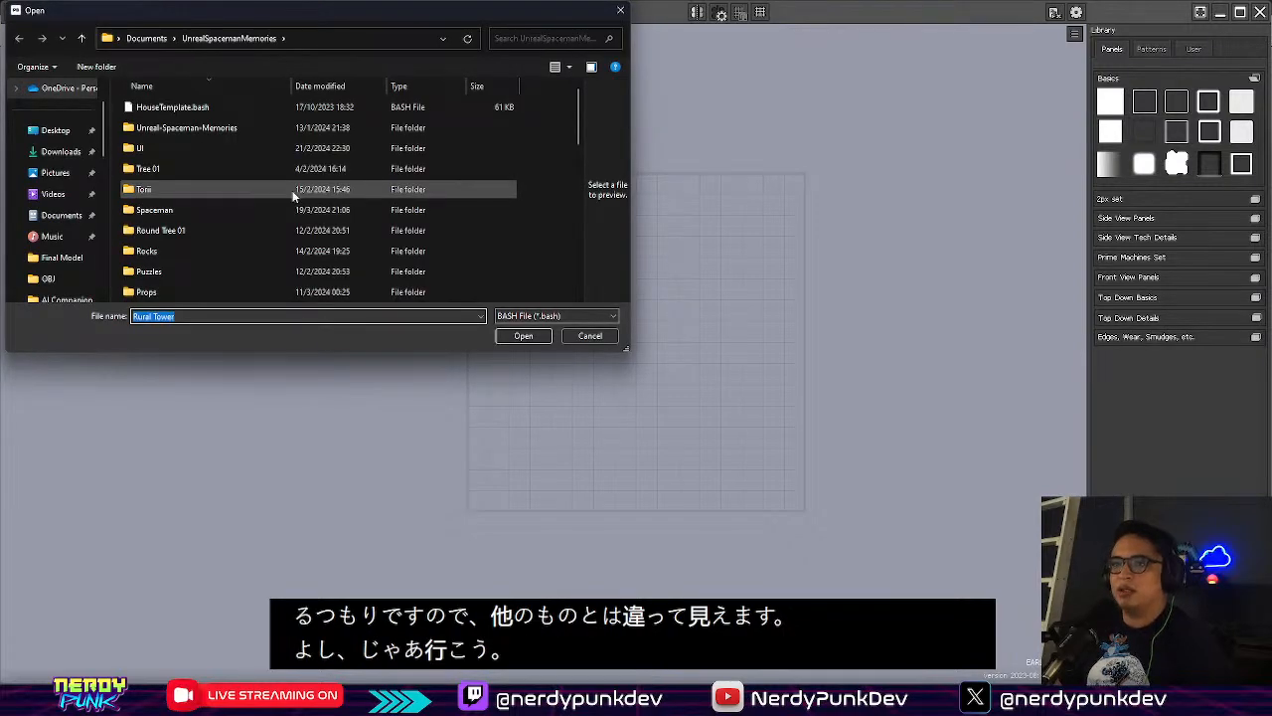
left_click(234, 223)
scroll(223, 224, "down", 4)
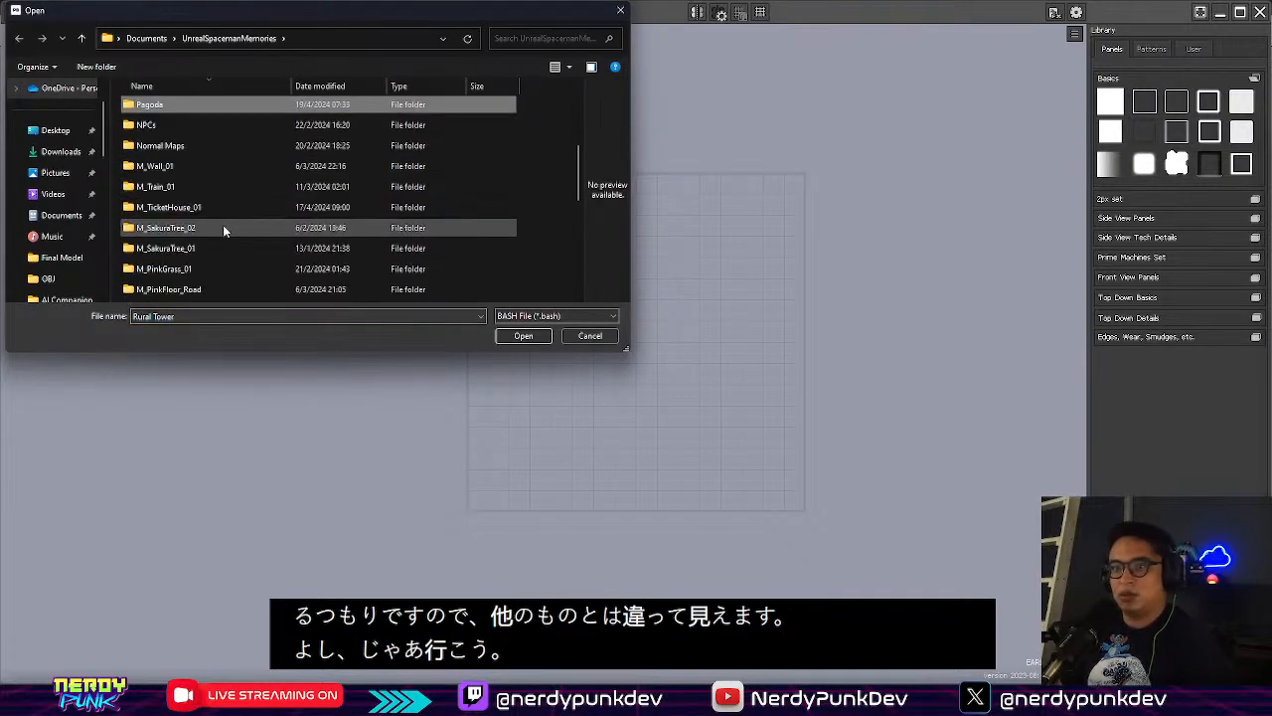
double_click(198, 104)
left_click(308, 119)
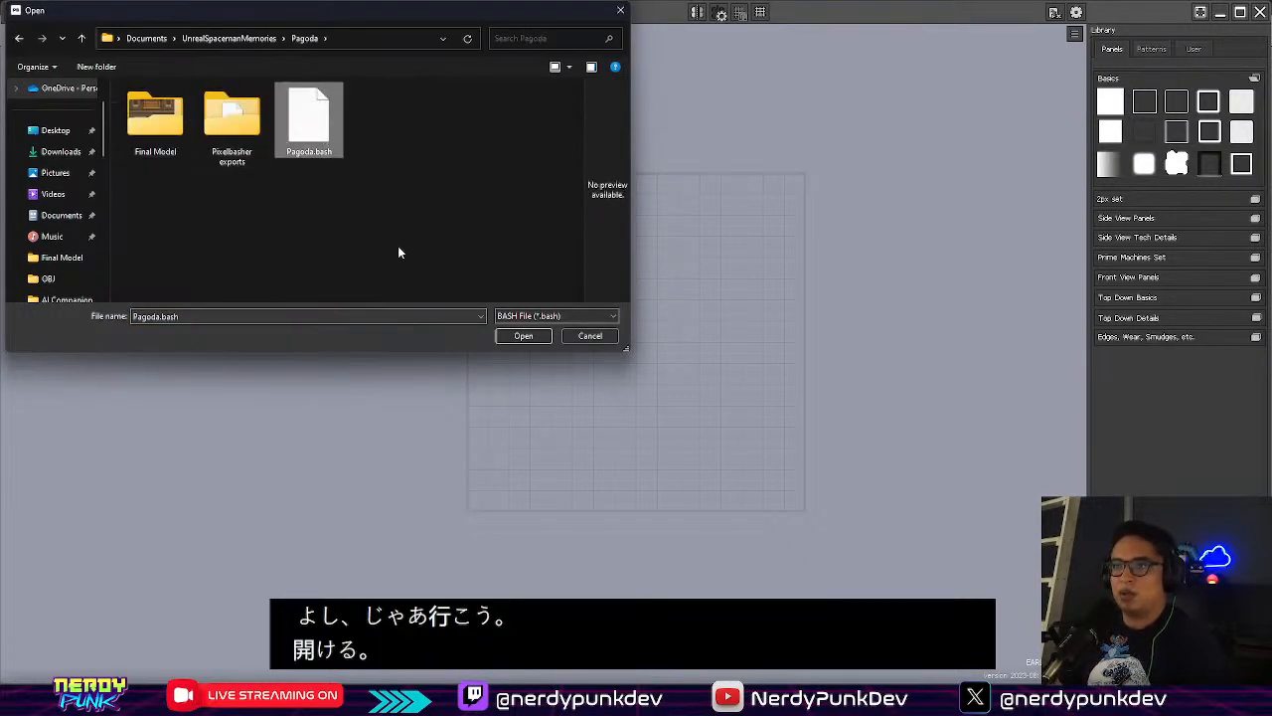
left_click(523, 337)
Duplicate the door wall's Front Panel Stripes object and place the copy in the empty space beside the wall
scroll(582, 338, "up", 10)
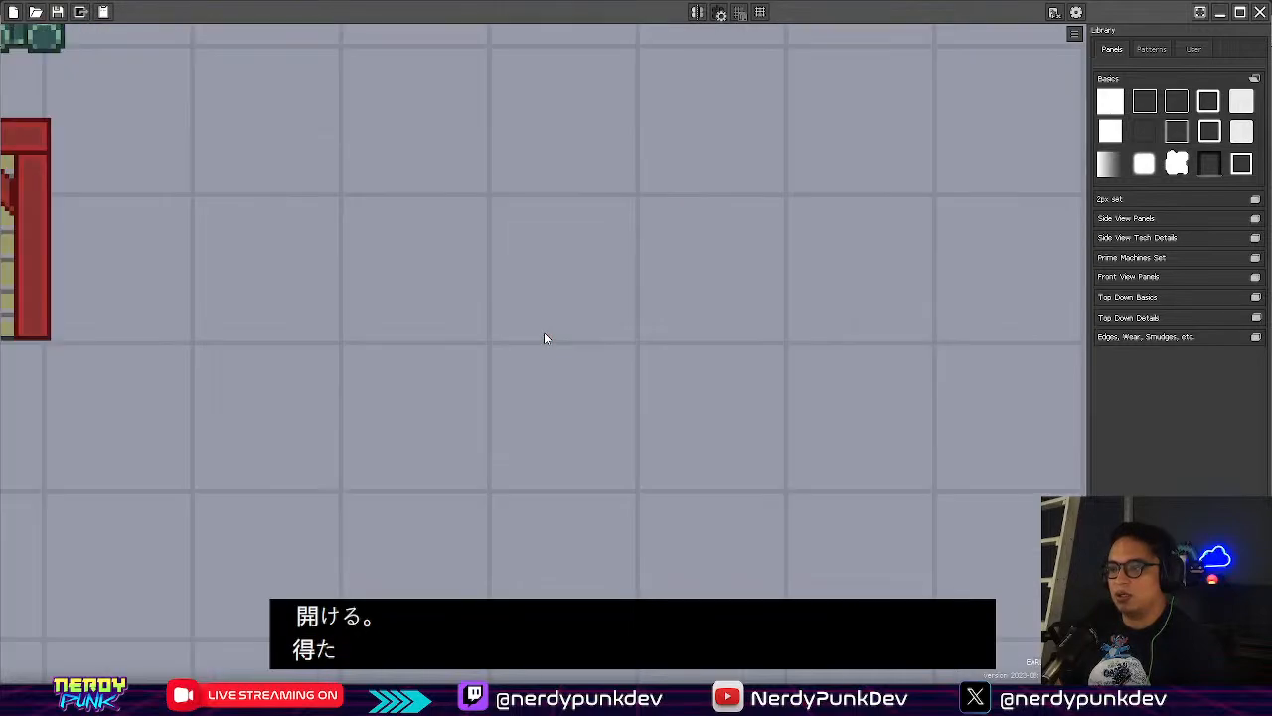
key("Left")
key("Left")
key("Left")
middle_click_drag(351, 290, 649, 492)
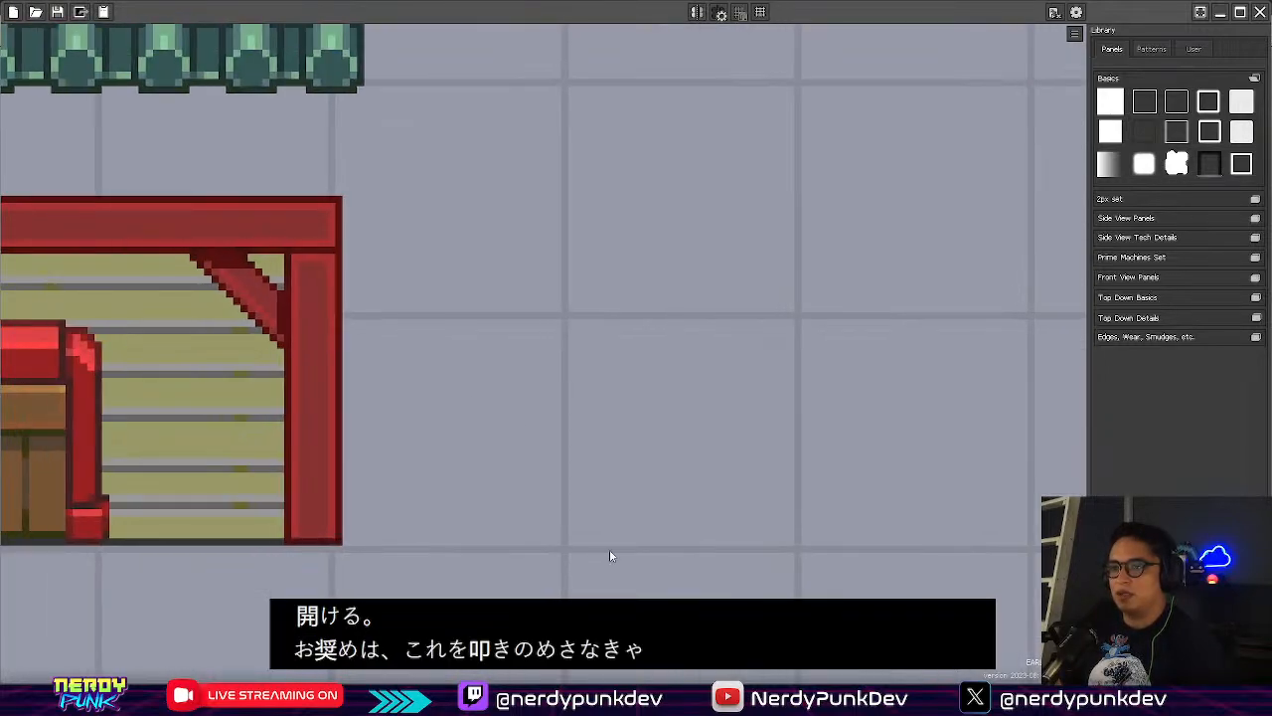
scroll(457, 438, "down", 5)
scroll(456, 435, "up", 2)
left_click(461, 352)
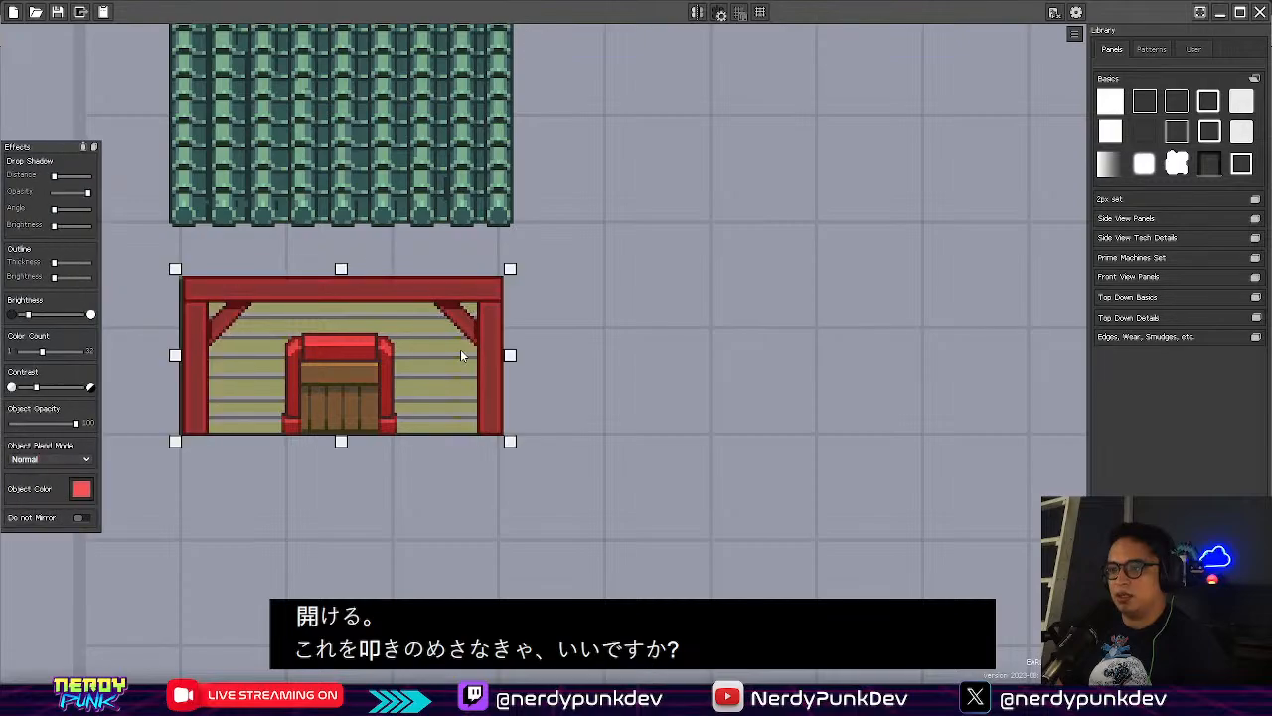
left_click(1074, 35)
left_click(1016, 636)
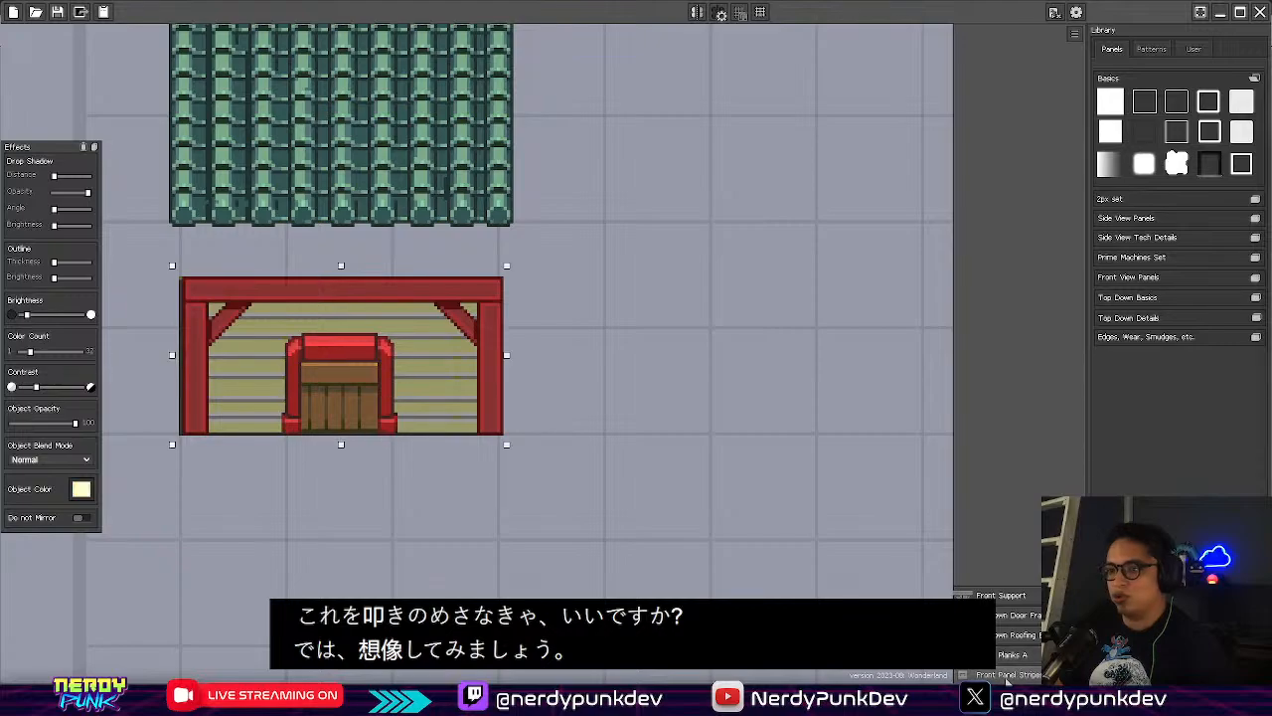
key("ctrl+v")
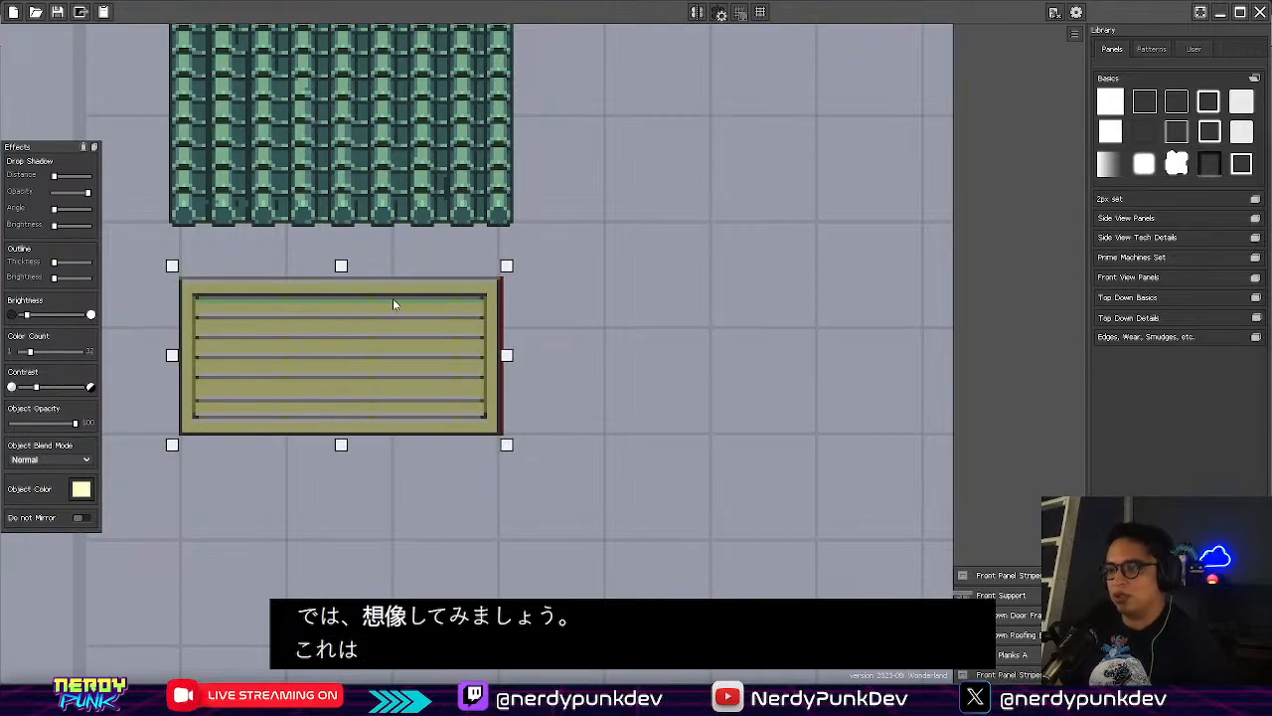
key("Right")
key("Right")
key("Right")
key("Right")
key("Right")
key("Right")
key("Right")
key("Right")
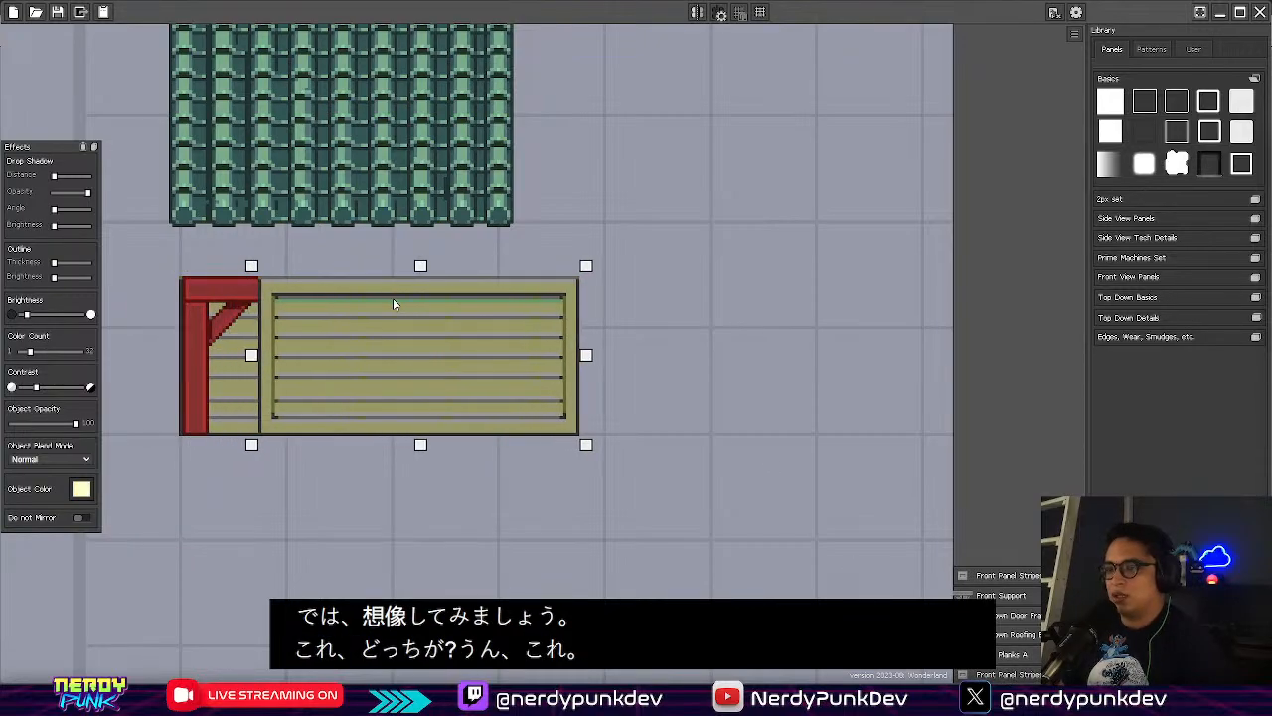
key("Right")
key("Right")
key("Right")
key("Right")
key("Right")
key("Right")
key("Right")
key("Right")
key("Right")
key("Right")
key("Right")
key("Right")
key("Right")
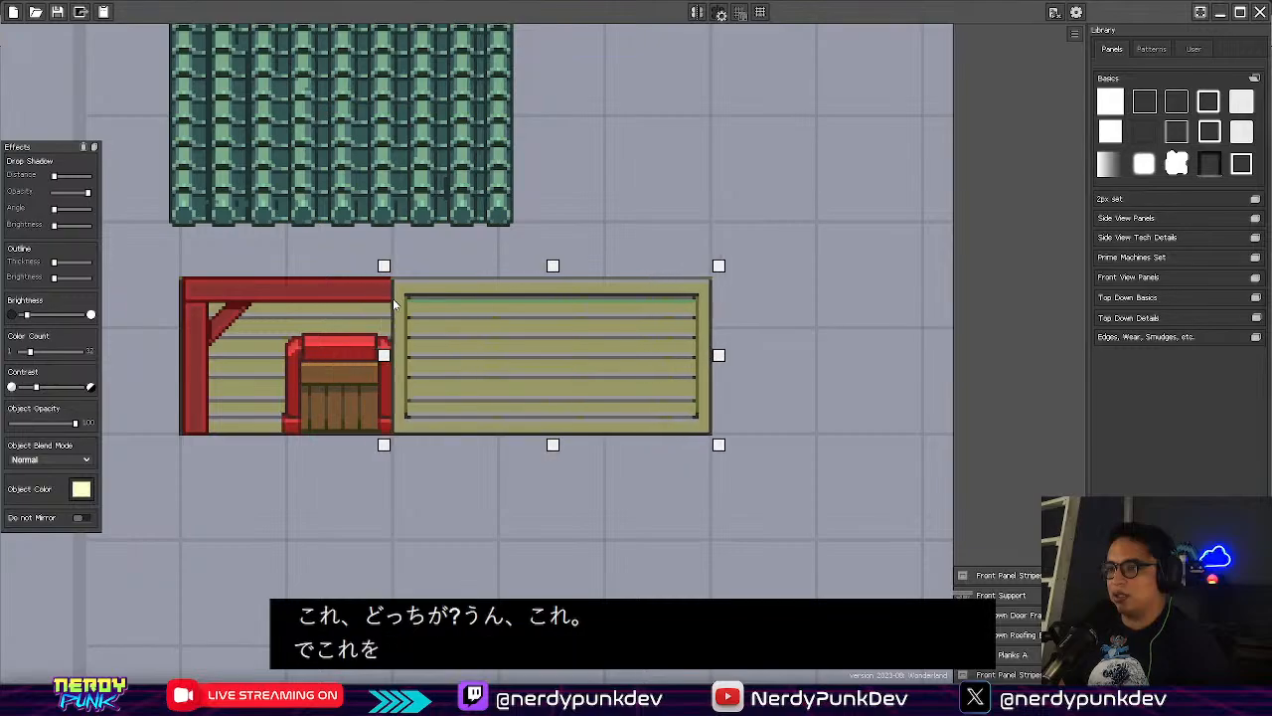
key("Right")
key("Right")
key("Right")
key("Right")
key("Right")
key("Right")
key("Right")
key("Right")
key("Right")
key("Right")
key("Right")
key("Right")
key("Right")
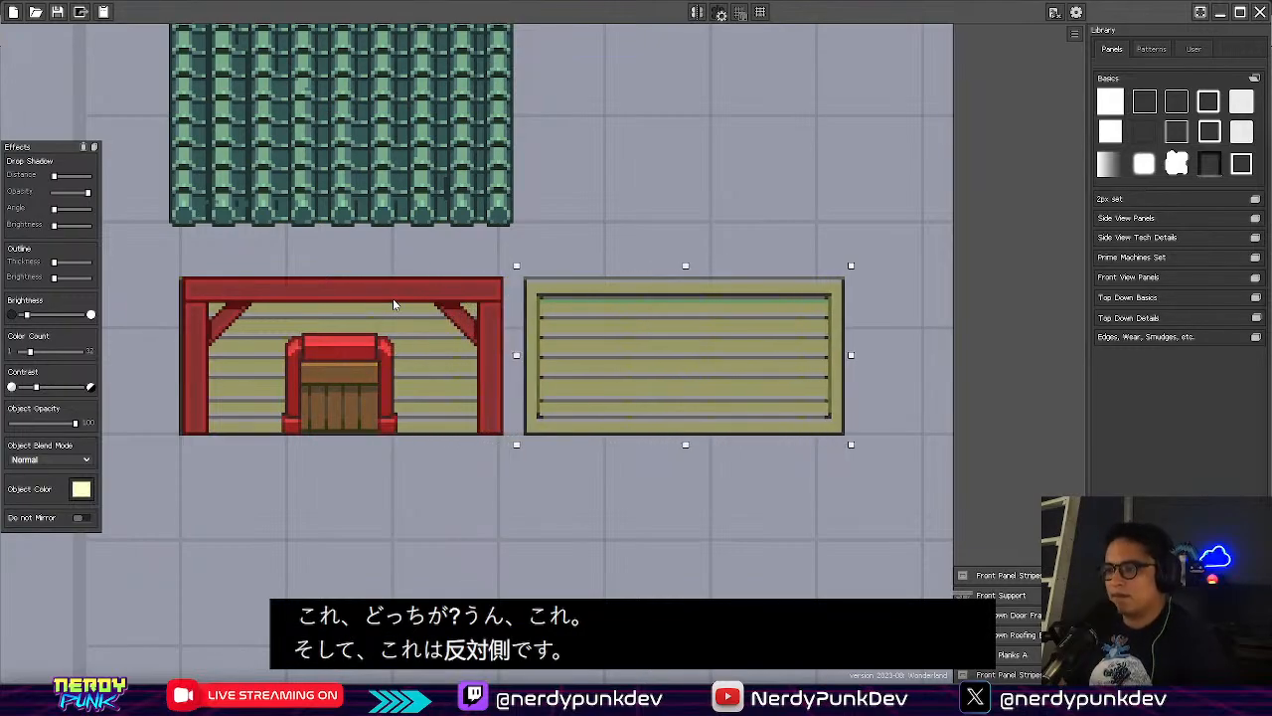
key("Right")
key("Right")
key("Right")
key("Right")
left_click(640, 247)
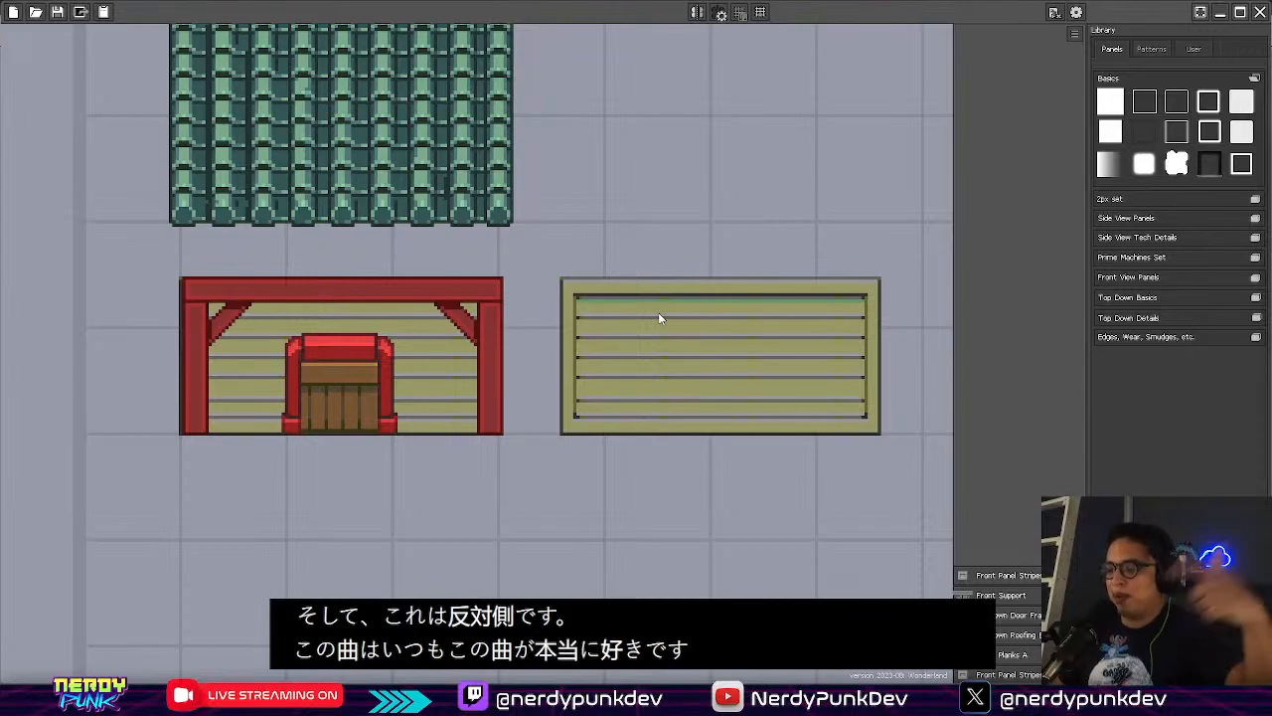
Place a Topdown Inset Frame from Top Down Details on the copied striped panel and compare it with the pagoda windows in Unreal Editor
scroll(726, 457, "up", 3)
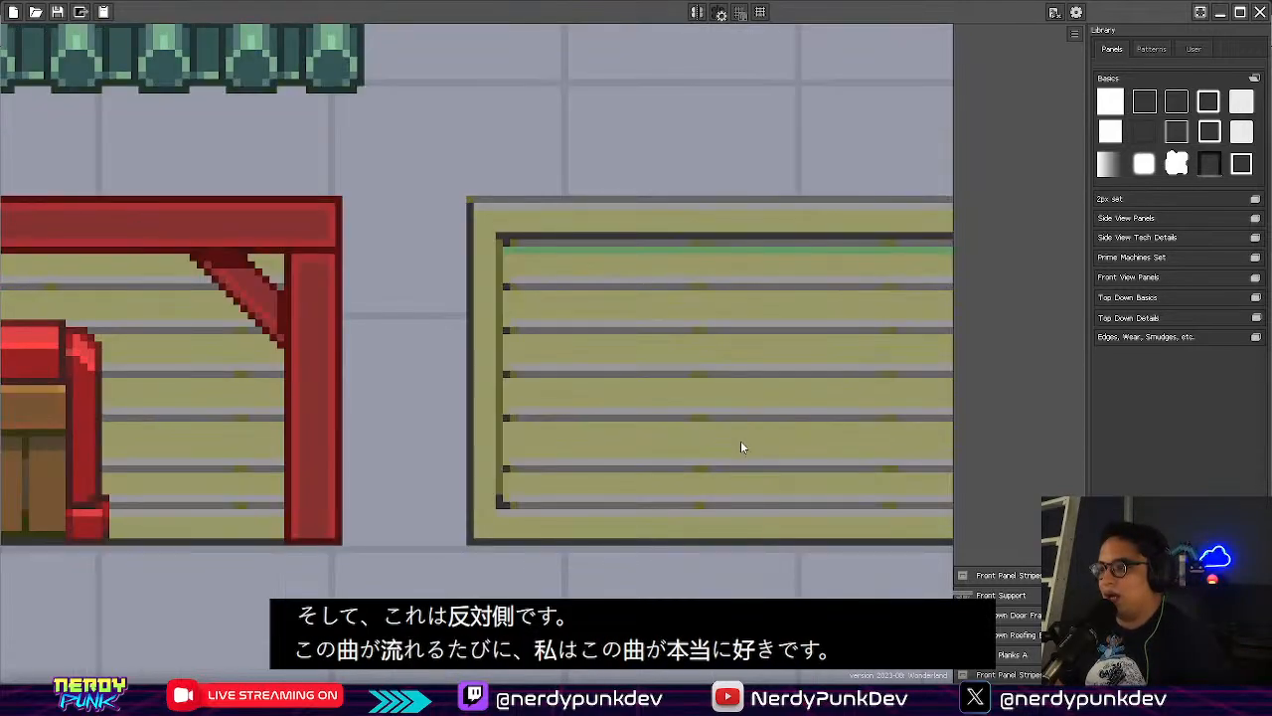
middle_click_drag(557, 350, 249, 336)
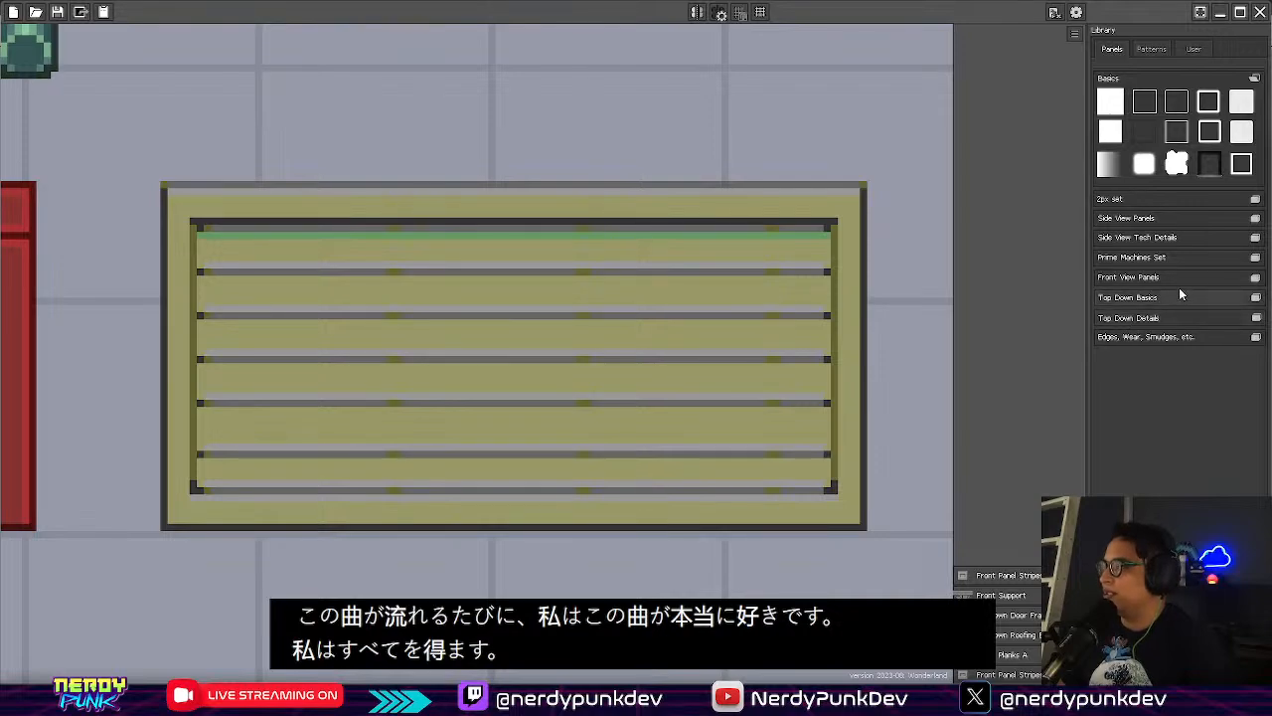
left_click(1254, 298)
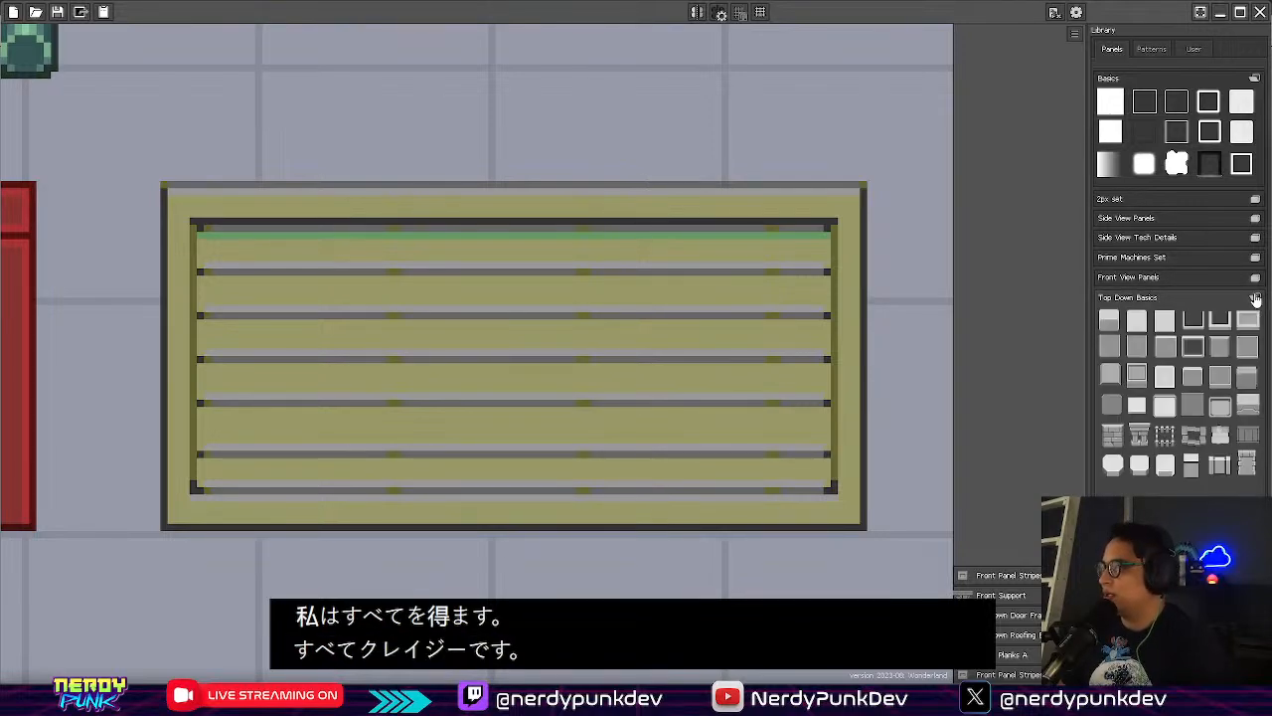
left_click(1254, 298)
left_click(1255, 318)
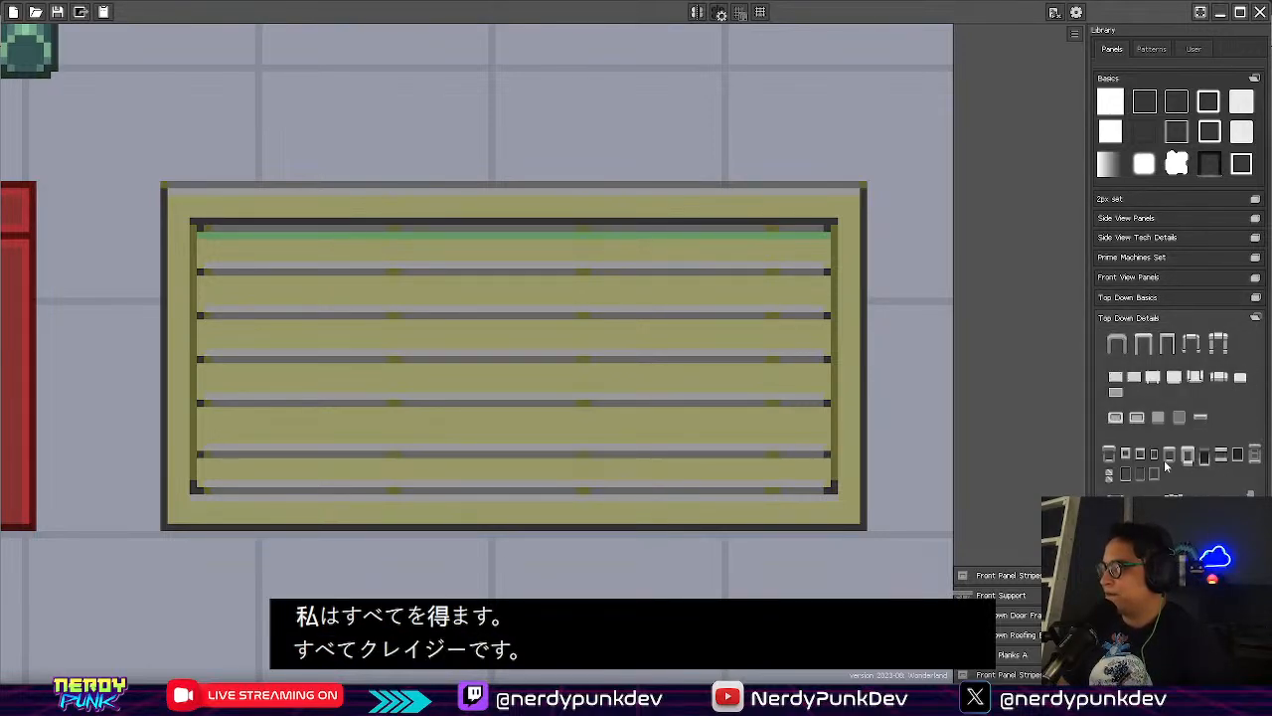
left_click_drag(1109, 456, 477, 384)
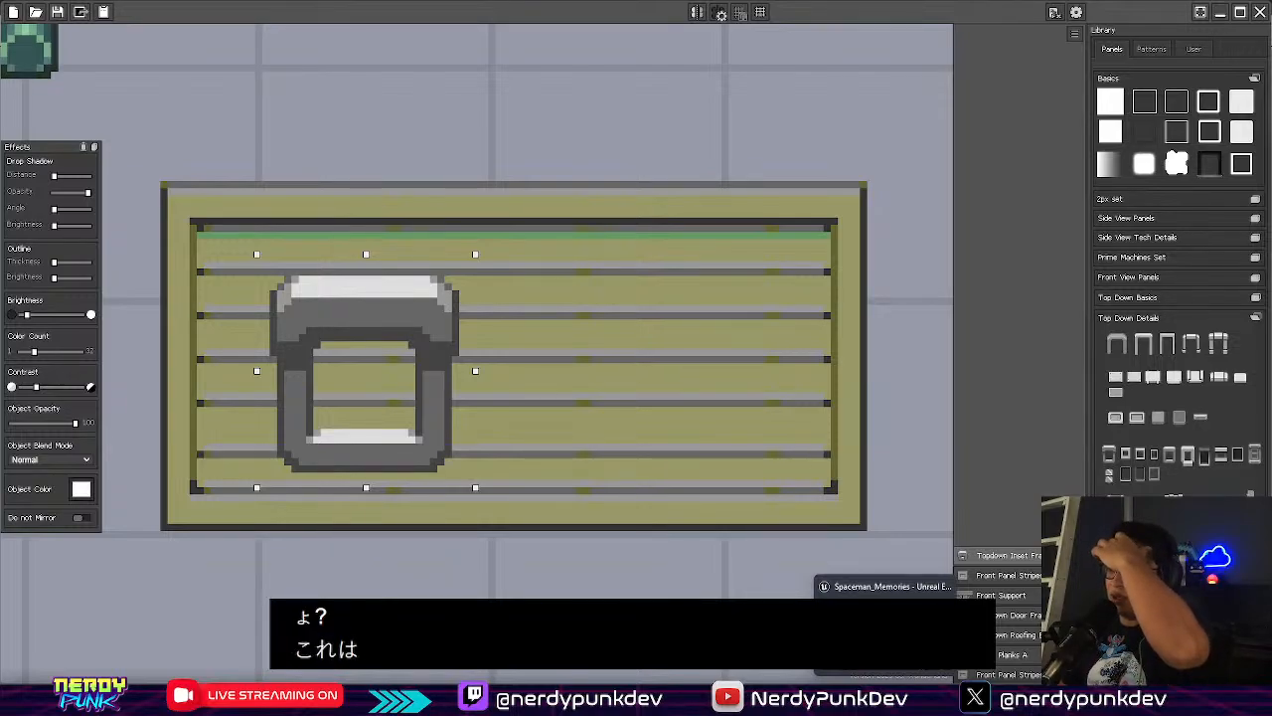
left_click(885, 700)
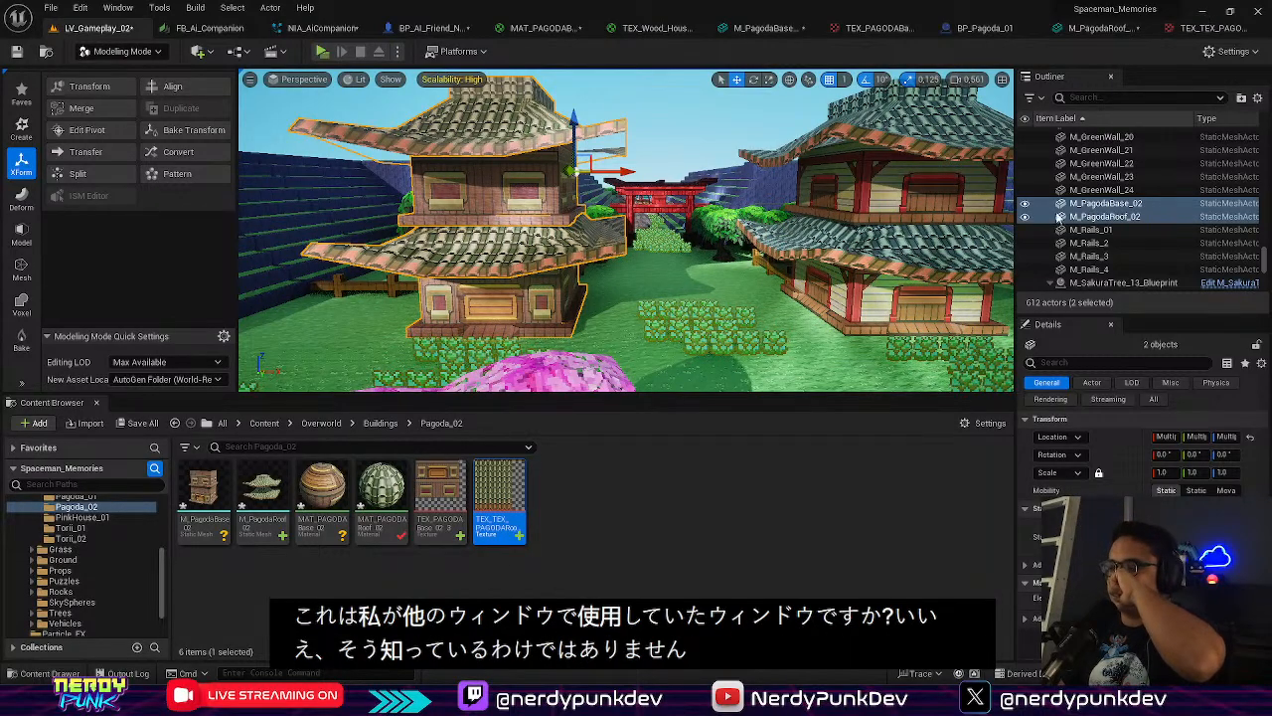
key("alt+Tab")
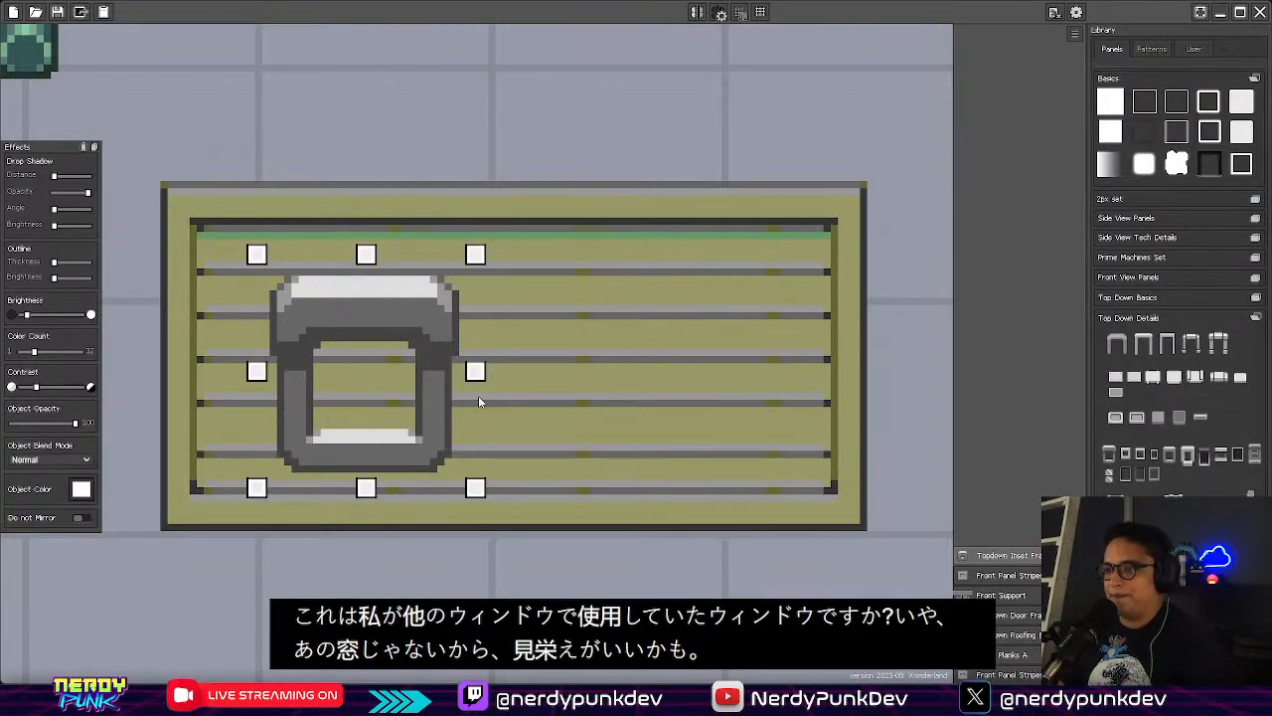
Shift the striped panel slightly sideways and stretch the inset frame into one wide window centred across most of it
left_click_drag(478, 396, 535, 387)
key("Escape")
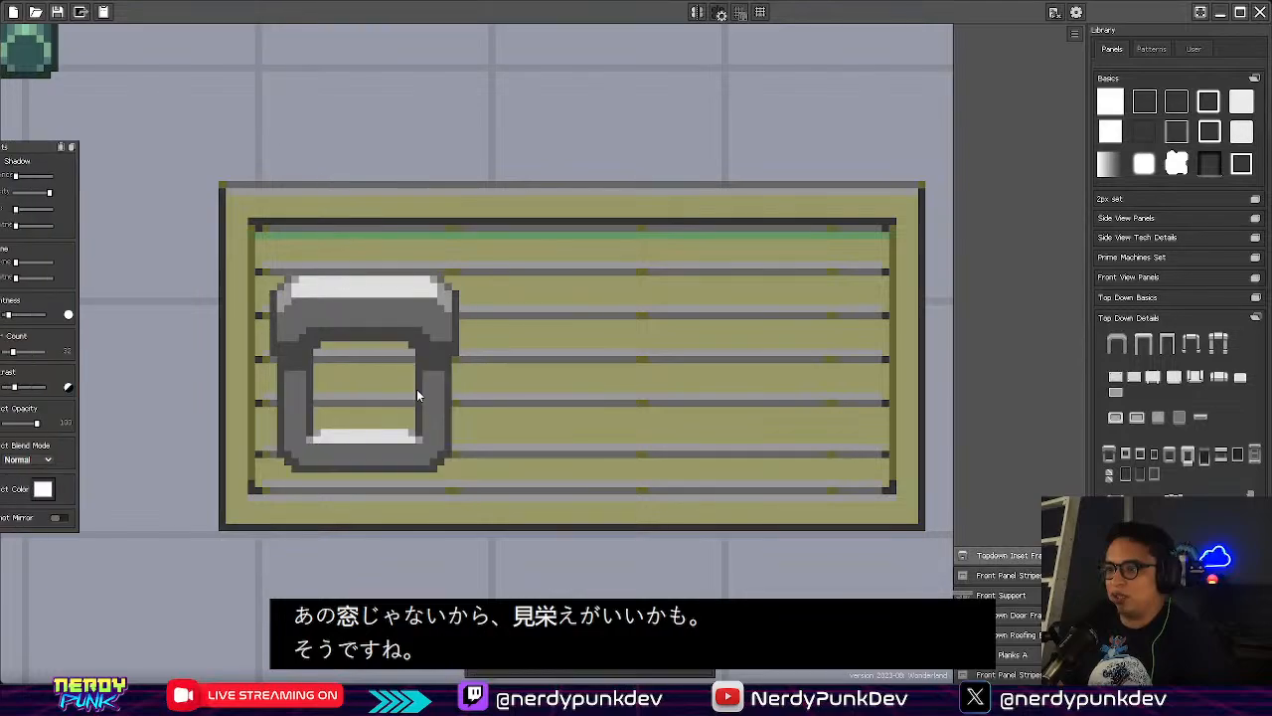
left_click_drag(416, 394, 835, 387)
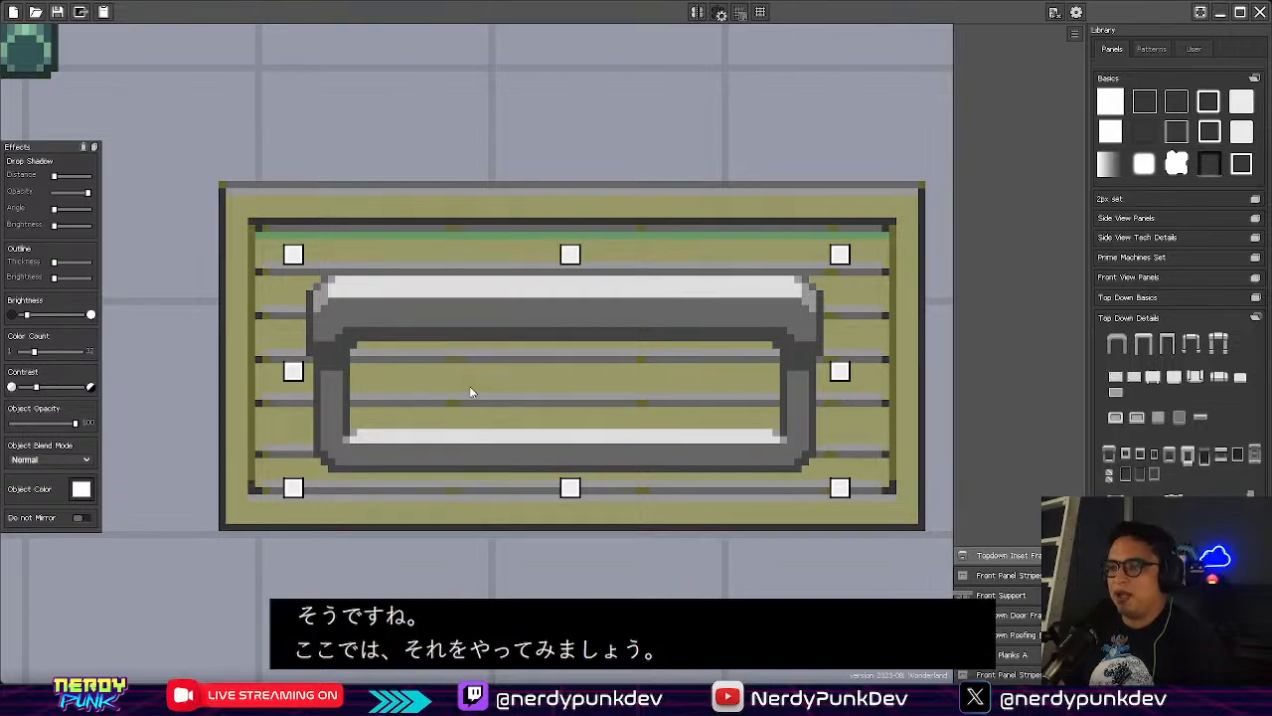
Recolour the wide window frame with a light orange-brown object colour
left_click(79, 488)
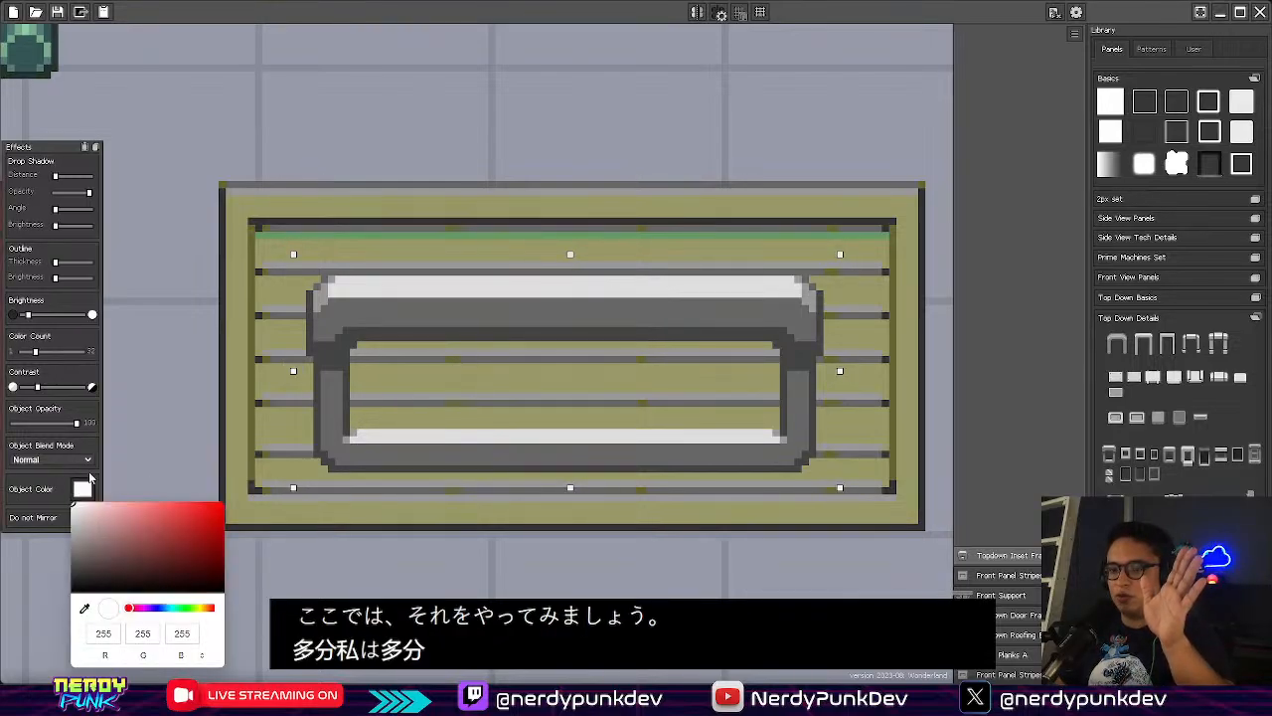
left_click(207, 607)
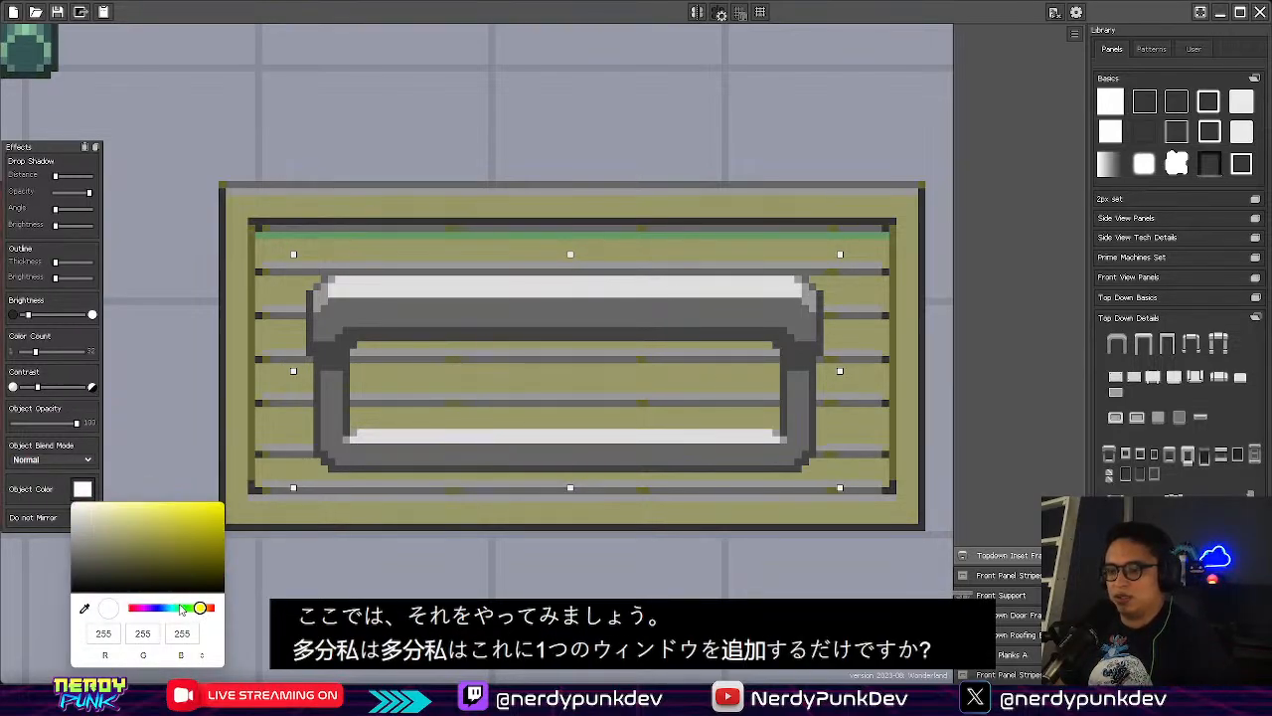
left_click(180, 608)
left_click_drag(156, 521, 159, 531)
left_click(451, 119)
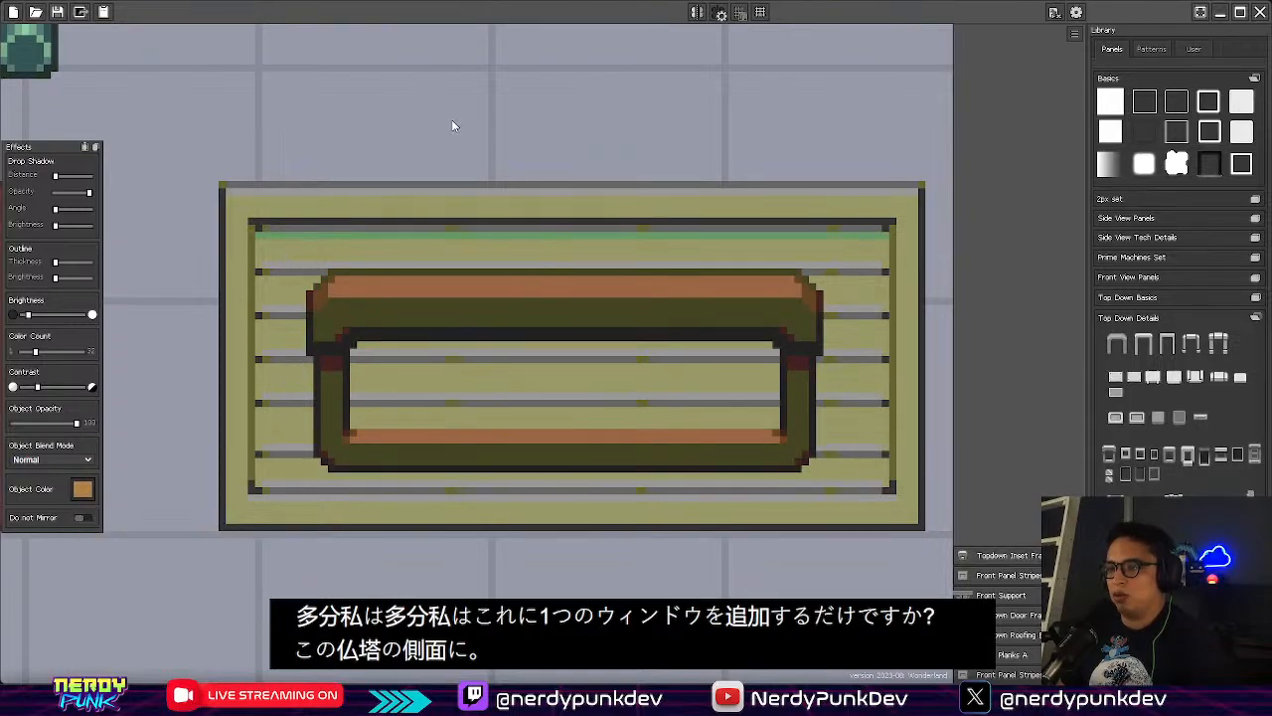
Add a Solid Panel, resize it to cover the window opening, and order it behind the inset frame
left_click(1110, 101)
left_click_drag(507, 320, 597, 431)
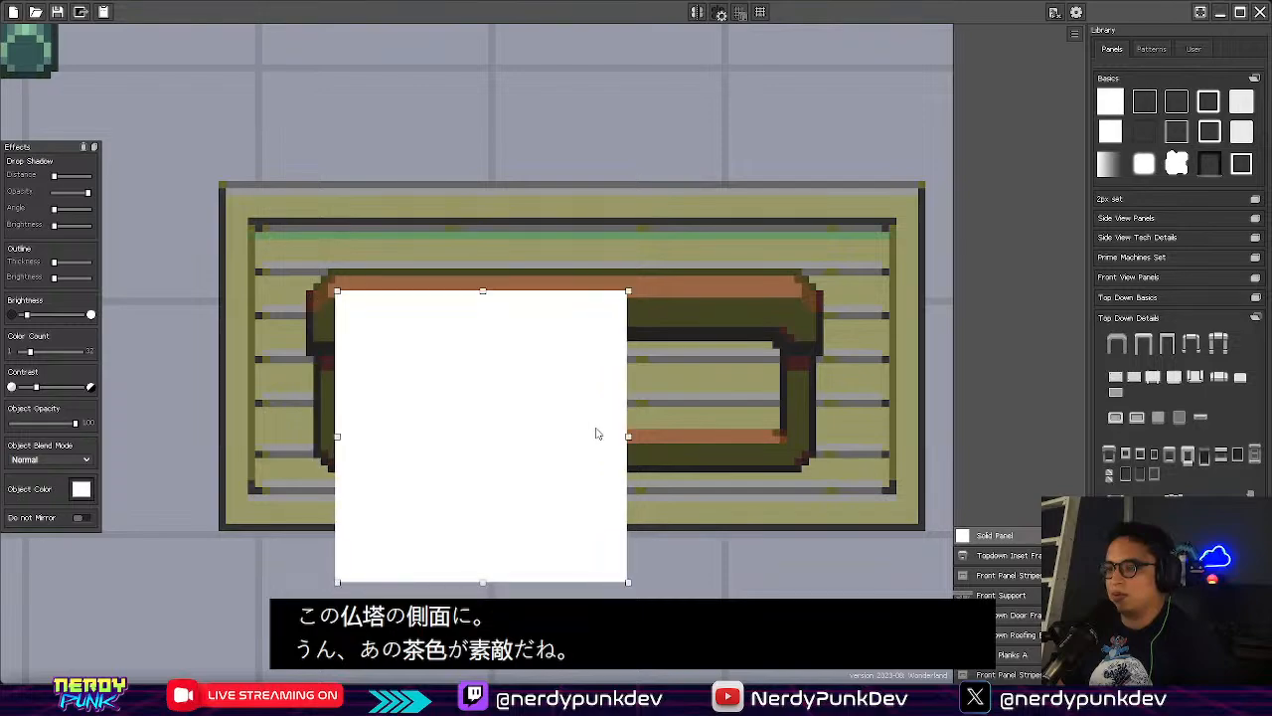
left_click_drag(627, 582, 801, 460)
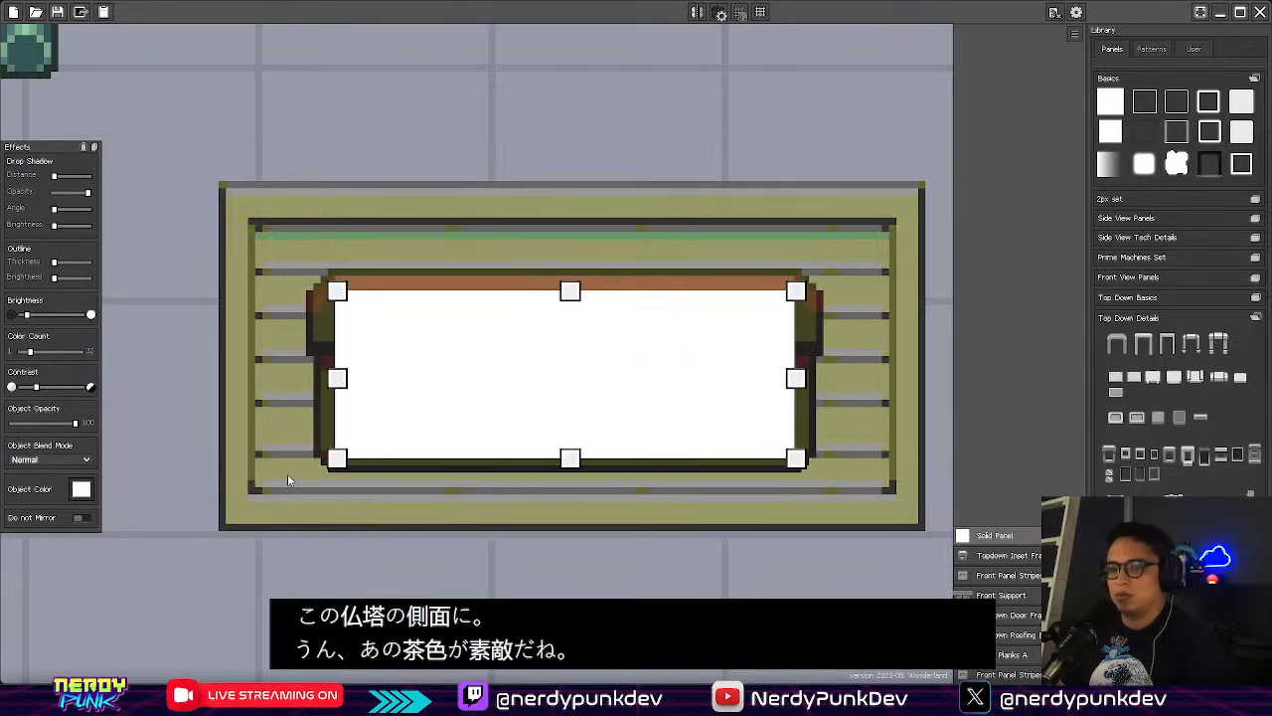
key("Page_Down")
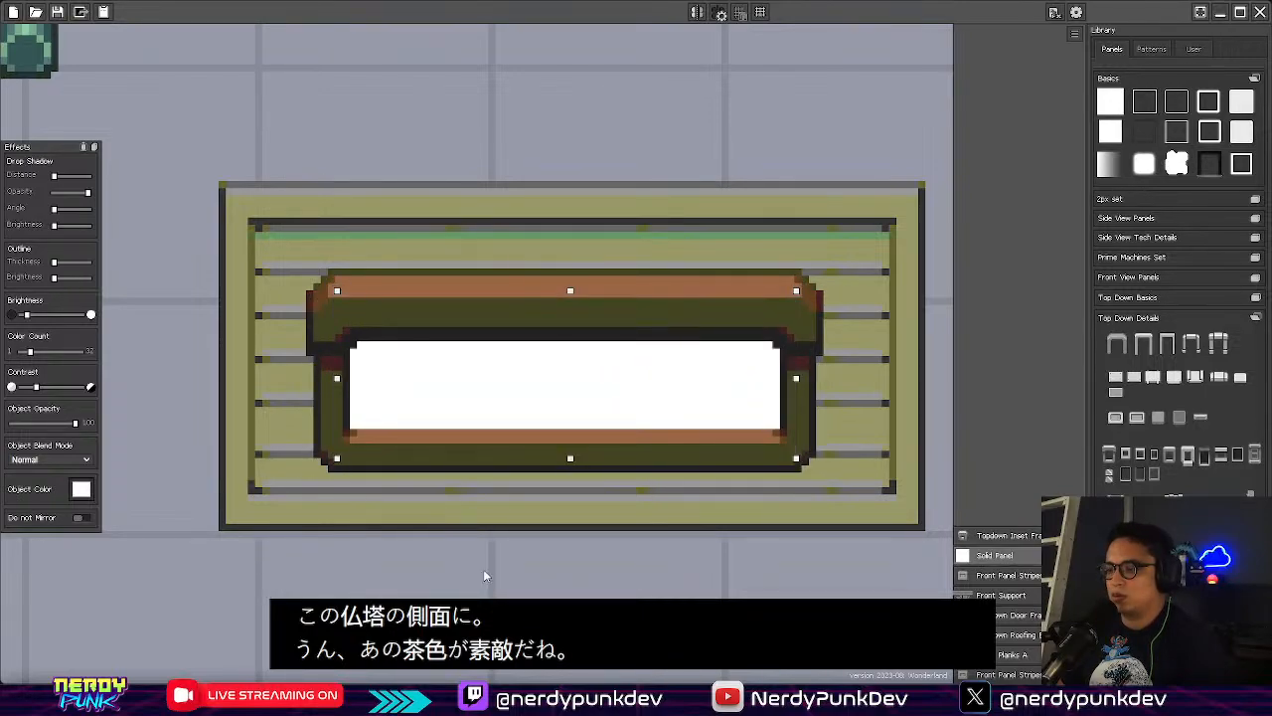
Set the solid panel's object colour to dark brown, RGB 79, 63, 28, and deselect it
left_click(78, 490)
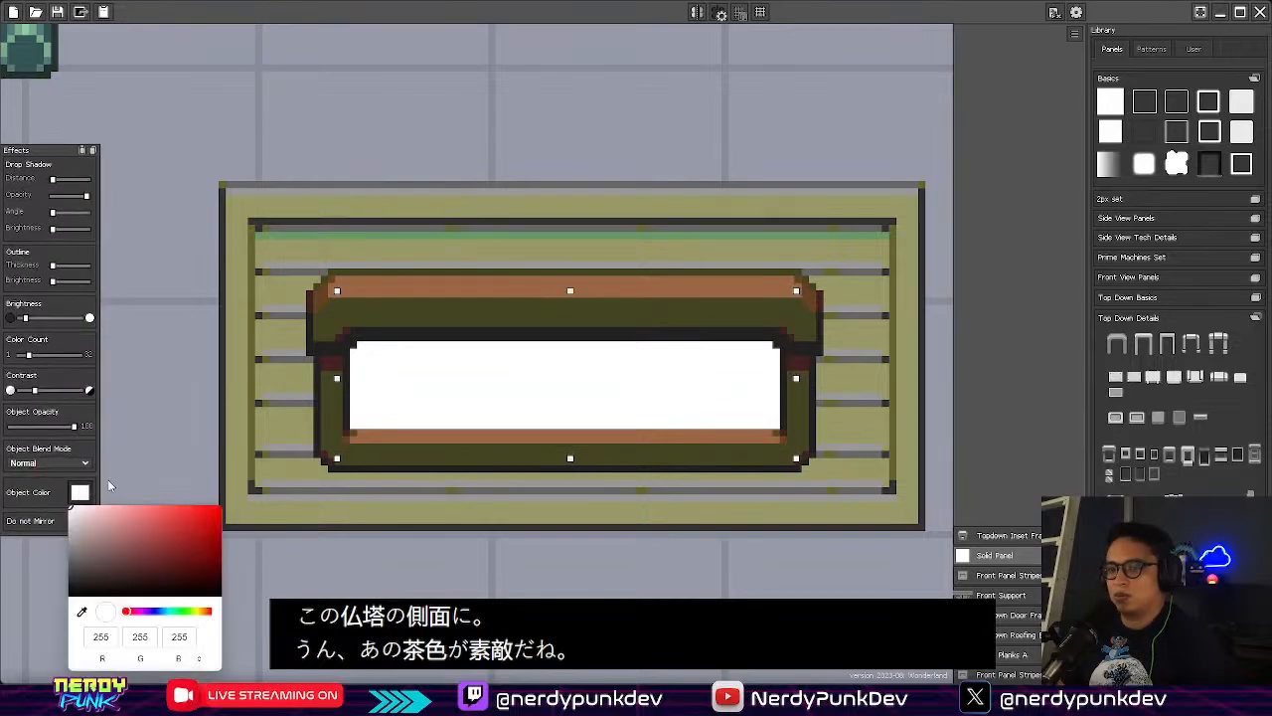
left_click(204, 613)
left_click_drag(197, 556, 166, 570)
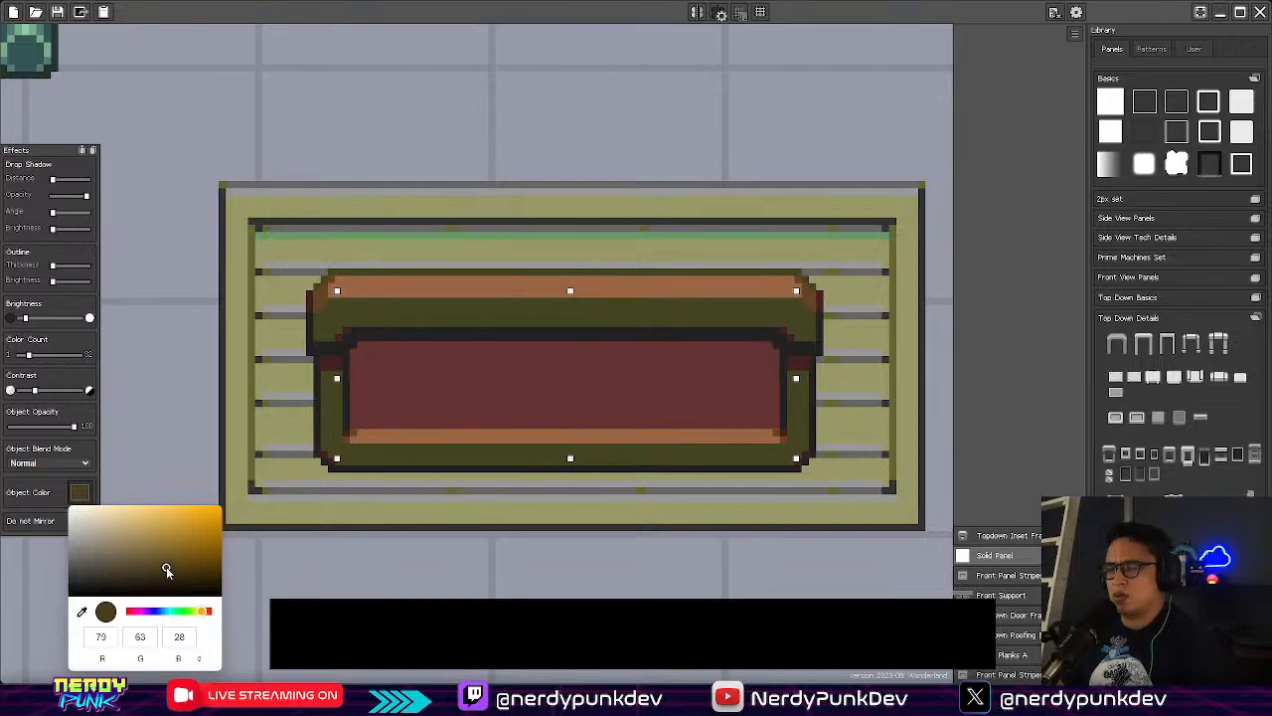
left_click(494, 167)
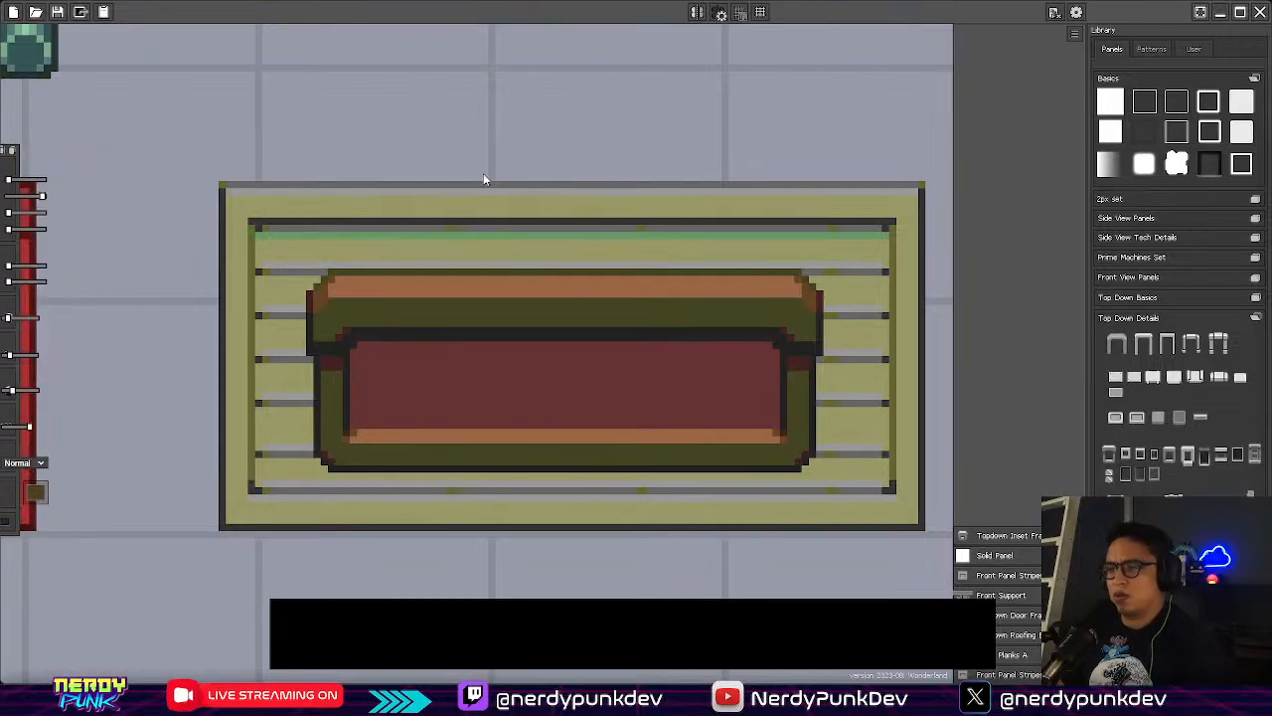
Add a Gradient panel over the wide window and rotate and resize it so it fades vertically across the lower window
left_click(1113, 168)
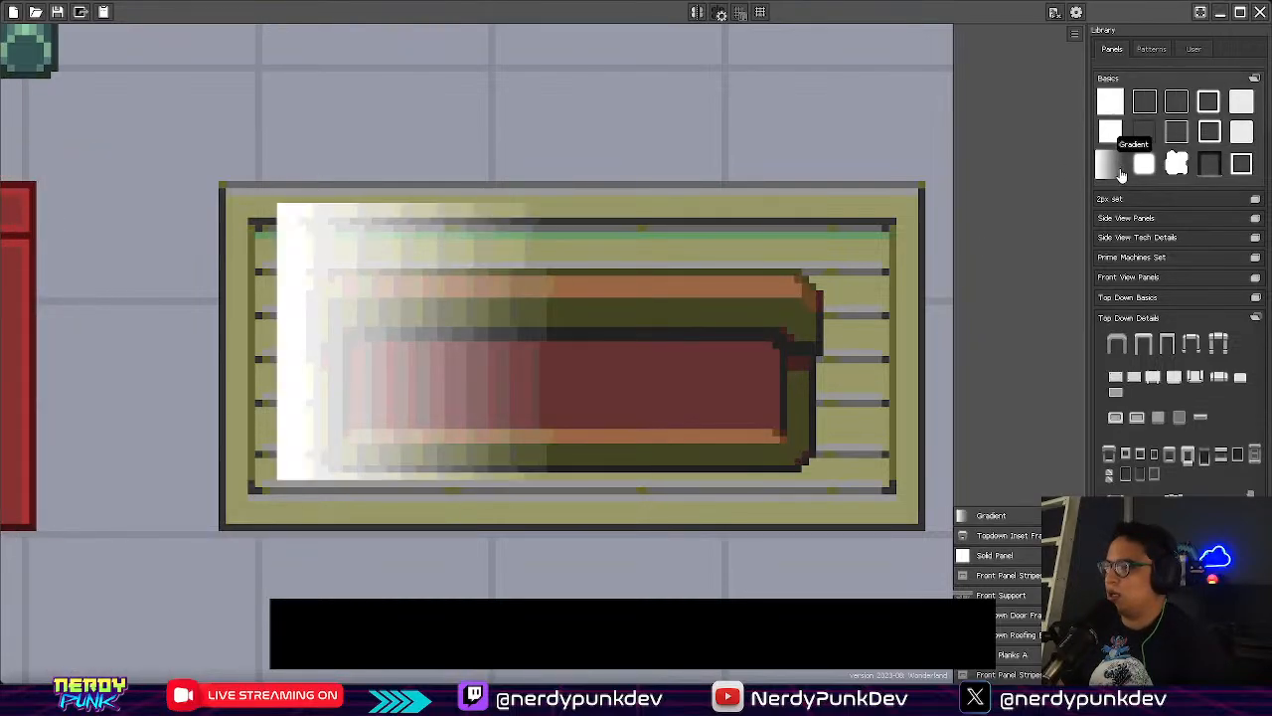
left_click(441, 413)
mouse_move(566, 202)
left_mouse_down()
mouse_move(341, 211)
mouse_move(590, 195)
left_mouse_up()
right_click(592, 197)
left_click(453, 403)
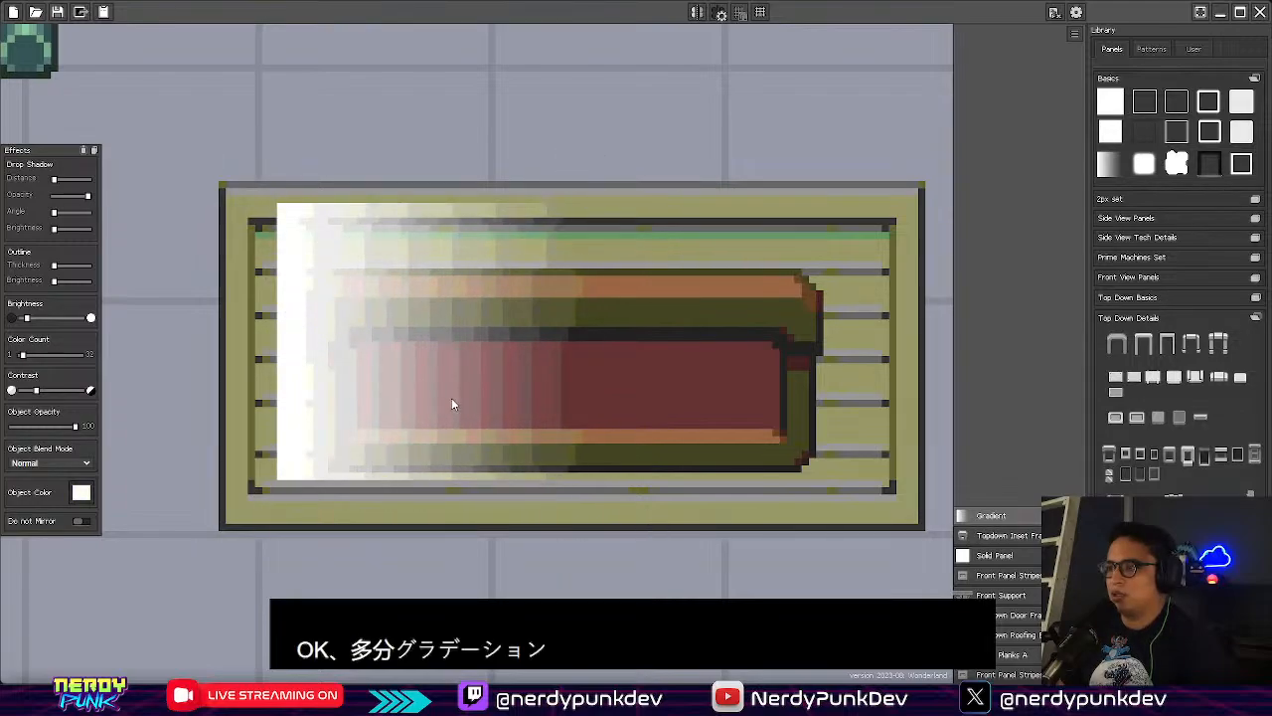
scroll(505, 302, "up", 6)
left_click_drag(575, 194, 650, 313)
Set the gradient's object colour to dark grey, RGB 64, 64, 64, and lower its object opacity
left_click(81, 492)
mouse_move(109, 573)
left_mouse_down()
mouse_move(89, 543)
mouse_move(96, 555)
left_mouse_up()
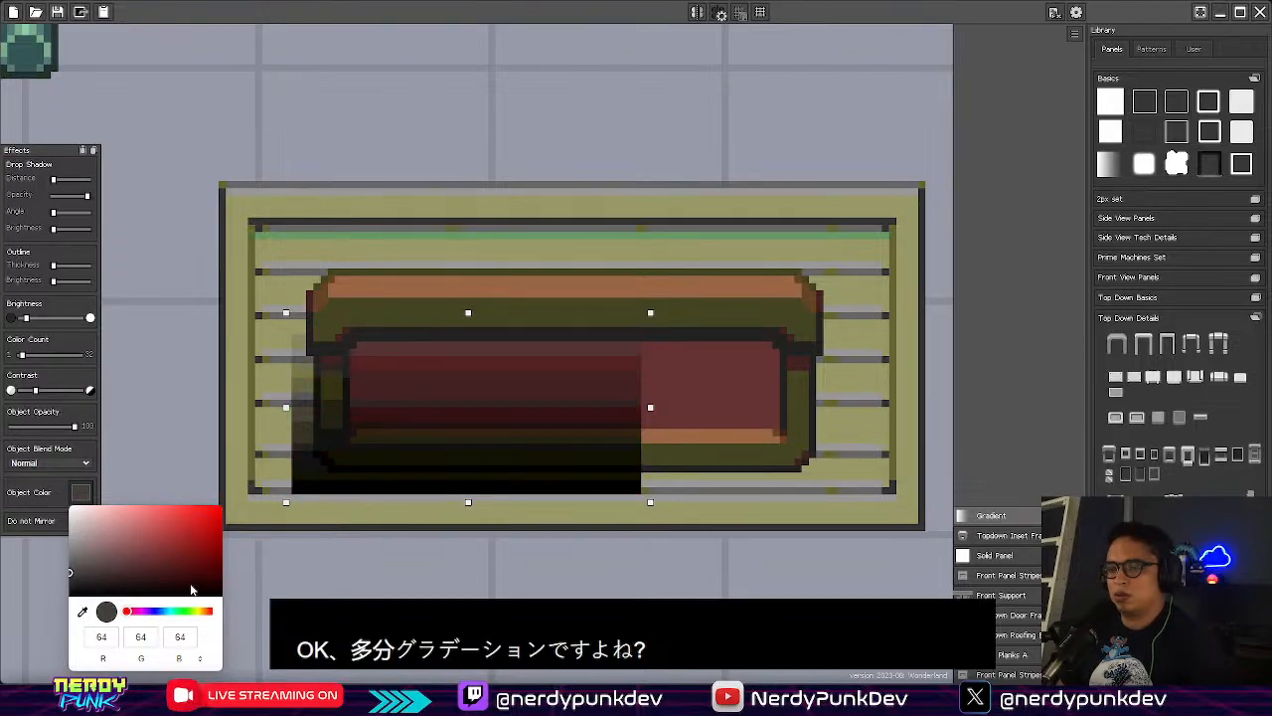
left_click_drag(65, 425, 24, 437)
Move and stretch the gradient to cover the wide window's opening, and deselect it
left_click_drag(528, 439, 578, 394)
left_click_drag(695, 372, 795, 369)
left_click_drag(567, 275, 574, 322)
left_click(656, 97)
scroll(547, 336, "down", 4)
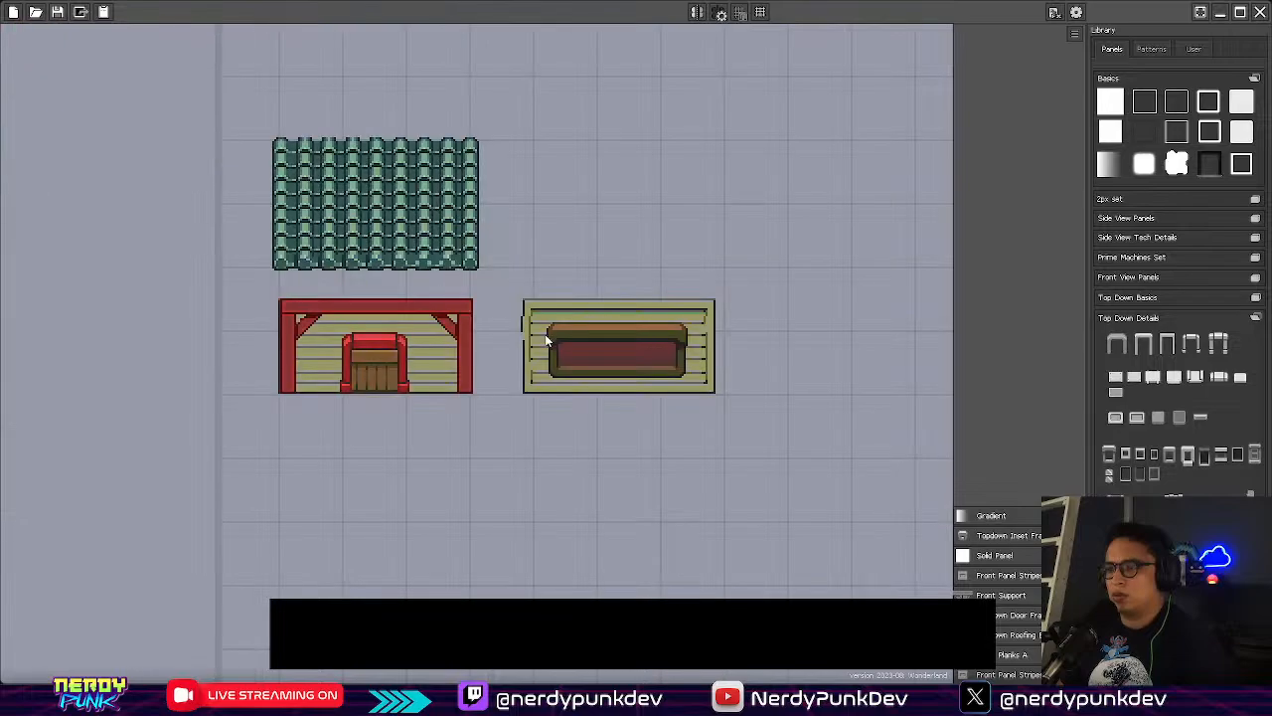
scroll(622, 349, "down", 1)
scroll(622, 350, "up", 2)
scroll(623, 352, "up", 2)
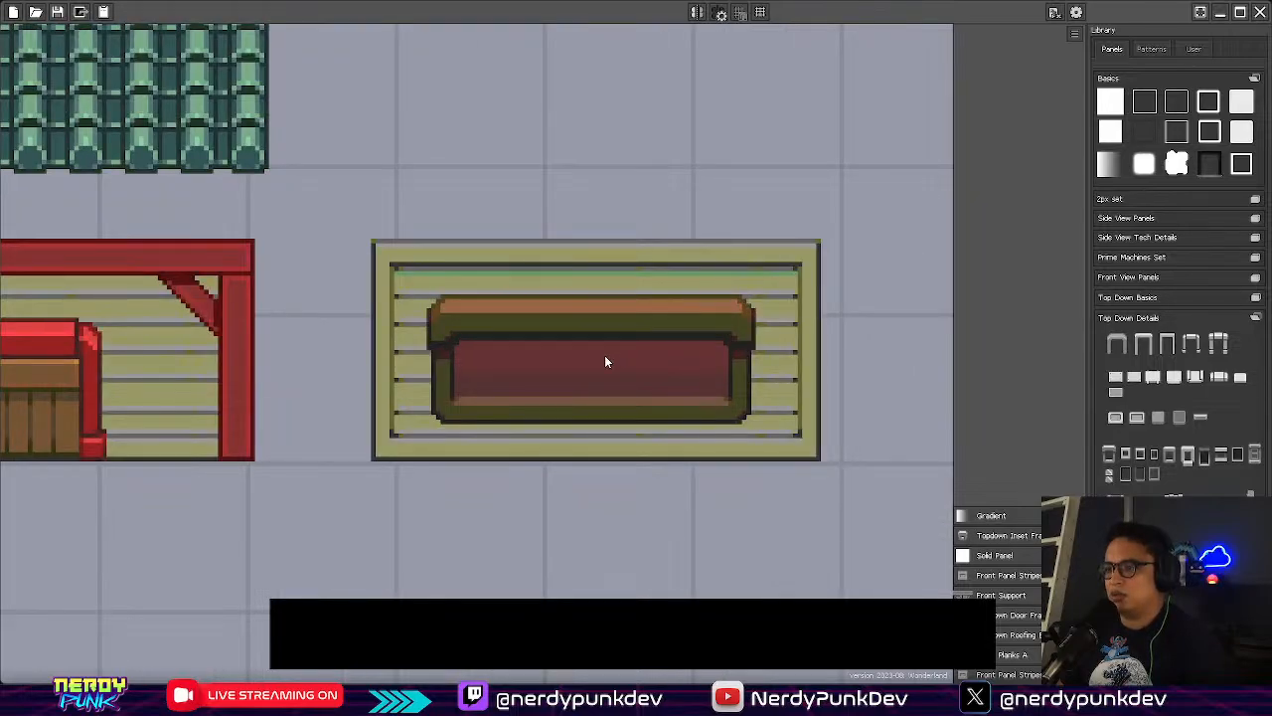
Shift the window slightly sideways and delete the striped panel behind it
left_click(604, 362)
left_click(640, 213)
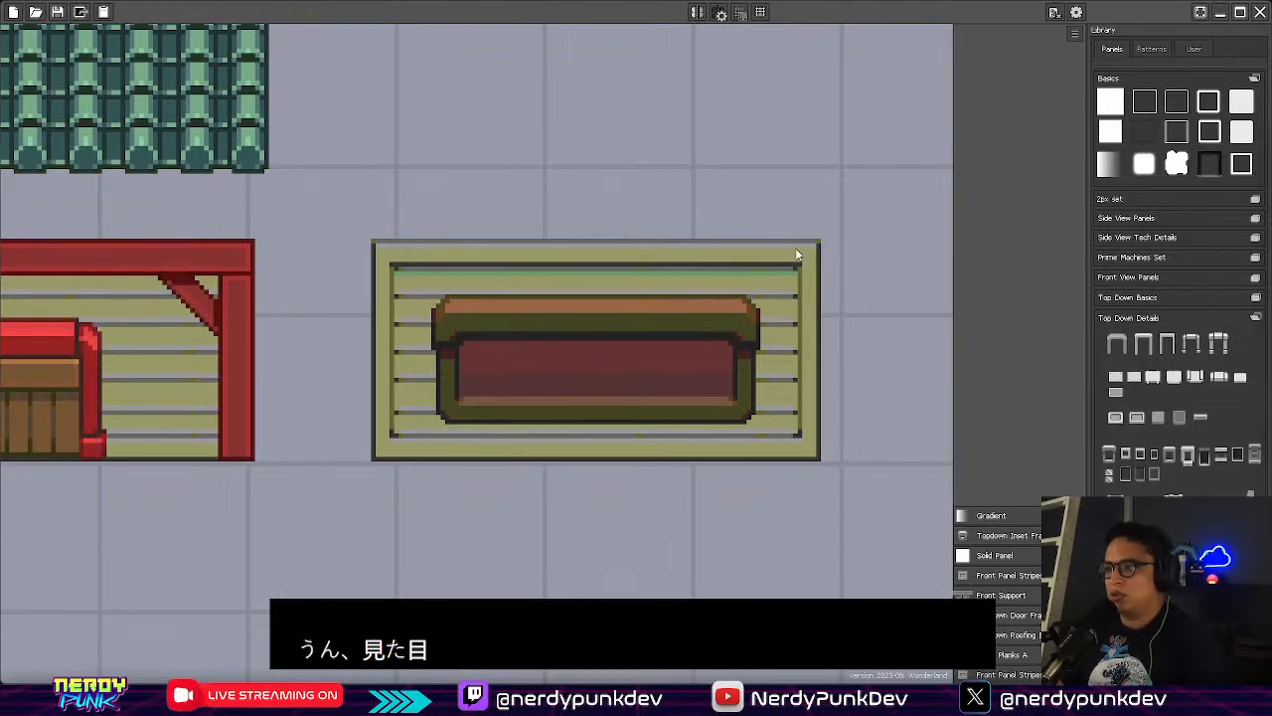
left_click(796, 254)
key("Delete")
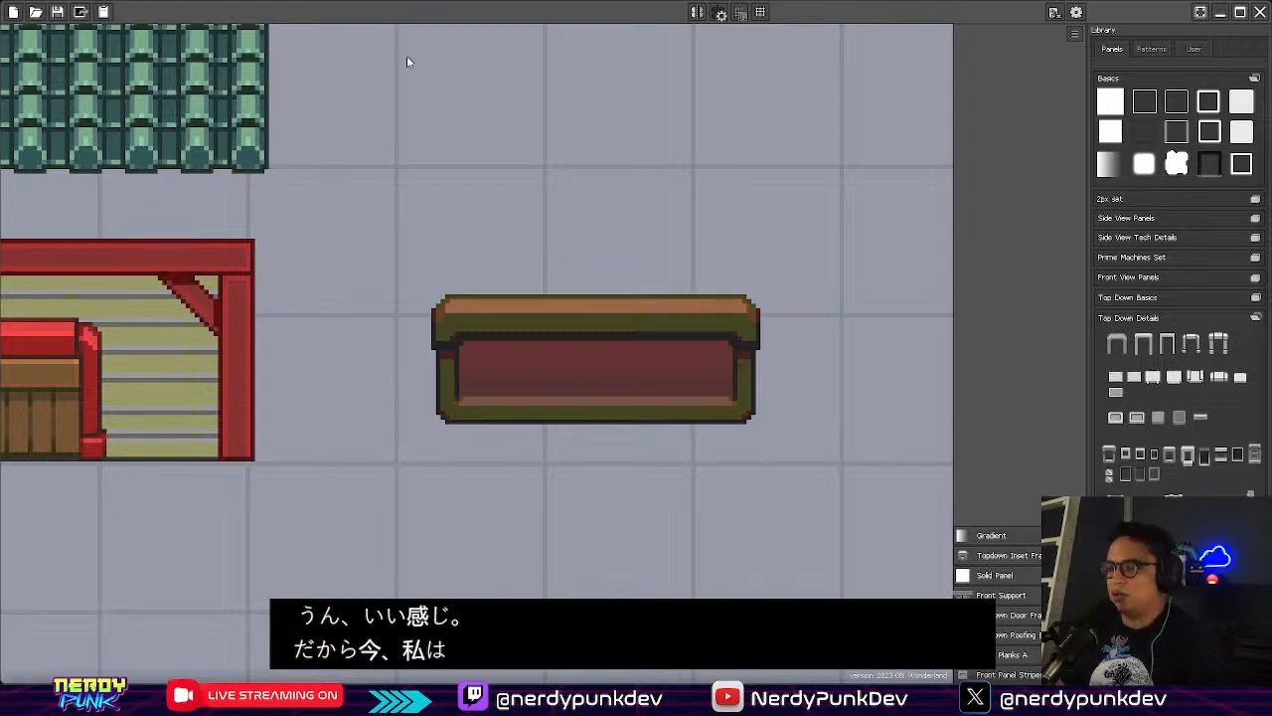
Export the layout to the clipboard and try to paste it into a new 112 × 48 px RGBA sprite in Aseprite
left_click(105, 13)
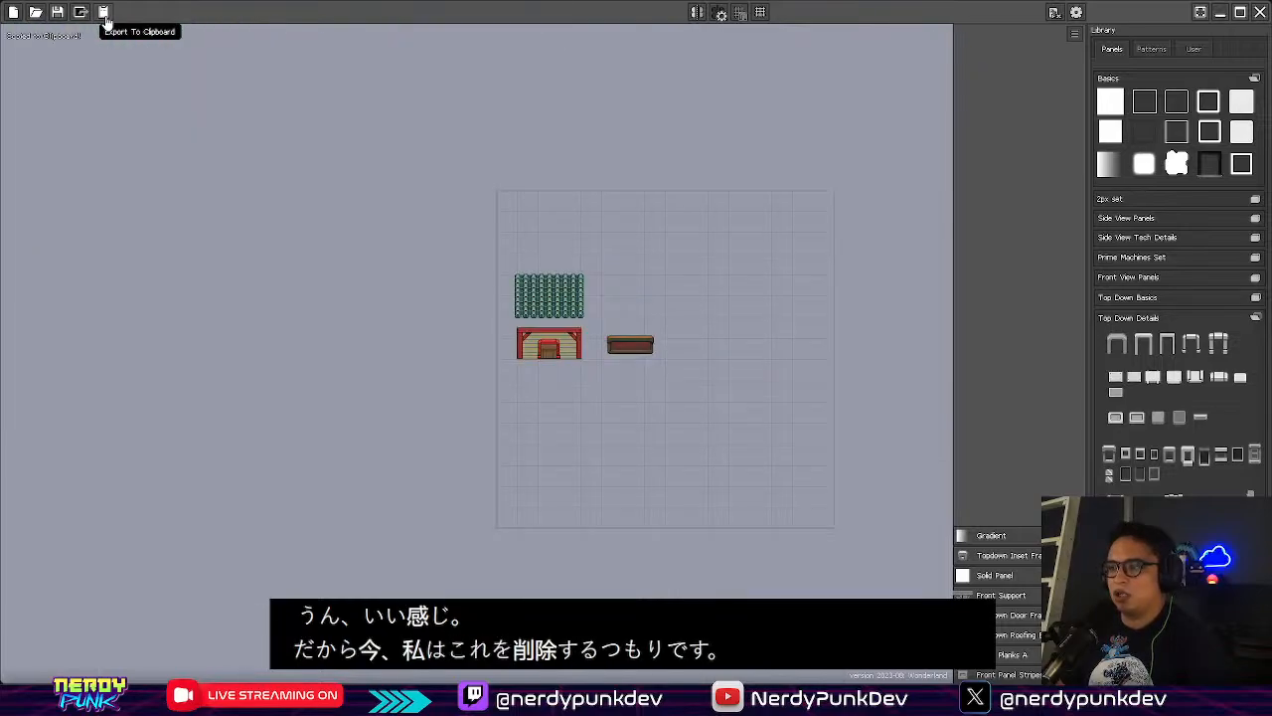
key("alt+Tab")
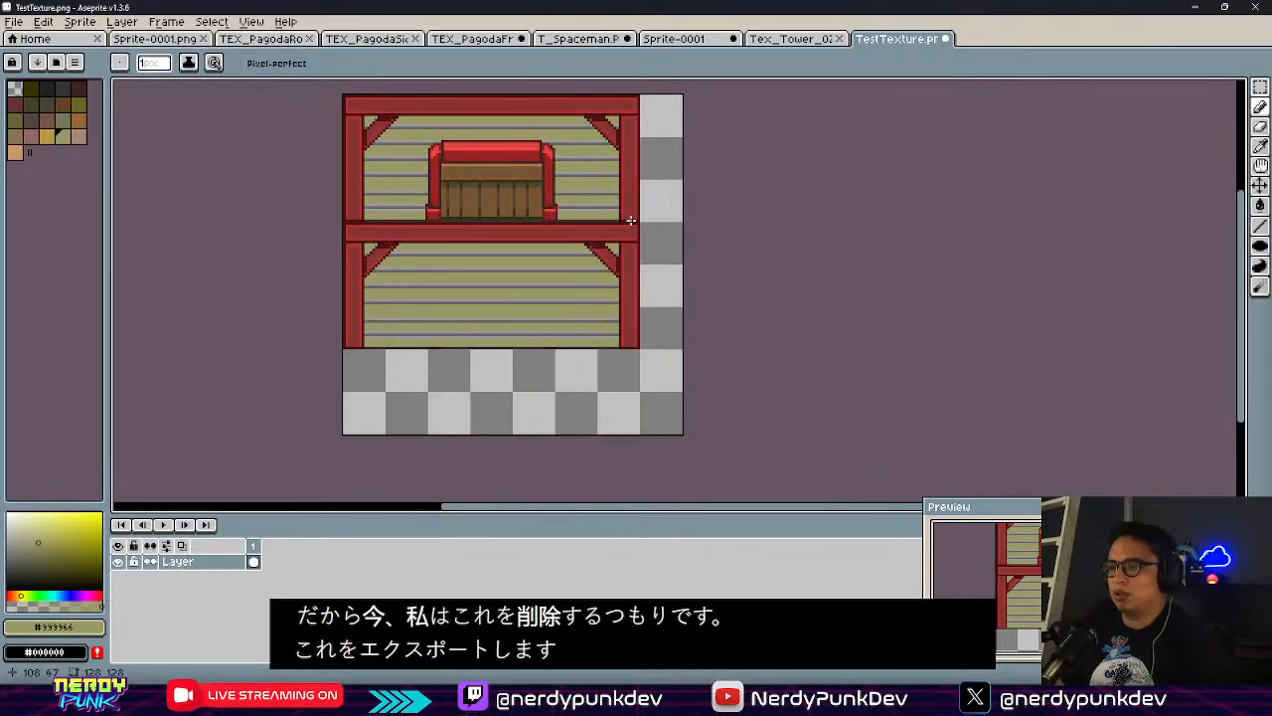
scroll(641, 205, "down", 2)
key("v")
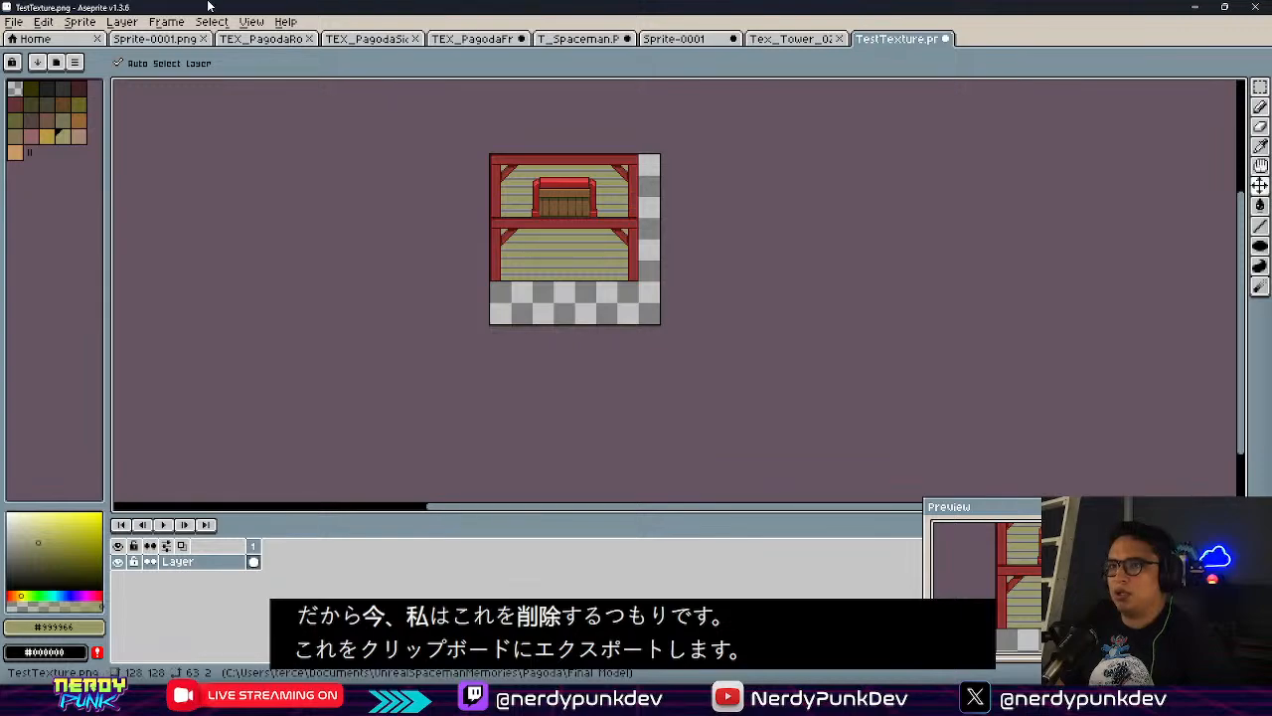
left_click(22, 20)
left_click(30, 41)
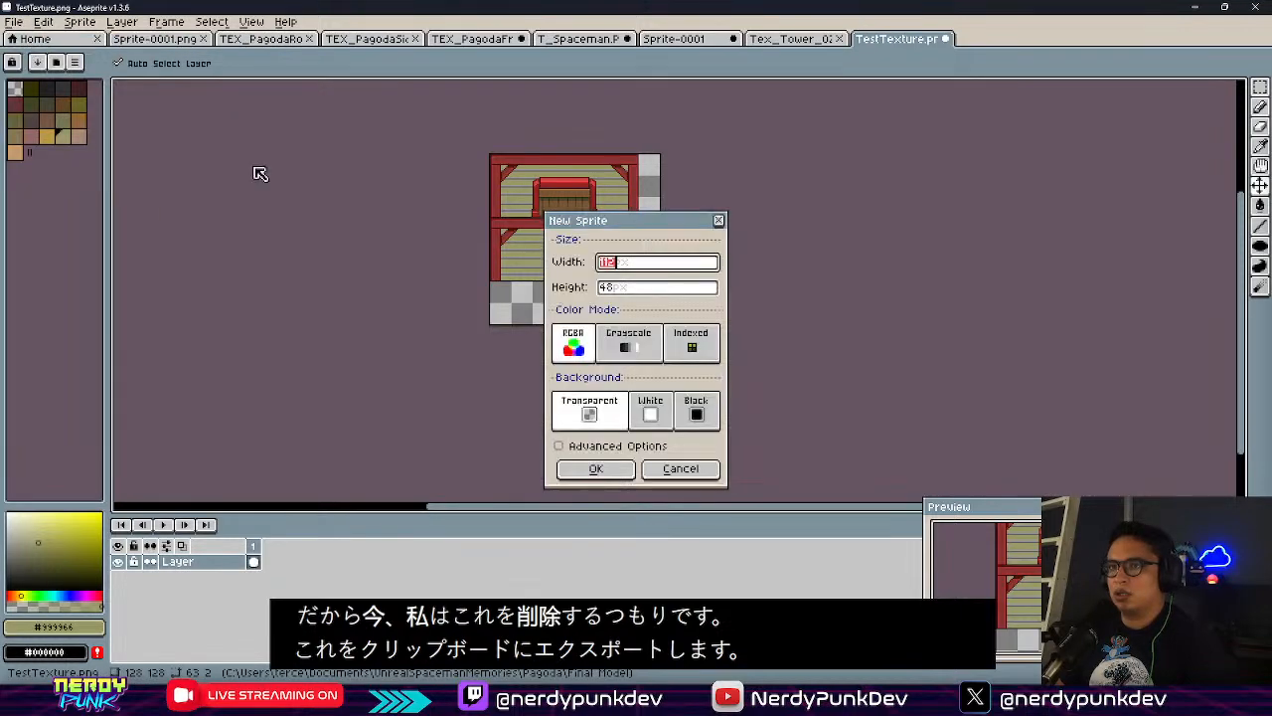
left_click(604, 469)
key("ctrl+v")
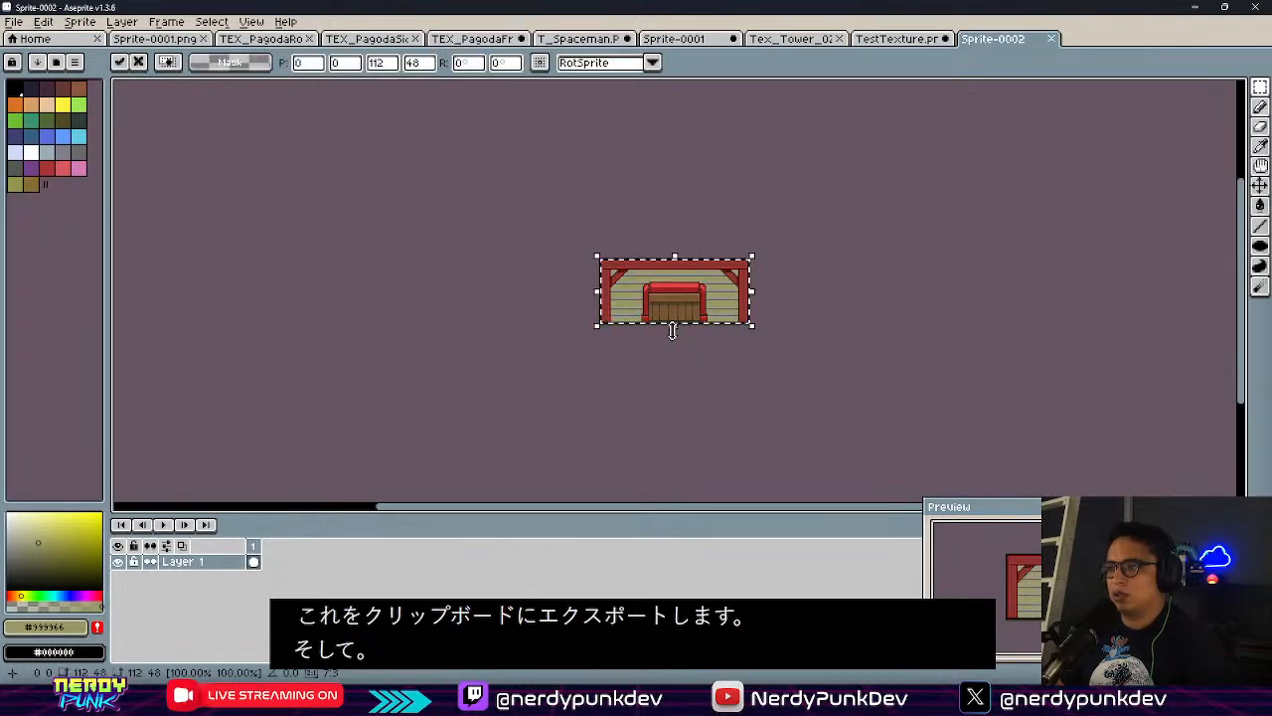
key("ctrl+z")
key("alt+Tab")
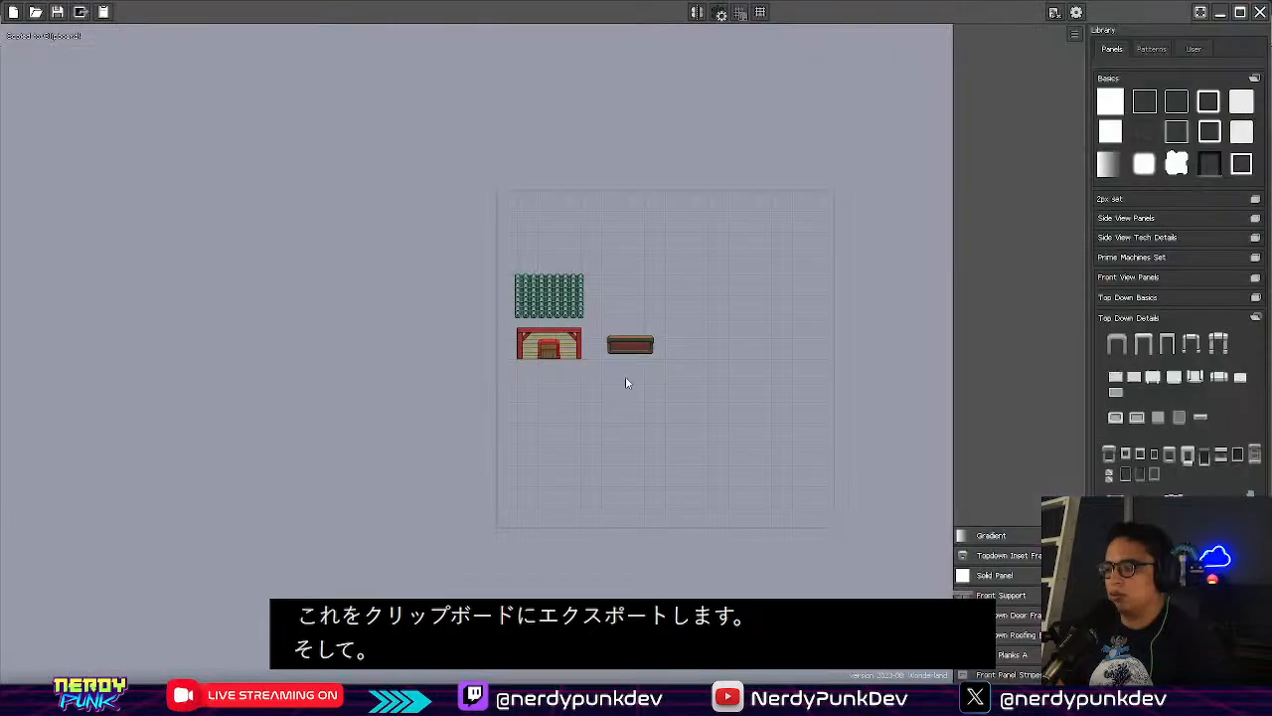
left_click(1221, 12)
scroll(662, 283, "up", 2)
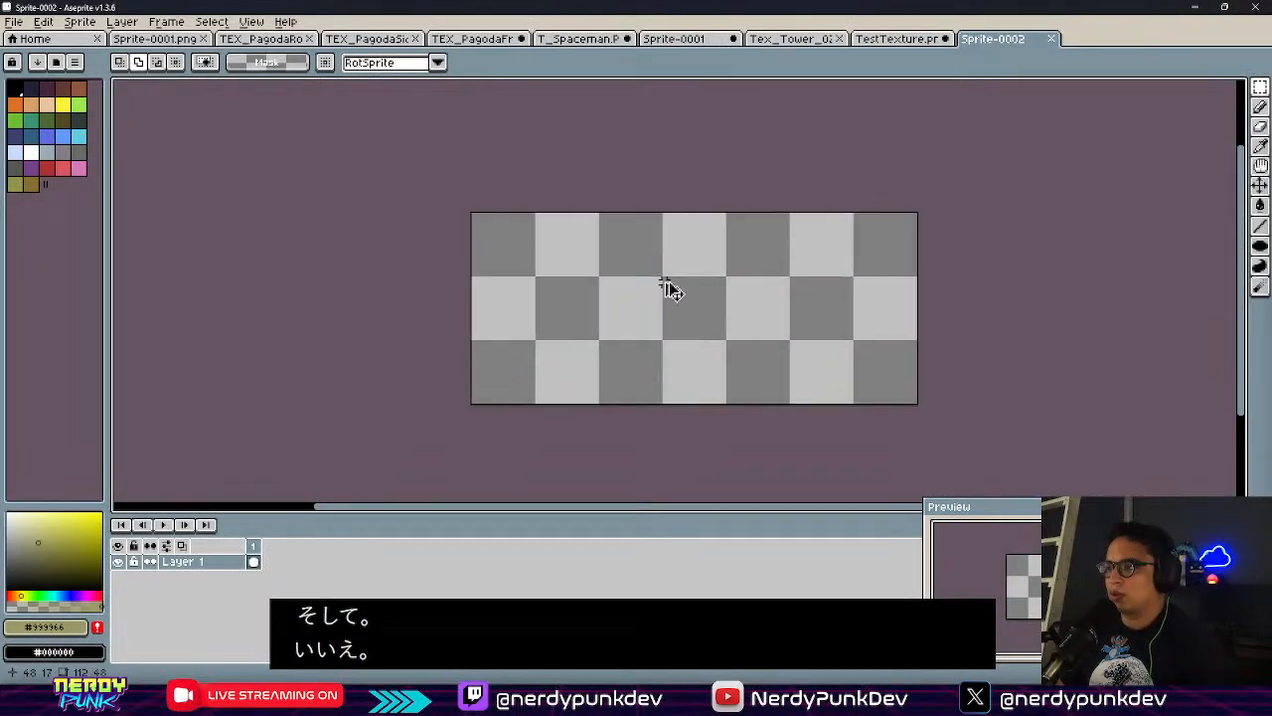
key("ctrl+v")
key("Escape")
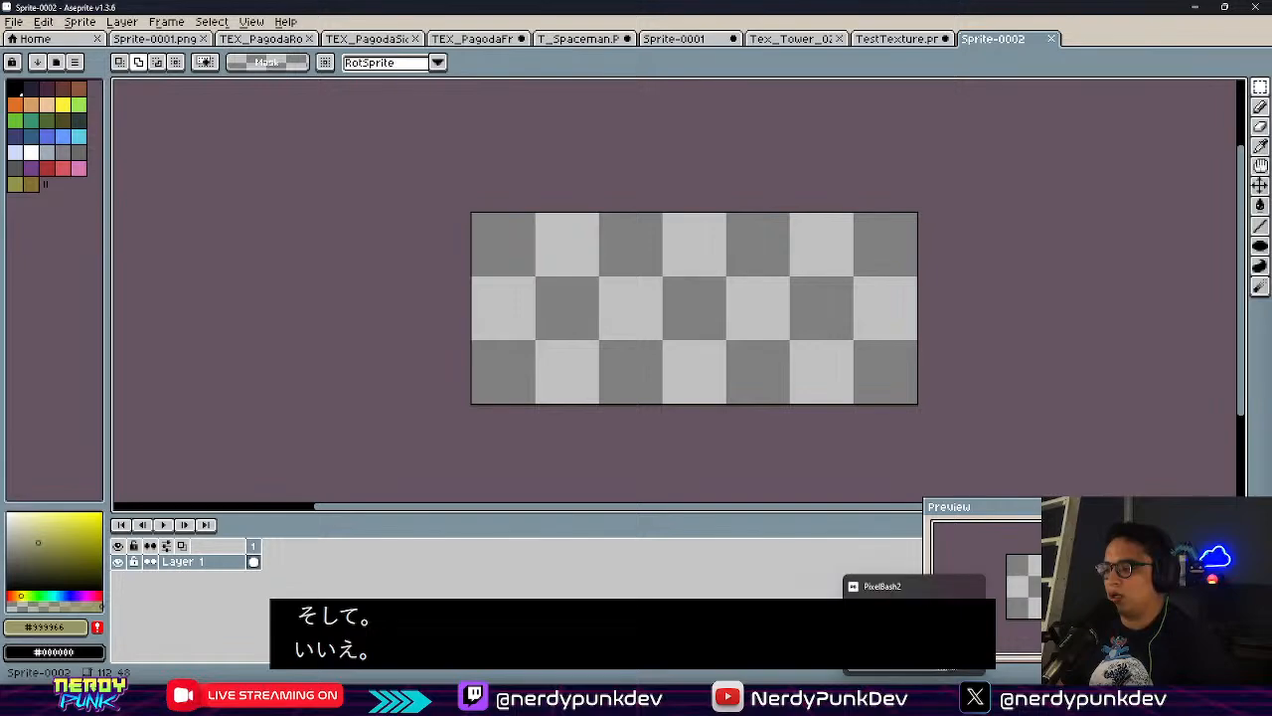
Switch to PixelBash, export the layout to the clipboard again, and return to Aseprite
left_click(886, 699)
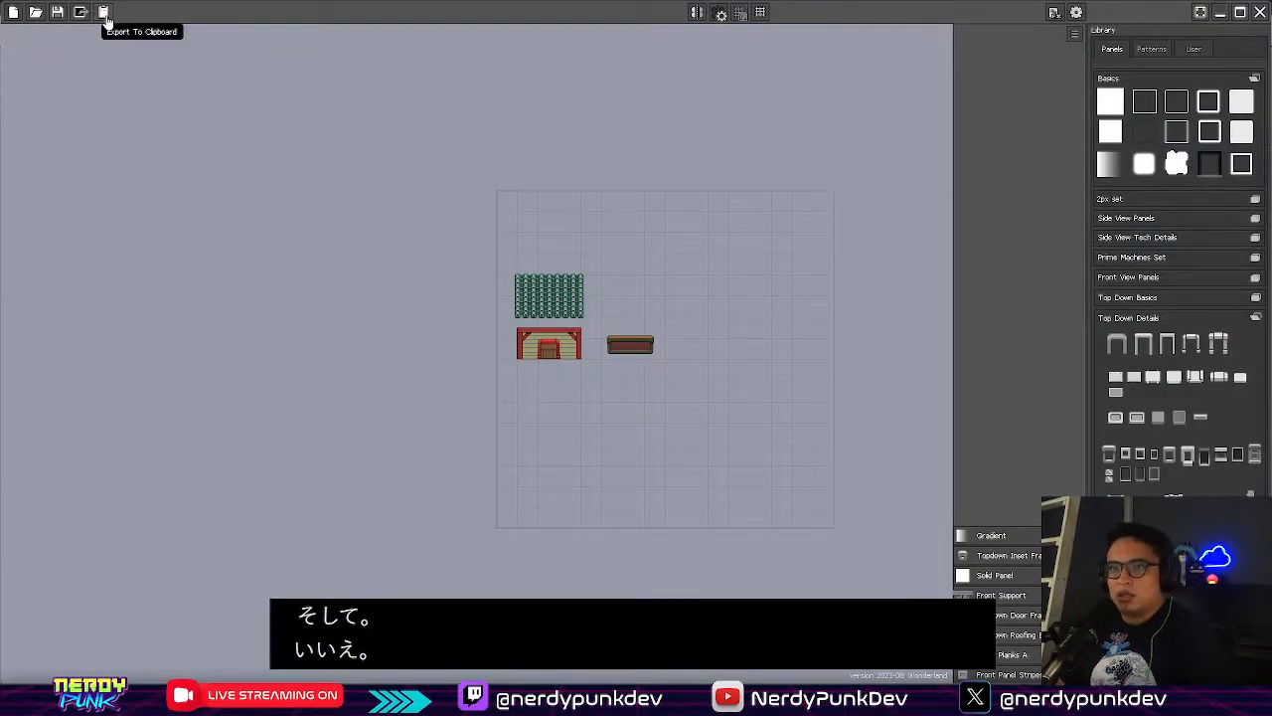
left_click(105, 14)
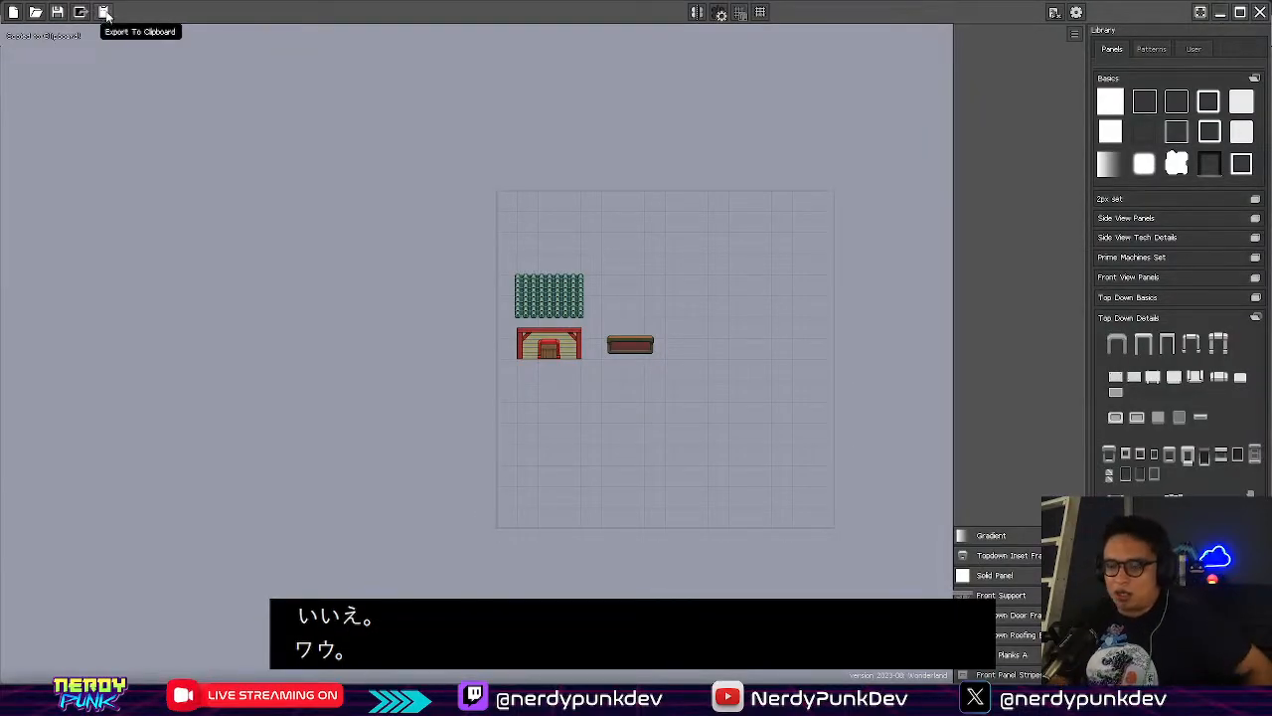
key("ctrl+e")
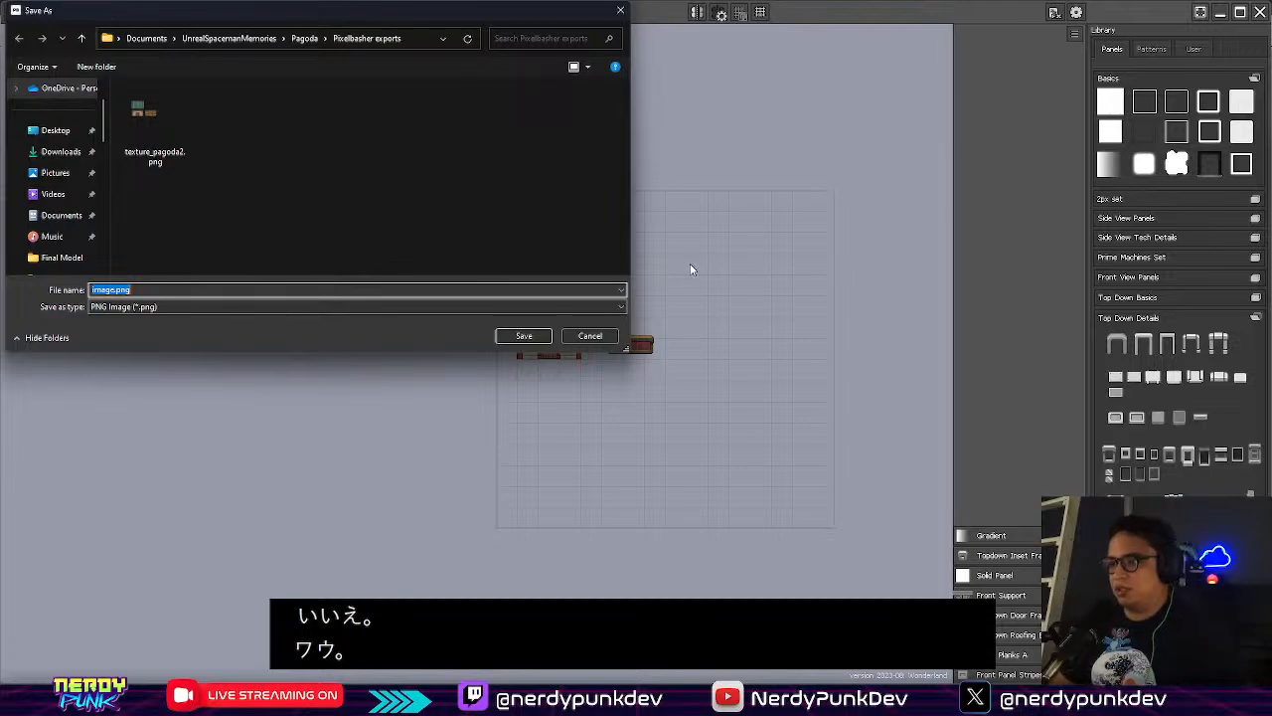
left_click(602, 335)
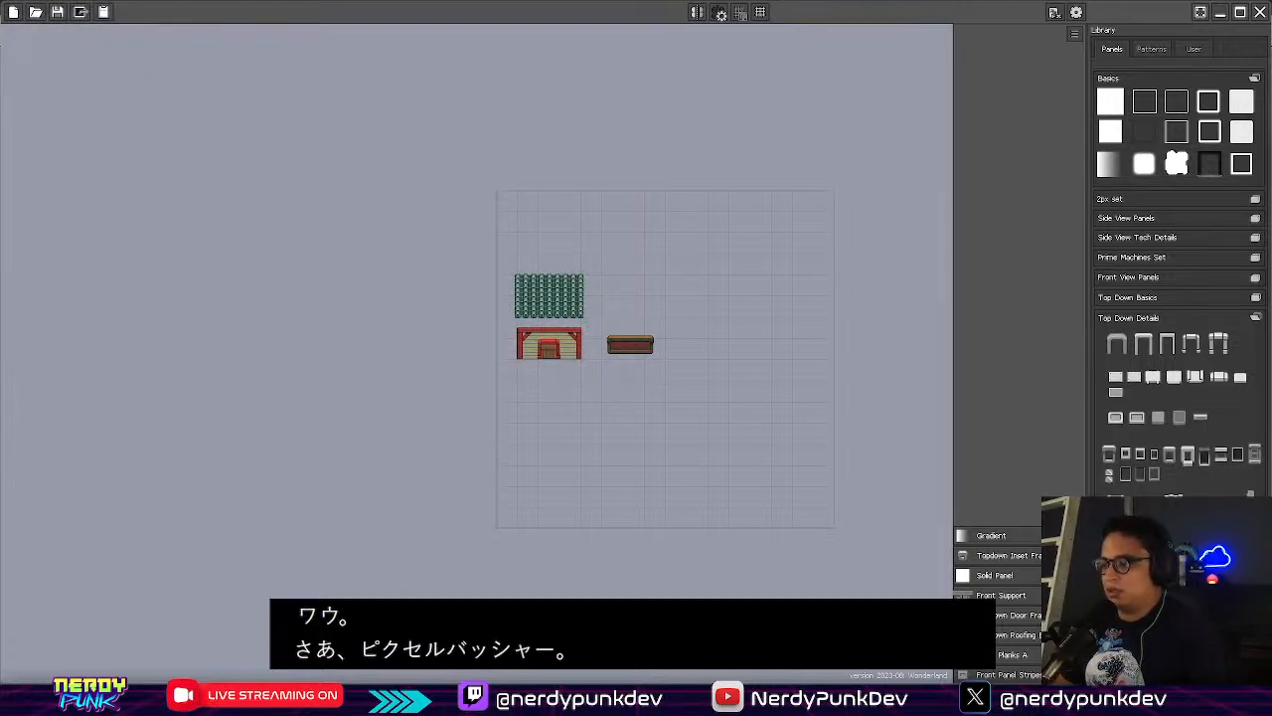
key("alt+Tab")
key("ctrl+v")
scroll(669, 293, "down", 5)
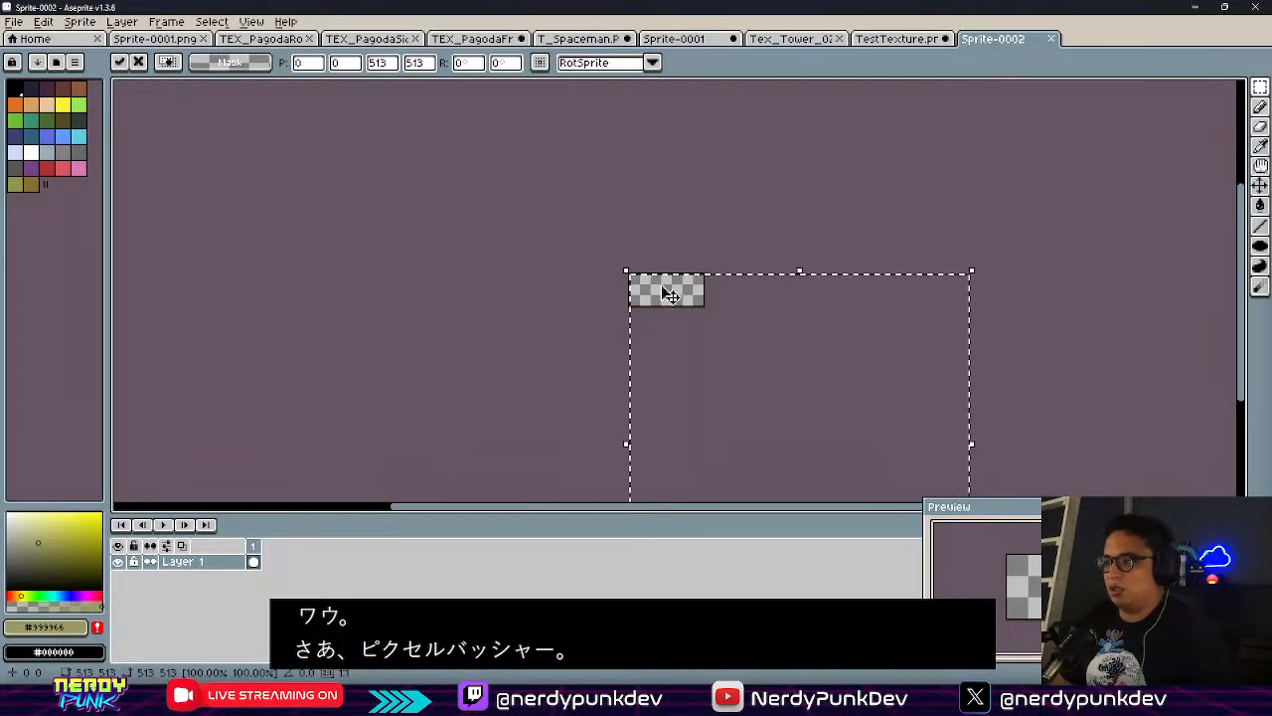
key("ctrl+d")
Create a new 513 × 513 px RGBA sprite with a transparent background and paste the exported layout into it
left_click(14, 21)
left_click(41, 47)
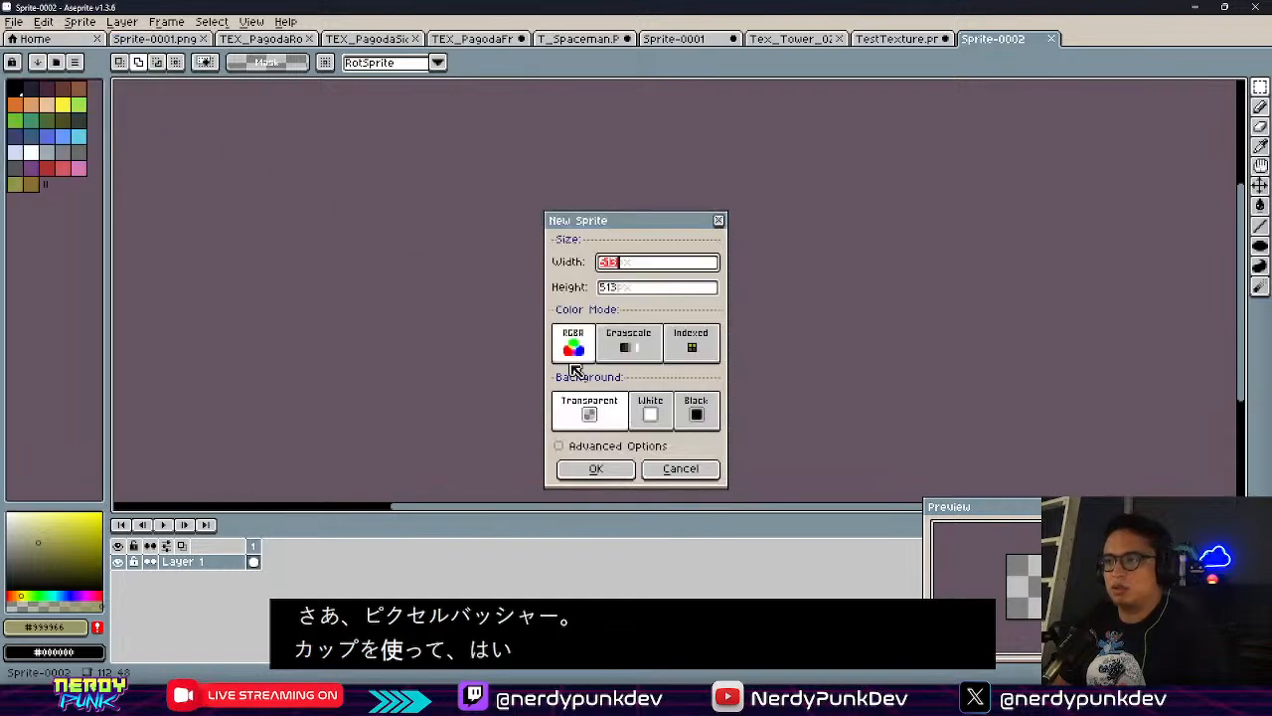
left_click(599, 465)
key("ctrl+v")
scroll(662, 338, "up", 2)
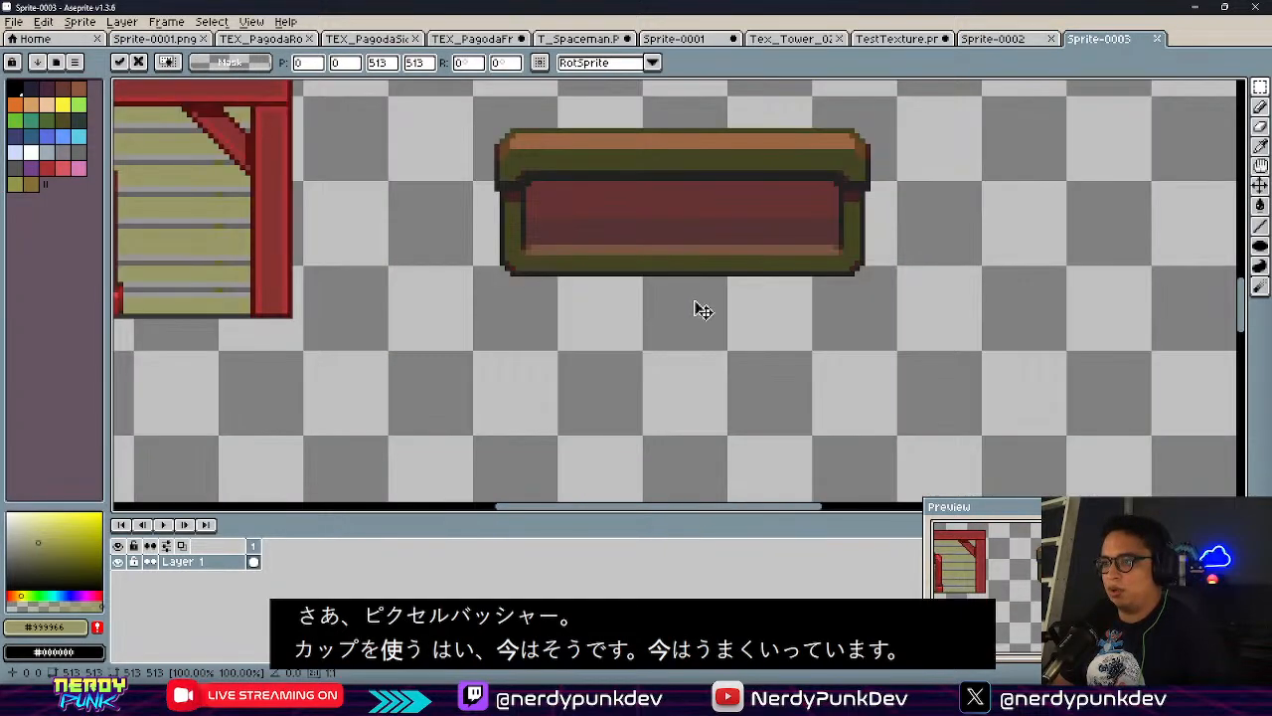
Copy the wide window from the pasted layout with a rectangular selection and paste it into TestTexture.png
middle_click_drag(703, 312, 639, 373)
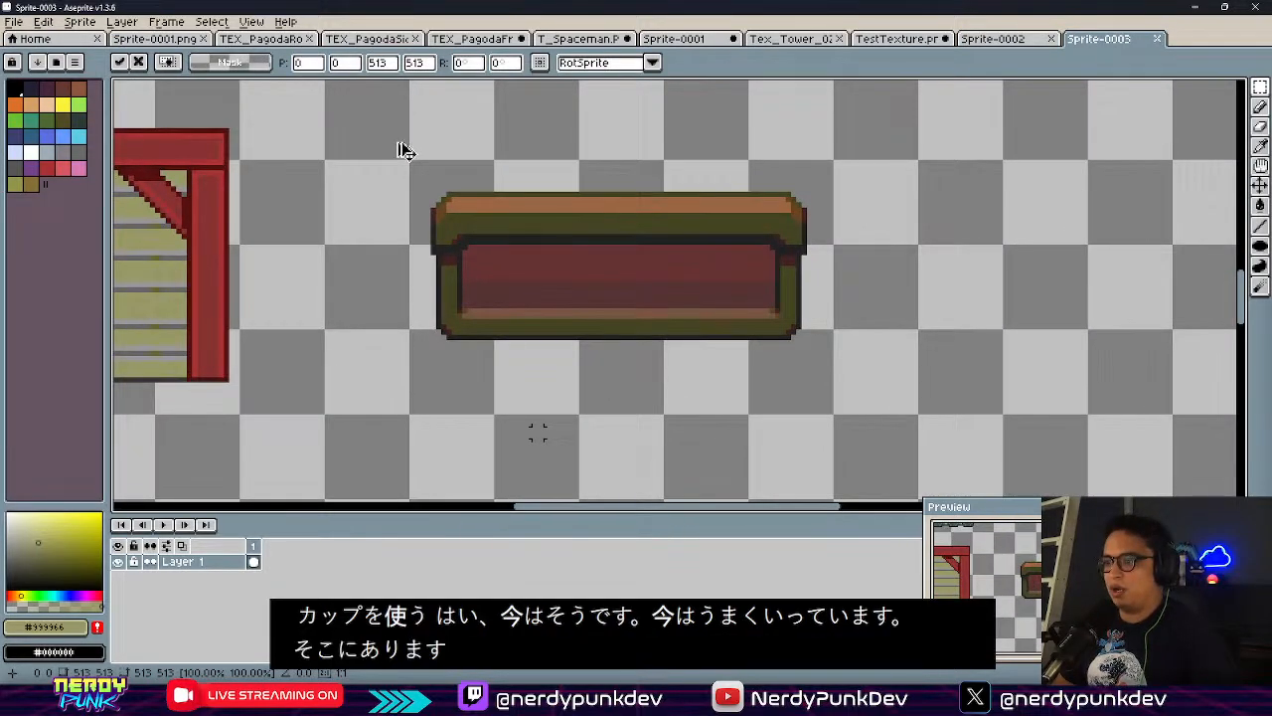
left_click_drag(391, 173, 922, 398)
key("Return")
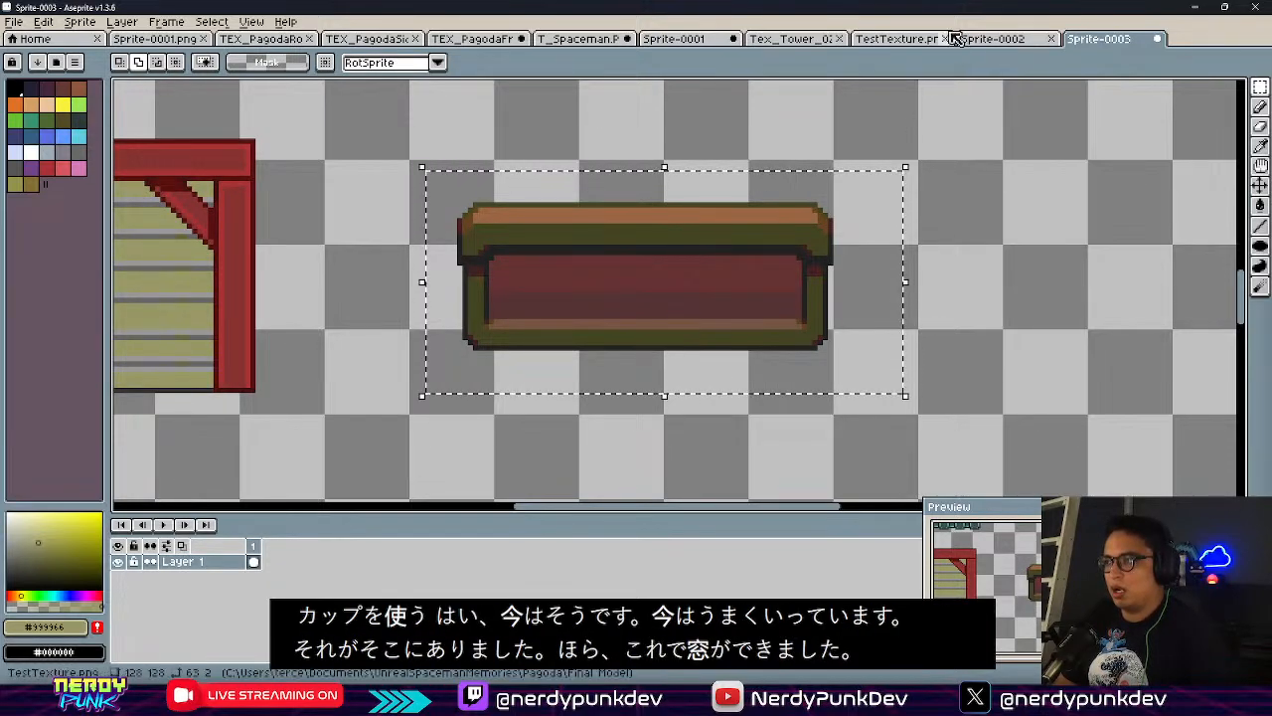
left_click(895, 38)
key("ctrl+v")
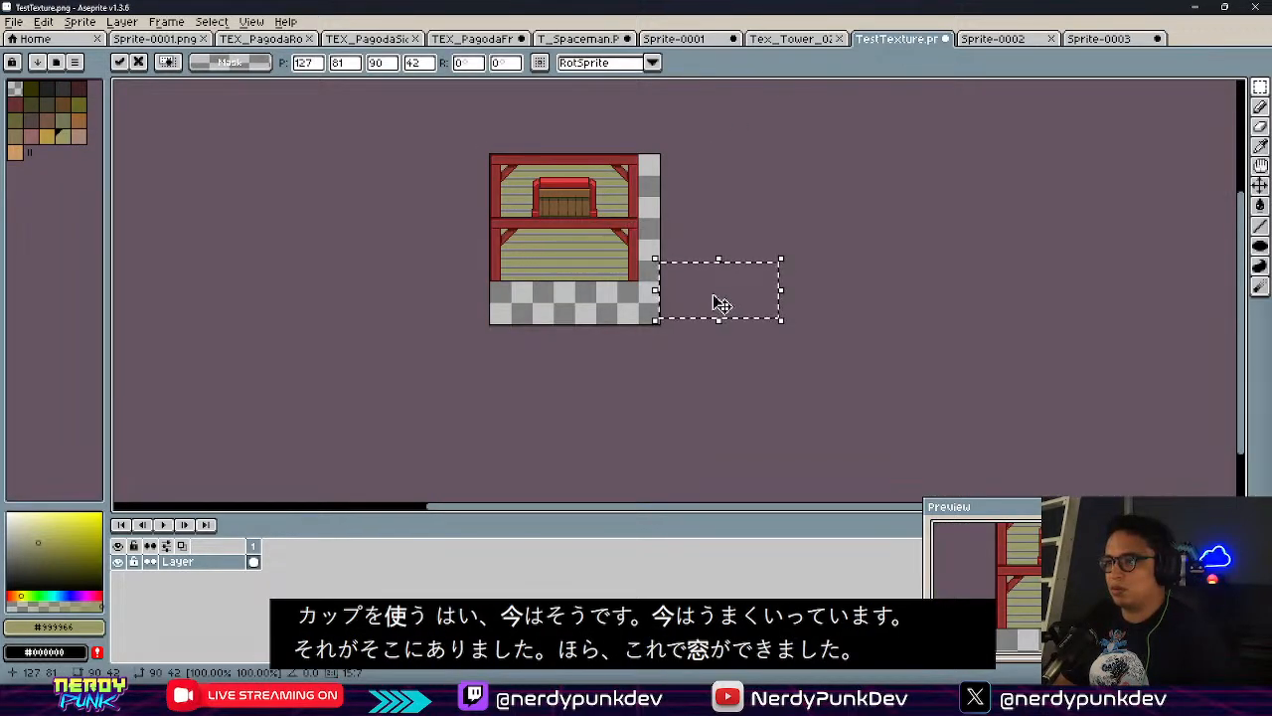
Place the pasted window in the middle of the lower plank wall, between the red posts, and deselect it
left_click_drag(718, 305, 575, 277)
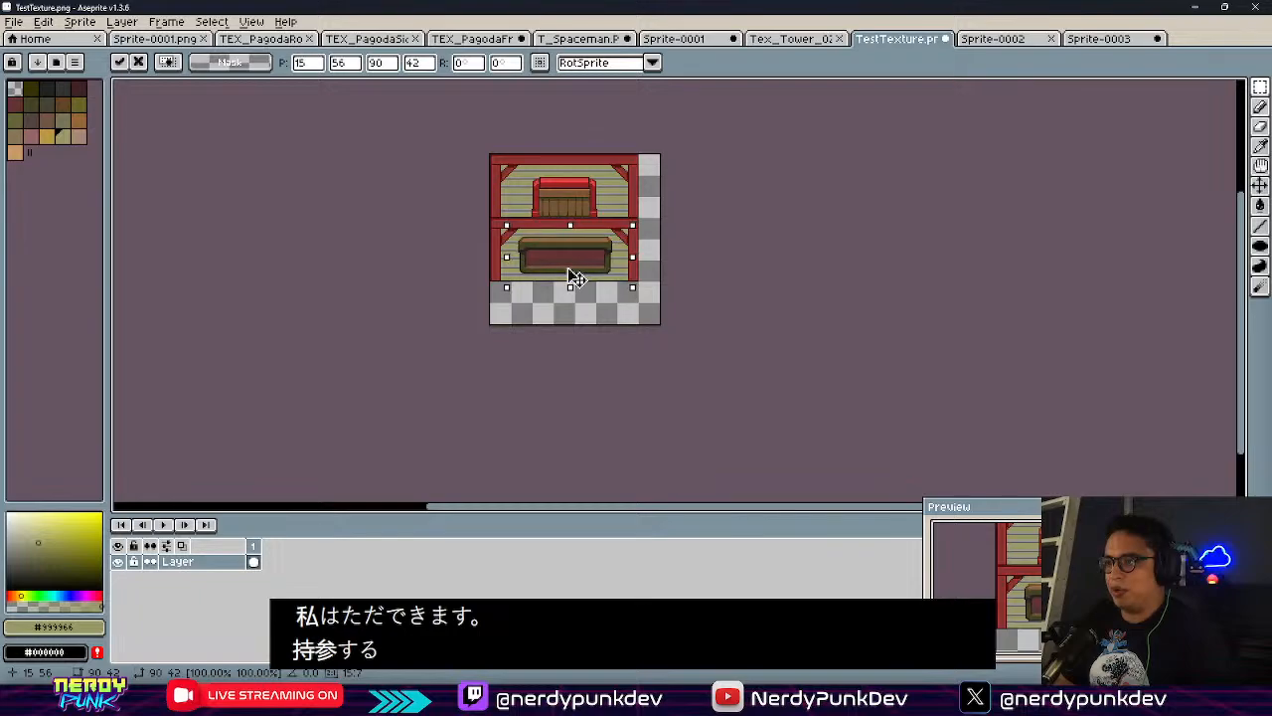
scroll(575, 260, "up", 2)
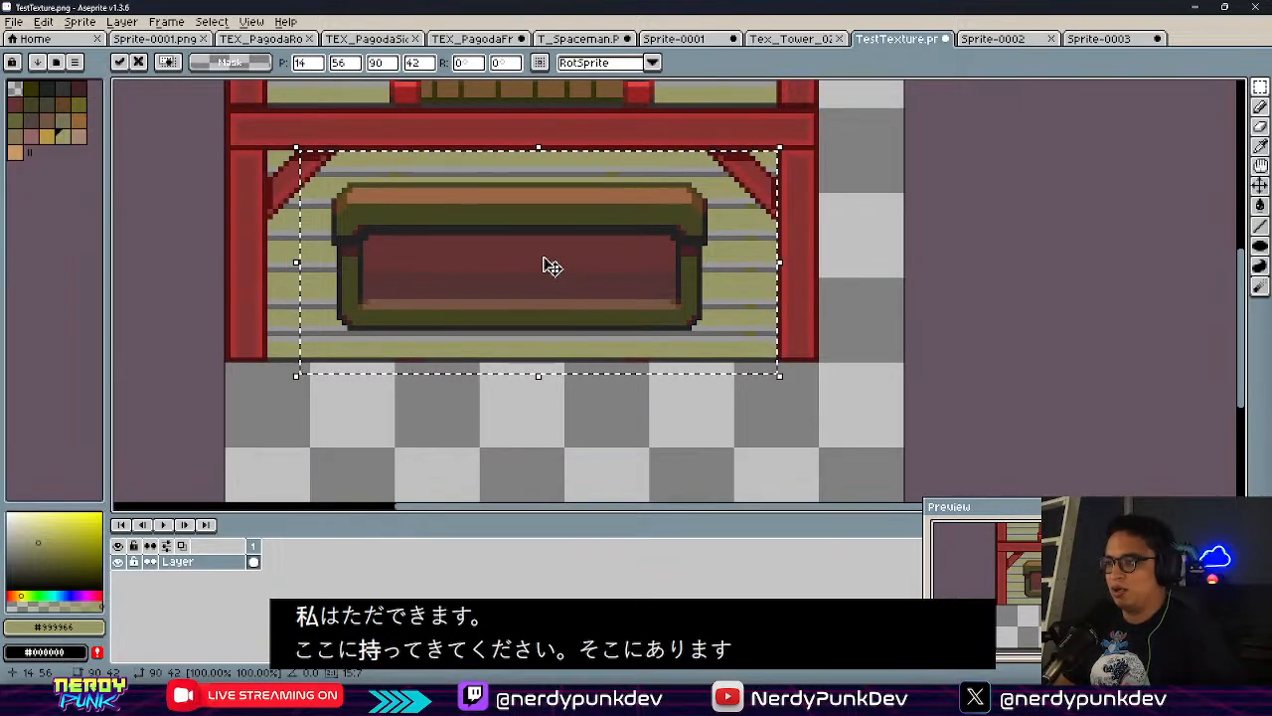
key("ctrl+d")
key("space")
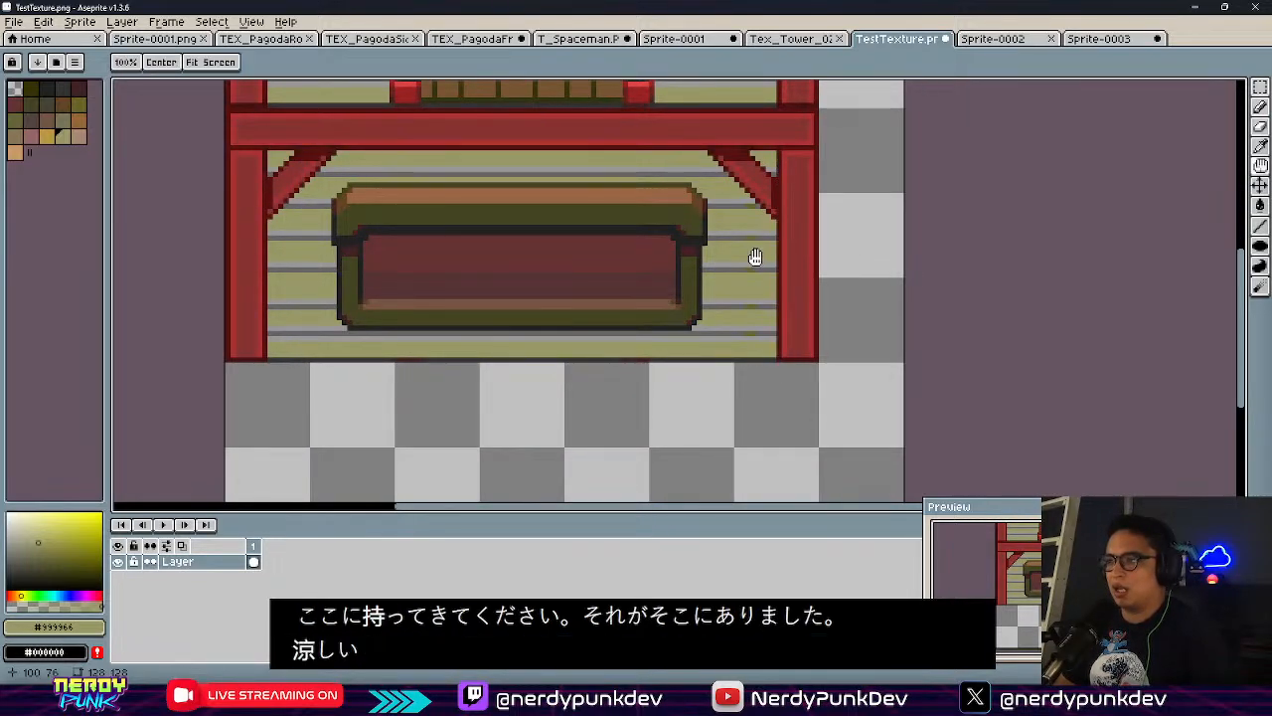
left_click_drag(666, 244, 716, 349)
left_click_drag(655, 293, 689, 379)
scroll(647, 324, "down", 4)
scroll(647, 324, "up", 3)
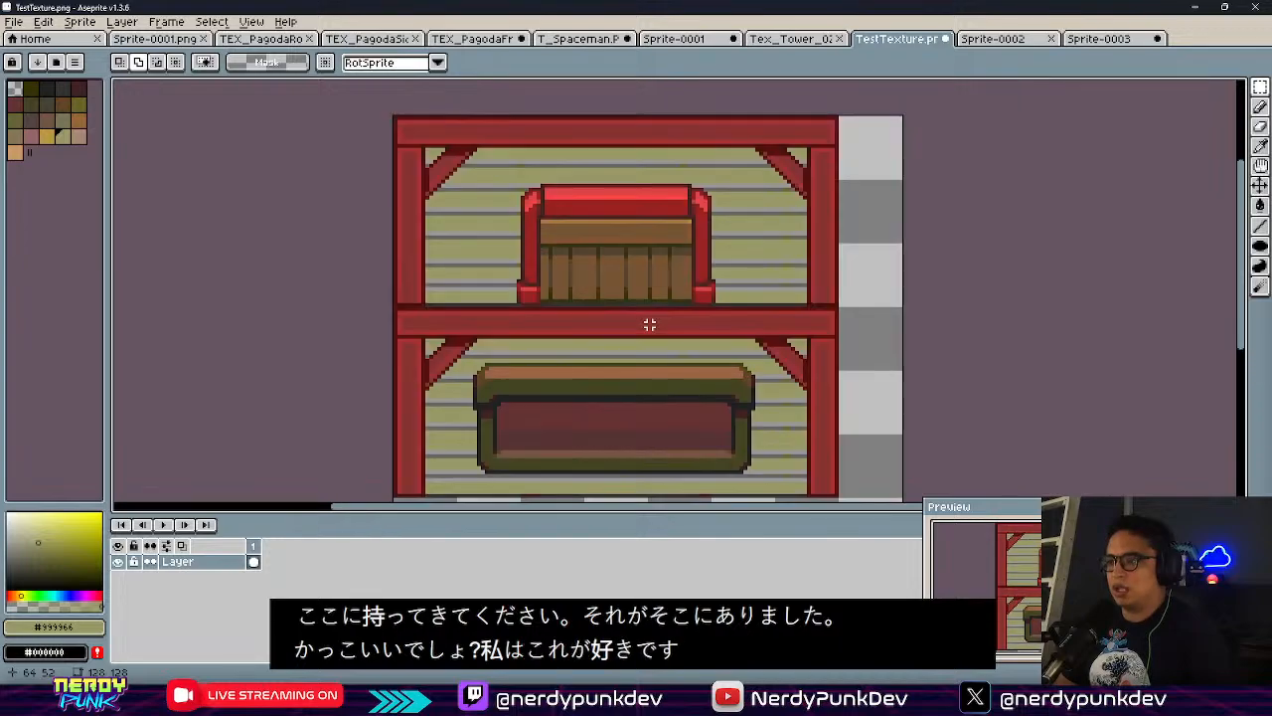
Export the texture as TEX_PagodaStructure_01.png, overwriting the existing file
key("ctrl+alt+shift+s")
left_click(184, 201)
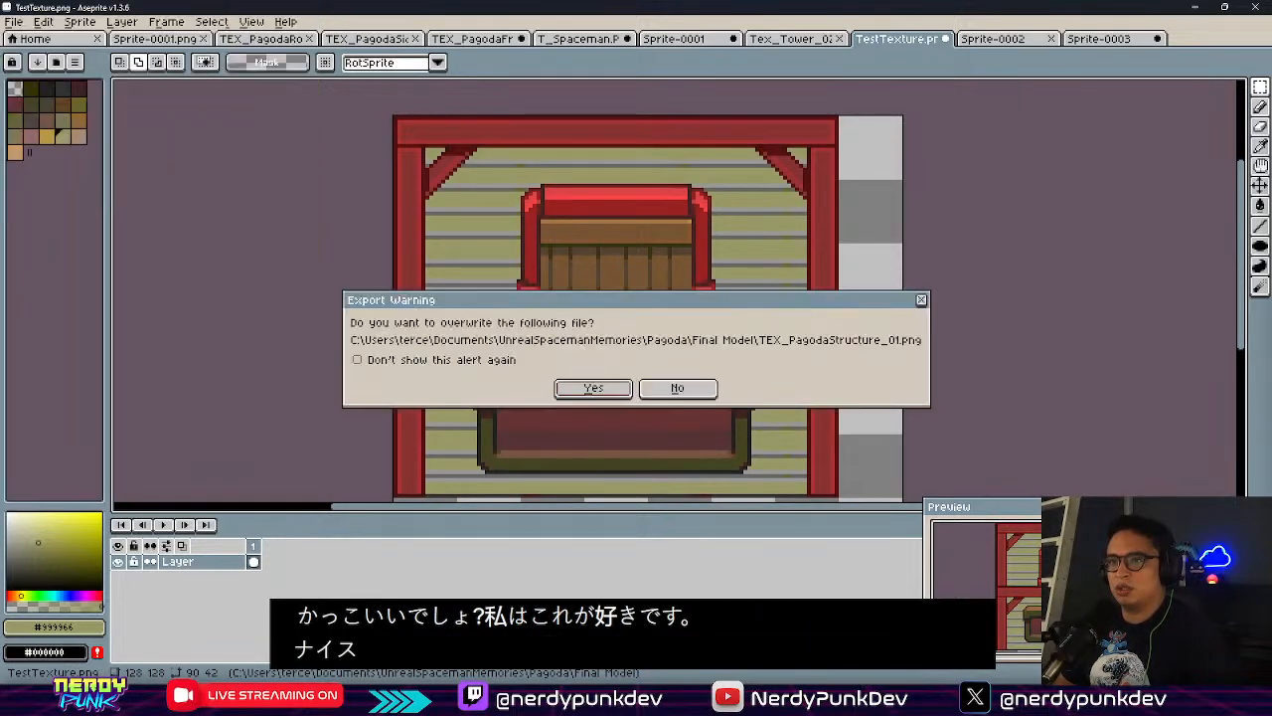
left_click(587, 387)
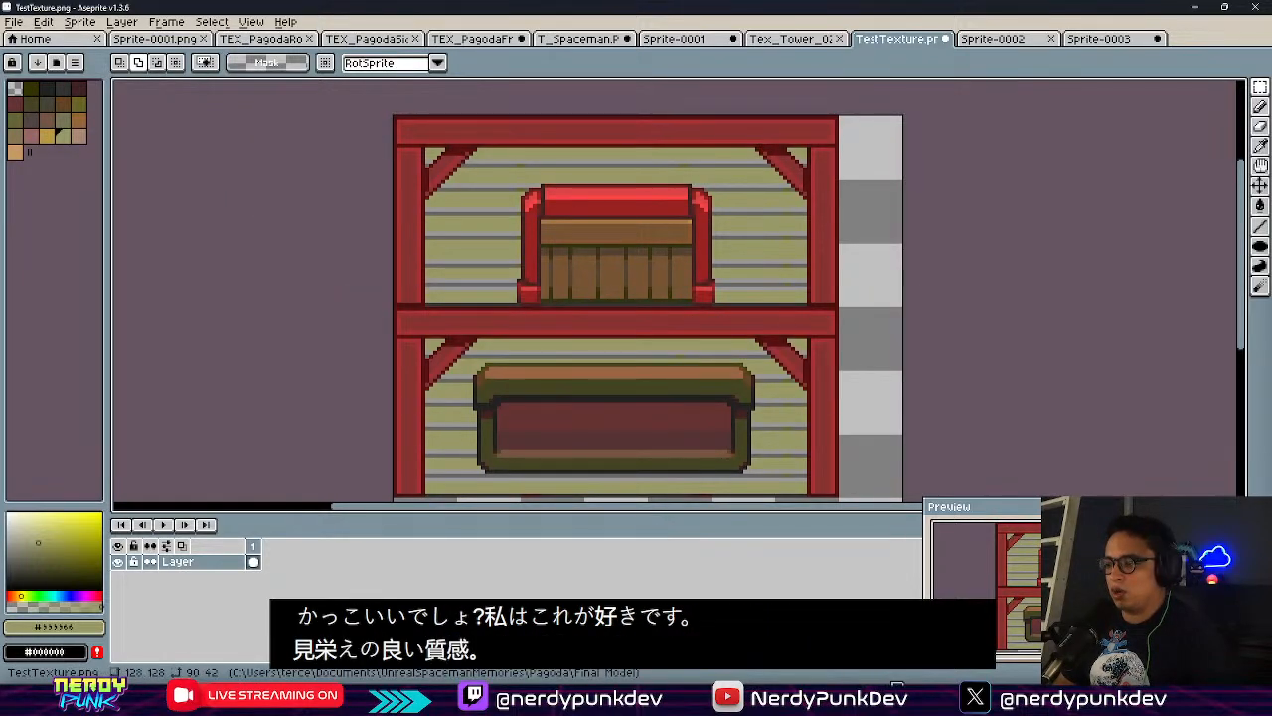
Switch to Crocotile 3D and replace the wall tileset with TEX_PagodaStructure_01.png from the Final Model folder
key("alt+Tab")
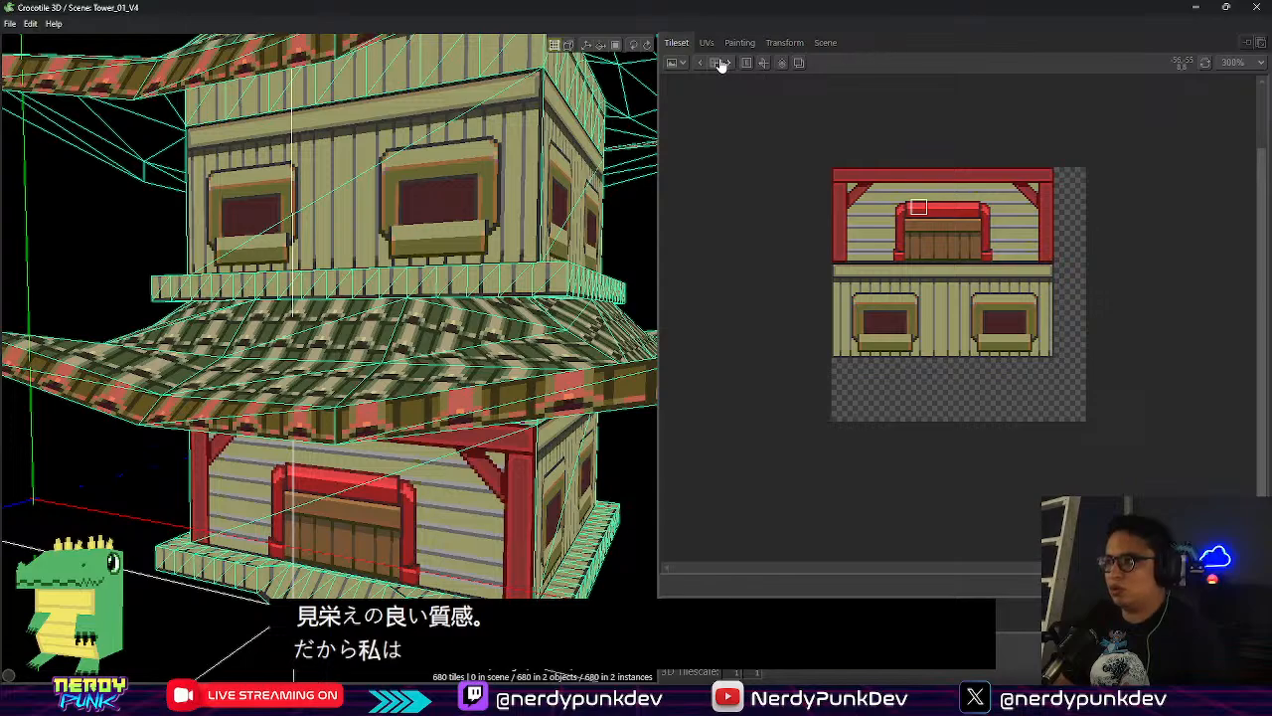
left_click(684, 63)
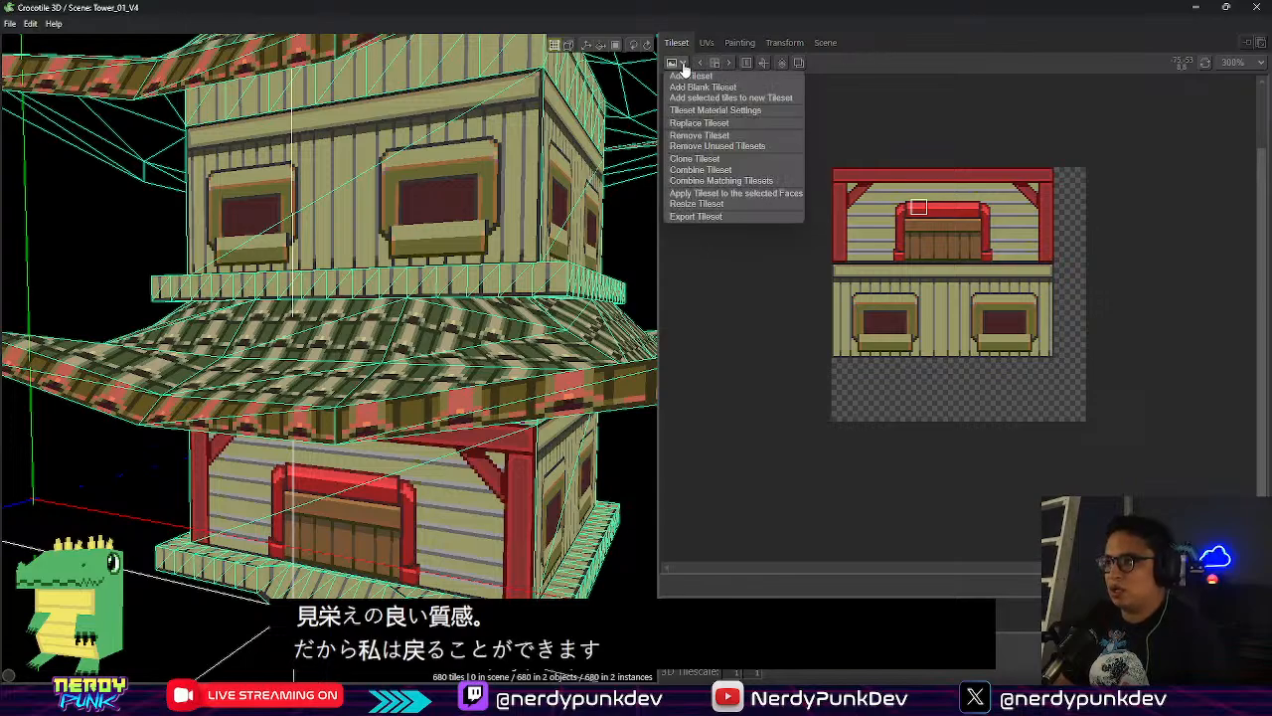
left_click(721, 125)
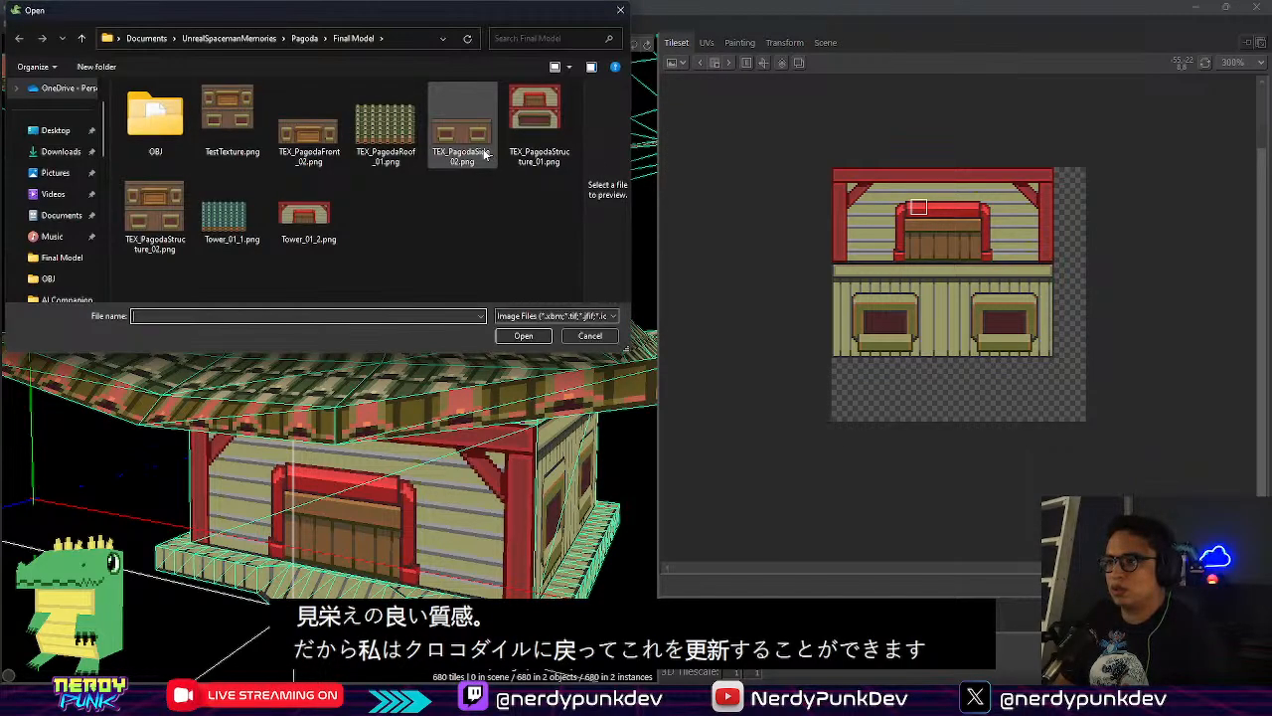
left_click(534, 119)
left_click(522, 335)
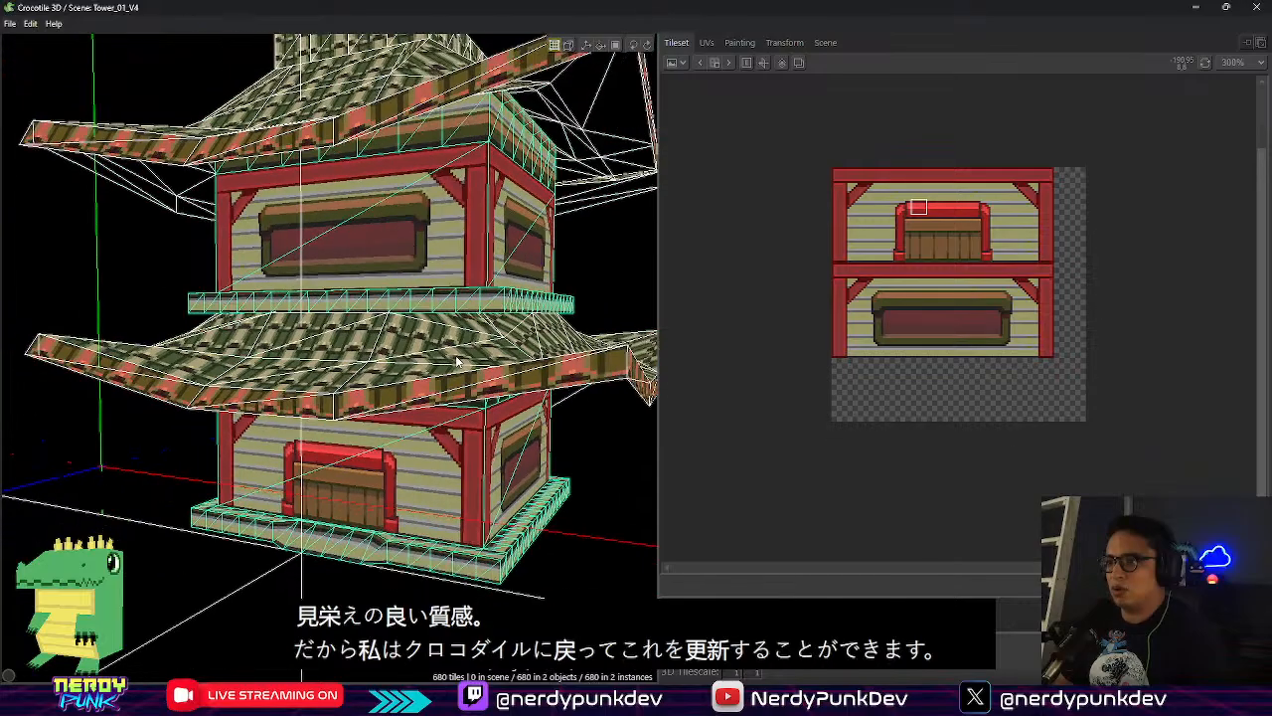
Check the retextured pagoda walls from the front and bring up the roof tile tileset
right_click_drag(443, 323, 75, 357)
mouse_move(328, 358)
right_mouse_down()
mouse_move(218, 353)
mouse_move(328, 377)
right_mouse_up()
right_click_drag(378, 338, 327, 297)
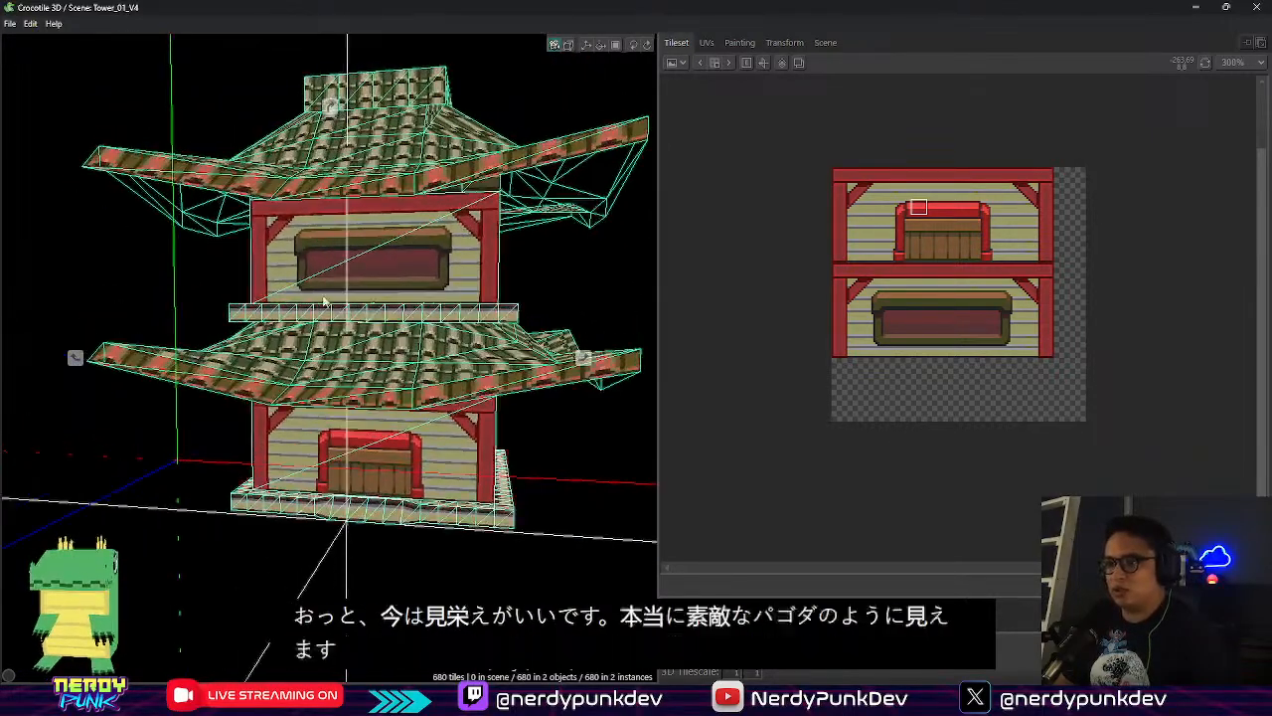
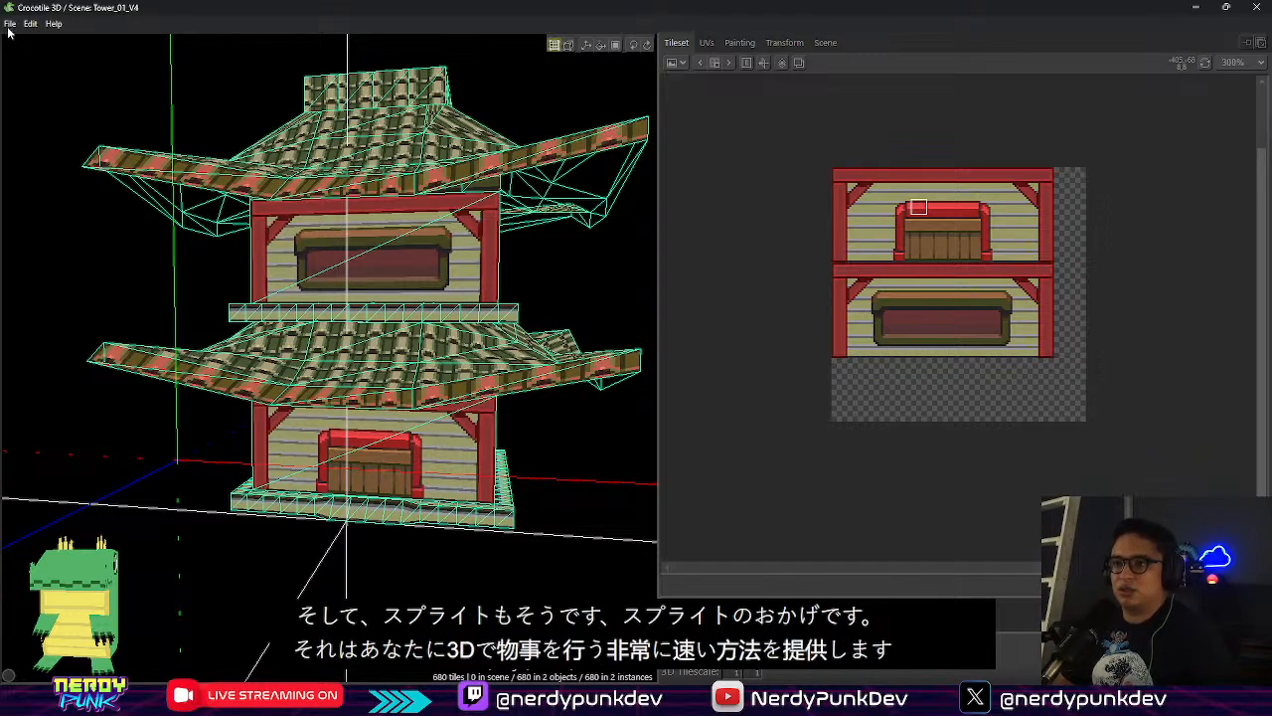
left_click(833, 44)
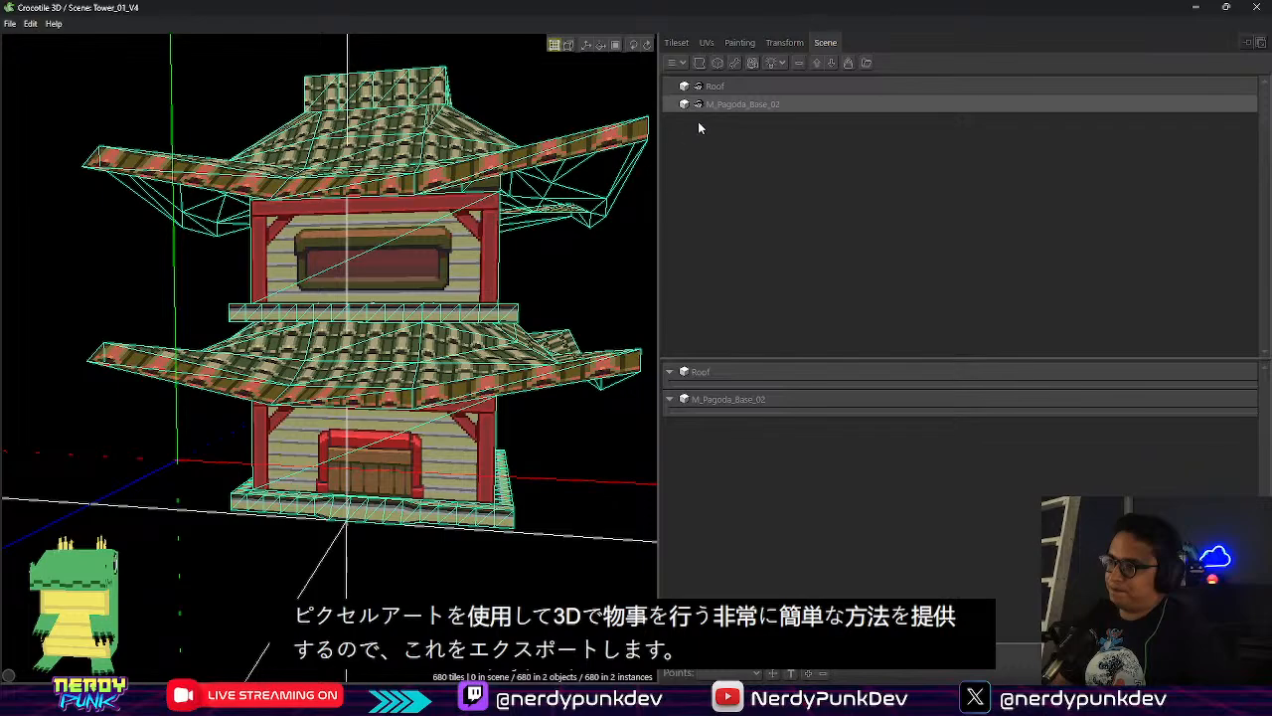
left_click(676, 43)
left_click(683, 63)
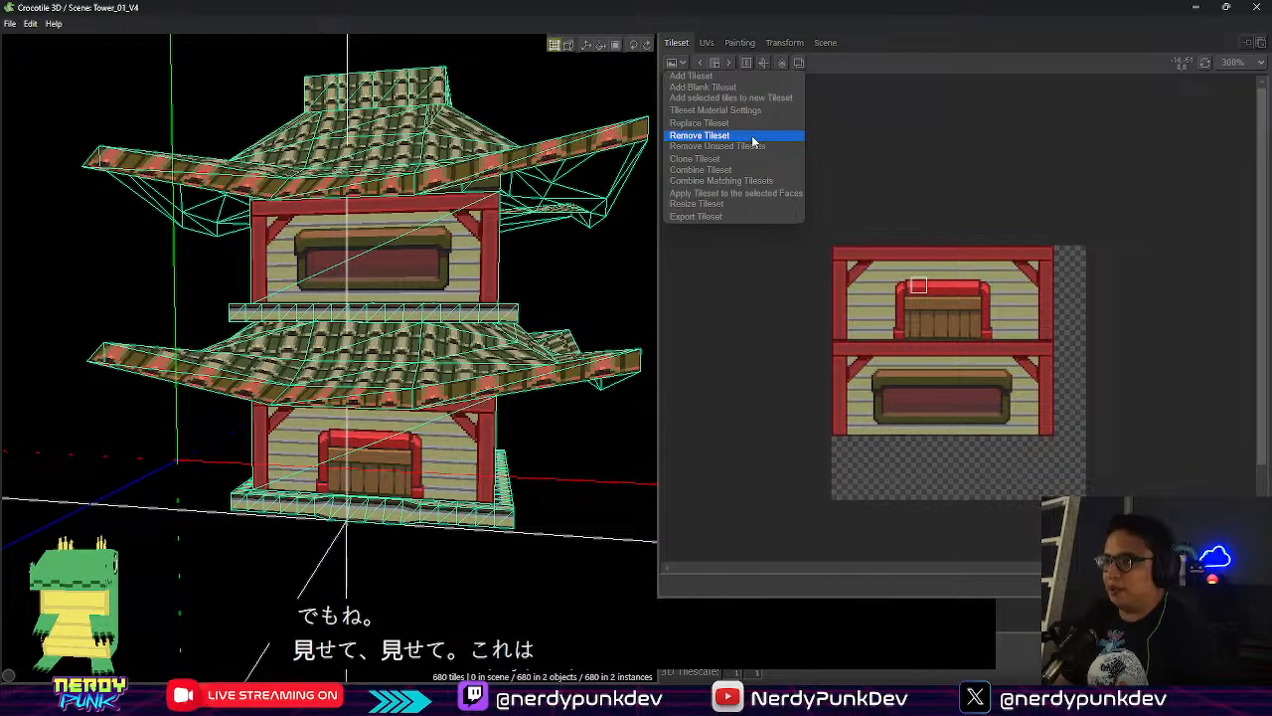
left_click(777, 77)
left_click(729, 64)
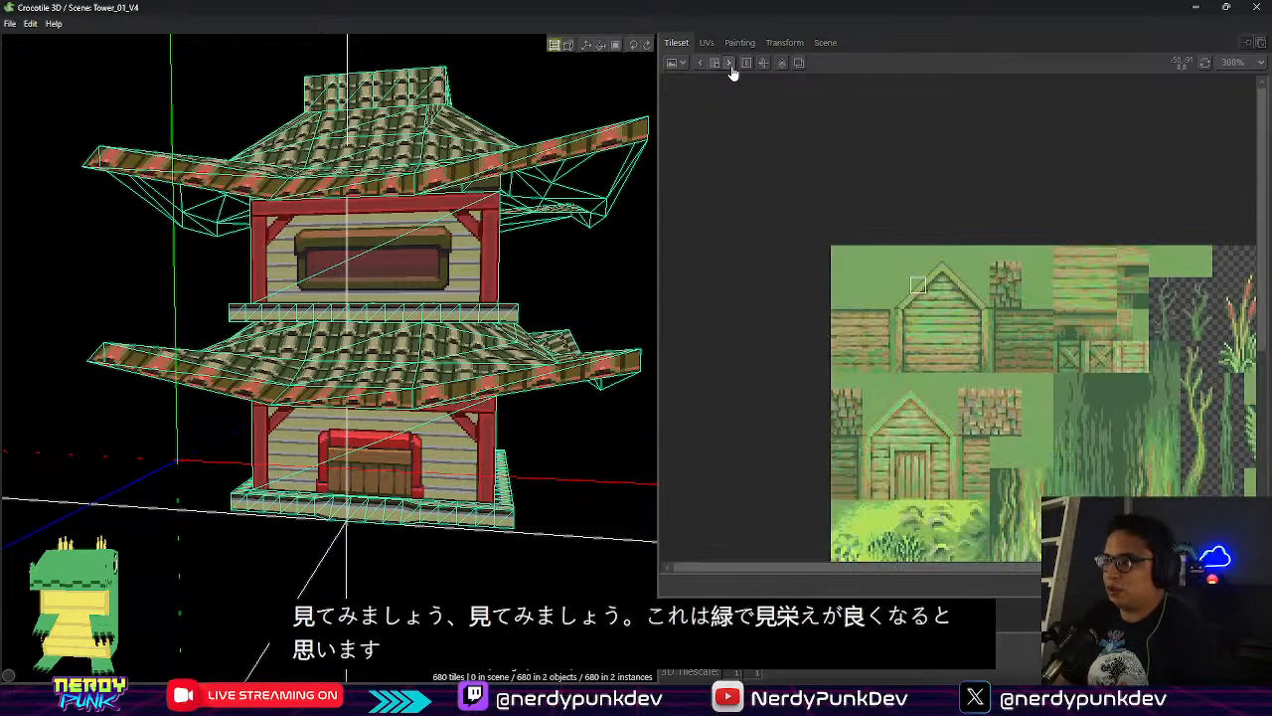
left_click(730, 64)
Replace the roof tileset with Roof_Texture_02.png from the Pagoda folder and check the roofs on the model
left_click(676, 64)
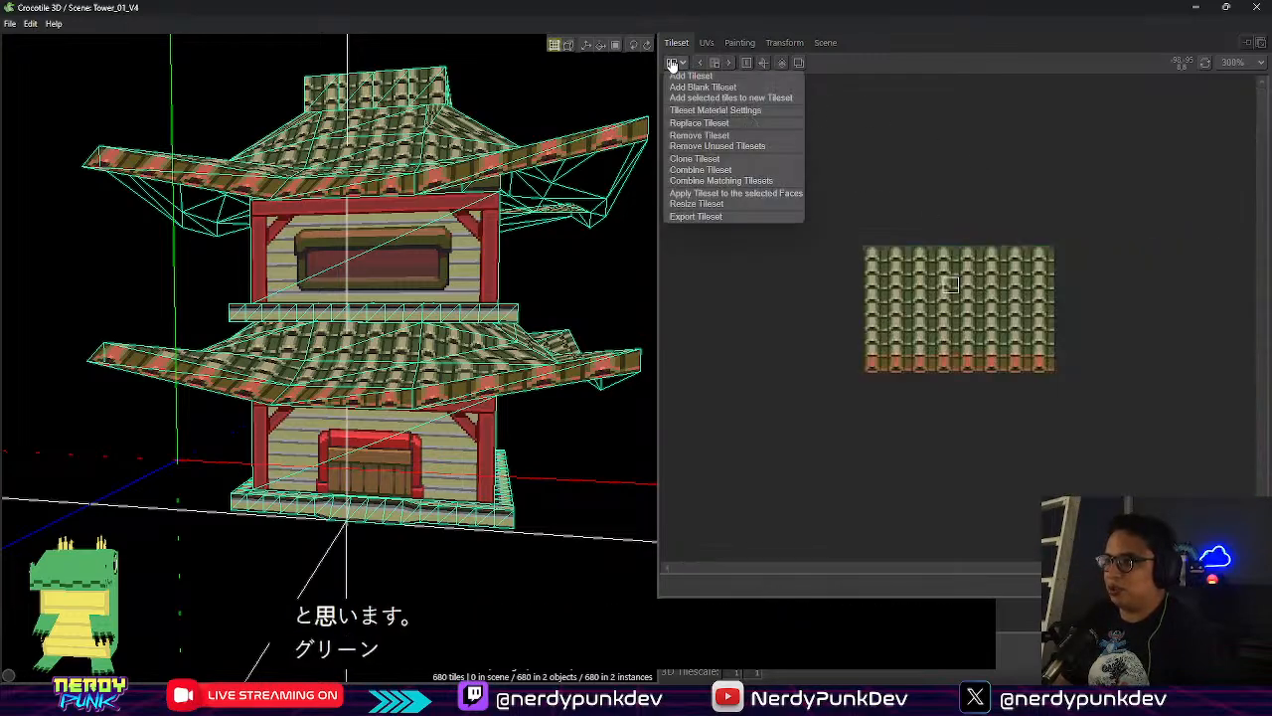
left_click(712, 122)
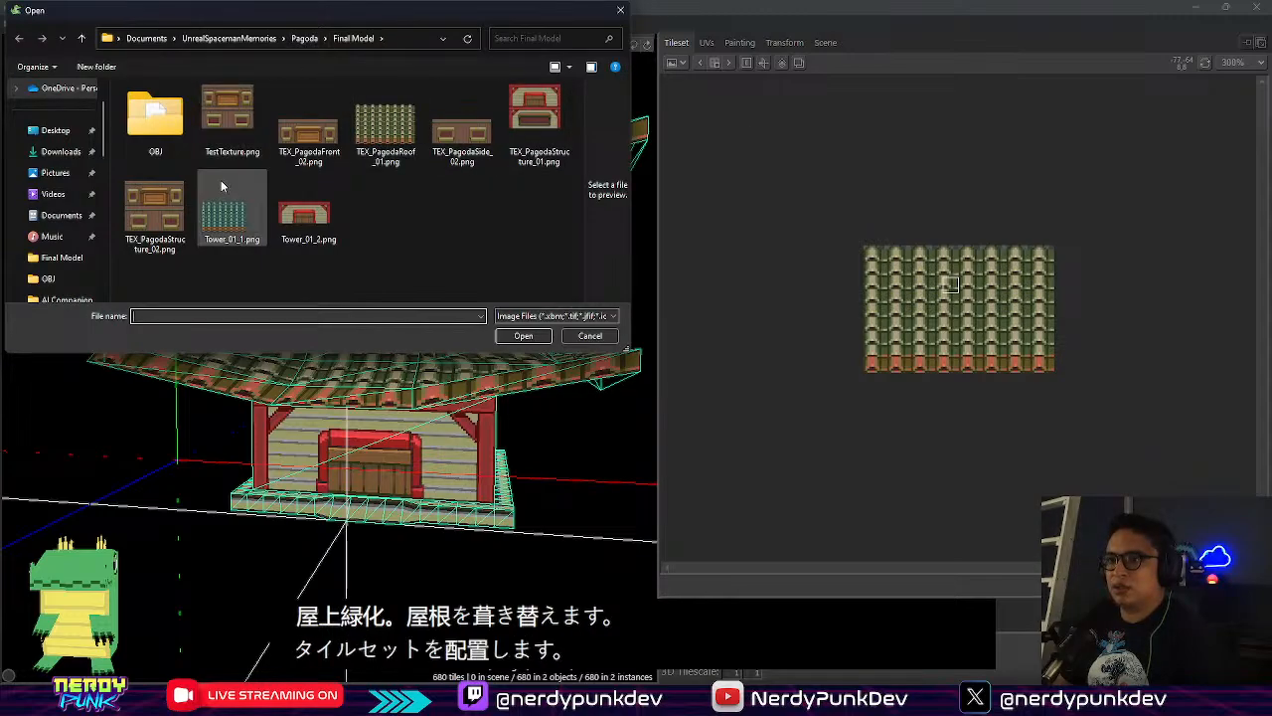
left_click(304, 38)
left_click(308, 121)
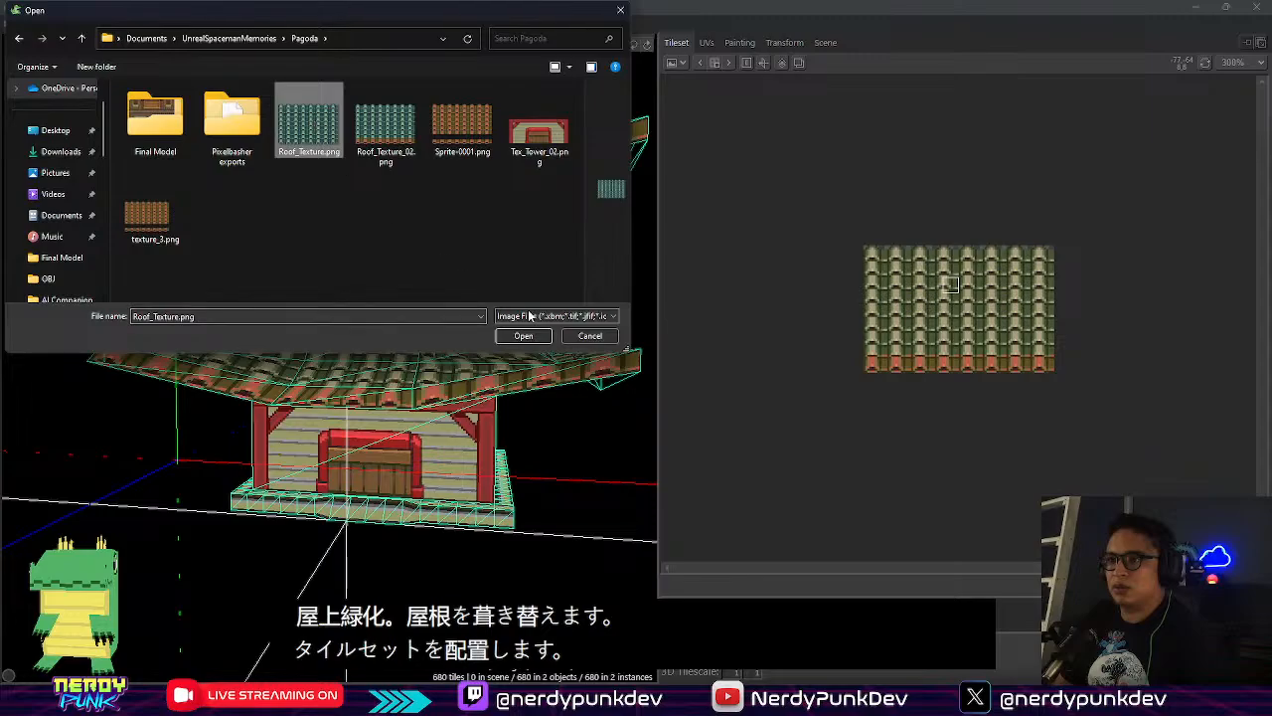
left_click(386, 124)
left_click(520, 336)
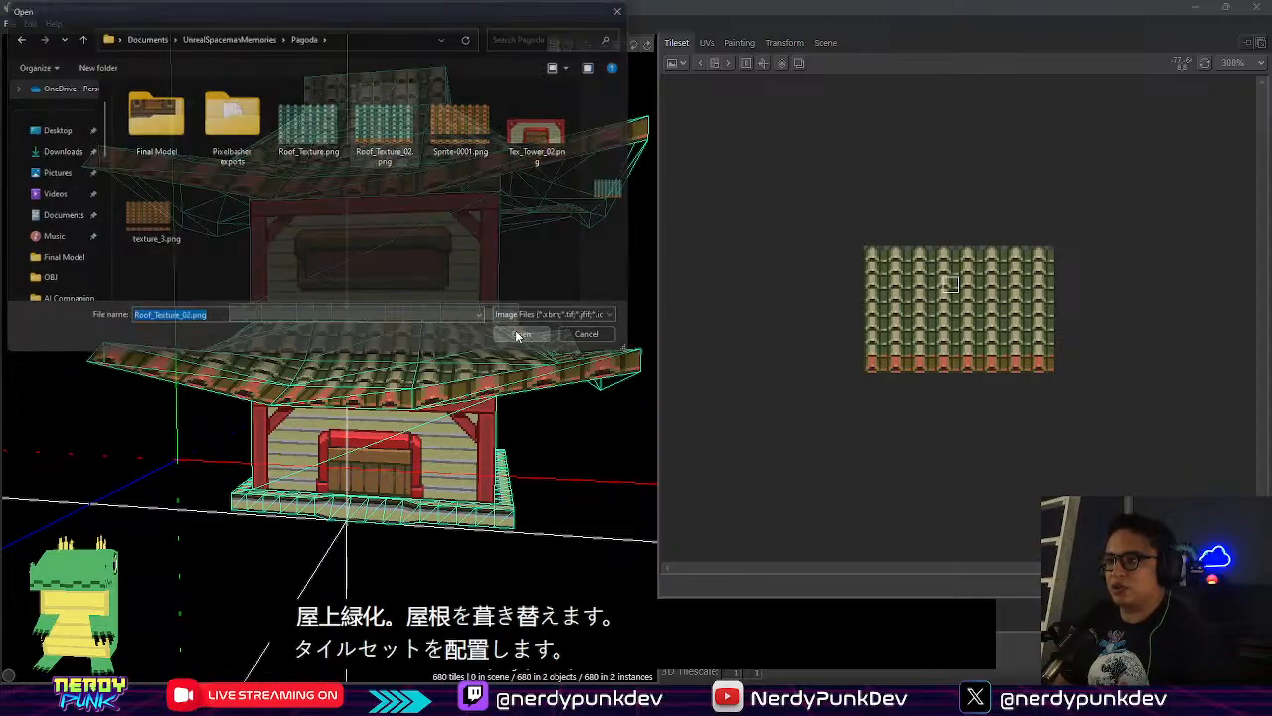
middle_click_drag(534, 256, 465, 276)
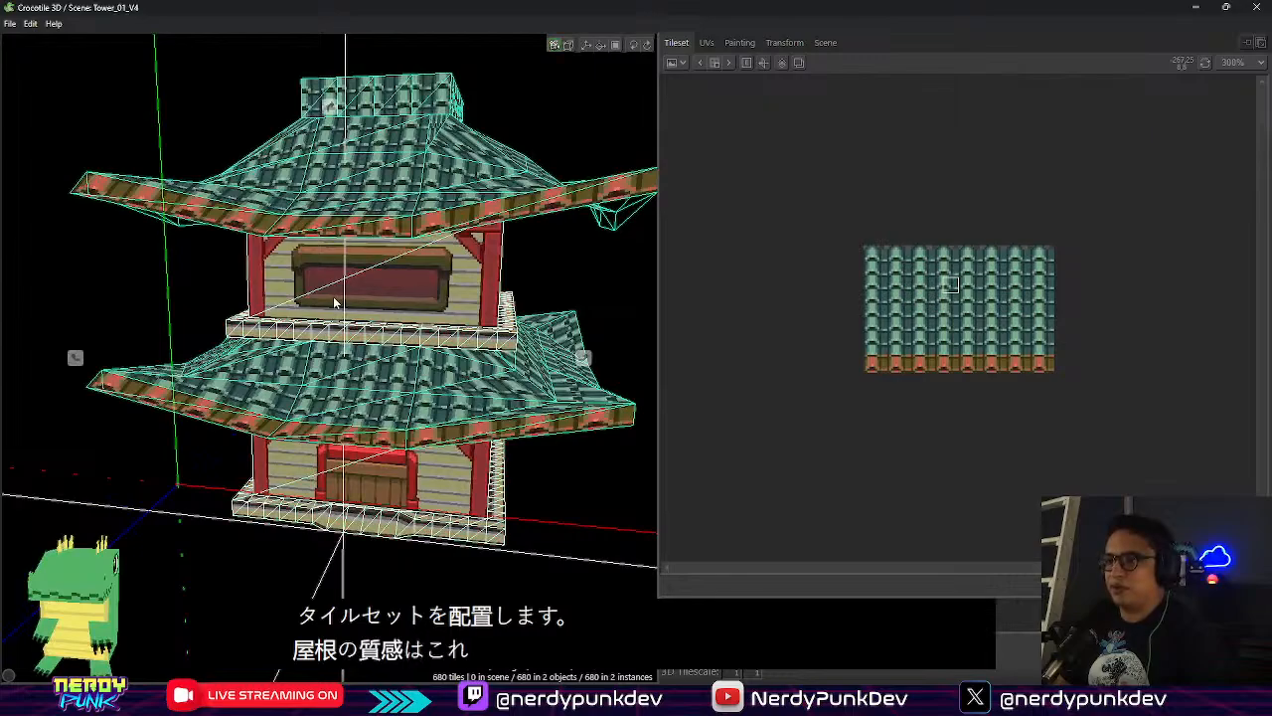
middle_click_drag(334, 297, 487, 299)
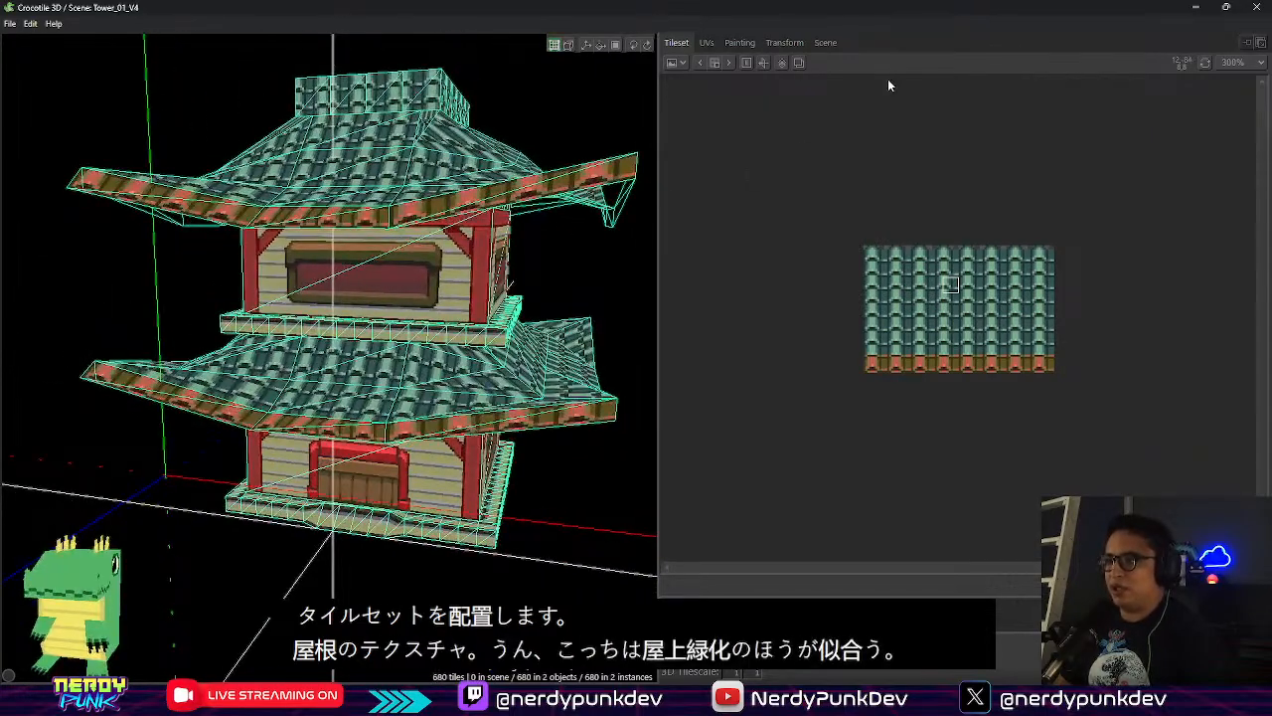
left_click(821, 42)
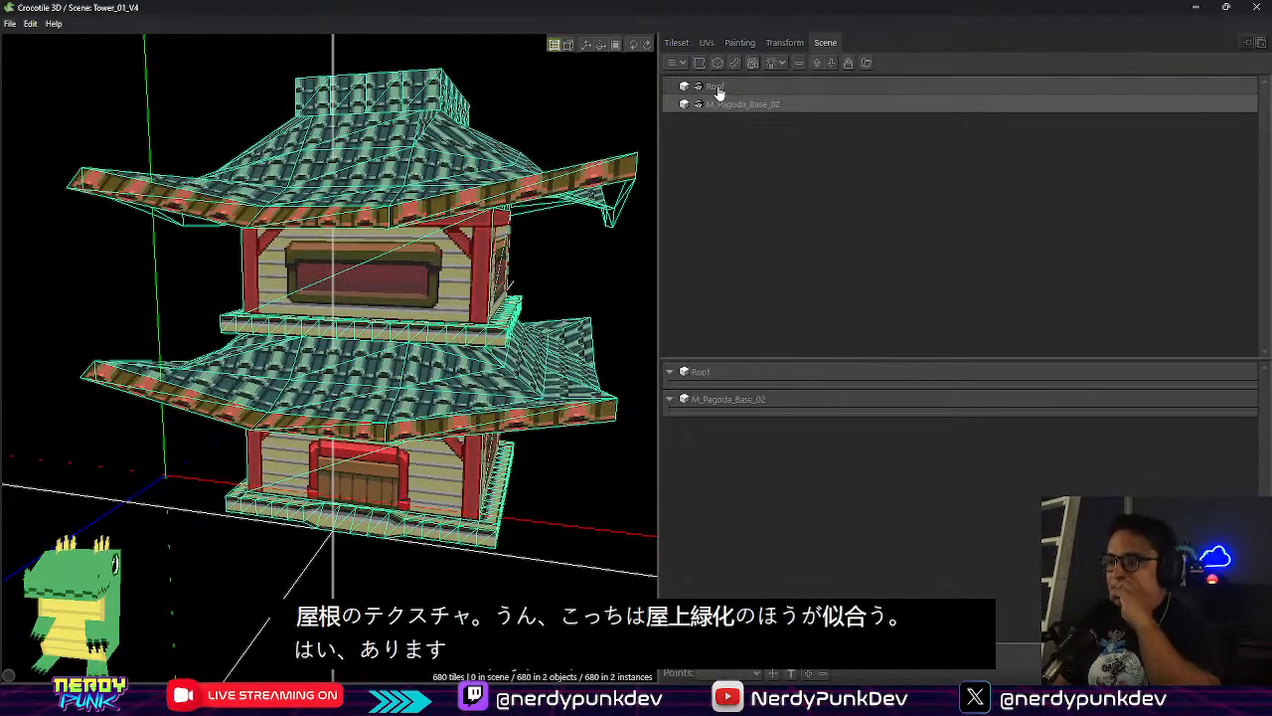
left_click(10, 23)
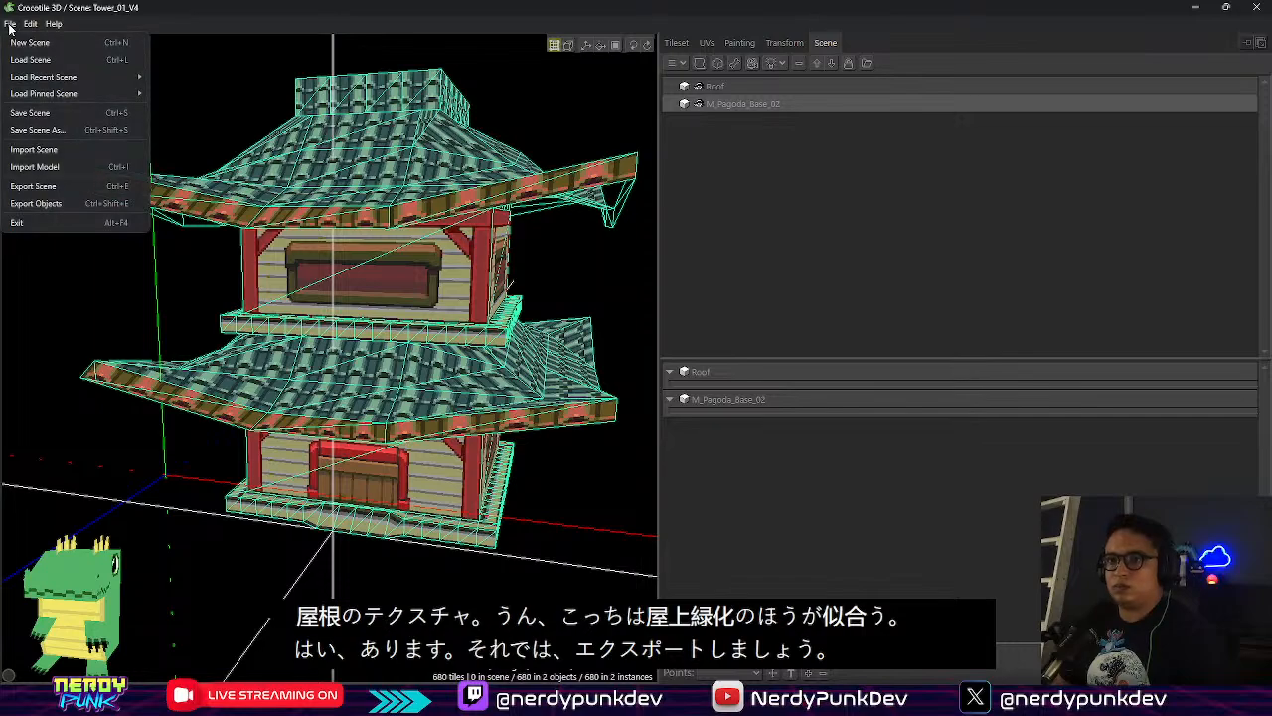
left_click(93, 204)
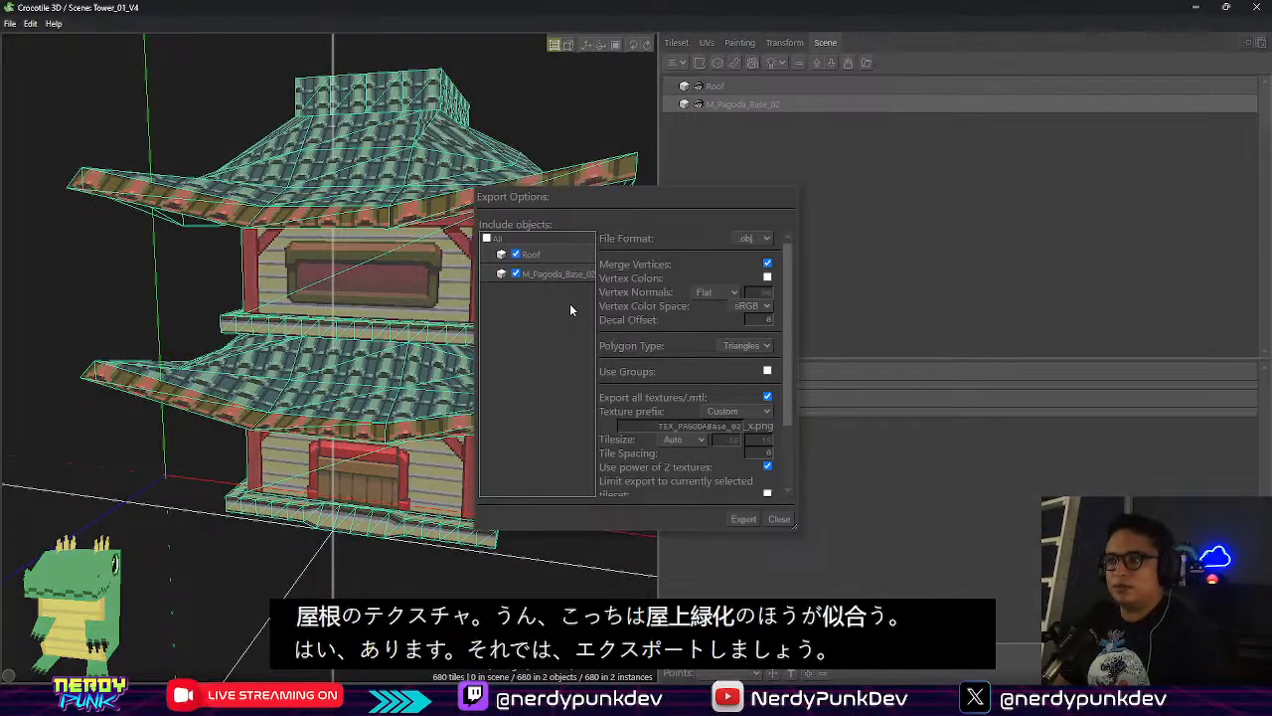
scroll(793, 308, "down", 3)
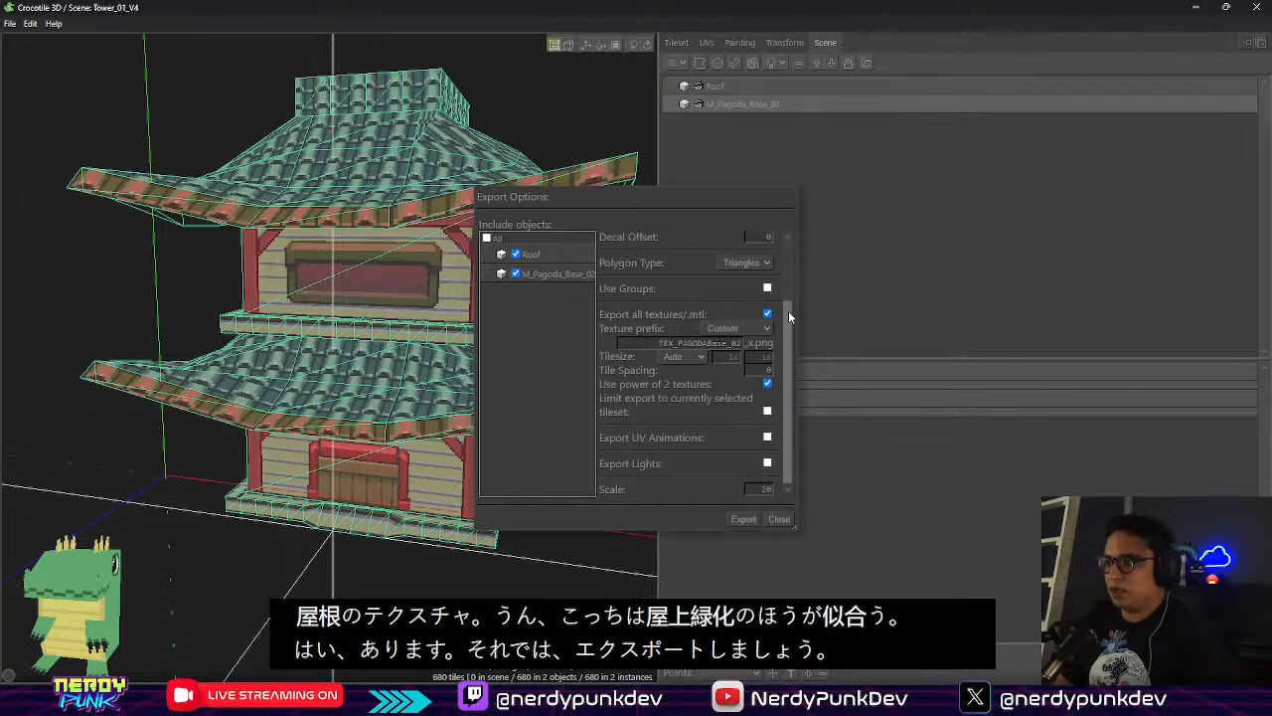
scroll(788, 316, "up", 3)
left_click(742, 519)
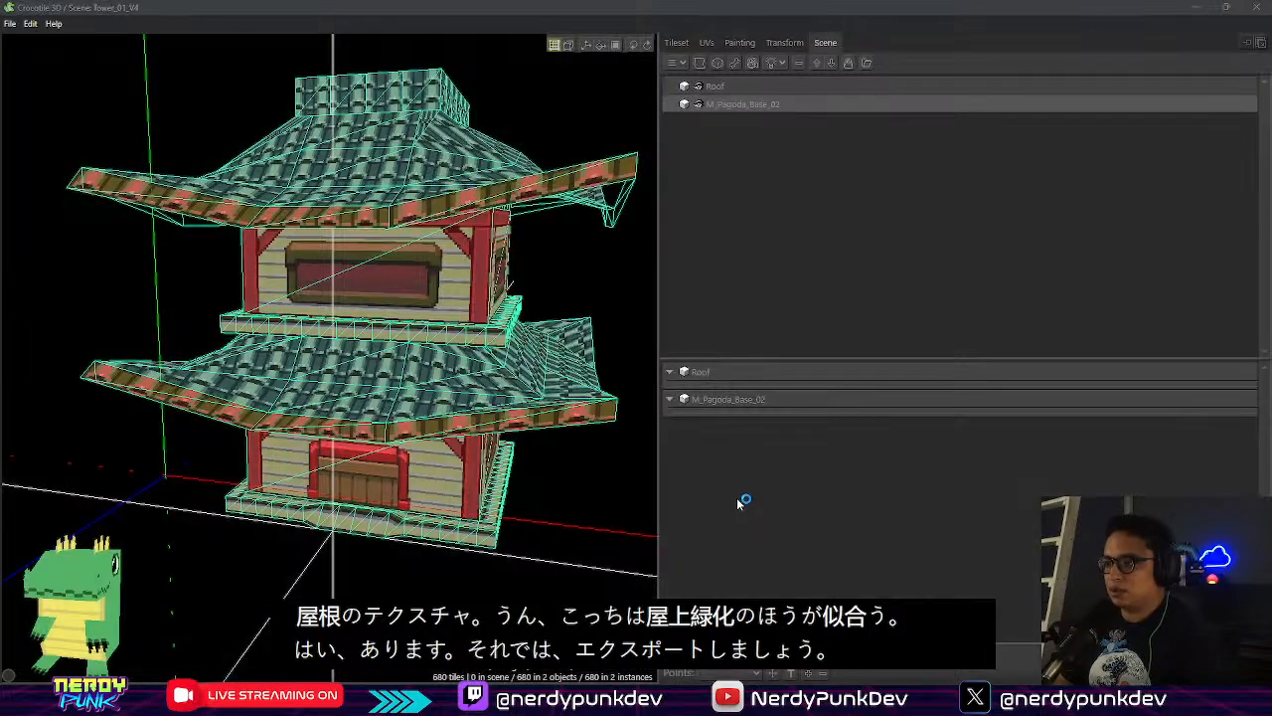
left_click(590, 337)
Start an .obj export of Roof and M_Pagoda_Base_02 with the custom texture prefix TEX_PAGODABase_01
left_click(10, 23)
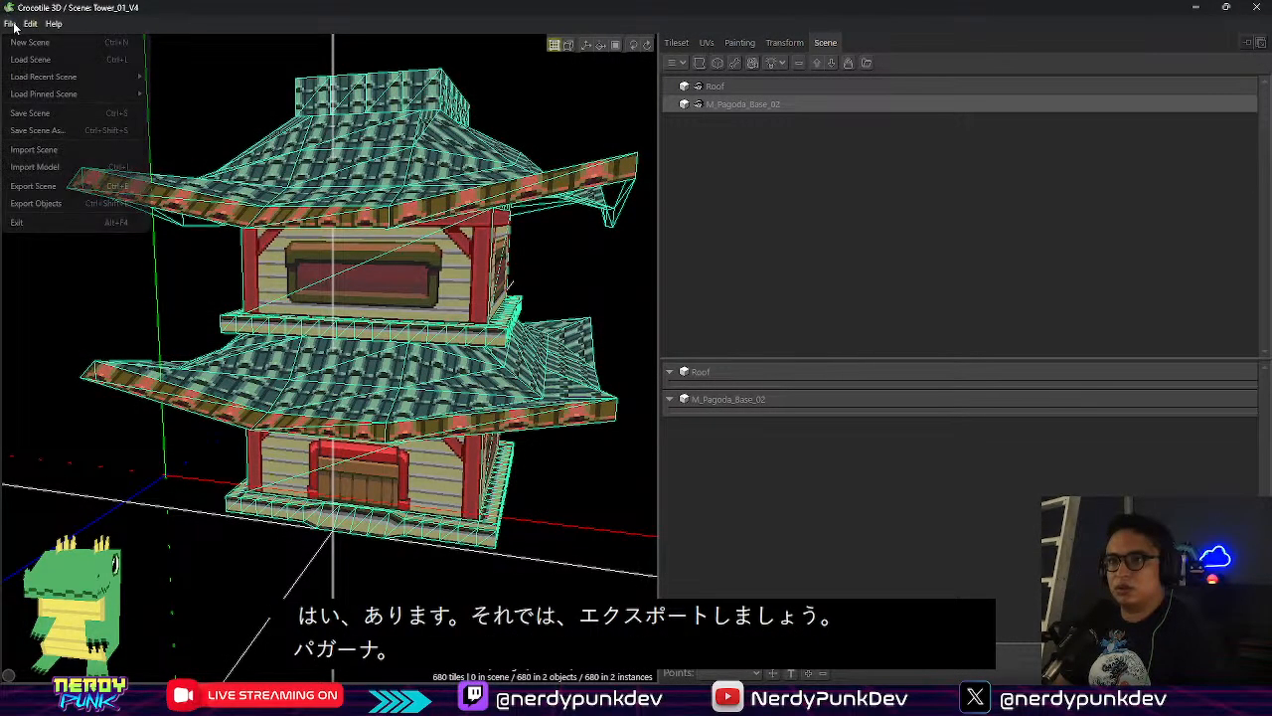
left_click(97, 205)
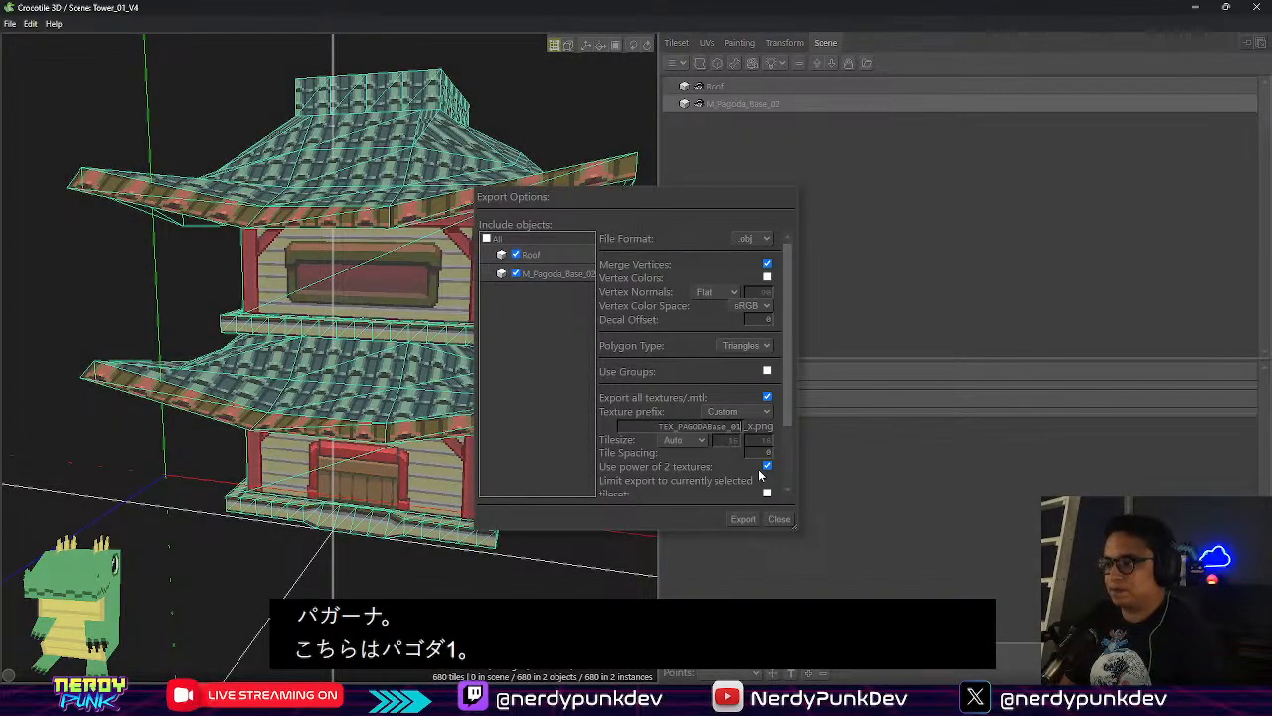
left_click(743, 519)
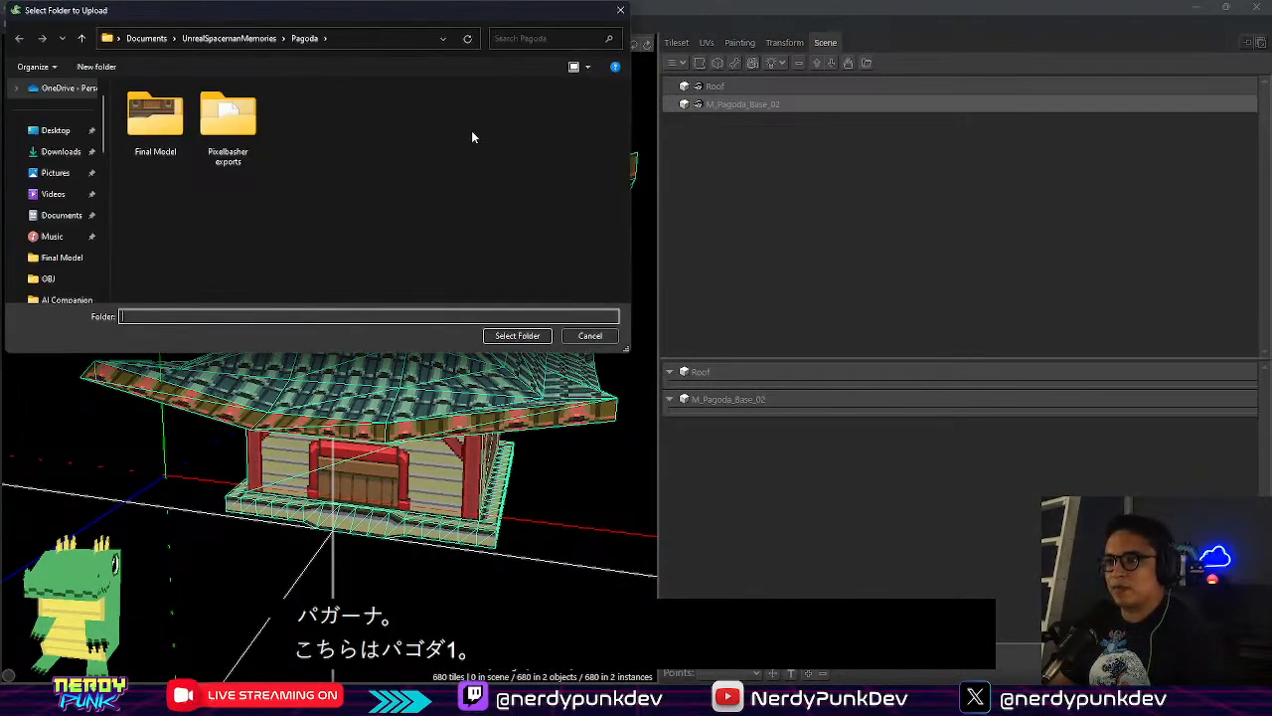
Create a folder named "obj 01" inside the Final Model folder for the export
double_click(155, 117)
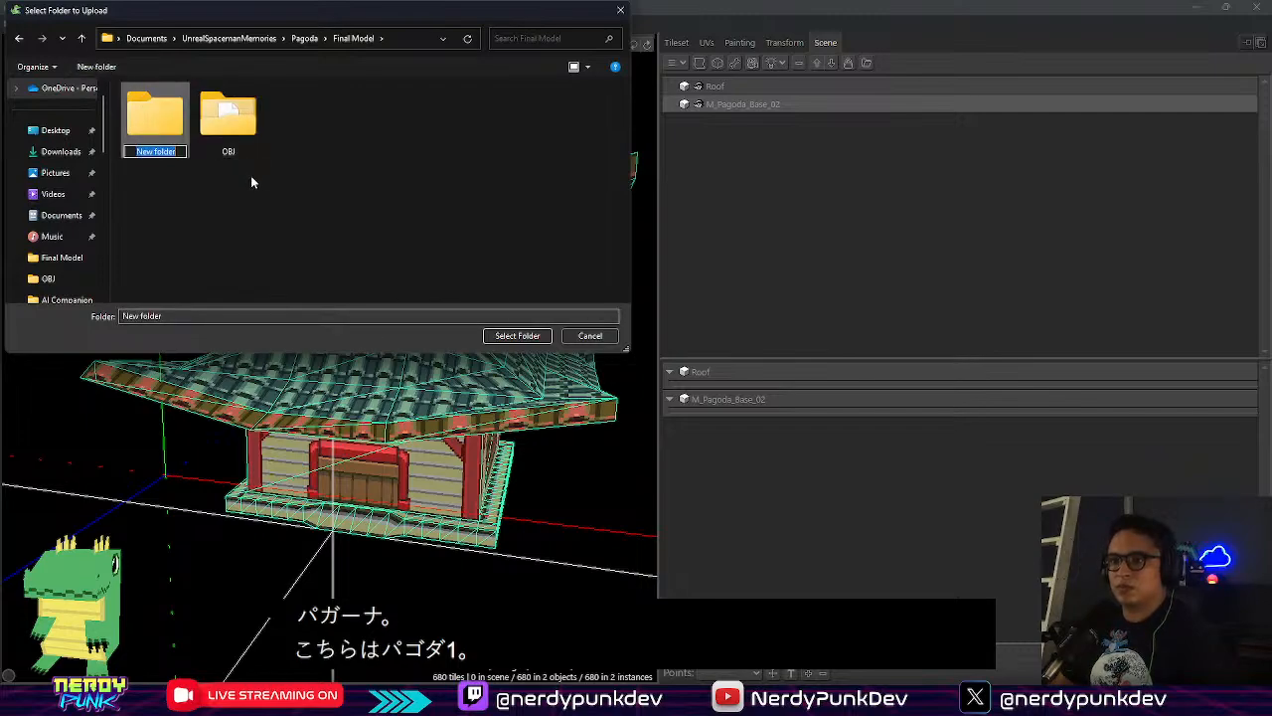
type("obj 01")
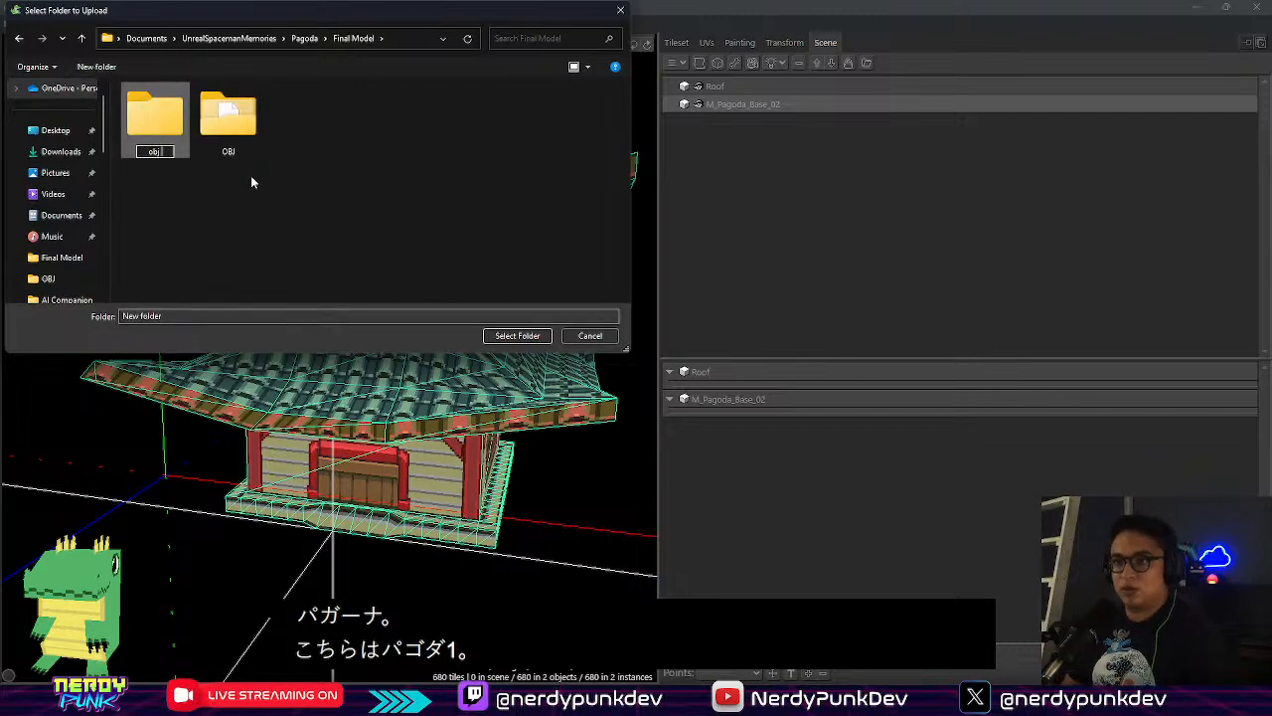
key("Return")
Rename the existing OBJ folder to "obj 02" and export the pagoda objects into the "obj 01" folder
left_click(163, 114)
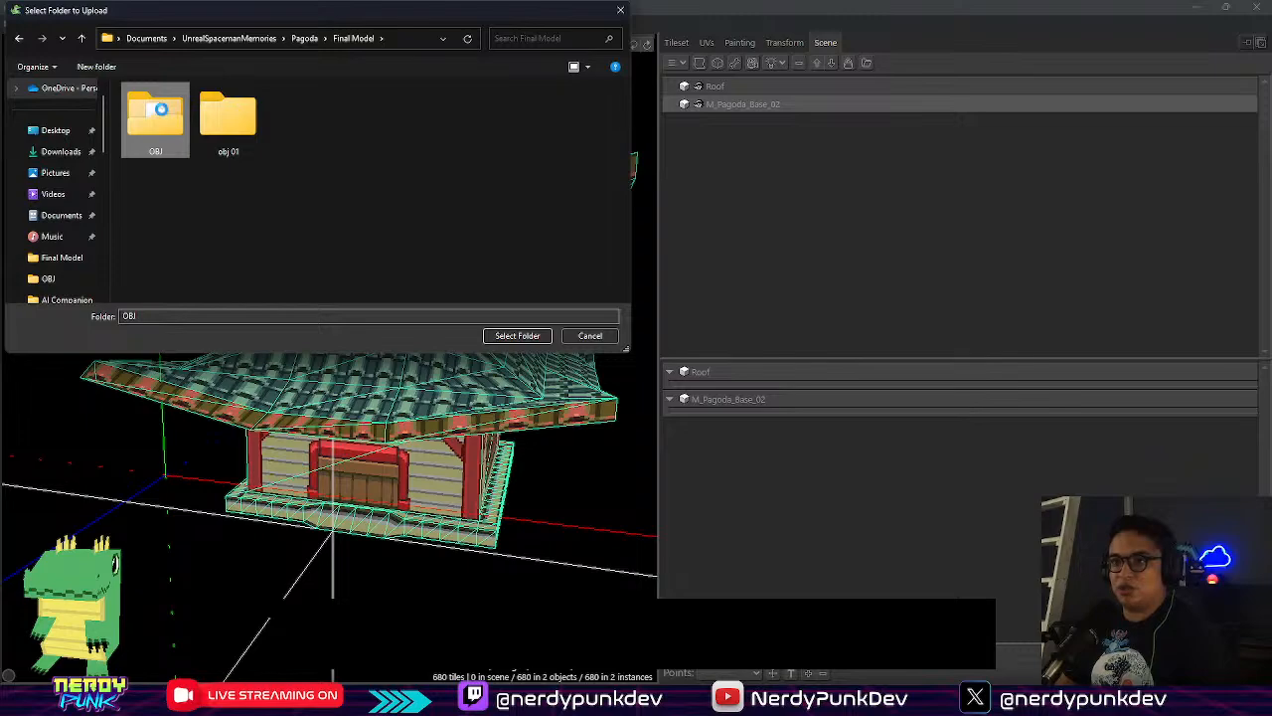
right_click(166, 115)
left_click(201, 458)
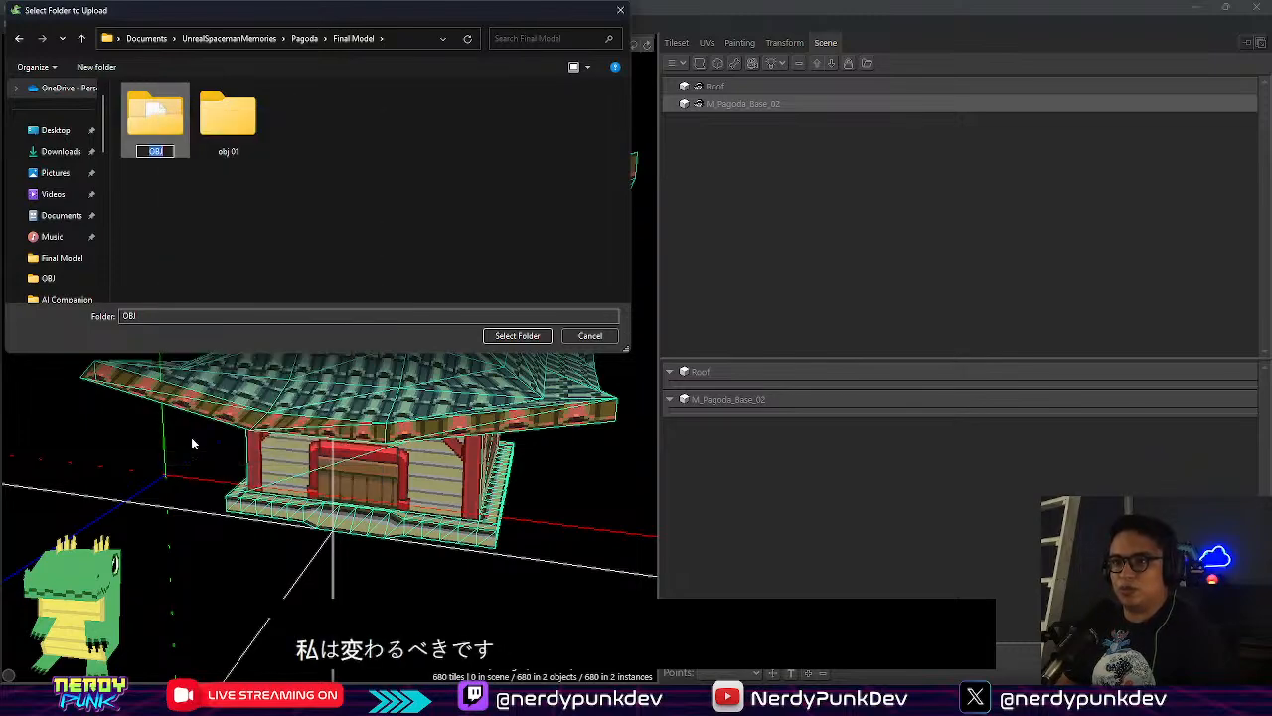
type("obj 2")
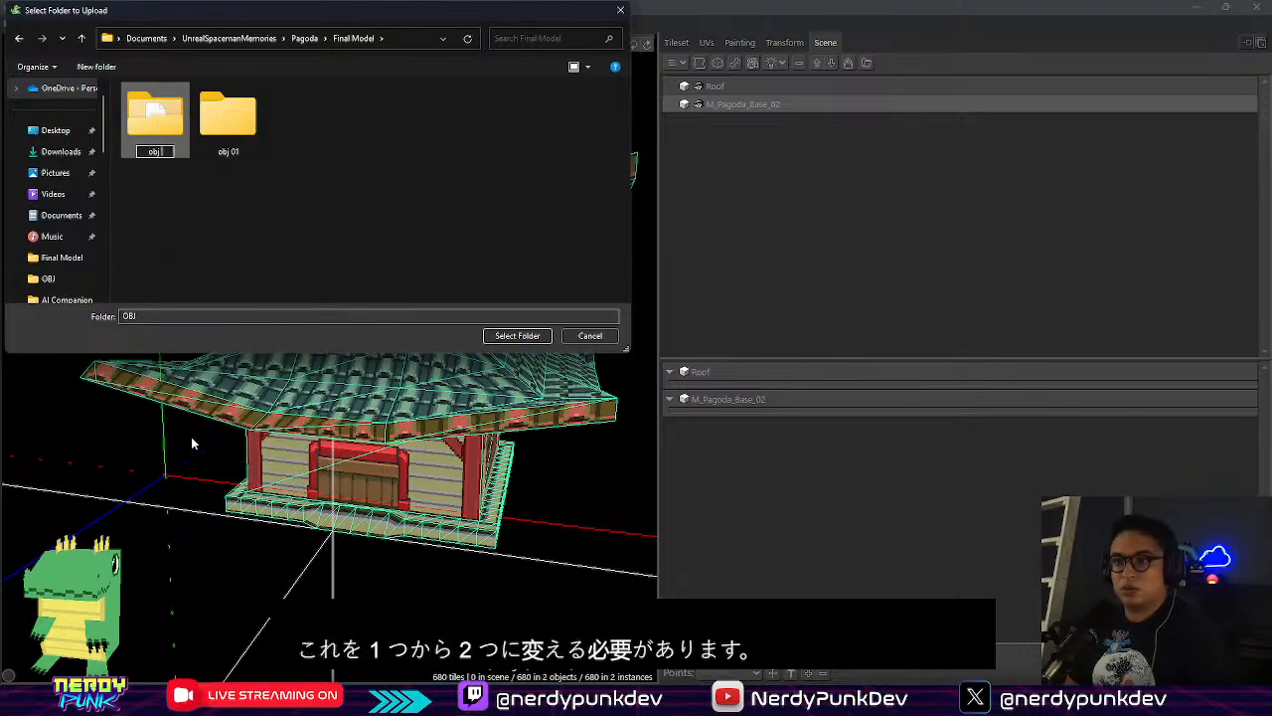
key("Return")
double_click(143, 125)
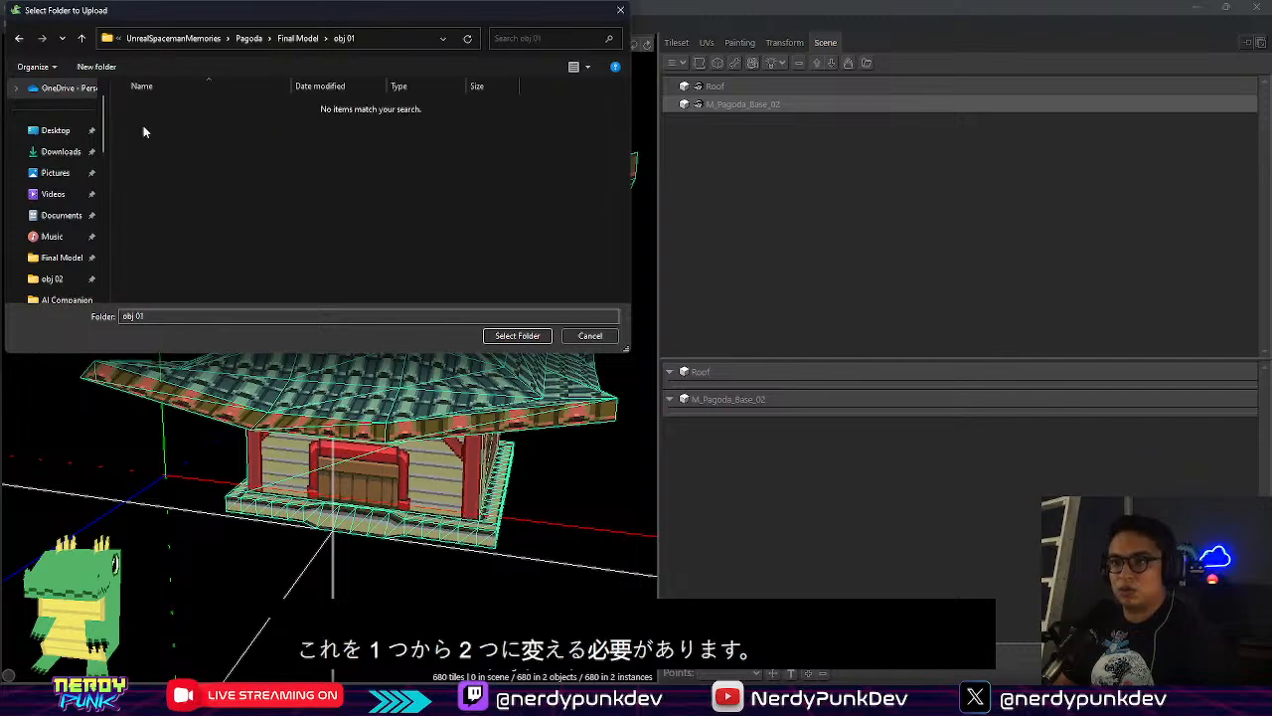
left_click(517, 336)
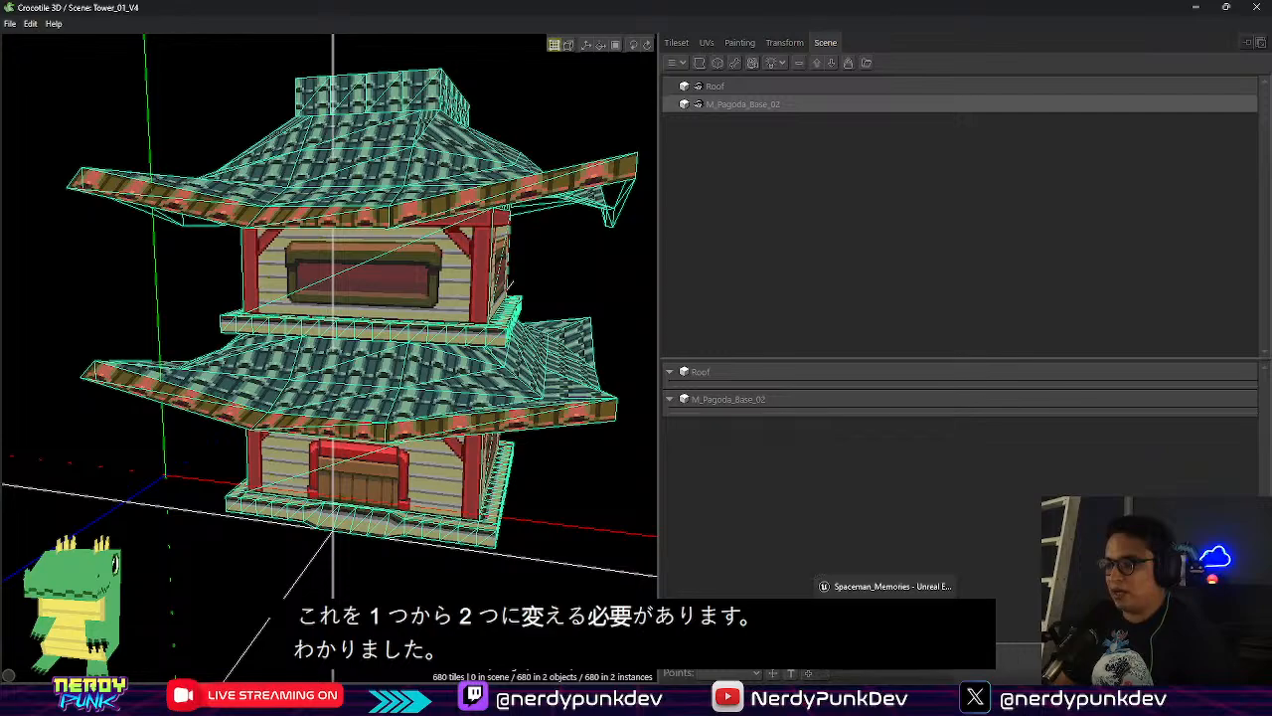
Switch to Unreal Engine and open the Pagoda_01 folder under Overworld > Buildings in the project content
left_click(884, 700)
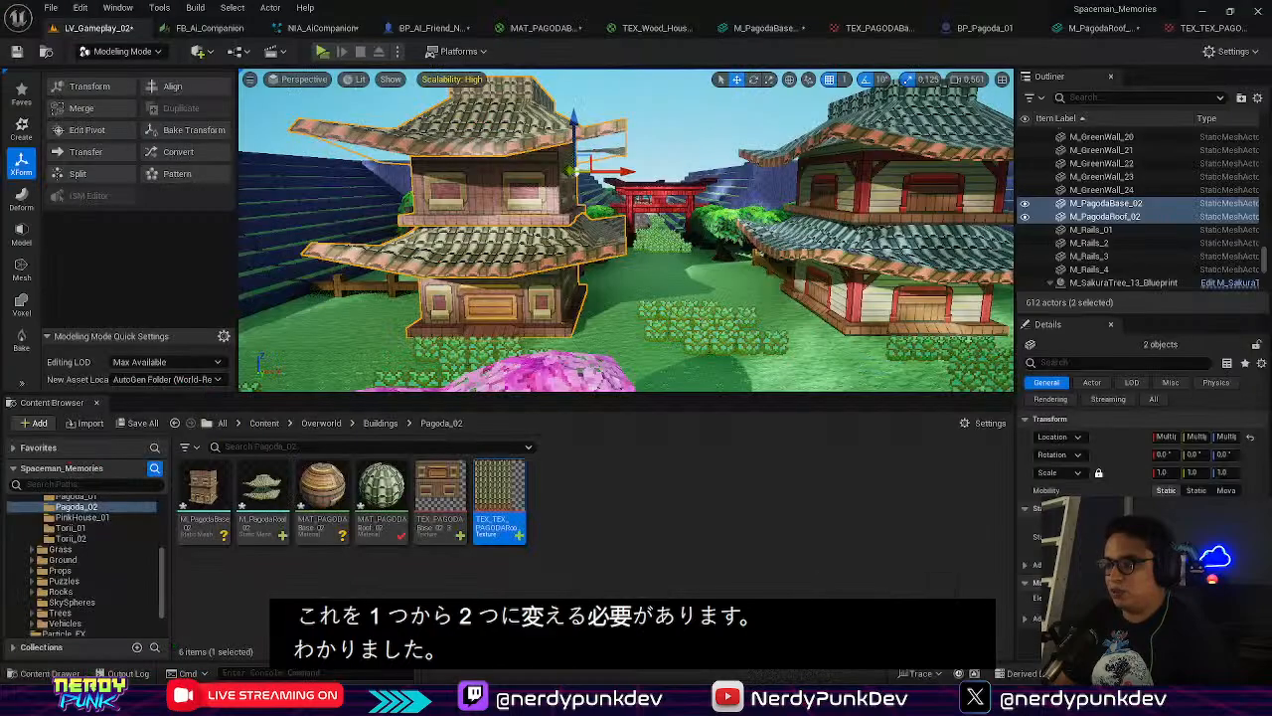
left_click(380, 422)
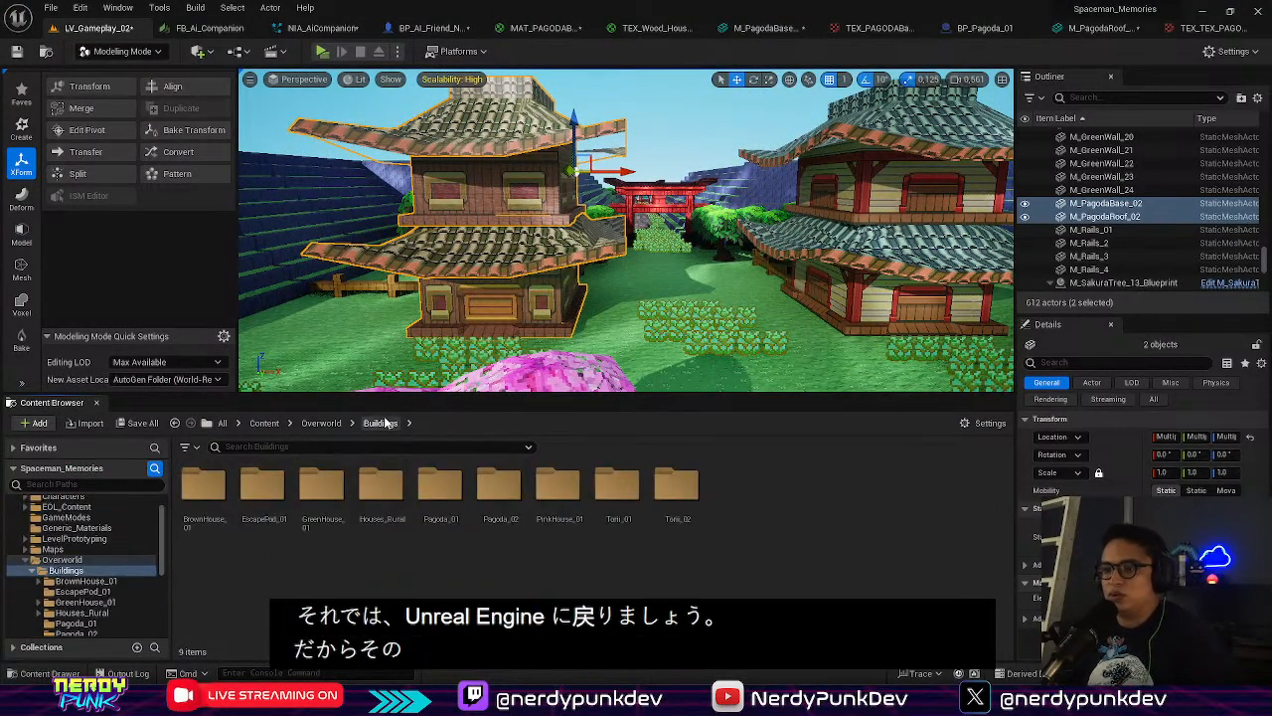
double_click(441, 488)
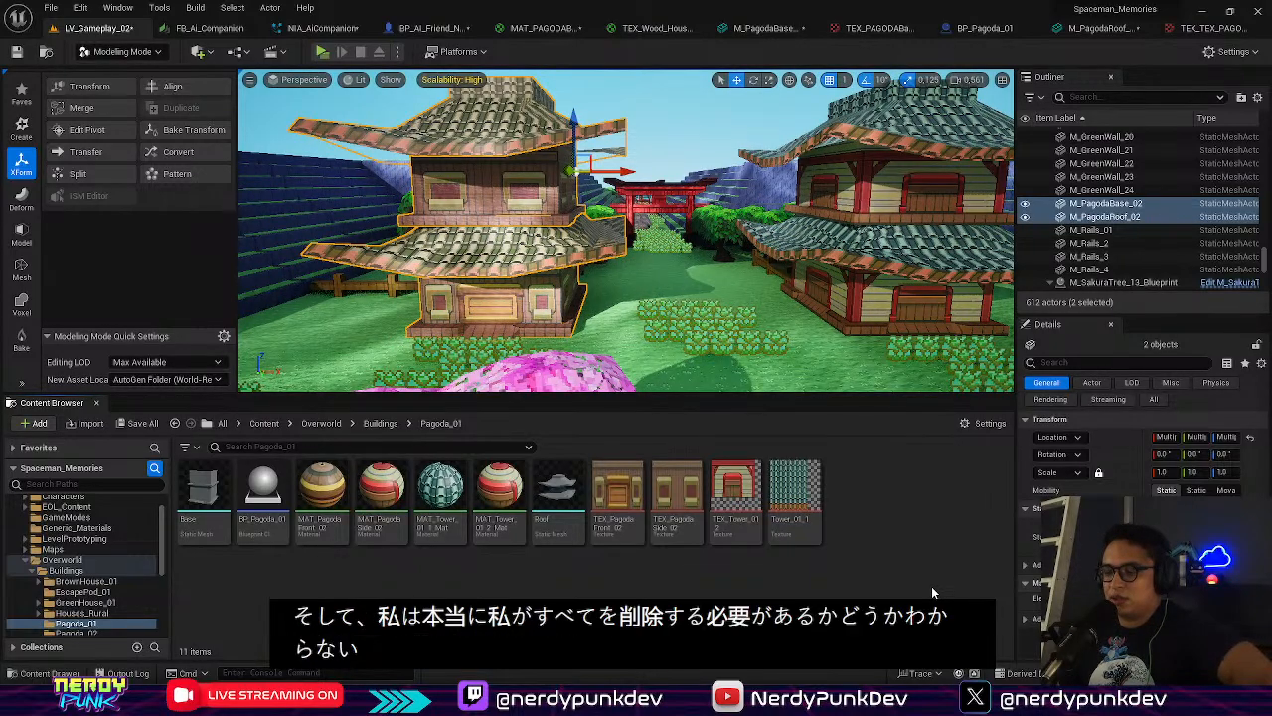
left_click(202, 492)
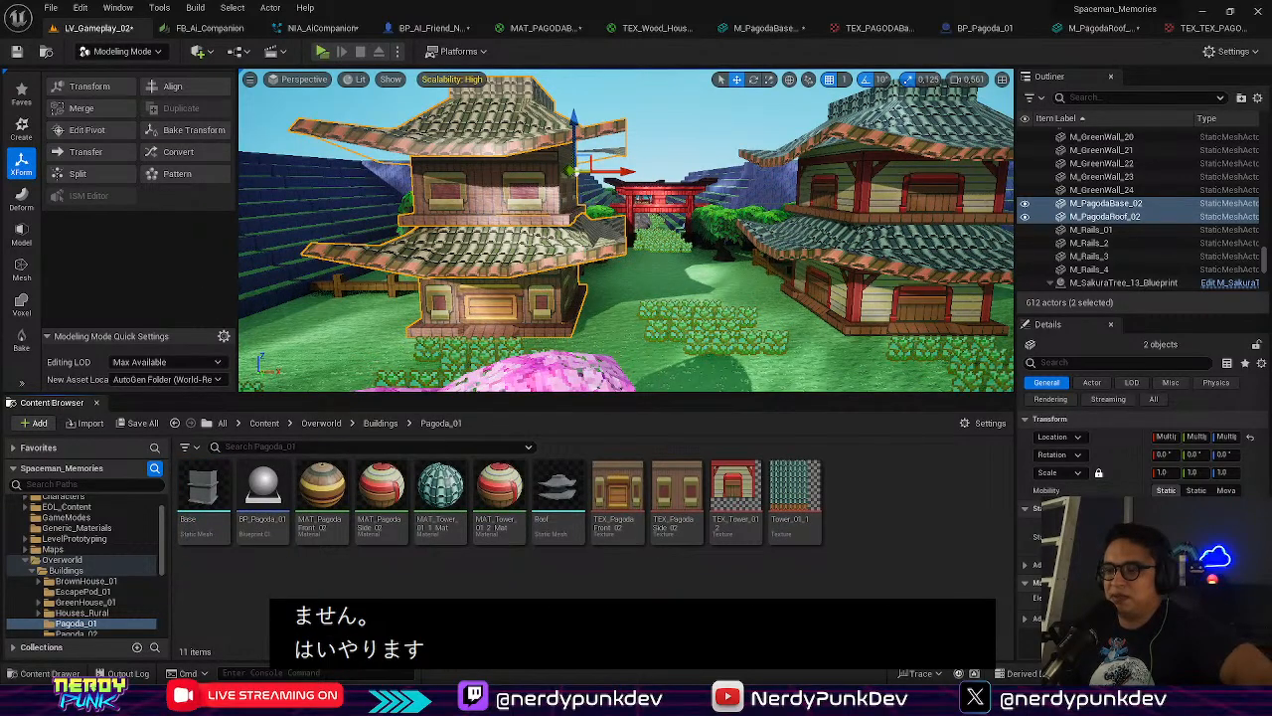
Create a new folder named OBJModel inside the Pagoda_01 content folder
right_click(382, 602)
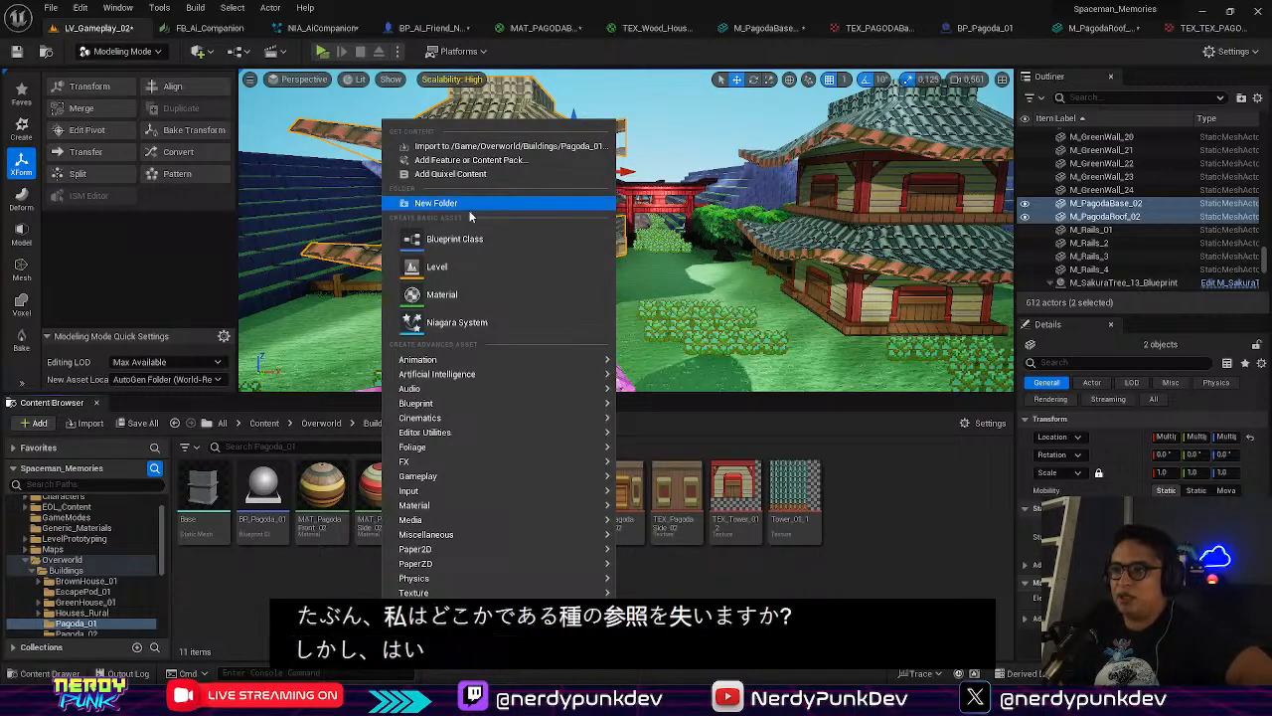
left_click(423, 204)
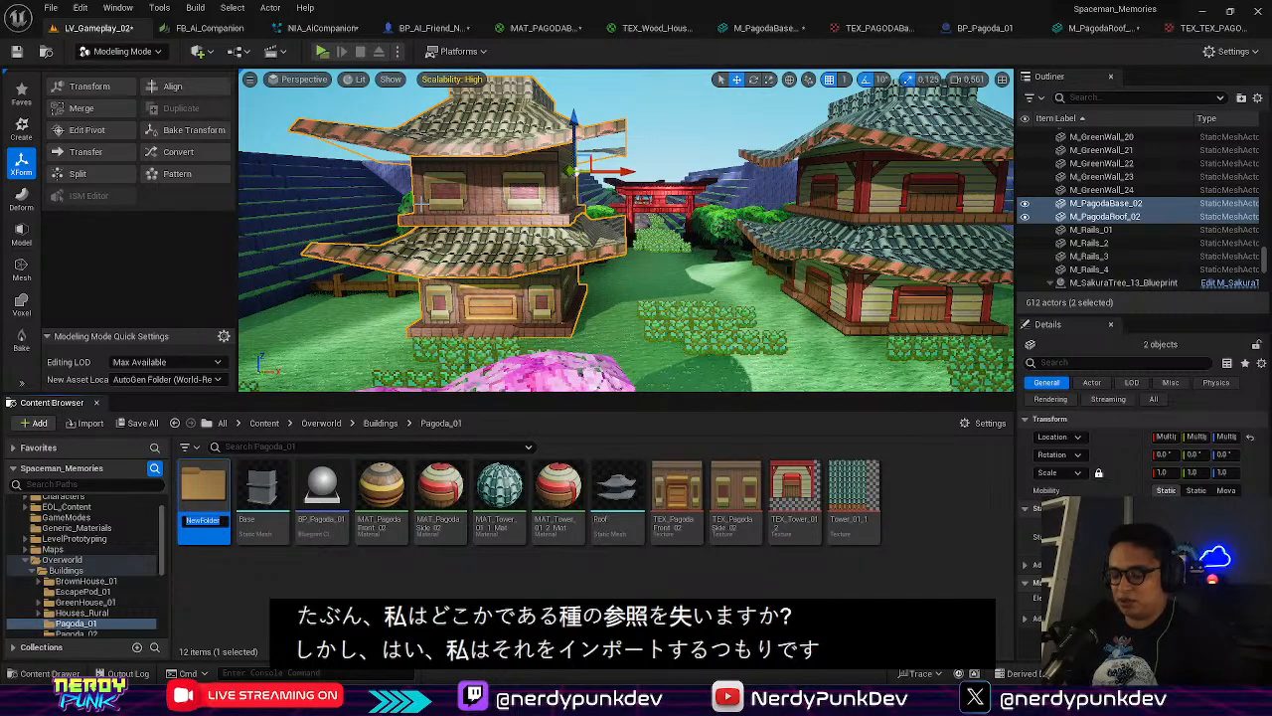
type("mode")
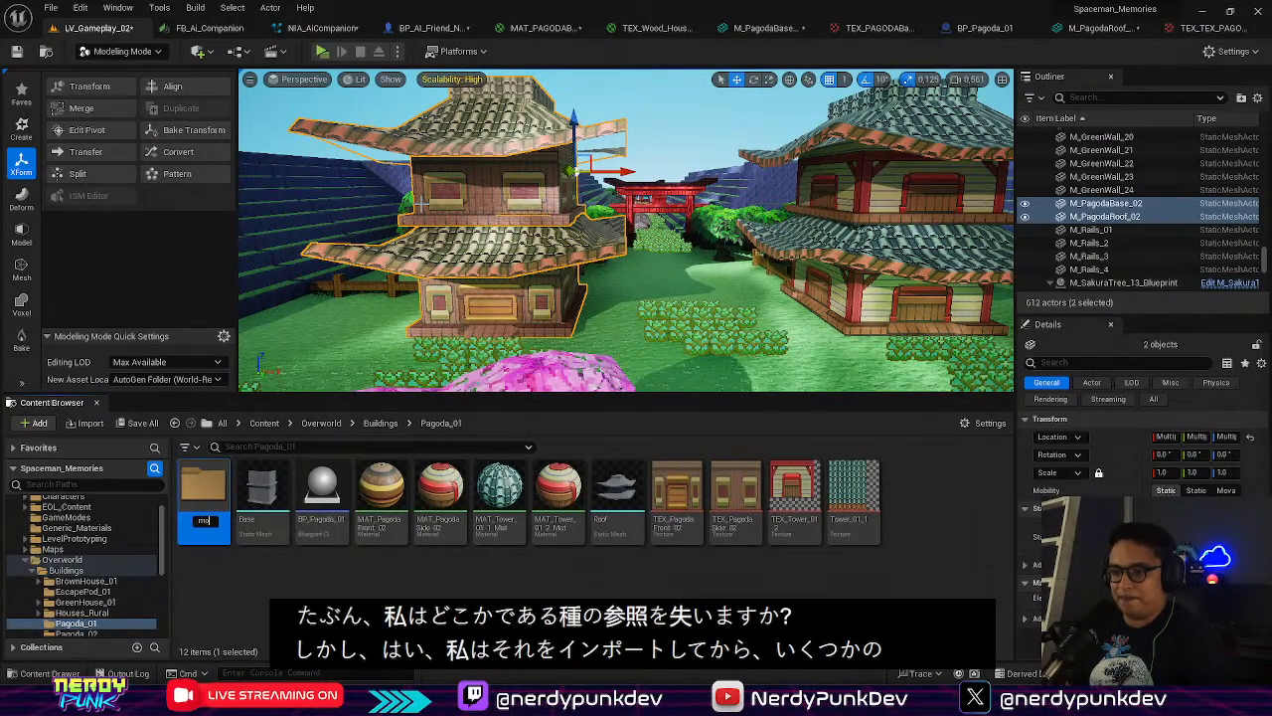
key("BackSpace")
key("BackSpace")
key("BackSpace")
key("BackSpace")
type("OBJ ")
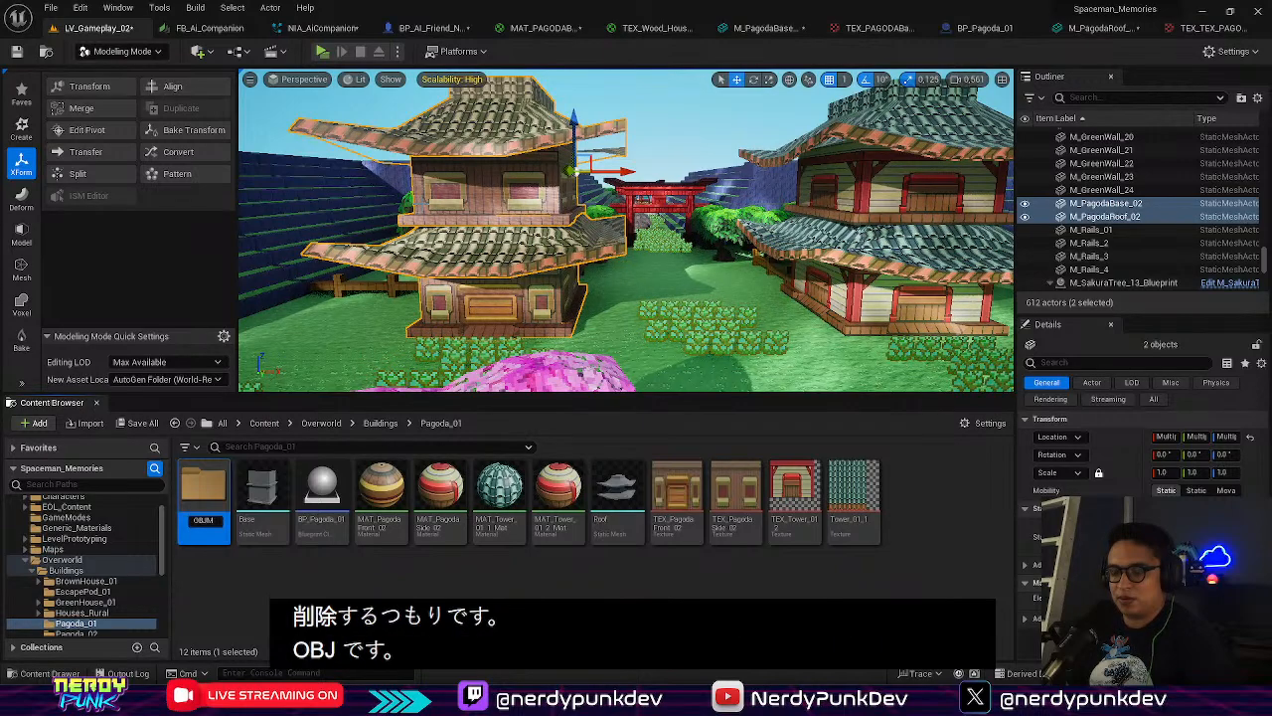
type("mO")
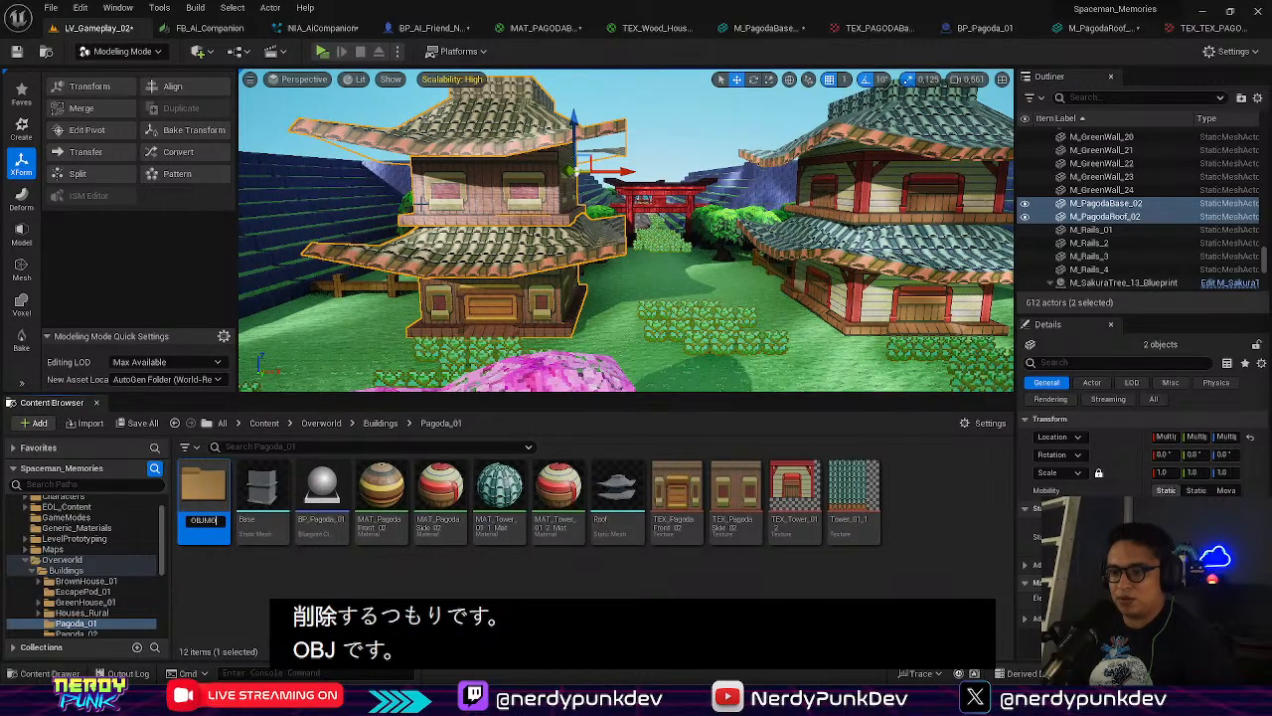
type("Del")
key("Return")
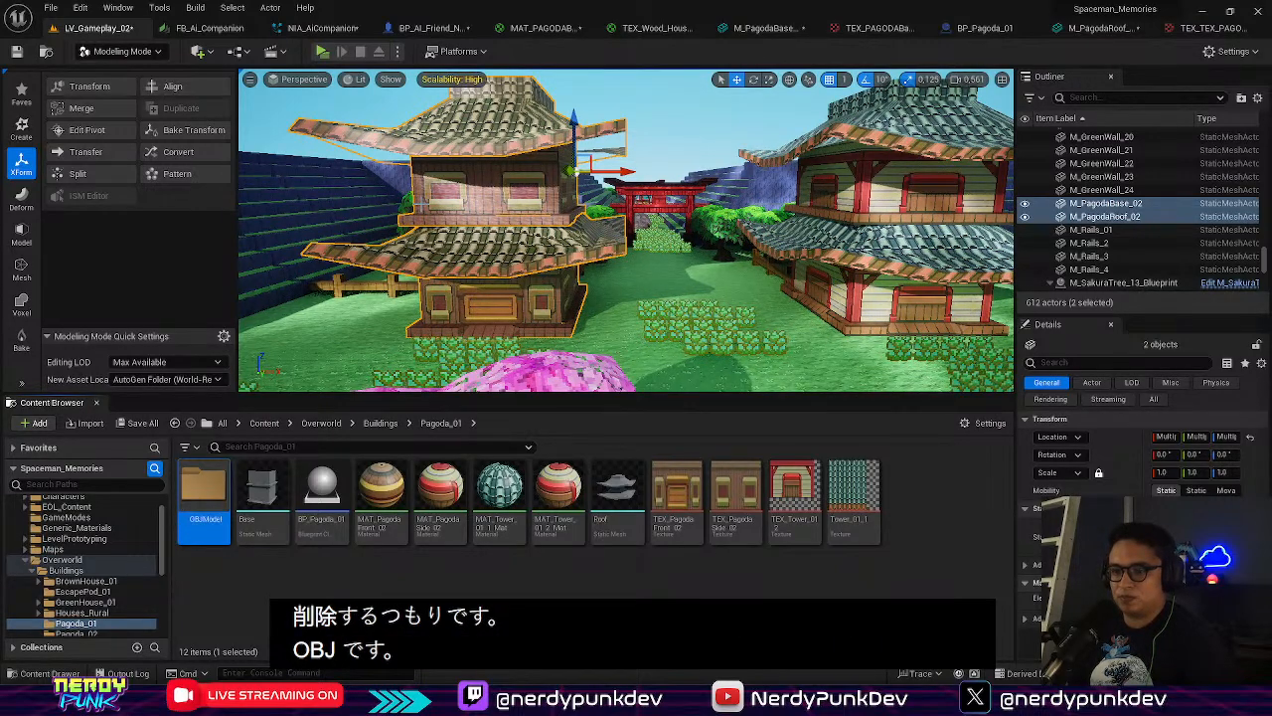
Start an import into the OBJModel folder and browse to UnrealSpacemanMemories > Pagoda > Final Model > obj 01
double_click(193, 509)
right_click(196, 509)
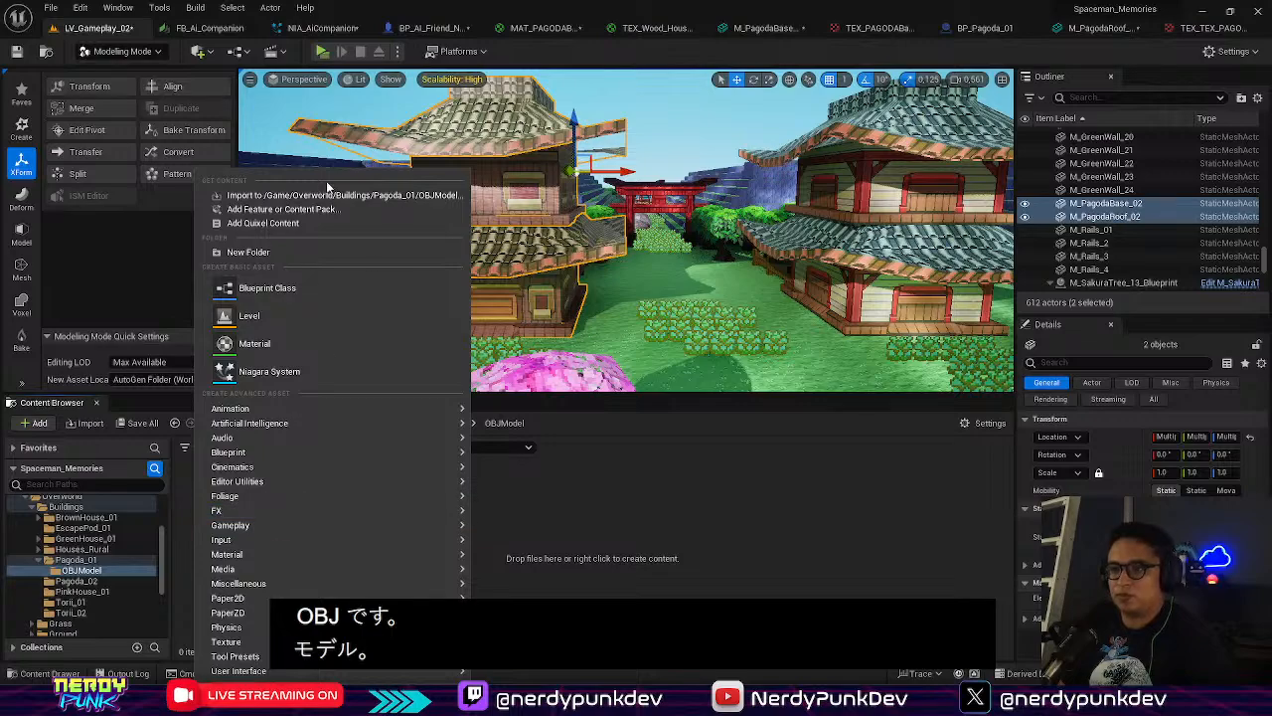
left_click(293, 199)
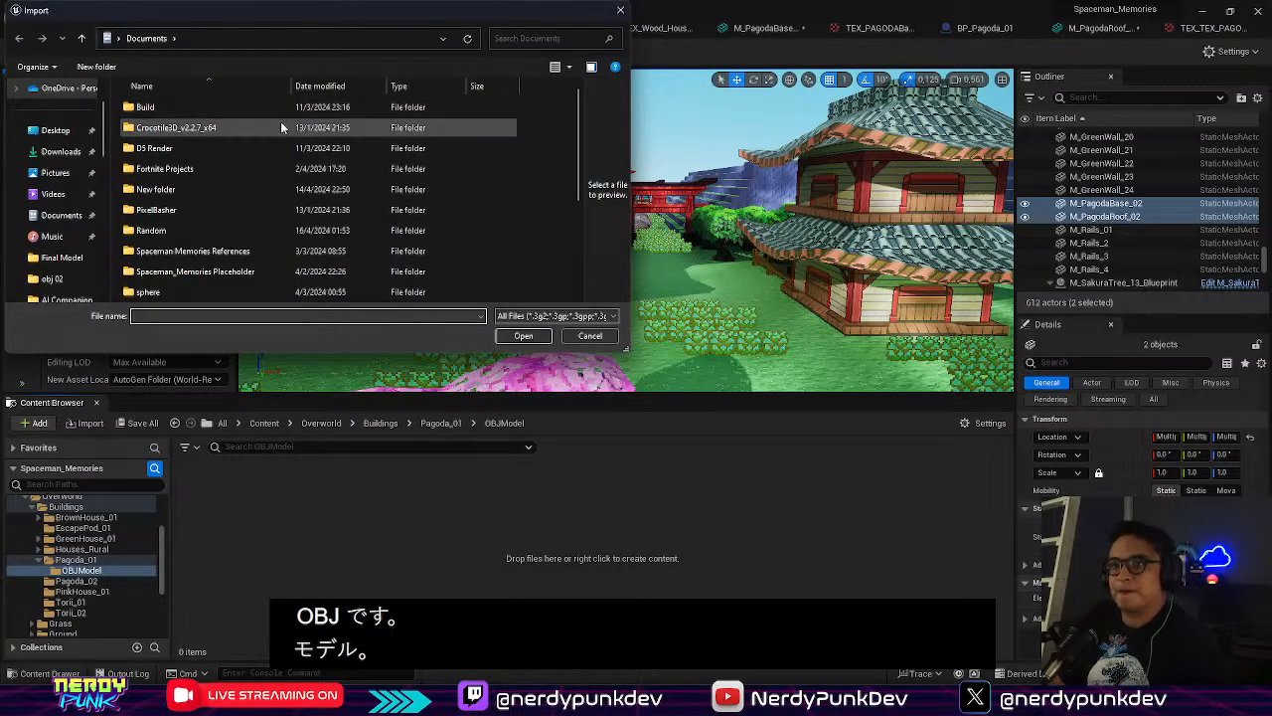
scroll(276, 125, "down", 3)
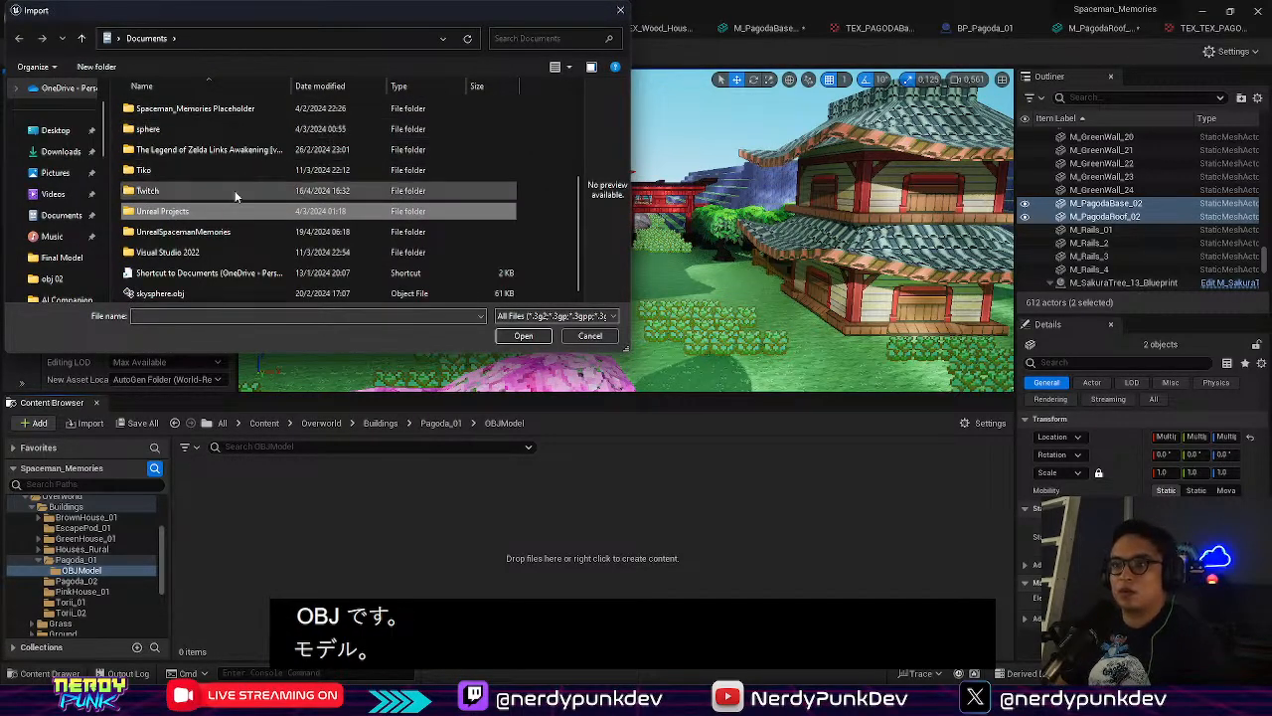
double_click(206, 232)
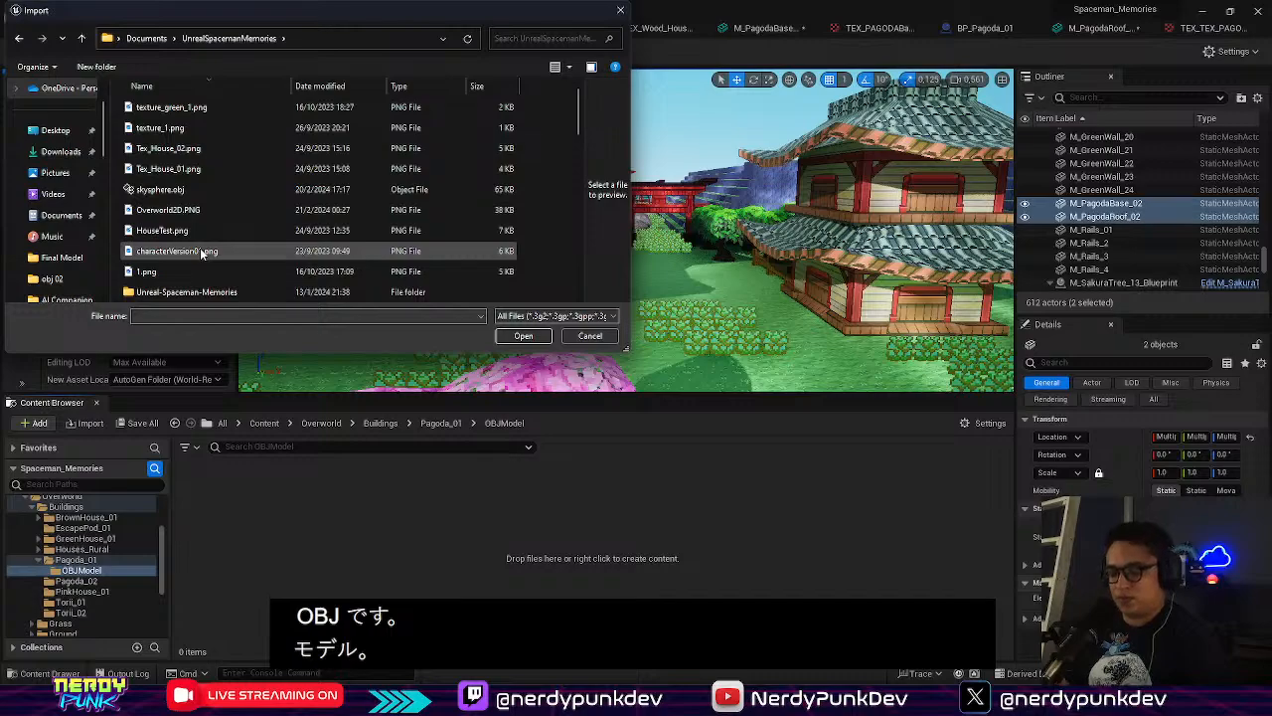
scroll(201, 250, "down", 3)
double_click(201, 251)
double_click(176, 150)
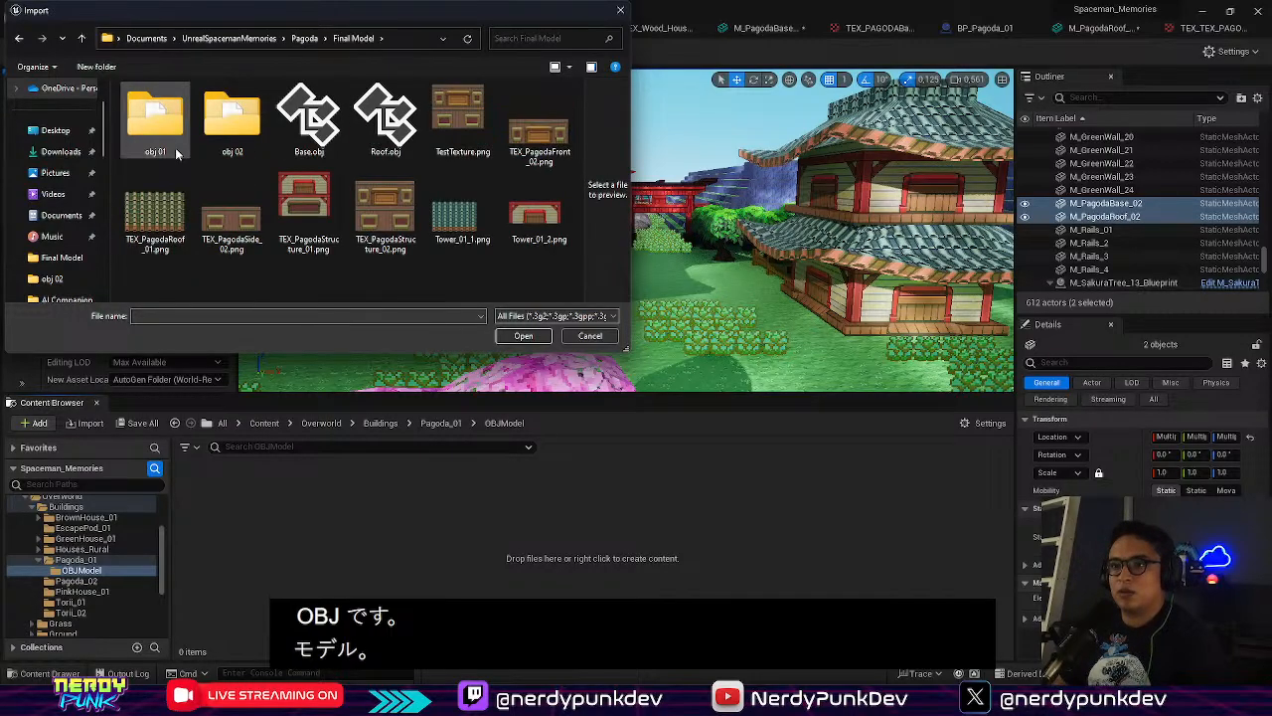
left_click(227, 134)
double_click(157, 127)
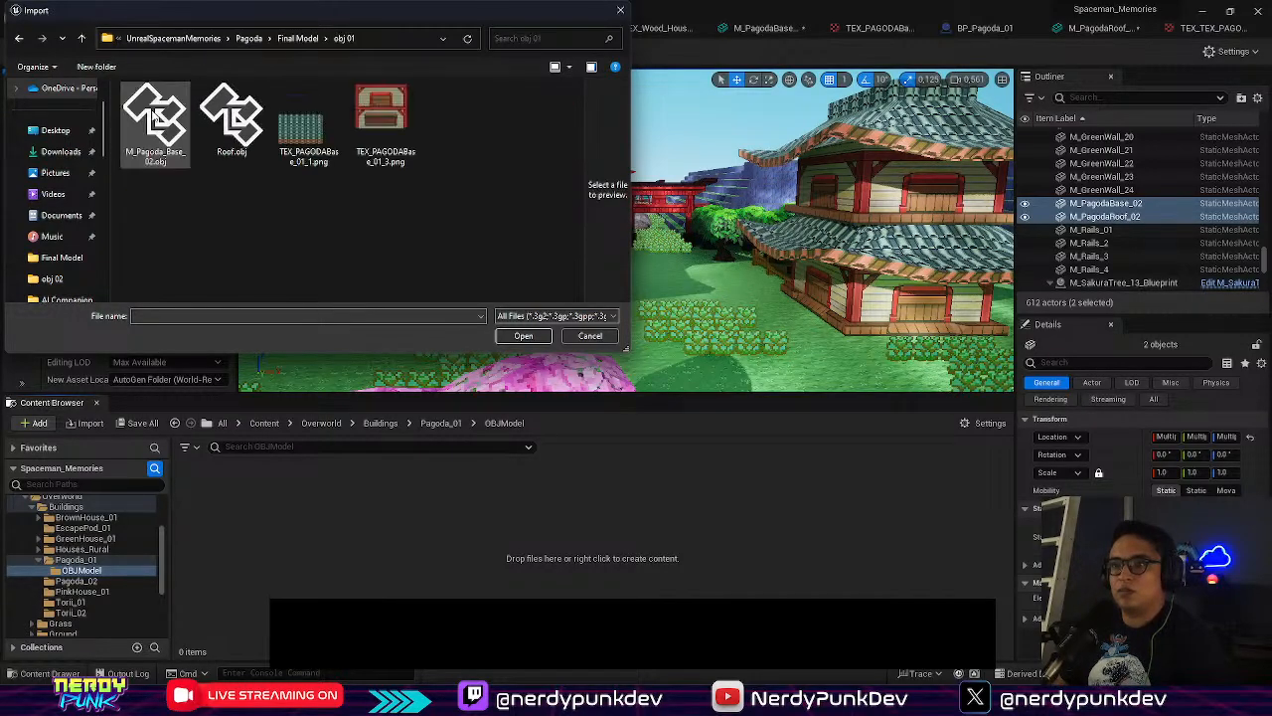
Import M_Pagoda_Base_02.obj and Roof.obj with the existing pipeline settings
left_click(225, 130, "ctrl")
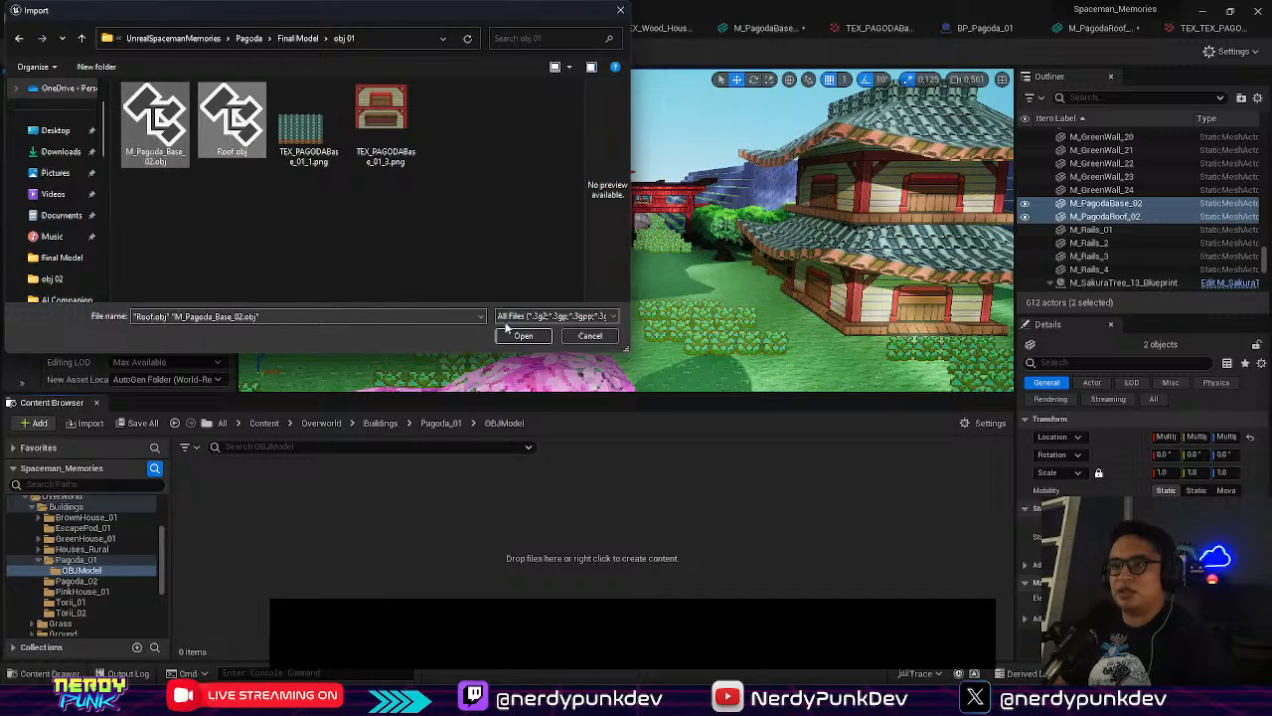
left_click(545, 336)
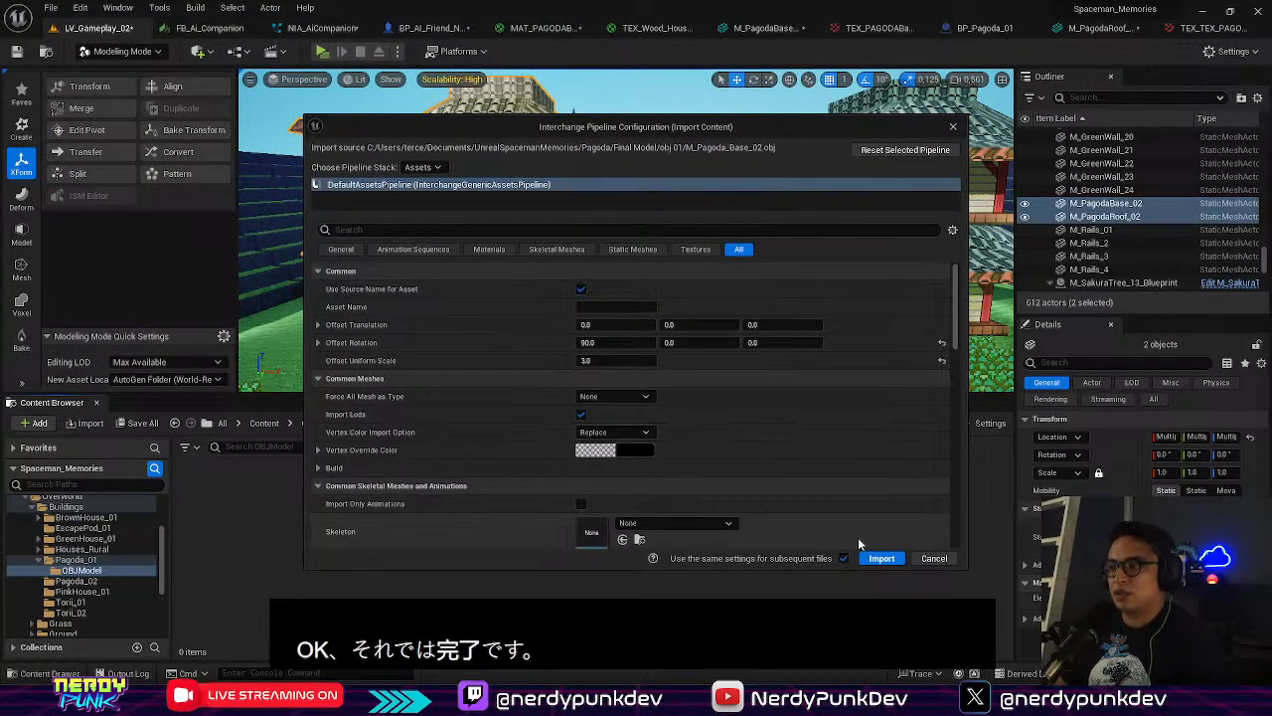
left_click(878, 558)
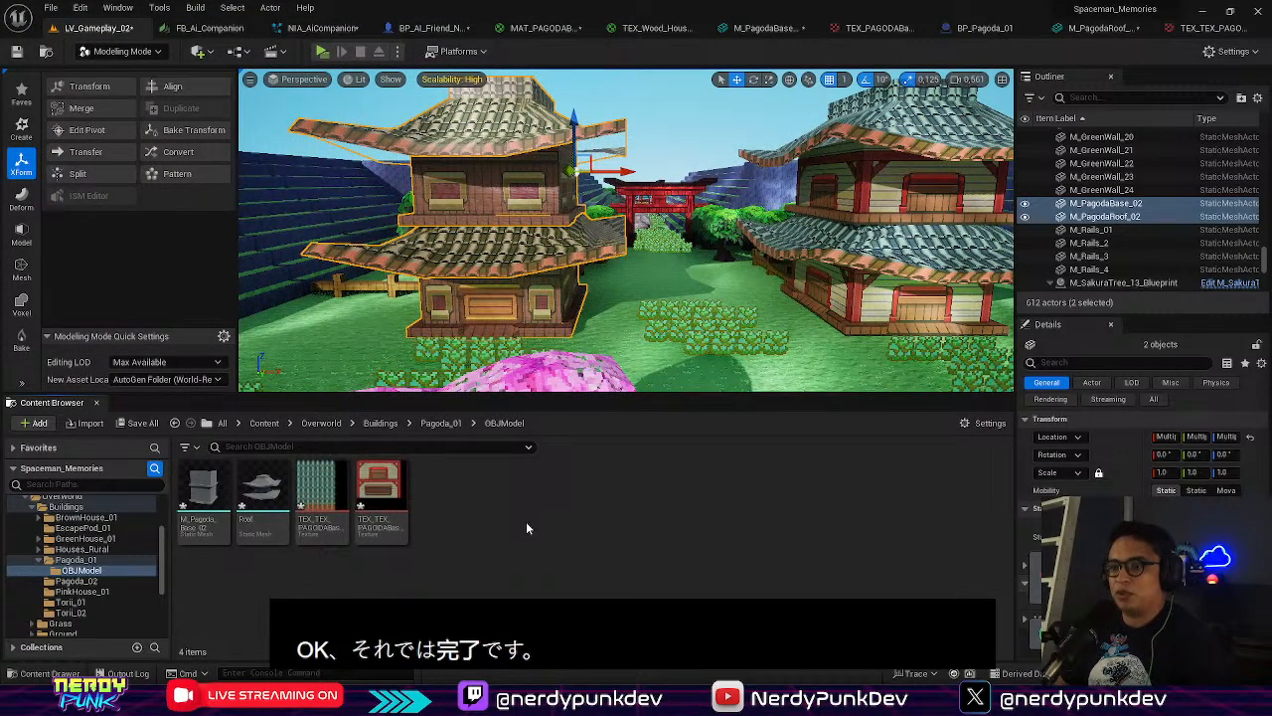
Rename the teal roof texture to TEX_PAGODABase_01_1, dropping the duplicated TEX_ prefix
right_click(316, 501)
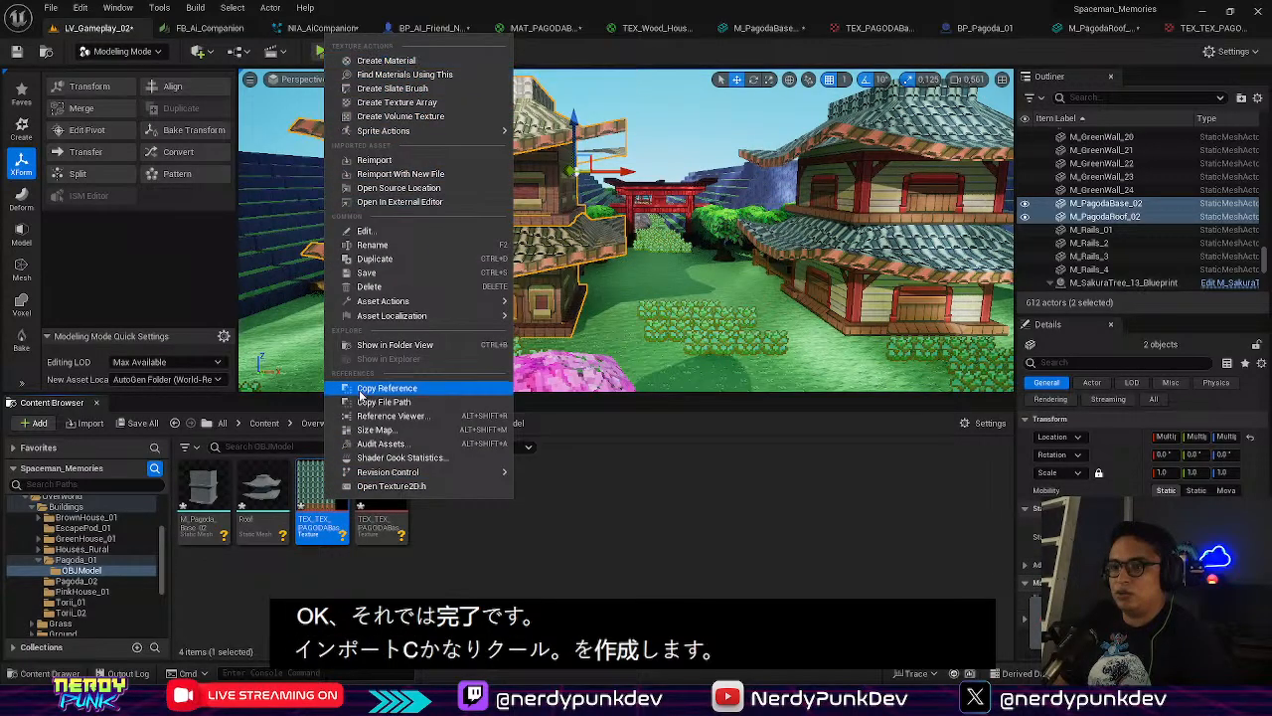
left_click(372, 245)
type("TEX_TEX_")
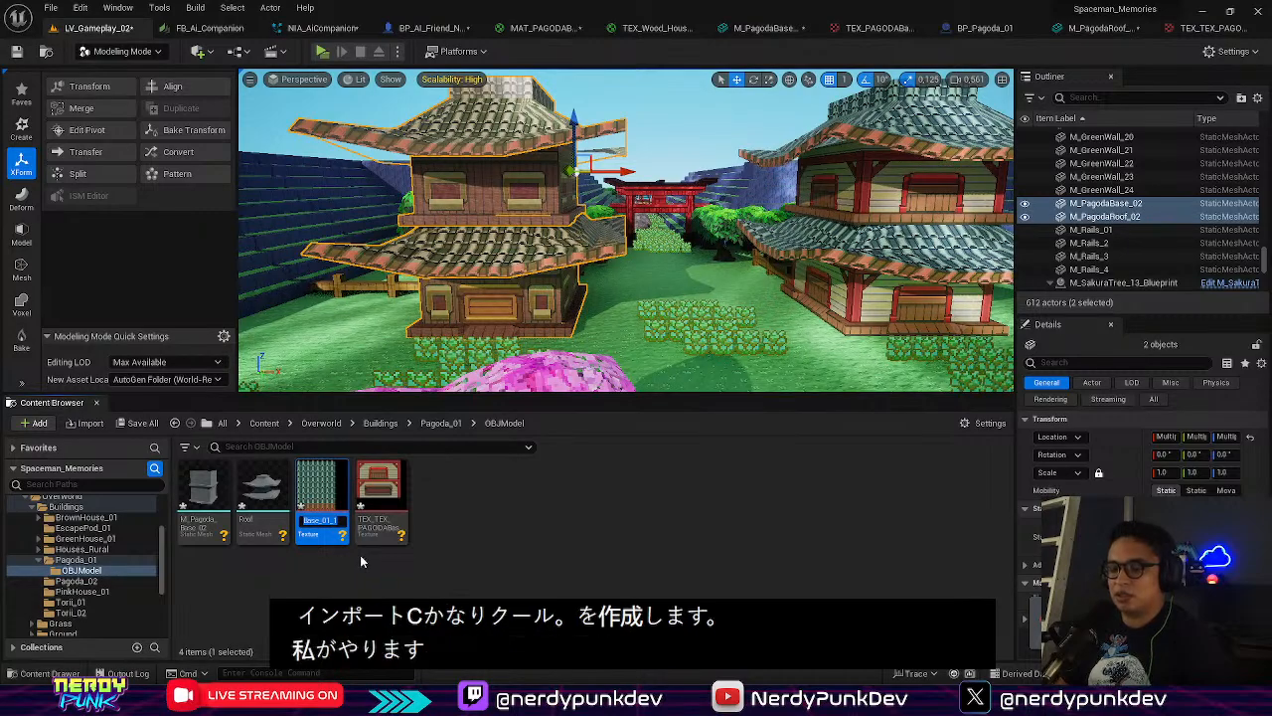
type("PAGO")
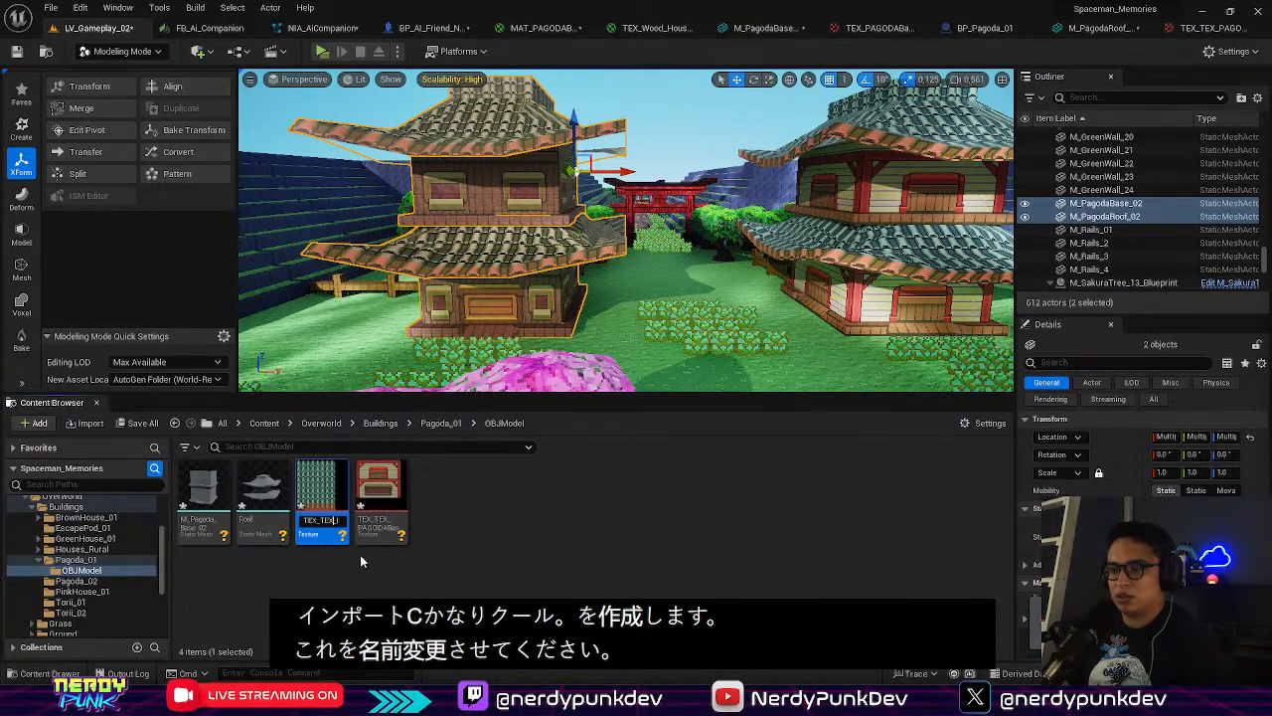
key("Return")
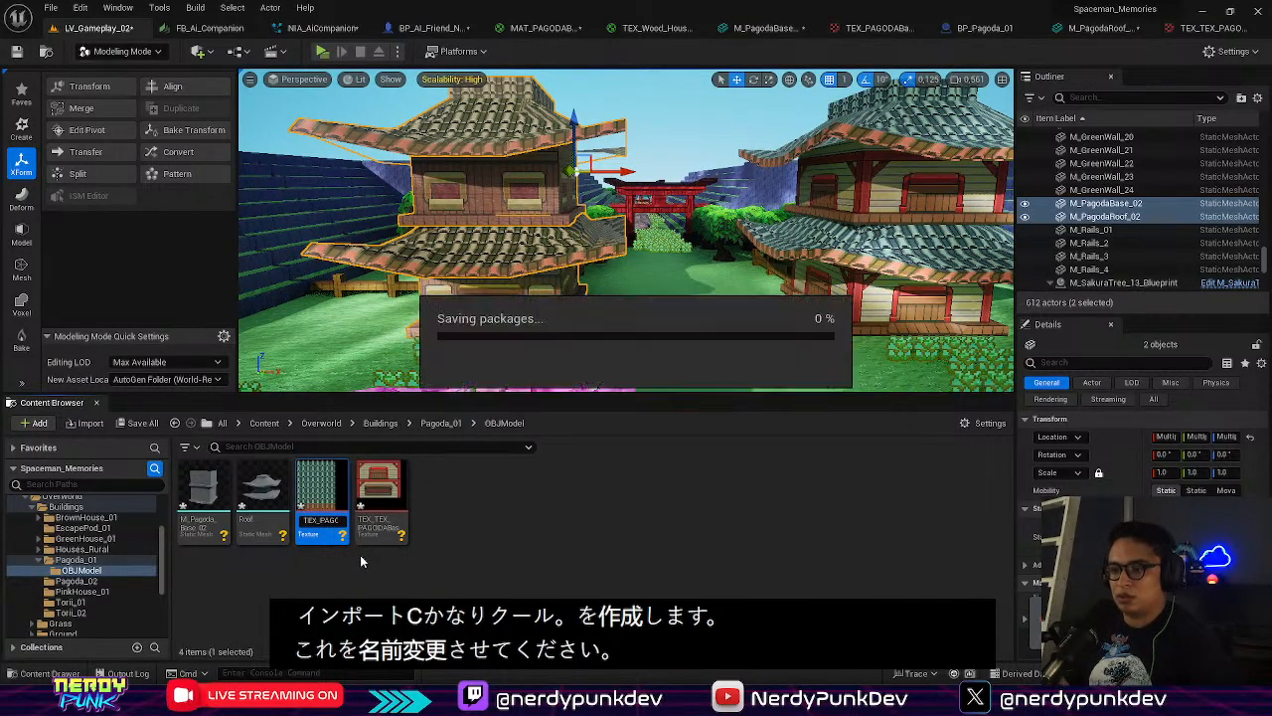
Rename the red-framed wall texture to TE_PAGODABase_01_3, removing the duplicated prefix
left_click(372, 495)
right_click(375, 495)
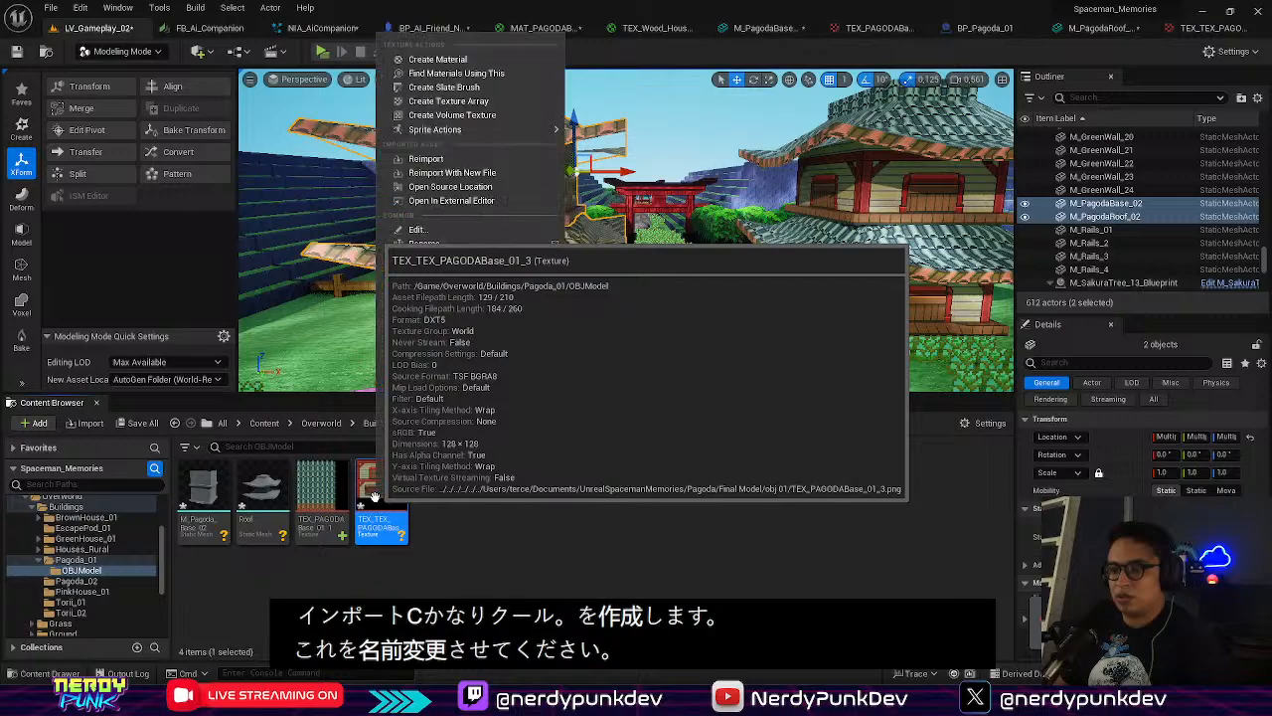
left_click(483, 245)
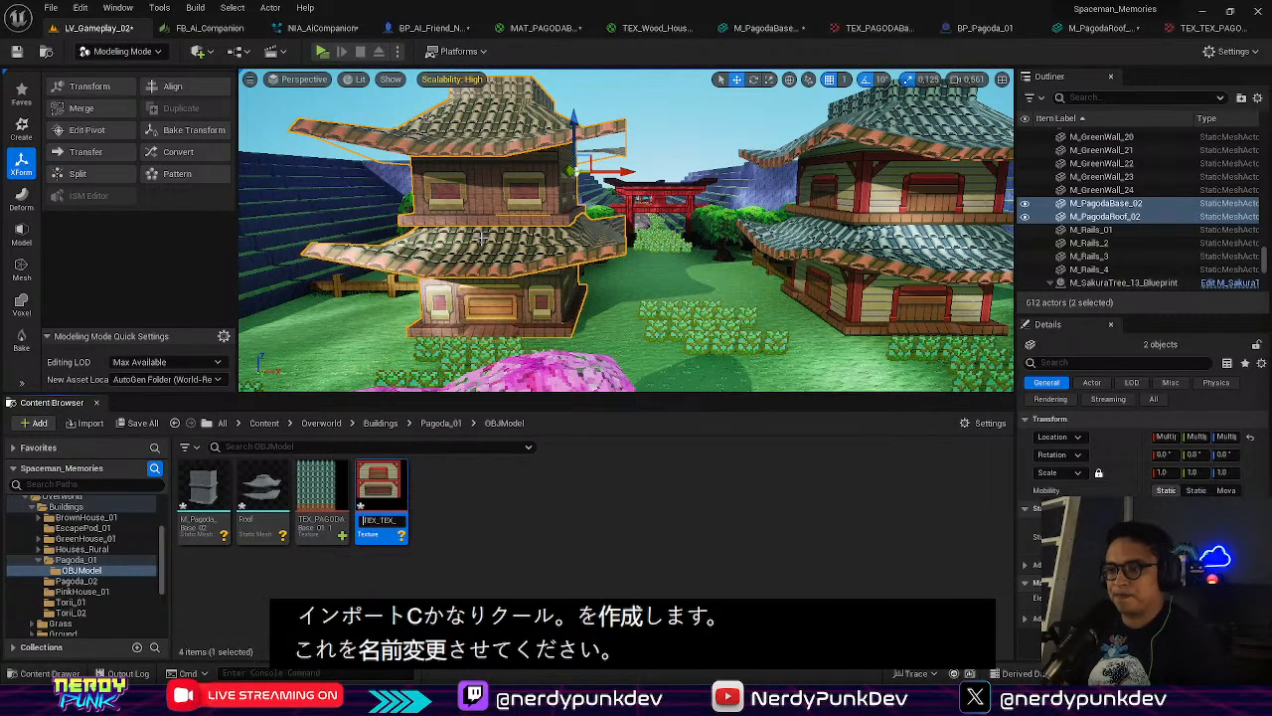
left_click(380, 520)
key("BackSpace")
key("BackSpace")
key("BackSpace")
key("BackSpace")
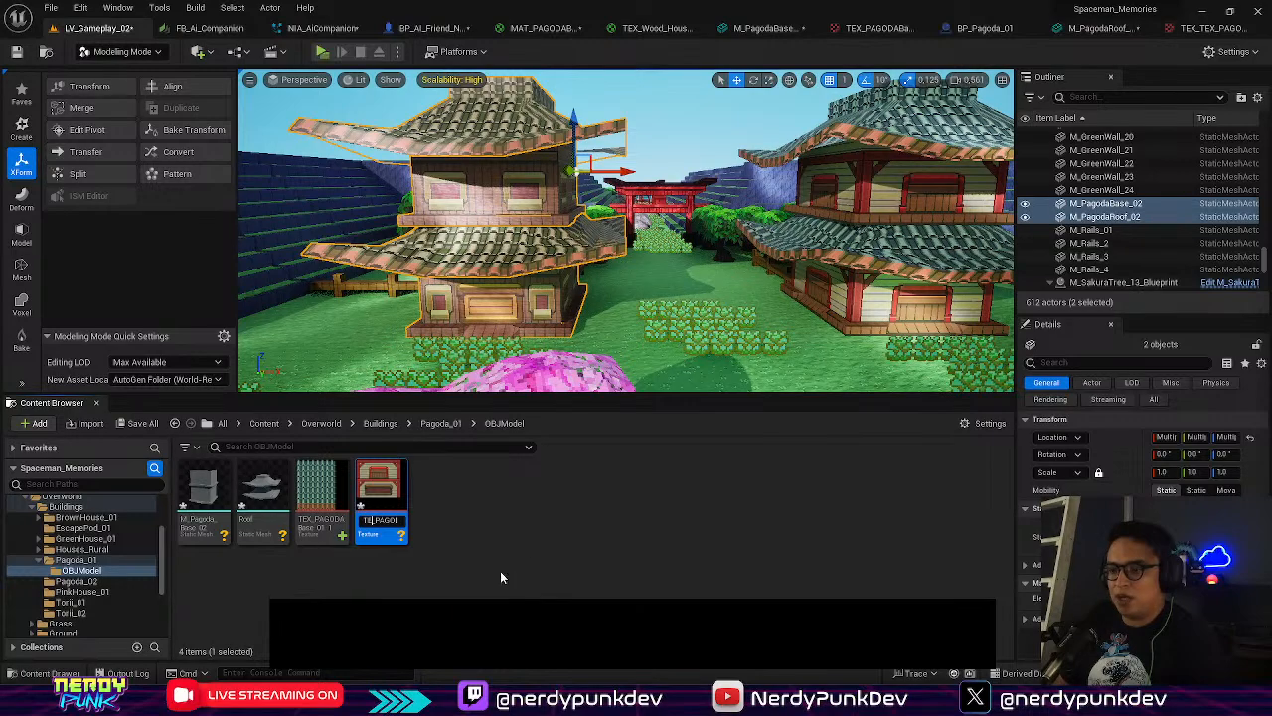
key("Return")
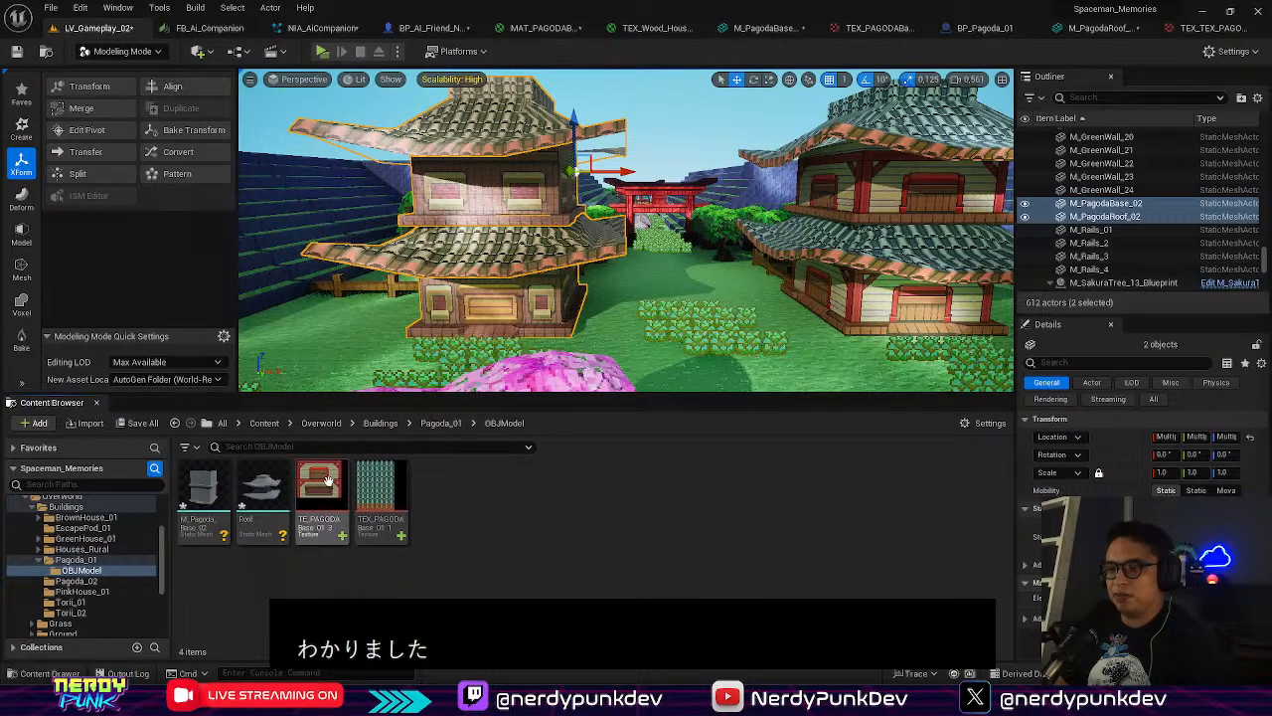
Create a material from the red-framed wall texture and name it MAT_PAGODABase_01
mouse_move(329, 481)
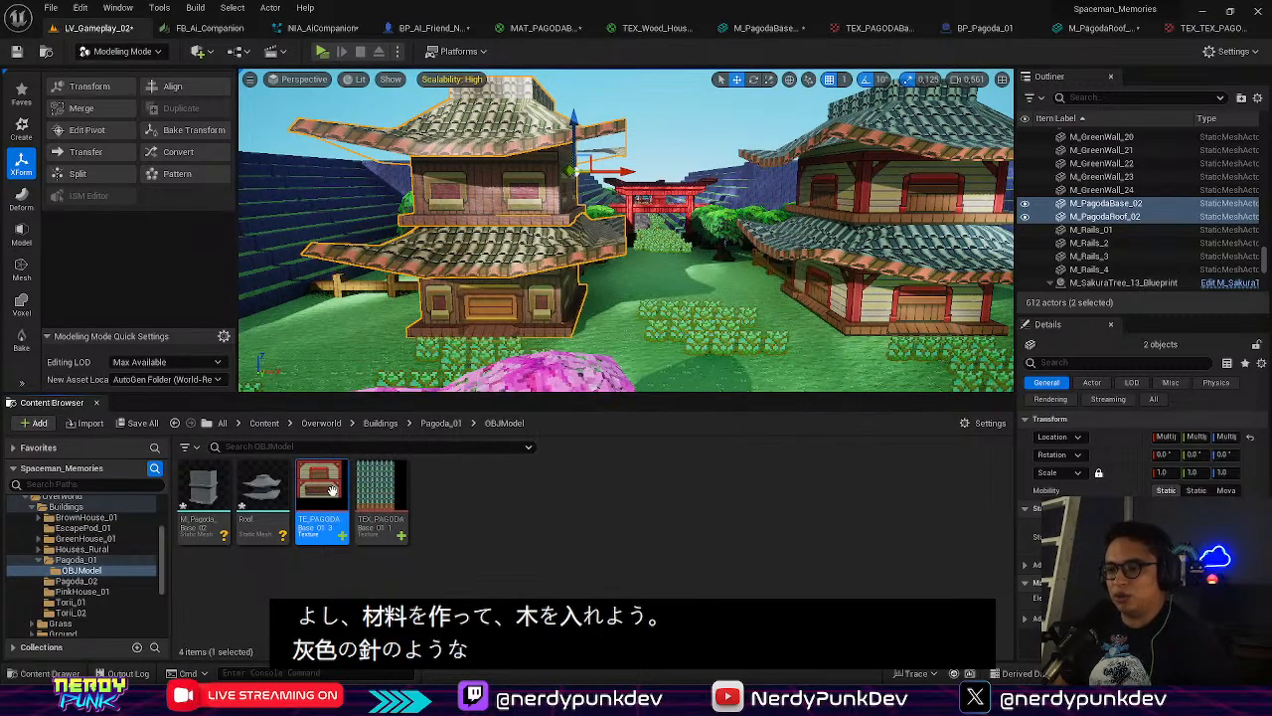
right_click(328, 481)
left_click(391, 55)
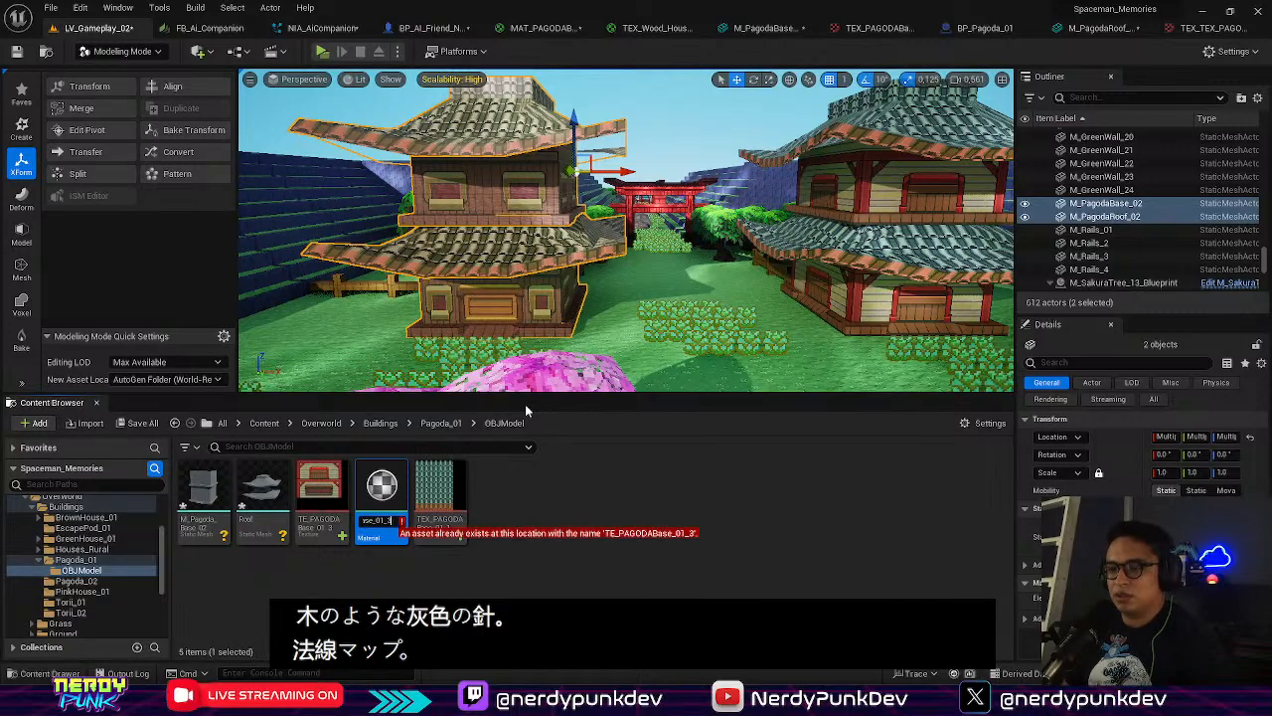
key("BackSpace")
key("BackSpace")
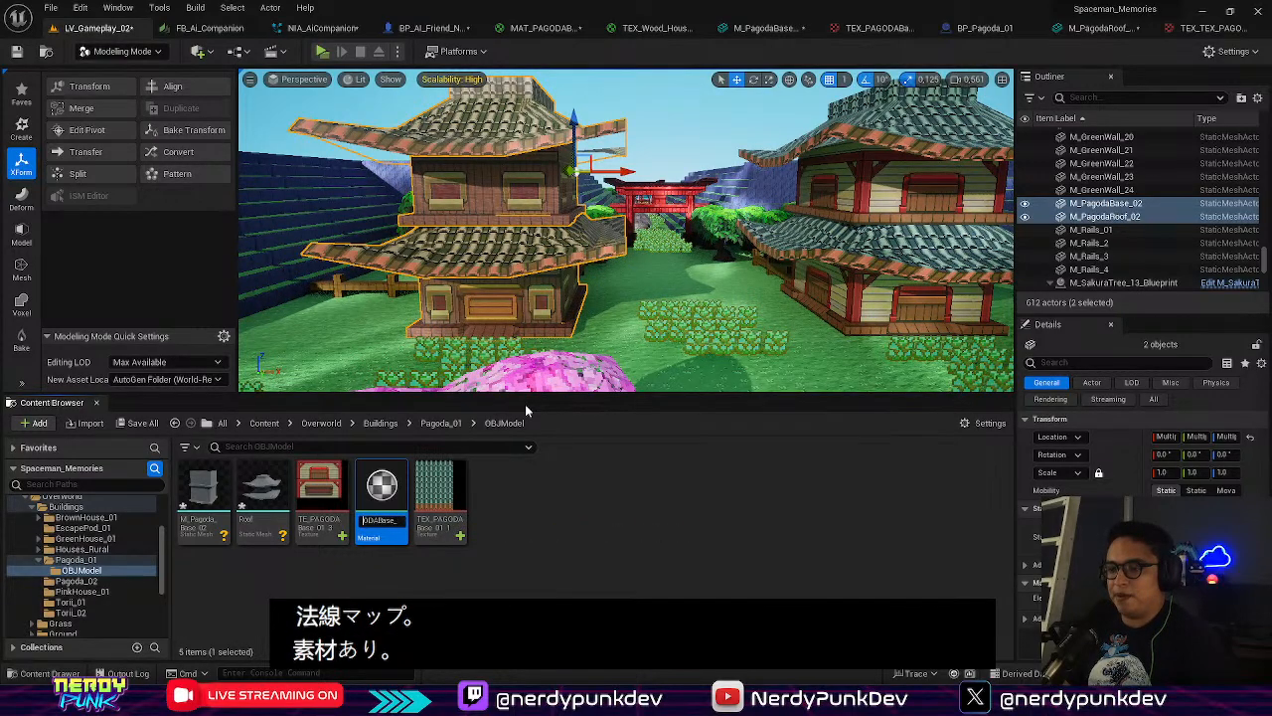
key("Home")
key("Delete")
key("Delete")
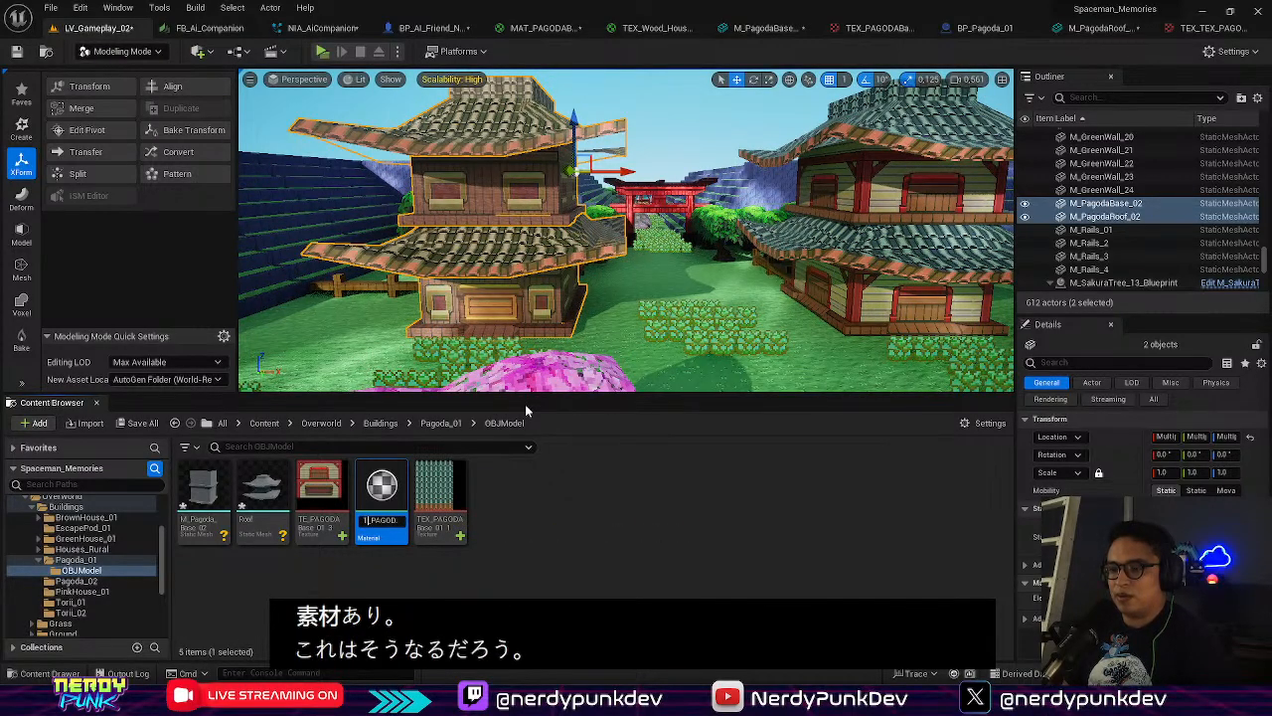
type("MAT")
key("Return")
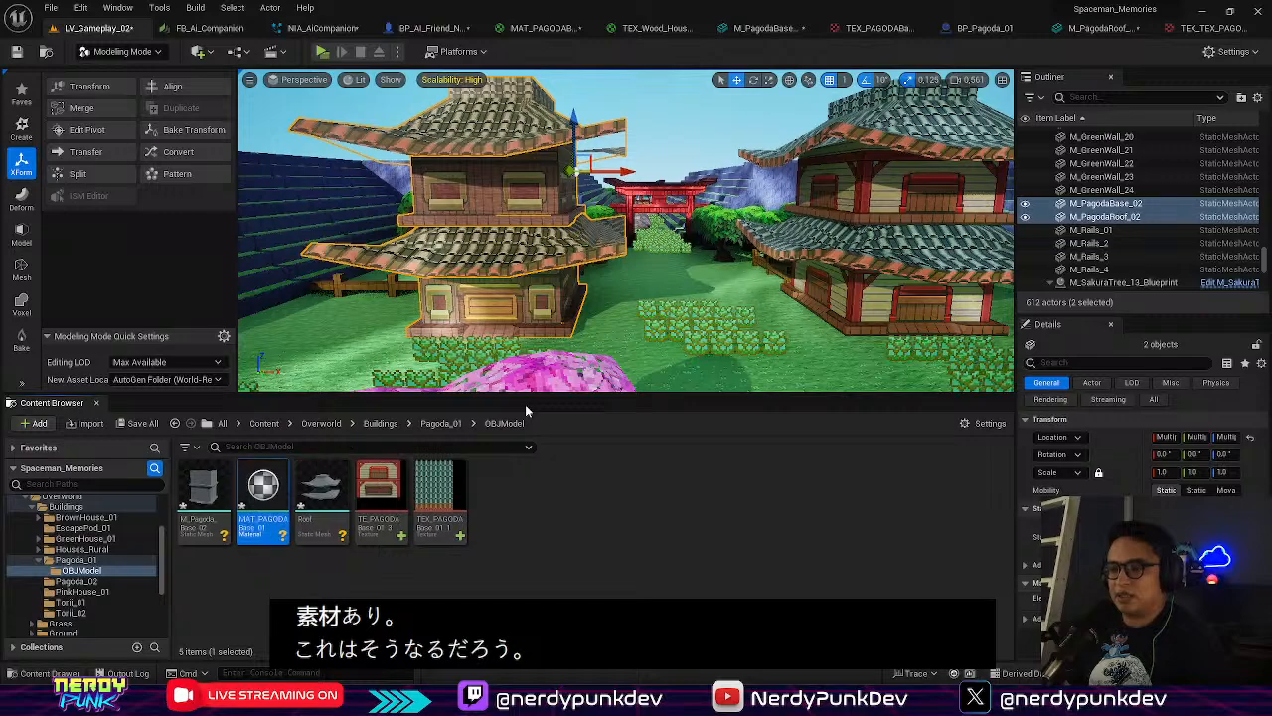
Correct the red-framed wall texture's name to TEX_PAGODABase_01_3
right_click(396, 489)
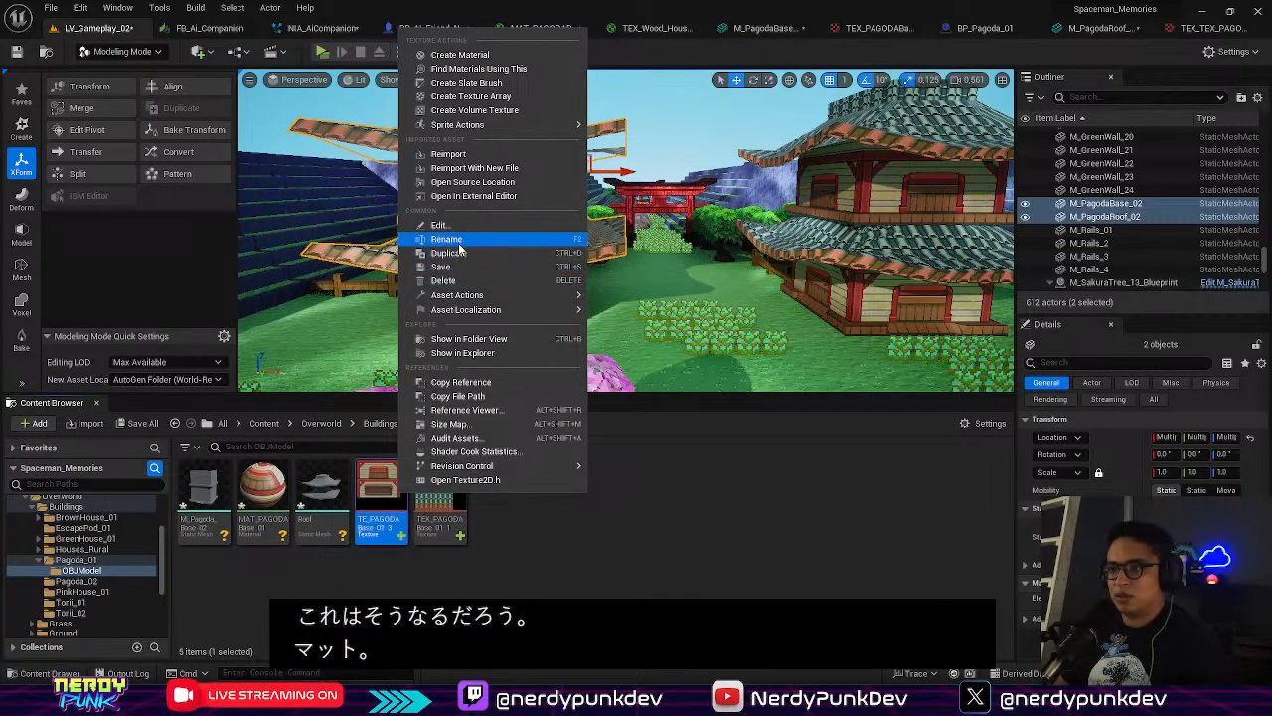
left_click(453, 240)
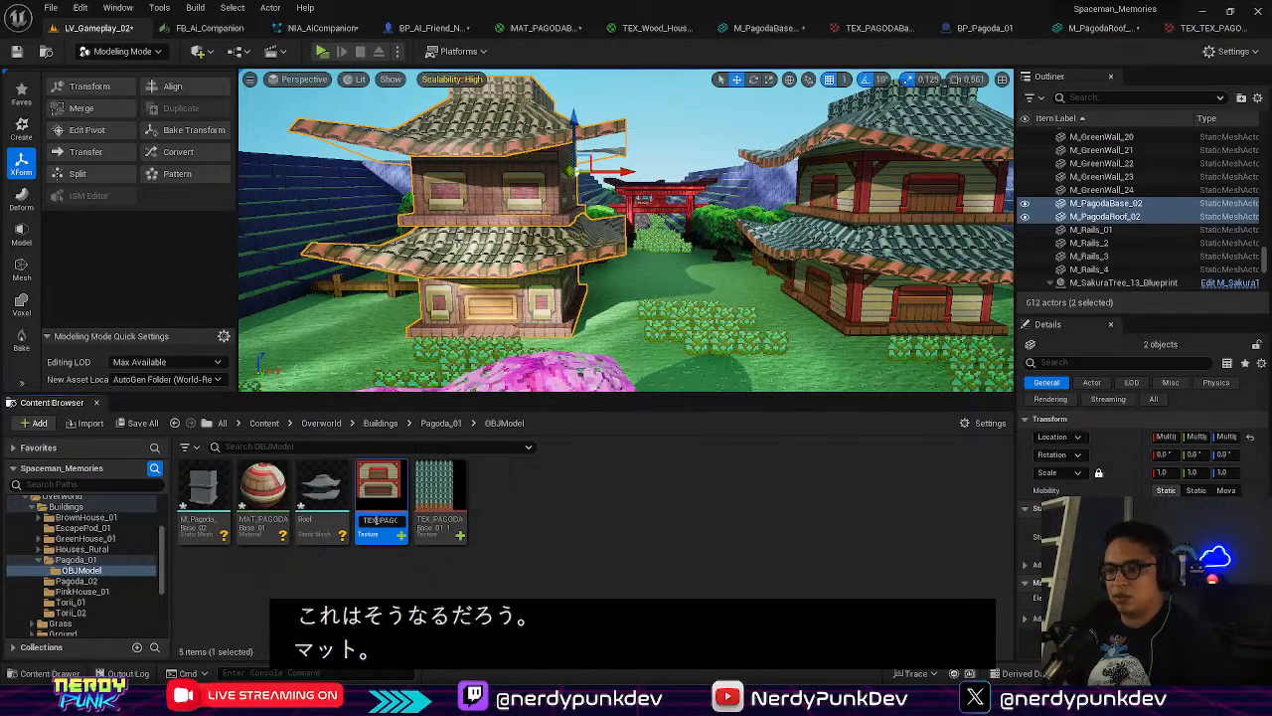
key("Return")
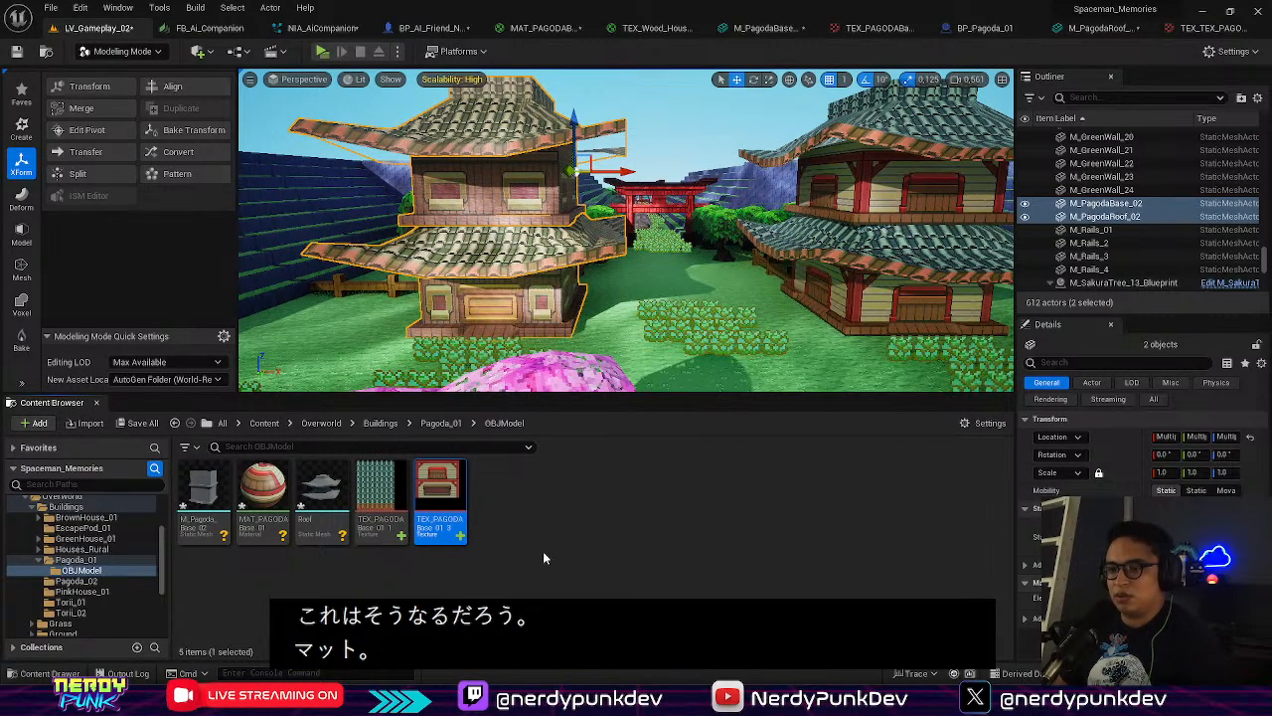
Create a material from the TEX_PAGODABase_01_1 roof tile texture and name it MAT_PAGODARoof_01
right_click(395, 489)
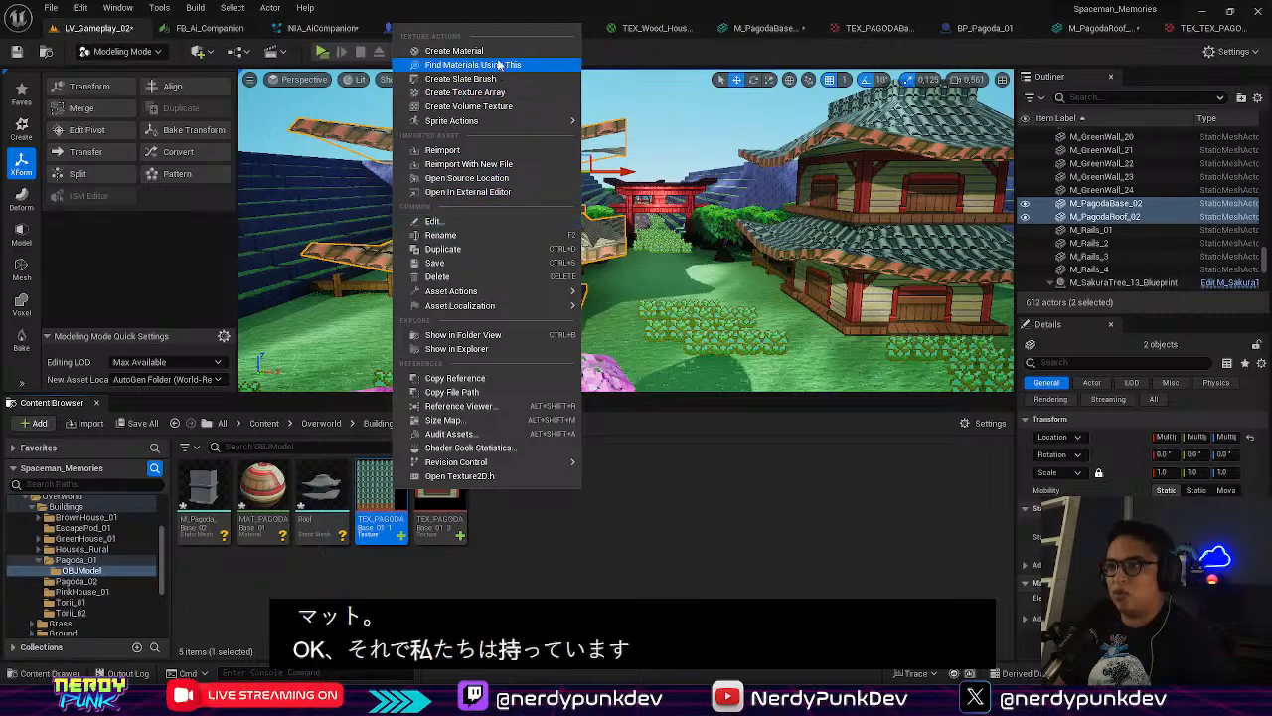
left_click(493, 51)
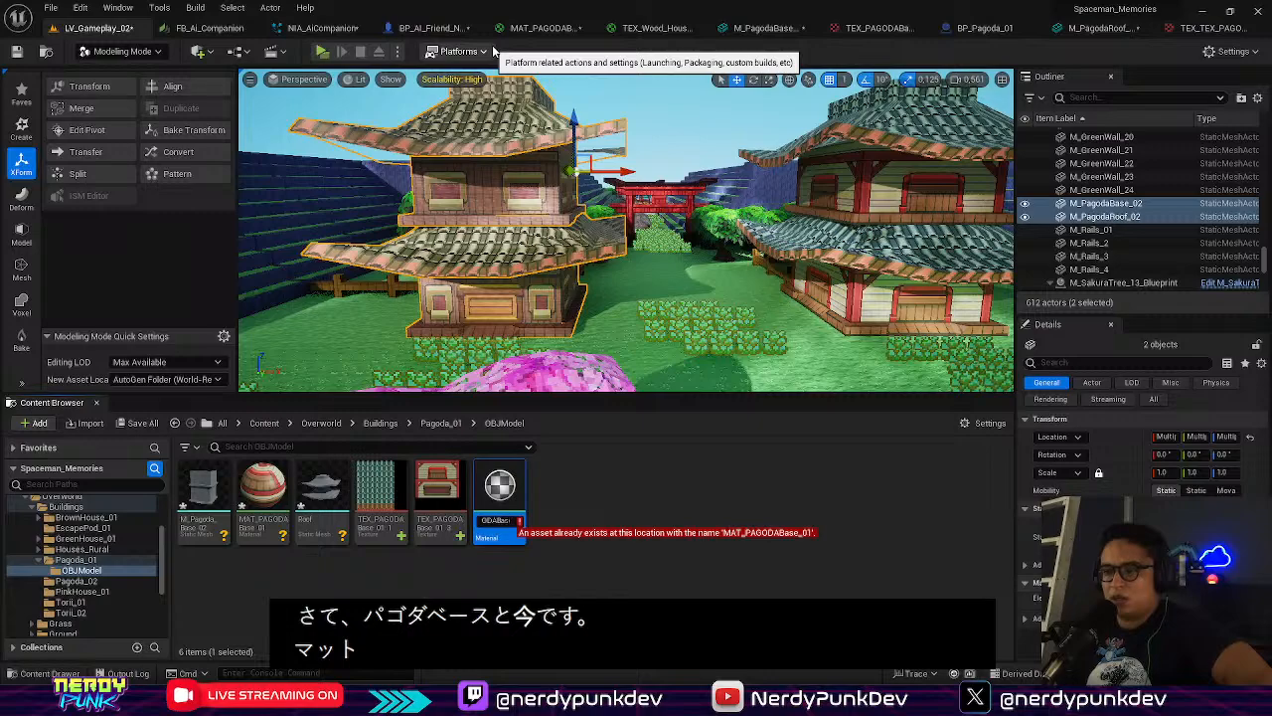
key("BackSpace")
key("BackSpace")
key("BackSpace")
key("BackSpace")
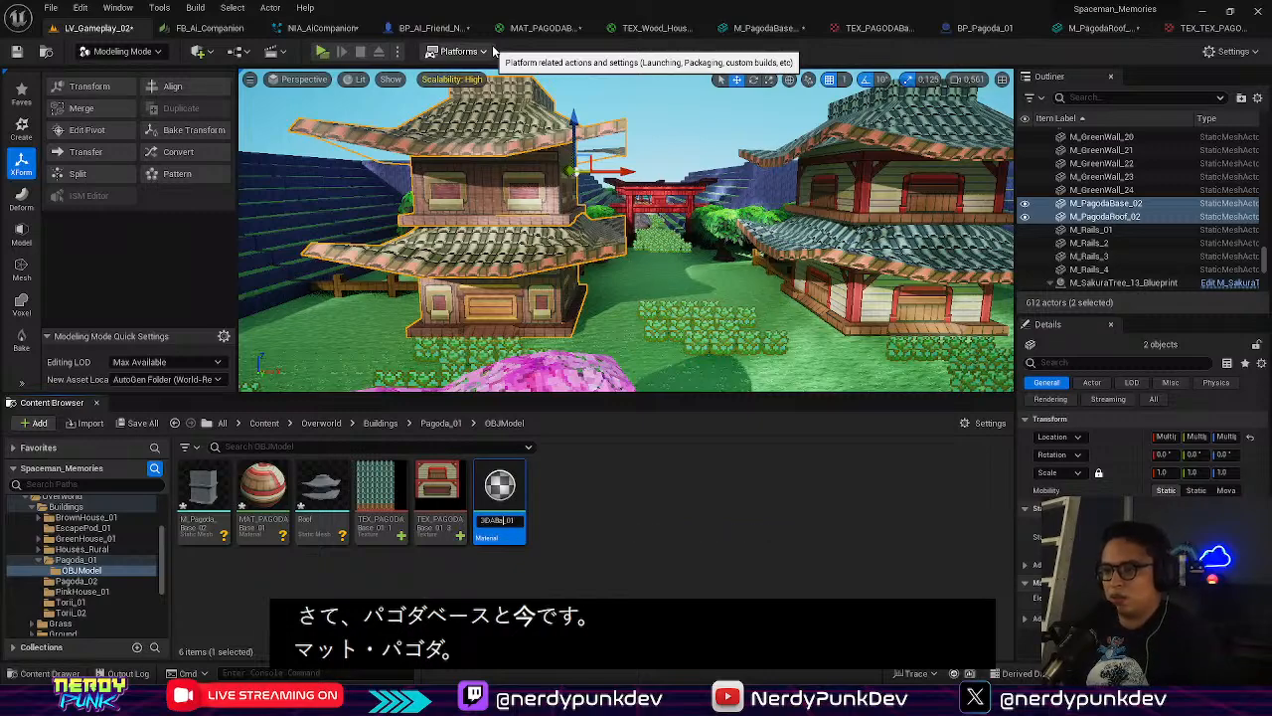
key("BackSpace")
key("BackSpace")
key("BackSpace")
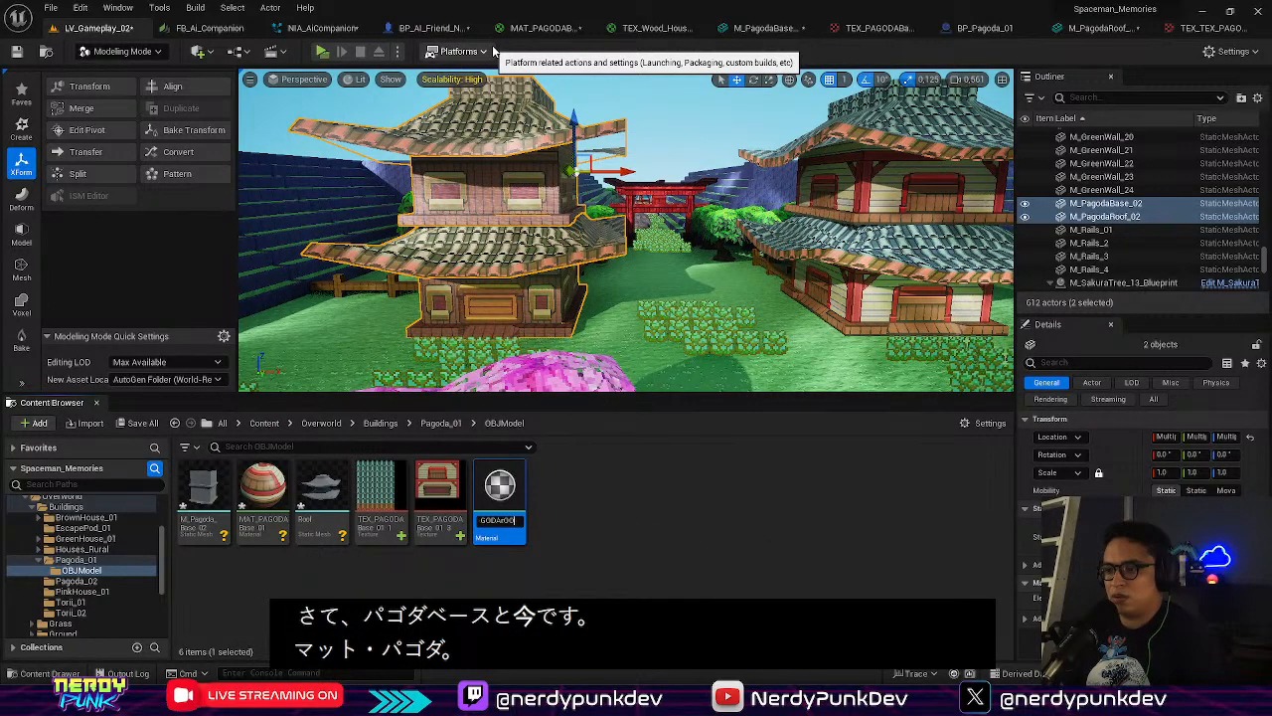
type("Roof_01")
key("Return")
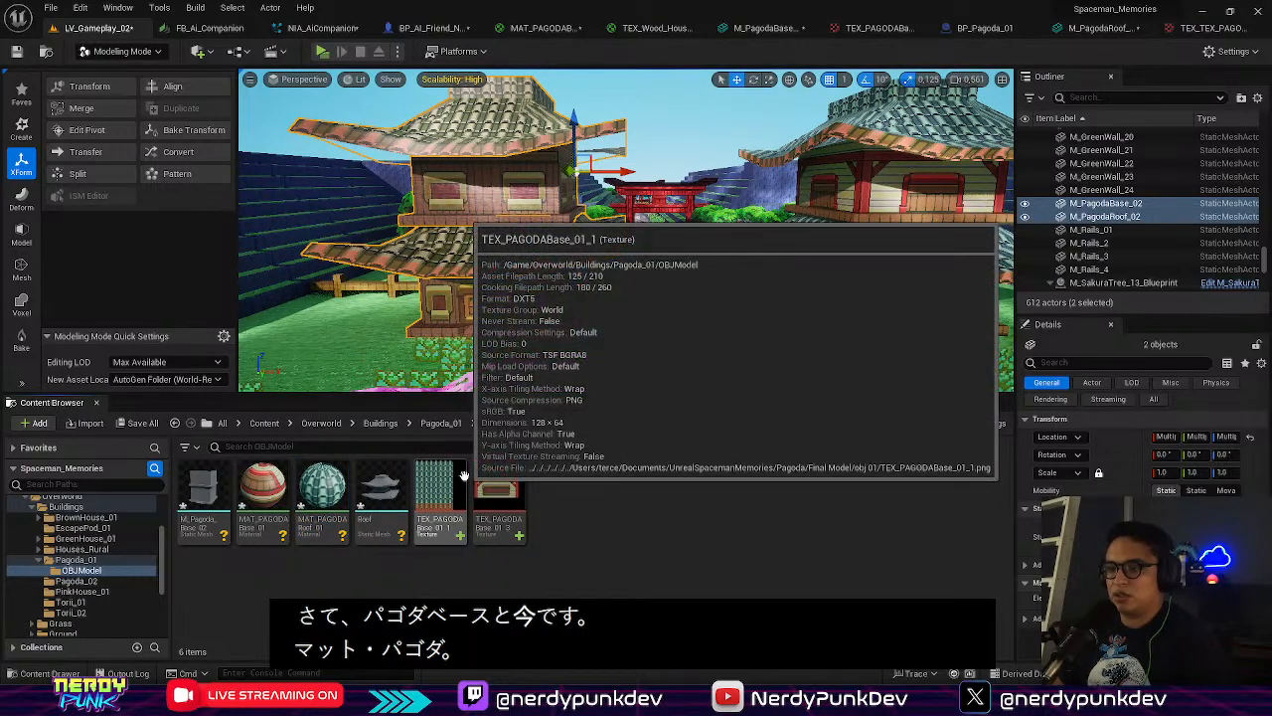
Set the texture group of TEX_PAGODABase_01_1 to 2D Pixels (unfiltered) and close its editor
double_click(464, 480)
left_click(1135, 286)
scroll(1137, 485, "down", 8)
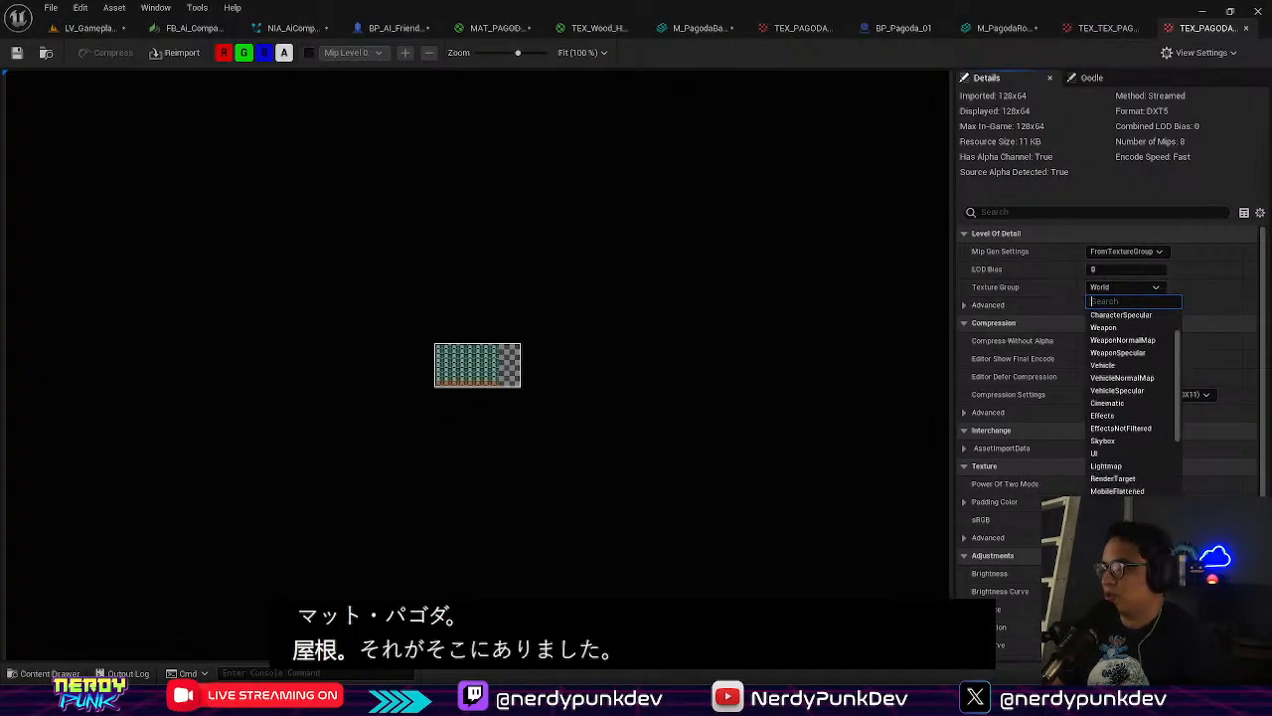
left_click(1138, 494)
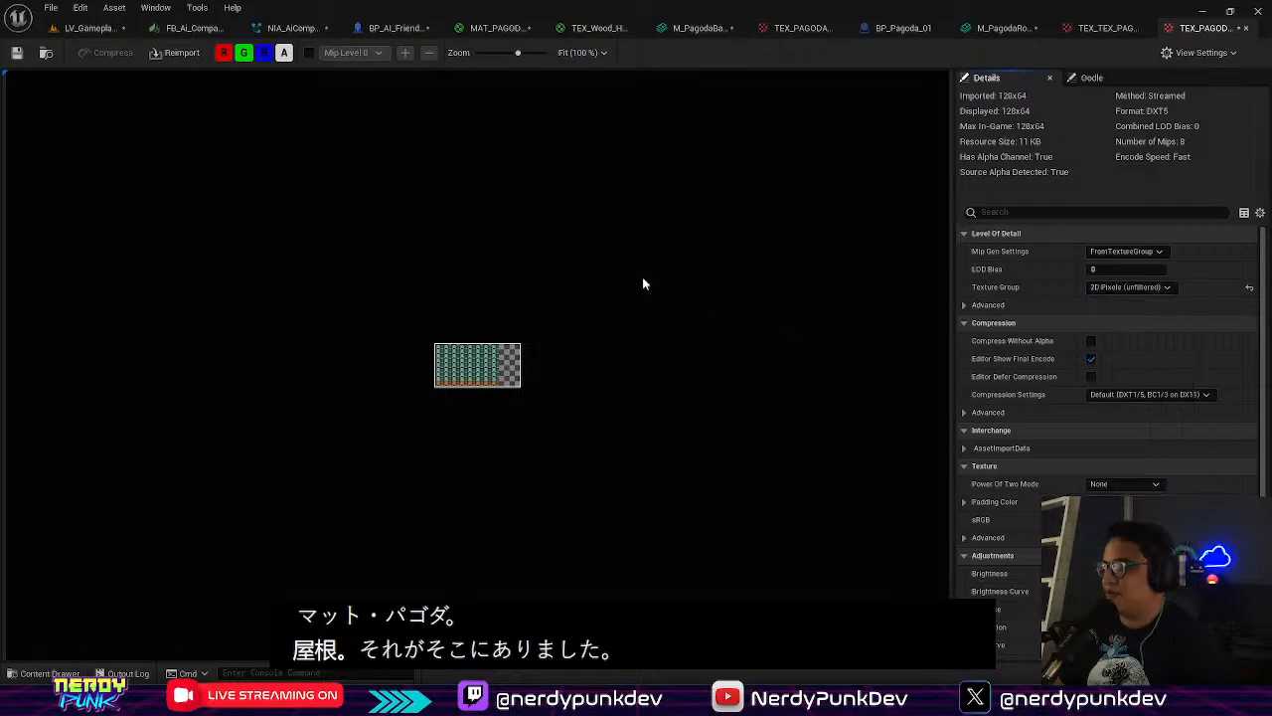
left_click(1245, 28)
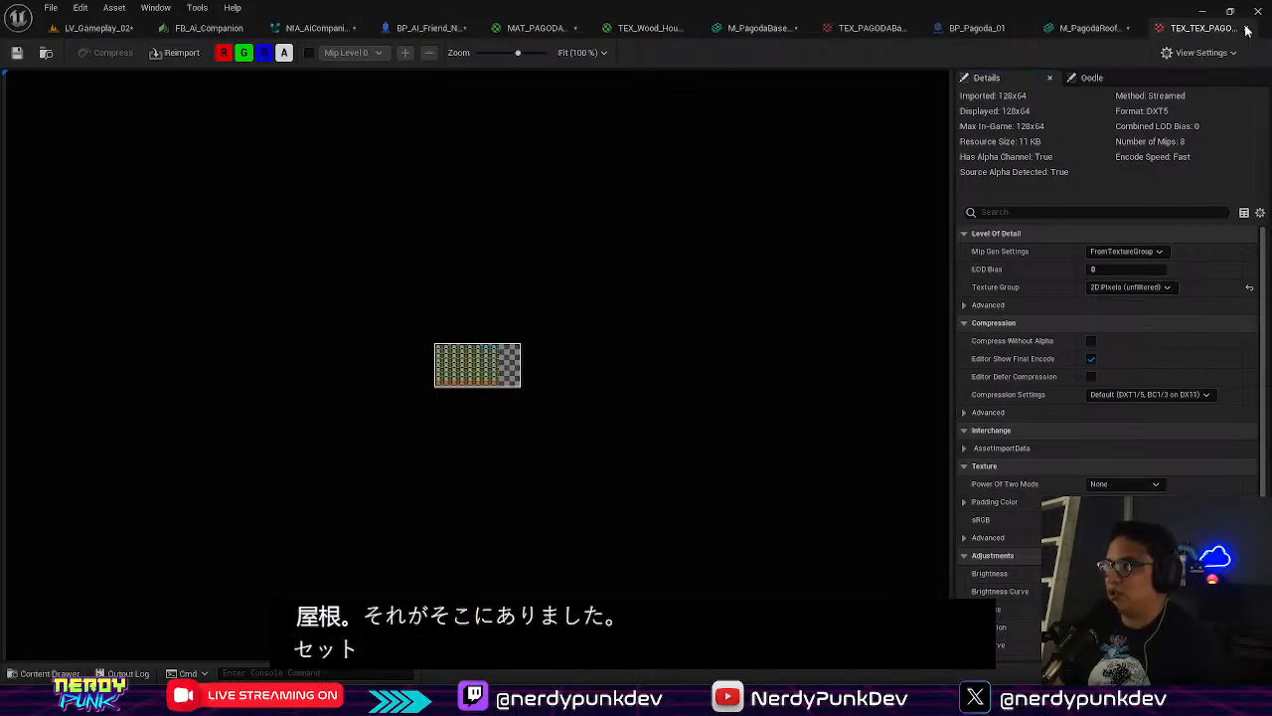
Open the TEX_PAGODABase_01_3 texture from the level's OBJModel folder and set its texture group to 2D Pixels (unfiltered)
left_click(118, 33)
double_click(487, 491)
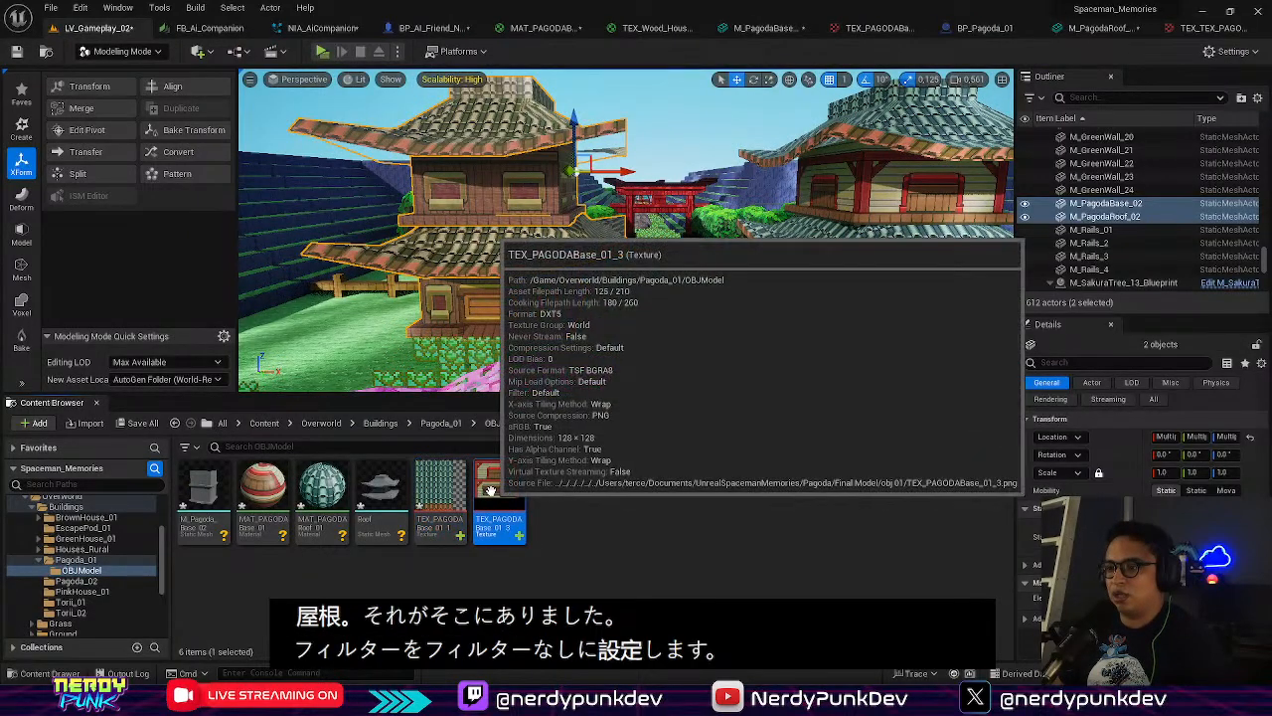
left_click(1133, 288)
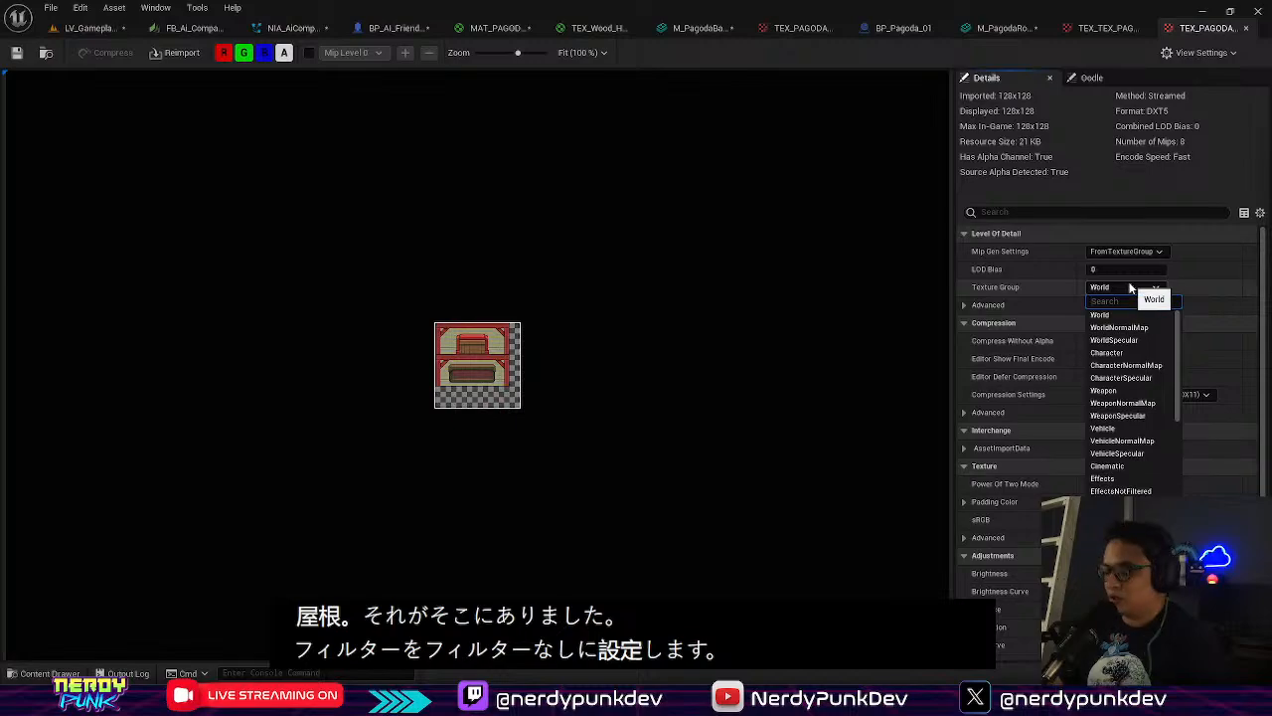
type("2d")
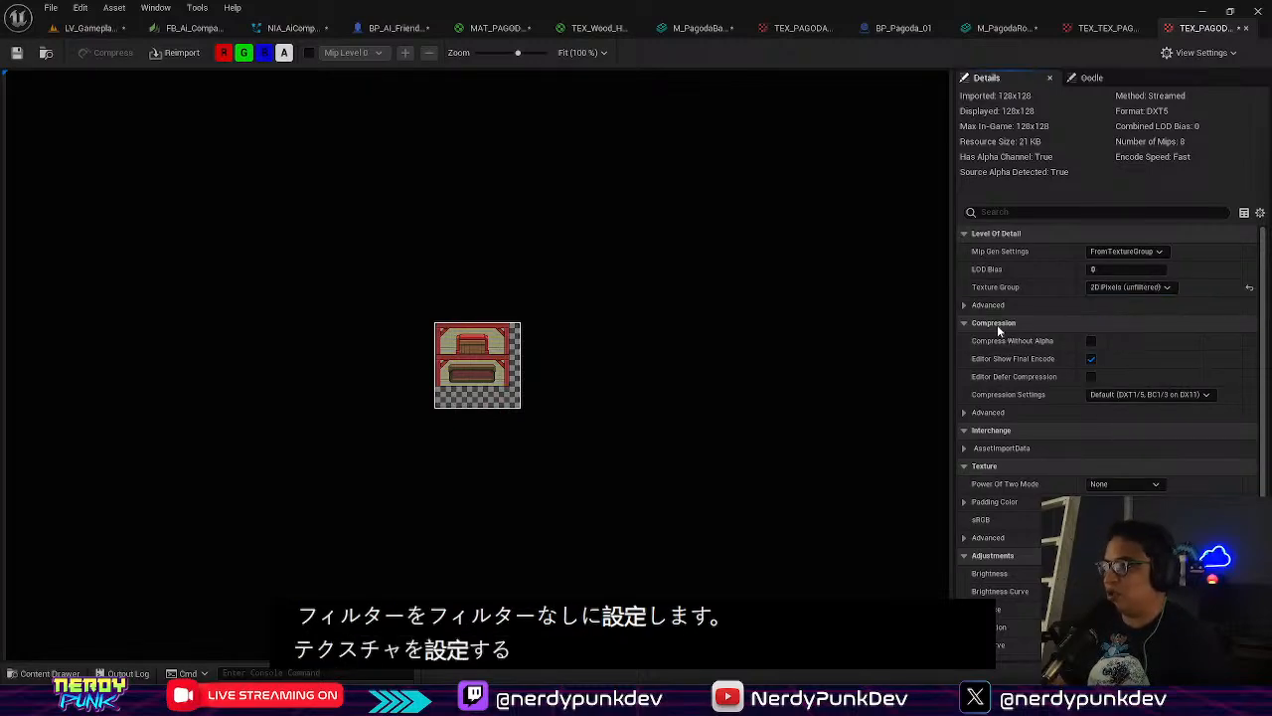
Close the two remaining pagoda texture editors at the end of the row, the M_PagodaRoof_02 mesh and the BP_Pagoda_01 blueprint
left_click(1103, 28)
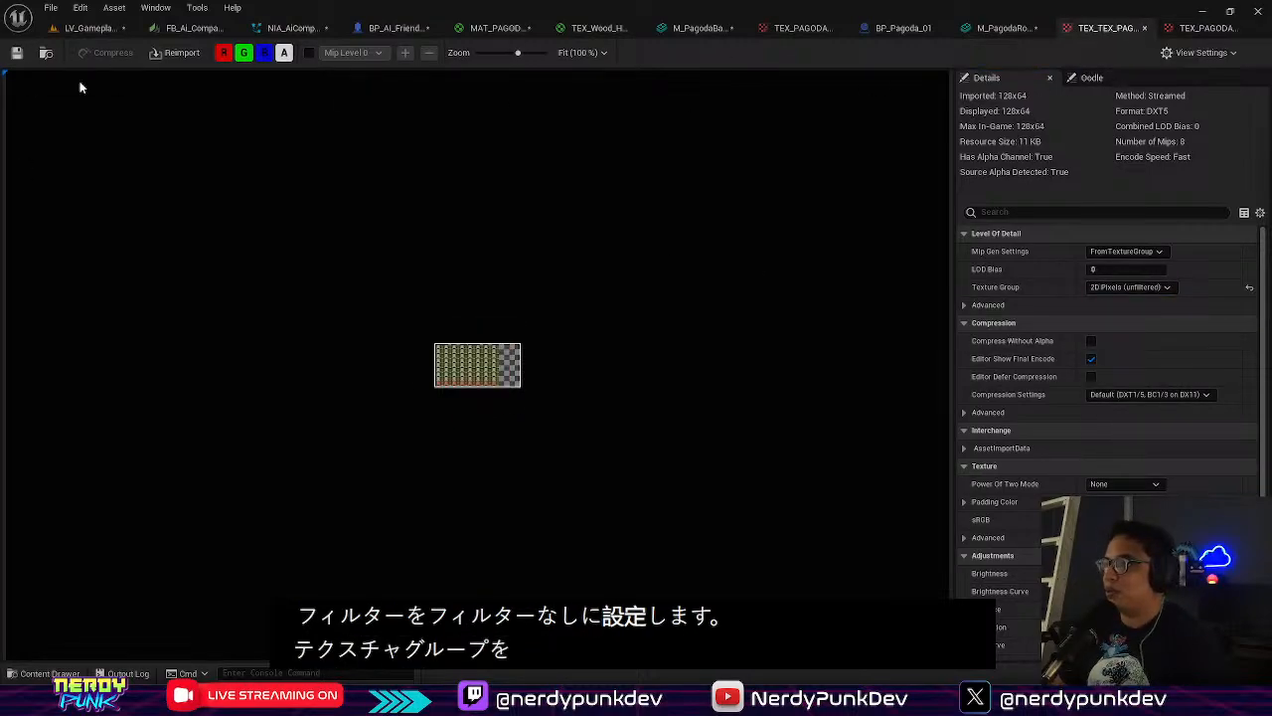
left_click(1145, 30)
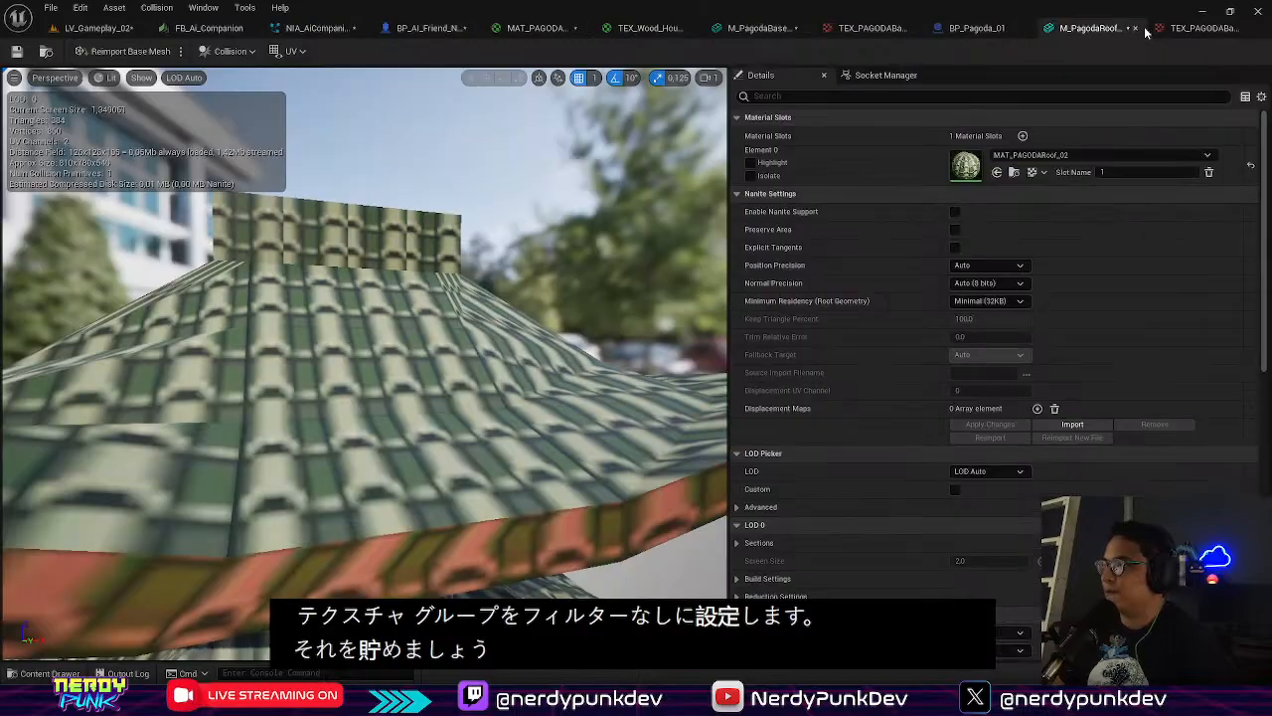
left_click(1247, 29)
scroll(466, 410, "down", 6)
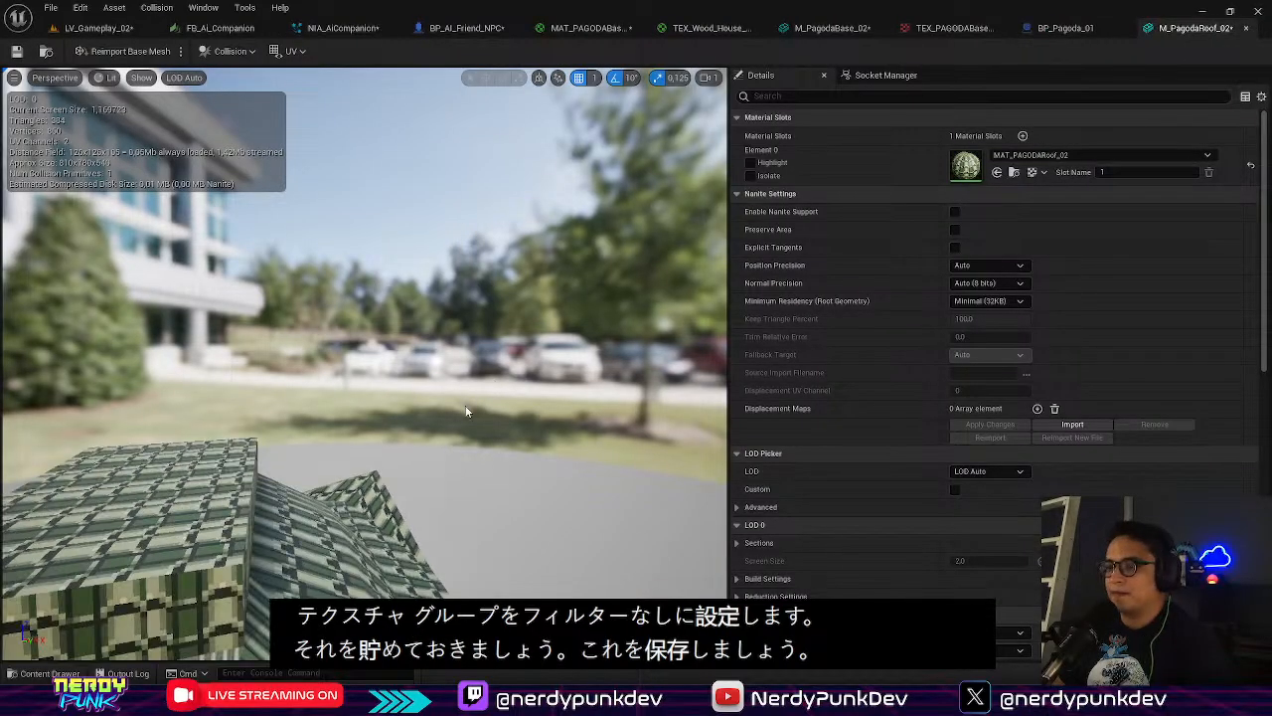
right_click_drag(405, 593, 335, 568)
key("w")
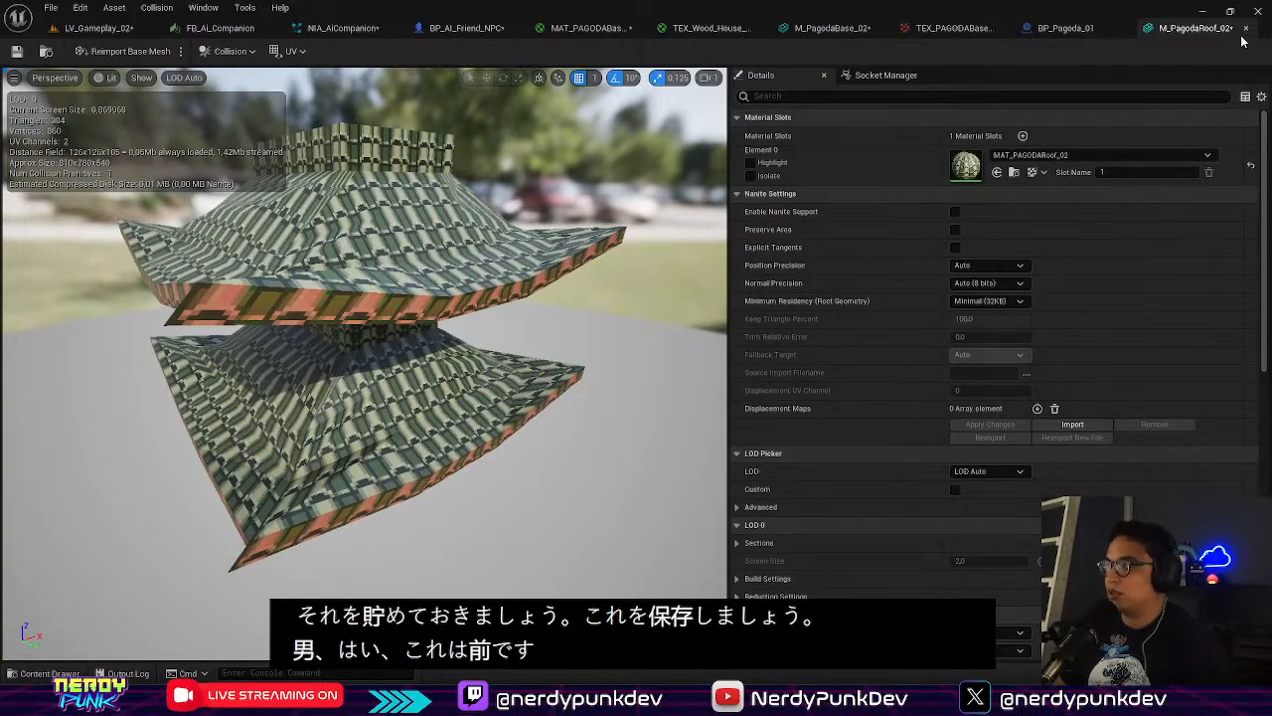
left_click(1247, 29)
left_click(1166, 29)
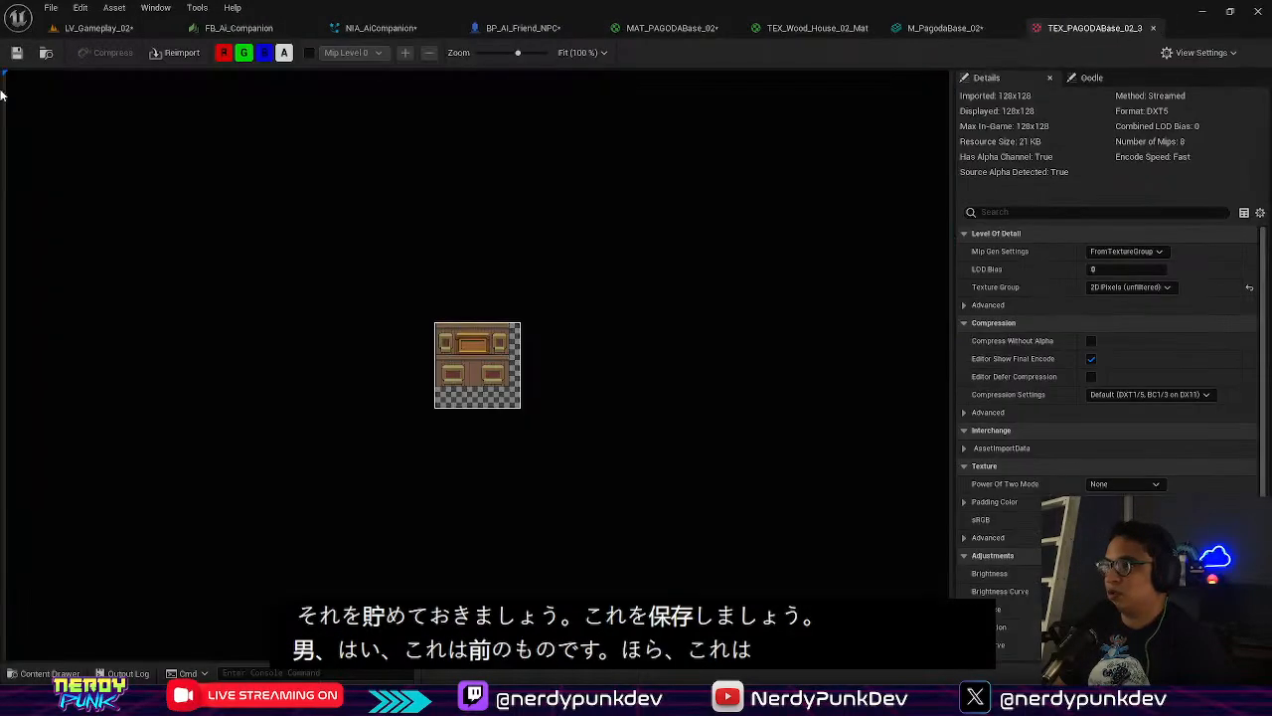
Open the M_Pagoda_Base_02 mesh in the Pagoda_01 OBJModel folder and assign MAT_PAGODABase_01 to its material slot
left_click(99, 27)
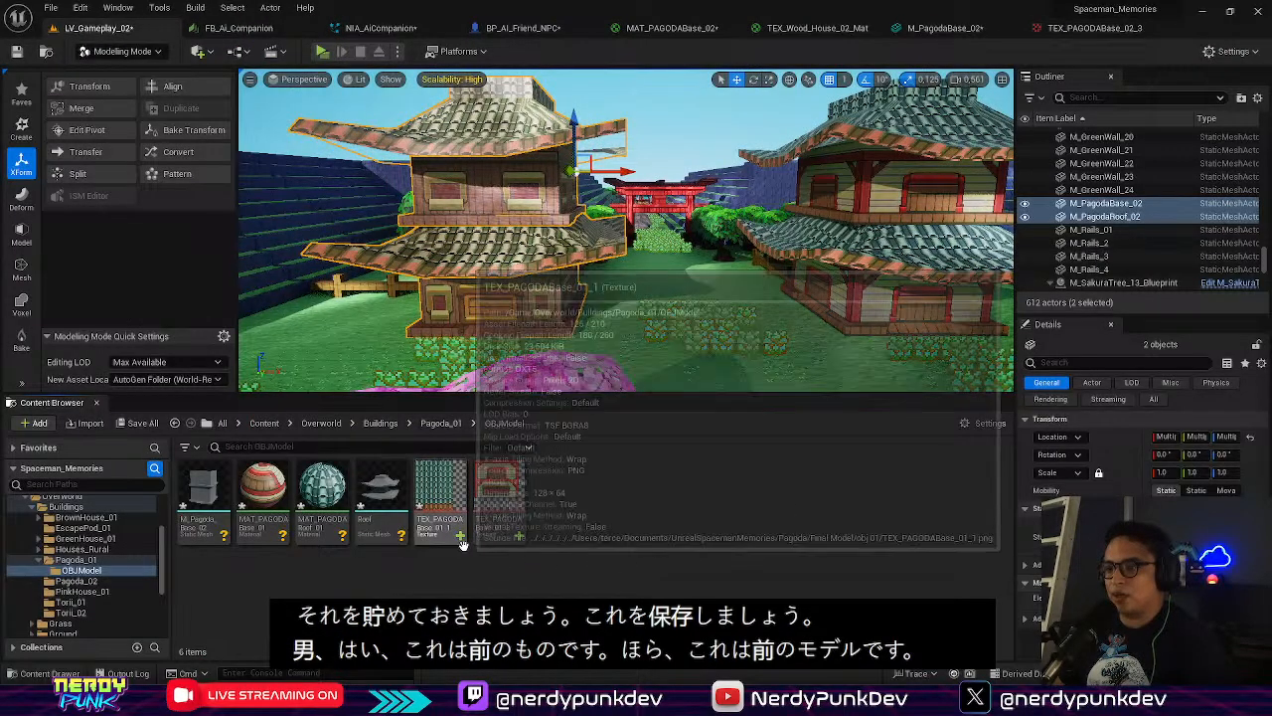
left_click(182, 499)
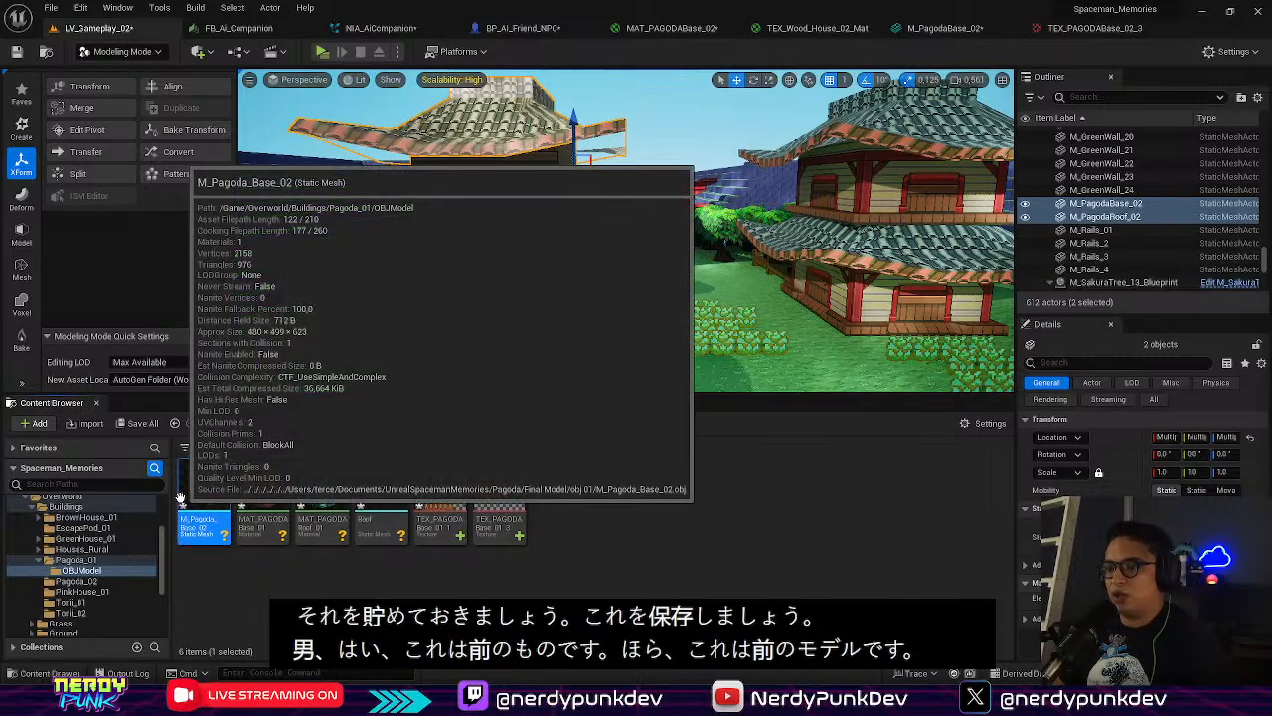
double_click(209, 504)
left_click(1033, 155)
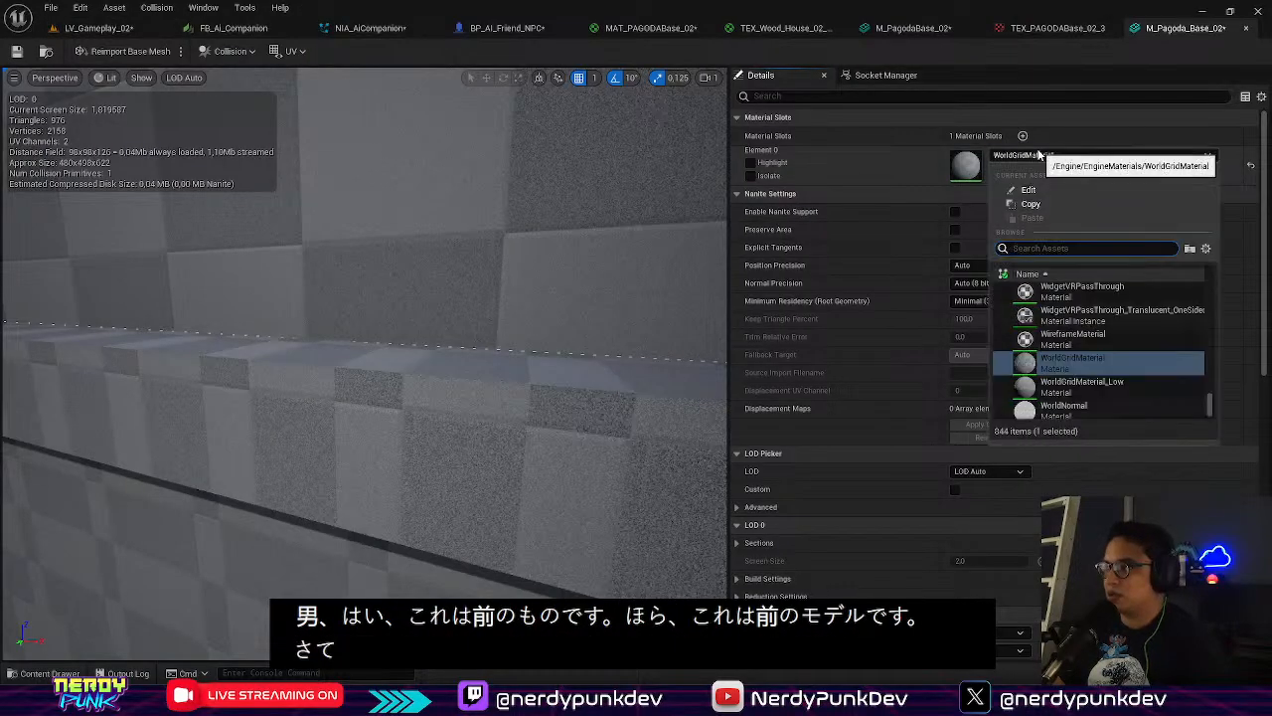
type("pagoda")
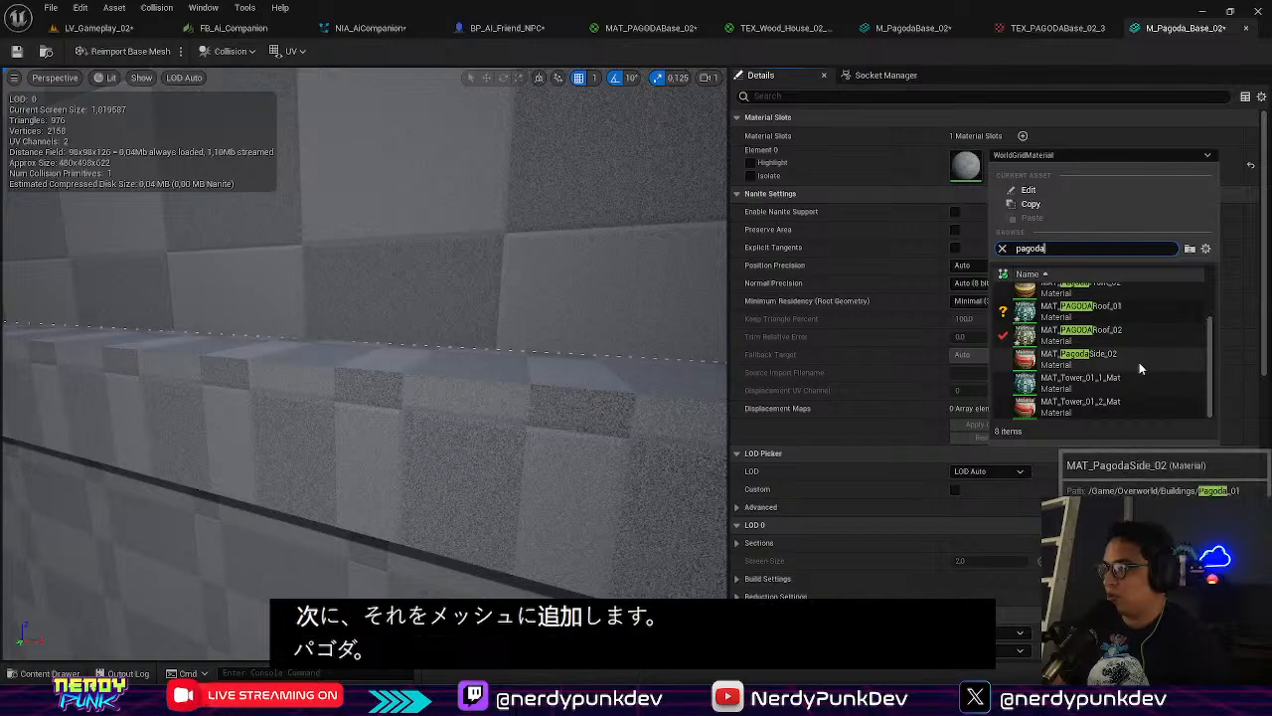
scroll(1139, 362, "up", 2)
scroll(1139, 364, "up", 1)
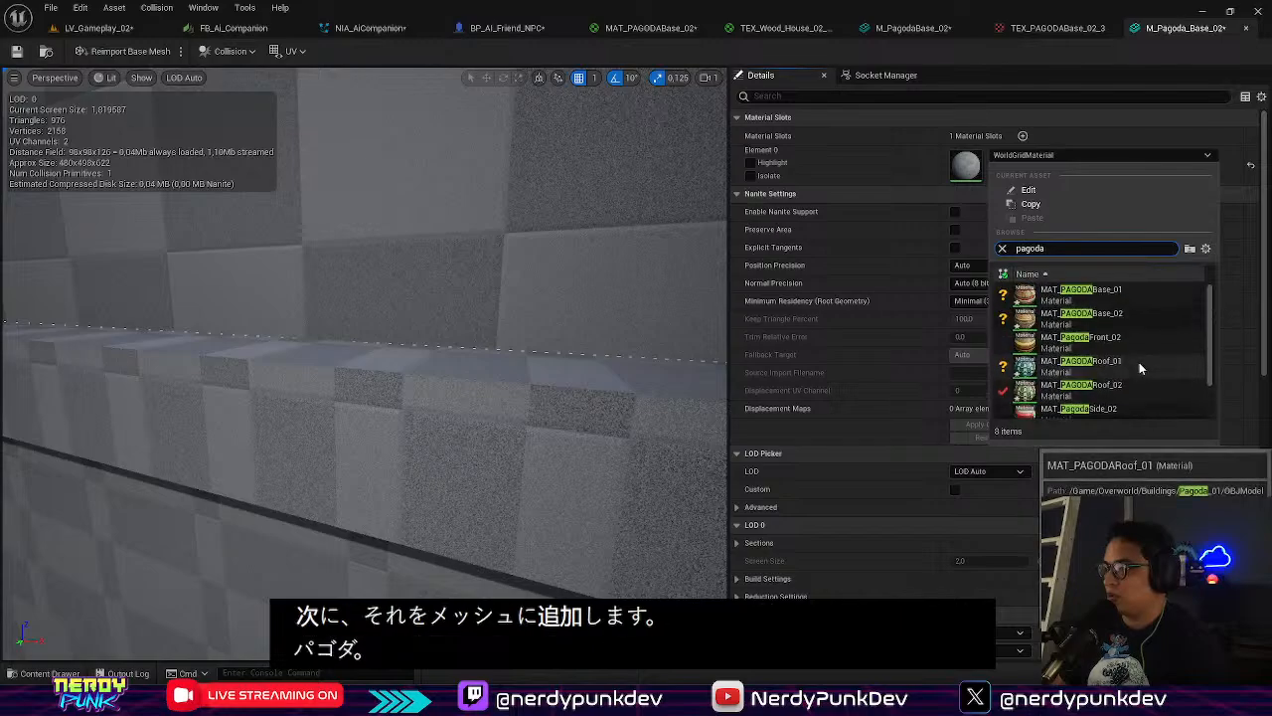
left_click(1105, 286)
right_click_drag(418, 383, 661, 377)
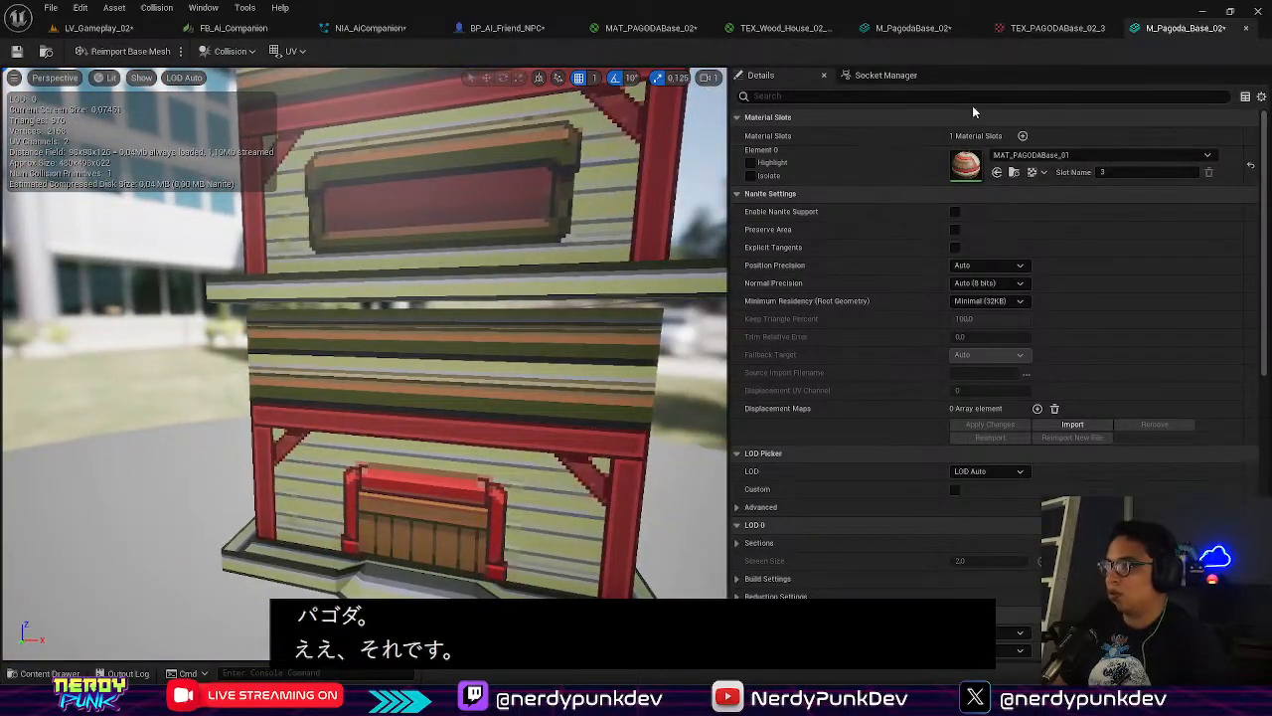
Open the Roof static mesh, assign MAT_PAGODARoof_01 to its material slot and save the mesh
left_click(100, 28)
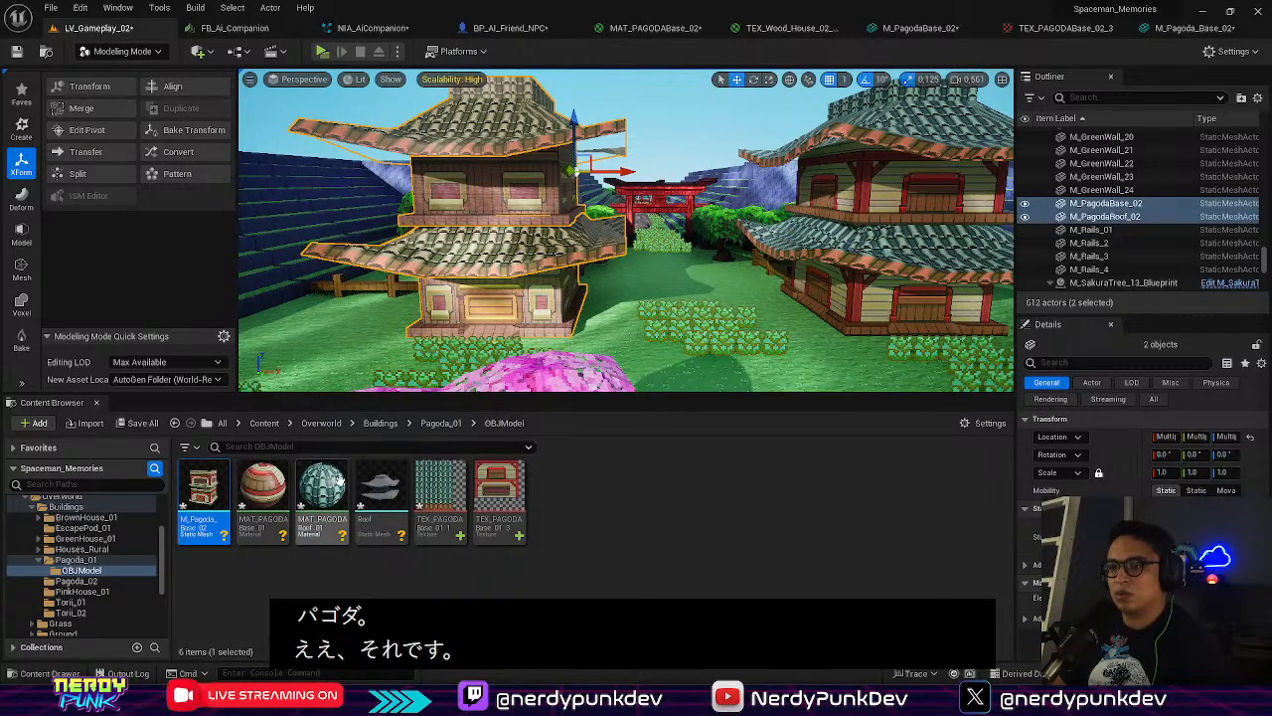
double_click(378, 487)
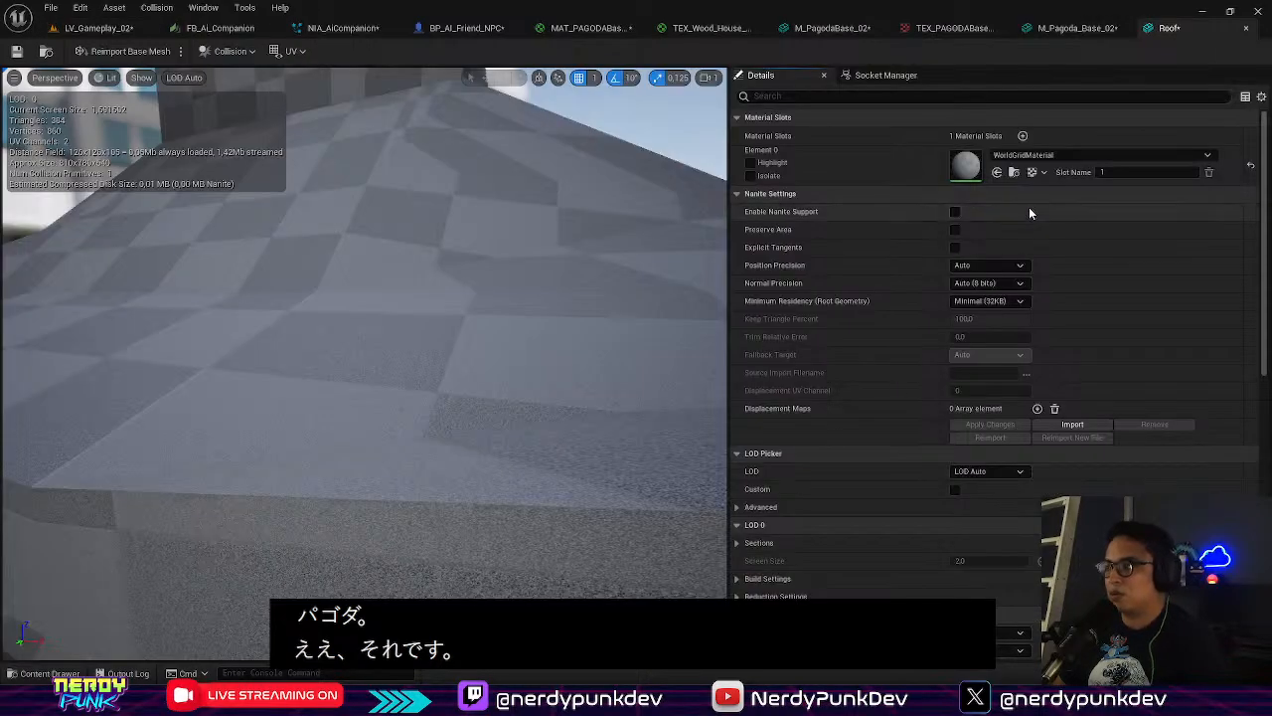
left_click(1047, 155)
type("roof")
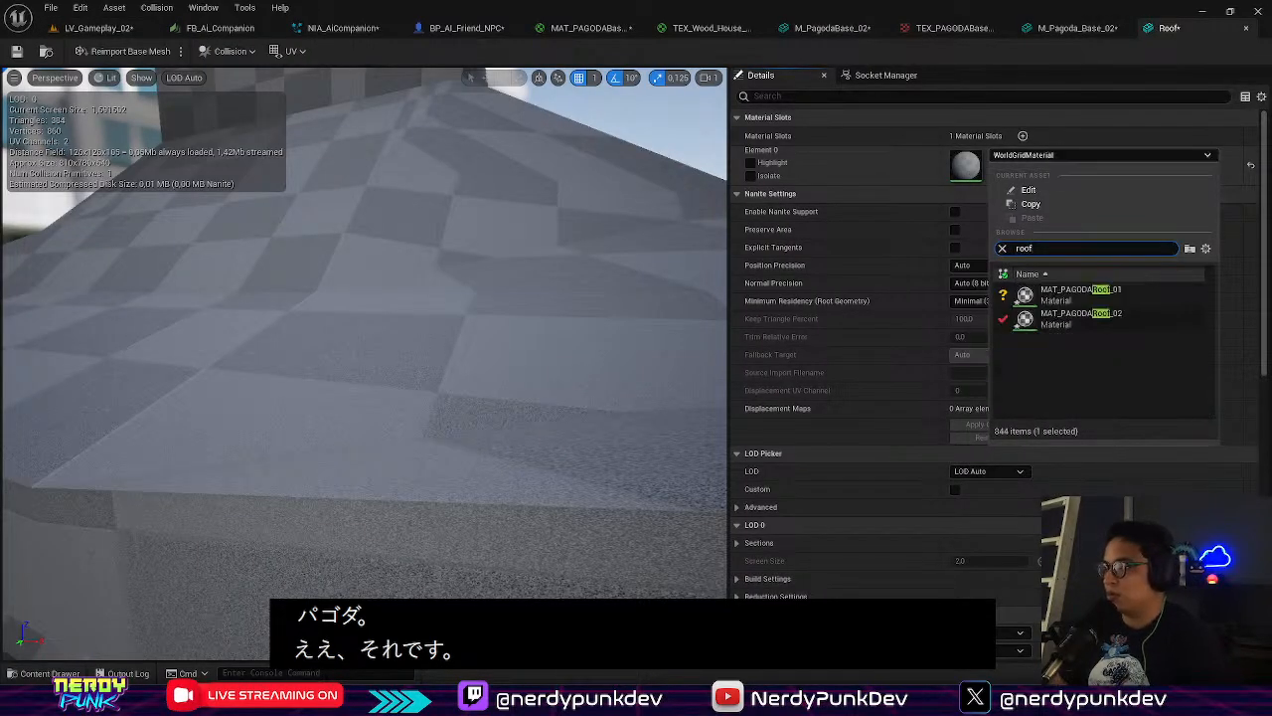
left_click(1083, 294)
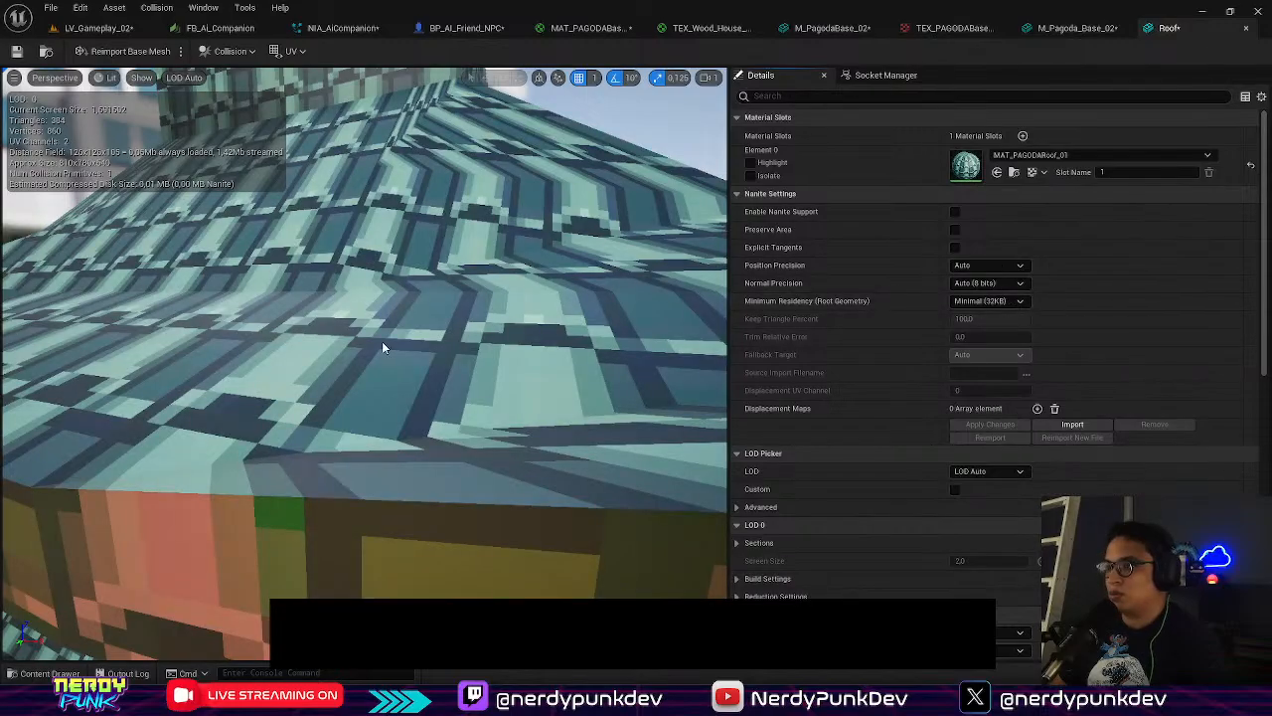
scroll(381, 341, "down", 5)
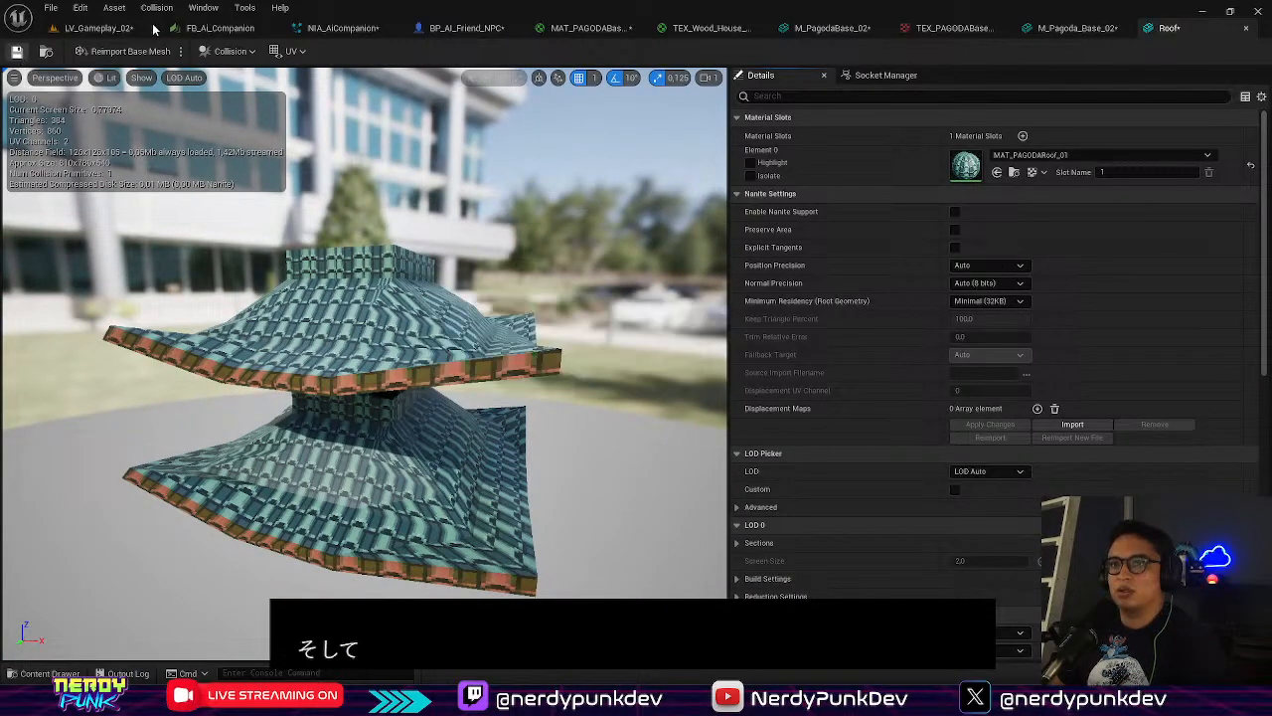
Return to the LV_Gameplay_02 level and delete the old red-and-white pagoda with the teal roof
left_click(100, 28)
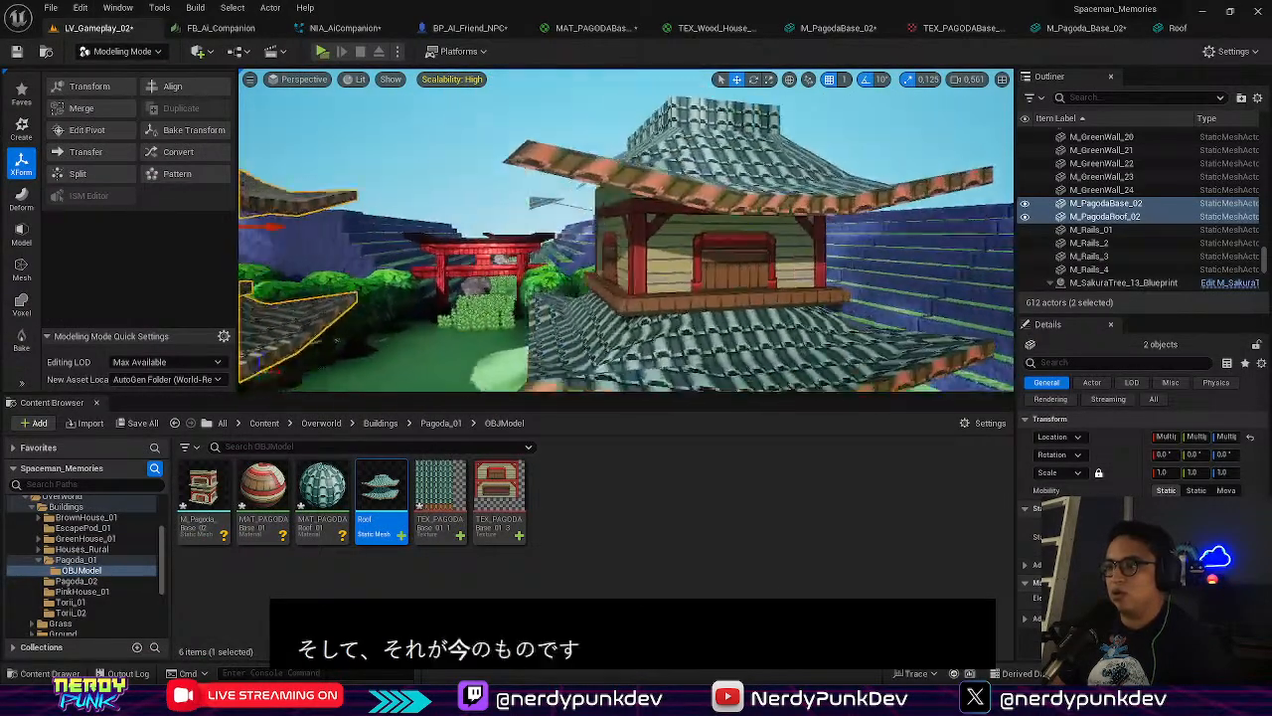
left_click(609, 263)
key("Delete")
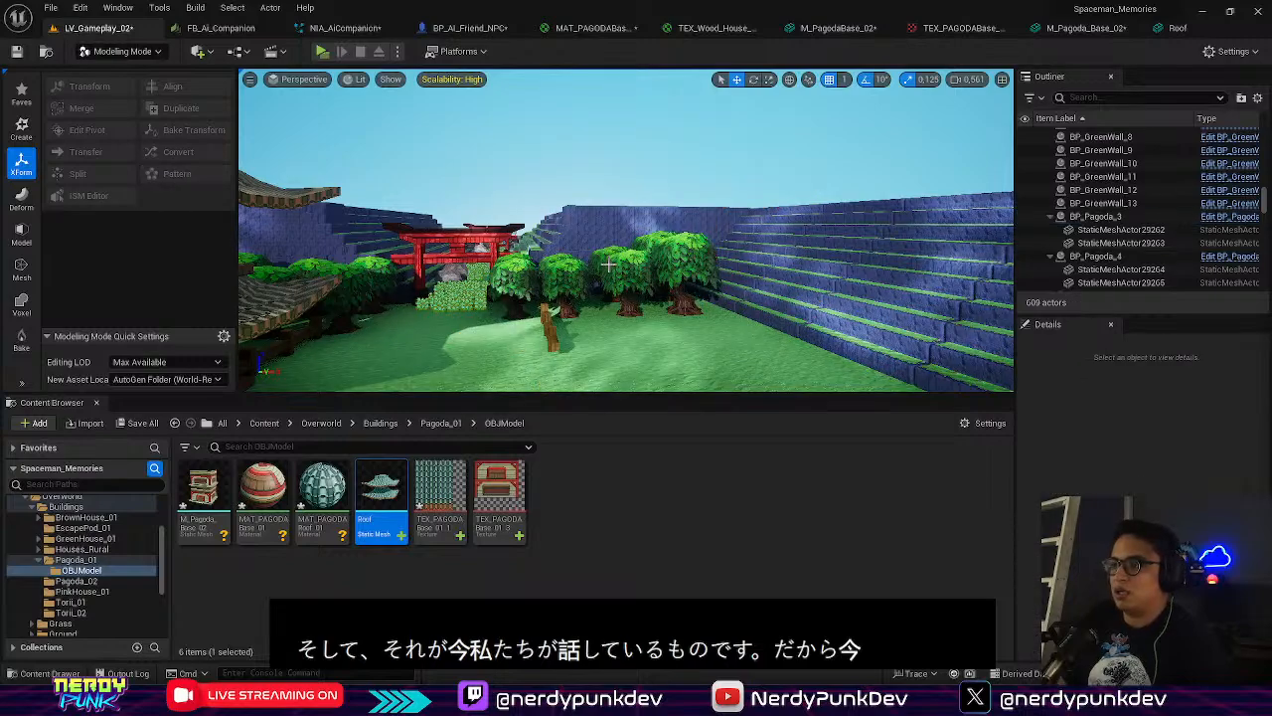
Place the M_Pagoda_Base_02 and Roof meshes in the empty spot beside the brown pagoda and focus on the roof
left_click_drag(219, 502, 641, 363)
left_click_drag(360, 502, 584, 364)
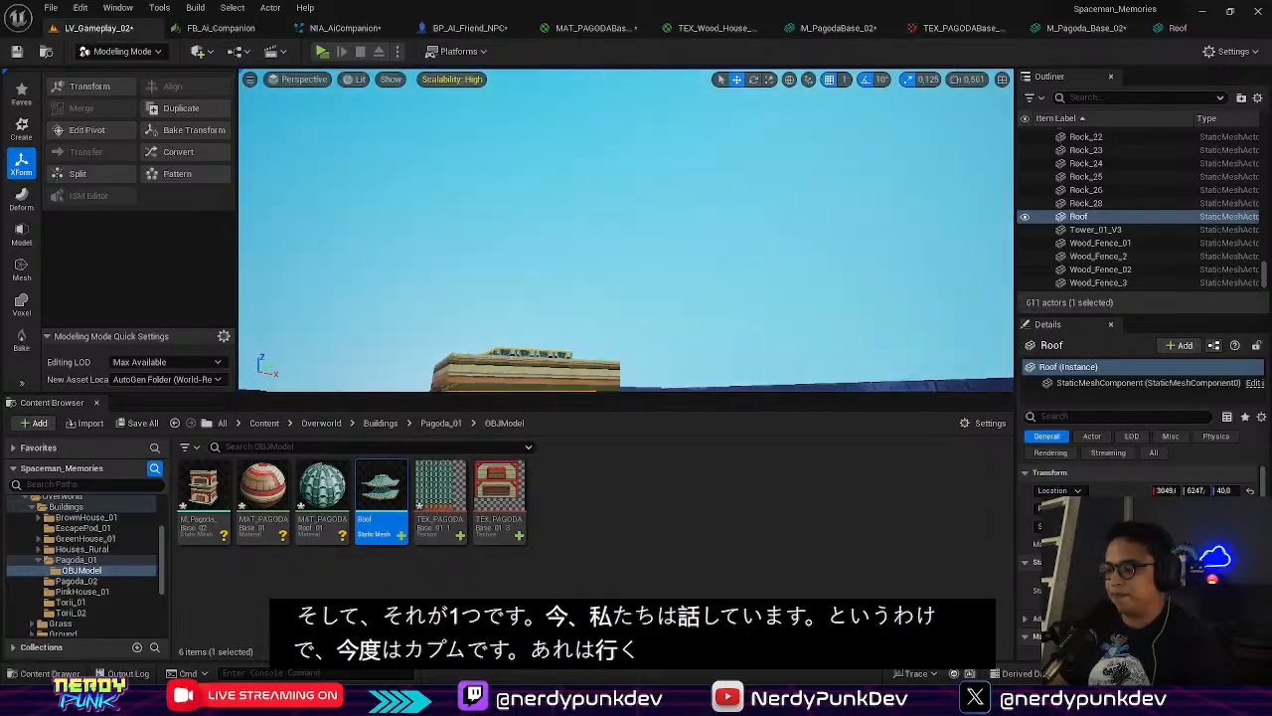
key("f")
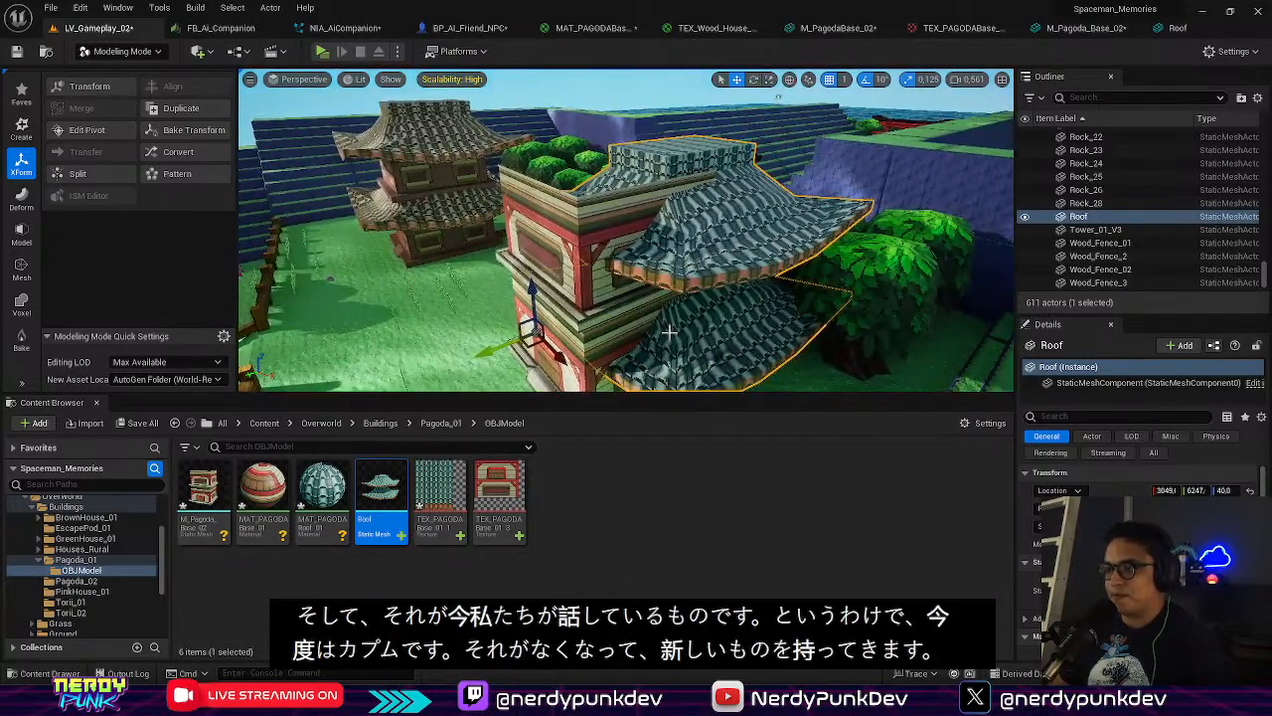
Move the roof along Y to 6500 and raise it to Z 78 so it sits over the pagoda base
right_click_drag(543, 313, 525, 315)
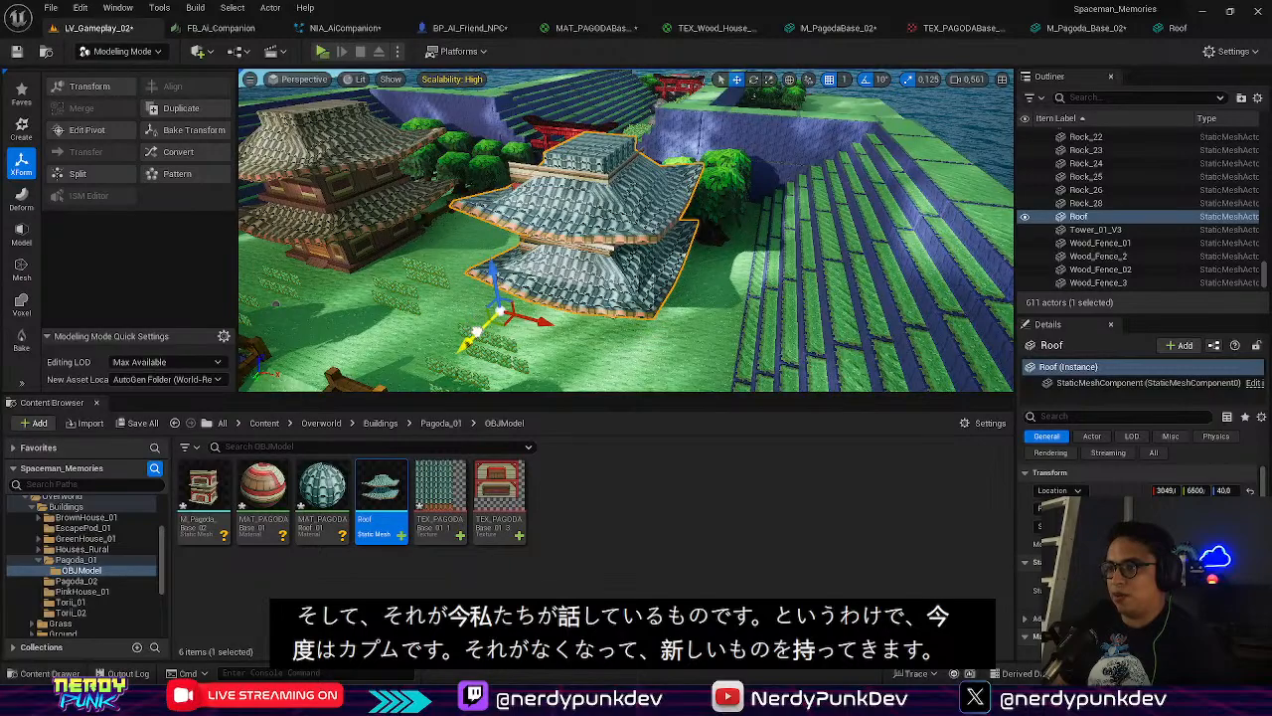
left_click(477, 331)
key("ctrl+z")
right_click_drag(477, 331, 467, 283)
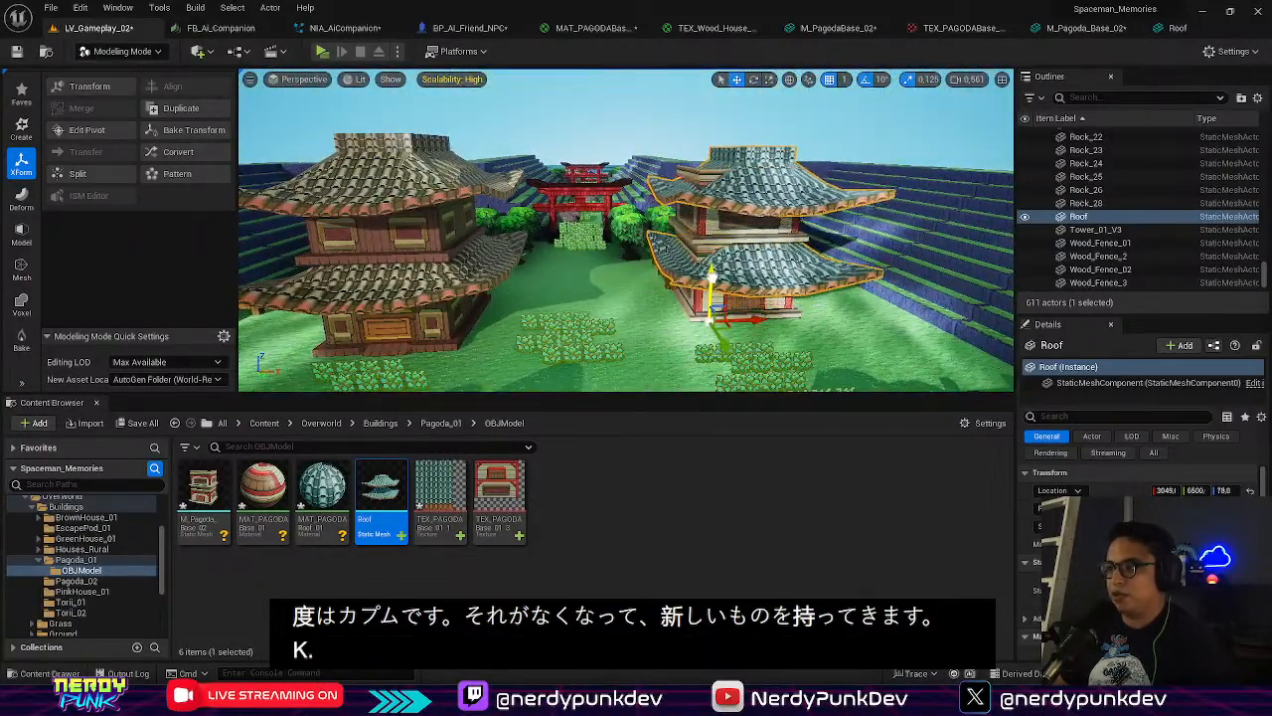
Move the roof beside the brown pagoda at about X 2376, Z 137 and set a snapped pivot offset near the lower roof's ridge
right_click_drag(560, 343, 644, 204)
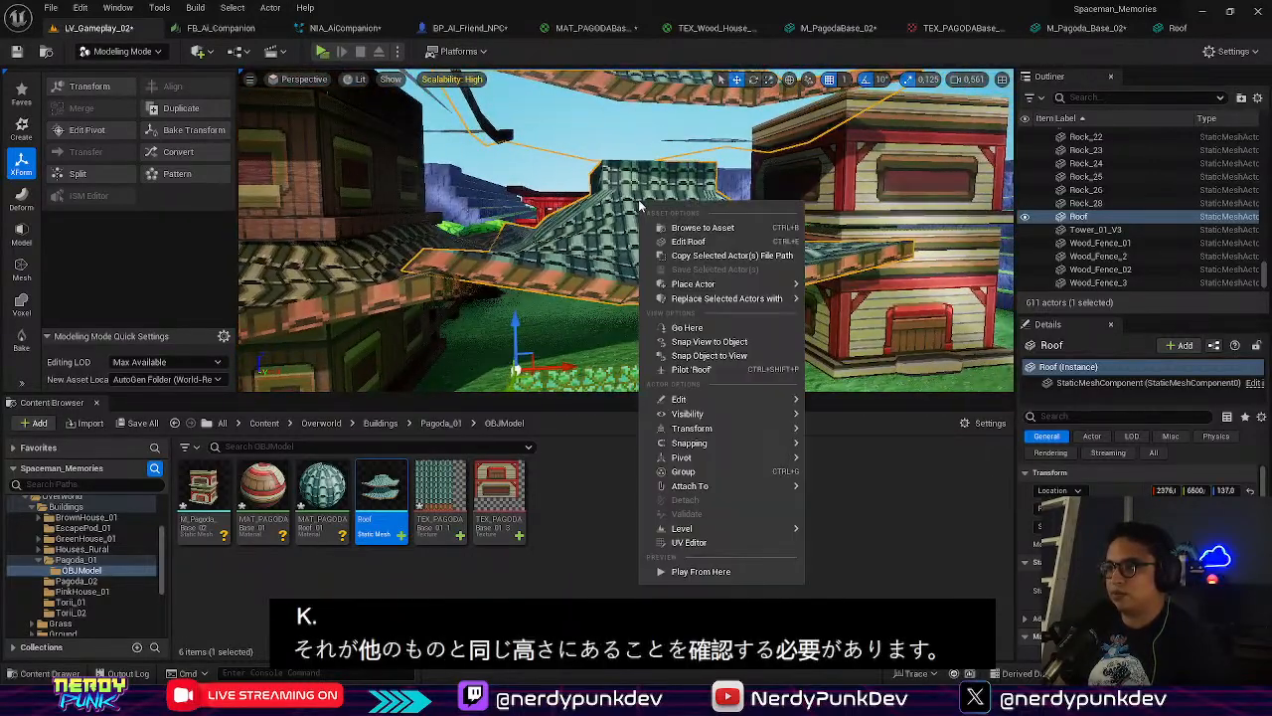
mouse_move(717, 487)
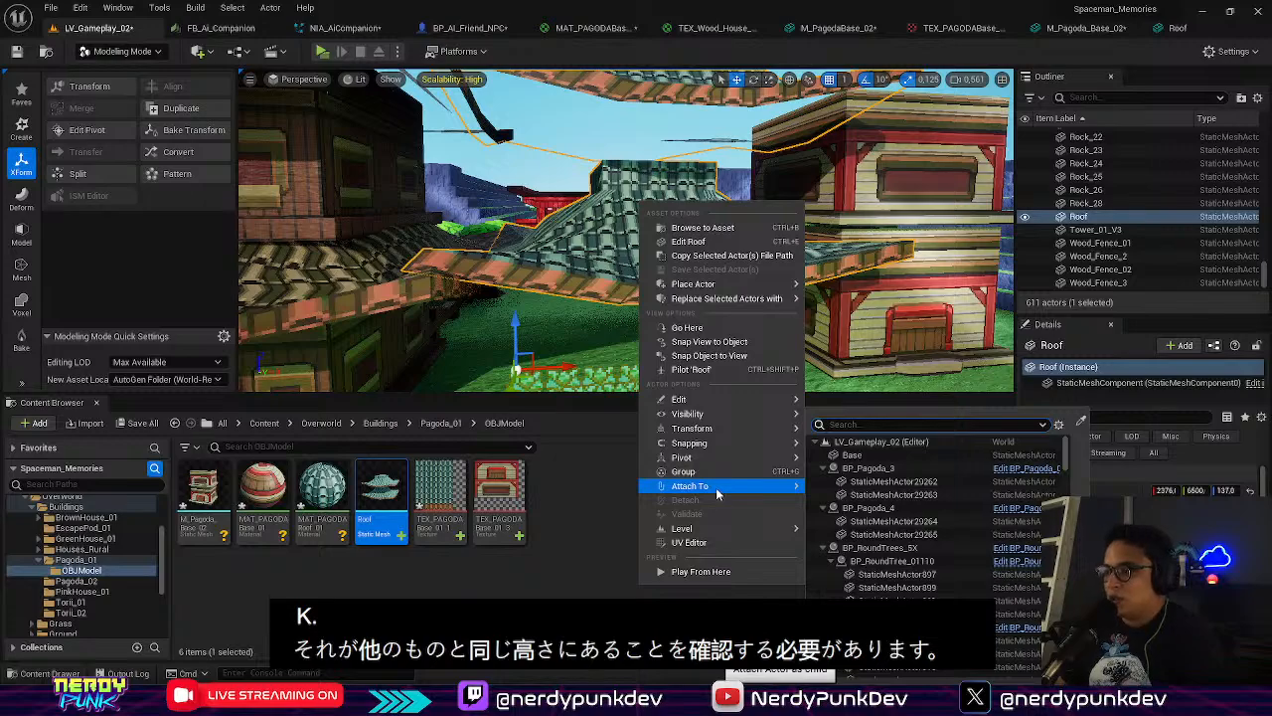
mouse_move(719, 454)
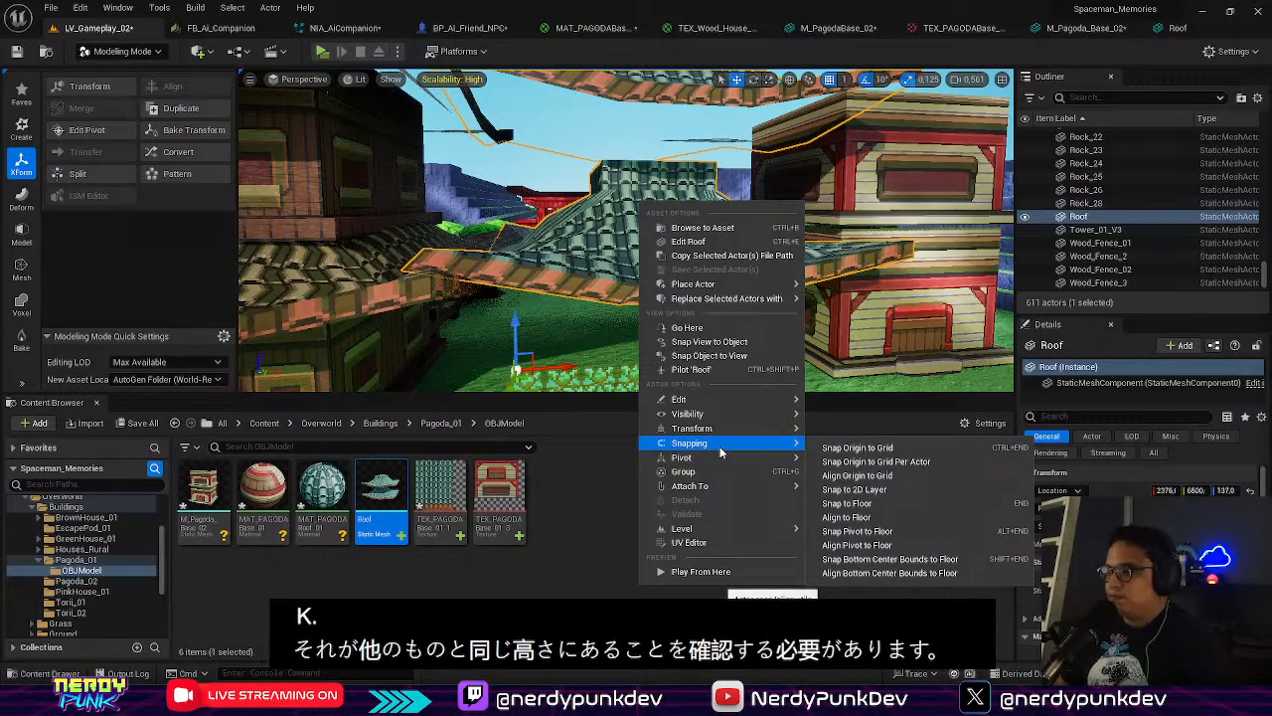
mouse_move(772, 434)
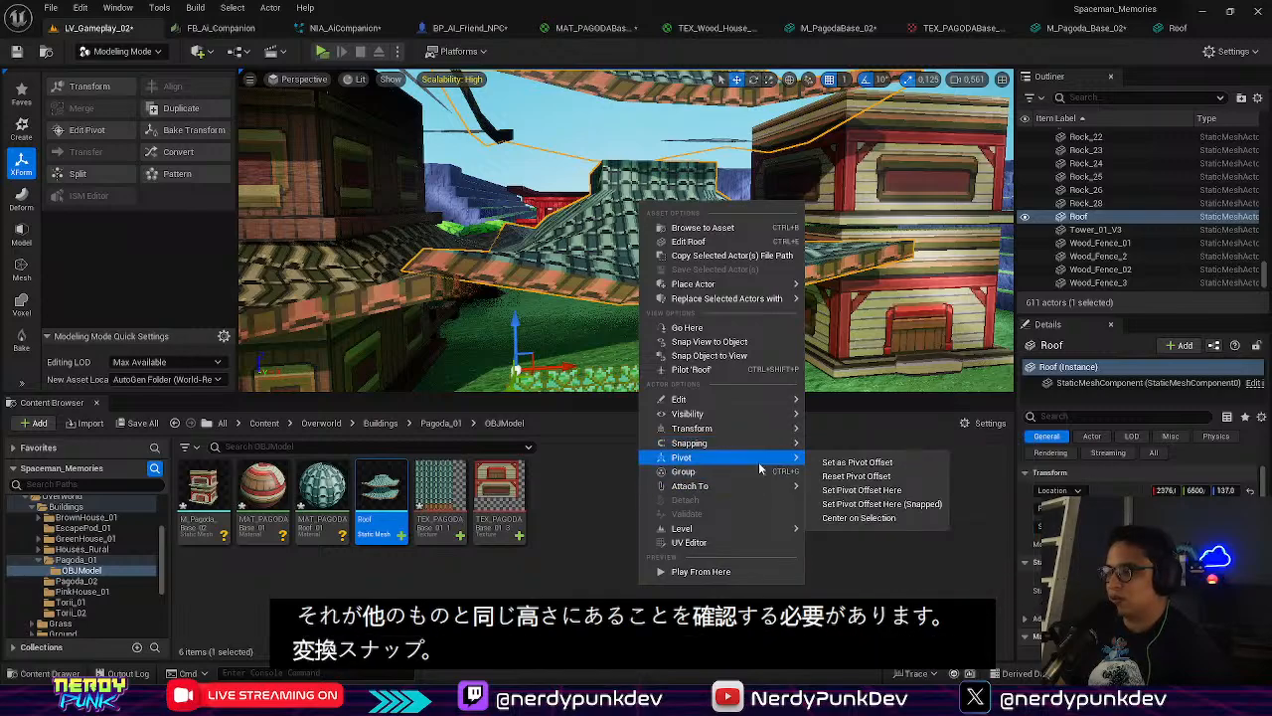
left_click(911, 505)
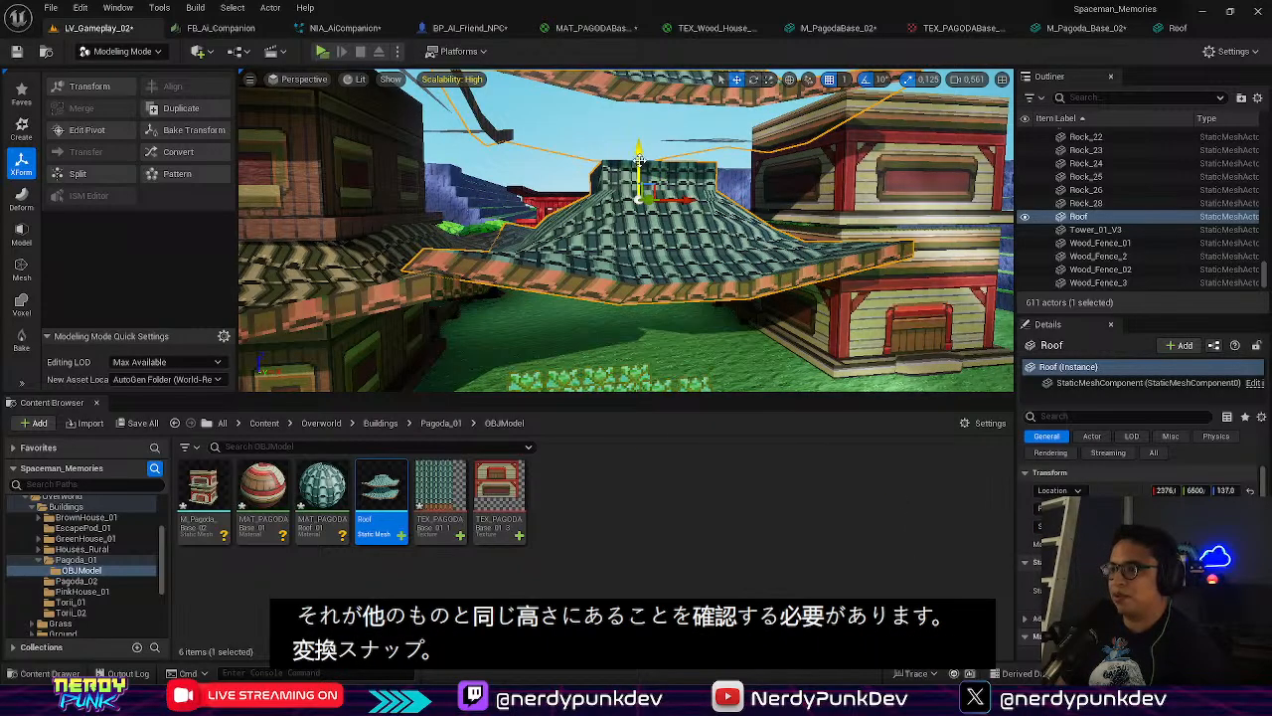
Align the roof's height with the brown pagoda's lower roof by lowering it to Z 100 and shifting it to about X 2444
left_click_drag(640, 159, 639, 179)
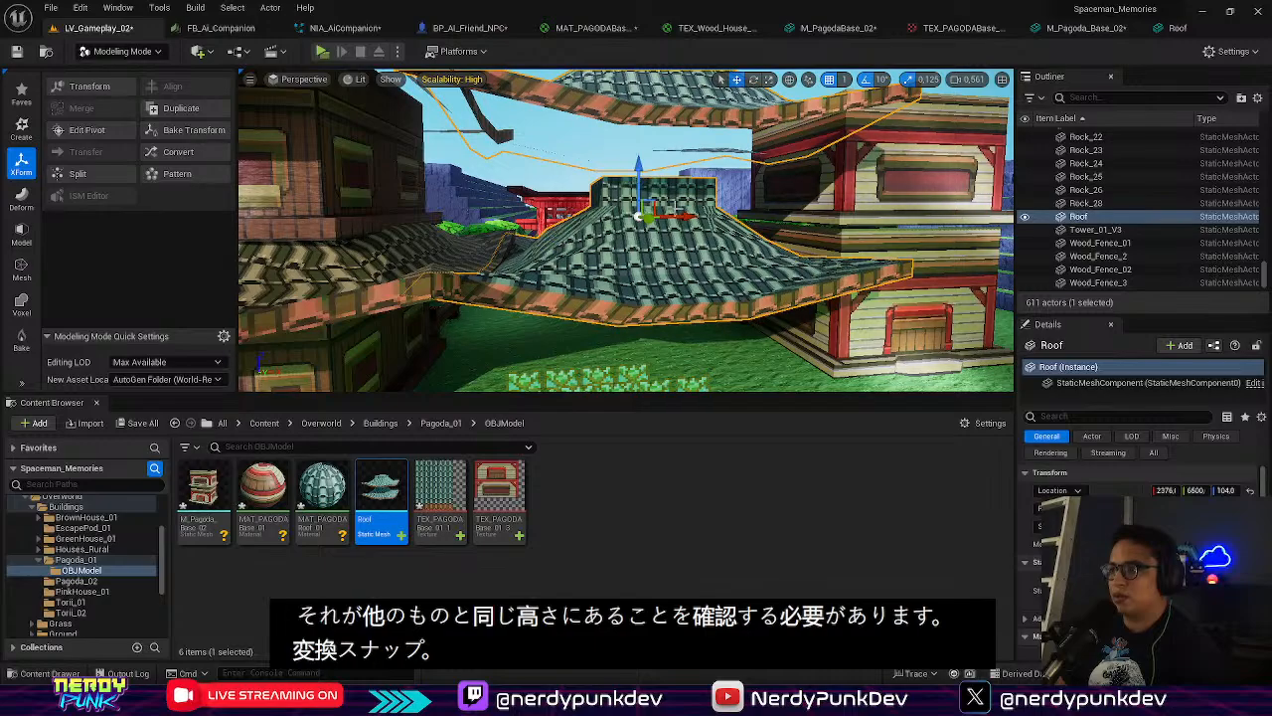
left_click_drag(684, 216, 721, 217)
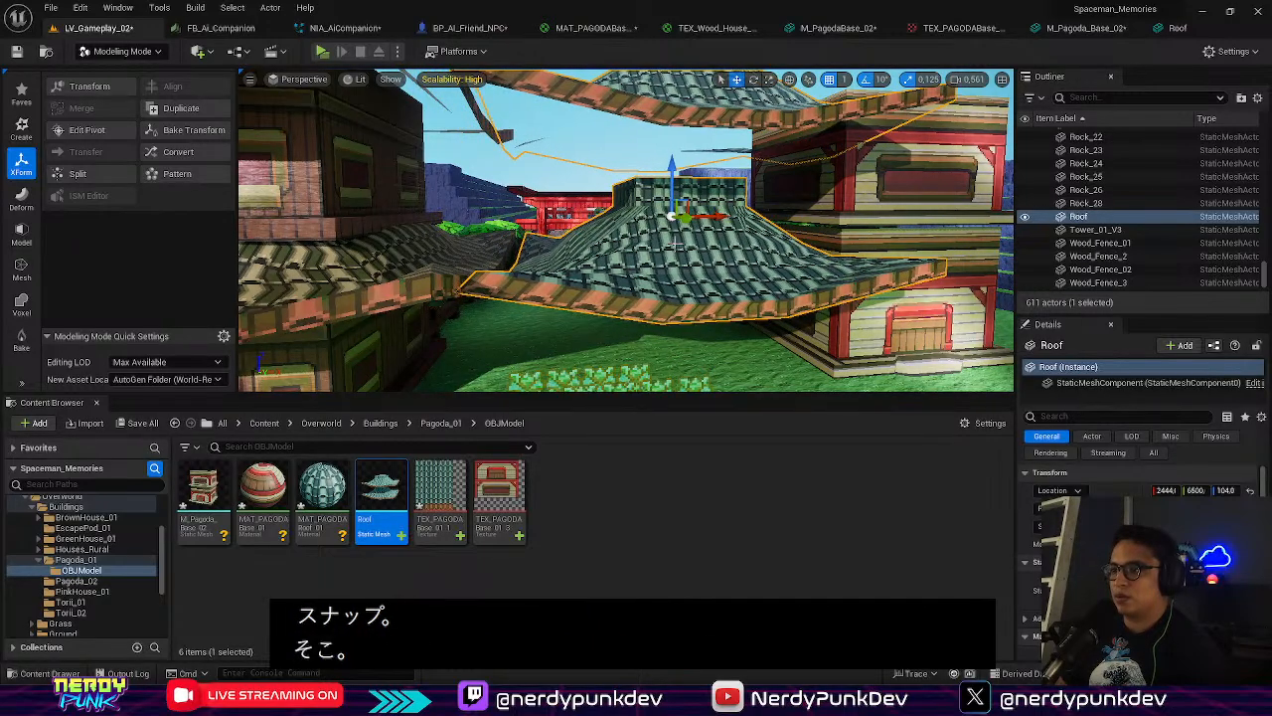
right_click_drag(720, 216, 664, 244)
key("w")
key("s")
left_click_drag(775, 107, 776, 116)
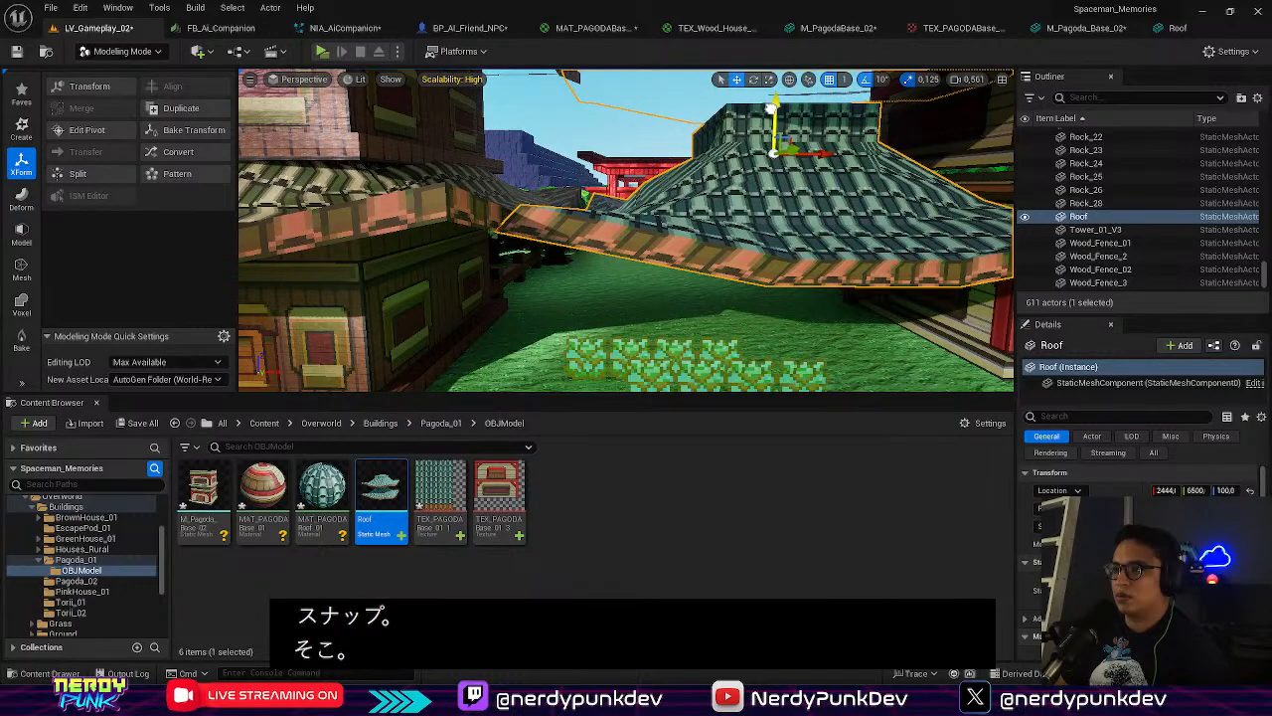
Move the roof back onto the red-and-white pagoda base at about X 2984 and raise it to Z 112
key("s")
right_click_drag(776, 116, 785, 153)
key("w")
key("s")
left_click_drag(644, 142, 841, 142)
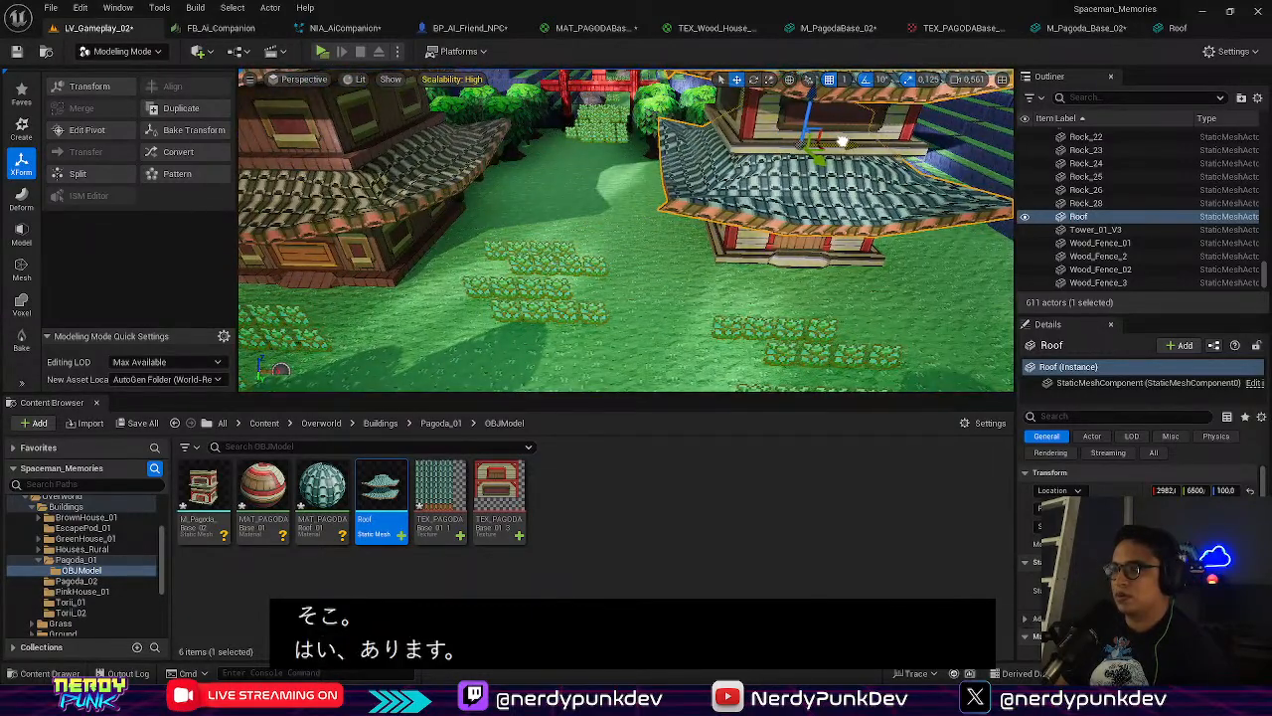
key("s")
right_click_drag(842, 141, 883, 117)
key("w")
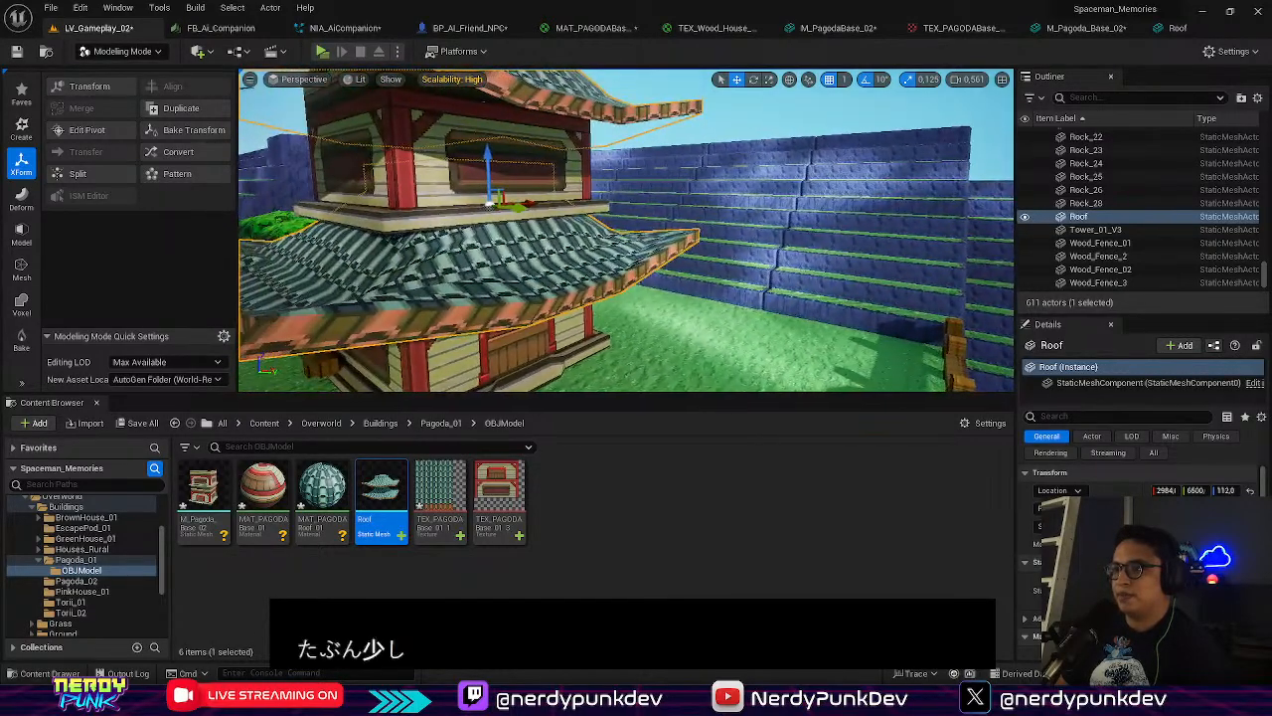
Select the pagoda base together with the roof and adjust their shared position on the grass opposite the brown pagoda
right_click_drag(626, 230, 585, 235)
left_click(629, 246, "ctrl")
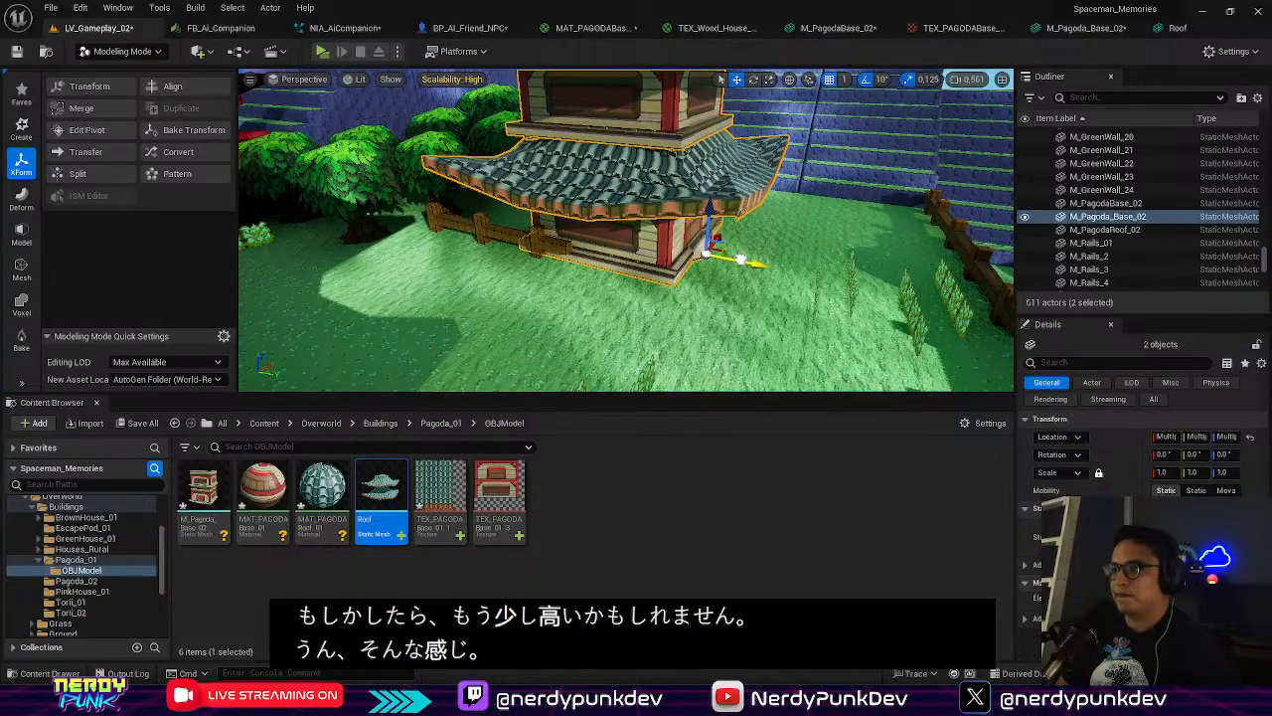
right_click_drag(821, 265, 773, 288)
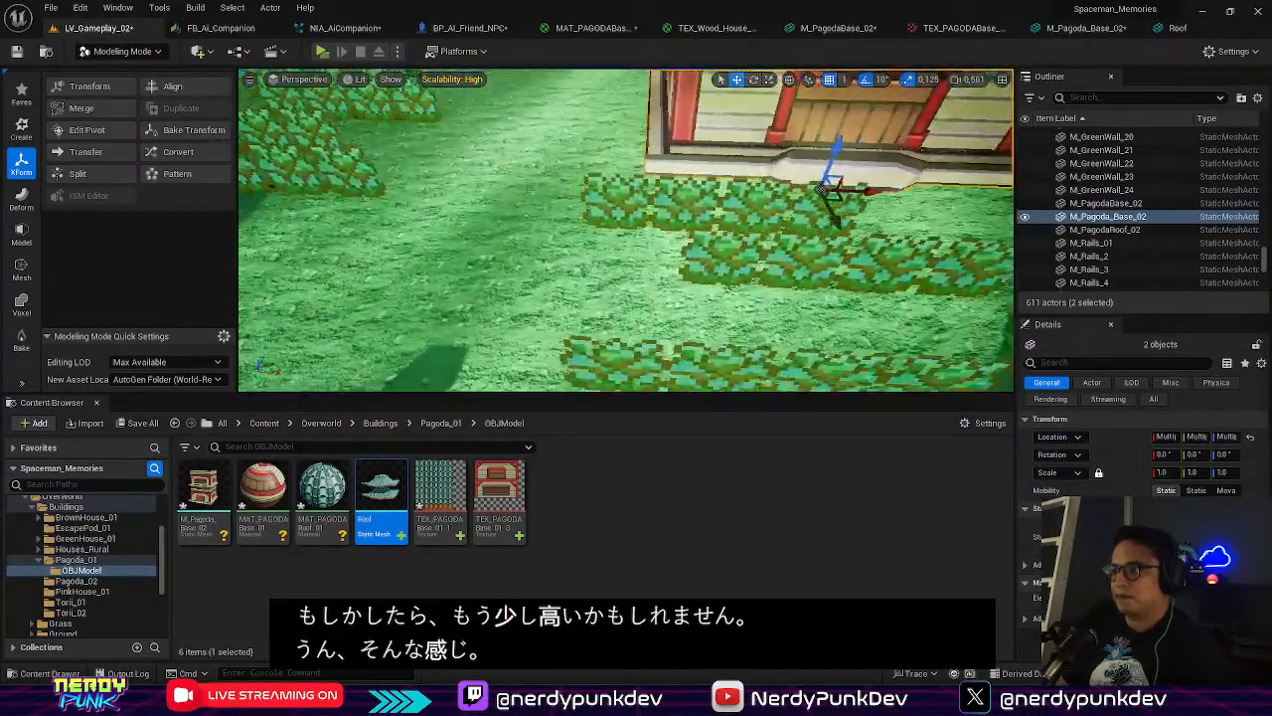
right_click_drag(689, 200, 525, 225)
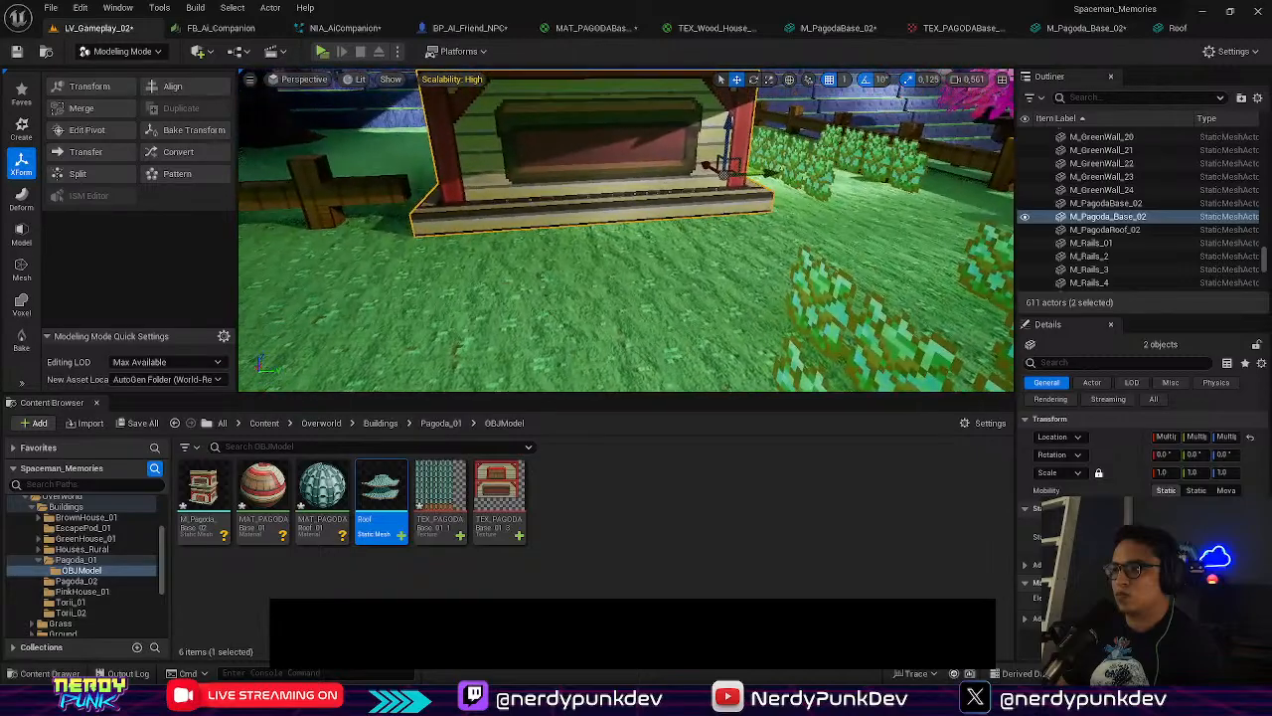
left_click_drag(739, 174, 732, 176)
right_click_drag(732, 176, 492, 224)
right_click_drag(668, 199, 676, 170)
Open MAT_PAGODABase_01, then copy the wood normal-map nodes from TEX_Wood_House_02_Mat, from TexCoord and CustomRotator through Multiply and Param
left_click(594, 538)
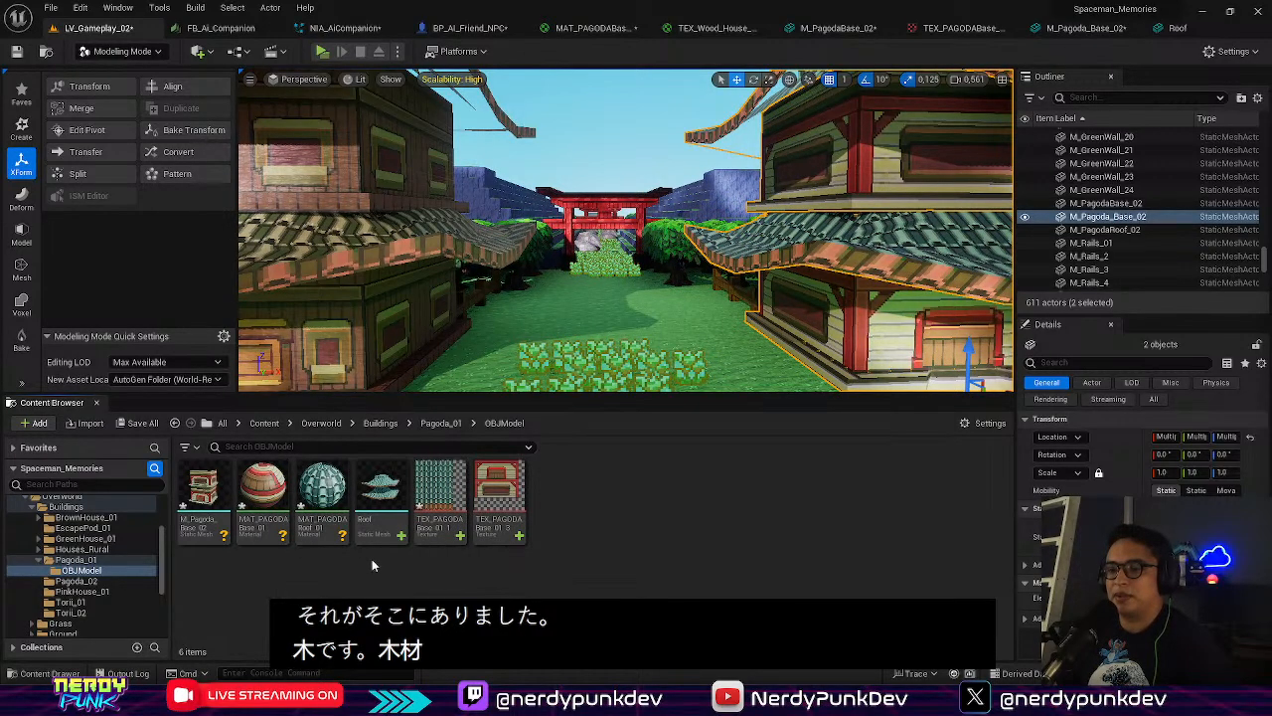
double_click(281, 502)
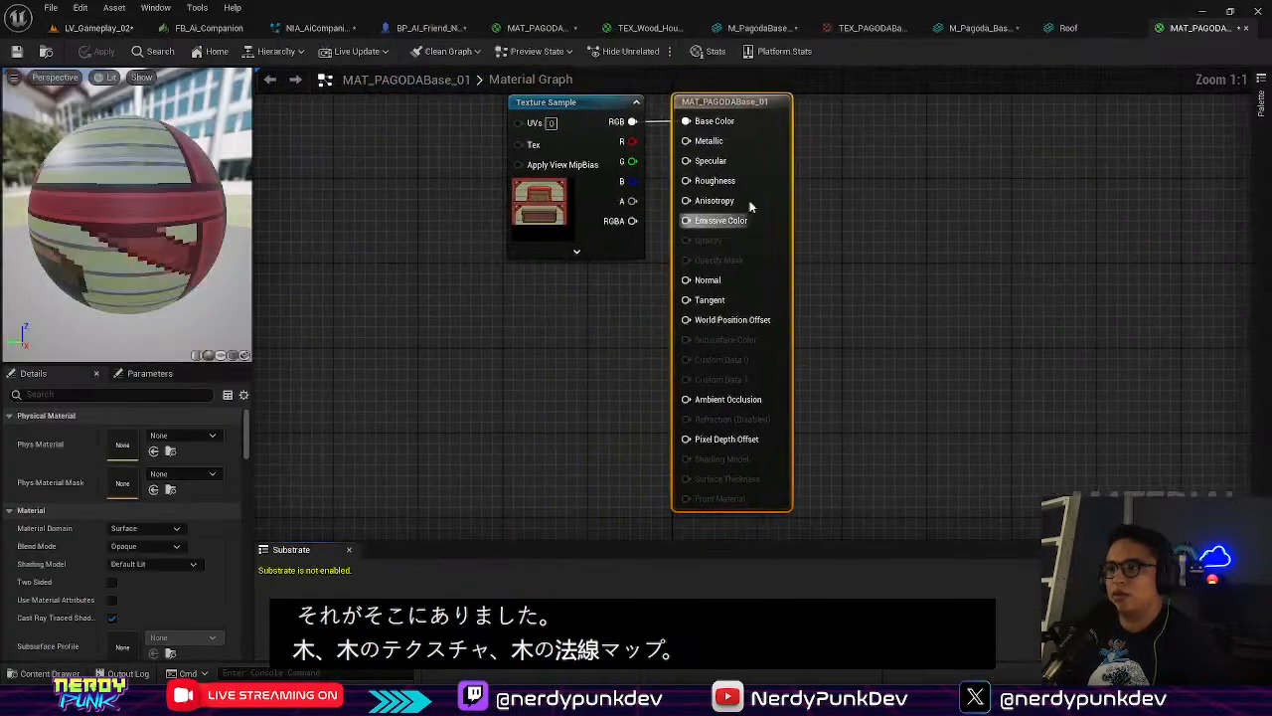
left_click(973, 29)
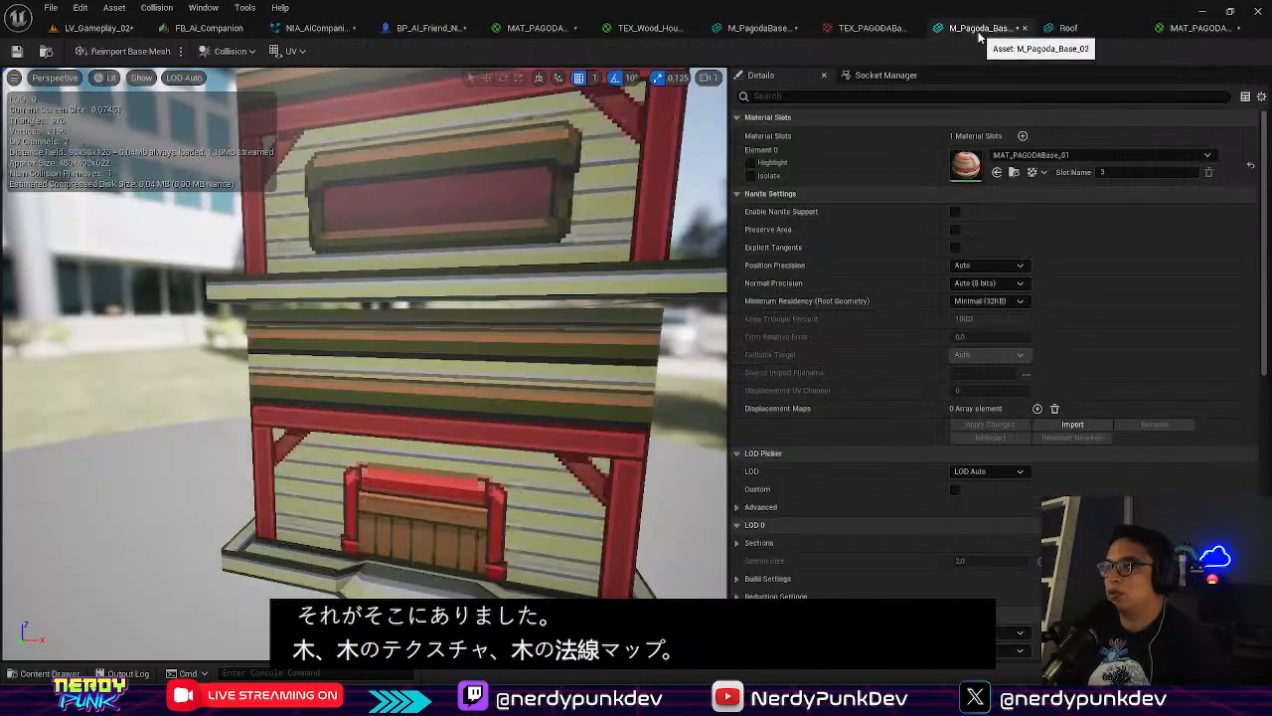
left_click(866, 29)
left_click(753, 29)
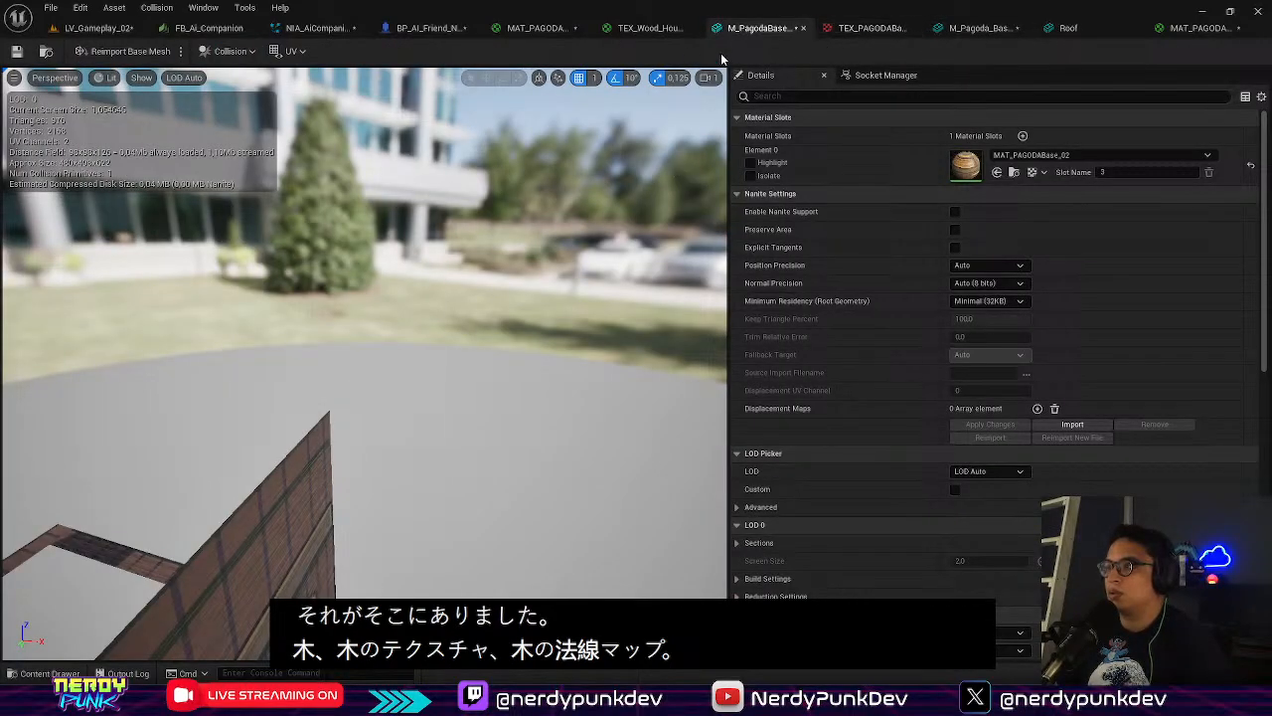
left_click(646, 28)
left_click_drag(880, 462, 334, 179)
left_click(1202, 12)
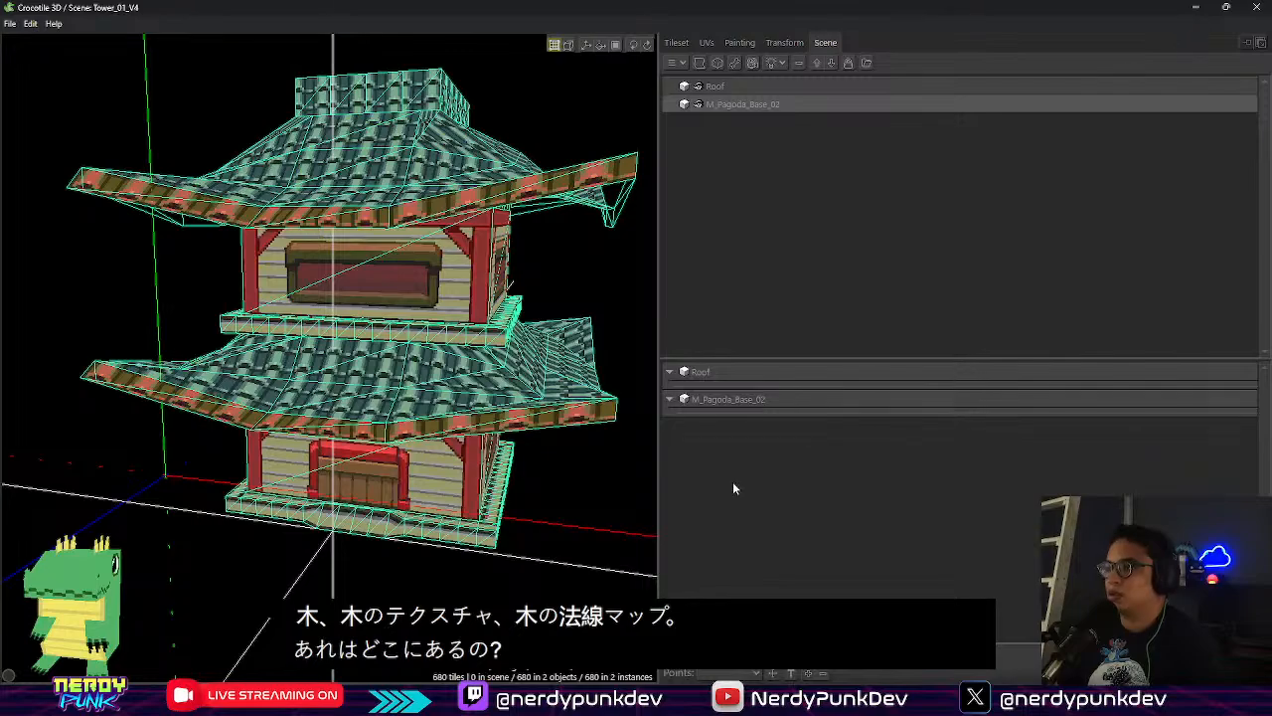
left_click(840, 679)
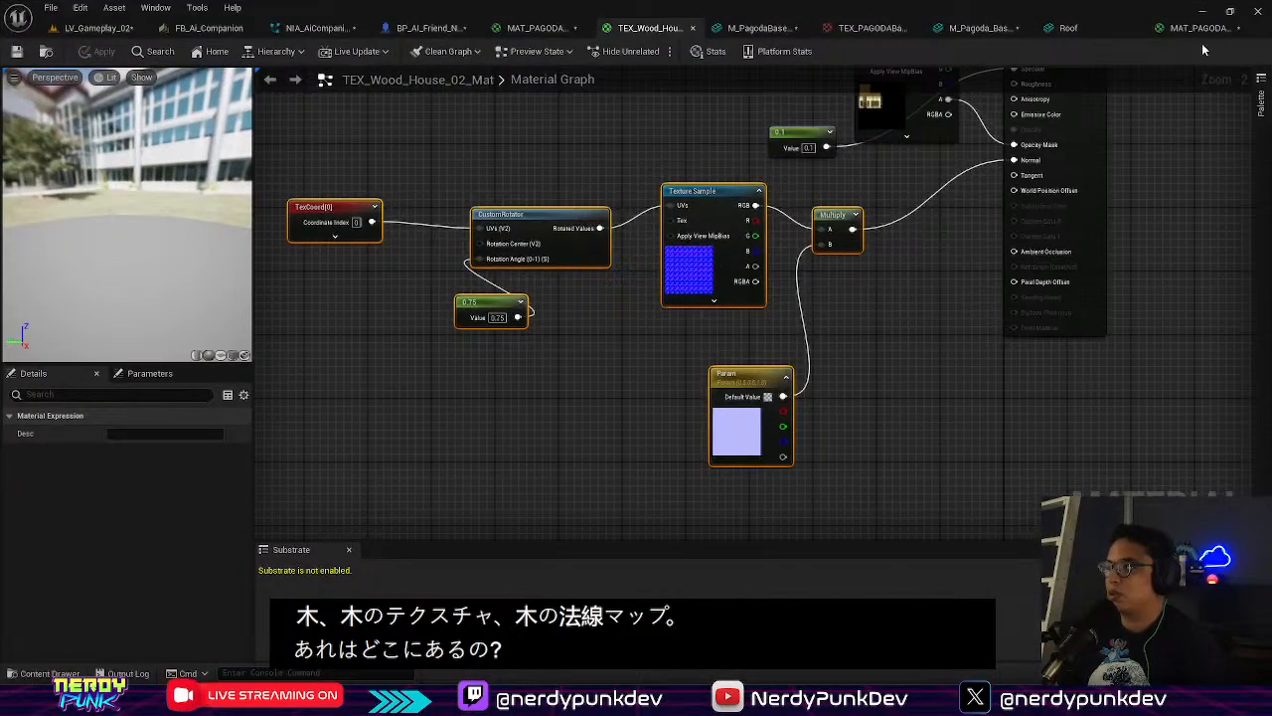
left_click(1202, 12)
left_click(839, 679)
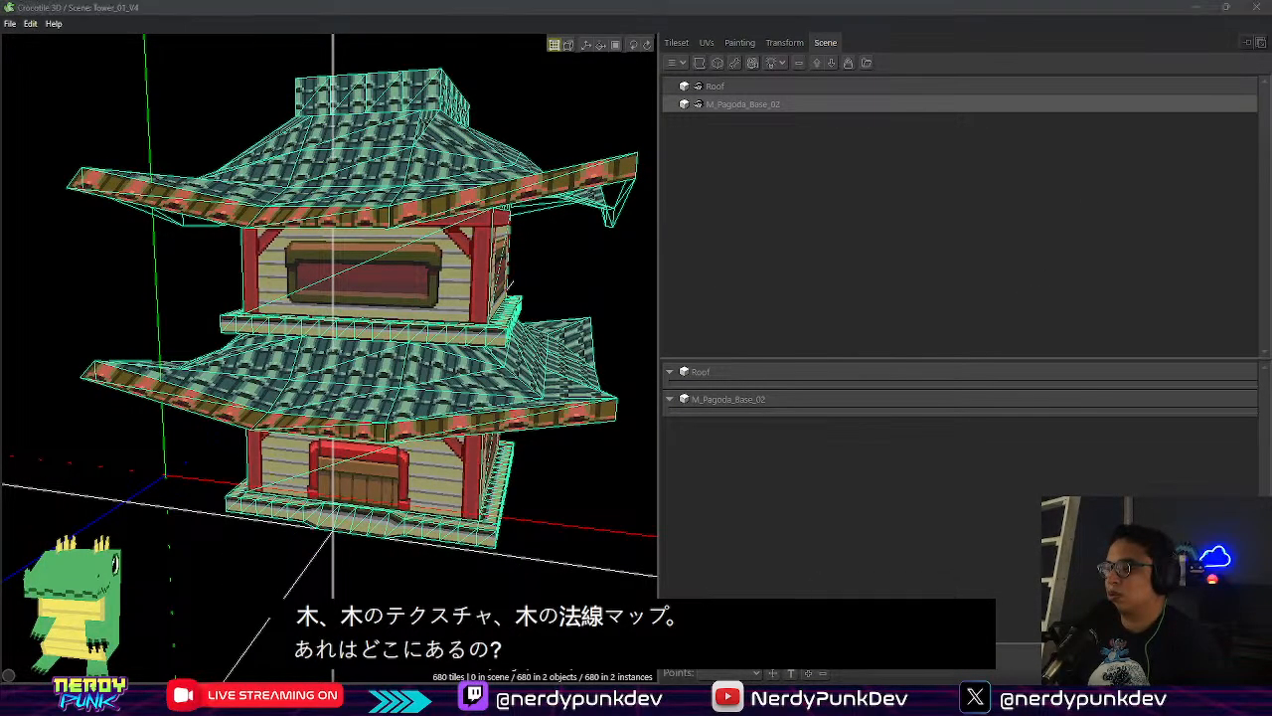
Paste the wood normal-map nodes into MAT_PAGODABase_01, connect Multiply to the Normal input and apply the material
left_click(1198, 28)
right_click_drag(541, 380, 669, 502)
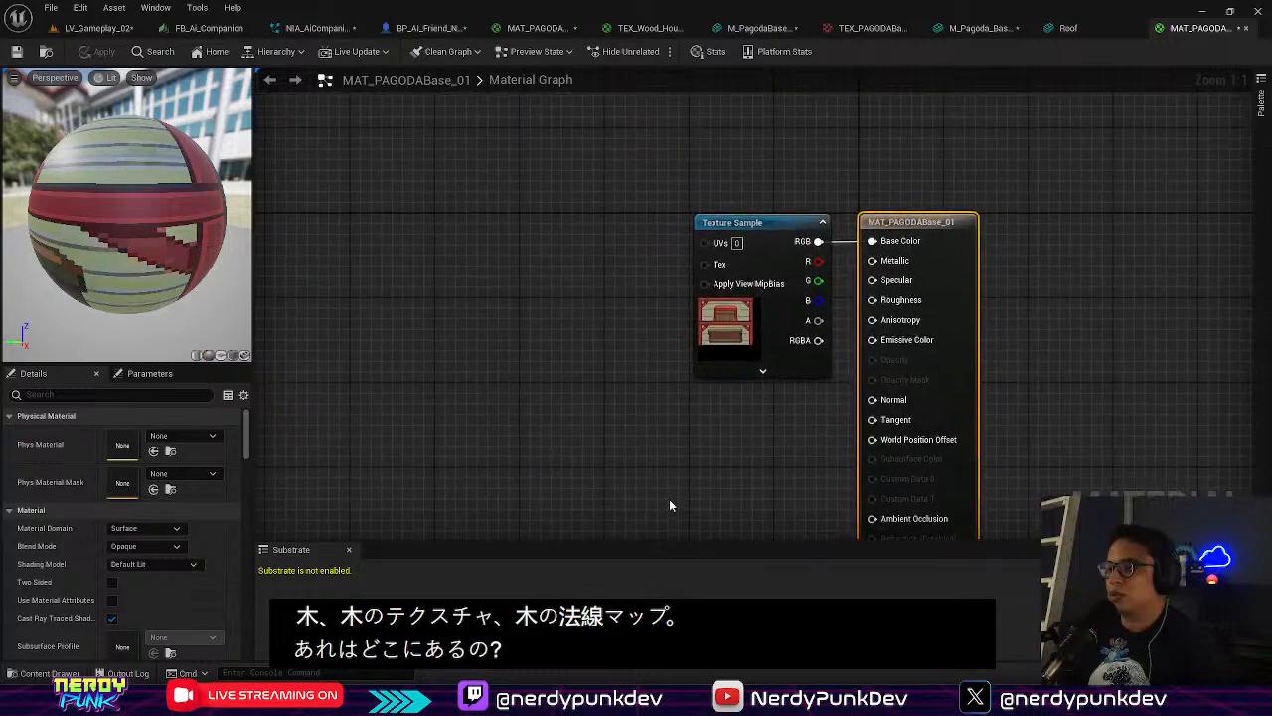
key("ctrl+v")
right_click_drag(626, 452, 724, 199)
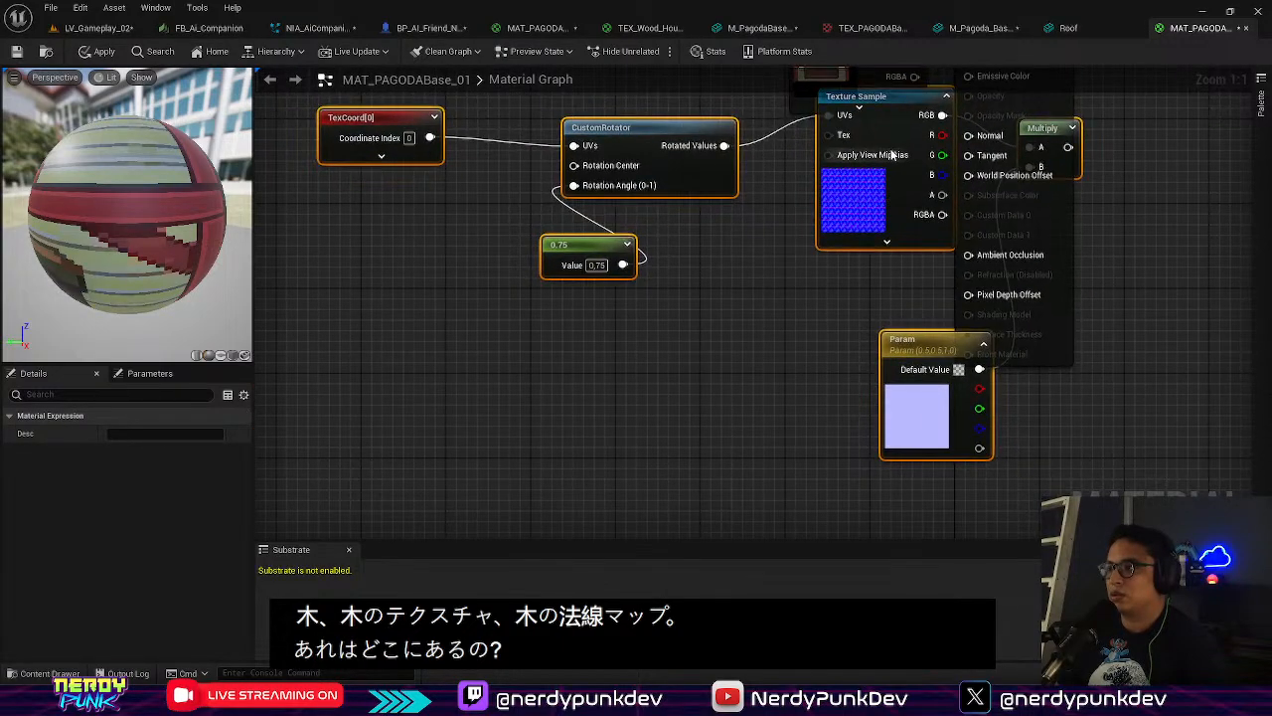
left_click_drag(894, 188, 536, 236)
right_click_drag(716, 277, 589, 466)
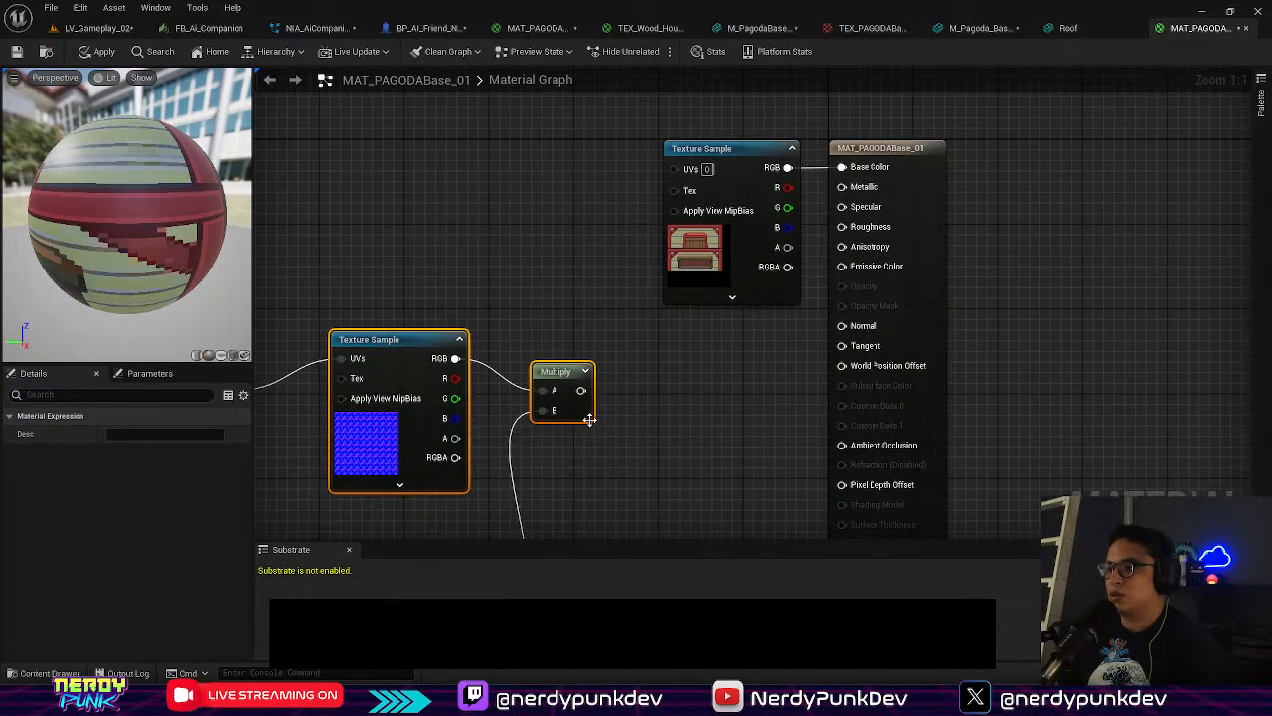
left_click_drag(581, 390, 840, 328)
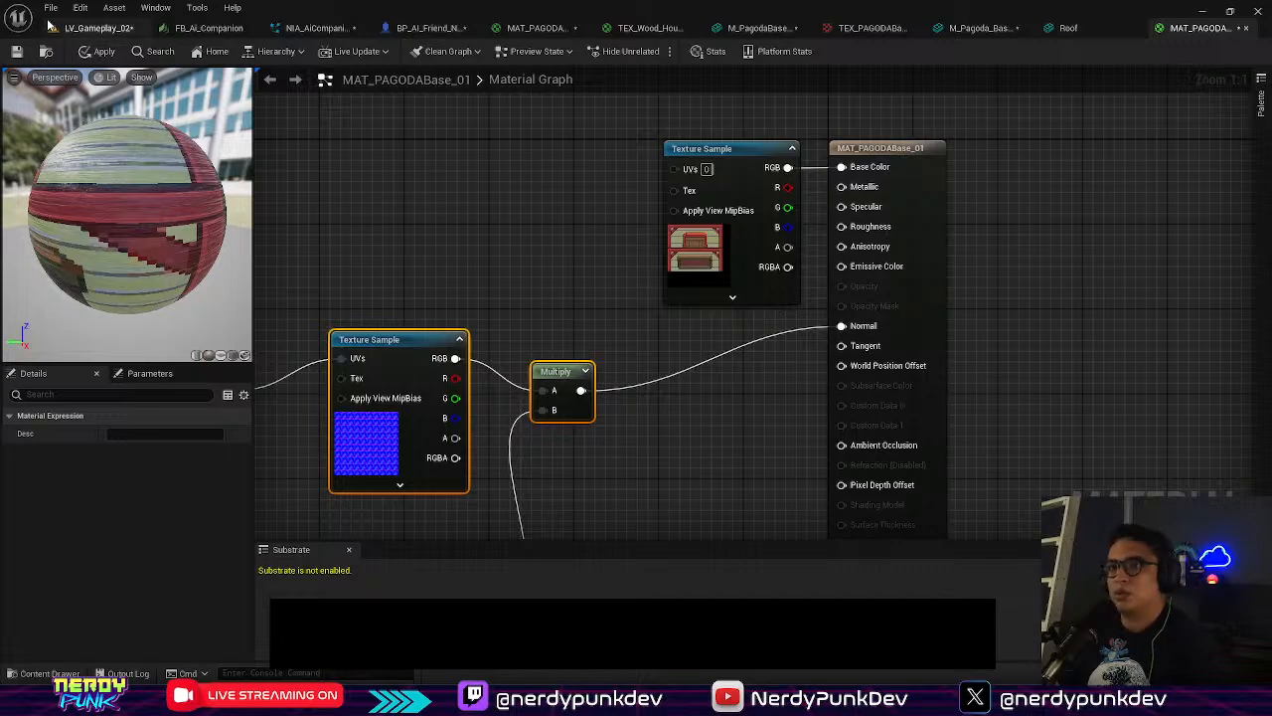
left_click(103, 50)
Return to the LV_Gameplay_02 level and inspect the new pagoda's wood surface up close
left_click(97, 28)
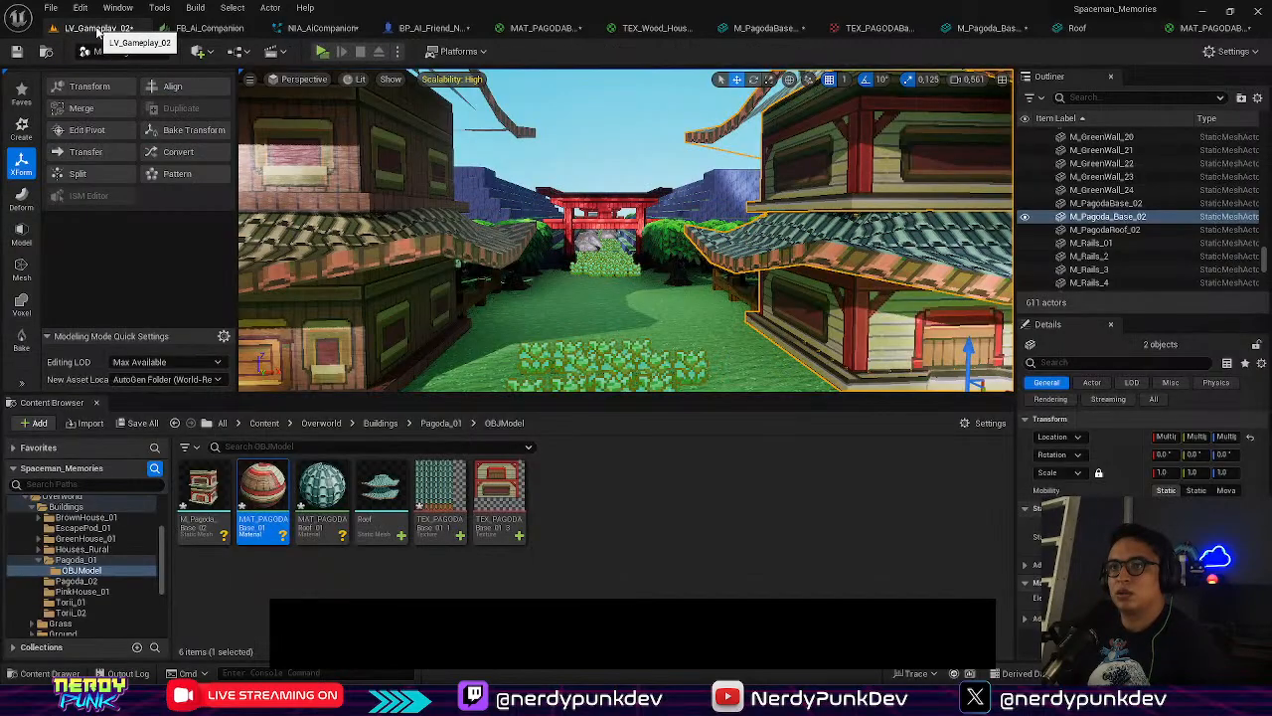
right_click_drag(596, 219, 621, 227)
key("w")
key("w")
key("s")
key("w")
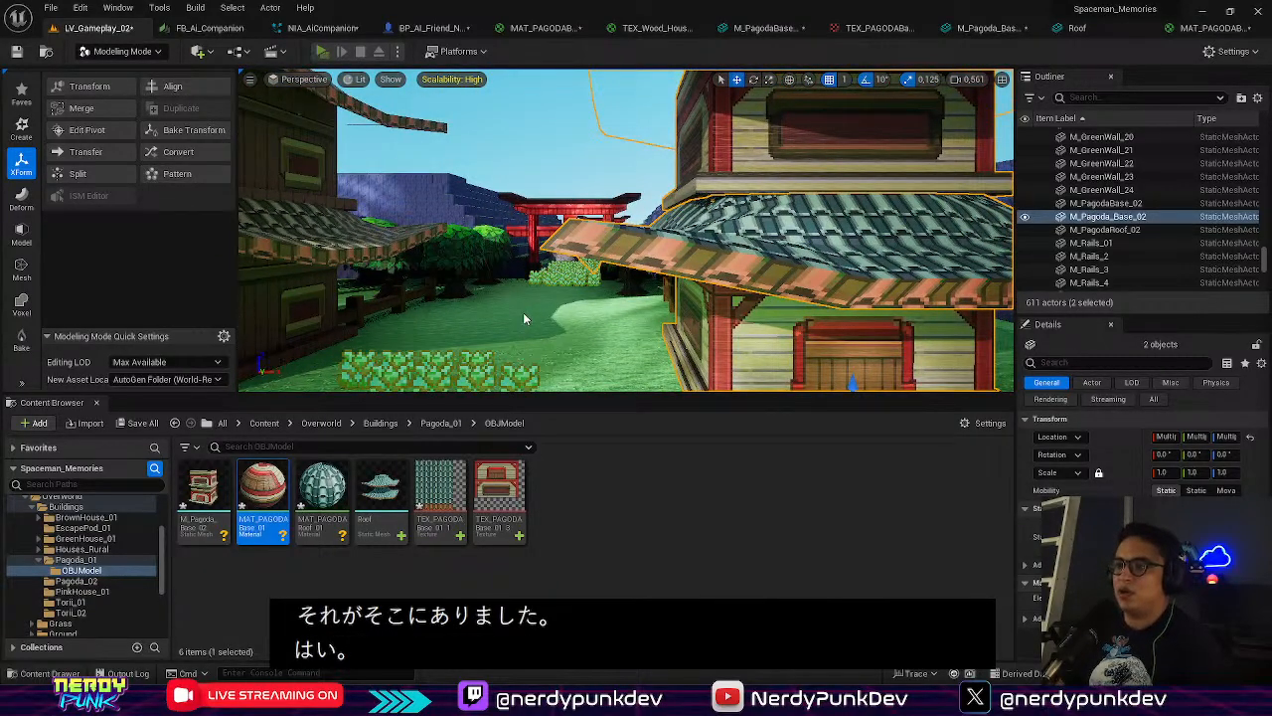
Play the level and walk the character through the torii gates to view both pagodas in gameplay
key("s")
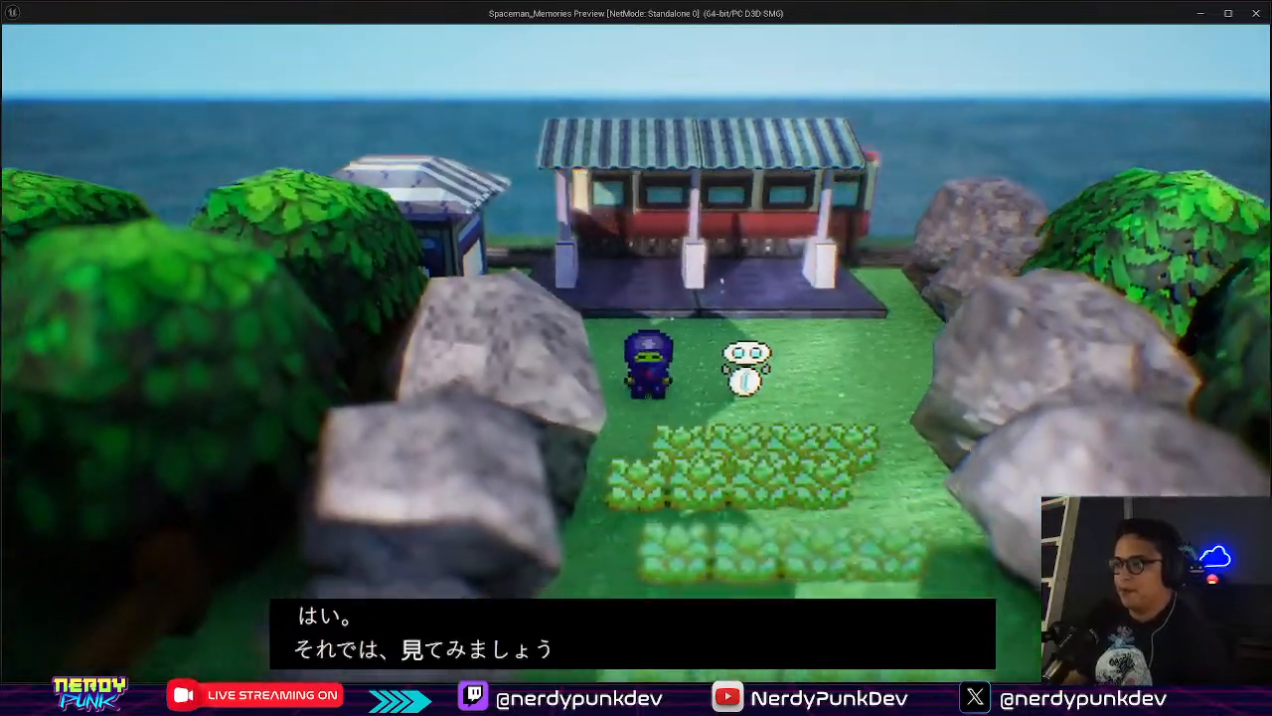
key("s")
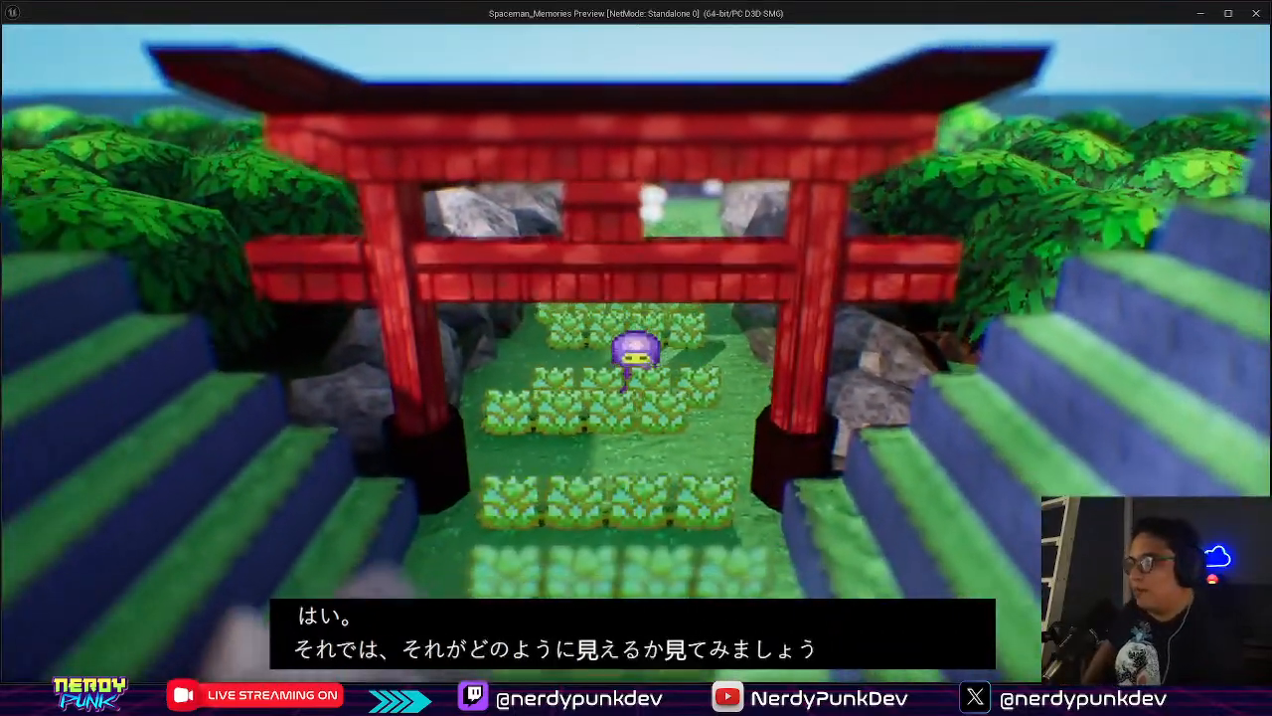
key("s")
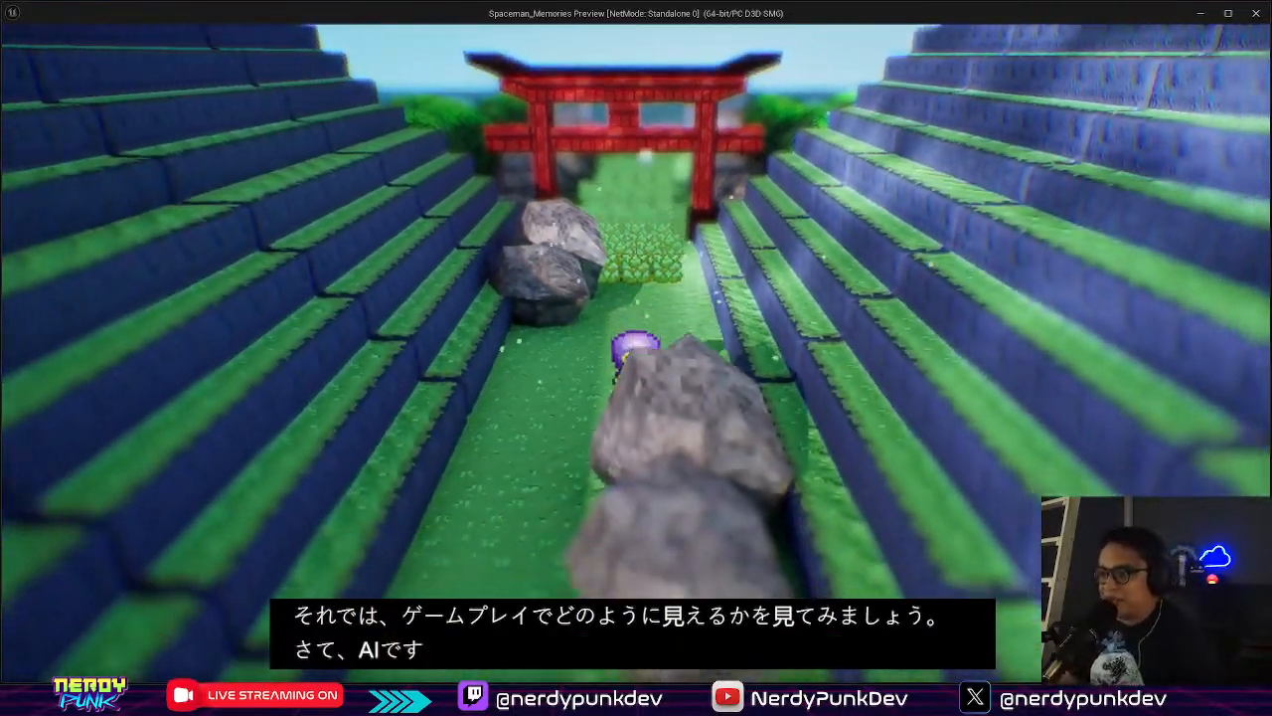
key("s")
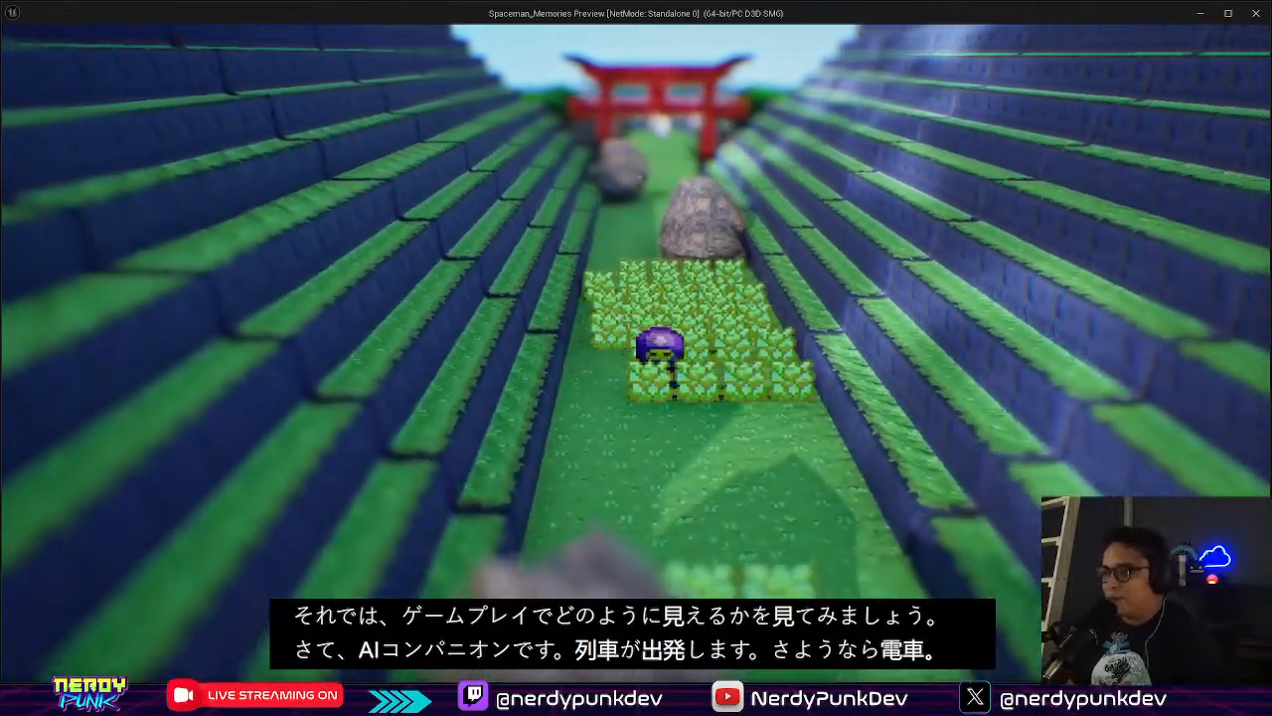
key("w")
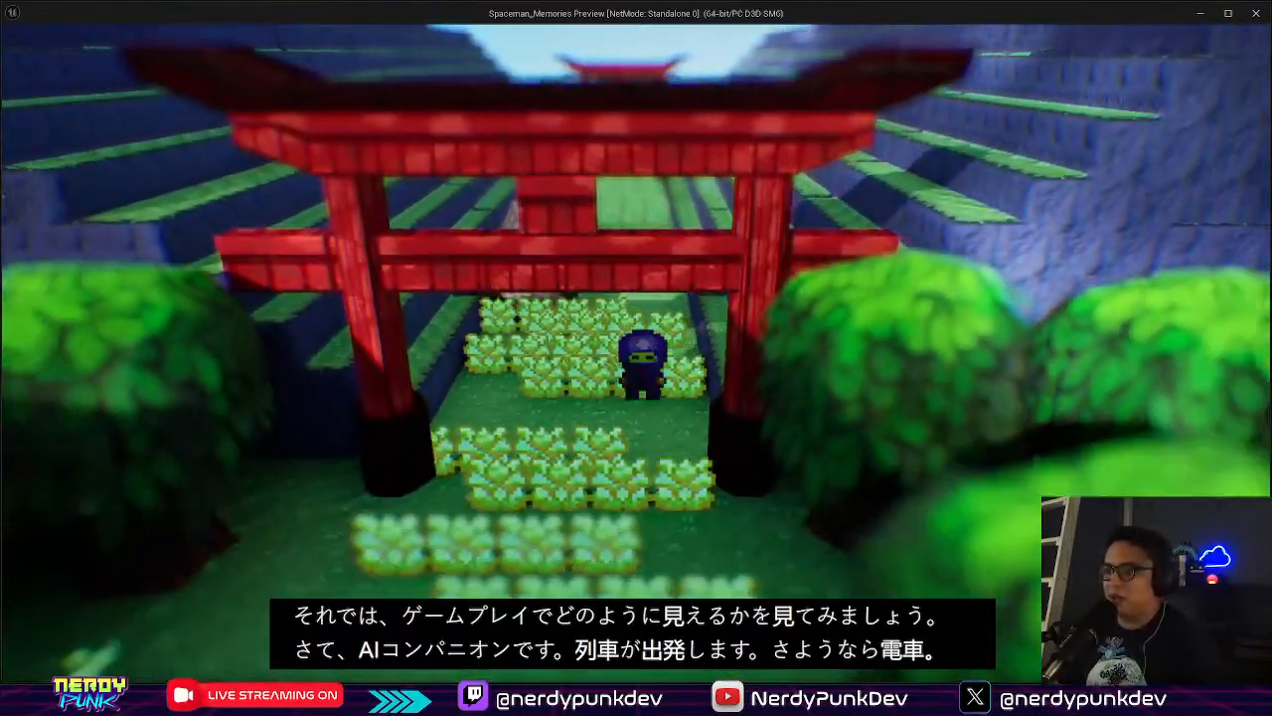
key("s")
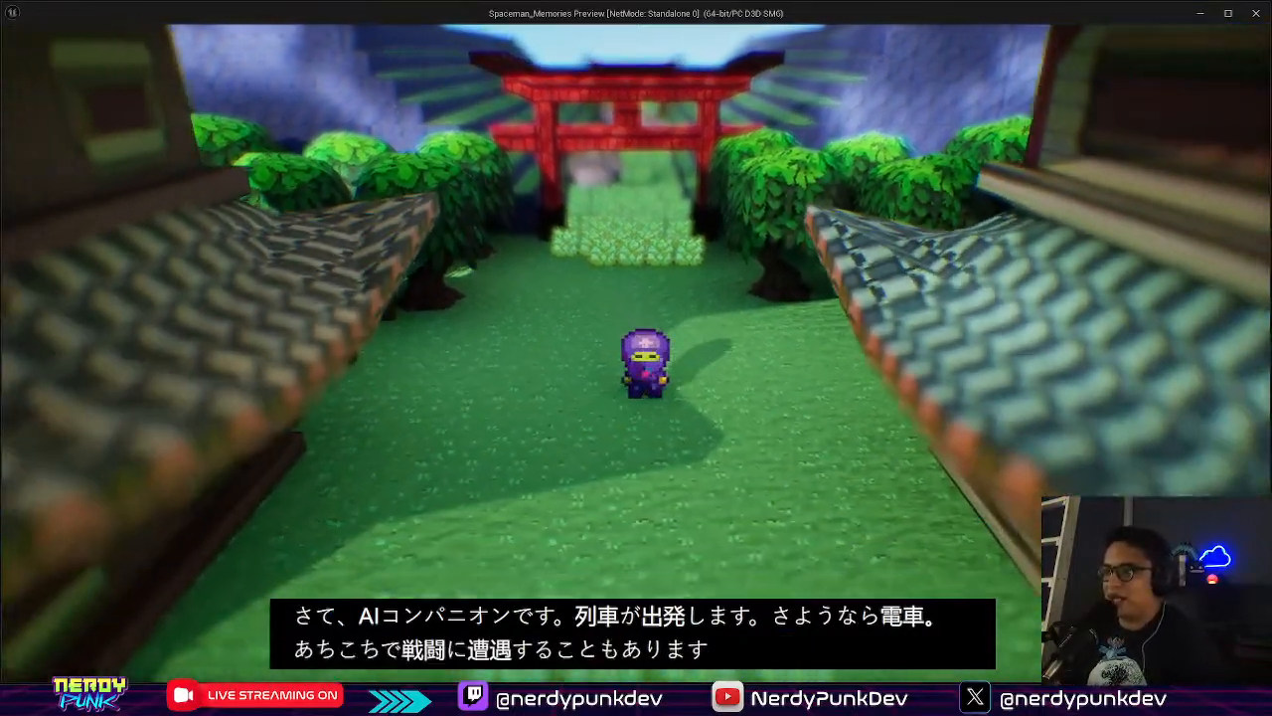
key("s")
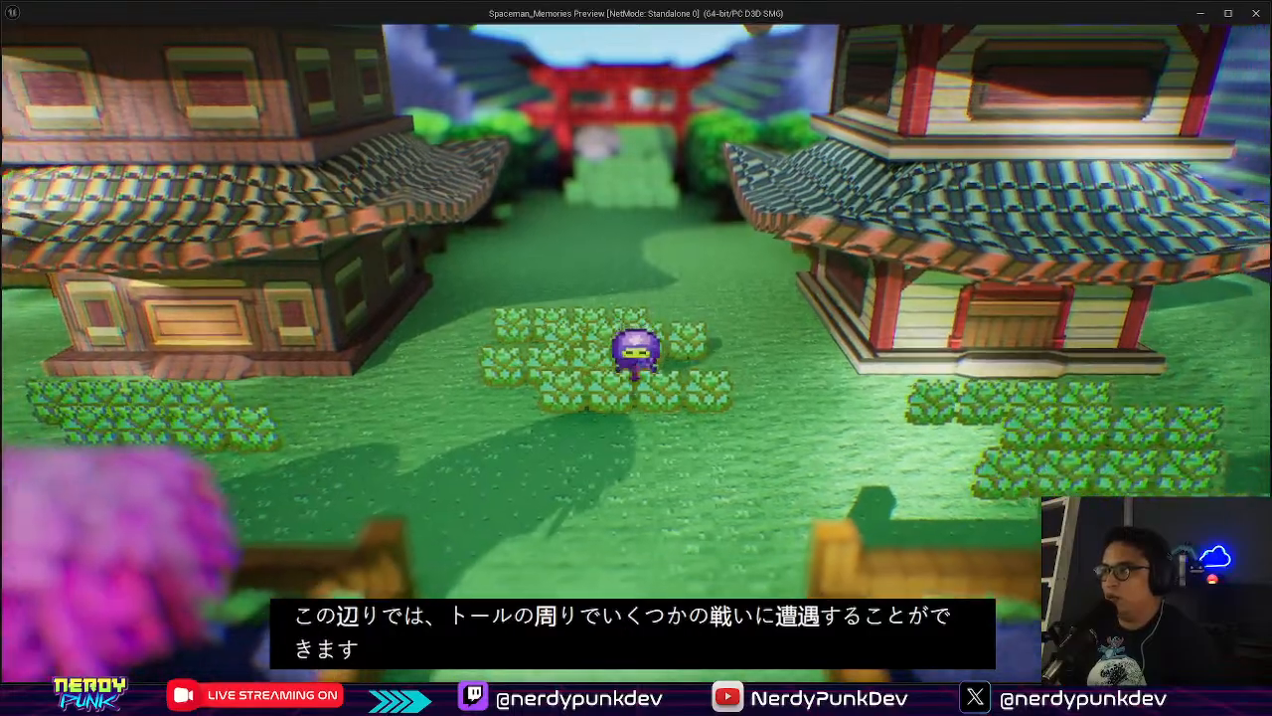
Walk the character around the bushes, both pagodas and the fenced path to view them in gameplay, ending the play session when done
key("s")
key("a")
key("w")
key("d")
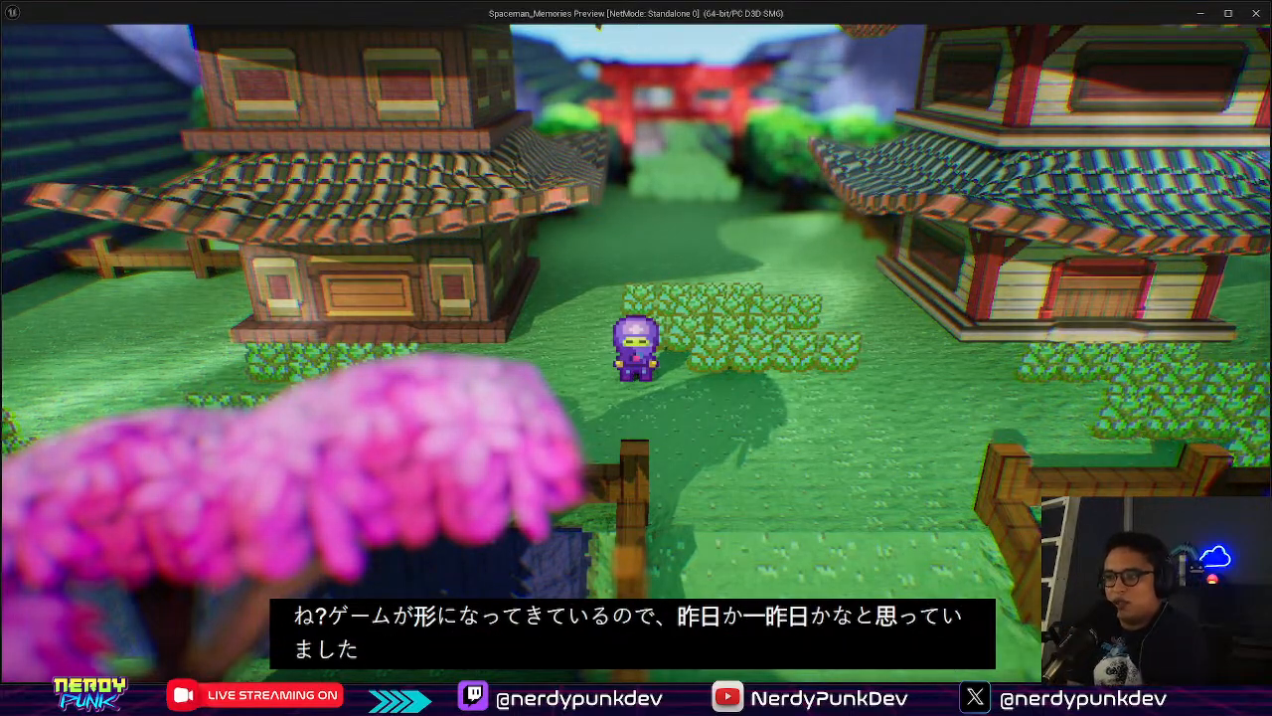
key("w")
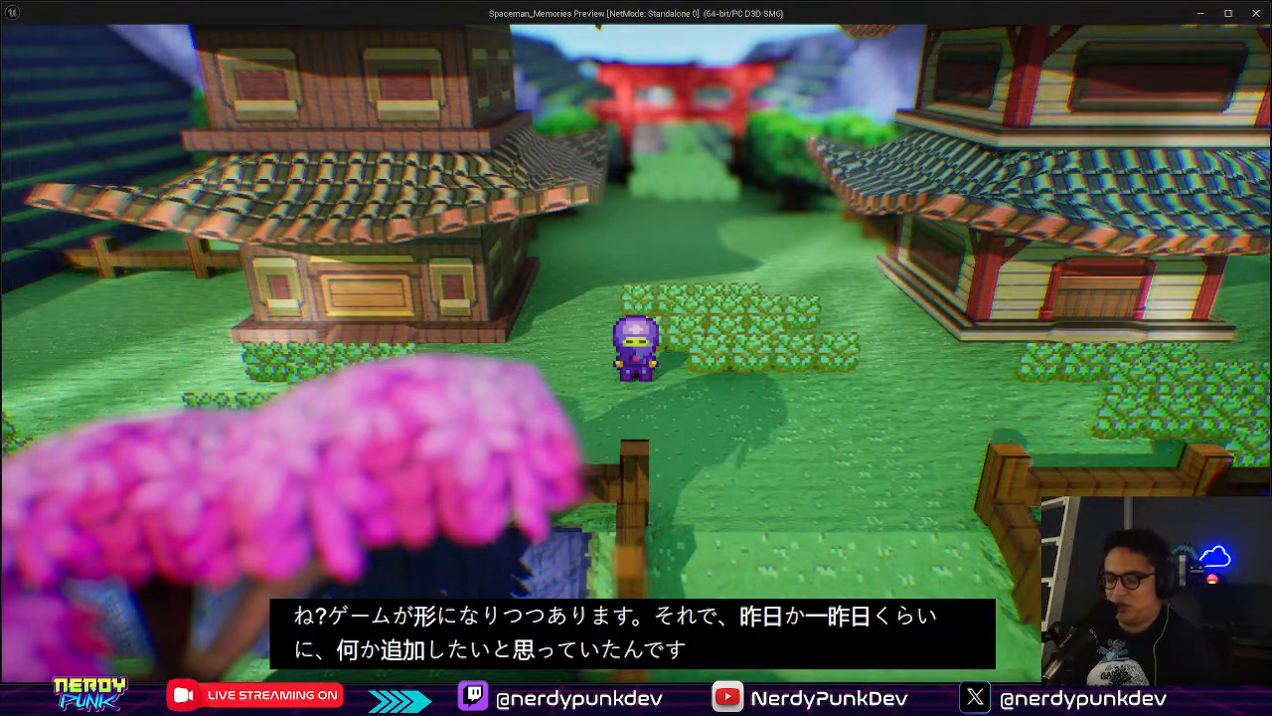
key("w")
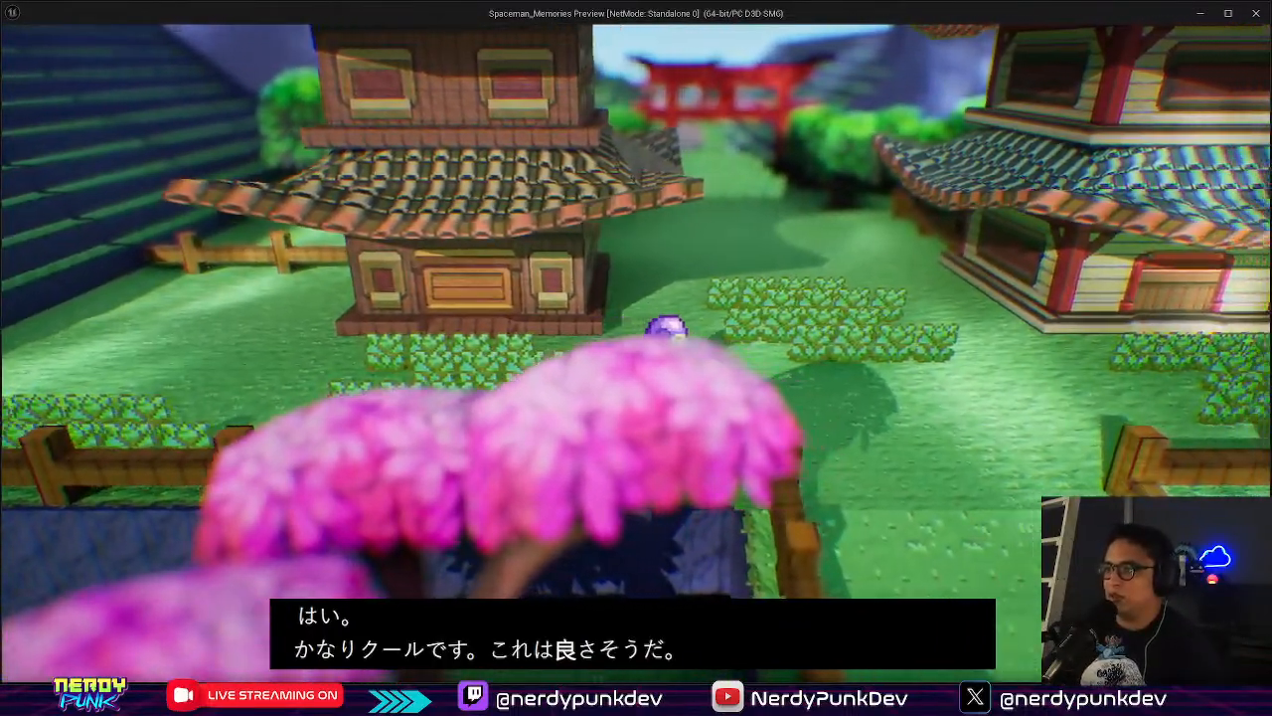
key("d")
key("a")
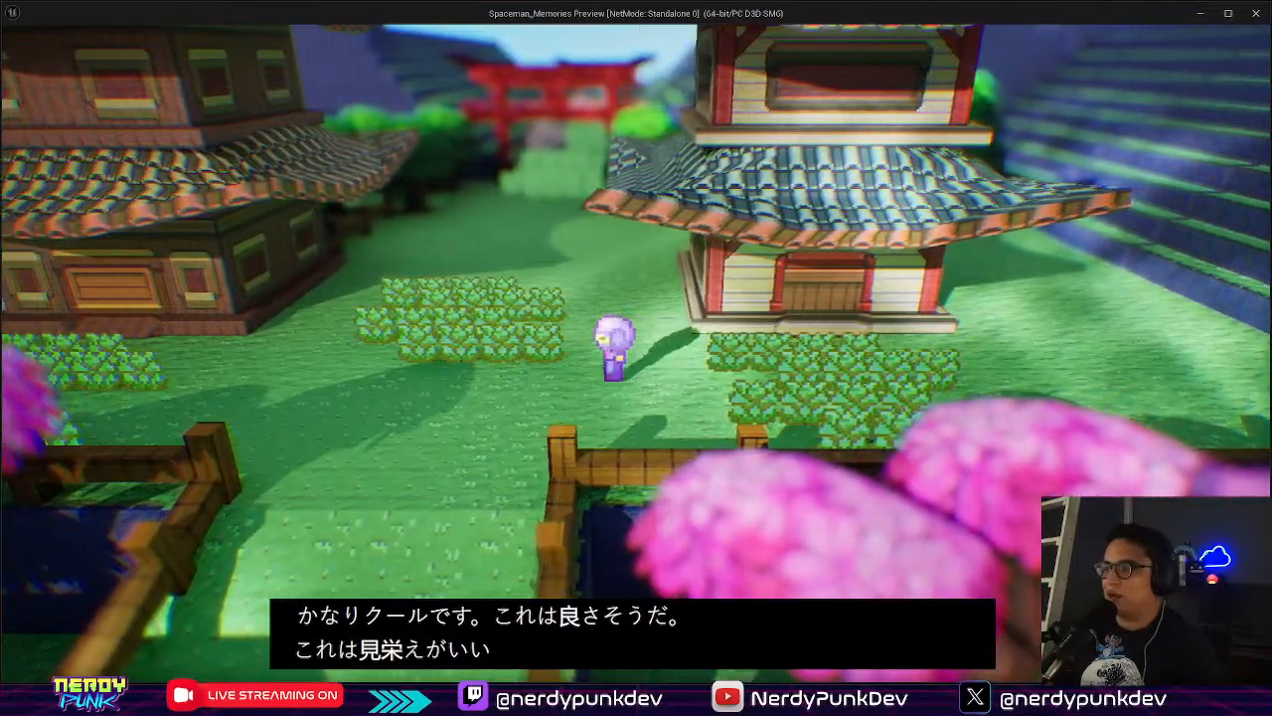
key("w")
key("s")
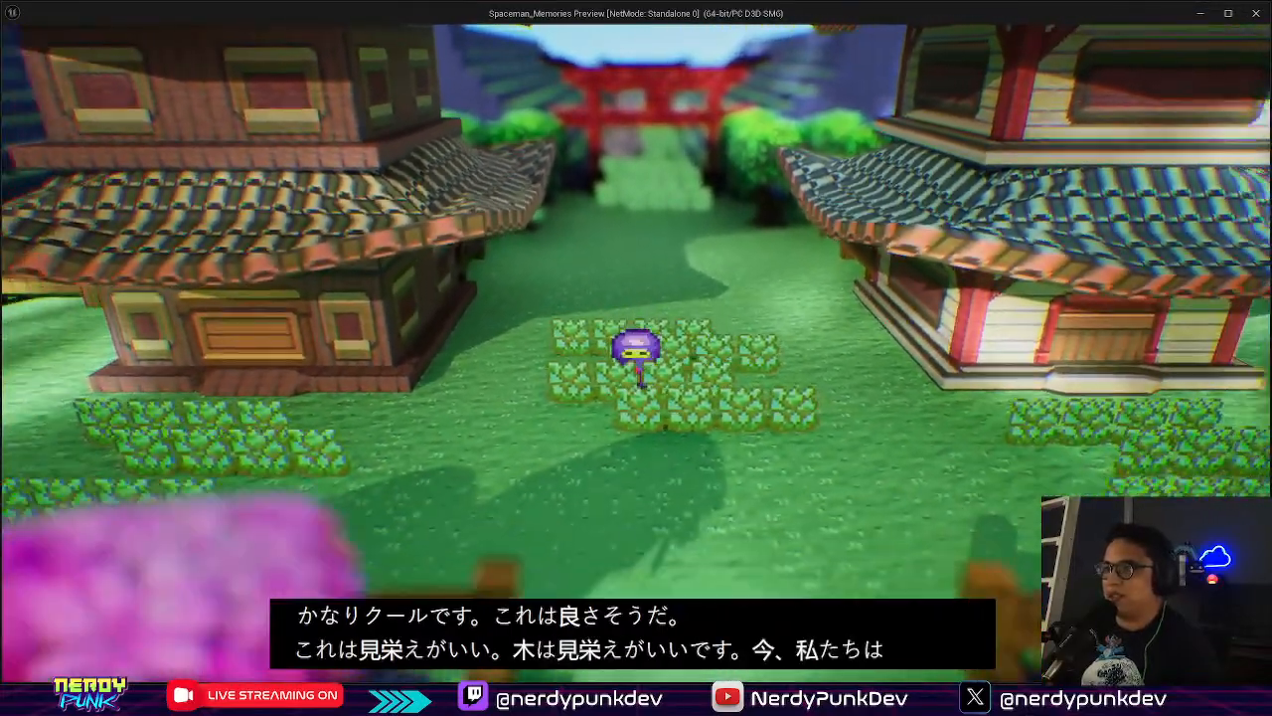
key("w")
key("d")
key("s")
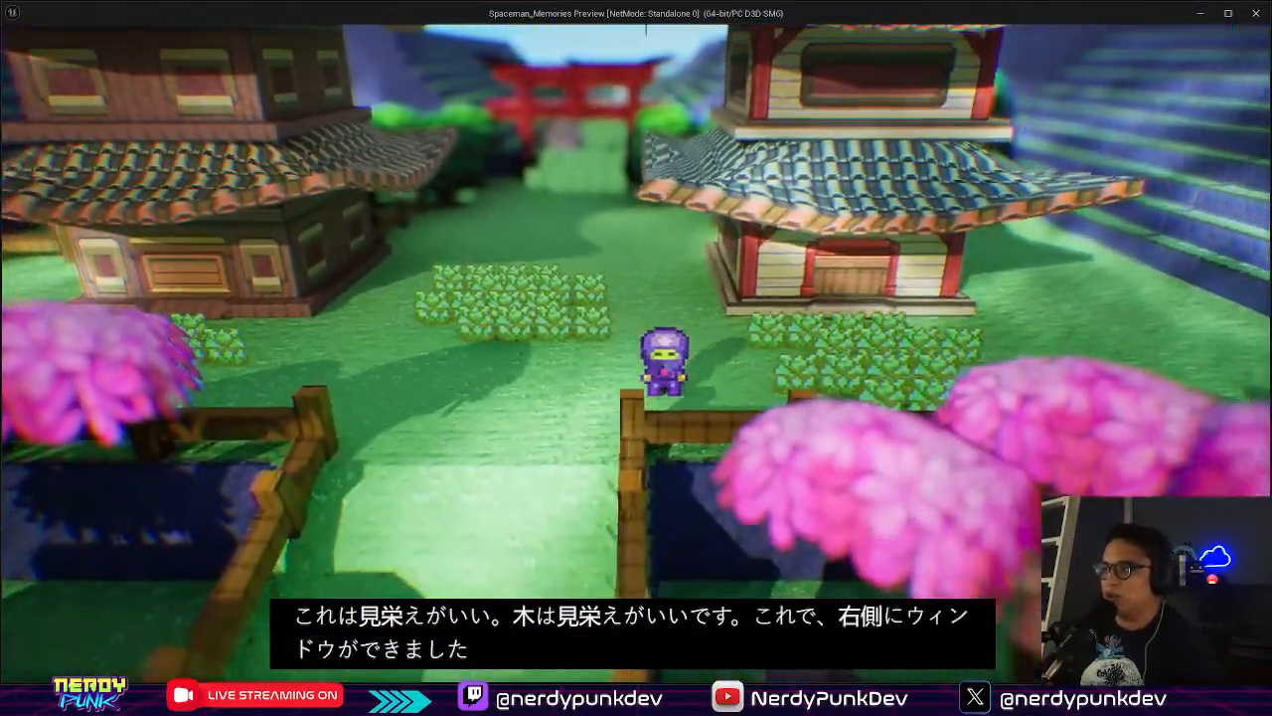
key("s")
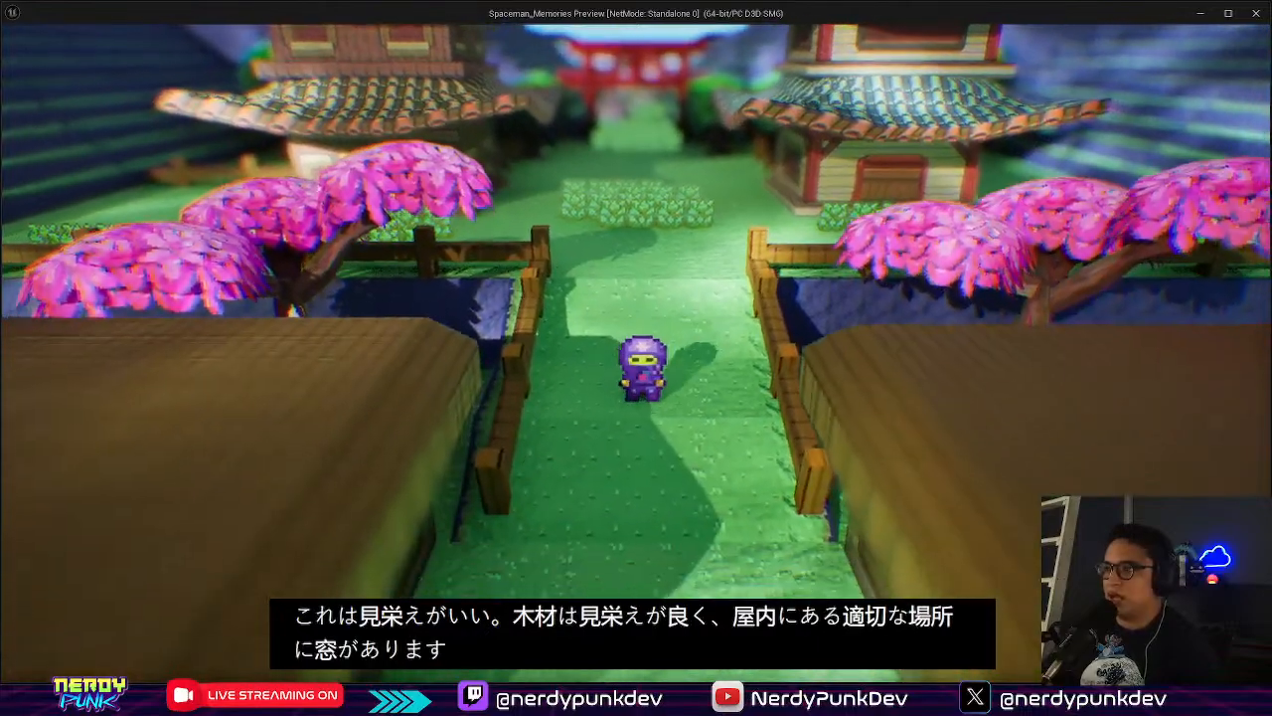
key("w")
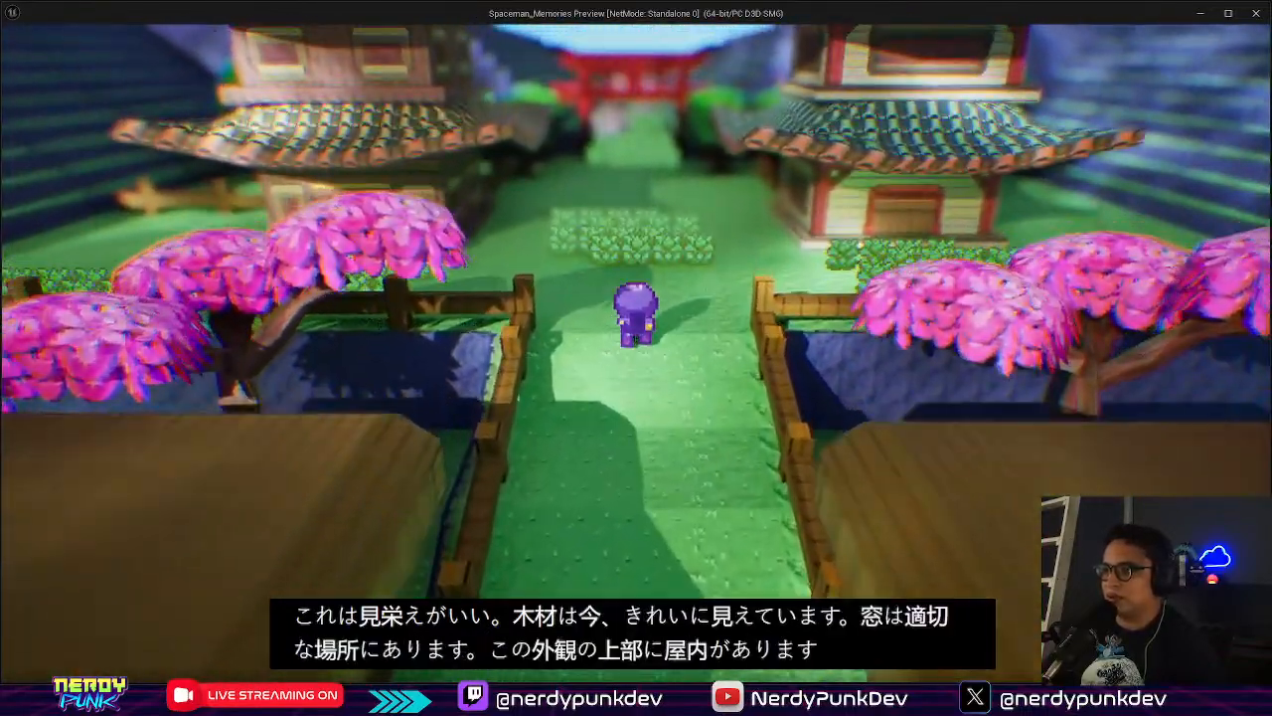
key("Escape")
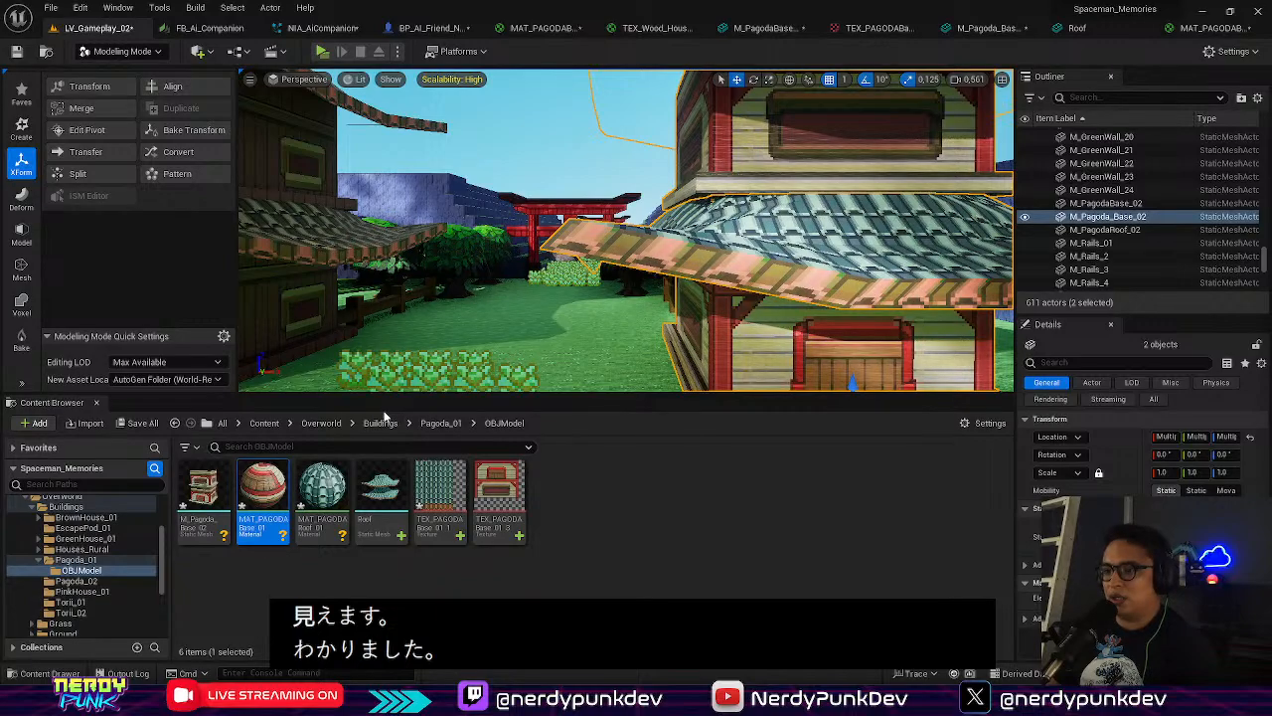
Browse to the RoundGreenTree_01 asset folder under Overworld > Trees
left_click(321, 423)
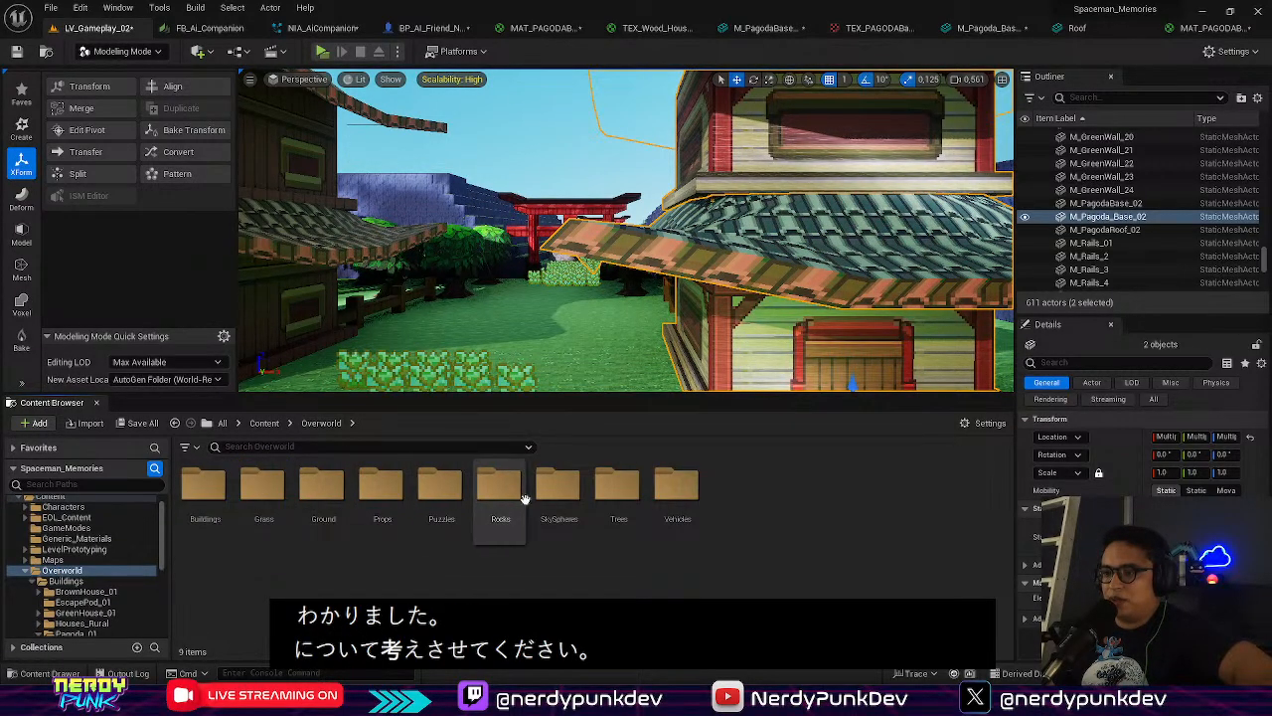
double_click(640, 493)
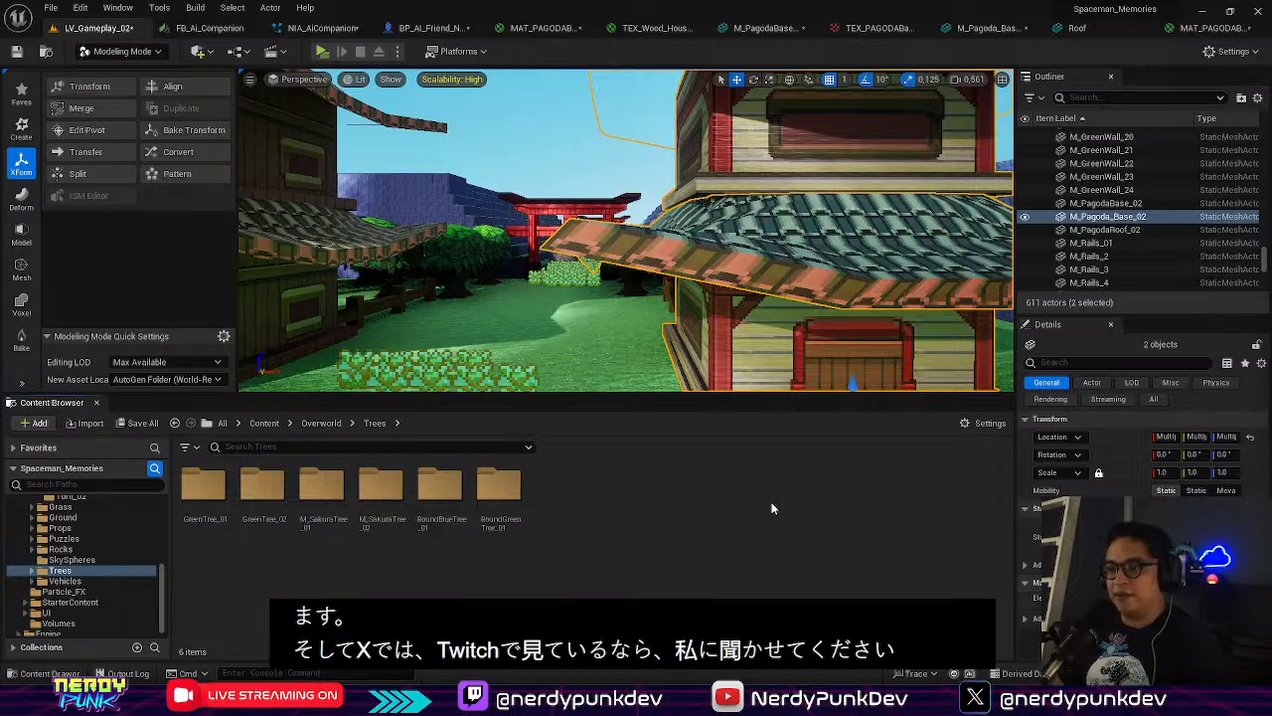
right_click_drag(507, 298, 397, 308)
key("w")
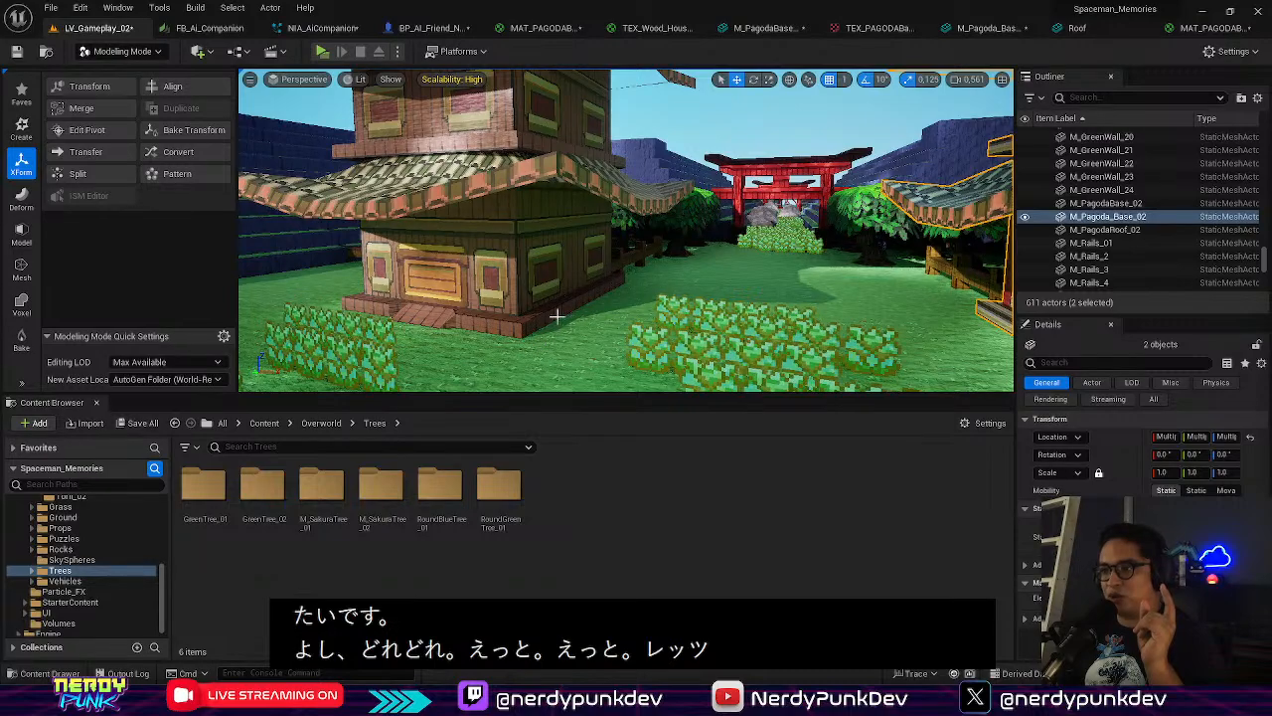
double_click(507, 486)
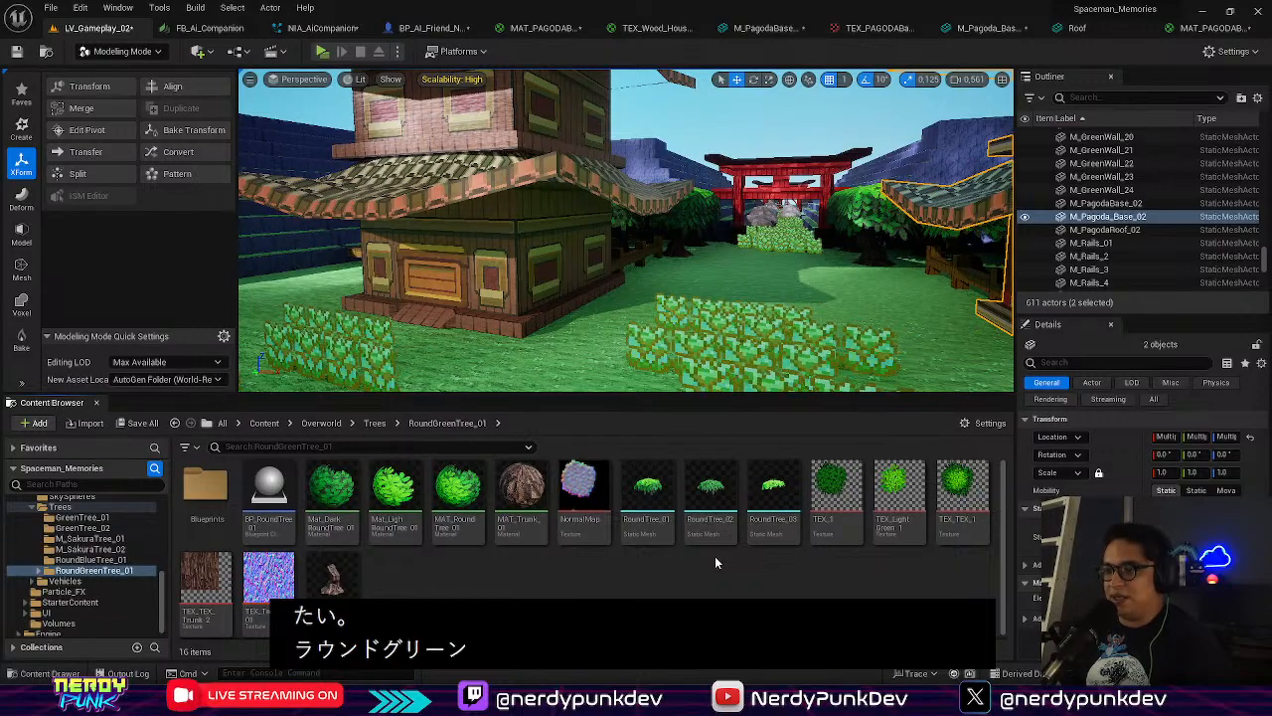
Place RoundTree_02 on the grass between the terraced wall and the brown pagoda, and stack RoundTree_01 over it as a brighter layer
key("w")
right_click_drag(716, 280, 646, 338)
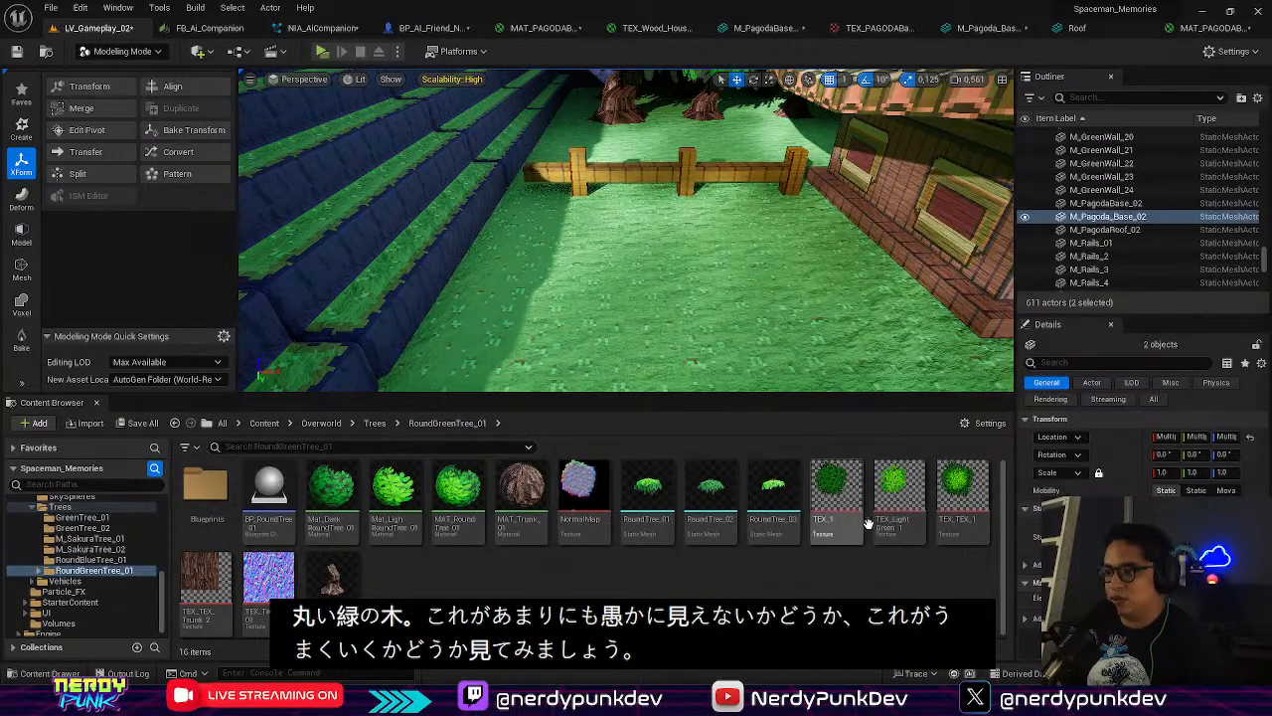
left_click_drag(711, 492, 616, 343)
right_click_drag(621, 255, 636, 278)
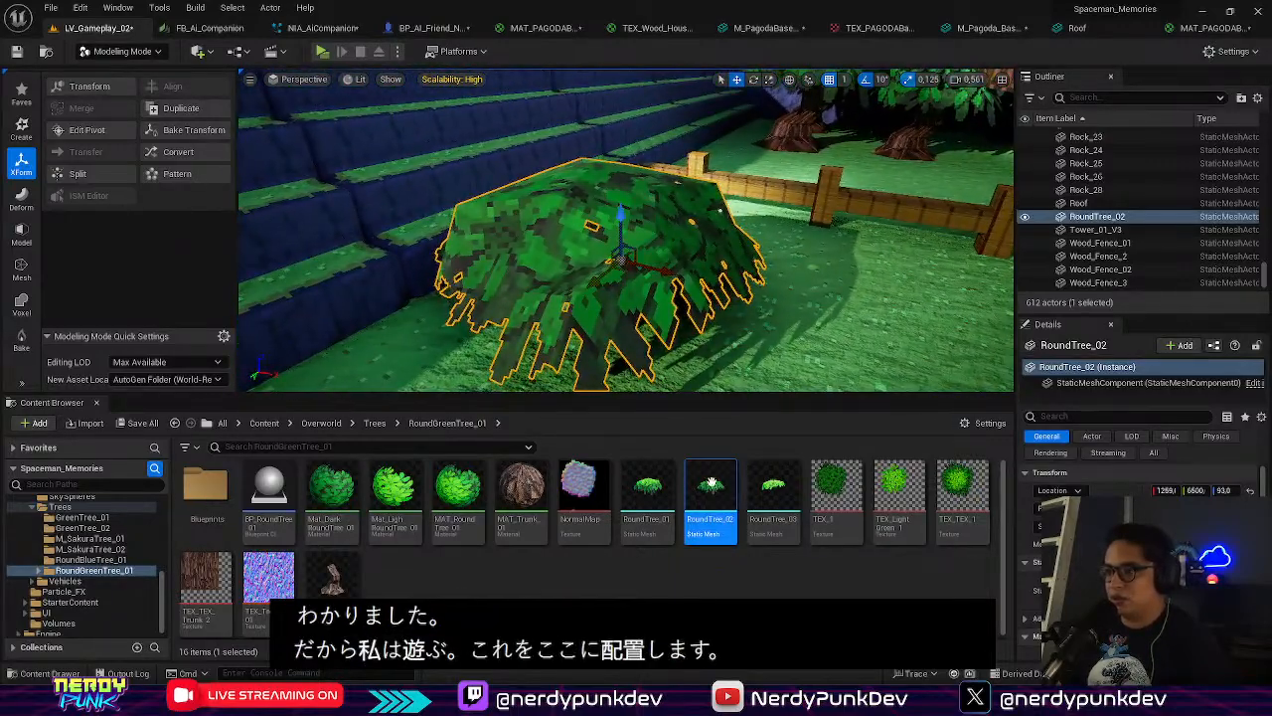
left_click_drag(647, 492, 668, 156)
left_click_drag(644, 199, 694, 181)
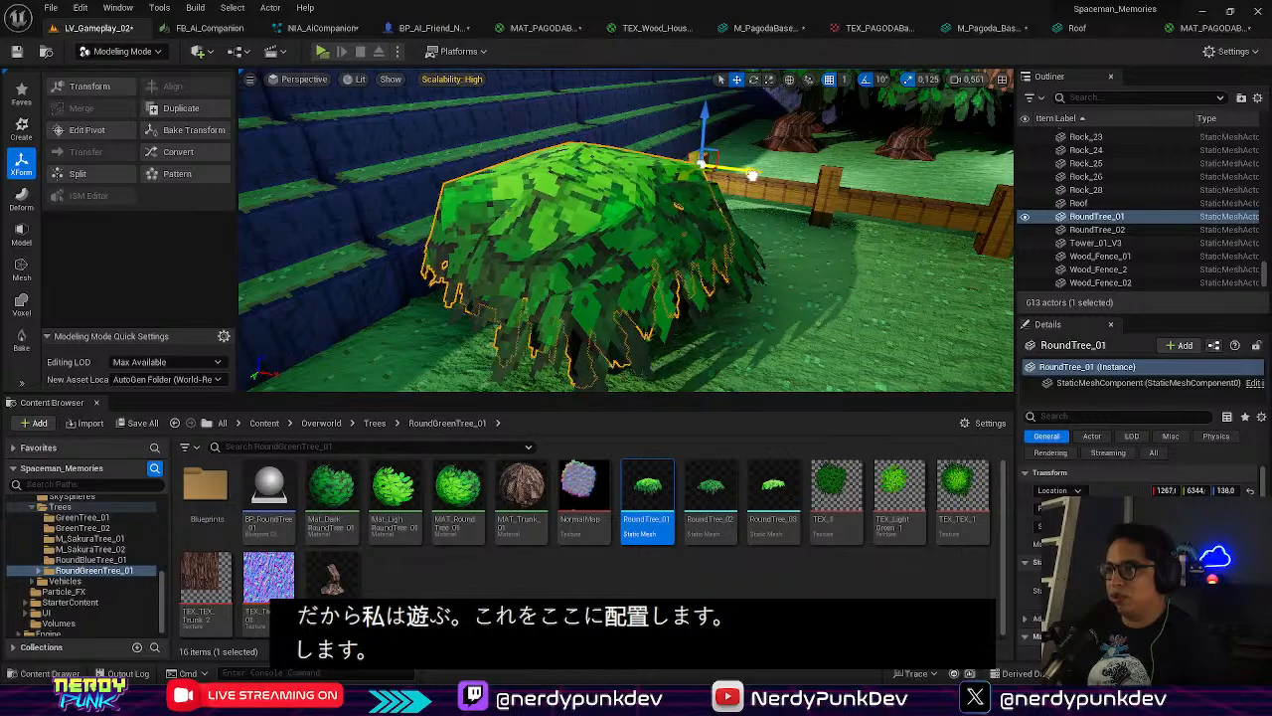
left_click_drag(719, 136, 715, 116)
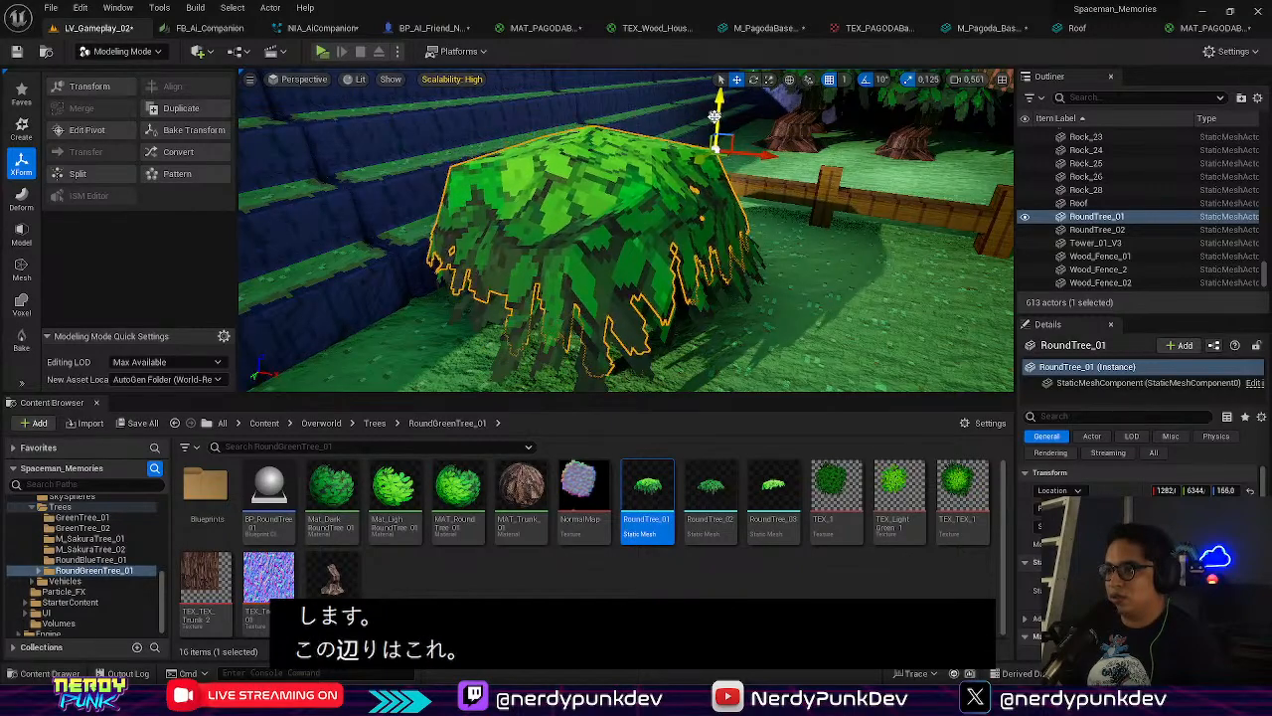
Add RoundTree_03 to the level and position it over the other two foliage meshes as the bush's top layer
left_click_drag(773, 492, 765, 333)
left_click_drag(781, 278, 762, 169)
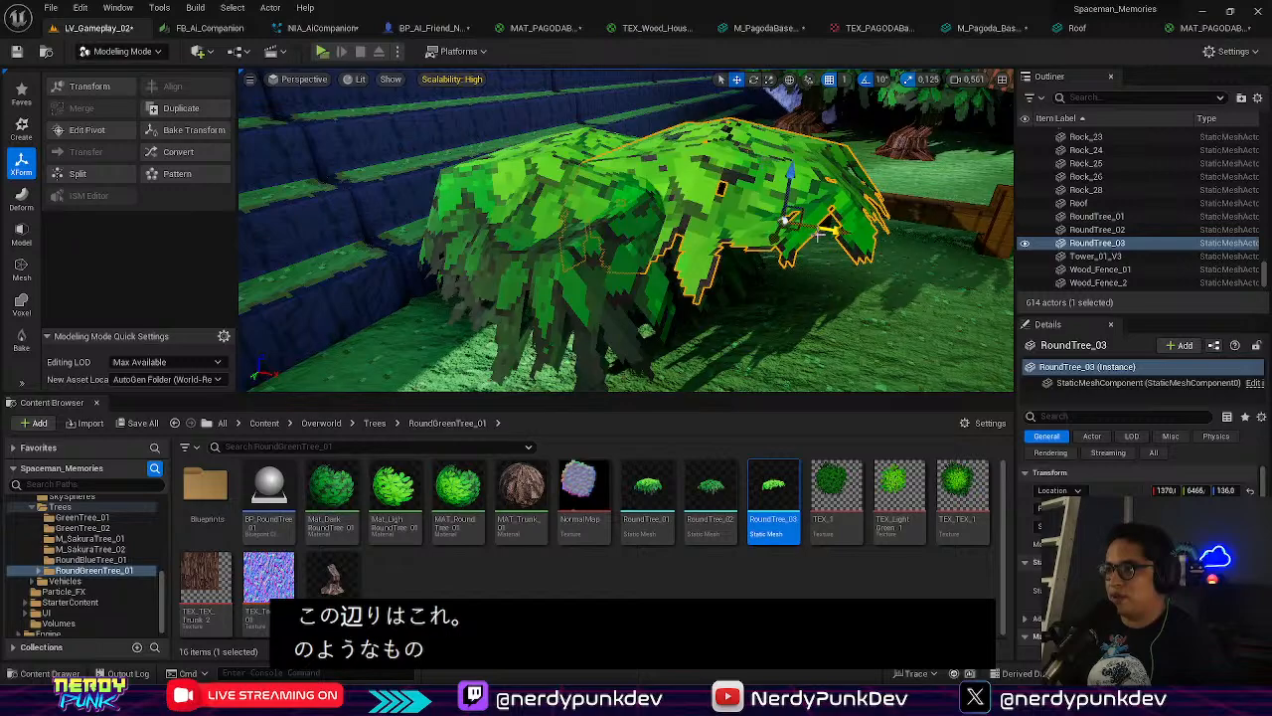
left_click_drag(835, 231, 628, 251)
right_click_drag(636, 250, 621, 249)
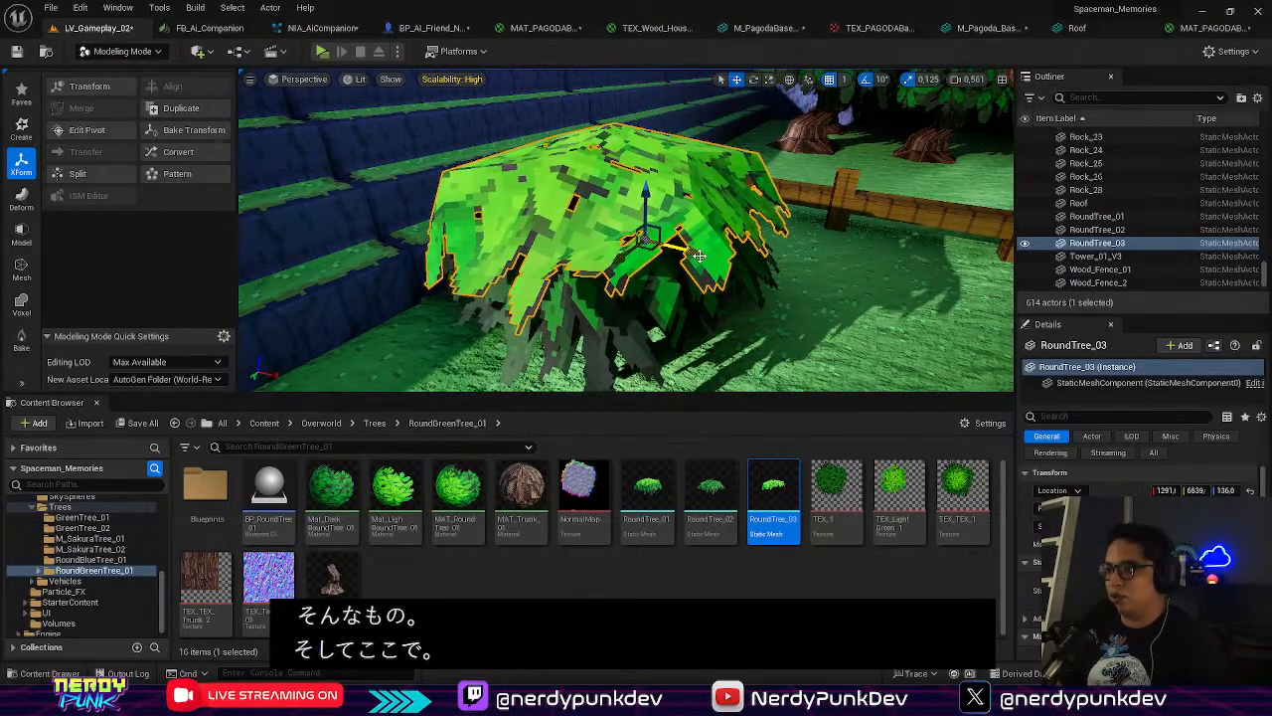
left_click_drag(694, 249, 647, 225)
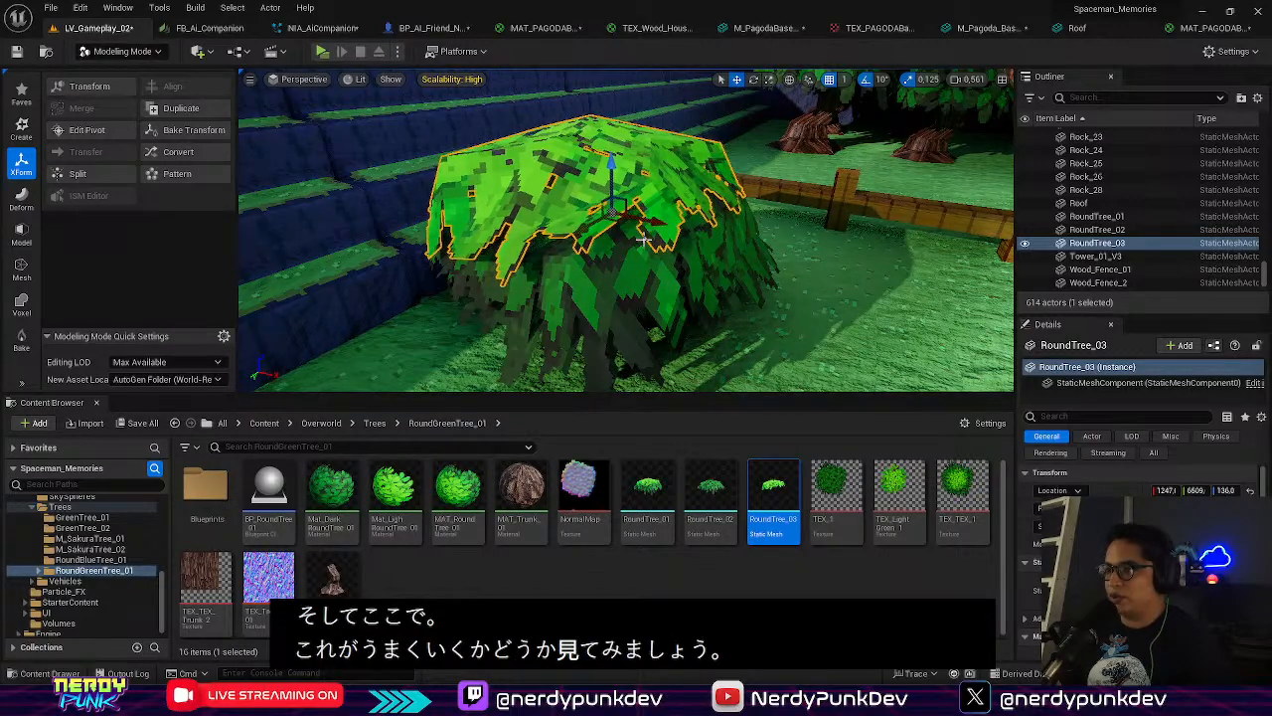
Select RoundTree_01, RoundTree_02 and RoundTree_03 and group them into one bush
left_click(616, 264)
right_click_drag(616, 264, 670, 311)
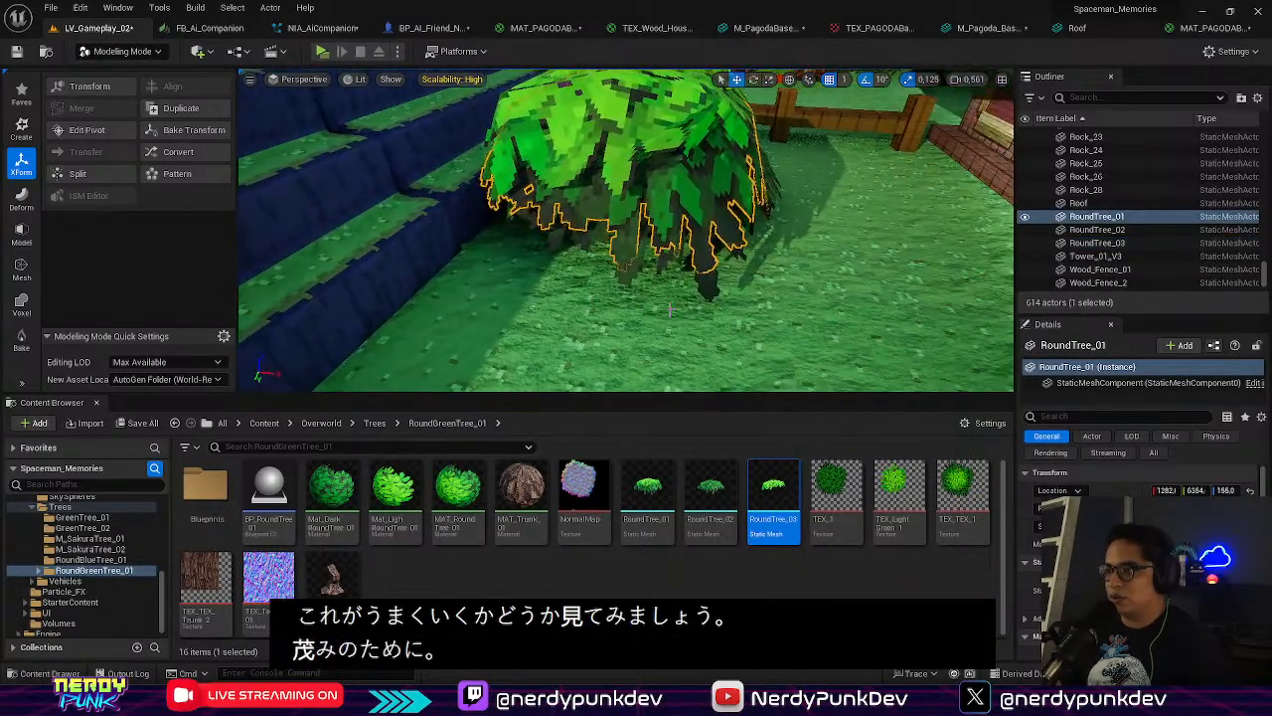
left_click(708, 290, "shift")
left_click(638, 149, "shift")
right_click(637, 147)
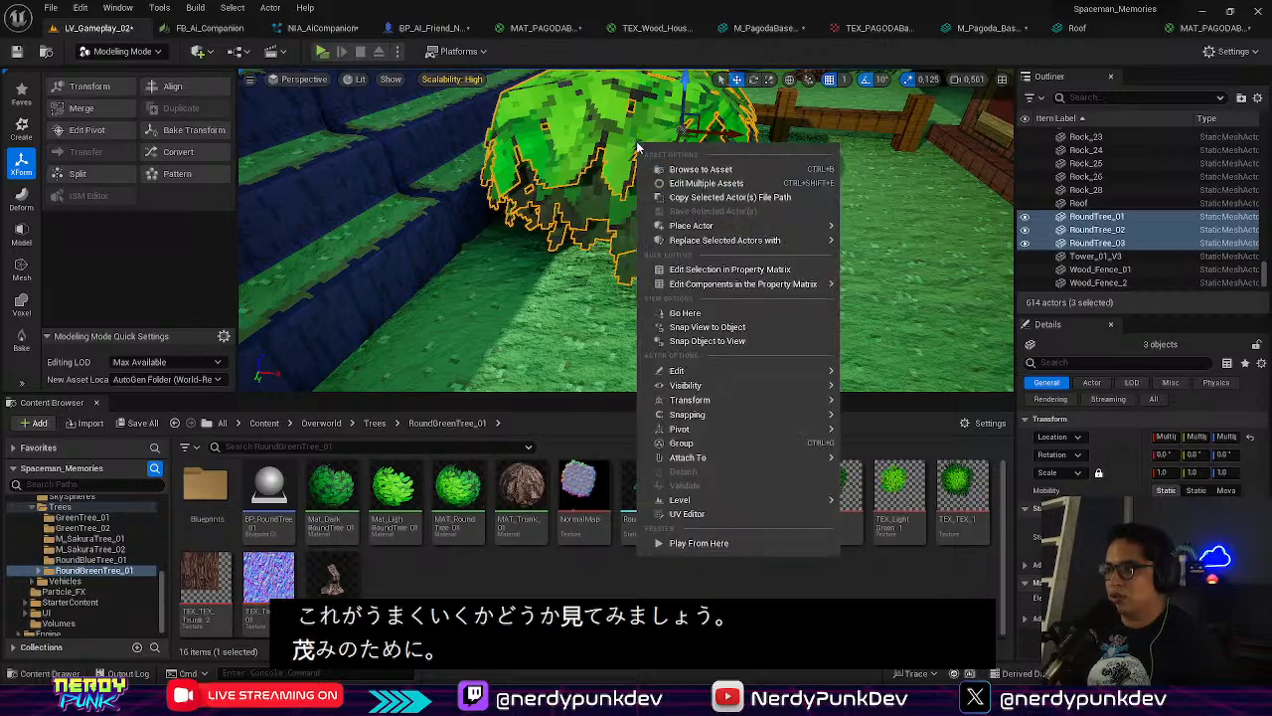
left_click(628, 162)
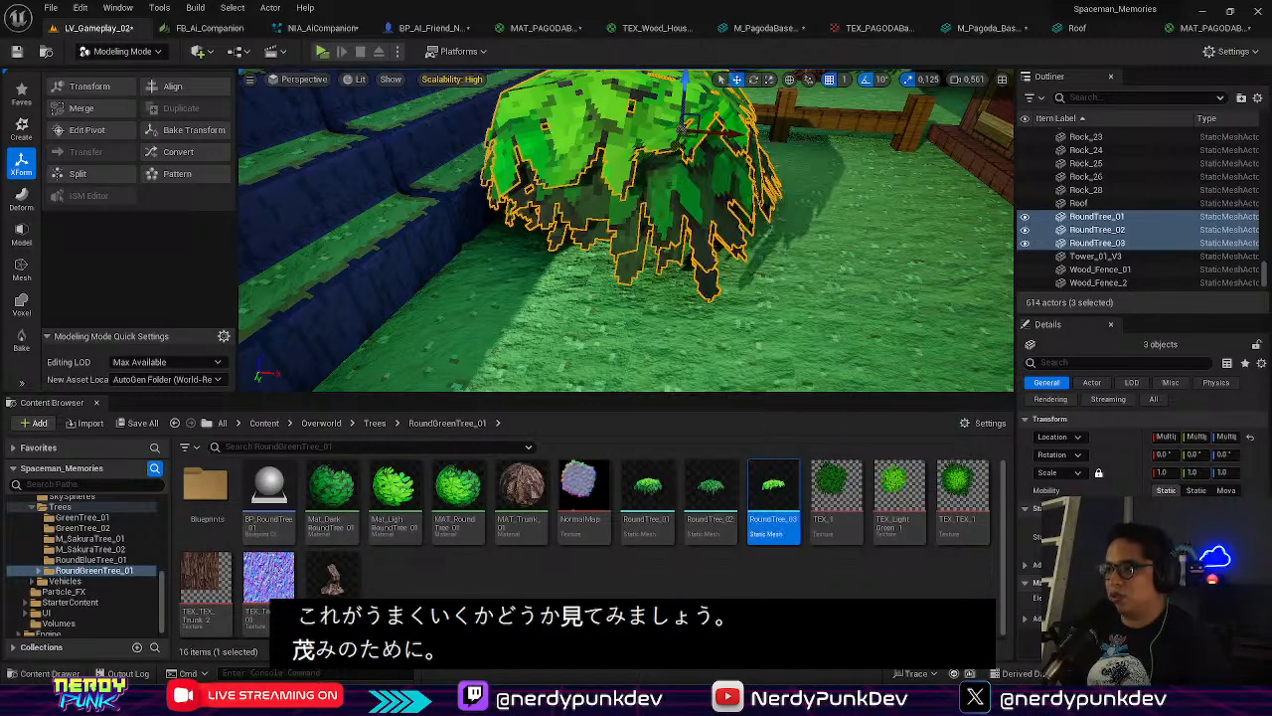
left_click(676, 203, "shift")
left_click(706, 285, "shift")
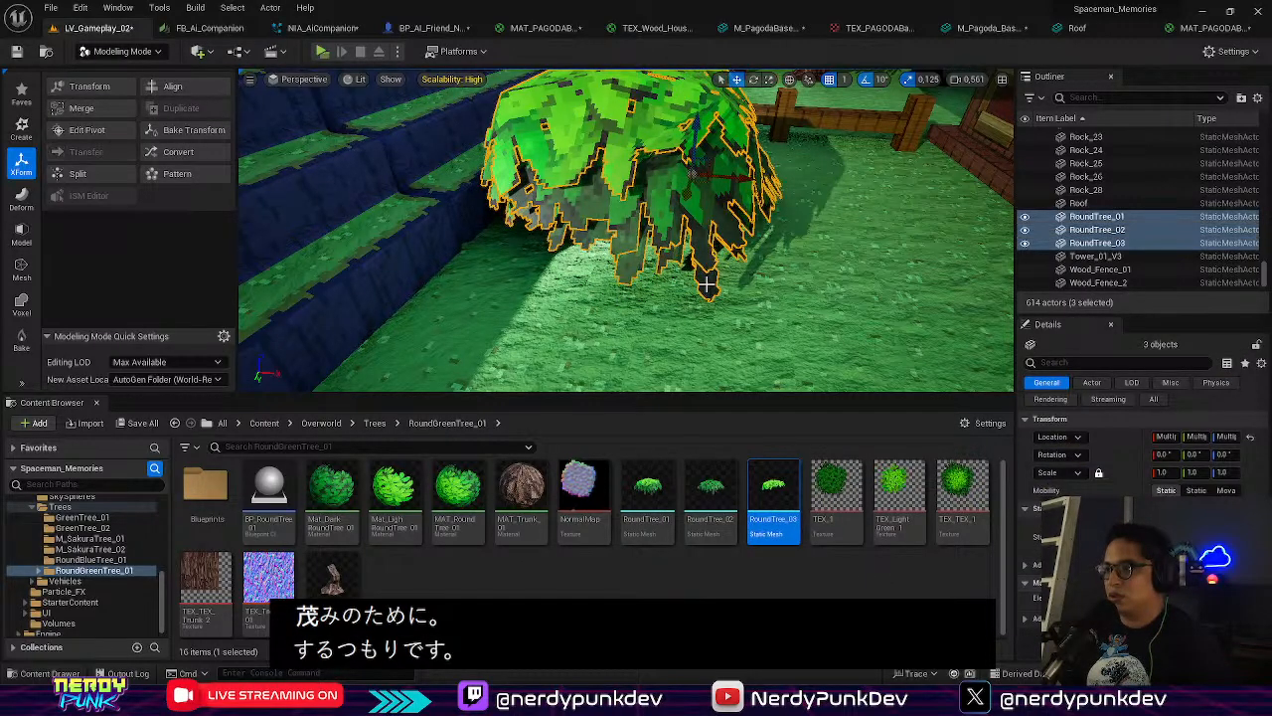
key("ctrl+g")
Try scaling the grouped bush down uniformly to 0.25 and to 0.375 with scale snapping on
mouse_move(684, 244)
right_mouse_down()
mouse_move(686, 169)
mouse_move(688, 260)
right_mouse_up()
key("e")
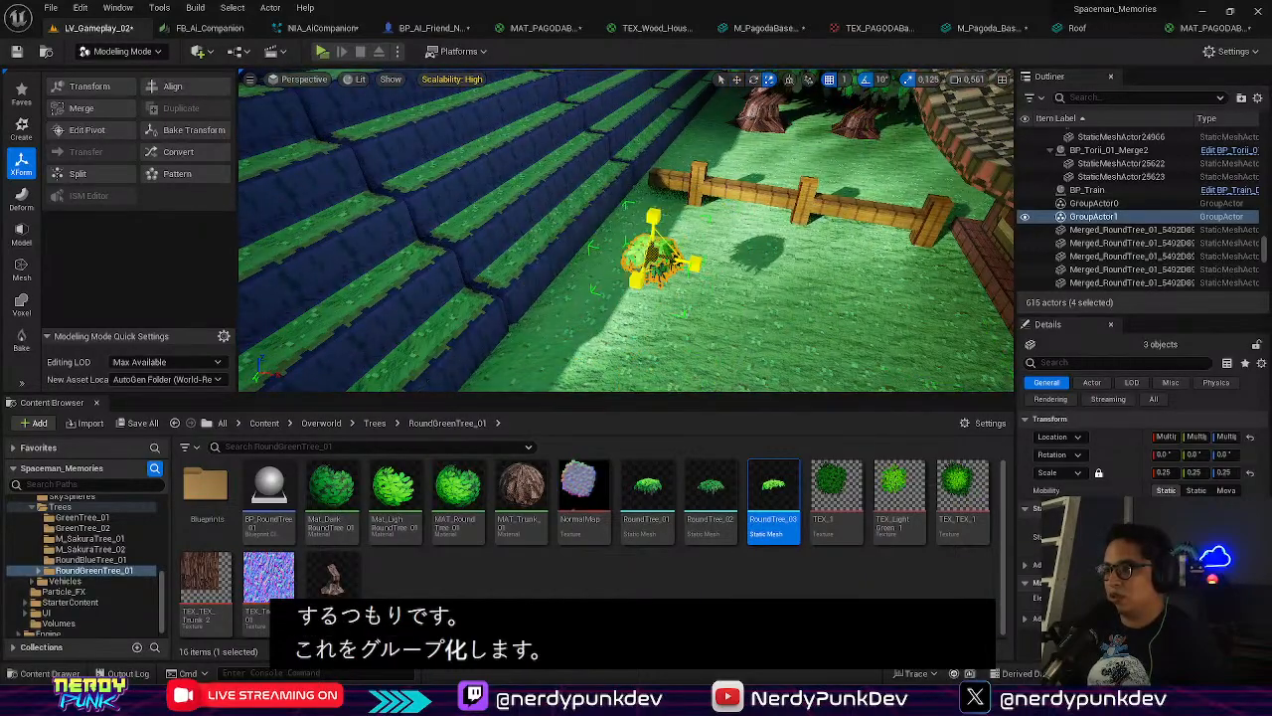
left_click(741, 298)
right_click_drag(741, 298, 703, 277)
left_click(613, 263)
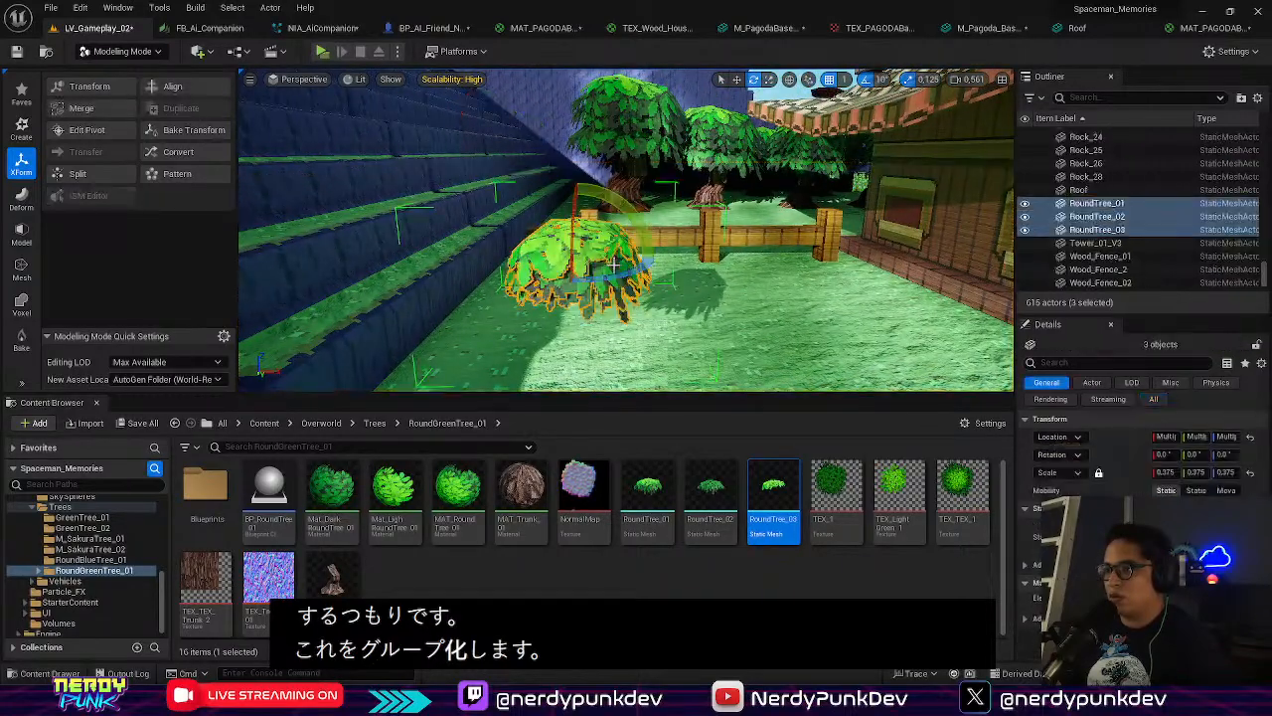
left_click(701, 303)
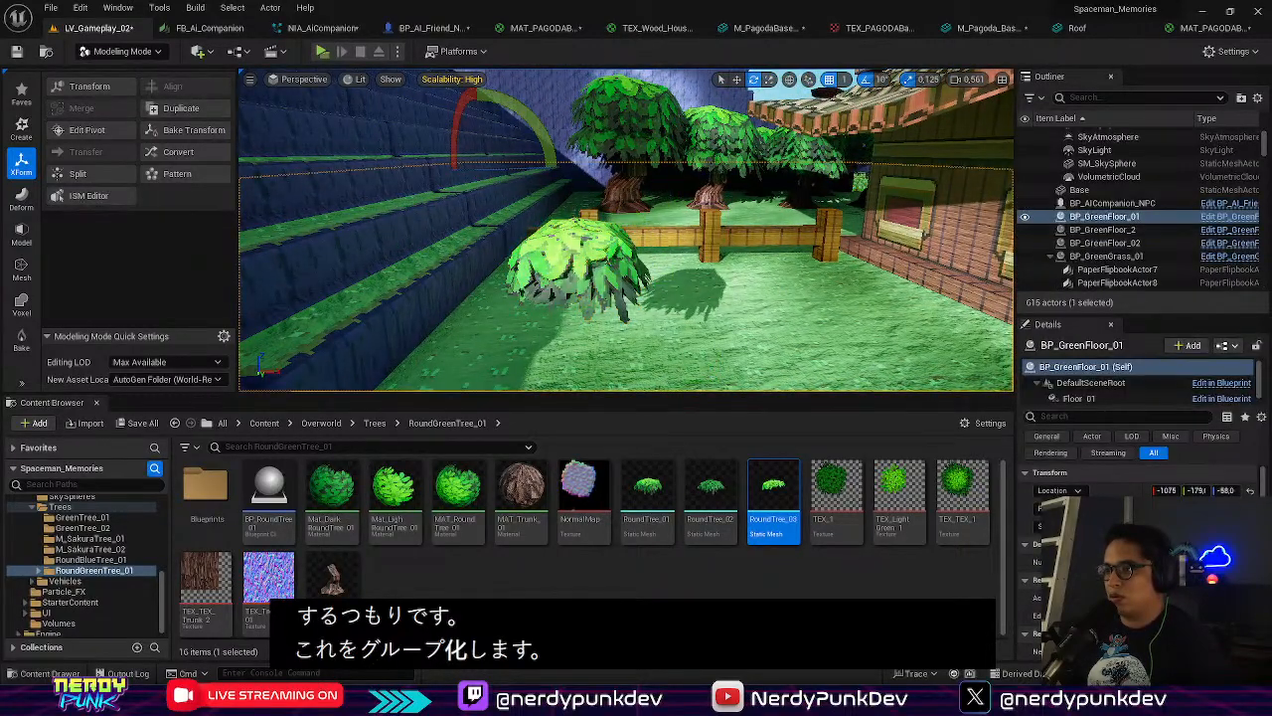
Try scaling the grouped bush uniformly to 0.25 and compare its size with the nearby fence
left_click(606, 263)
left_click(678, 236)
left_click(561, 266)
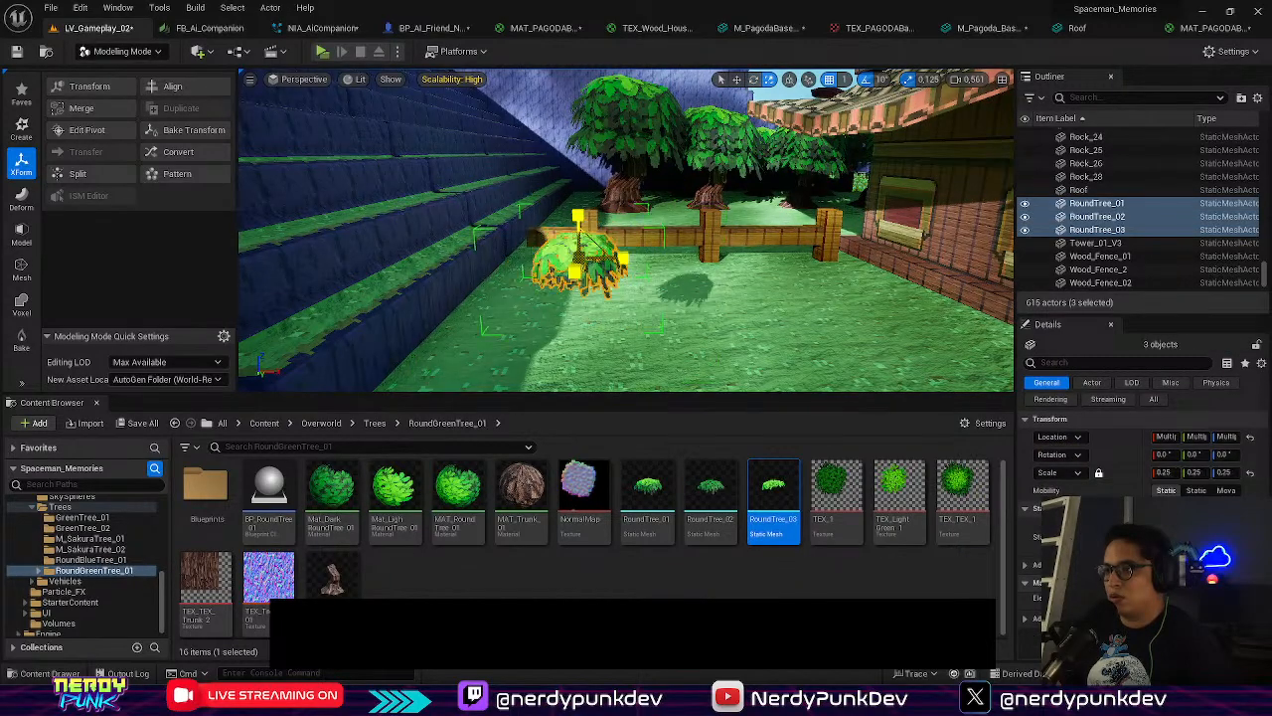
mouse_move(650, 266)
right_mouse_down()
mouse_move(566, 270)
mouse_move(502, 298)
mouse_move(639, 268)
right_mouse_up()
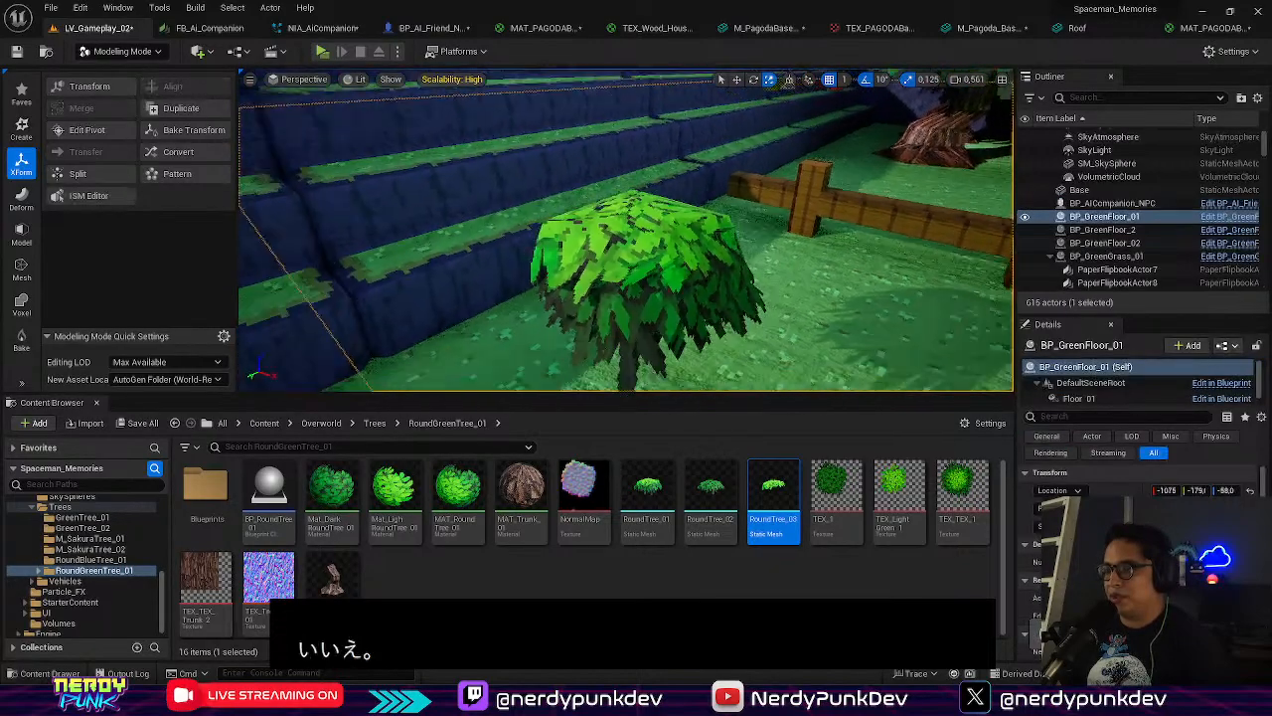
right_click_drag(735, 249, 780, 236)
left_click(760, 233)
left_click(704, 247)
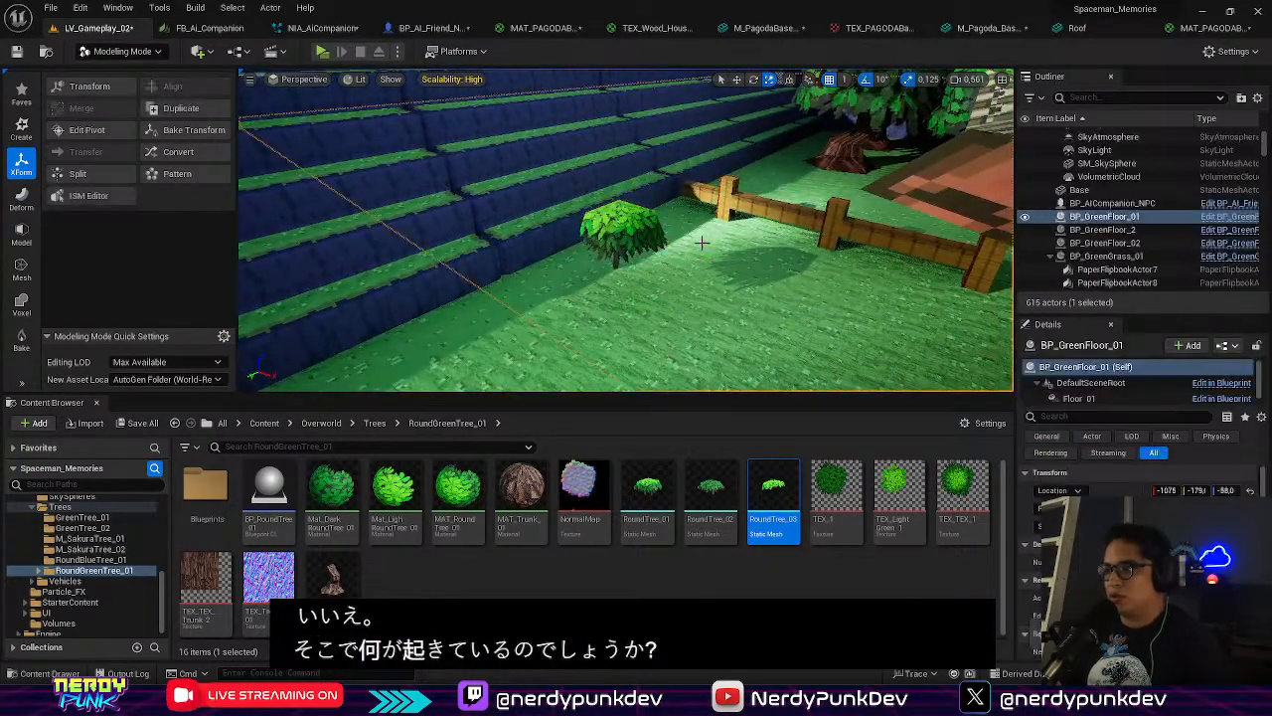
left_click(637, 243)
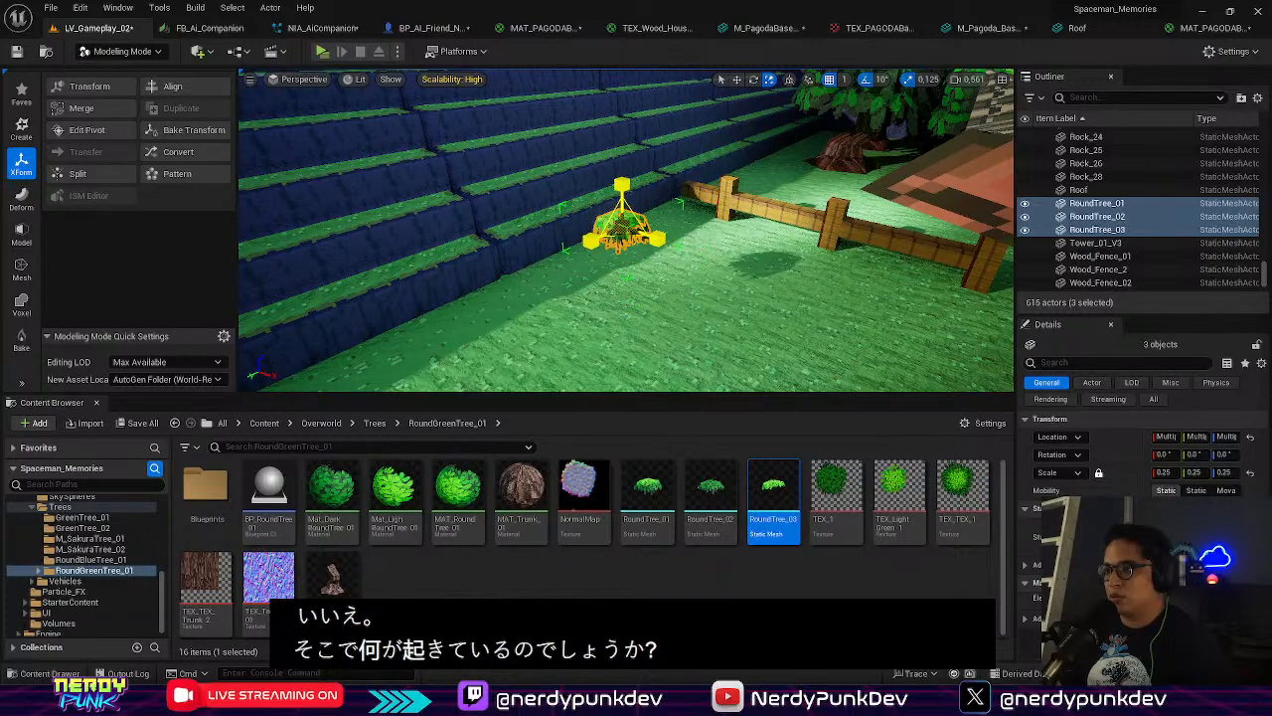
Turn off scale snapping and scale the grouped bush uniformly to about 0.48
left_click(907, 81)
mouse_move(695, 232)
right_mouse_down()
mouse_move(715, 235)
mouse_move(700, 233)
right_mouse_up()
right_click(696, 233)
left_click(601, 231)
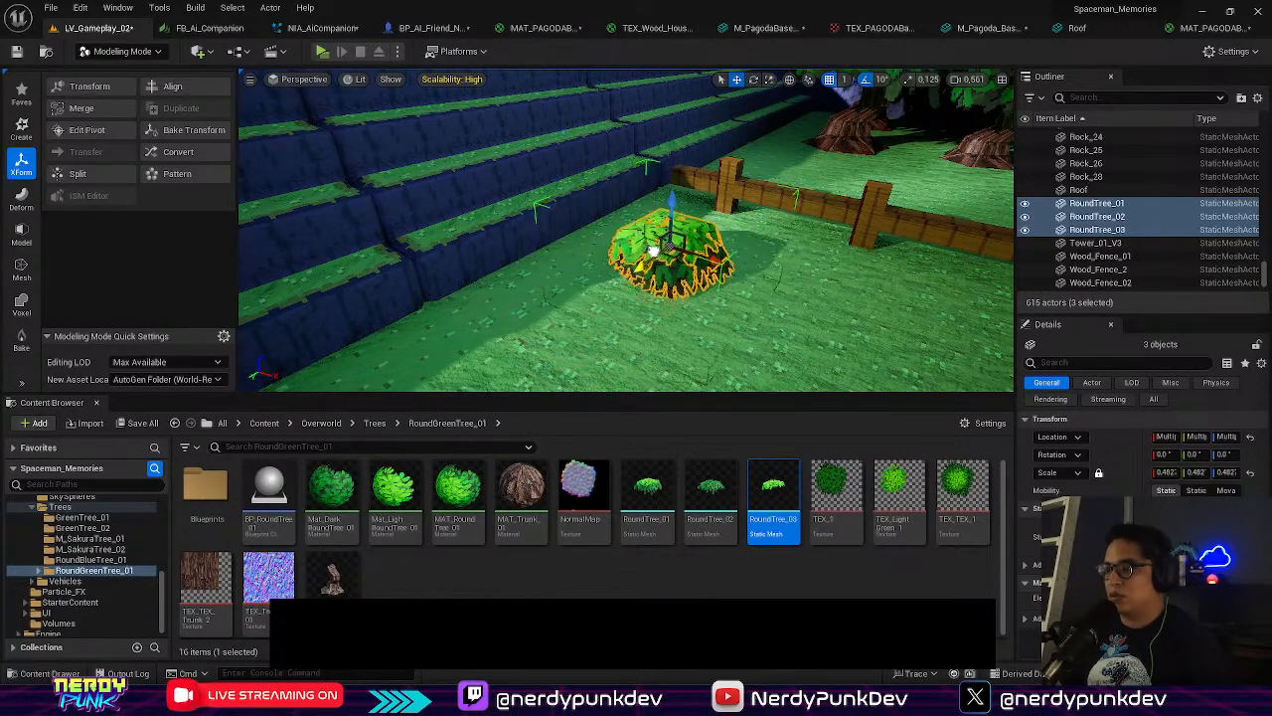
right_click(686, 222)
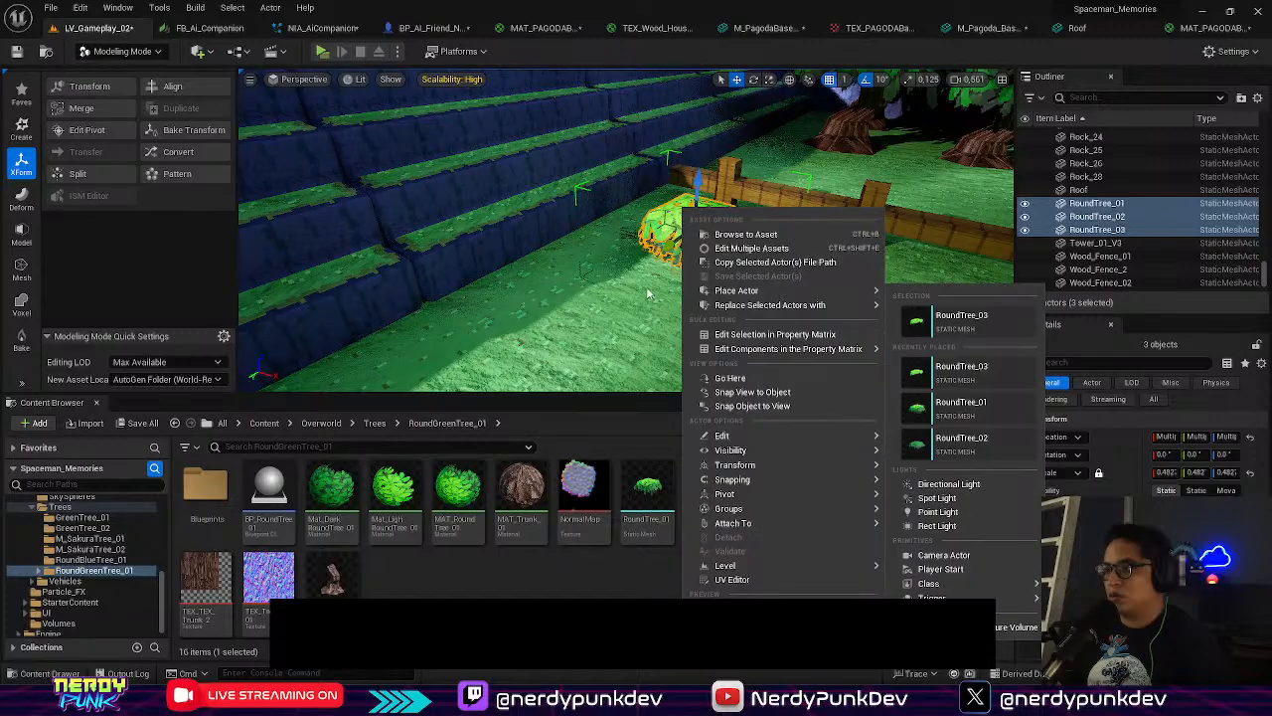
left_click(650, 293)
Focus on the grouped bush and stretch it vertically to a Z scale of about 0.67
right_click_drag(650, 292, 572, 303)
key("w")
left_click(571, 304)
key("f")
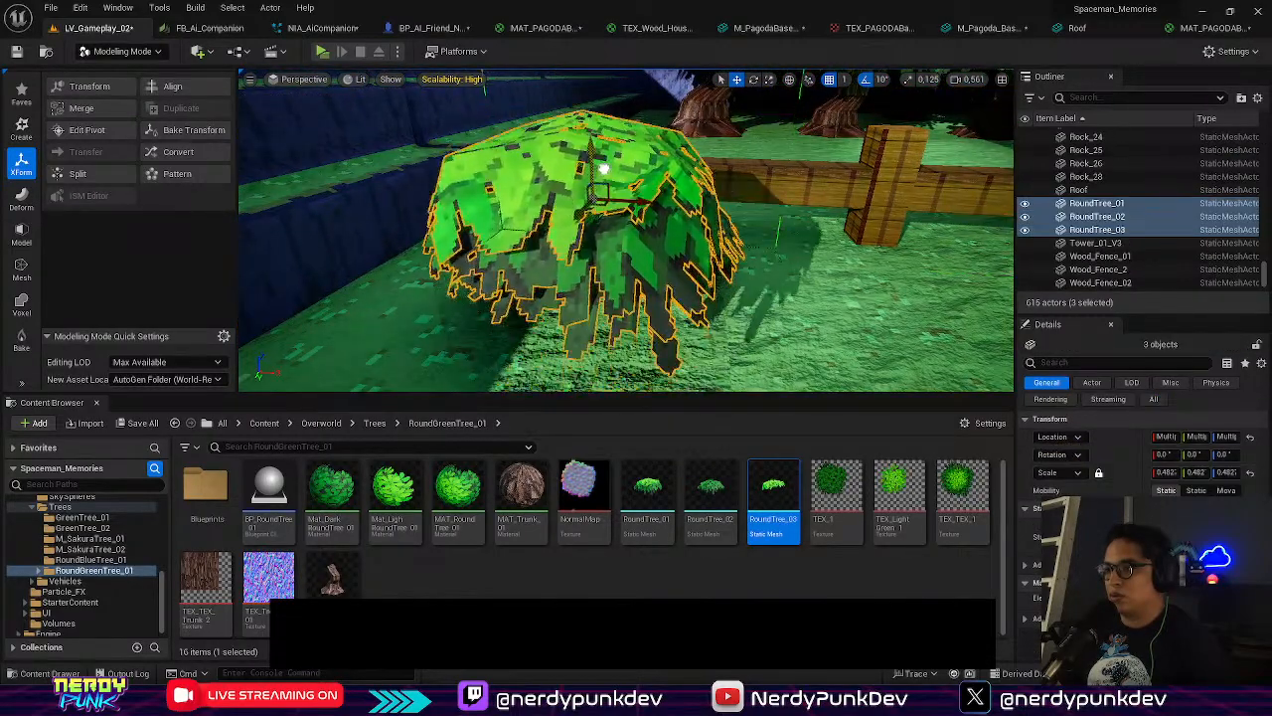
key("e")
left_click_drag(586, 153, 587, 121)
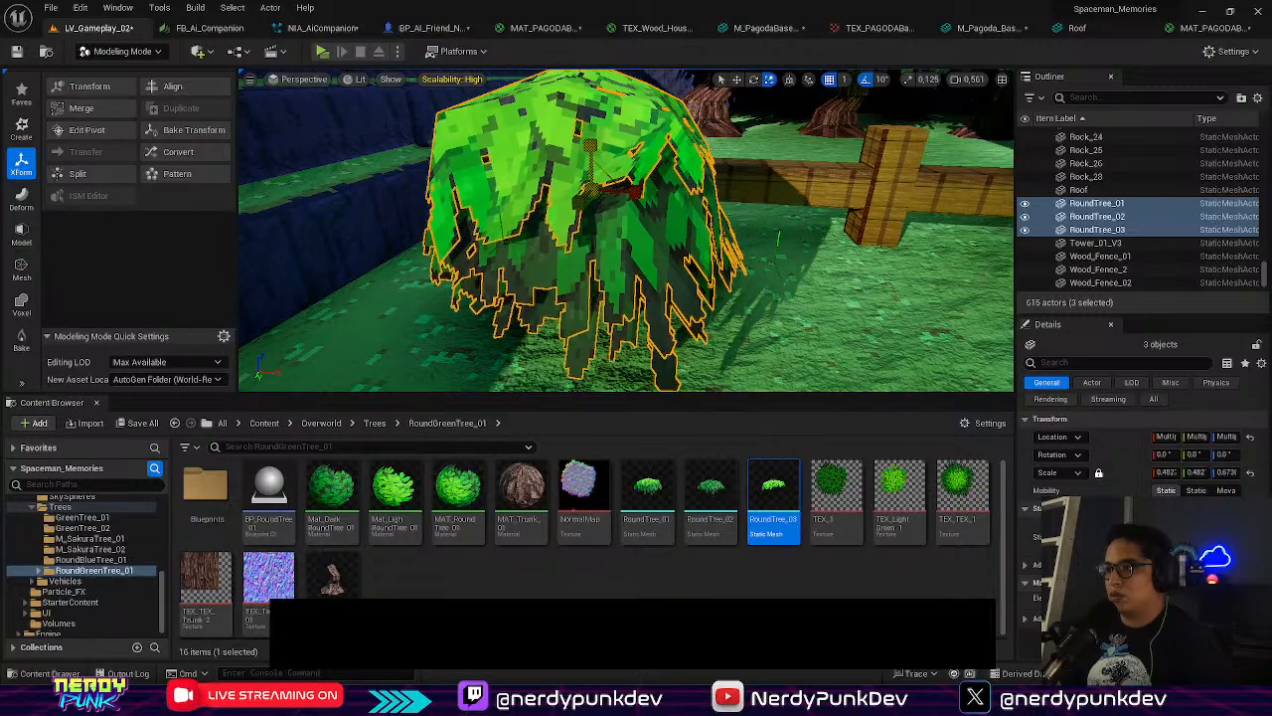
Scale the grouped bush to about 0.50 in X and 0.375 in Y, checking its shape from several sides
left_click_drag(623, 188, 615, 188)
key("d")
right_click_drag(615, 188, 570, 206)
key("a")
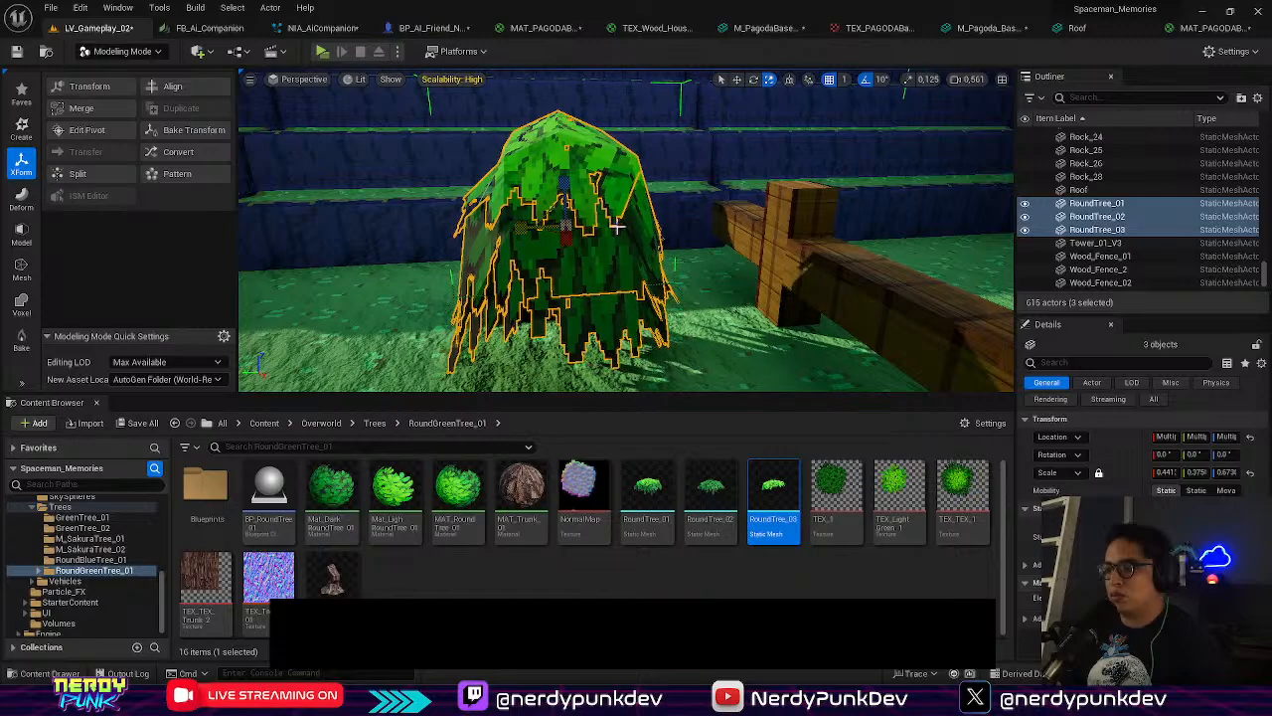
right_click_drag(617, 227, 672, 265)
key("a")
key("w")
key("d")
key("w")
key("s")
key("a")
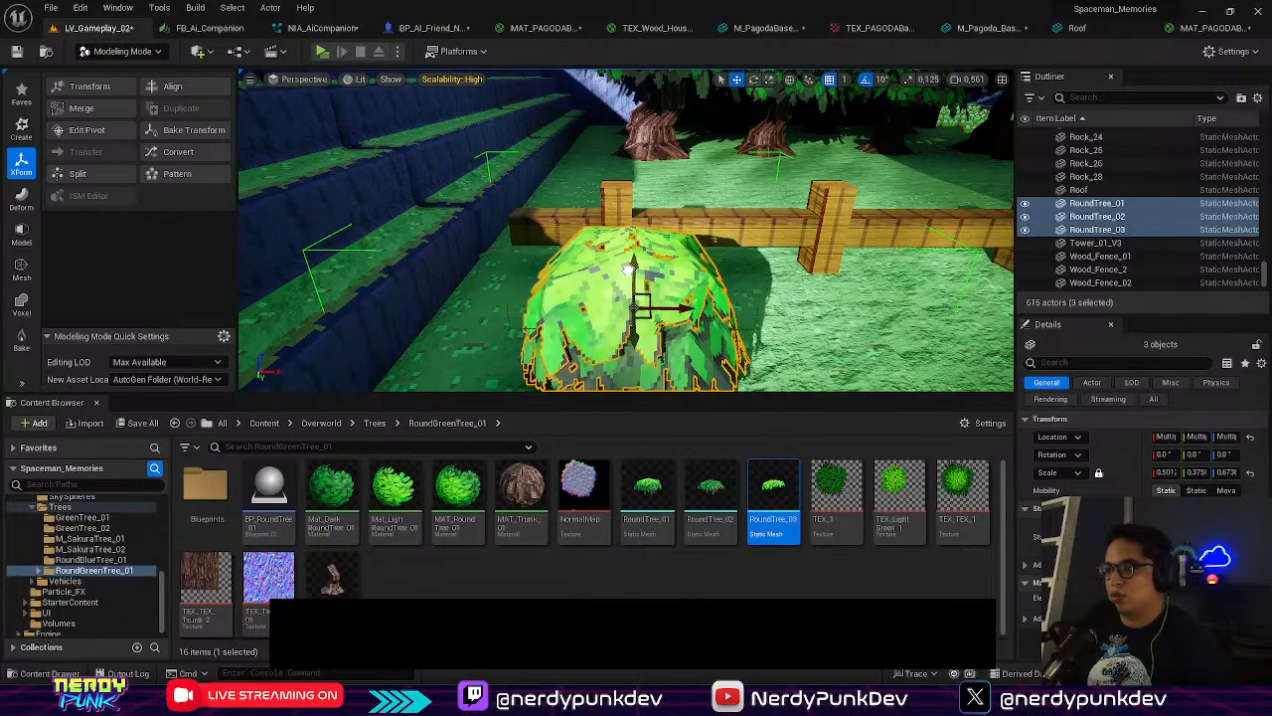
Duplicate the grouped bush sideways along the wooden fence to place a second bush beside it, then deselect
right_click(661, 270)
right_click_drag(662, 270, 773, 290)
key("d")
key("a")
key("s")
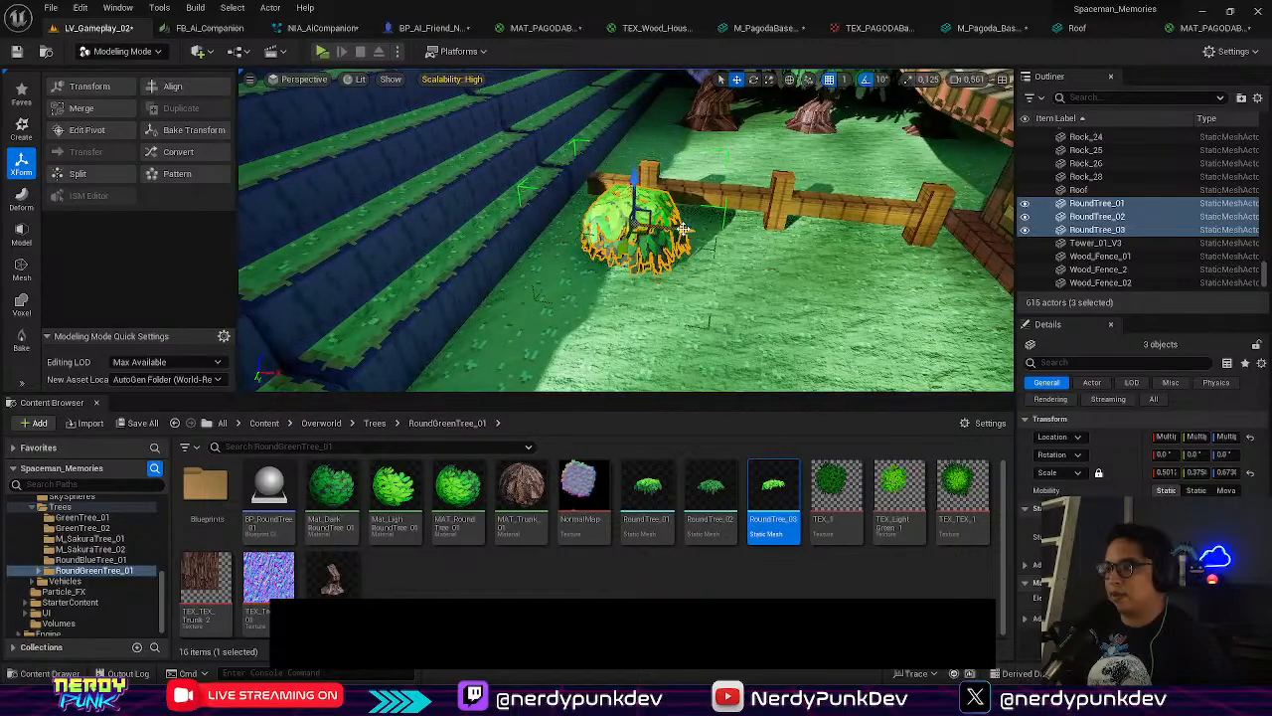
left_click_drag(679, 235, 777, 245, "alt")
left_click(961, 304)
Examine the two bushes from afar and up close against the fence, pagoda and surrounding trees
key("s")
mouse_move(961, 304)
right_mouse_down()
mouse_move(934, 300)
mouse_move(992, 318)
mouse_move(984, 306)
right_mouse_up()
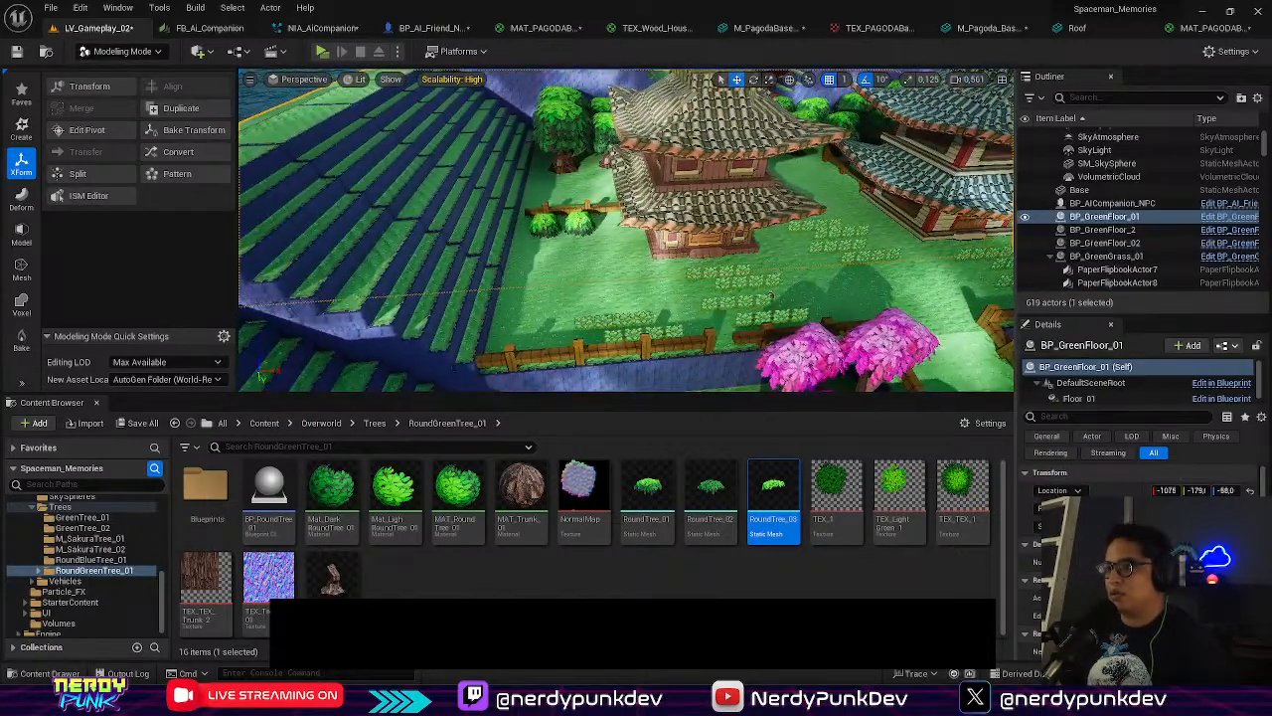
key("w")
mouse_move(818, 289)
right_mouse_down()
mouse_move(795, 302)
mouse_move(818, 289)
right_mouse_up()
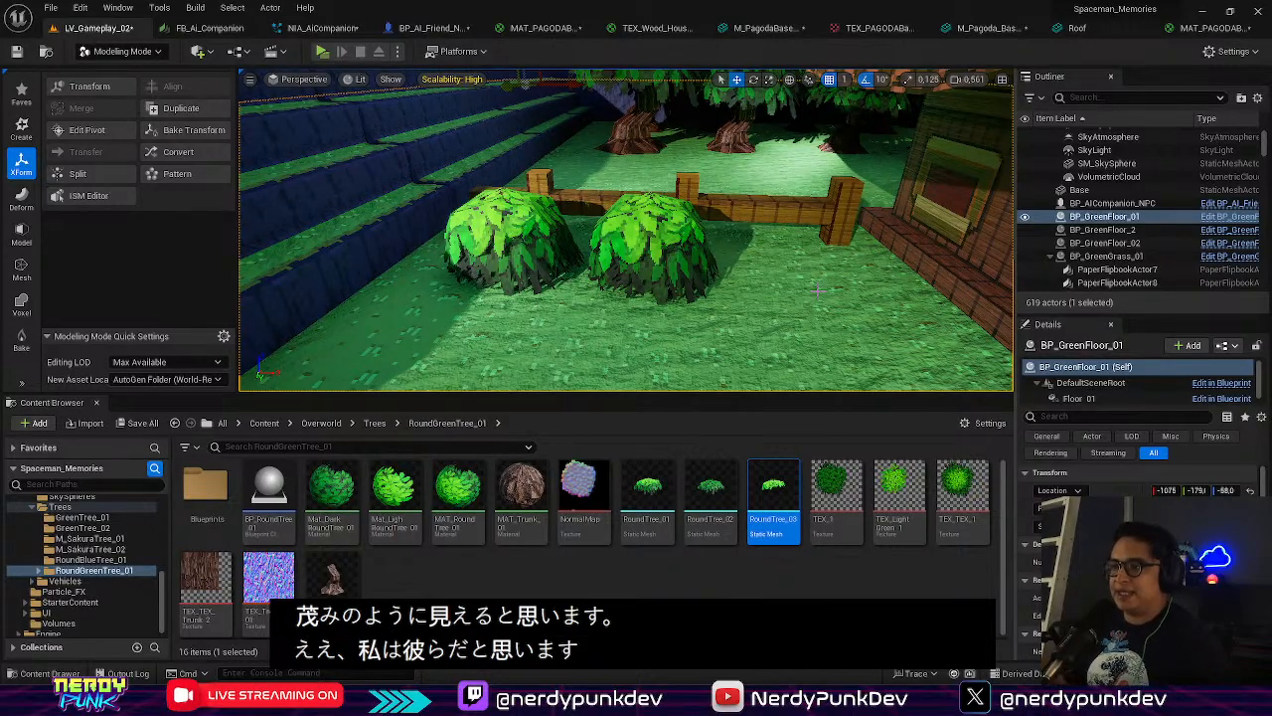
key("s")
mouse_move(818, 290)
right_mouse_down()
mouse_move(885, 290)
mouse_move(810, 290)
mouse_move(864, 268)
mouse_move(979, 273)
mouse_move(915, 318)
mouse_move(835, 309)
right_mouse_up()
key("w")
key("s")
key("w")
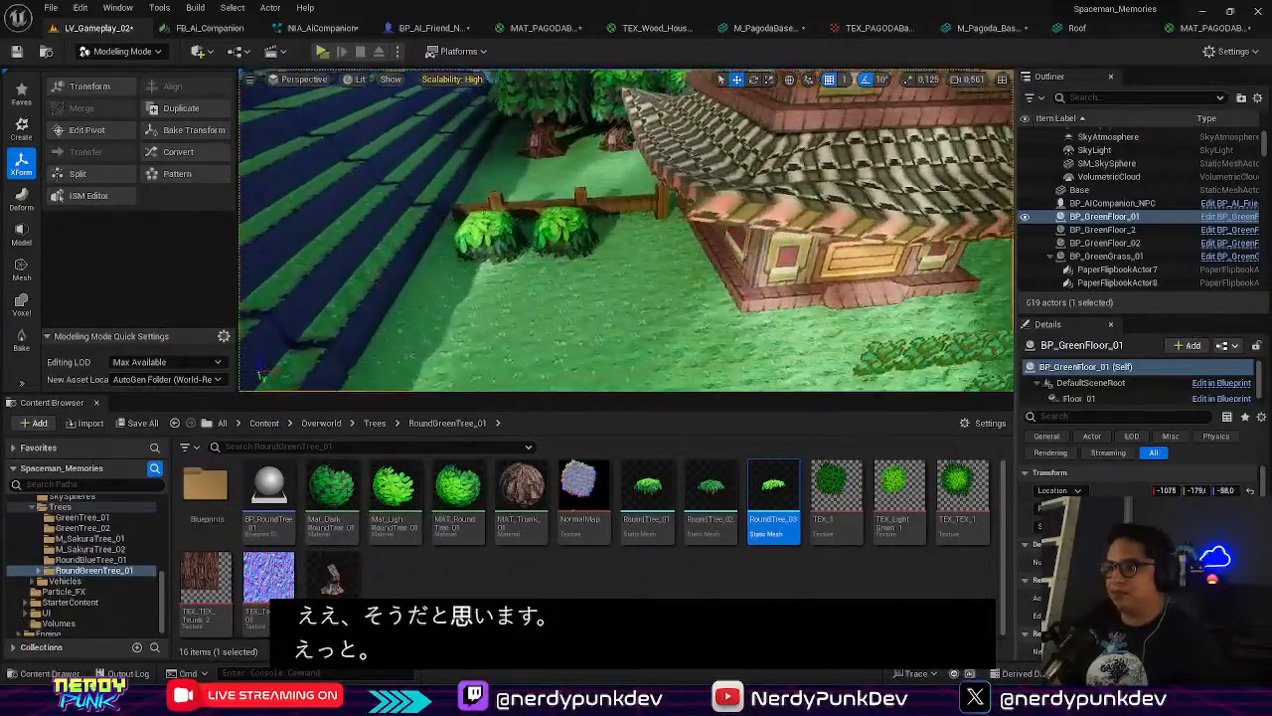
right_click(714, 290)
Duplicate the second bush sideways along the fence to form a row of three bushes, then deselect
left_click(497, 237)
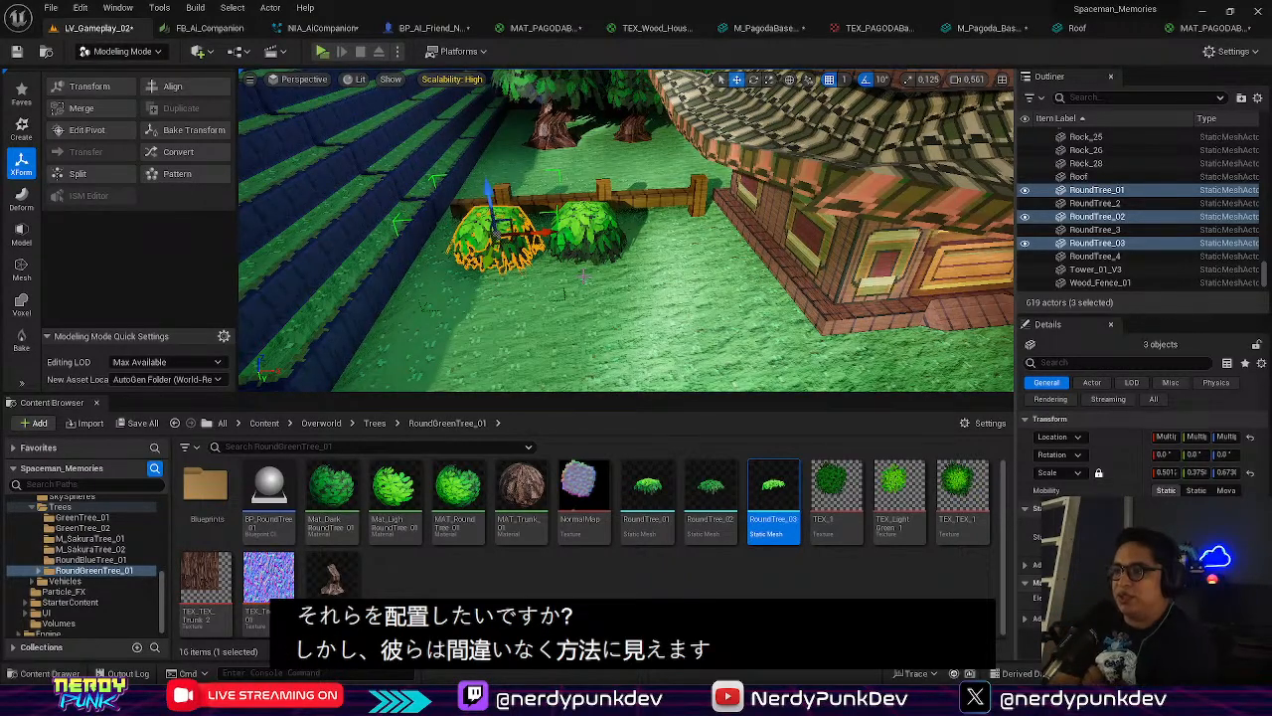
key("w")
mouse_move(583, 278)
right_mouse_down()
mouse_move(622, 288)
mouse_move(606, 248)
mouse_move(577, 266)
mouse_move(586, 260)
right_mouse_up()
key("s")
left_click(618, 255, "shift")
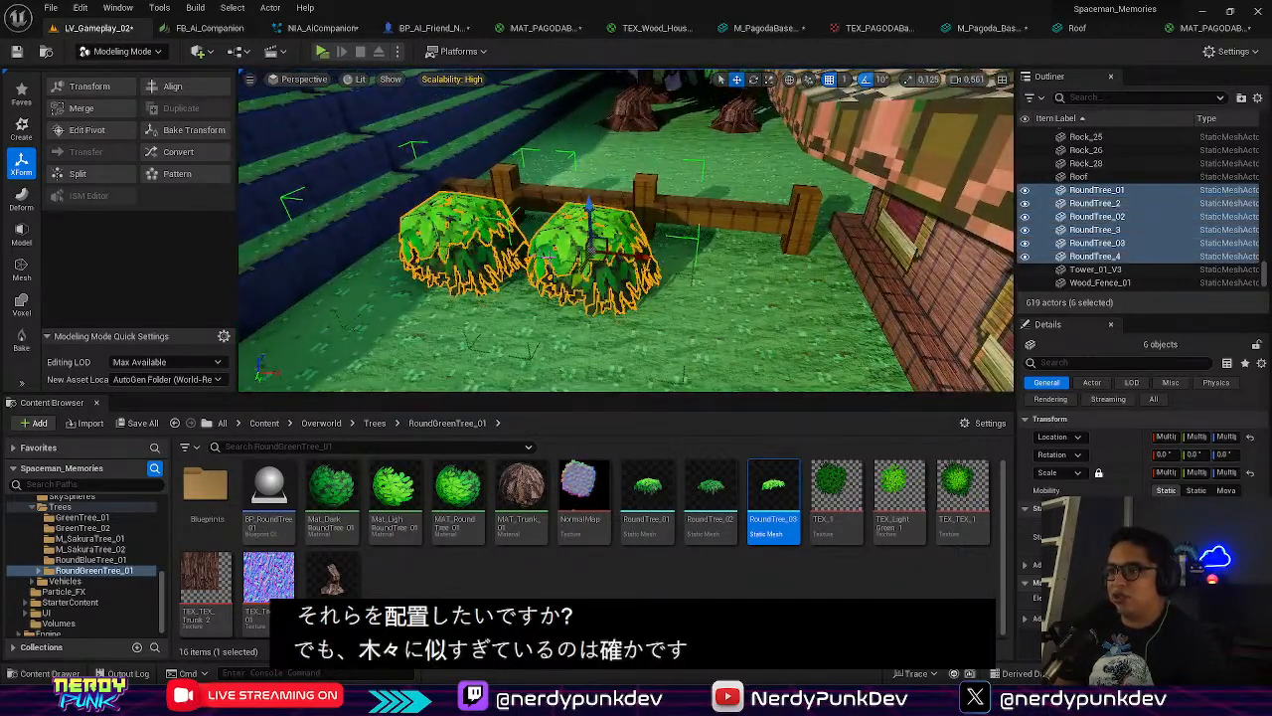
left_click(687, 280)
left_click(618, 256)
left_click_drag(636, 255, 772, 270, "alt")
left_click(631, 303)
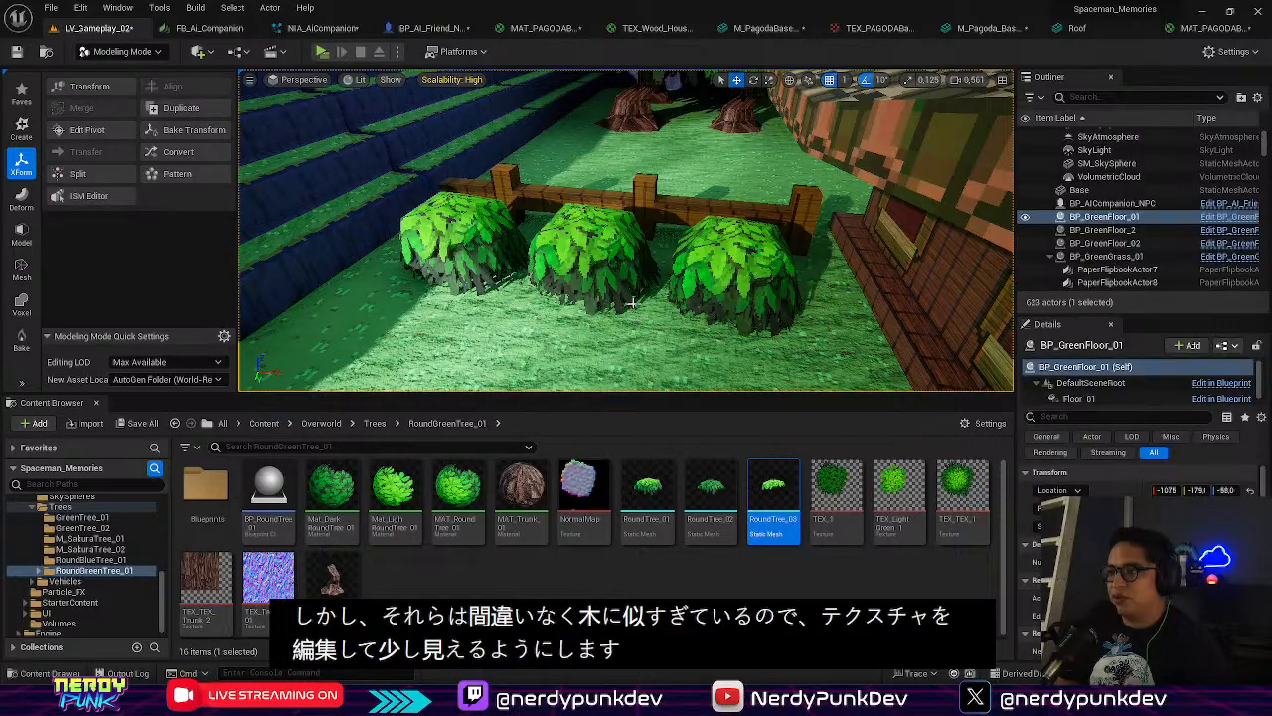
Copy the NIA_GreenParticles_02 effect near the train station and paste it on the ground in front of the three bushes
right_click_drag(618, 306, 686, 242)
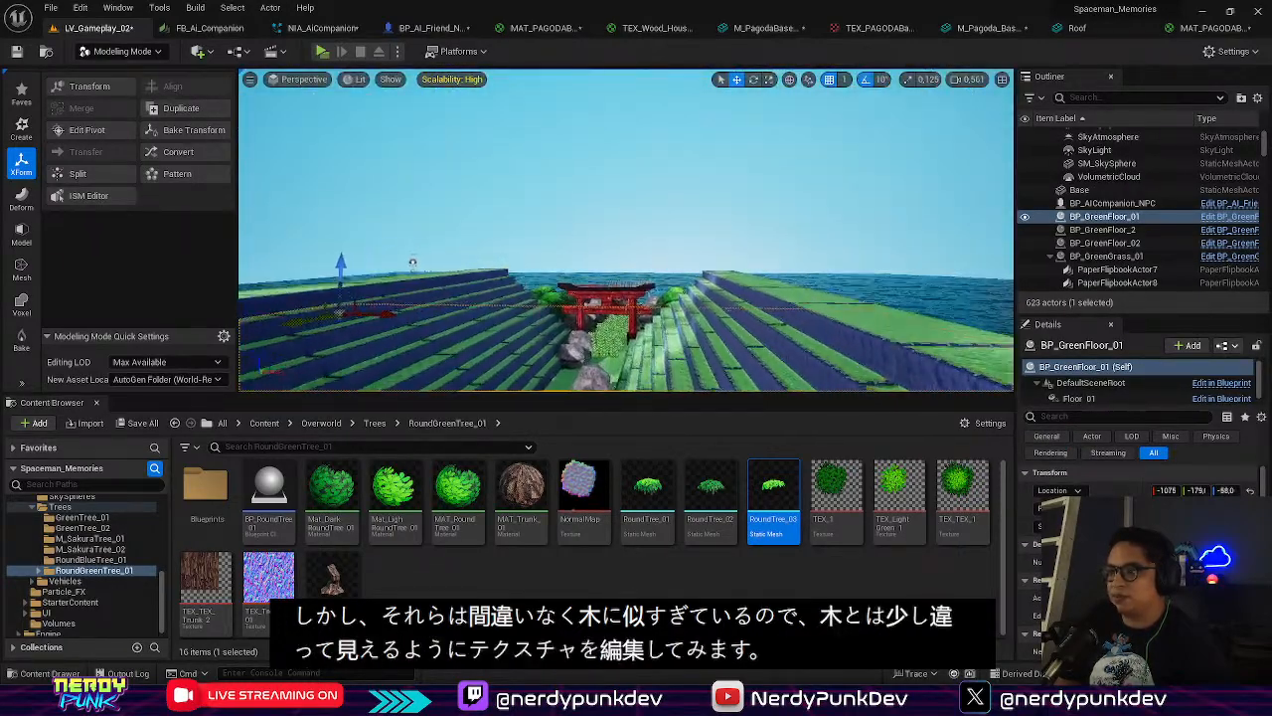
right_click_drag(627, 298, 637, 373)
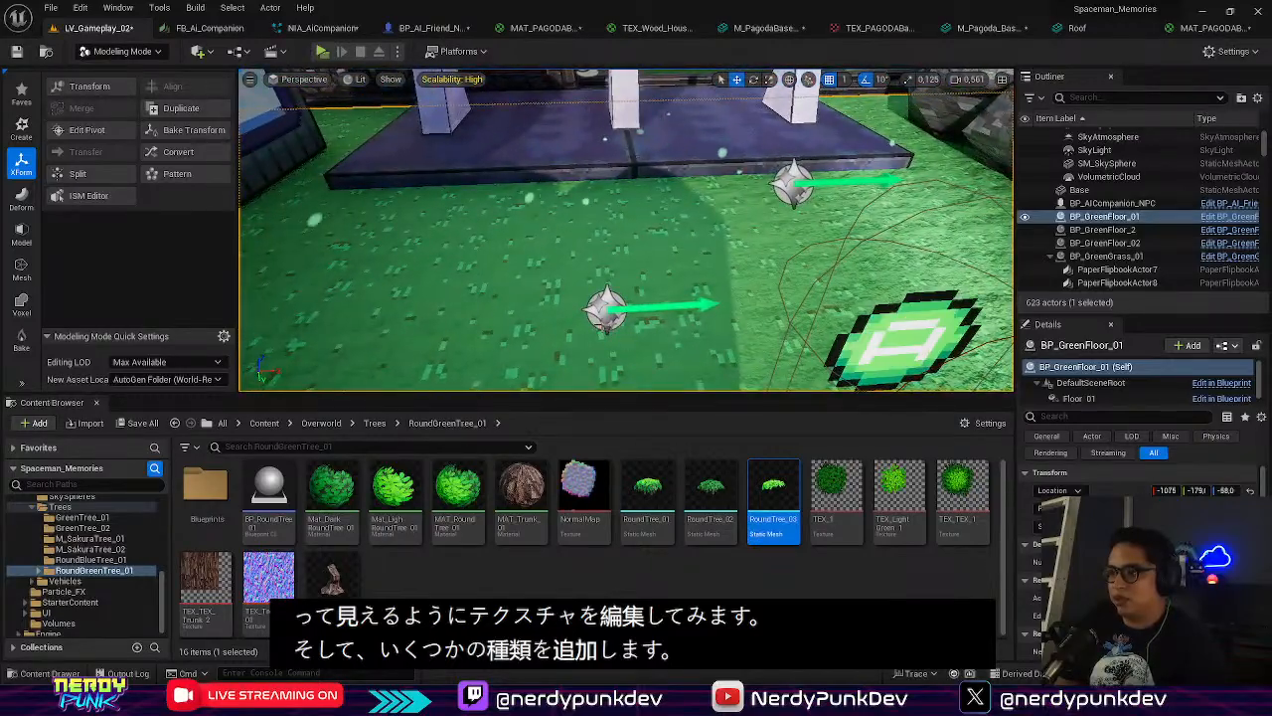
left_click(605, 312)
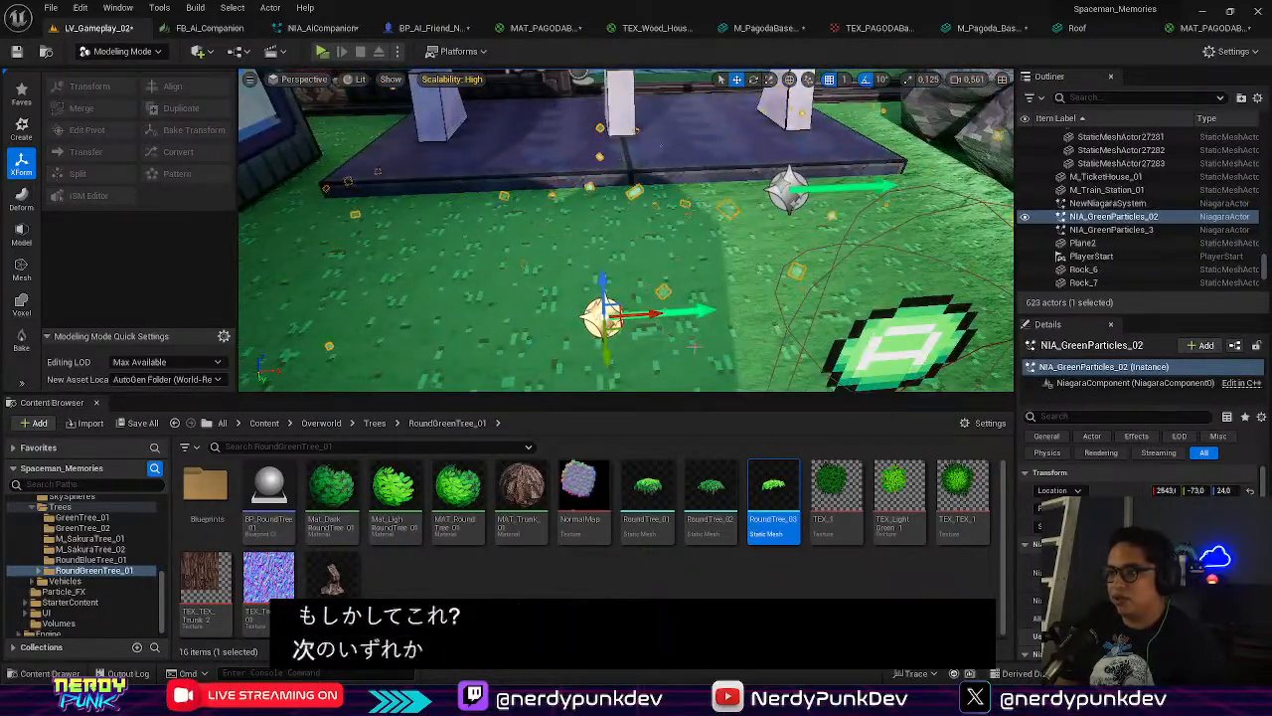
right_click_drag(663, 338, 636, 318)
key("w")
right_click(611, 323)
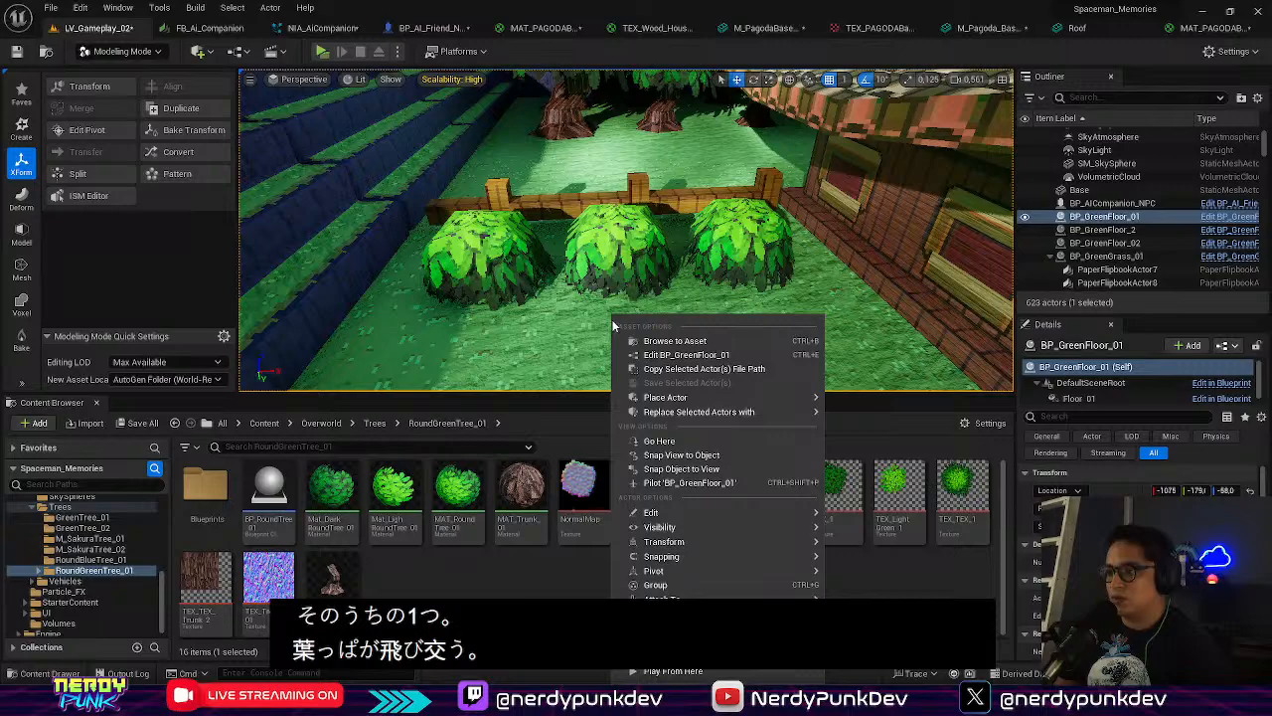
mouse_move(712, 517)
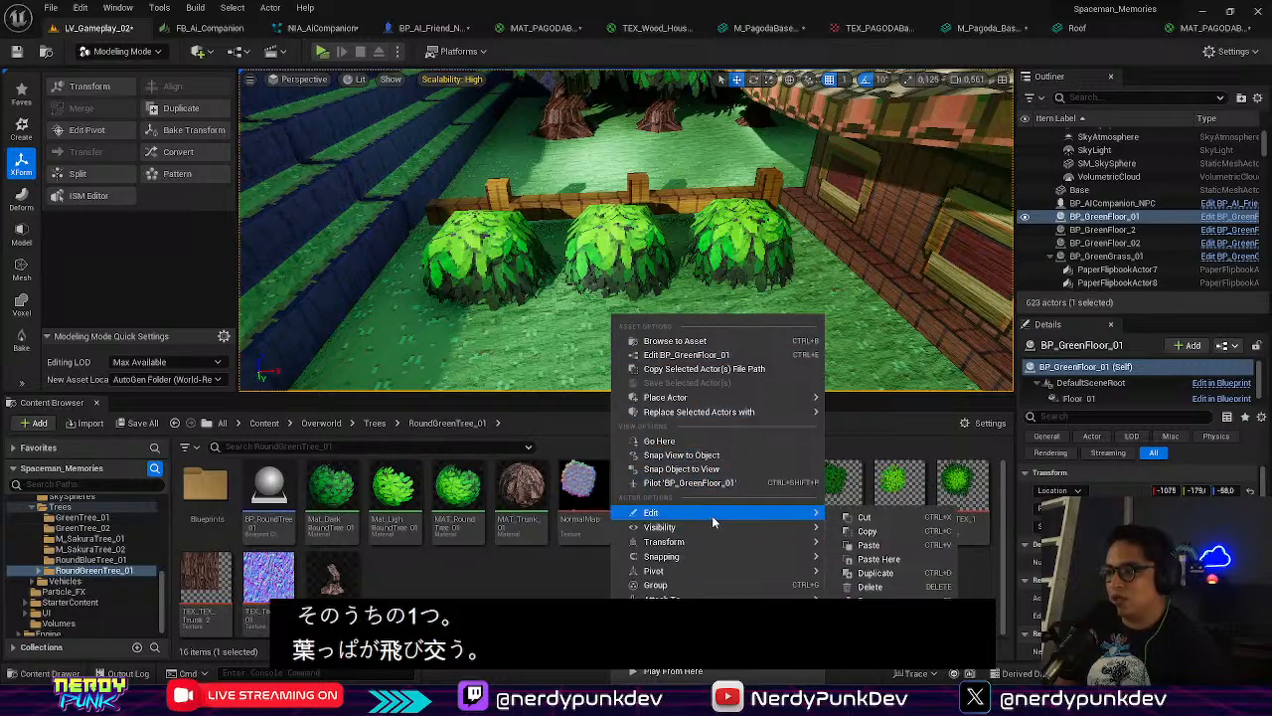
left_click(922, 574)
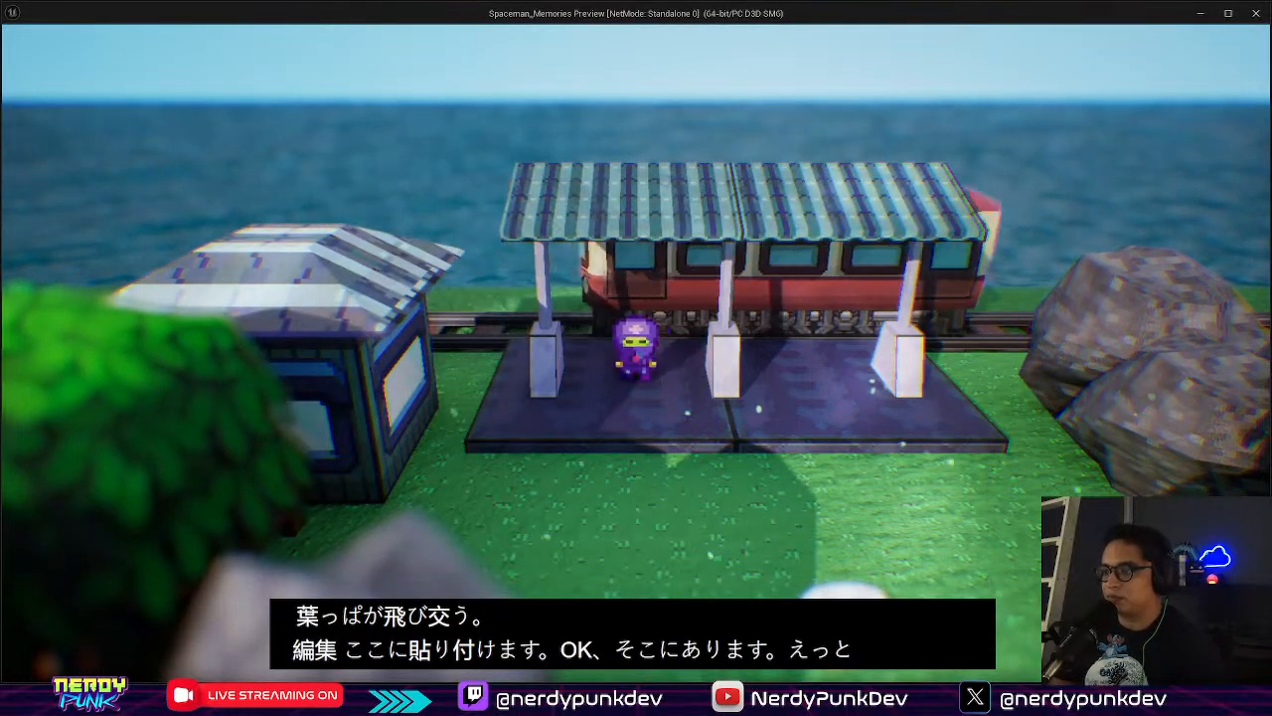
Run the gameplay preview and walk the character from the train station through the torii gates to the bushes beside the pagoda
key("s")
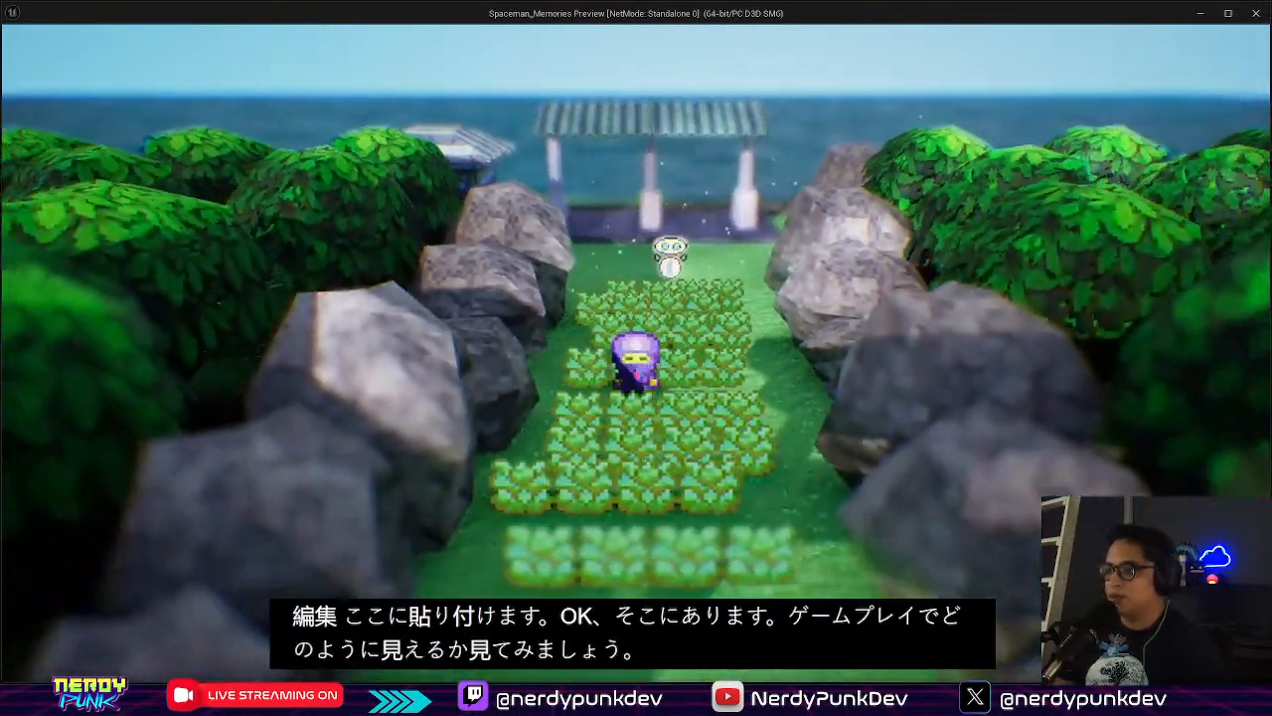
key("s")
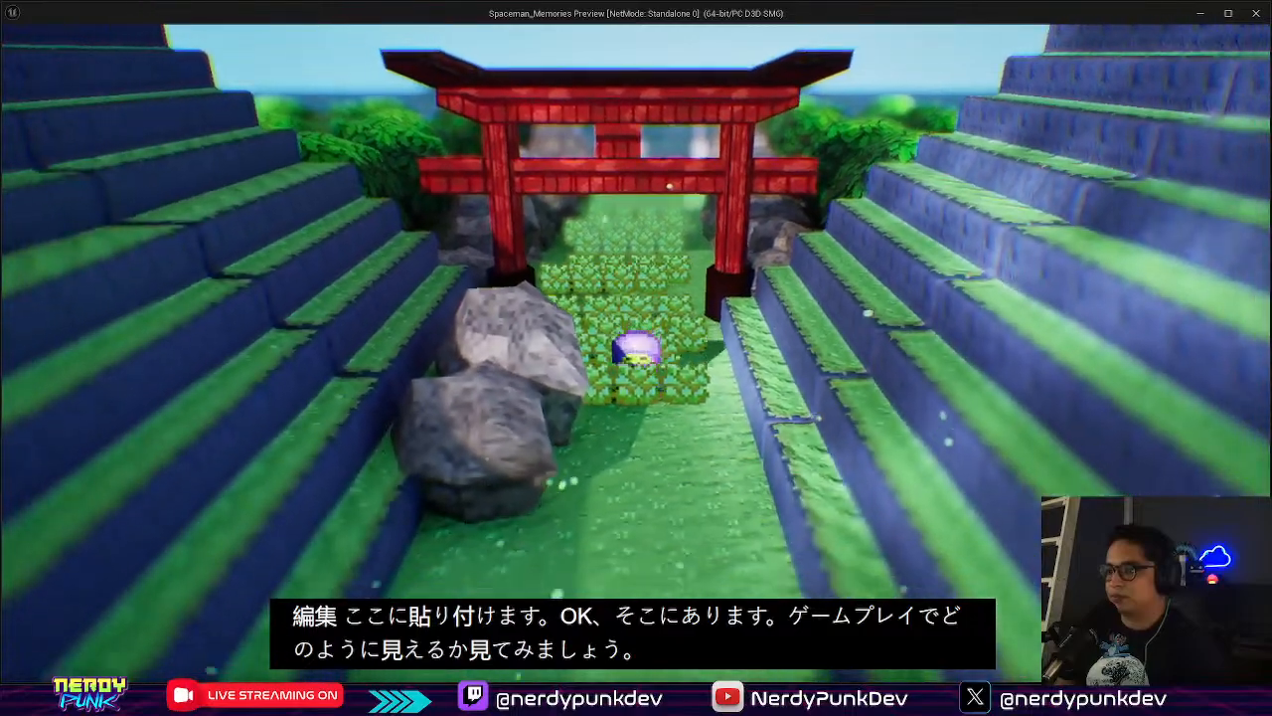
key("w")
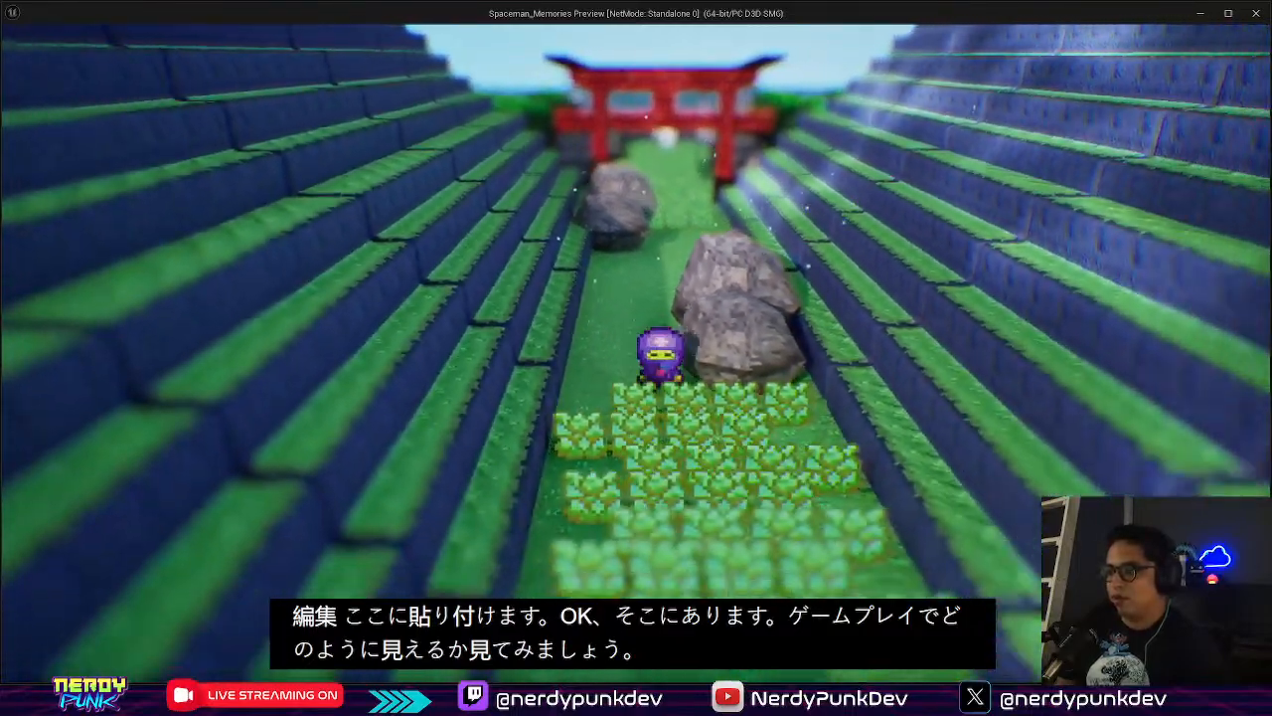
key("s")
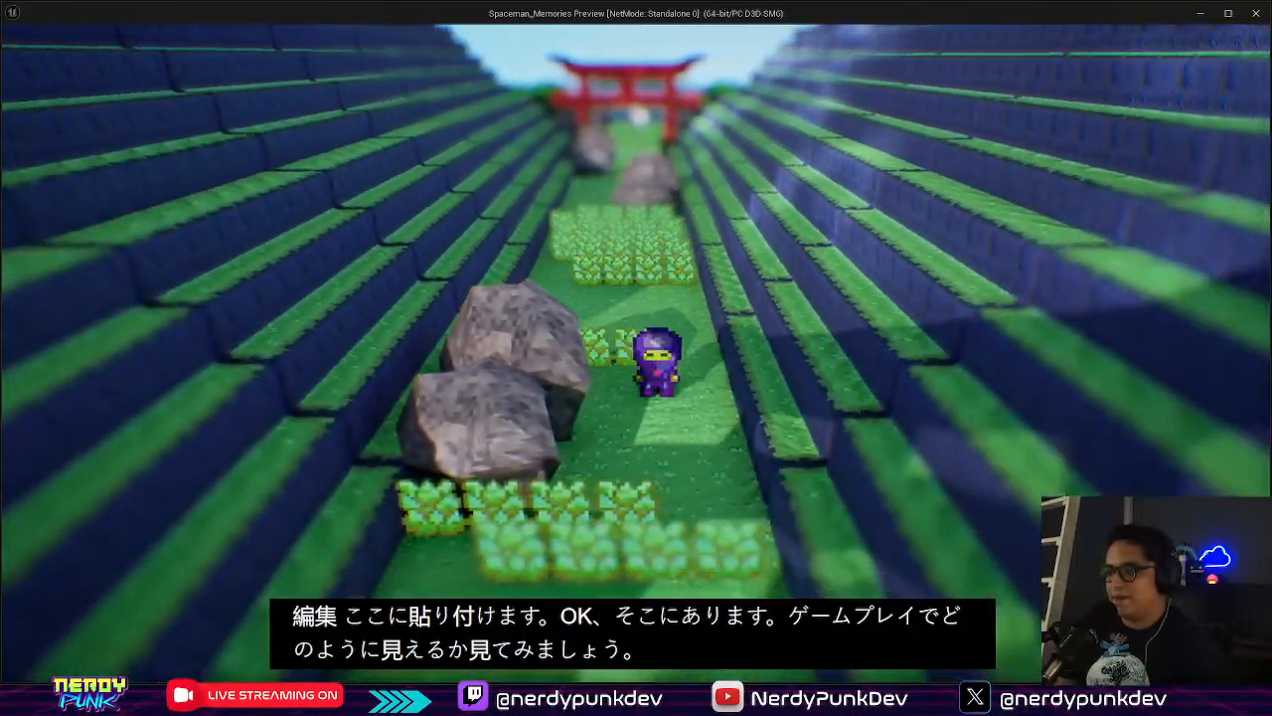
key("s")
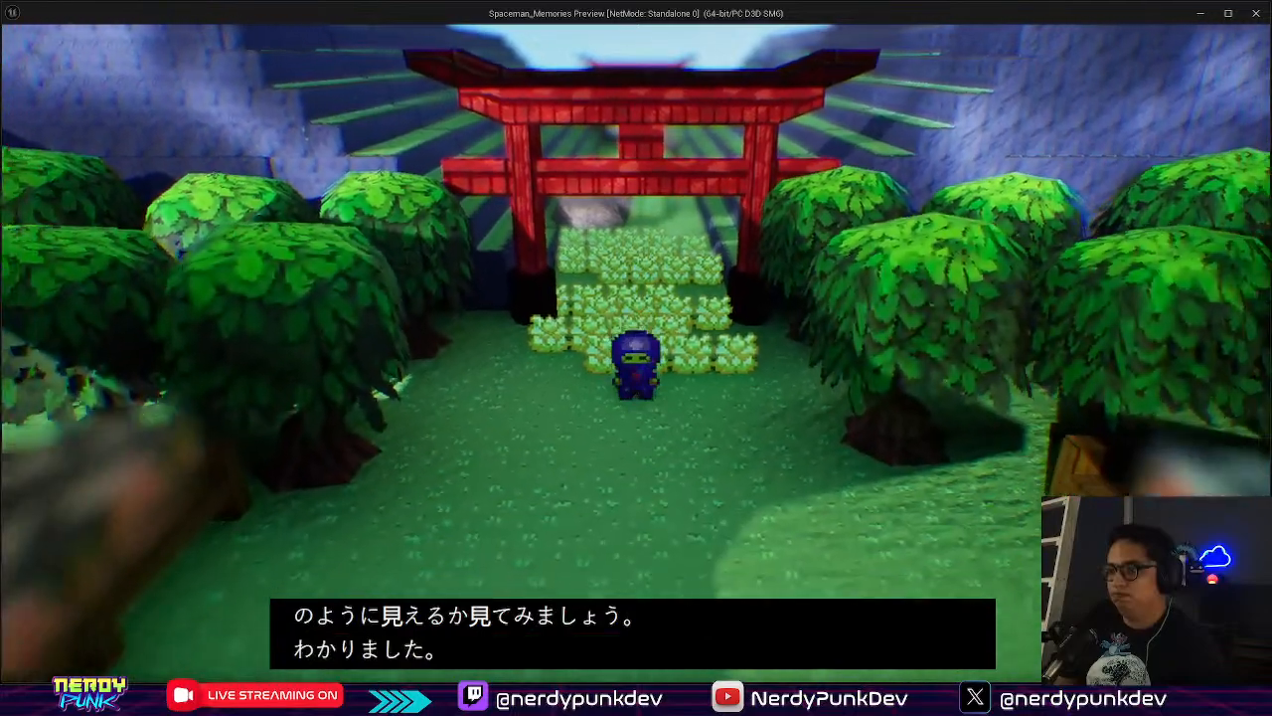
key("s")
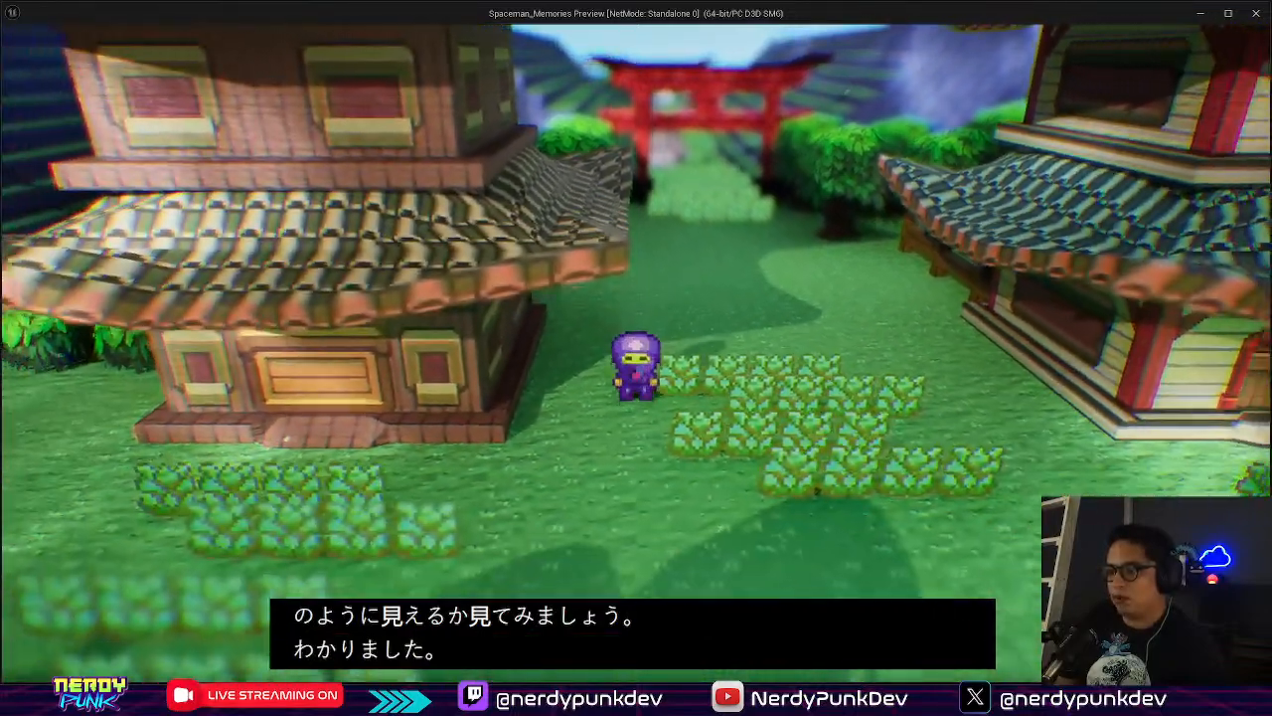
key("a")
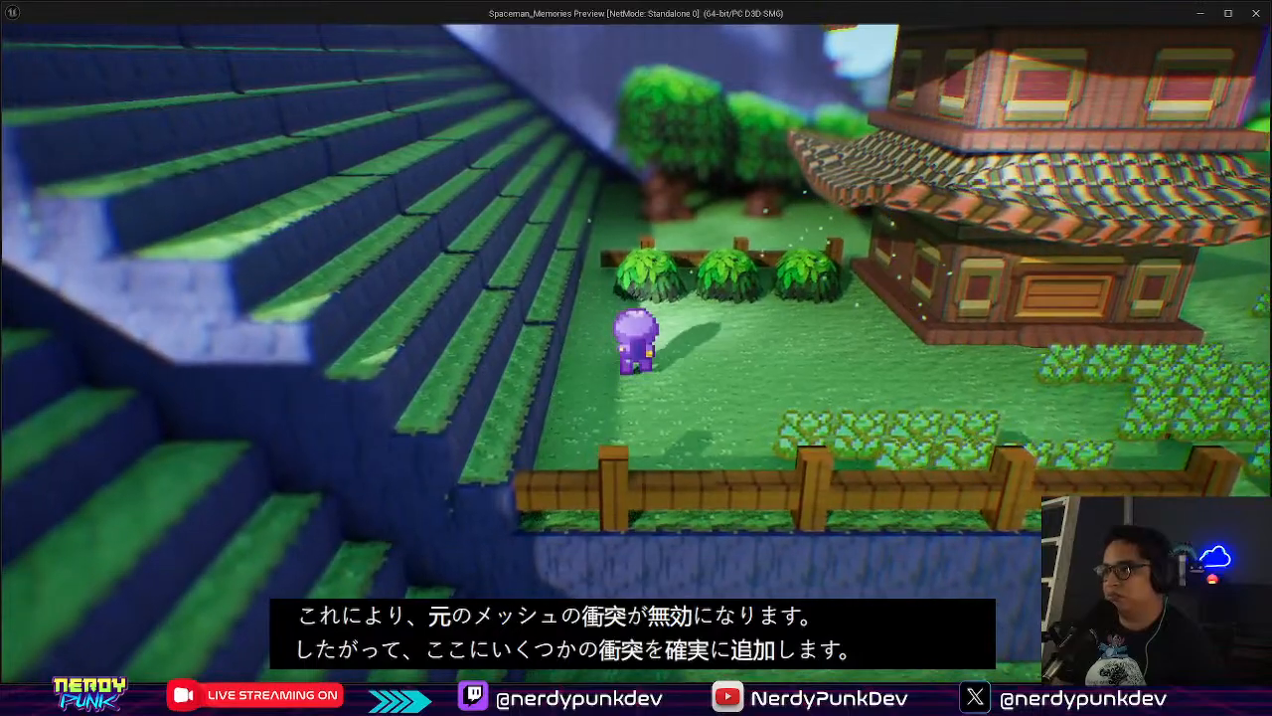
Walk the character around the bushes and pagoda to judge their look in gameplay, then stop the preview
key("a")
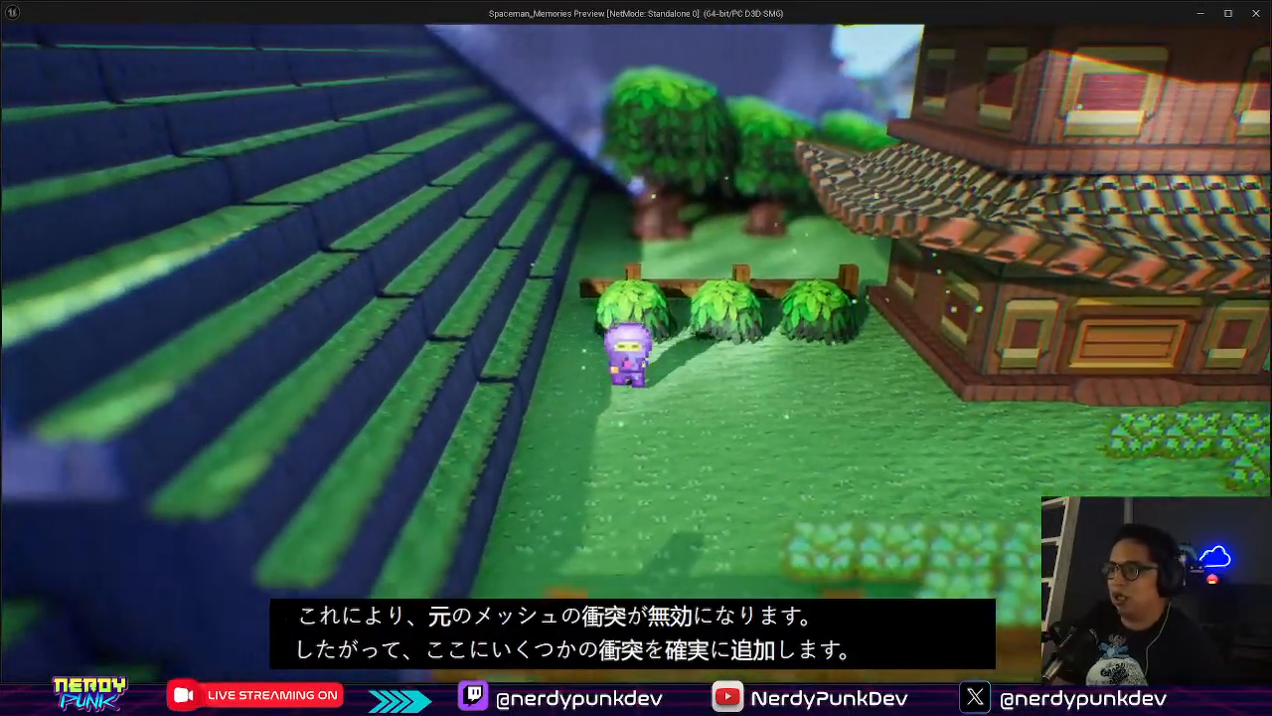
key("d")
key("w")
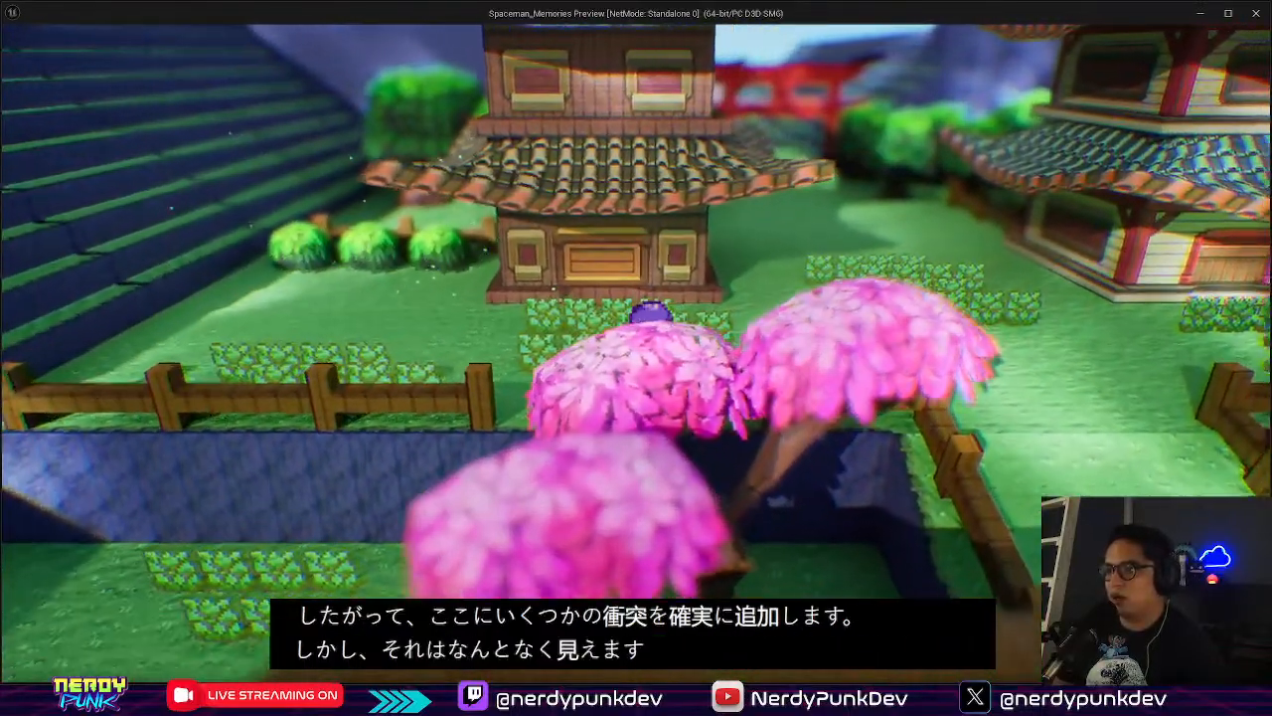
key("d")
key("a")
key("w")
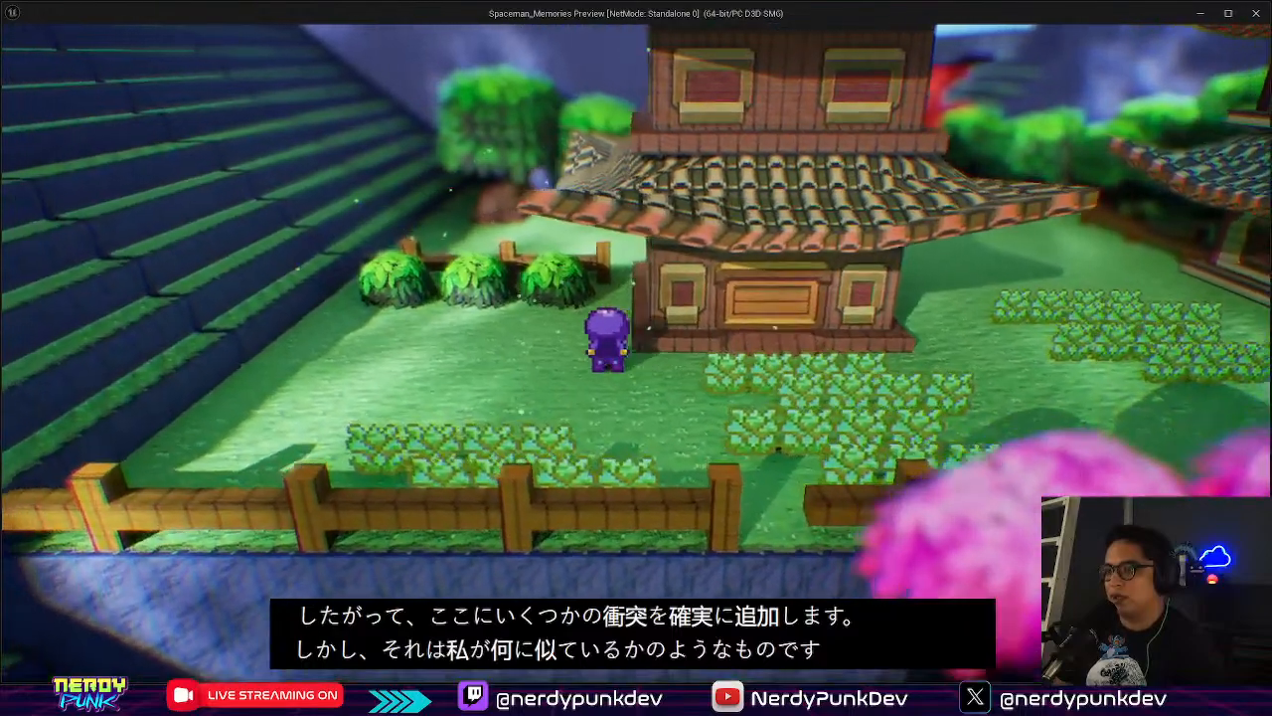
key("Escape")
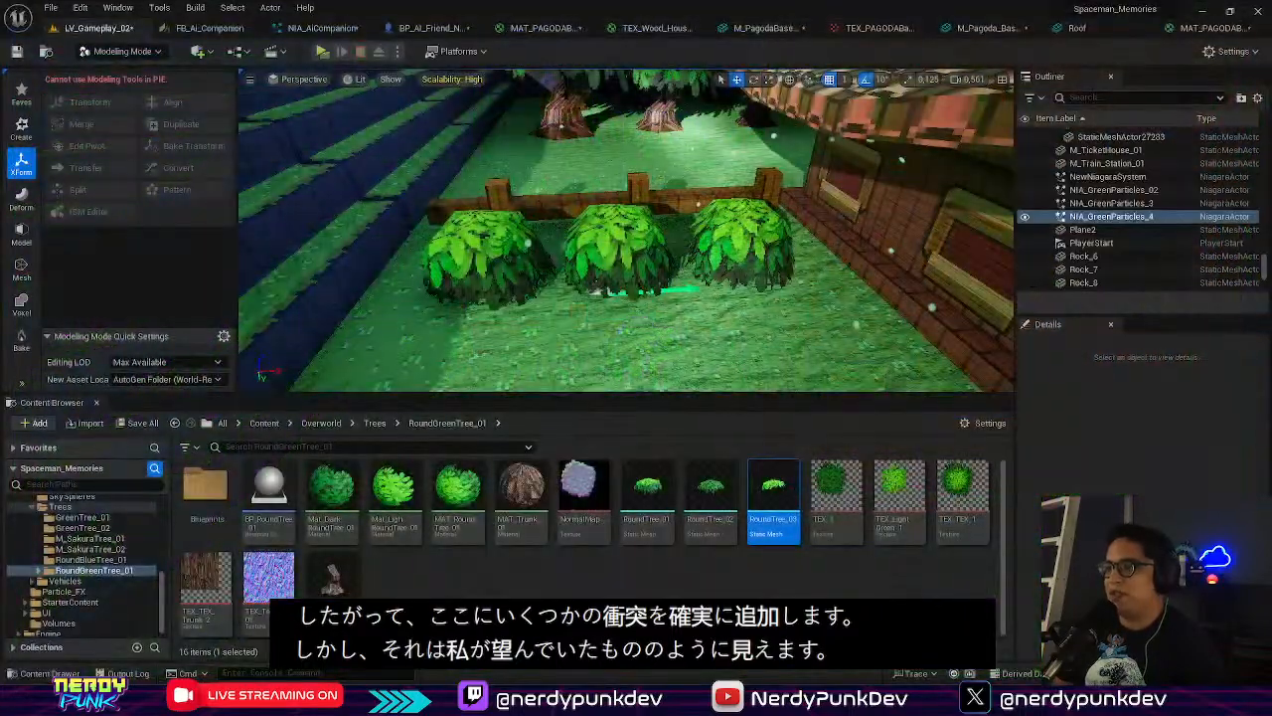
Select all three bushes and scale them down uniformly to about 0.42 in X, 0.30 in Y and 0.59 in Z
left_click(494, 281)
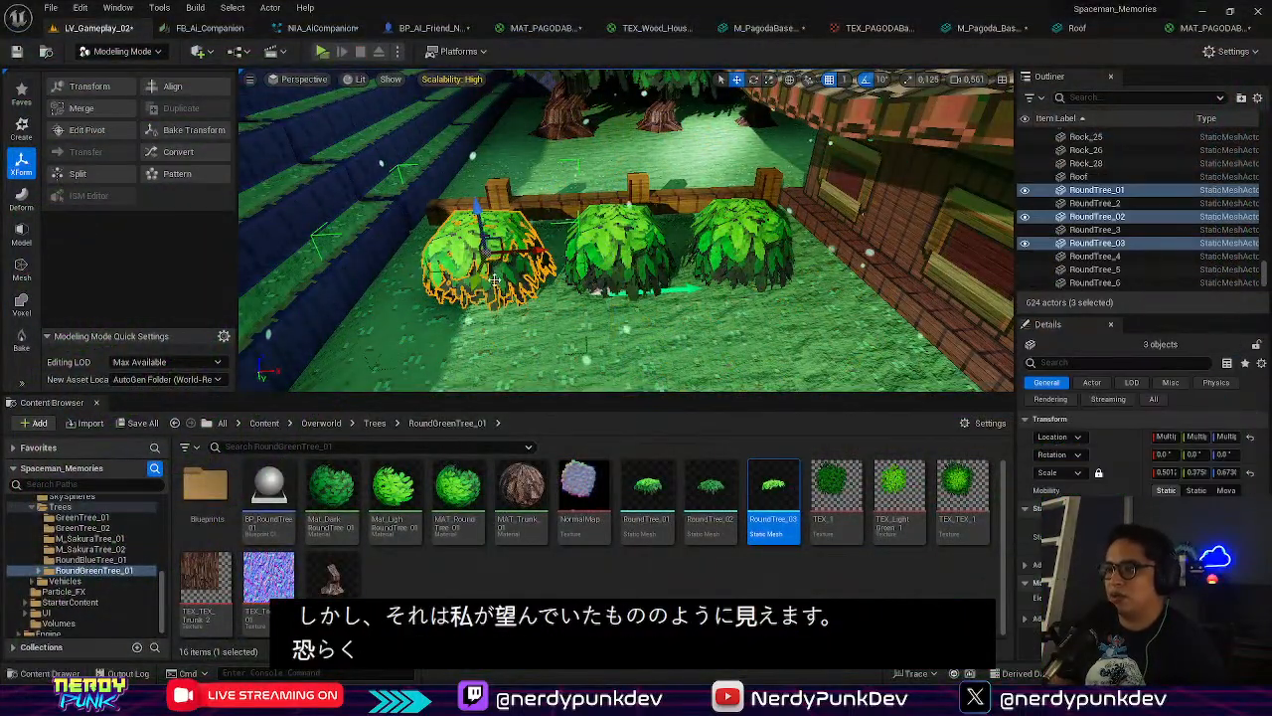
left_click(621, 257, "ctrl")
left_click(728, 260, "ctrl")
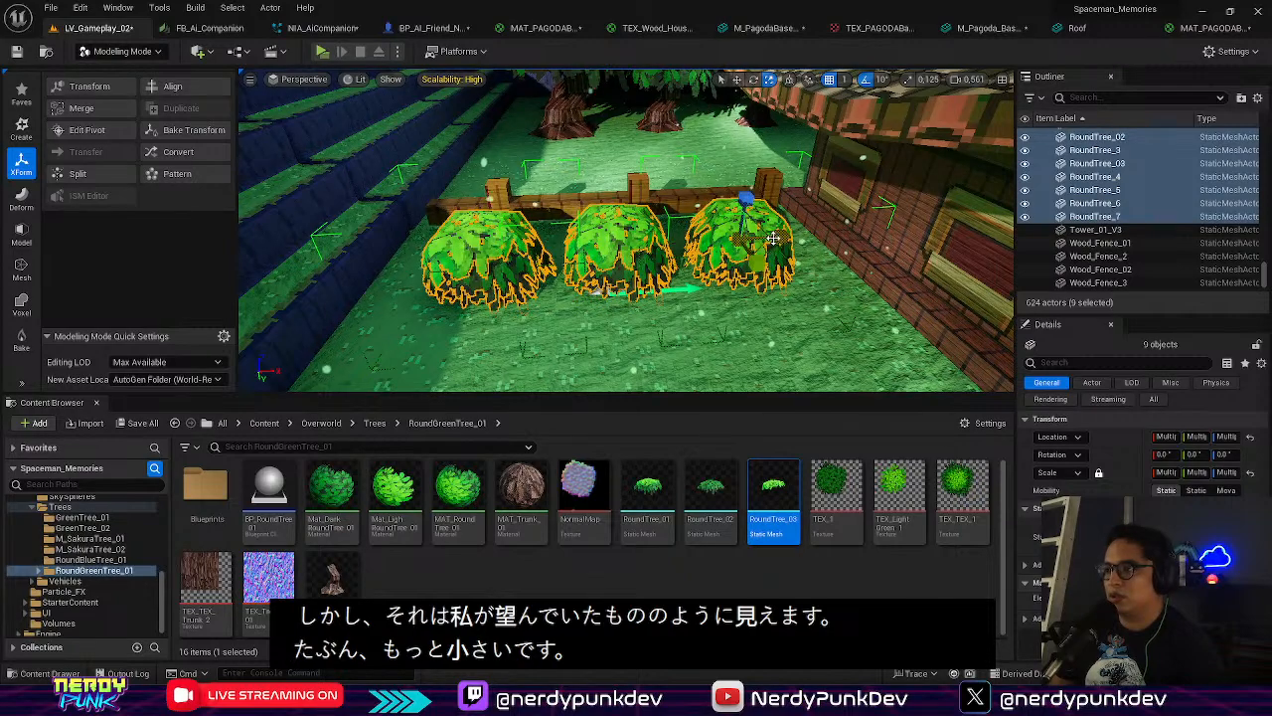
left_click_drag(781, 238, 753, 243)
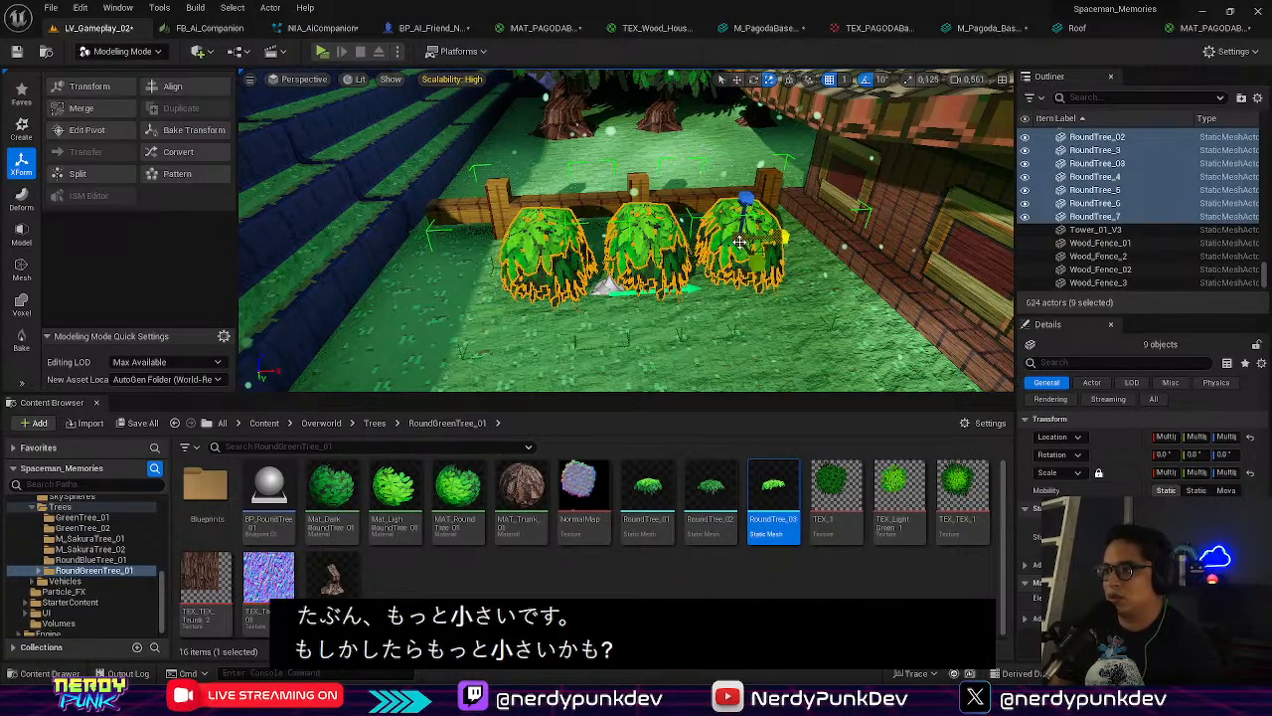
key("ctrl+z")
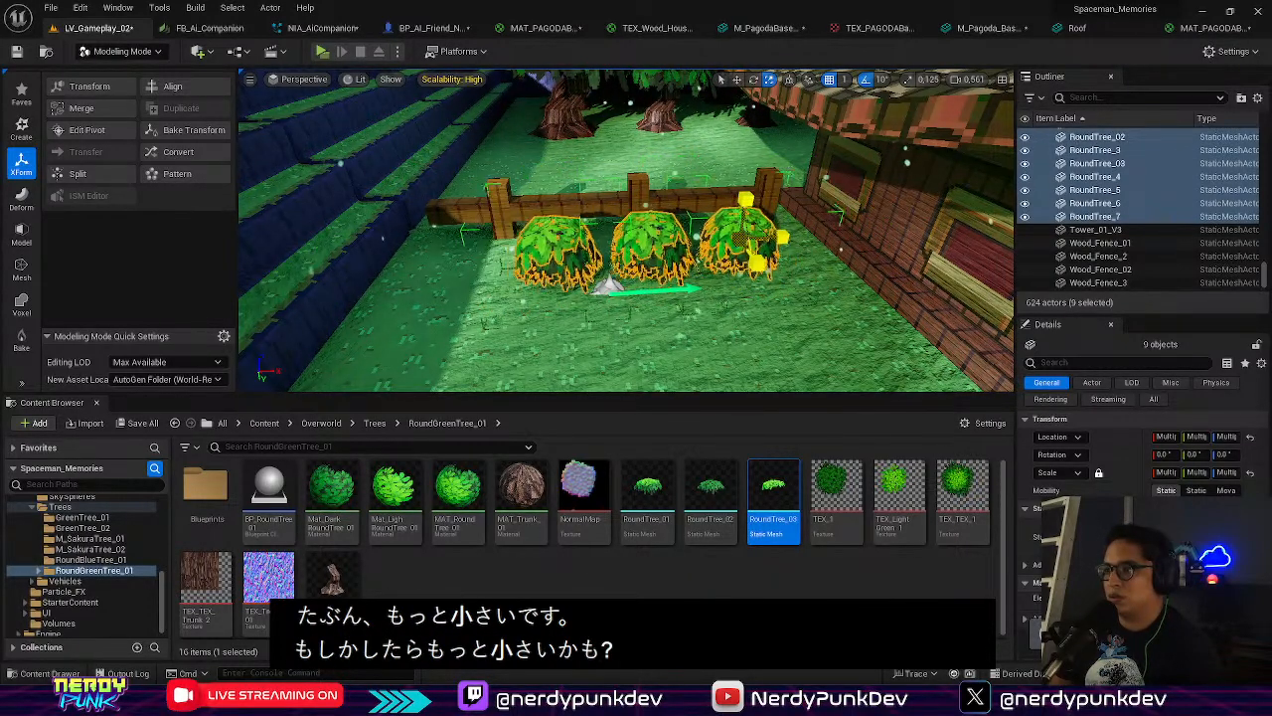
left_click_drag(744, 240, 755, 233)
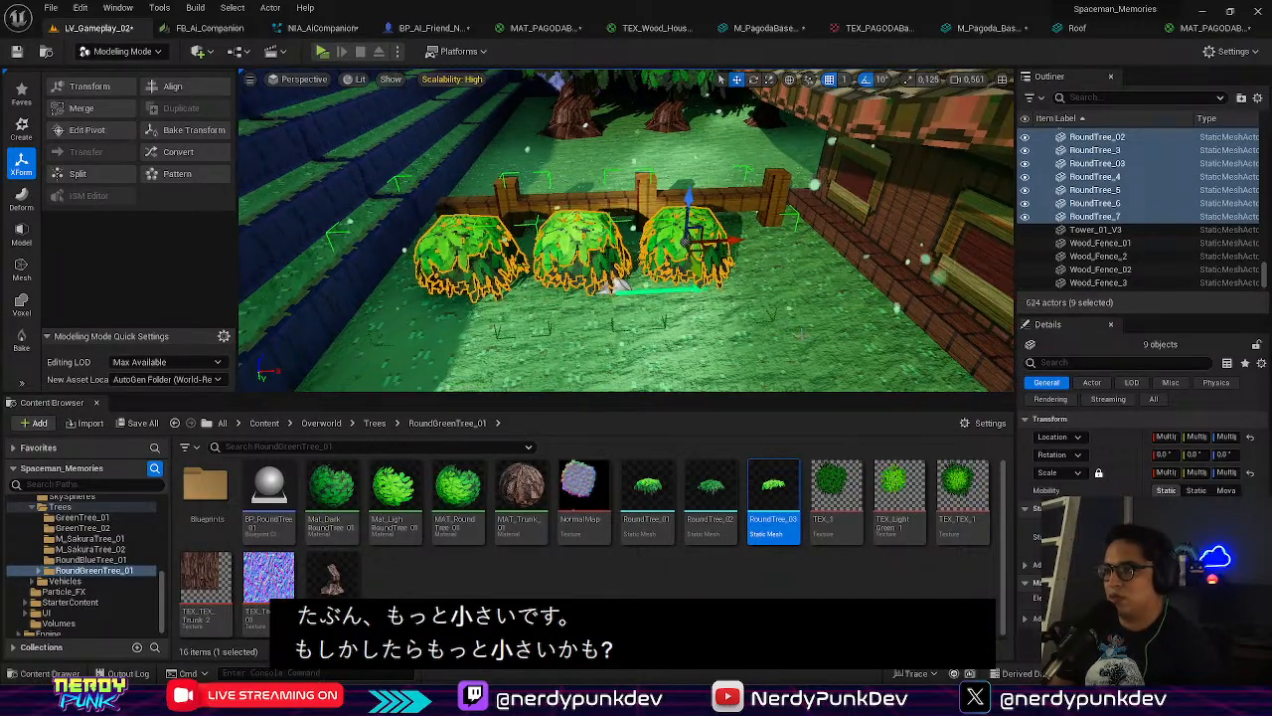
Duplicate the bush nearest the pagoda sideways along the fence to add a fourth bush, then deselect
left_click(701, 261)
left_click_drag(728, 246, 807, 237, "alt")
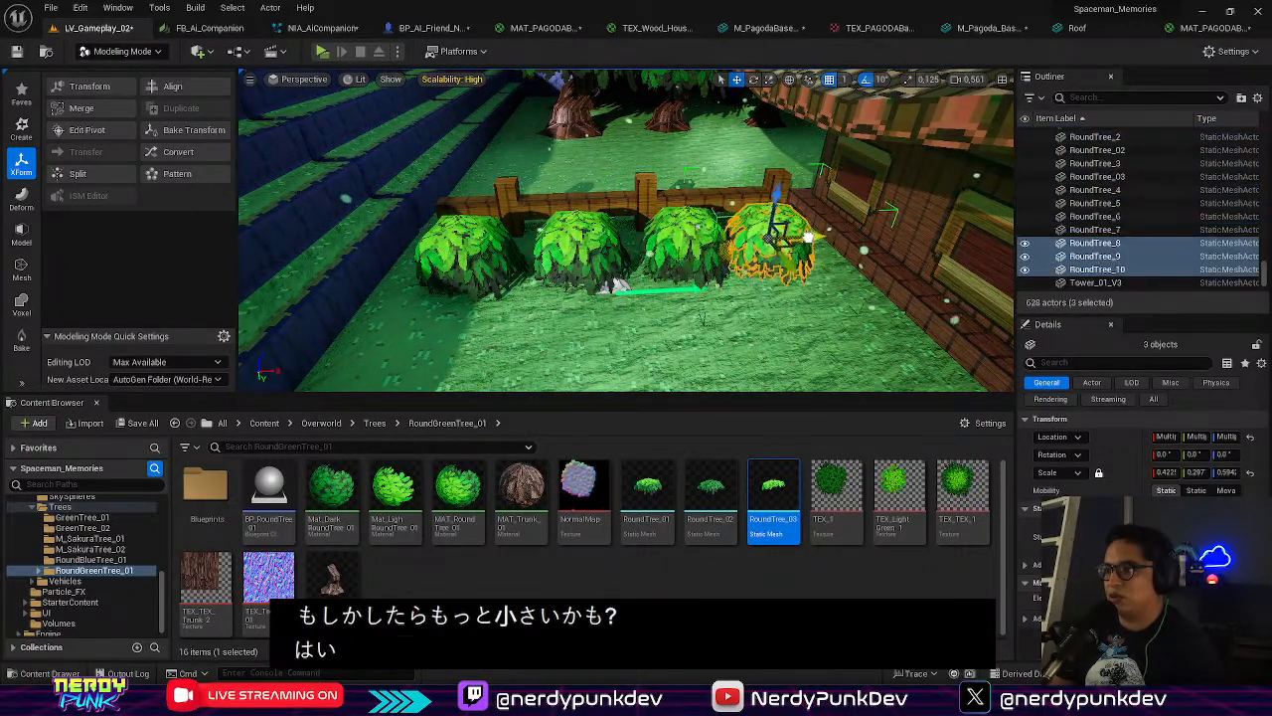
right_click_drag(823, 236, 831, 244)
left_click(795, 300)
right_click_drag(795, 300, 796, 268)
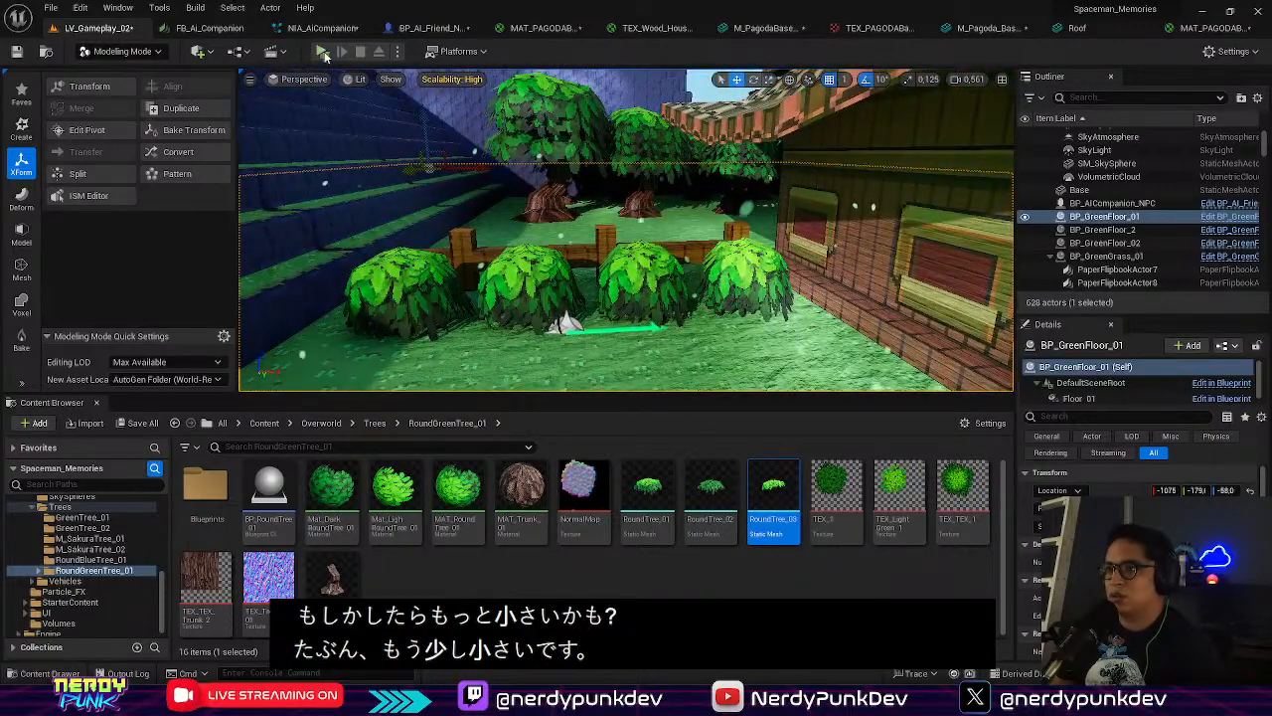
Run the gameplay preview and walk the character from the station past the torii gate to the four resized bushes
left_click(323, 53)
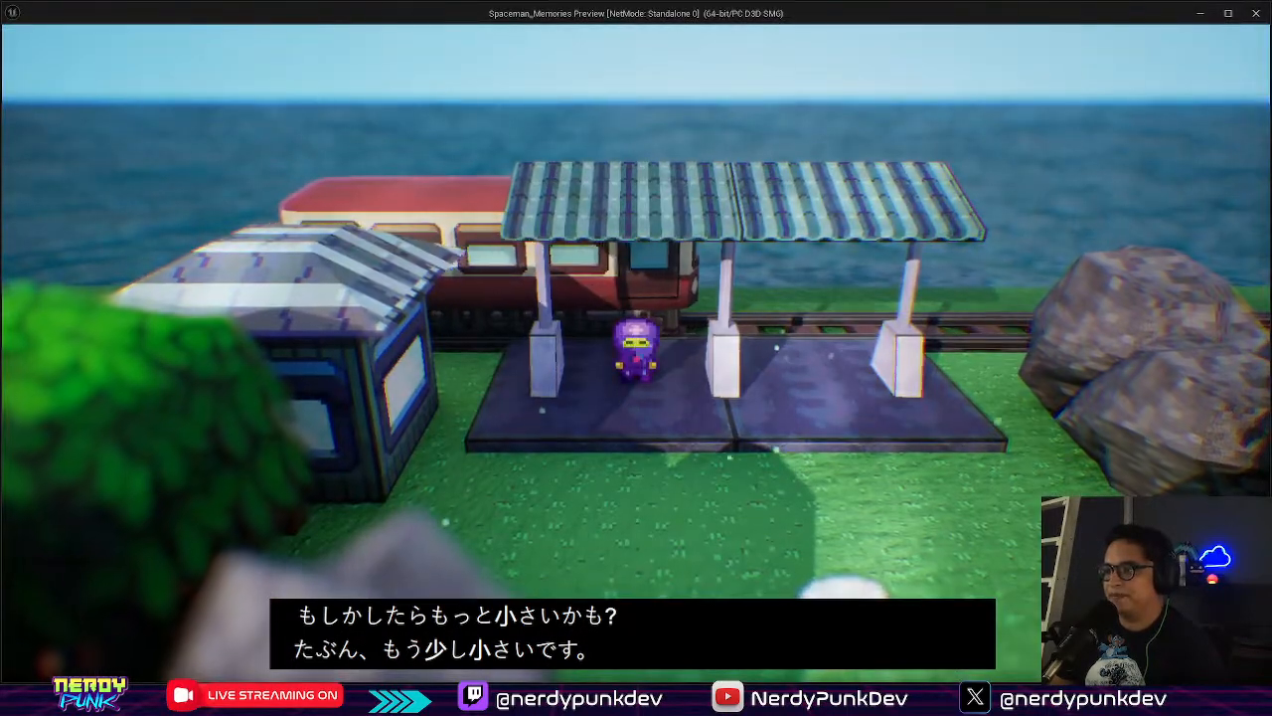
key("s")
key("d")
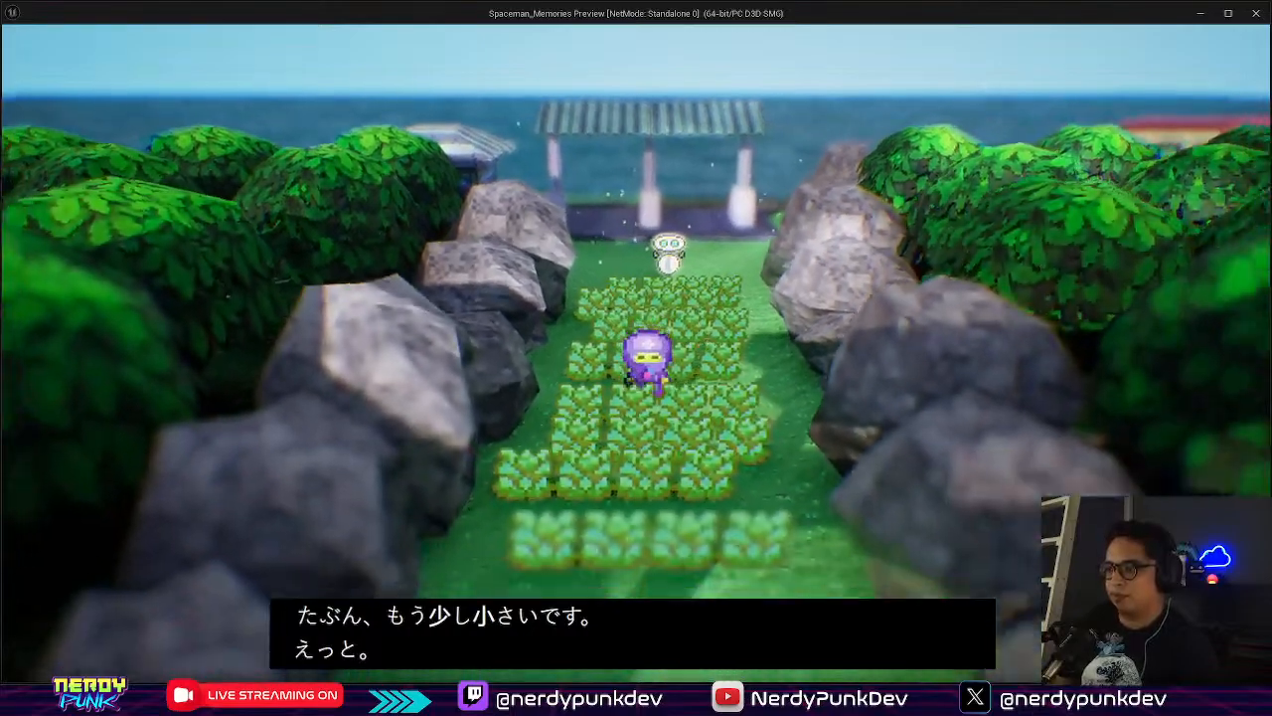
key("s")
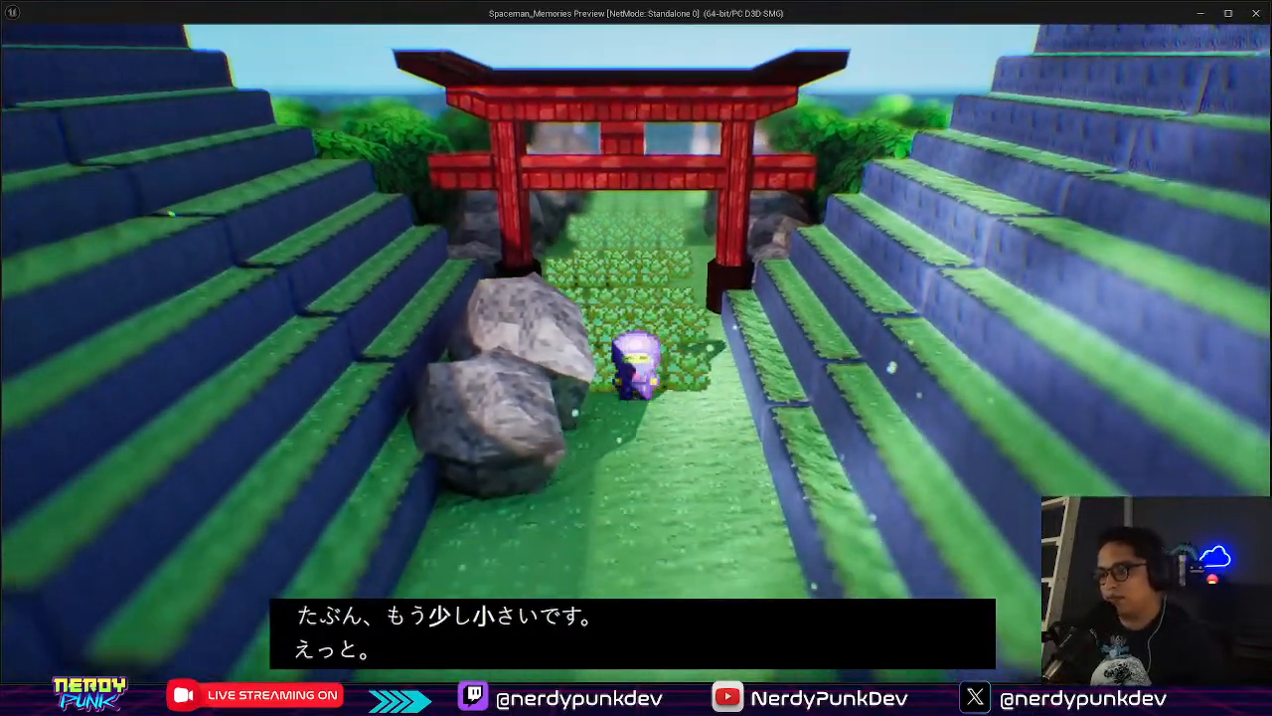
key("s")
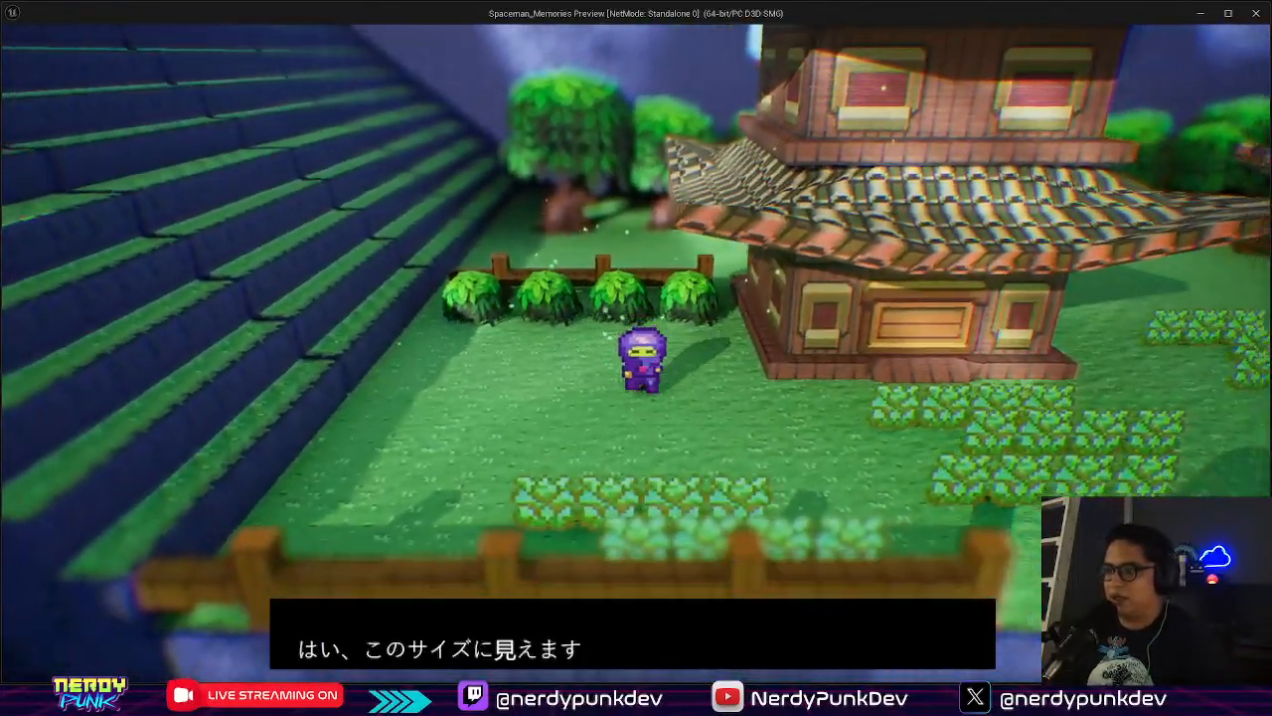
Walk the character along the bush row towards the pagoda to judge the bush size, then stop the preview
key("d")
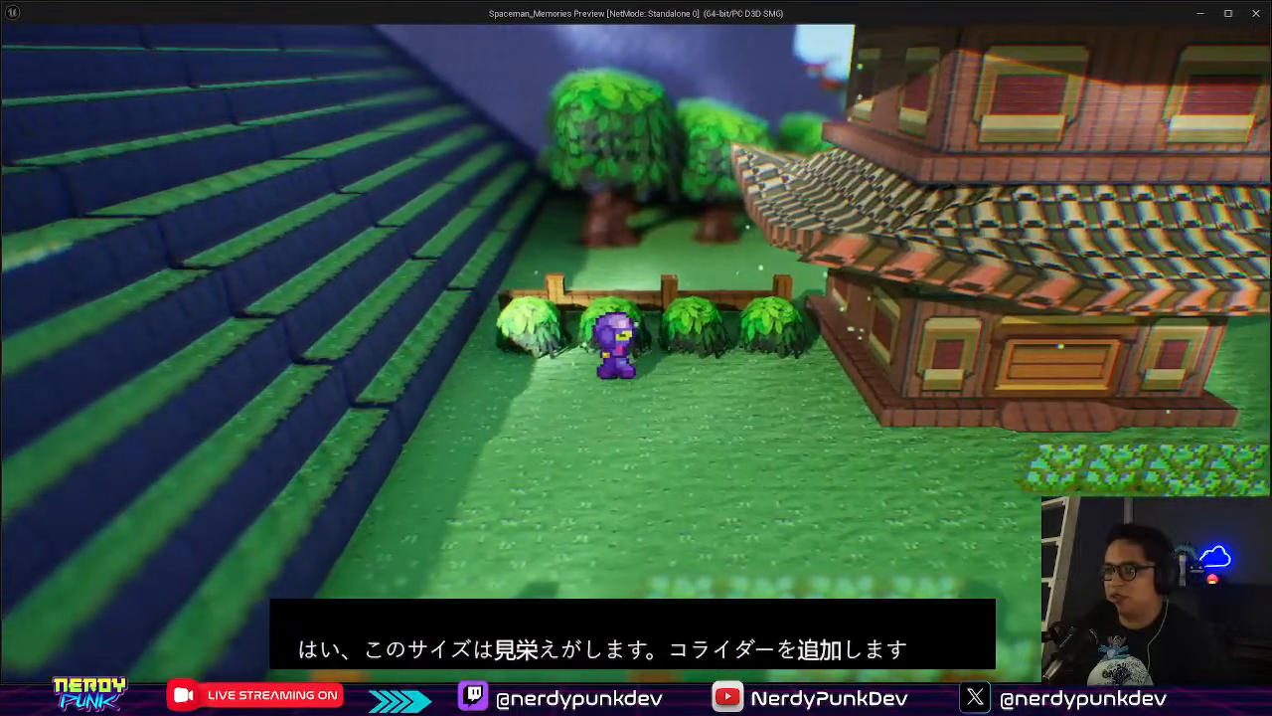
key("d")
key("s")
key("d")
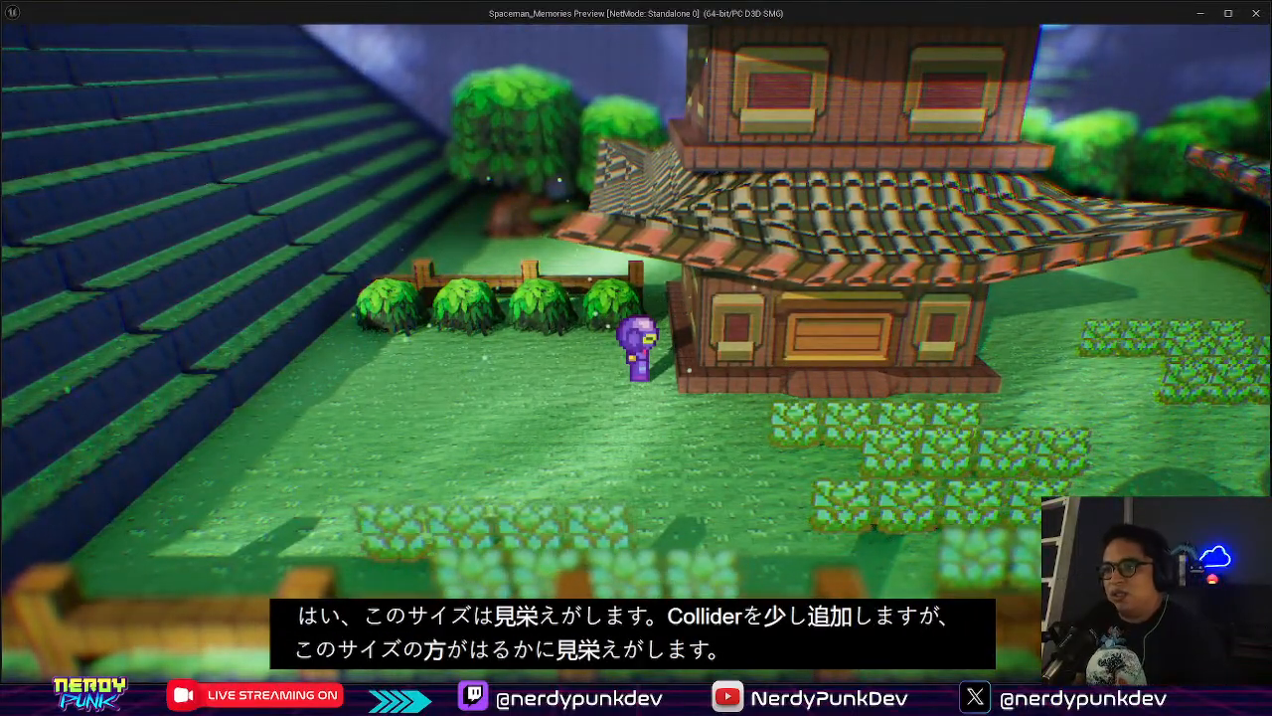
key("Escape")
Try deleting the upper leaf mesh of the second bush, inspect the row without it, then restore the mesh
left_click(534, 261)
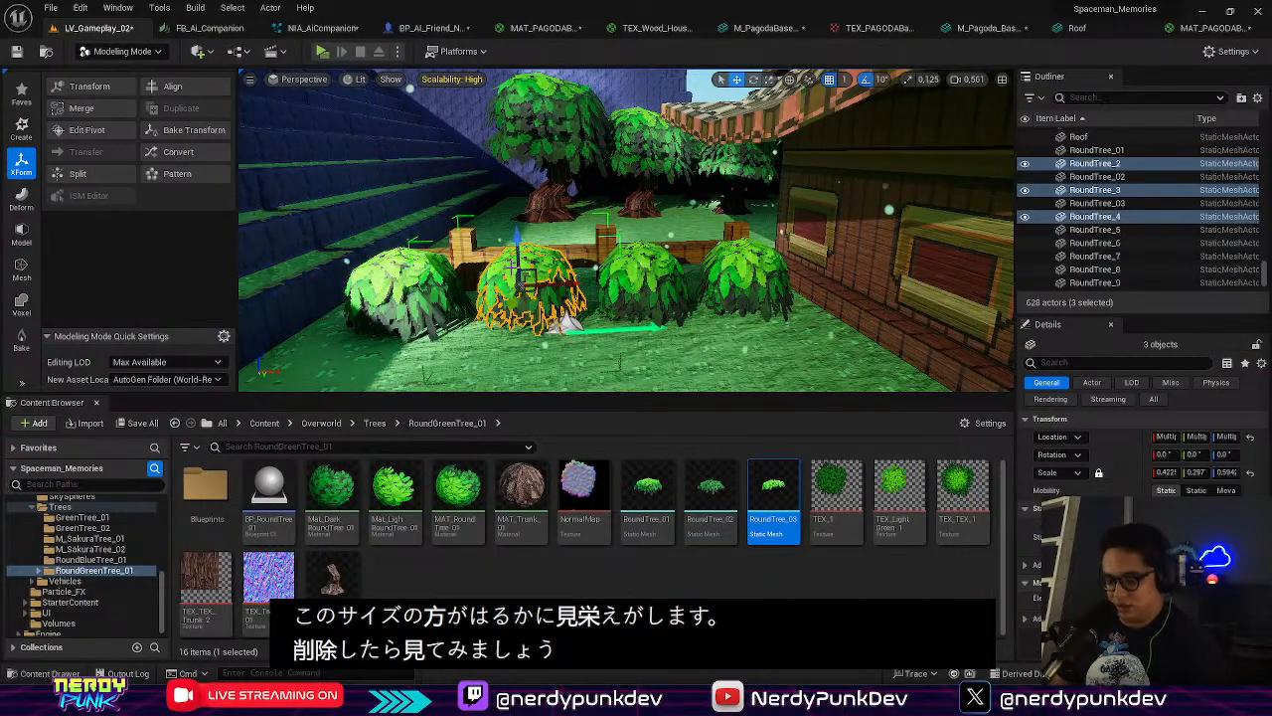
left_click(530, 270)
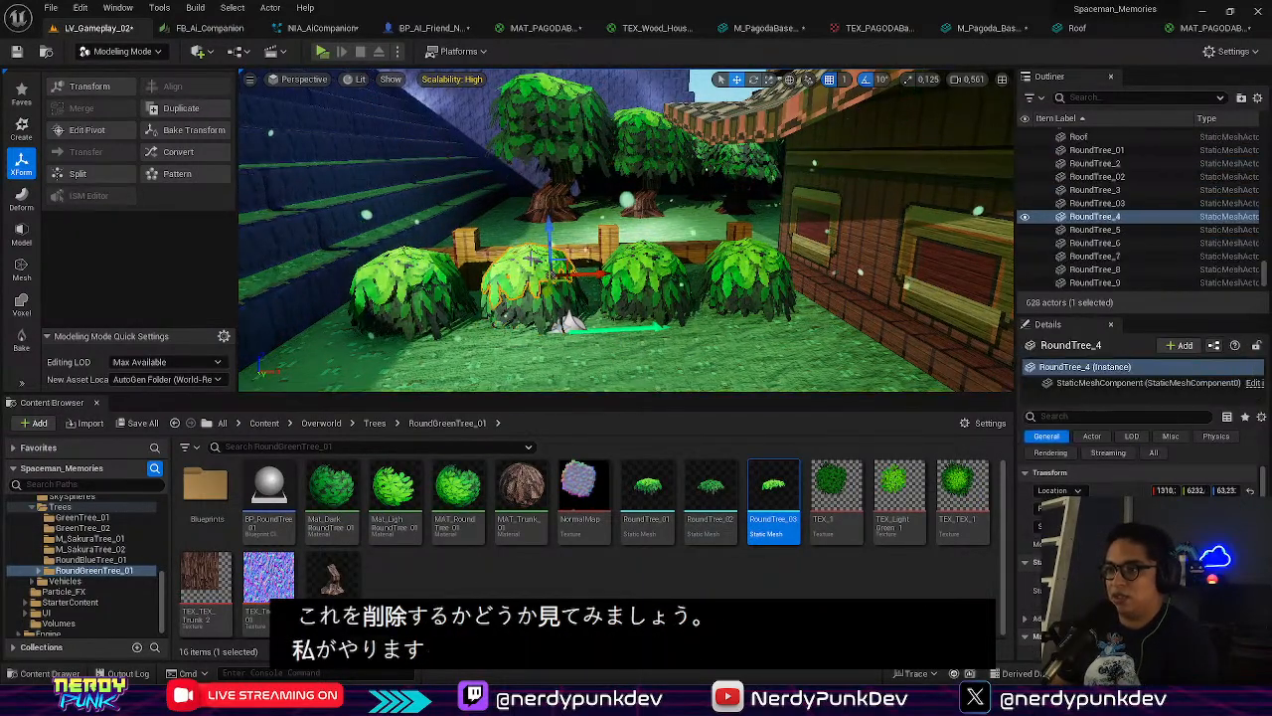
left_click(682, 382)
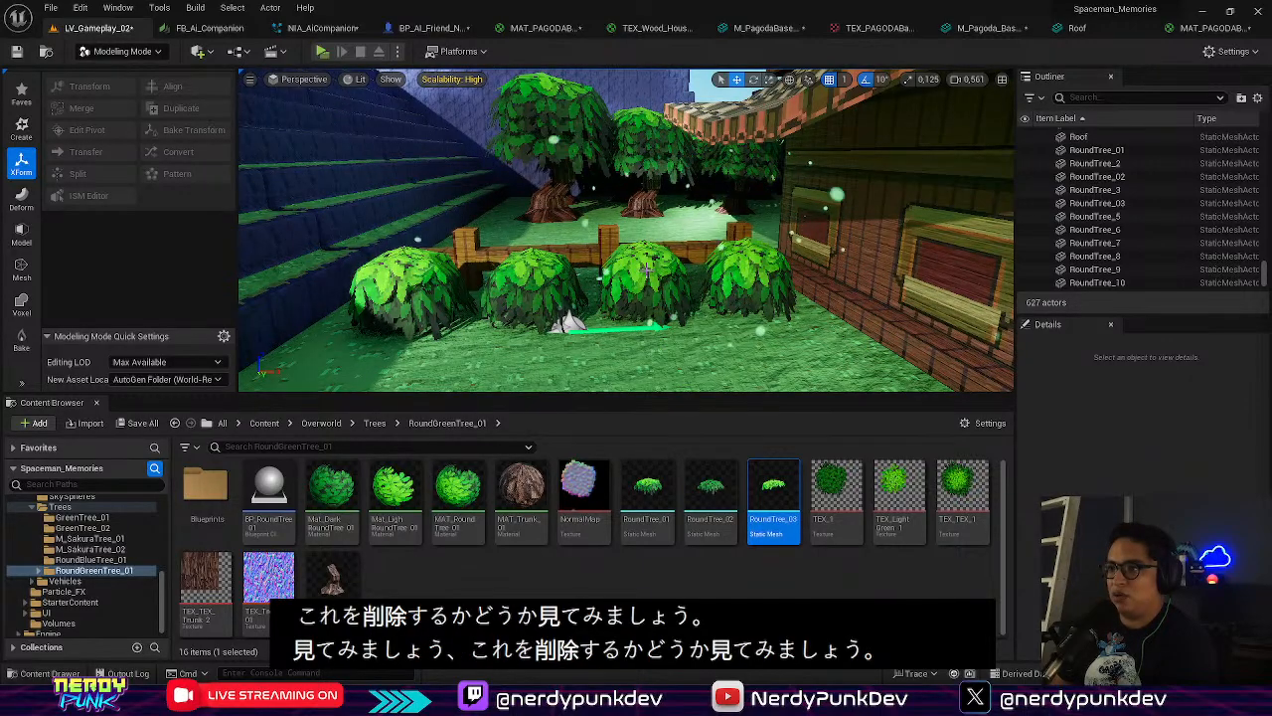
key("w")
right_click_drag(647, 269, 840, 273)
key("s")
key("w")
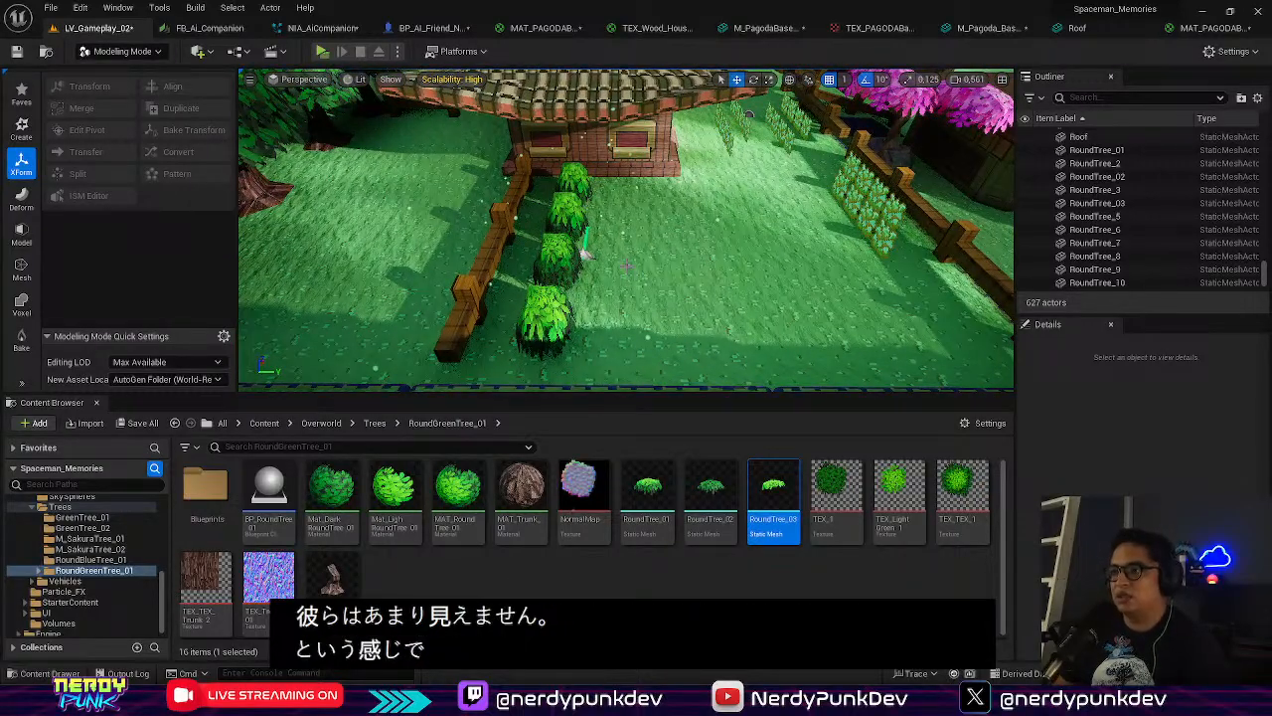
left_click(586, 254)
right_click_drag(627, 265, 611, 270)
left_click(628, 266)
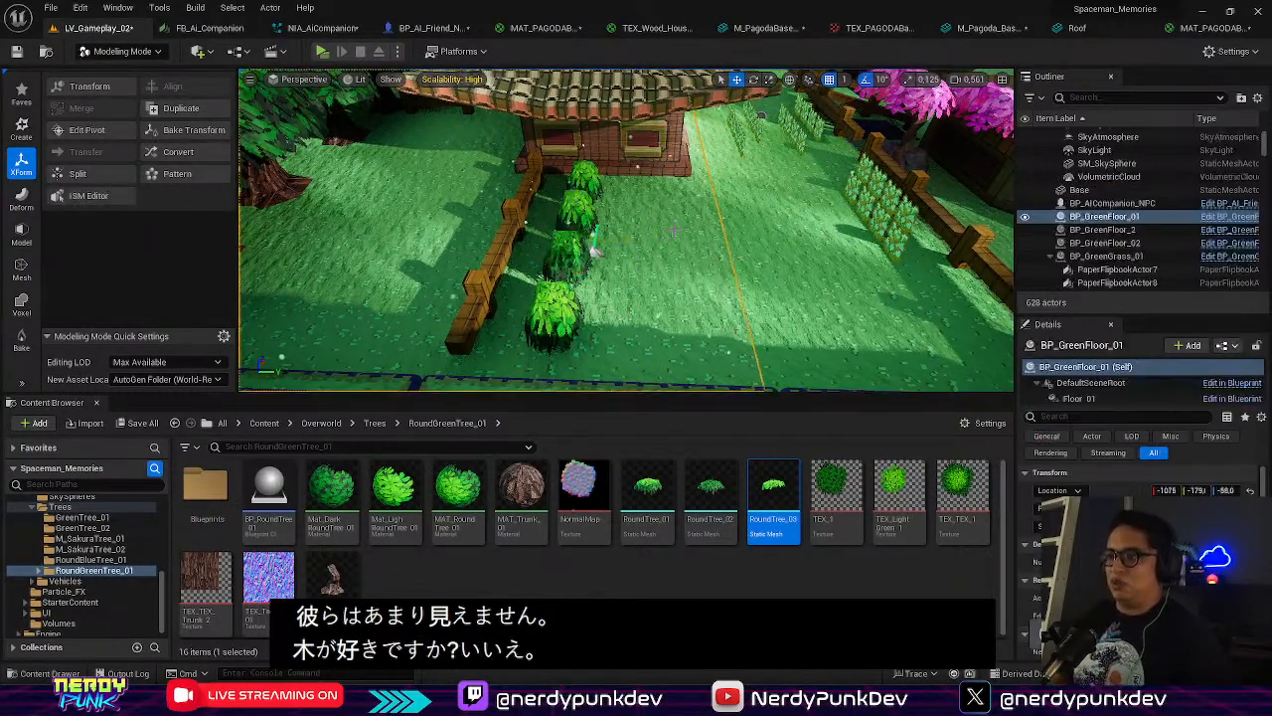
Select one mesh from each of the four bushes and duplicate them along X to the other side of the pagoda
left_click(760, 233)
key("d")
right_click_drag(760, 234, 522, 239)
left_click(469, 221)
left_click(529, 216, "ctrl")
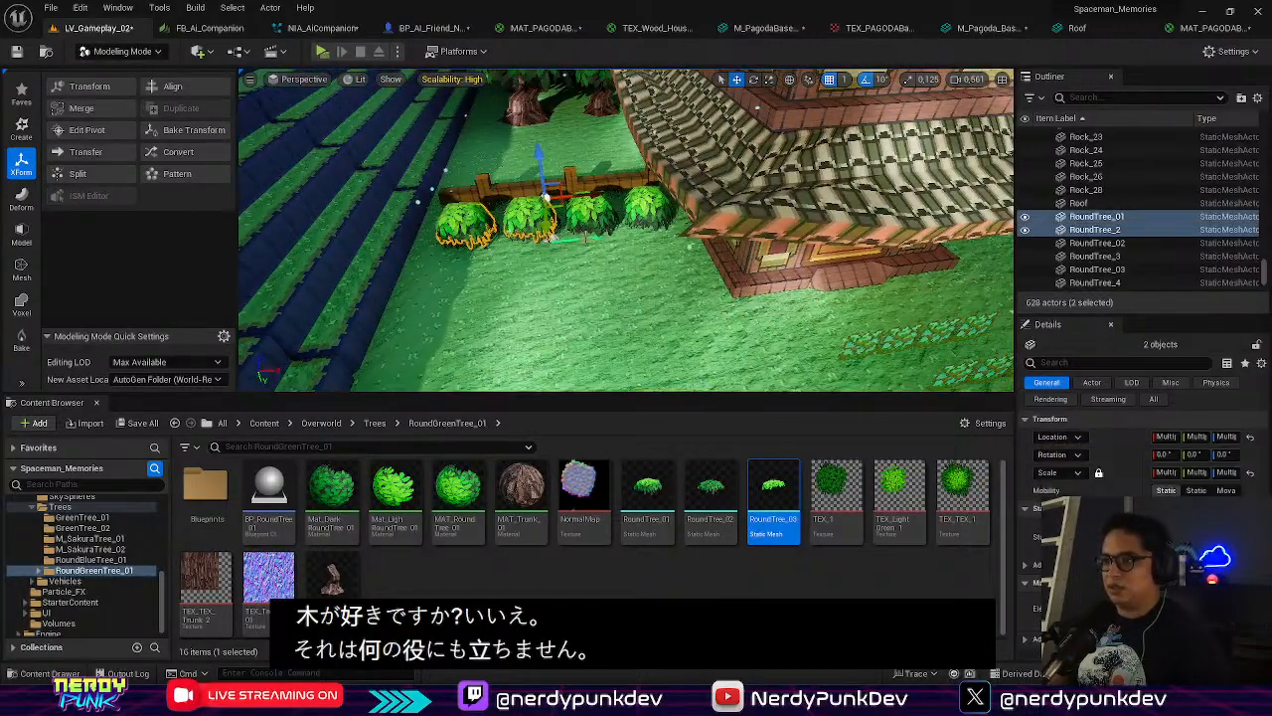
left_click(604, 214, "ctrl")
left_click(646, 207, "ctrl")
right_click_drag(646, 206, 716, 208)
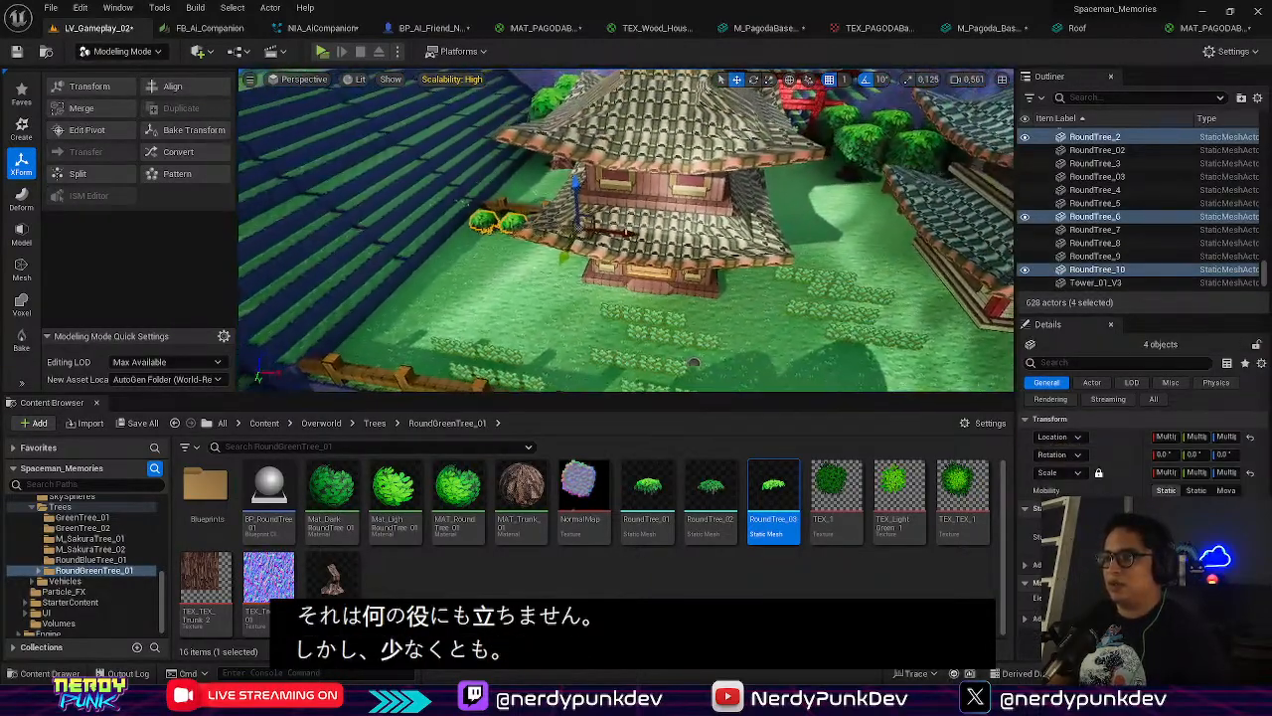
left_click_drag(588, 239, 845, 257, "alt")
right_click_drag(845, 257, 909, 261)
key("w")
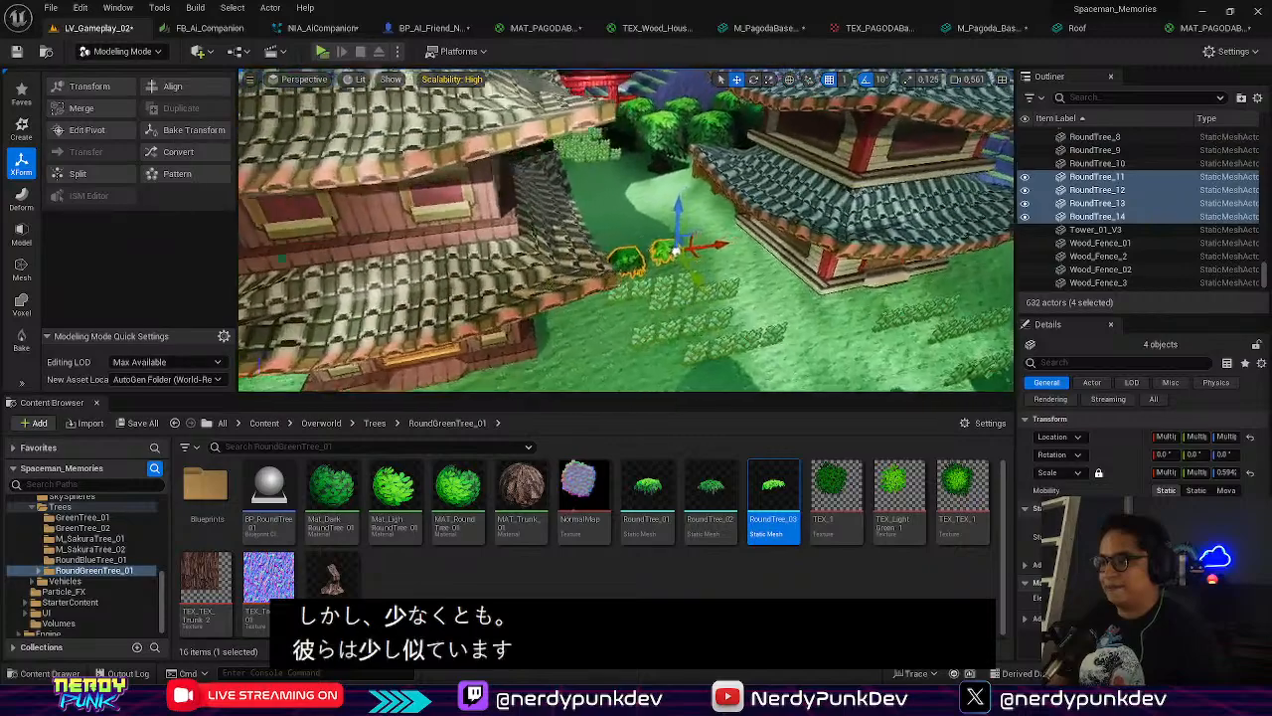
Try rotating the copied bush row to about -80° around Z and repositioning it beside the pagoda, then delete the copies
key("f")
key("e")
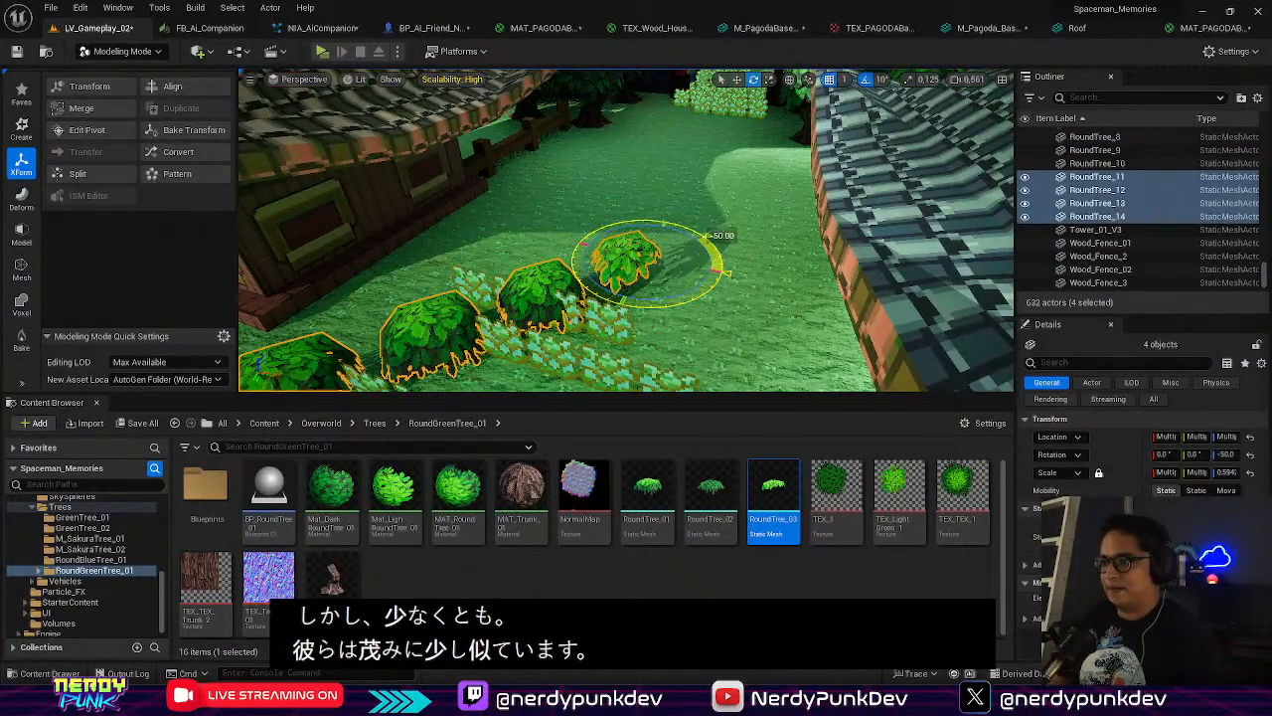
left_click_drag(705, 238, 664, 224)
key("w")
key("s")
right_click_drag(655, 301, 567, 303)
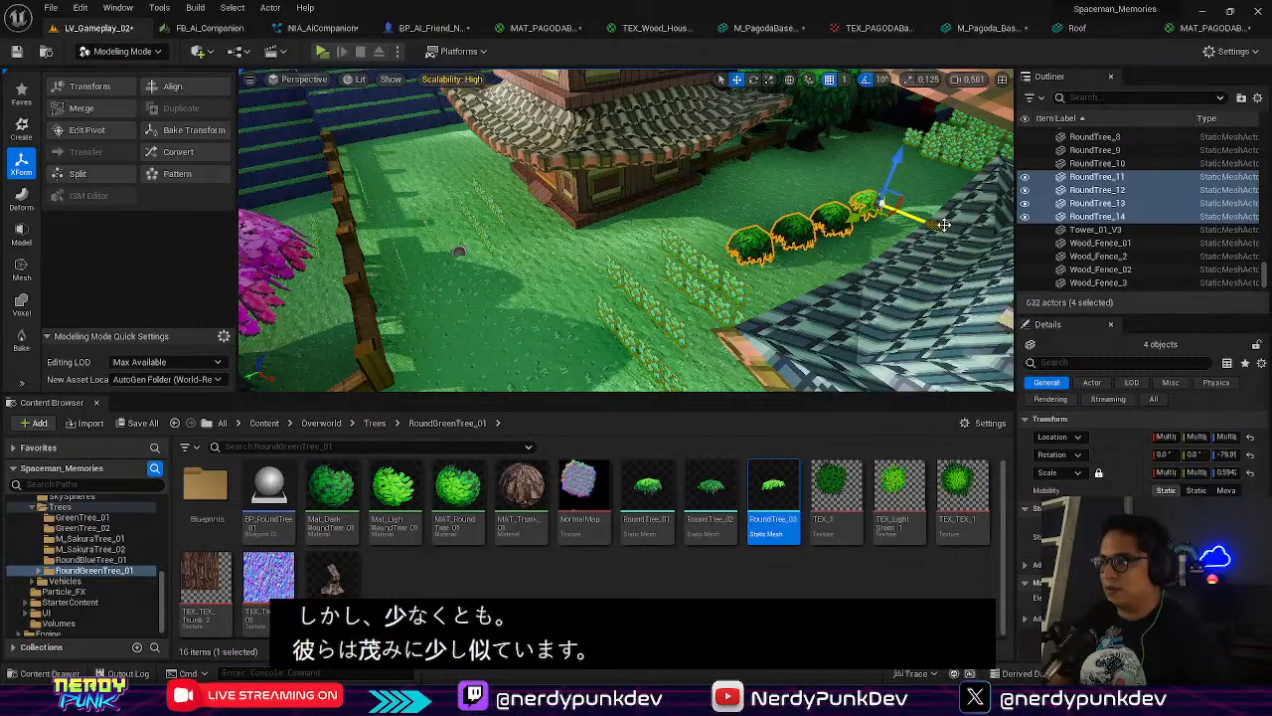
key("w")
right_click_drag(566, 303, 801, 261)
key("s")
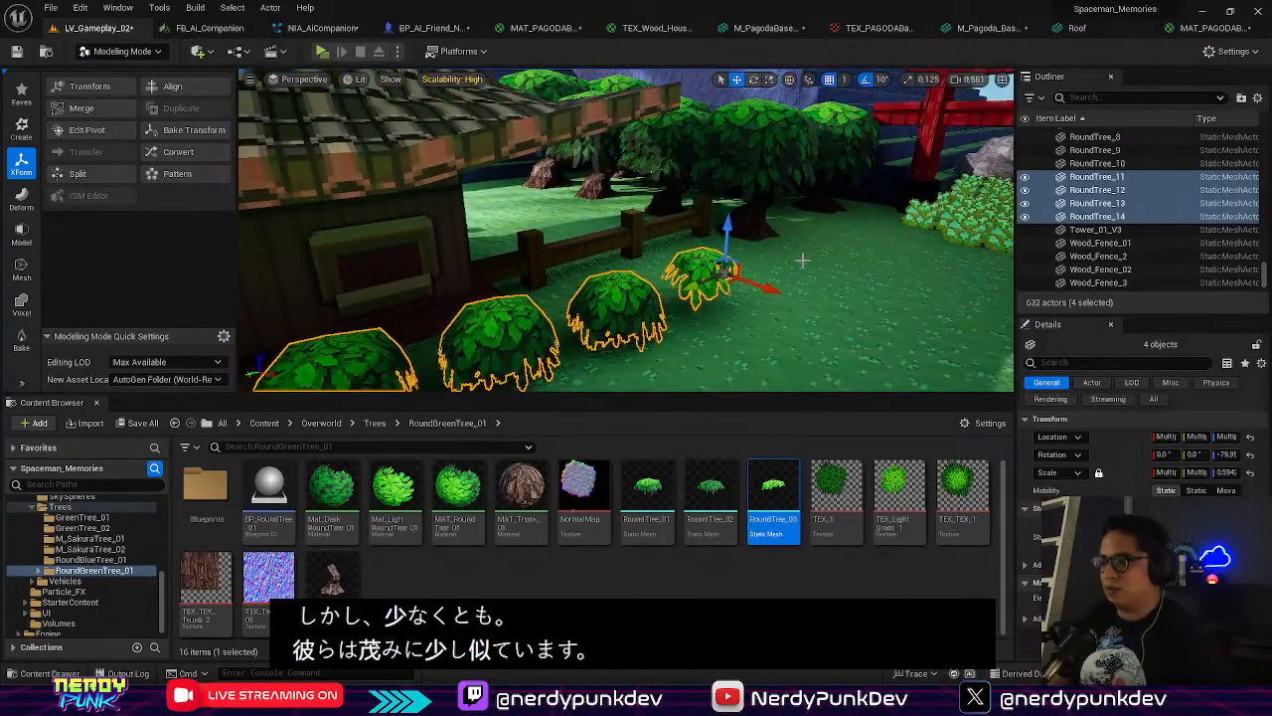
key("Delete")
Check by selecting individual bushes in the original fence-side row whether their meshes are still grouped
key("a")
right_click_drag(636, 258, 547, 283)
key("s")
left_click(532, 256)
left_click(608, 250)
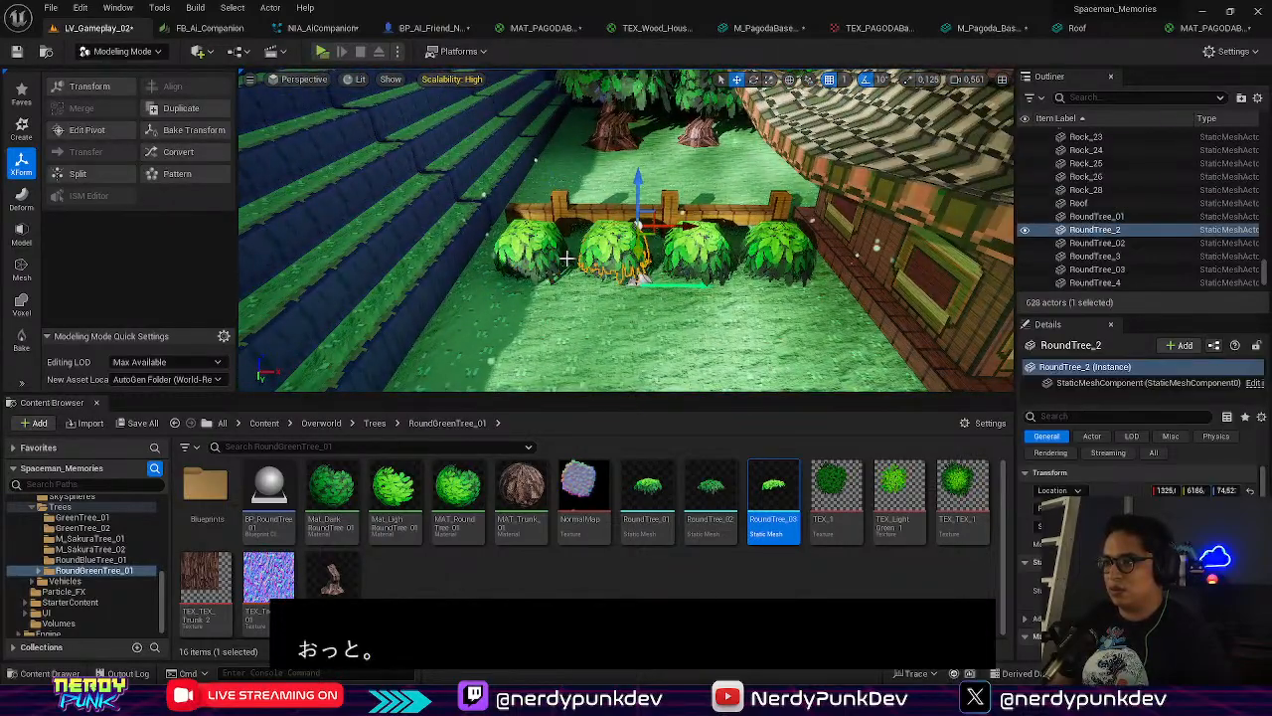
left_click(631, 250)
left_click(620, 131)
left_click(708, 246)
Select all twelve meshes of the four fence-side bushes and try to group them, then clear the selection
key("w")
right_click_drag(707, 246, 761, 266)
left_click(396, 260)
left_click(395, 303, "ctrl")
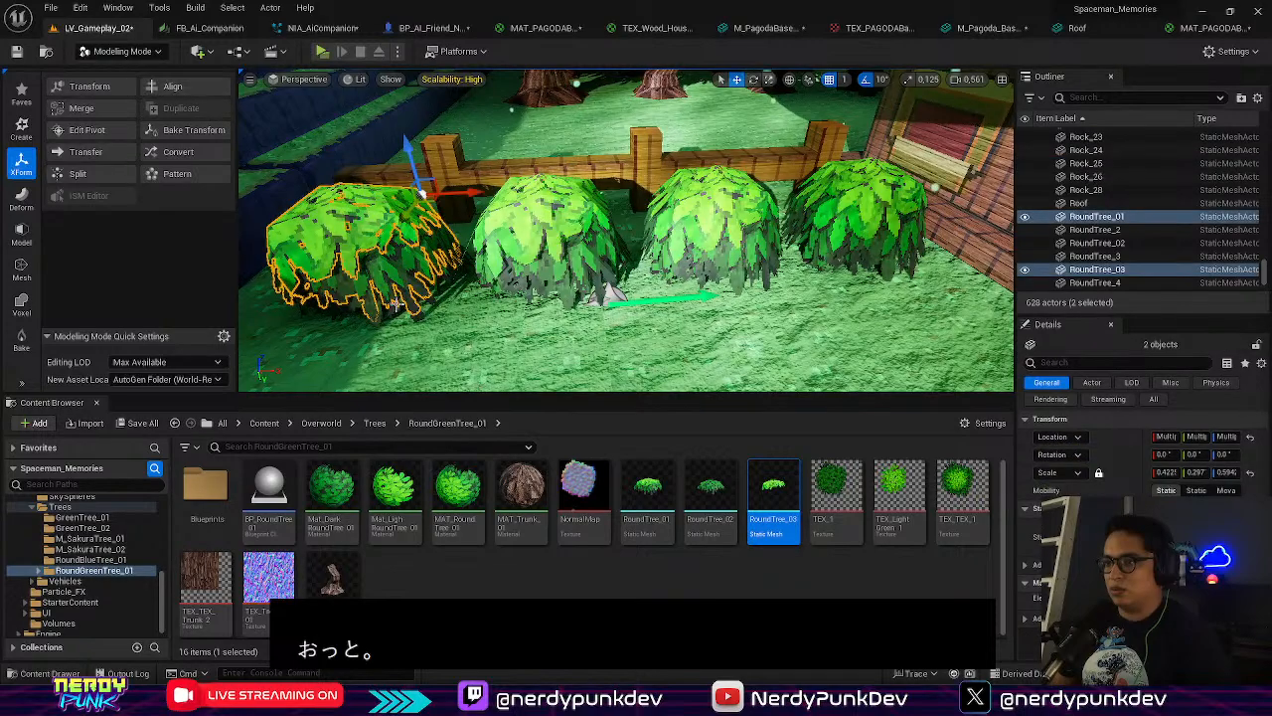
left_click(342, 312, "ctrl")
left_click(543, 209, "ctrl")
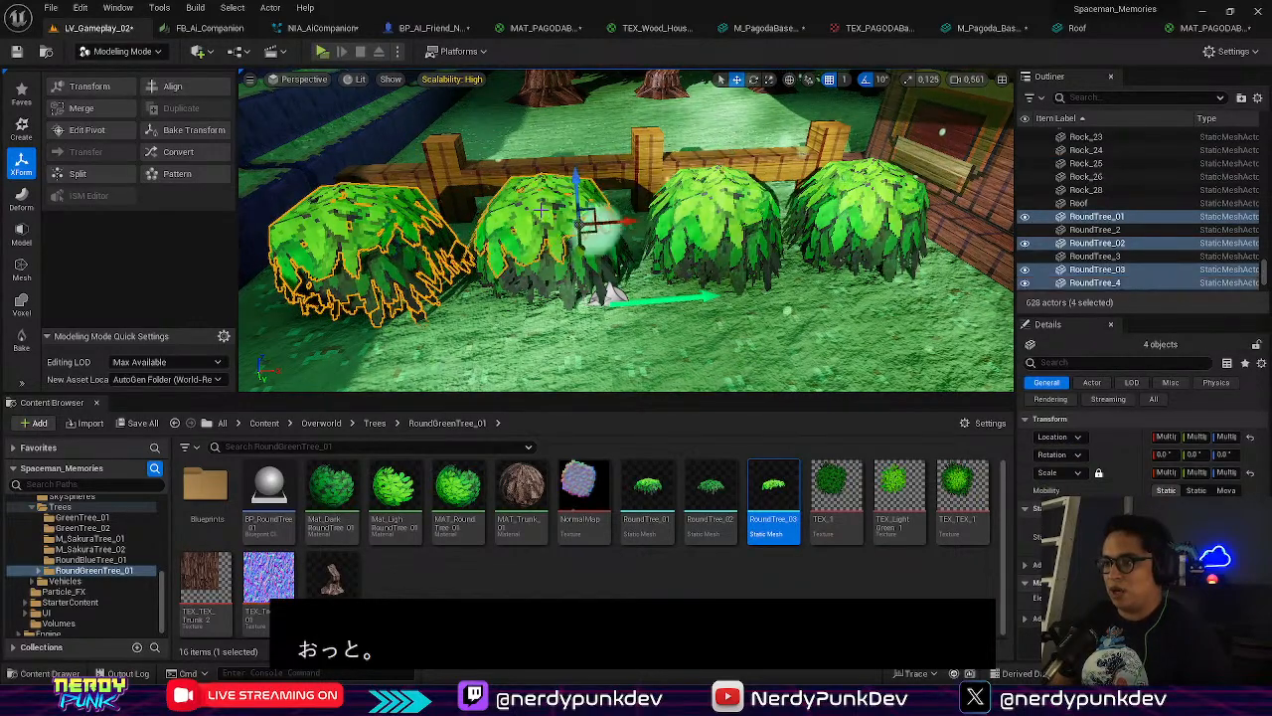
left_click(593, 184, "ctrl")
left_click(574, 306, "ctrl")
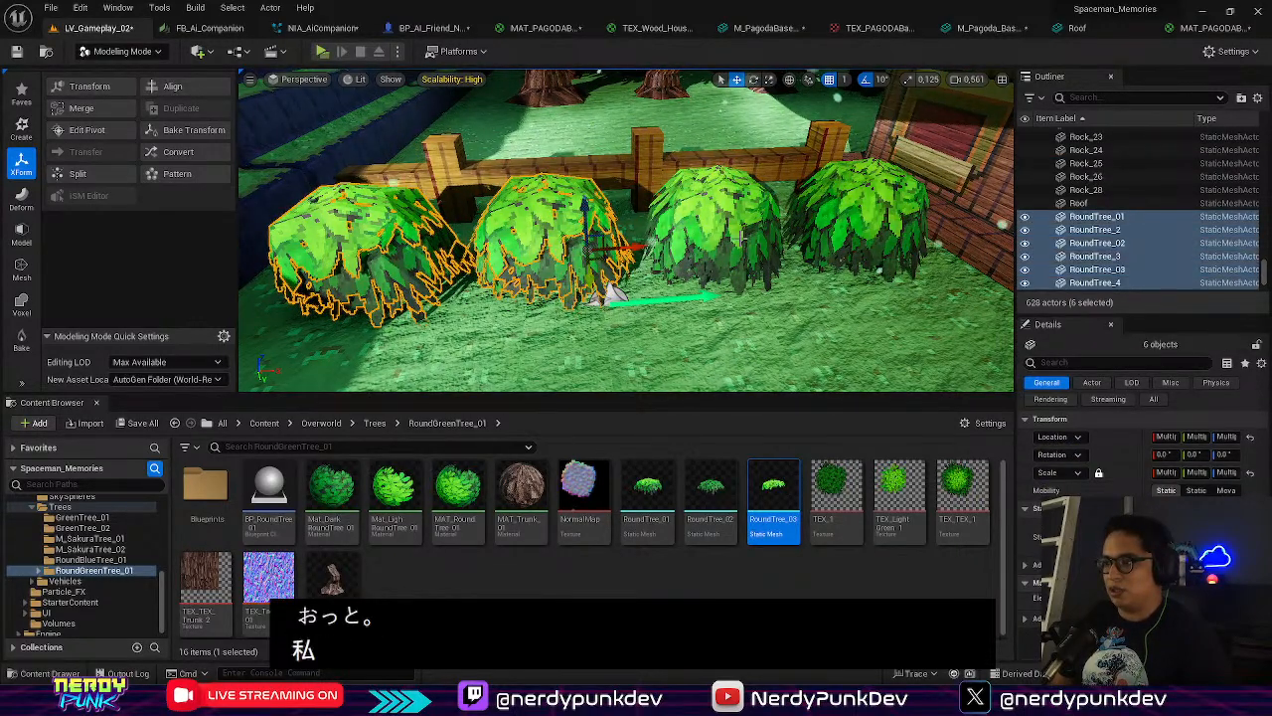
left_click(718, 214, "ctrl")
left_click(741, 277, "ctrl")
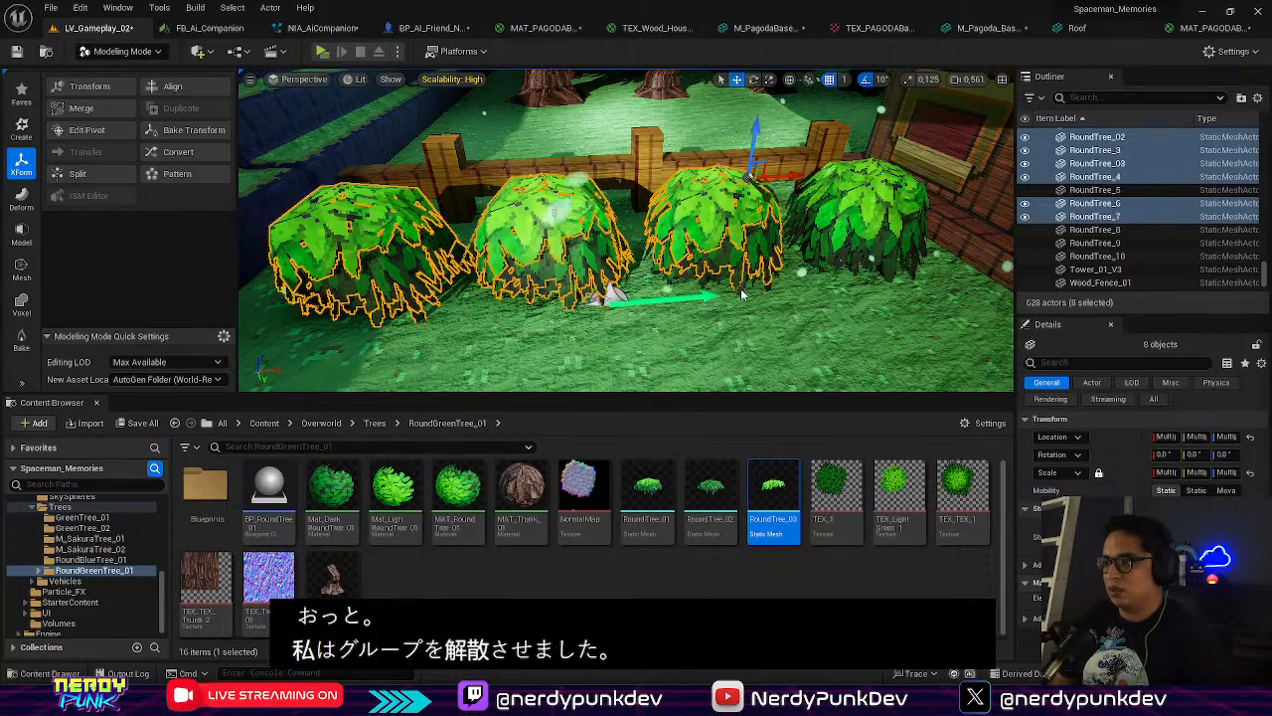
left_click(755, 261, "ctrl")
left_click(861, 213, "ctrl")
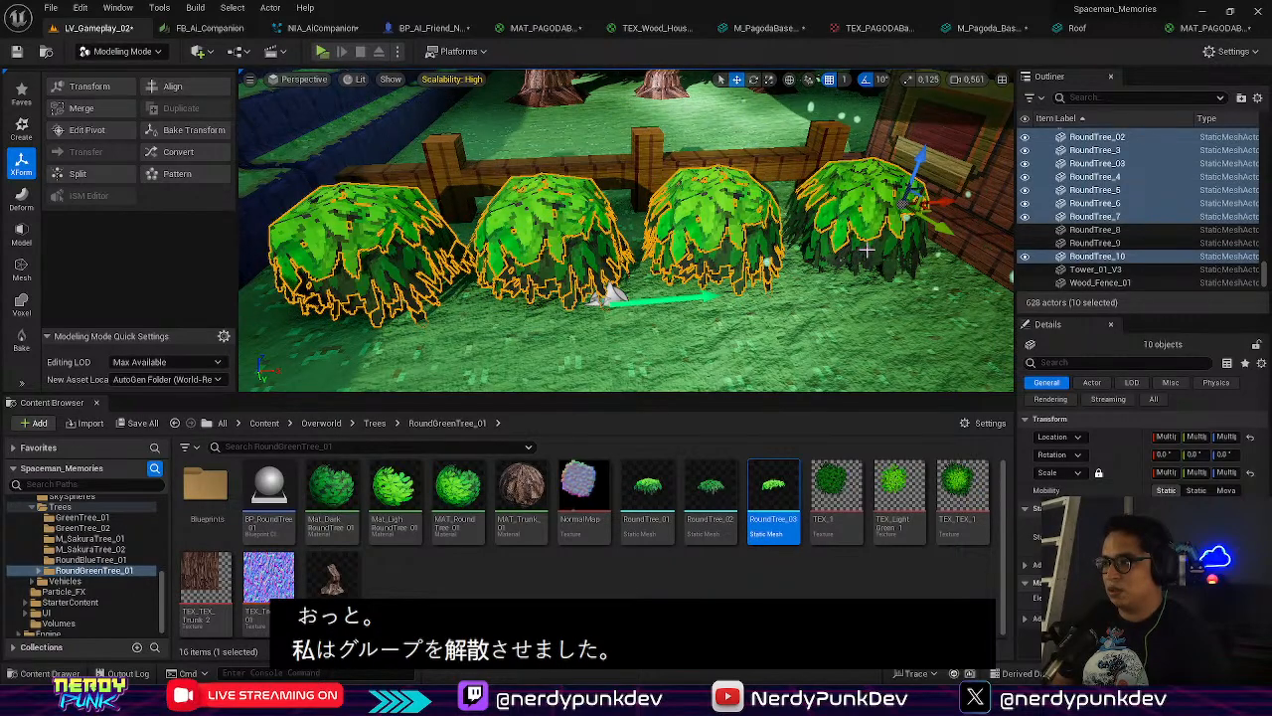
left_click(867, 261, "ctrl")
left_click(818, 268, "ctrl")
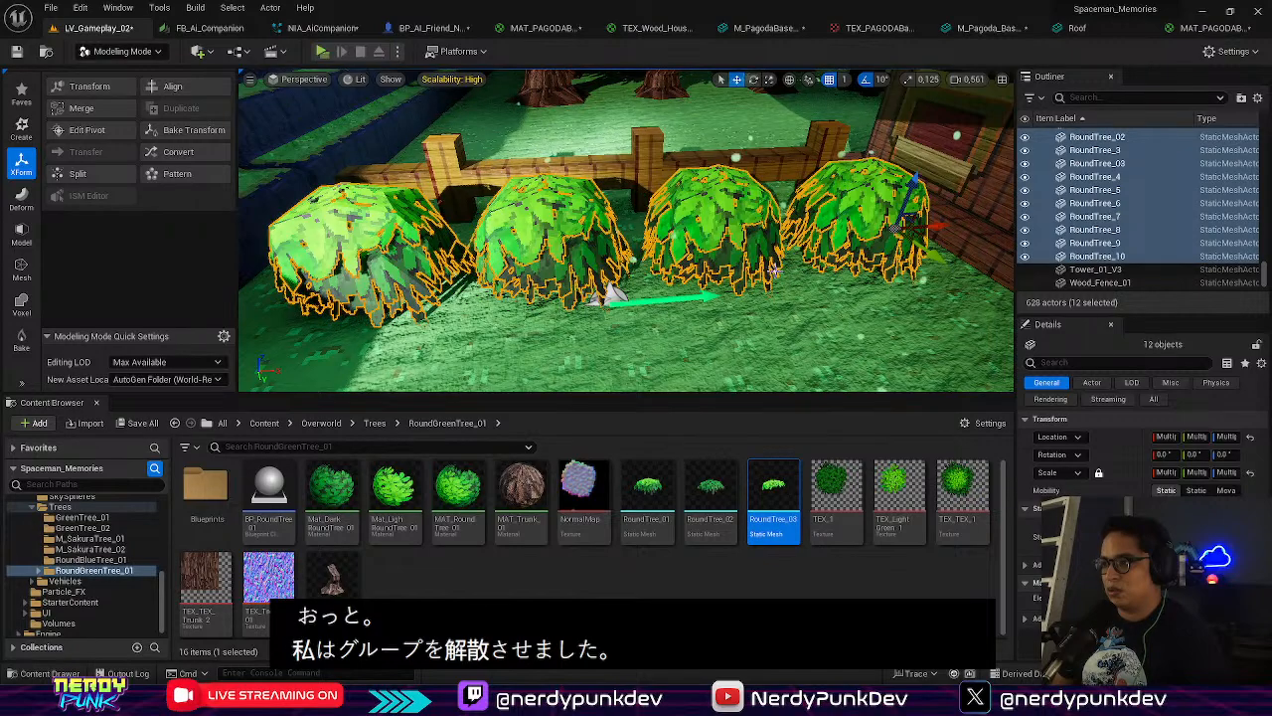
left_click(582, 249)
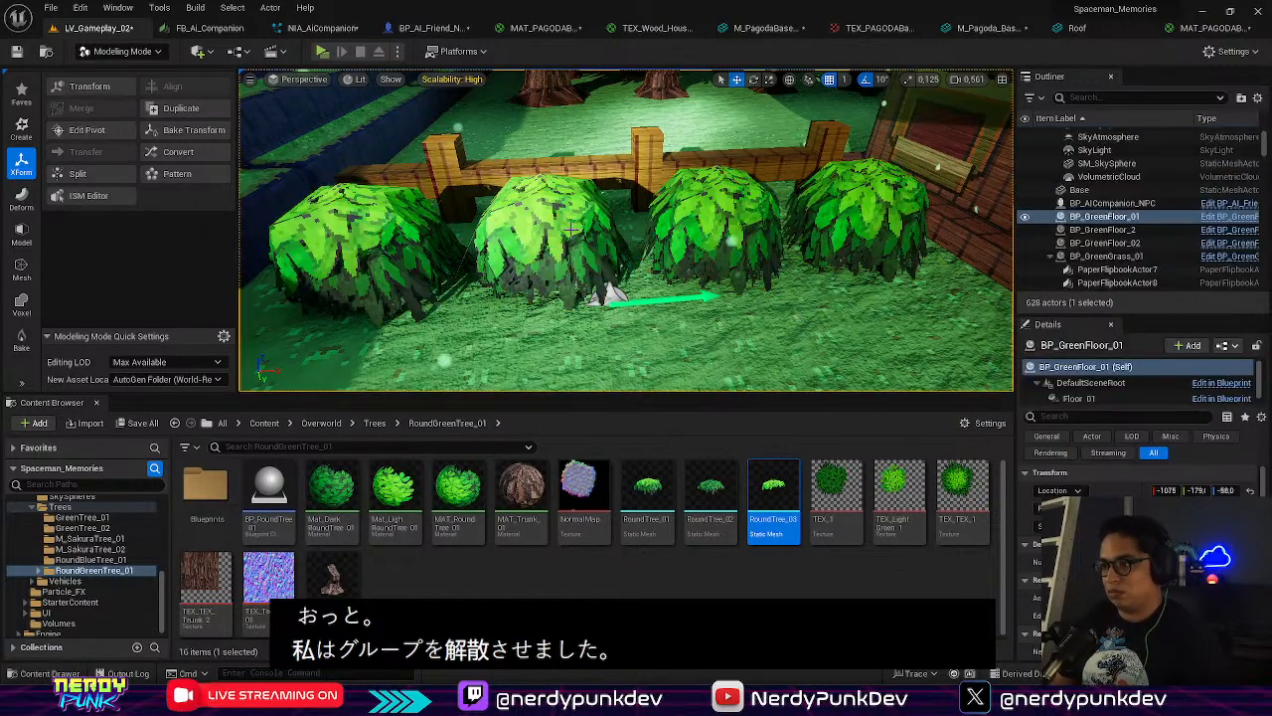
Try to group only the three meshes of the second bush and check whether they select together
left_click(541, 288, "ctrl")
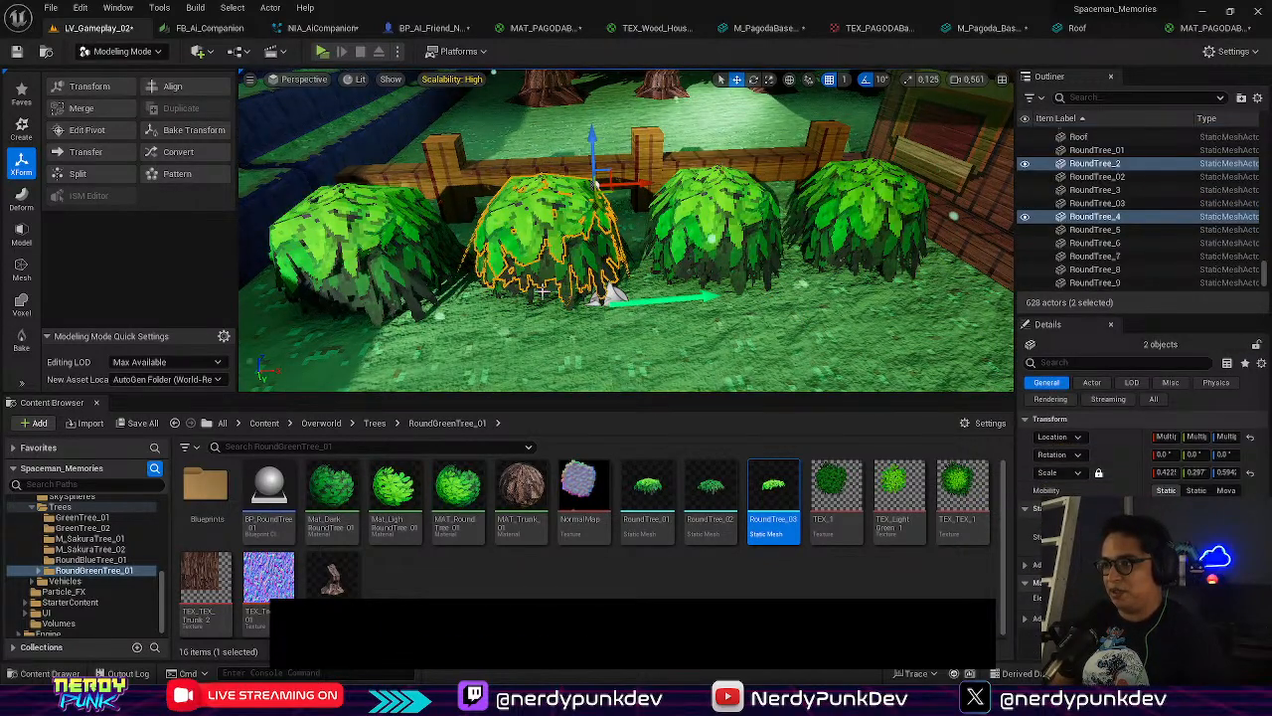
left_click(537, 289, "ctrl")
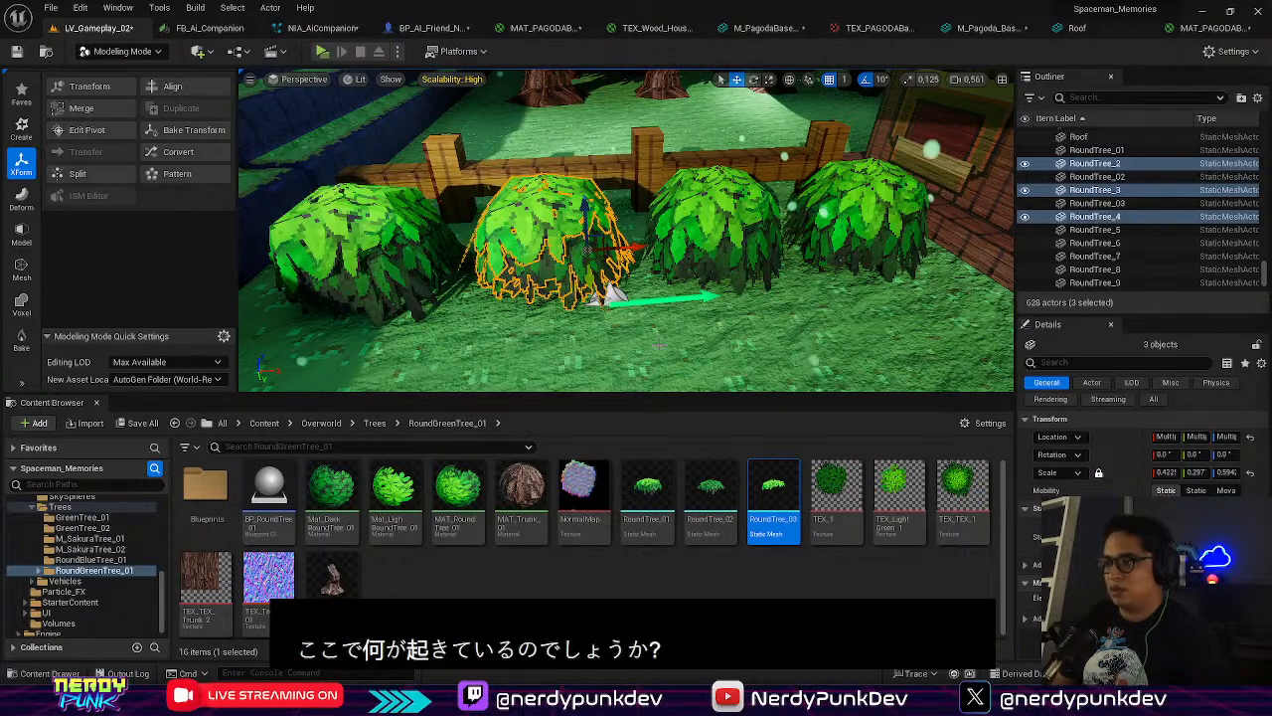
left_click(704, 366)
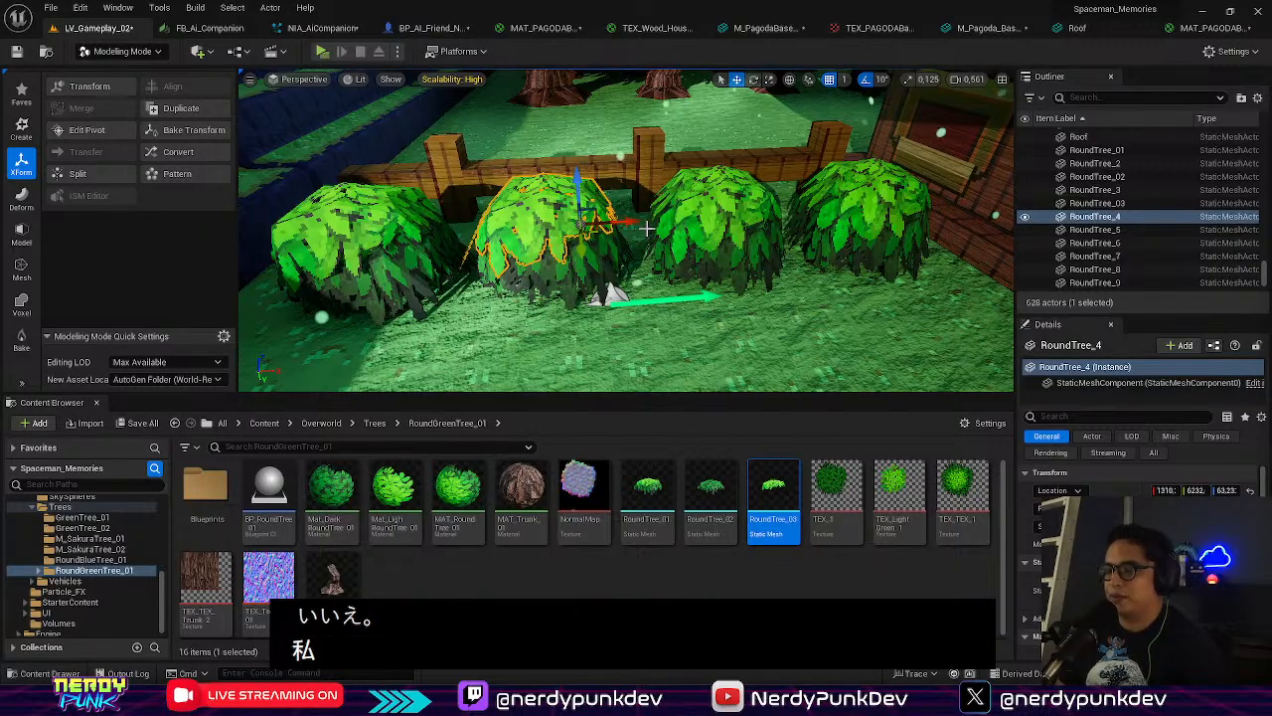
scroll(656, 263, "down", 5)
left_click(614, 220)
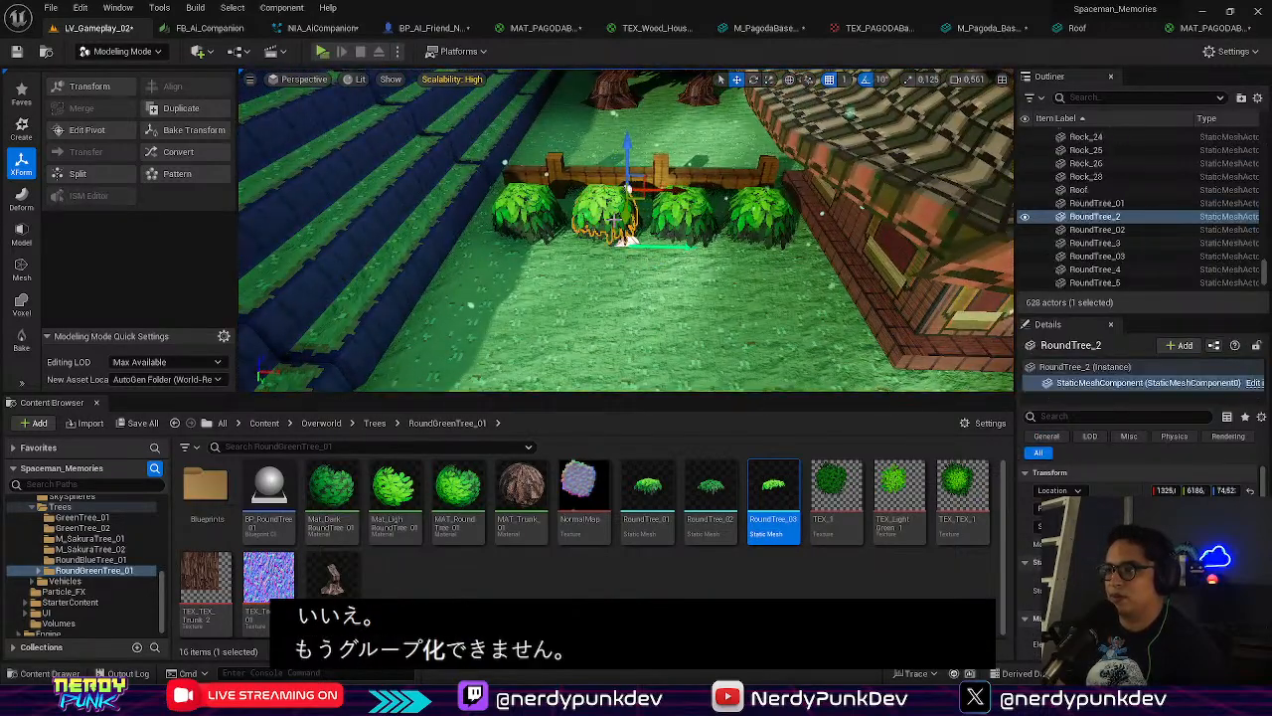
left_click(606, 200)
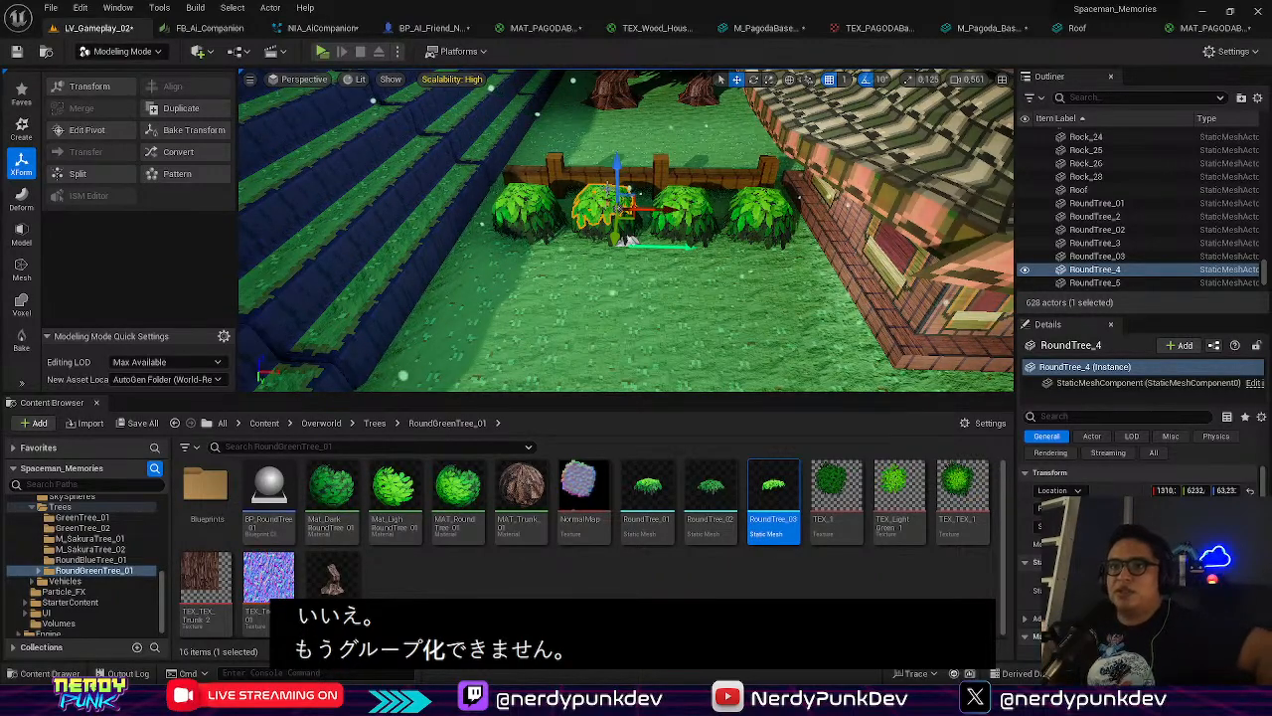
Switch the editor to Selection mode and check by selecting individual fence-side bushes whether their meshes are grouped
left_click(145, 54)
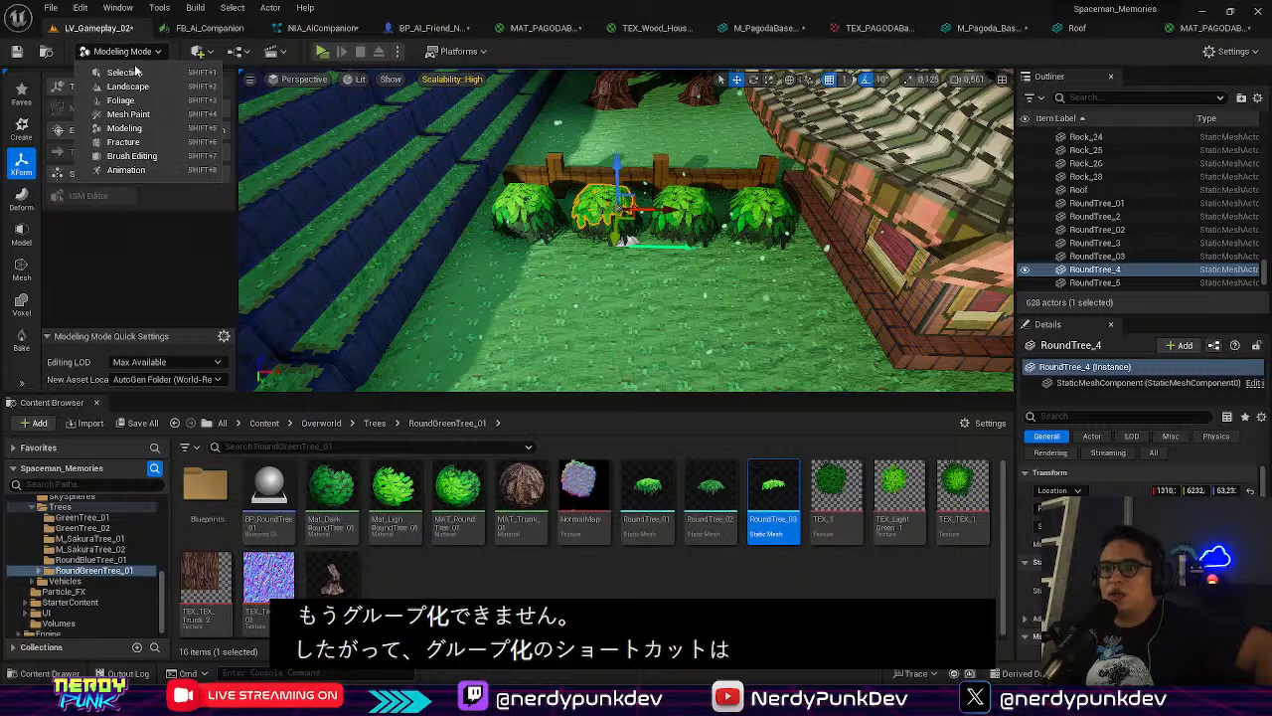
left_click(123, 72)
left_click(586, 199)
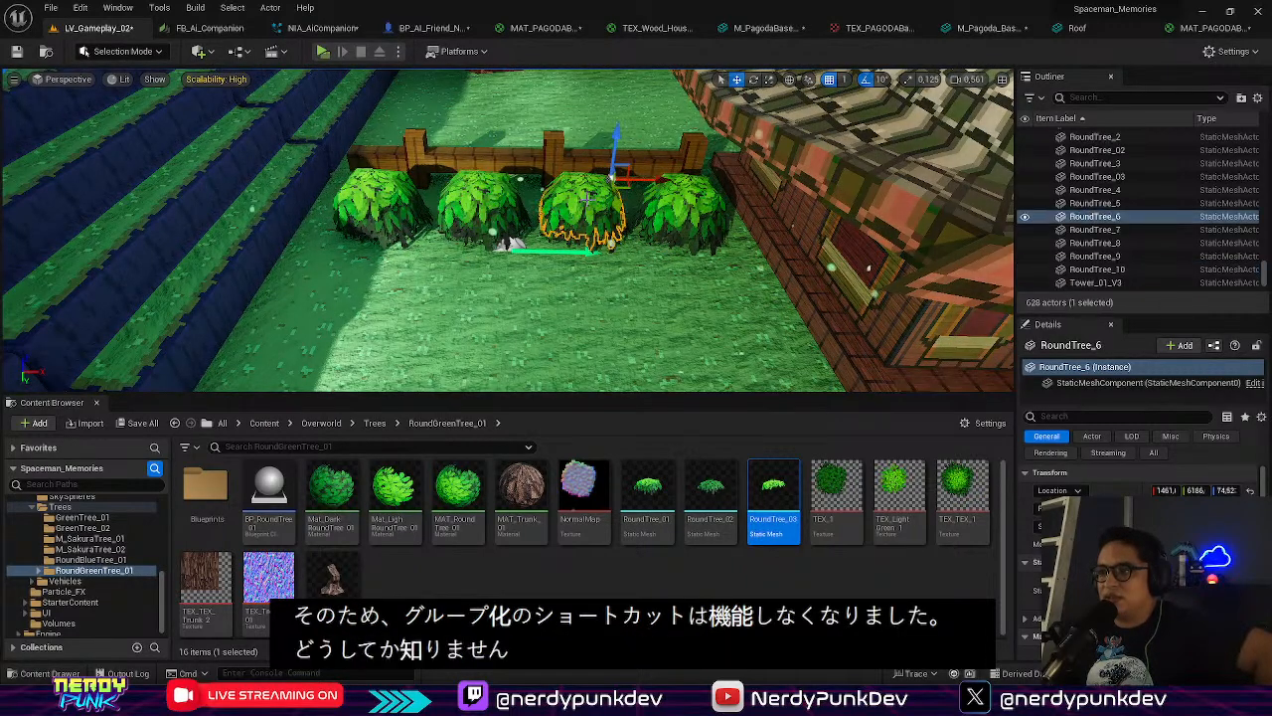
left_click(511, 189)
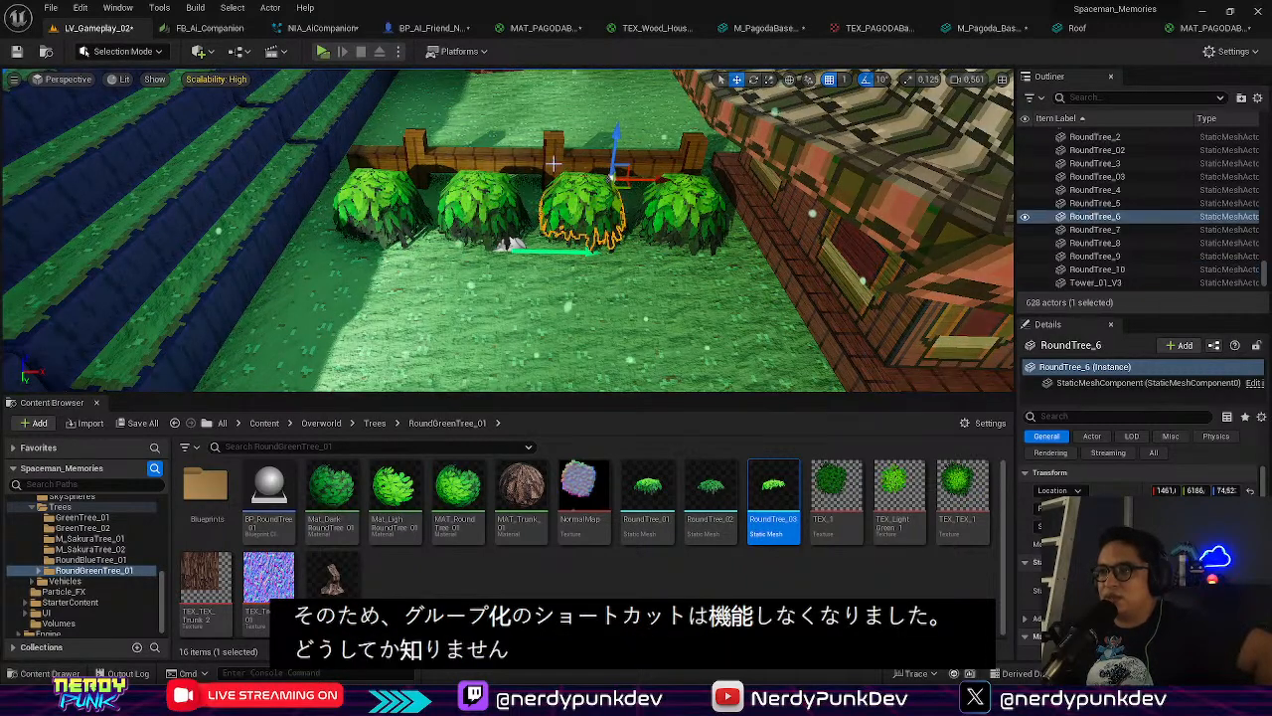
left_click(494, 189, "ctrl")
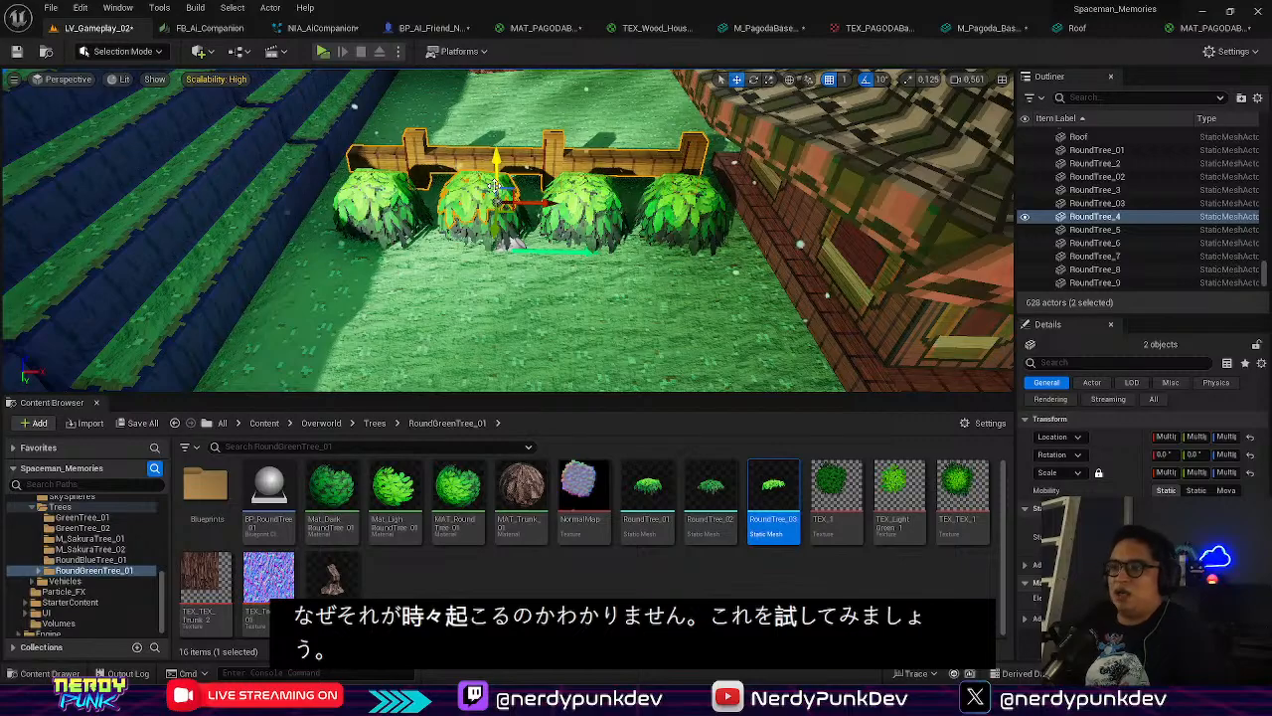
left_click(558, 212)
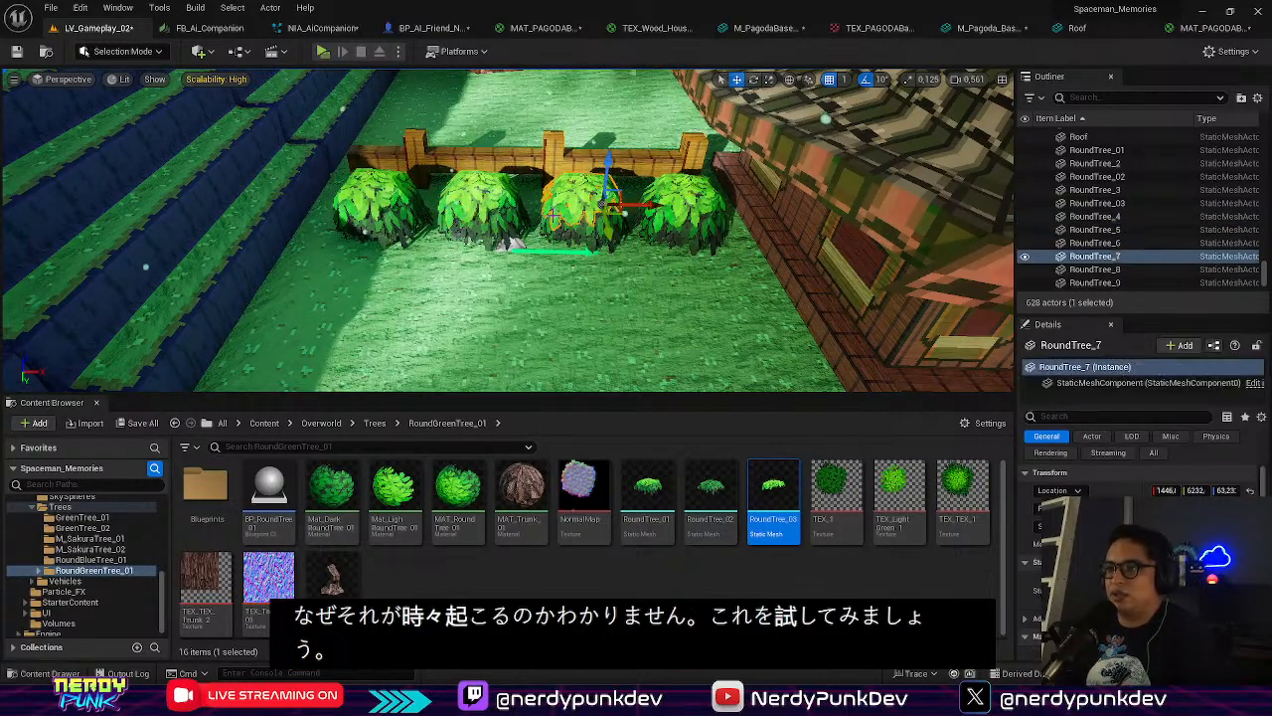
left_click(399, 208)
Try to select all meshes of the four fence-side bushes together, then drop the selection
right_click_drag(422, 206, 383, 205)
key("w")
right_click(421, 205)
right_click_drag(425, 138, 406, 80)
left_click(521, 288)
left_click(535, 321, "ctrl")
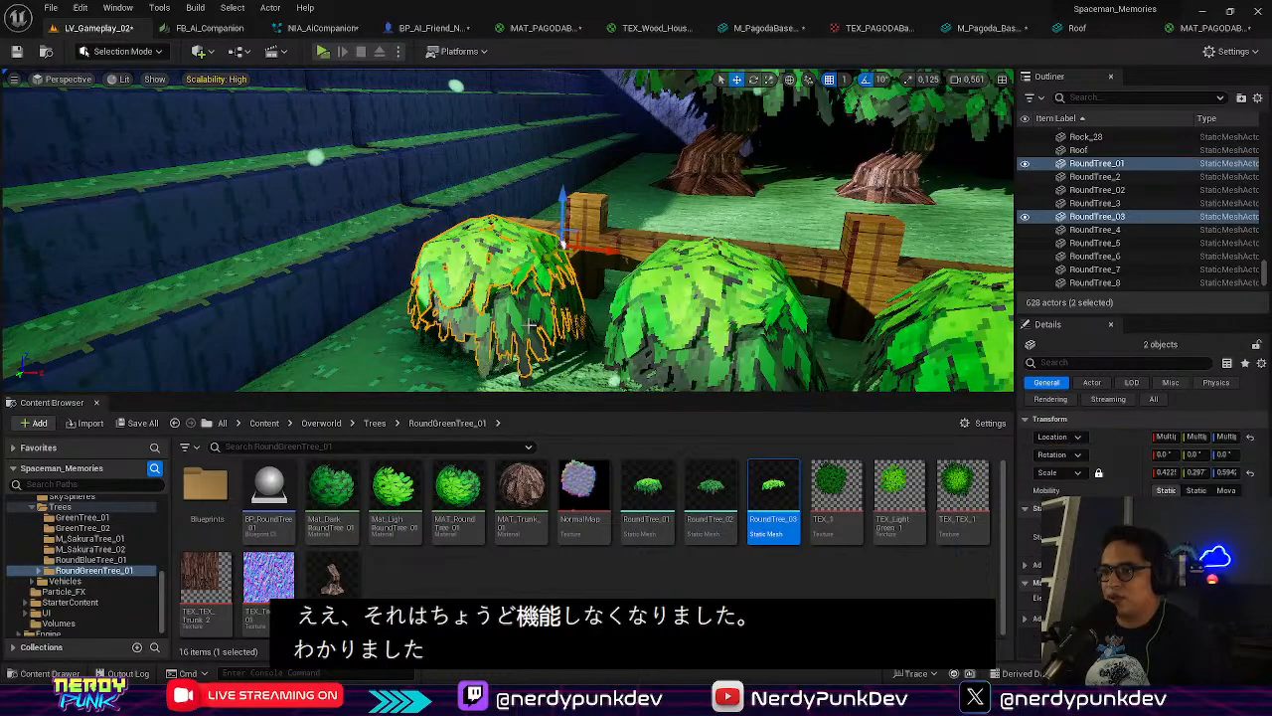
left_click(714, 295, "ctrl")
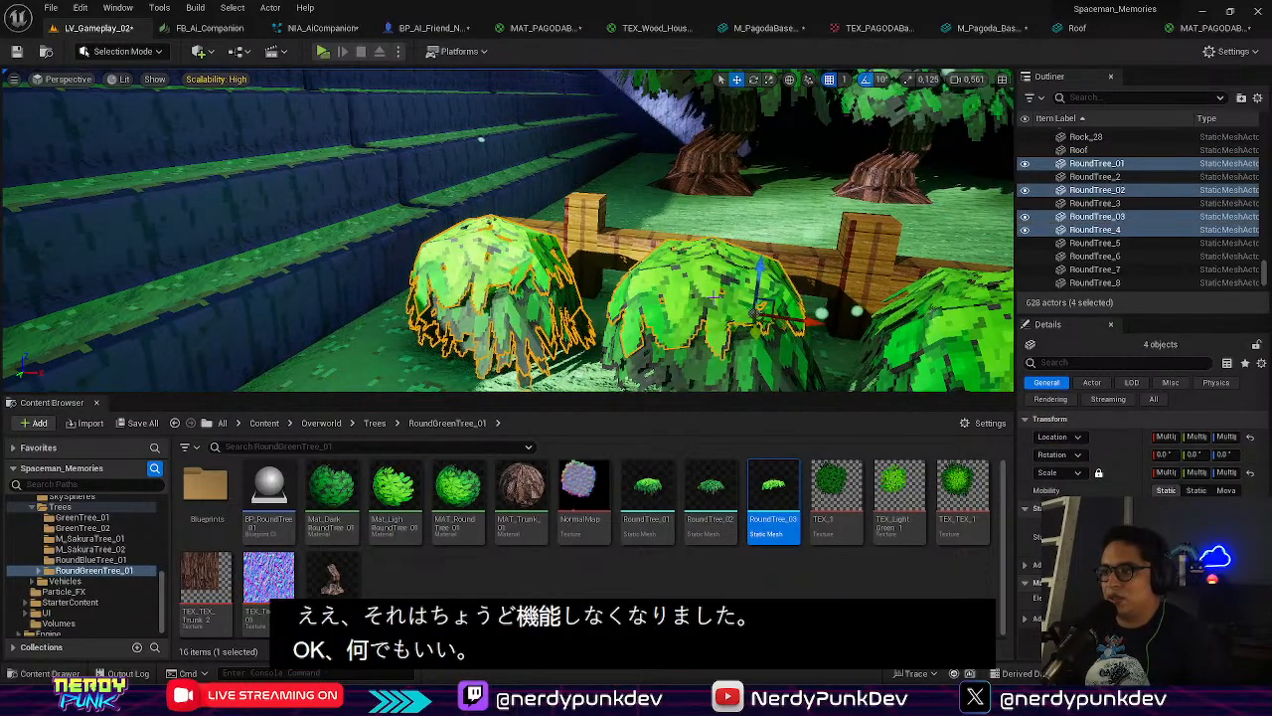
right_click_drag(648, 320, 636, 316)
left_click(484, 283, "ctrl")
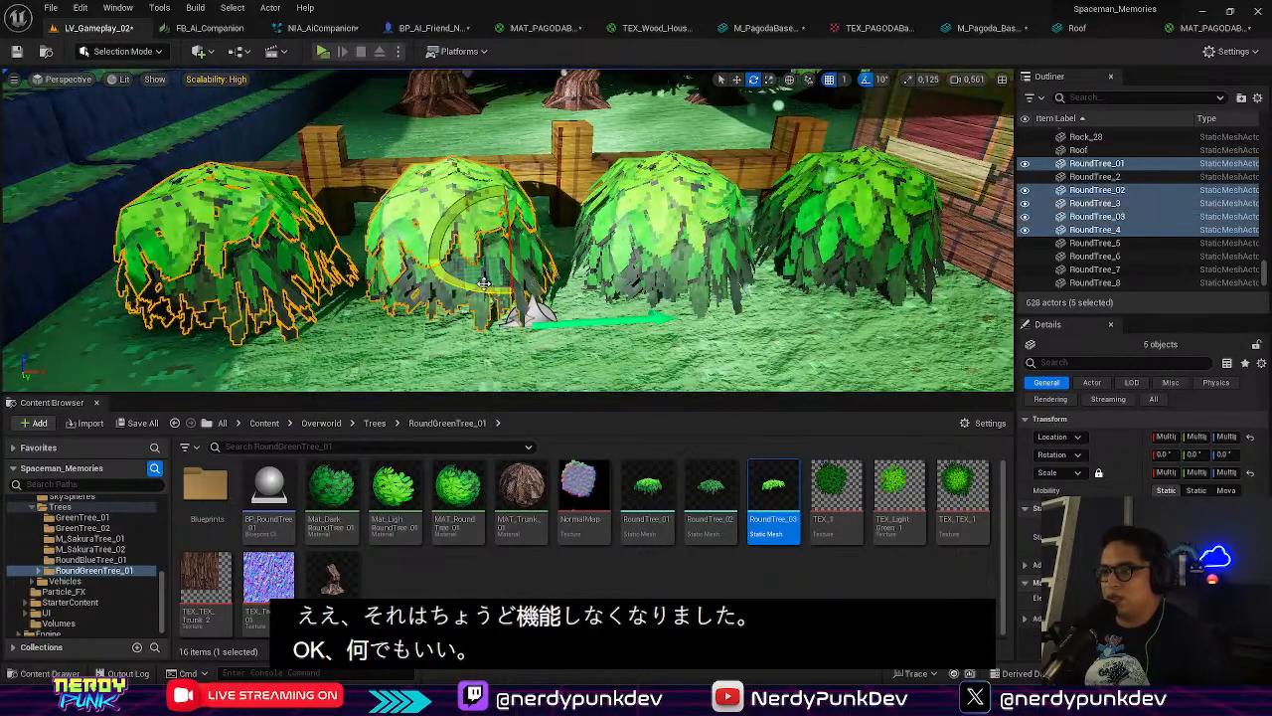
left_click(448, 280, "ctrl")
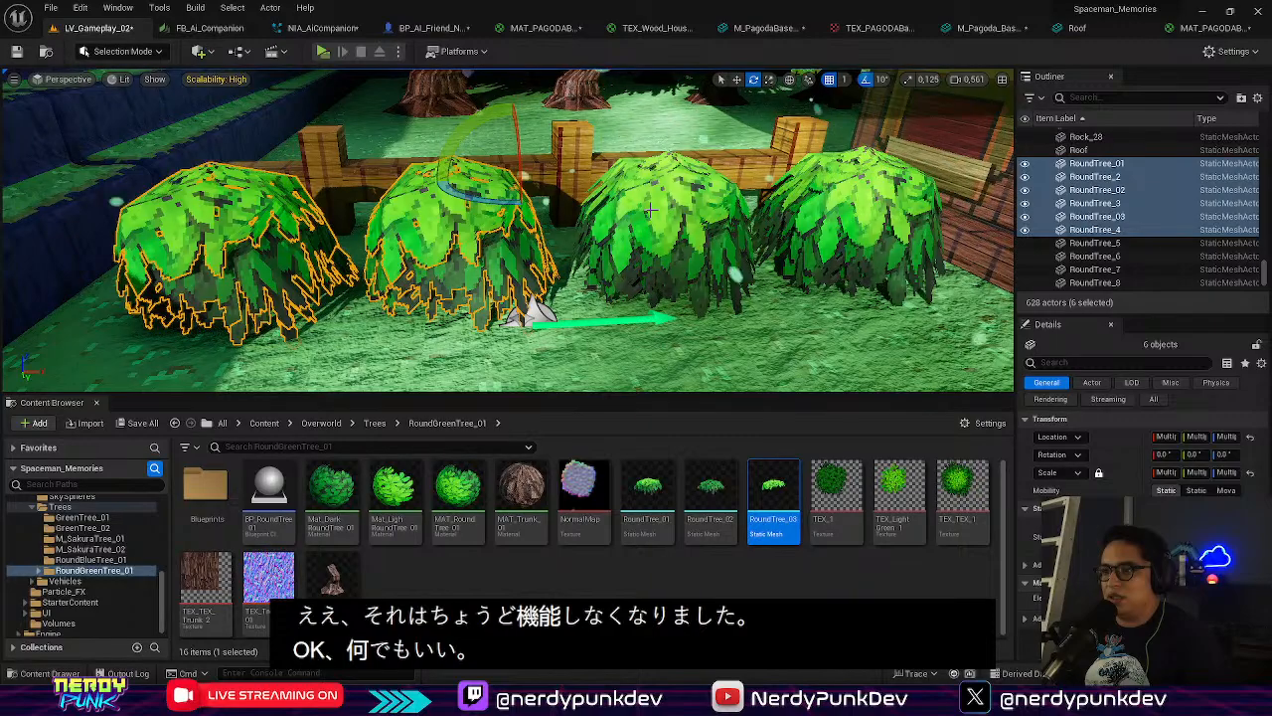
left_click(625, 293, "ctrl")
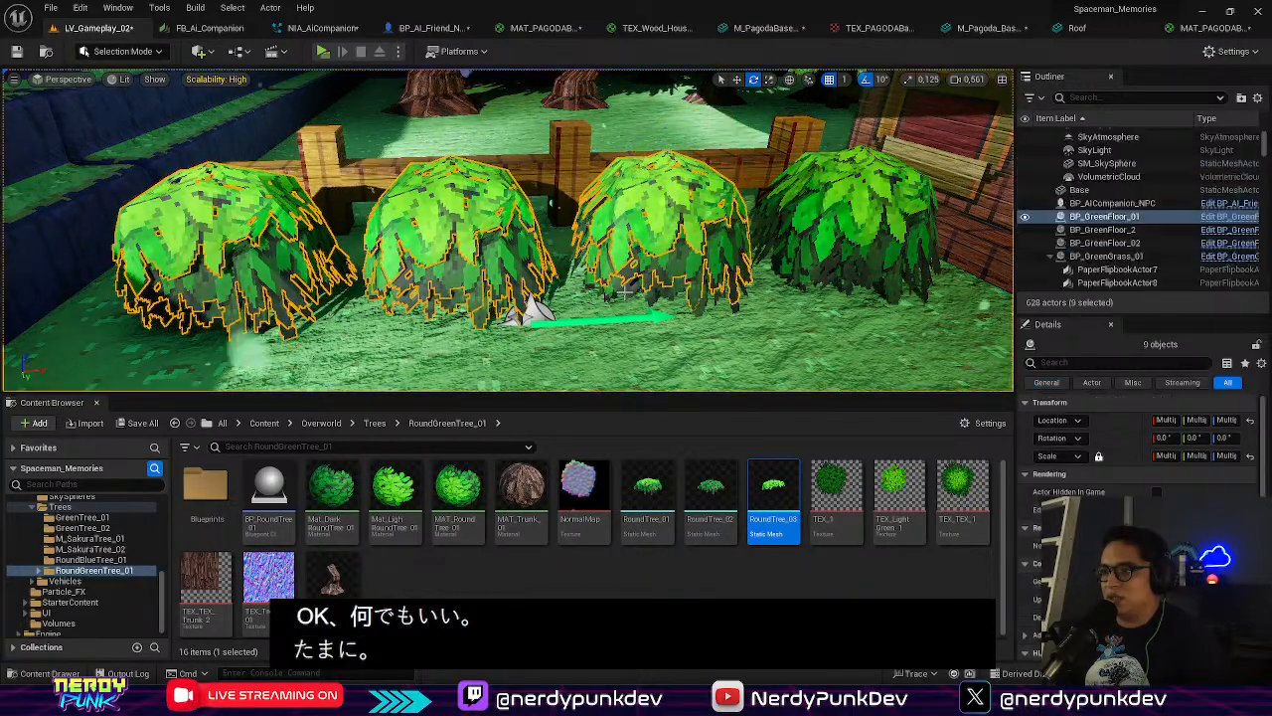
left_click(592, 315, "ctrl")
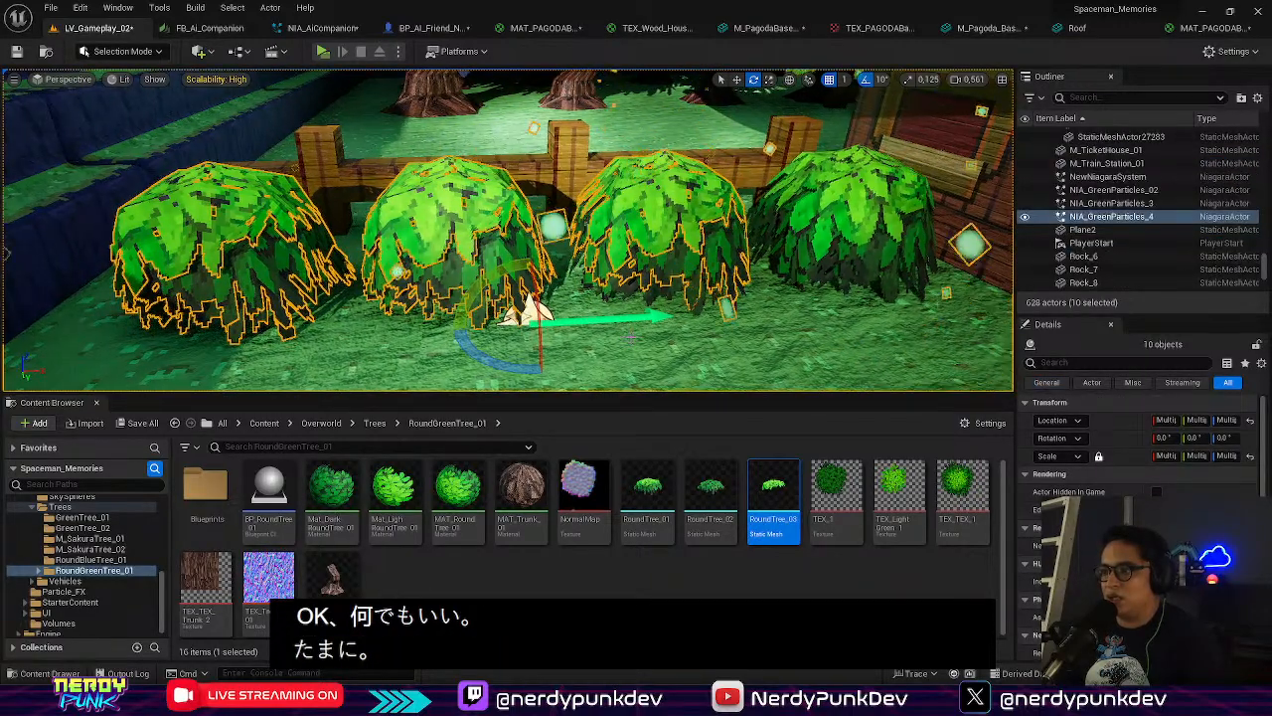
key("s")
mouse_move(575, 315)
right_mouse_down()
mouse_move(575, 288)
mouse_move(574, 316)
right_mouse_up()
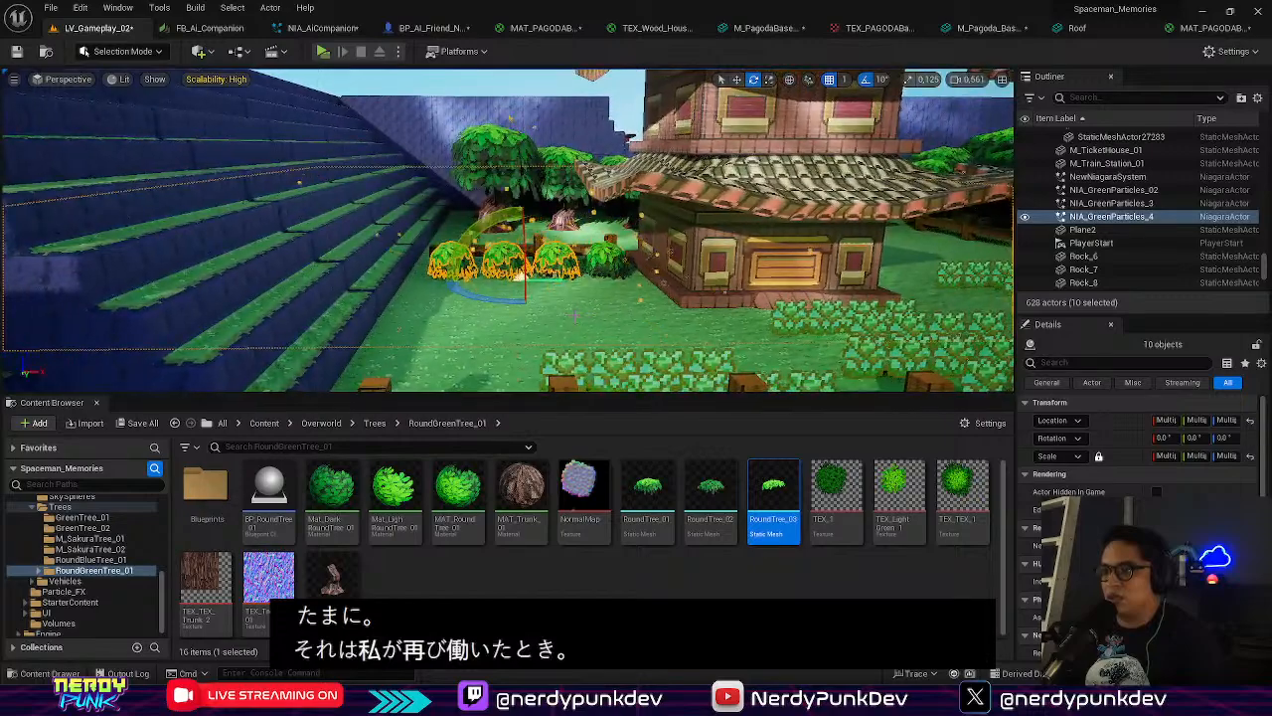
left_click(467, 331, "ctrl")
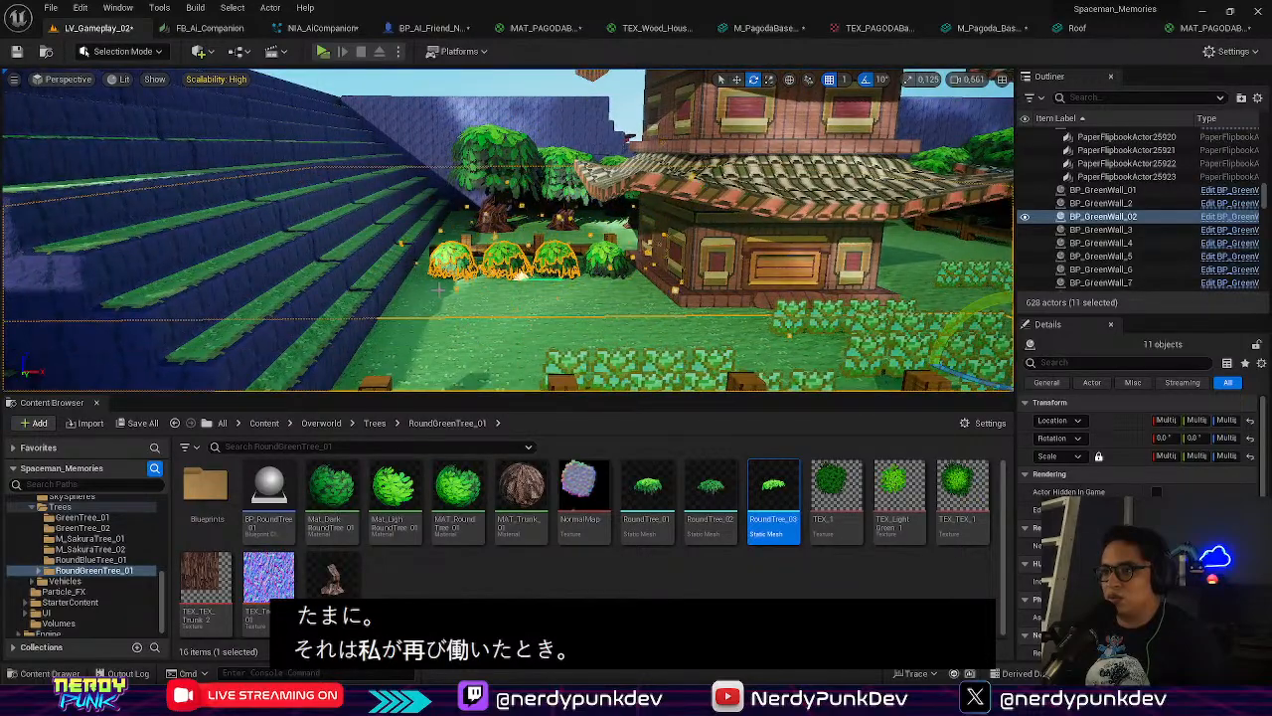
right_click_drag(439, 289, 463, 312)
key("s")
right_click(463, 313)
type("d")
left_click(608, 241)
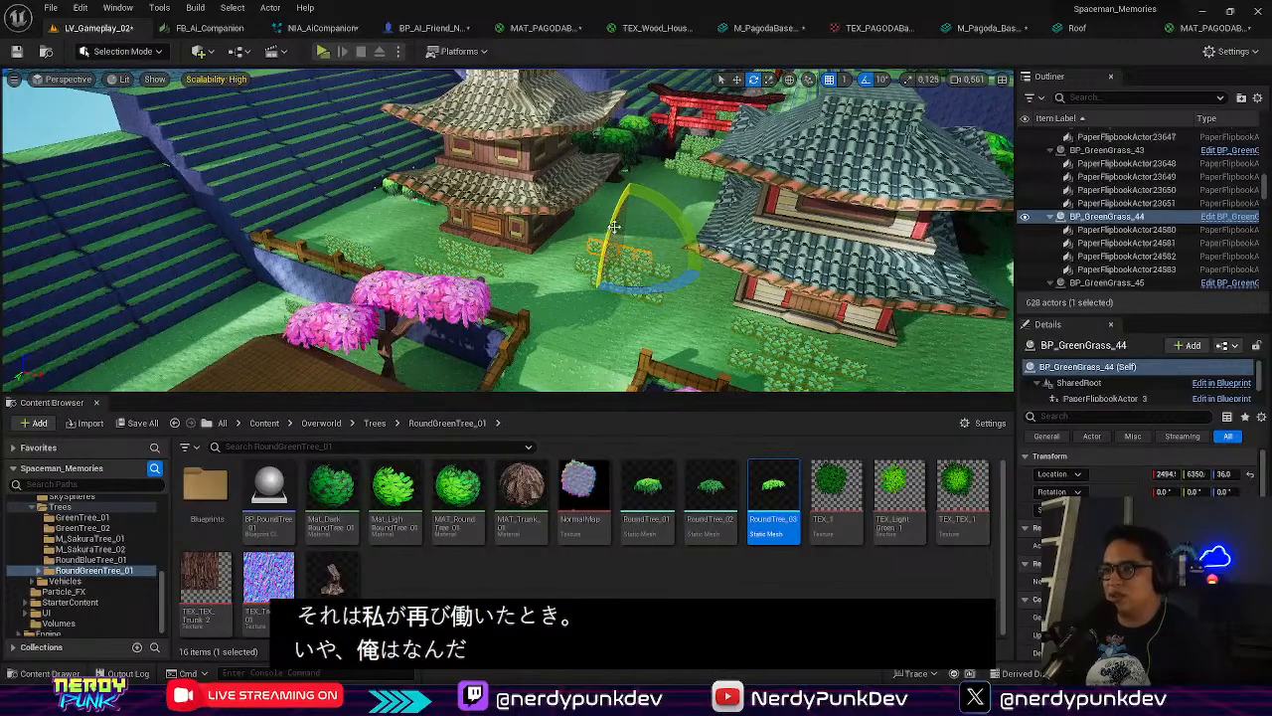
Select RoundTree_8, RoundTree_9 and RoundTree_10 of the bush nearest the pagoda and look through their actor options for a grouping command
key("w")
right_click_drag(752, 163, 751, 165)
key("w")
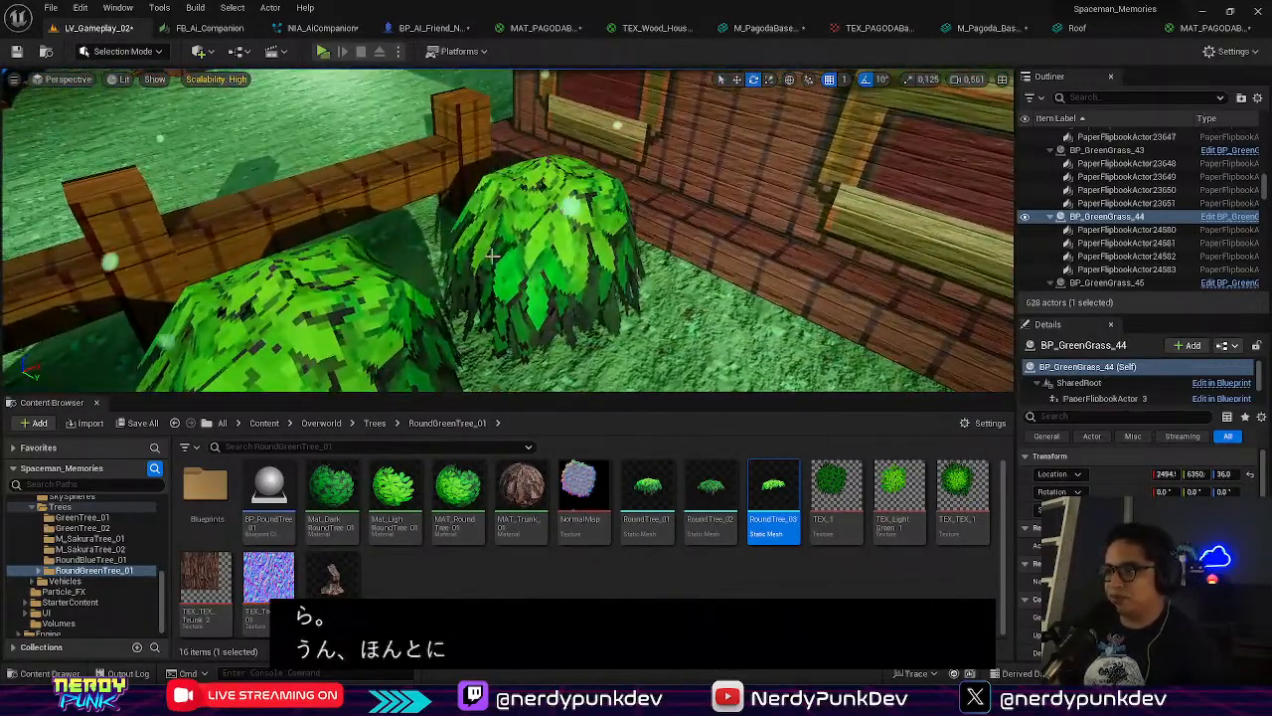
left_click(548, 312)
left_click(559, 310, "ctrl")
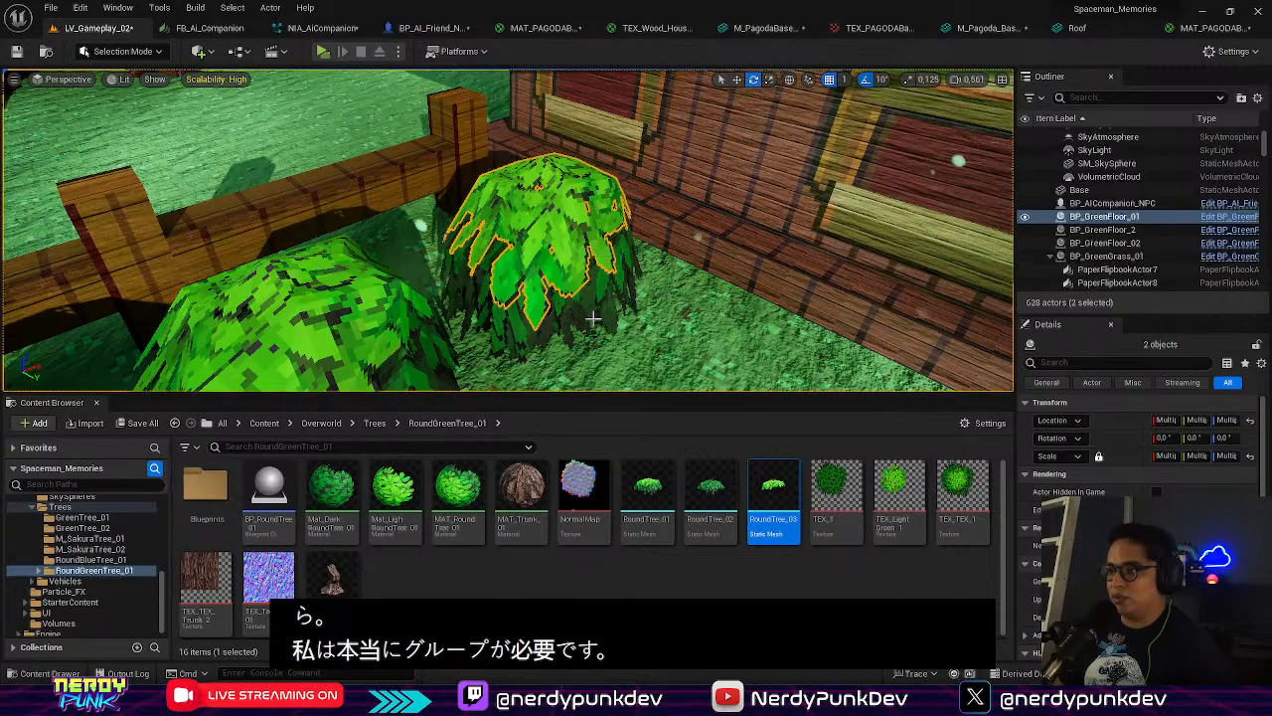
left_click(559, 320)
left_click(571, 262, "ctrl")
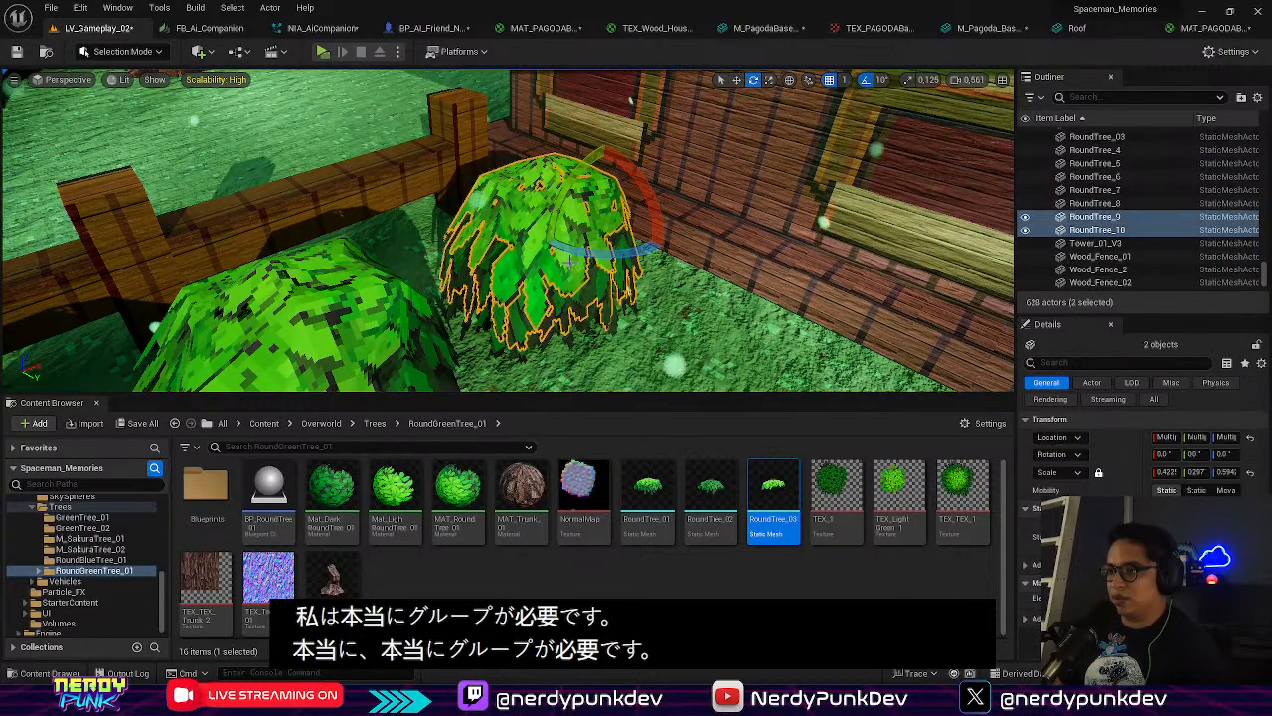
left_click(569, 339, "ctrl")
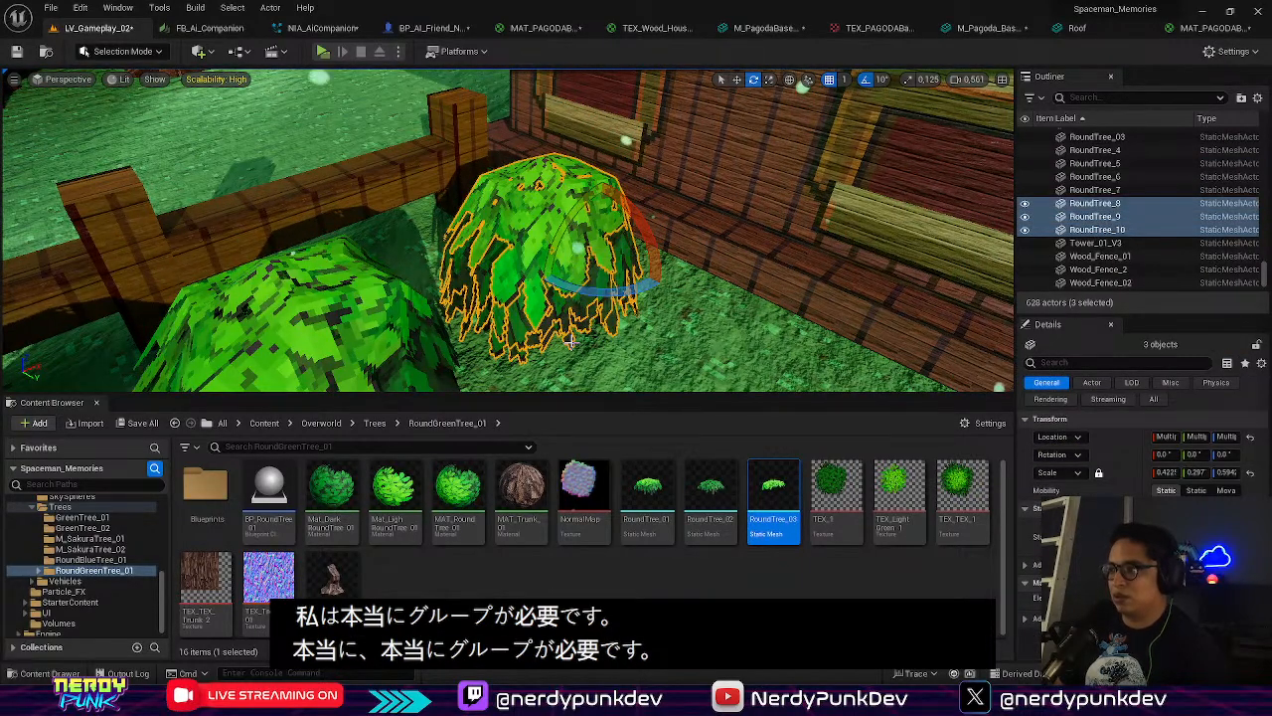
right_click(1063, 216)
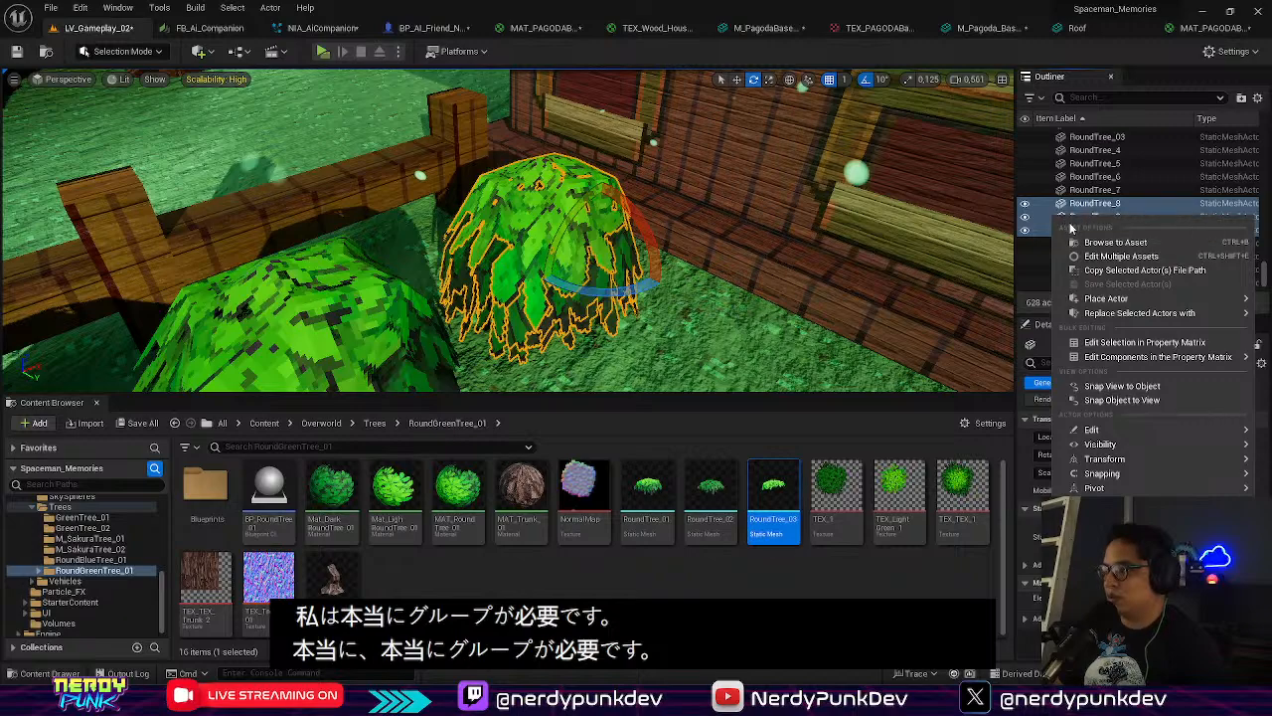
mouse_move(1151, 434)
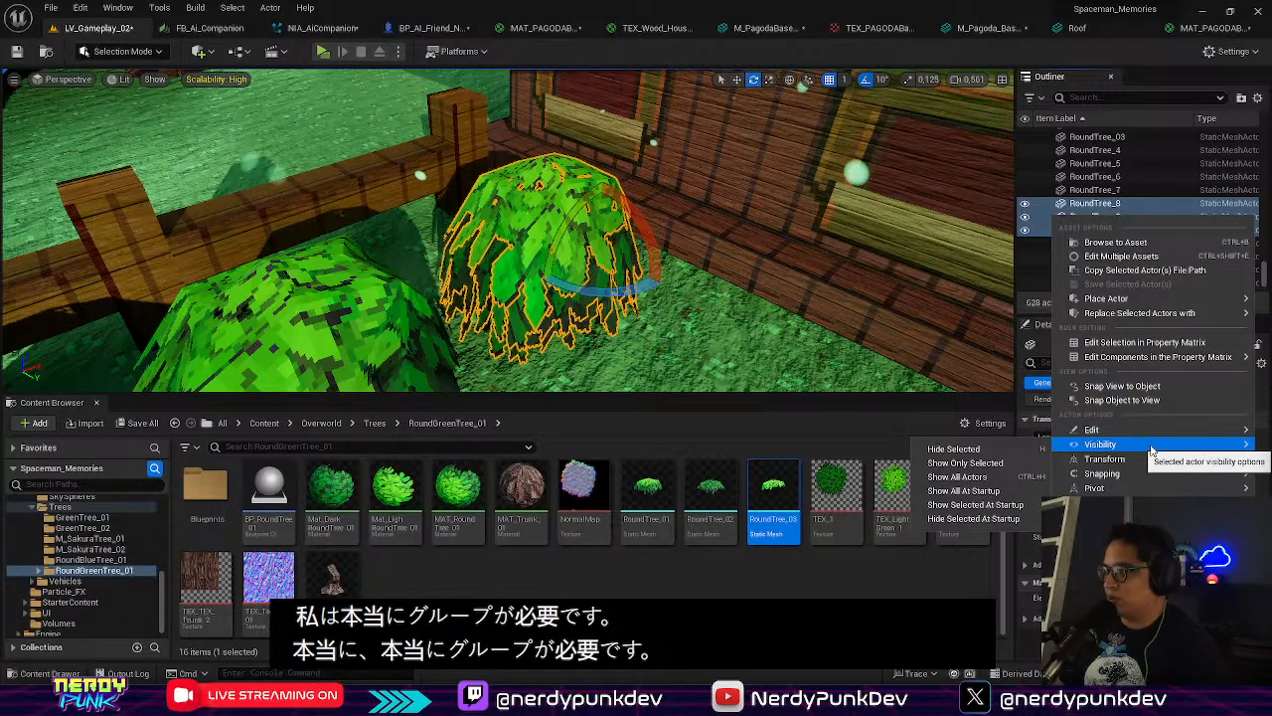
mouse_move(1154, 504)
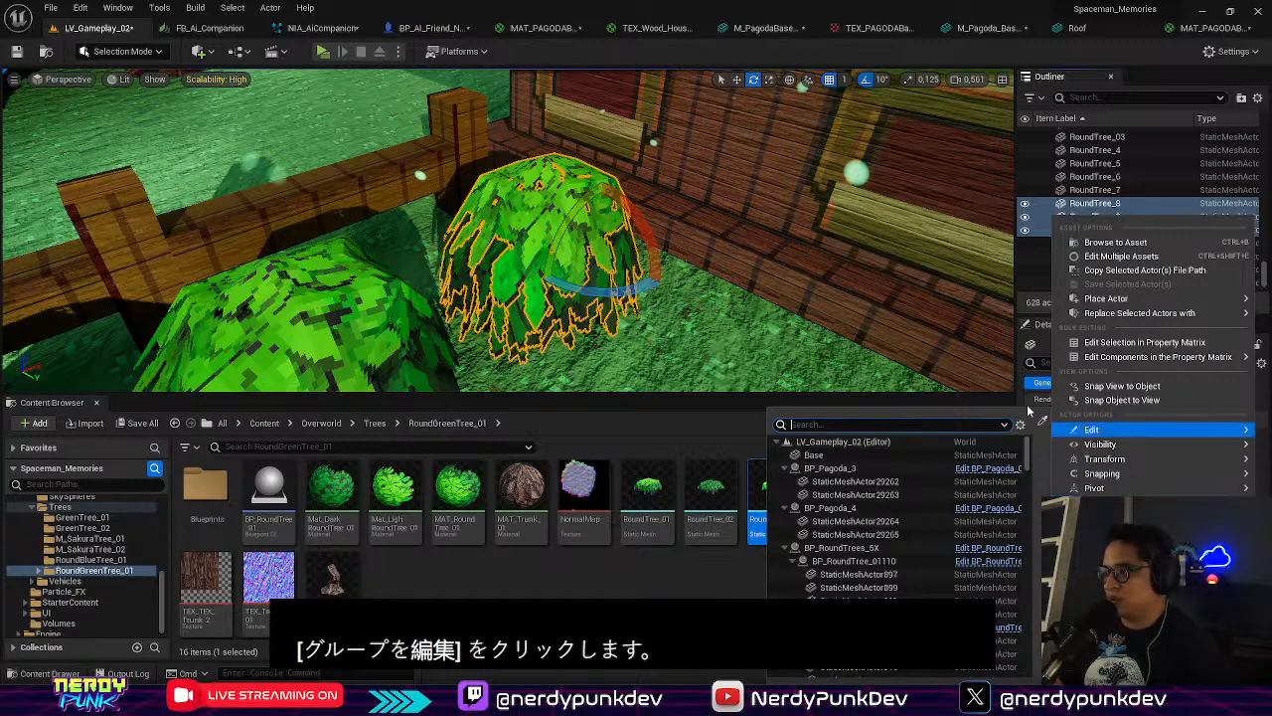
Try again to group the three meshes of the bush nearest the pagoda, check whether they select together, and reselect all three
left_click(553, 271)
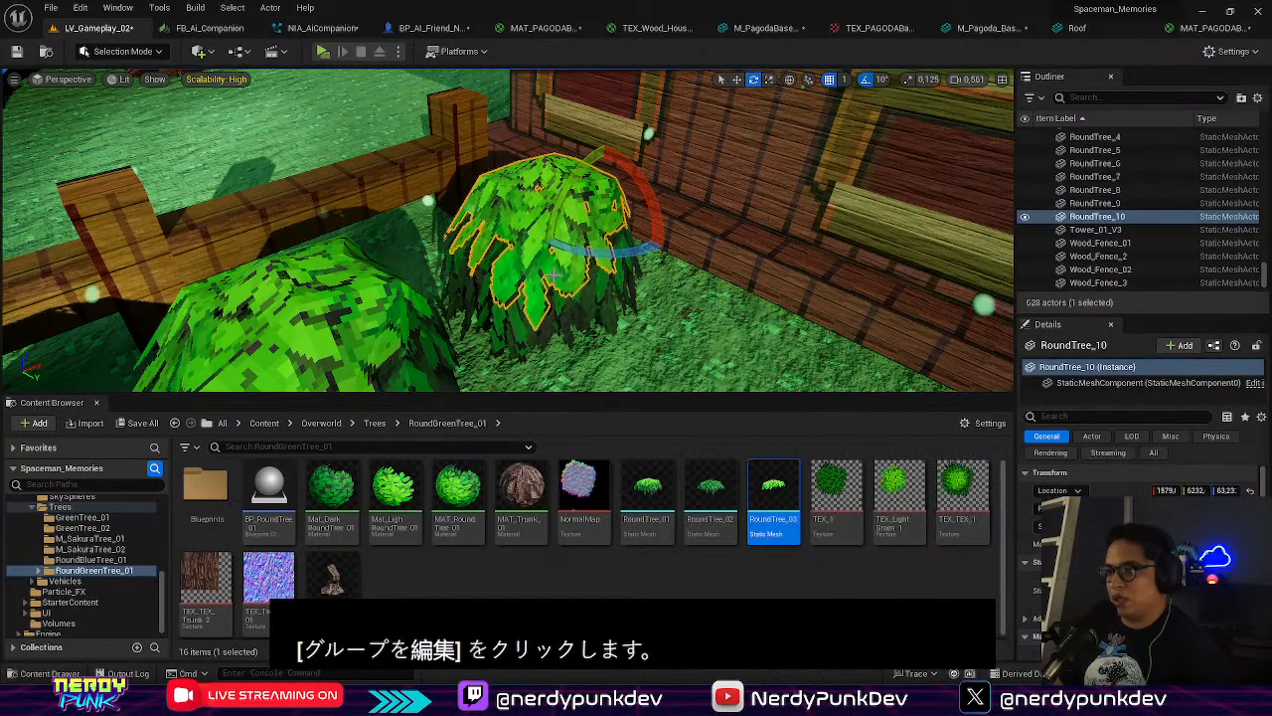
left_click(521, 333, "shift")
left_click(499, 353, "shift")
left_click(508, 347)
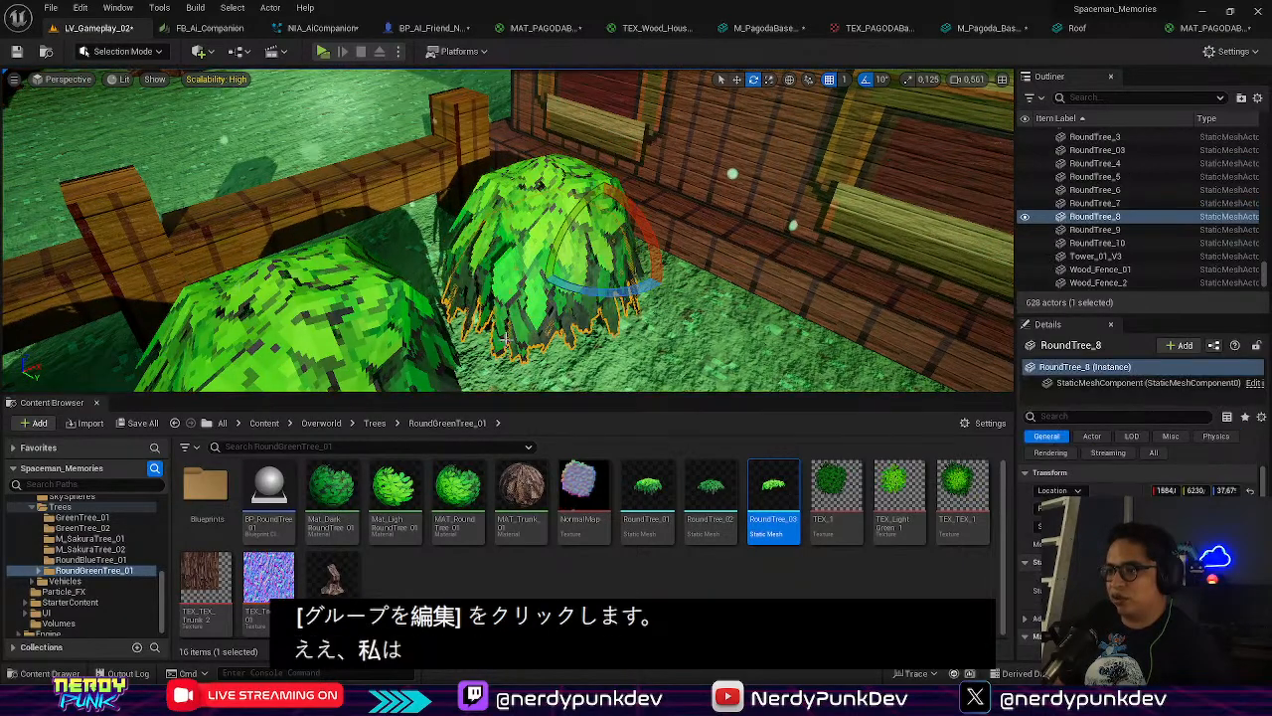
left_click(513, 325, "shift")
left_click(507, 276, "shift")
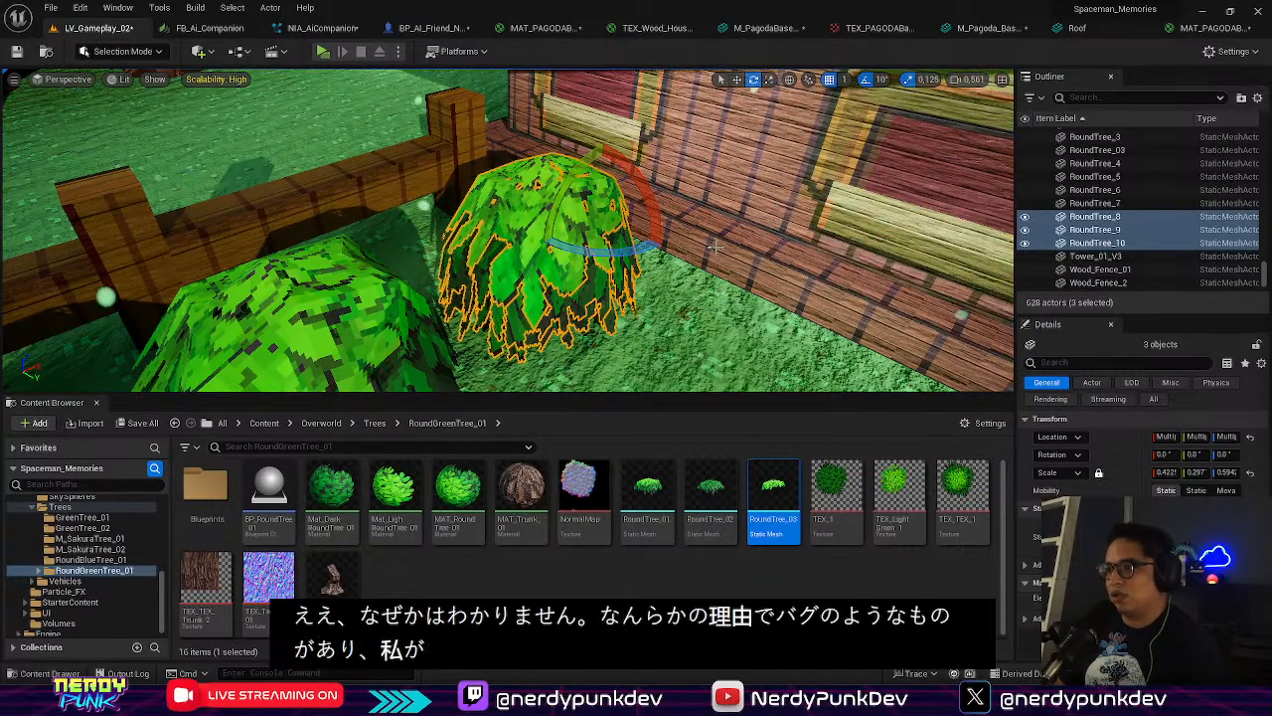
left_click(534, 242)
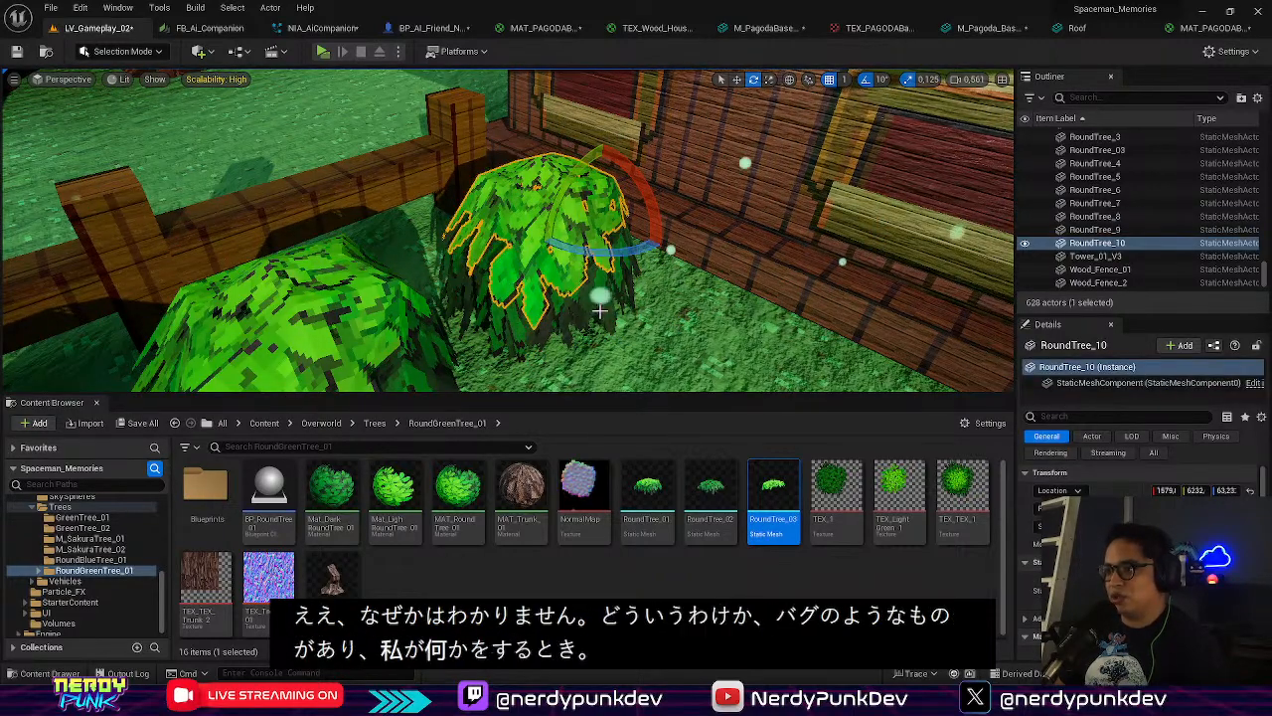
left_click(559, 320, "shift")
left_click(559, 312, "shift")
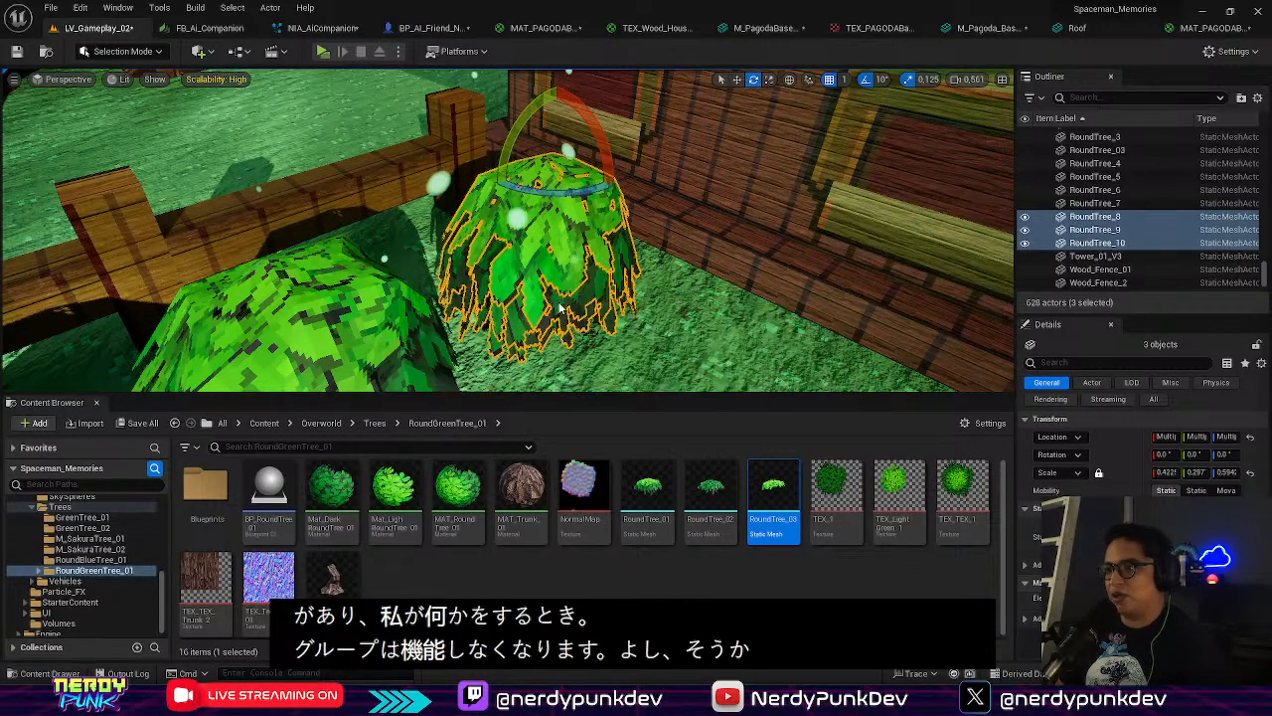
Save the level and all listed modified assets, and close the editor
key("ctrl+shift+s")
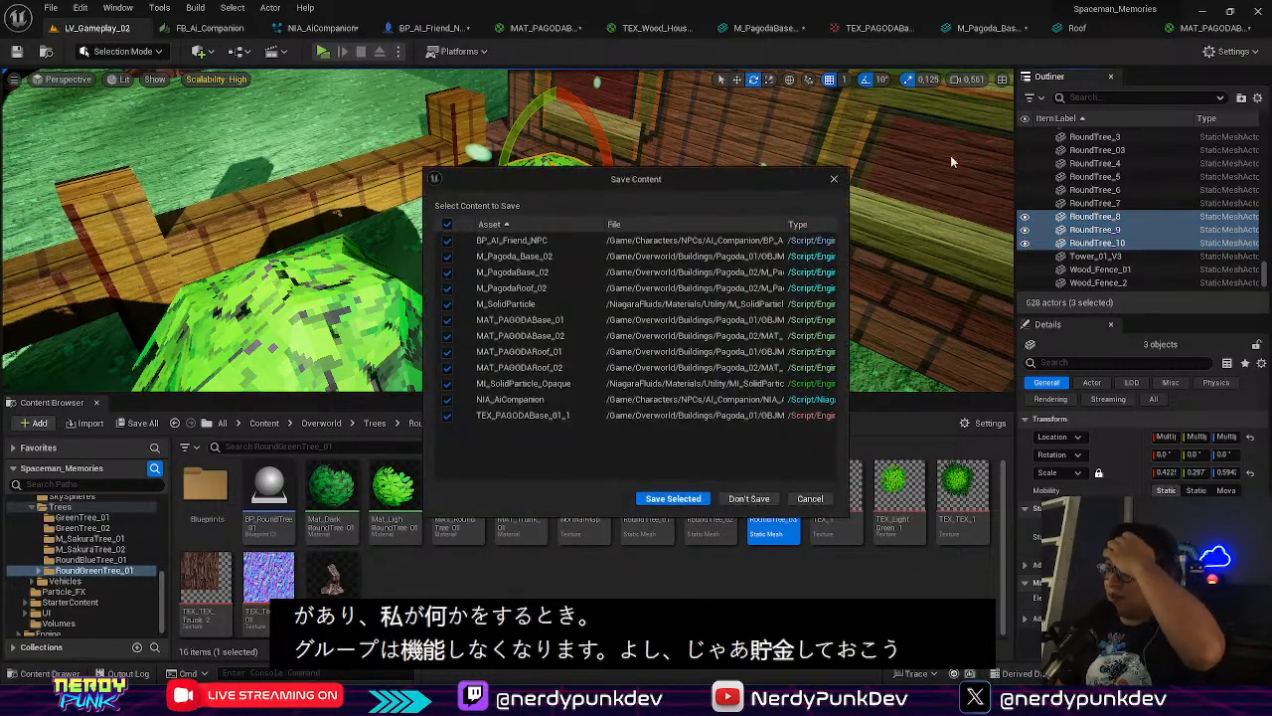
left_click(590, 494)
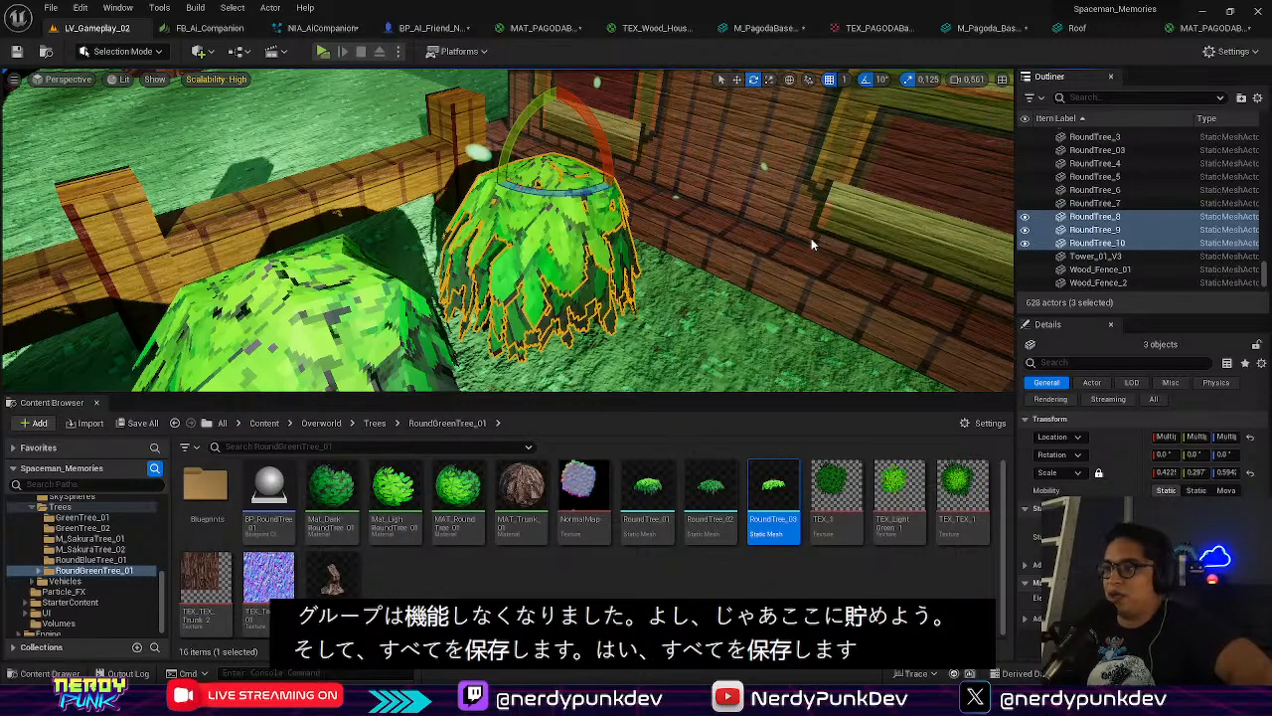
left_click(879, 700)
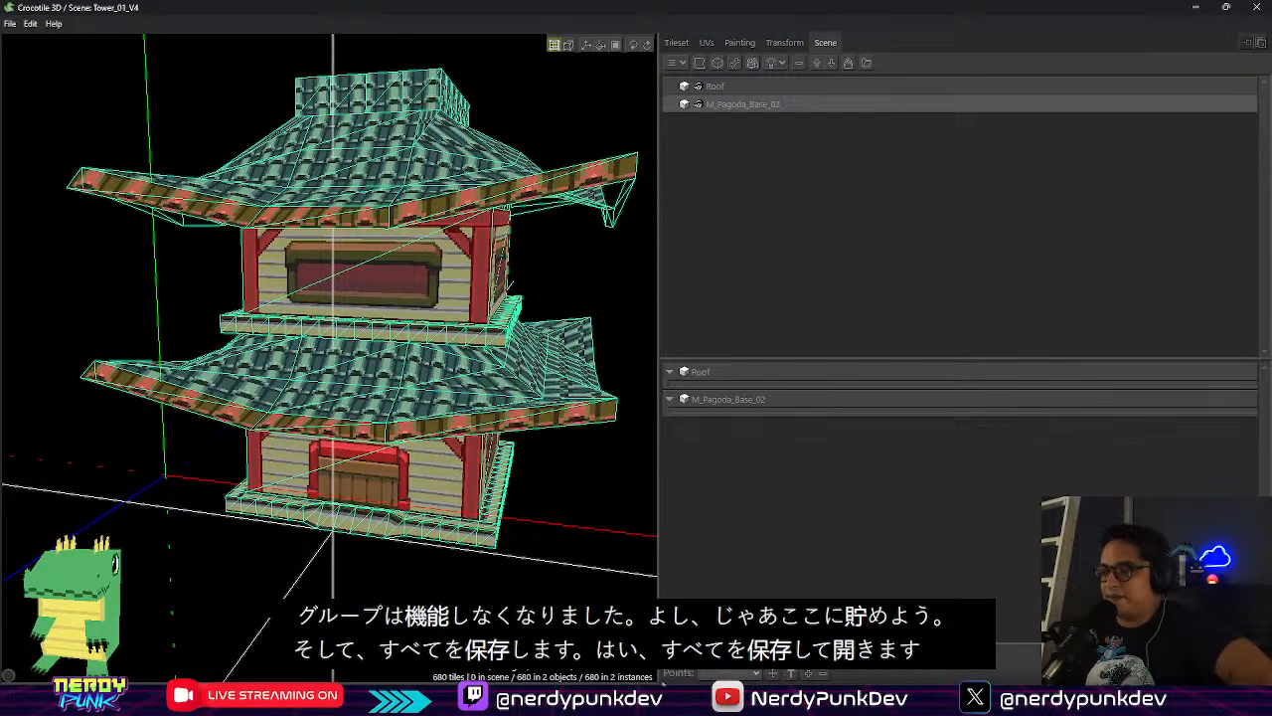
Switch to File Explorer and reopen the project from Spaceman_Memories.uproject, then minimize the folder window
mouse_move(607, 699)
left_click(598, 590)
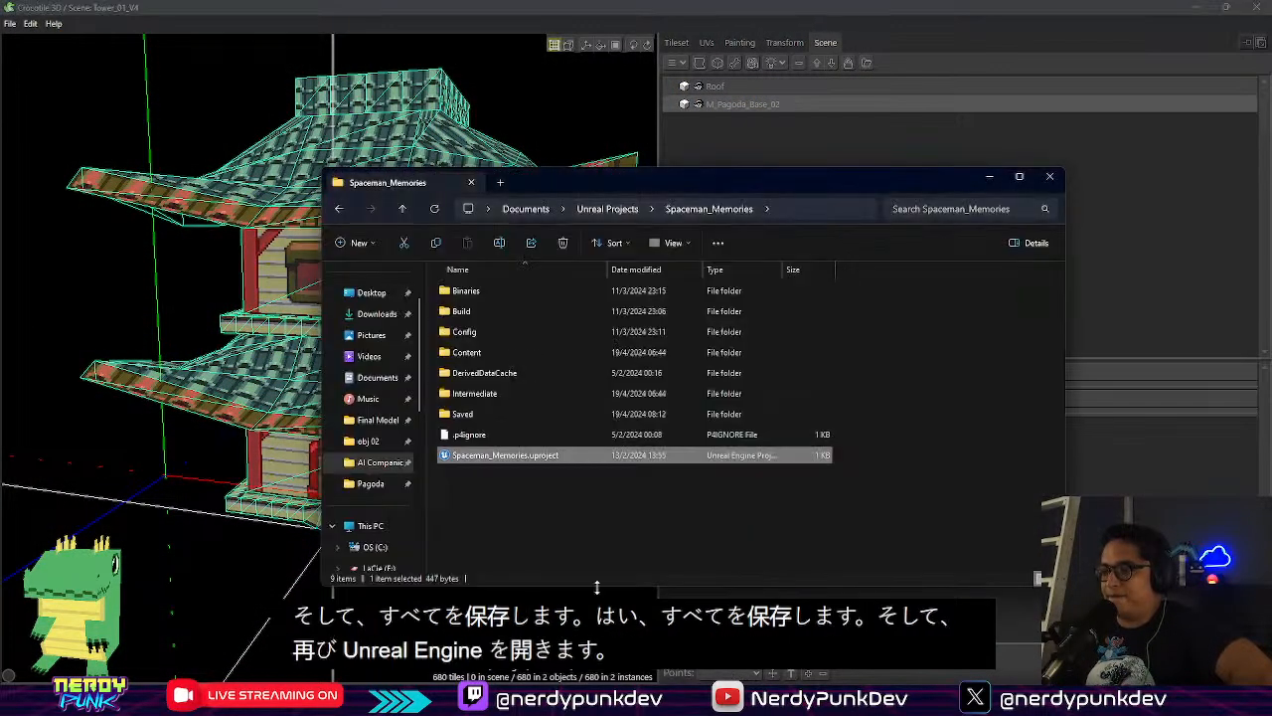
double_click(516, 458)
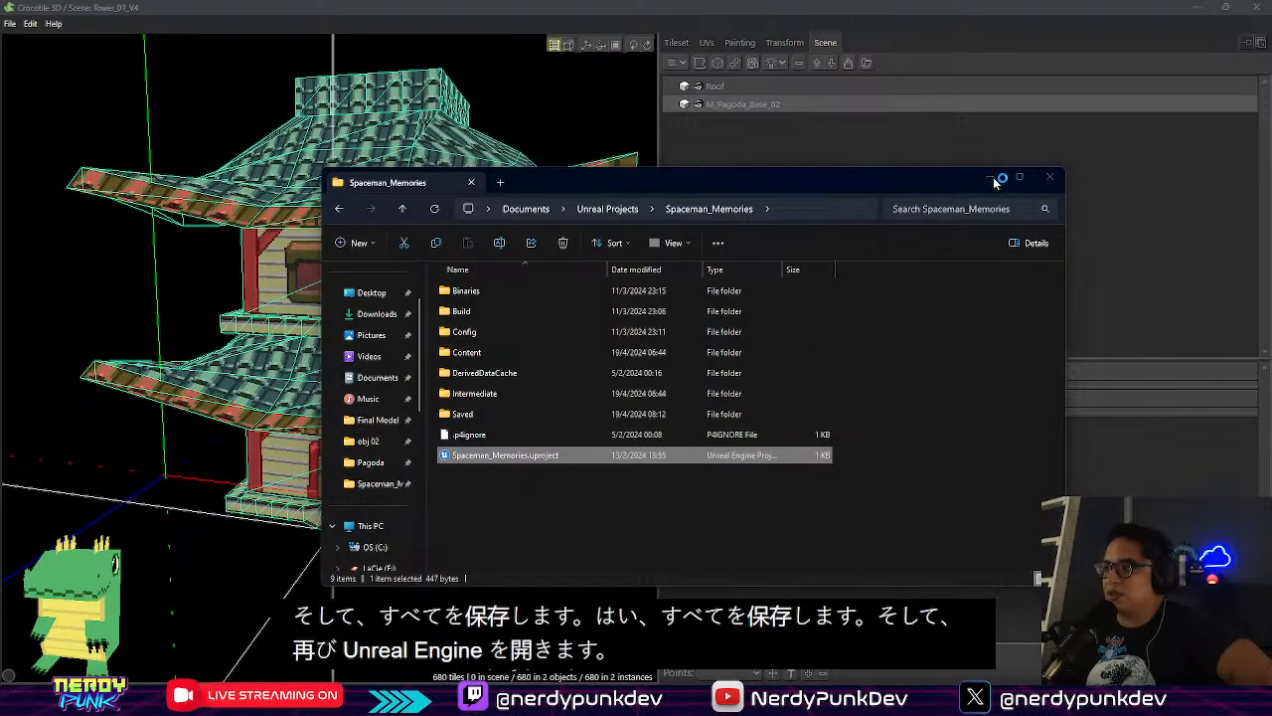
left_click(994, 182)
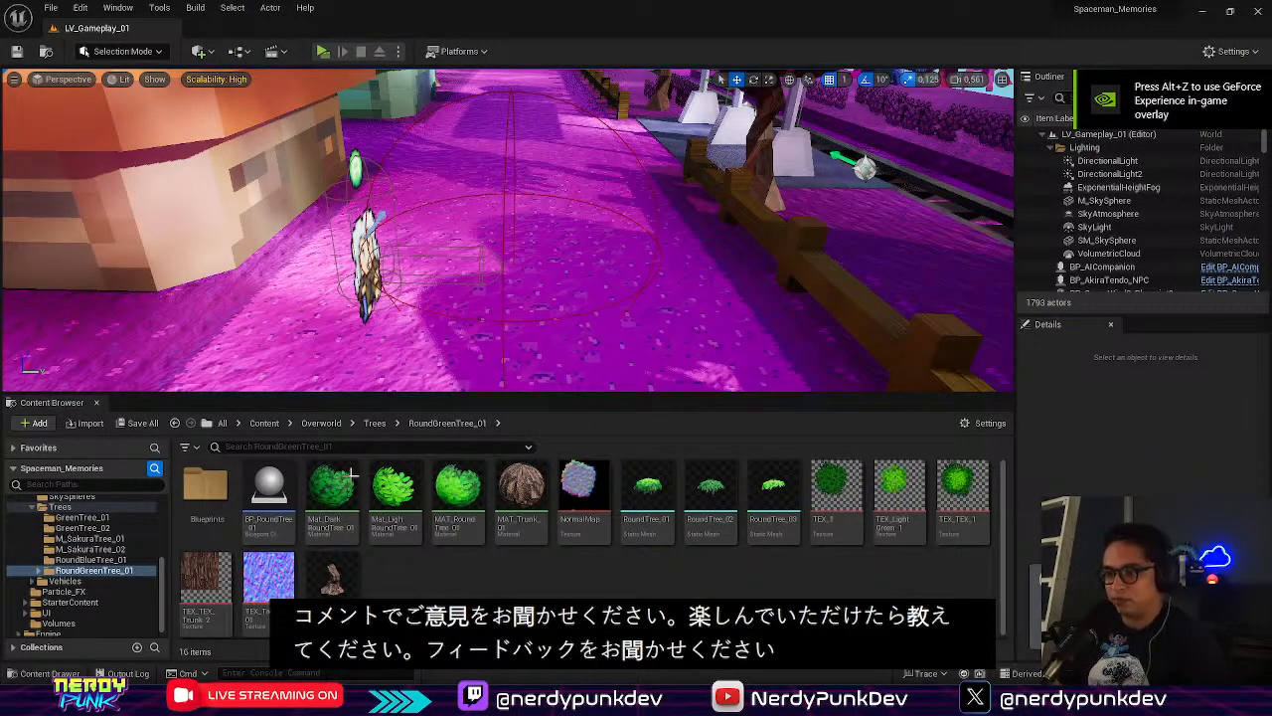
Open the LV_Gameplay_02 level from the project's Content/Maps folder
left_click(265, 422)
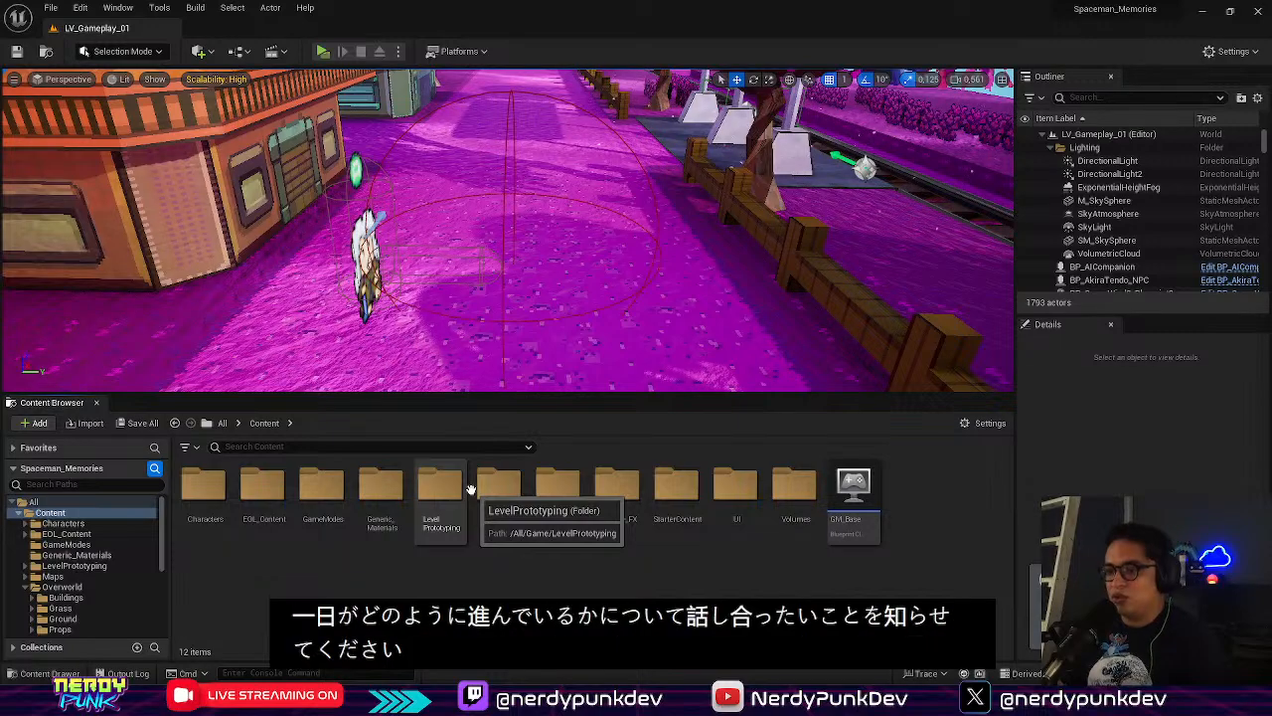
double_click(499, 487)
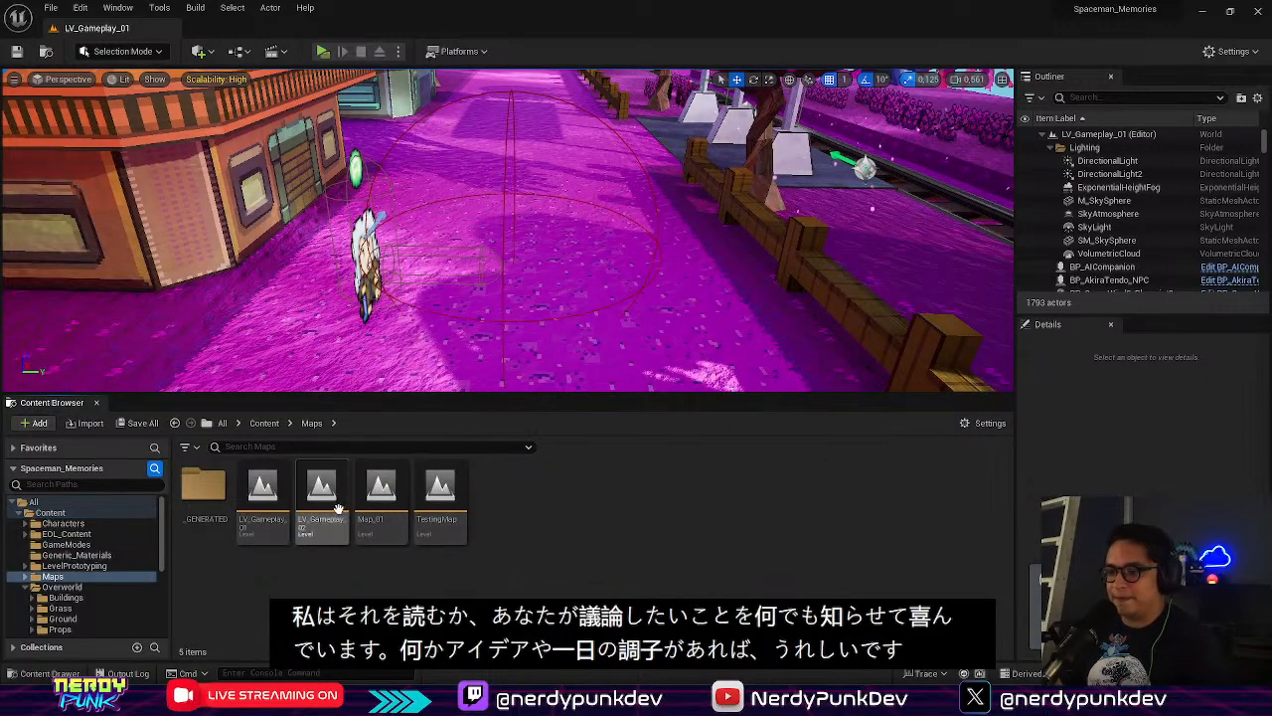
double_click(334, 512)
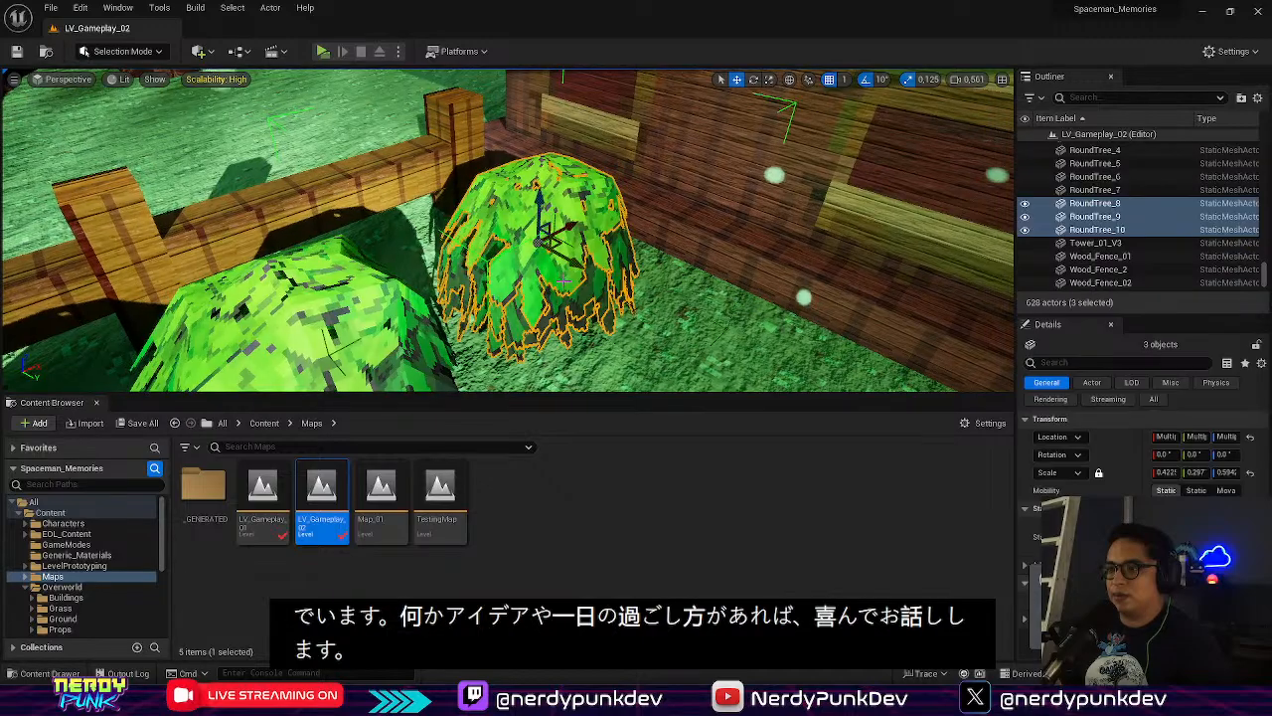
Check that the meshes of the individual bushes in the fence-side row select together as groups
right_click_drag(563, 281, 502, 314)
key("s")
left_click(519, 266)
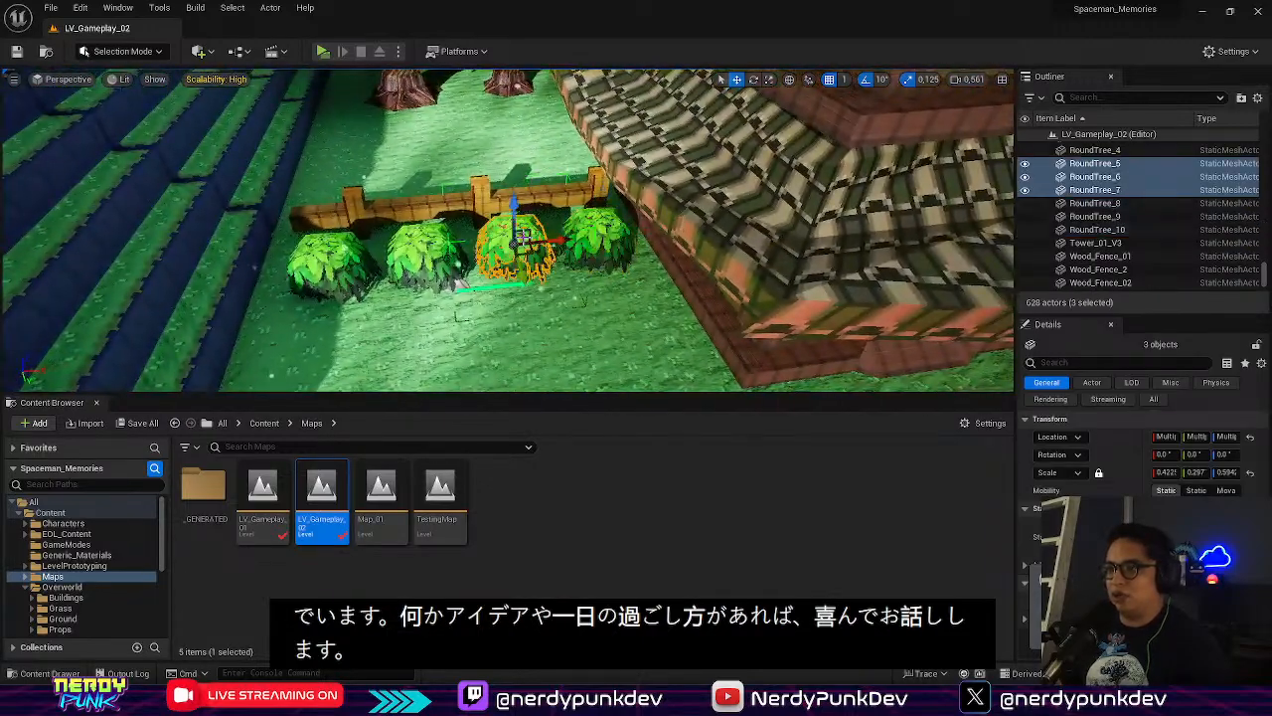
mouse_move(524, 238)
right_mouse_down()
mouse_move(477, 248)
mouse_move(512, 254)
right_mouse_up()
key("w")
key("s")
left_click(542, 211)
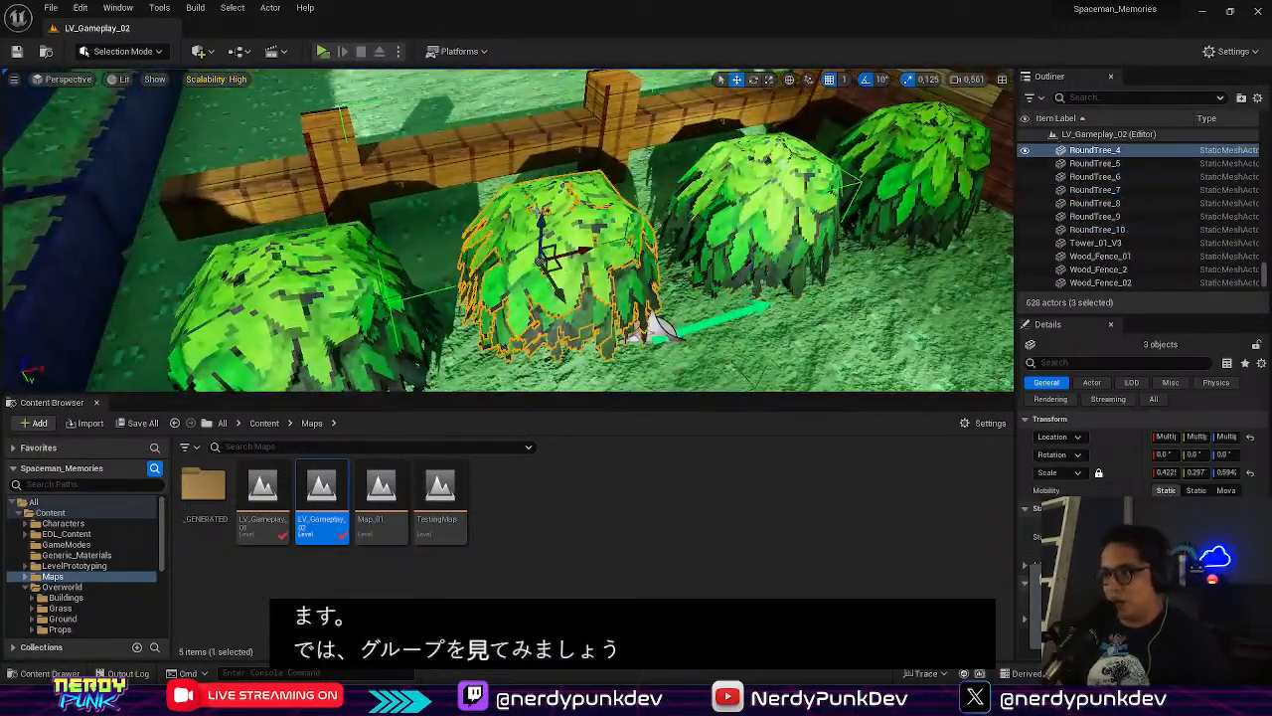
Select all four bushes along the fence and duplicate the row into the open grass between the two pagodas
left_click(299, 274)
mouse_move(298, 273)
right_mouse_down()
mouse_move(284, 273)
mouse_move(303, 279)
right_mouse_up()
key("s")
left_click(581, 257, "ctrl")
left_click(701, 244, "ctrl")
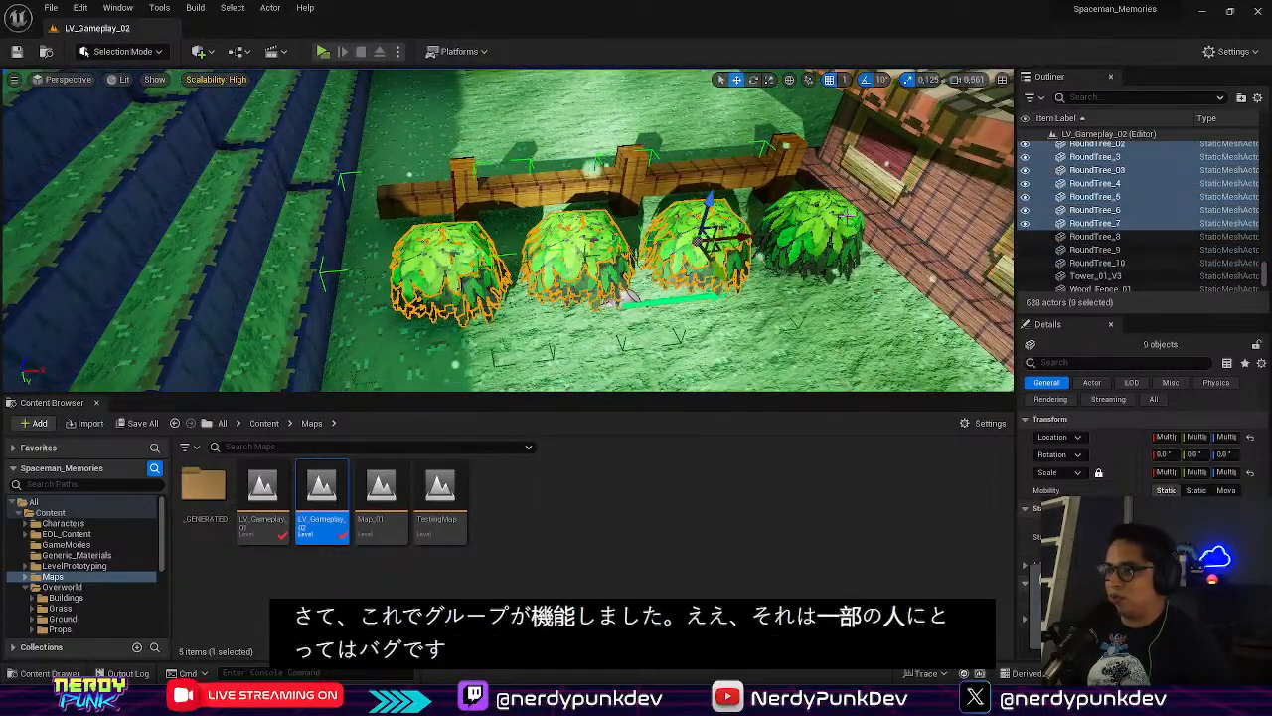
left_click(846, 214, "ctrl")
key("s")
right_click_drag(573, 213, 597, 214)
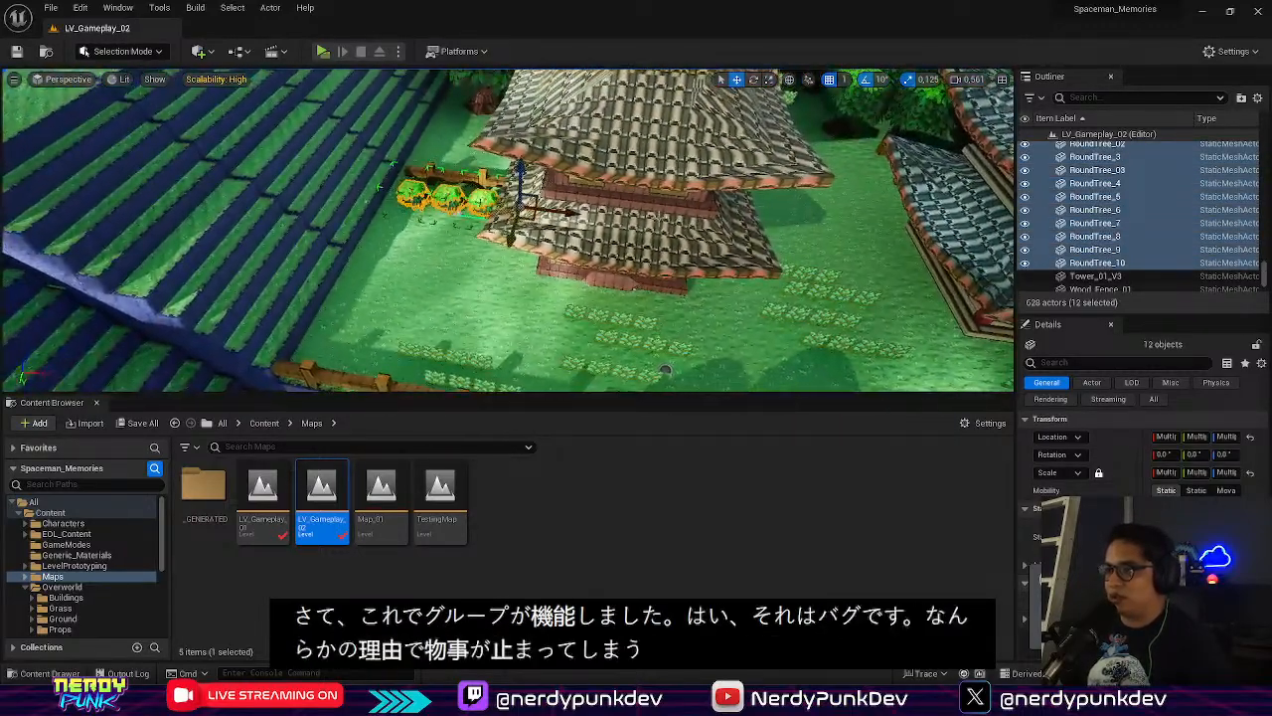
left_click_drag(573, 213, 654, 232, "alt")
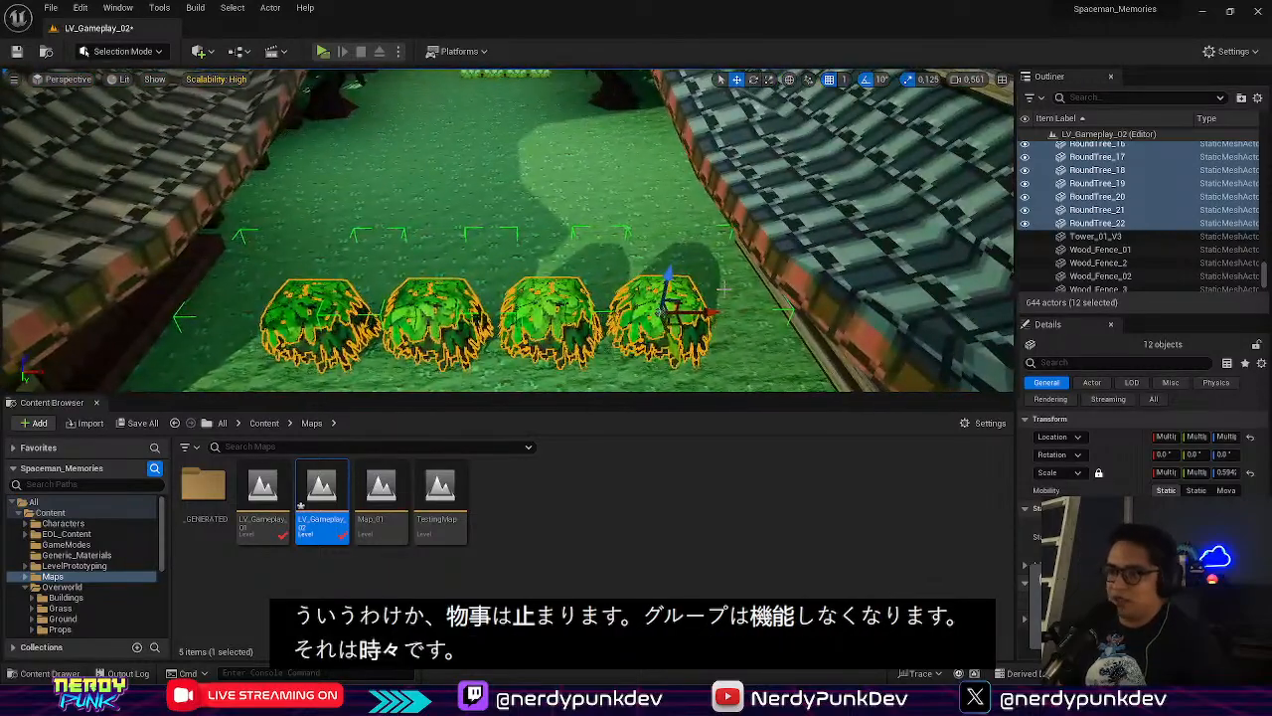
Rotate the duplicated bush row by -90° and place it along the fence beside the brown pagoda, lining the central passage
key("e")
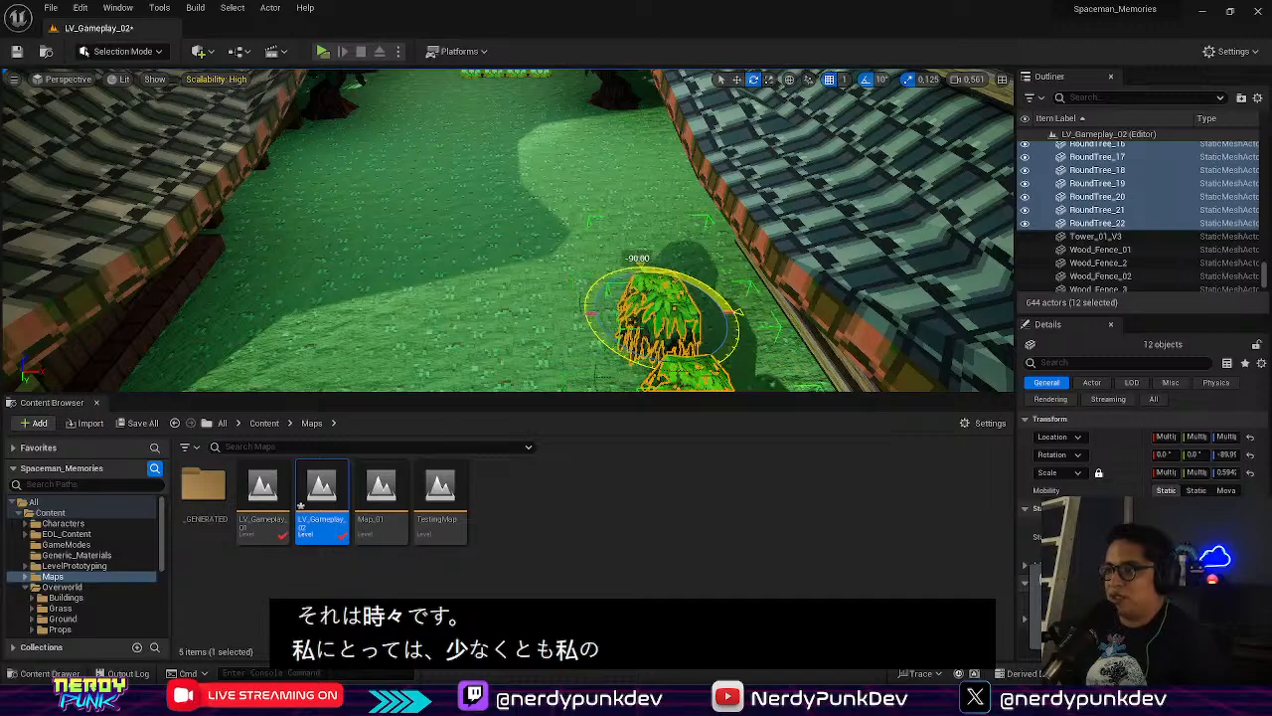
right_click_drag(644, 288, 487, 308)
key("w")
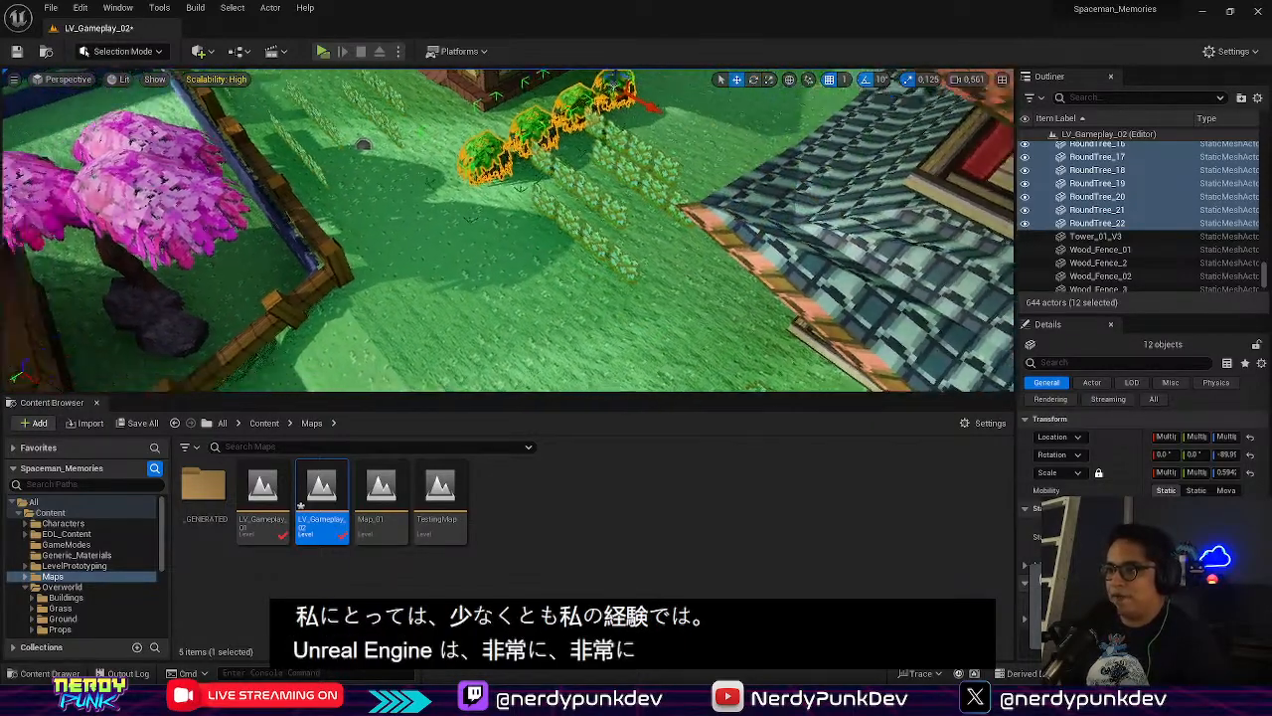
right_click_drag(507, 249, 418, 159)
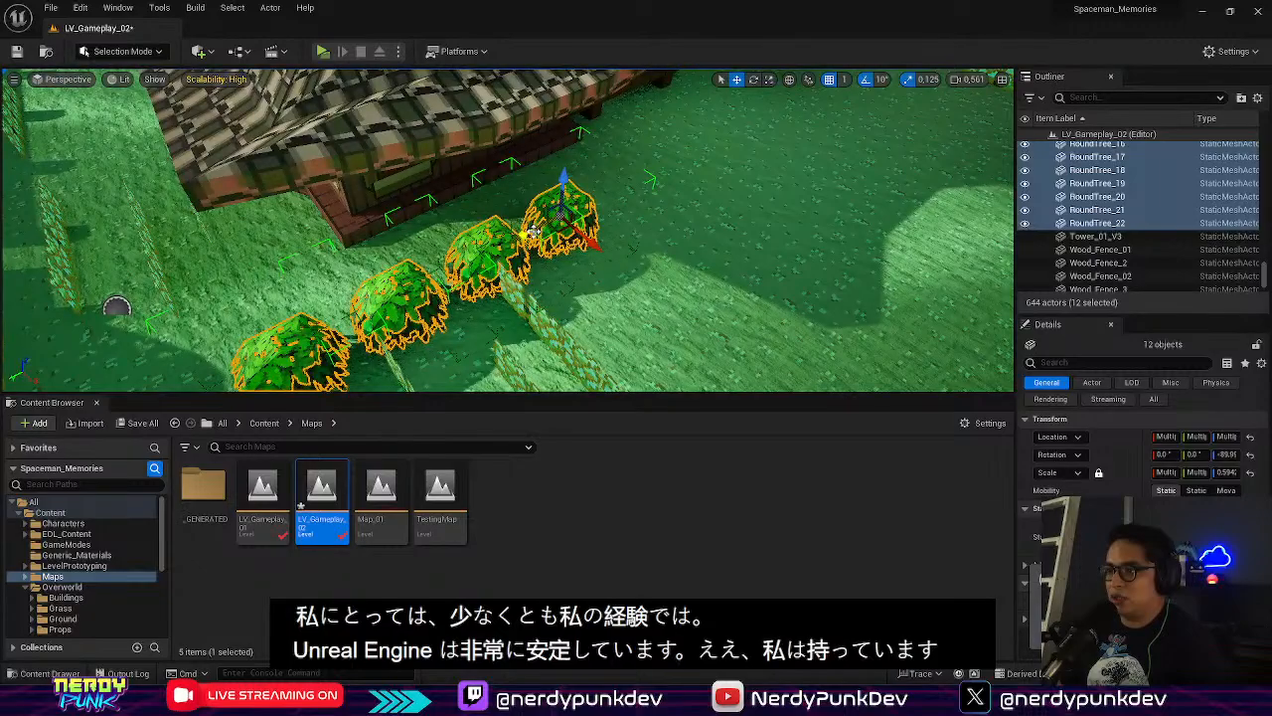
right_click_drag(507, 249, 606, 169)
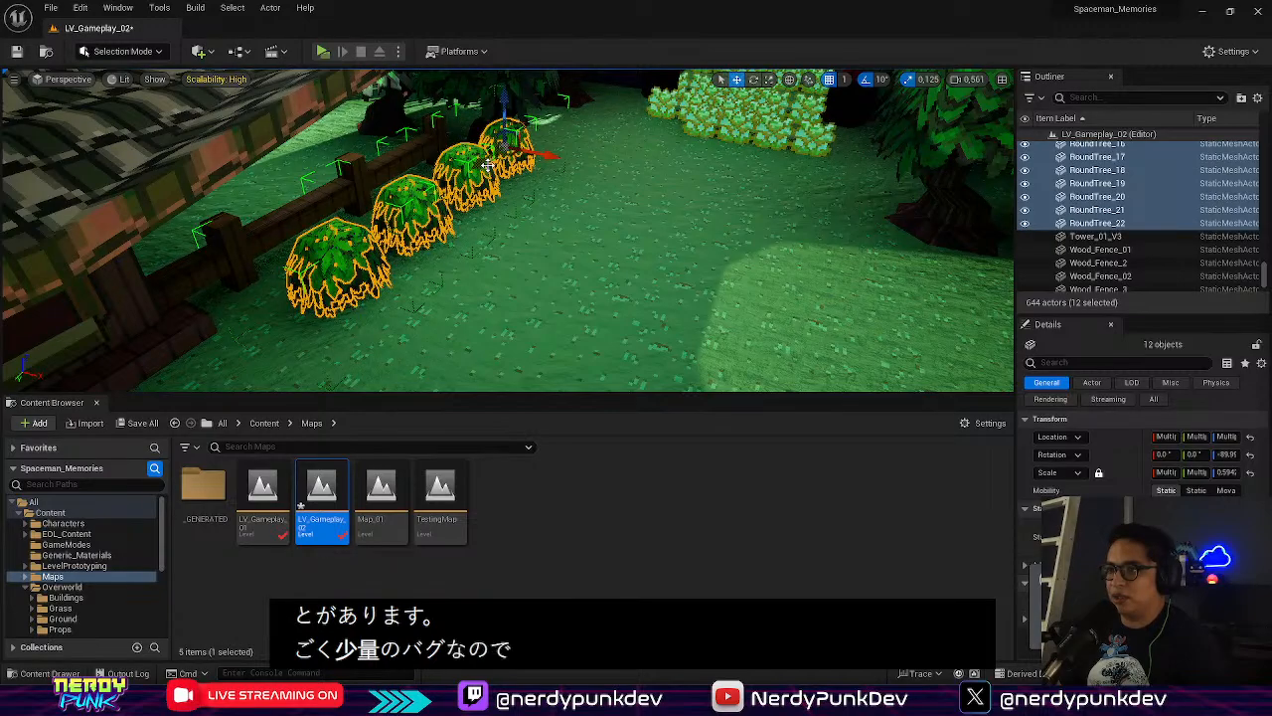
left_click_drag(474, 171, 455, 185)
Duplicate the rotated bush row to the opposite side of the passage and nudge it along the fence beside the blue-roofed pagoda
right_click_drag(618, 248, 697, 260)
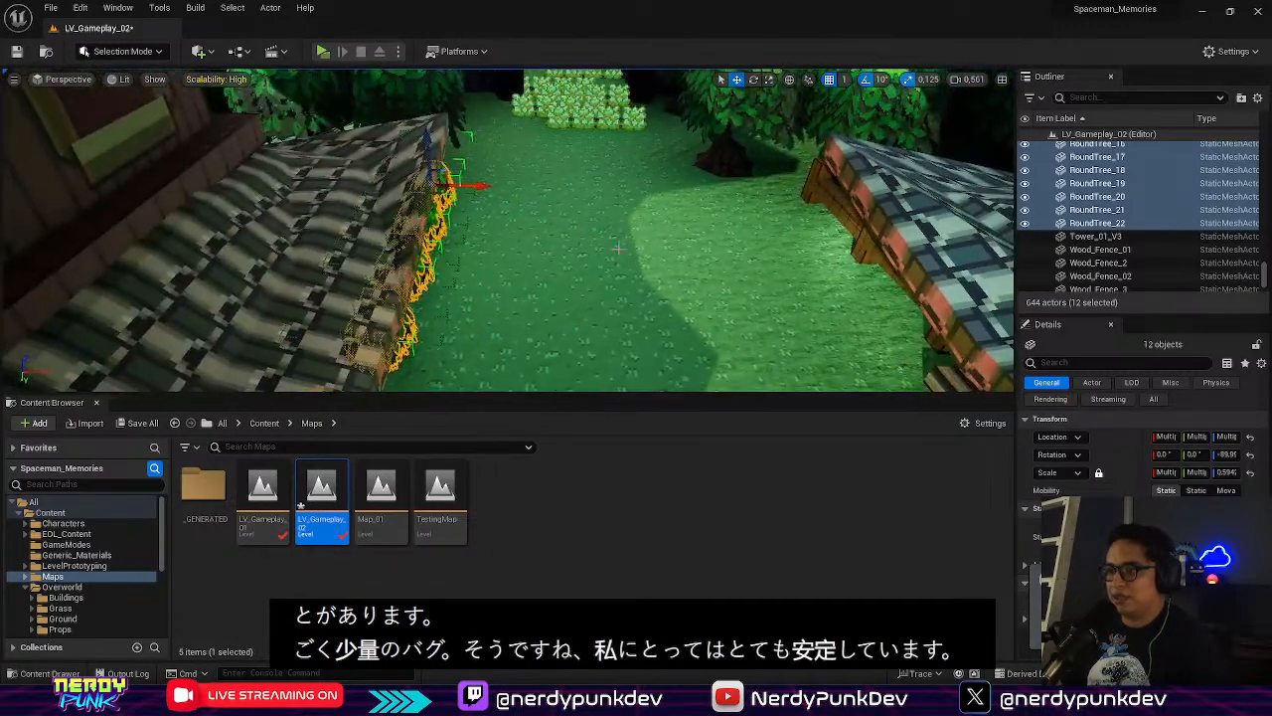
left_click_drag(480, 189, 811, 240, "alt")
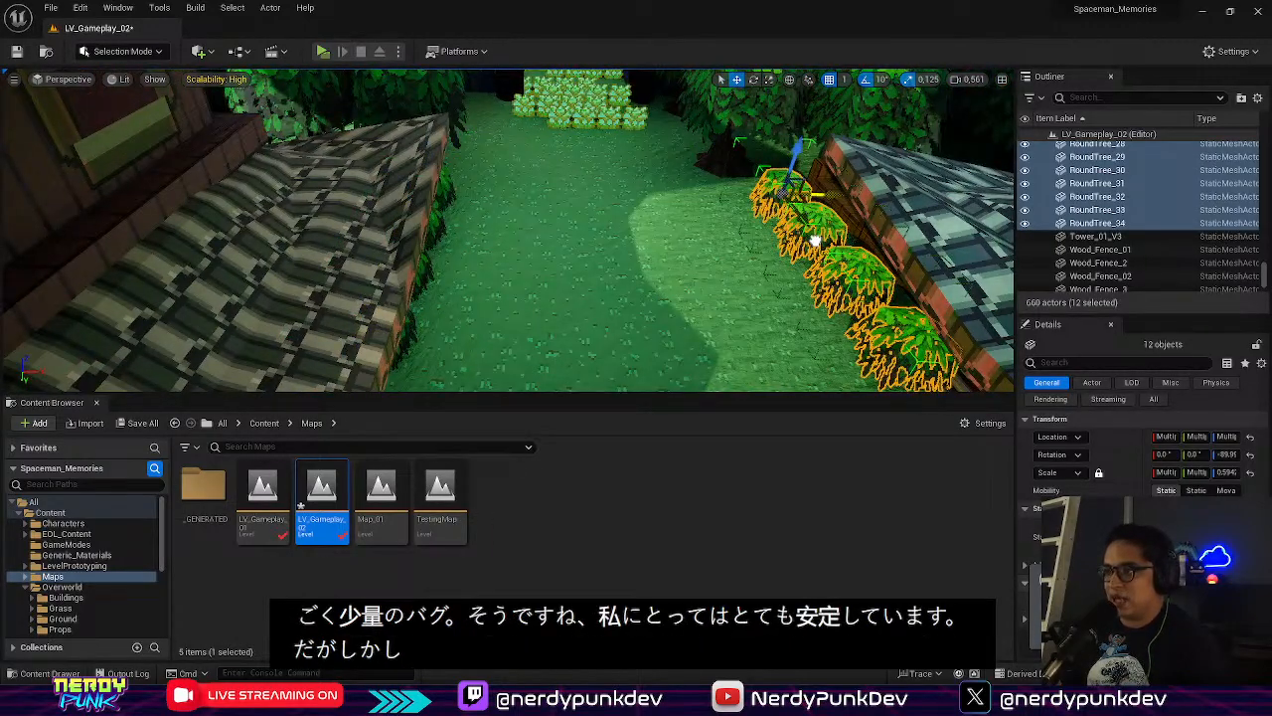
right_click_drag(815, 241, 909, 224)
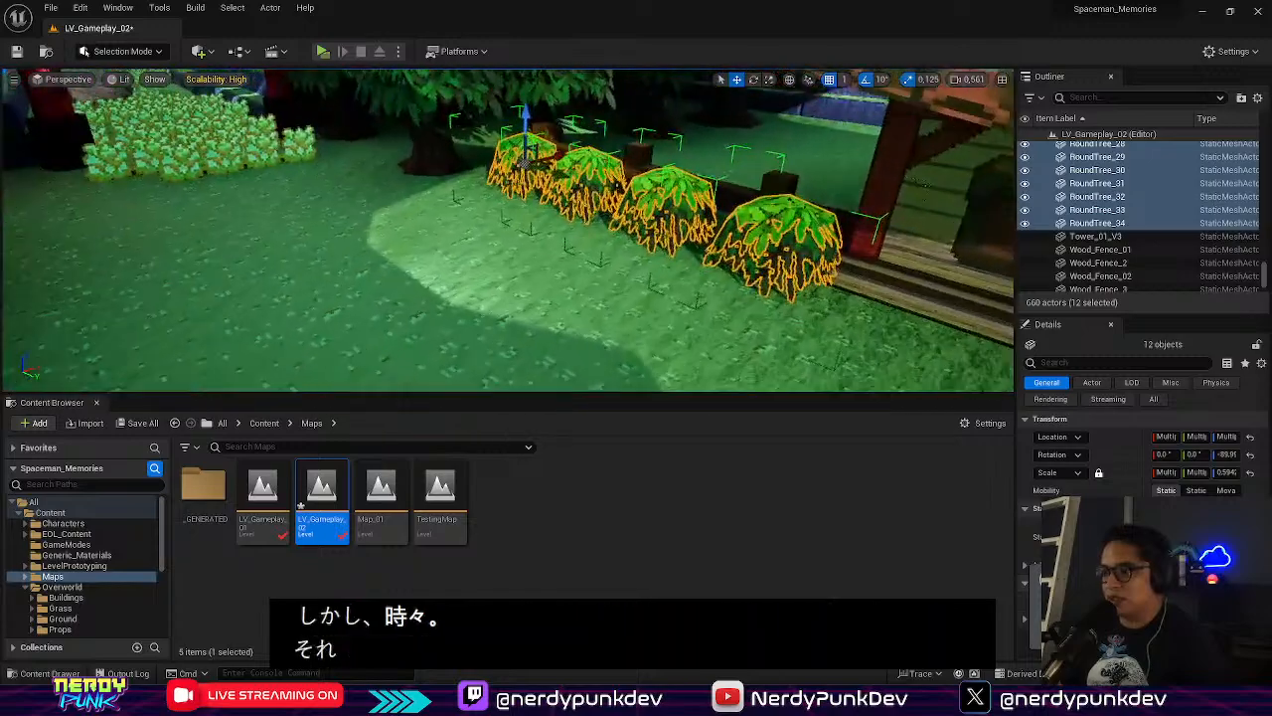
mouse_move(611, 182)
right_mouse_down()
mouse_move(661, 185)
mouse_move(611, 182)
right_mouse_up()
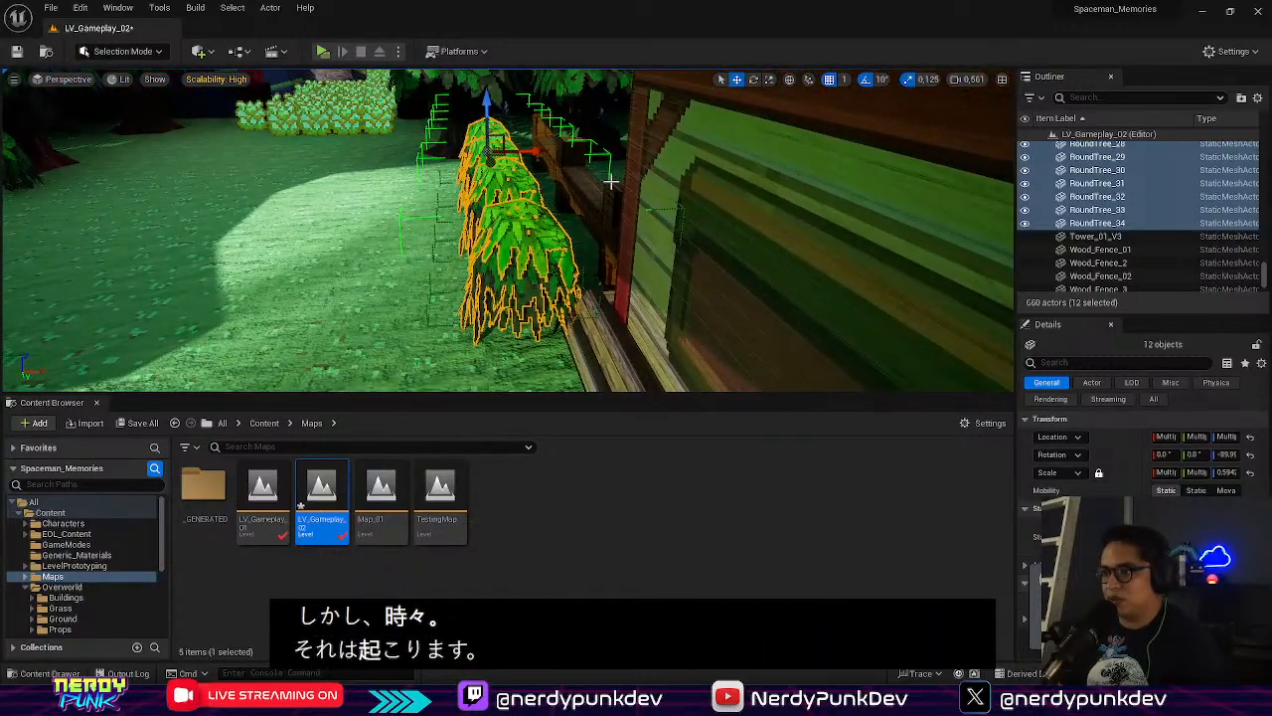
left_click_drag(538, 151, 526, 150)
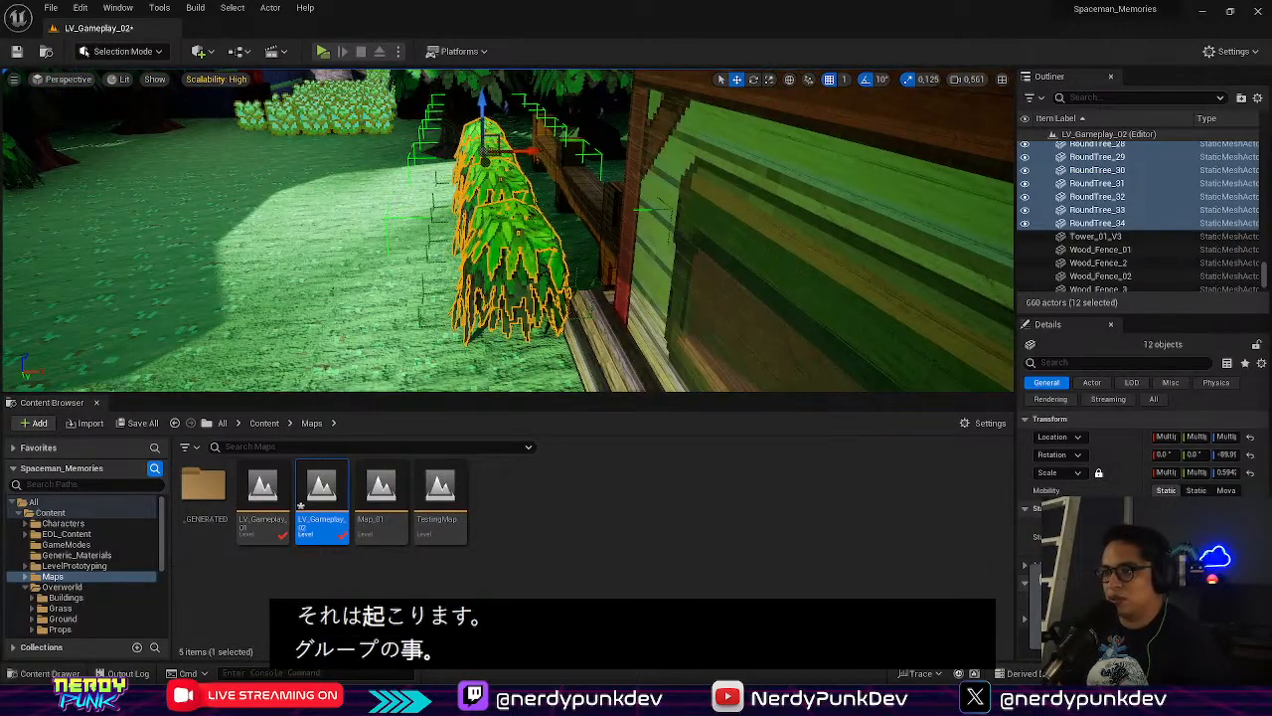
right_click_drag(526, 150, 451, 132)
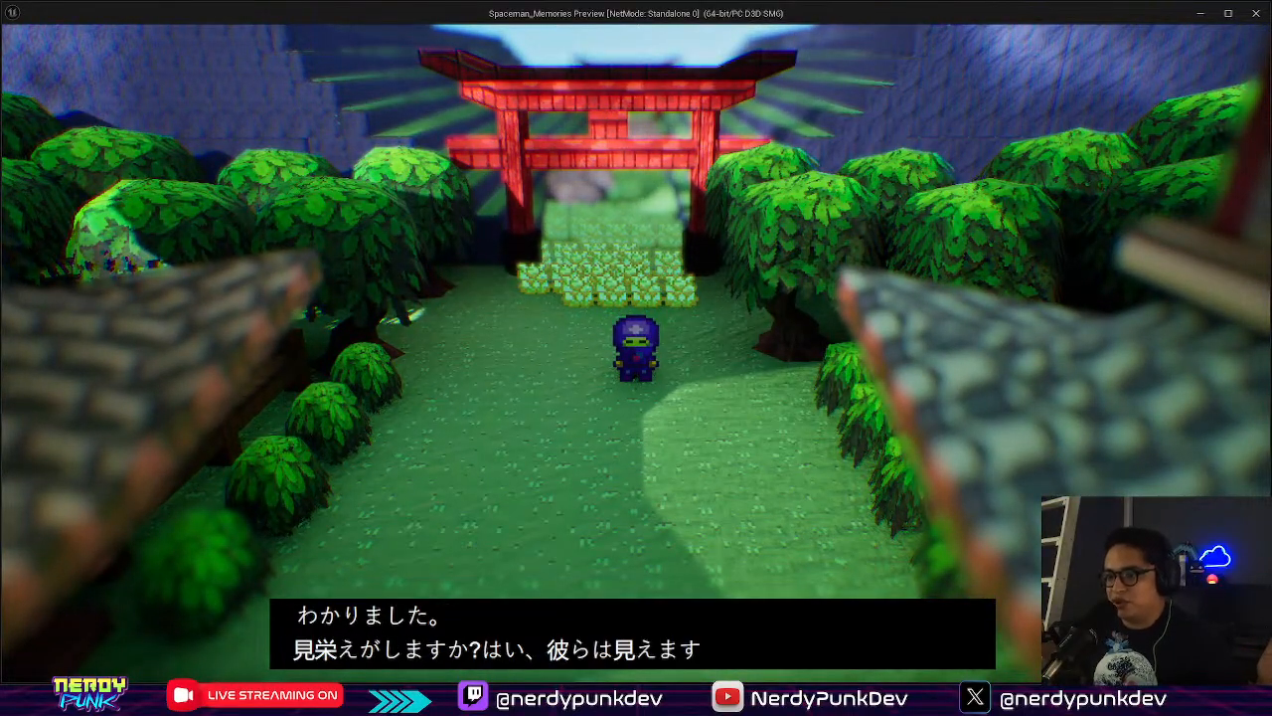
Playtest the level by walking the character back and forth between the two bush rows, and stop the preview
key("s")
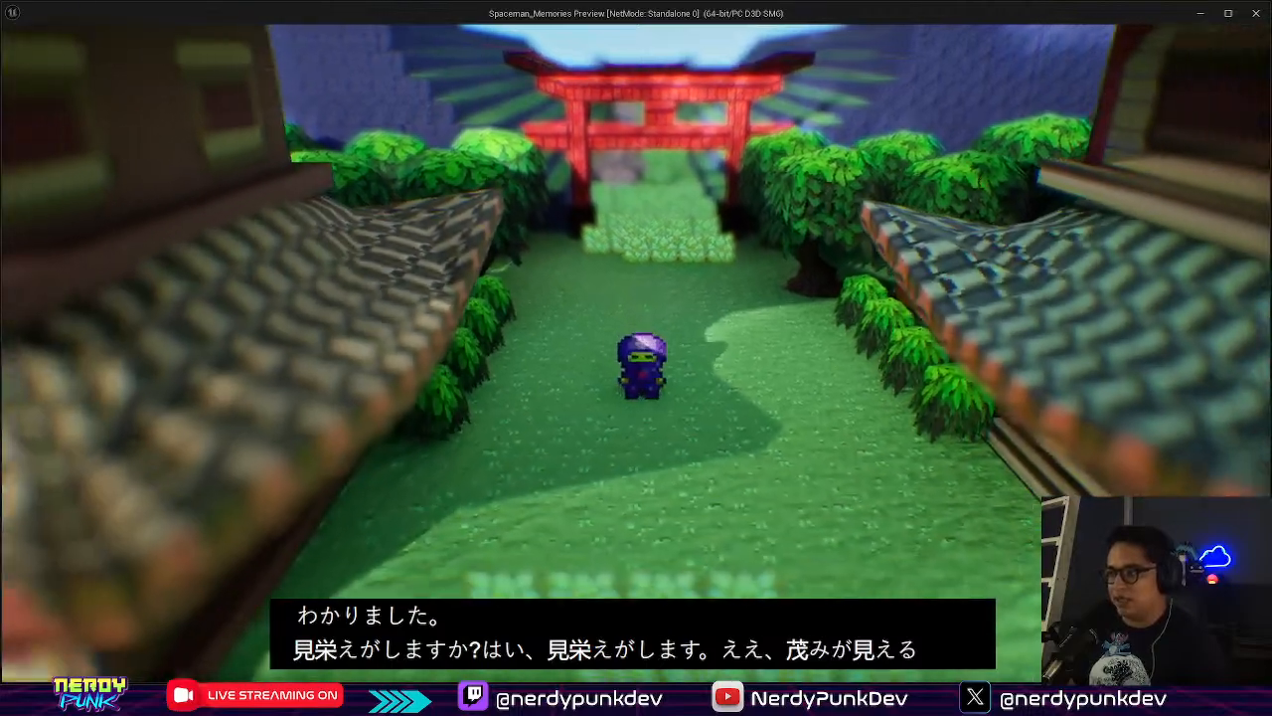
key("w")
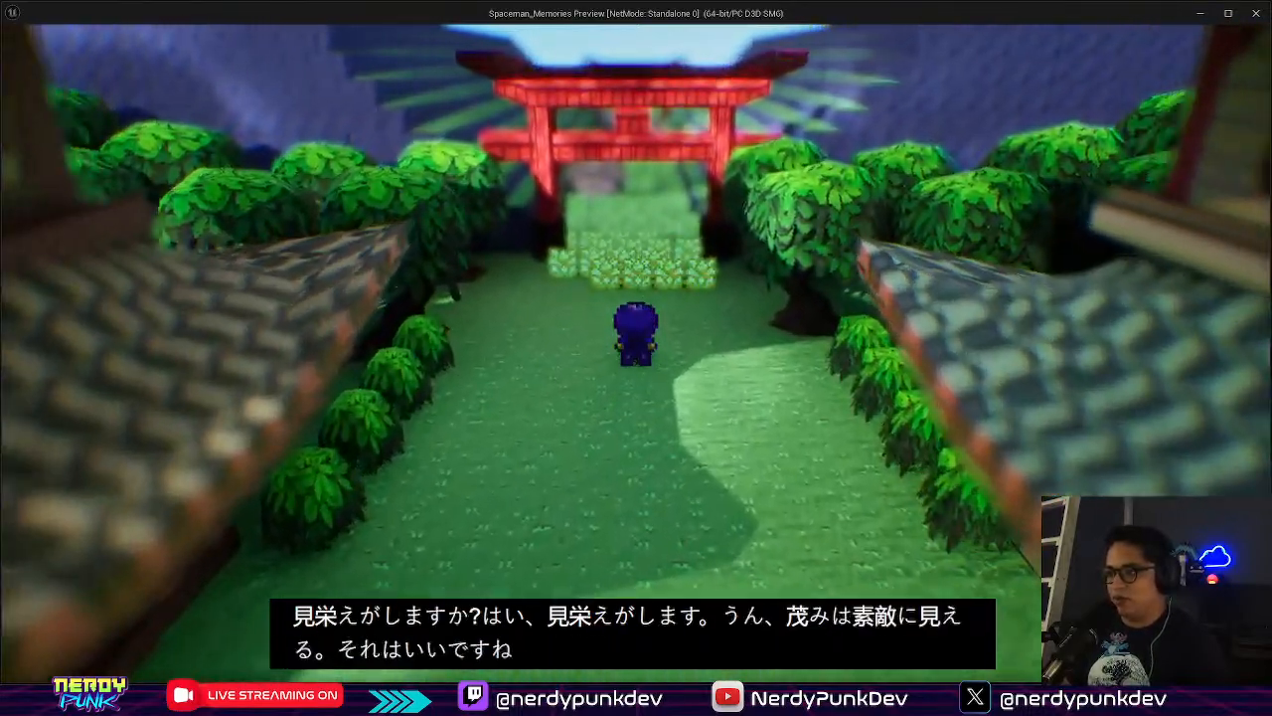
key("s")
key("w")
key("s")
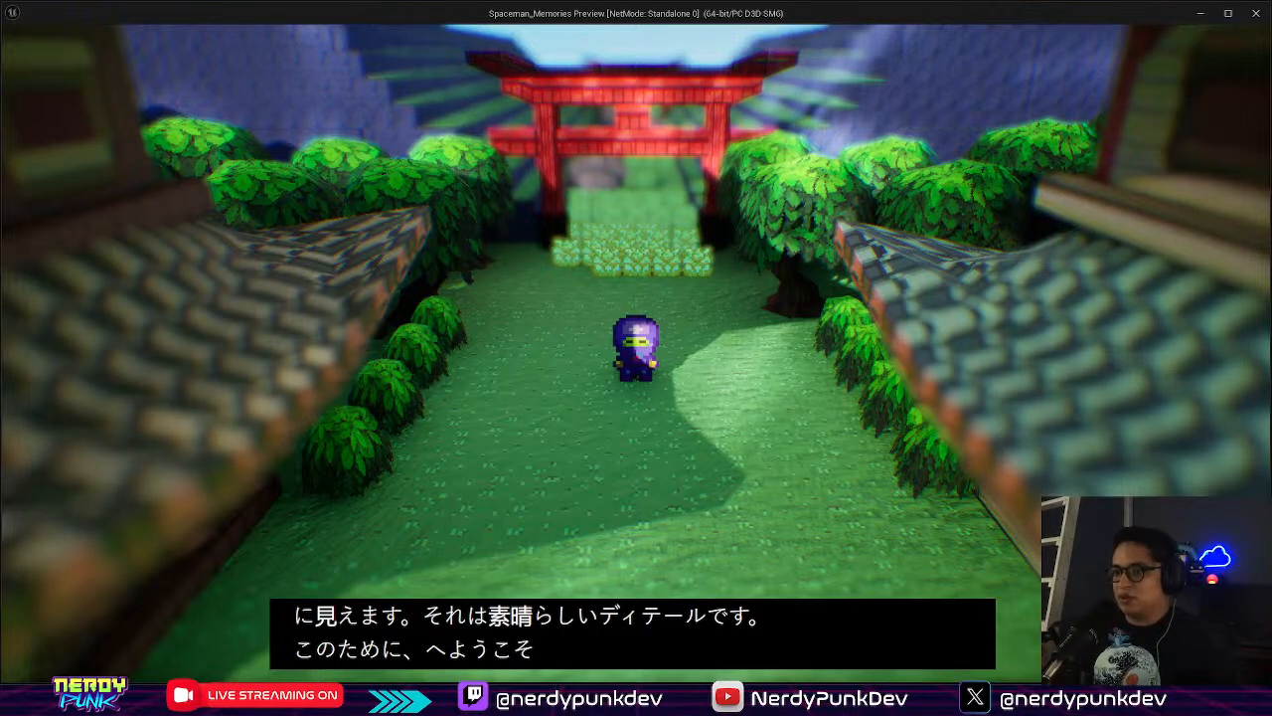
key("s")
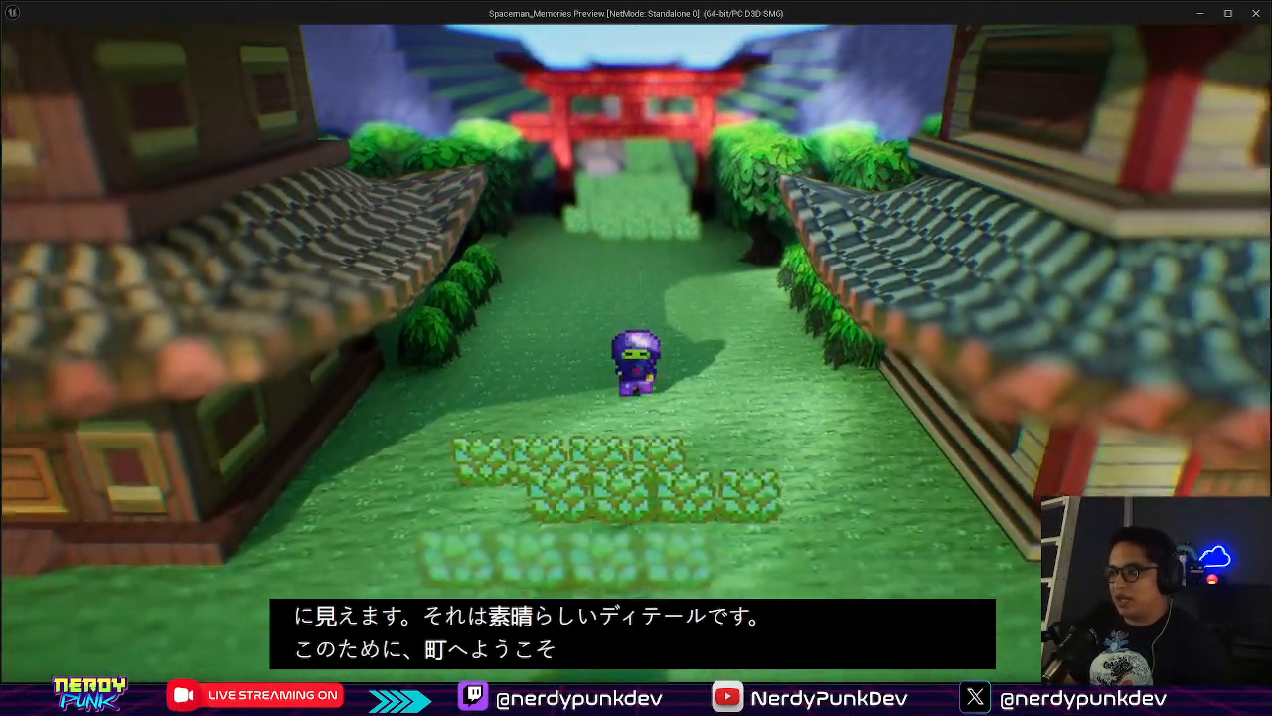
key("w")
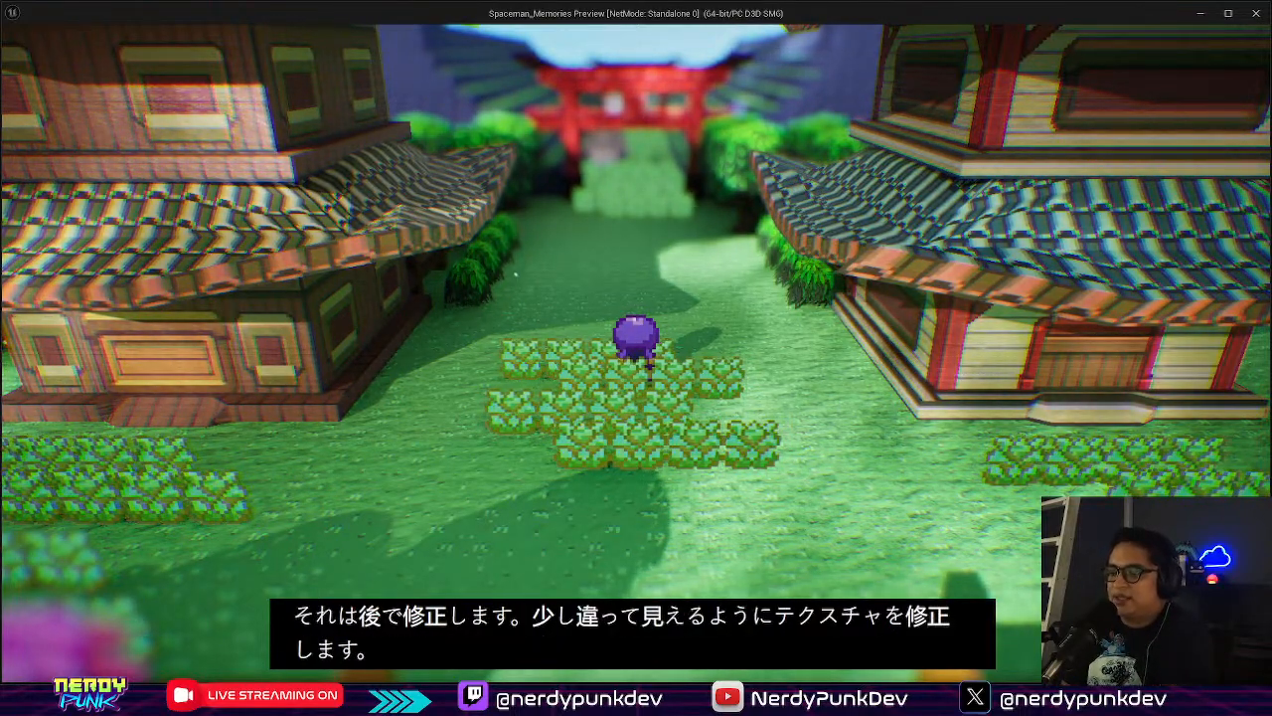
key("Escape")
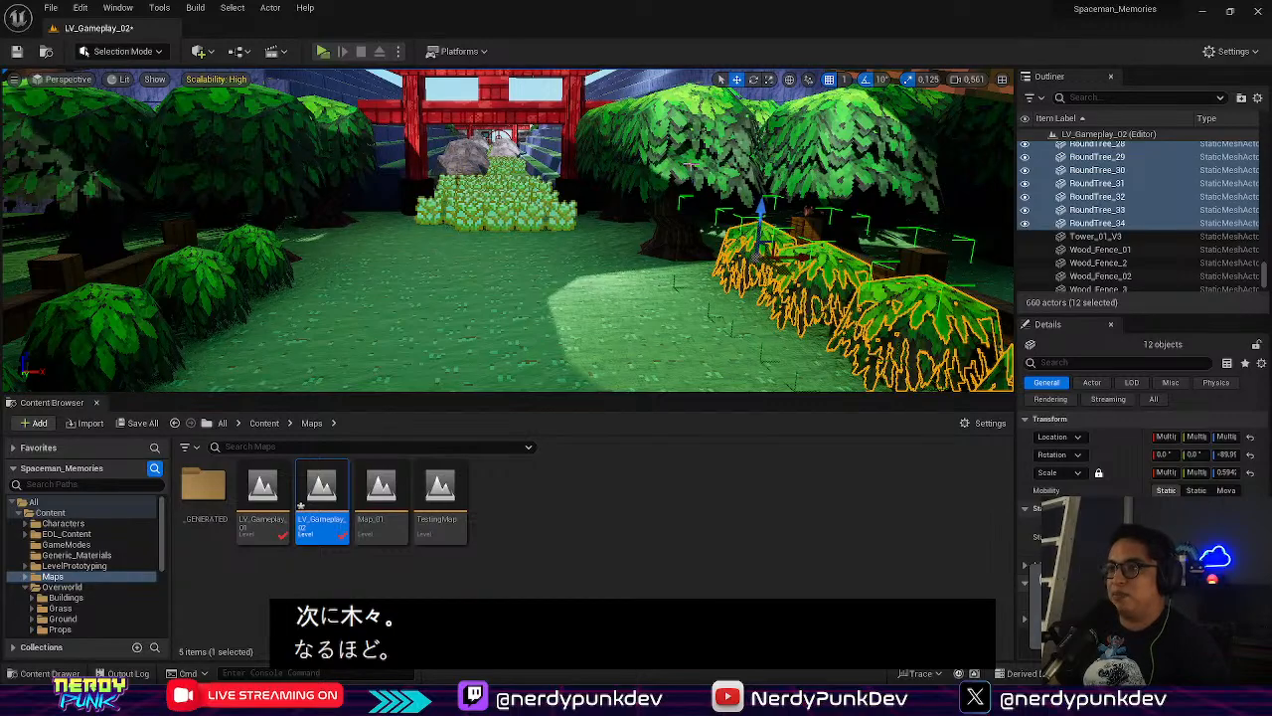
Delete the leftover structures standing outside the village, including BP_Pagoda_3
key("w")
mouse_move(500, 137)
right_mouse_down()
mouse_move(537, 198)
mouse_move(556, 129)
mouse_move(497, 159)
mouse_move(536, 139)
mouse_move(506, 164)
mouse_move(537, 140)
mouse_move(517, 144)
right_mouse_up()
key("w")
left_click(427, 189)
right_click_drag(427, 189, 402, 159)
key("Delete")
left_click(938, 222)
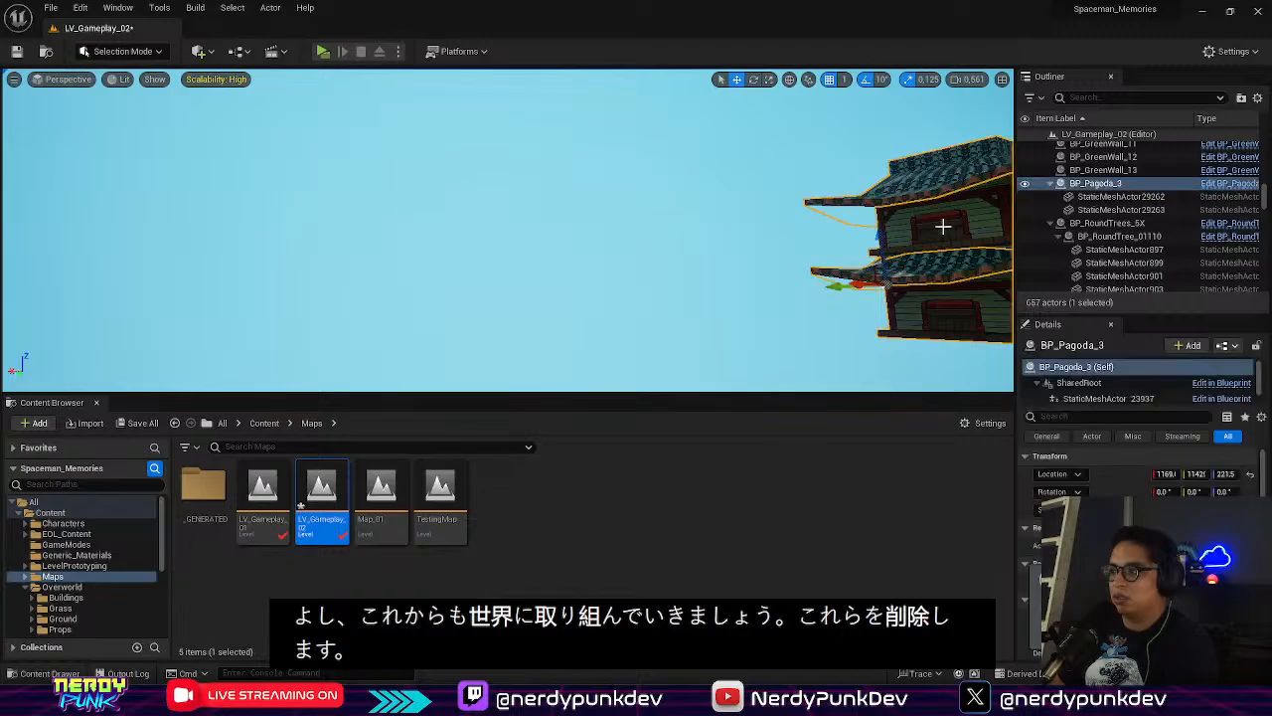
key("Delete")
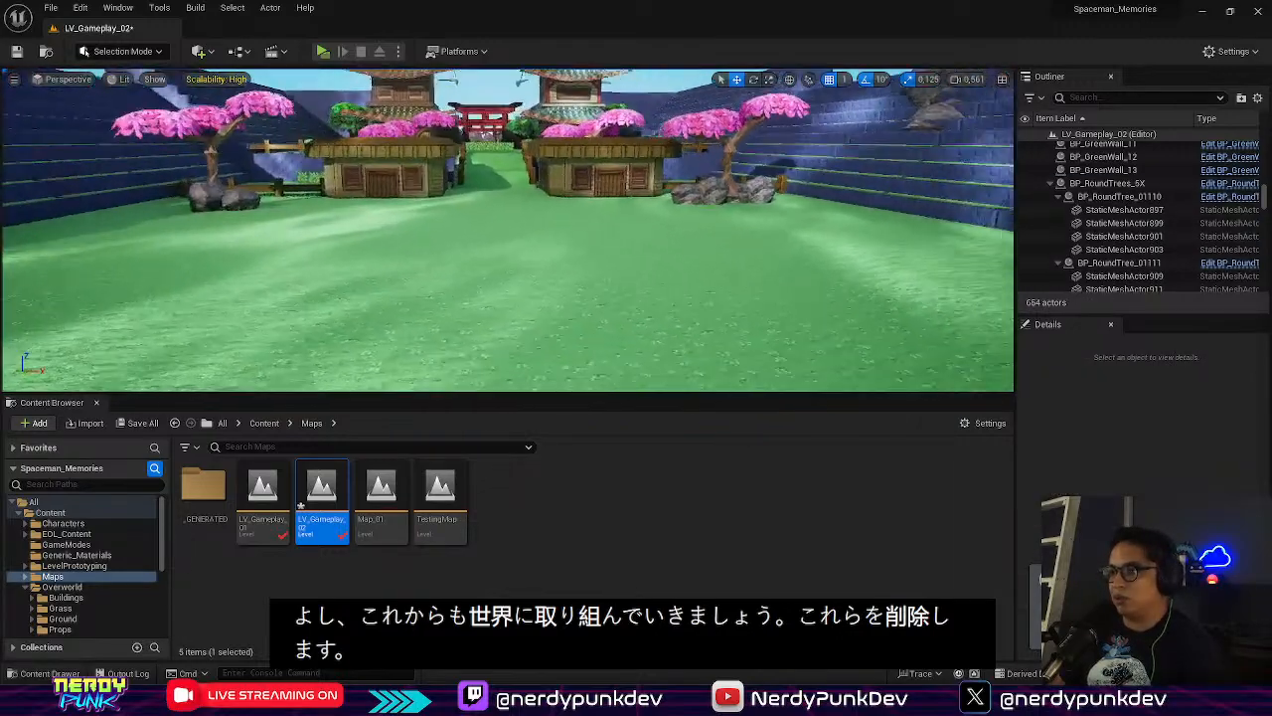
Examine the open grass in front of the houses and the terraced side walls to plan where a path can branch off
right_click_drag(507, 229, 542, 253)
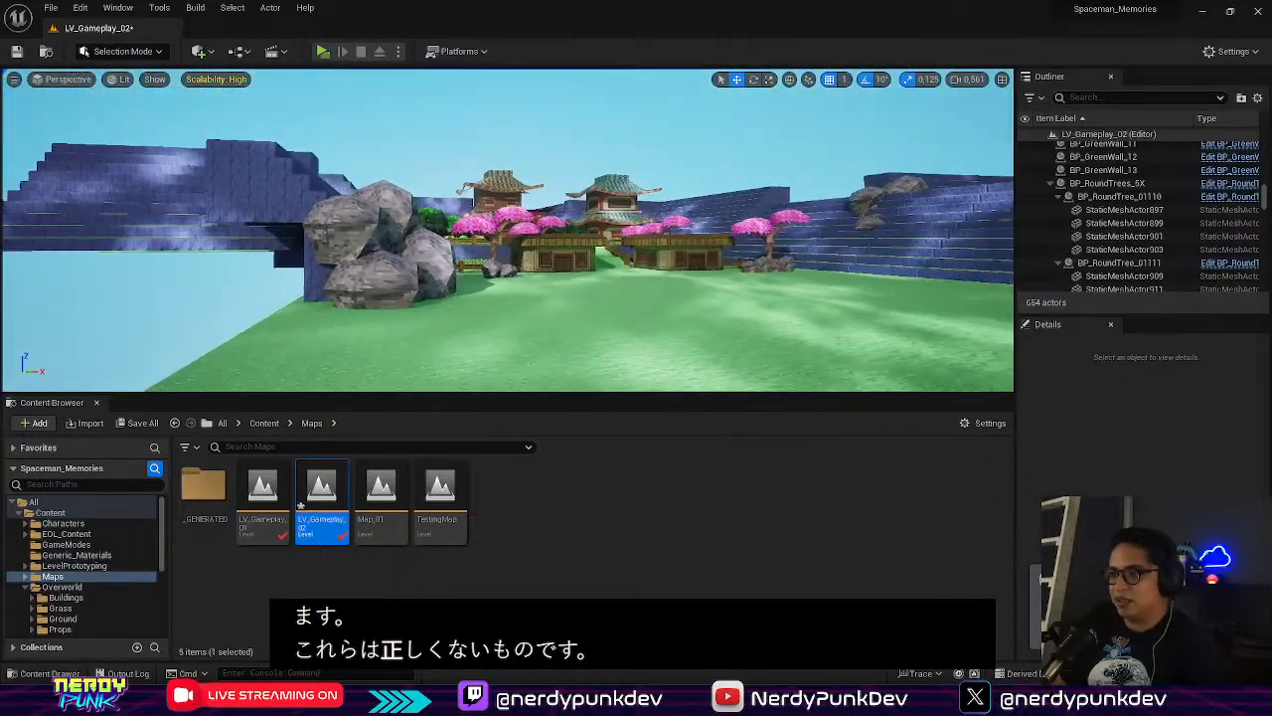
key("w")
right_click_drag(506, 229, 541, 234)
key("w")
key("e")
key("s")
key("w")
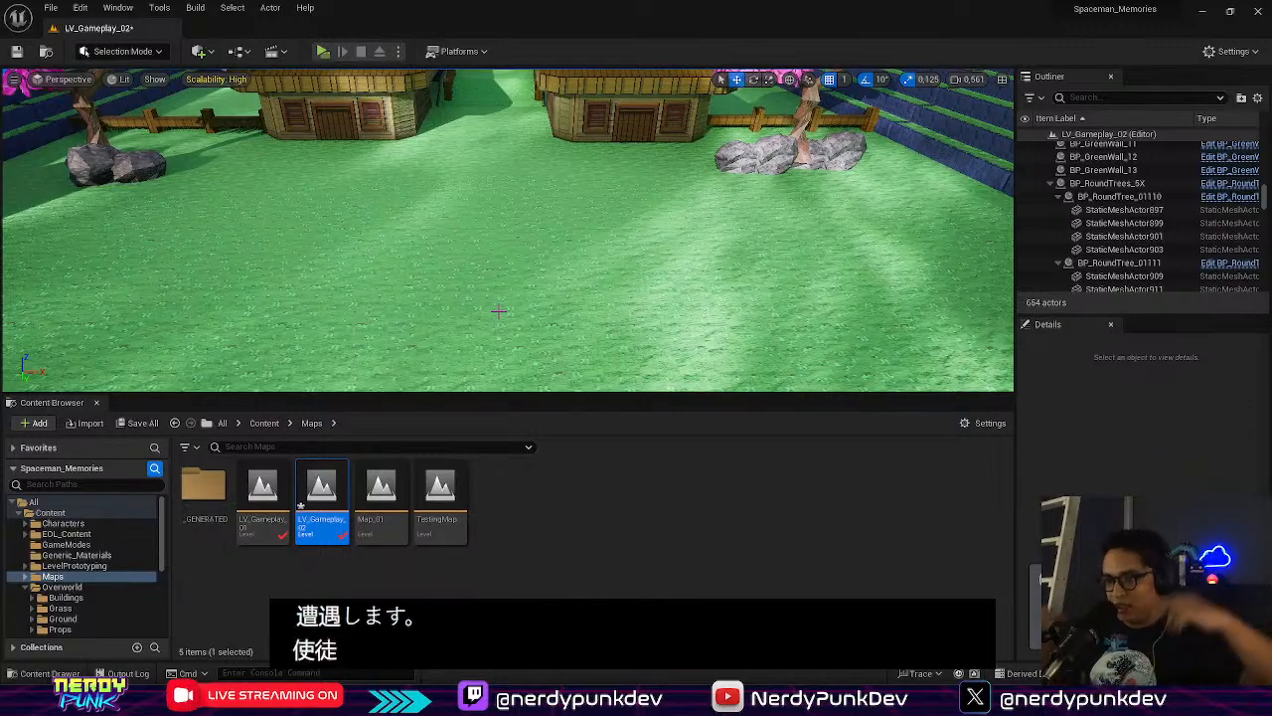
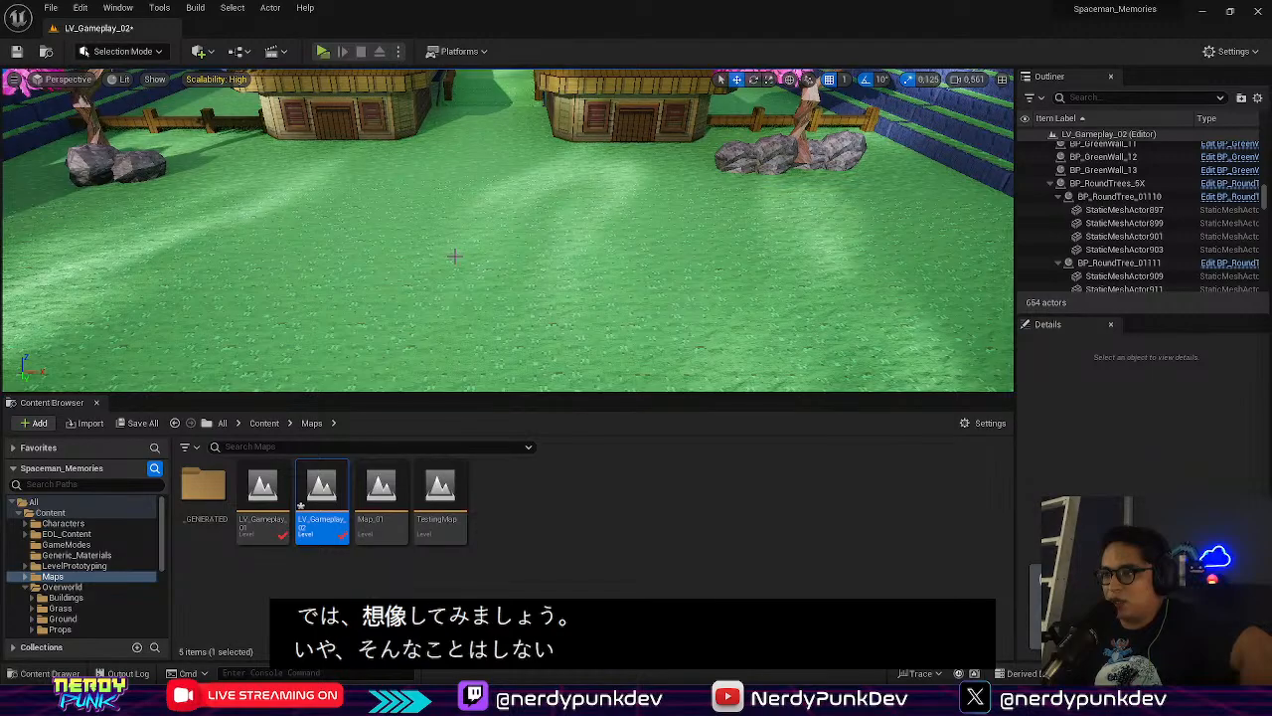
right_click_drag(454, 256, 651, 261)
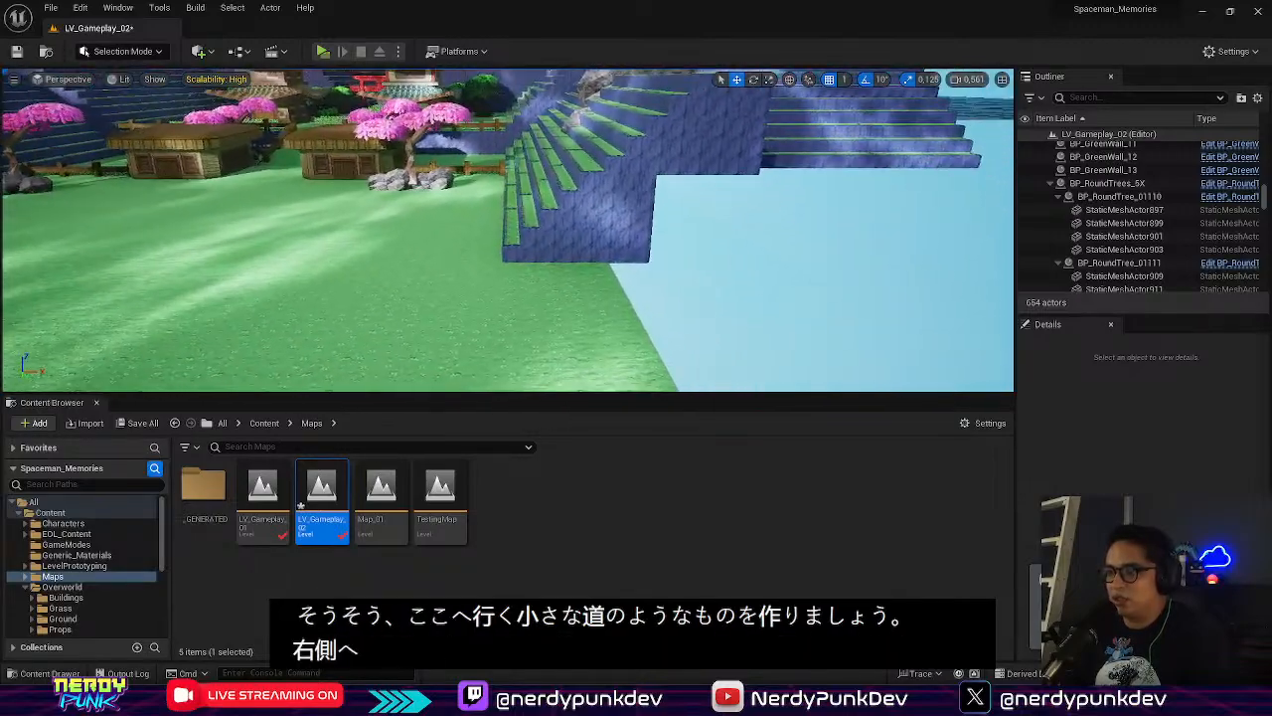
scroll(492, 264, "up", 3)
scroll(492, 264, "down", 5)
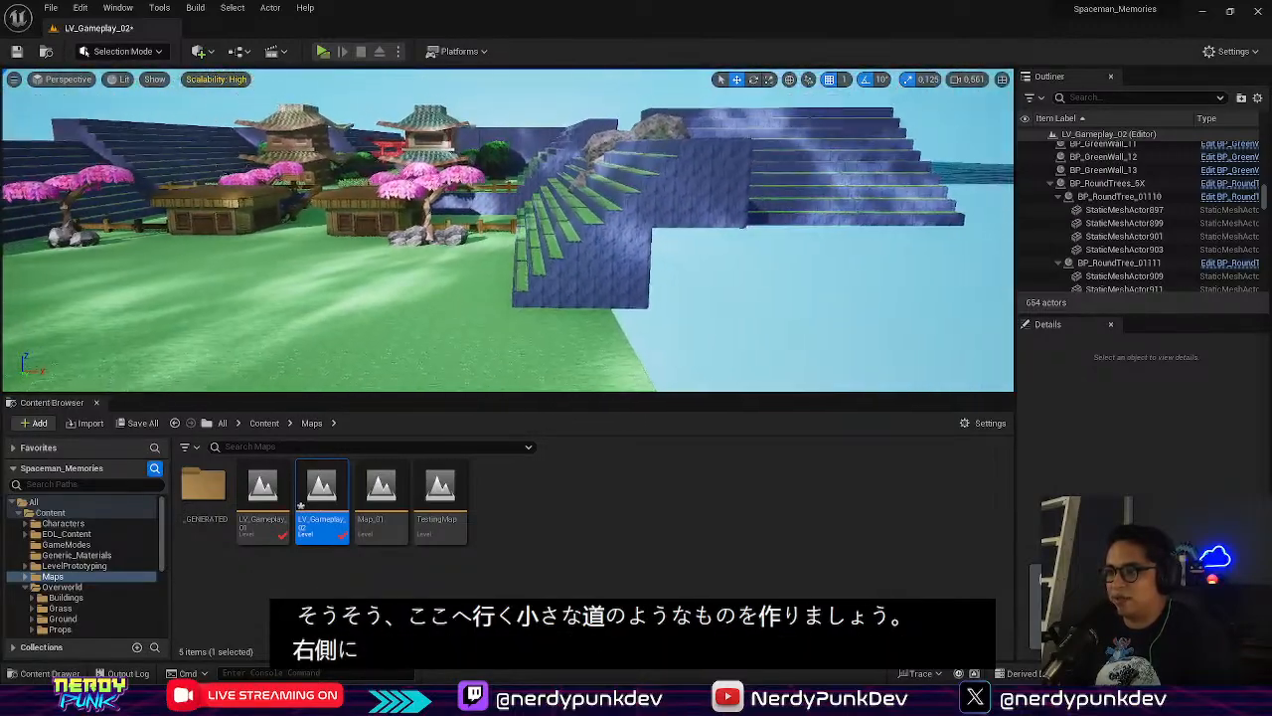
scroll(492, 264, "up", 2)
Select the six terraced wall pieces M_GreenWall_19 to M_GreenWall_24, try them closer to the front edge of the grass, and delete them
right_click_drag(492, 264, 537, 289)
left_click(593, 263)
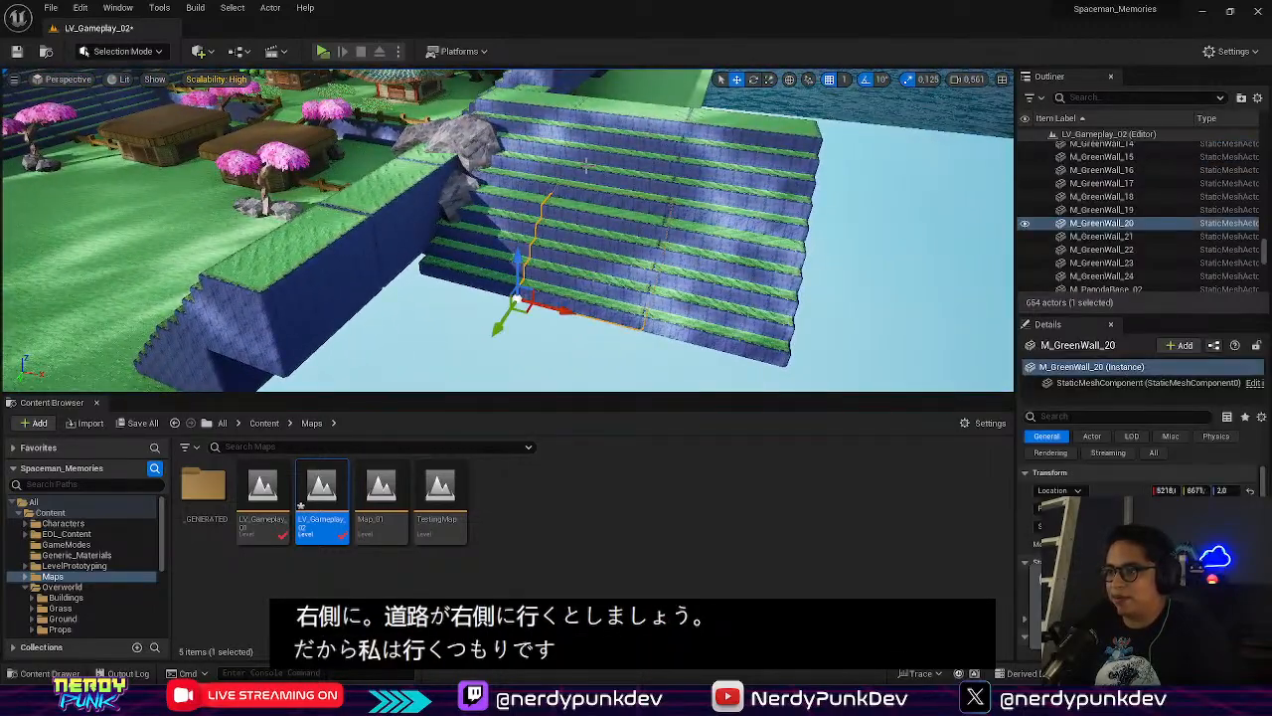
left_click(621, 164, "ctrl")
left_click(502, 227)
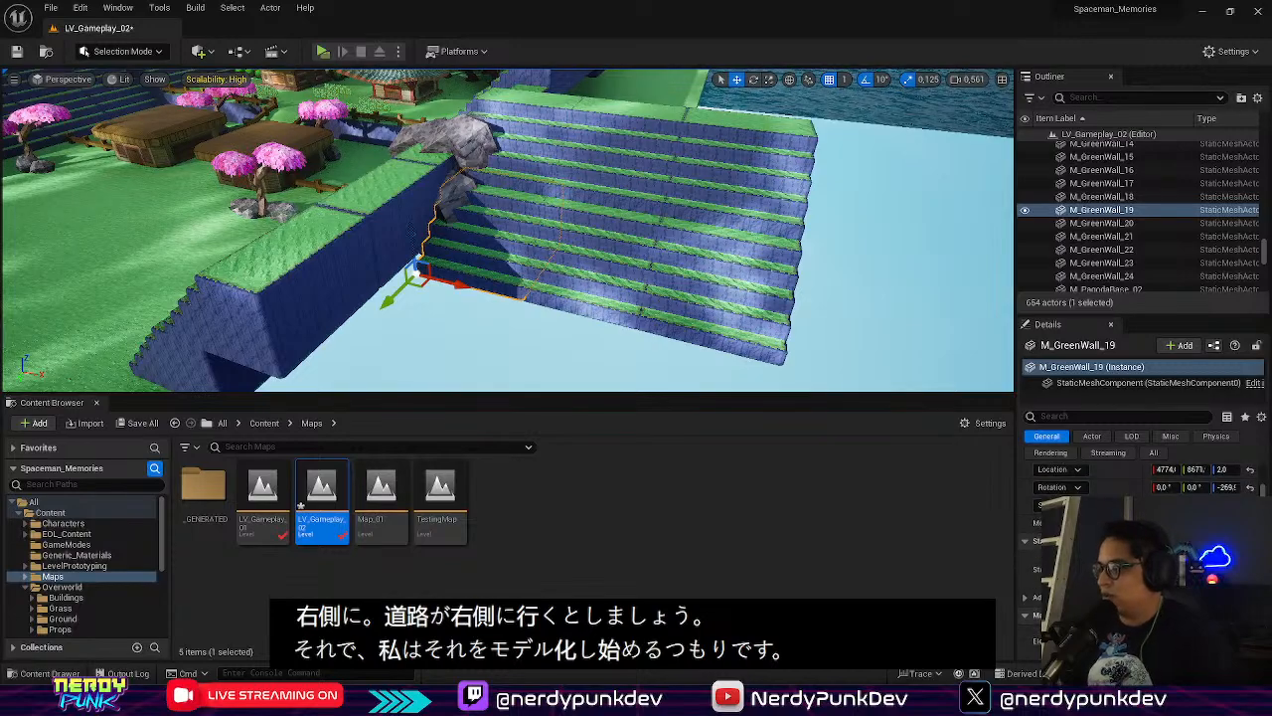
left_click(543, 148, "ctrl")
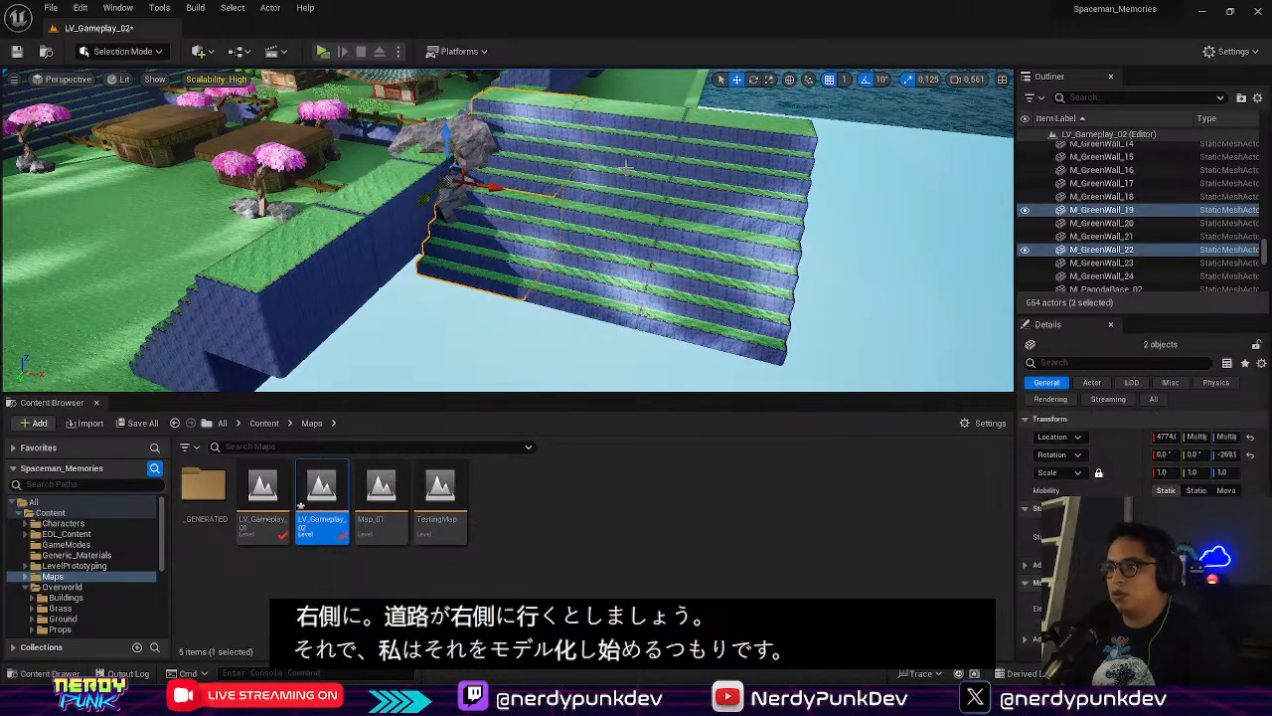
left_click(613, 157, "ctrl")
left_click(728, 176, "ctrl")
left_click(706, 271, "ctrl")
left_click(595, 275, "ctrl")
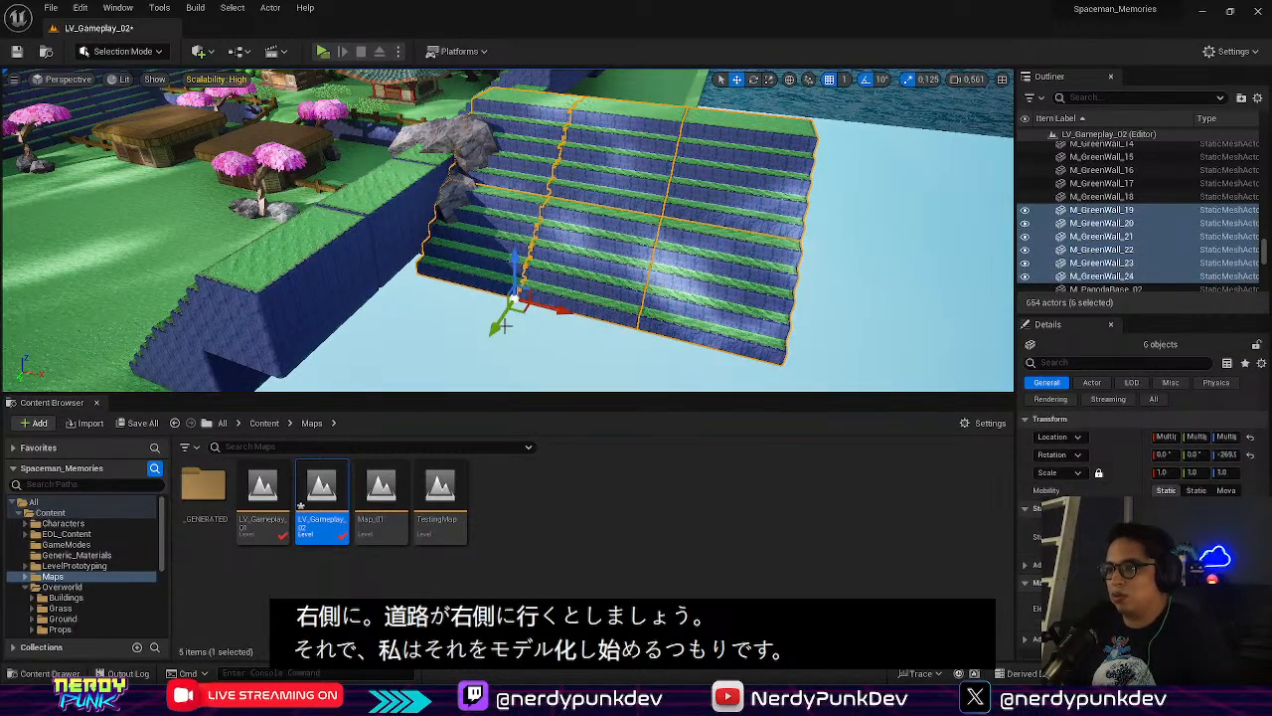
left_click_drag(500, 325, 471, 373)
right_click_drag(514, 250, 559, 323)
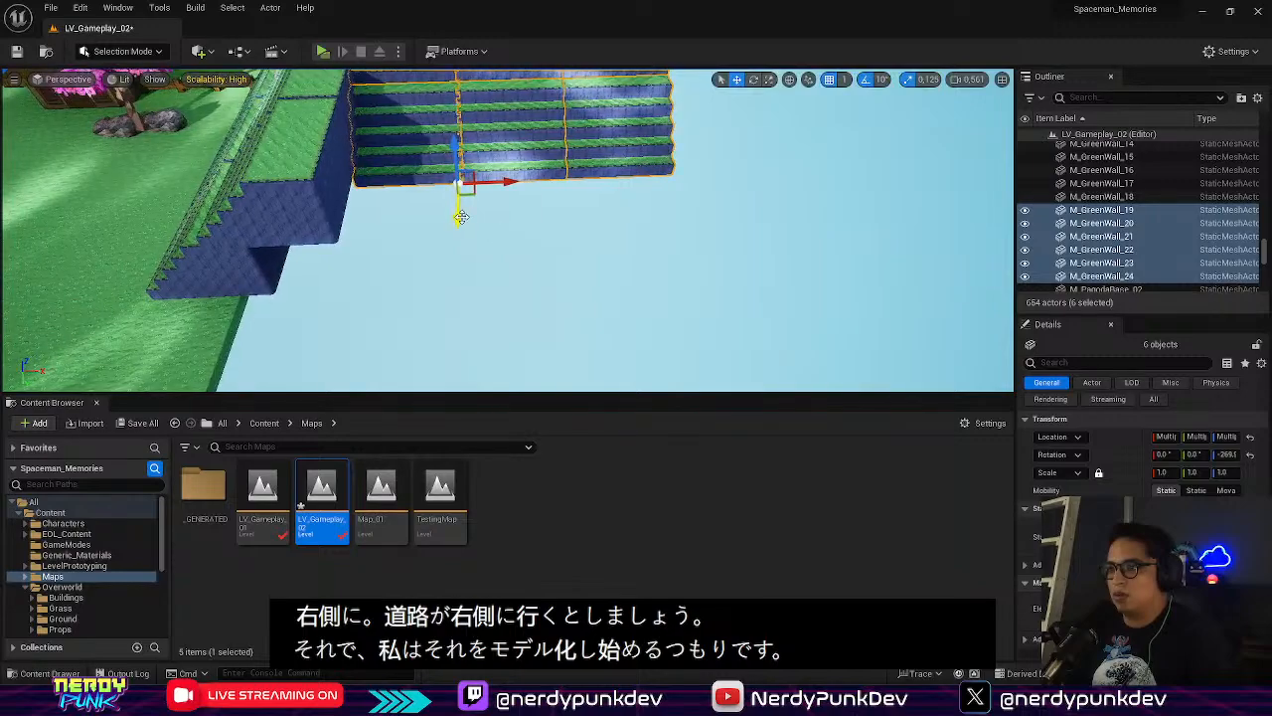
left_click_drag(463, 217, 458, 336)
left_click_drag(511, 276, 355, 318)
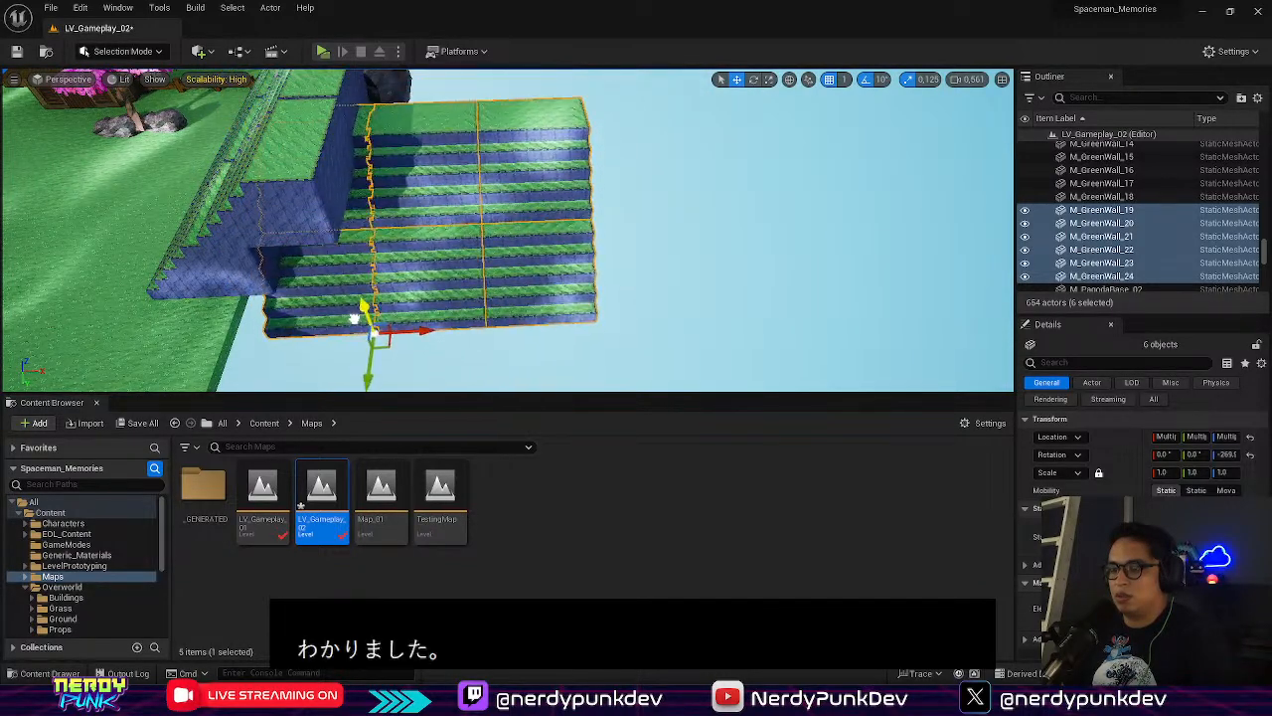
key("Delete")
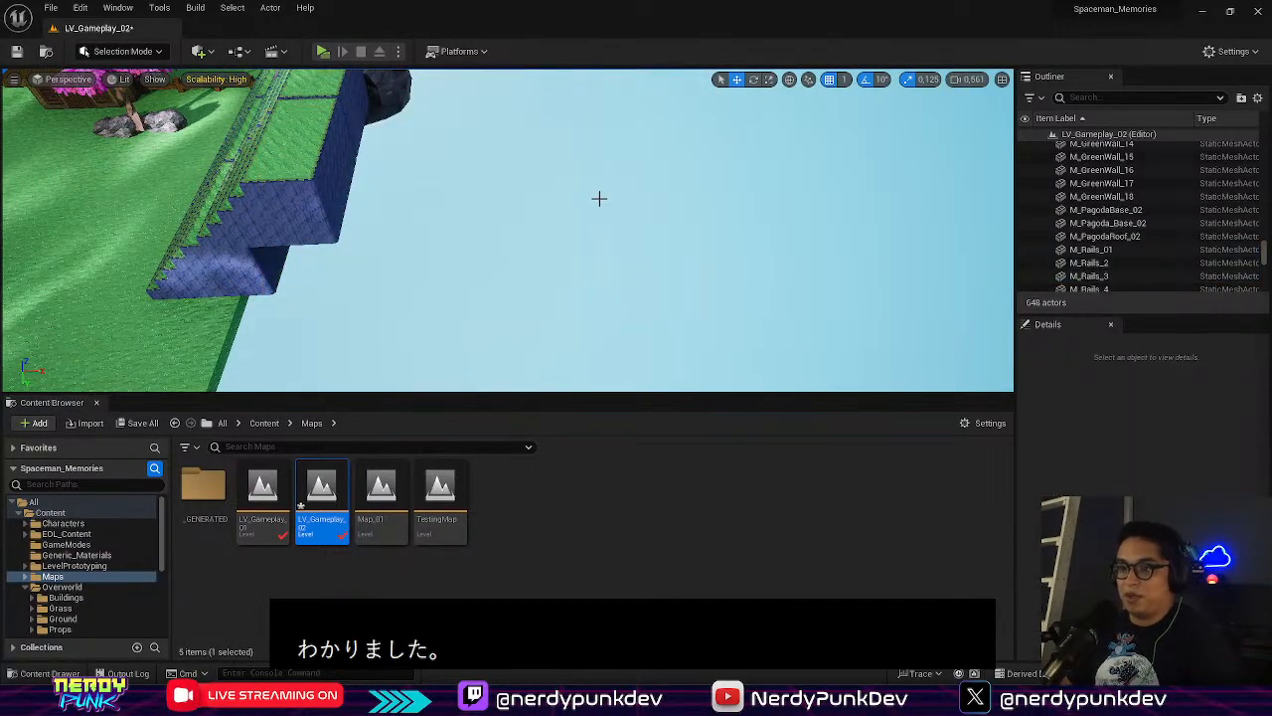
Duplicate the terraced wall BP_GreenWall_10 at the end of the village side and rotate the copy -90° so it runs crosswise
left_click(252, 273)
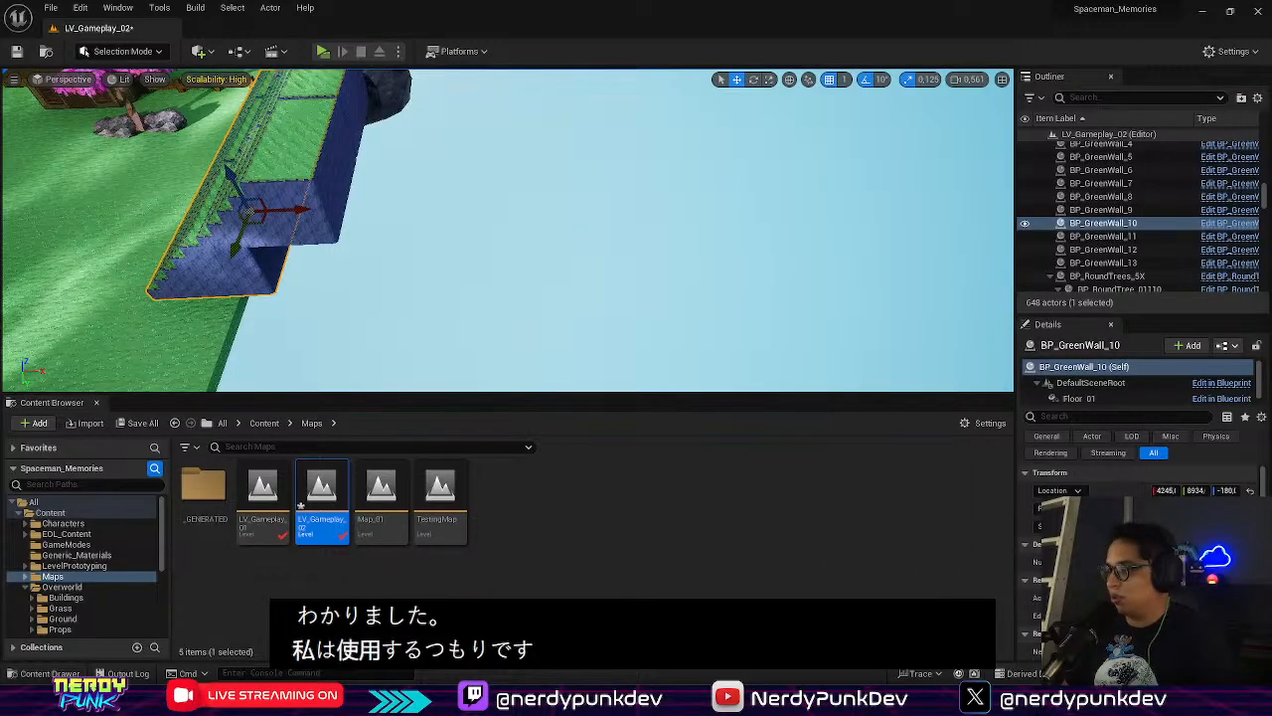
key("f")
right_click_drag(388, 299, 498, 300)
left_click_drag(498, 299, 801, 369, "alt")
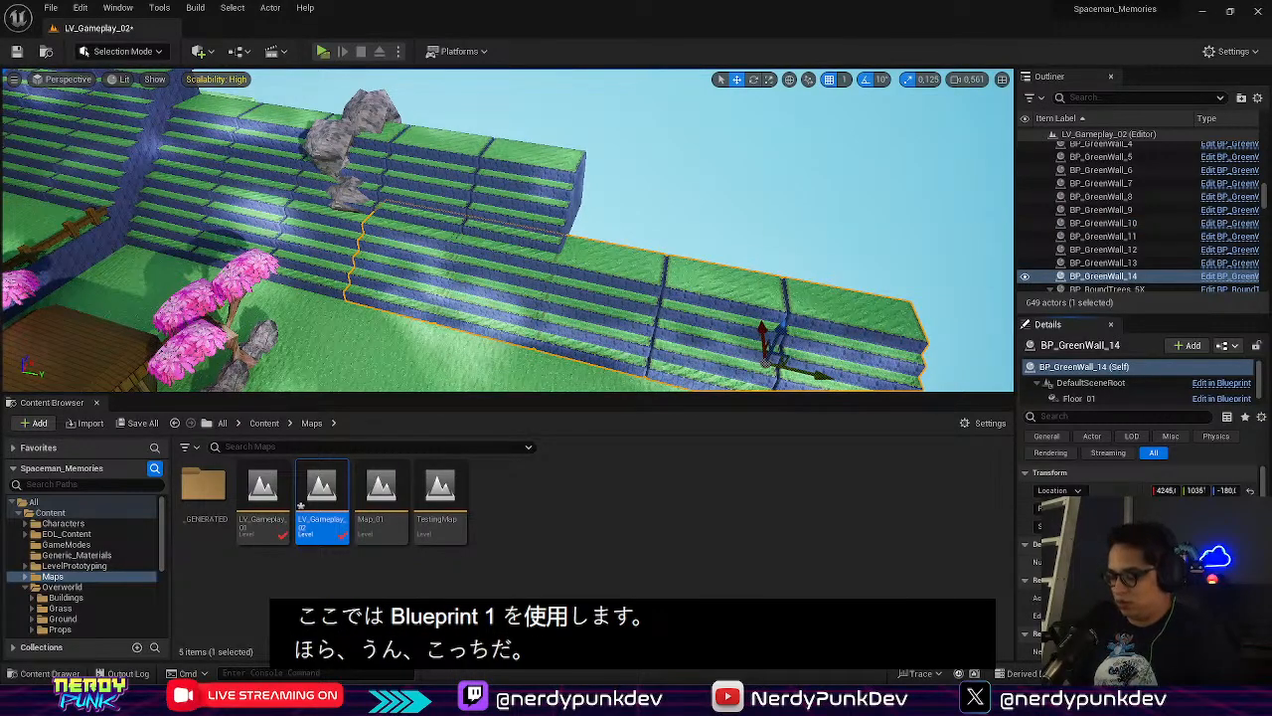
right_click_drag(316, 200, 388, 211)
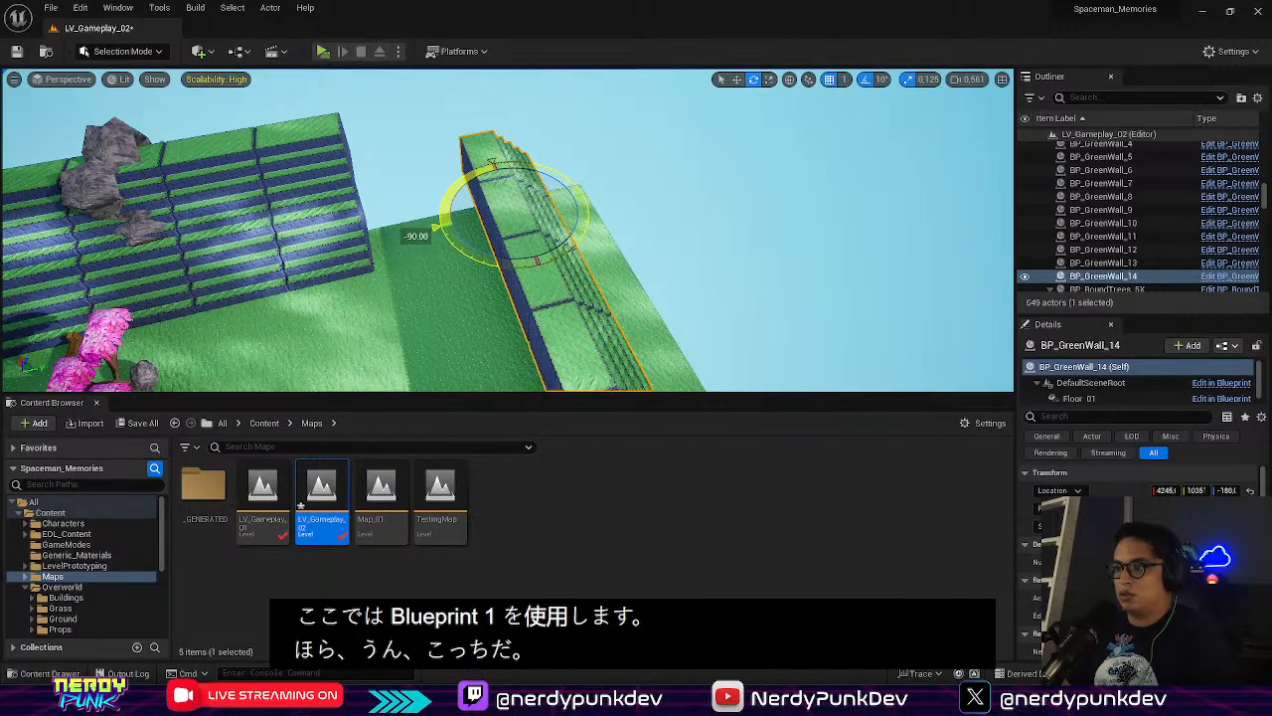
right_click_drag(825, 383, 782, 389)
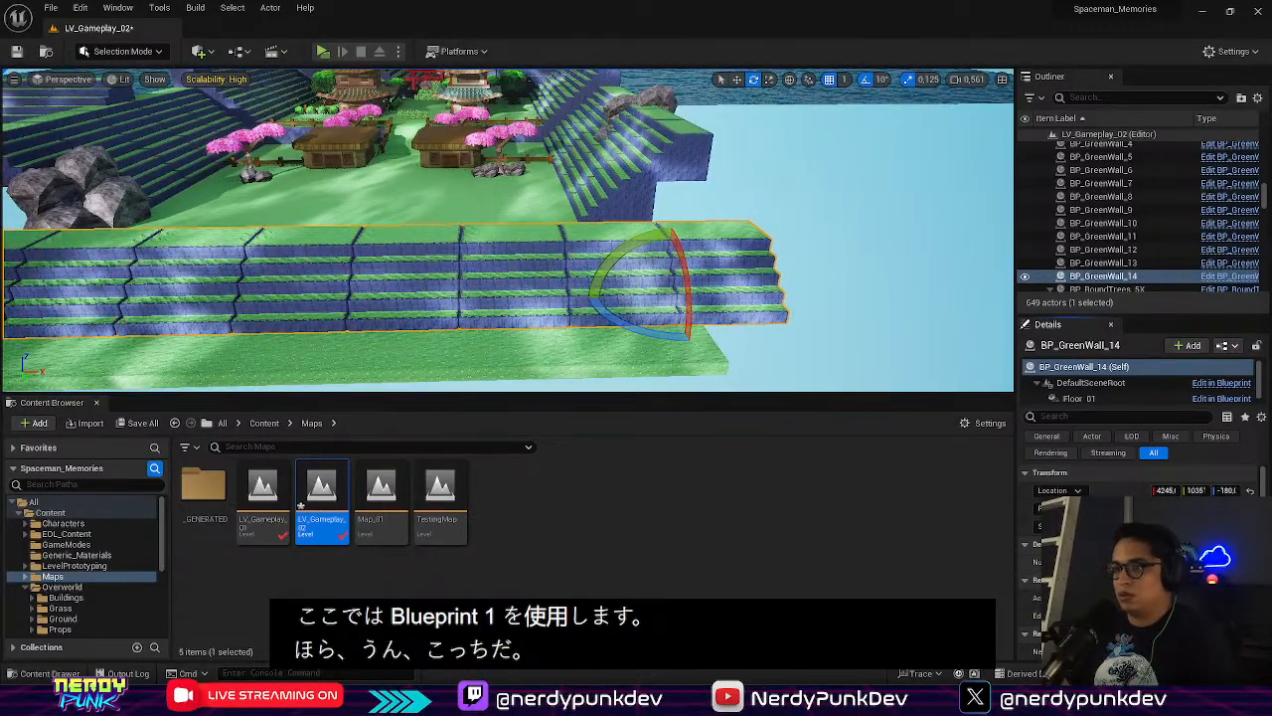
Slide the rotated wall BP_GreenWall_14 sideways past the edge of the front grass to about X 8148
left_click_drag(1171, 559, 1167, 558)
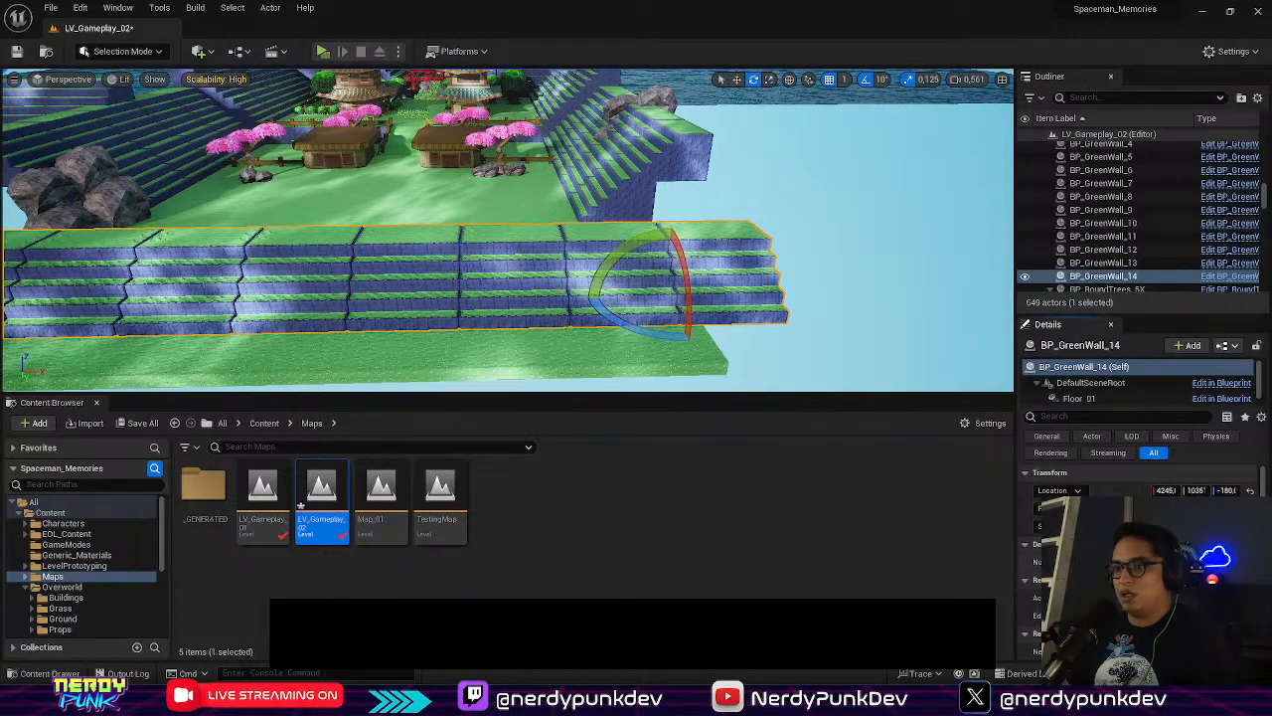
mouse_move(641, 326)
right_mouse_down()
mouse_move(587, 328)
mouse_move(618, 334)
right_mouse_up()
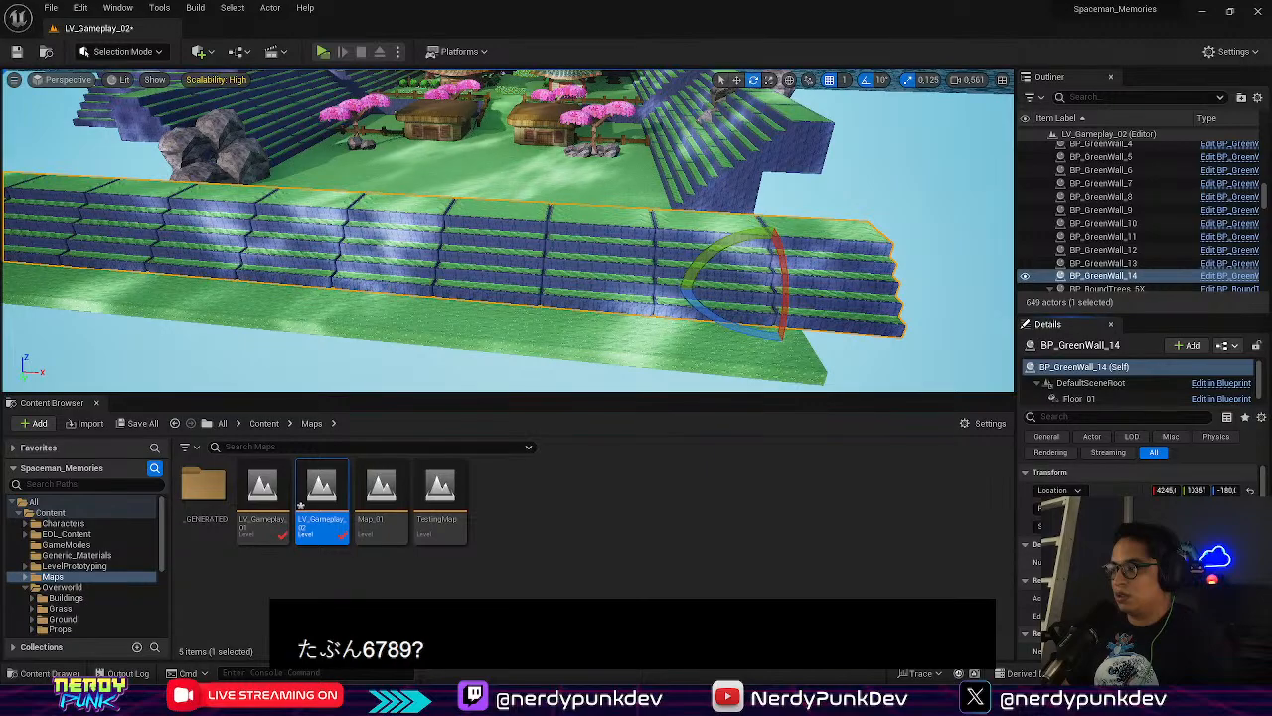
right_click_drag(401, 319, 421, 296)
key("w")
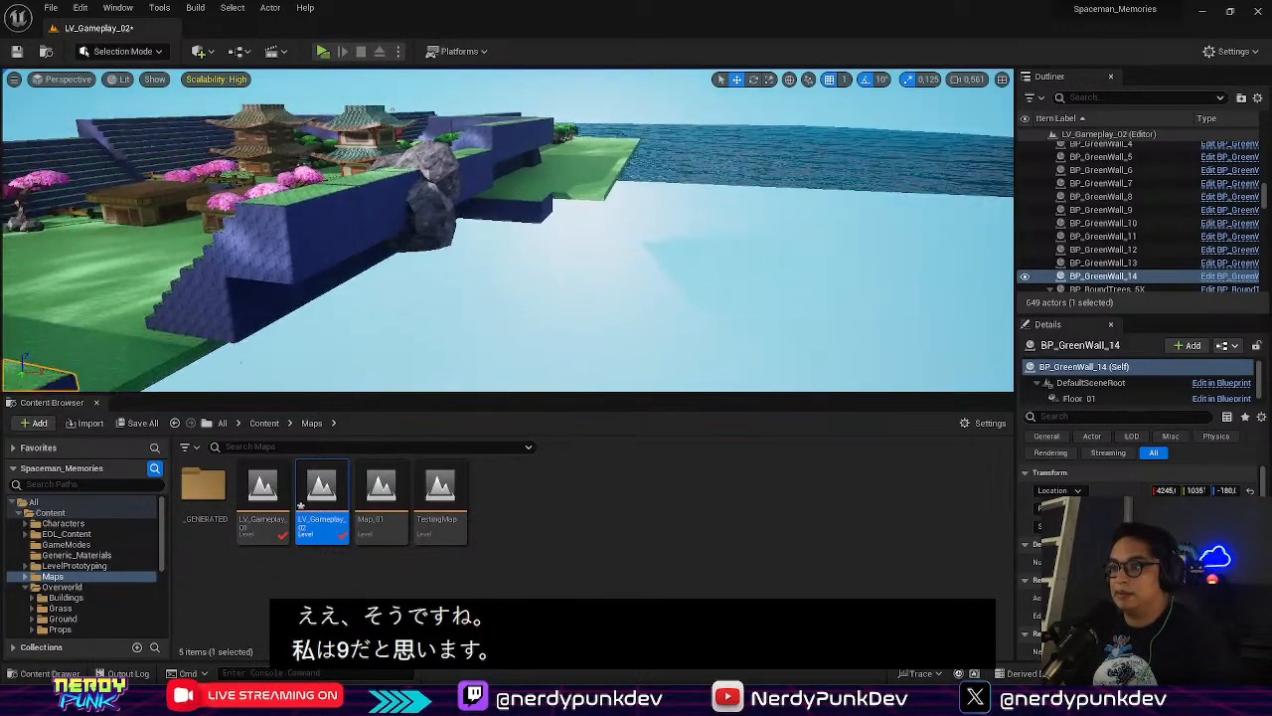
right_click_drag(507, 230, 594, 183)
key("w")
left_click_drag(937, 350, 939, 351)
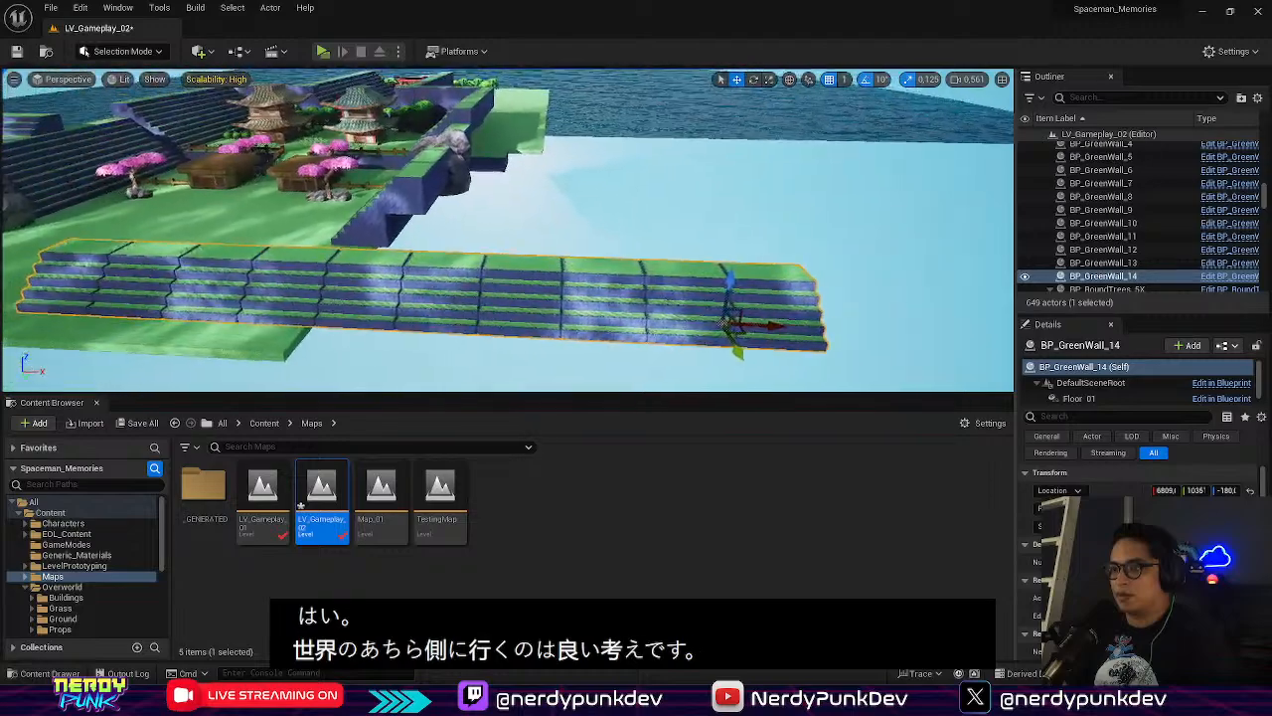
right_click(625, 300)
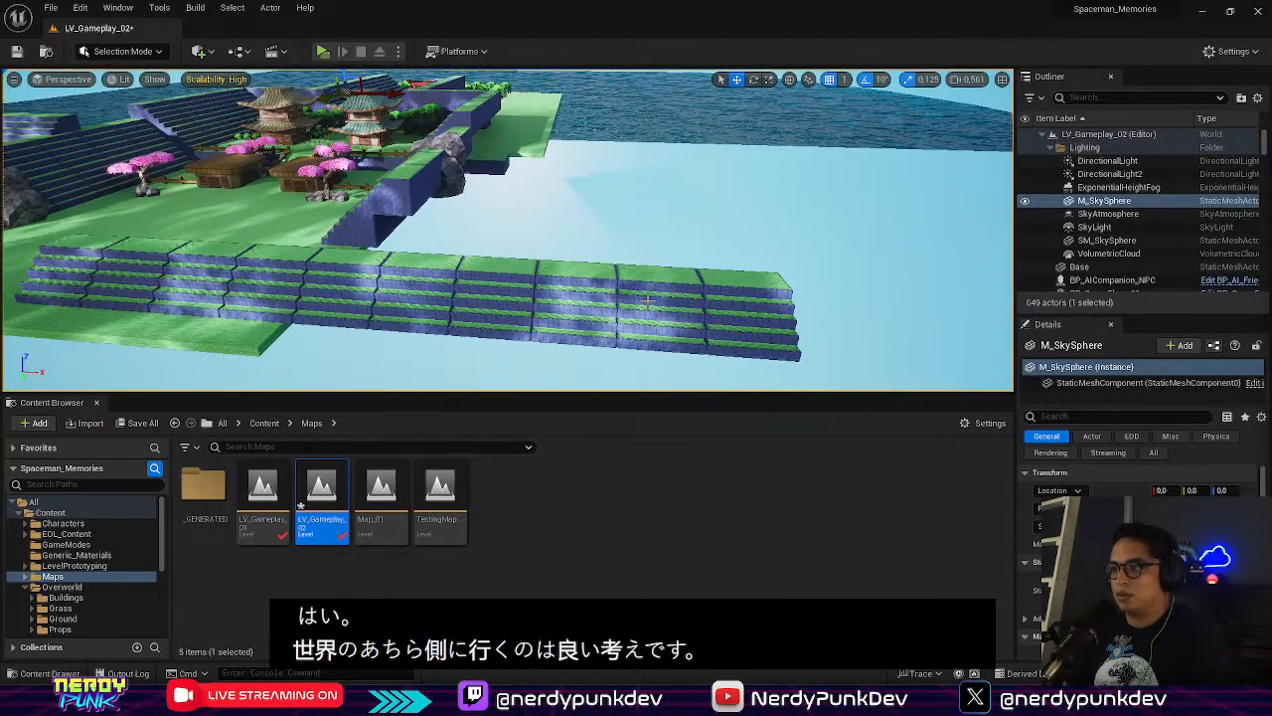
left_click(634, 307)
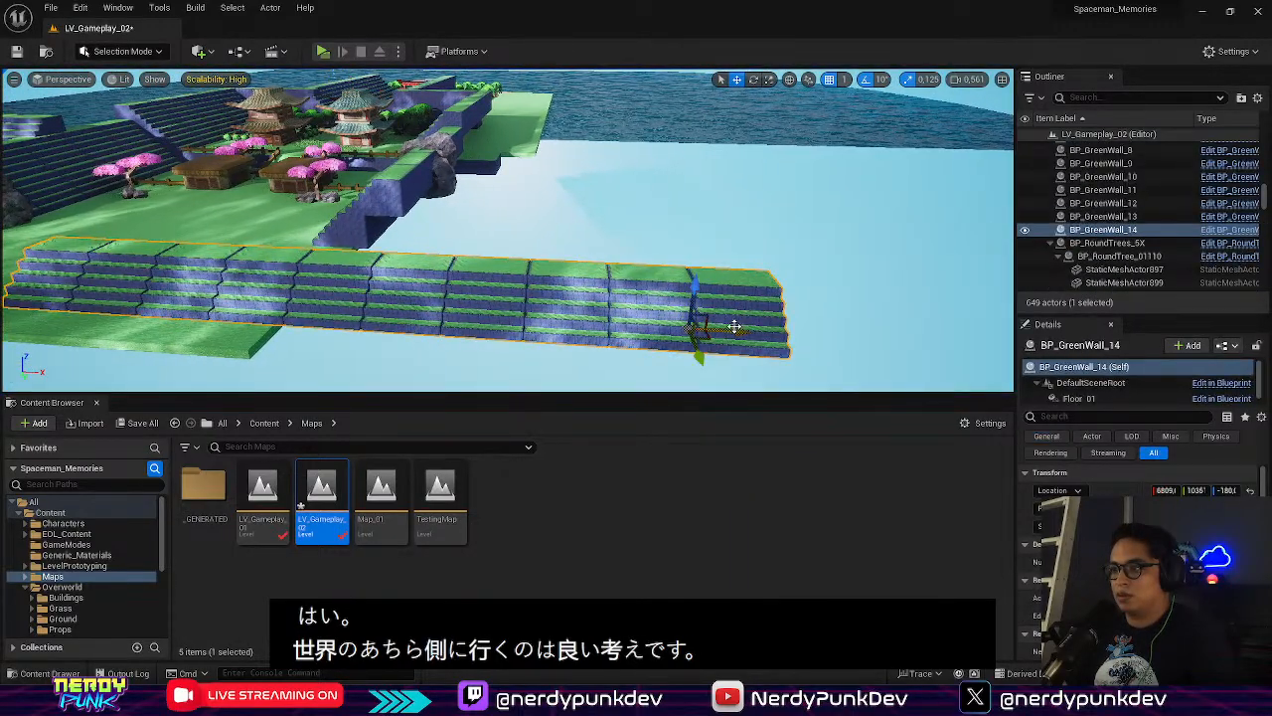
left_click_drag(733, 330, 979, 334)
Set a snapped pivot offset at the new wall's village-side end and move the wall to about X 8496, Y 9656
right_click_drag(979, 334, 874, 377)
key("w")
right_click_drag(468, 323, 378, 296)
right_click(323, 219)
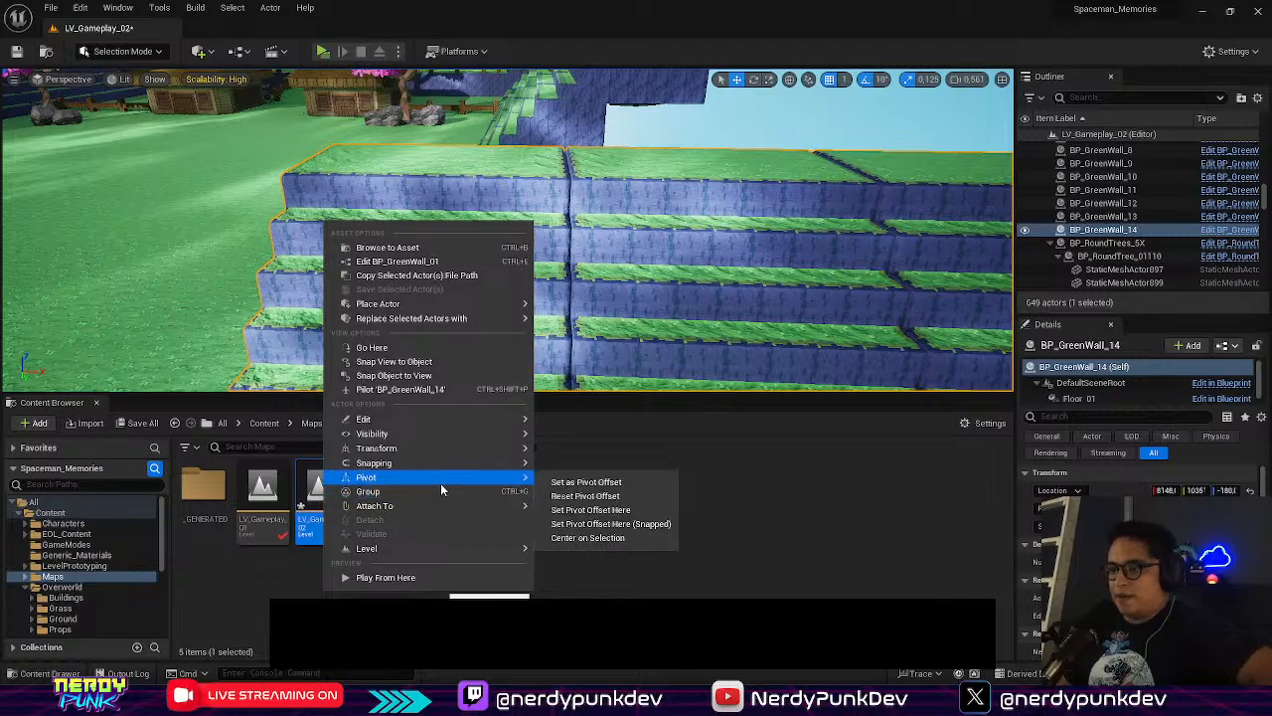
mouse_move(497, 482)
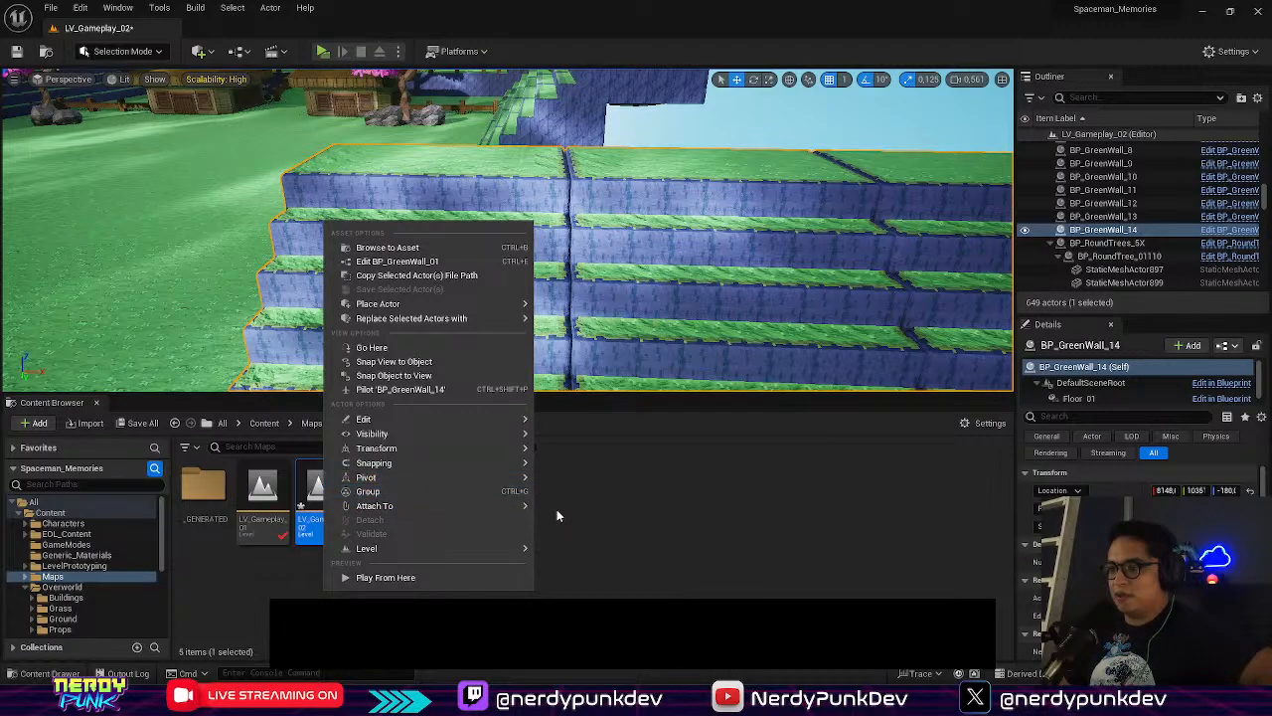
left_click(606, 520)
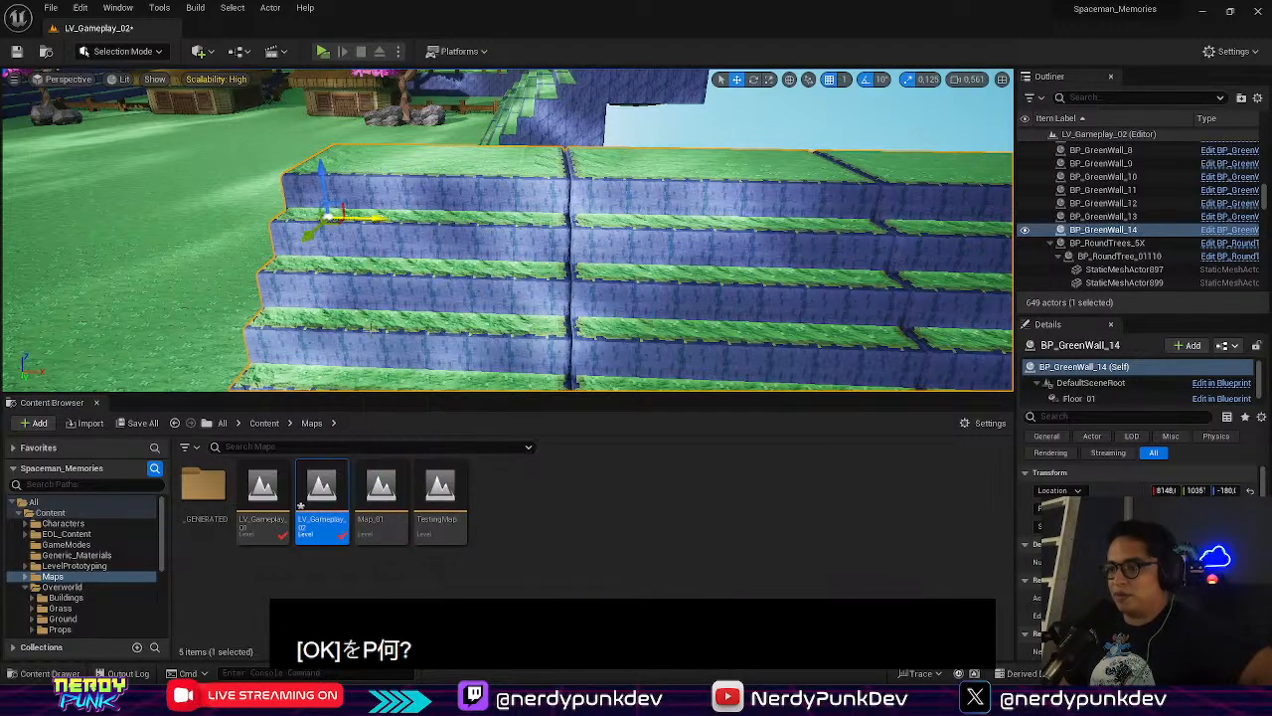
scroll(321, 231, "down", 5)
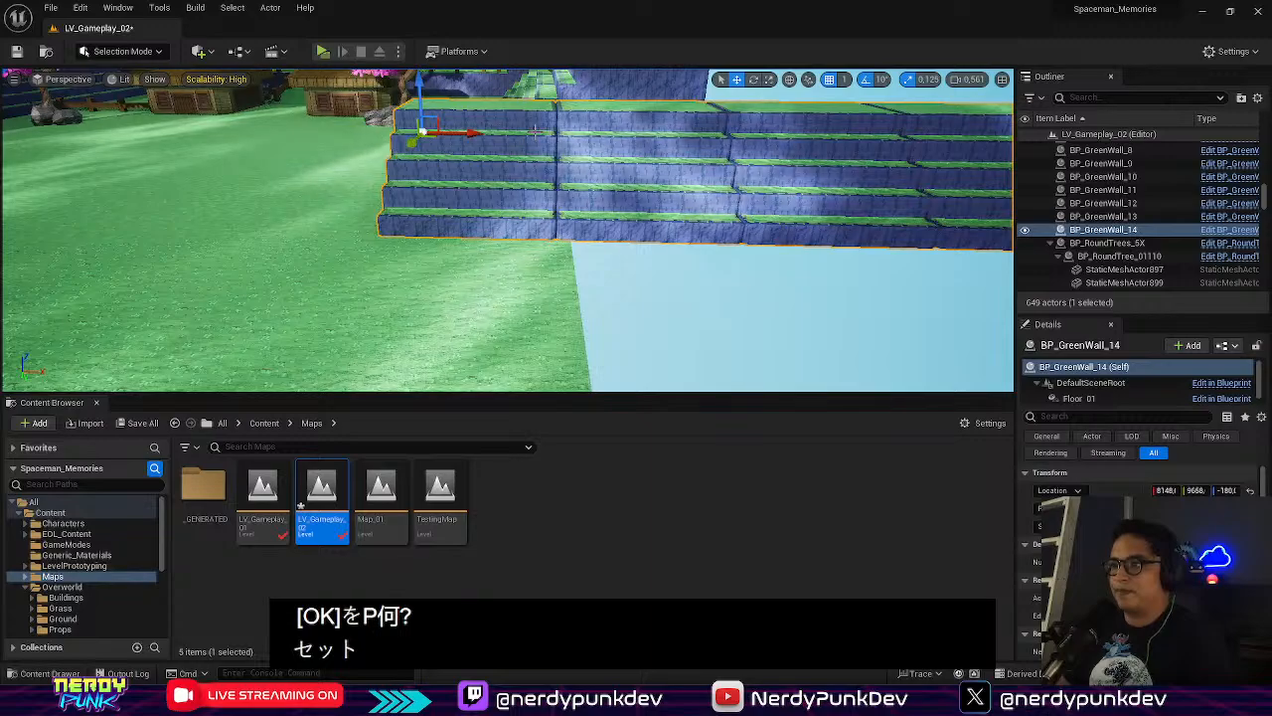
left_click_drag(467, 132, 586, 135)
Set a snapped pivot offset on BP_GreenWall_14's end face and align the wall with the side terraces at about X 8641, Y 9631
right_click_drag(586, 136, 815, 154)
double_click(408, 247)
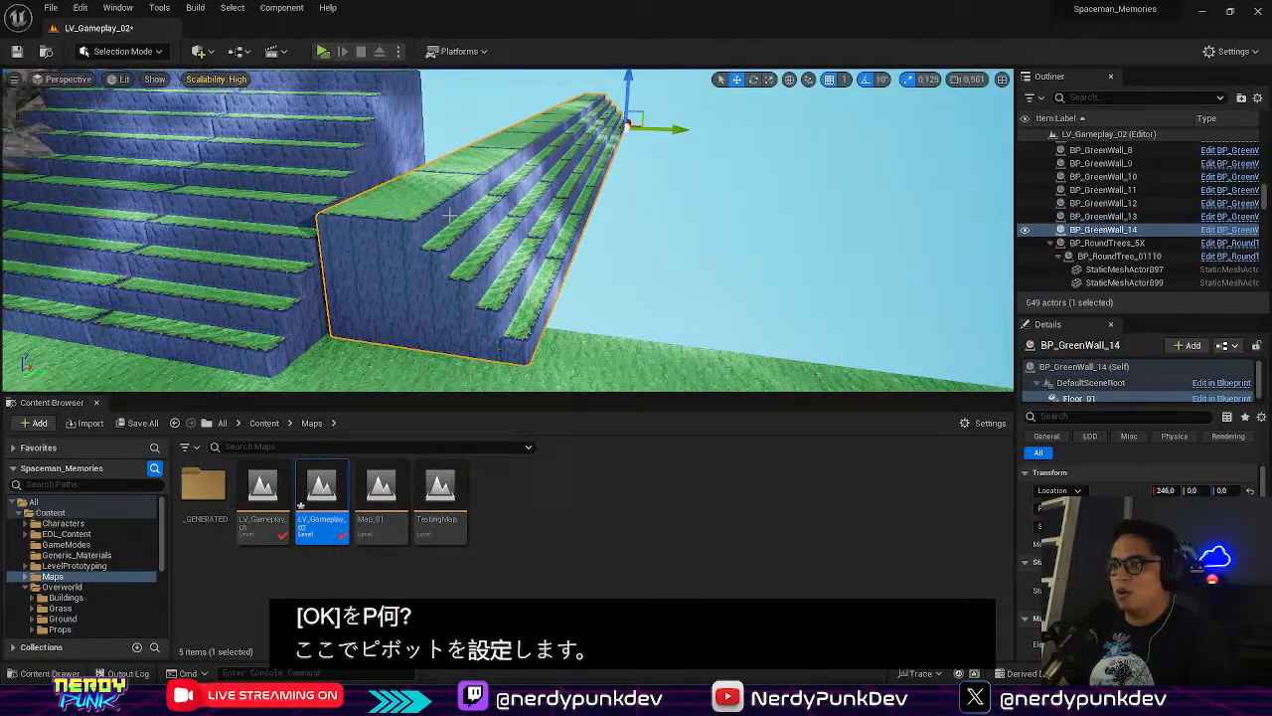
right_click(408, 248)
left_click(378, 286)
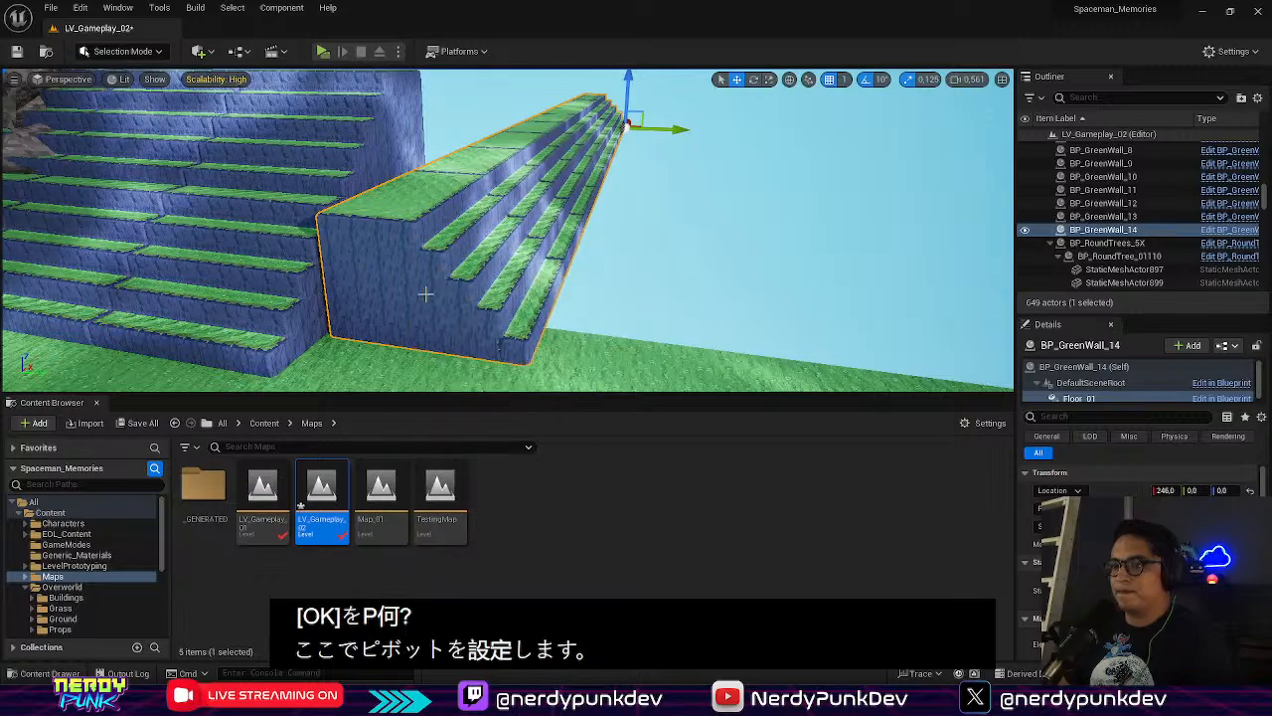
right_click_drag(401, 262, 386, 267)
right_click(401, 262)
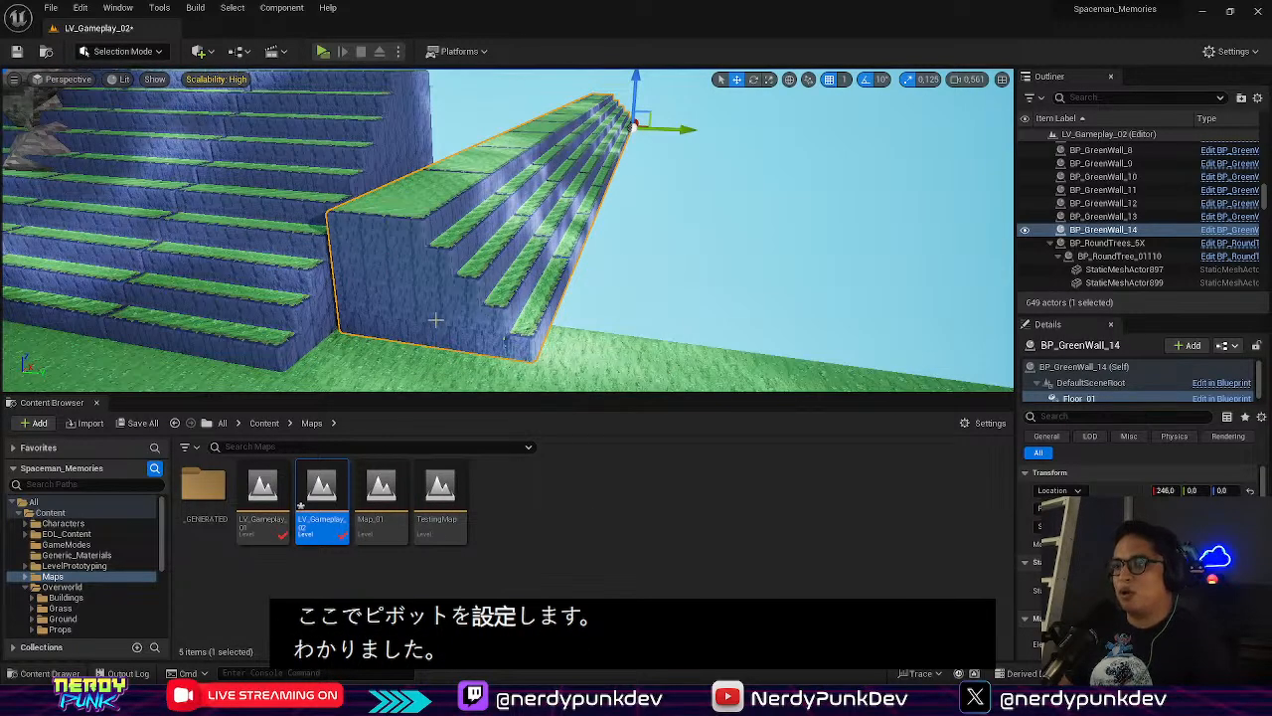
right_click(419, 272)
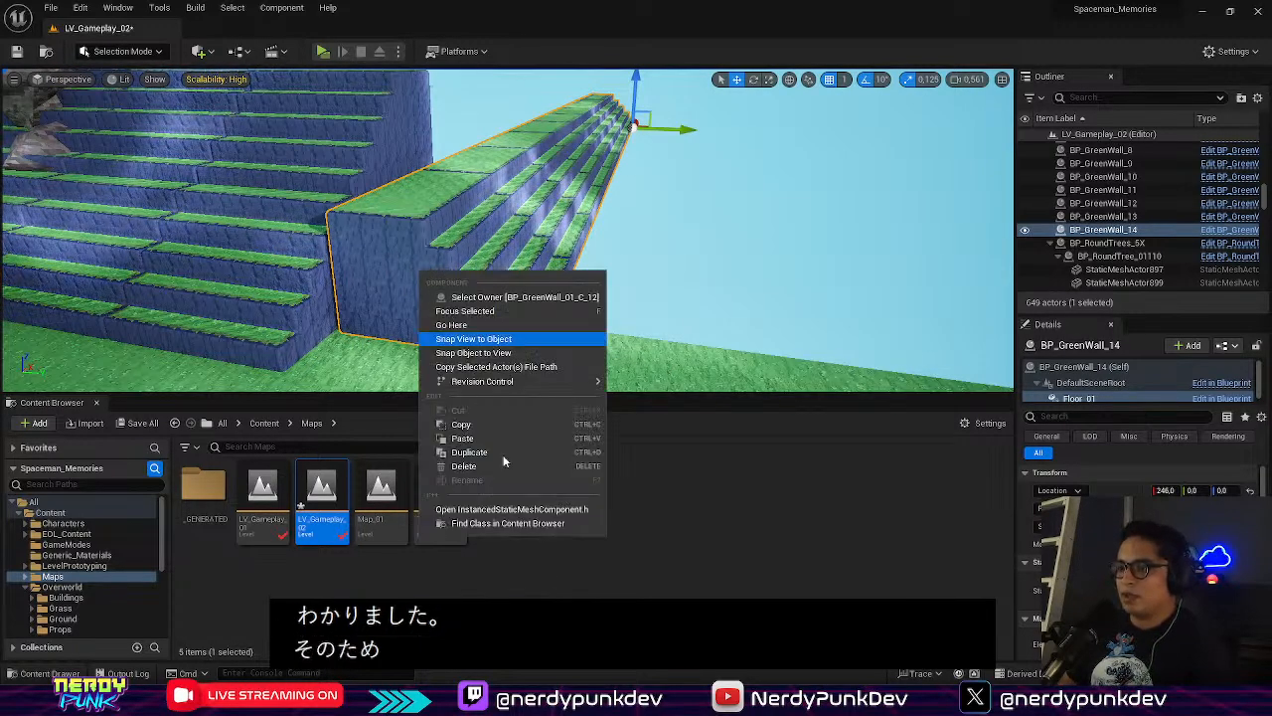
left_click(524, 296)
right_click(482, 282)
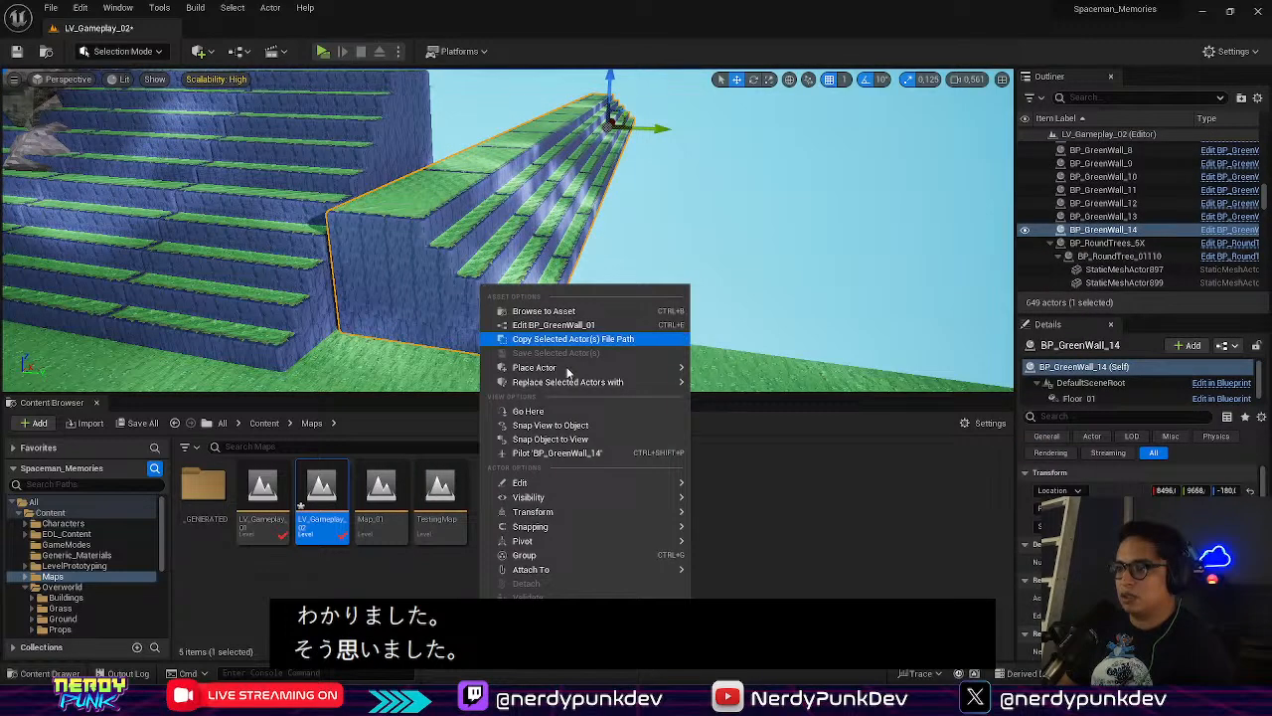
mouse_move(645, 542)
left_click(740, 588)
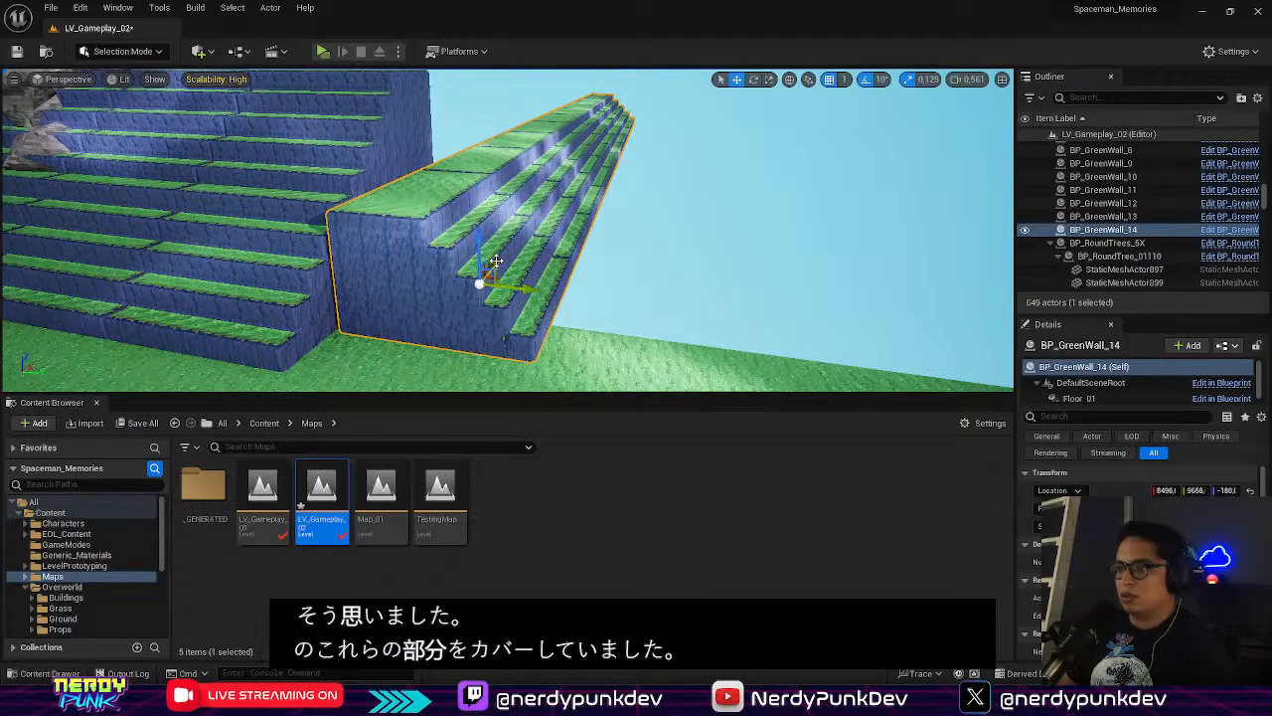
left_click_drag(496, 260, 468, 238)
left_click_drag(541, 265, 532, 264)
Scale up the front grass floor BP_GreenFloor_2 so it extends beneath and beyond the new side wall
mouse_move(532, 264)
right_mouse_down()
mouse_move(457, 288)
mouse_move(588, 283)
mouse_move(537, 288)
mouse_move(512, 250)
mouse_move(492, 260)
mouse_move(518, 245)
right_mouse_up()
left_click(518, 246)
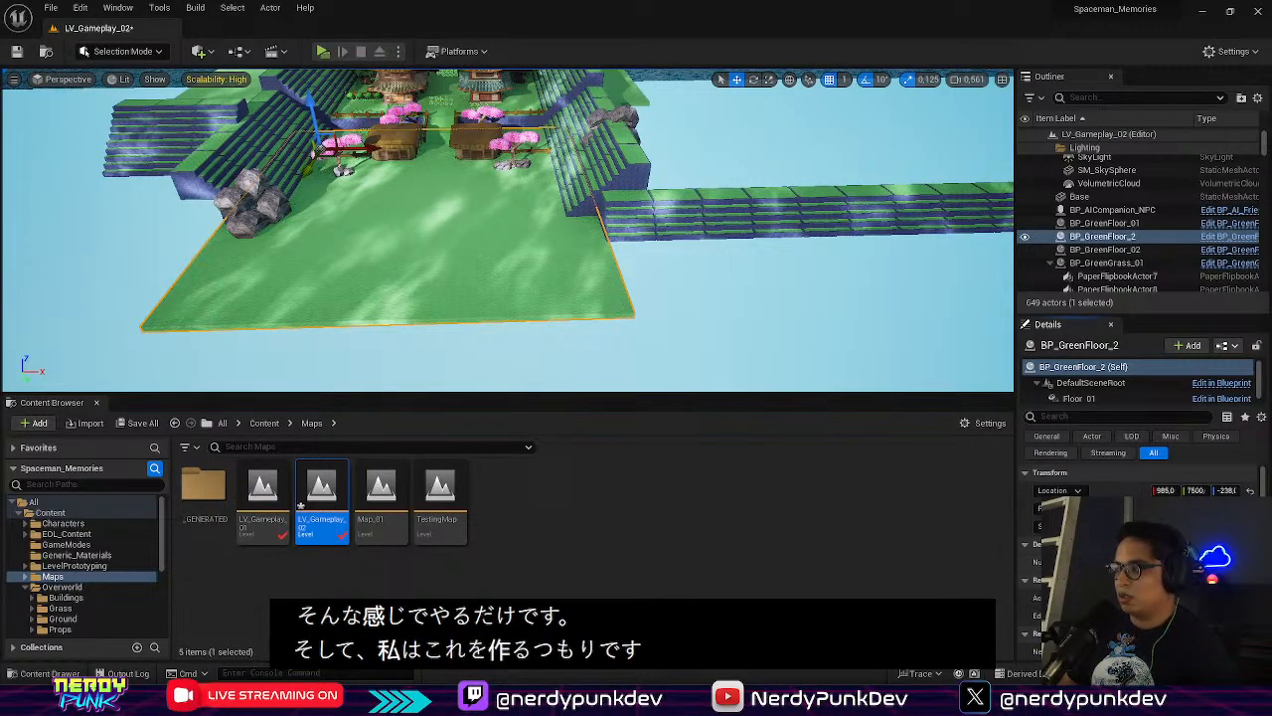
left_click_drag(1166, 526, 1204, 526)
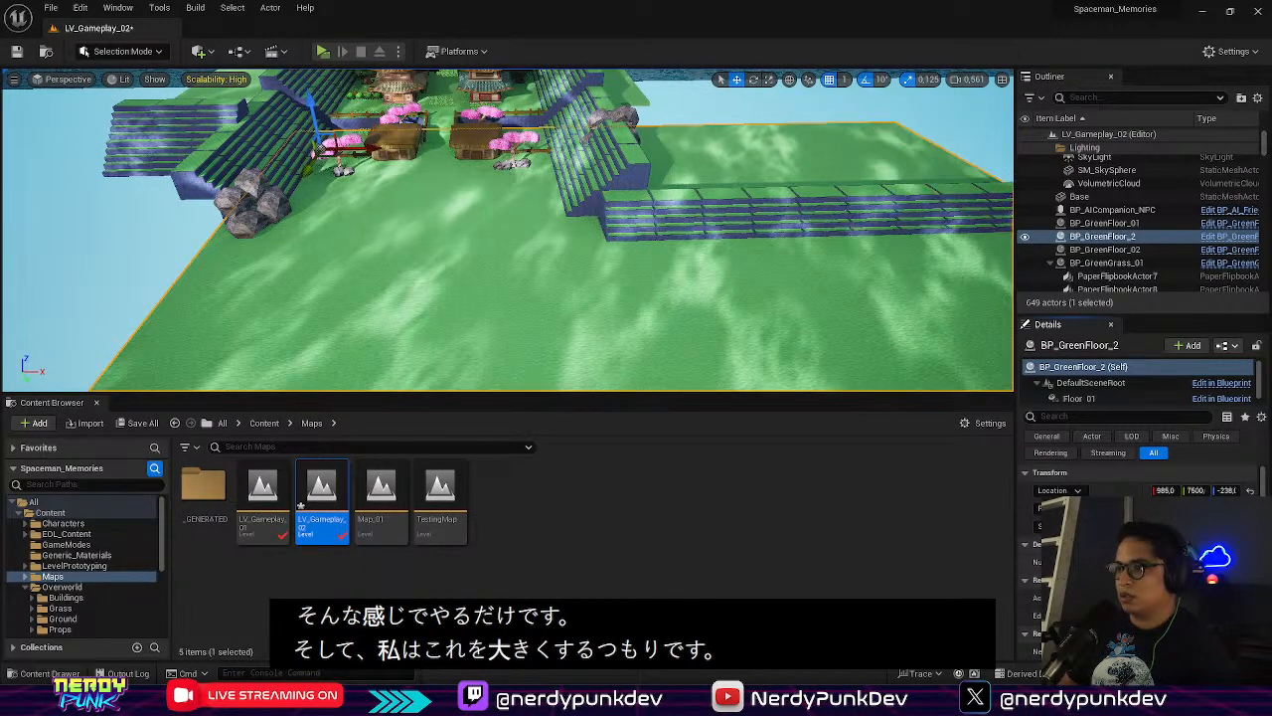
Shorten BP_GreenWall_14 to eight segments and slide it back against the side terraces at about X 7650
right_click_drag(804, 371, 894, 378)
right_click_drag(805, 370, 760, 348)
left_click(651, 346)
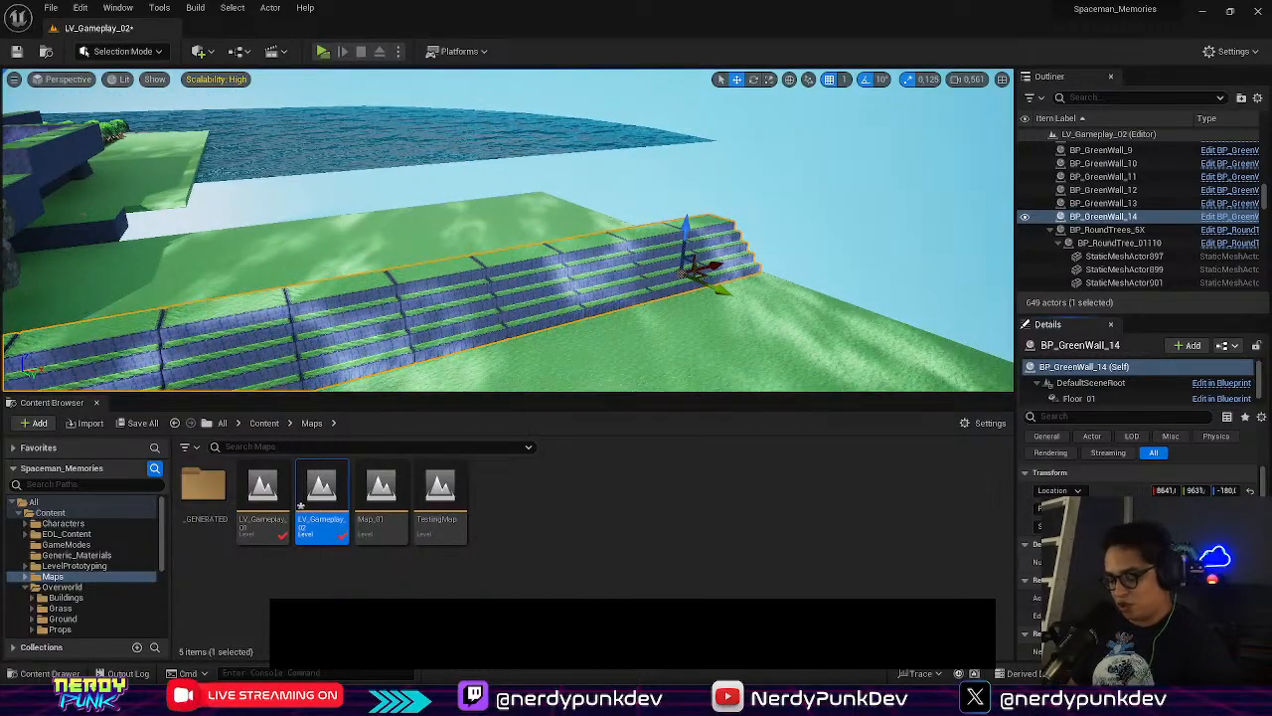
right_click_drag(564, 243, 536, 250)
left_click_drag(824, 254, 713, 264)
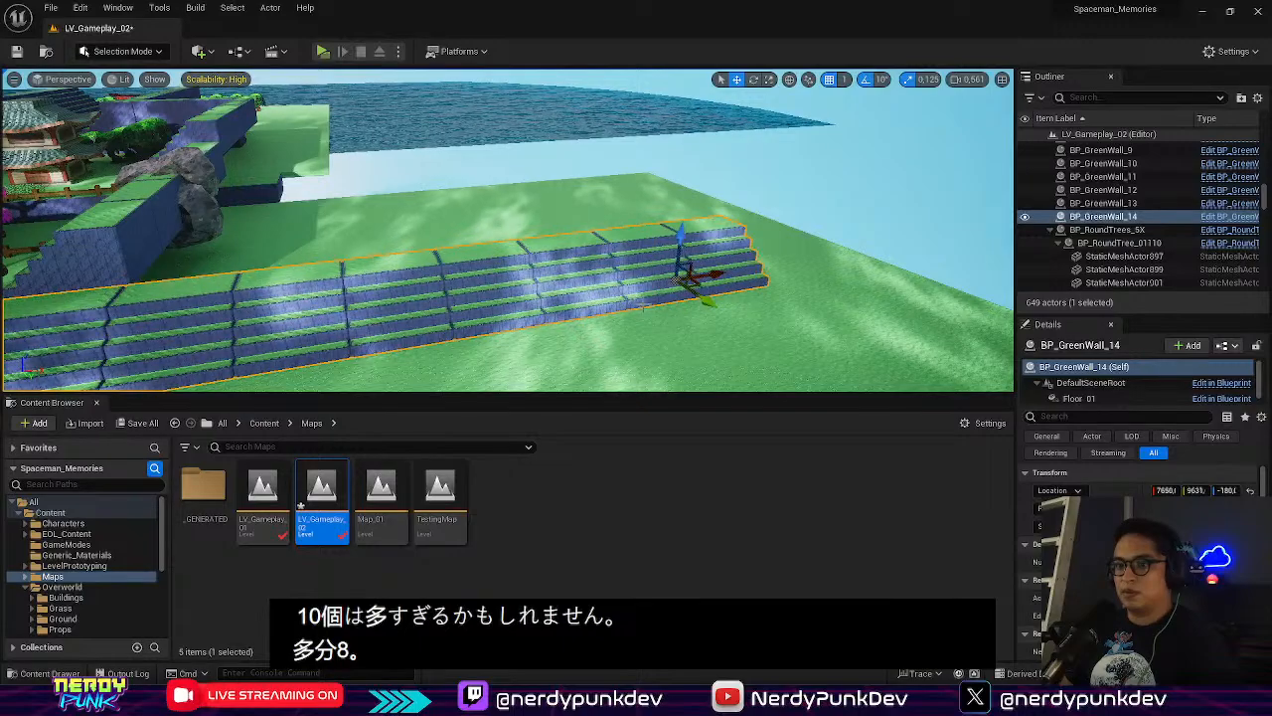
Examine the shortened wall from both ends, its joint with the side terraces, and the enlarged grass around it
right_click_drag(643, 306, 591, 308)
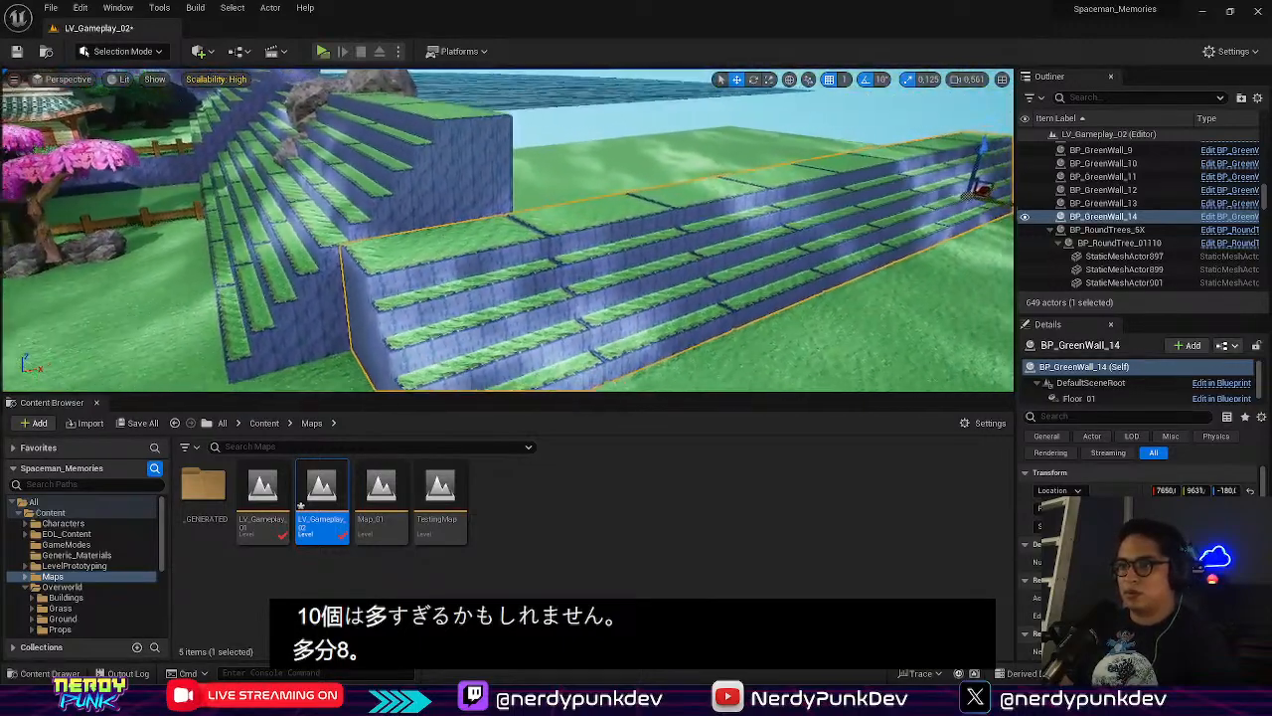
key("s")
left_click(547, 84)
right_click_drag(547, 84, 574, 121)
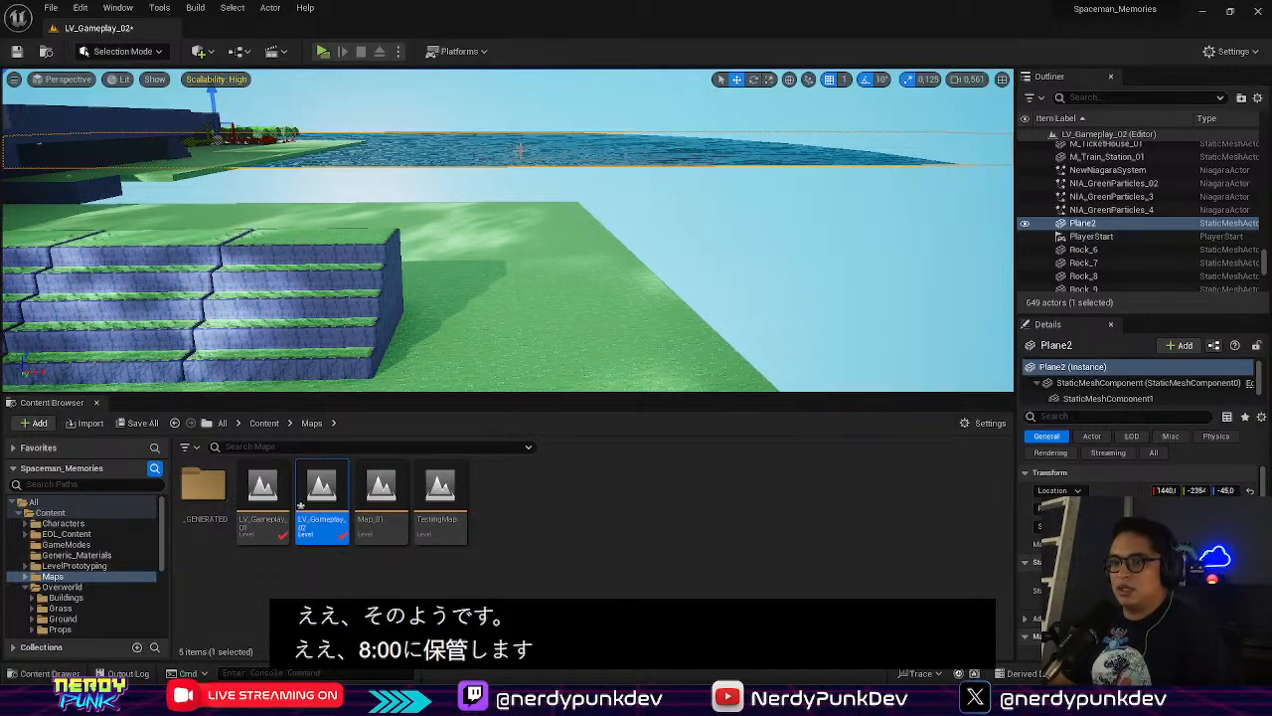
right_click_drag(83, 282, 10, 254)
right_click_drag(509, 231, 398, 278)
right_click_drag(541, 184, 542, 184)
left_click(515, 249)
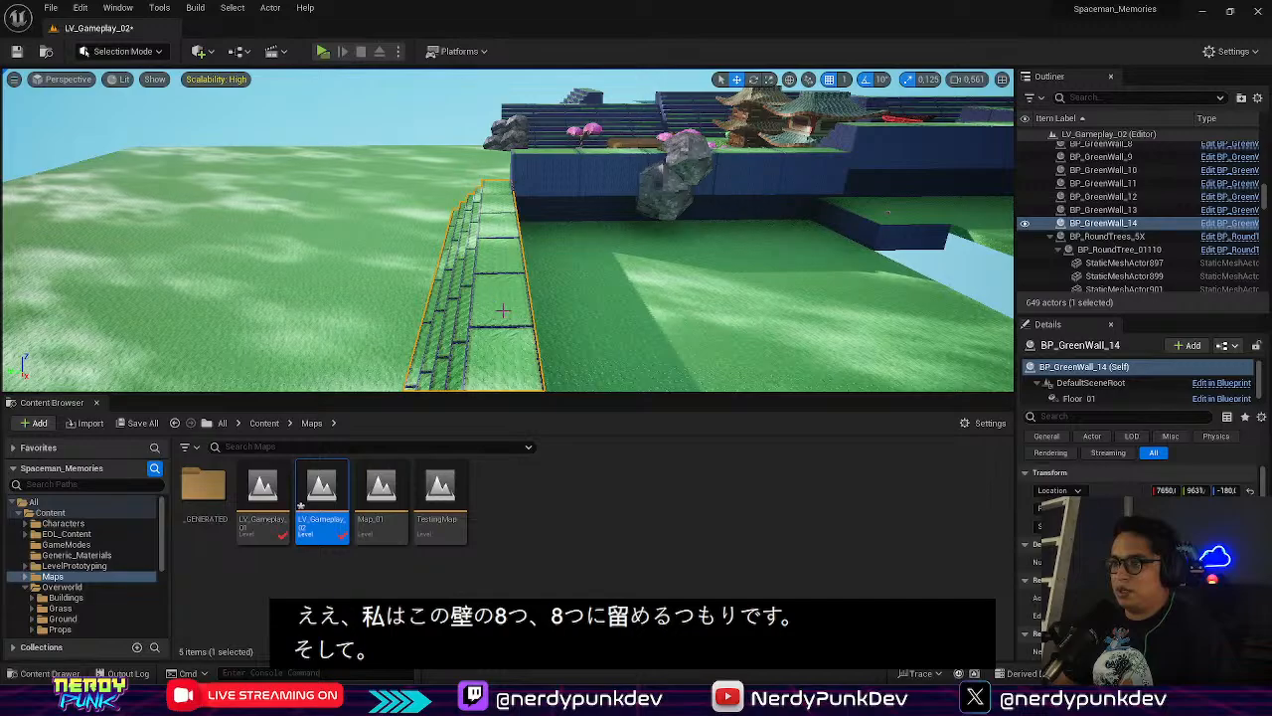
Play the level and walk from the train station through the village to the new crosswise wall to judge its height
mouse_move(503, 310)
right_mouse_down()
mouse_move(522, 350)
mouse_move(576, 382)
mouse_move(497, 332)
right_mouse_up()
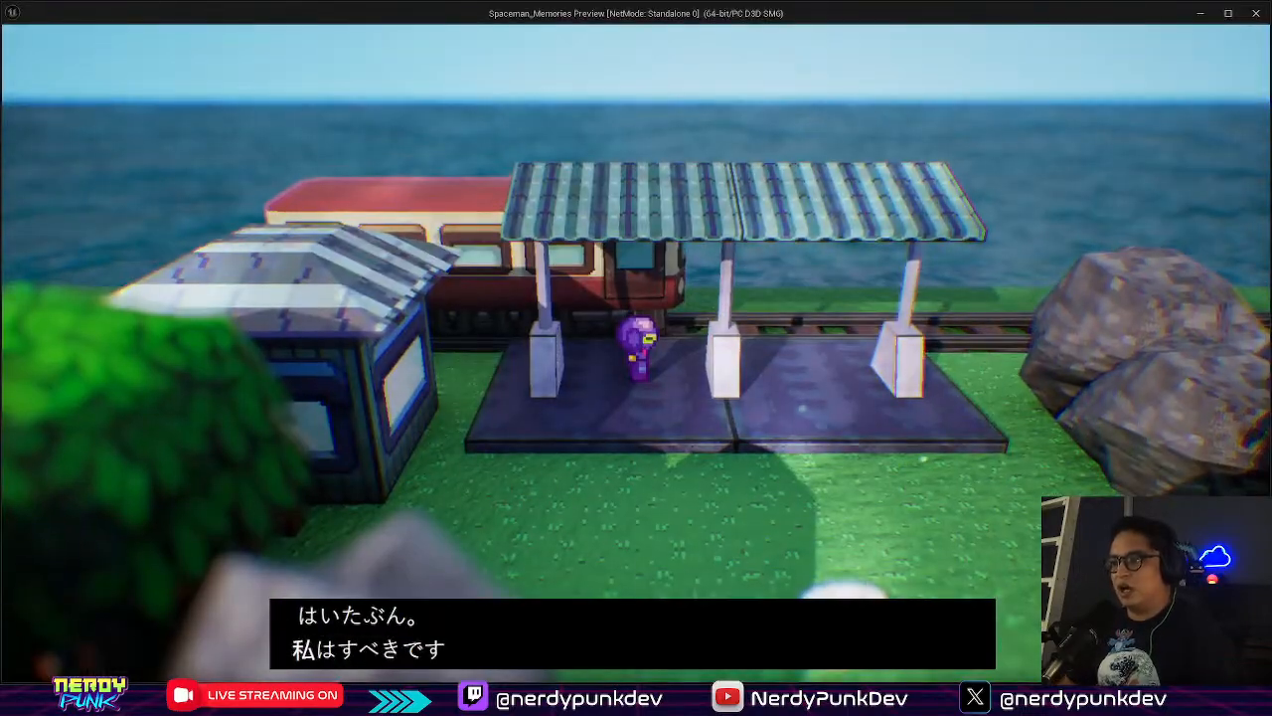
key("s")
key("s")
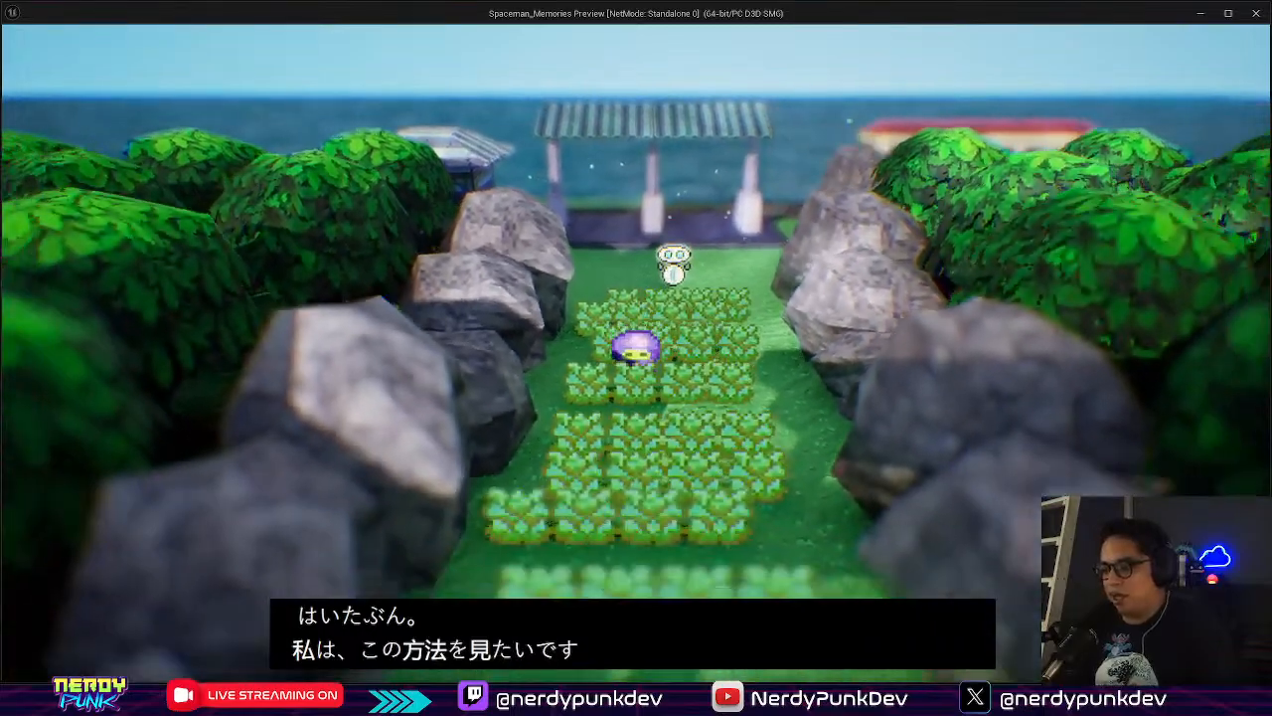
key("d")
key("s")
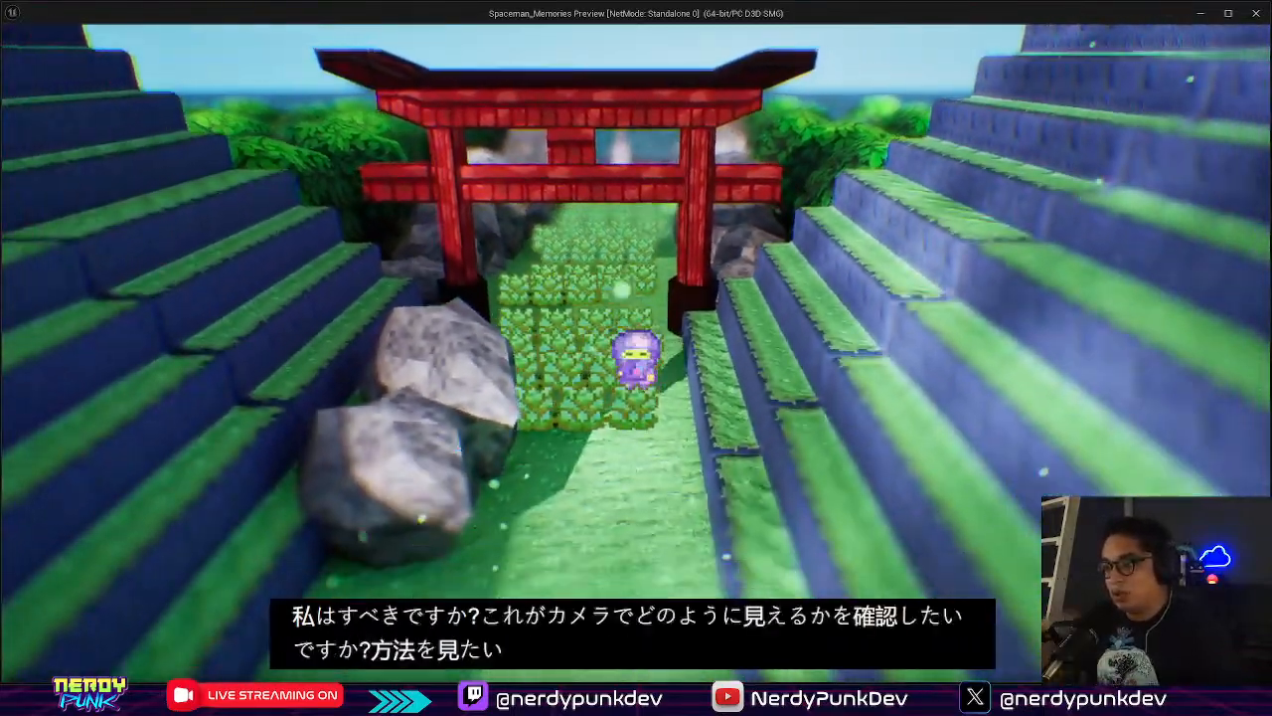
key("a")
key("s")
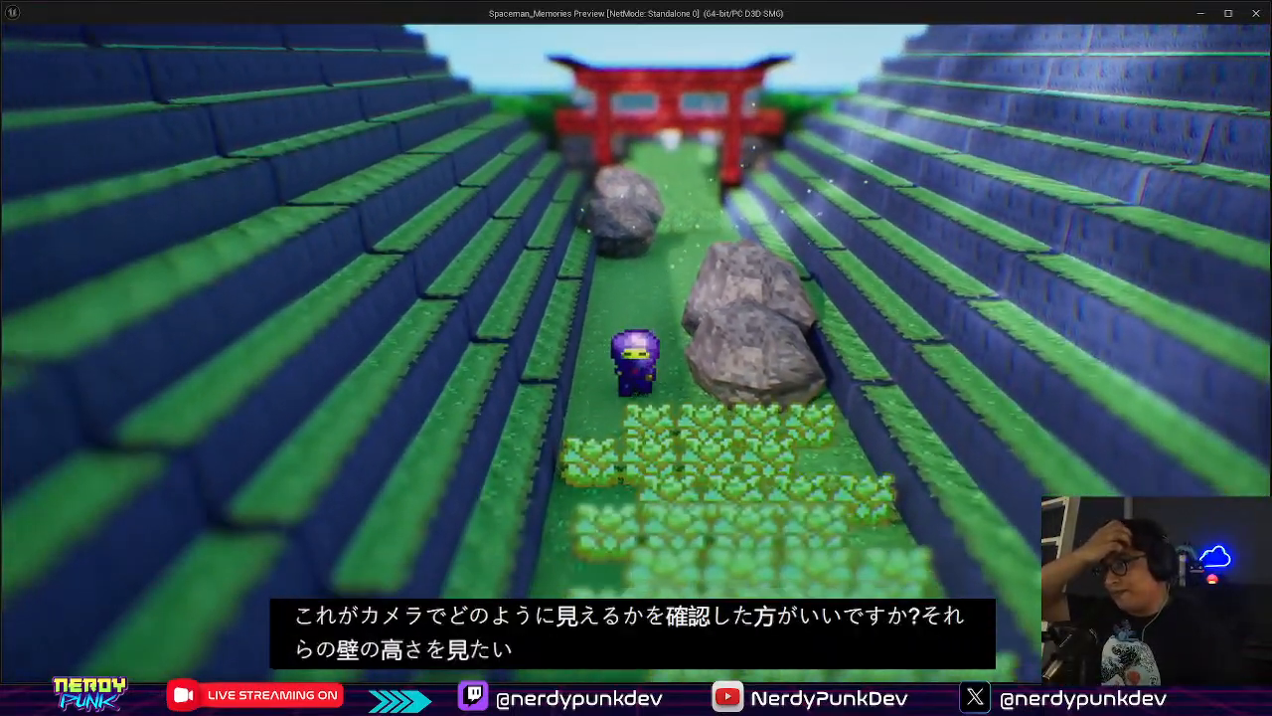
key("w")
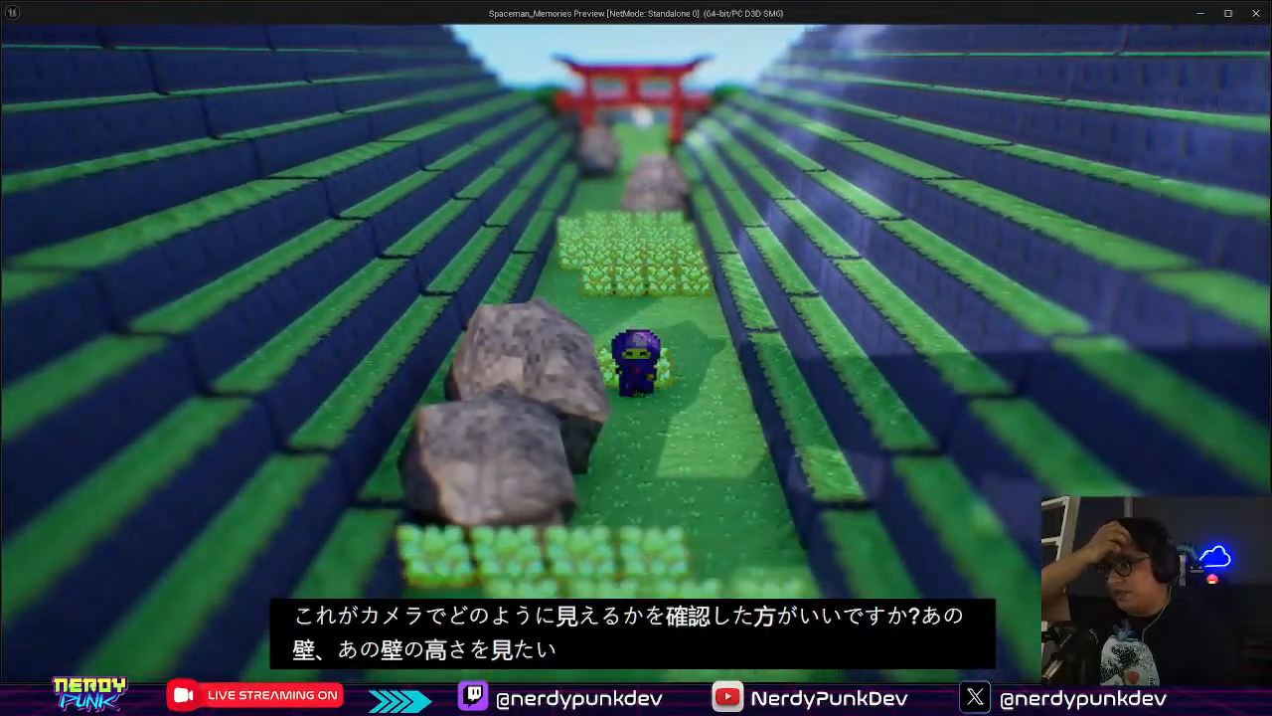
key("s")
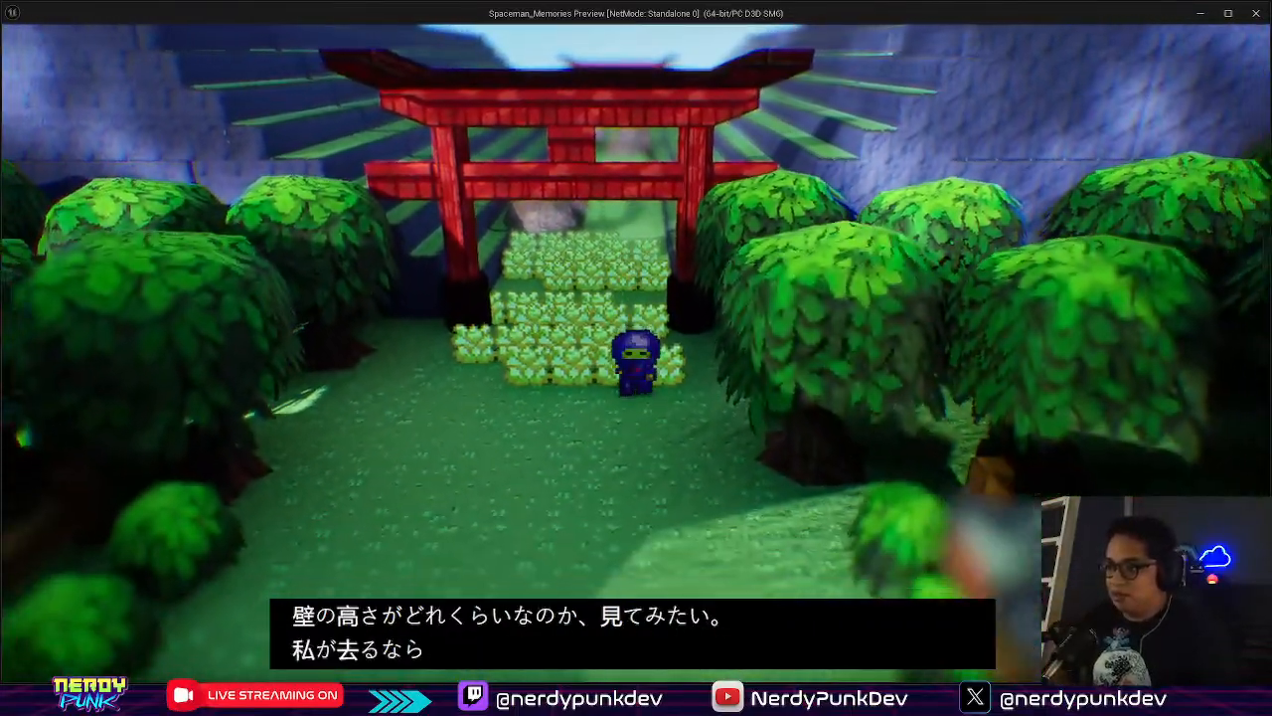
key("s")
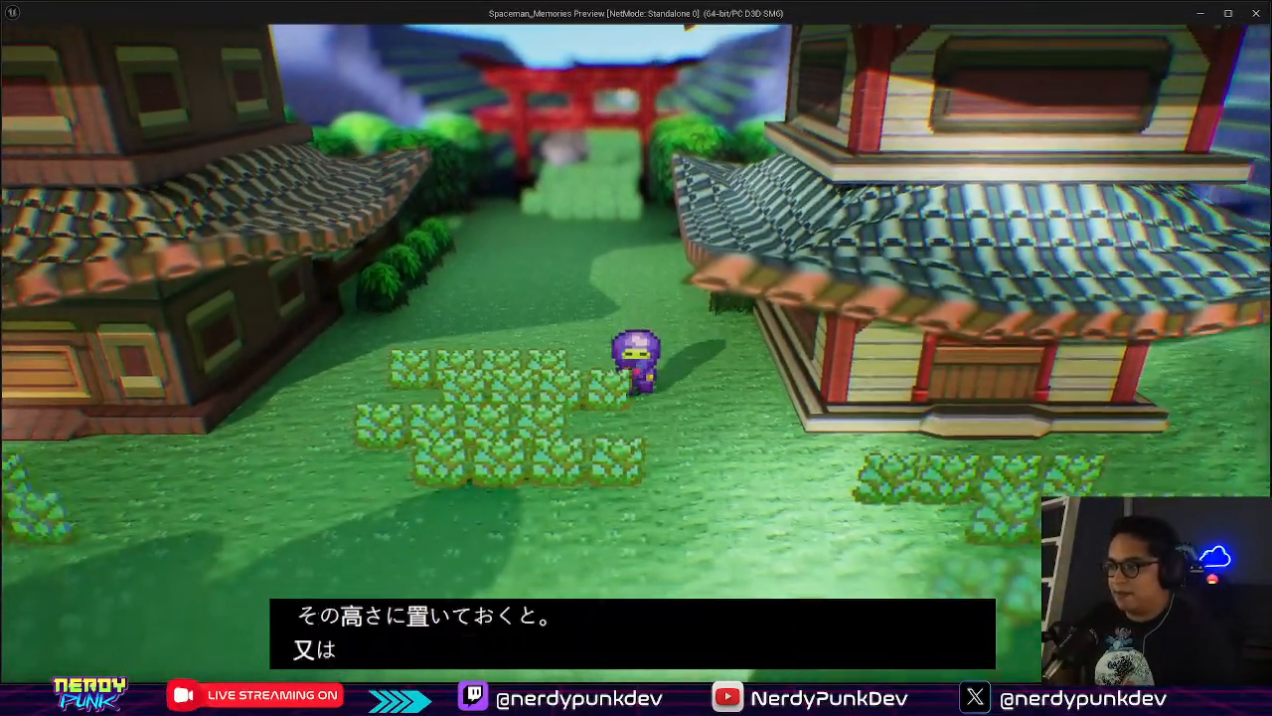
key("s")
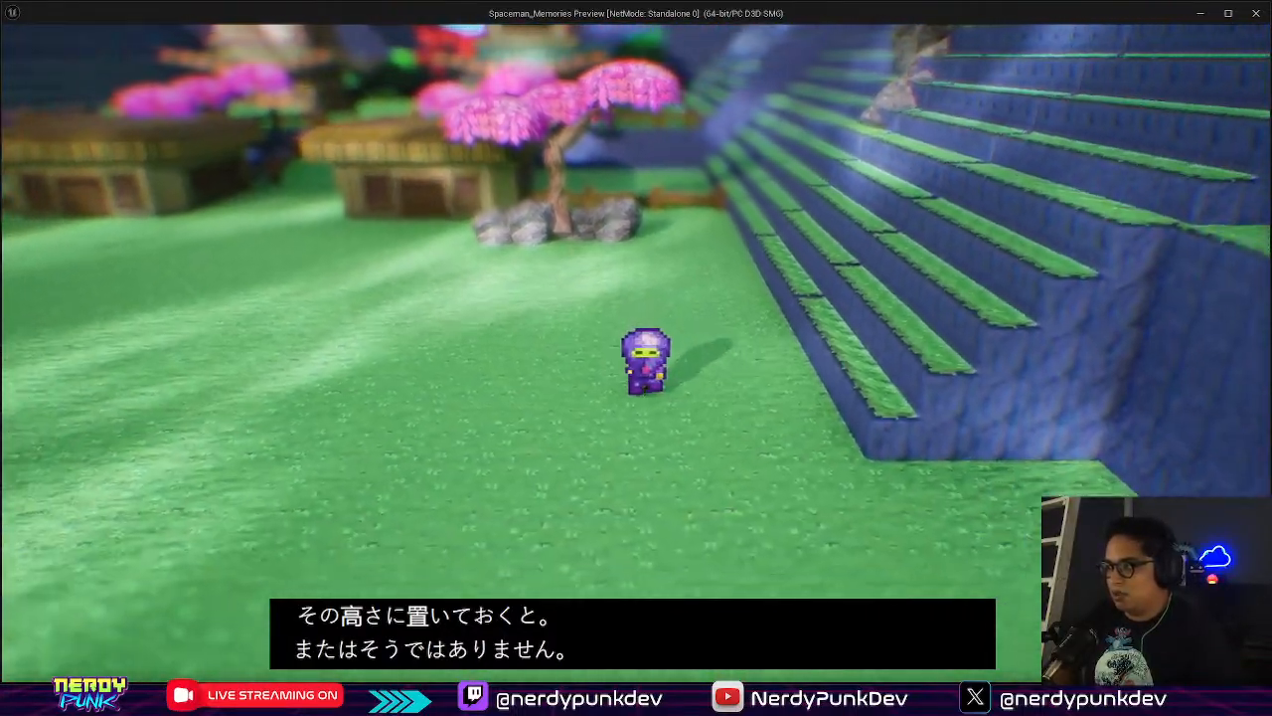
key("s")
key("d")
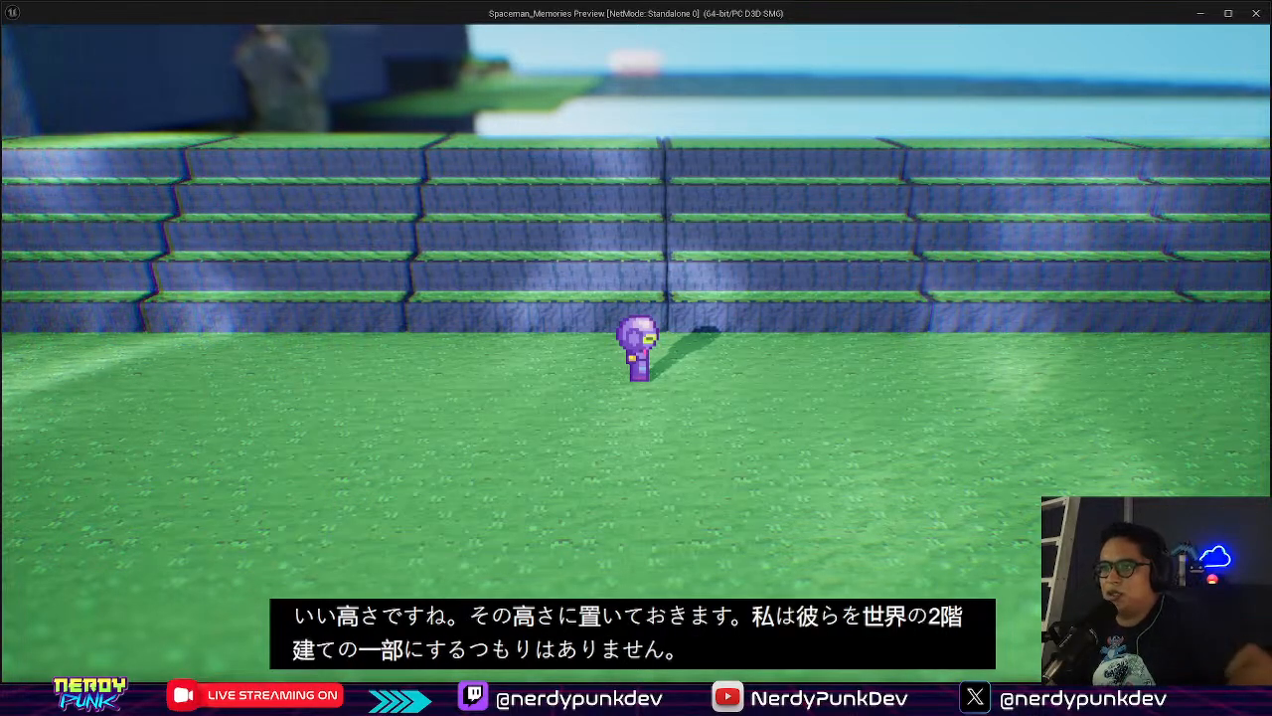
key("Escape")
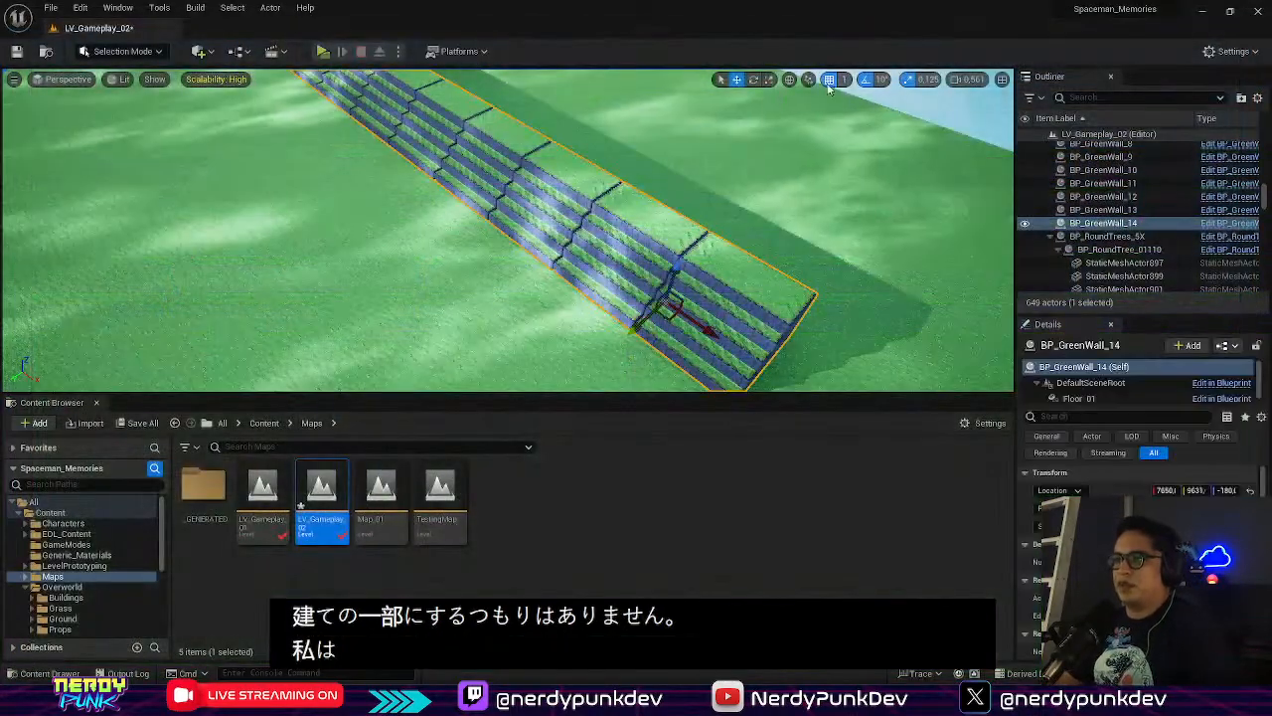
Try to enlarge the village floor BP_GreenFloor_01 so it covers the side area behind the crosswise wall
right_click_drag(716, 199, 884, 169)
left_click(466, 243)
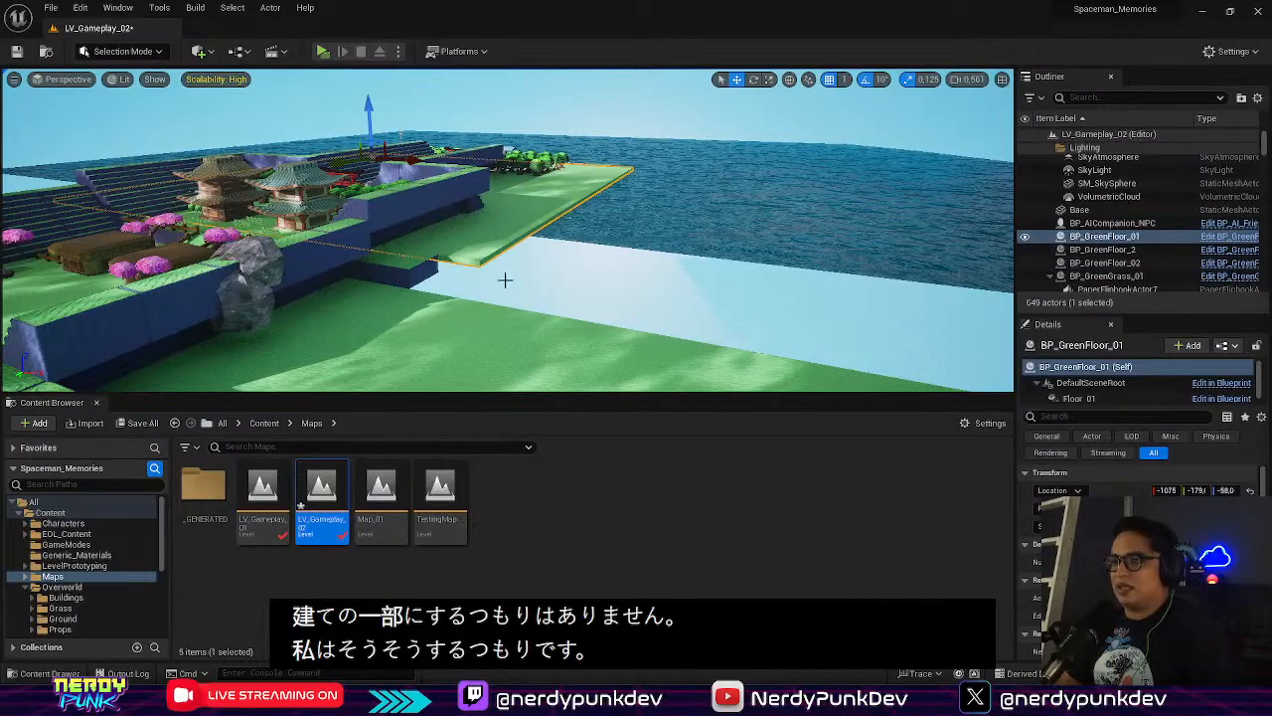
mouse_move(505, 279)
right_mouse_down()
mouse_move(557, 323)
mouse_move(547, 333)
mouse_move(518, 286)
right_mouse_up()
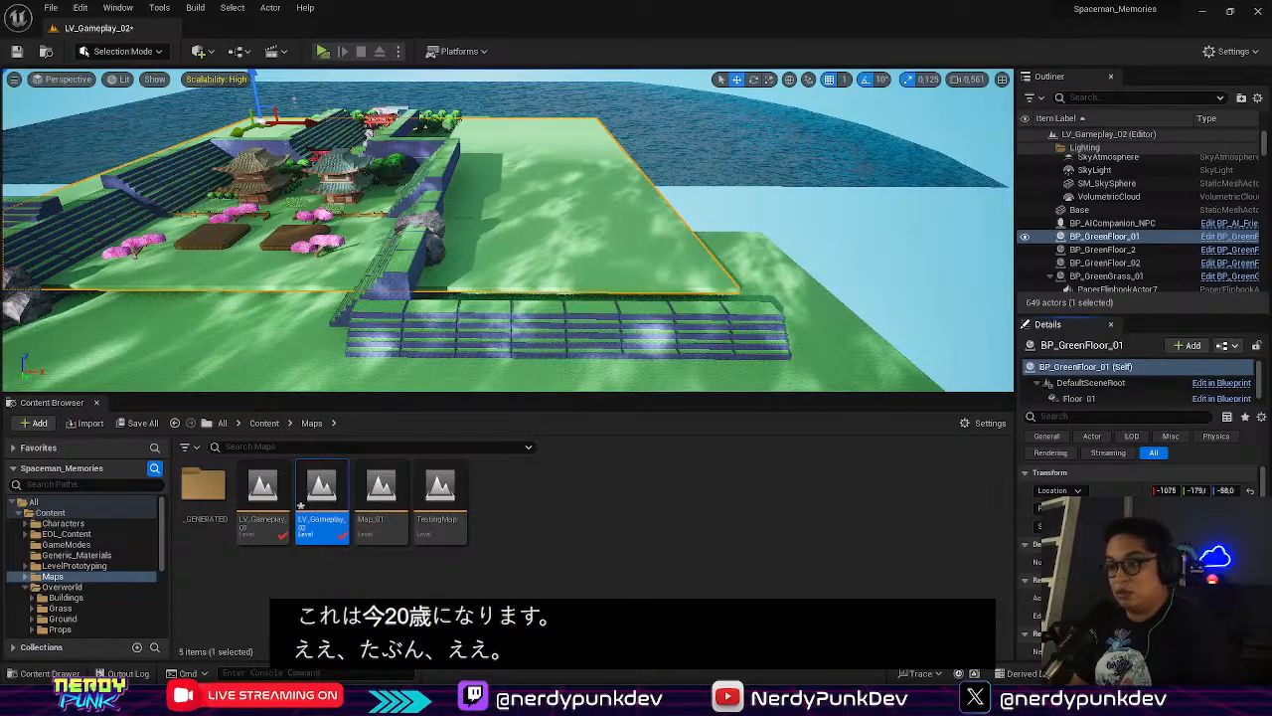
key("Return")
right_click_drag(589, 323, 533, 298)
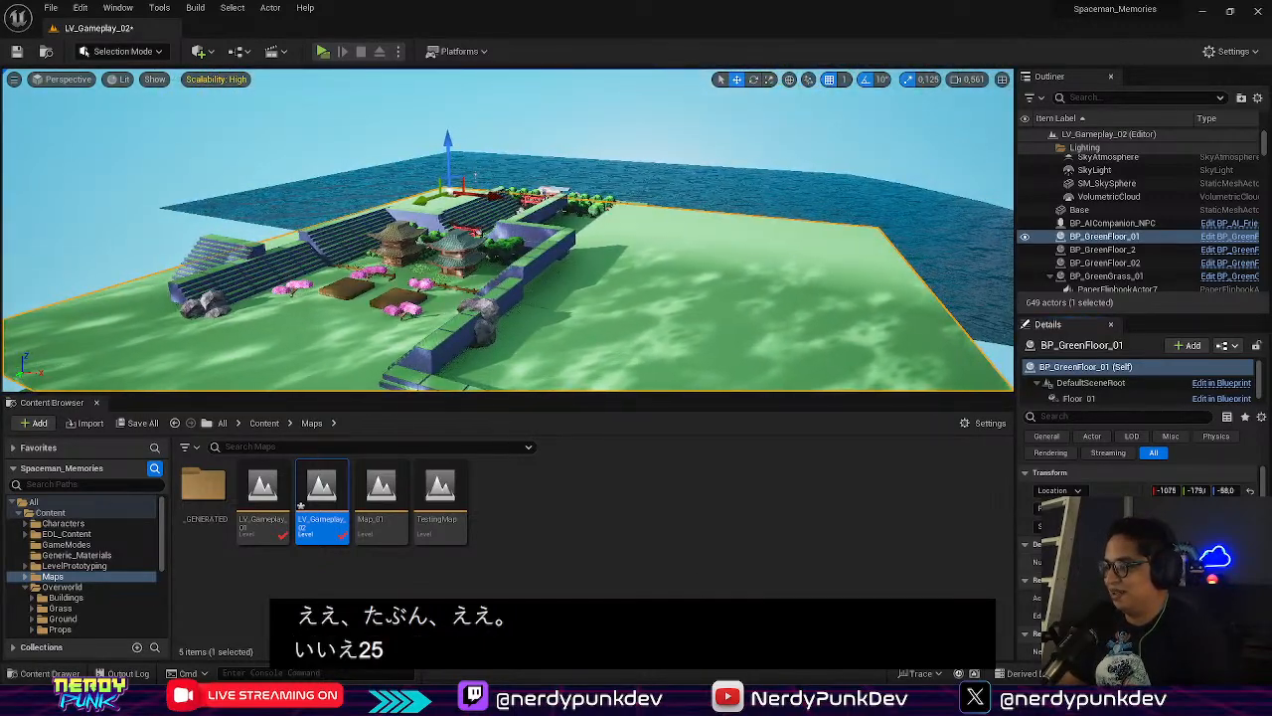
key("Return")
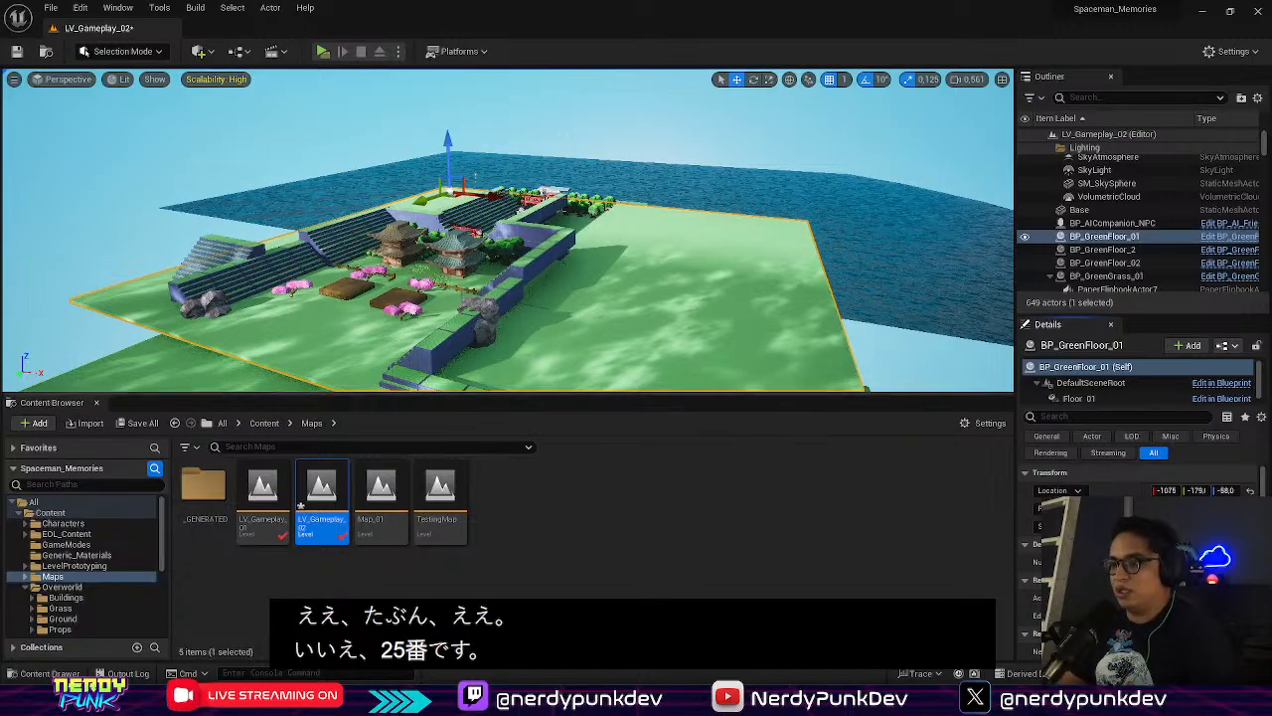
Try to set a pivot offset on BP_GreenFloor_01 and slide its front edge back to the rear of the crosswise wall
right_click_drag(507, 229, 489, 274)
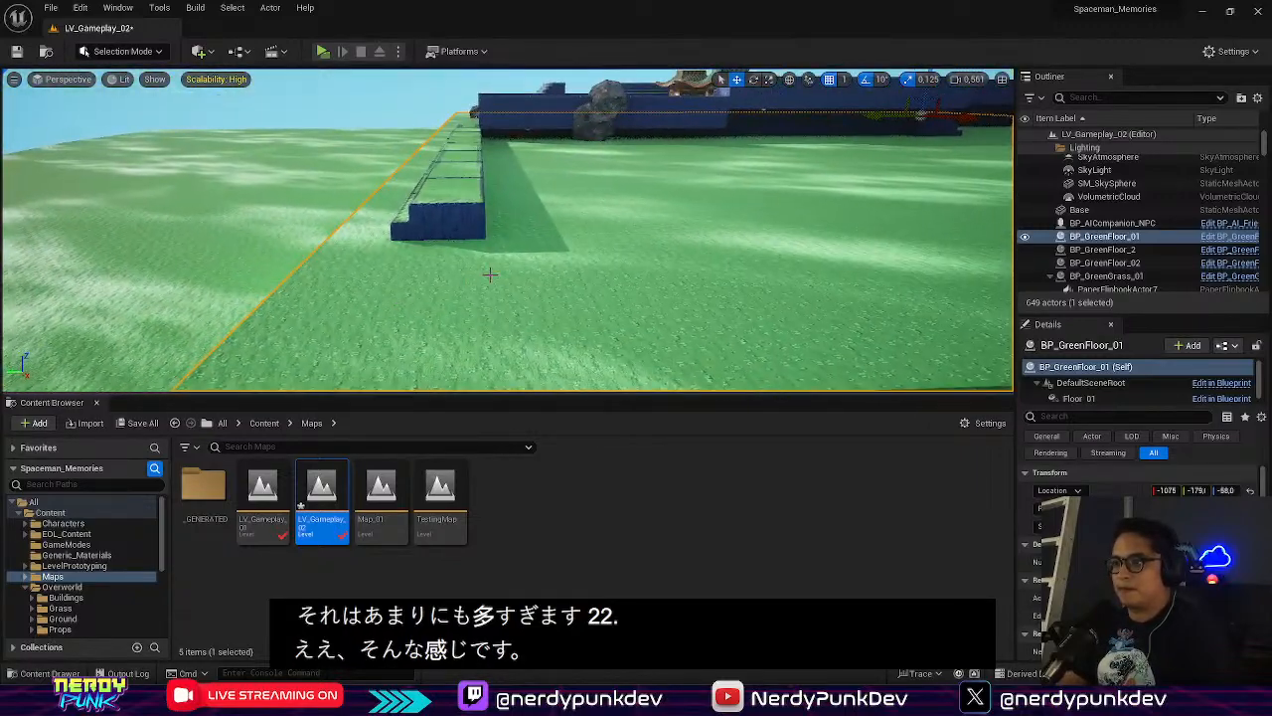
right_click(504, 269)
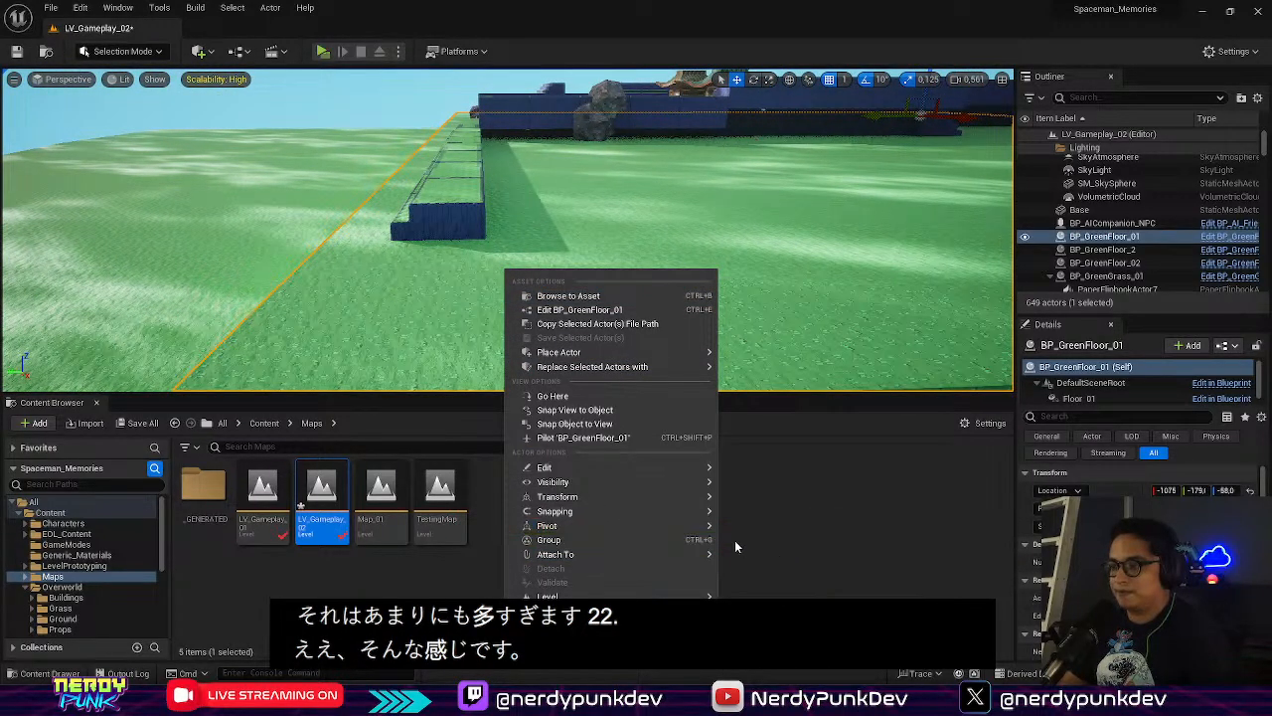
mouse_move(664, 524)
left_click(776, 561)
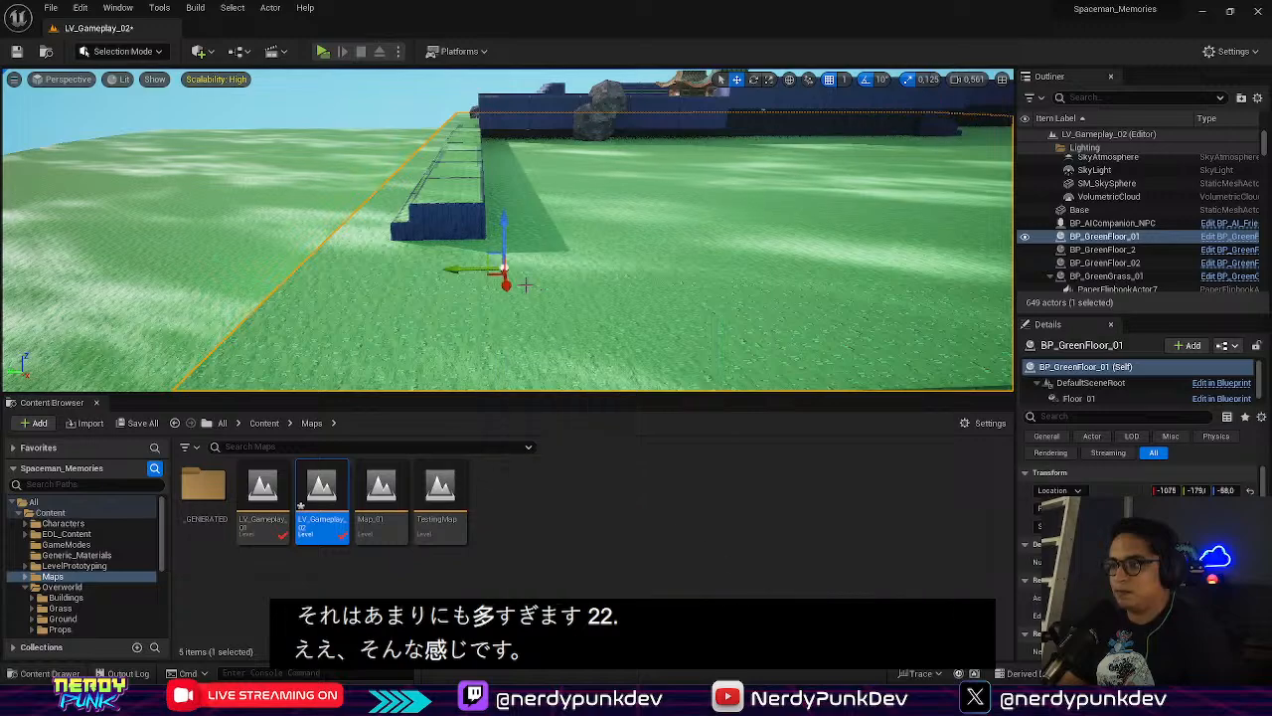
left_click_drag(553, 276, 647, 268)
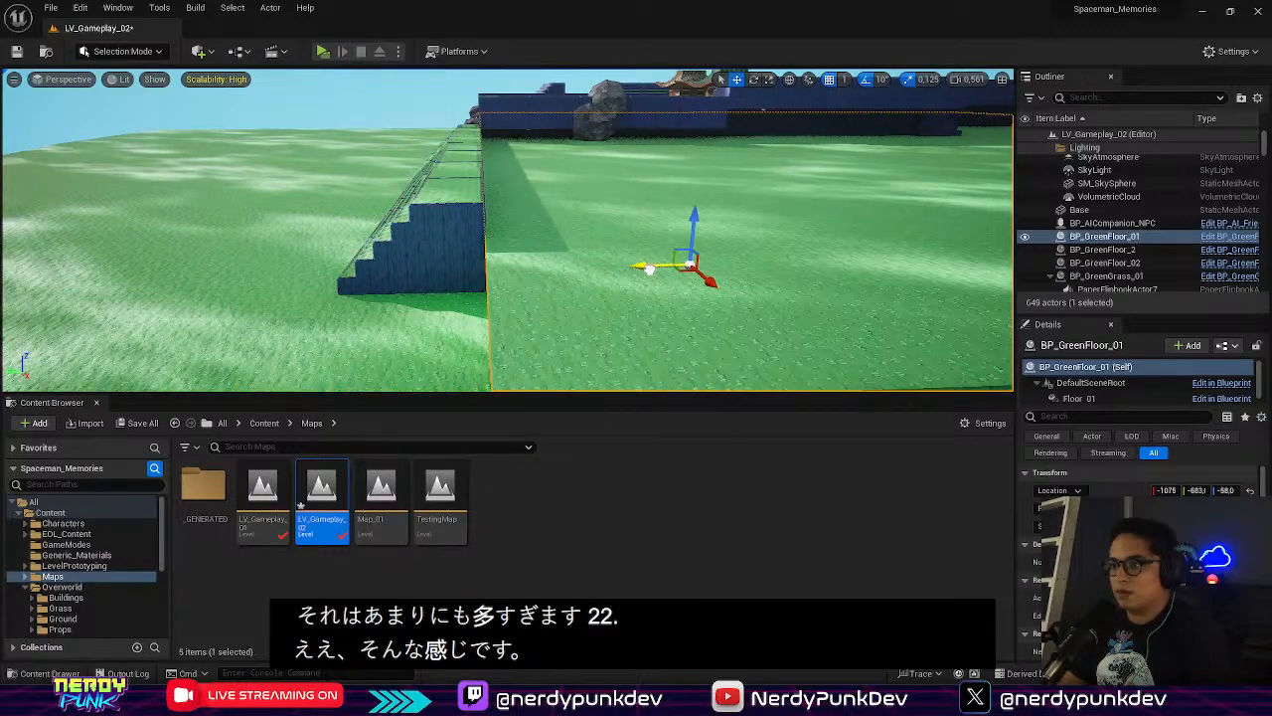
right_click_drag(649, 269, 596, 278)
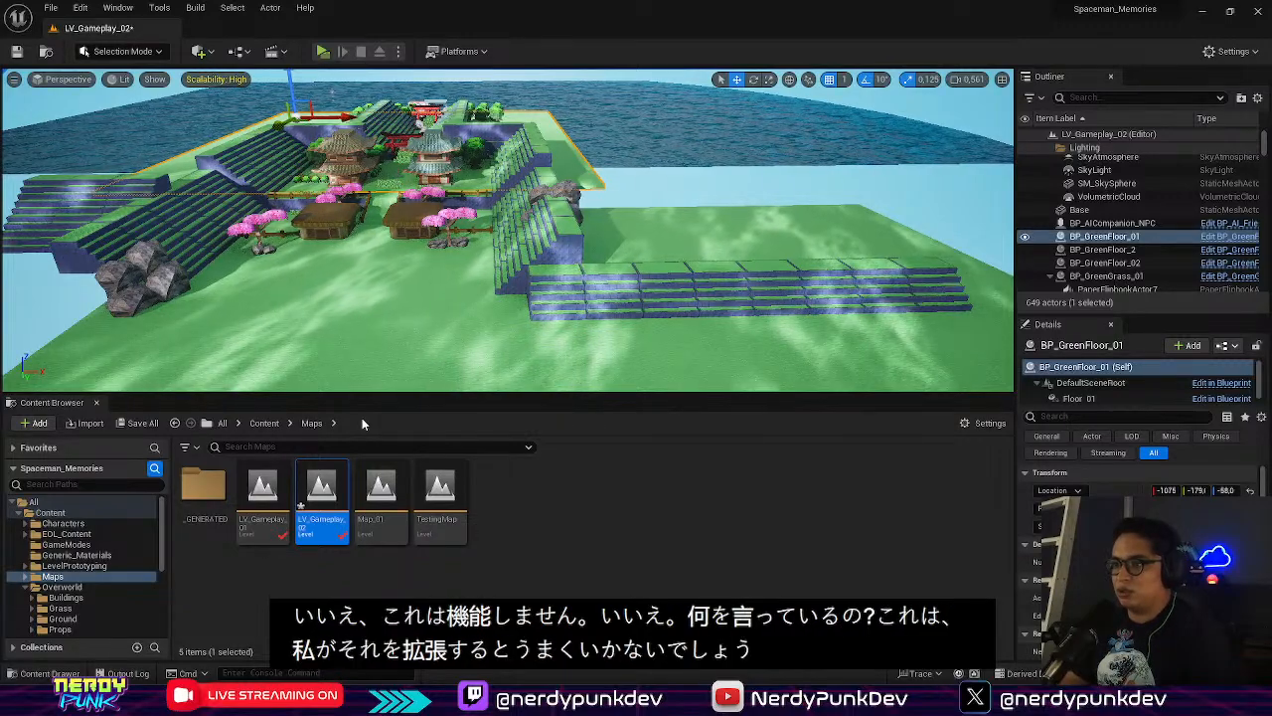
Duplicate BP_GreenFloor_01 sideways beyond the village's side terraces, to about X 6040
left_click_drag(328, 112, 603, 108, "alt")
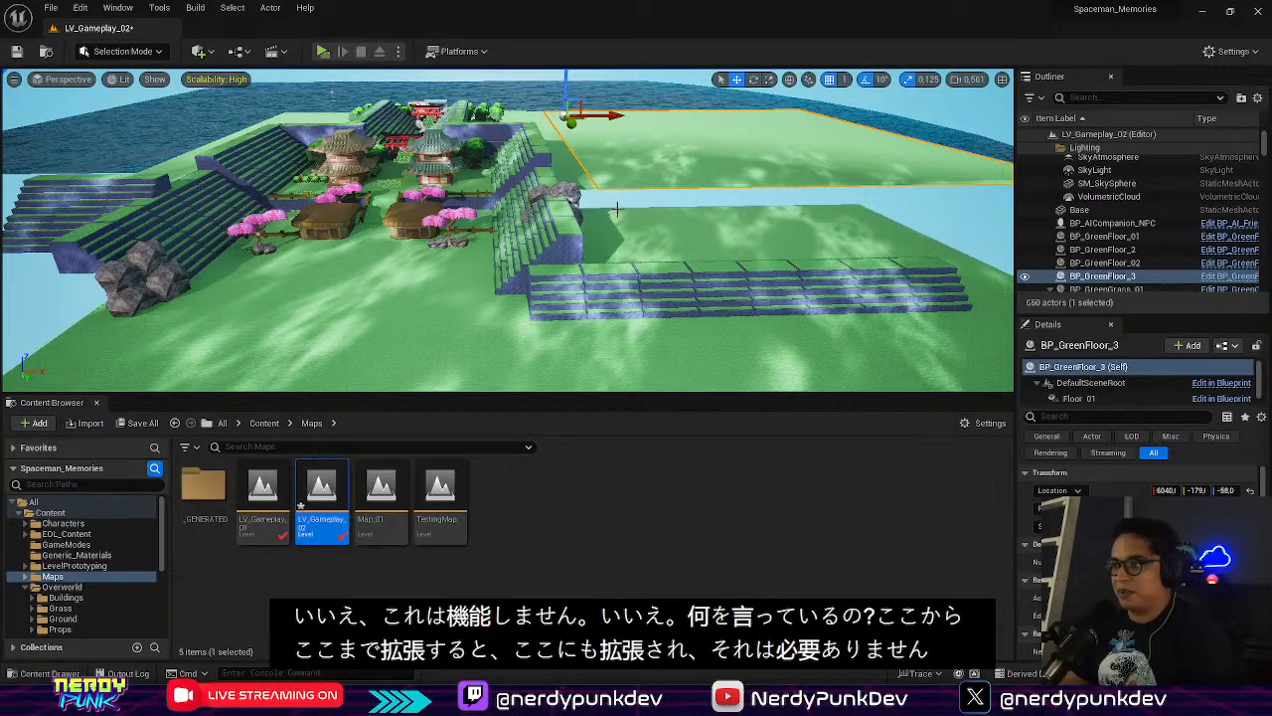
right_click_drag(604, 108, 715, 107)
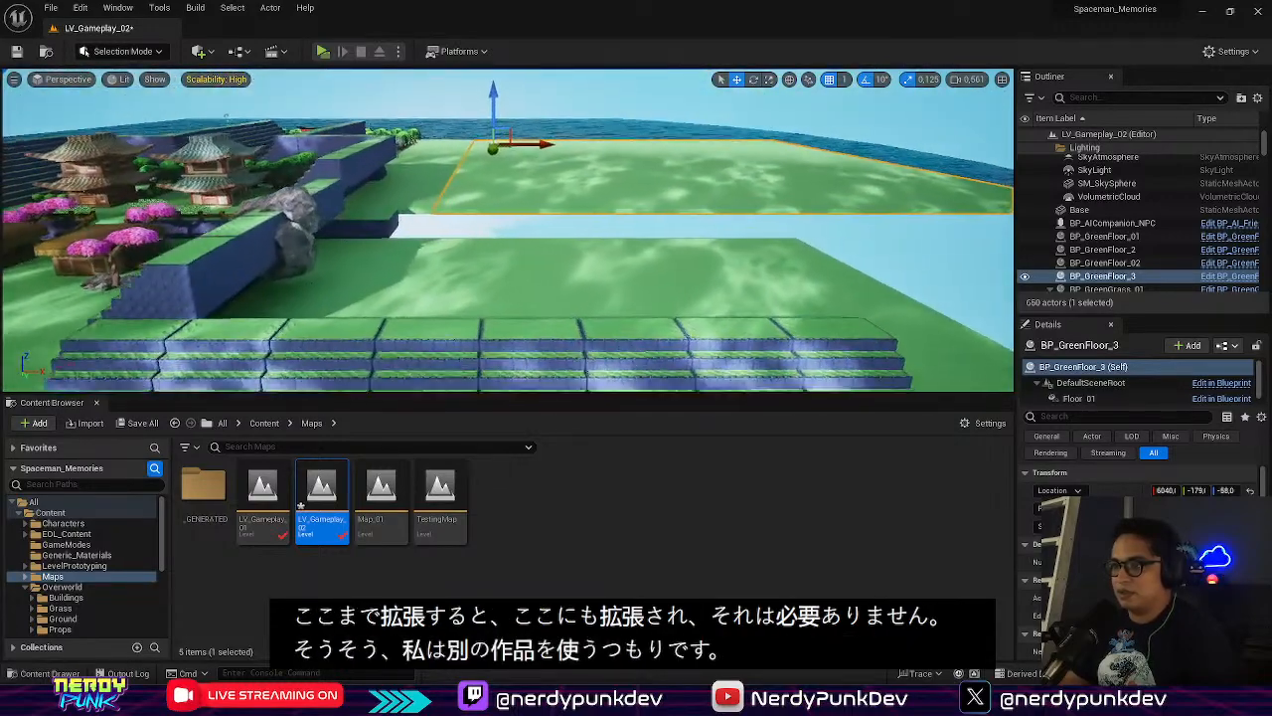
right_click_drag(604, 107, 527, 130)
key("w")
right_click_drag(603, 108, 621, 75)
key("w")
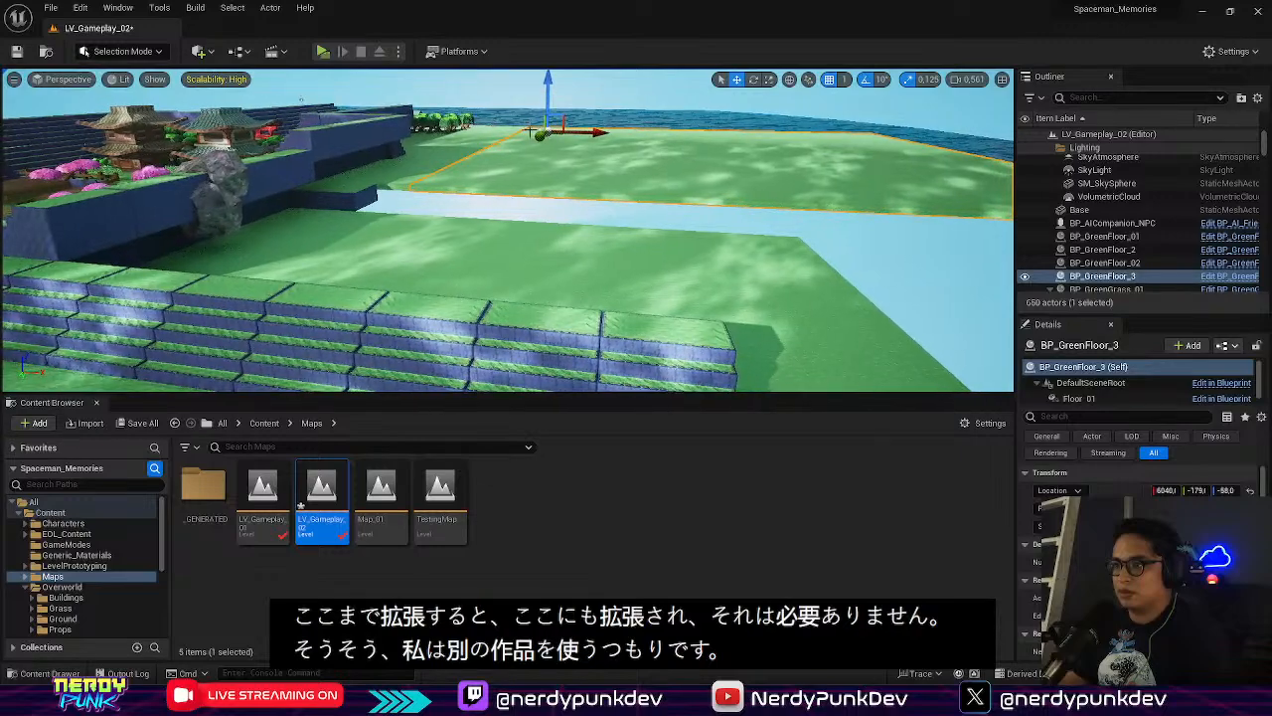
Position the copied floor BP_GreenFloor_3 behind the crosswise wall at about X 5054, Y 3170 and adjust its size
left_click_drag(542, 136, 548, 154)
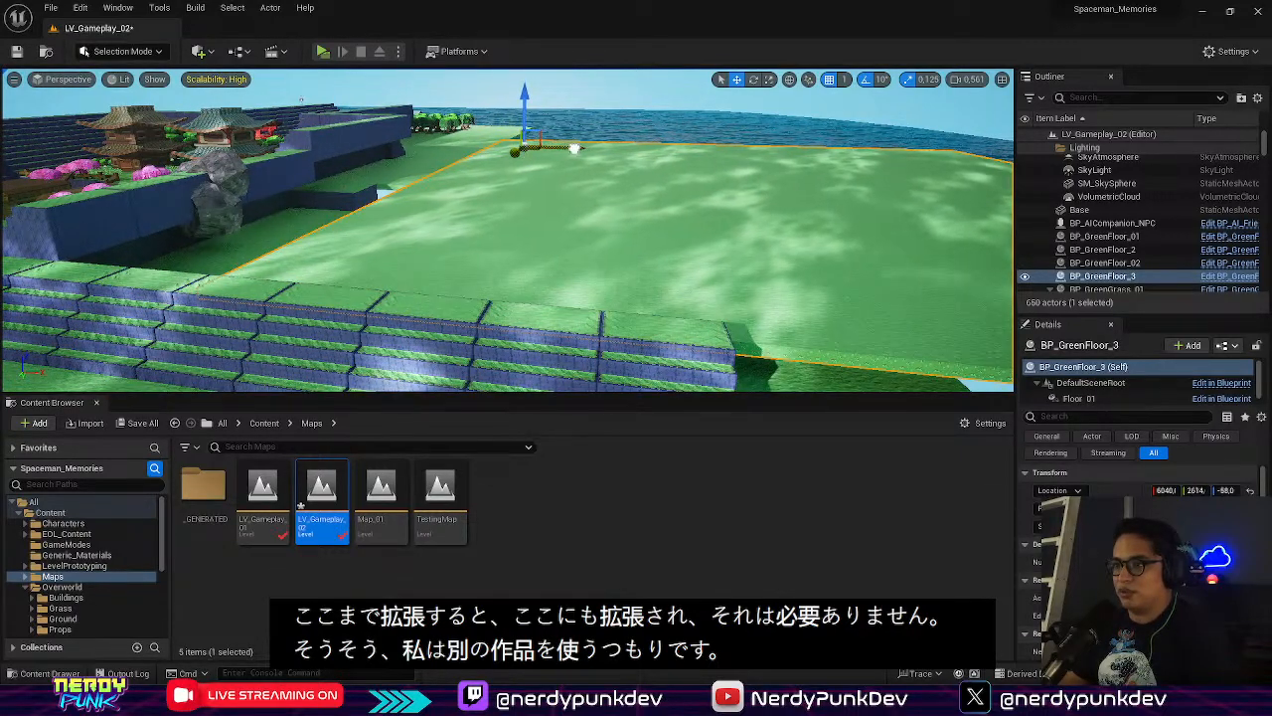
left_click_drag(574, 147, 519, 151)
right_click_drag(560, 165, 671, 171)
key("d")
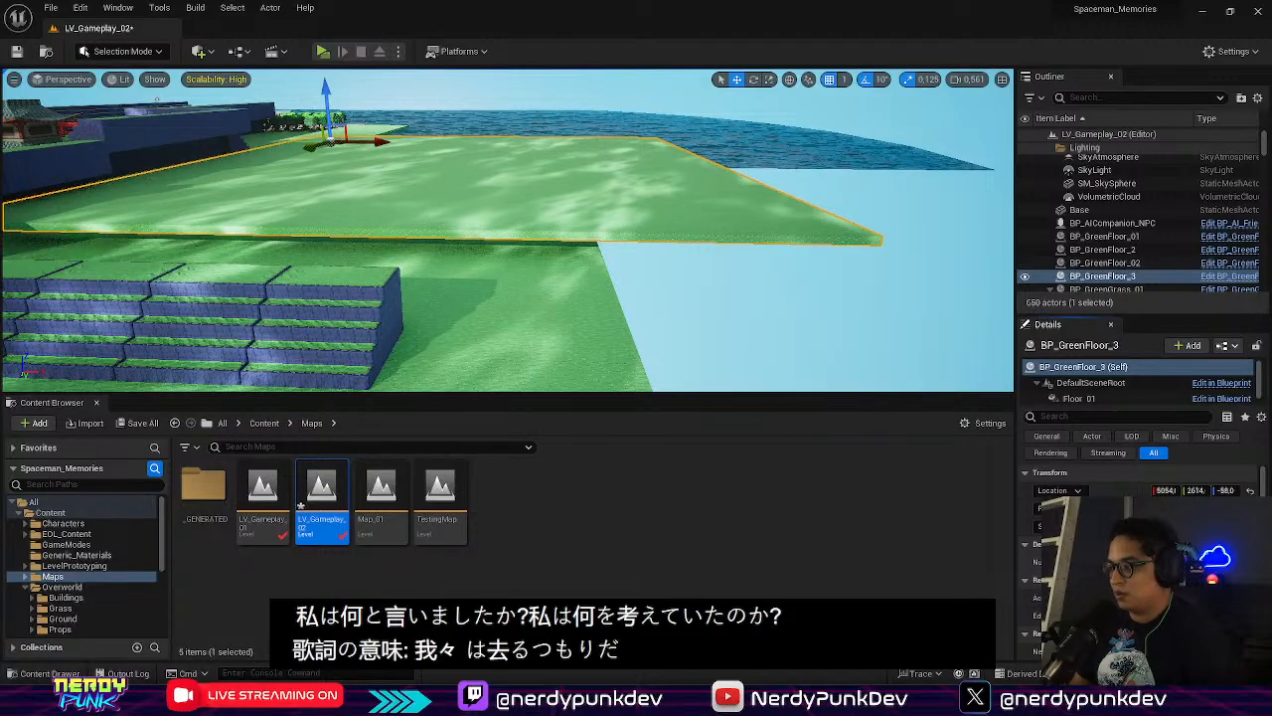
key("Return")
right_click_drag(507, 228, 248, 192)
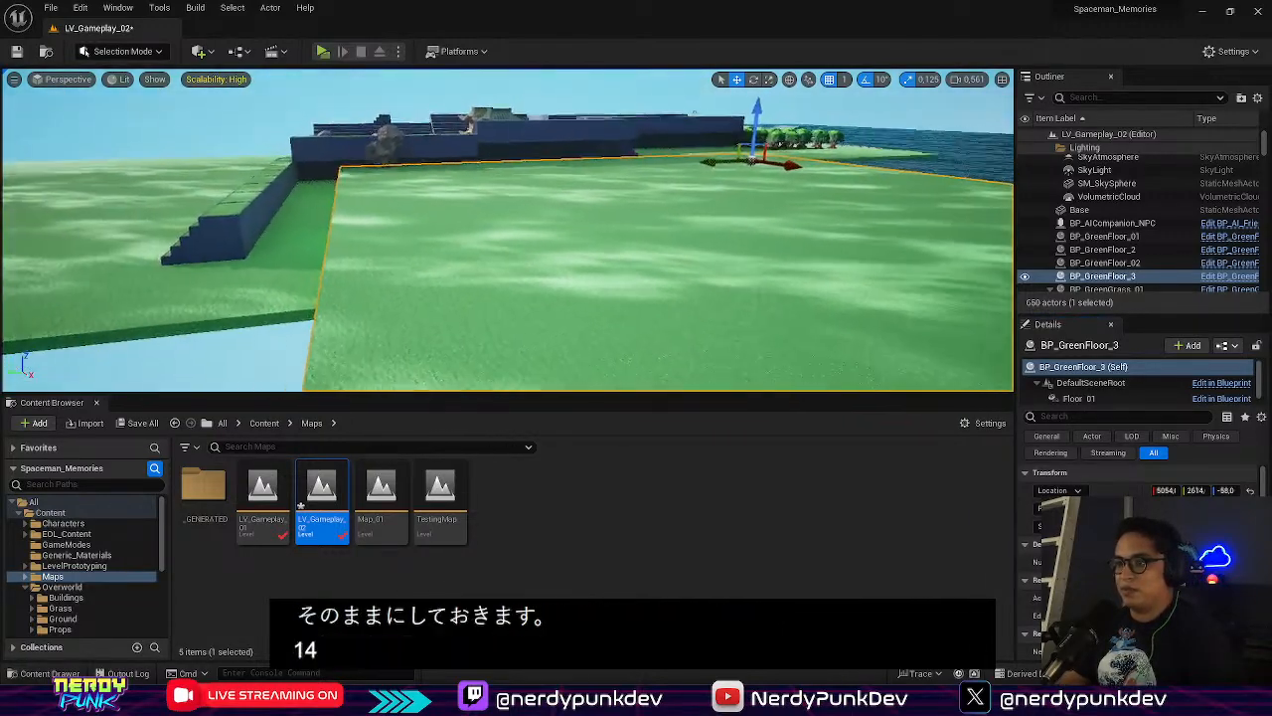
left_click_drag(664, 169, 671, 167)
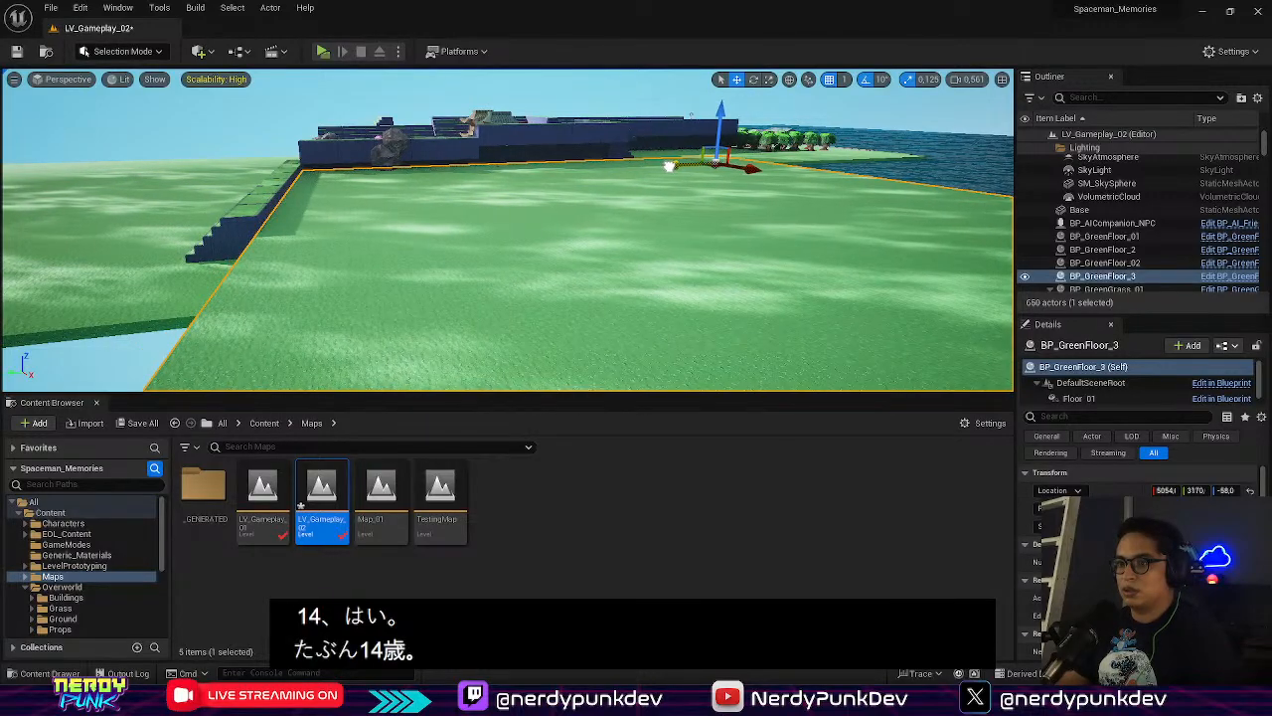
Examine how the copied floor meets the crosswise wall, the side terraces and the sea edge
right_click_drag(669, 166, 477, 189)
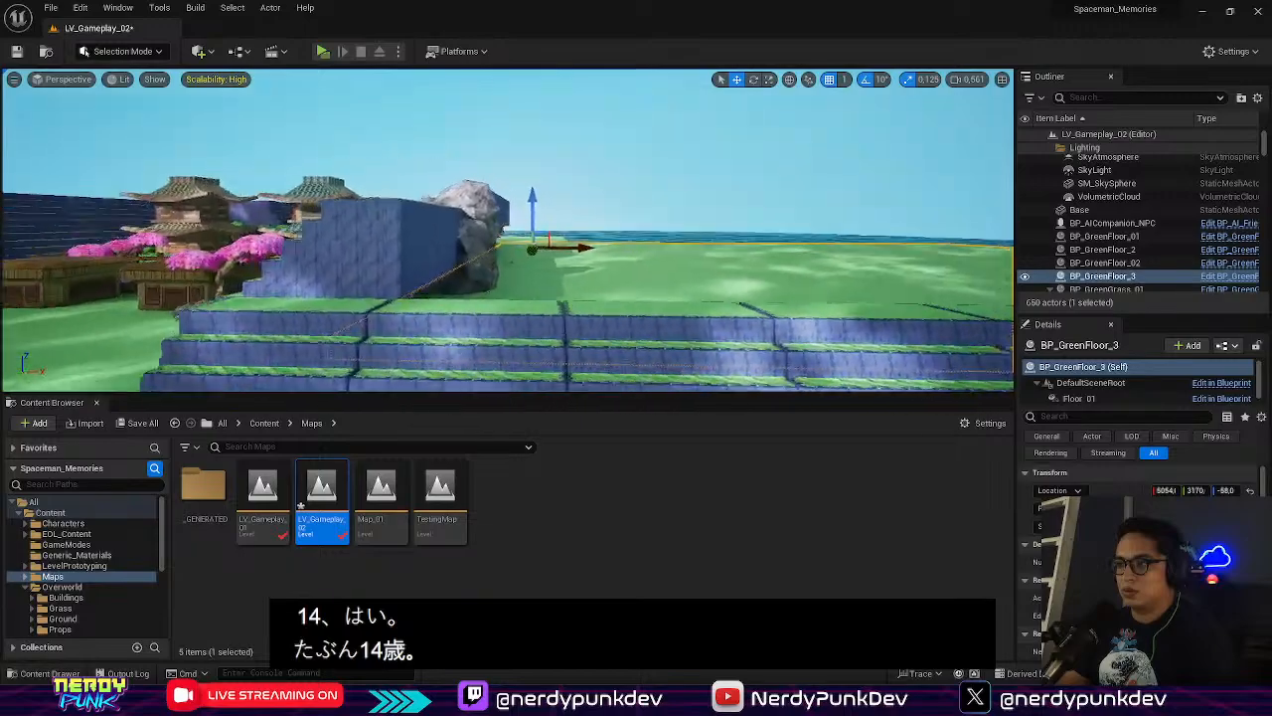
key("w")
right_click_drag(669, 166, 561, 149)
key("w")
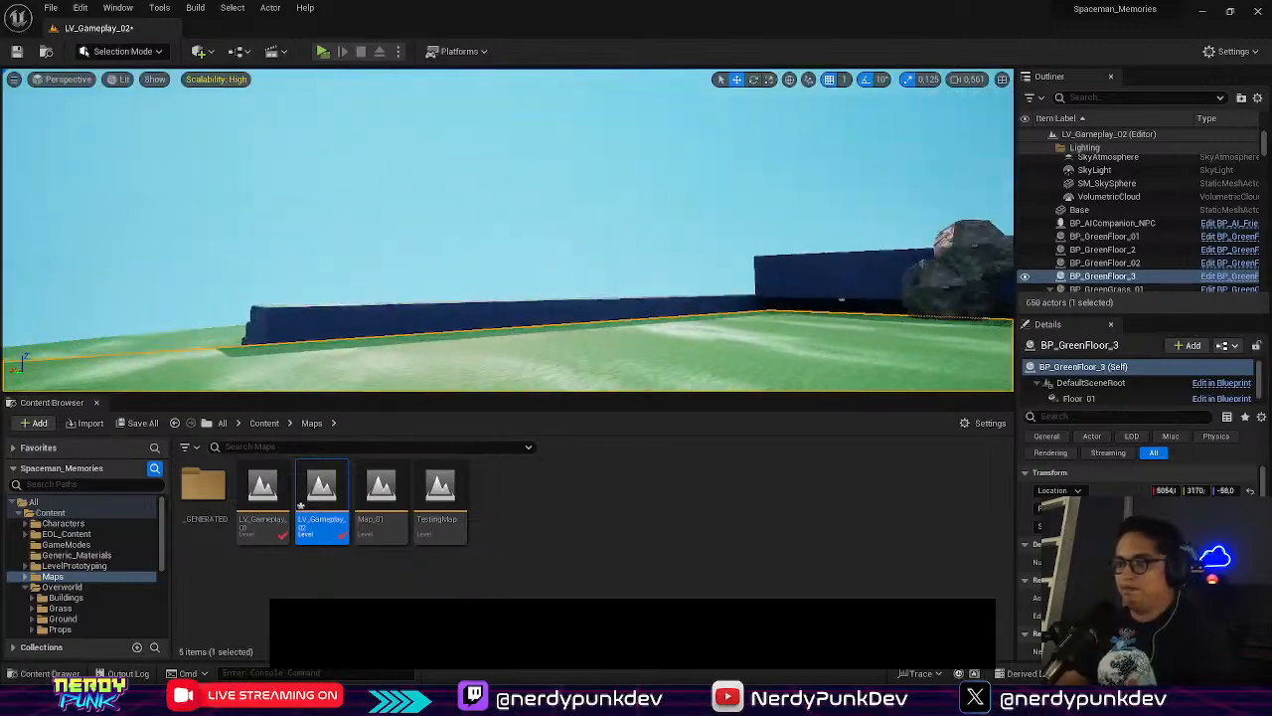
key("s")
right_click_drag(561, 150, 681, 110)
key("w")
key("s")
left_click(614, 190)
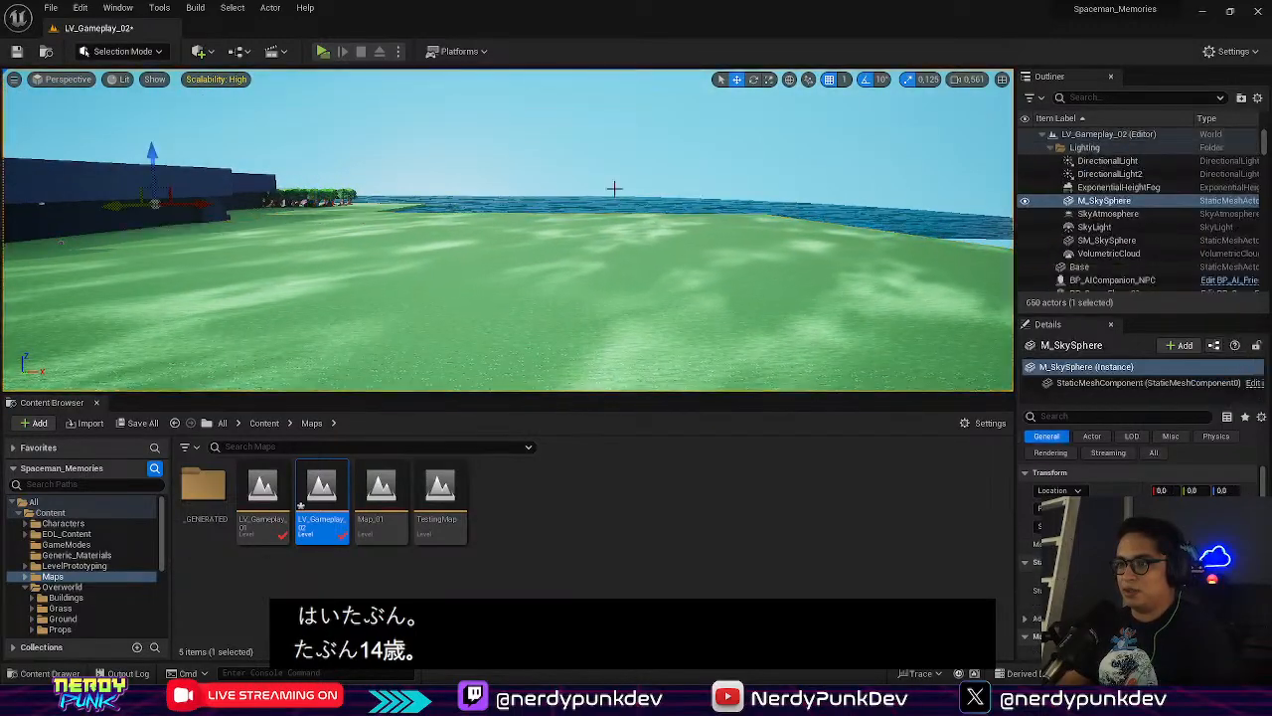
left_click(522, 205)
right_click_drag(613, 190, 696, 248)
key("s")
right_click_drag(499, 264, 467, 293)
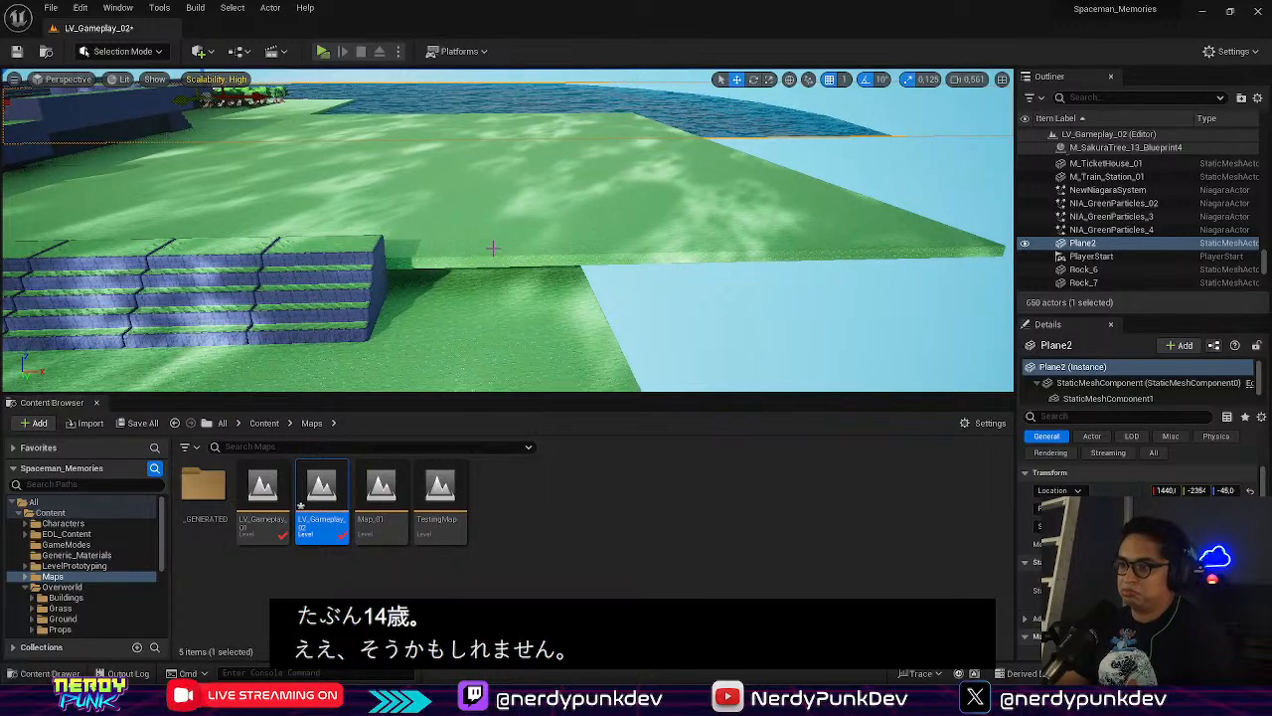
Try a smaller size for BP_GreenFloor_3 behind the crosswise wall, and restore the larger size
left_click(493, 248)
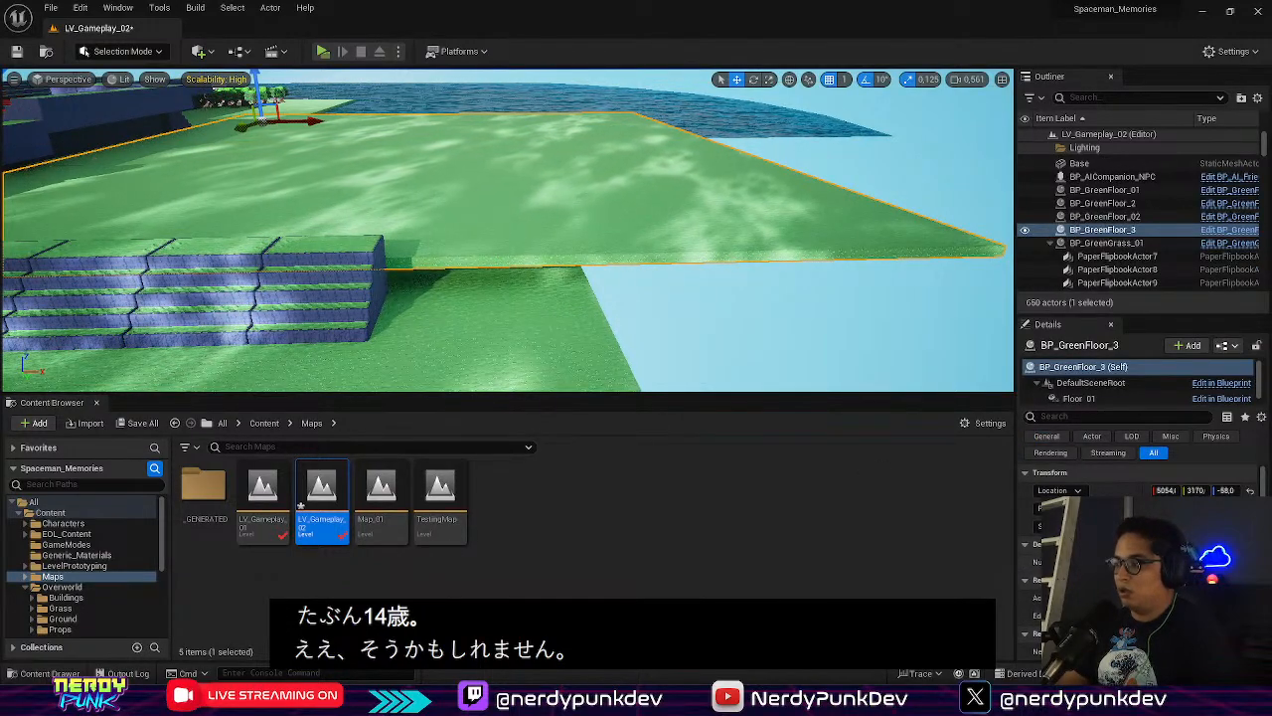
left_click_drag(1167, 522, 1143, 522)
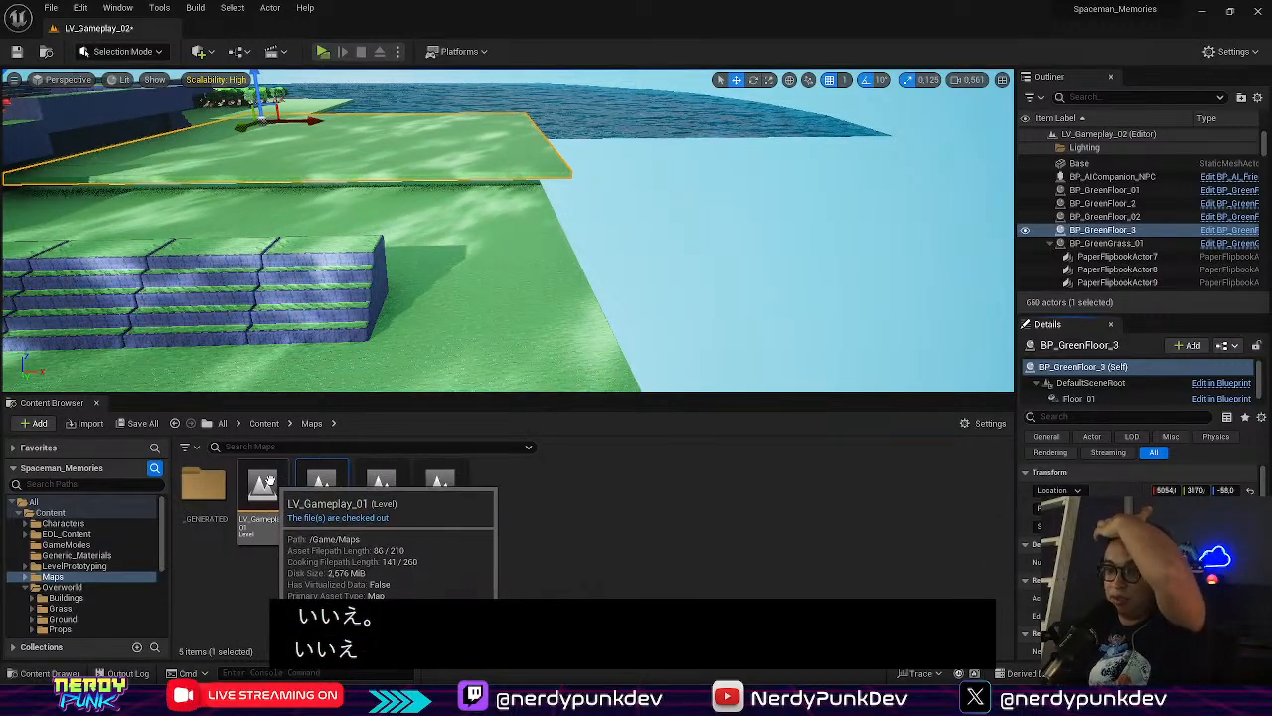
right_click_drag(418, 298, 437, 298)
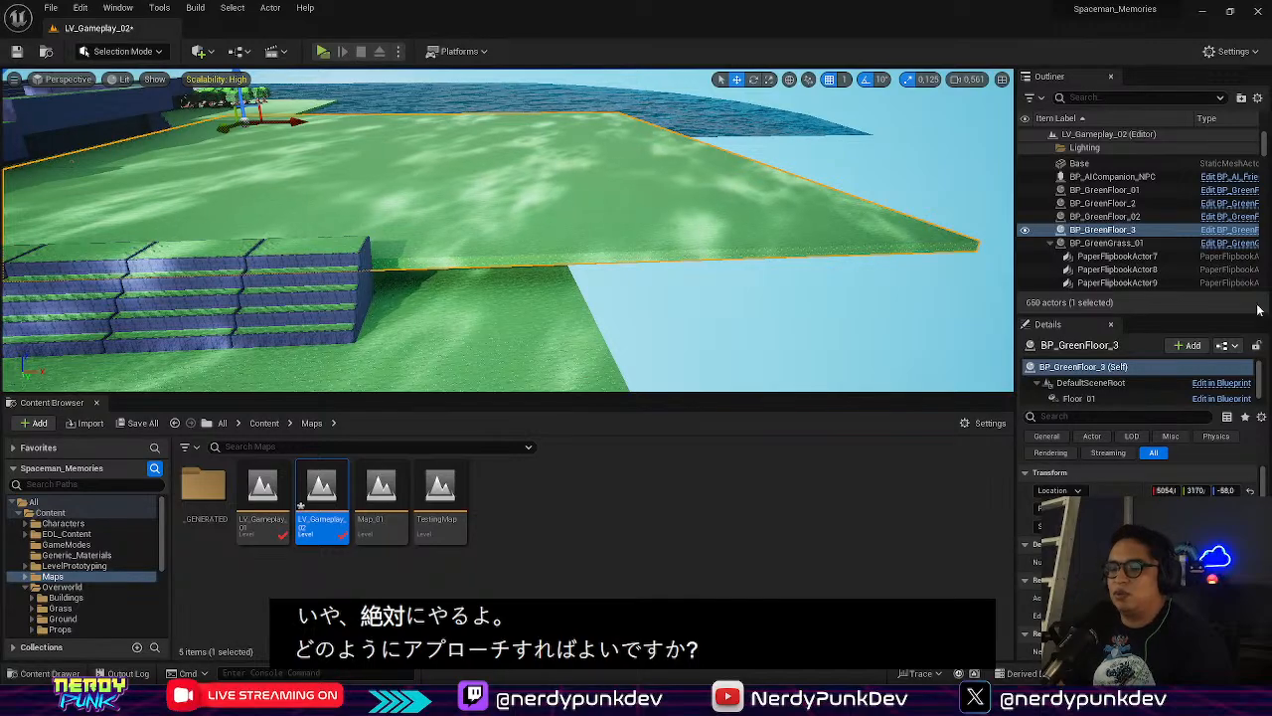
right_click(419, 326)
right_click(381, 285)
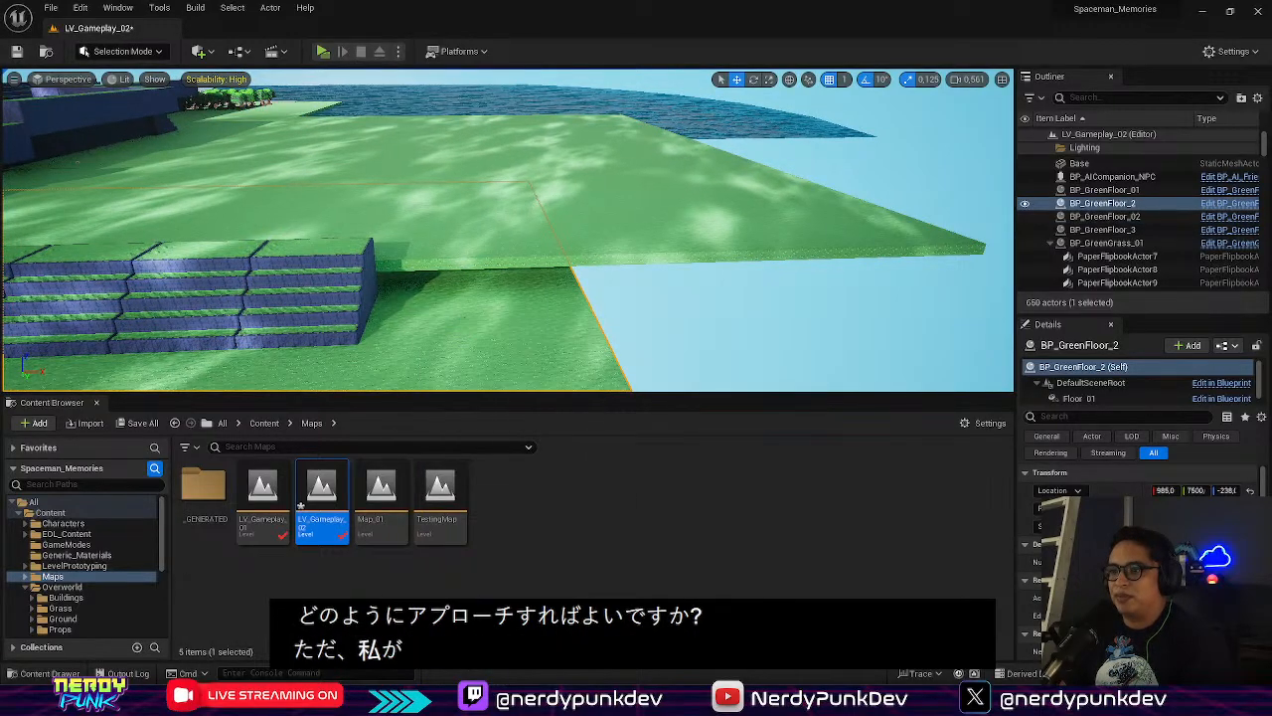
Duplicate the existing green slope onto the open front grass beside the village huts, at about X 3442, Y 8889
right_click_drag(381, 284, 221, 316)
left_click(430, 207)
mouse_move(429, 207)
right_mouse_down()
mouse_move(477, 209)
mouse_move(427, 229)
right_mouse_up()
left_click_drag(377, 215, 645, 272, "alt")
key("f")
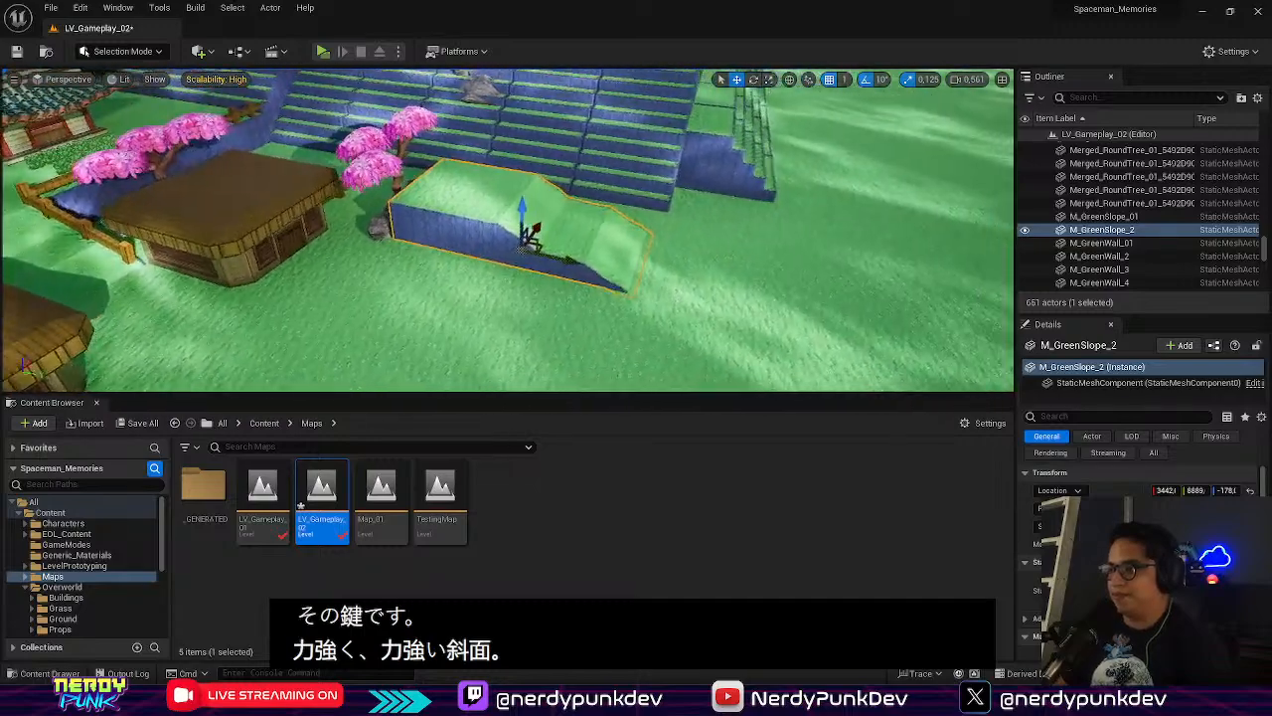
Move the copied slope M_GreenSlope_2 to the open end of the crosswise wall, at about X 8280, Y 9926
right_click_drag(624, 266, 668, 272)
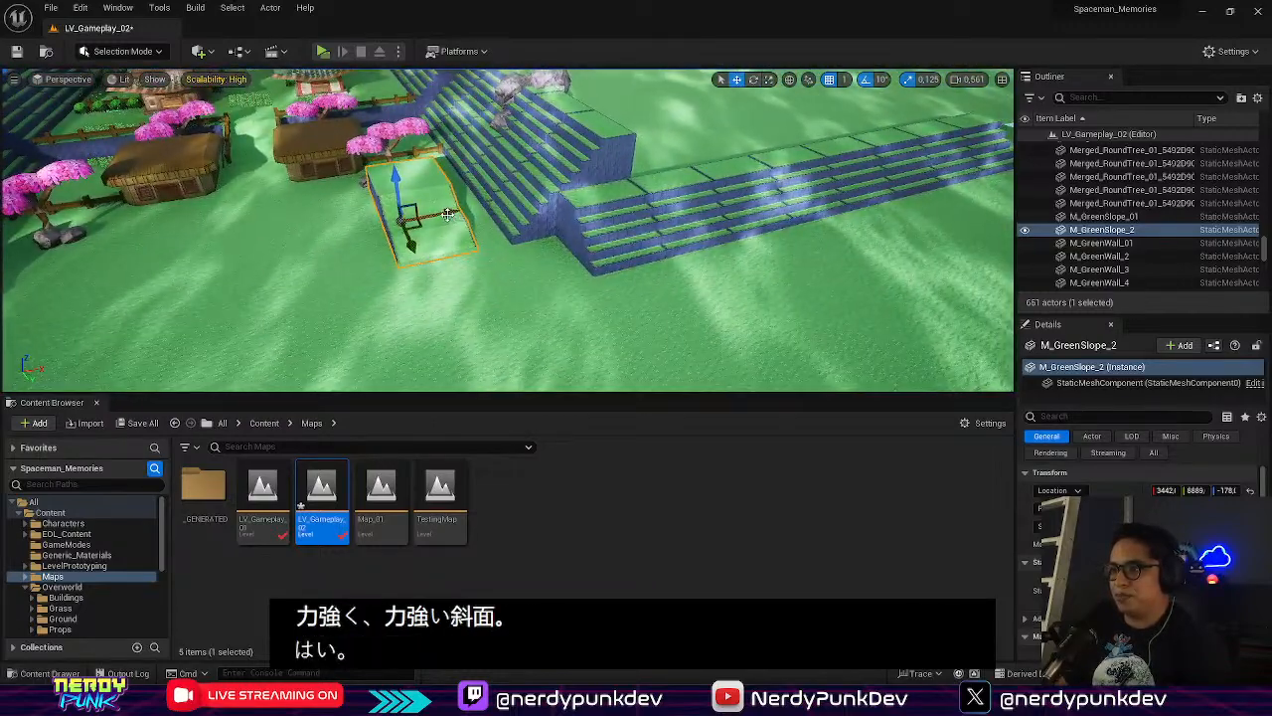
left_click_drag(831, 215, 861, 210)
right_click_drag(861, 209, 974, 111)
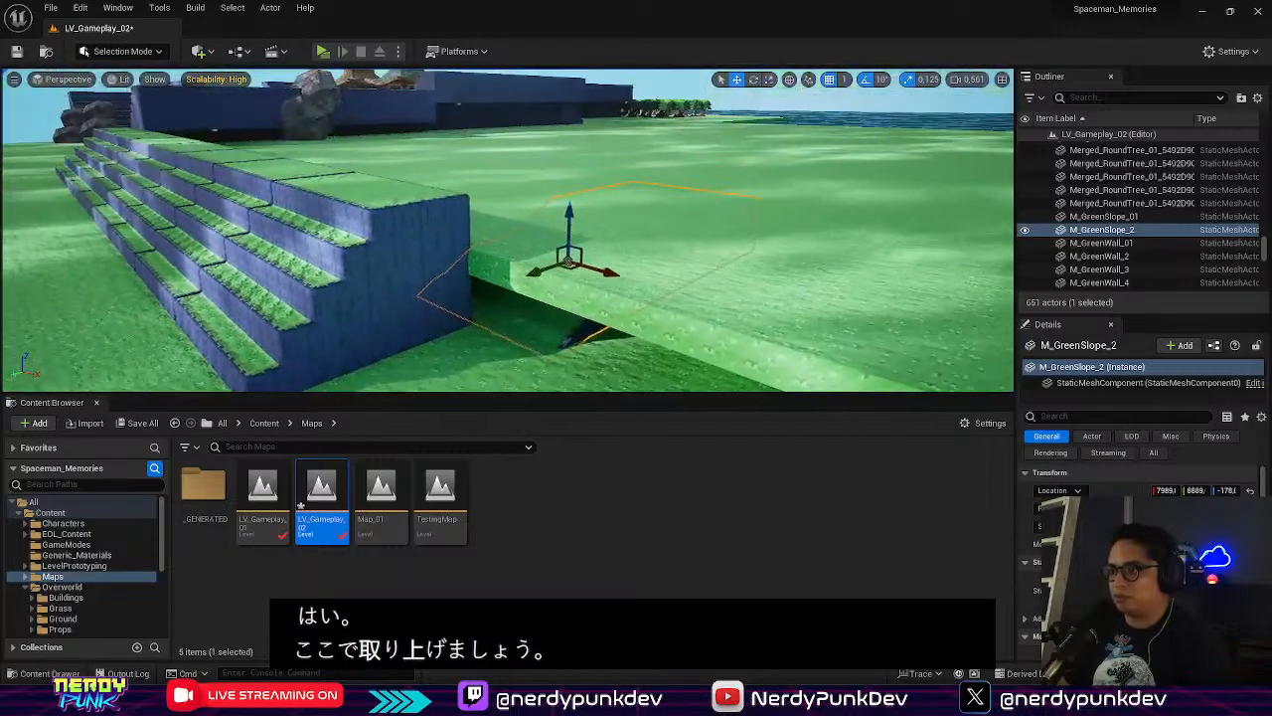
right_click_drag(757, 187, 762, 187)
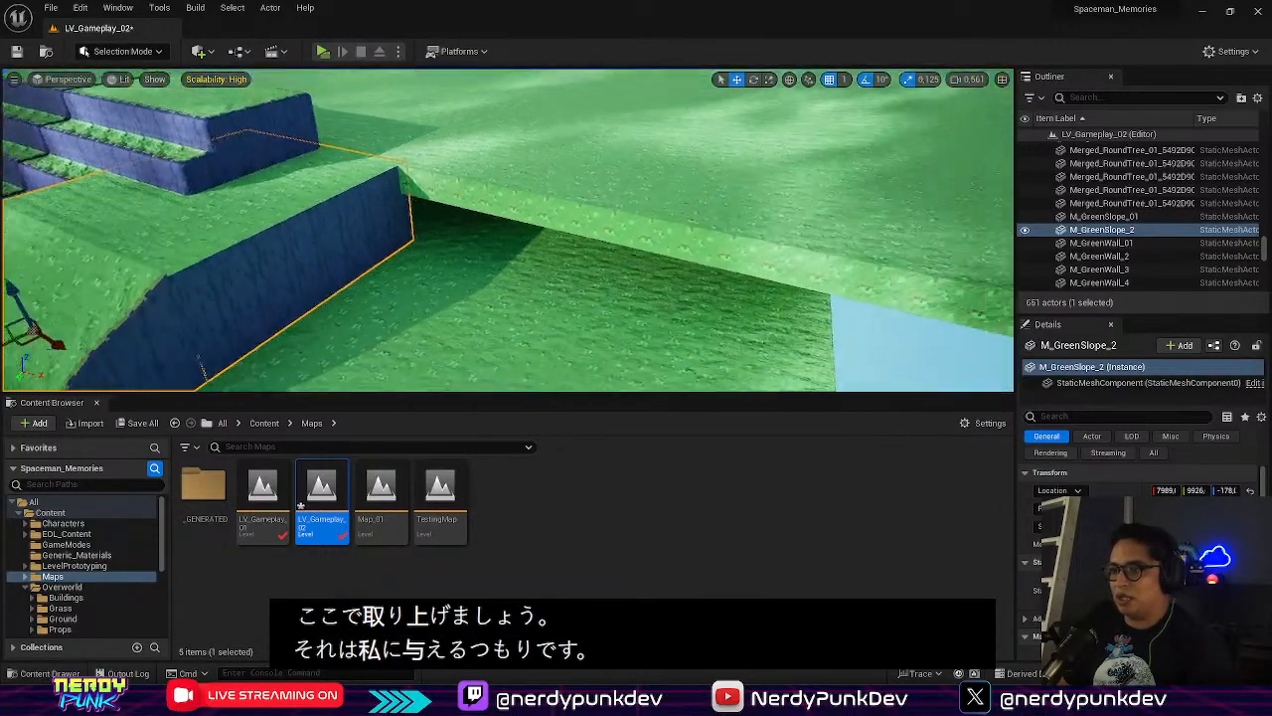
right_click_drag(173, 319, 173, 318)
key("s")
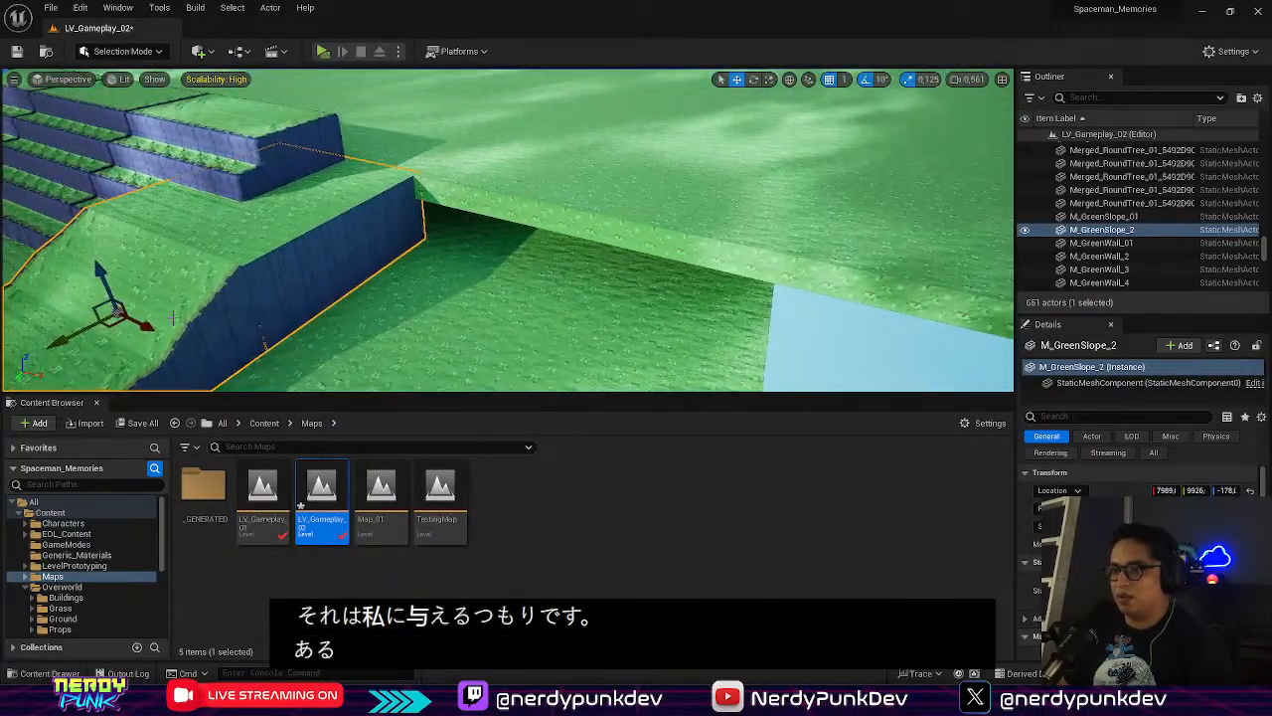
left_click_drag(141, 331, 216, 362)
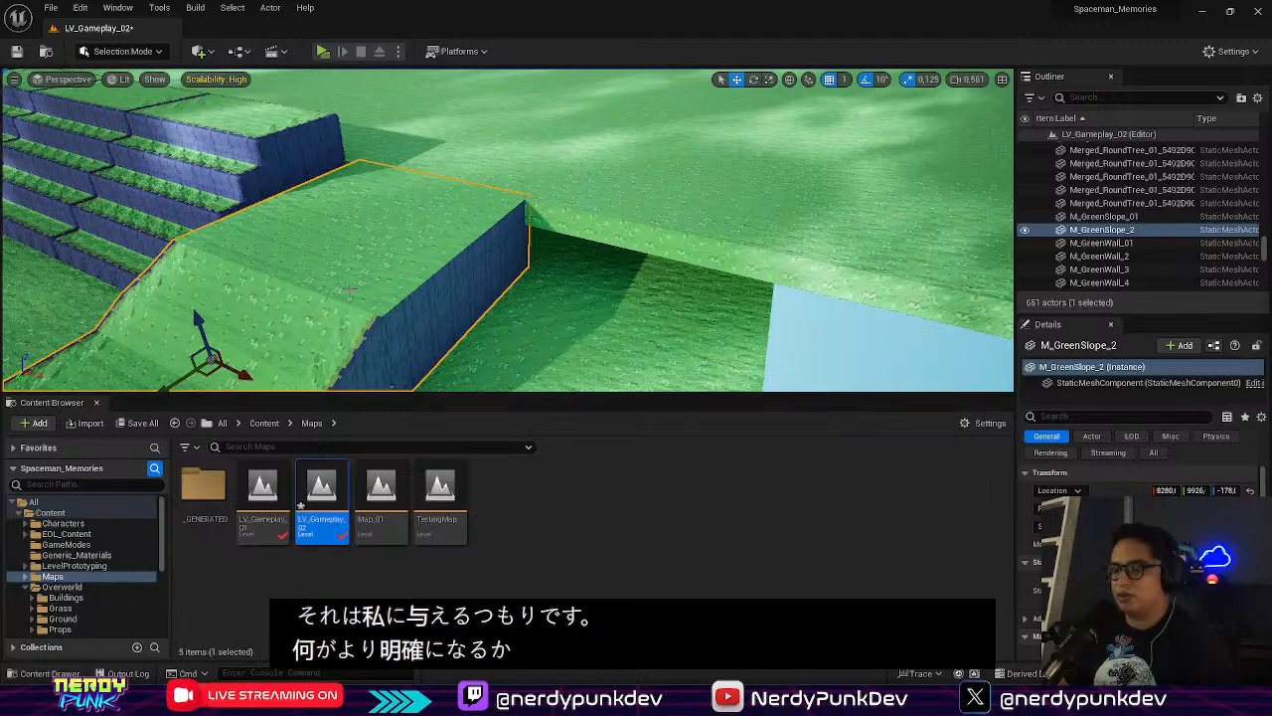
Set a snapped pivot offset on top of M_GreenSlope_2 and shift the slope to about Y 9951 along the raised floor's edge
key("d")
right_click_drag(241, 378, 122, 370)
key("w")
right_click_drag(172, 306, 179, 279)
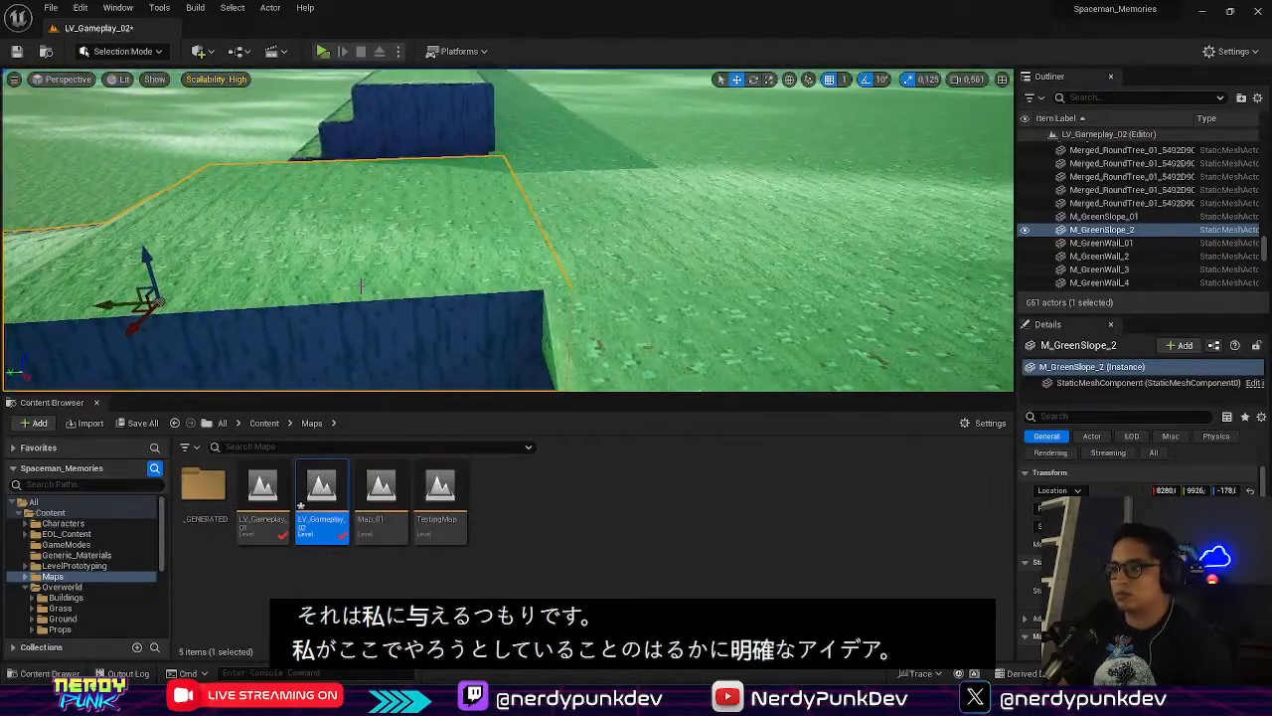
scroll(464, 252, "up", 4)
right_click(439, 265)
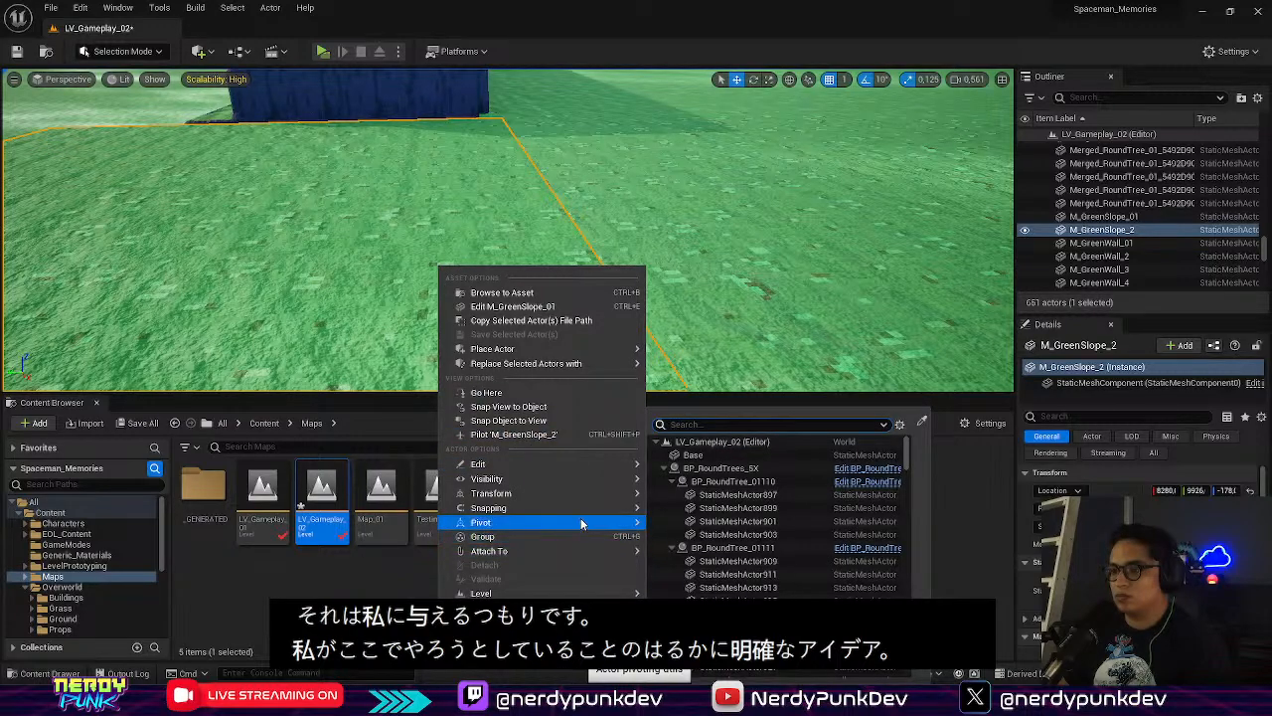
mouse_move(584, 522)
left_click(722, 569)
scroll(449, 229, "down", 4)
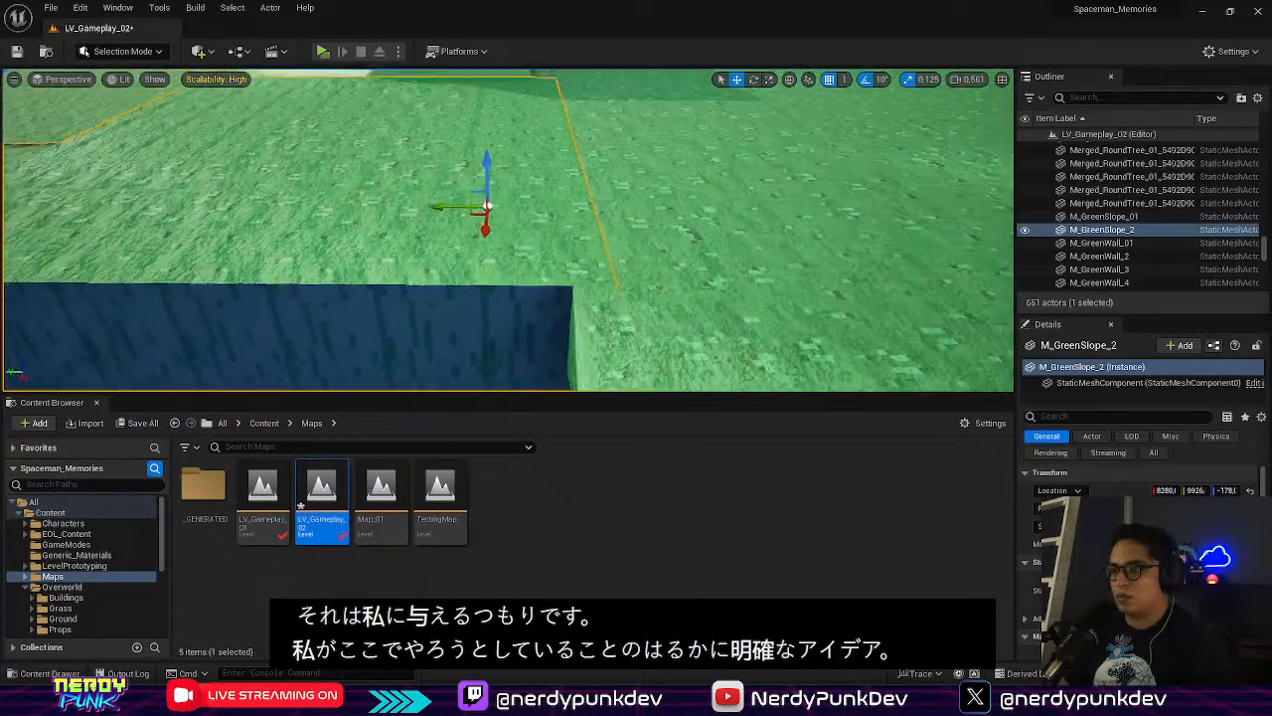
left_click_drag(438, 209, 408, 208)
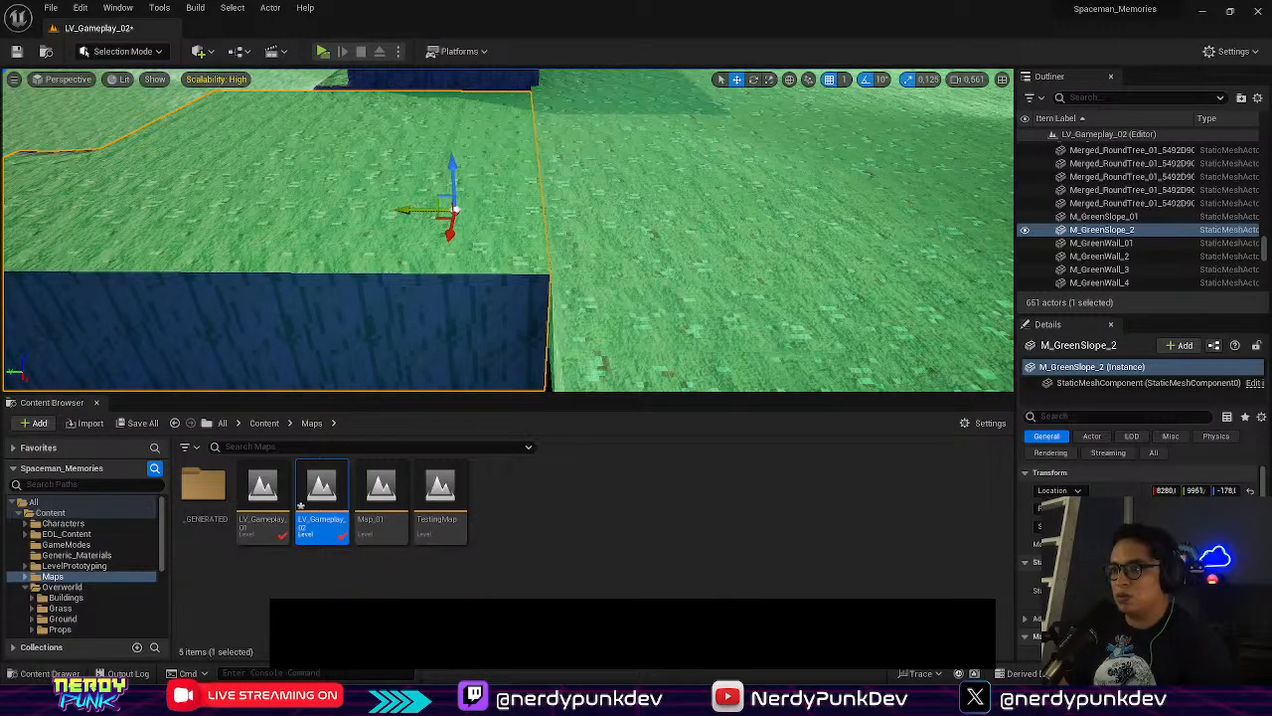
Set a snapped pivot offset on M_GreenSlope_2 again and fine-tune its position to about Y 9950 against the floor edge
left_click(627, 243)
right_click_drag(626, 244, 608, 209)
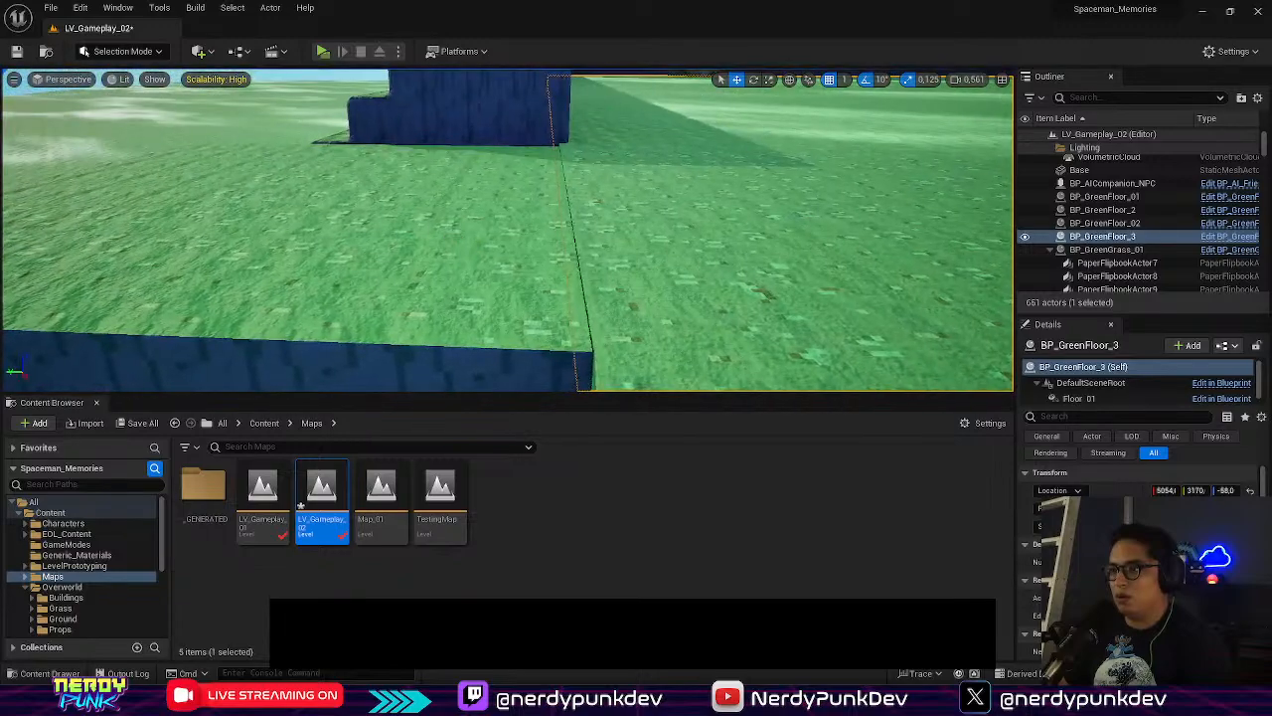
left_click(459, 266)
right_click(459, 267)
mouse_move(581, 527)
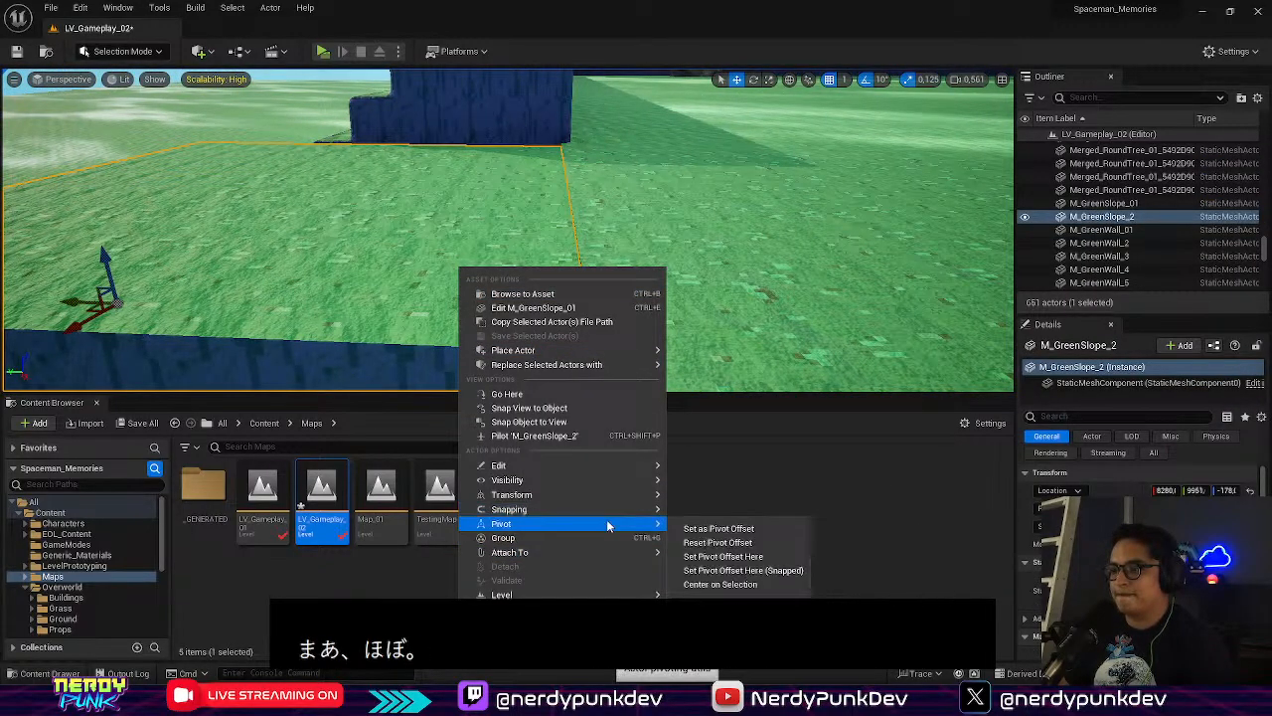
left_click(708, 571)
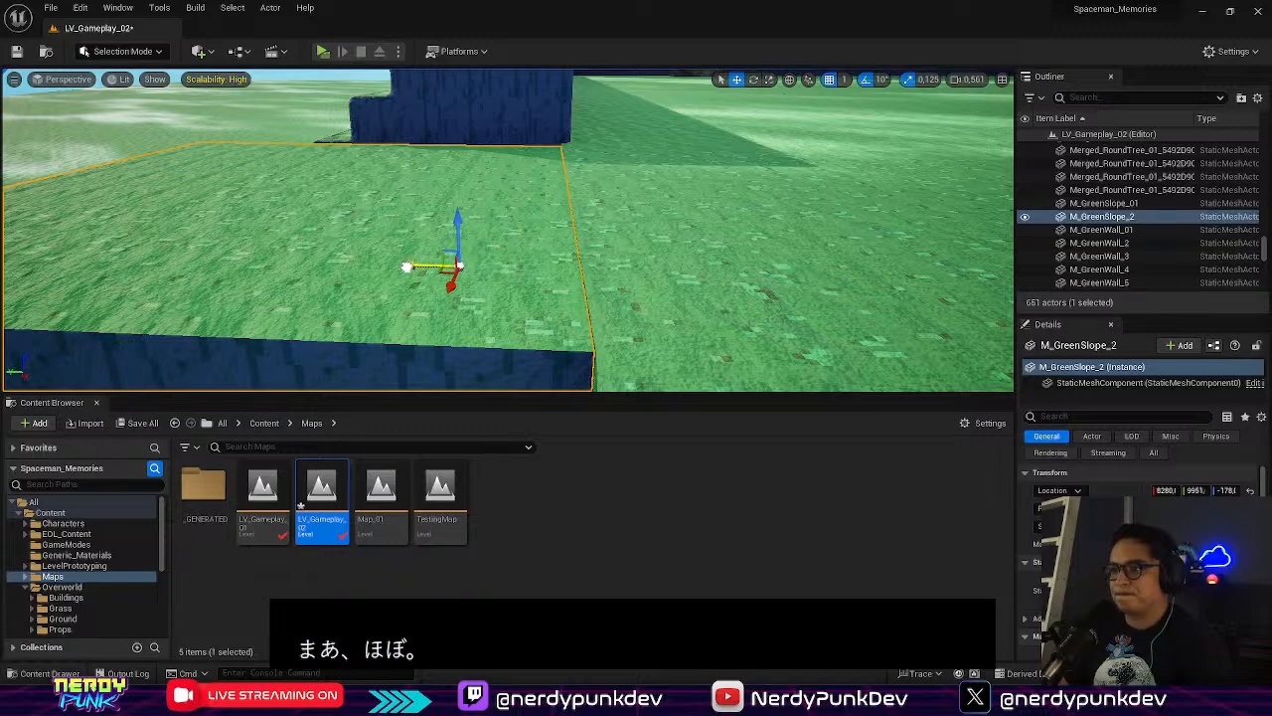
left_click_drag(407, 266, 414, 266)
Shift M_GreenSlope_2 sideways to about X 8249 so its side sits against the end of the crosswise wall
right_click_drag(550, 184, 557, 209)
left_click(542, 131)
left_click(609, 239)
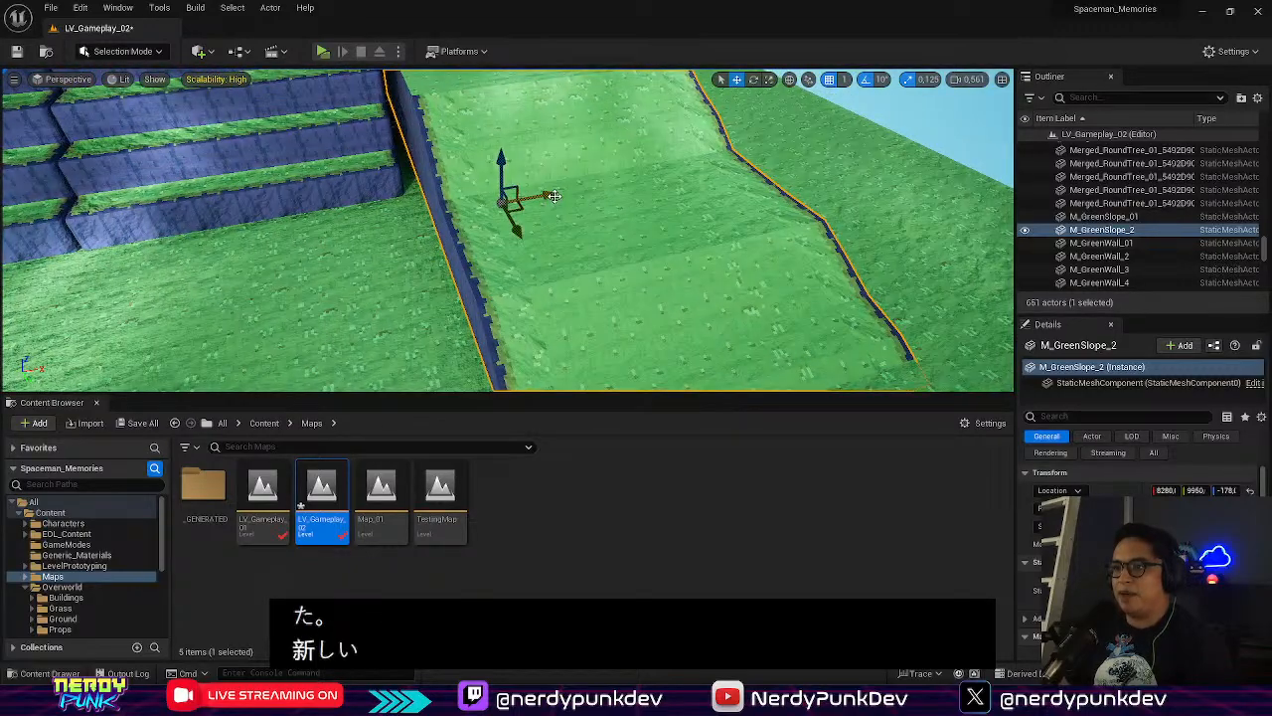
left_click_drag(554, 196, 533, 201)
right_click_drag(533, 201, 491, 220)
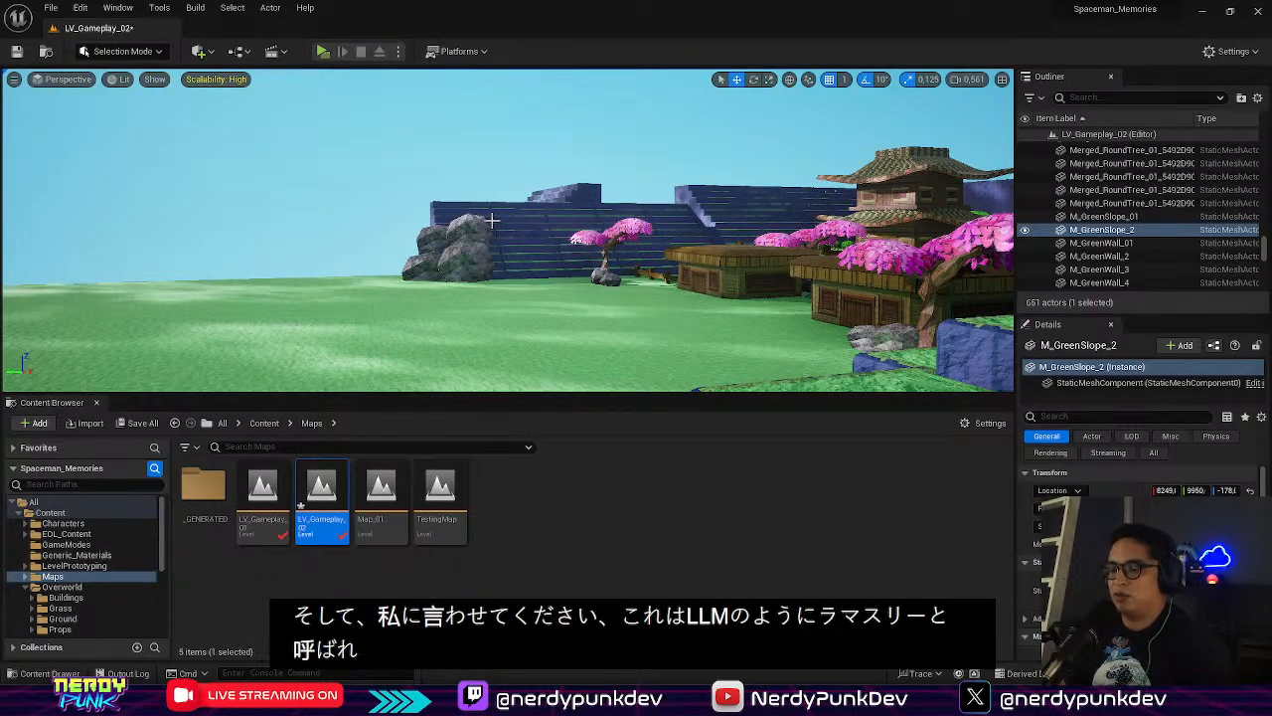
key("f")
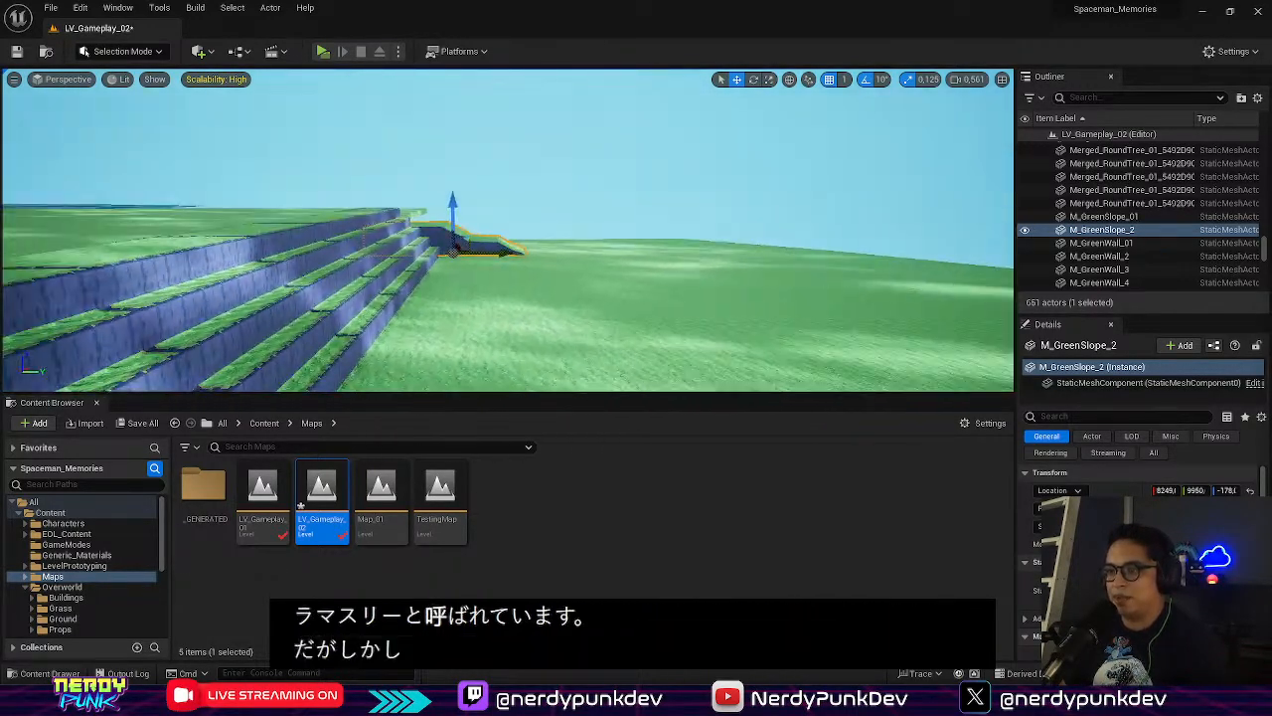
key("f")
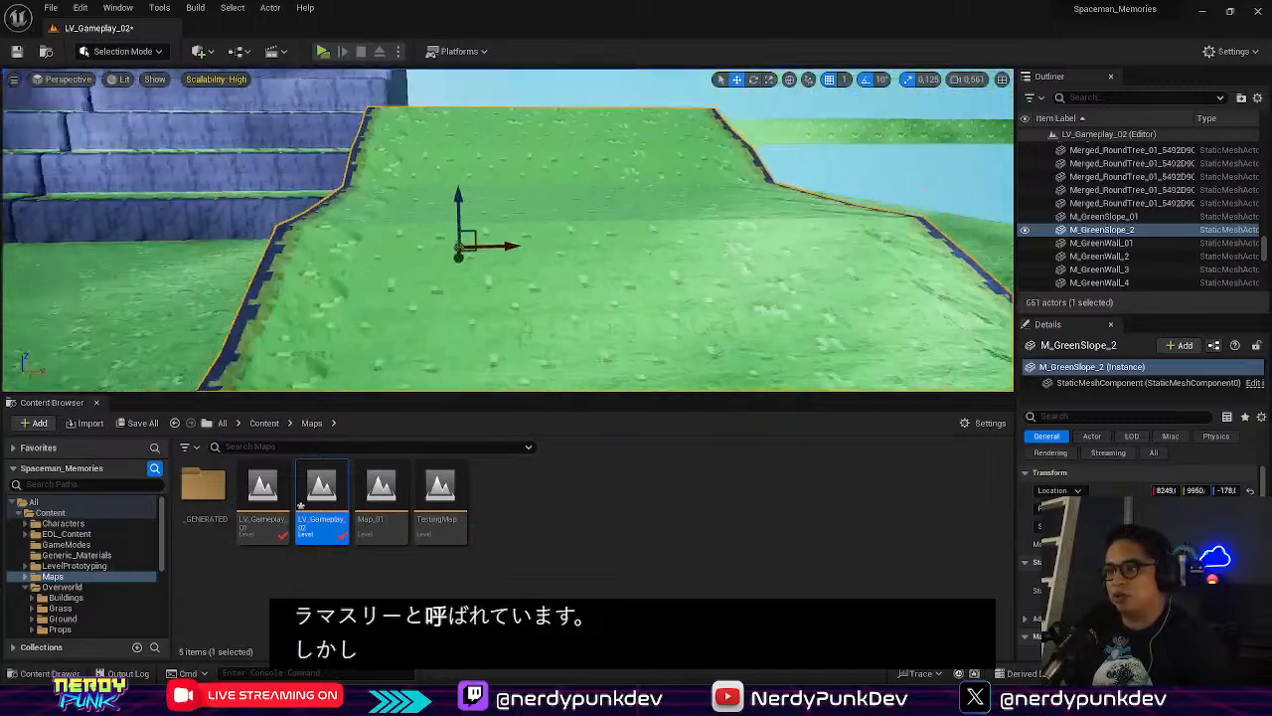
mouse_move(537, 248)
right_mouse_down()
mouse_move(527, 238)
mouse_move(537, 248)
right_mouse_up()
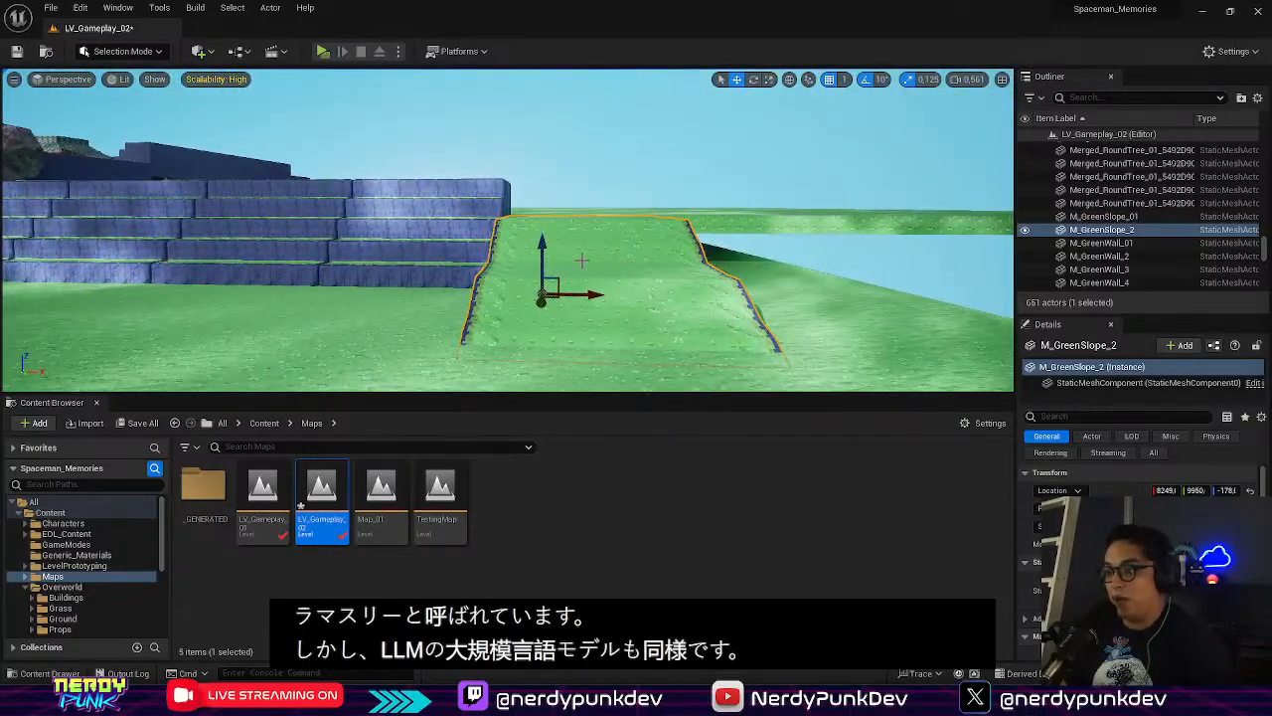
Duplicate the crosswise wall BP_GreenWall_14 and place the copy on the other side of the slope, at about X 10035, Y 9631
left_click(427, 239)
mouse_move(427, 238)
right_mouse_down()
mouse_move(432, 298)
mouse_move(447, 288)
mouse_move(437, 235)
right_mouse_up()
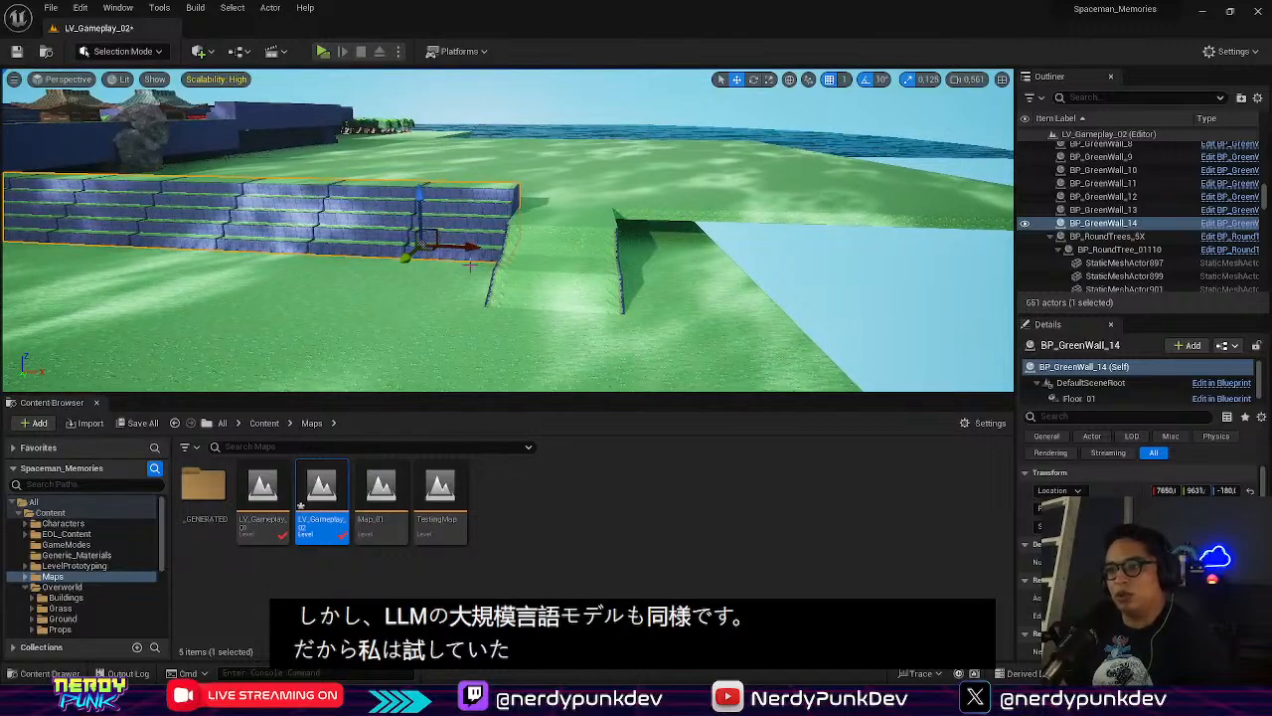
left_click_drag(466, 246, 730, 268, "alt")
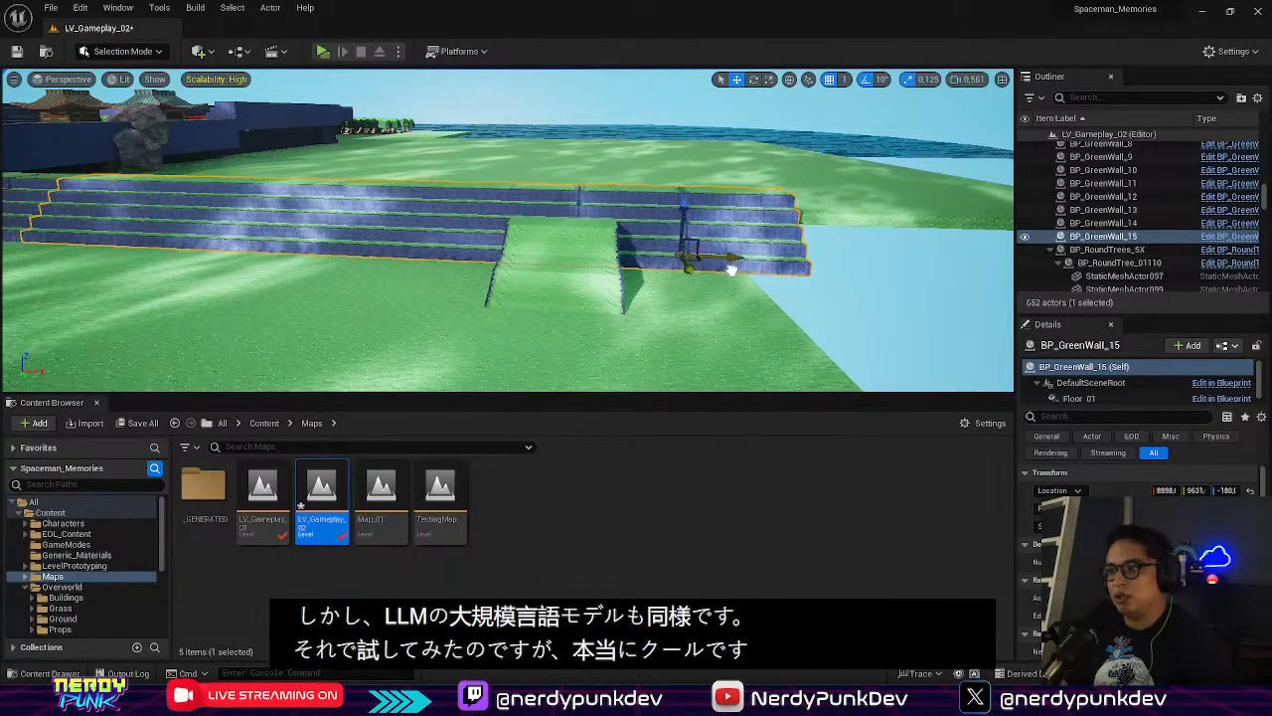
right_click_drag(860, 314, 936, 313)
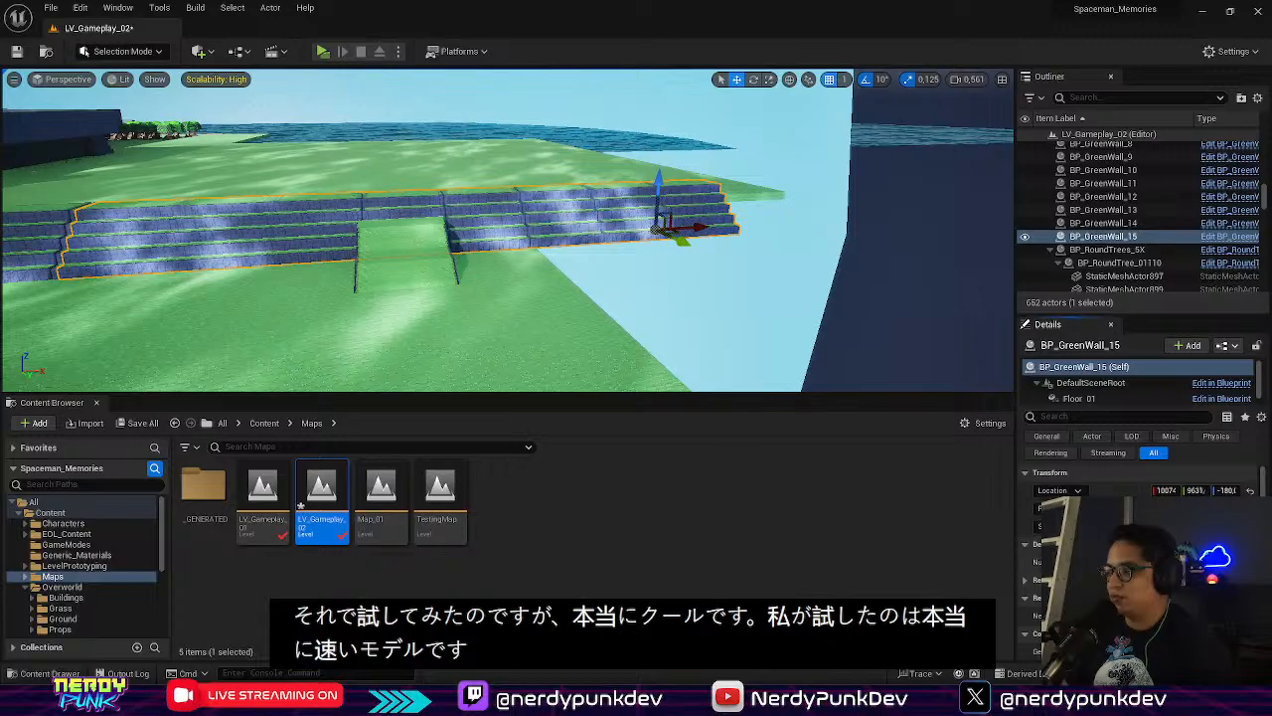
right_click_drag(462, 362, 497, 362)
key("w")
left_click_drag(893, 273, 881, 275)
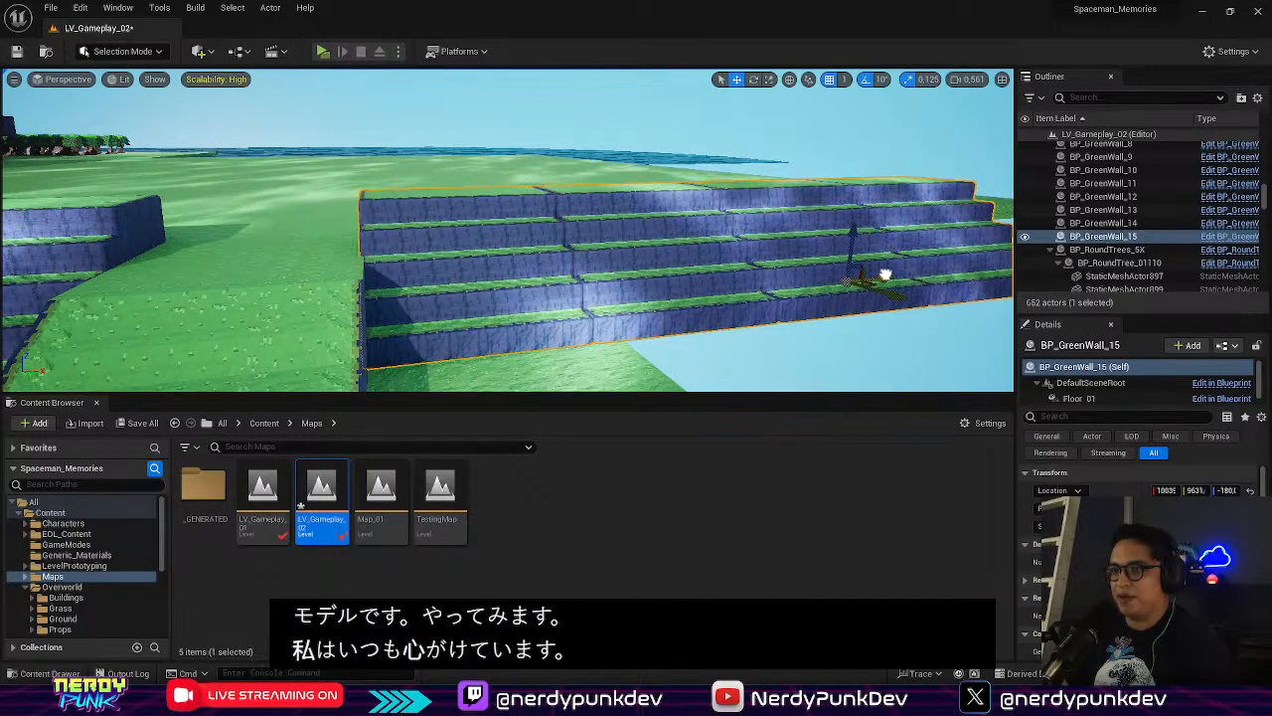
Duplicate the two wooden fences lining the village ramp and move the copies towards the new slope, at about Y 8373
left_click(501, 162)
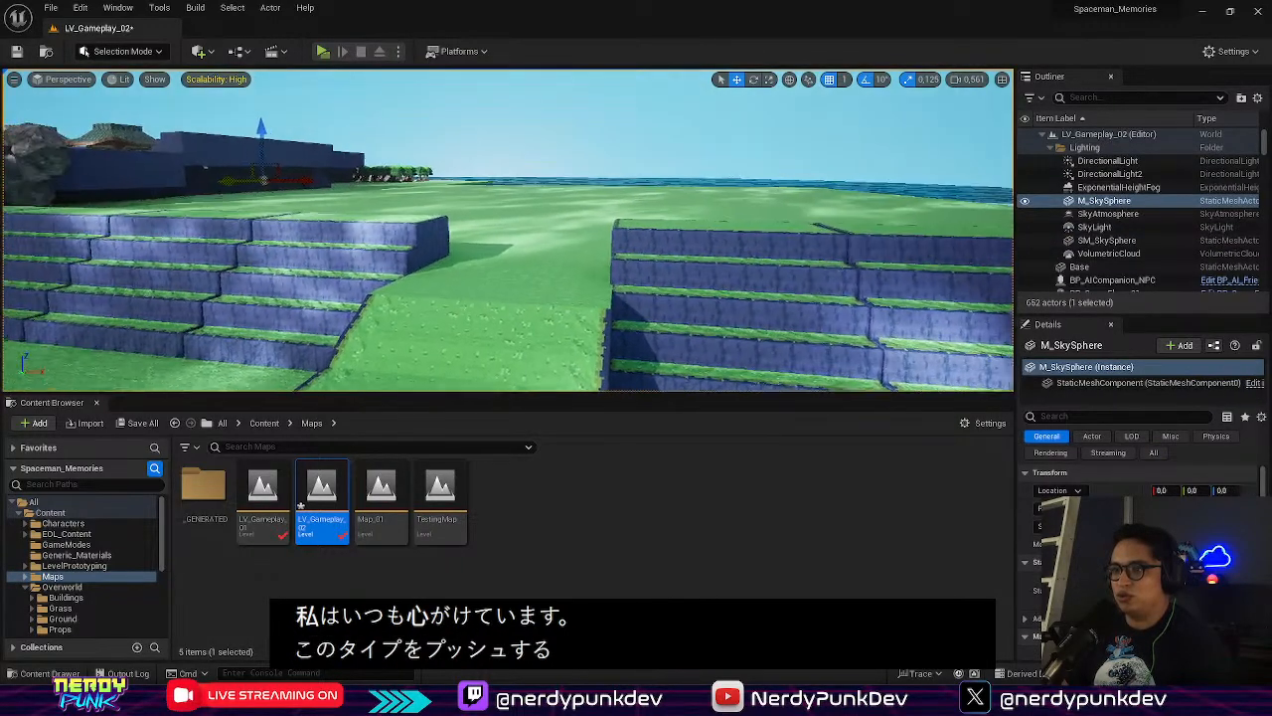
right_click_drag(501, 161, 453, 205)
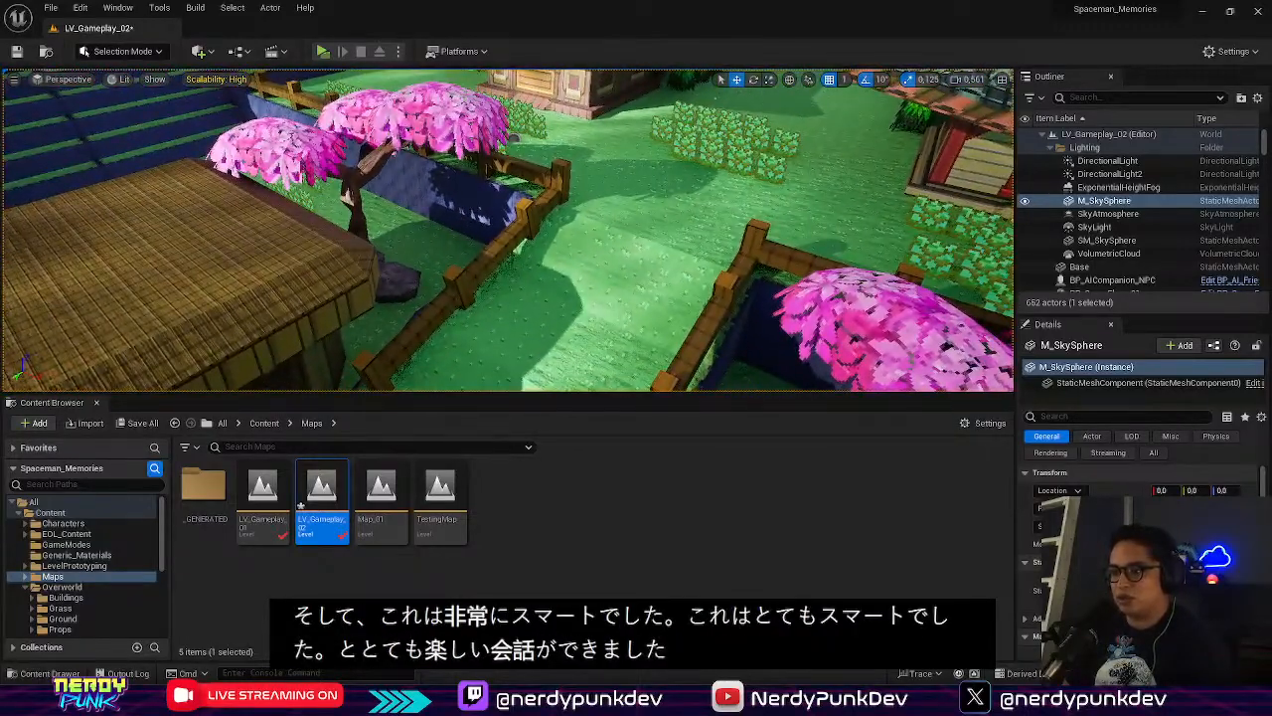
left_click(509, 242)
left_click(699, 328, "shift")
right_click_drag(699, 328, 857, 310)
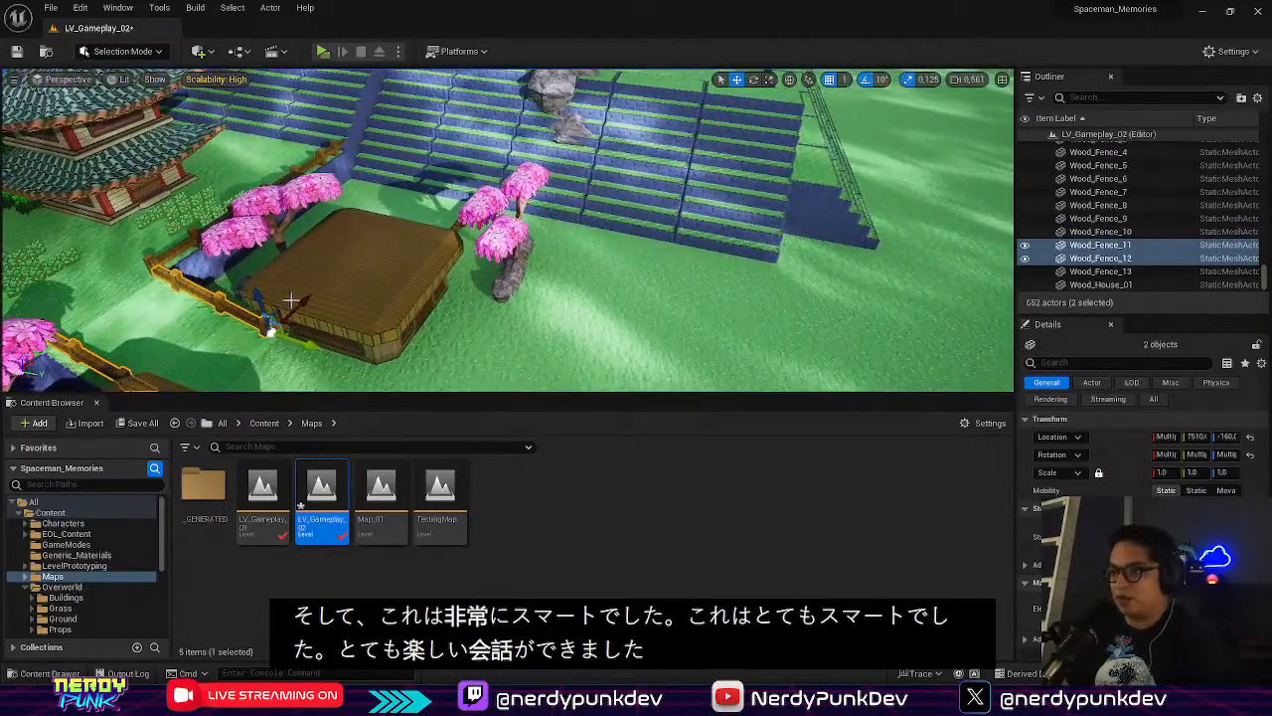
left_click_drag(288, 308, 555, 121, "alt")
right_click_drag(555, 121, 429, 231)
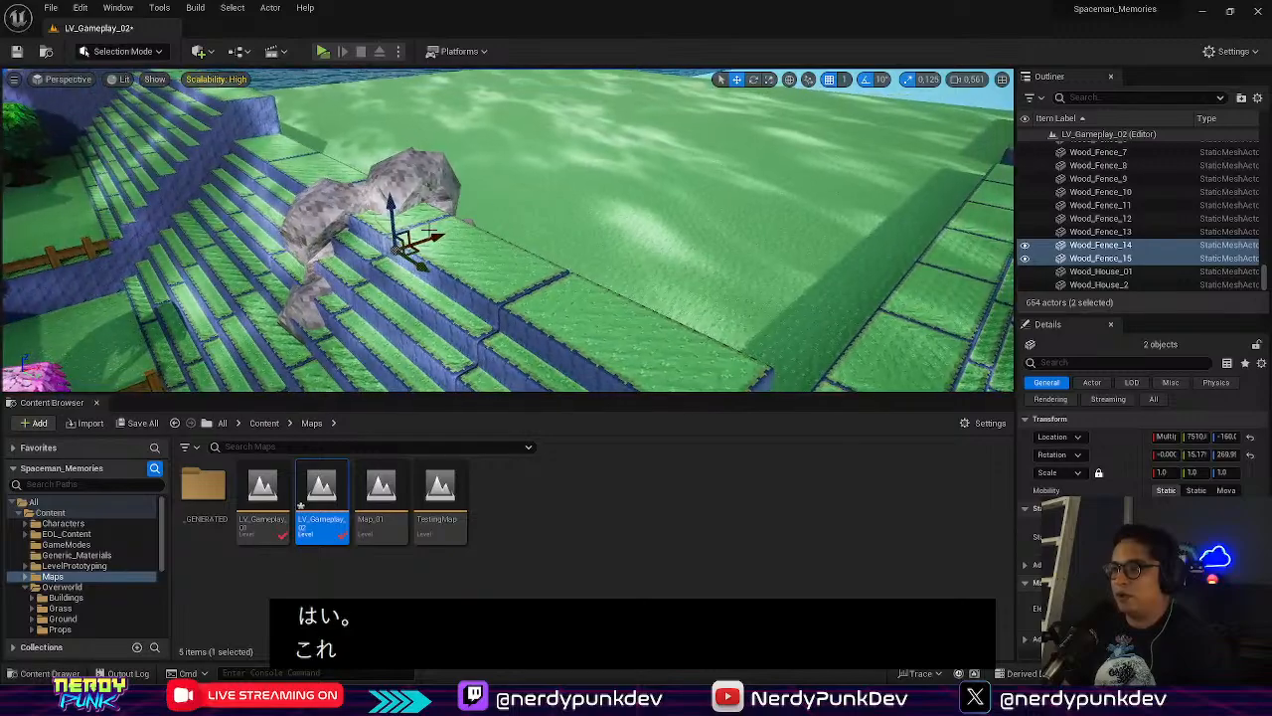
left_click_drag(434, 230, 722, 167)
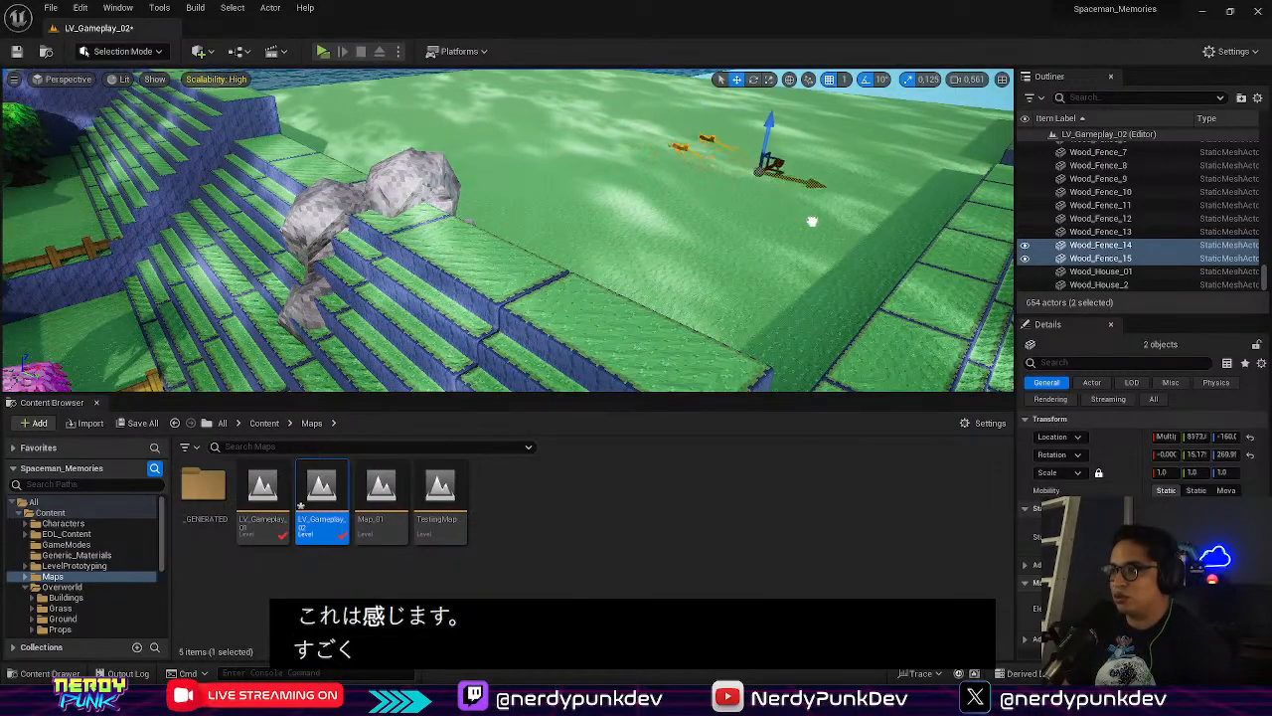
Position the two copied fences along either side of the new slope, at about Y 10270
right_click_drag(813, 221, 895, 223)
right_click_drag(812, 221, 954, 174)
right_click_drag(678, 255, 678, 284)
right_click(678, 255)
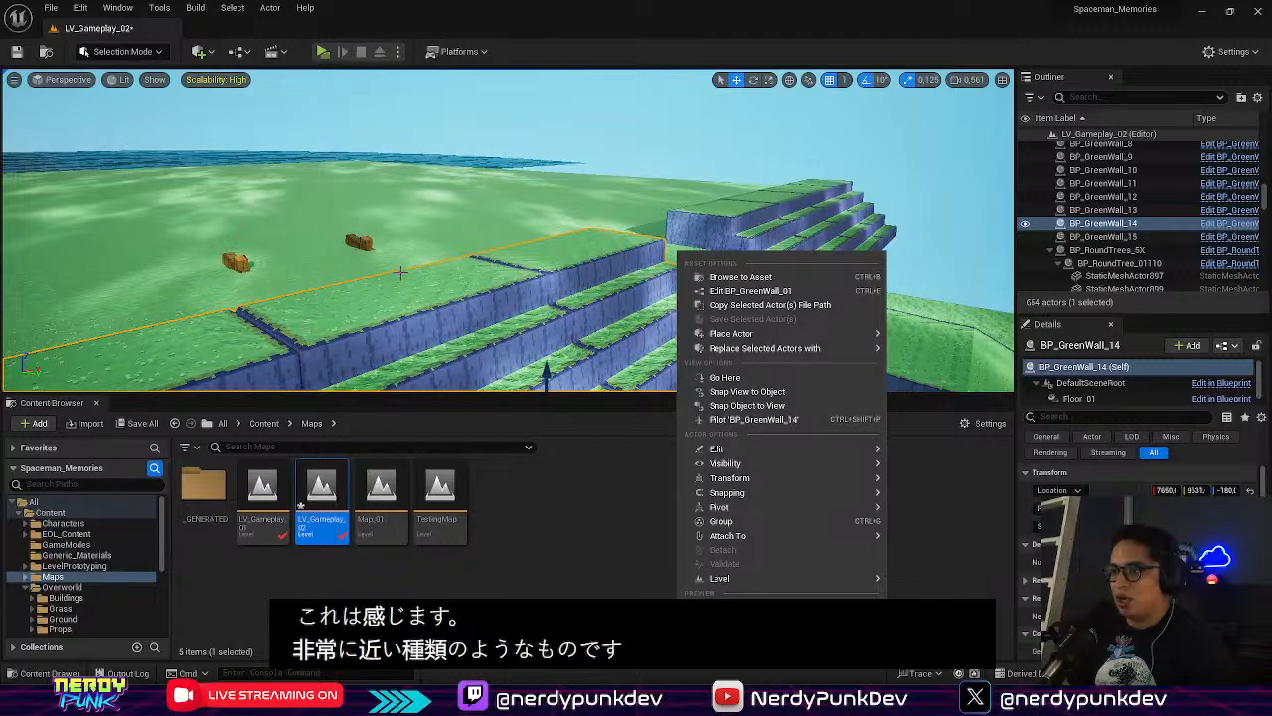
left_click(363, 245)
left_click(249, 261, "ctrl")
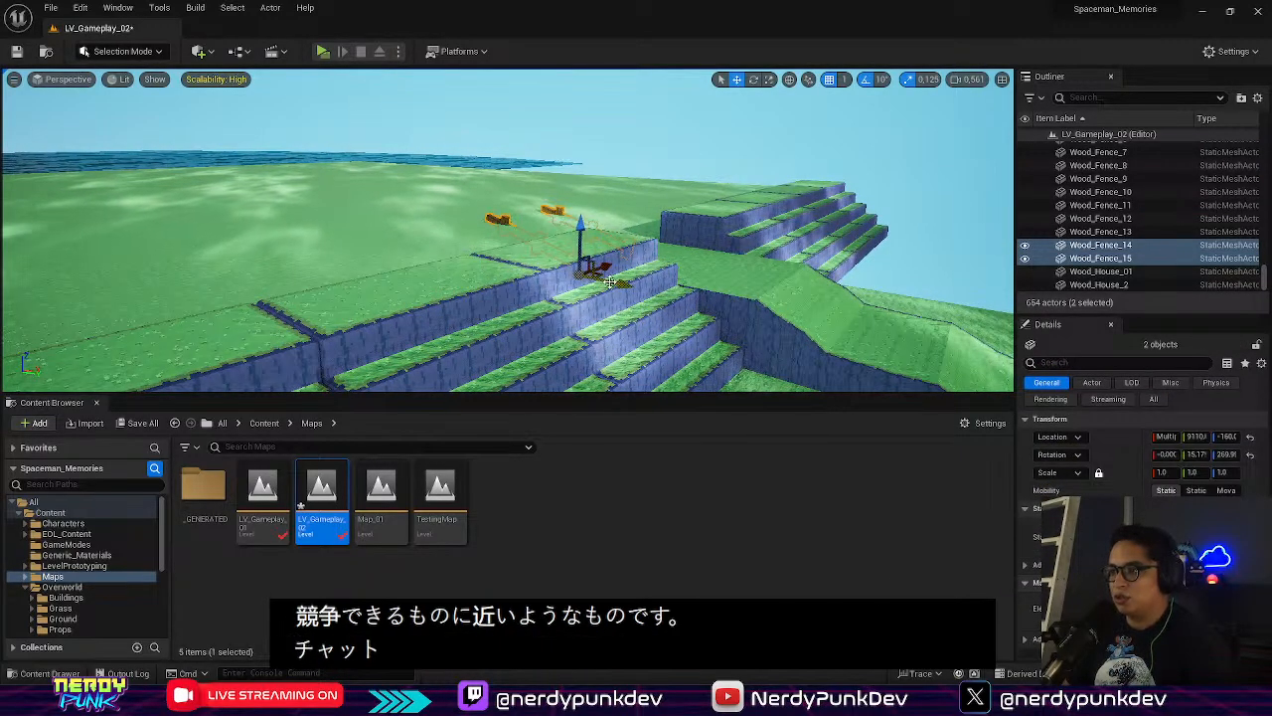
right_click_drag(509, 231, 429, 287)
left_click_drag(539, 267, 396, 370)
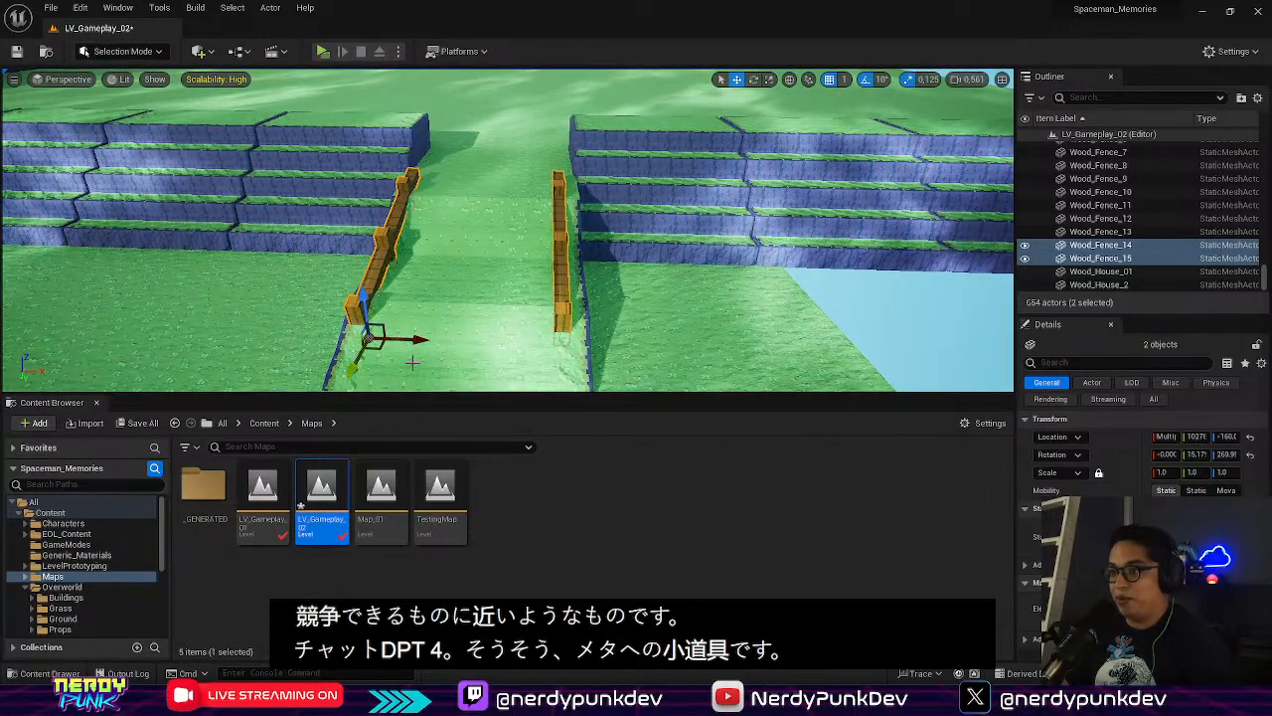
Raise the two copied fences on the new slope to a height of about Z -129
right_click_drag(395, 370, 429, 283)
left_click(628, 272)
right_click_drag(628, 273, 569, 261)
left_click(364, 240)
left_click(523, 187, "ctrl")
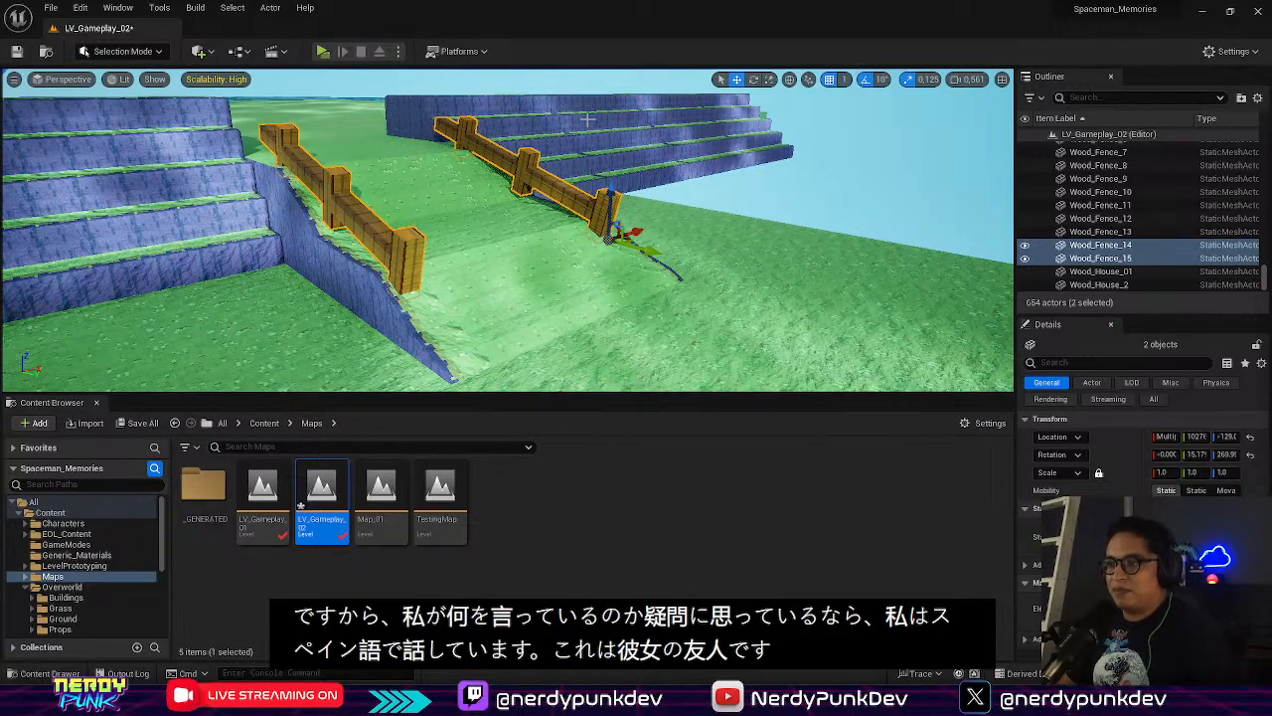
Examine from several sides how the two copied fences follow the surface and edges of the new slope
right_click_drag(587, 120, 368, 159)
key("d")
key("w")
key("s")
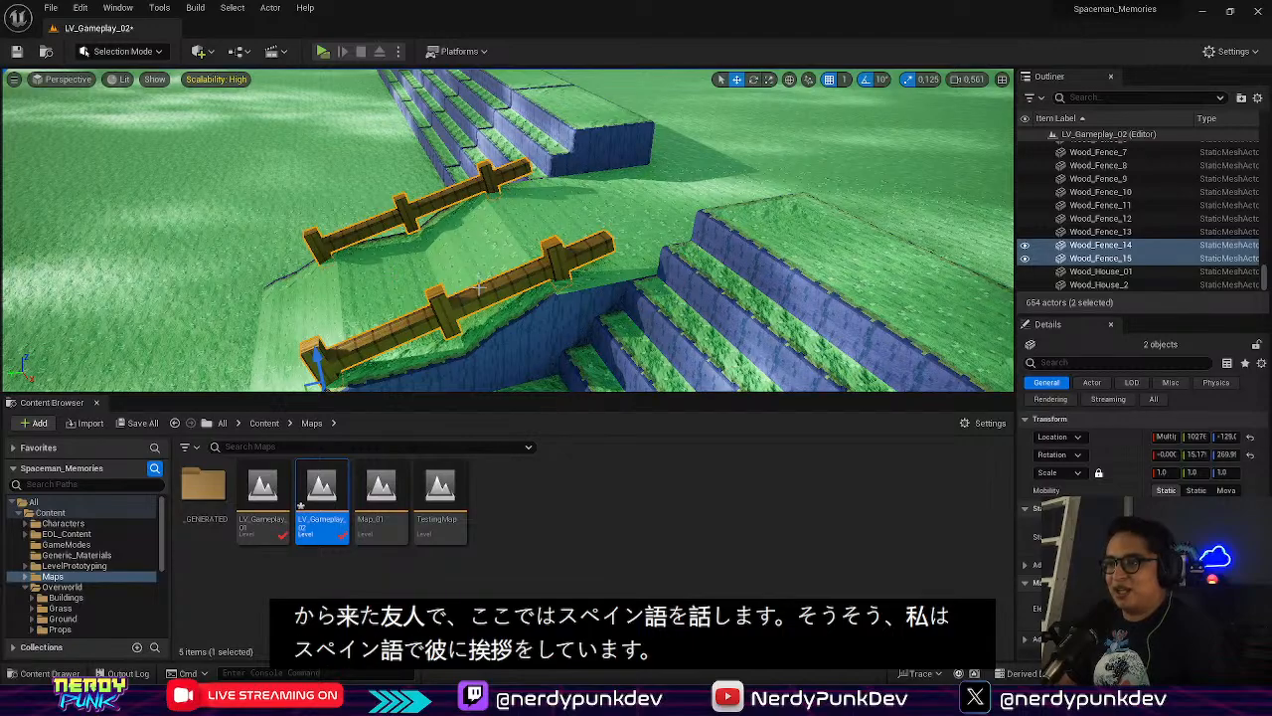
right_click_drag(506, 192, 478, 285)
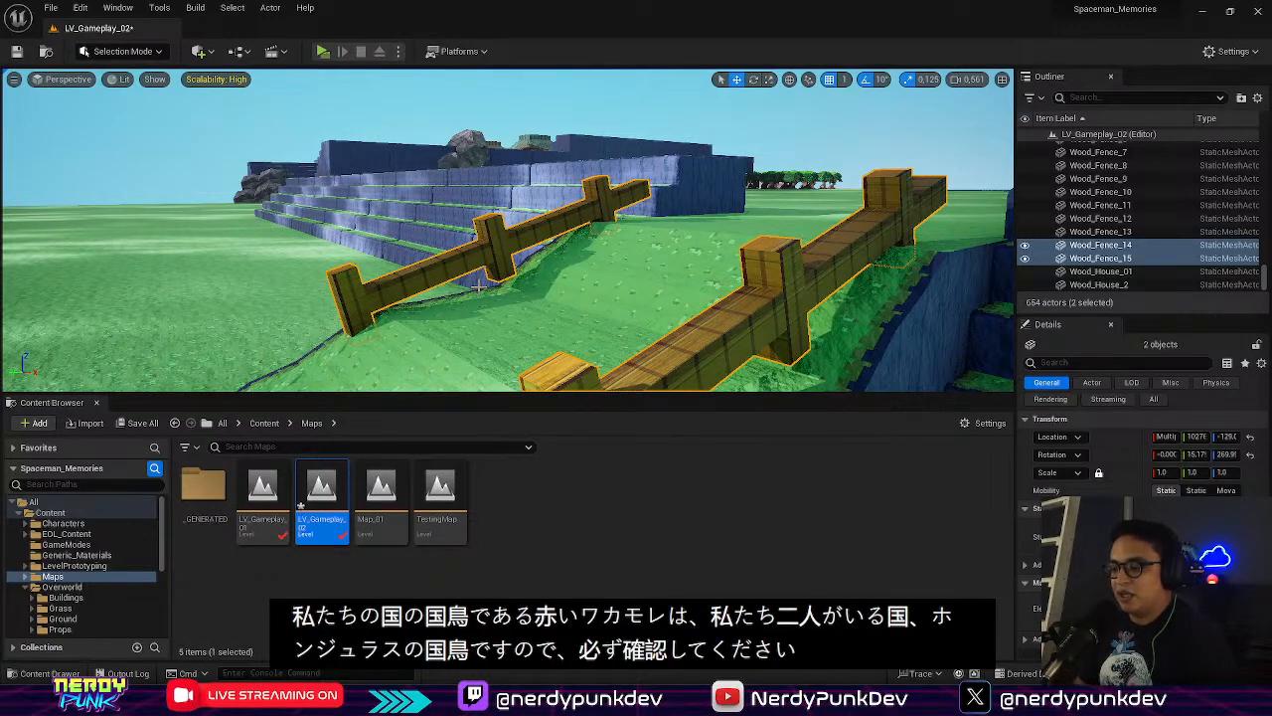
right_click_drag(467, 120, 389, 189)
key("s")
key("w")
key("d")
key("w")
key("s")
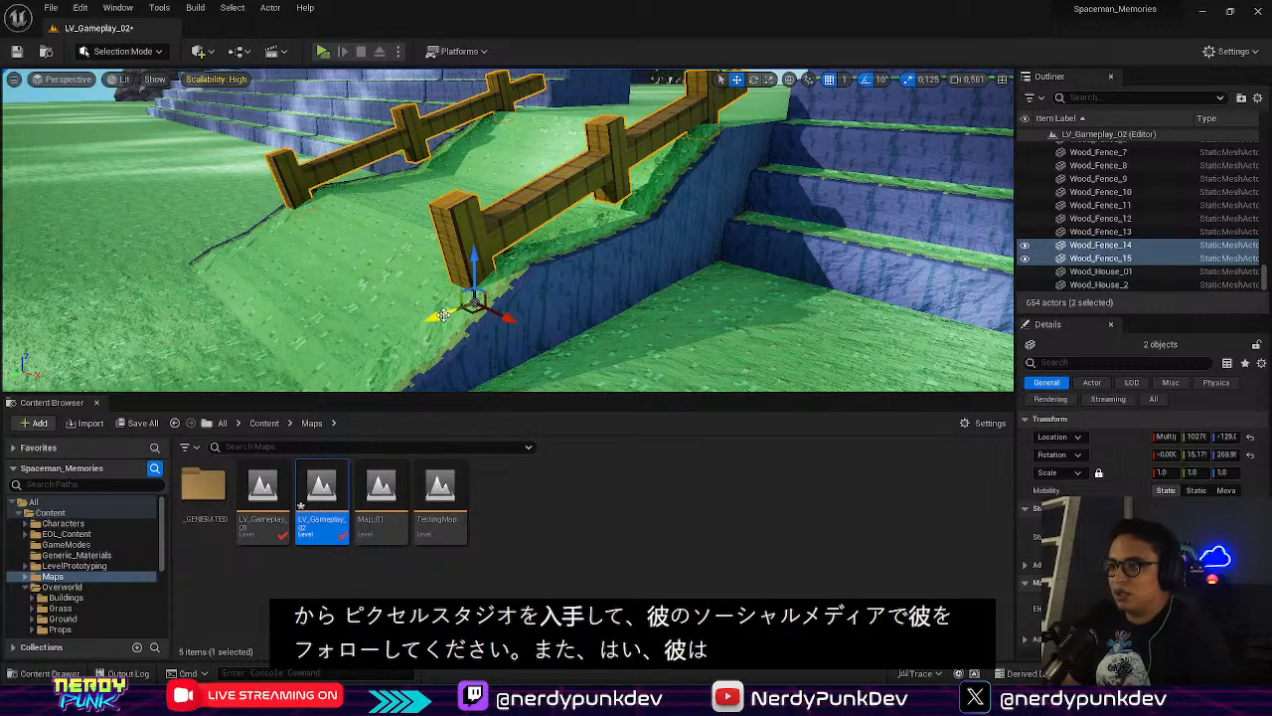
Move both copied fences down the slope to about Y 10425 and lower them to about Z -164
left_click_drag(443, 315, 274, 380)
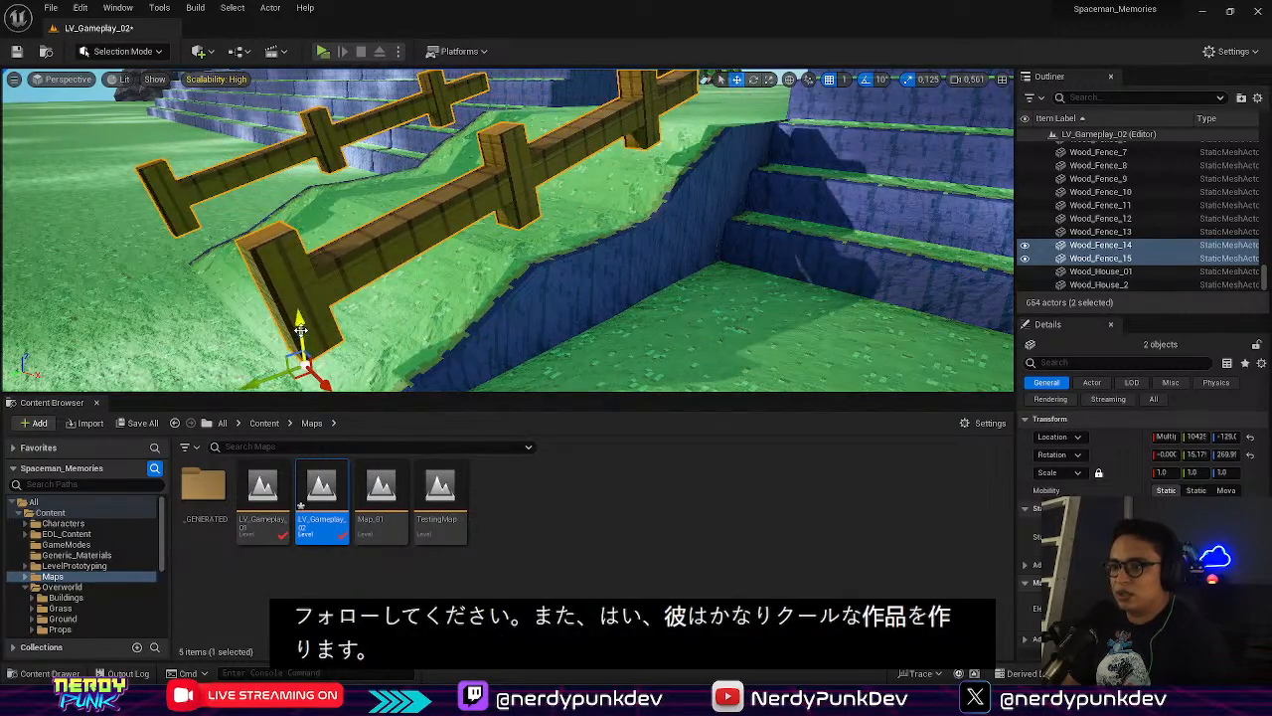
left_click_drag(301, 330, 304, 376)
right_click_drag(404, 323, 342, 376)
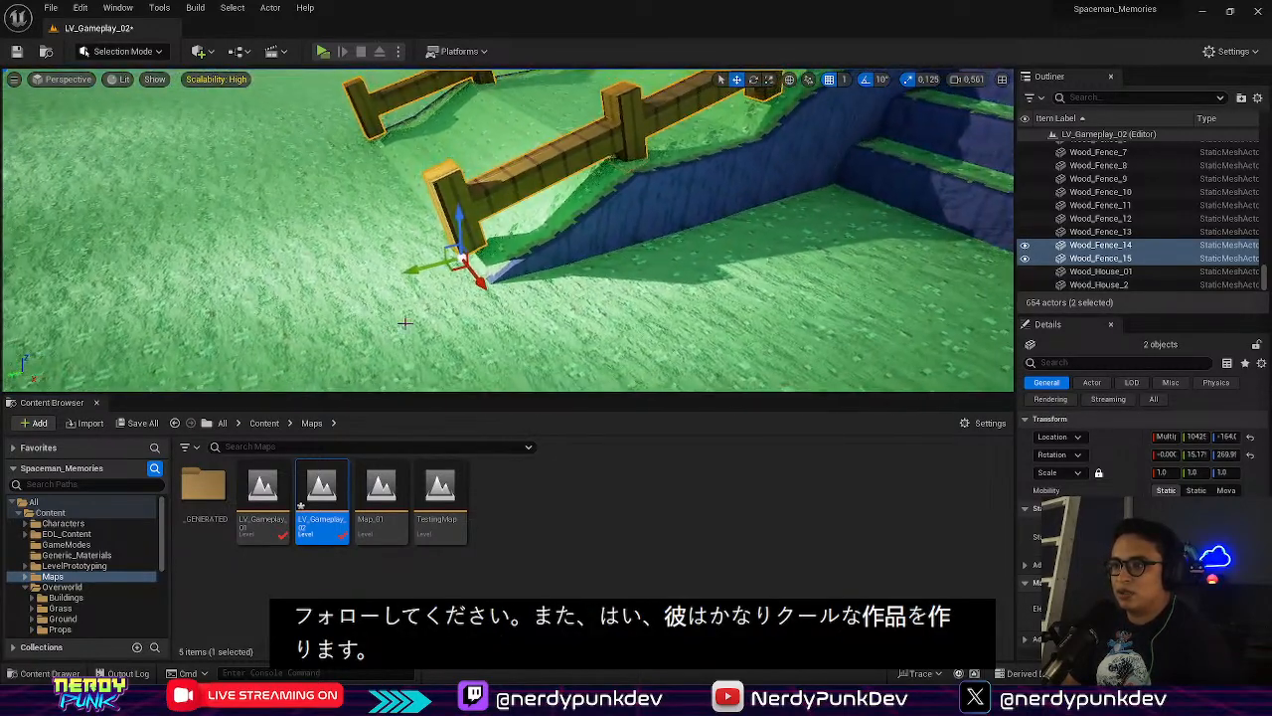
Move both copied fences back up the slope to about Y 10382
left_click_drag(485, 290, 499, 306)
right_click_drag(499, 306, 895, 228)
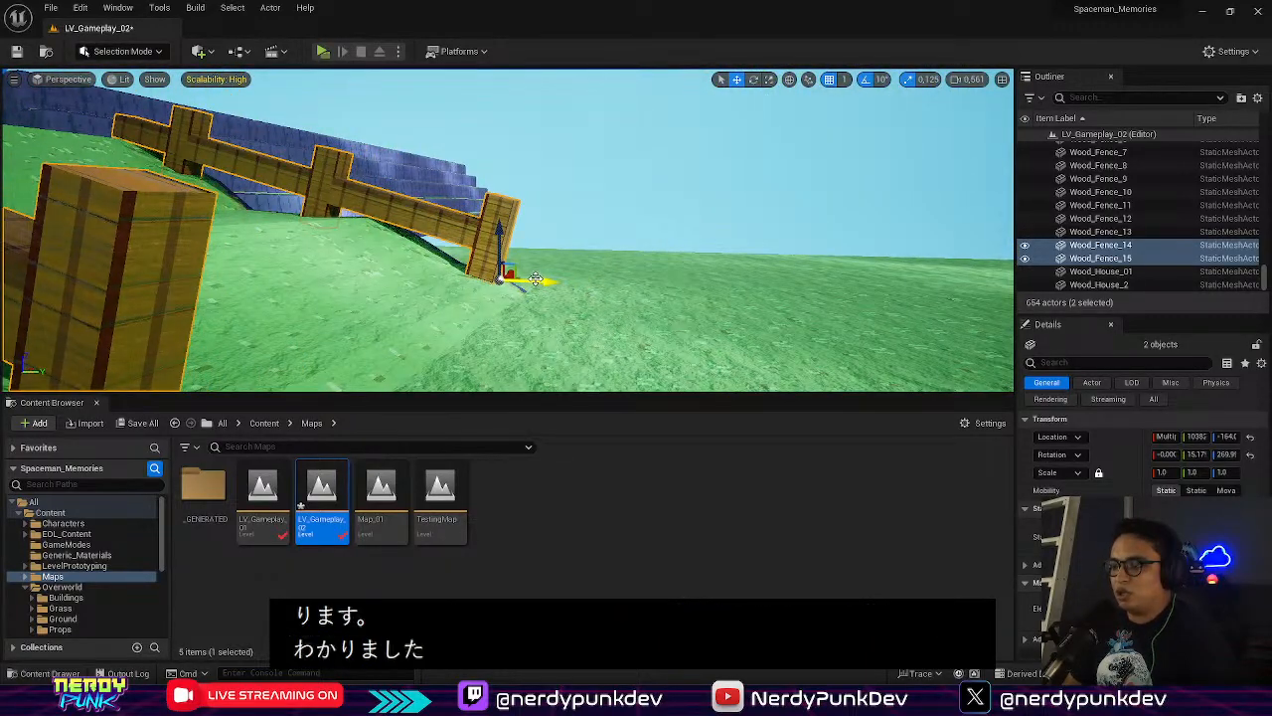
right_click_drag(587, 298, 531, 310)
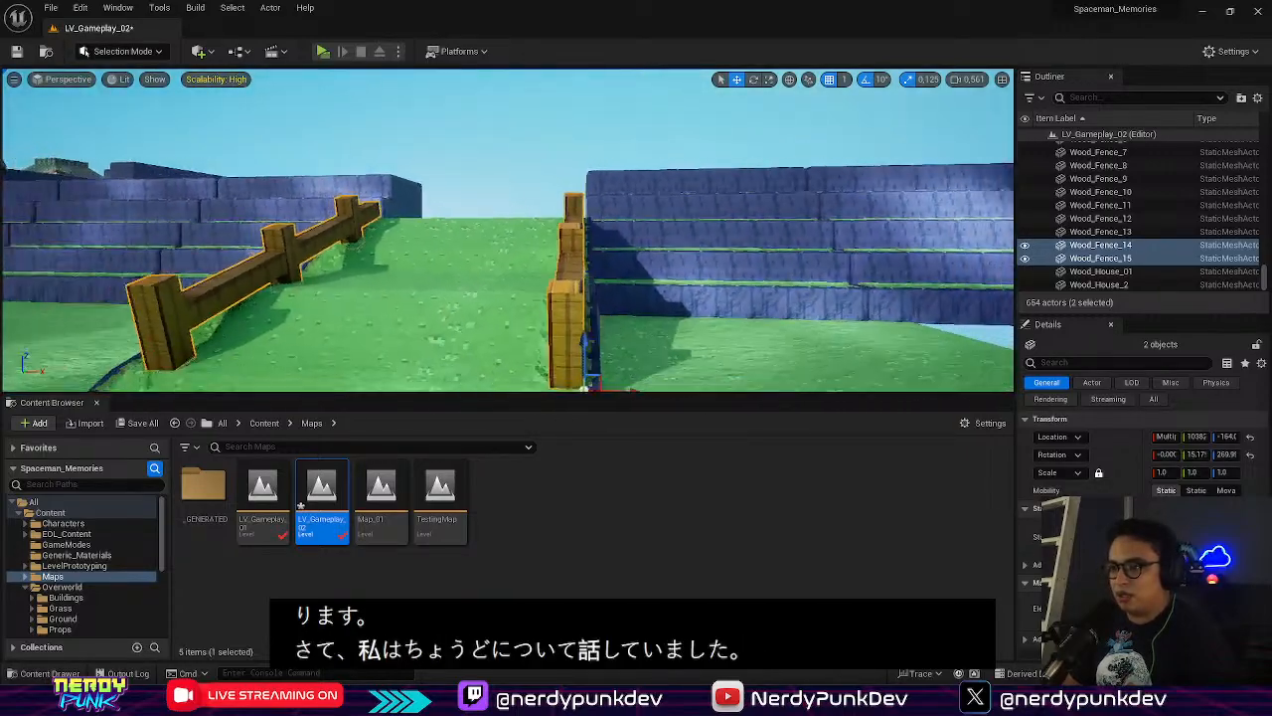
Play-test the level, walking the character along the foot of the terraced wall towards the new slope
left_click(511, 276)
left_click(460, 341)
right_click_drag(460, 341, 368, 263)
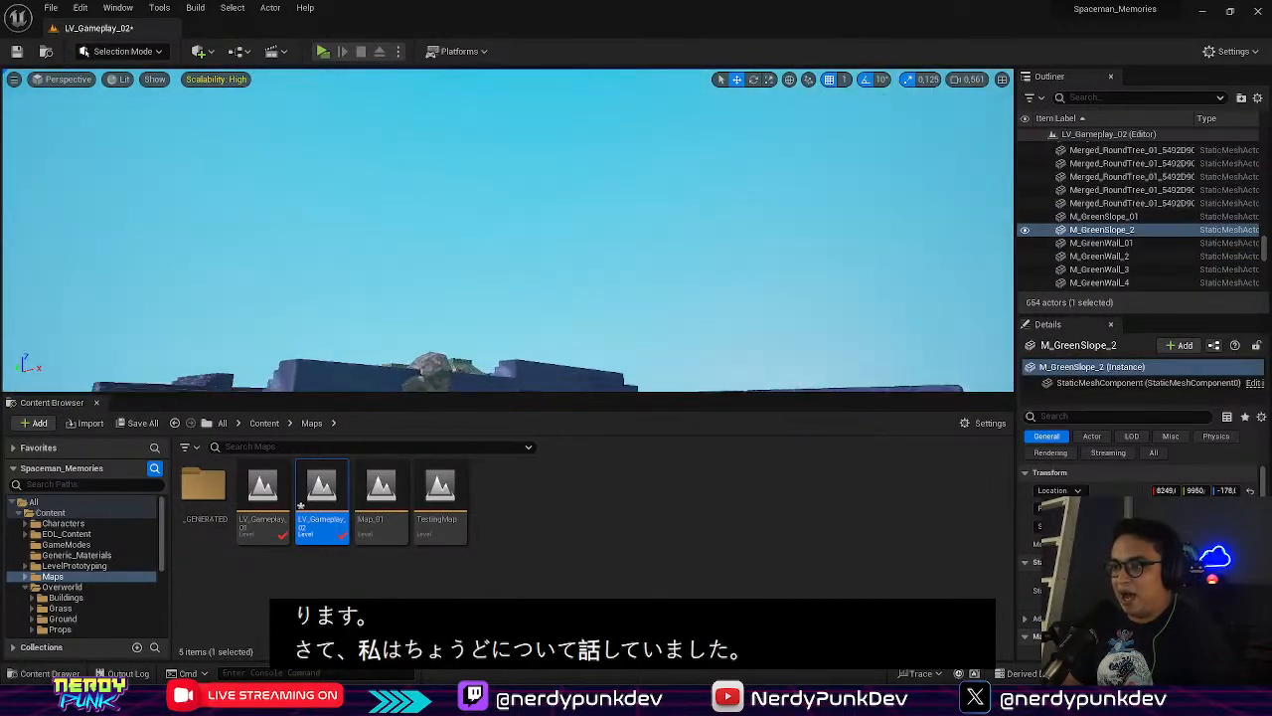
right_click_drag(460, 341, 500, 343)
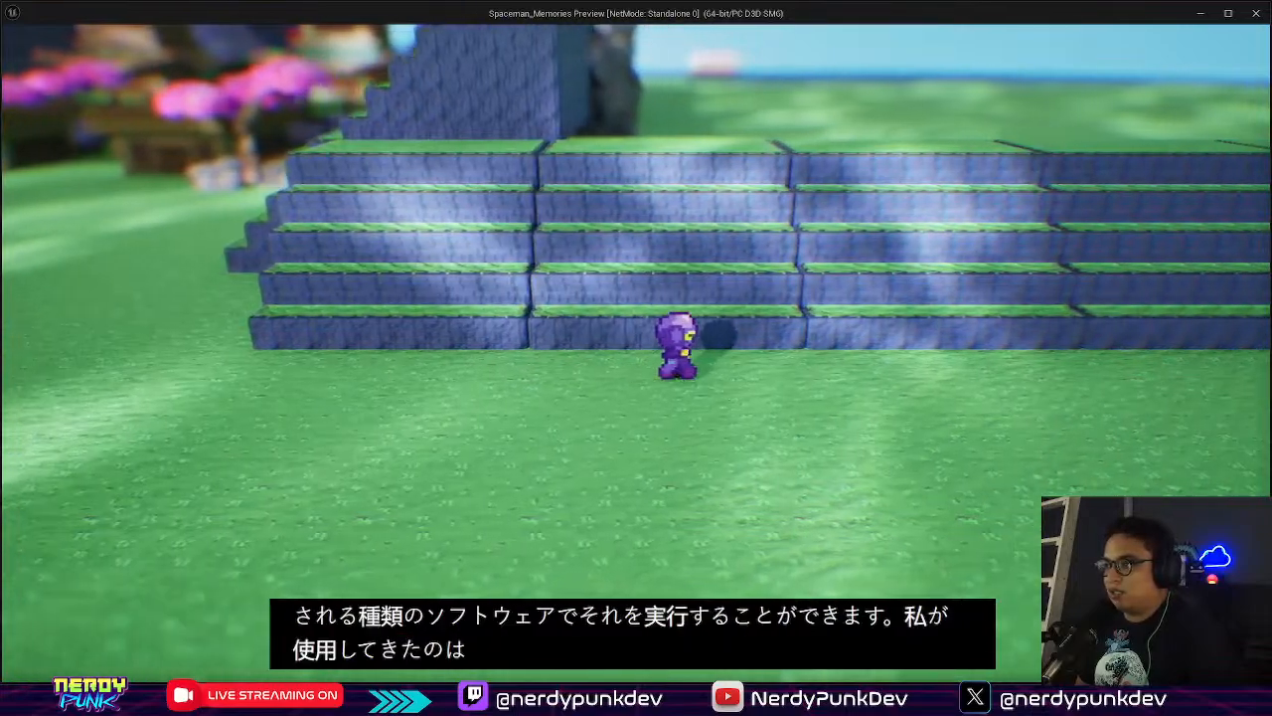
key("d")
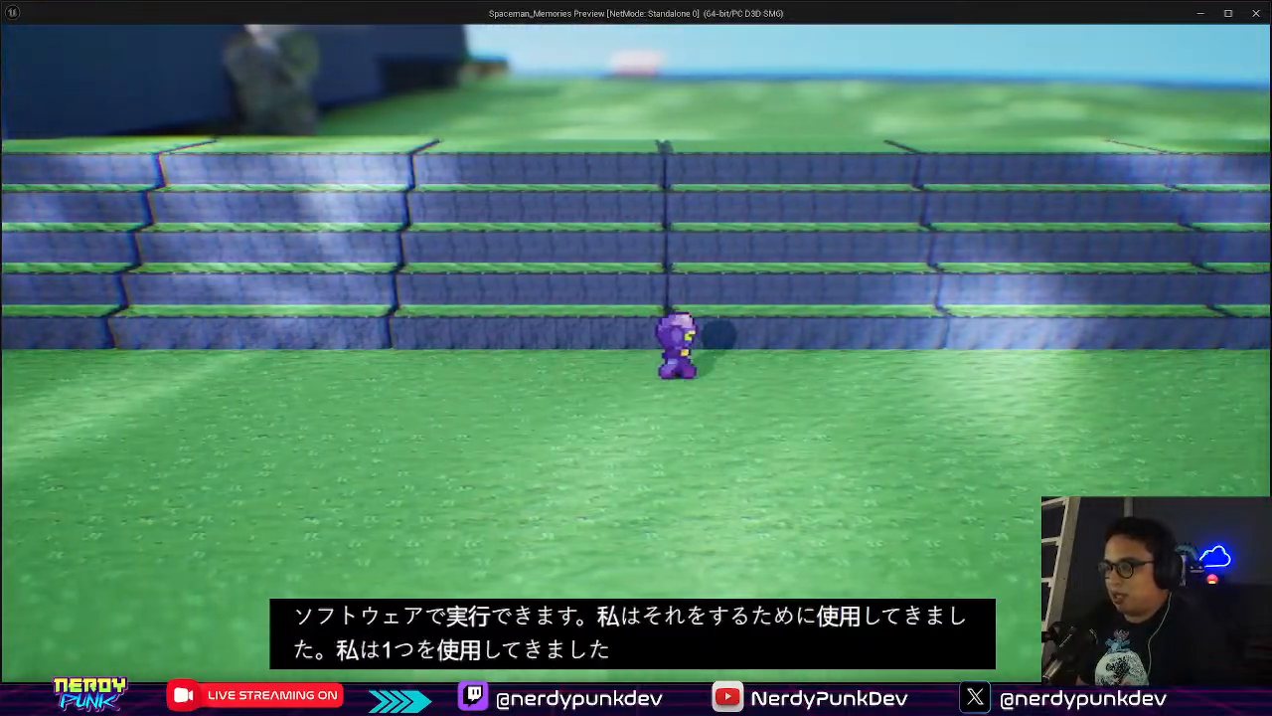
key("d")
key("d")
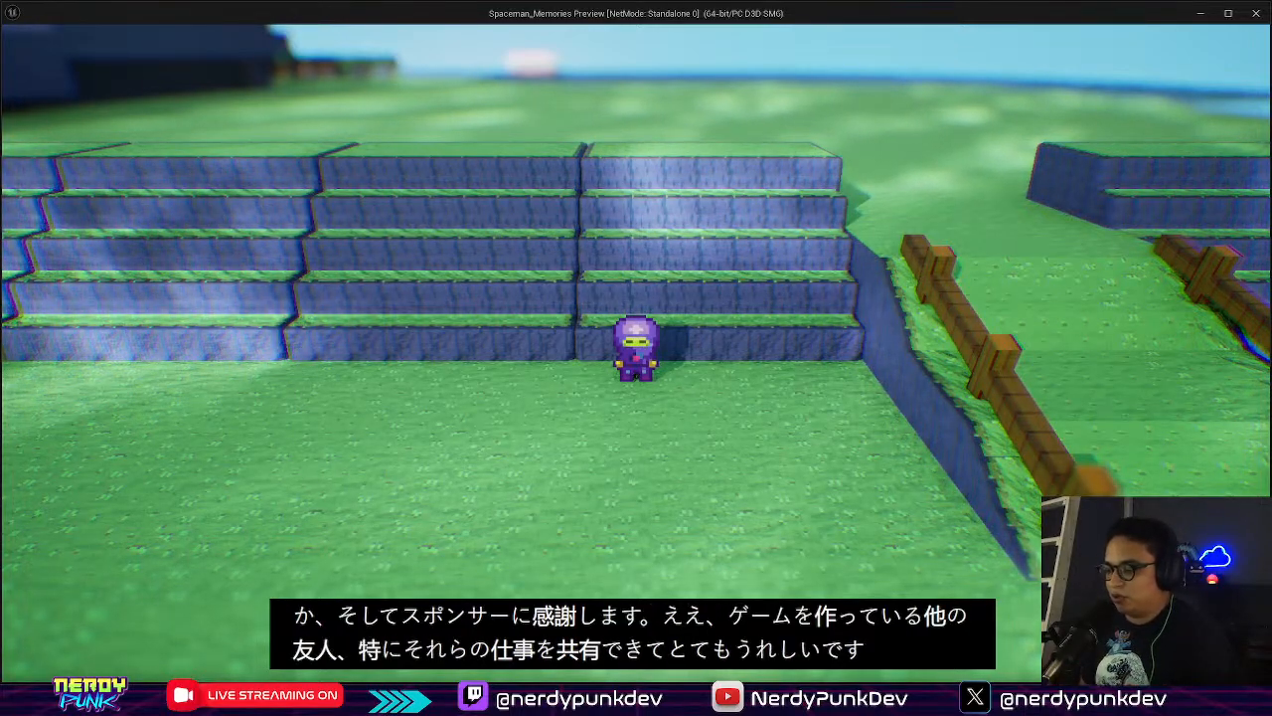
Walk the character up and down the fenced slope and onto the grass beside it to test the path
key("s")
key("d")
key("w")
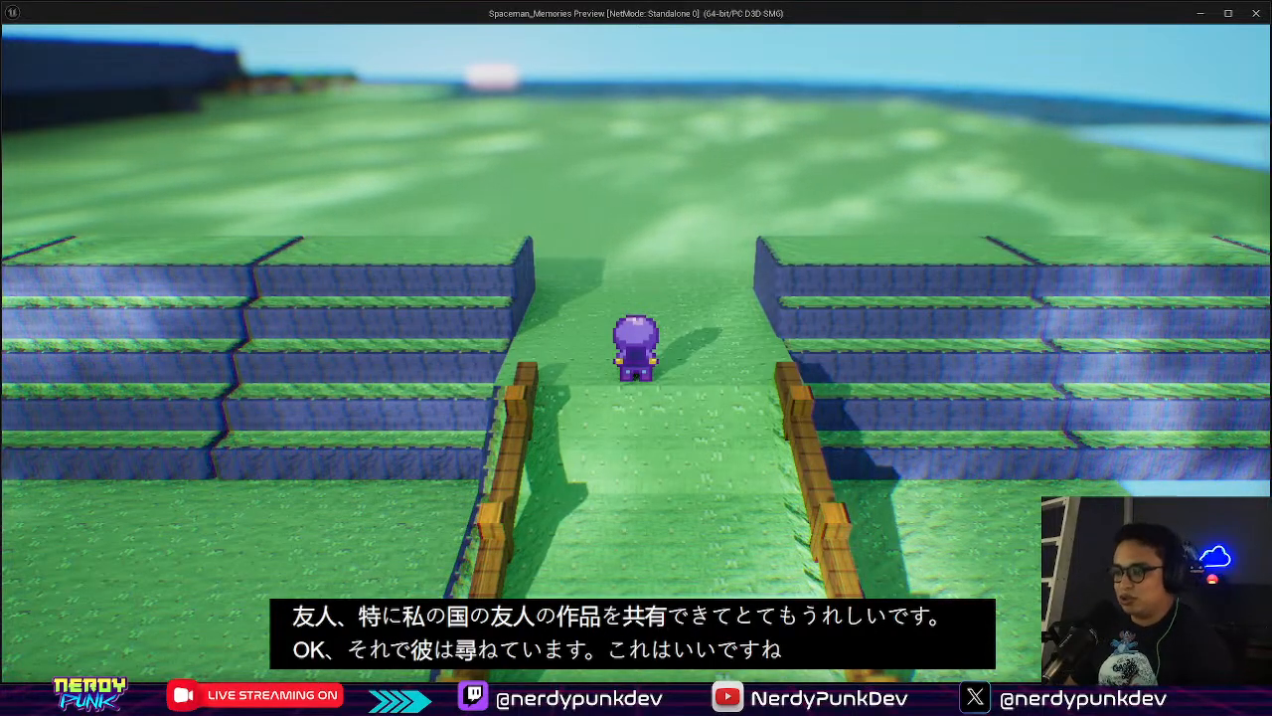
key("w")
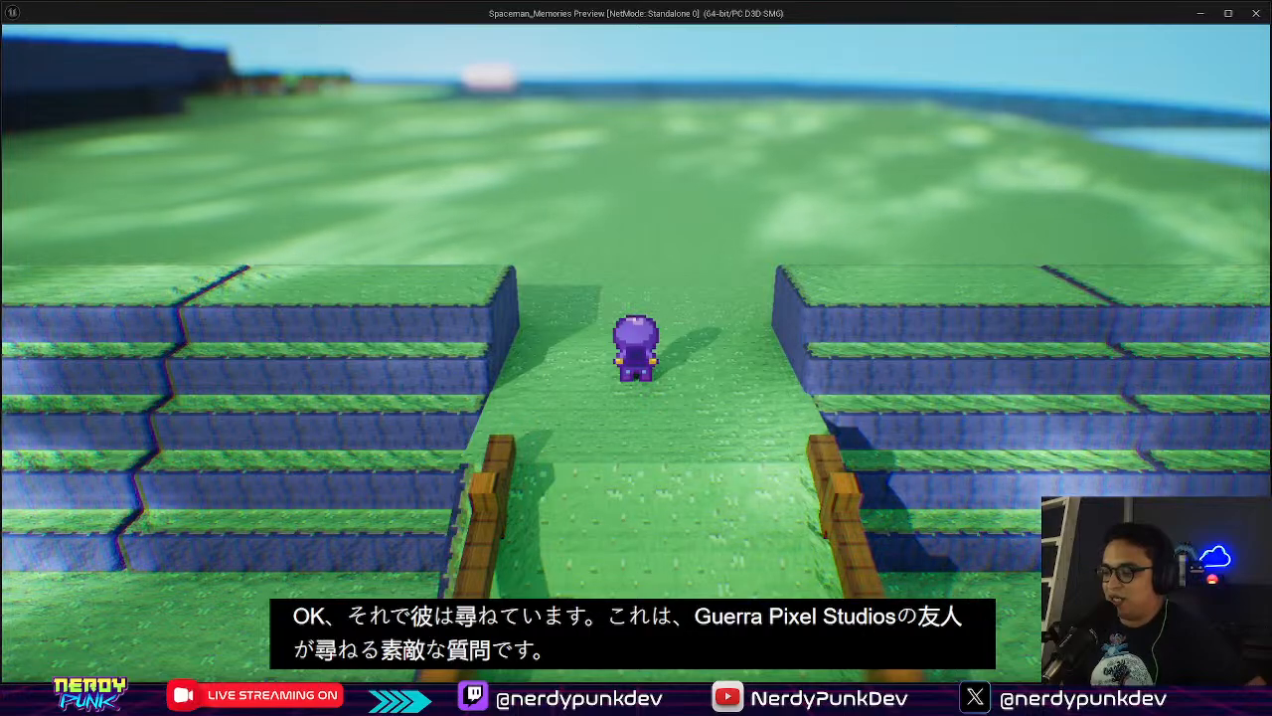
key("s")
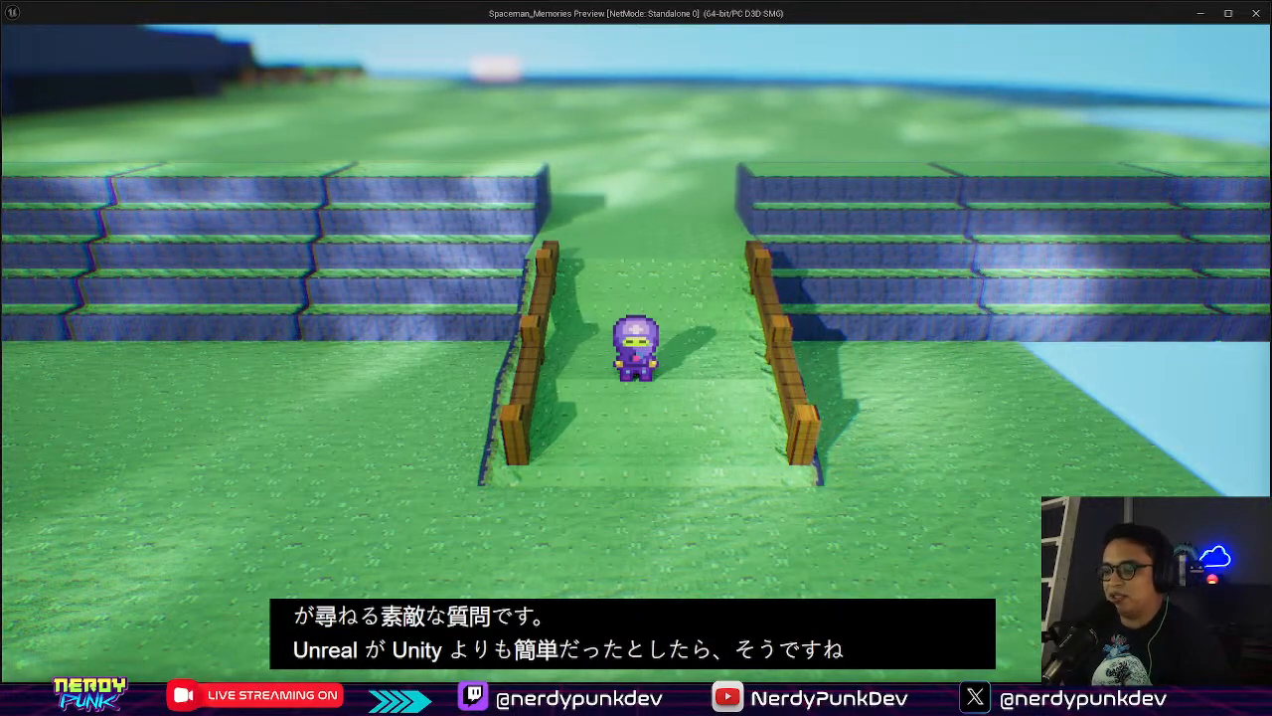
key("s")
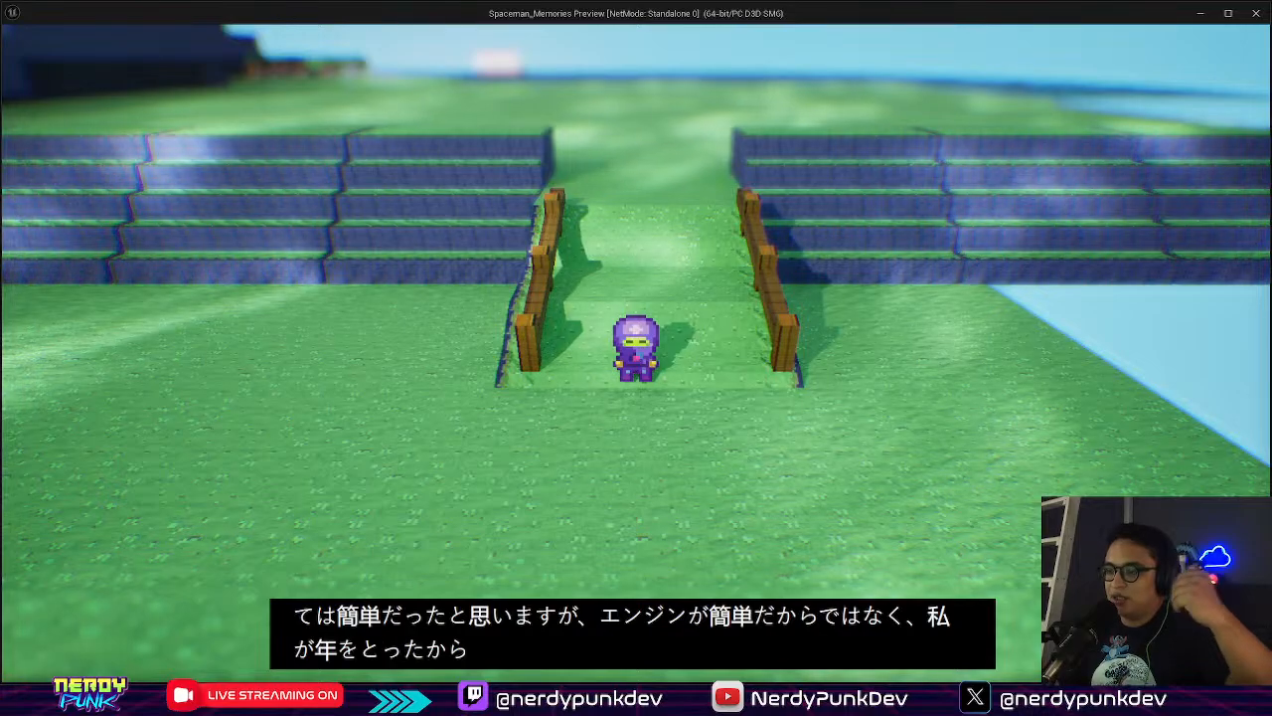
key("w")
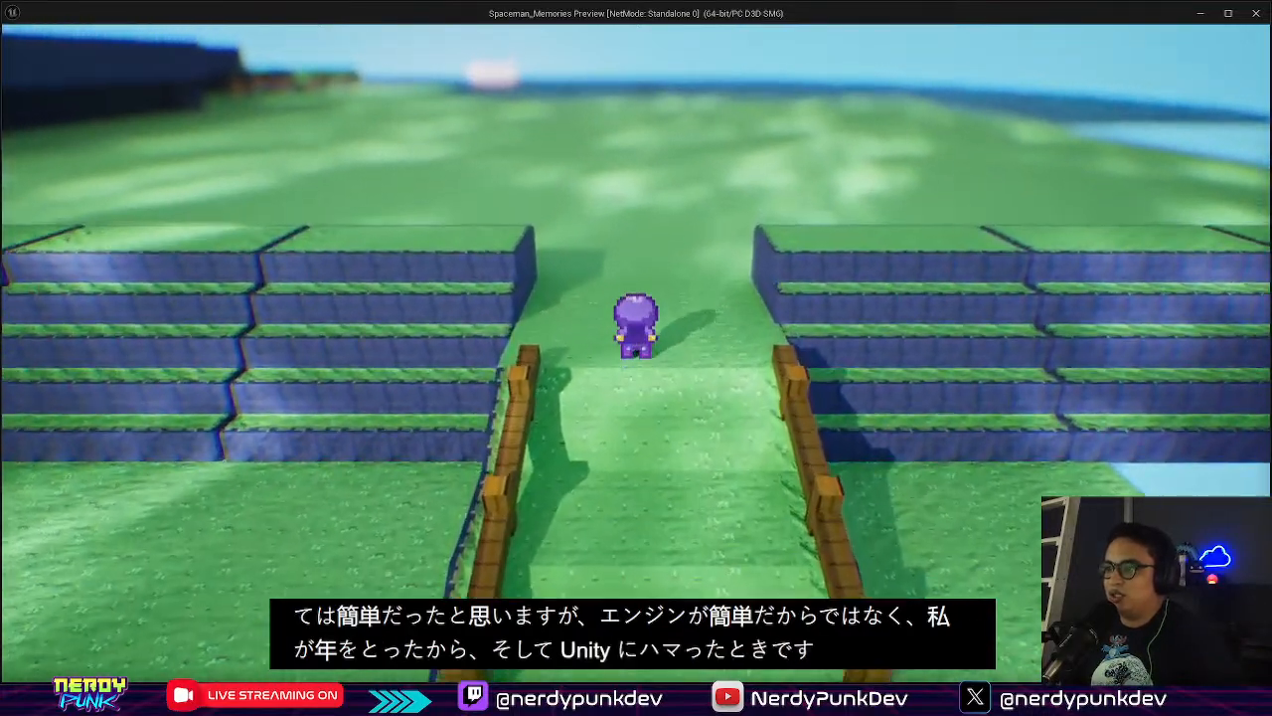
key("s")
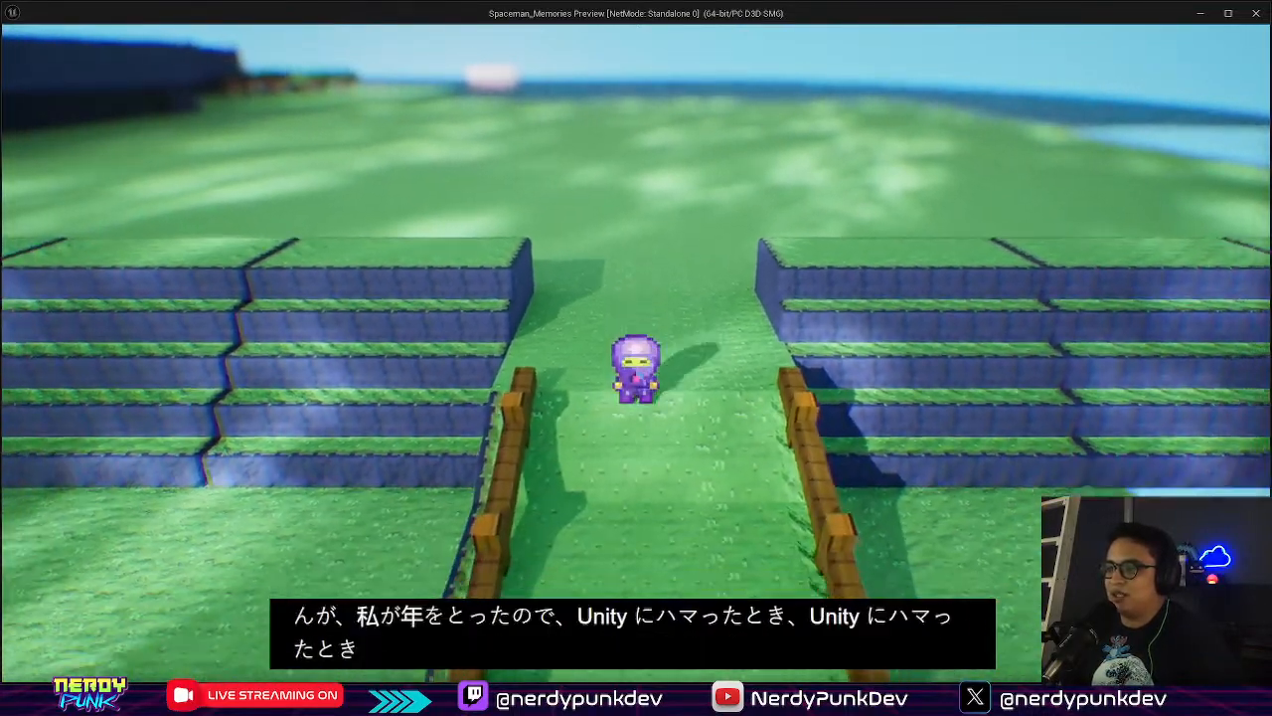
key("a")
key("w")
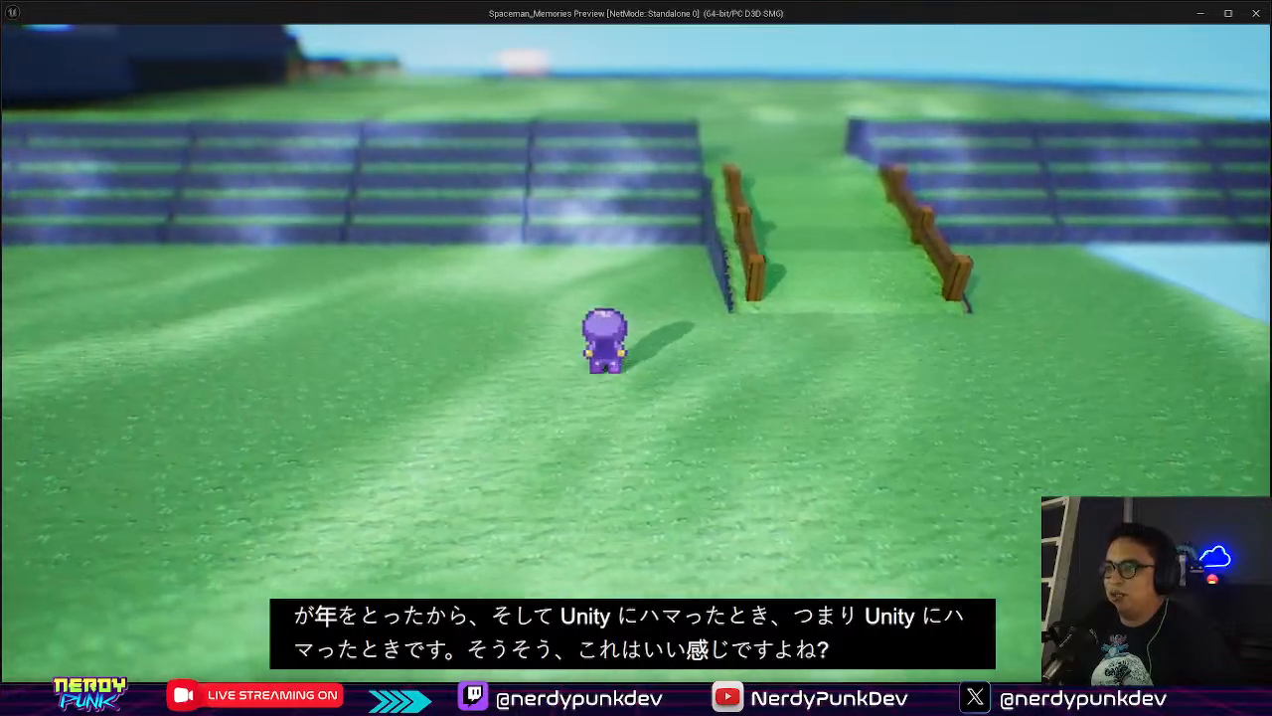
key("a")
Duplicate two straight fences from the village and move the copies out past the village's side wall
right_click_drag(508, 230, 597, 383)
key("w")
left_click(653, 358)
key("s")
right_click_drag(303, 285, 388, 282)
left_click(303, 285, "ctrl")
key("s")
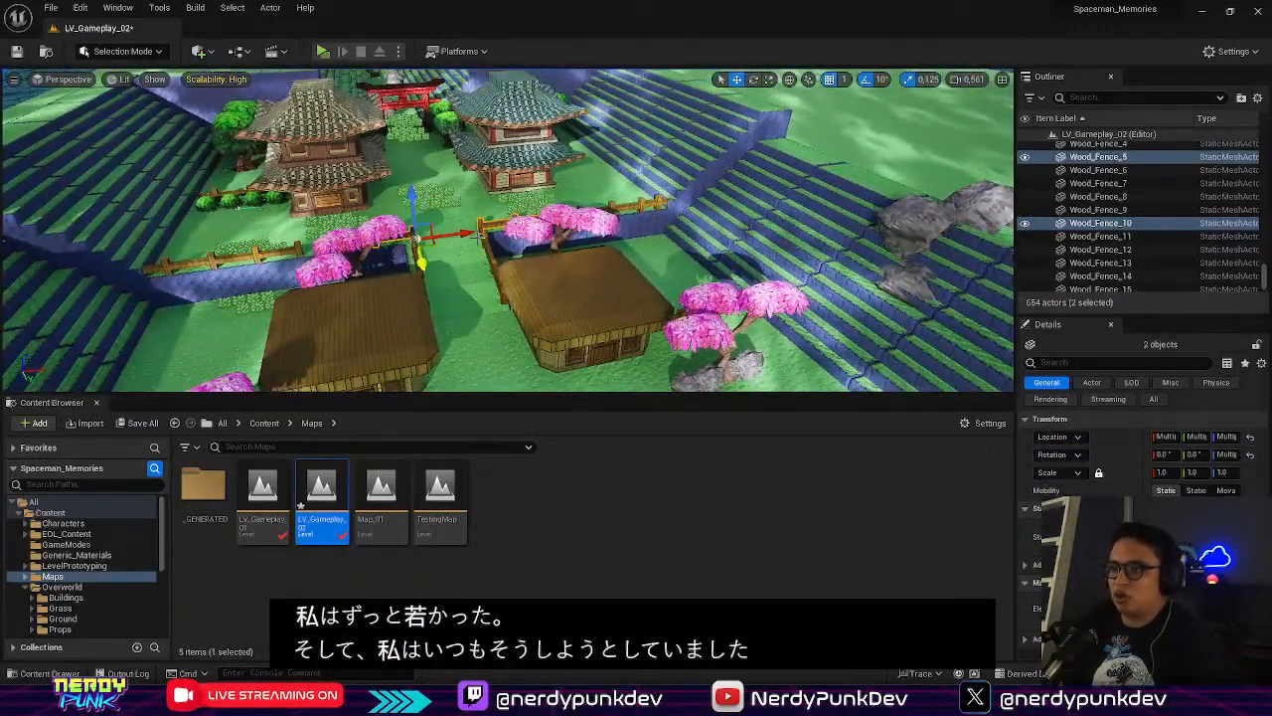
left_click_drag(467, 236, 741, 182, "alt")
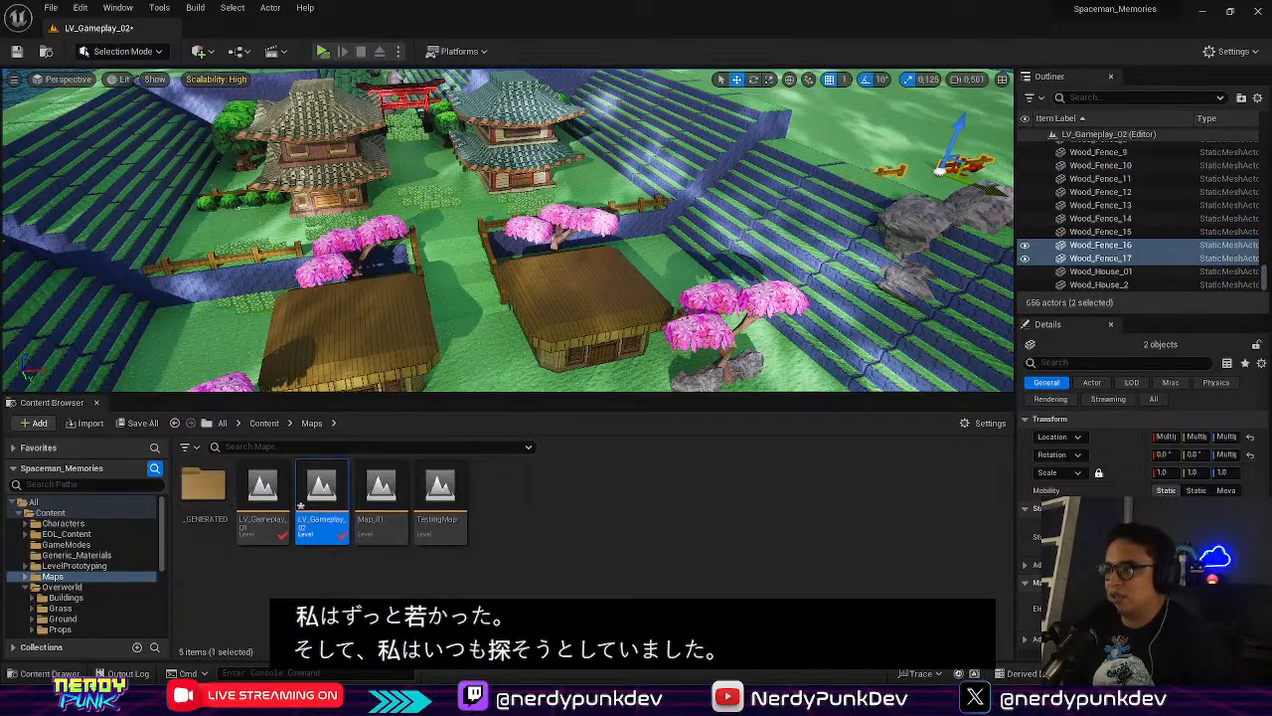
Bring the two new fence copies across the grass to the terraced wall beside the new slope
key("f")
right_click_drag(741, 182, 815, 224)
key("w")
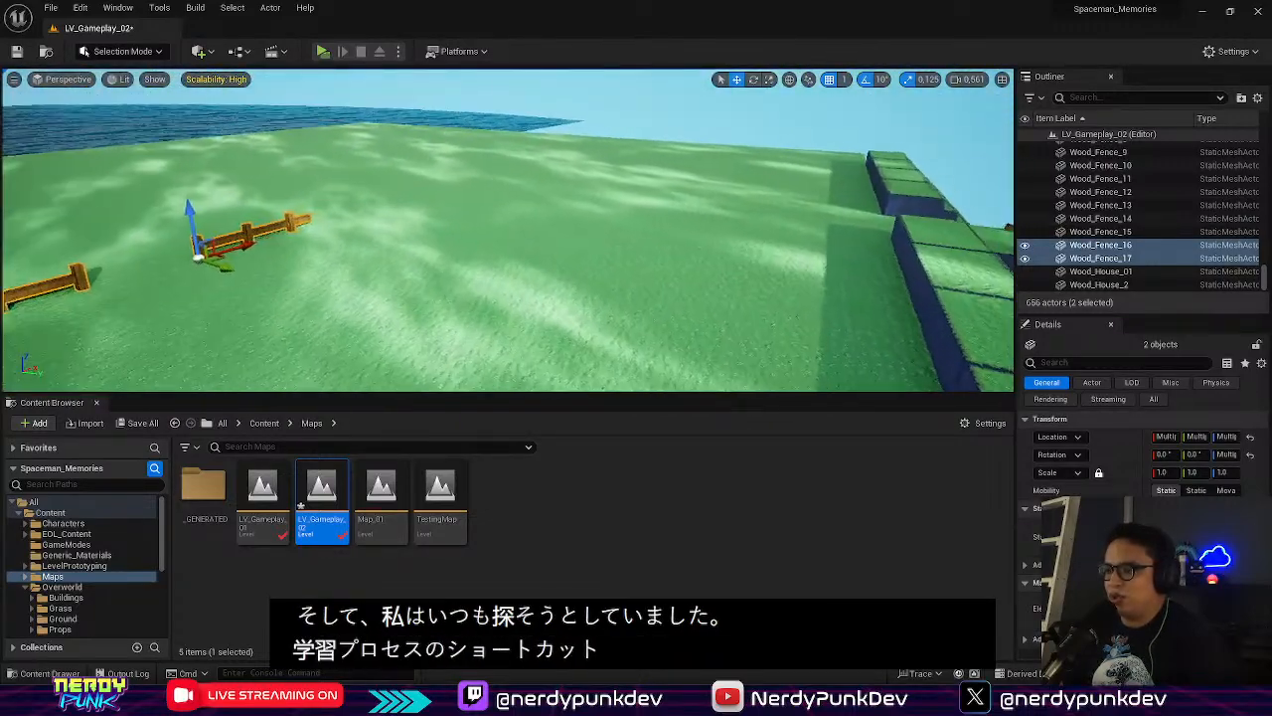
right_click_drag(440, 220, 440, 220)
key("s")
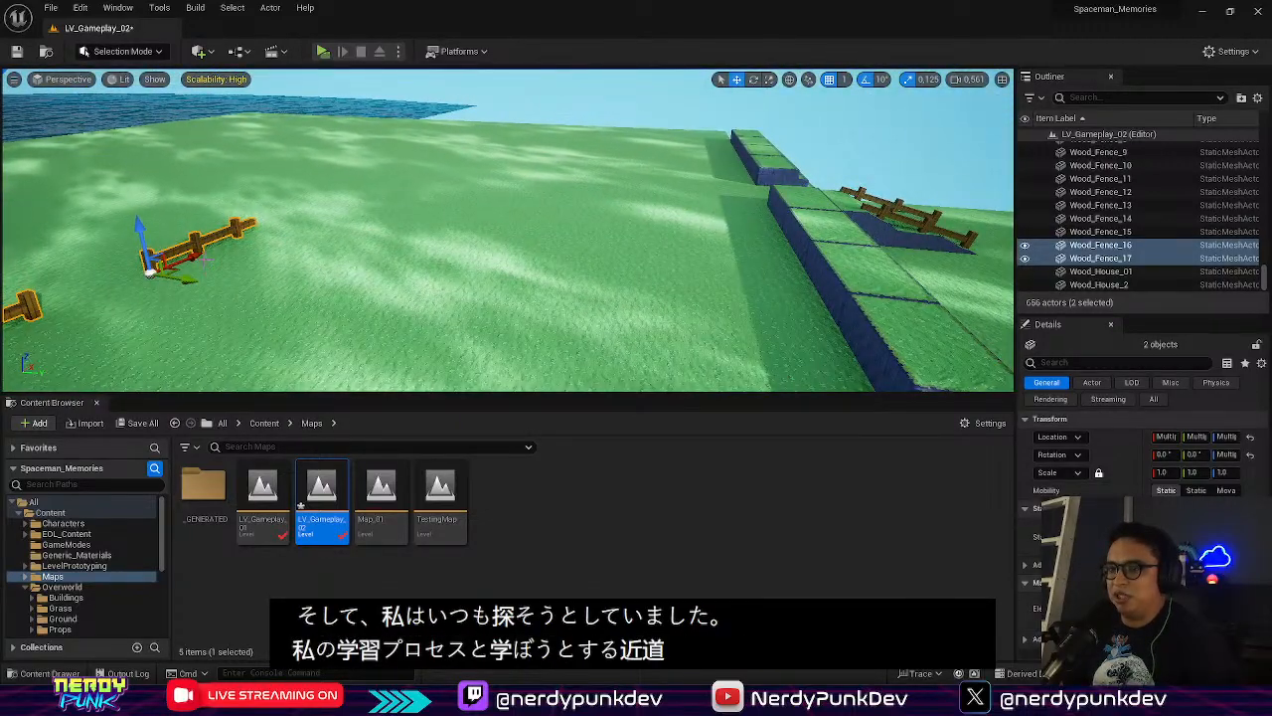
left_click_drag(217, 277, 345, 224)
left_click_drag(493, 144, 824, 164)
key("d")
right_click_drag(825, 164, 601, 164)
key("d")
key("d")
key("w")
key("s")
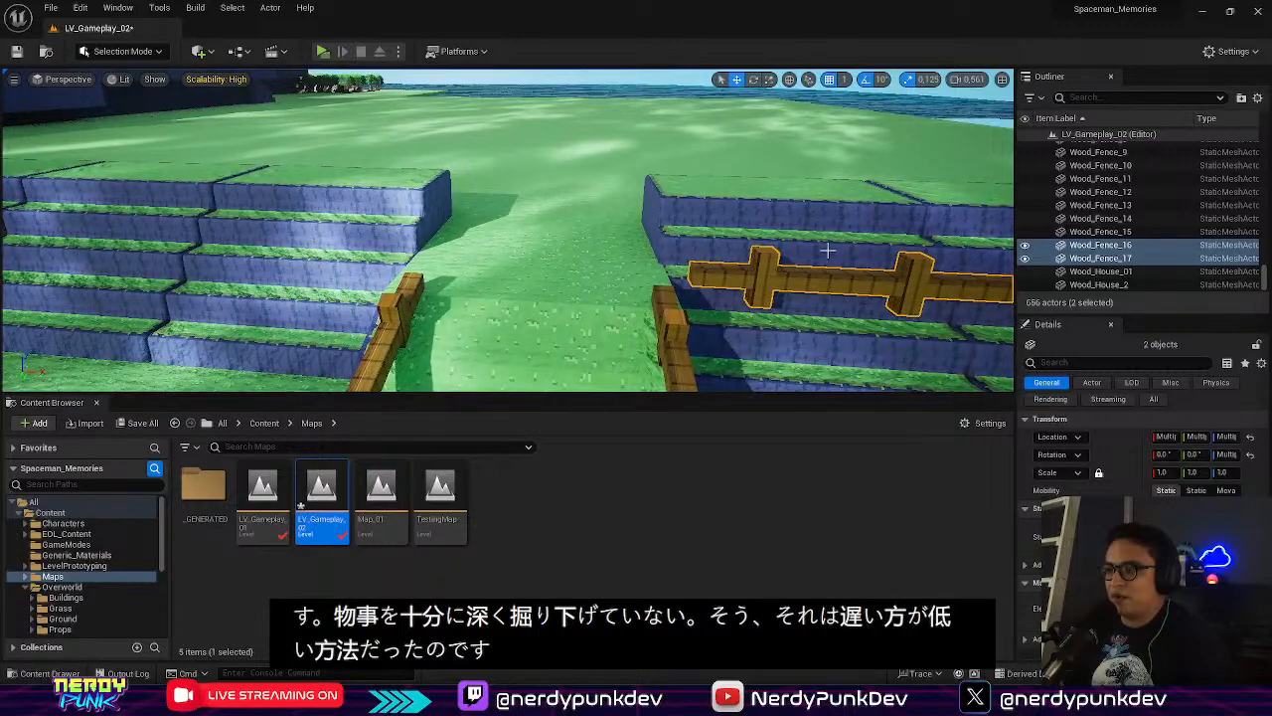
Rotate only the fence copy nearer the slope by 90 degrees to line it up with the path
right_click_drag(826, 249, 890, 260)
key("s")
left_click(741, 227)
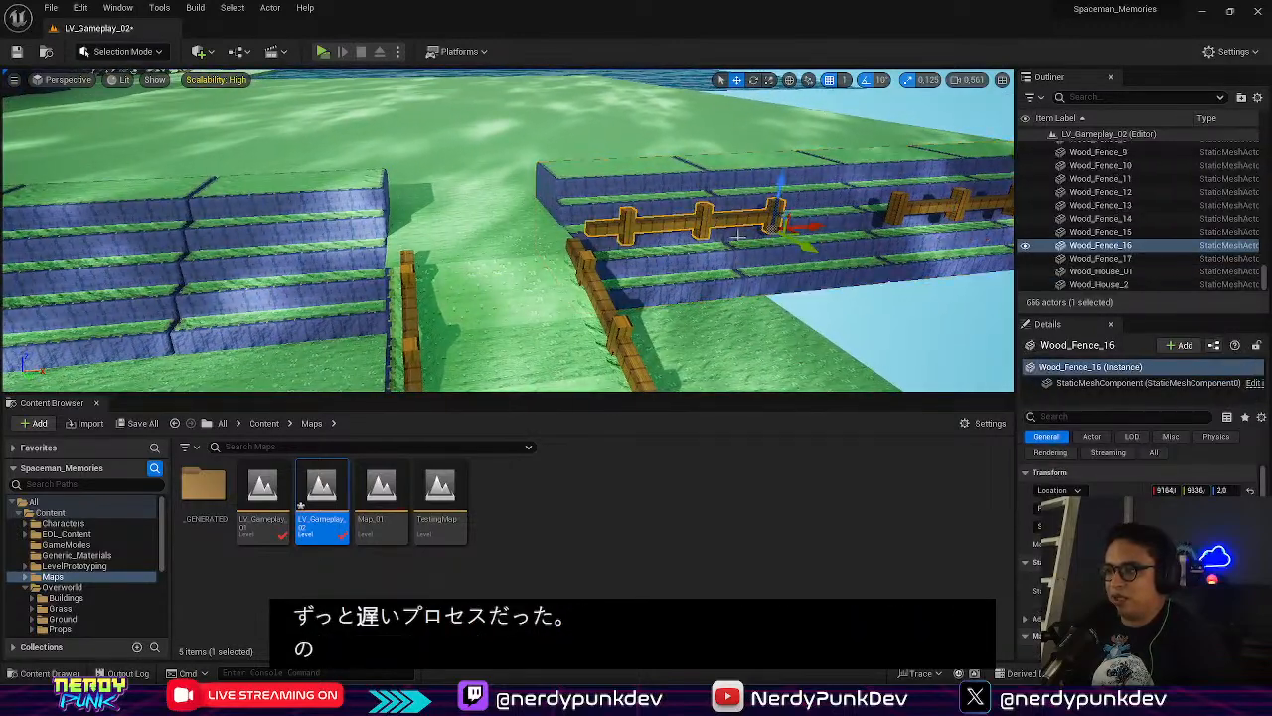
left_click_drag(847, 234, 863, 248)
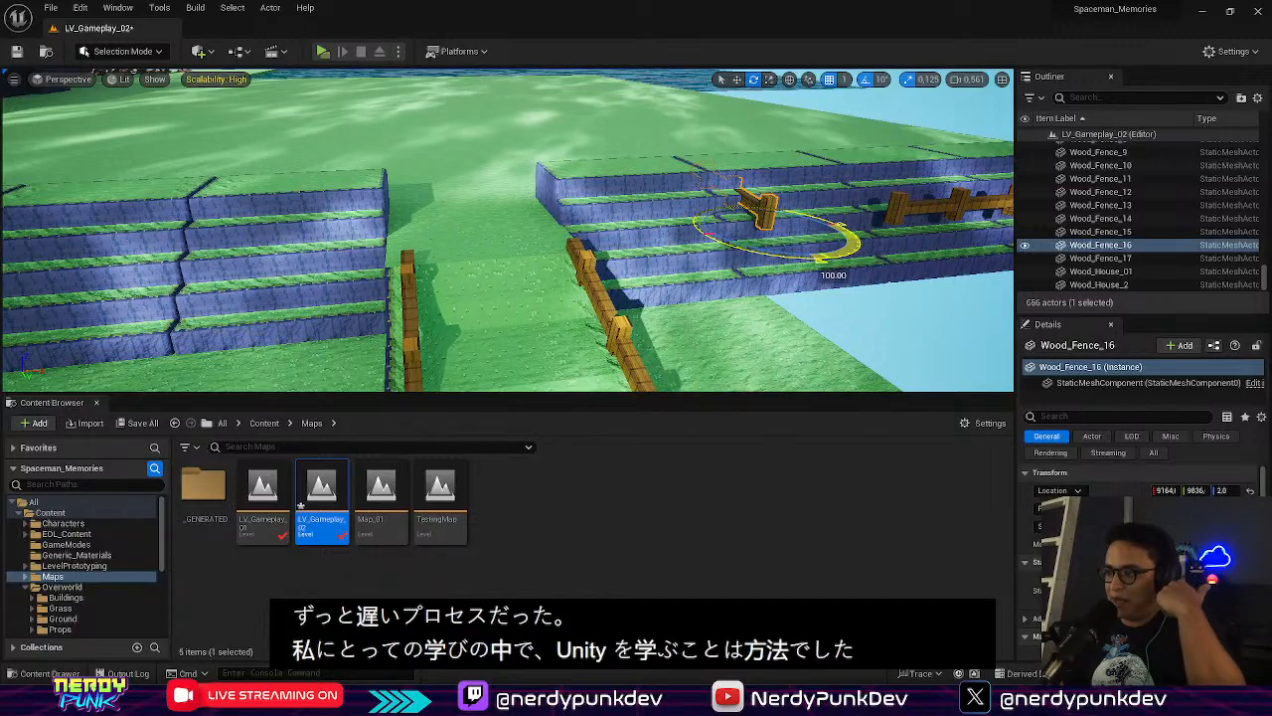
left_click_drag(851, 255, 835, 260)
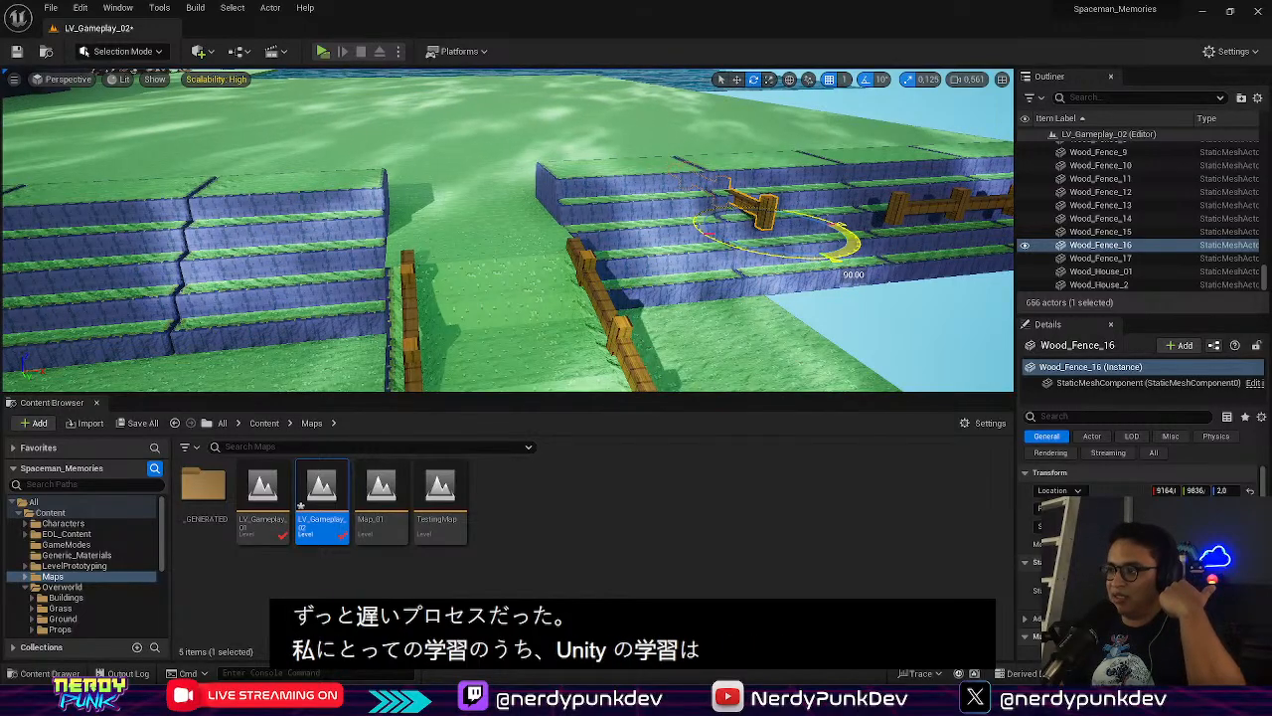
Place the rotated fence at the top of the slope along one side of the wall opening, at about X 8195, Y 9890
mouse_move(628, 215)
right_mouse_down()
mouse_move(685, 216)
mouse_move(636, 204)
mouse_move(629, 215)
right_mouse_up()
key("w")
left_click_drag(554, 267, 72, 270)
right_click_drag(199, 260, 185, 320)
left_click_drag(376, 241, 334, 246)
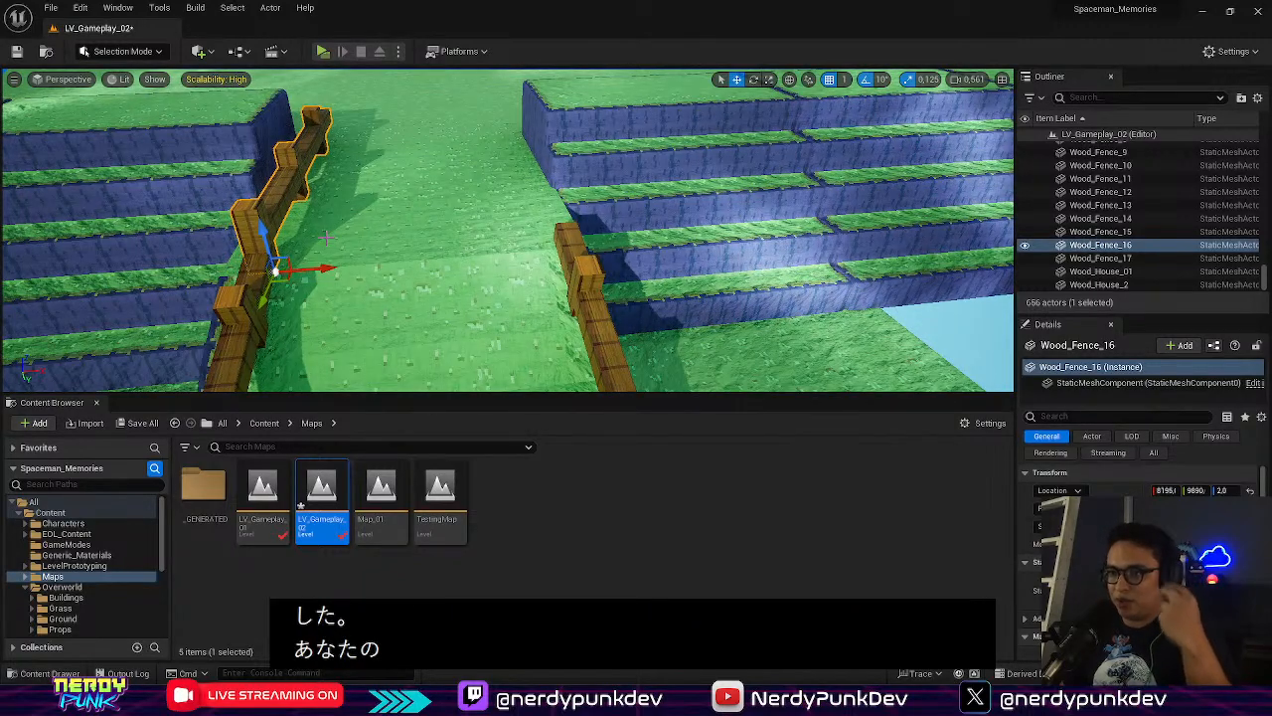
Delete the other, unrotated fence copy on the terraced wall
right_click_drag(326, 238, 493, 201)
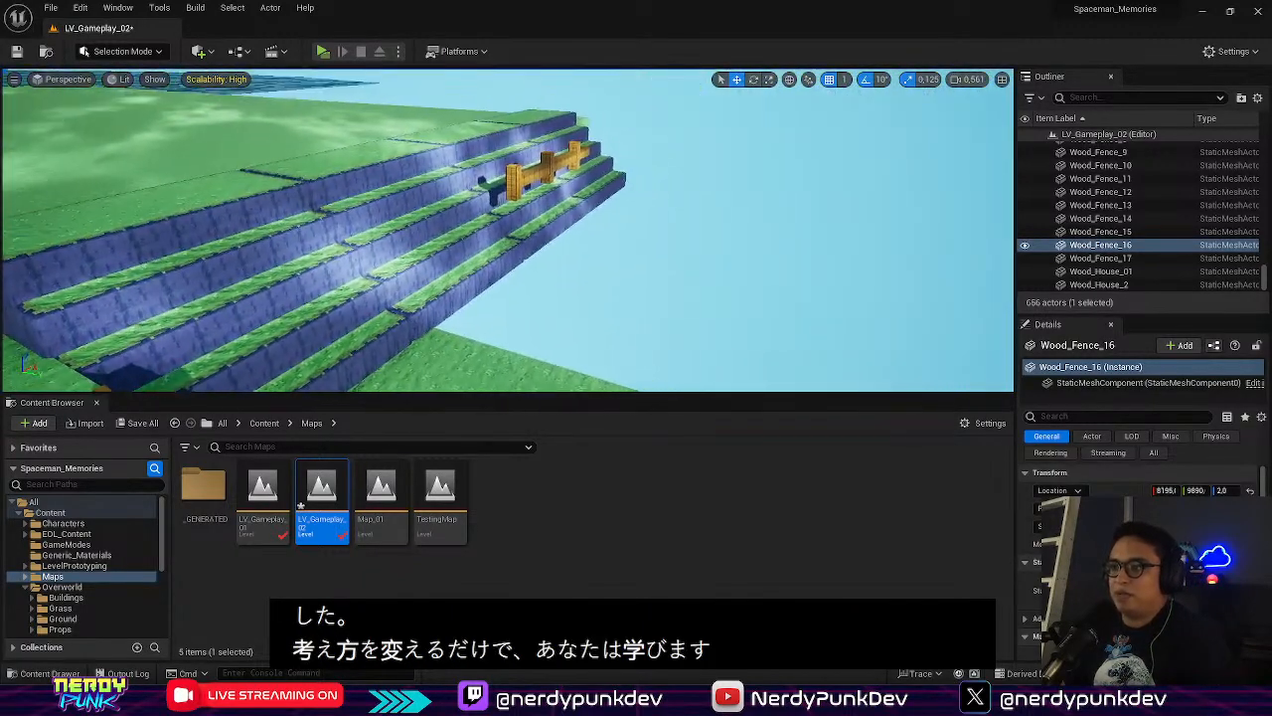
left_click(491, 199)
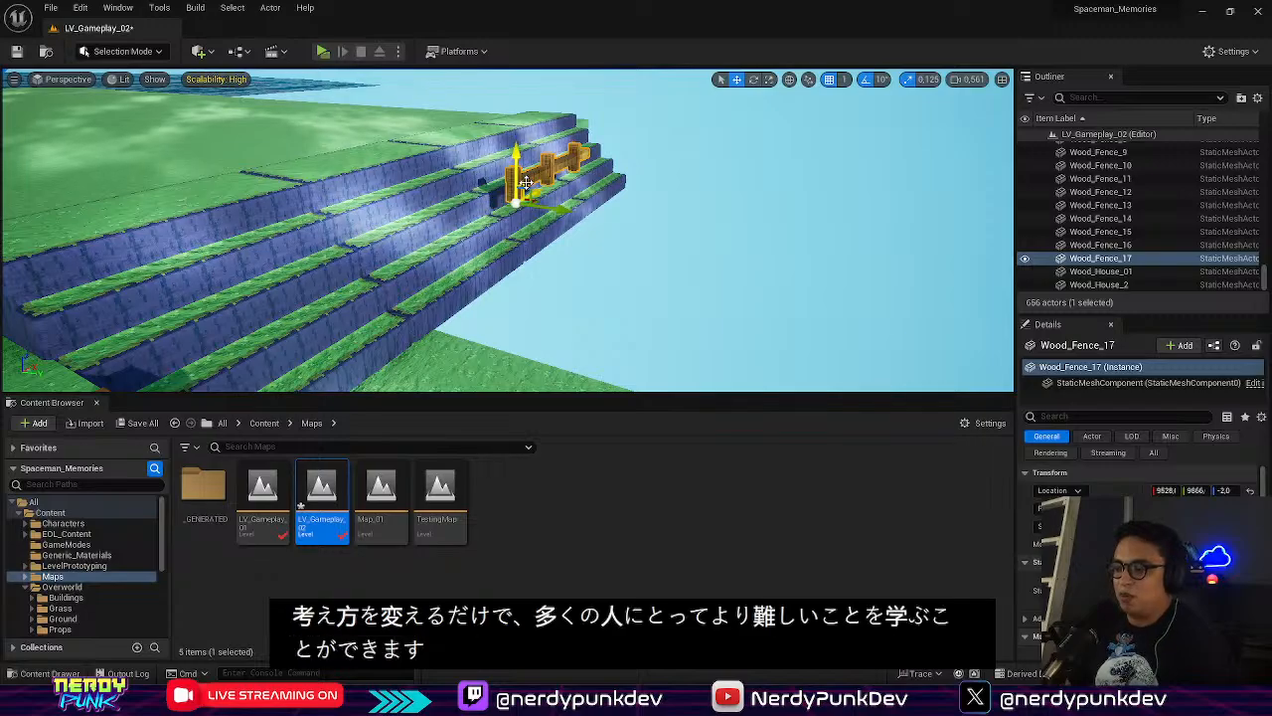
key("Delete")
Duplicate the rotated fence onto the opposite side of the wall opening, at about X 8595
right_click_drag(457, 207, 268, 244)
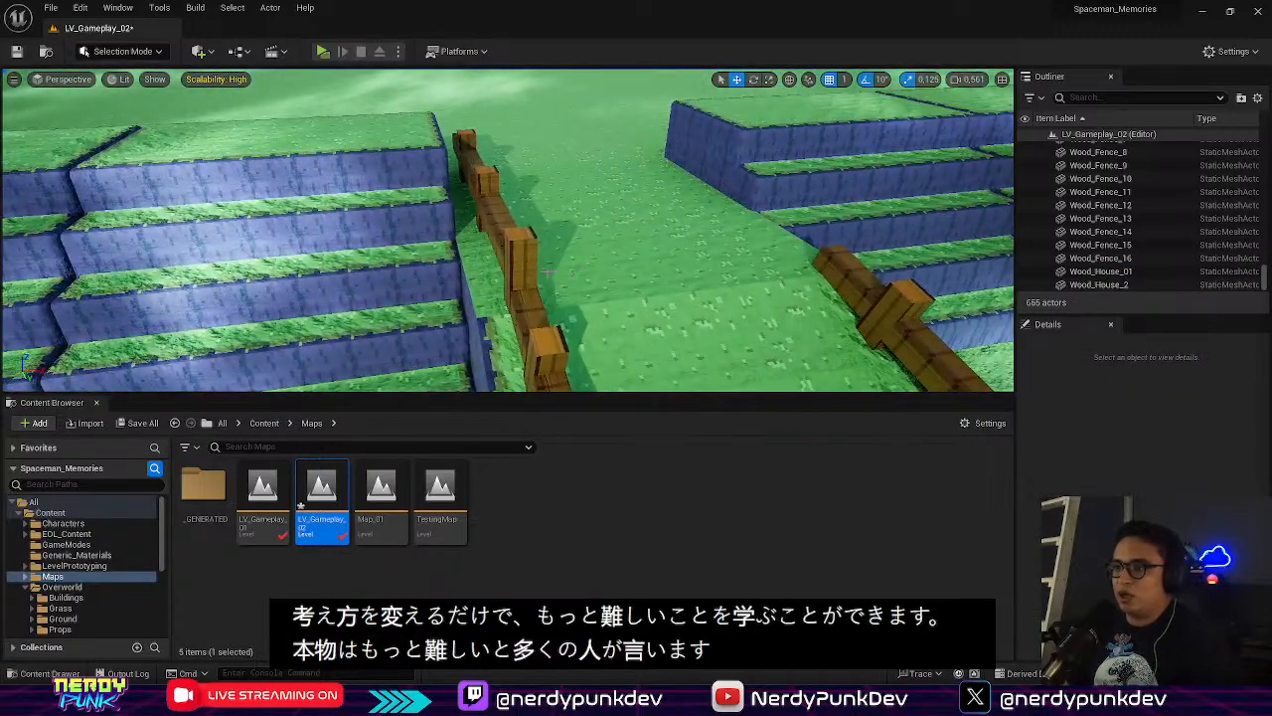
left_click(528, 270)
right_click_drag(527, 270, 481, 276)
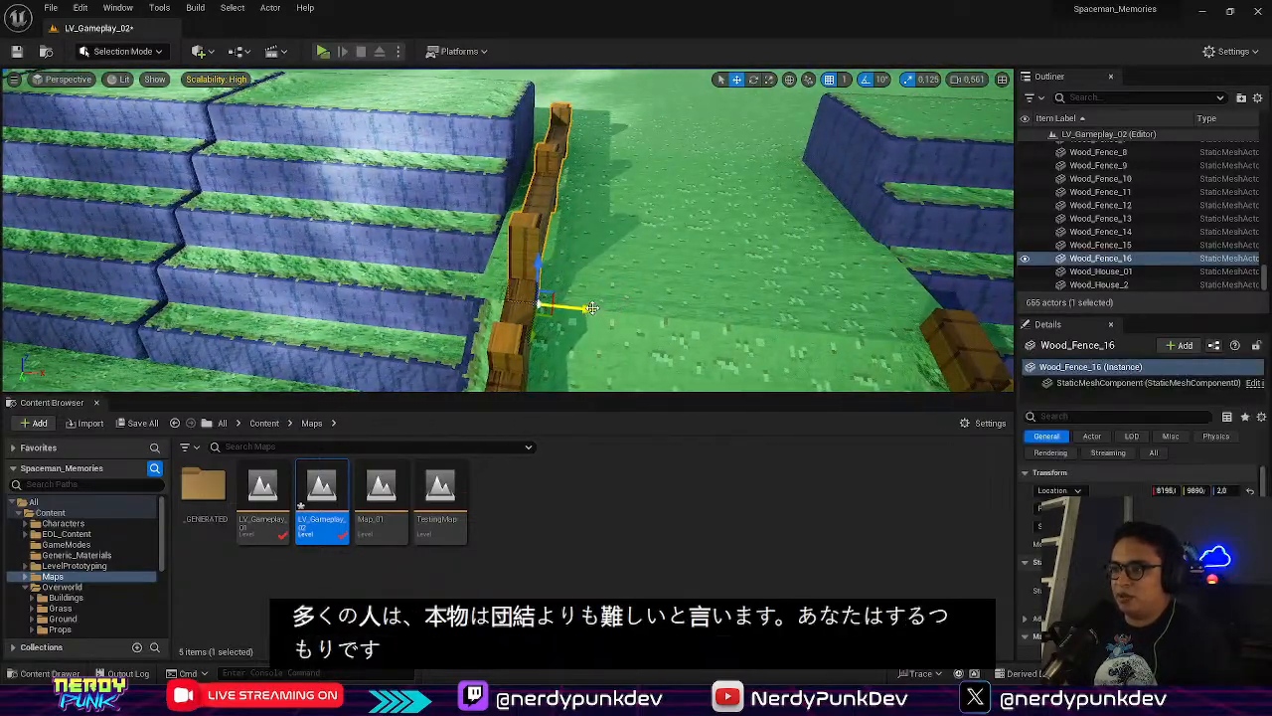
left_click_drag(593, 308, 1002, 353, "alt")
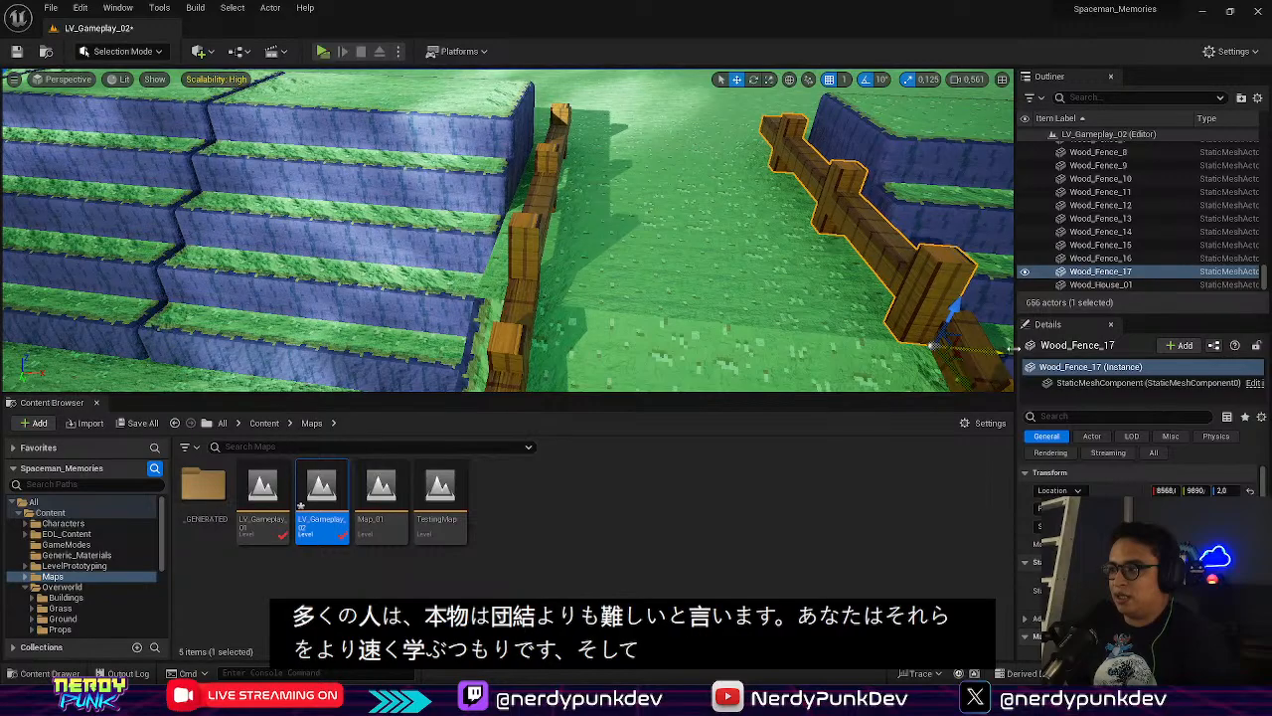
right_click_drag(979, 338, 1133, 328)
left_click_drag(514, 300, 540, 303)
Examine from several sides how the upper fences line up with the wall opening and the slope fences
right_click_drag(540, 303, 340, 246)
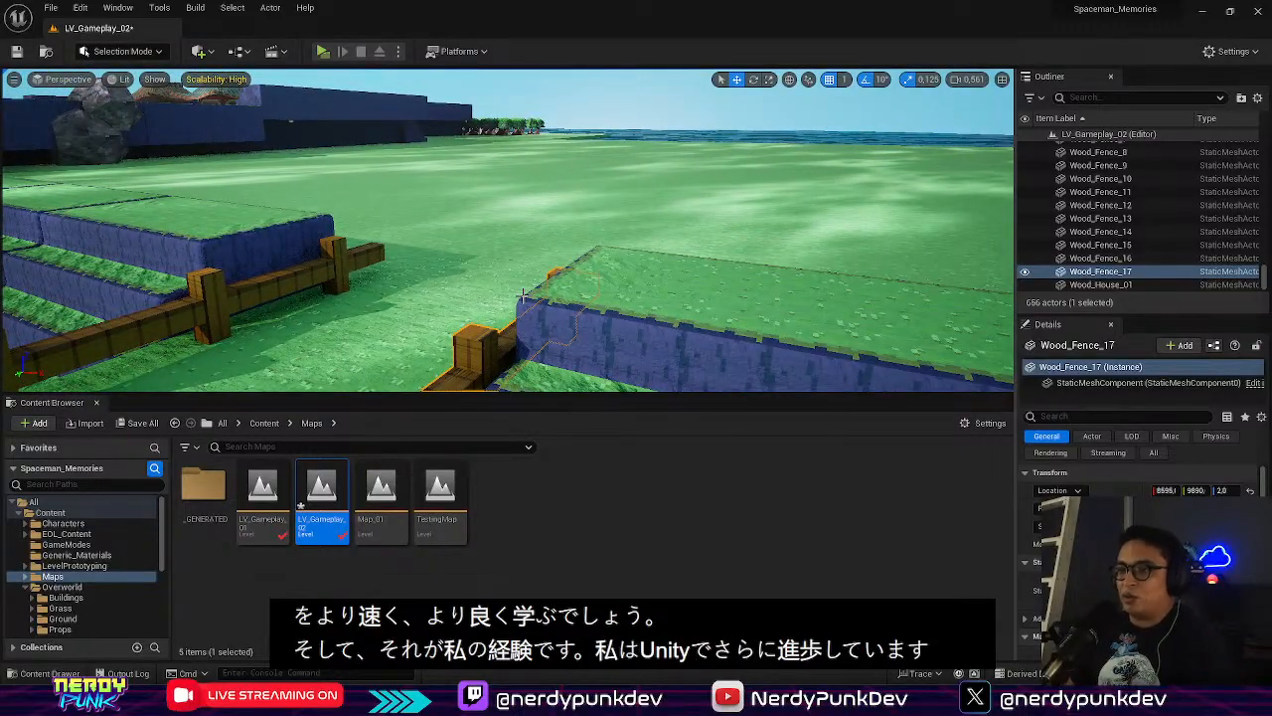
right_click_drag(509, 238, 427, 295)
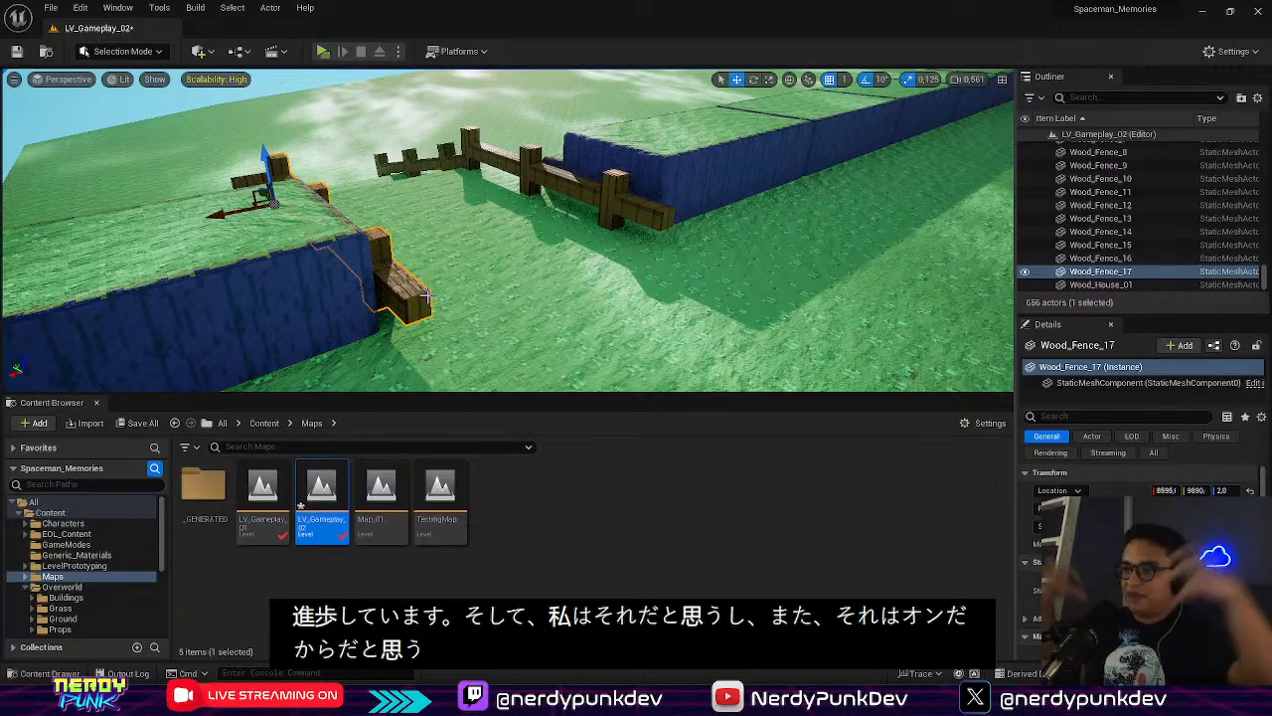
key("a")
right_click_drag(426, 295, 686, 279)
key("a")
key("d")
right_click_drag(526, 223, 386, 184)
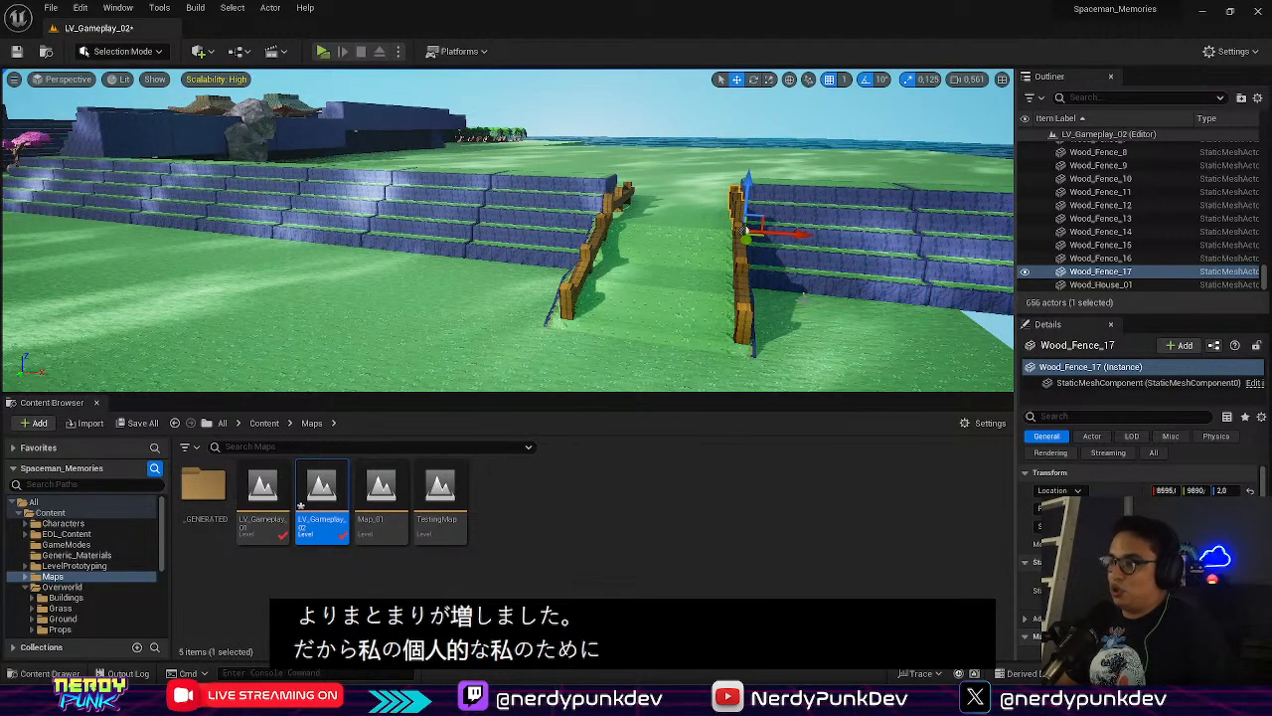
mouse_move(651, 298)
right_mouse_down()
mouse_move(559, 306)
mouse_move(666, 314)
right_mouse_up()
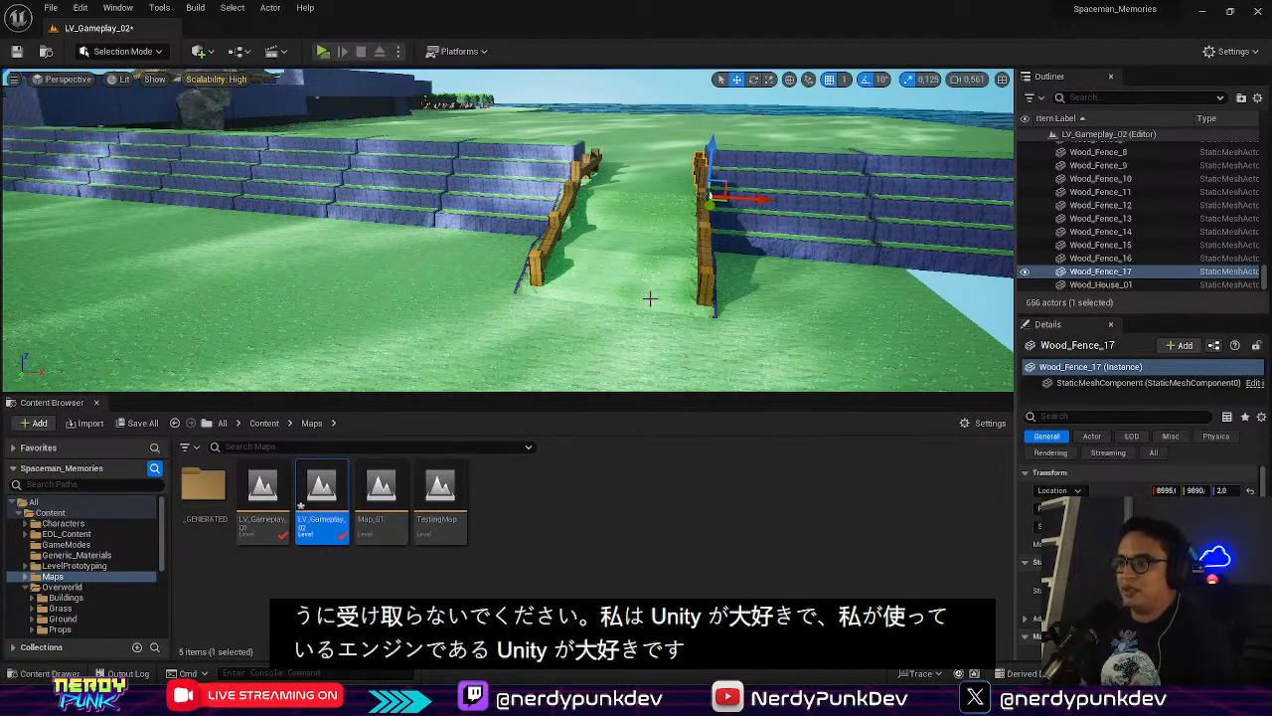
right_click_drag(663, 287, 785, 223)
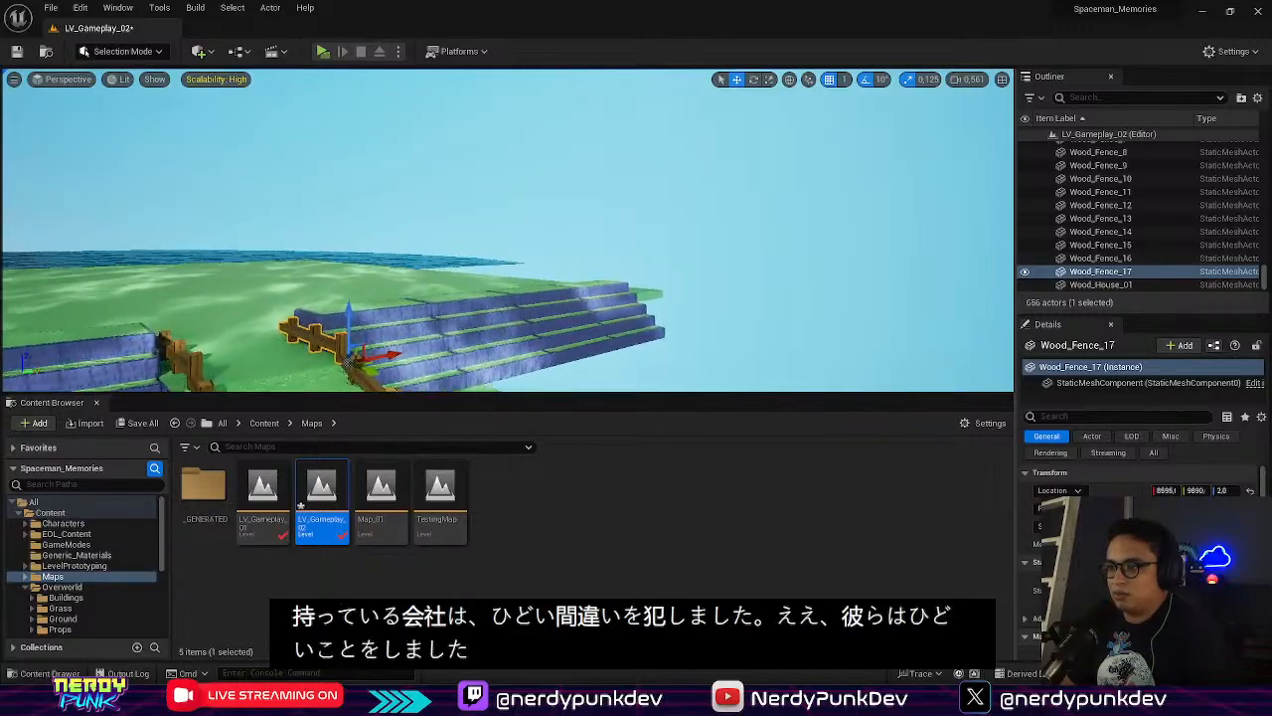
Duplicate the crosswise terraced wall section beside the slope and rotate the copy at a right angle to it
left_click(303, 269)
right_click(455, 301)
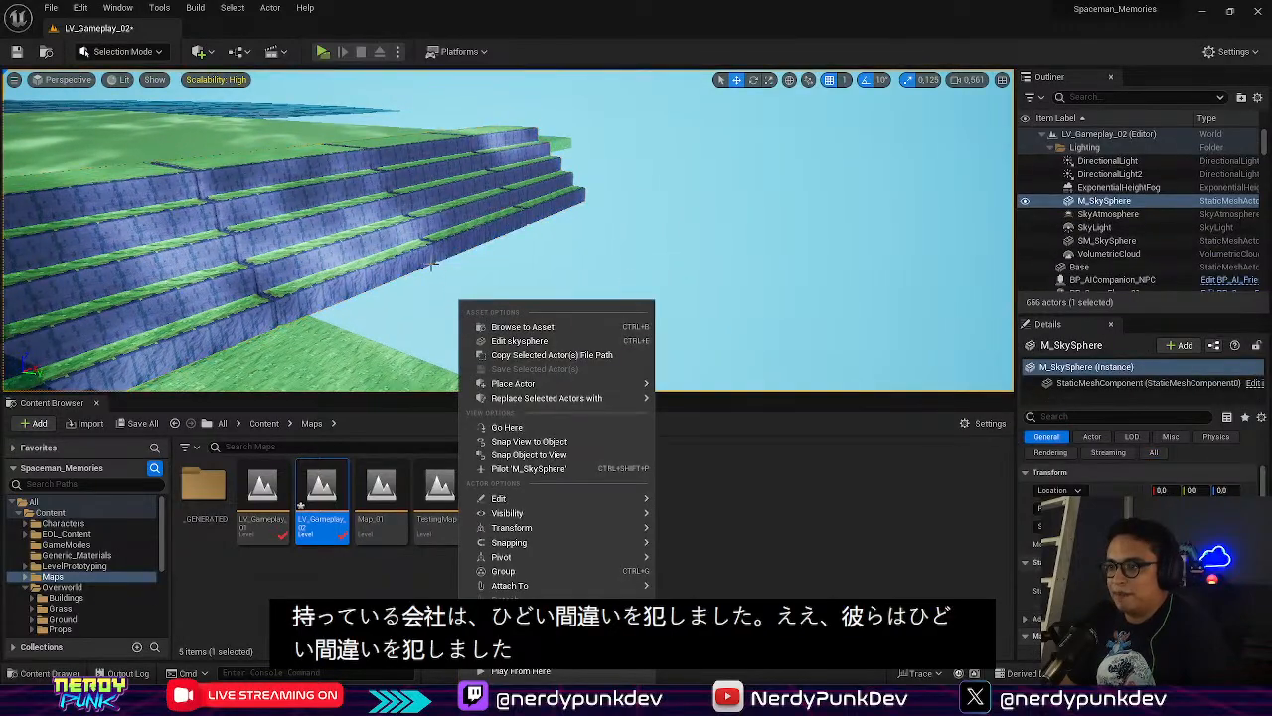
left_click(433, 242)
left_click_drag(513, 224, 745, 303, "alt")
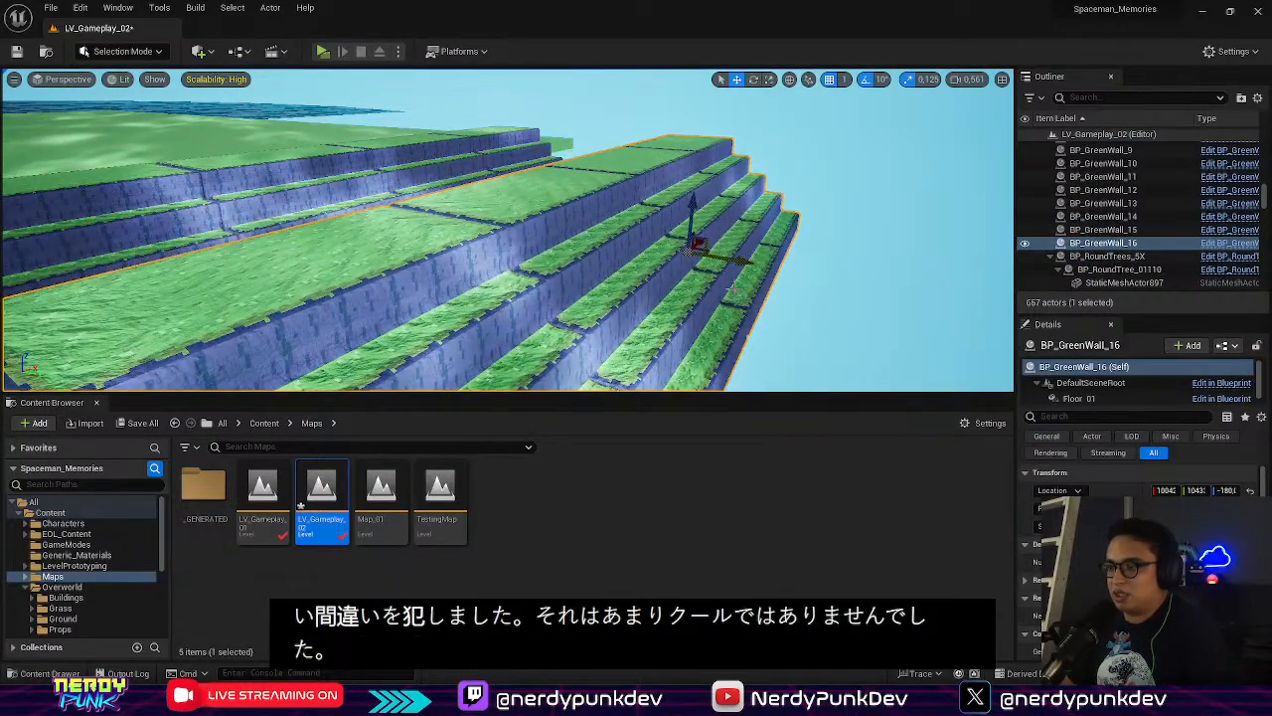
key("e")
left_click_drag(766, 260, 781, 270)
Move the rotated wall copy forward to about Y 11170
right_click_drag(604, 248, 618, 303)
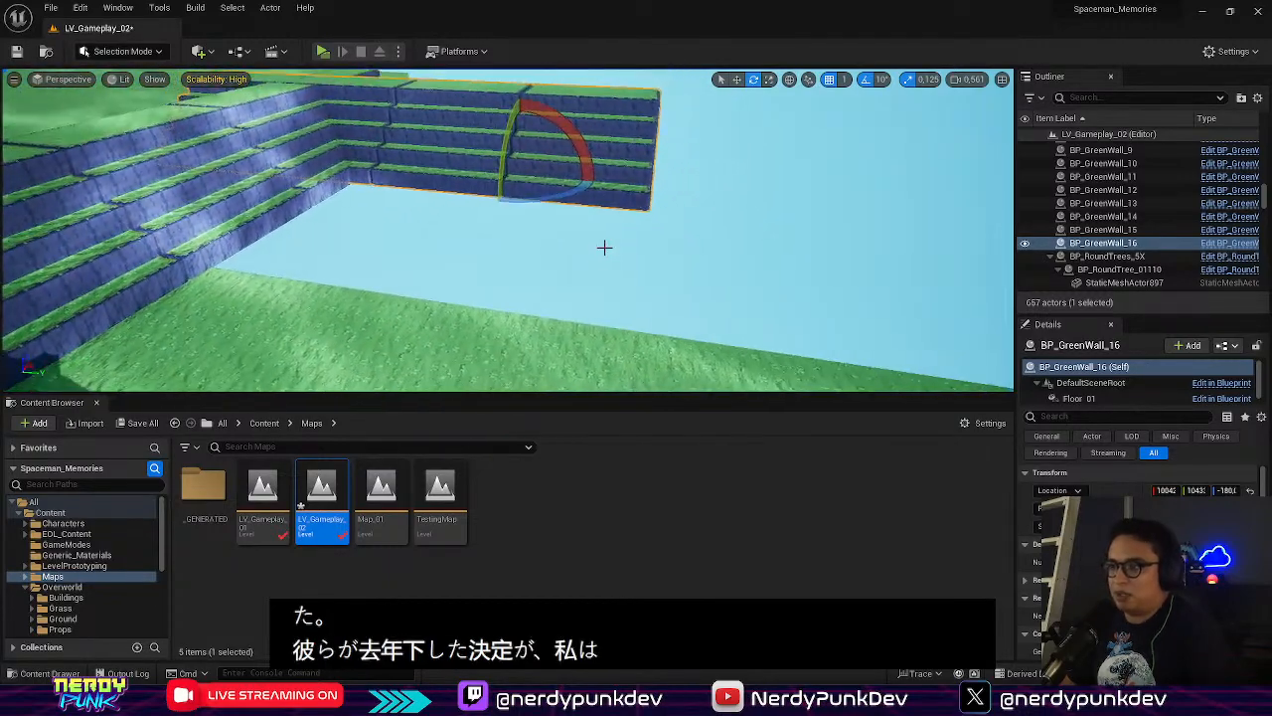
key("w")
left_click_drag(568, 177, 785, 197)
right_click_drag(770, 241, 750, 227)
right_click(749, 222)
left_click(679, 262)
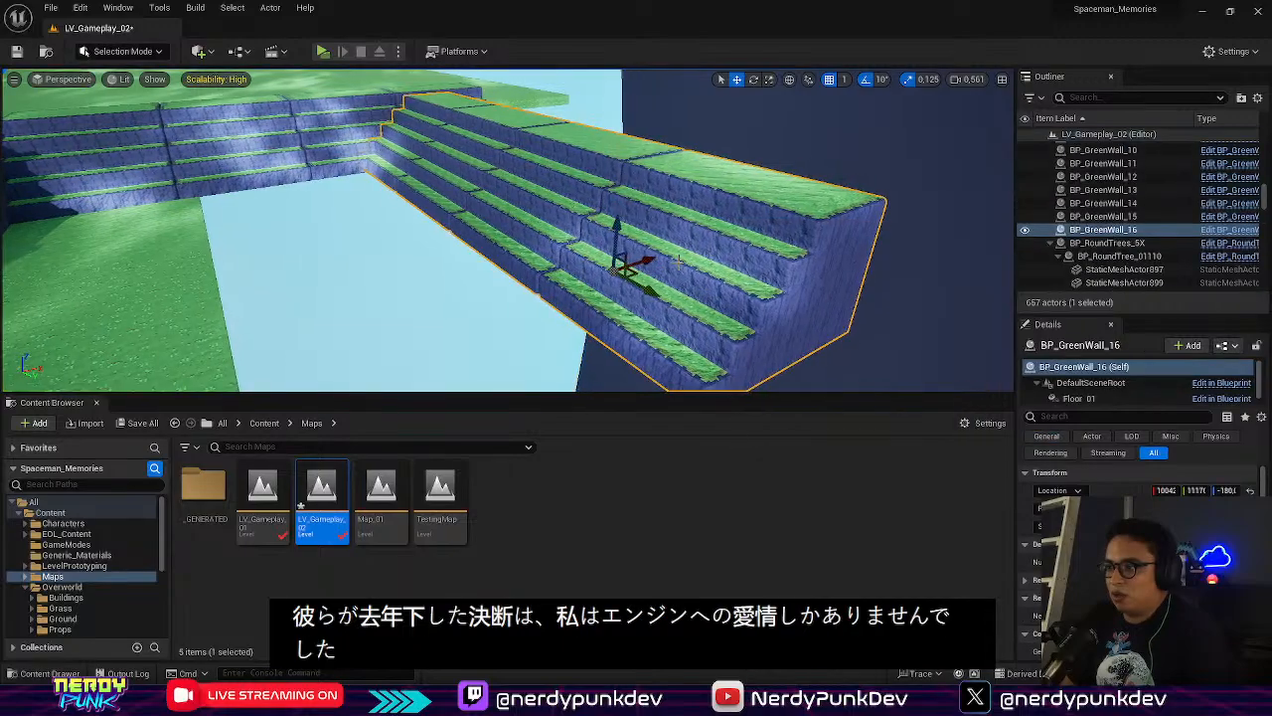
Shift the rotated wall copy in along the grass edge and towards the crosswise wall, to about X 9343, Y 11103
right_click_drag(420, 298, 477, 285)
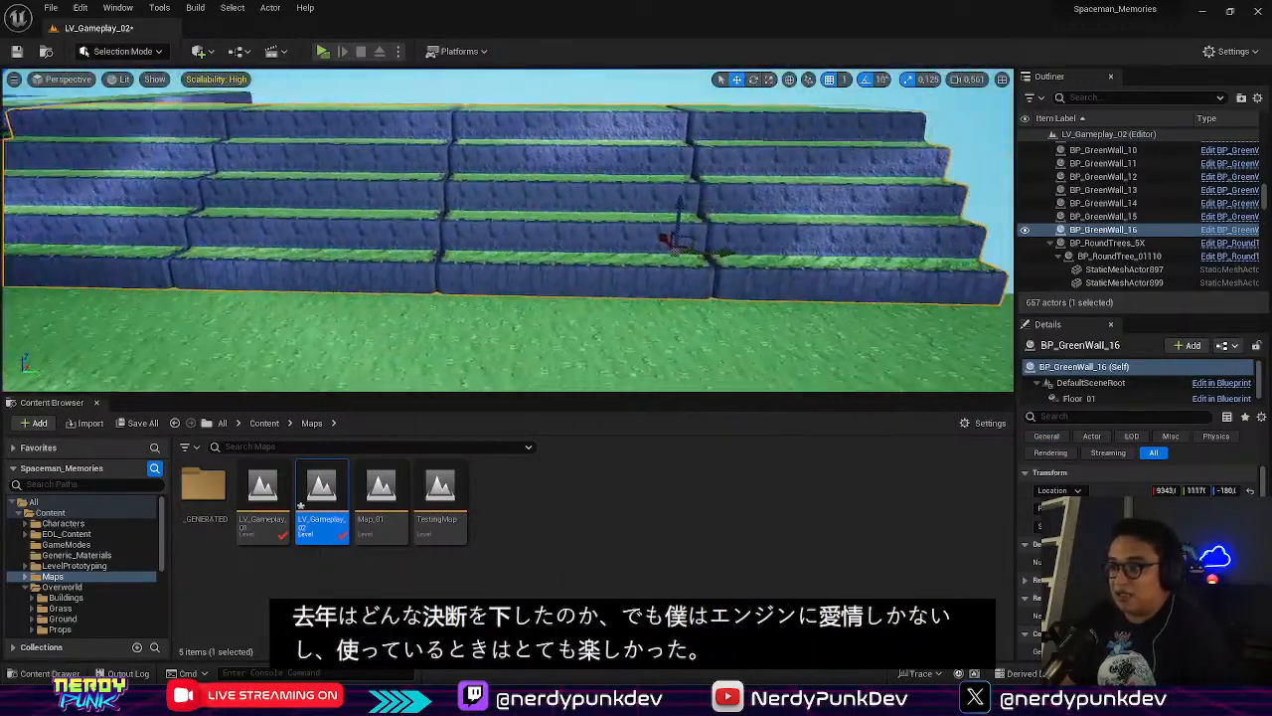
left_click_drag(690, 247, 685, 247)
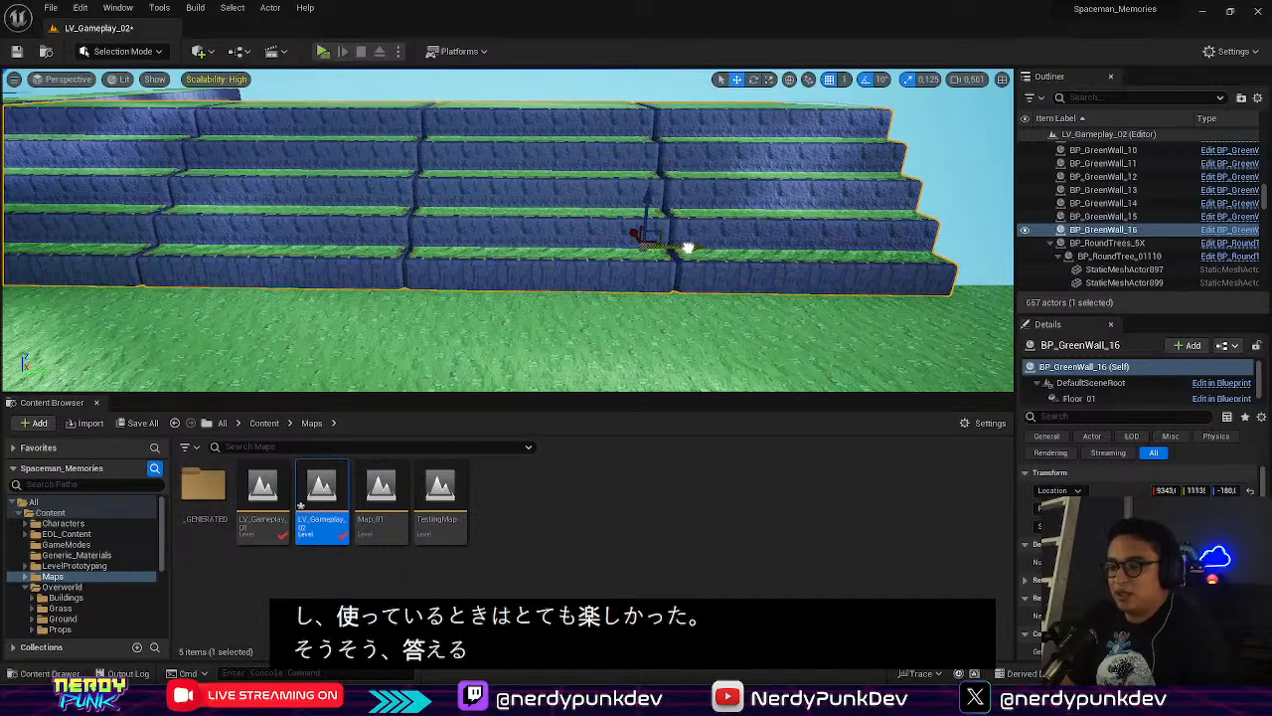
mouse_move(673, 233)
right_mouse_down()
mouse_move(606, 237)
mouse_move(673, 232)
right_mouse_up()
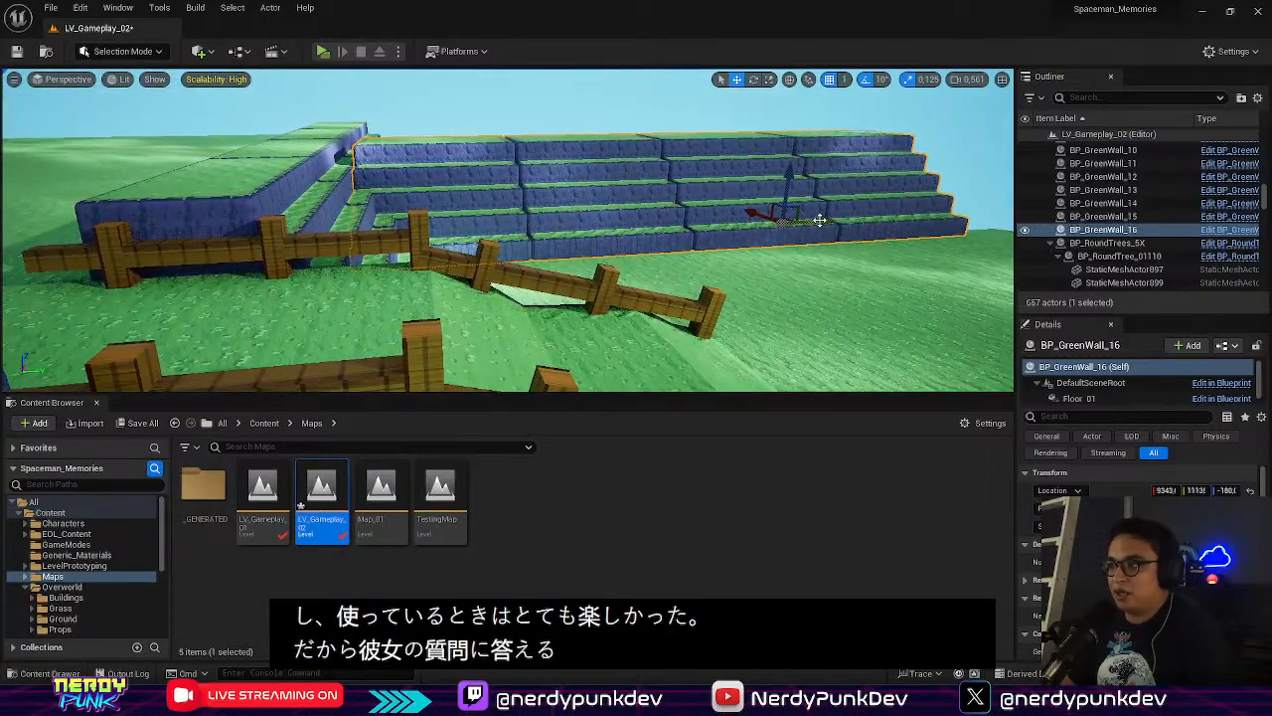
left_click_drag(820, 219, 803, 220)
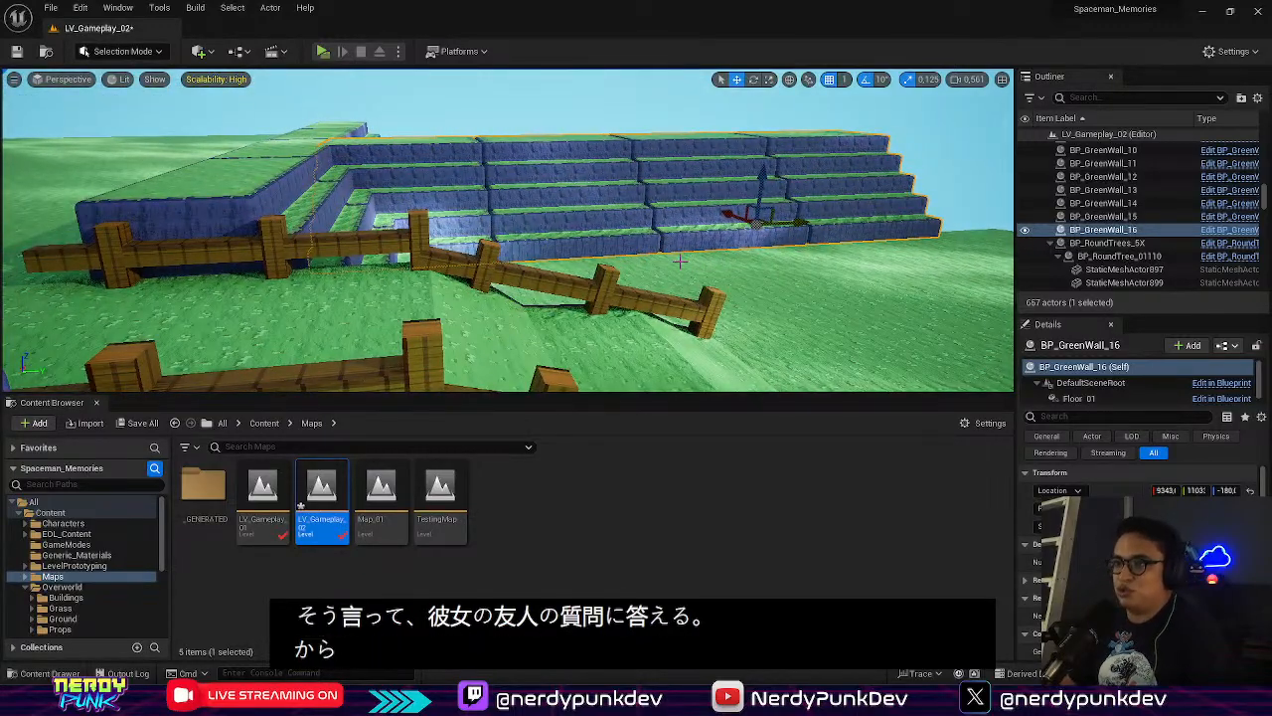
Duplicate the mesh component of the Wood_Fence_16 fence at the path opening and place the copy just past its end
key("w")
right_click_drag(788, 219, 486, 232)
key("s")
left_click(616, 150)
key("w")
key("s")
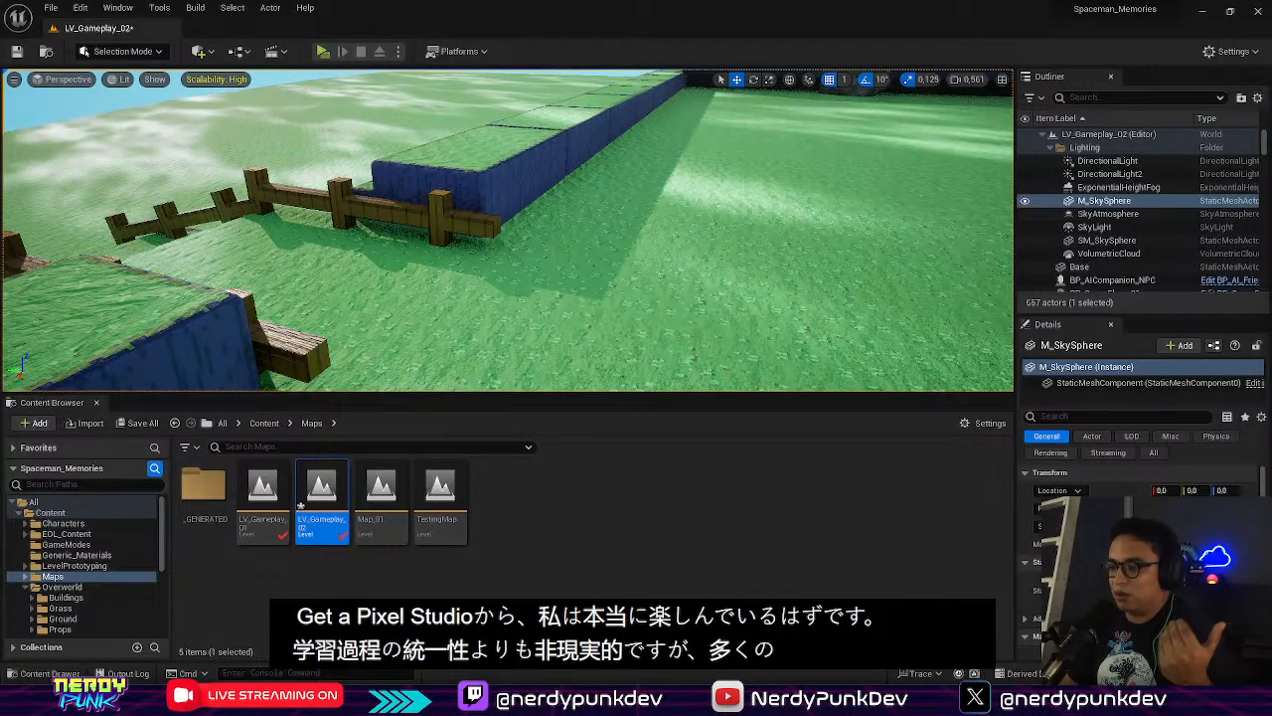
left_click(425, 220)
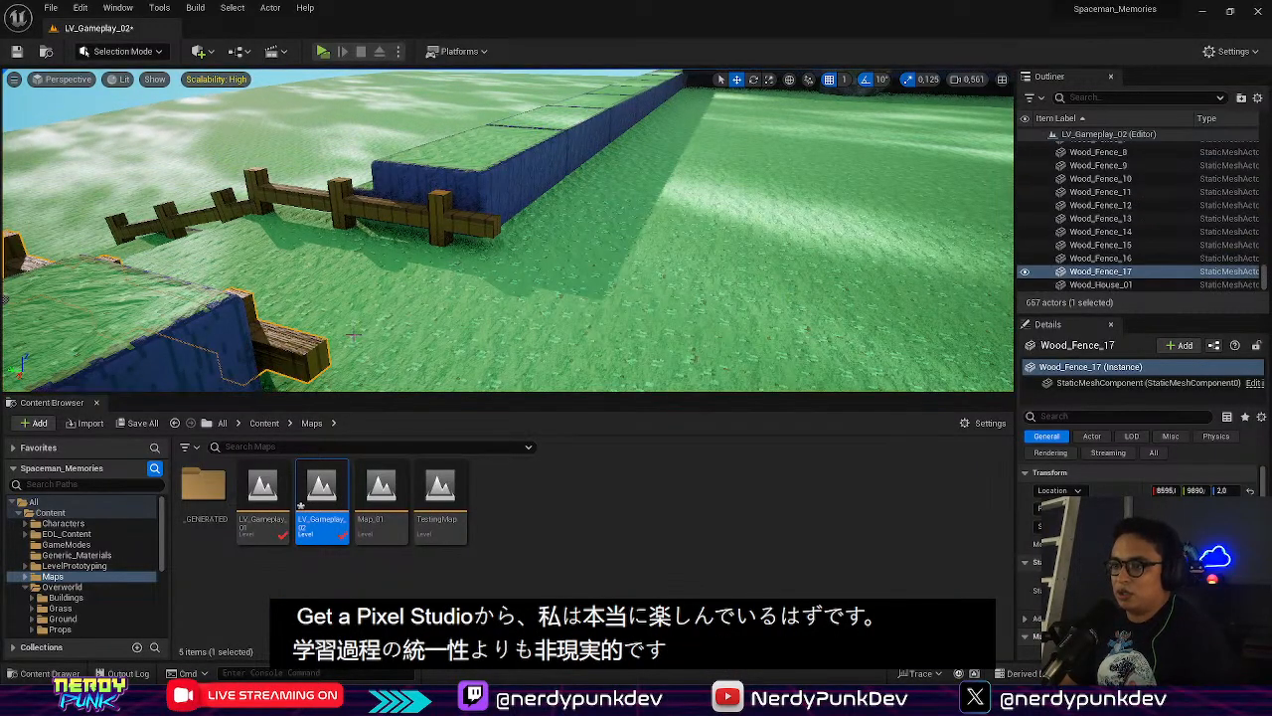
left_click(424, 230)
double_click(422, 212)
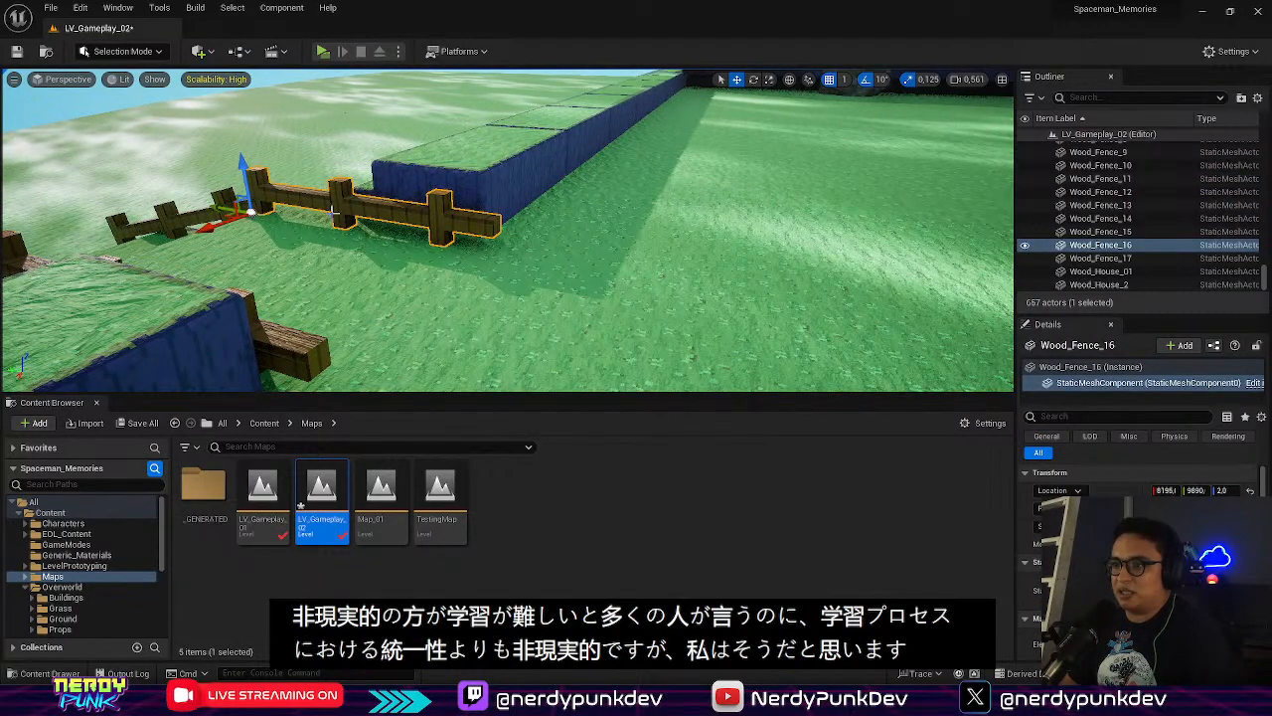
left_click_drag(225, 210, 471, 304, "alt")
Rotate the fence copy around the wall's corner and align its first post with the end of the original fence
key("e")
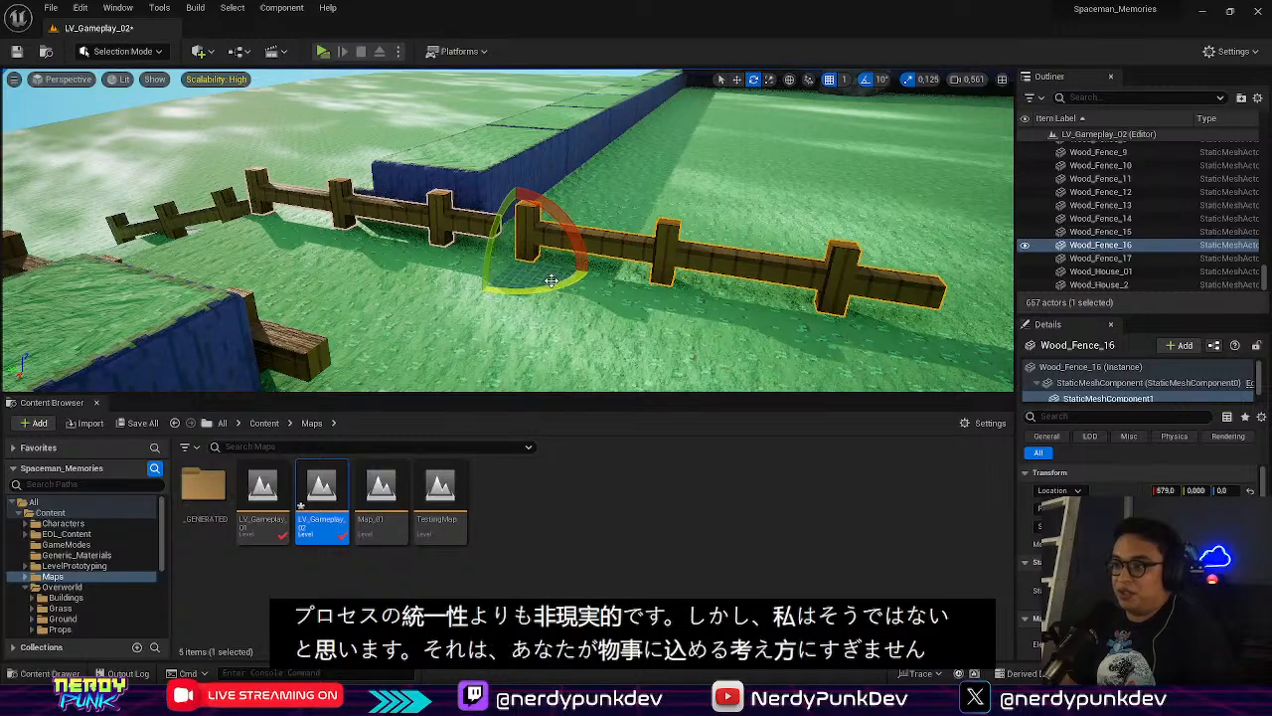
left_click_drag(589, 268, 598, 285)
mouse_move(598, 285)
right_mouse_down()
mouse_move(587, 278)
mouse_move(602, 274)
mouse_move(597, 234)
mouse_move(622, 288)
right_mouse_up()
key("w")
key("w")
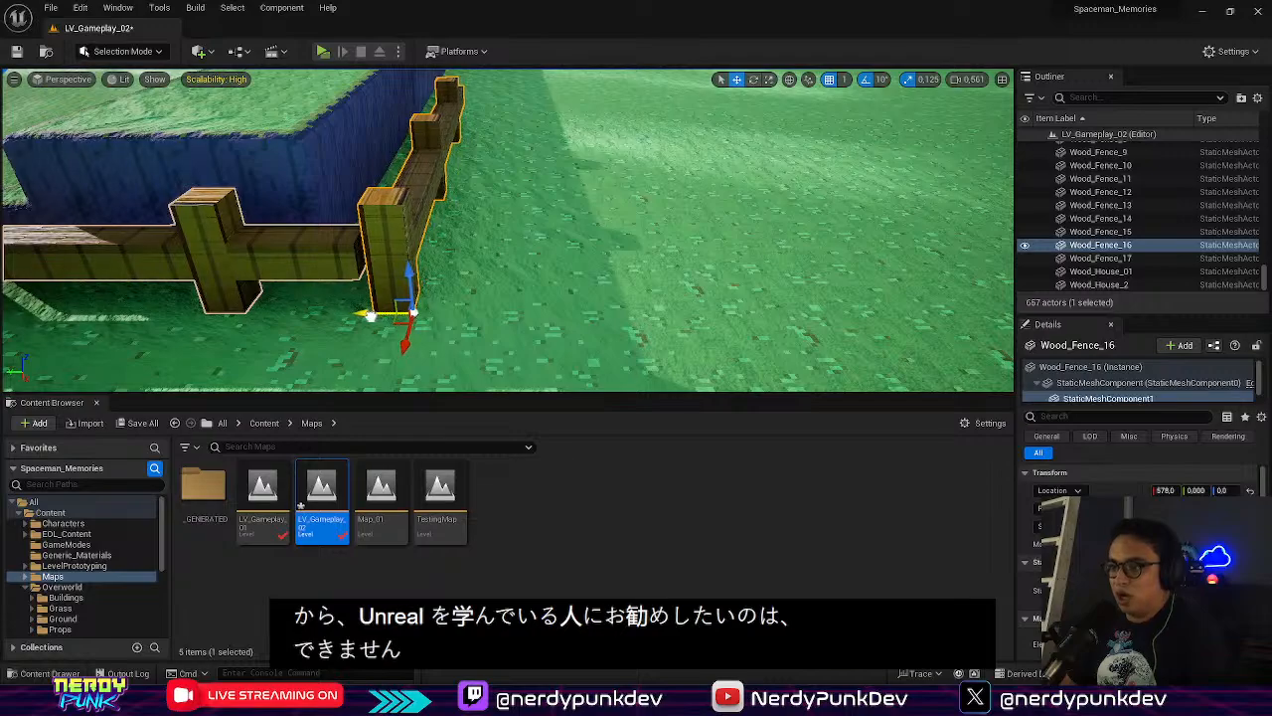
left_click_drag(369, 316, 394, 350)
Duplicate the turned fence piece across the path opening and rotate the copy 180 degrees
right_click_drag(398, 341, 651, 336)
left_click_drag(522, 284, 682, 298, "alt")
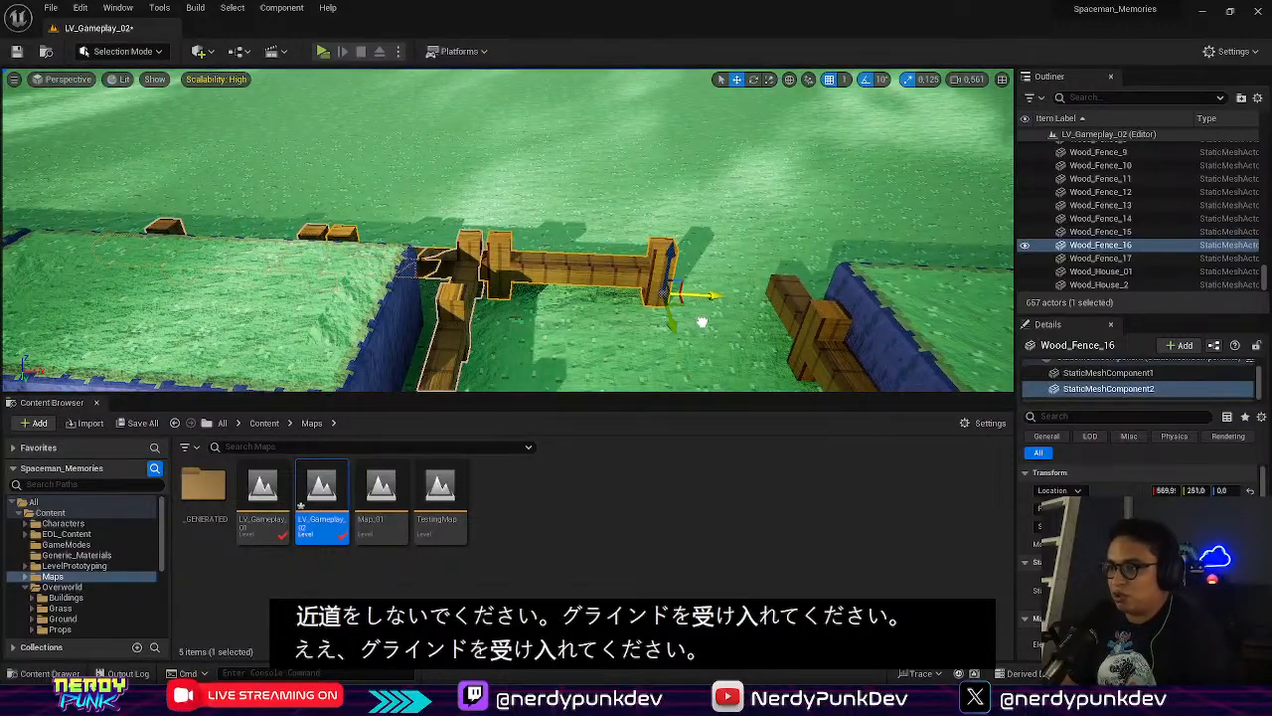
key("e")
left_click_drag(666, 343, 593, 290)
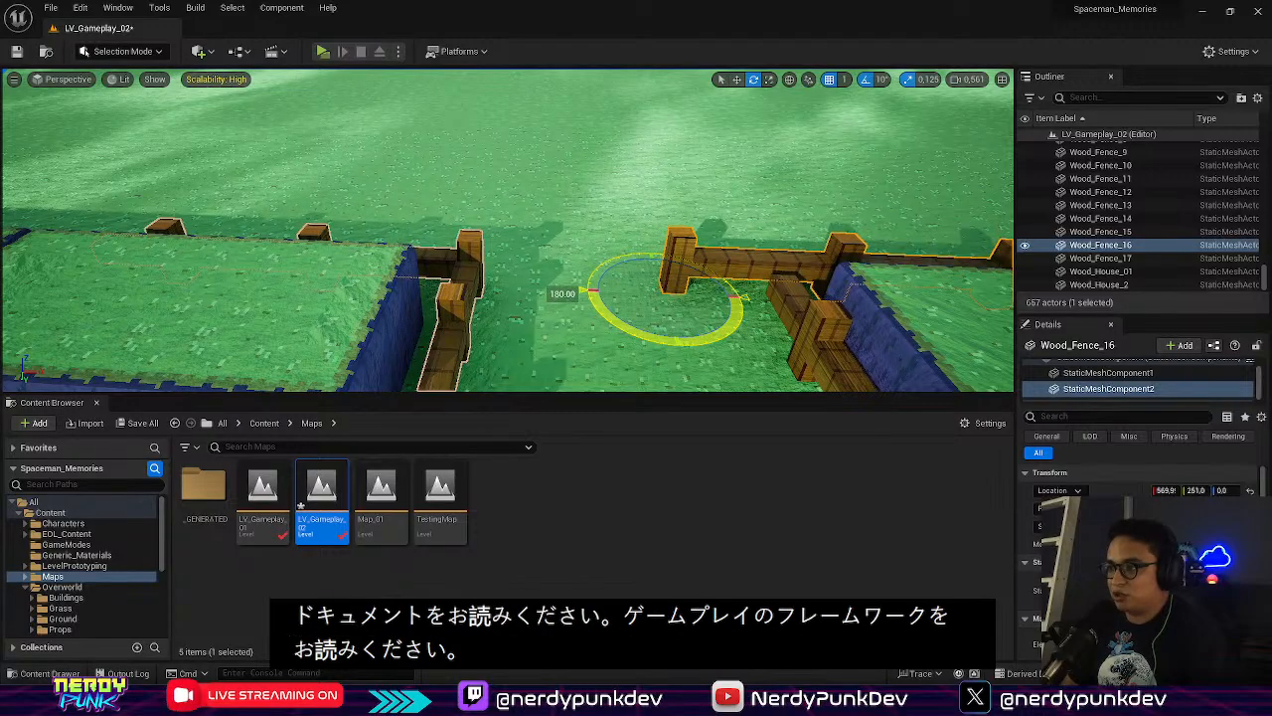
Align the rotated fence copy's corner post with the end of the fence on the opposite side of the path
right_click_drag(613, 313, 716, 320)
key("w")
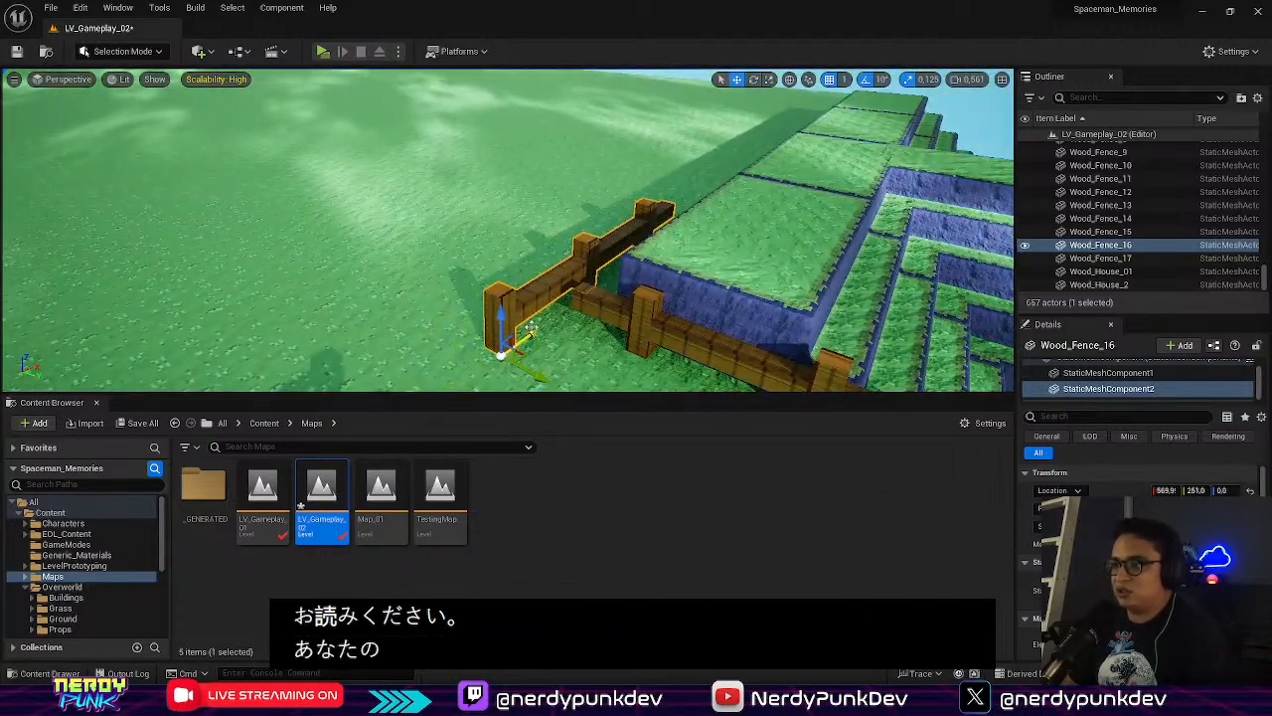
left_click_drag(517, 343, 566, 341)
right_click_drag(565, 341, 730, 333)
key("w")
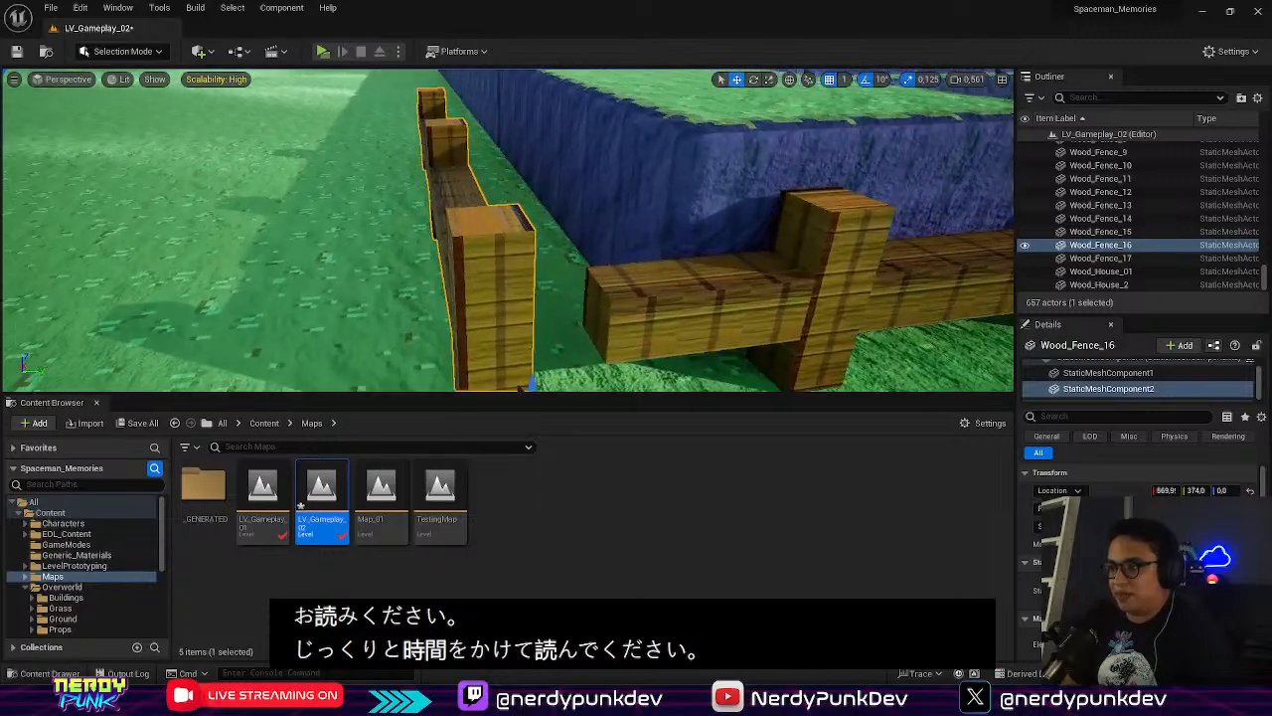
key("s")
right_click_drag(565, 341, 565, 341)
left_click_drag(563, 333, 603, 329)
right_click_drag(604, 329, 611, 329)
Check both fence corners at the path opening and delete the 180-degree-rotated fence copy on the opposite side
left_click(541, 301)
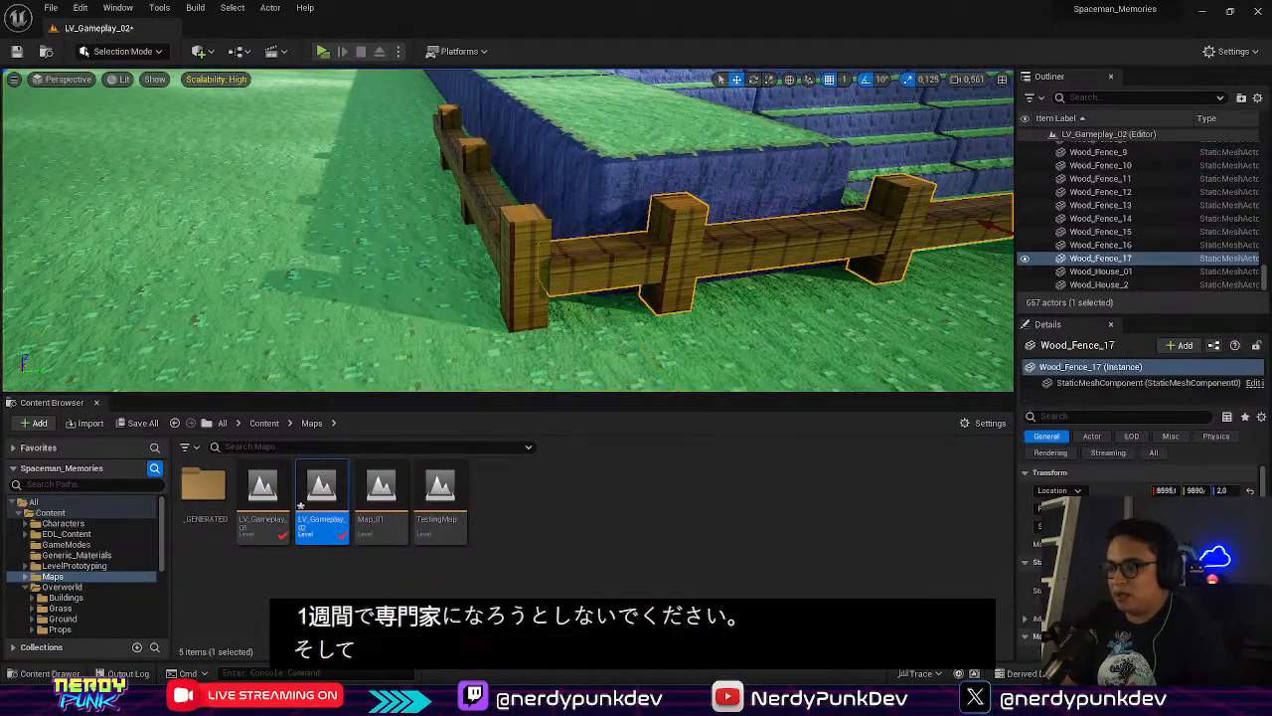
right_click_drag(542, 301, 528, 244)
left_click(470, 197)
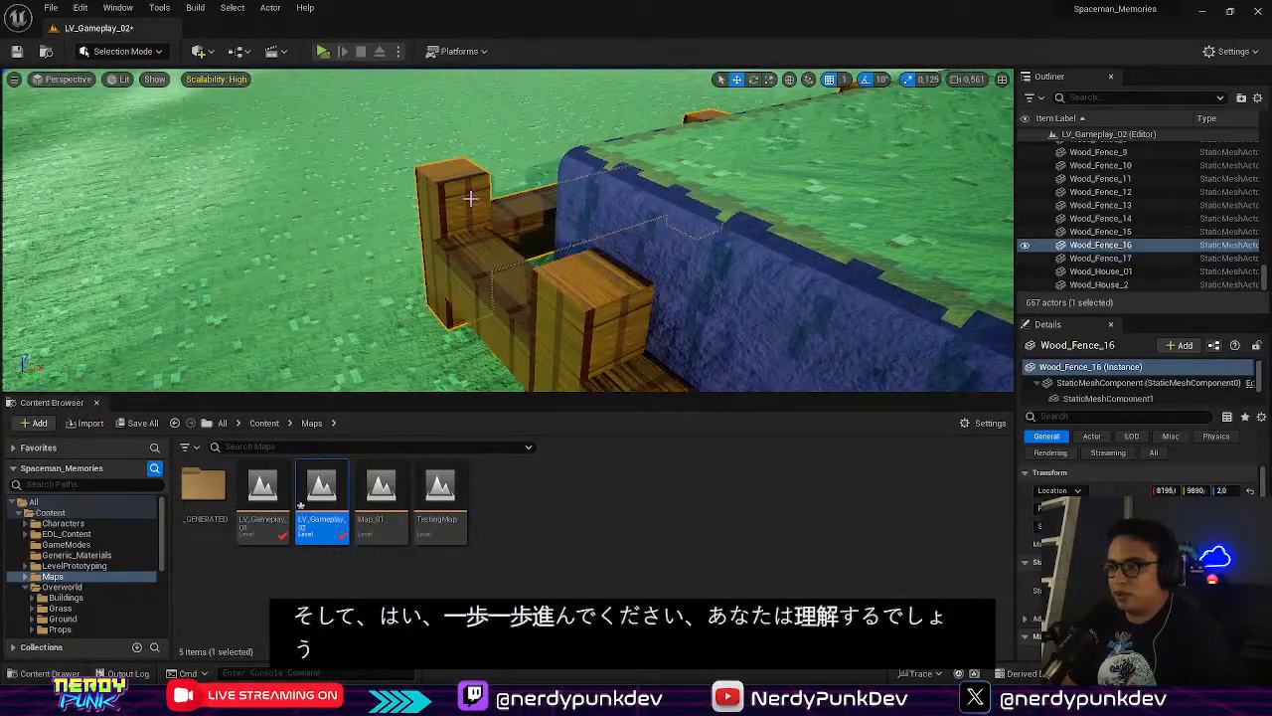
mouse_move(542, 288)
right_mouse_down()
mouse_move(547, 260)
mouse_move(552, 290)
mouse_move(517, 288)
mouse_move(541, 287)
right_mouse_up()
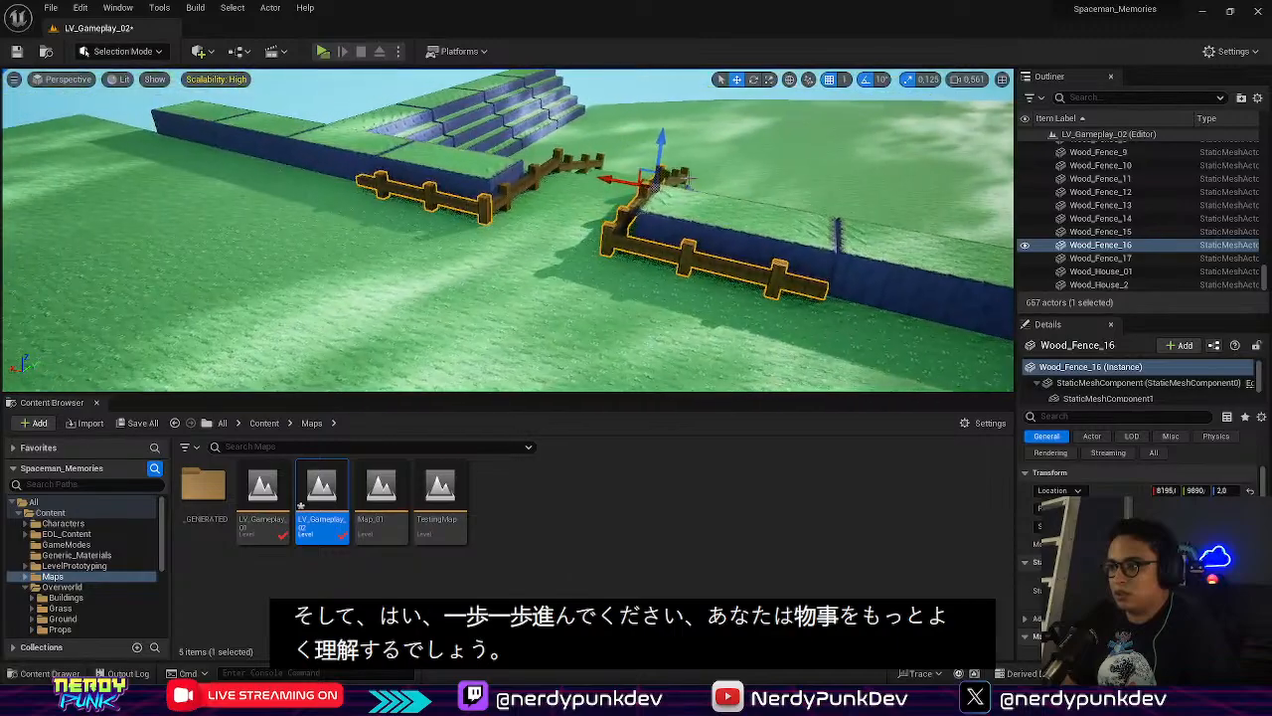
left_click(564, 202)
left_click(515, 191)
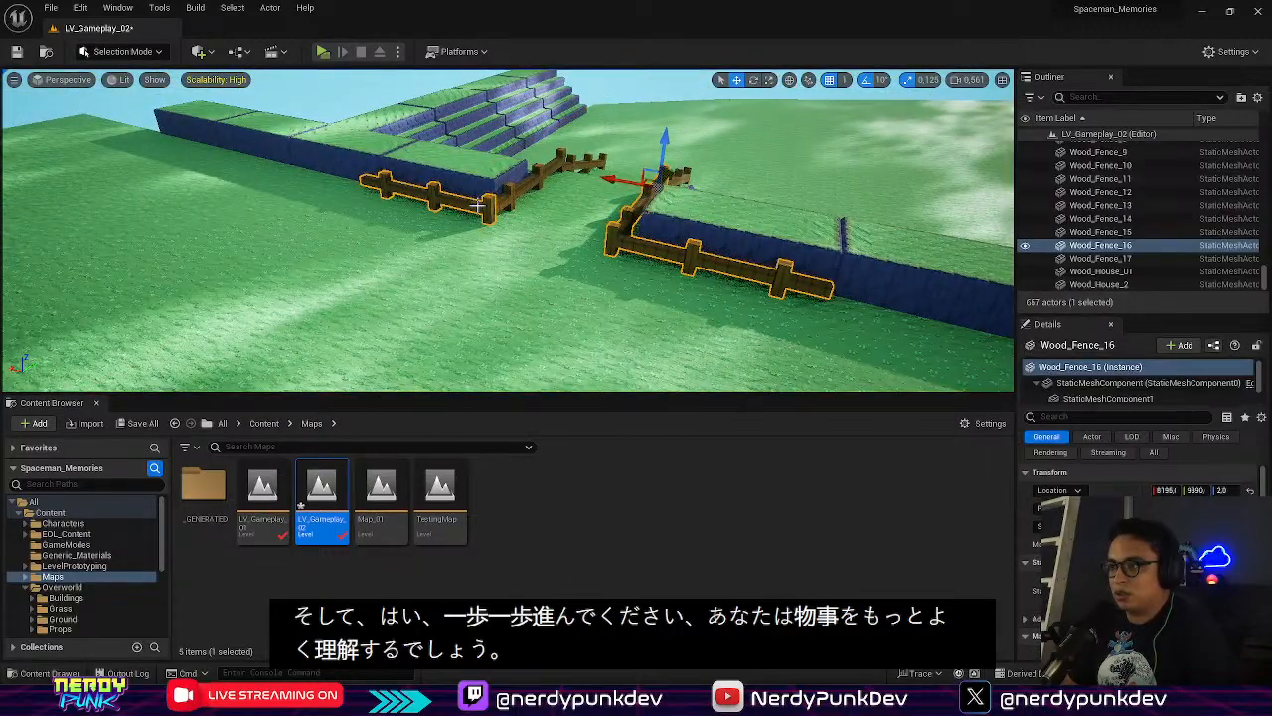
mouse_move(527, 210)
right_mouse_down()
mouse_move(553, 206)
mouse_move(527, 210)
right_mouse_up()
left_click(568, 212)
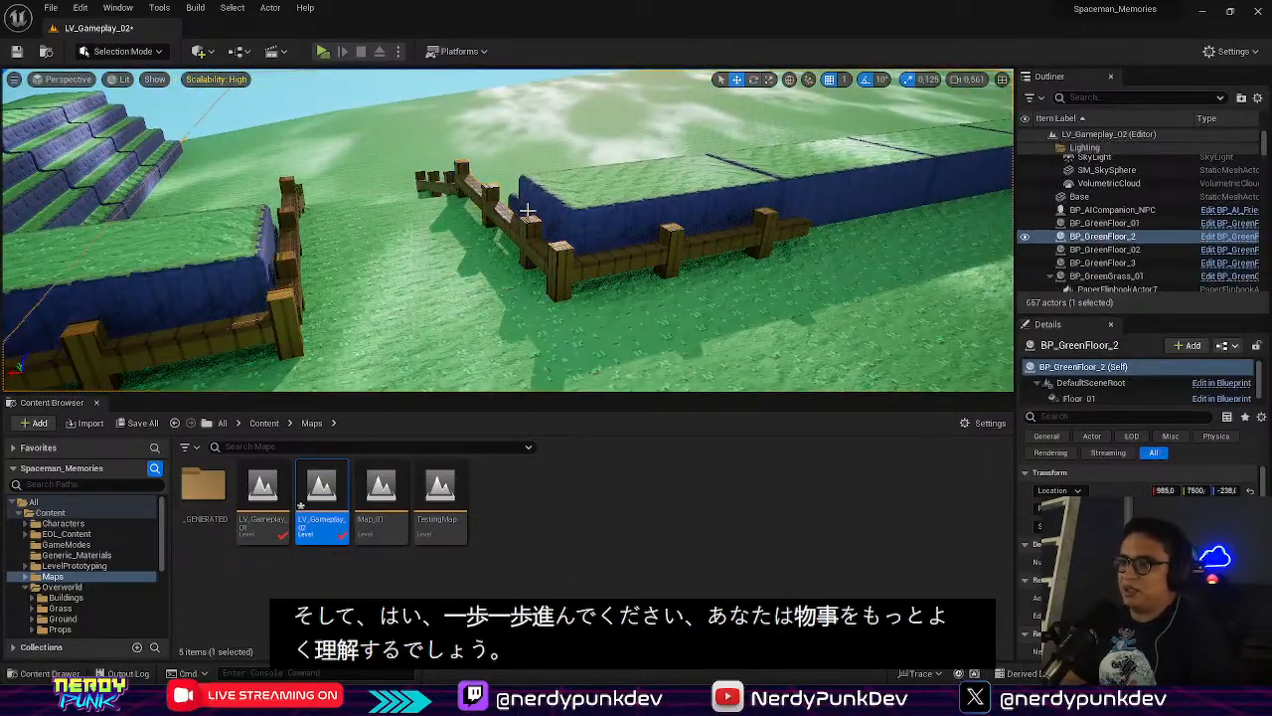
left_click(517, 221)
left_click(289, 238)
left_click(234, 260)
double_click(249, 330)
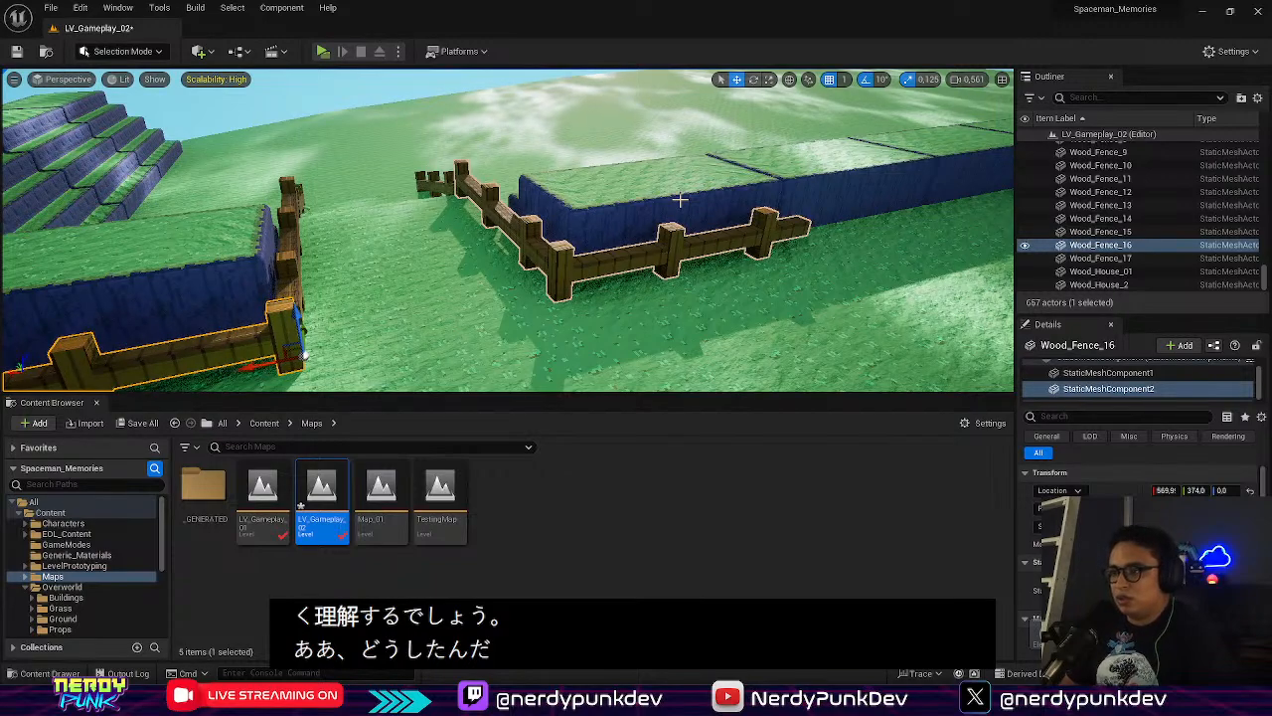
key("Delete")
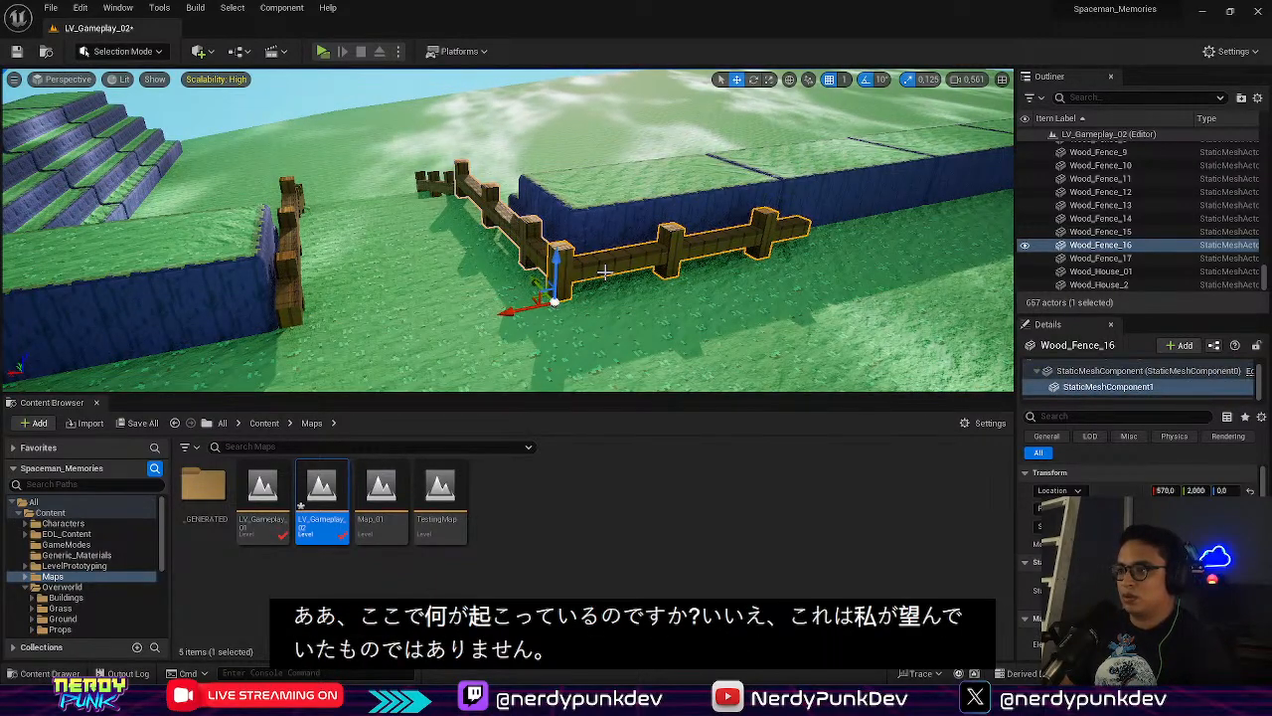
Duplicate the remaining turned fence piece to the opposite corner and orient the copy along the wall, away from the path
left_click_drag(513, 310, 215, 351, "alt")
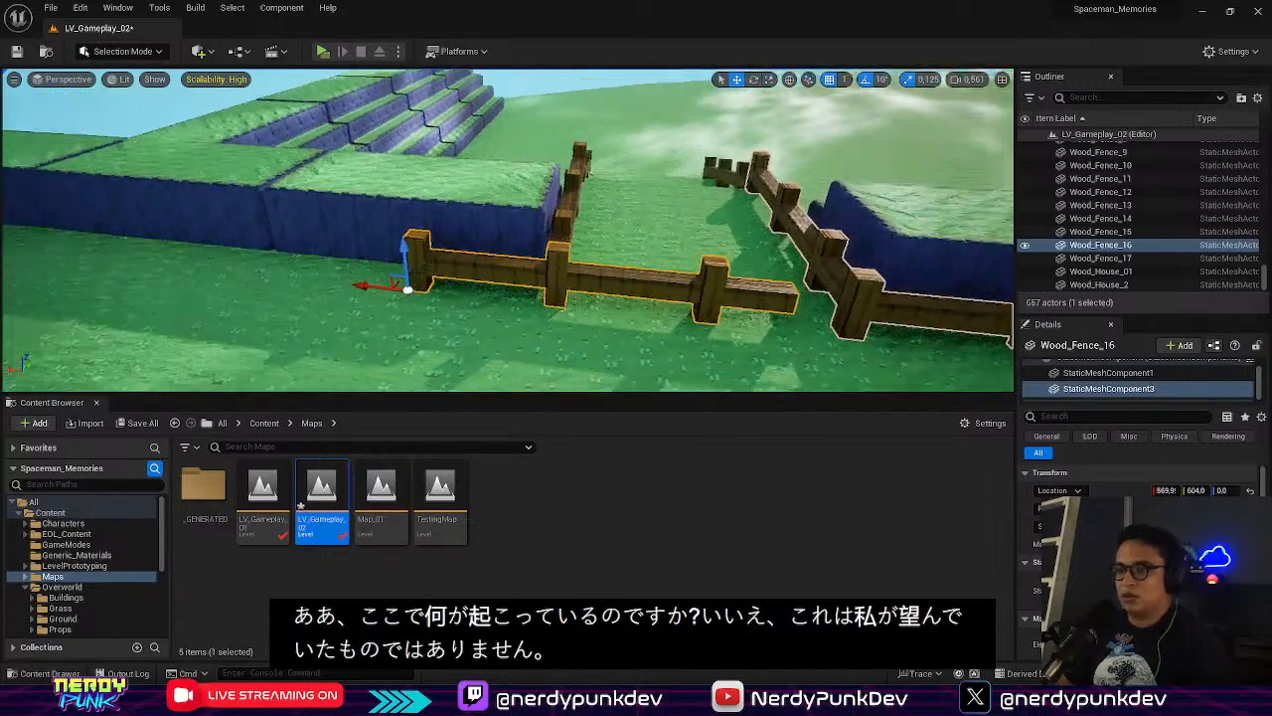
right_click_drag(458, 316, 487, 344)
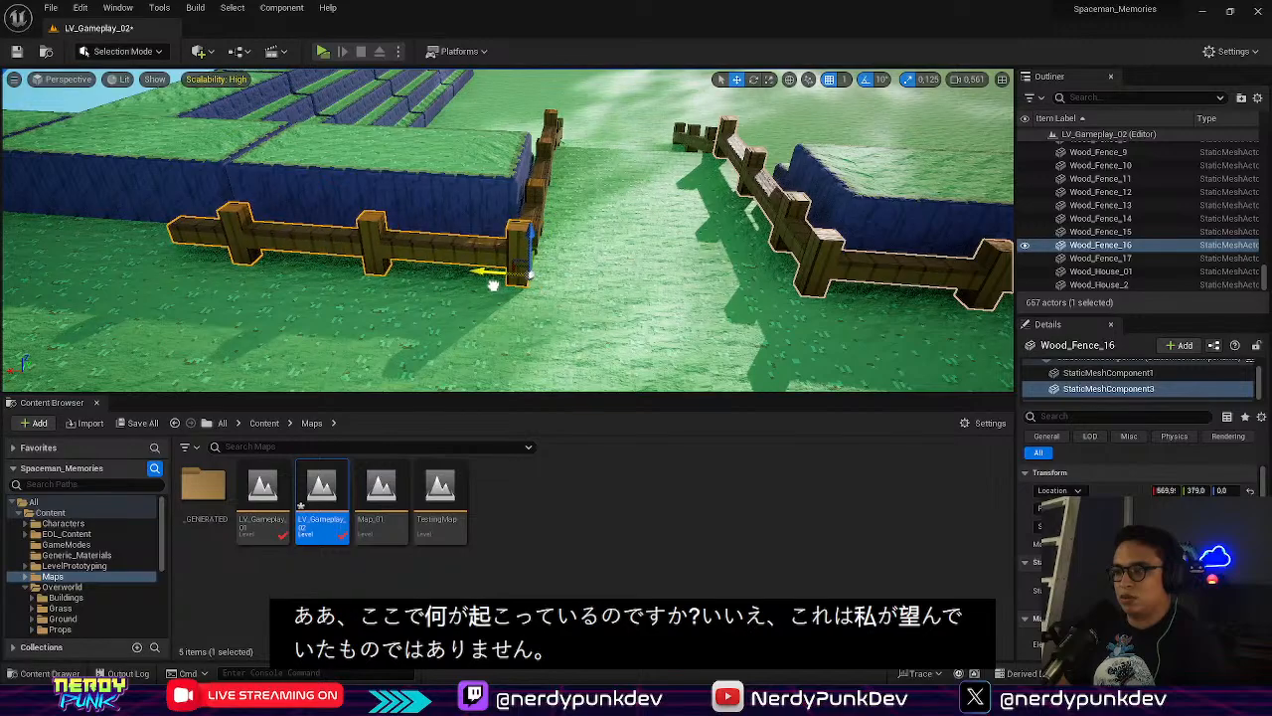
left_click_drag(493, 285, 501, 287)
Align the new copy's corner post with the adjoining fence's end, at about X 542.9 and Y 369
right_click_drag(501, 286, 390, 369)
key("w")
left_click_drag(482, 317, 561, 317)
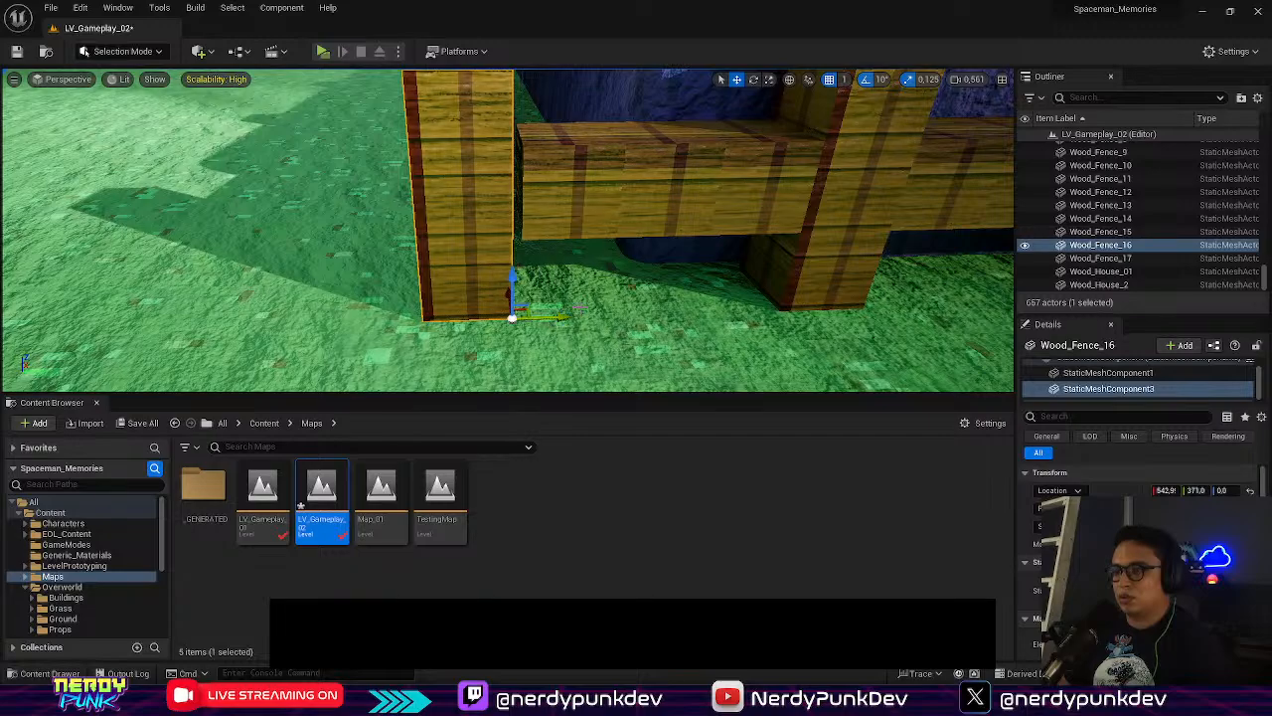
right_click_drag(580, 306, 467, 323)
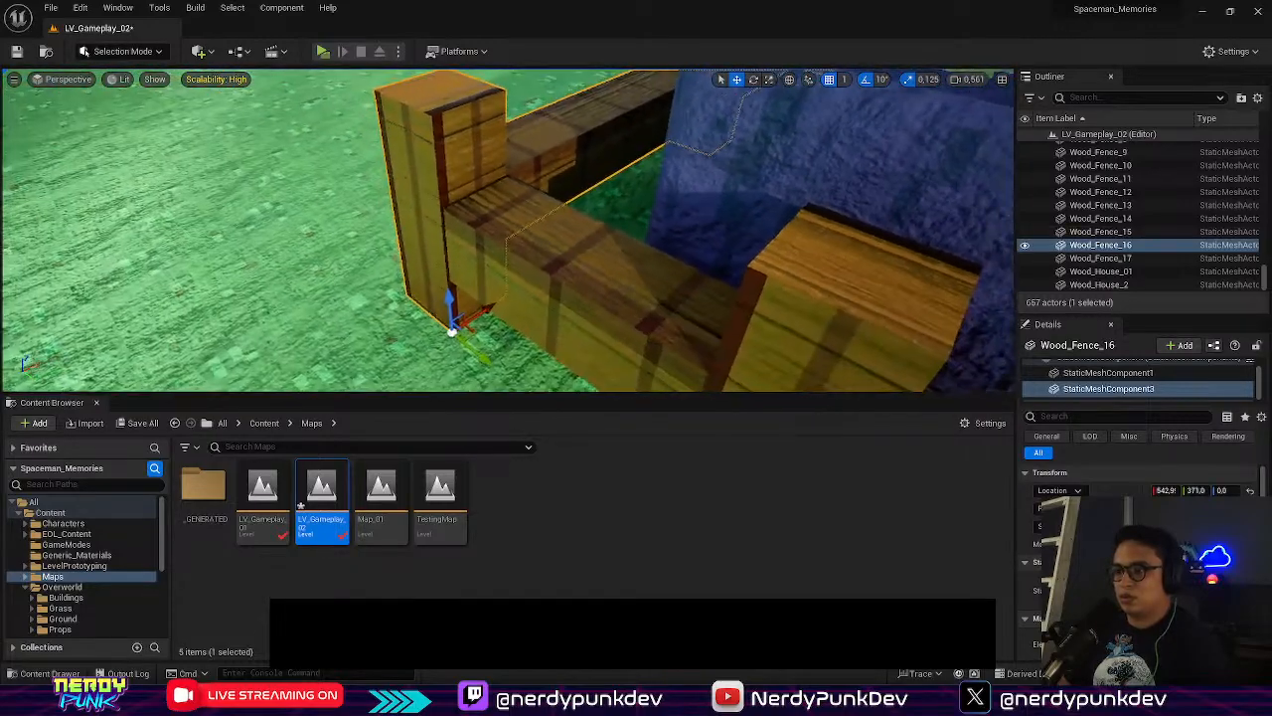
left_click_drag(491, 308, 486, 310)
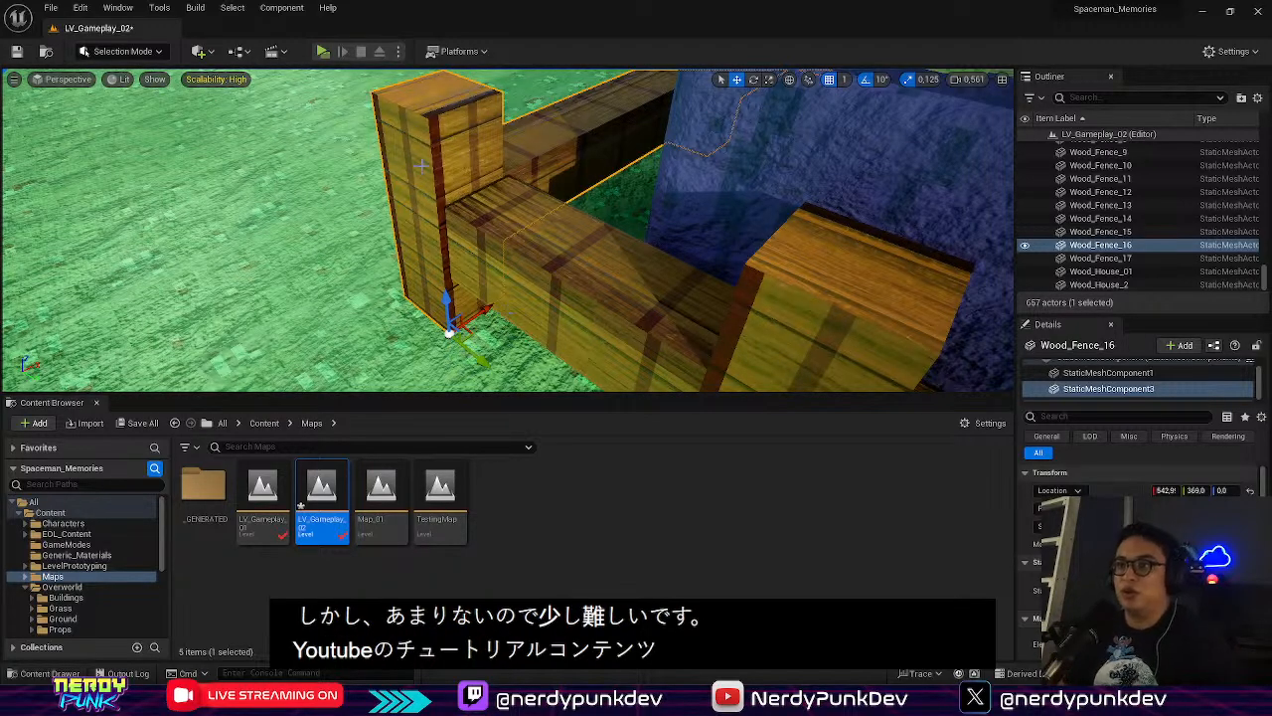
Launch the game preview and walk the character from the train station through the village to the fenced ramp
left_click(322, 51)
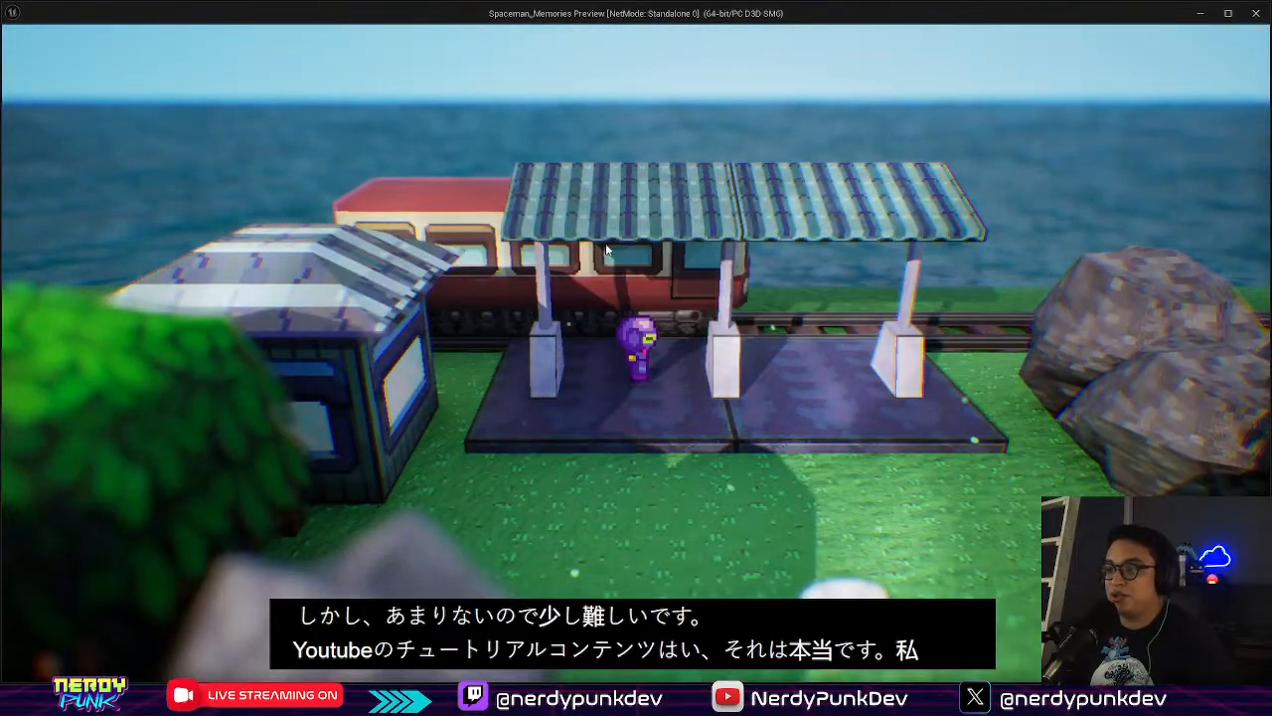
left_click(606, 249)
key("s")
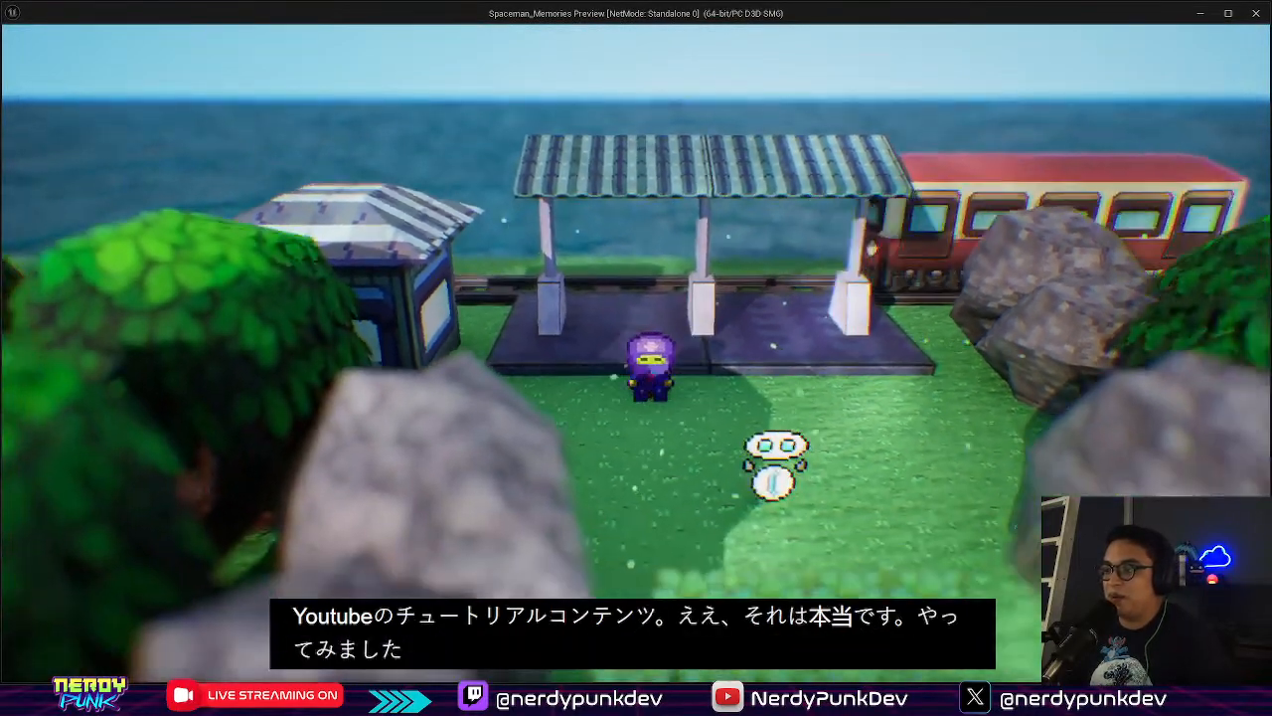
key("s")
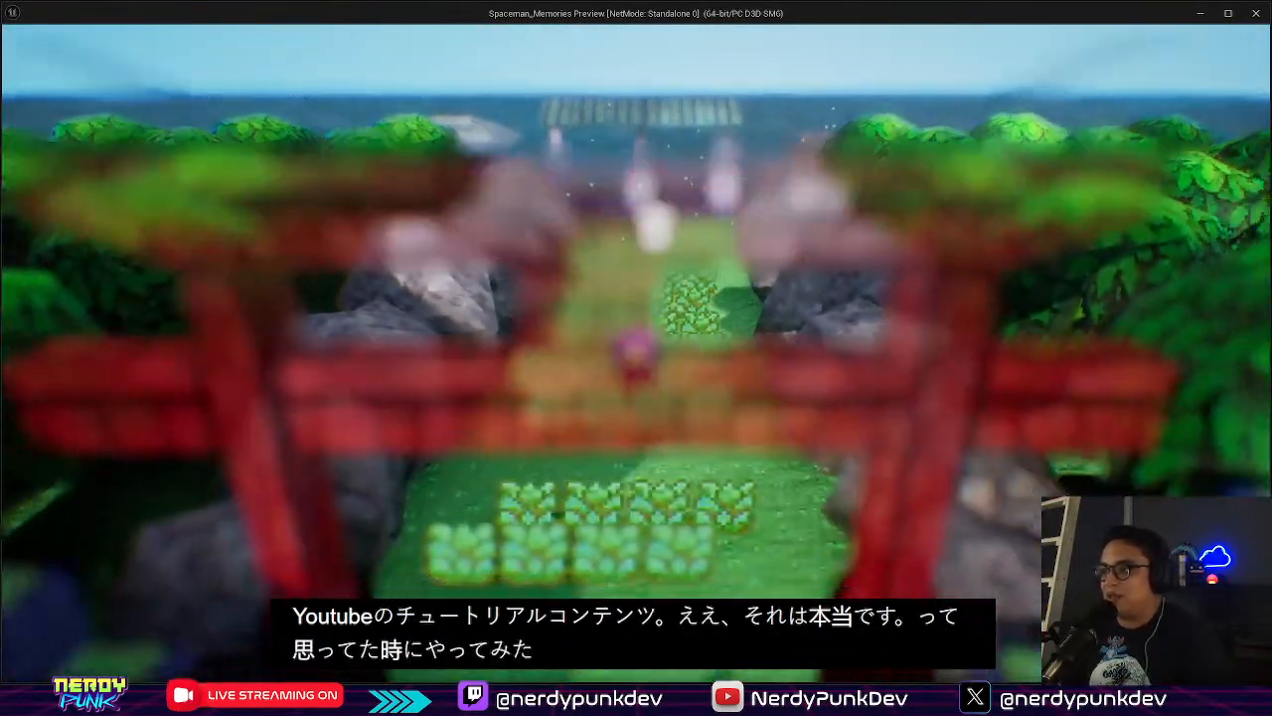
key("s")
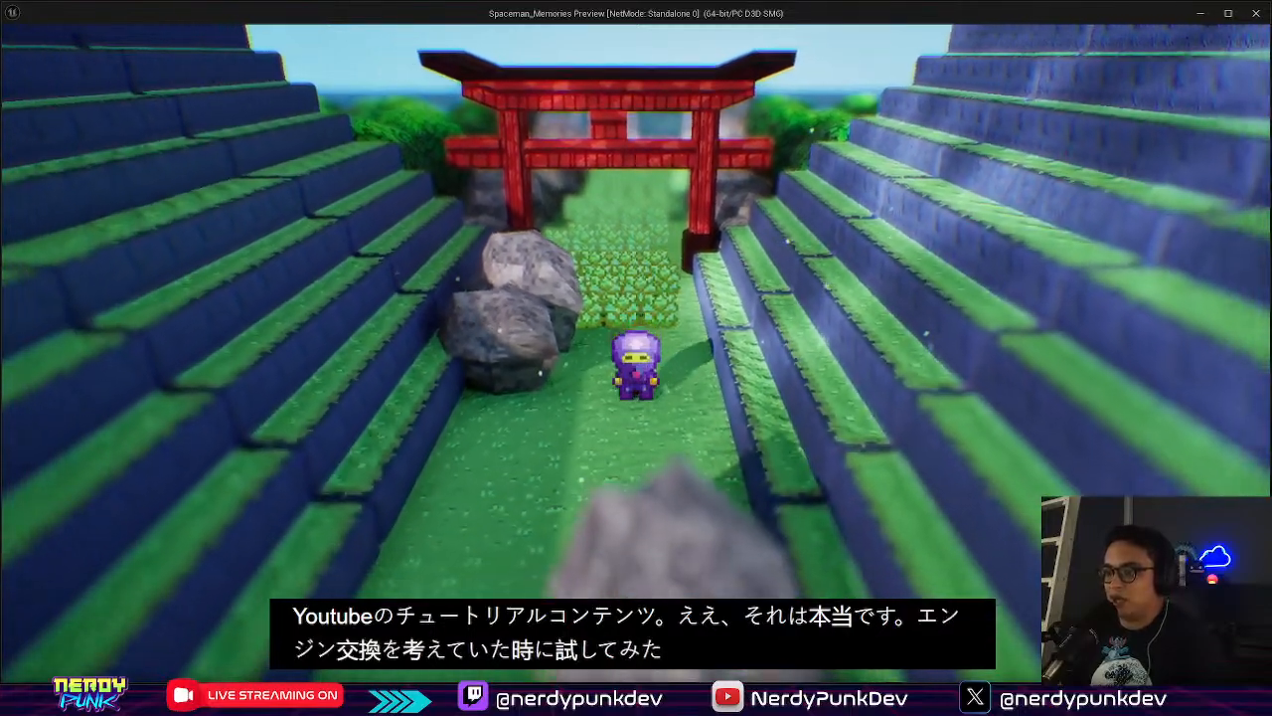
key("s")
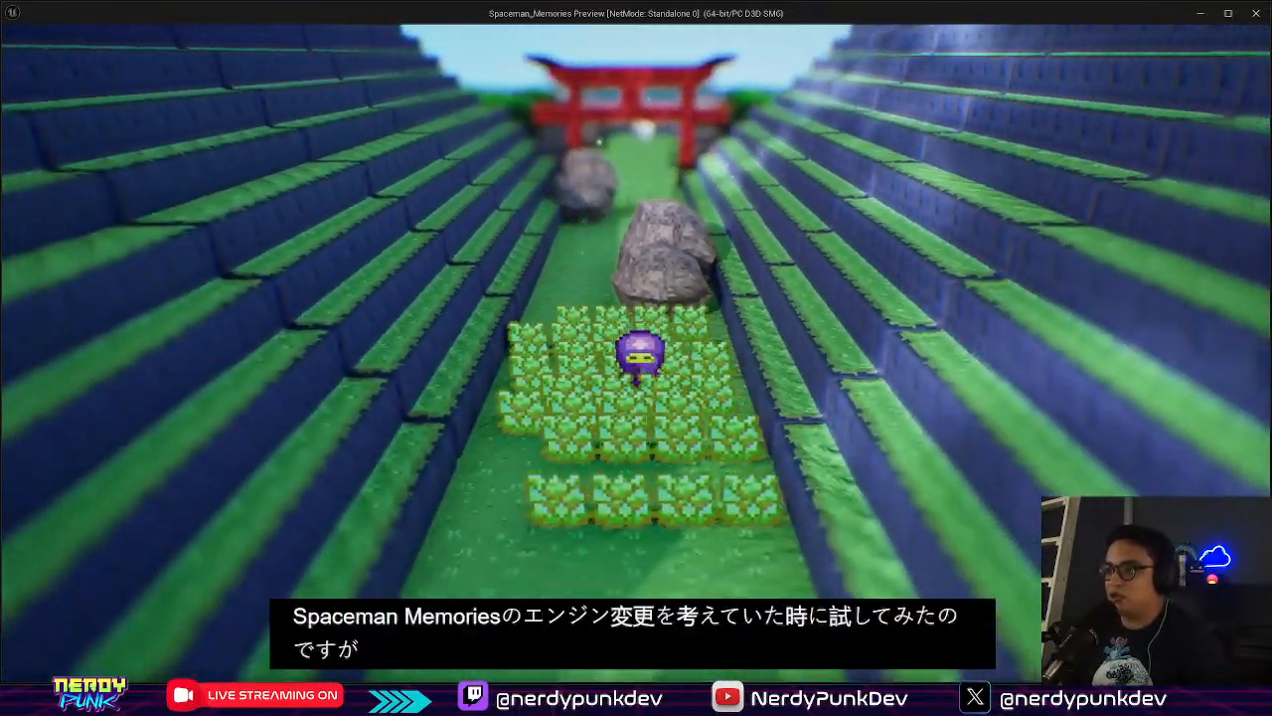
key("s")
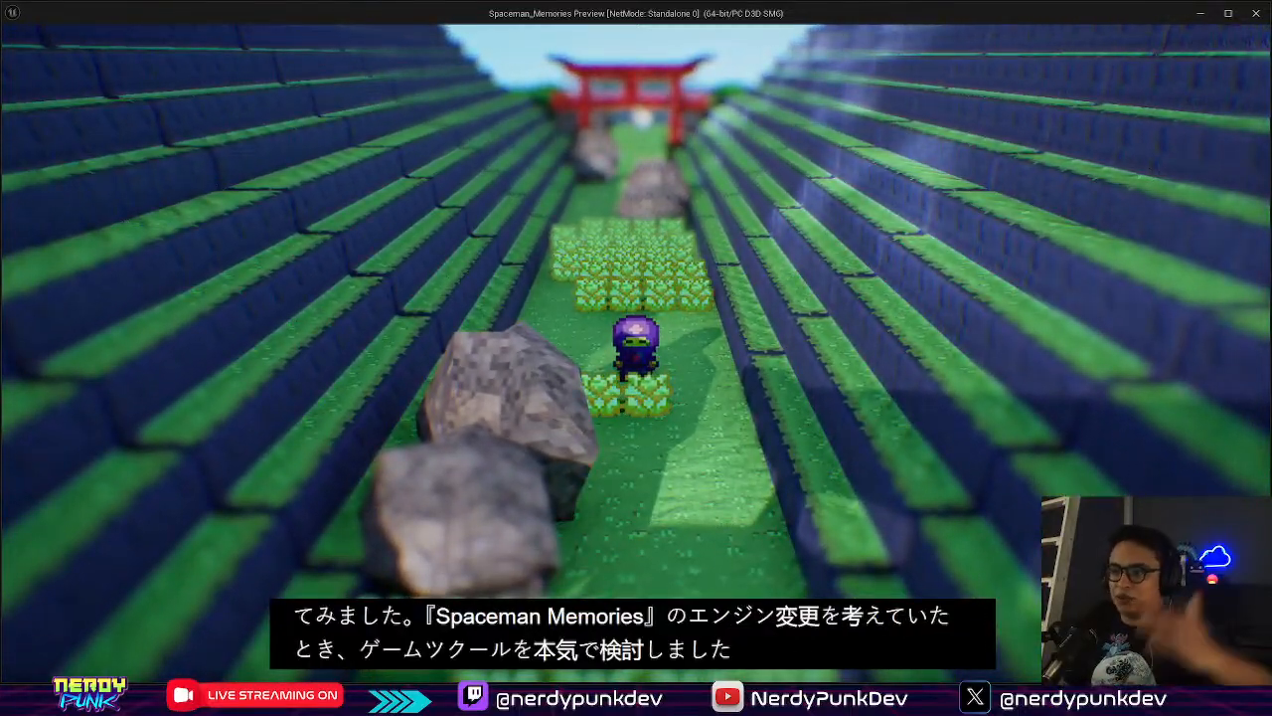
key("d")
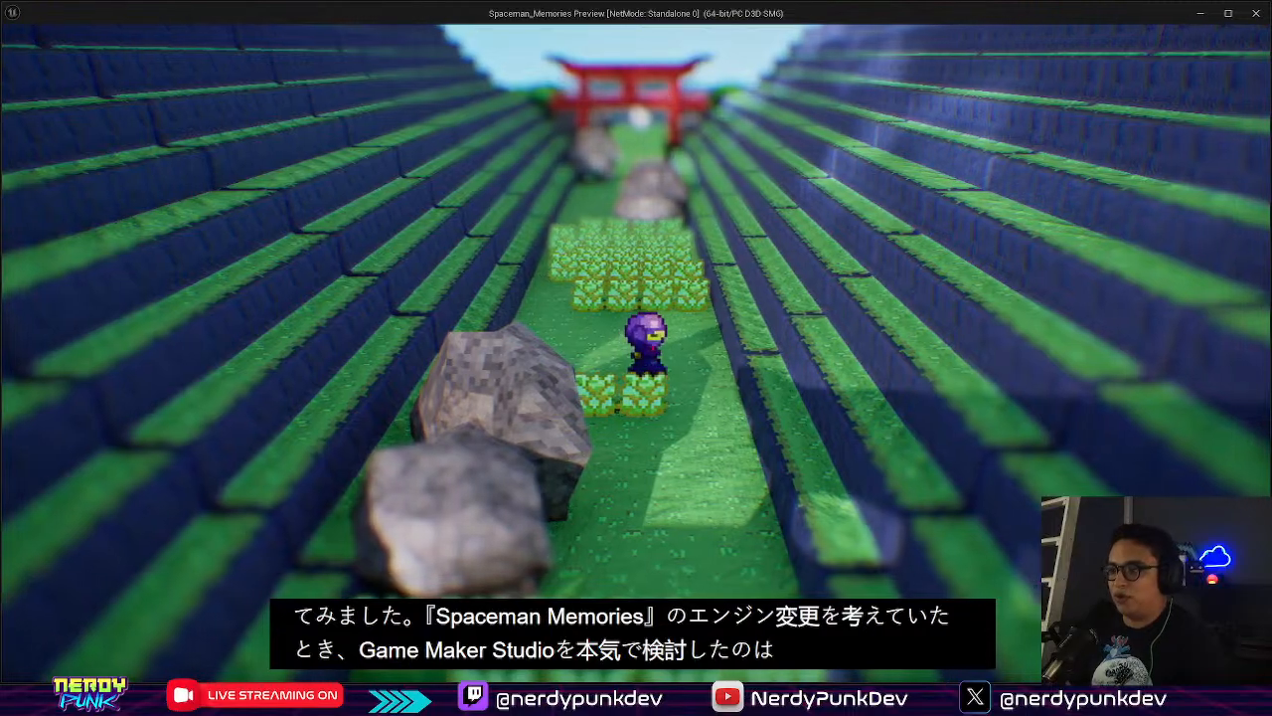
key("s")
key("s")
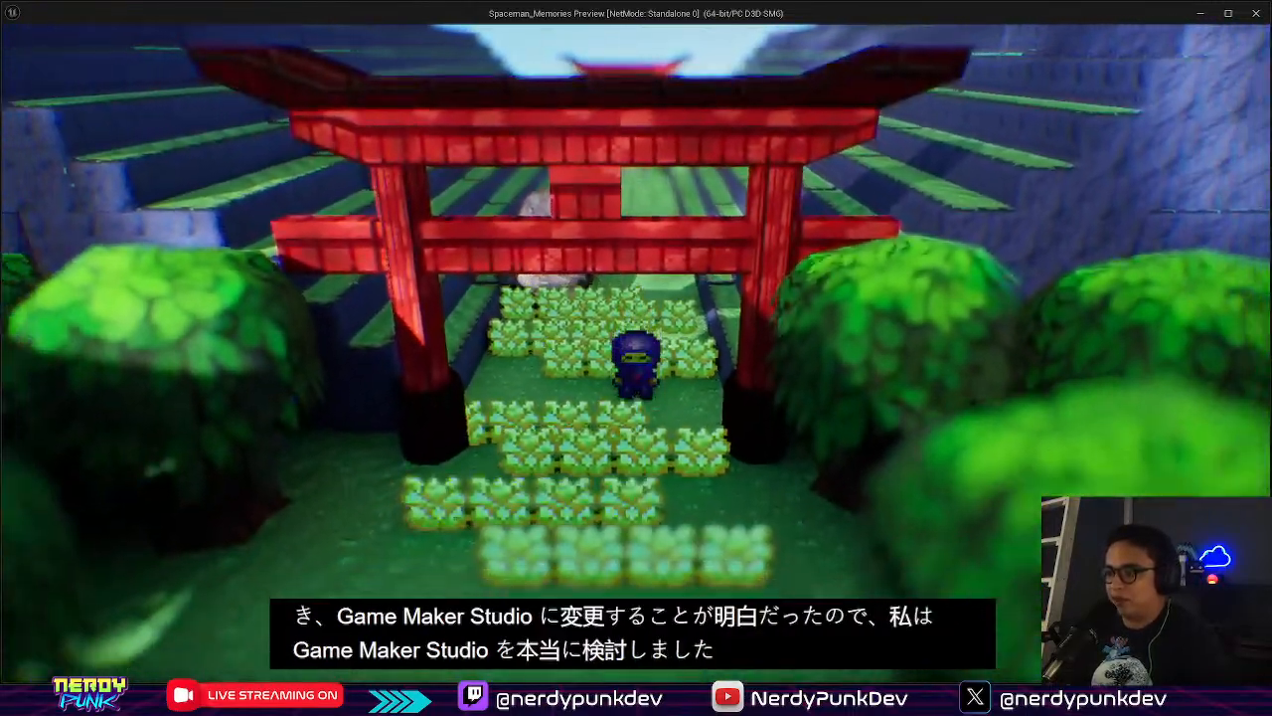
key("s")
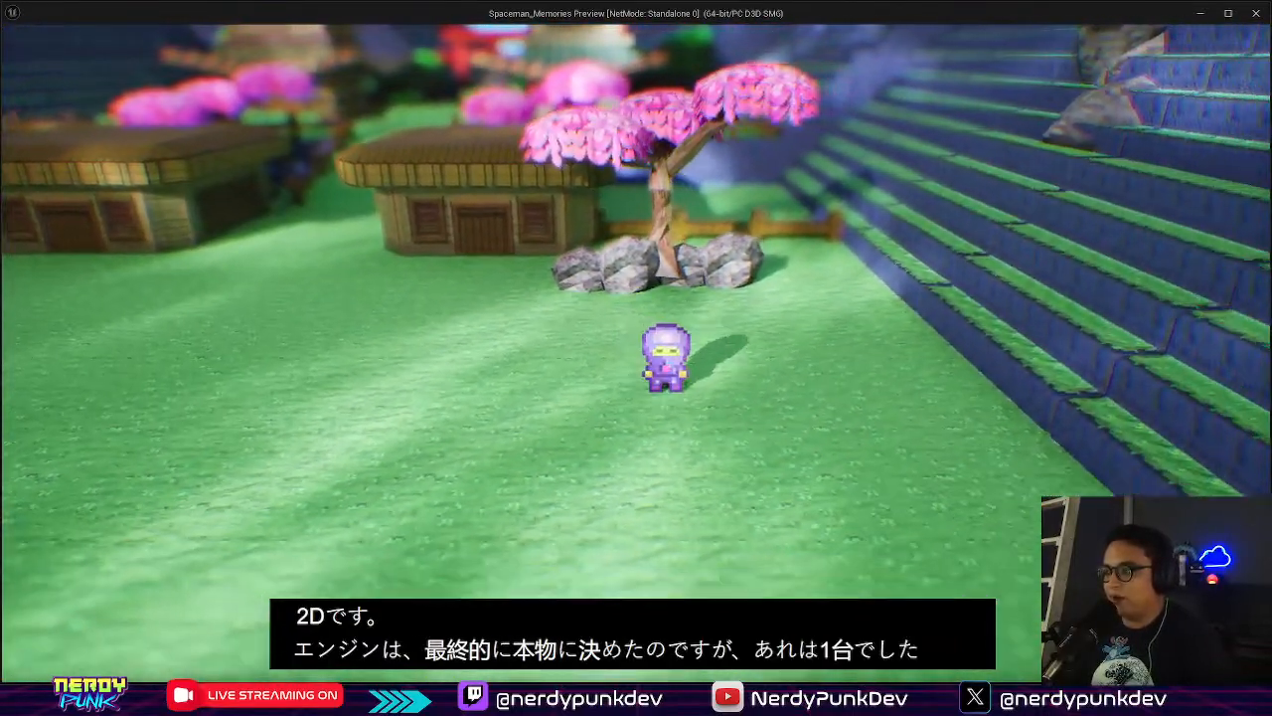
key("s")
key("d")
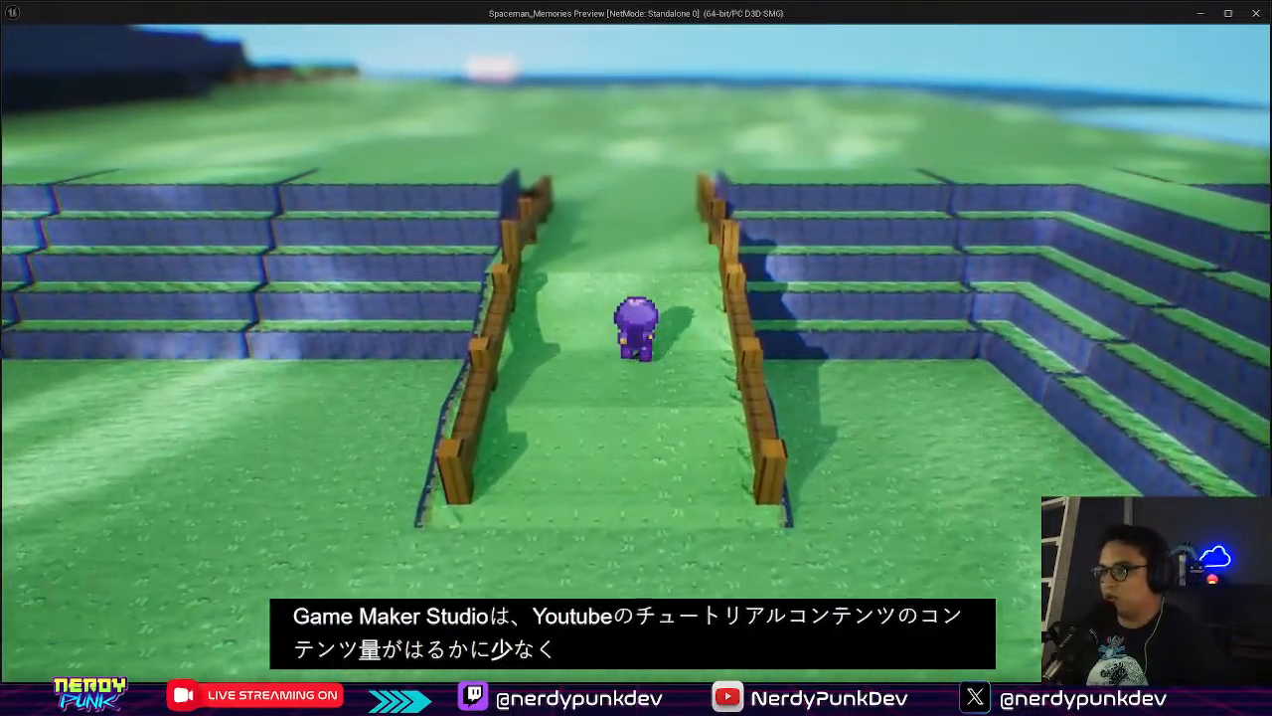
Walk through the fenced ramp opening and back to check the corner fences, and end the game preview
key("w")
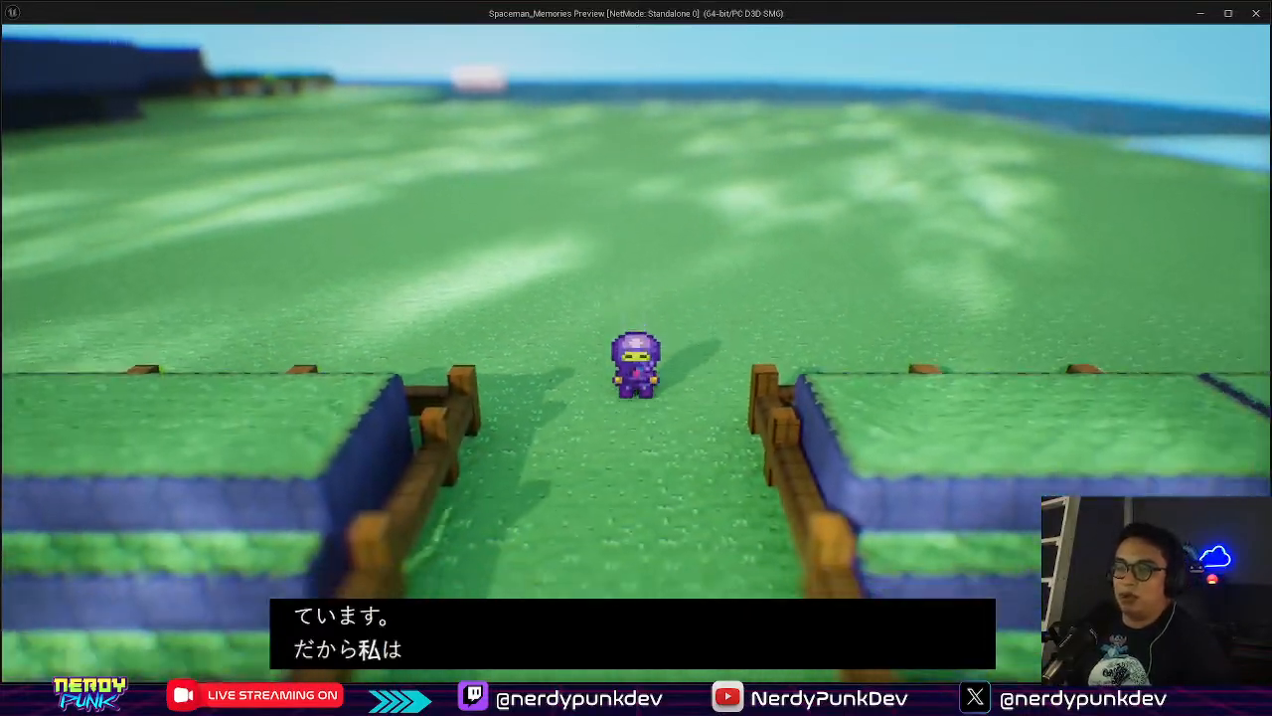
key("s")
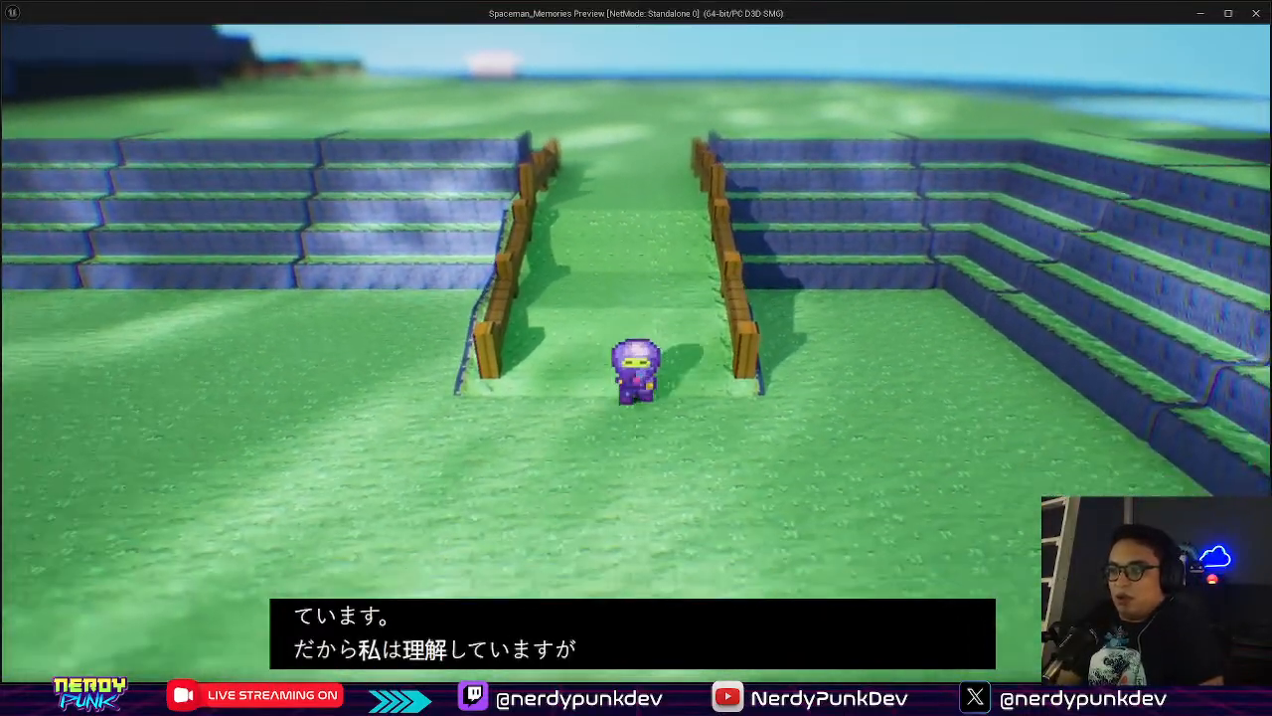
key("a")
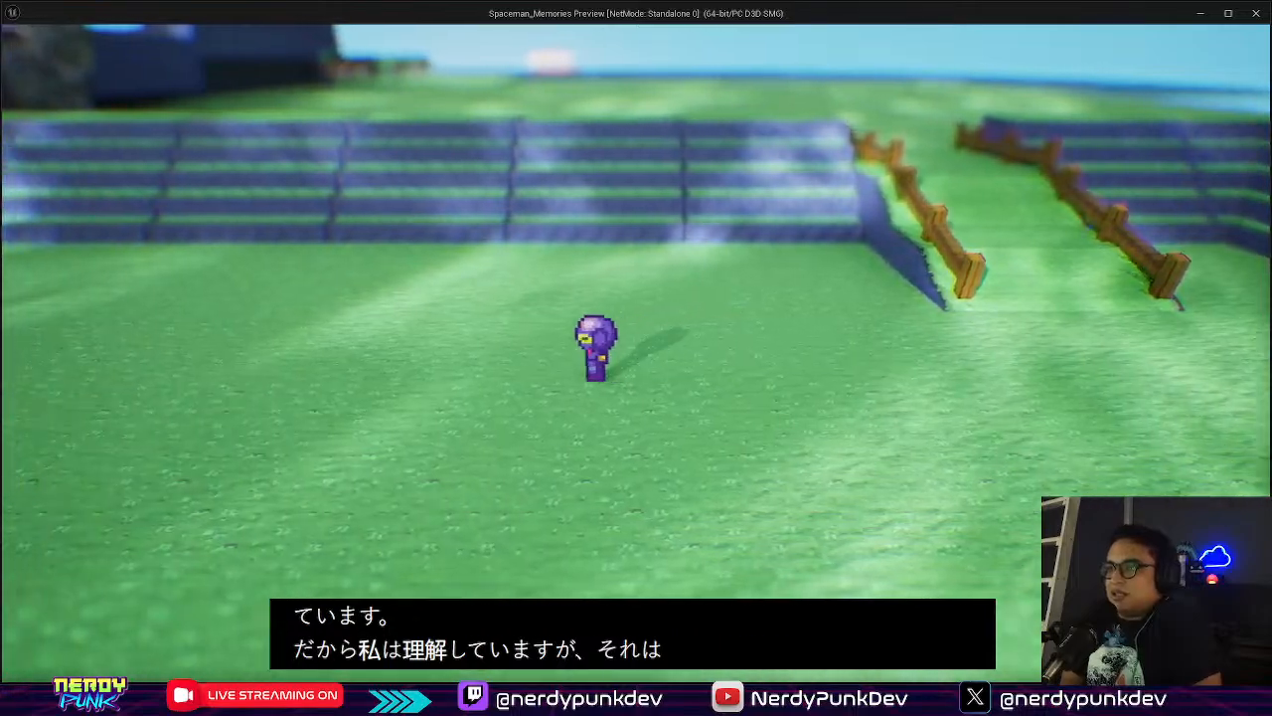
key("w")
key("Escape")
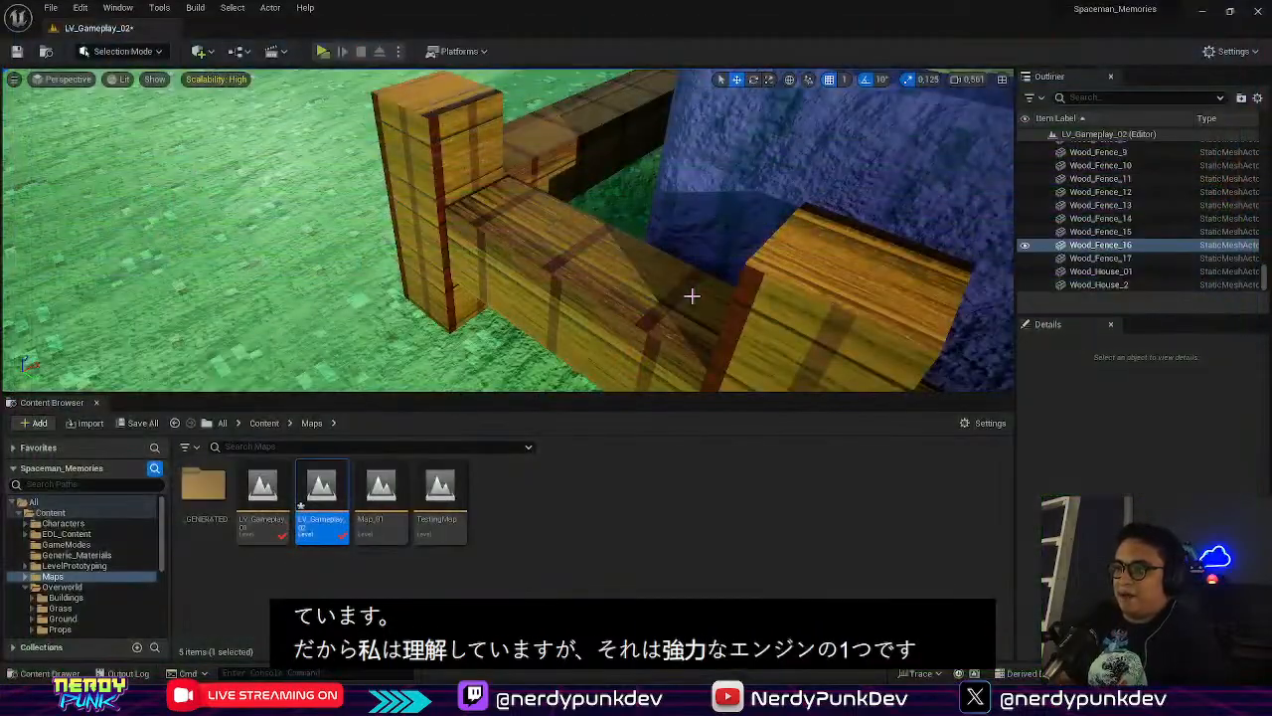
right_click_drag(716, 237, 895, 149)
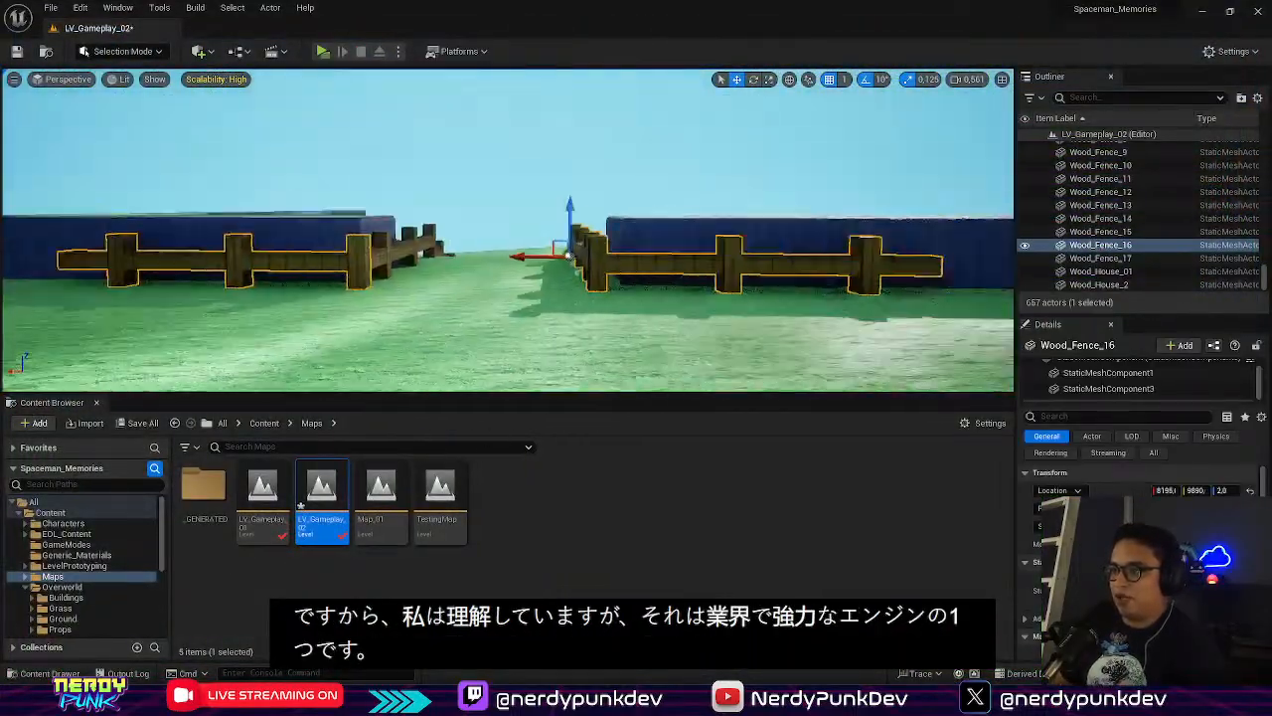
right_click_drag(507, 230, 691, 284)
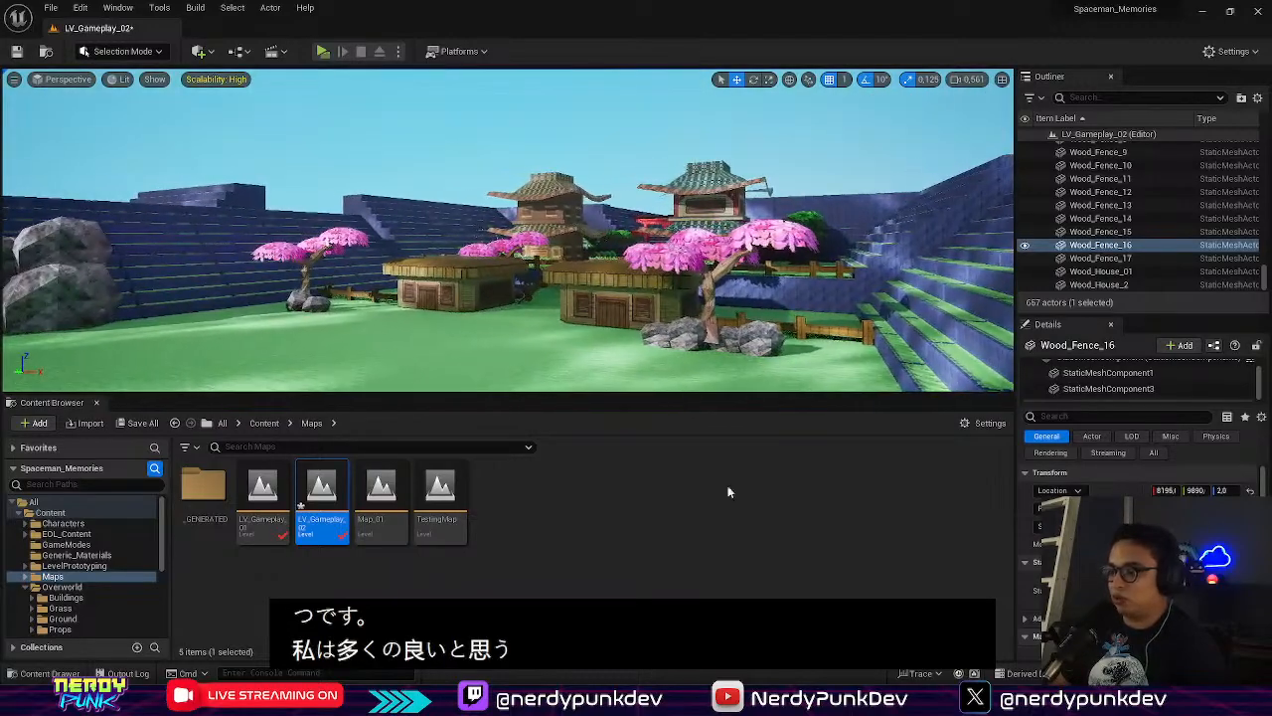
mouse_move(768, 698)
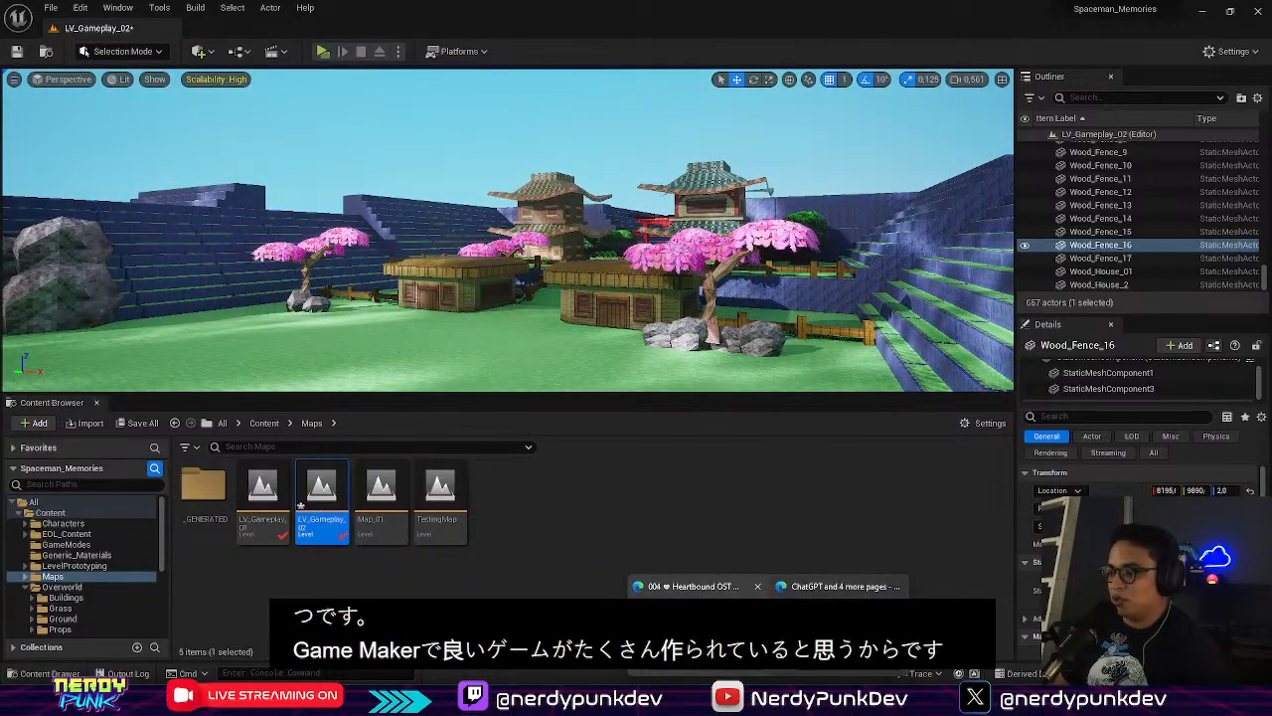
left_click(701, 636)
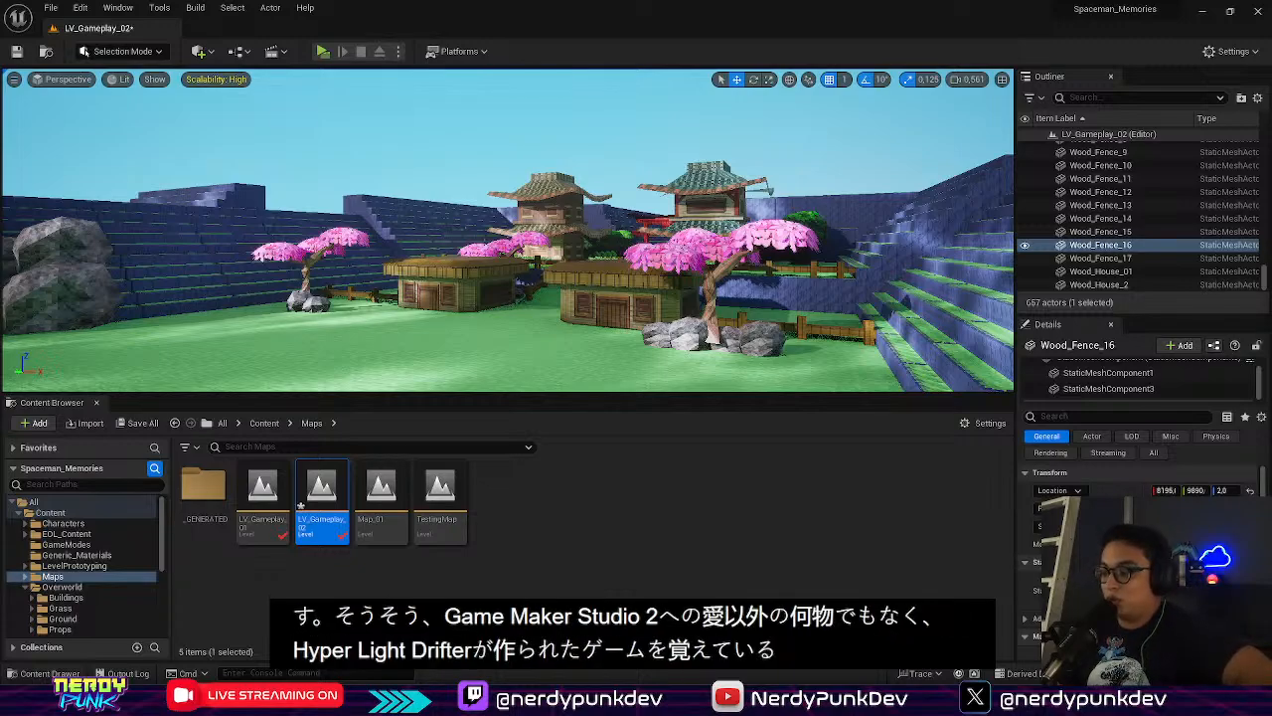
Move the rocks Rock_26 and Rock_25 onto the grassy plateau behind the stepped wall, one next to the other
key("w")
right_click_drag(473, 225, 656, 304)
key("s")
key("w")
left_click(572, 243)
key("s")
left_click_drag(442, 241, 596, 227)
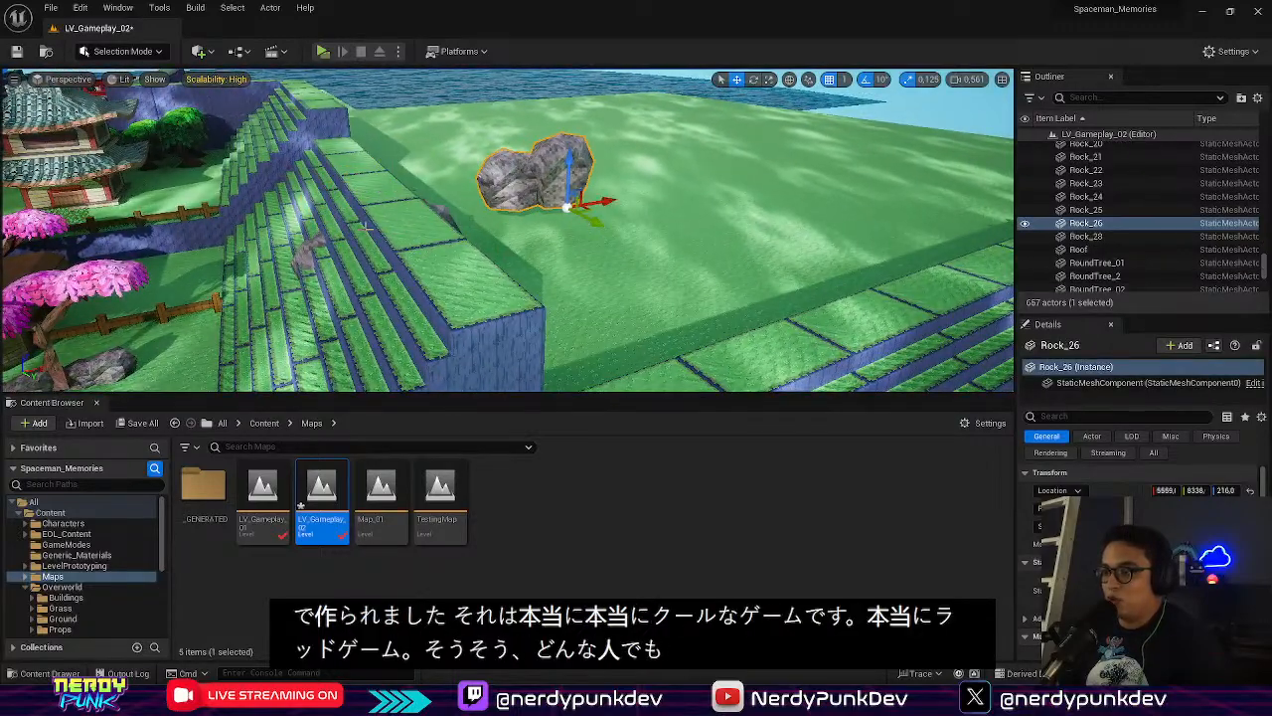
left_click(471, 282)
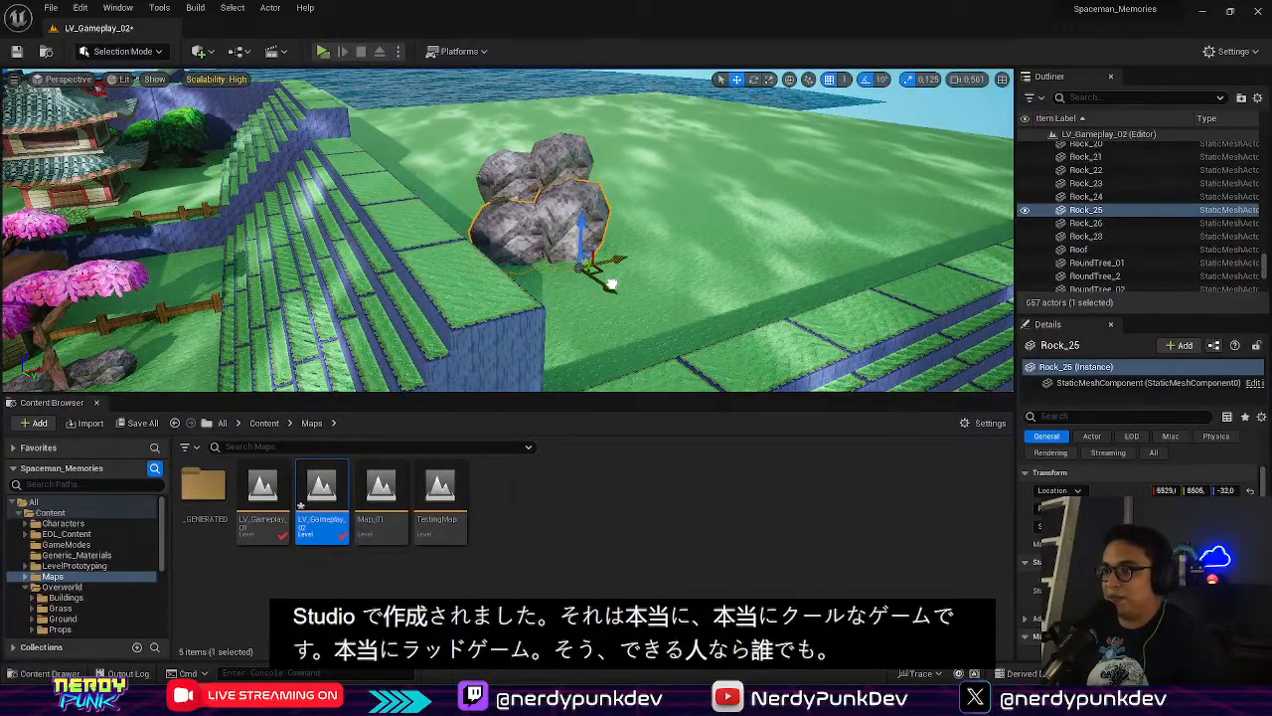
Select Rock_25 and Rock_26 together and move the pair across the plateau toward the top edge of the stepped wall
key("w")
key("d")
right_click_drag(611, 285, 432, 260)
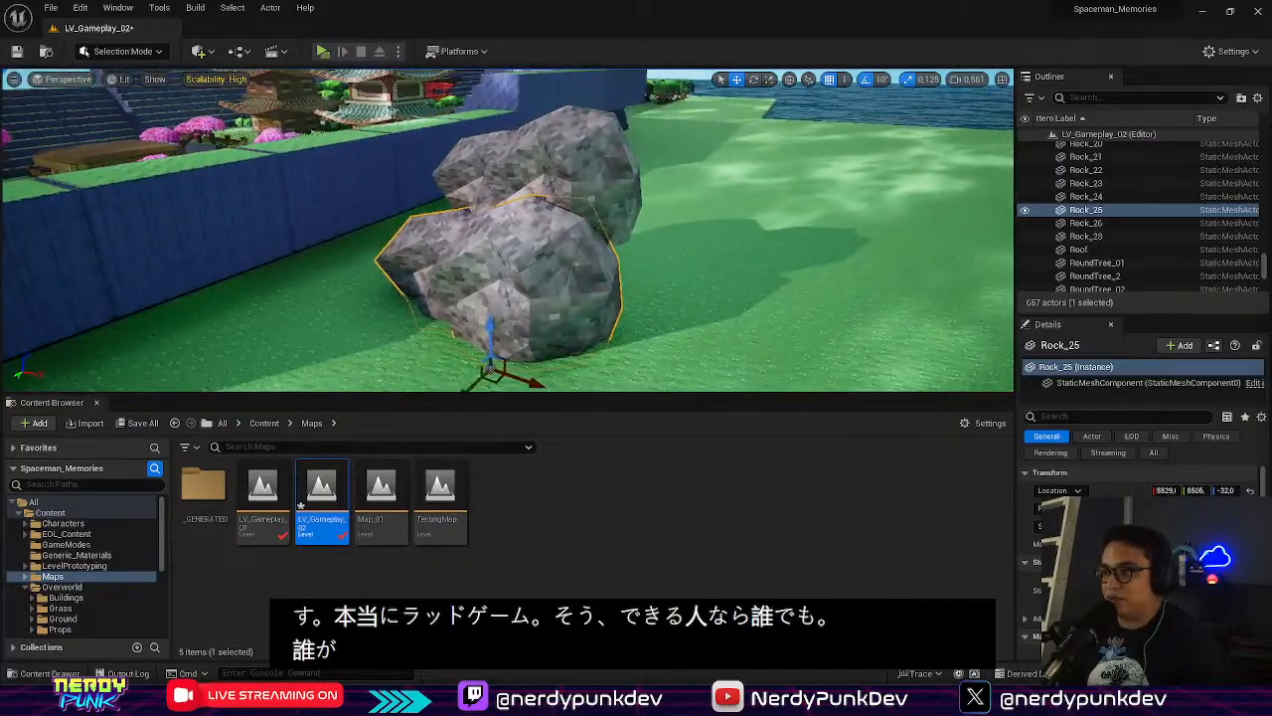
key("w")
mouse_move(524, 287)
right_mouse_down()
mouse_move(458, 299)
mouse_move(524, 287)
right_mouse_up()
key("s")
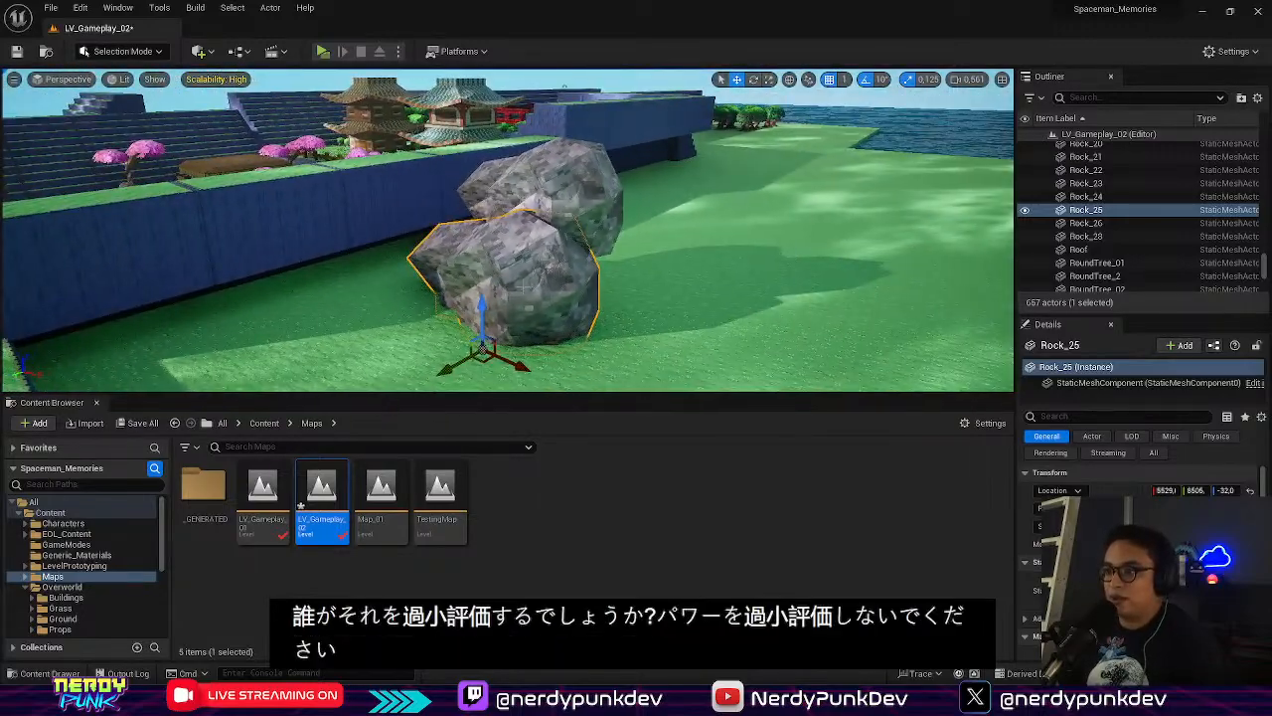
left_click(535, 199, "ctrl")
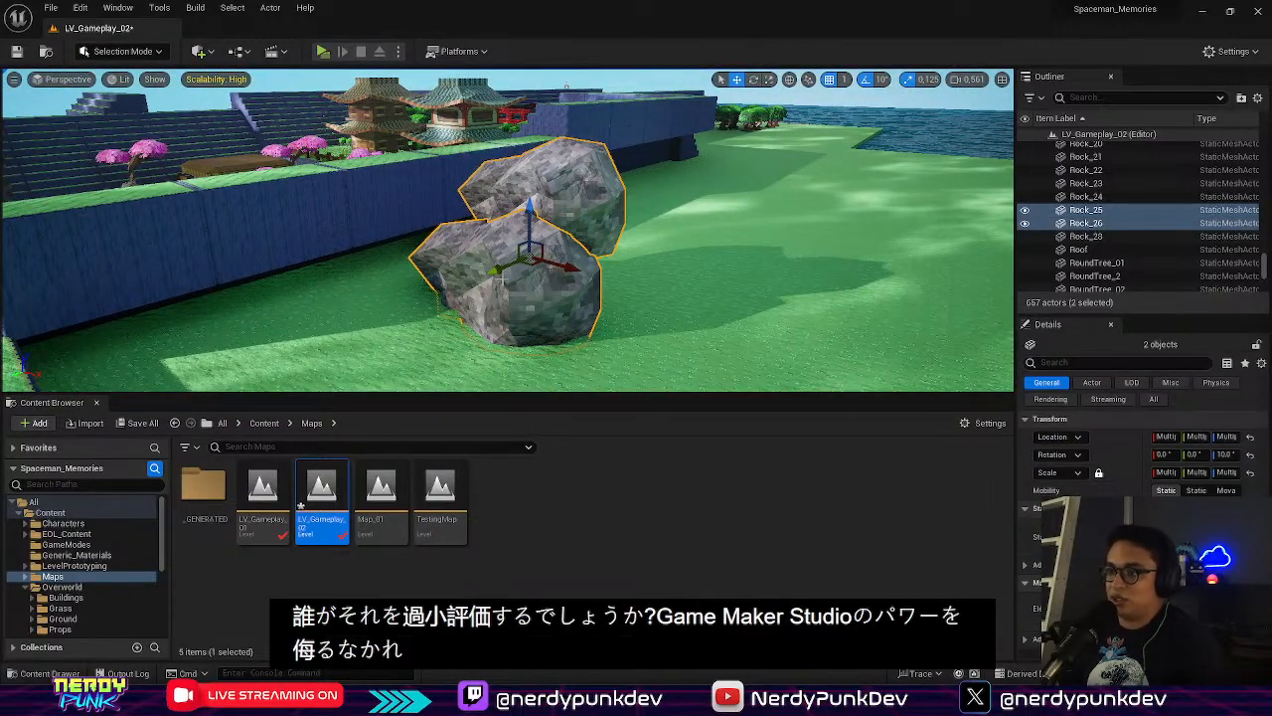
left_click_drag(495, 275, 270, 336)
right_click_drag(241, 300, 95, 323)
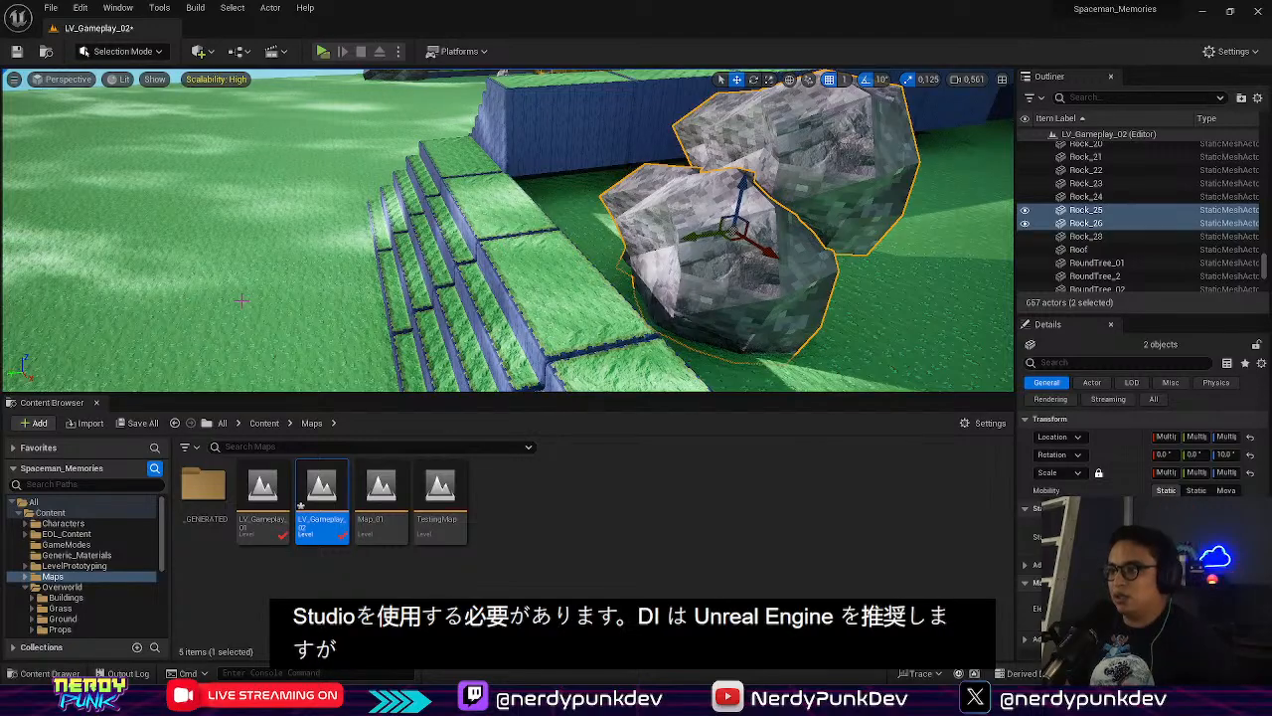
Launch the game preview, walk from the train station to the stepped wall to check the rocks above it, and end the preview
right_click_drag(573, 261, 795, 242)
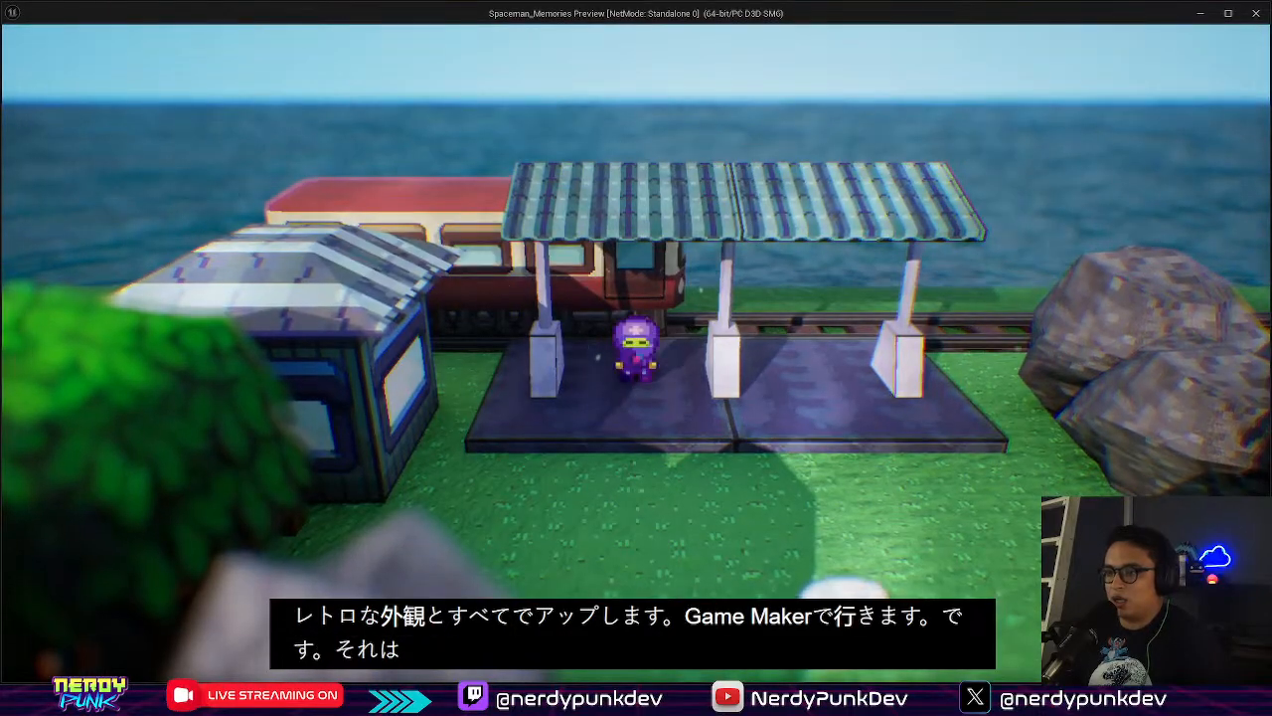
key("s")
key("d")
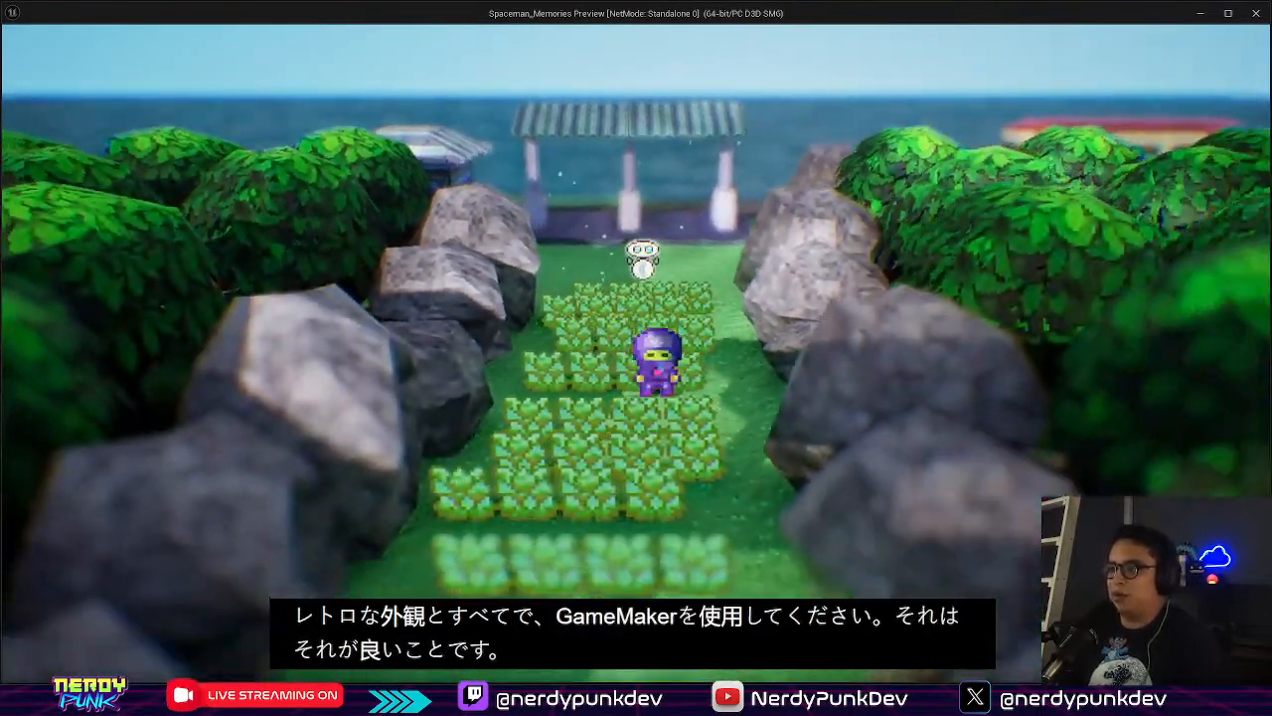
key("s")
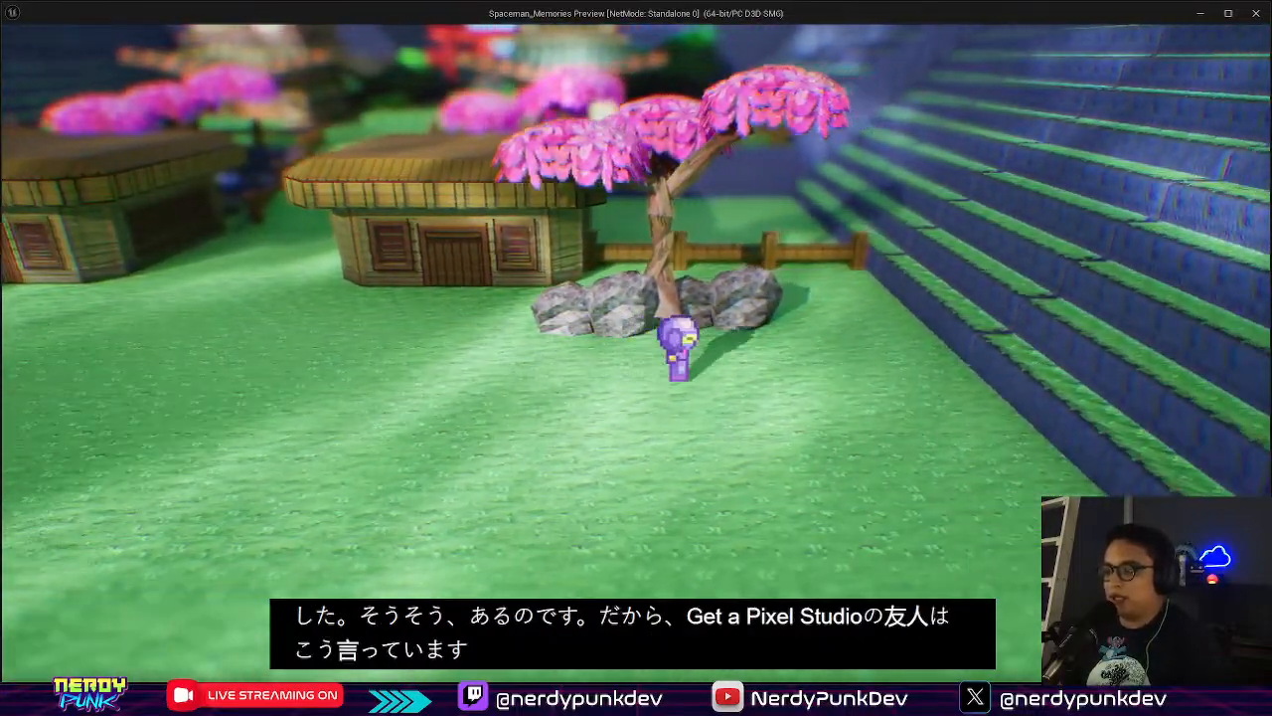
key("s")
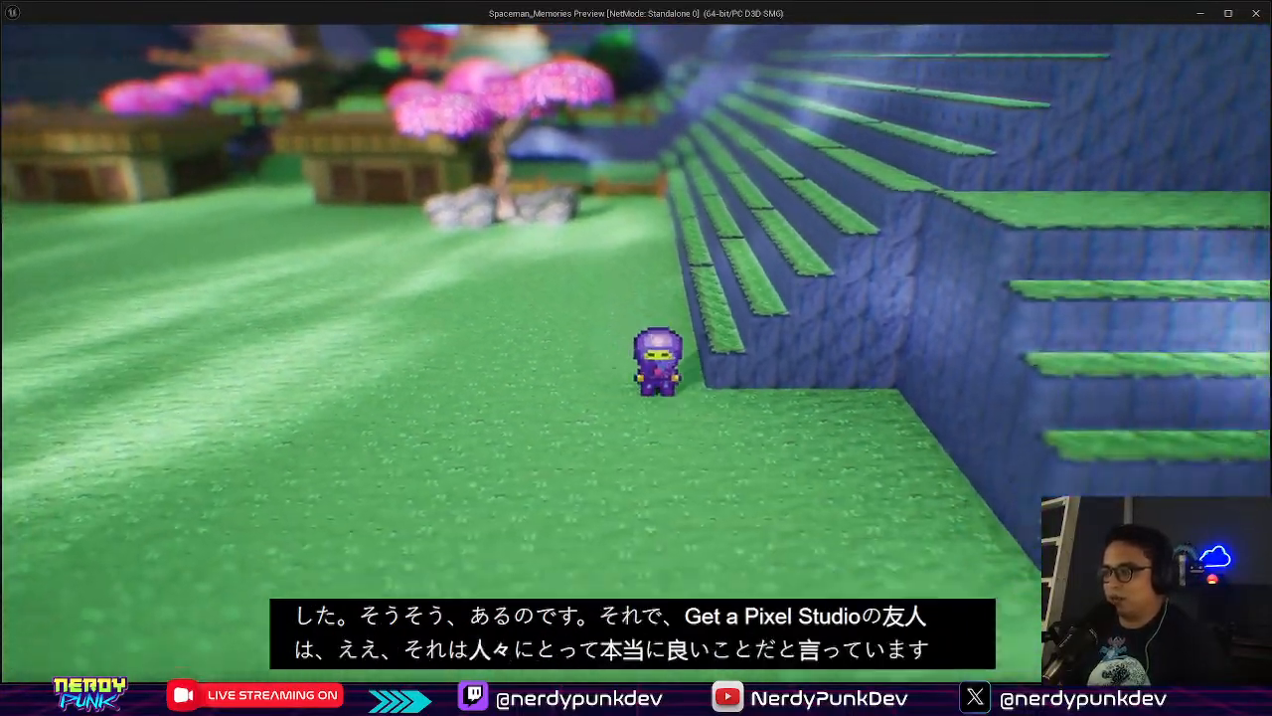
key("d")
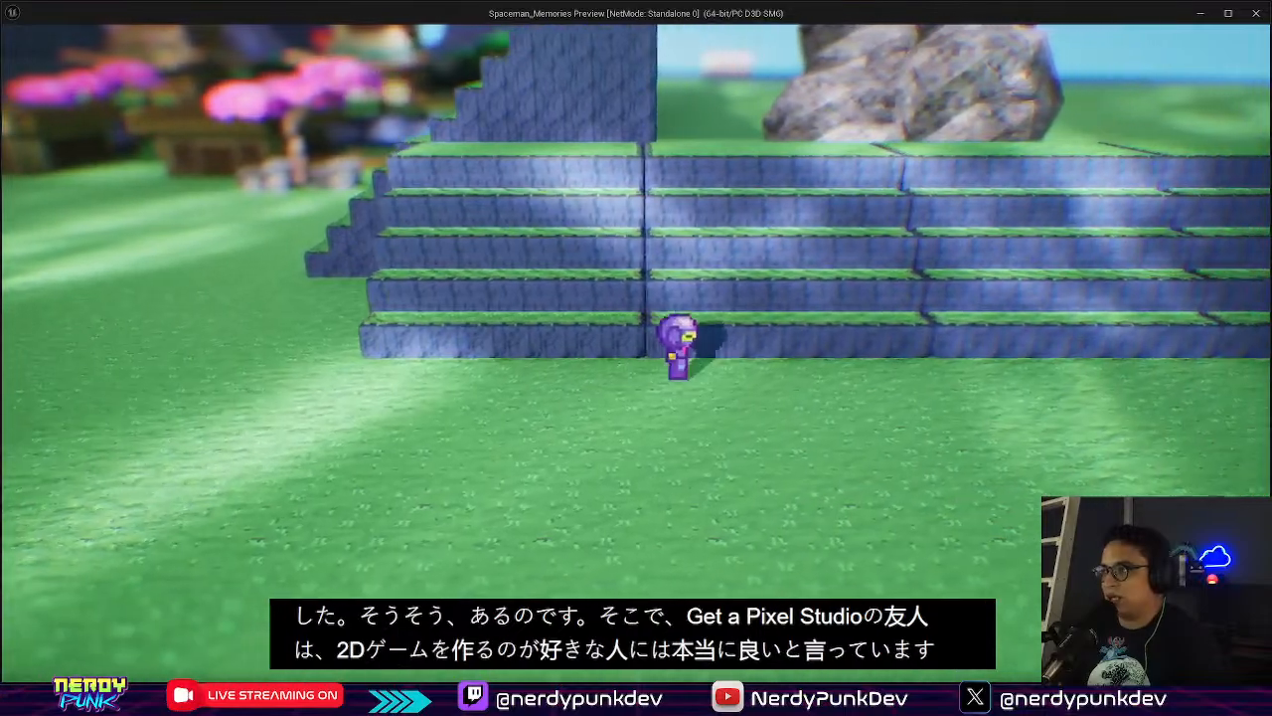
key("d")
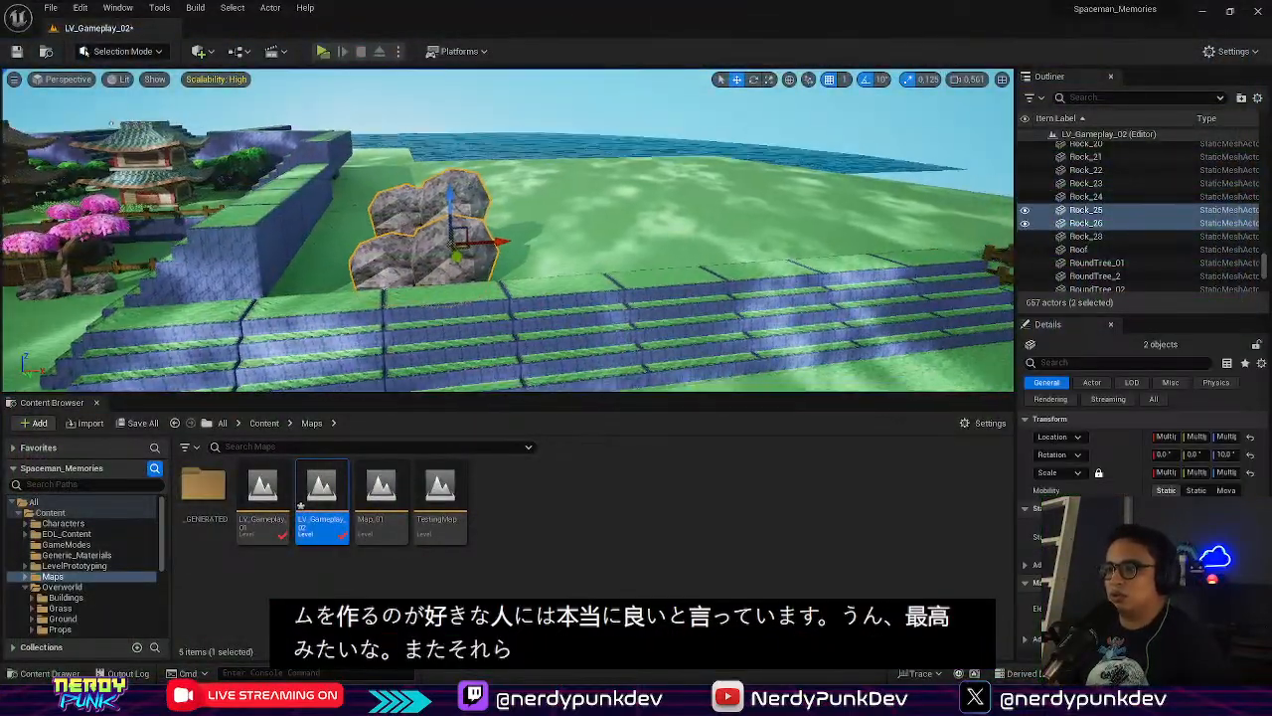
Move the rock pair further forward so that it sits right on the top edge of the stepped wall
key("f")
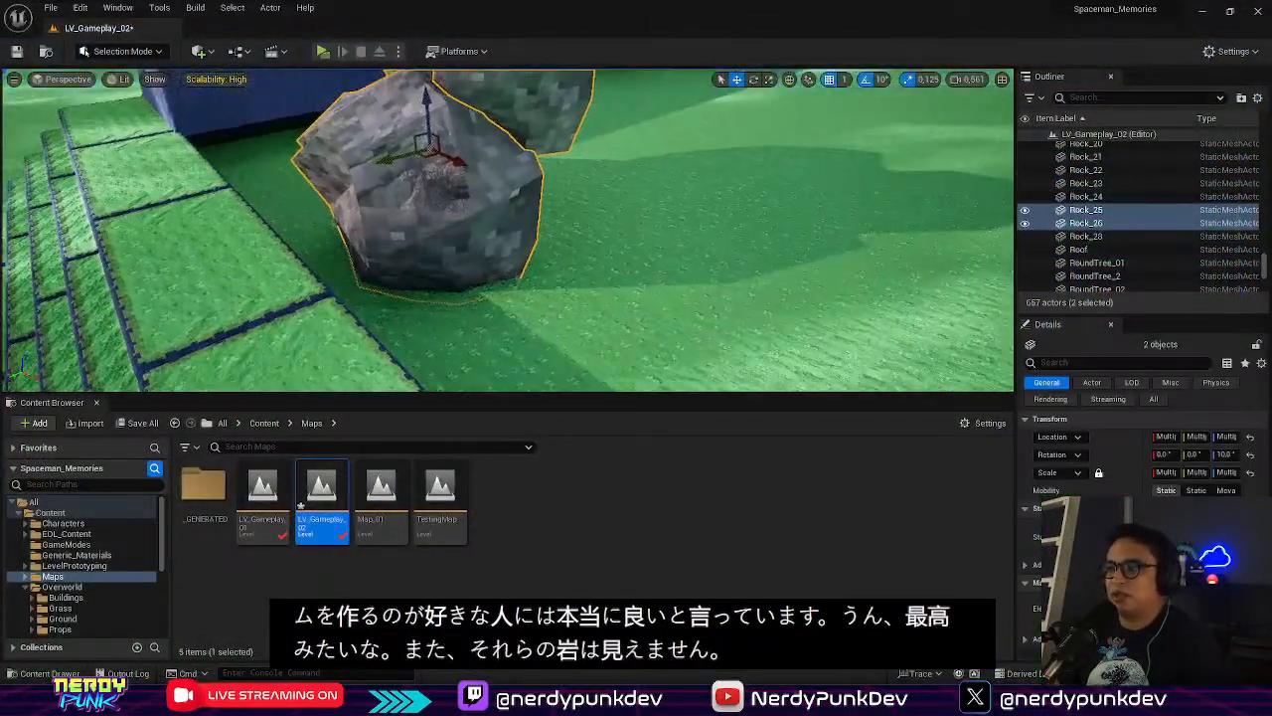
right_click_drag(423, 197, 409, 176)
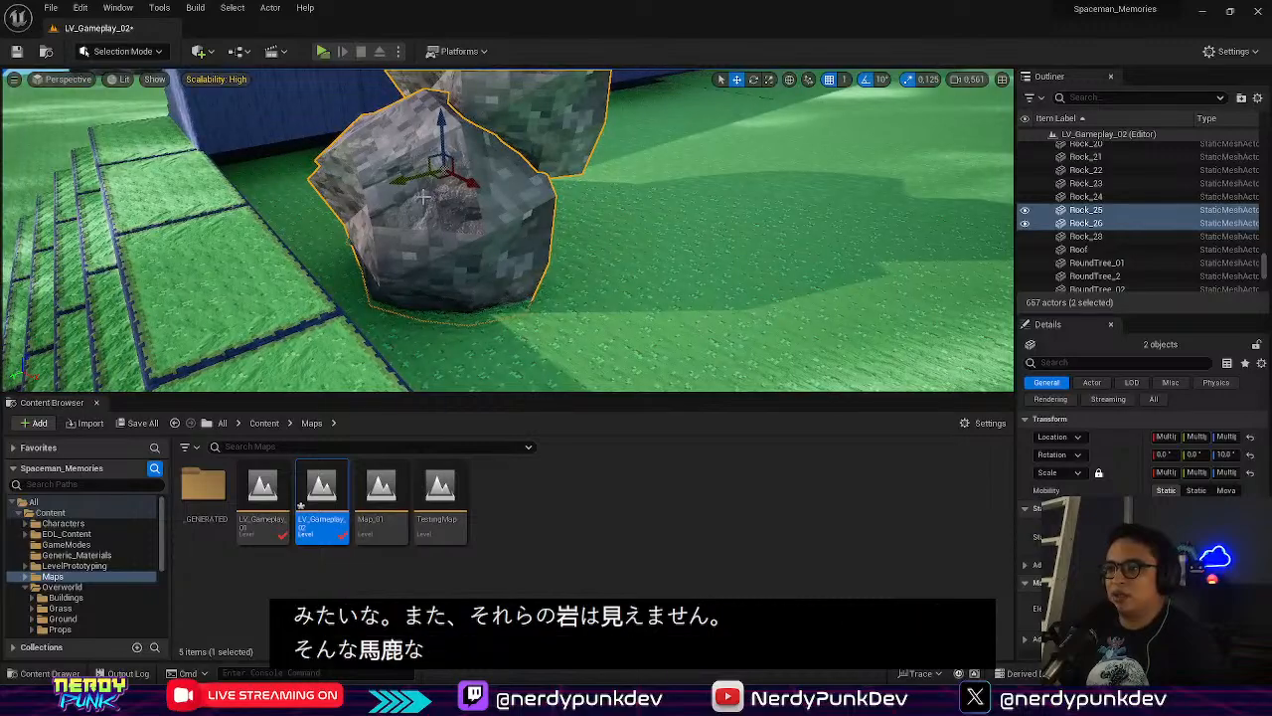
left_click_drag(402, 179, 336, 207)
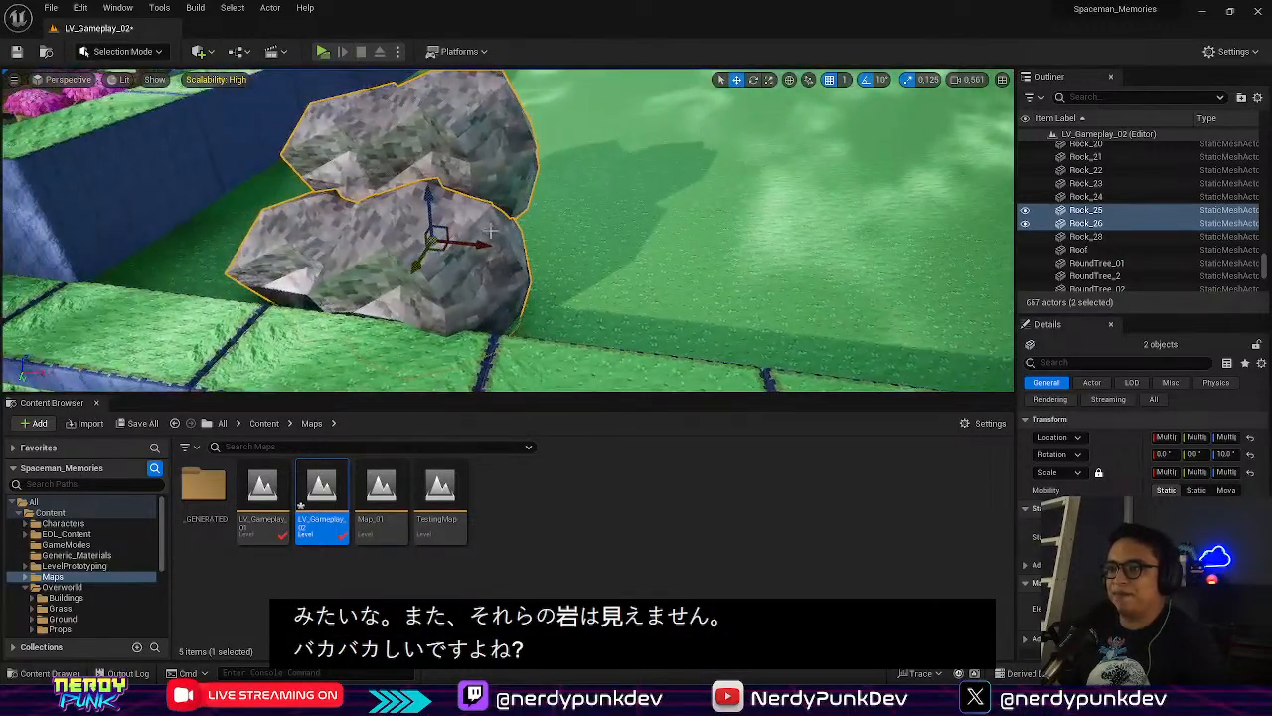
left_click_drag(365, 247, 261, 282)
Duplicate the rock pair four times along the stepped wall's top edge toward the fenced ramp, forming a continuous double row
left_click_drag(314, 256, 576, 324, "alt")
right_click_drag(573, 325, 596, 323)
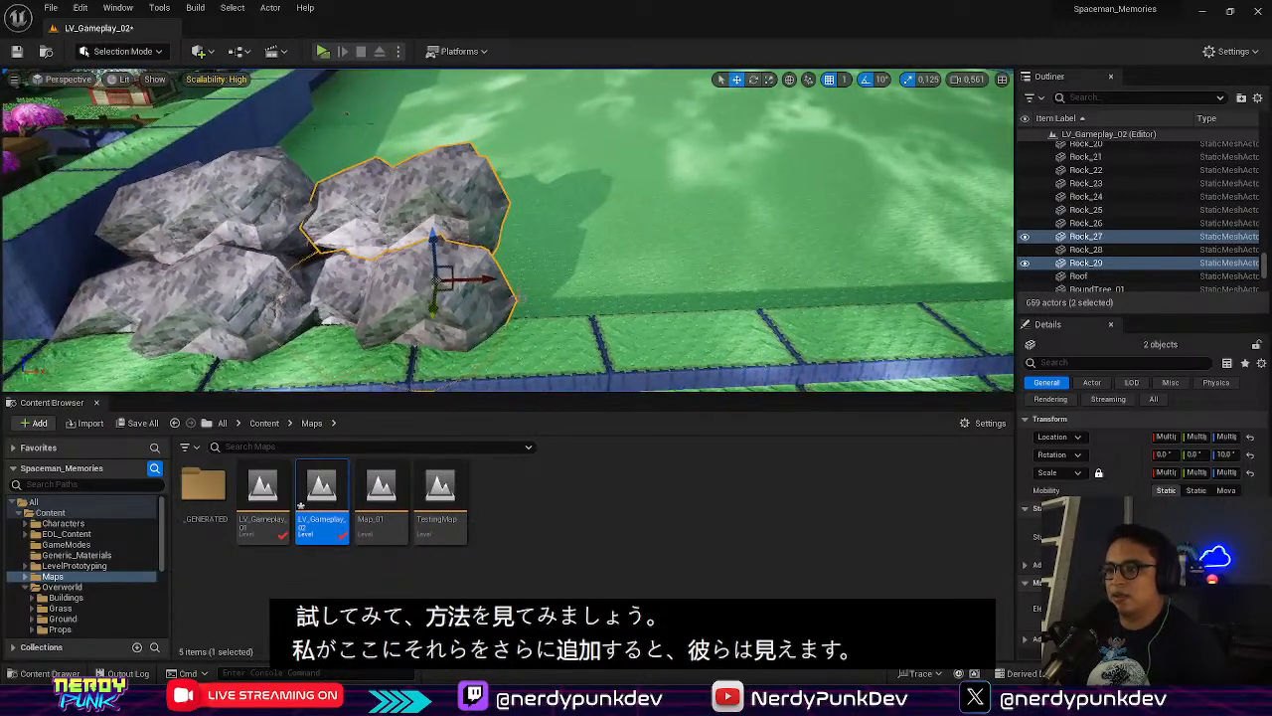
left_click_drag(495, 282, 505, 287, "alt")
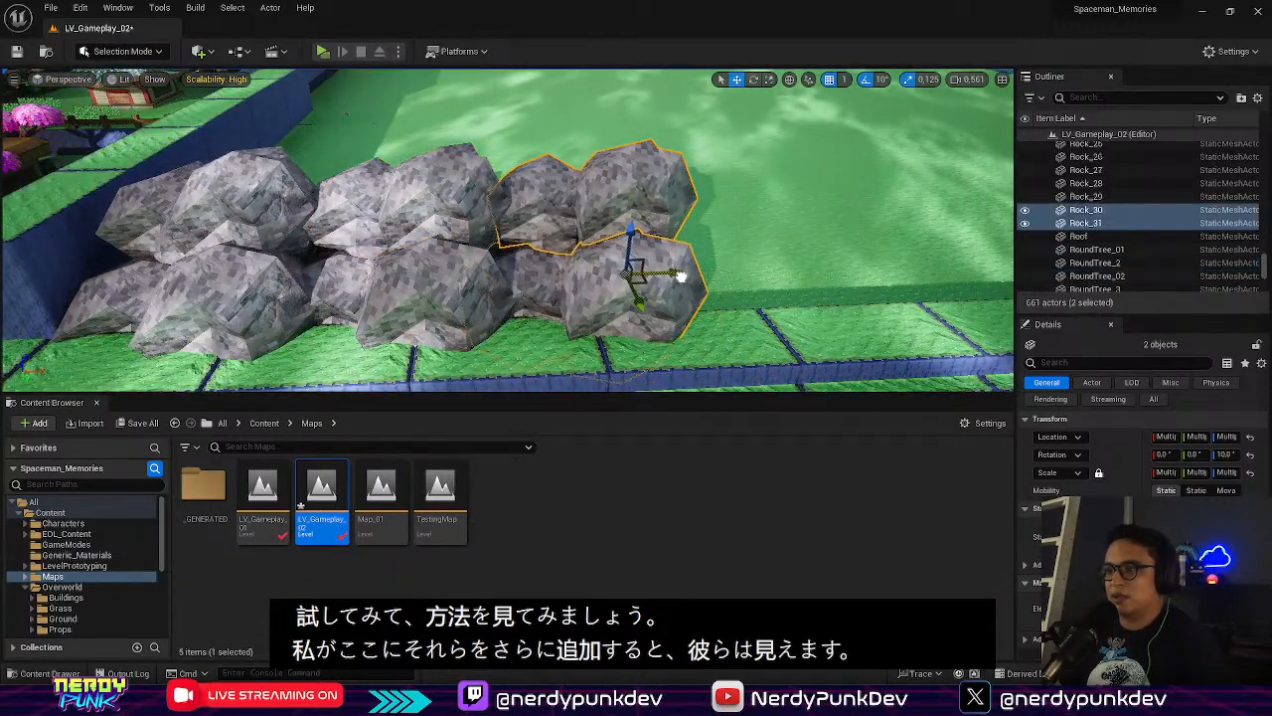
left_click_drag(673, 266, 831, 264, "alt")
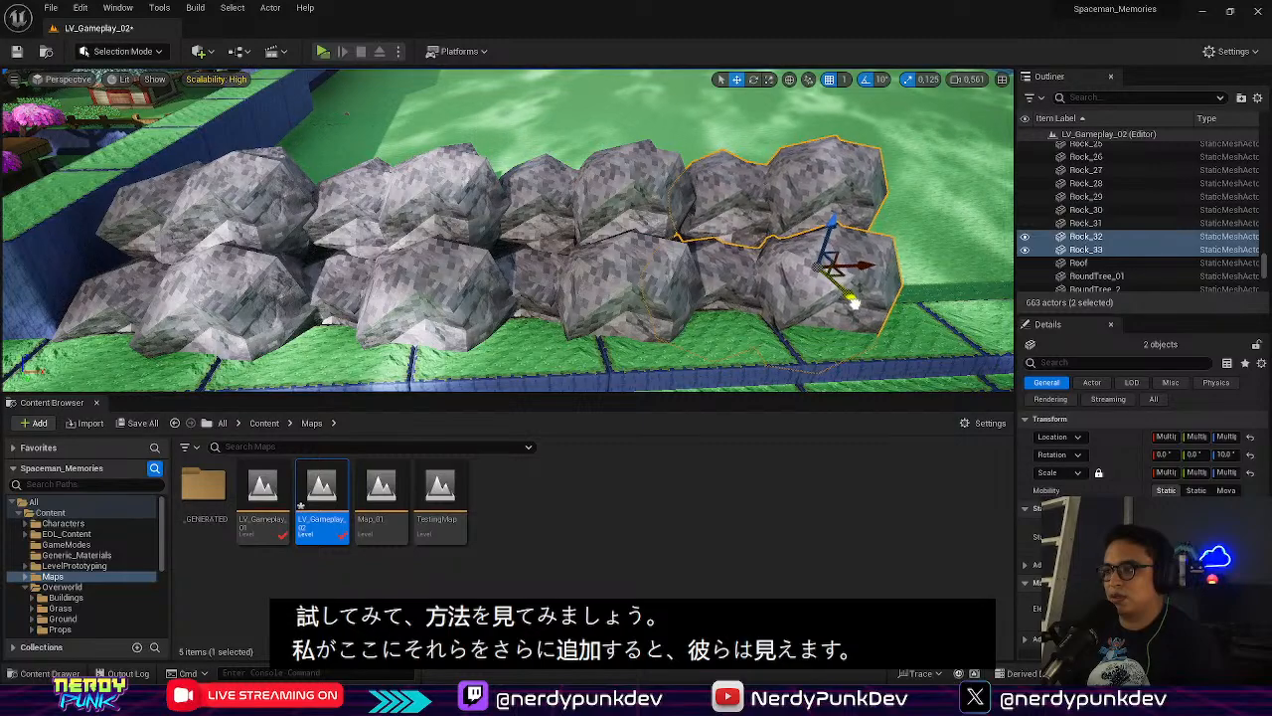
key("d")
right_click_drag(578, 261, 578, 261)
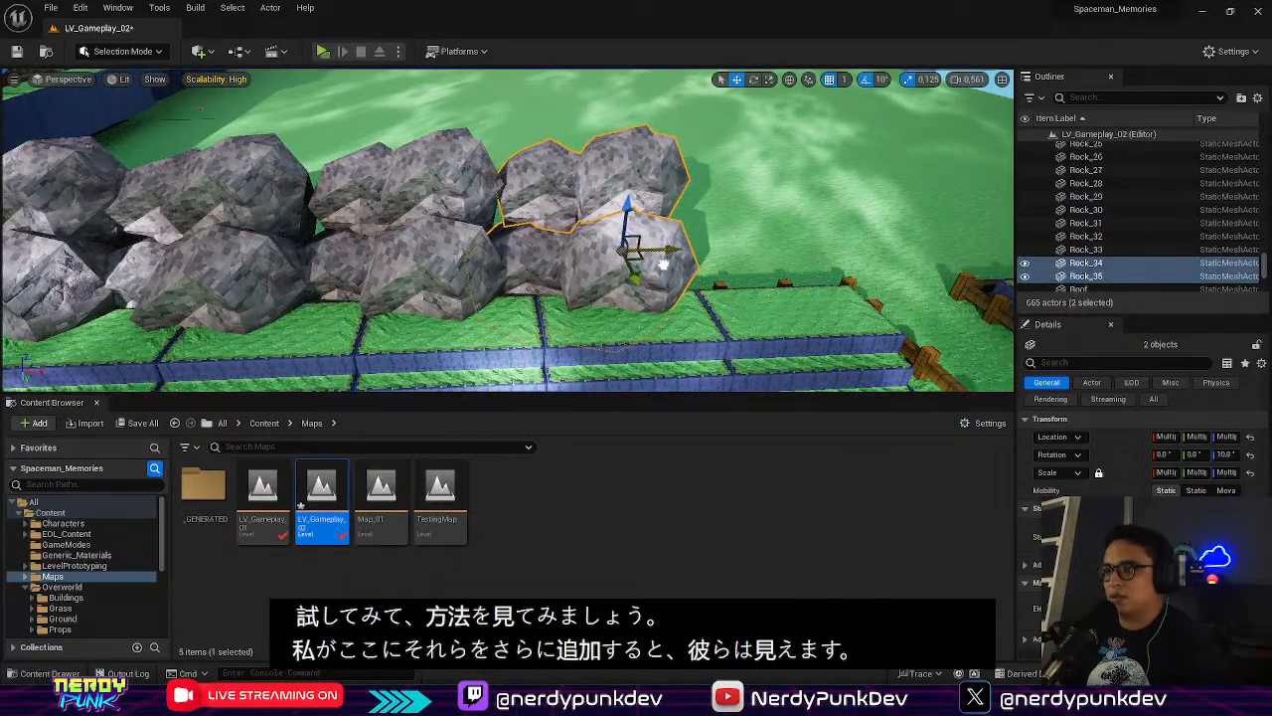
left_click_drag(664, 265, 671, 265)
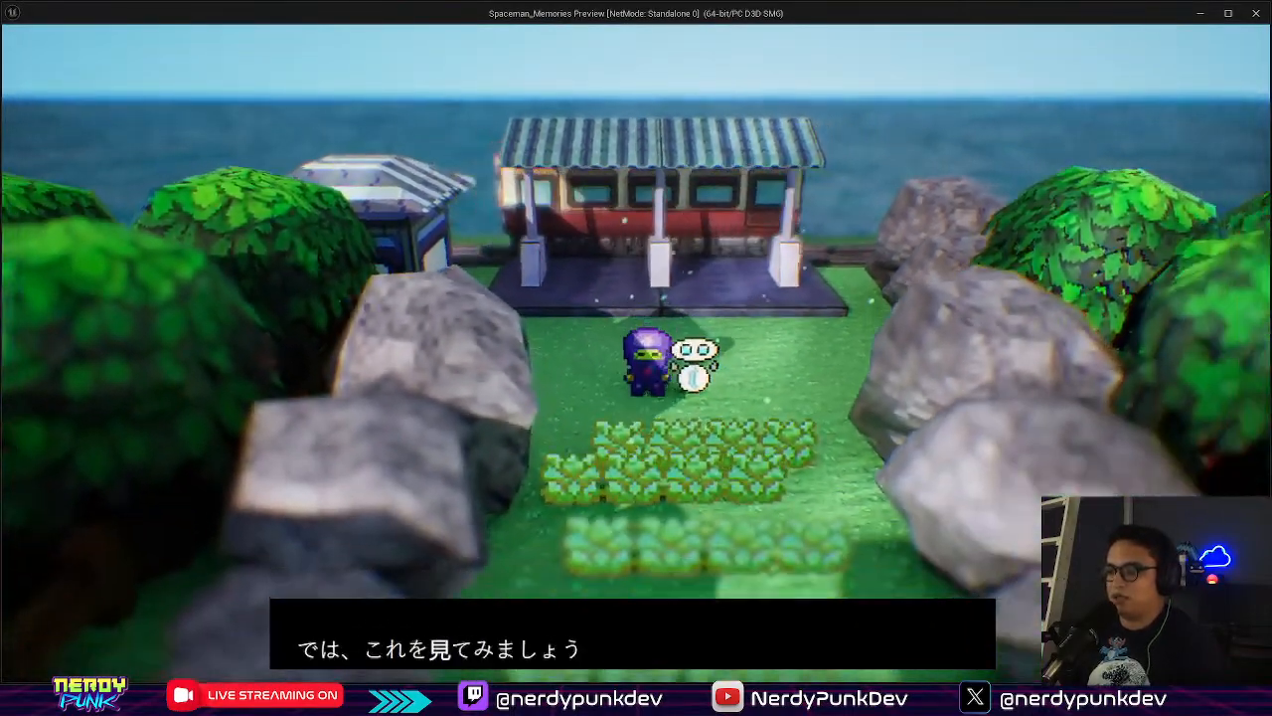
Launch the game preview and walk the character from the train station through both red torii gates into the village
key("s")
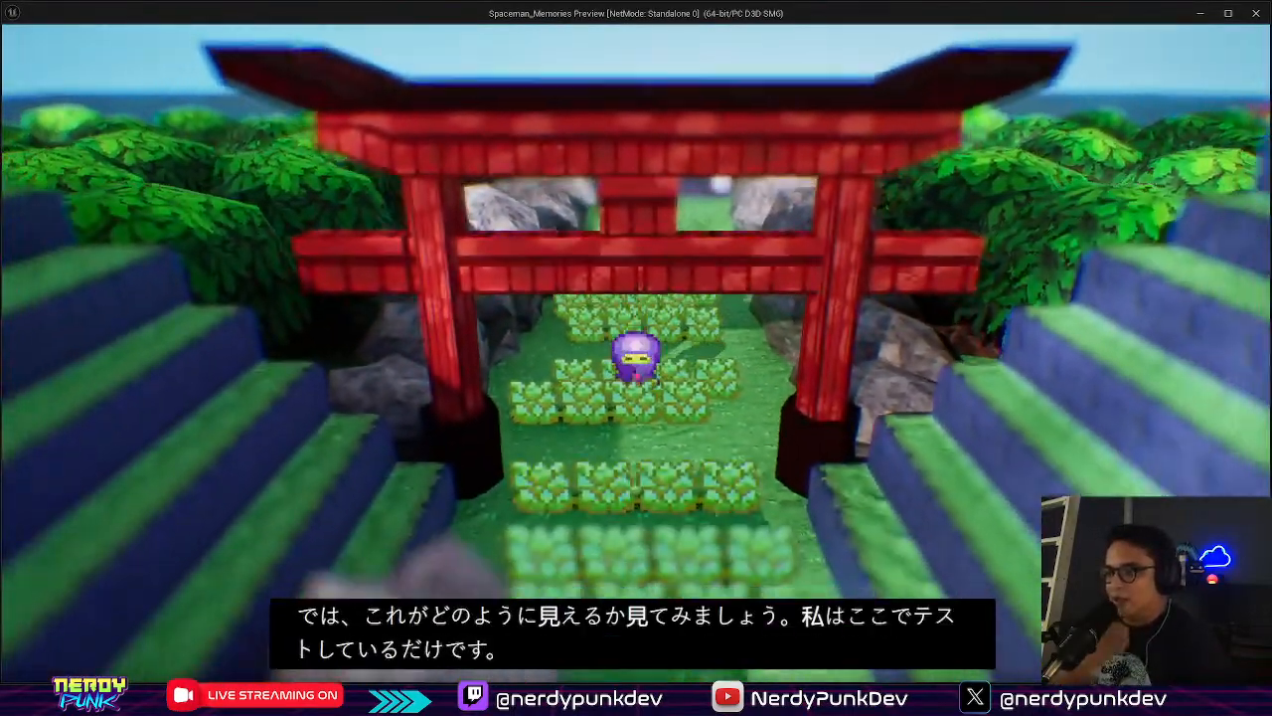
key("s")
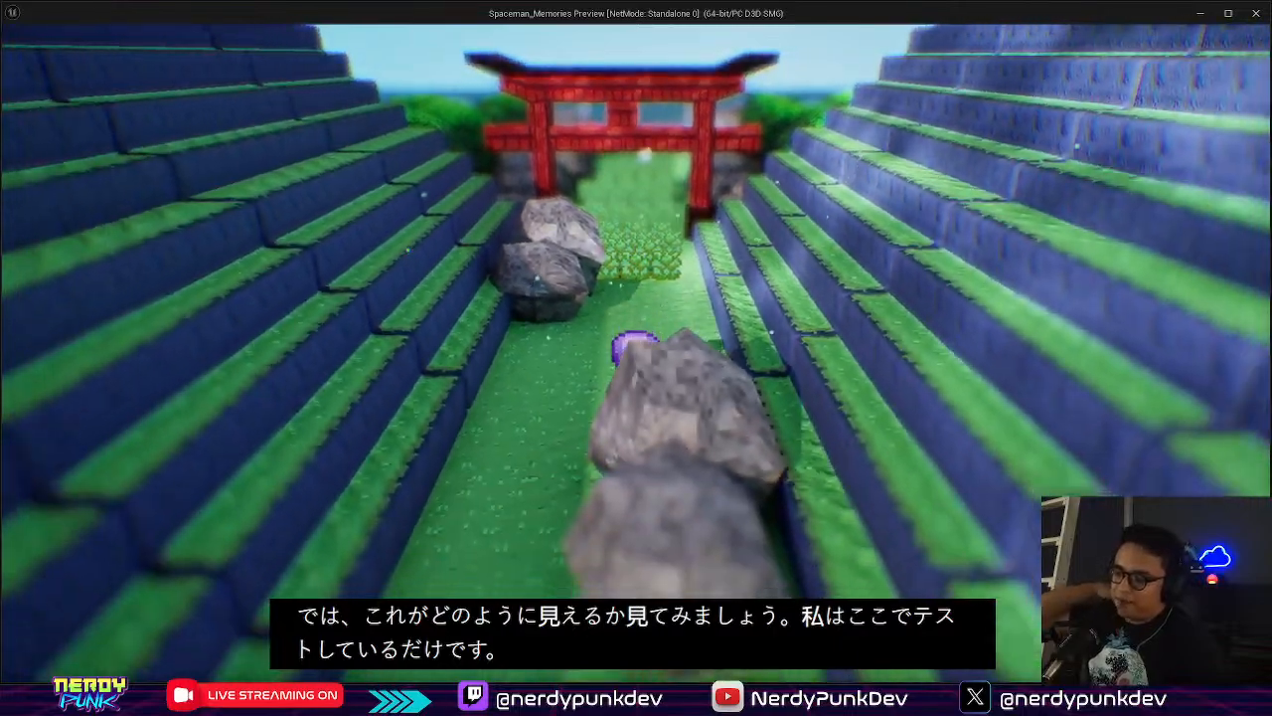
key("s")
key("a")
key("d")
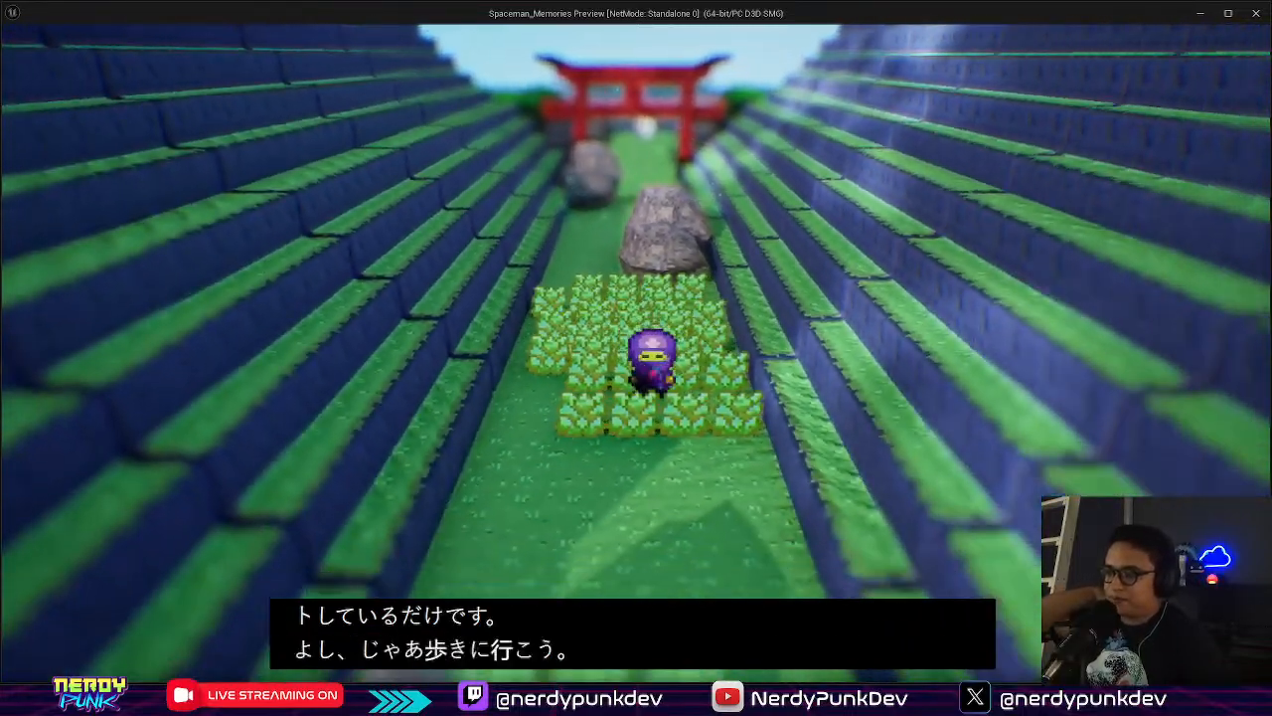
key("s")
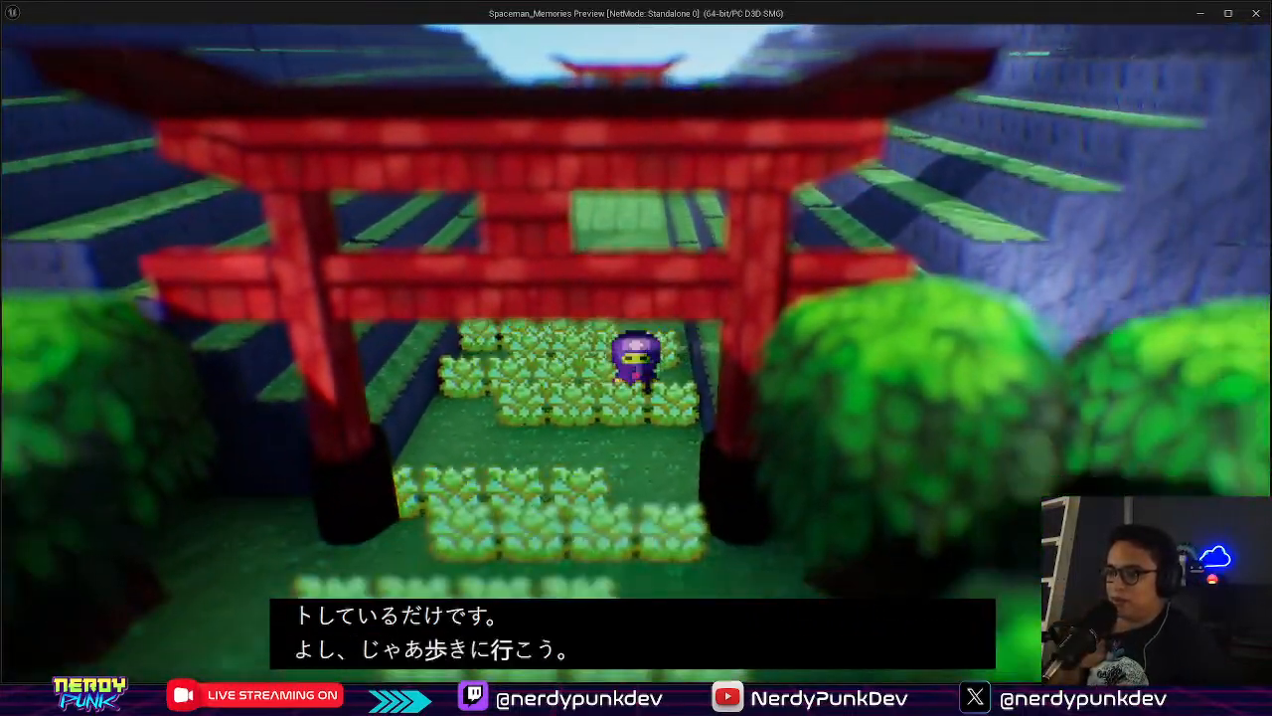
key("d")
key("s")
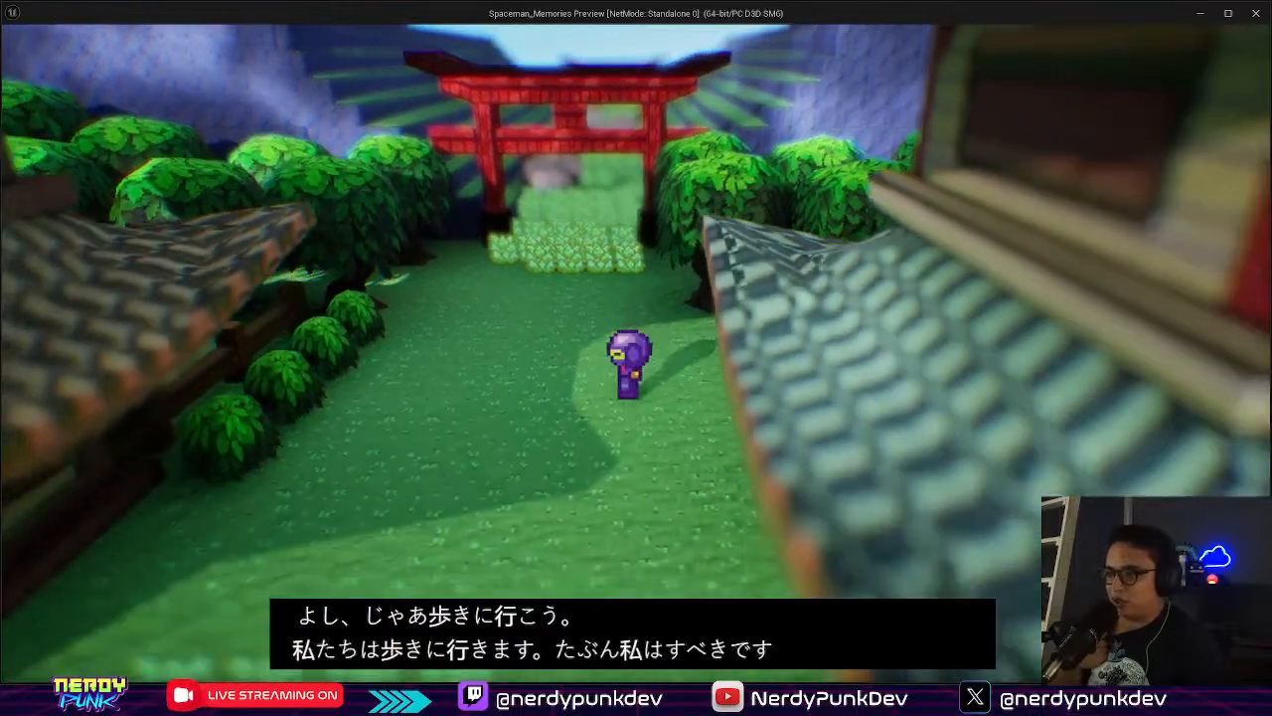
Walk up the fenced ramp beside the new rock row onto the open plateau, and end the game preview
key("s")
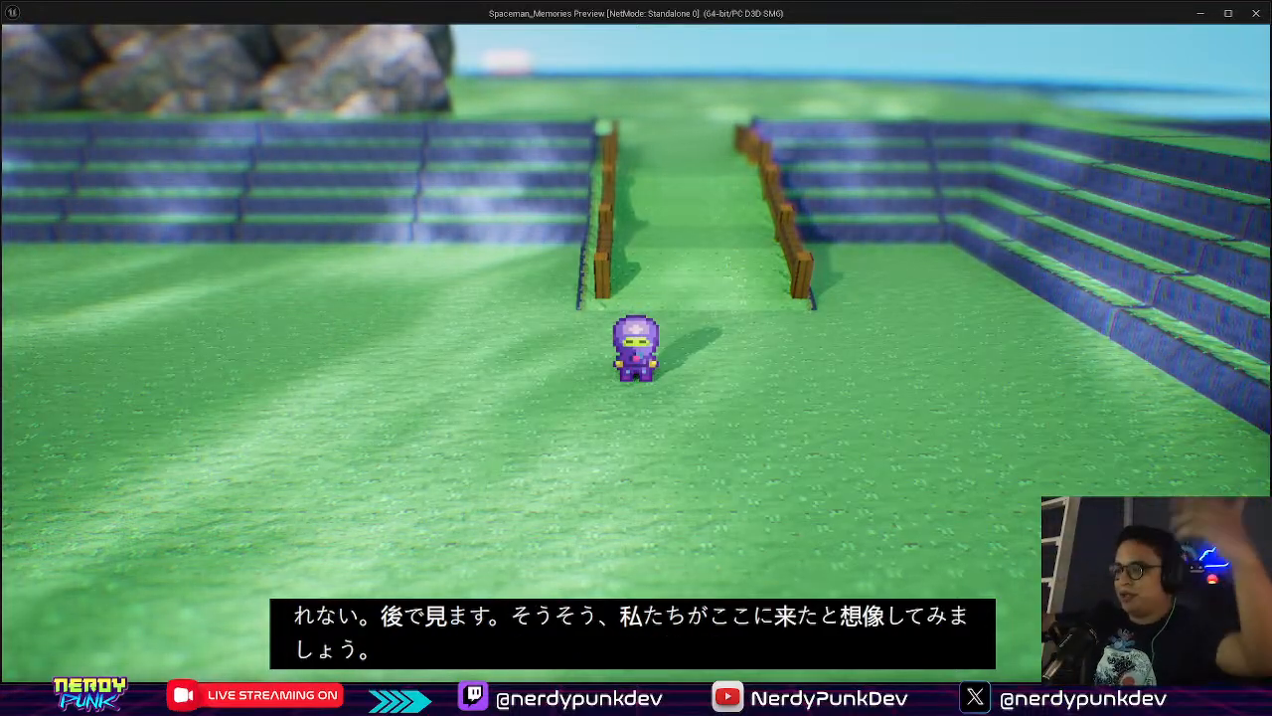
key("w")
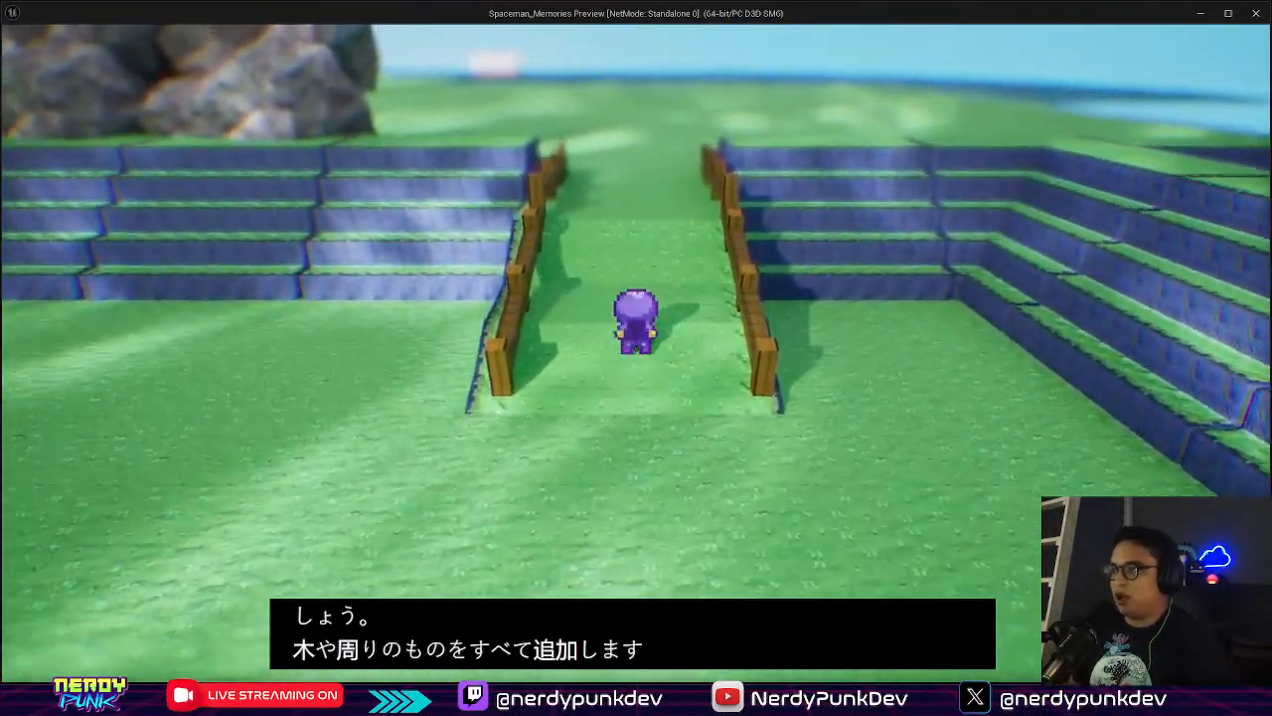
key("w")
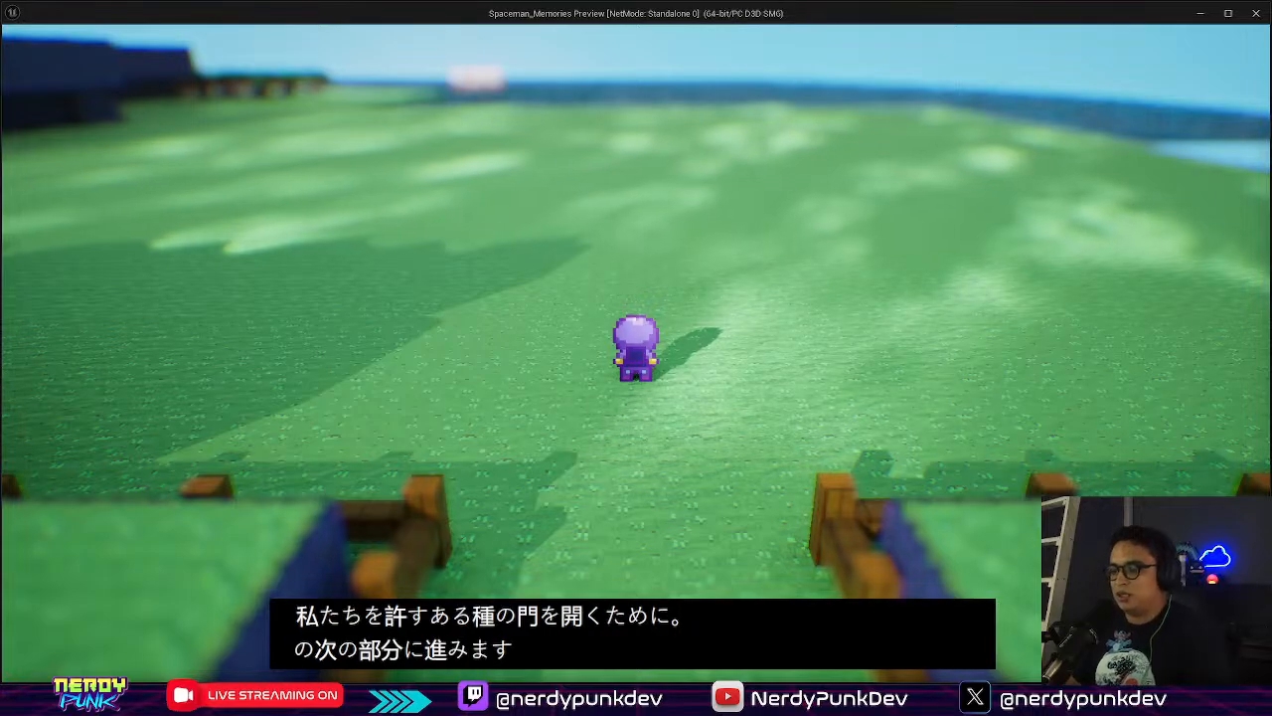
key("Escape")
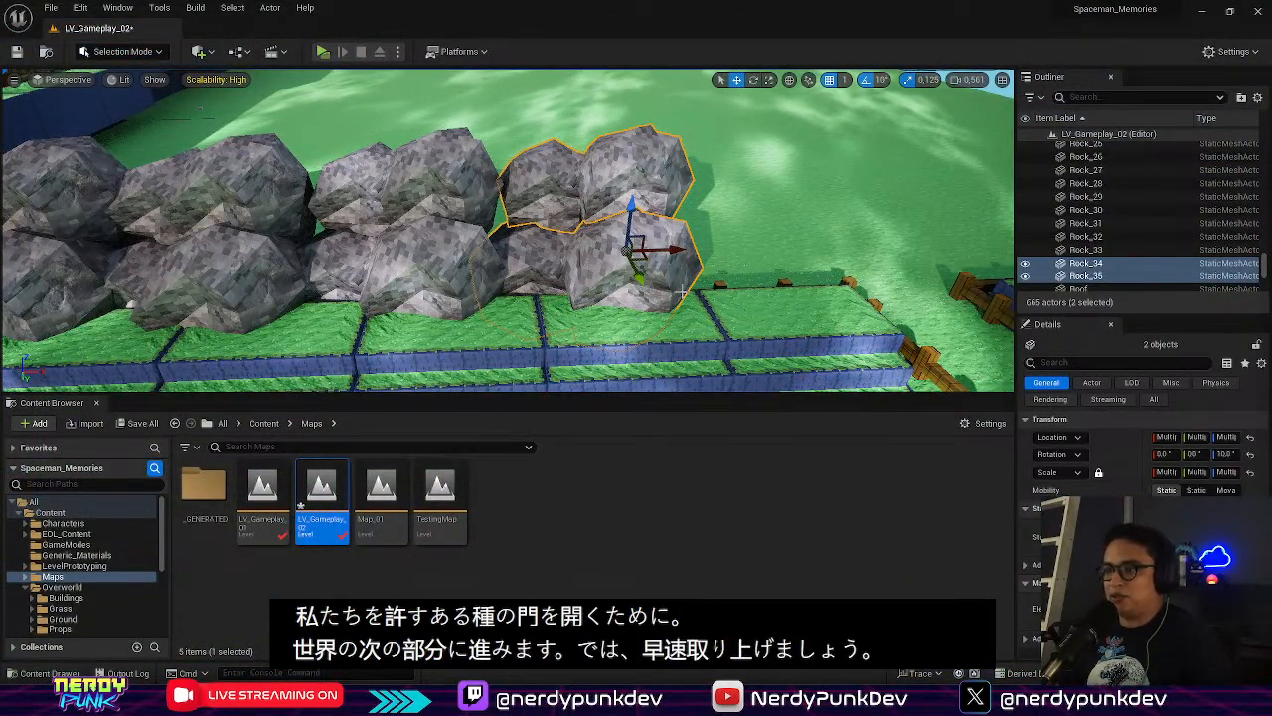
Look for puzzle assets in the Overworld content, opening the Puzzles folder and its Panel_01 subfolder
right_click_drag(803, 386, 756, 383)
key("w")
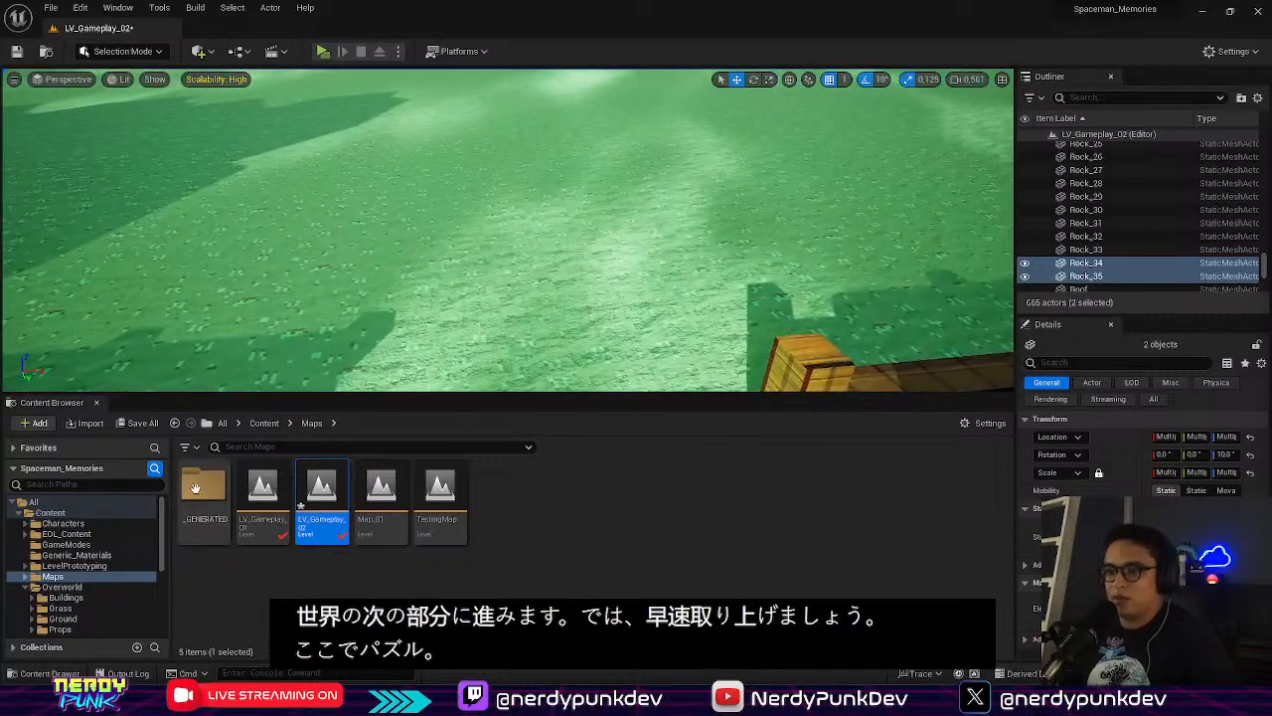
left_click(221, 423)
double_click(204, 487)
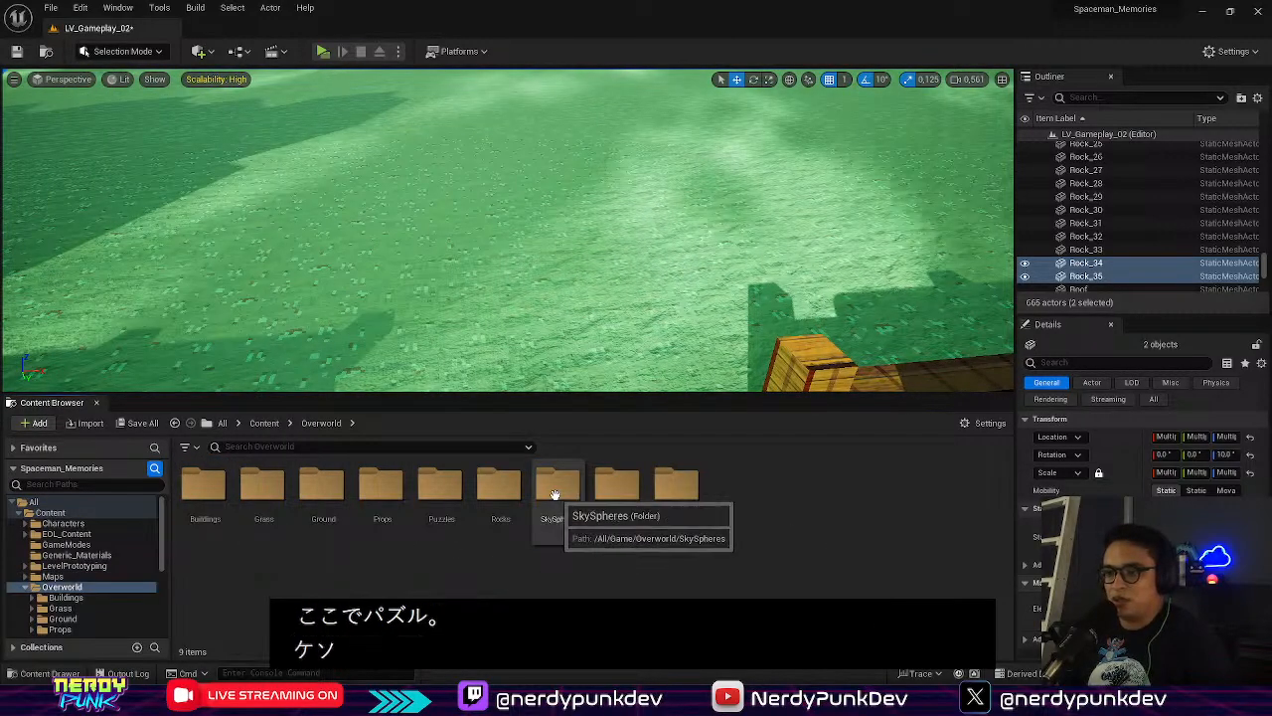
double_click(560, 487)
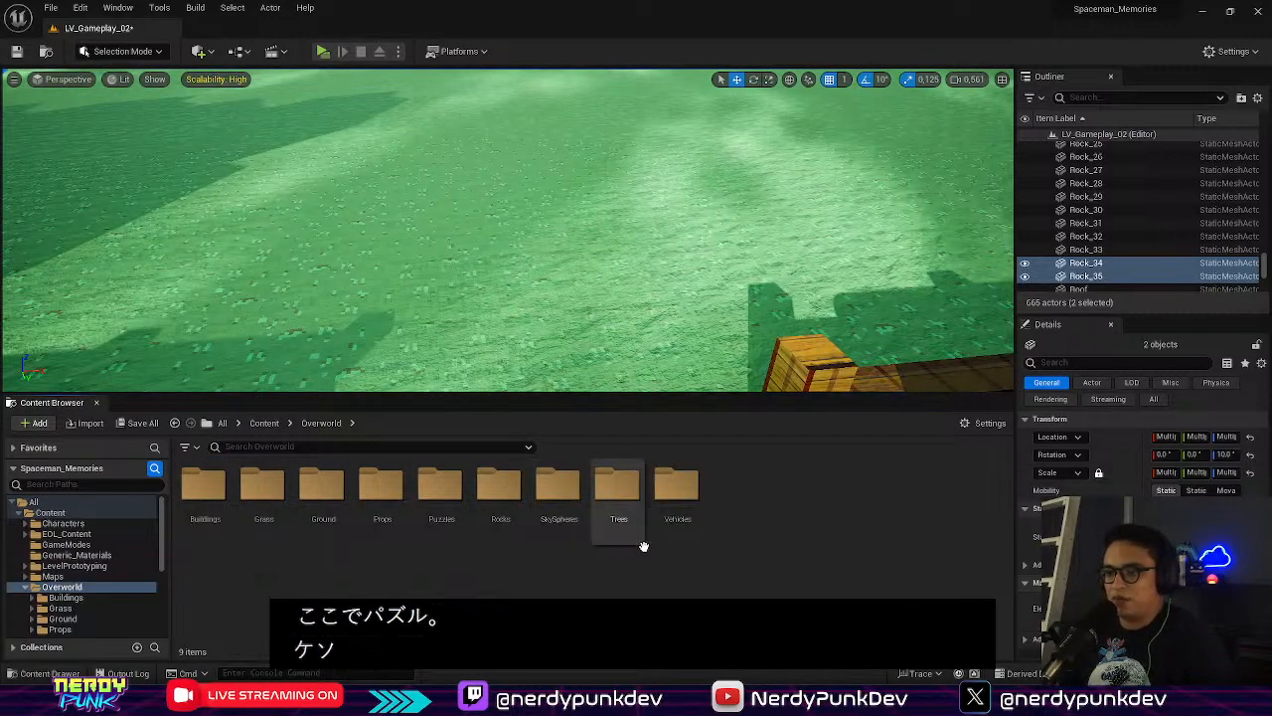
double_click(441, 487)
left_click(211, 478)
double_click(211, 478)
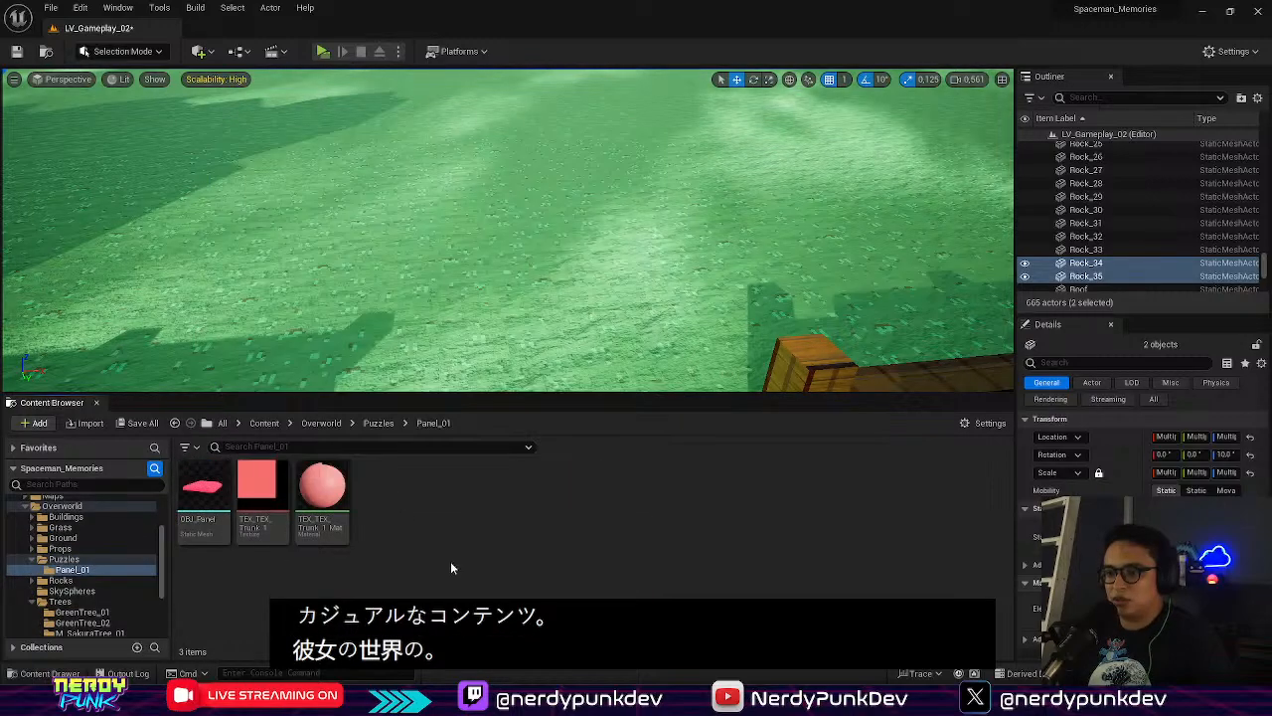
Place the BP_Puzzle_02 blueprint from EOL_Content/Blueprints on the open grass plateau behind the fenced ramp
left_click(252, 426)
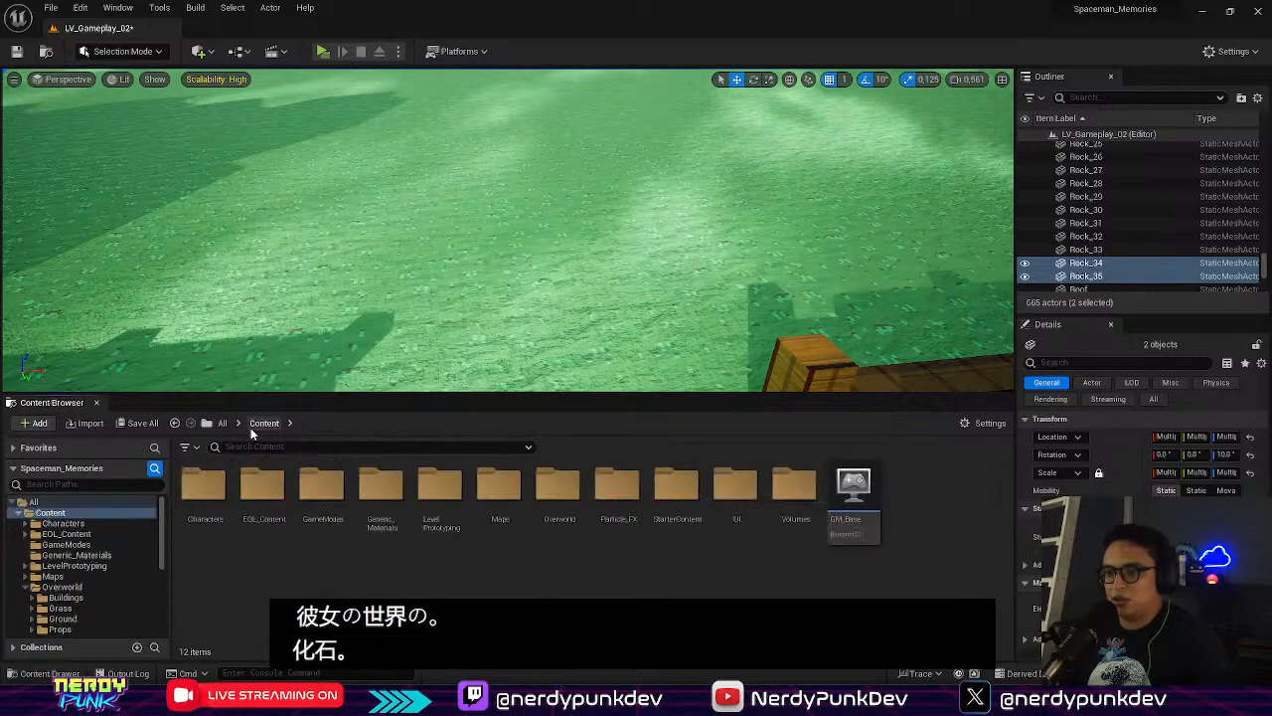
double_click(261, 485)
double_click(204, 485)
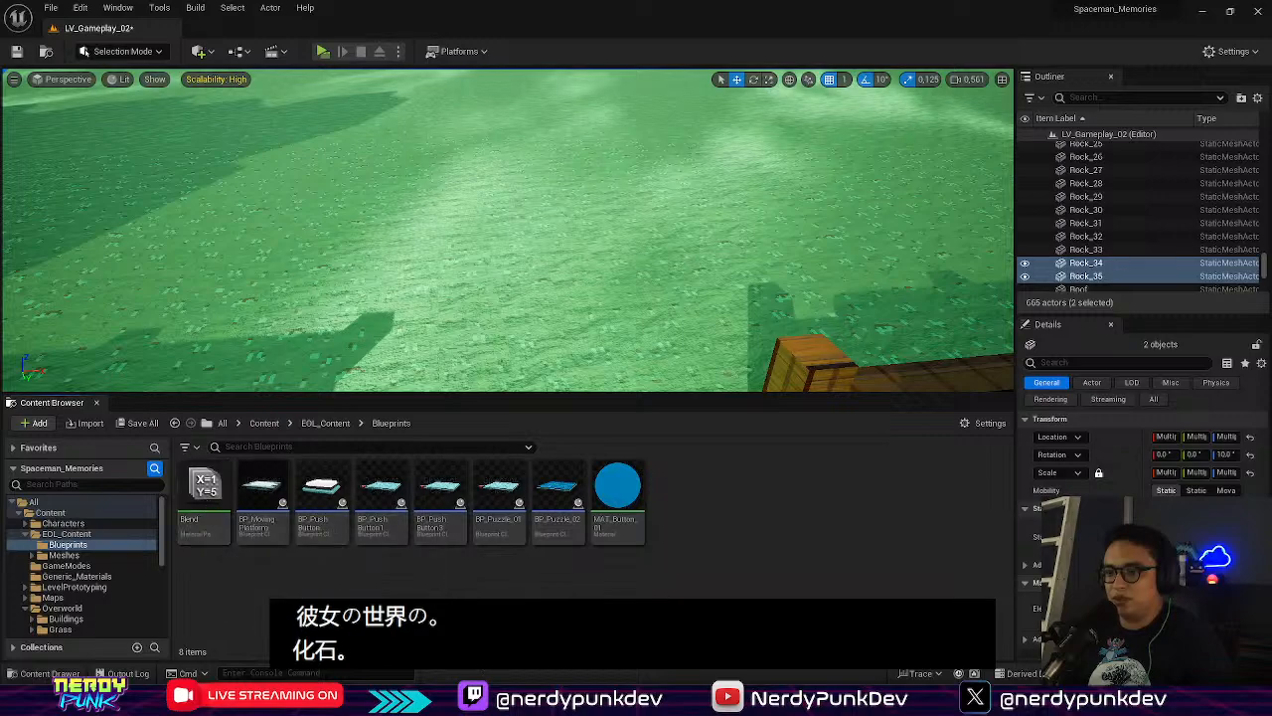
left_click_drag(557, 487, 515, 350)
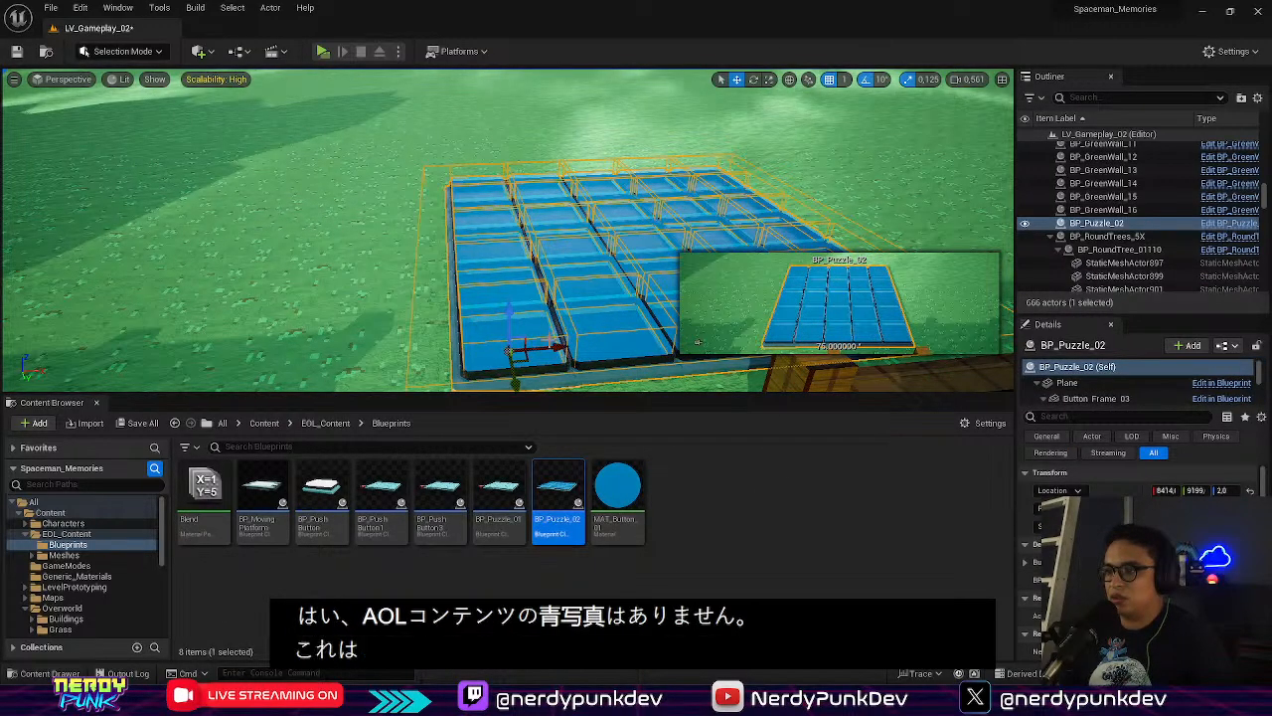
left_click(552, 341)
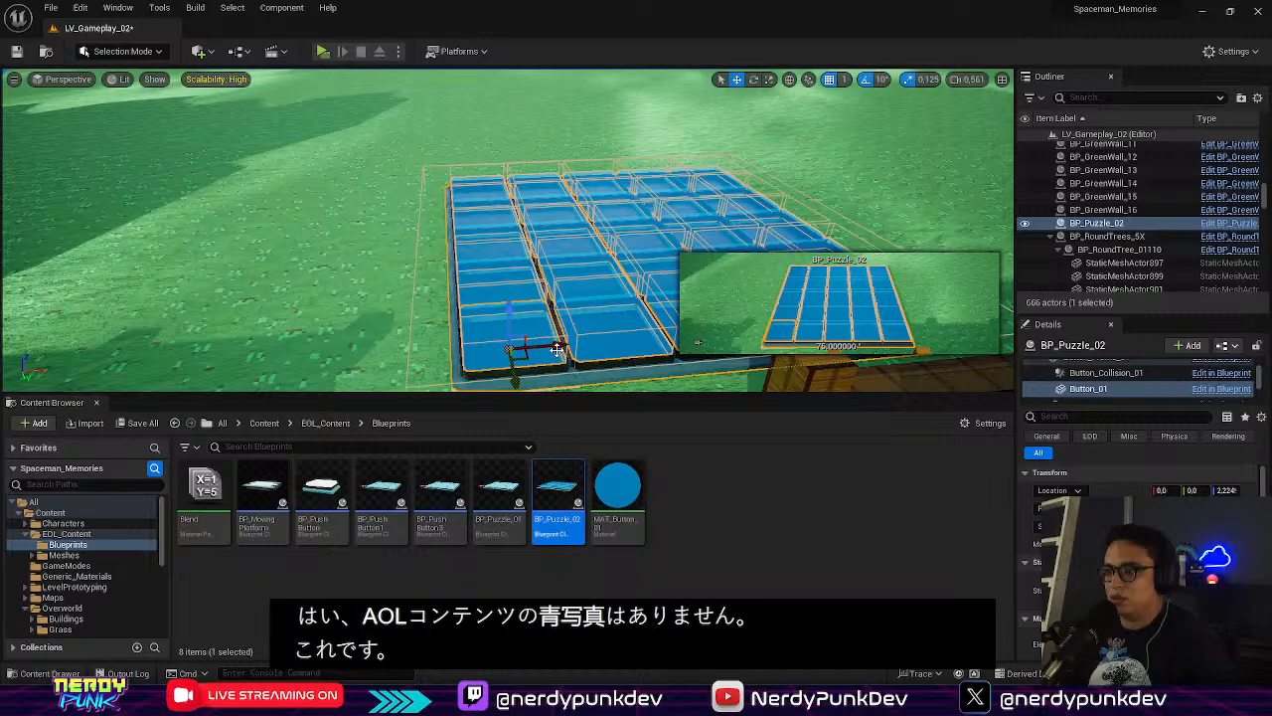
left_click_drag(548, 346, 474, 351)
key("ctrl+z")
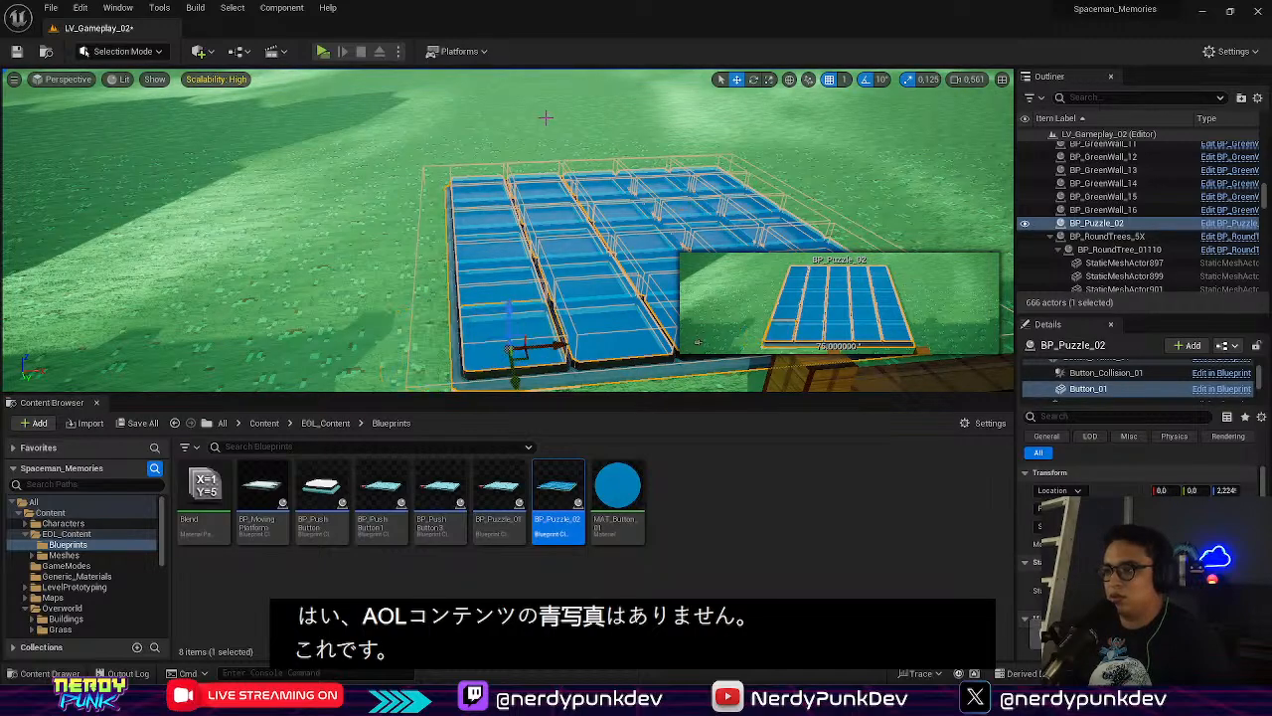
Select the whole BP_Puzzle_02 actor and scale up its tile grid
left_click(548, 117)
left_click(563, 279)
right_click_drag(563, 279, 618, 236)
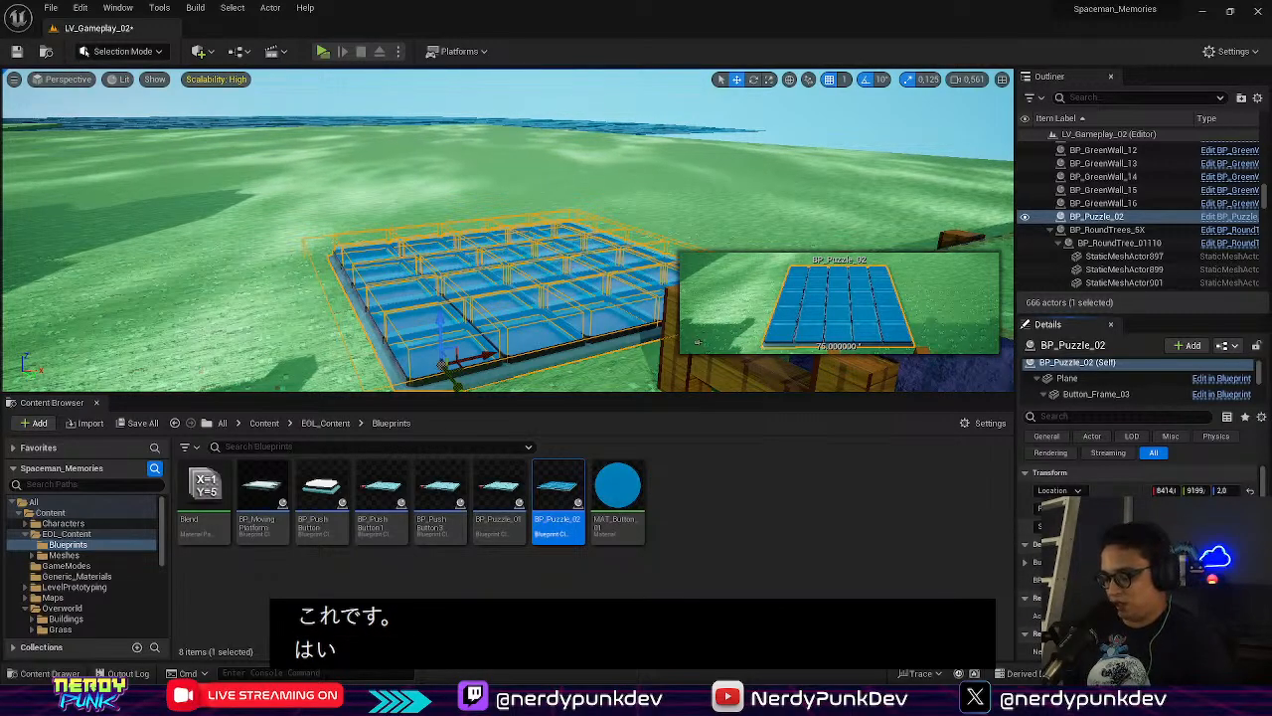
key("Return")
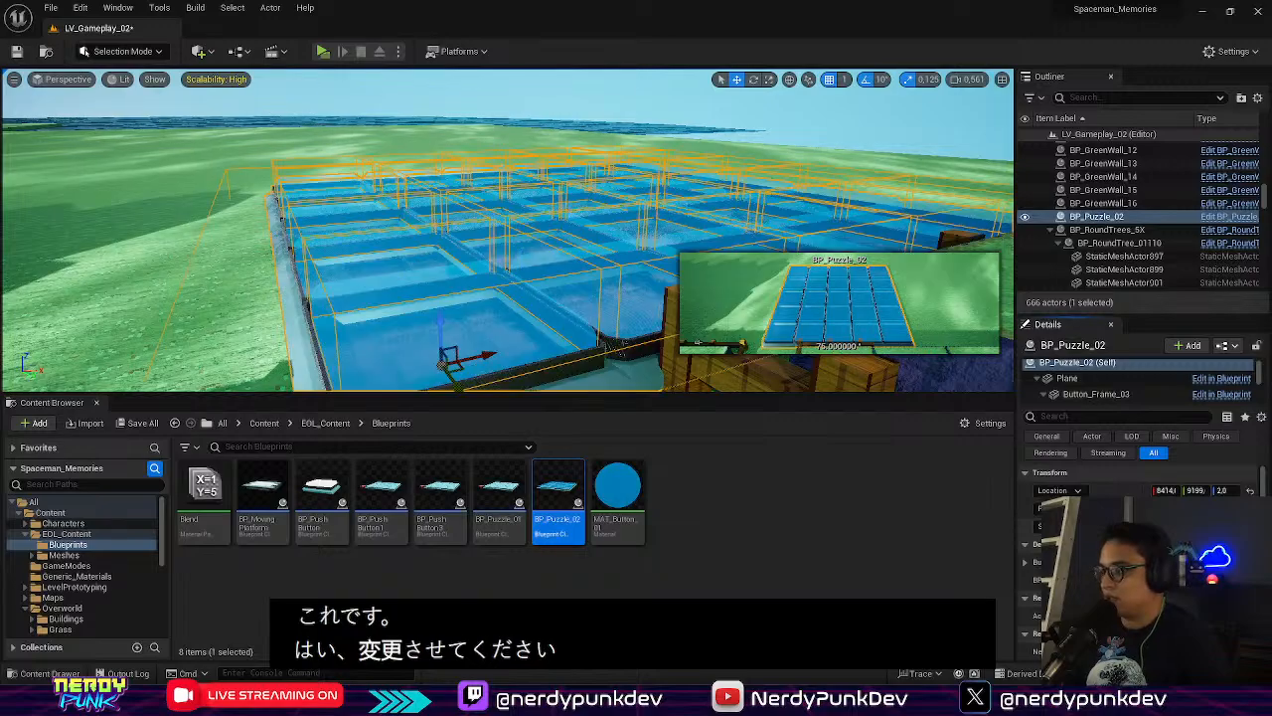
Move the enlarged puzzle sideways and further back so that it lies centred behind the fenced ramp's opening
right_click_drag(636, 269, 555, 318)
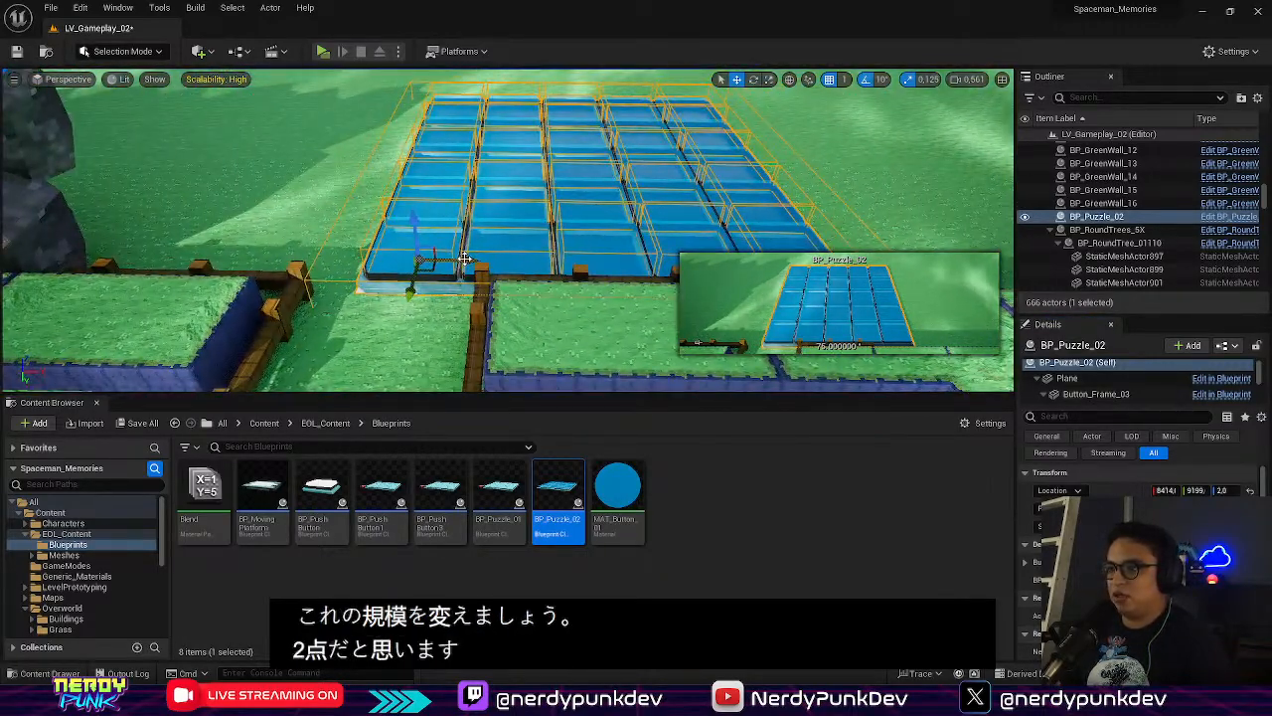
left_click_drag(464, 258, 339, 245)
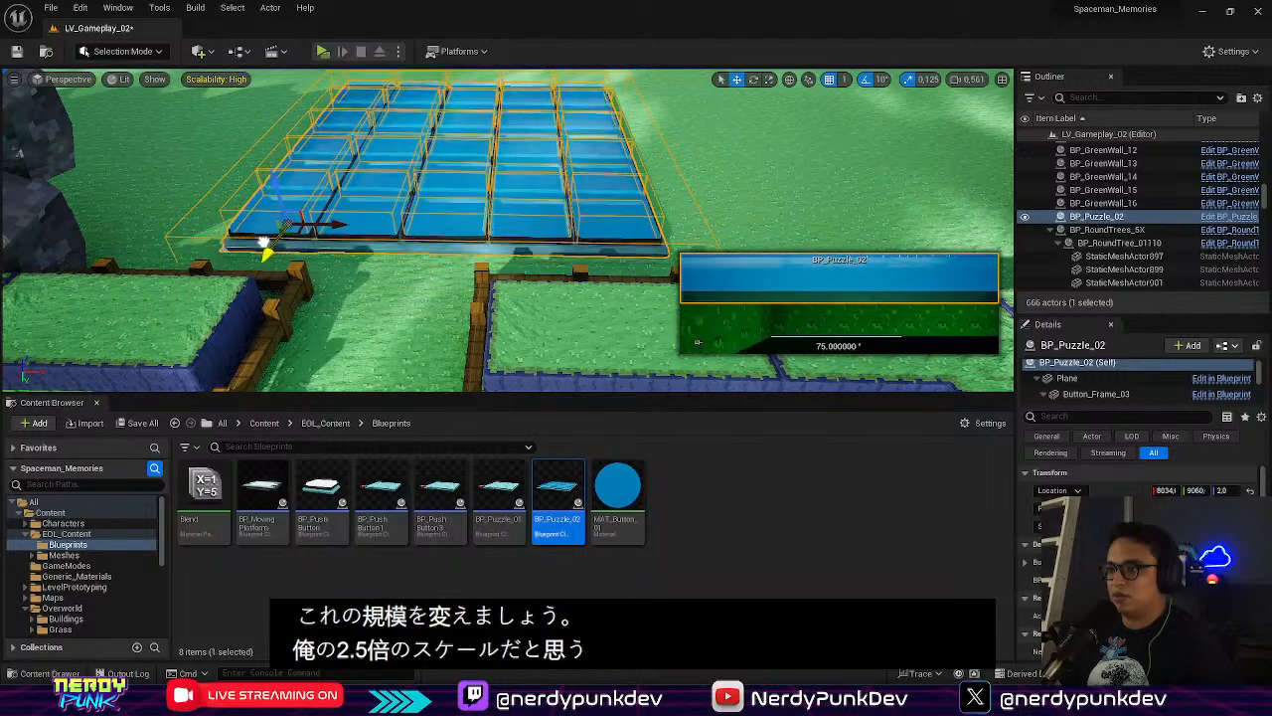
left_click_drag(328, 200, 328, 200)
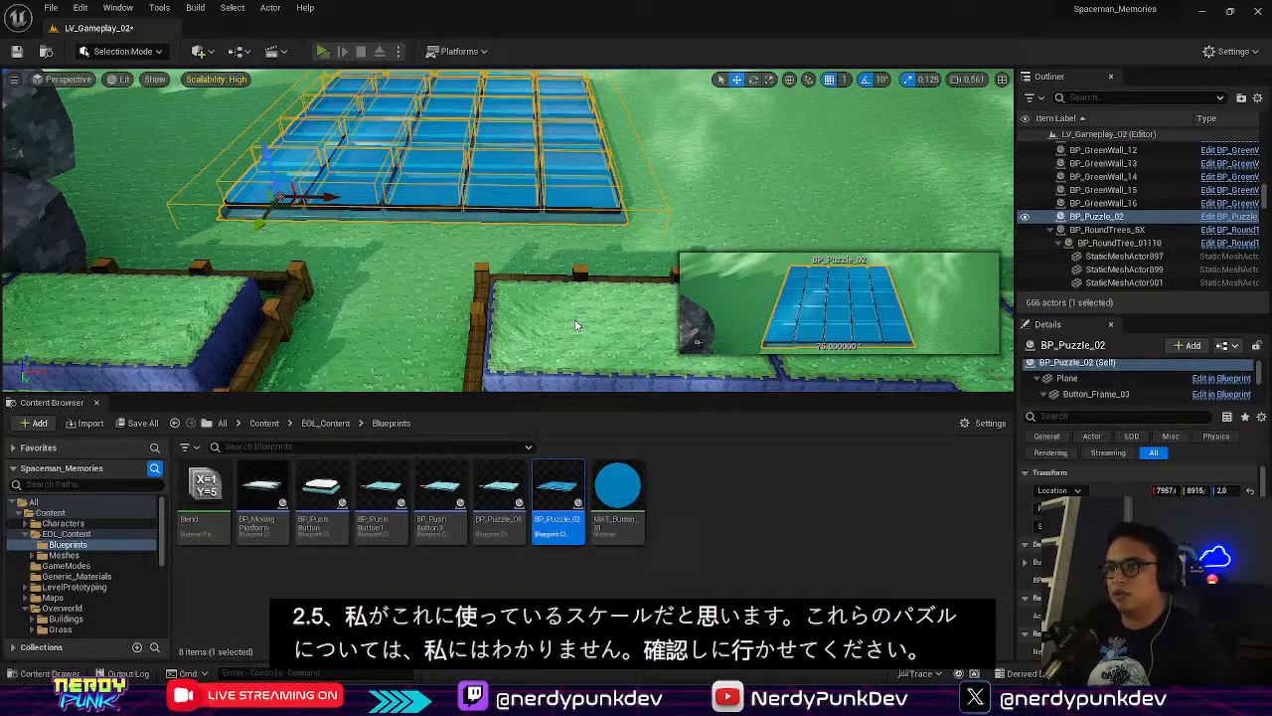
Launch the game preview and walk the character from the train station to the red torii gate and back
key("alt+p")
key("s")
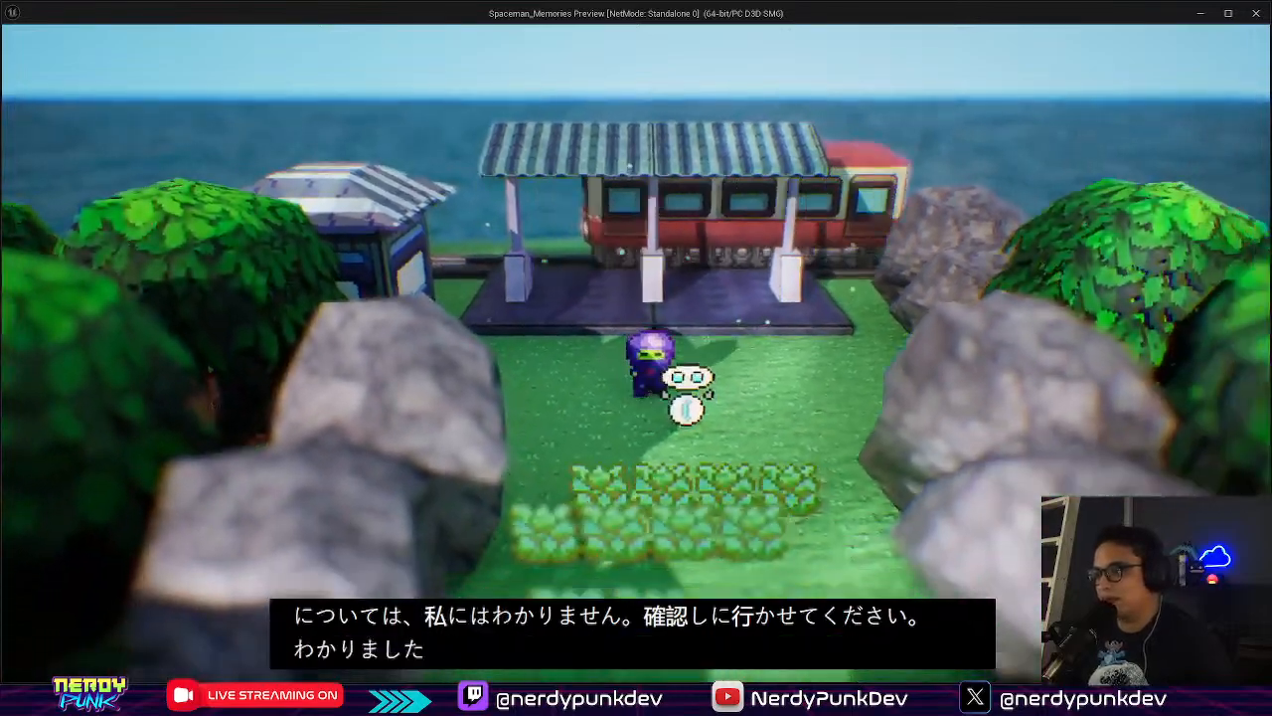
key("a")
key("s")
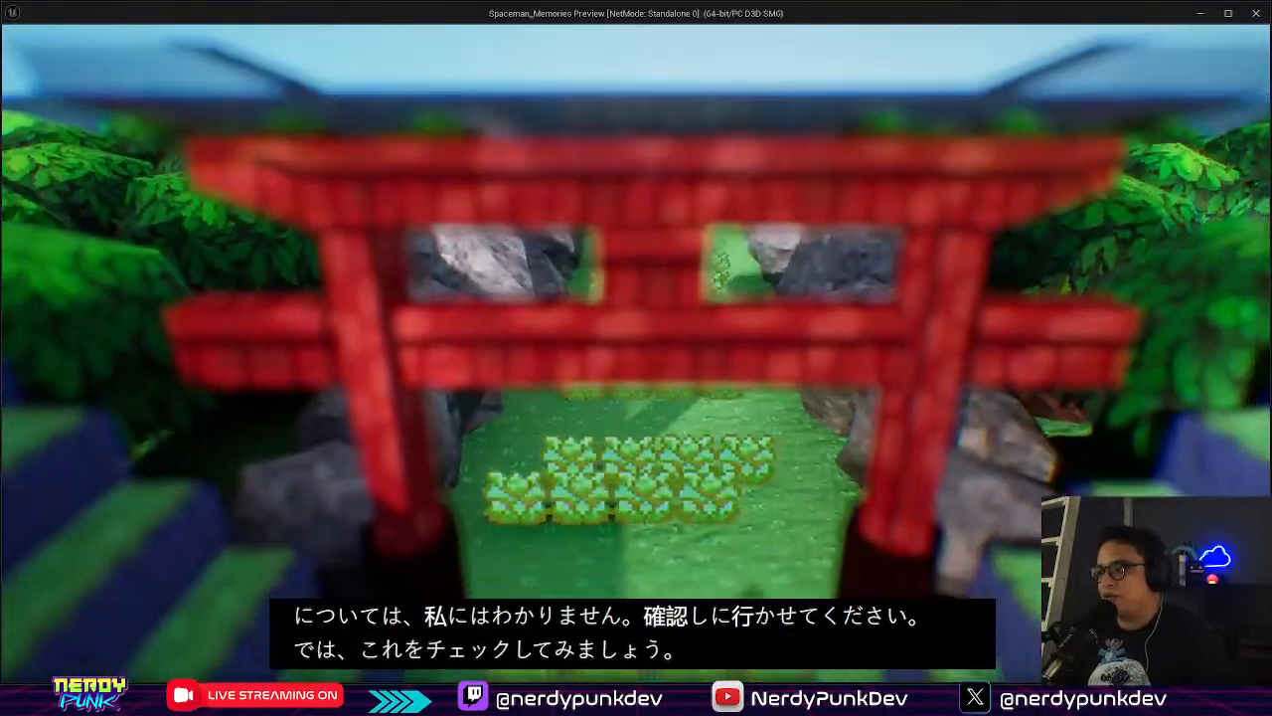
key("w")
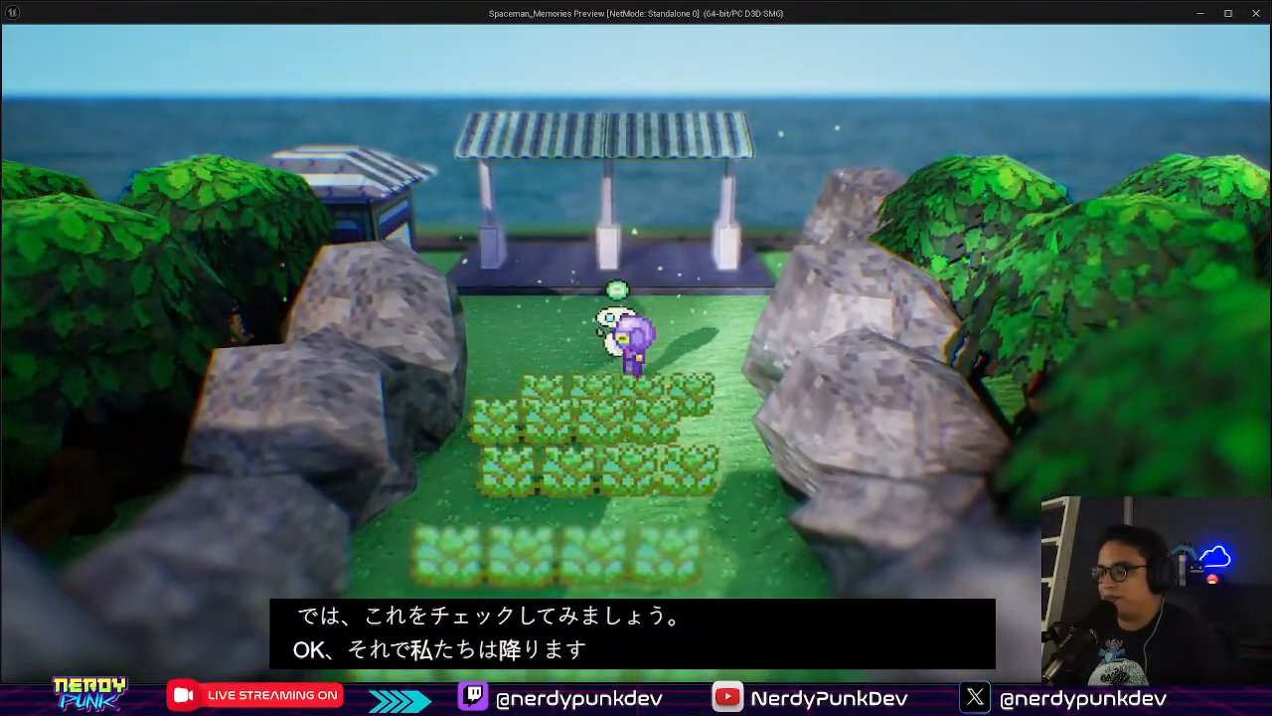
Talk to the companion robot near the station and move the character around in front of it during the dialogue
key("a")
key("s")
key("w")
key("e")
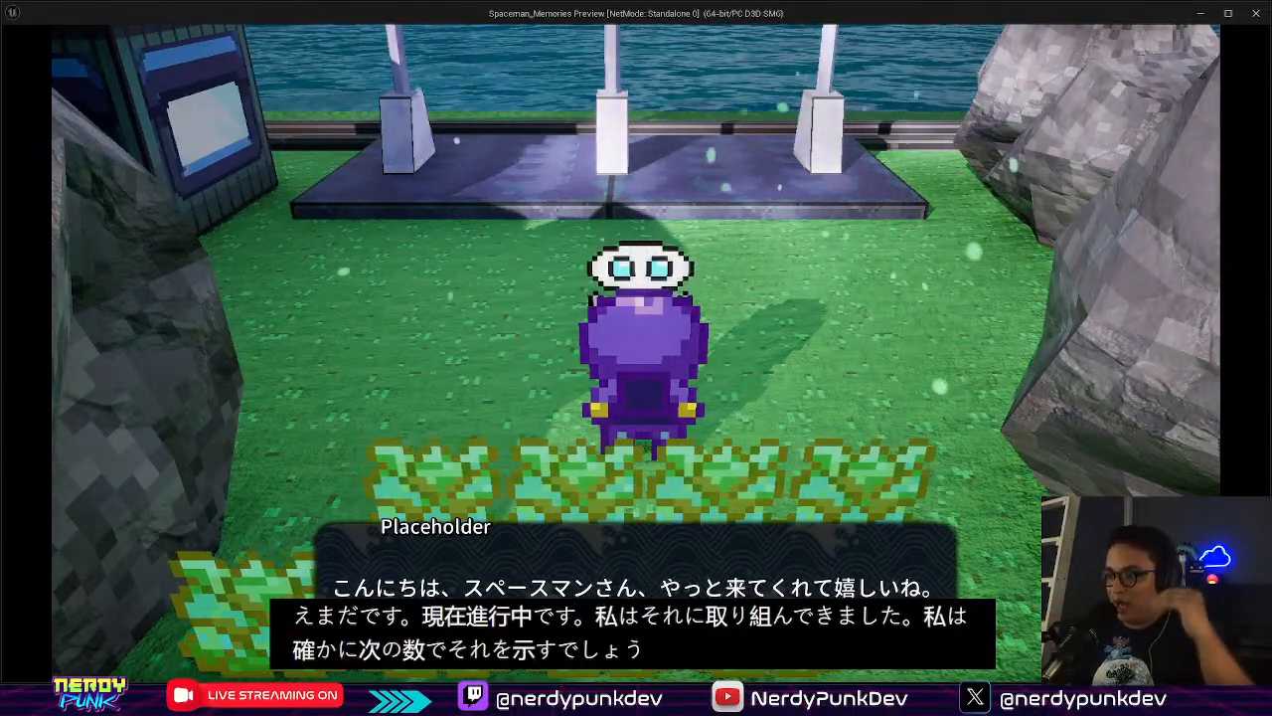
key("s")
key("w")
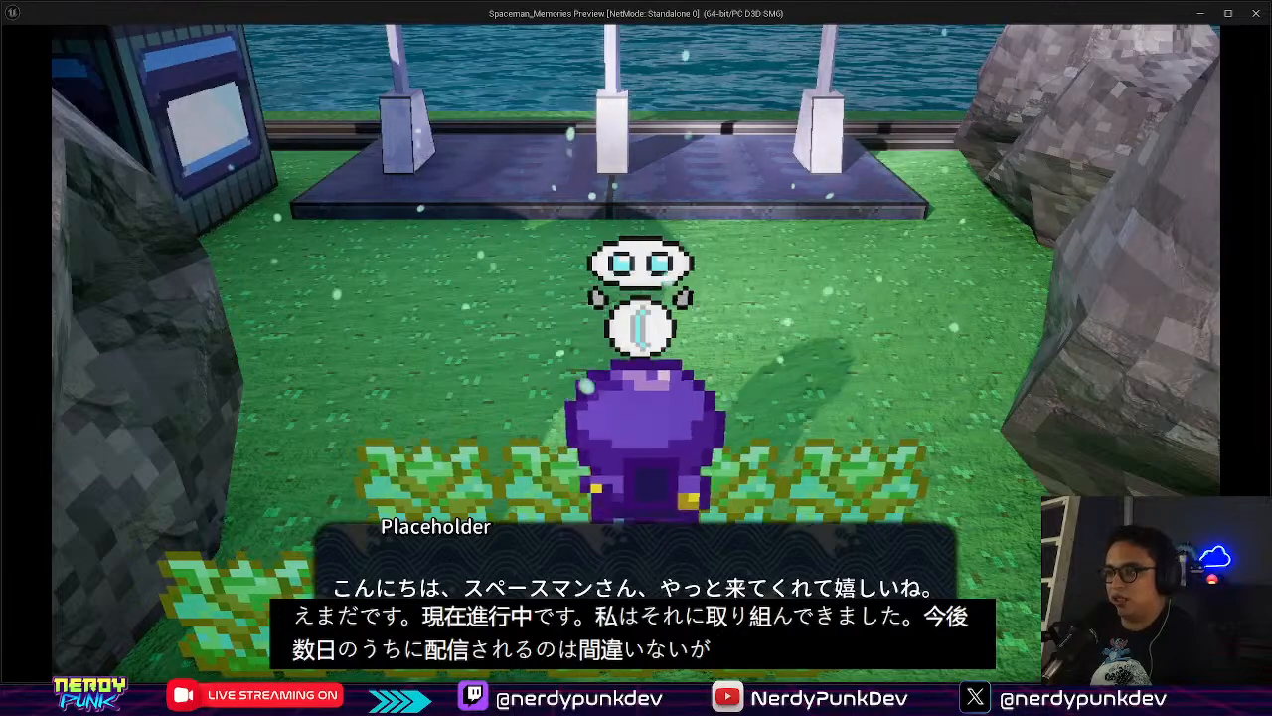
key("s")
key("w")
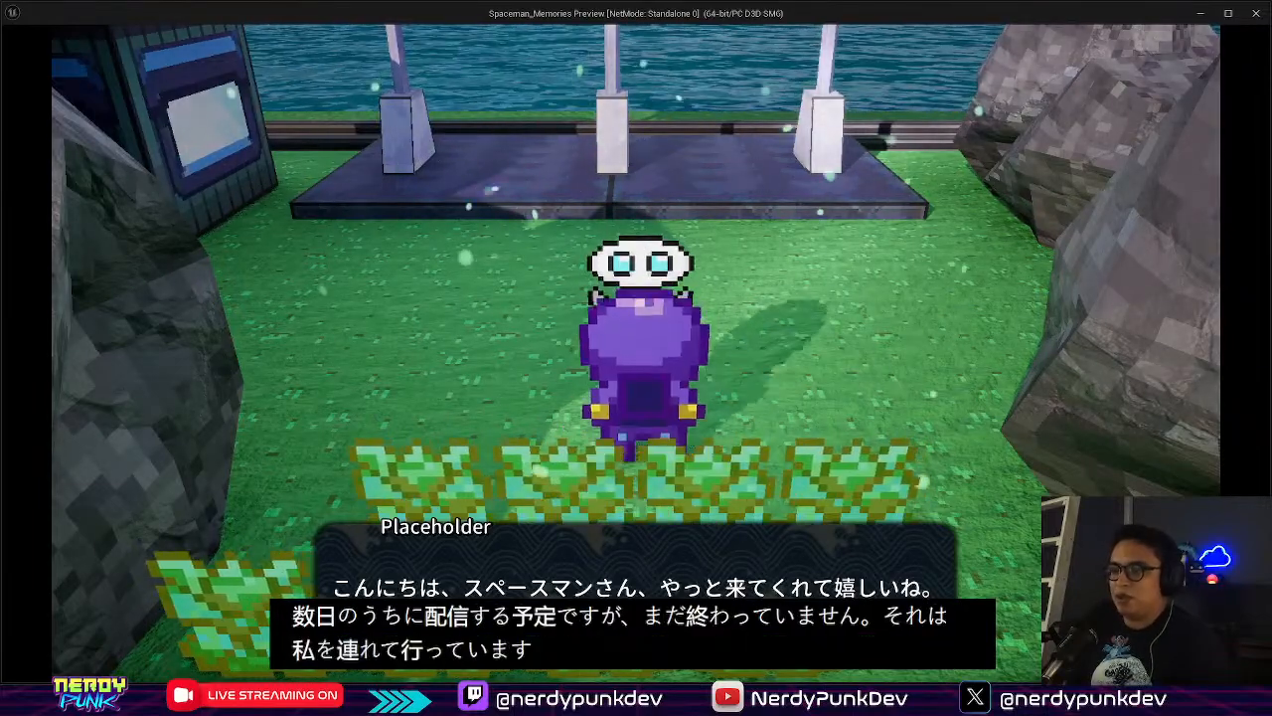
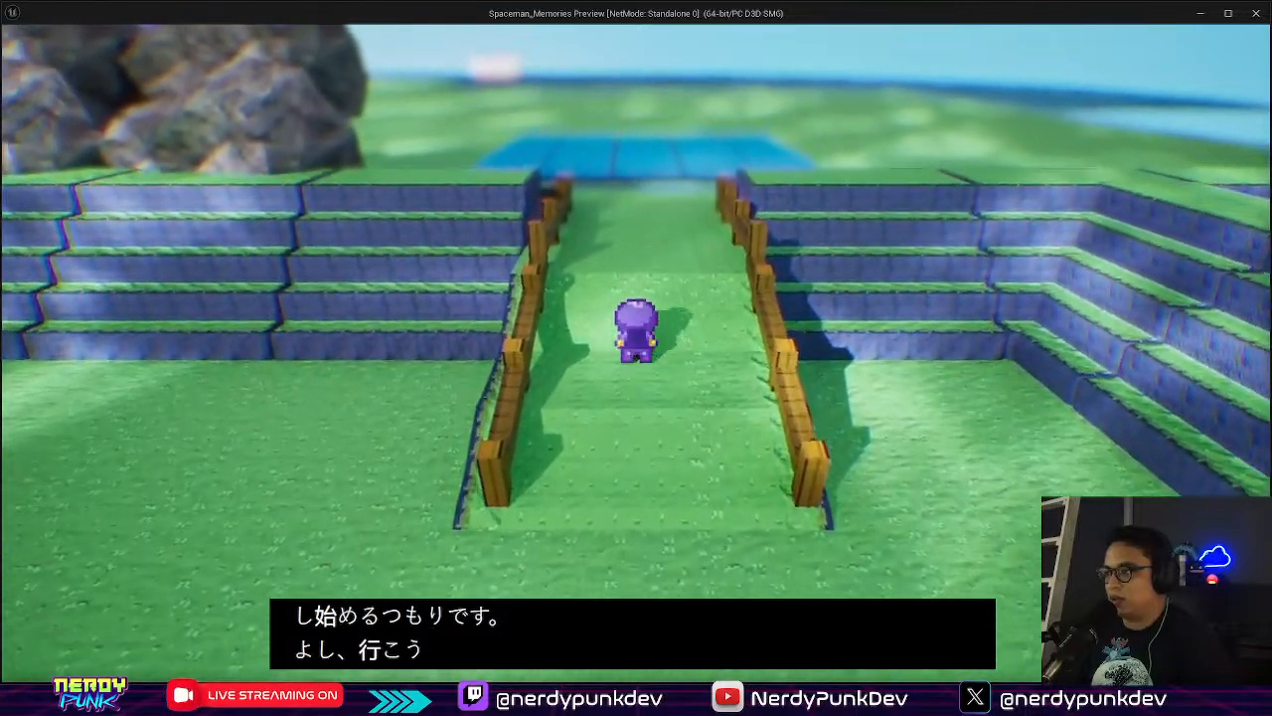
Walk up the fenced ramp to the front edge of the blue tile puzzle, and end the game preview
key("w")
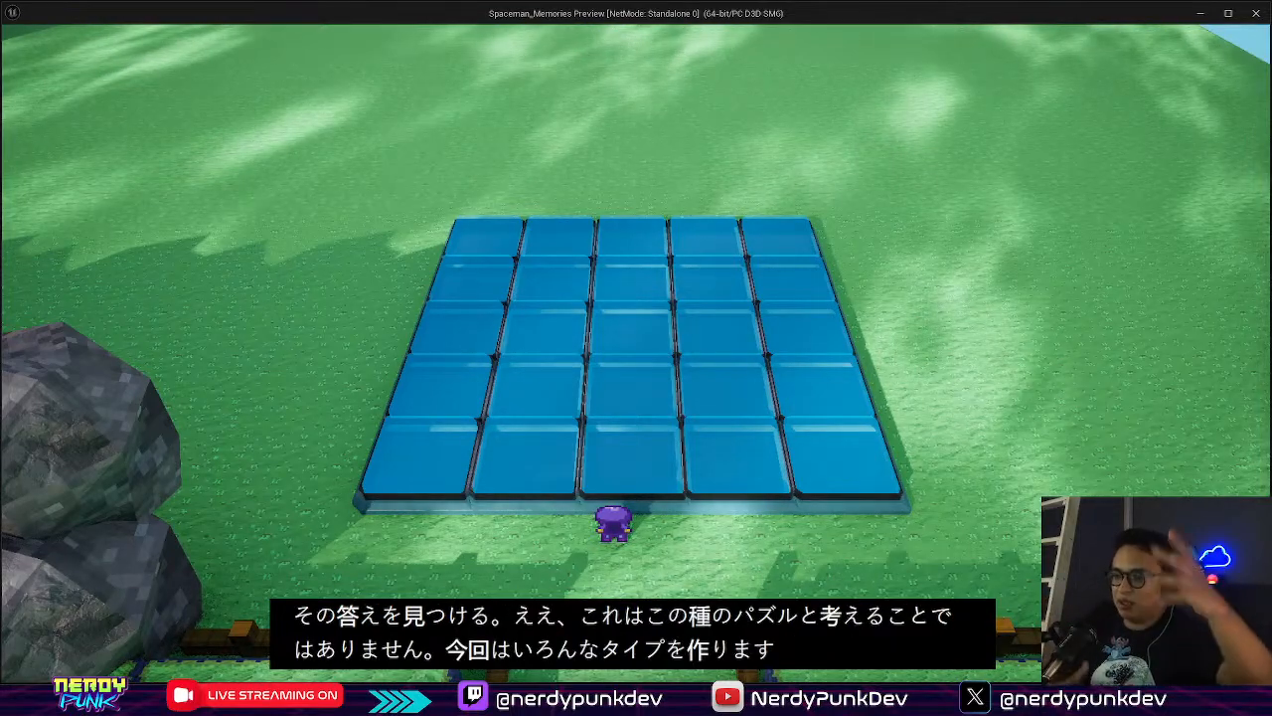
key("Escape")
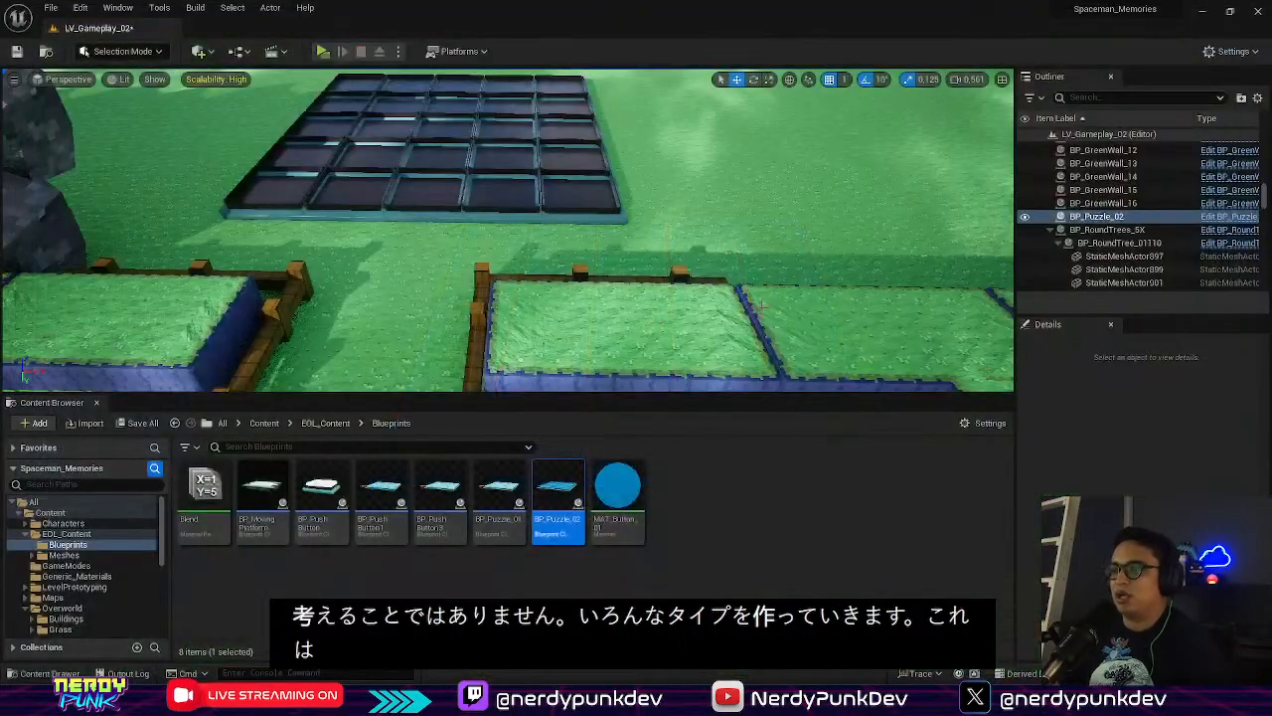
Lower the whole BP_Puzzle_02 actor into the grass floor to a Z location of -32
right_click_drag(505, 171, 378, 171)
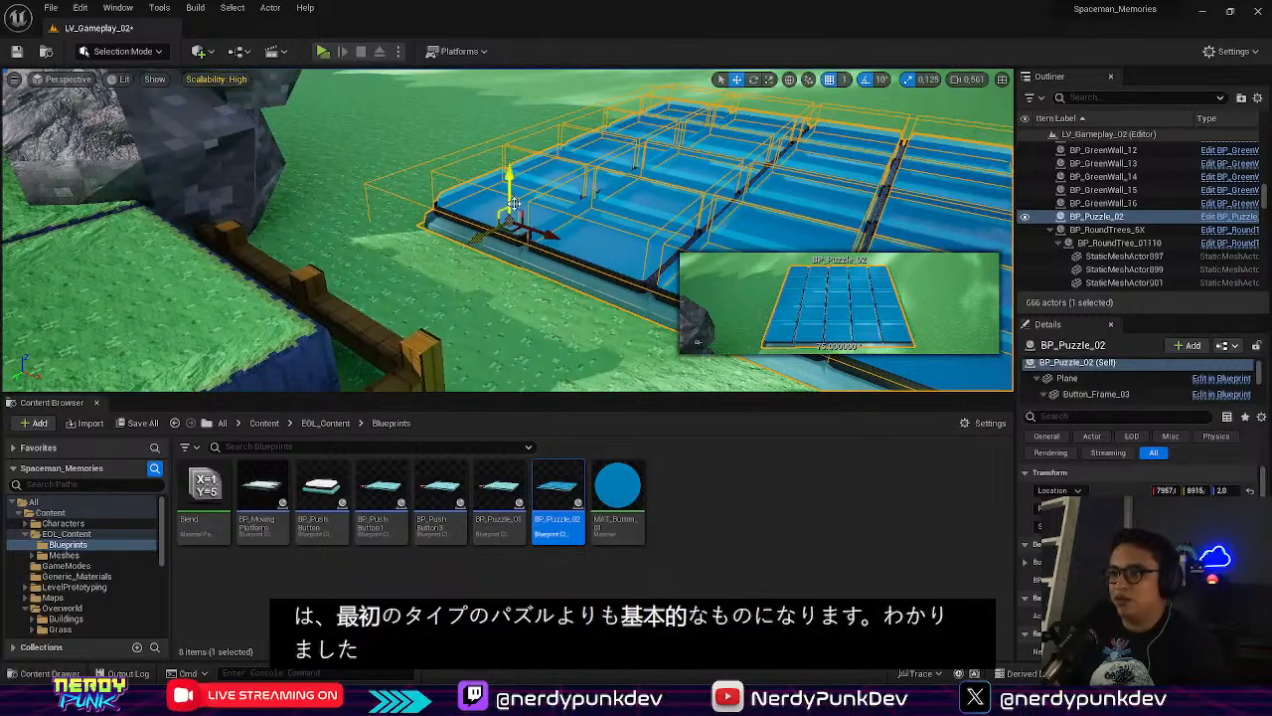
left_click(507, 171)
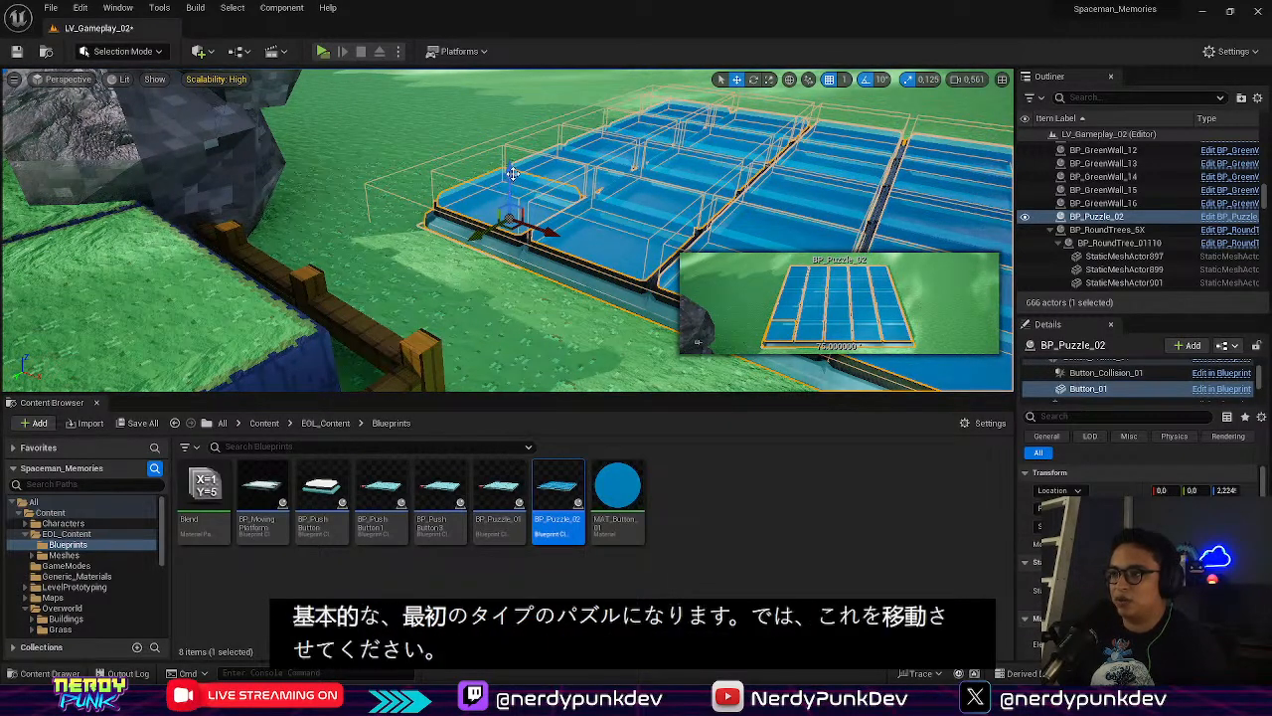
left_click(559, 227)
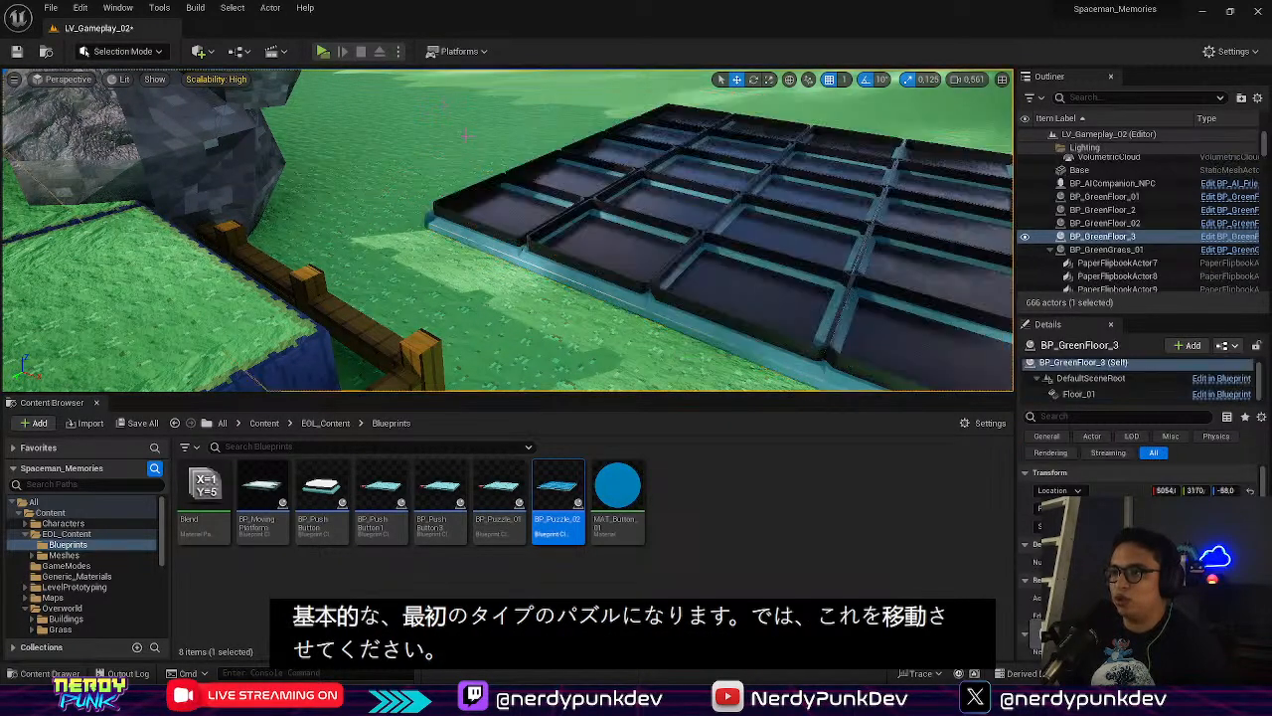
left_click(559, 227)
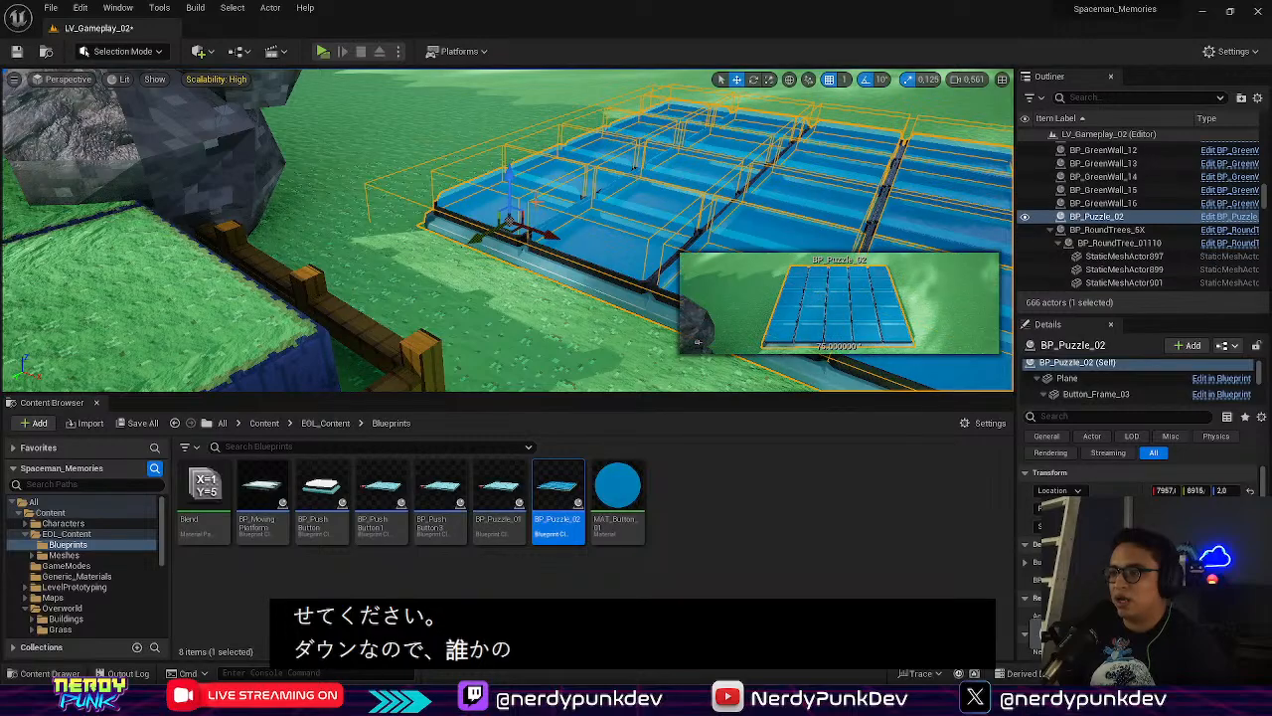
left_click_drag(508, 177, 507, 190)
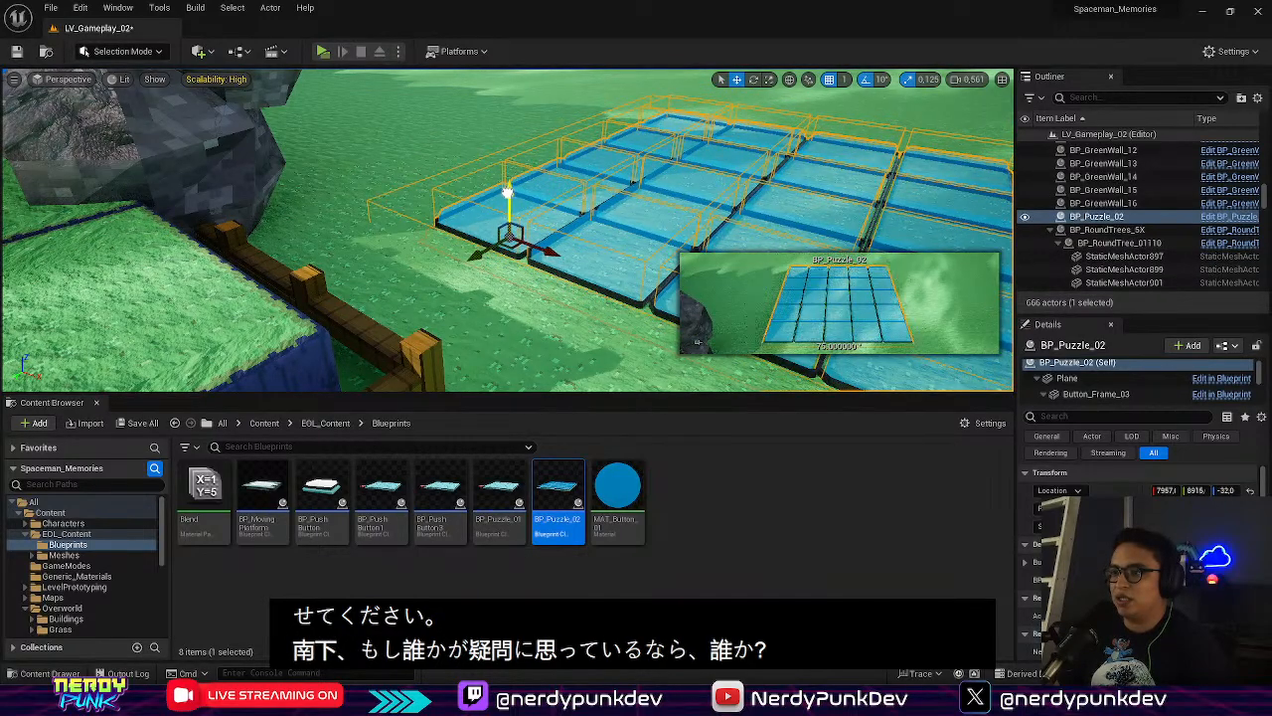
Lower the whole puzzle slightly further to a Z location of -35 so its tiles sit nearly flush with the grass
right_click_drag(508, 191, 583, 198)
key("w")
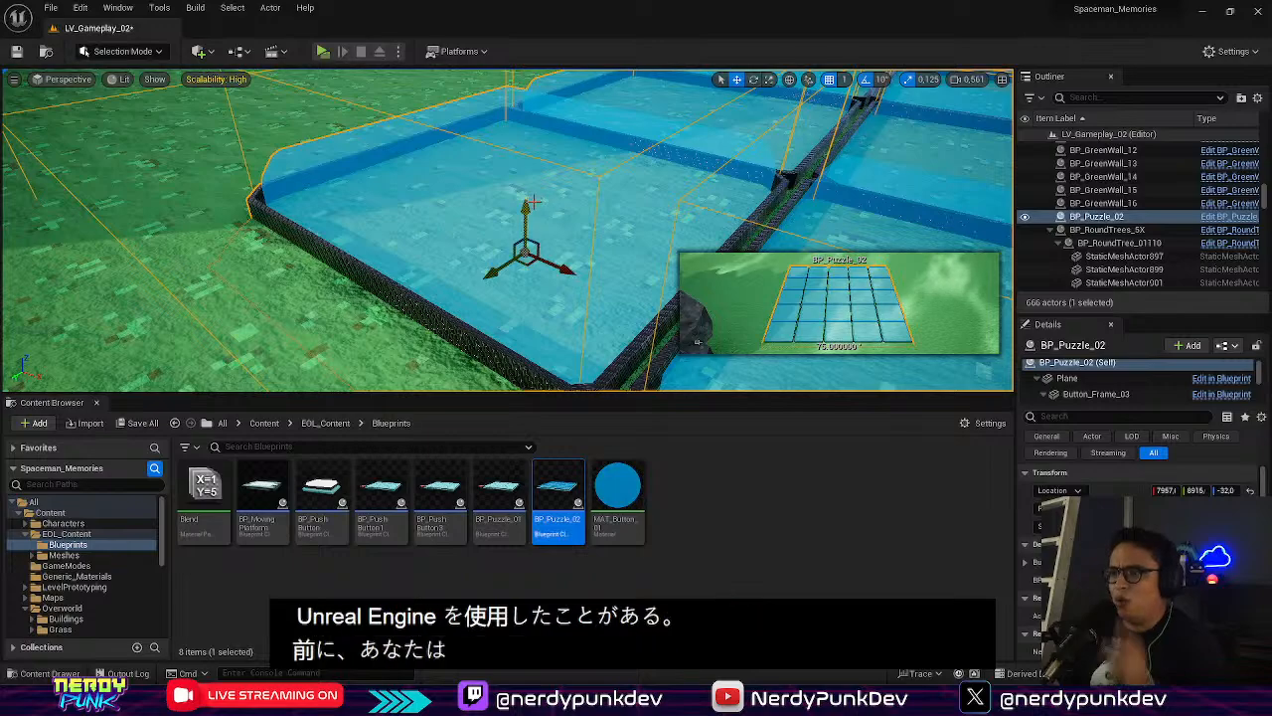
left_click(524, 203)
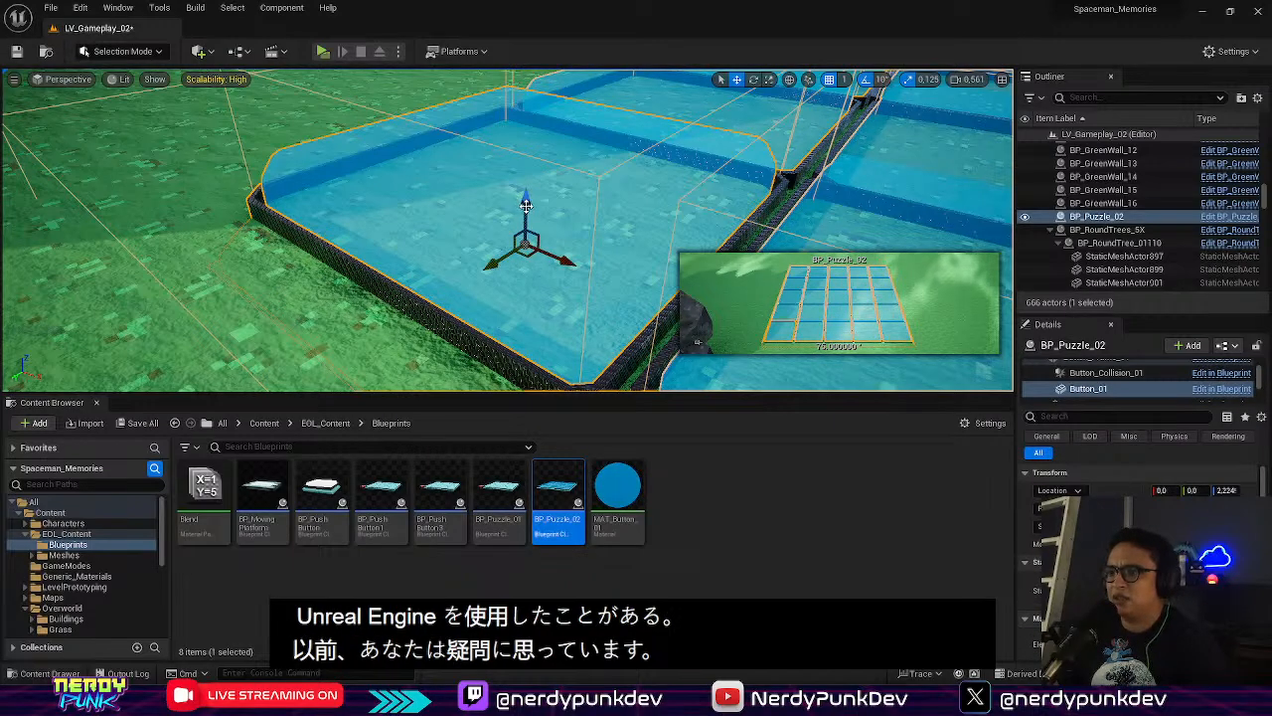
right_click_drag(323, 172, 320, 121)
left_click(323, 172)
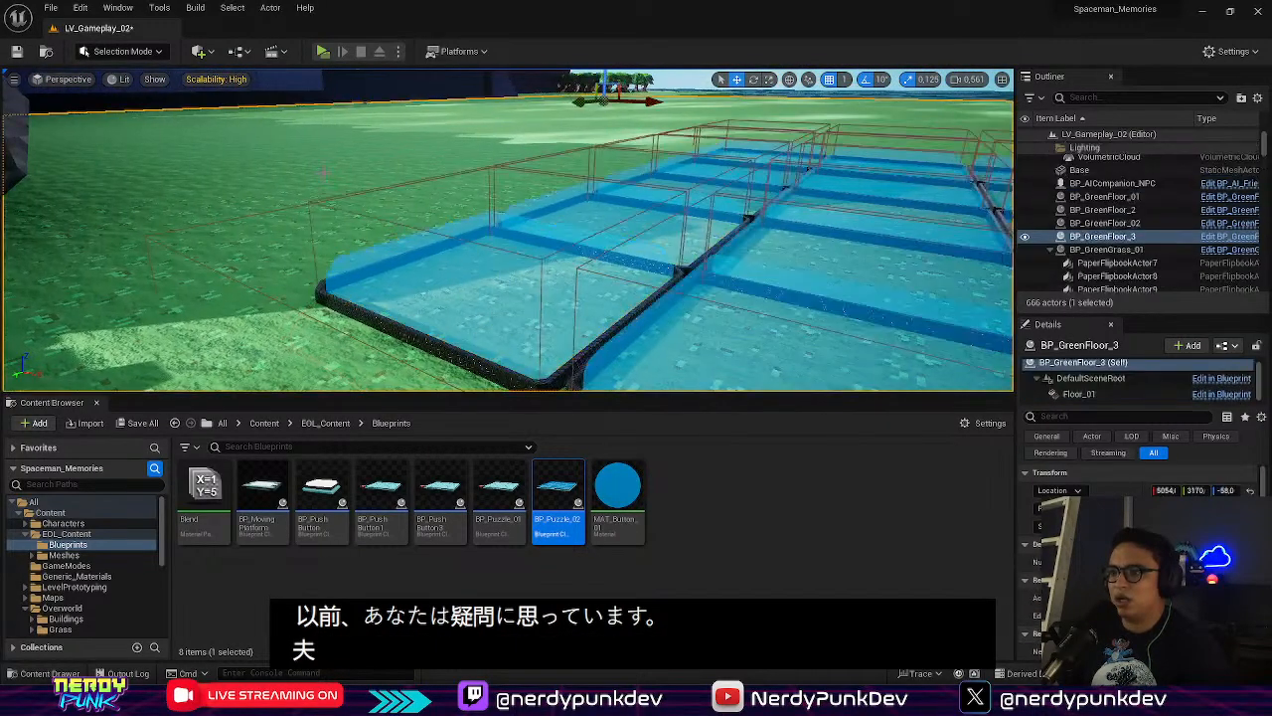
left_click(452, 279)
key("w")
right_click_drag(452, 279, 453, 274)
mouse_move(440, 255)
left_mouse_down()
mouse_move(439, 267)
mouse_move(432, 256)
left_mouse_up()
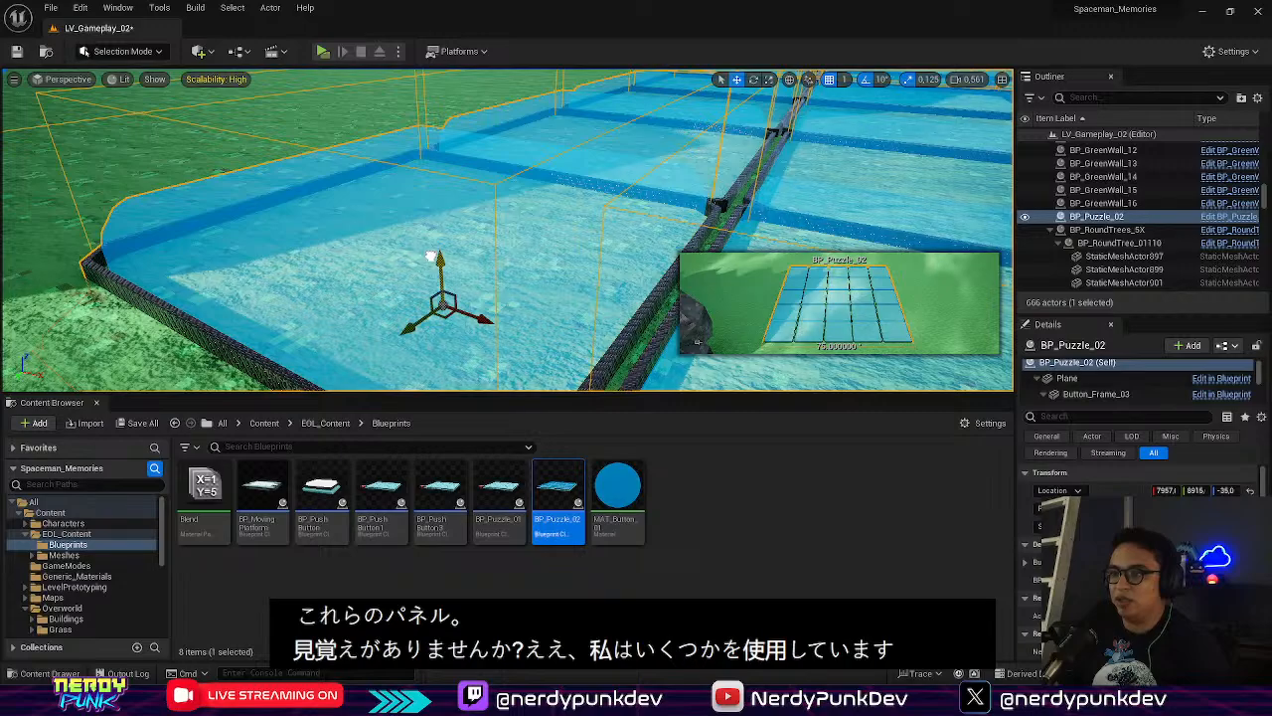
Inspect the sunken puzzle from the ramp opening and its front corner tiles up close
key("s")
right_click_drag(431, 256, 517, 150)
left_click(518, 151)
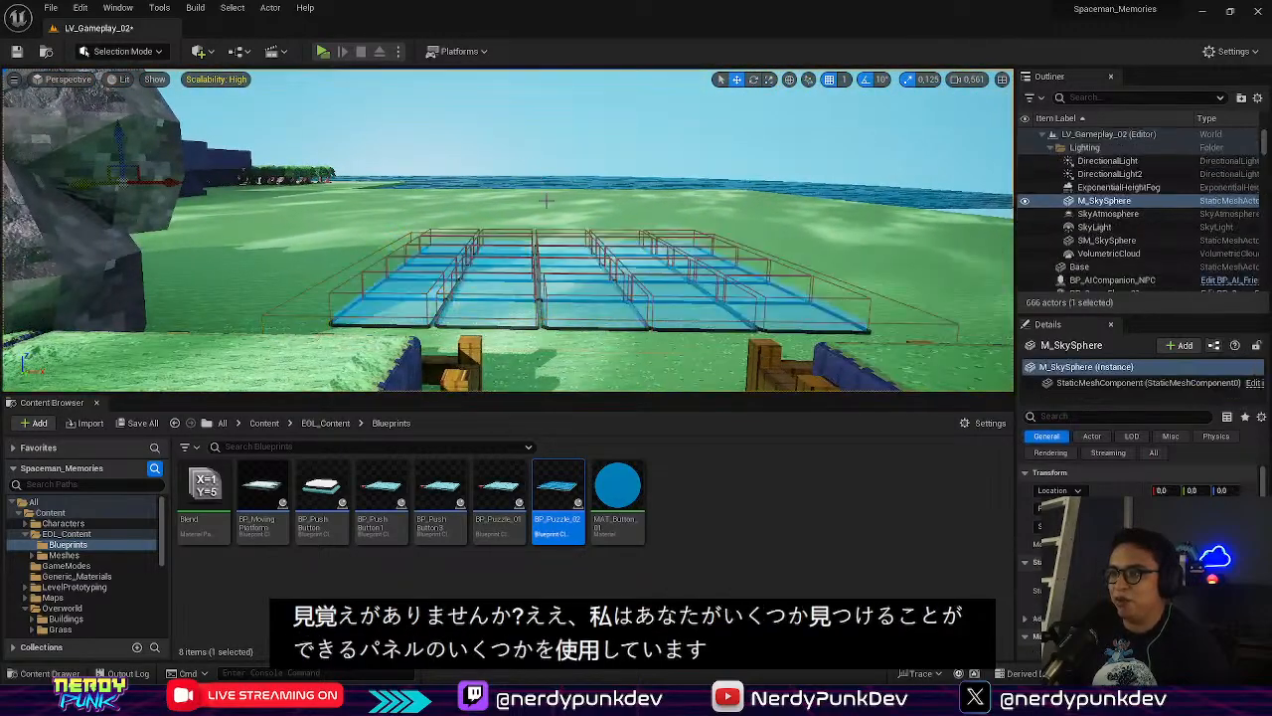
key("w")
right_click_drag(547, 201, 532, 275)
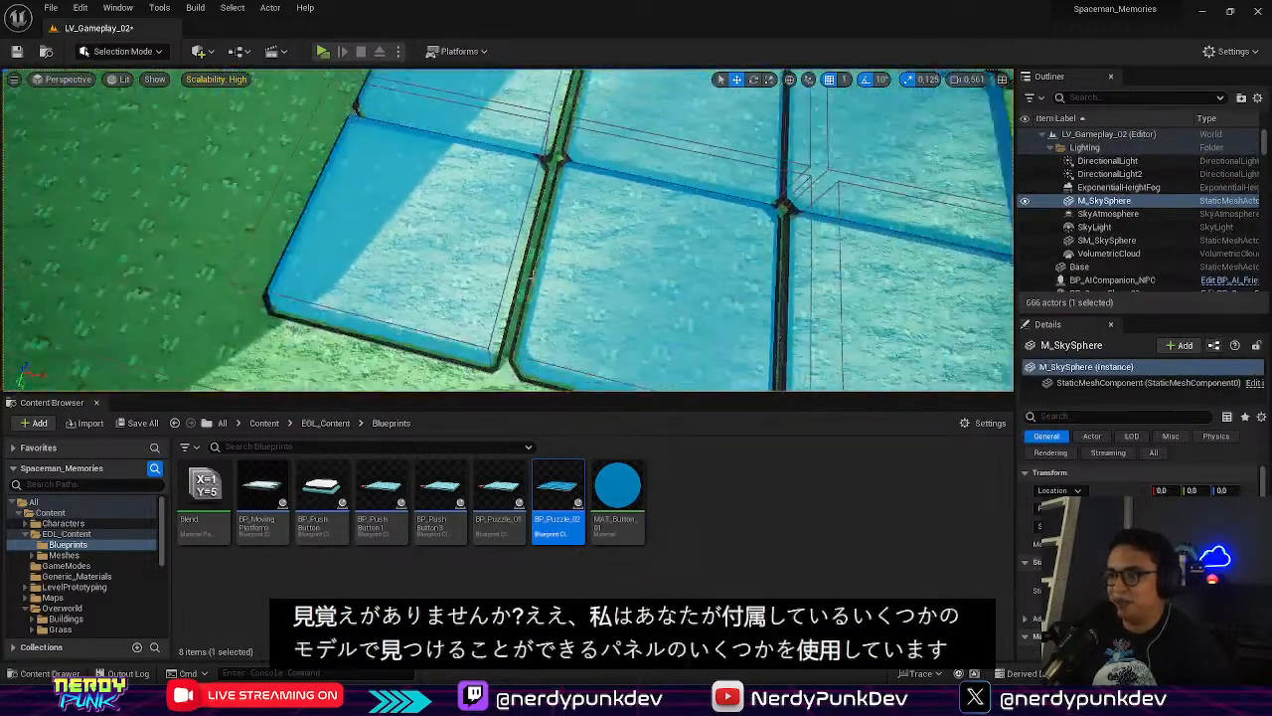
scroll(532, 277, "down", 3)
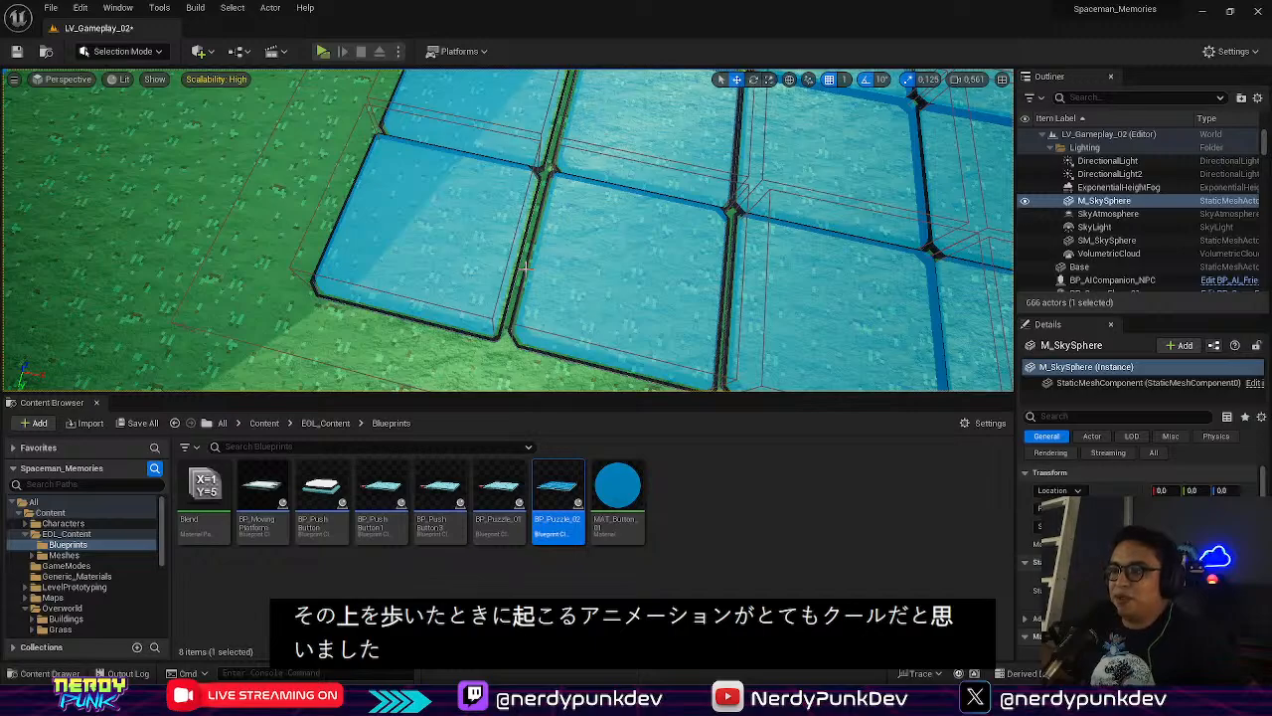
Start the game preview, walk up the fenced ramp and step onto the middle tiles of the puzzle
right_click_drag(526, 267, 527, 204)
left_click(323, 52)
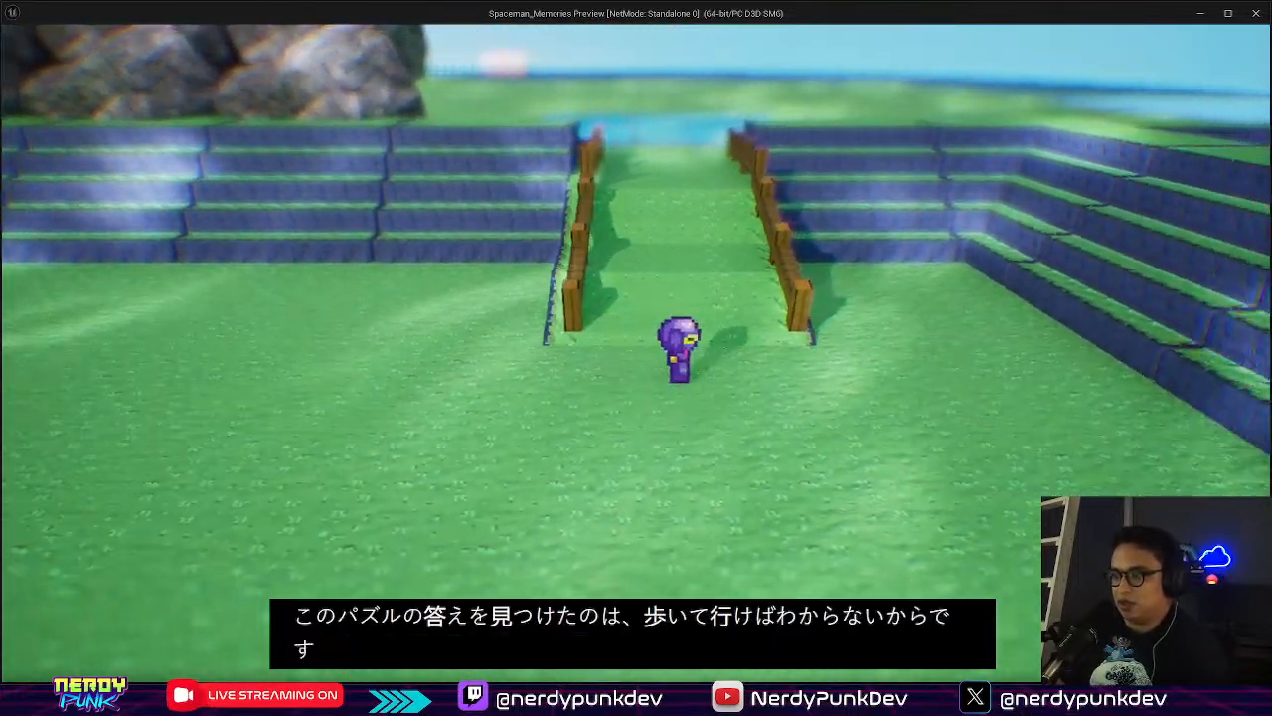
key("w")
key("w")
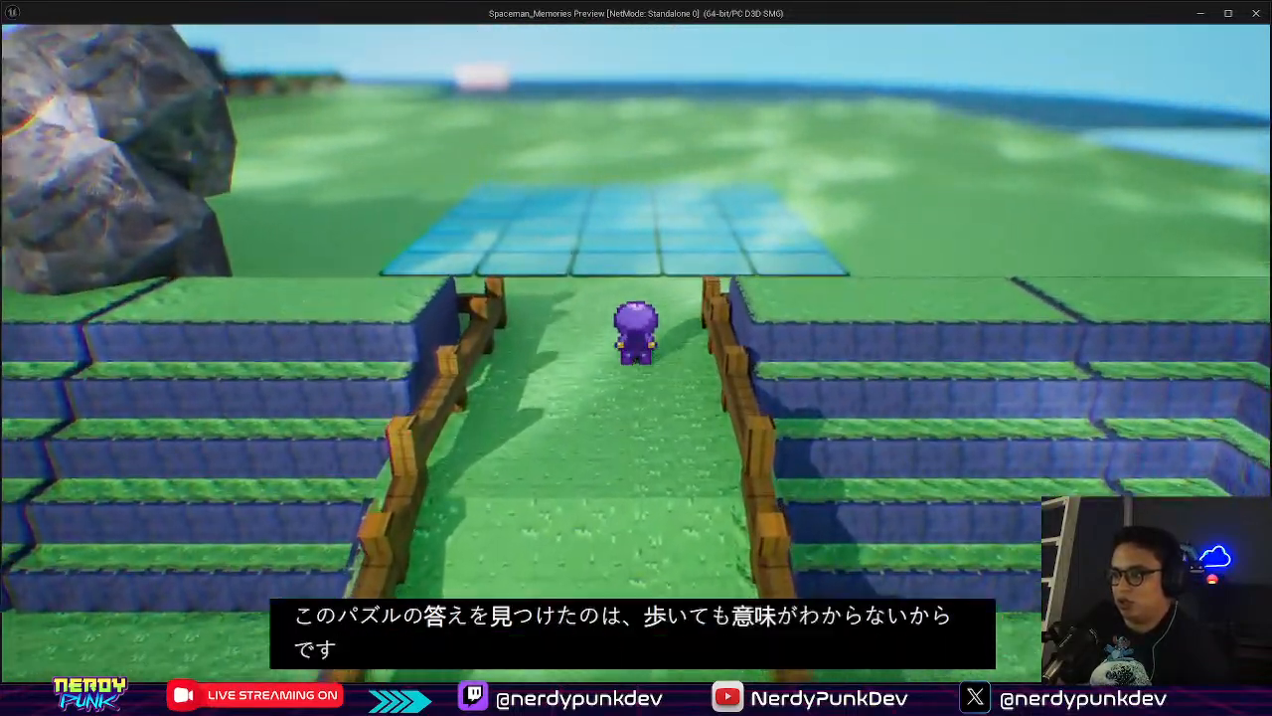
key("w")
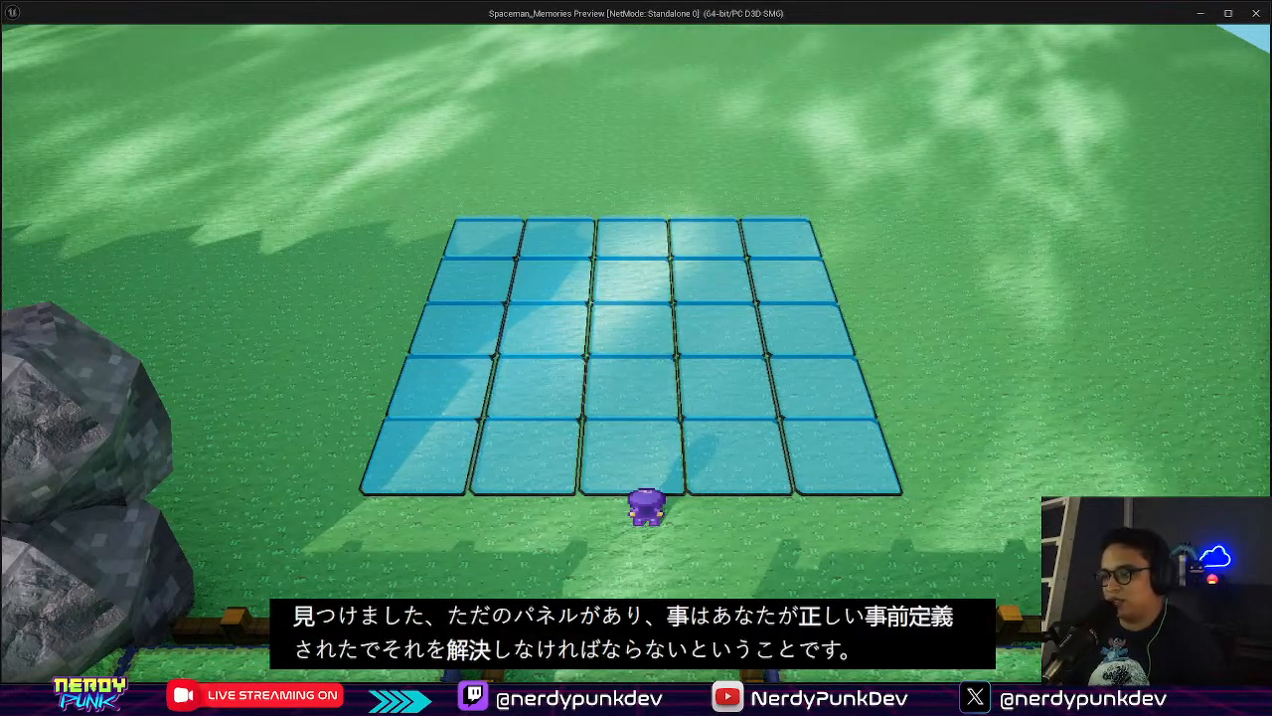
key("w")
key("w")
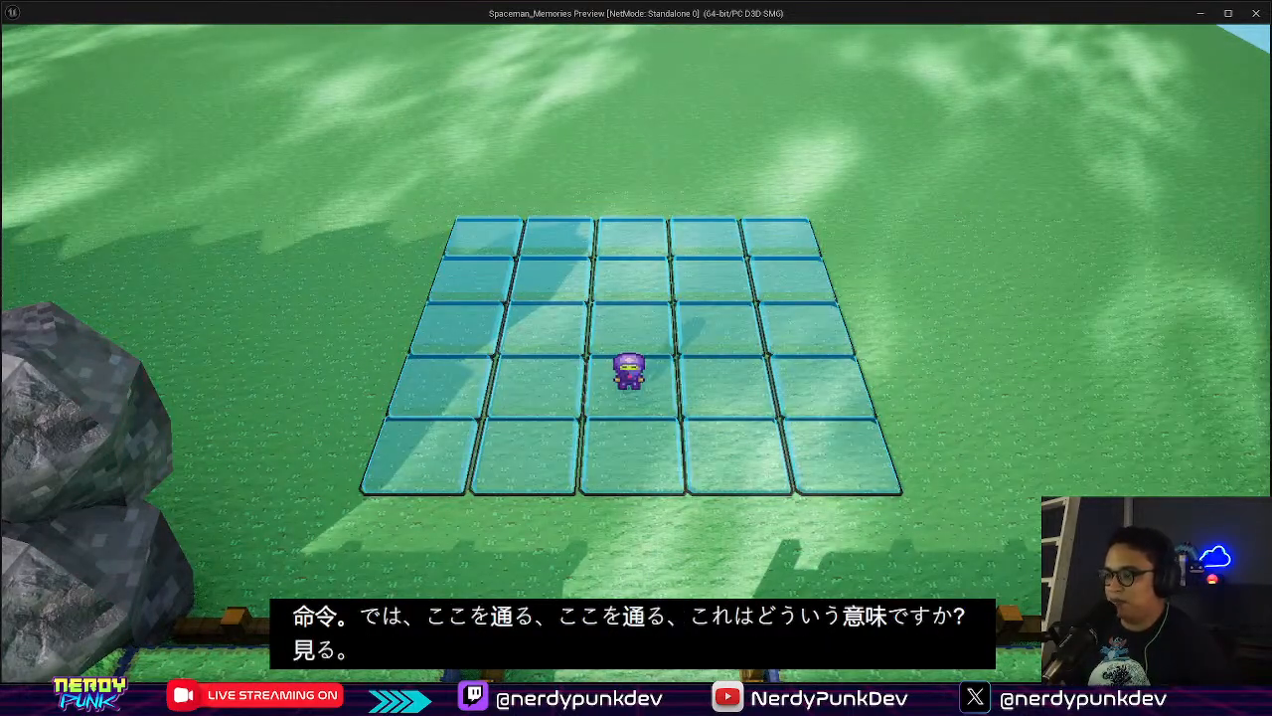
Walk back and forth over the middle column of tiles to test how the puzzle reacts to wrong tiles
key("s")
key("w")
key("w")
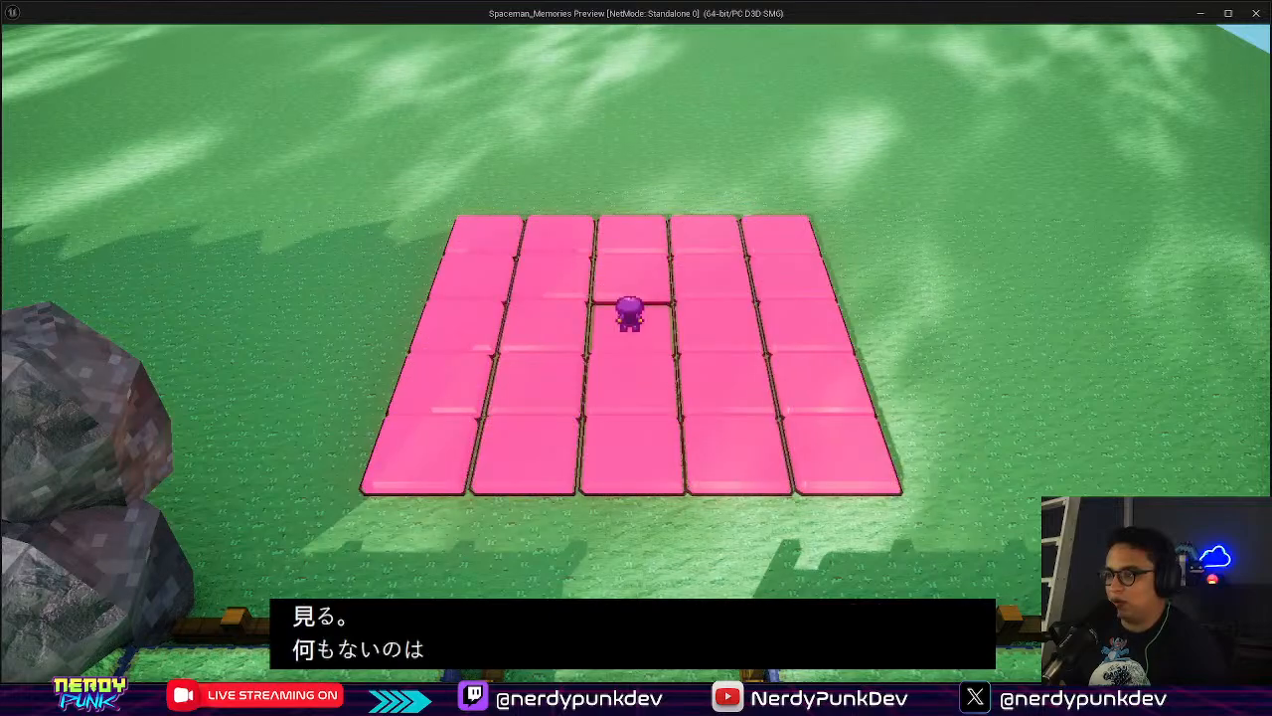
key("s")
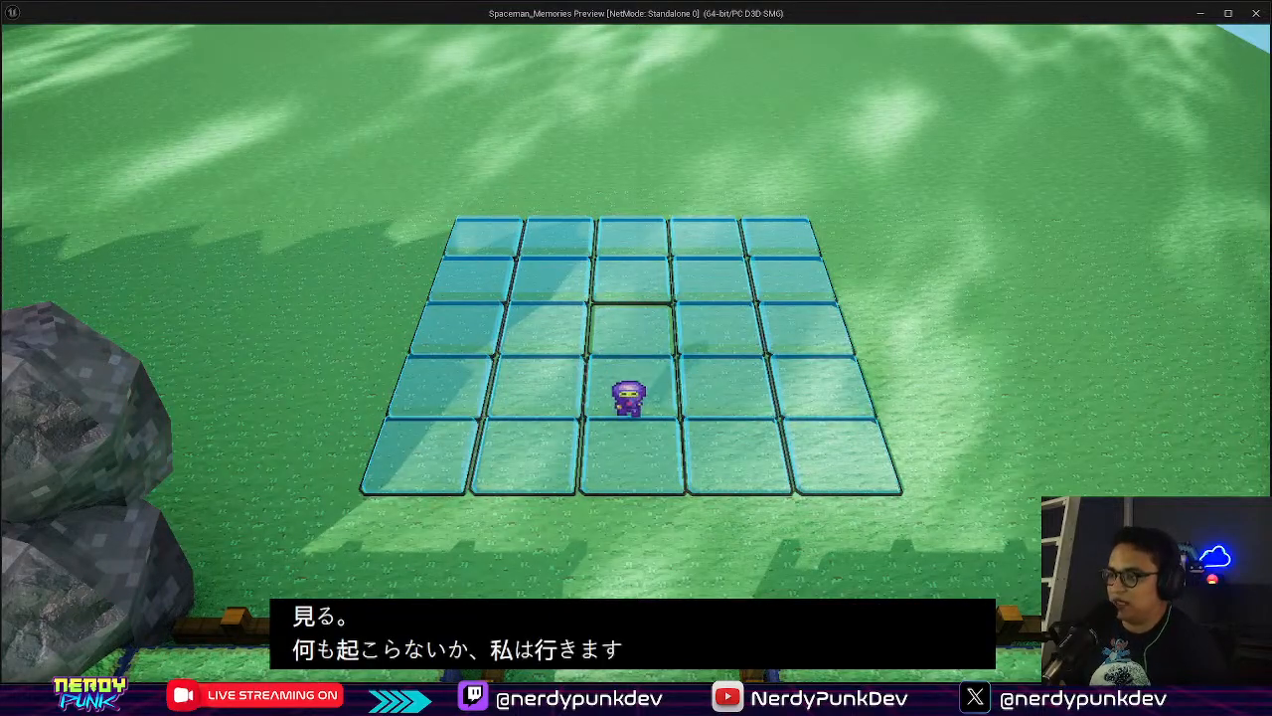
key("w")
key("s")
key("s")
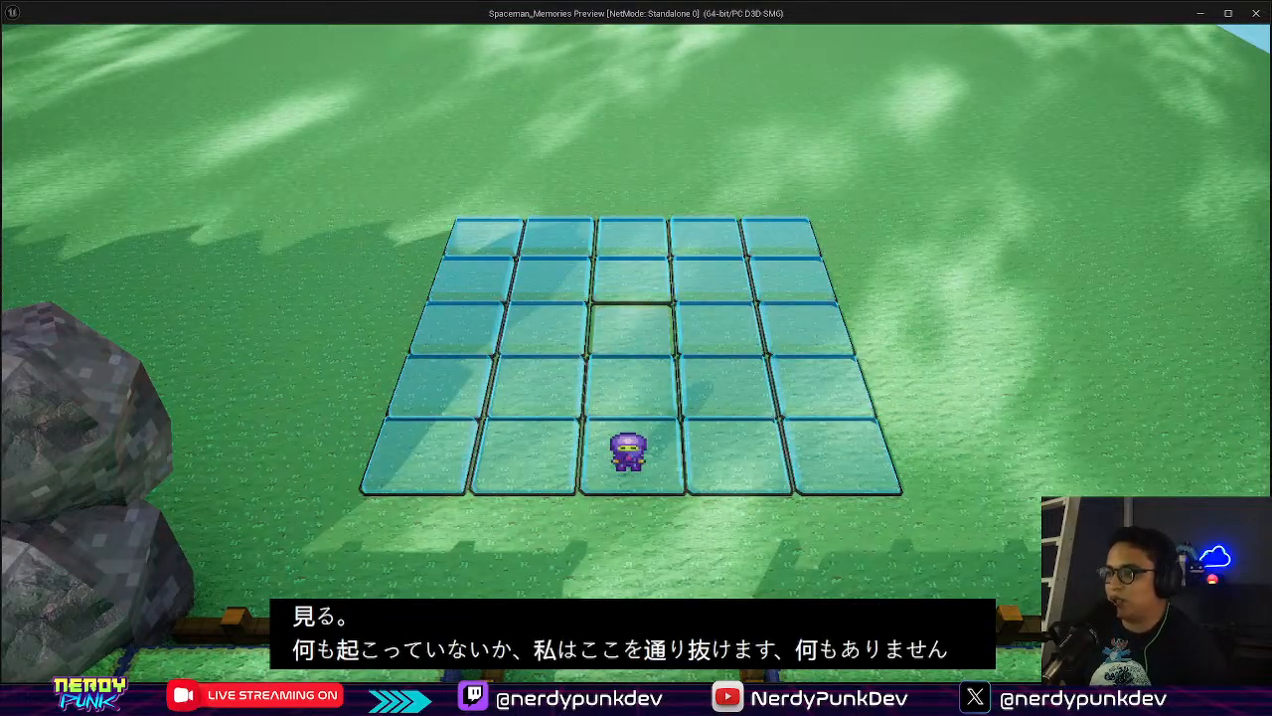
Test the tile path from the front-left corner: one tile right, one tile forward, and right again onto the middle column
key("a")
key("s")
key("a")
key("w")
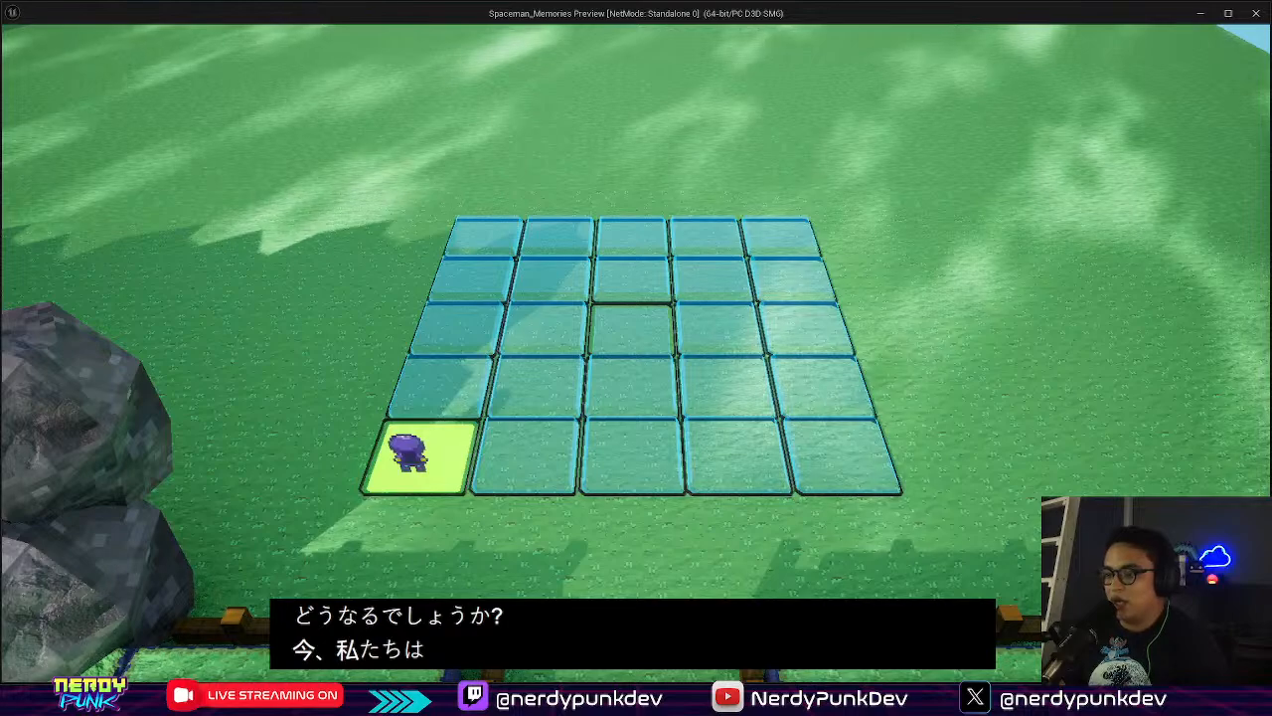
key("d")
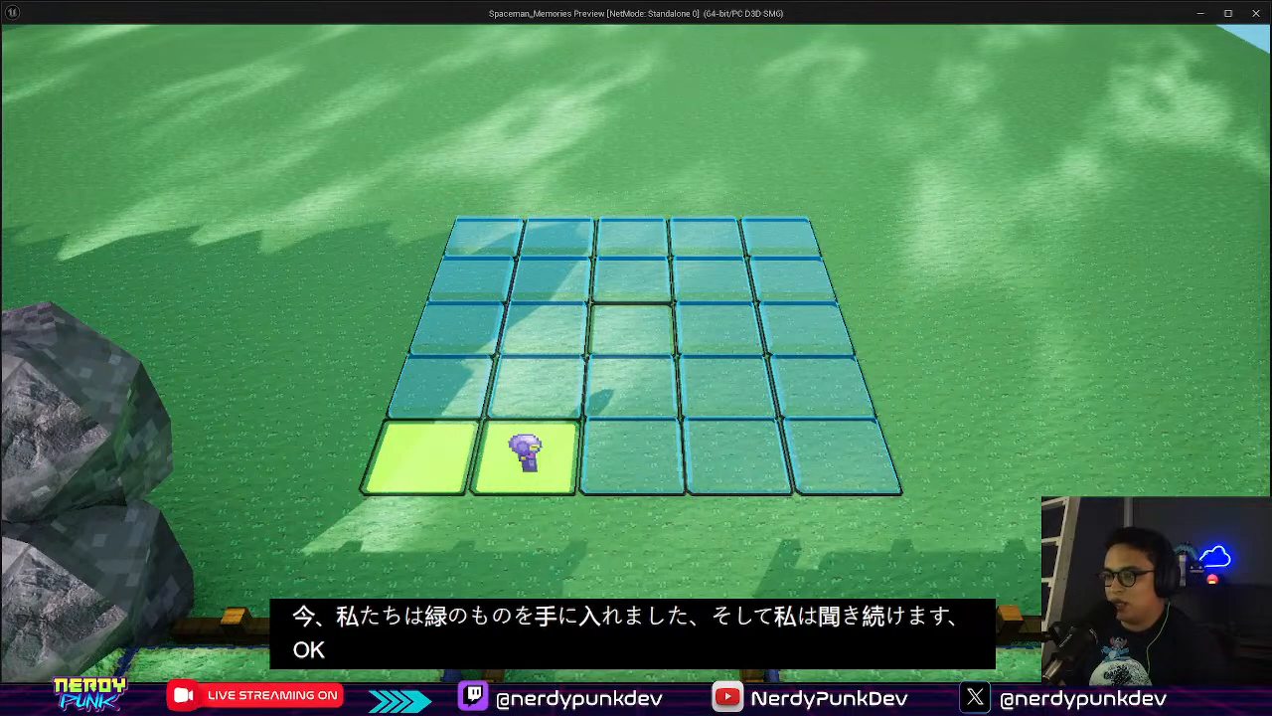
key("w")
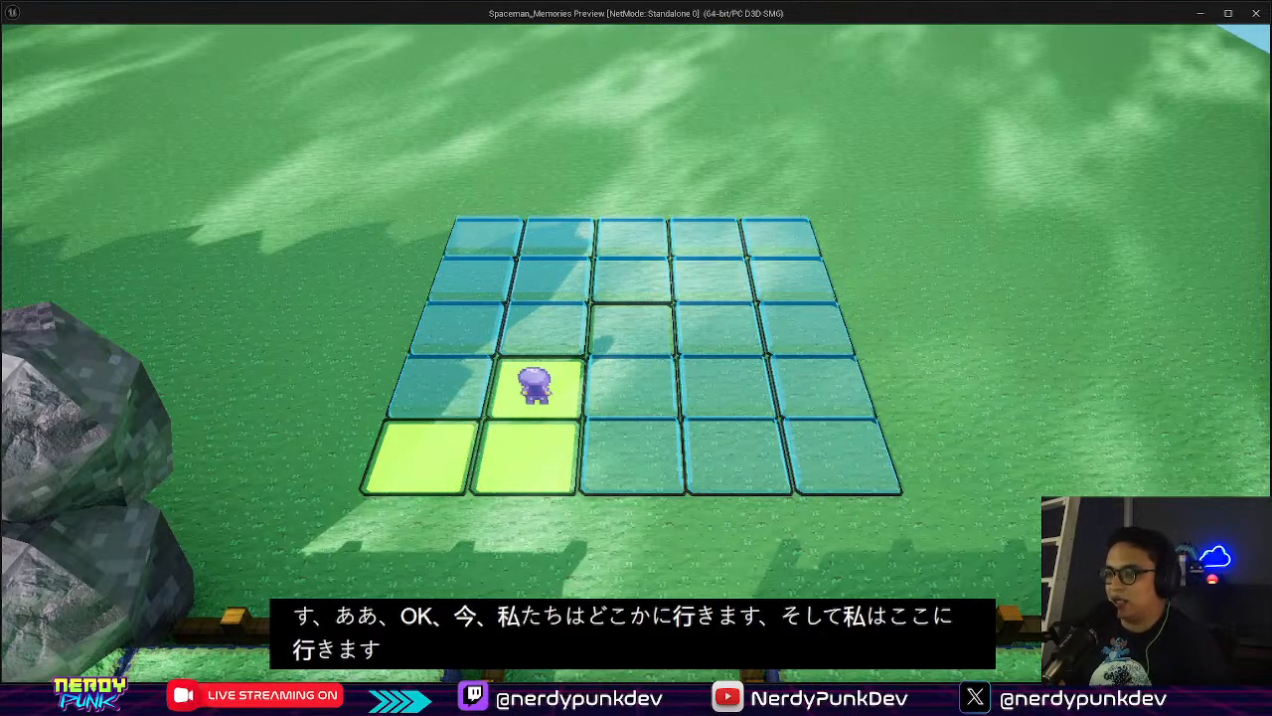
key("d")
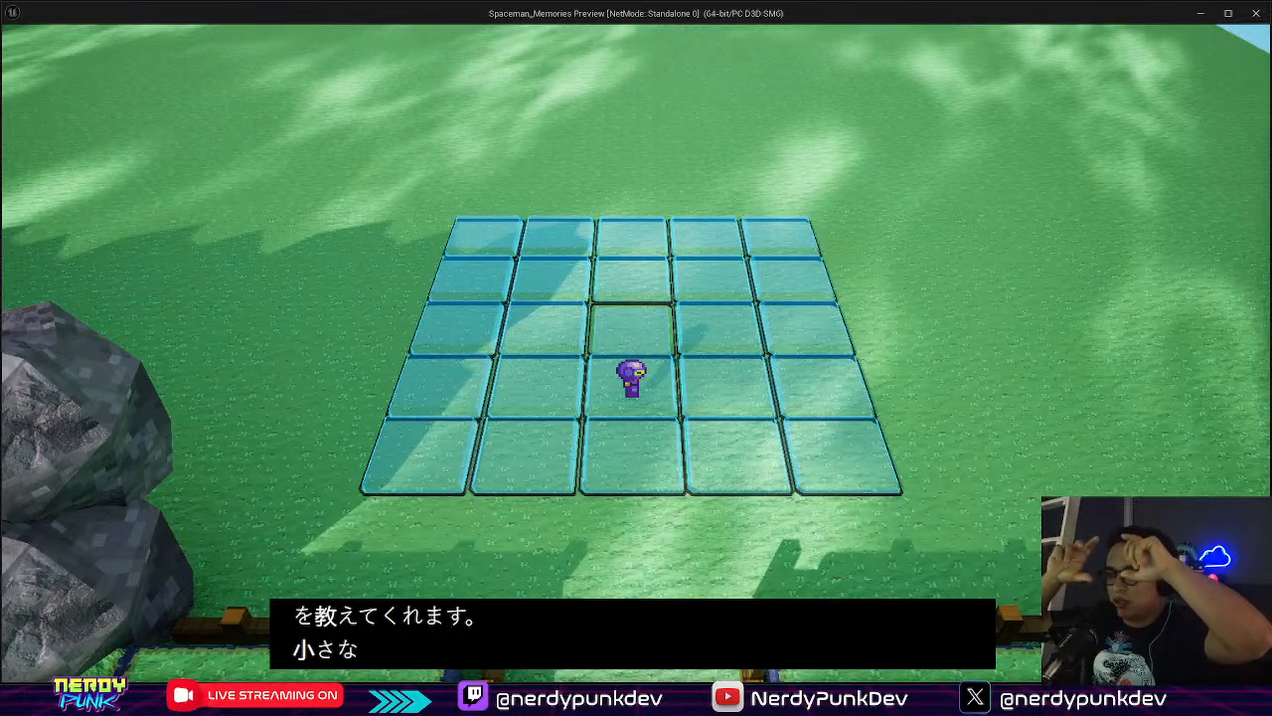
Retry from the front-left corner tile, moving one tile right and straight forward to the far rows of the second column
key("s")
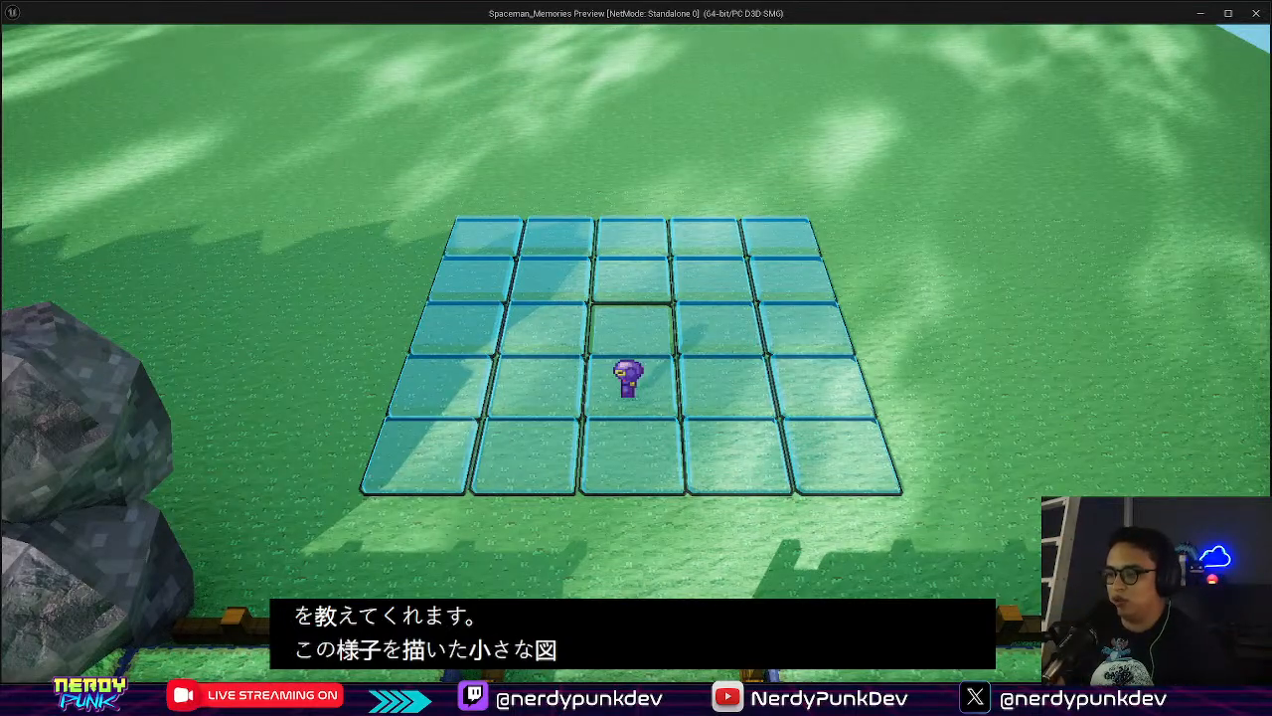
key("a")
key("w")
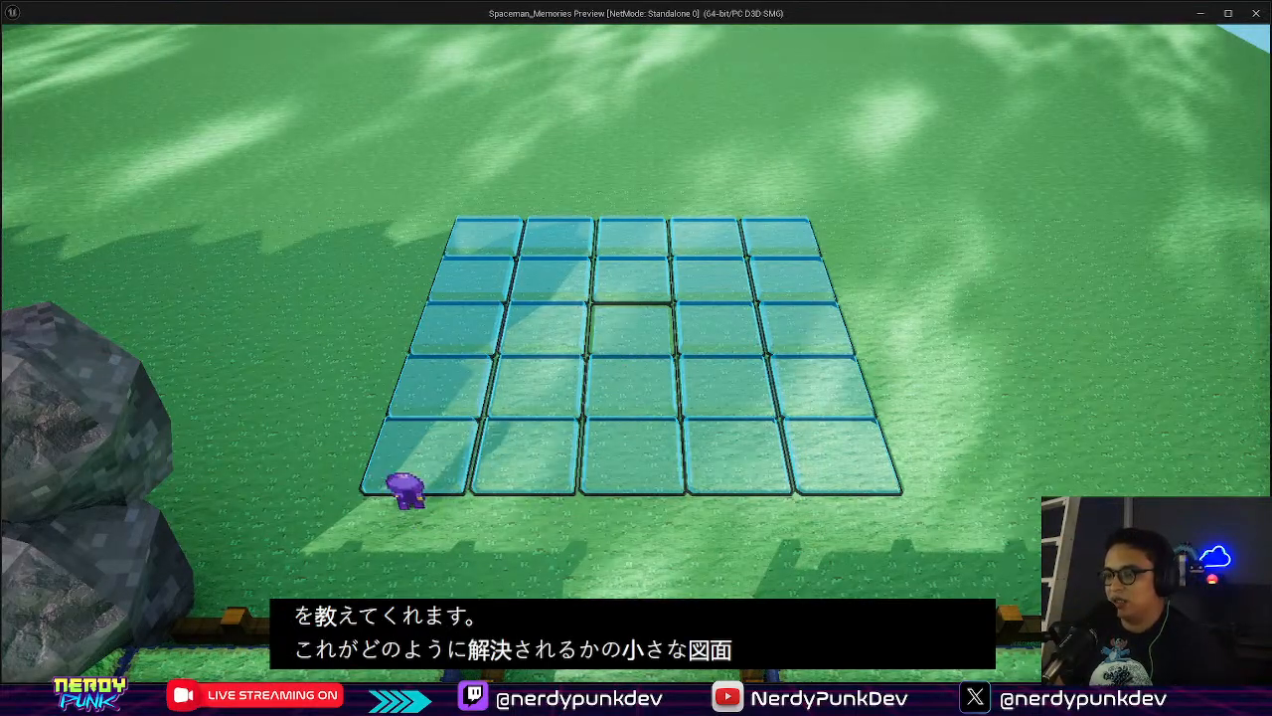
key("d")
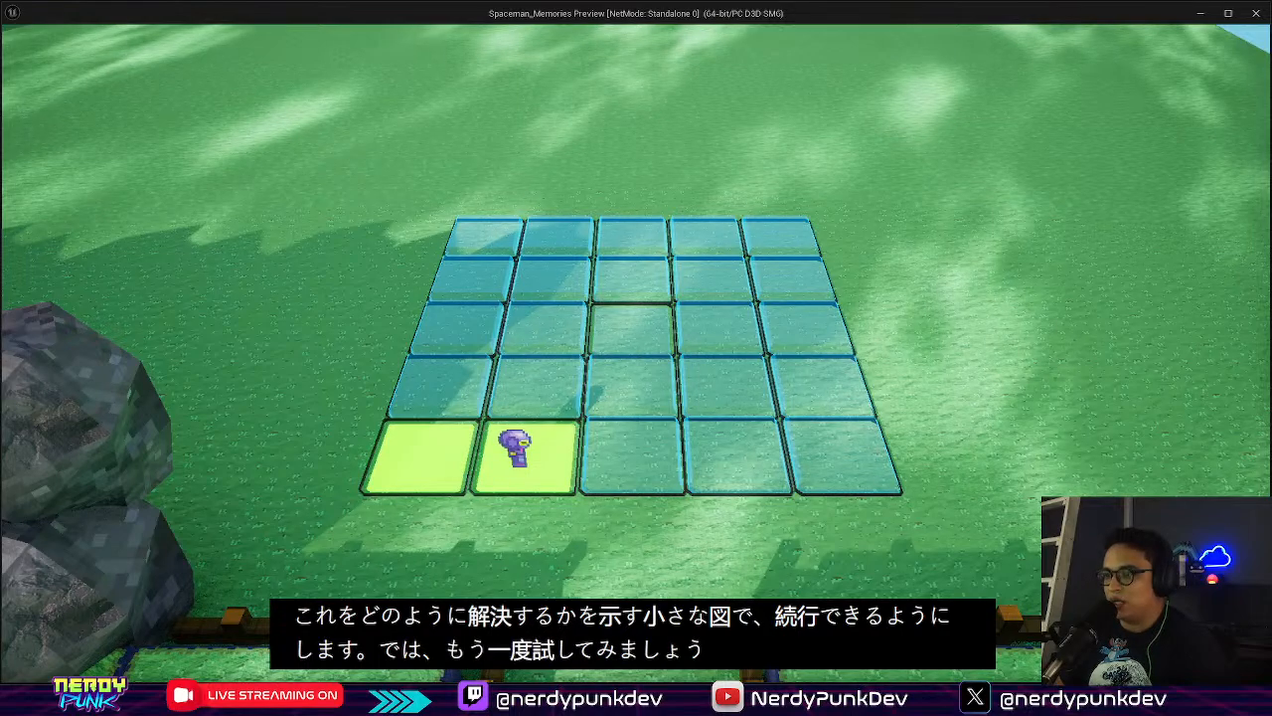
key("w")
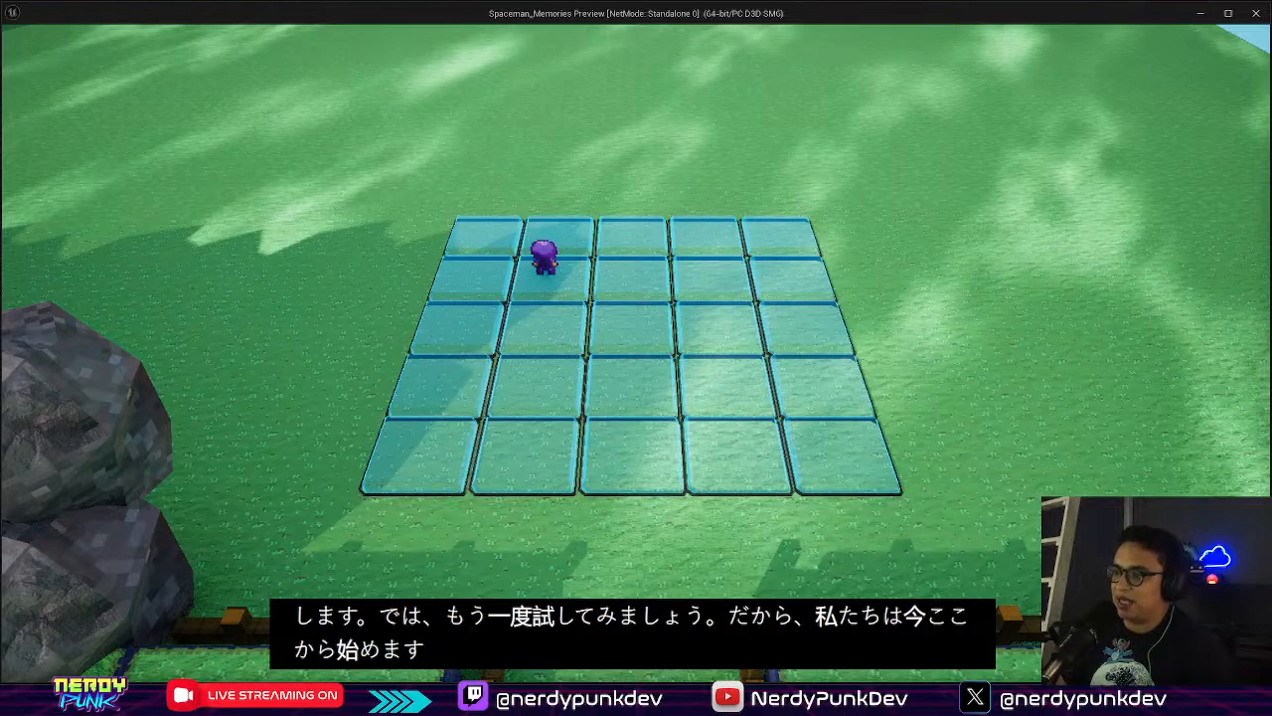
Leave the puzzle past the rocks and return via the fenced ramp to check the camera switch between player and puzzle
key("s")
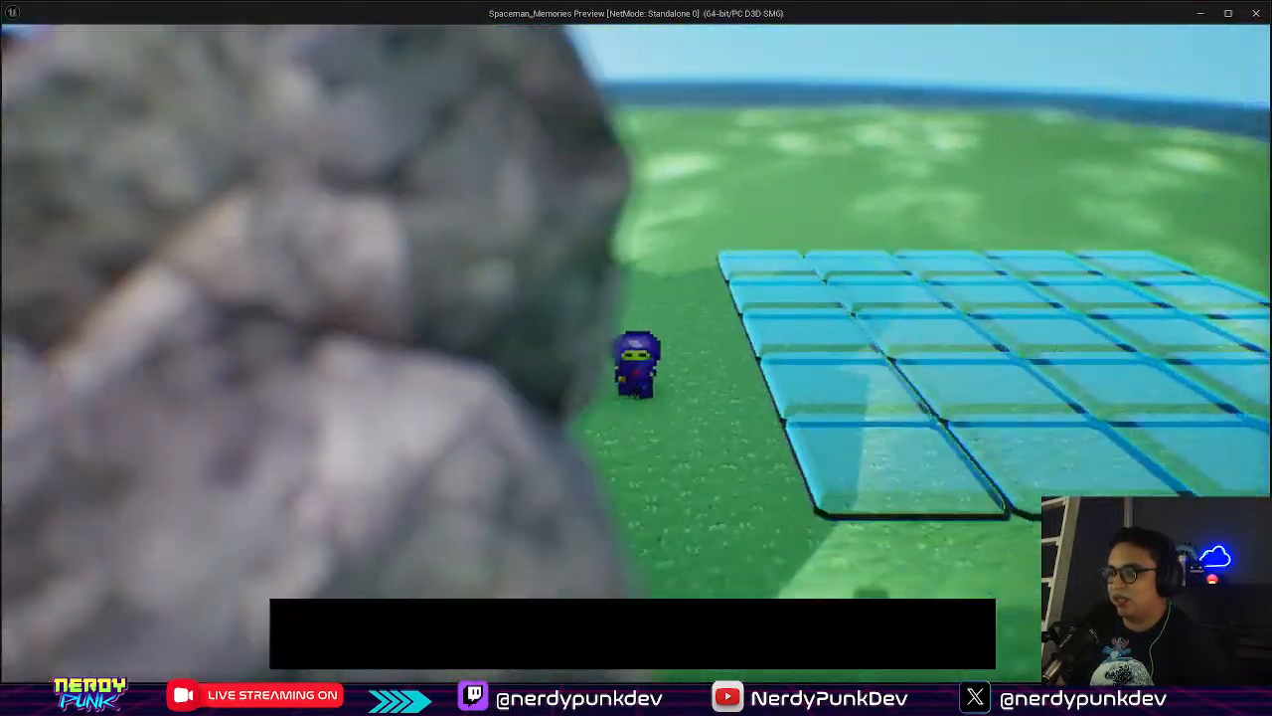
key("a")
key("w")
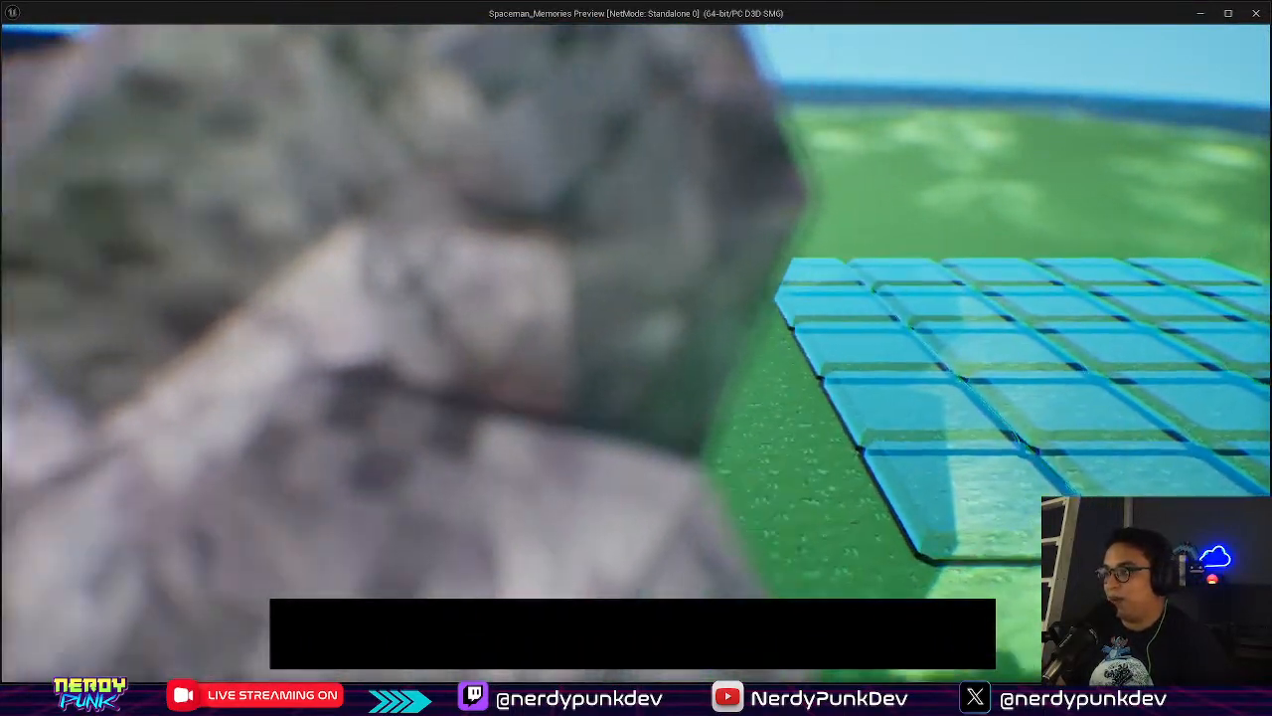
key("d")
key("s")
key("d")
key("s")
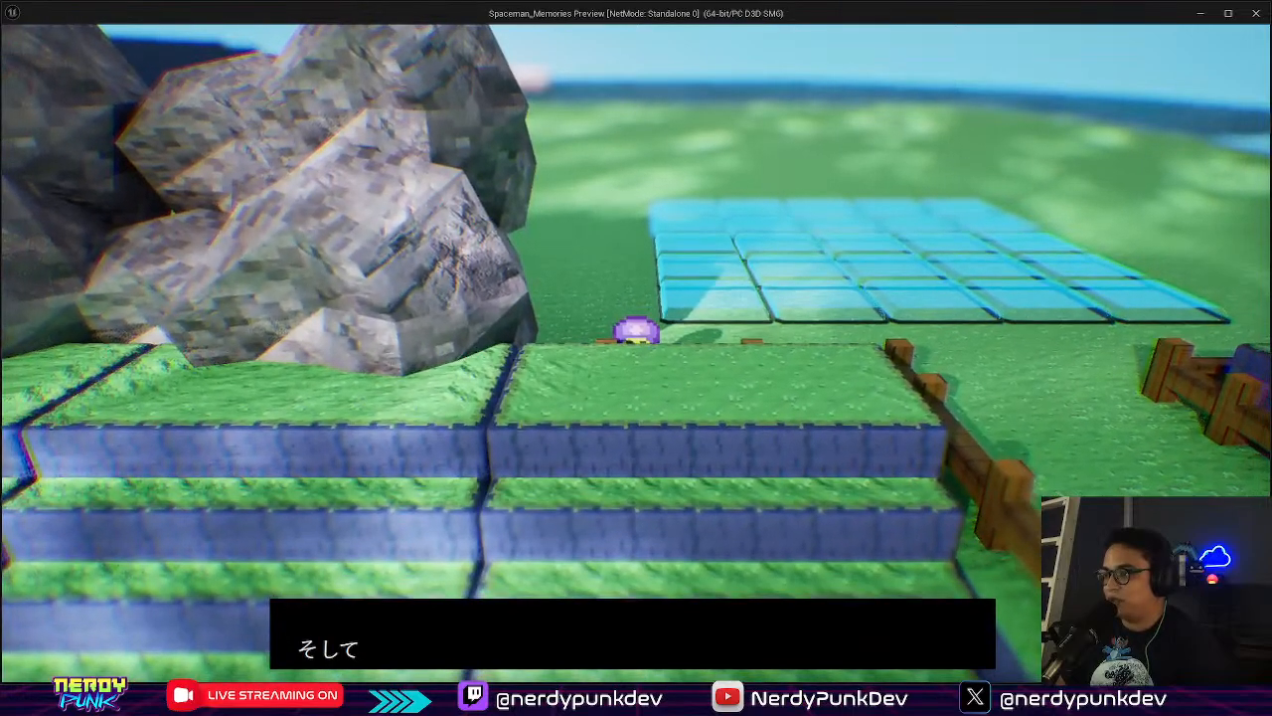
key("d")
key("s")
key("w")
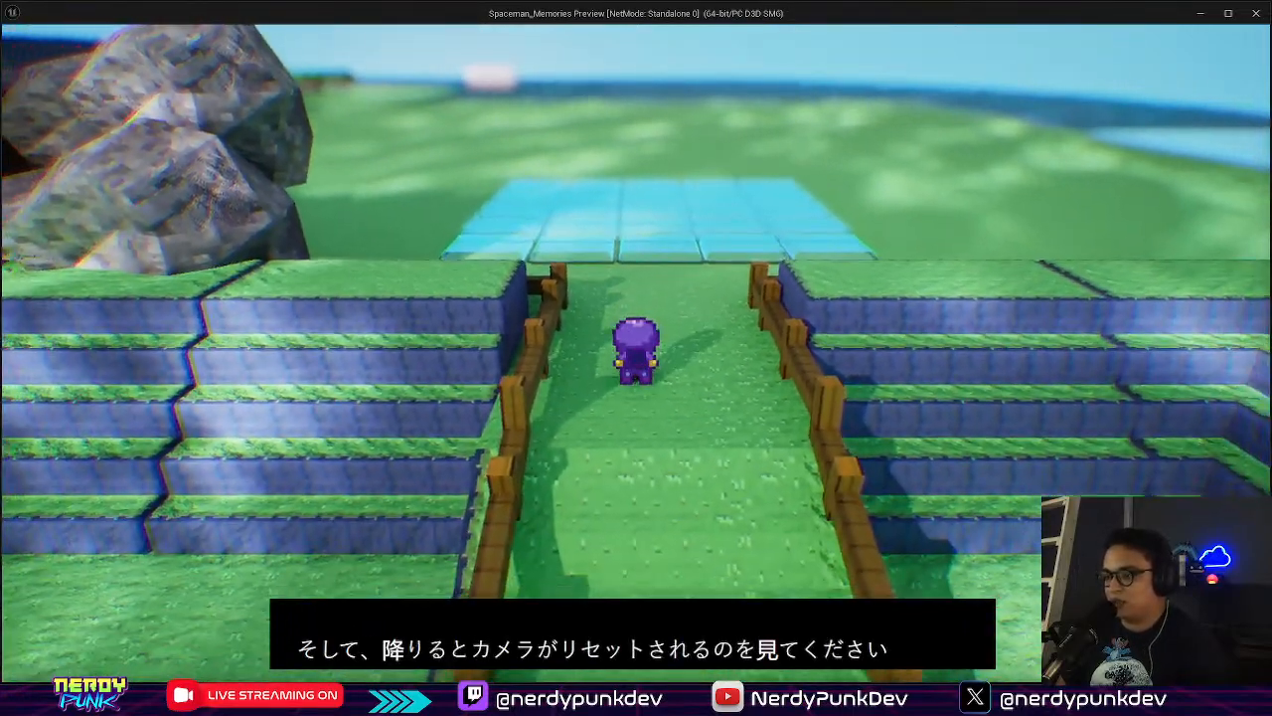
Walk the tile path again from the front-left corner: one tile right, two tiles forward, and right to the center tile
key("a")
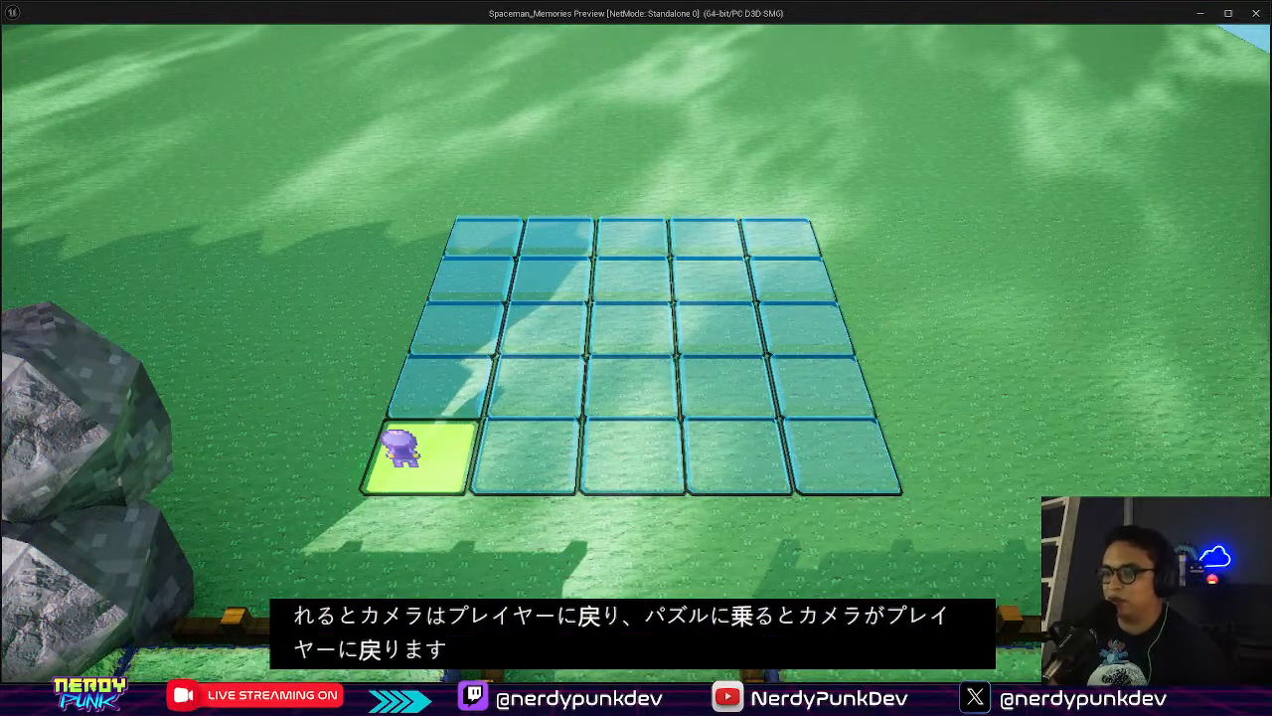
key("d")
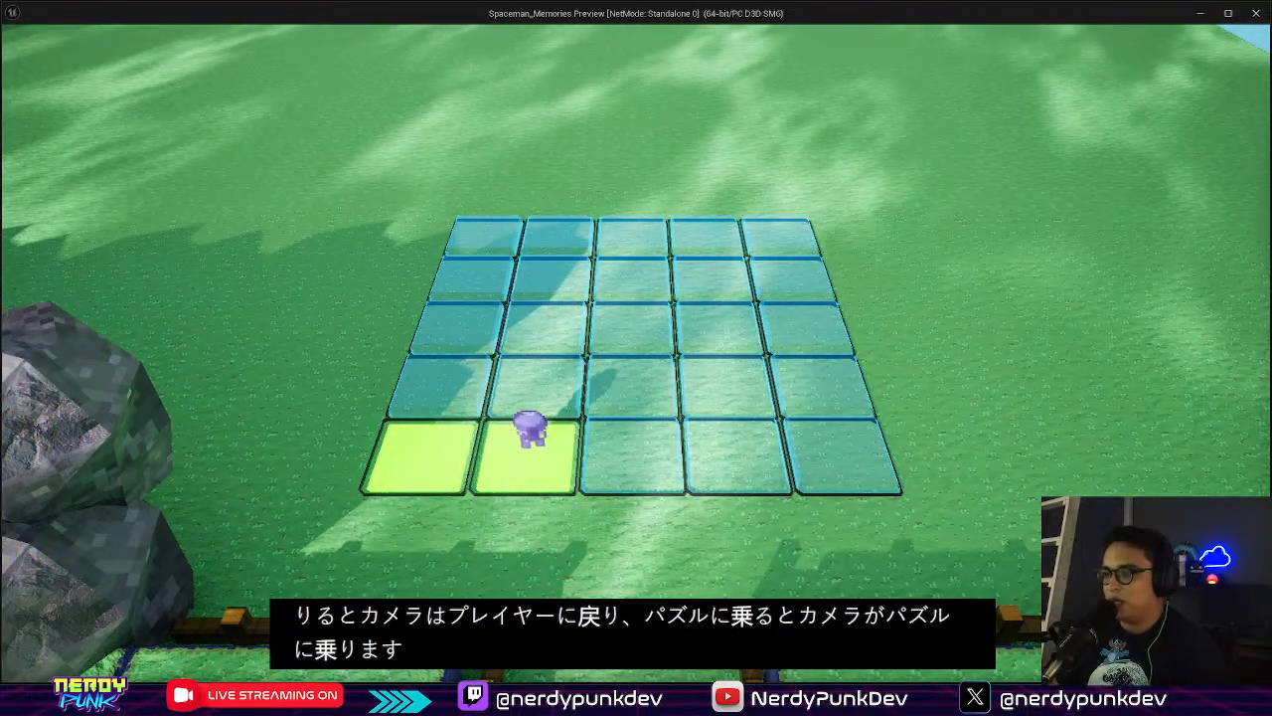
key("w")
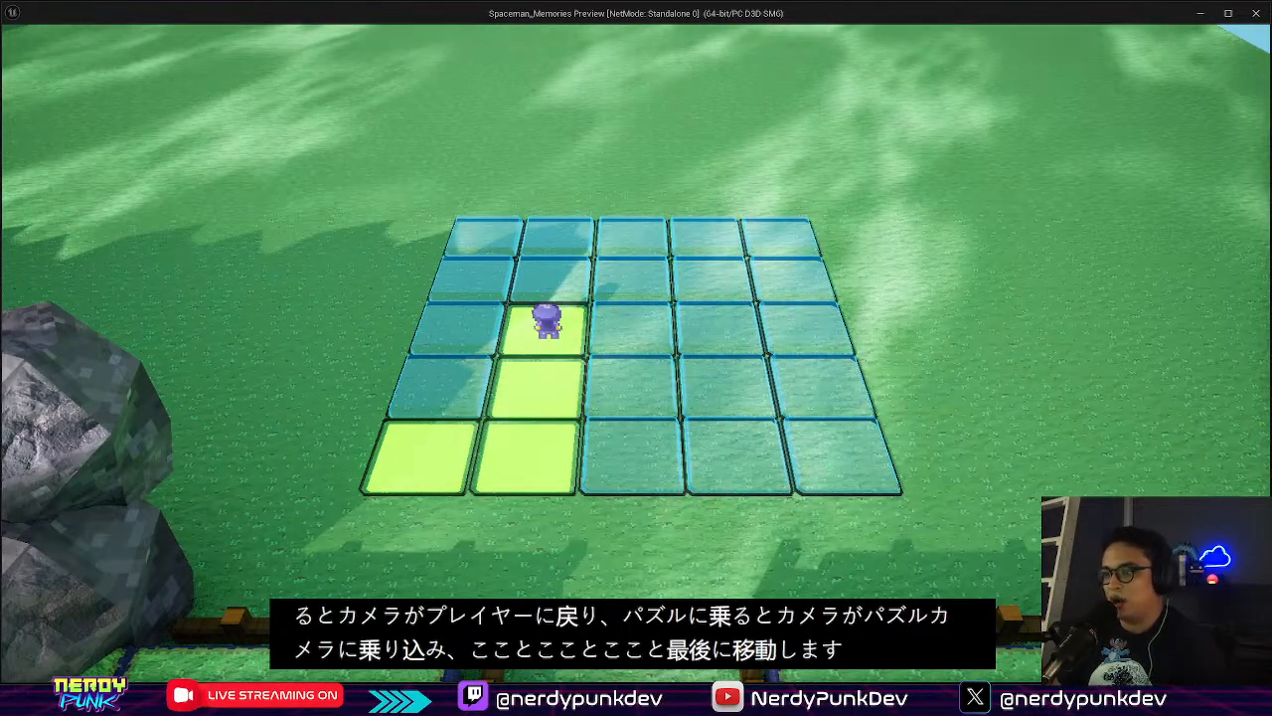
key("d")
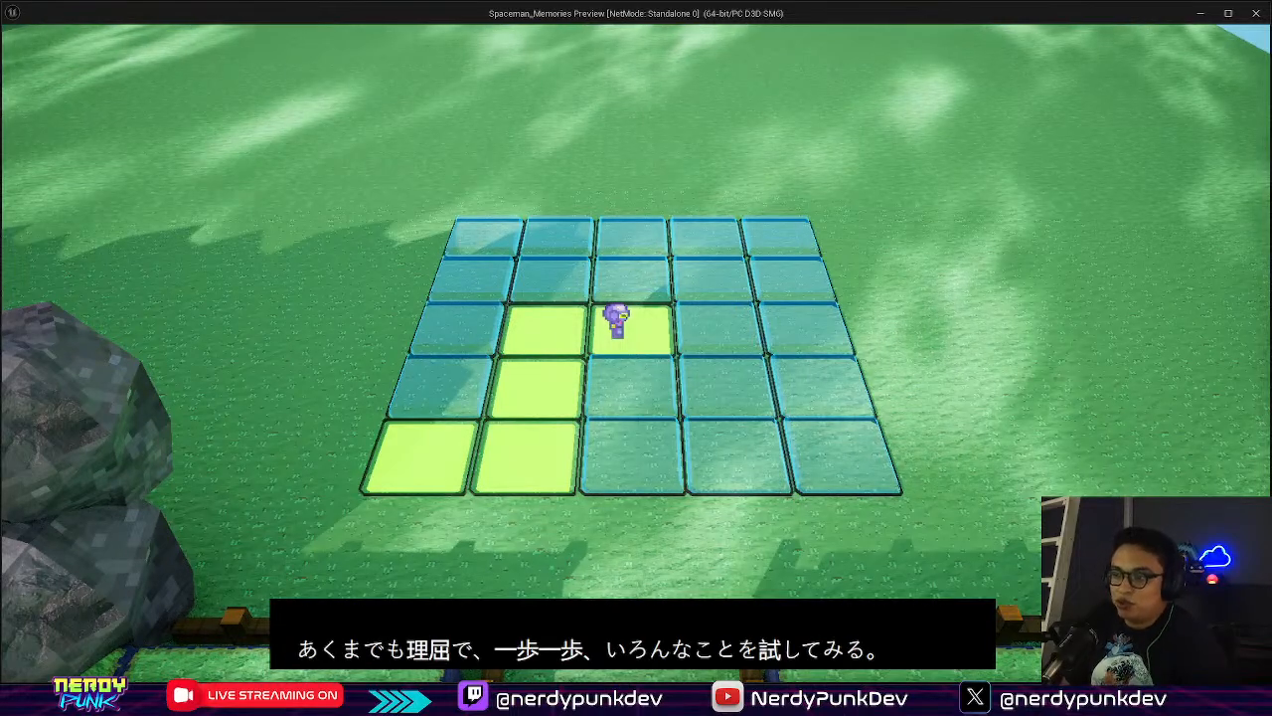
key("d")
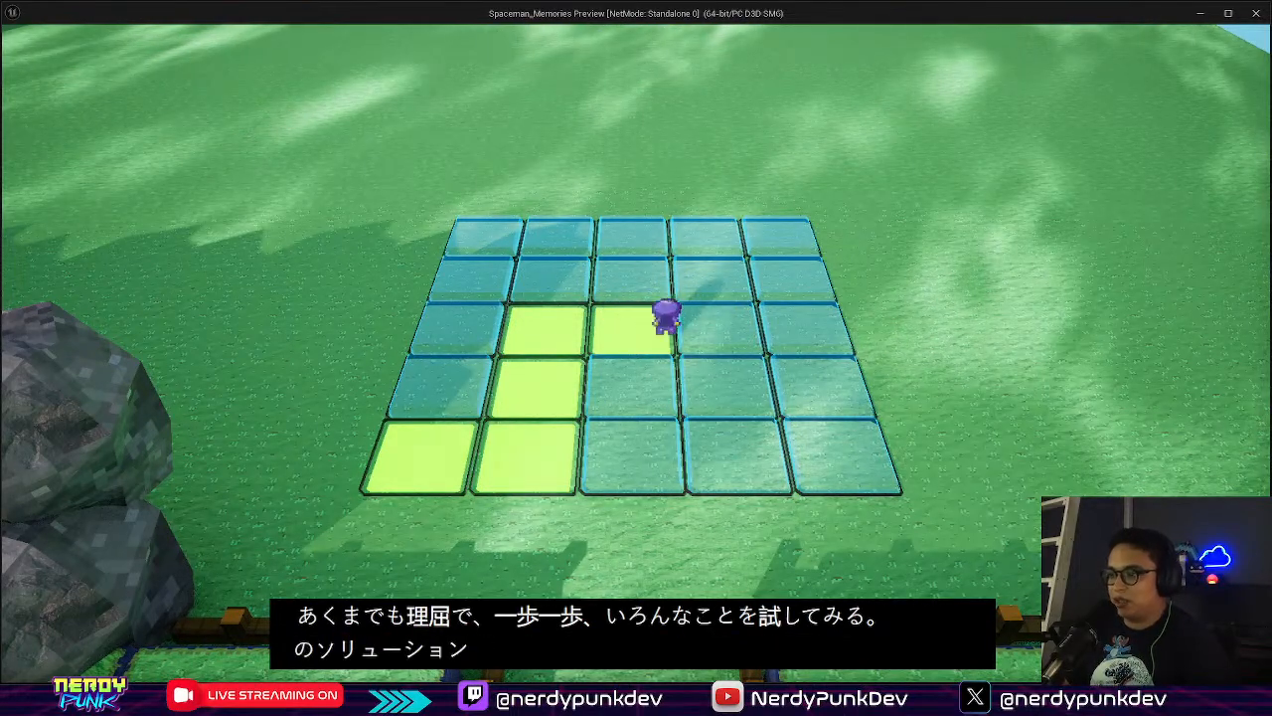
Wander around the center tile's edges, and walk back along the path to the front-left corner tile
key("w")
key("a")
key("w")
key("d")
key("s")
key("d")
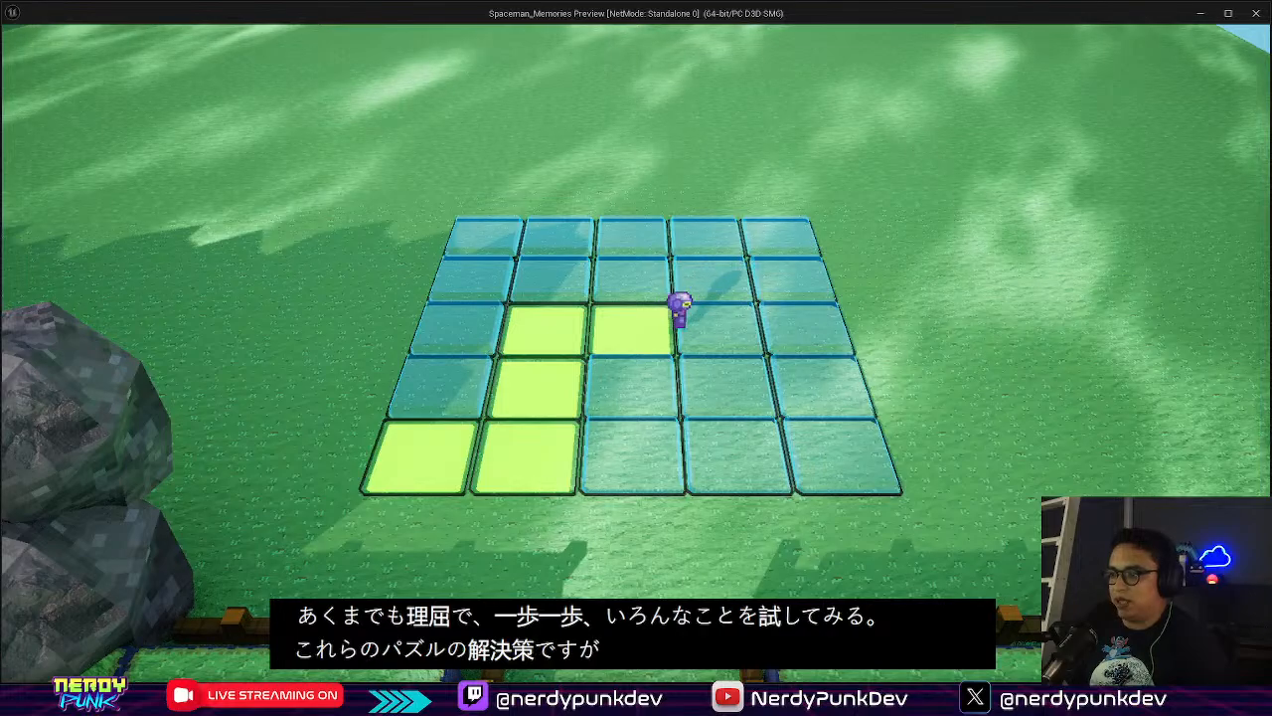
key("a")
key("s")
key("s")
key("a")
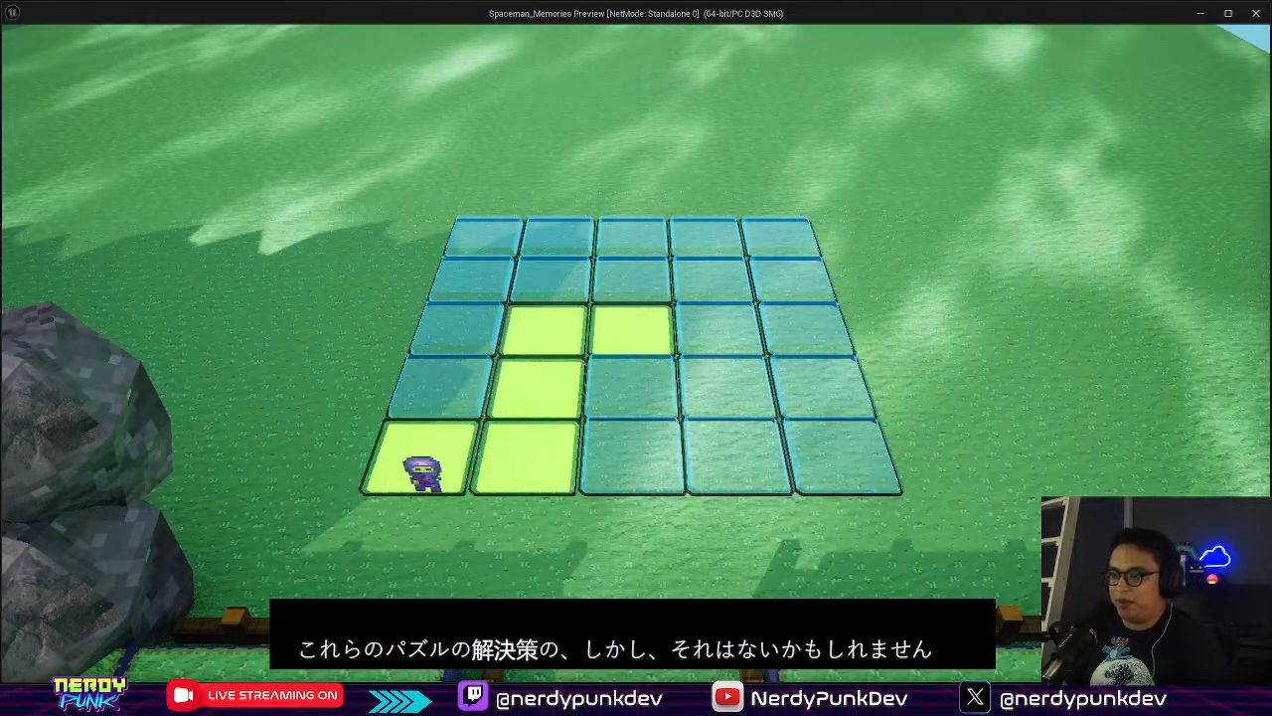
Step off the puzzle, briefly re-enter it from the ramp, step off again, and end the game preview
key("s")
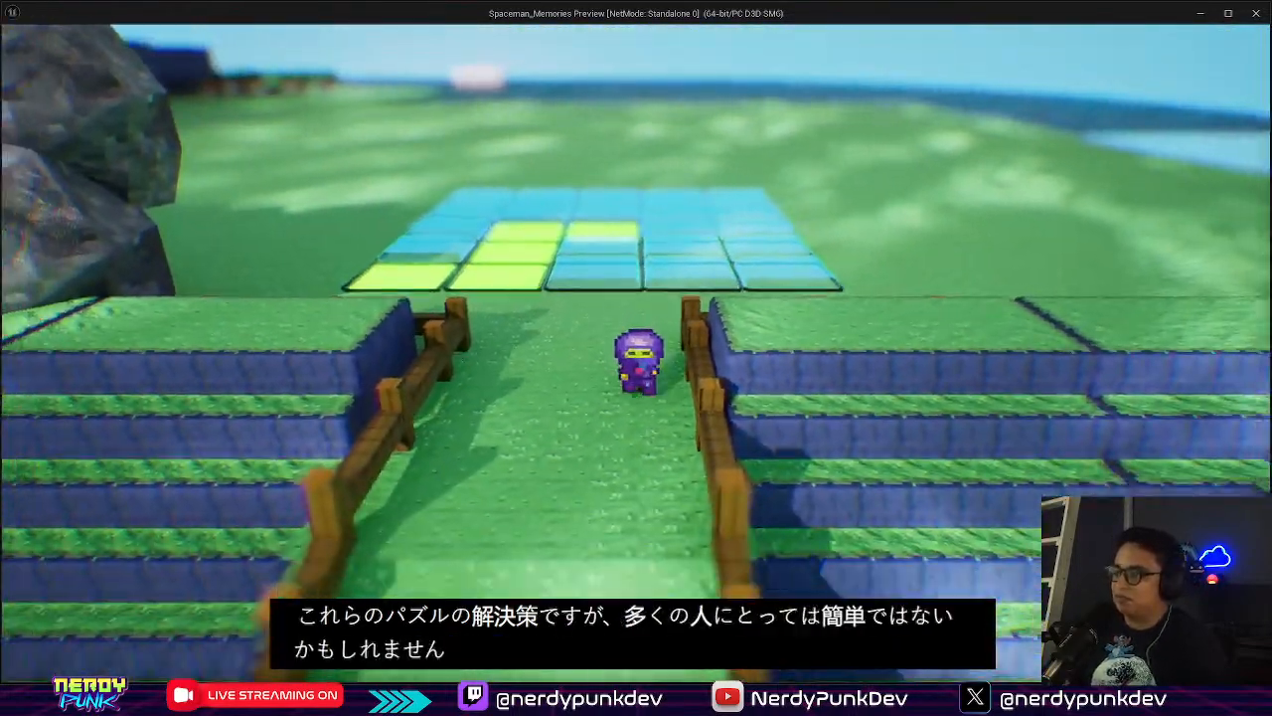
key("w")
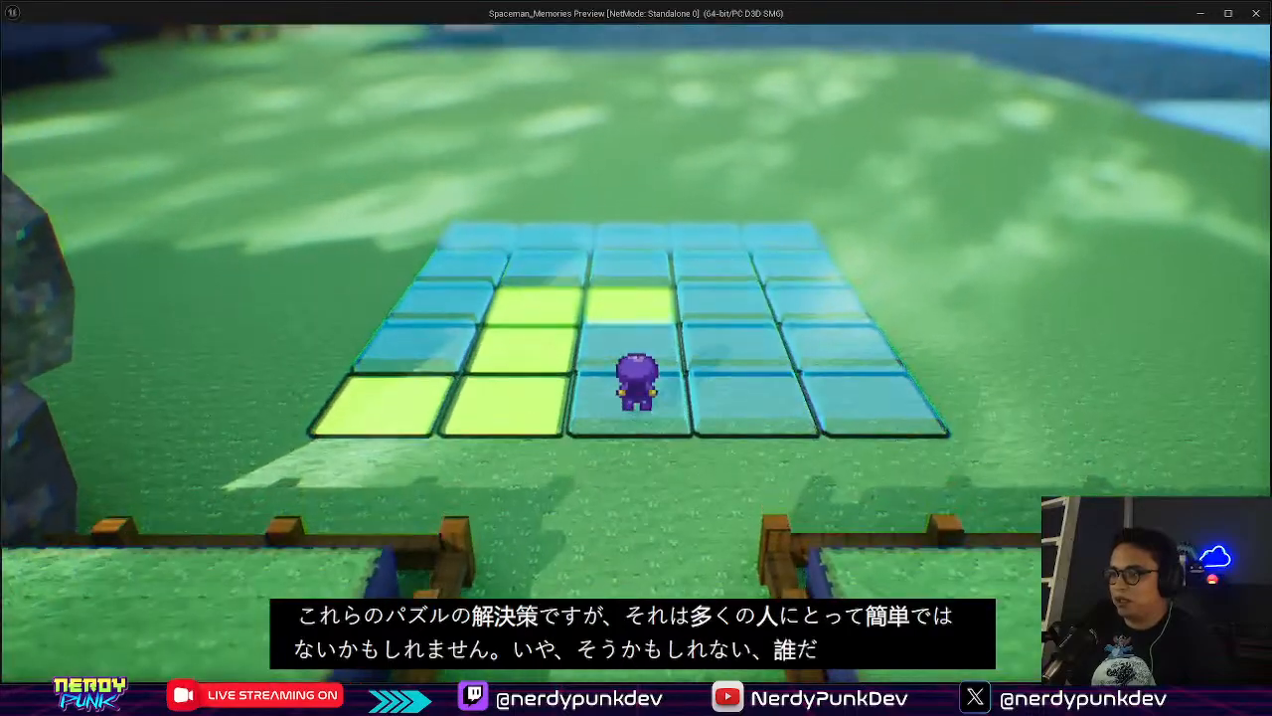
key("w")
key("s")
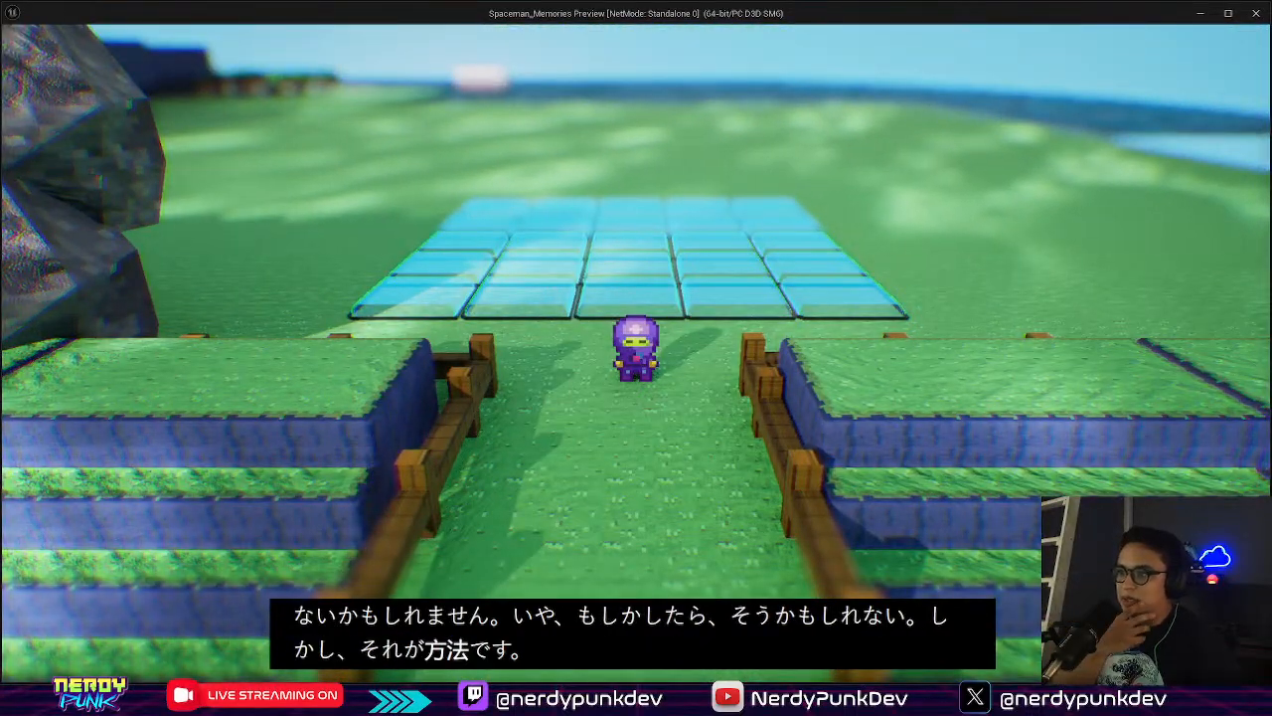
key("a")
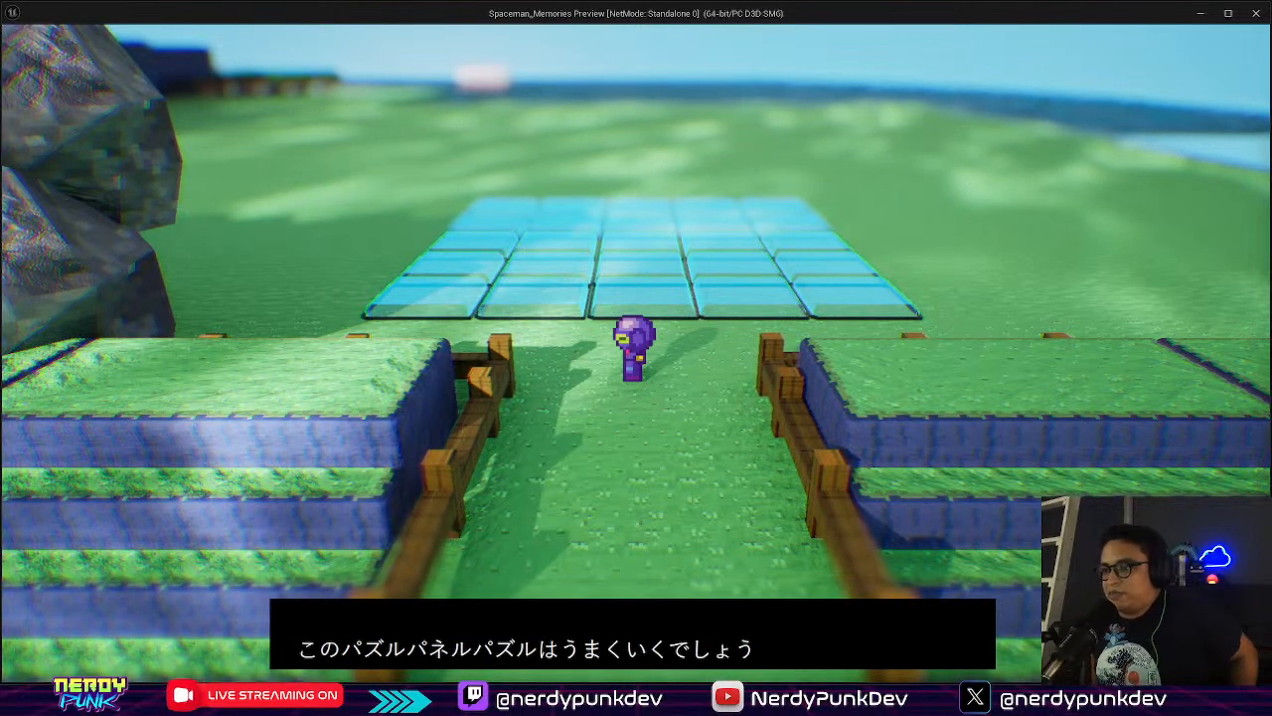
key("Escape")
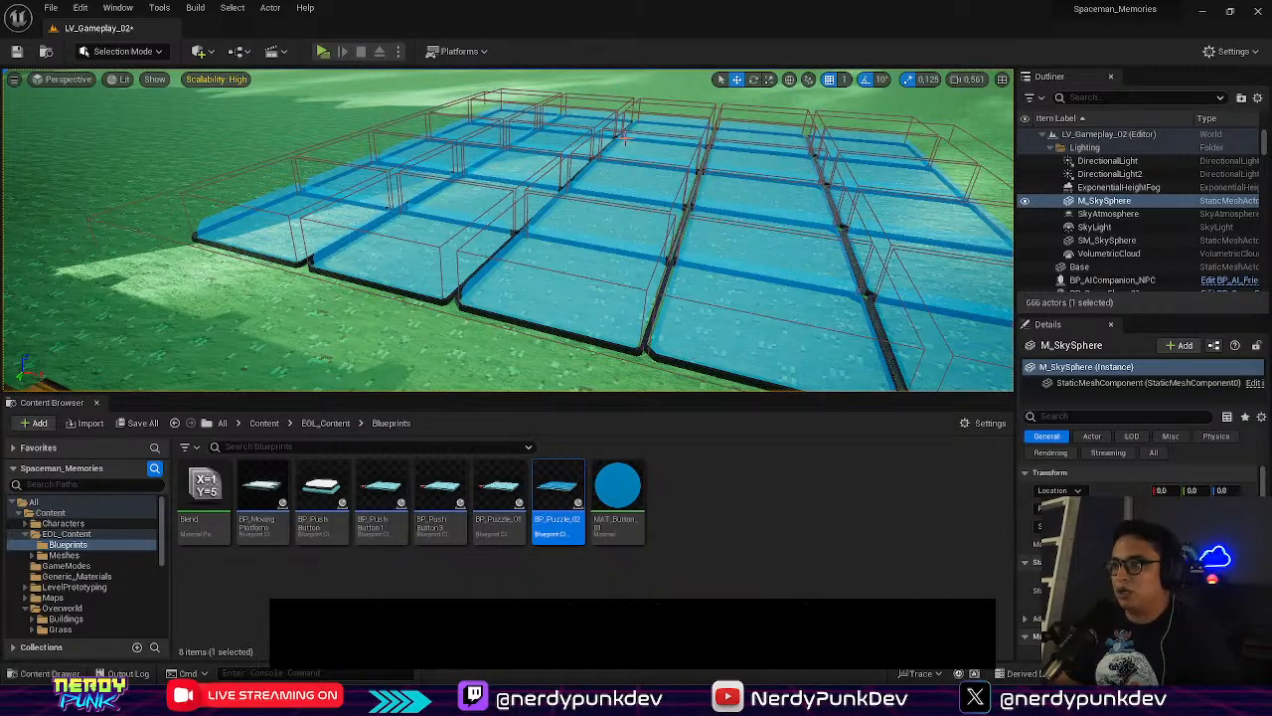
Select Rock_34 by the fence and place copies of it in a row along the side of the puzzle
left_click(572, 236)
right_click_drag(573, 235, 397, 263)
left_click(384, 273)
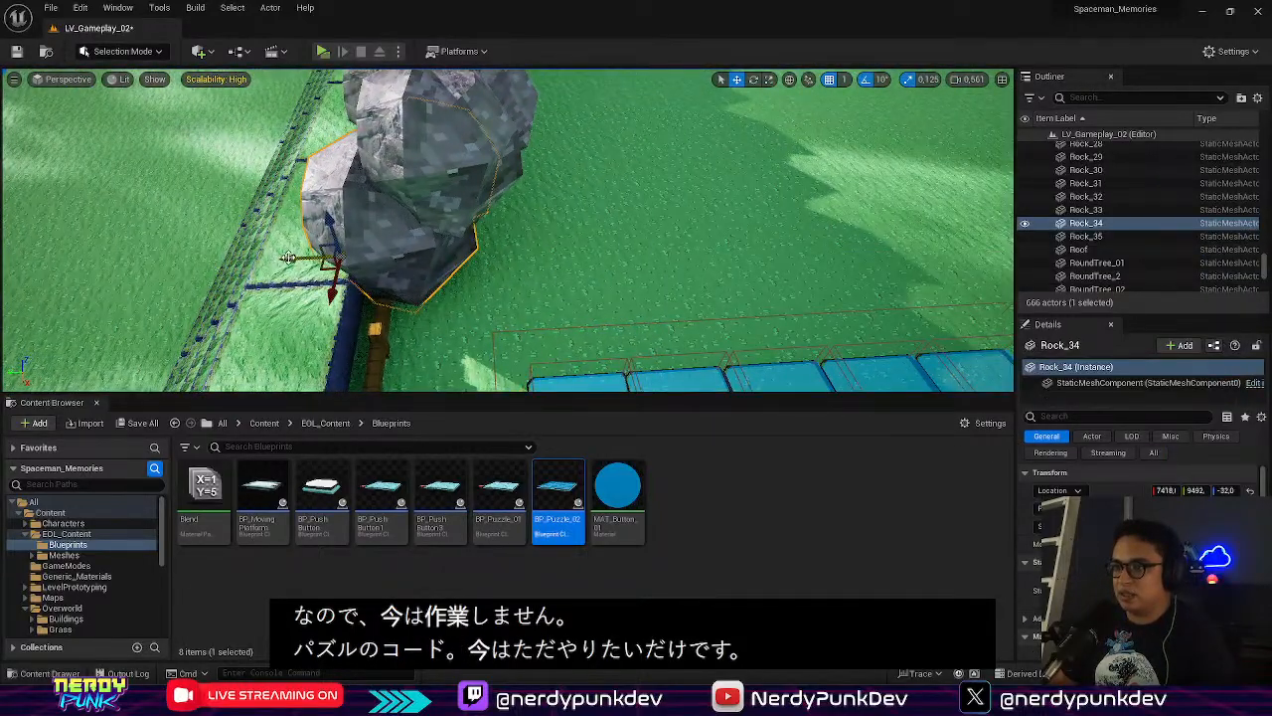
left_click_drag(288, 258, 549, 277, "alt")
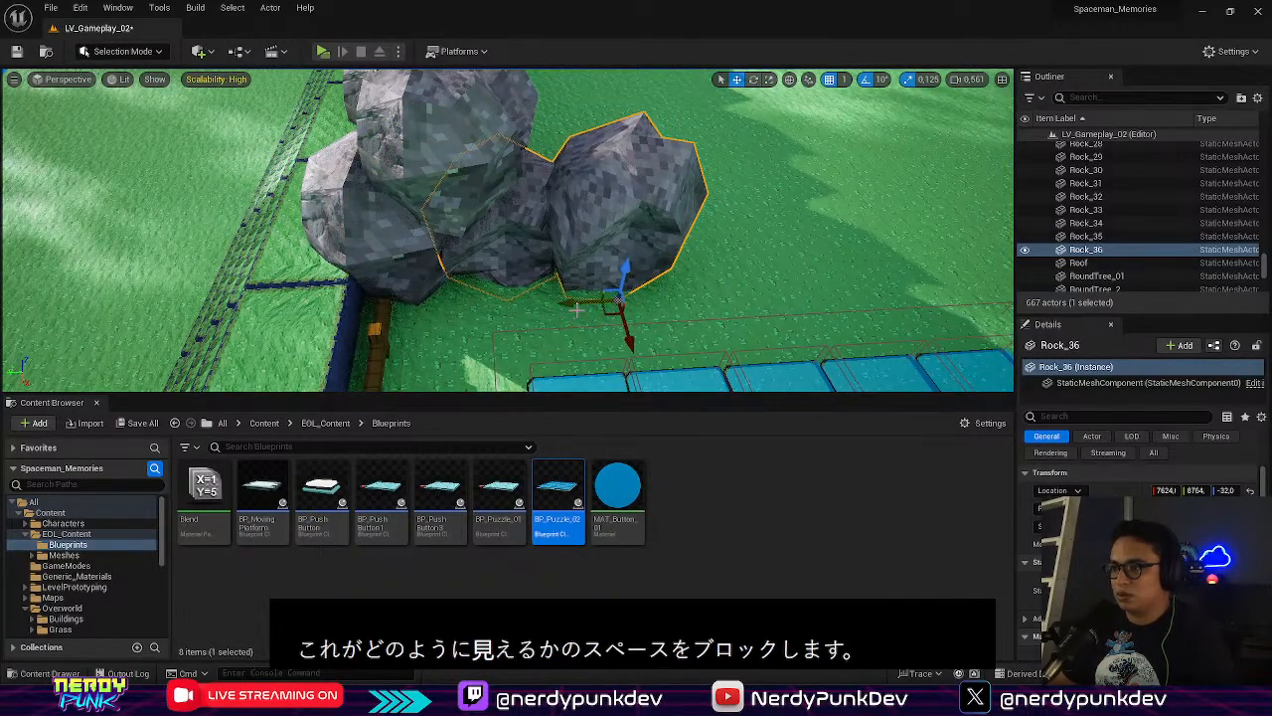
left_click_drag(577, 309, 630, 306, "alt")
right_click_drag(687, 302, 751, 298)
left_click_drag(586, 326, 801, 313, "alt")
Extend the rock wall with further copies, curving it around the puzzle's far corner
right_click_drag(660, 316, 790, 346)
left_click_drag(500, 276, 641, 328, "alt")
key("e")
right_click_drag(603, 315, 615, 323)
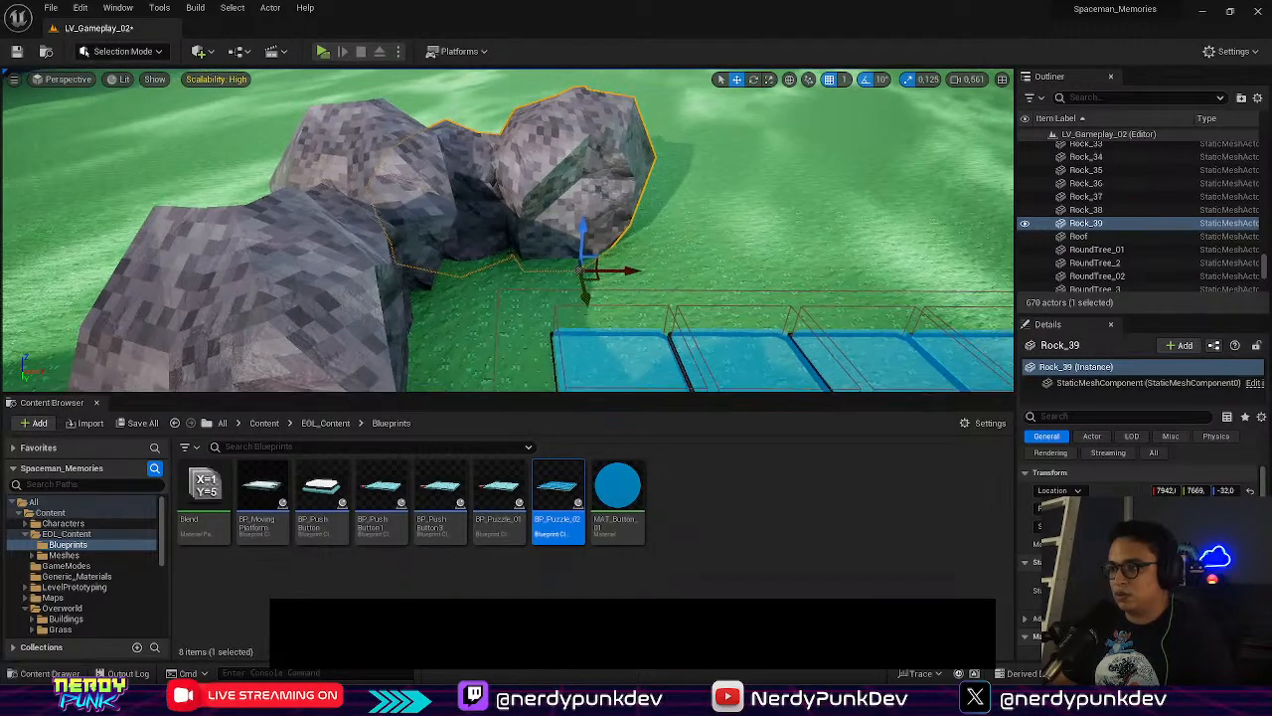
right_click_drag(532, 294, 542, 300)
left_click_drag(434, 270, 709, 293, "alt")
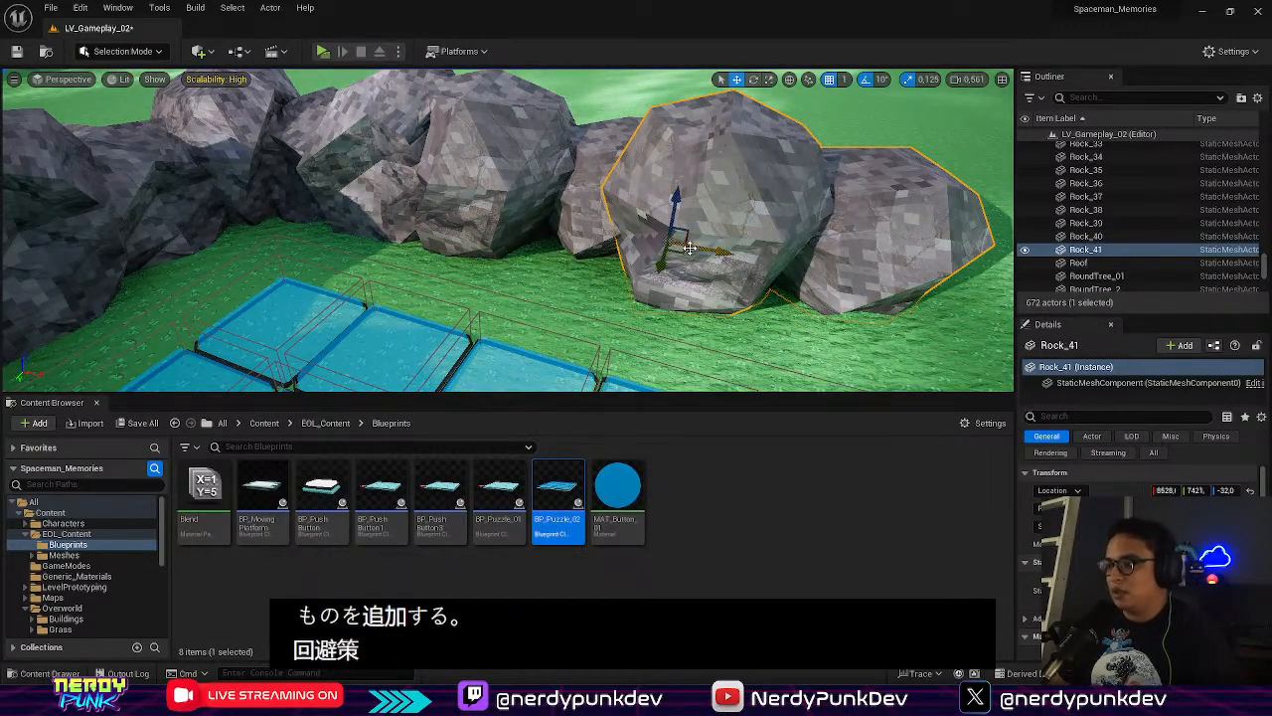
Duplicate Rock_41 and place the copy at the end of the rock row along the puzzle's far side
key("s")
right_click_drag(690, 248, 714, 264)
left_click_drag(577, 229, 579, 227, "alt")
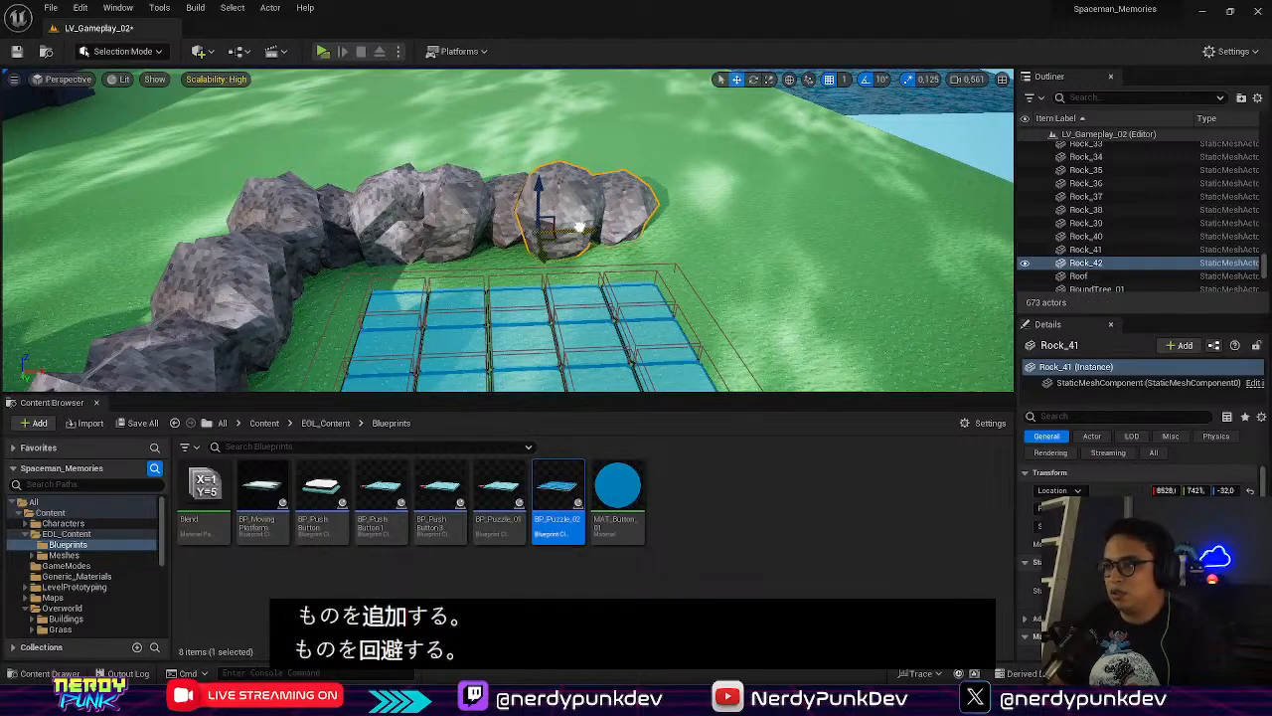
Select Rock_38 and the rock next to it and place copies of both on the opposite side of the puzzle
mouse_move(332, 221)
right_mouse_down()
mouse_move(338, 235)
mouse_move(332, 221)
right_mouse_up()
key("w")
key("s")
left_click(355, 171)
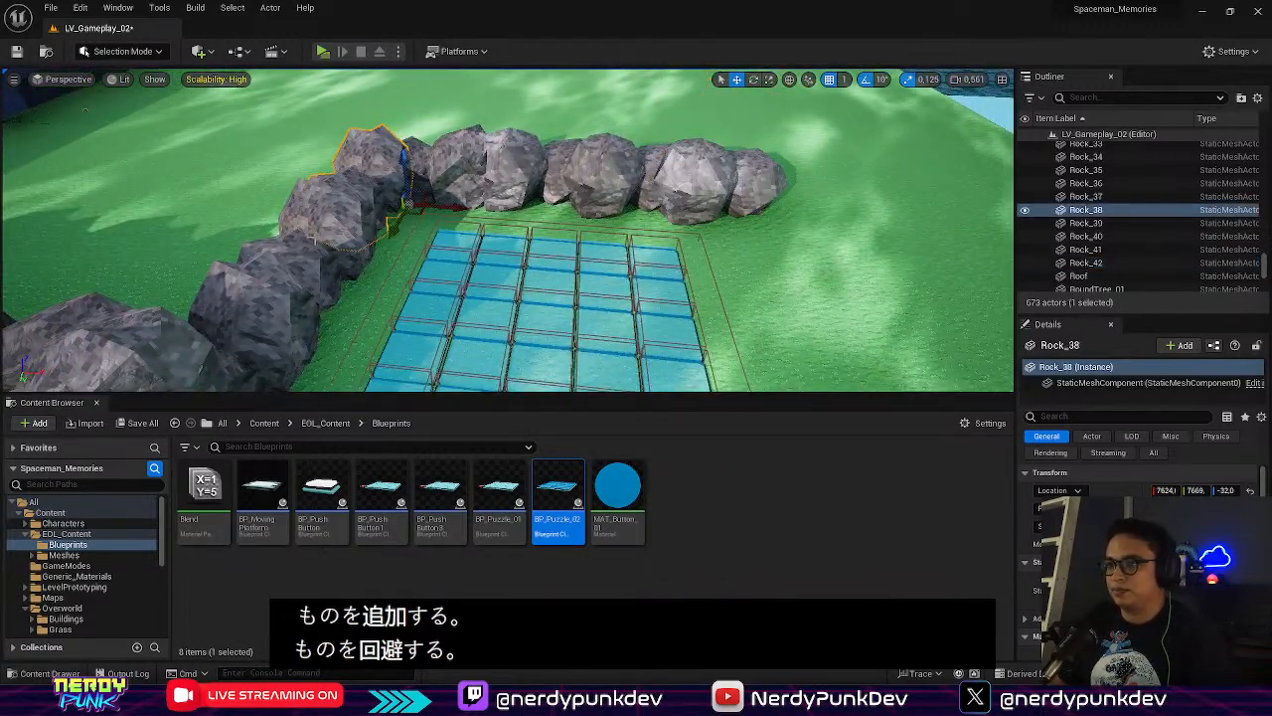
left_click(328, 244, "ctrl")
left_click_drag(398, 266, 410, 270, "alt")
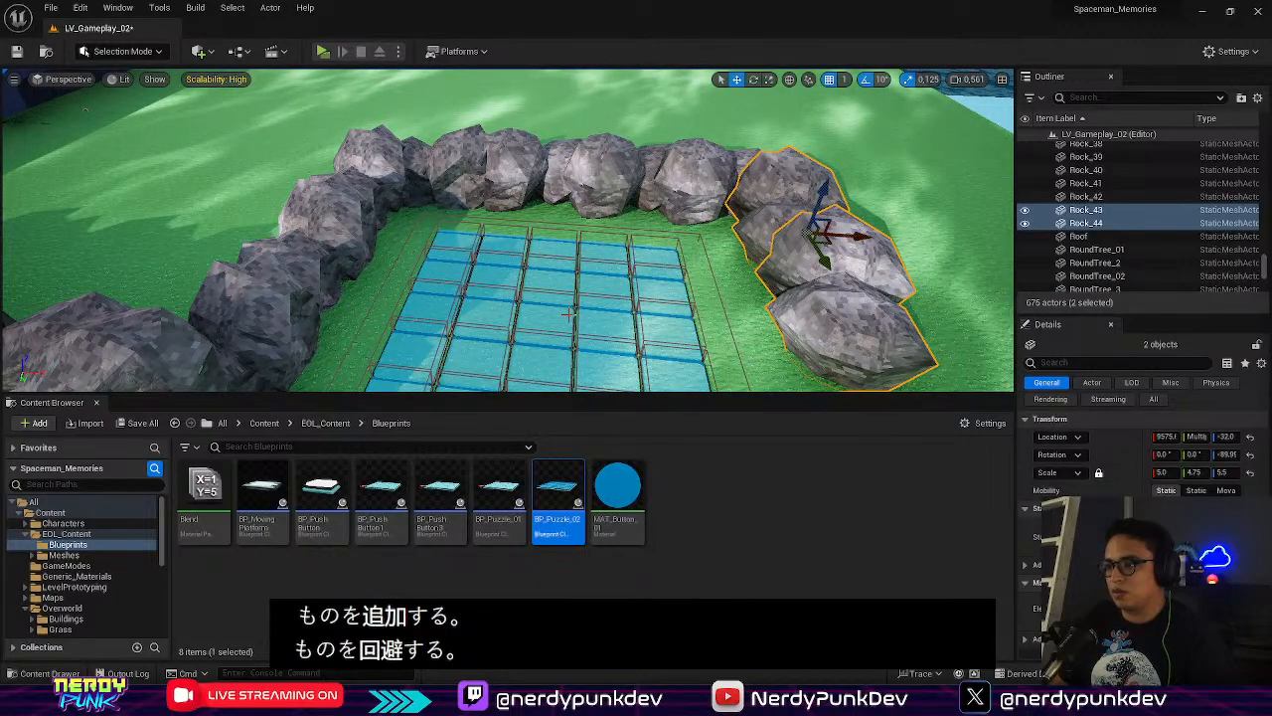
Extend the new side wall toward the fence with two more copies of Rock_43
scroll(427, 100, "up", 2)
left_click(510, 182)
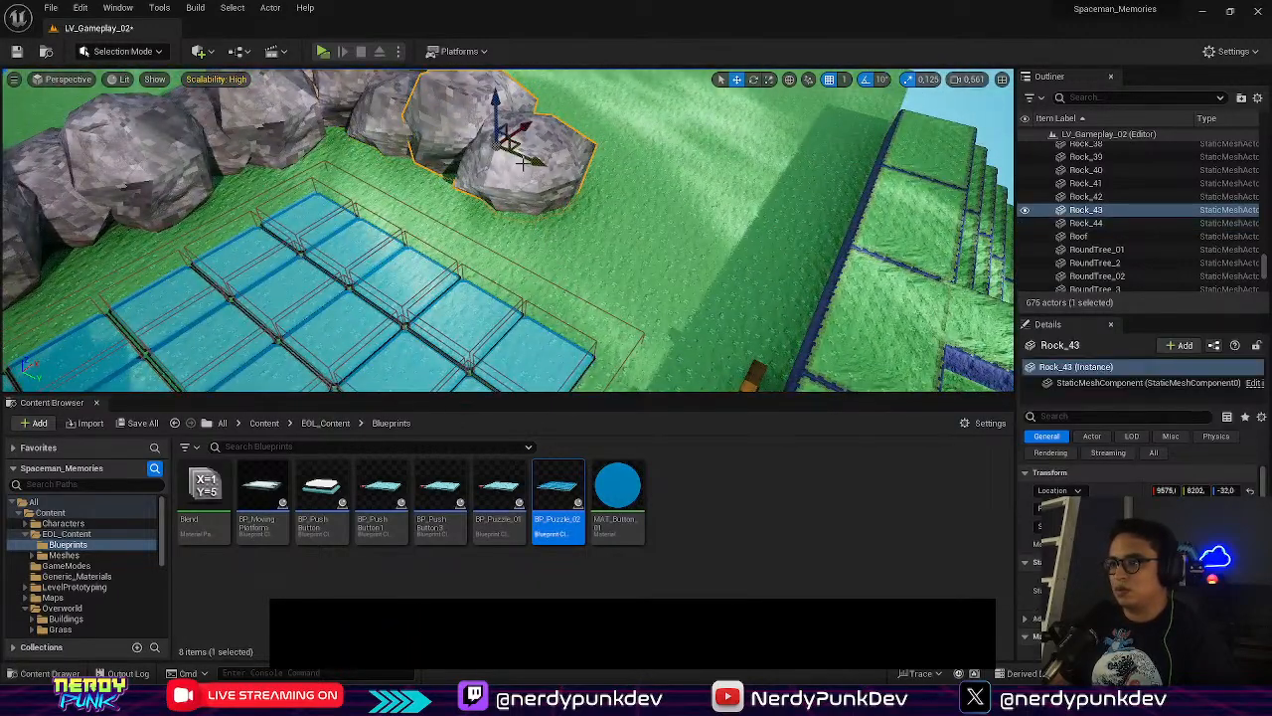
left_click_drag(523, 164, 543, 172, "alt")
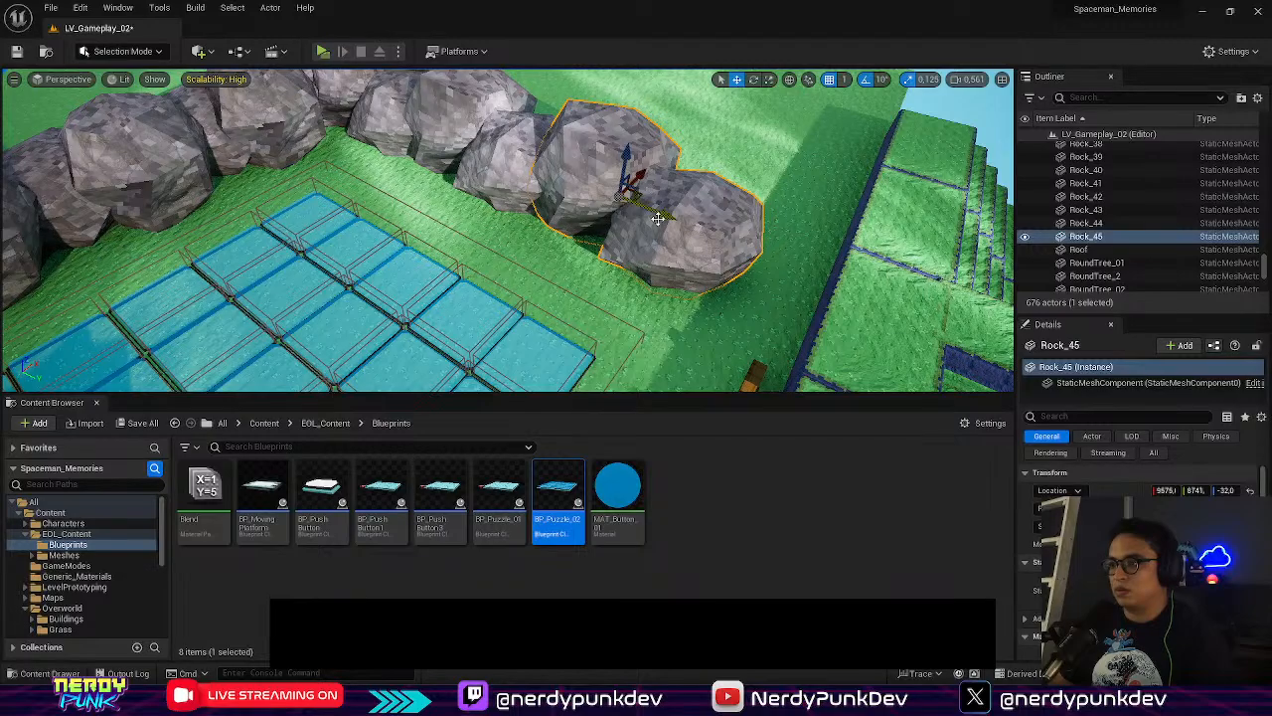
left_click_drag(658, 218, 666, 217, "alt")
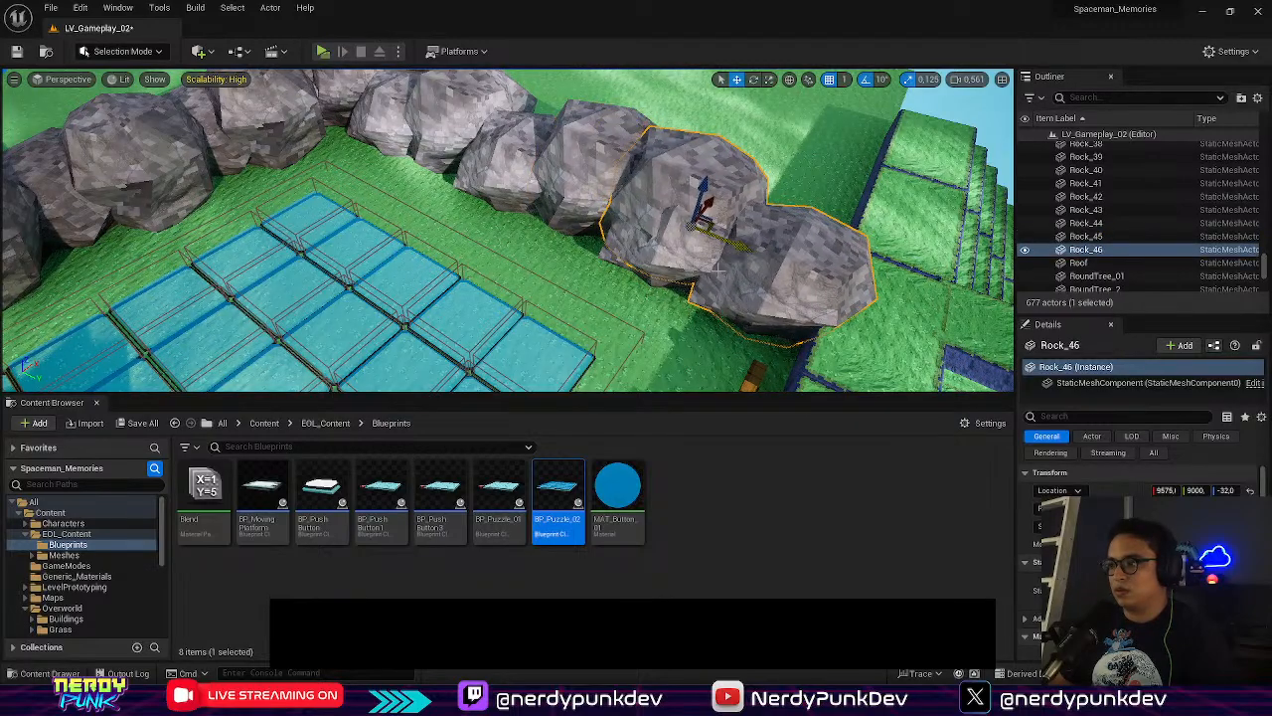
Delete two neighbouring rocks in the middle of the far wall to open a gap, and shift Rock_42 slightly into it
left_click(557, 260)
right_click_drag(557, 260, 427, 298)
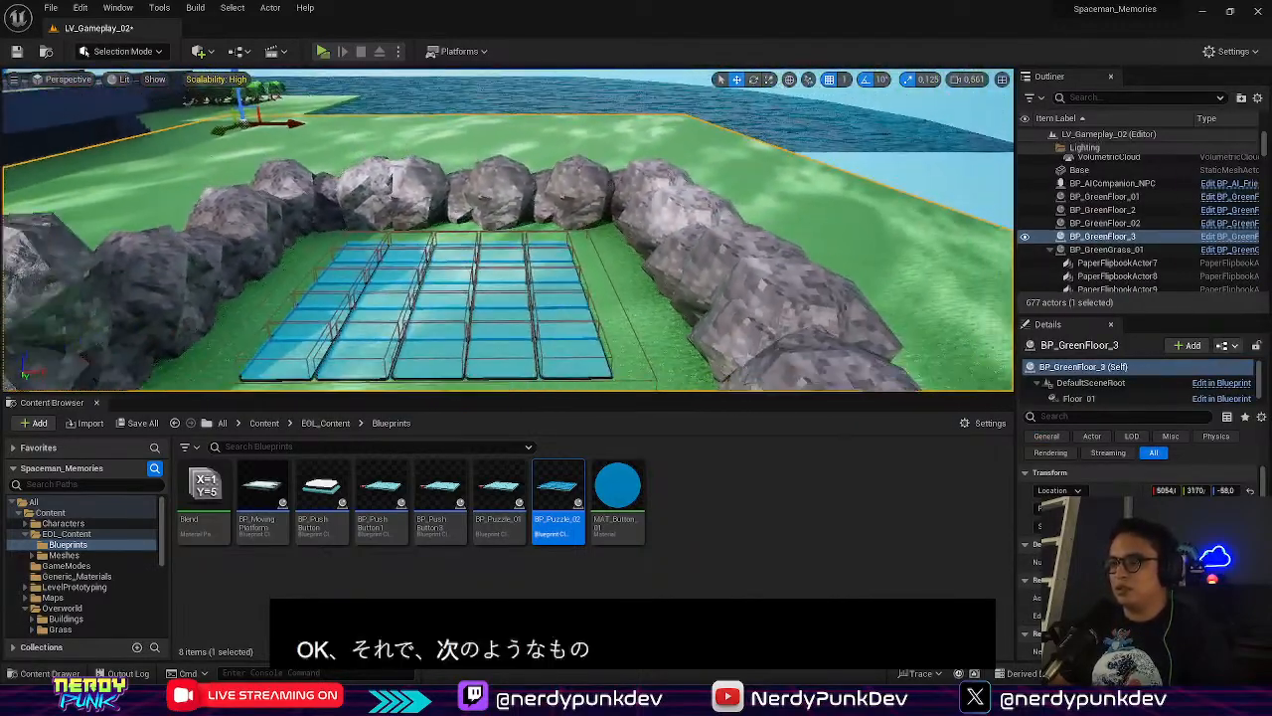
right_click_drag(507, 234, 457, 297)
key("s")
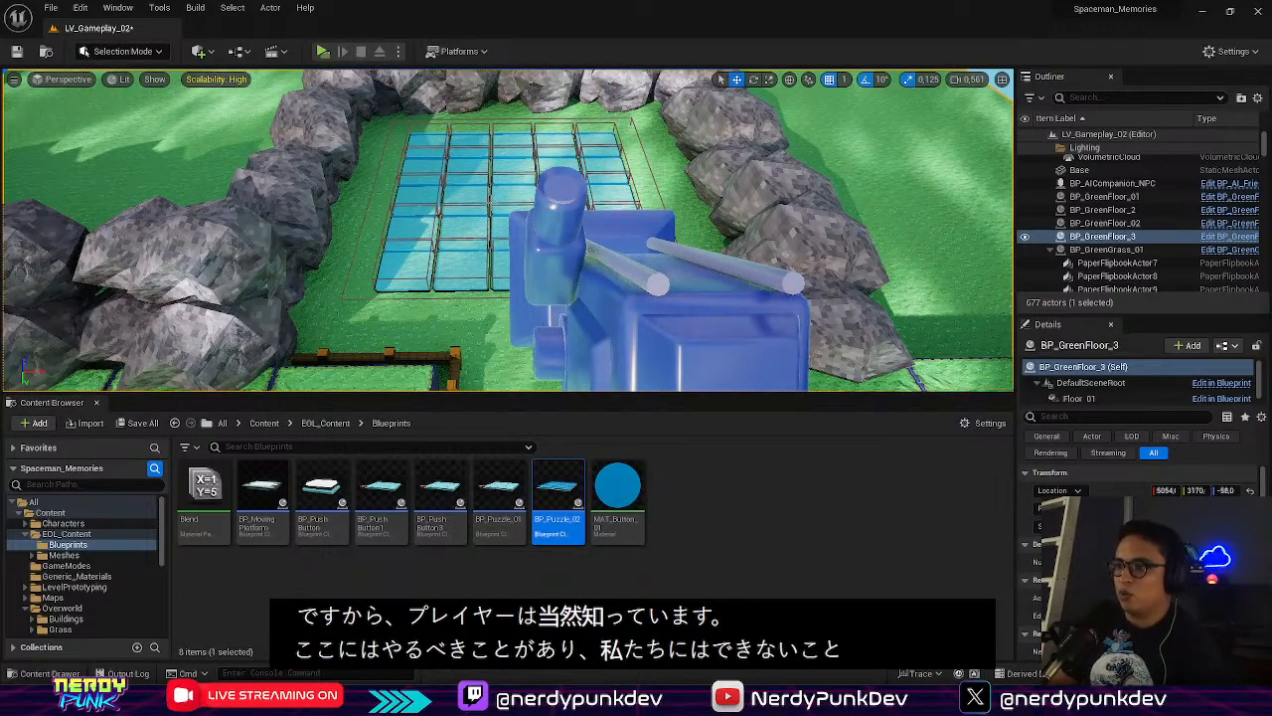
key("w")
right_click_drag(509, 228, 492, 204)
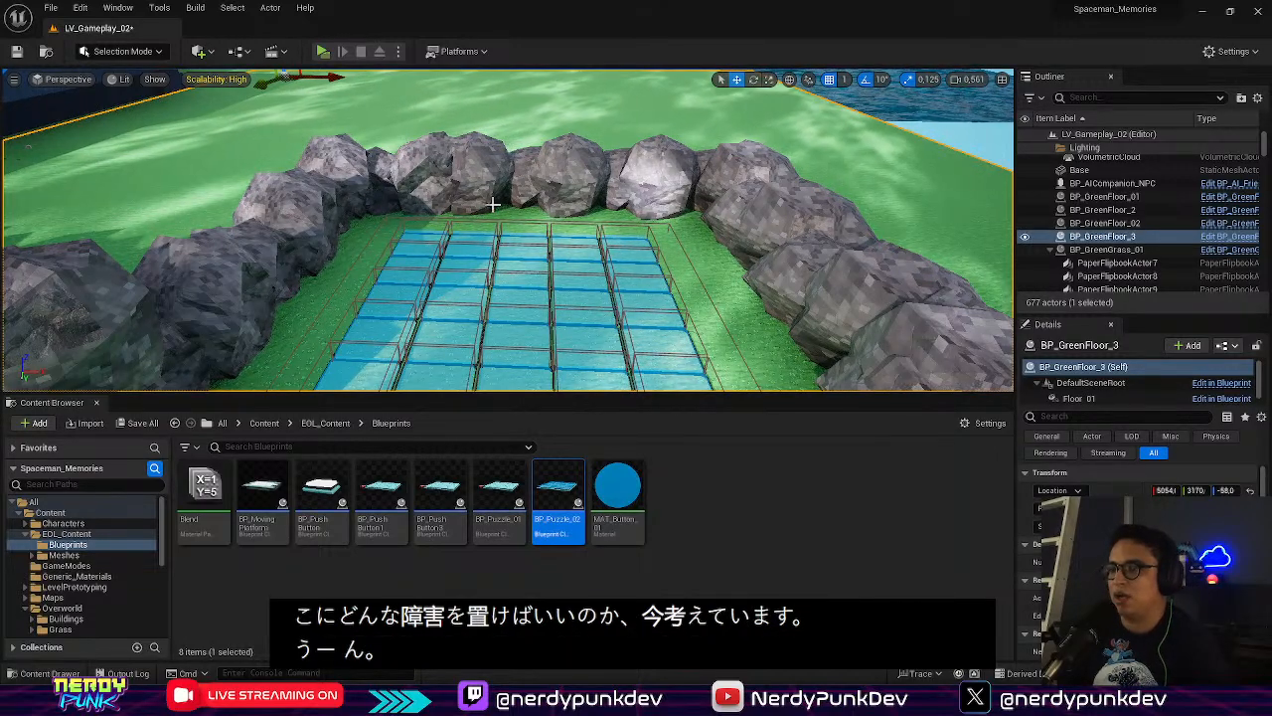
left_click(467, 164)
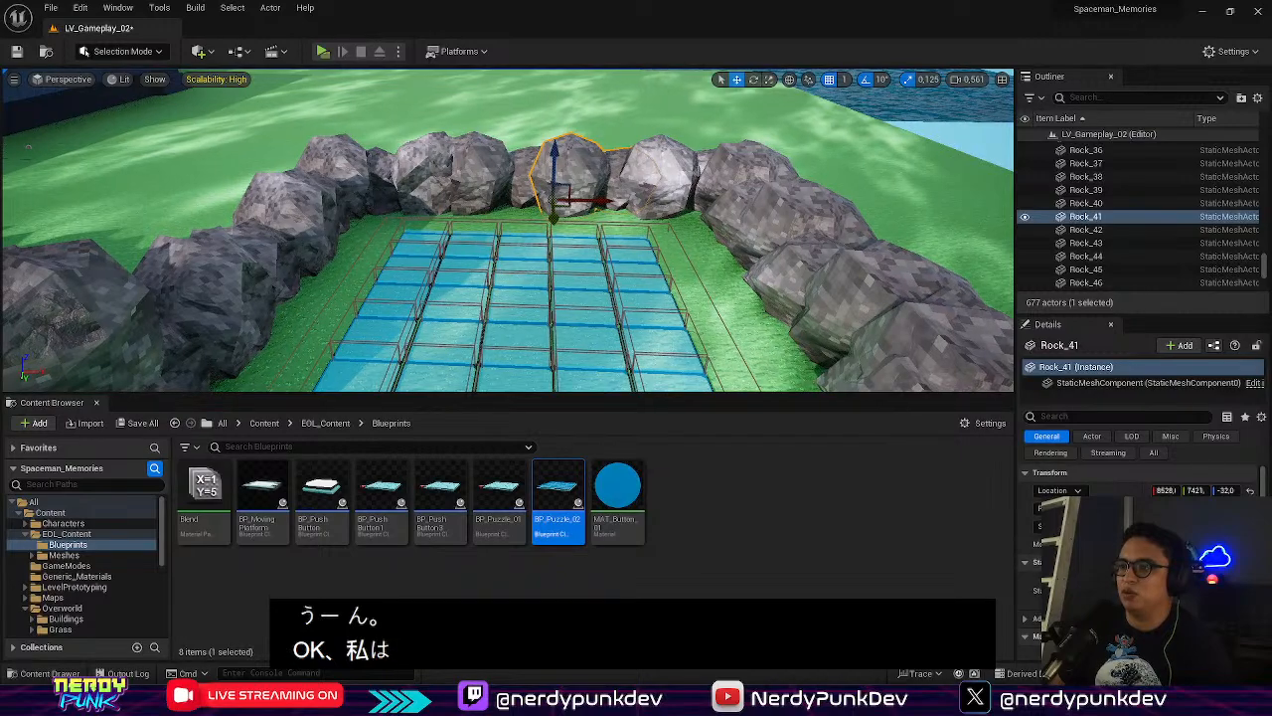
key("Delete")
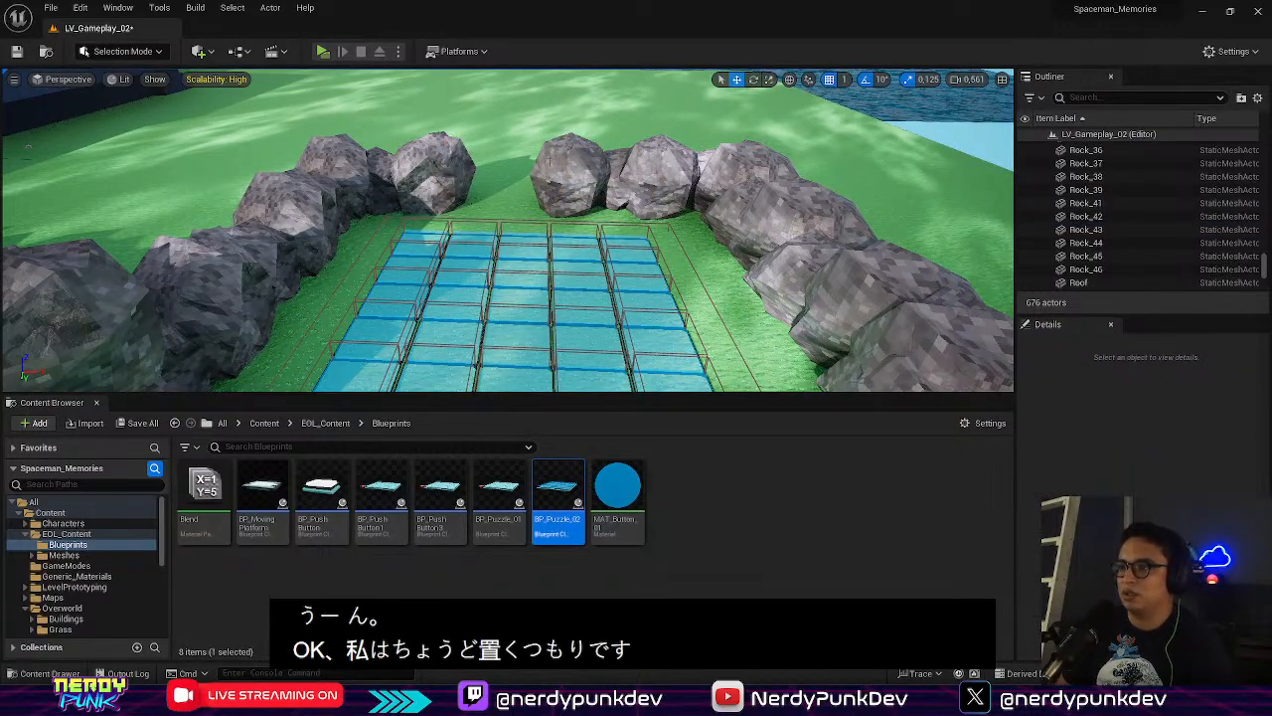
left_click(552, 164)
key("Delete")
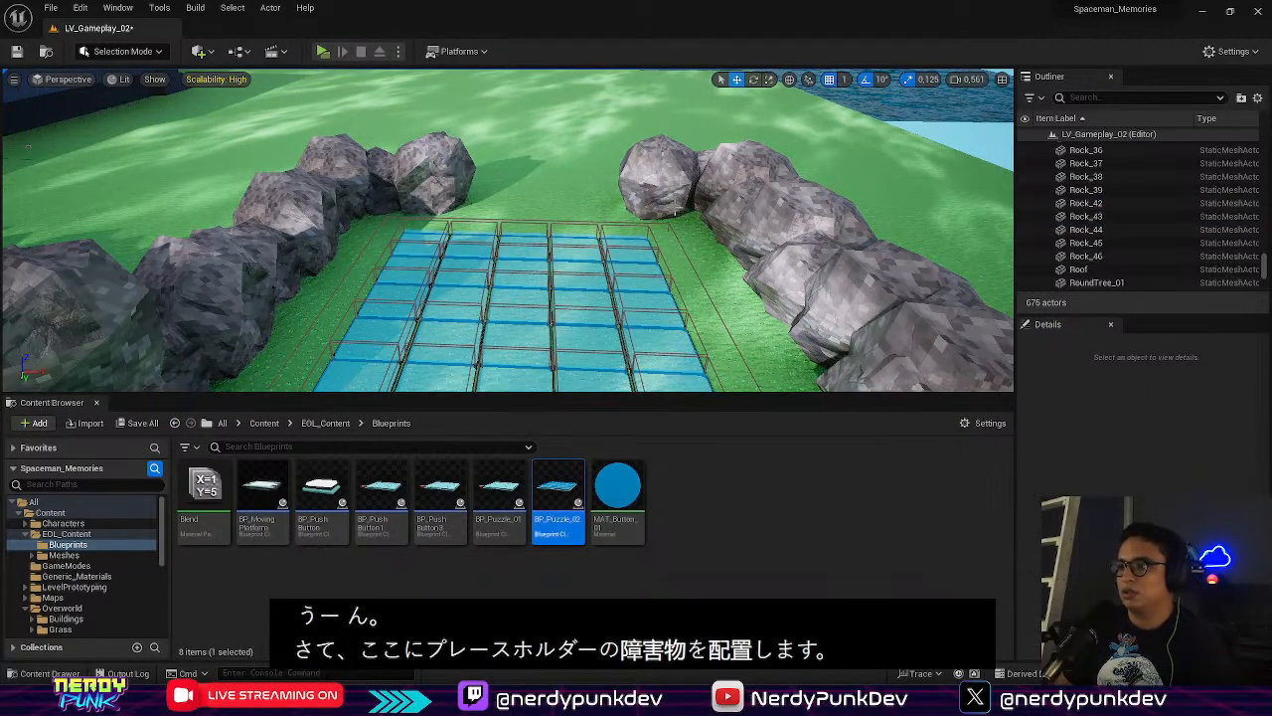
left_click(661, 189)
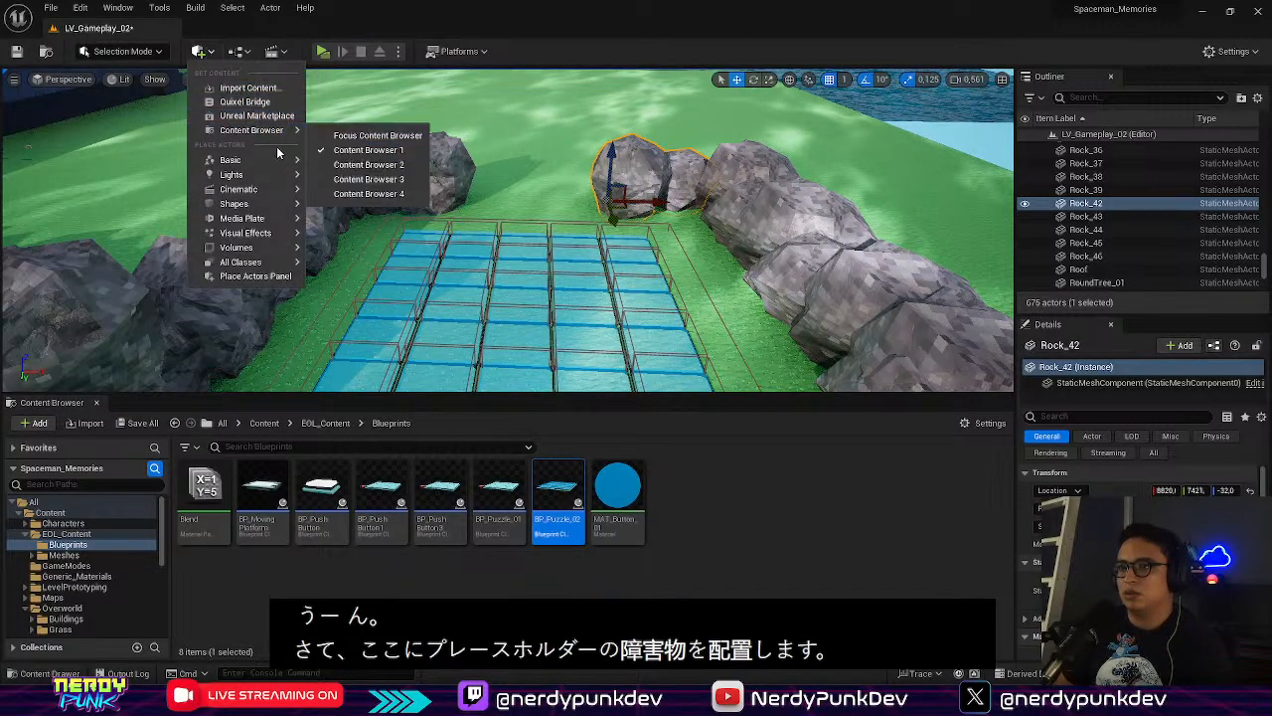
Add a cube shape to the level and move it over to the far rock wall of the puzzle
right_click_drag(568, 278, 531, 283)
right_click(569, 278)
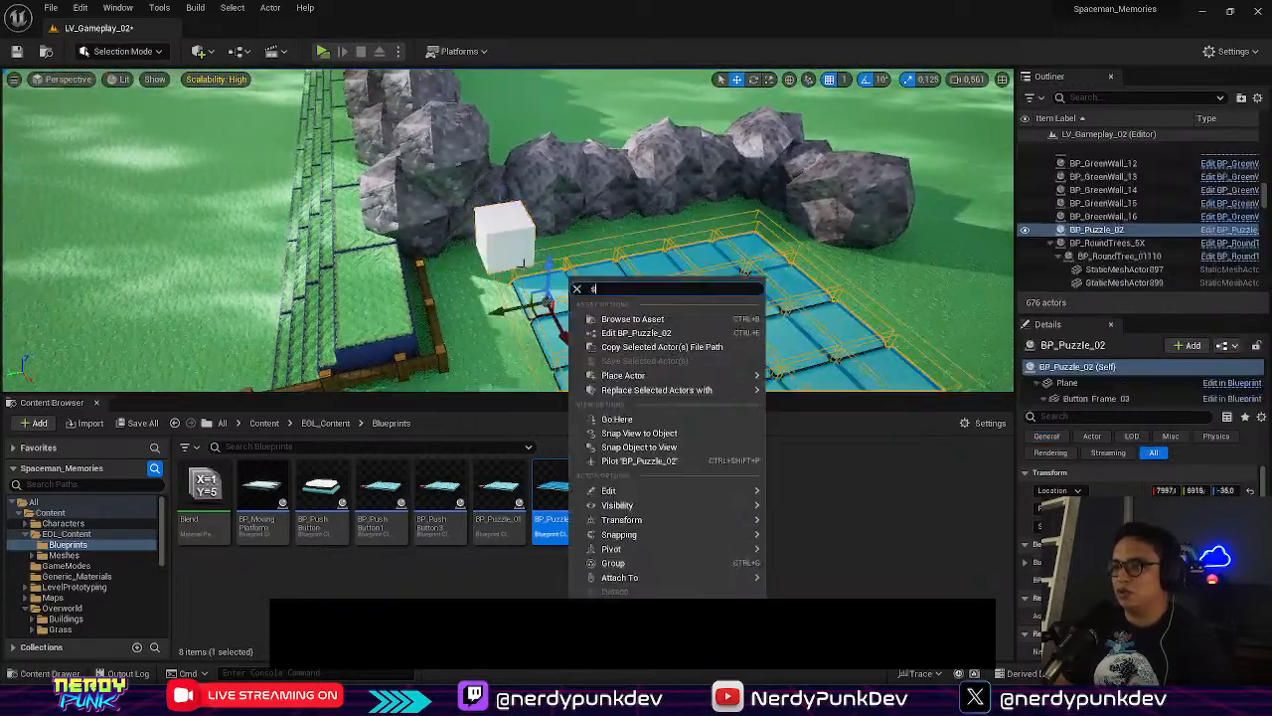
type("s")
left_click(643, 502)
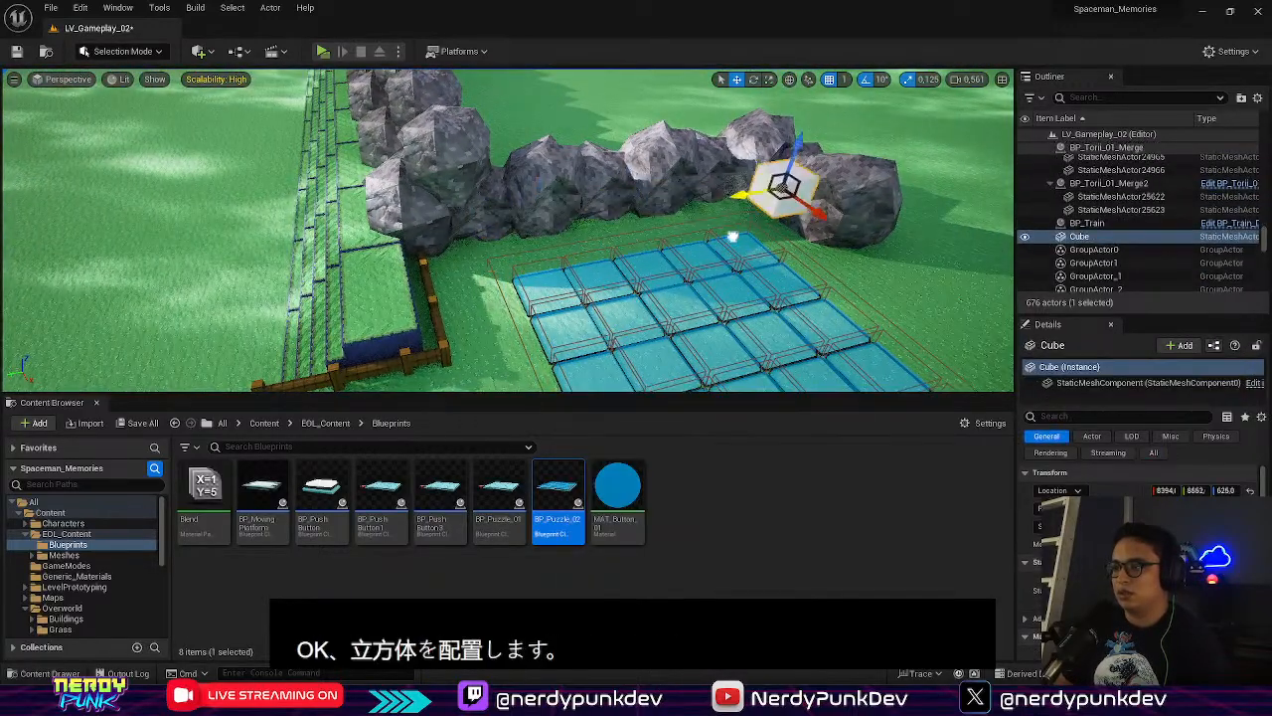
right_click_drag(769, 205, 810, 204)
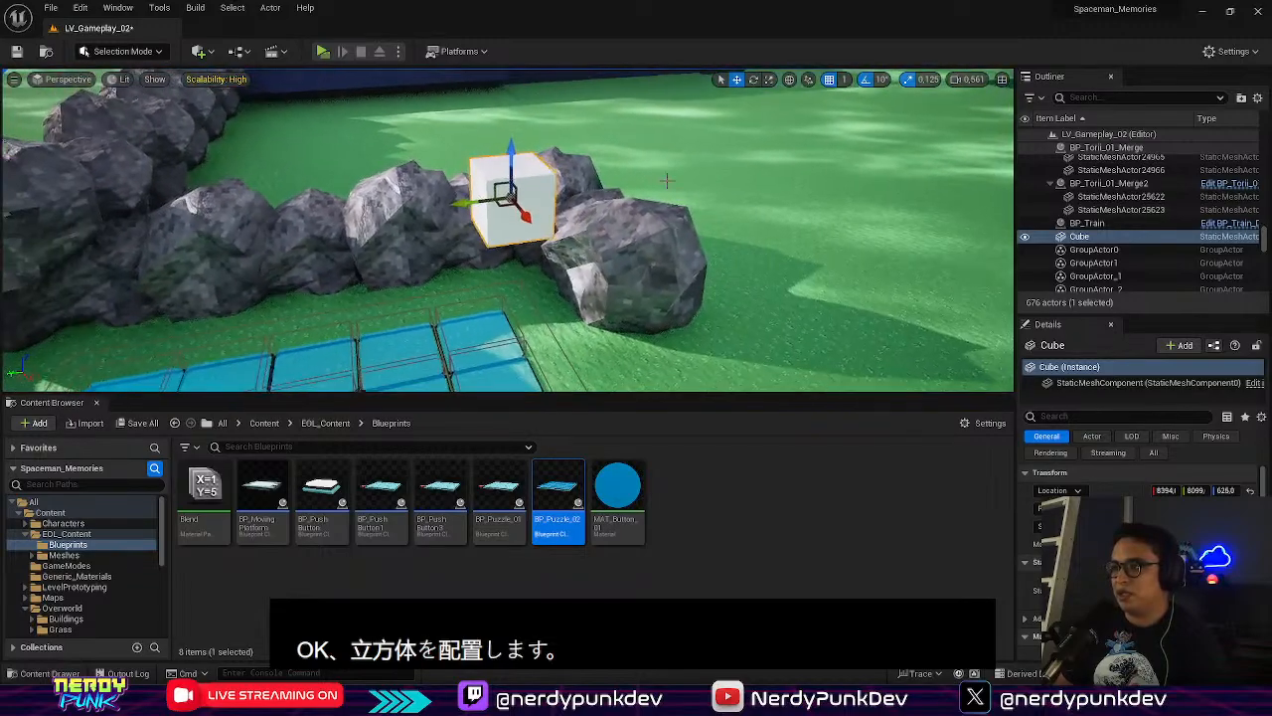
left_click_drag(476, 206, 613, 216)
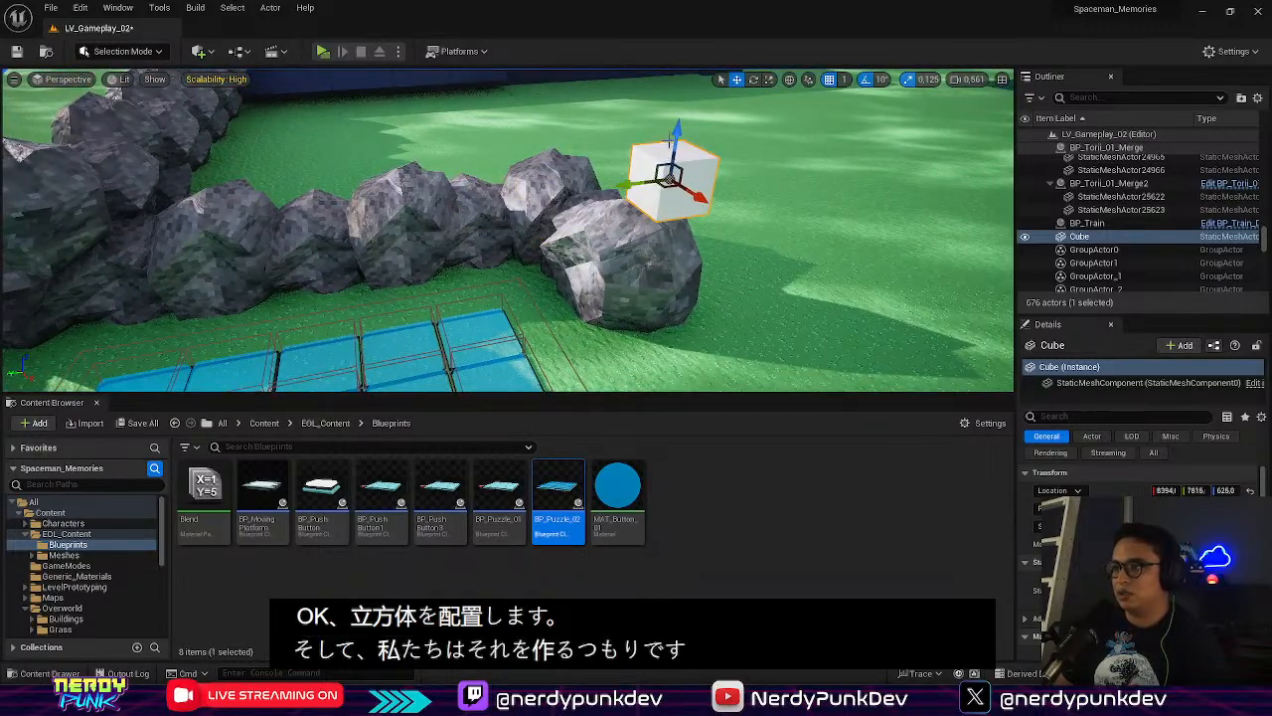
Lower the cube to ground level and position it in the gap beside the rock
left_click_drag(670, 139, 669, 207)
right_click_drag(663, 308, 591, 293)
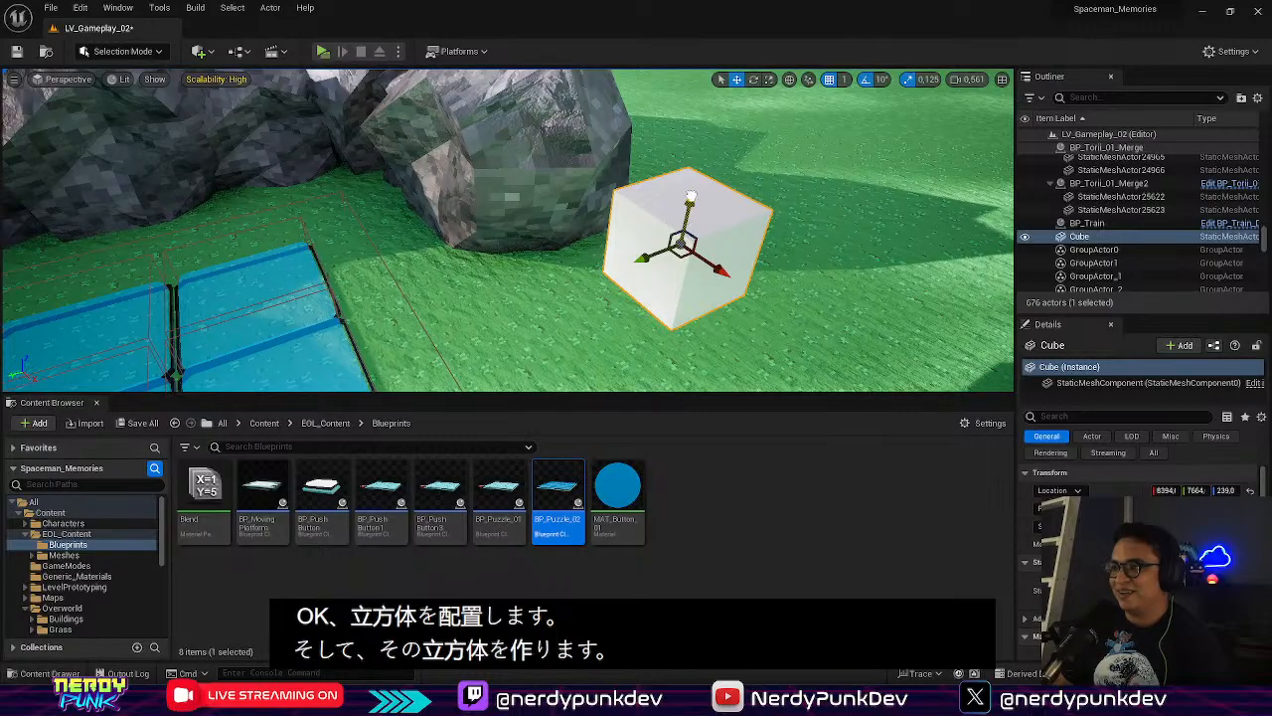
left_click_drag(691, 196, 685, 267)
key("f")
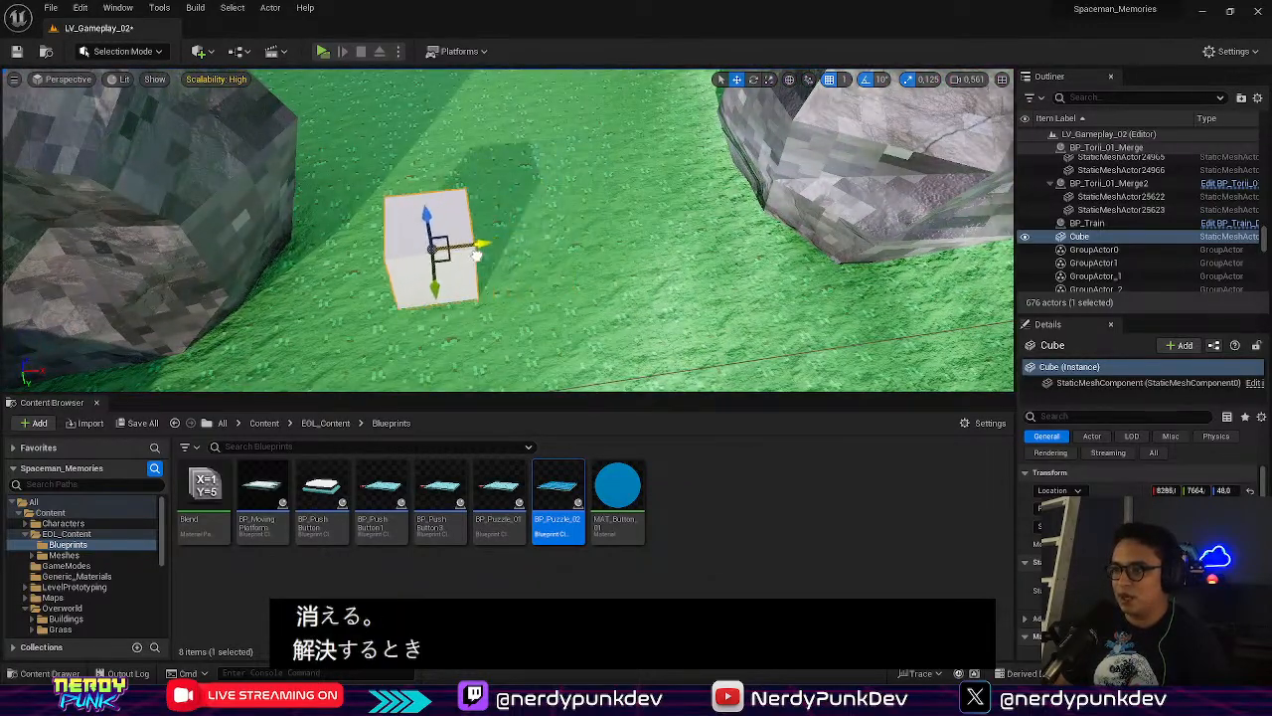
right_click_drag(329, 303, 343, 303)
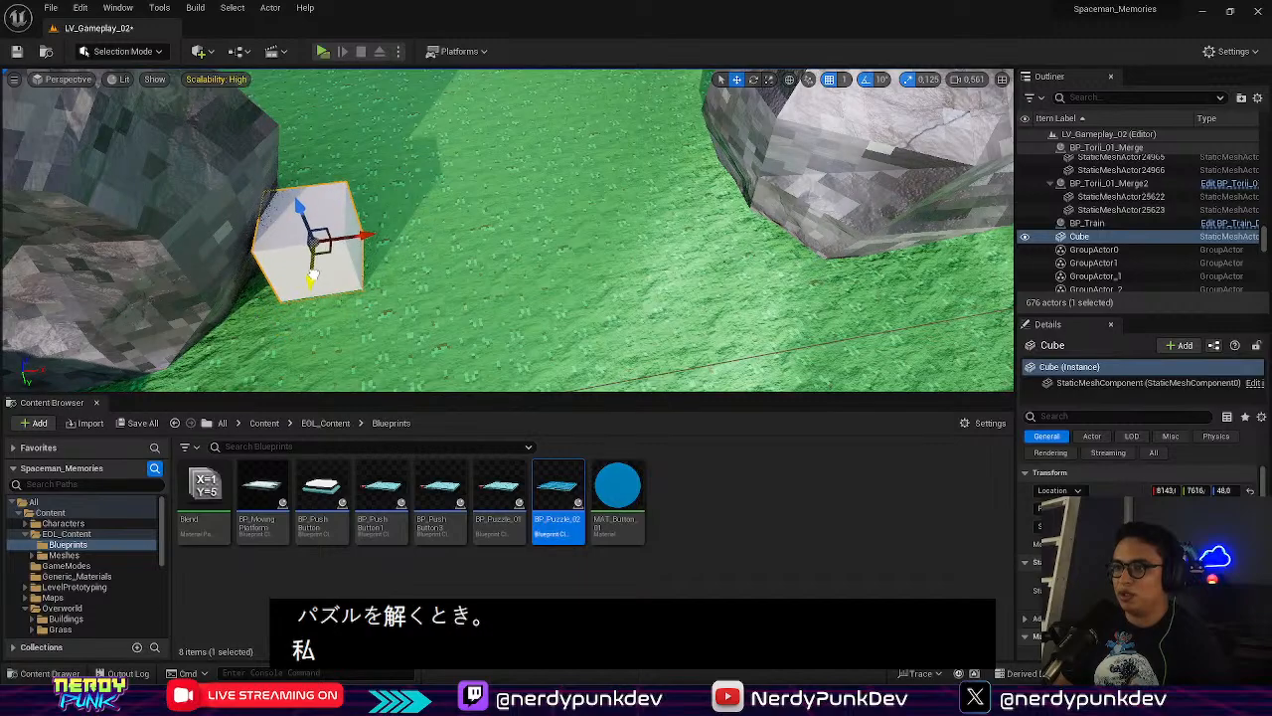
left_click_drag(313, 275, 315, 261)
Scale the cube to 7.625 along X and move it so it spans the gap between the rocks
key("r")
left_click_drag(360, 223, 517, 216)
key("w")
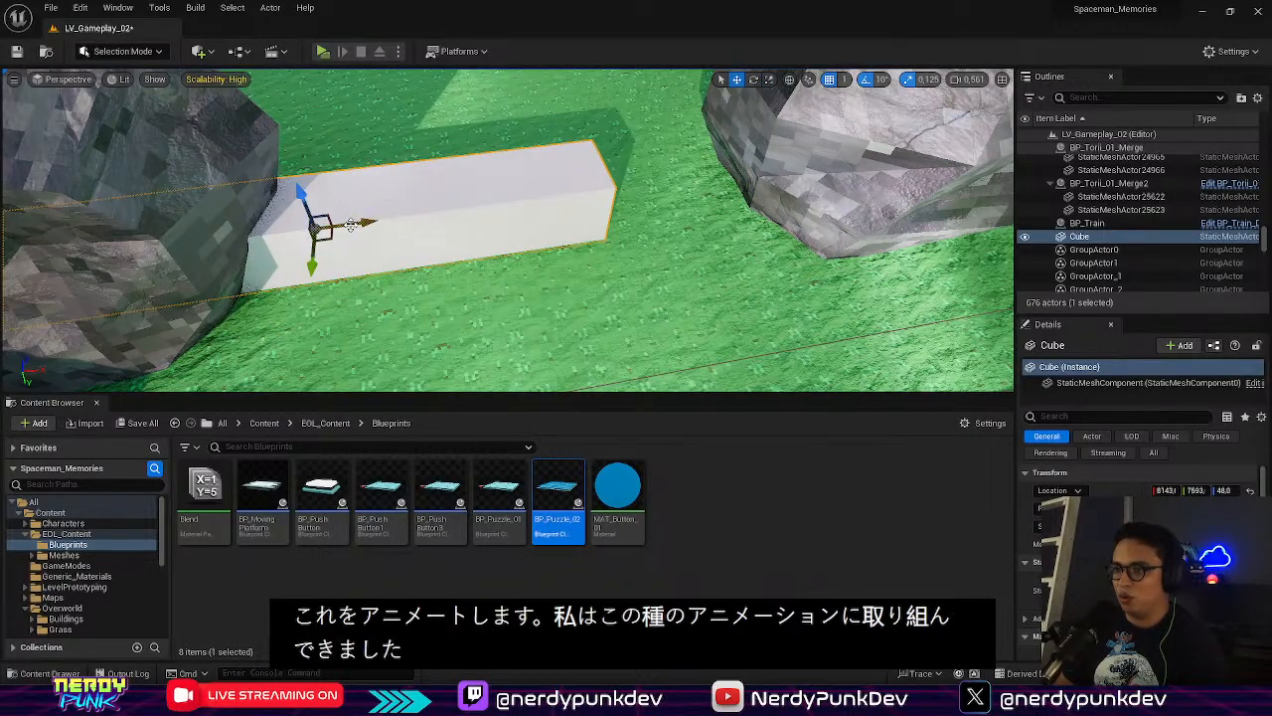
left_click_drag(343, 227, 534, 224)
Raise the cube's vertical scale to 5.875 so it forms a tall barrier between the rocks
key("e")
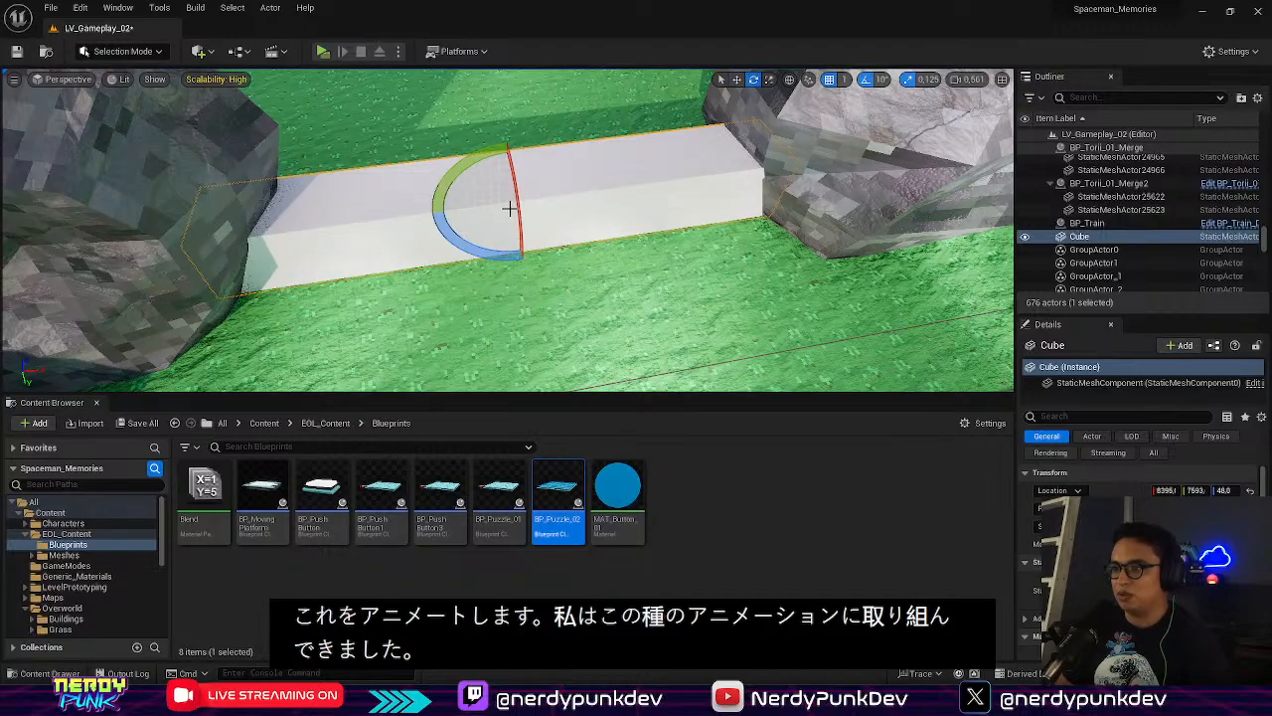
key("r")
left_click_drag(505, 183, 505, 119)
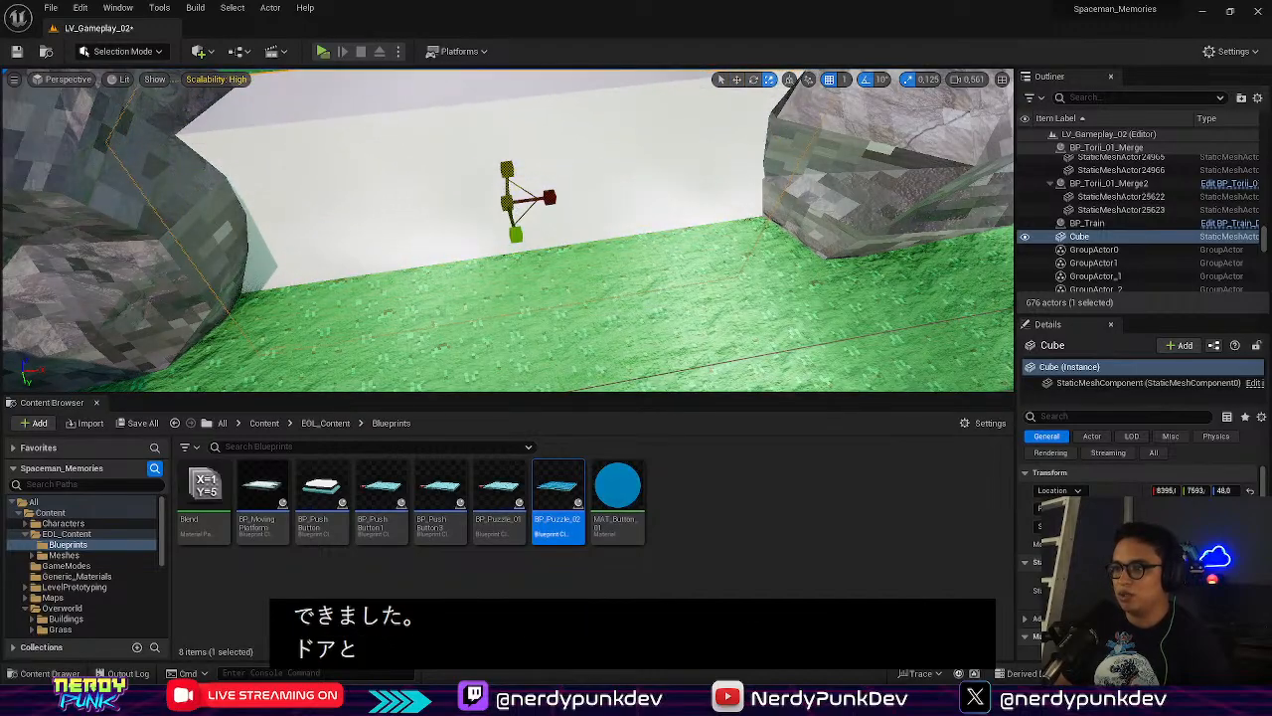
mouse_move(483, 325)
right_mouse_down()
mouse_move(547, 378)
mouse_move(487, 390)
mouse_move(527, 362)
mouse_move(507, 308)
mouse_move(482, 301)
right_mouse_up()
right_click(482, 301)
left_click(510, 327)
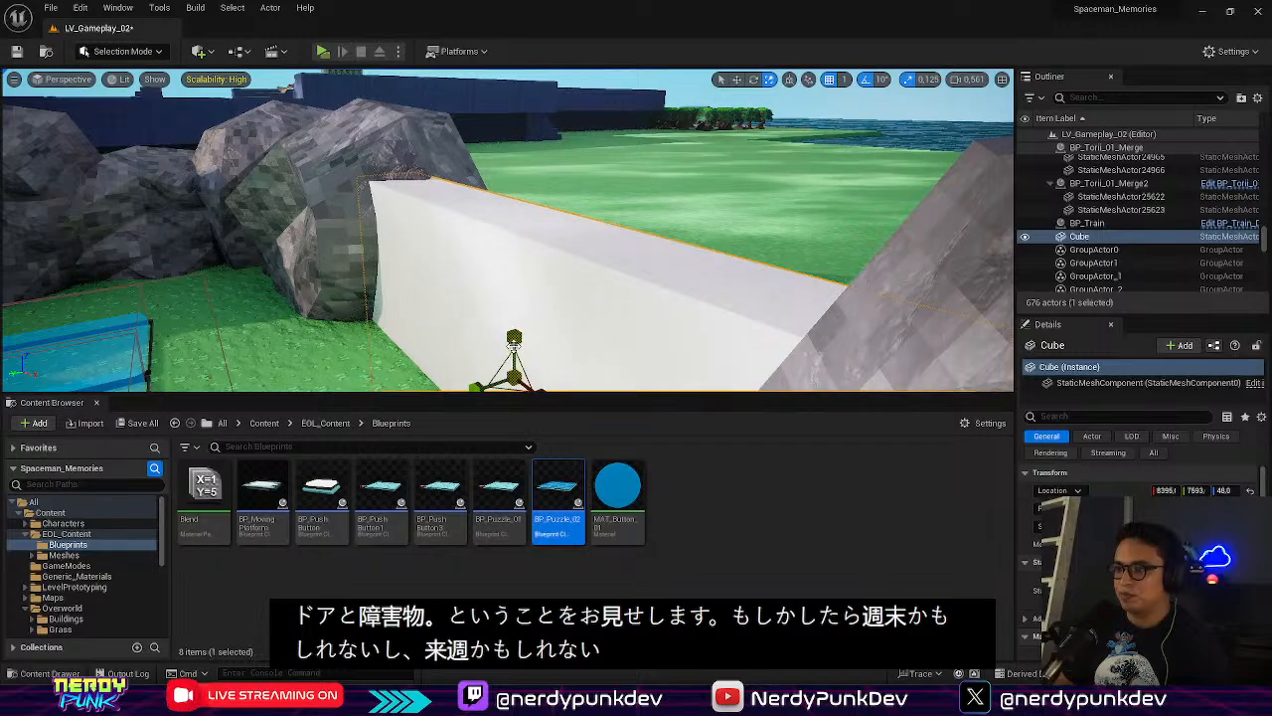
left_click_drag(514, 343, 514, 293)
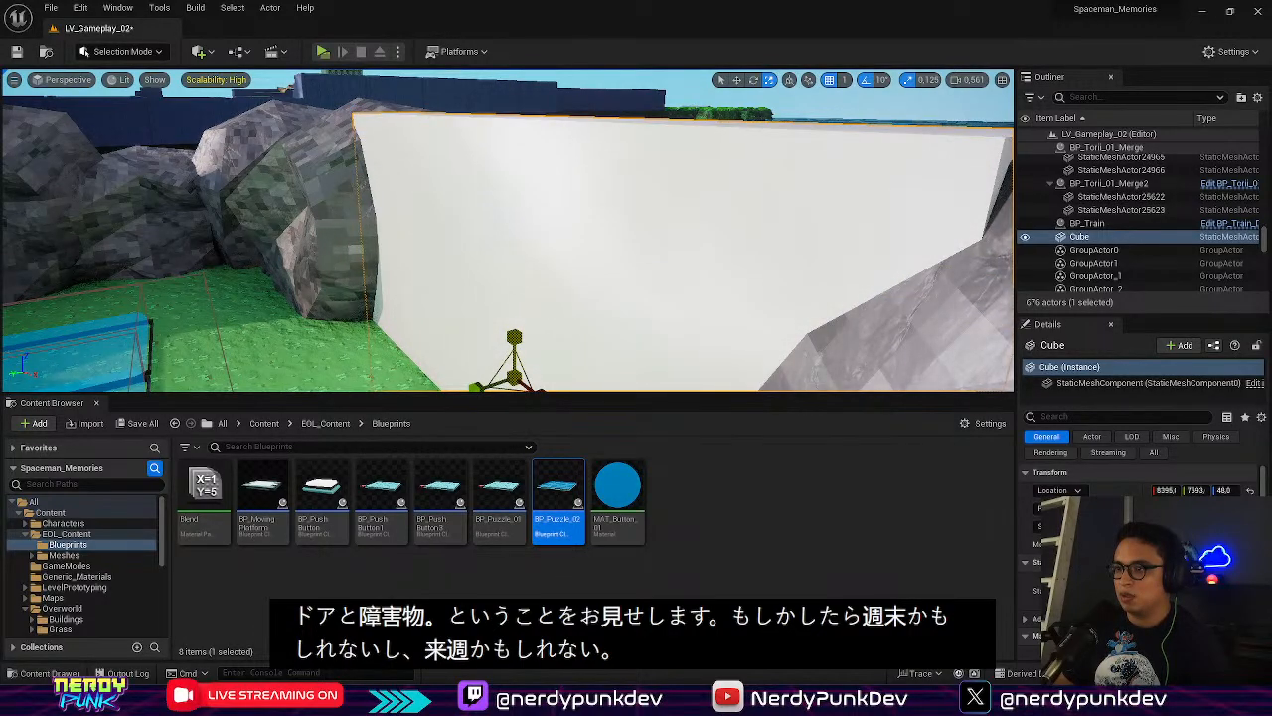
Assign the BasicAsset01 material to the barrier cube and deselect it
scroll(1141, 485, "down", 2)
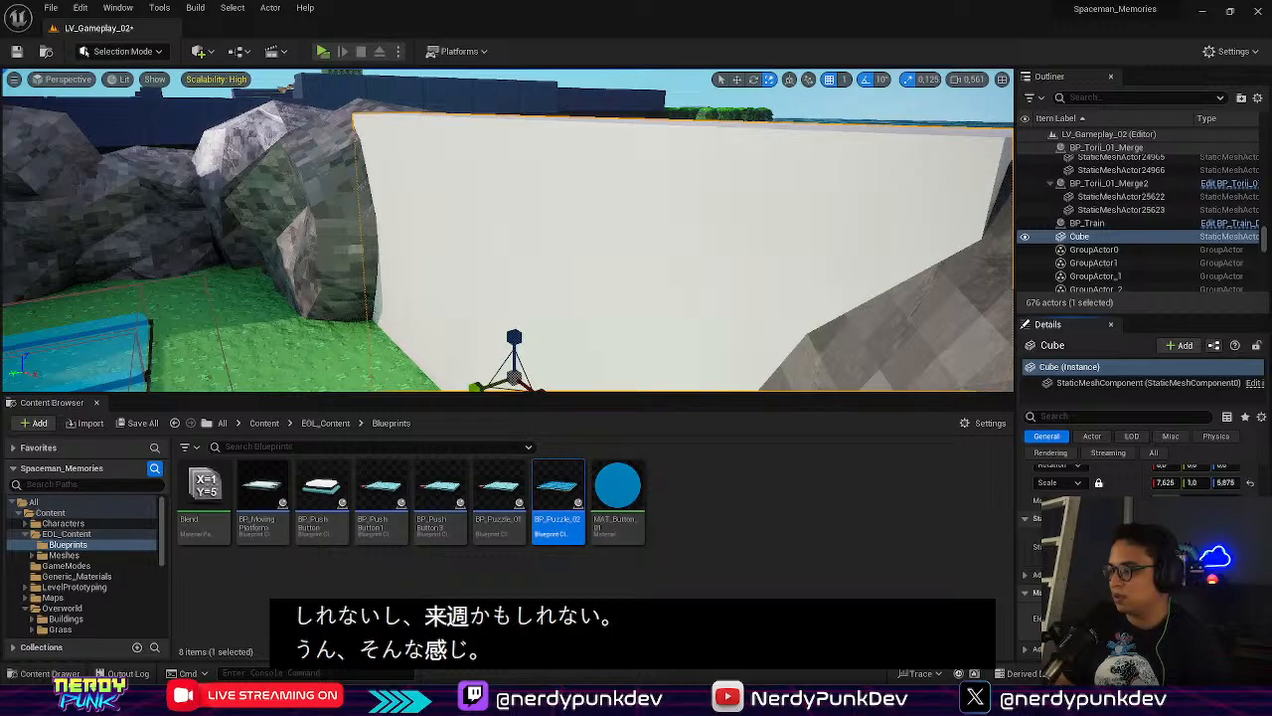
left_click(1214, 609)
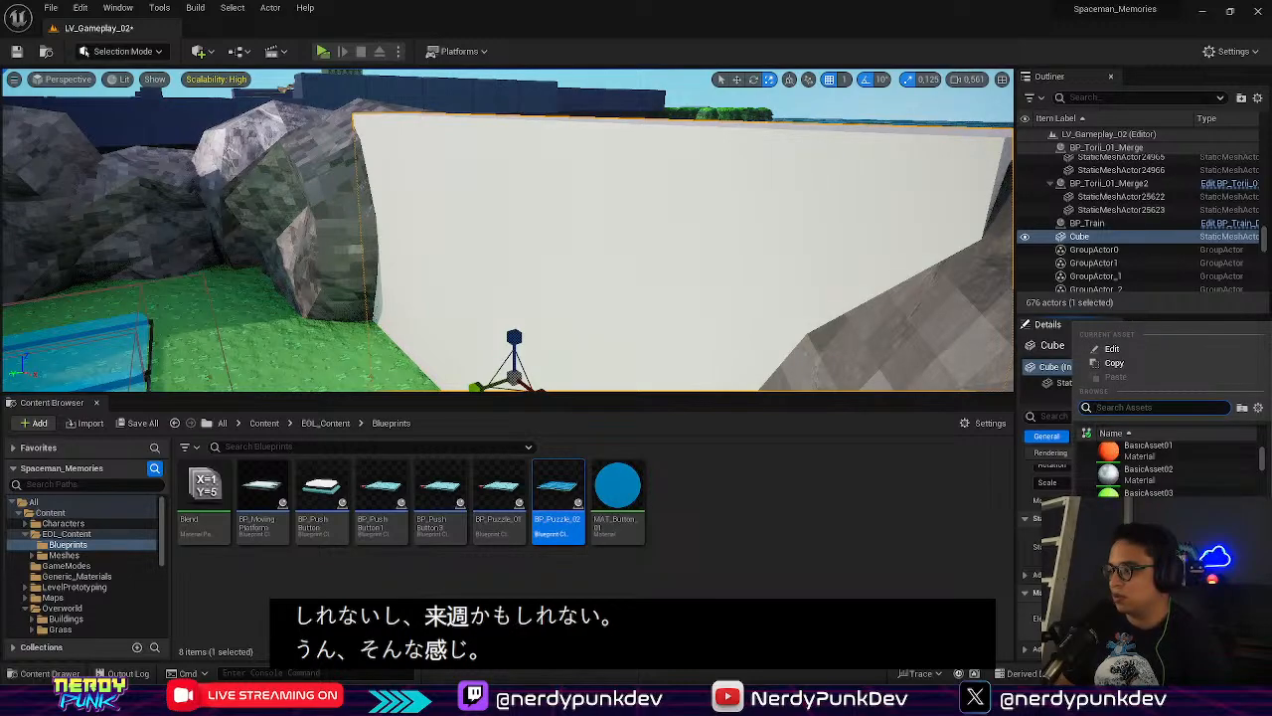
left_click(1159, 448)
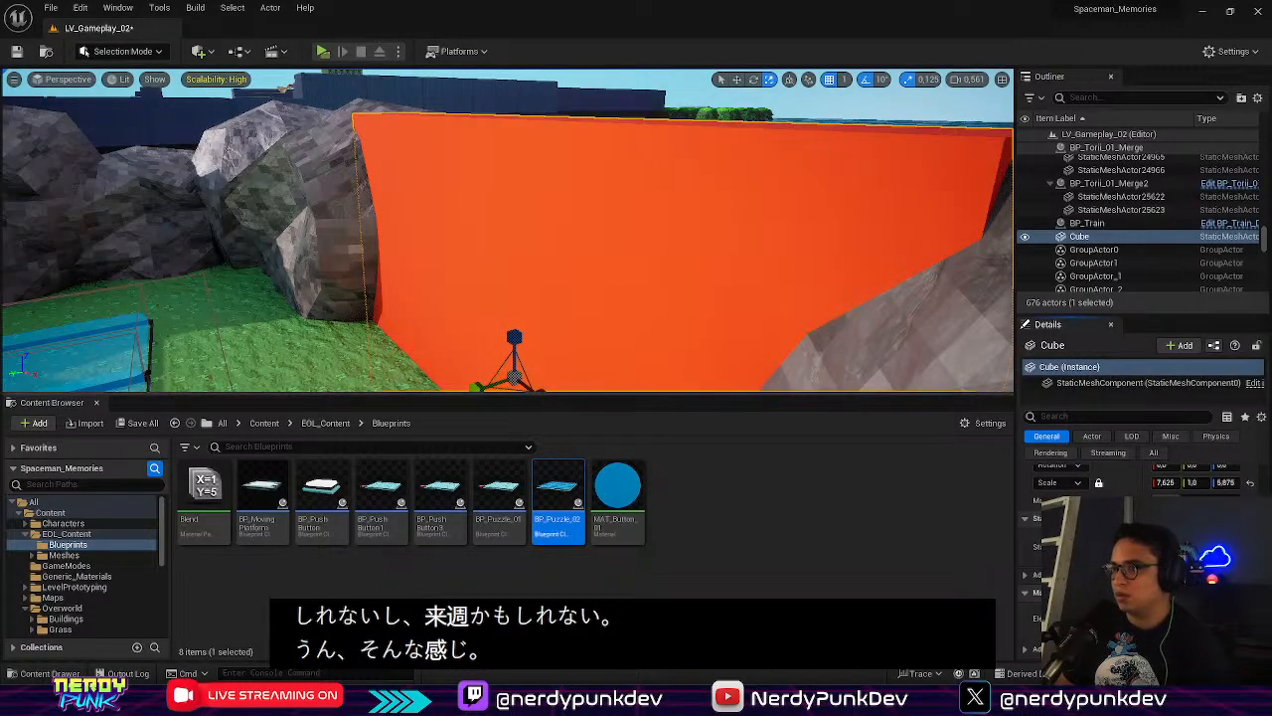
right_click_drag(602, 265, 467, 287)
left_click(636, 167)
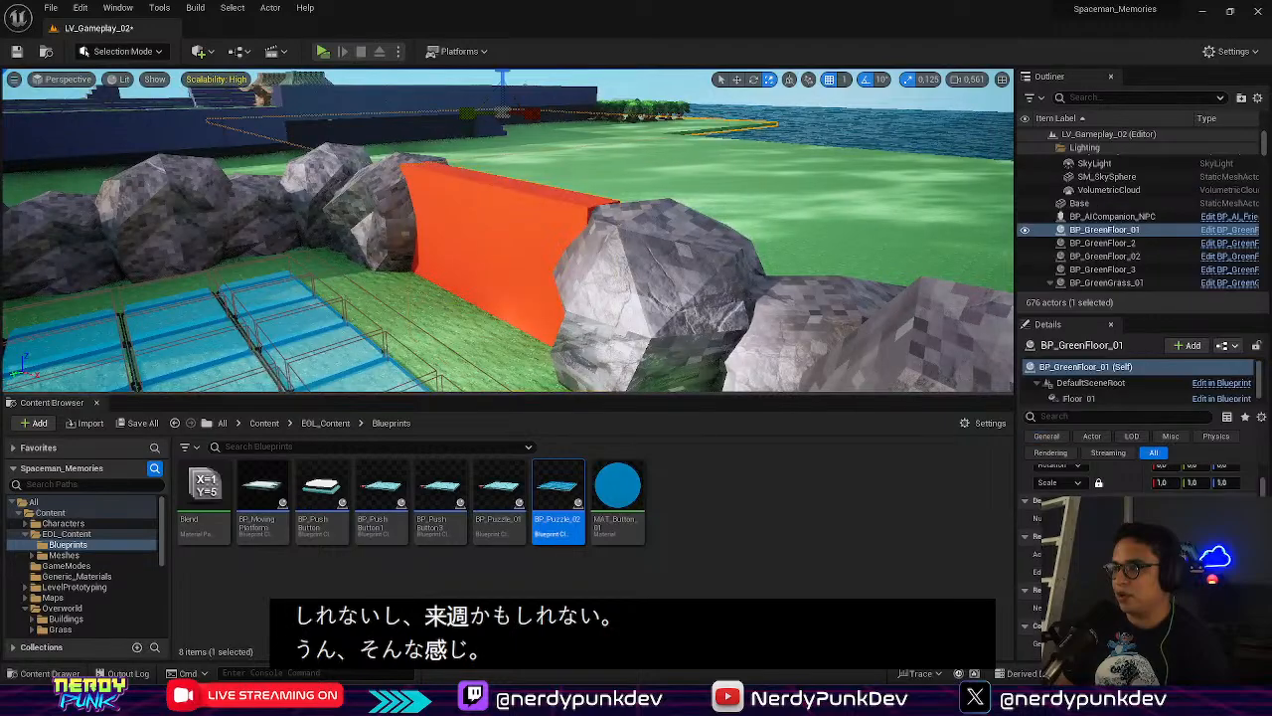
Playtest the level, walking the character from the train station past the torii gate and through the stepped valley
right_click_drag(636, 167, 477, 199)
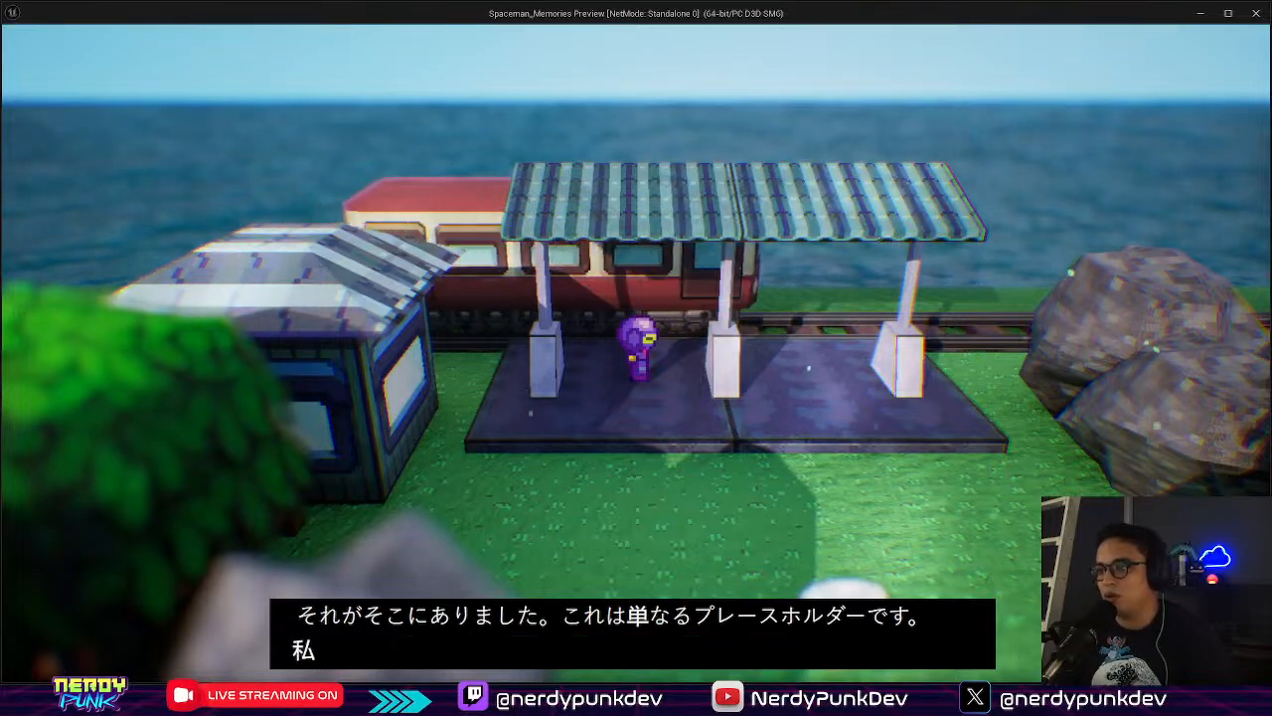
key("s")
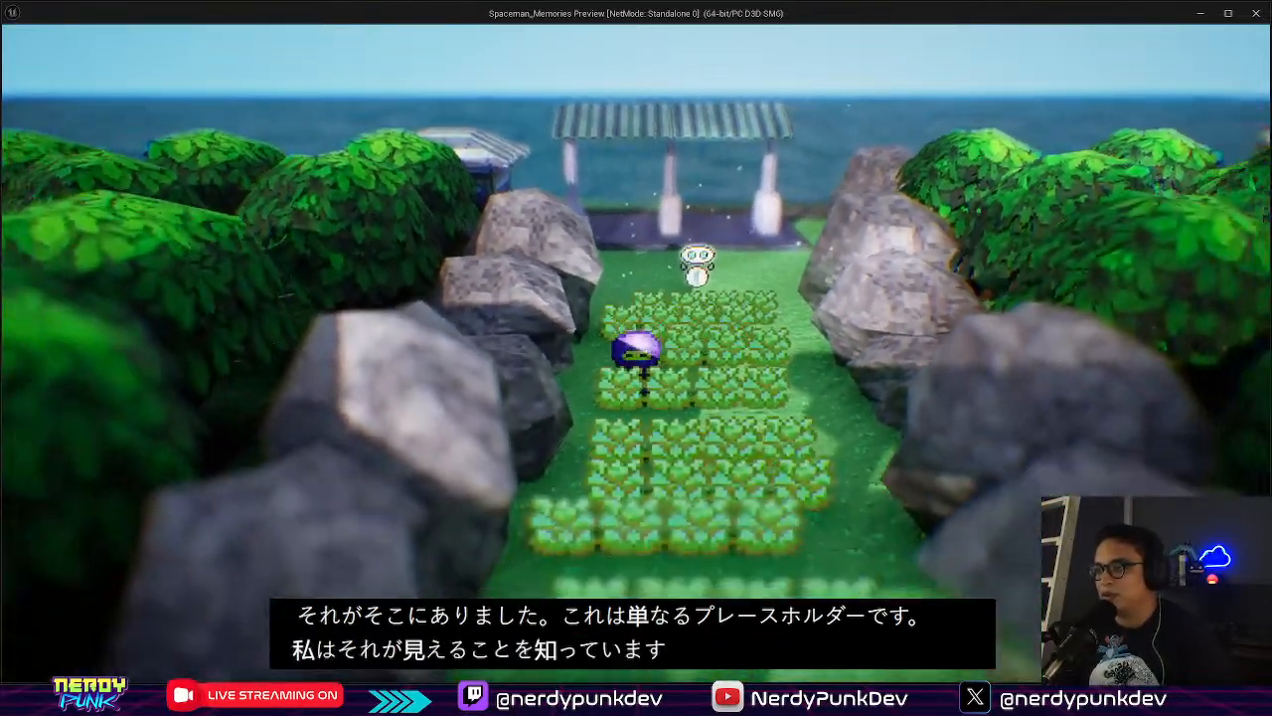
key("s")
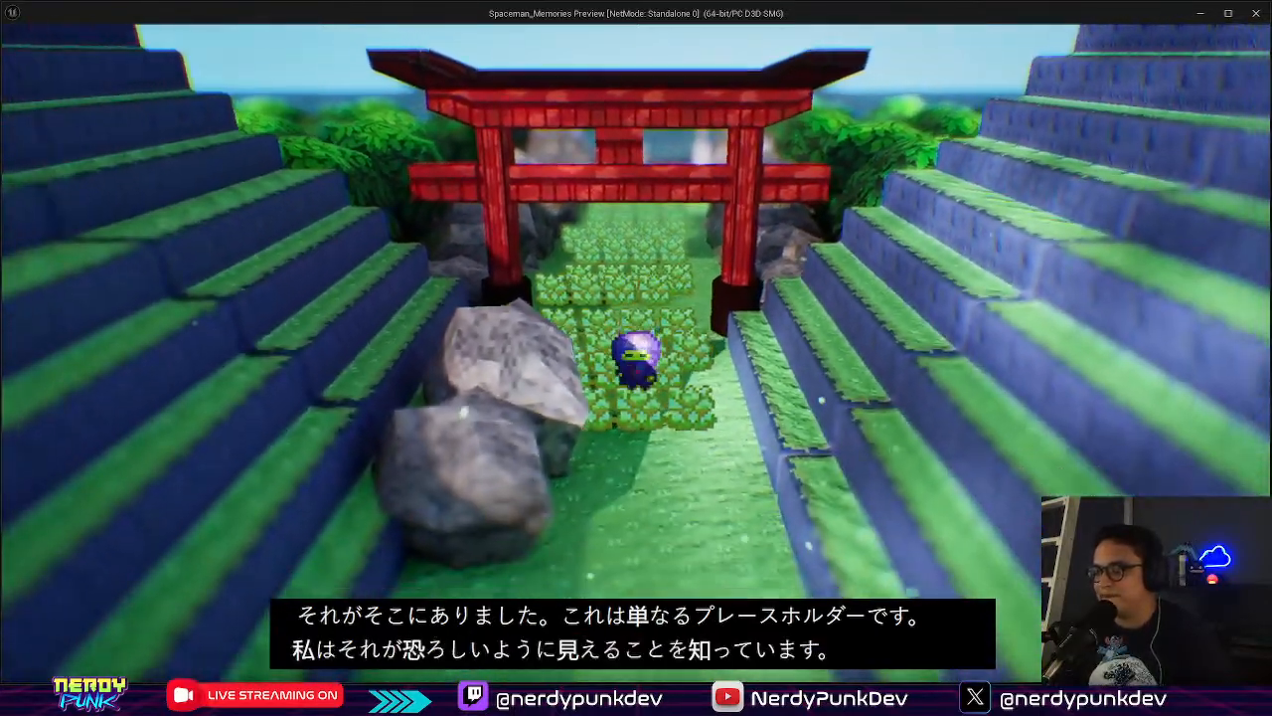
key("s")
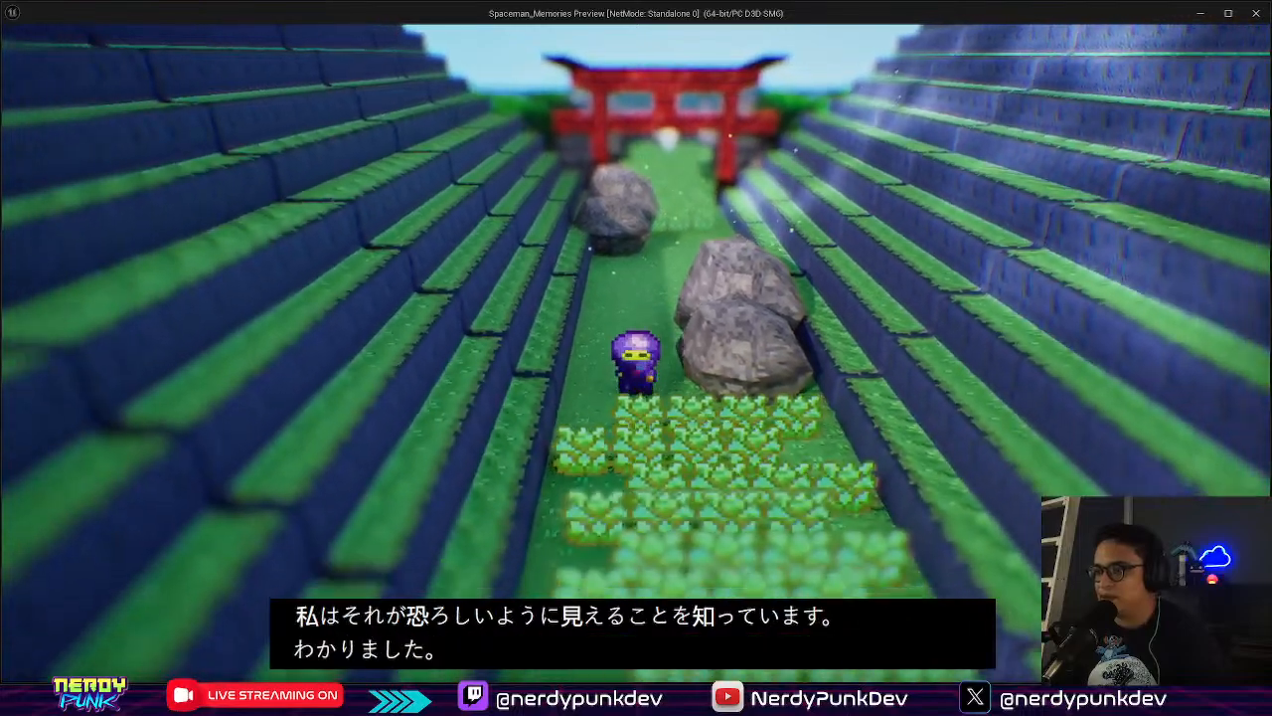
key("s")
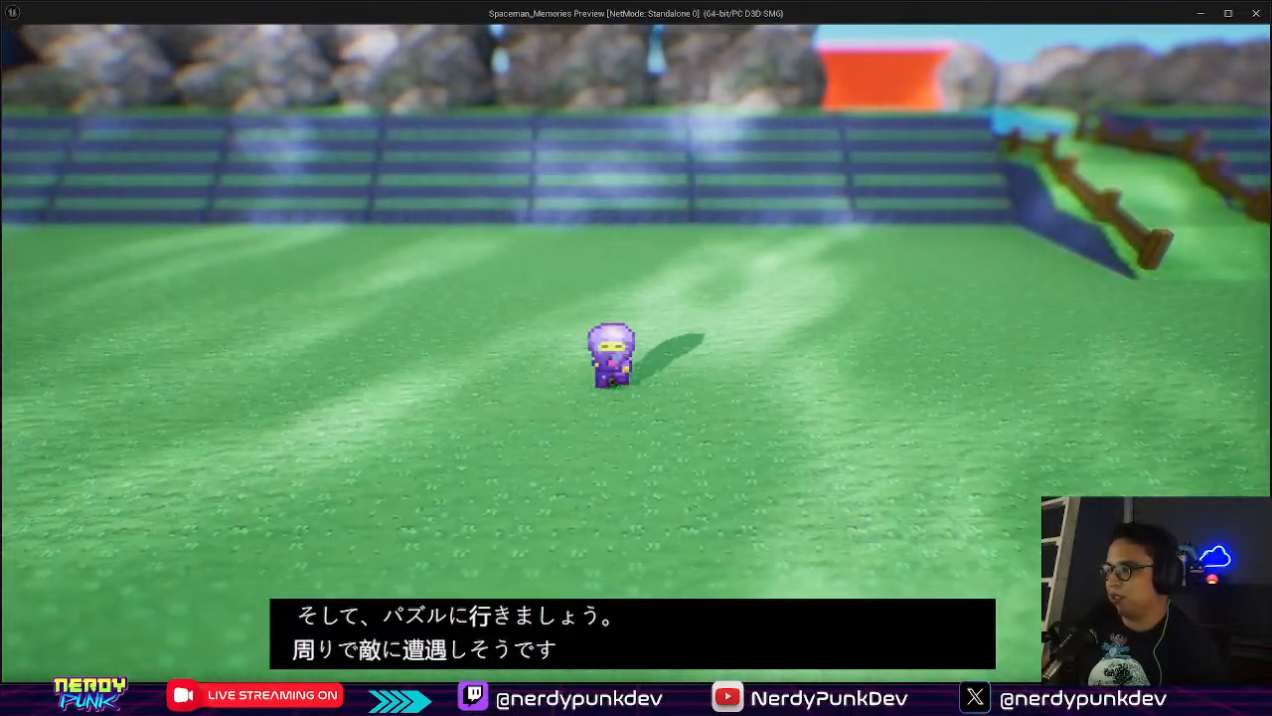
Walk the character across the open field and up the fenced ramp to the puzzle grid
key("d")
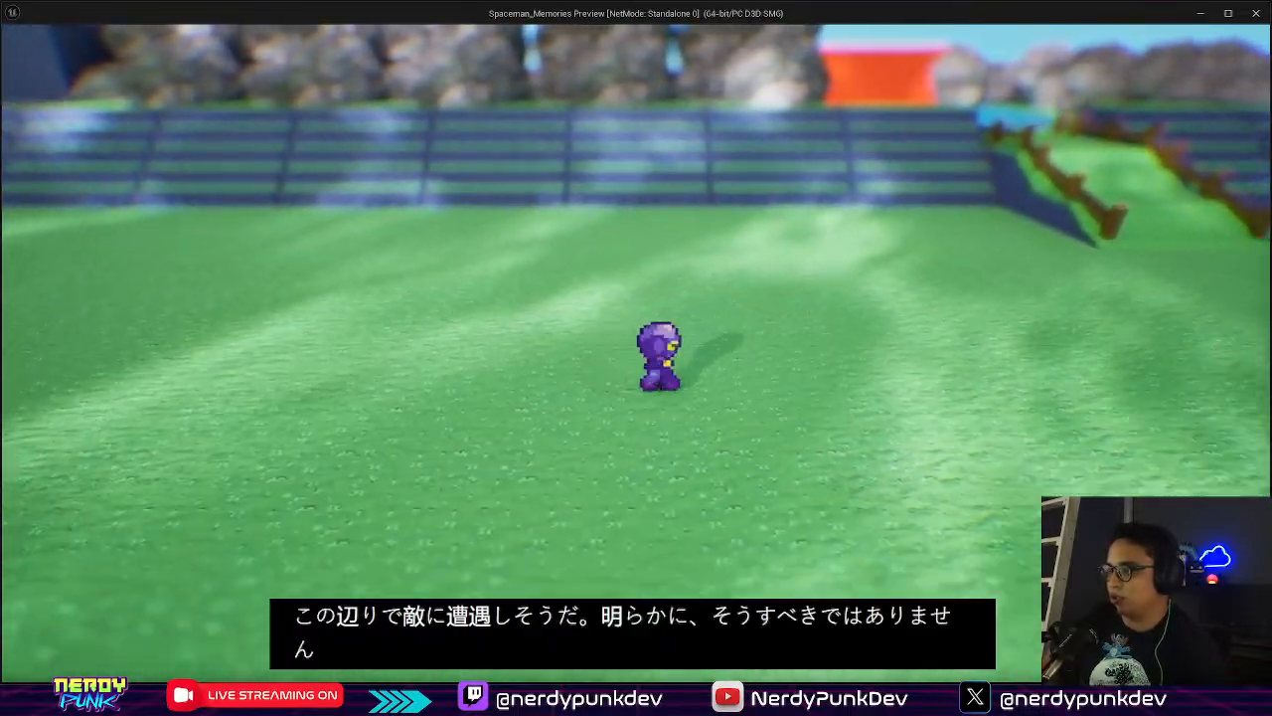
key("w")
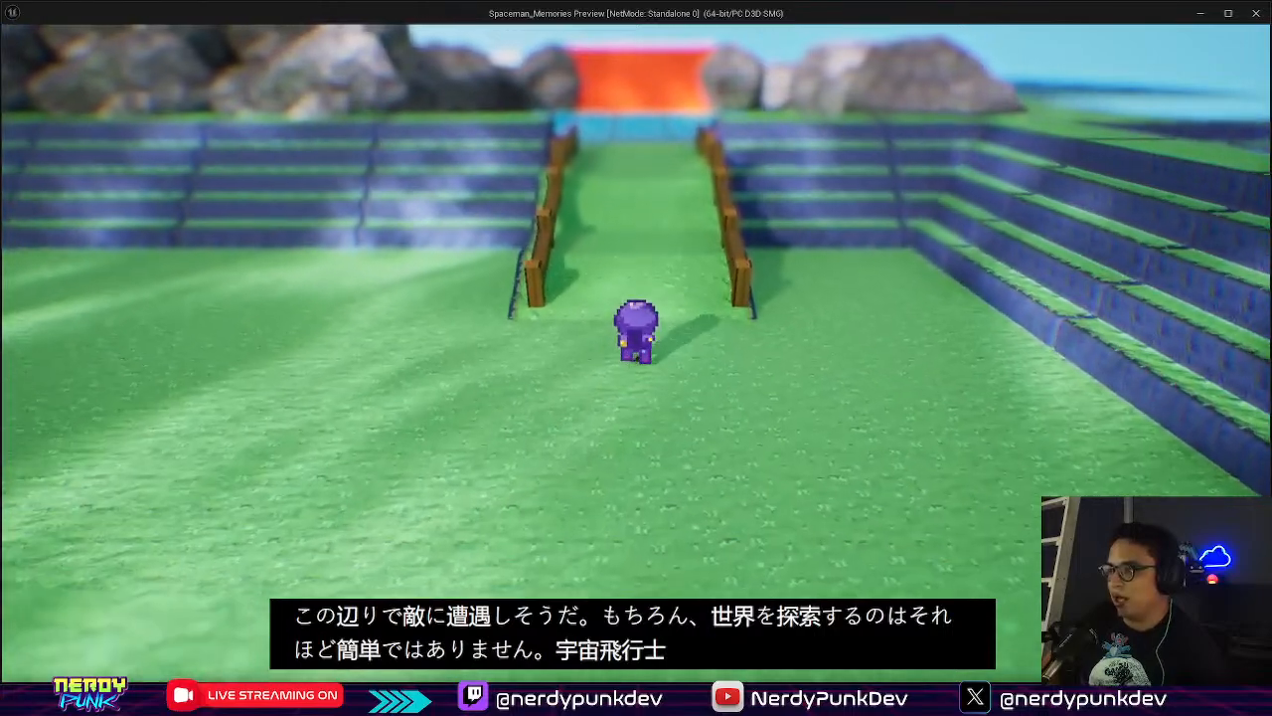
key("w")
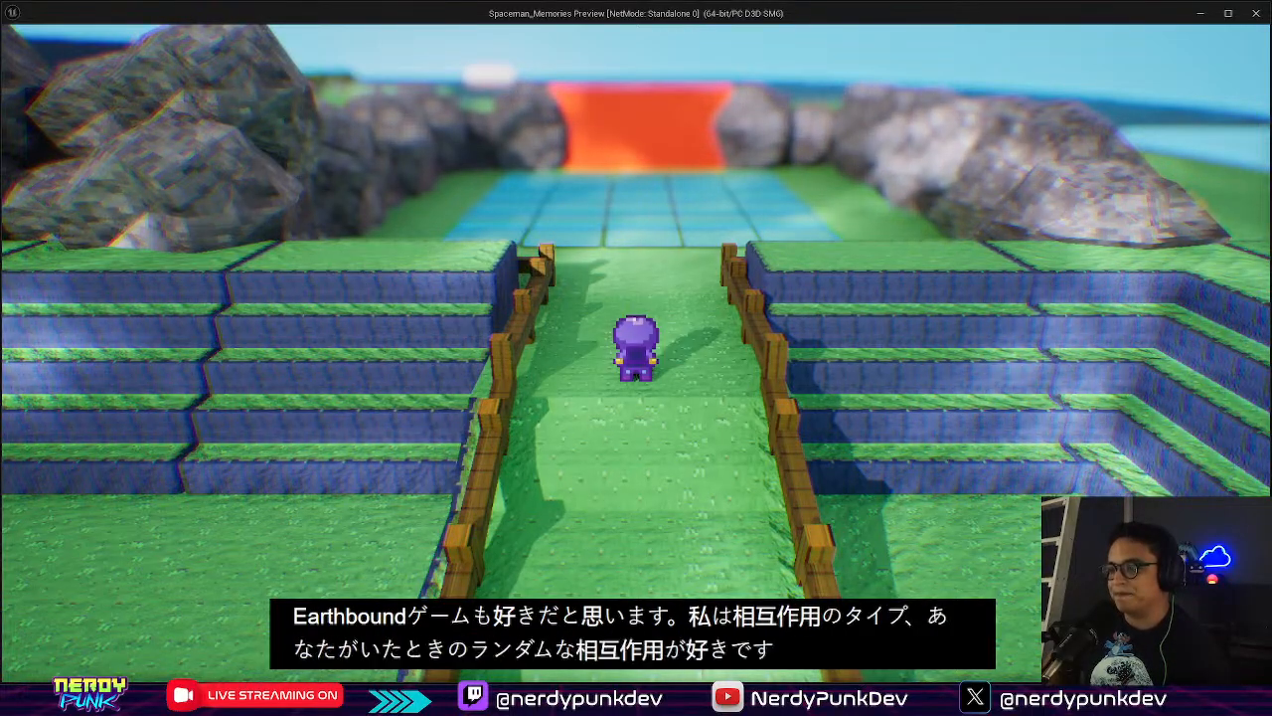
key("w")
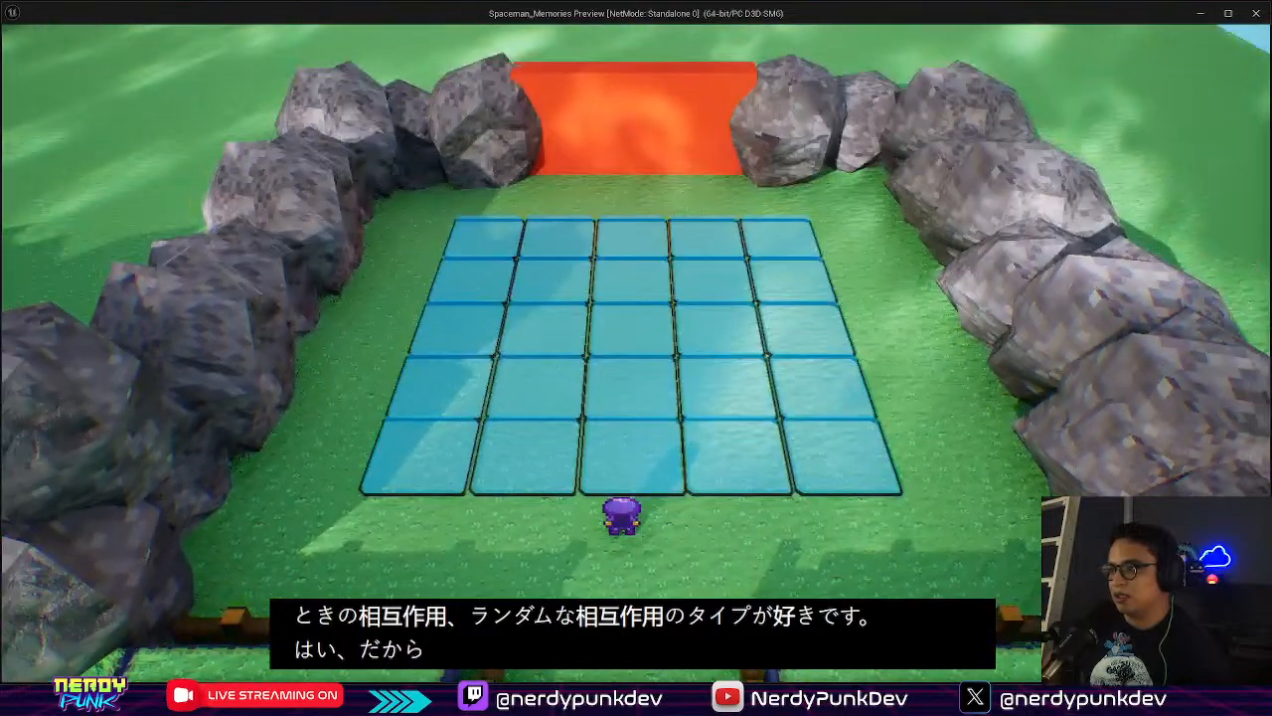
Step the character across the puzzle tiles from the near corner to the grid's centre, and end the playtest
key("a")
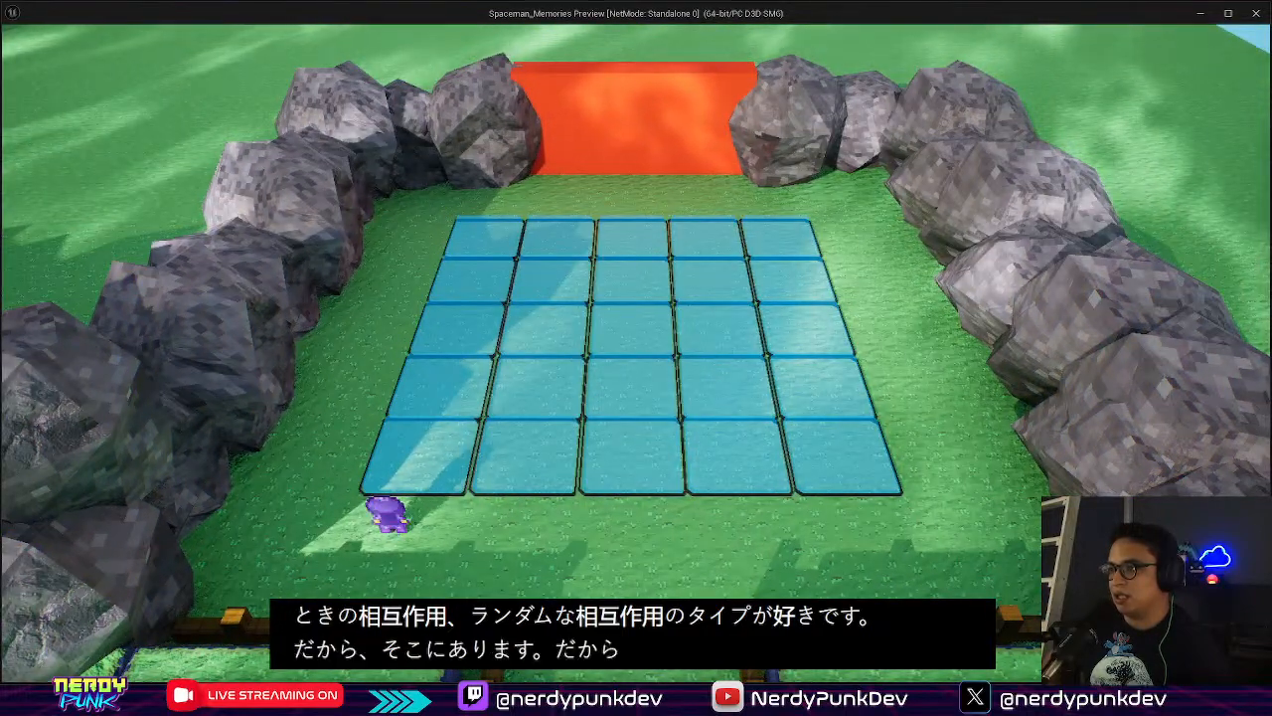
key("w")
key("d")
key("w")
key("w")
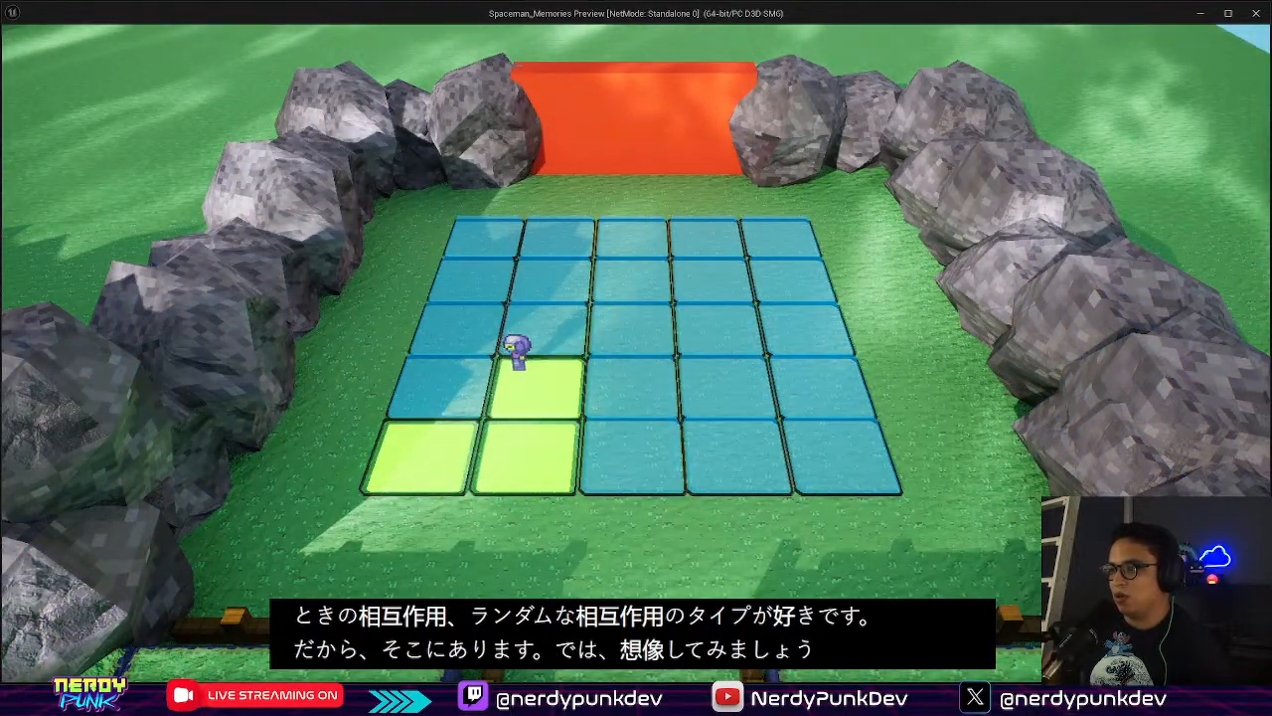
key("d")
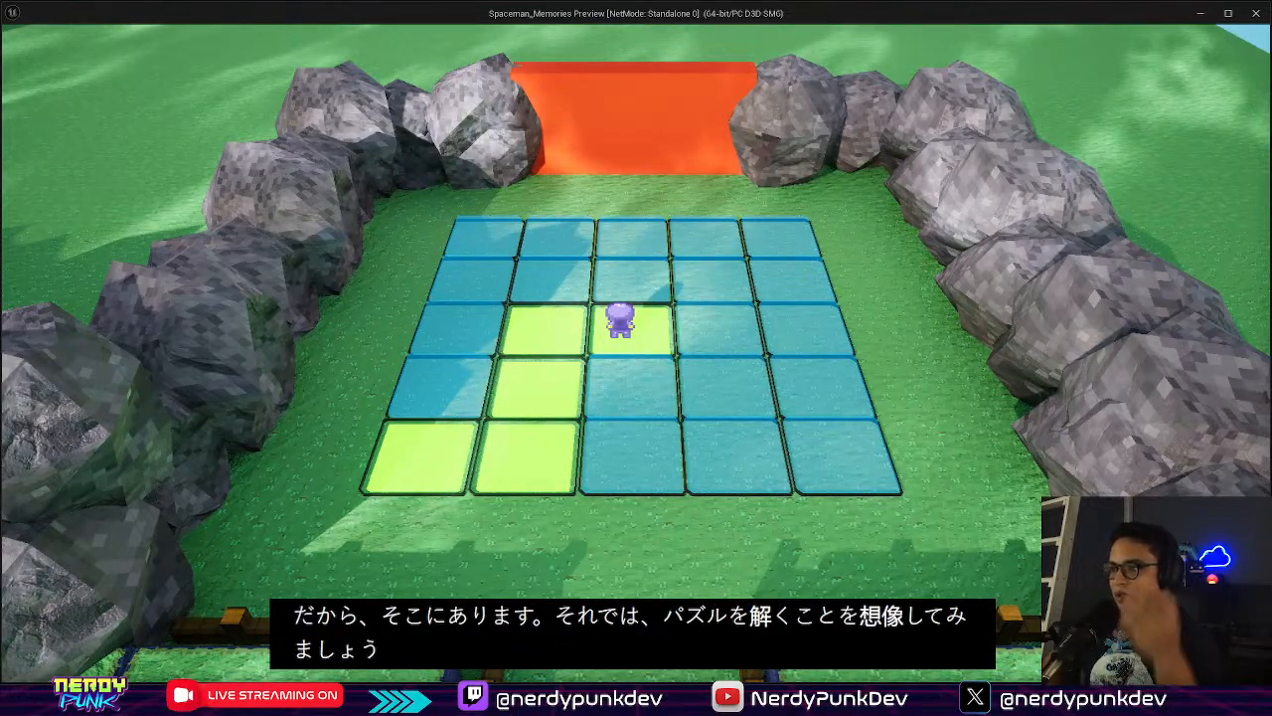
key("Escape")
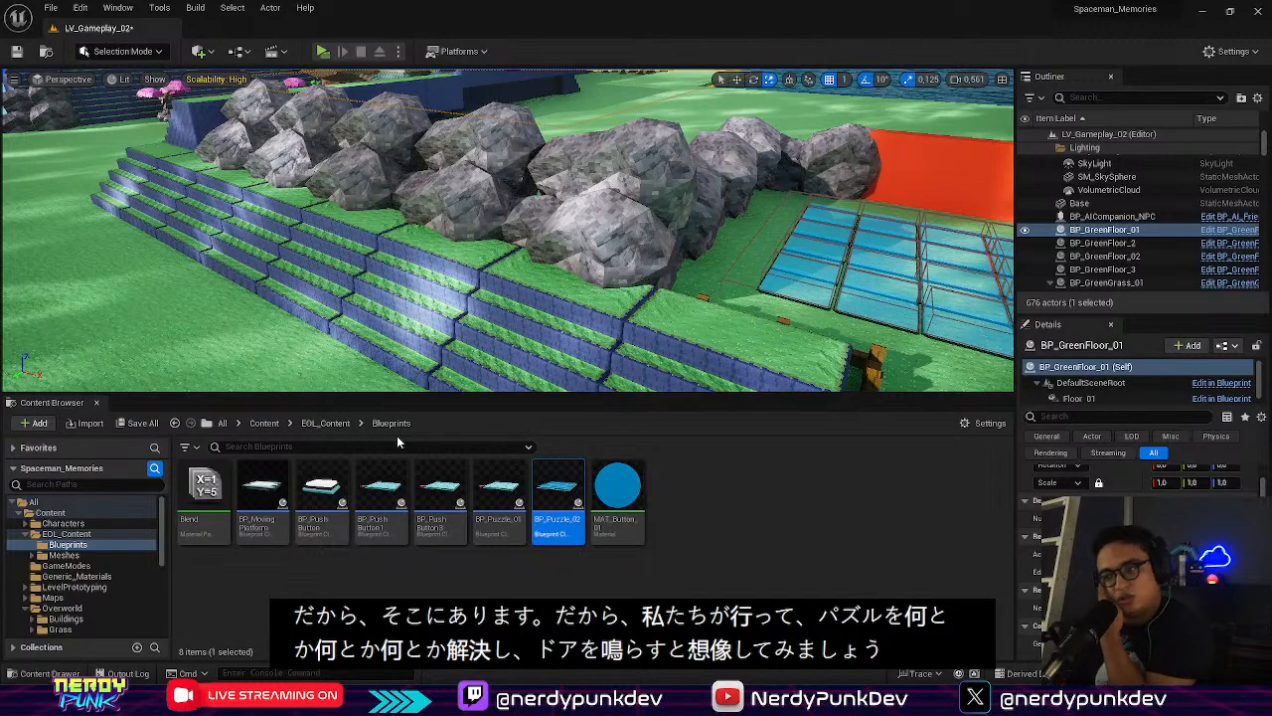
Select the barrier cube, bring it into view with the puzzle grid, and open the BP_Puzzle_02 blueprint
left_click(893, 189)
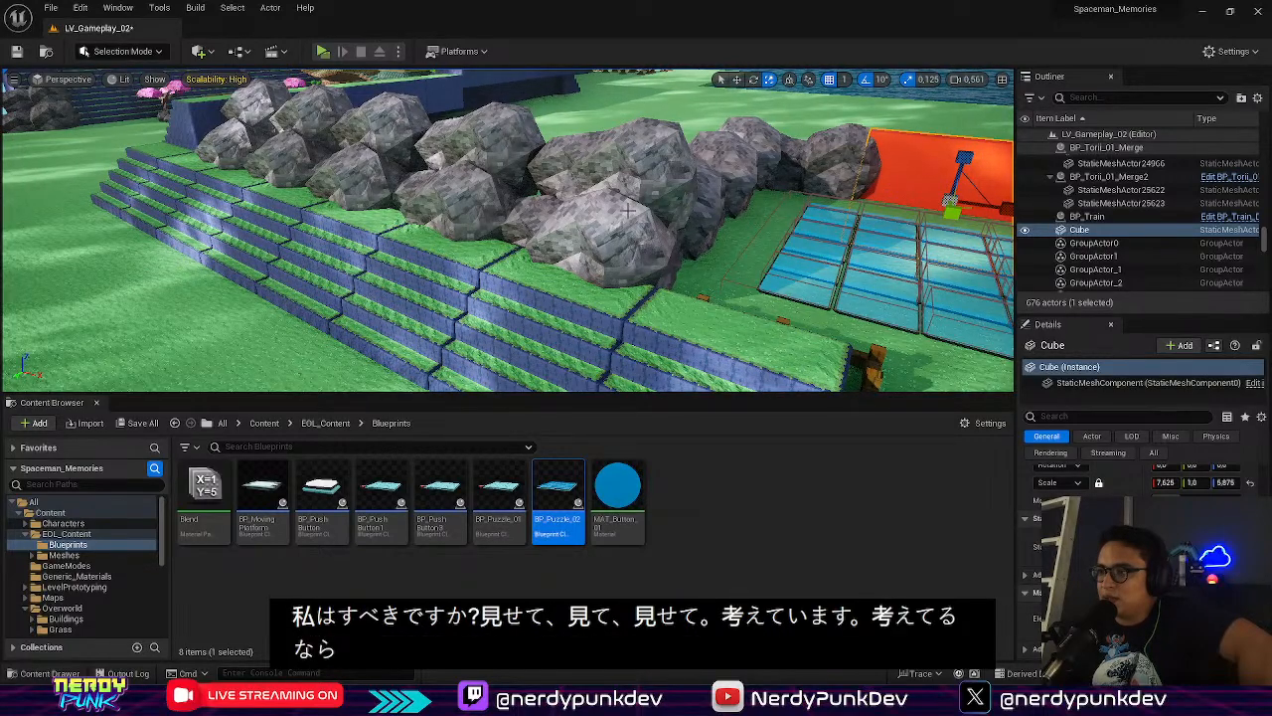
key("f")
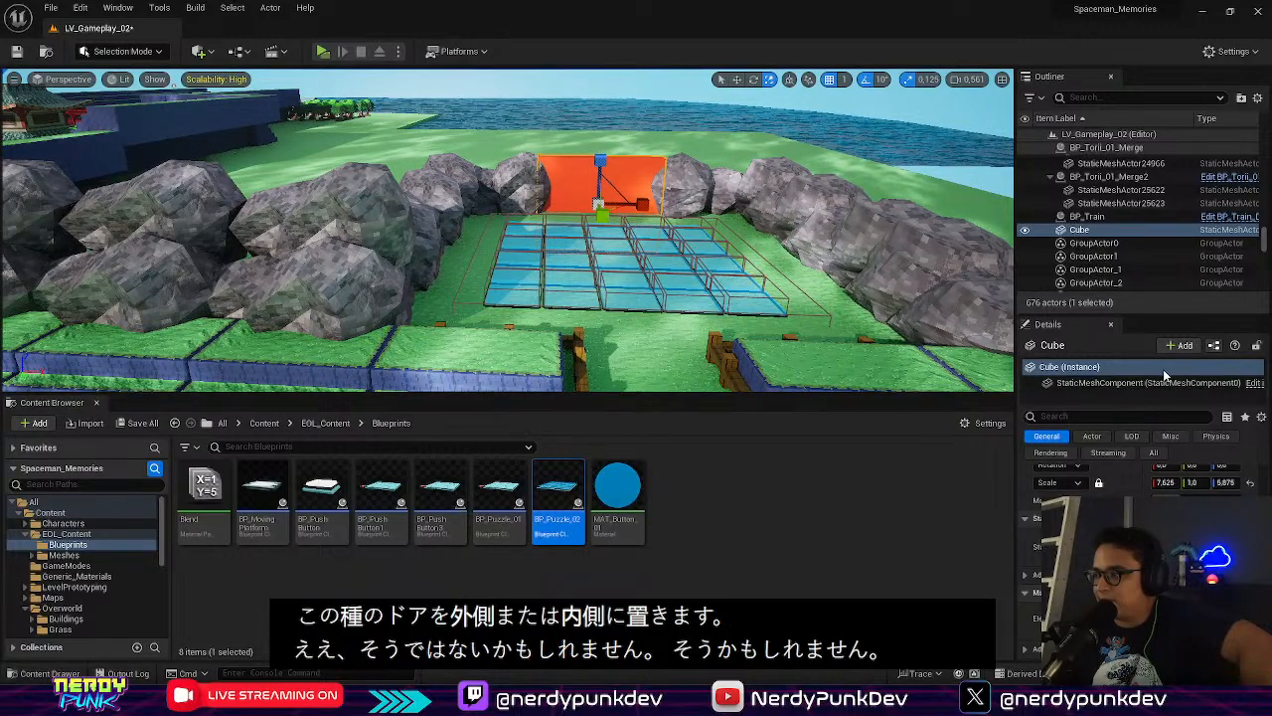
double_click(558, 487)
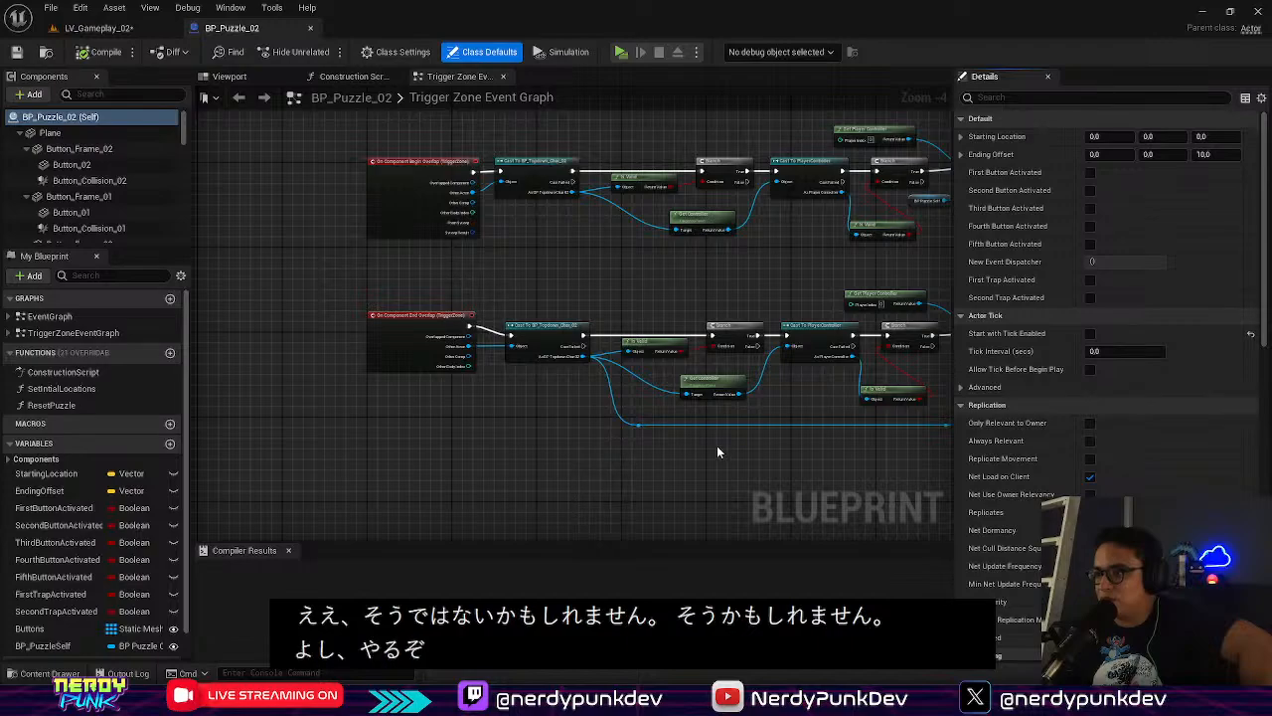
Examine the begin and end overlap logic in BP_Puzzle_02's Trigger Zone Event Graph
right_click_drag(716, 452, 397, 449)
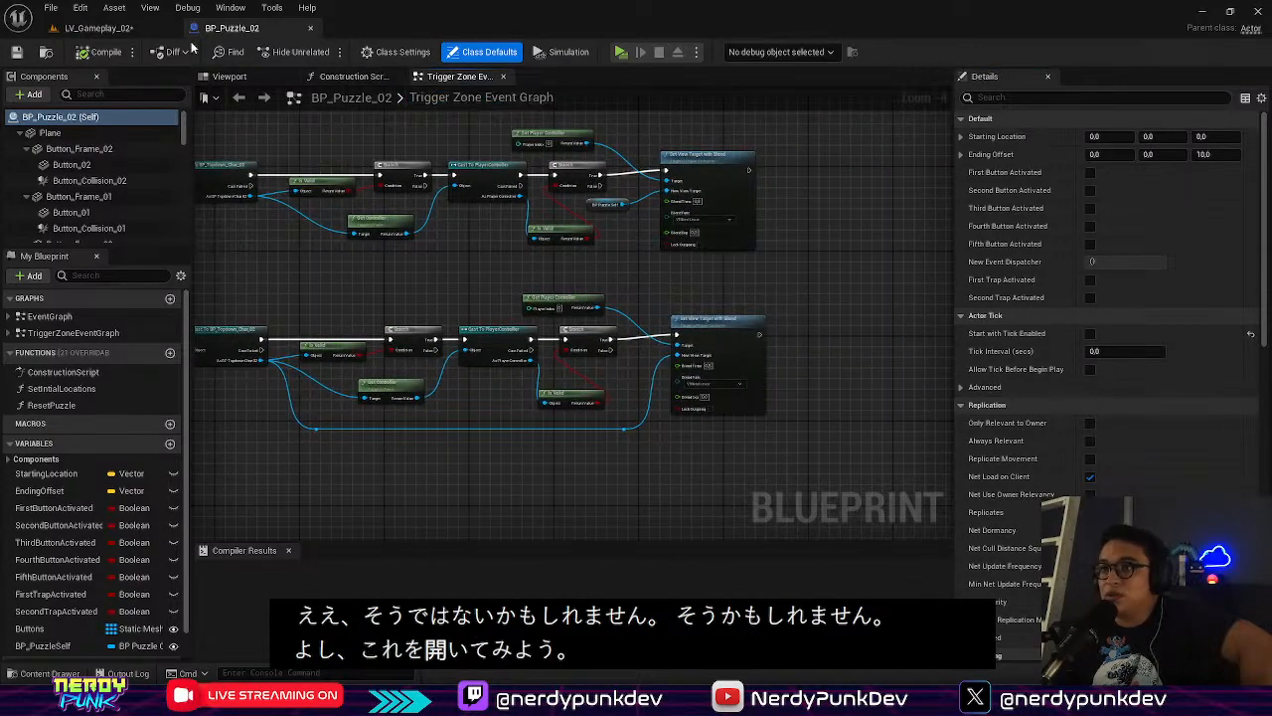
scroll(489, 392, "down", 3)
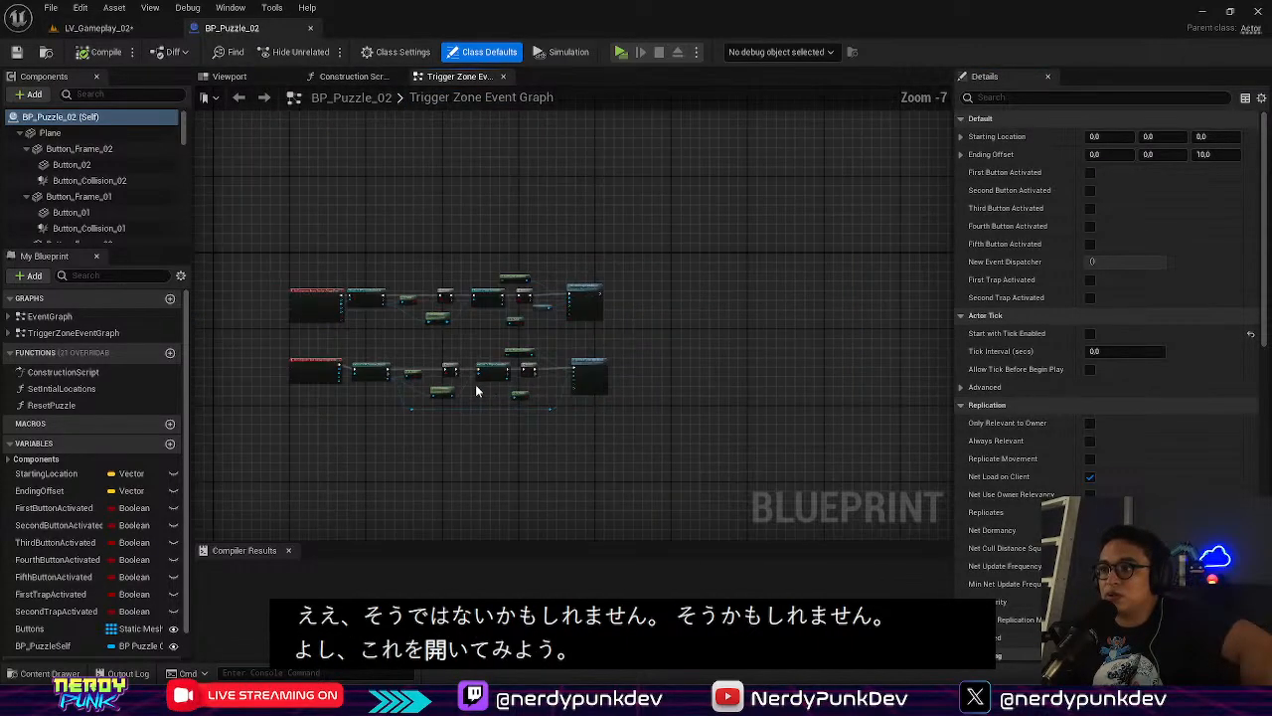
scroll(475, 384, "up", 3)
right_click_drag(453, 323, 510, 345)
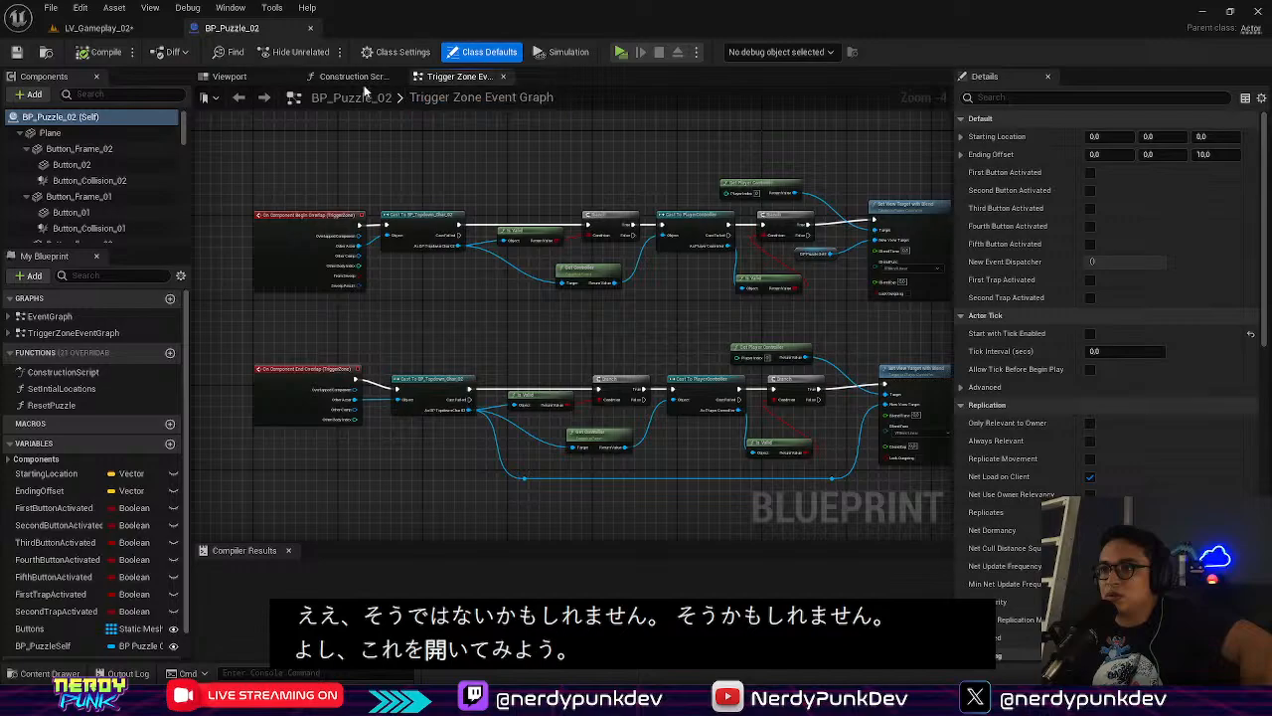
left_click(355, 76)
left_click(458, 77)
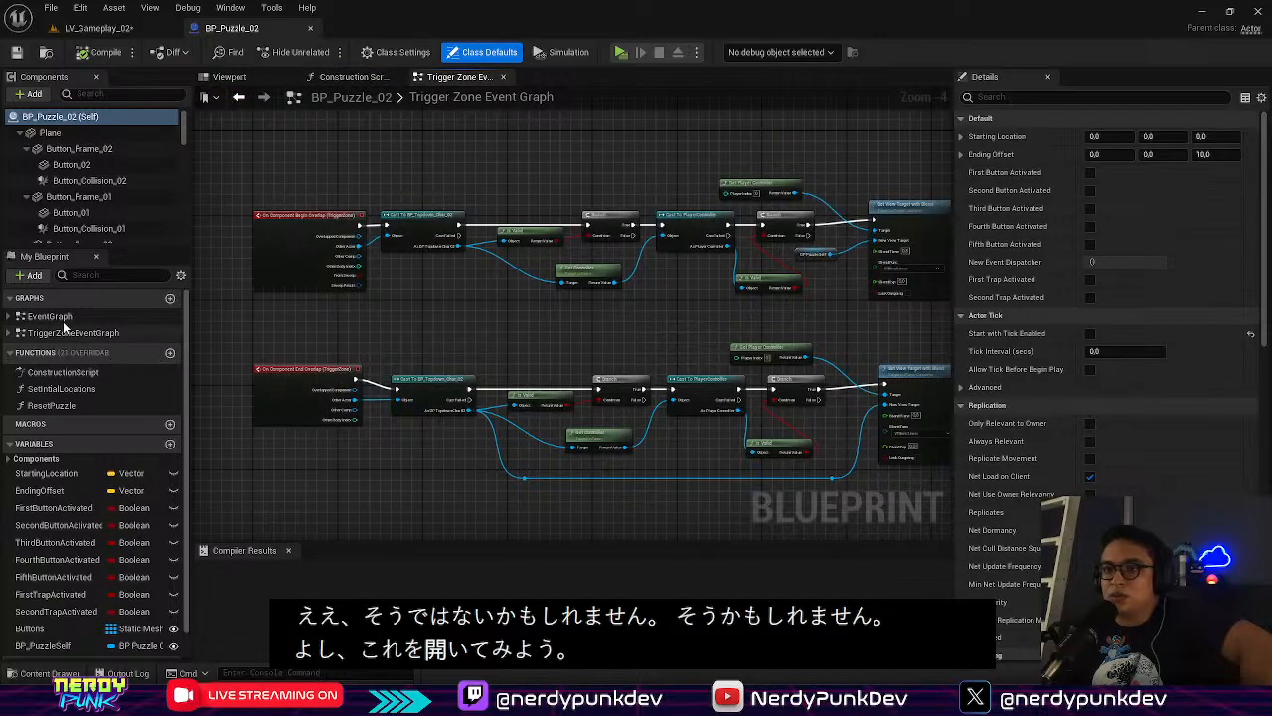
Open the Event Graph and examine the overlap events feeding the Sequence node and the playback position checks after it
double_click(50, 316)
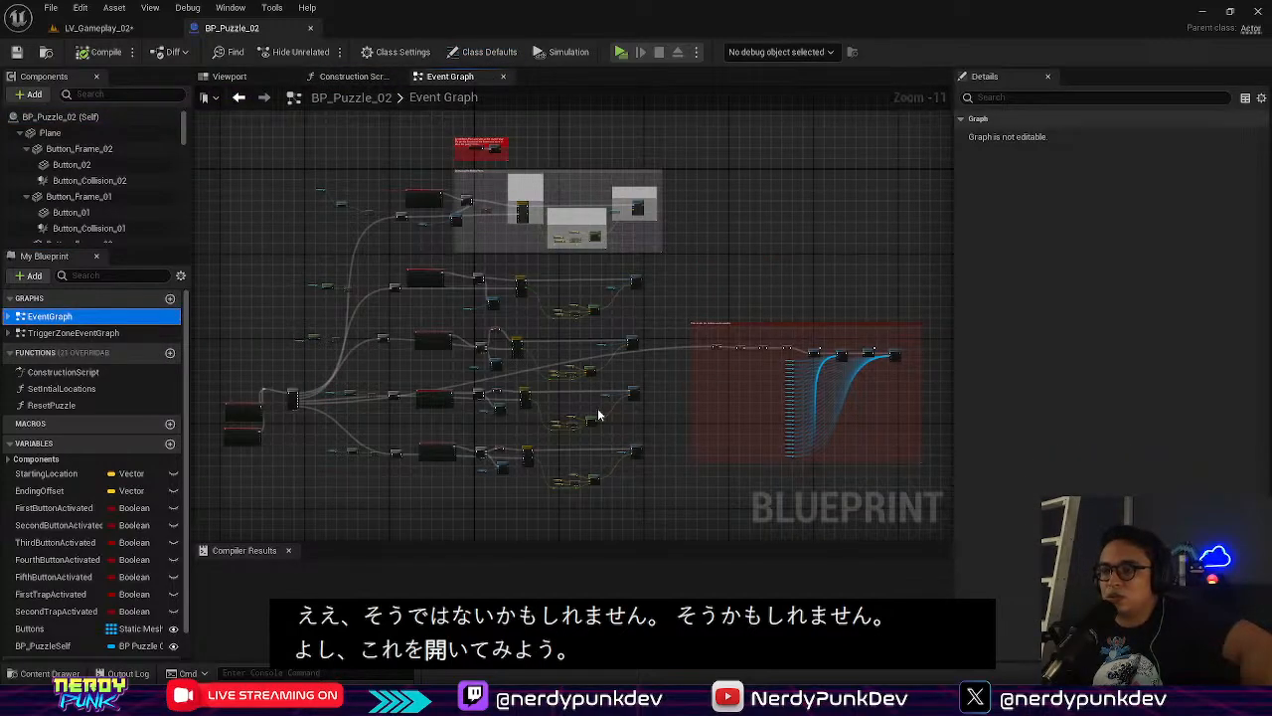
scroll(636, 358, "up", 12)
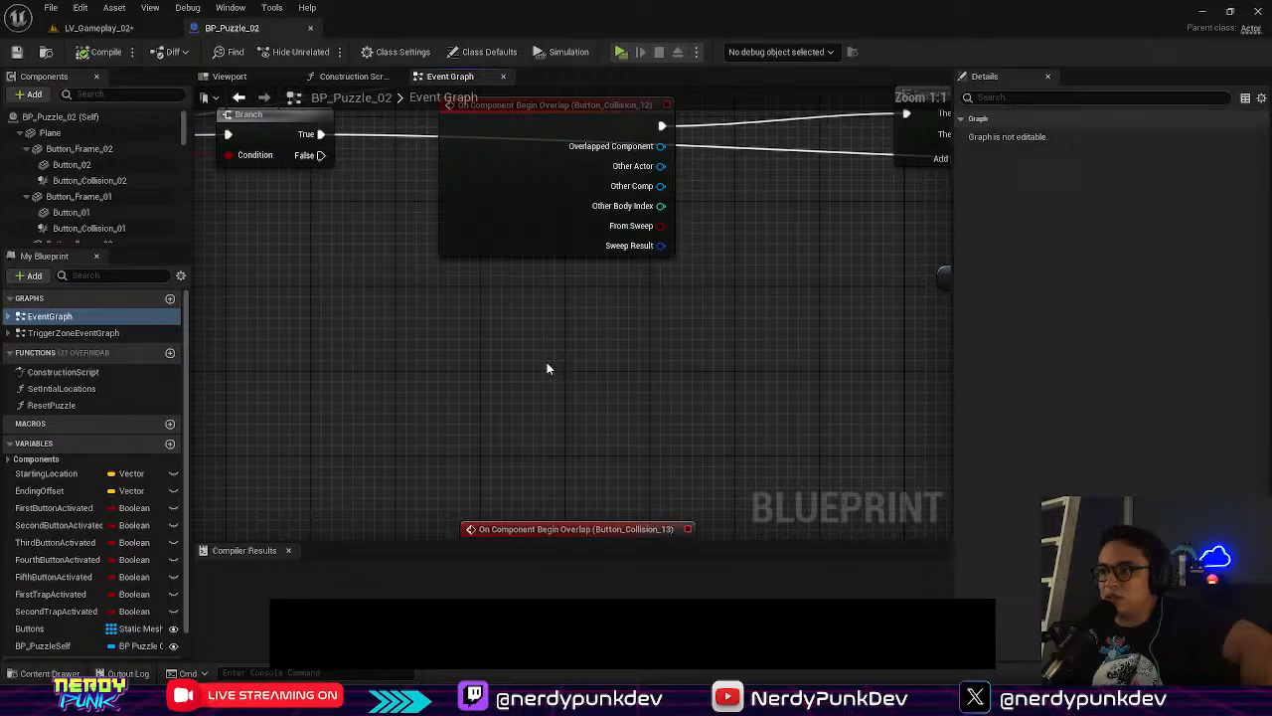
scroll(546, 368, "down", 3)
right_click_drag(454, 402, 659, 261)
right_click_drag(243, 202, 737, 362)
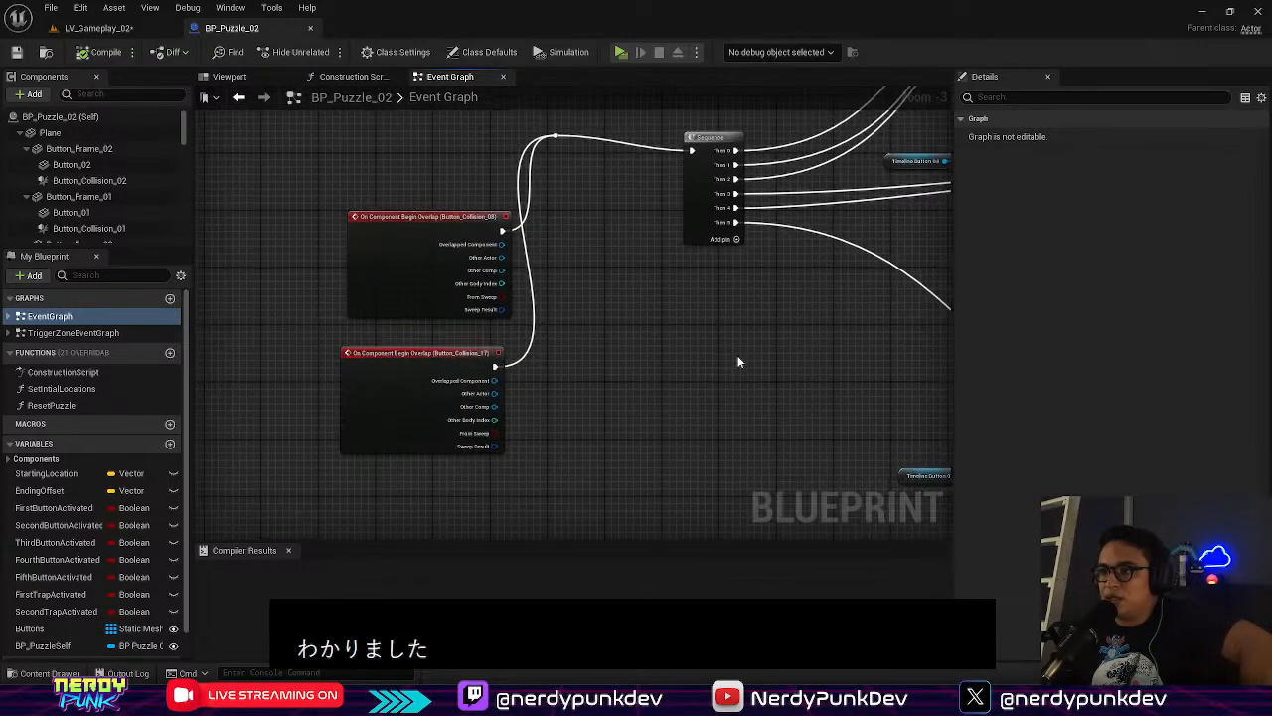
right_click_drag(835, 368, 580, 349)
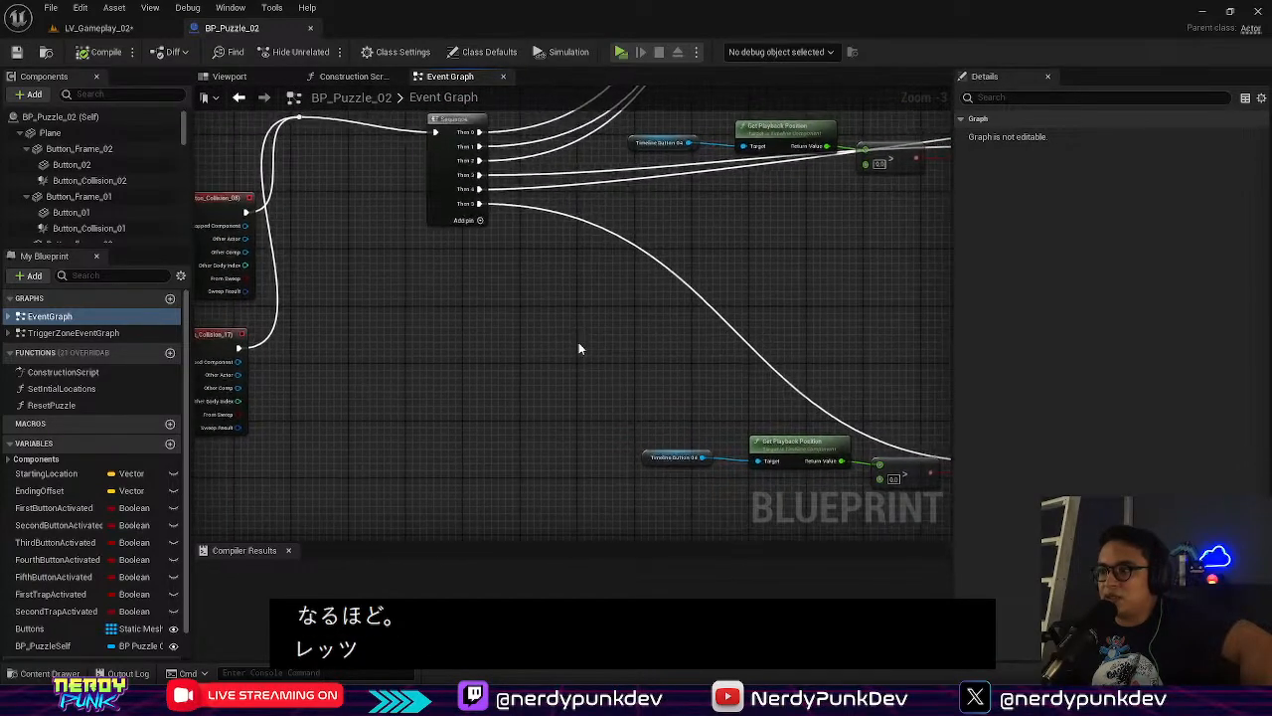
right_click_drag(736, 315, 580, 339)
right_click_drag(659, 284, 507, 352)
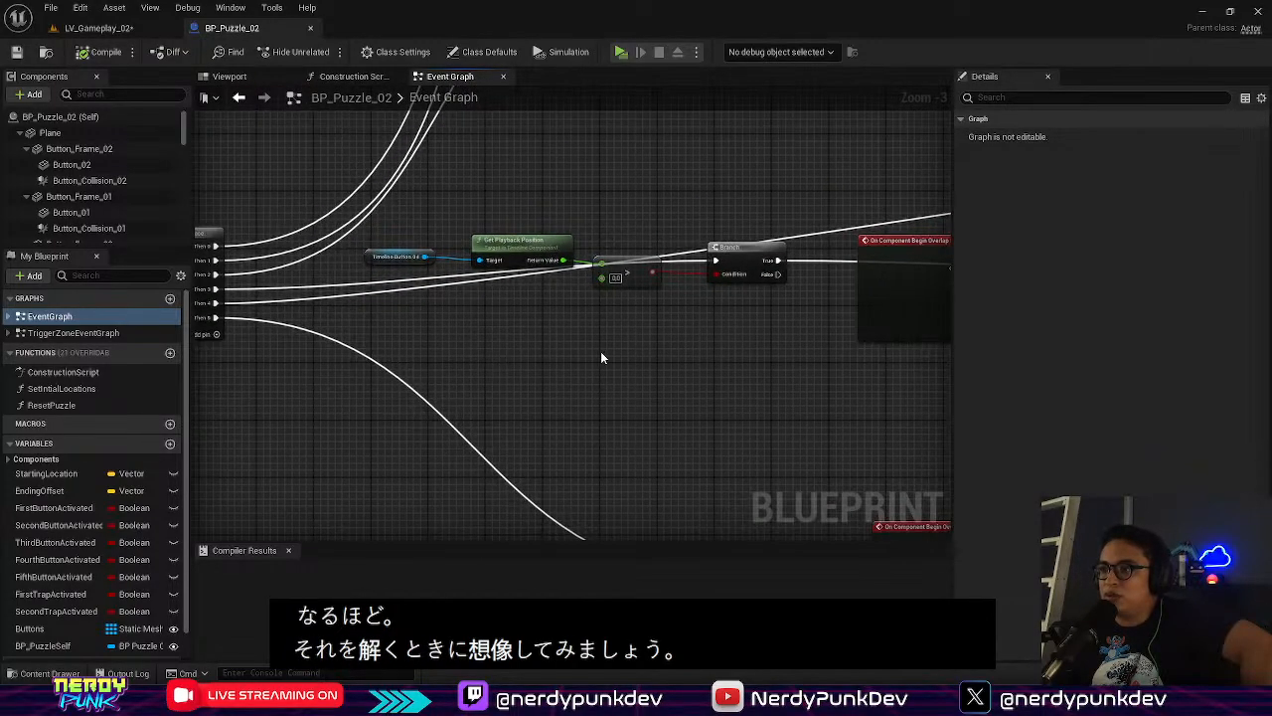
right_click_drag(577, 319, 451, 369)
Examine the commented first button section, including its timeline and the starting location and ending offset nodes
scroll(484, 359, "down", 8)
scroll(527, 345, "up", 1)
right_click_drag(692, 174, 584, 447)
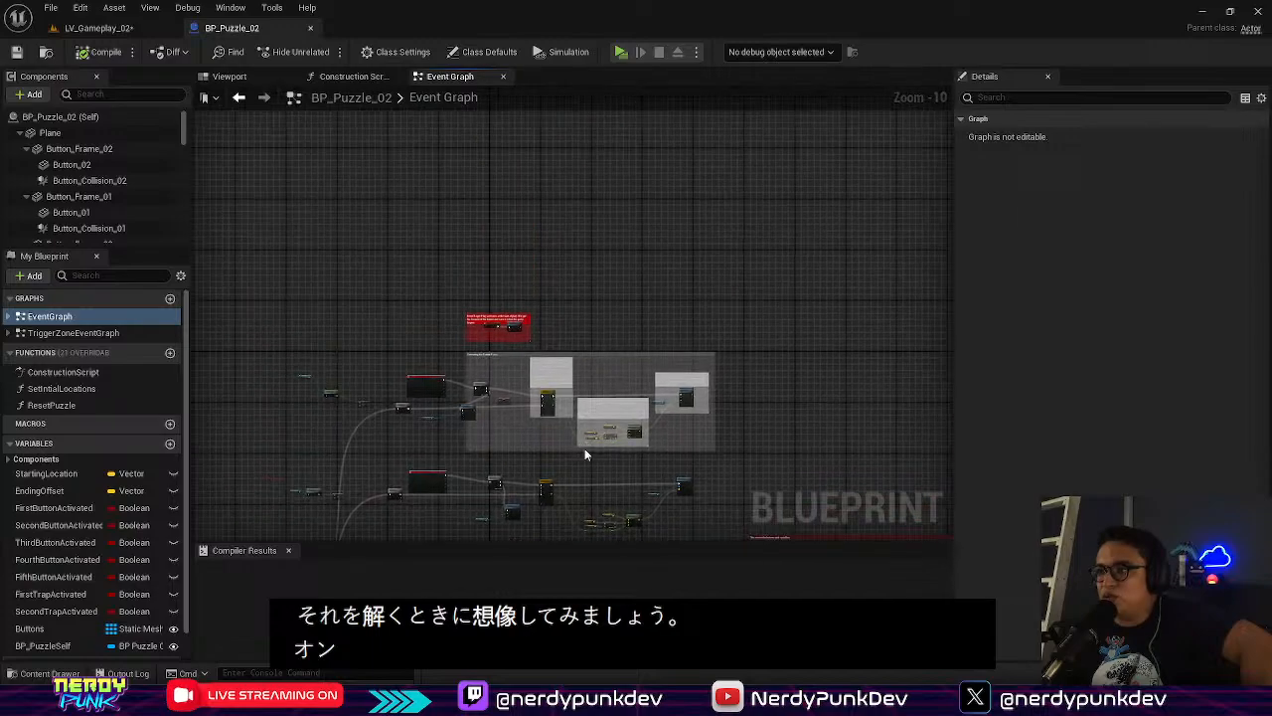
scroll(585, 447, "up", 9)
scroll(560, 430, "down", 2)
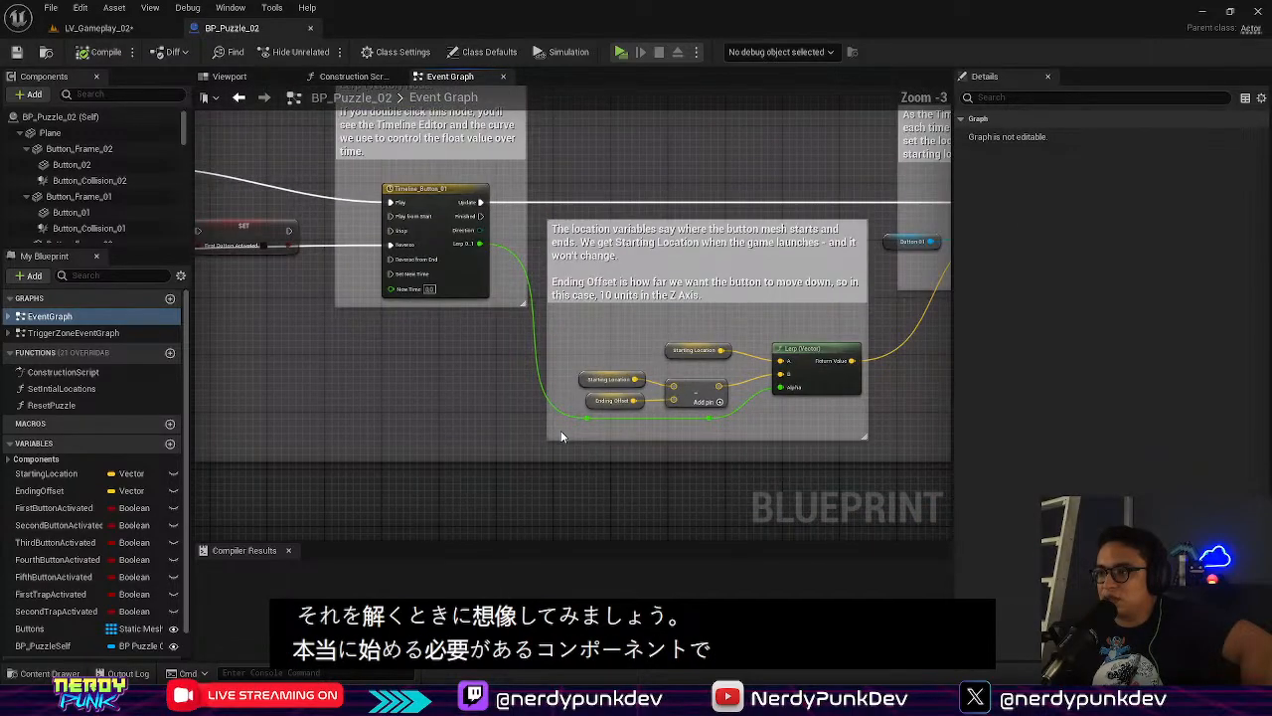
Examine the remaining button overlap chains, down to the last playback position check and its branch
right_click_drag(541, 455, 675, 166)
right_click_drag(531, 301, 952, 87)
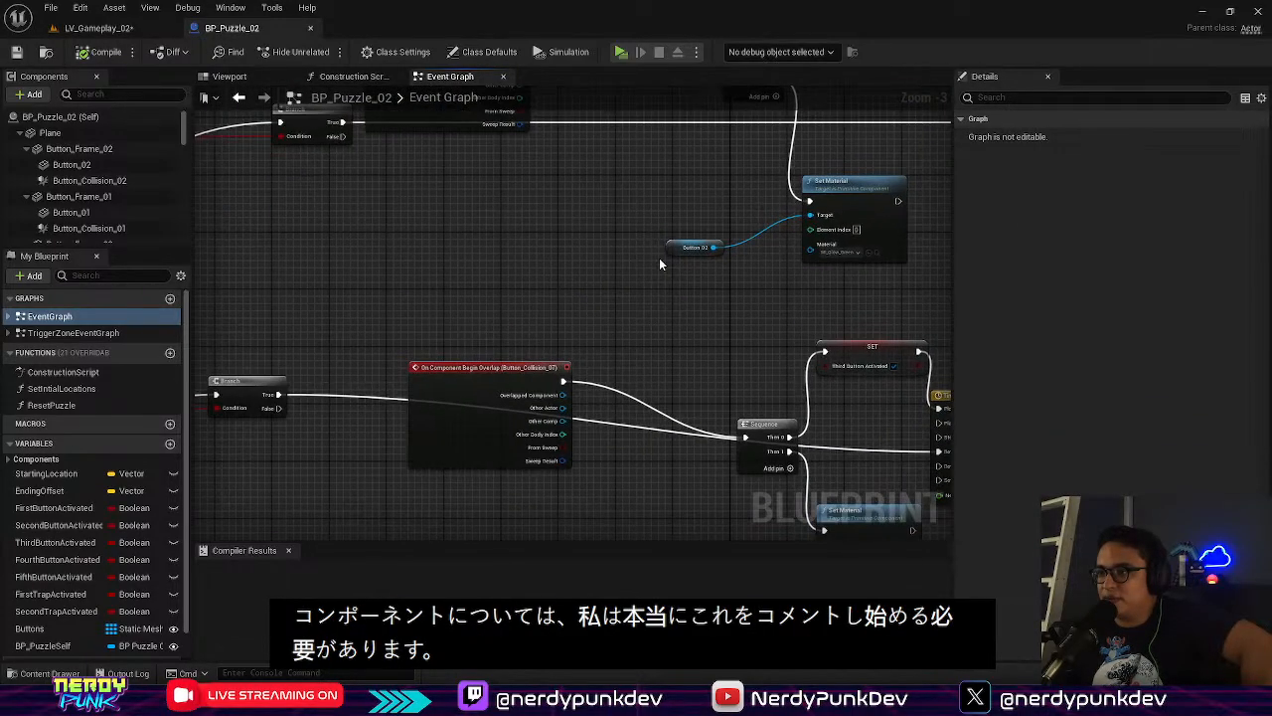
right_click_drag(574, 344, 516, 167)
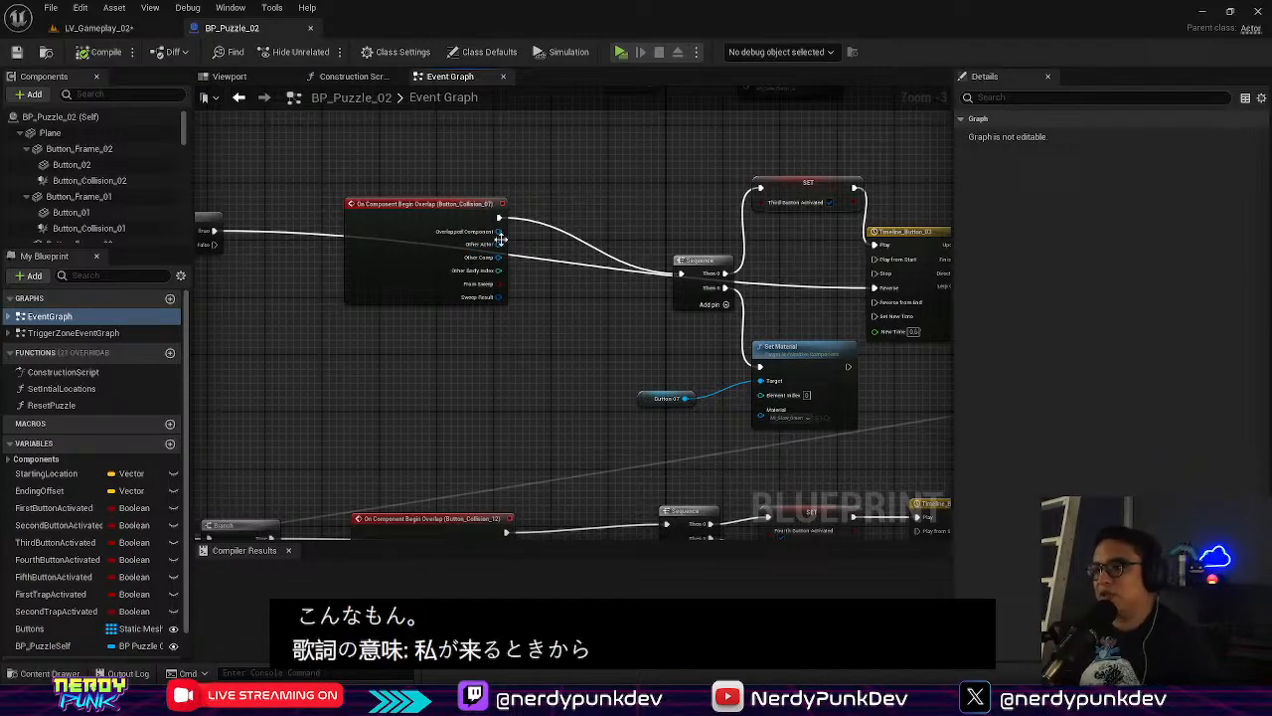
right_click_drag(529, 327, 553, 153)
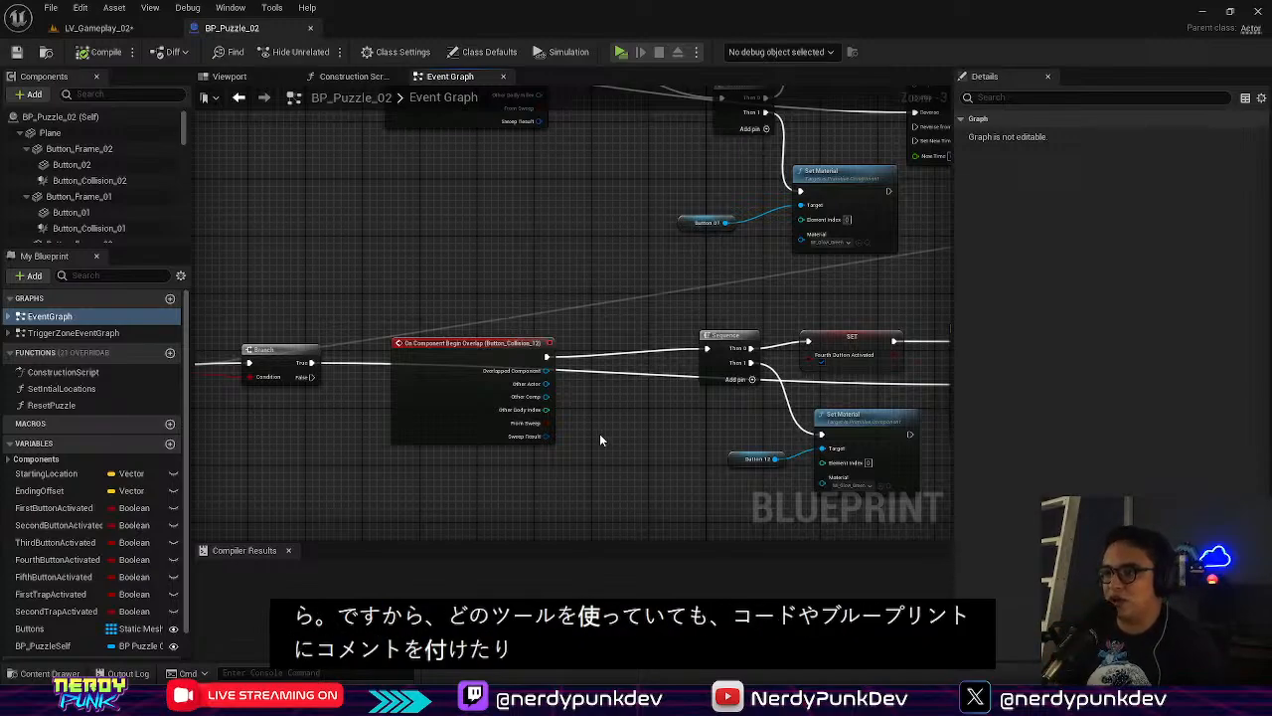
right_click_drag(599, 433, 640, 244)
right_click_drag(554, 392, 653, 194)
right_click_drag(574, 327, 1001, 276)
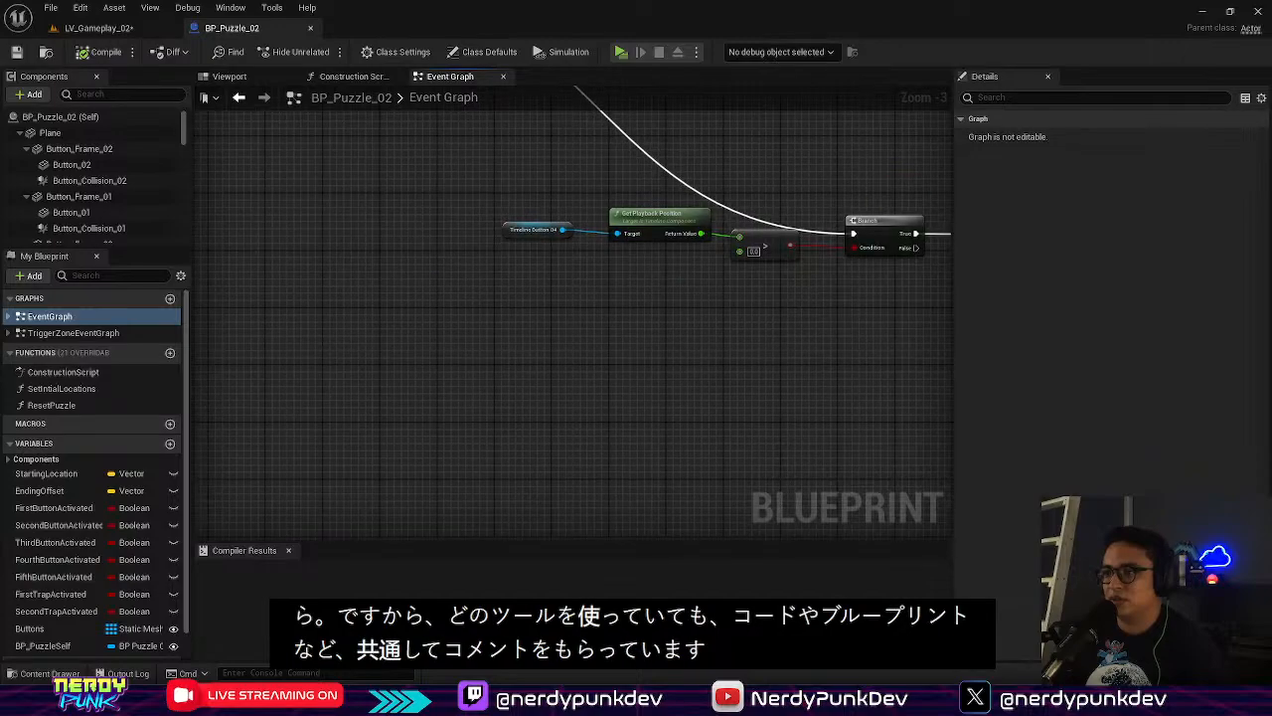
Trace the lower button chains through their timelines to the red comment section, and back to the Sequence node
right_click_drag(906, 331, 579, 407)
right_click_drag(921, 412, 726, 407)
right_click_drag(712, 395, 648, 425)
scroll(441, 402, "down", 2)
right_click_drag(452, 284, 800, 323)
right_click_drag(644, 341, 262, 213)
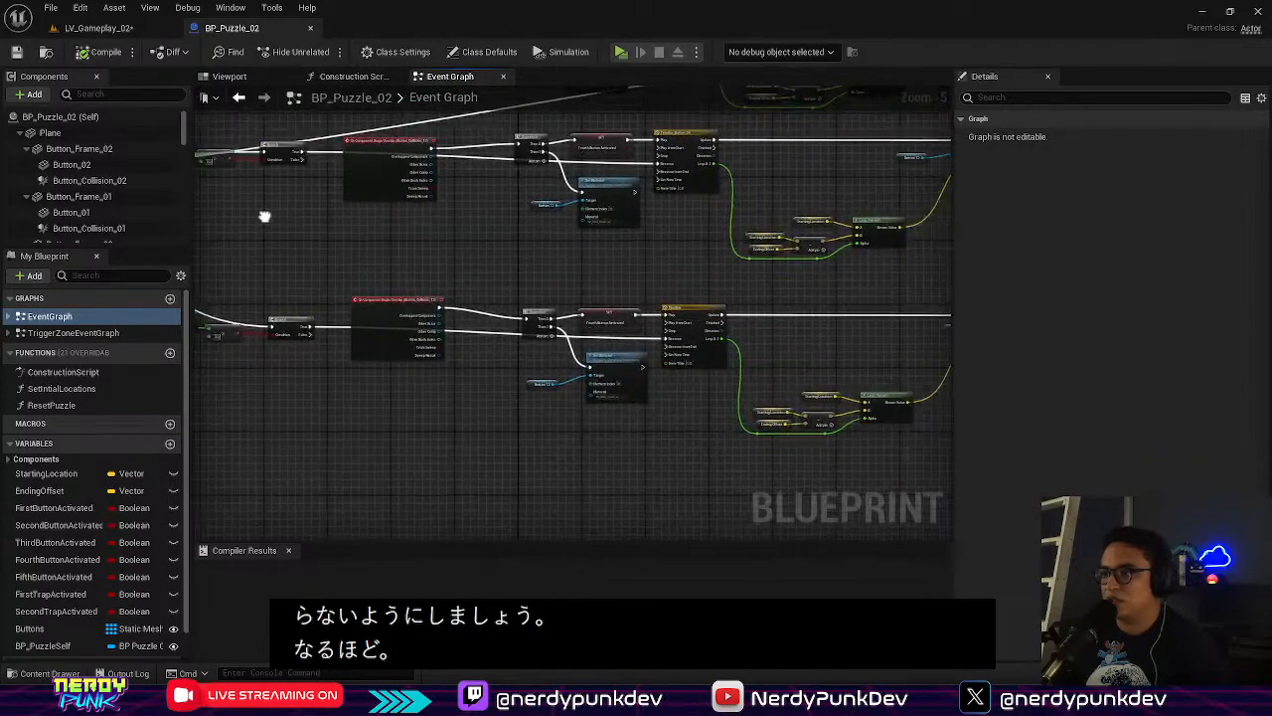
right_click_drag(732, 327, 426, 467)
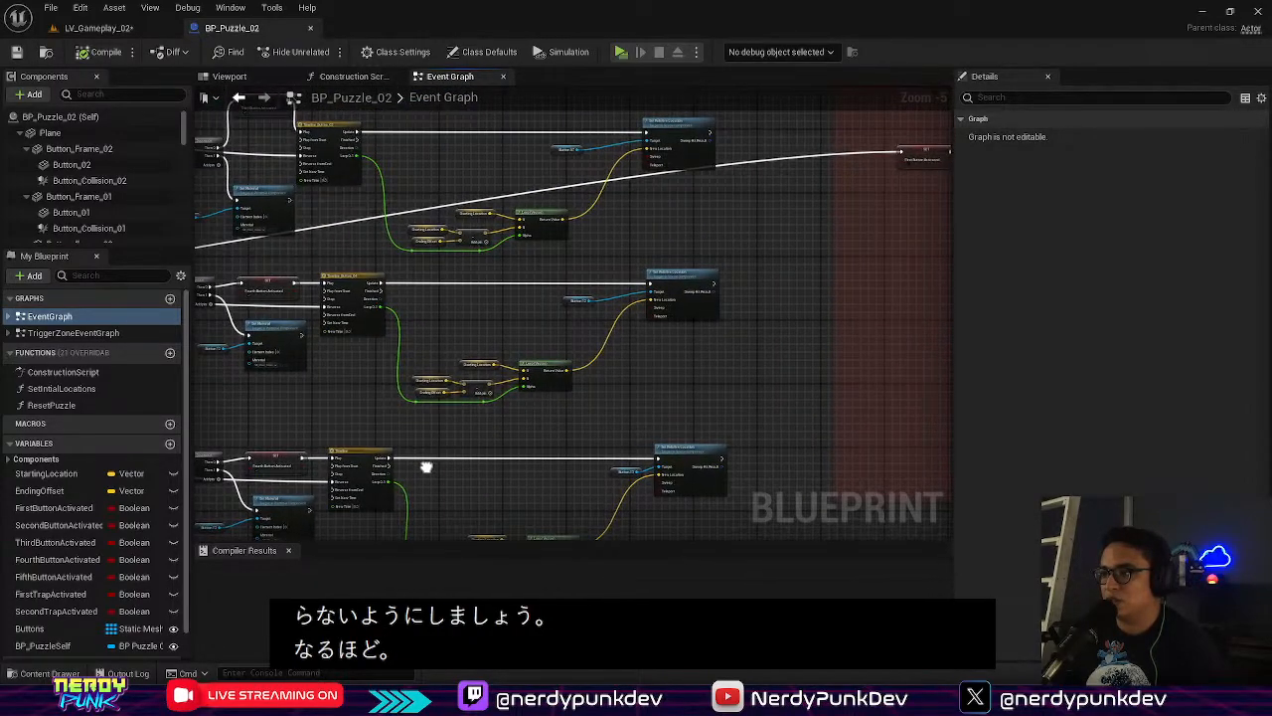
scroll(602, 463, "down", 3)
right_click_drag(668, 447, 610, 432)
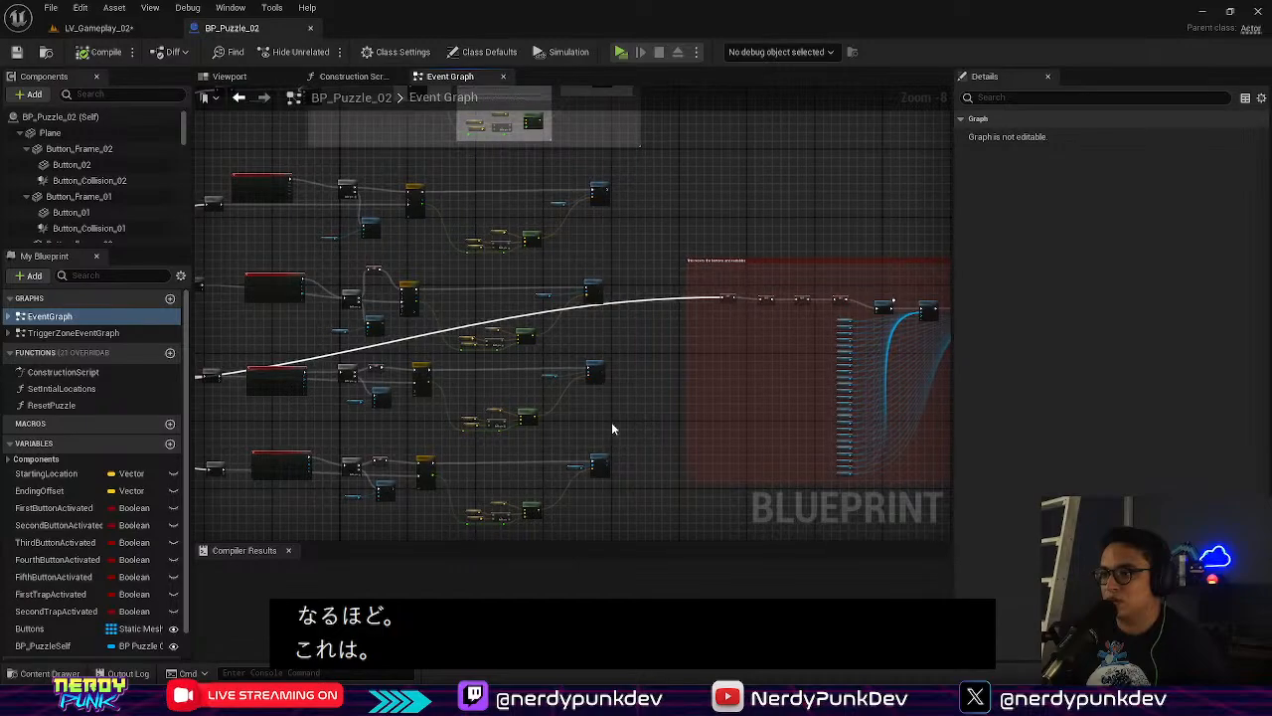
right_click_drag(506, 426, 777, 362)
scroll(449, 306, "up", 5)
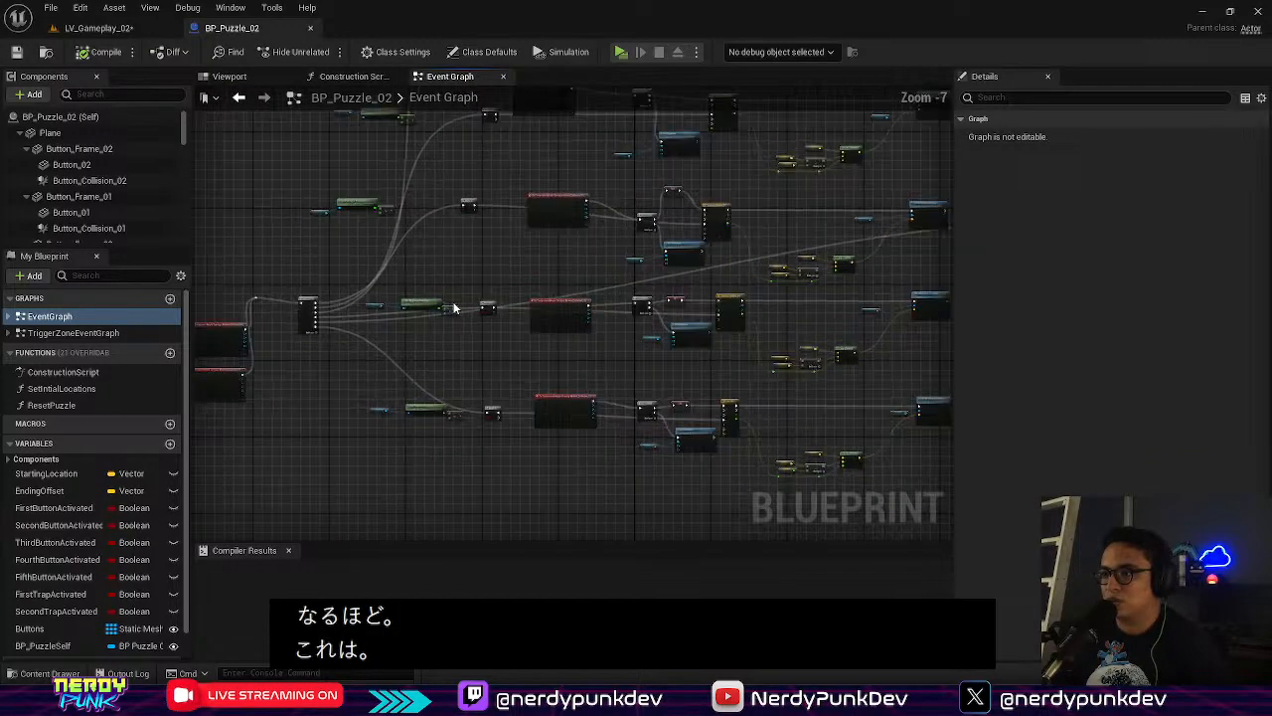
Examine the Button 13 overlap chain, from its Sequence and Set Material nodes through the timeline to Set Relative Location
right_click_drag(600, 400, 678, 373)
right_click(678, 373)
left_click(761, 343)
right_click_drag(759, 348, 271, 388)
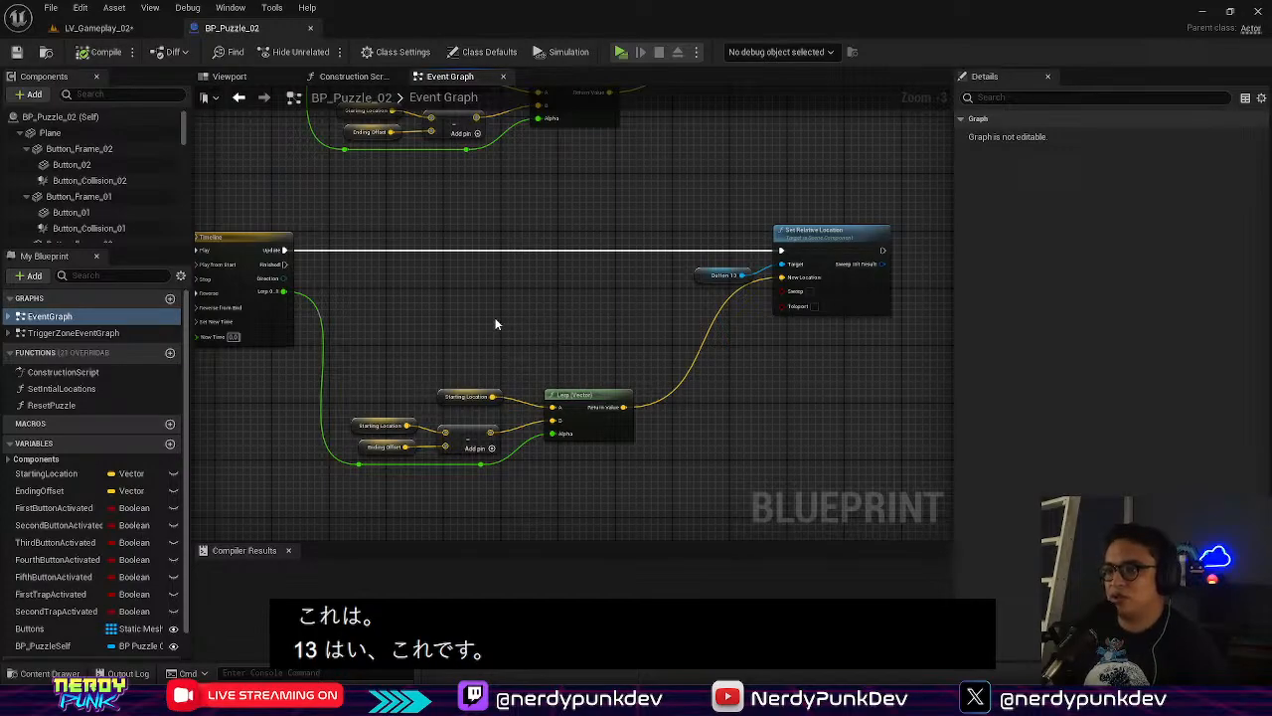
right_click_drag(303, 300, 507, 351)
right_click_drag(445, 393, 706, 366)
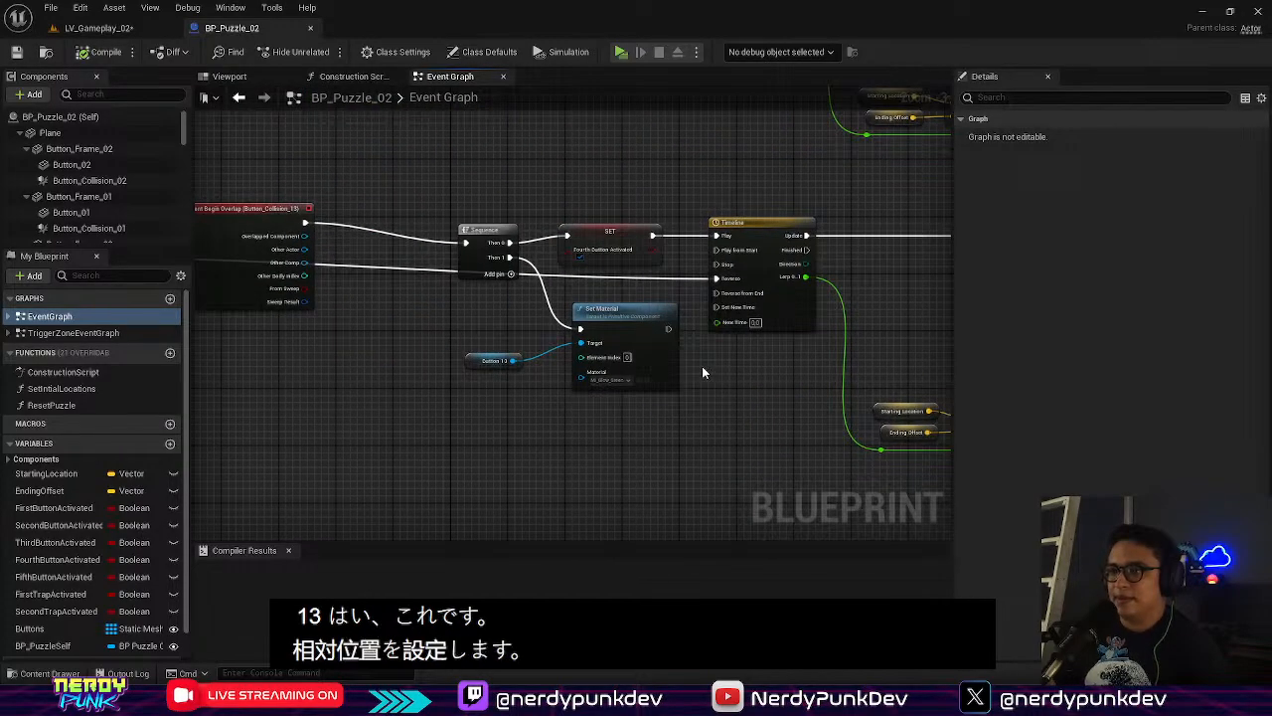
right_click_drag(806, 383, 414, 370)
right_click_drag(670, 362, 576, 374)
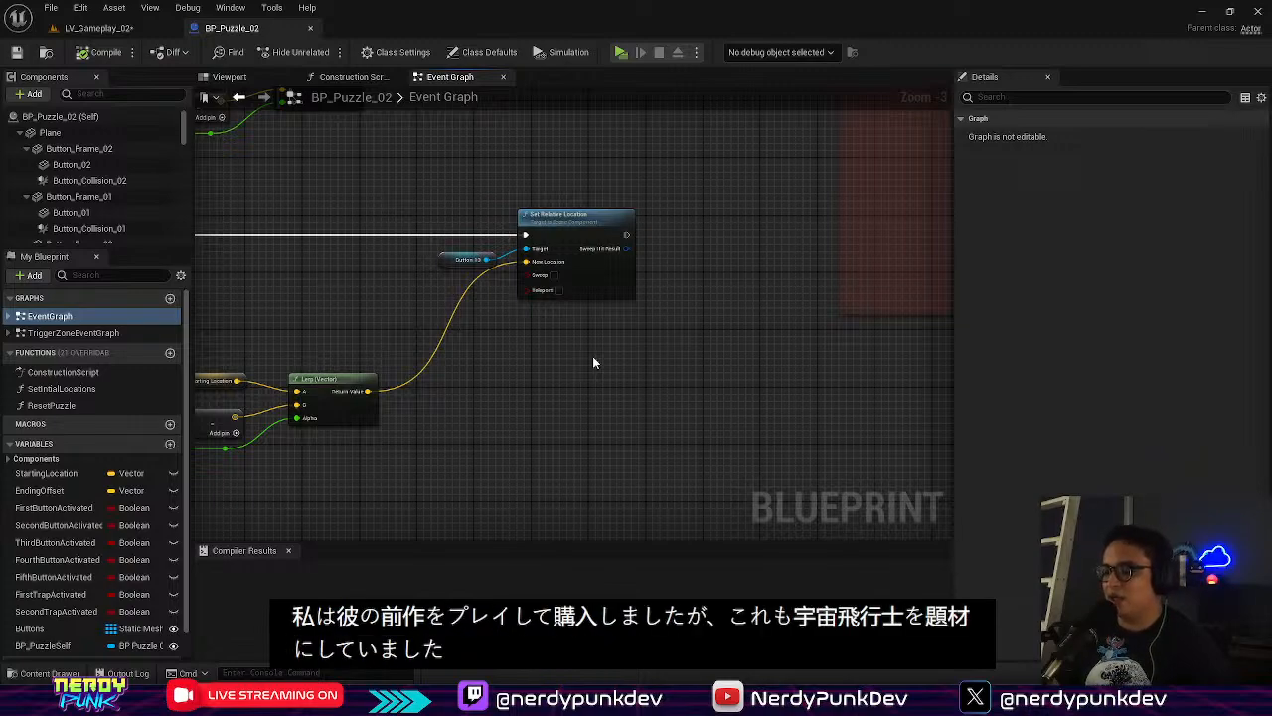
Inspect the last Set Relative Location nodes beside the red comment section and list the actions available from the lowest node's execution output
right_click_drag(593, 362, 458, 527)
scroll(555, 318, "down", 1)
right_click_drag(669, 275, 445, 457)
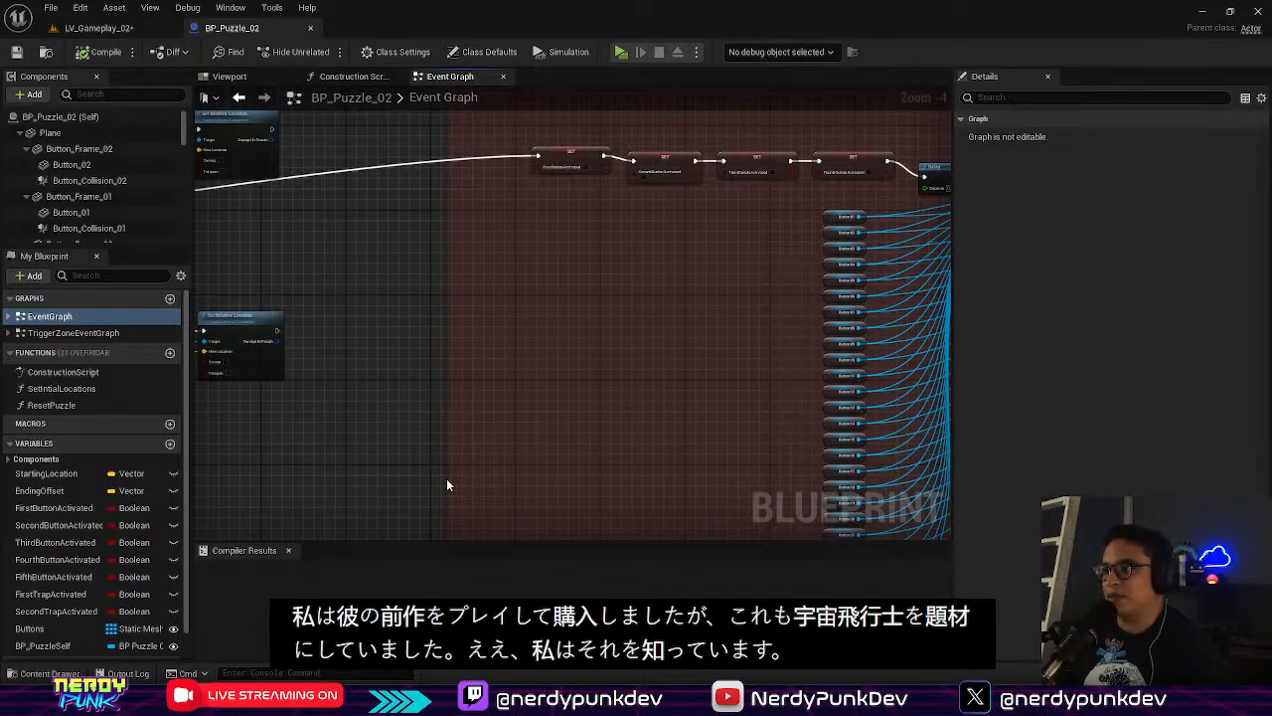
right_click_drag(414, 513, 696, 364)
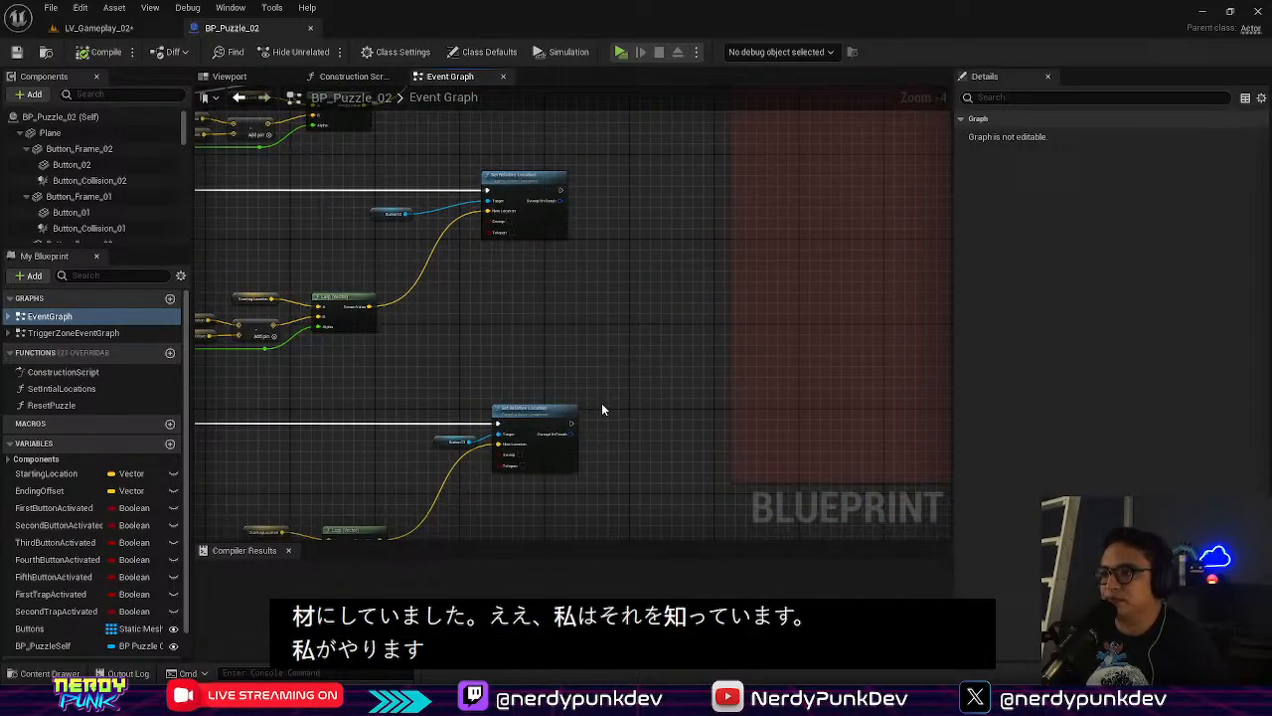
right_click_drag(622, 462, 596, 327)
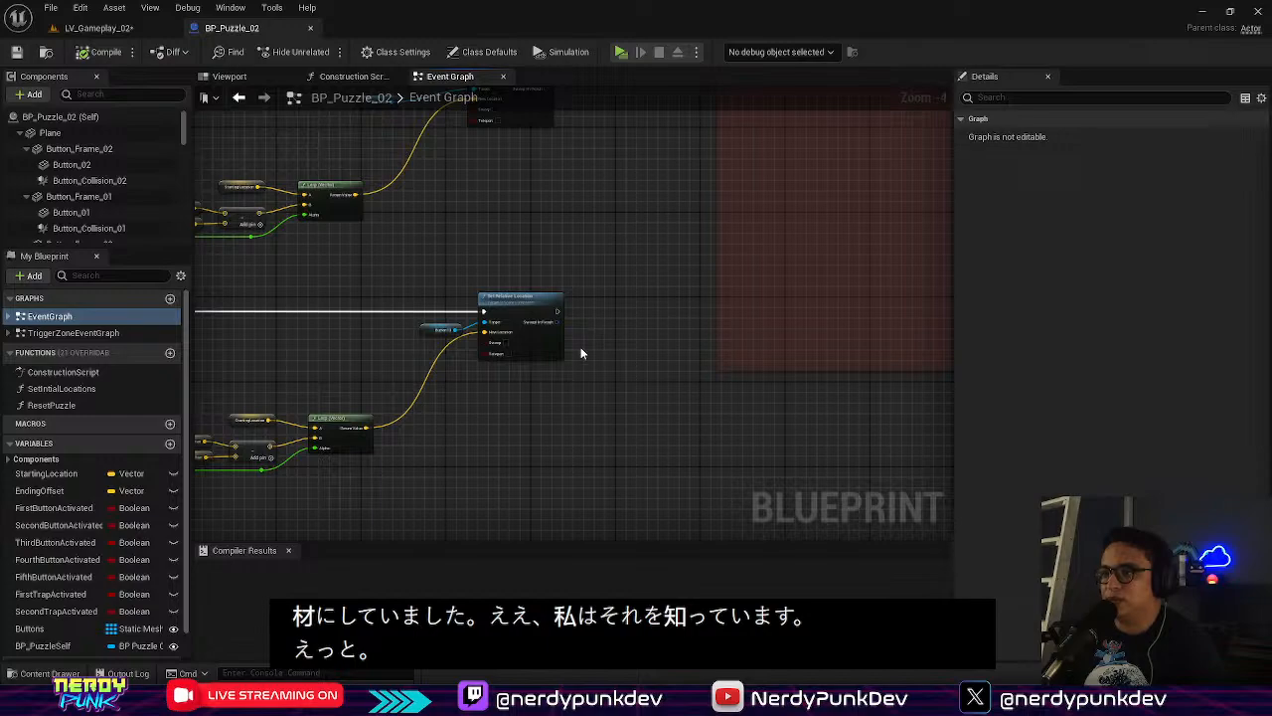
scroll(715, 304, "up", 5)
right_click_drag(781, 312, 390, 270)
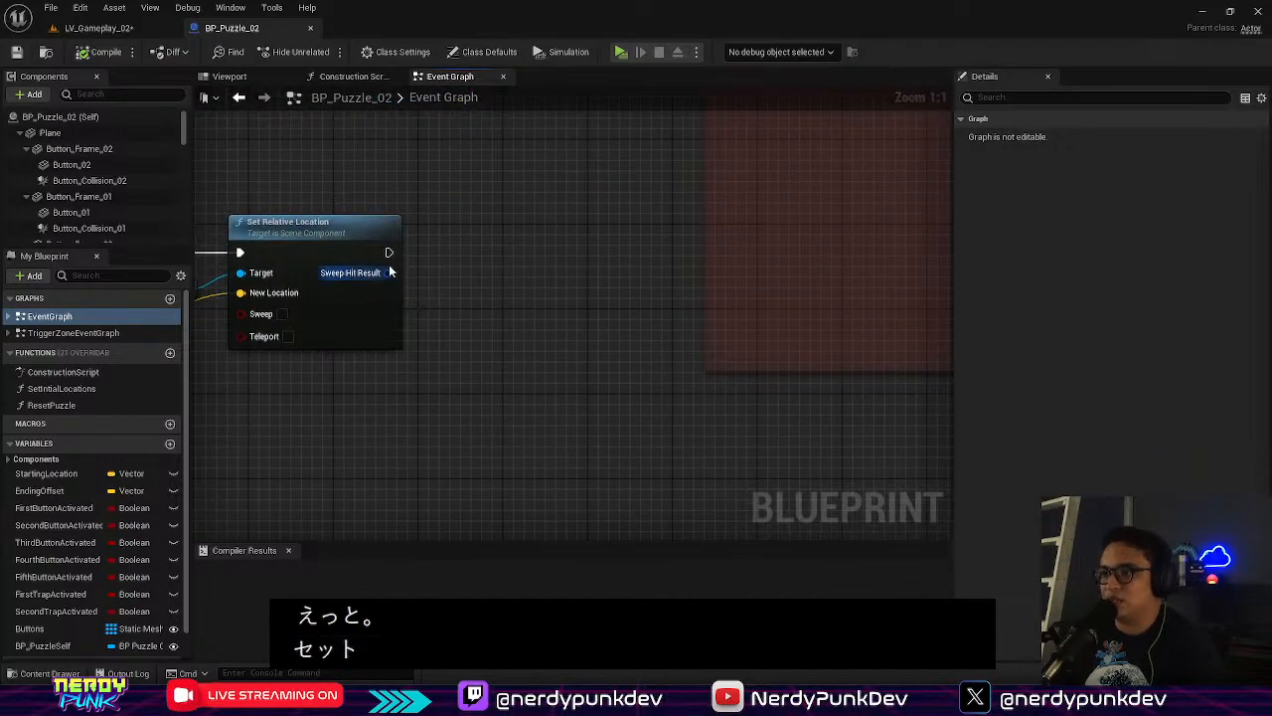
left_click_drag(388, 252, 513, 306)
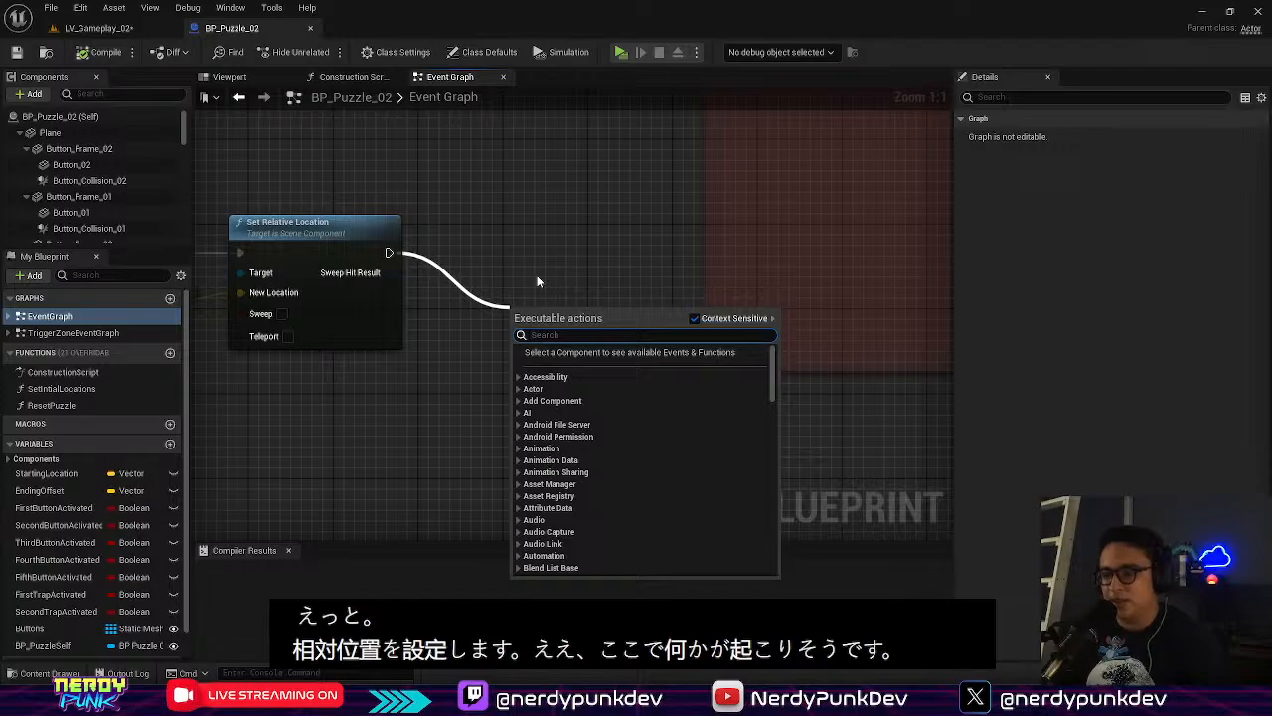
Return to the LV_Gameplay_02 level and inspect the orange barrier cube between the rocks up close
left_click(97, 28)
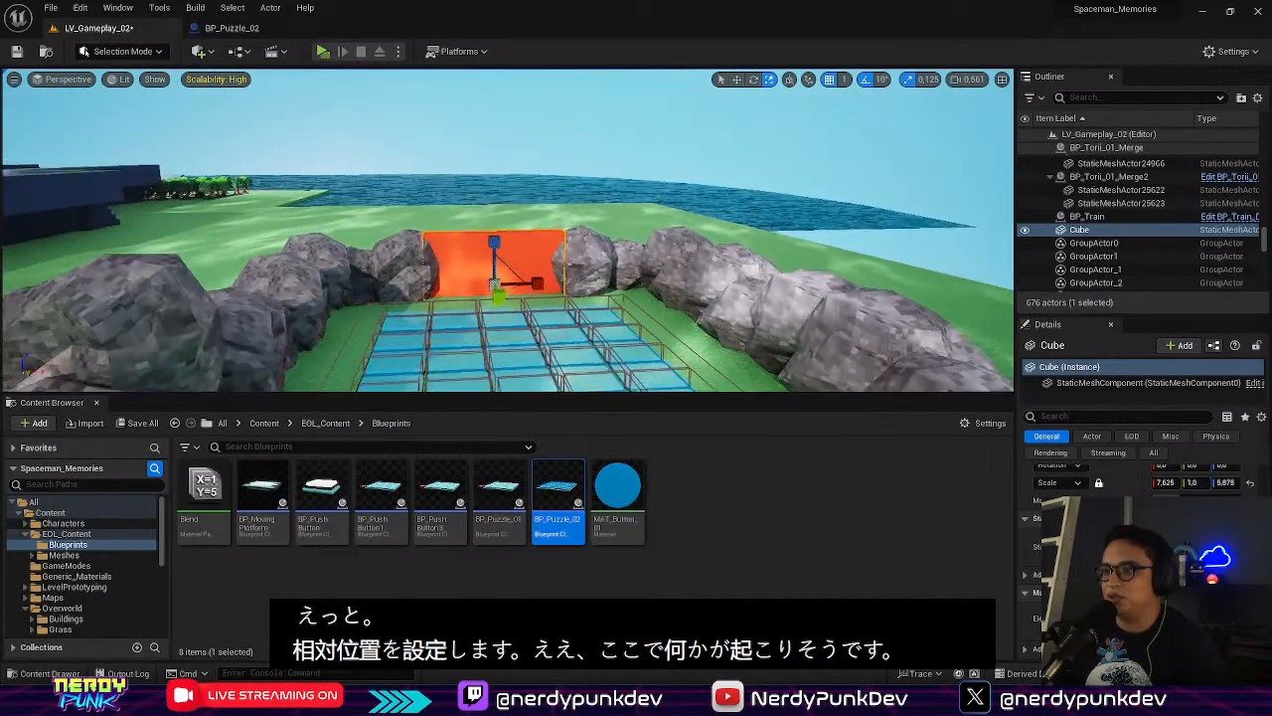
key("w")
mouse_move(507, 229)
right_mouse_down()
mouse_move(499, 288)
mouse_move(511, 246)
mouse_move(497, 242)
right_mouse_up()
key("s")
key("w")
key("s")
key("w")
key("s")
key("w")
key("s")
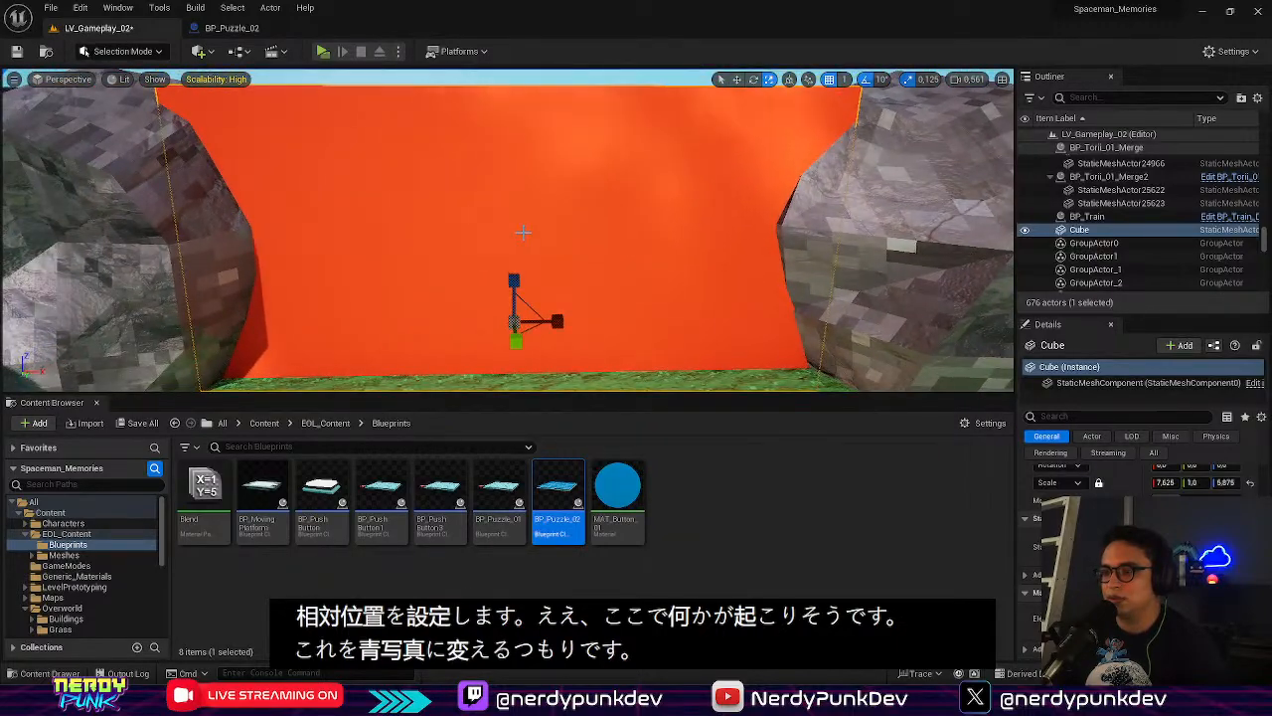
Convert the selected barrier cube into a StaticMeshActor subclass Blueprint named Obstacle_Blueprint in the EOL_Content Blueprints folder
right_click(457, 237)
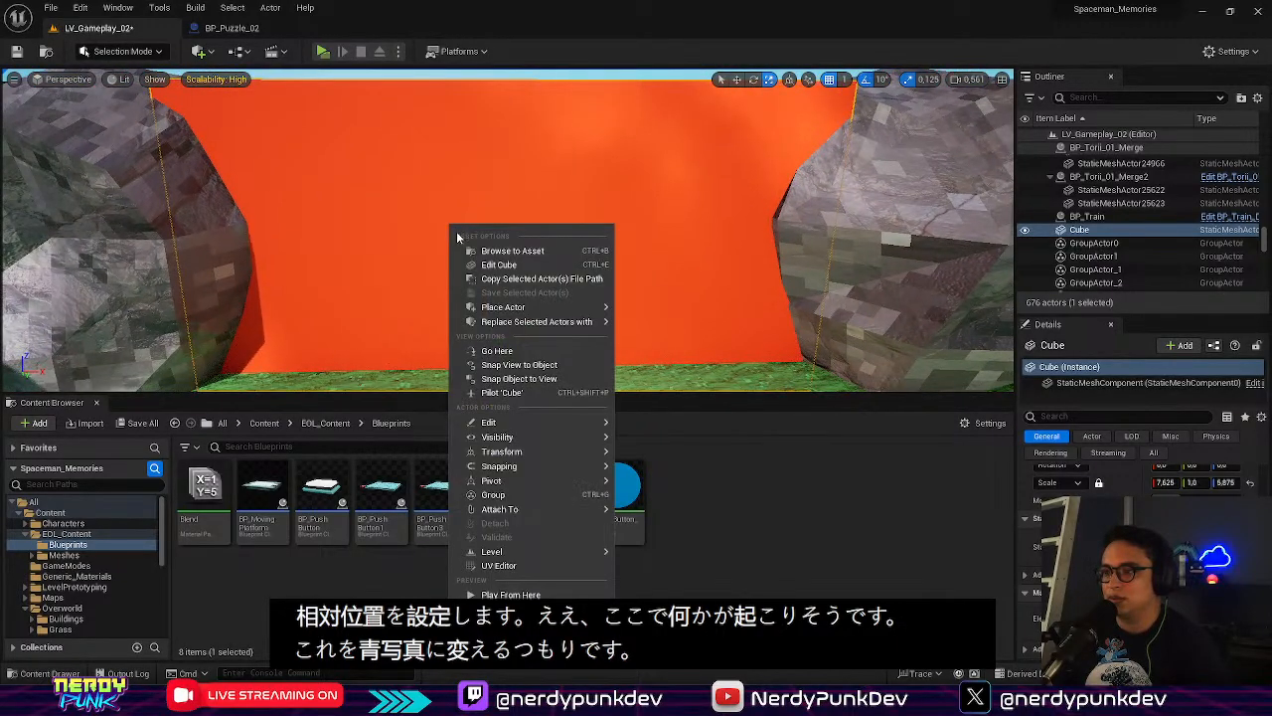
left_click(201, 51)
left_click(273, 53)
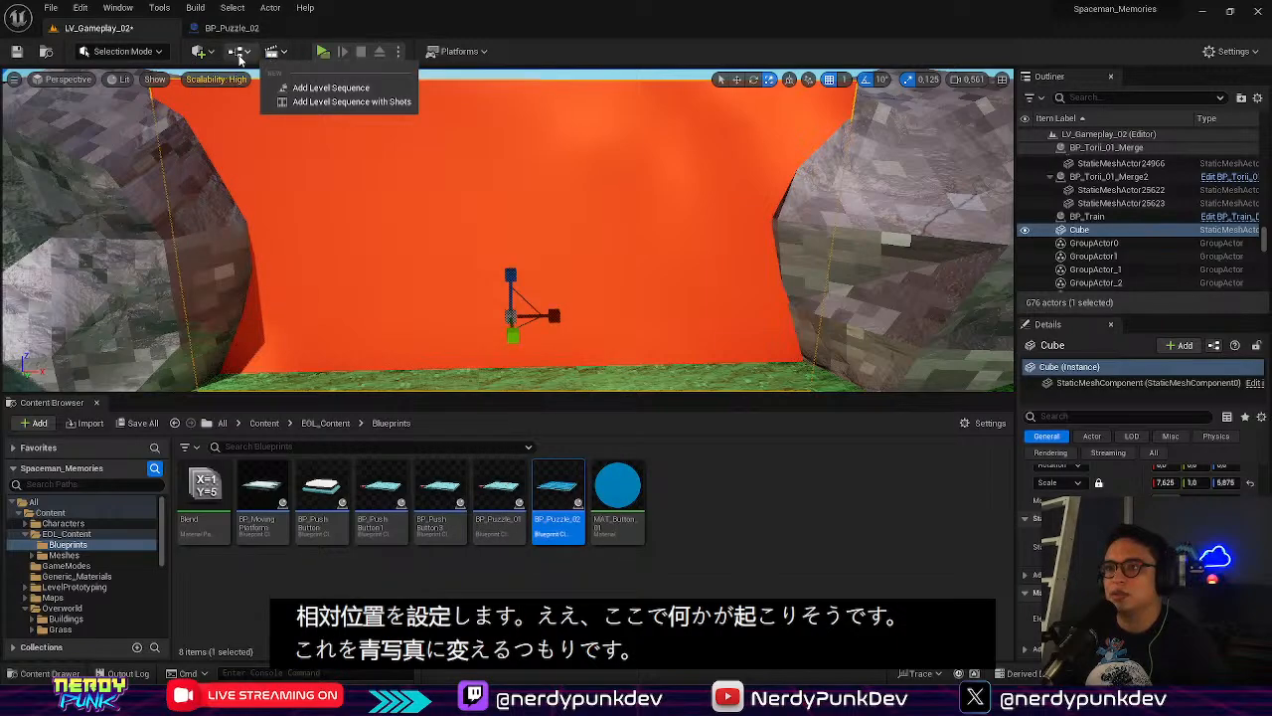
left_click(240, 54)
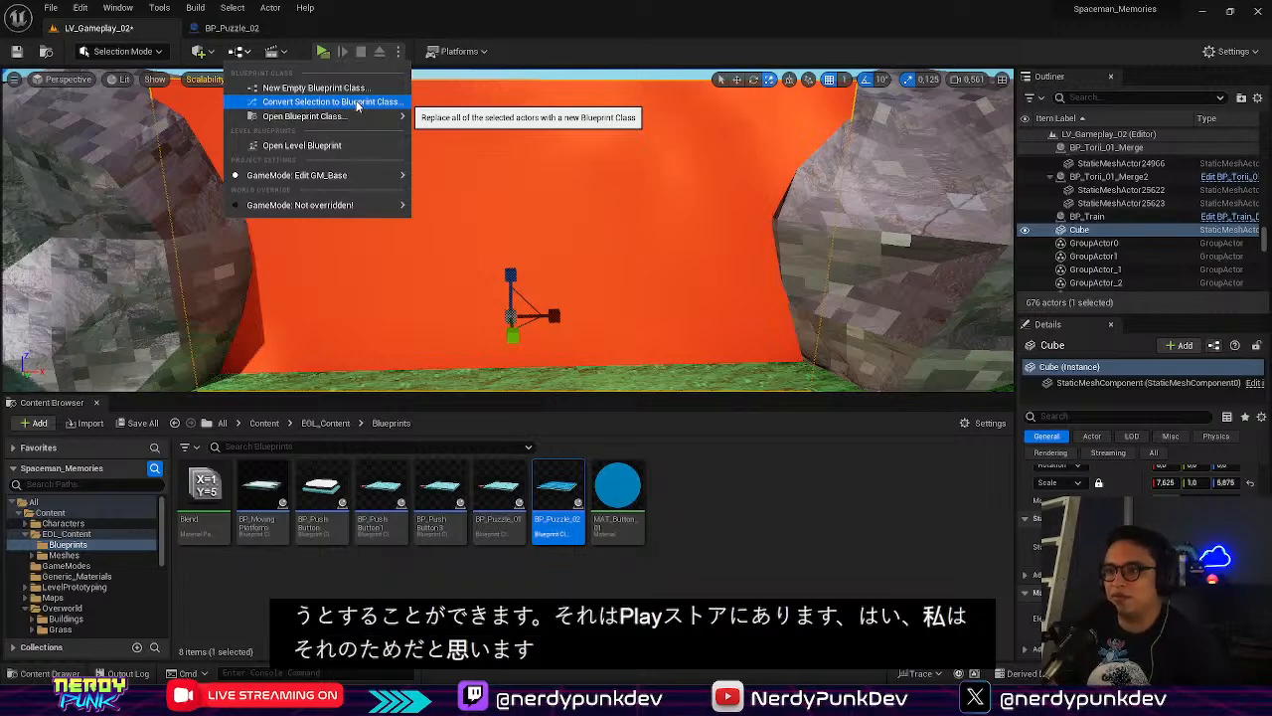
left_click(357, 104)
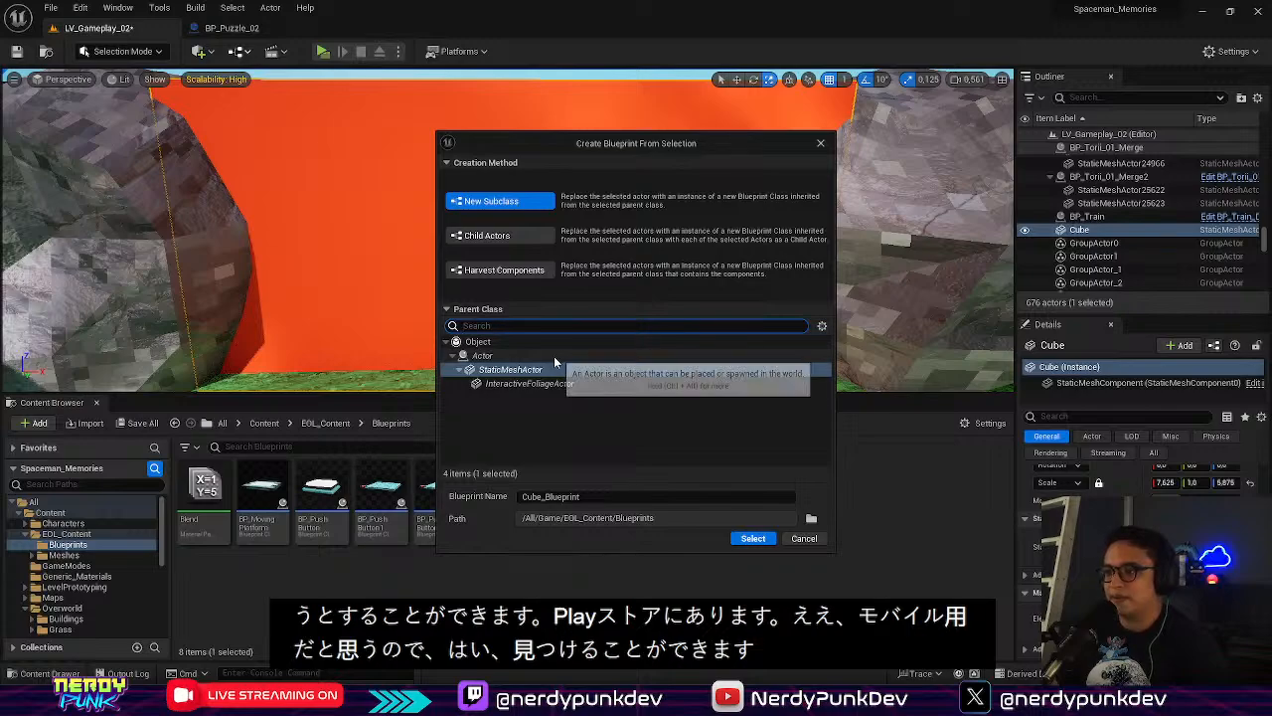
left_click(696, 496)
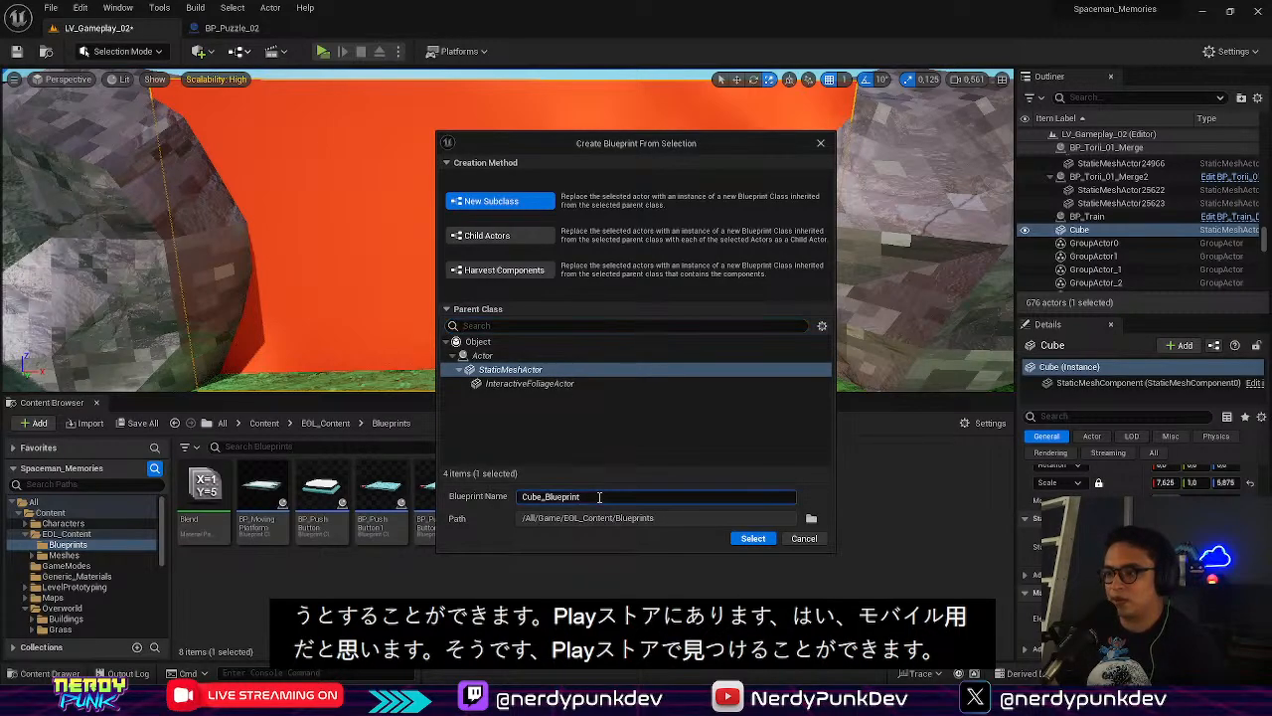
type("Obstac")
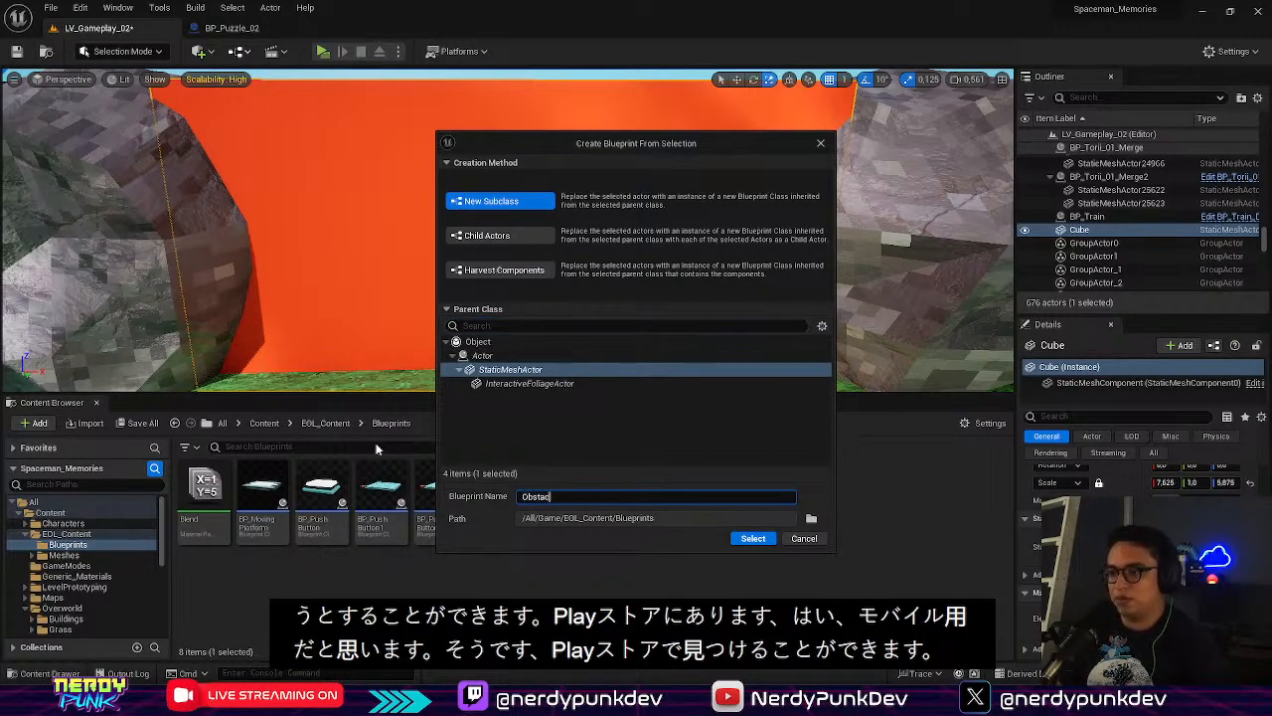
type("le_")
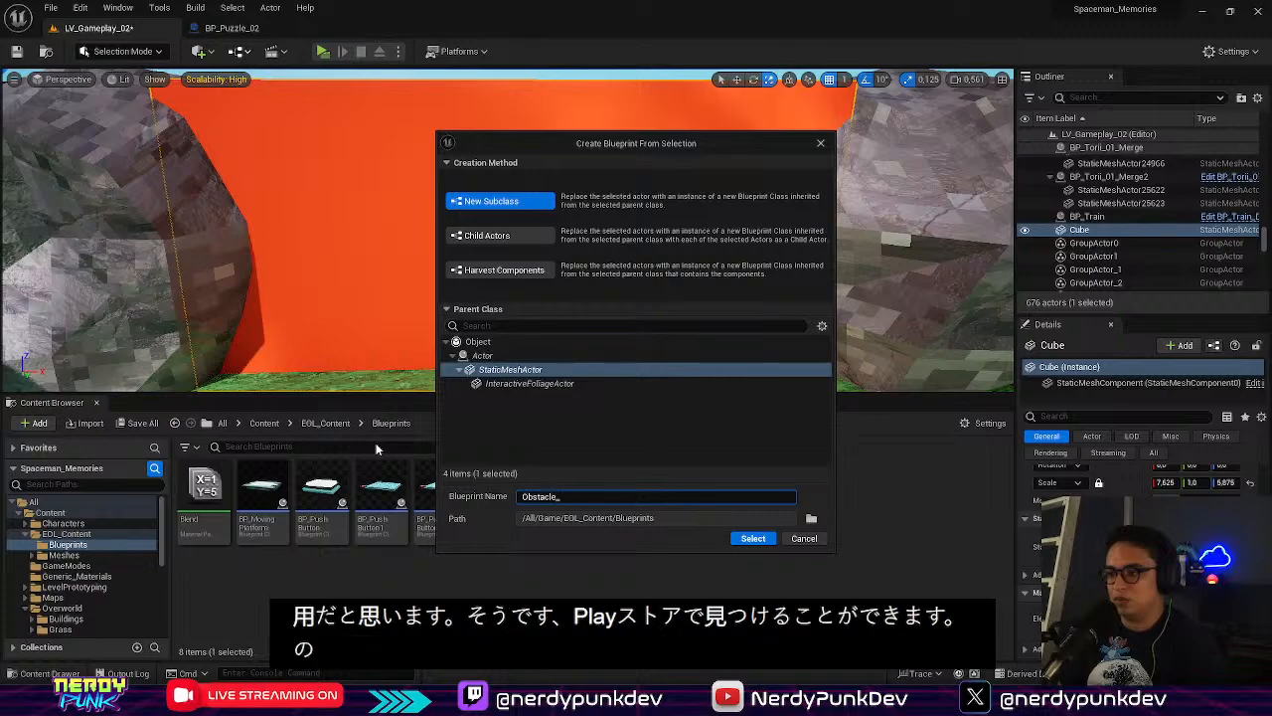
type("Blueprint")
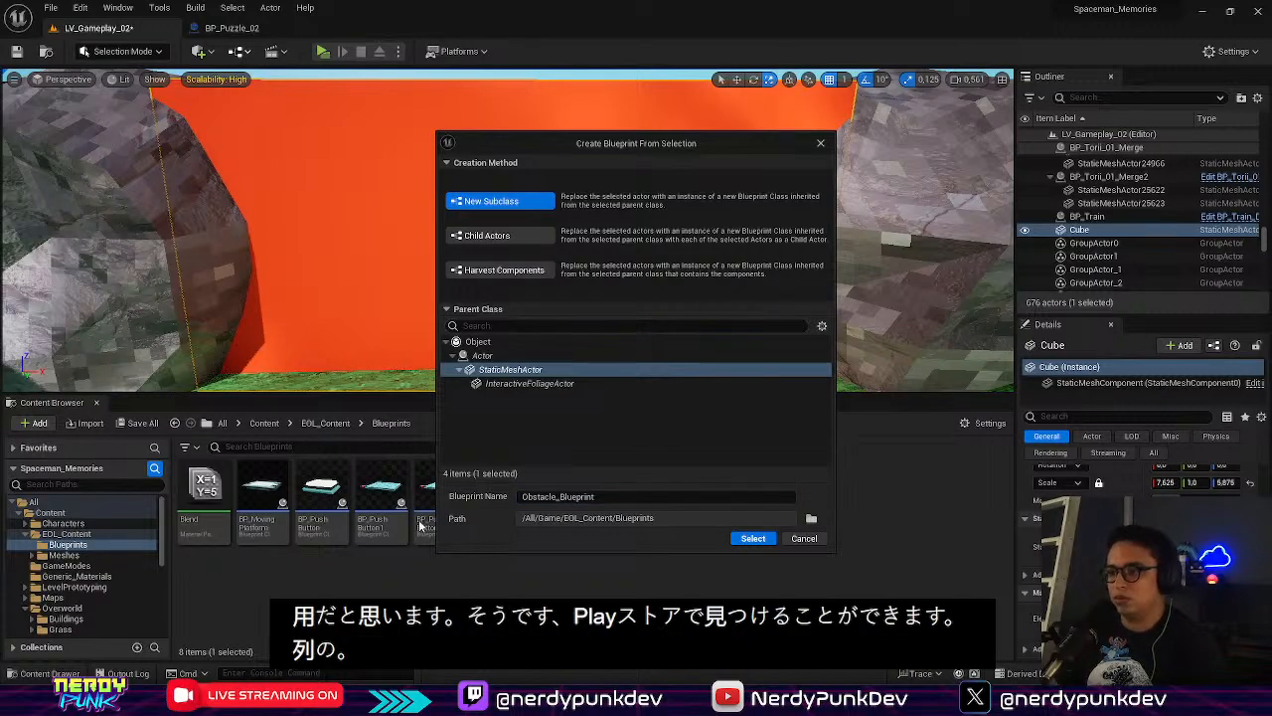
left_click(754, 539)
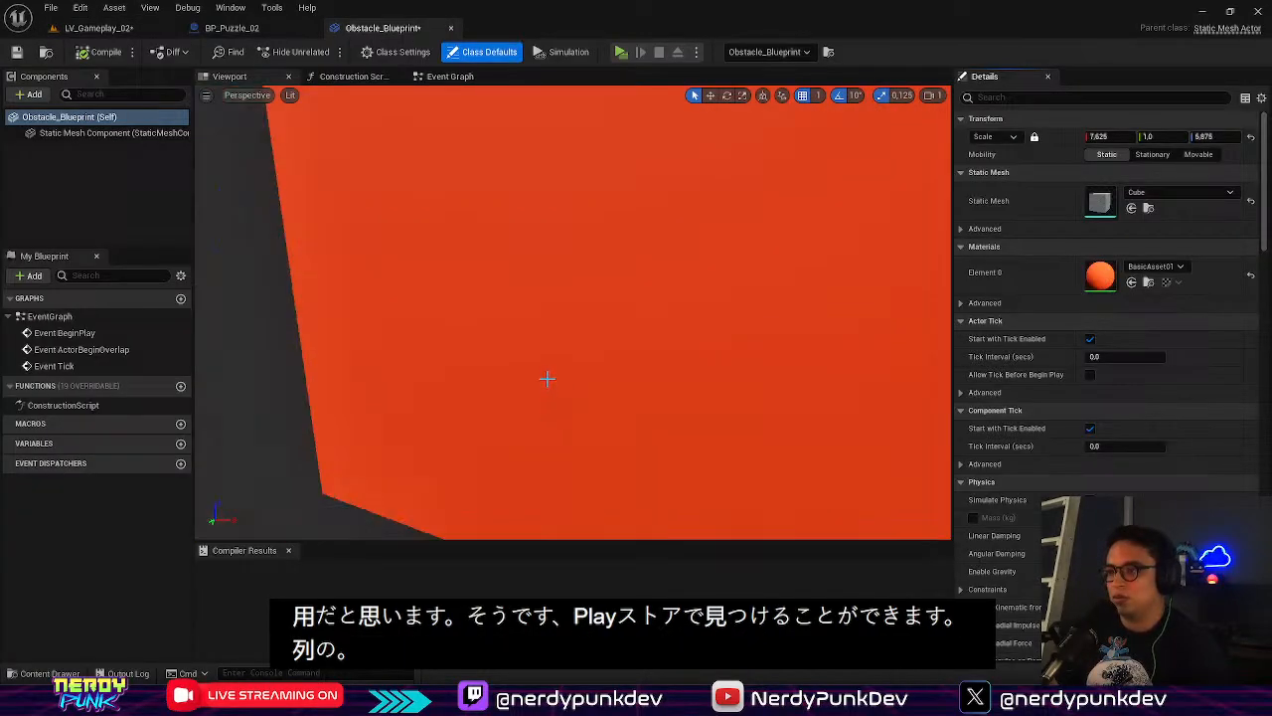
Place a Static Mesh Component reference in an empty area of Obstacle_Blueprint's Event Graph
left_click(449, 77)
left_click_drag(122, 133, 857, 457)
right_click_drag(844, 427, 391, 281)
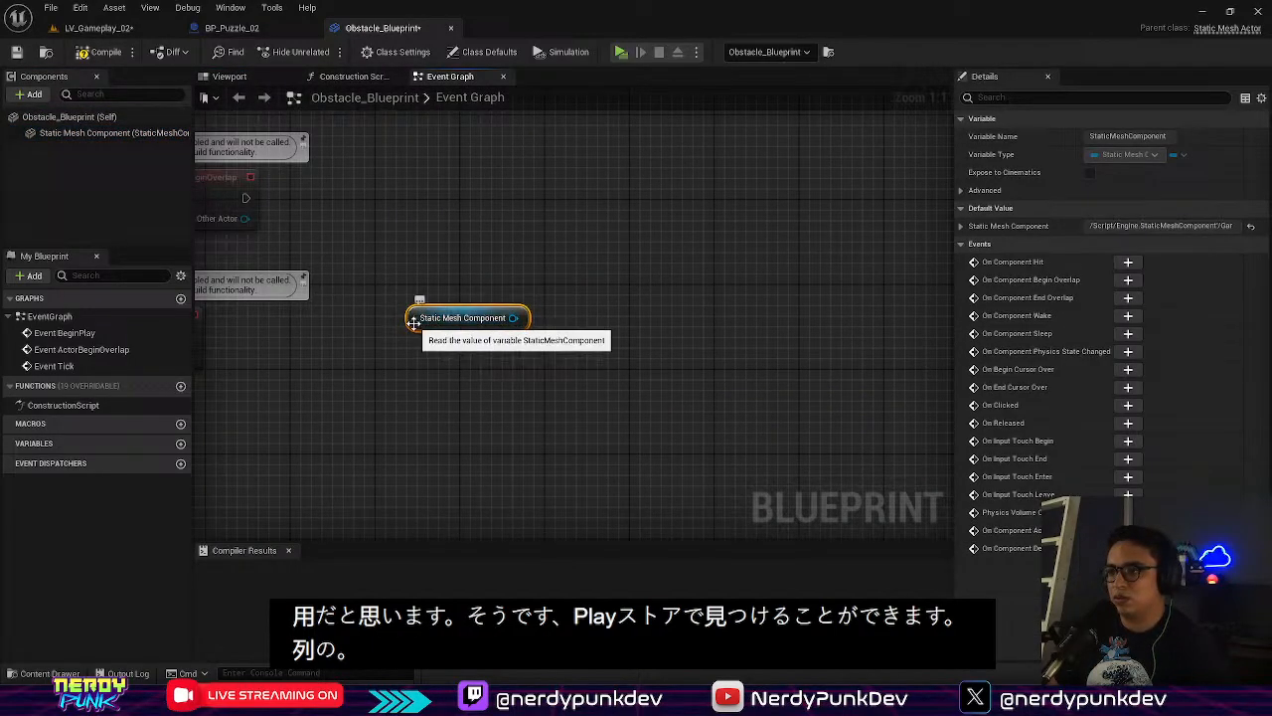
left_click_drag(415, 320, 457, 437)
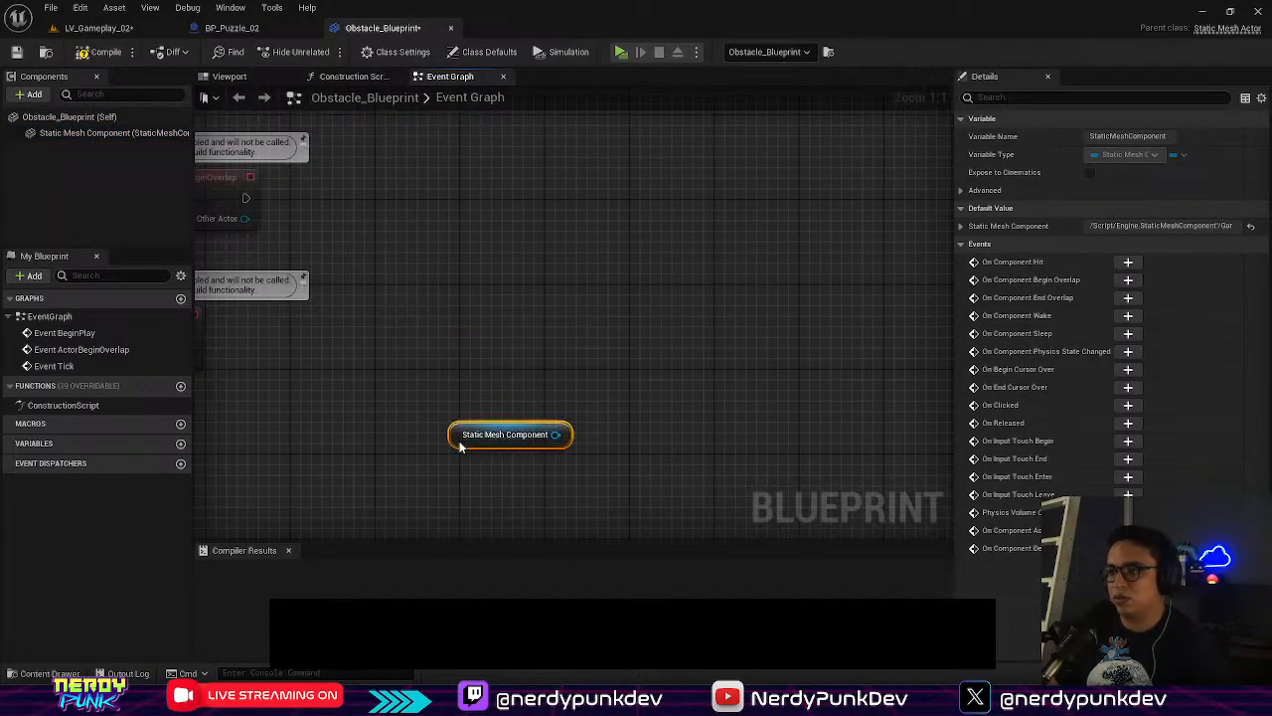
Search the actions available for this Blueprint for "disable"
right_click(602, 306)
type("disable")
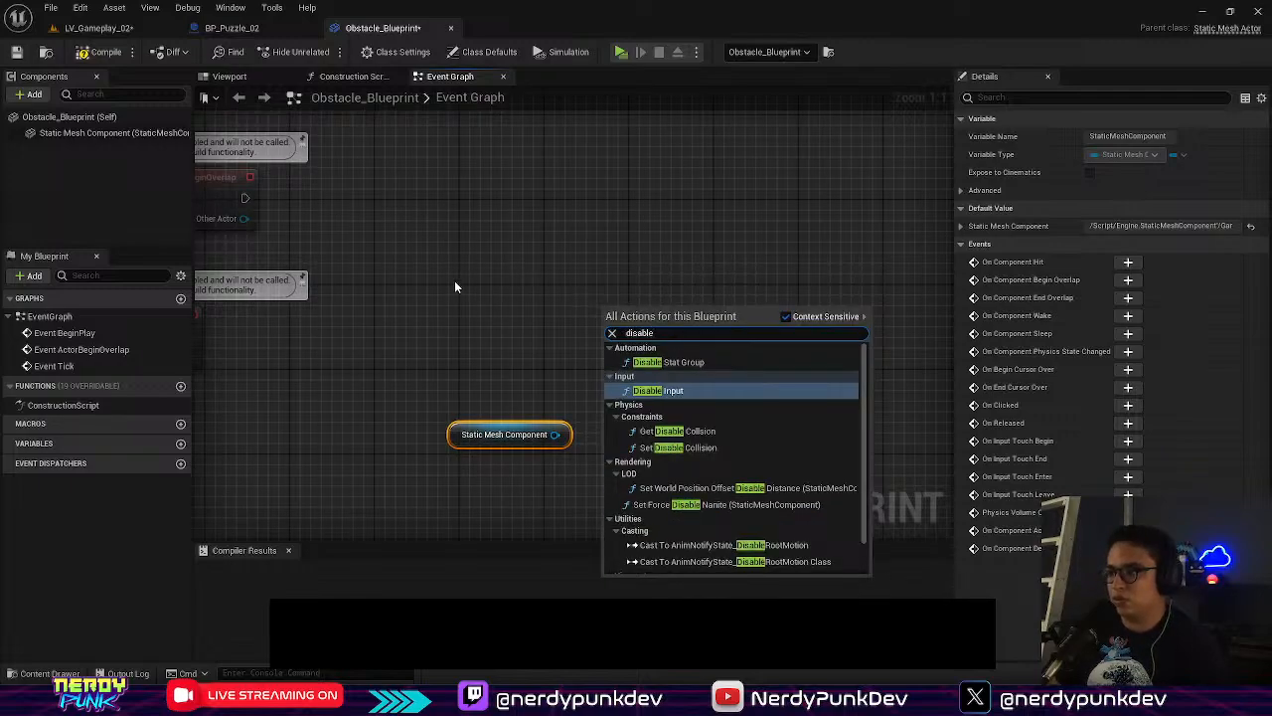
scroll(735, 452, "down", 2)
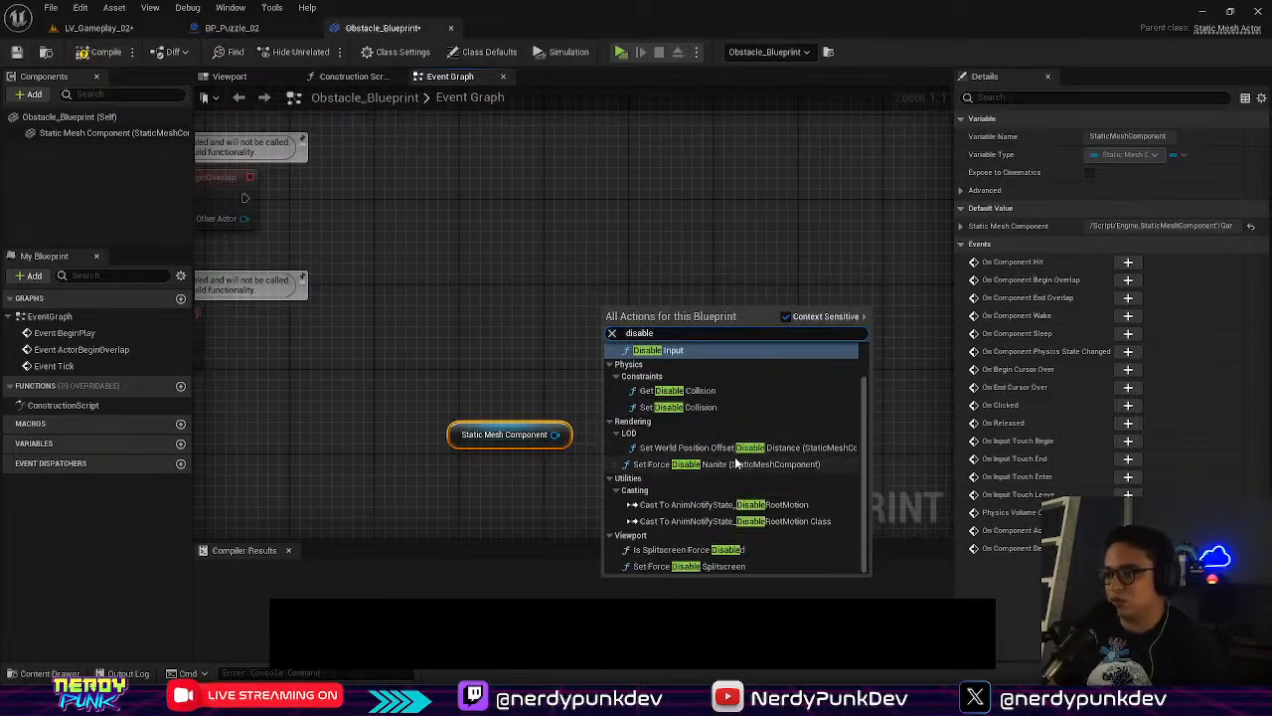
left_click(514, 480)
left_click(458, 435)
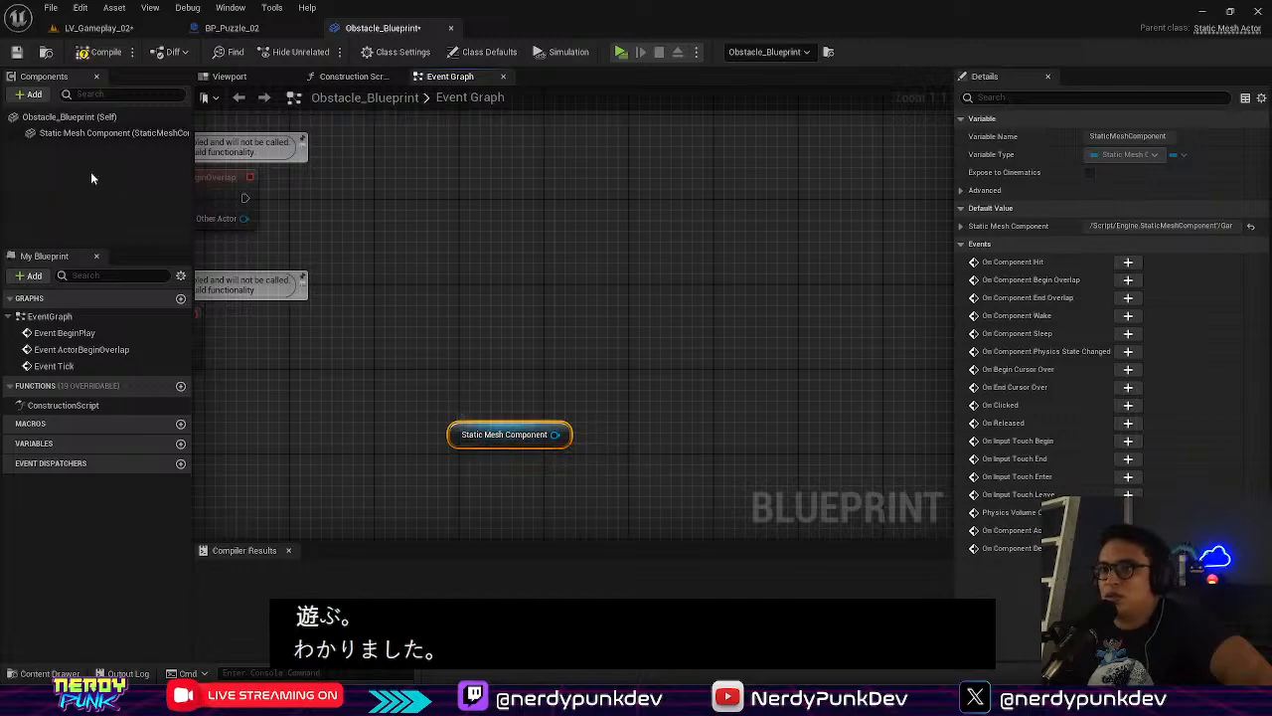
Check the Static Mesh Component's physics details and search the actions available from its reference node for "disable"
left_click(87, 134)
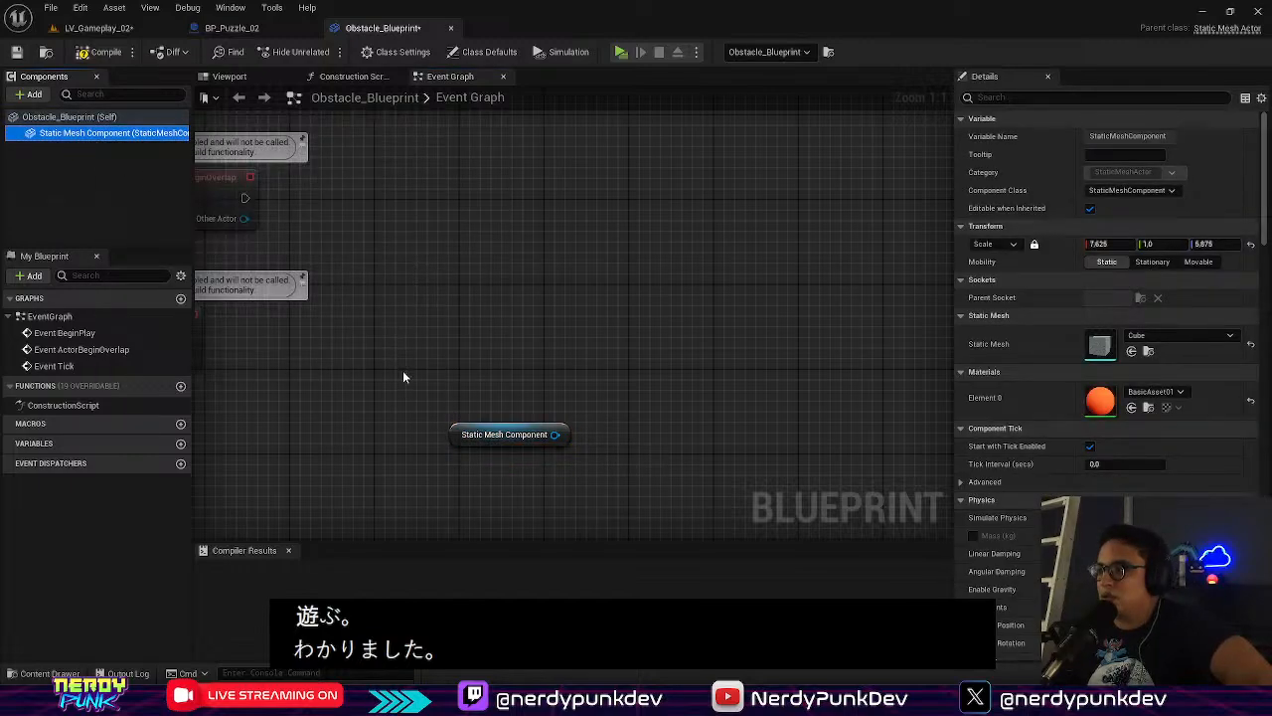
scroll(1036, 420, "down", 6)
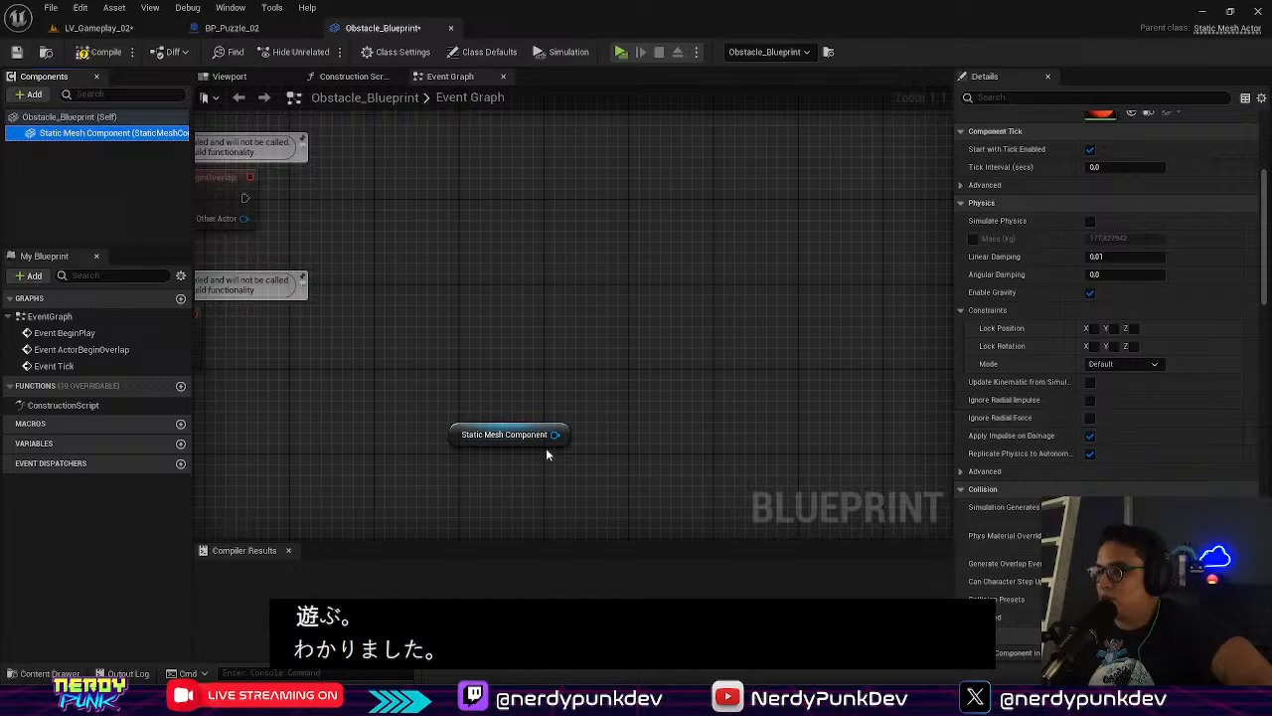
left_click_drag(554, 434, 620, 405)
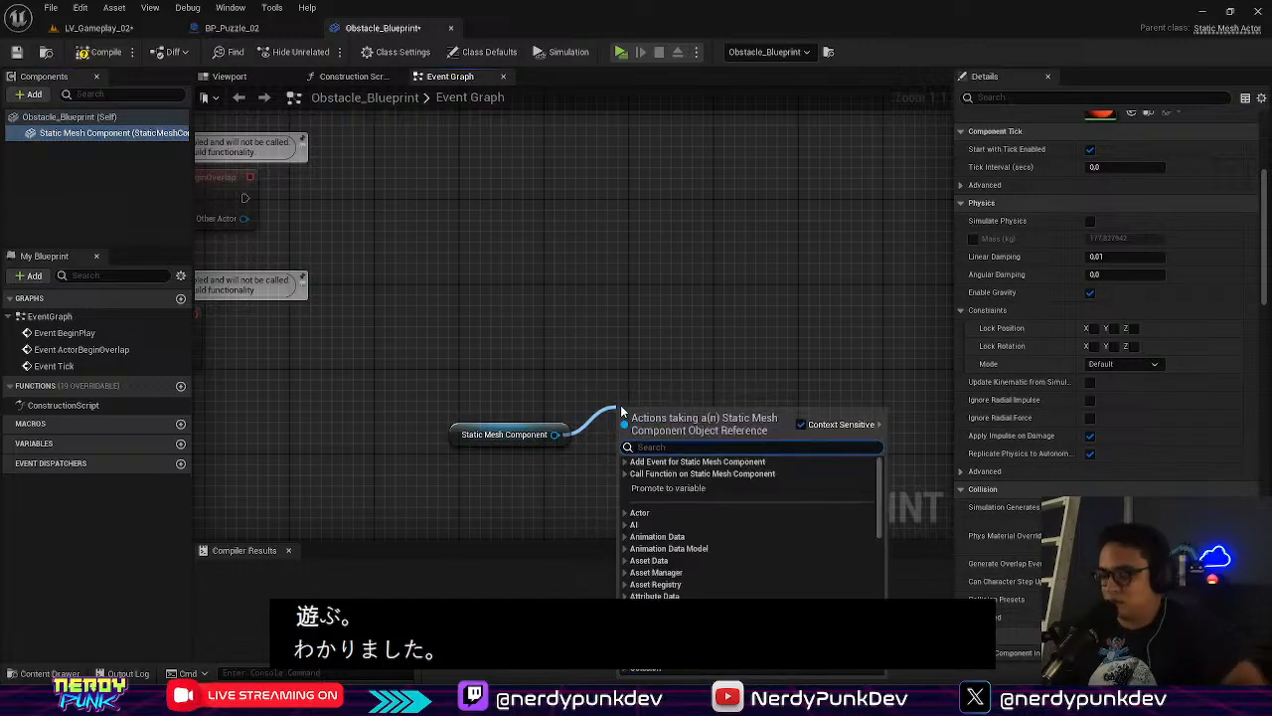
type("disable")
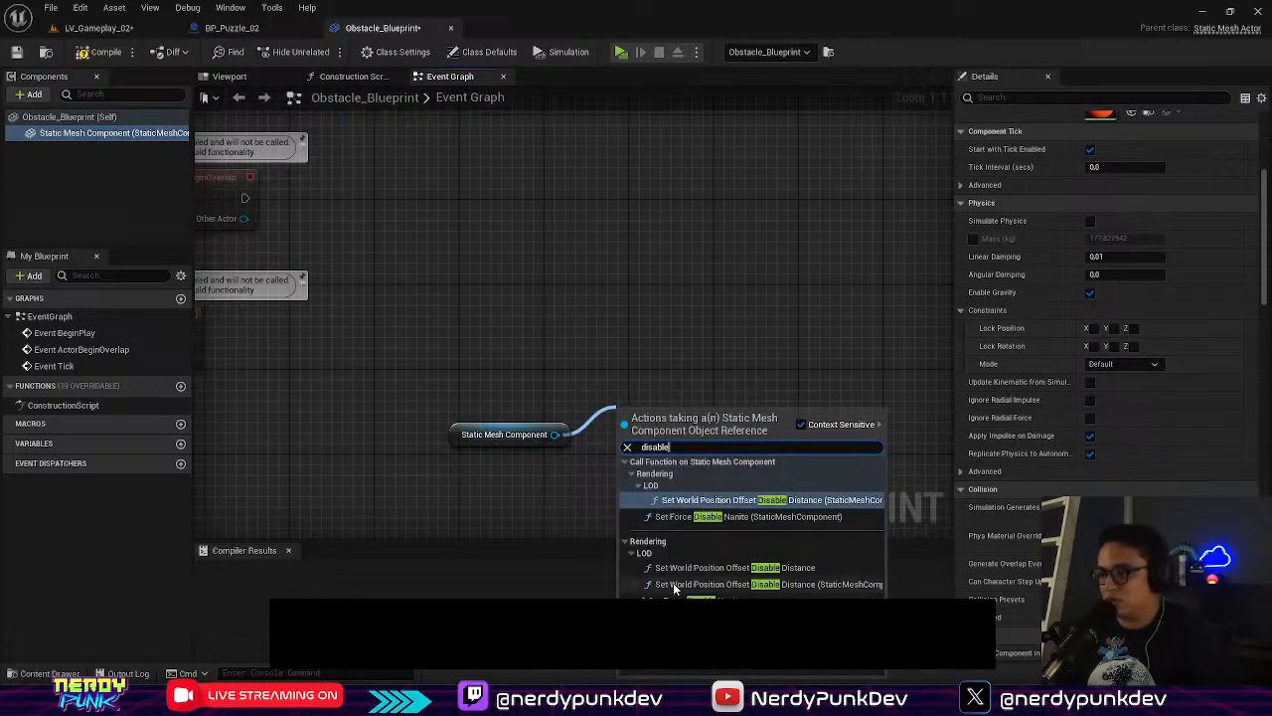
key("BackSpace")
key("BackSpace")
key("BackSpace")
key("BackSpace")
key("BackSpace")
key("BackSpace")
key("BackSpace")
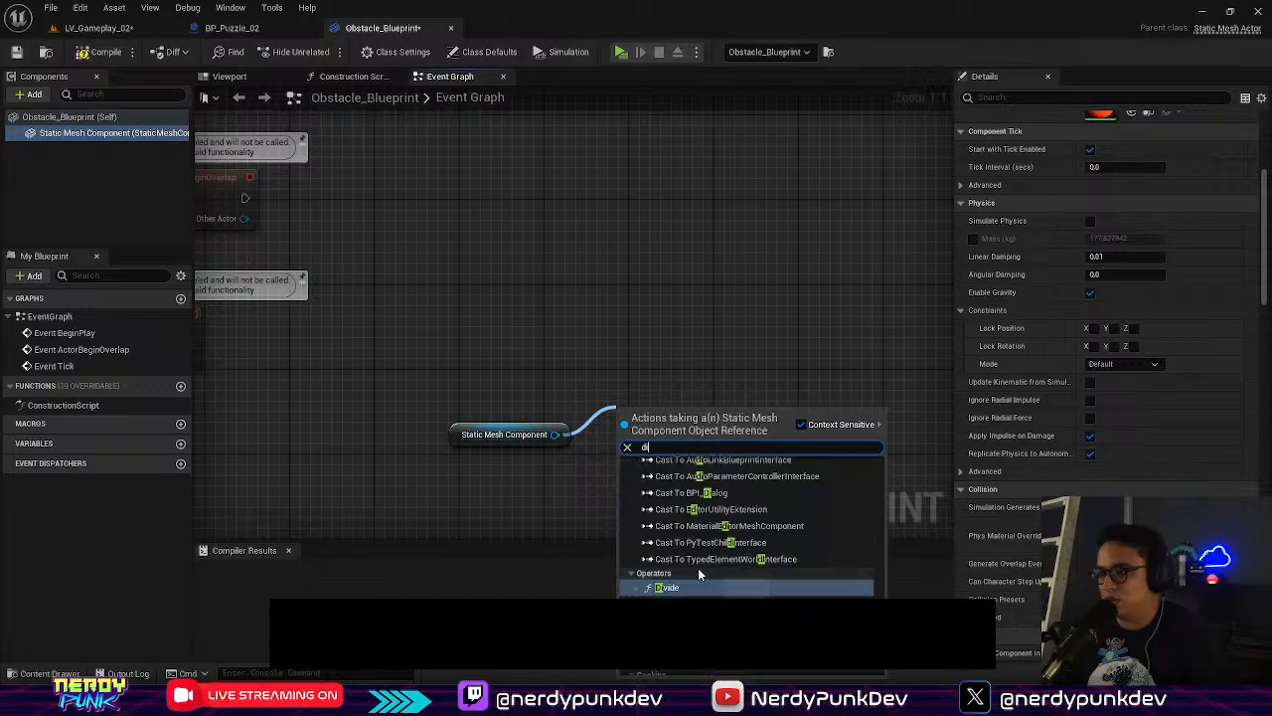
Examine the Static Mesh Component's collision, lighting, rendering and event details for a setting that could disable the obstacle
scroll(1036, 453, "down", 3)
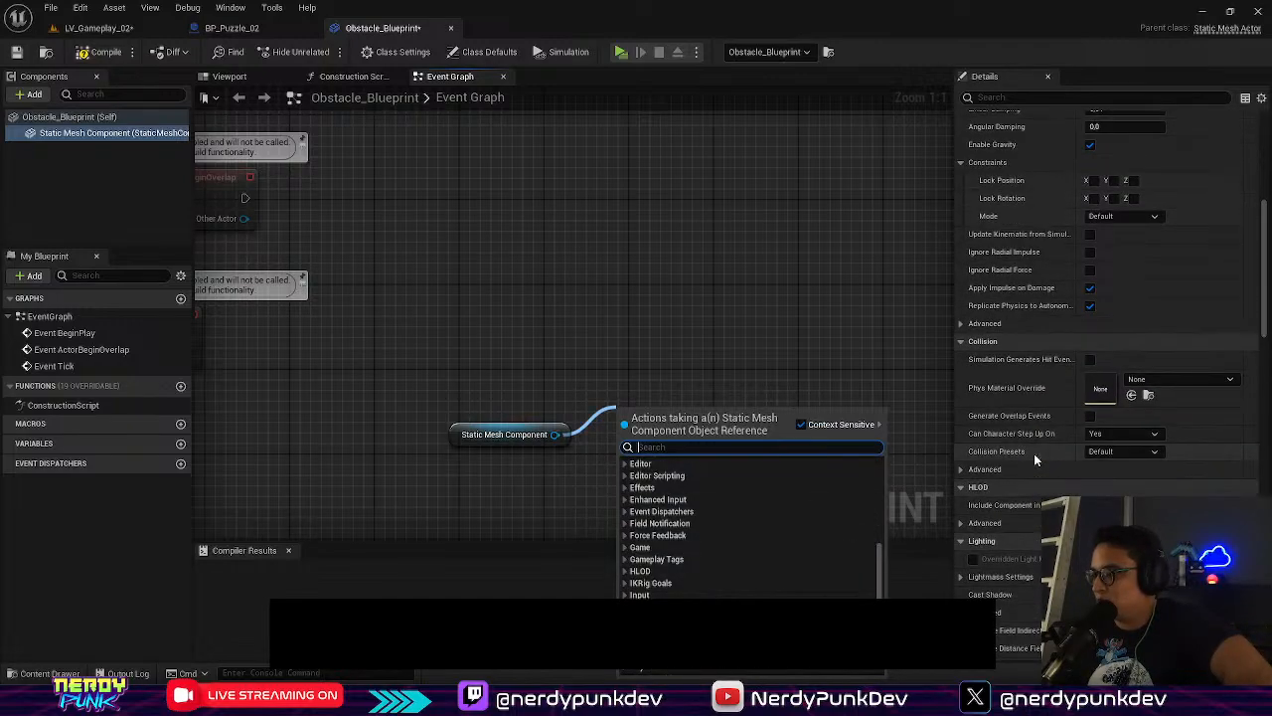
scroll(1034, 454, "down", 7)
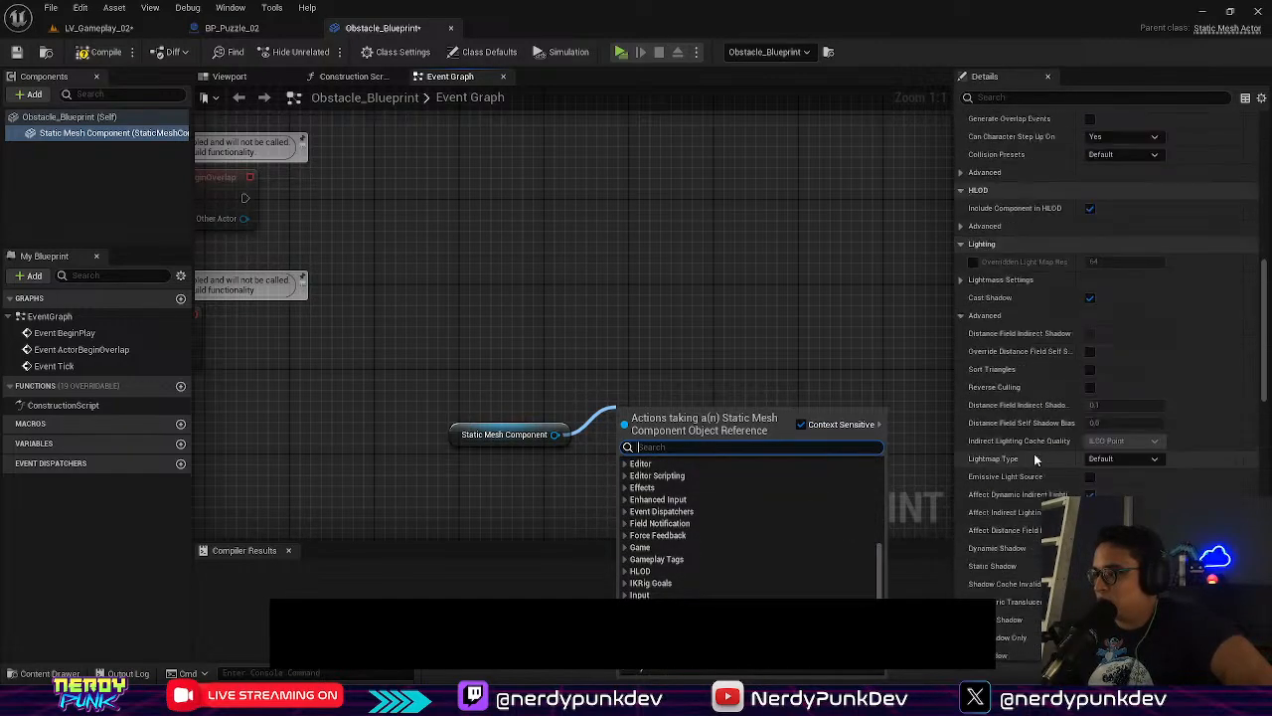
scroll(1030, 454, "down", 7)
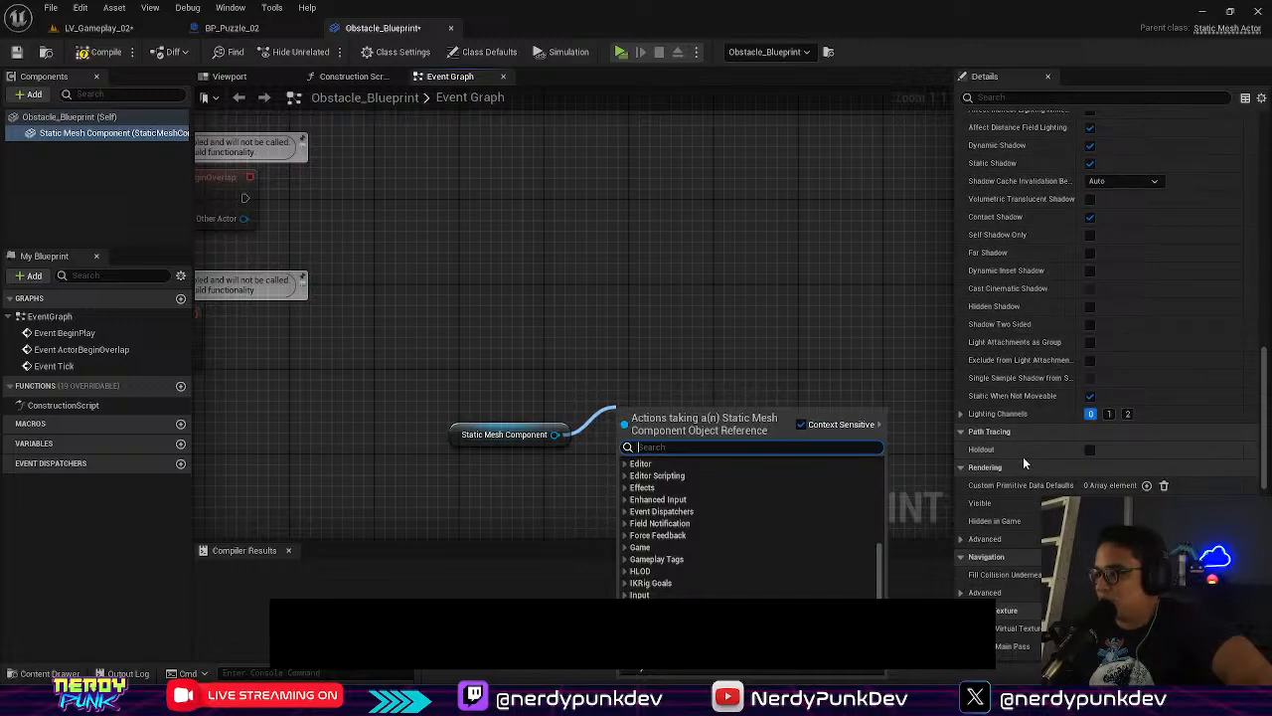
scroll(1023, 462, "down", 4)
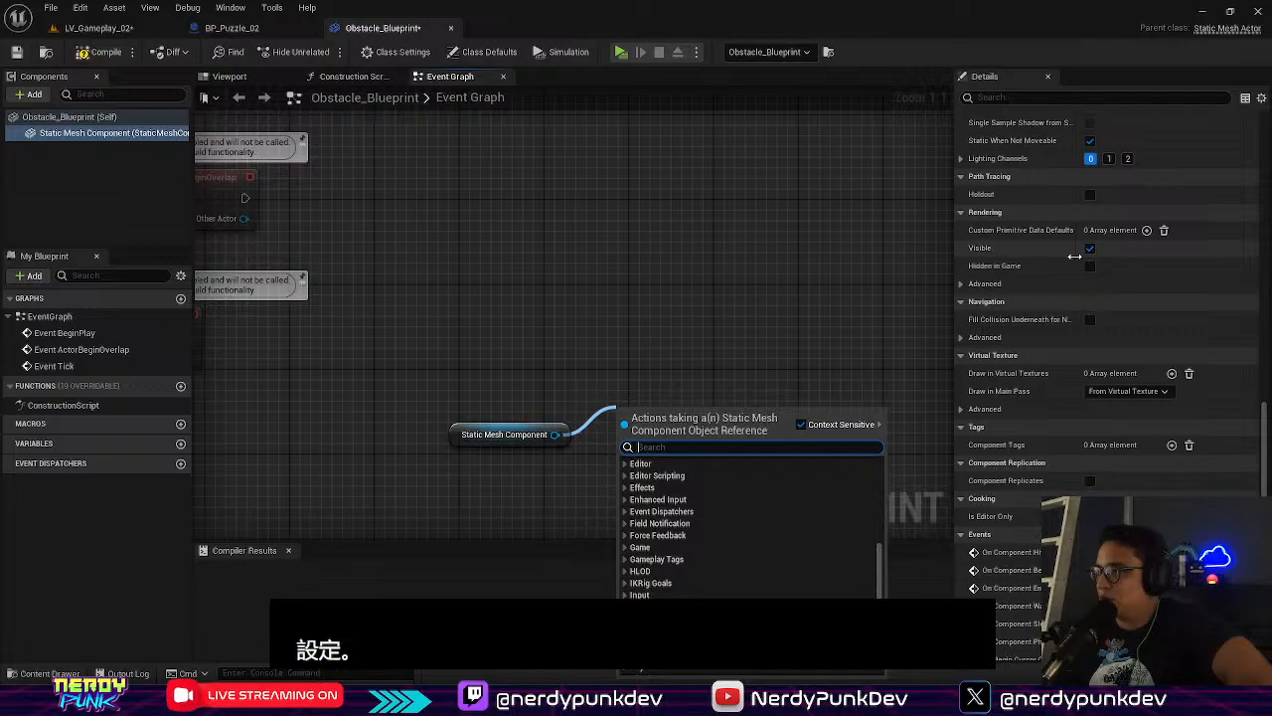
scroll(1066, 287, "up", 2)
scroll(1066, 284, "up", 6)
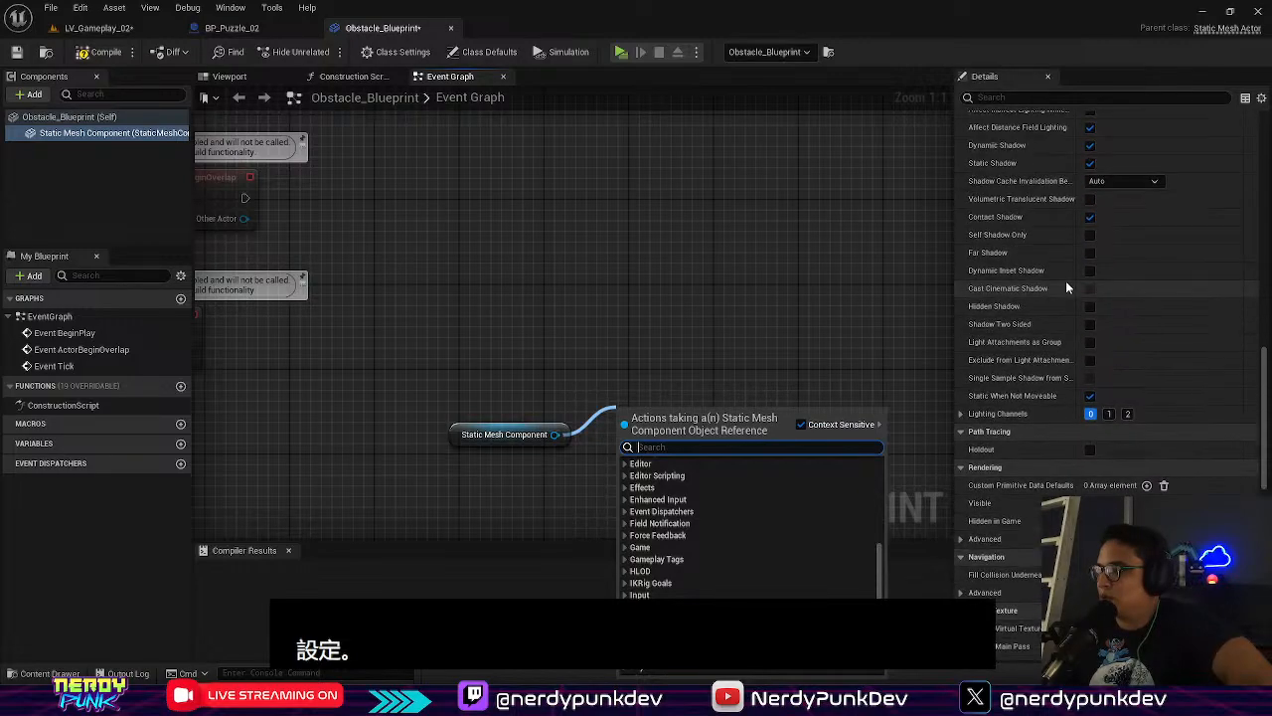
scroll(1066, 286, "up", 2)
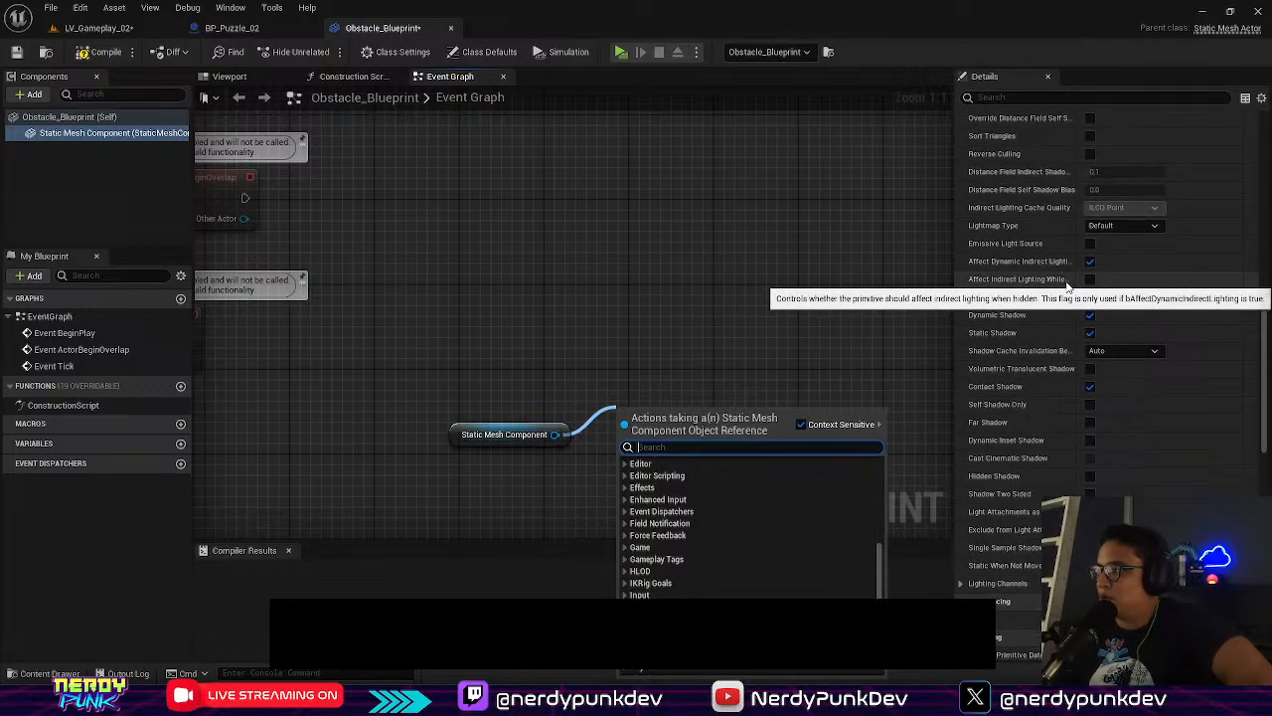
scroll(1066, 287, "up", 4)
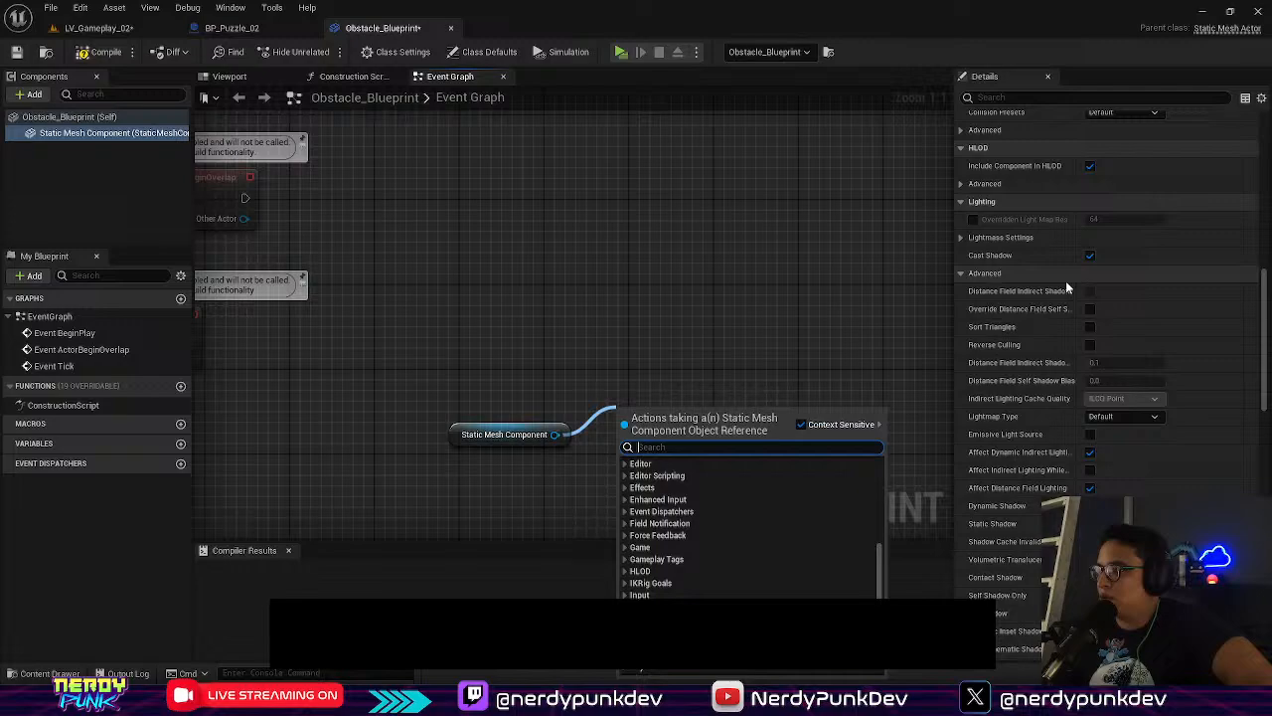
scroll(1067, 287, "up", 6)
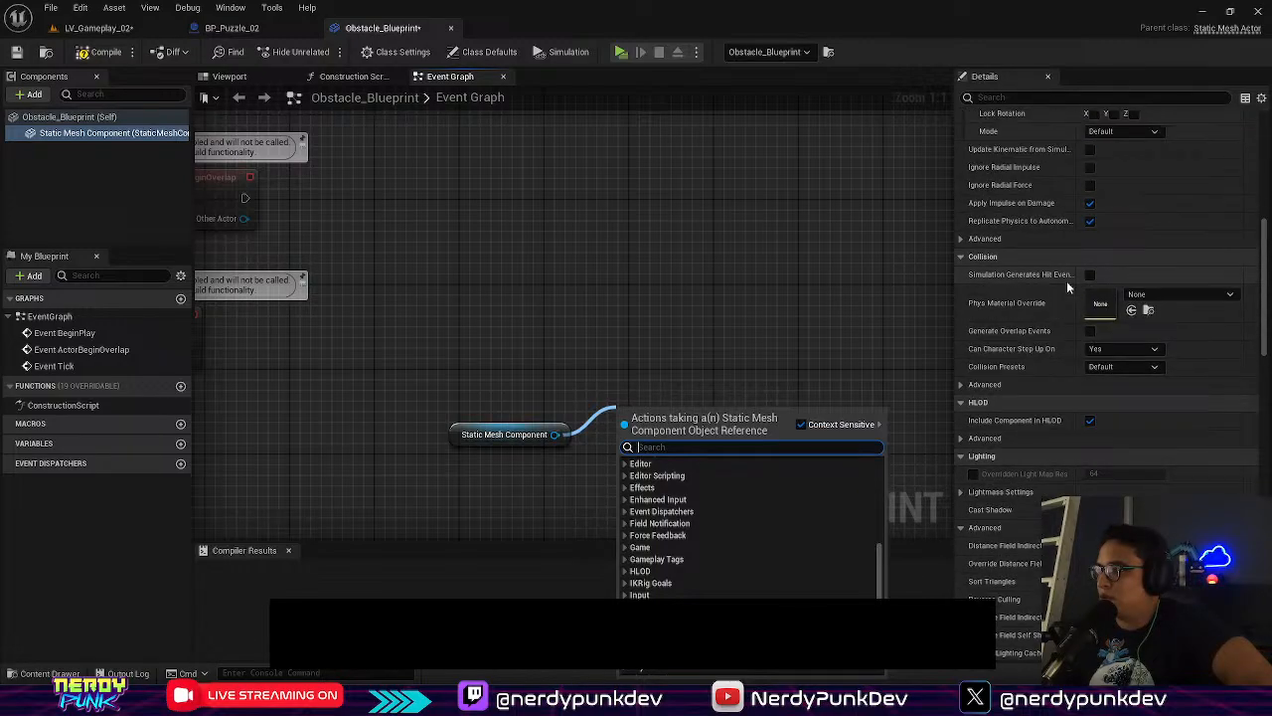
scroll(1069, 287, "up", 7)
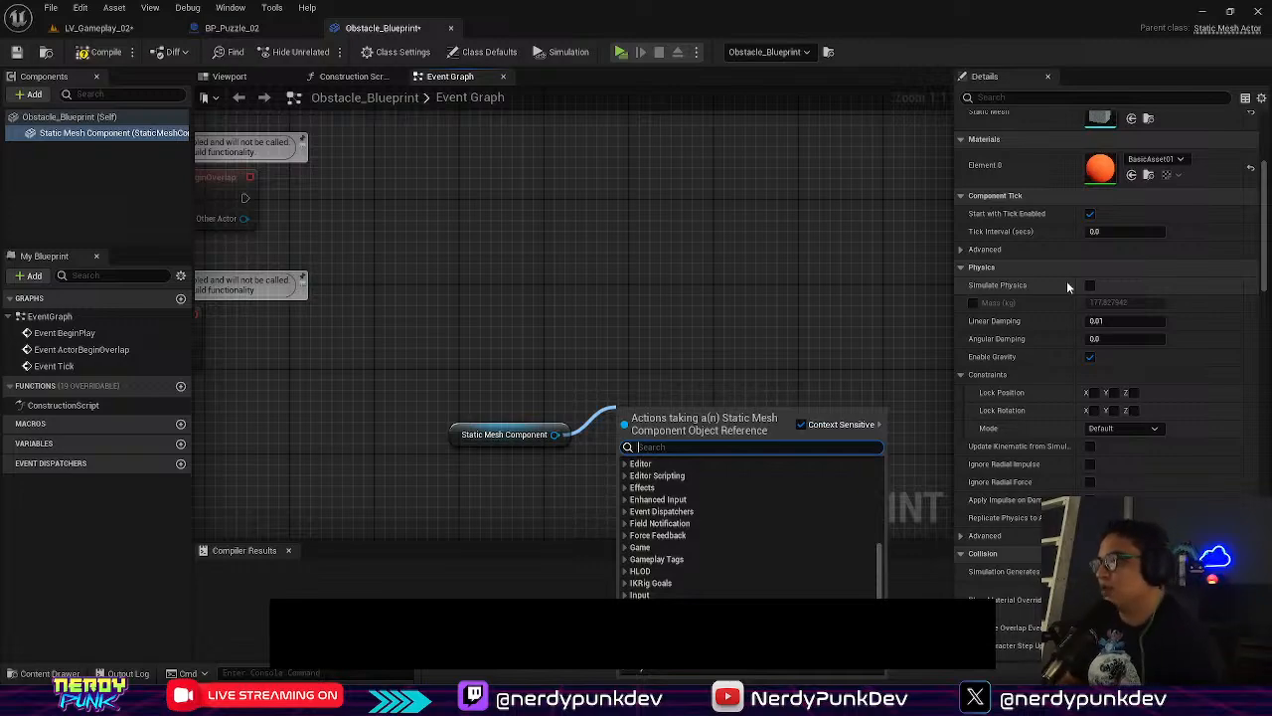
scroll(1009, 280, "up", 4)
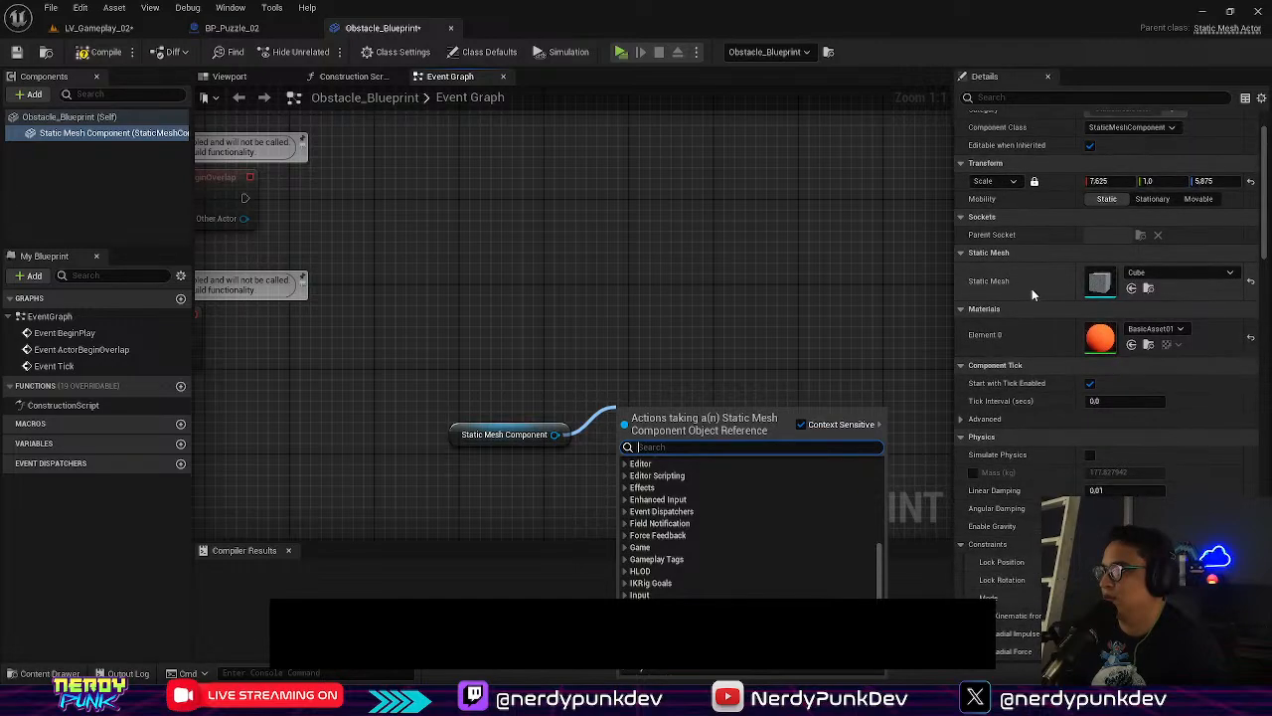
scroll(1038, 296, "up", 2)
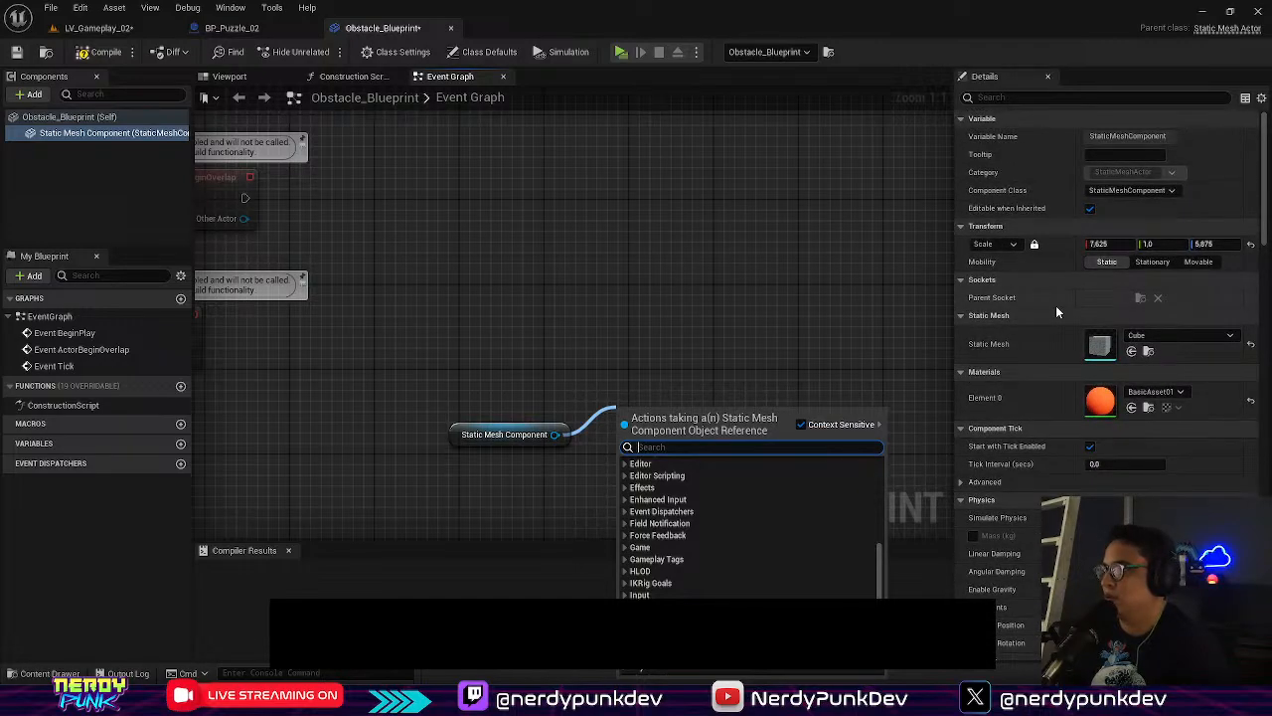
scroll(1055, 306, "down", 10)
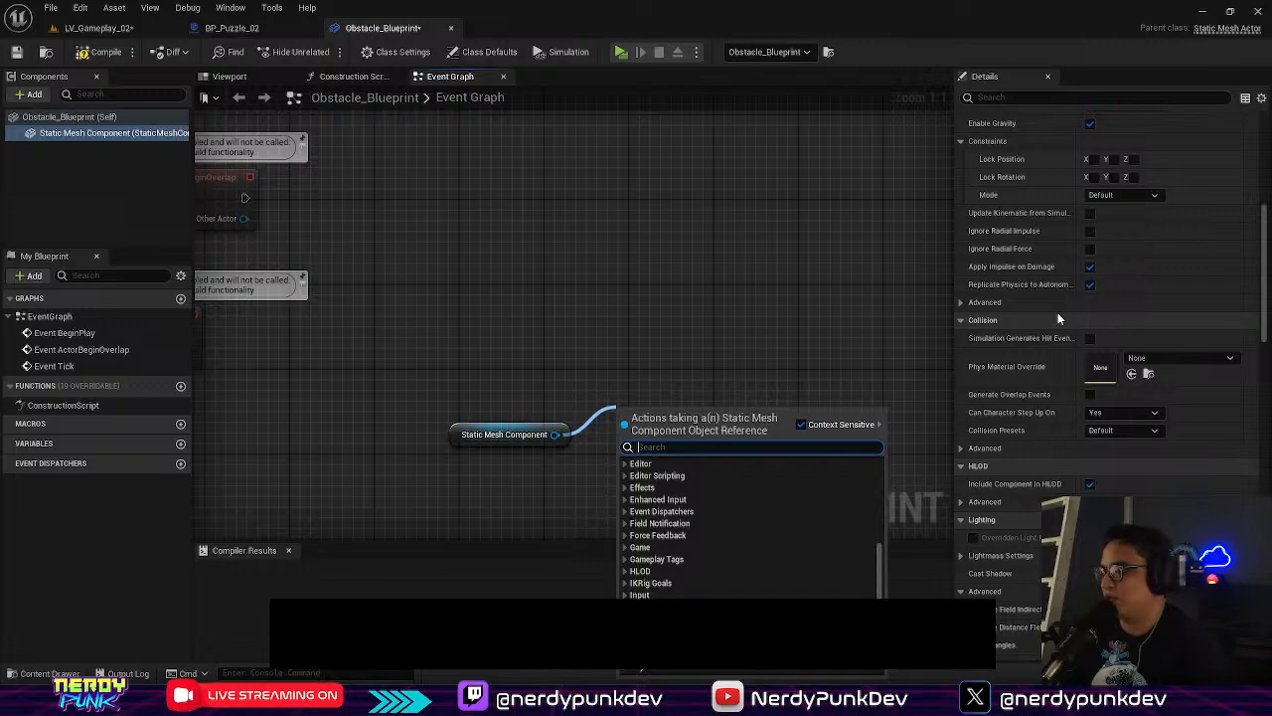
scroll(1057, 312, "down", 3)
scroll(1058, 314, "down", 6)
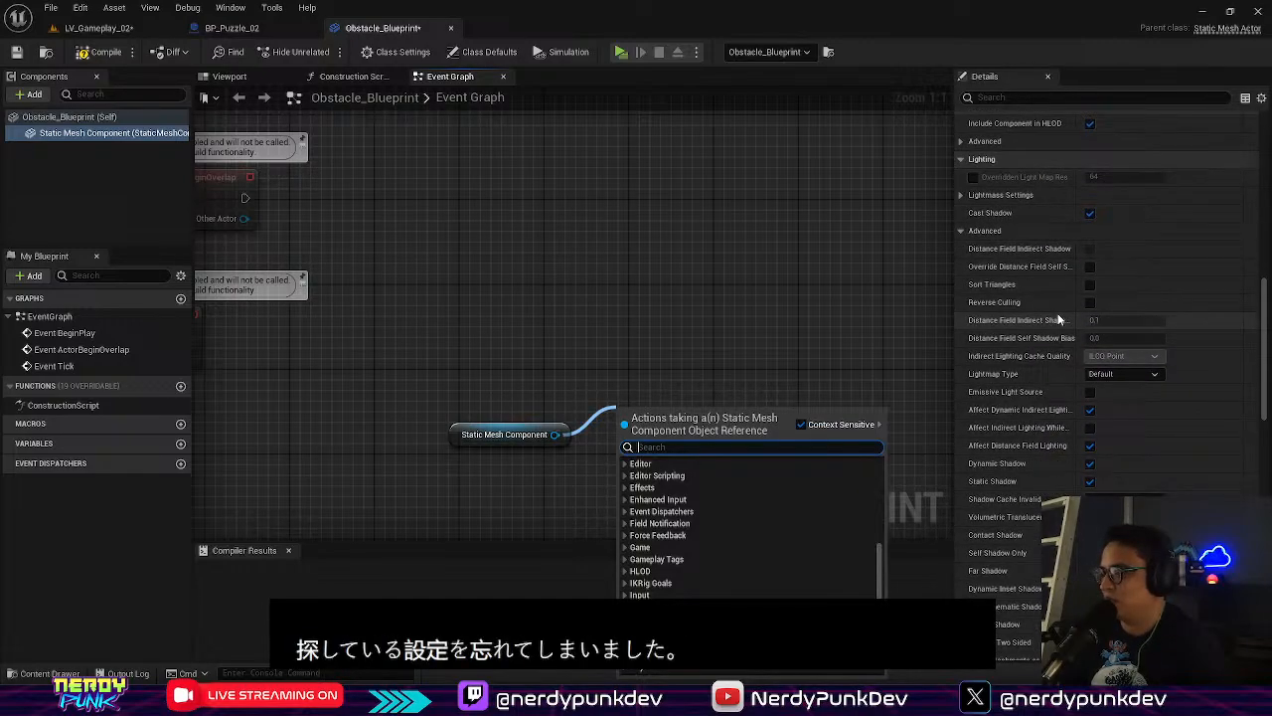
scroll(1058, 318, "down", 2)
scroll(1058, 317, "down", 4)
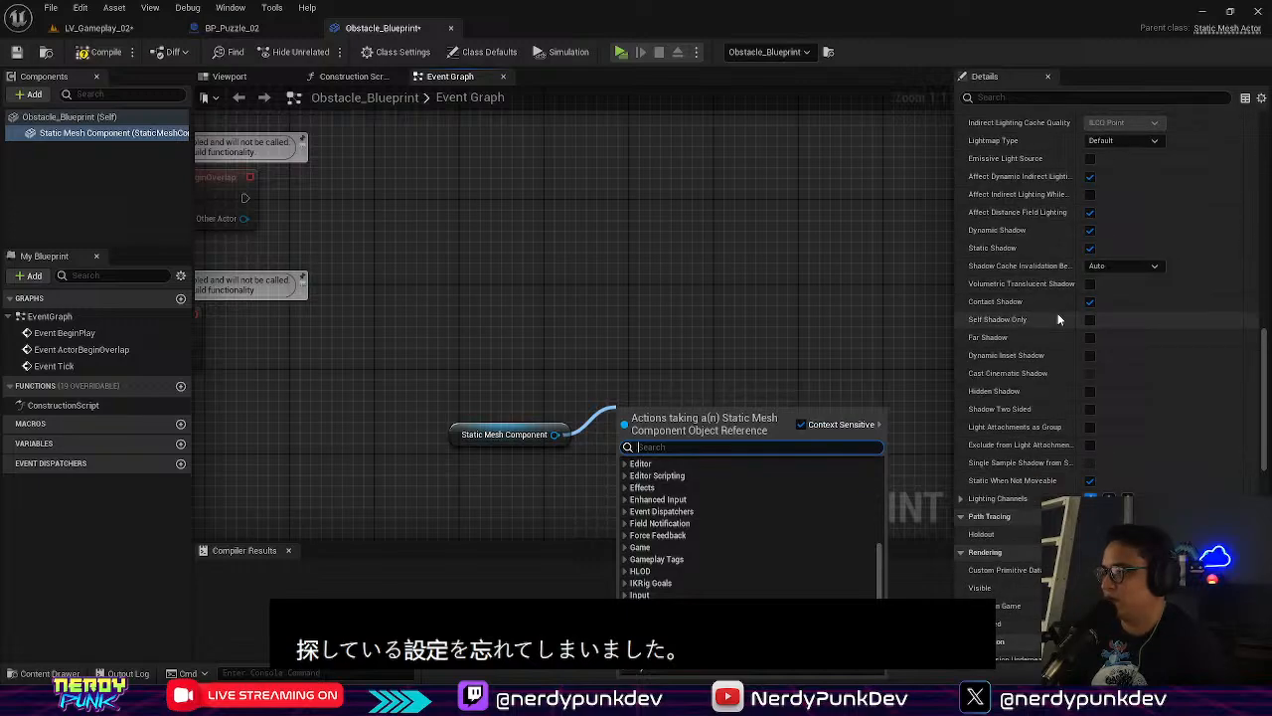
scroll(1059, 318, "down", 2)
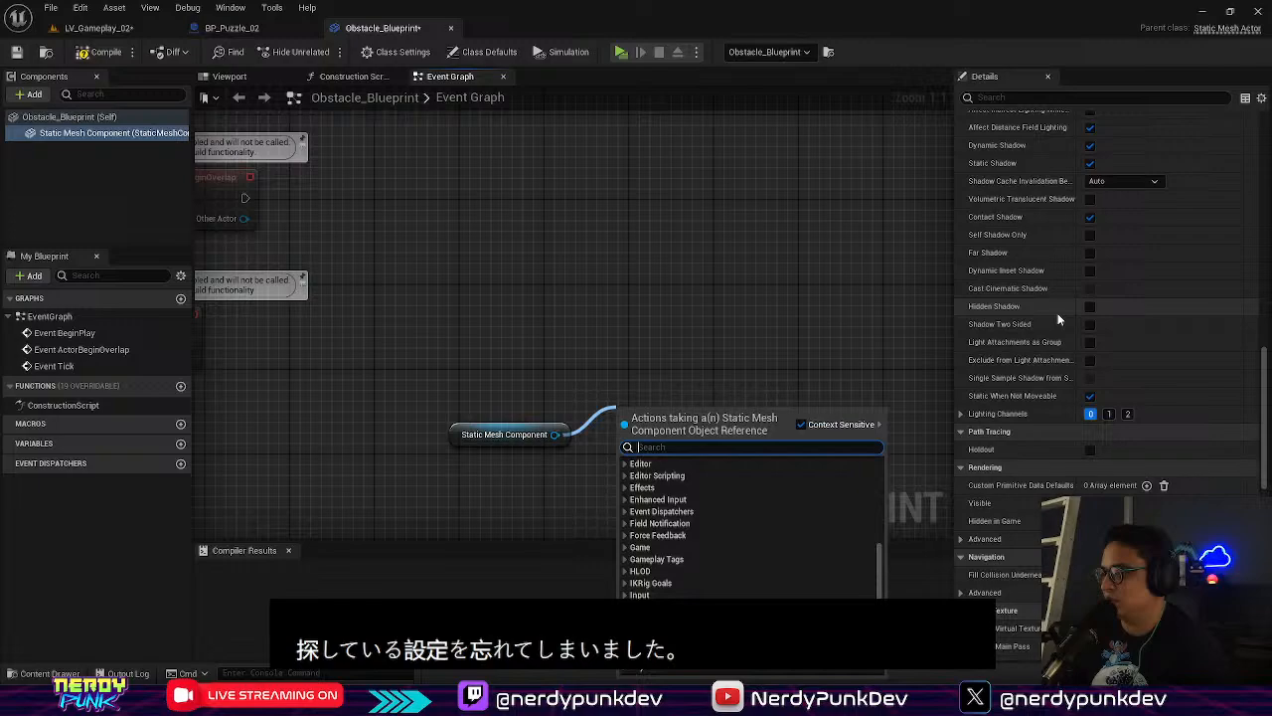
scroll(1057, 316, "down", 3)
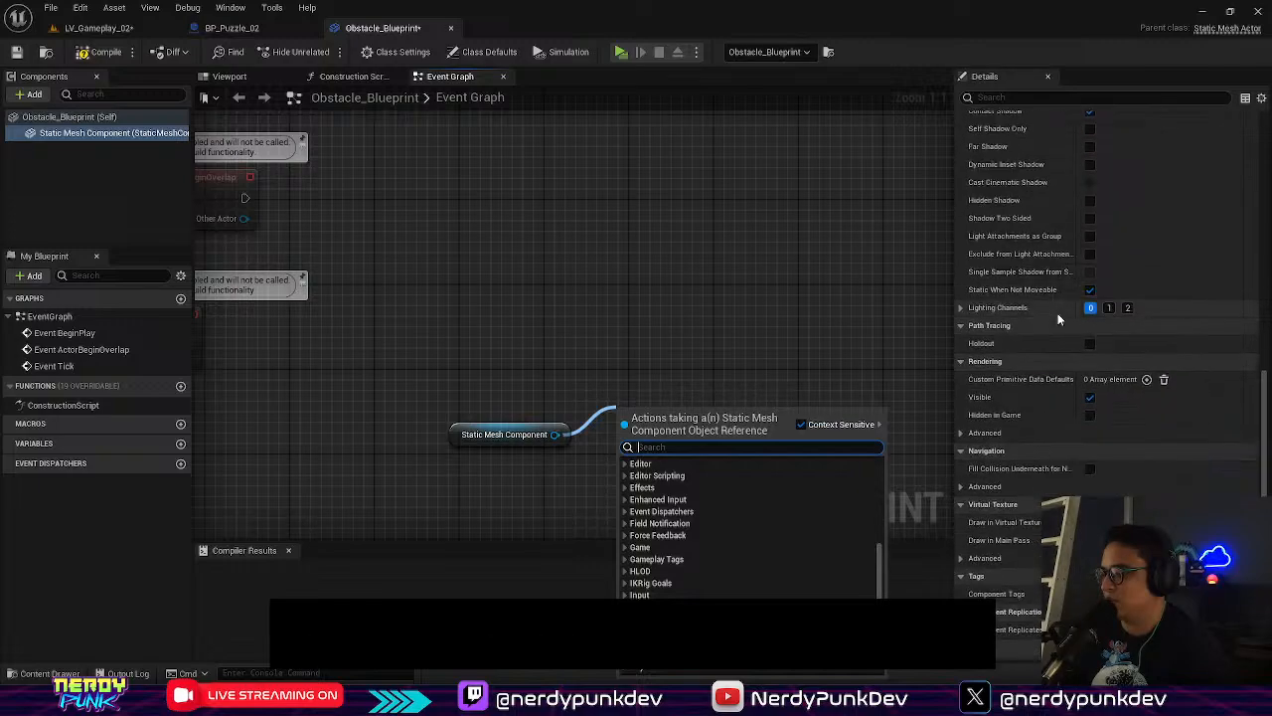
scroll(1057, 316, "down", 12)
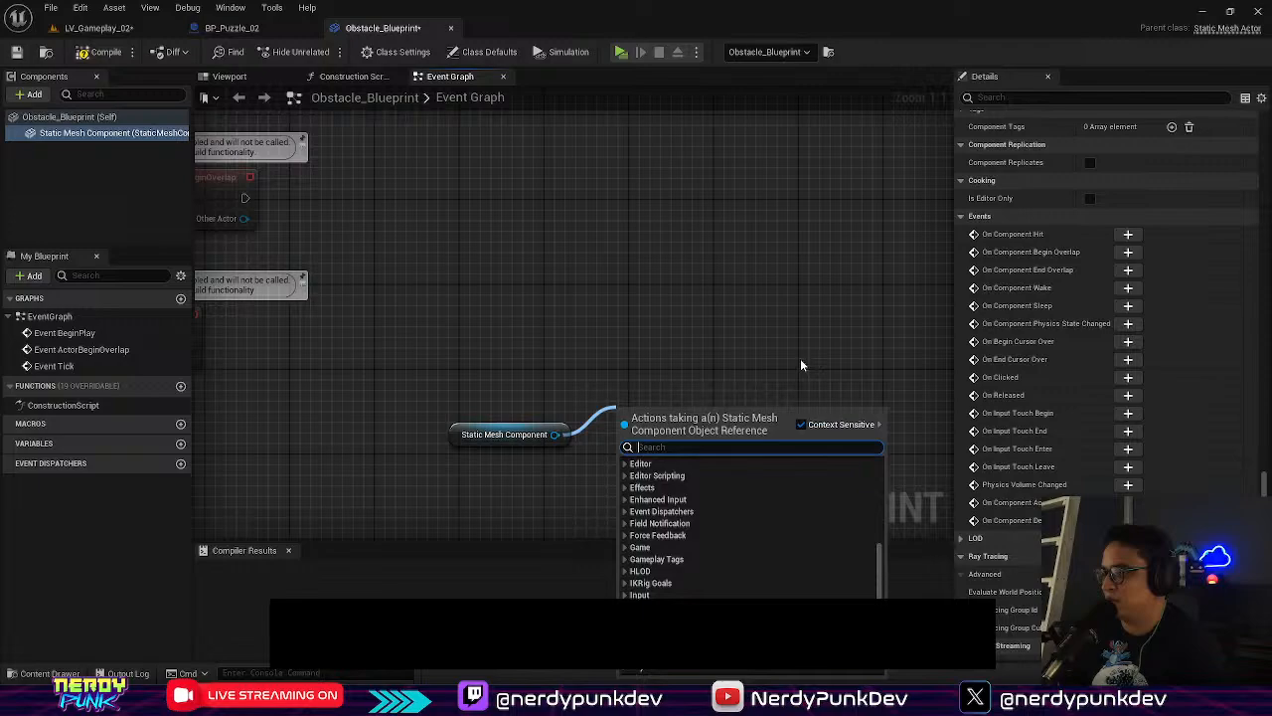
Add a Destroy Component node targeting the existing Static Mesh Component reference and delete the duplicate reference node
type("destr")
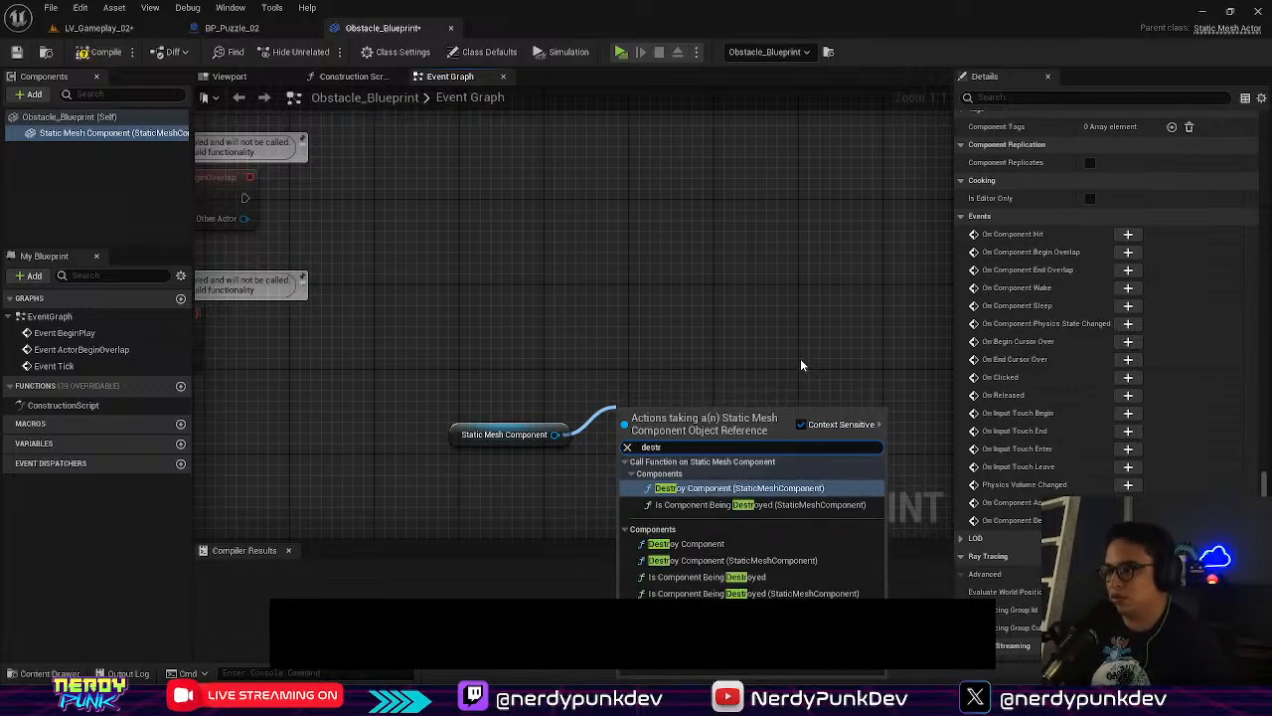
key("Return")
left_click_drag(672, 415, 696, 342)
left_click(630, 410)
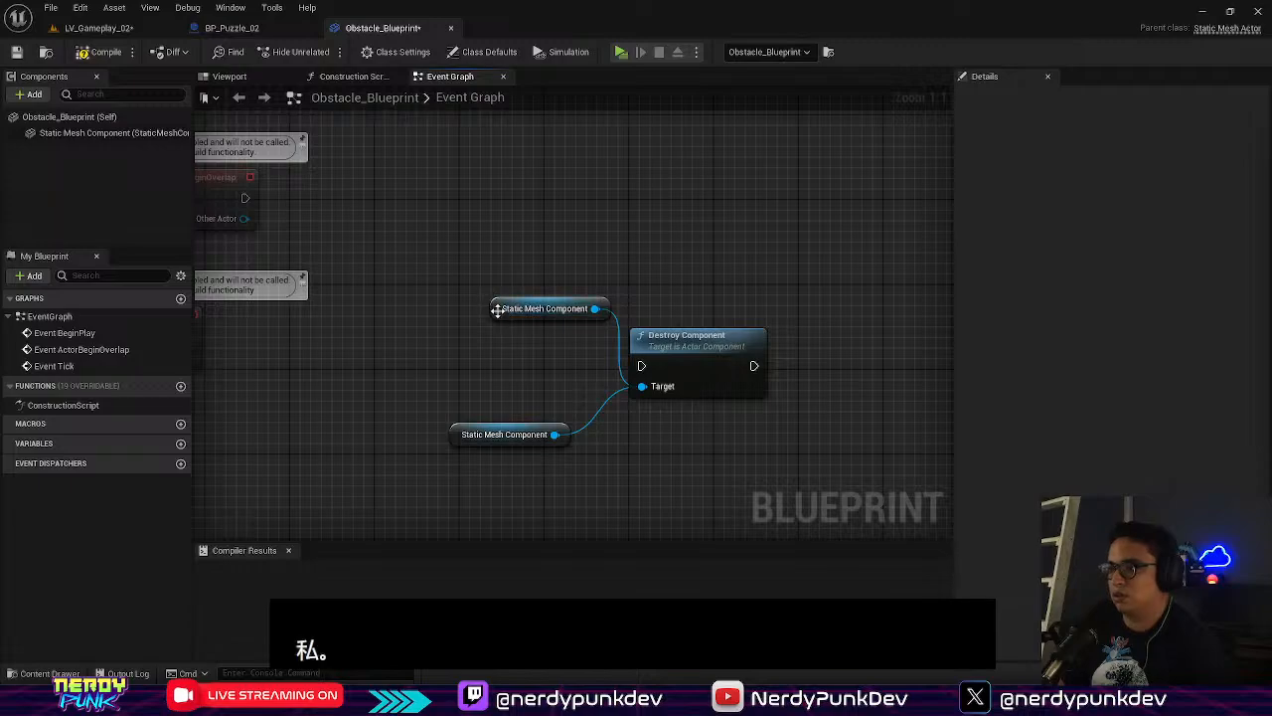
left_click(497, 310)
key("Delete")
left_click_drag(698, 368, 709, 316)
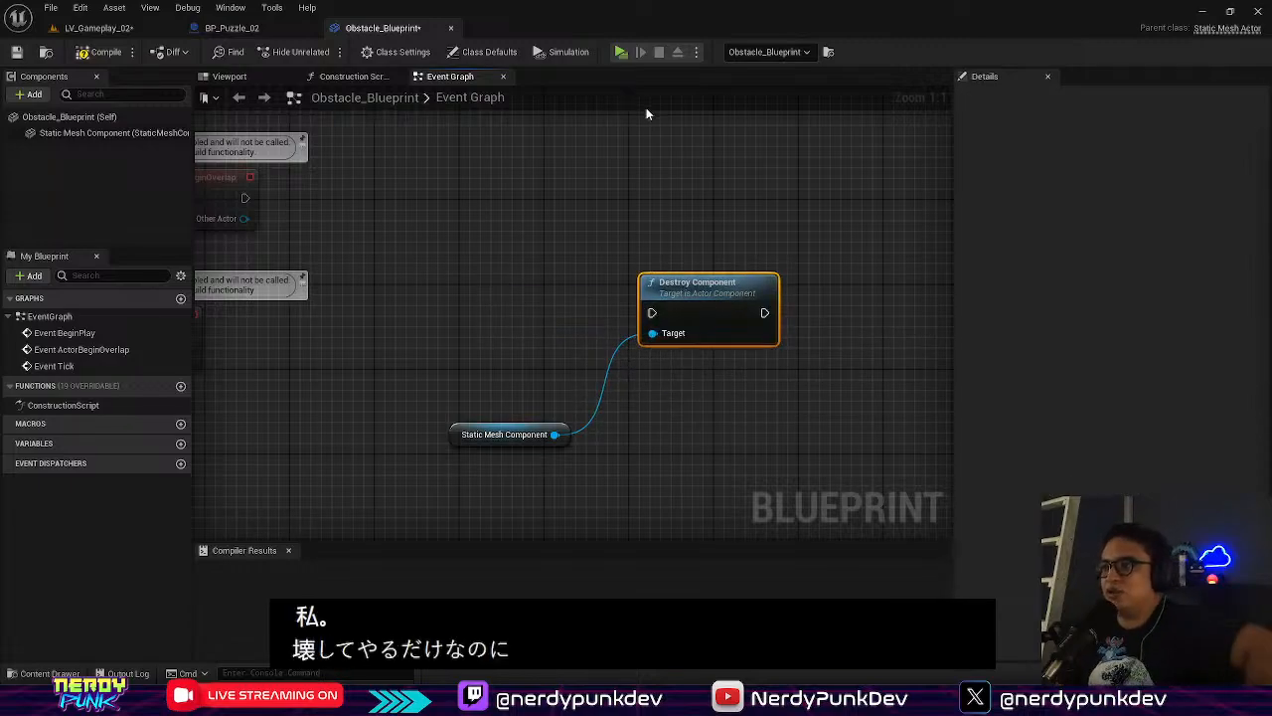
Add a custom event named DestroyObstacle near the Destroy Component node in the Event Graph
right_click(436, 337)
left_click(398, 337)
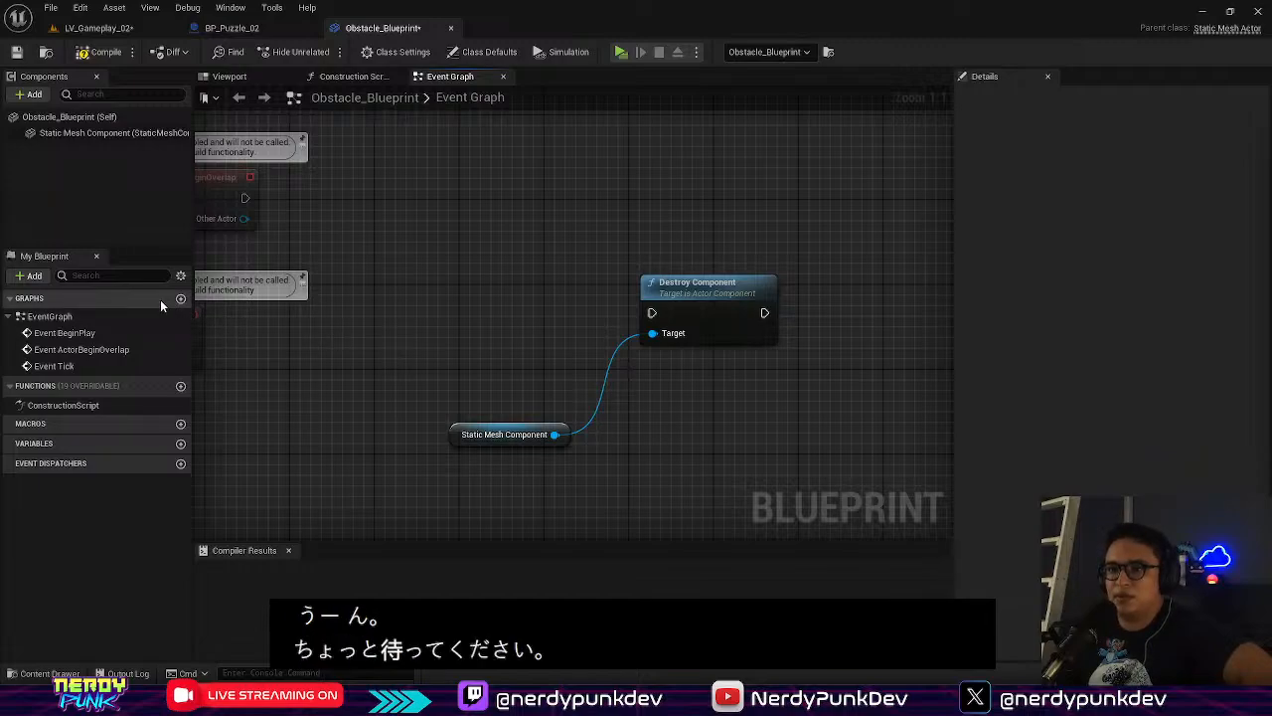
right_click(507, 343)
type("custom event")
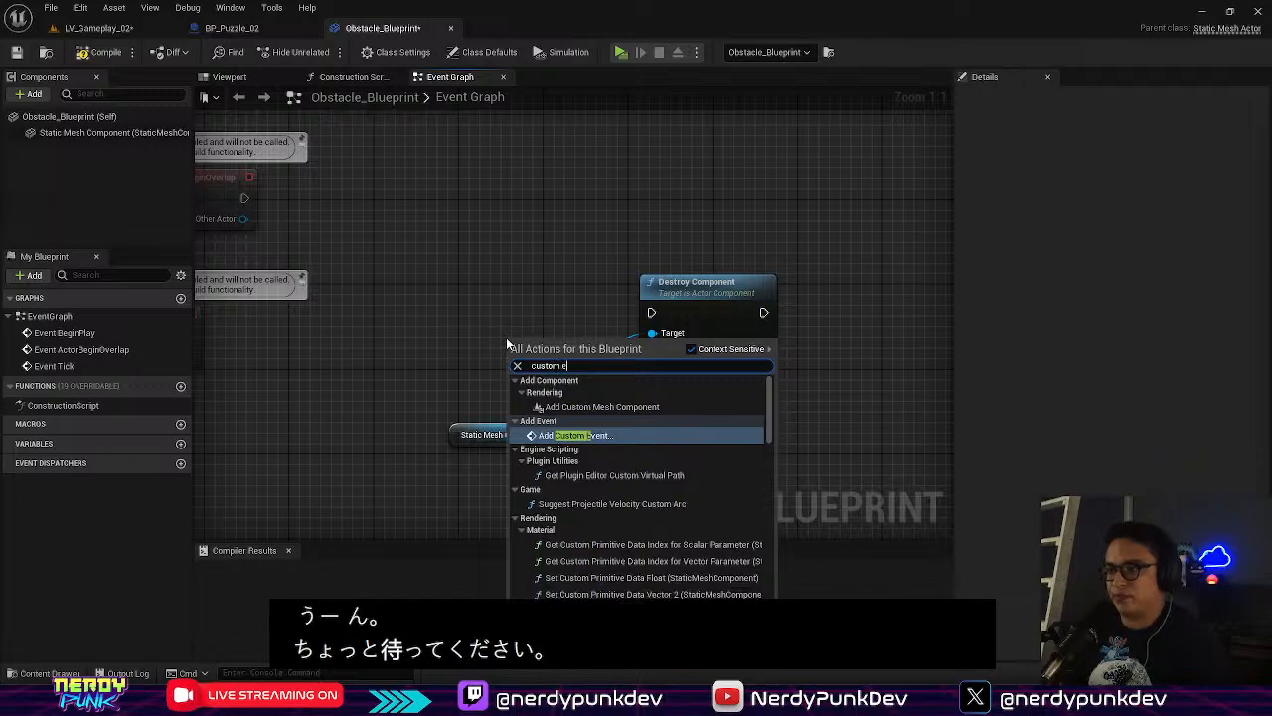
key("Return")
type("D")
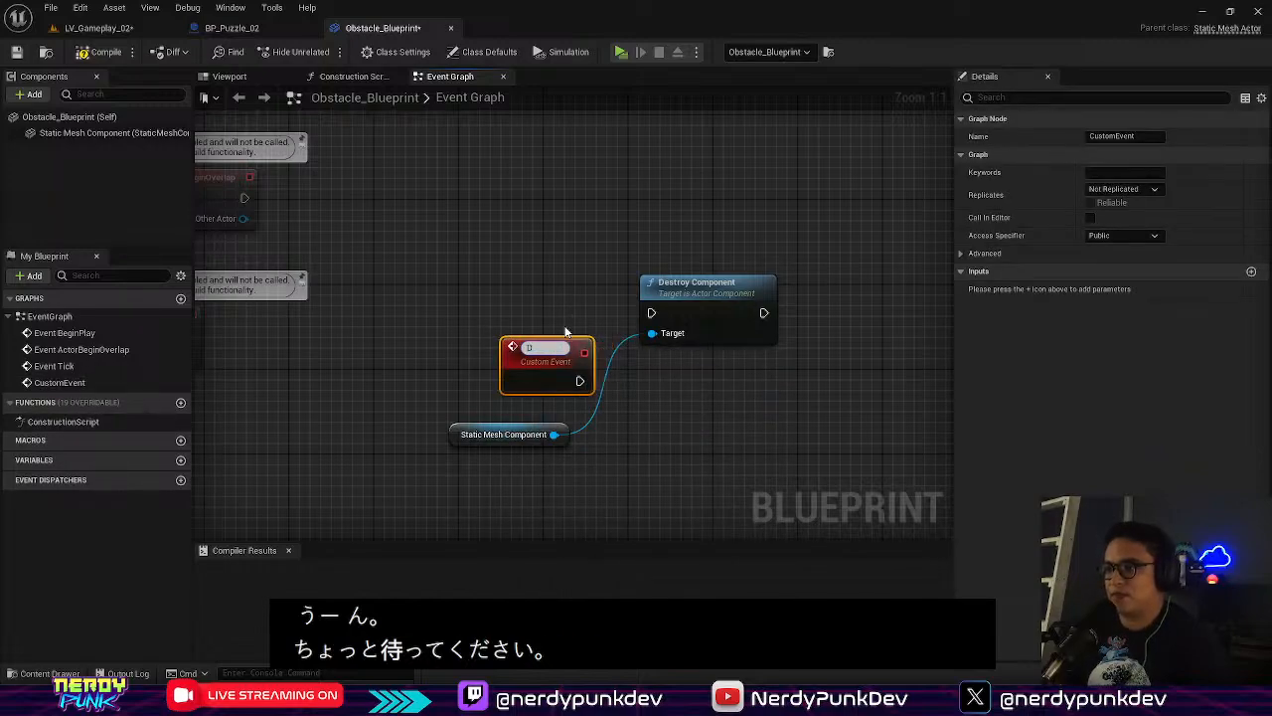
type("estroyO")
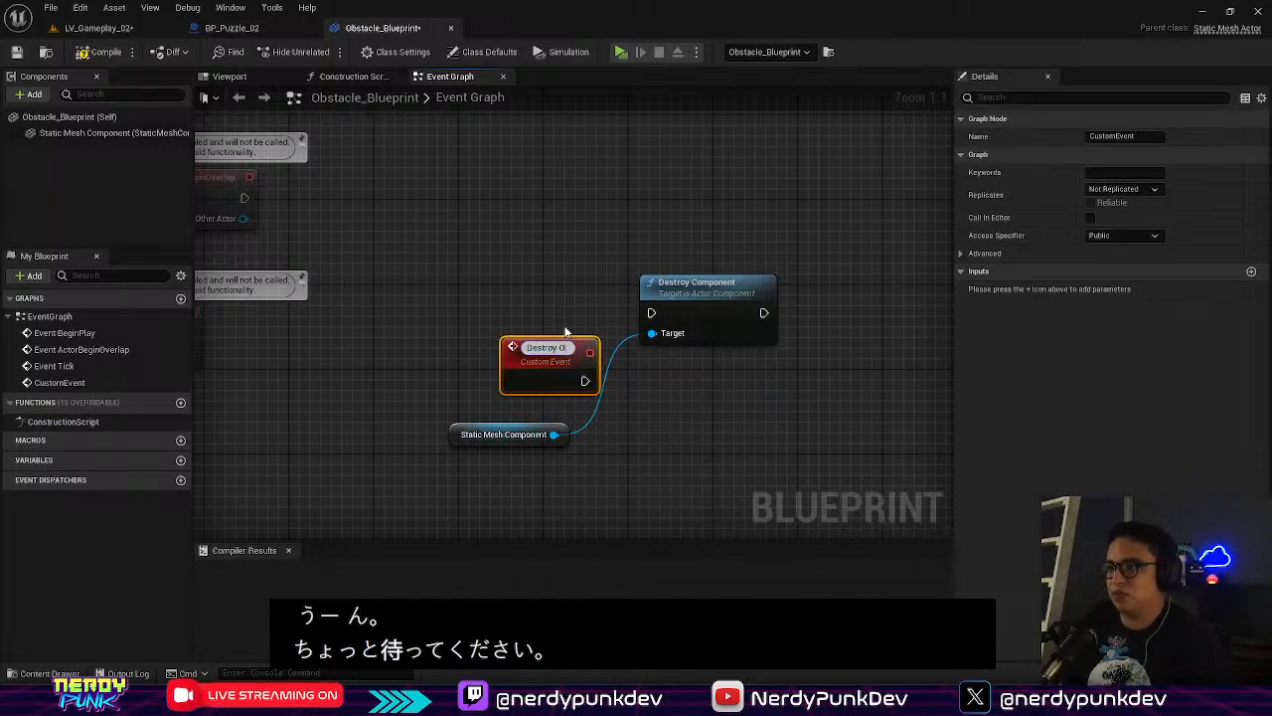
type("bstacle")
key("Return")
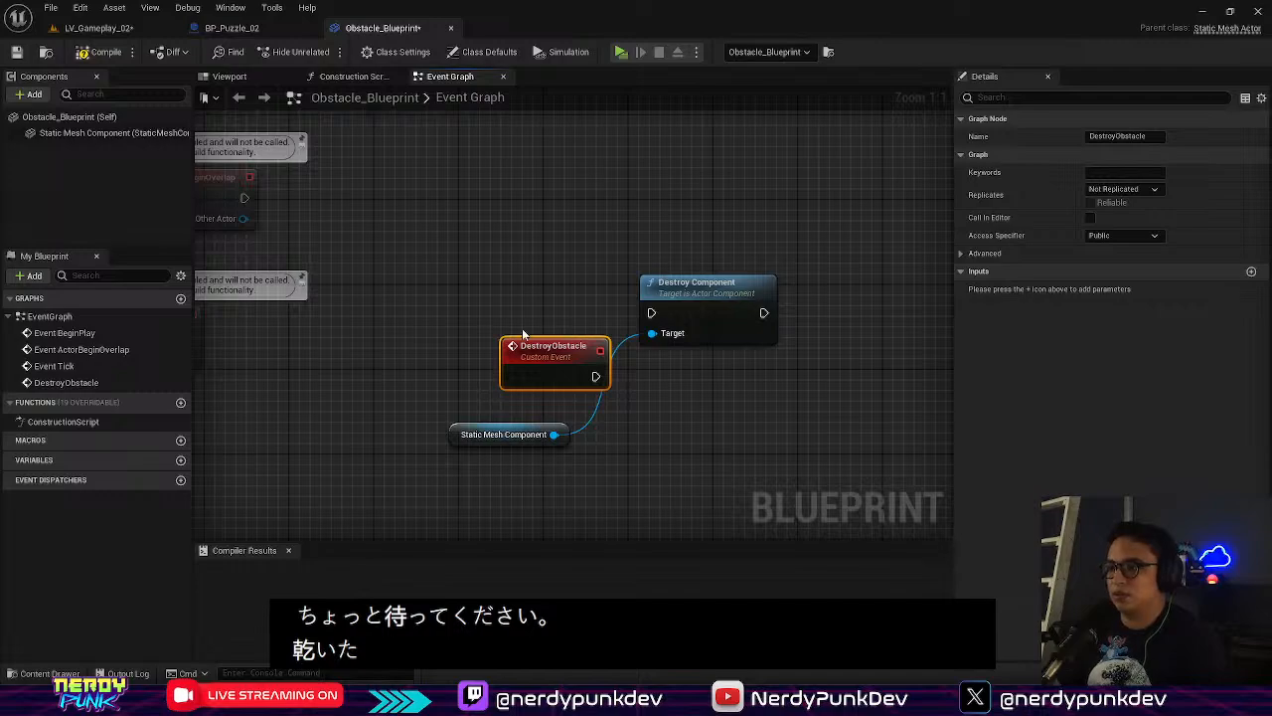
Place the DestroyObstacle event before Destroy Component, connect their execution pins and compile Obstacle_Blueprint
left_click_drag(579, 366, 648, 314)
left_click(562, 325)
left_click_drag(532, 324, 652, 314)
left_click(103, 52)
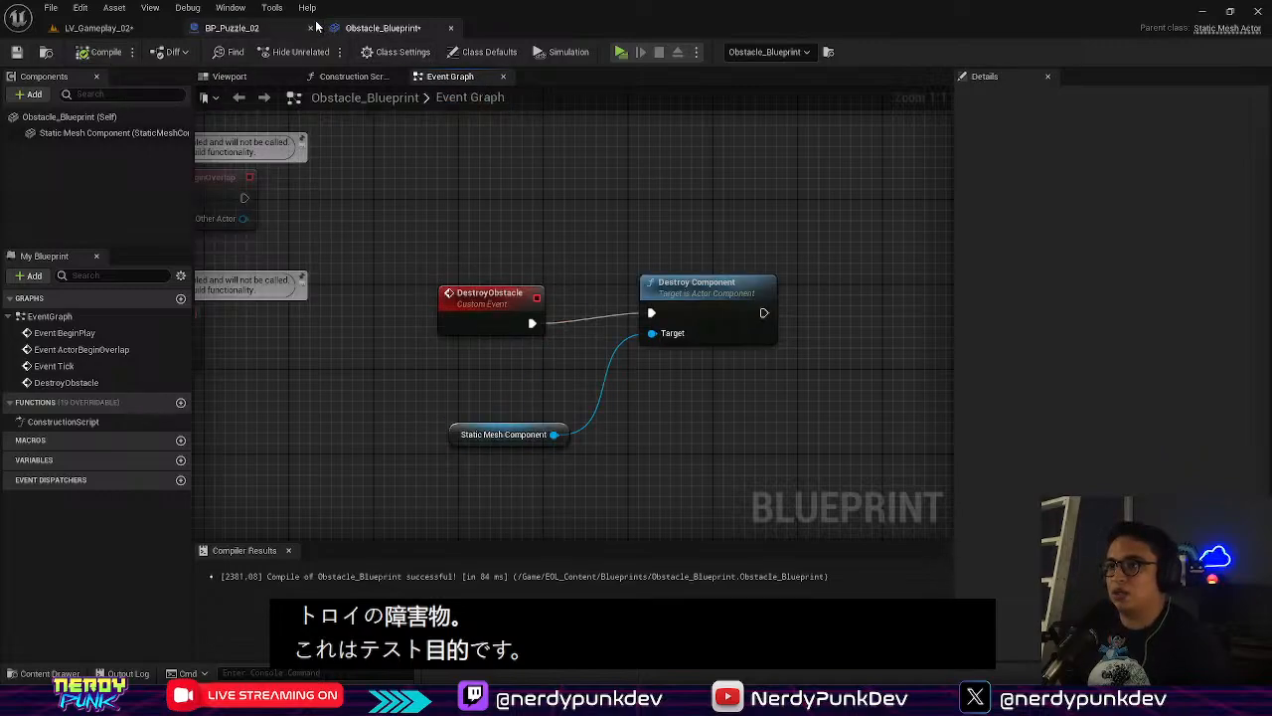
Add a new variable named Obstacle to BP_Puzzle_02
left_click(232, 28)
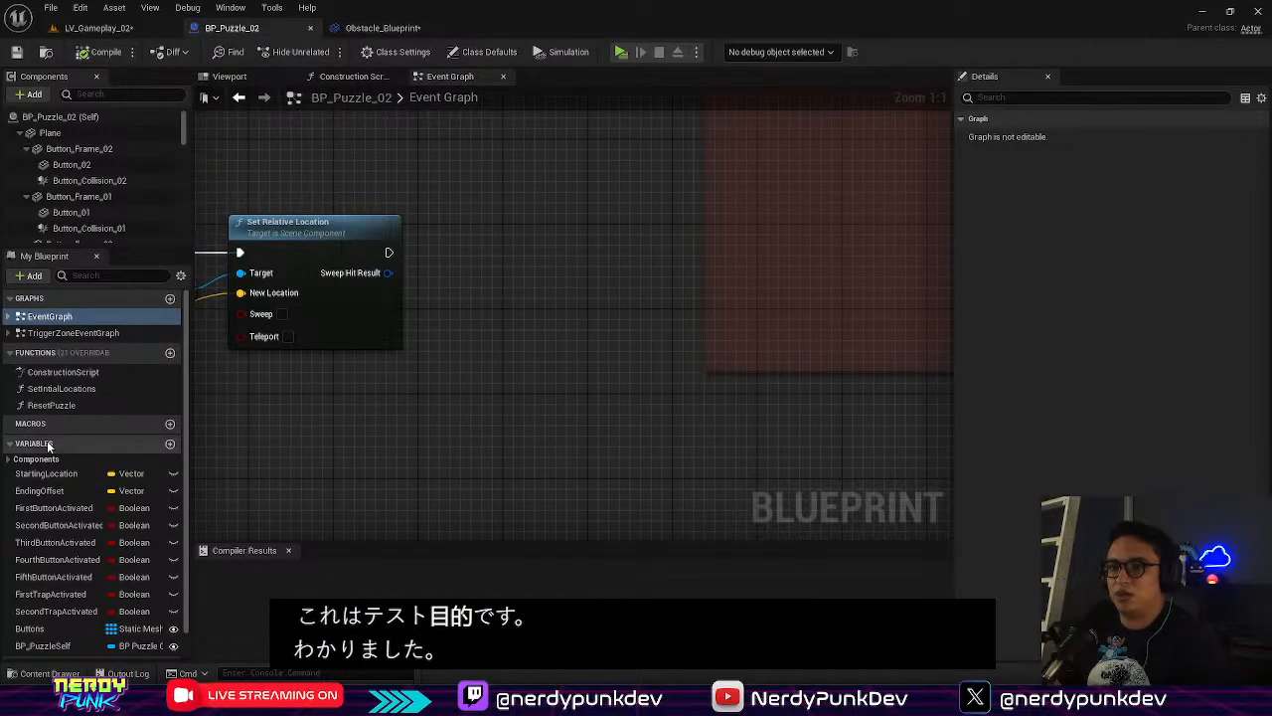
left_click(380, 27)
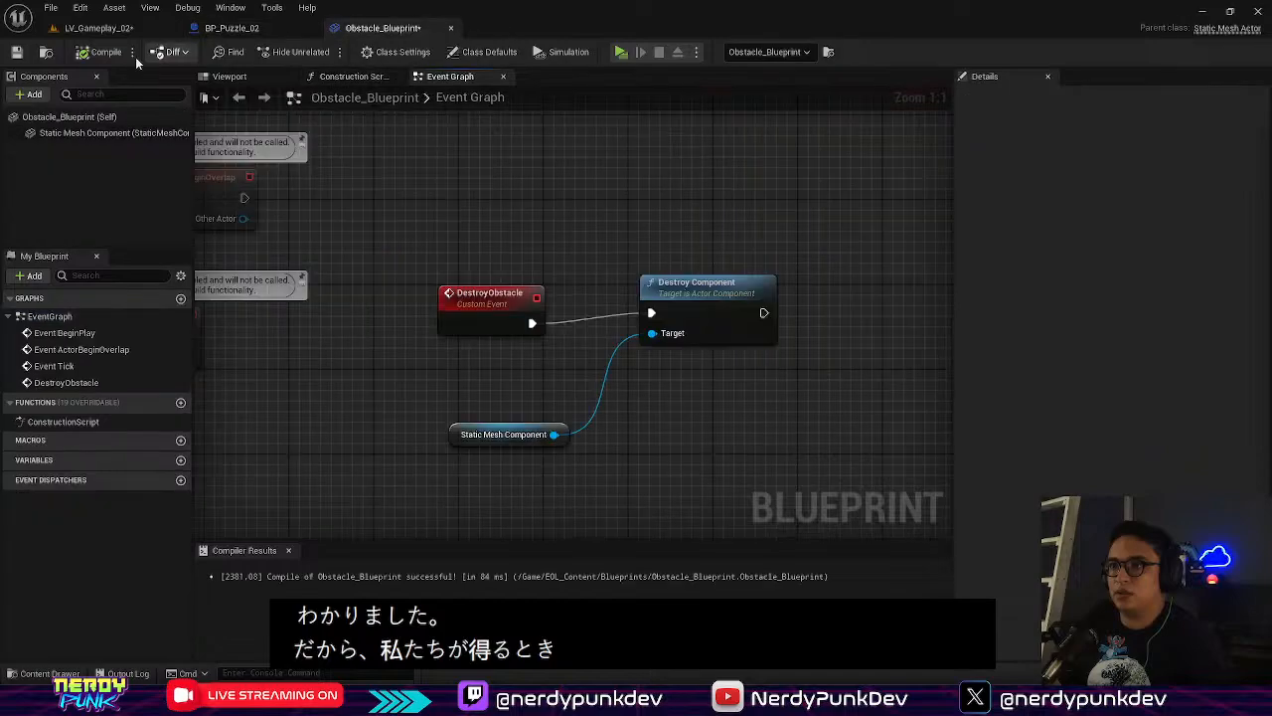
left_click(231, 28)
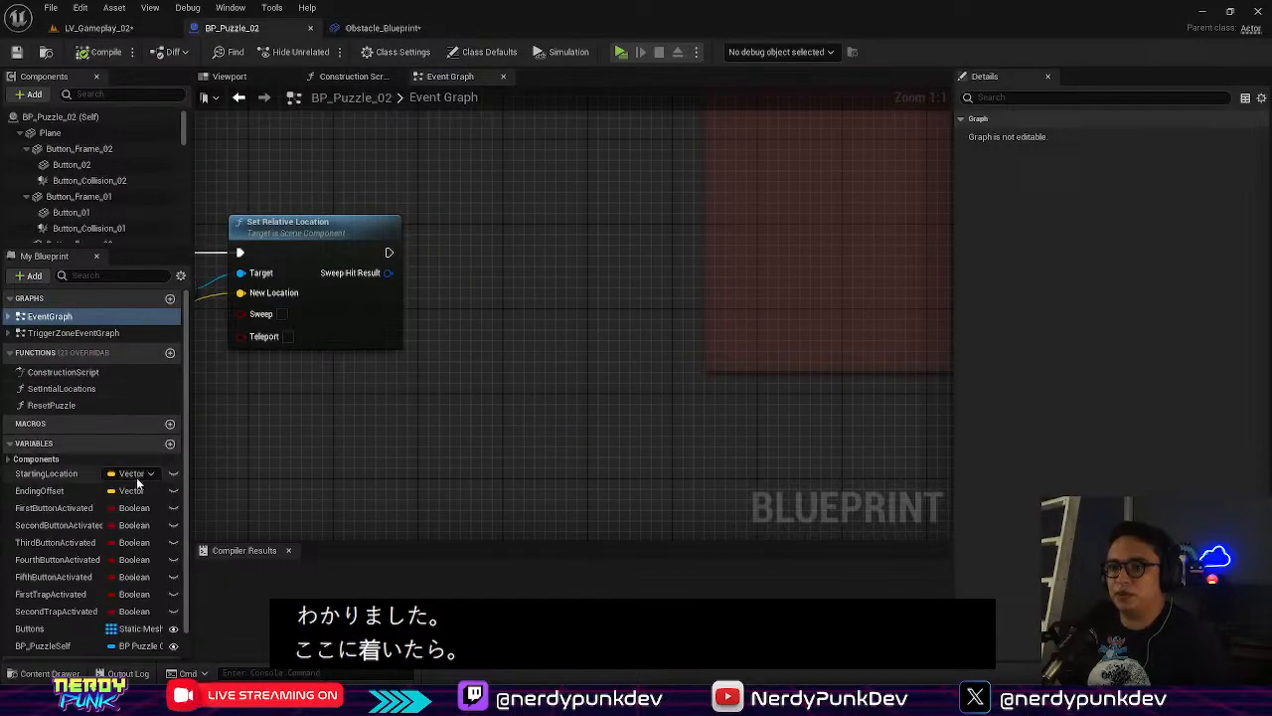
left_click(20, 461)
left_click(19, 461)
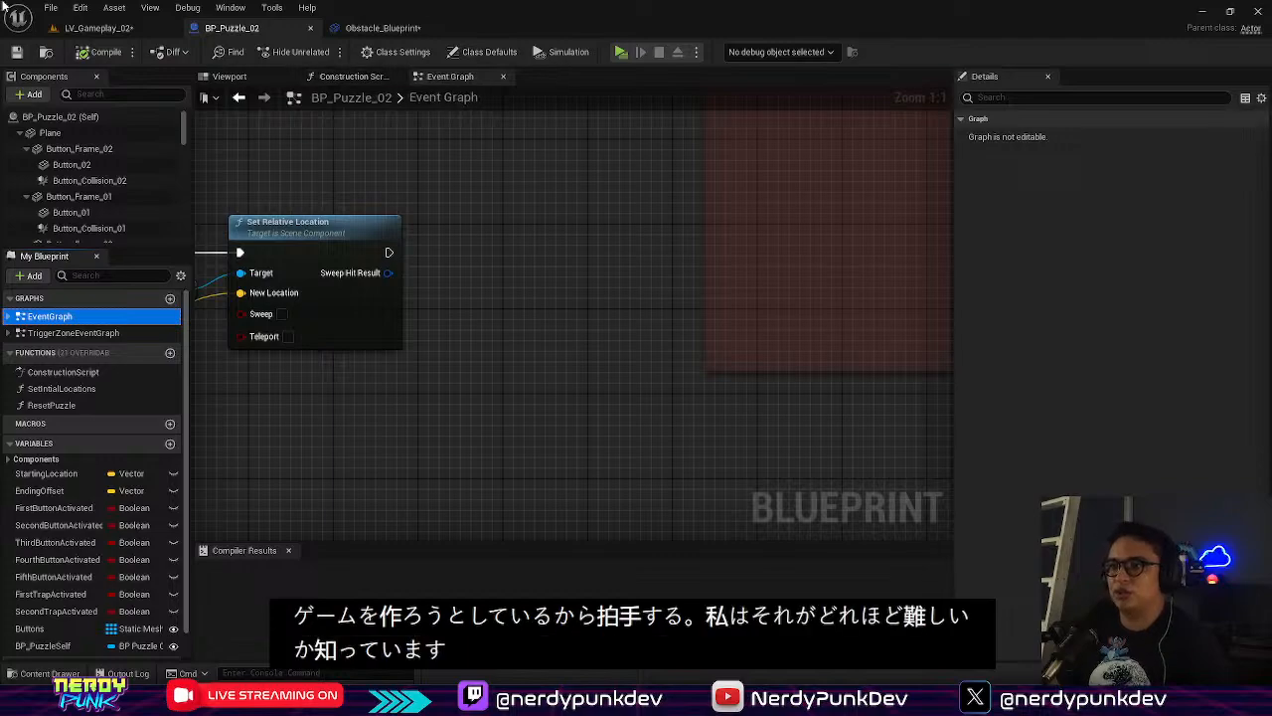
scroll(90, 420, "down", 1)
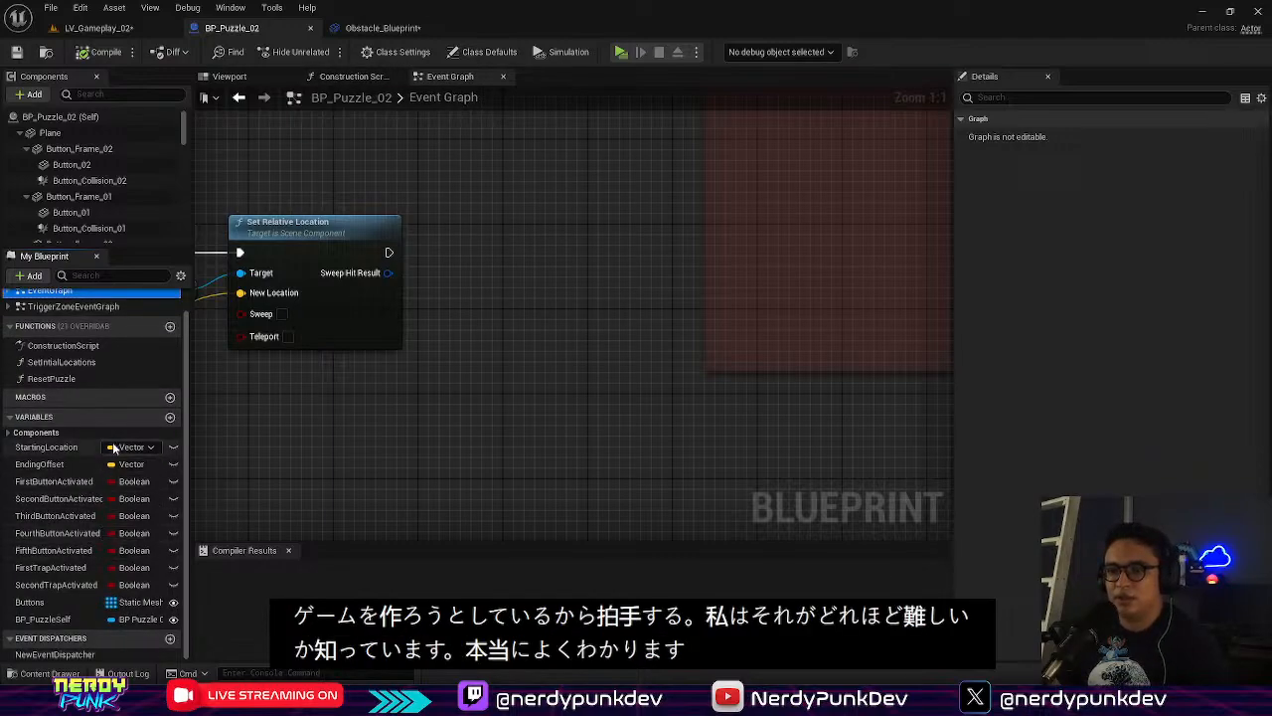
left_click(170, 417)
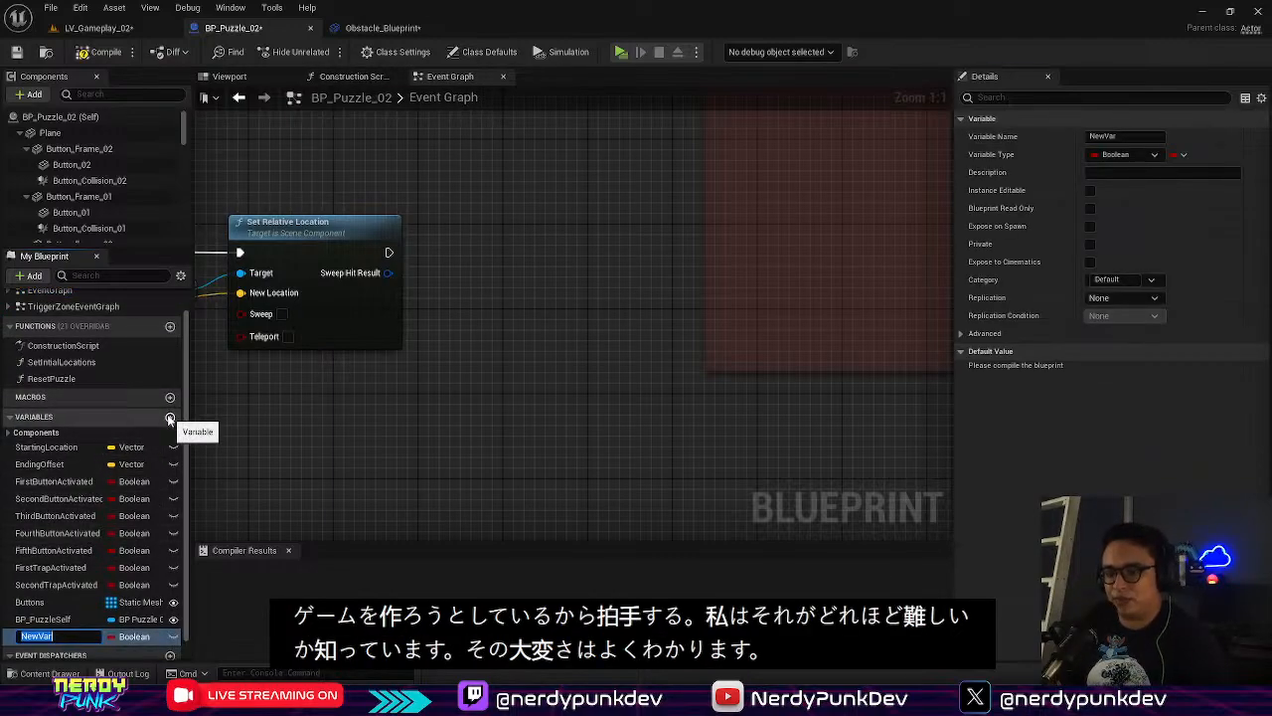
type("Obstacle")
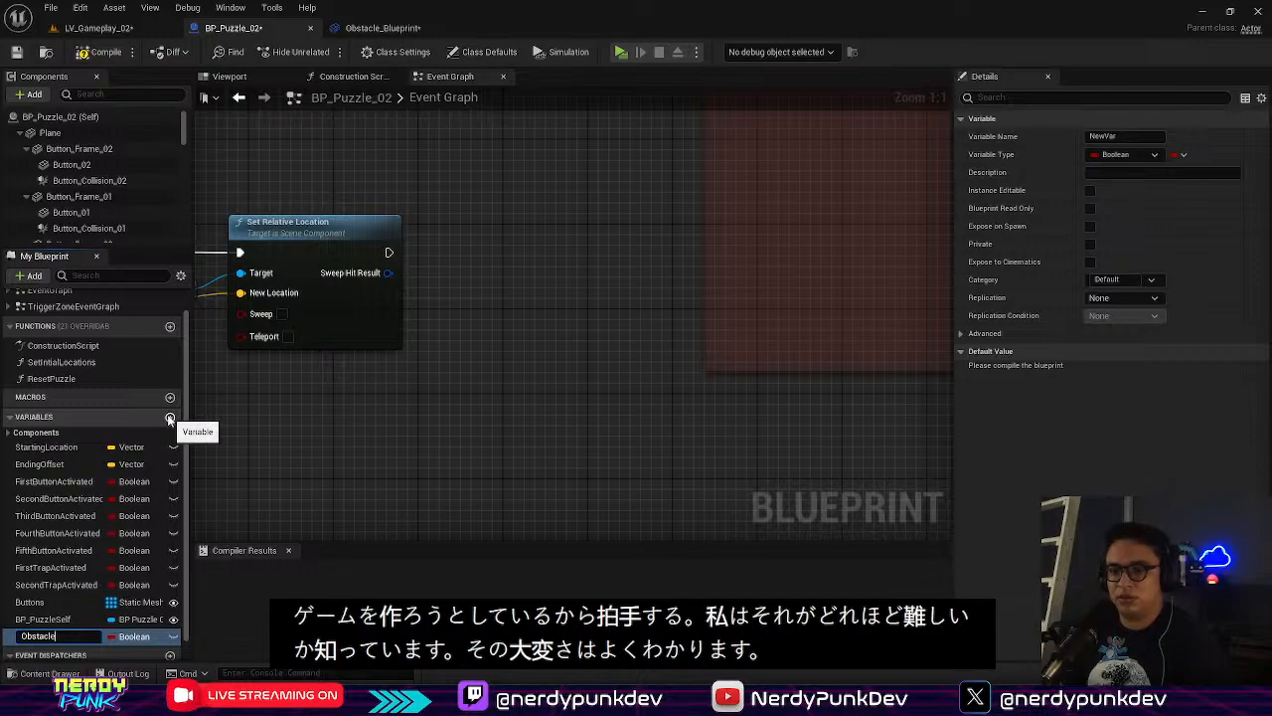
key("Return")
Set the Obstacle variable's type to an Obstacle Blueprint object reference
left_click(148, 636)
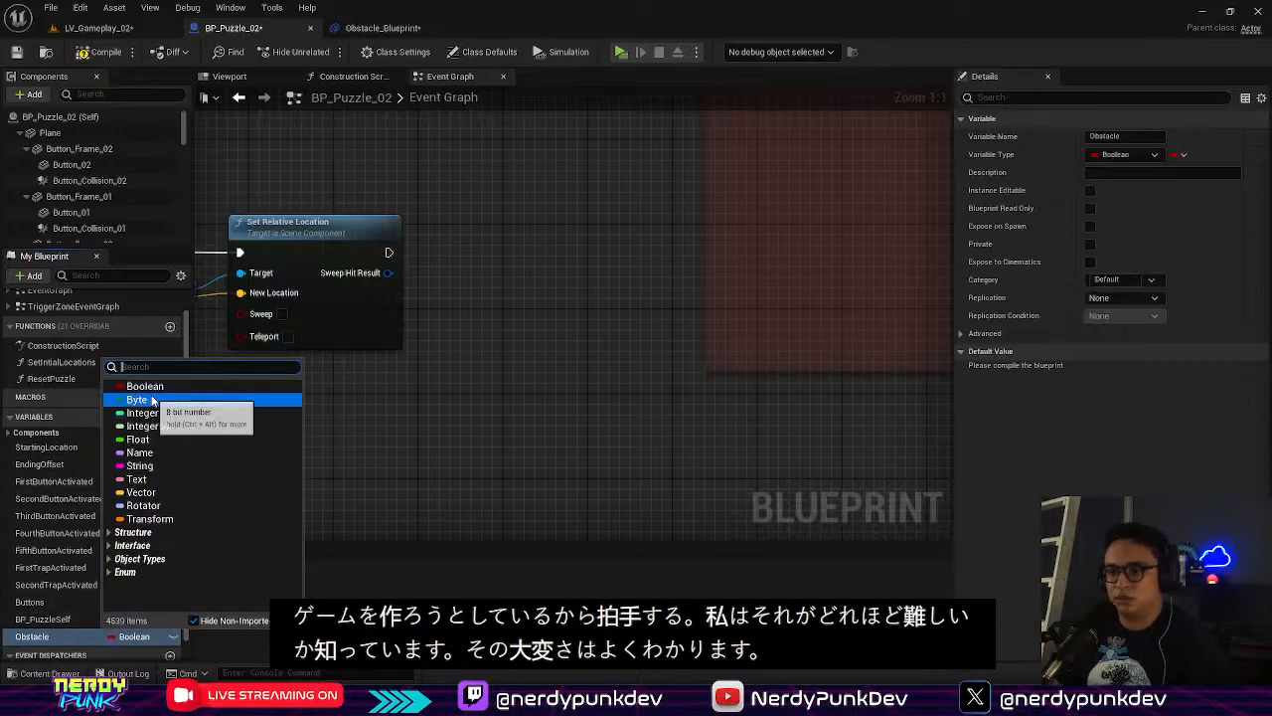
type("obstacle")
mouse_move(194, 417)
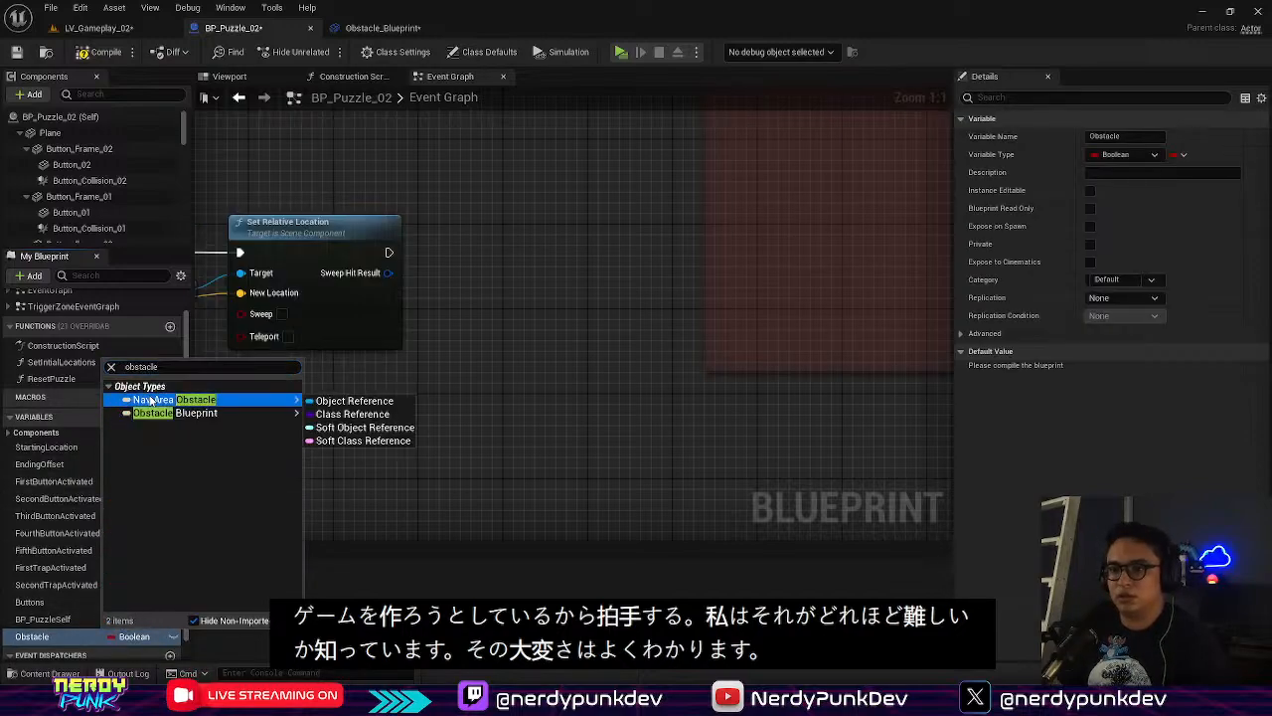
left_click(343, 401)
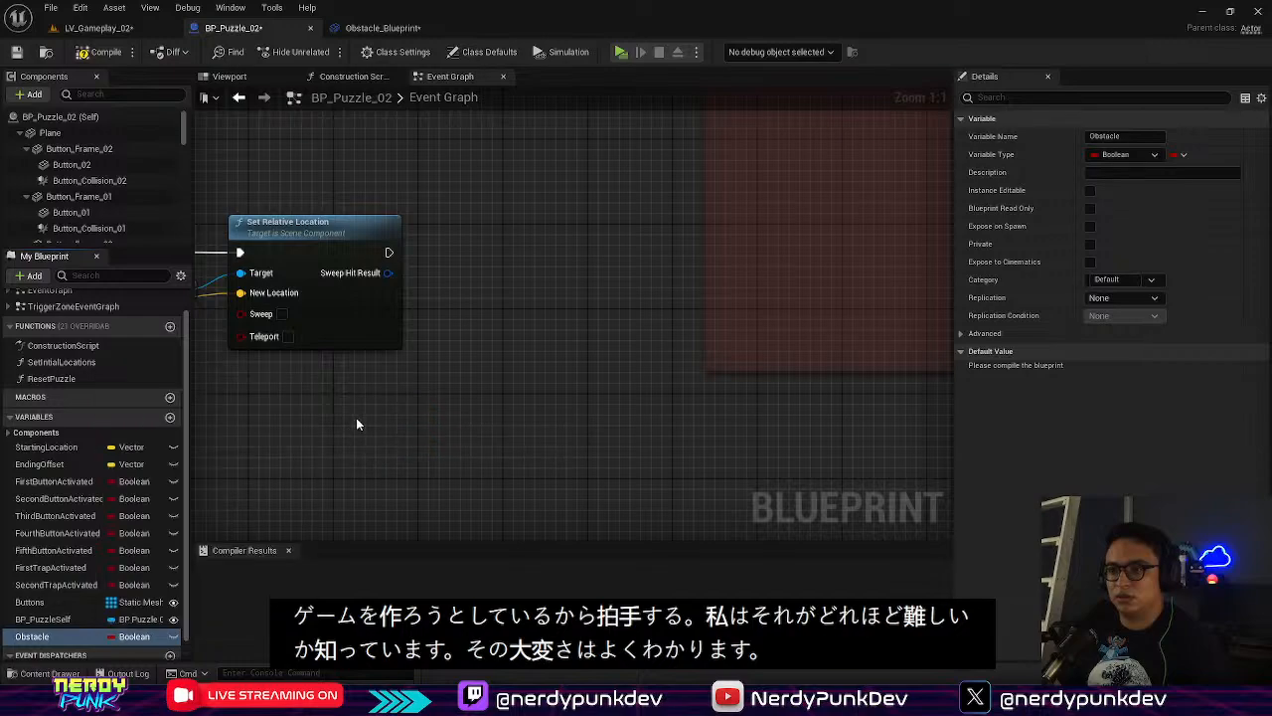
left_click(144, 636)
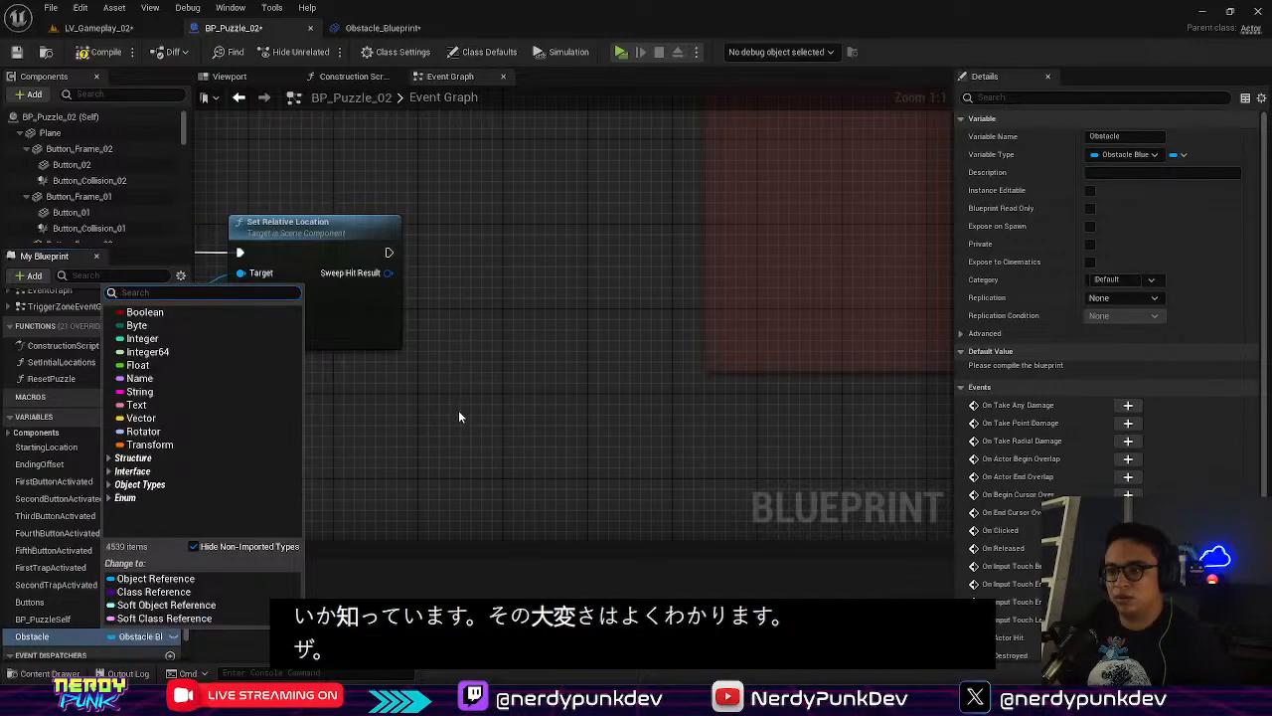
left_click(380, 463)
Place an Obstacle getter in the Event Graph and call Destroy Obstacle on it after the Set Relative Location node
left_click_drag(39, 636, 558, 380)
left_click(454, 433)
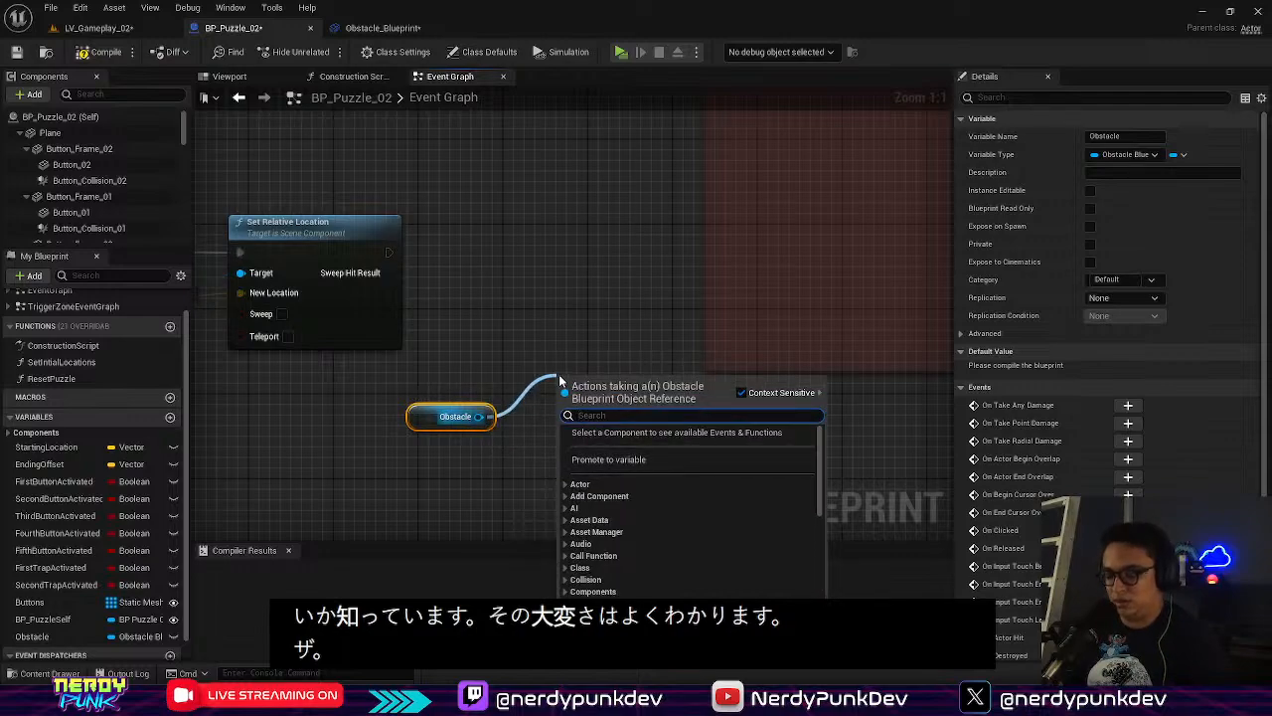
type("destr")
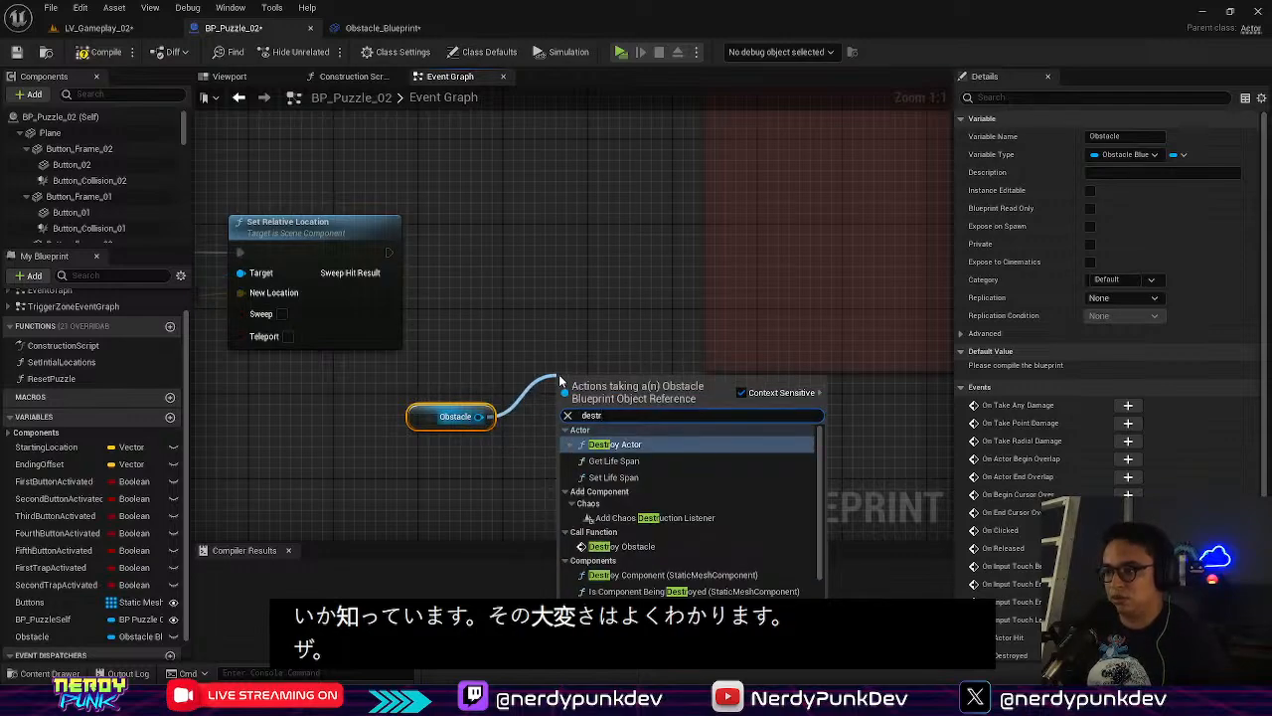
left_click(696, 547)
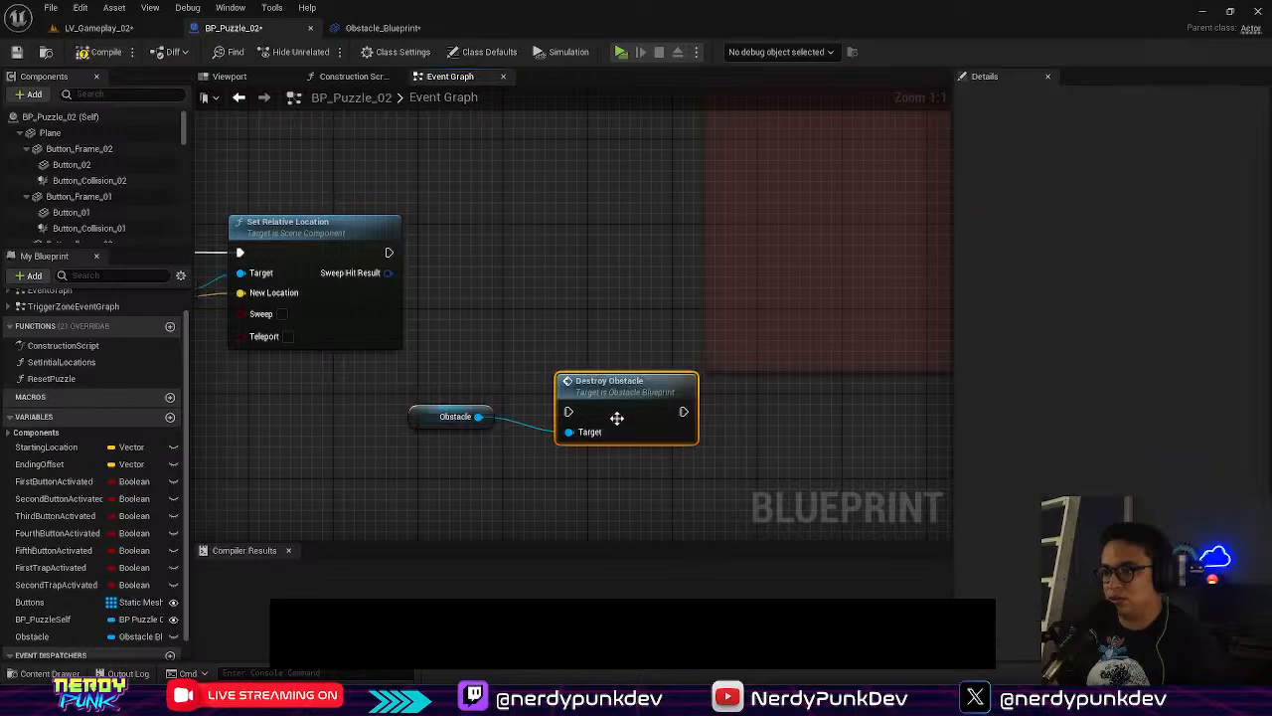
left_click_drag(613, 420, 592, 282)
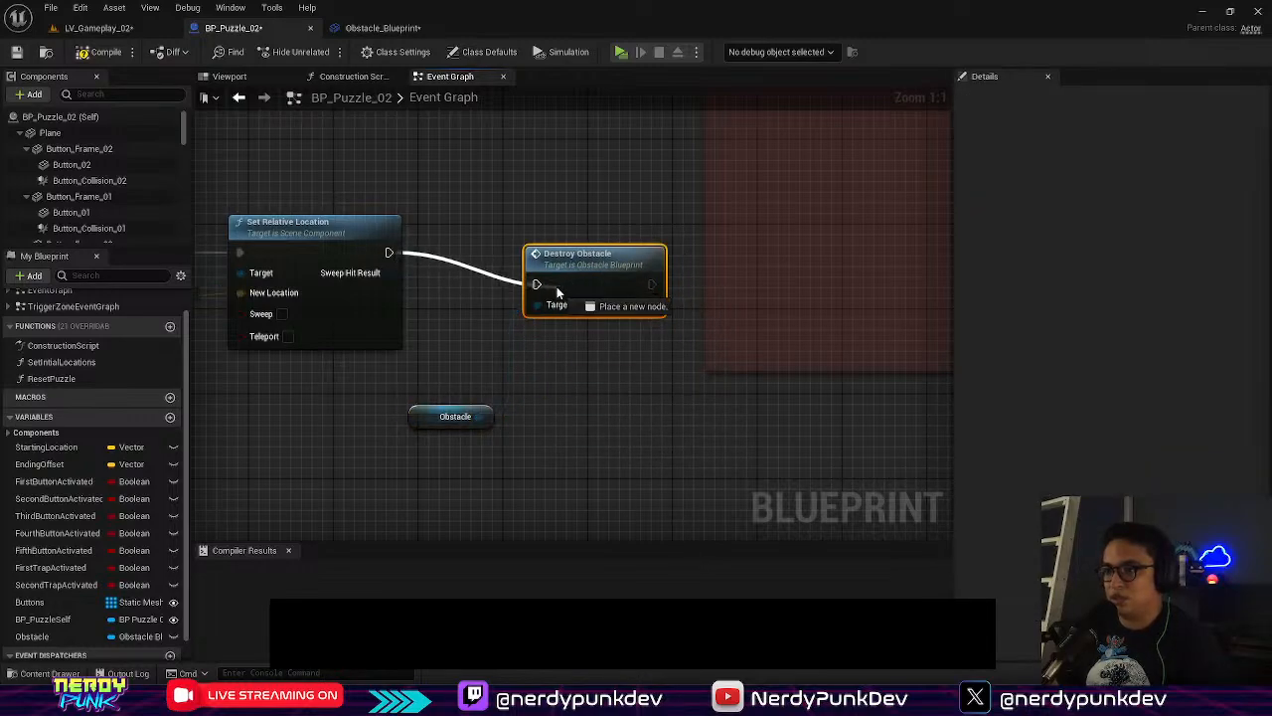
Playtest LV_Gameplay_02 and walk the character up the grassy ramp onto the puzzle's nearest corner tile
left_click(116, 35)
left_click(324, 52)
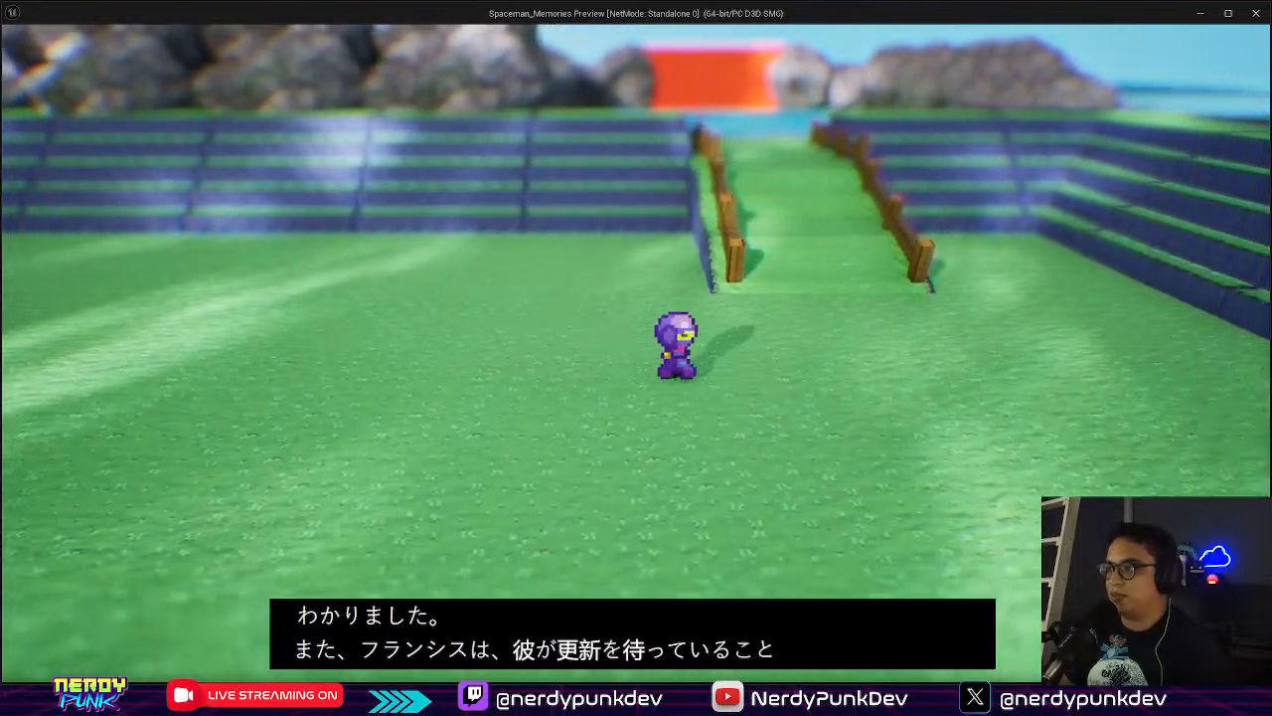
key("w")
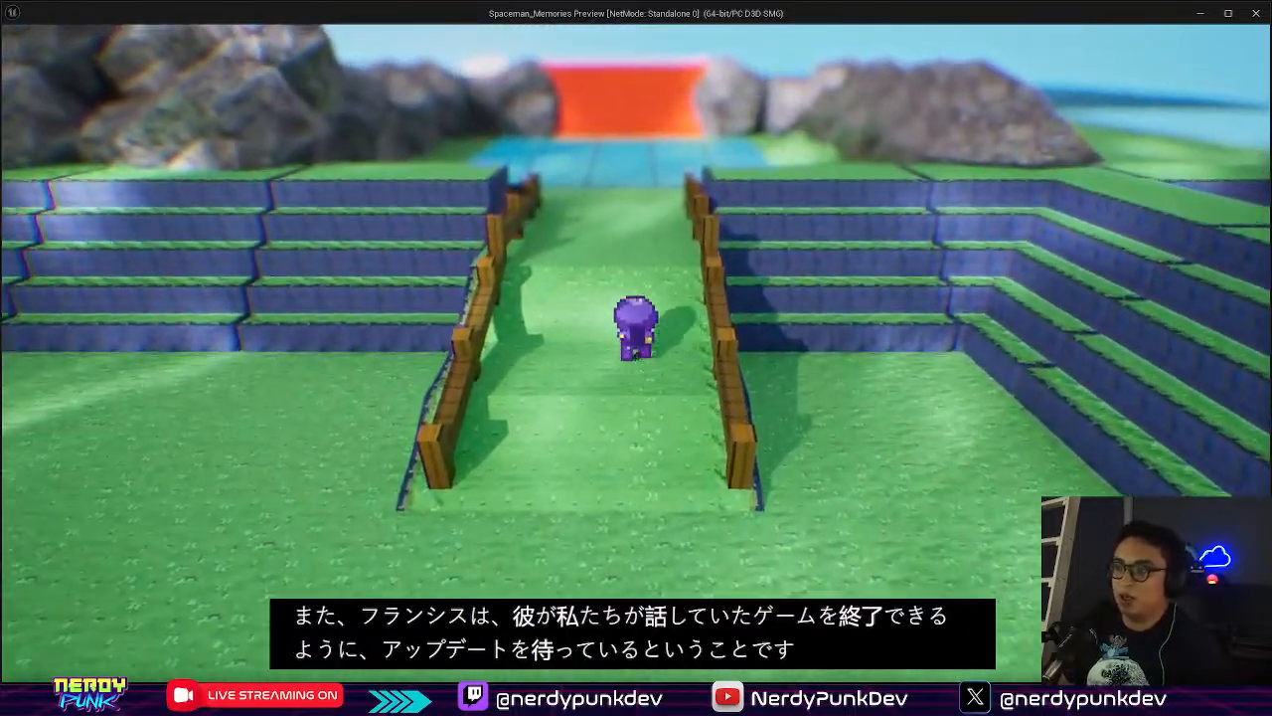
key("w")
key("a")
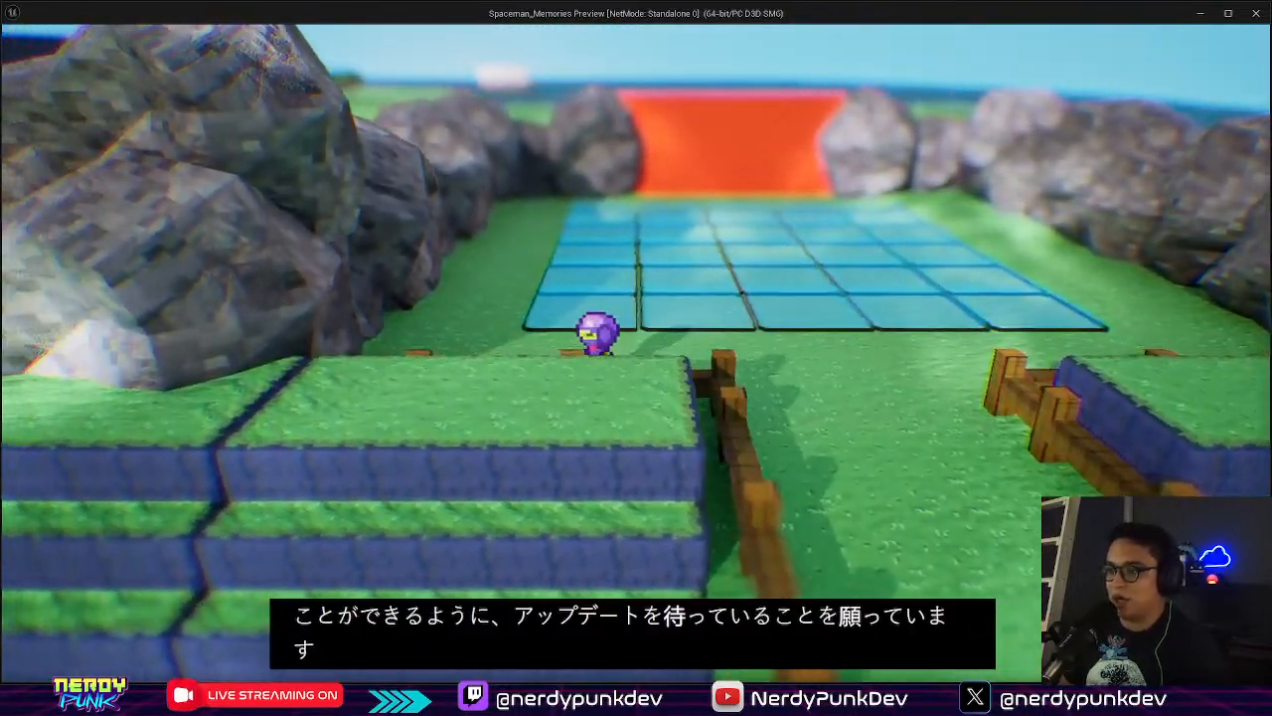
key("w")
key("w")
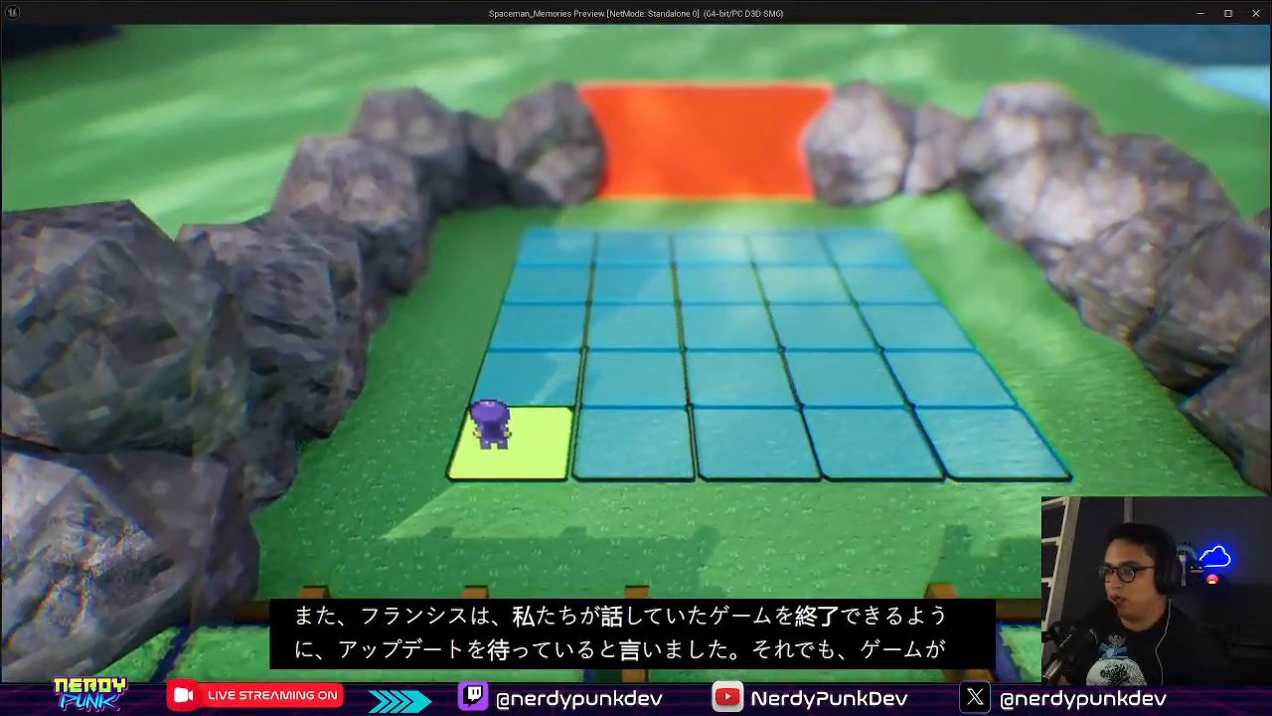
Walk the character along the puzzle's tile path towards the red barrier to test whether solving it removes the obstacle
key("d")
key("w")
key("w")
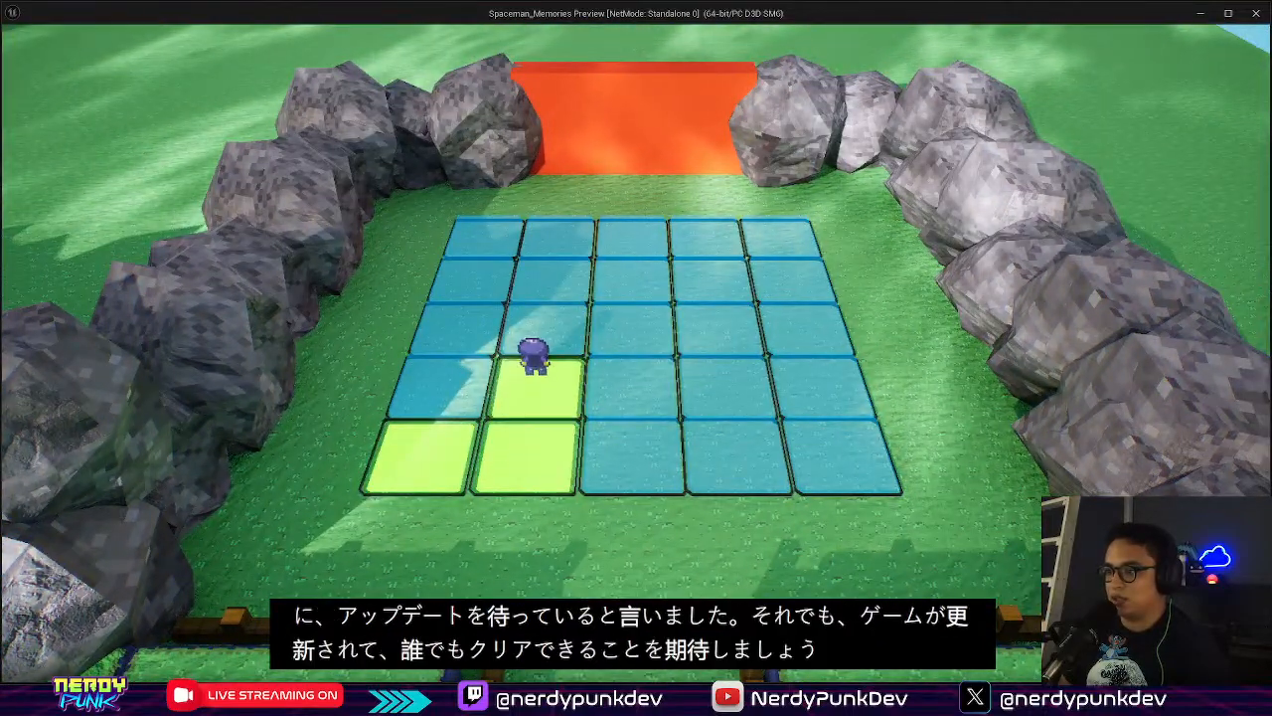
key("d")
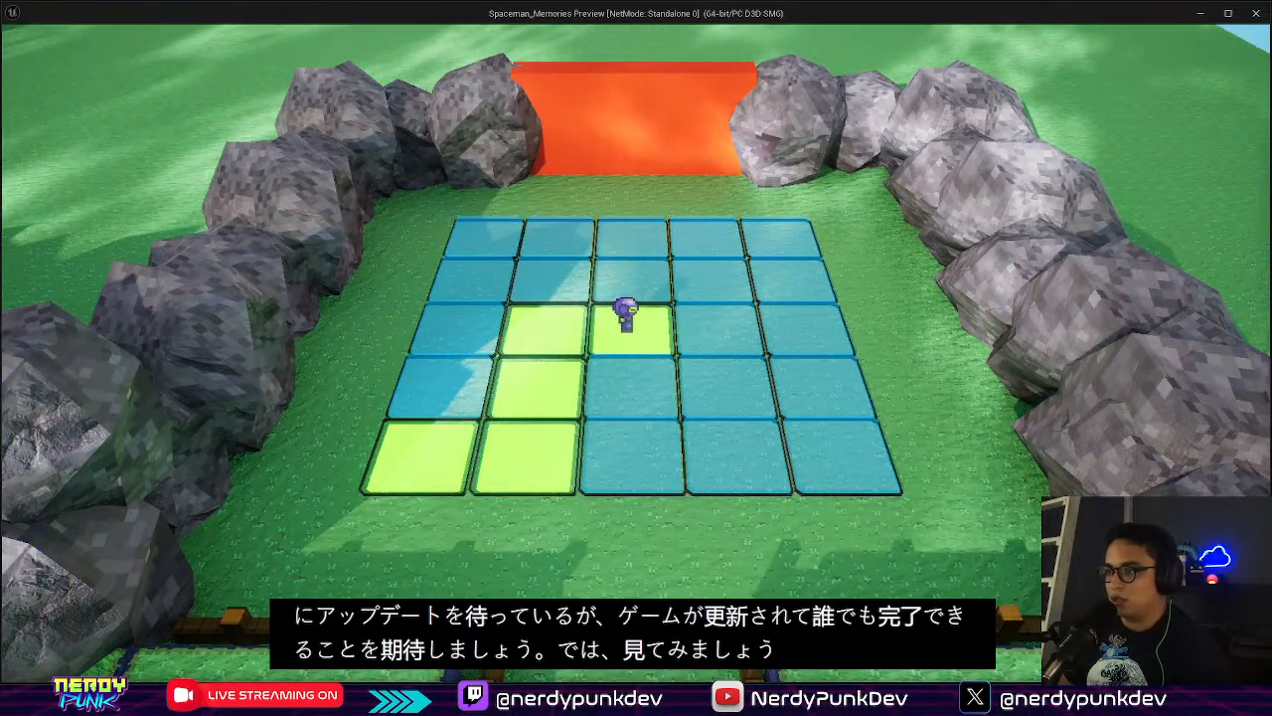
key("w")
key("s")
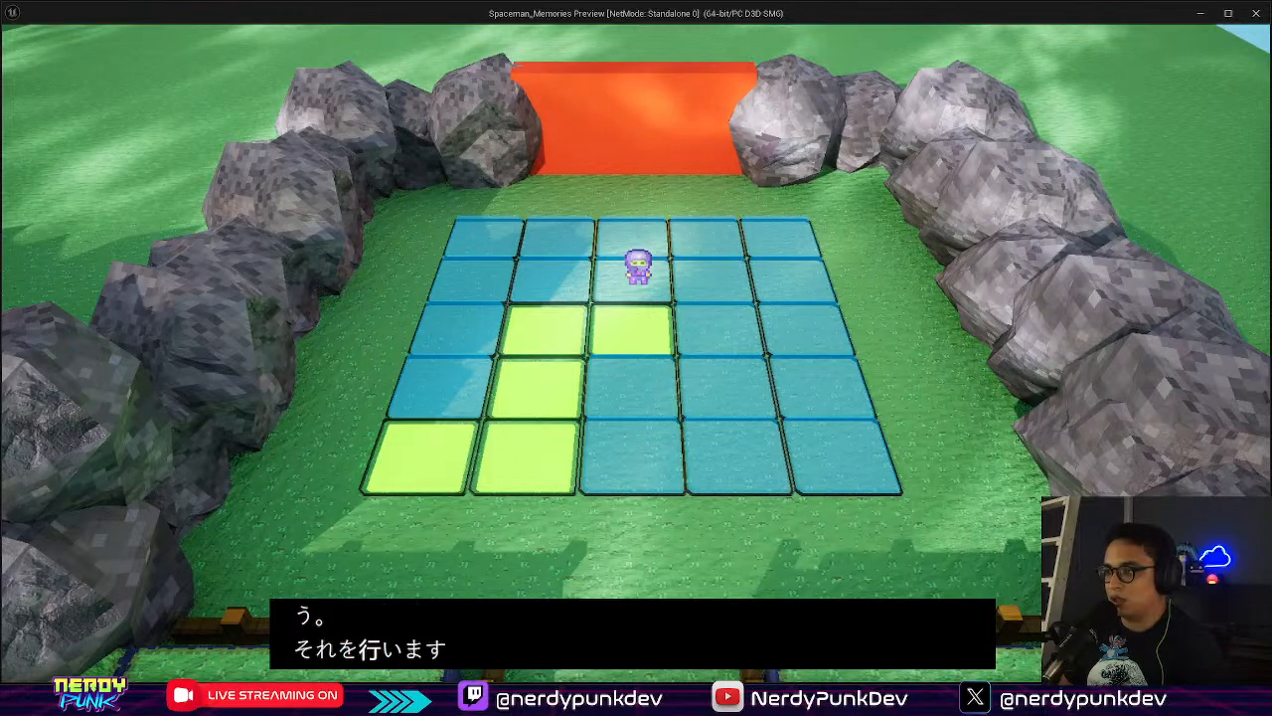
key("d")
key("w")
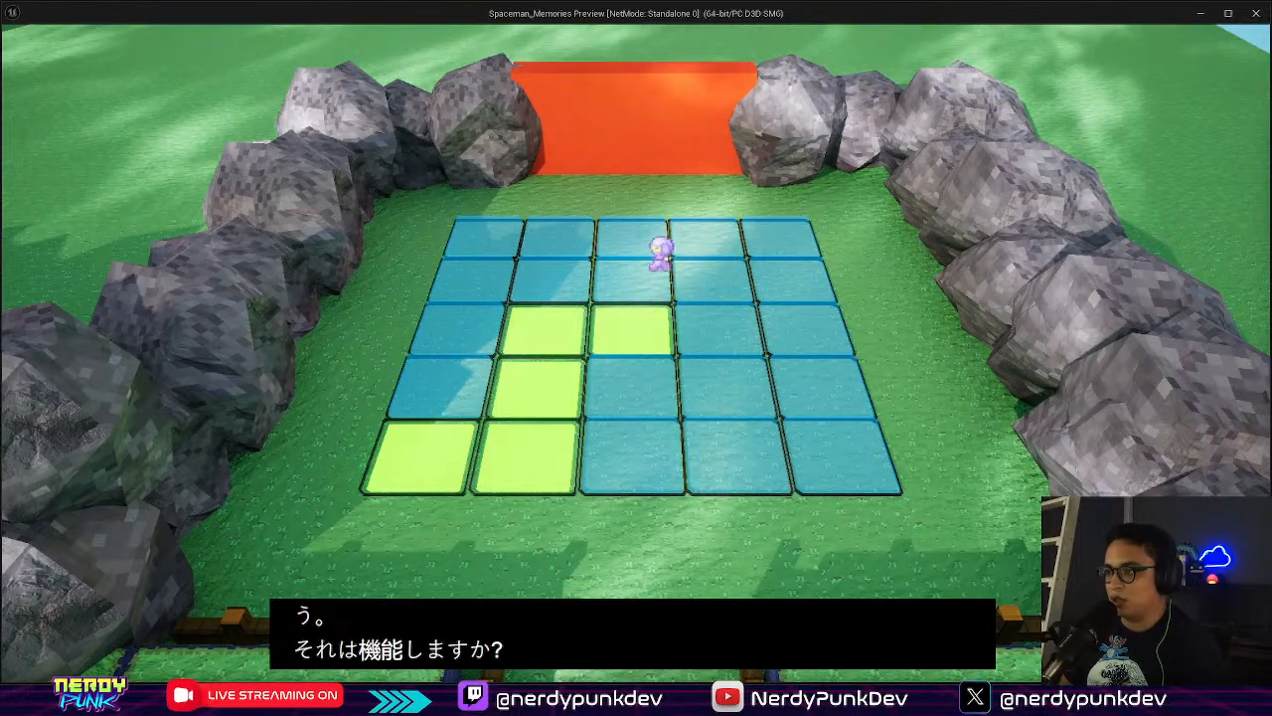
Return to the starting corner tile, retry the puzzle's tile path, and end the play session
key("s")
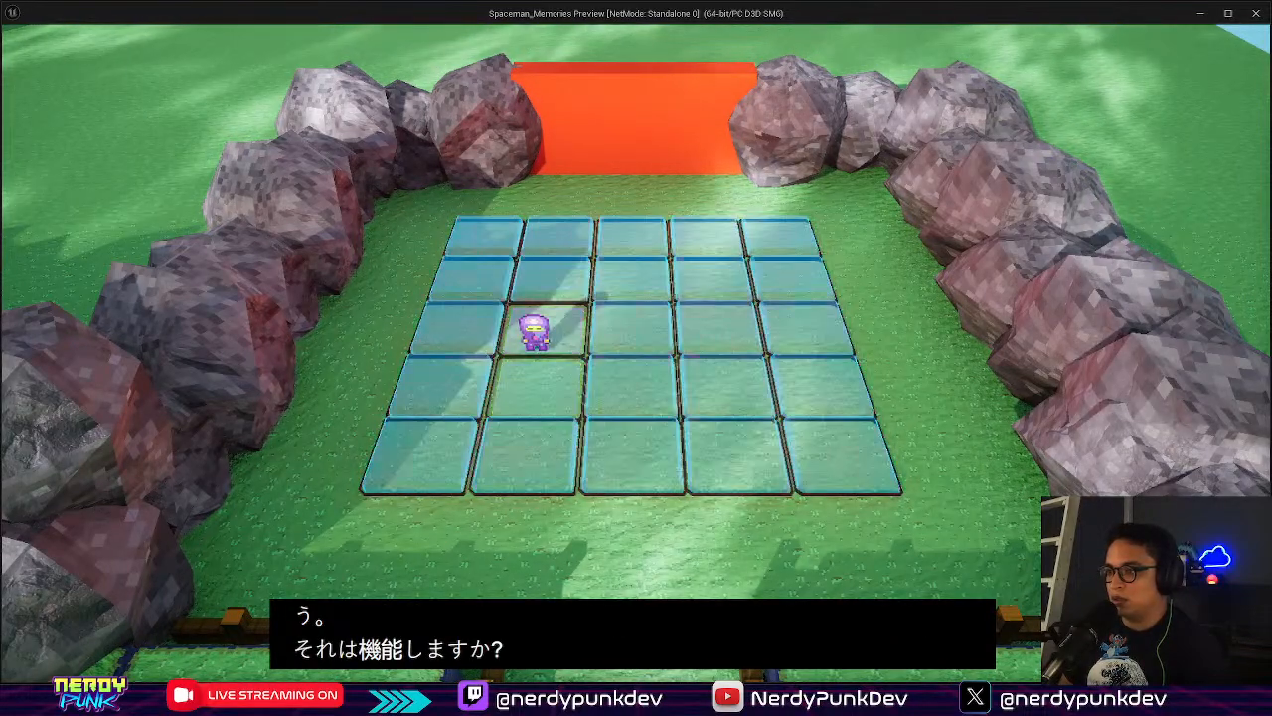
key("s")
key("s")
key("a")
key("a")
key("d")
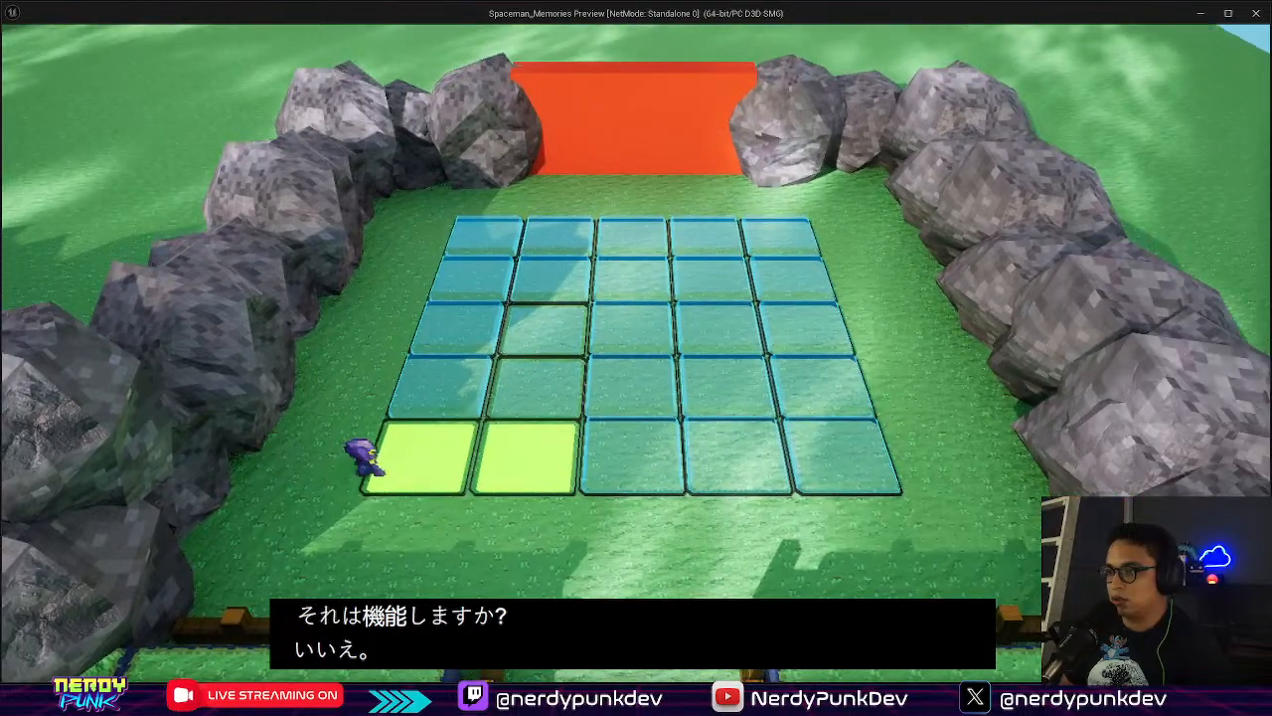
key("d")
key("w")
key("w")
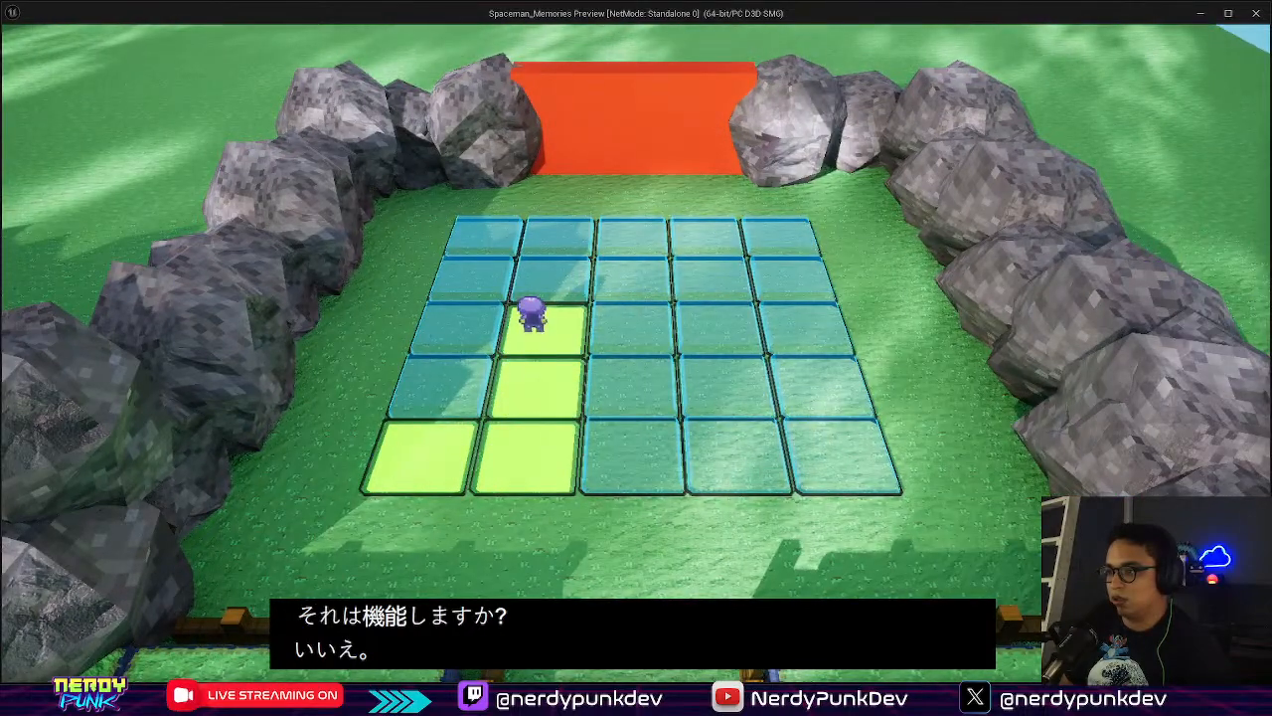
key("d")
key("d")
key("a")
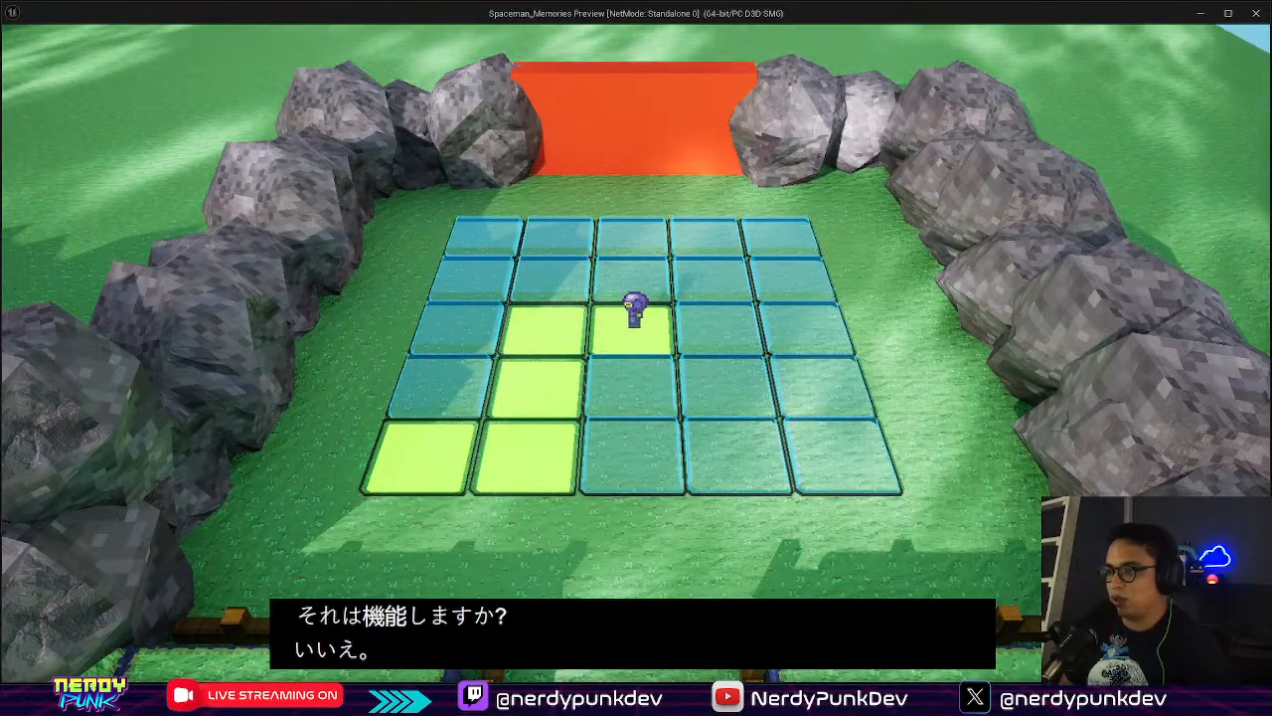
key("d")
key("d")
key("a")
key("w")
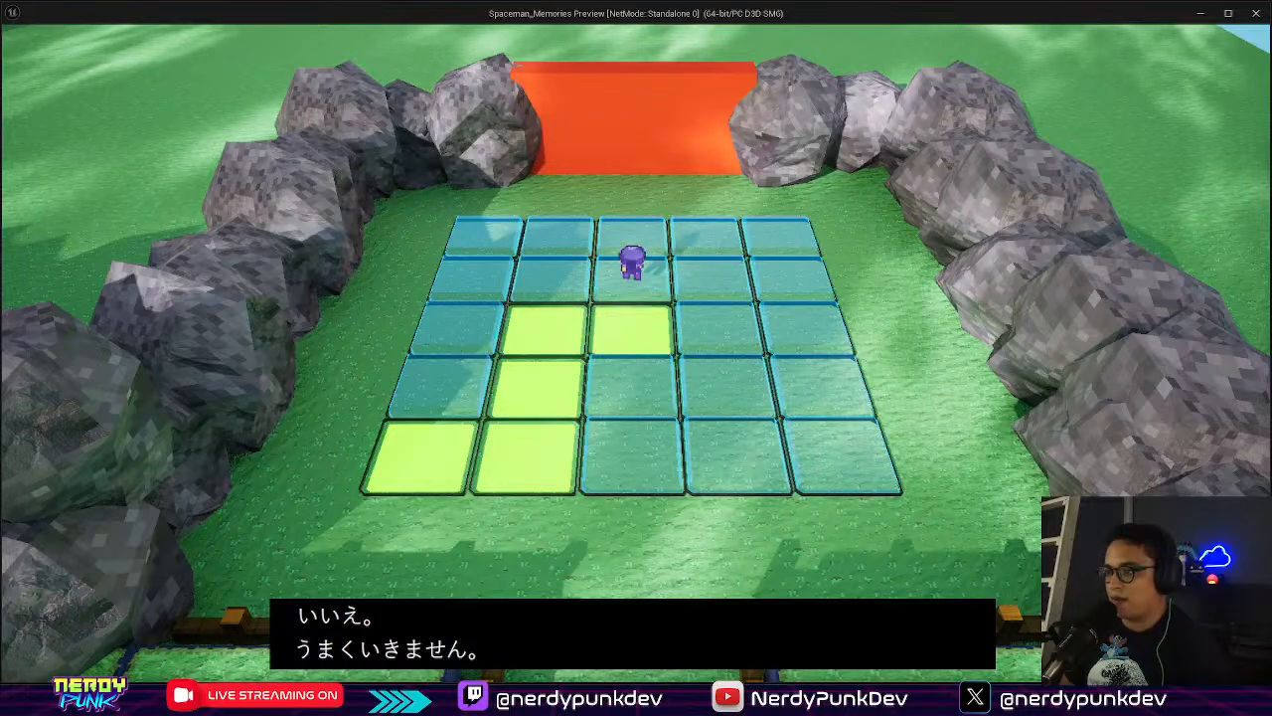
key("Escape")
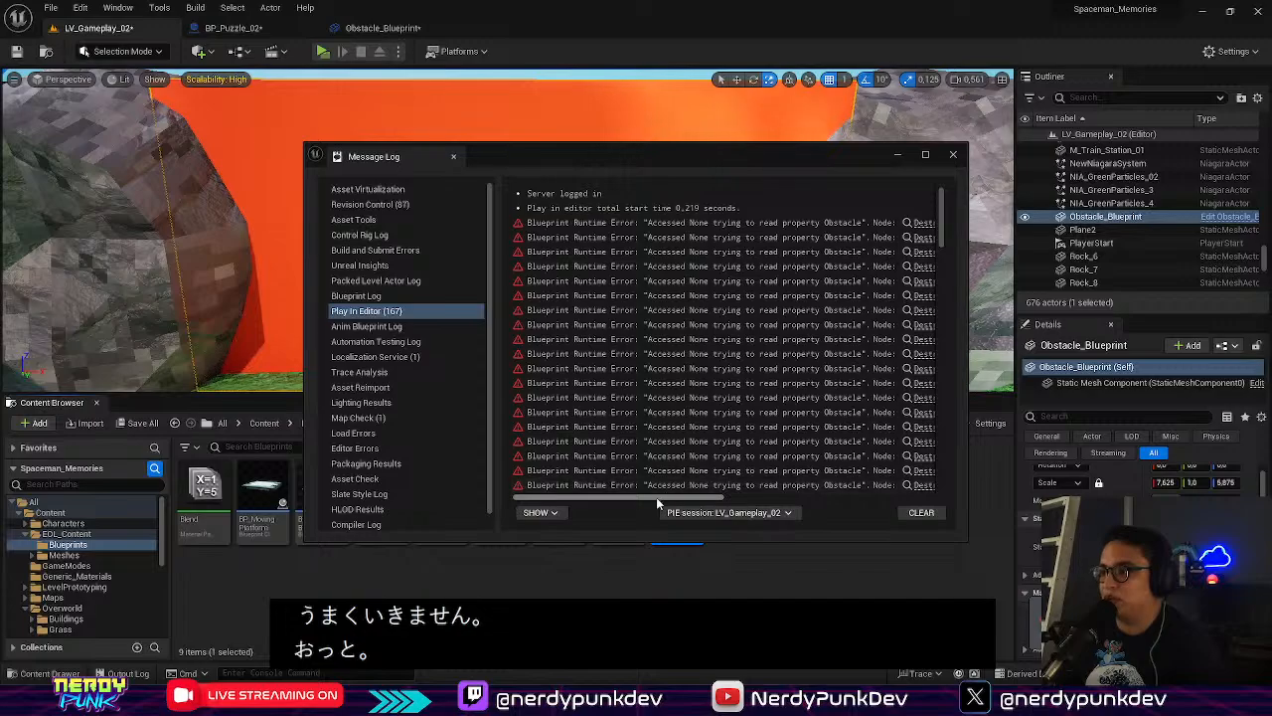
Review the Blueprint runtime errors in the message log, clear them, and close the log over Obstacle_Blueprint
left_click_drag(669, 488, 970, 508)
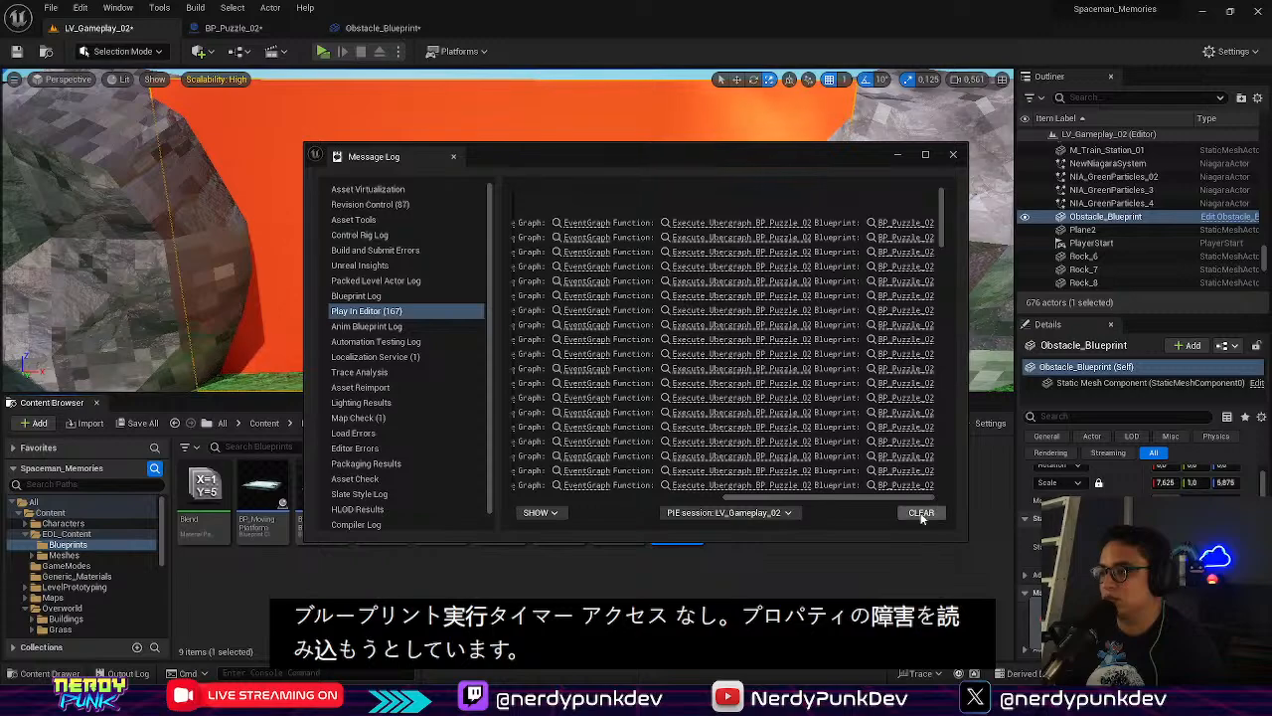
left_click(922, 512)
left_click(383, 27)
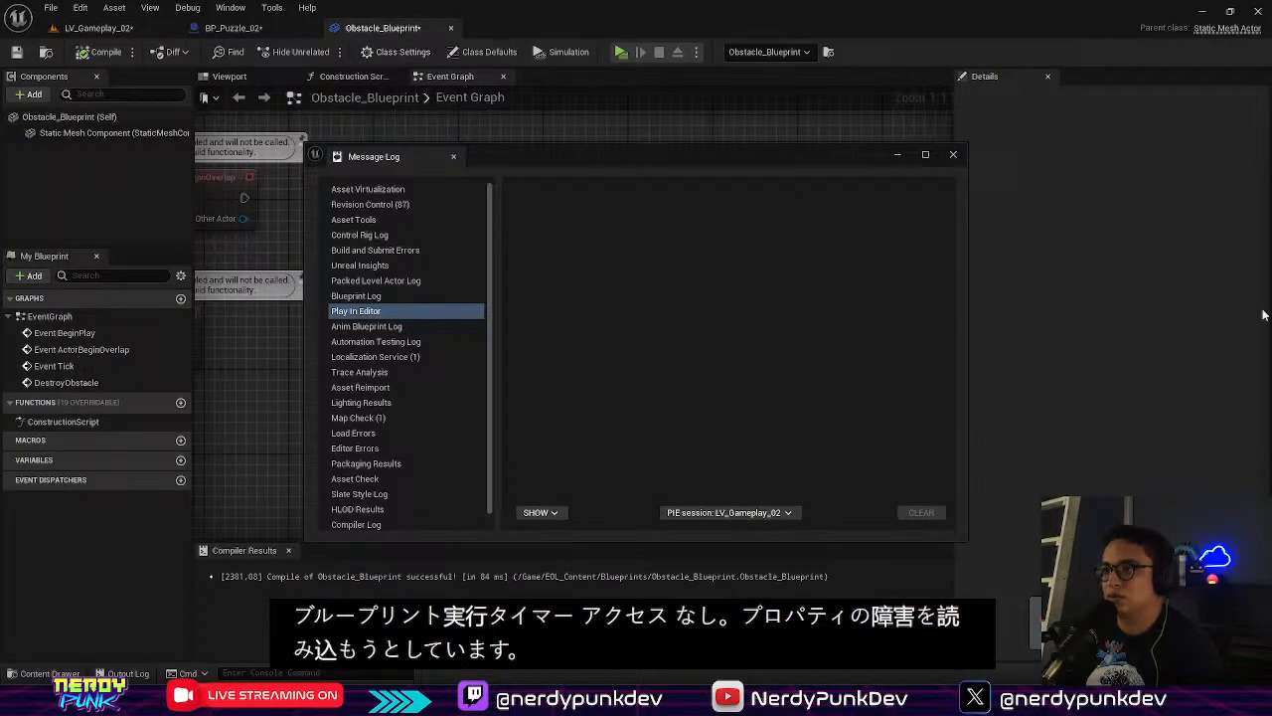
left_click(953, 157)
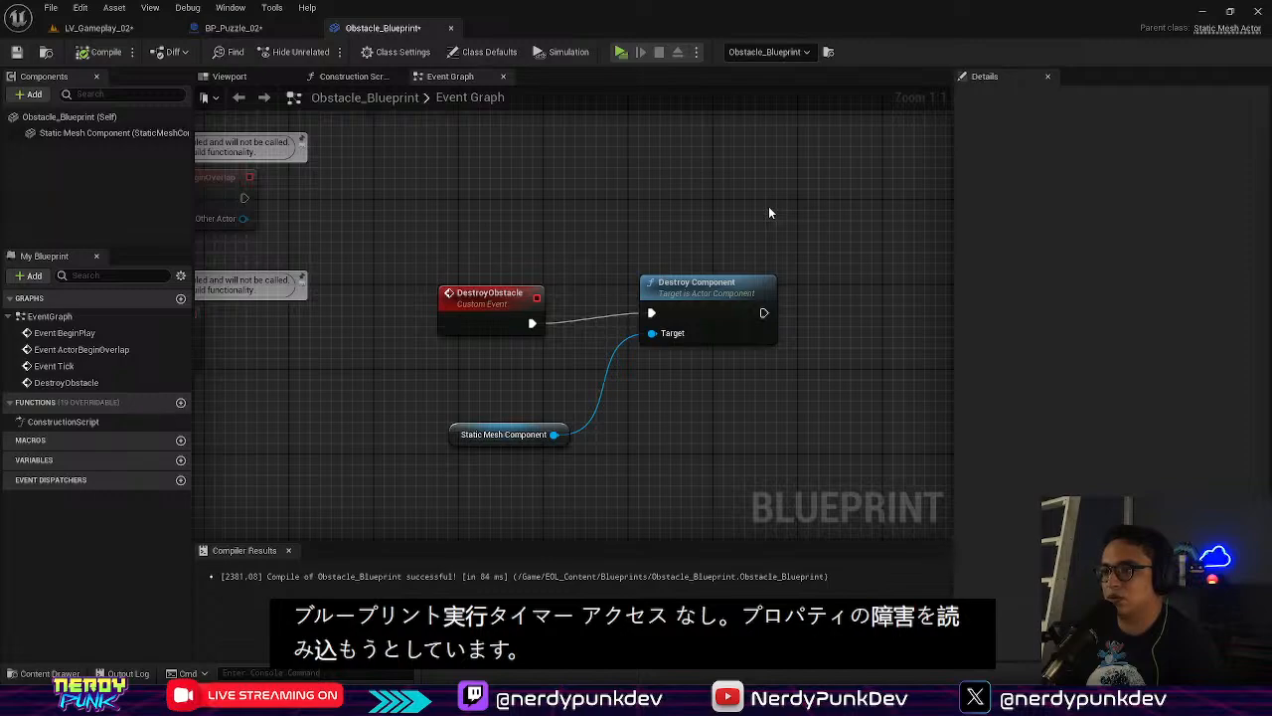
Inspect Obstacle_Blueprint's Static Mesh Component reference, its construction script and the mesh in its viewport
left_click(449, 435)
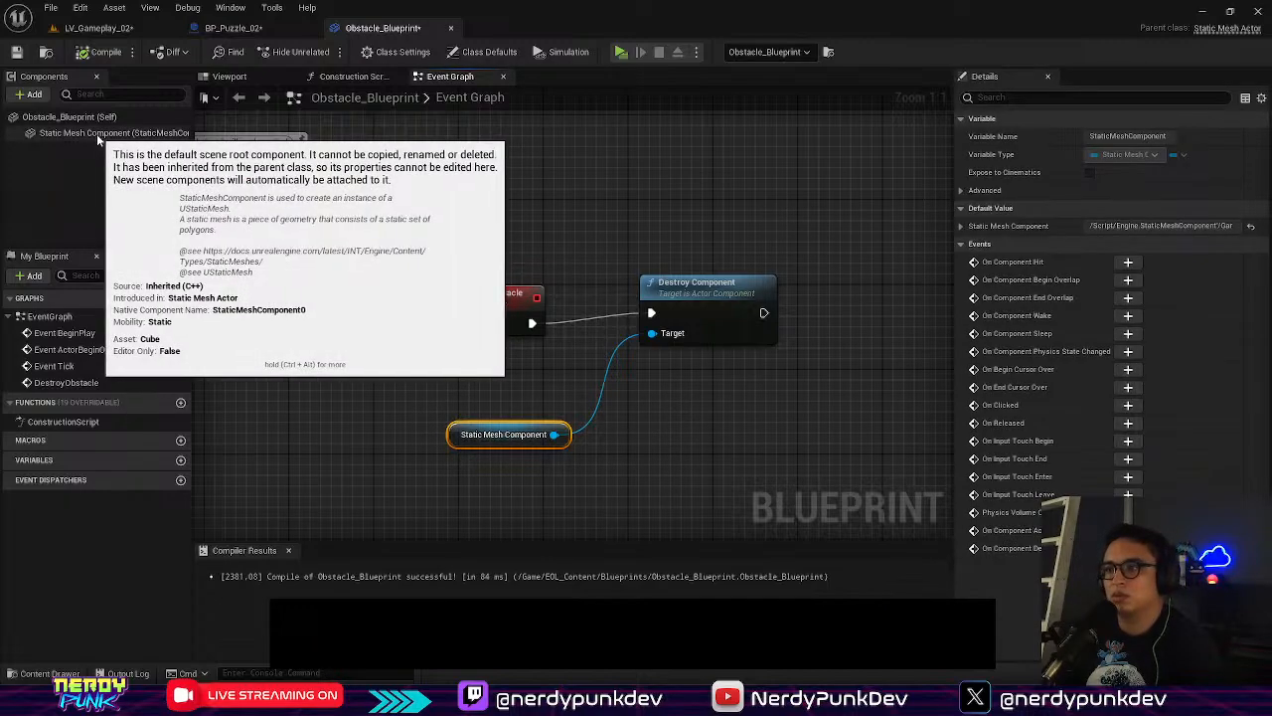
left_click(465, 180)
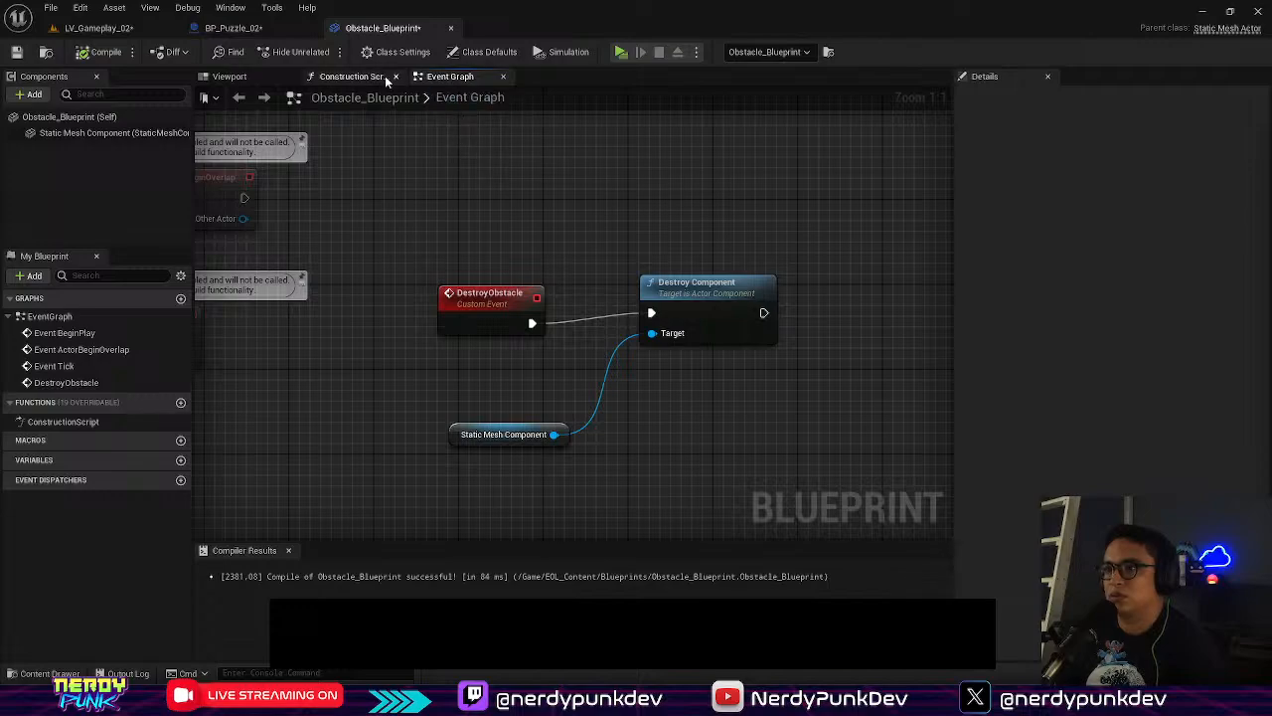
left_click(353, 76)
left_click(231, 77)
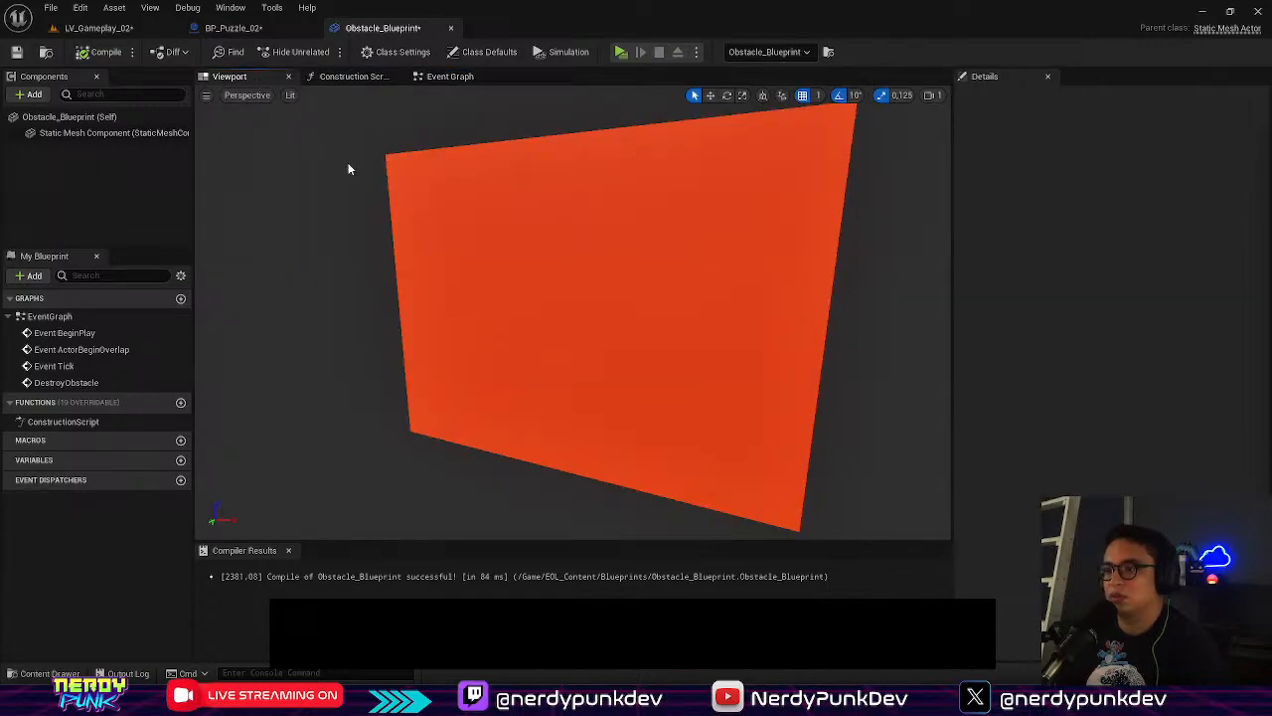
Replace BP_Puzzle_02's Destroy Obstacle call with a Destroy Actor node targeting Obstacle, executed after Set Relative Location
left_click(234, 28)
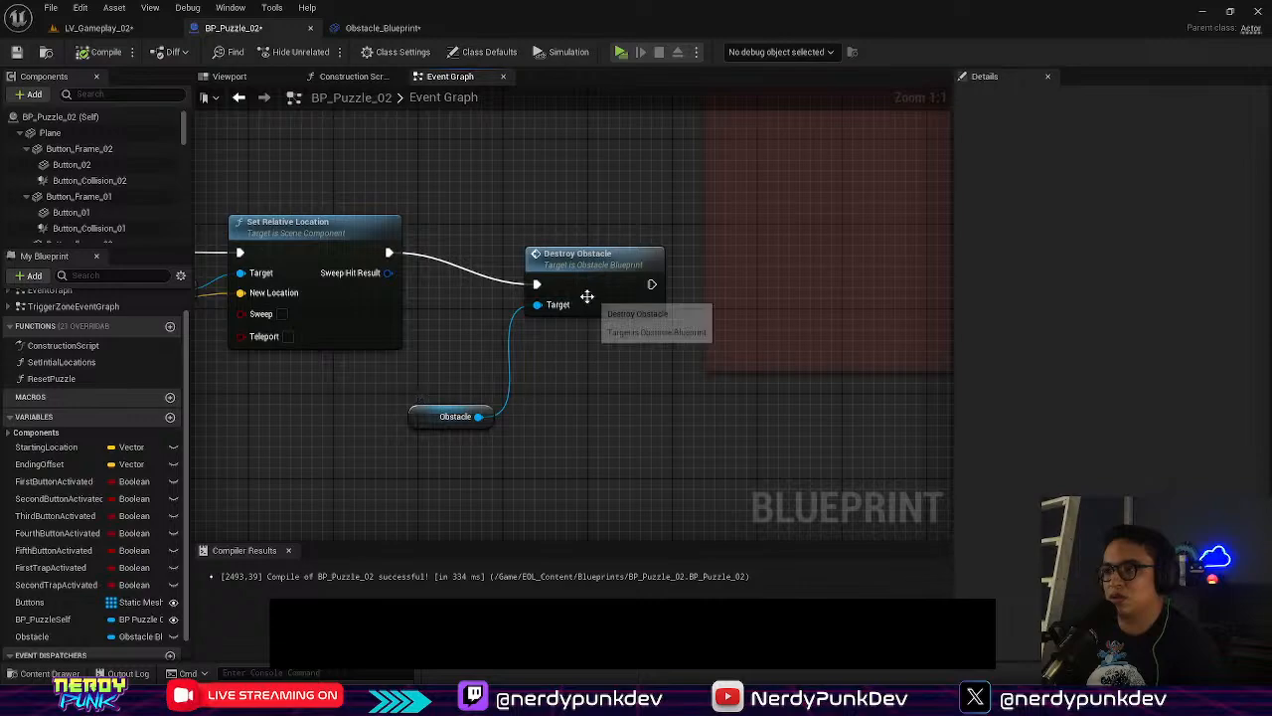
left_click(631, 288)
key("Delete")
left_click_drag(481, 417, 537, 313)
type("destroy")
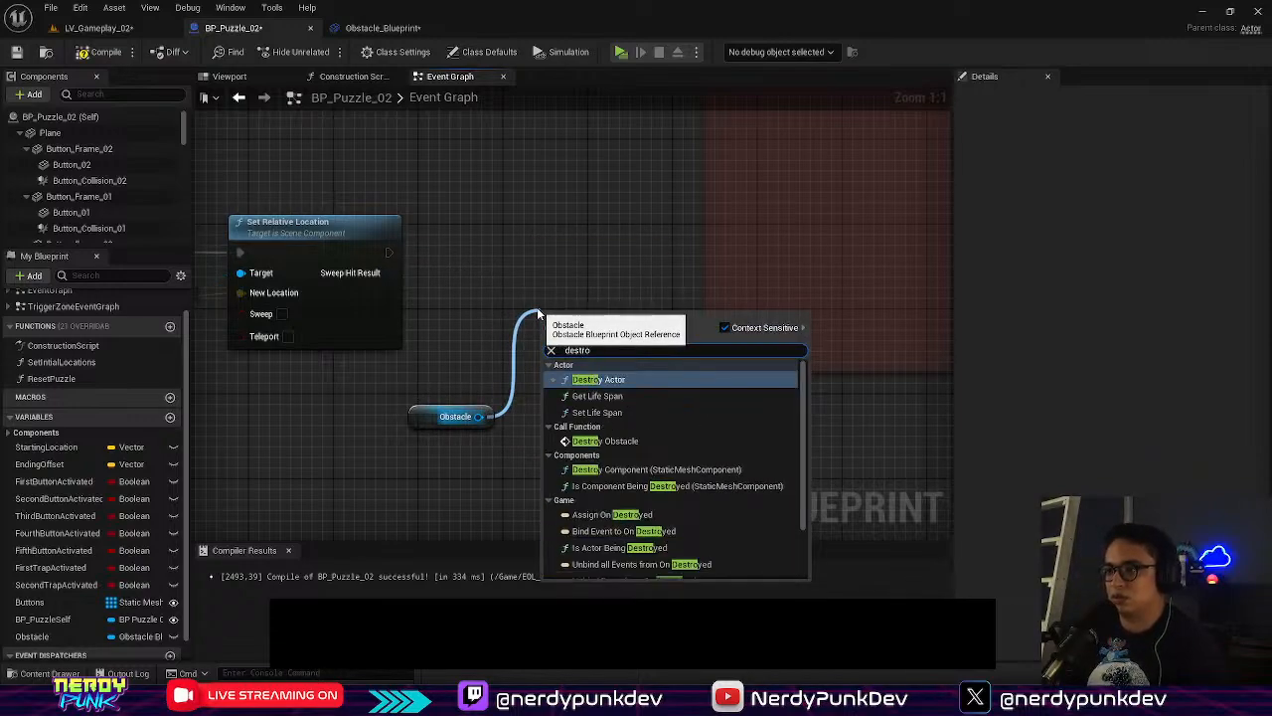
left_click(604, 378)
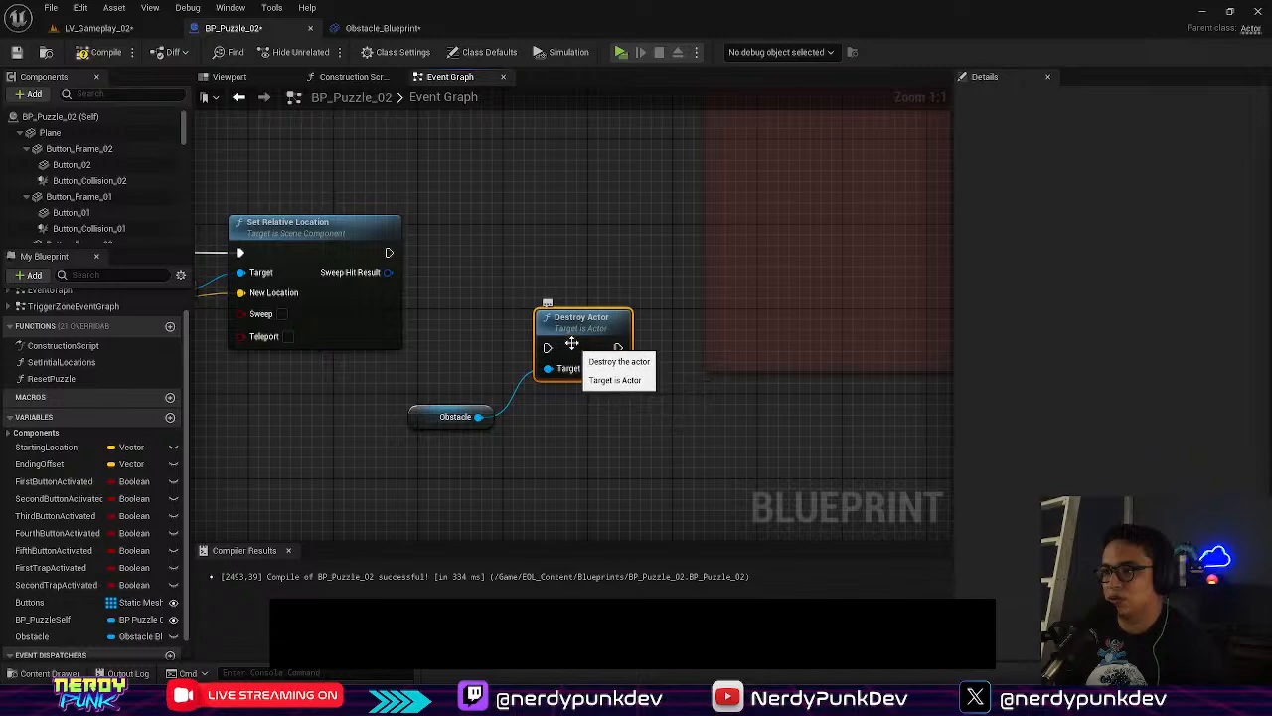
left_click_drag(387, 259, 611, 285)
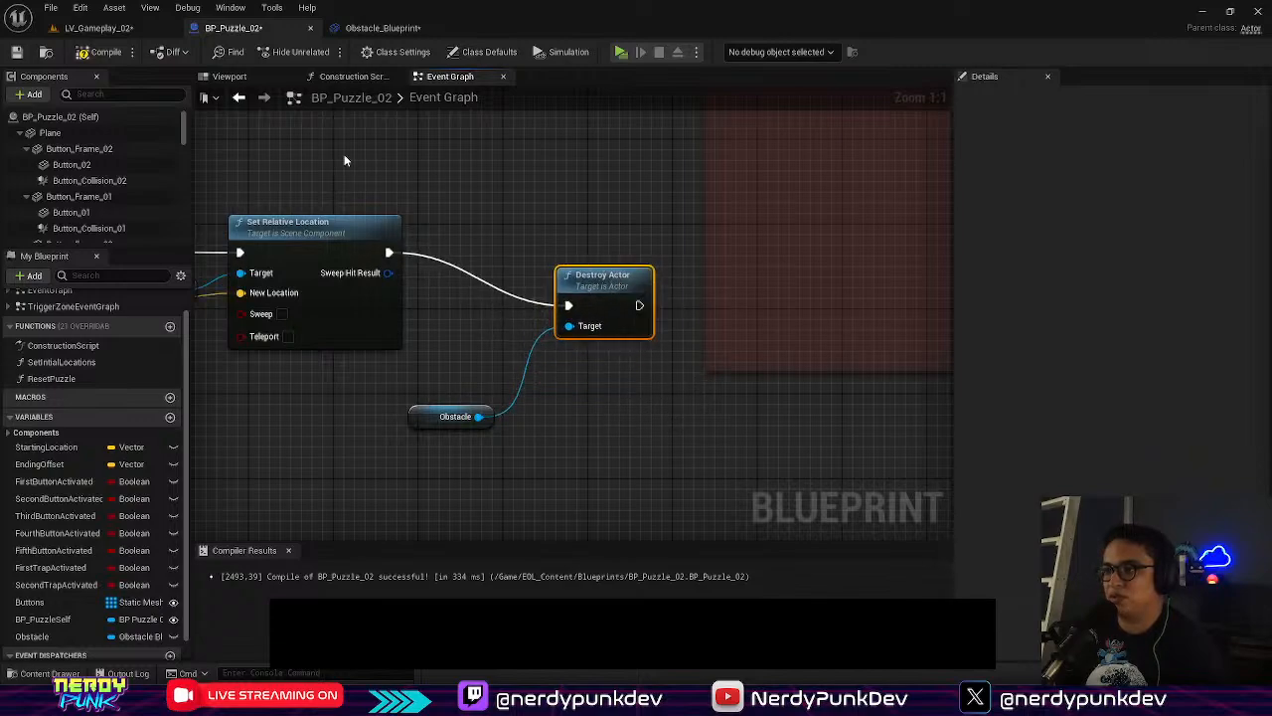
Playtest LV_Gameplay_02, walking the character from the train station through both torii gates and on past the village buildings
left_click(105, 27)
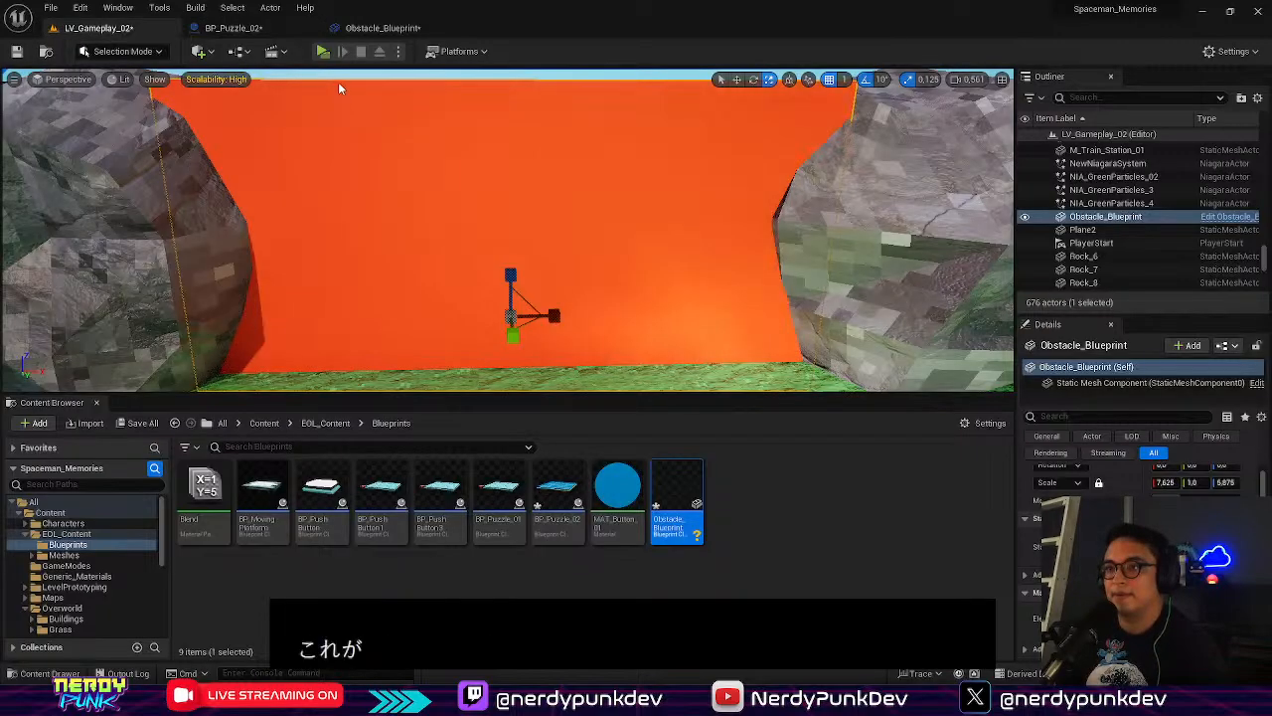
left_click(323, 51)
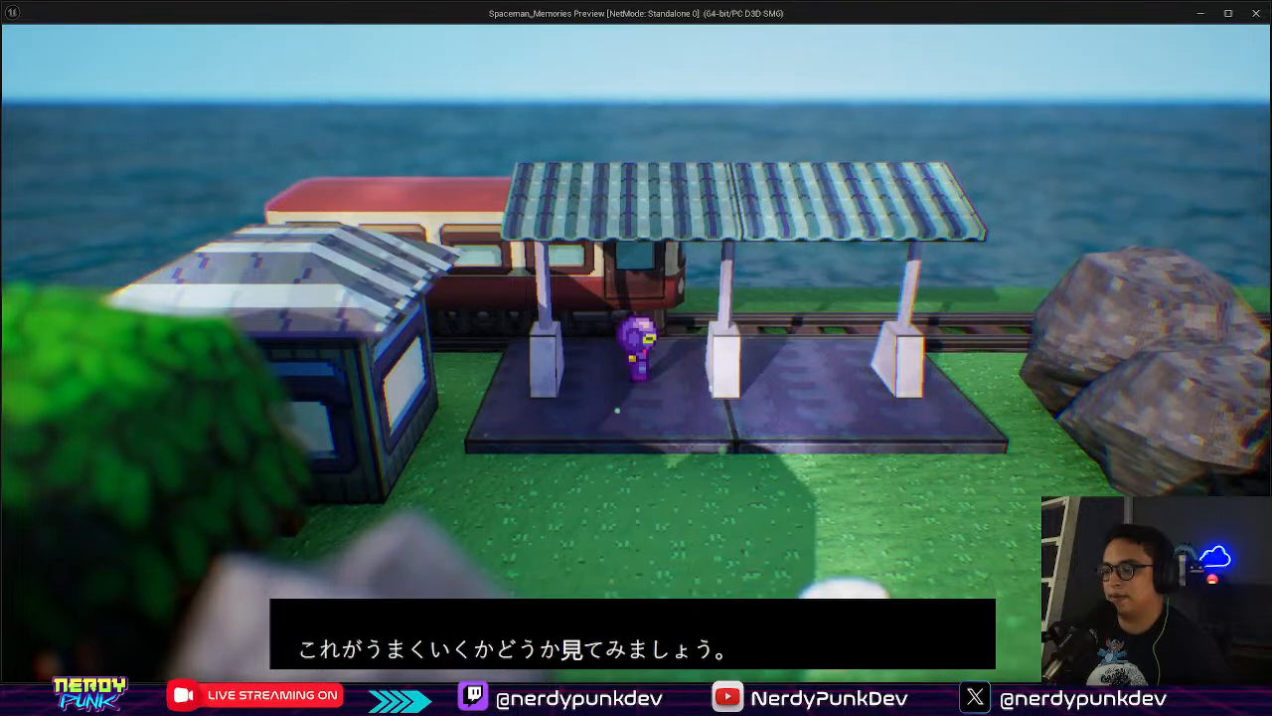
key("s")
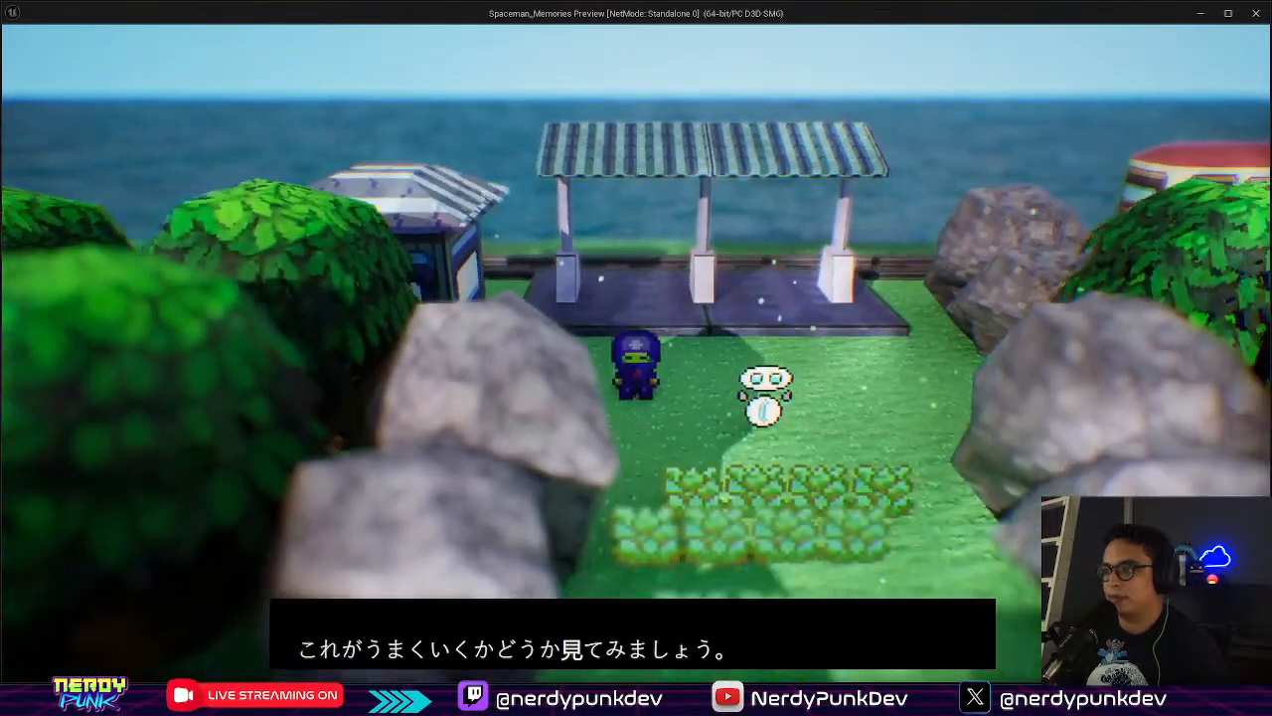
key("d")
key("s")
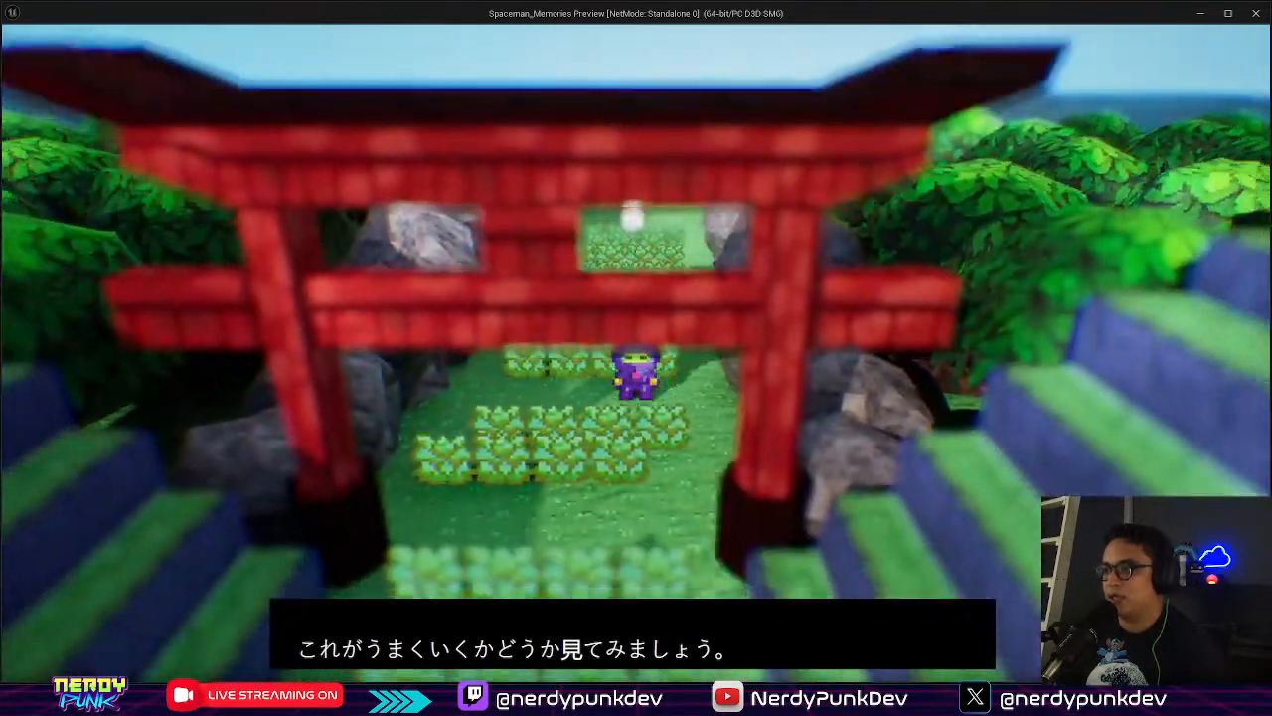
key("s")
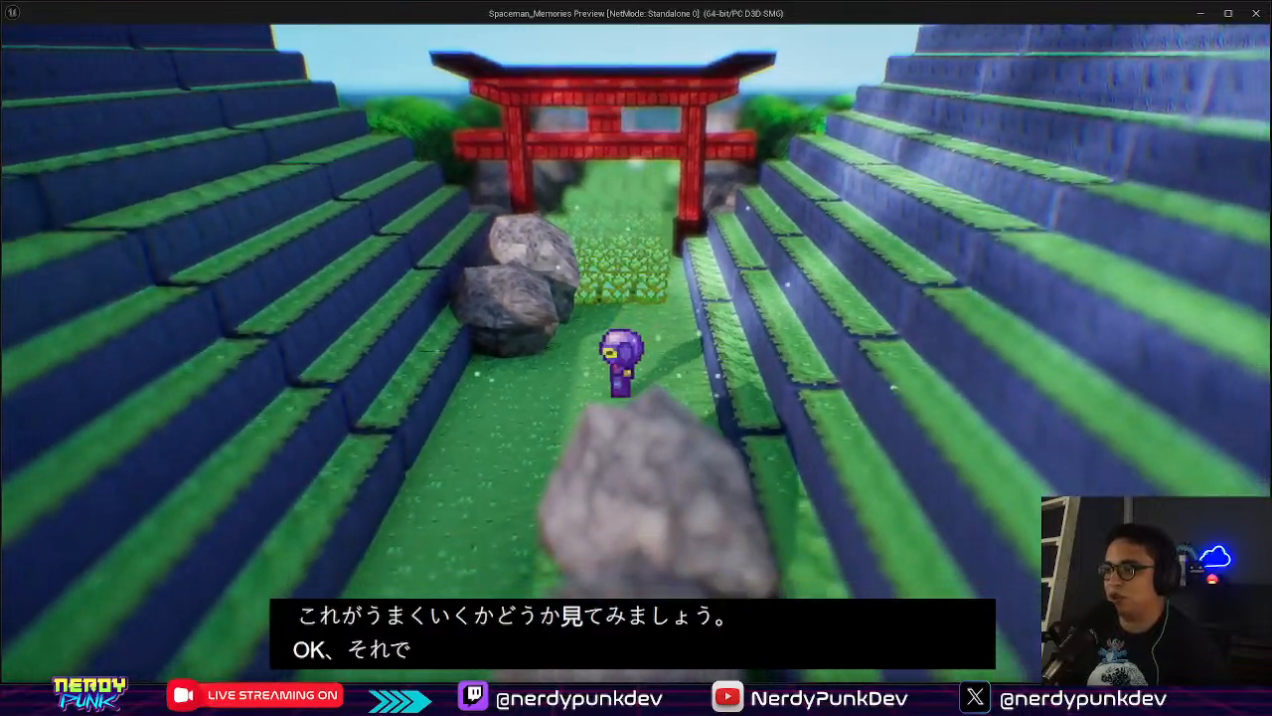
key("s")
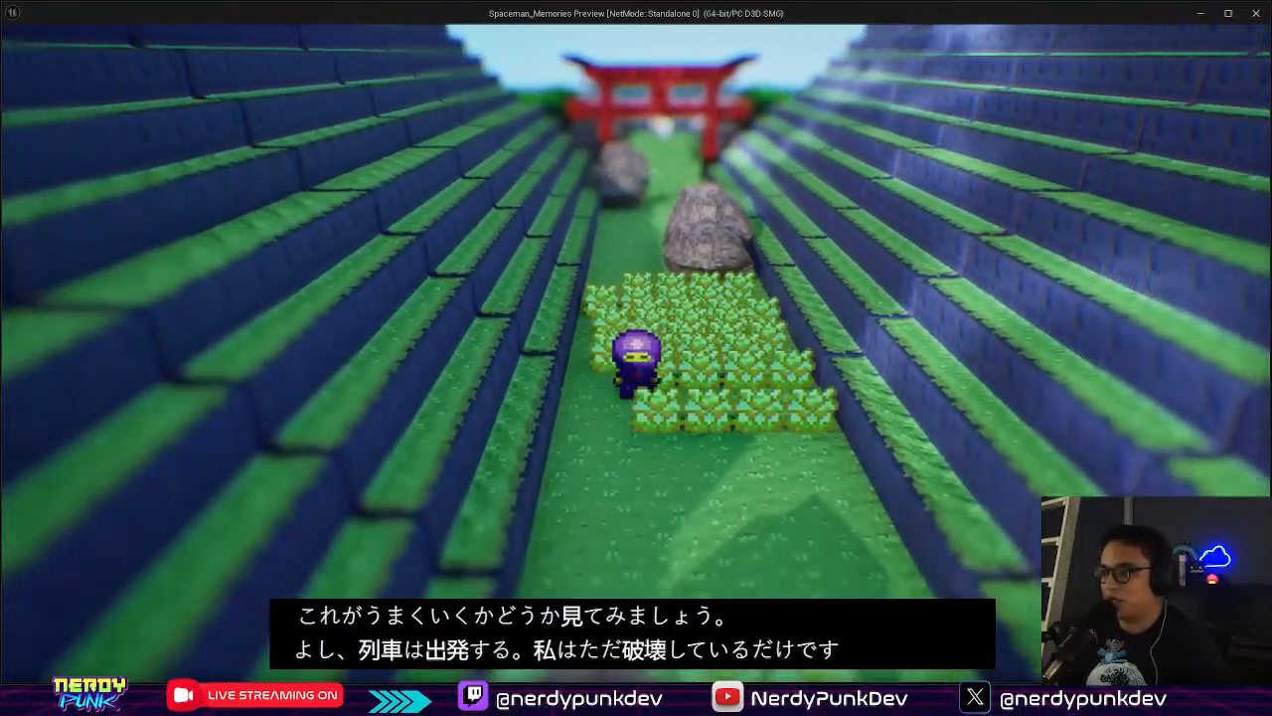
key("s")
key("d")
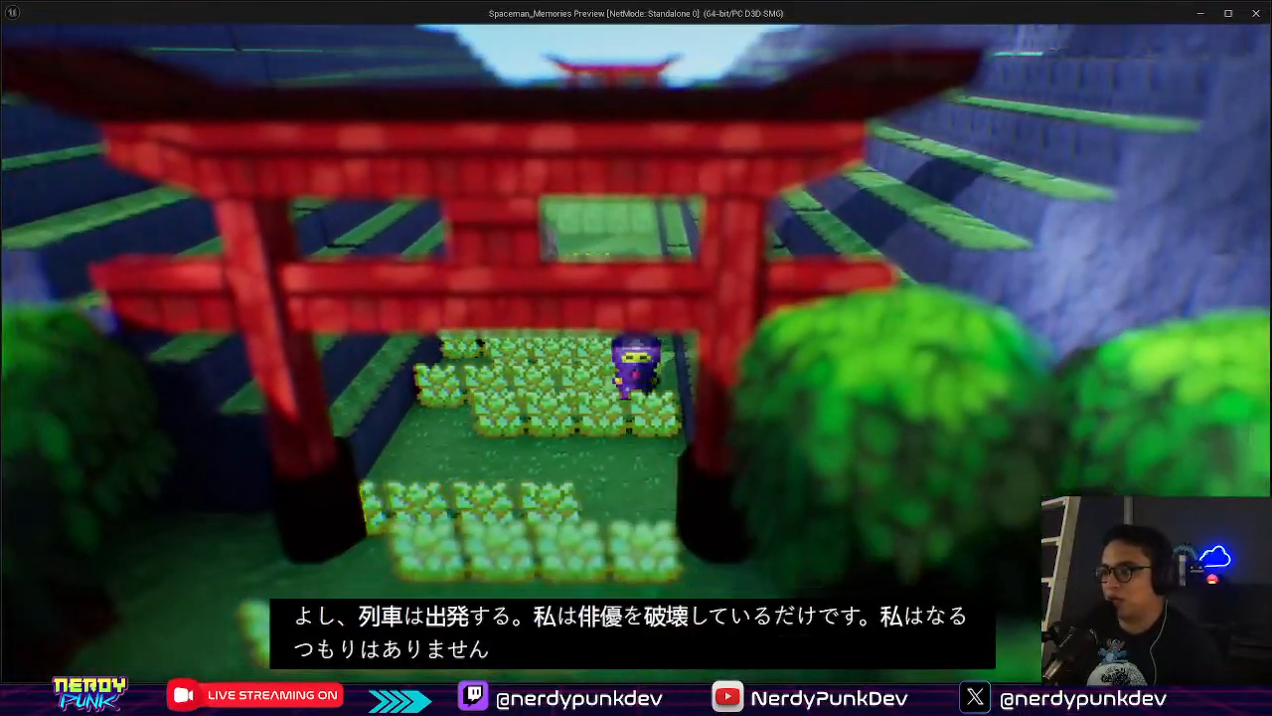
key("a")
key("s")
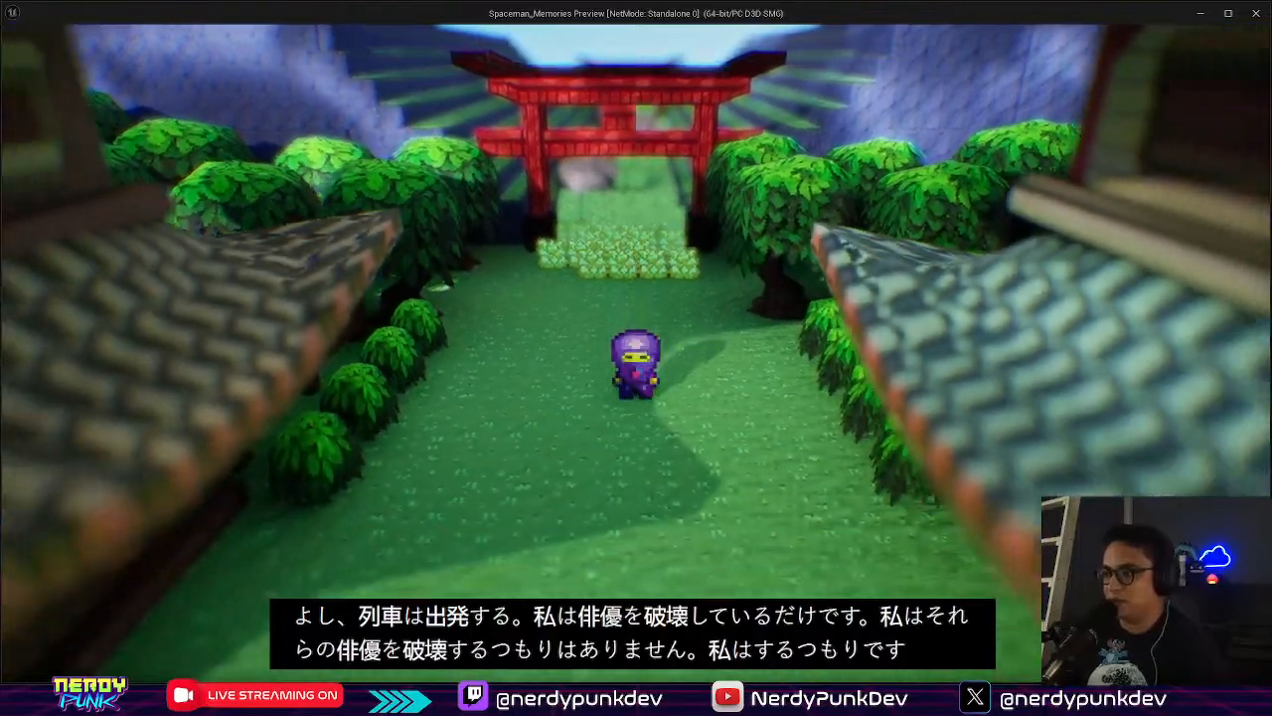
key("s")
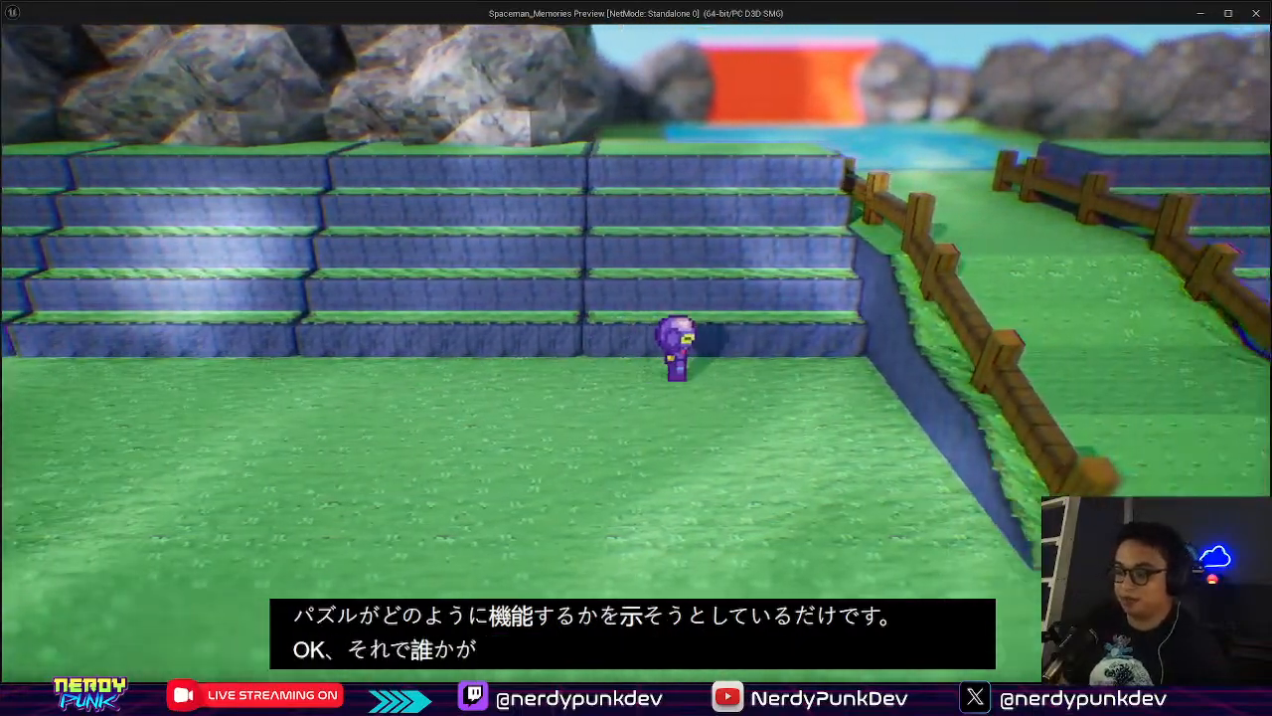
Walk the character up the fenced ramp to the tile puzzle in front of the orange barrier
key("s")
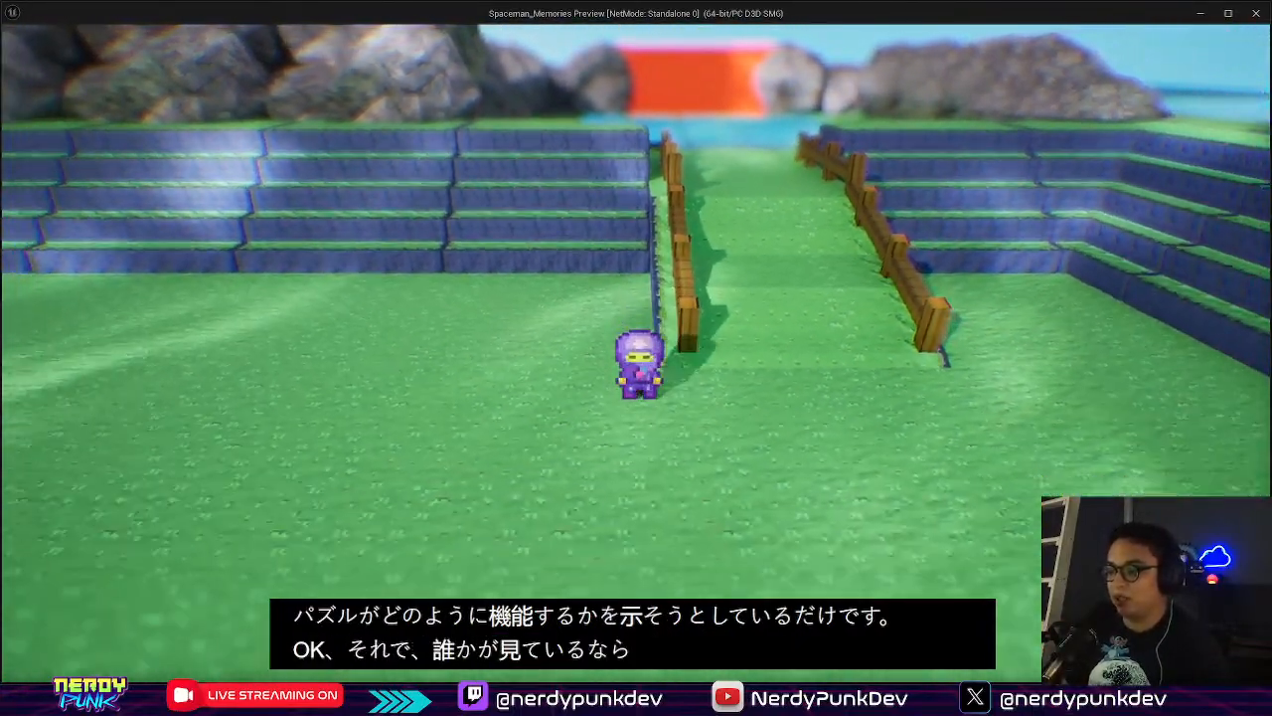
key("d")
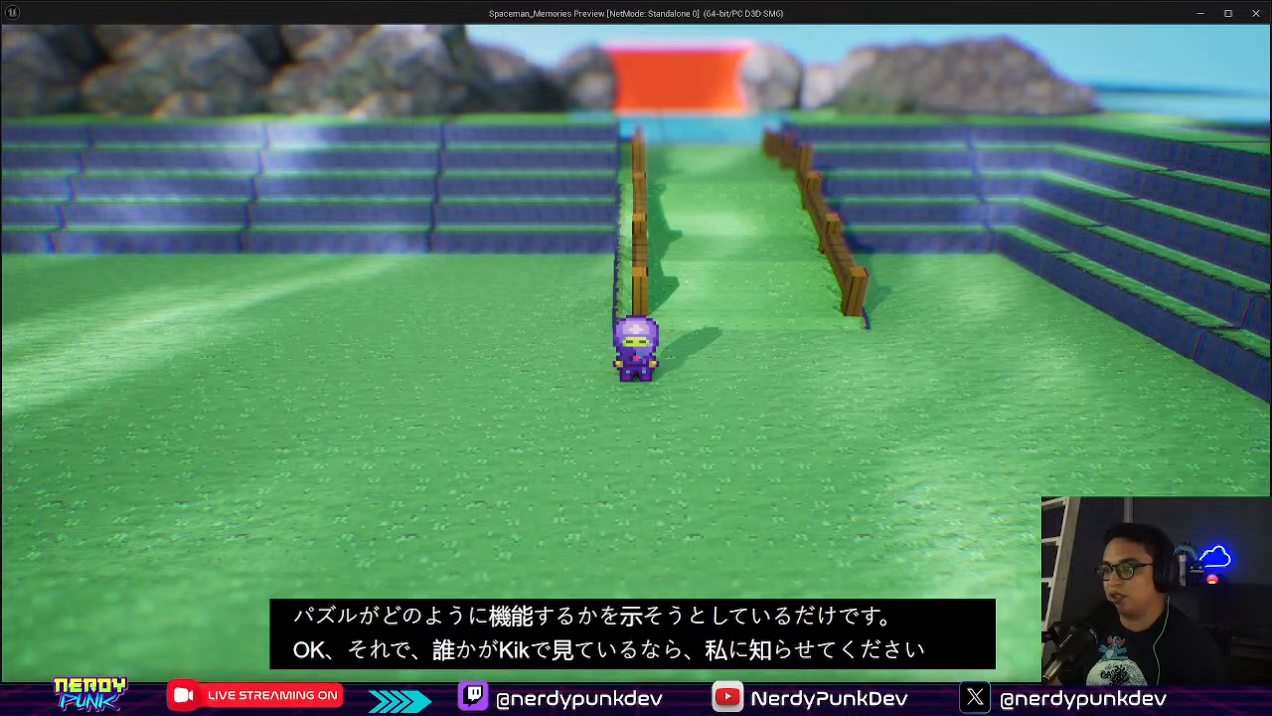
key("w")
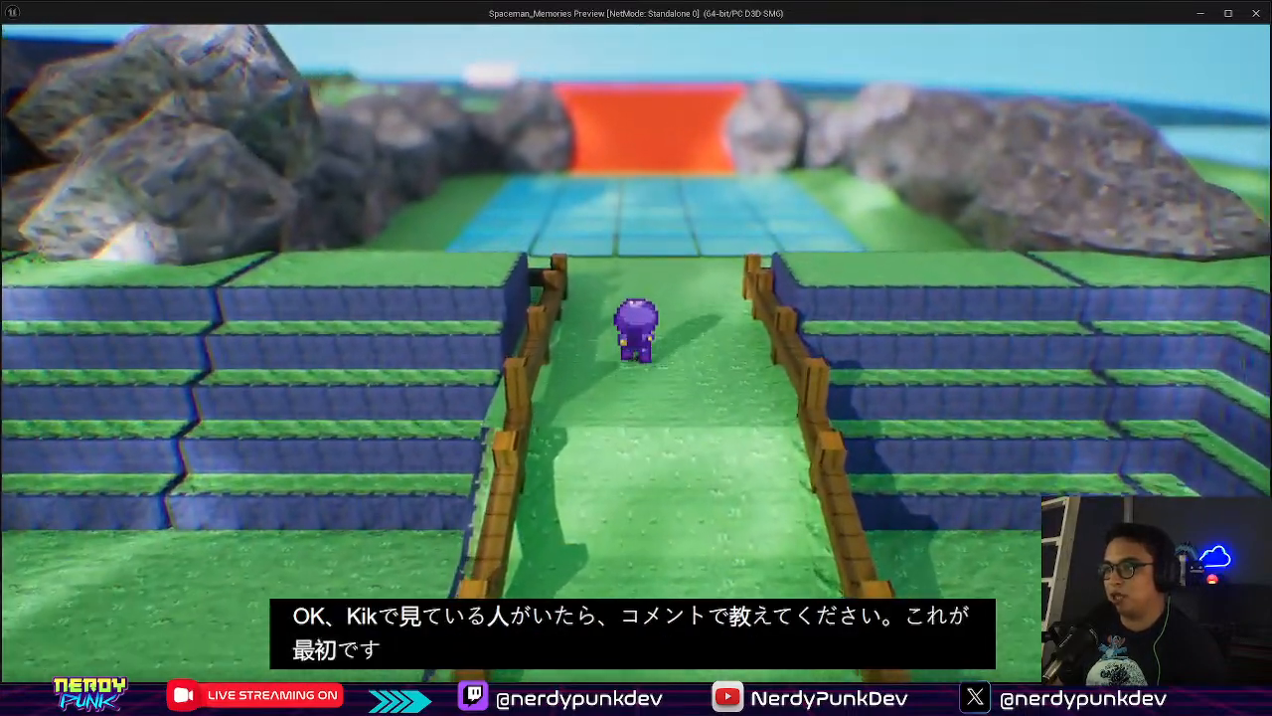
key("w")
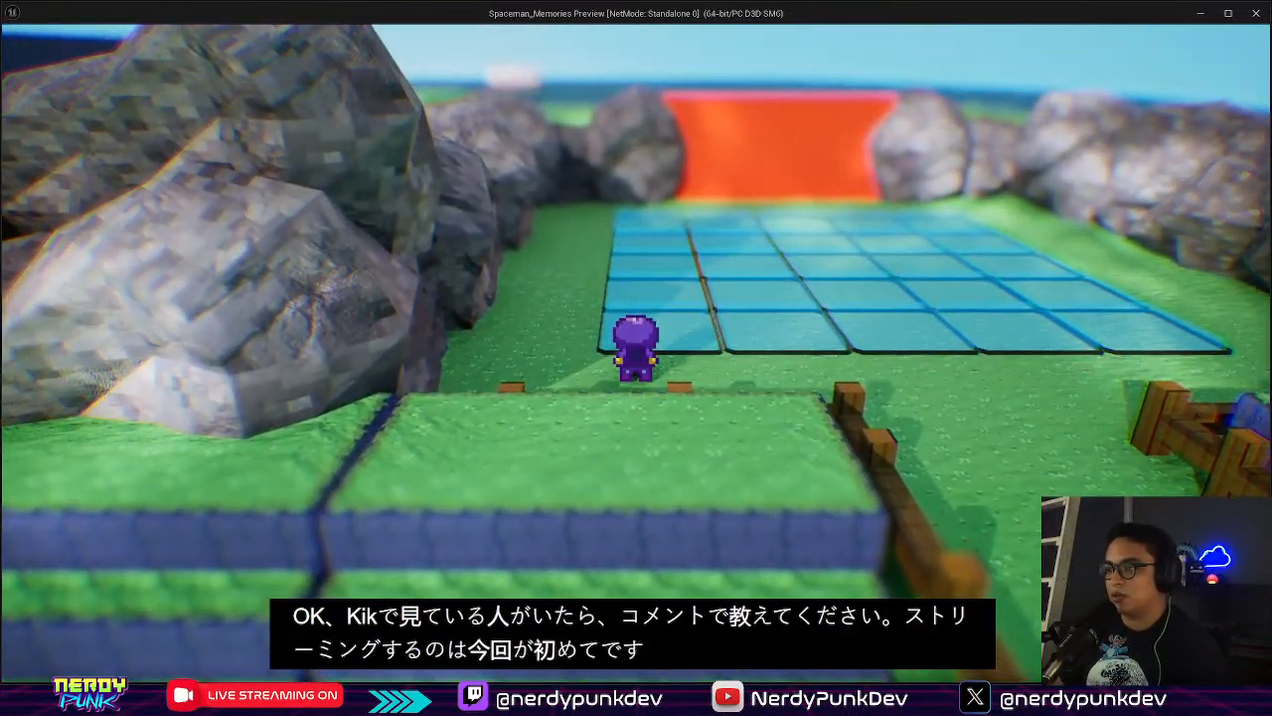
Test the puzzle's tile path from the near corner tile to the centre tile, end the play session, and close the message log
key("w")
key("d")
key("w")
key("w")
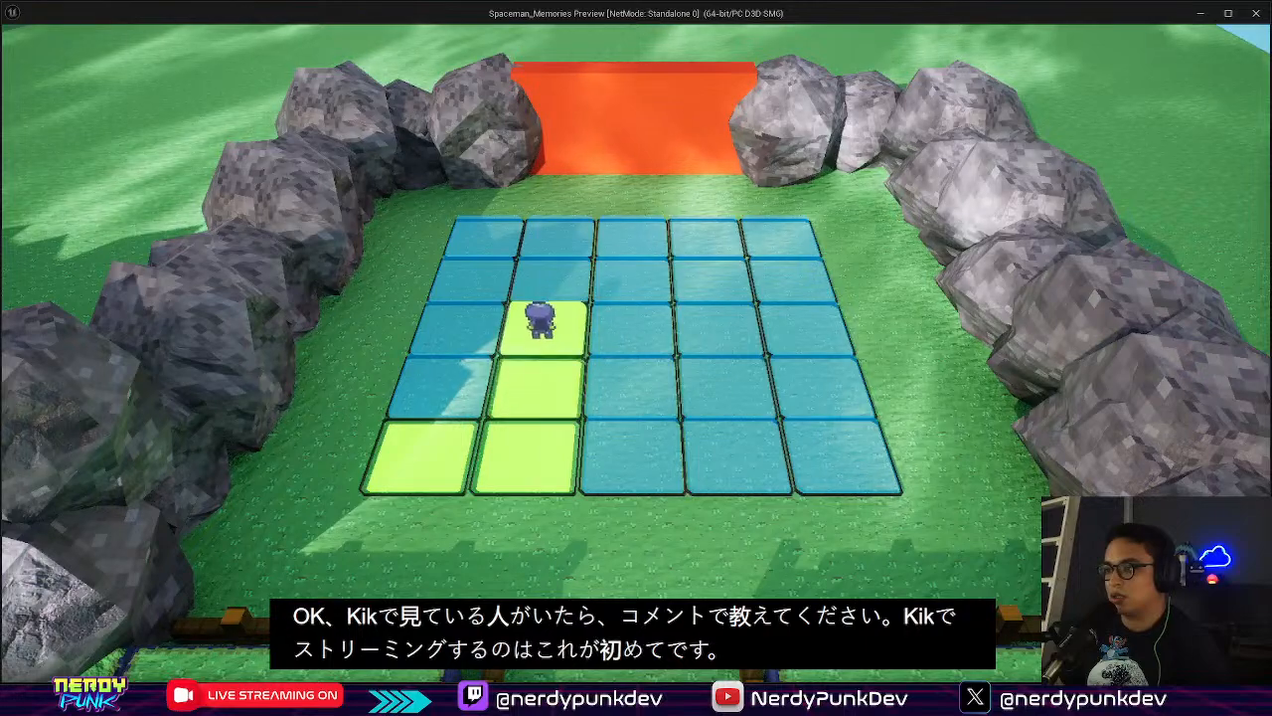
key("d")
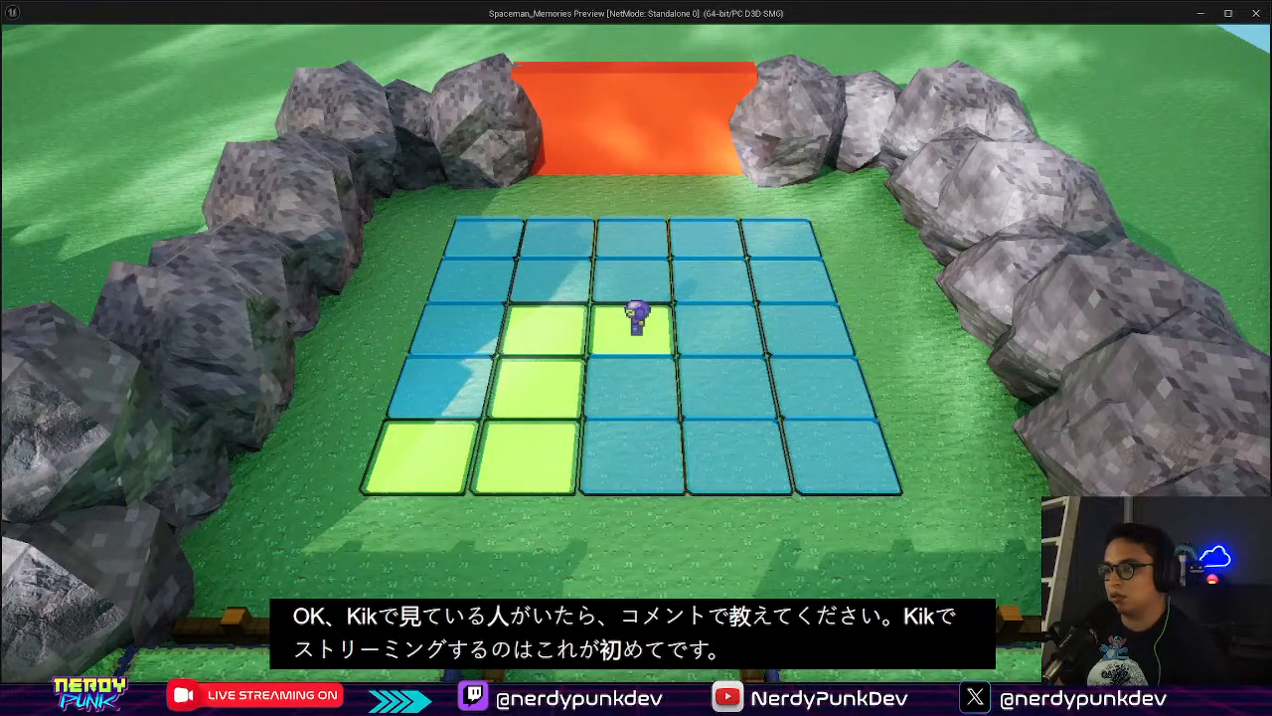
key("w")
key("d")
key("s")
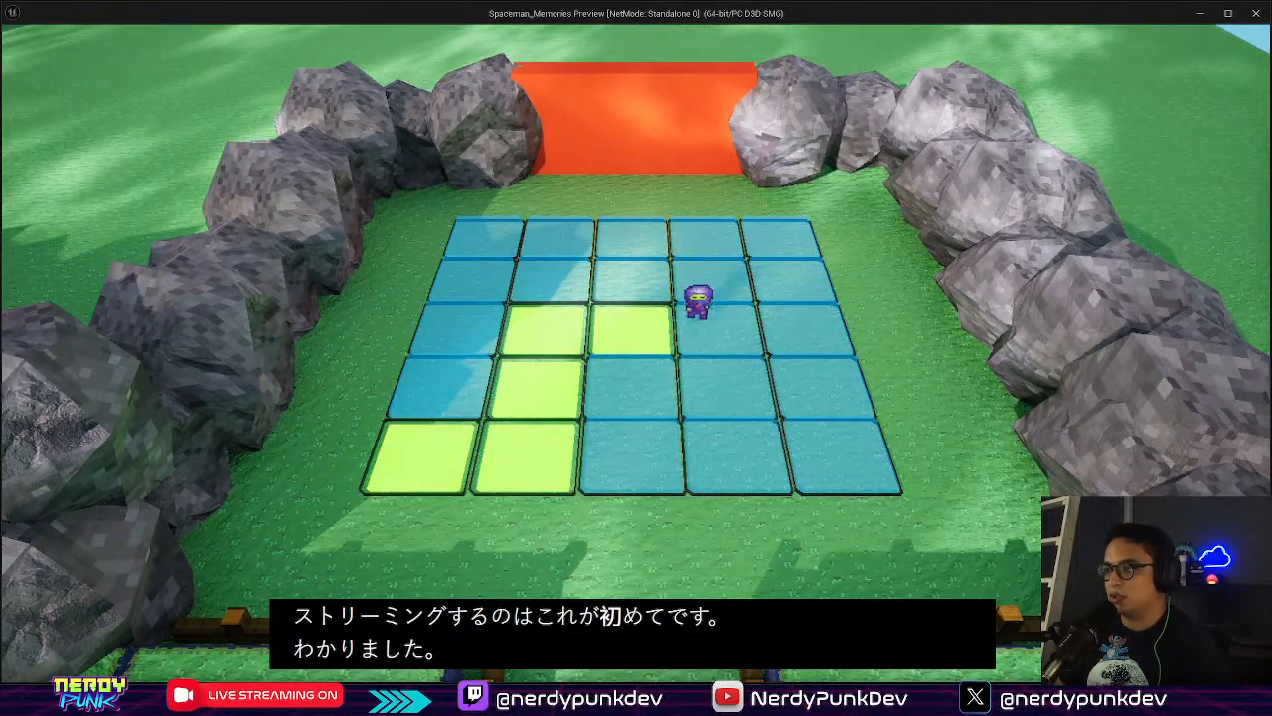
key("a")
key("s")
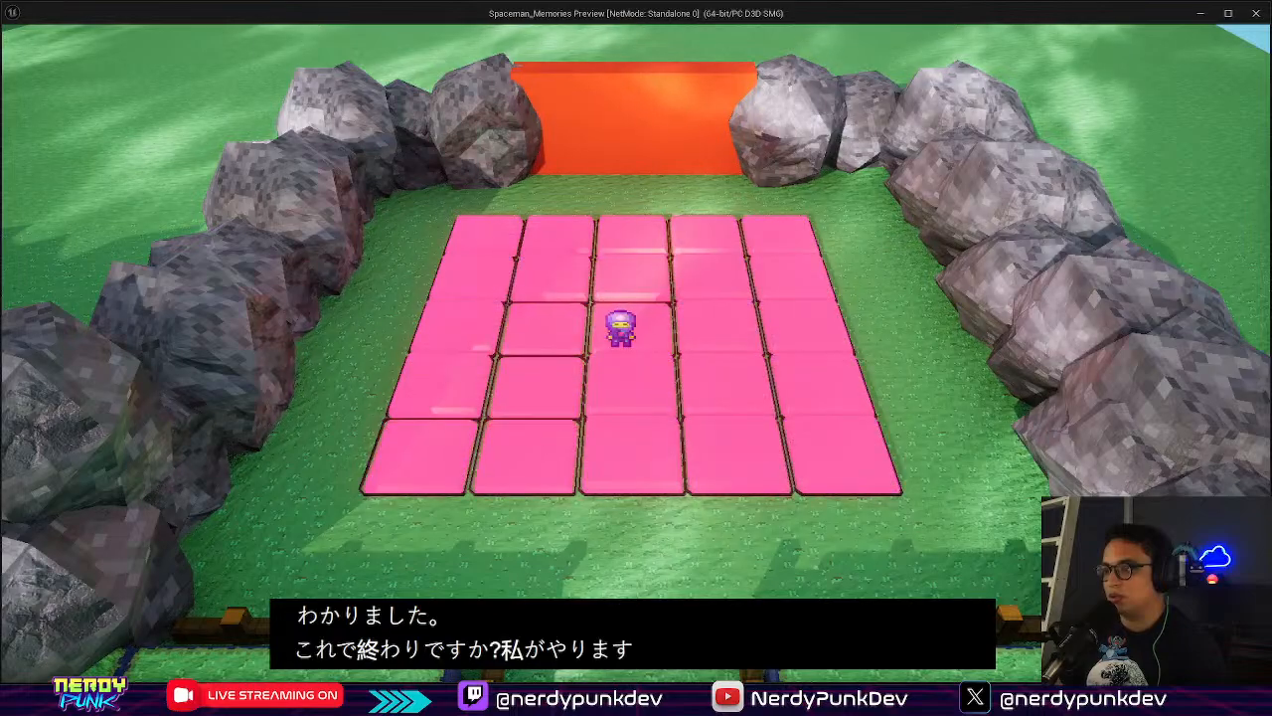
key("Escape")
left_click(952, 154)
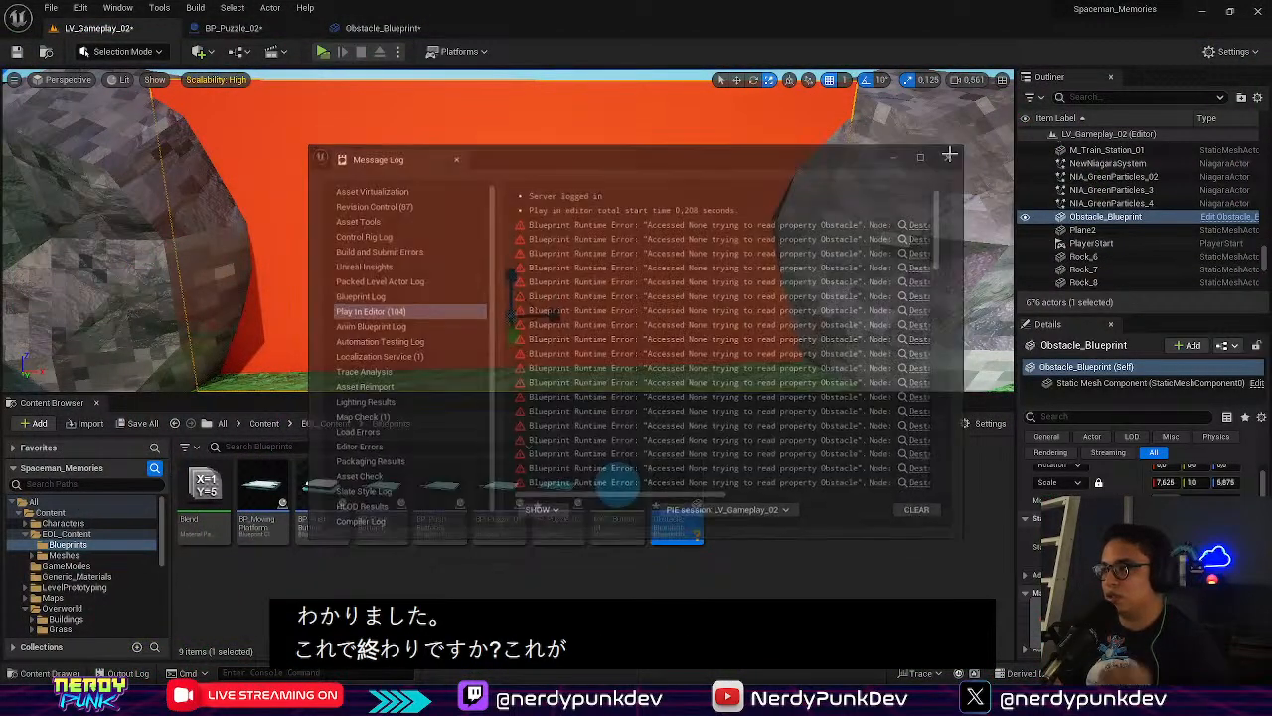
Inspect BP_Puzzle_02's tile grid from above and identify the button component of its centre tile
left_click(383, 27)
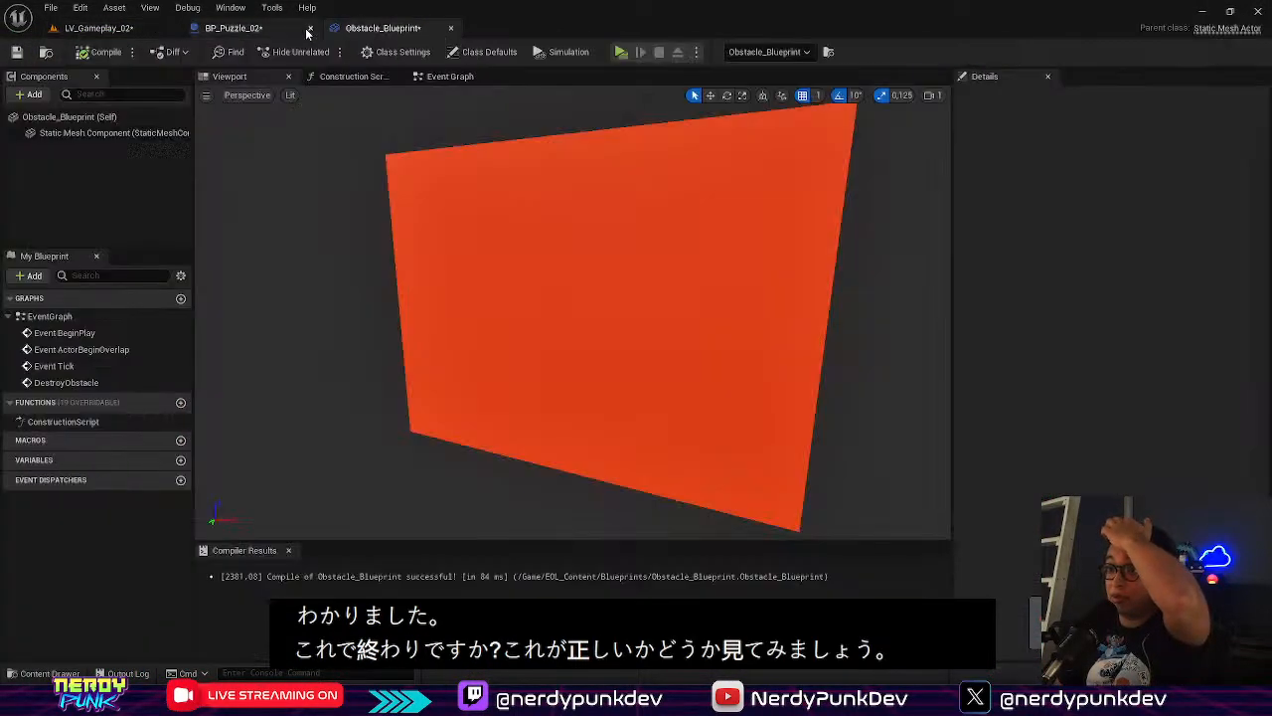
left_click(233, 27)
right_click_drag(457, 350, 877, 325)
right_click_drag(412, 304, 638, 301)
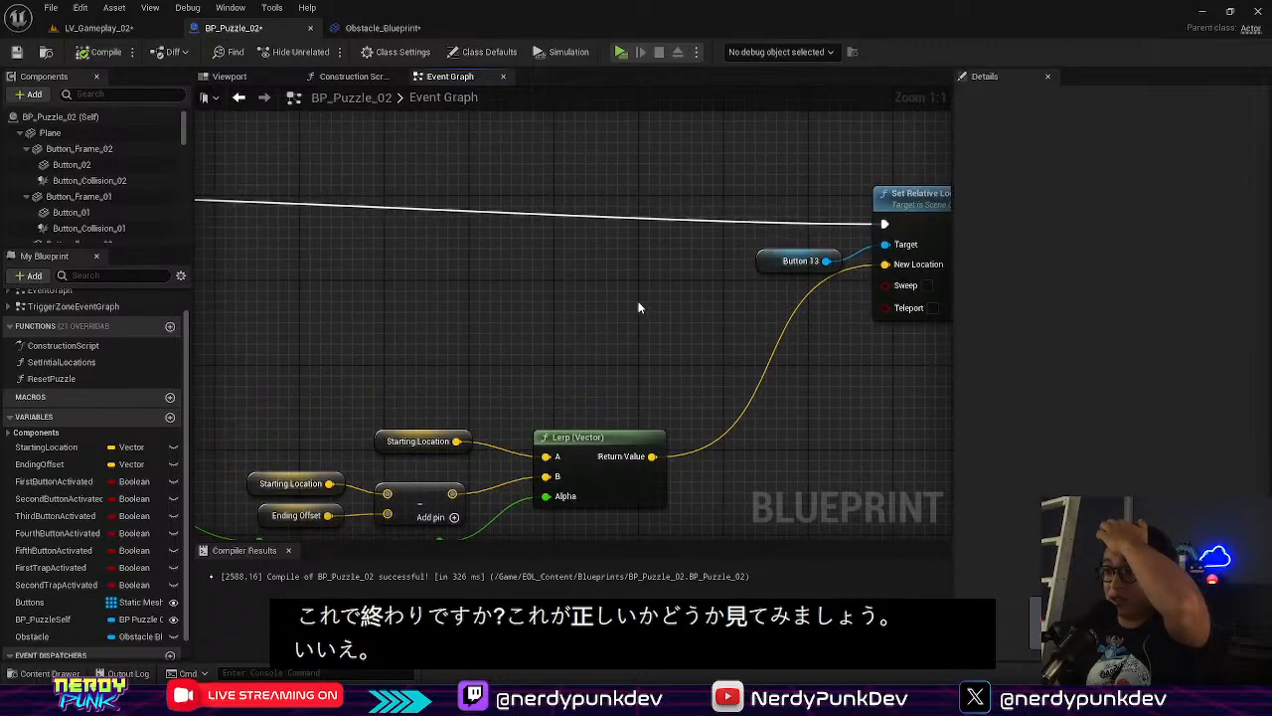
scroll(638, 301, "down", 3)
left_click(228, 77)
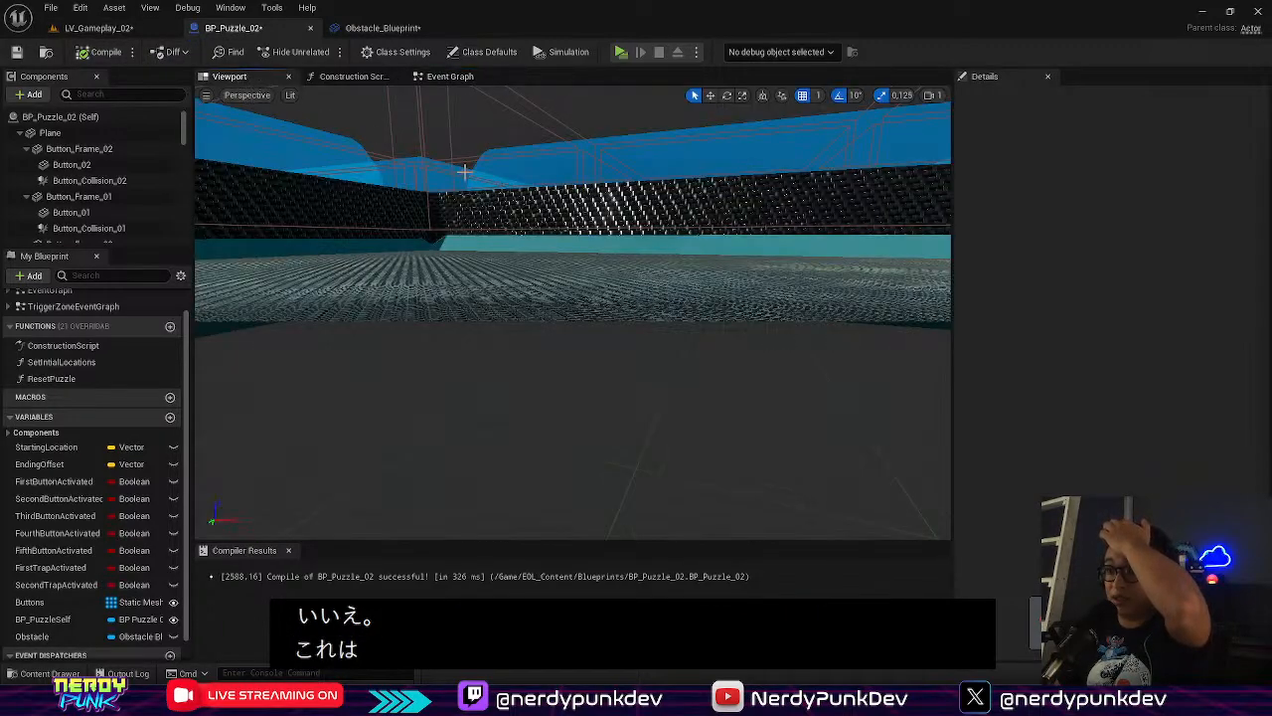
right_click_drag(572, 314, 557, 348)
right_click_drag(650, 403, 607, 286)
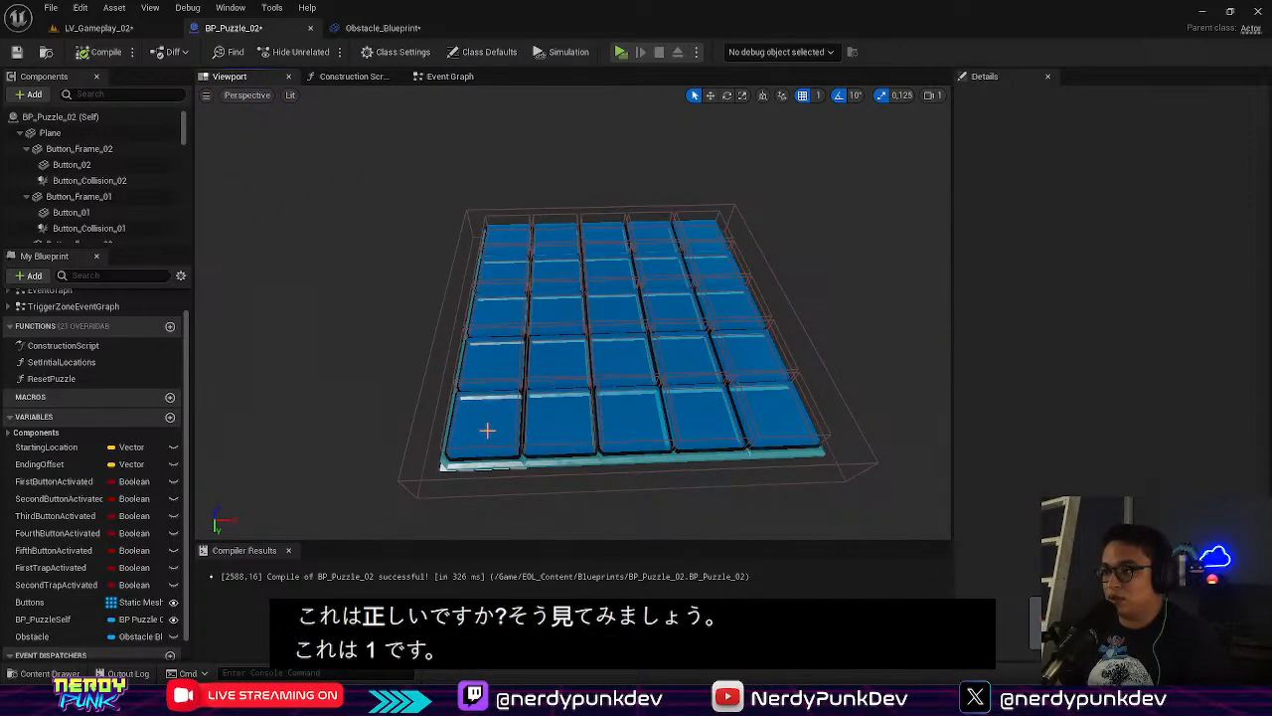
left_click(627, 310)
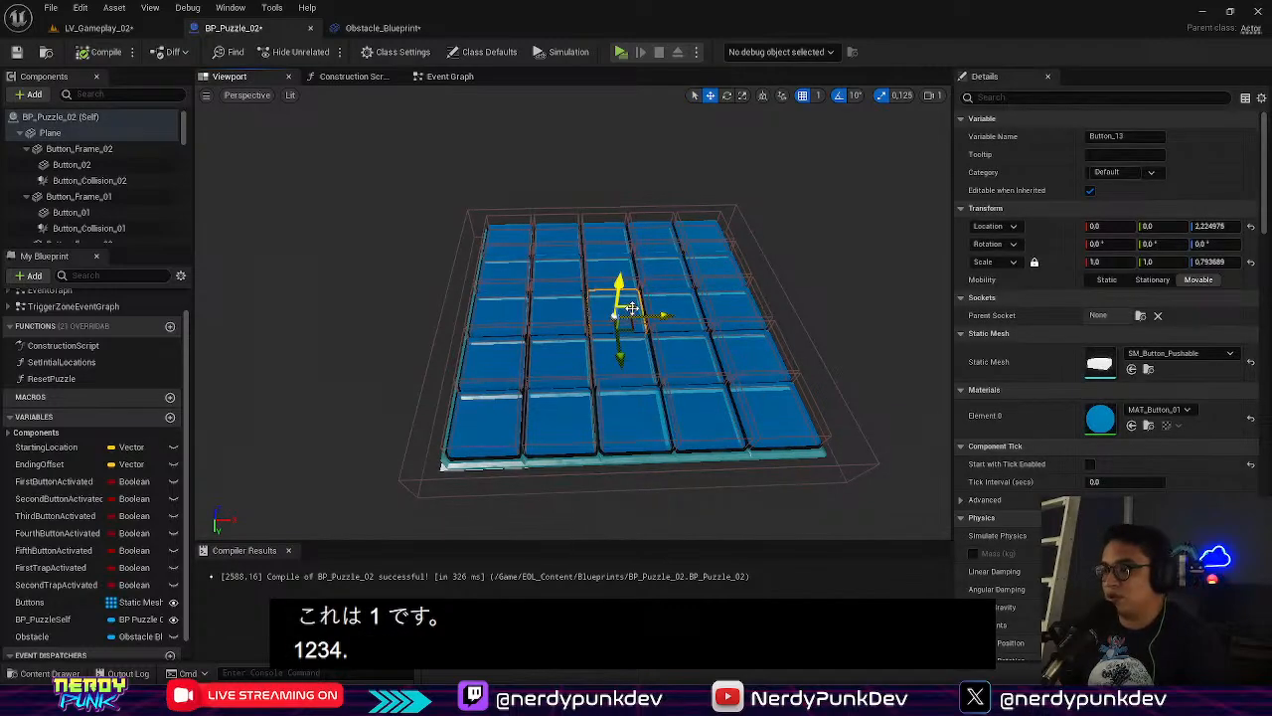
Trace the Button_13 logic in BP_Puzzle_02's event graph from its collision overlap event through the Timeline to the Destroy Actor node
left_click(382, 28)
left_click(261, 30)
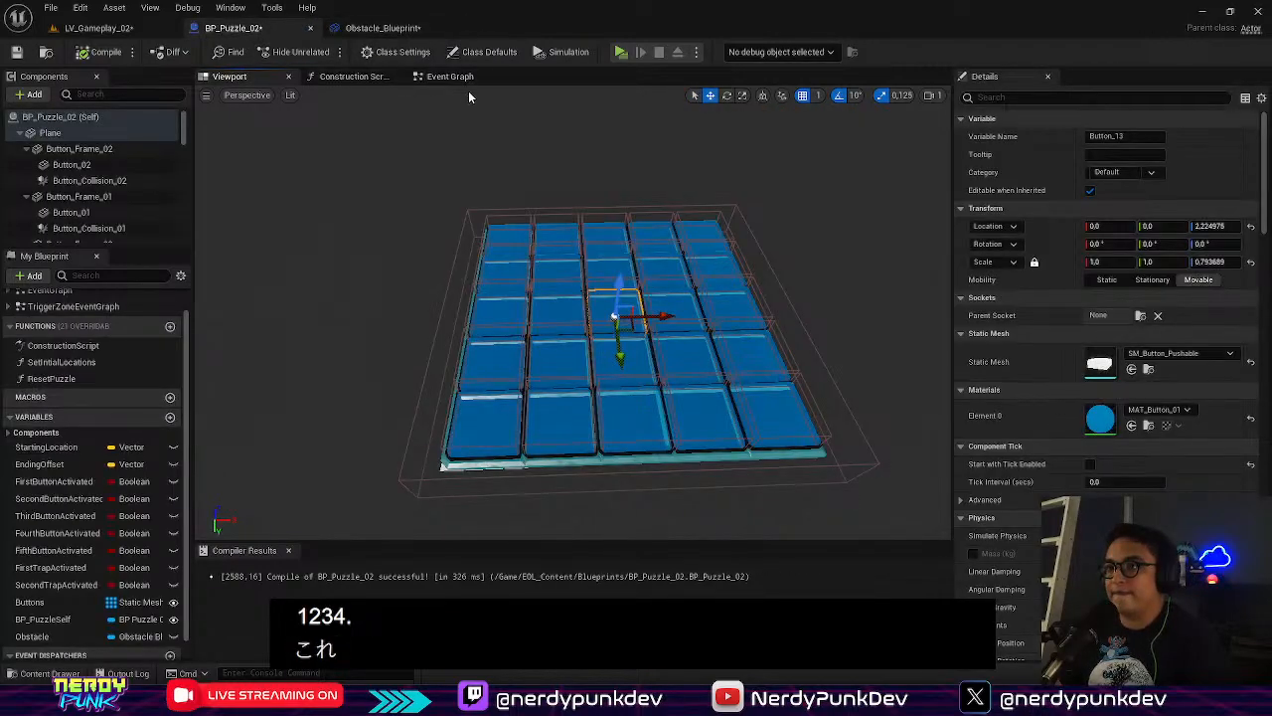
left_click(449, 76)
right_click_drag(401, 328, 751, 336)
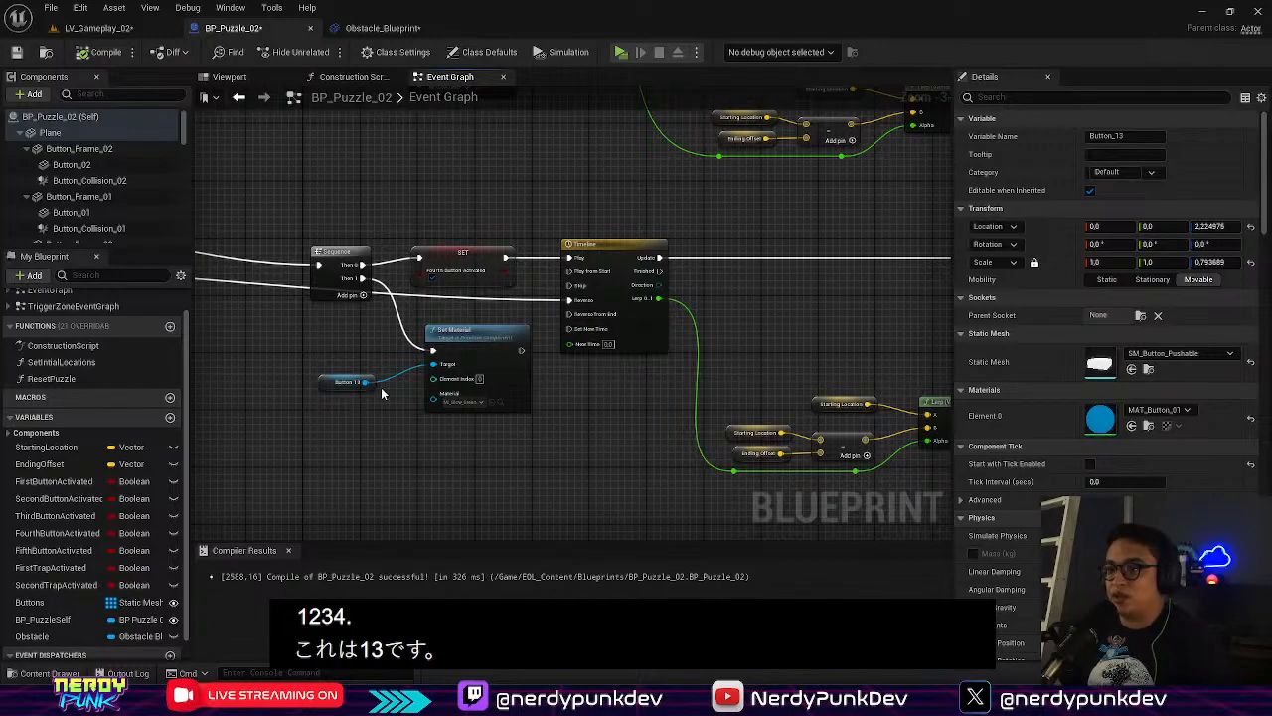
right_click_drag(373, 348, 492, 346)
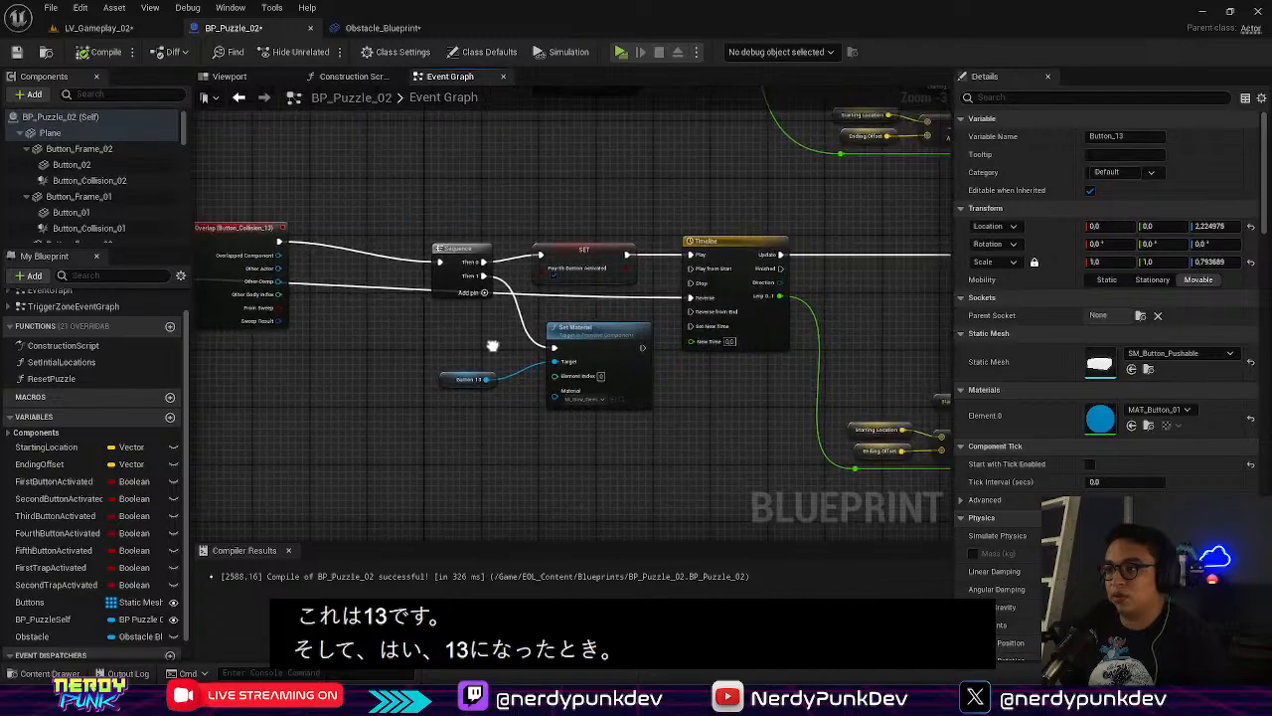
scroll(724, 398, "up", 3)
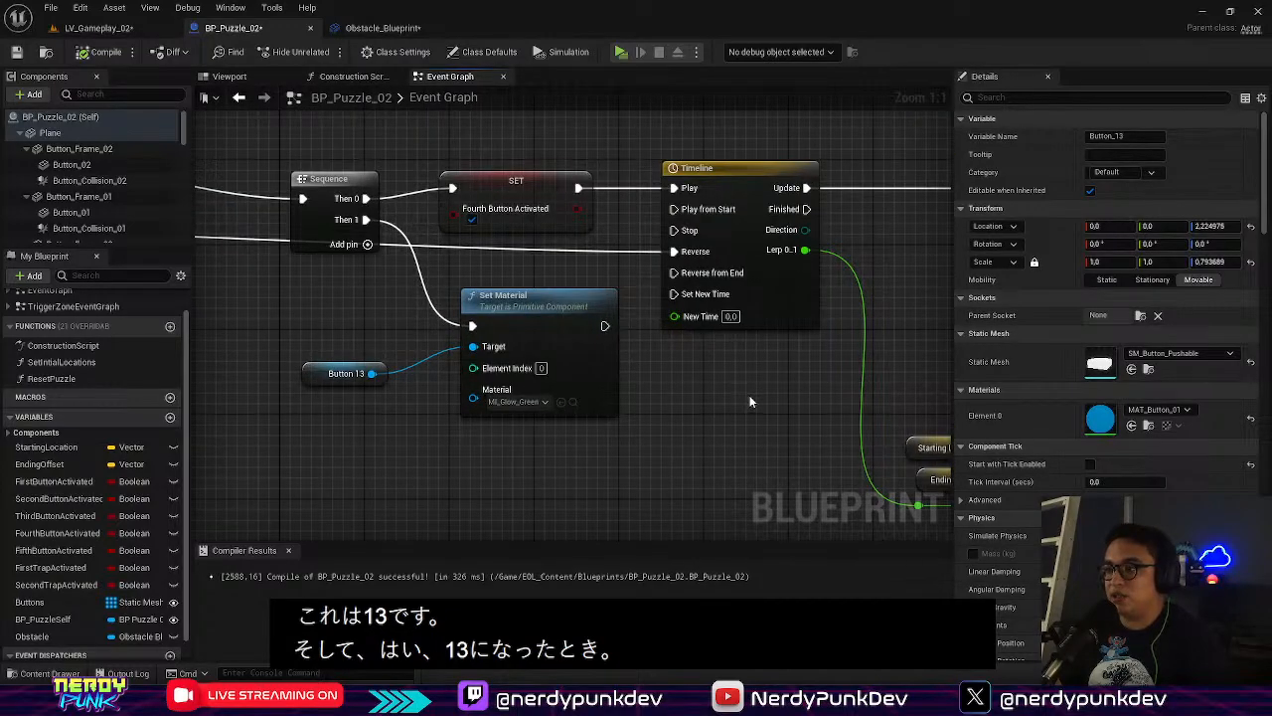
right_click_drag(774, 399, 688, 390)
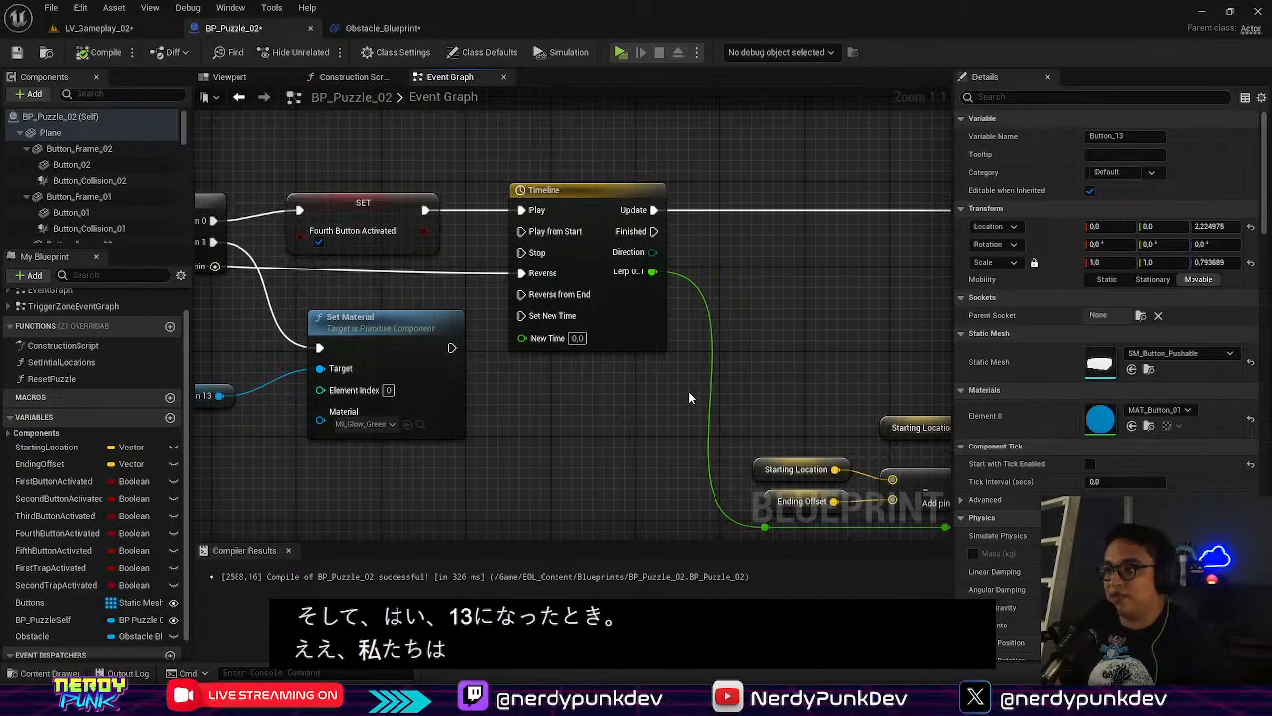
right_click_drag(834, 362, 360, 357)
right_click_drag(697, 395, 266, 409)
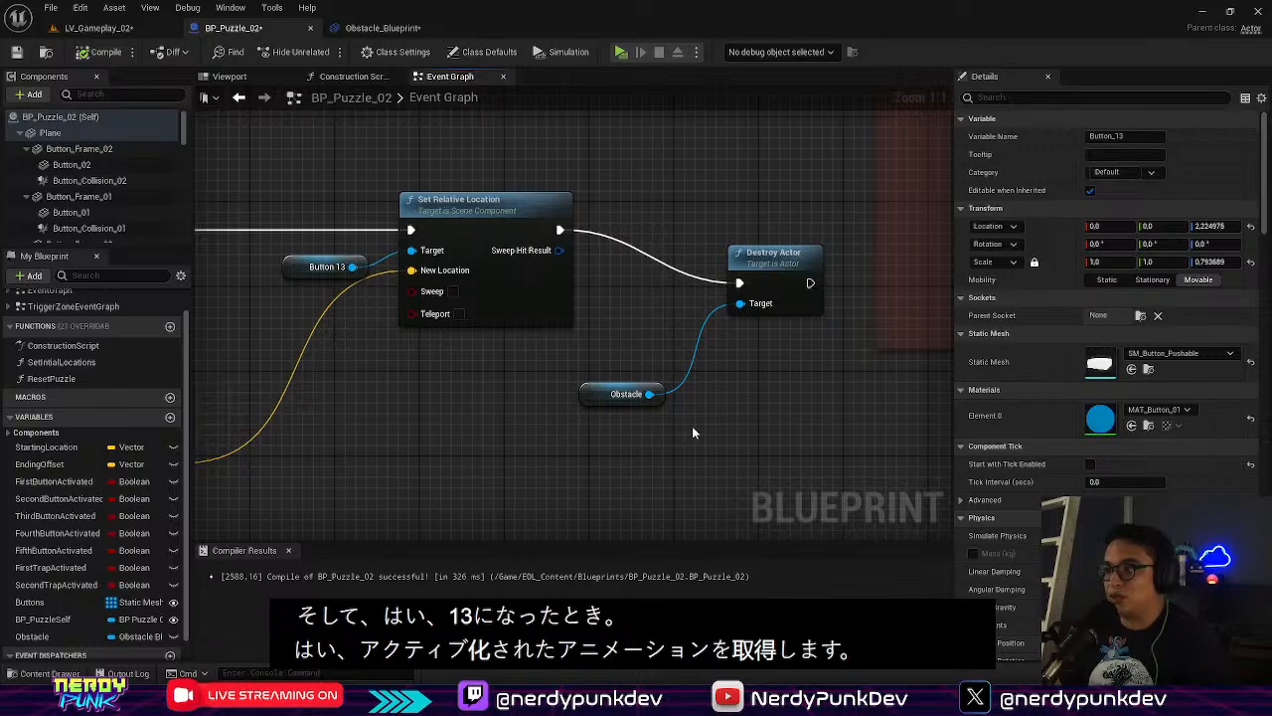
left_click_drag(645, 209, 823, 469)
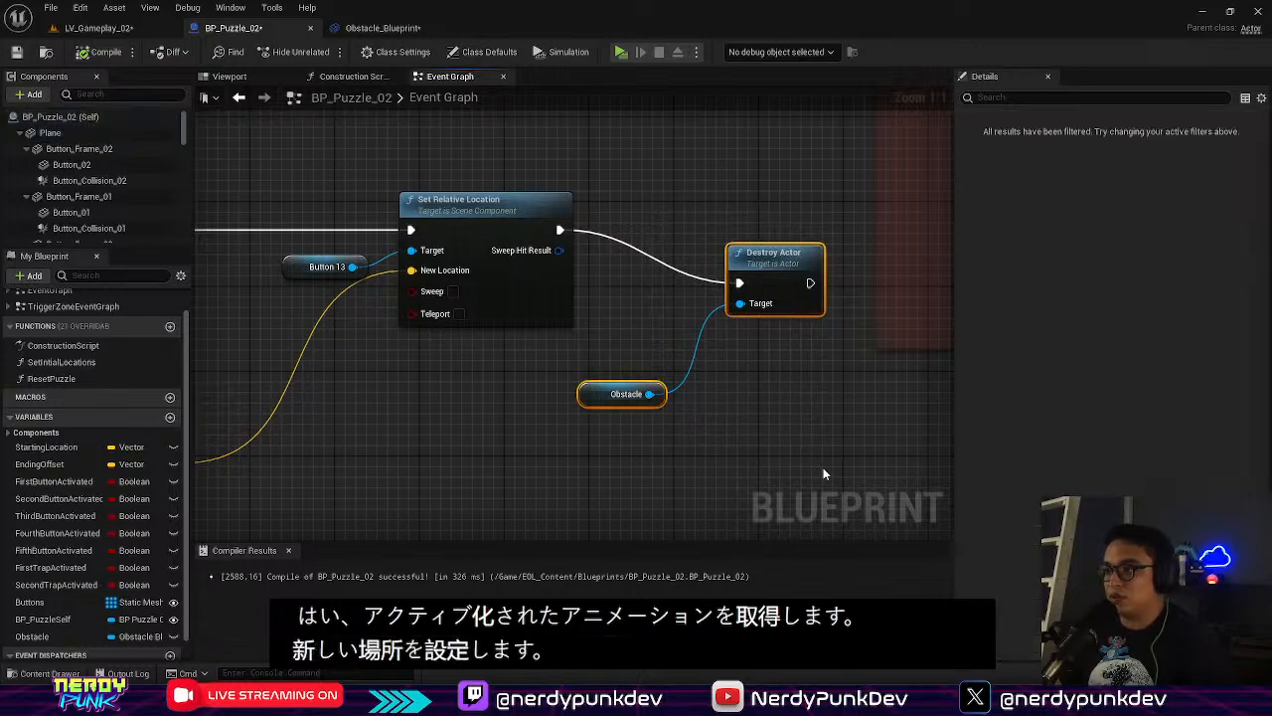
left_click(800, 427)
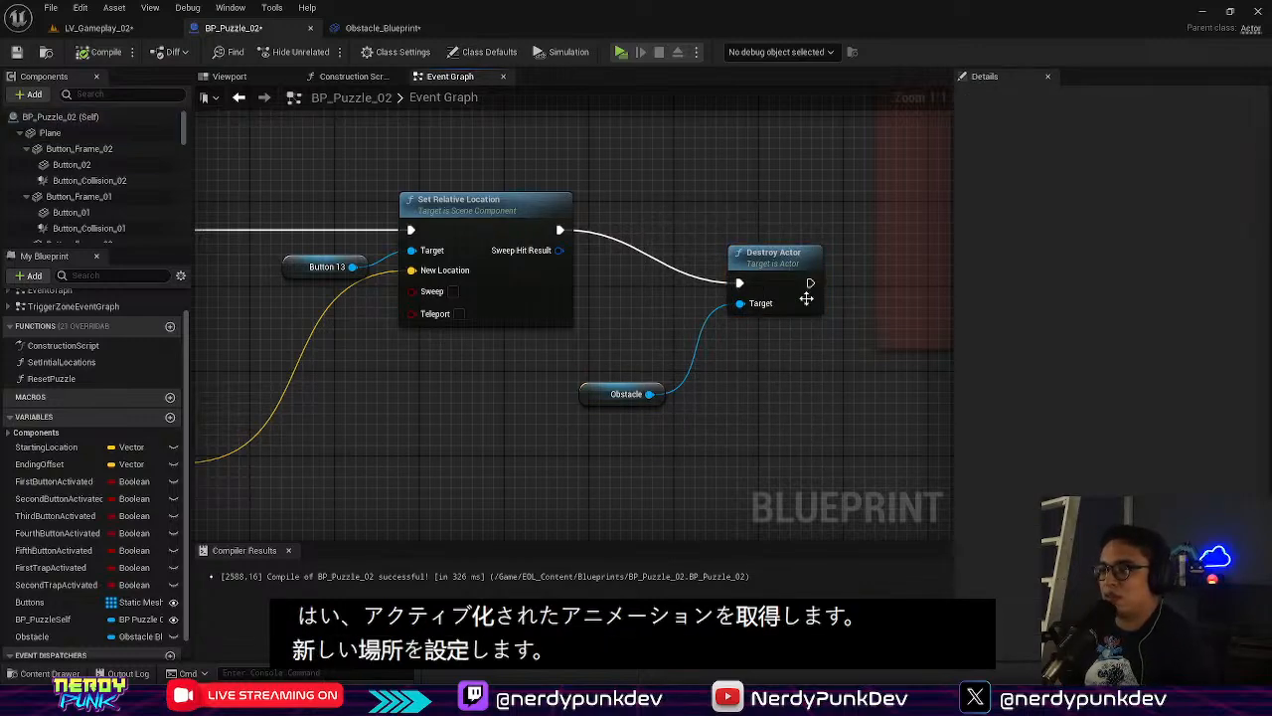
left_click(780, 269)
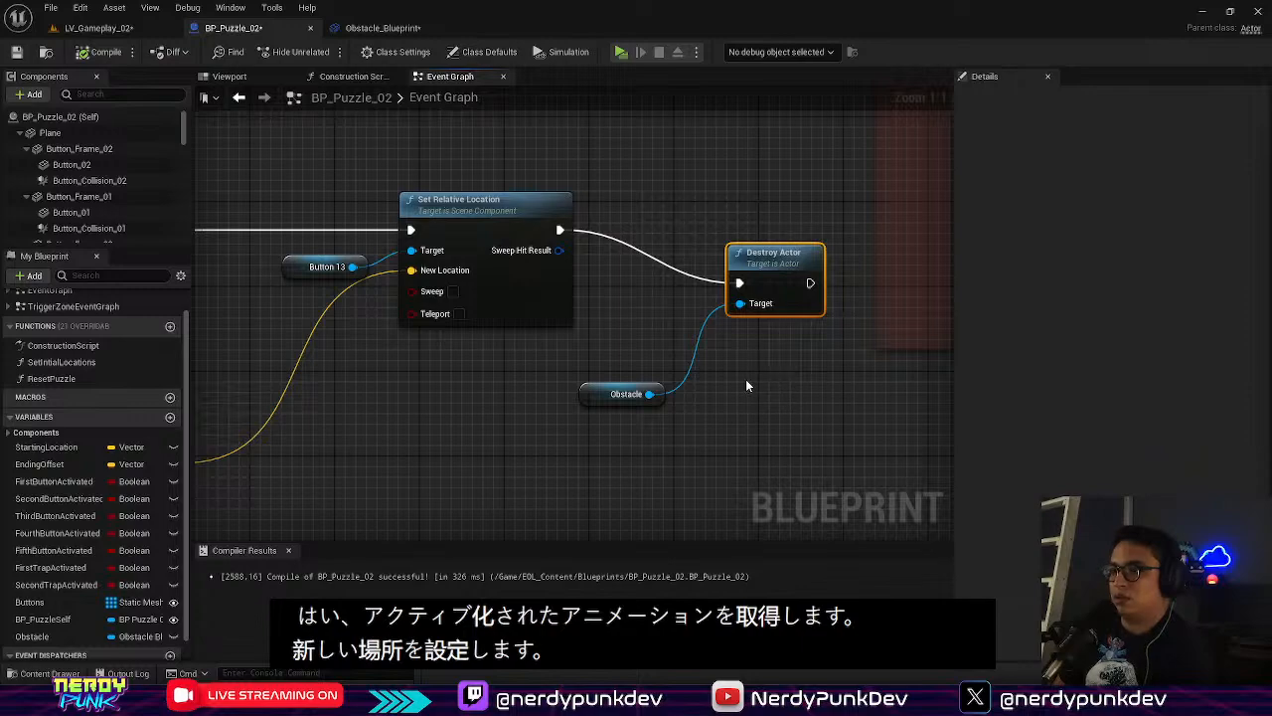
Make the Obstacle variable instance editable, compile BP_Puzzle_02, and return to the LV_Gameplay_02 level
left_click(615, 400)
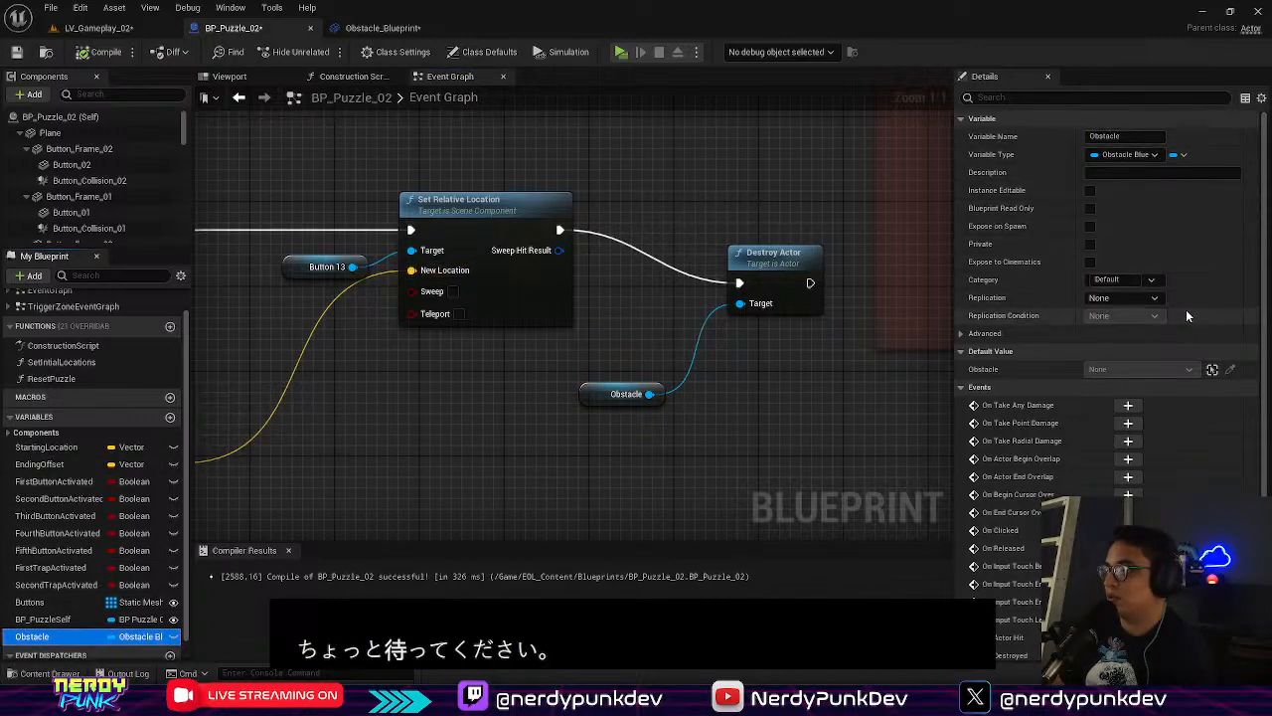
left_click(1090, 190)
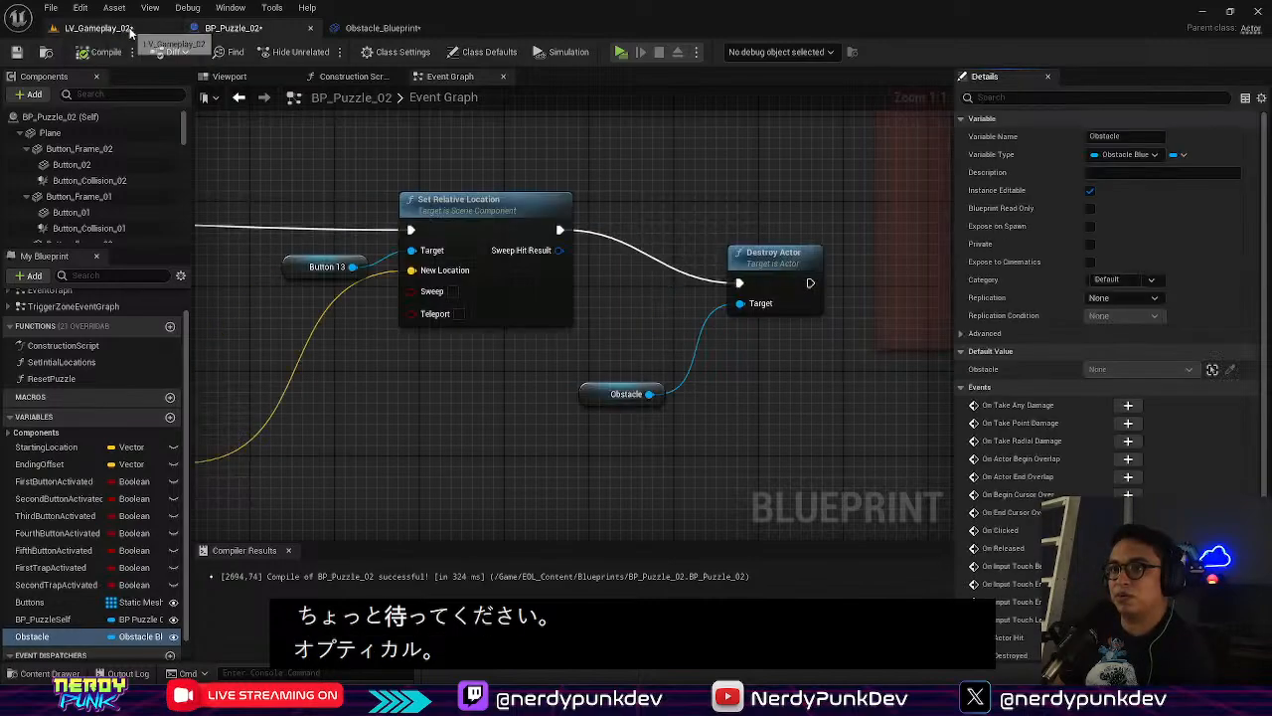
left_click(99, 28)
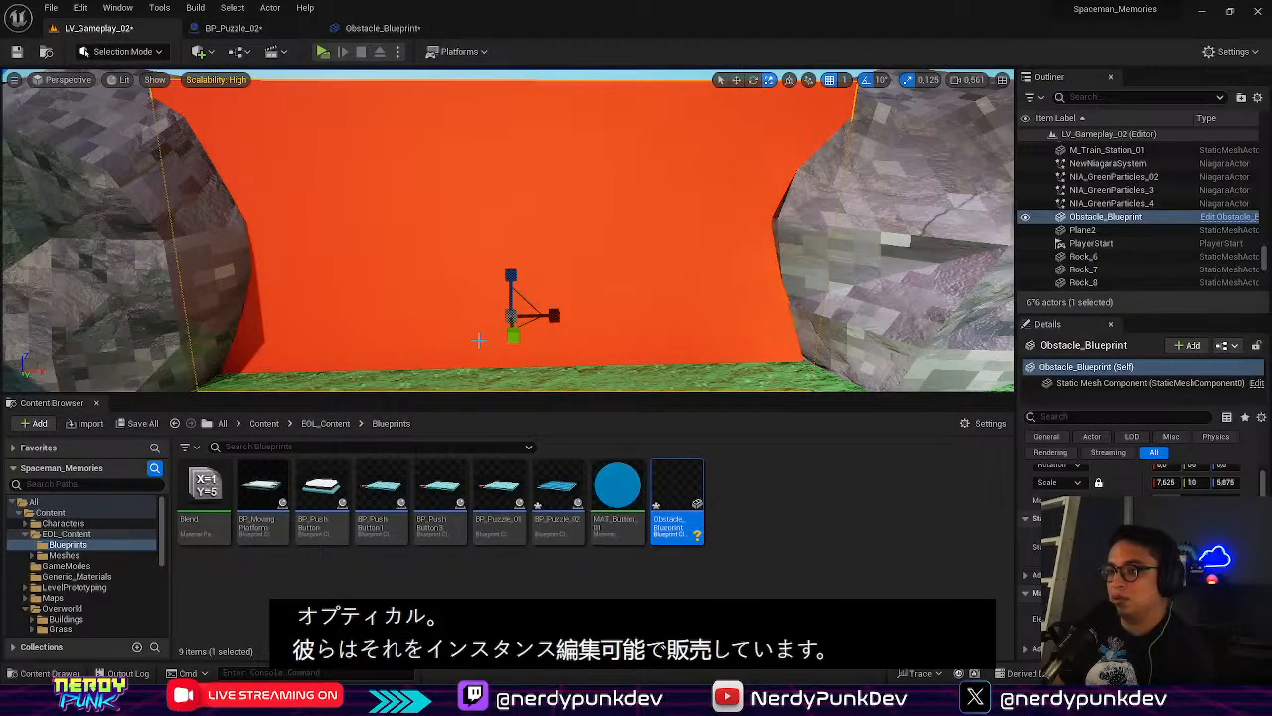
Select BP_Puzzle_02 in the level and assign the placed Obstacle_Blueprint actor to its Obstacle reference
right_click_drag(620, 304, 606, 390)
key("s")
left_click(588, 308)
key("w")
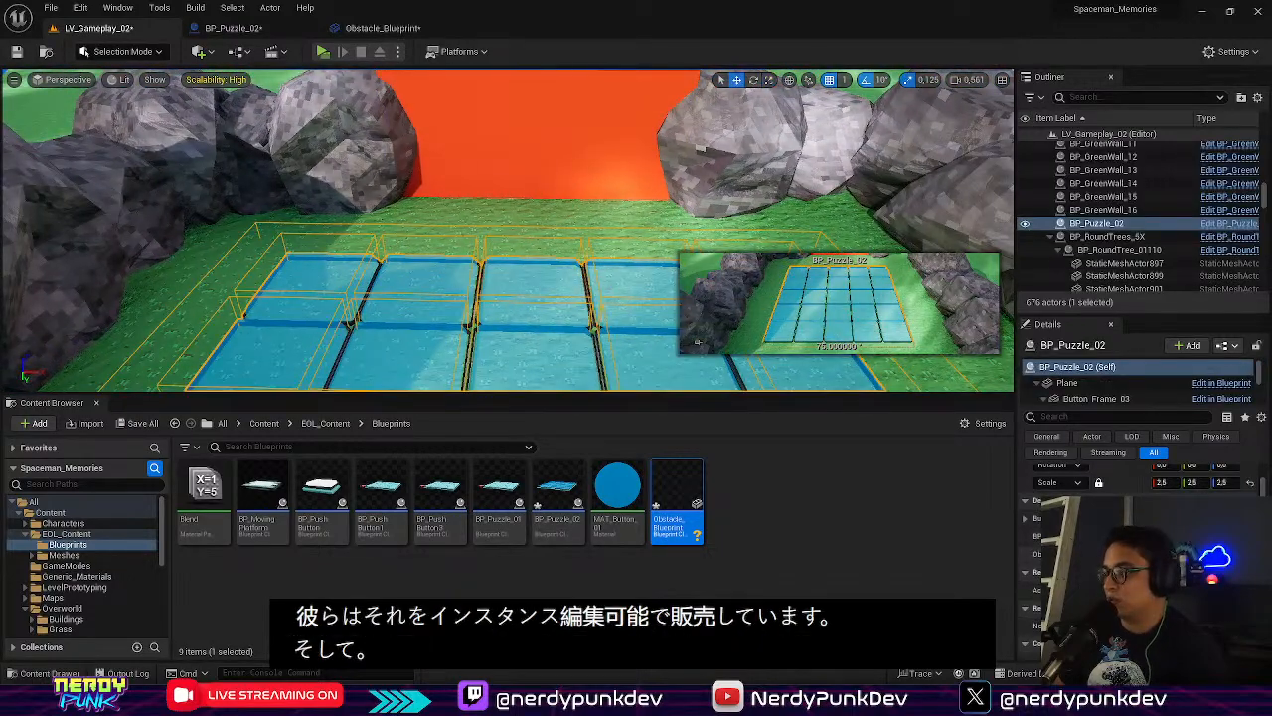
left_click(1228, 553)
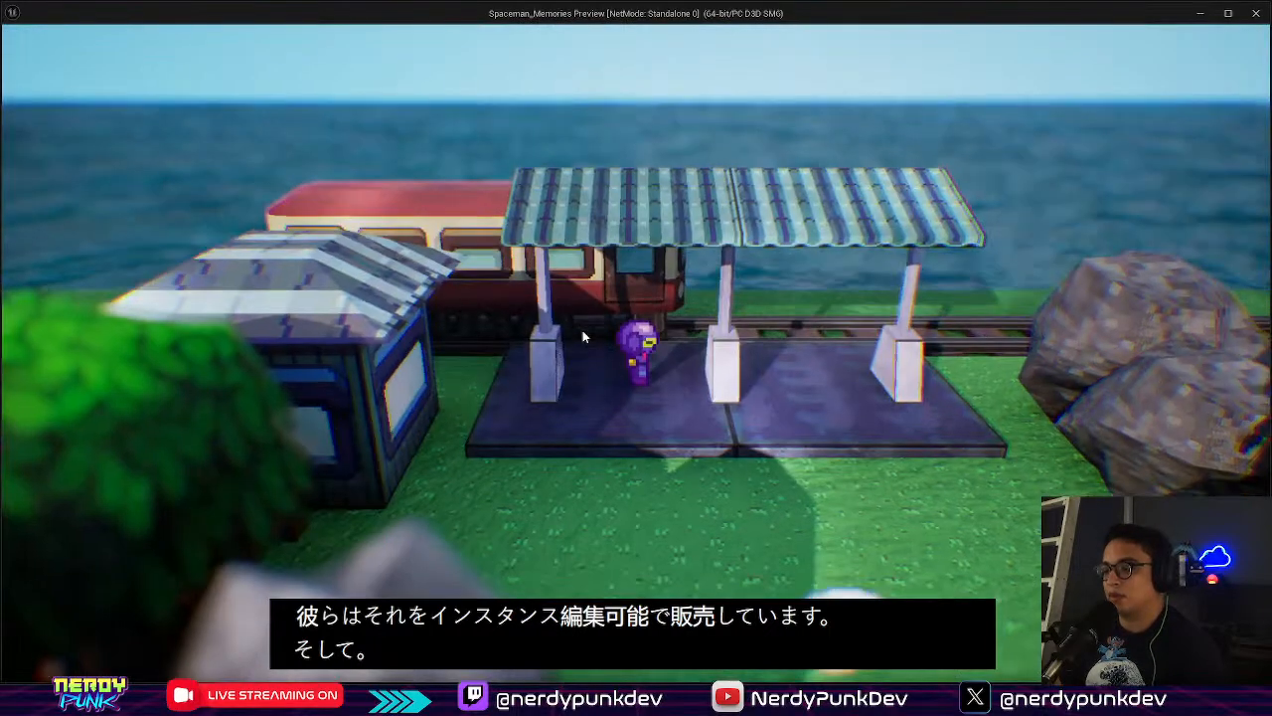
Playtest LV_Gameplay_02 and walk the character from the train station through both torii gates into the village
left_click(584, 331)
key("s")
key("s")
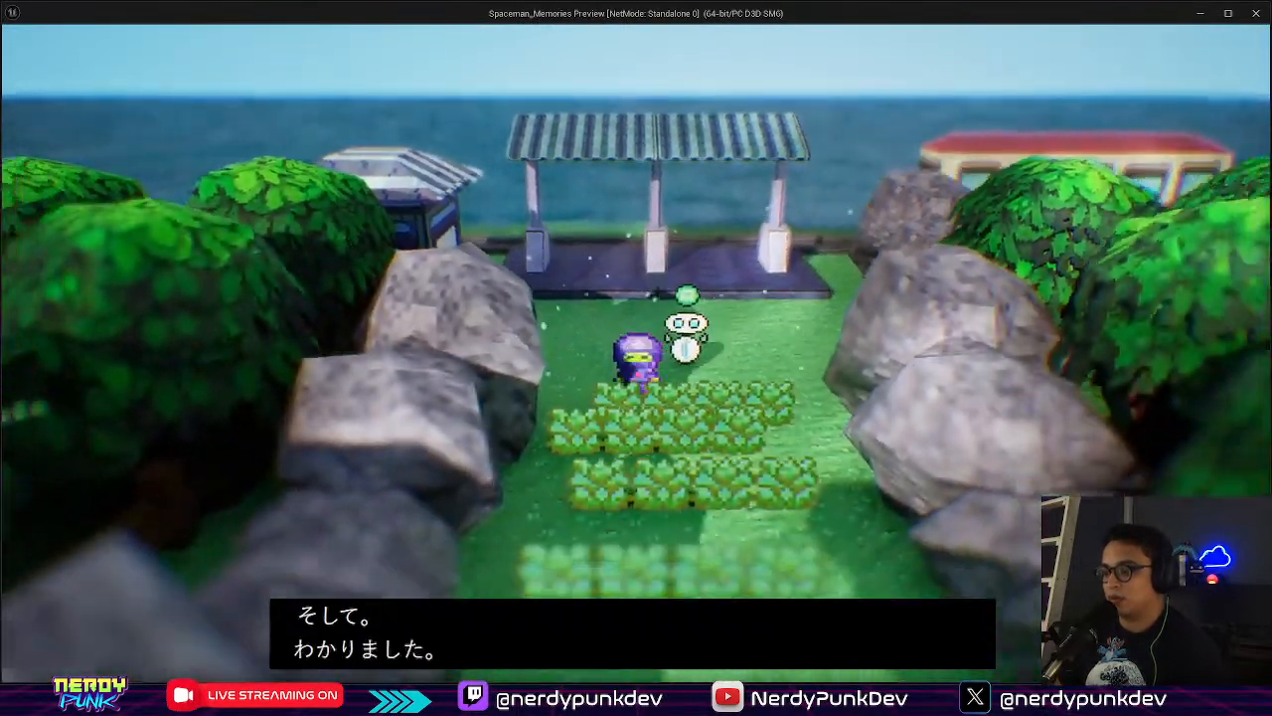
key("s")
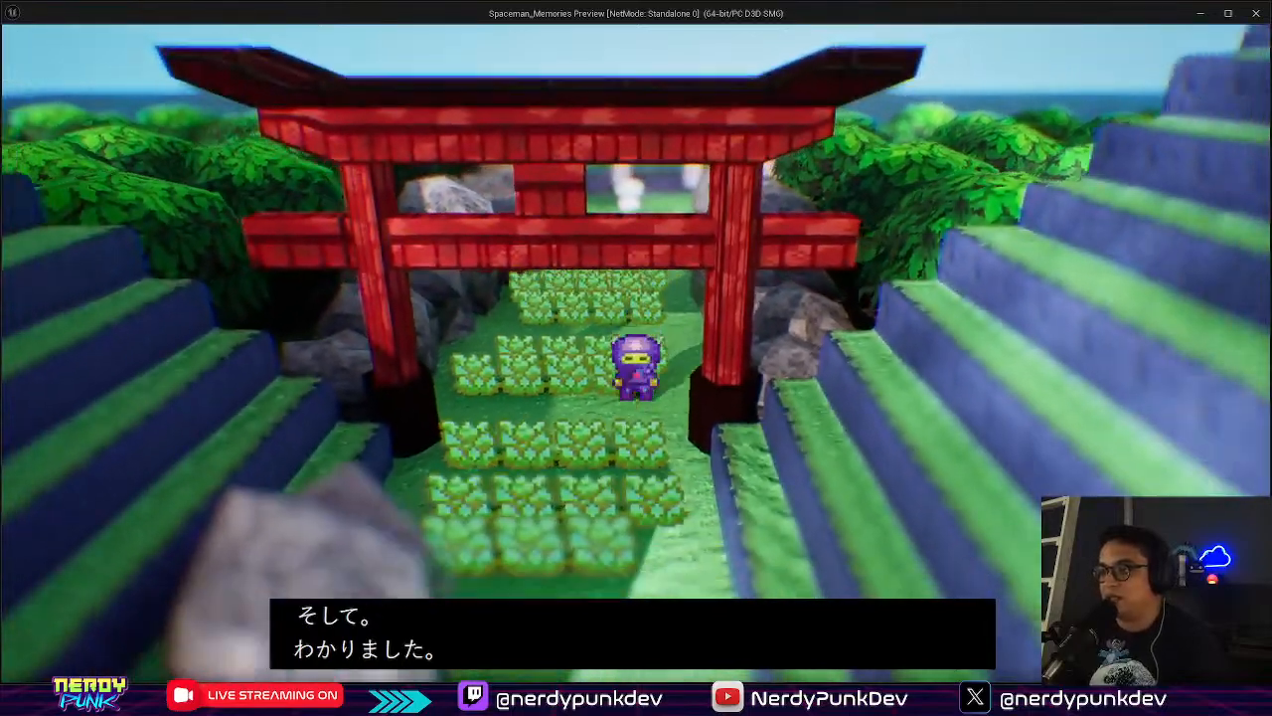
key("s")
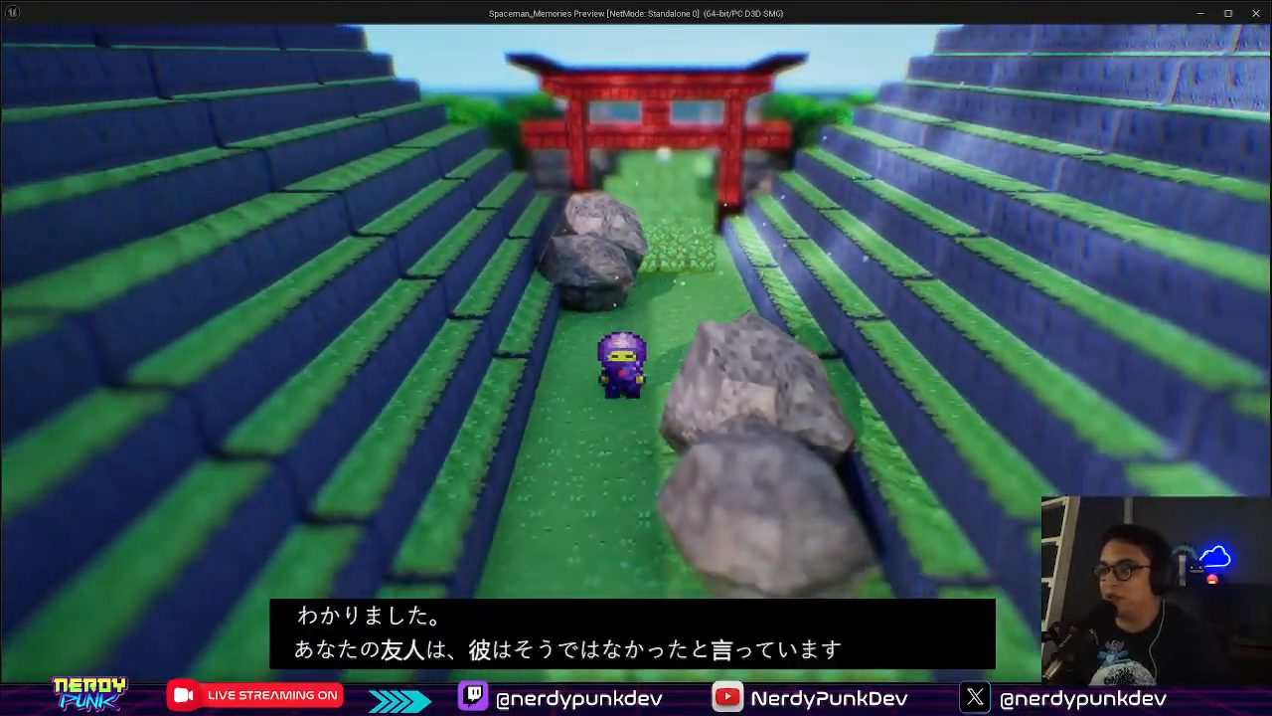
key("s")
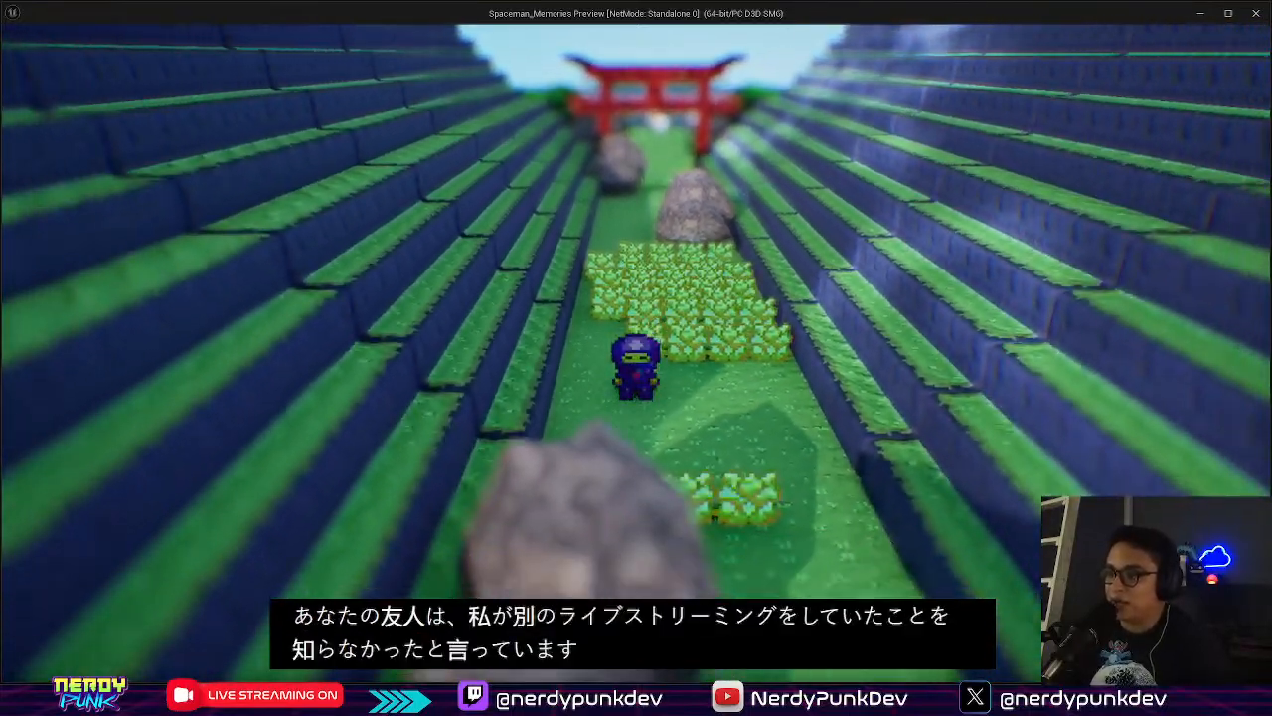
key("s")
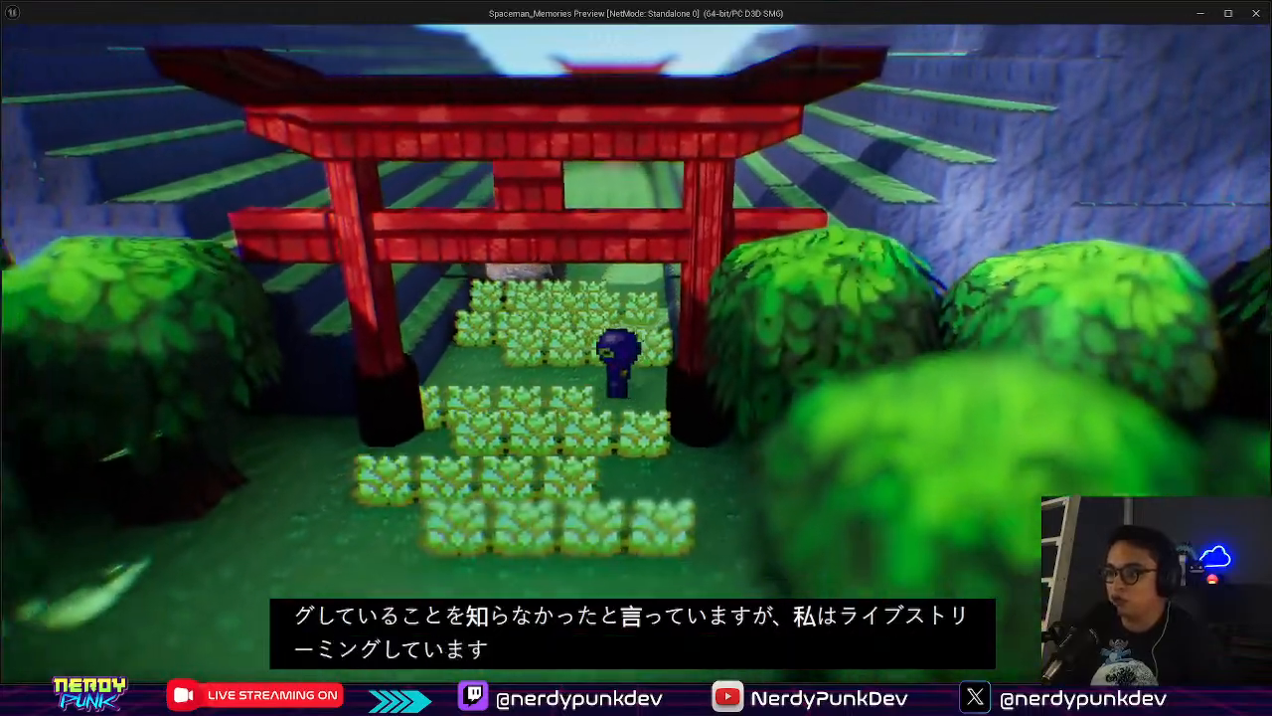
key("s")
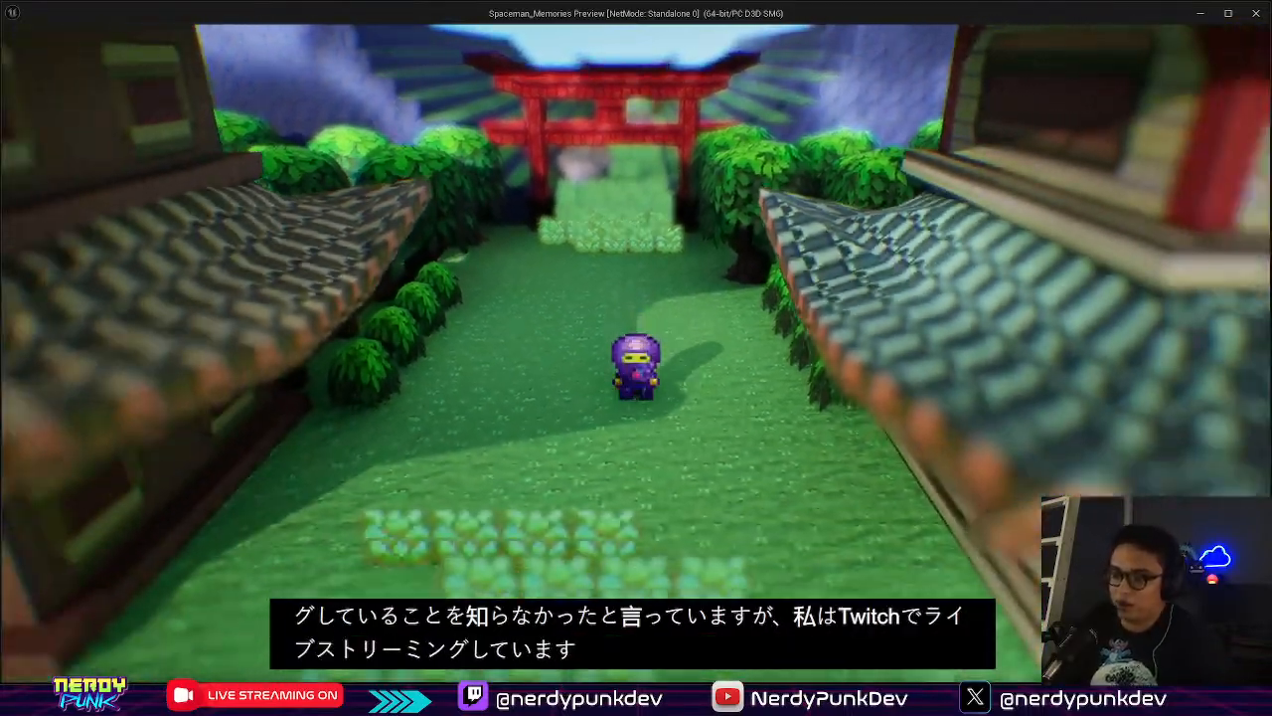
key("s")
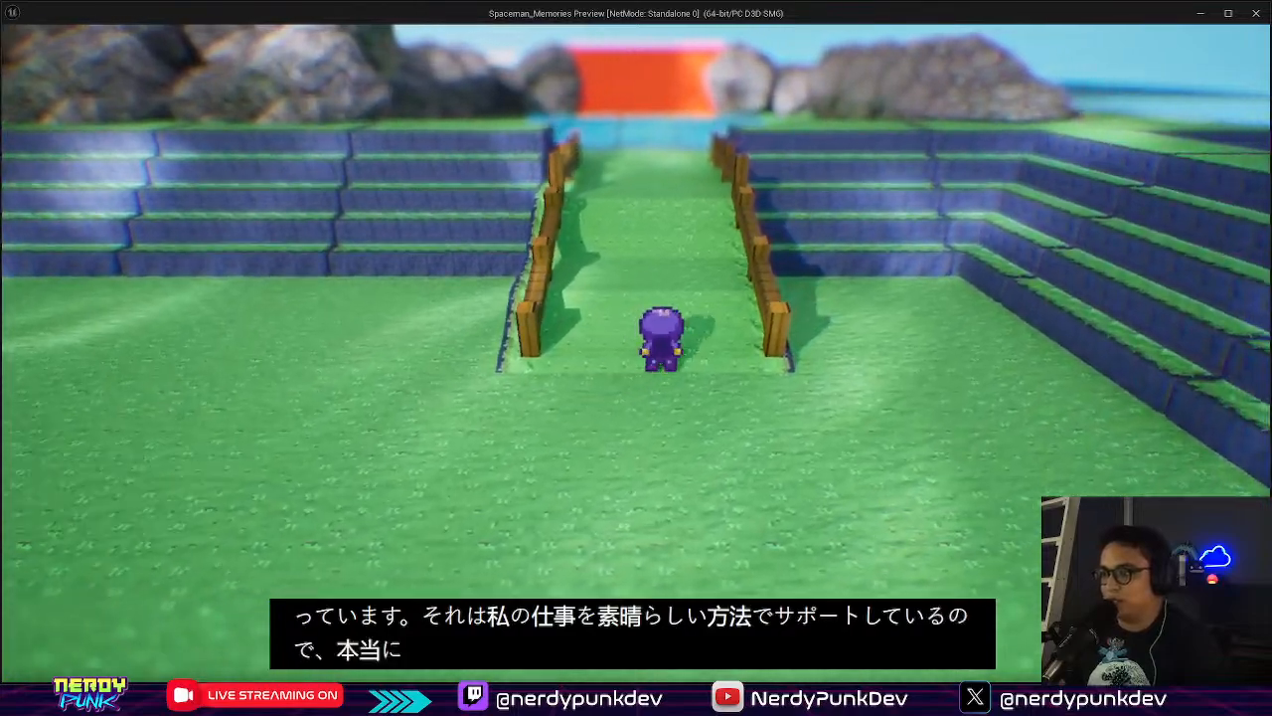
Walk up the ramp to the tile puzzle and solve its path from the near corner tile to the centre tile
key("w")
key("a")
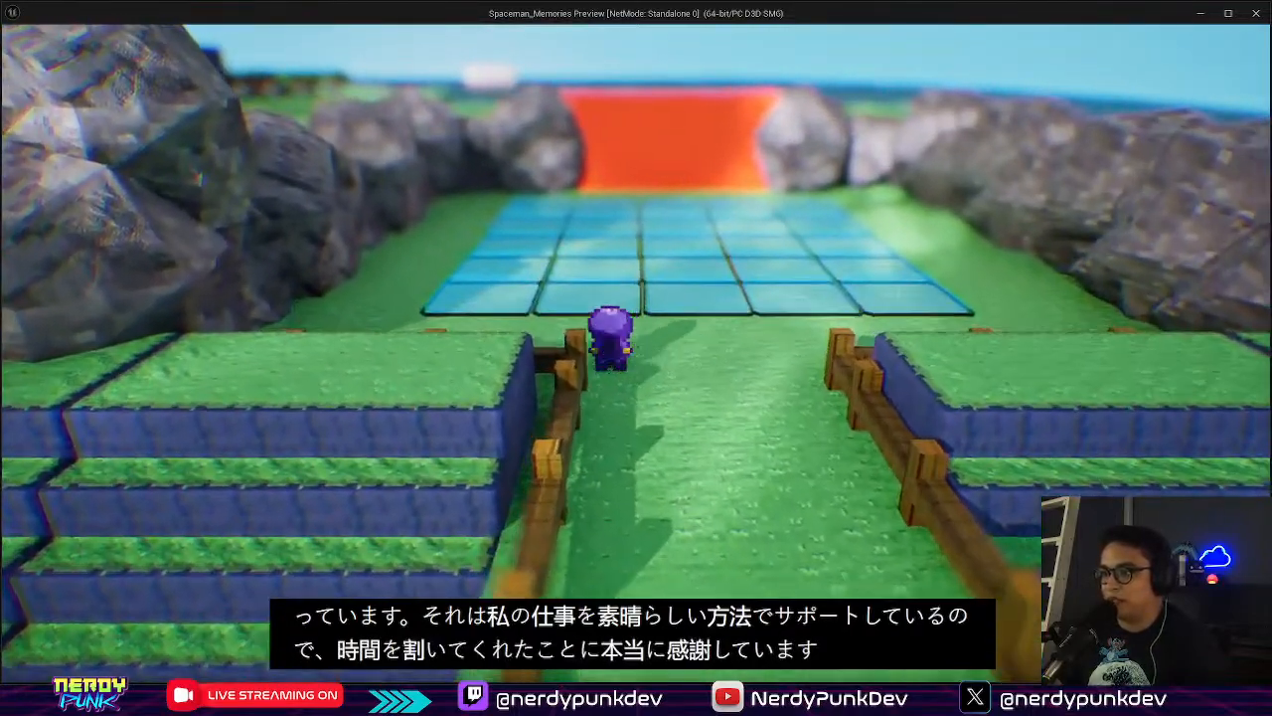
key("a")
key("d")
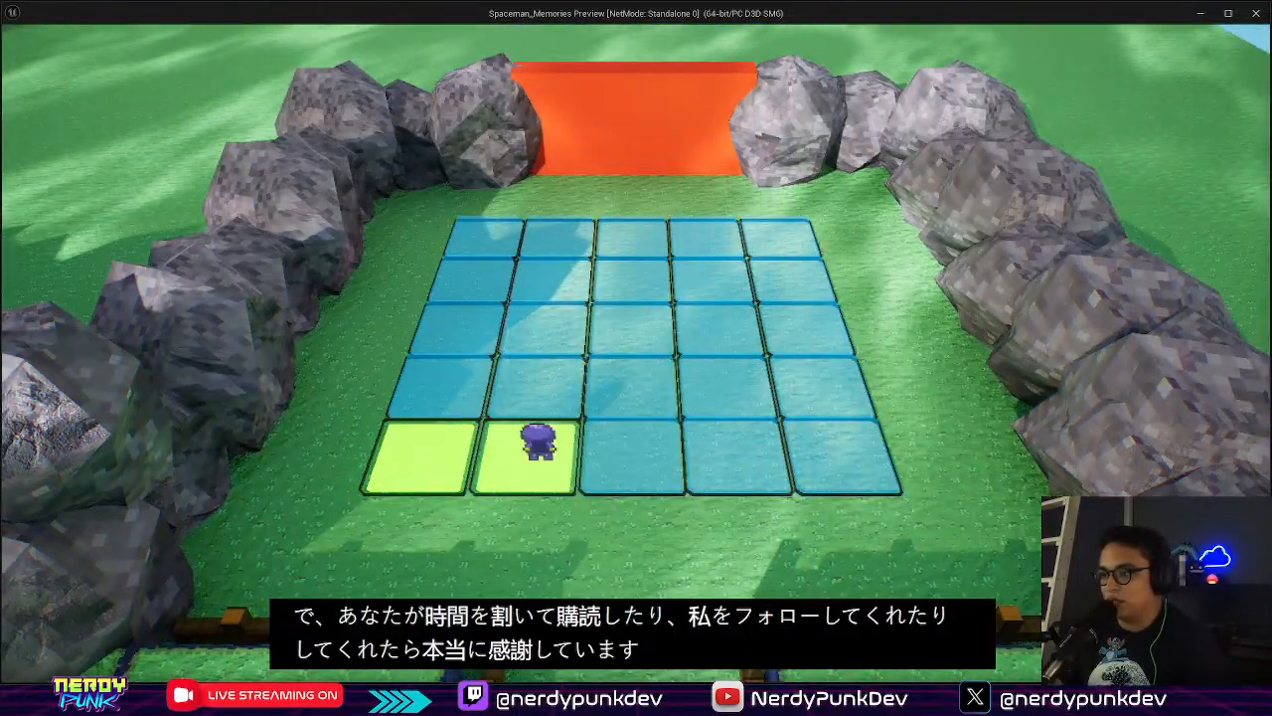
key("w")
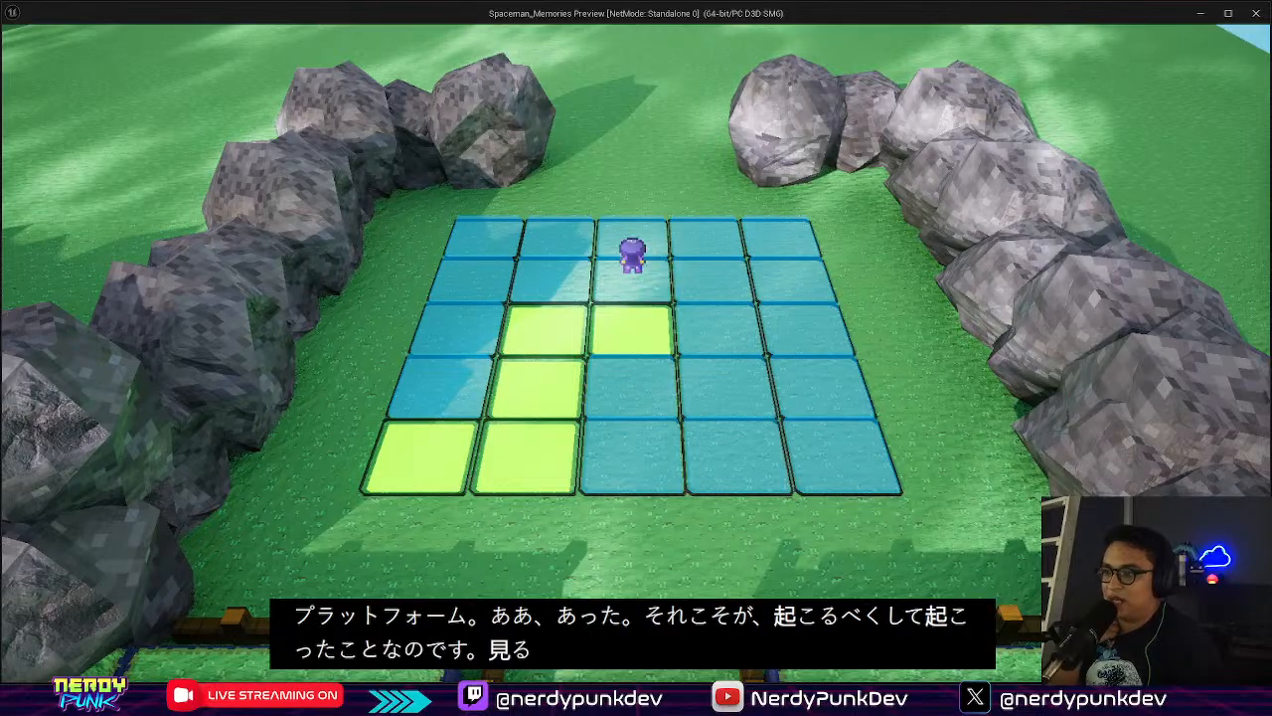
Test the passage between the rocks behind the puzzle, and walk back around the tile grid to its near side
key("w")
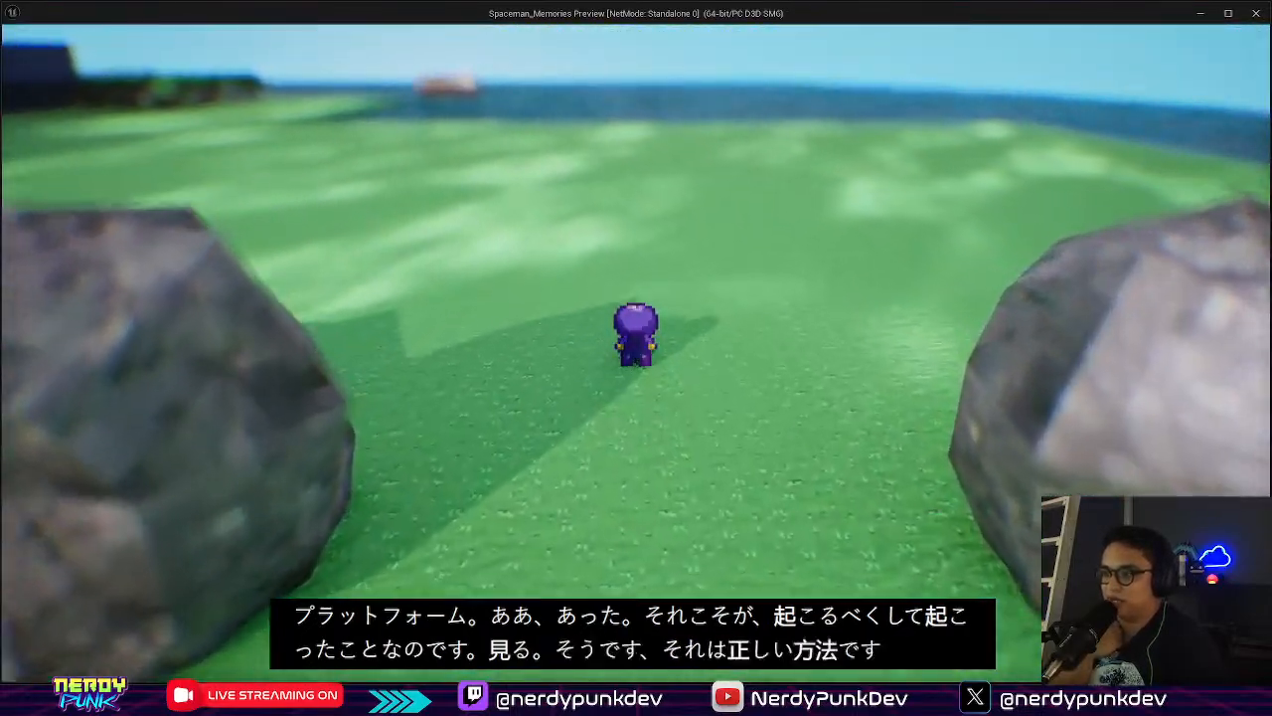
key("s")
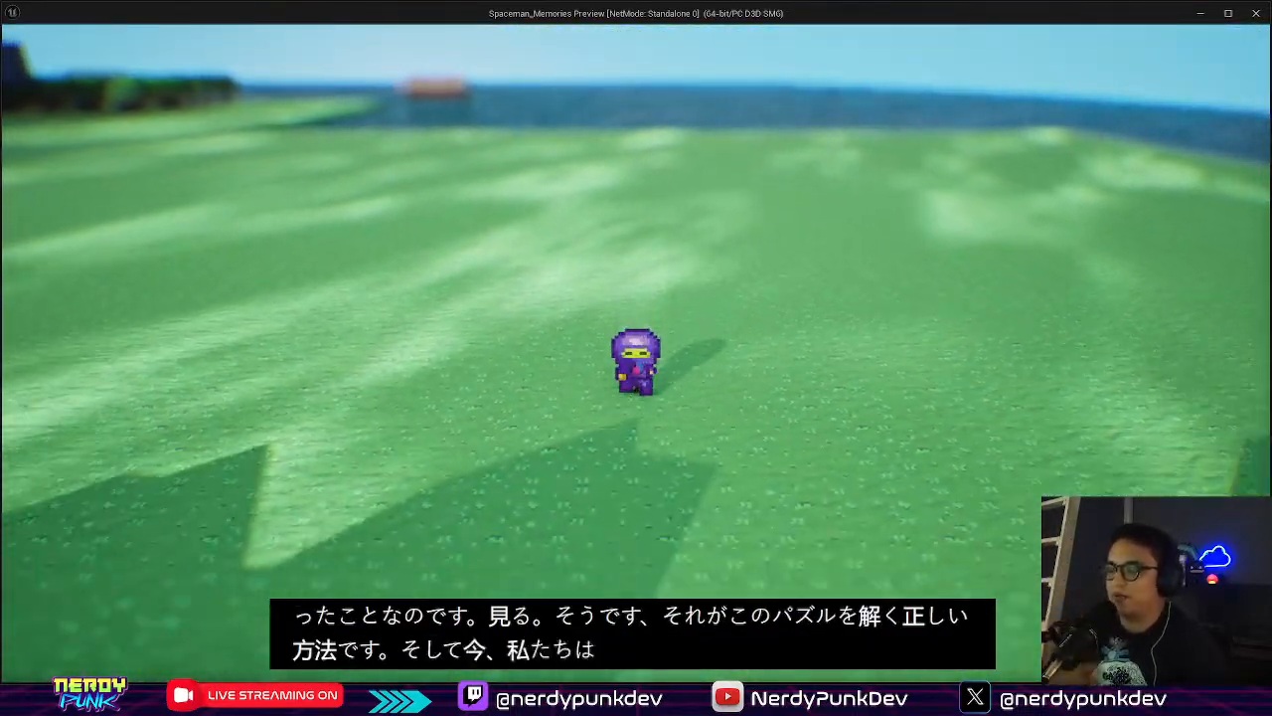
key("s")
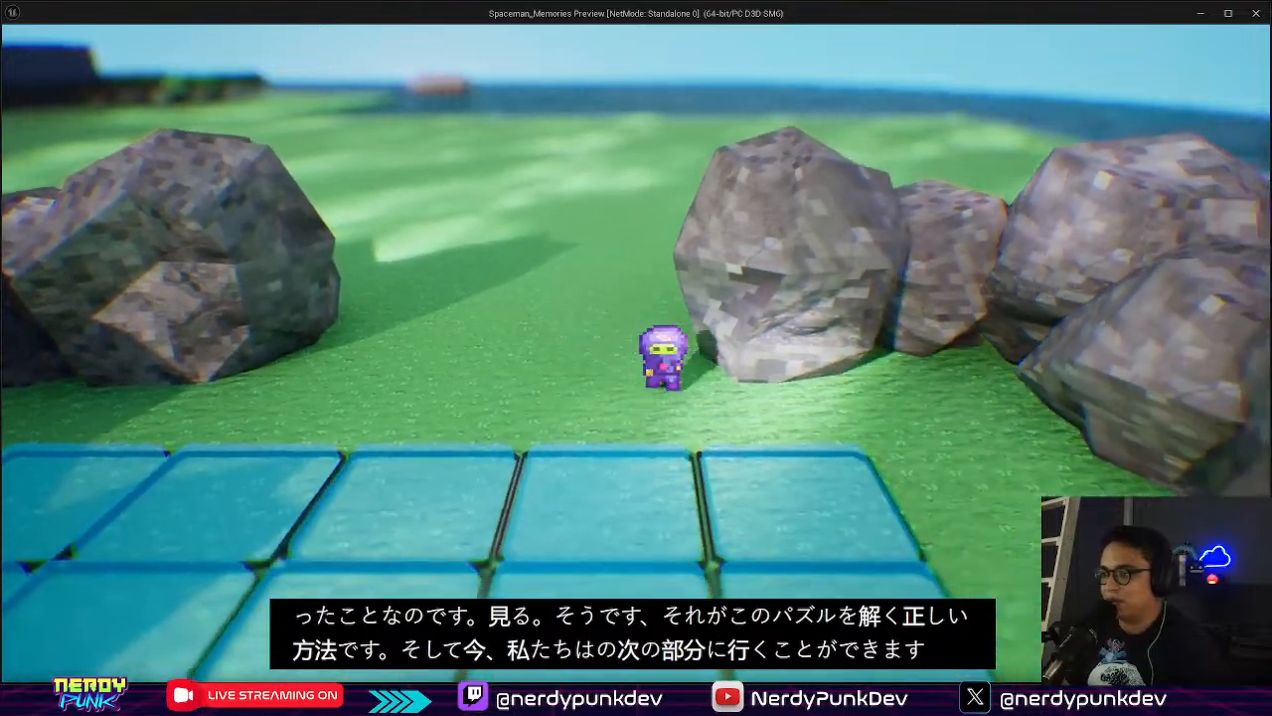
key("d")
key("s")
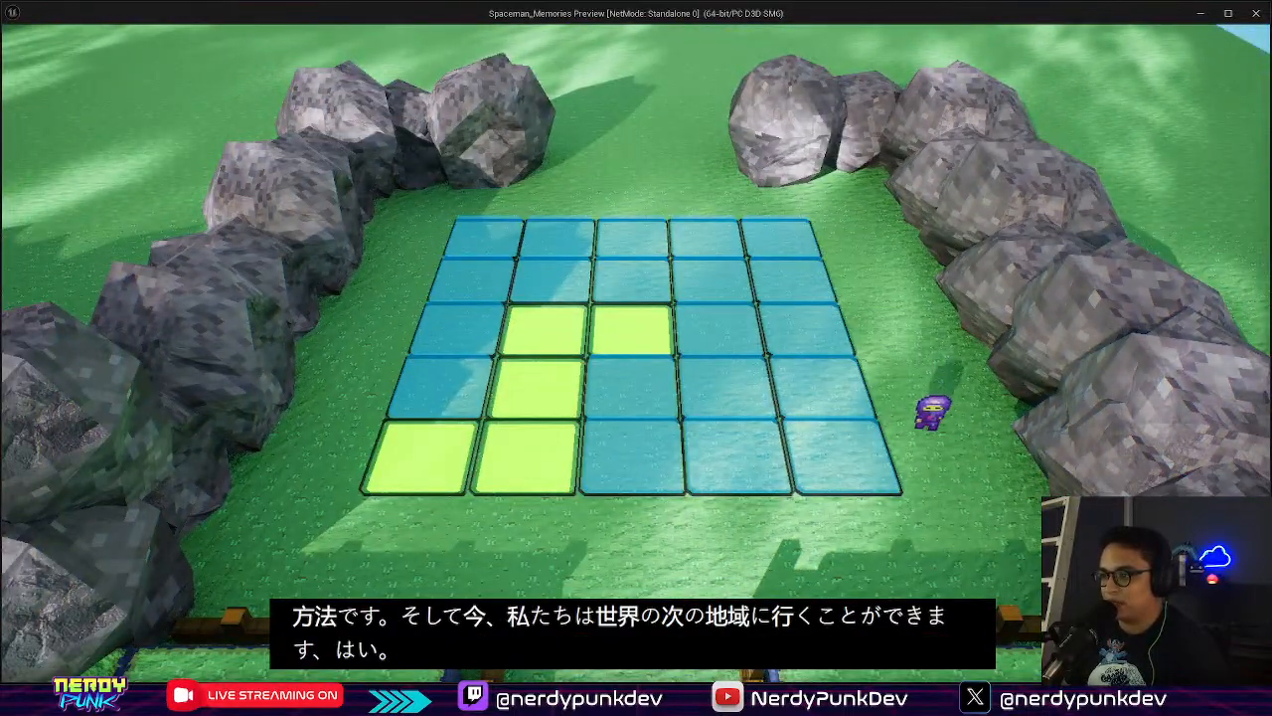
key("a")
key("s")
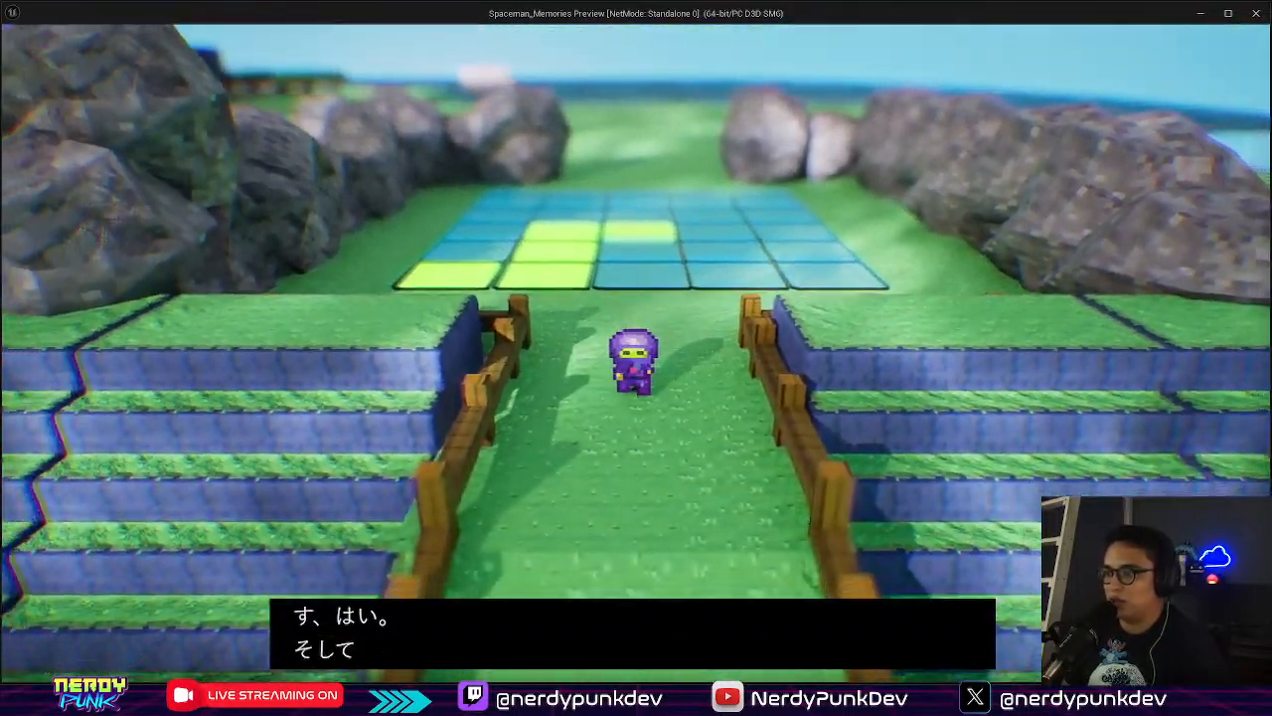
key("w")
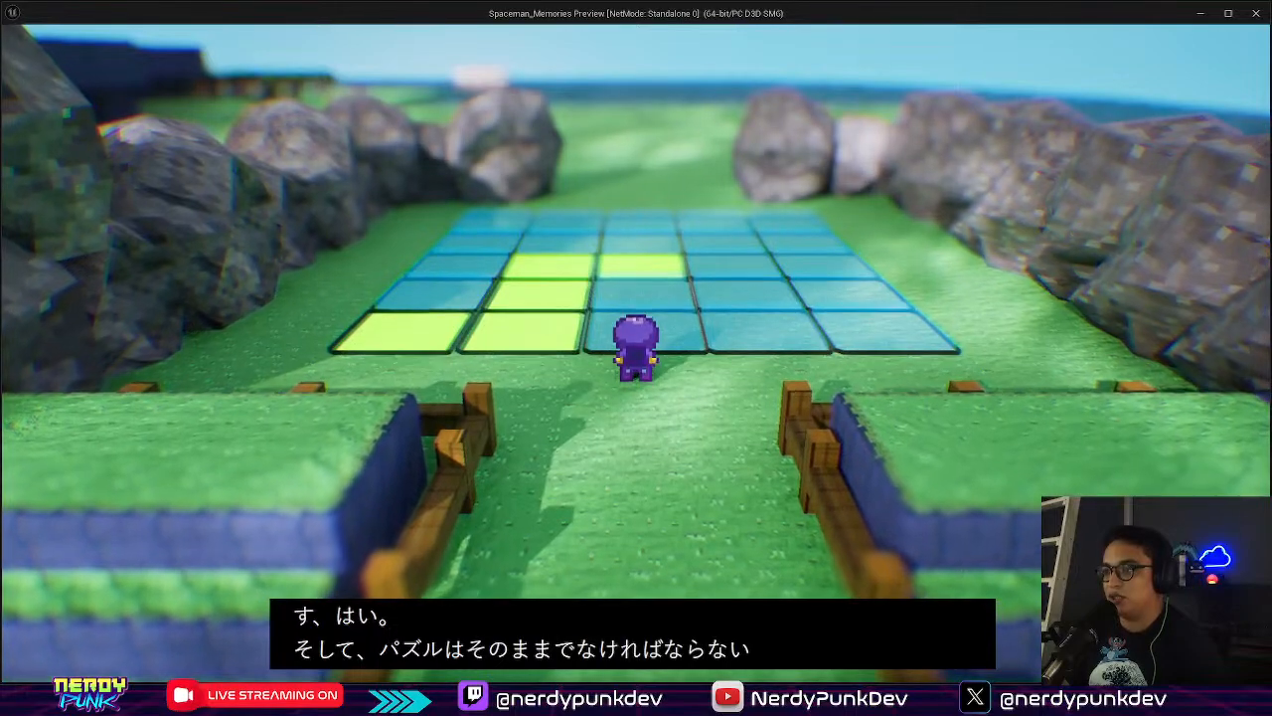
key("s")
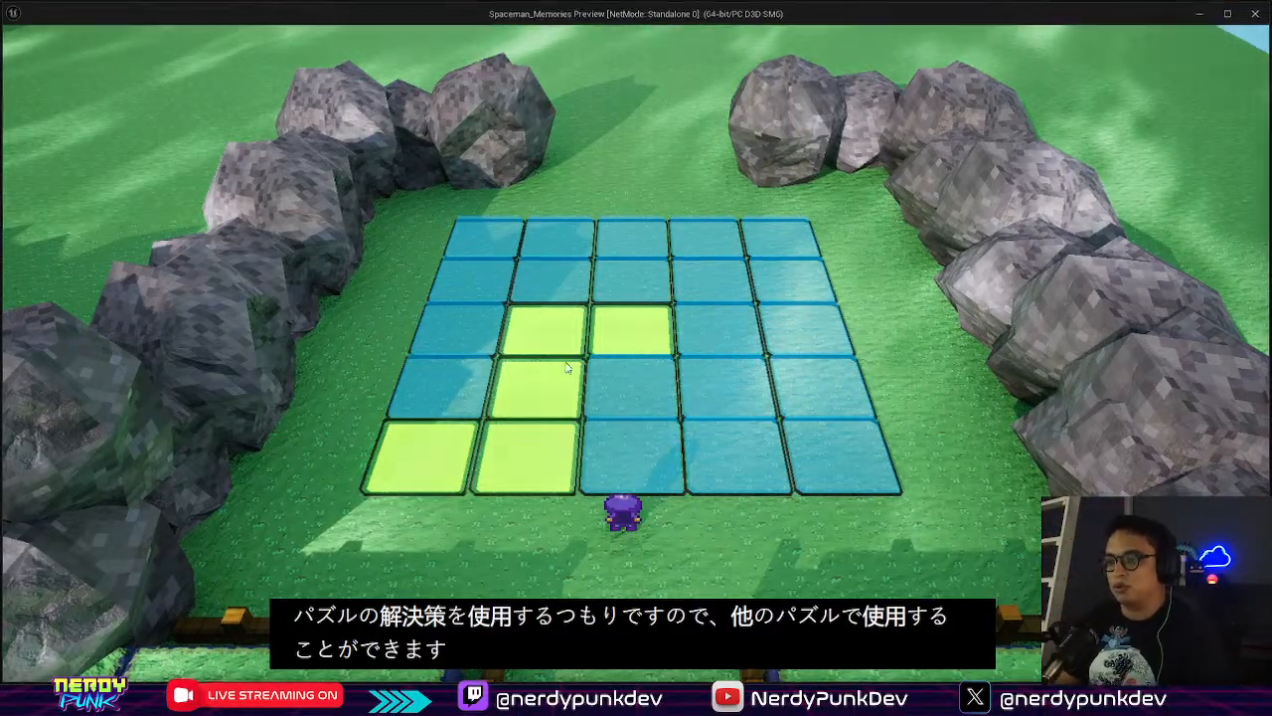
End the play session, read the full Blueprint runtime errors about the Obstacle property, and close the message log
key("Escape")
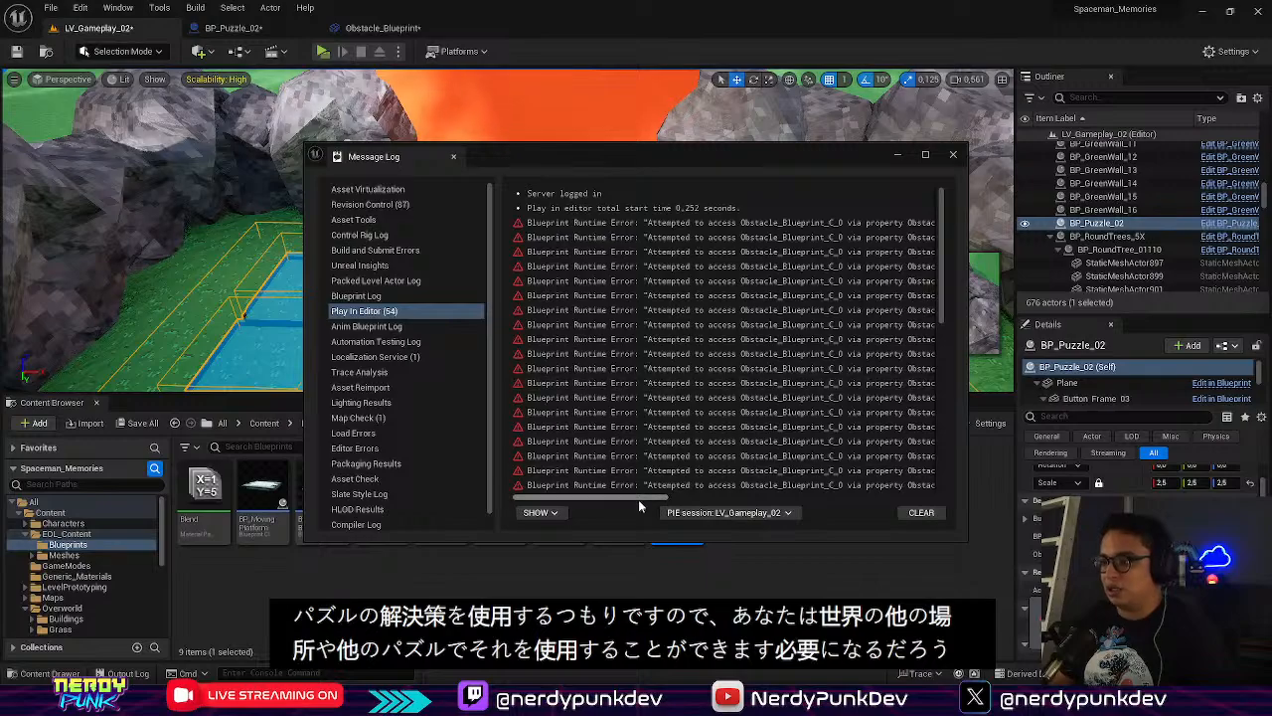
mouse_move(632, 496)
left_mouse_down()
mouse_move(866, 511)
mouse_move(626, 497)
left_mouse_up()
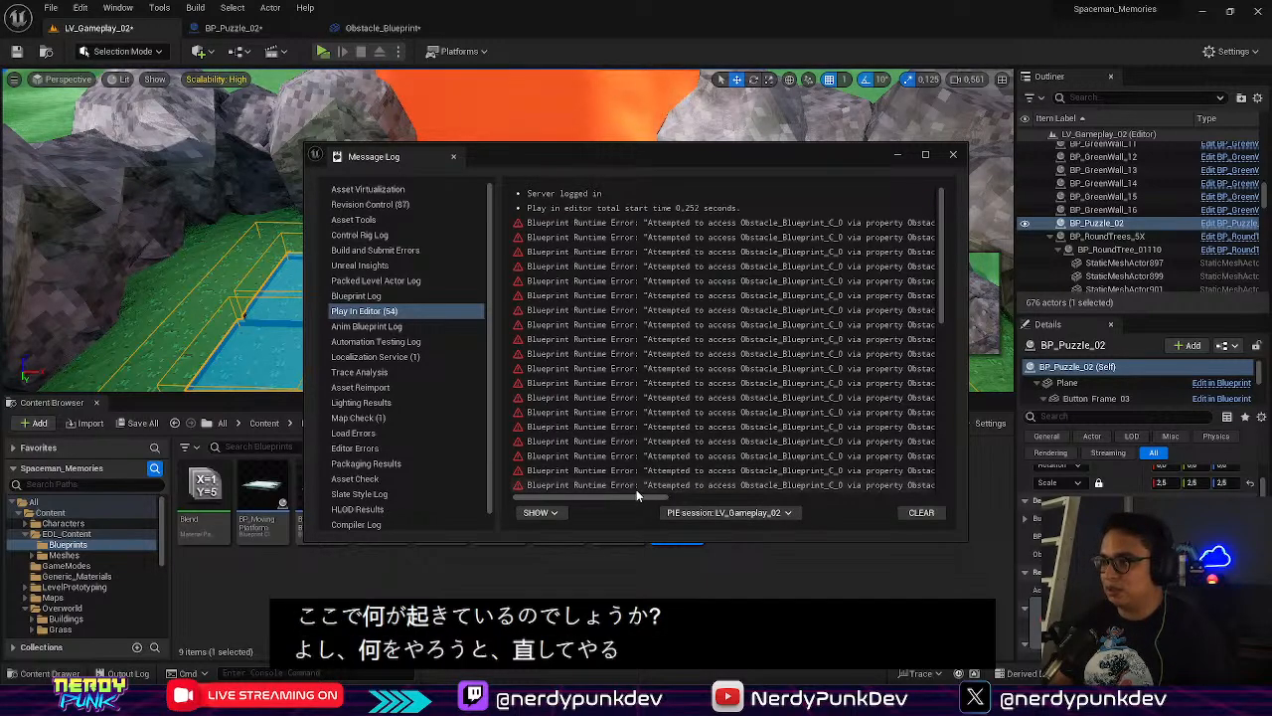
left_click_drag(634, 492, 850, 507)
left_click(951, 154)
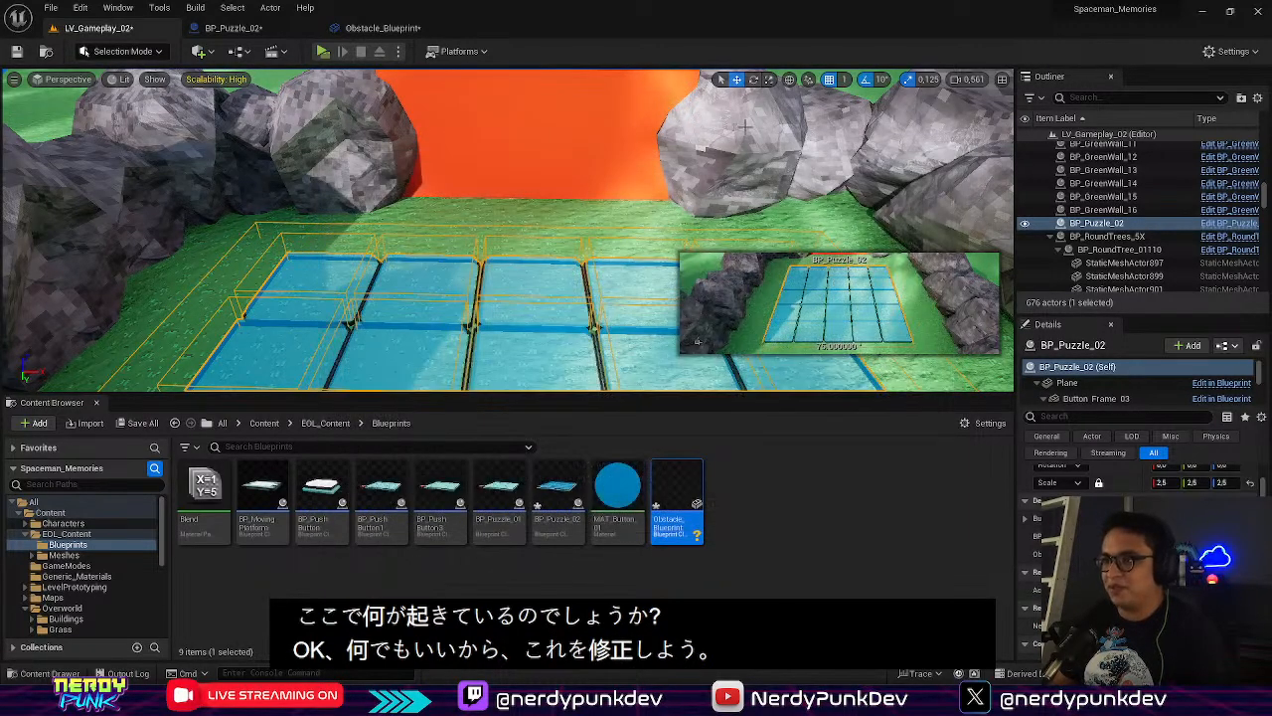
Add a Do Once node beside the Destroy Actor logic in BP_Puzzle_02's event graph
left_click(378, 30)
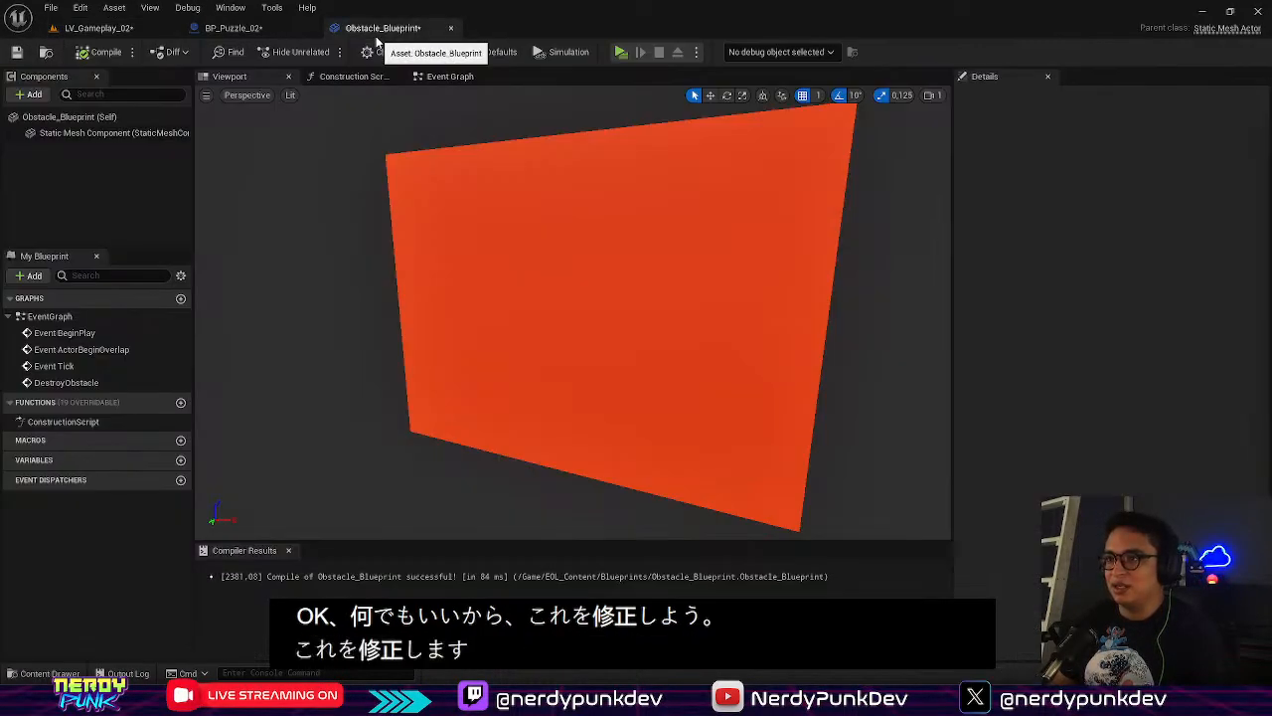
left_click(237, 29)
scroll(513, 431, "down", 4)
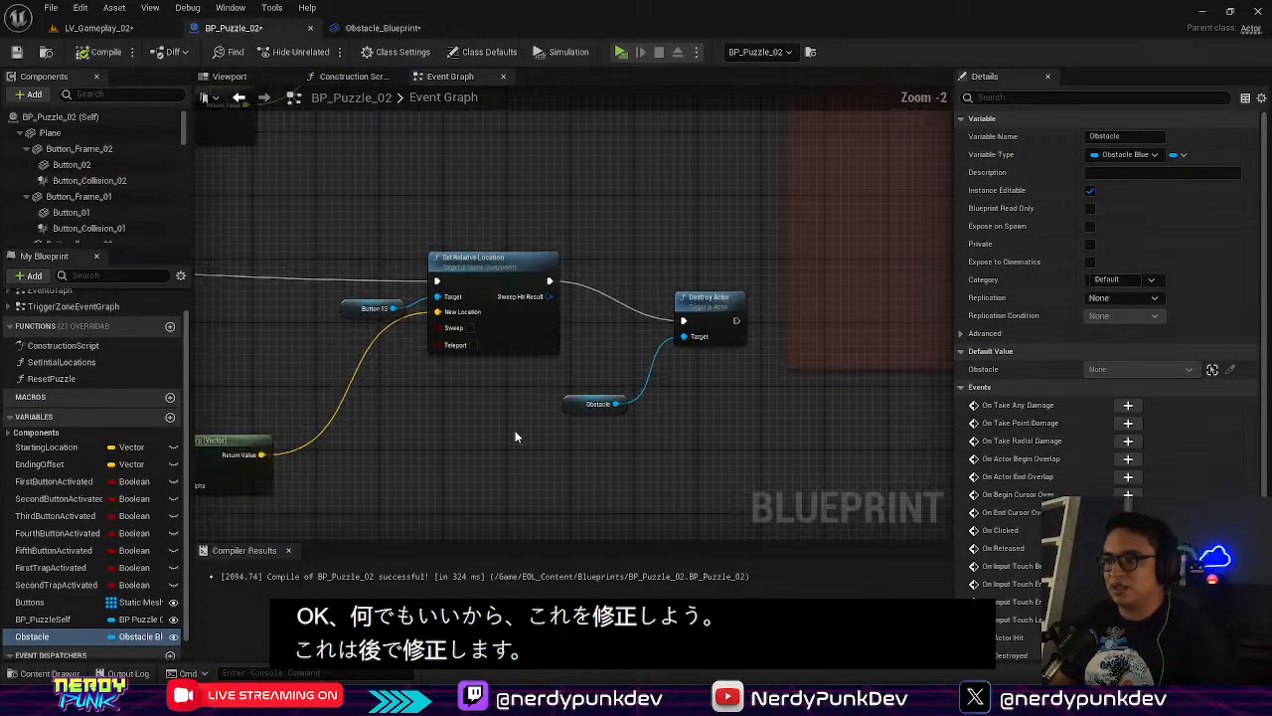
scroll(514, 438, "up", 2)
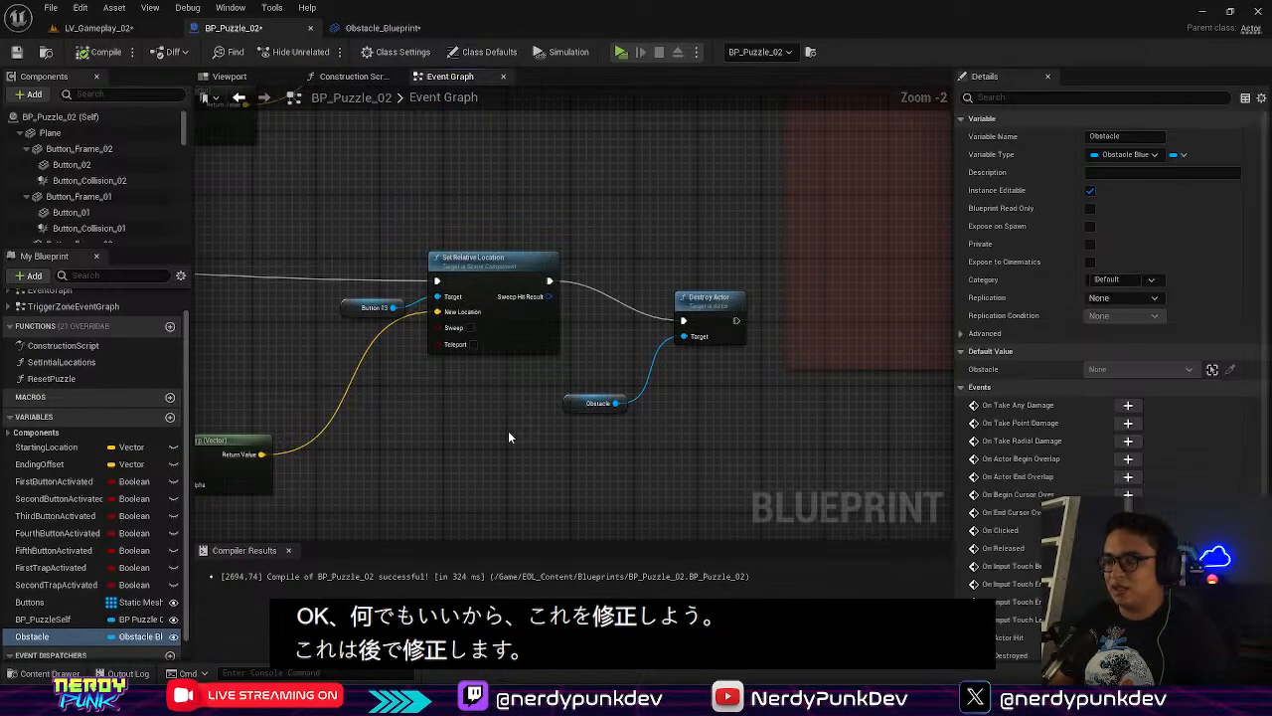
right_click(508, 434)
type("do once")
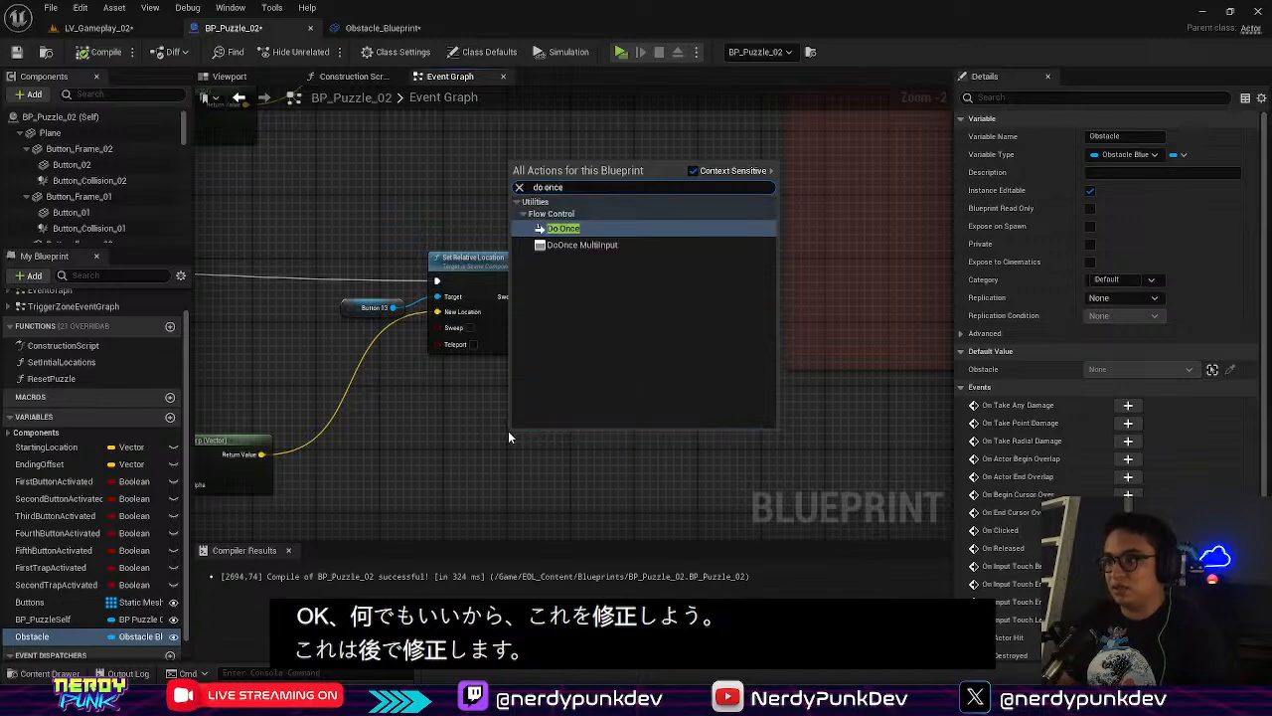
key("Return")
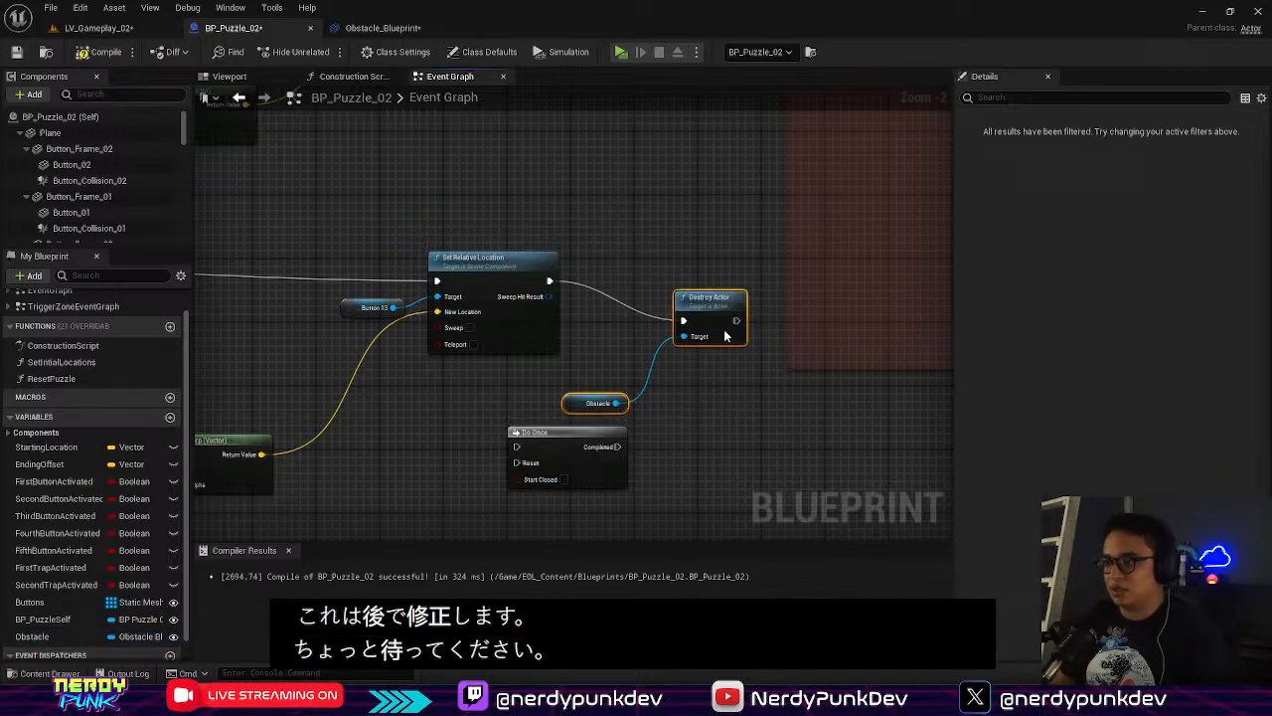
Make room before Destroy Actor and wire the Do Once node between Button_13's Set Relative Location and Destroy Actor
left_click_drag(724, 336, 843, 408)
left_click_drag(542, 434, 644, 306)
left_click_drag(550, 282, 620, 319)
left_click_drag(716, 321, 805, 394)
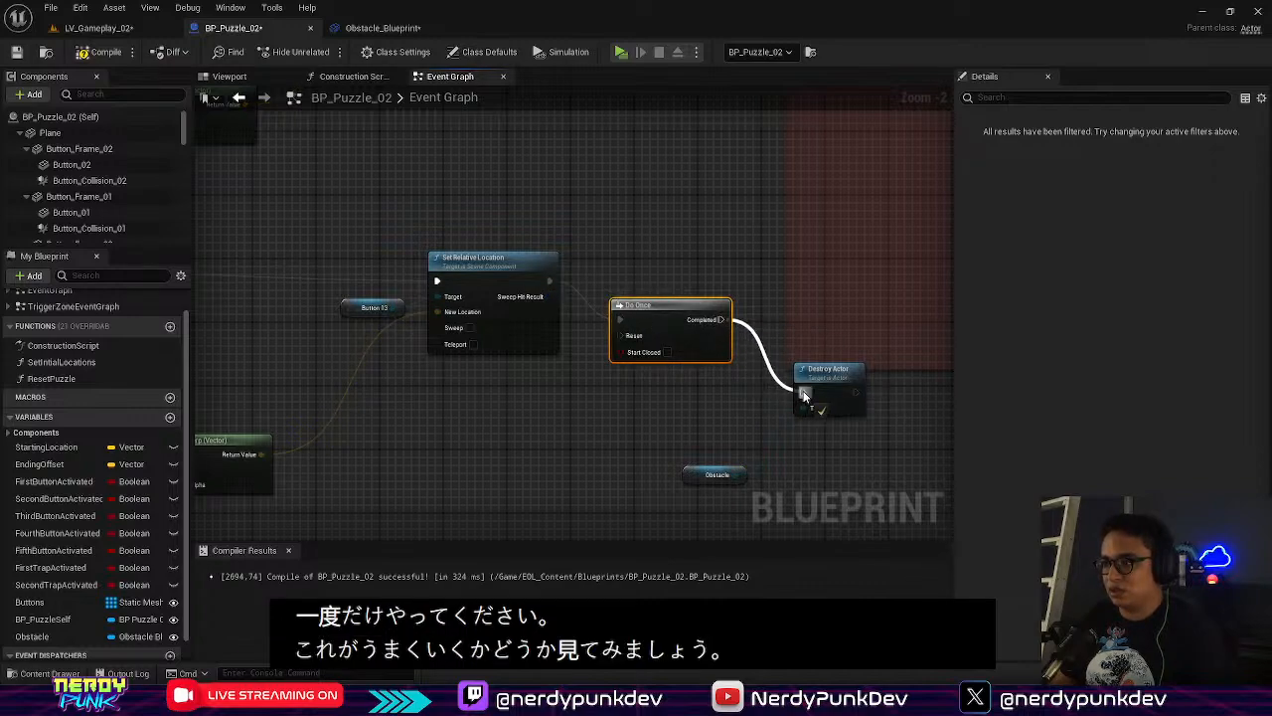
scroll(654, 375, "up", 2)
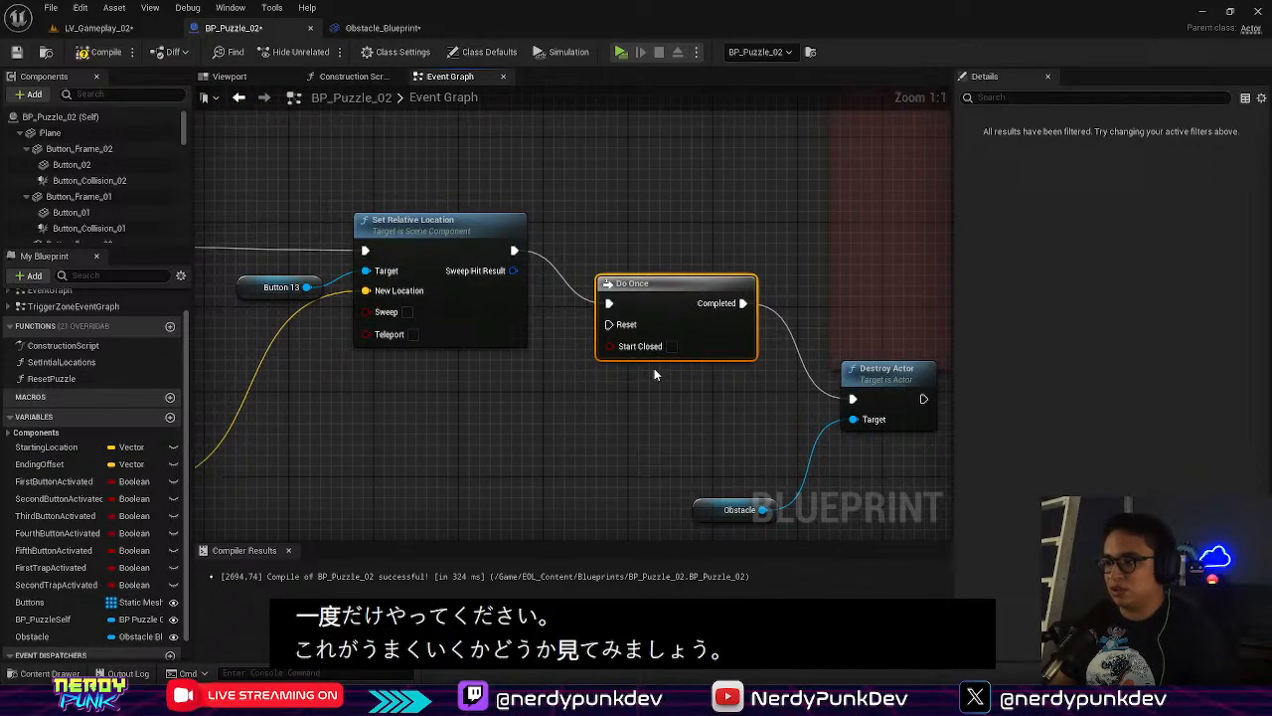
Return to the LV_Gameplay_02 level, briefly start and end a play session, and view BP_Puzzle_02's tile grid from above
left_click(117, 33)
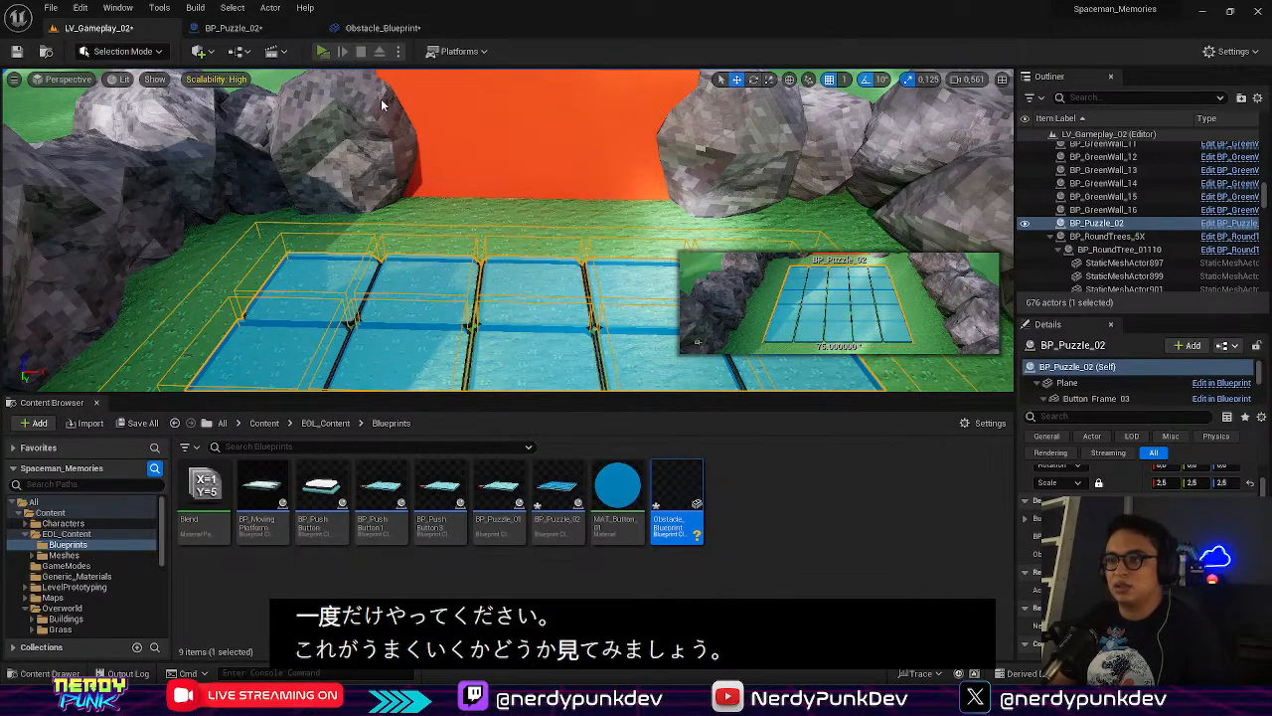
key("alt+p")
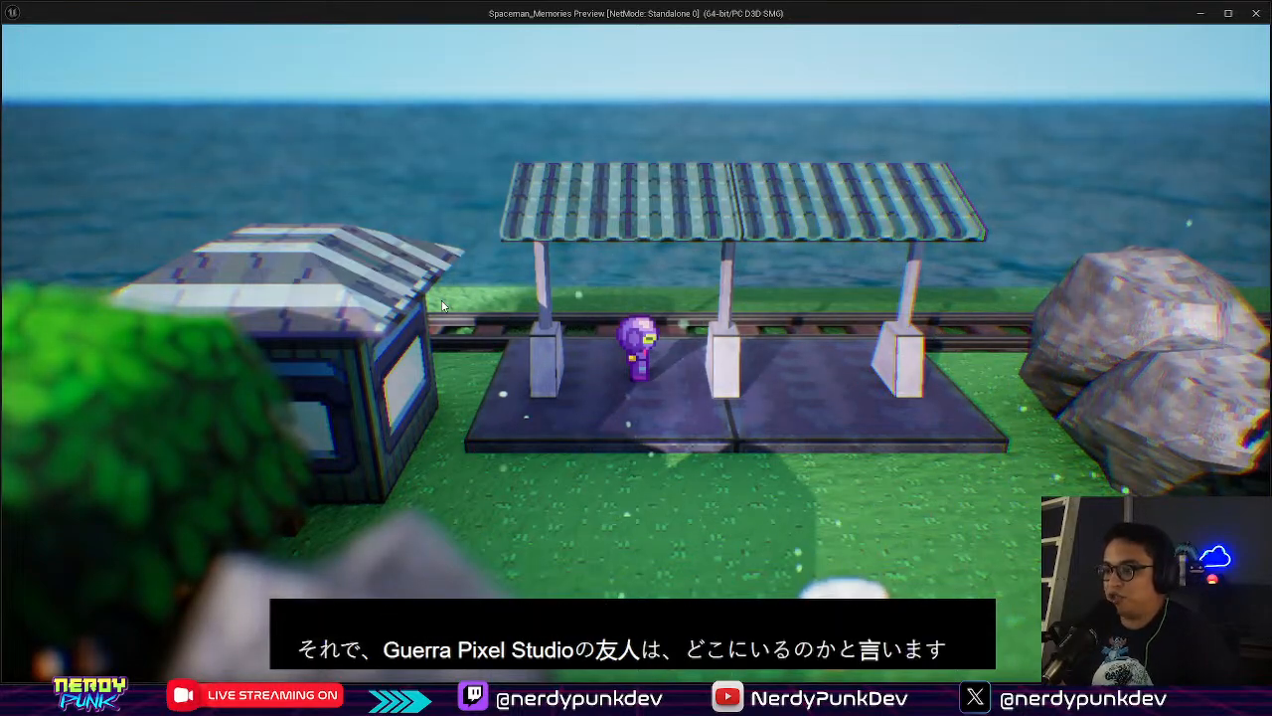
key("Escape")
right_click_drag(526, 154, 557, 209)
key("s")
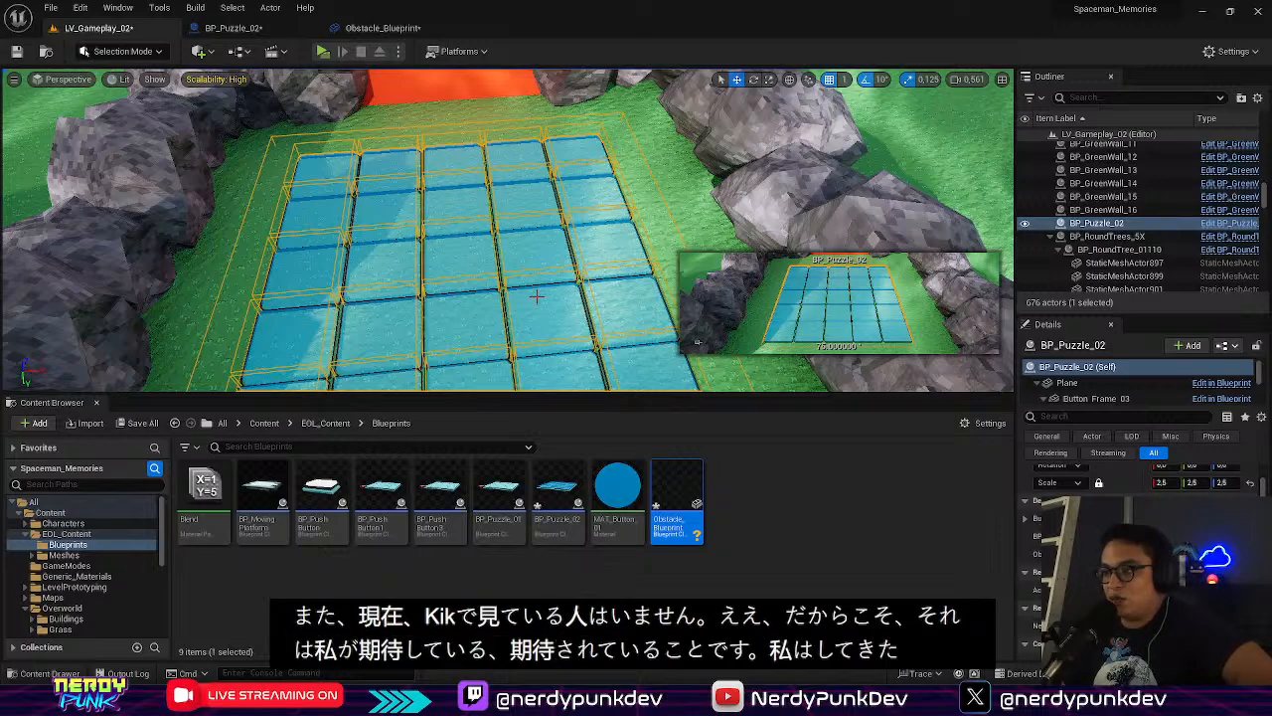
Start a play session of LV_Gameplay_02 and walk the character from the train station to the blue tile puzzle
left_click(323, 52)
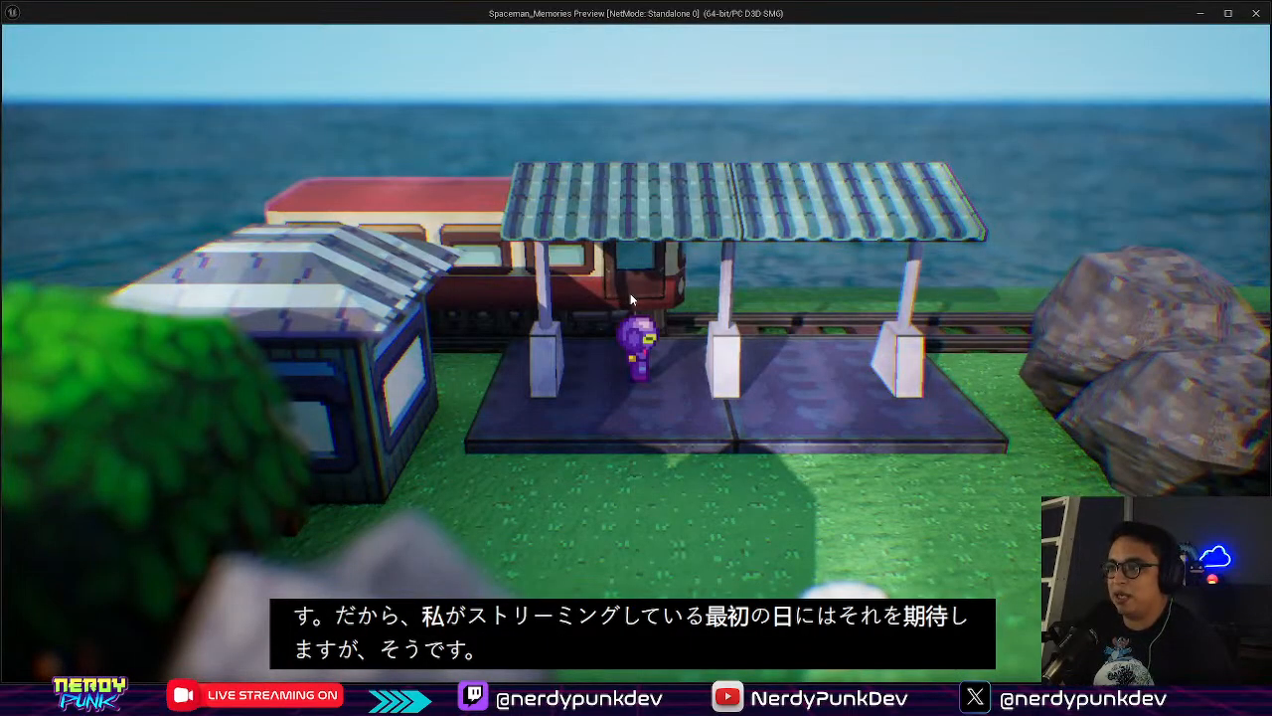
left_click(630, 293)
key("s")
key("d")
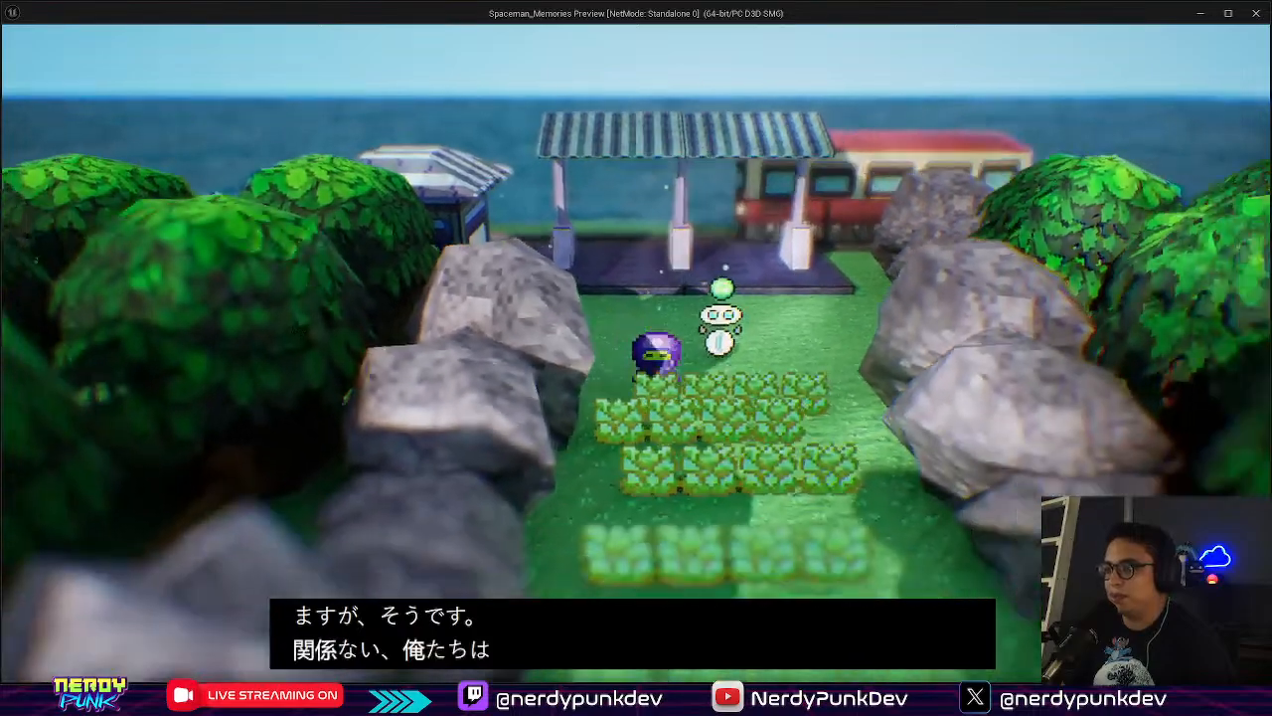
key("s")
key("a")
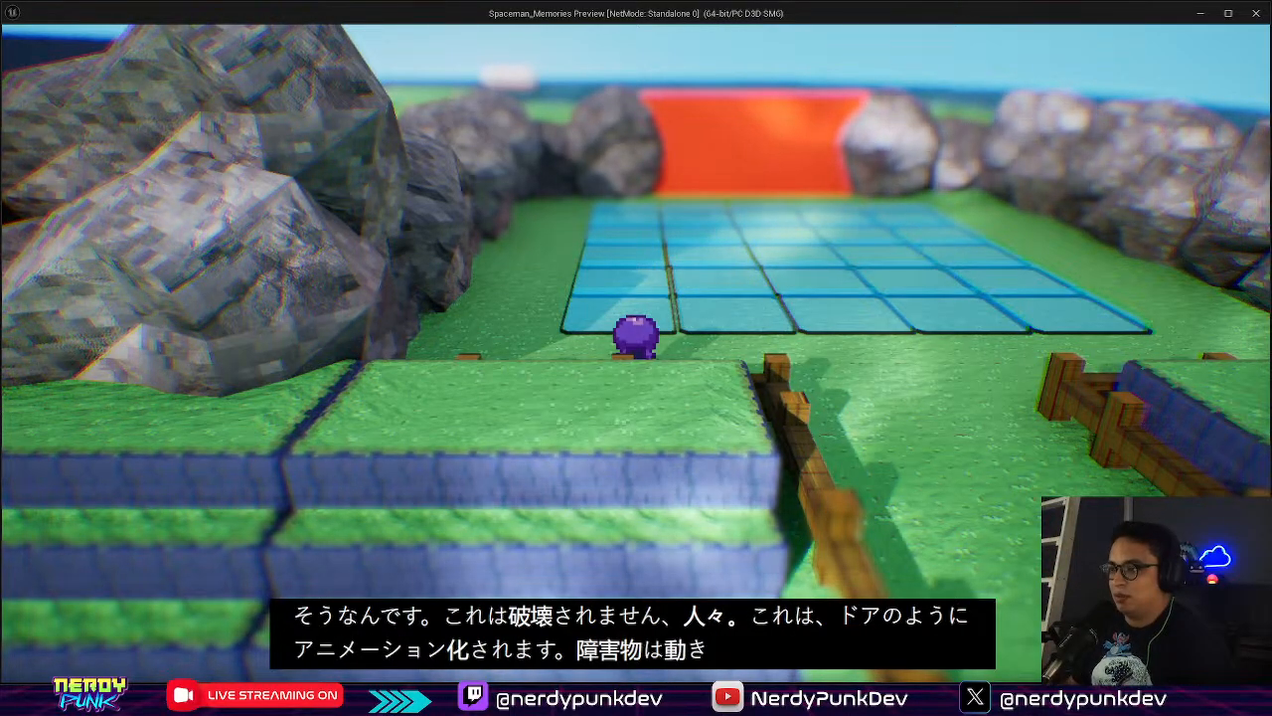
Walk the character across the puzzle tiles from the near corner to the centre tile, and on through the barrier's gap between the rocks
key("w")
key("d")
key("d")
key("w")
key("w")
key("w")
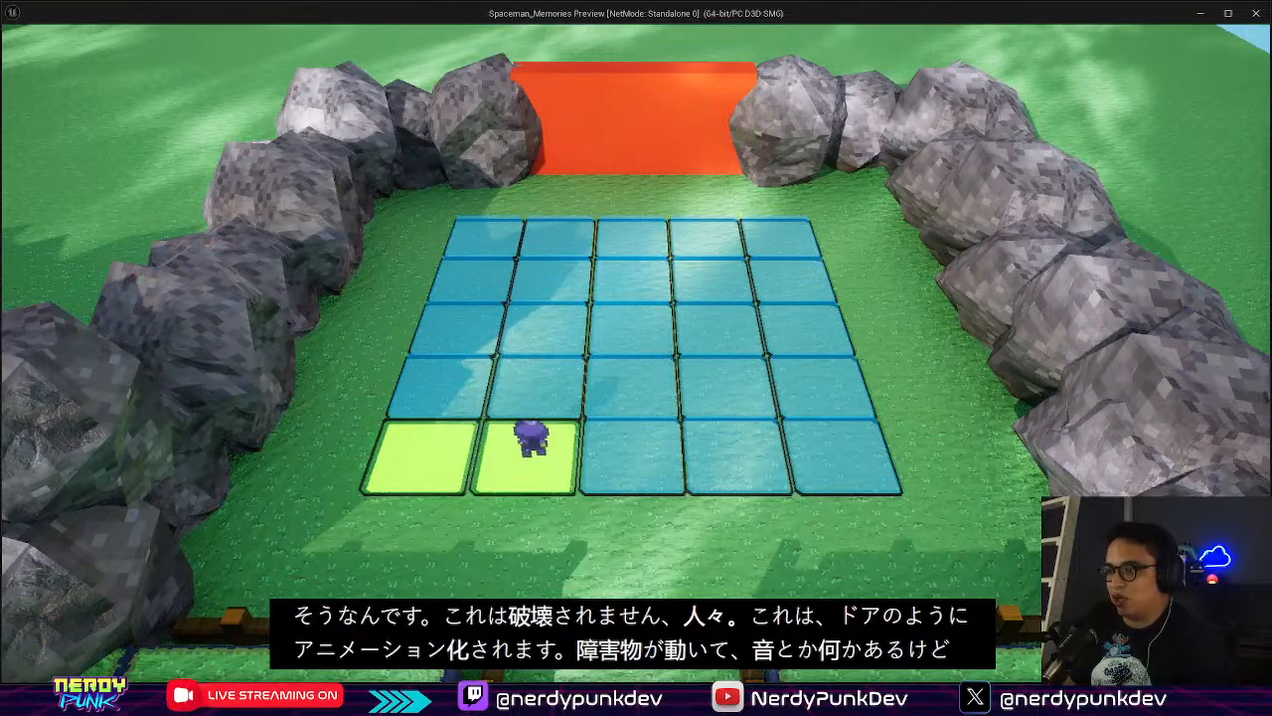
key("d")
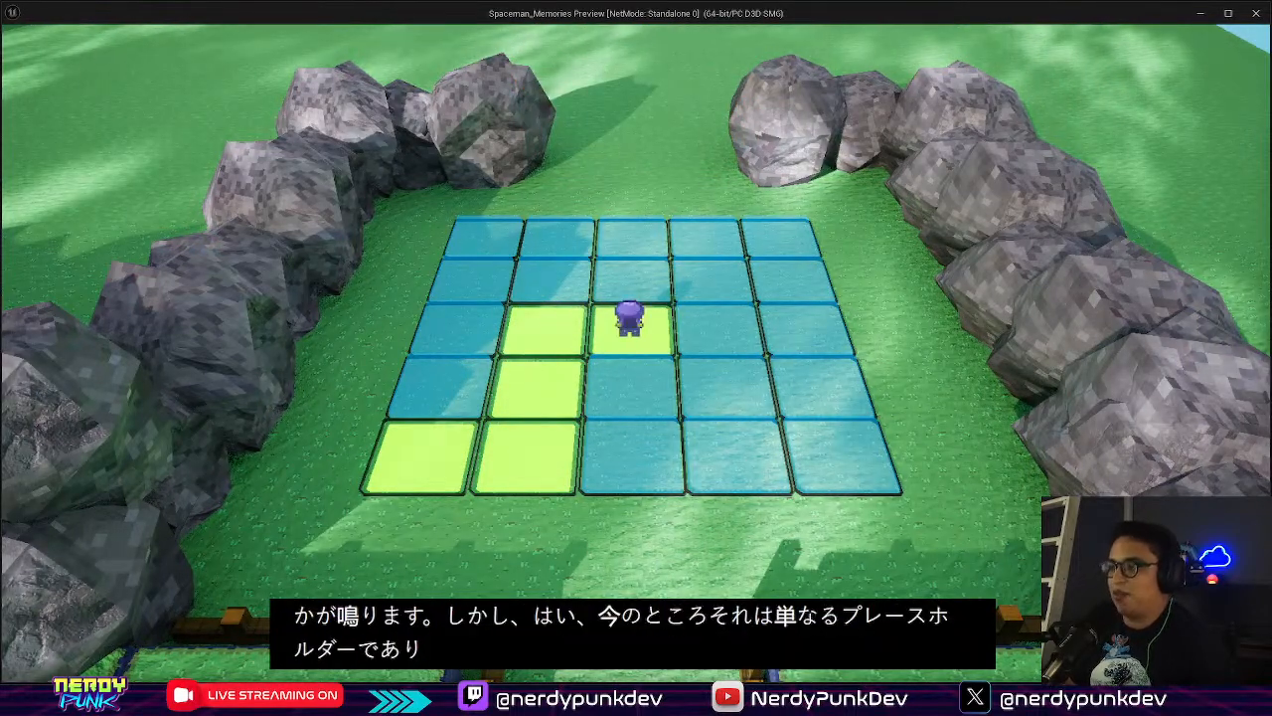
key("w")
key("w")
key("w")
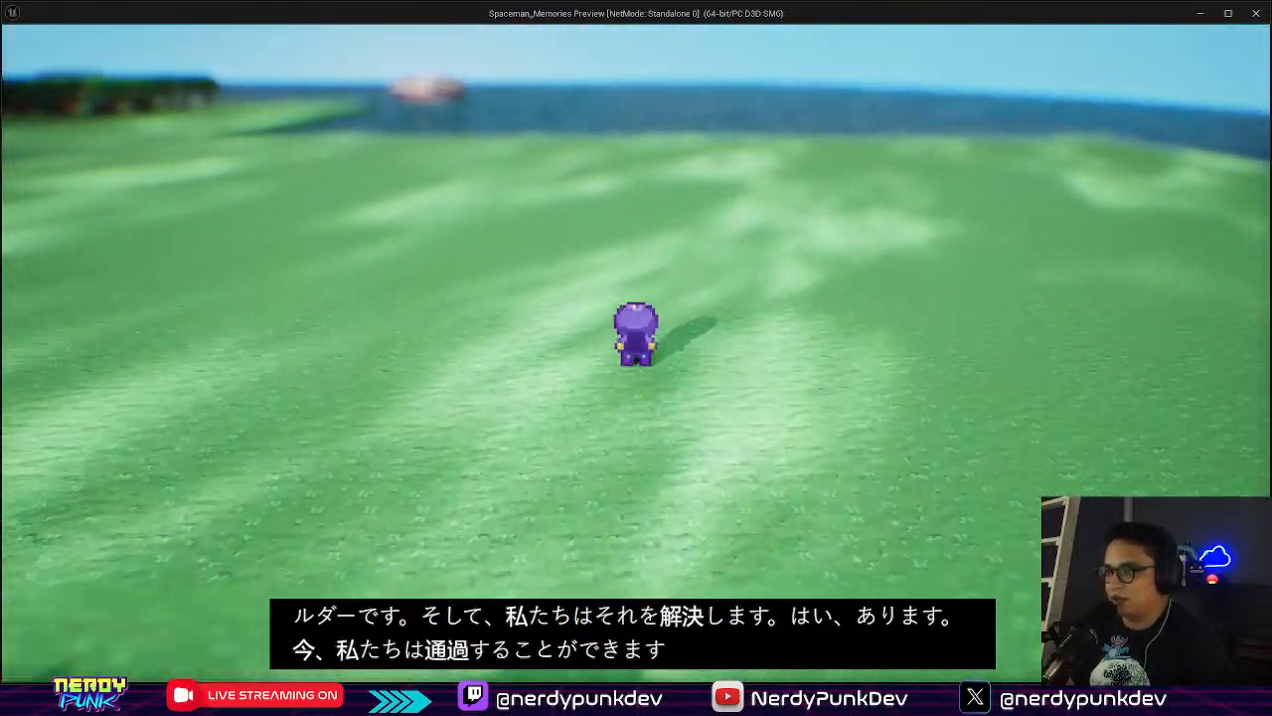
End the play session and save the LV_Gameplay_02 level
key("Escape")
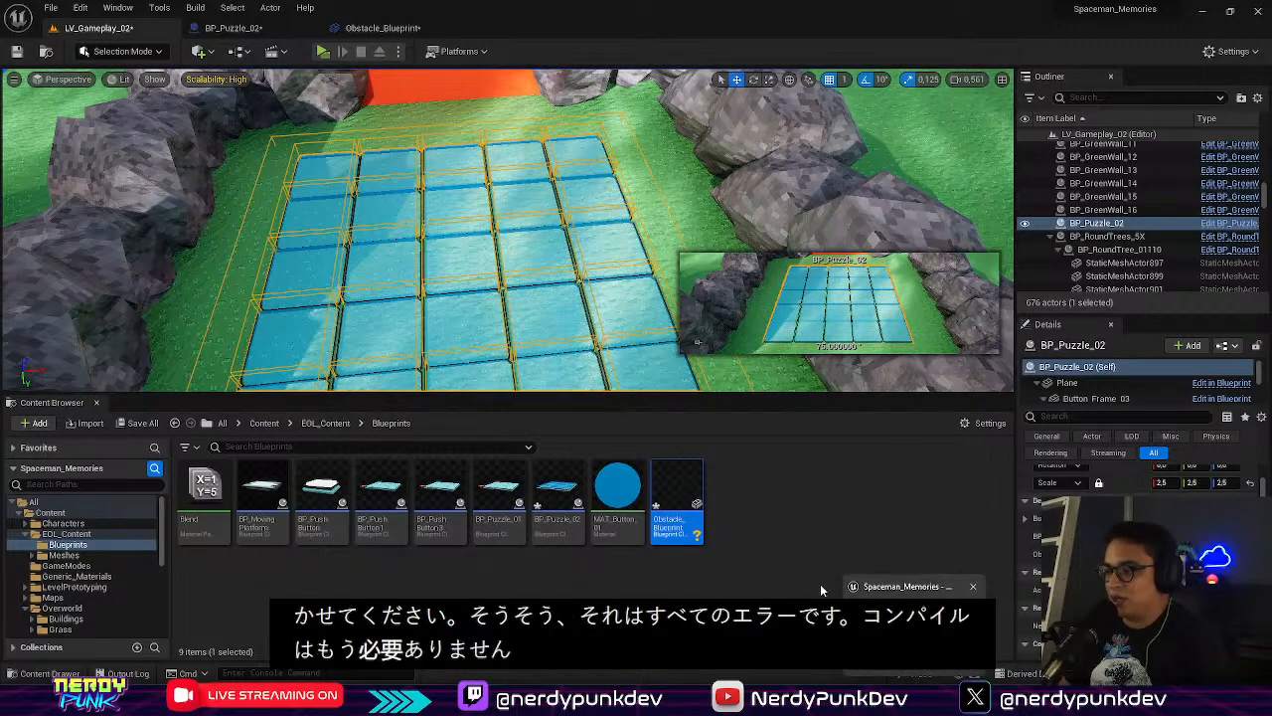
left_click(790, 534)
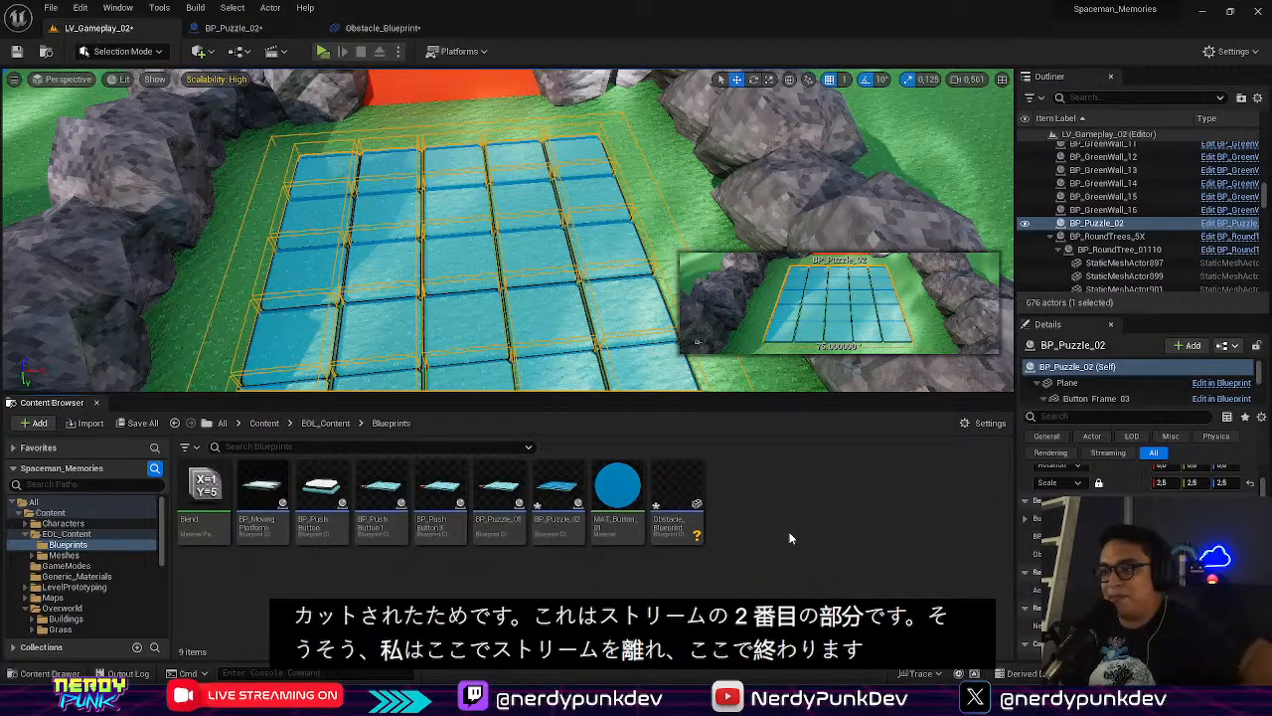
key("ctrl+s")
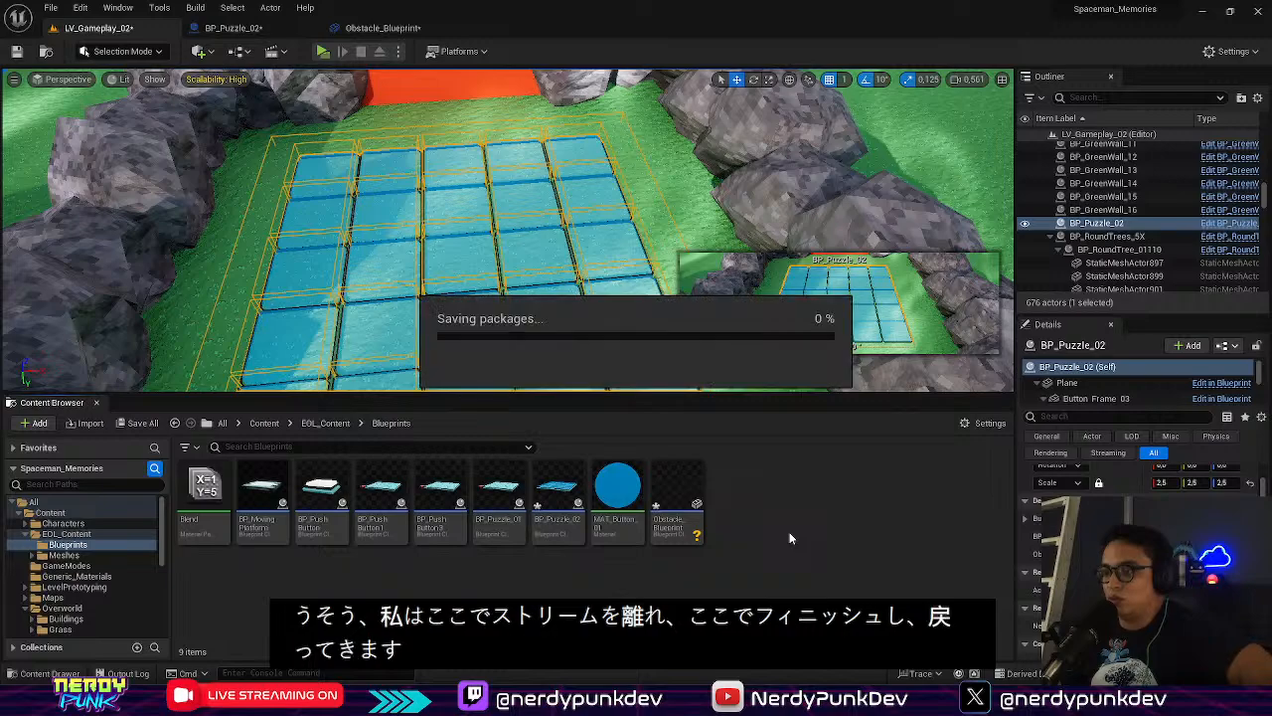